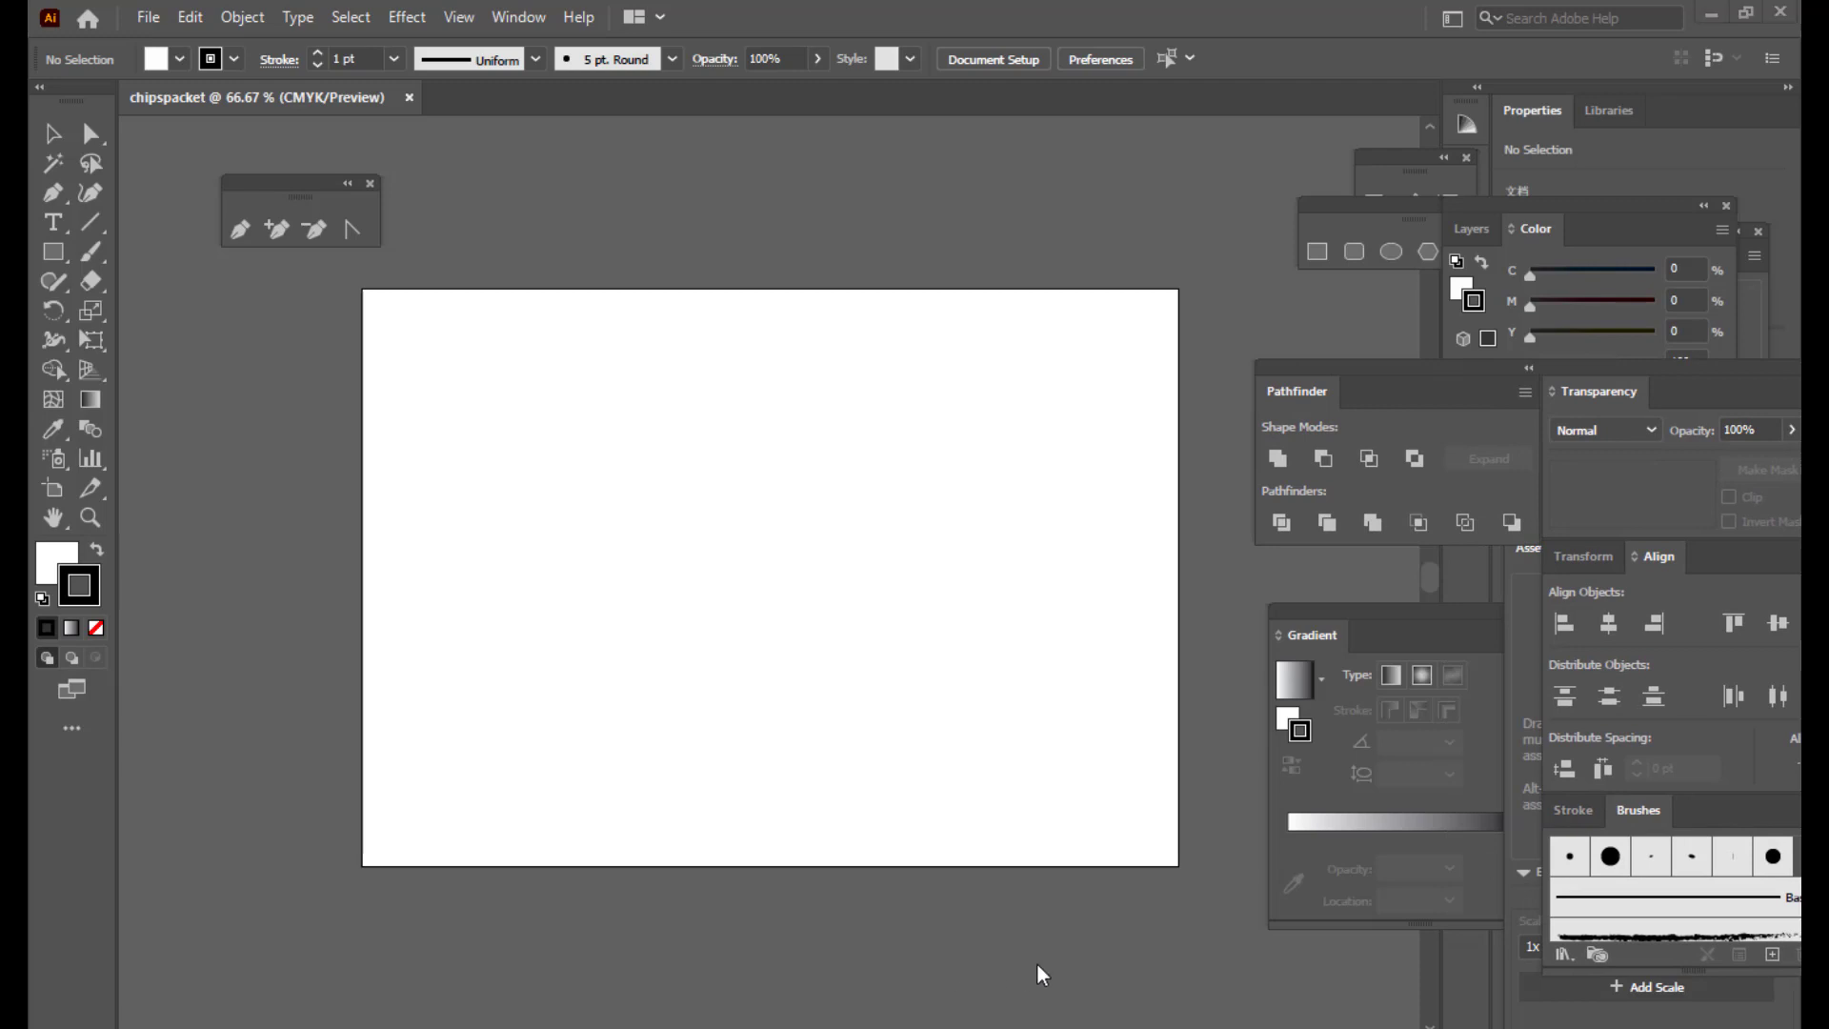
Step: Draw a tall rectangle in the middle of the artboard
{"action": "left_click_drag", "start_coordinate": [266, 165], "coordinate": [253, 171]}
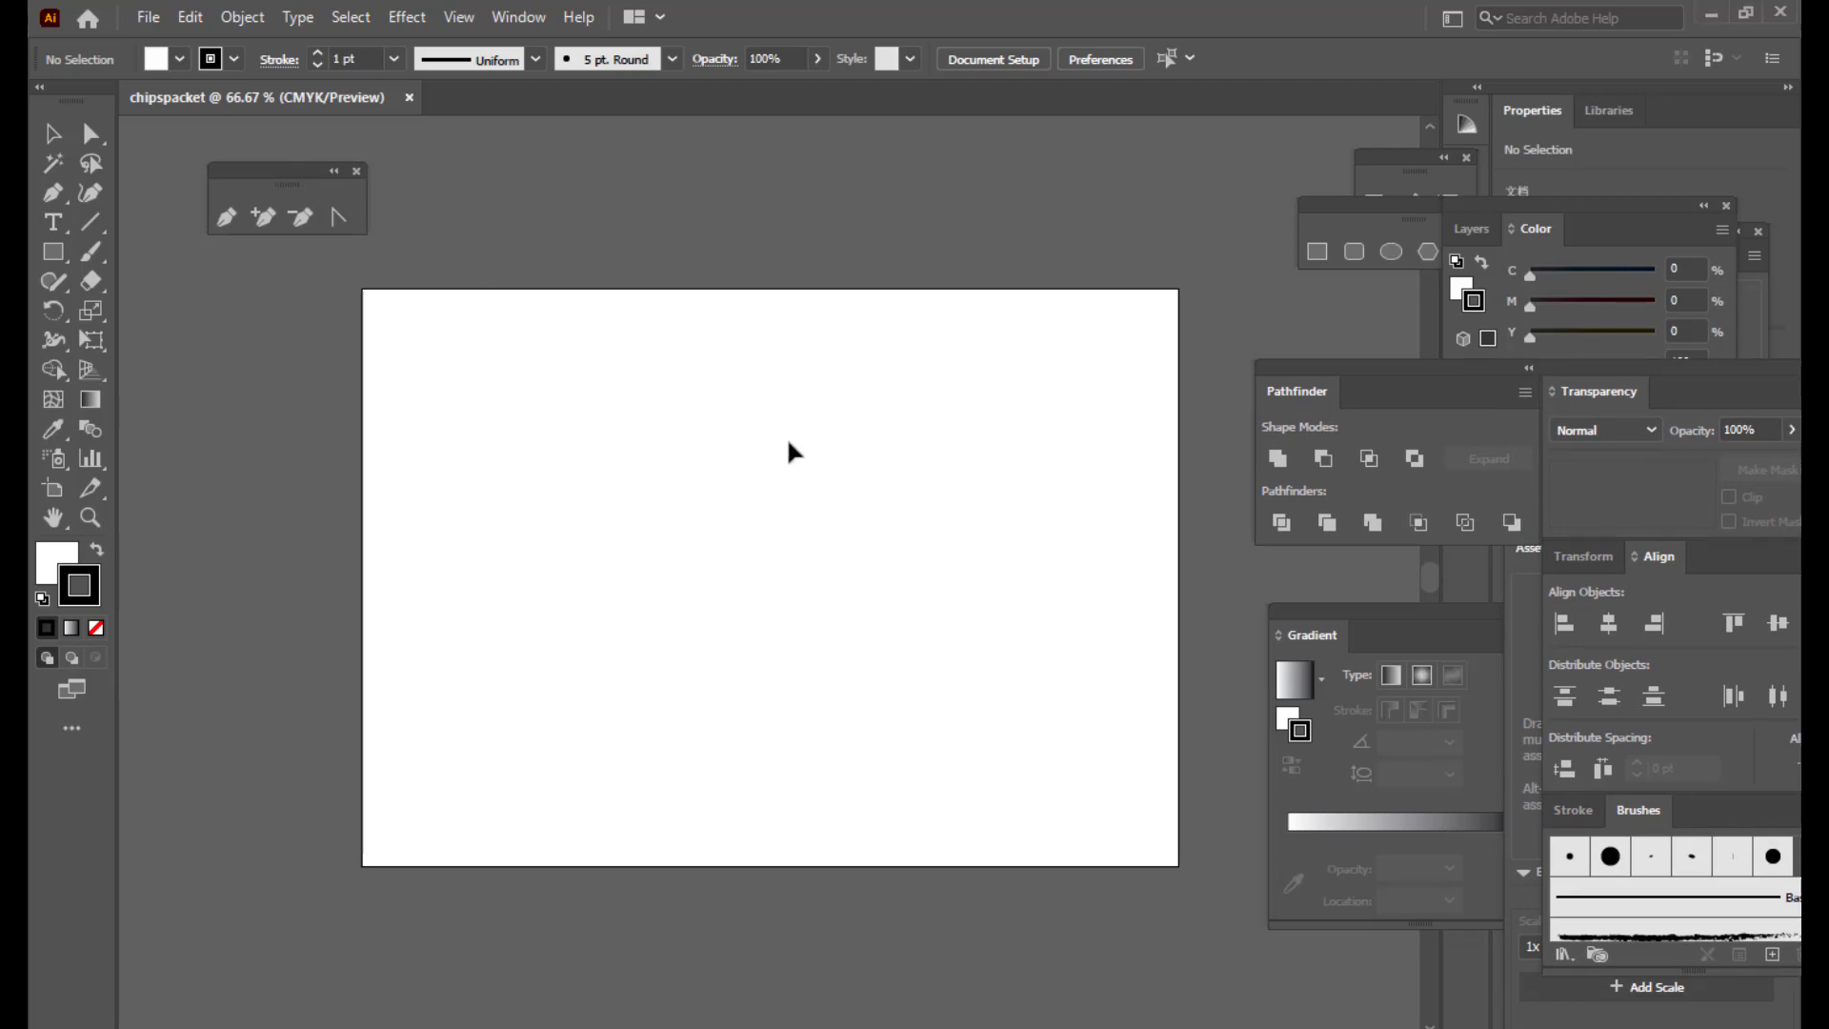
{"action": "scroll", "coordinate": [802, 381], "scroll_direction": "down", "scroll_amount": 1}
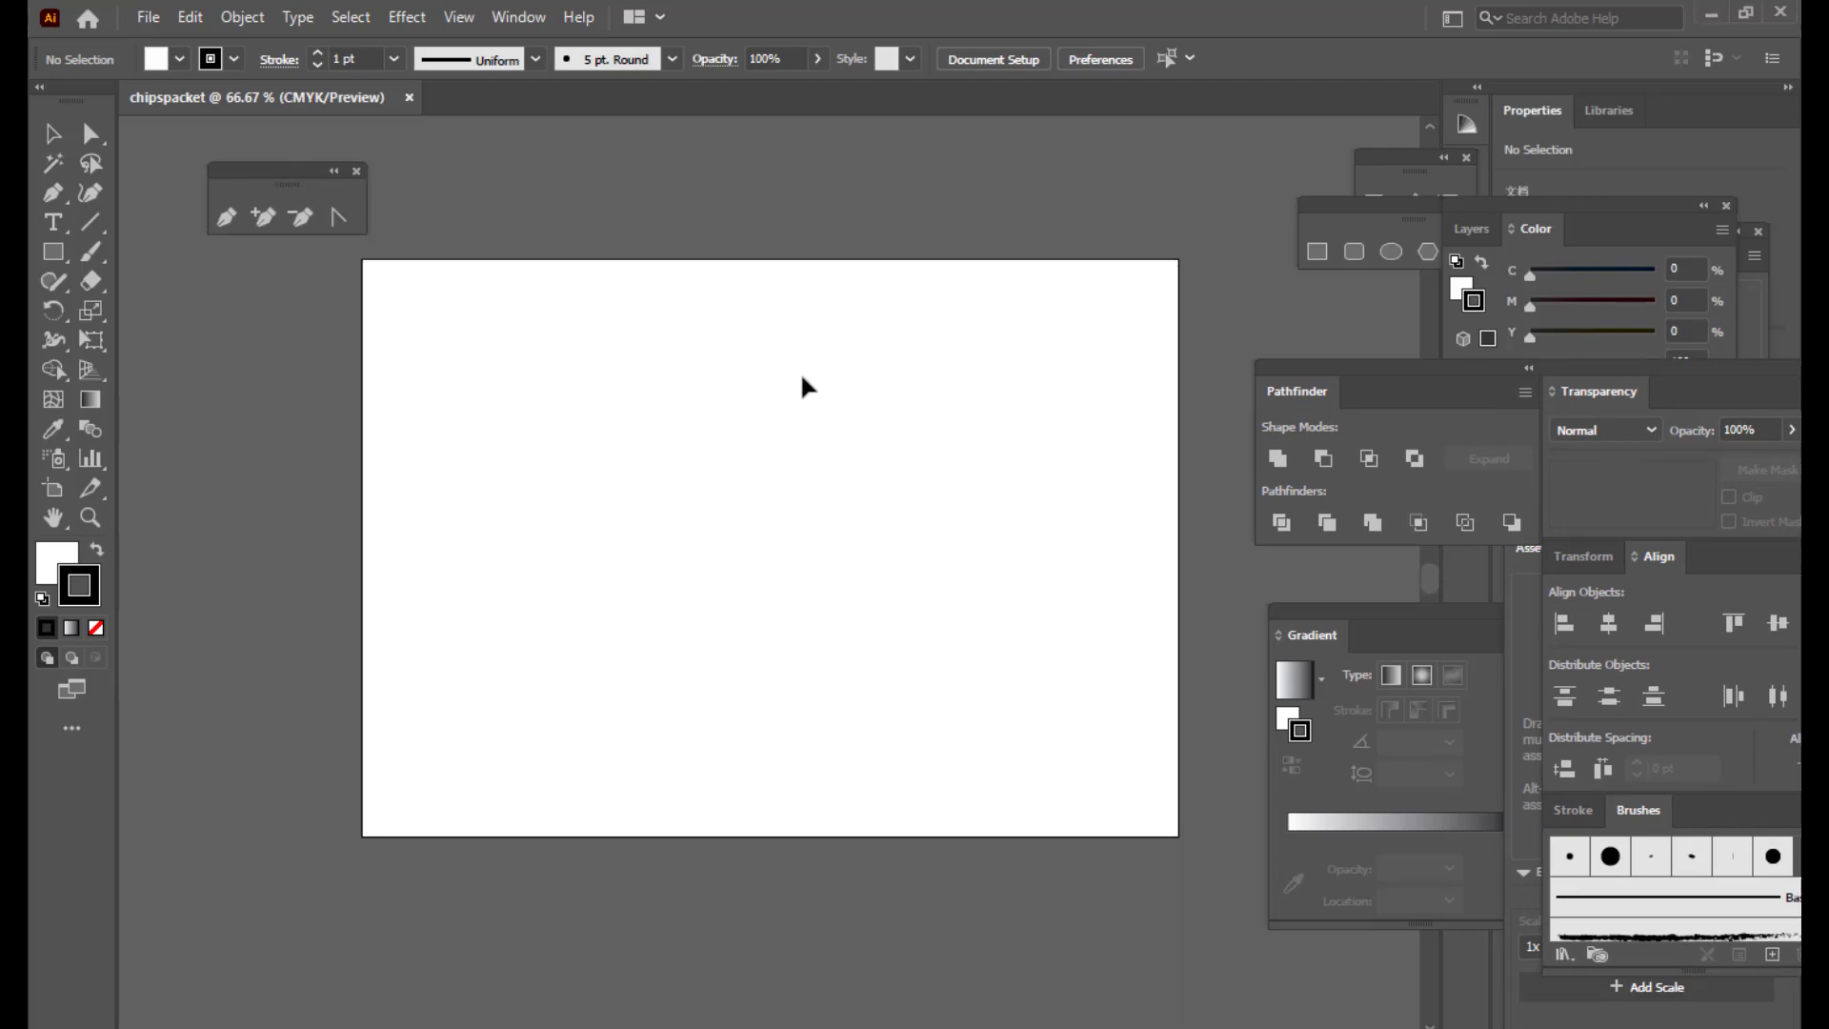
{"action": "scroll", "coordinate": [802, 381], "scroll_direction": "up", "scroll_amount": 1}
{"action": "scroll", "coordinate": [802, 381], "scroll_direction": "down", "scroll_amount": 1}
{"action": "left_click", "coordinate": [54, 259]}
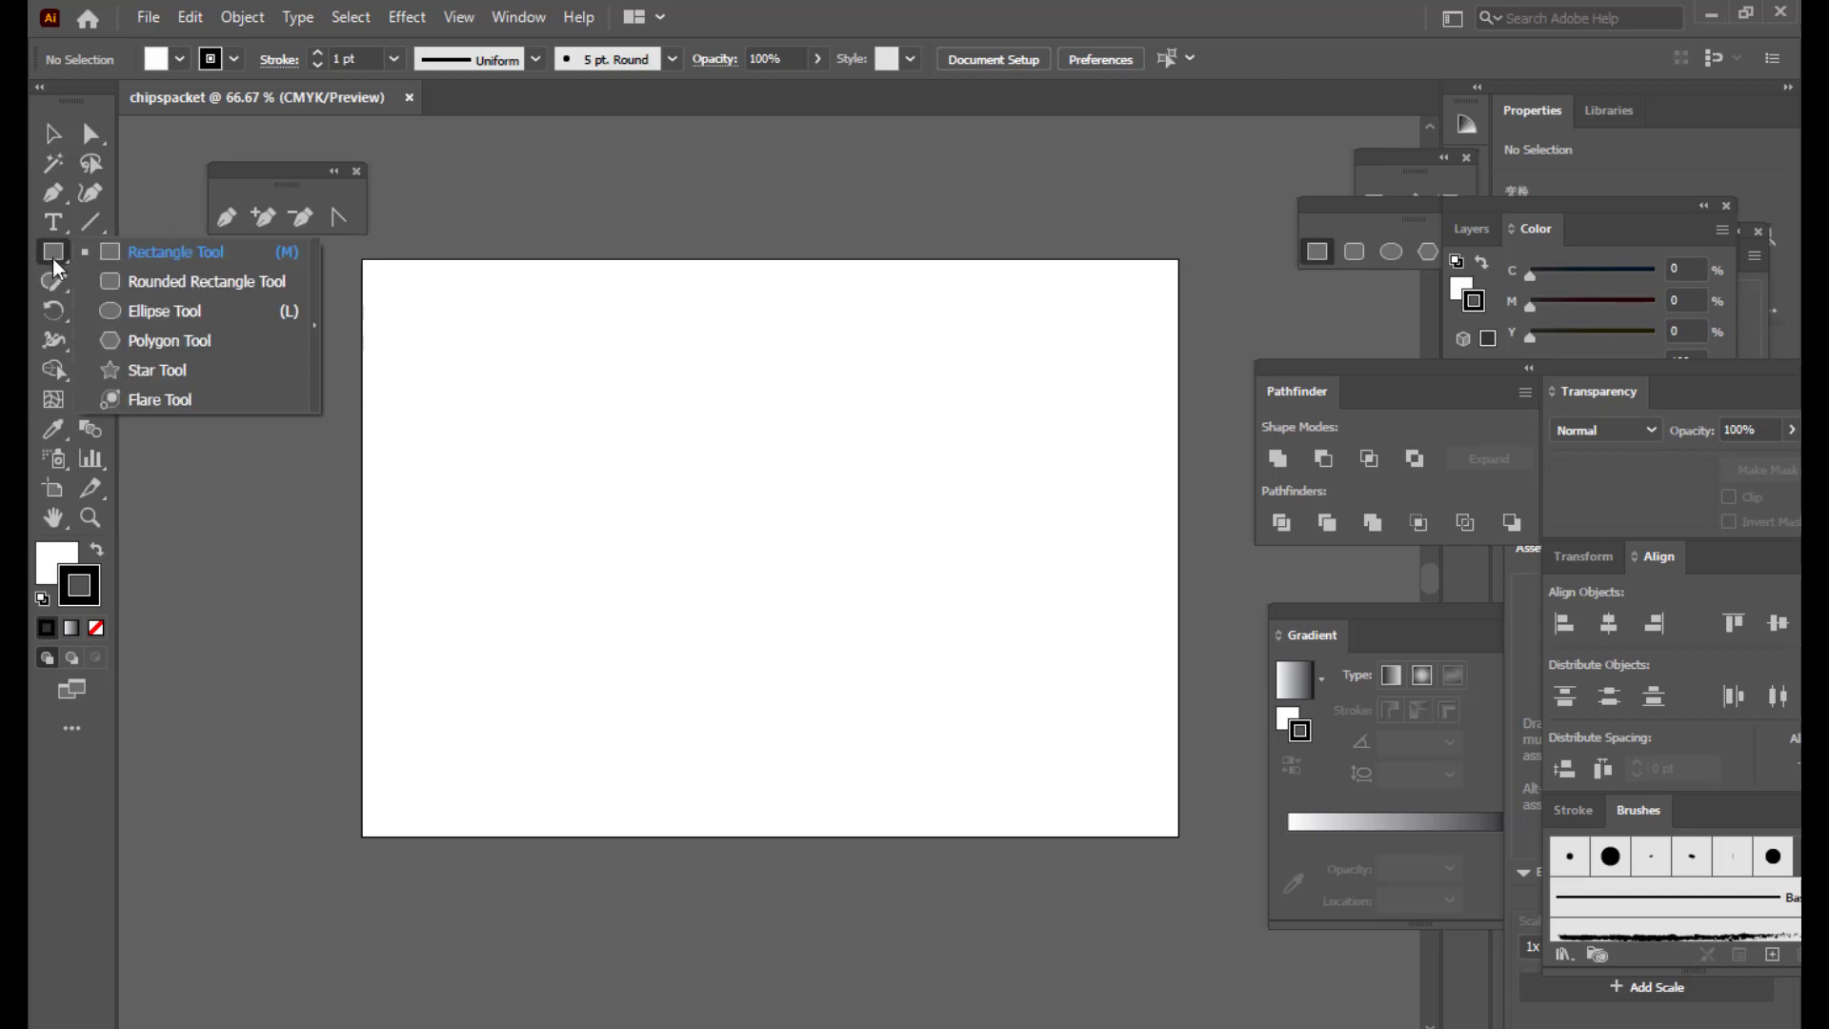
{"action": "left_click", "coordinate": [133, 252]}
{"action": "left_click_drag", "start_coordinate": [640, 344], "coordinate": [938, 705]}
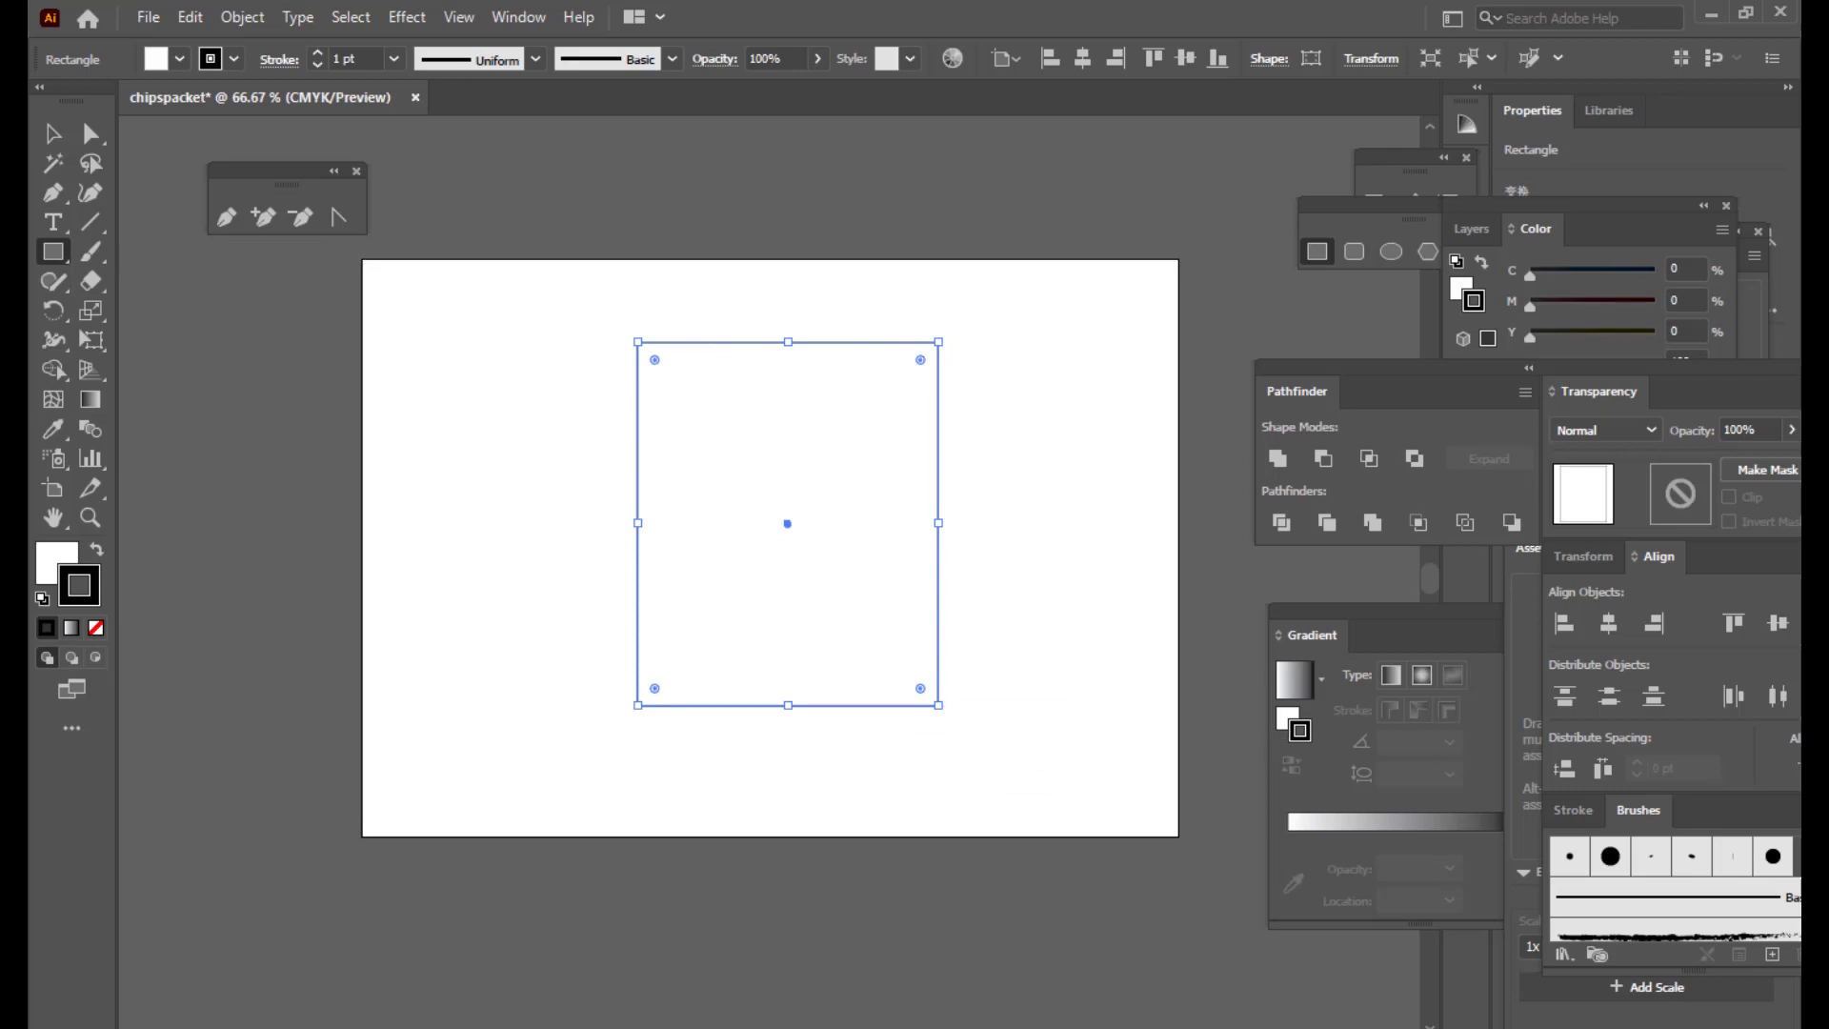
Step: Add upper and lower anchors on the left edge and push them inward as notches
{"action": "left_click", "coordinate": [265, 218]}
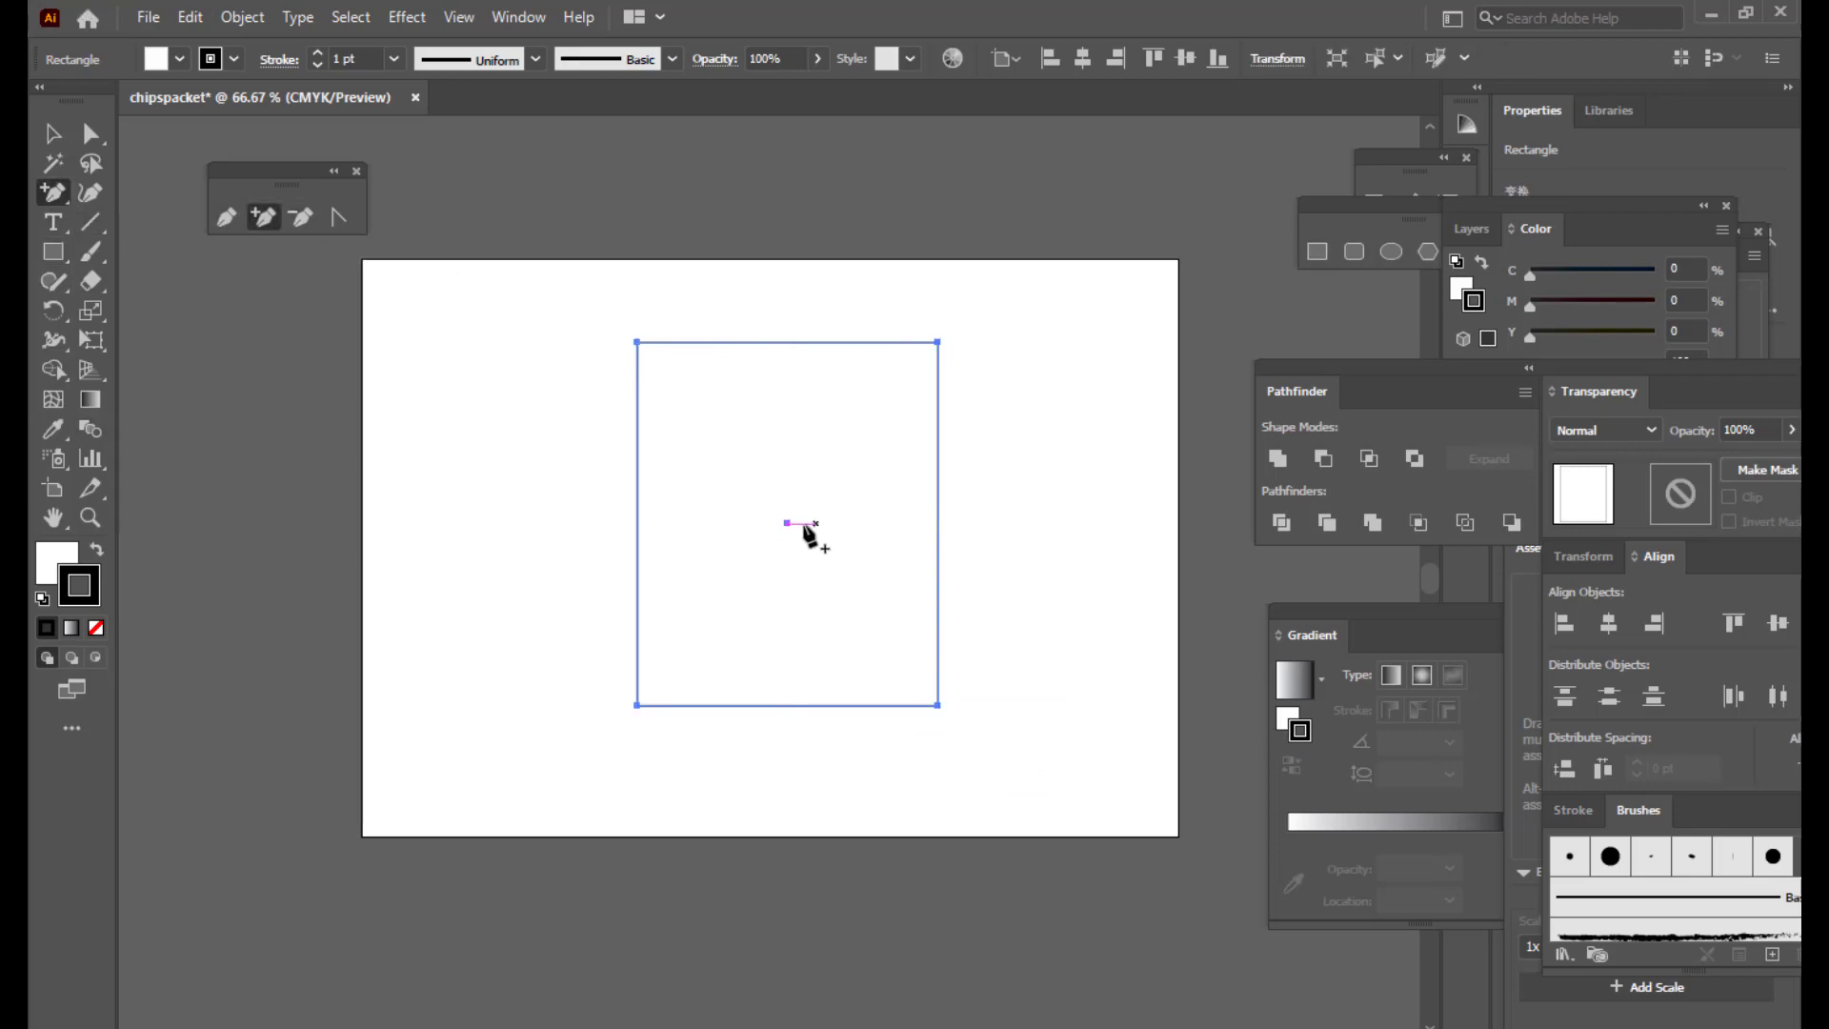
{"action": "left_click", "coordinate": [637, 398]}
{"action": "left_click", "coordinate": [637, 659]}
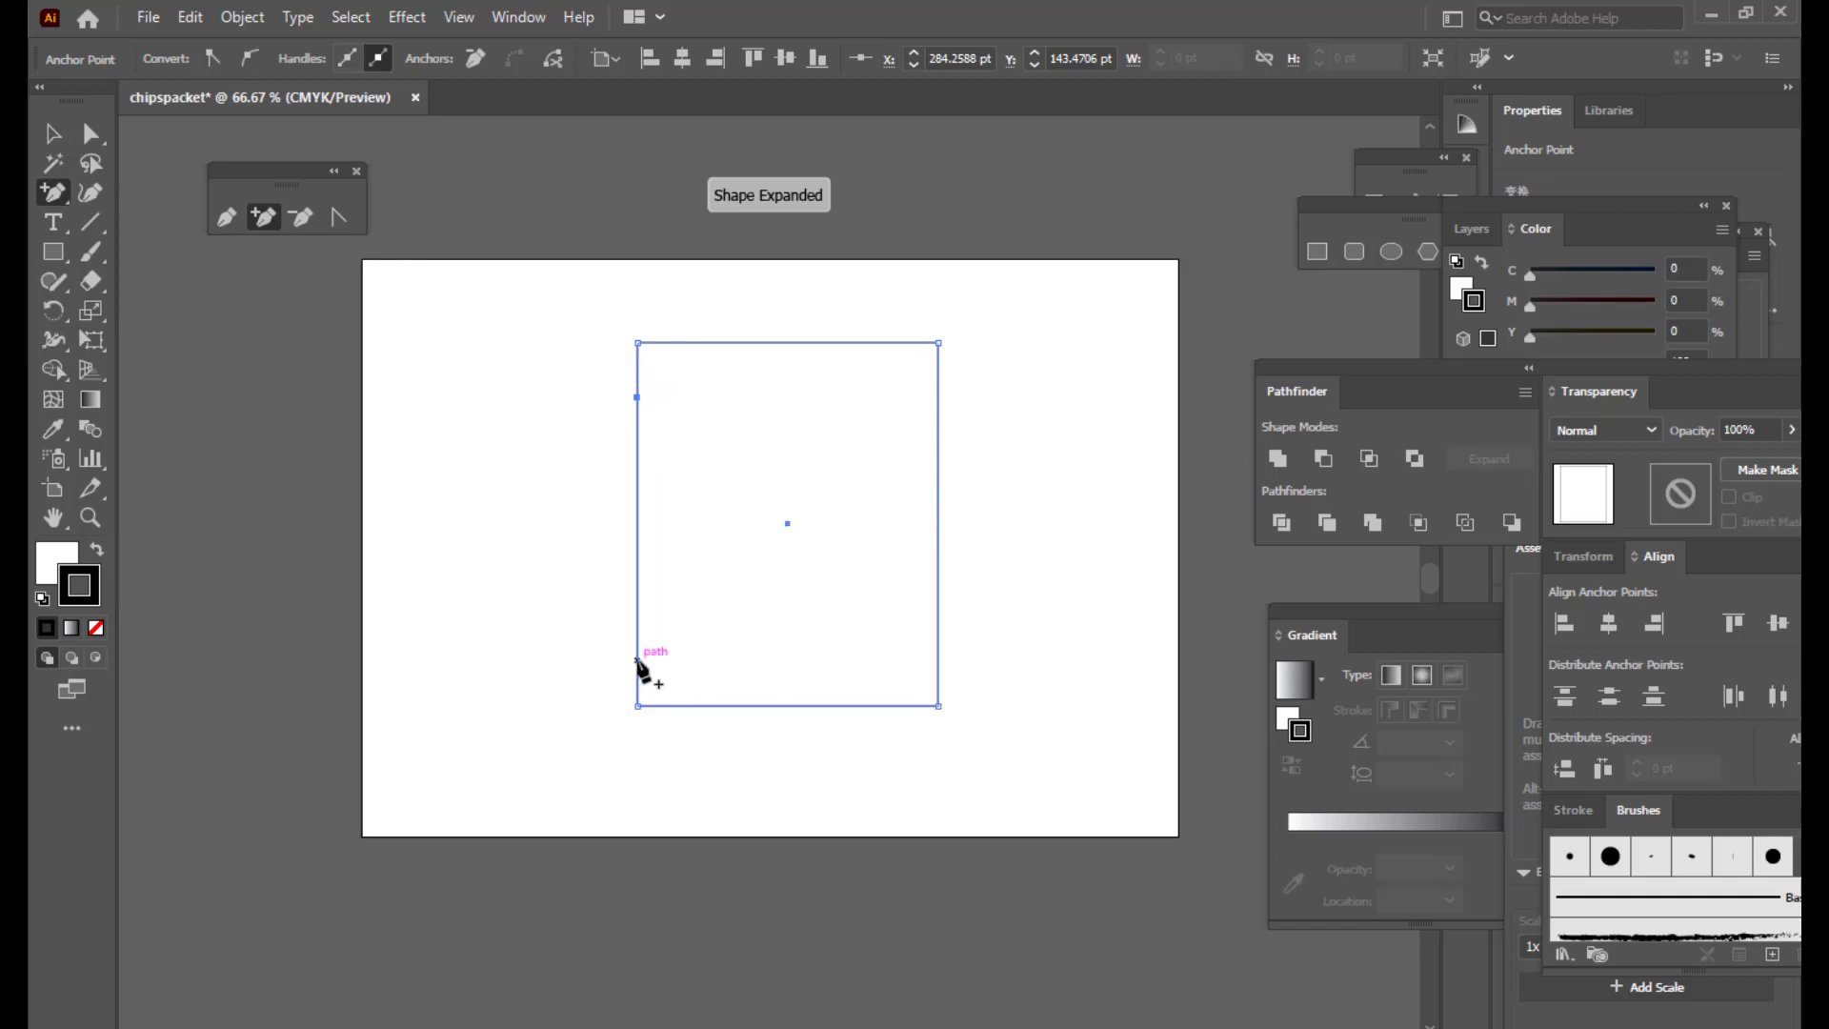
{"action": "left_click", "coordinate": [90, 133]}
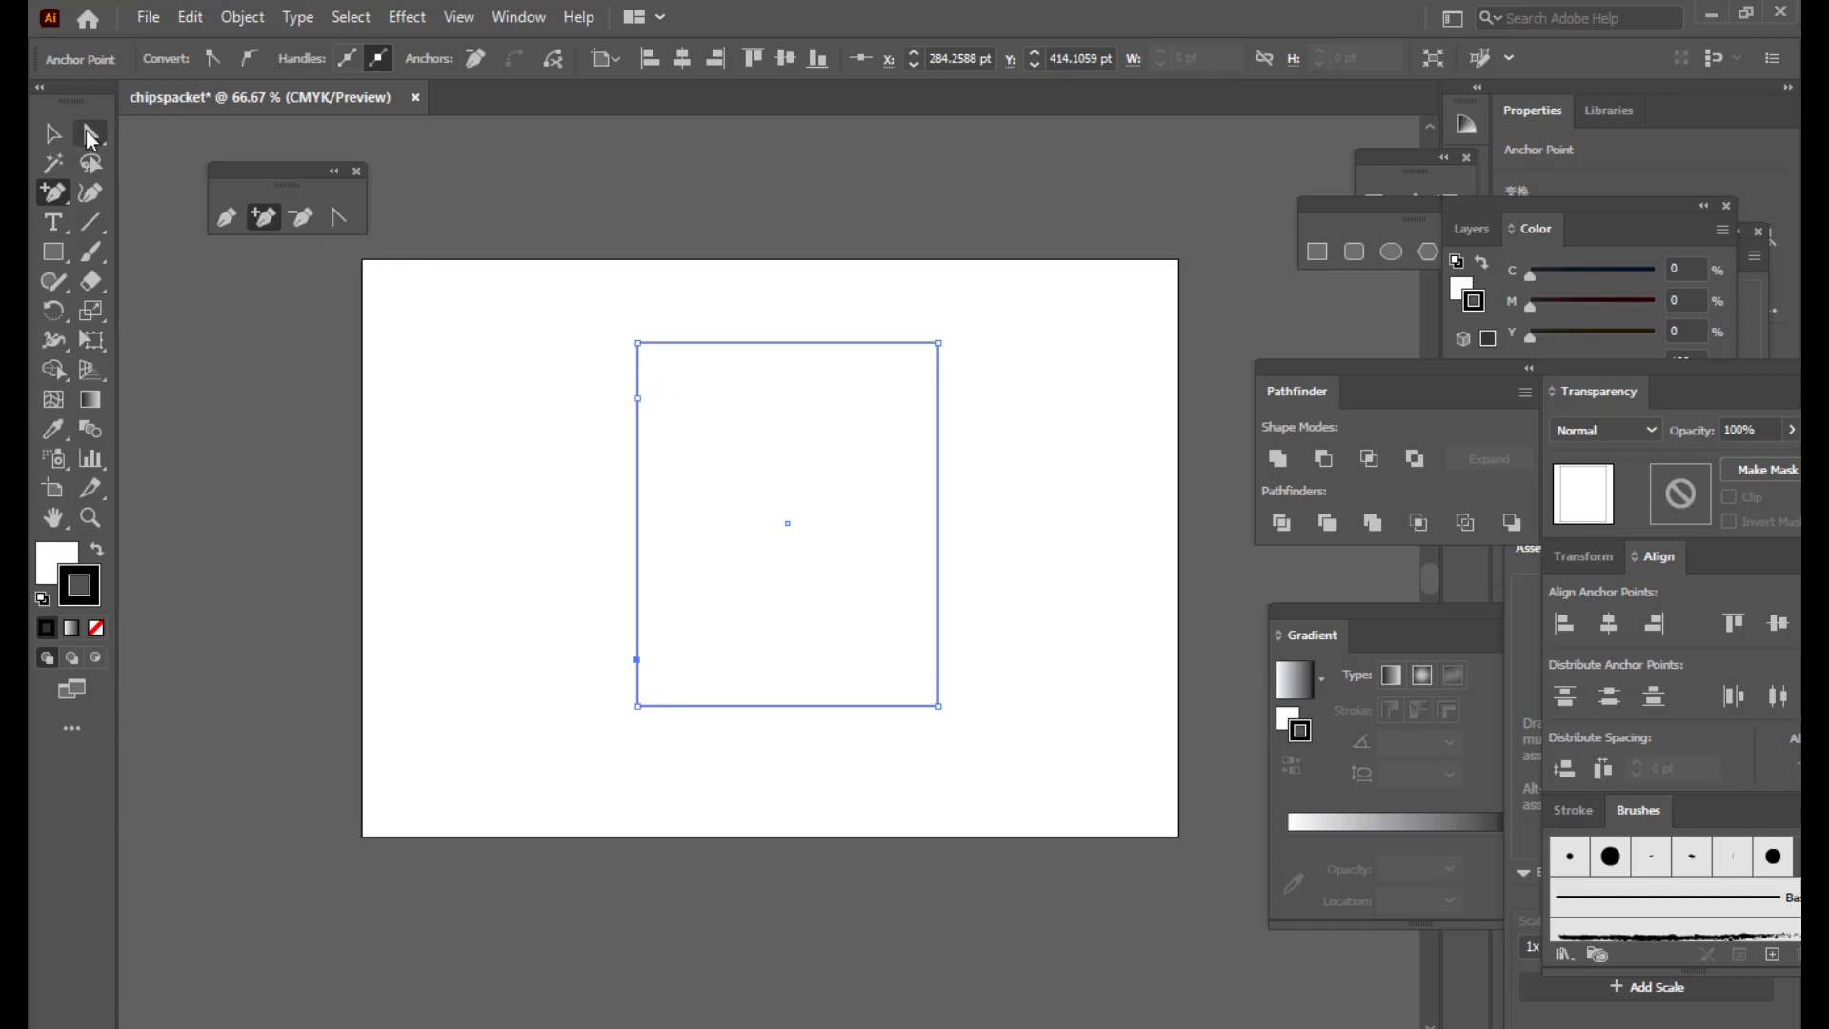
{"action": "left_click_drag", "start_coordinate": [638, 398], "coordinate": [658, 399]}
{"action": "left_click_drag", "start_coordinate": [637, 659], "coordinate": [662, 653]}
Step: Add a middle left-edge anchor and nudge it outward to complete the zigzag
{"action": "left_click", "coordinate": [262, 217]}
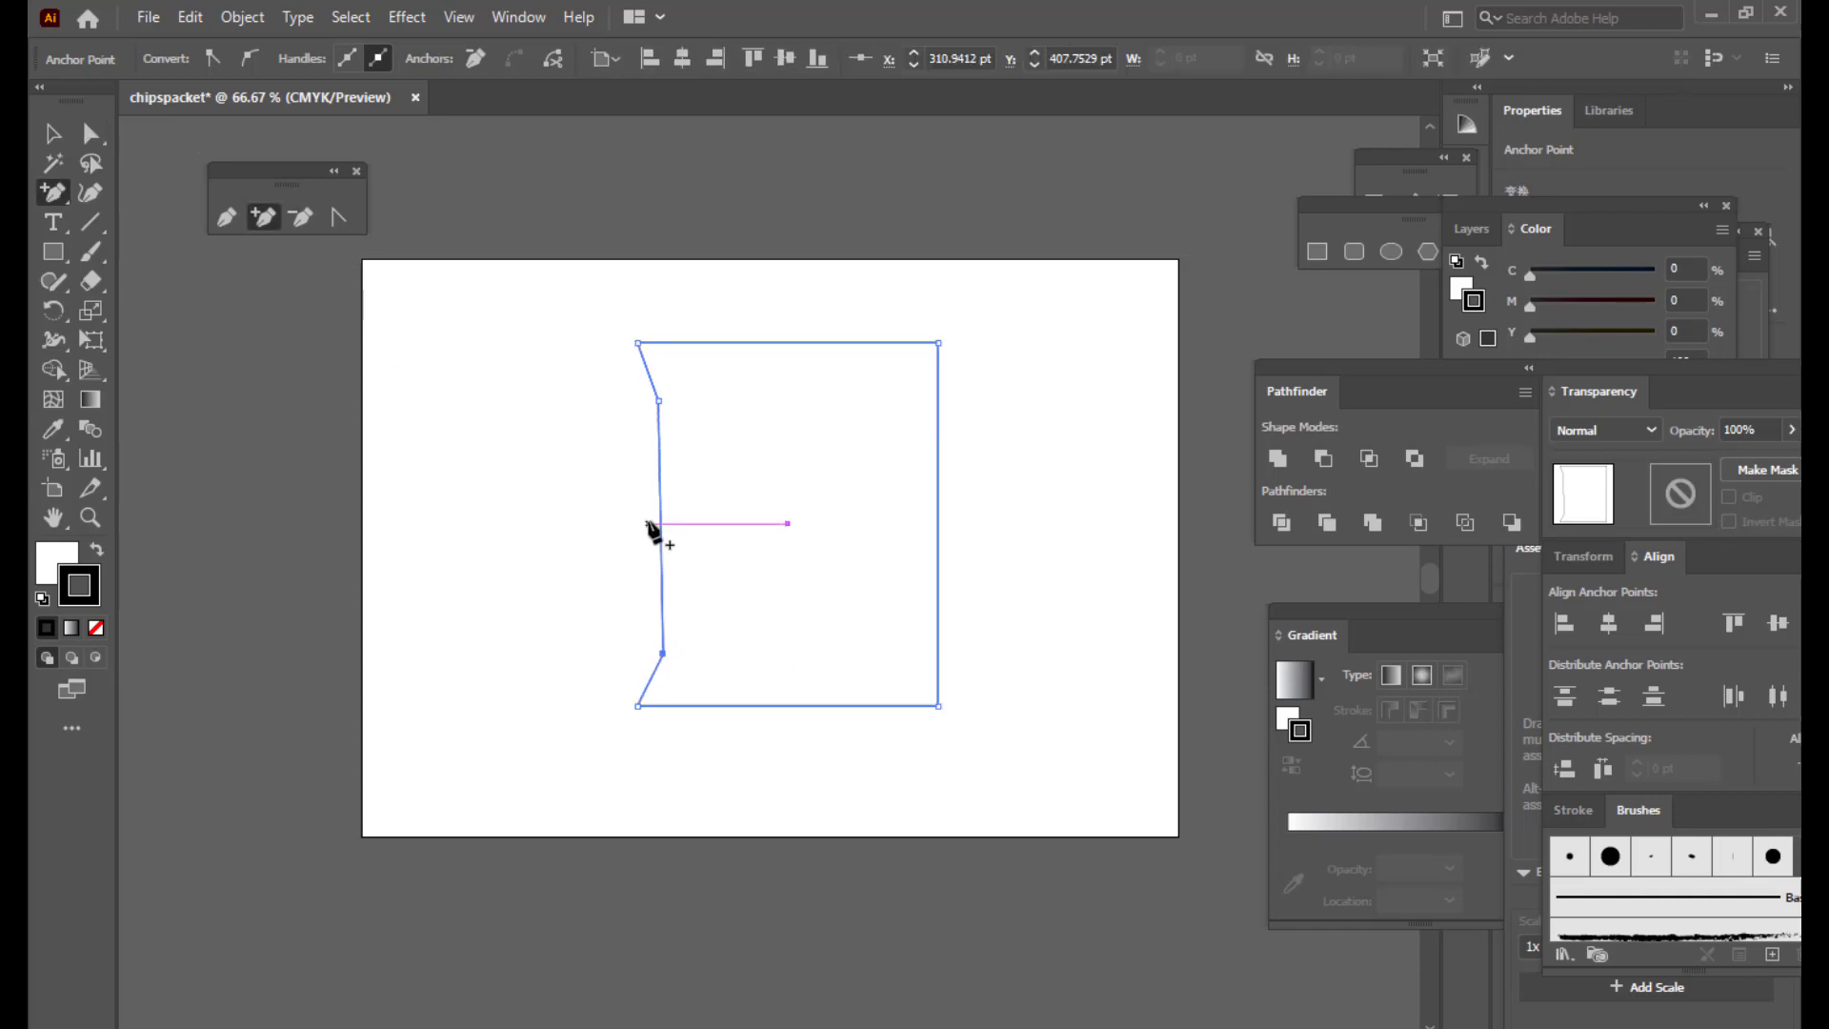
{"action": "left_click", "coordinate": [660, 523]}
{"action": "left_click", "coordinate": [88, 136]}
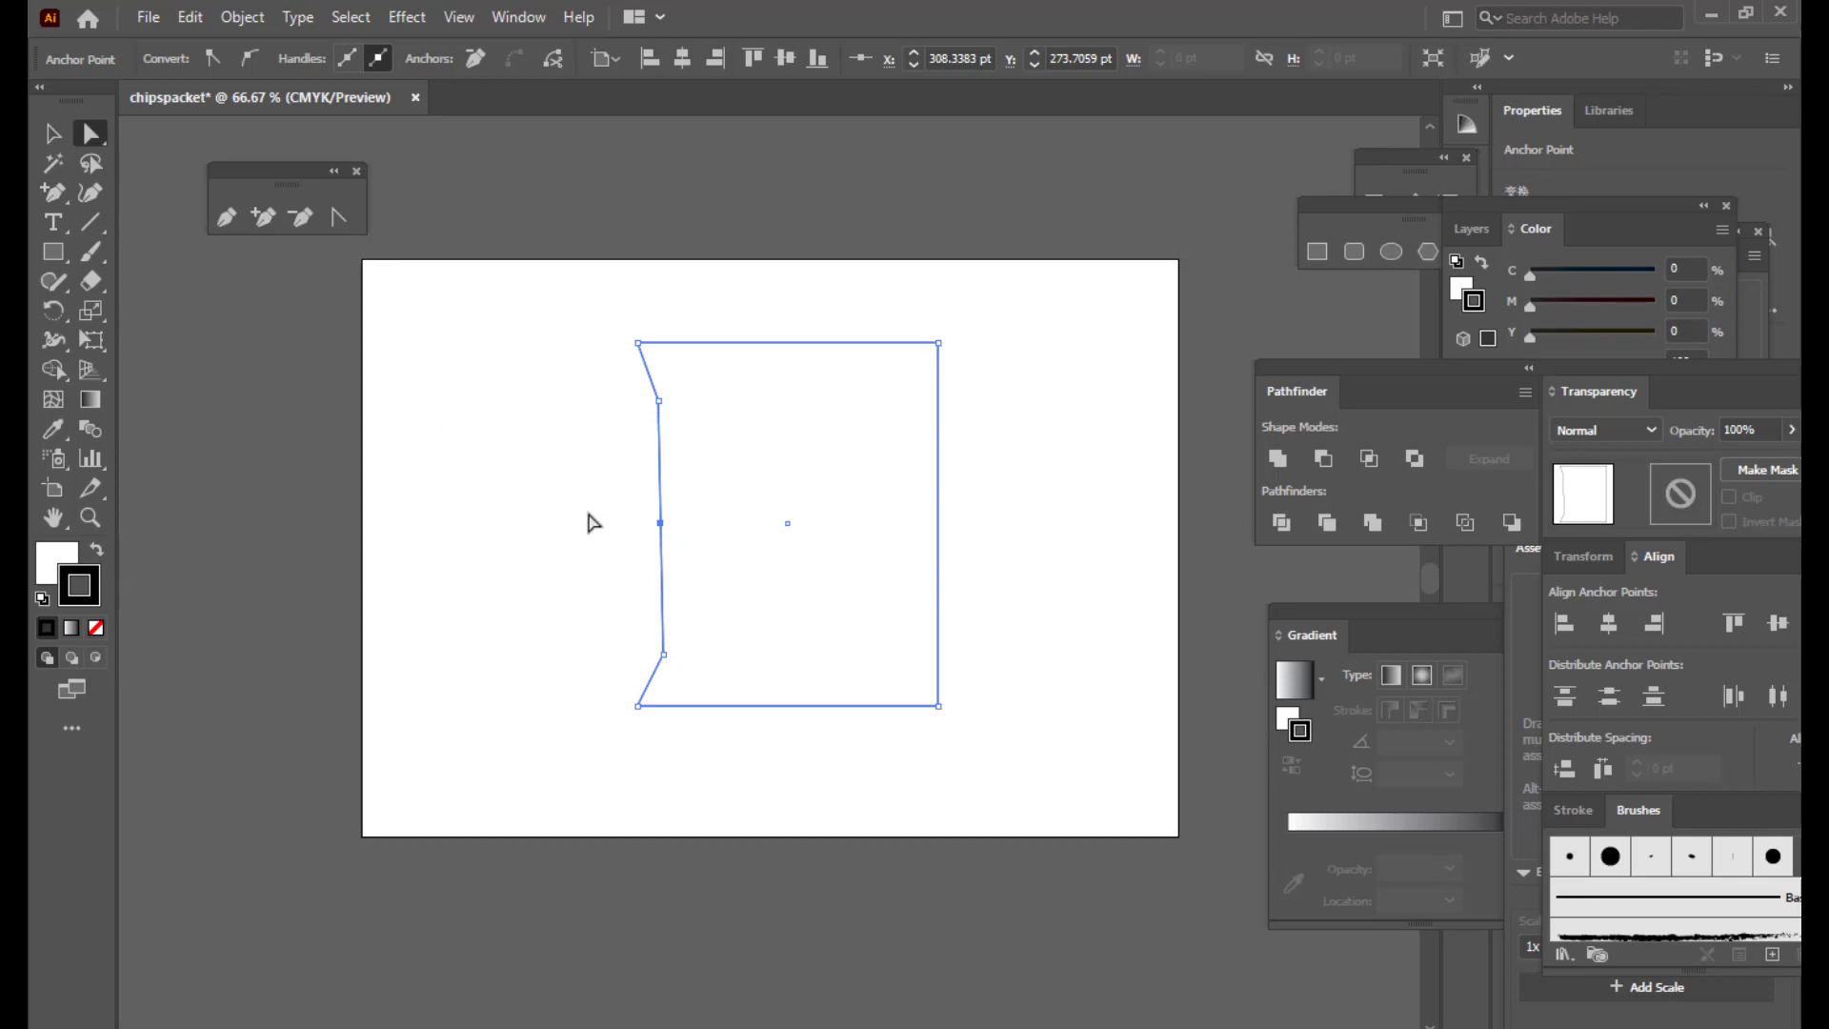
{"action": "left_click_drag", "start_coordinate": [661, 522], "coordinate": [651, 524]}
Step: Pull the top-right and bottom-right corners left to narrow the packet
{"action": "left_click_drag", "start_coordinate": [637, 707], "coordinate": [631, 709]}
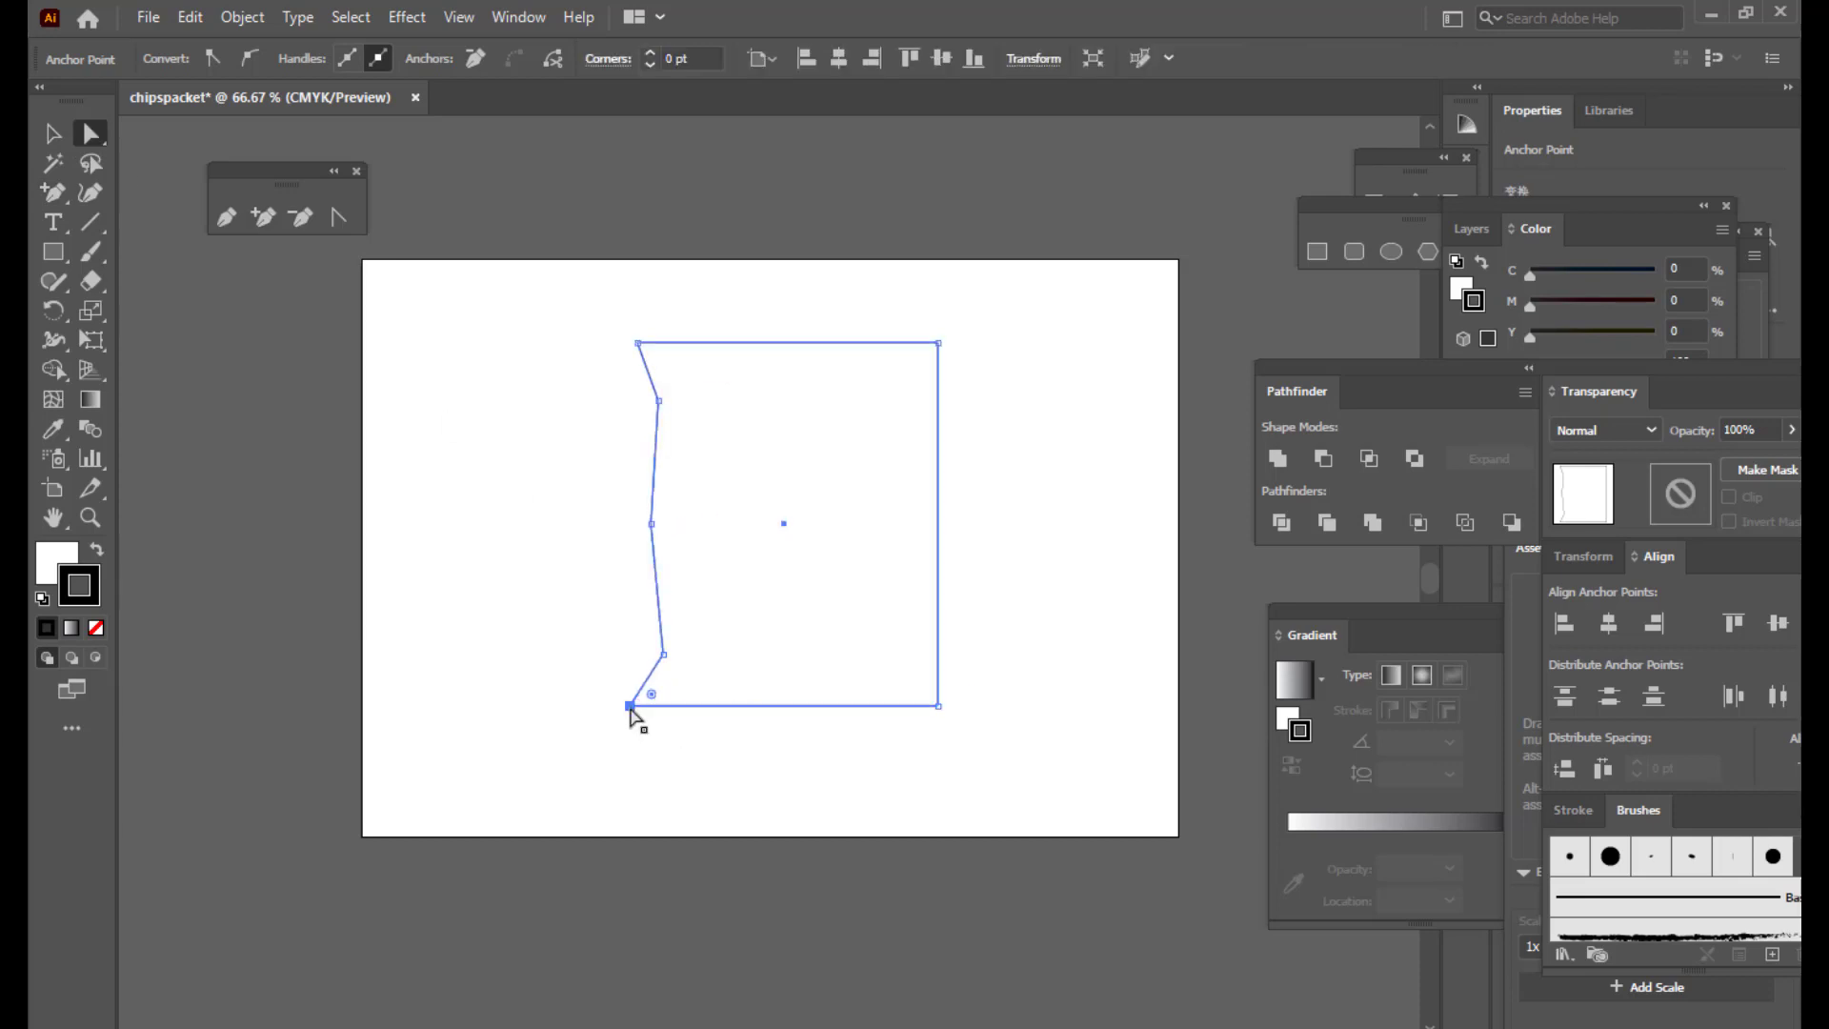
{"action": "left_click_drag", "start_coordinate": [938, 342], "coordinate": [810, 341]}
{"action": "left_click_drag", "start_coordinate": [939, 707], "coordinate": [802, 706]}
Step: Fill the packet shape with yellow #F7C906 via the Color Picker
{"action": "left_click", "coordinate": [1012, 580]}
{"action": "left_click", "coordinate": [53, 133]}
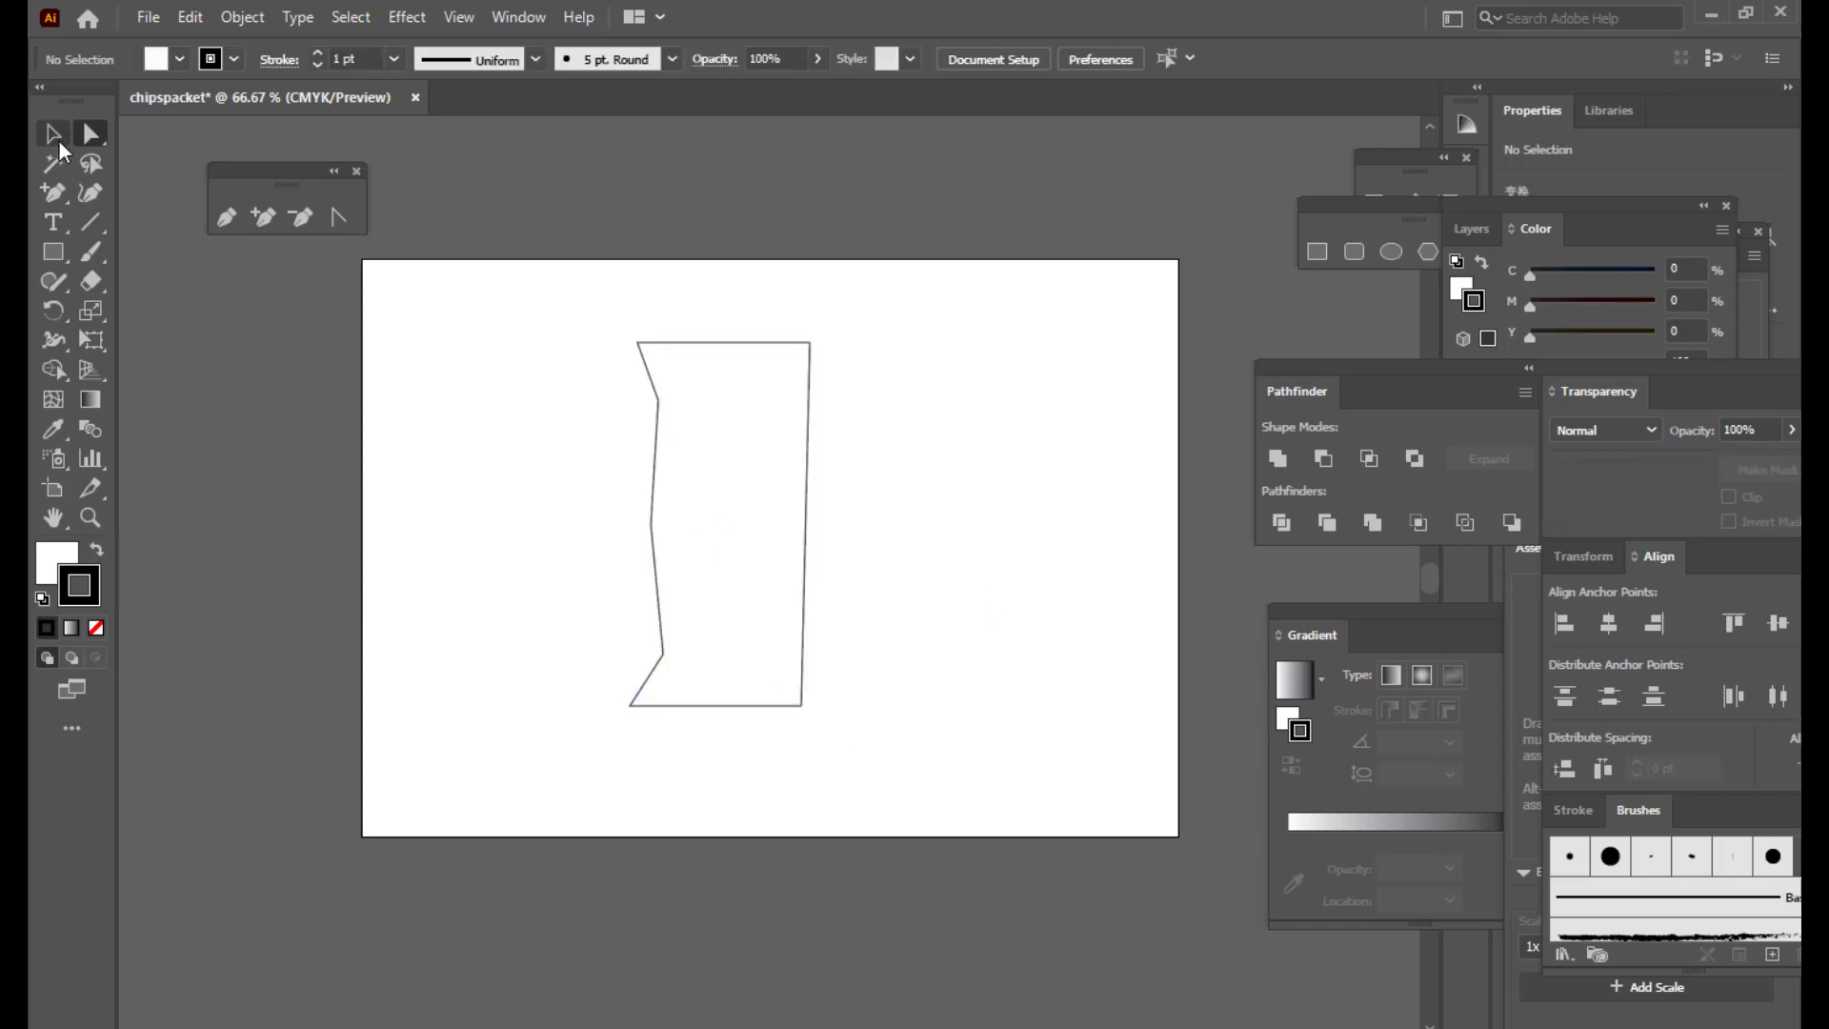
{"action": "left_click", "coordinate": [808, 388]}
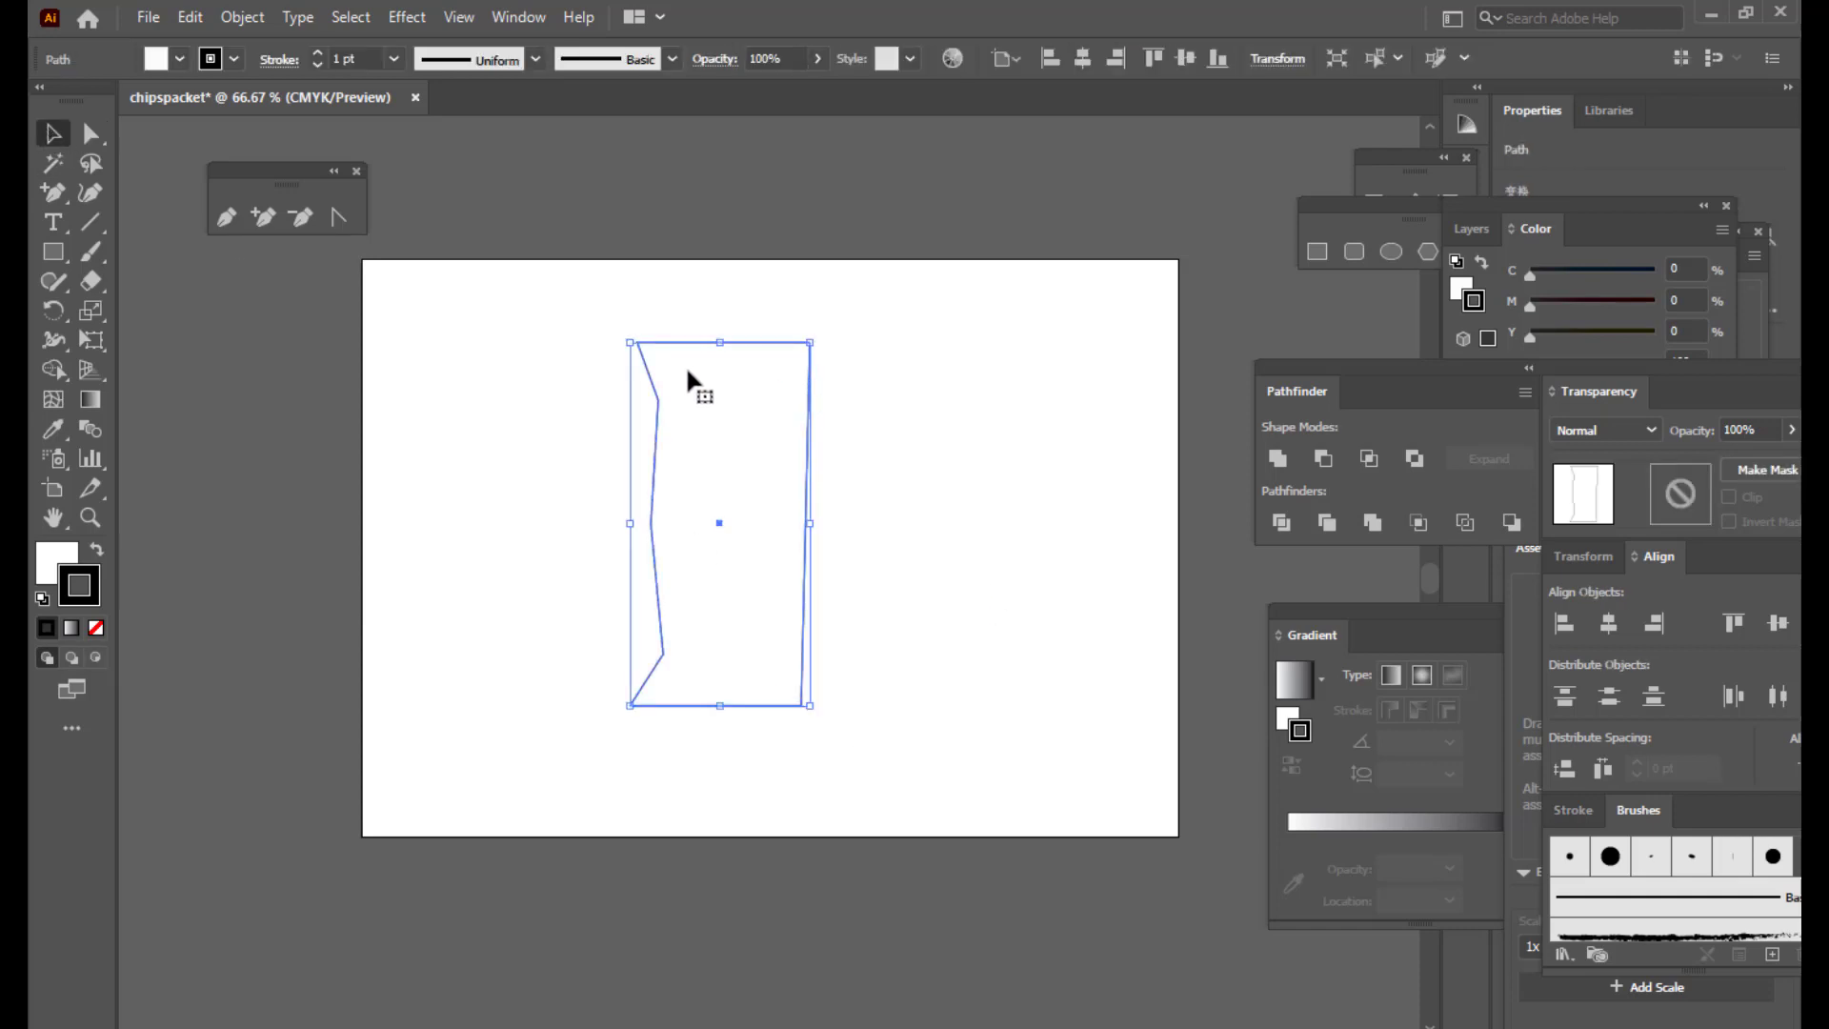
{"action": "left_click", "coordinate": [51, 560]}
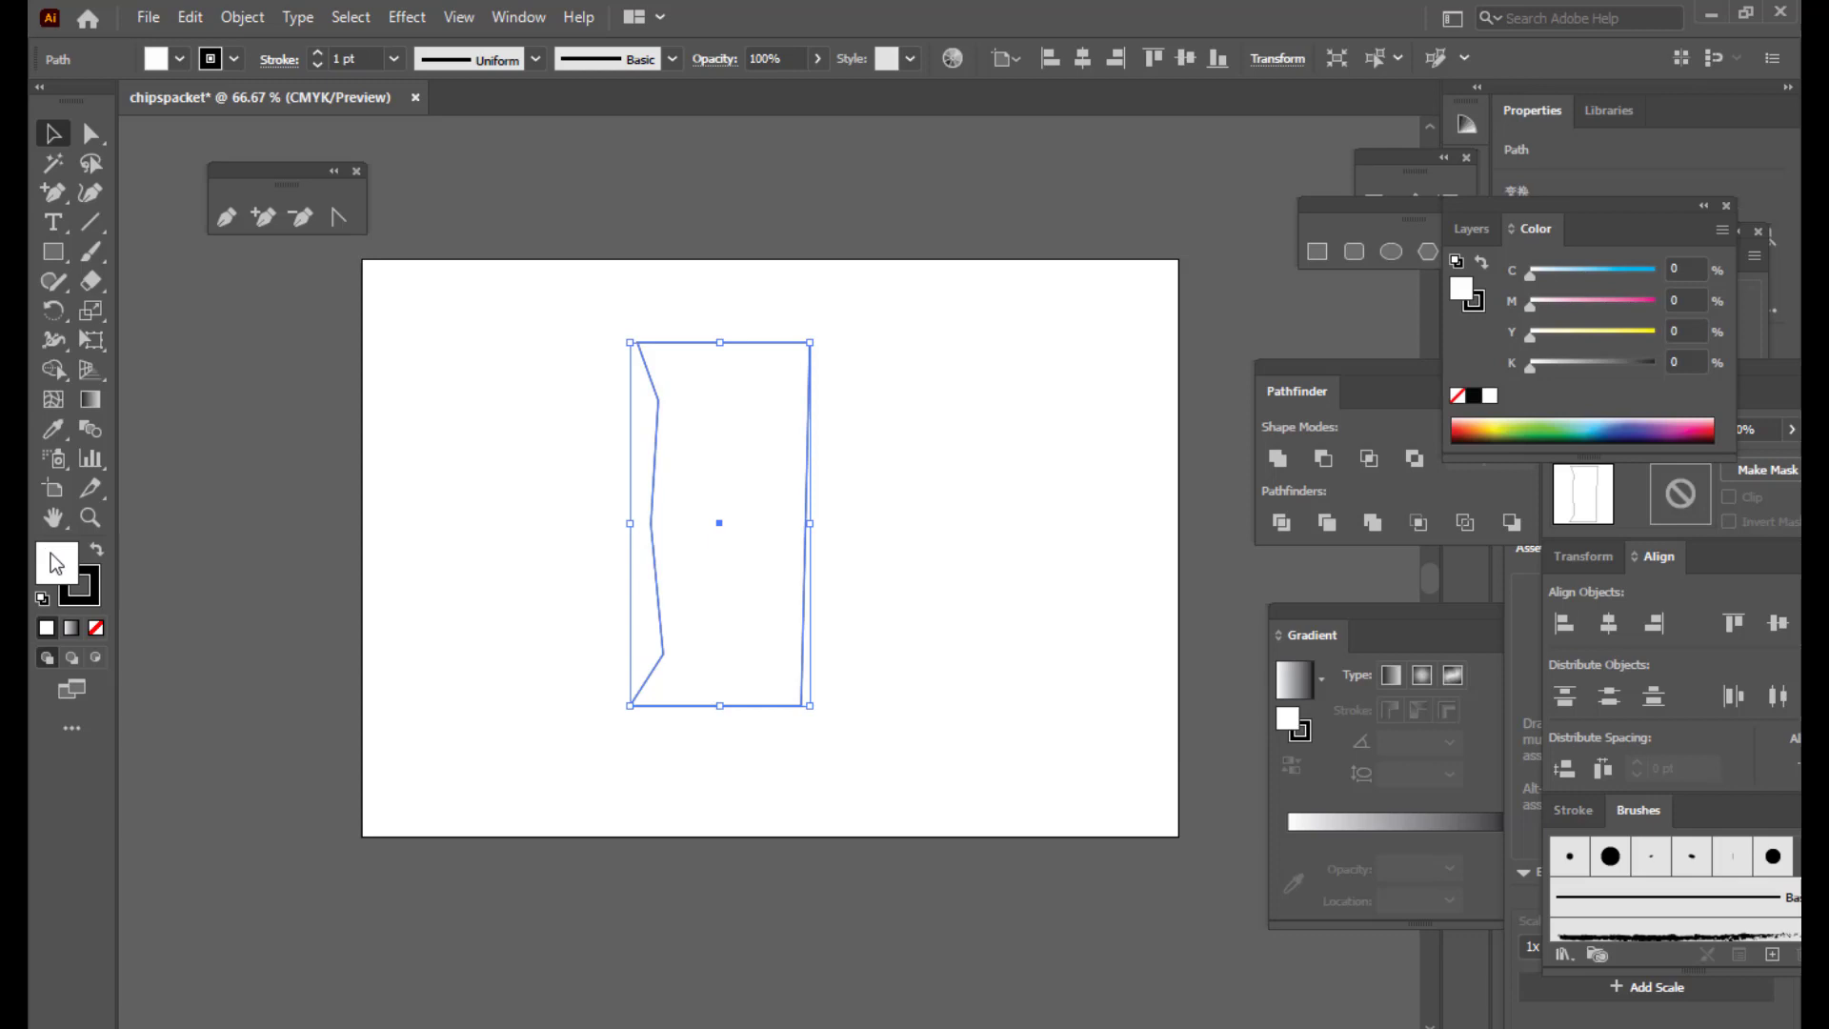
{"action": "double_click", "coordinate": [56, 563]}
{"action": "left_click", "coordinate": [1146, 541]}
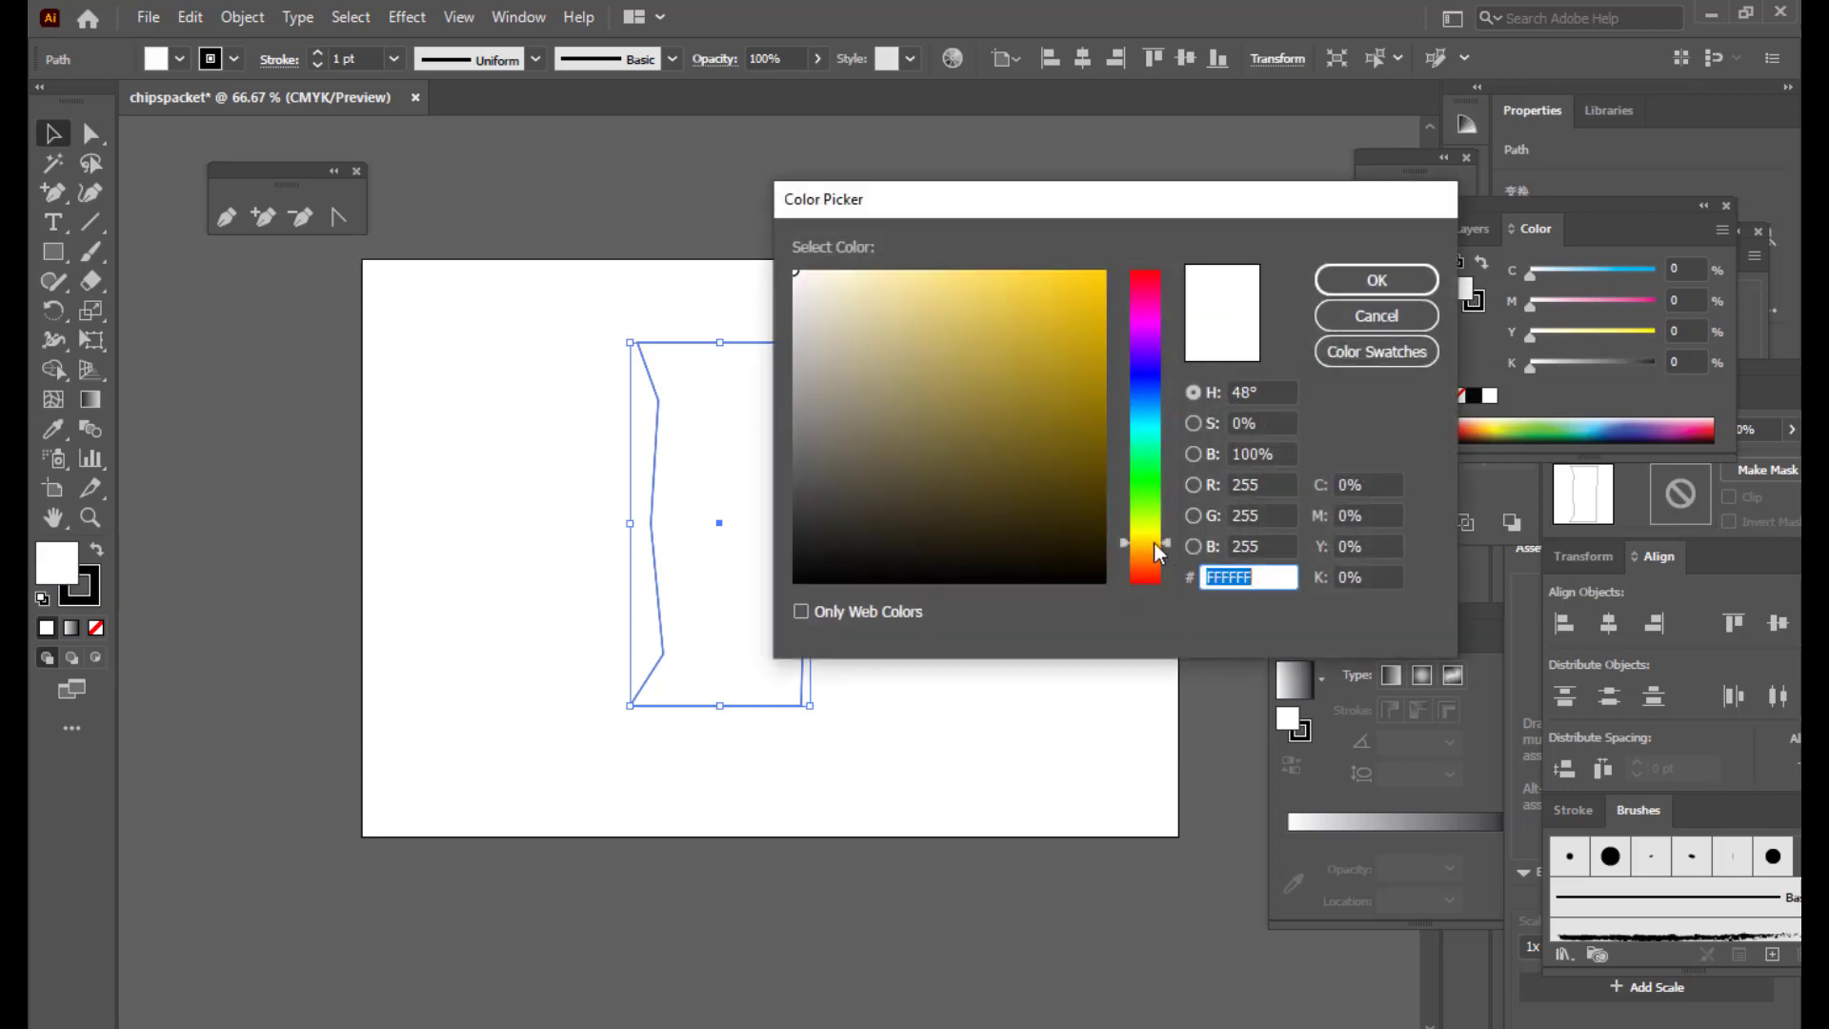
{"action": "left_click_drag", "start_coordinate": [1086, 309], "coordinate": [1102, 277]}
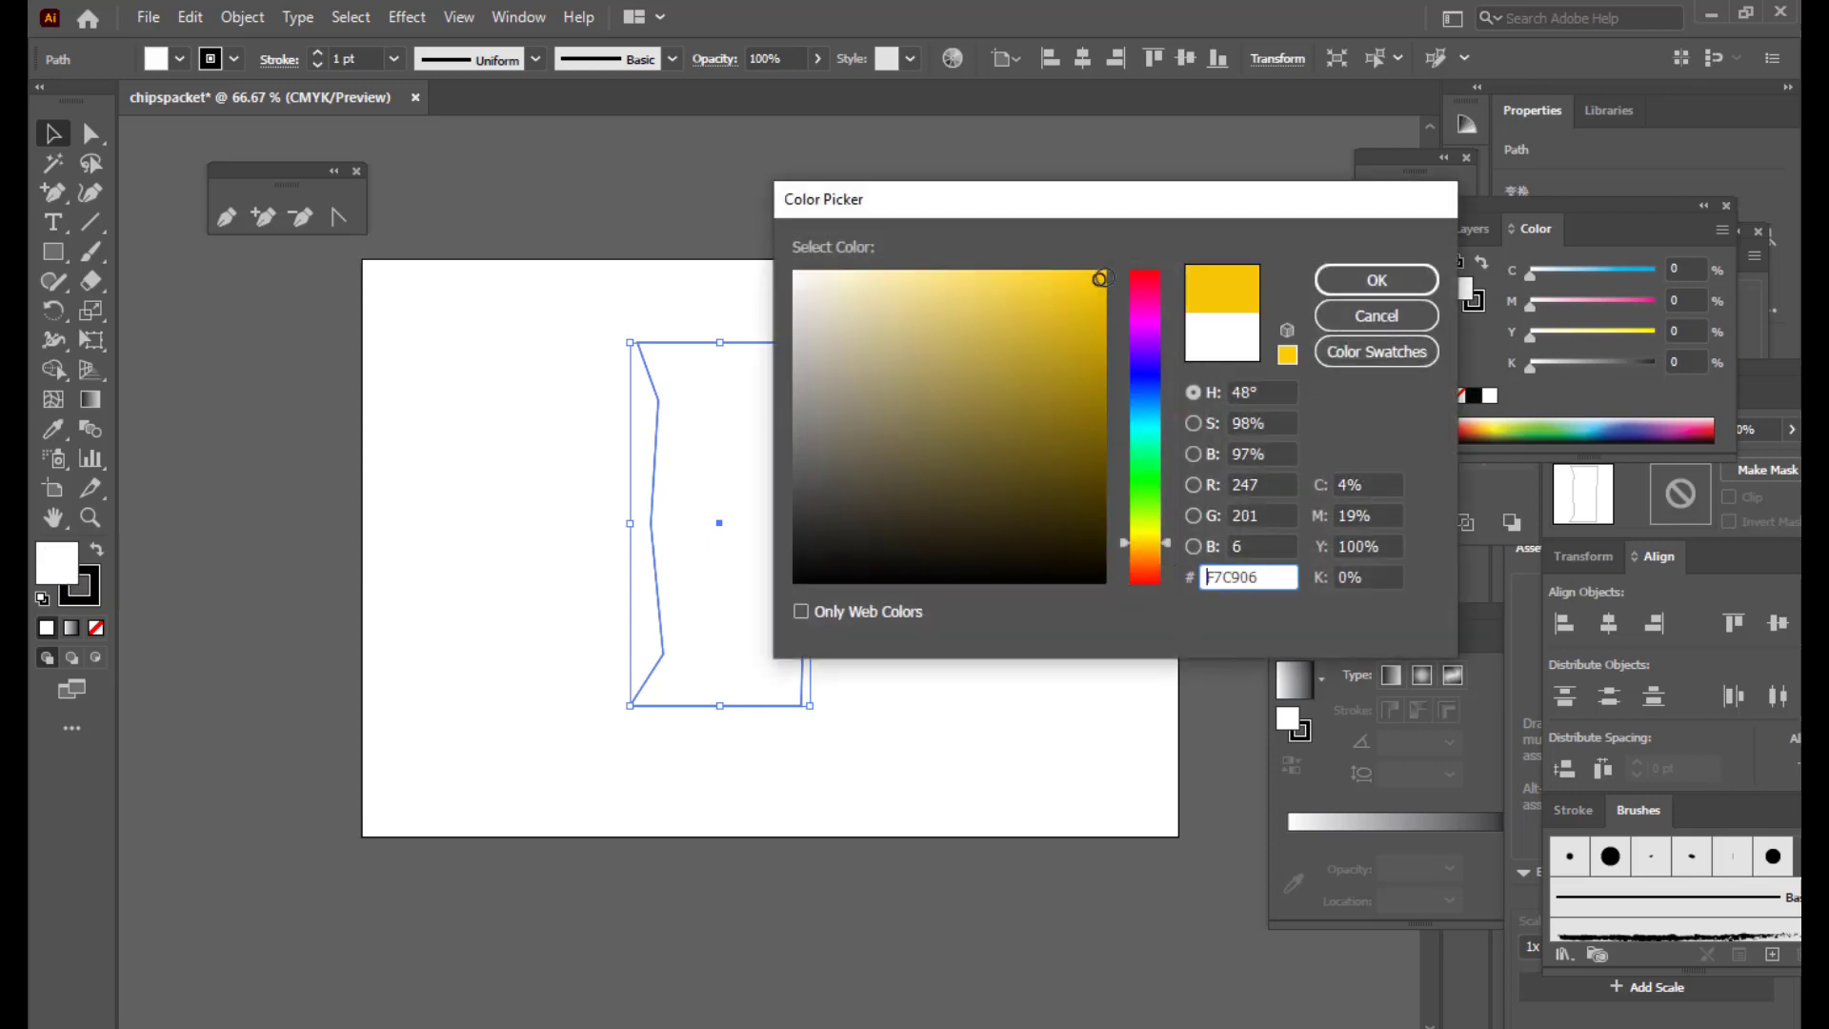
{"action": "left_click", "coordinate": [1370, 283]}
Step: Set the yellow shape's stroke to None, removing its black outline
{"action": "left_click", "coordinate": [902, 422]}
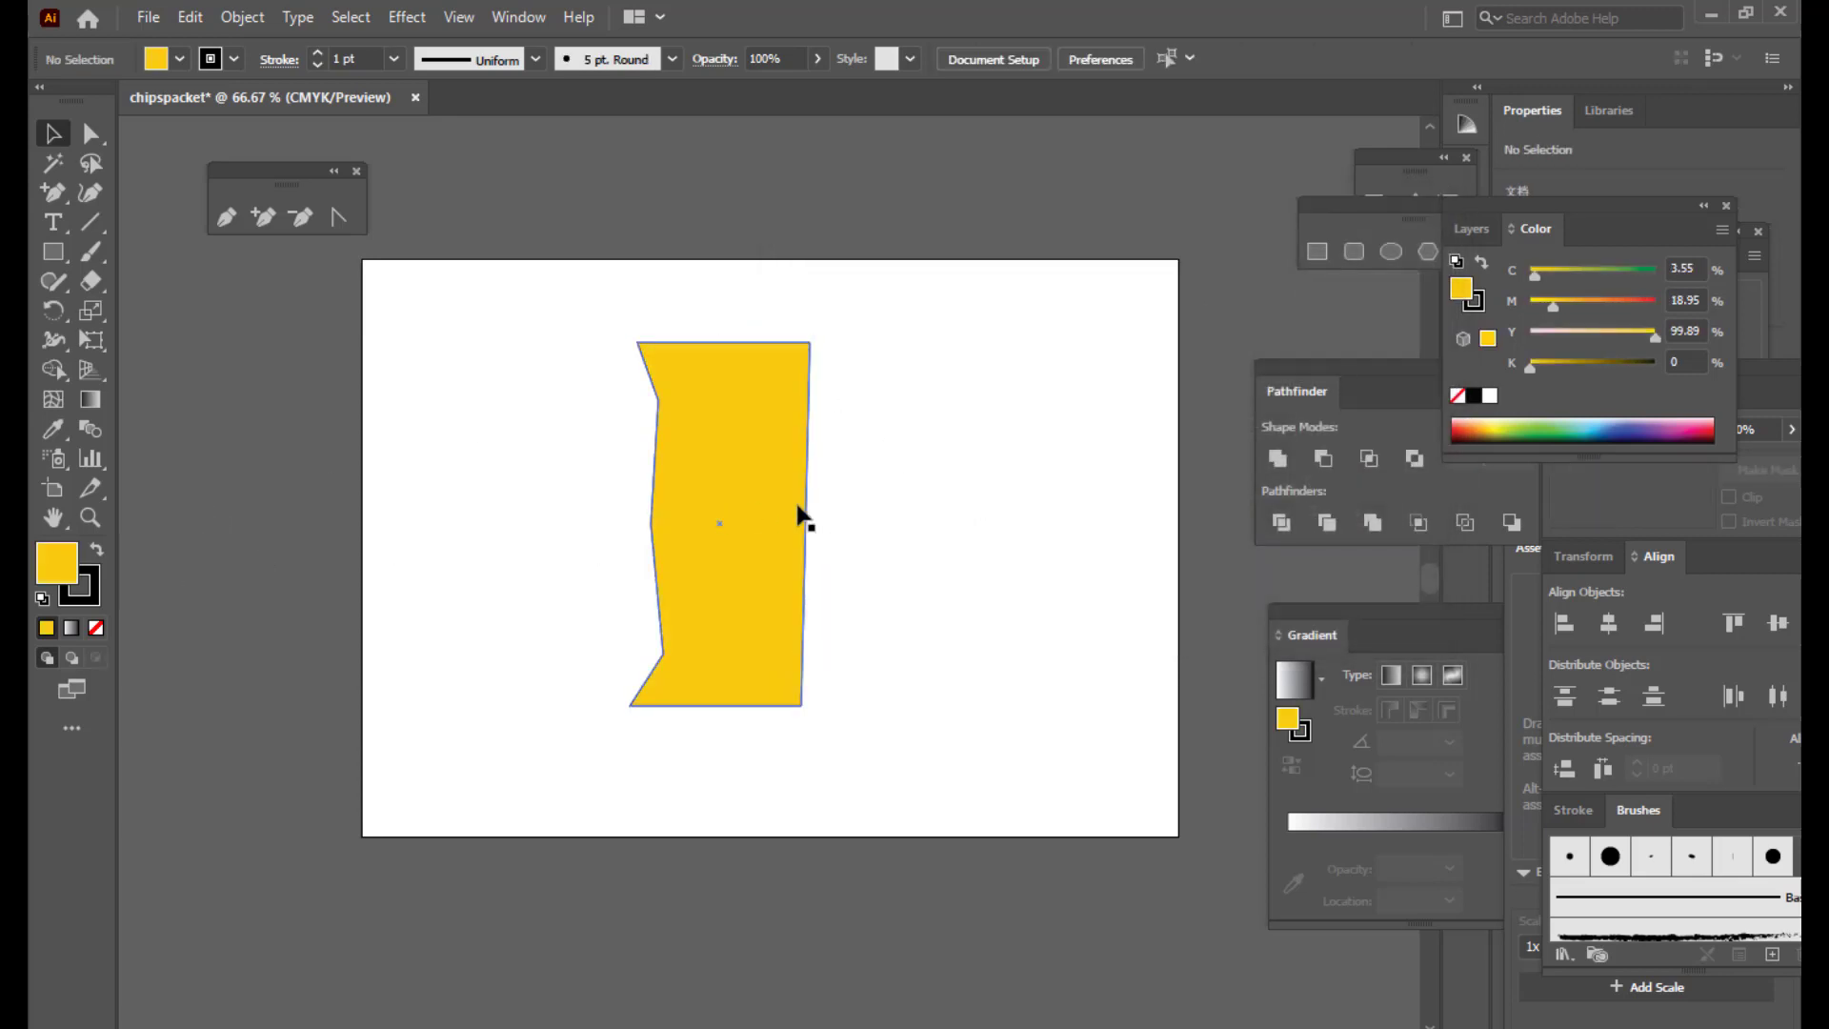
{"action": "left_click", "coordinate": [775, 506]}
{"action": "left_click", "coordinate": [91, 600]}
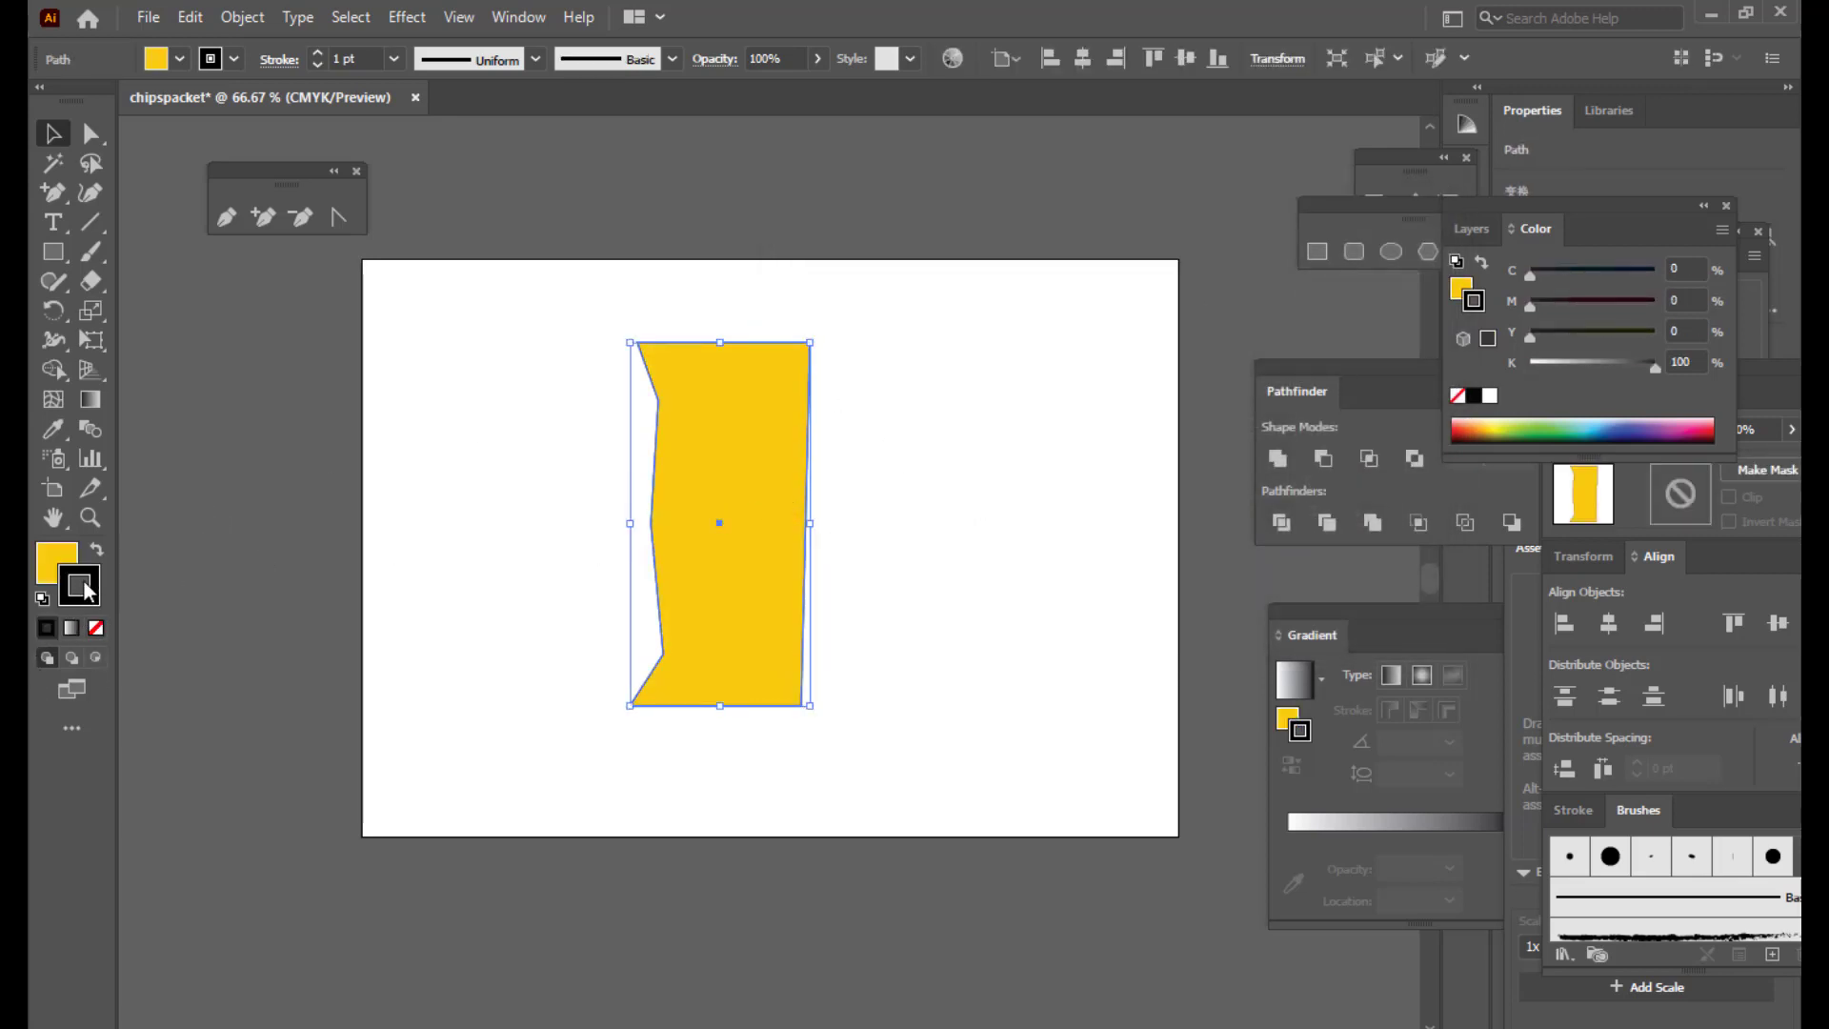
{"action": "left_click", "coordinate": [95, 628]}
{"action": "left_click", "coordinate": [55, 561]}
{"action": "left_click", "coordinate": [494, 567]}
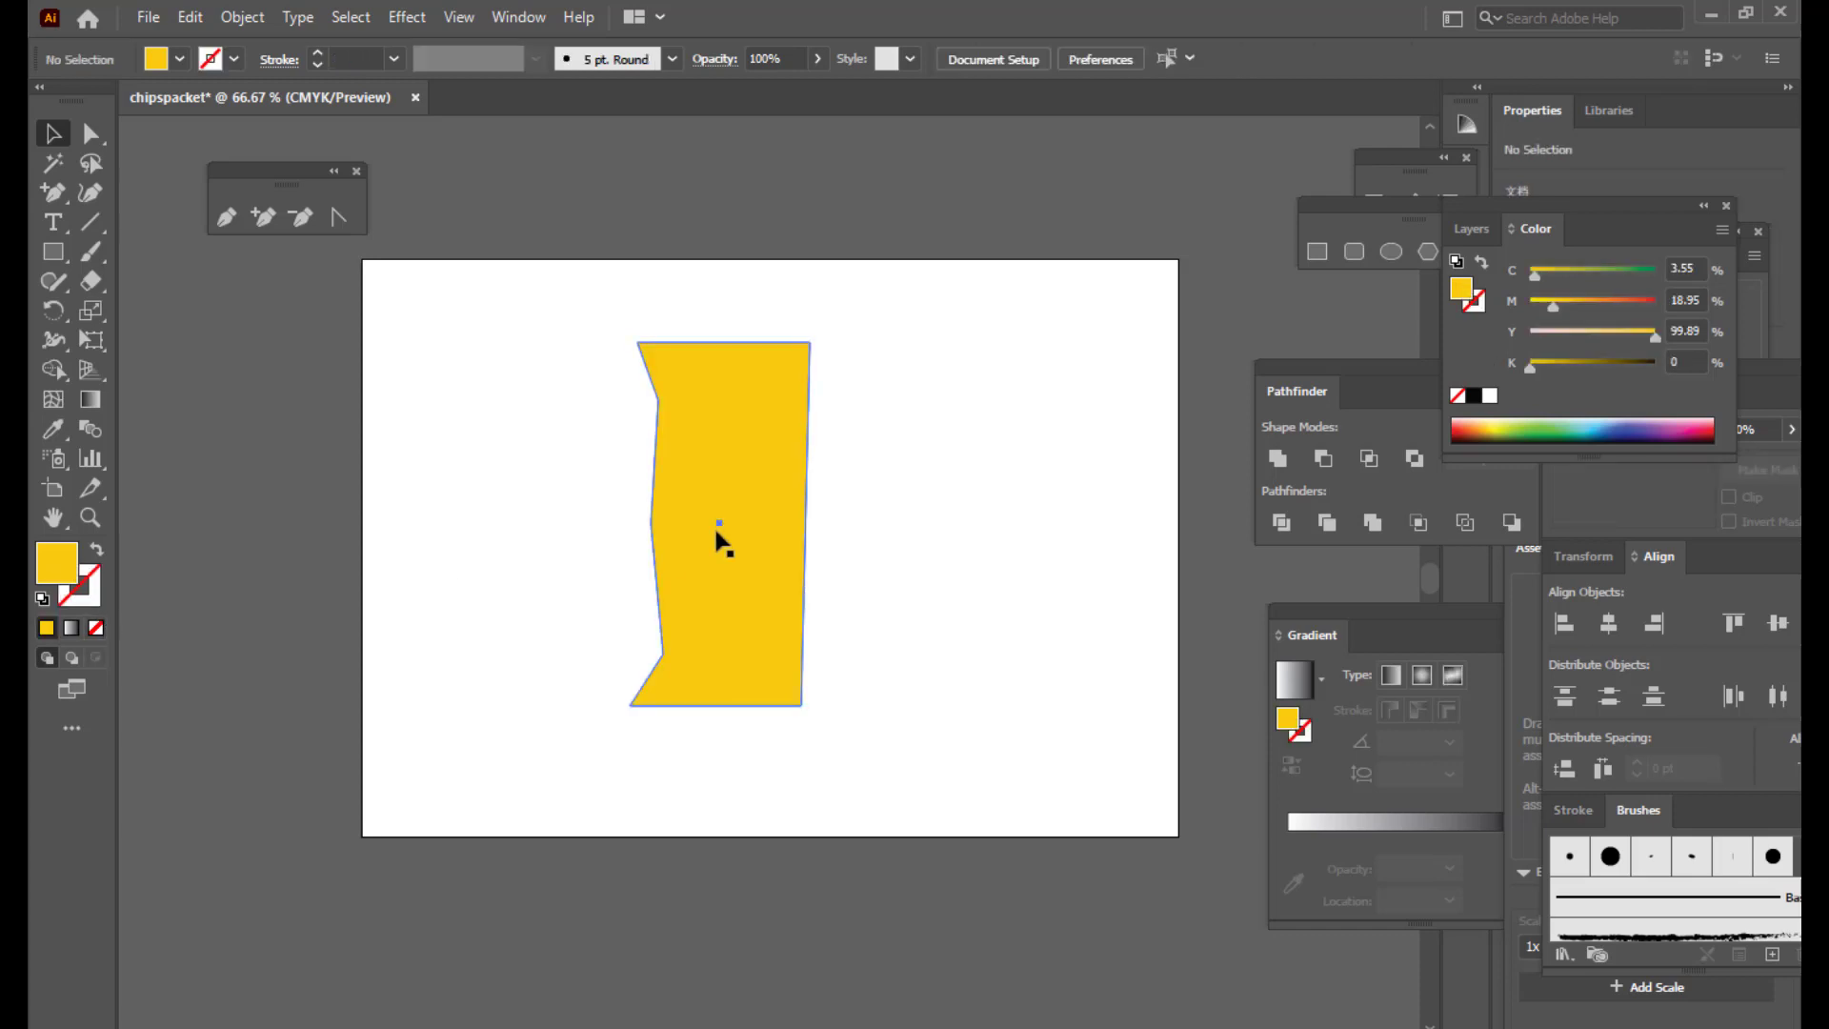
Step: Convert the middle, lower and upper left-edge anchors to smooth points
{"action": "left_click_drag", "start_coordinate": [752, 449], "coordinate": [736, 472]}
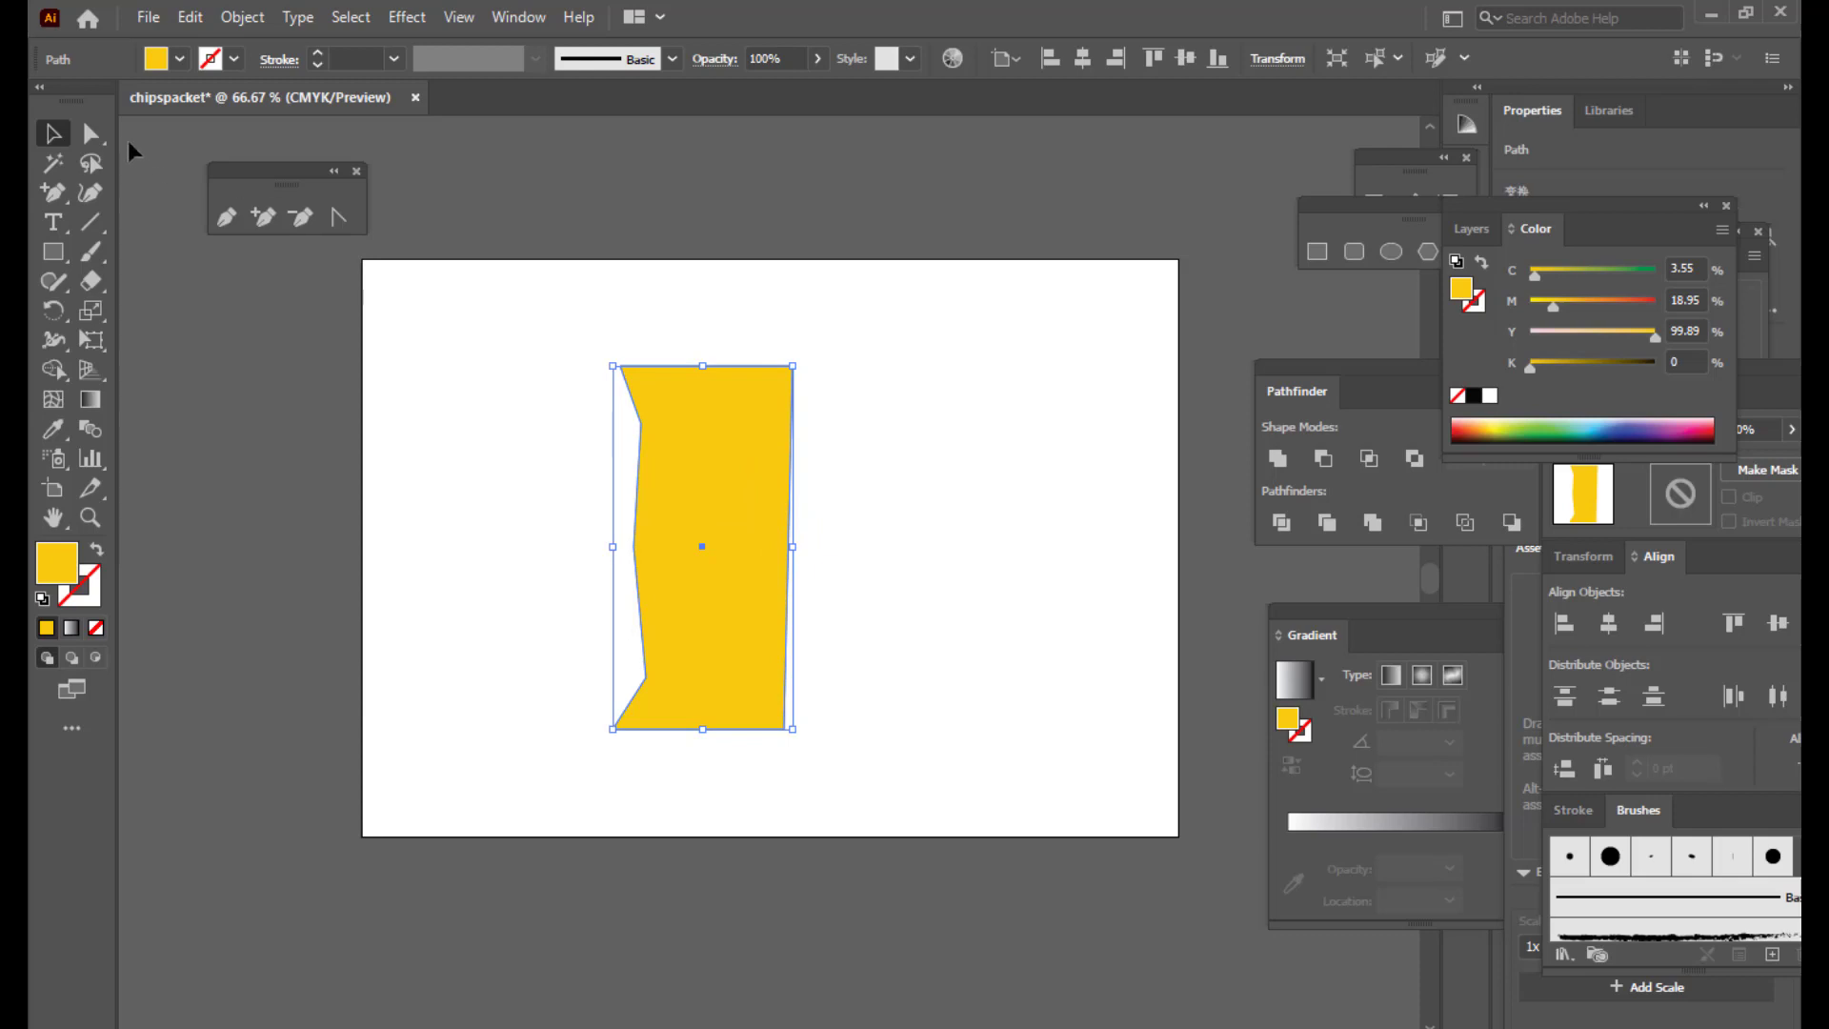
{"action": "left_click", "coordinate": [91, 133]}
{"action": "left_click", "coordinate": [632, 546]}
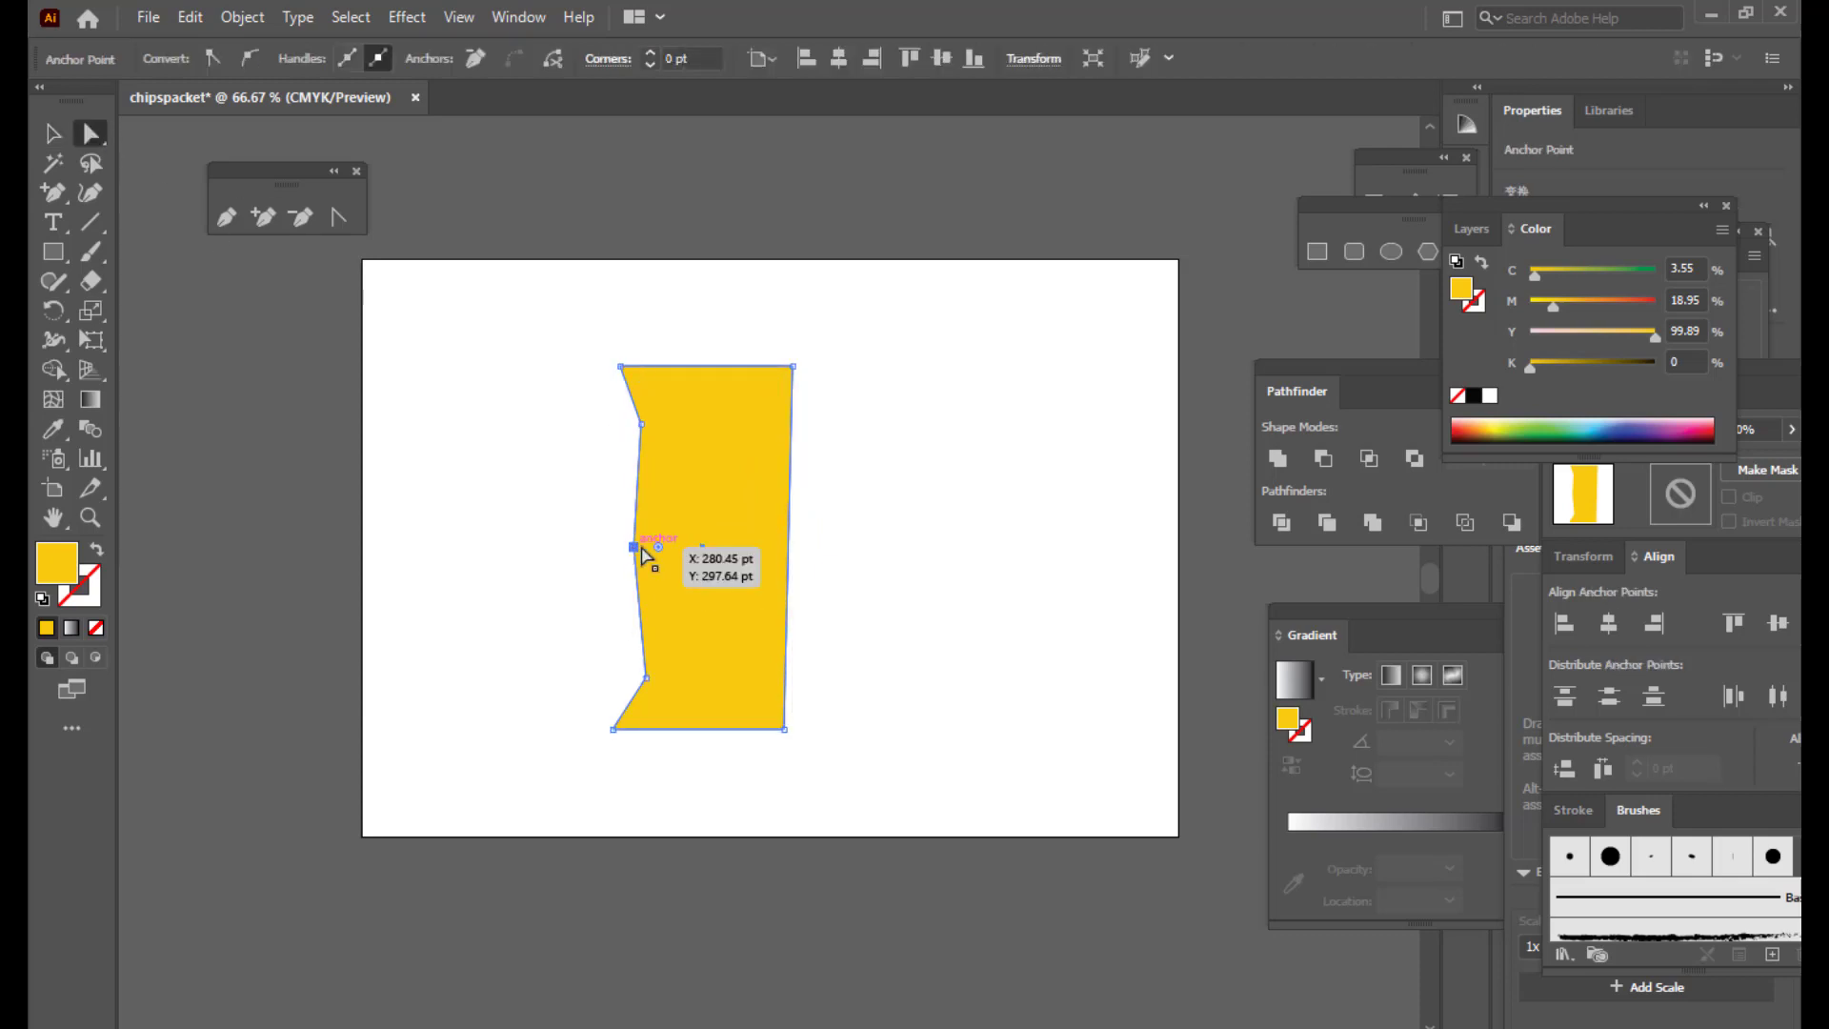
{"action": "left_click", "coordinate": [246, 63]}
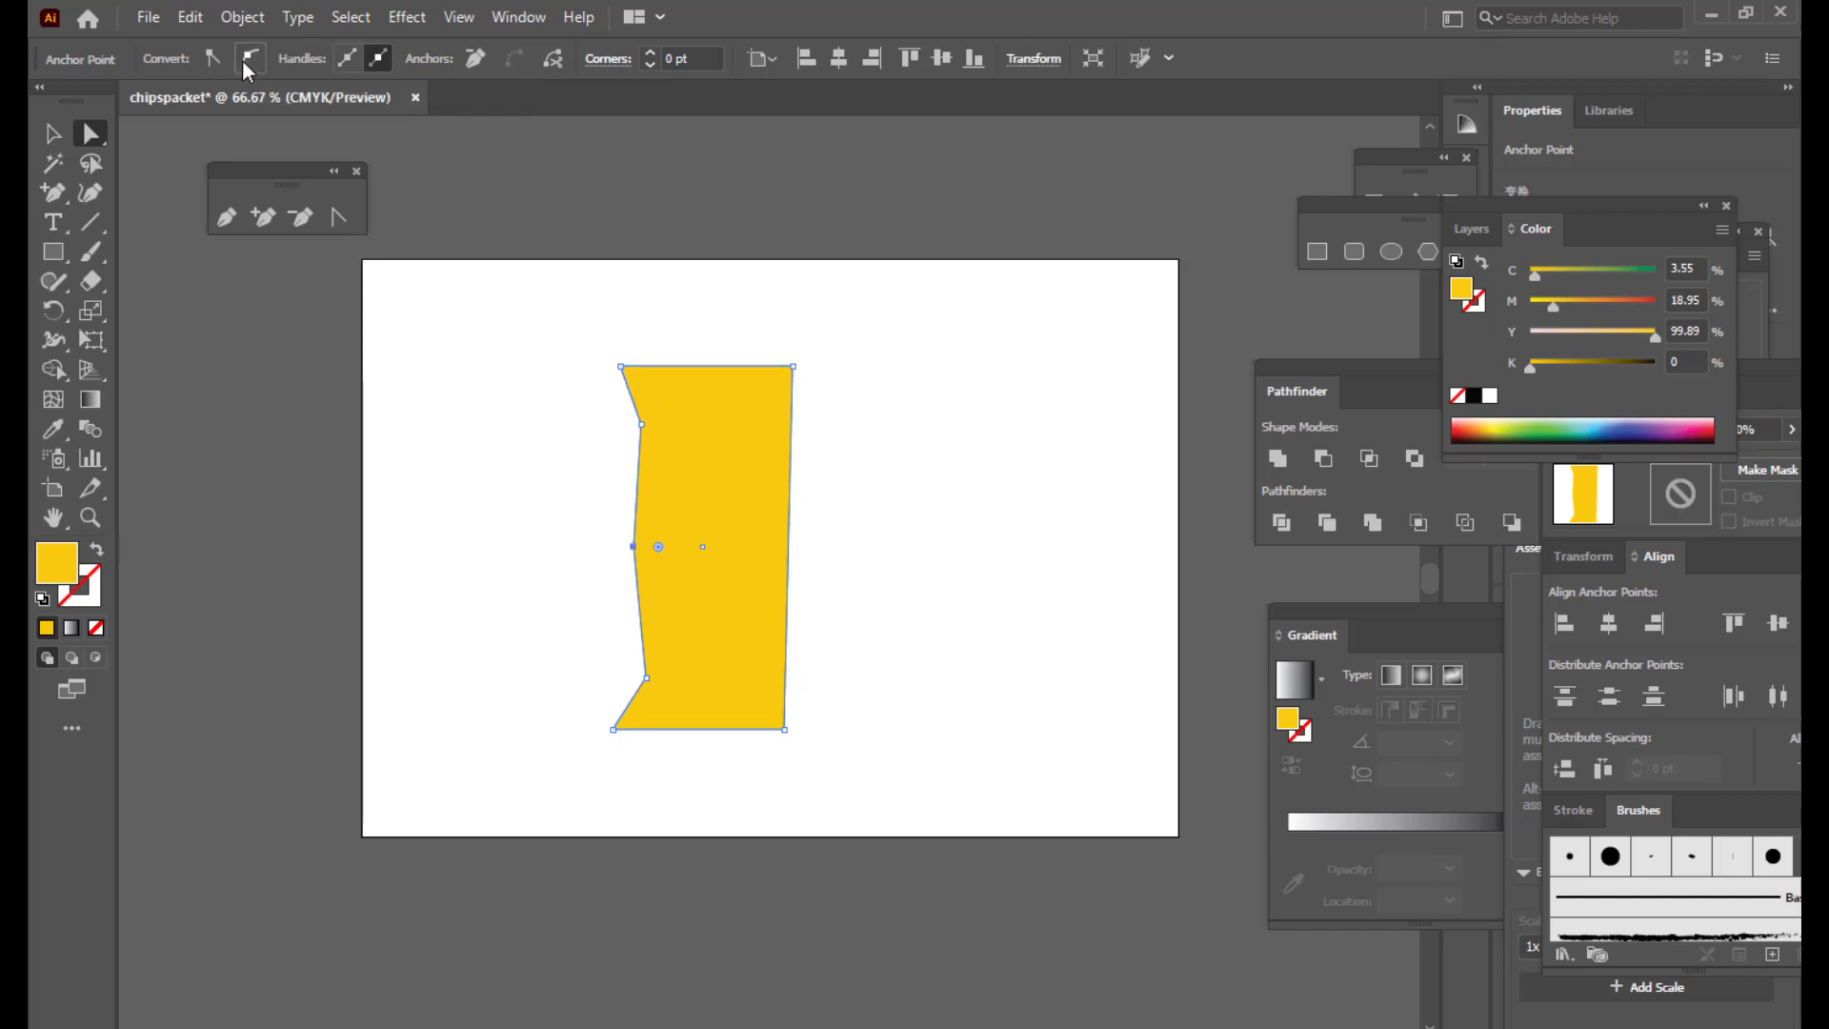
{"action": "left_click", "coordinate": [646, 677]}
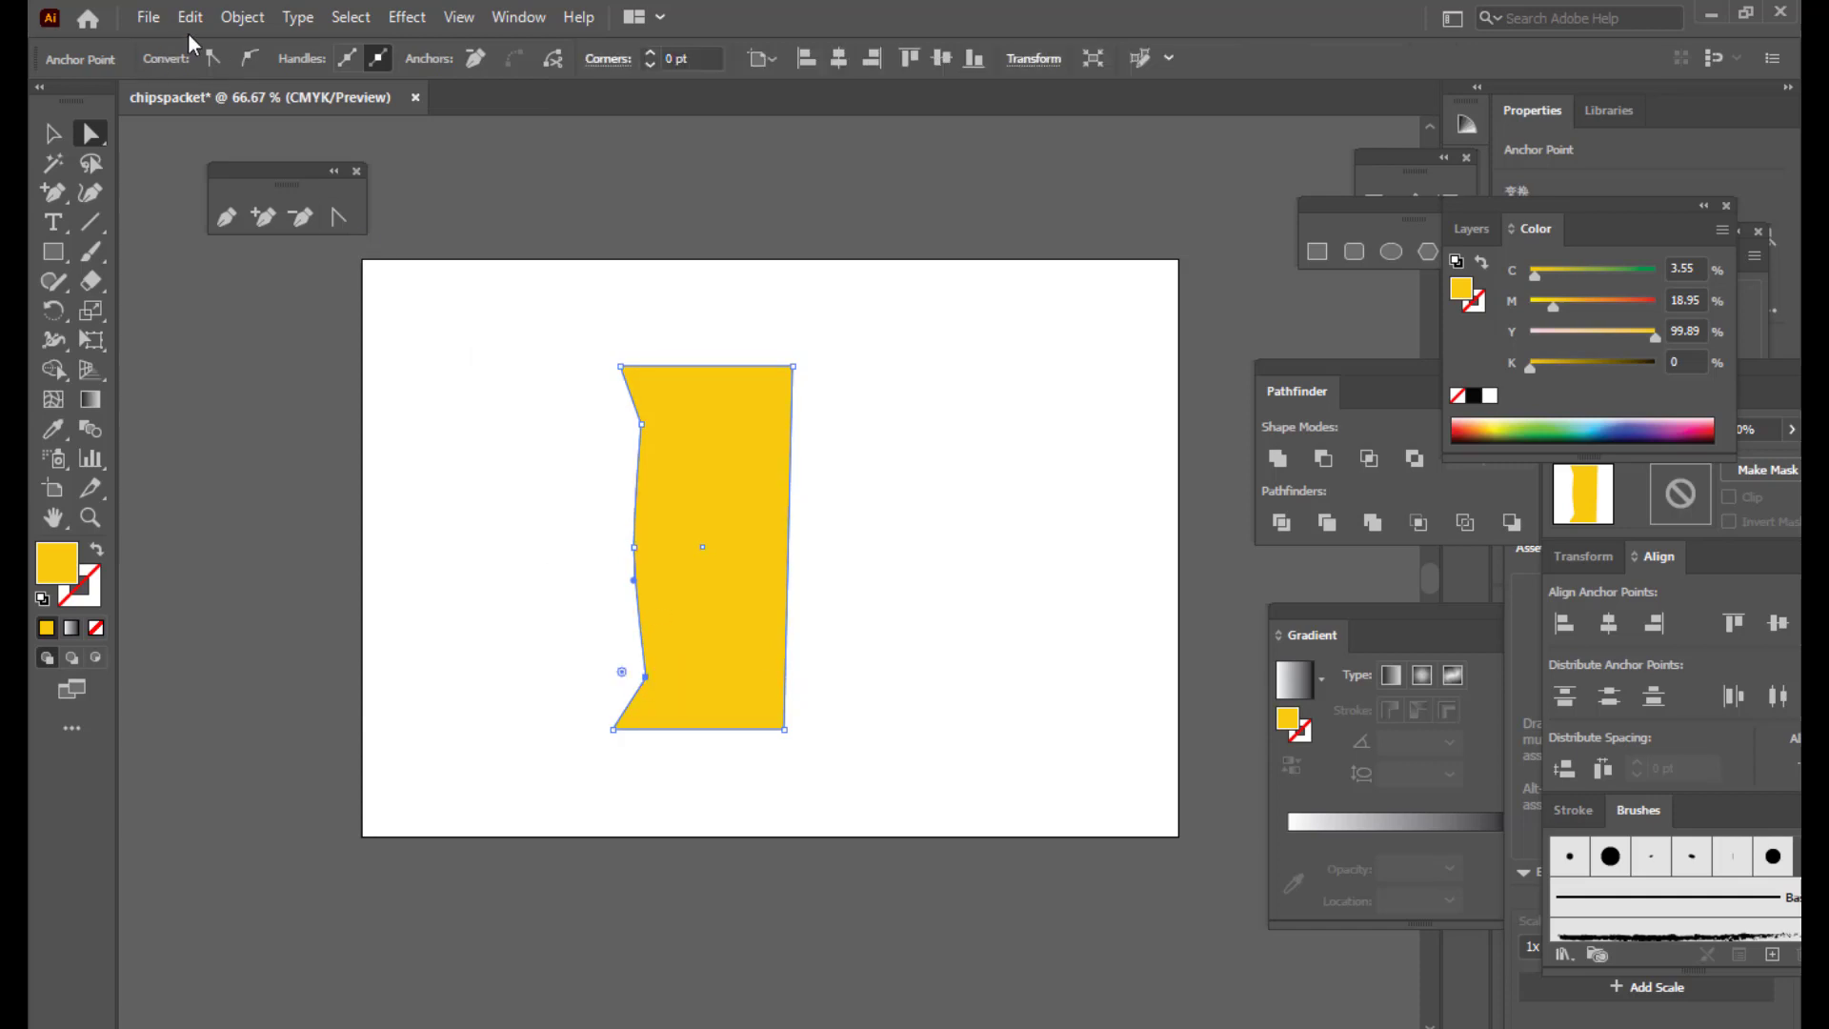
{"action": "left_click", "coordinate": [248, 59]}
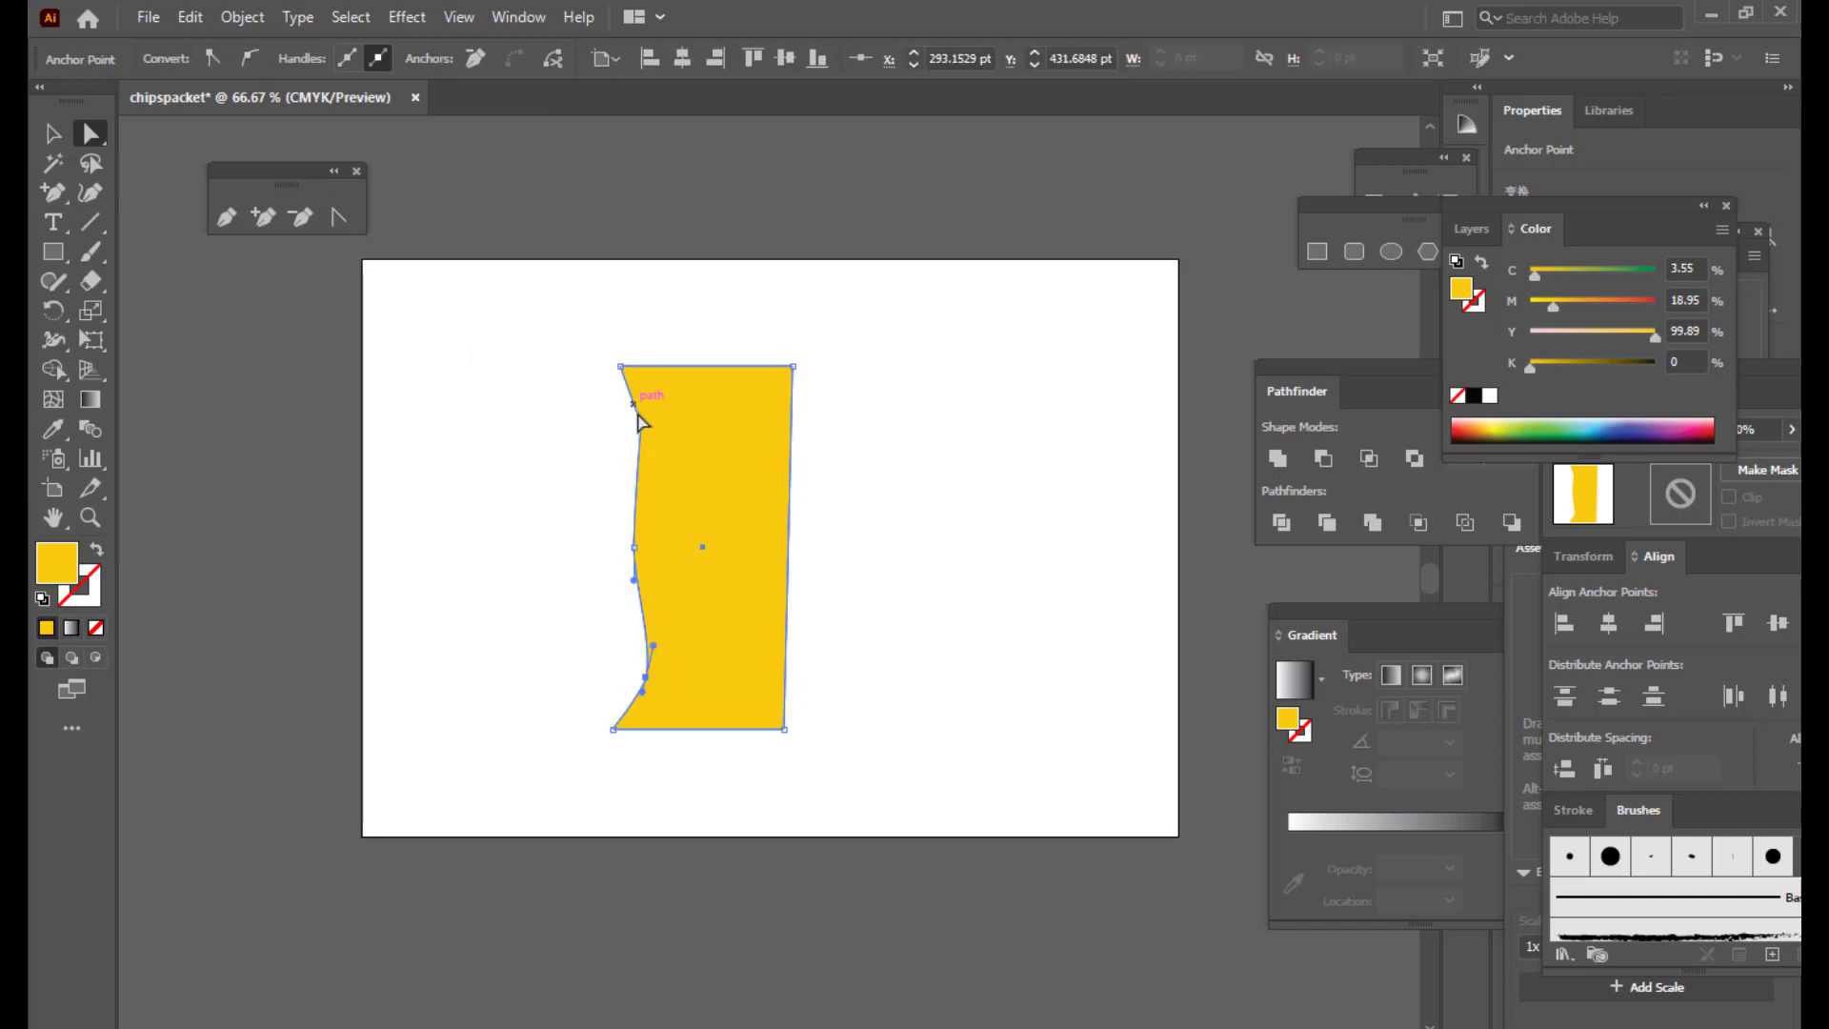
{"action": "left_click", "coordinate": [640, 423]}
{"action": "left_click", "coordinate": [251, 63]}
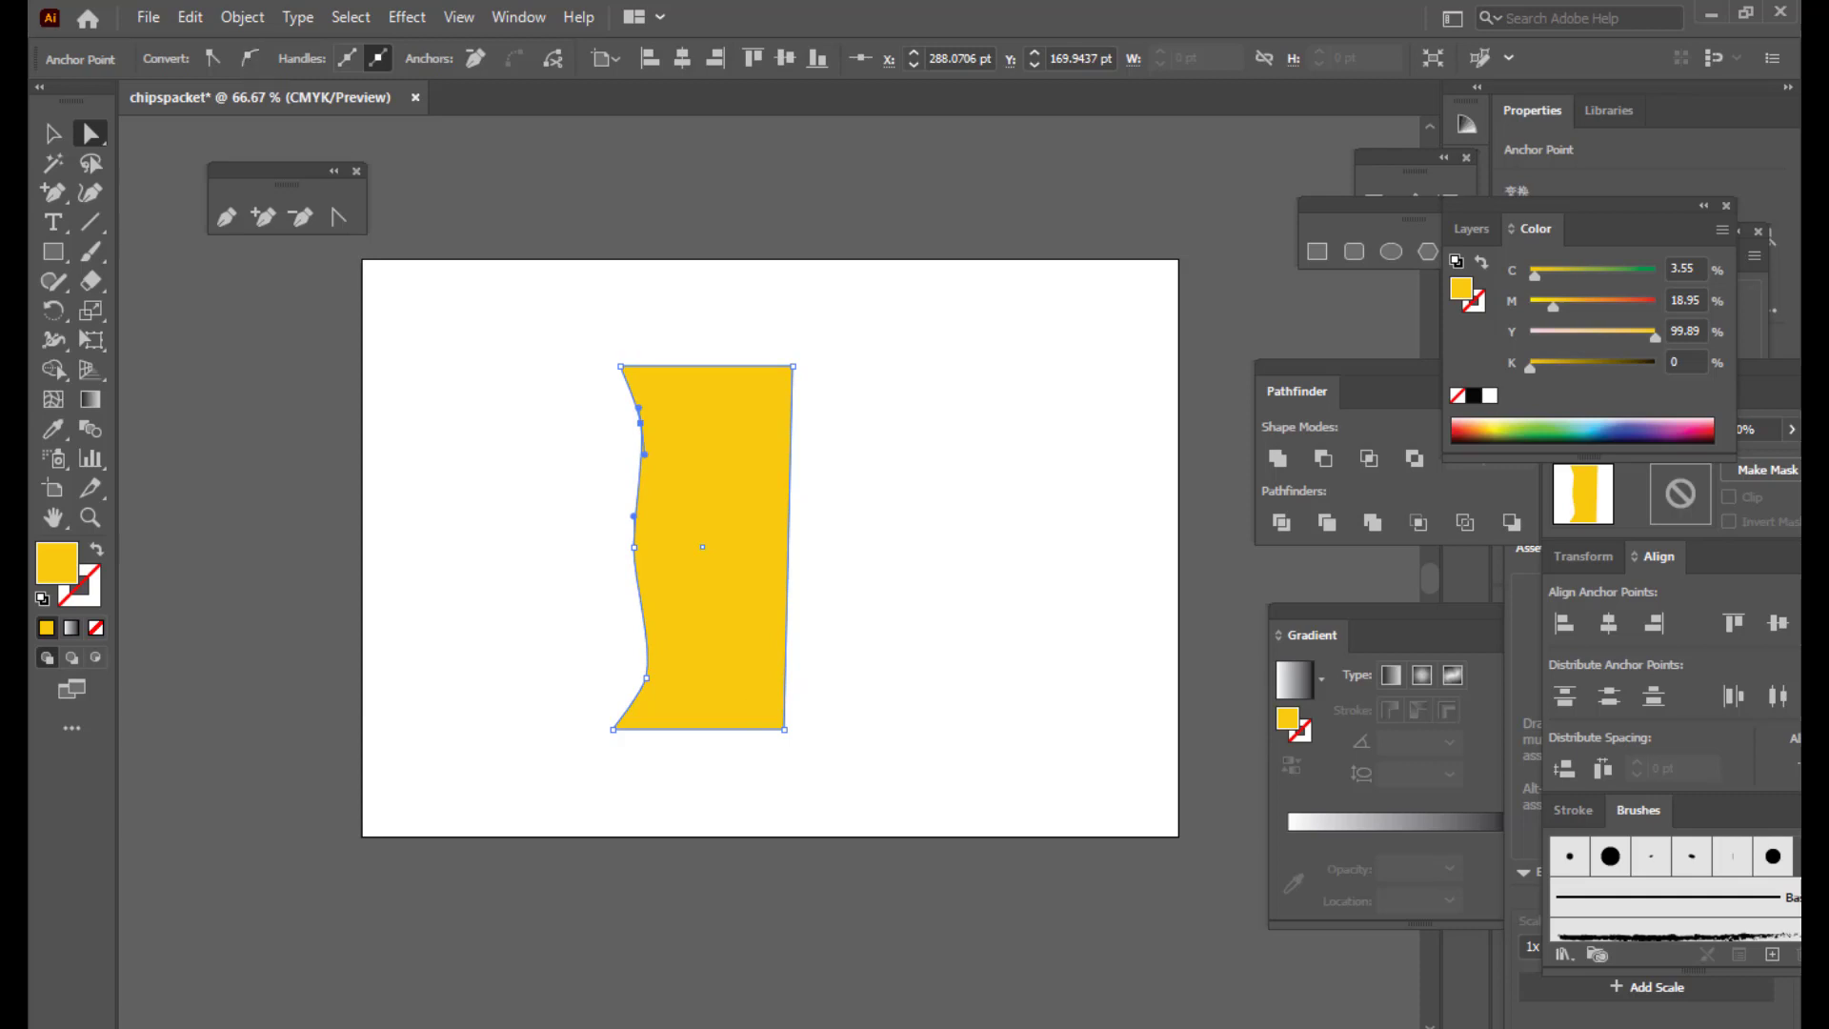
Step: Drag the whole yellow packet with the Selection tool to place a copy to its right
{"action": "left_click", "coordinate": [53, 134]}
{"action": "left_click", "coordinate": [836, 246]}
{"action": "left_click_drag", "start_coordinate": [768, 440], "coordinate": [955, 476]}
Step: Reflect the copied shape to mirror the original and slide it left toward it
{"action": "right_click", "coordinate": [961, 463]}
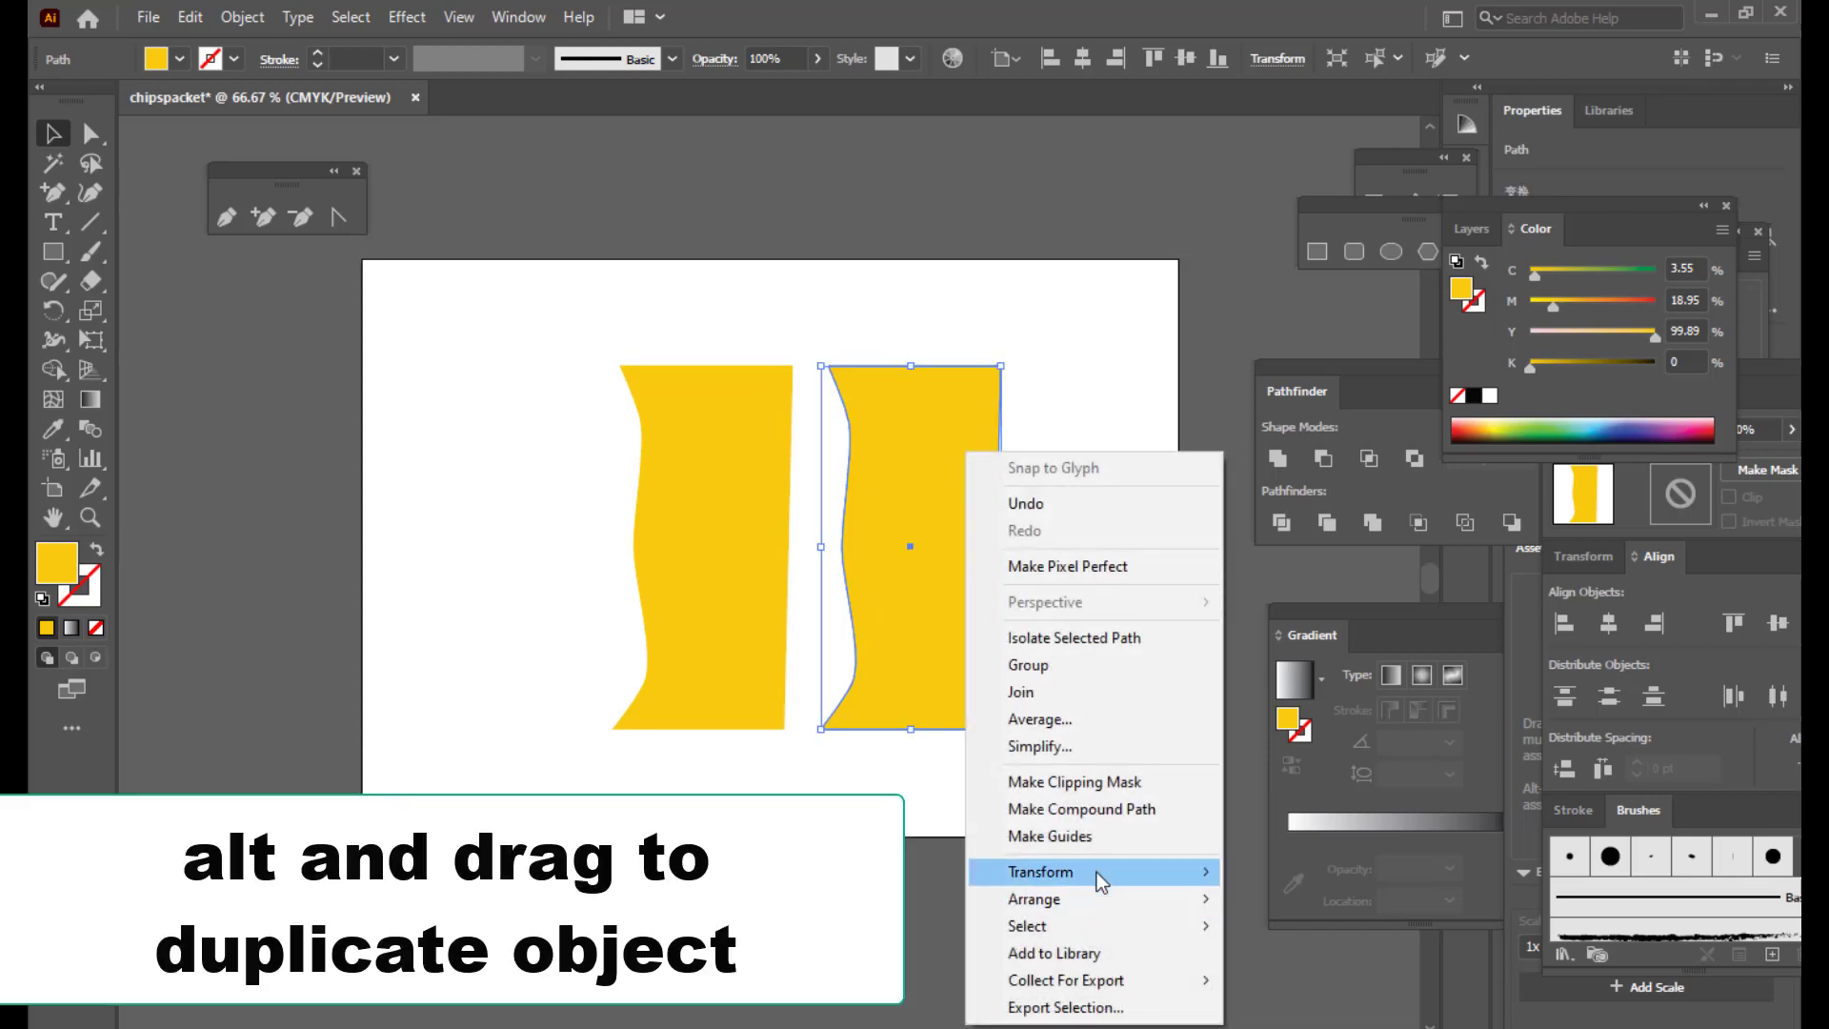
{"action": "mouse_move", "coordinate": [1102, 876]}
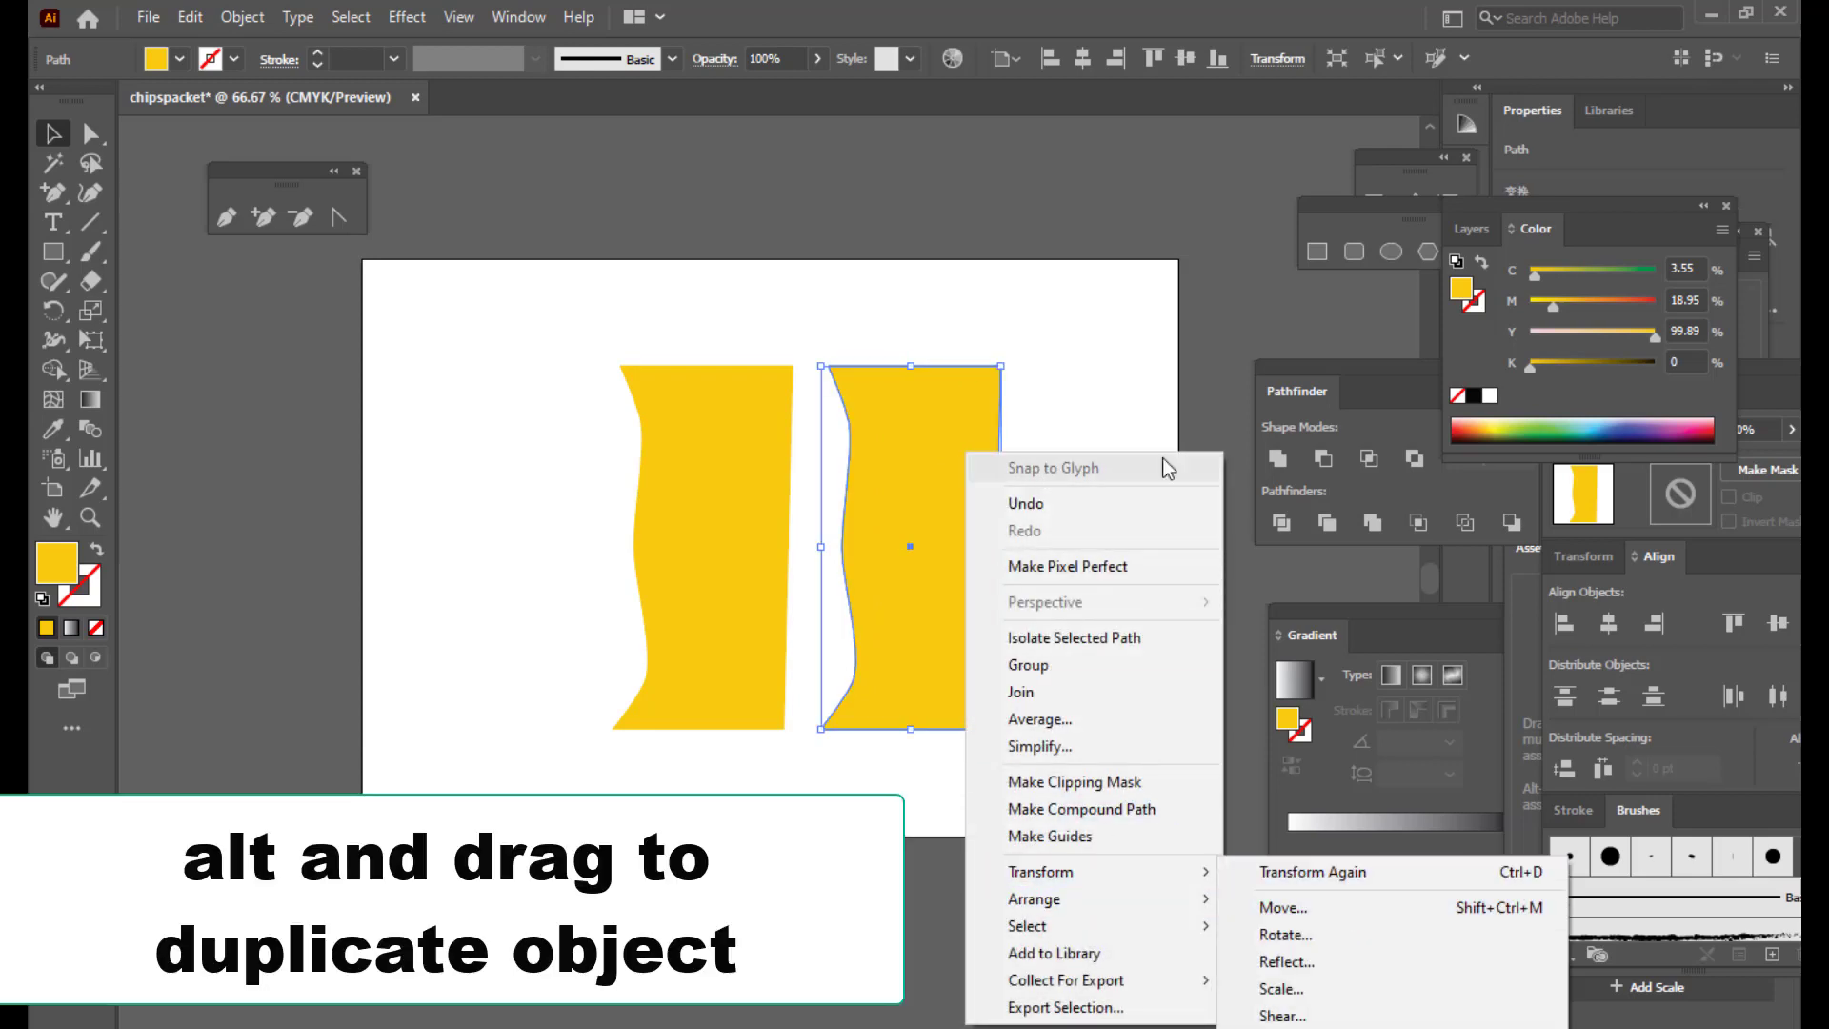
{"action": "key", "text": "Escape"}
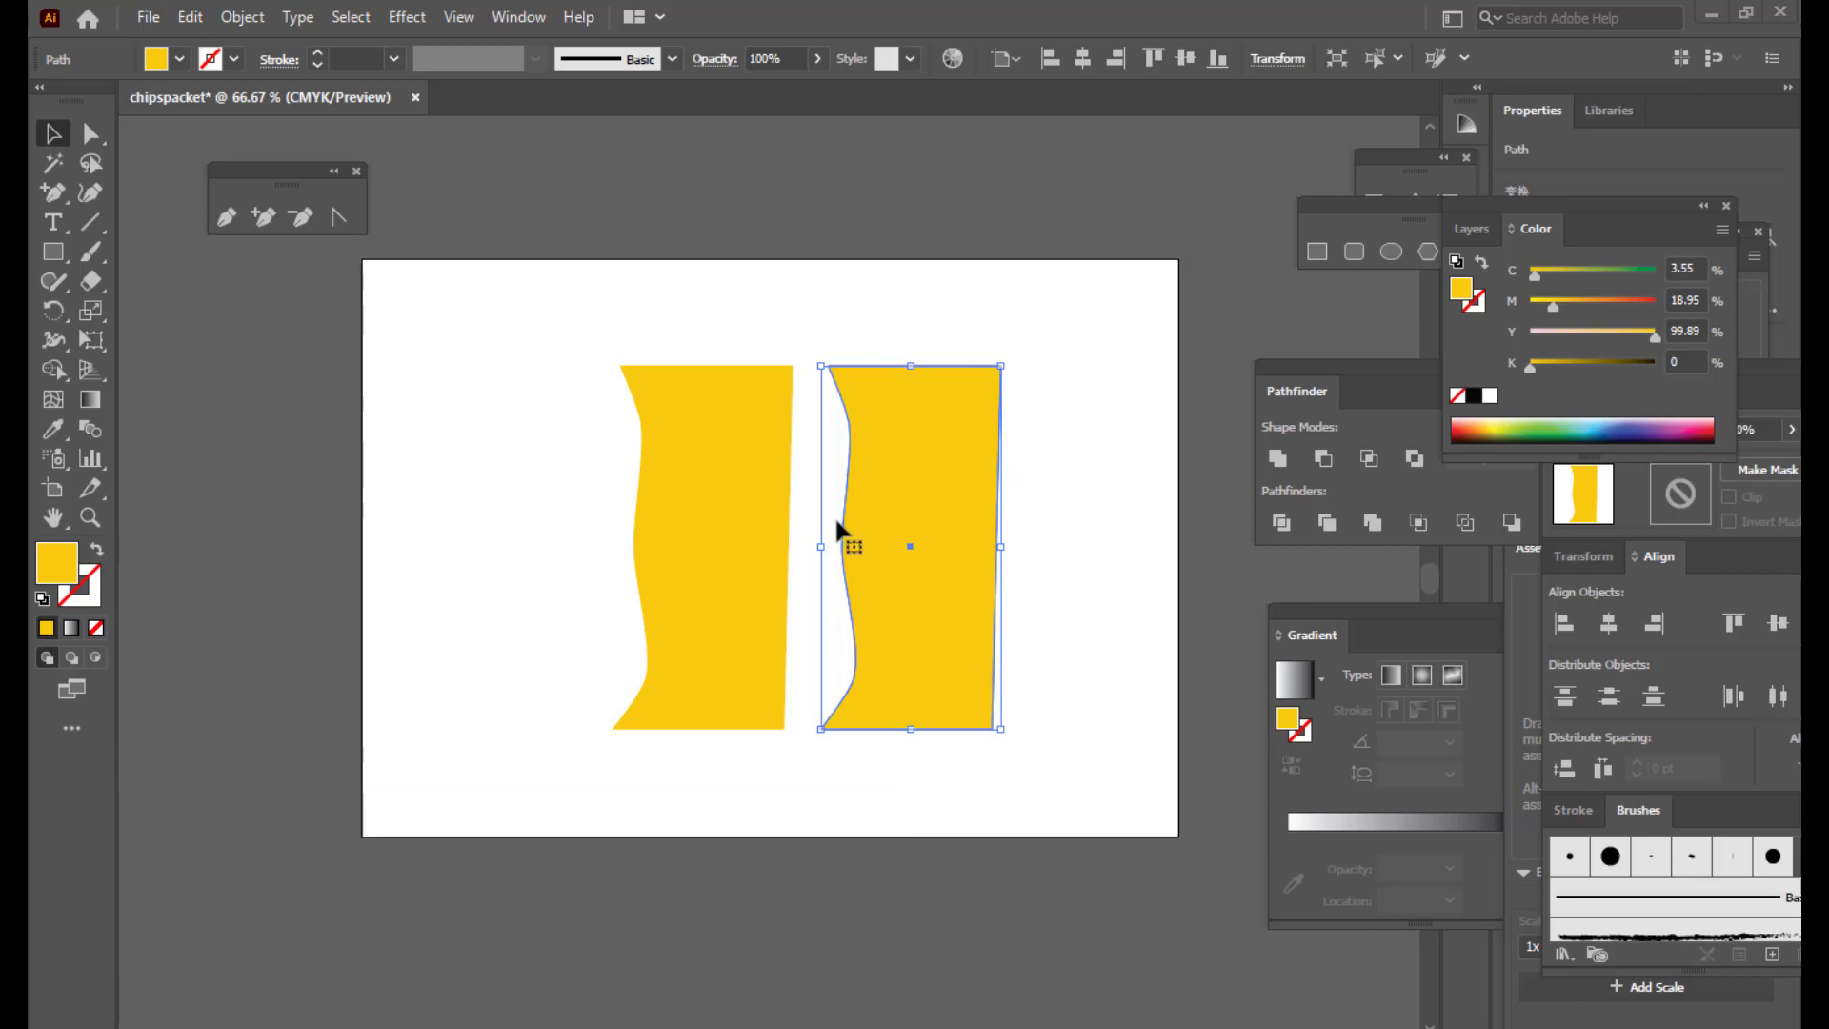
{"action": "right_click", "coordinate": [920, 451]}
{"action": "mouse_move", "coordinate": [1076, 881]}
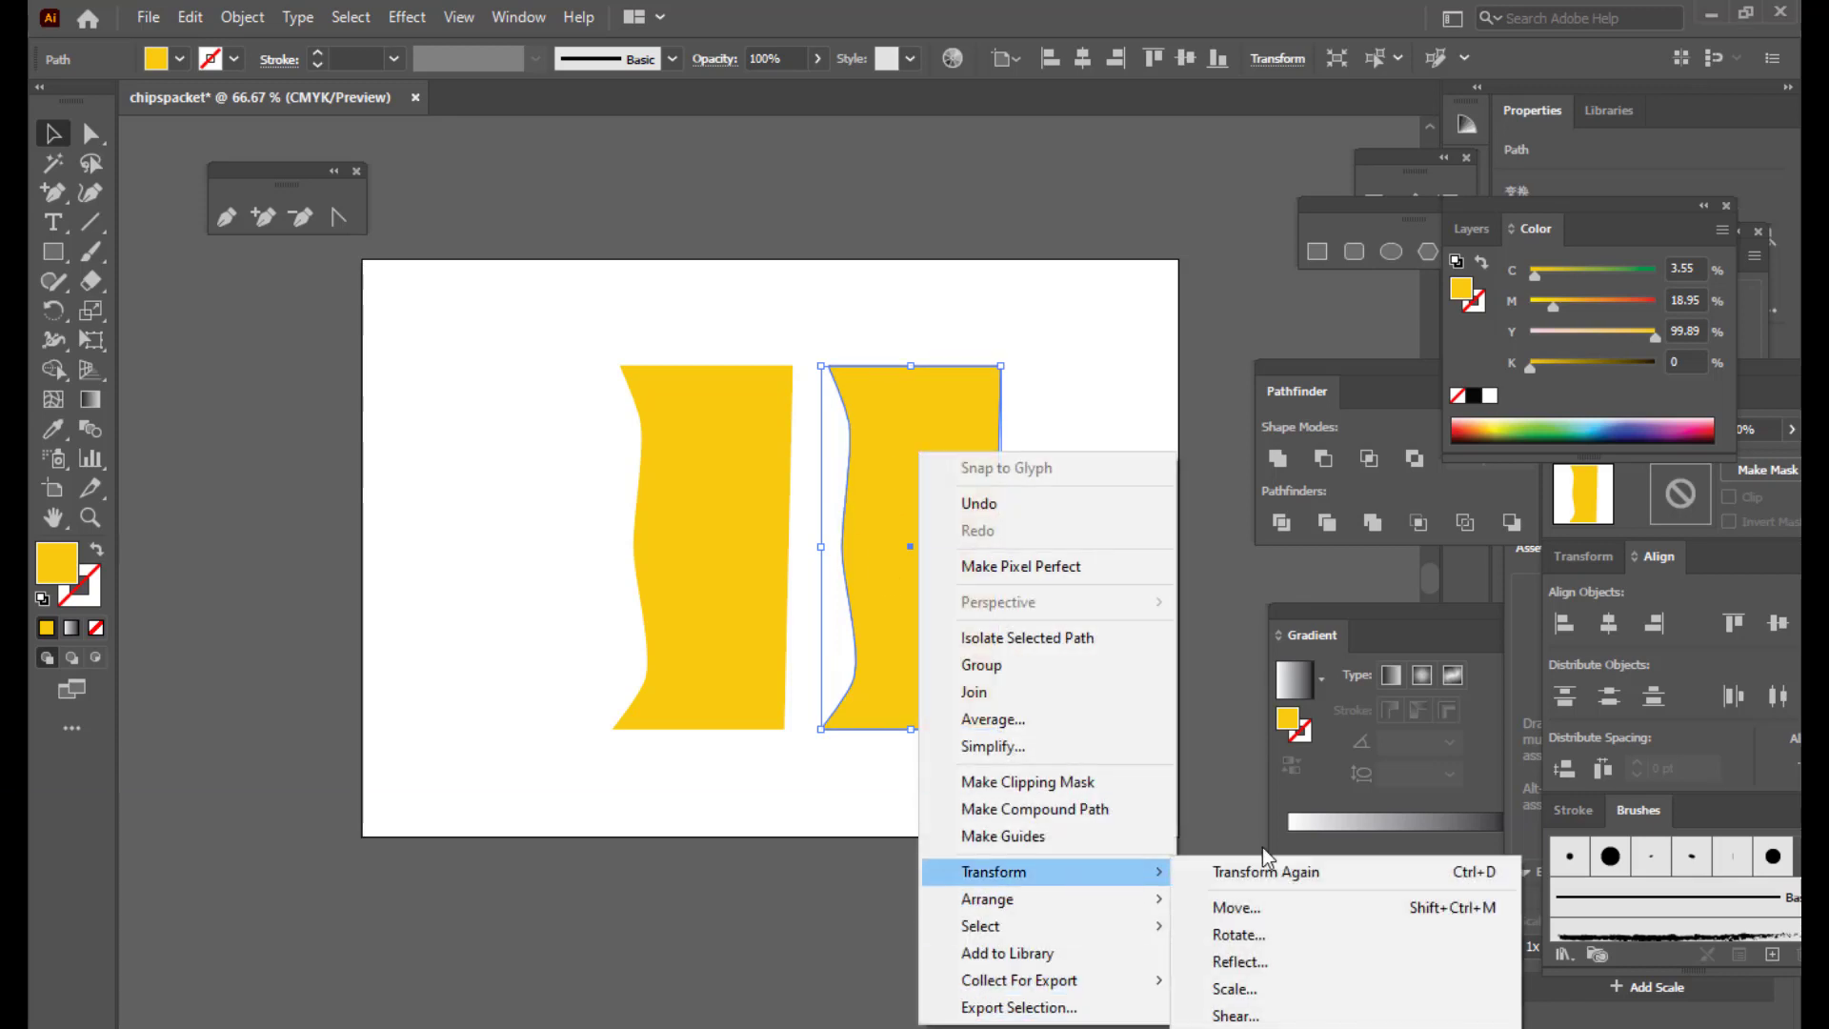
{"action": "left_click", "coordinate": [1239, 963]}
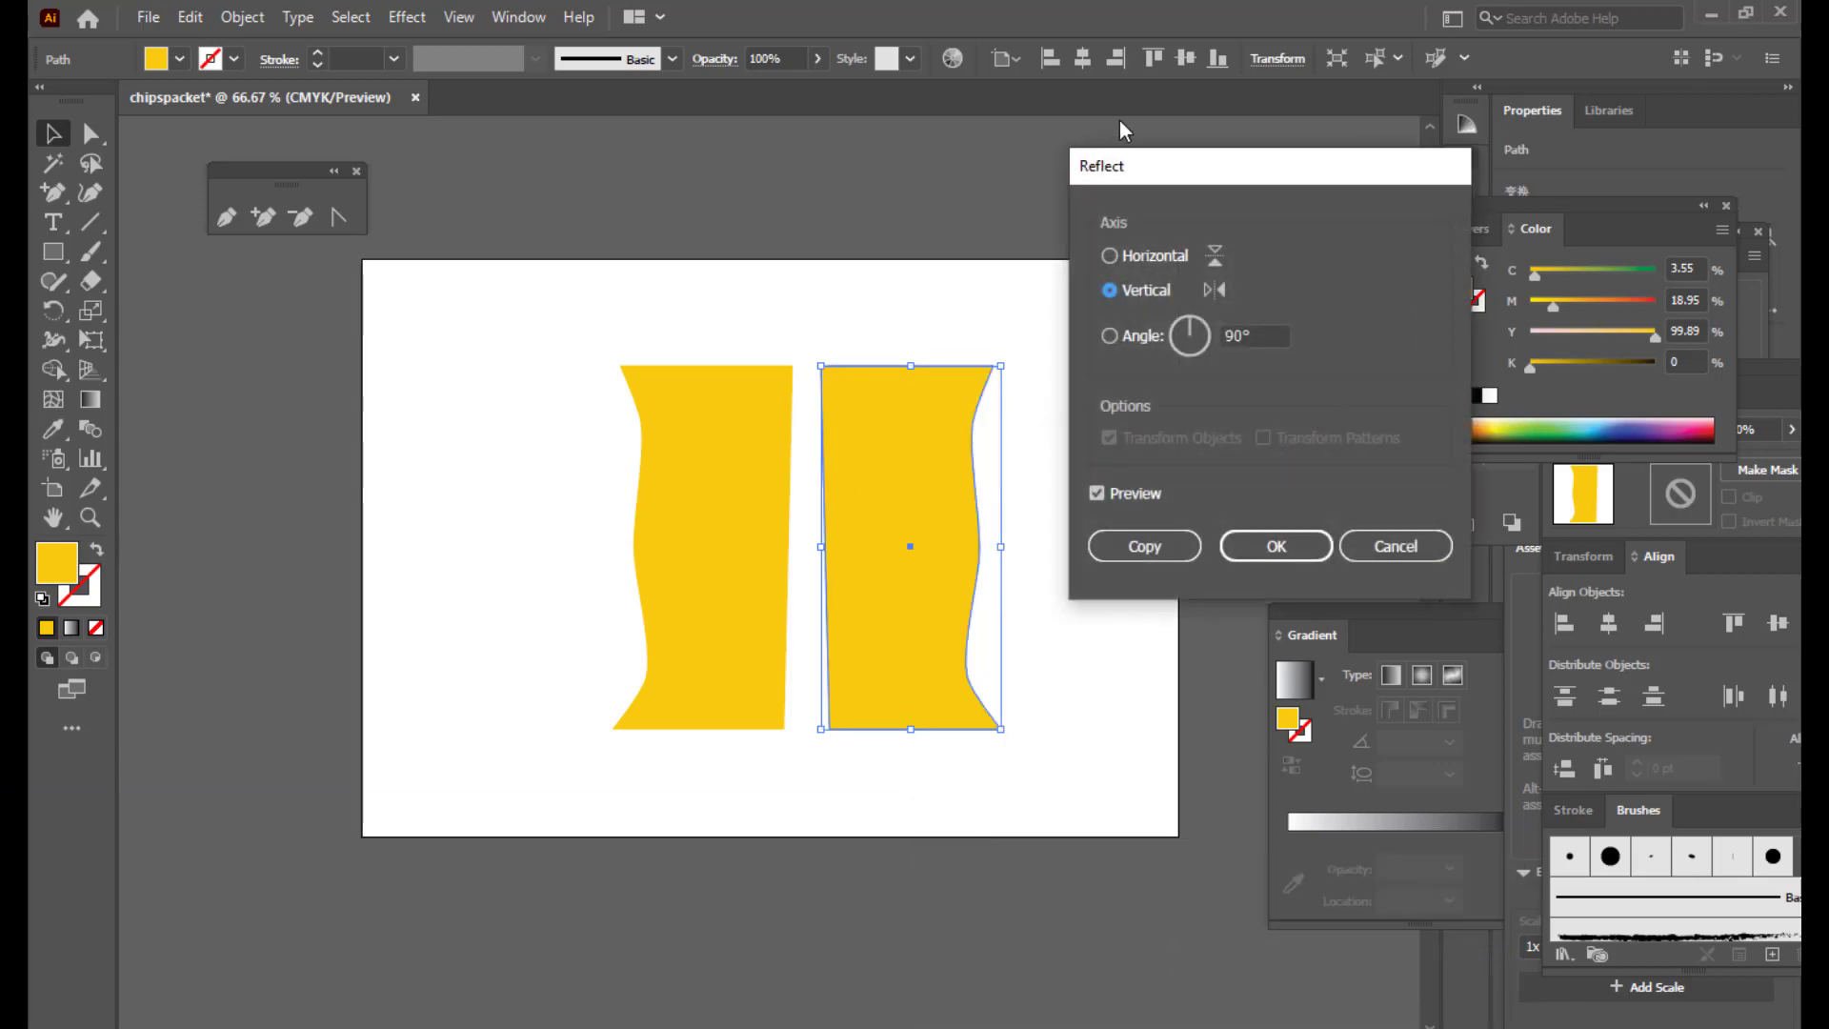
{"action": "left_click", "coordinate": [1276, 546]}
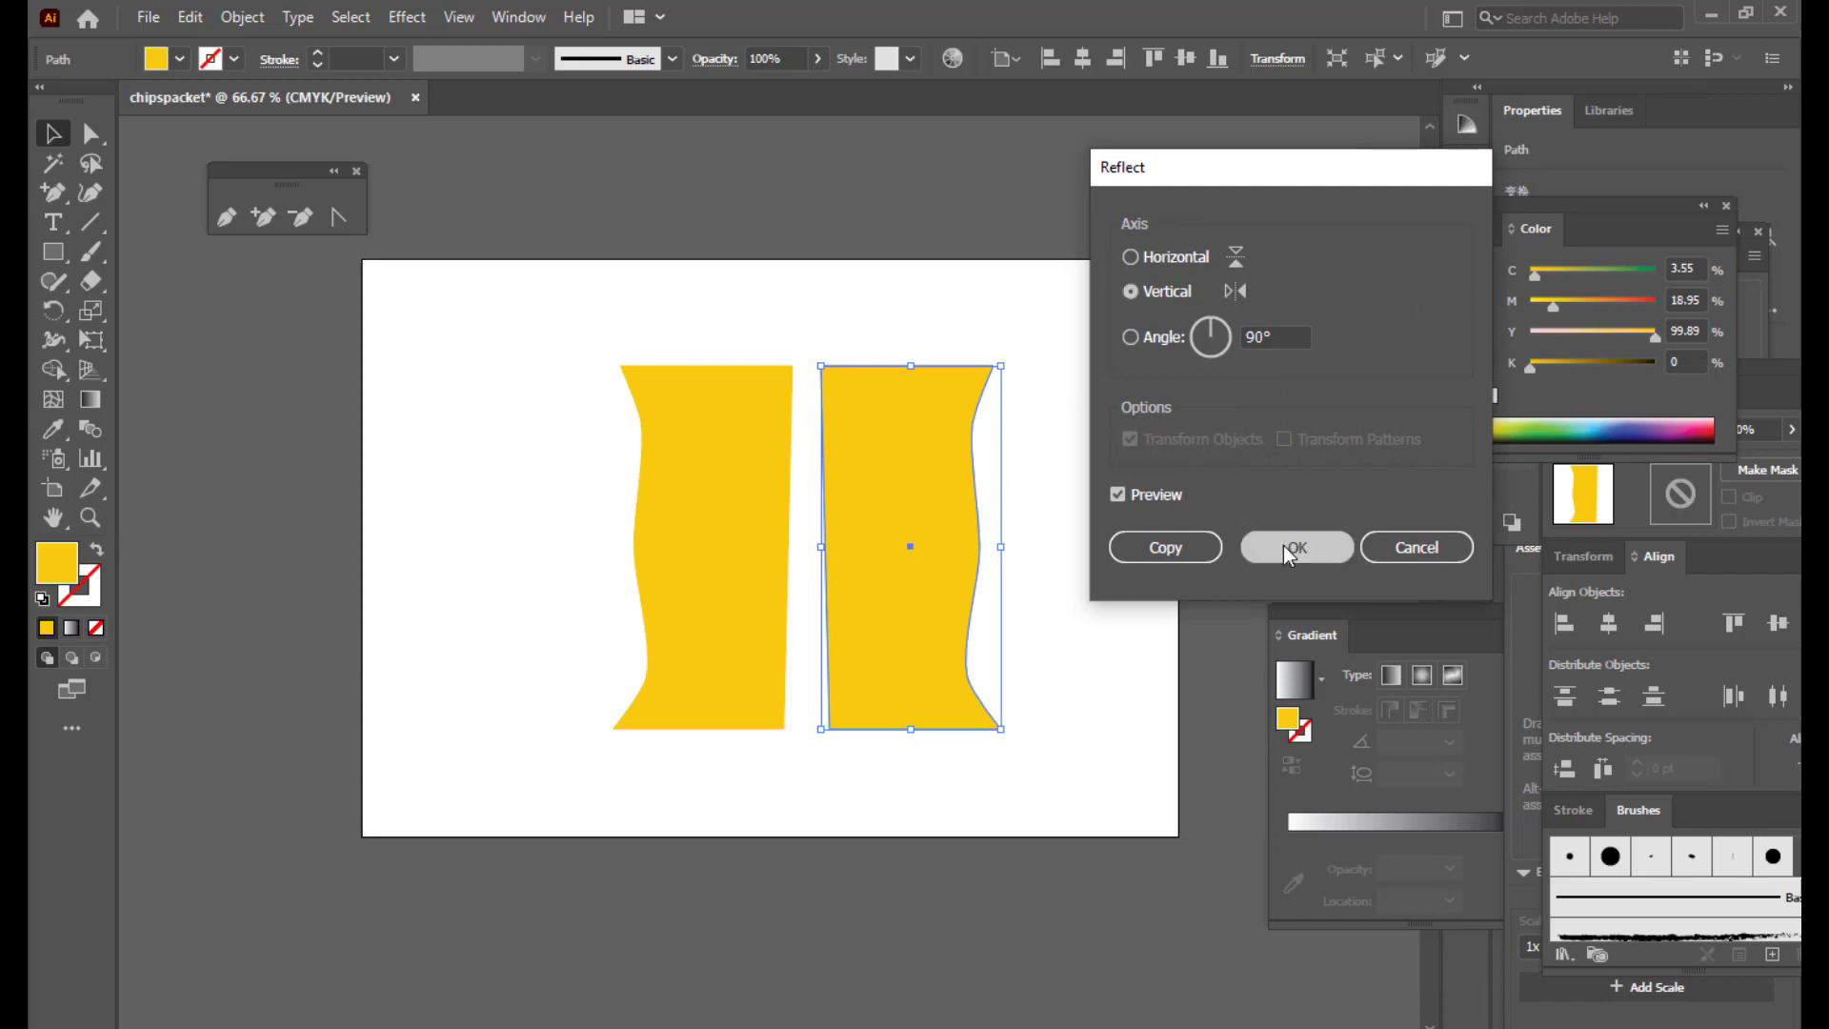
{"action": "left_click", "coordinate": [1012, 427]}
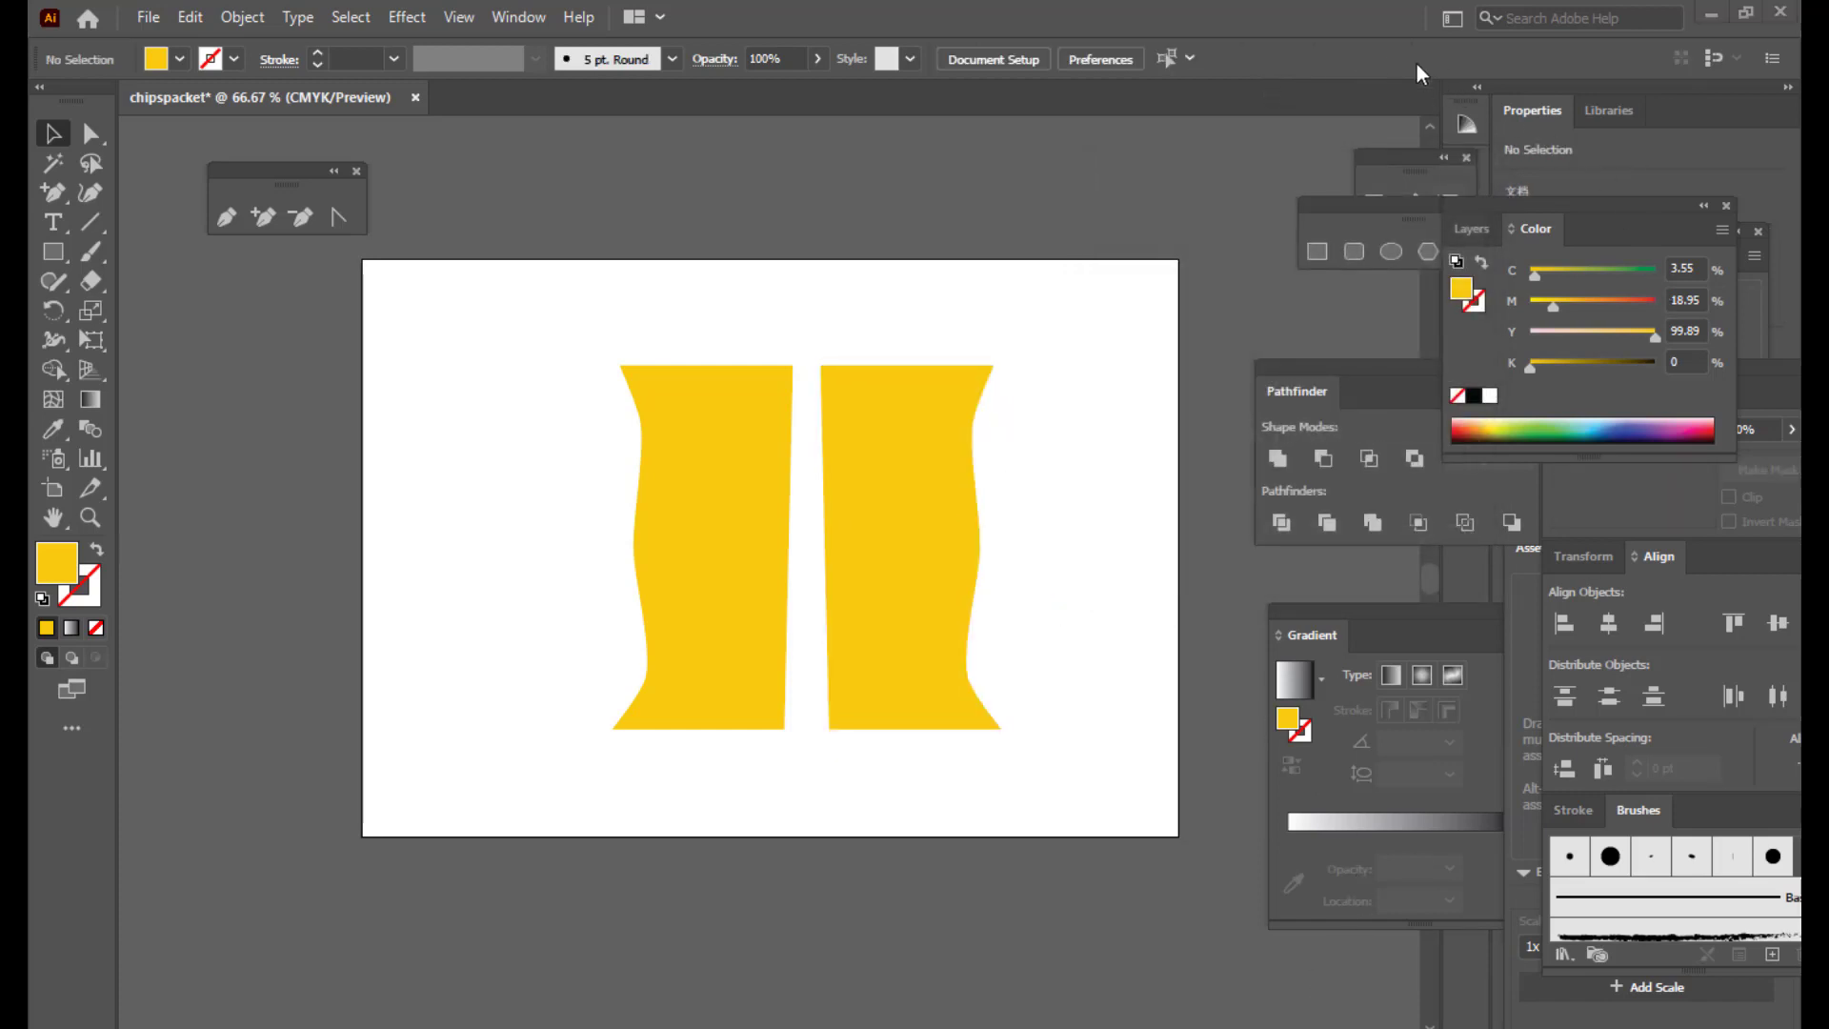
{"action": "left_click_drag", "start_coordinate": [894, 498], "coordinate": [869, 488]}
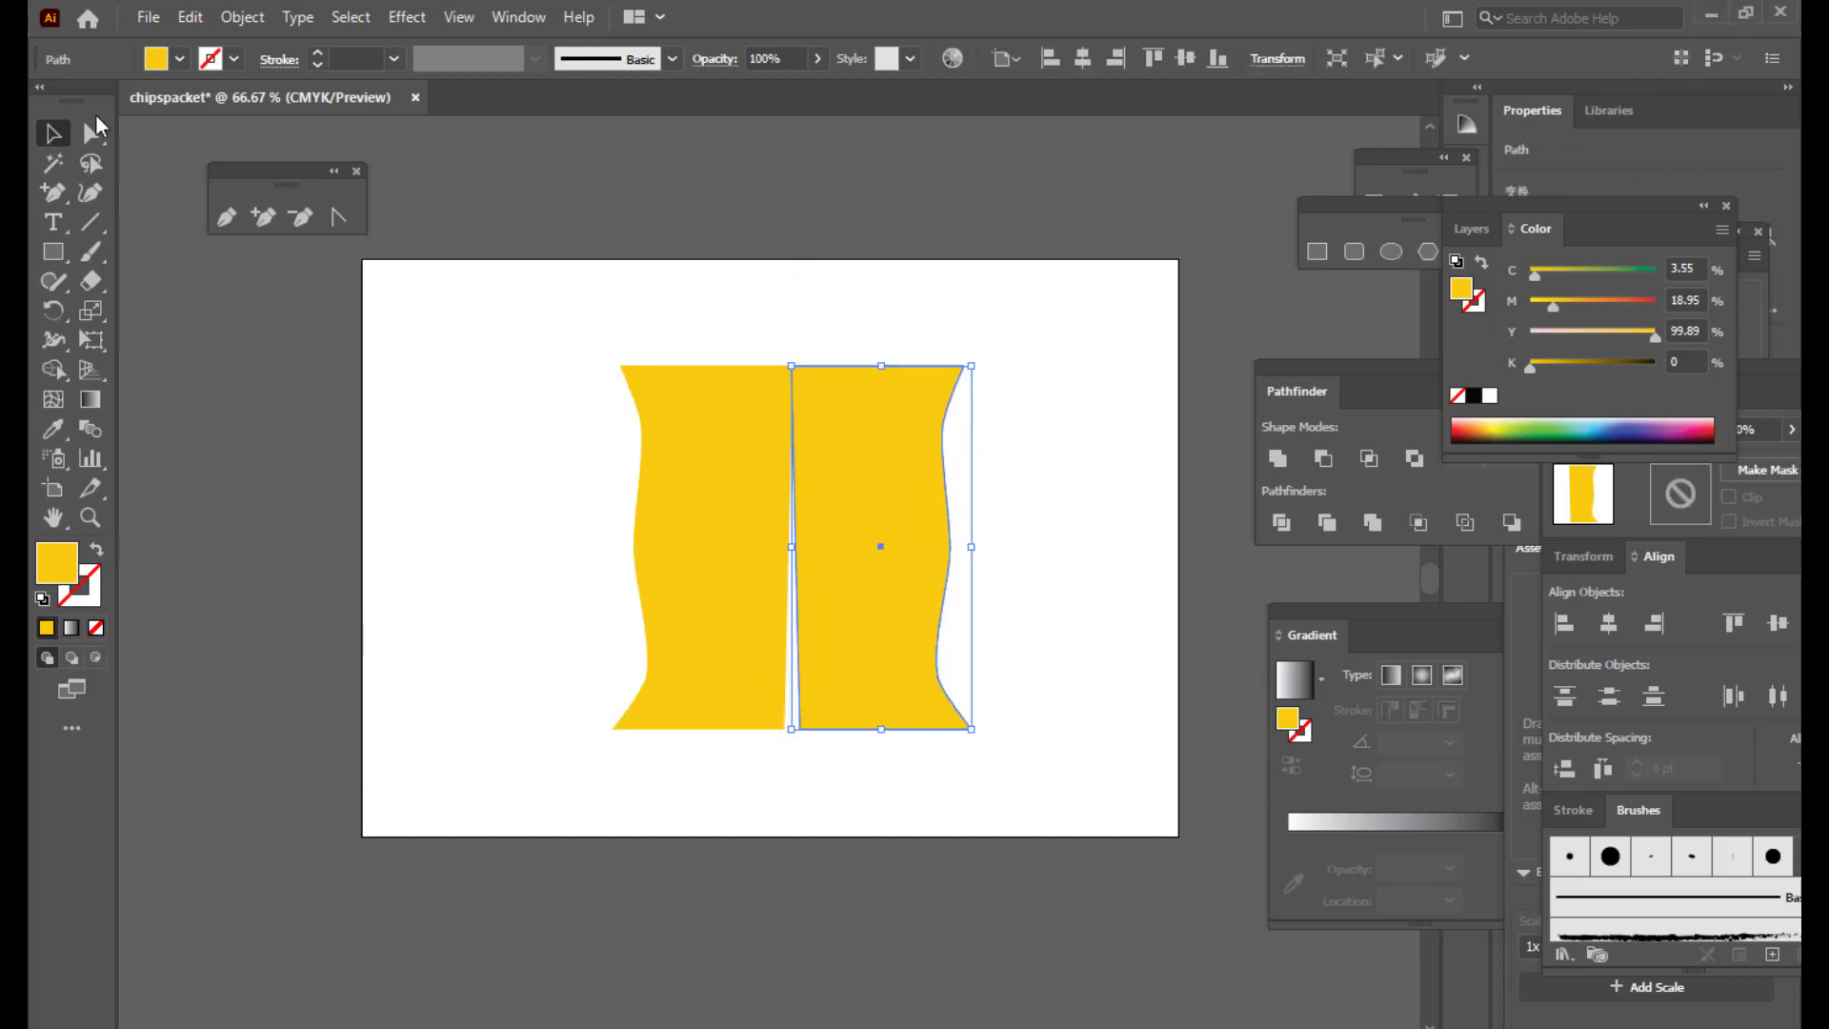
Step: Drag the right half's anchors so its bottom-left corner meets the left half and its right edge bulges
{"action": "left_click", "coordinate": [93, 129]}
{"action": "left_click", "coordinate": [800, 731]}
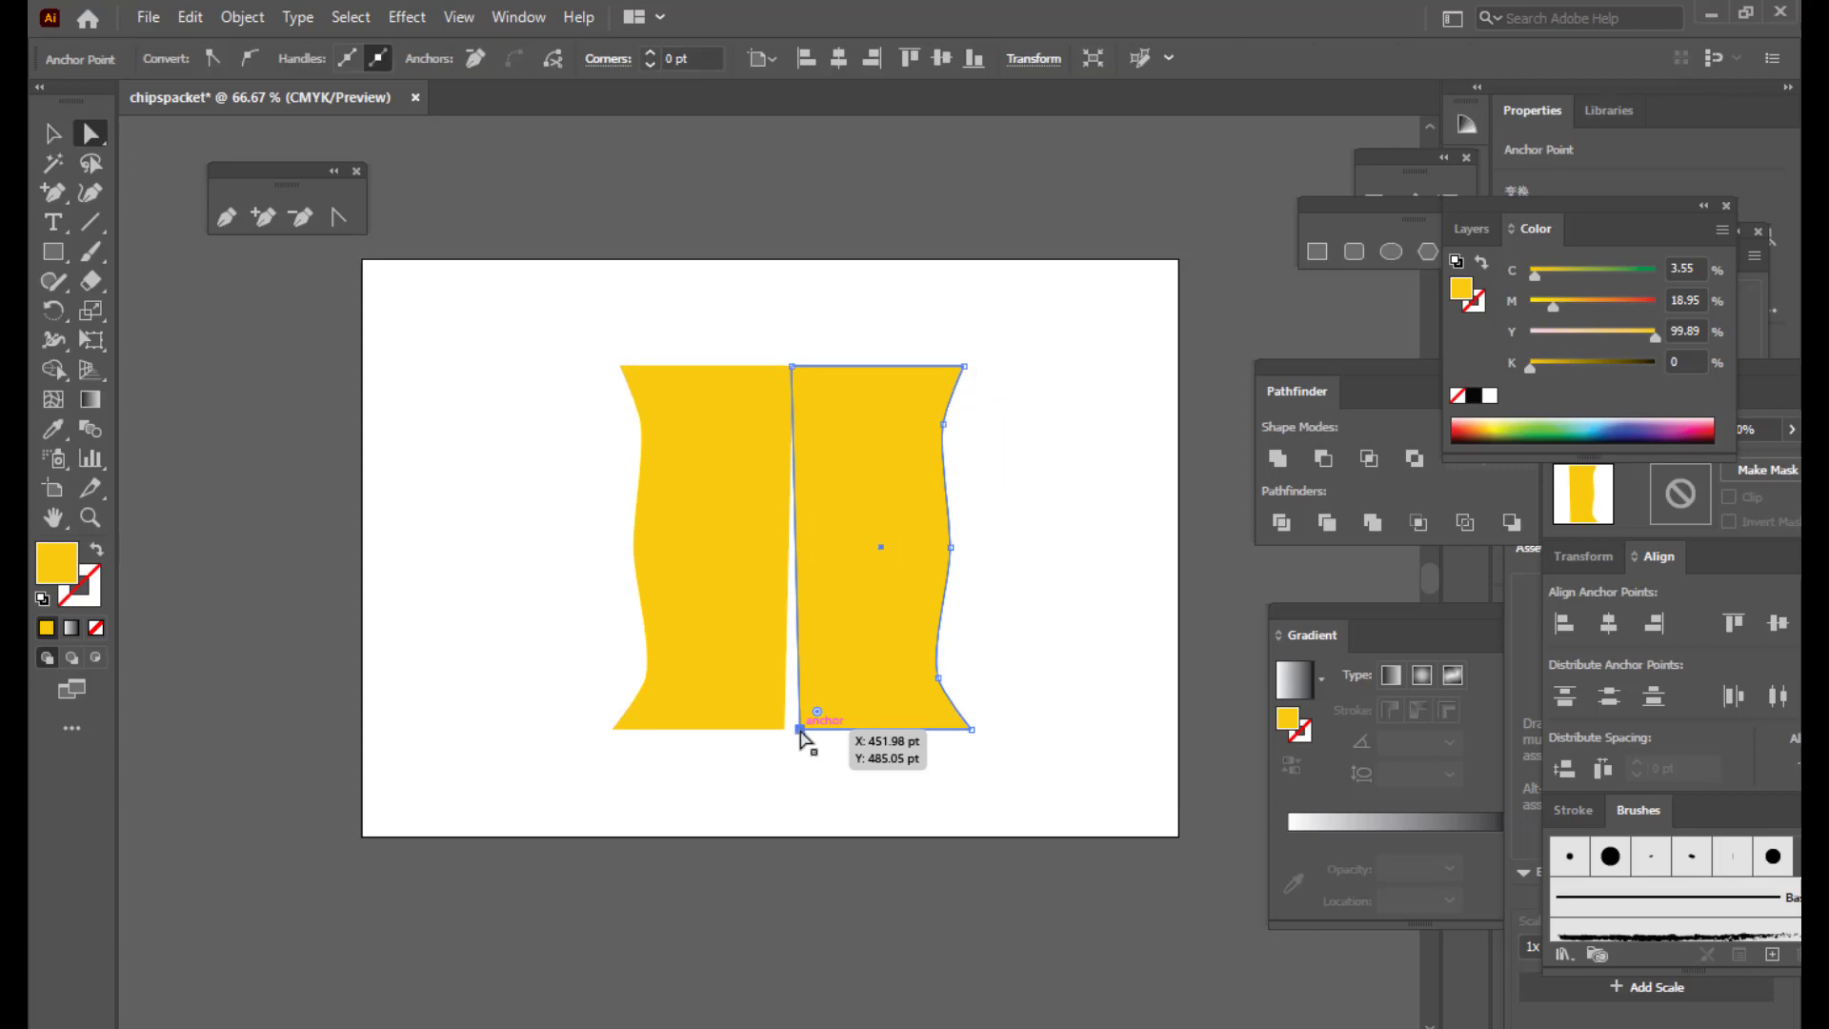
{"action": "left_click_drag", "start_coordinate": [800, 730], "coordinate": [789, 729]}
{"action": "left_click", "coordinate": [824, 804]}
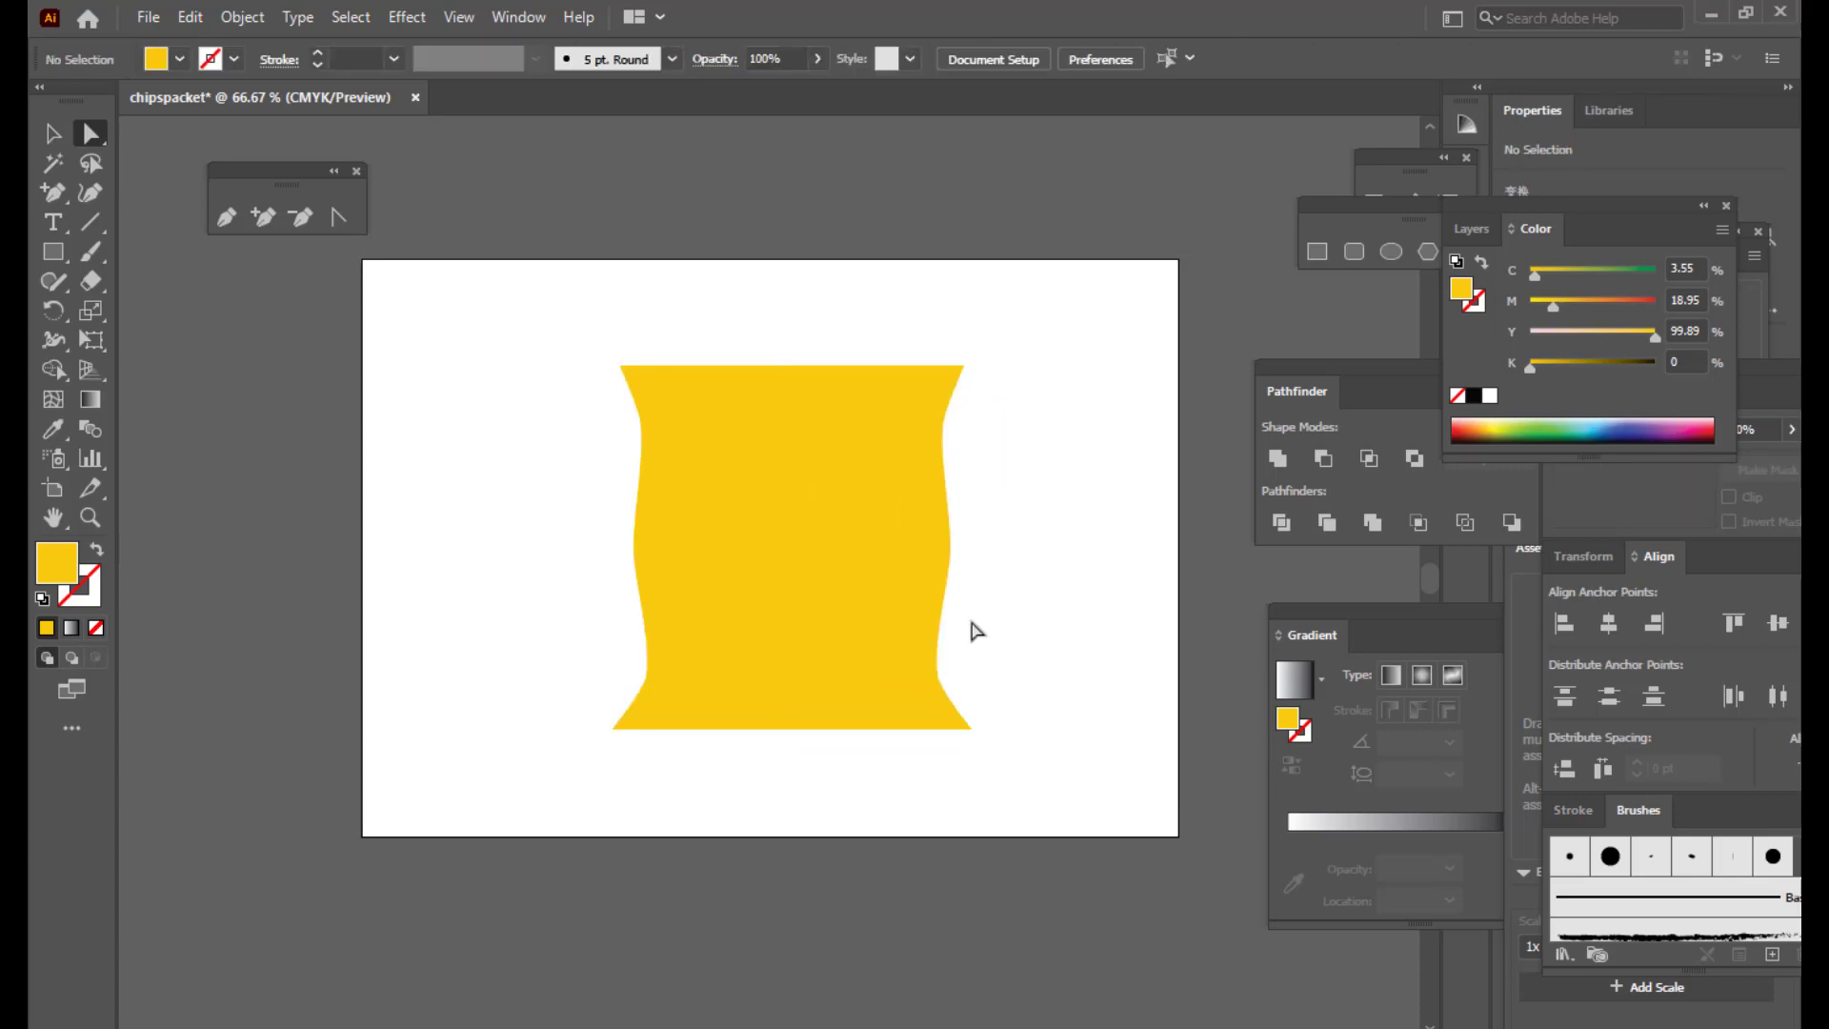
{"action": "left_click", "coordinate": [874, 534]}
{"action": "left_click", "coordinate": [972, 442]}
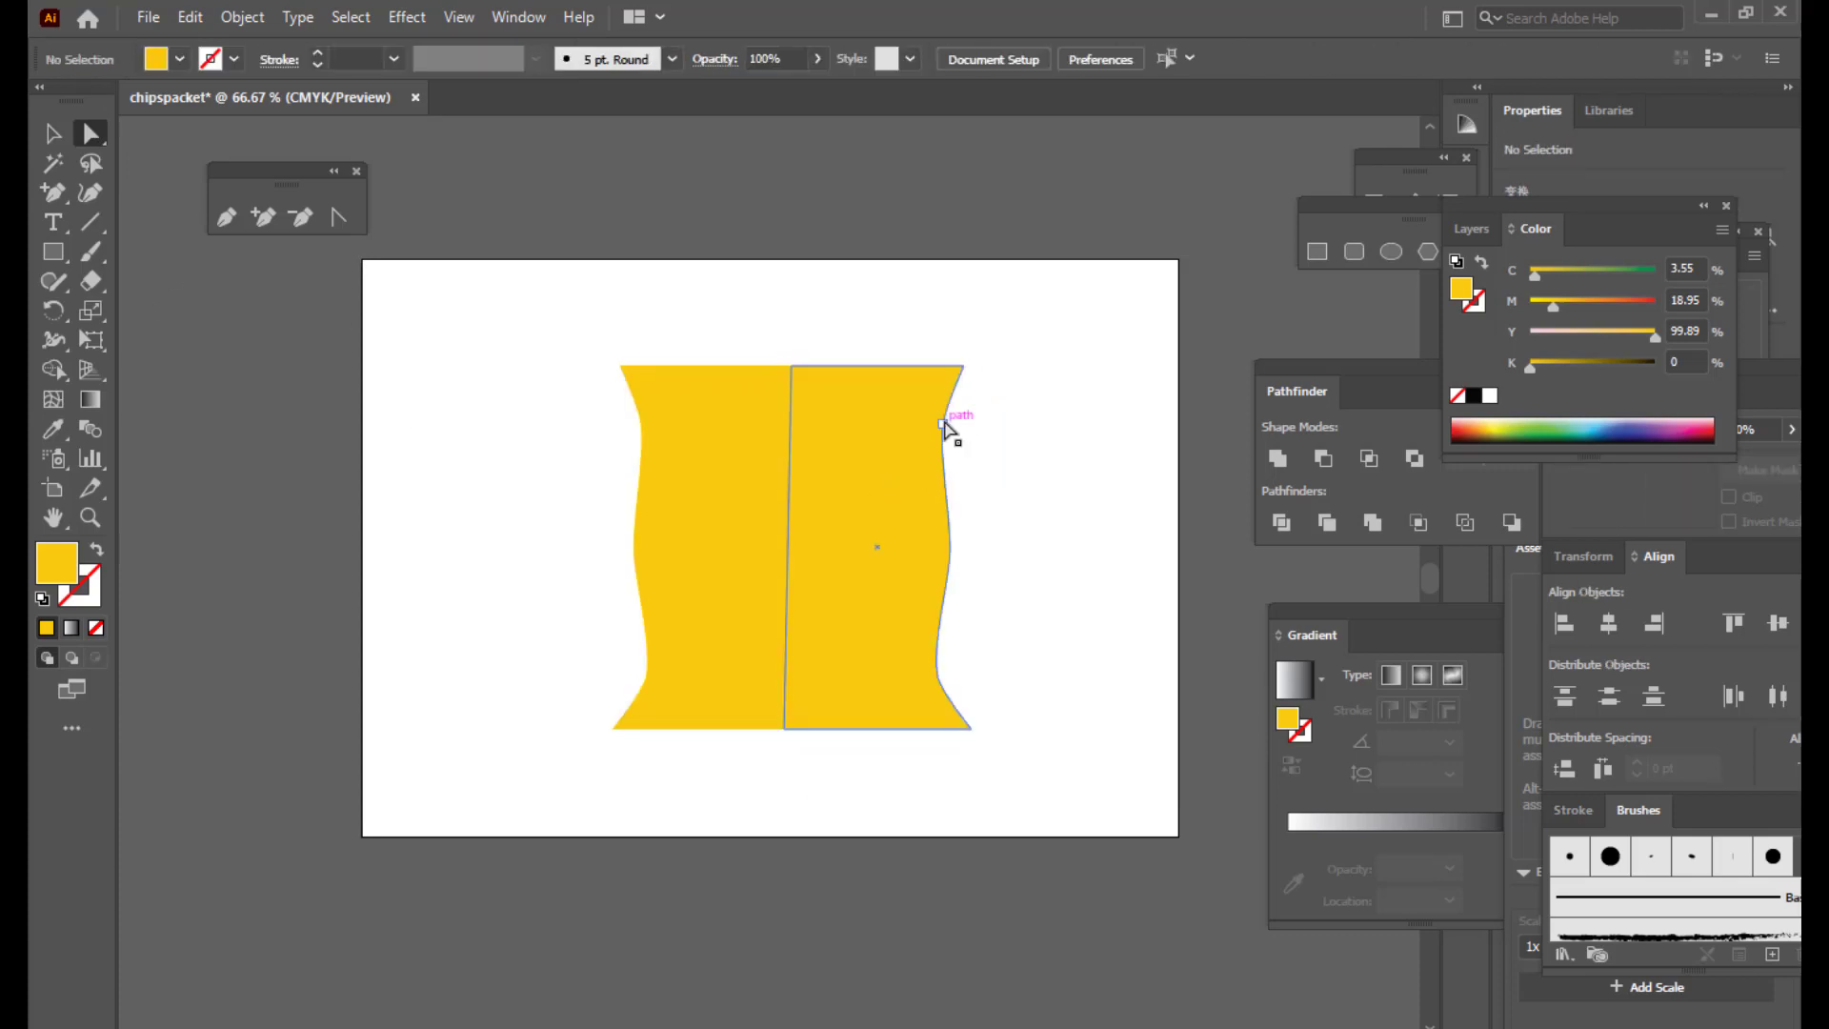
{"action": "mouse_move", "coordinate": [946, 428]}
{"action": "left_mouse_down"}
{"action": "mouse_move", "coordinate": [948, 401]}
{"action": "mouse_move", "coordinate": [933, 439]}
{"action": "mouse_move", "coordinate": [945, 419]}
{"action": "left_mouse_up"}
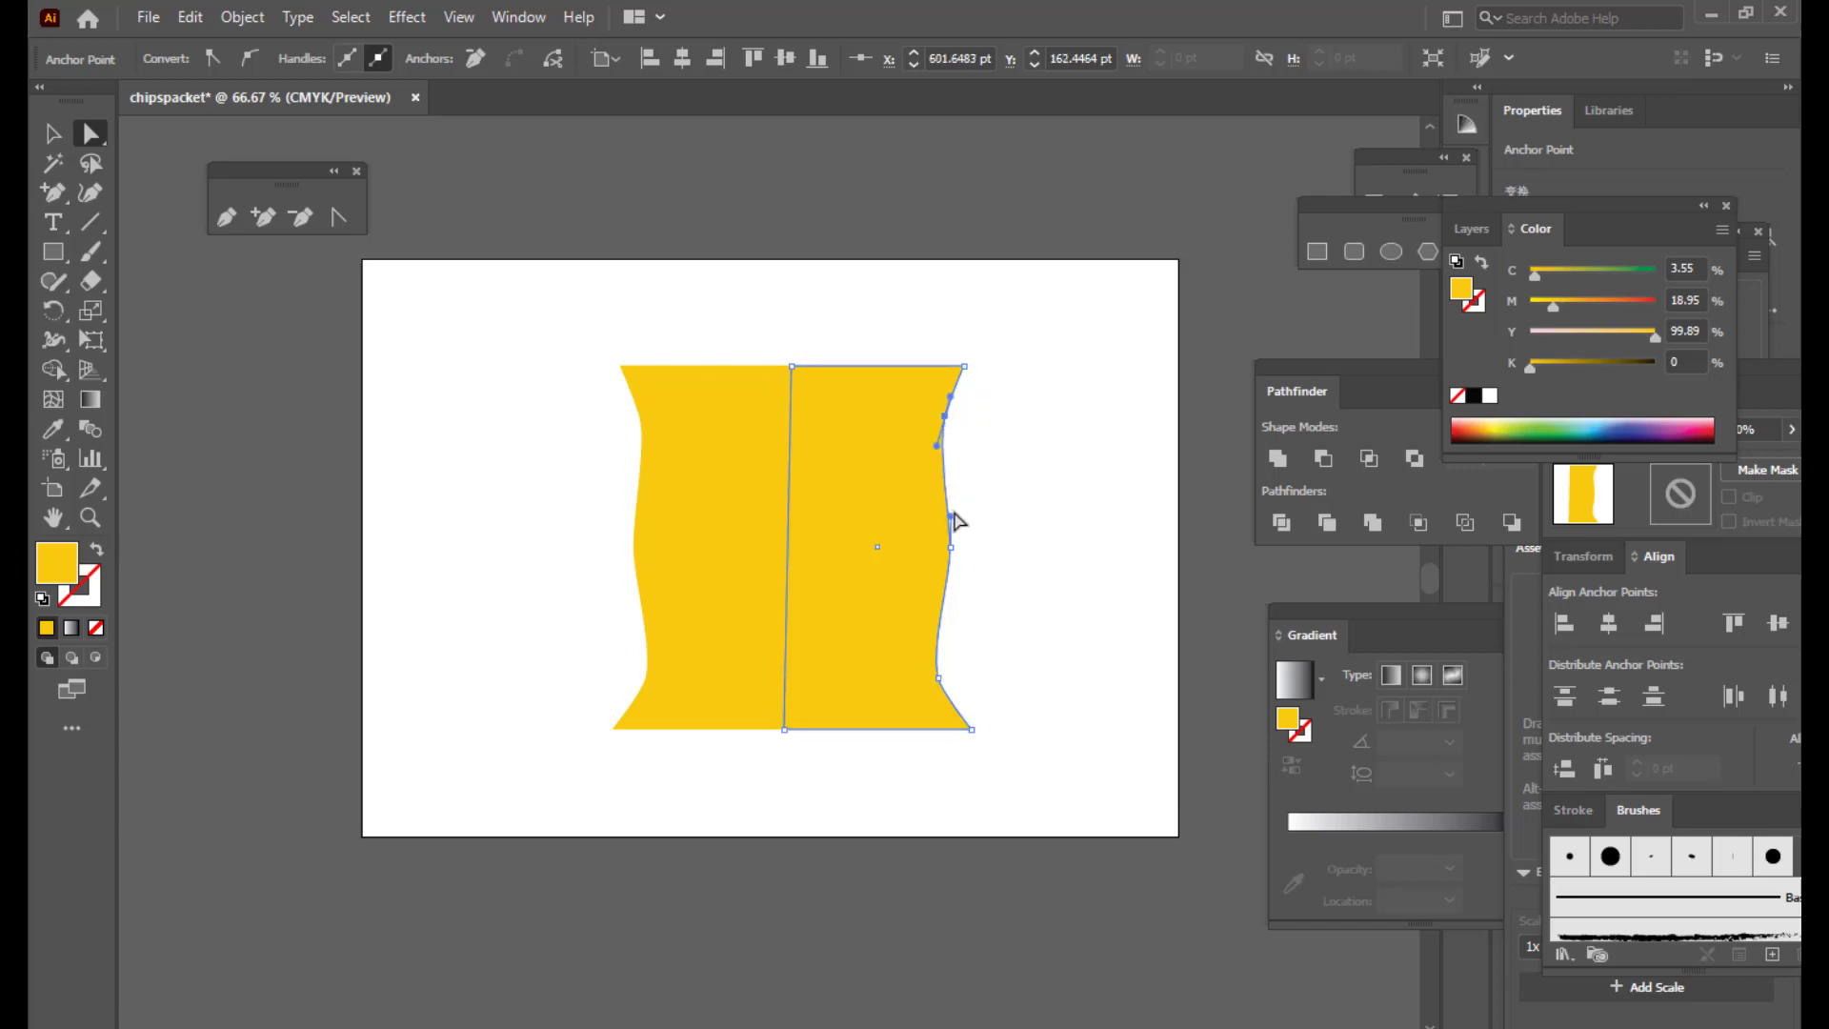
{"action": "left_click_drag", "start_coordinate": [951, 519], "coordinate": [959, 510]}
{"action": "left_click", "coordinate": [938, 677]}
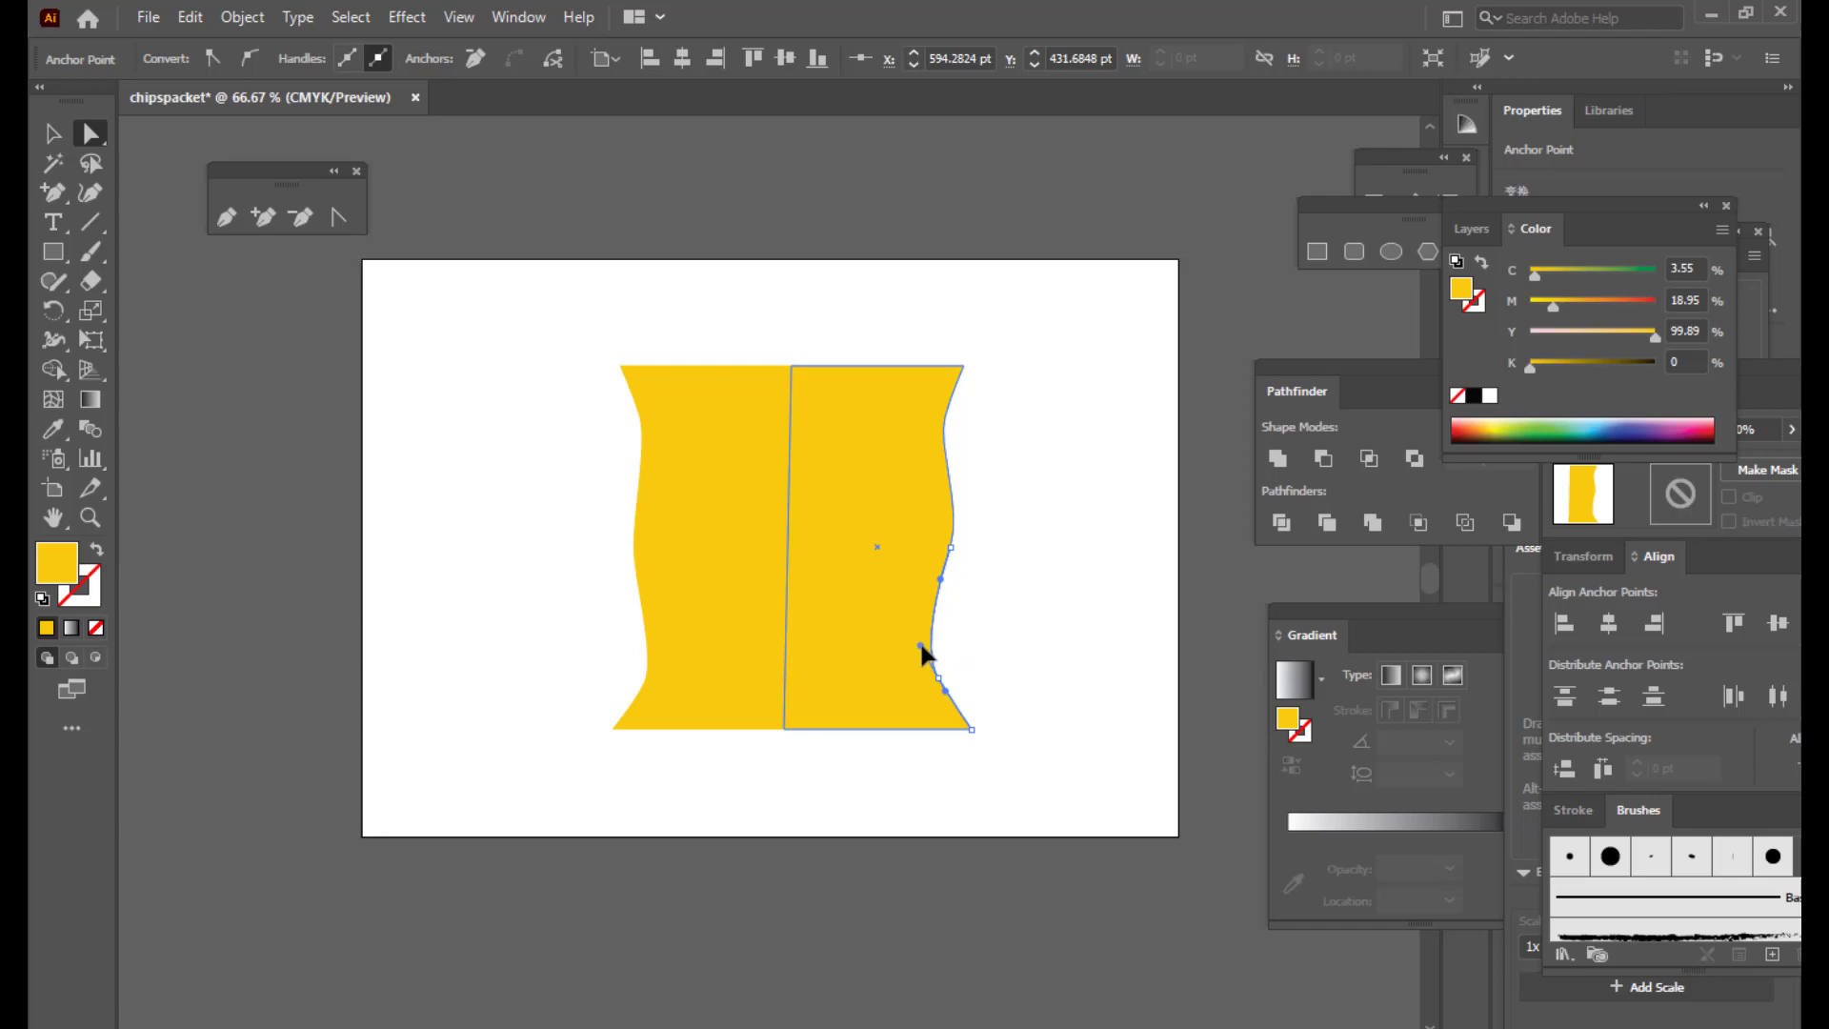
{"action": "left_click", "coordinate": [1101, 625]}
Step: Select both yellow halves and move the Pathfinder panel nearer the artwork
{"action": "left_click", "coordinate": [812, 531]}
{"action": "left_click", "coordinate": [664, 484], "text": "shift"}
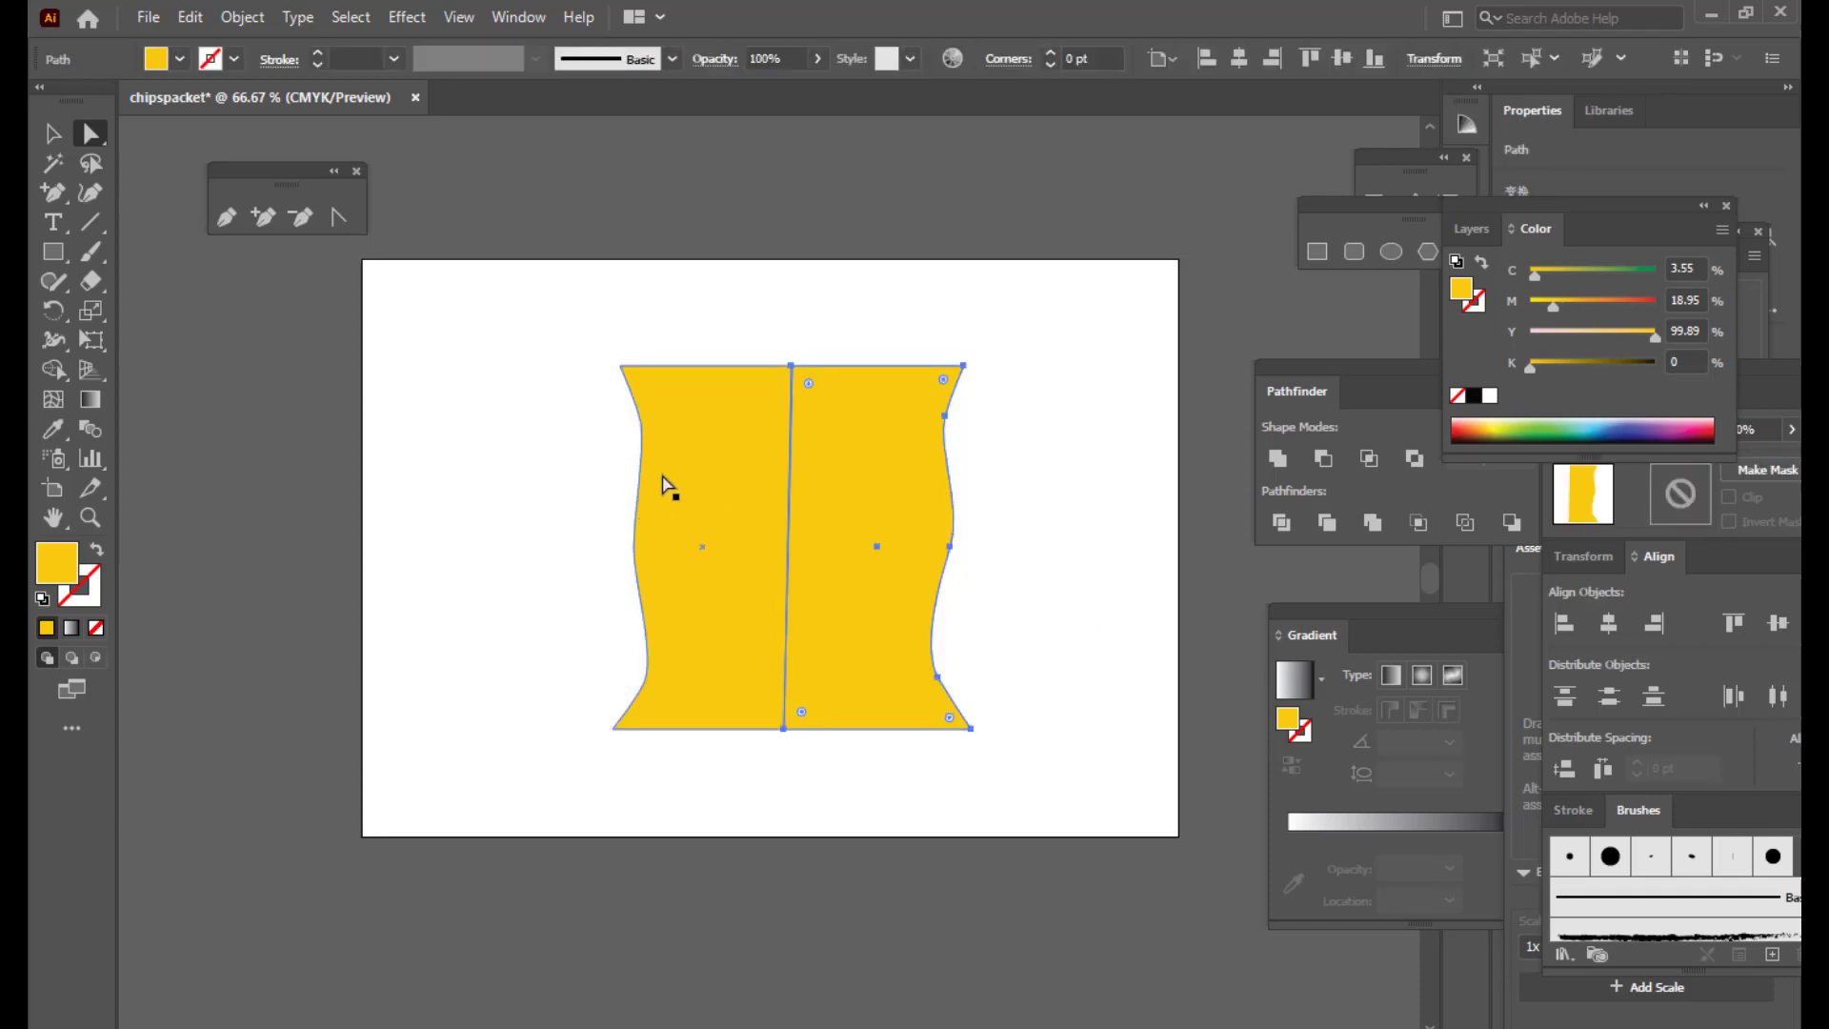
{"action": "left_click", "coordinate": [688, 457], "text": "shift"}
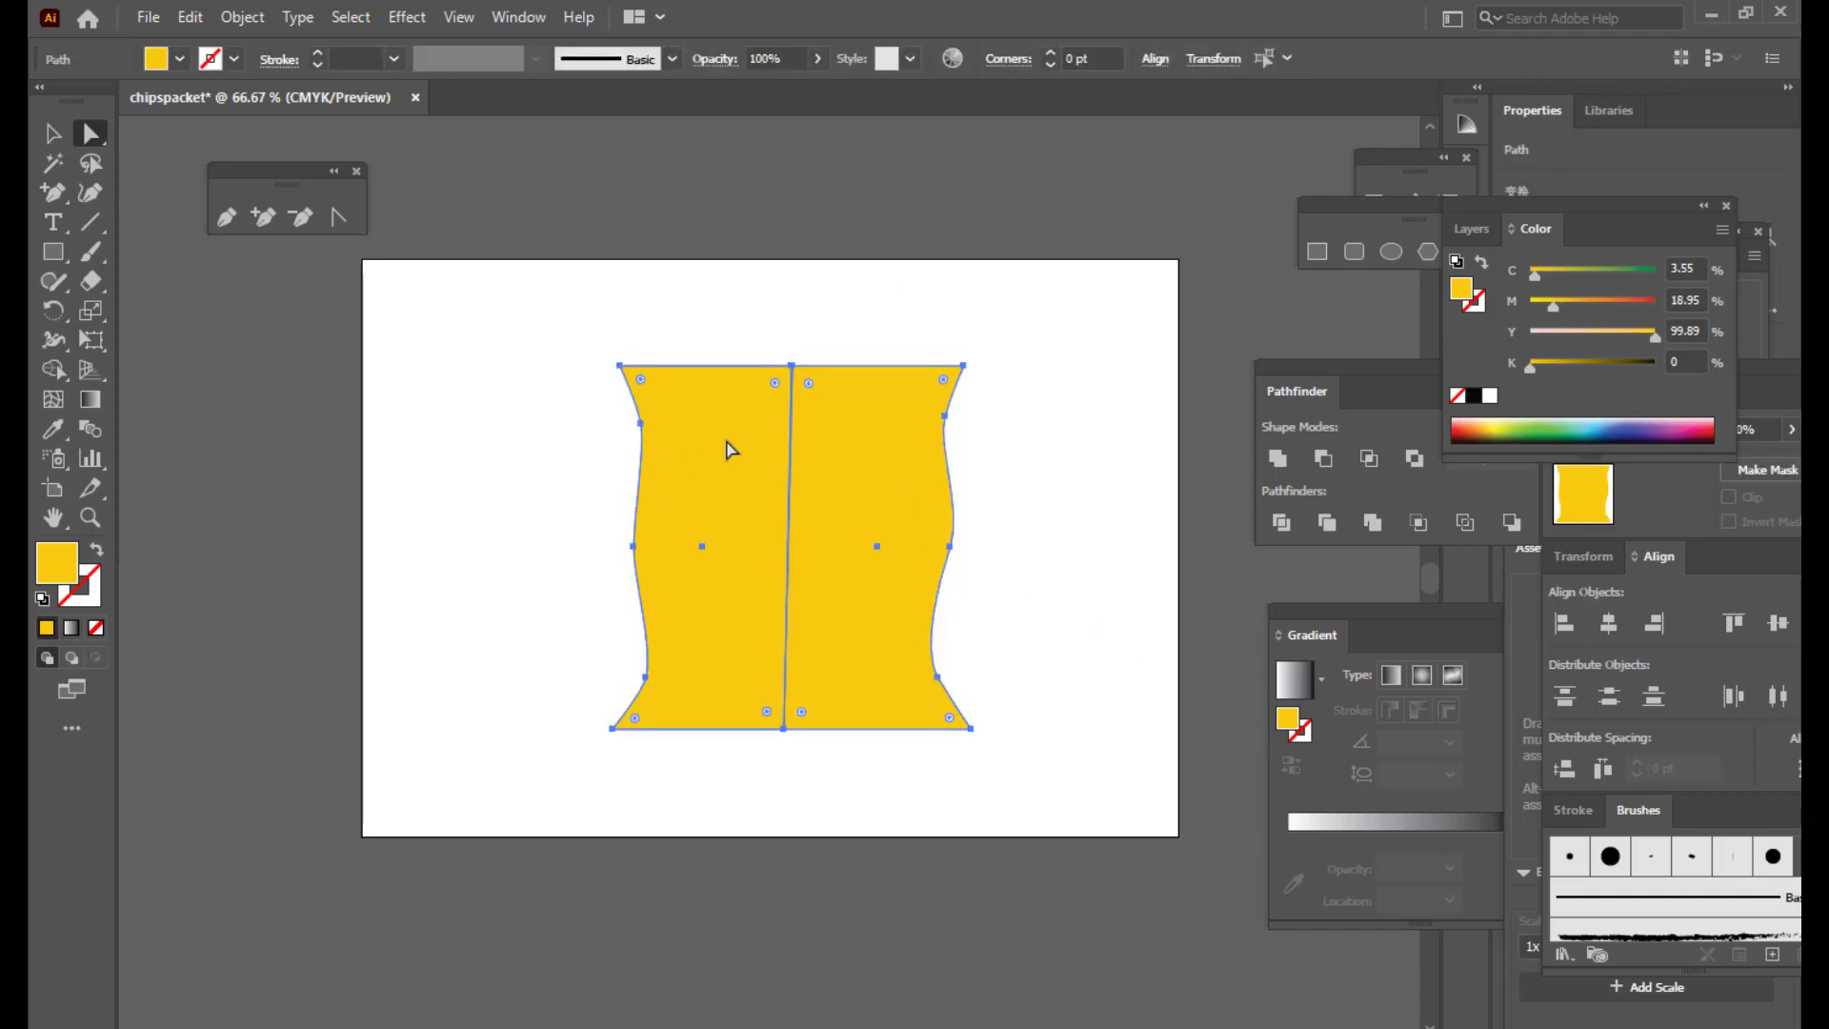
{"action": "left_click_drag", "start_coordinate": [1329, 376], "coordinate": [1180, 372]}
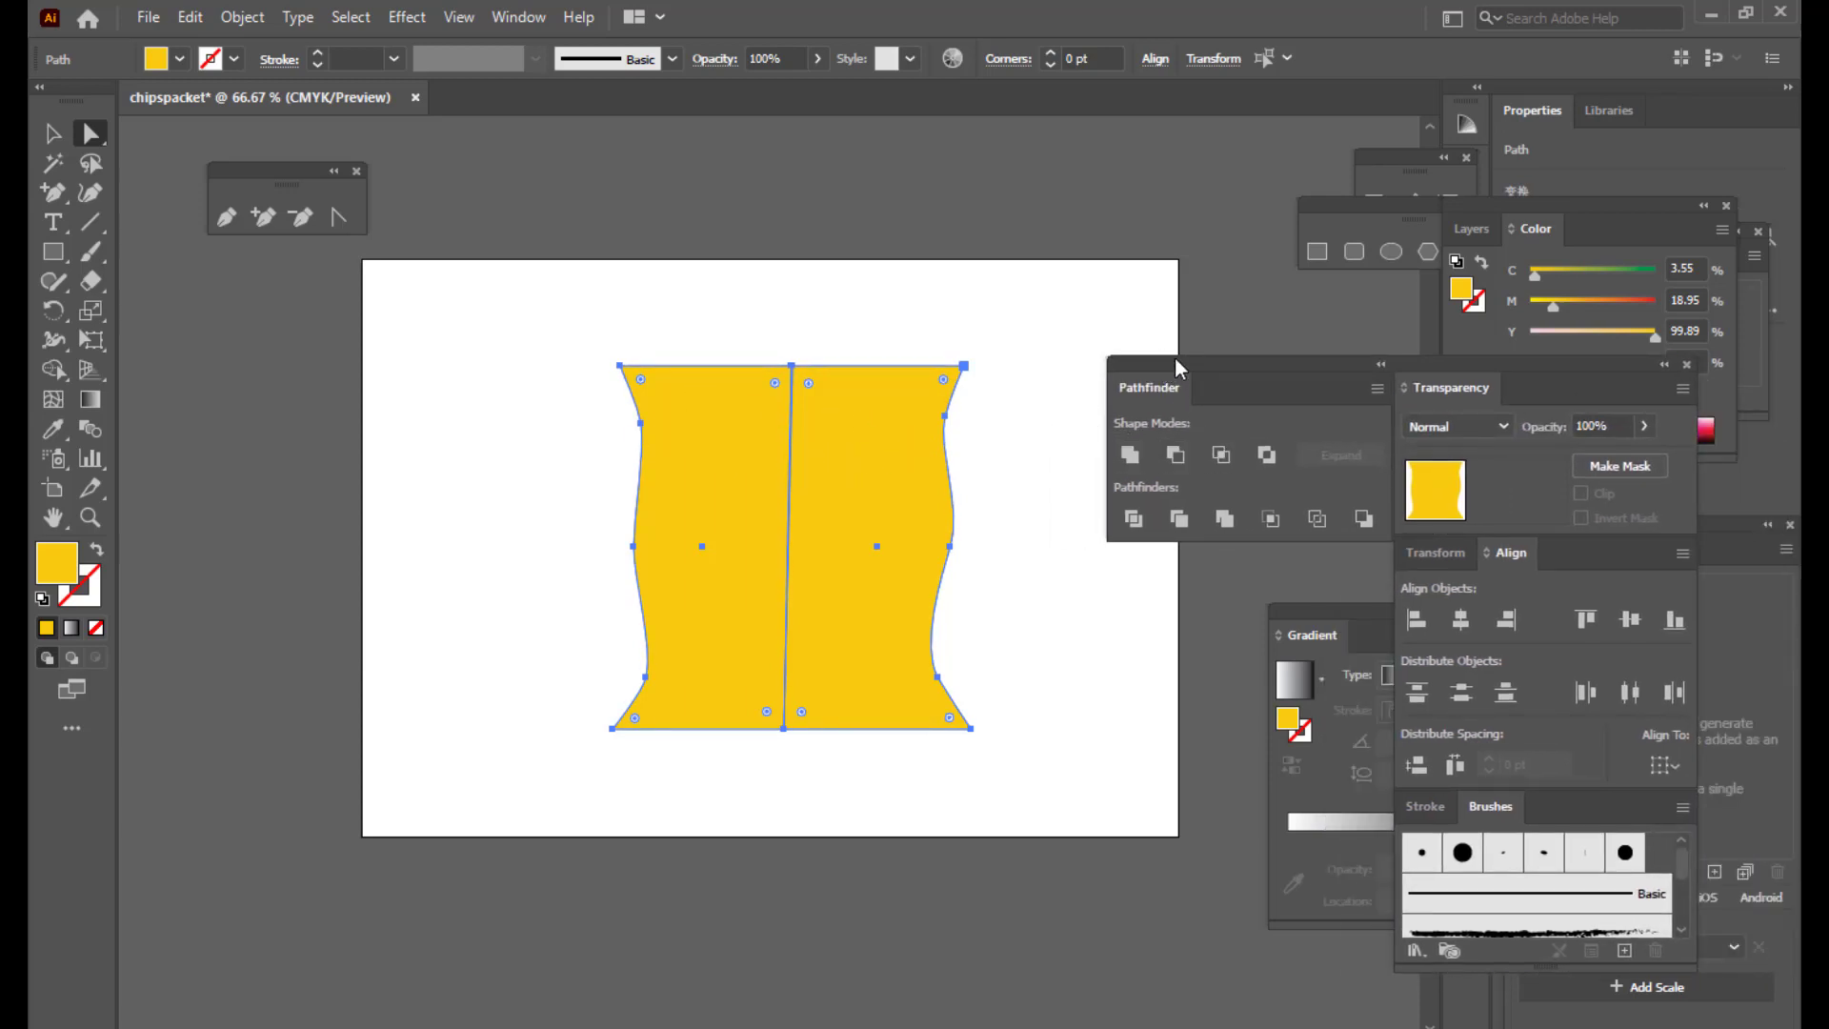
{"action": "left_click_drag", "start_coordinate": [1180, 368], "coordinate": [1197, 364]}
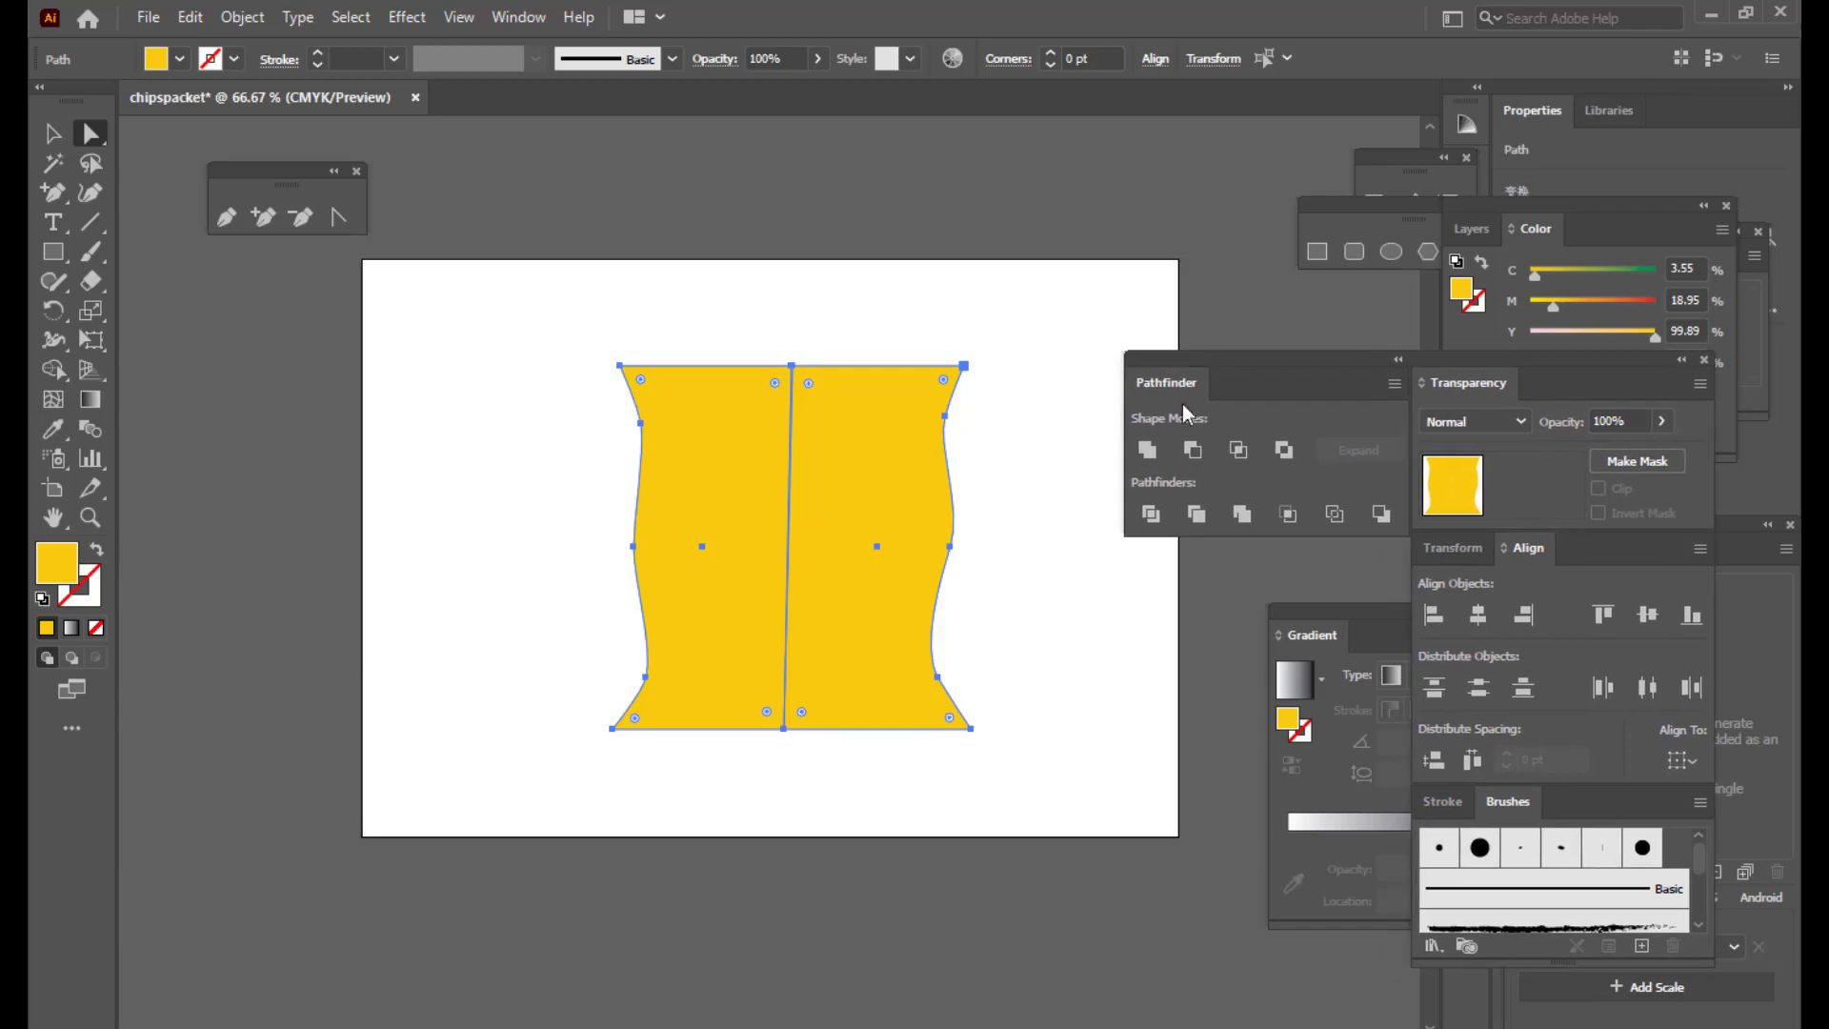
Step: Unite the two yellow halves into a single shape with Pathfinder
{"action": "left_click", "coordinate": [1148, 449]}
{"action": "left_click", "coordinate": [1122, 367]}
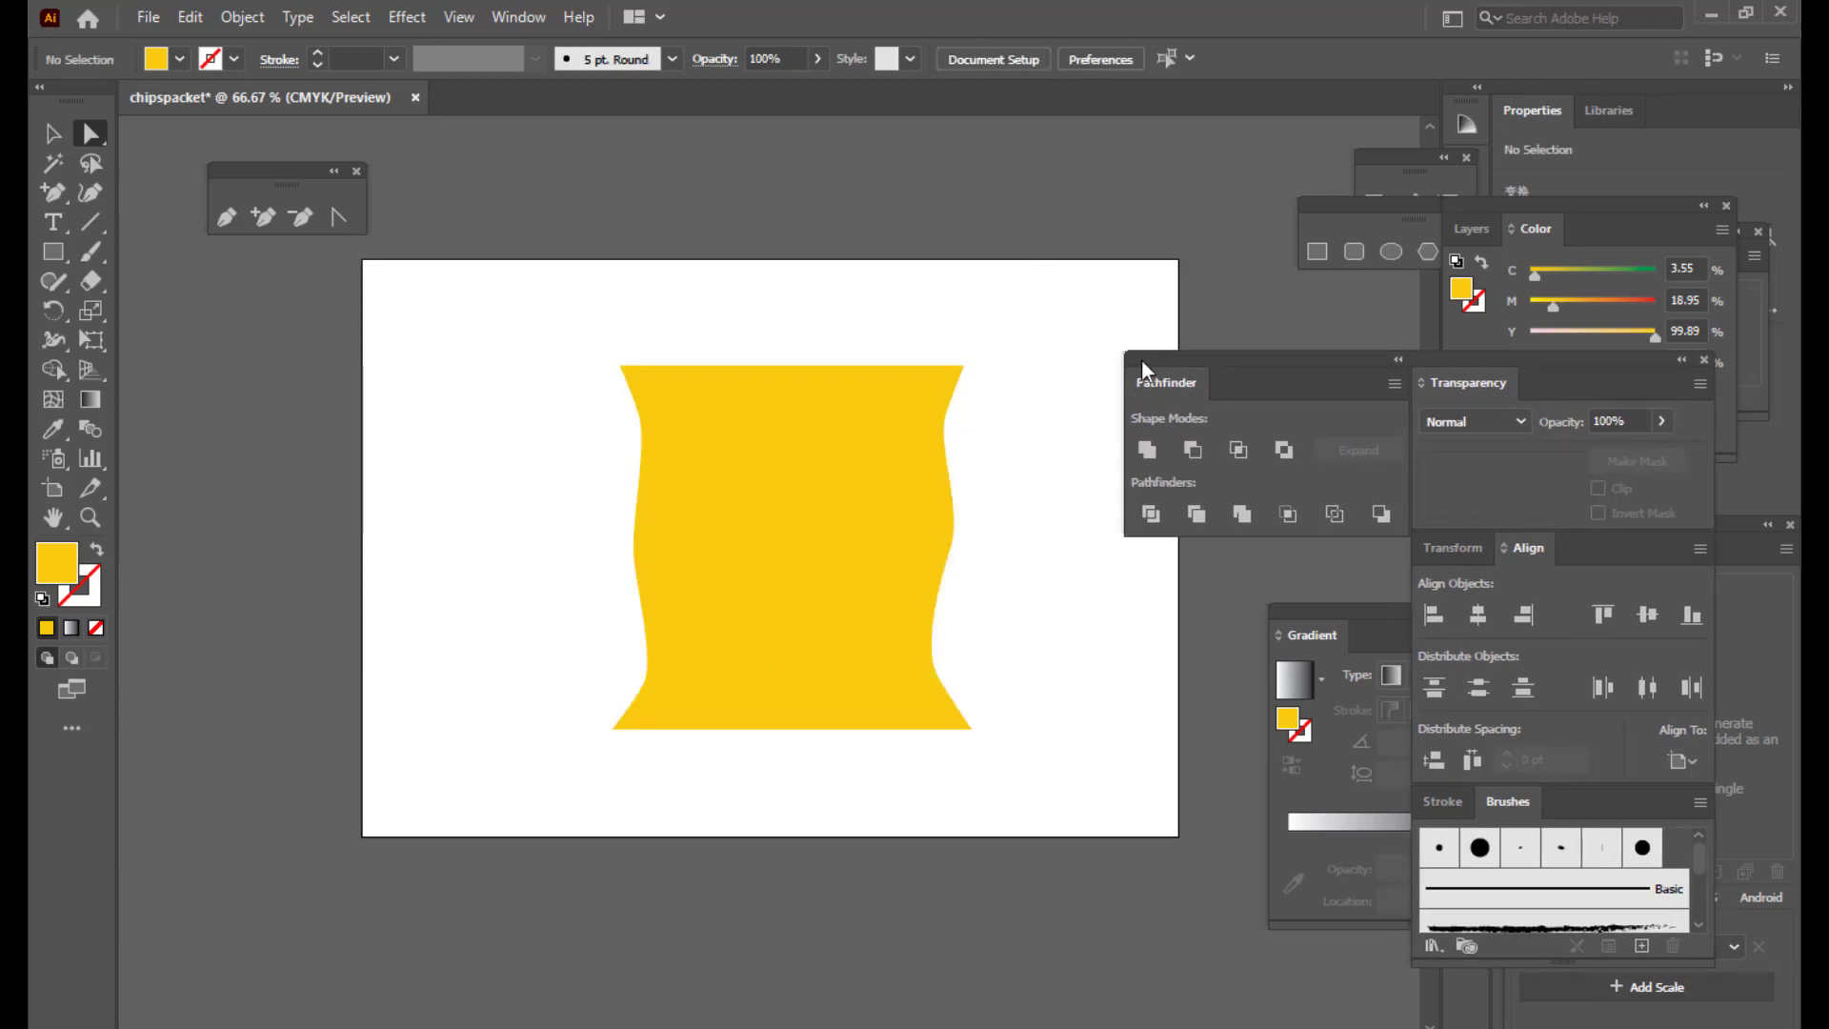
{"action": "left_click_drag", "start_coordinate": [1141, 361], "coordinate": [1265, 348]}
{"action": "left_click", "coordinate": [759, 543]}
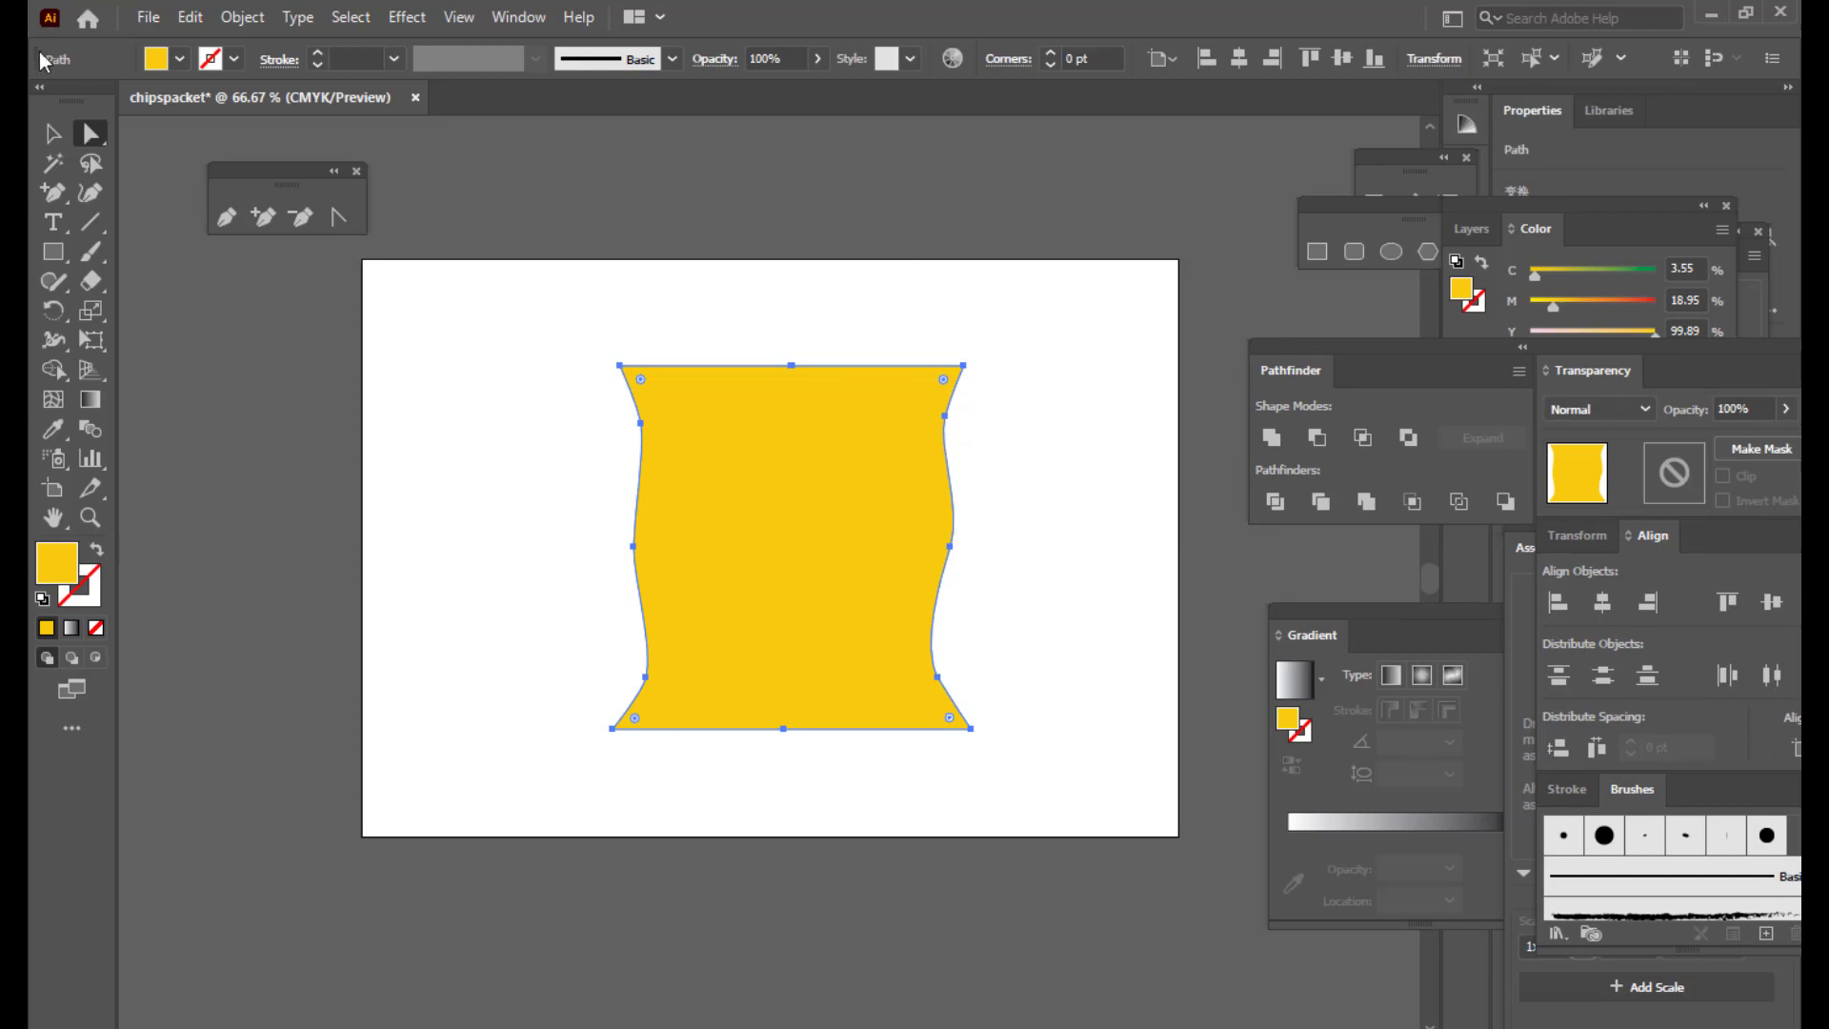
Step: Narrow the merged shape from its sides and shift it into position
{"action": "left_click", "coordinate": [53, 134]}
{"action": "left_click_drag", "start_coordinate": [613, 546], "coordinate": [655, 545]}
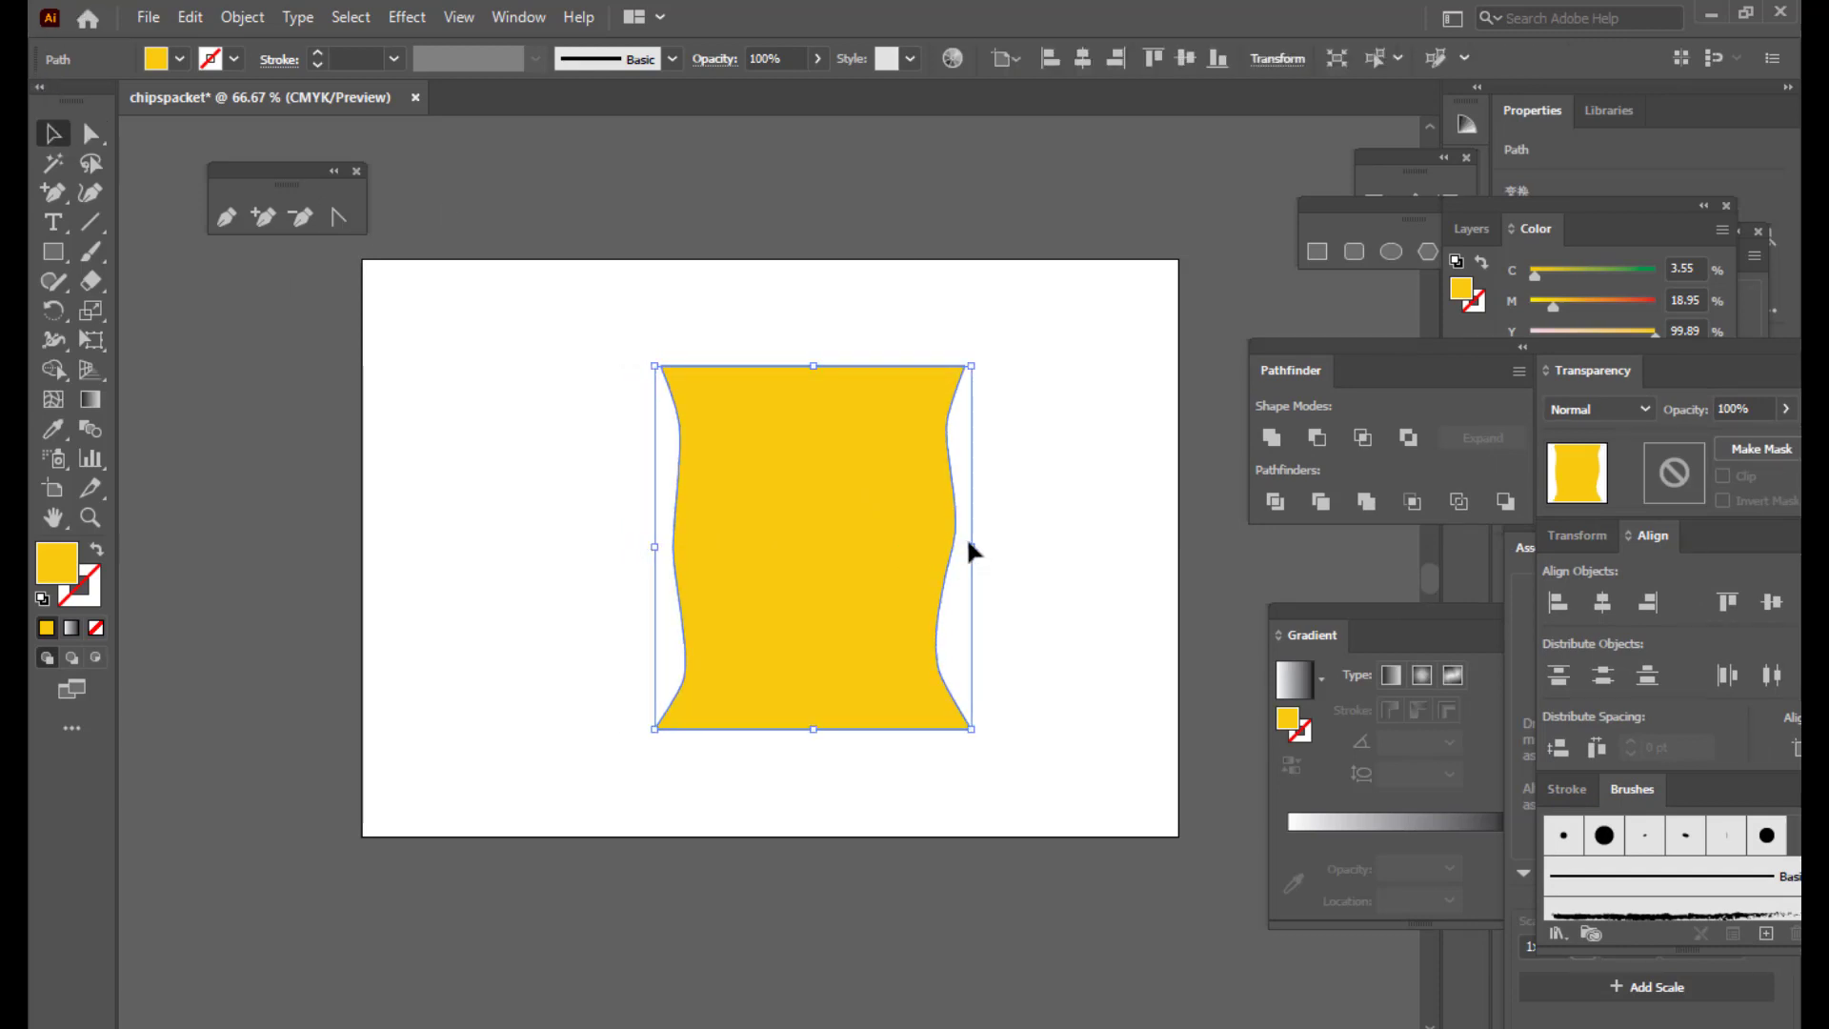
{"action": "left_click_drag", "start_coordinate": [967, 542], "coordinate": [958, 543]}
{"action": "left_click_drag", "start_coordinate": [830, 535], "coordinate": [845, 535]}
{"action": "left_click", "coordinate": [1074, 466]}
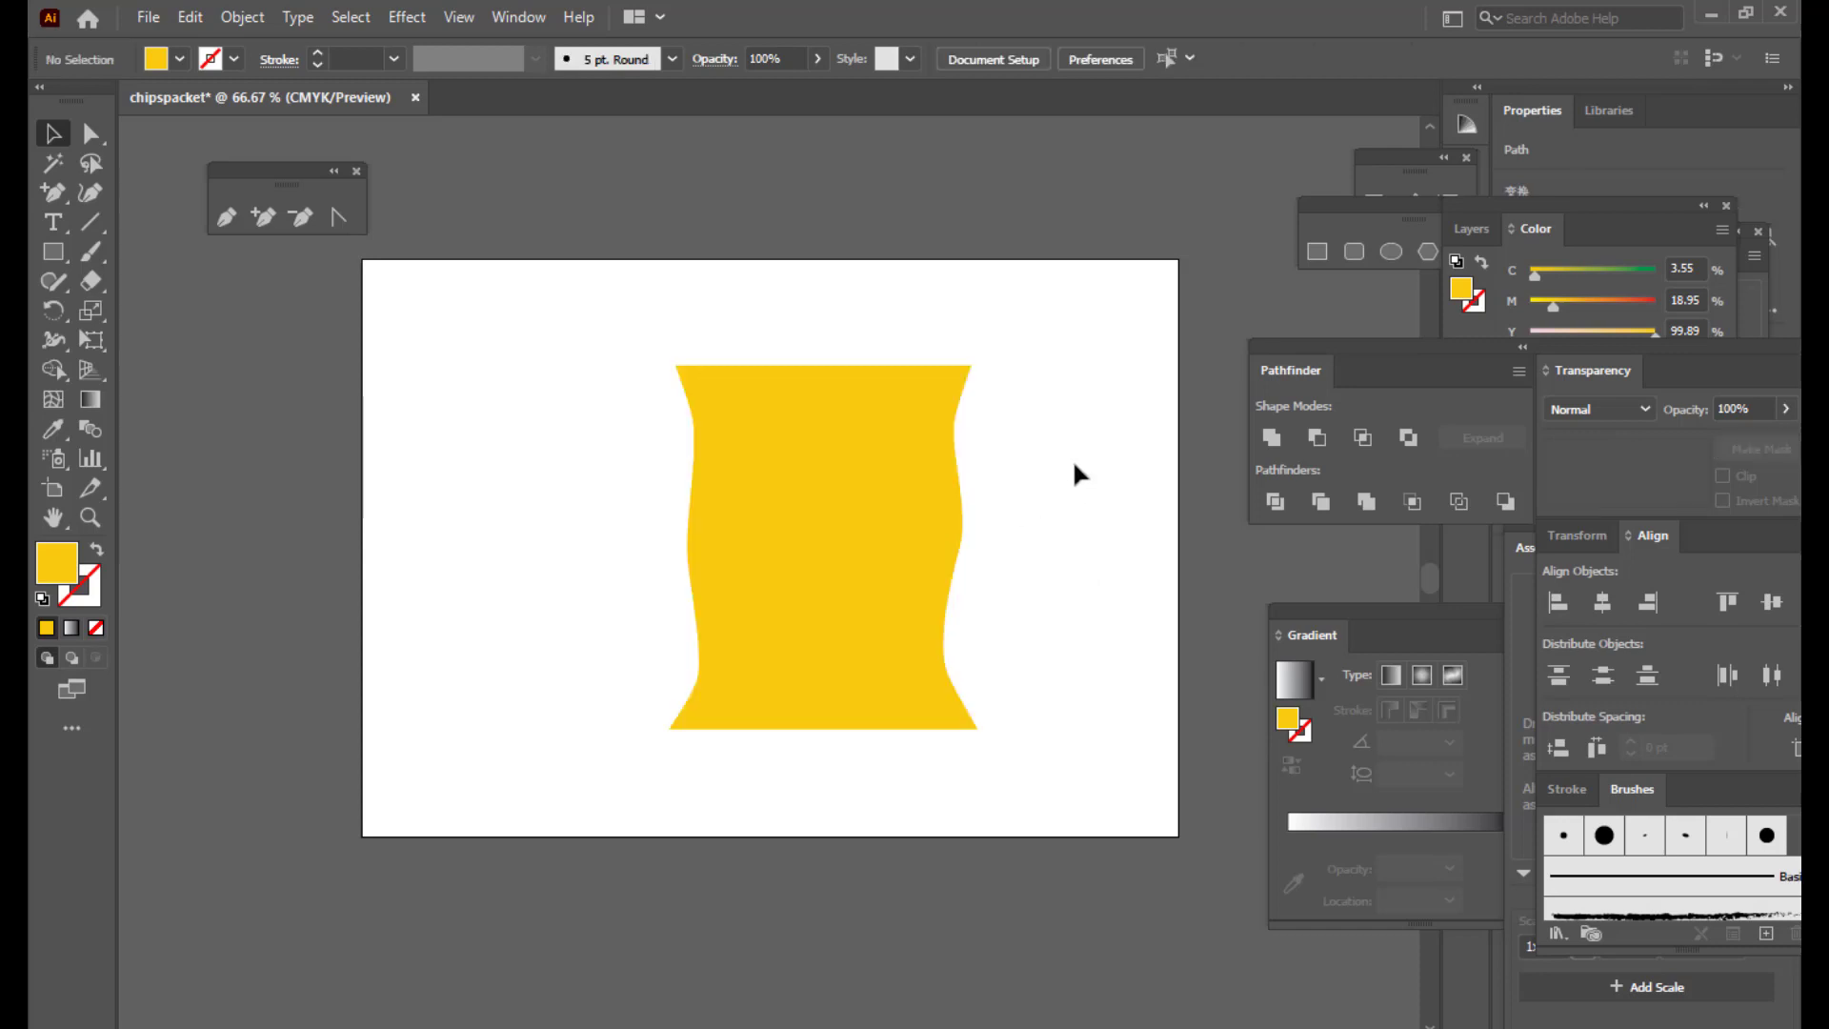
{"action": "left_click", "coordinate": [894, 486]}
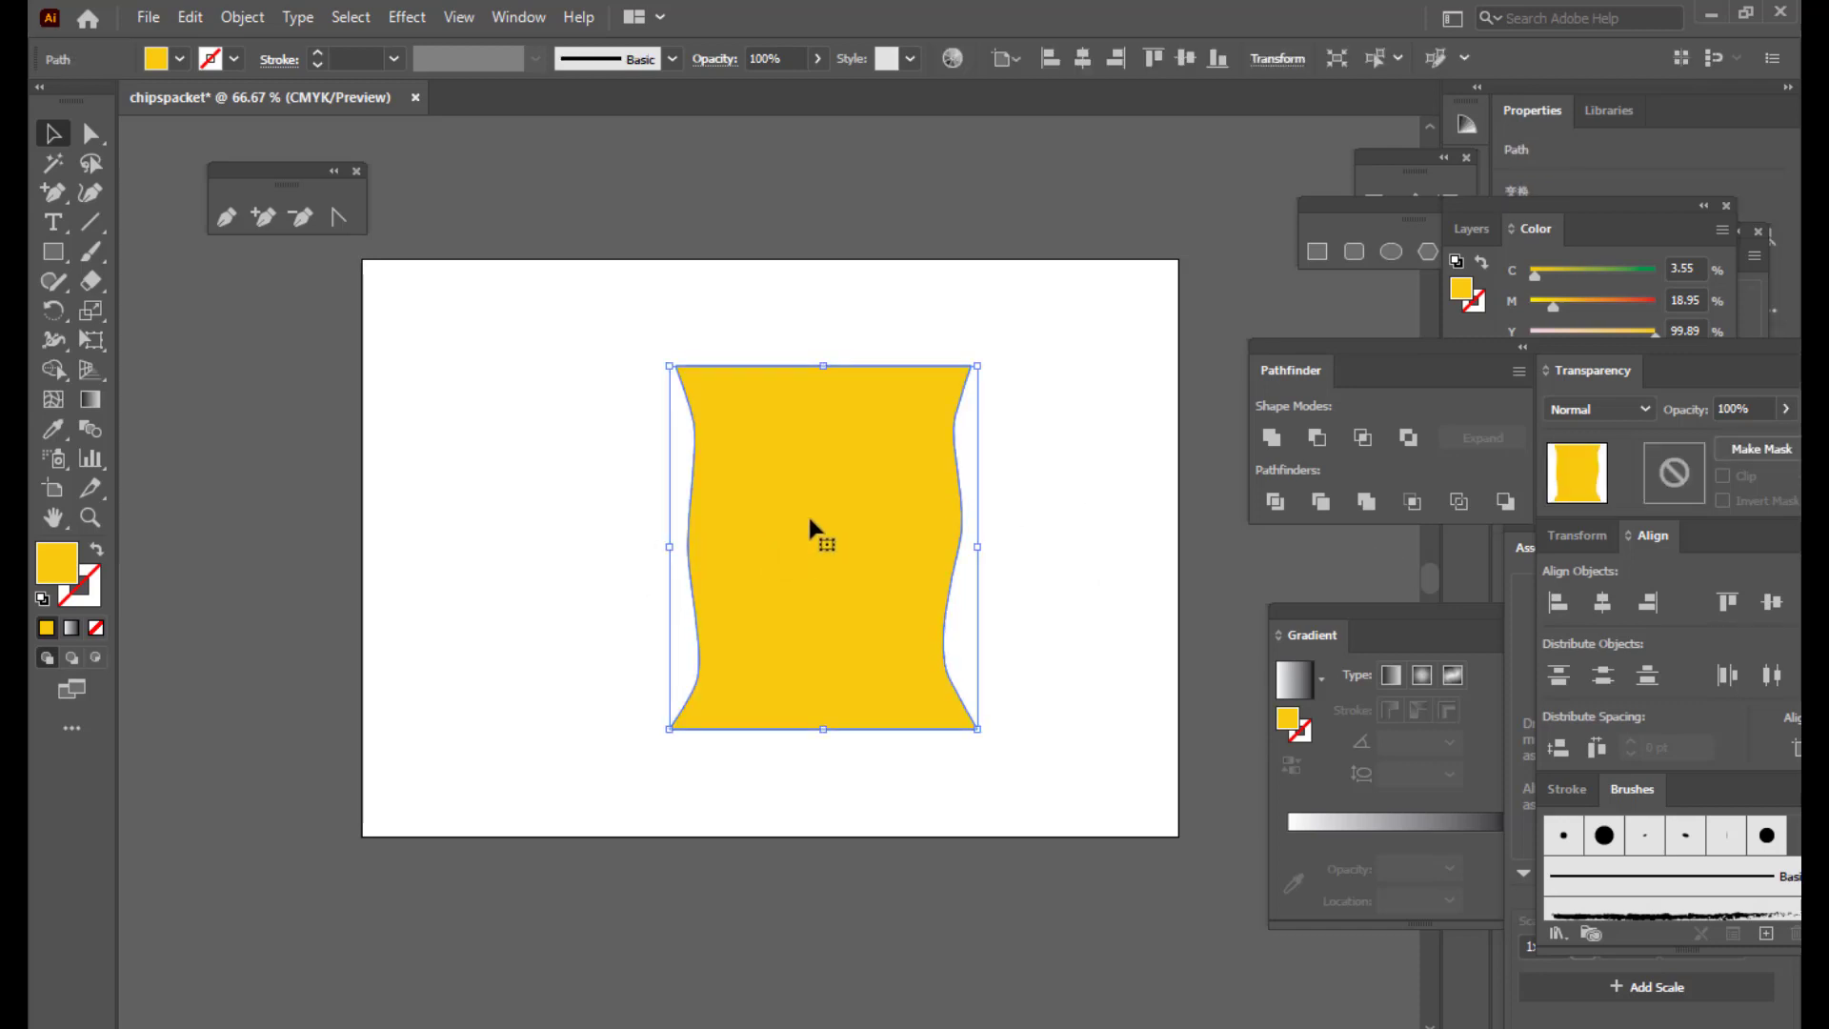
{"action": "left_click_drag", "start_coordinate": [808, 512], "coordinate": [859, 467]}
{"action": "left_click", "coordinate": [1052, 409]}
{"action": "left_click", "coordinate": [1029, 450]}
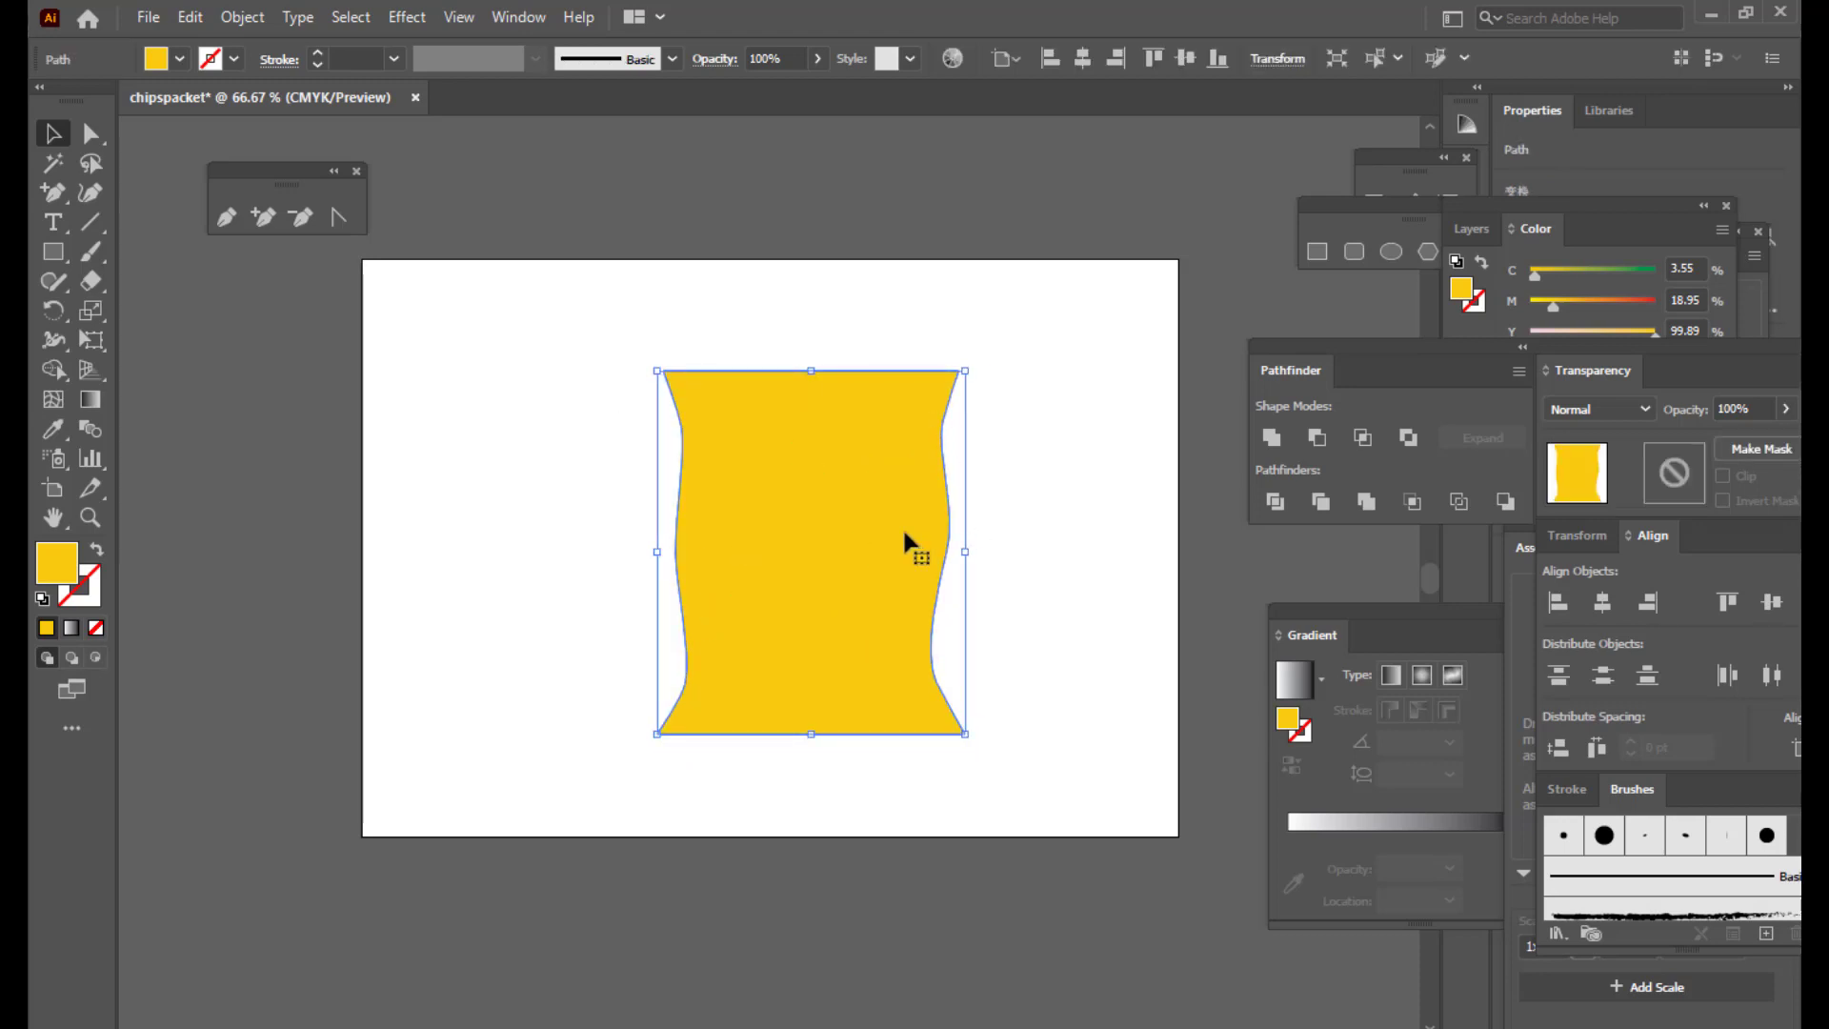
Step: Undo the accidental brown fill on the packet and deselect it
{"action": "left_click", "coordinate": [227, 217]}
{"action": "double_click", "coordinate": [53, 568]}
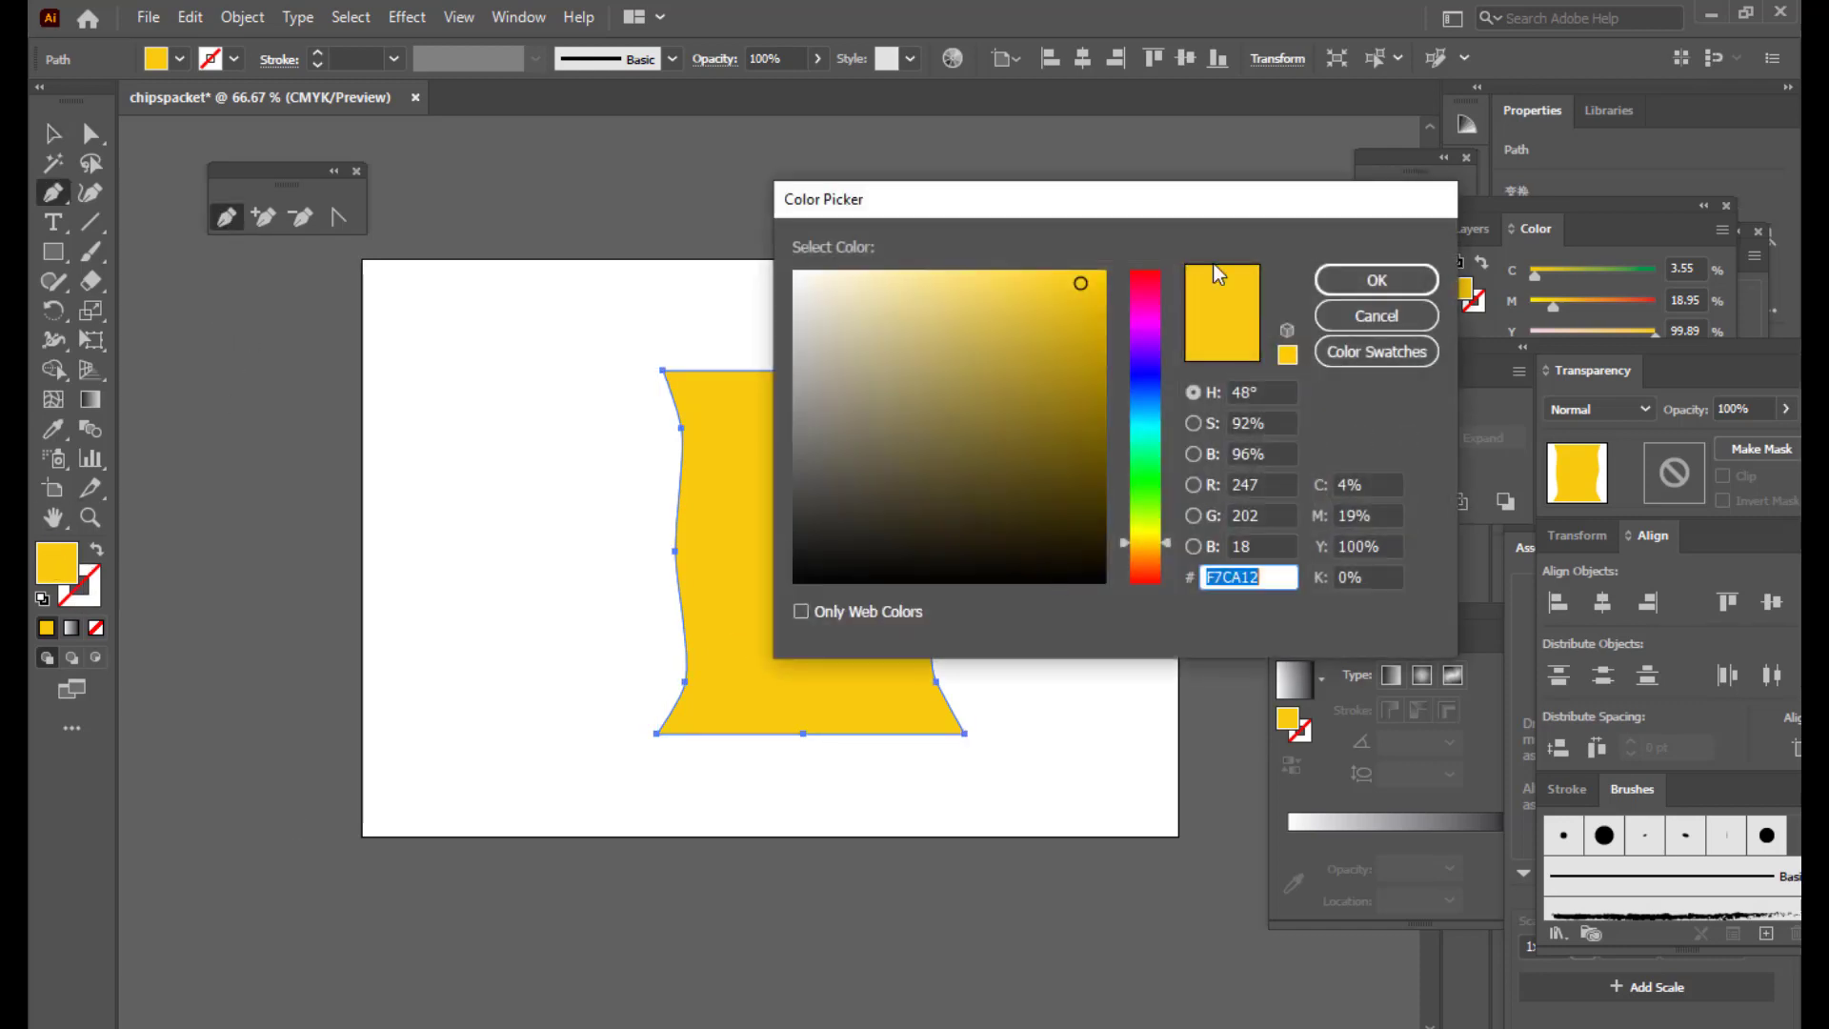
{"action": "left_click", "coordinate": [1098, 425]}
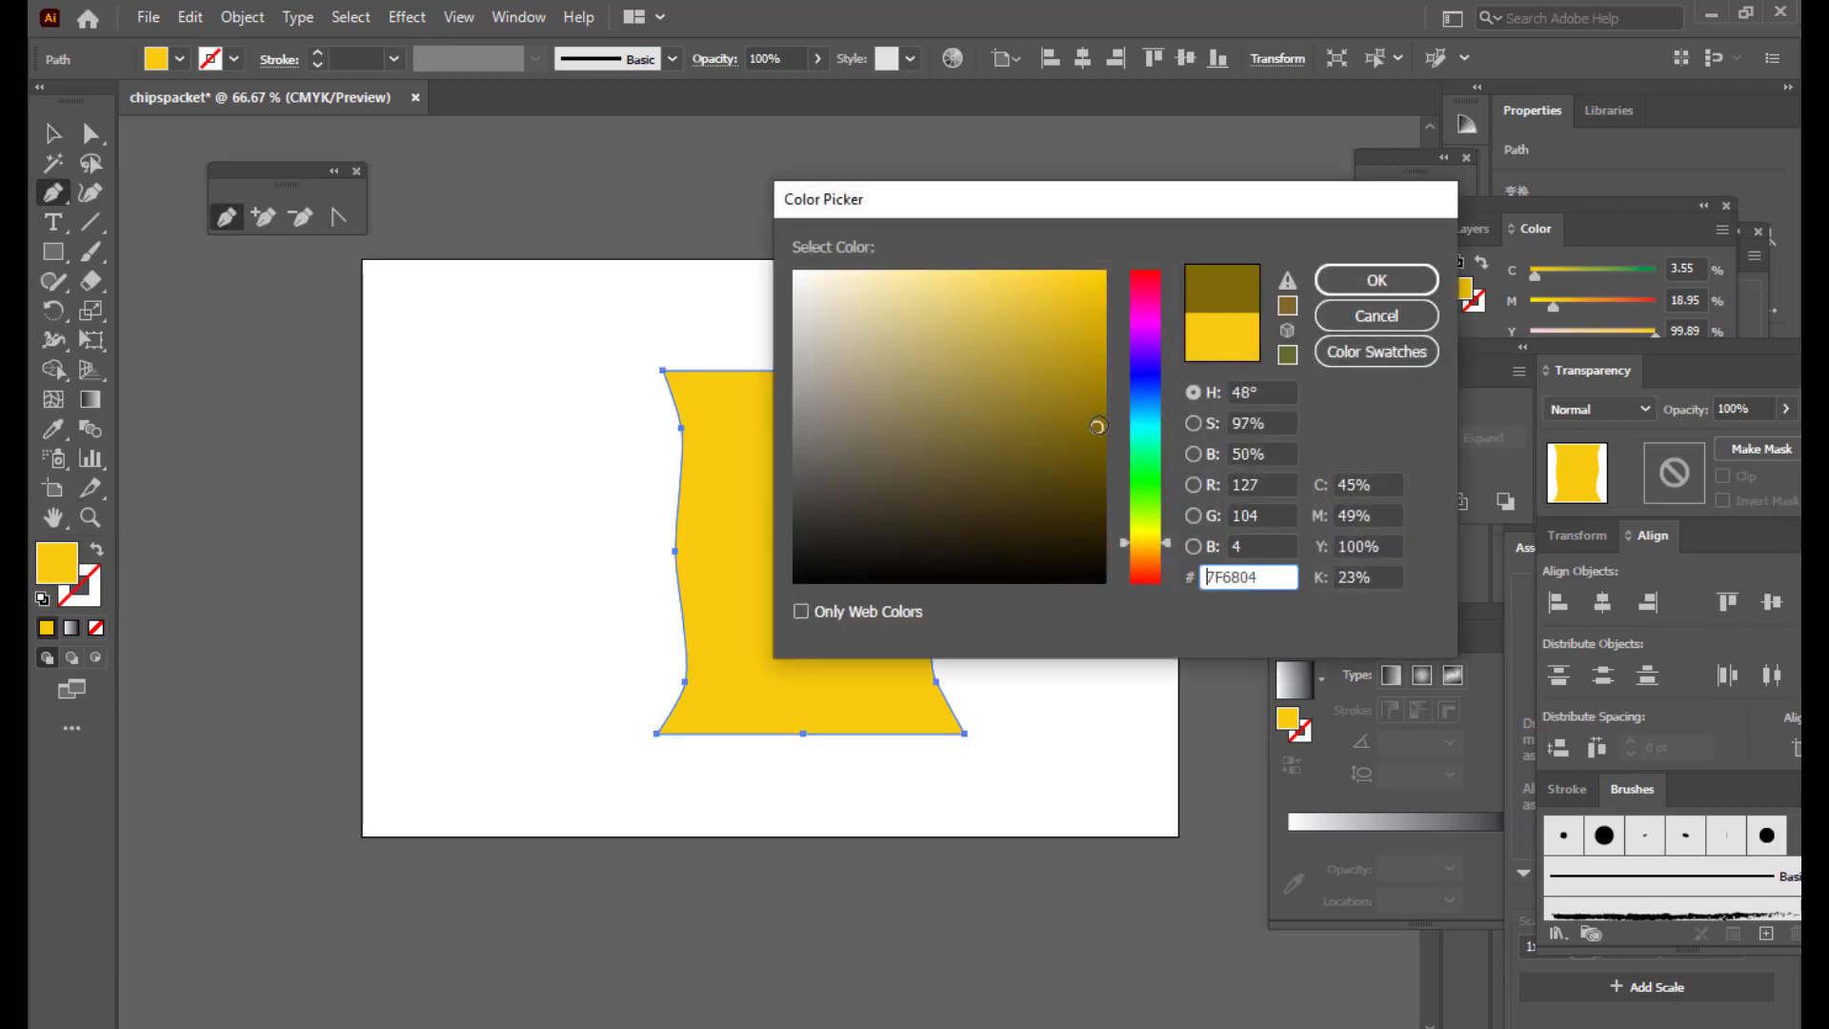
{"action": "left_click", "coordinate": [1362, 278]}
{"action": "key", "text": "ctrl+z"}
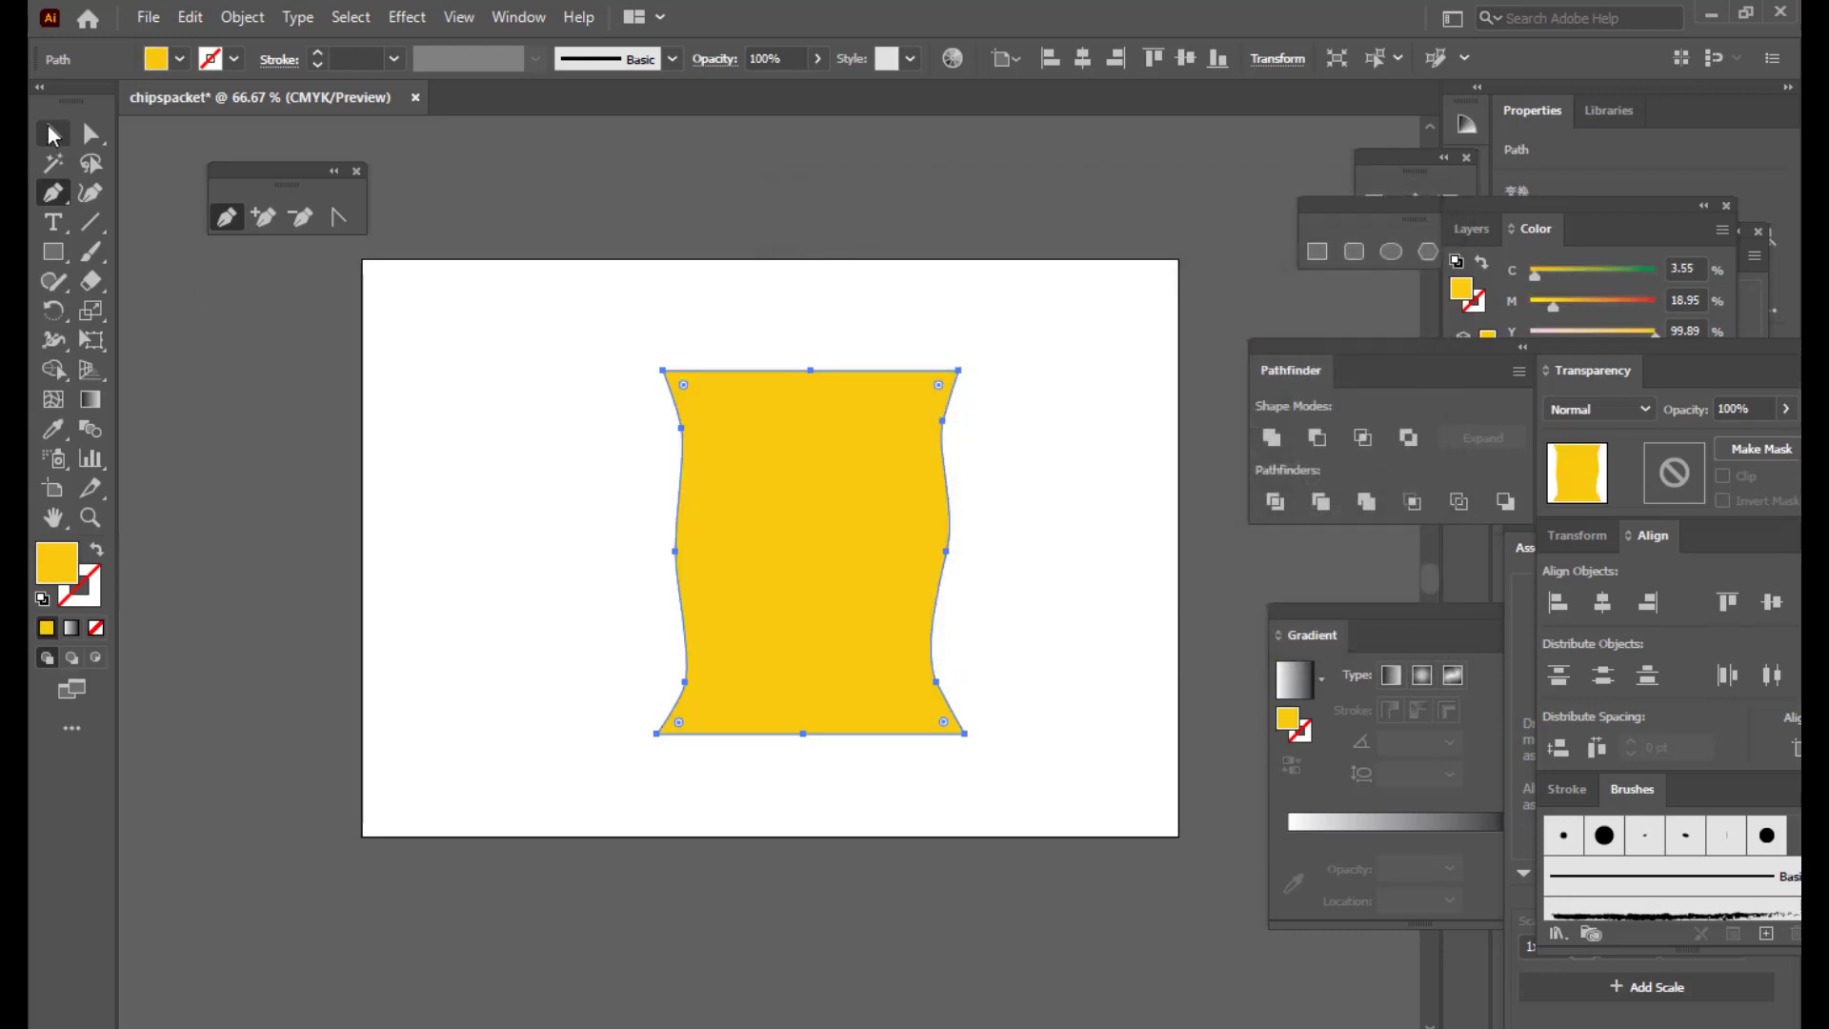
{"action": "key", "text": "v"}
{"action": "left_click", "coordinate": [195, 428]}
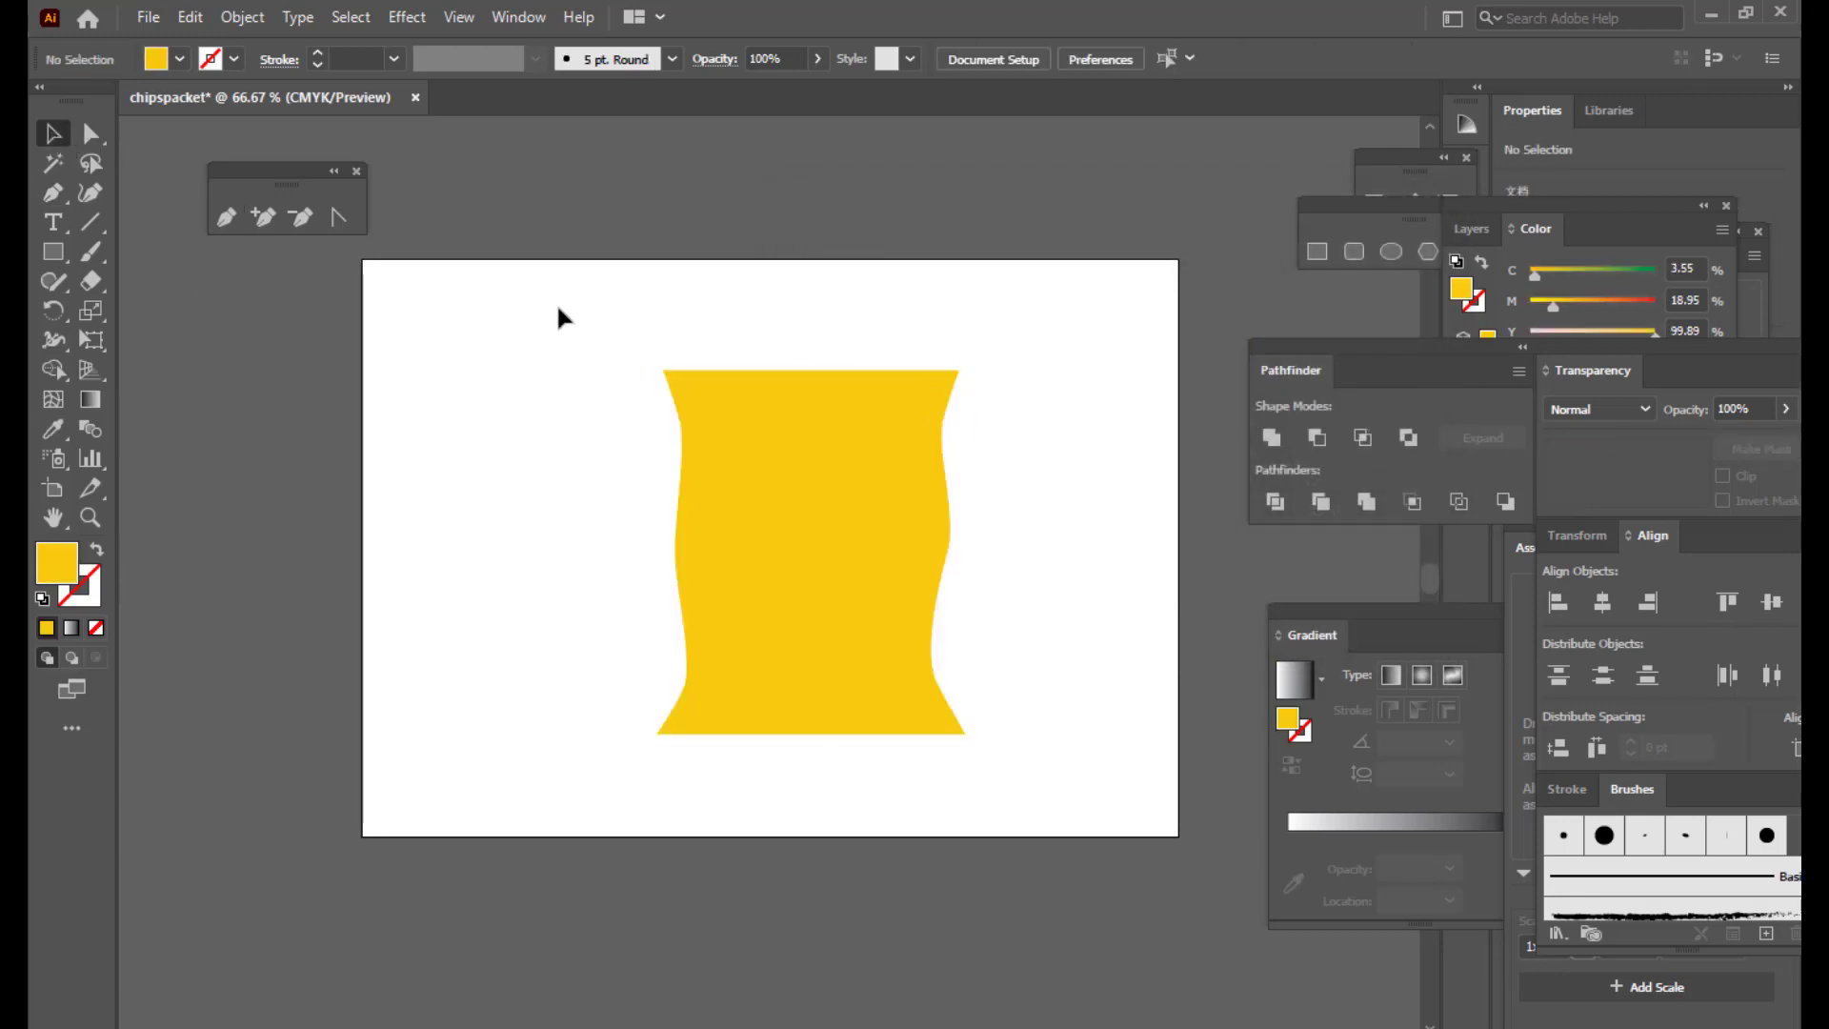
Step: With the Pen tool active, set the fill colour to dark olive brown 7C6503
{"action": "left_click", "coordinate": [228, 218]}
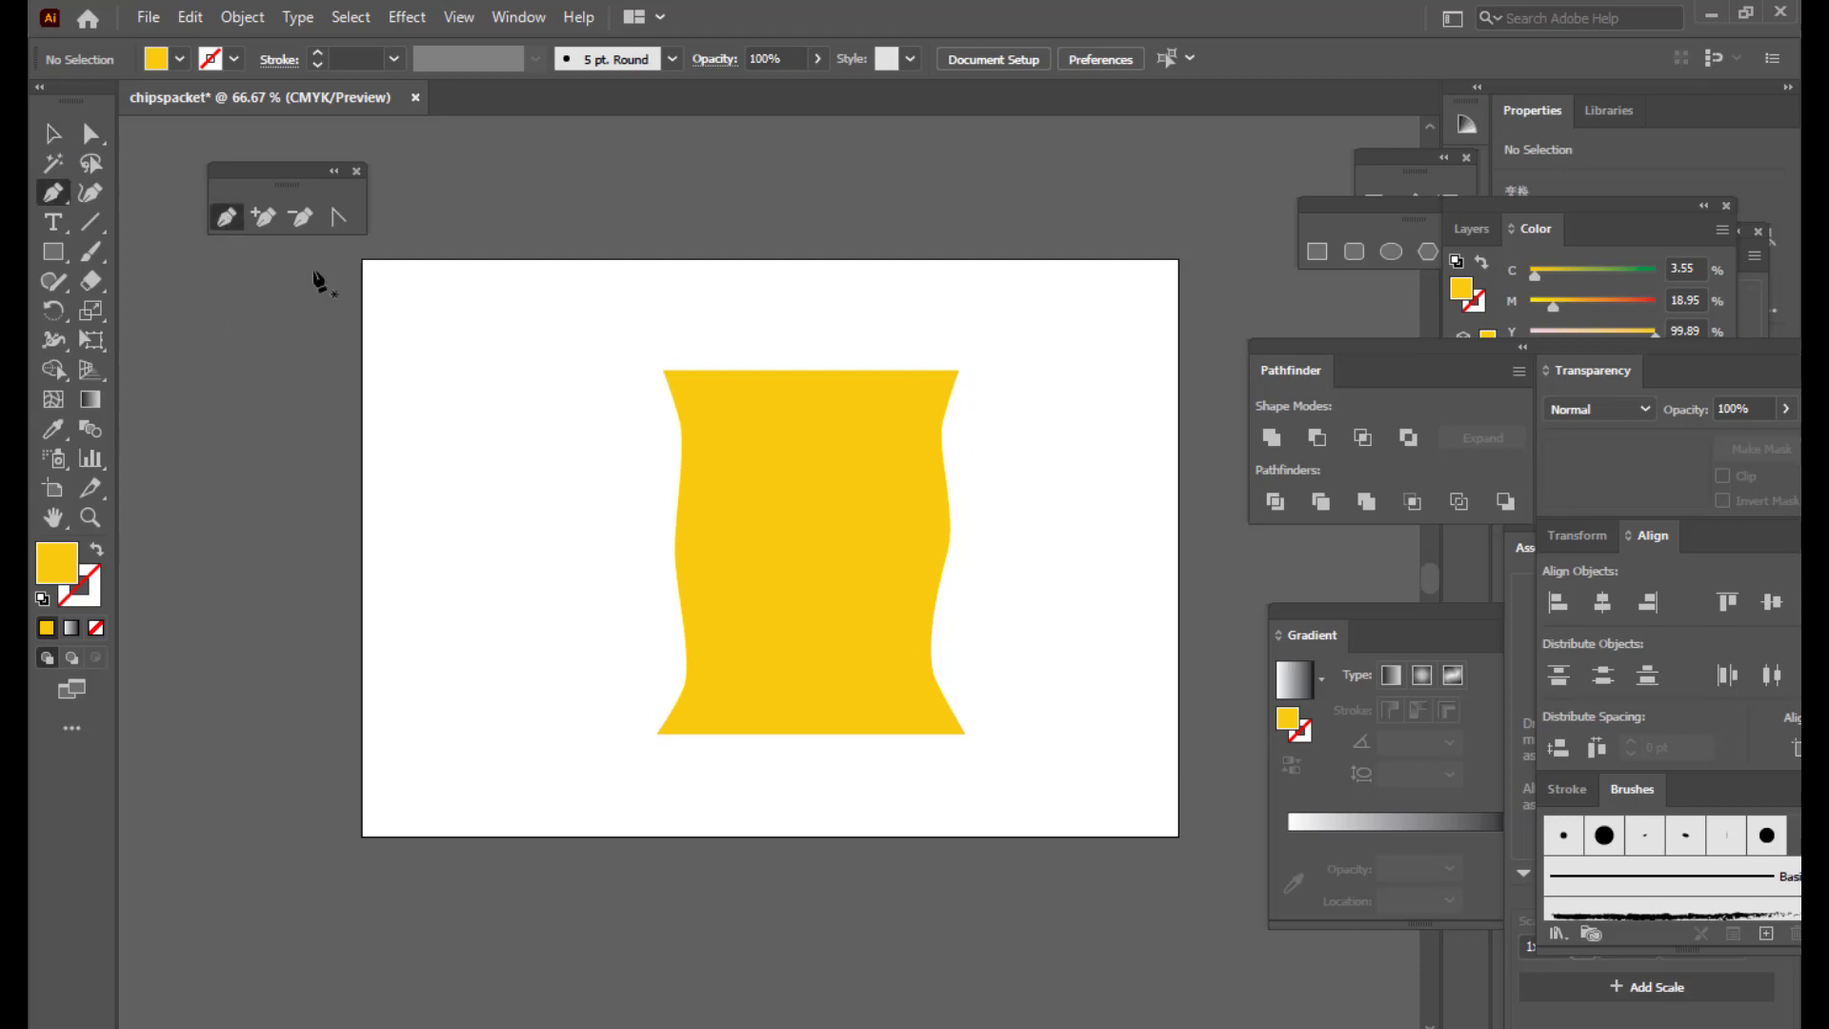
{"action": "double_click", "coordinate": [50, 564]}
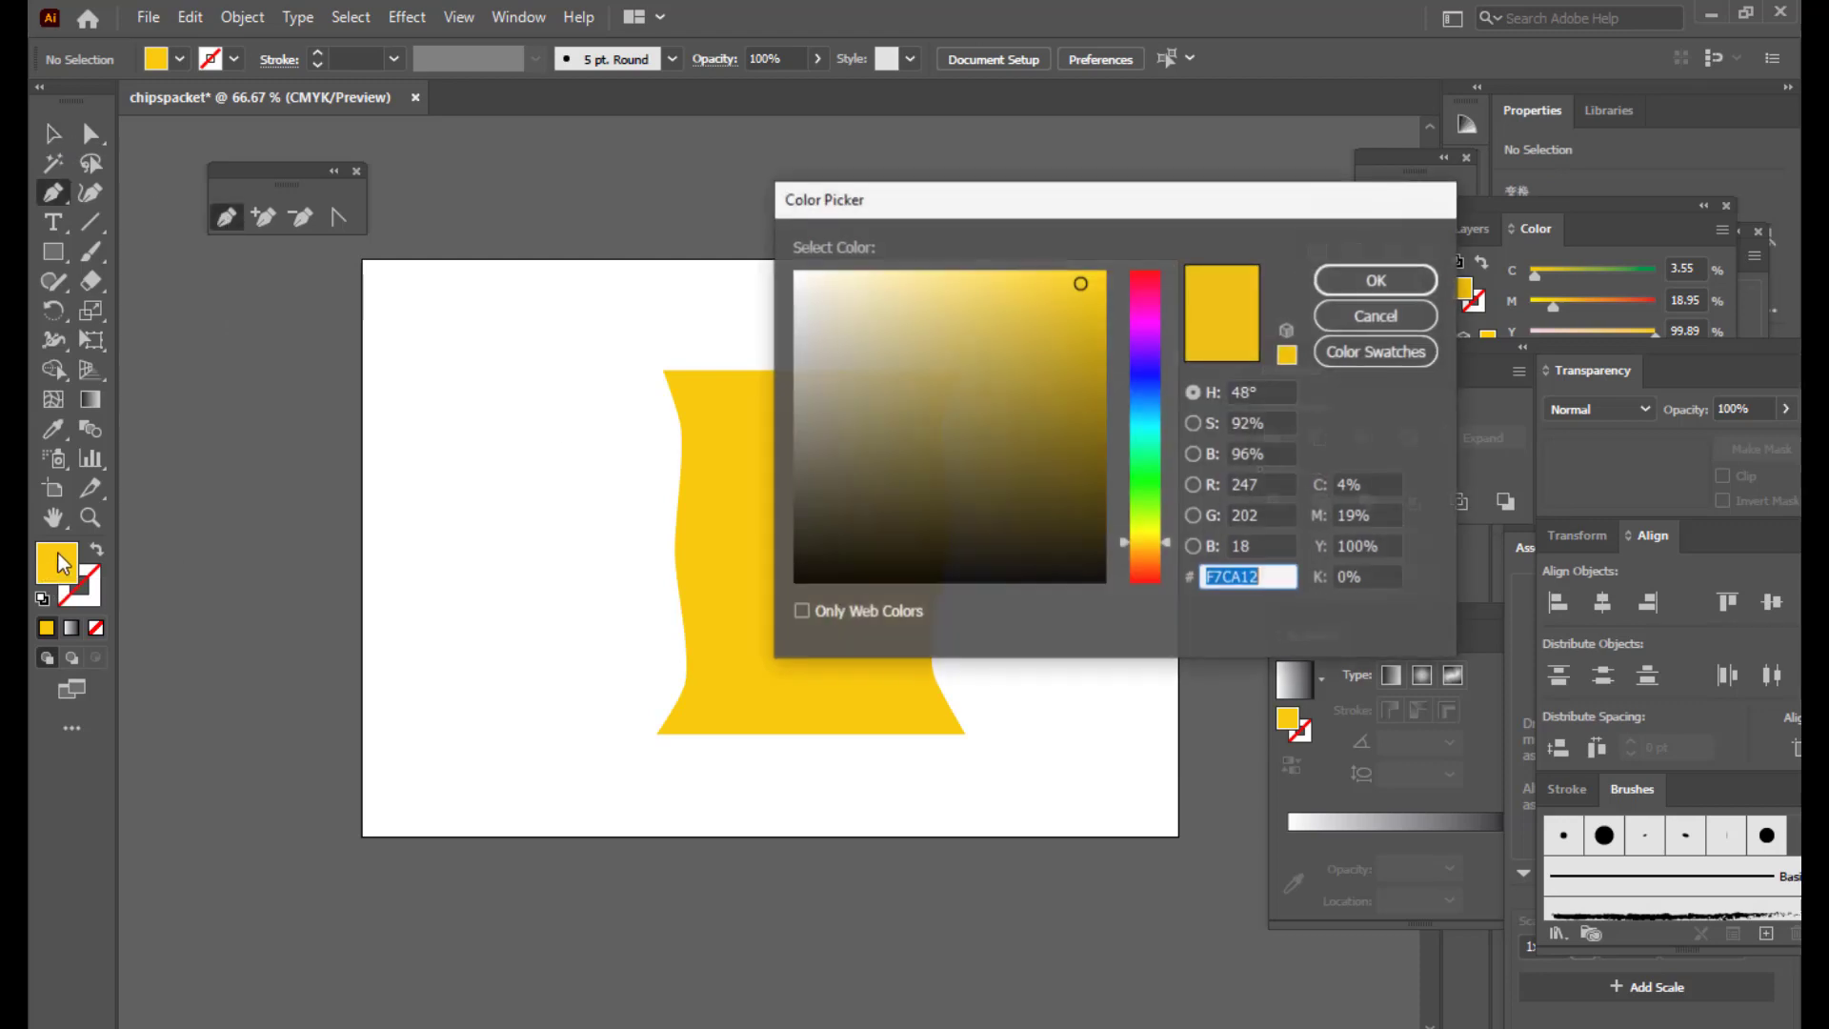
{"action": "left_click", "coordinate": [1100, 431]}
{"action": "left_click", "coordinate": [1318, 284]}
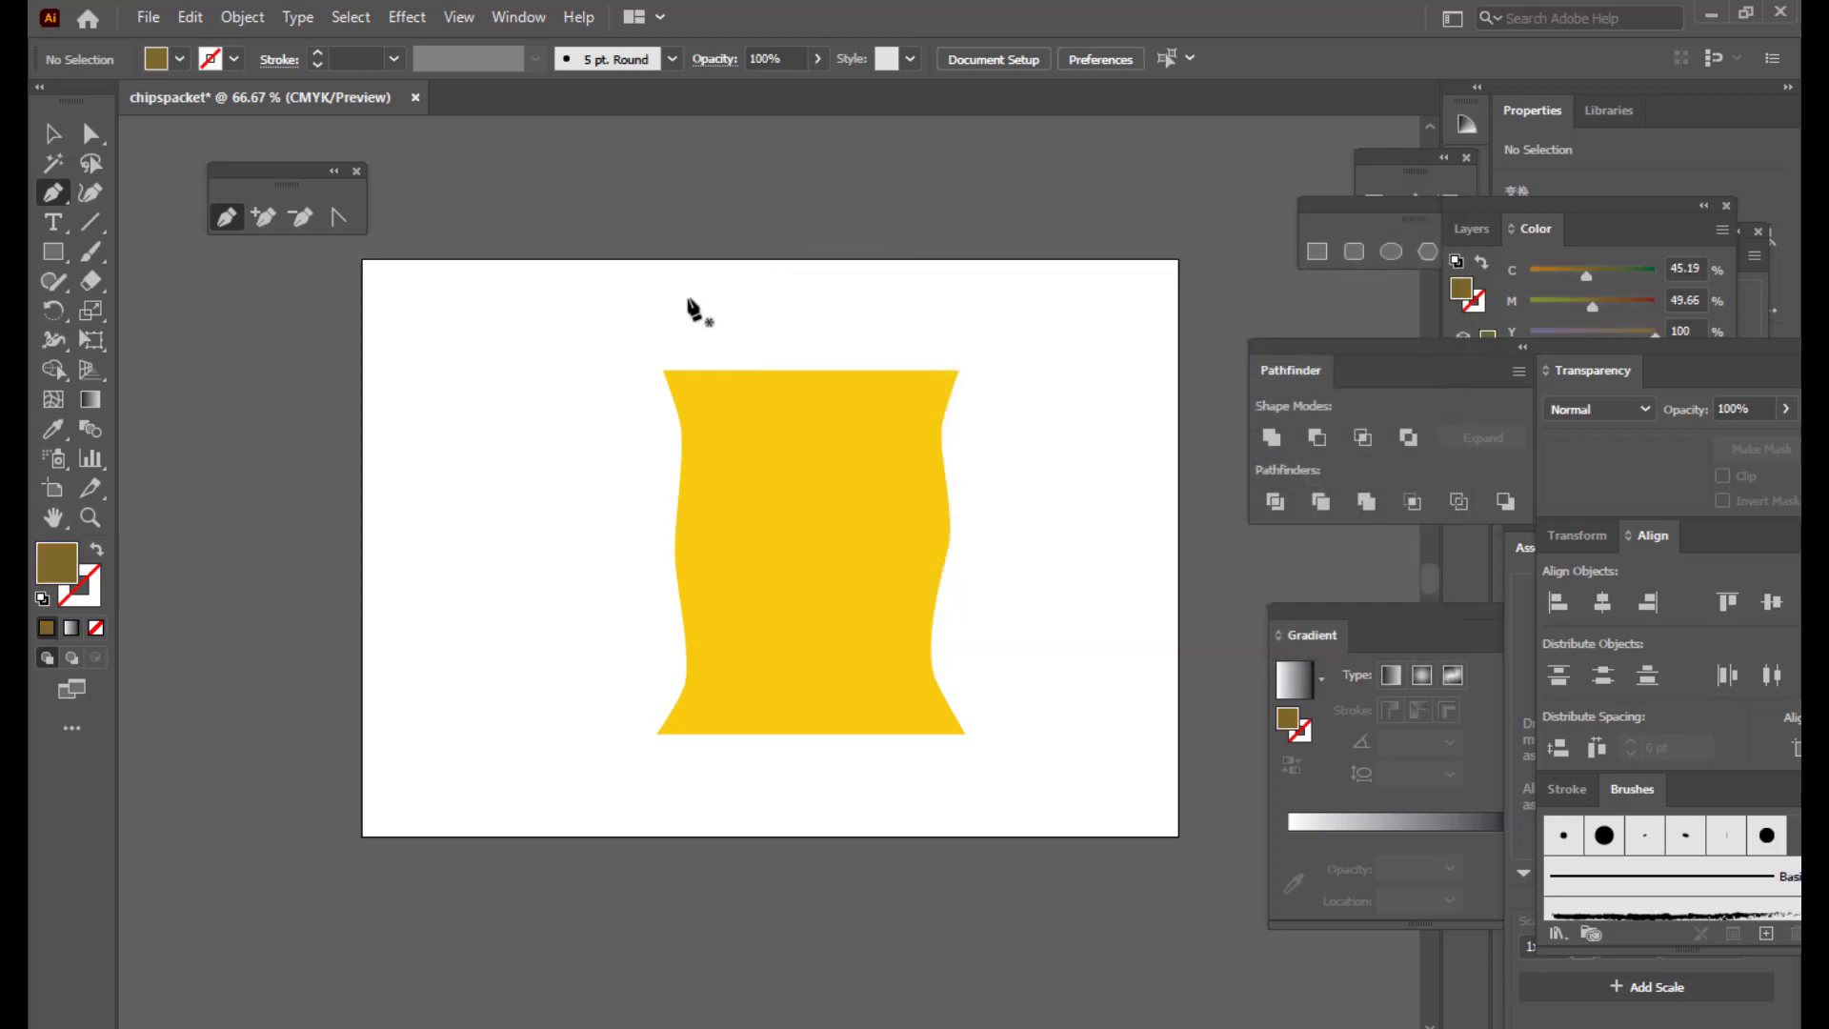
Step: Pen a closed wavy band down the packet's left edge, flaring at the bottom
{"action": "left_click", "coordinate": [686, 389]}
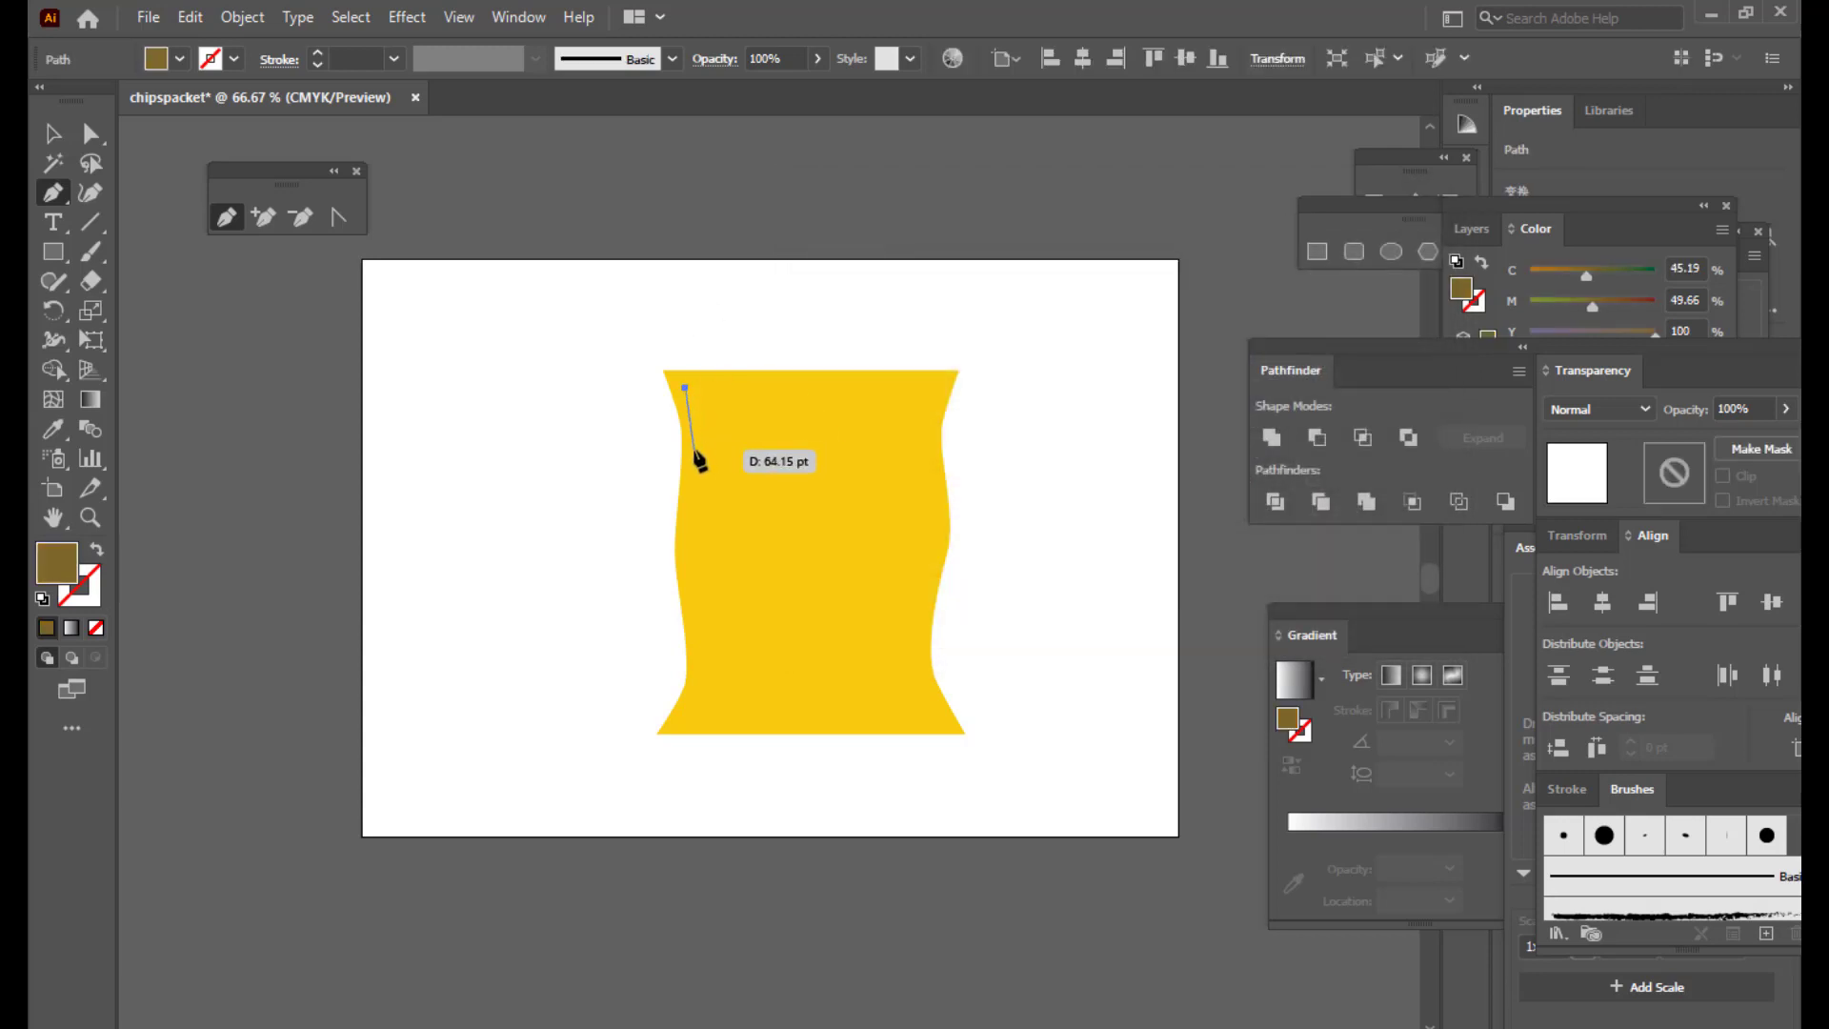
{"action": "left_click_drag", "start_coordinate": [693, 452], "coordinate": [697, 500]}
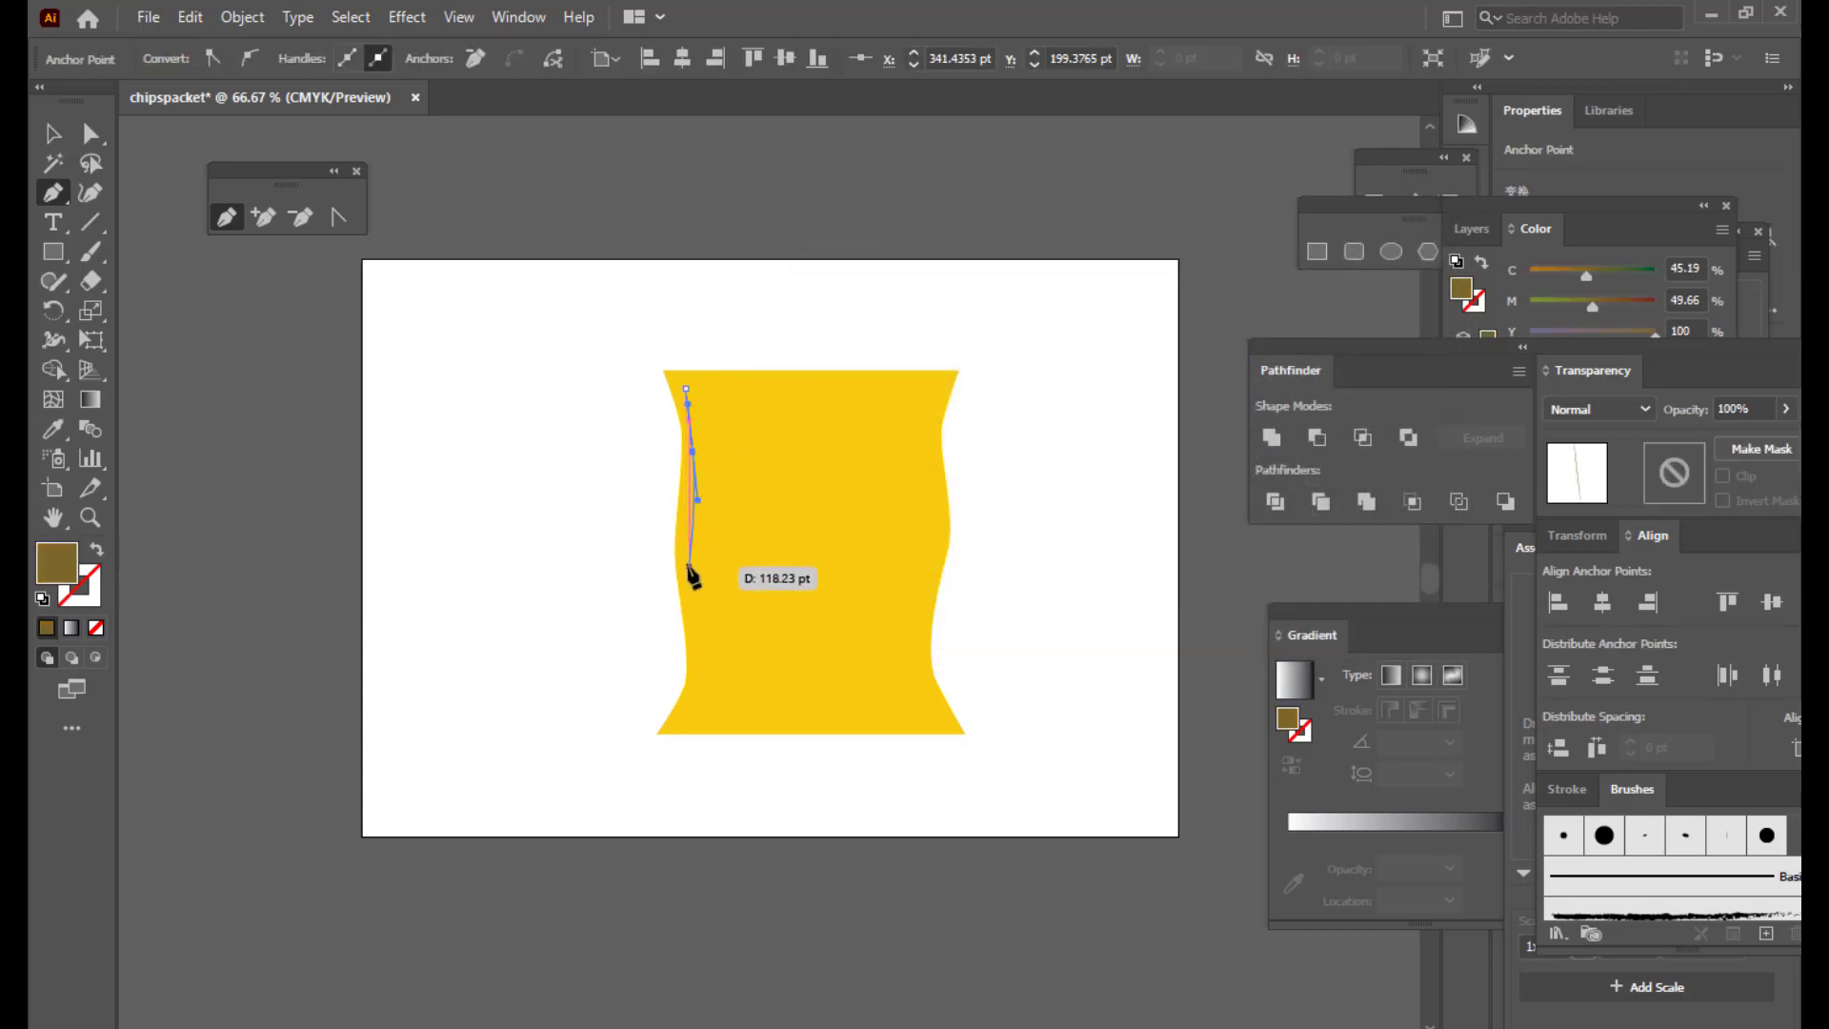
{"action": "left_click_drag", "start_coordinate": [692, 578], "coordinate": [664, 741]}
{"action": "left_click", "coordinate": [718, 689]}
{"action": "left_click_drag", "start_coordinate": [681, 651], "coordinate": [681, 629]}
{"action": "left_click_drag", "start_coordinate": [676, 548], "coordinate": [677, 519]}
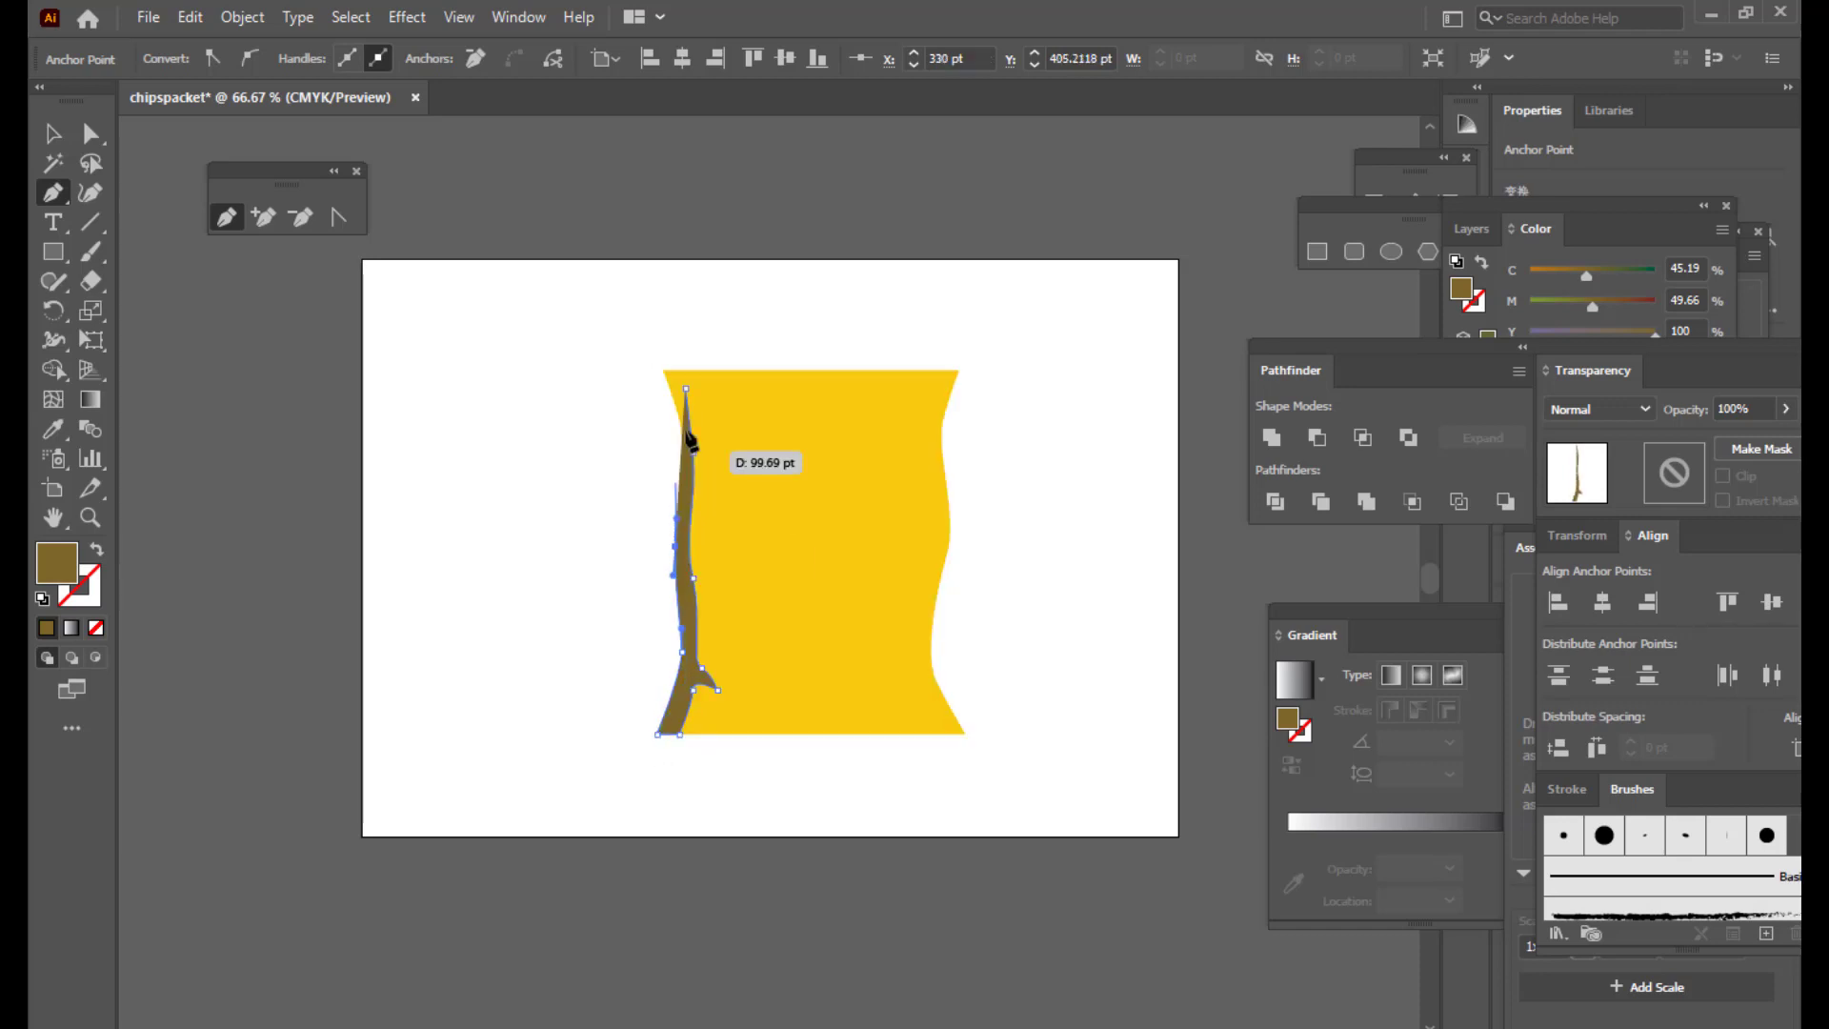
{"action": "left_click_drag", "start_coordinate": [677, 414], "coordinate": [671, 392]}
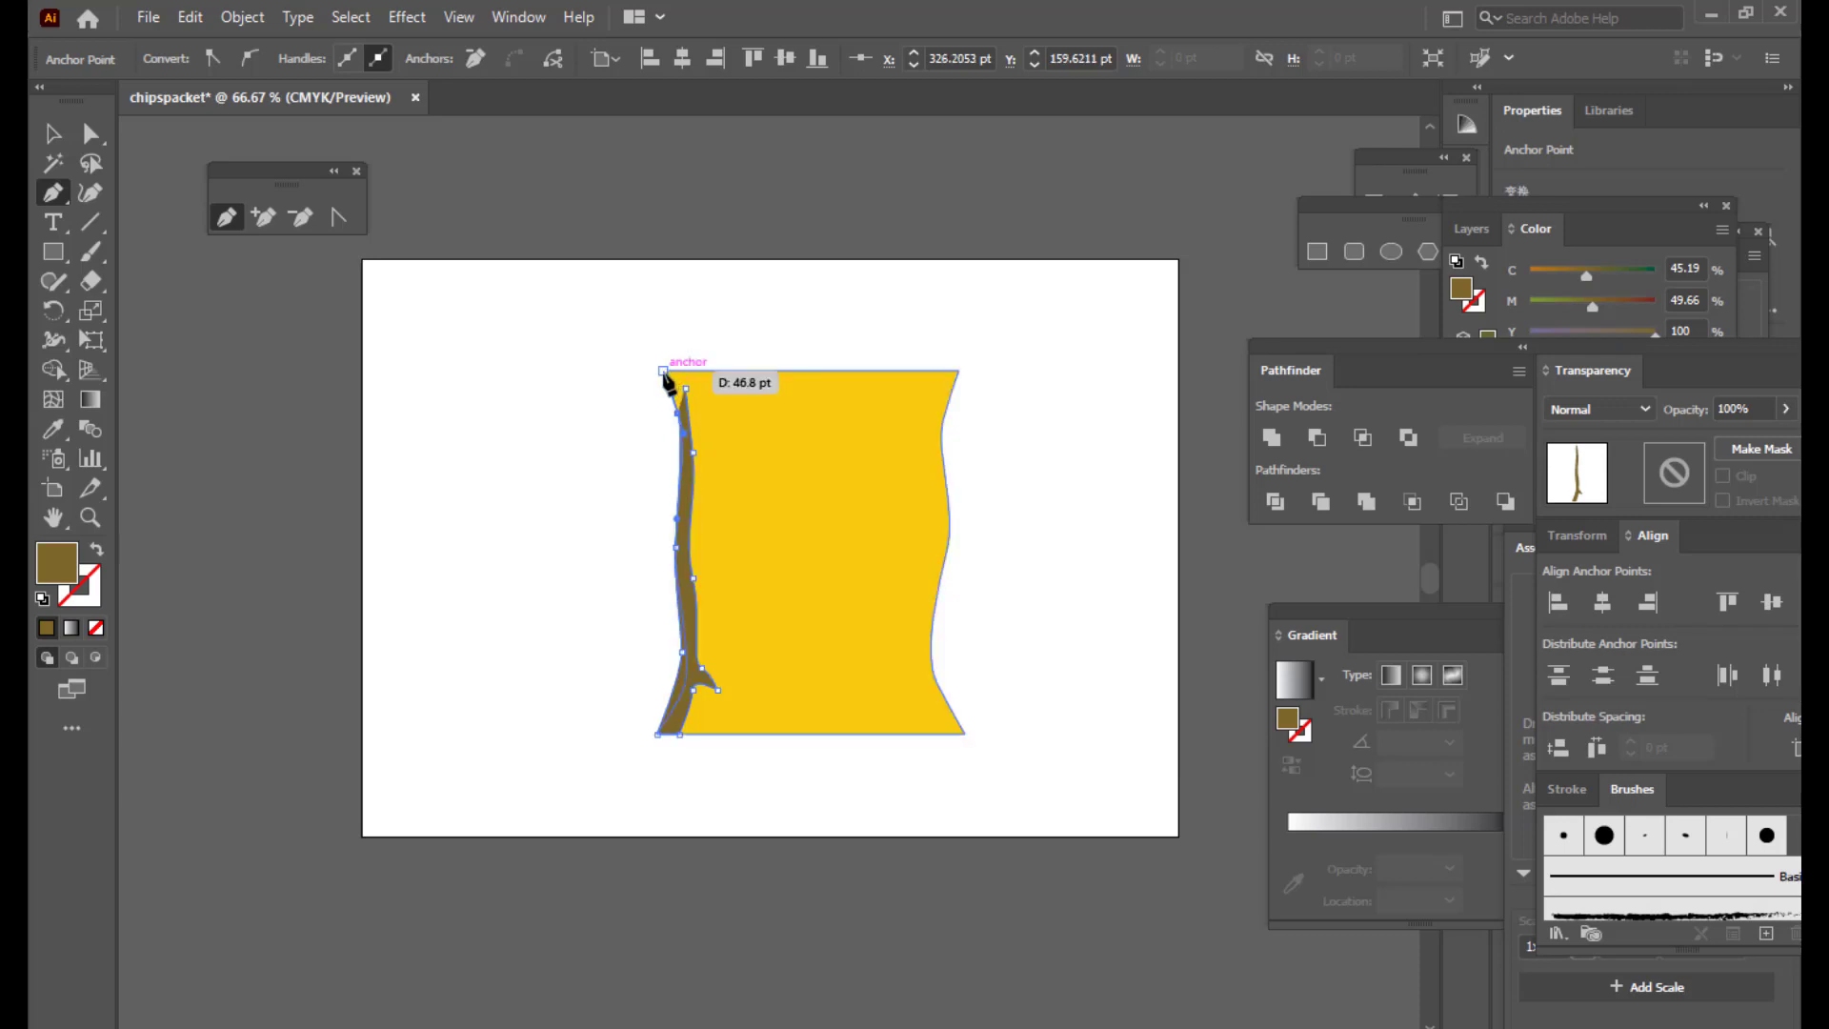
{"action": "left_click", "coordinate": [663, 370]}
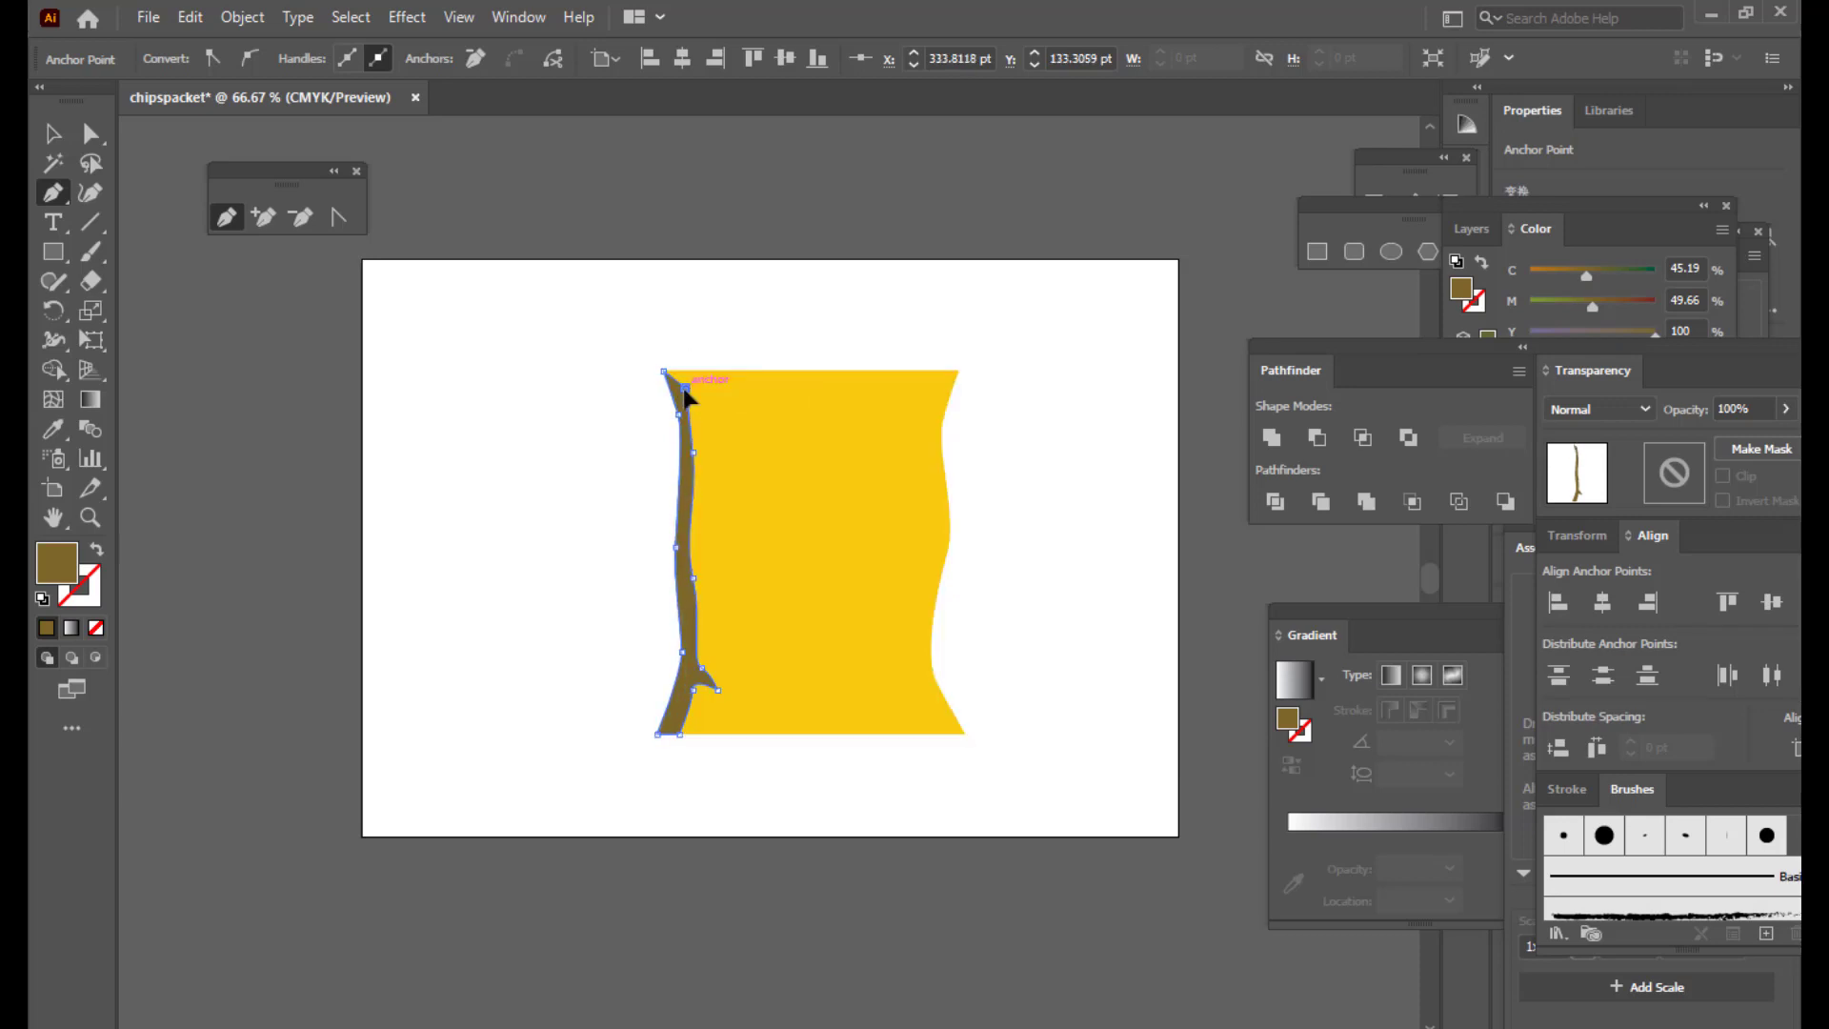
Step: Zoom to 100% and nudge the band's lower point slightly right, then deselect
{"action": "left_click", "coordinate": [93, 132]}
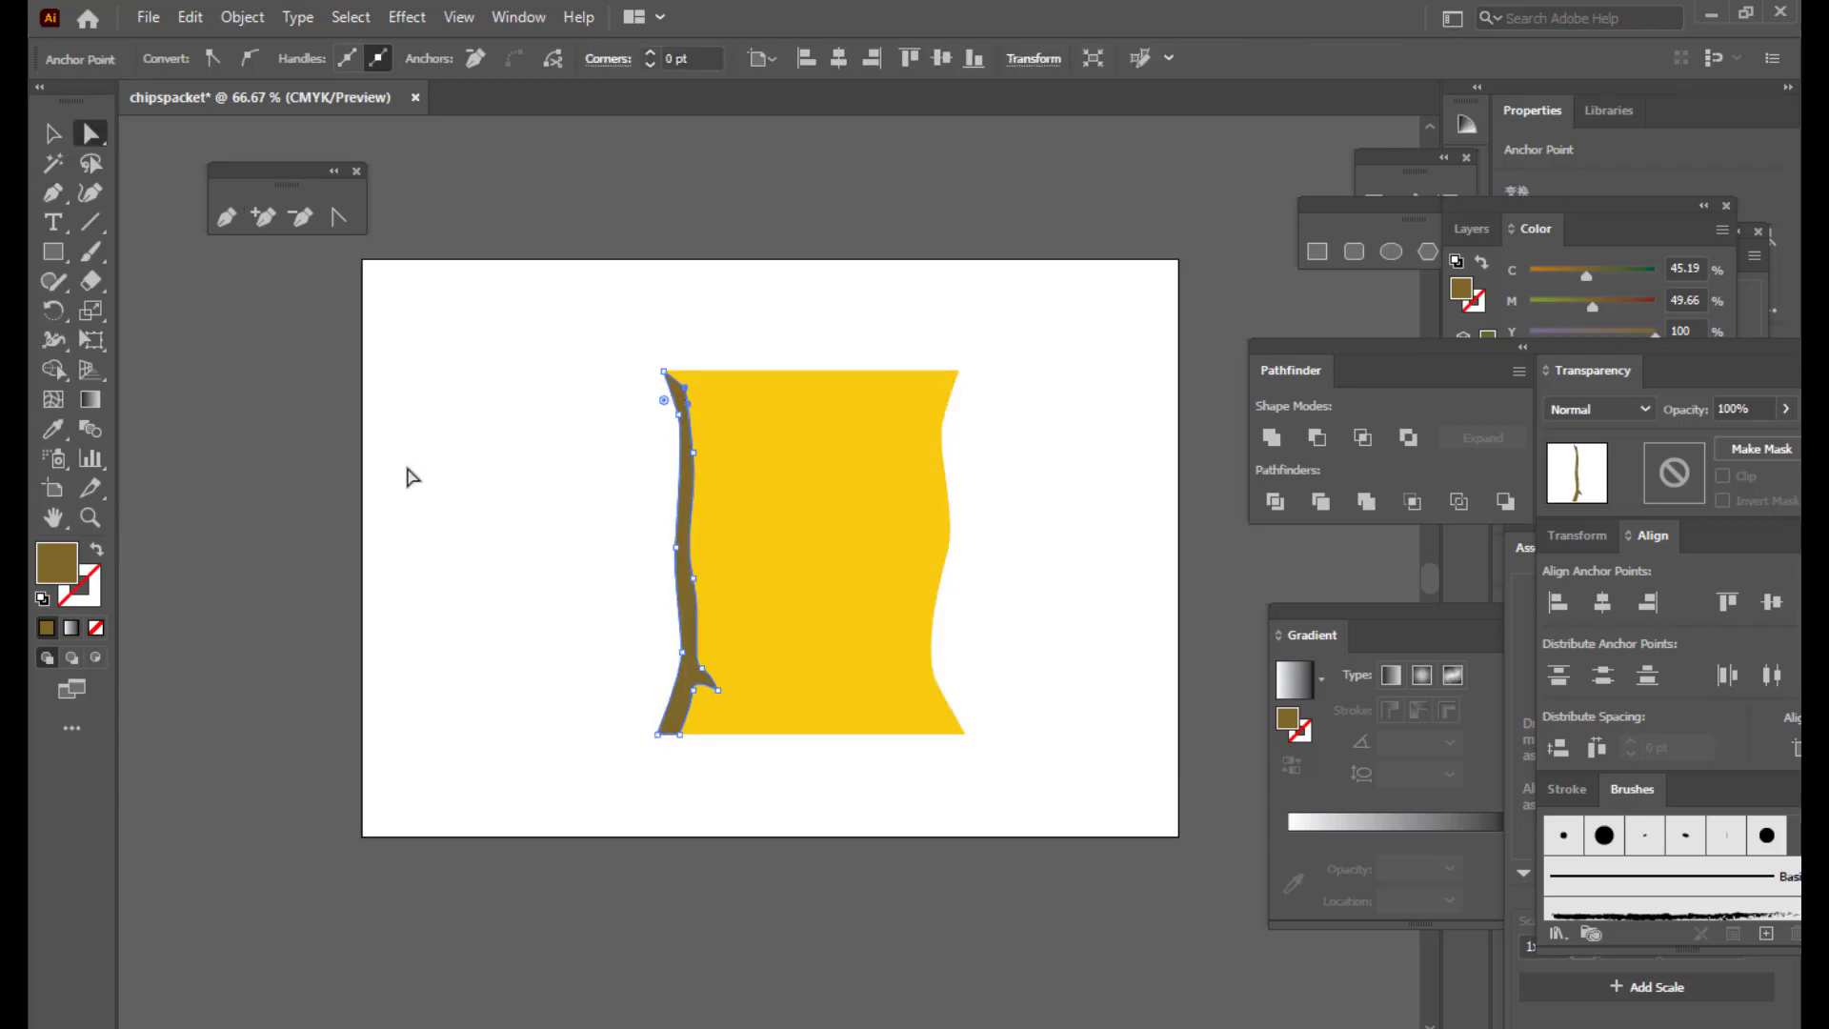
{"action": "left_click", "coordinate": [555, 509]}
{"action": "left_click", "coordinate": [690, 419]}
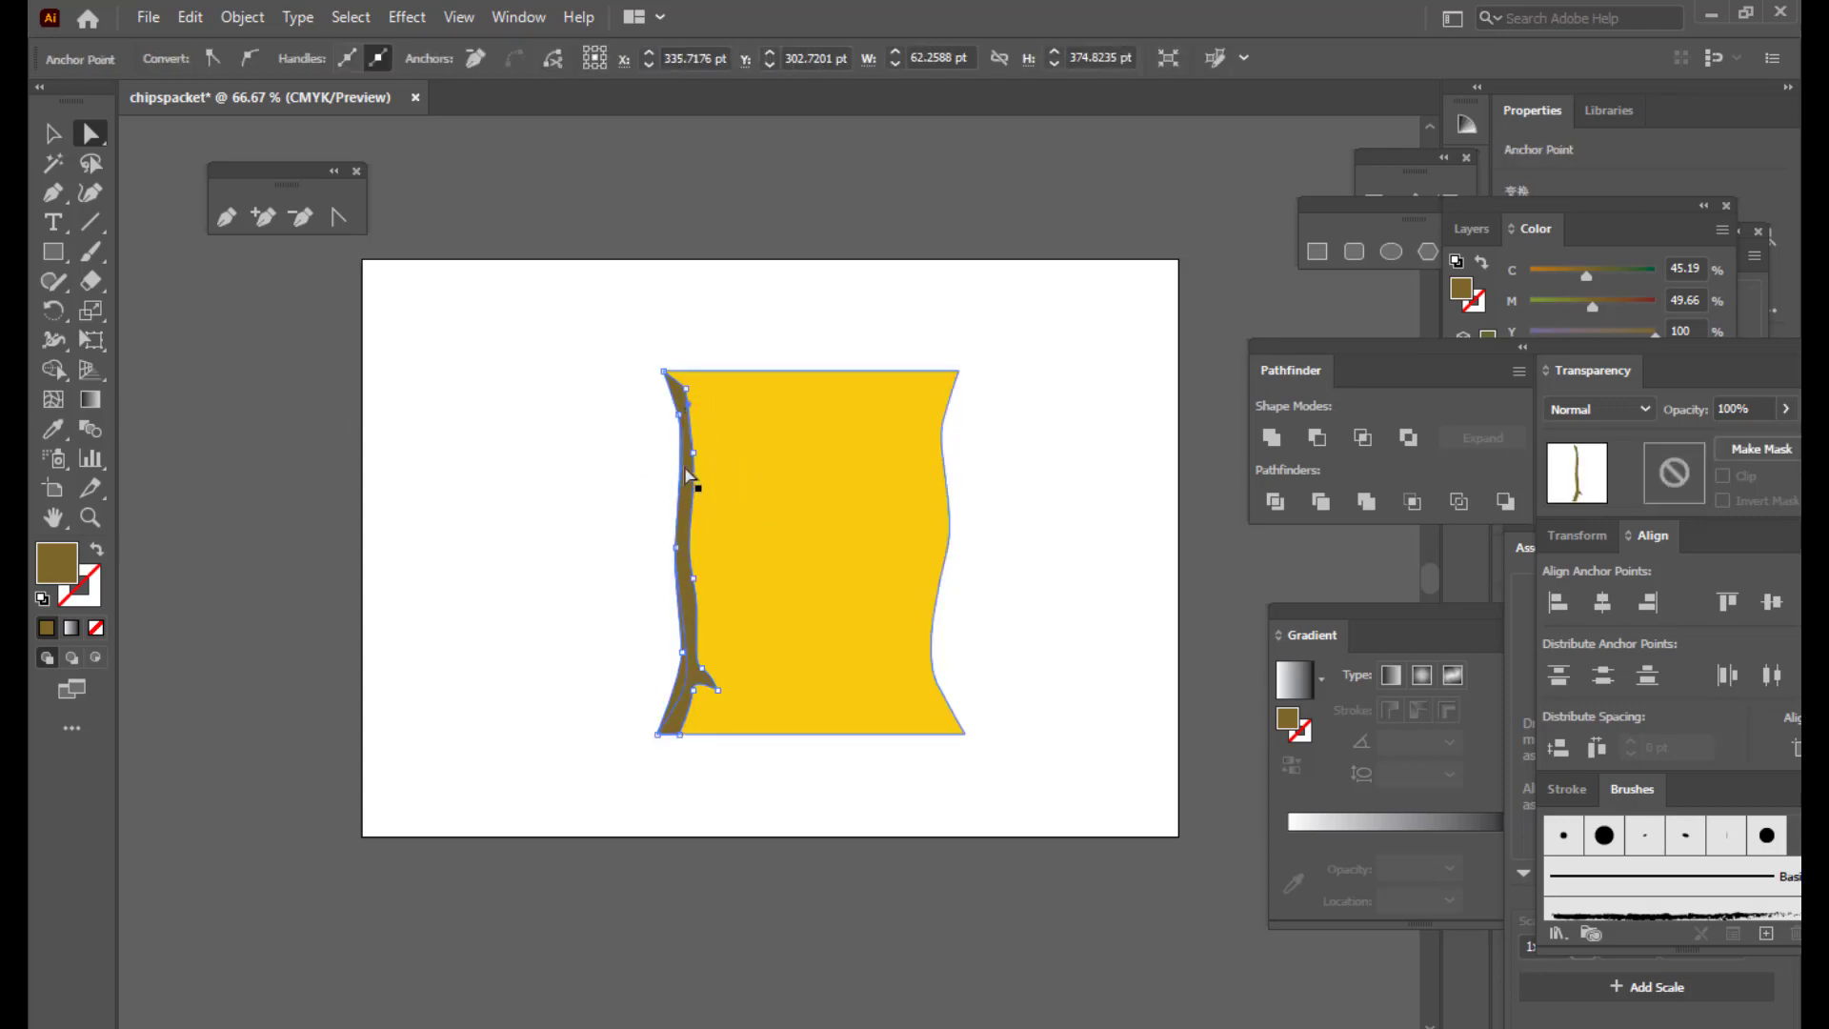
{"action": "key", "text": "ctrl+1"}
{"action": "scroll", "coordinate": [679, 793], "scroll_direction": "down", "scroll_amount": 3}
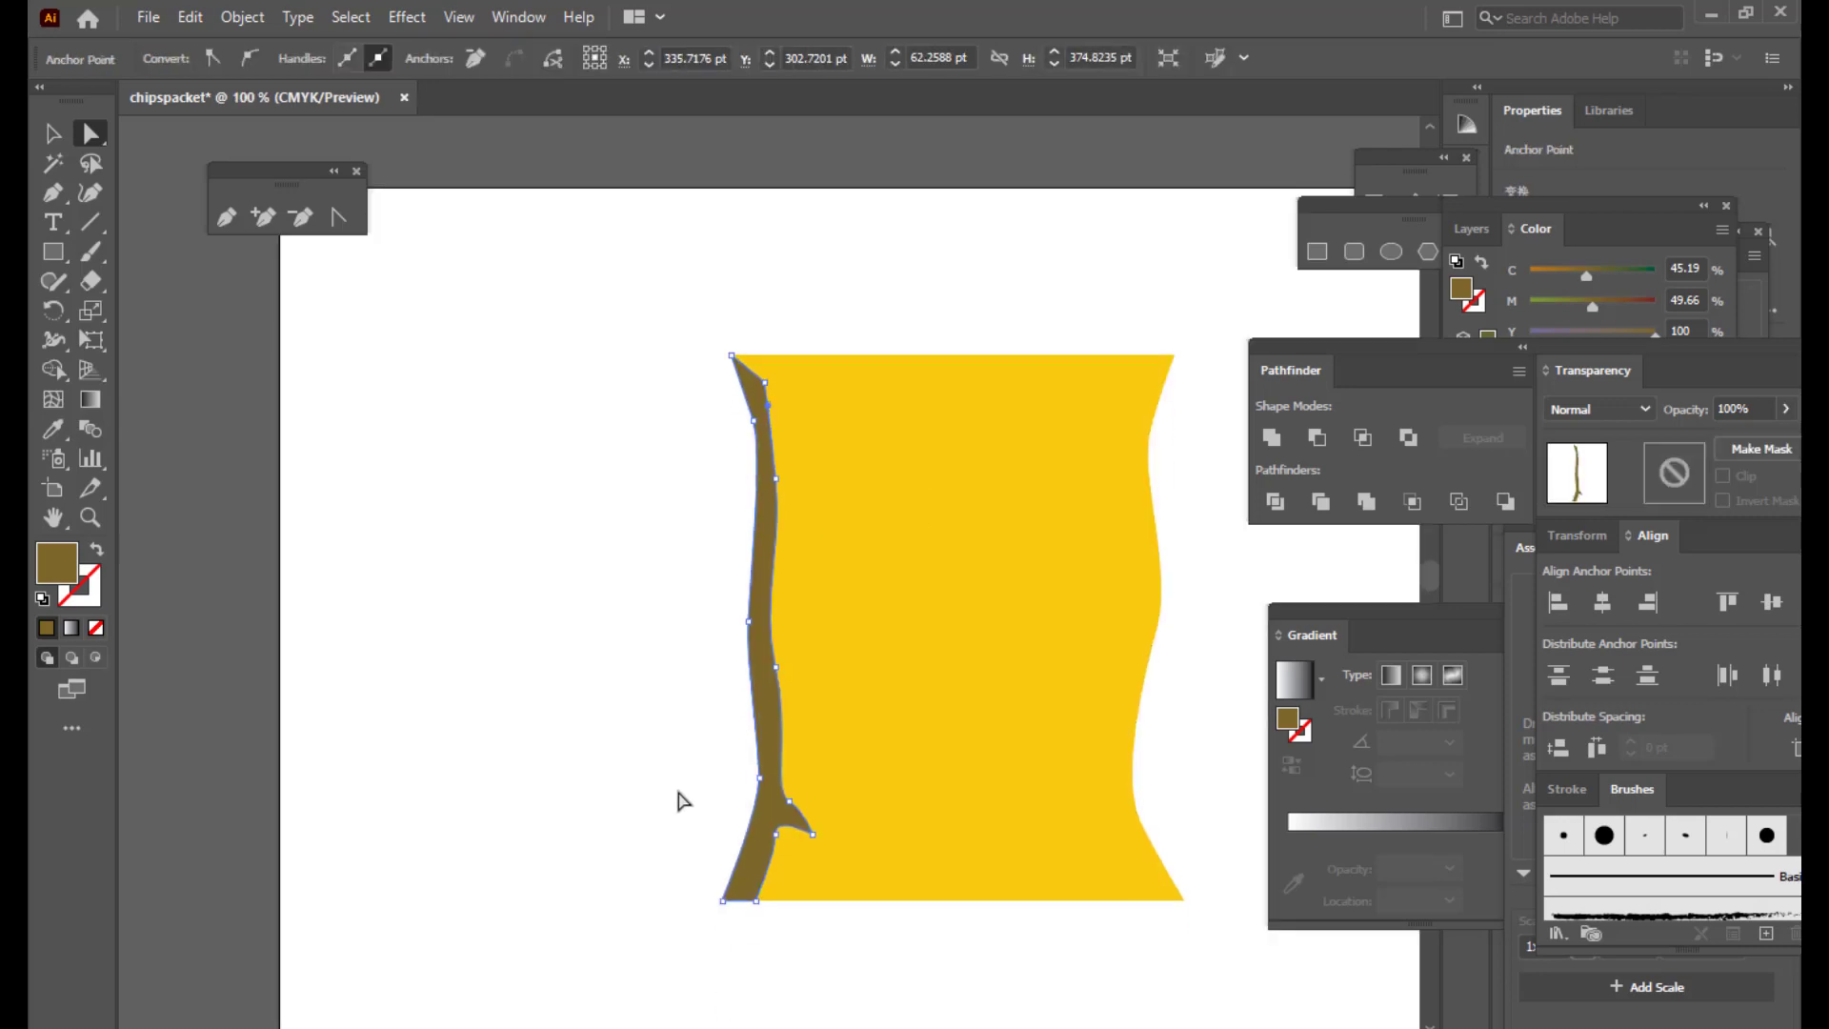
{"action": "left_click_drag", "start_coordinate": [765, 786], "coordinate": [773, 790]}
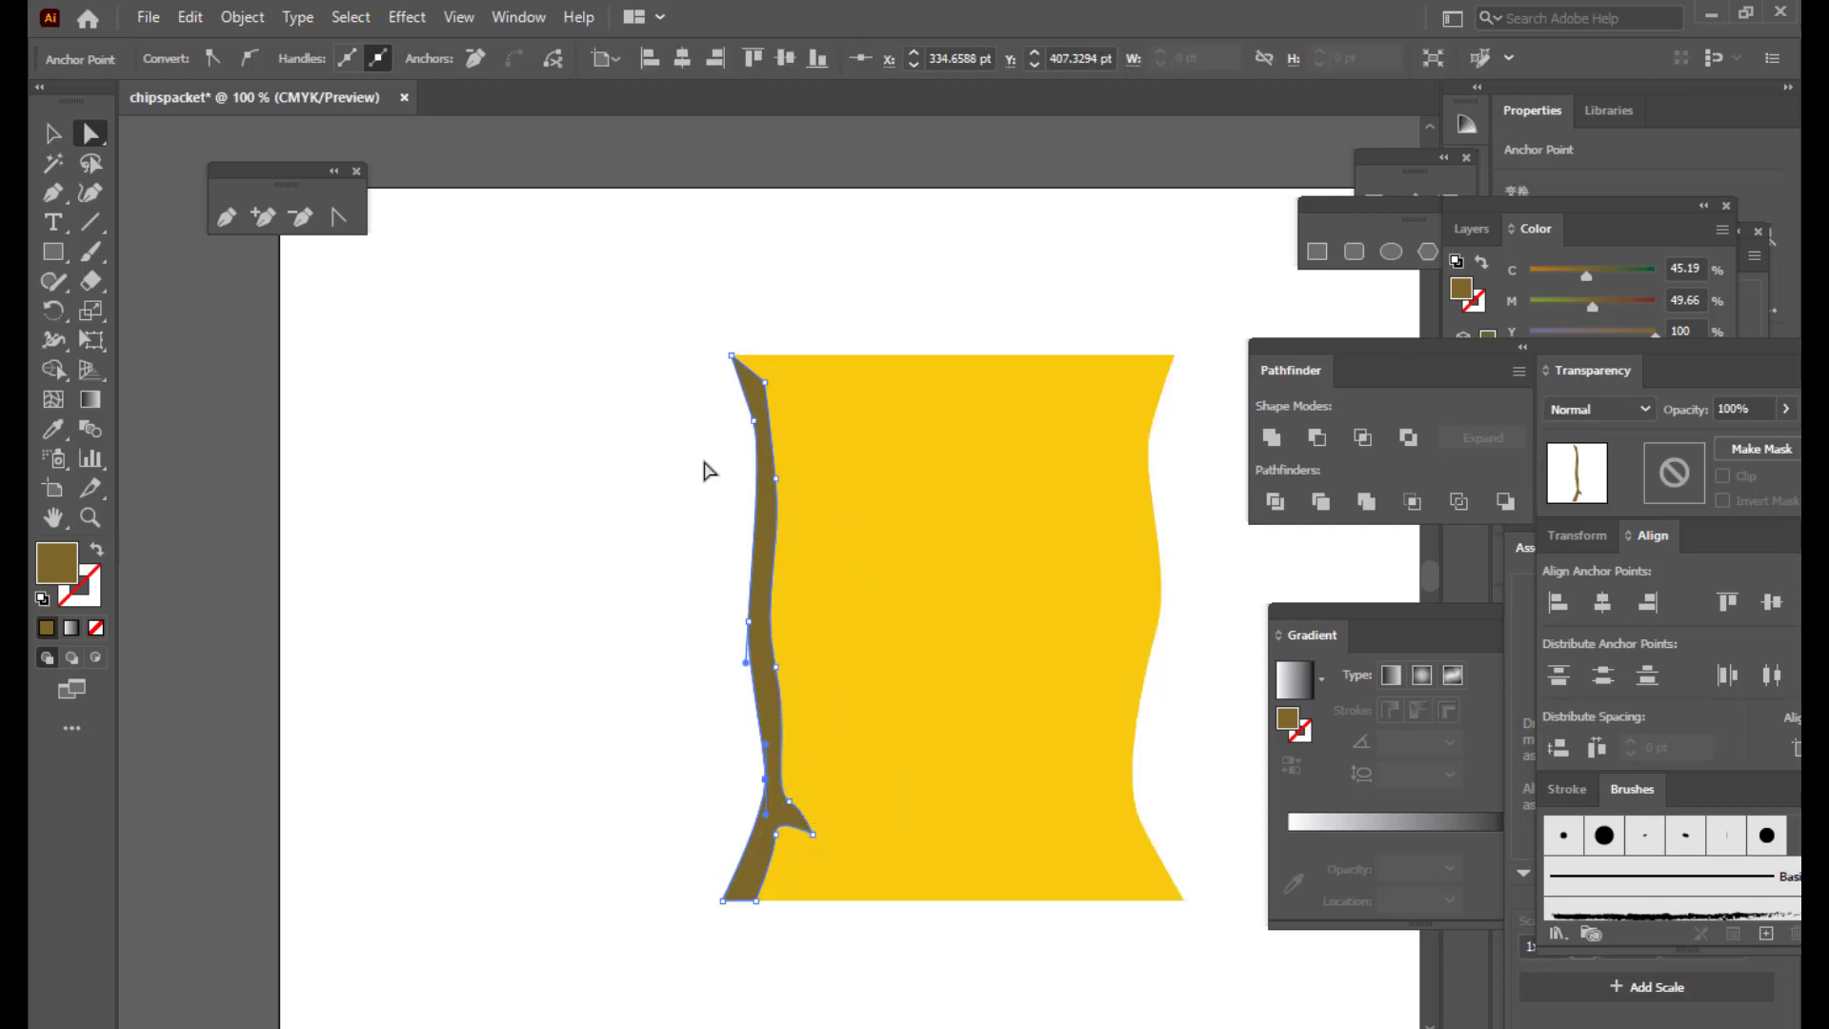
{"action": "left_click", "coordinate": [1067, 271]}
{"action": "left_click_drag", "start_coordinate": [1316, 344], "coordinate": [1366, 338]}
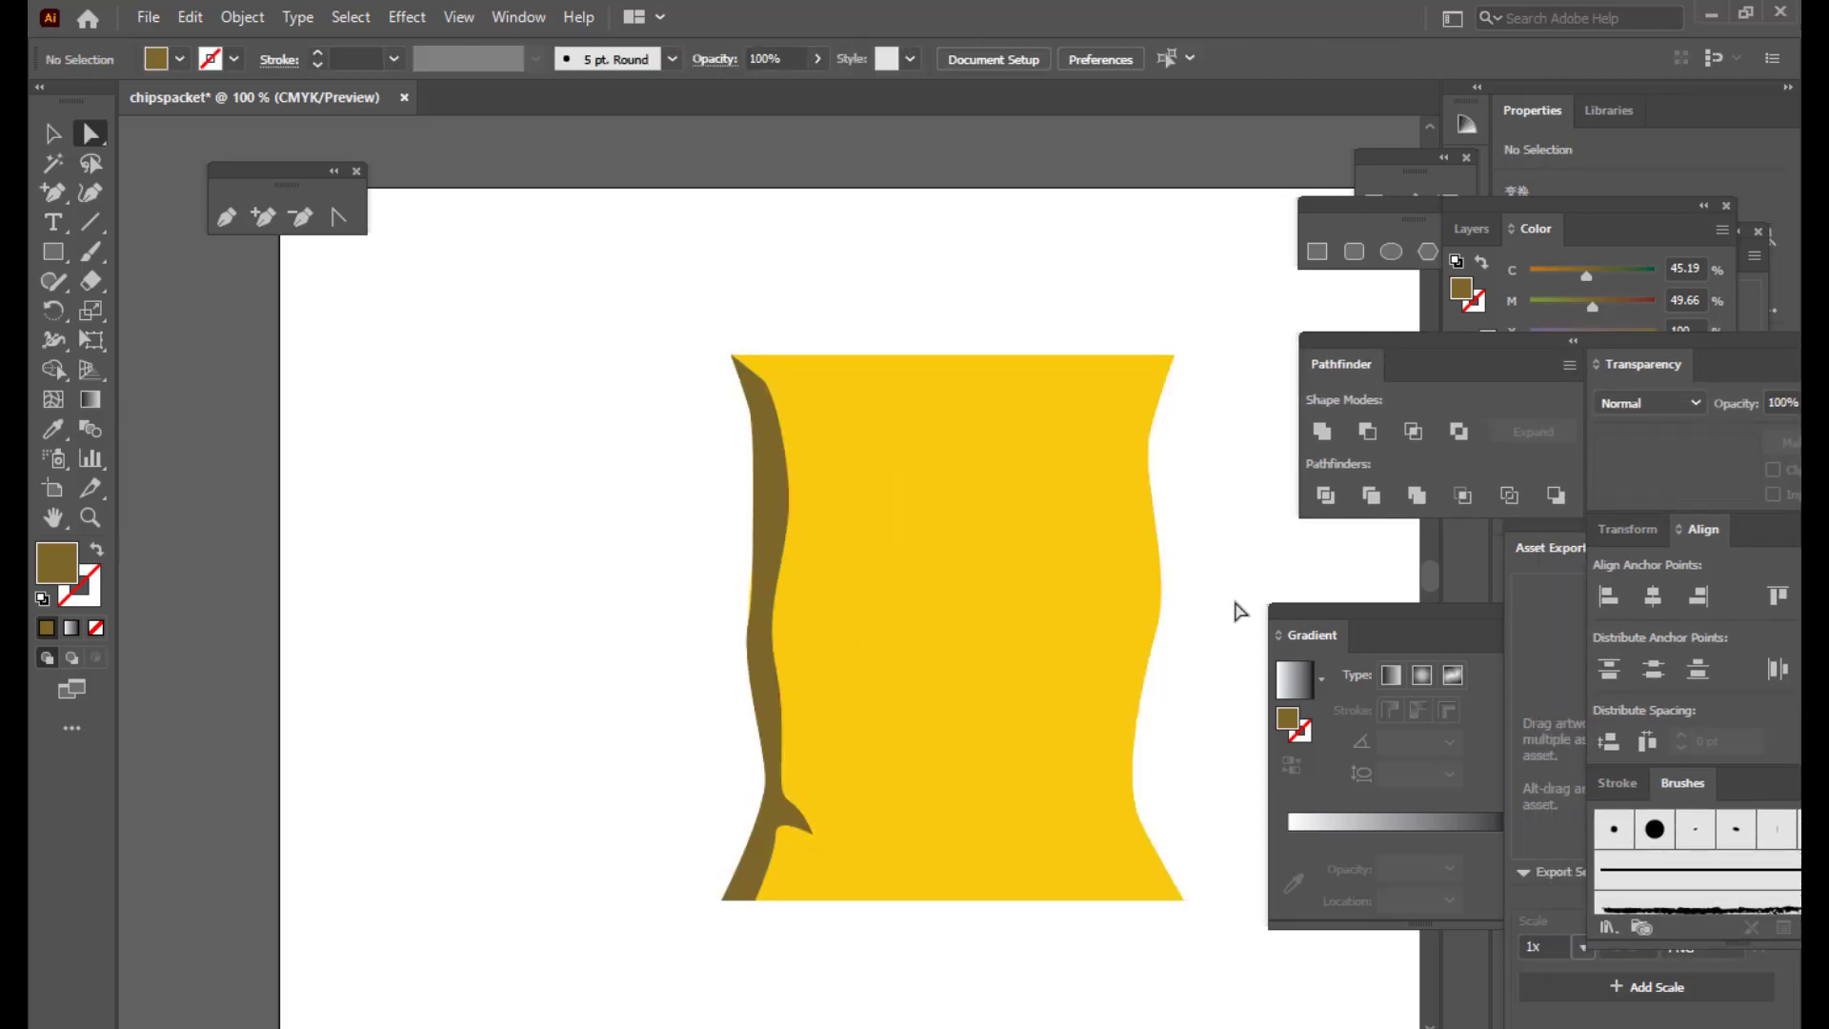
Step: Pen a curved path from the packet's top-right corner down the right edge to the bottom corner
{"action": "left_click", "coordinate": [1281, 608]}
{"action": "left_click_drag", "start_coordinate": [1283, 613], "coordinate": [1314, 612]}
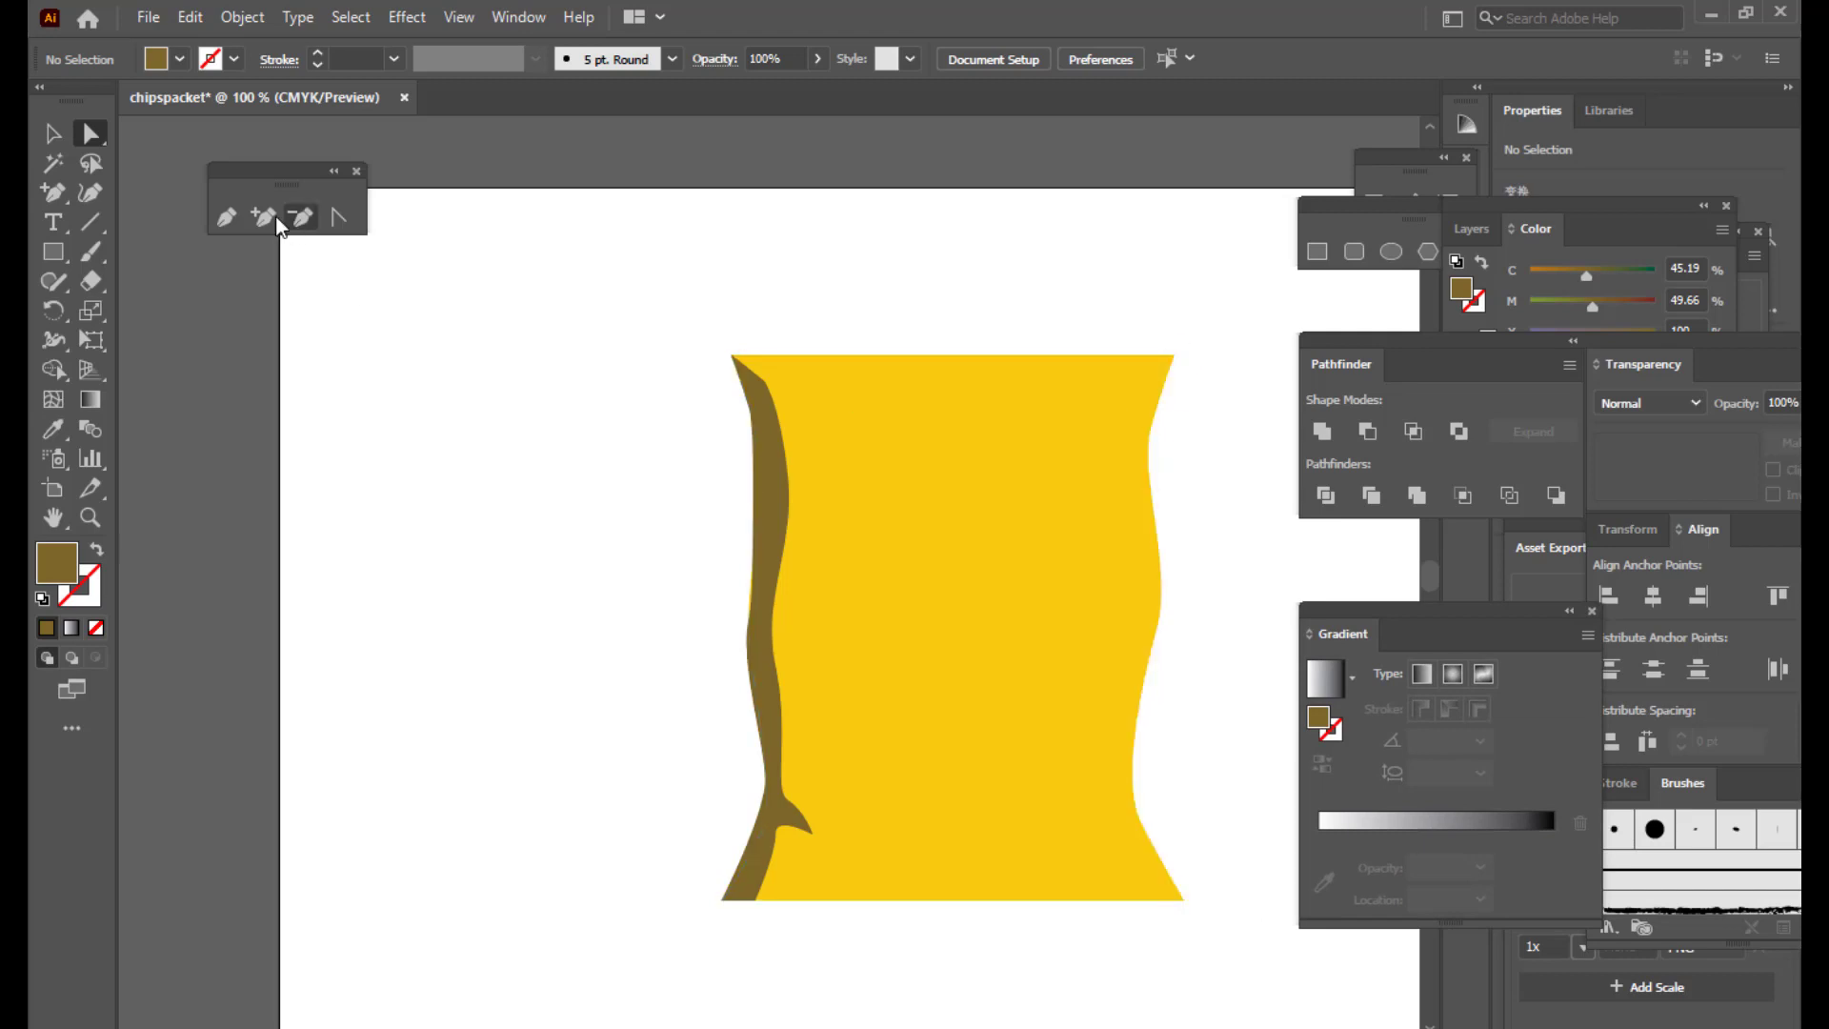
{"action": "left_click", "coordinate": [226, 217]}
{"action": "left_click", "coordinate": [1162, 360]}
{"action": "left_click_drag", "start_coordinate": [1140, 458], "coordinate": [1144, 475]}
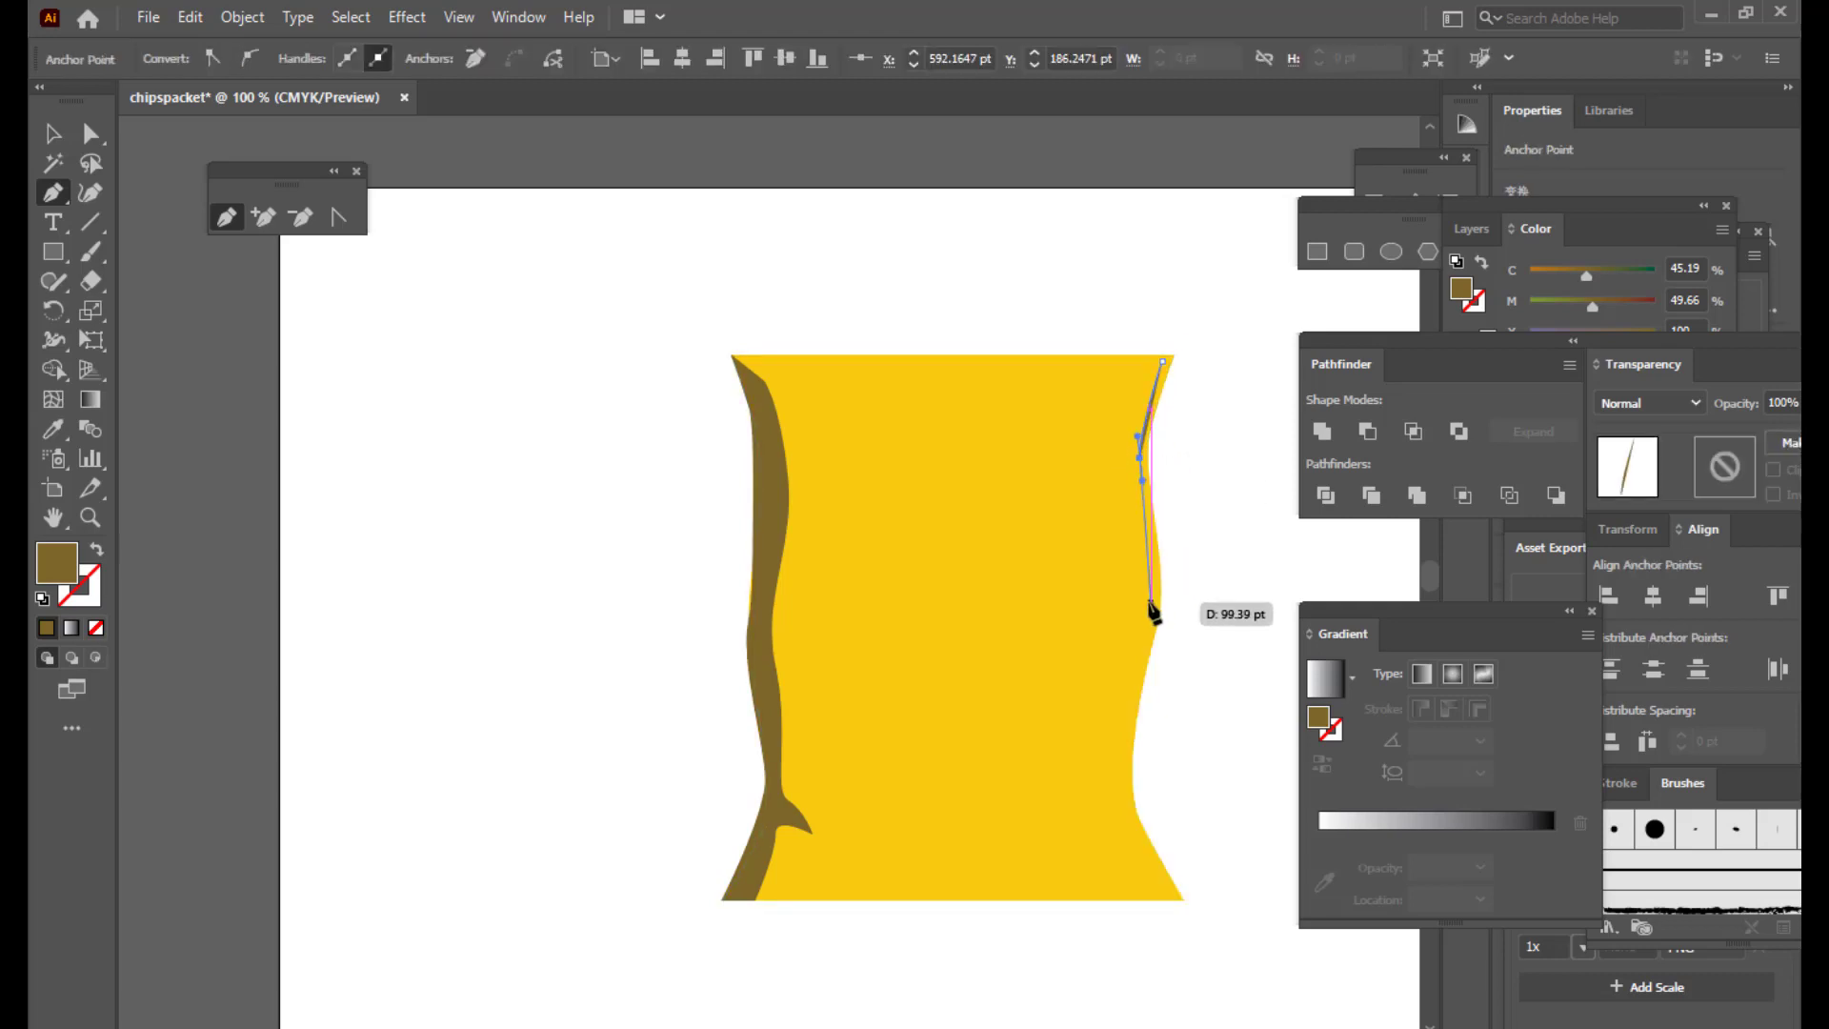
{"action": "left_click_drag", "start_coordinate": [1151, 603], "coordinate": [1142, 625]}
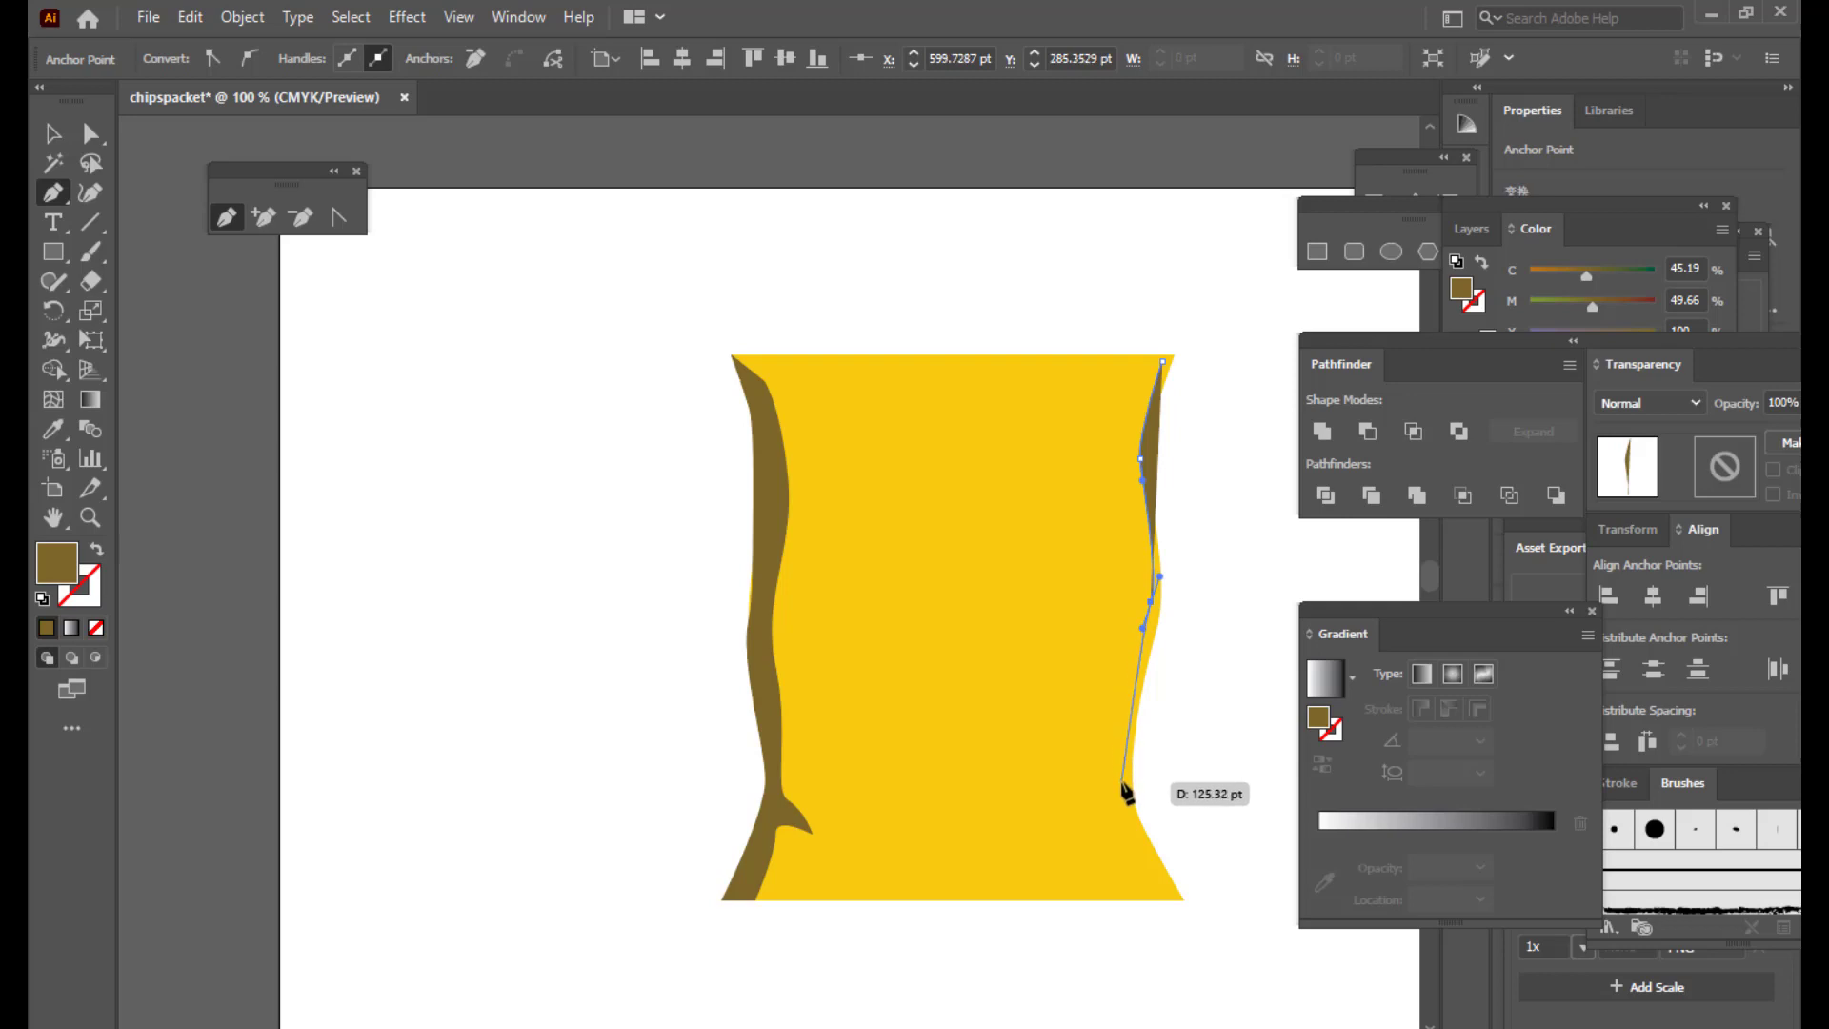
{"action": "left_click_drag", "start_coordinate": [1126, 787], "coordinate": [1131, 816]}
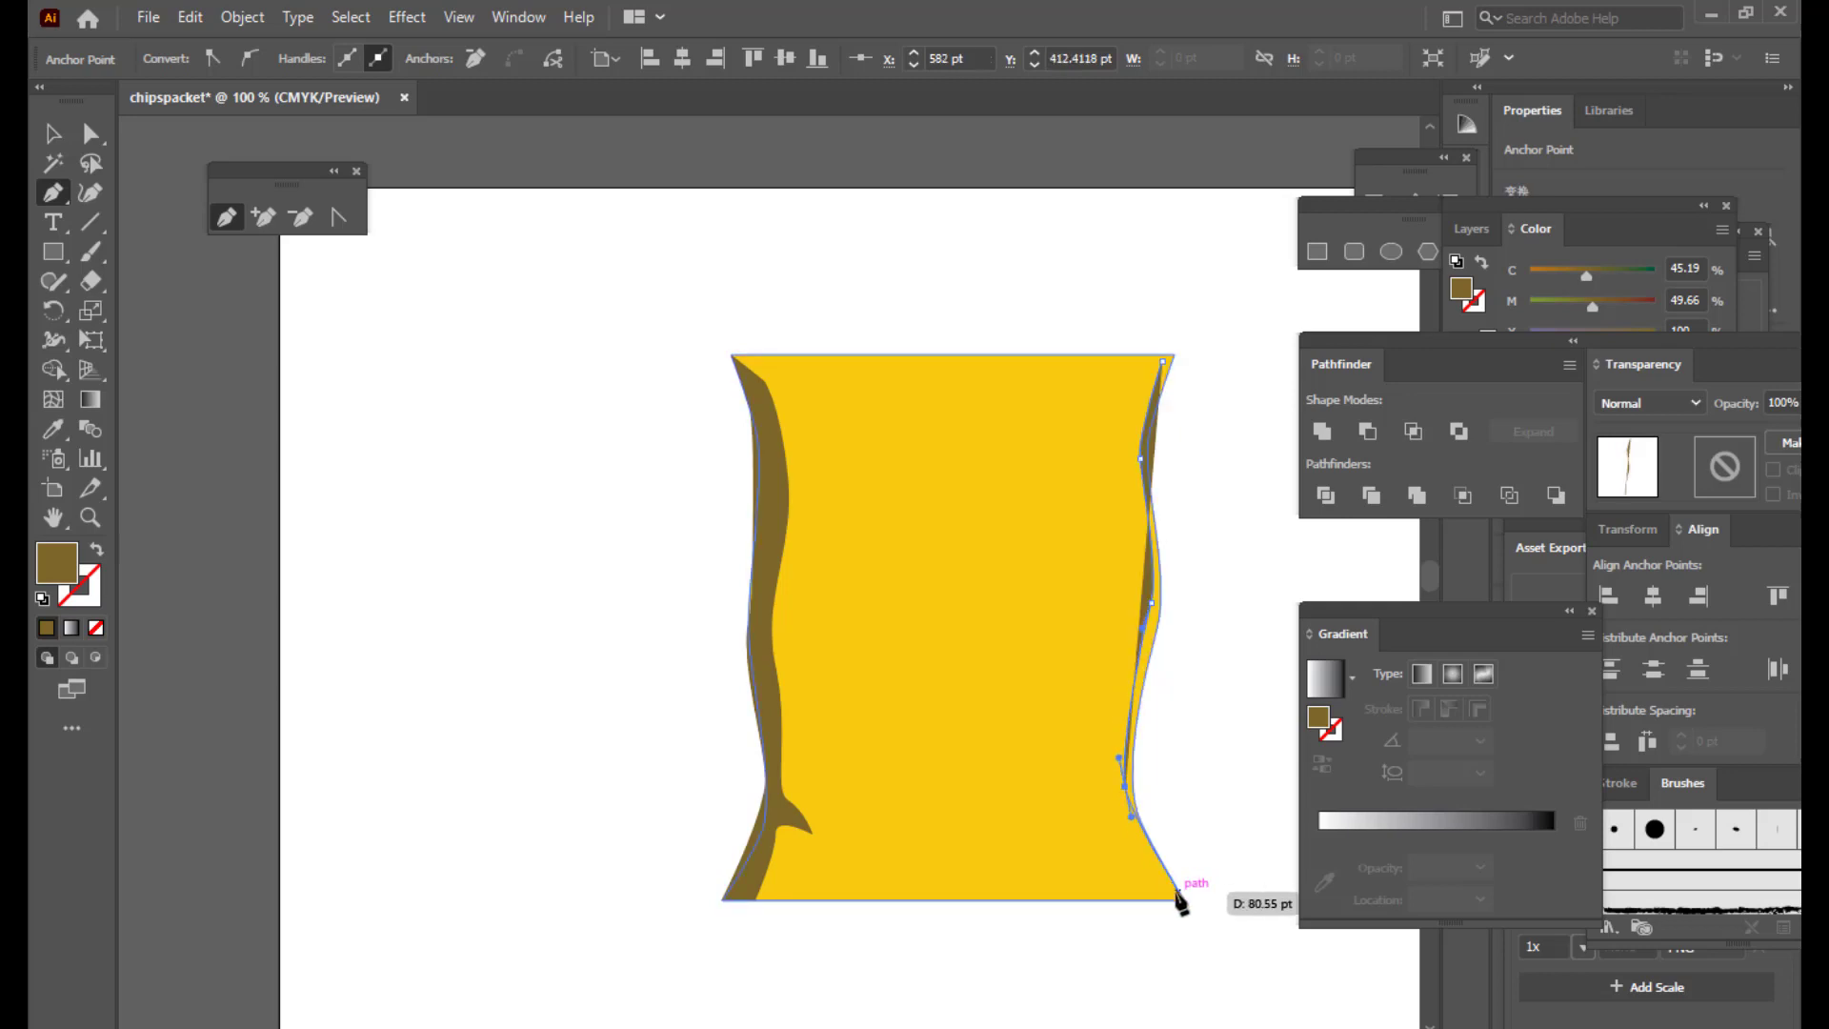
{"action": "left_click", "coordinate": [1177, 890]}
Step: Curve the band's inner wavy edge back upward and close it at the start point
{"action": "left_click_drag", "start_coordinate": [1098, 740], "coordinate": [1106, 694]}
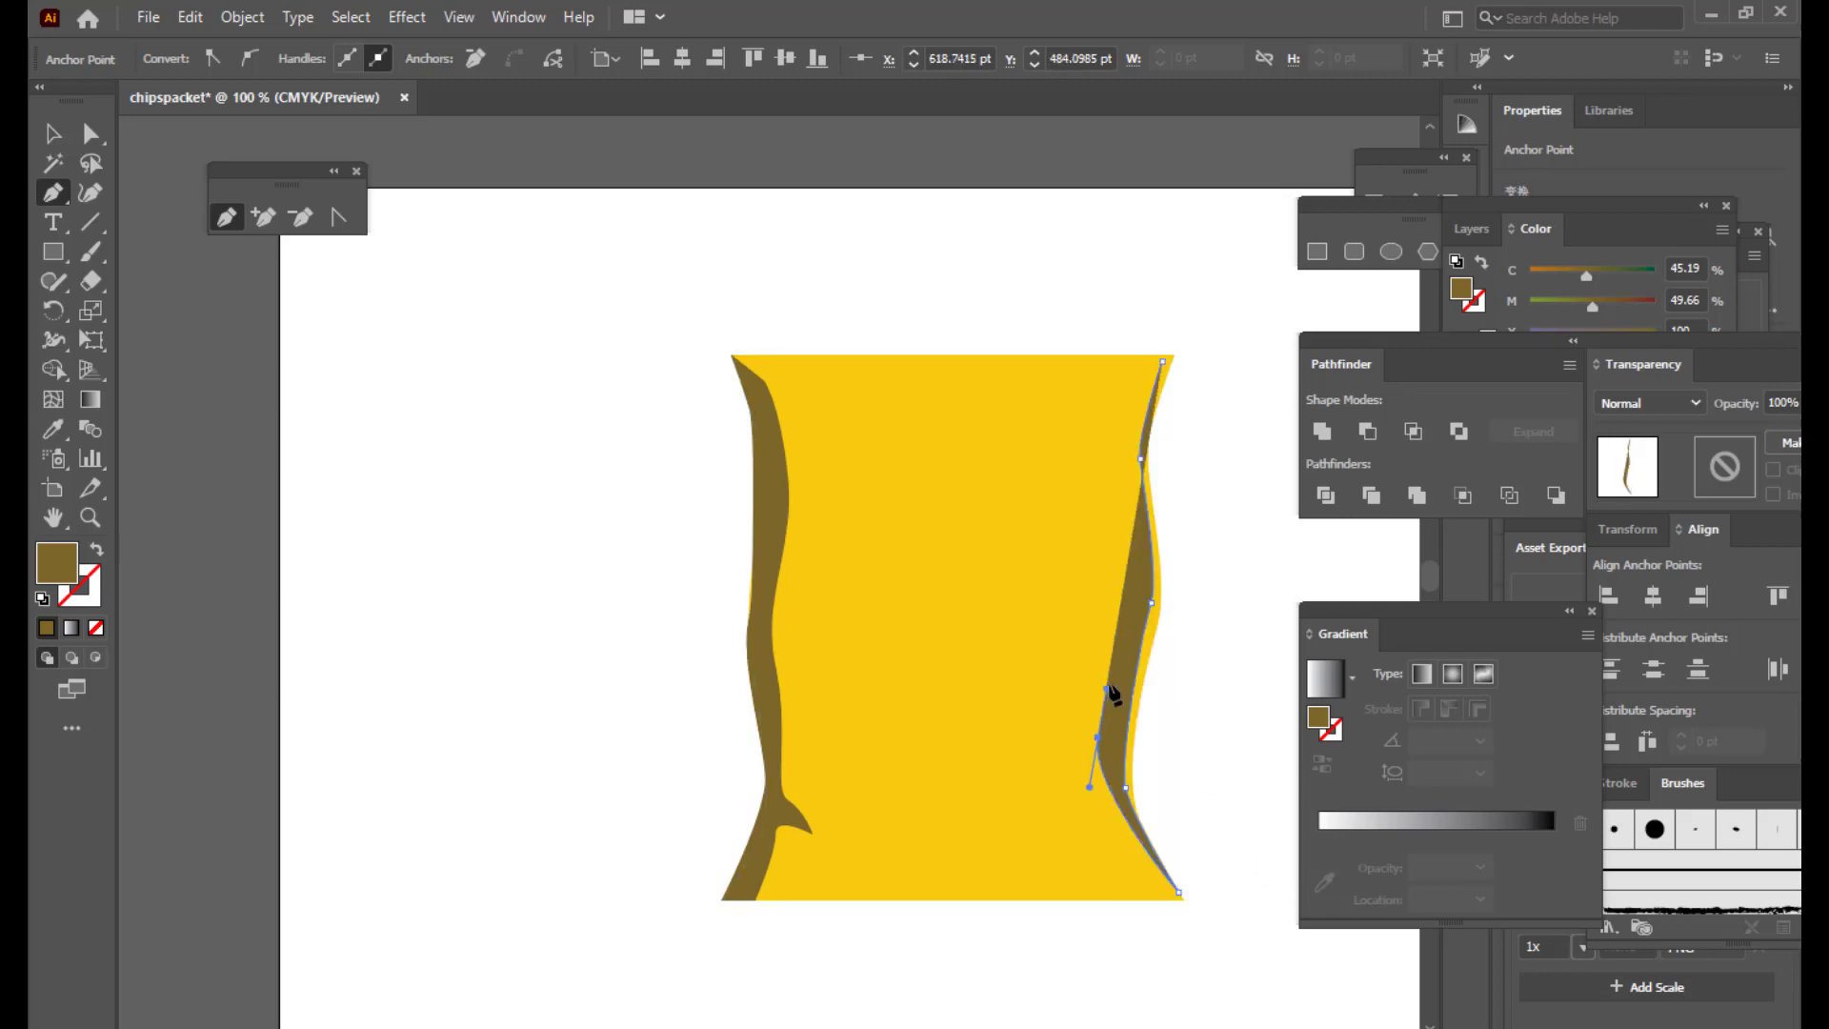
{"action": "left_click_drag", "start_coordinate": [1132, 584], "coordinate": [1133, 559]}
{"action": "left_click_drag", "start_coordinate": [1122, 452], "coordinate": [1129, 421]}
{"action": "left_click", "coordinate": [1159, 368]}
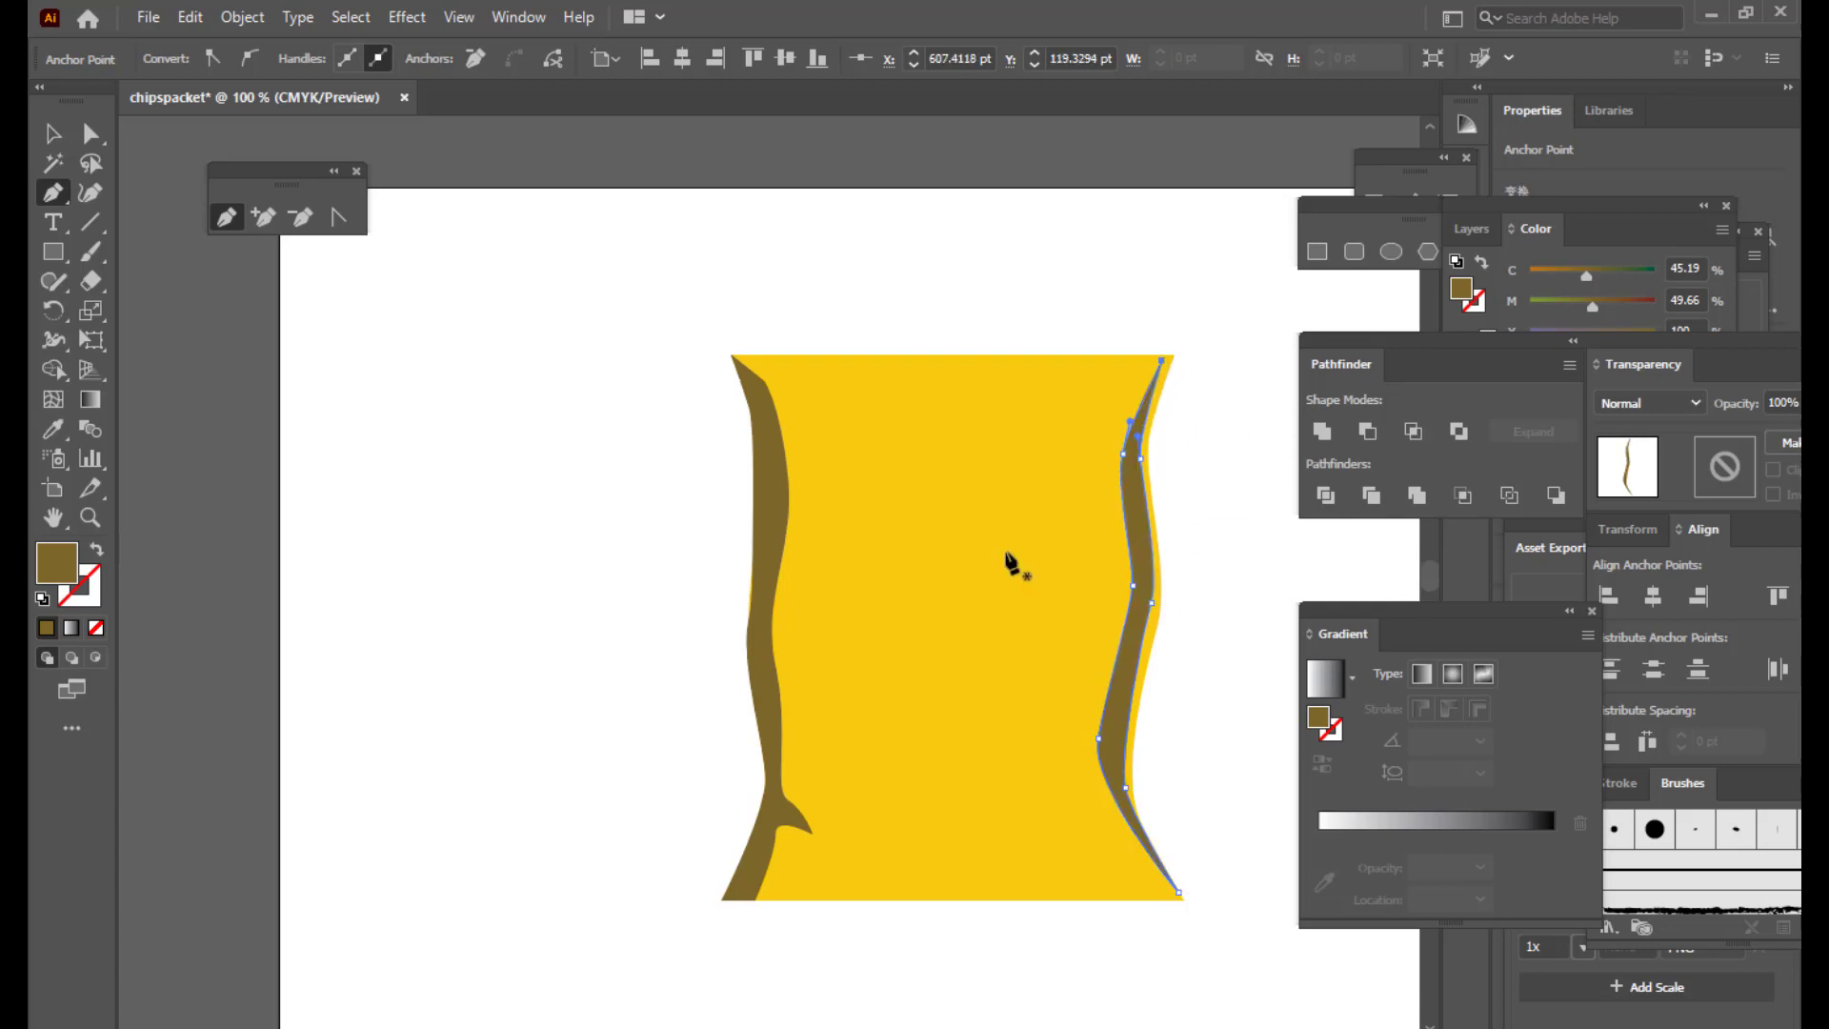
Step: Move the new right band into position and nudge it slightly right
{"action": "key", "text": "v"}
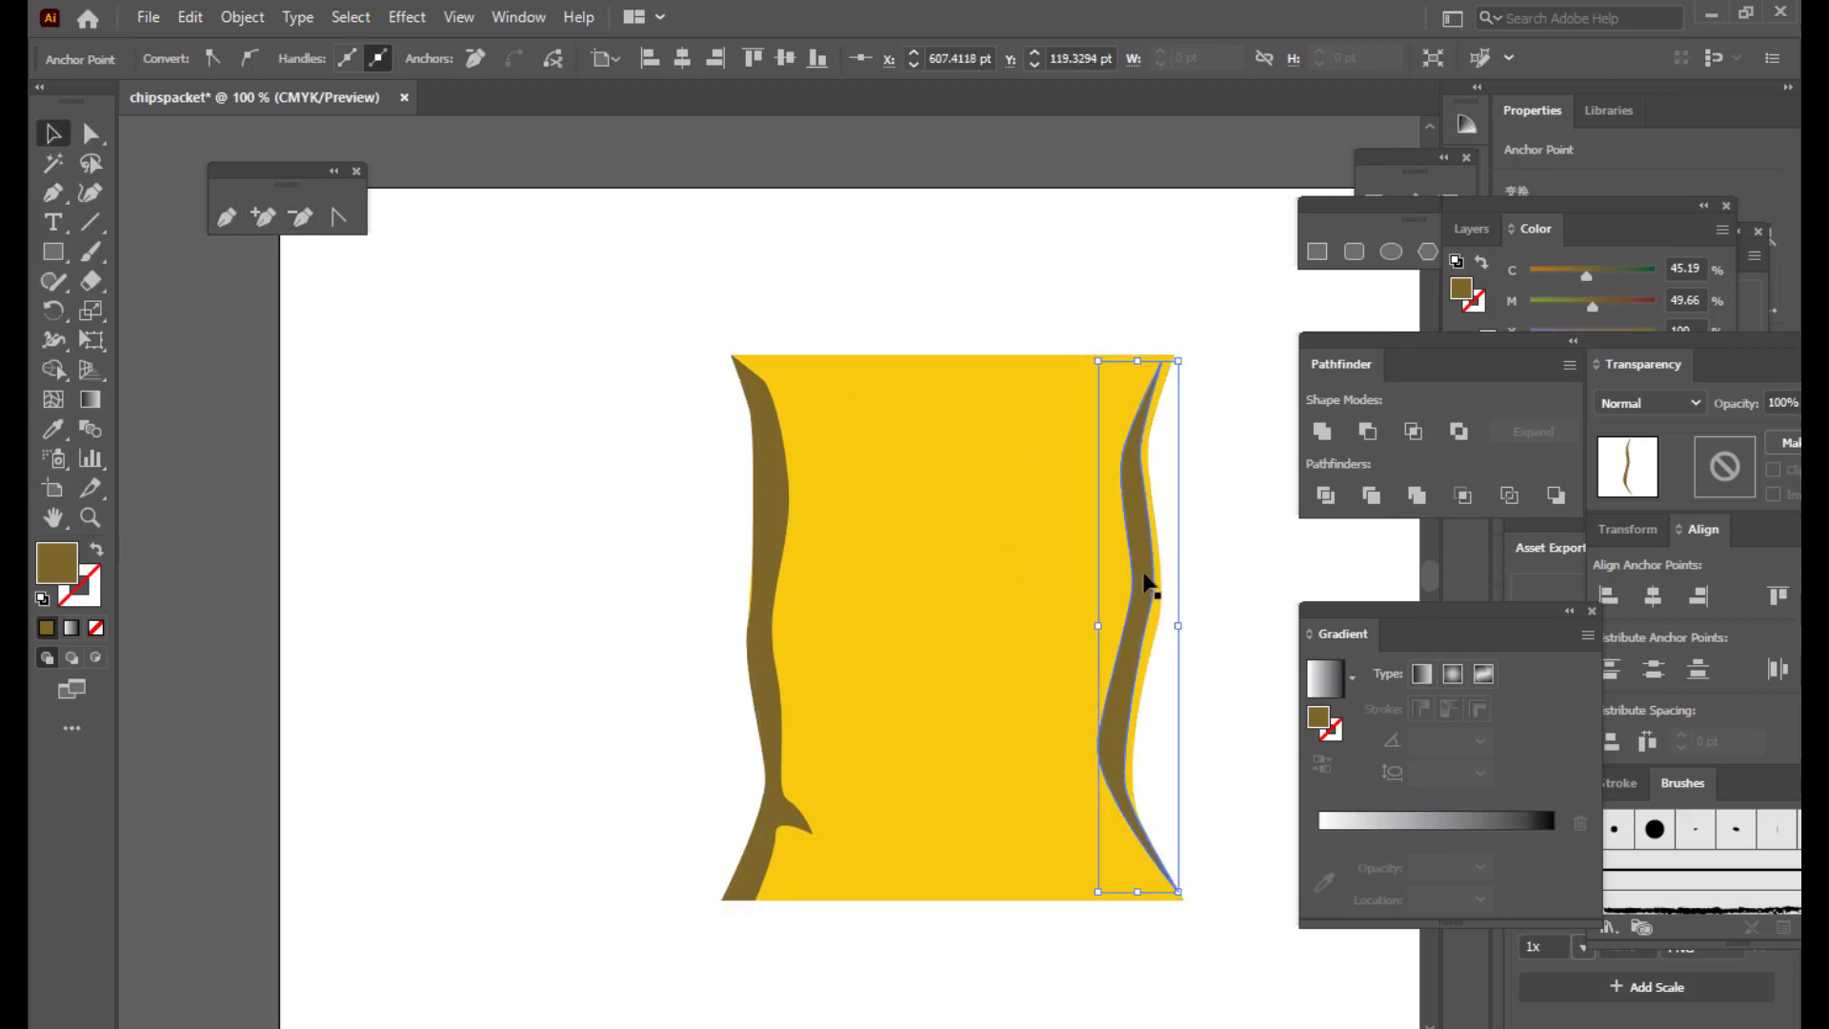
{"action": "left_click_drag", "start_coordinate": [1150, 585], "coordinate": [1150, 588]}
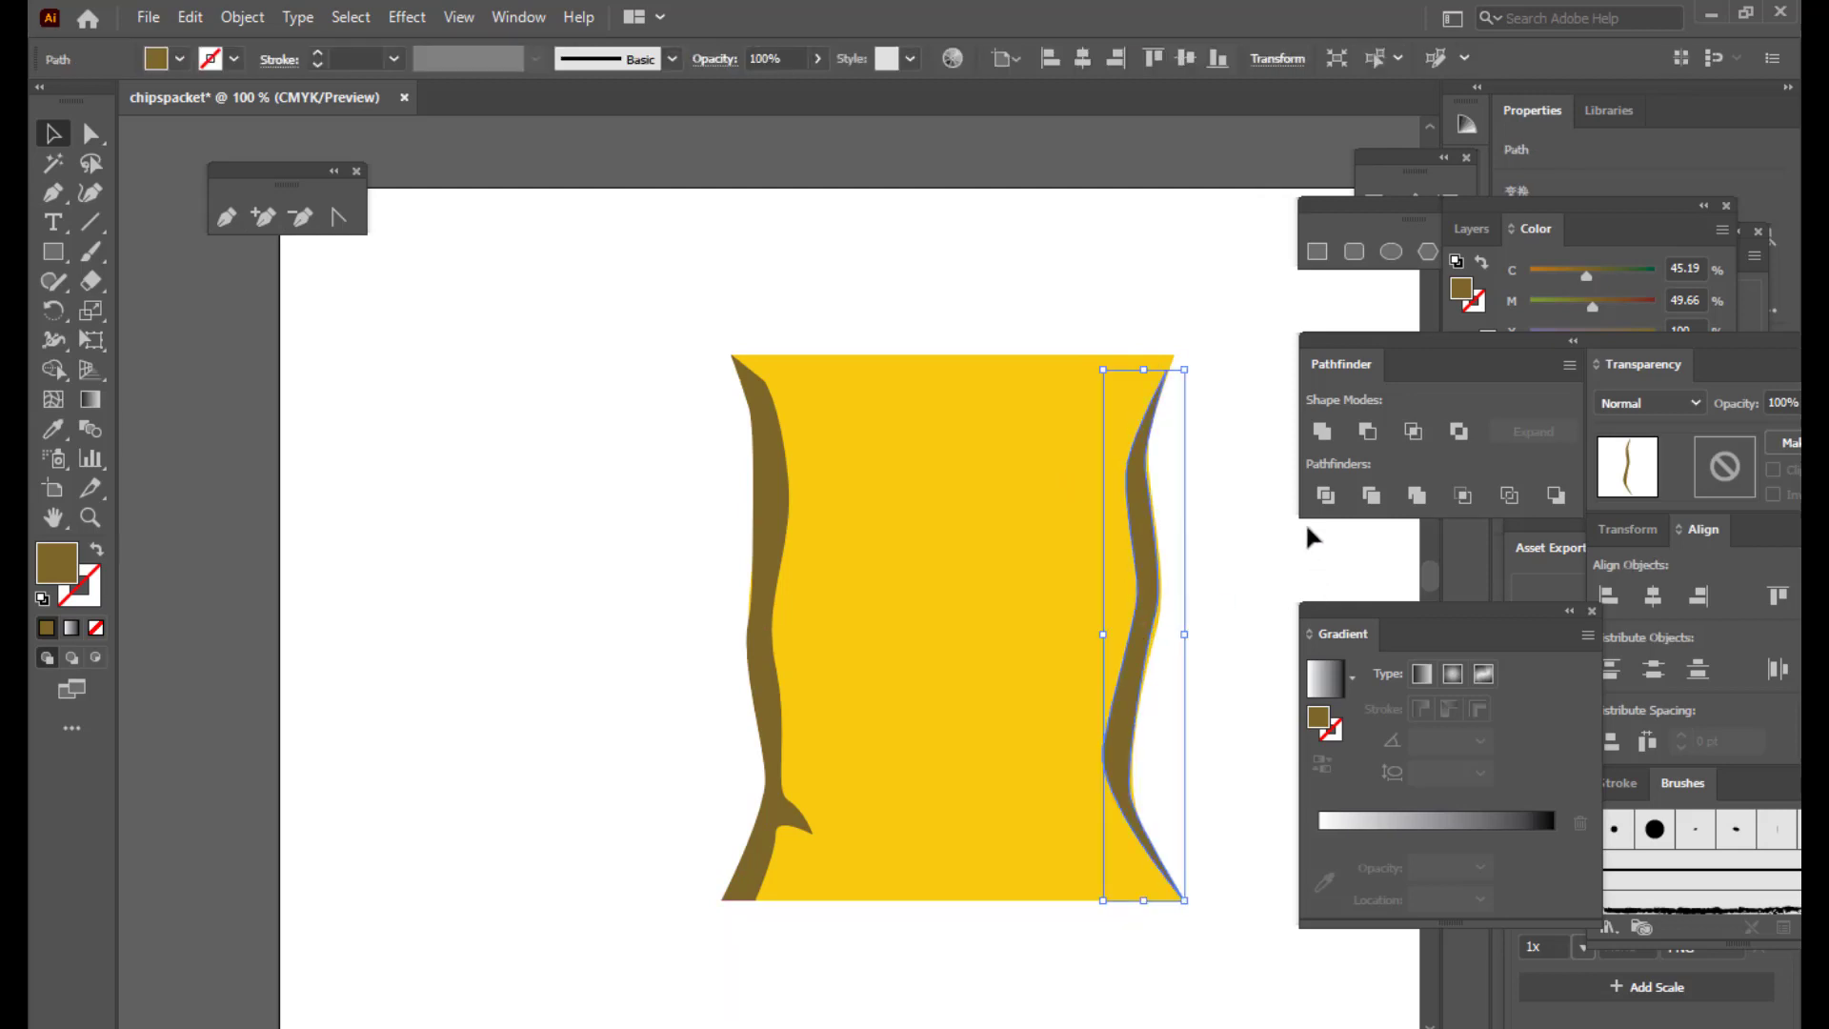
{"action": "key", "text": "Right"}
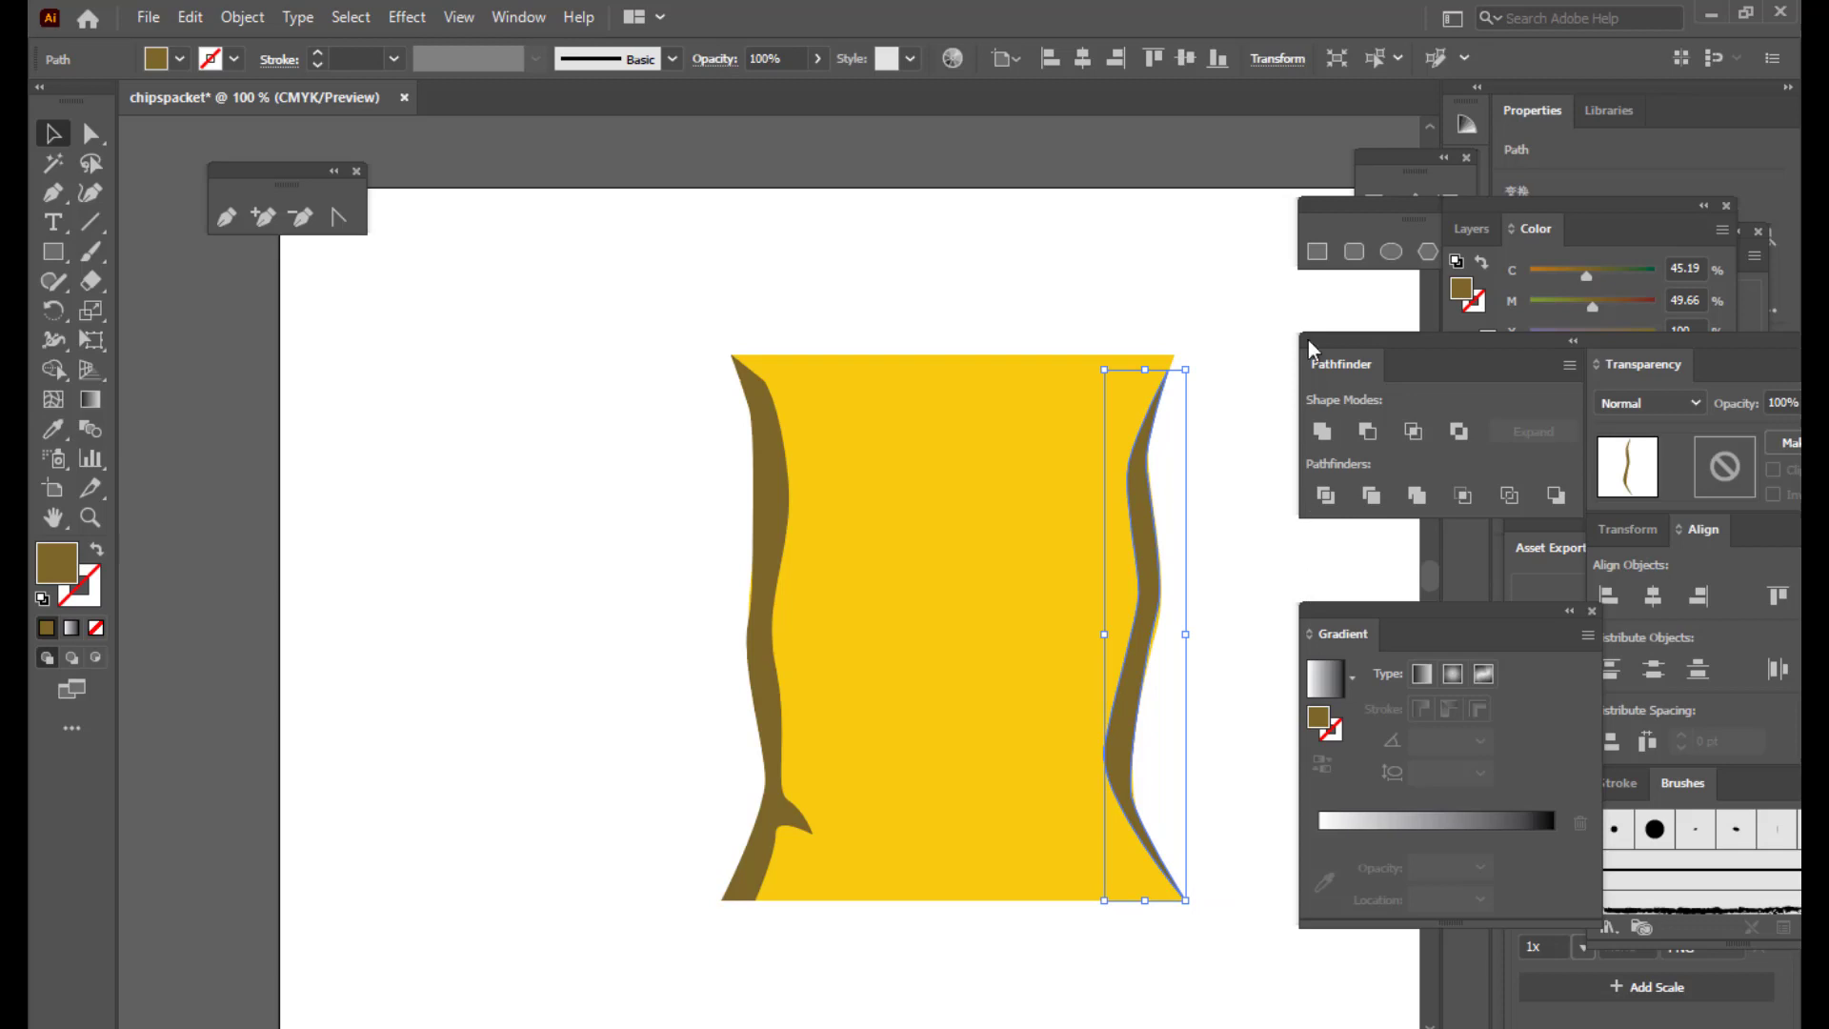
{"action": "left_click", "coordinate": [1282, 290]}
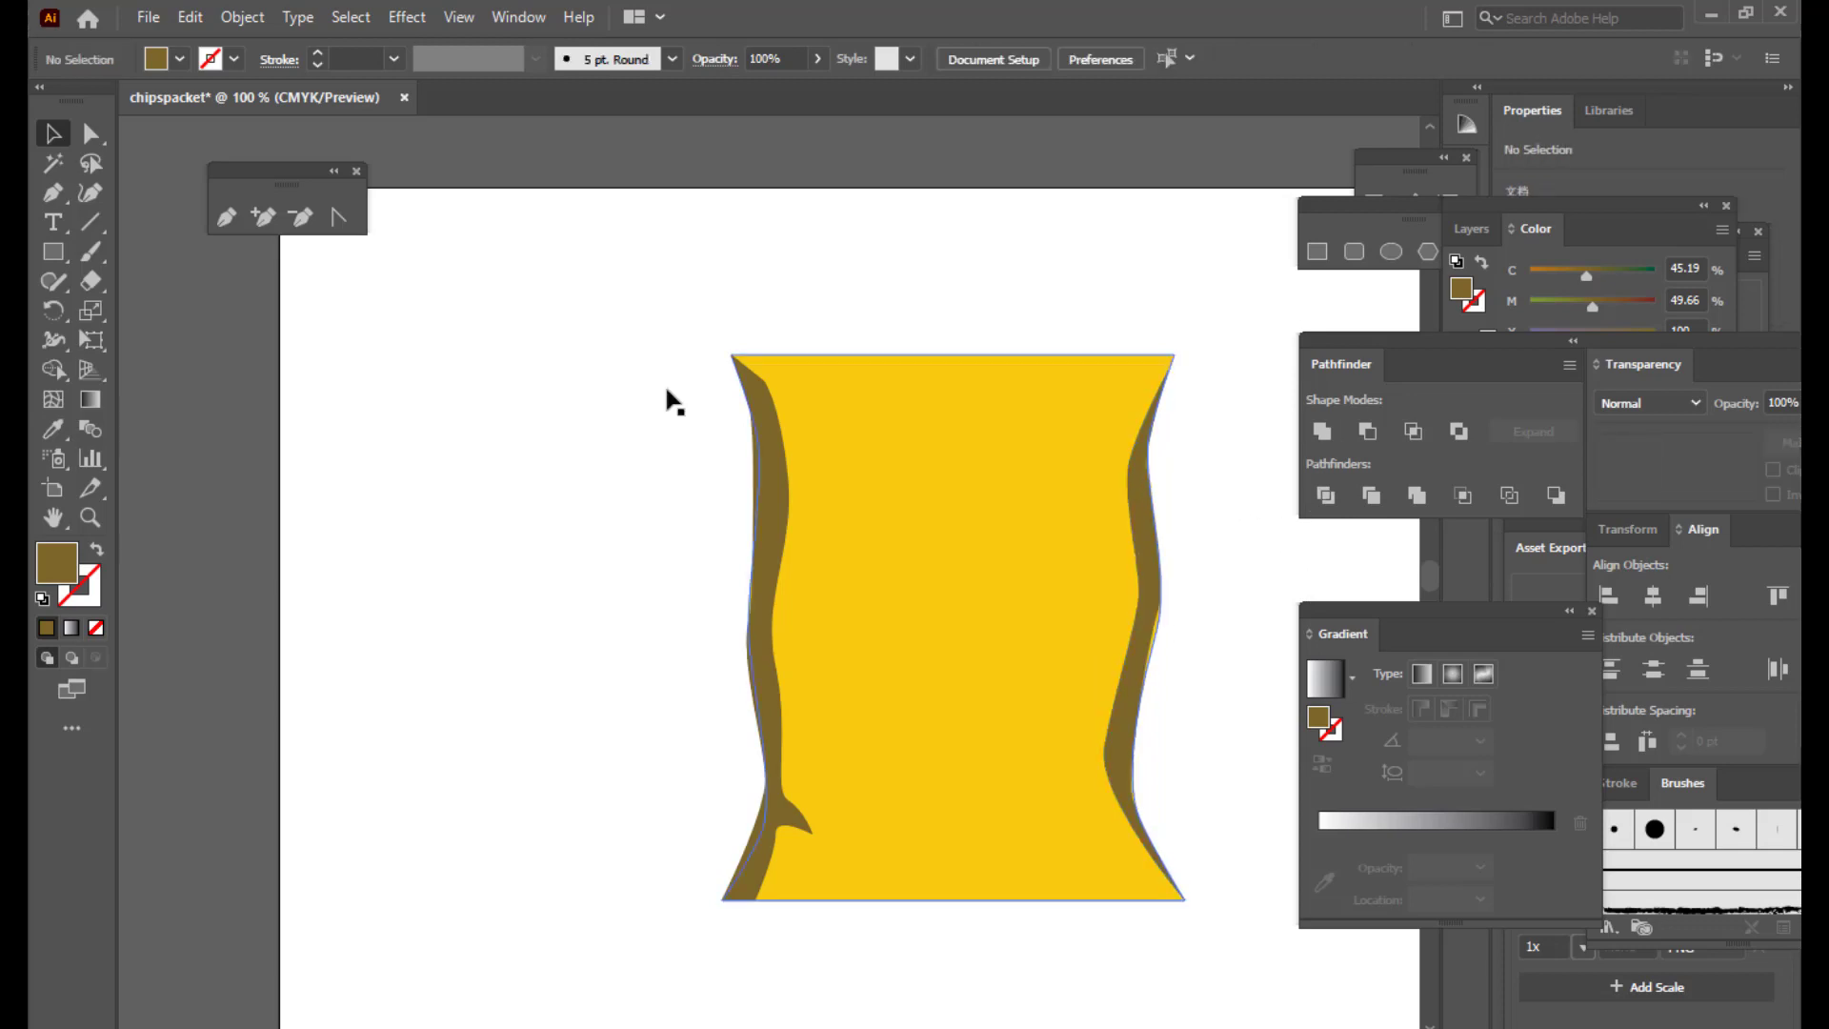
{"action": "left_click", "coordinate": [91, 134]}
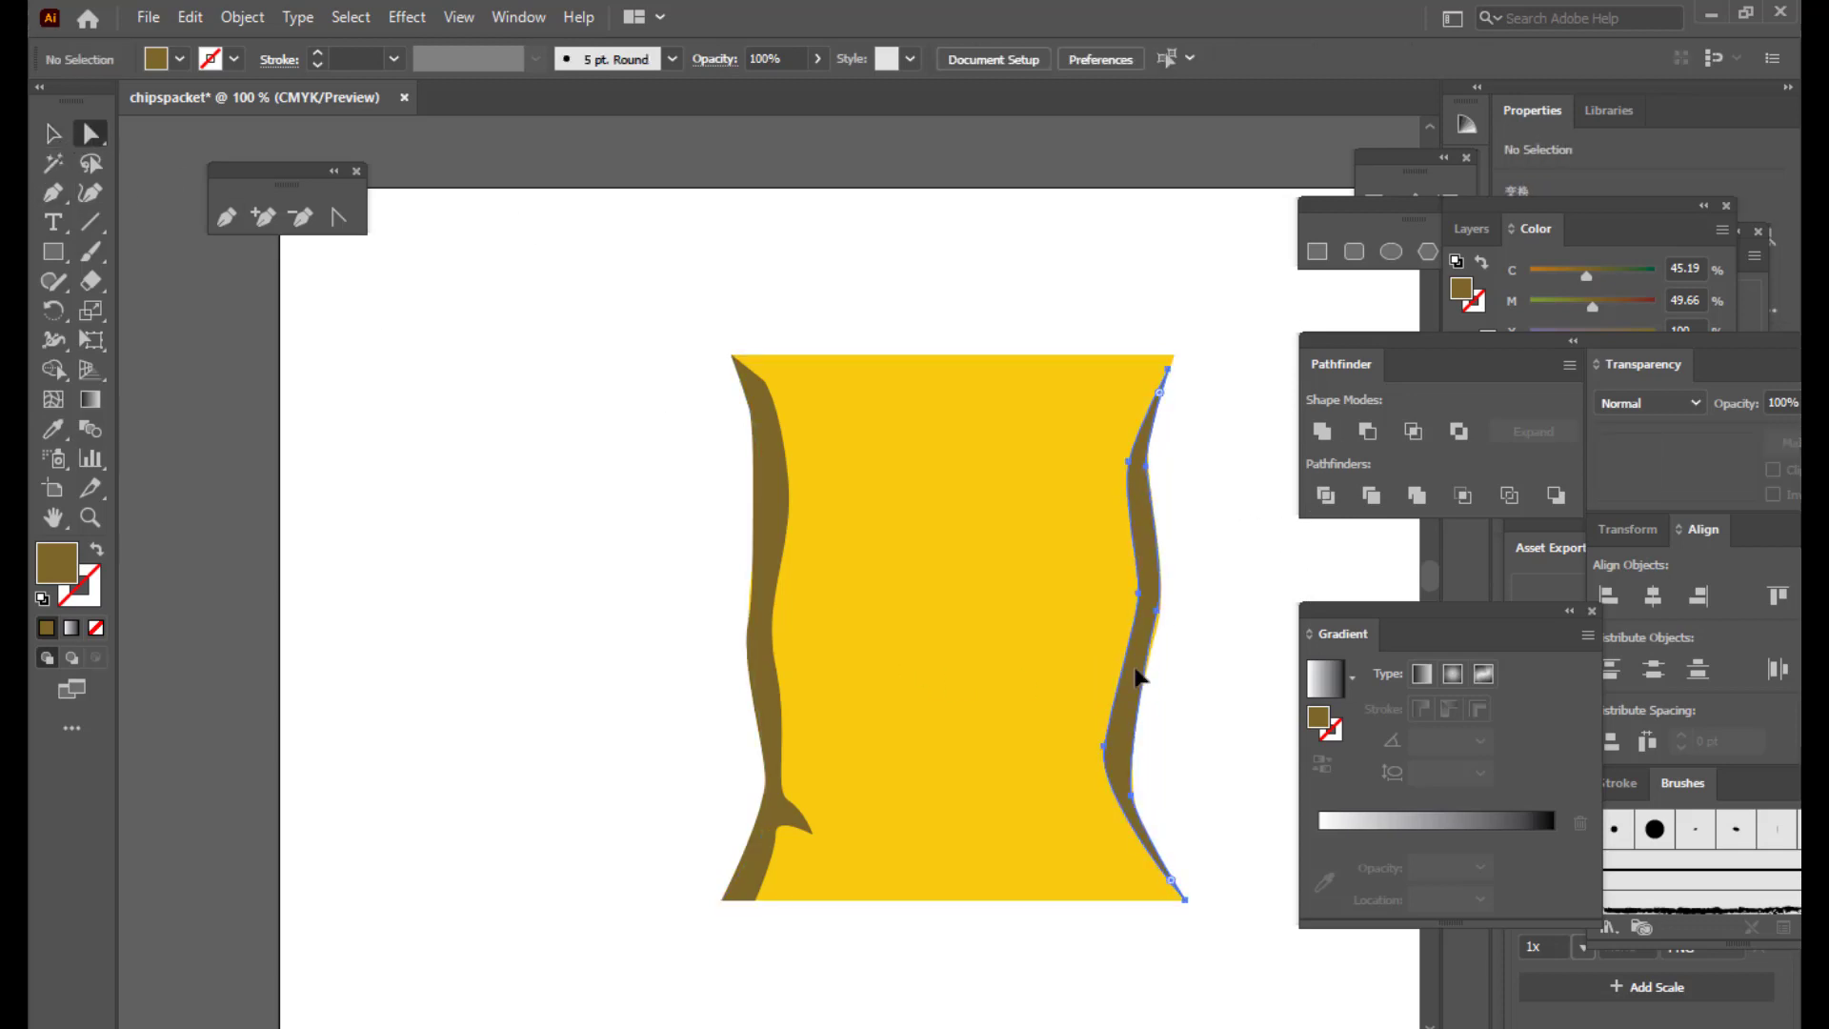
Step: Adjust the right band's anchors so its top and bottom points sit on the packet's right corners
{"action": "left_click", "coordinate": [1134, 673]}
{"action": "left_click_drag", "start_coordinate": [1165, 620], "coordinate": [1151, 617]}
{"action": "left_click", "coordinate": [1176, 620]}
{"action": "left_click", "coordinate": [1151, 620]}
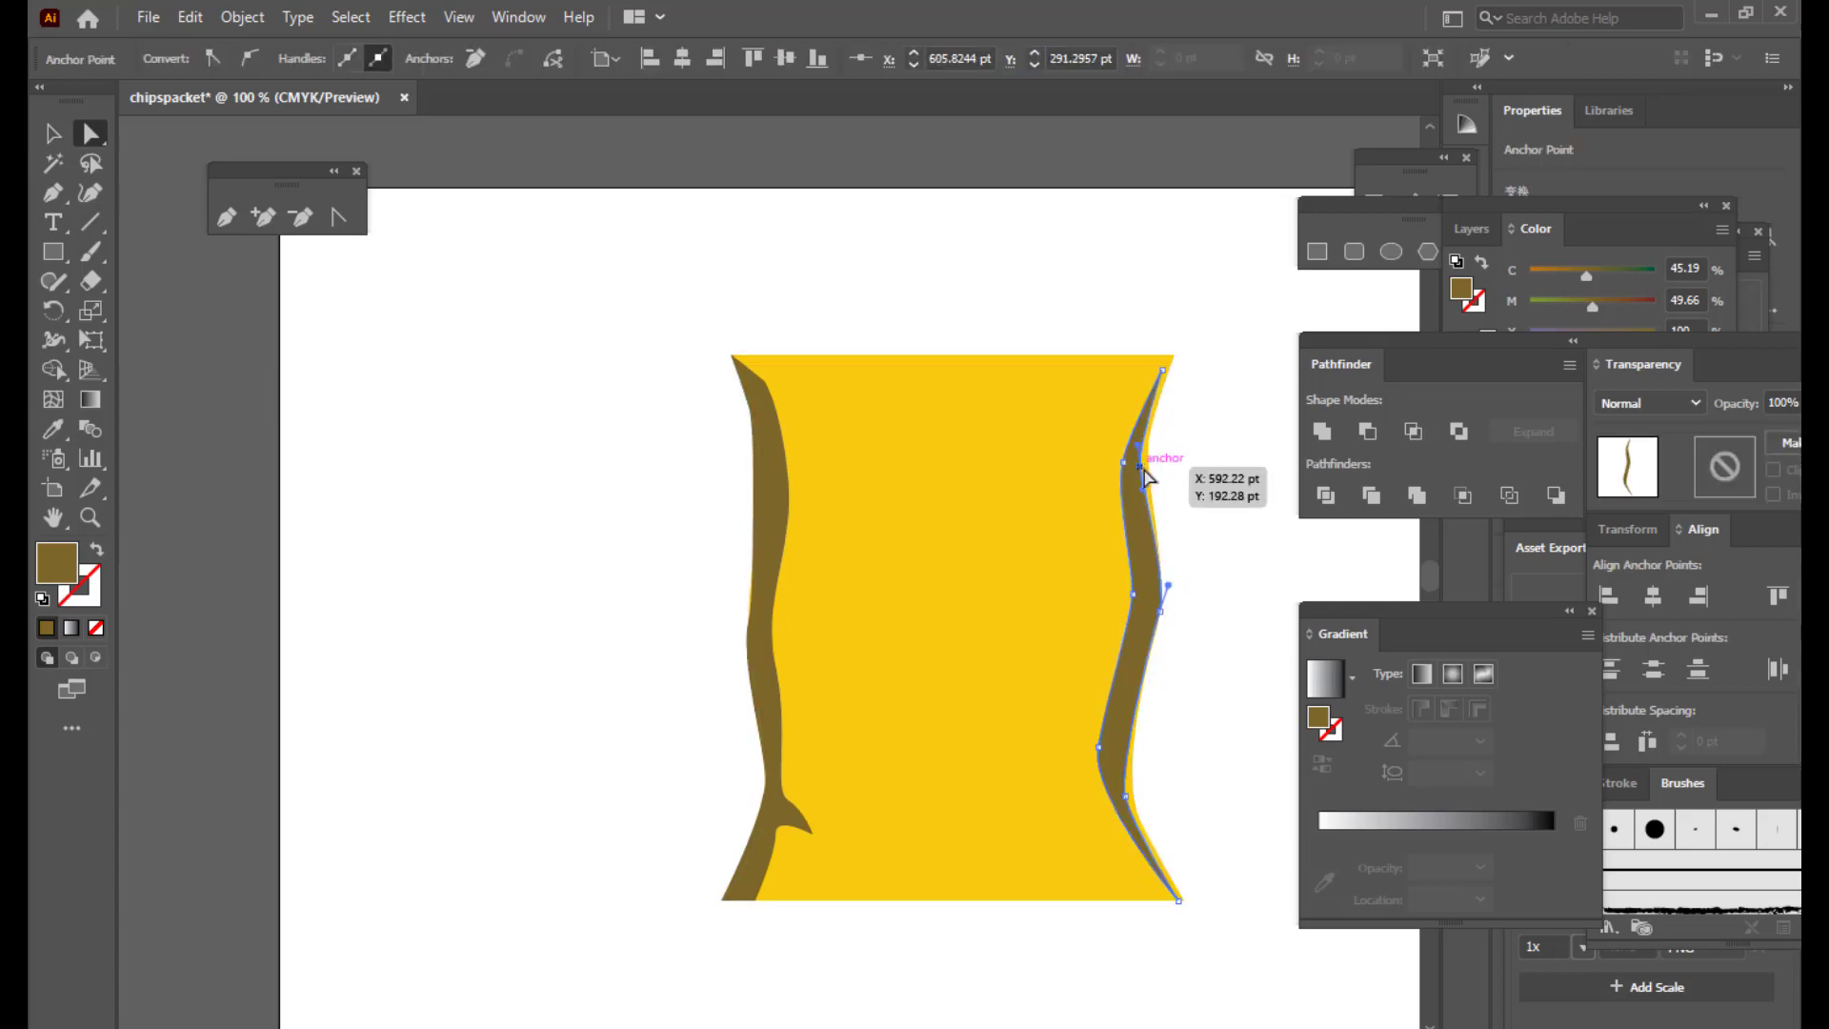
{"action": "left_click_drag", "start_coordinate": [1140, 468], "coordinate": [1148, 467]}
{"action": "left_click", "coordinate": [1162, 369]}
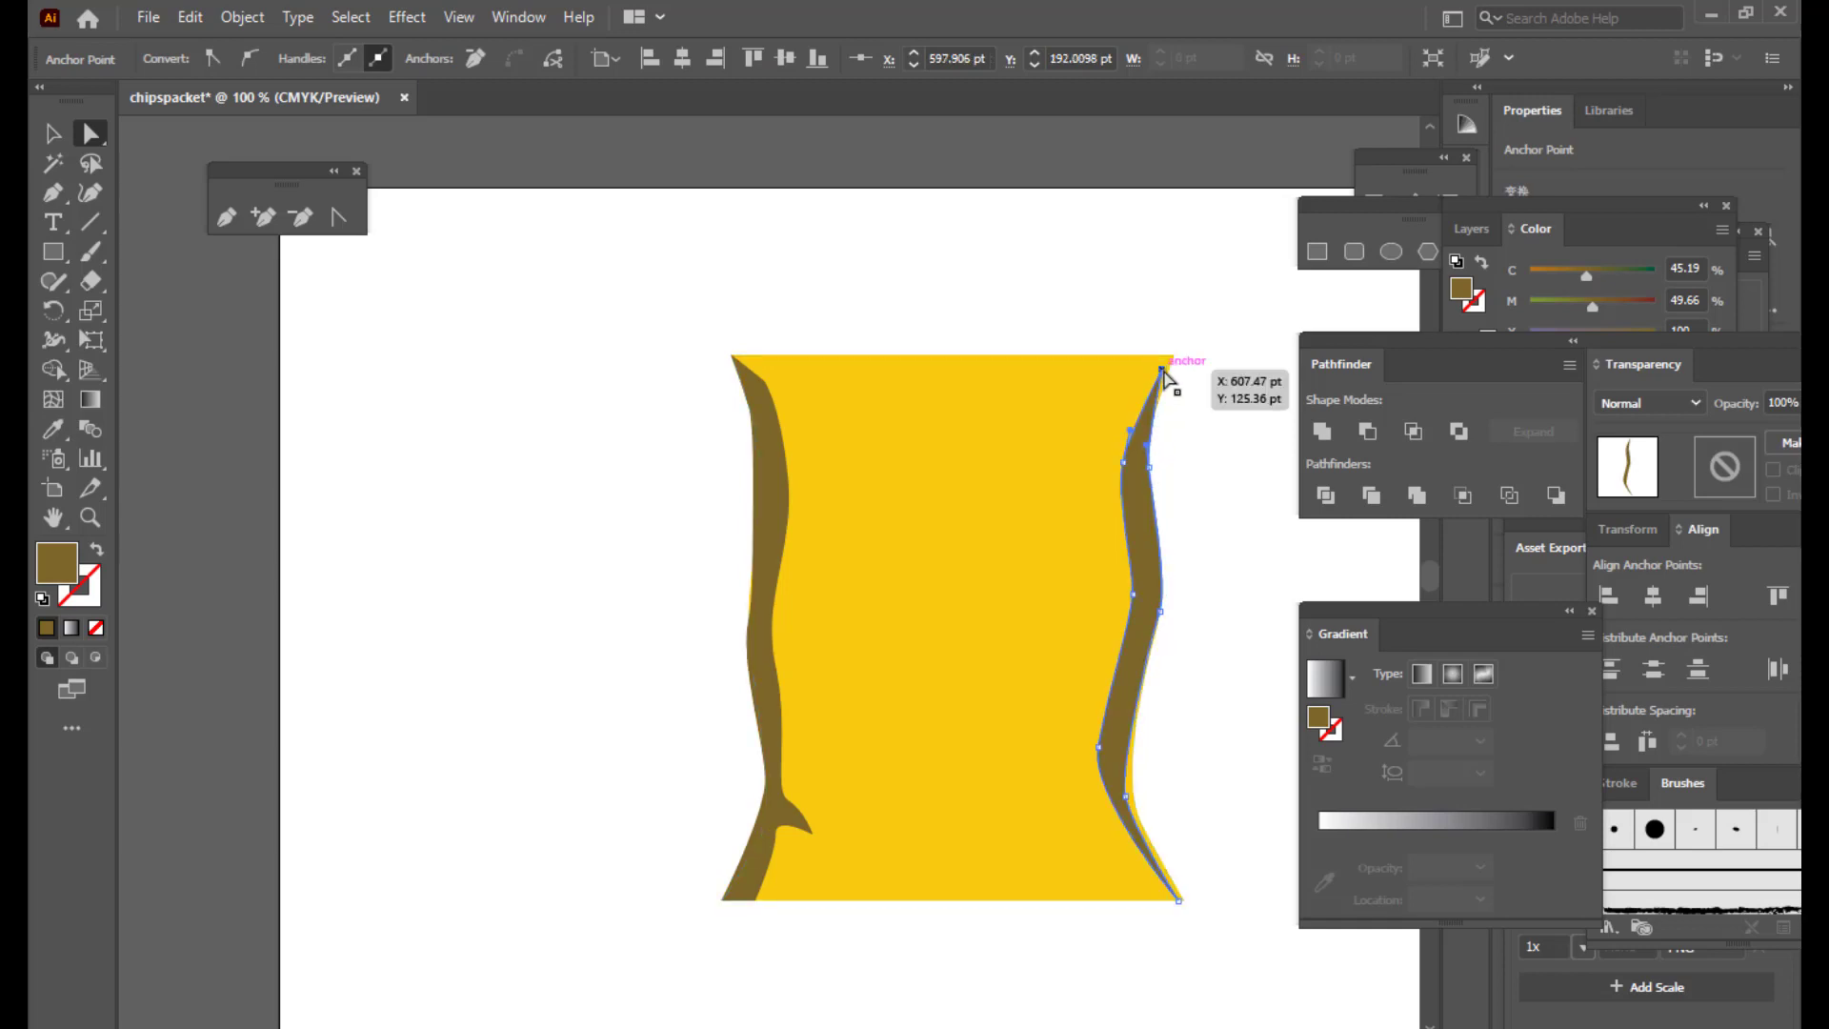
{"action": "left_click_drag", "start_coordinate": [1167, 379], "coordinate": [1170, 381]}
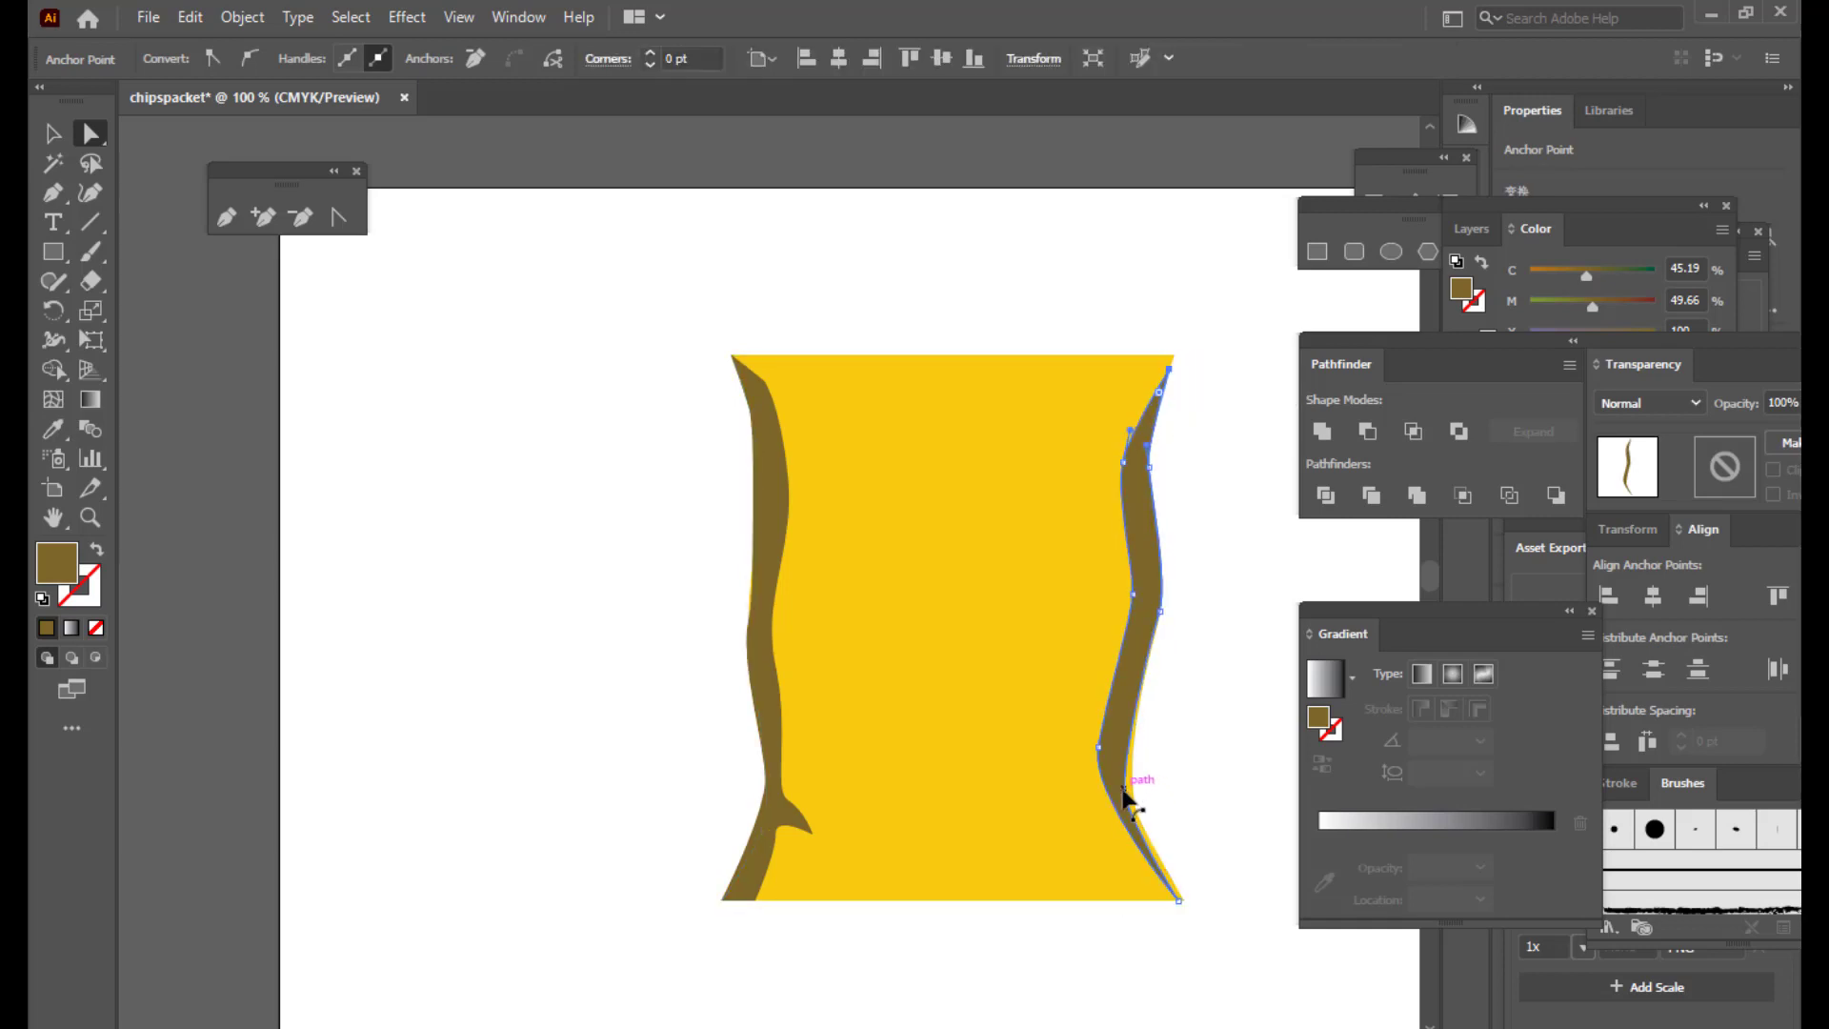
{"action": "left_click_drag", "start_coordinate": [1126, 794], "coordinate": [1132, 792]}
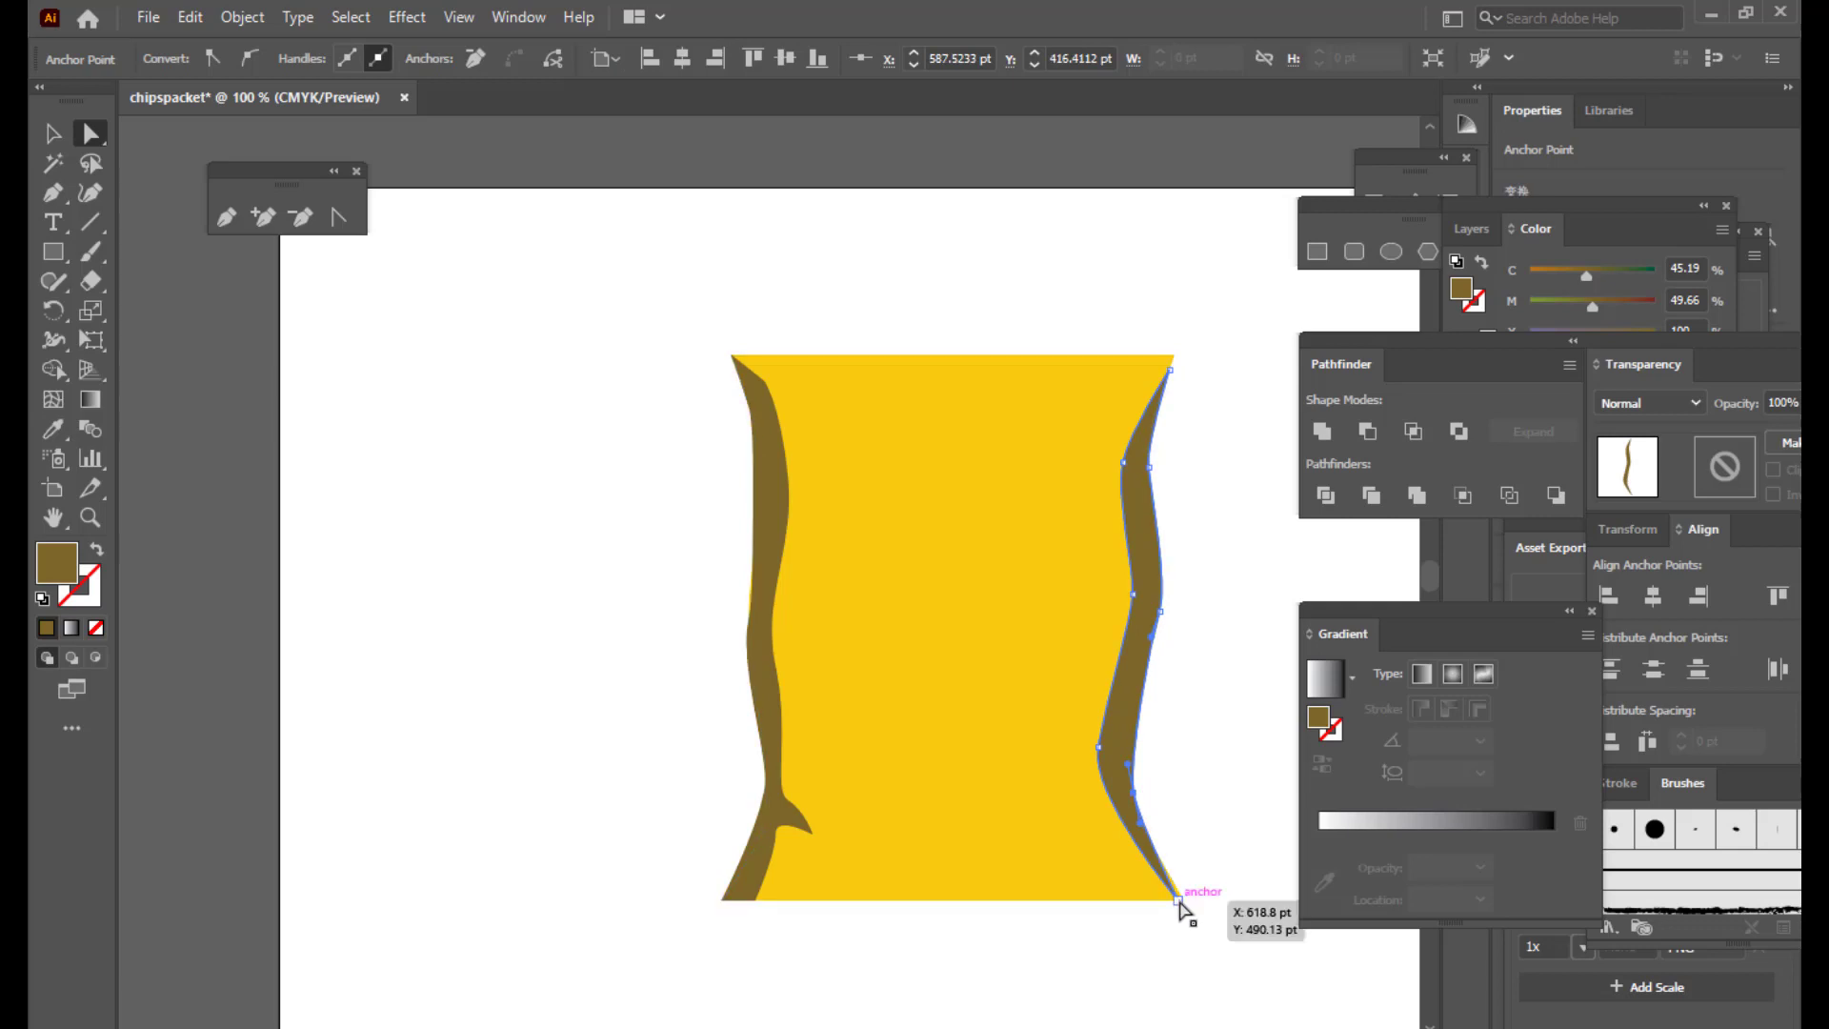
{"action": "left_click_drag", "start_coordinate": [1179, 899], "coordinate": [1184, 900]}
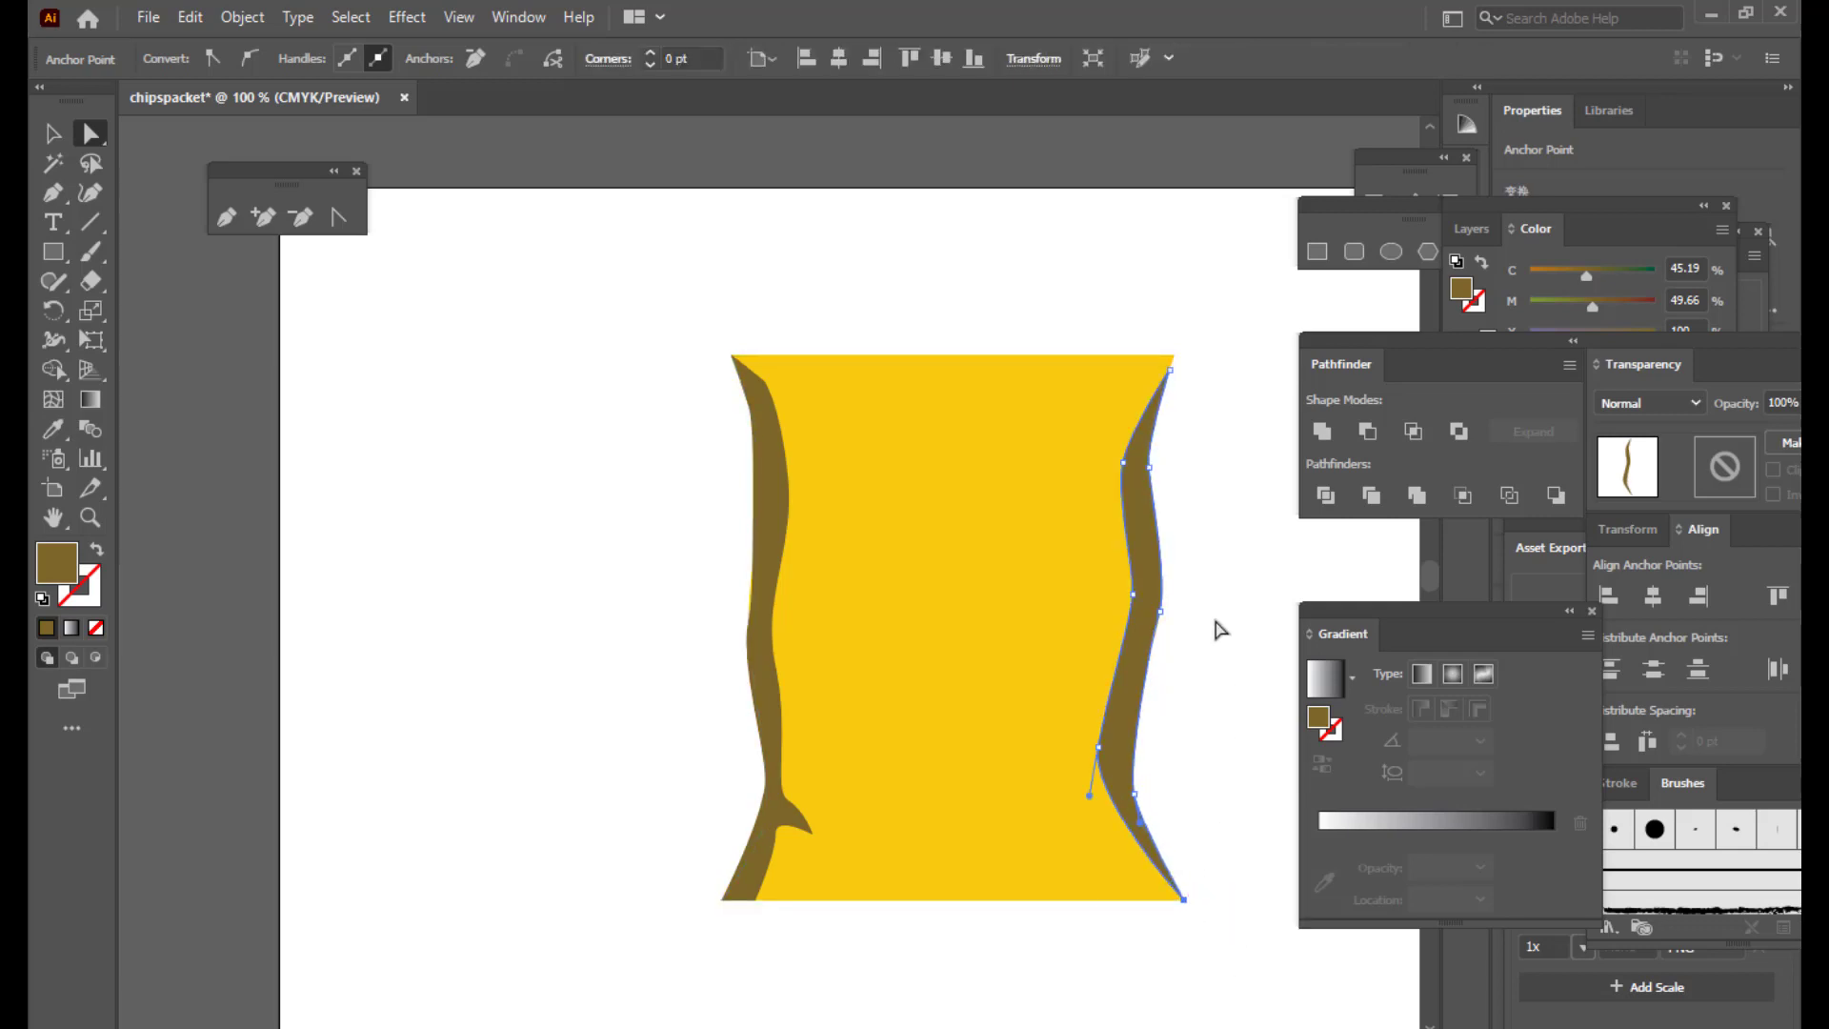
{"action": "left_click", "coordinate": [1232, 614]}
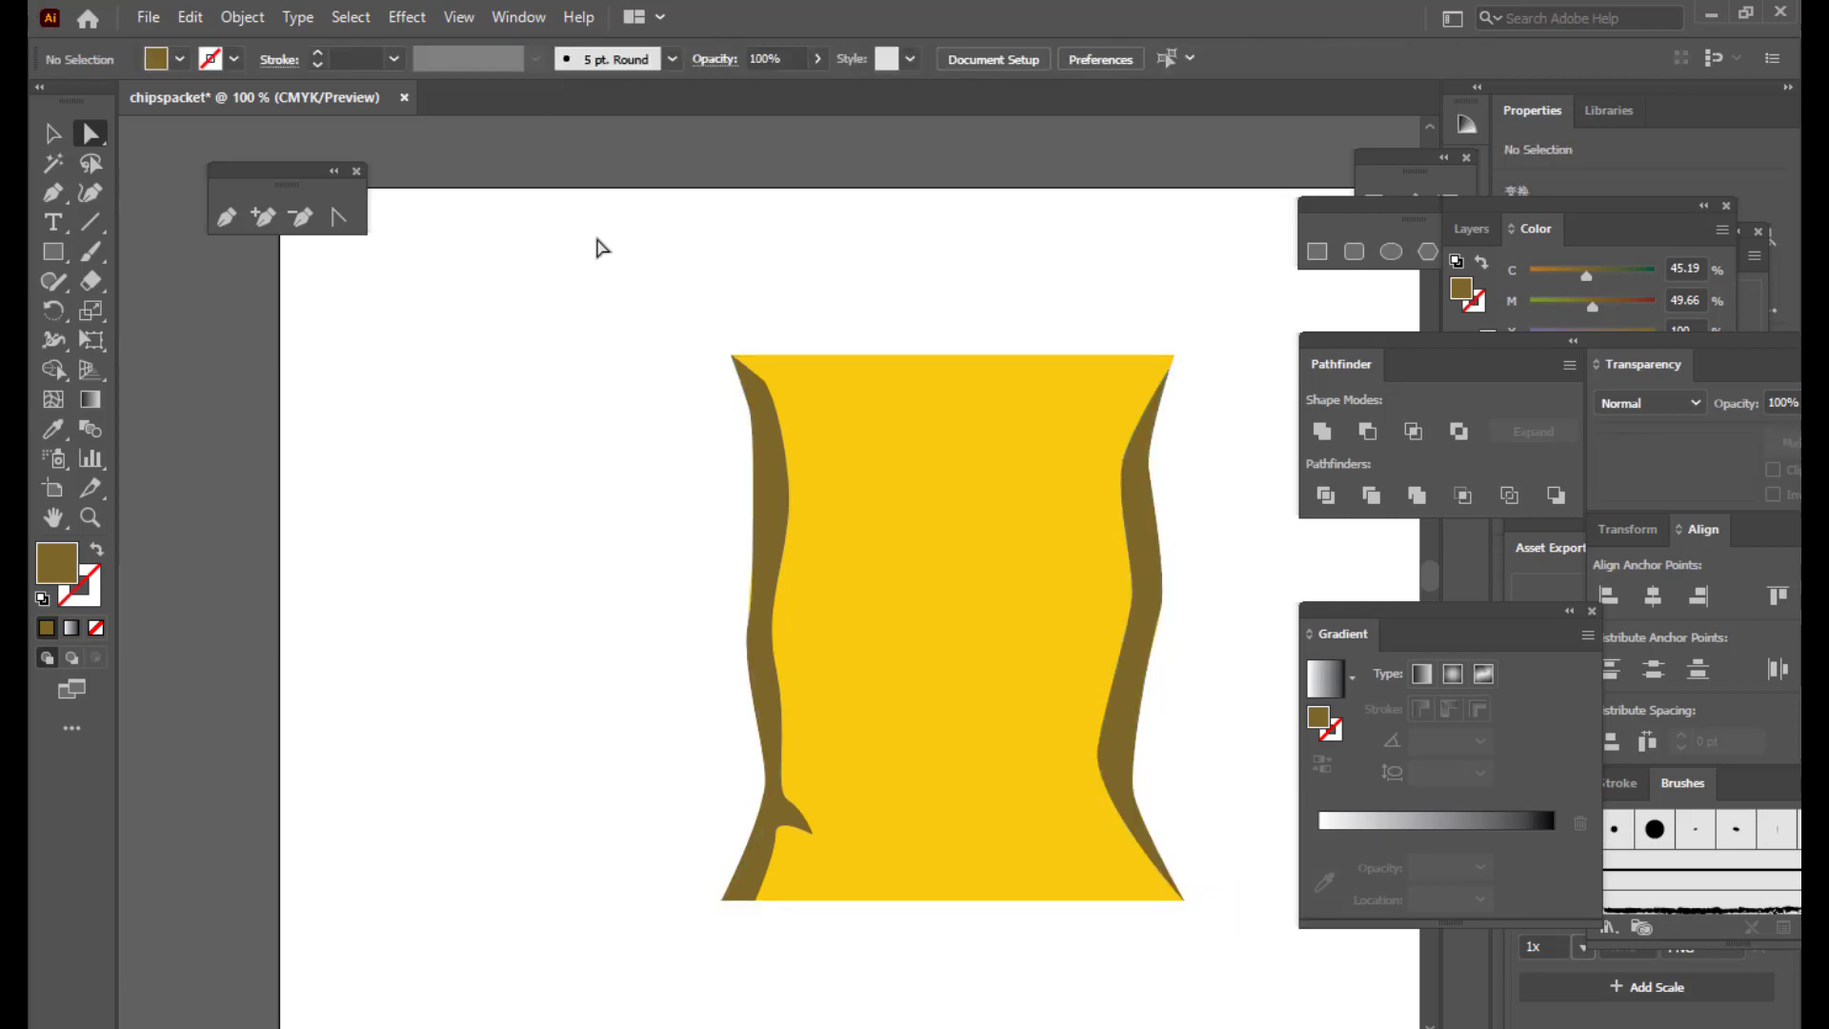
Step: Select the yellow packet body with the Selection tool
{"action": "left_click", "coordinate": [1002, 405]}
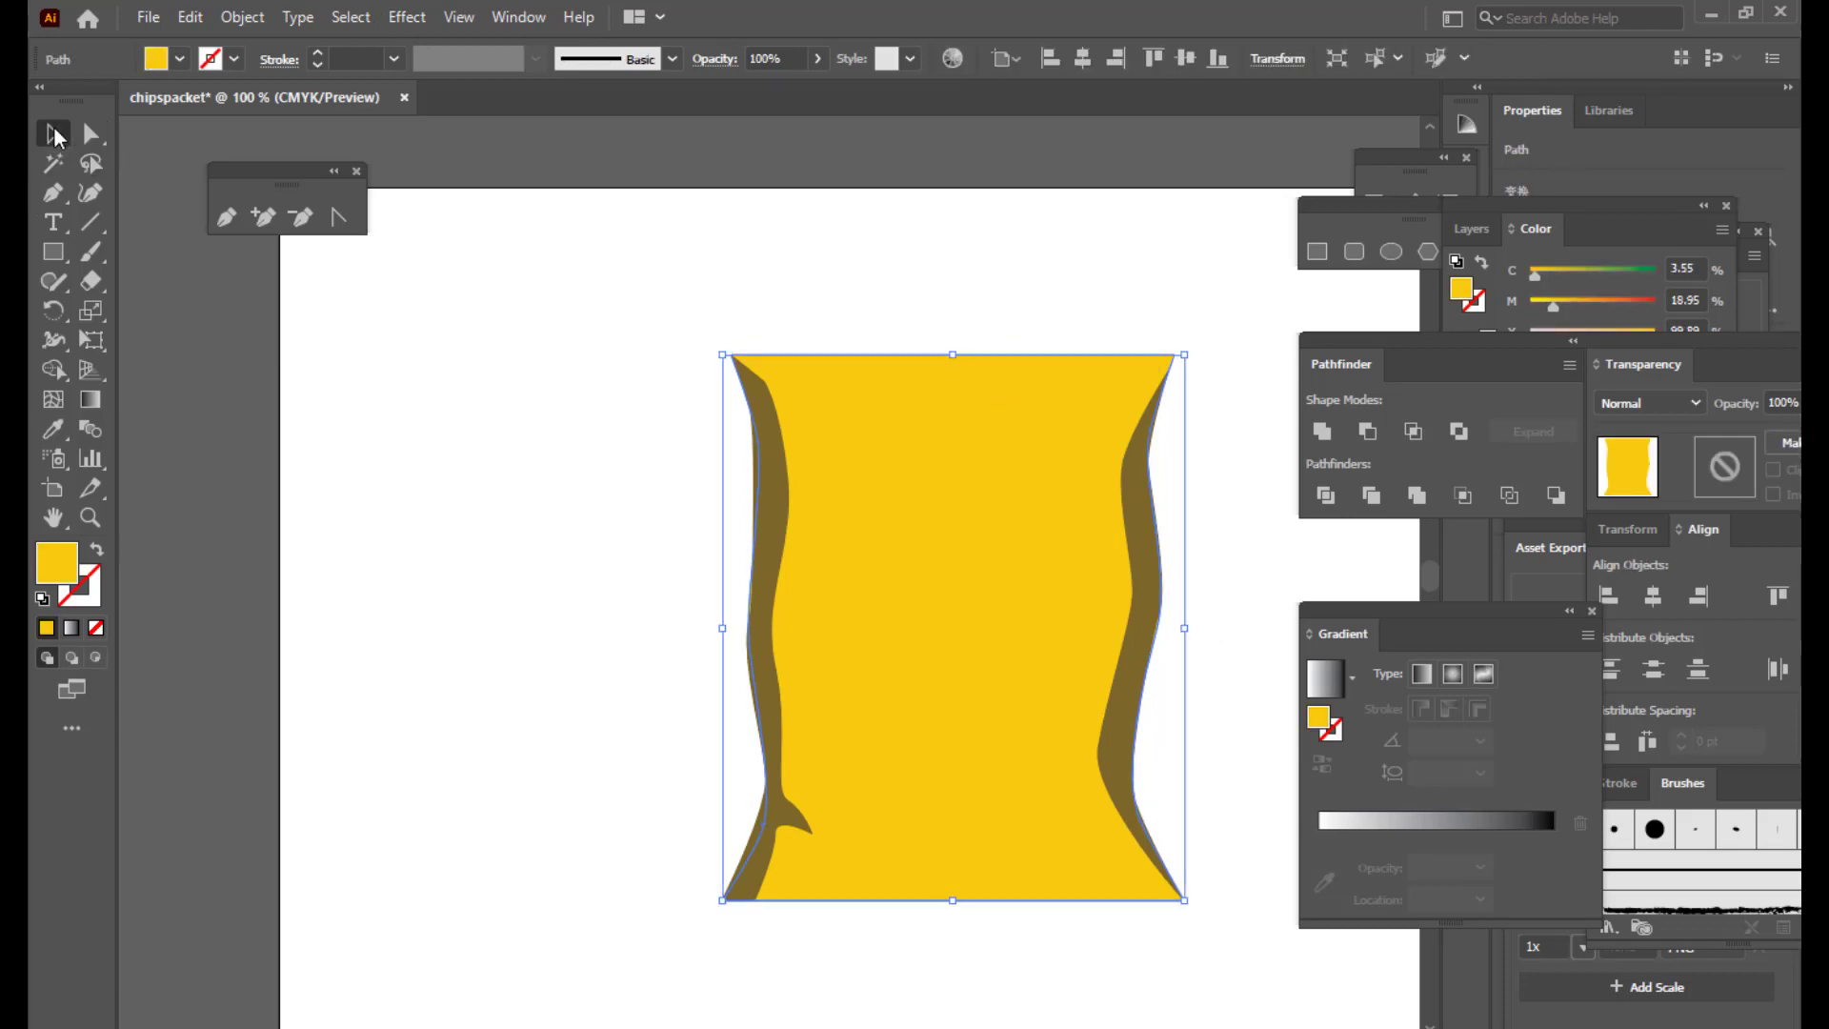
{"action": "key", "text": "v"}
{"action": "left_click", "coordinate": [1027, 198]}
{"action": "left_click", "coordinate": [932, 507]}
{"action": "left_click", "coordinate": [988, 233]}
{"action": "left_click", "coordinate": [903, 514]}
Step: Zoom out to the whole artboard and move the Gradient panel nearer the artwork
{"action": "key", "text": "ctrl+minus"}
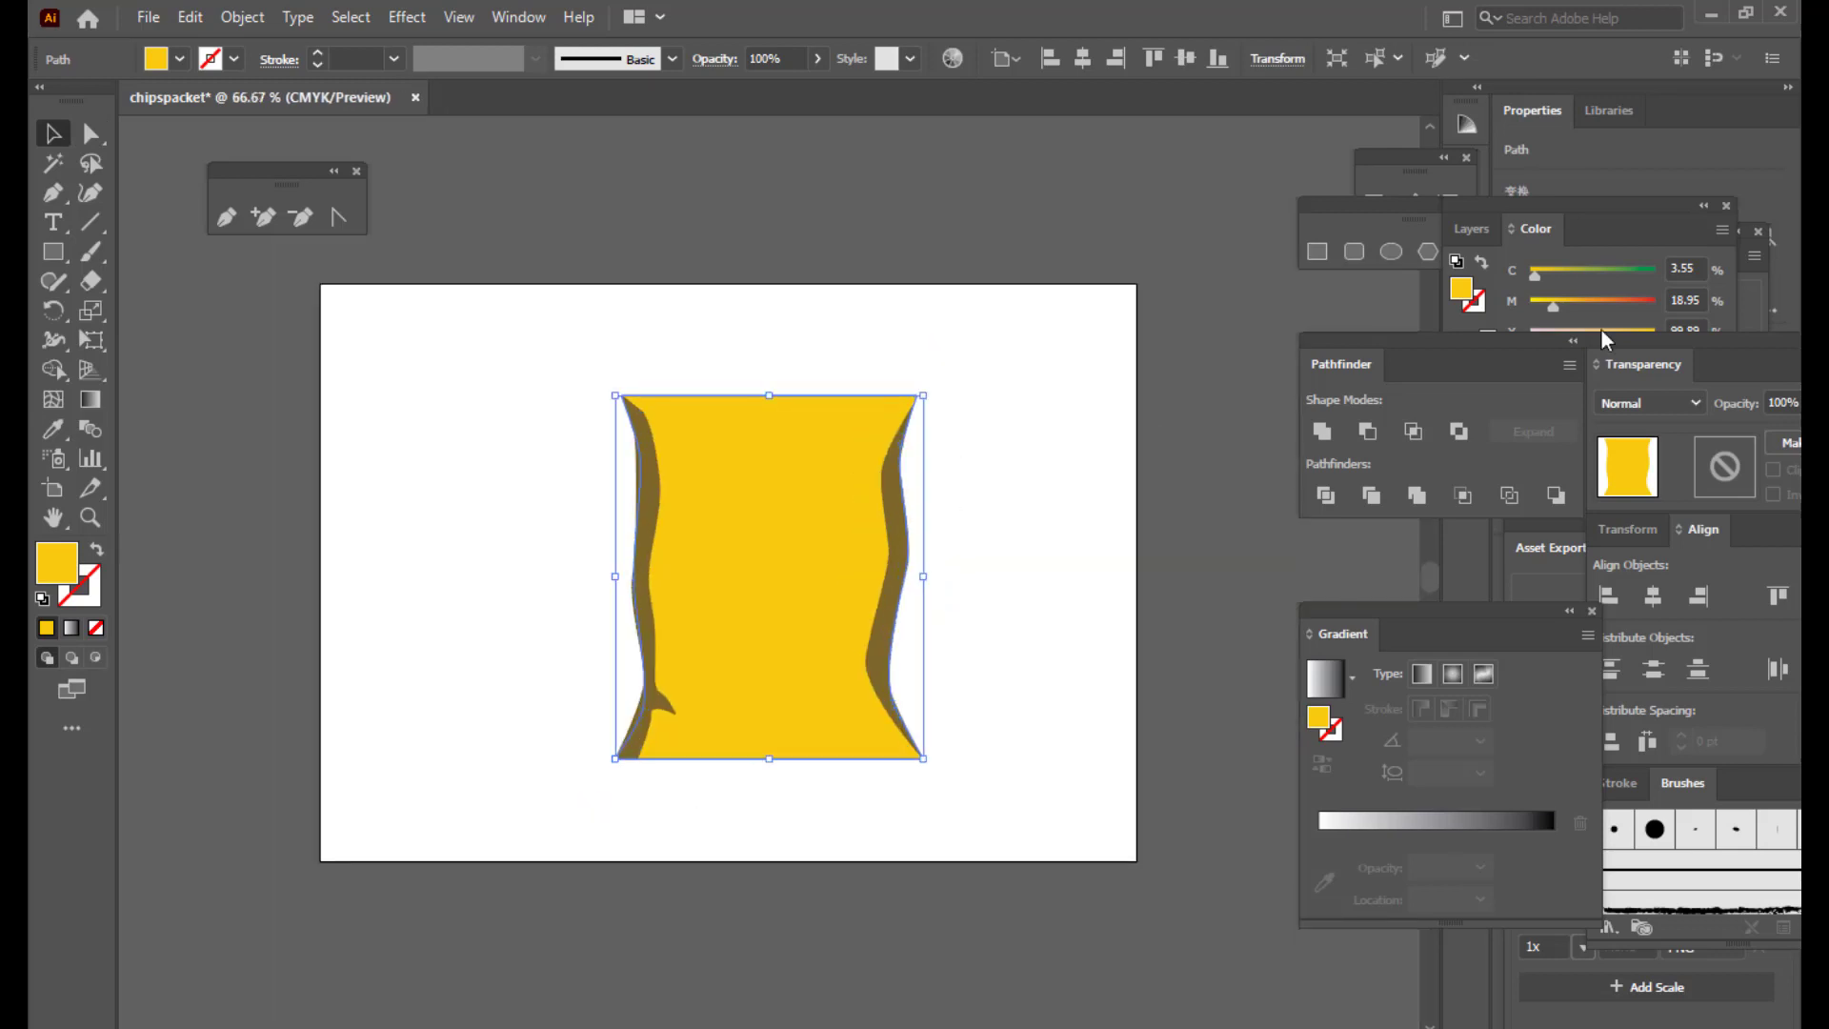
{"action": "left_click_drag", "start_coordinate": [1312, 615], "coordinate": [1010, 273]}
{"action": "left_click_drag", "start_coordinate": [1350, 355], "coordinate": [1462, 338]}
{"action": "left_click_drag", "start_coordinate": [1043, 259], "coordinate": [1123, 450]}
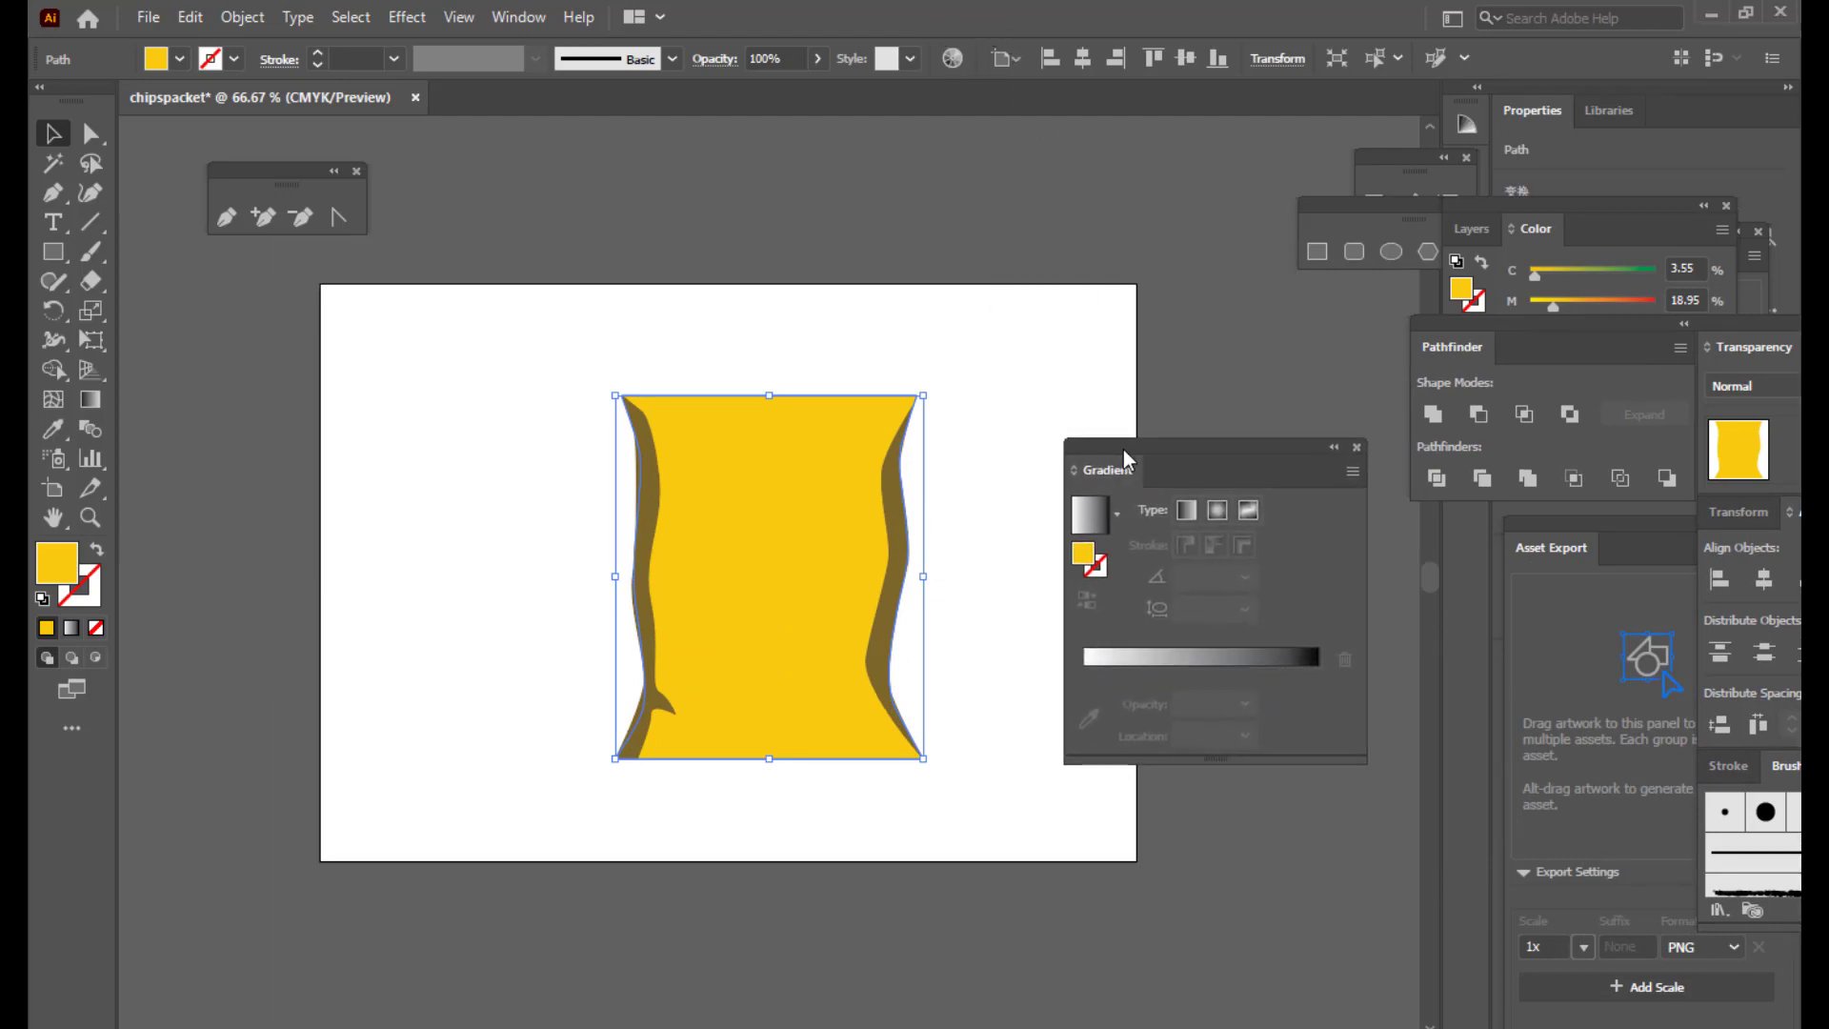
{"action": "left_click", "coordinate": [518, 21]}
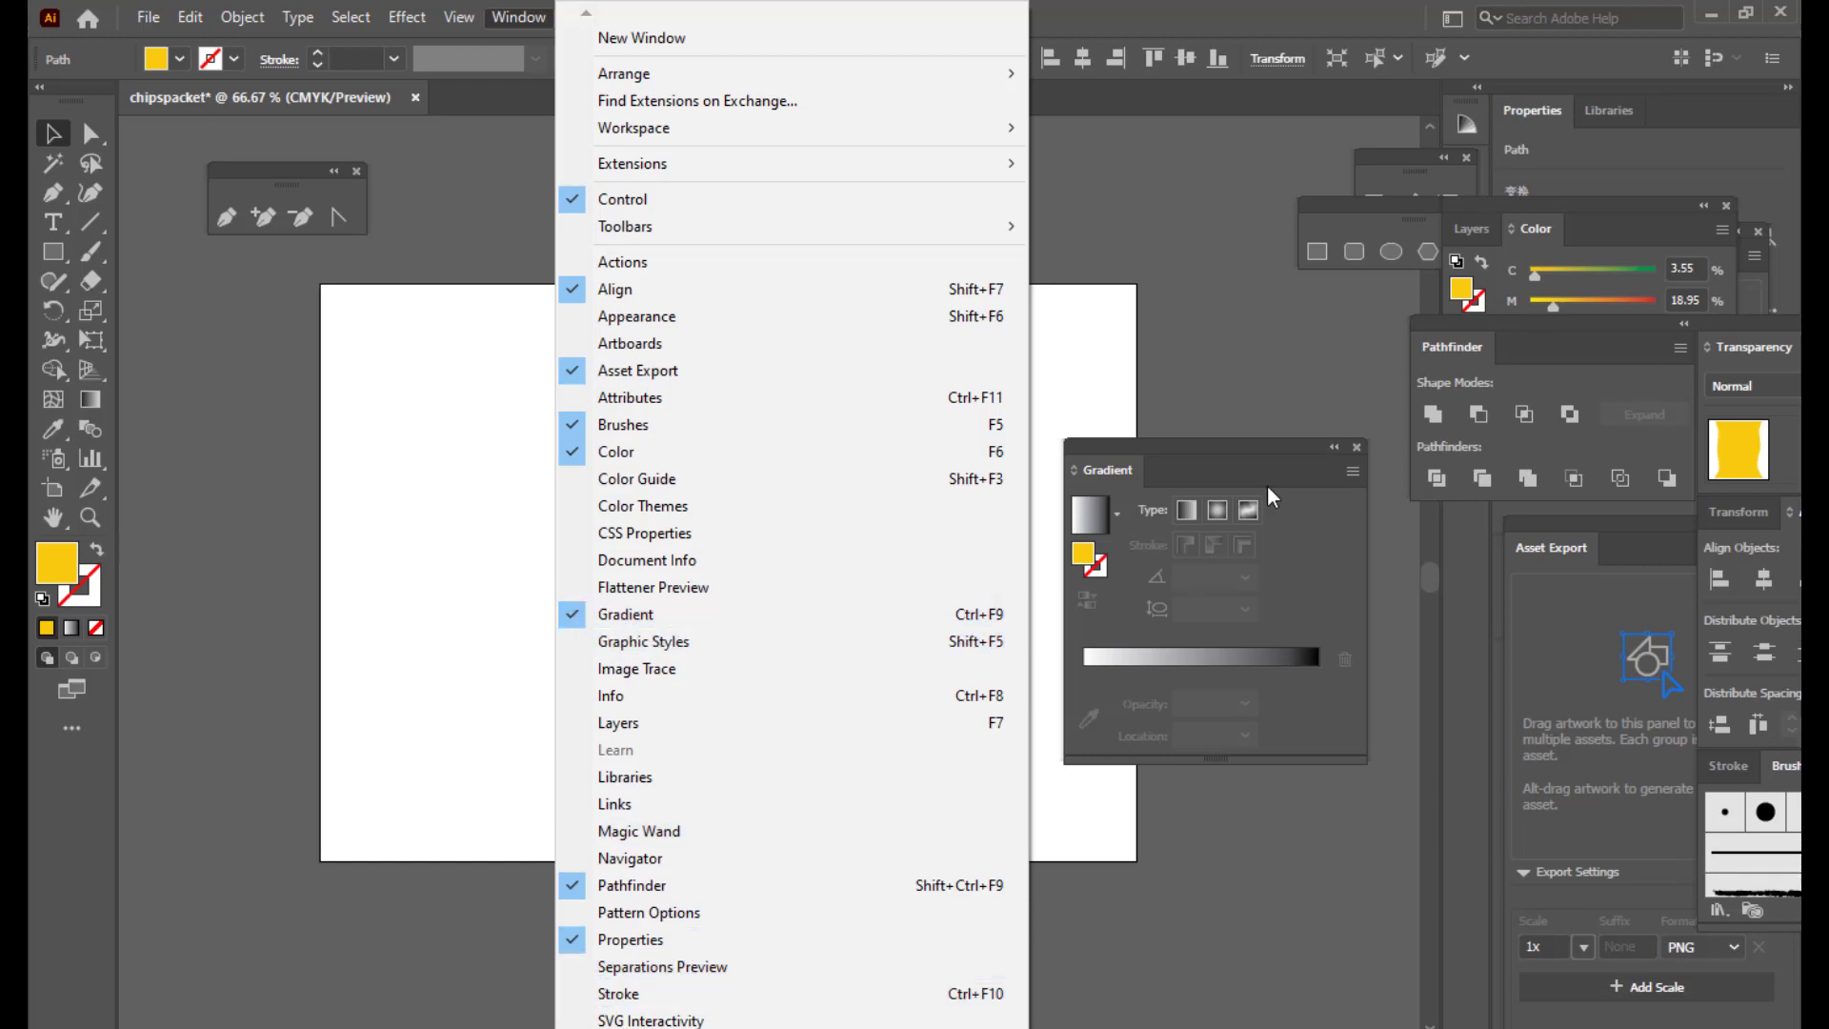
Step: Recolour the first two gradient stops to deeper orange and yellow-orange tones
{"action": "left_click", "coordinate": [1168, 443]}
{"action": "left_click_drag", "start_coordinate": [1163, 442], "coordinate": [1205, 426]}
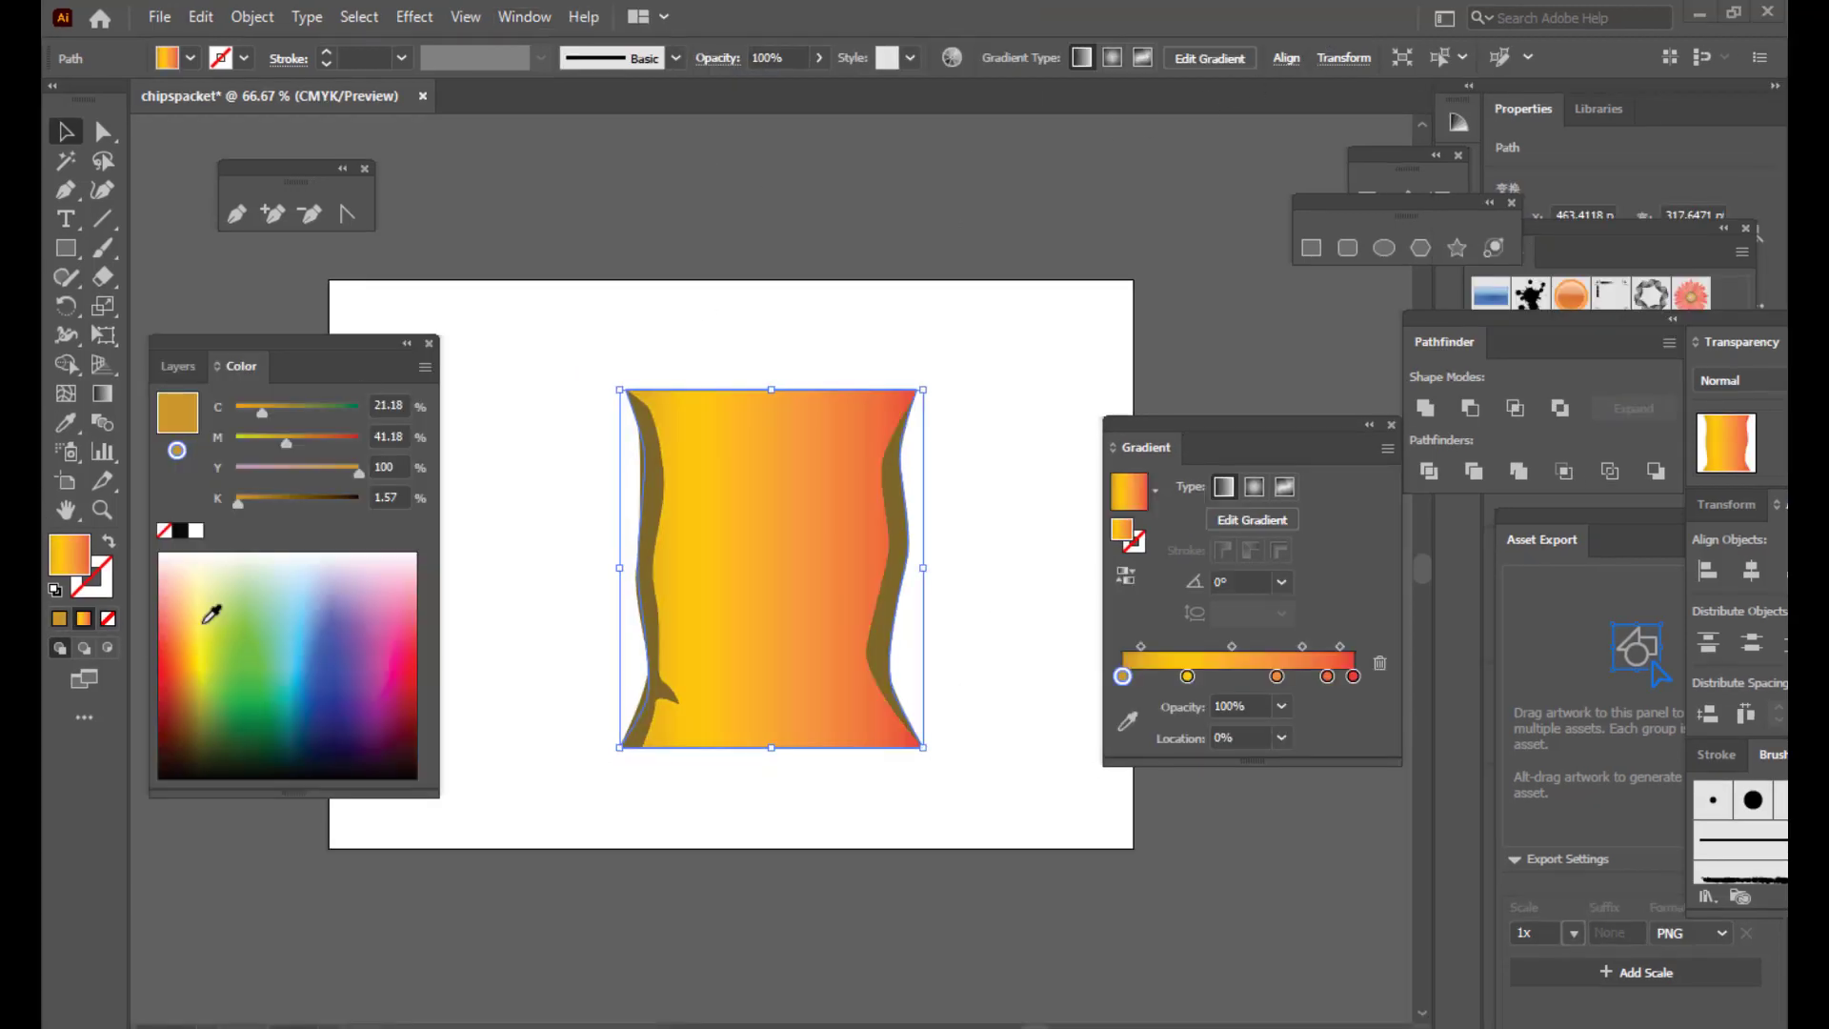
{"action": "left_click_drag", "start_coordinate": [217, 346], "coordinate": [226, 355]}
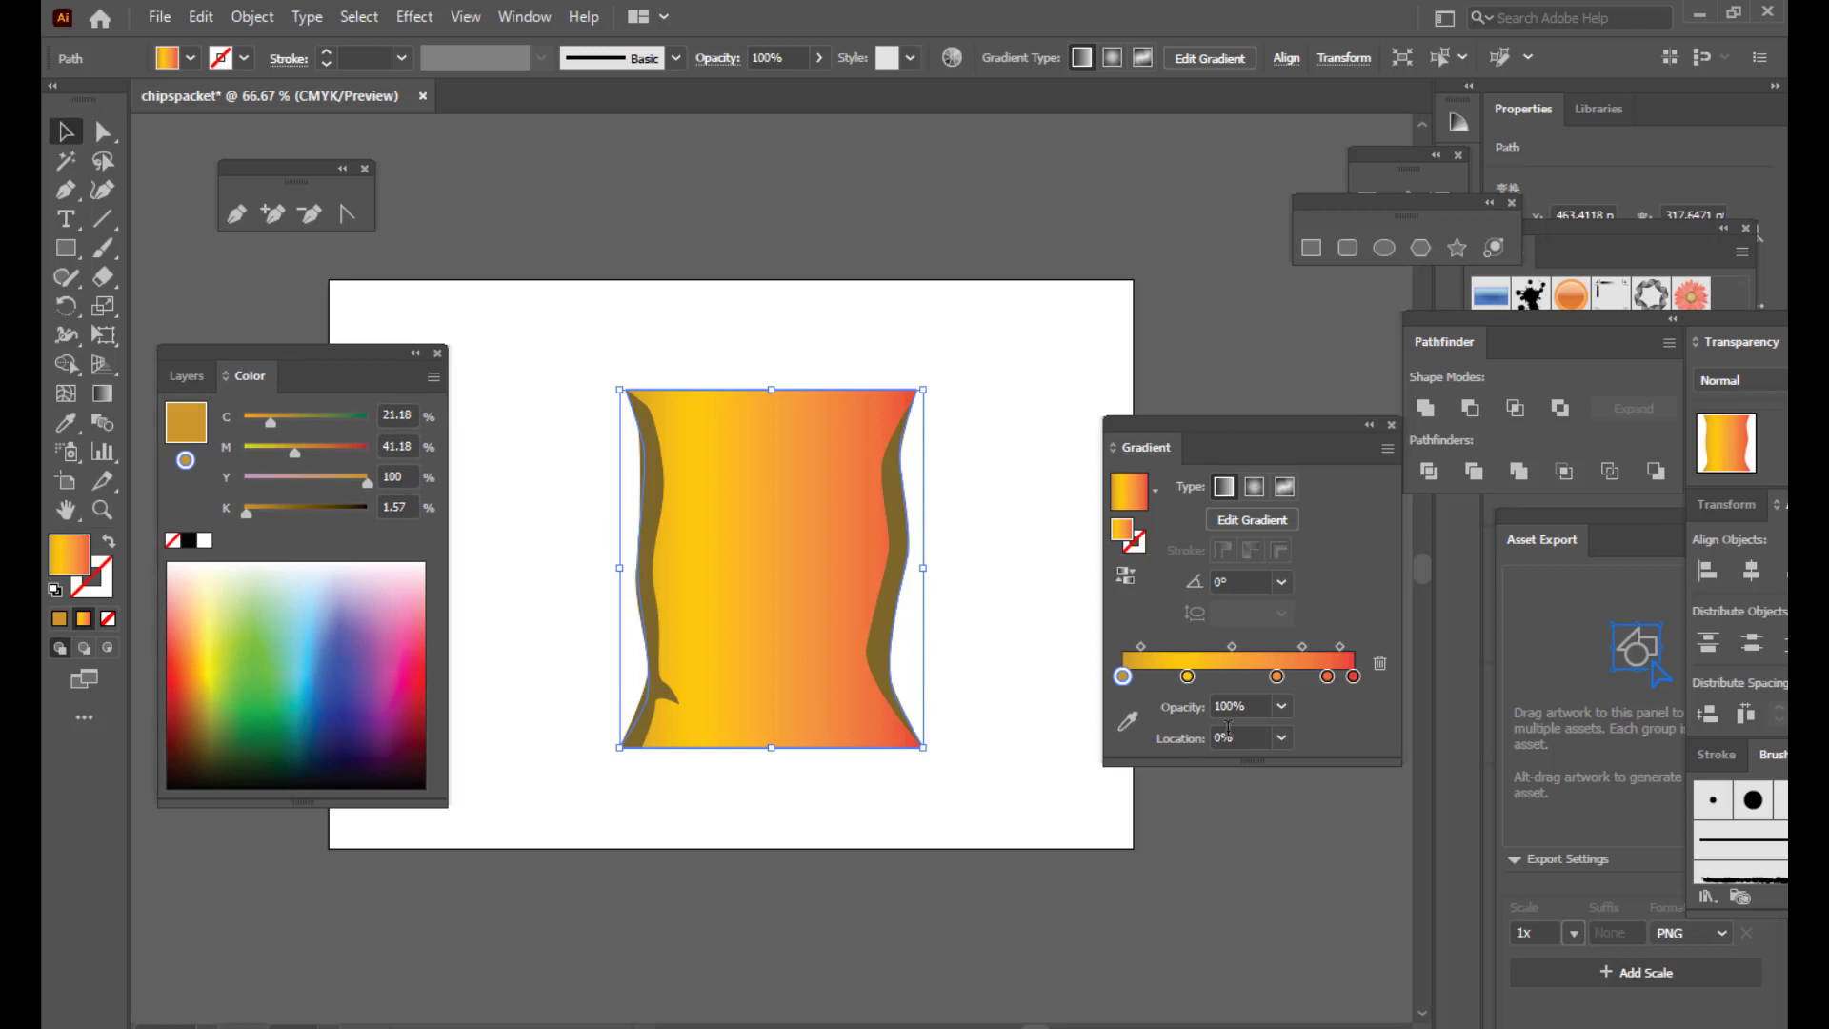
{"action": "left_click_drag", "start_coordinate": [1179, 440], "coordinate": [1185, 404]}
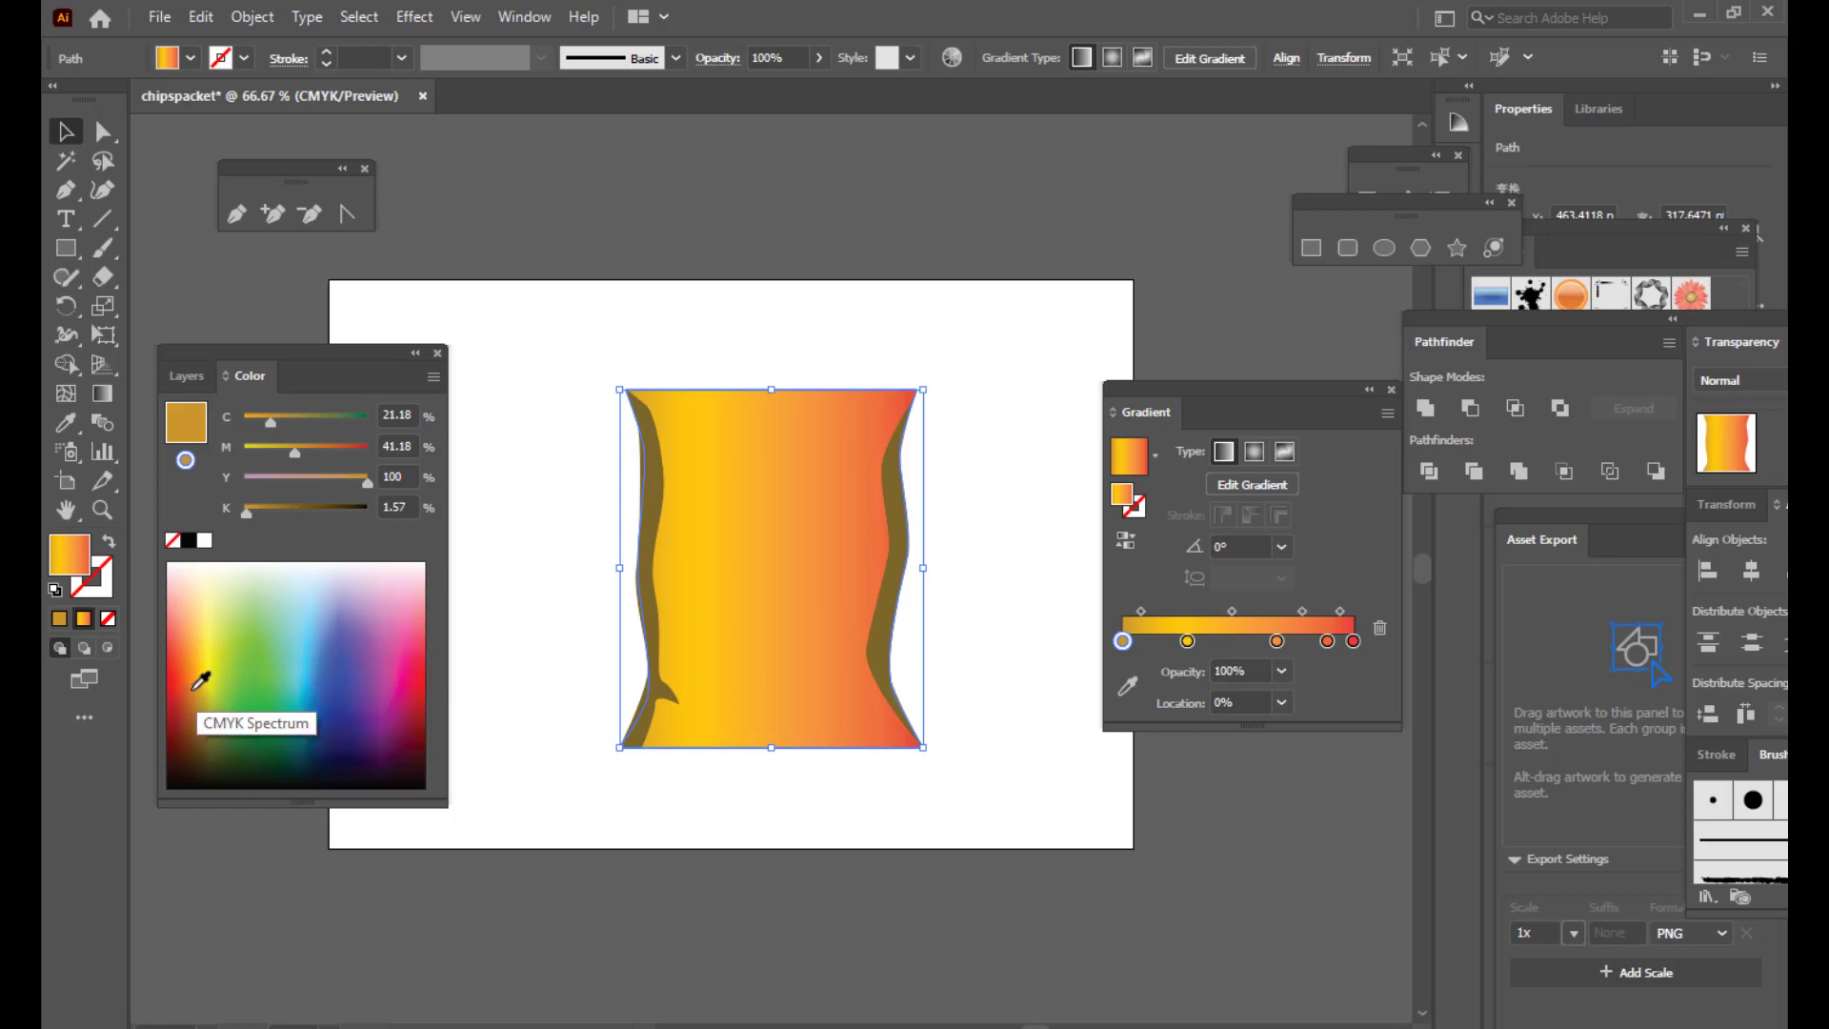
{"action": "left_click", "coordinate": [195, 687]}
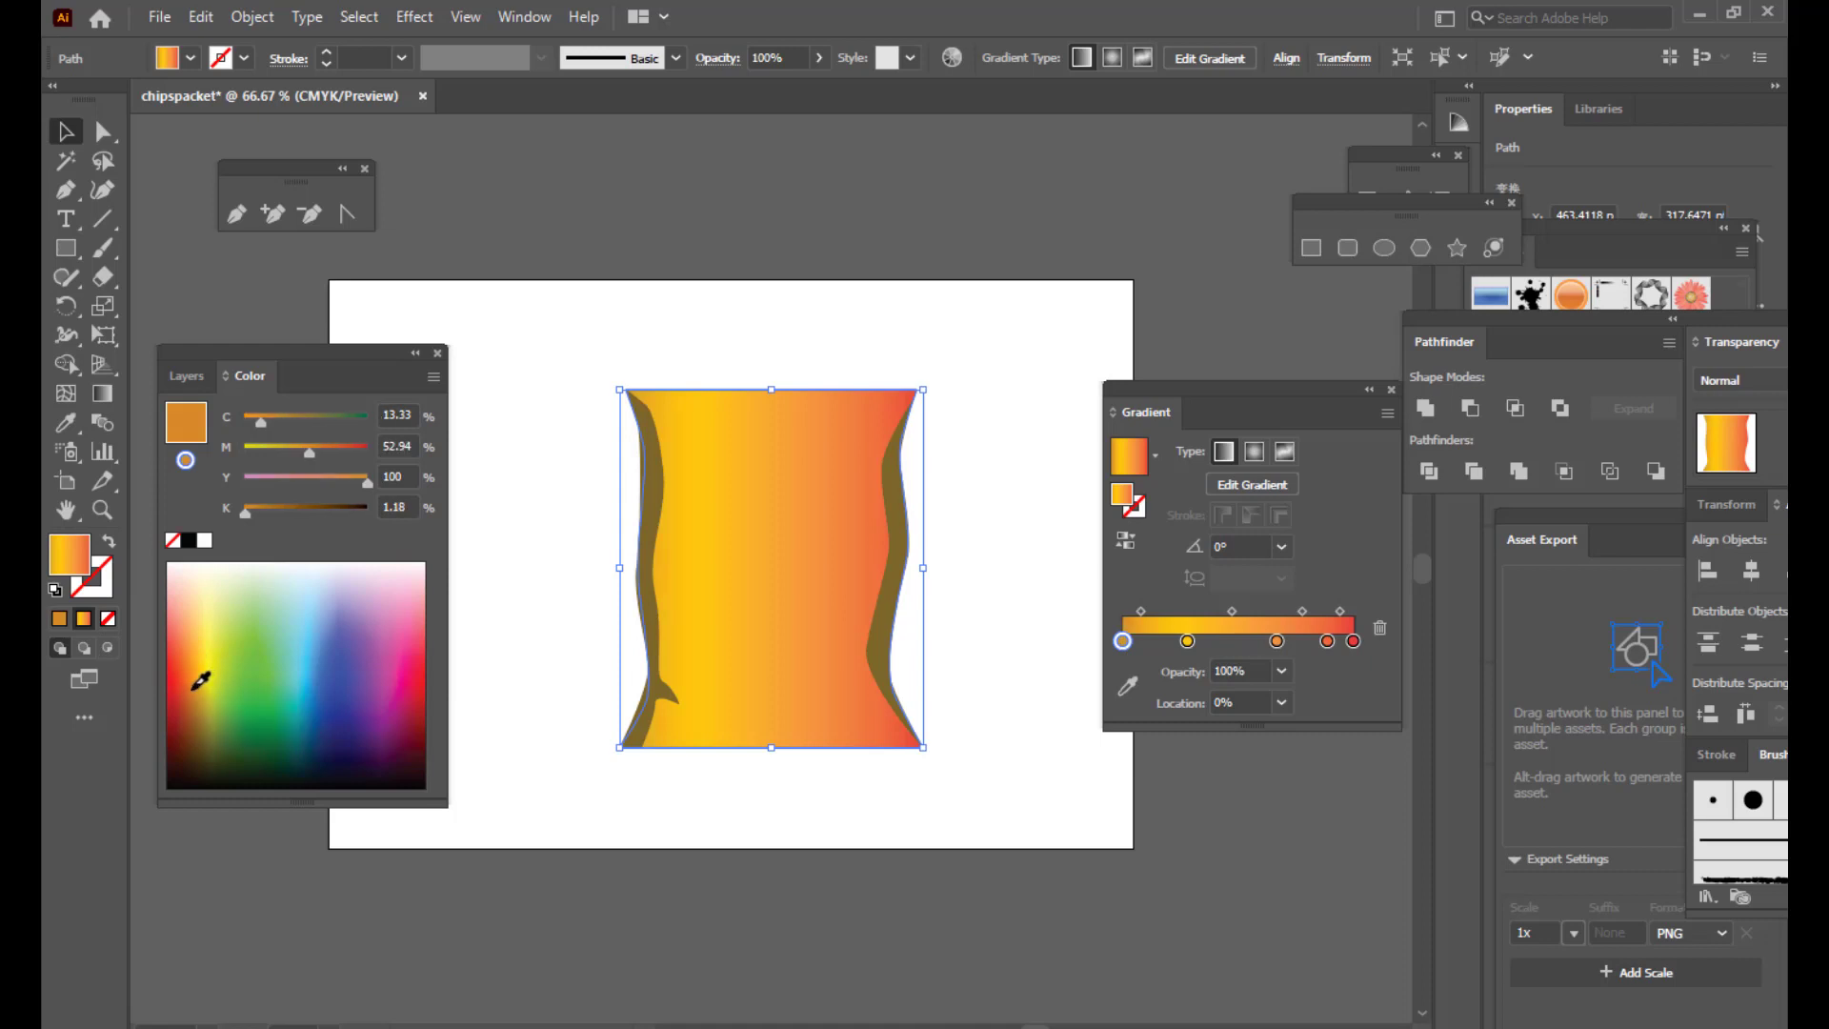
{"action": "left_click", "coordinate": [1187, 641]}
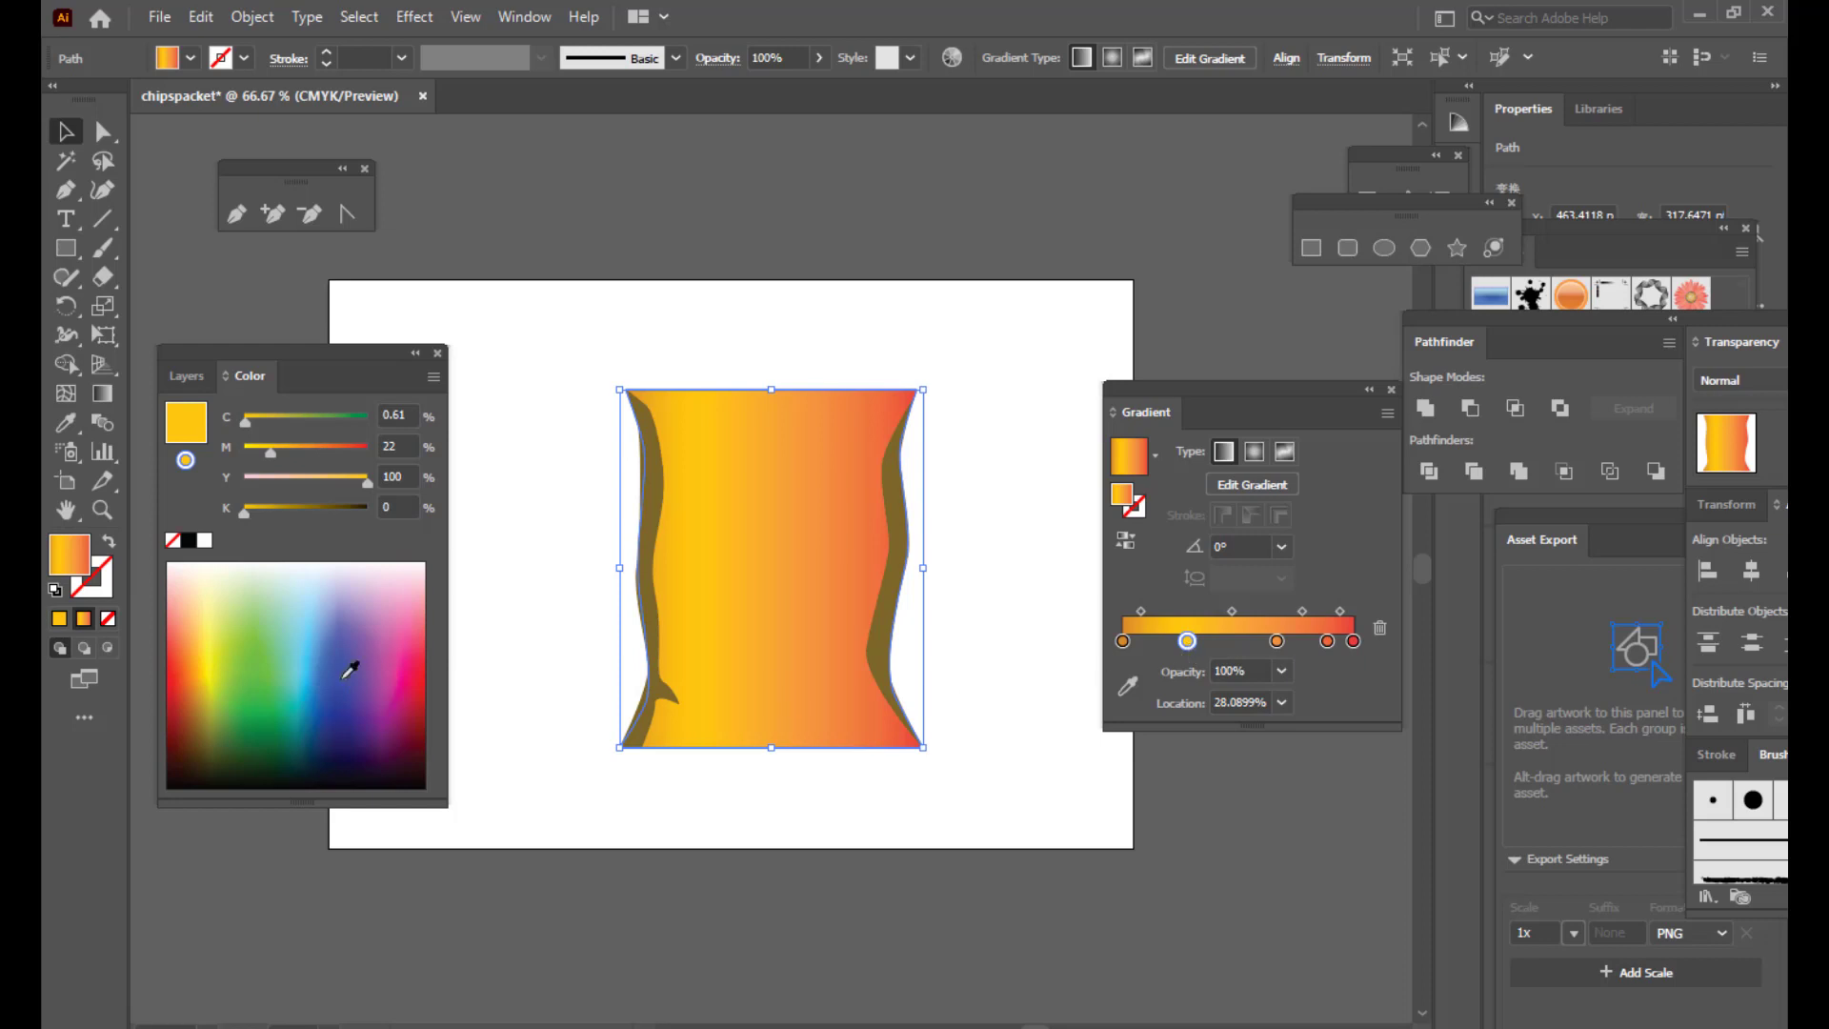
{"action": "left_click", "coordinate": [204, 671]}
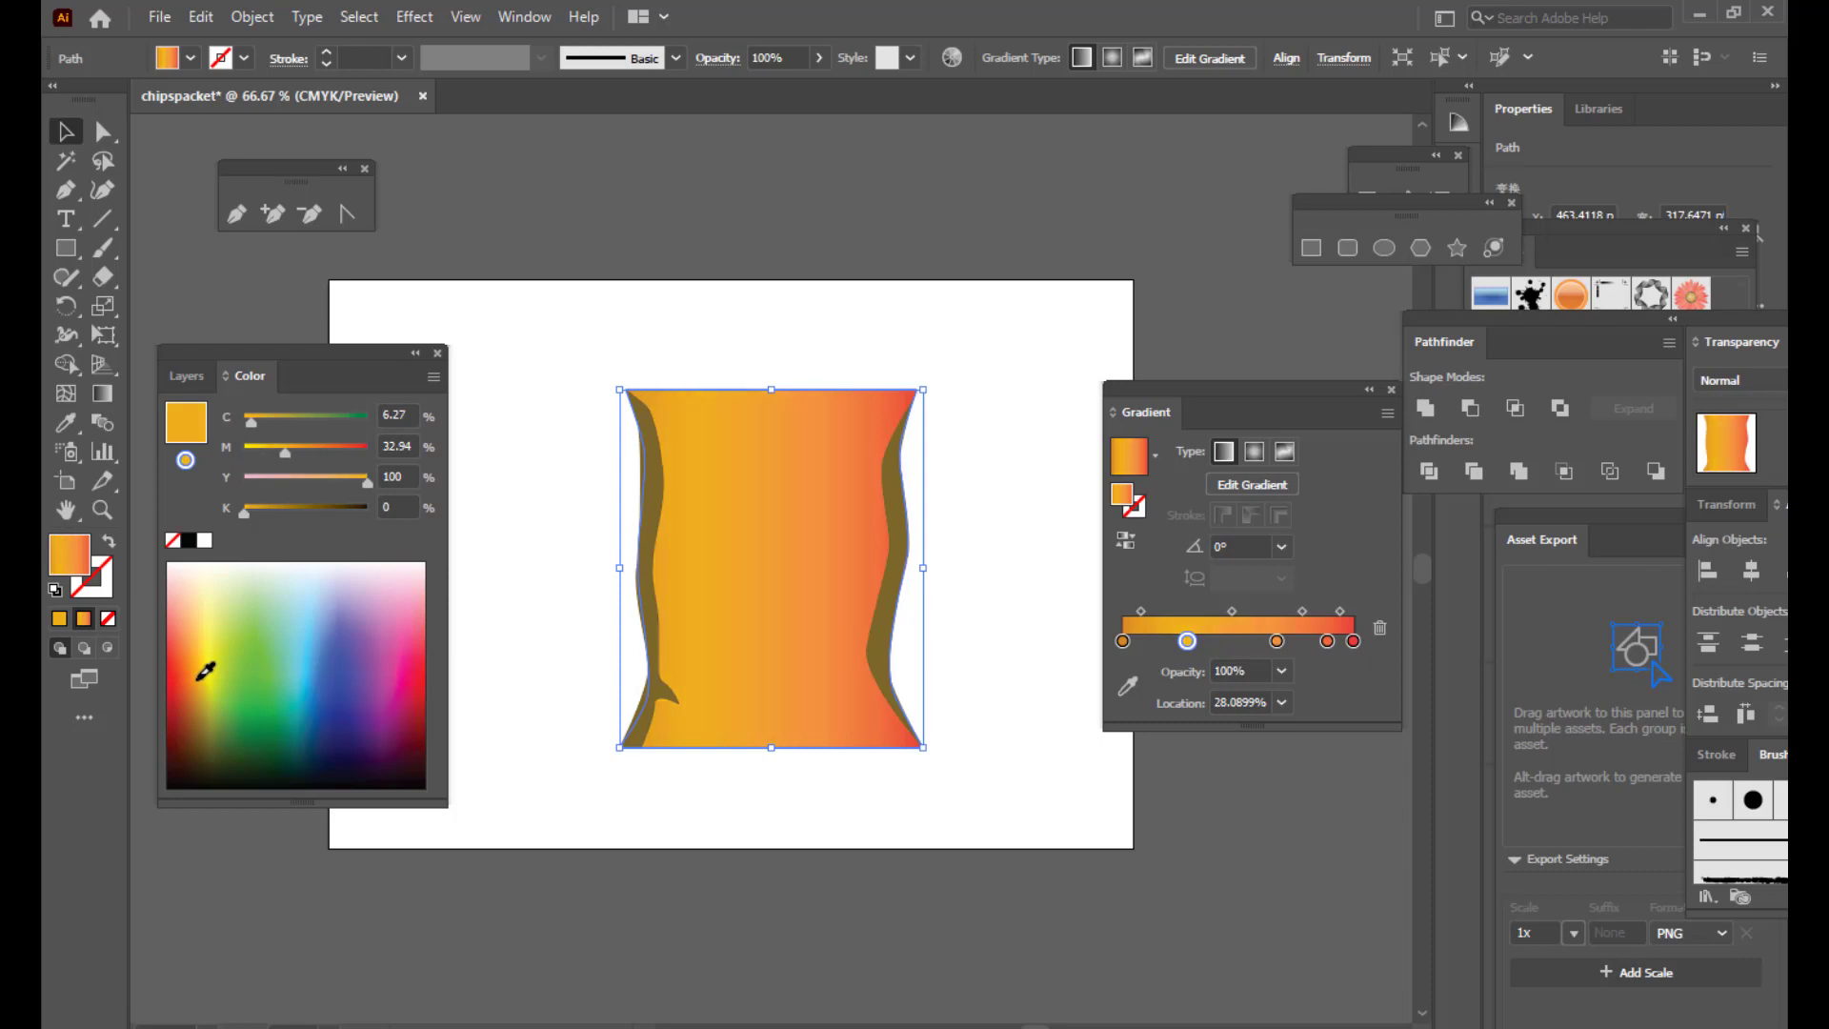
Step: Remove a stop, turn the 85% and red end stops orange, and add a mid stop
{"action": "left_click", "coordinate": [1276, 641]}
{"action": "left_click_drag", "start_coordinate": [1276, 641], "coordinate": [1301, 843]}
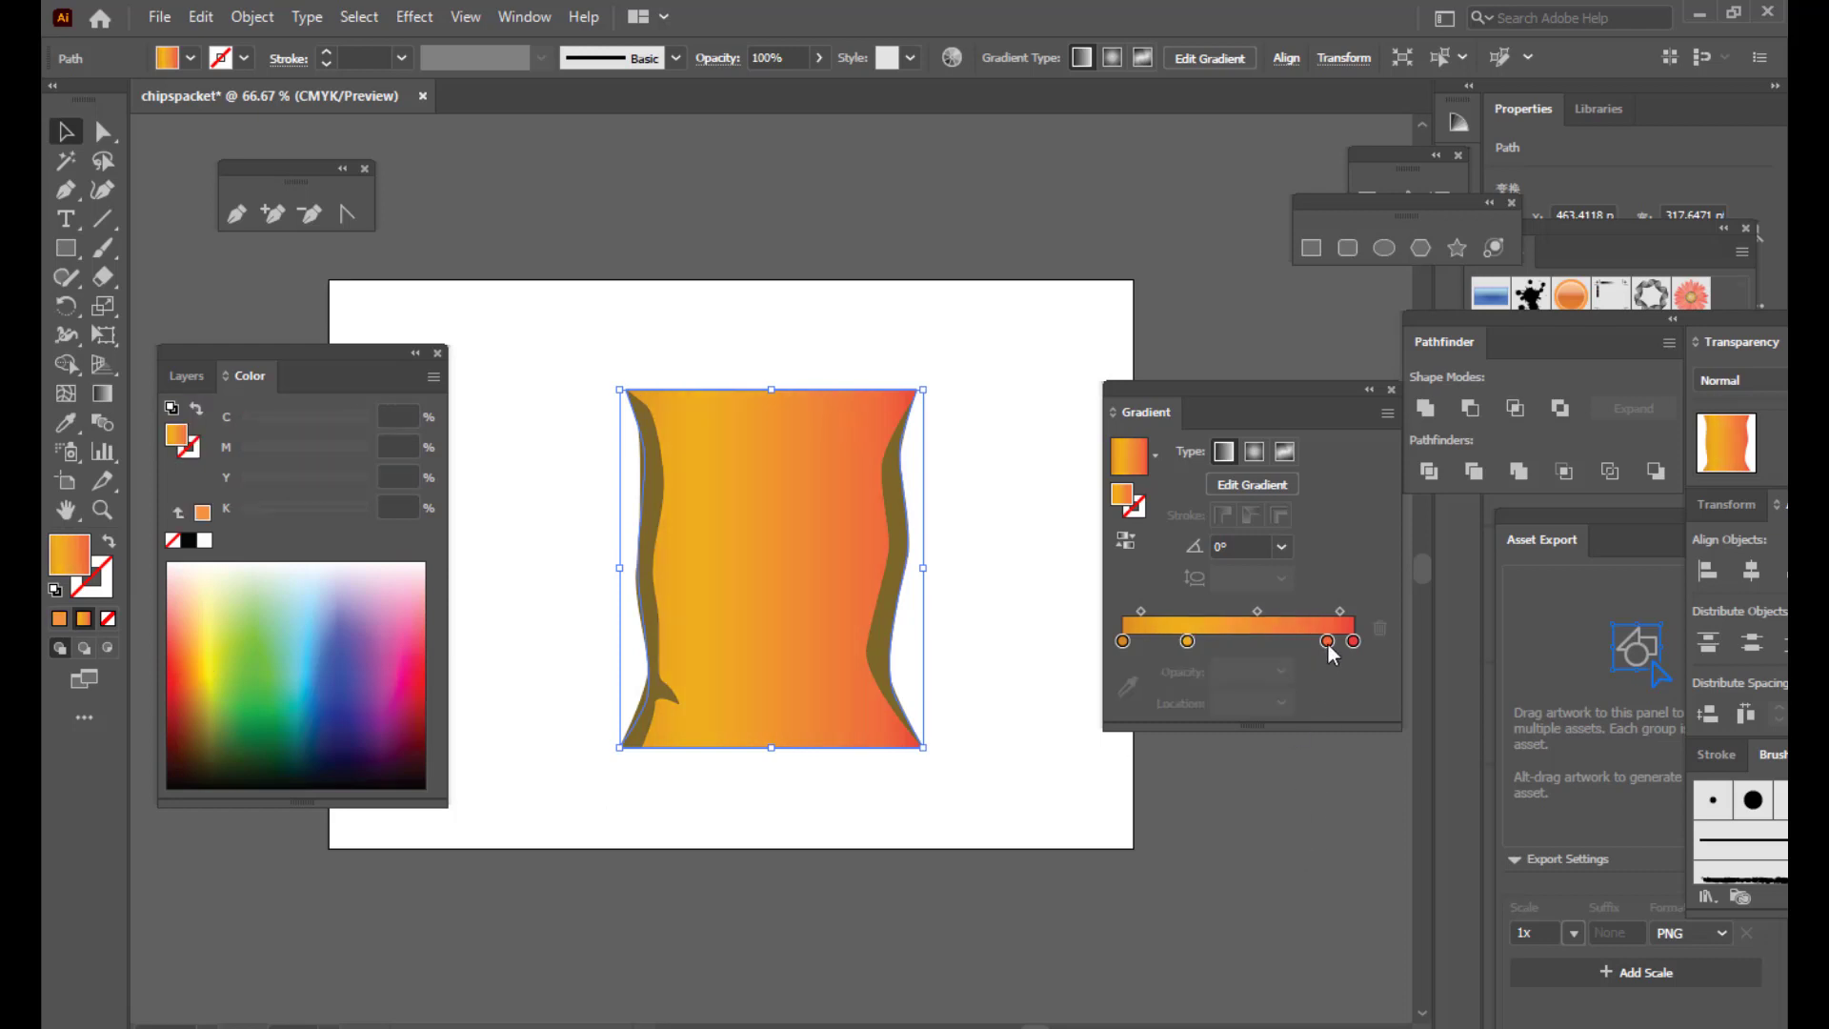
{"action": "left_click_drag", "start_coordinate": [1328, 644], "coordinate": [1318, 643]}
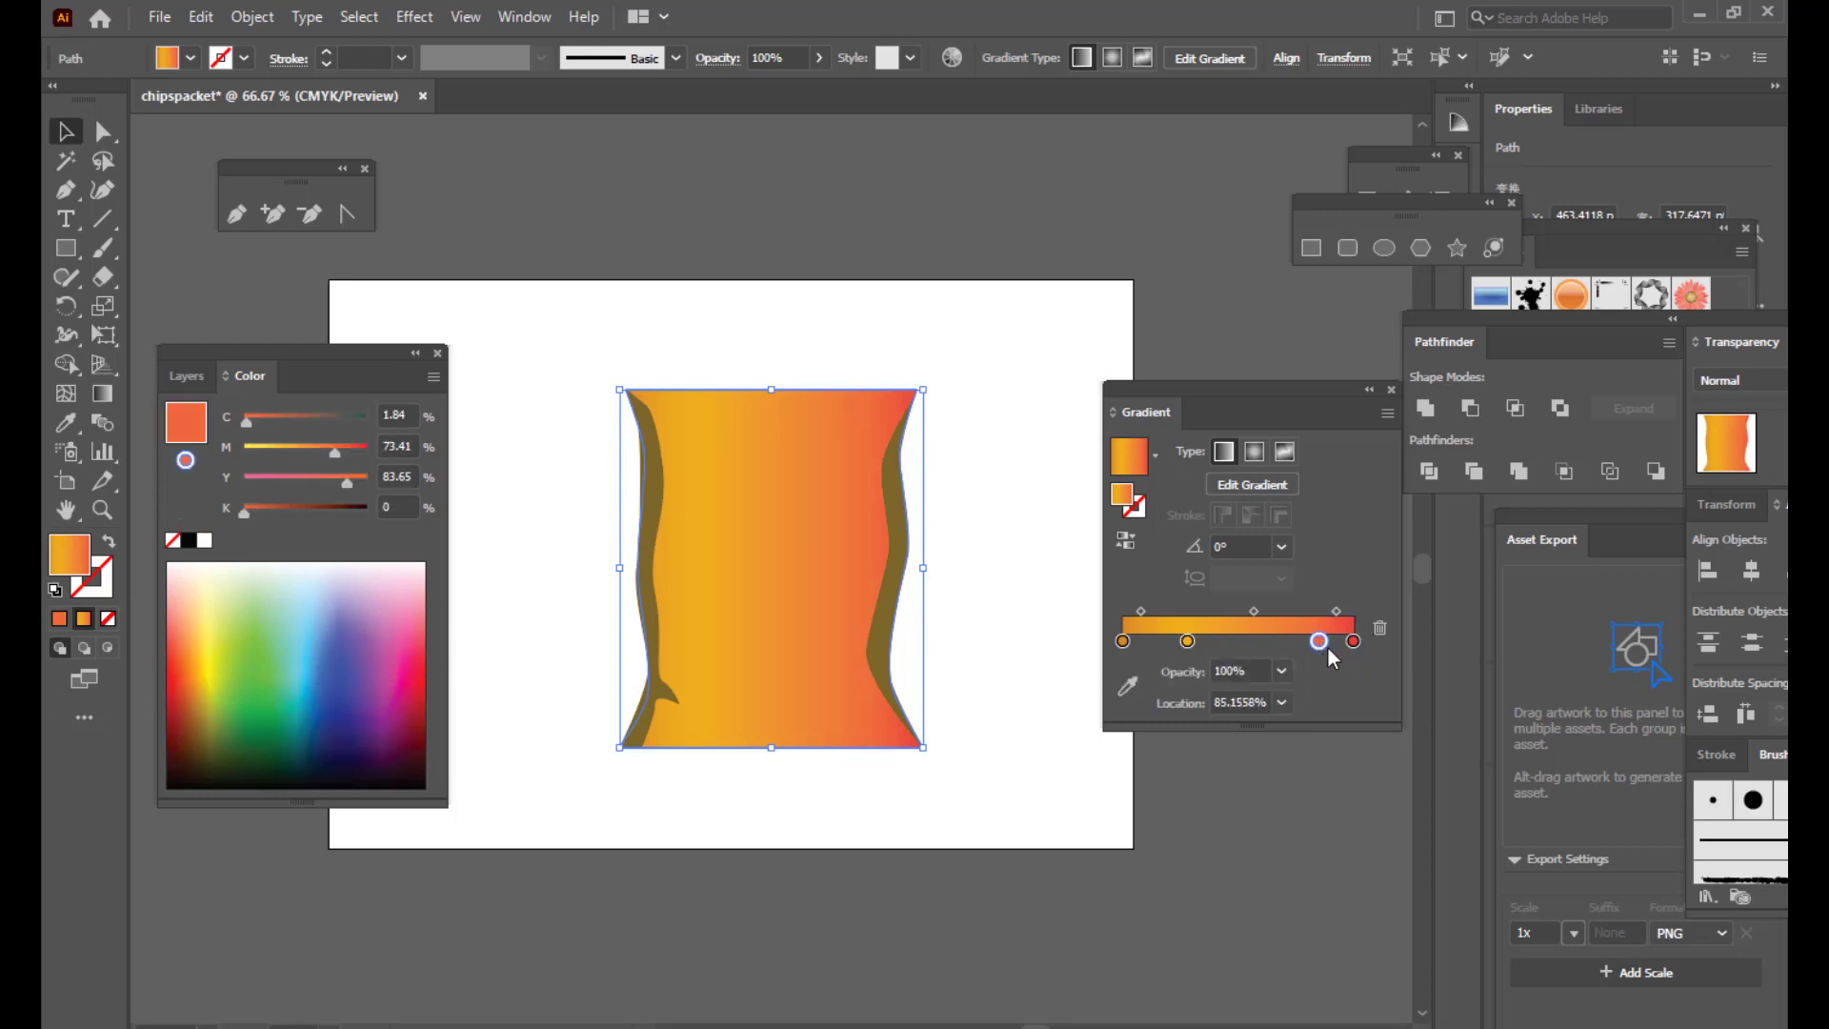
{"action": "left_click", "coordinate": [203, 669]}
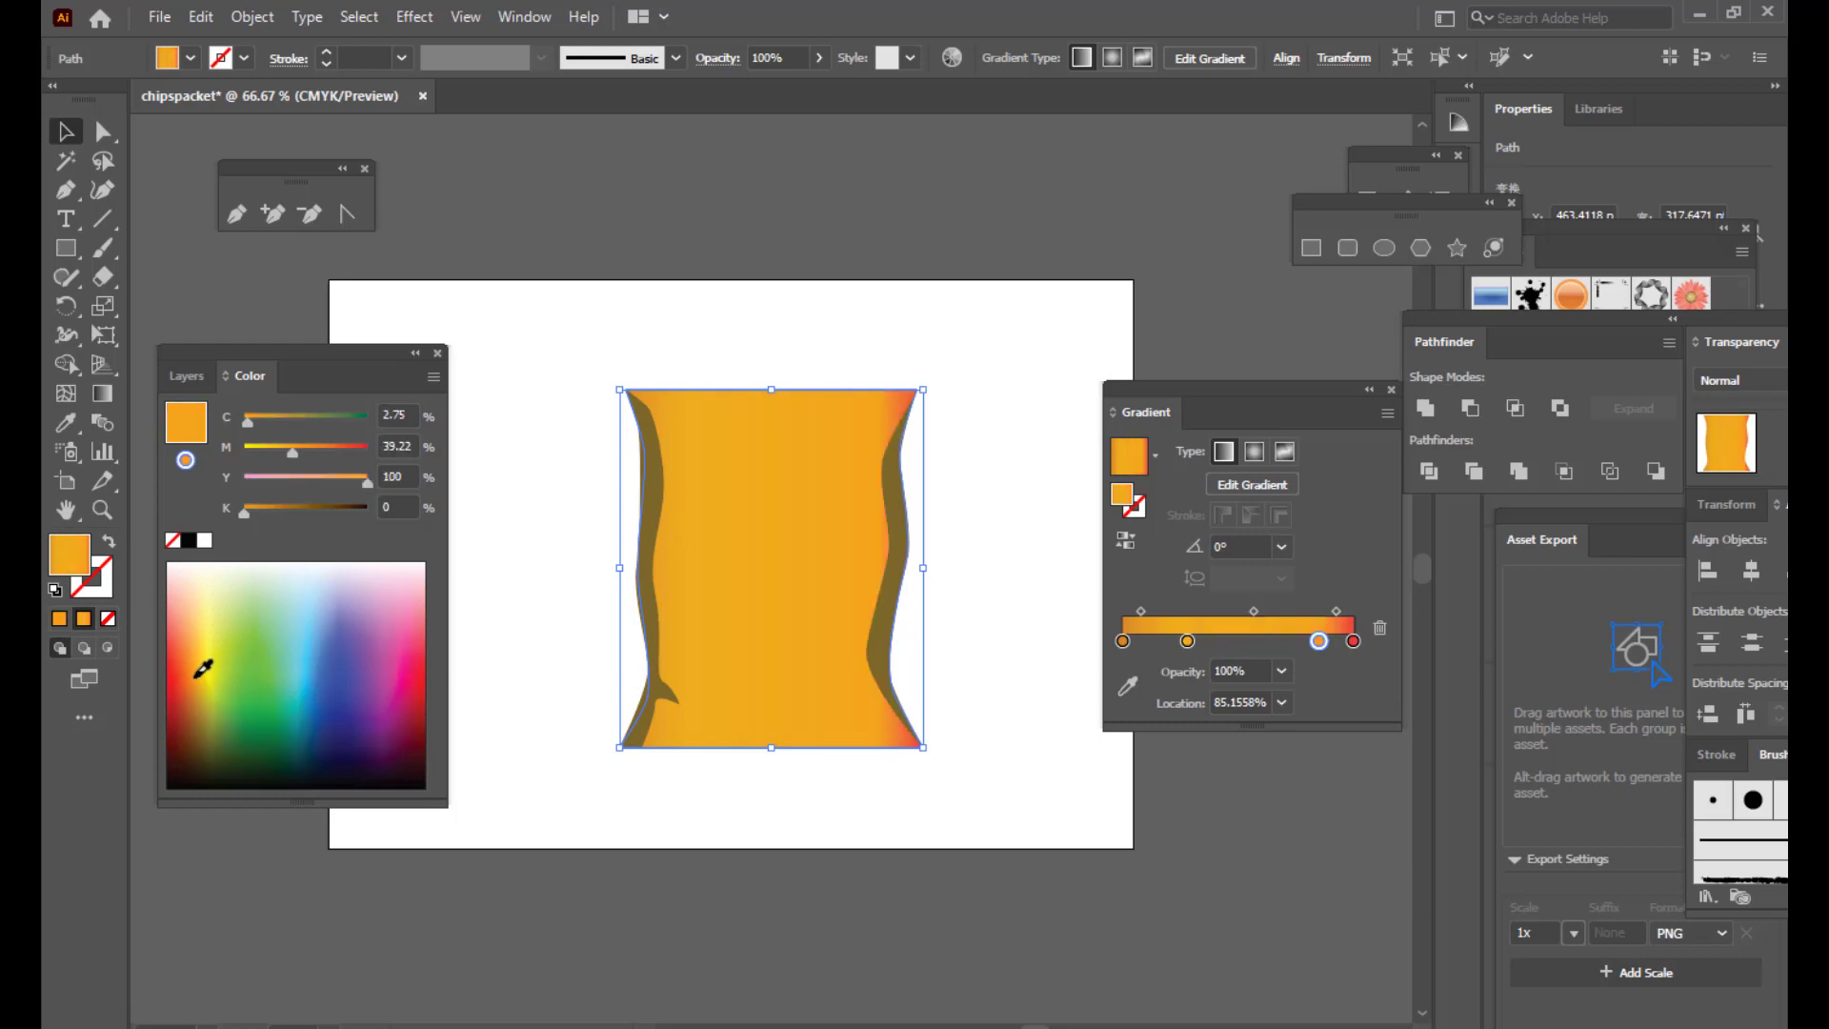
{"action": "left_click", "coordinate": [1354, 641]}
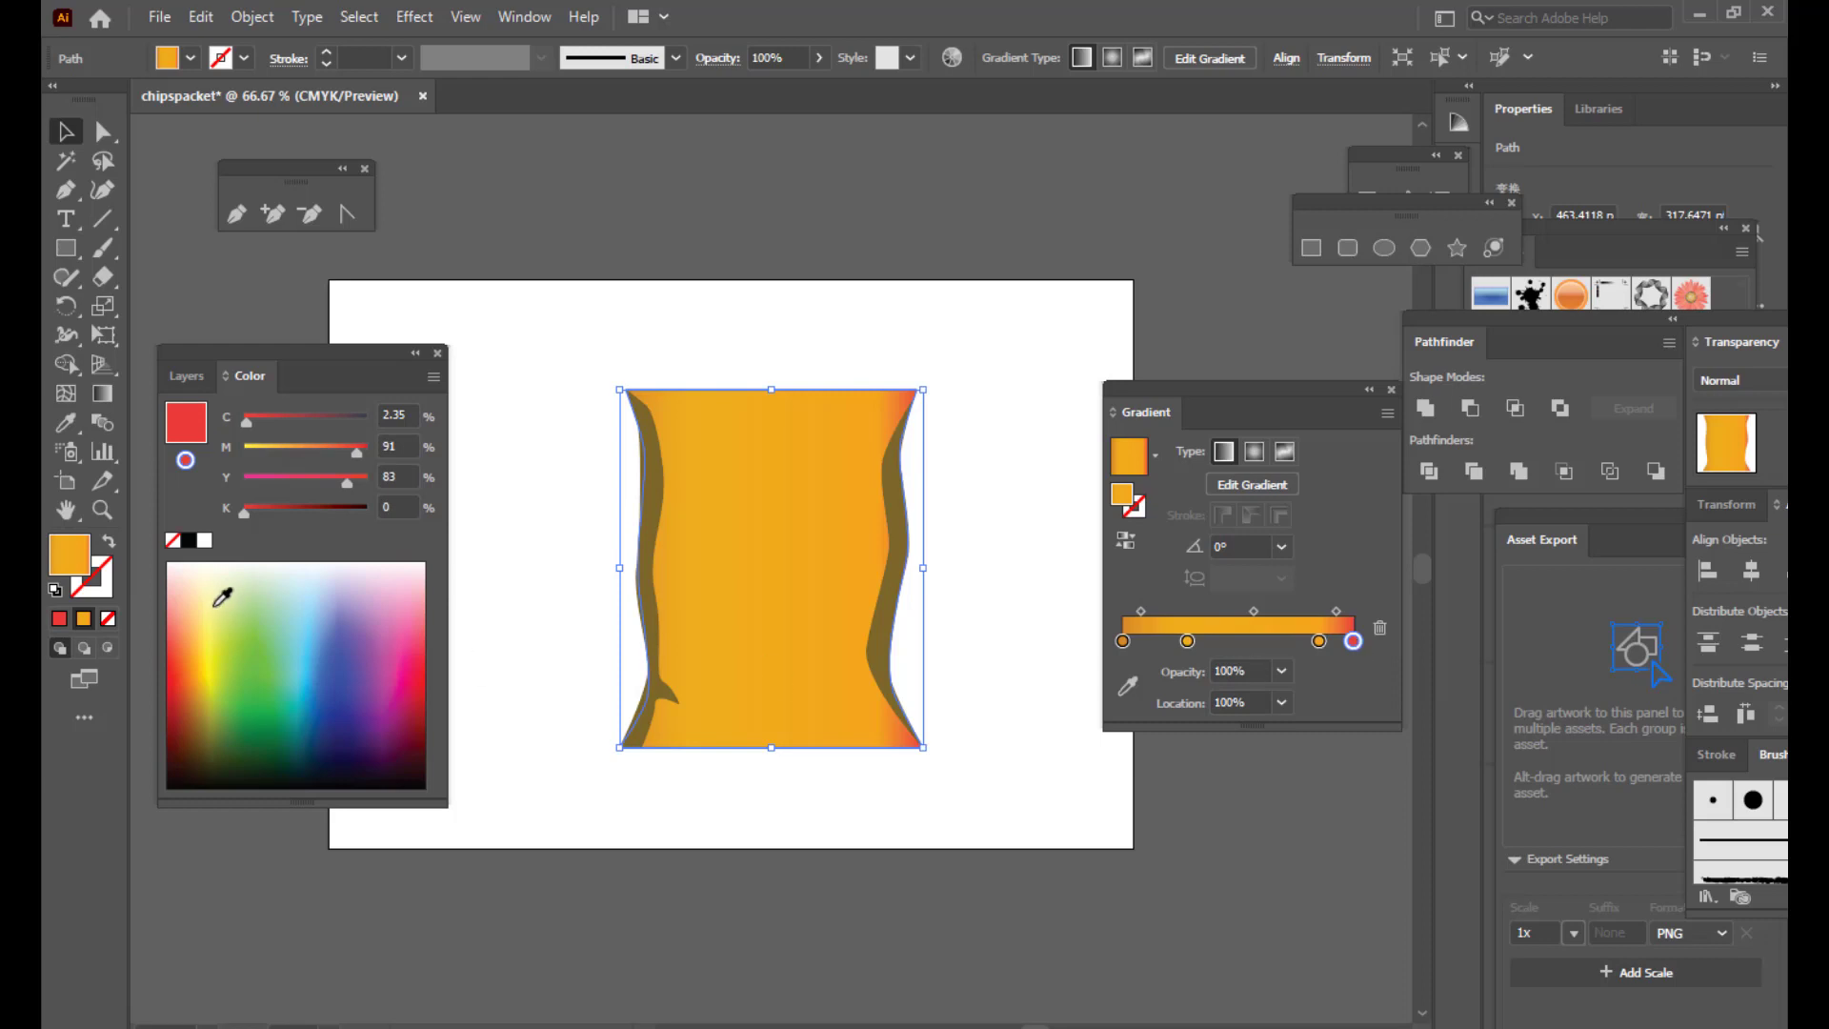
{"action": "left_click", "coordinate": [196, 681]}
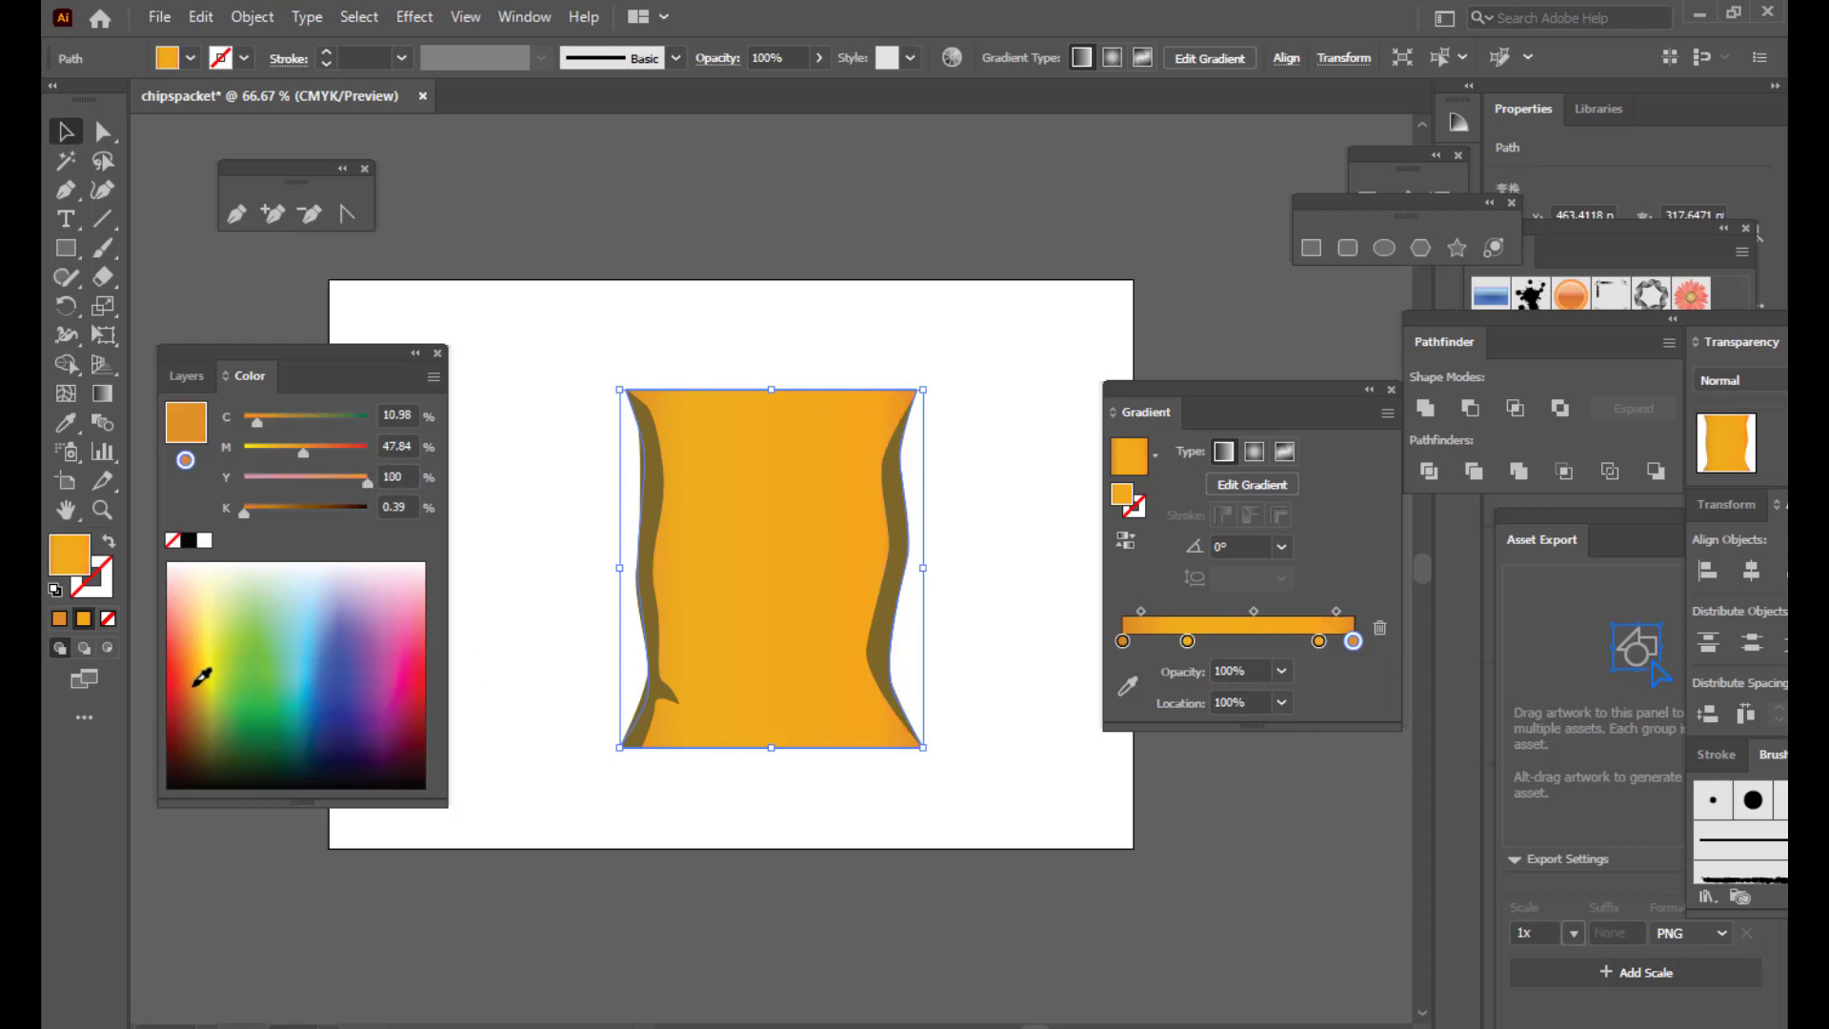
{"action": "left_click", "coordinate": [1318, 646]}
{"action": "left_click", "coordinate": [1253, 642]}
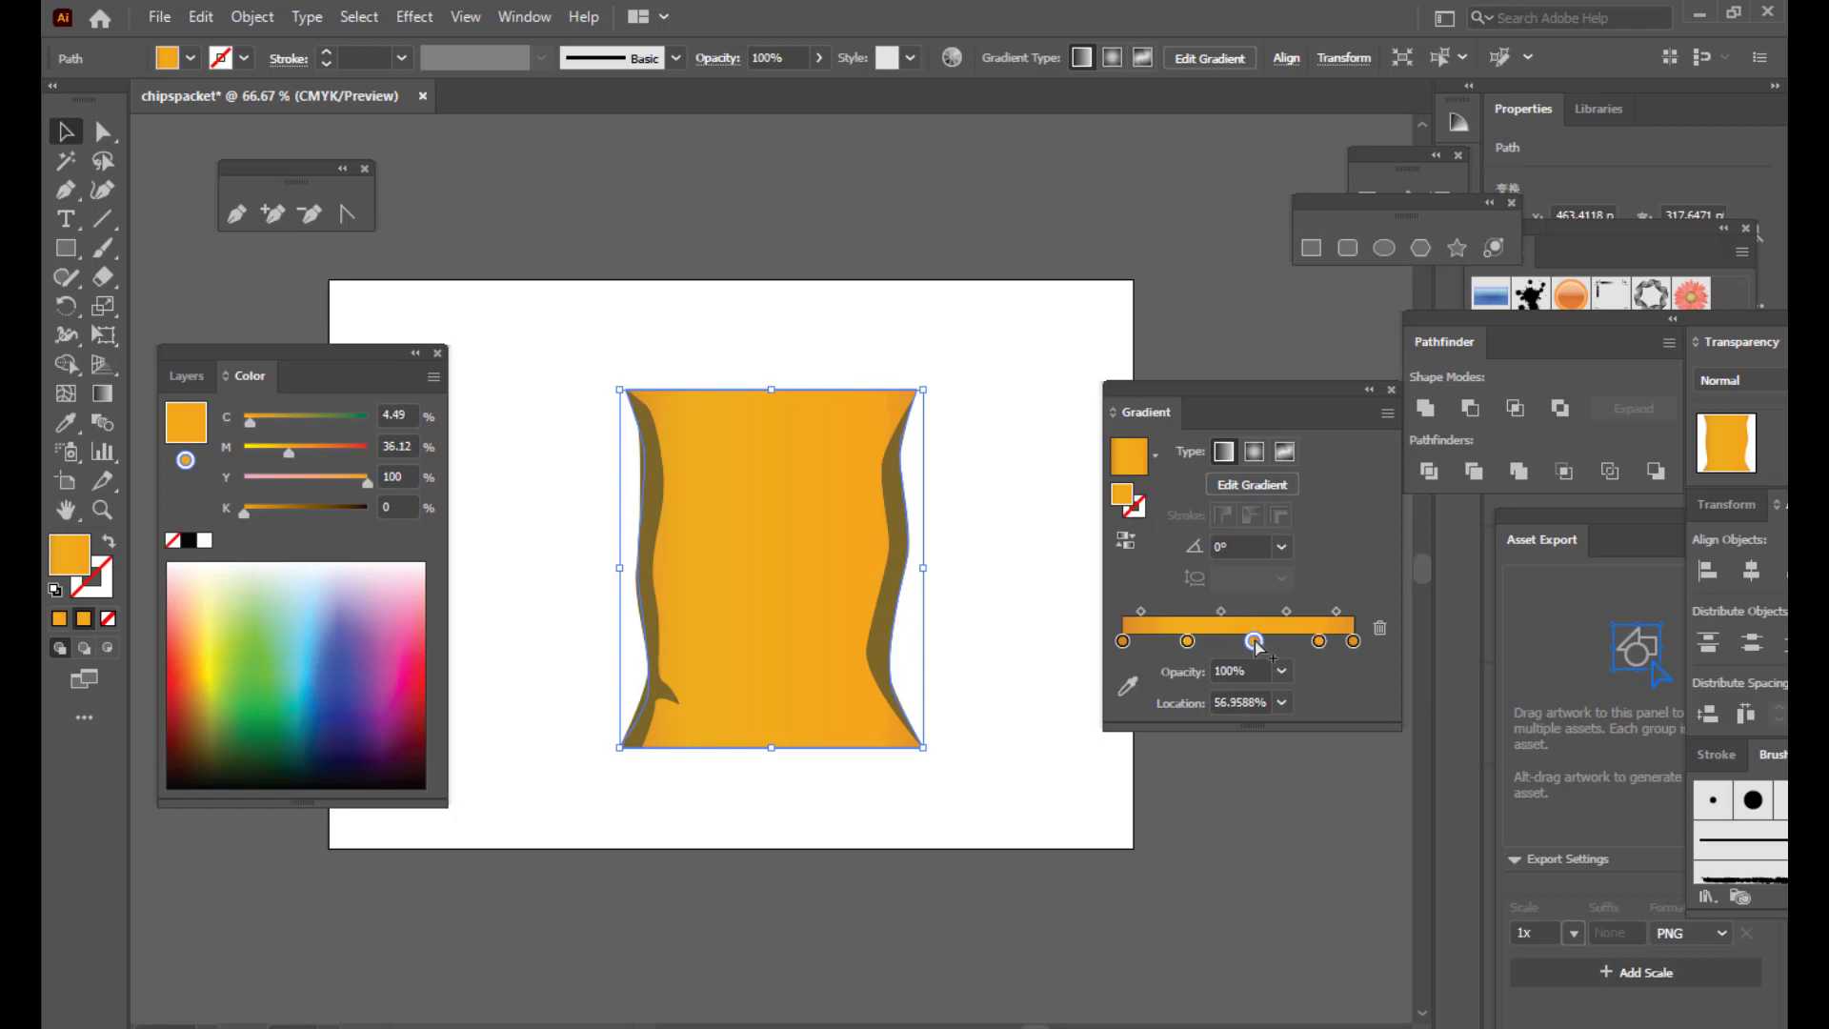
Step: Make the new middle stop yellow and place the other stops near 24% and 80%
{"action": "left_click", "coordinate": [213, 636]}
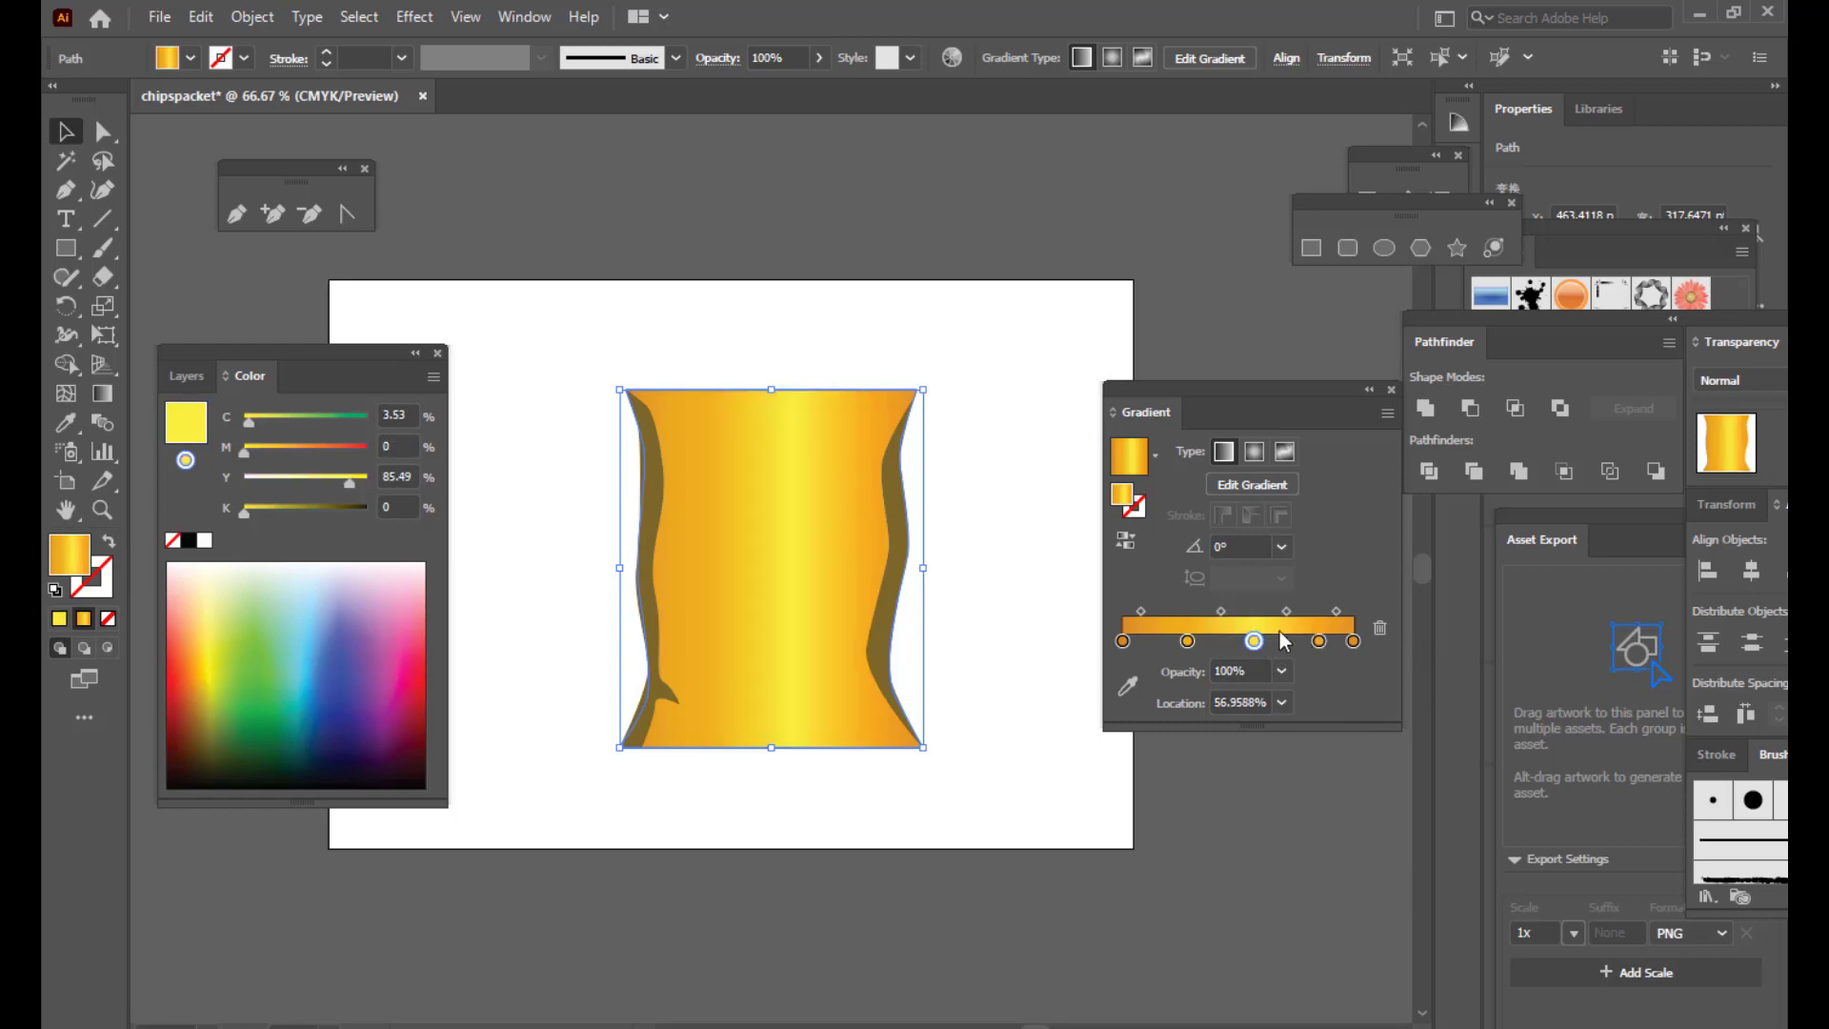
{"action": "left_click_drag", "start_coordinate": [1259, 649], "coordinate": [1311, 649]}
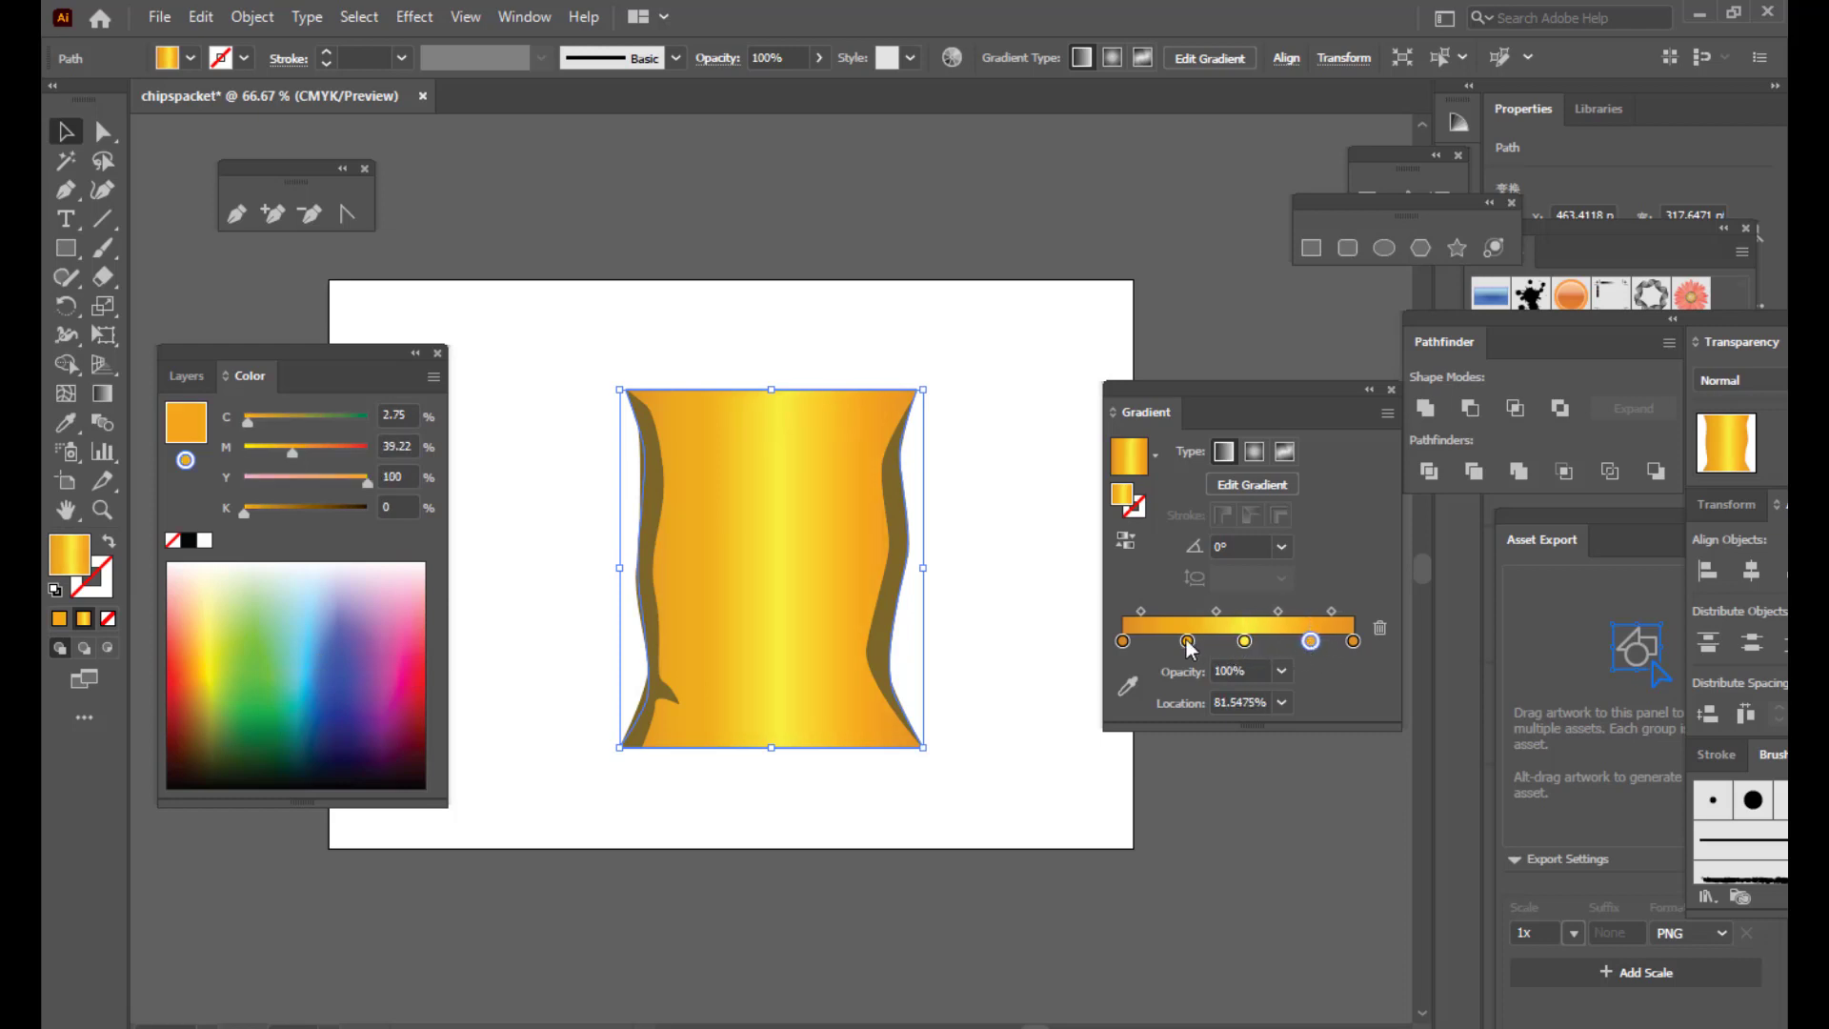
{"action": "left_click_drag", "start_coordinate": [1187, 641], "coordinate": [1179, 645]}
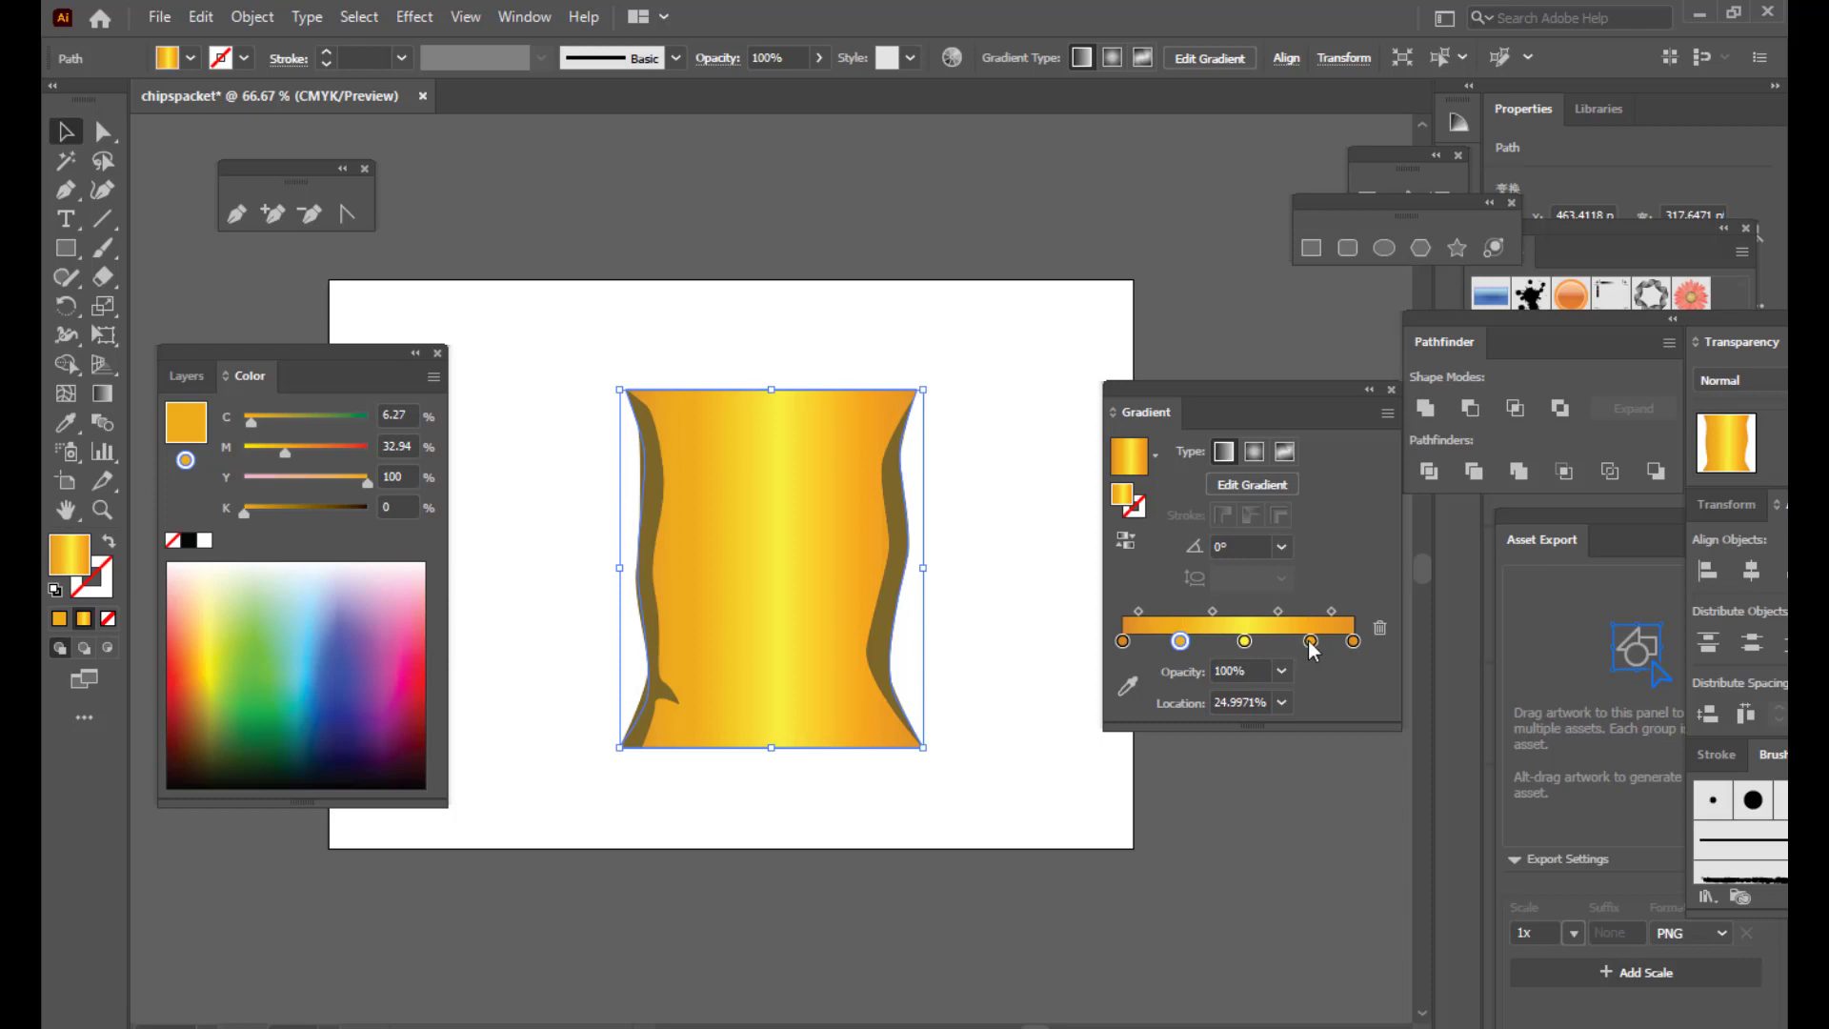
{"action": "left_click_drag", "start_coordinate": [1310, 642], "coordinate": [1307, 644]}
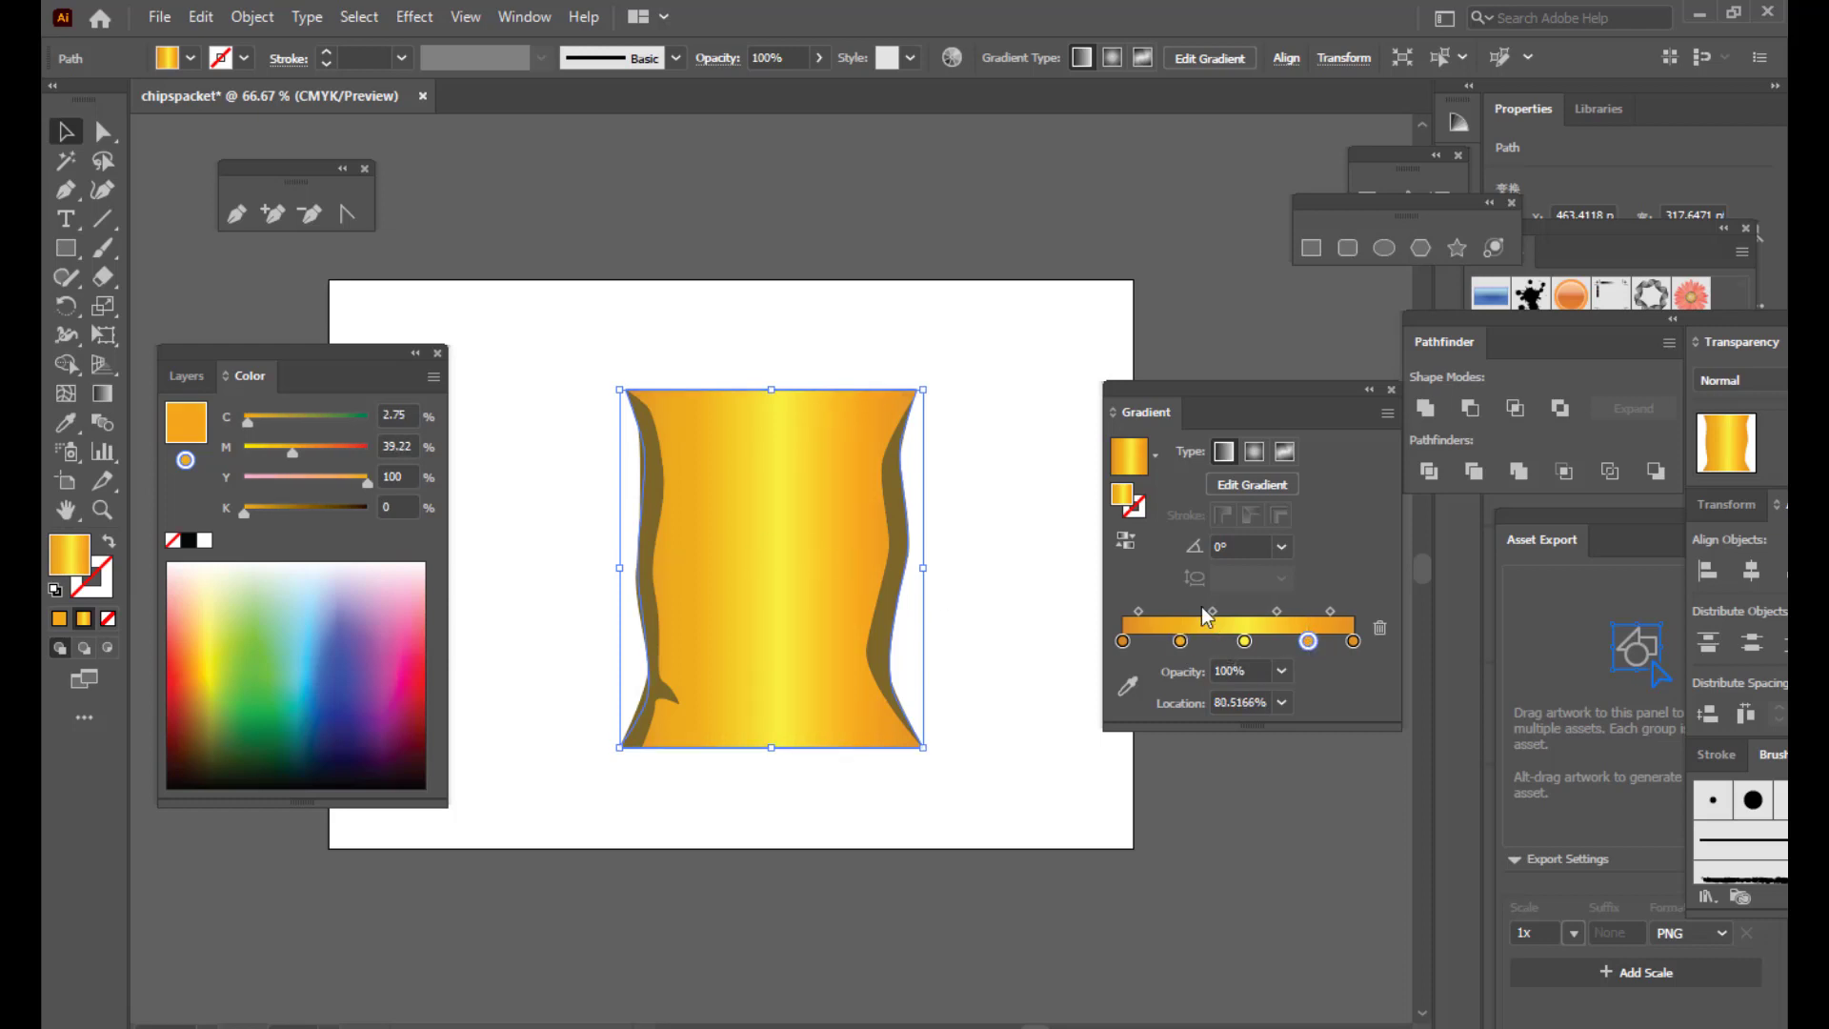
{"action": "left_click_drag", "start_coordinate": [1180, 638], "coordinate": [1286, 612]}
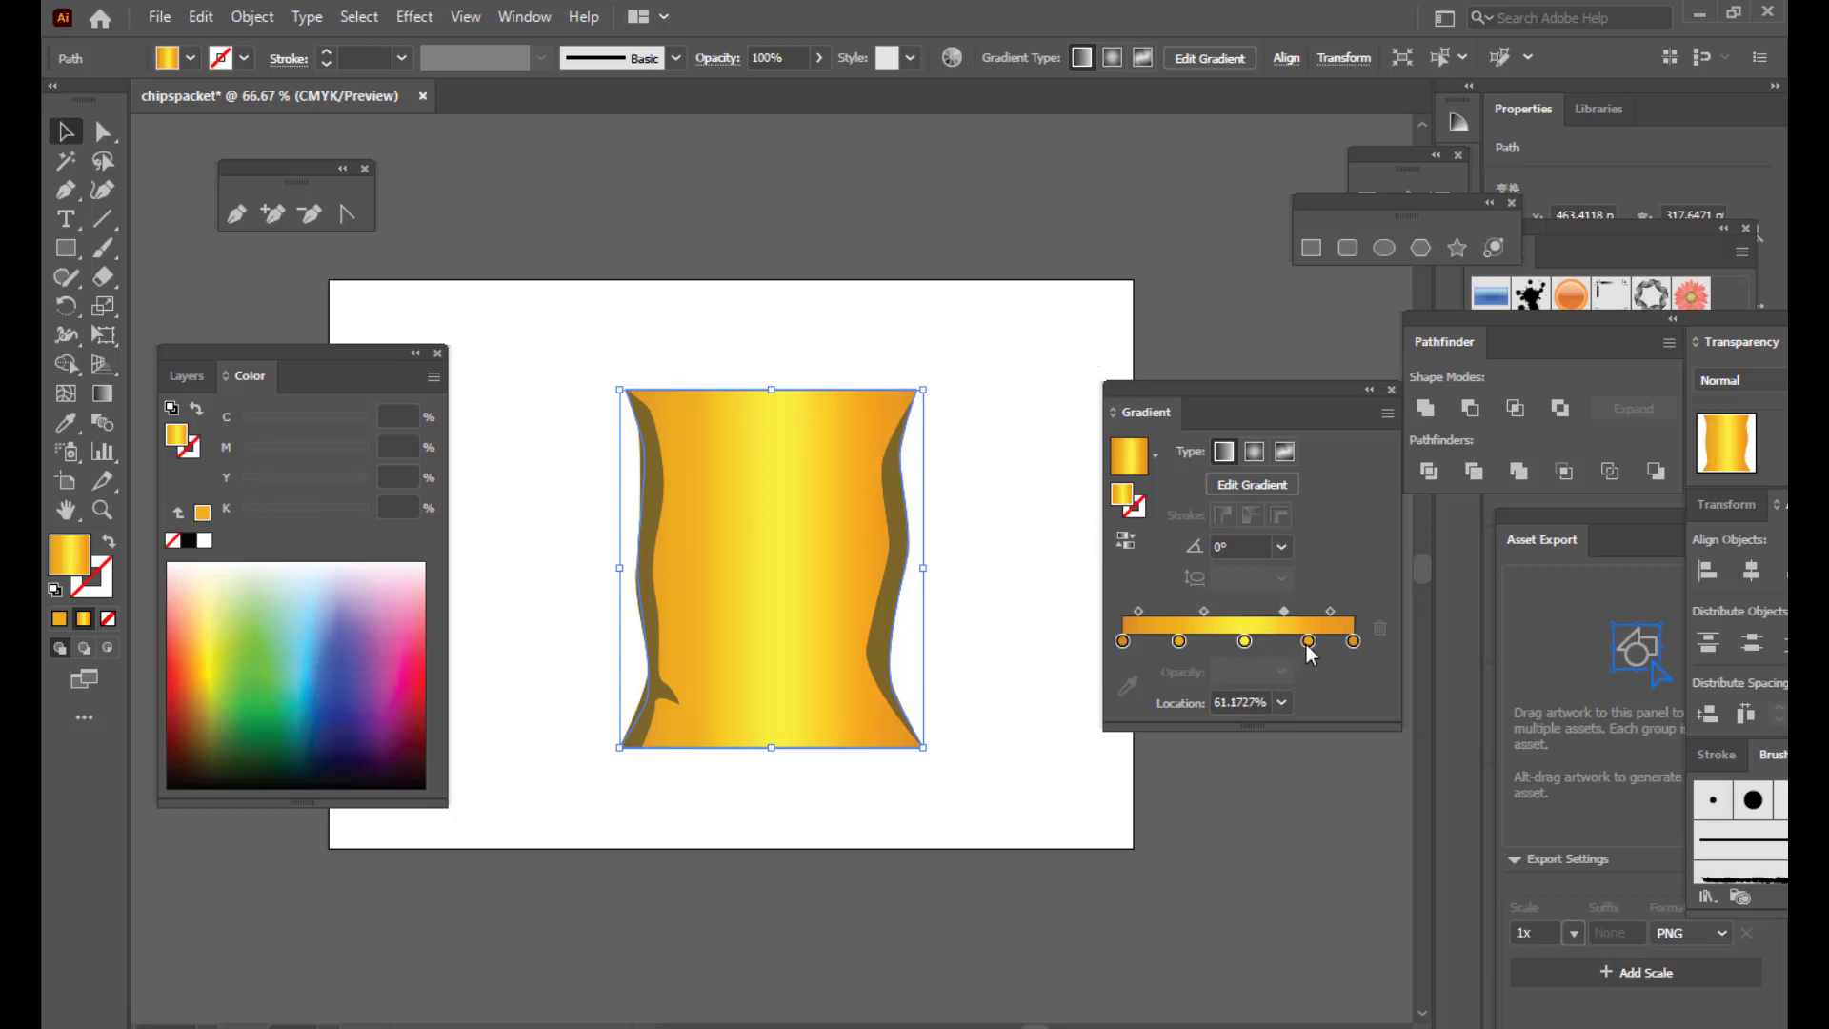
Step: Darken both end stops to deeper orange, keeping the first stop at 0%
{"action": "left_click", "coordinate": [1353, 642]}
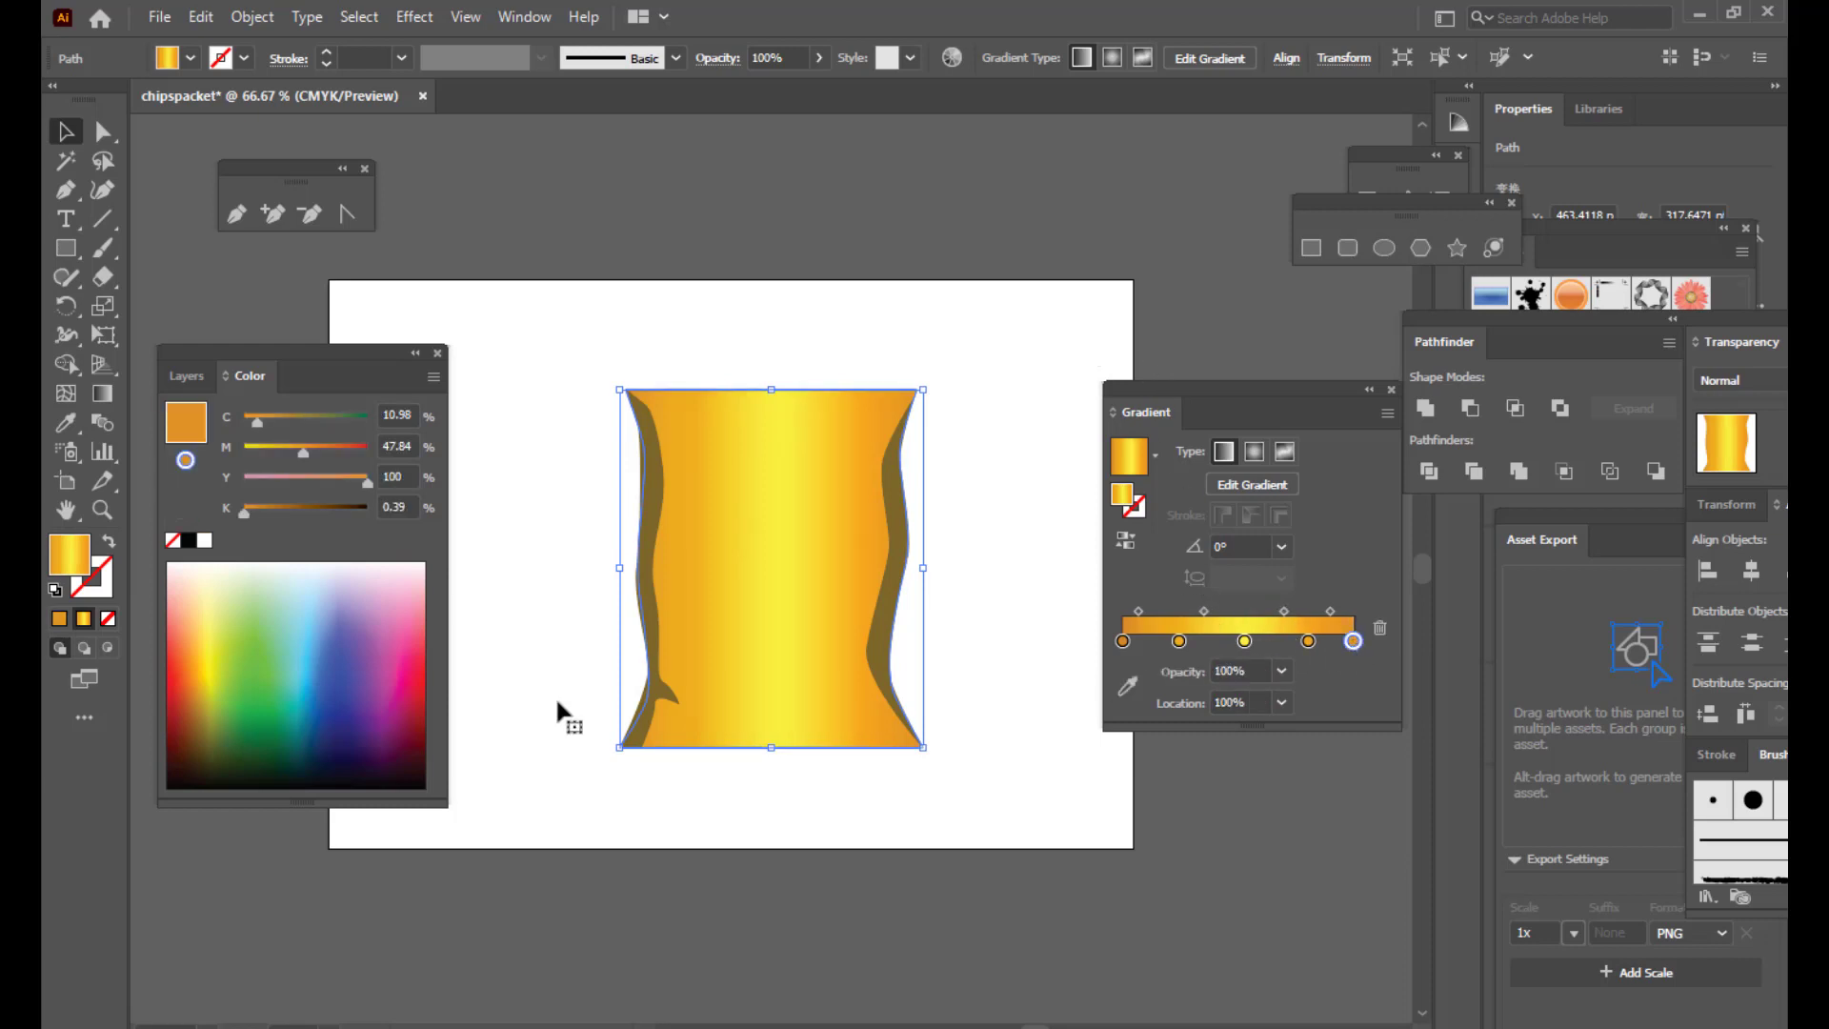
{"action": "left_click", "coordinate": [194, 692]}
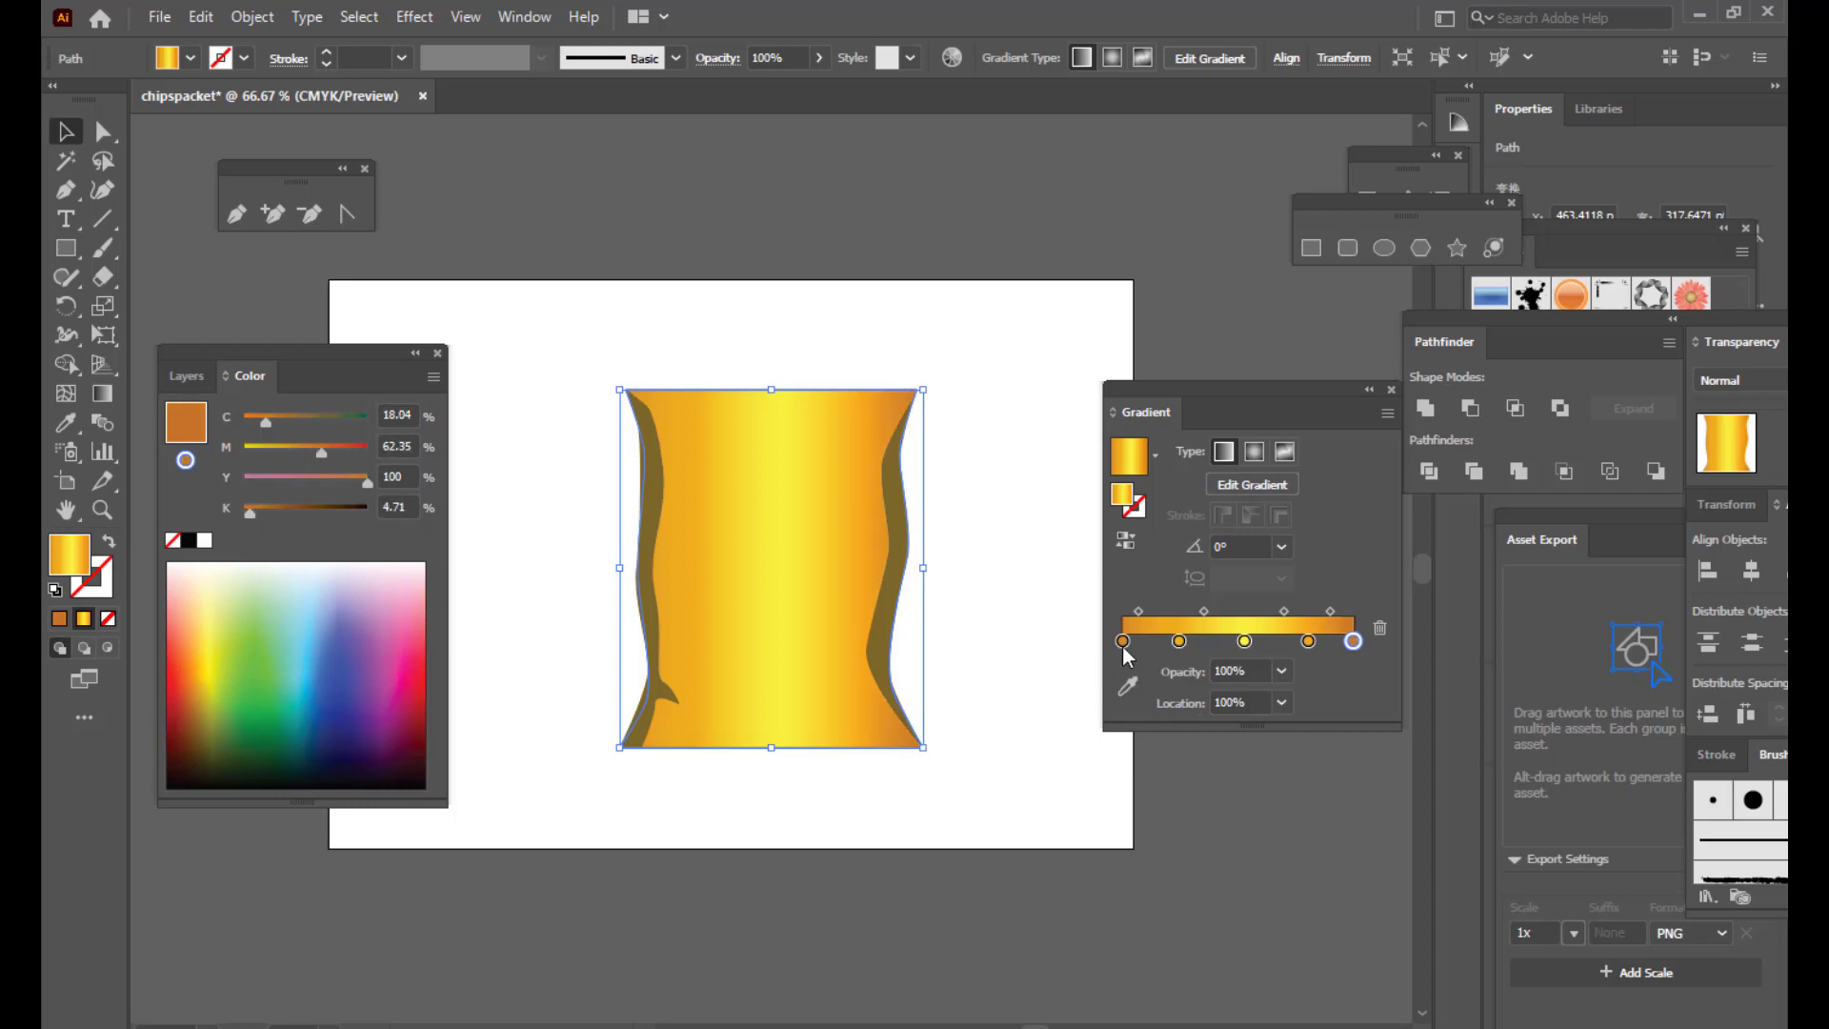
{"action": "left_click_drag", "start_coordinate": [1123, 641], "coordinate": [1133, 641]}
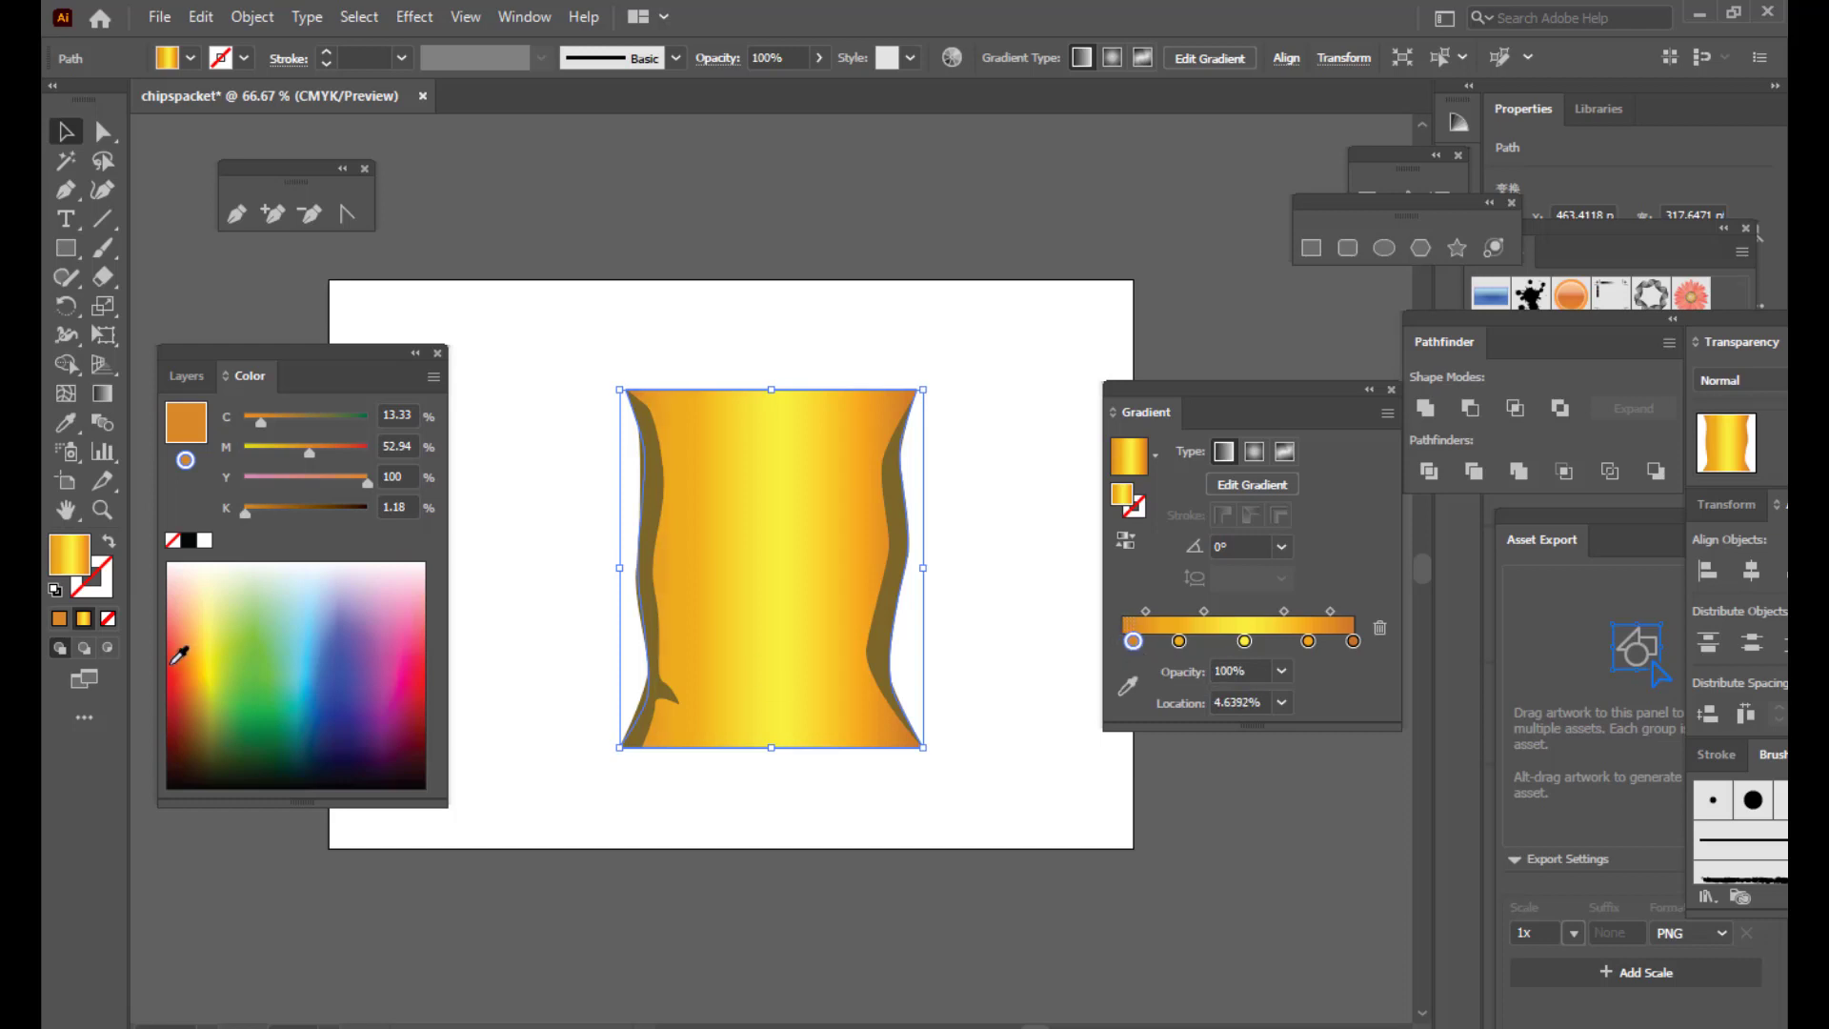
{"action": "left_click", "coordinate": [197, 695]}
{"action": "left_click_drag", "start_coordinate": [1132, 643], "coordinate": [1172, 644]}
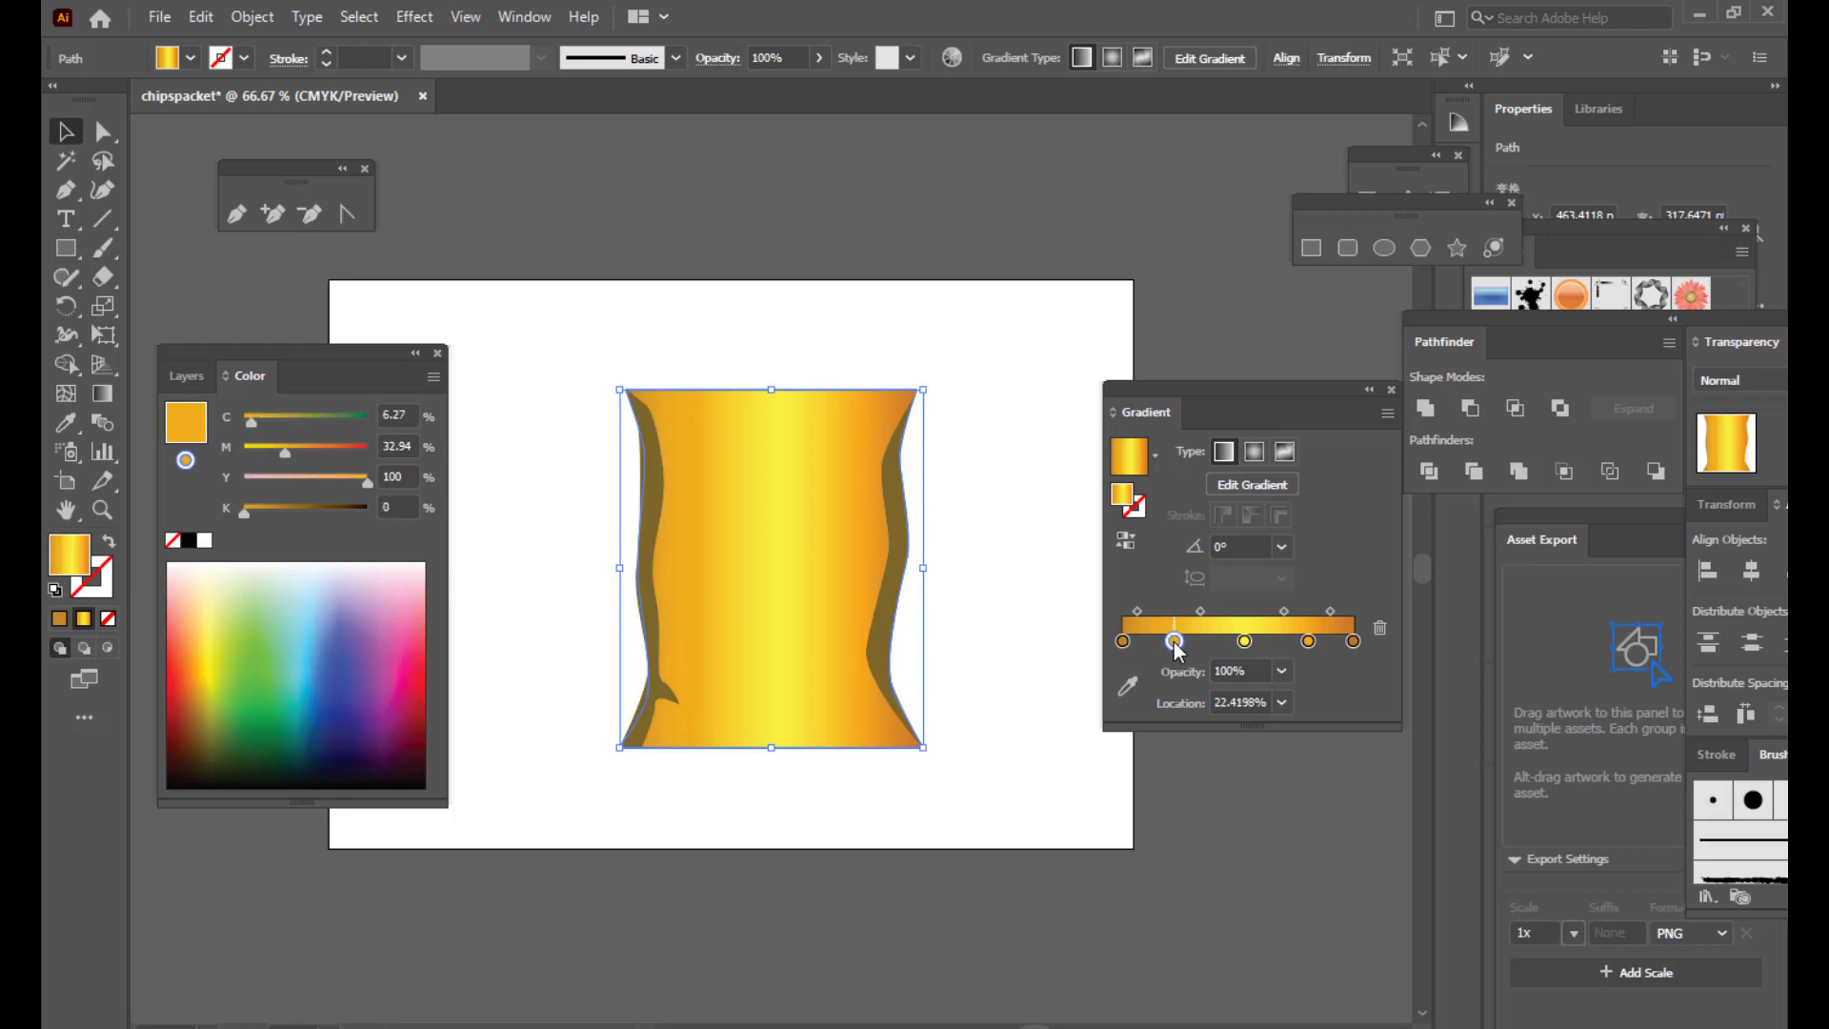
{"action": "left_click", "coordinate": [1309, 642]}
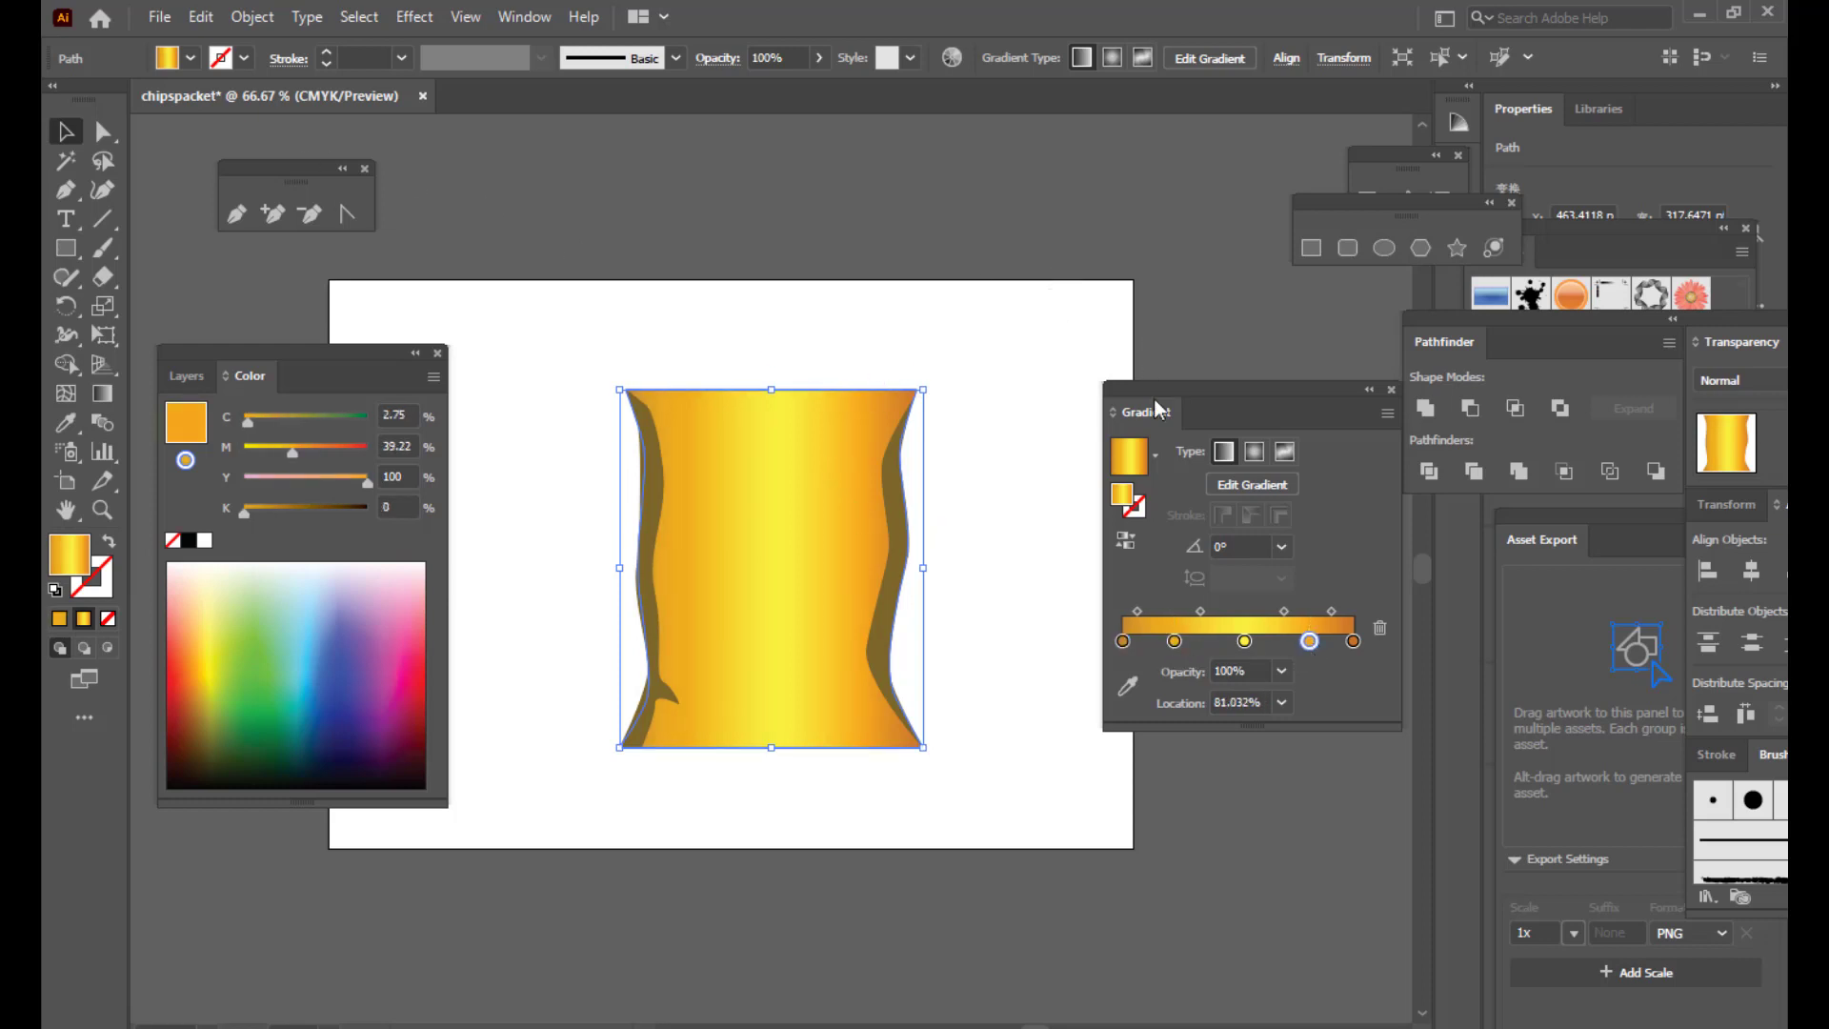
{"action": "left_click_drag", "start_coordinate": [1160, 408], "coordinate": [1188, 399]}
{"action": "left_click", "coordinate": [711, 225]}
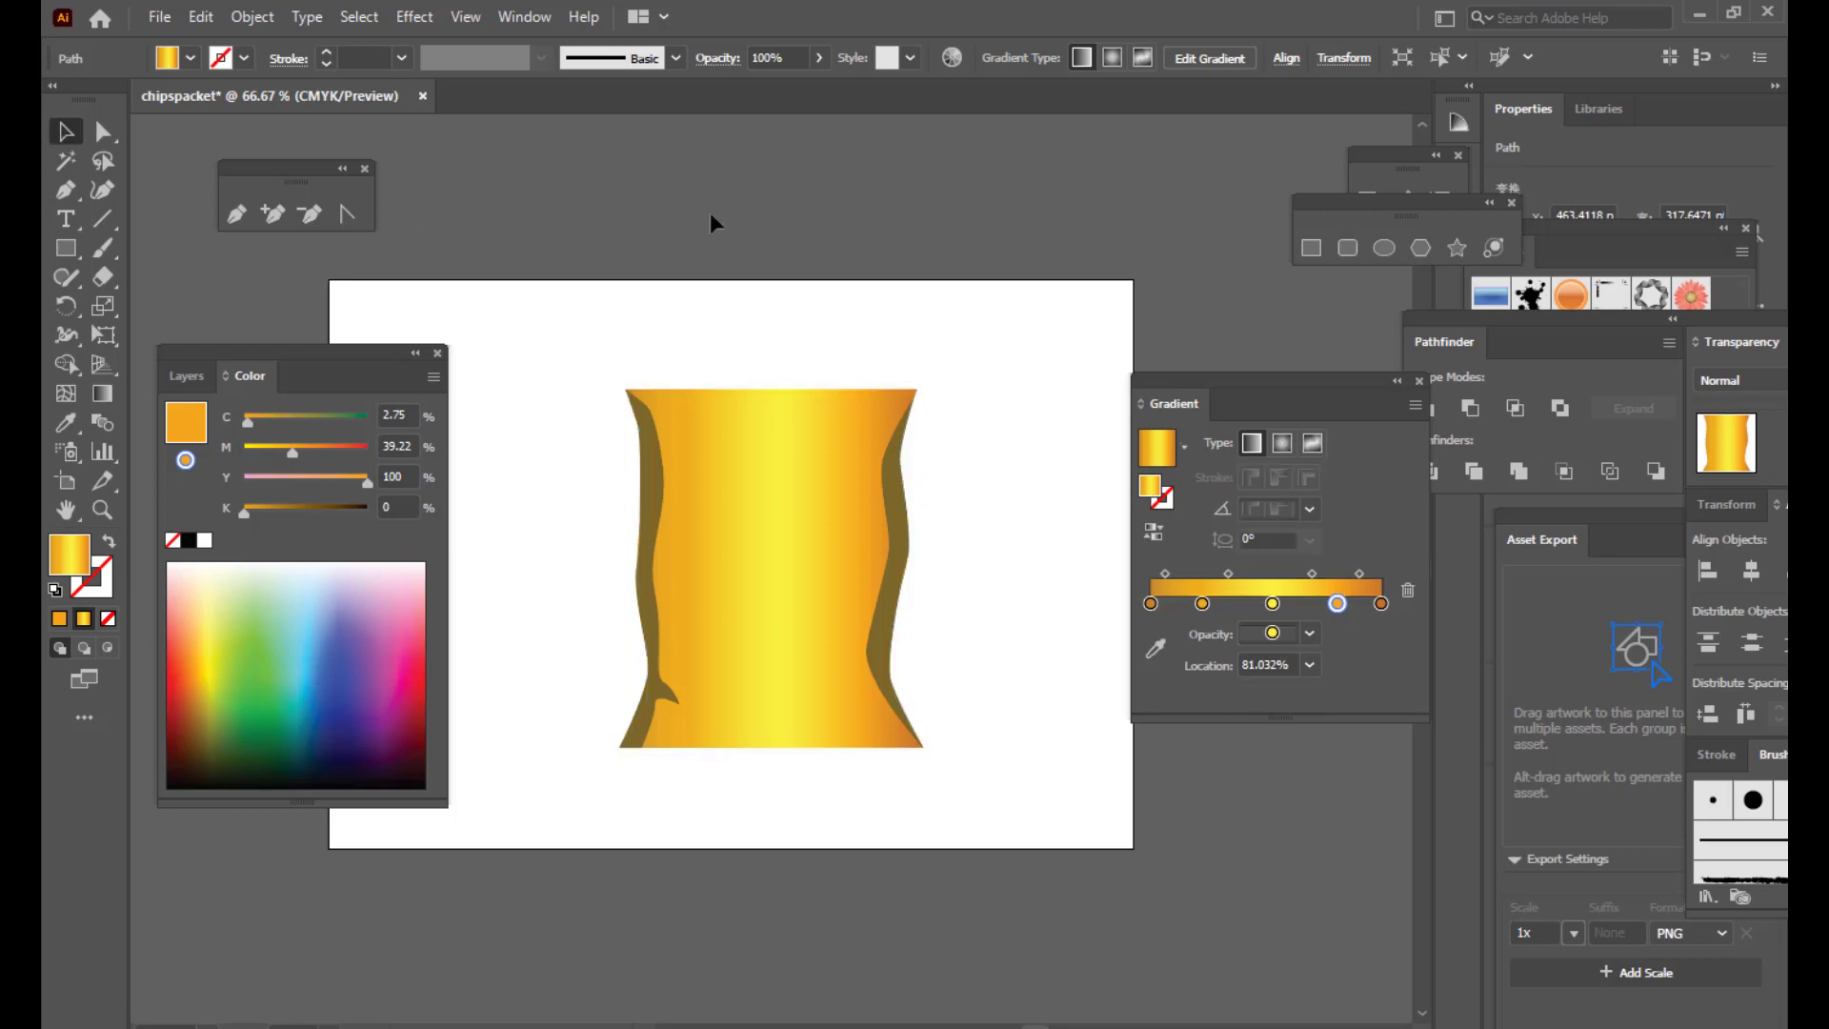
Step: Apply a Gaussian Blur of about 56 px radius to the left brown edge band
{"action": "left_click", "coordinate": [659, 461]}
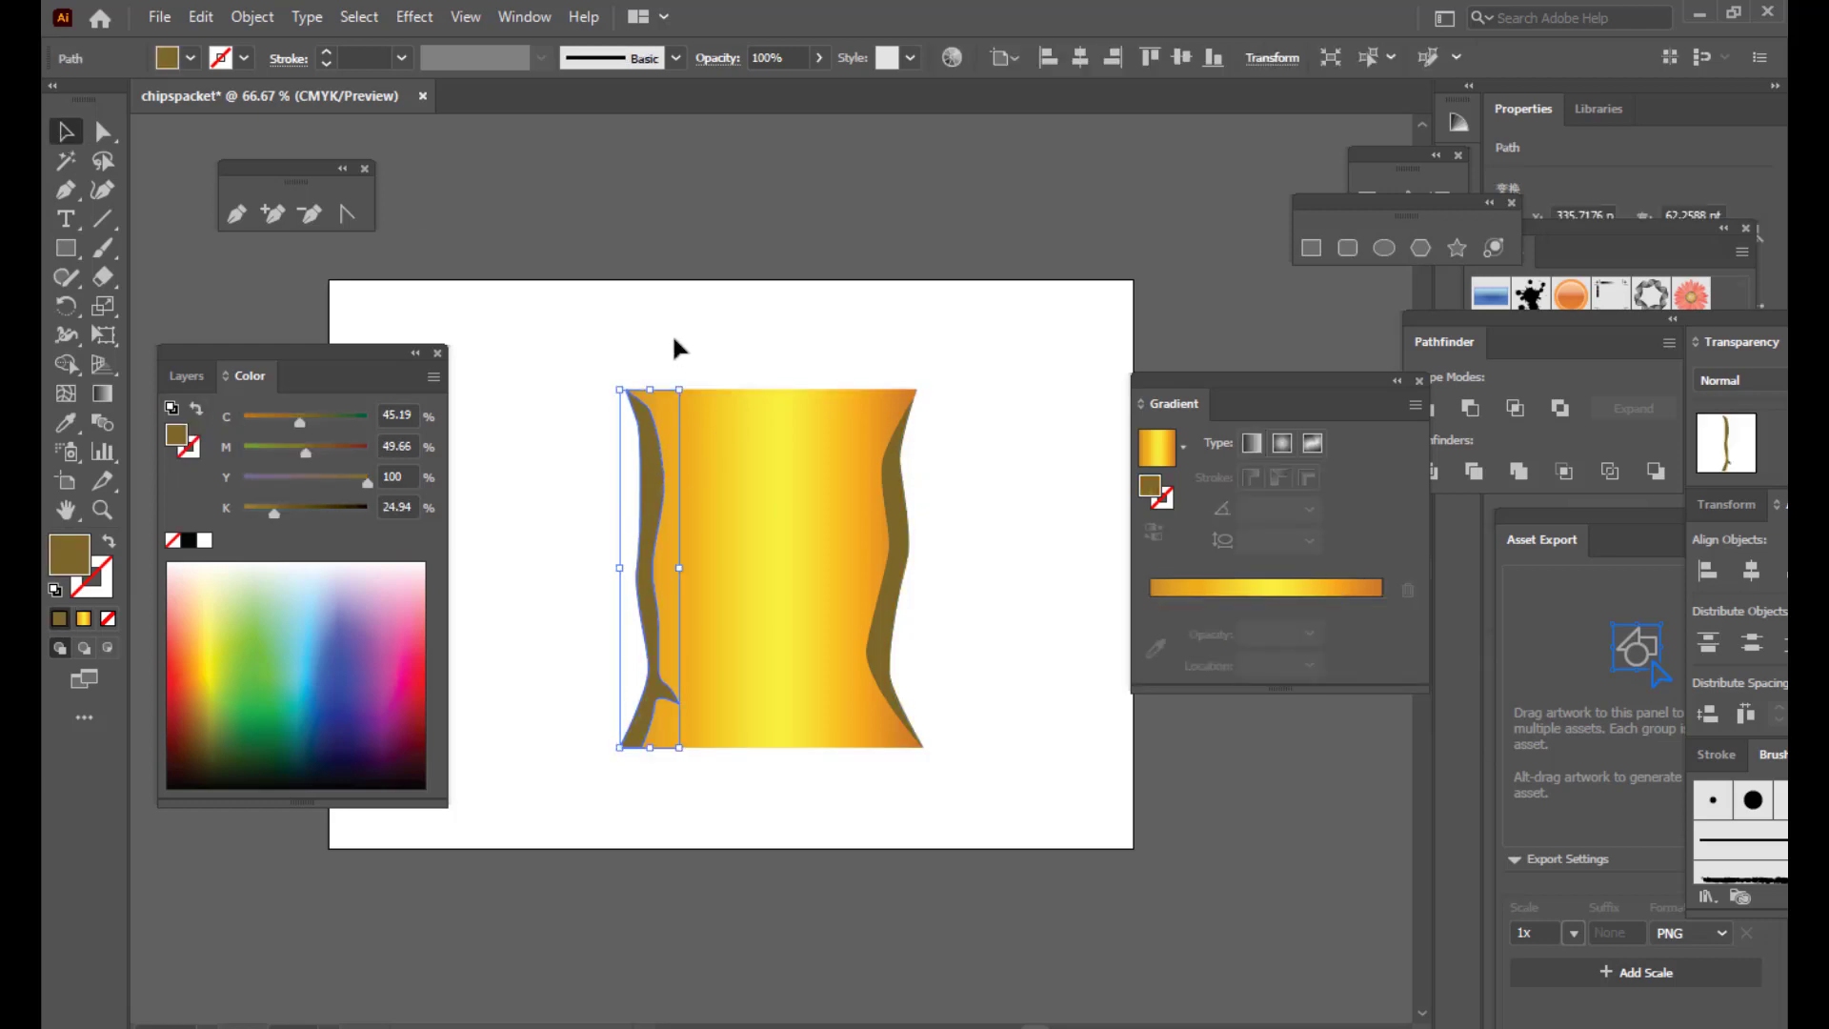
{"action": "left_click", "coordinate": [899, 531]}
{"action": "left_click", "coordinate": [997, 377]}
{"action": "left_click", "coordinate": [655, 456]}
{"action": "left_click", "coordinate": [413, 17]}
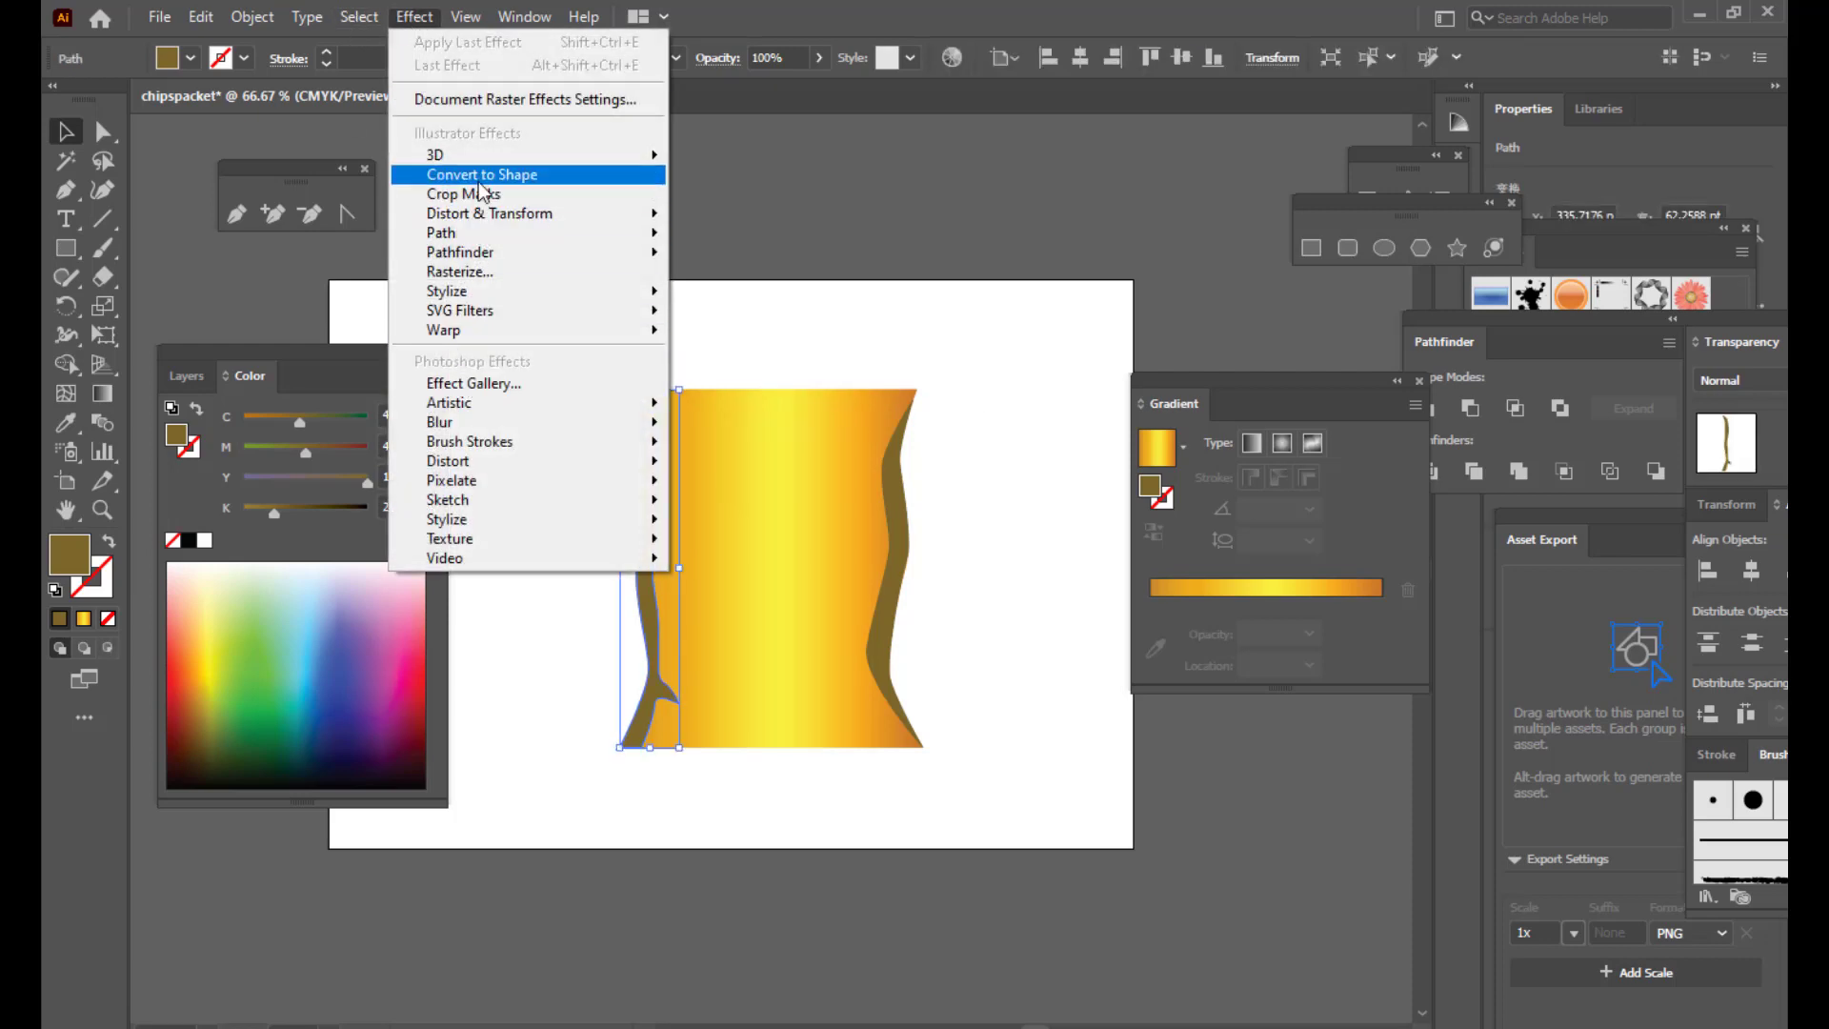
{"action": "mouse_move", "coordinate": [479, 425]}
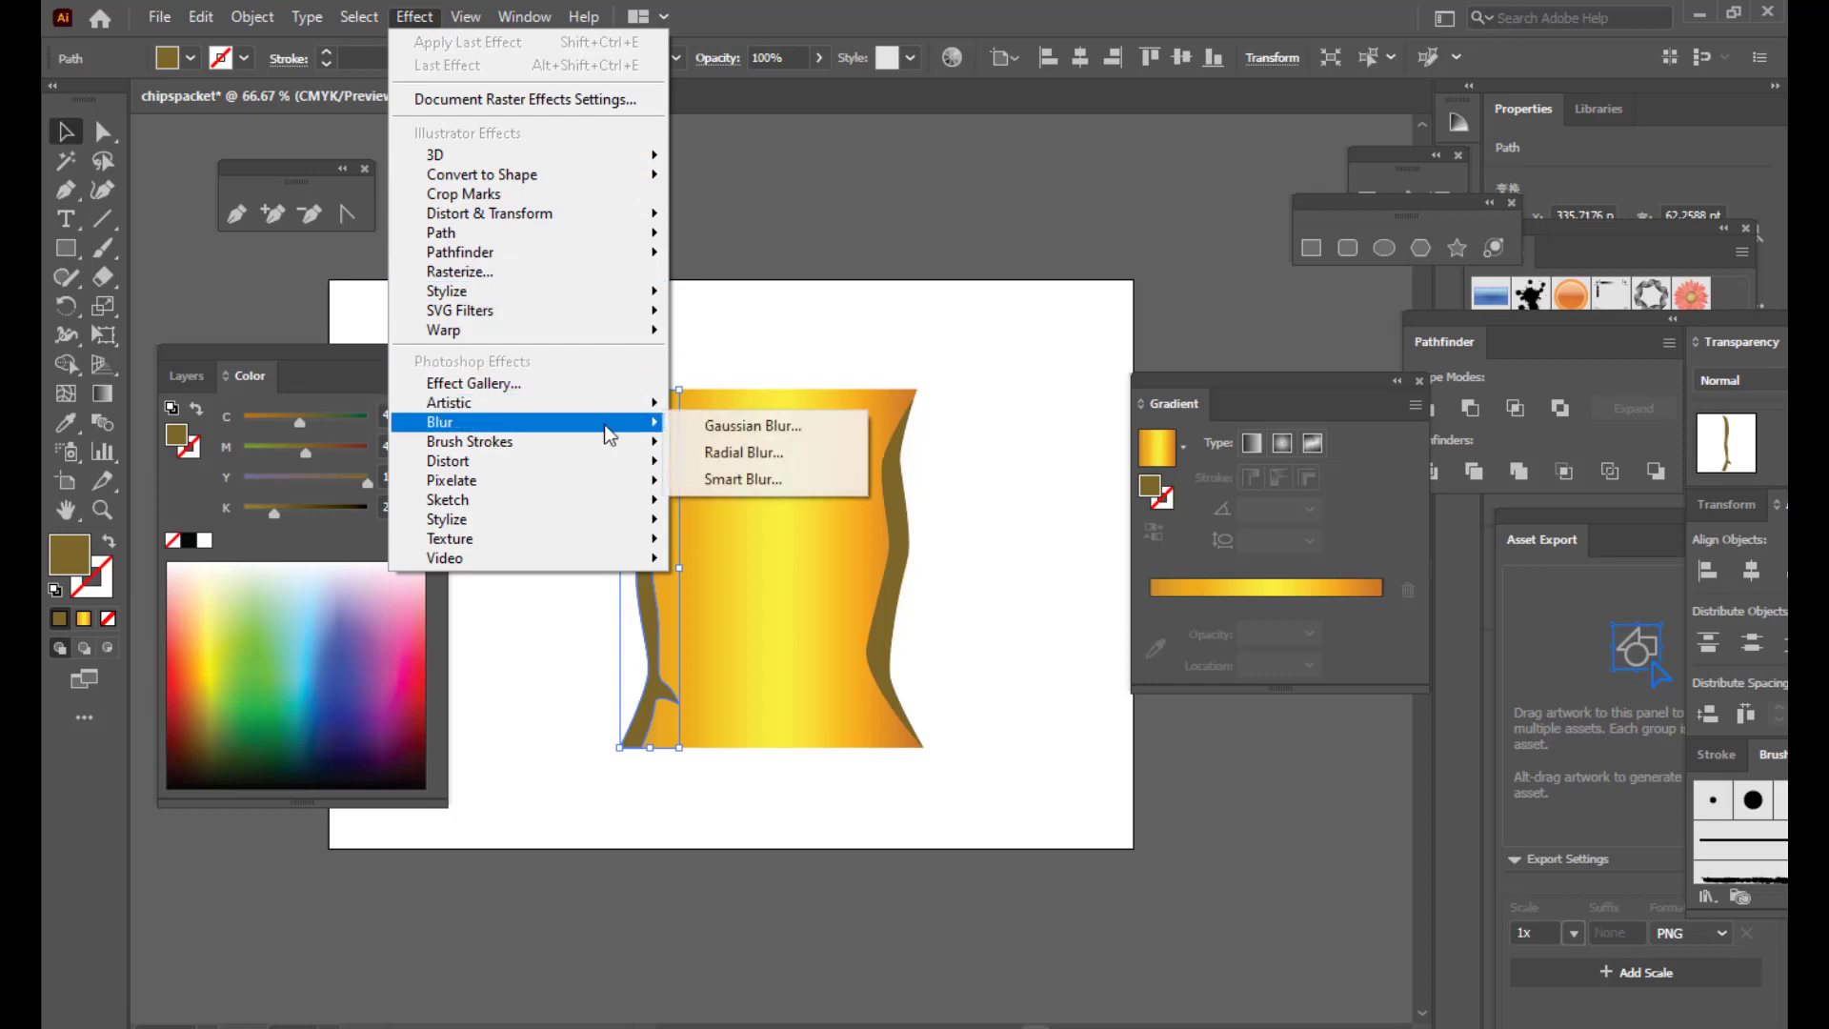
{"action": "left_click", "coordinate": [745, 427]}
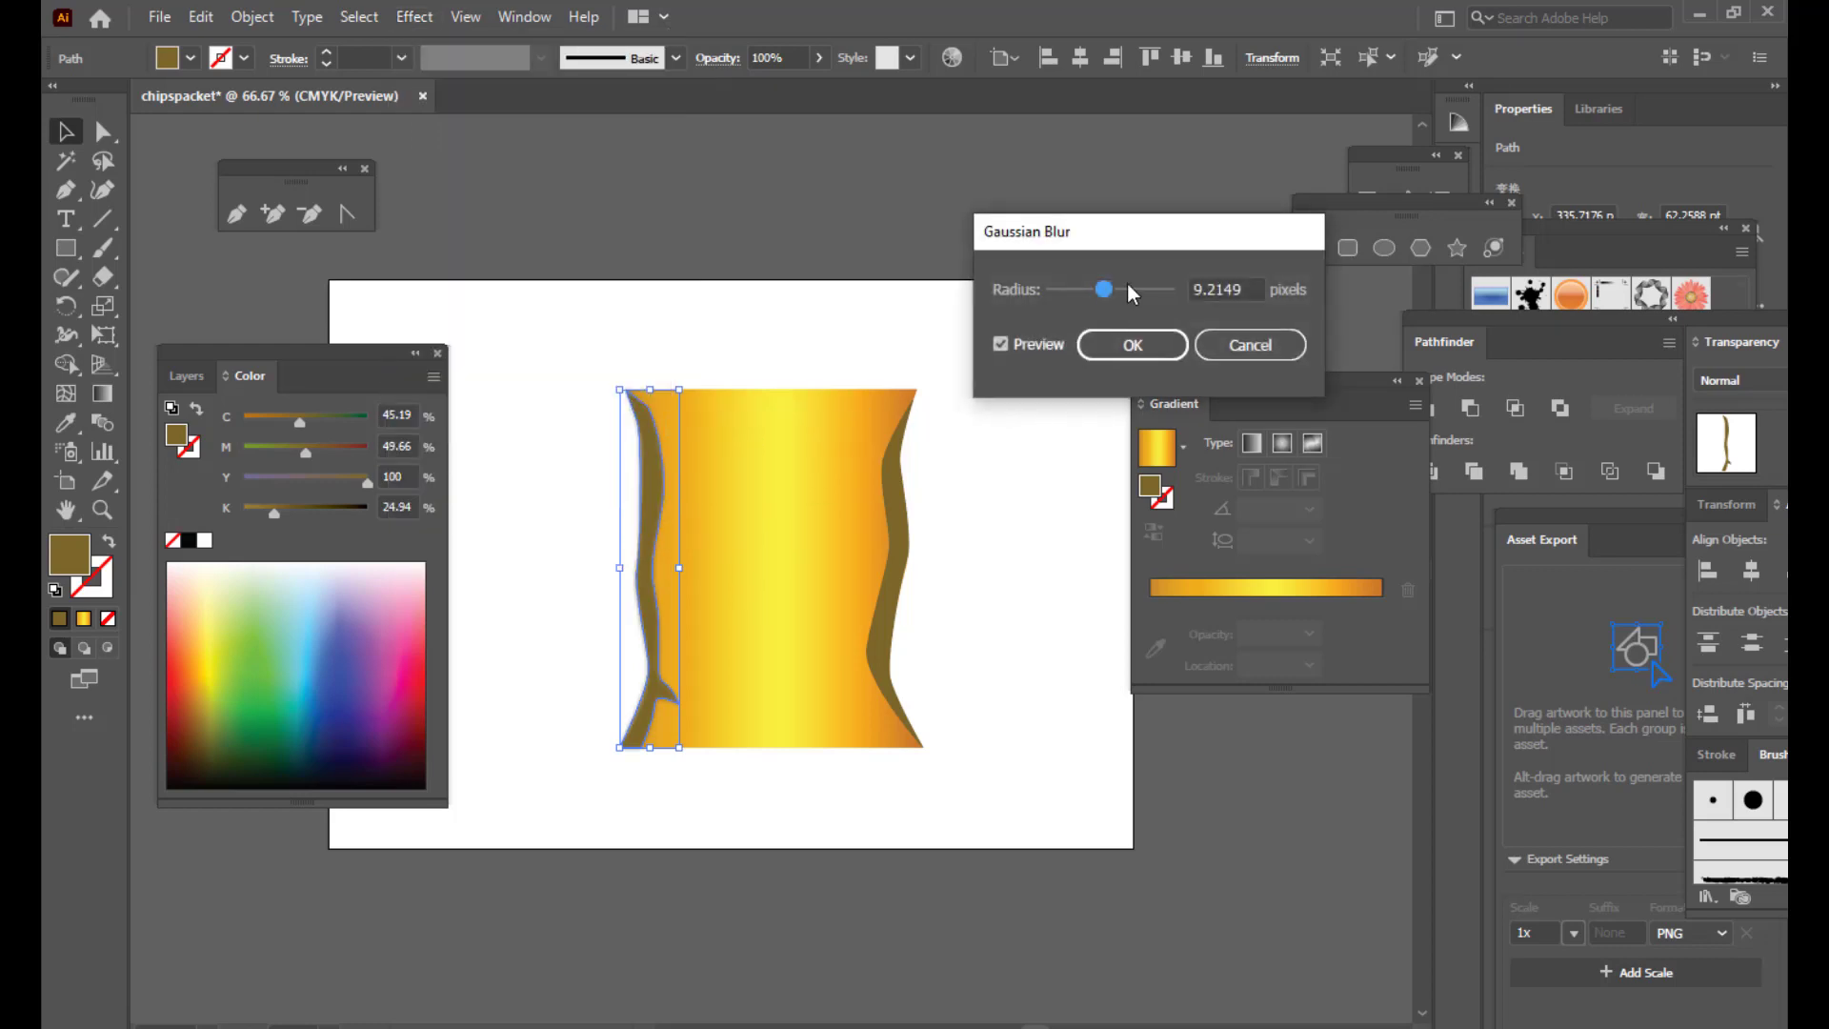
{"action": "left_click", "coordinate": [1121, 290]}
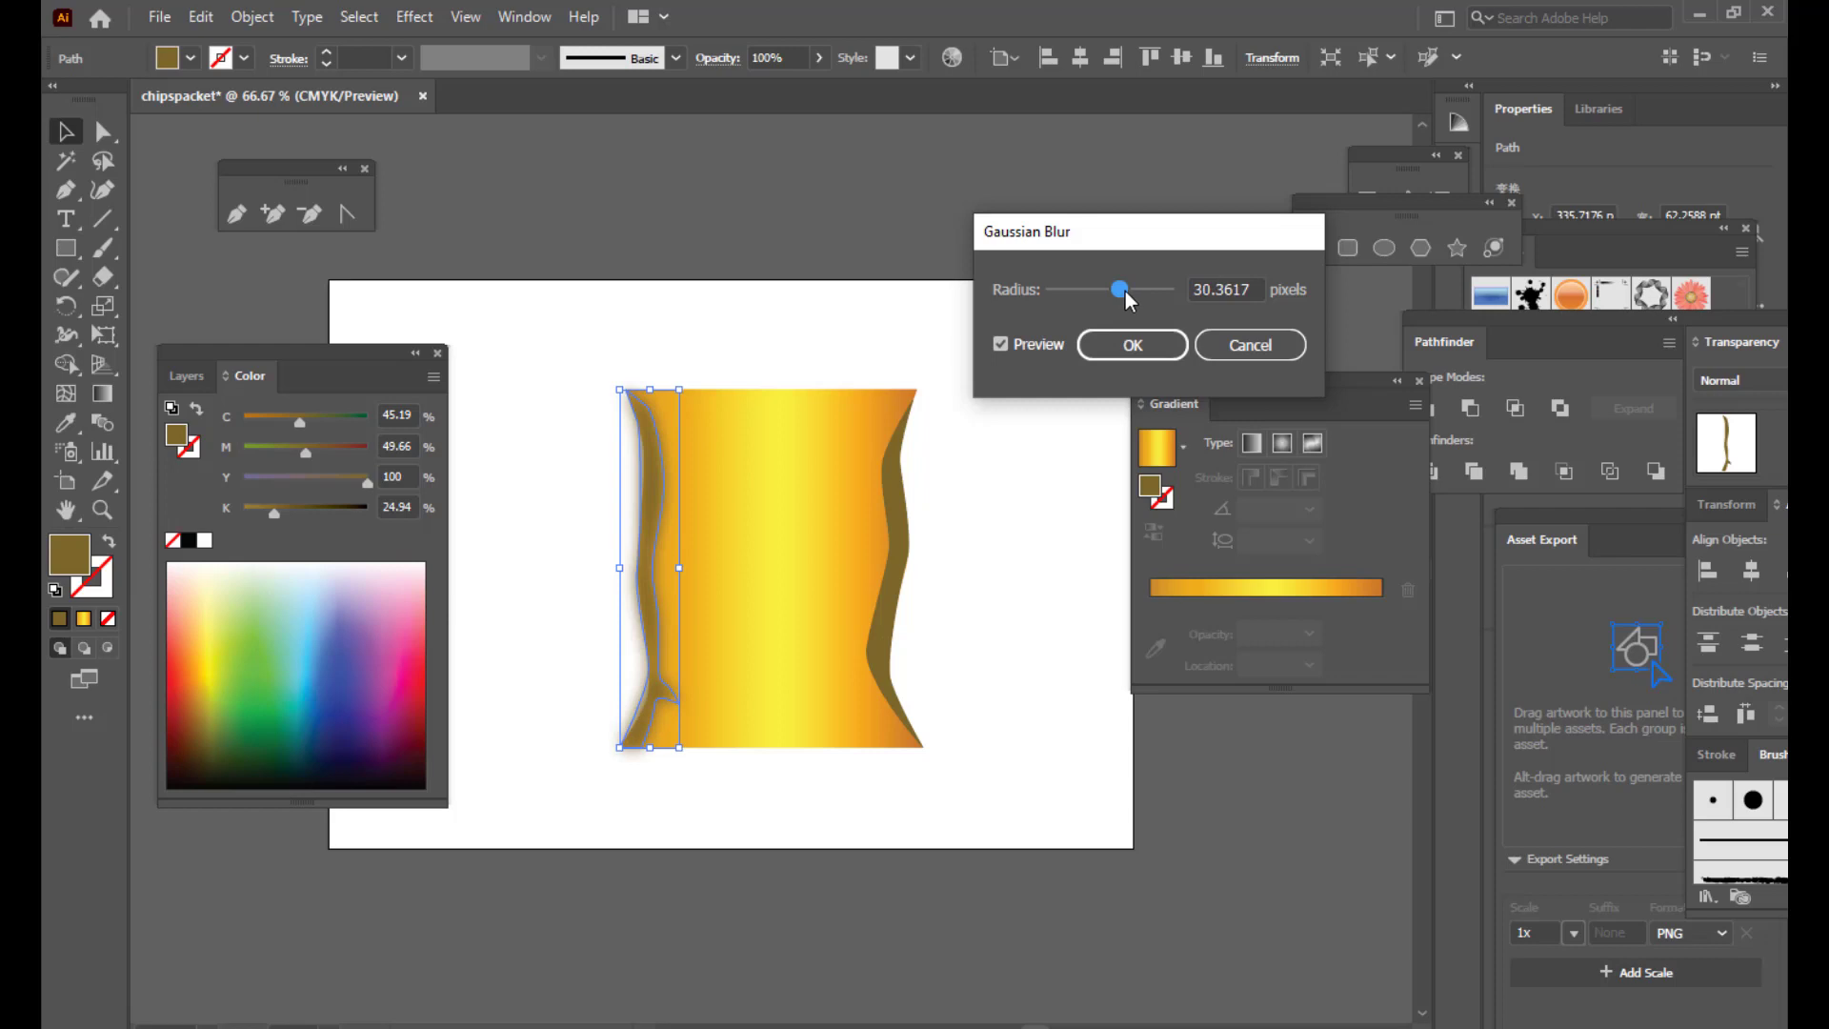
{"action": "left_click_drag", "start_coordinate": [1124, 293], "coordinate": [1136, 291]}
{"action": "left_click_drag", "start_coordinate": [1216, 387], "coordinate": [1284, 386]}
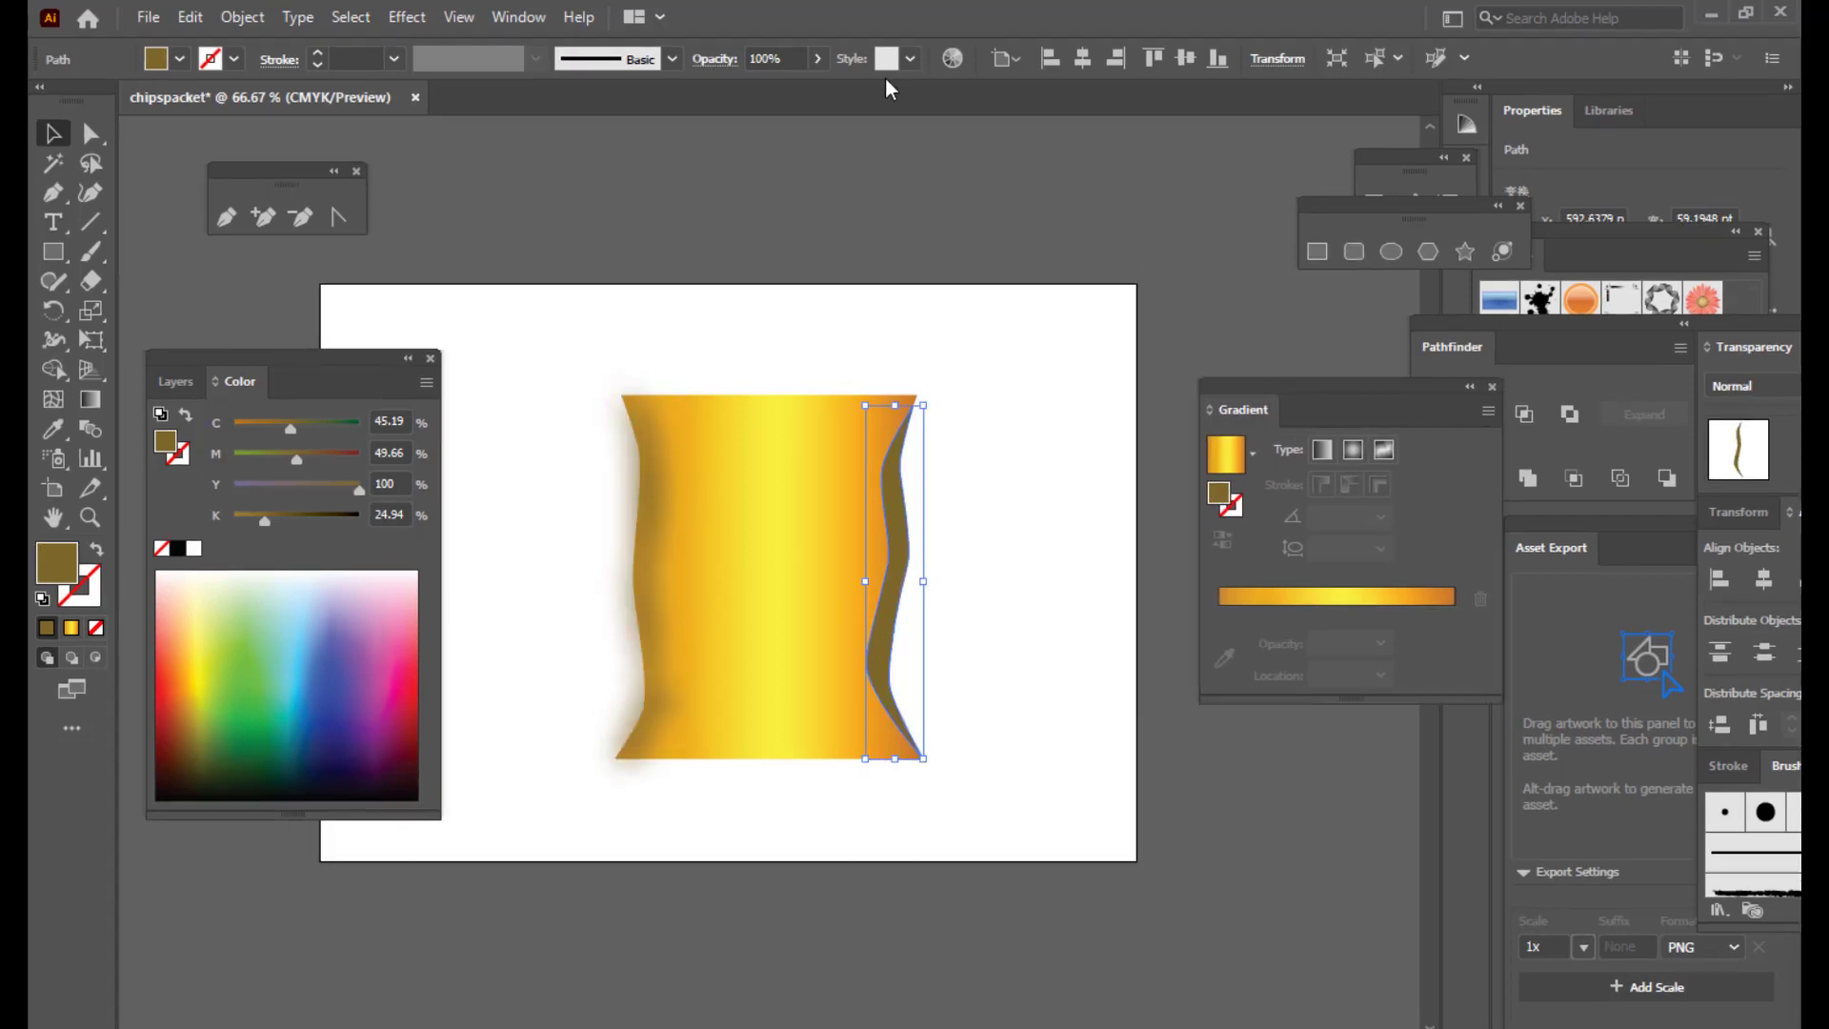
Step: Apply a 56.4043 px Gaussian Blur to the right brown edge band
{"action": "left_click", "coordinate": [955, 477]}
{"action": "left_click", "coordinate": [902, 561]}
{"action": "left_click", "coordinate": [407, 17]}
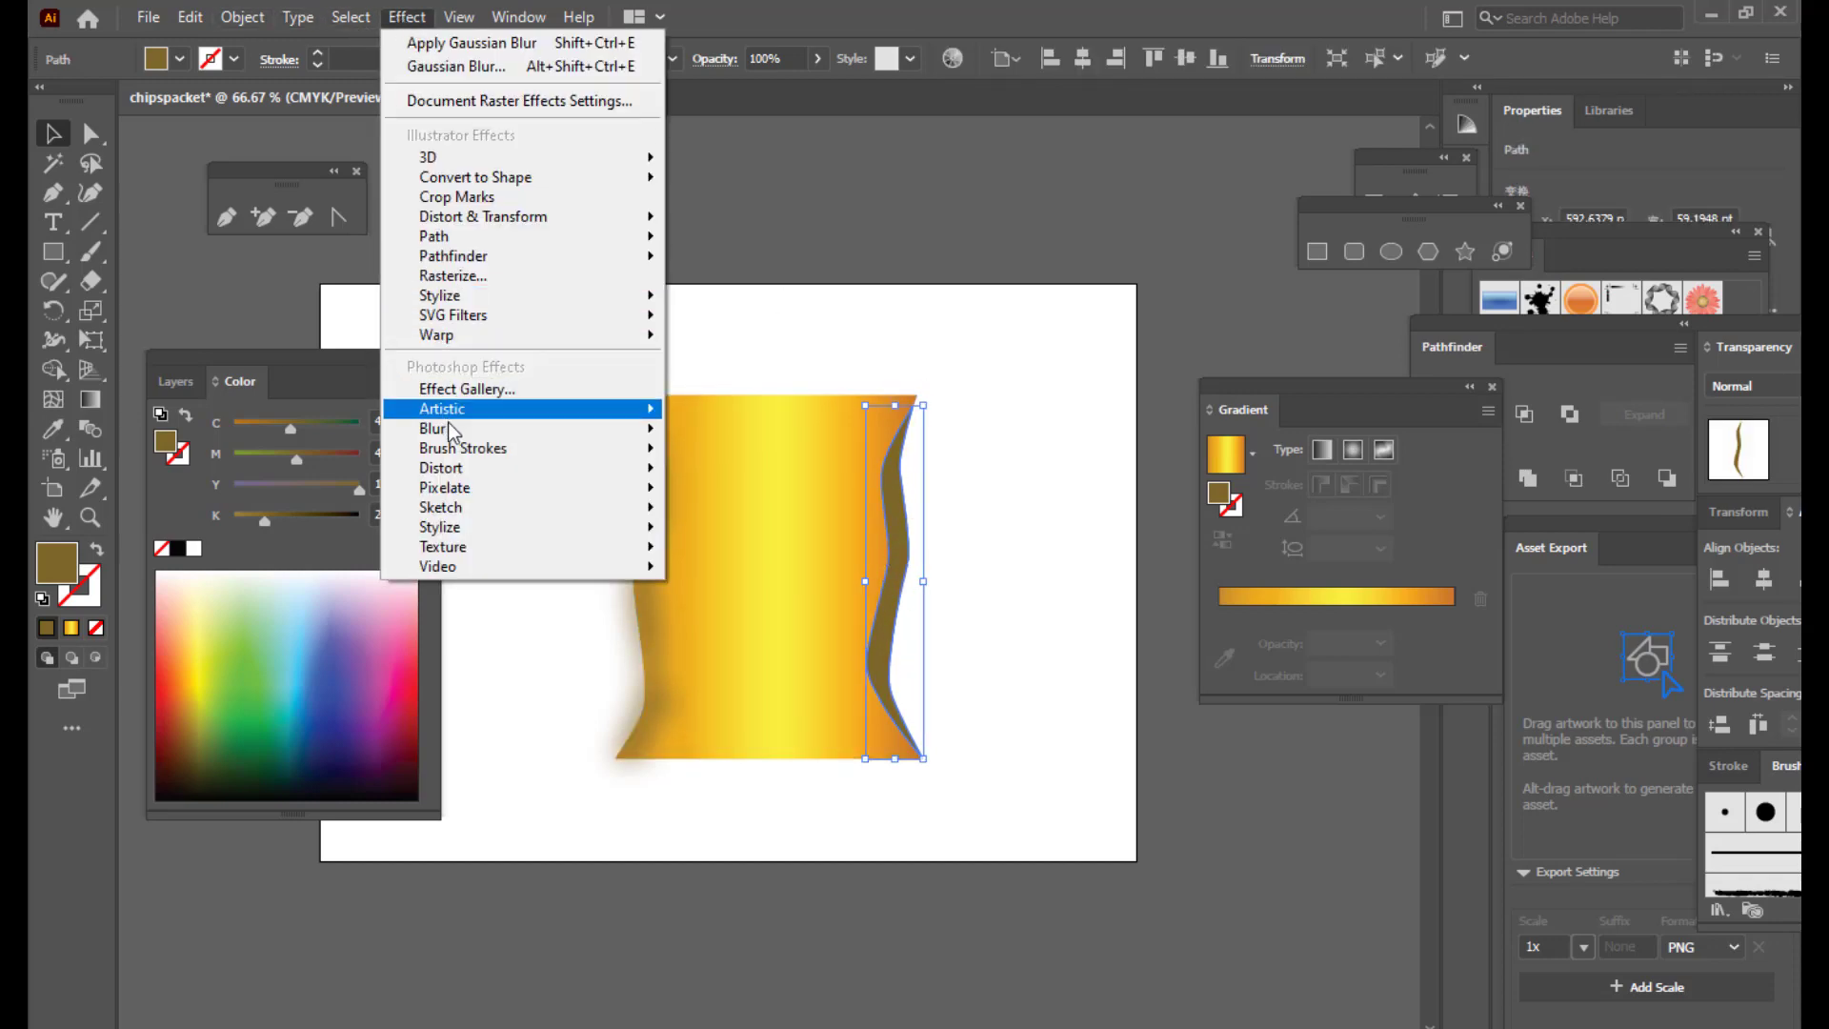
{"action": "mouse_move", "coordinate": [456, 438]}
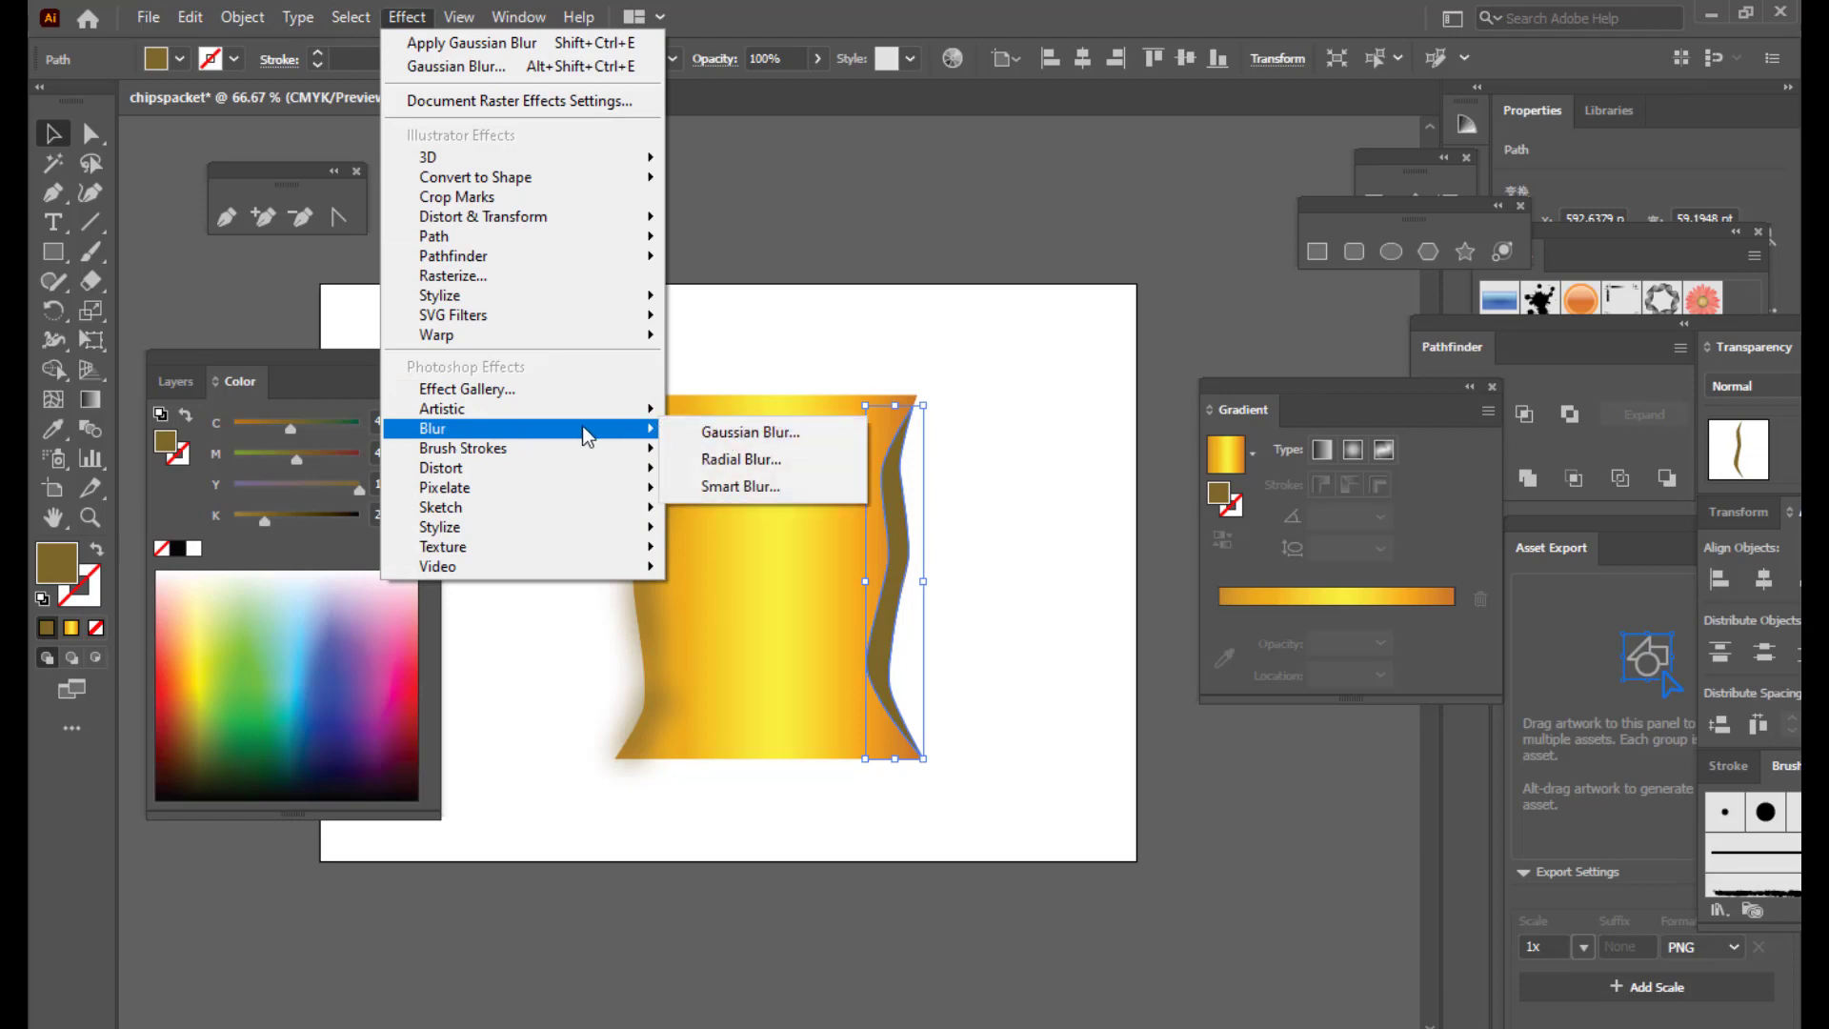
{"action": "left_click", "coordinate": [802, 430]}
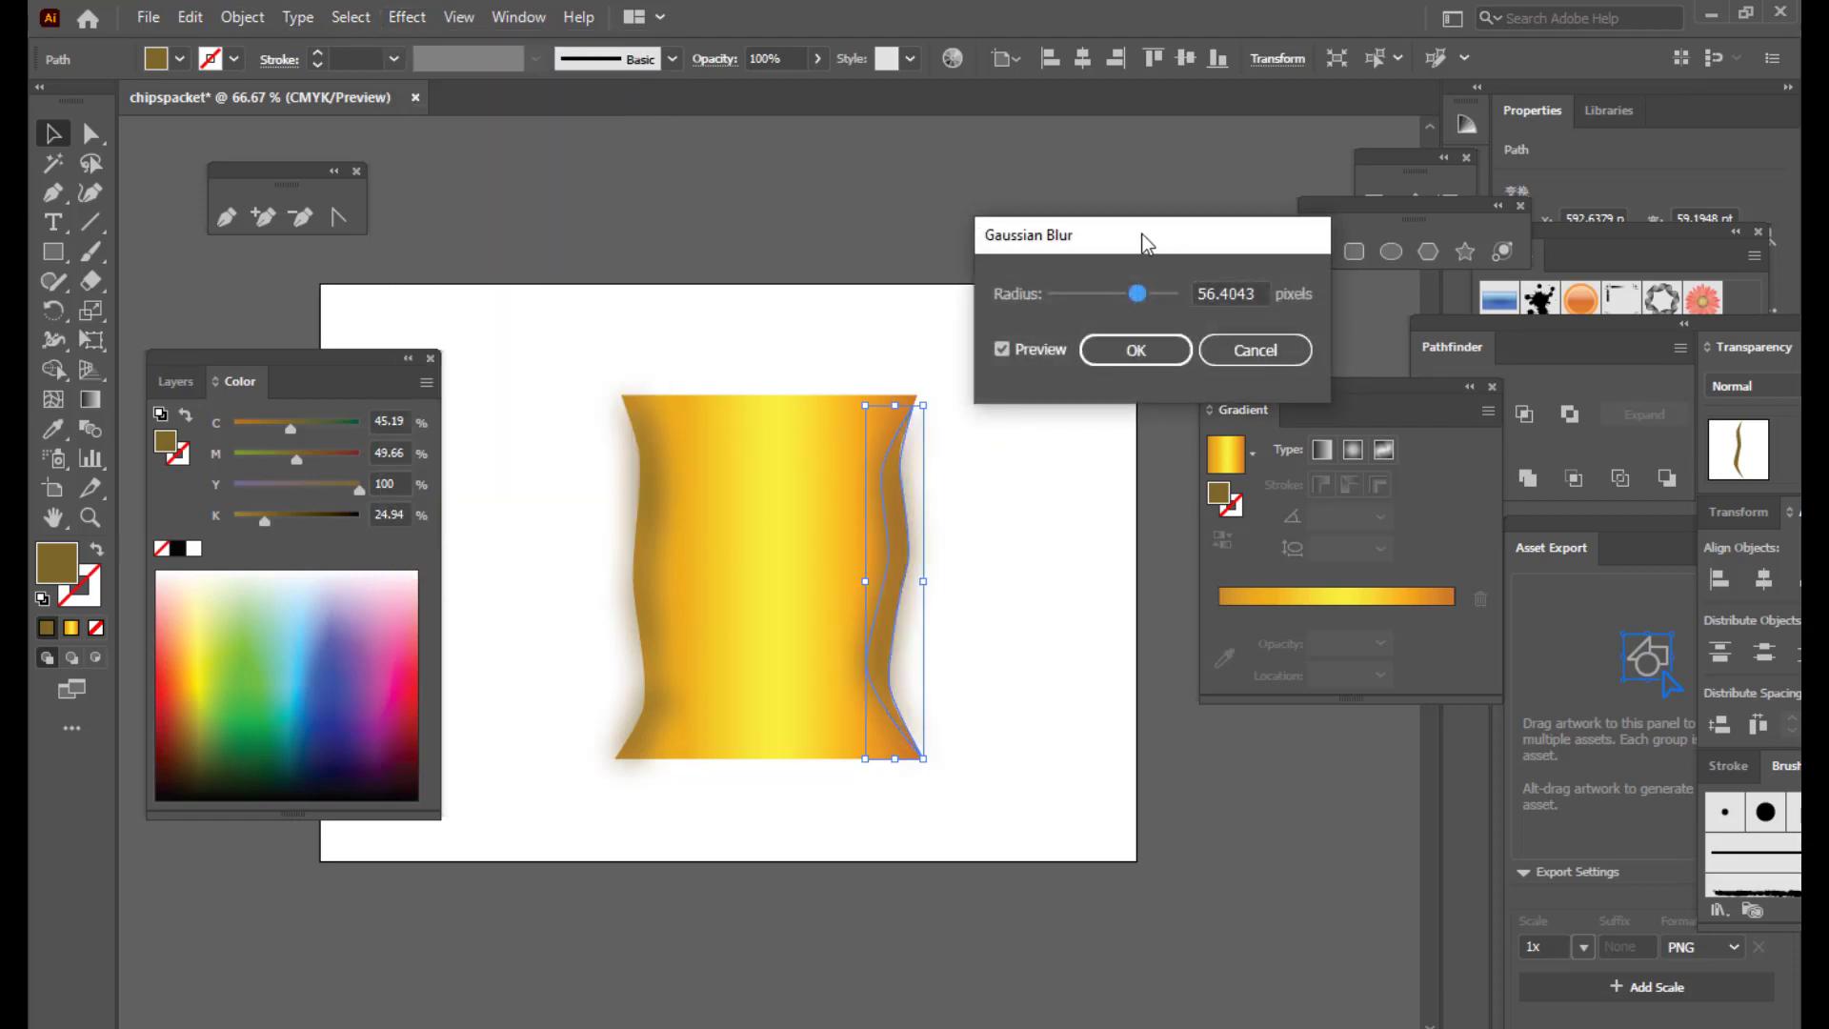
{"action": "left_click_drag", "start_coordinate": [1145, 236], "coordinate": [1139, 238]}
{"action": "left_click_drag", "start_coordinate": [1254, 292], "coordinate": [1183, 291]}
{"action": "left_click", "coordinate": [1111, 363]}
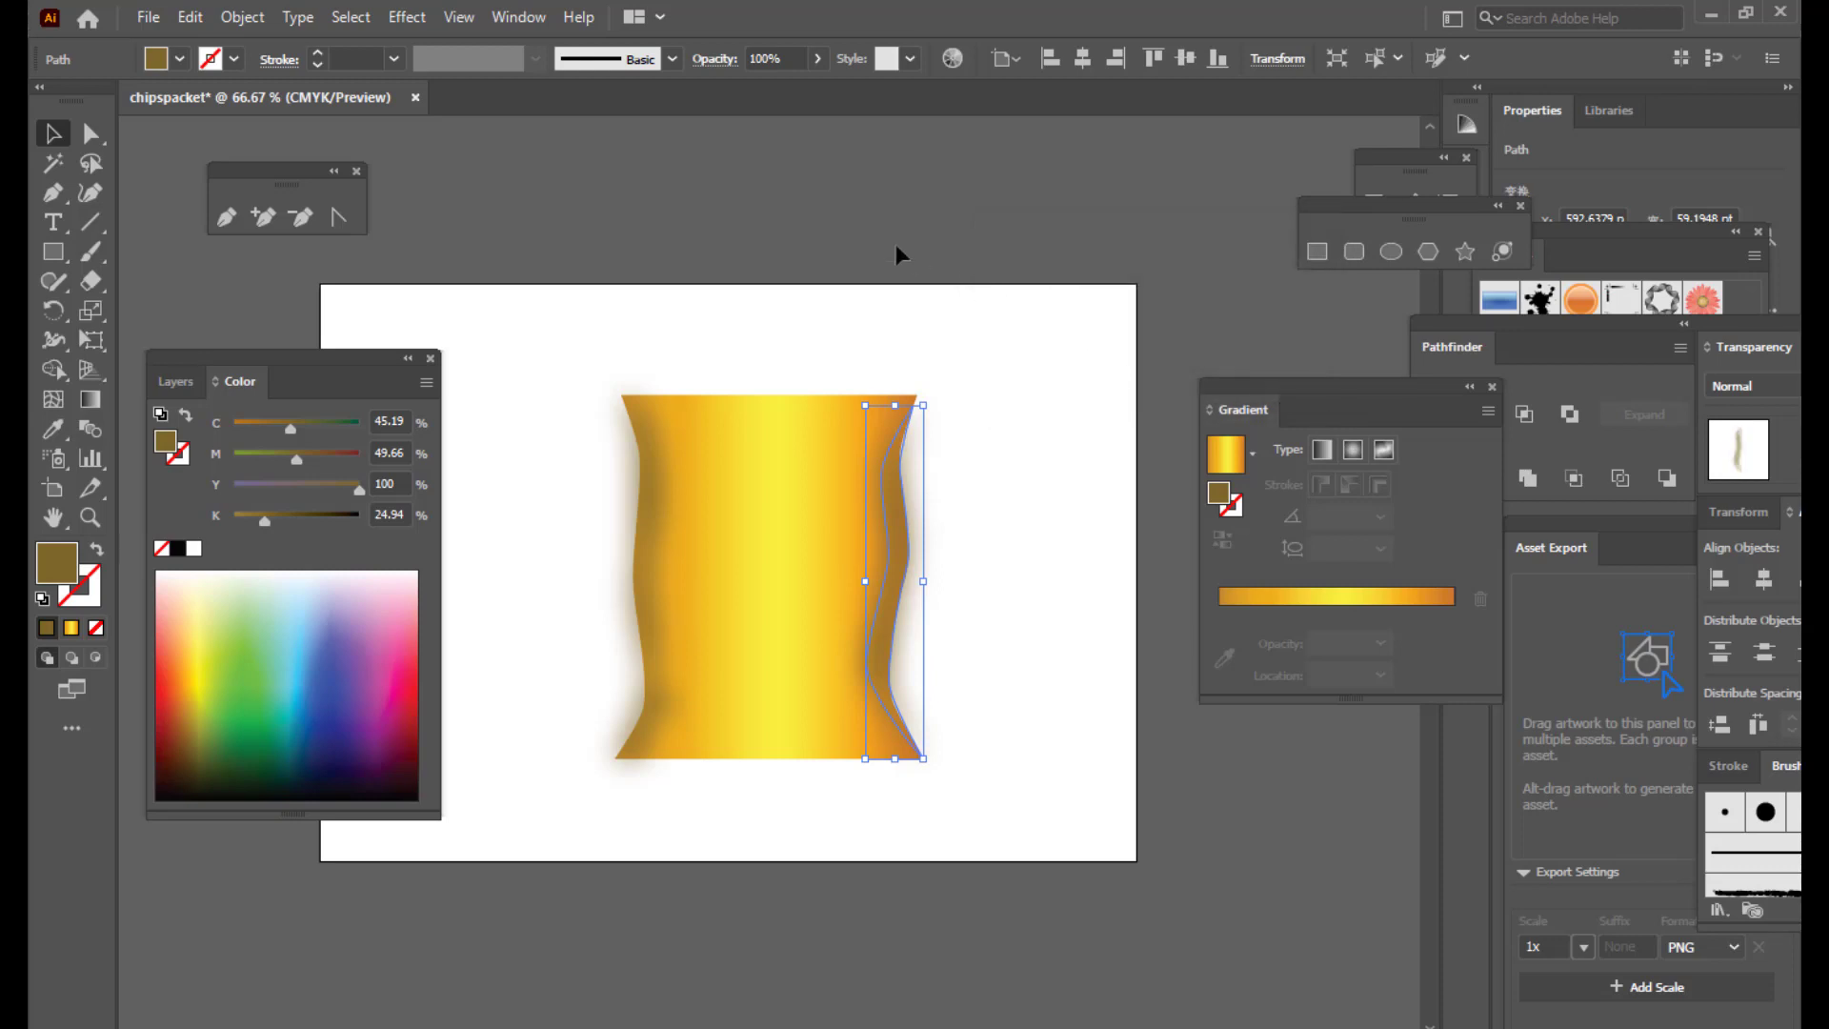
{"action": "left_click", "coordinate": [884, 191]}
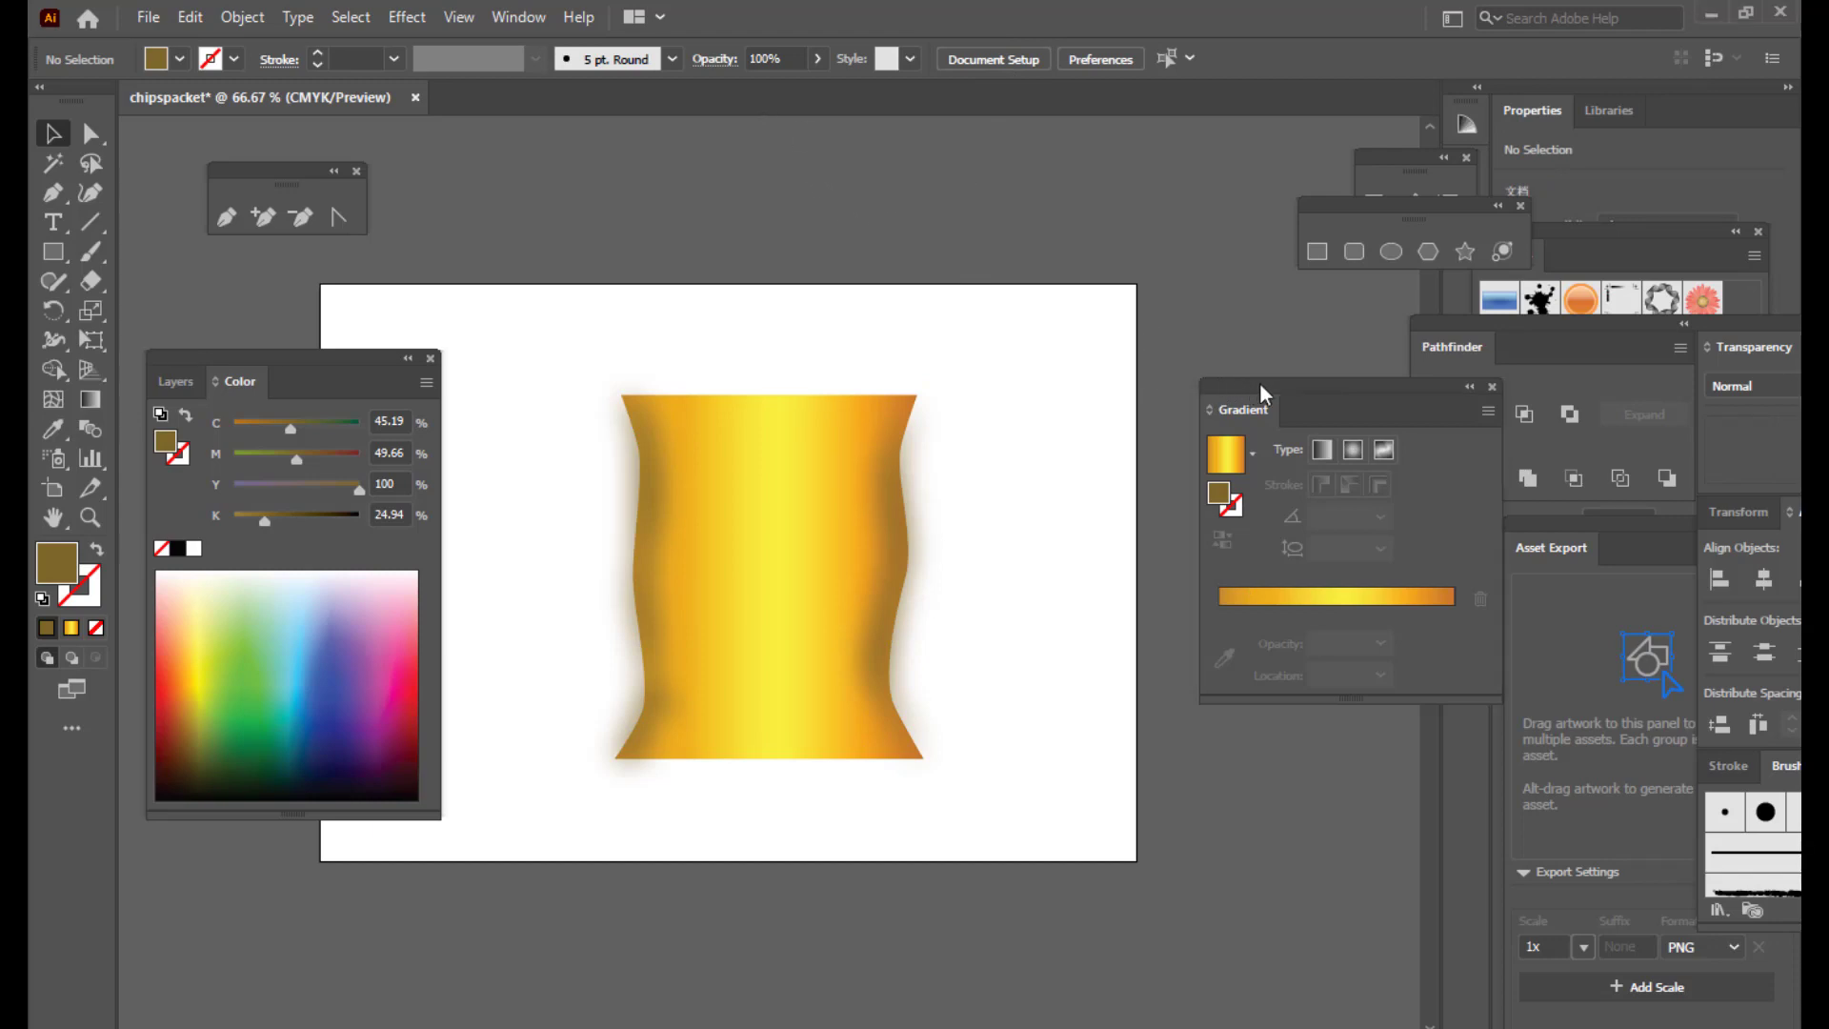
Step: Draw a brown rectangle about 311 × 38 pt across the packet's top
{"action": "left_click_drag", "start_coordinate": [1251, 387], "coordinate": [1287, 382]}
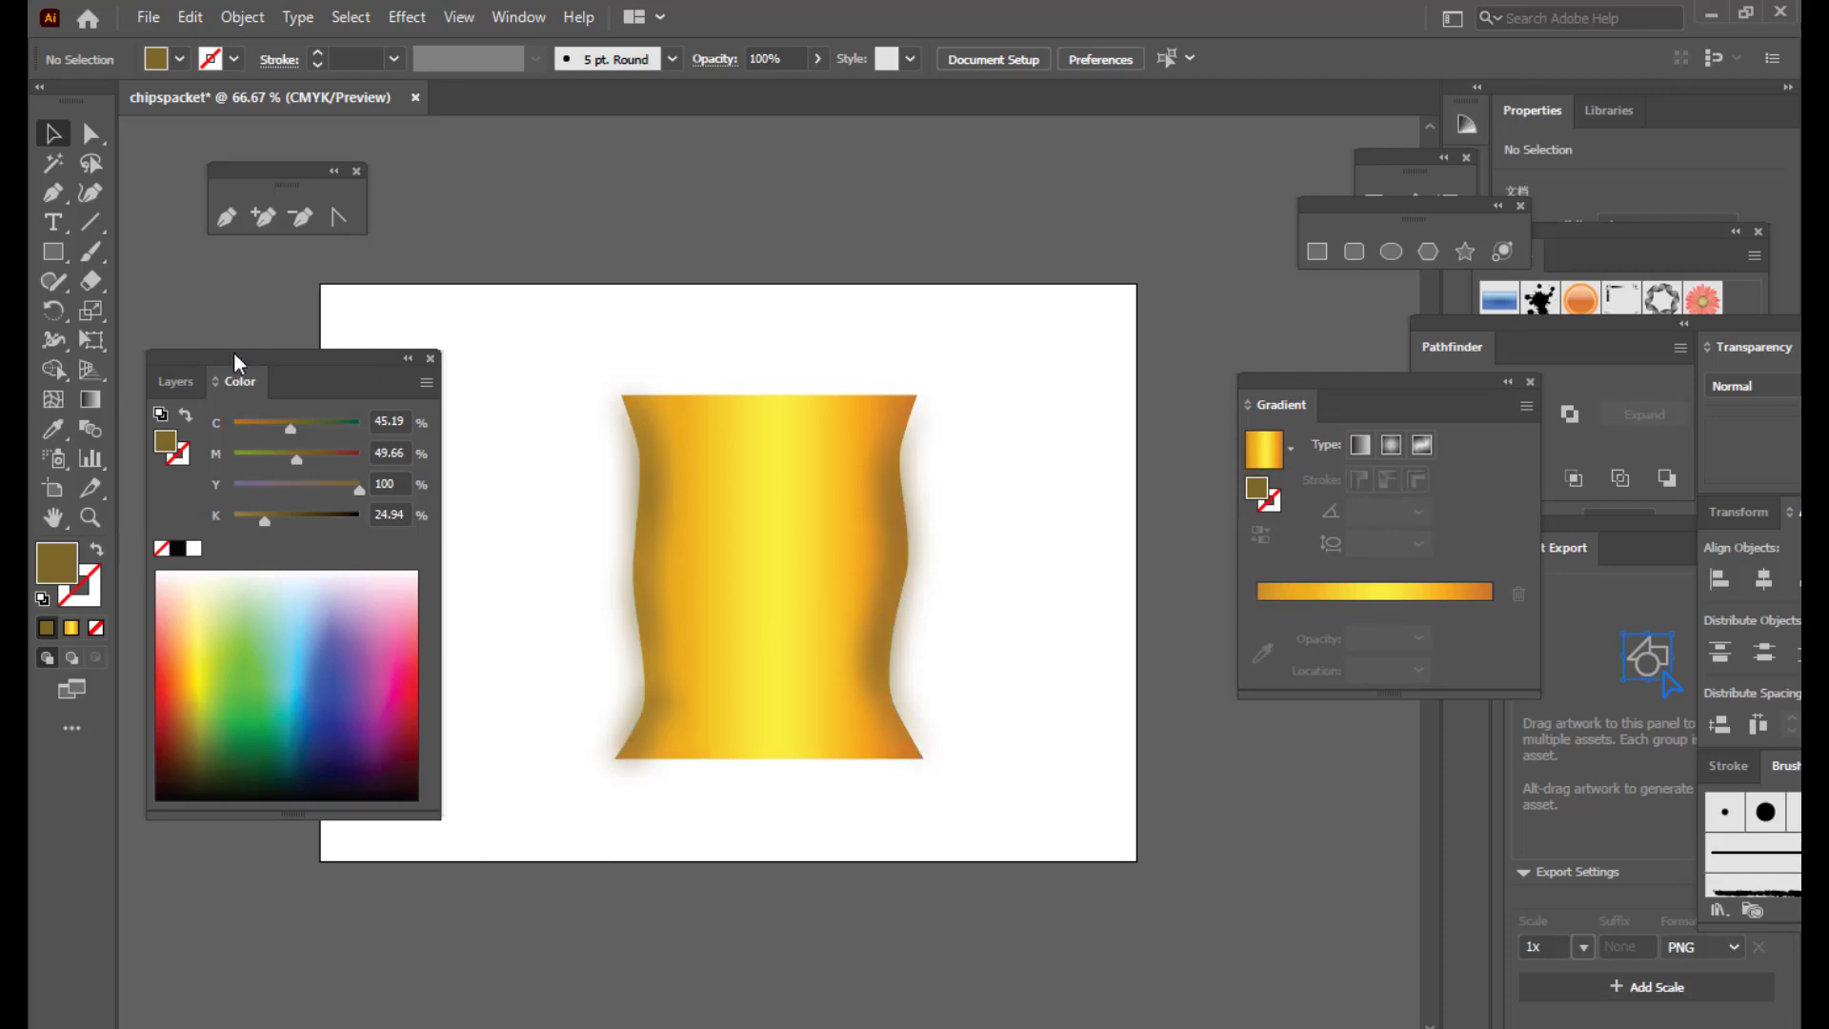
{"action": "left_click_drag", "start_coordinate": [236, 360], "coordinate": [287, 389]}
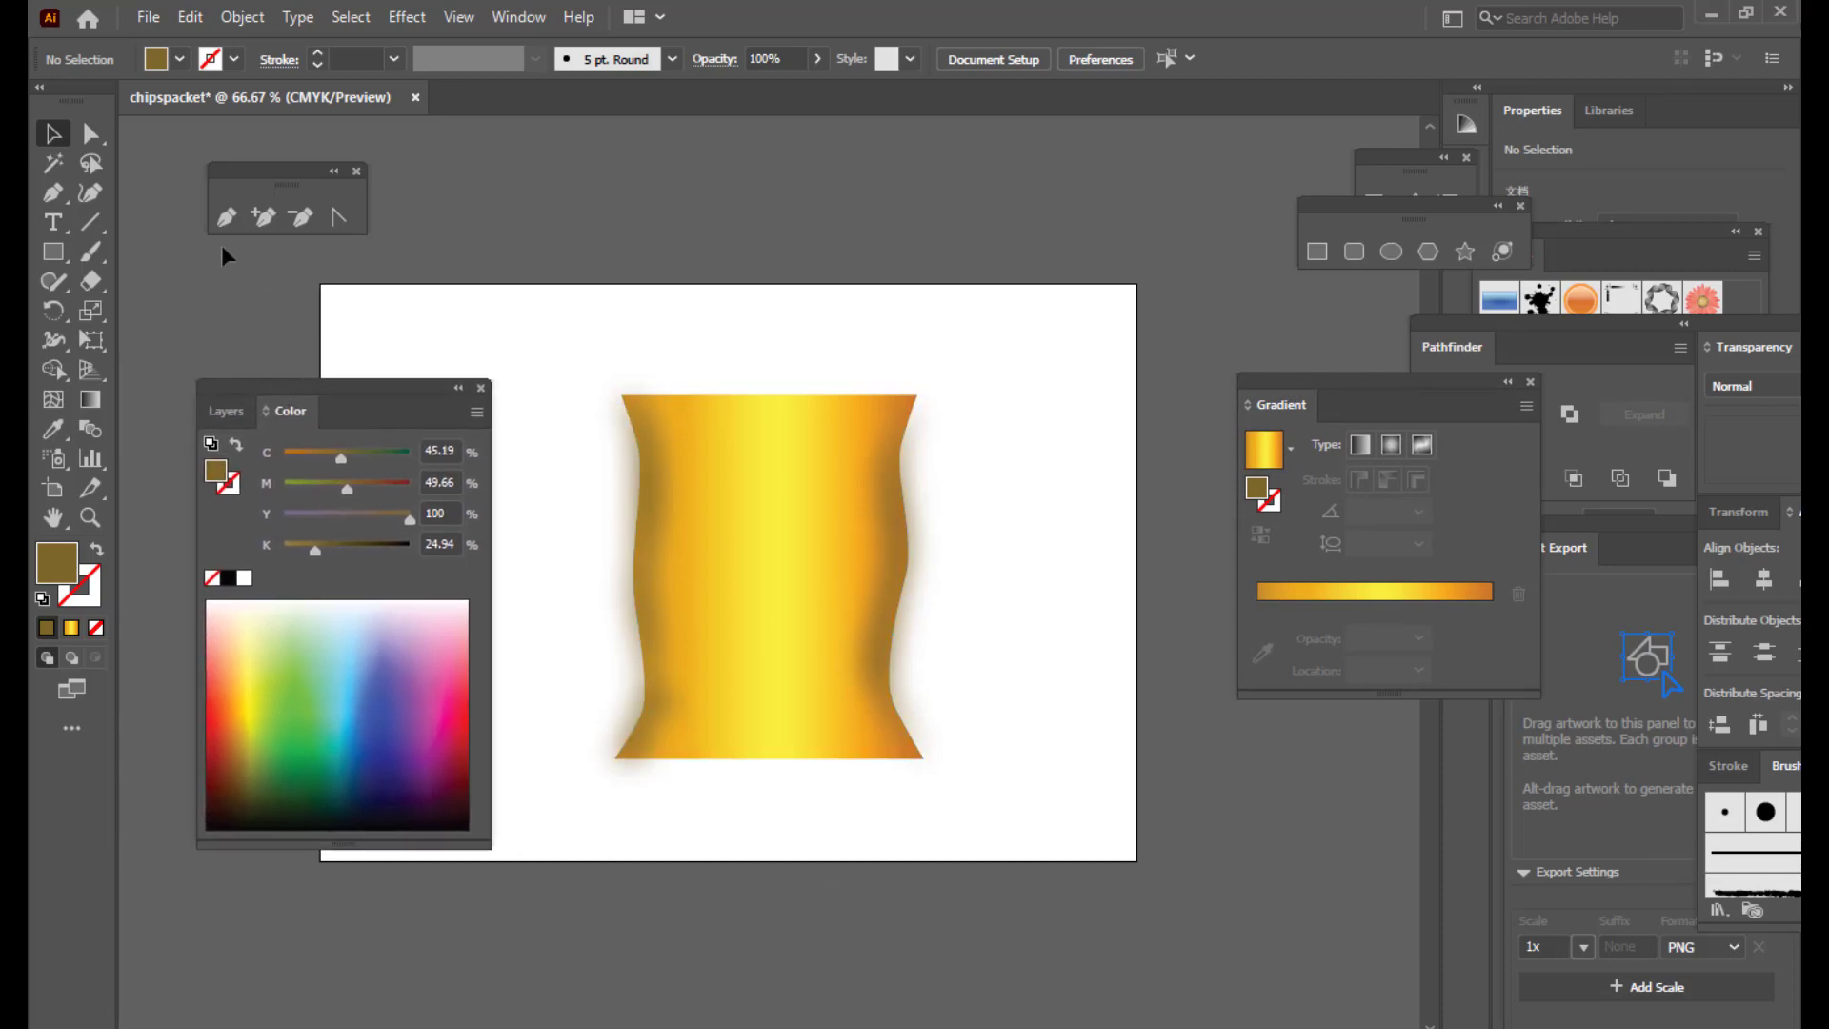
{"action": "left_click", "coordinate": [54, 251]}
{"action": "left_click_drag", "start_coordinate": [621, 358], "coordinate": [919, 393]}
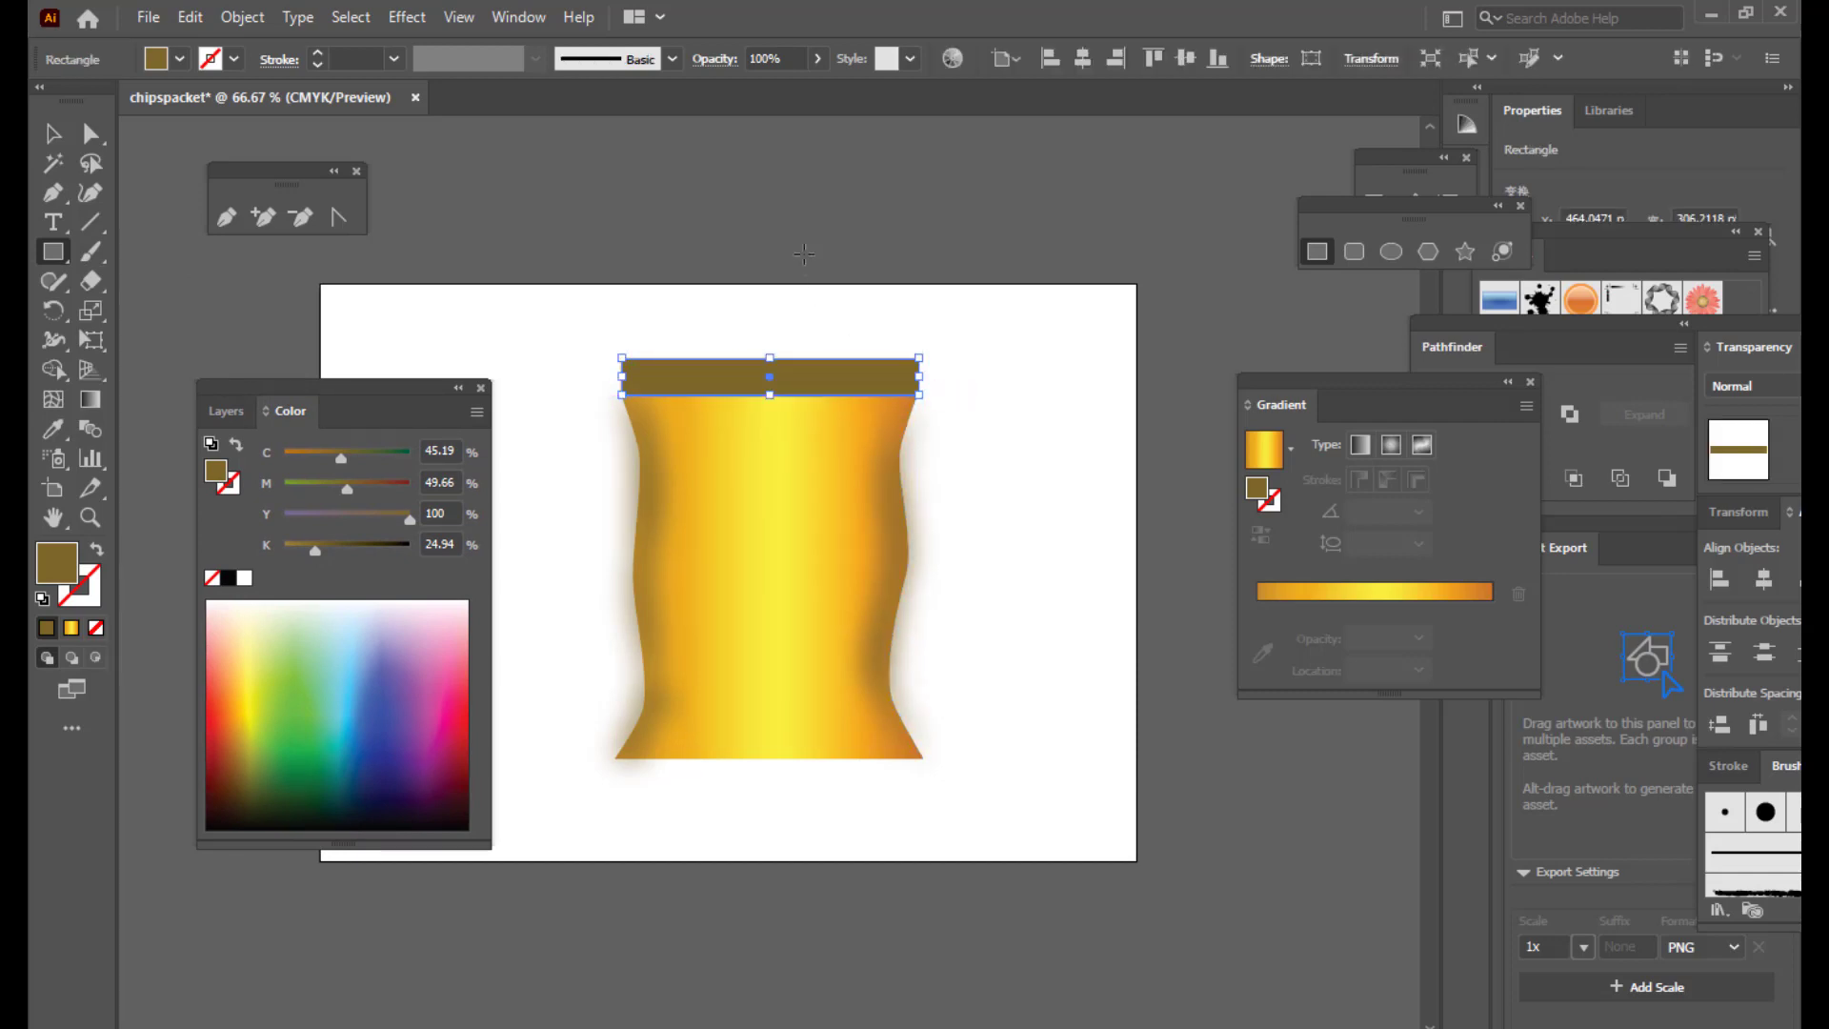
Step: Alt-drag a copy of the top brown band down to the packet's bottom edge
{"action": "left_click", "coordinate": [53, 133]}
{"action": "left_click", "coordinate": [827, 350]}
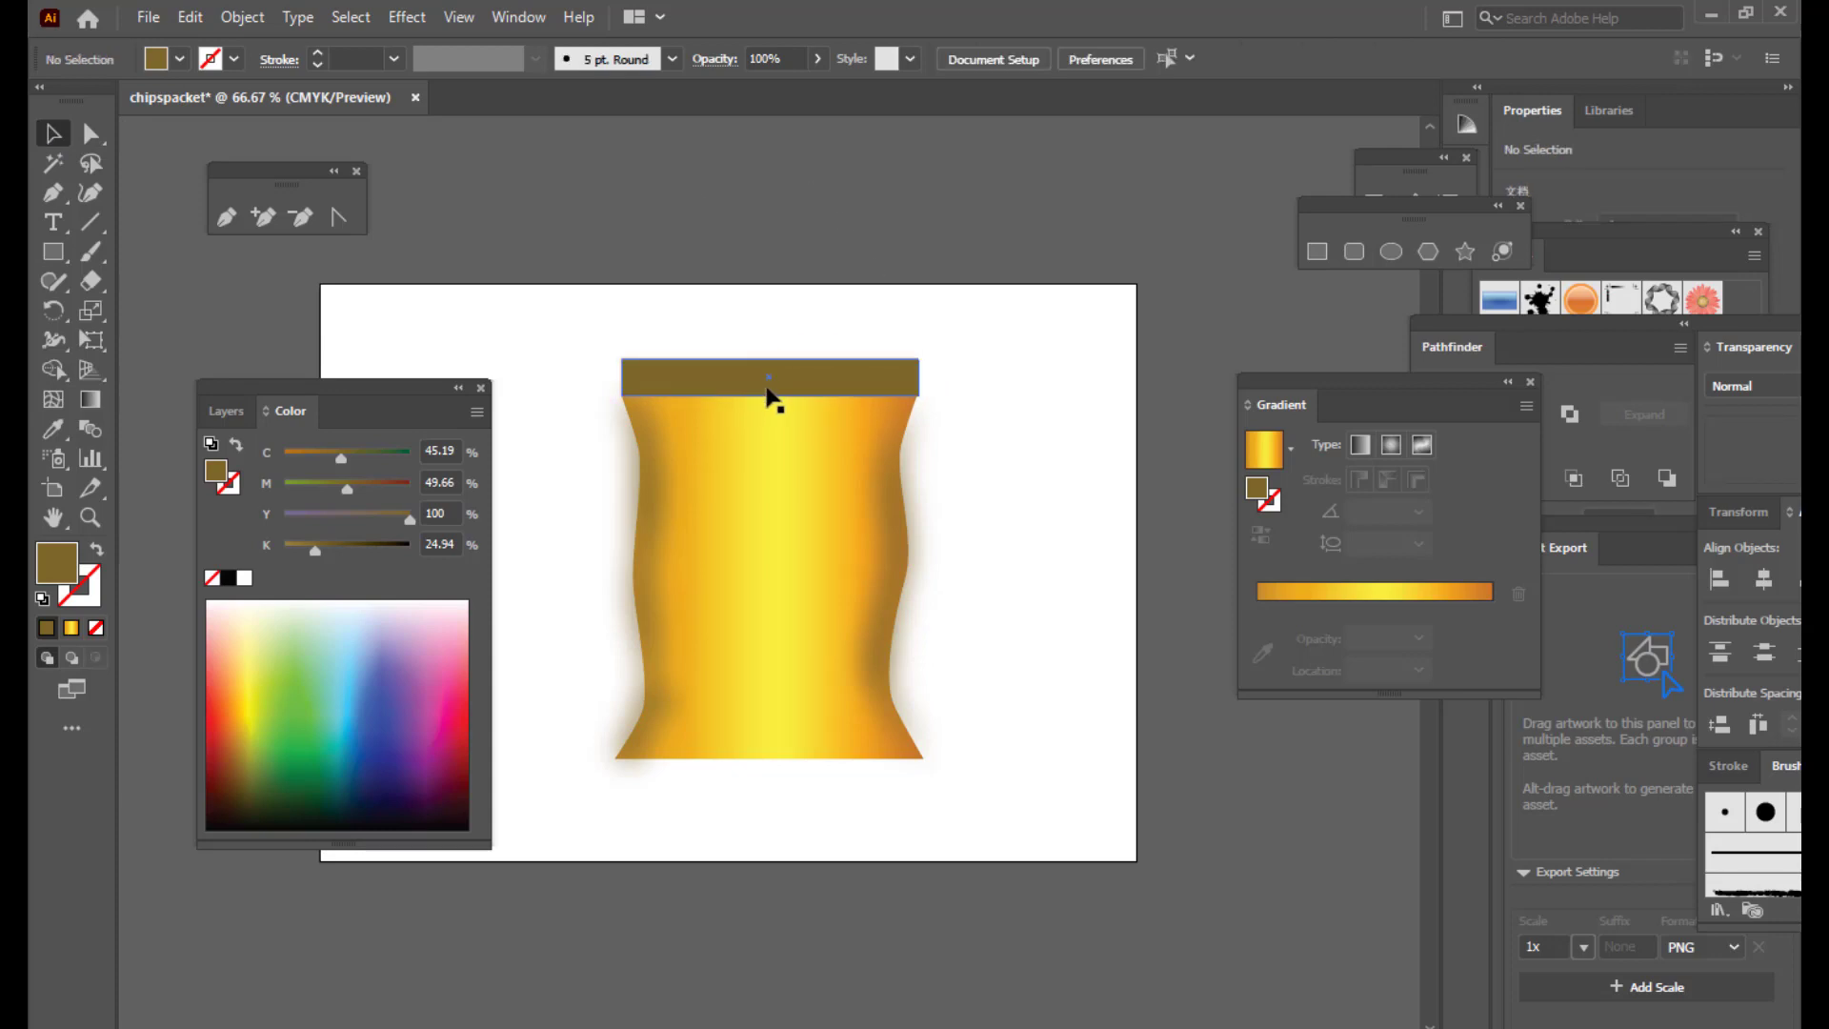
{"action": "left_click", "coordinate": [837, 390]}
{"action": "left_click_drag", "start_coordinate": [827, 390], "coordinate": [923, 776]}
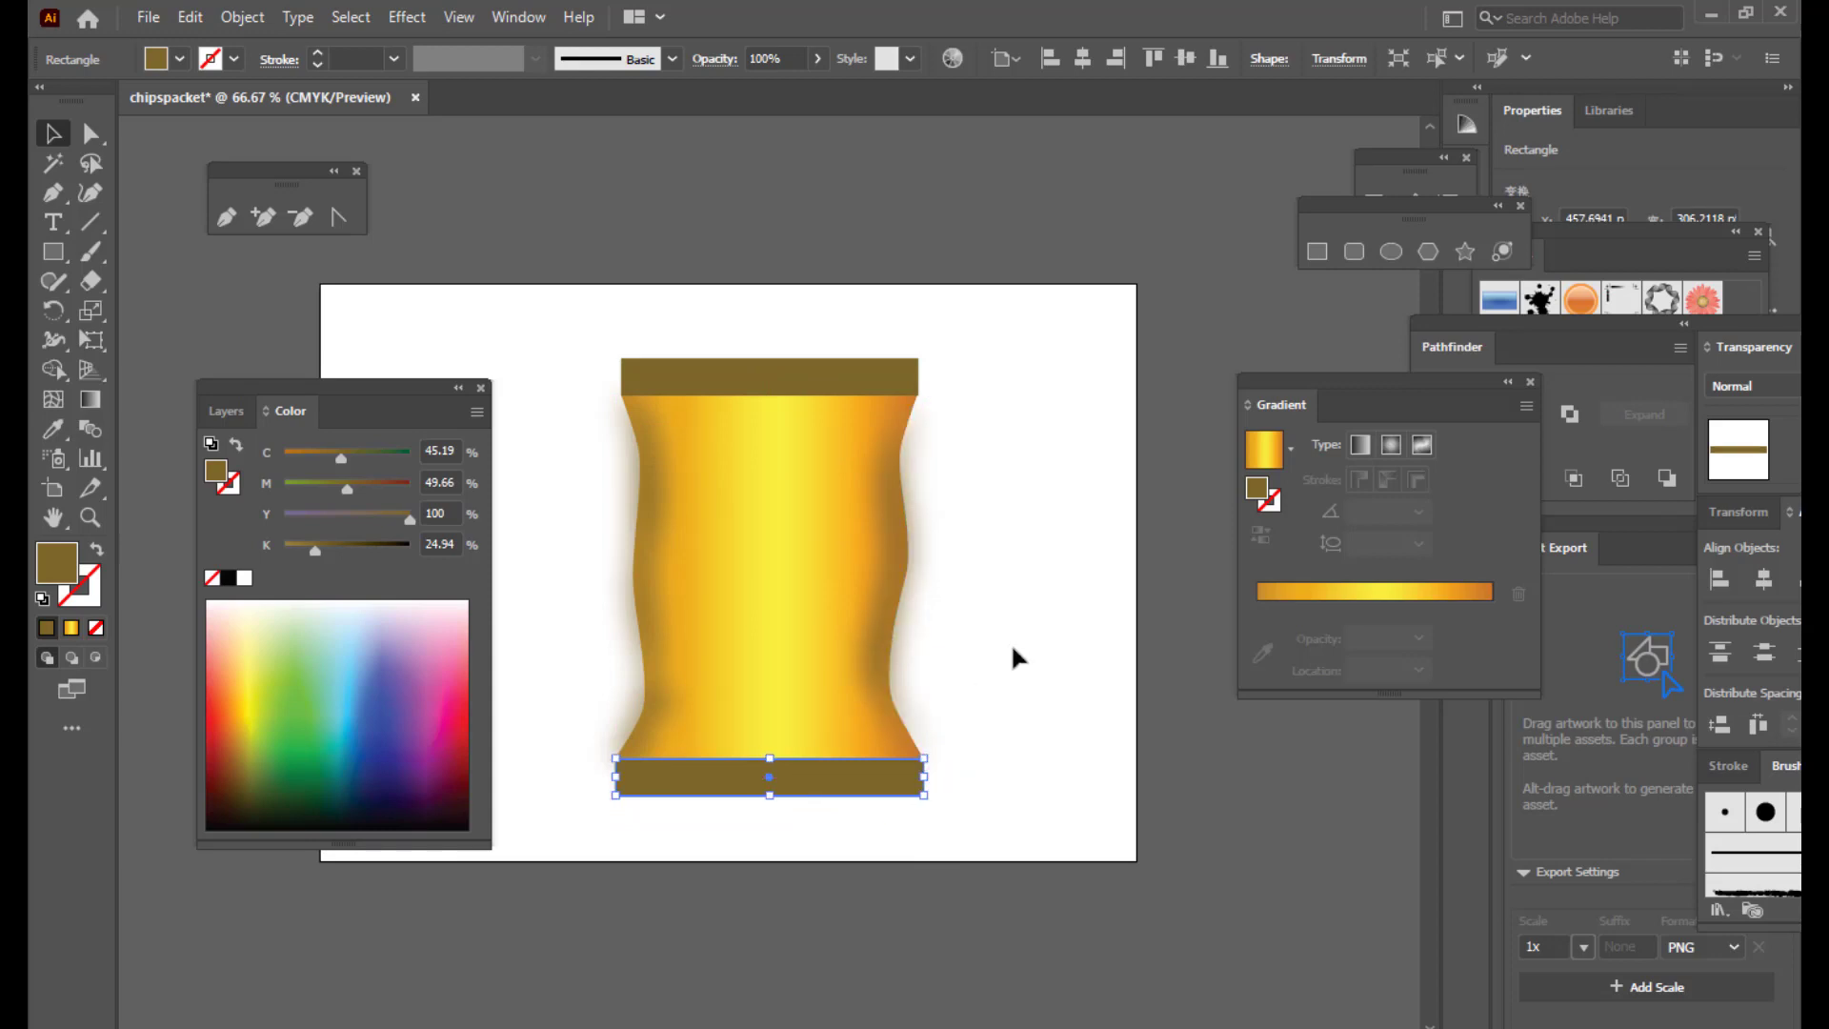
{"action": "left_click", "coordinate": [1047, 593]}
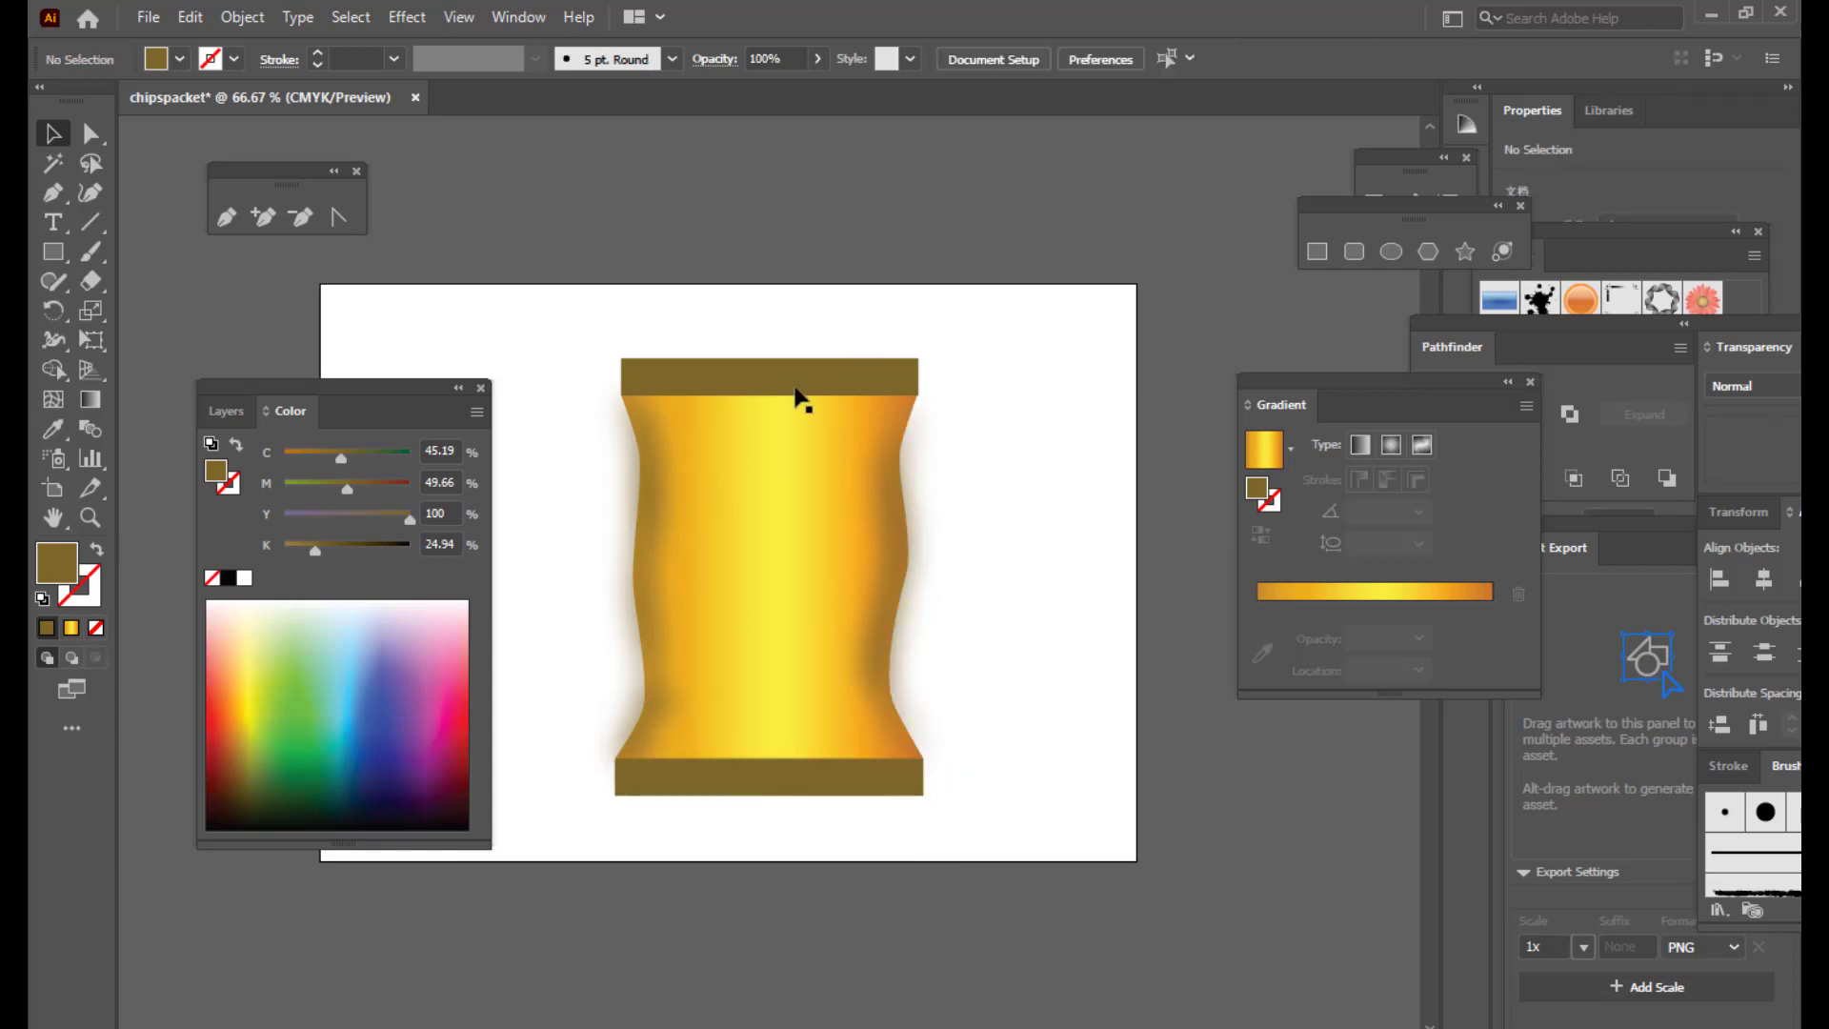
Step: Make the top and bottom brown bands slightly thinner
{"action": "left_click", "coordinate": [758, 377]}
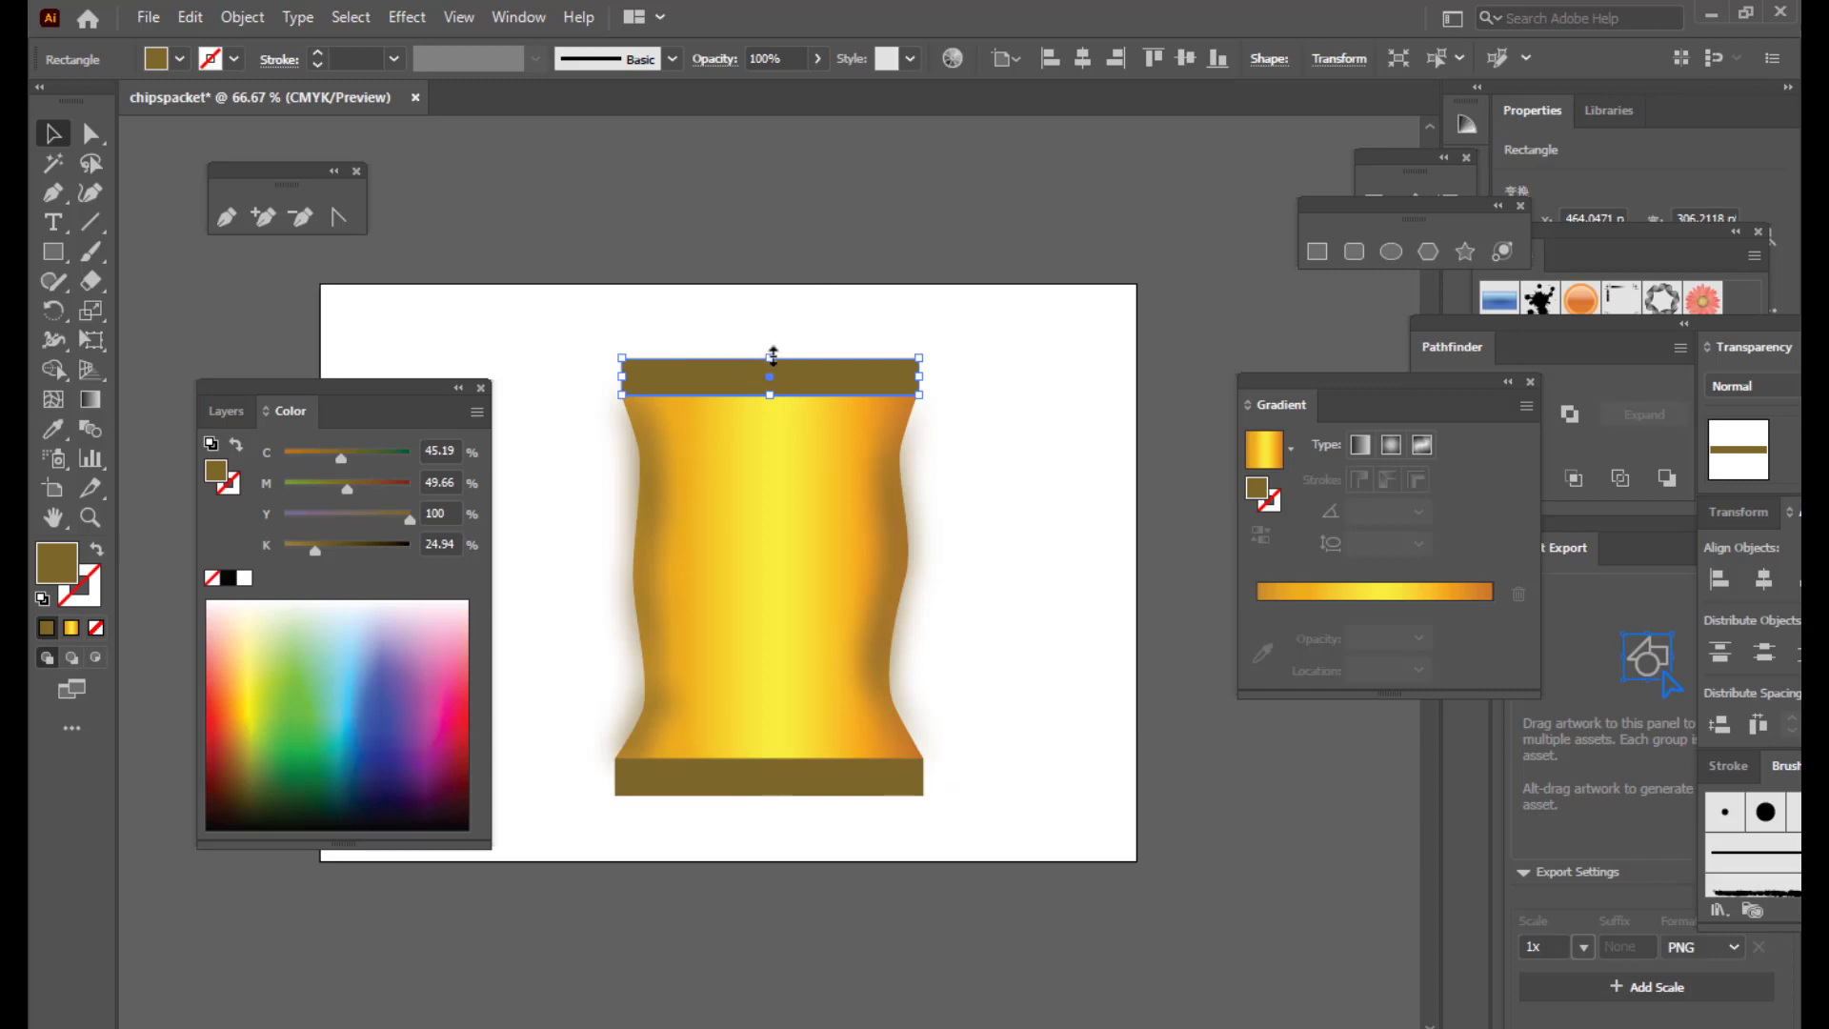
{"action": "left_click_drag", "start_coordinate": [771, 357], "coordinate": [772, 368]}
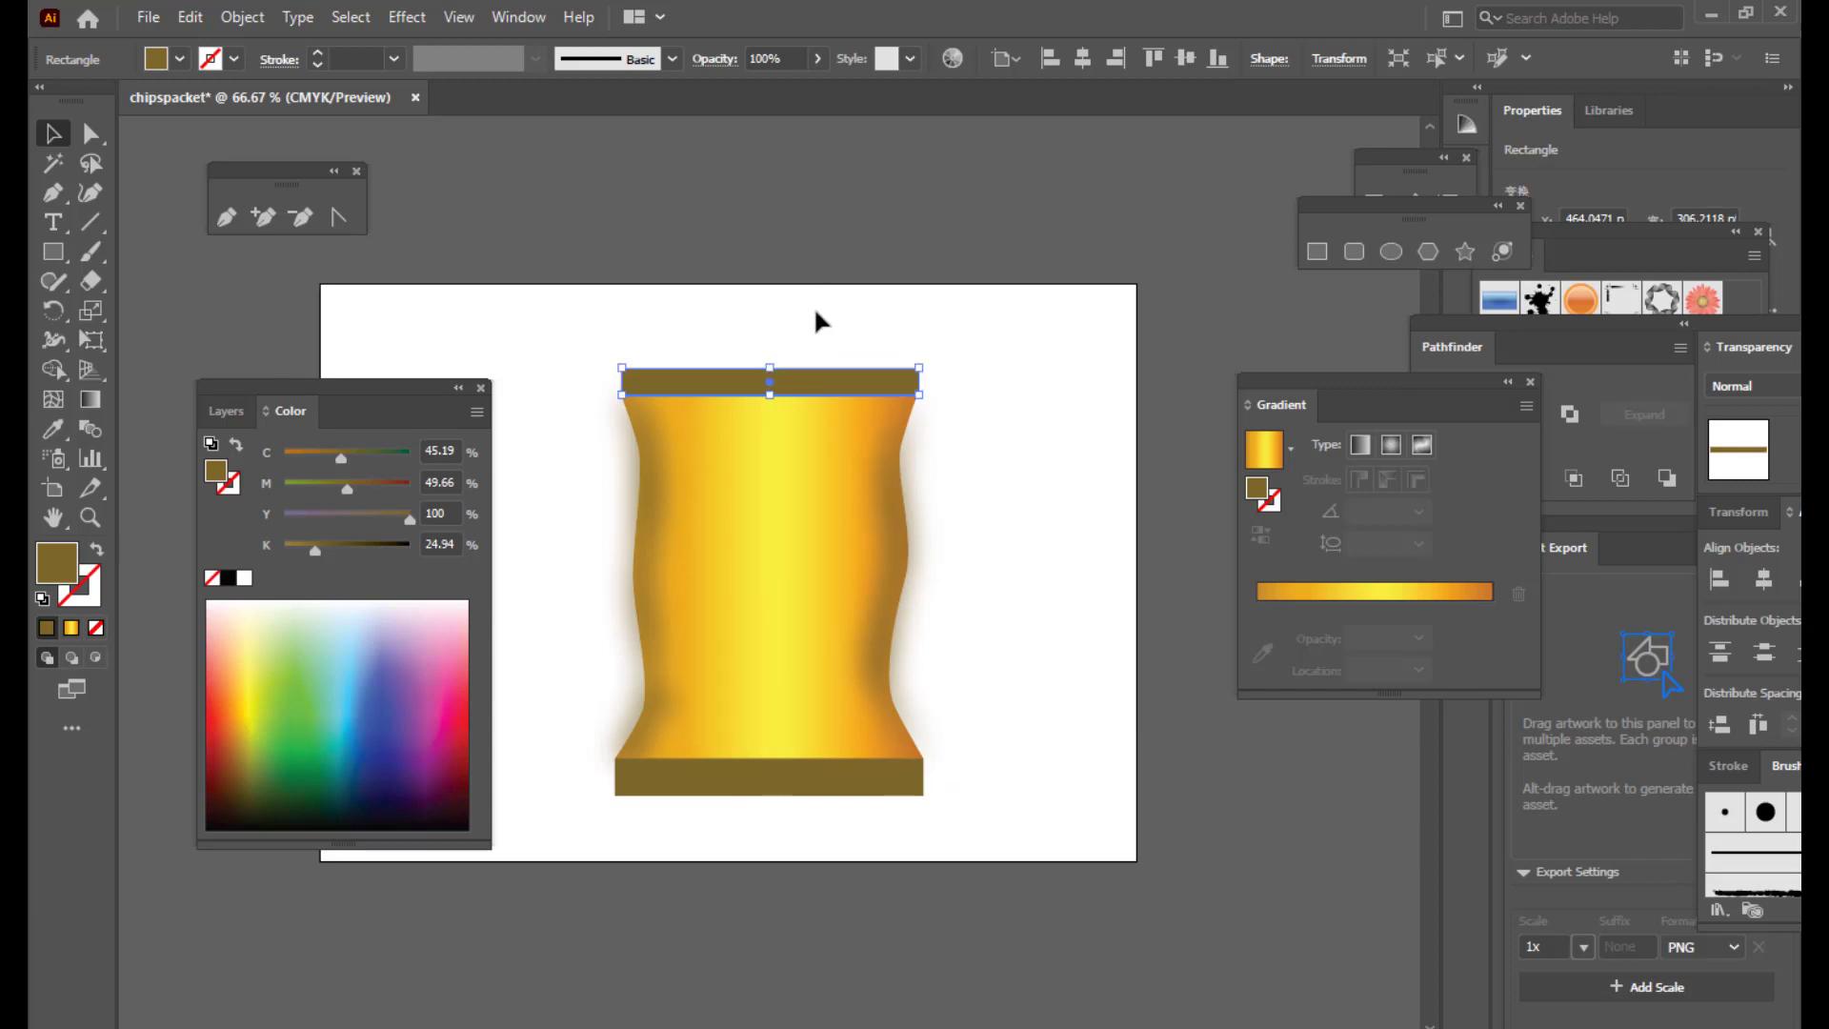
{"action": "left_click", "coordinate": [770, 792]}
{"action": "left_click_drag", "start_coordinate": [769, 796], "coordinate": [771, 791]}
{"action": "left_click", "coordinate": [801, 270]}
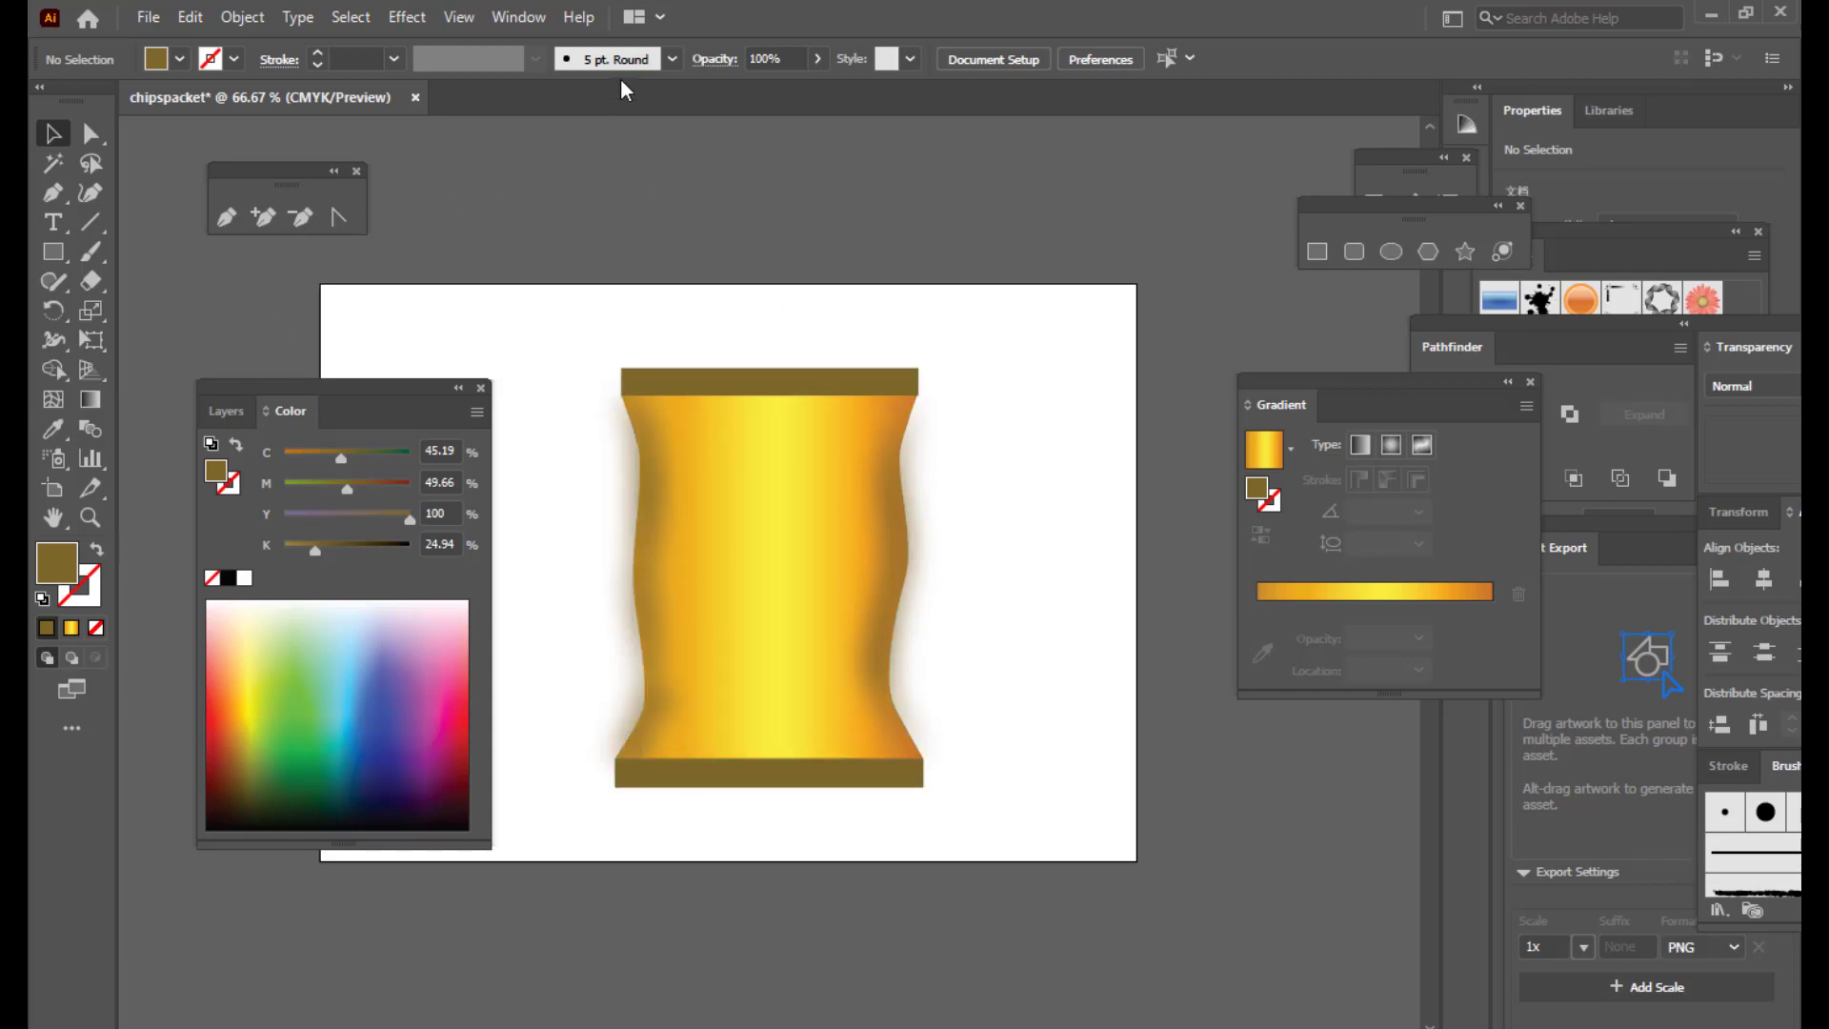
Step: Open the Layers panel and add a new layer above Layer 1
{"action": "left_click", "coordinate": [518, 18]}
{"action": "left_click", "coordinate": [609, 724]}
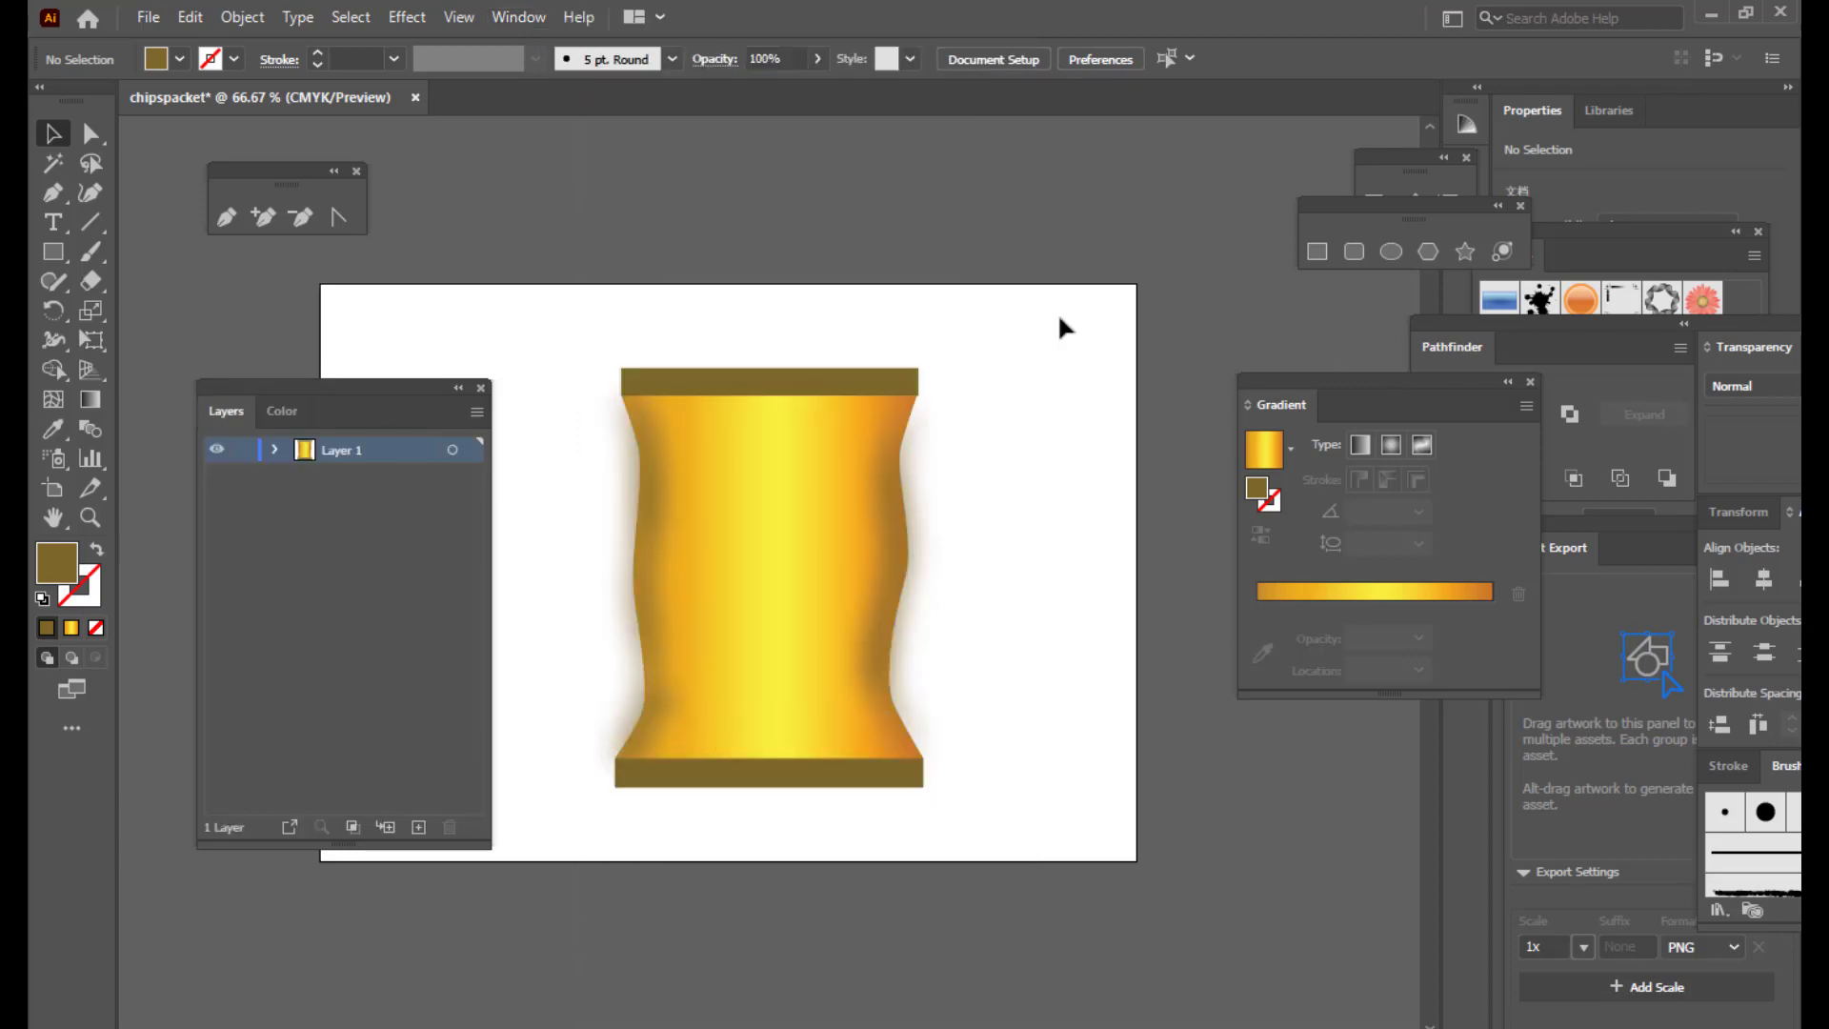
{"action": "left_click_drag", "start_coordinate": [287, 386], "coordinate": [1332, 294]}
{"action": "left_click", "coordinate": [1500, 718]}
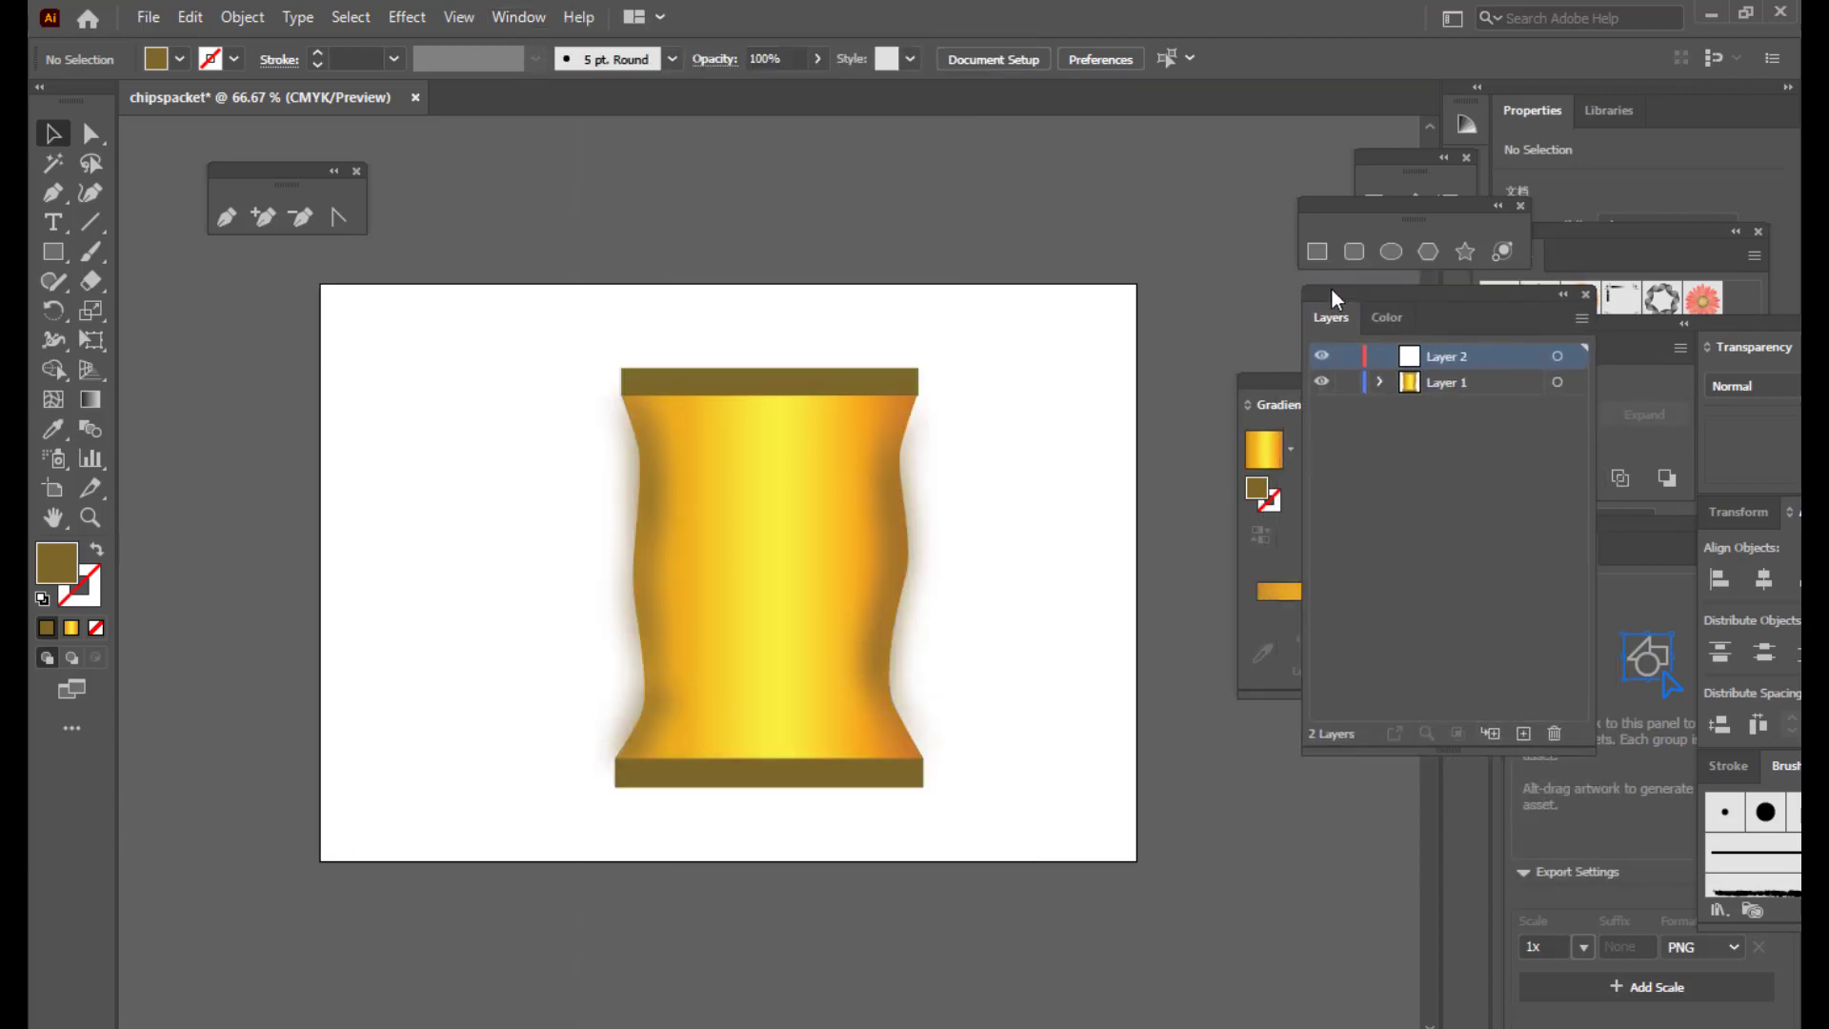
Step: Draw a curved Pen path down the packet's left side to just above the bottom band
{"action": "left_click", "coordinate": [226, 216]}
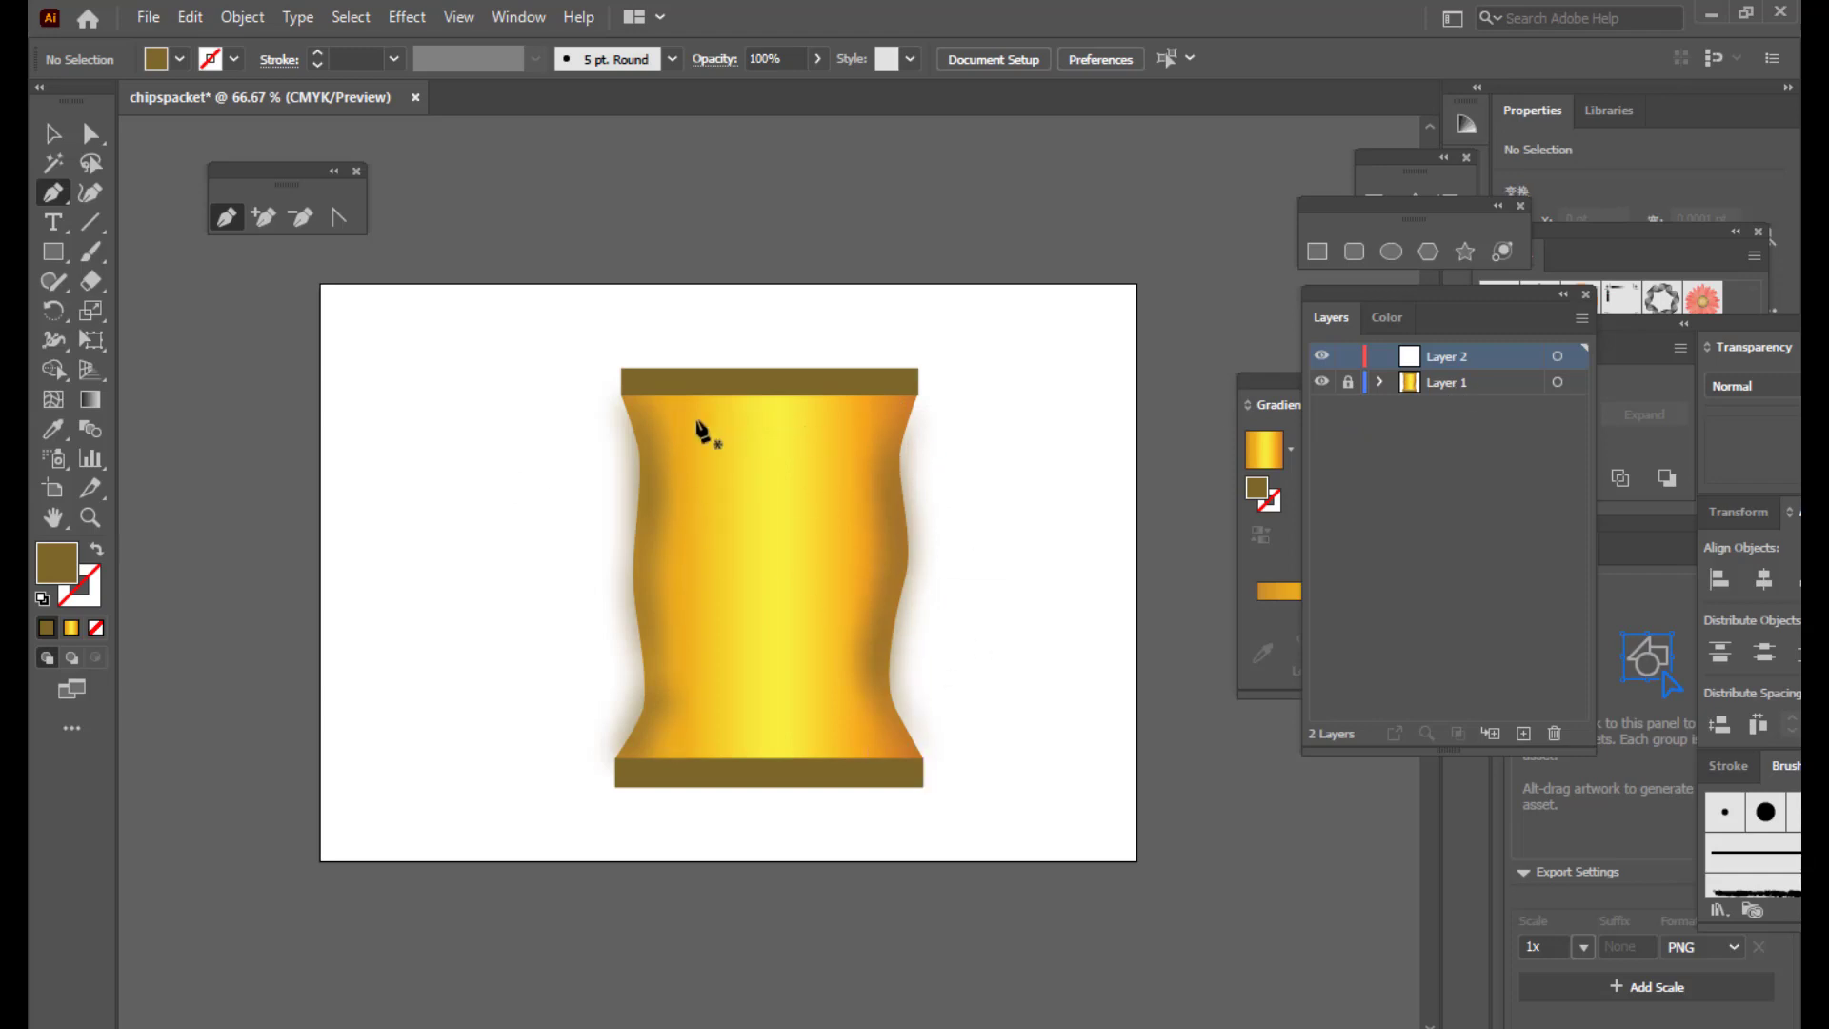
{"action": "left_click", "coordinate": [647, 407]}
{"action": "left_click_drag", "start_coordinate": [667, 486], "coordinate": [665, 518]}
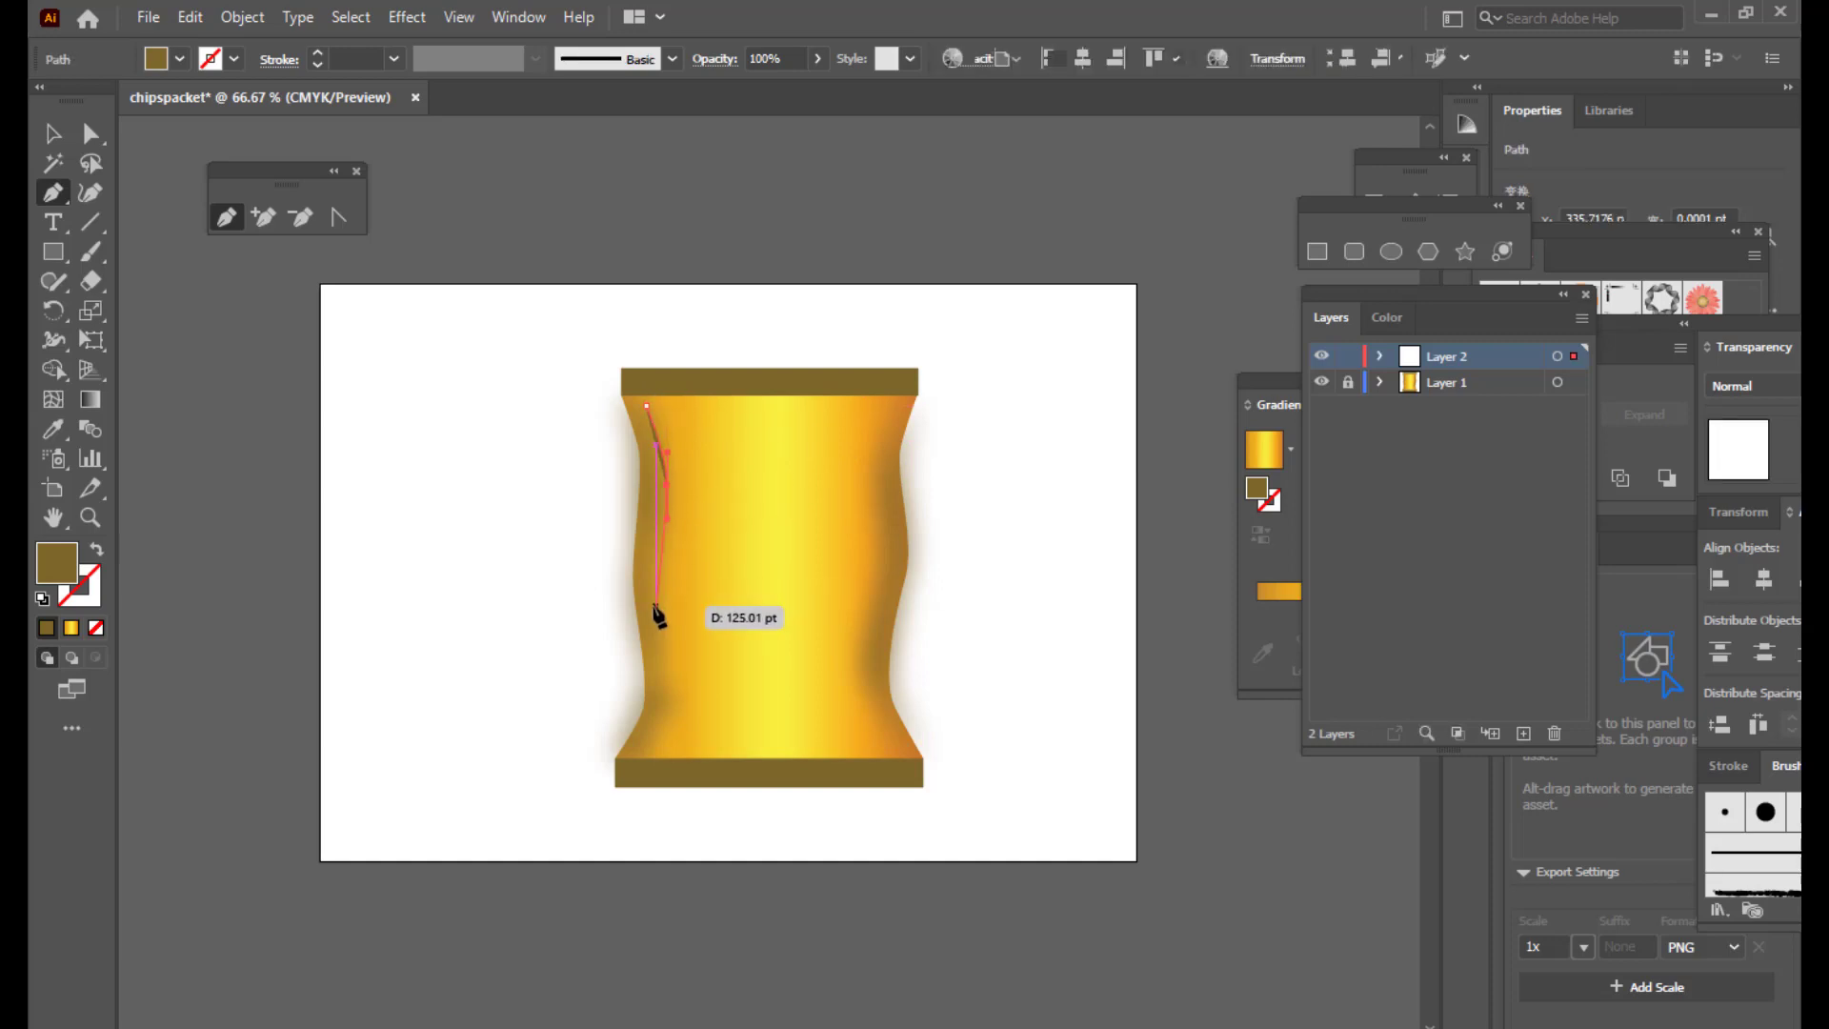
{"action": "left_click_drag", "start_coordinate": [656, 610], "coordinate": [661, 636]}
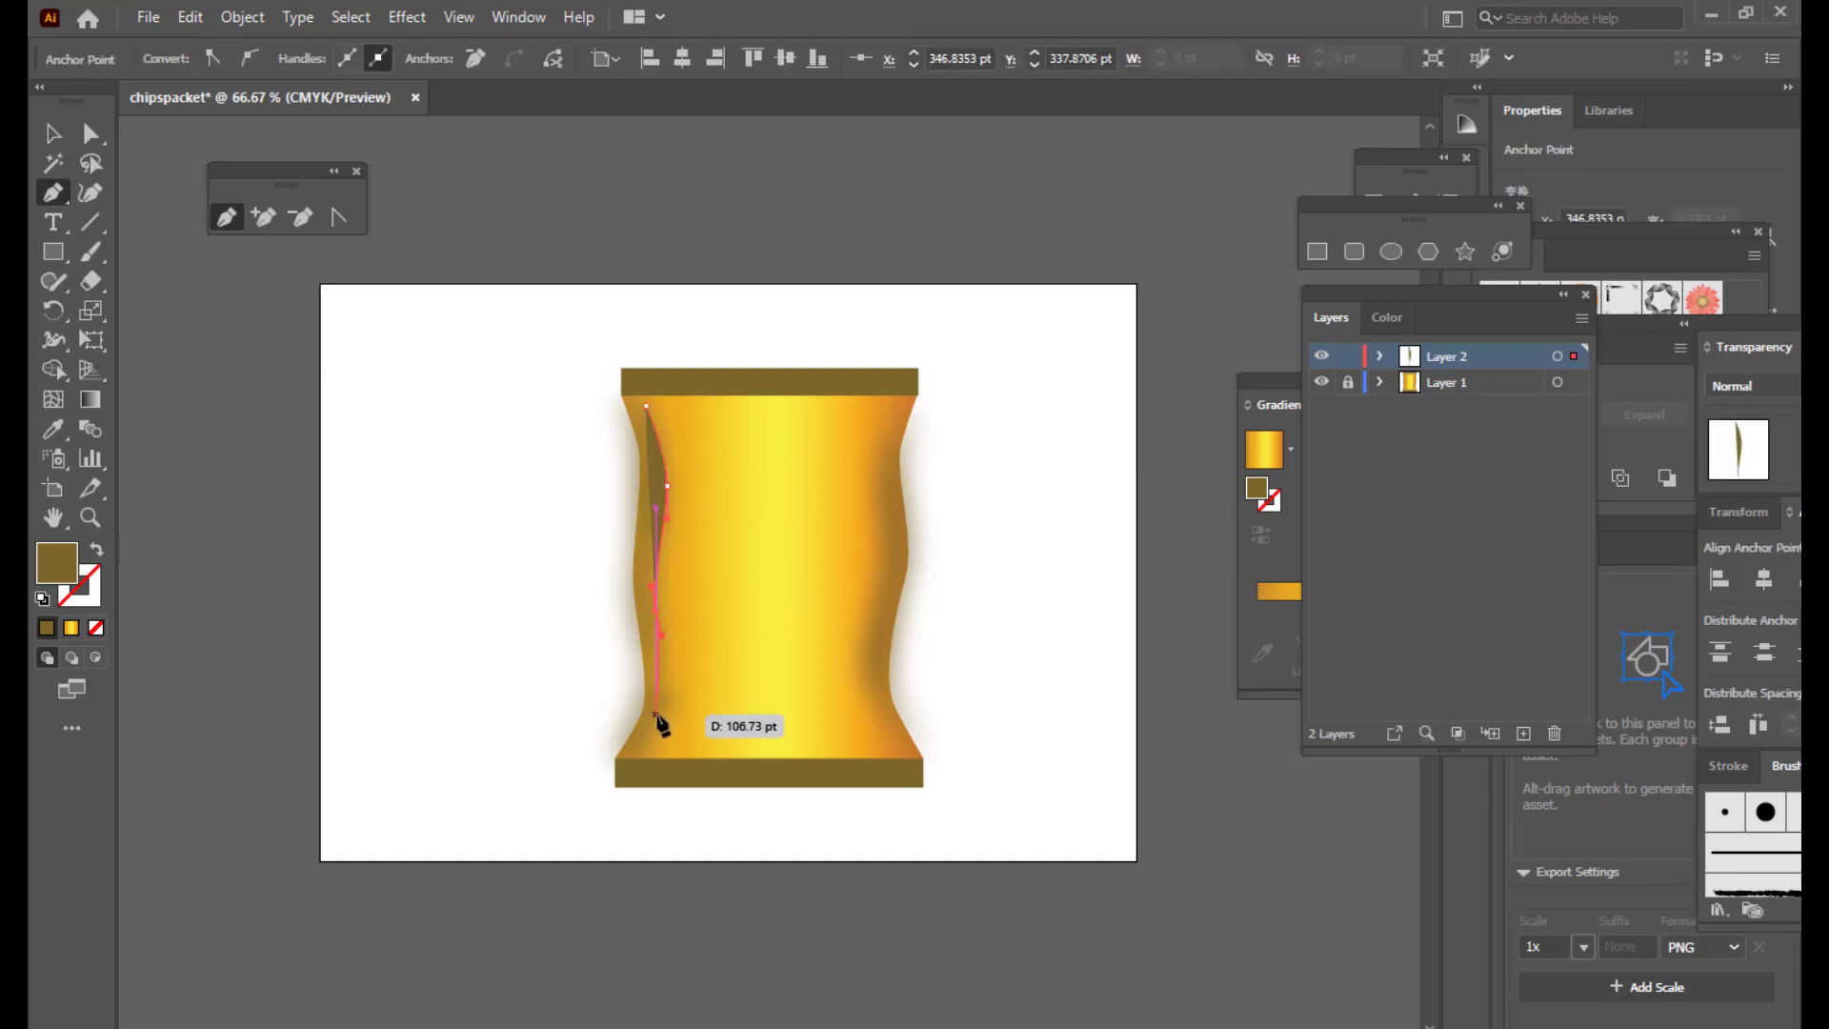
{"action": "left_click", "coordinate": [661, 718]}
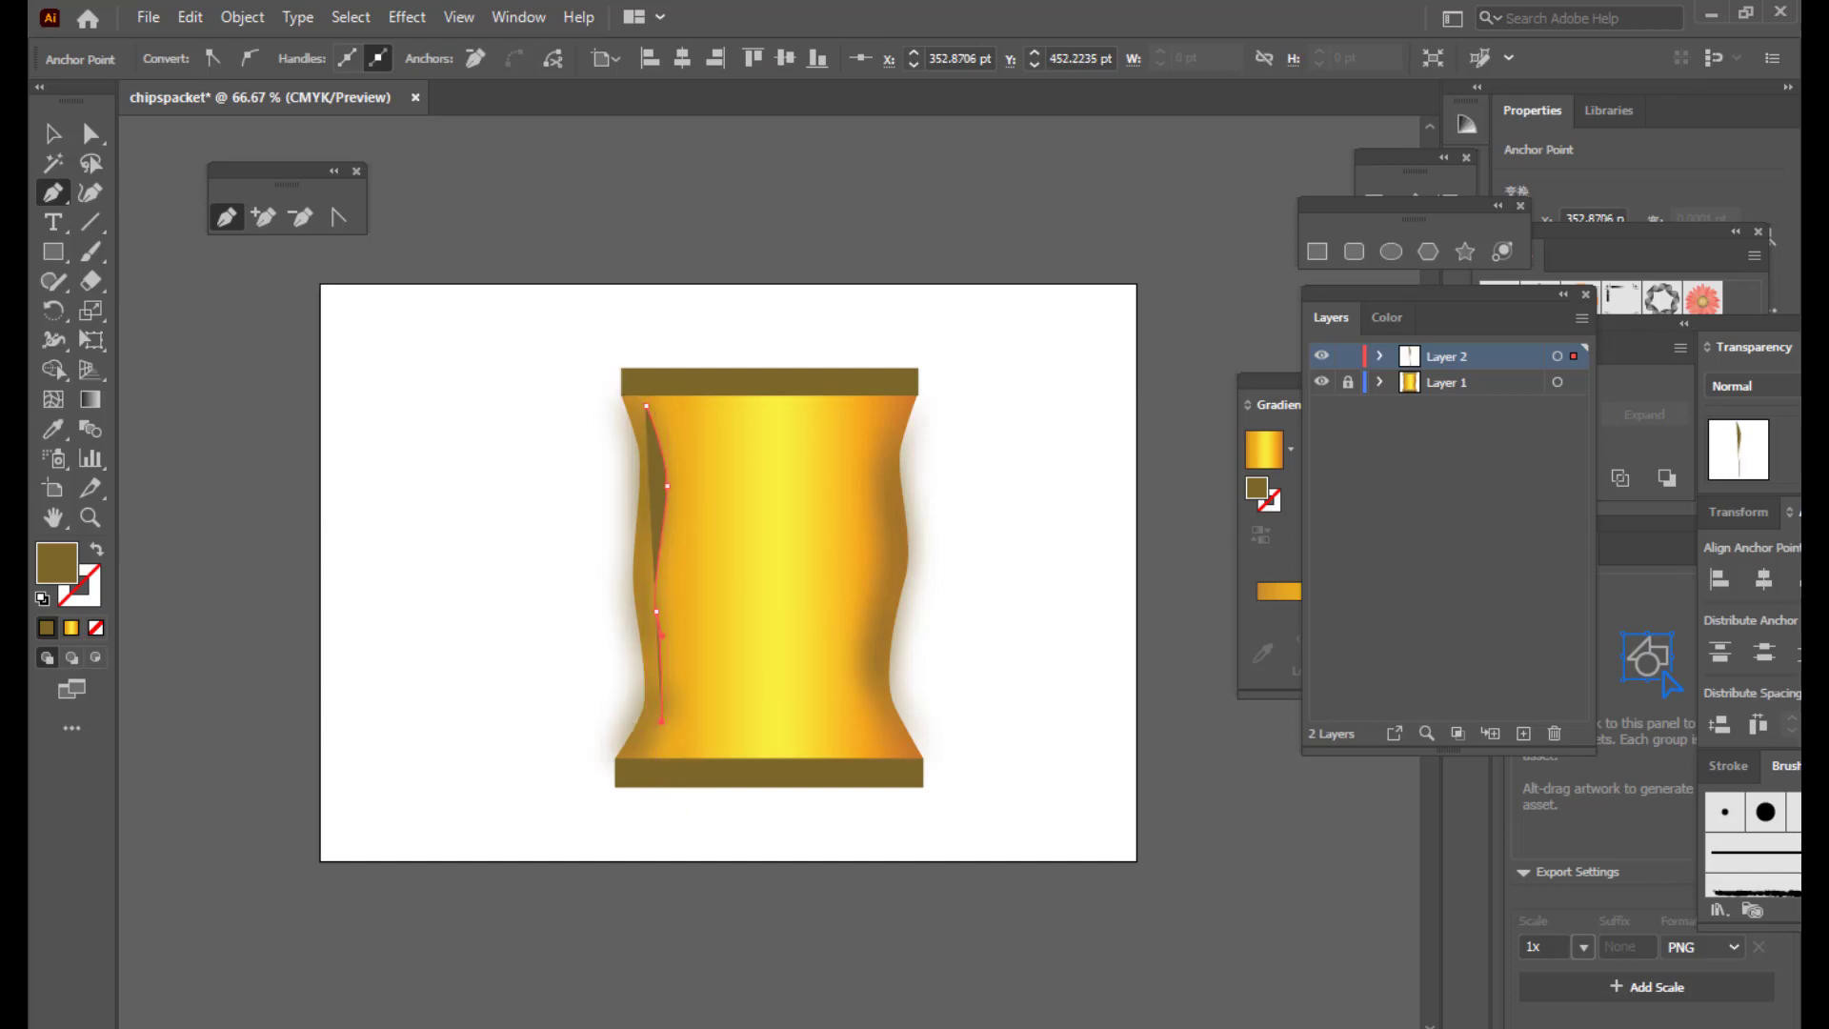
Step: Give the curved path a brown stroke and no fill, and show its anchors
{"action": "left_click", "coordinate": [100, 595]}
{"action": "left_click", "coordinate": [45, 627]}
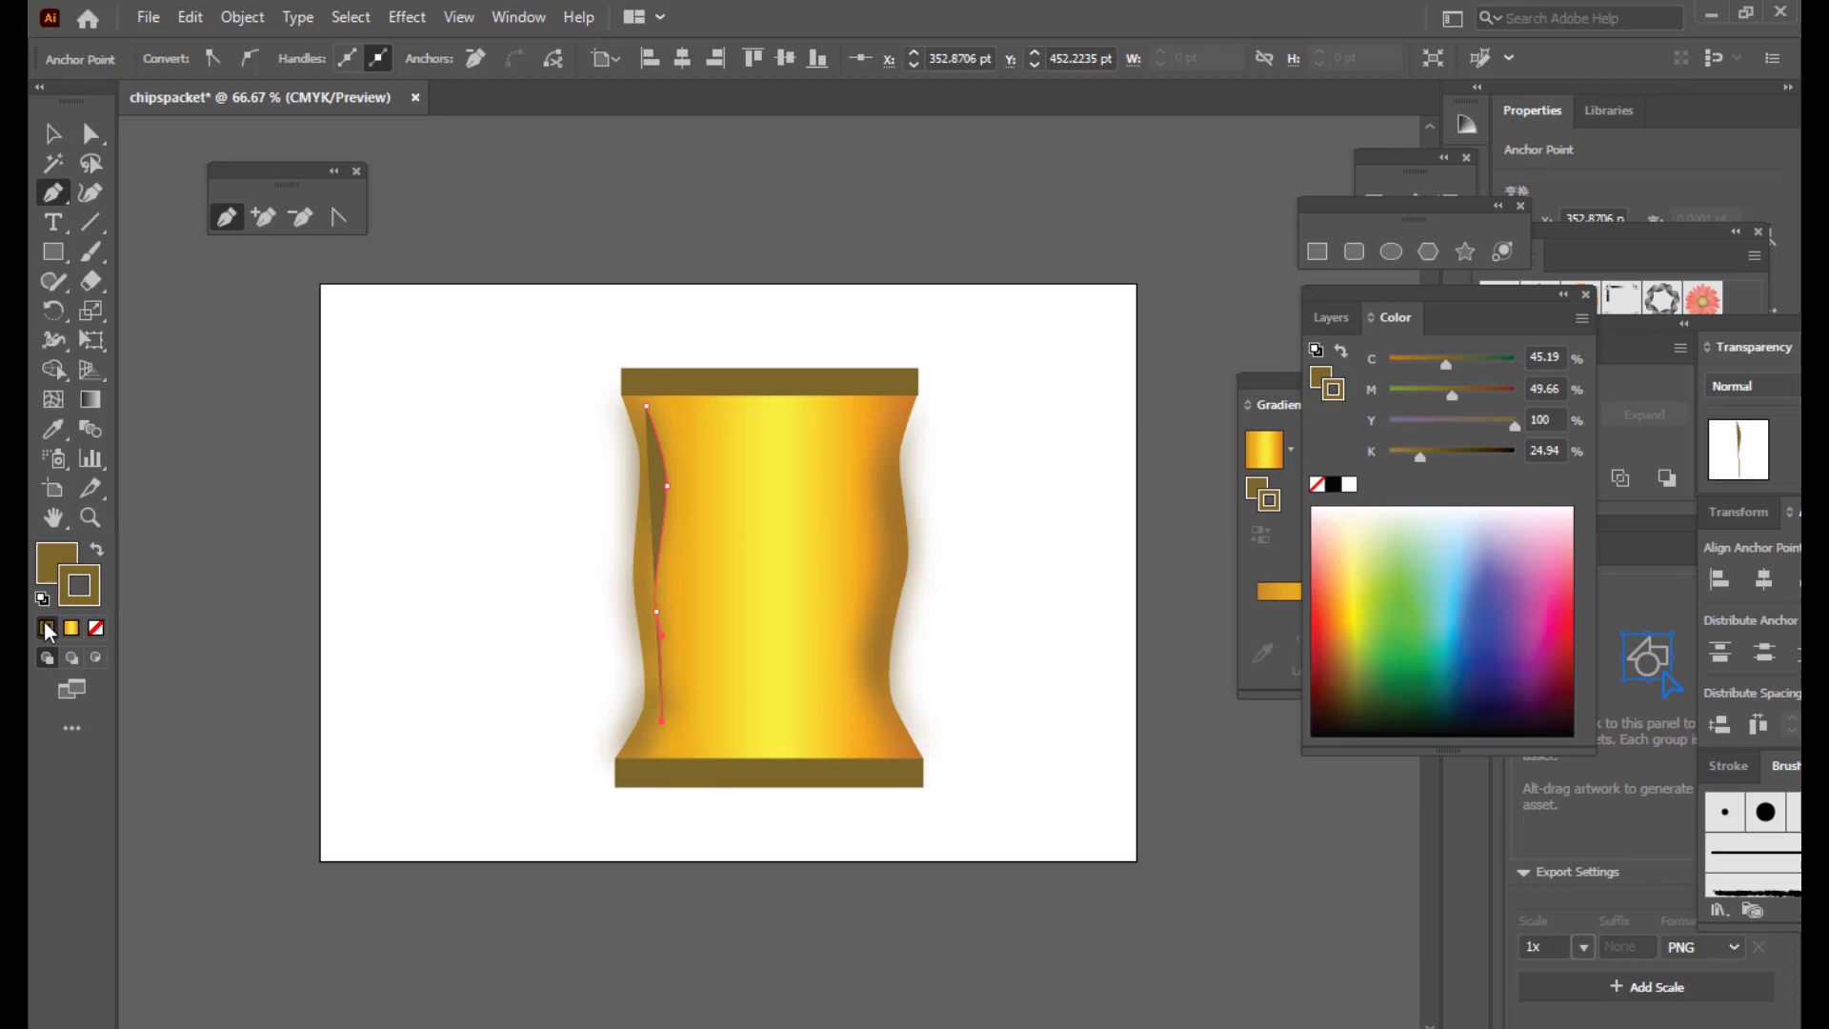
{"action": "left_click", "coordinate": [45, 563]}
{"action": "left_click", "coordinate": [96, 627]}
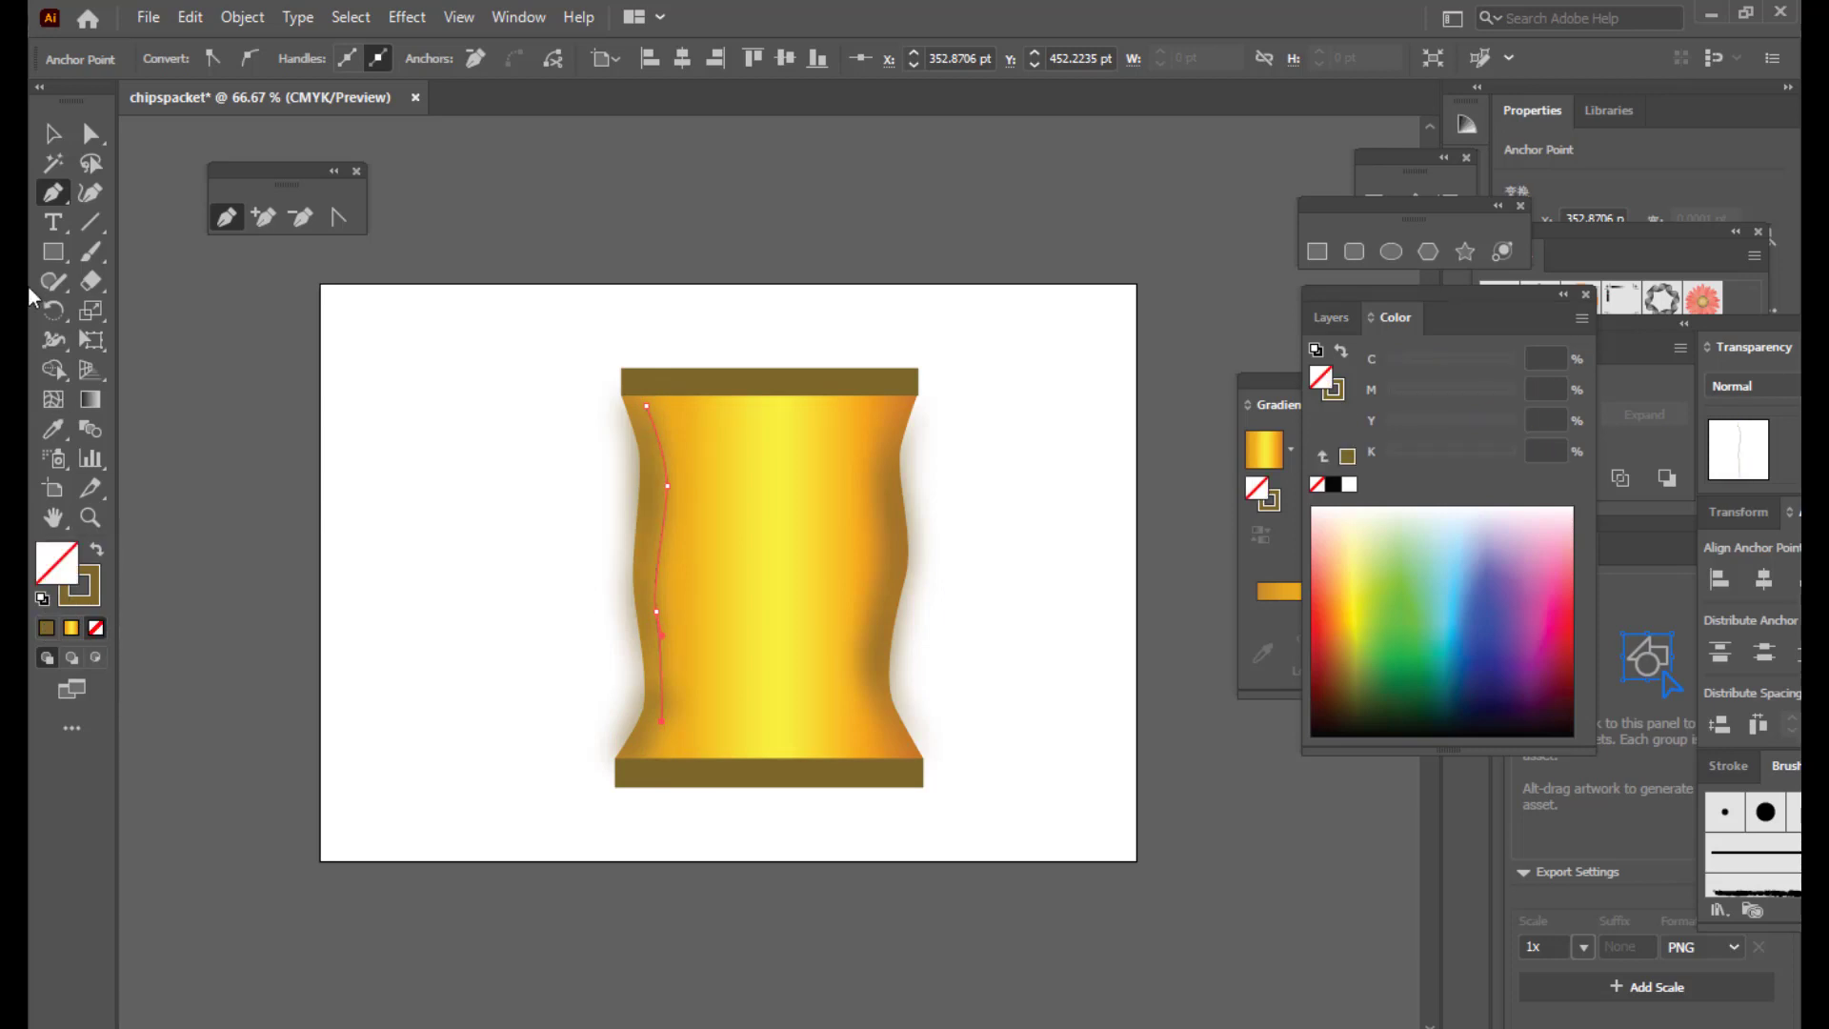
{"action": "left_click", "coordinate": [91, 141]}
{"action": "left_click", "coordinate": [682, 255]}
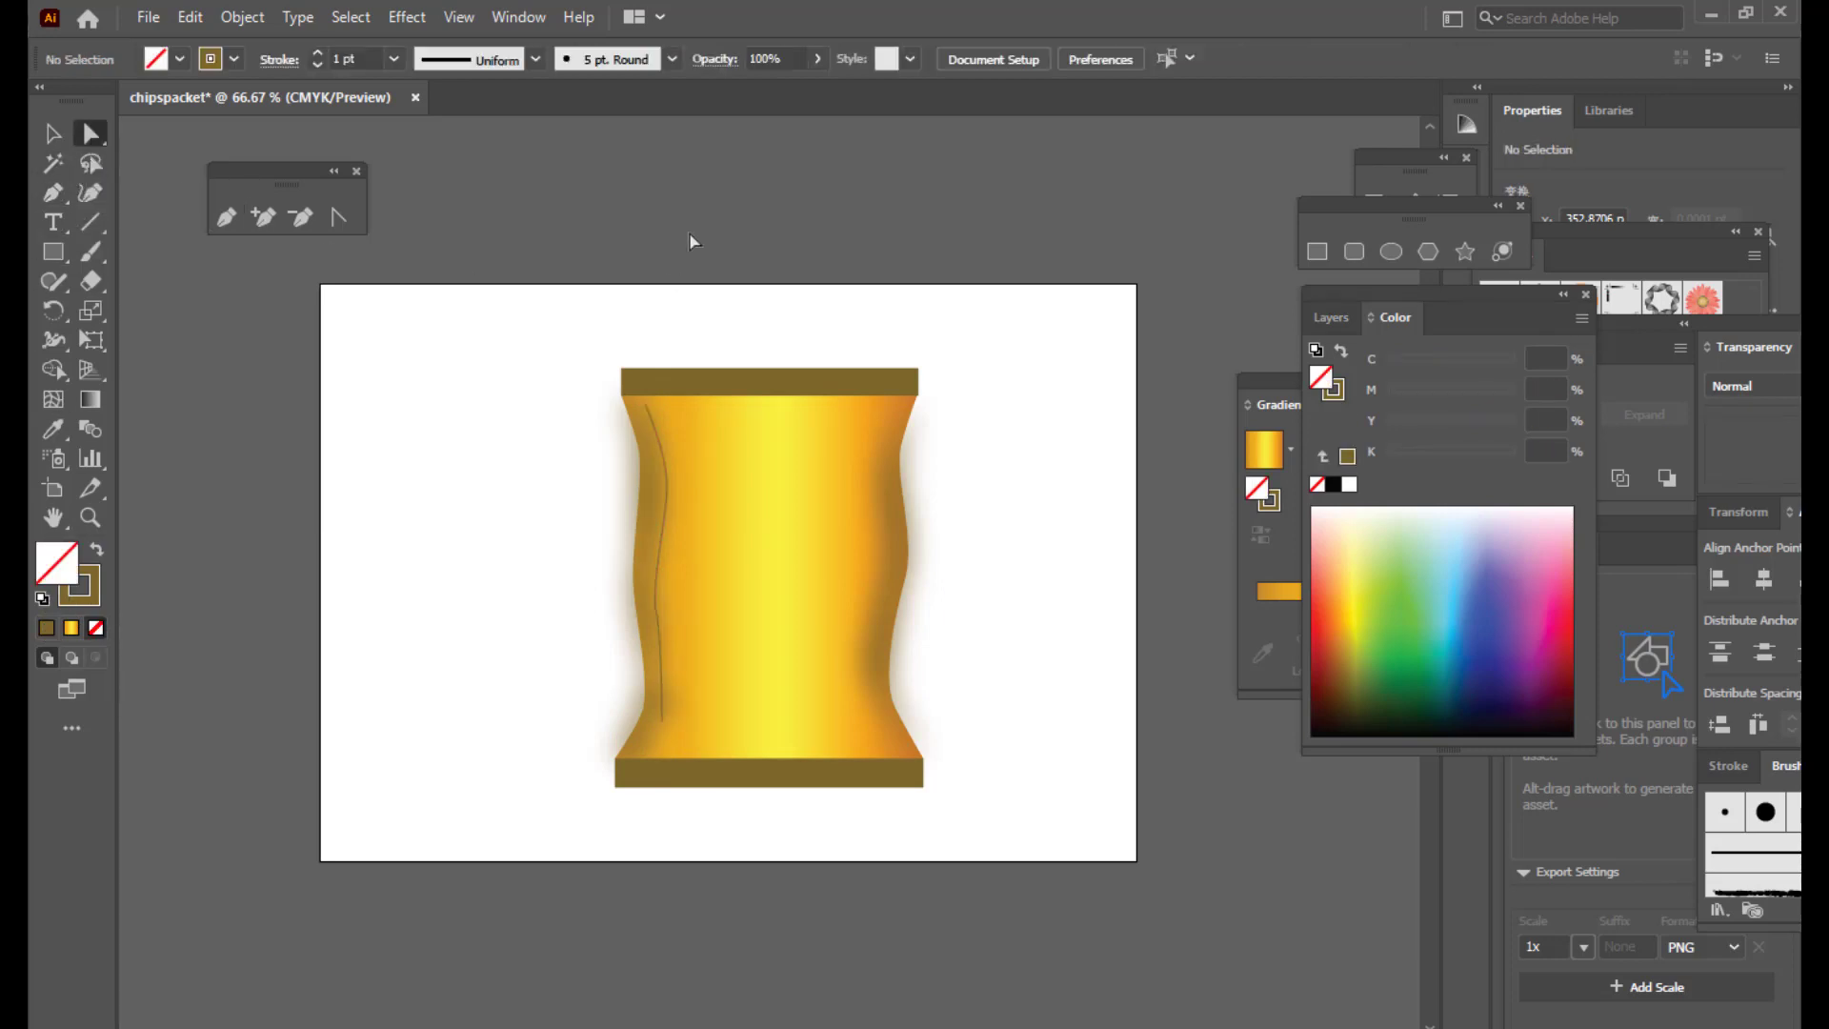
{"action": "left_click", "coordinate": [665, 490]}
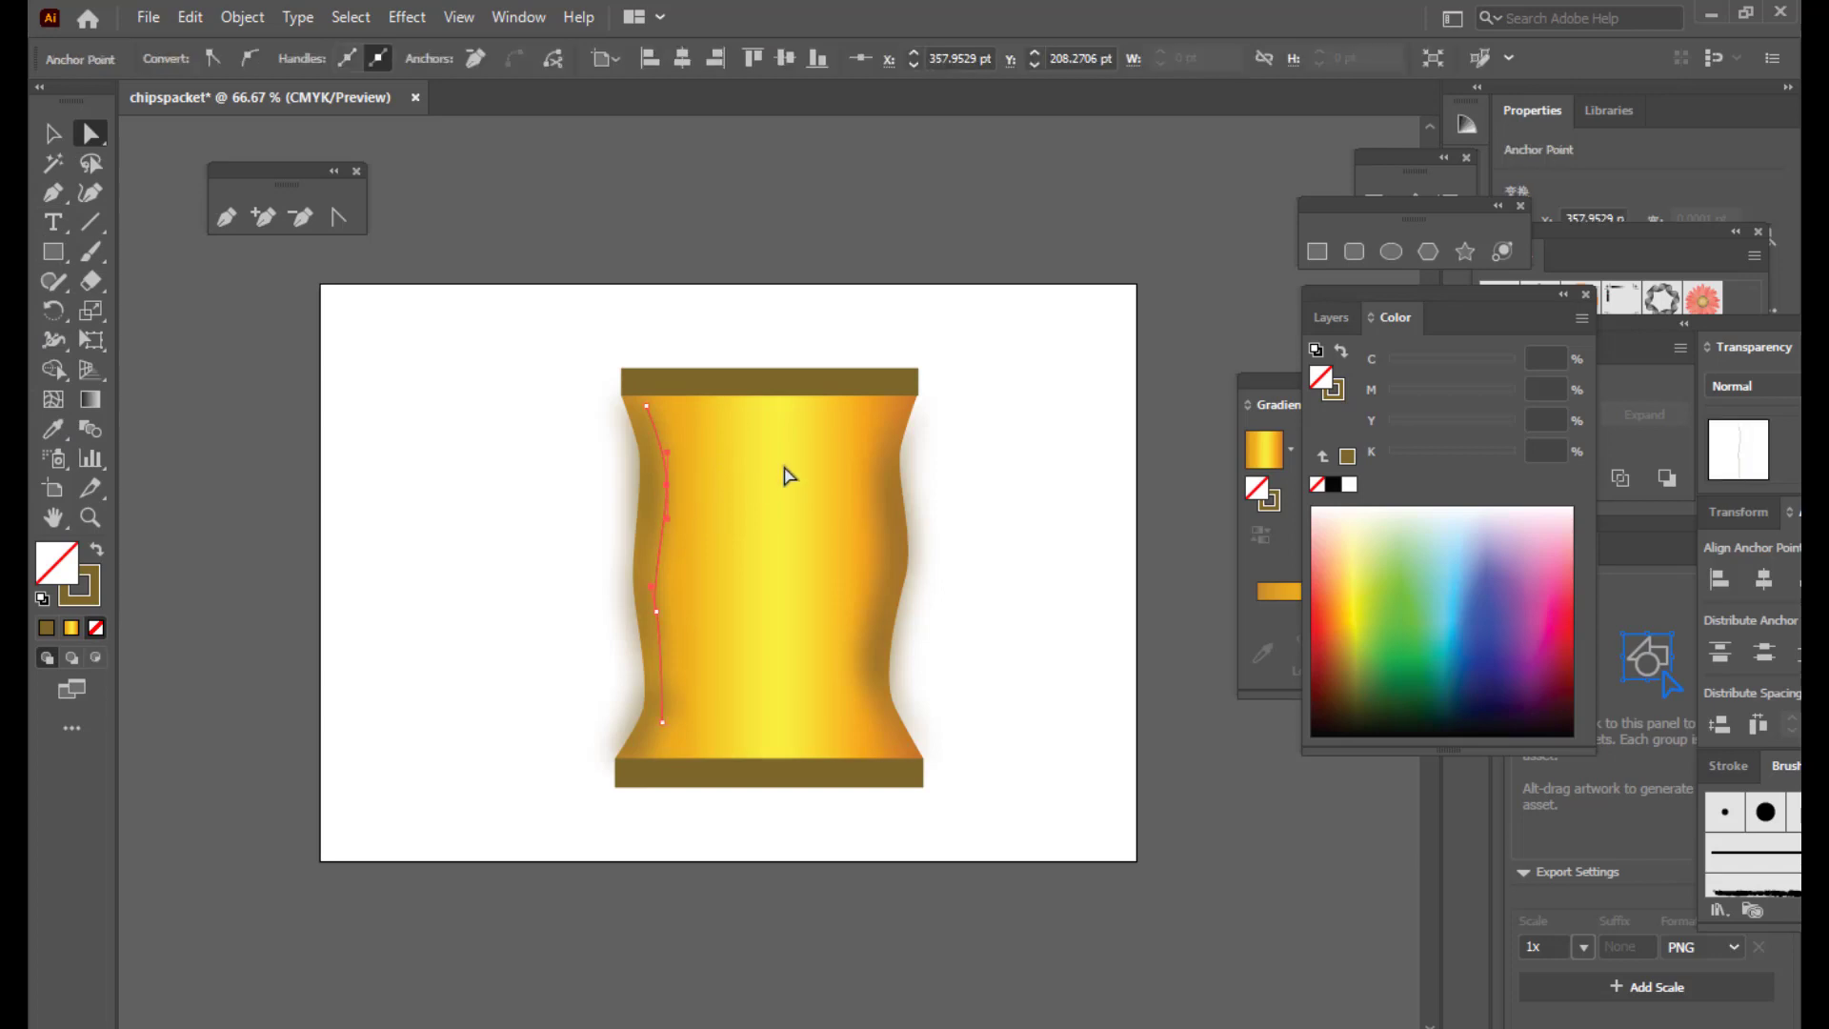
{"action": "left_click", "coordinate": [51, 345]}
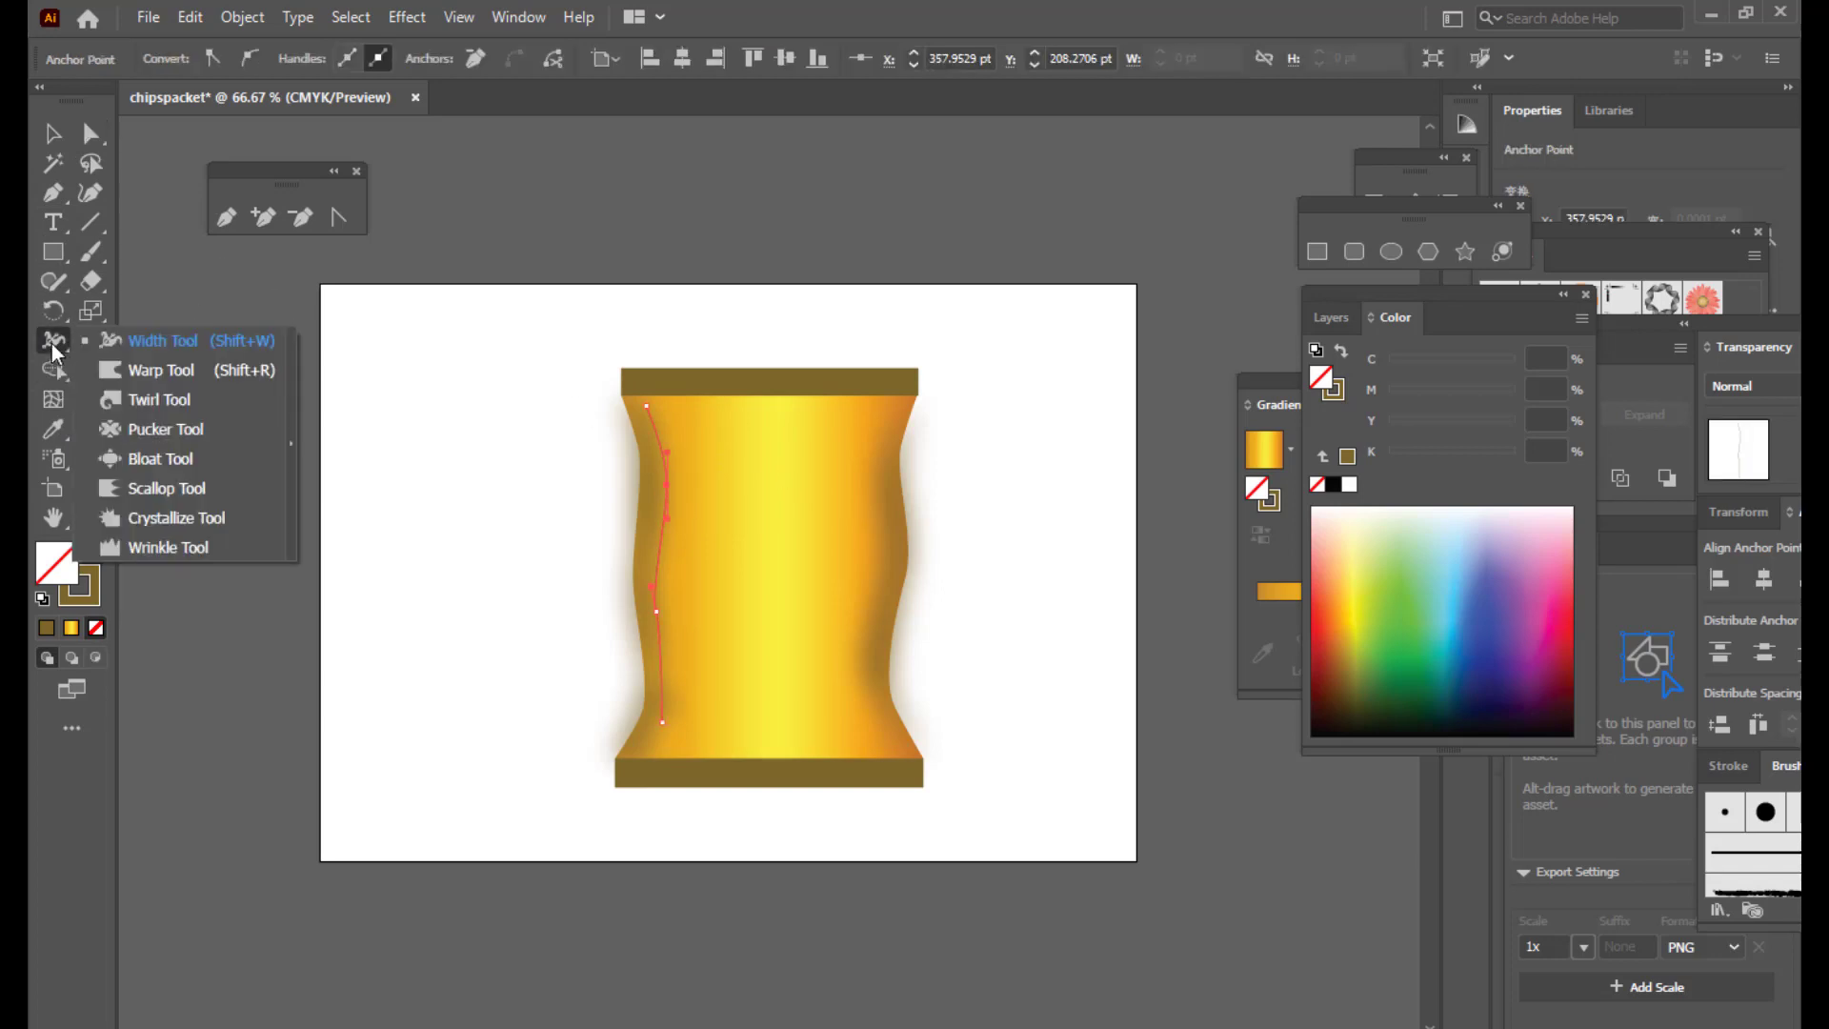
Step: Widen the curved stroke near its top with the Width tool
{"action": "left_click", "coordinate": [140, 349]}
{"action": "left_click_drag", "start_coordinate": [646, 407], "coordinate": [657, 404]}
{"action": "left_click", "coordinate": [54, 133]}
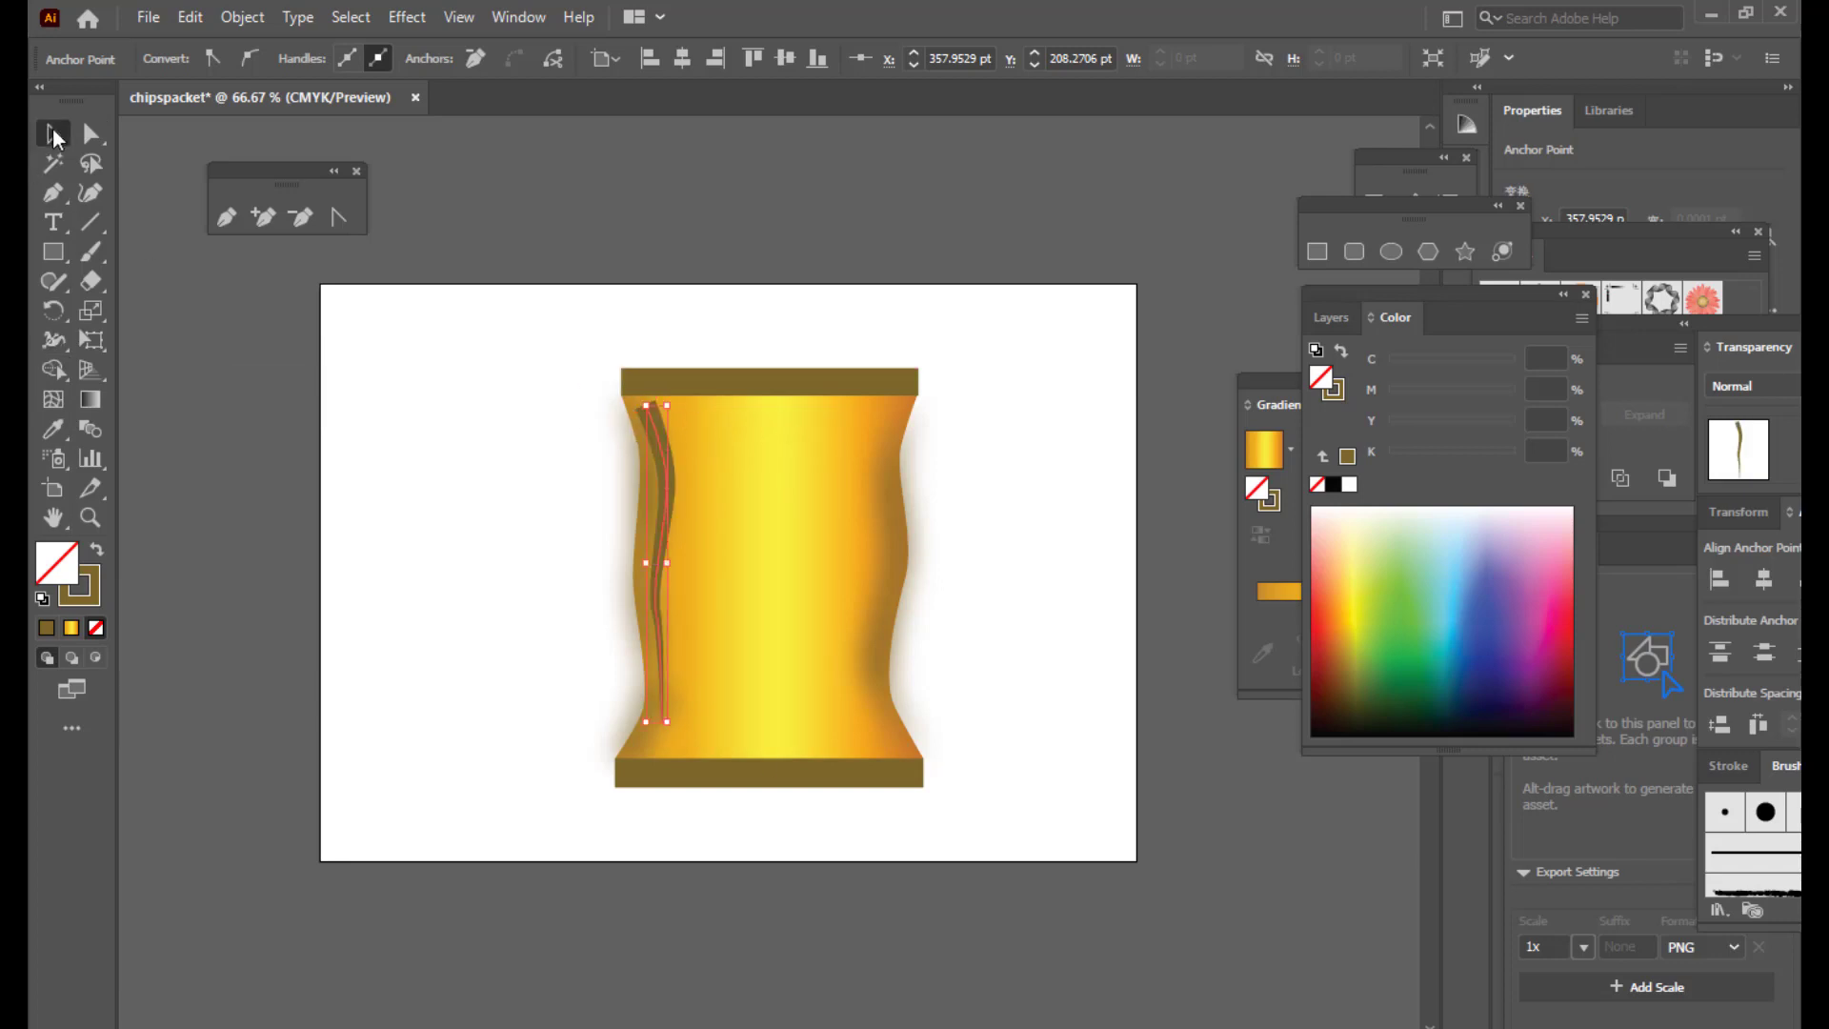
{"action": "left_click", "coordinate": [828, 203]}
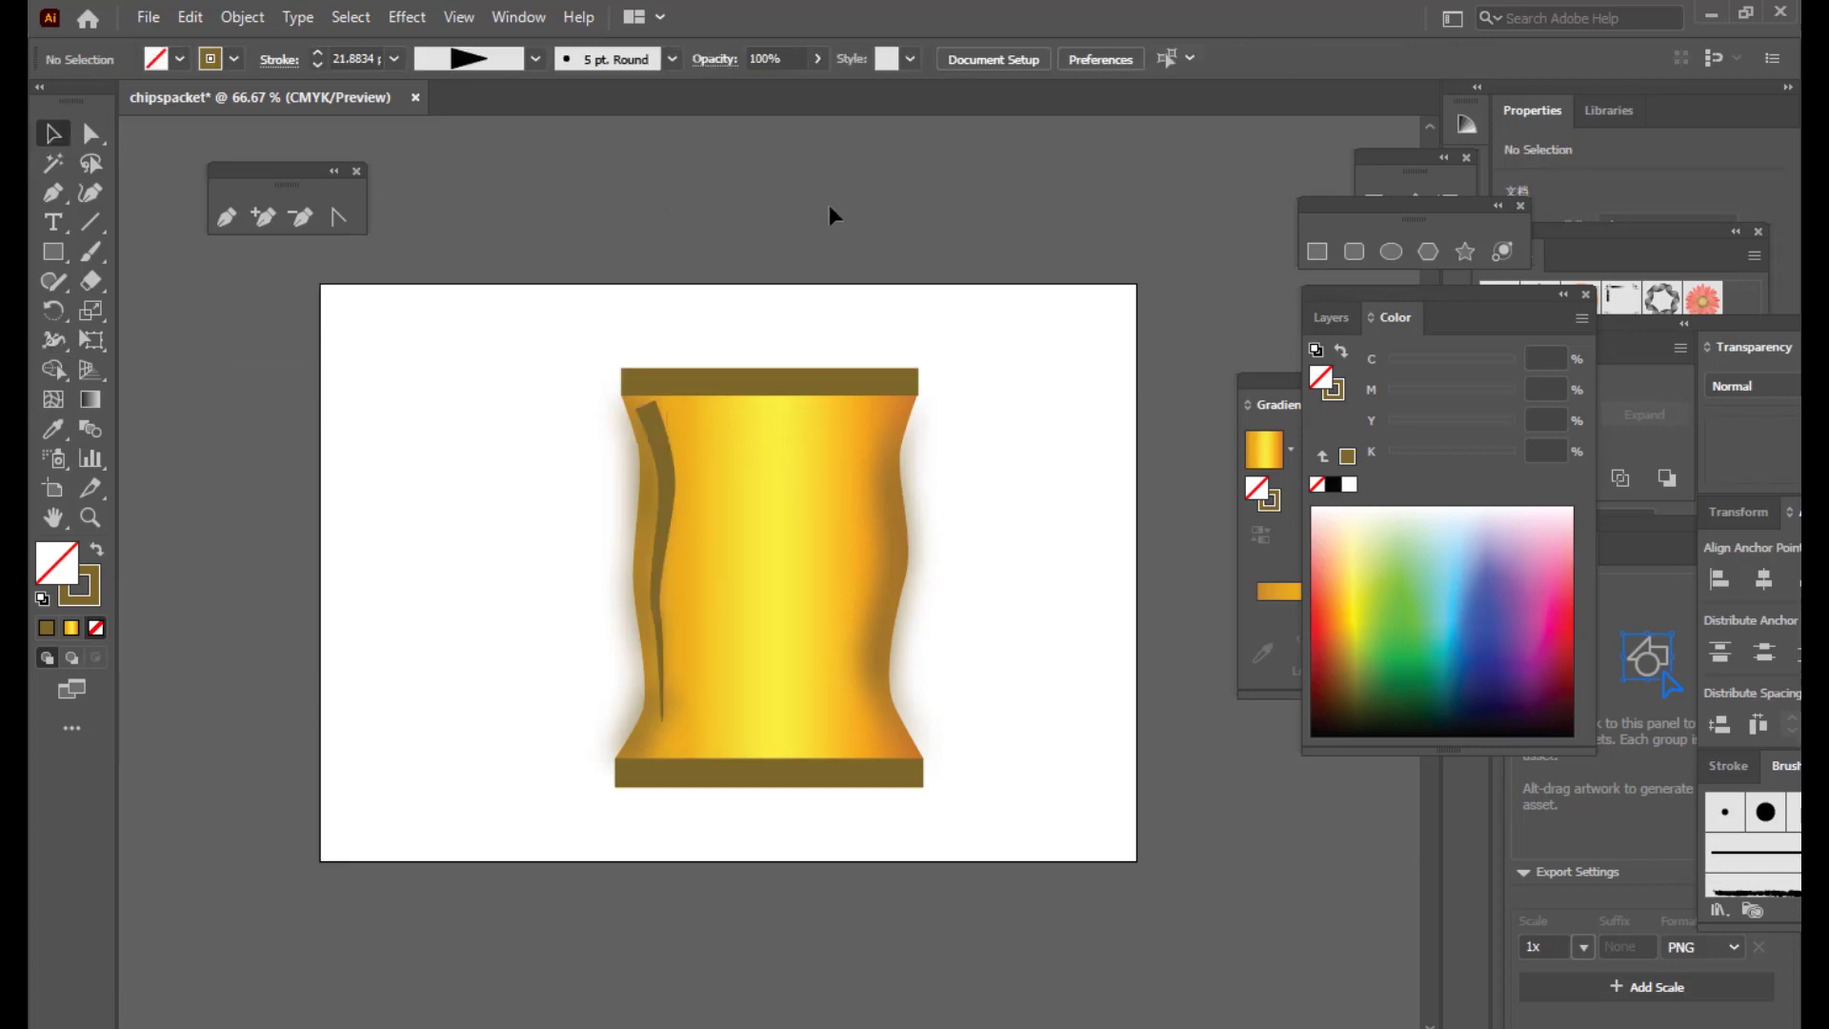
{"action": "left_click", "coordinate": [672, 488]}
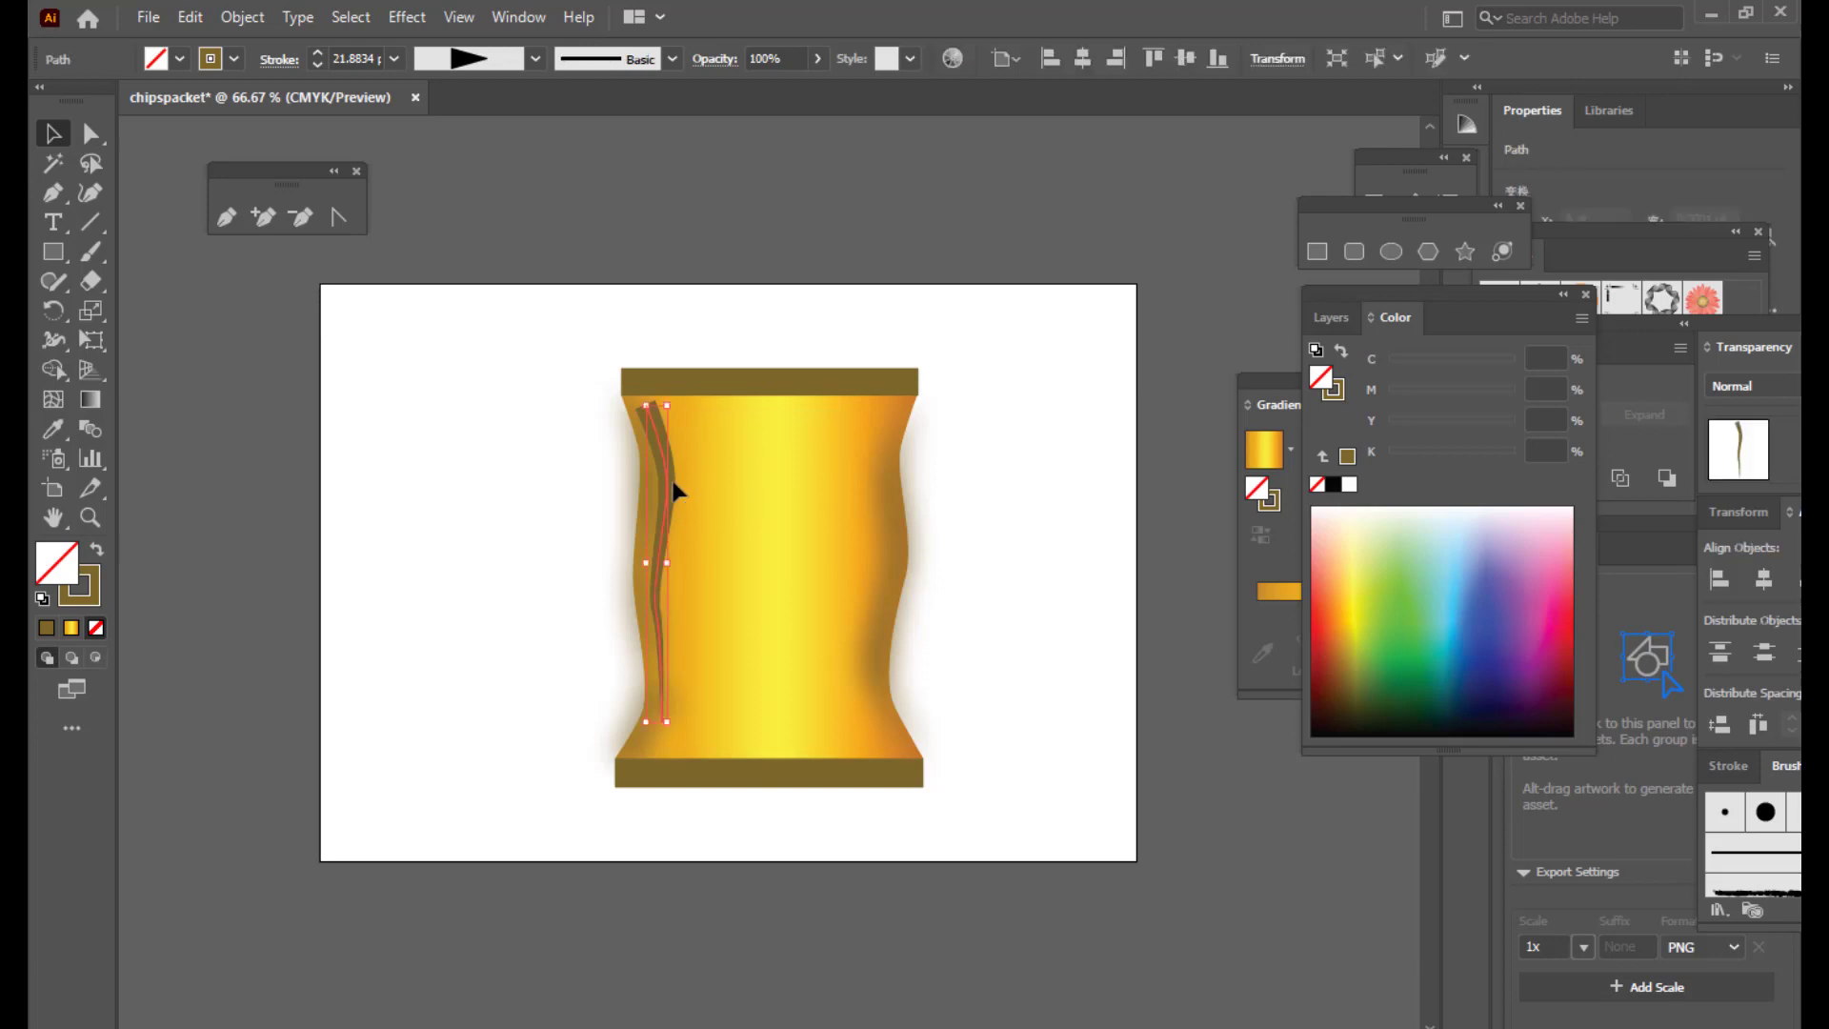
Step: Change the widened stroke's colour to white in the Color Picker
{"action": "double_click", "coordinate": [91, 584]}
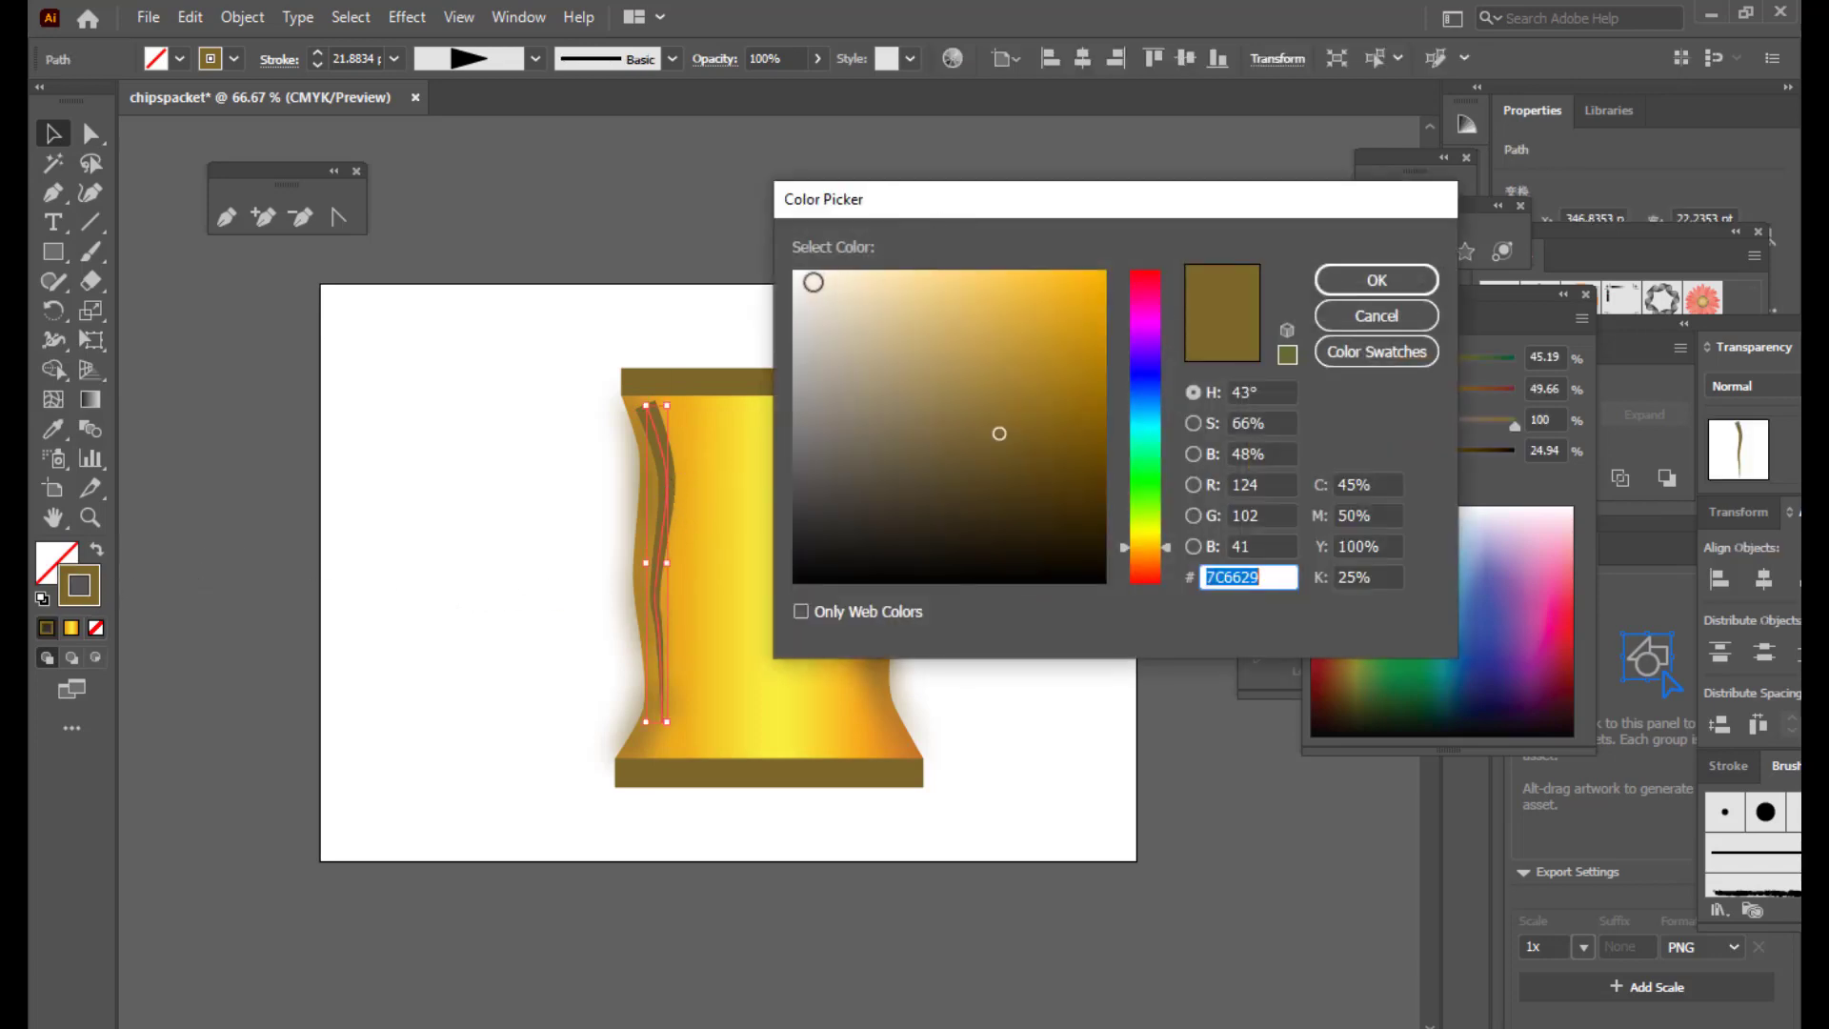
{"action": "left_click", "coordinate": [799, 264]}
{"action": "left_click", "coordinate": [1376, 279]}
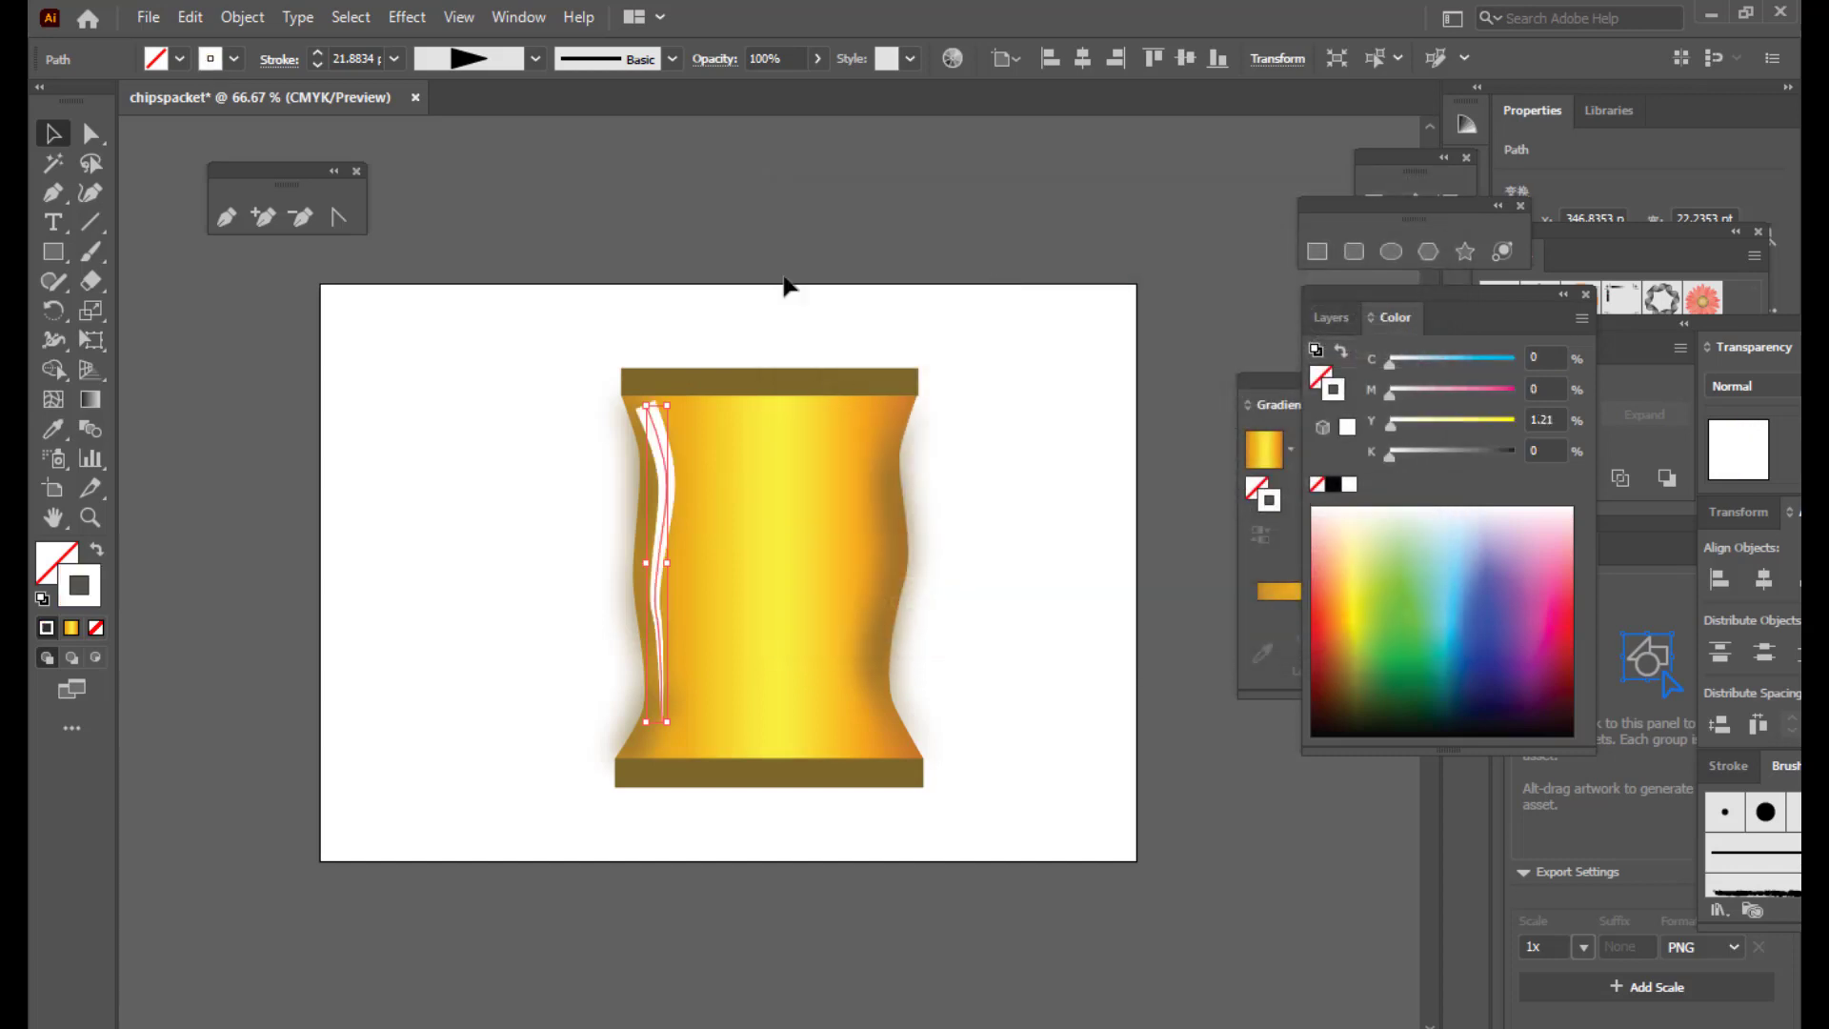
{"action": "left_click", "coordinate": [714, 241]}
{"action": "left_click", "coordinate": [672, 476]}
Step: Expand the white stroke's appearance into a filled highlight shape
{"action": "left_click", "coordinate": [249, 17]}
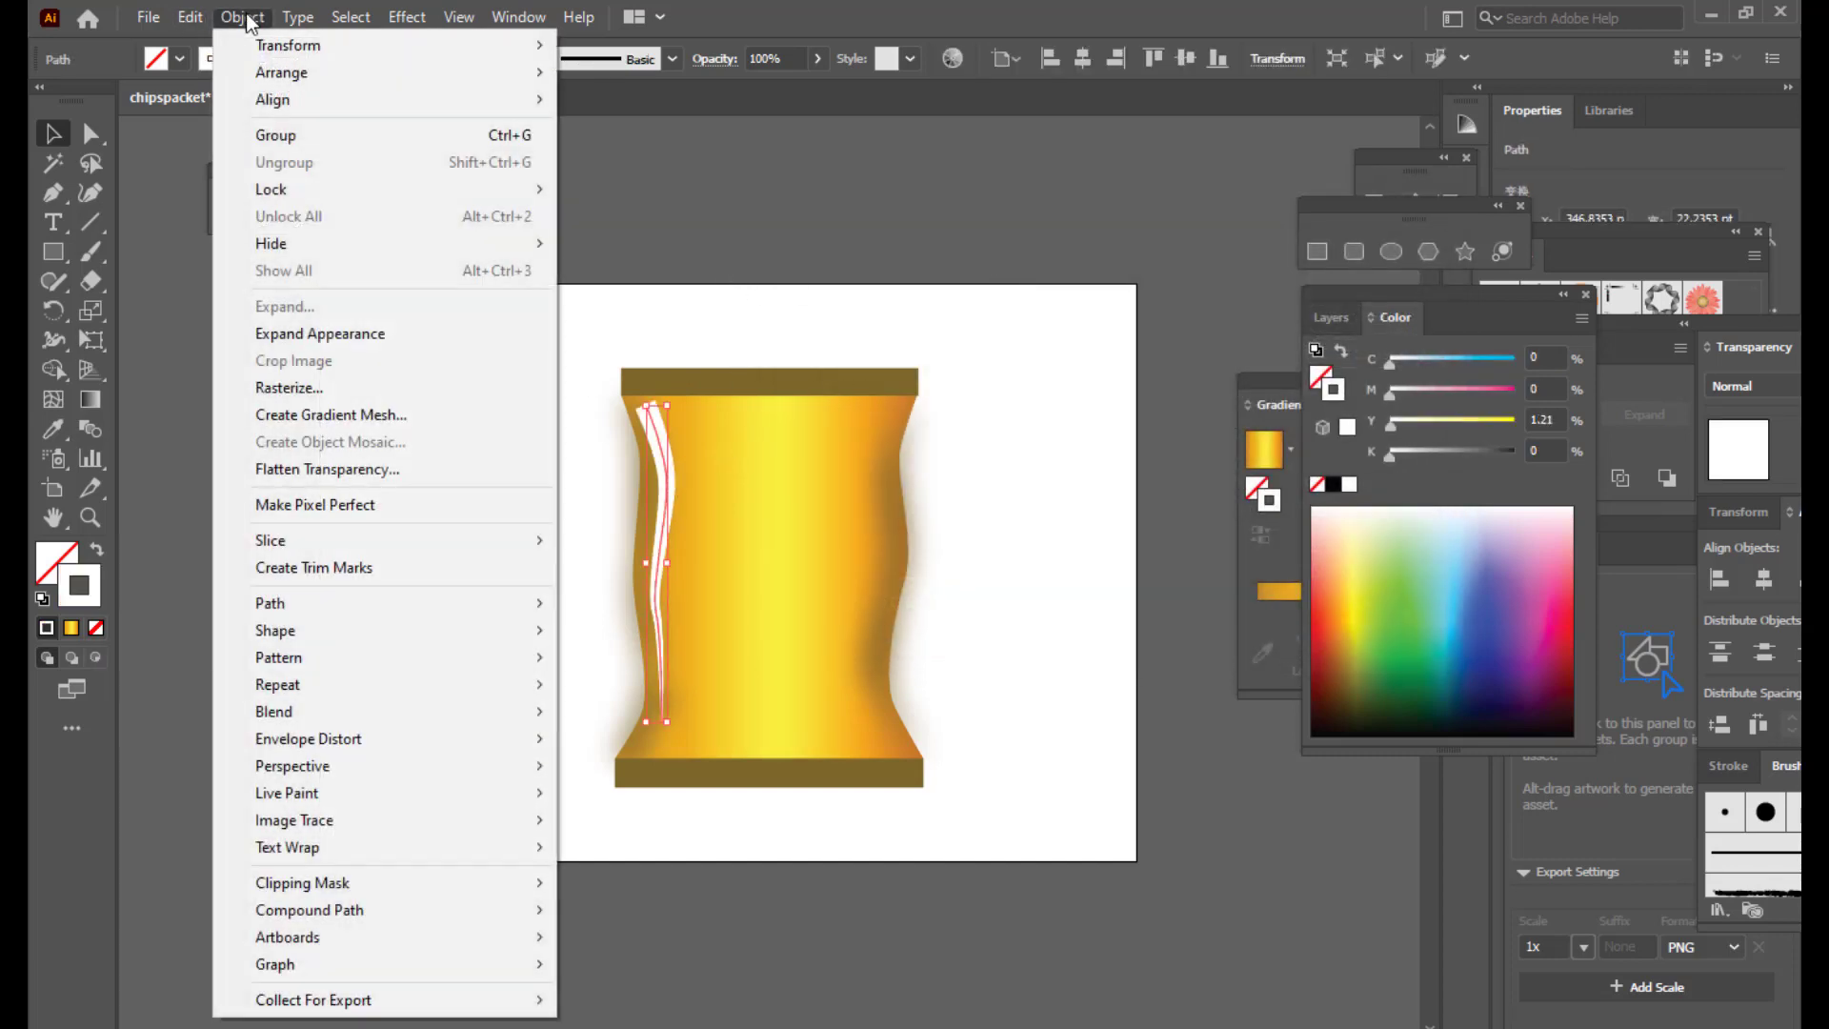
{"action": "left_click", "coordinate": [367, 343]}
{"action": "left_click", "coordinate": [698, 264]}
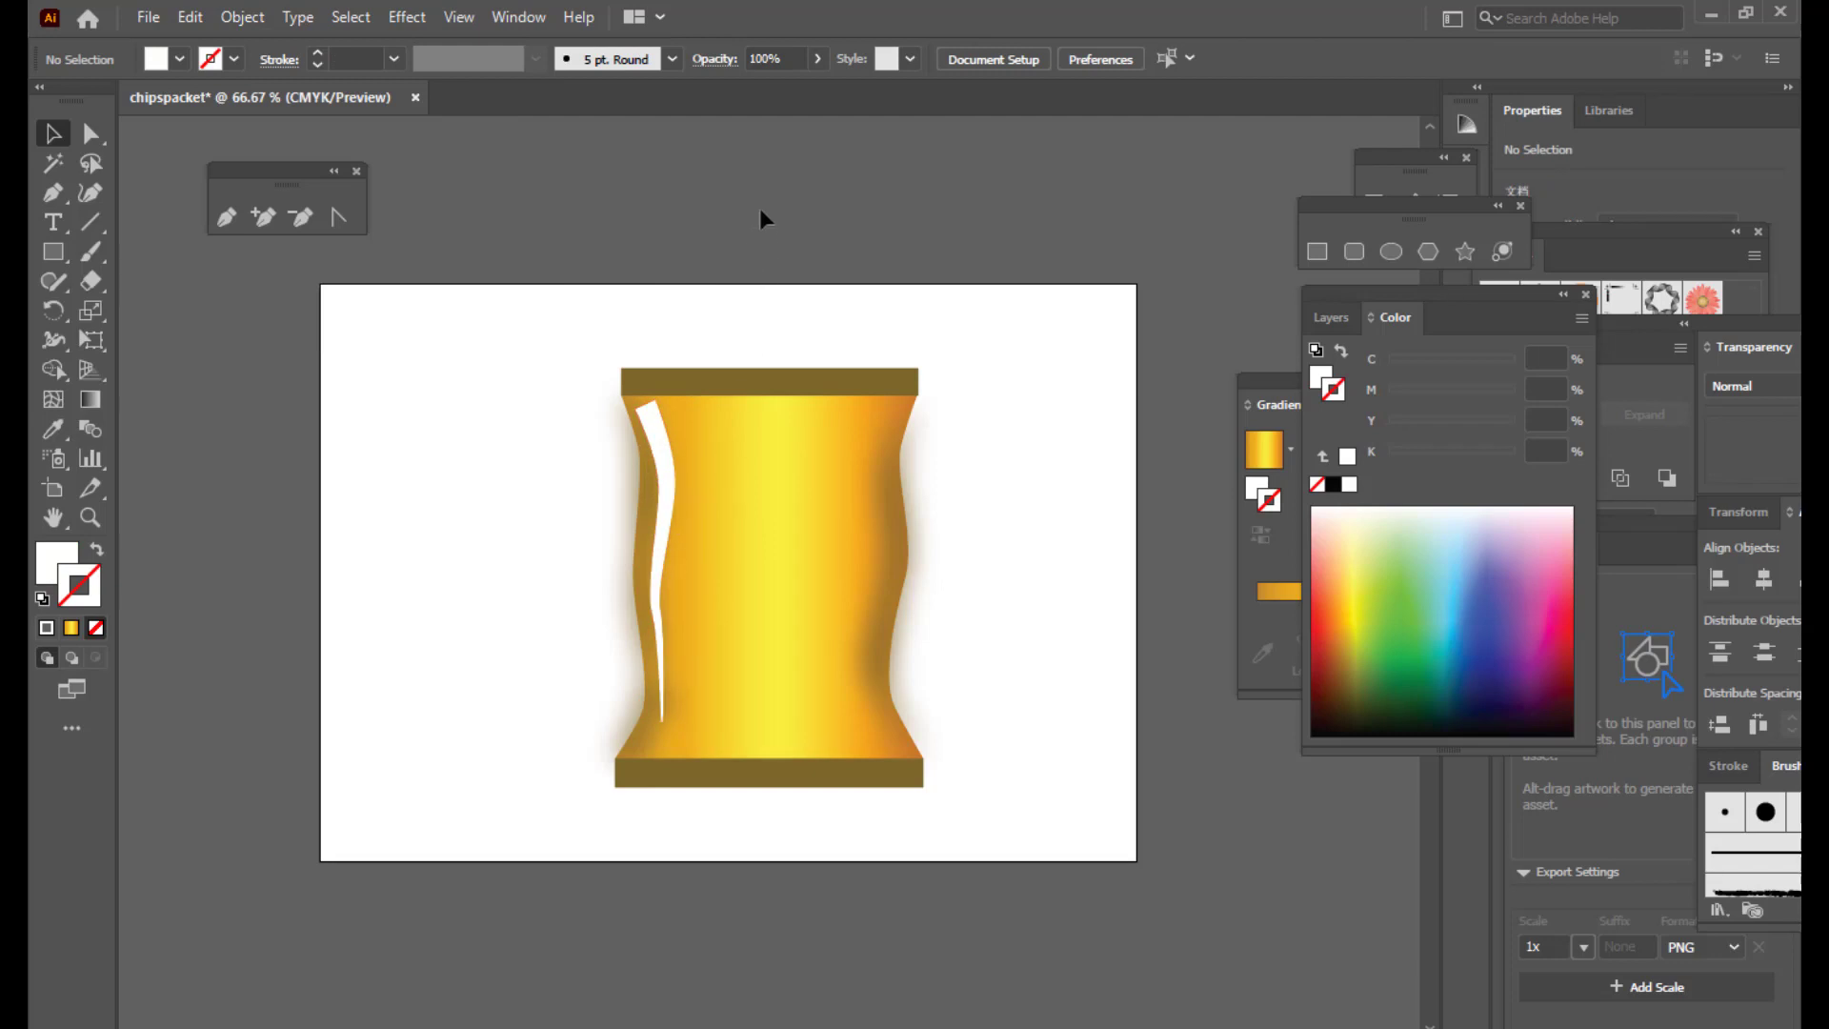
{"action": "left_click", "coordinate": [658, 424]}
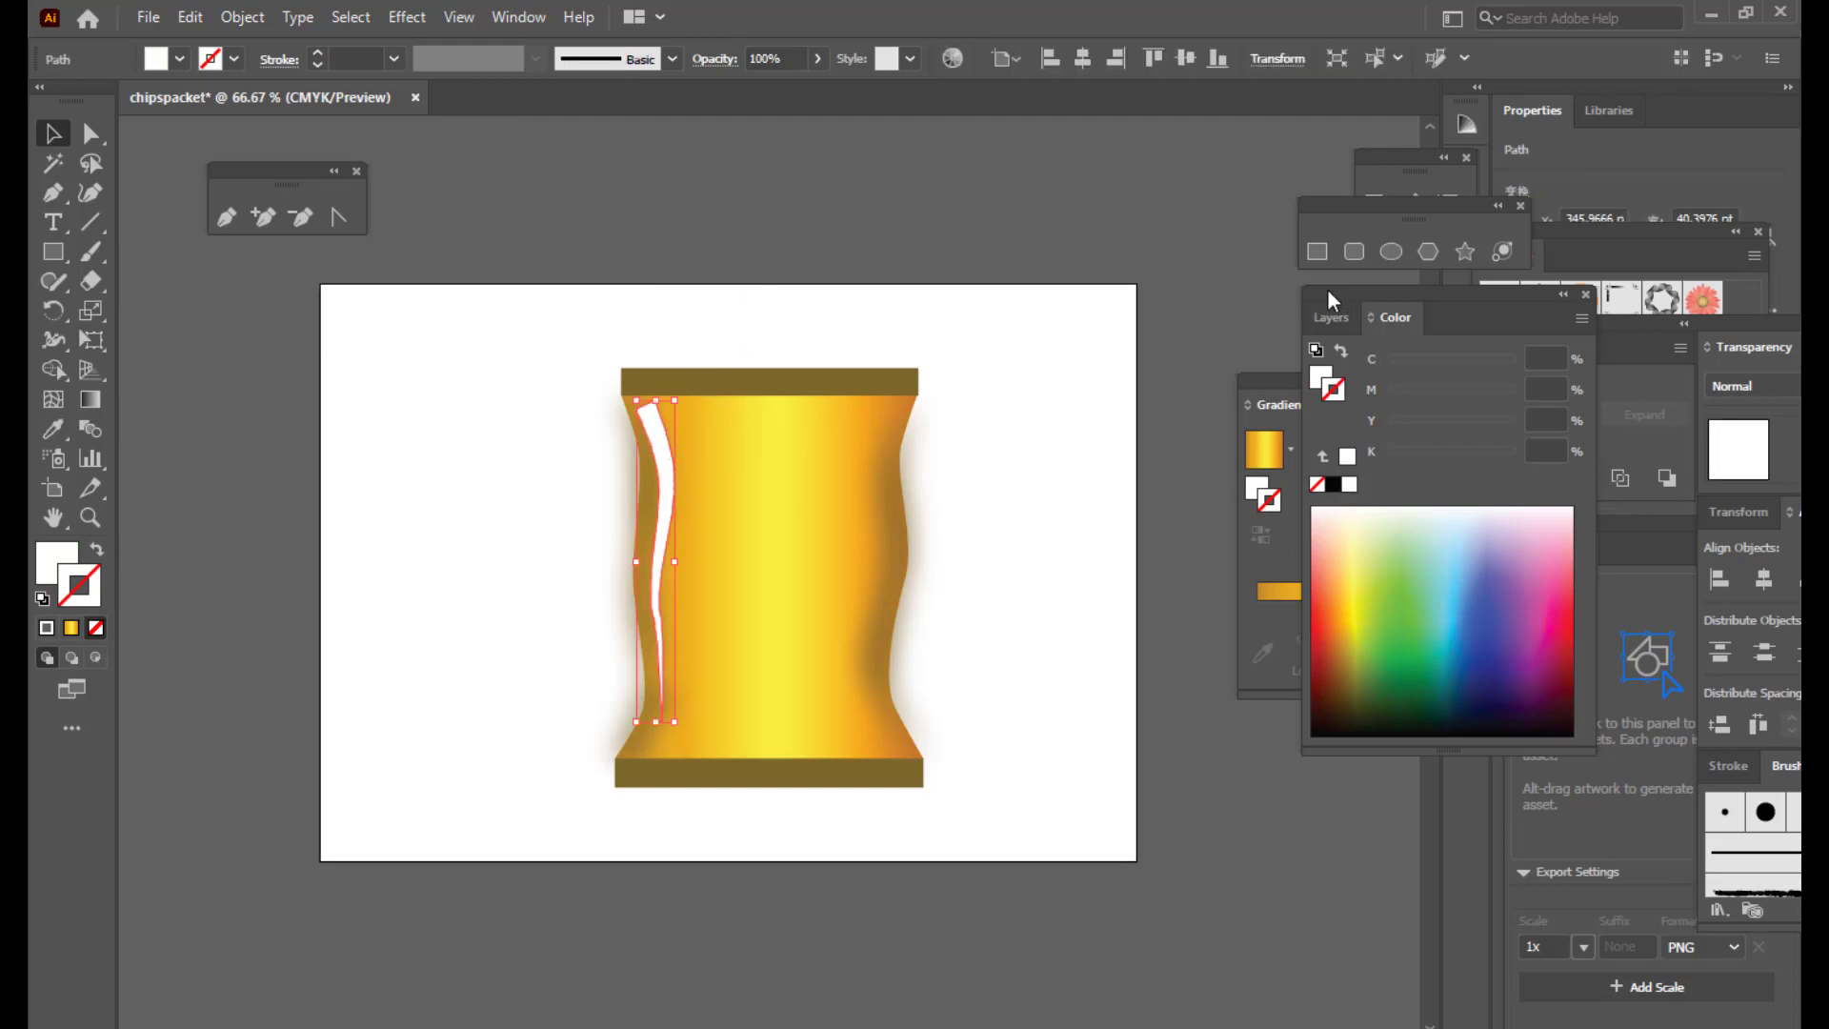
{"action": "left_click_drag", "start_coordinate": [1328, 289], "coordinate": [1210, 512]}
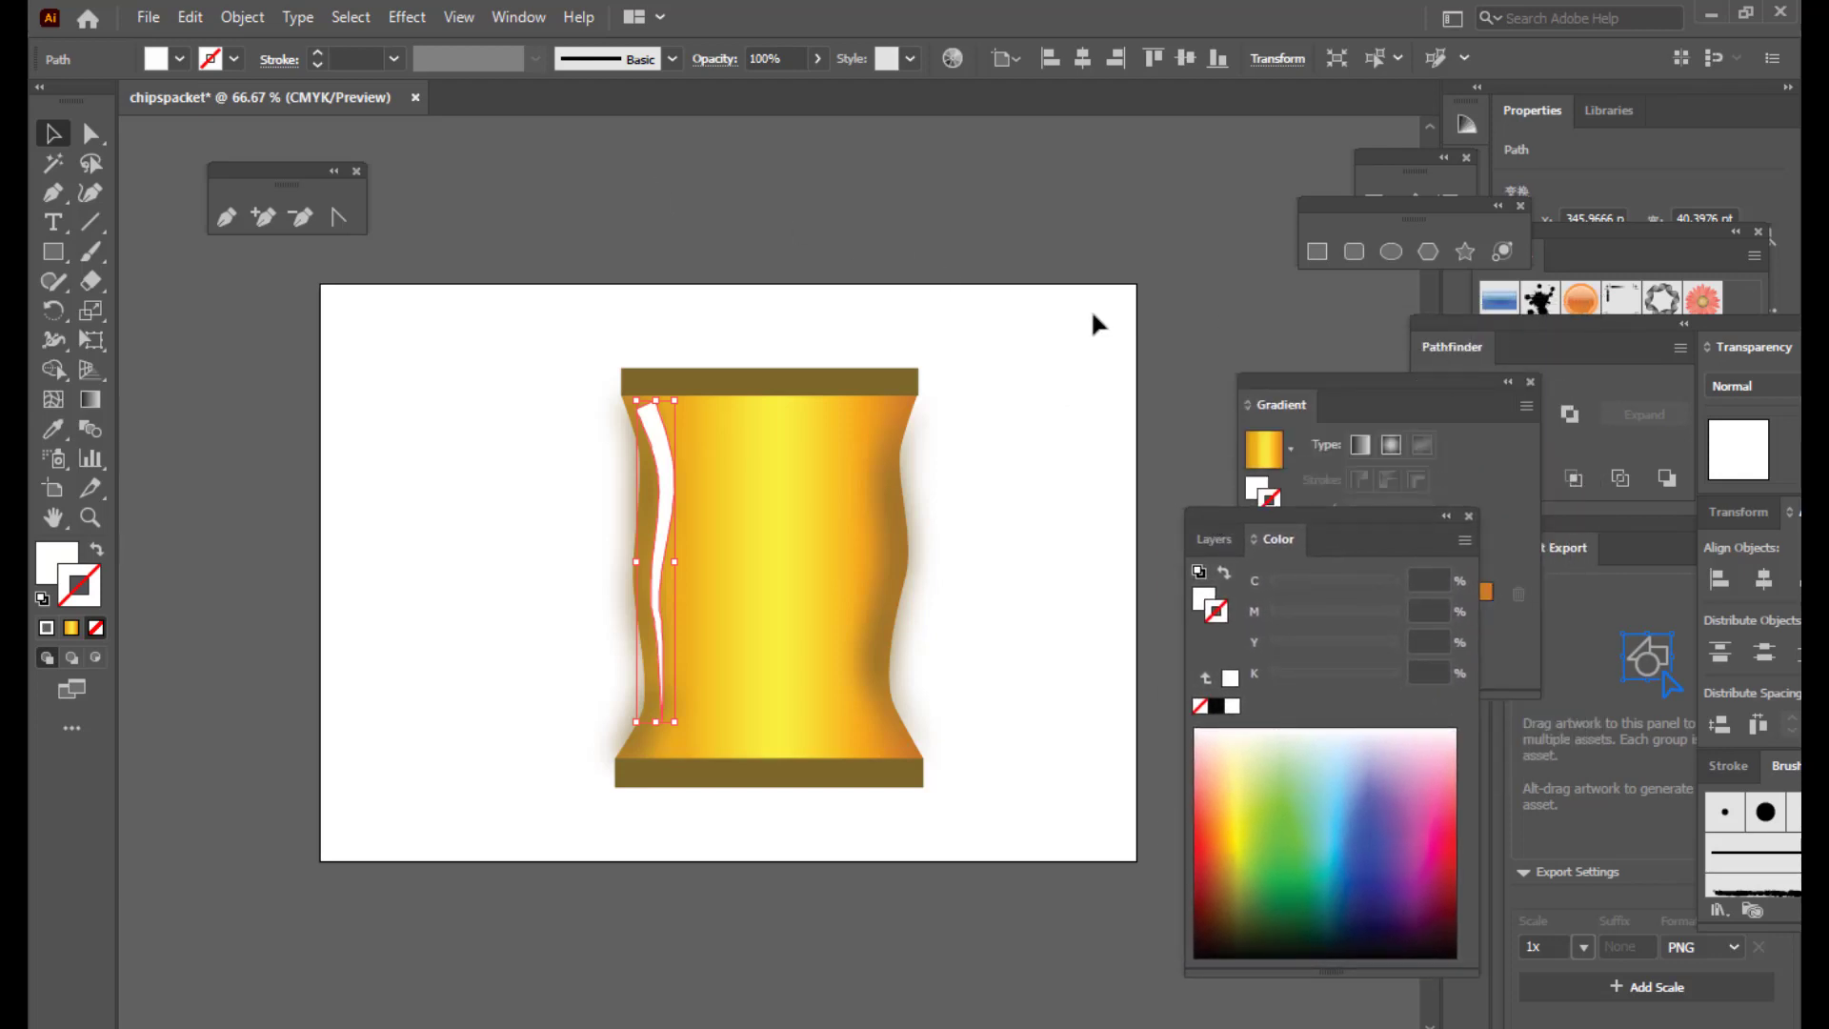
Step: Give the highlight strip a White, Black gradient fill and remove its stroke
{"action": "left_click", "coordinate": [507, 17]}
{"action": "left_click", "coordinate": [667, 613]}
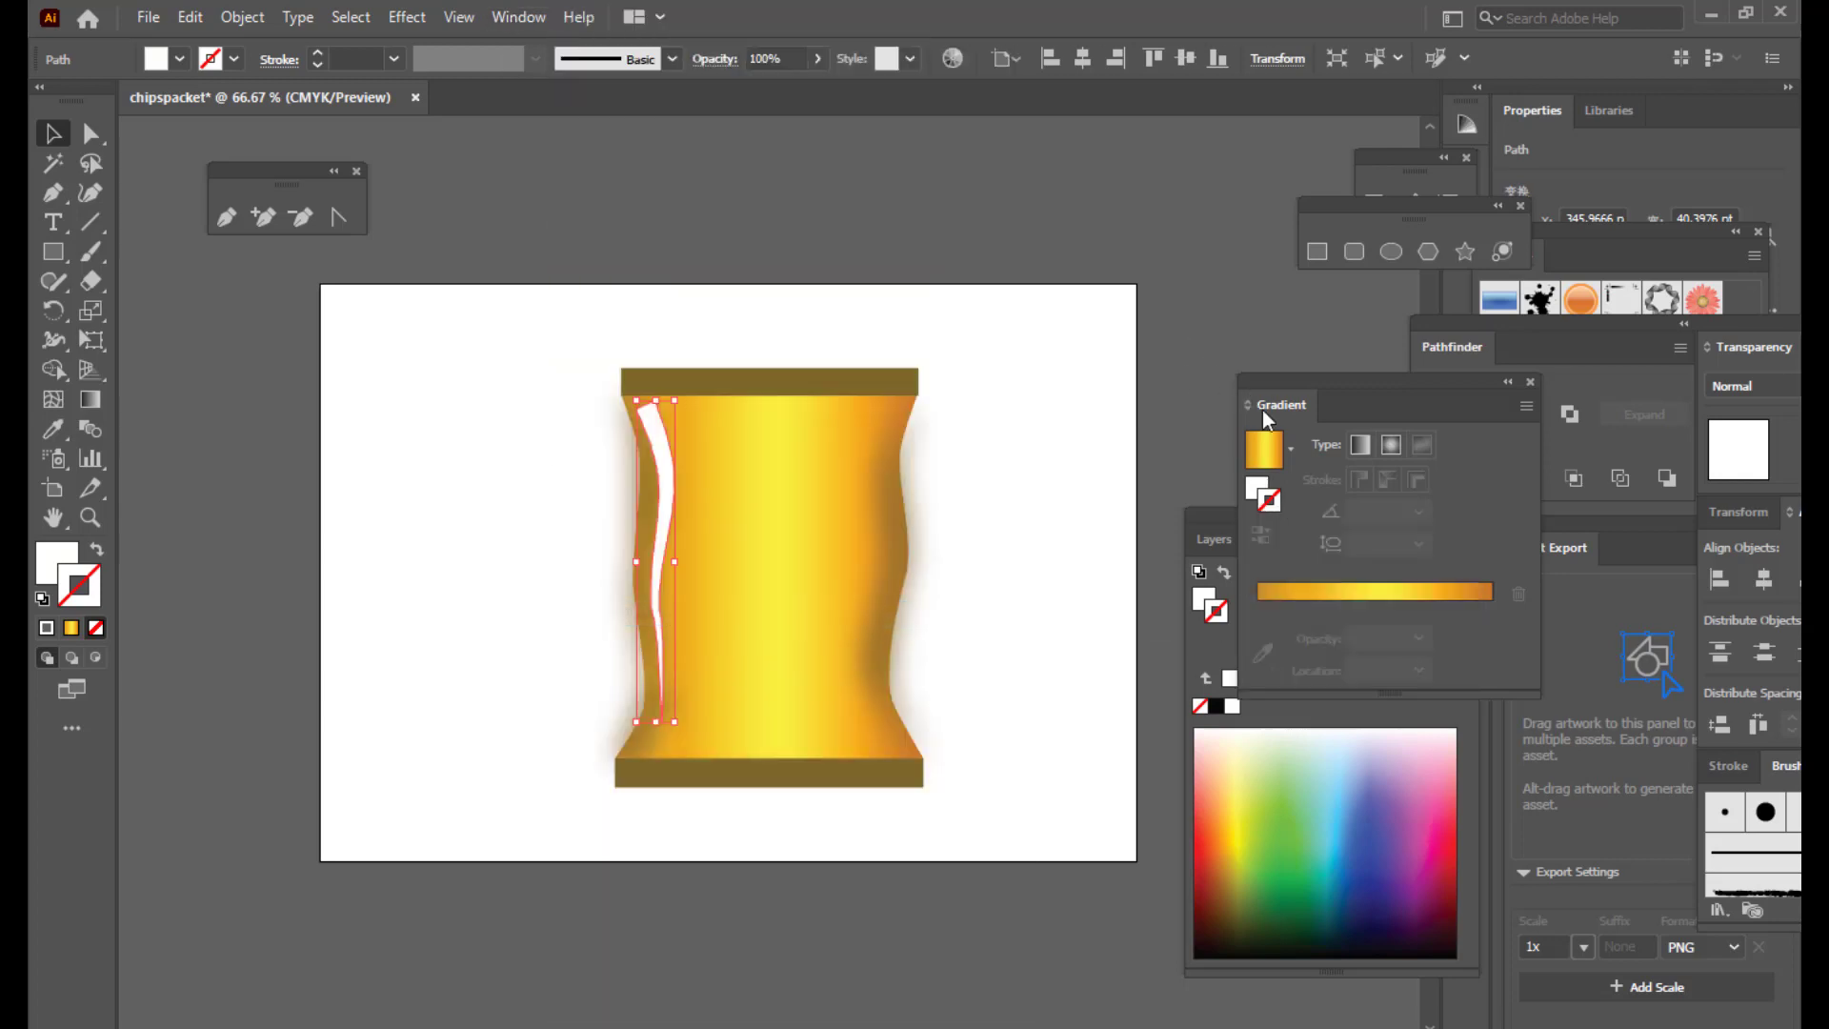
{"action": "left_click_drag", "start_coordinate": [1263, 413], "coordinate": [1210, 414]}
{"action": "left_click", "coordinate": [1239, 449]}
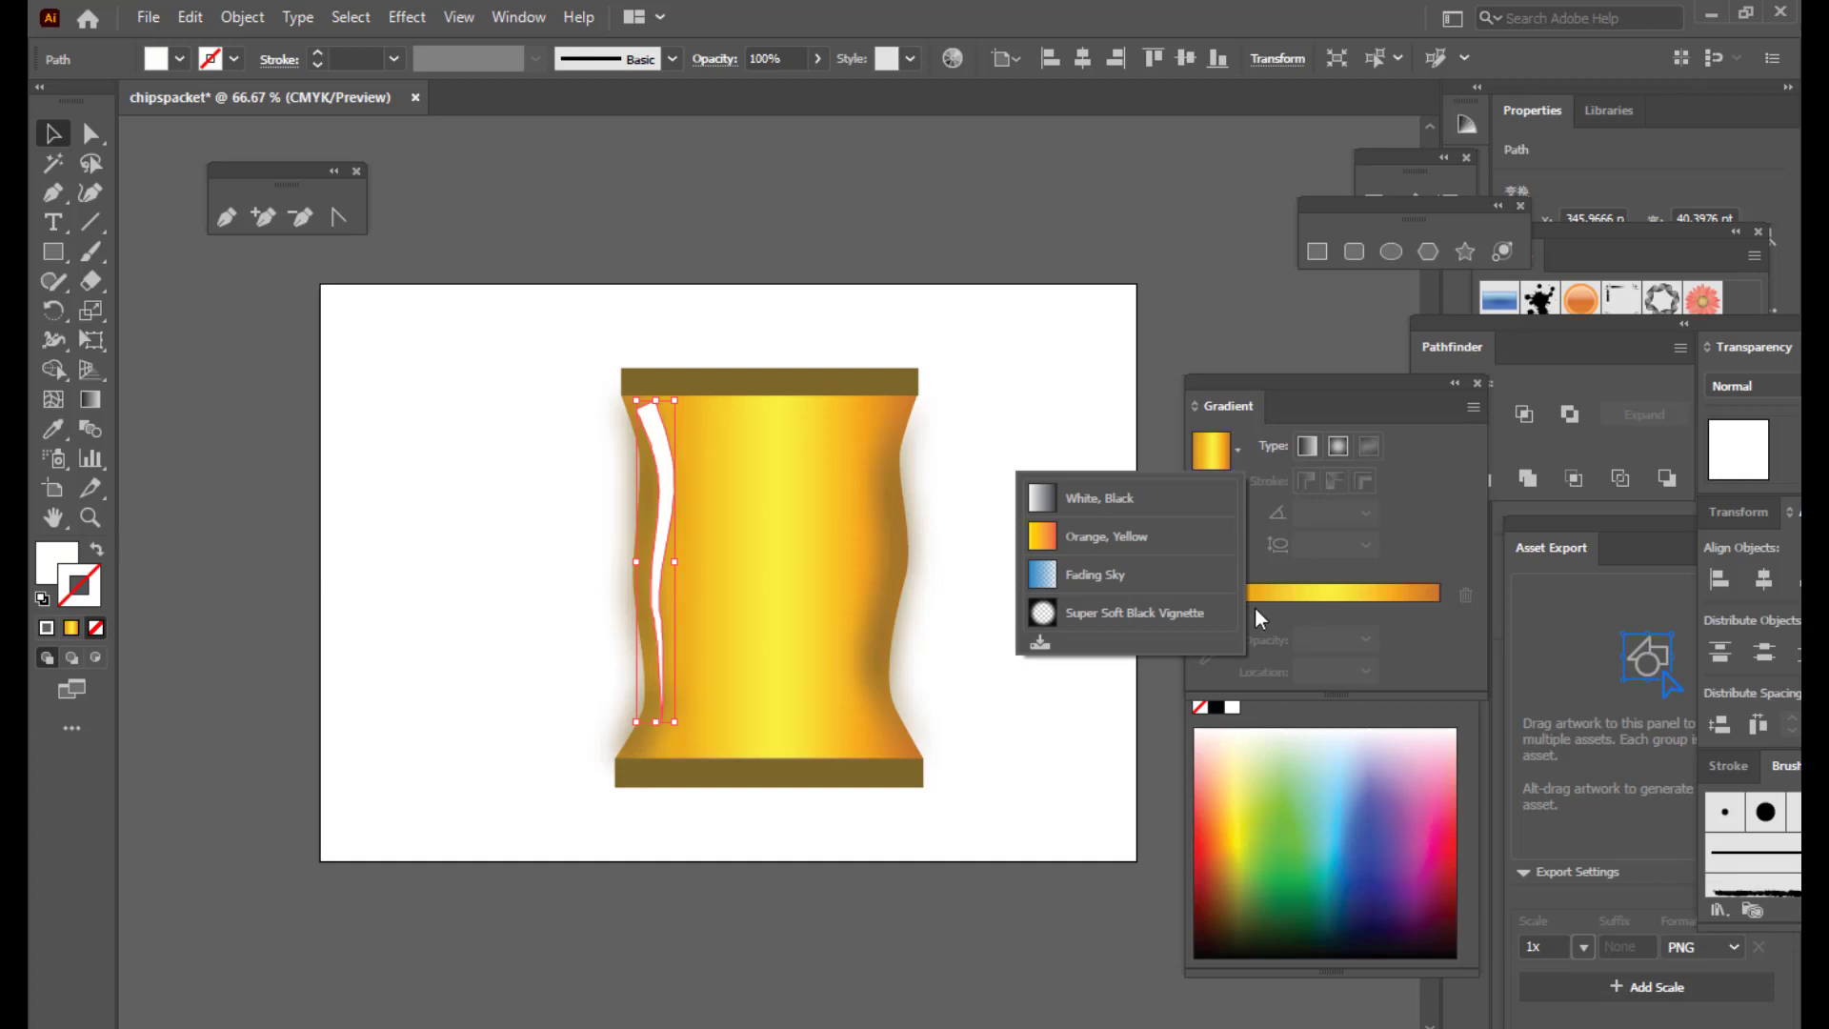
{"action": "left_click", "coordinate": [1096, 498]}
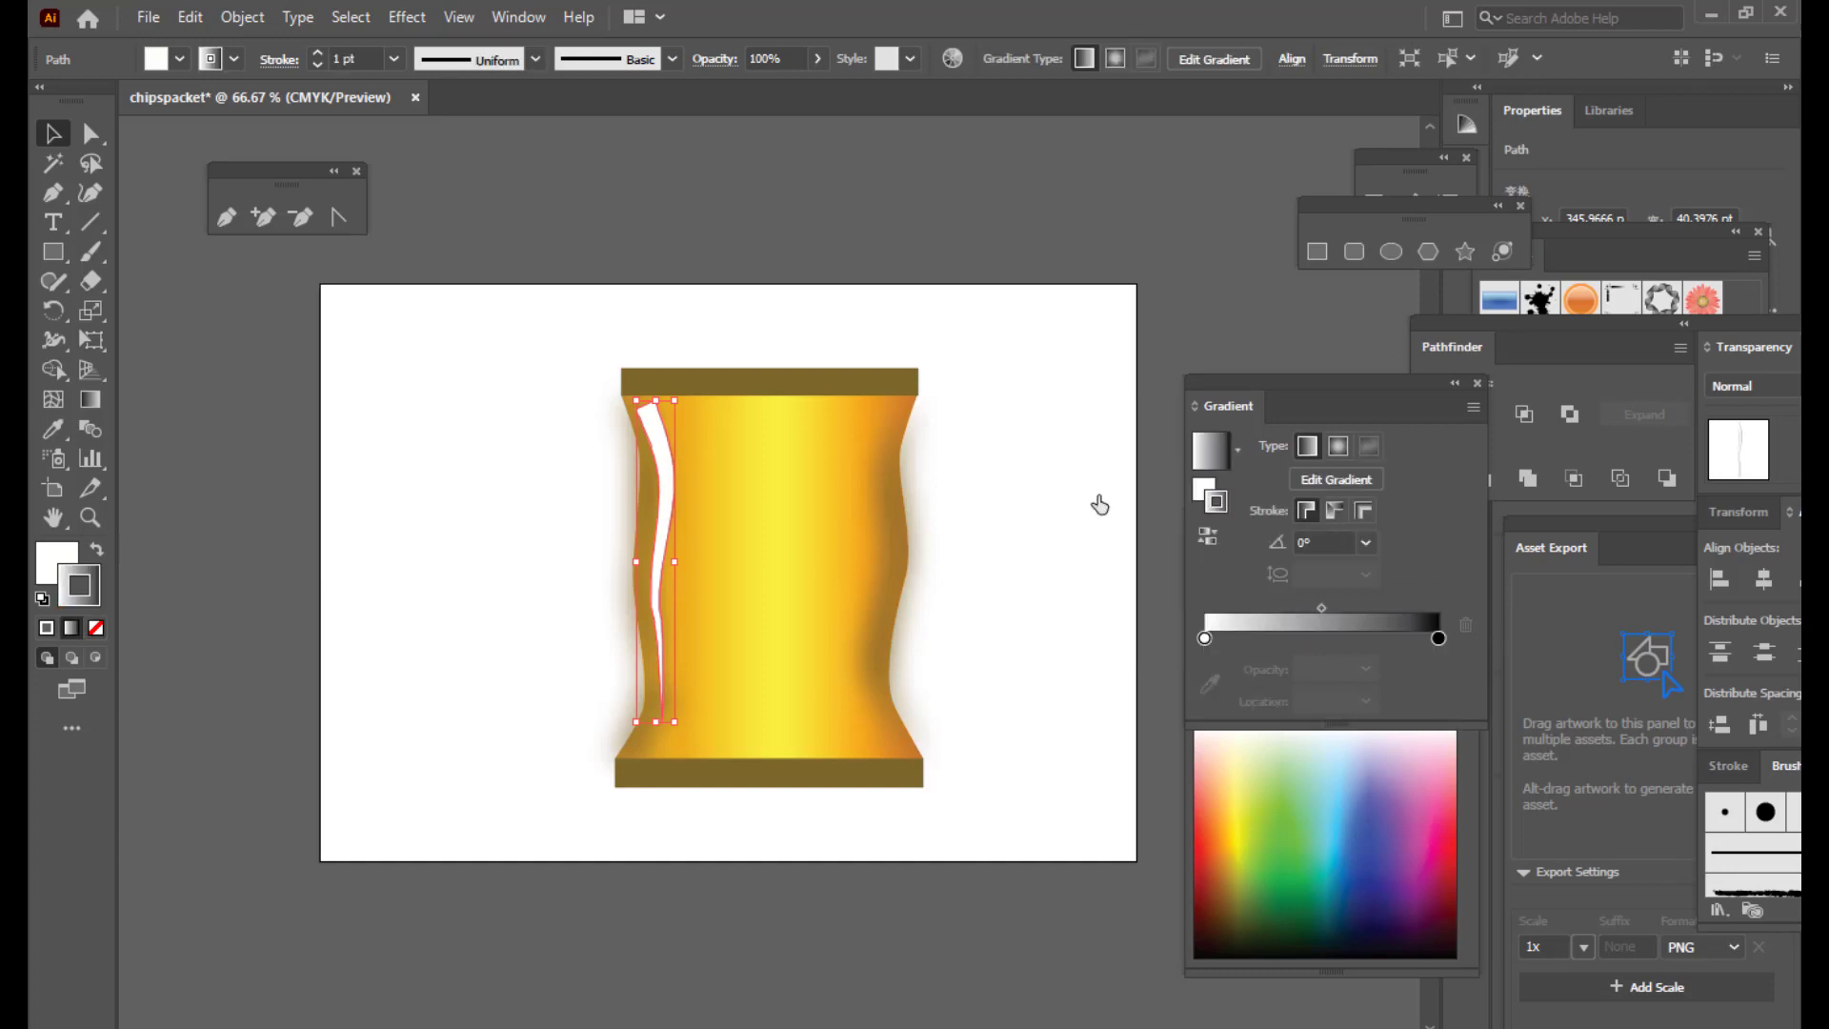
{"action": "left_click", "coordinate": [706, 323]}
{"action": "left_click", "coordinate": [651, 417]}
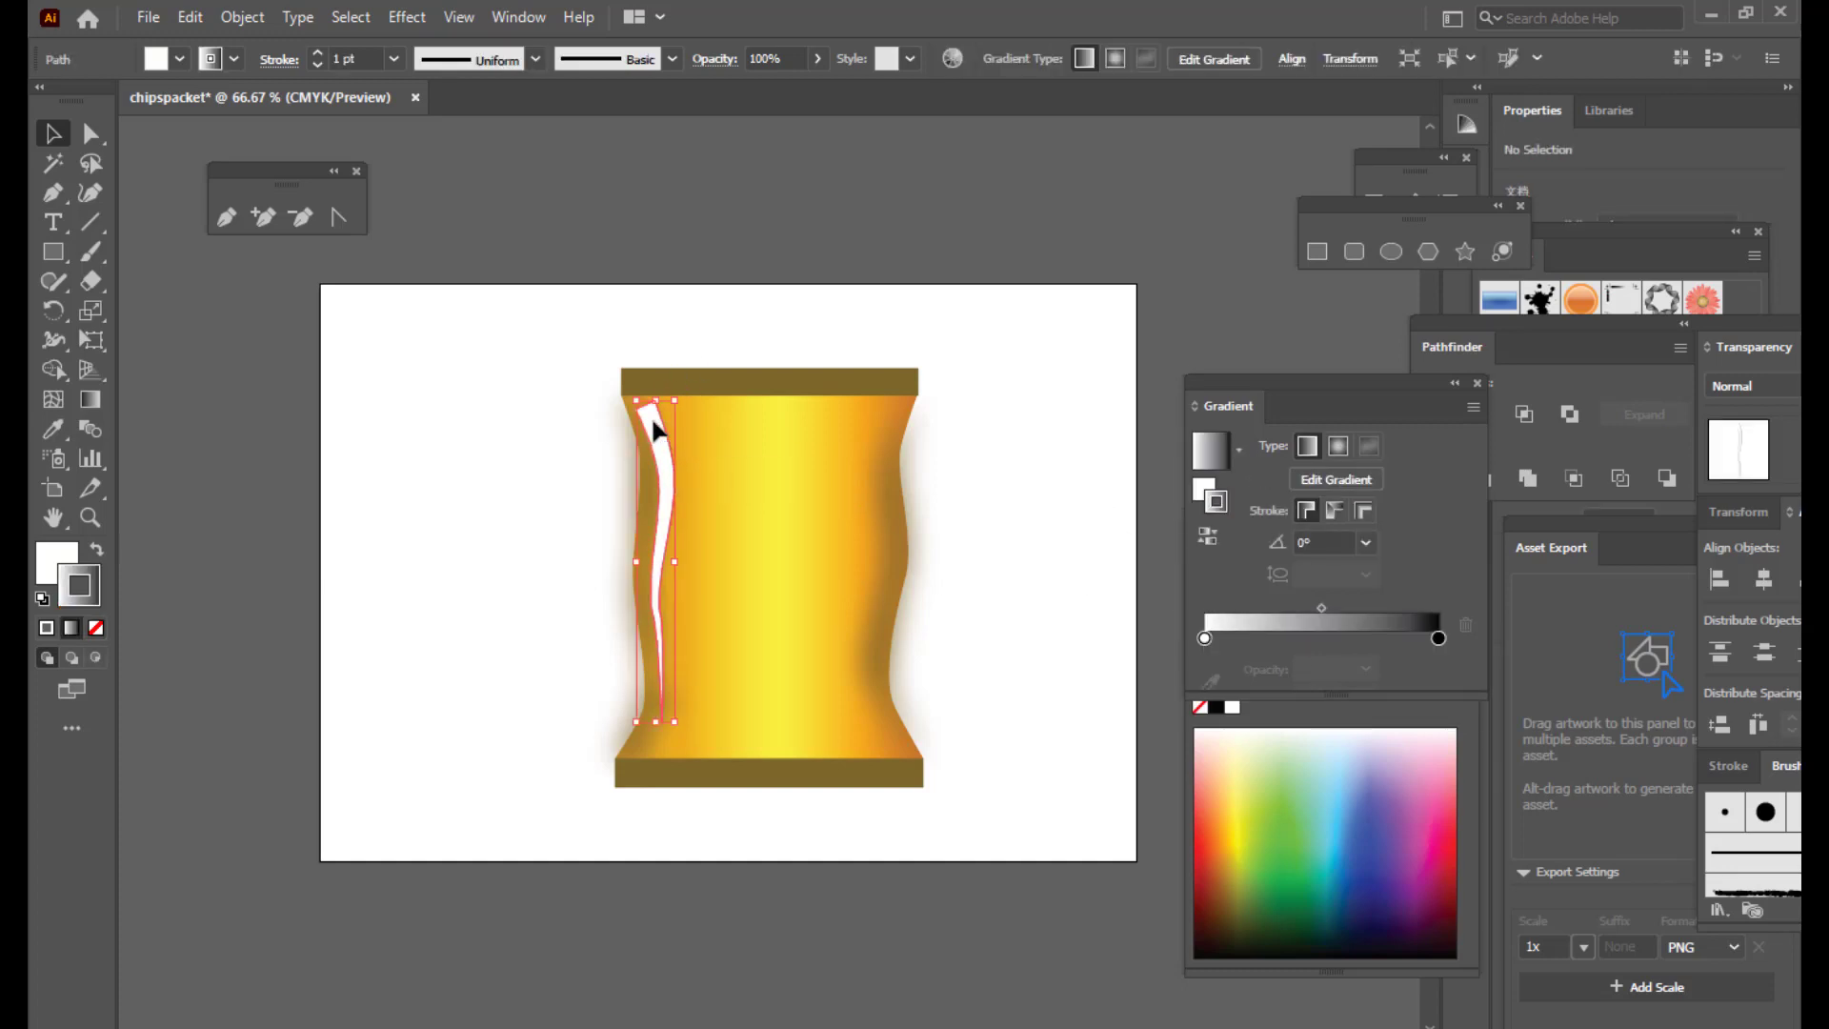
{"action": "left_click", "coordinate": [97, 627]}
{"action": "left_click", "coordinate": [561, 494]}
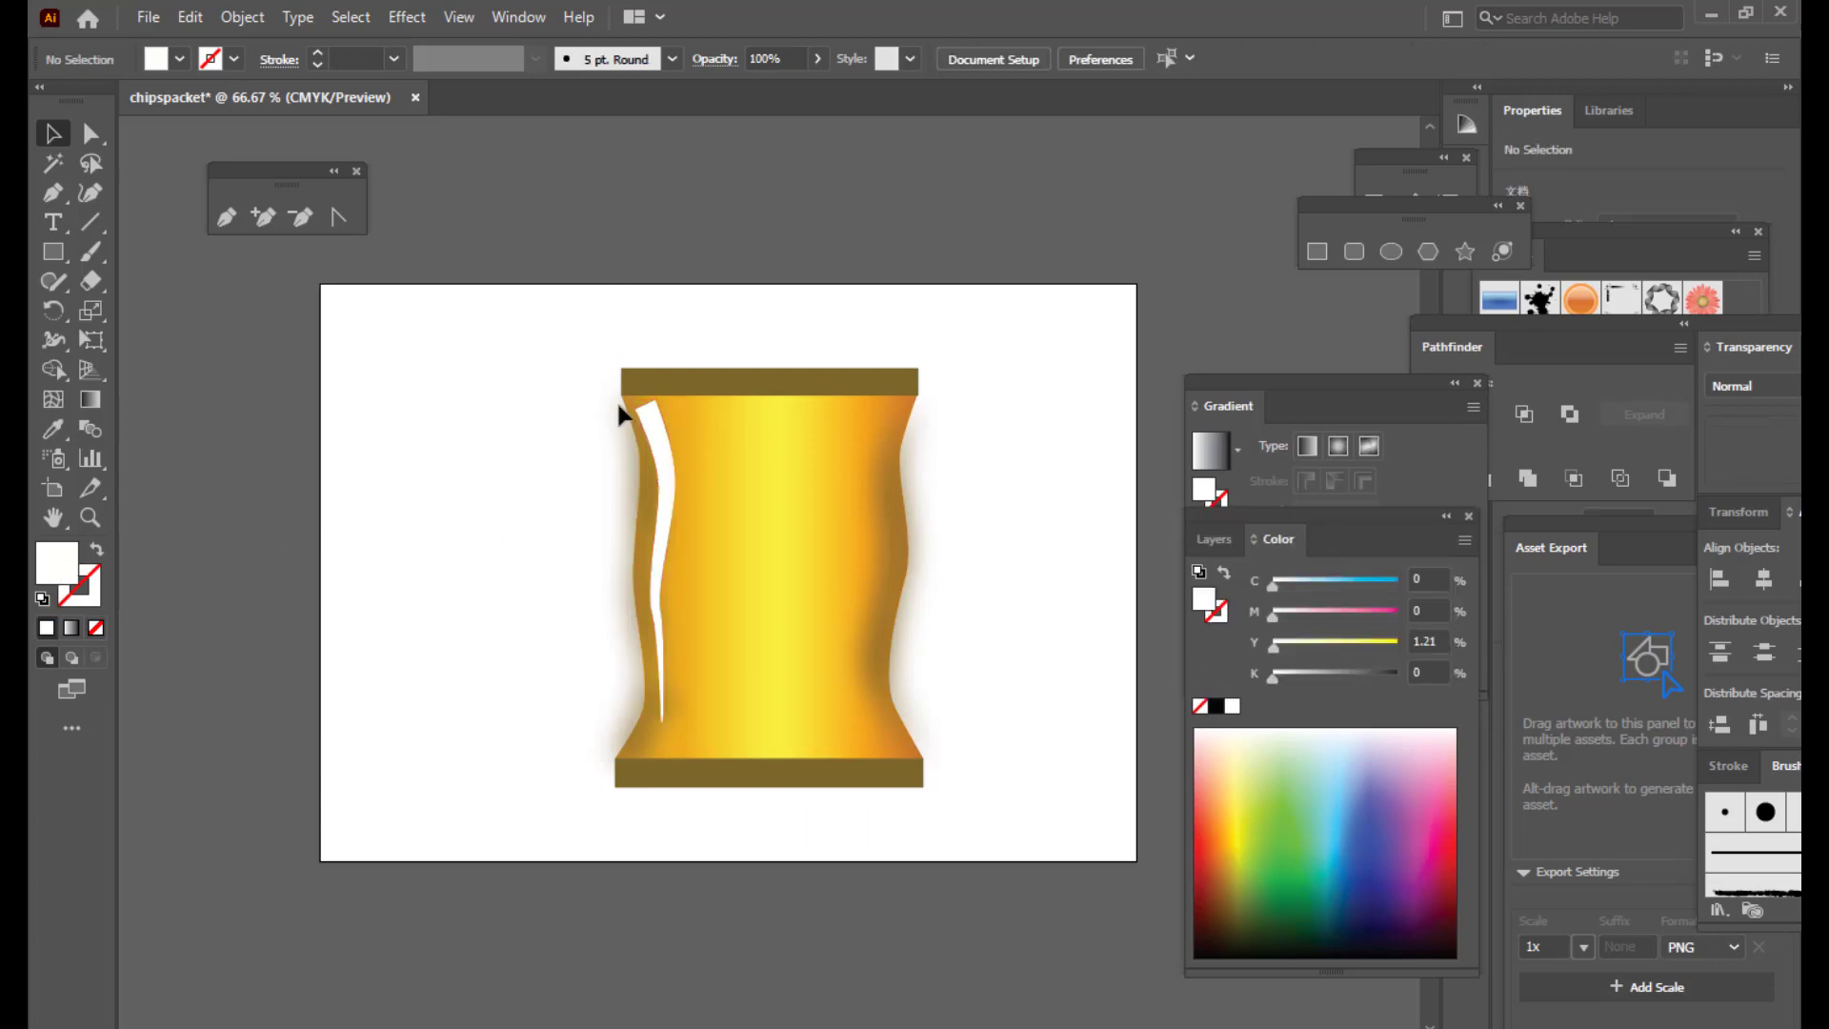
{"action": "left_click", "coordinate": [664, 443]}
{"action": "left_click", "coordinate": [1293, 411]}
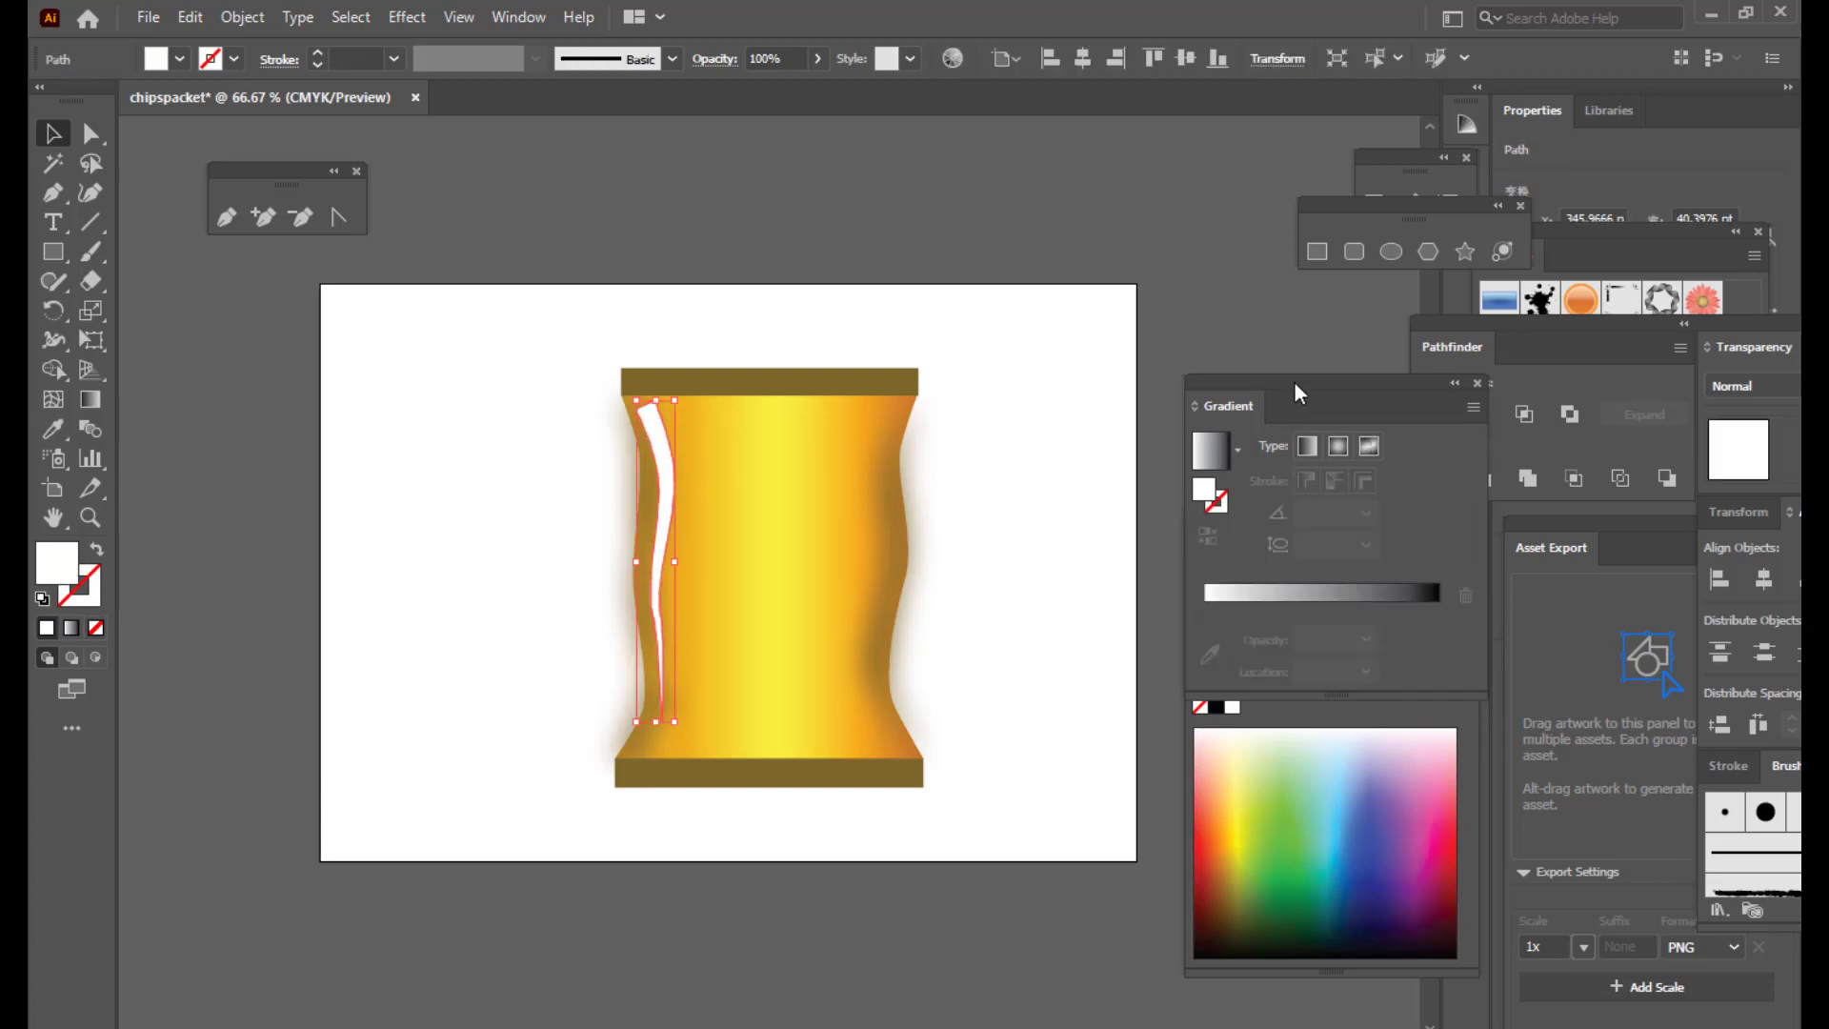
{"action": "left_click", "coordinate": [1240, 623]}
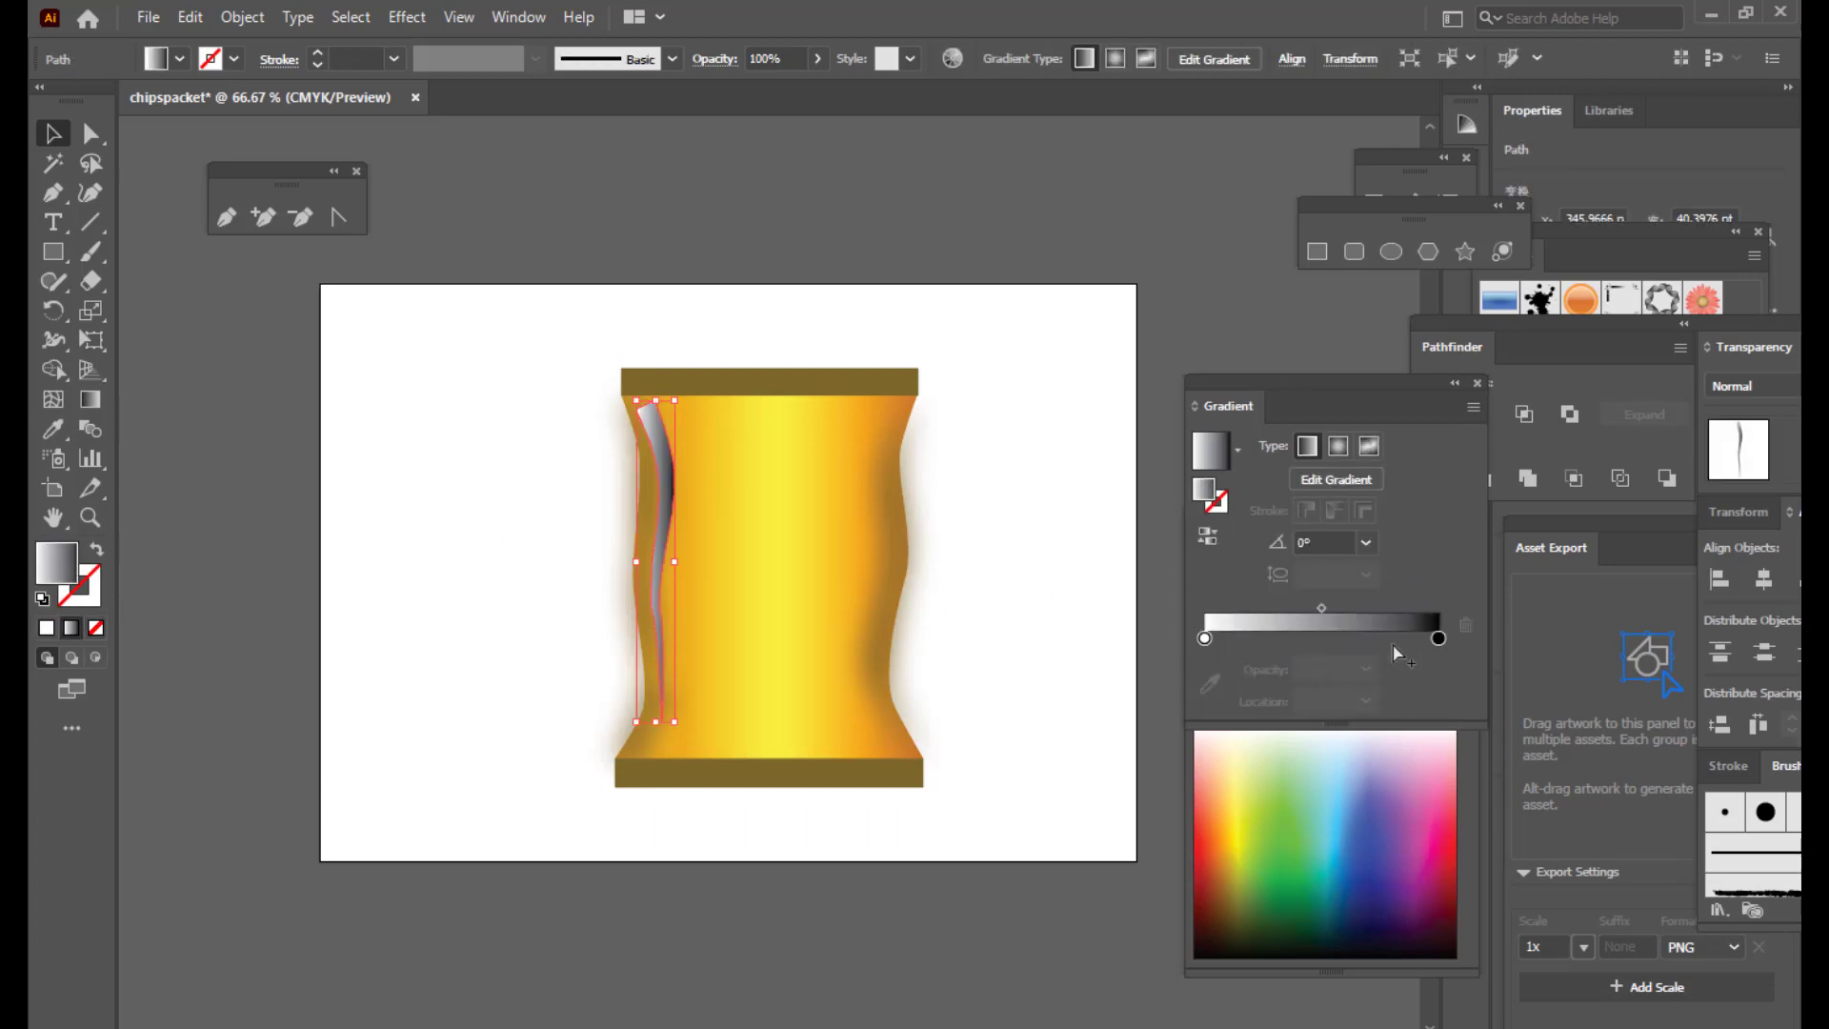
Step: Set the gradient's end stop to 0% opacity and the white stop near 21%
{"action": "left_click_drag", "start_coordinate": [1205, 637], "coordinate": [1214, 637]}
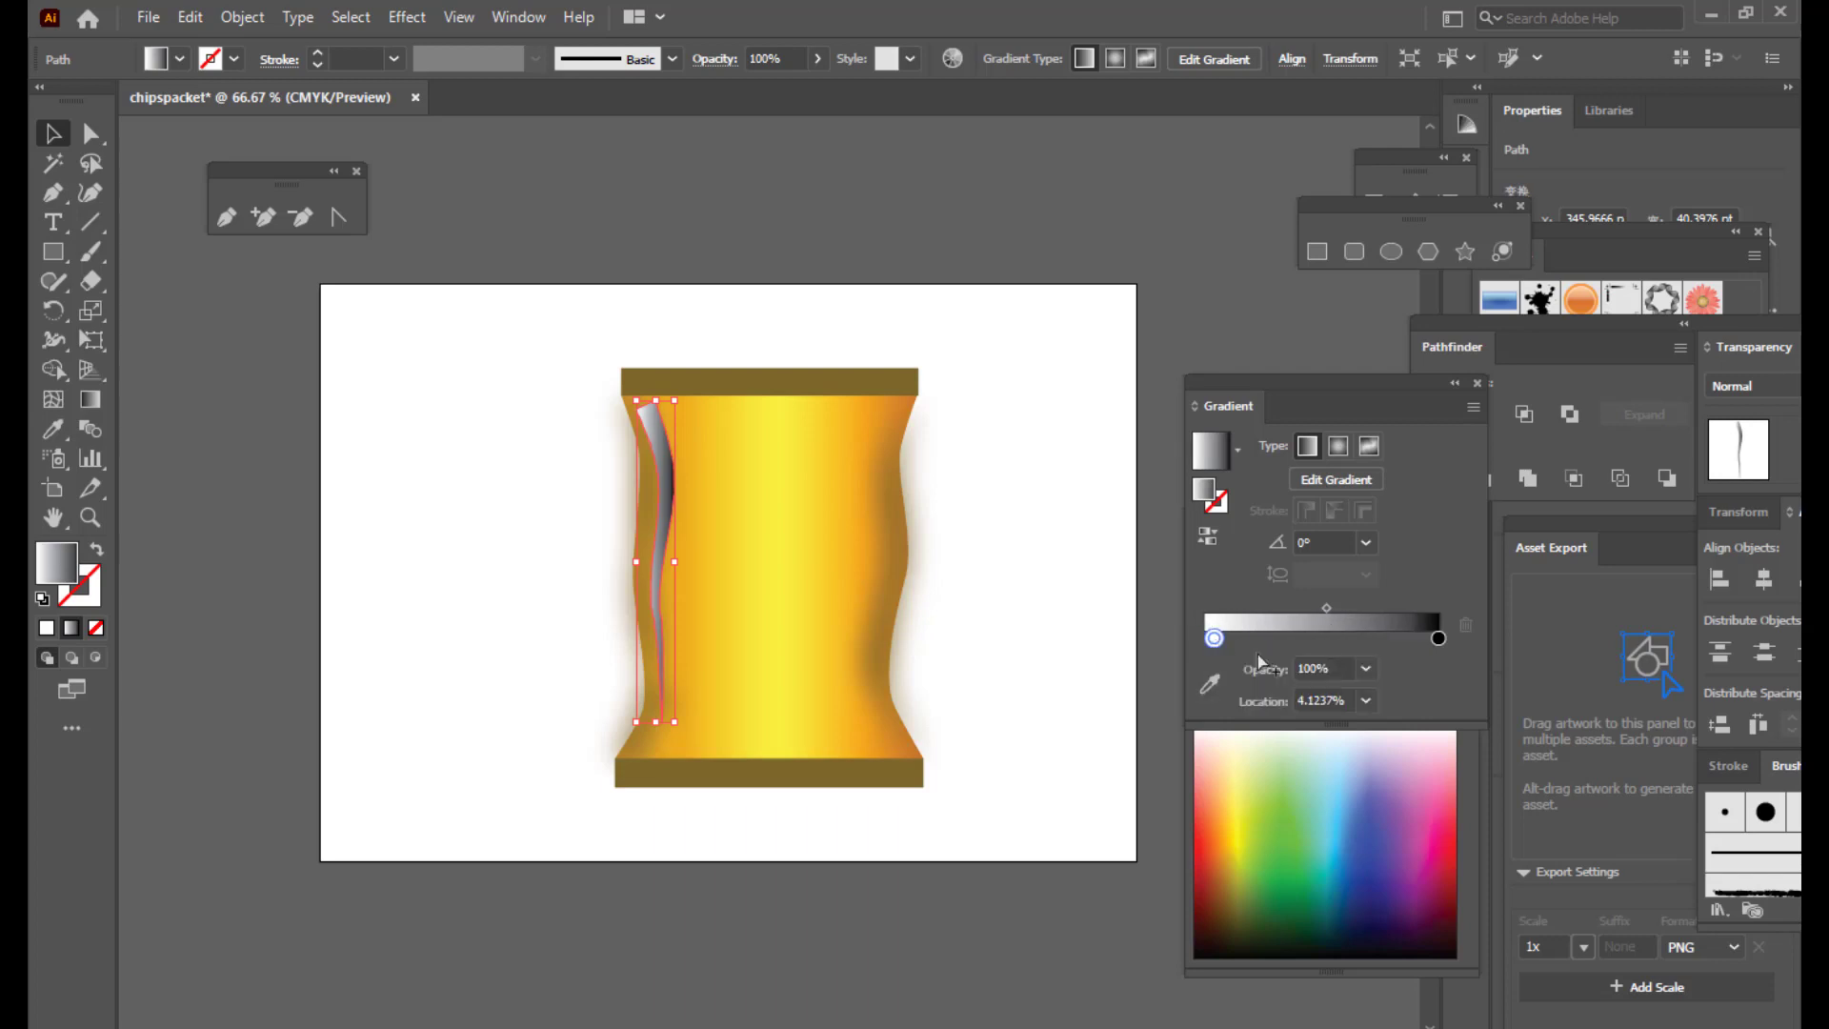
{"action": "left_click", "coordinate": [1438, 638]}
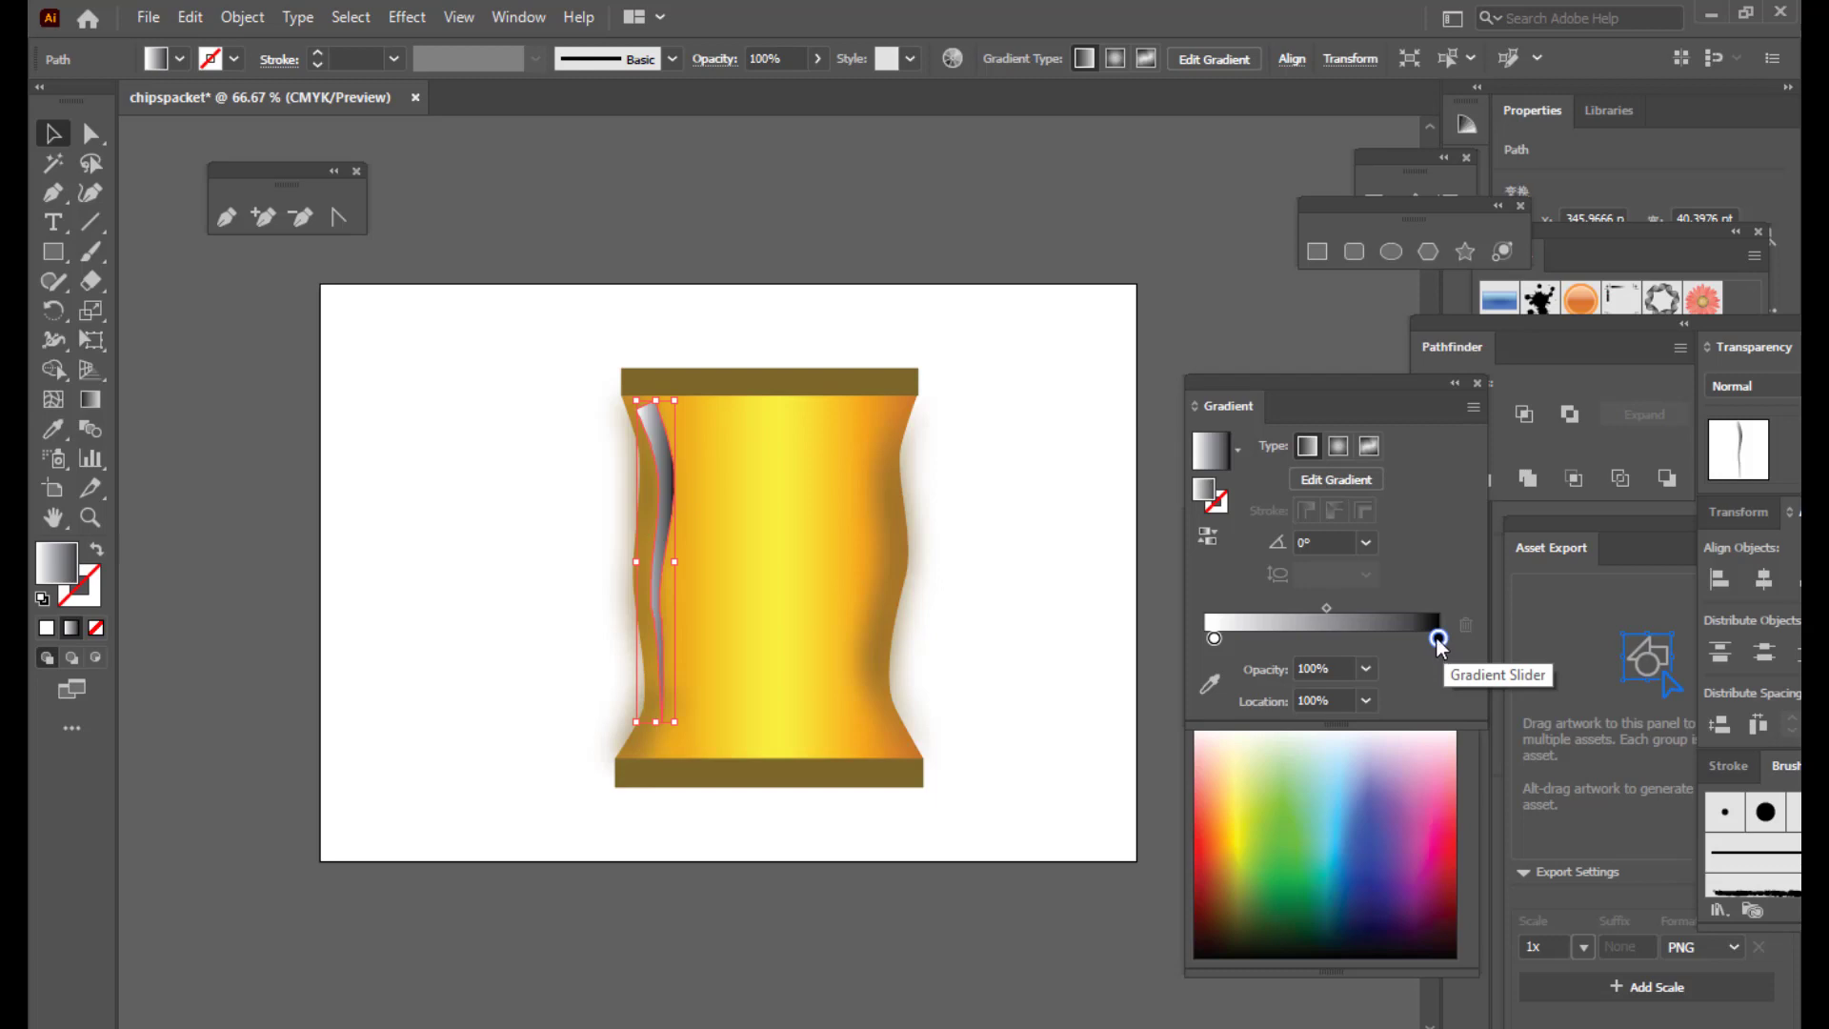
{"action": "left_click", "coordinate": [1368, 668]}
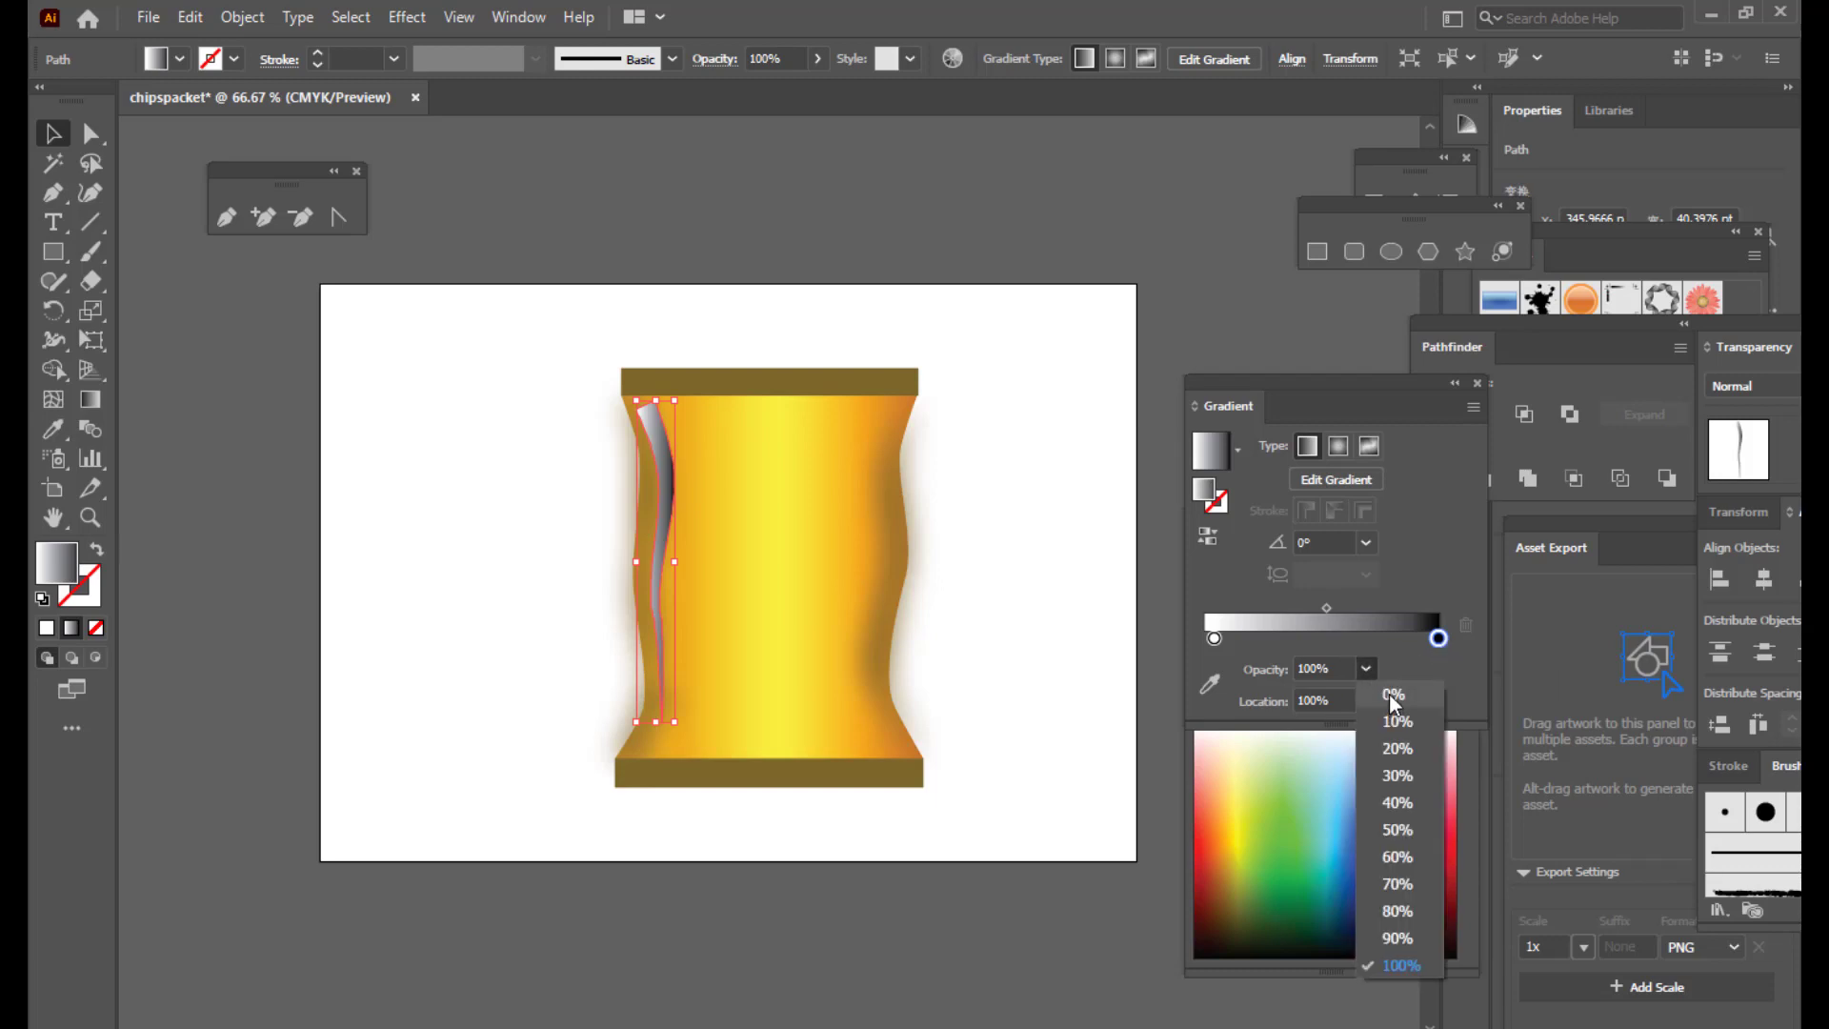
{"action": "left_click", "coordinate": [1388, 694]}
{"action": "left_click_drag", "start_coordinate": [1213, 639], "coordinate": [1394, 608]}
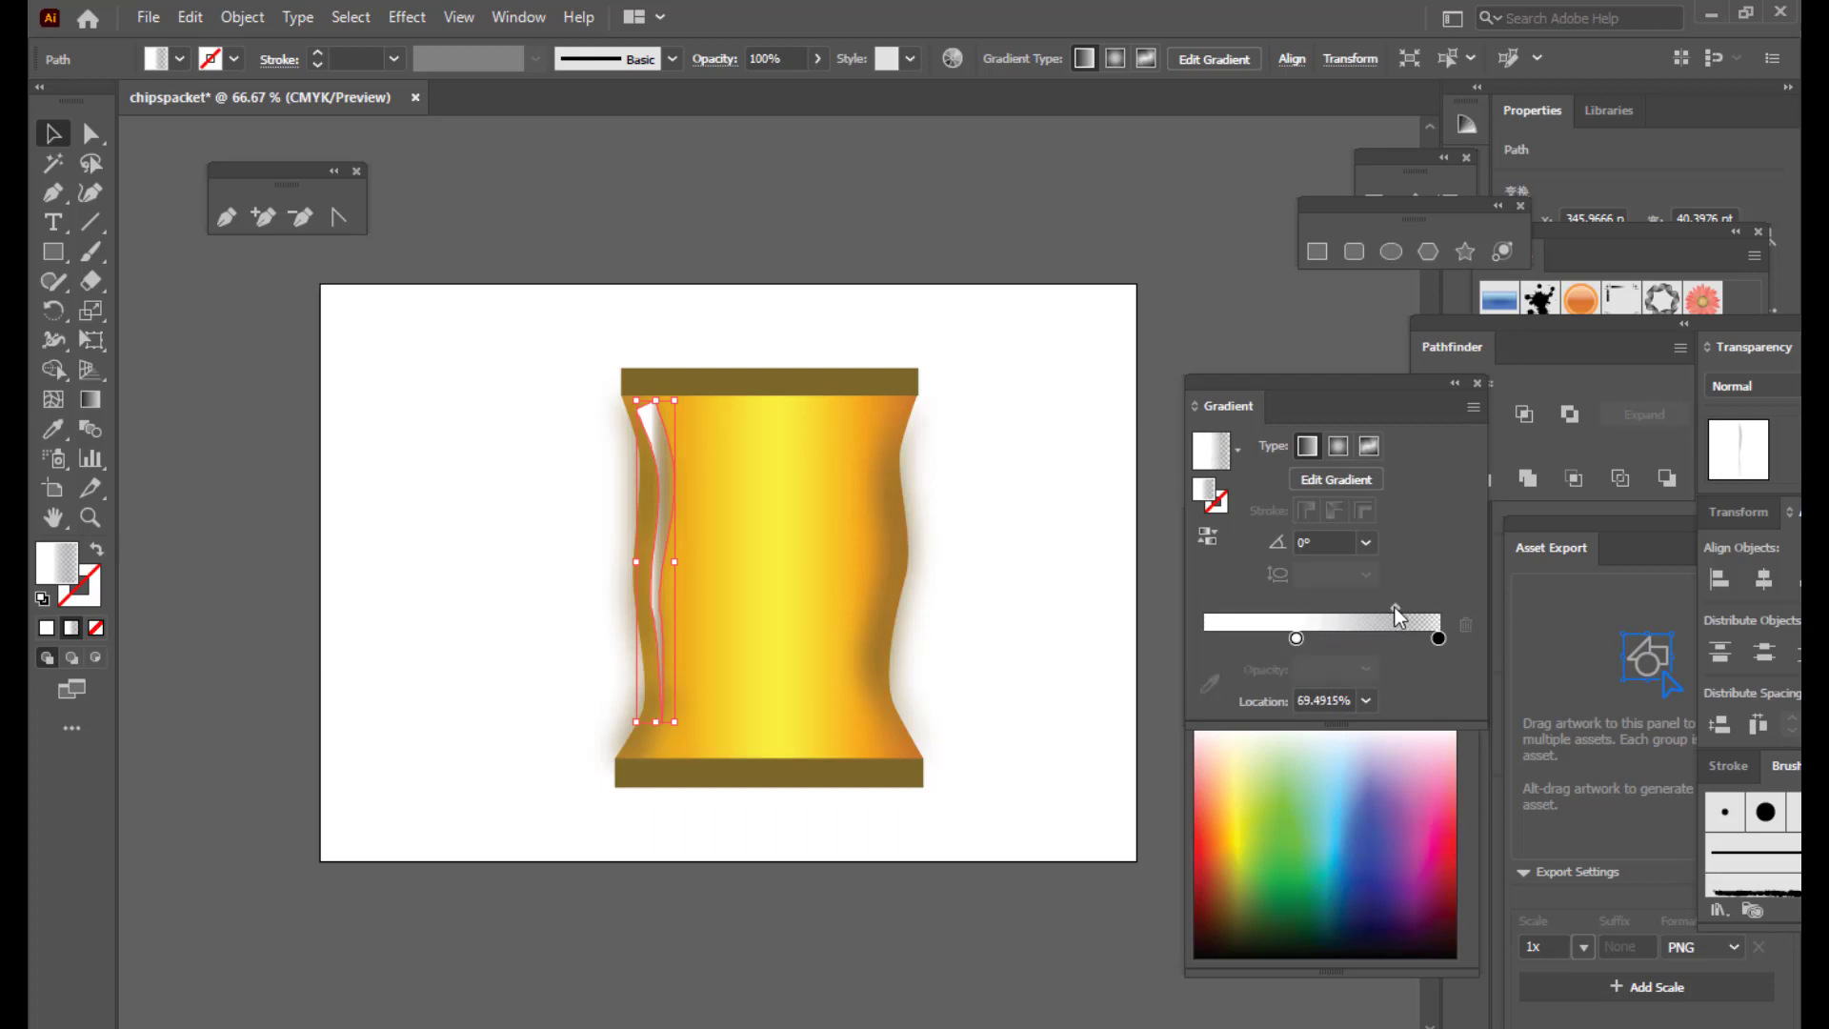
{"action": "left_click", "coordinate": [1296, 639]}
{"action": "left_click_drag", "start_coordinate": [1294, 638], "coordinate": [1254, 638]}
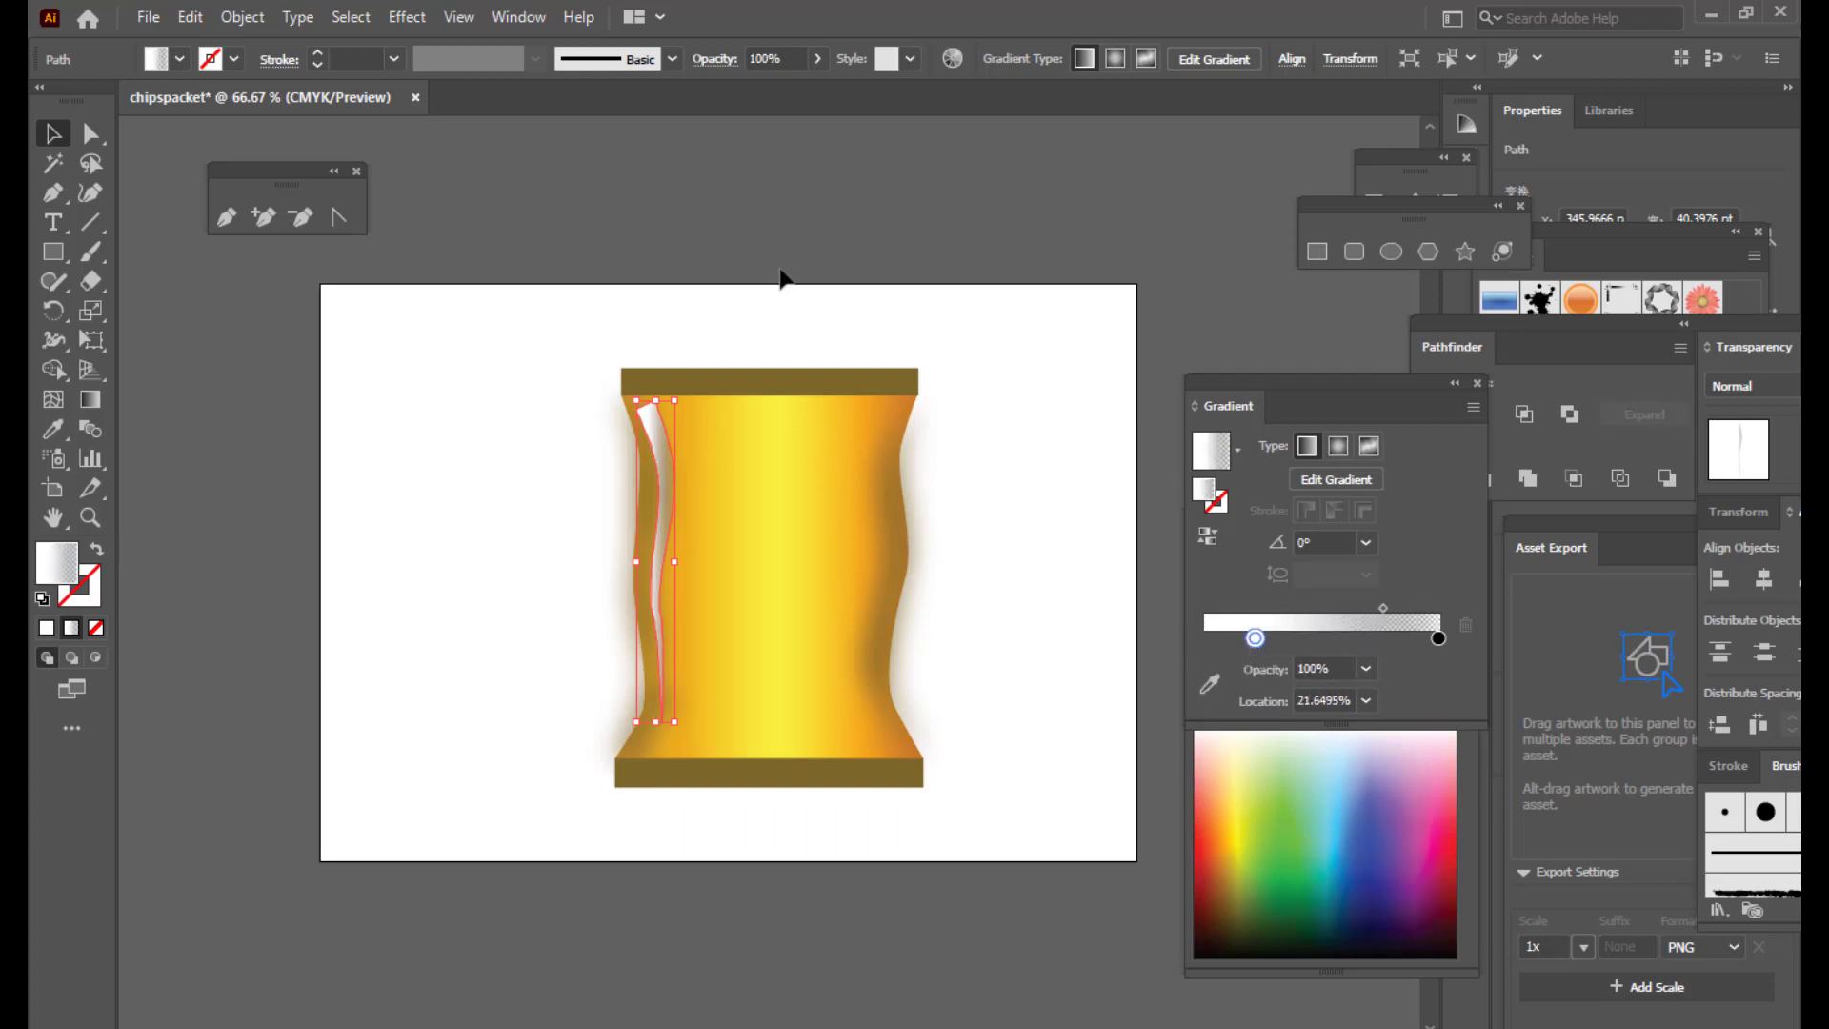
{"action": "left_click", "coordinate": [752, 278]}
{"action": "left_click", "coordinate": [655, 432]}
Step: Run the gradient vertically down the strip, with its transparent end near 83%
{"action": "key", "text": "g"}
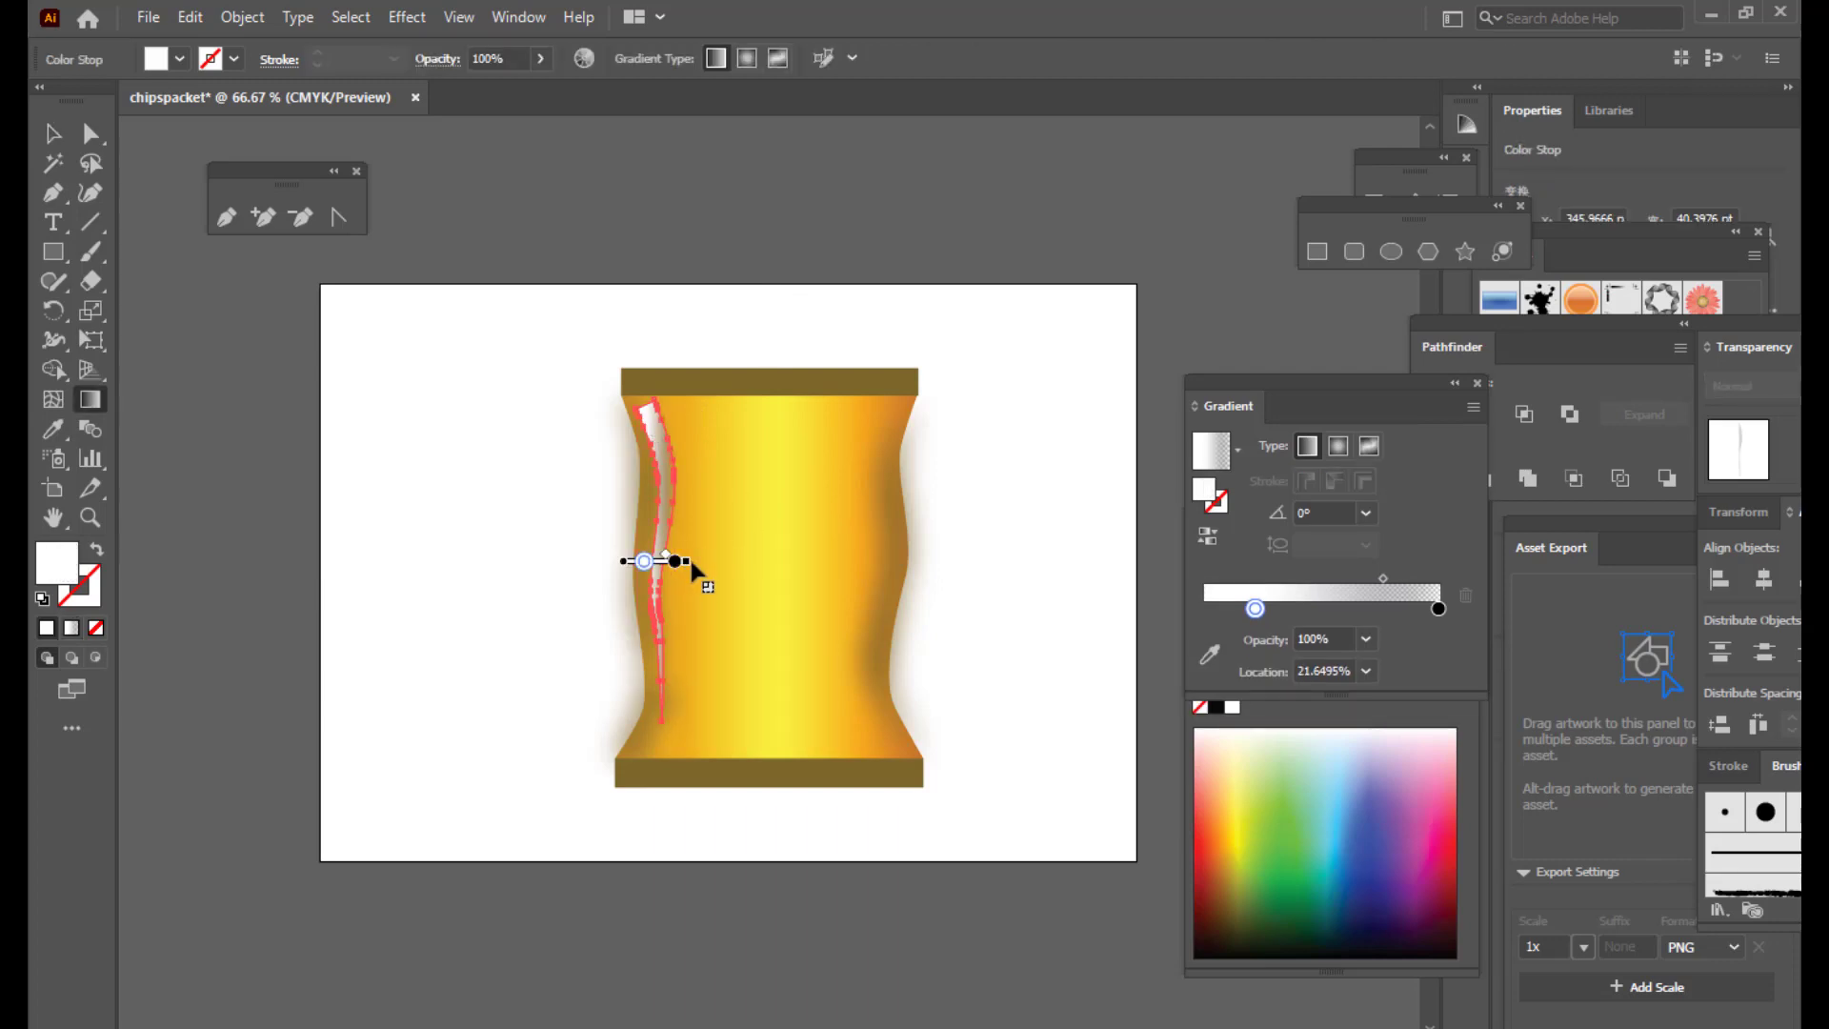
{"action": "mouse_move", "coordinate": [651, 550]}
{"action": "left_mouse_down"}
{"action": "mouse_move", "coordinate": [632, 665]}
{"action": "mouse_move", "coordinate": [657, 451]}
{"action": "left_mouse_up"}
{"action": "left_click", "coordinate": [653, 488]}
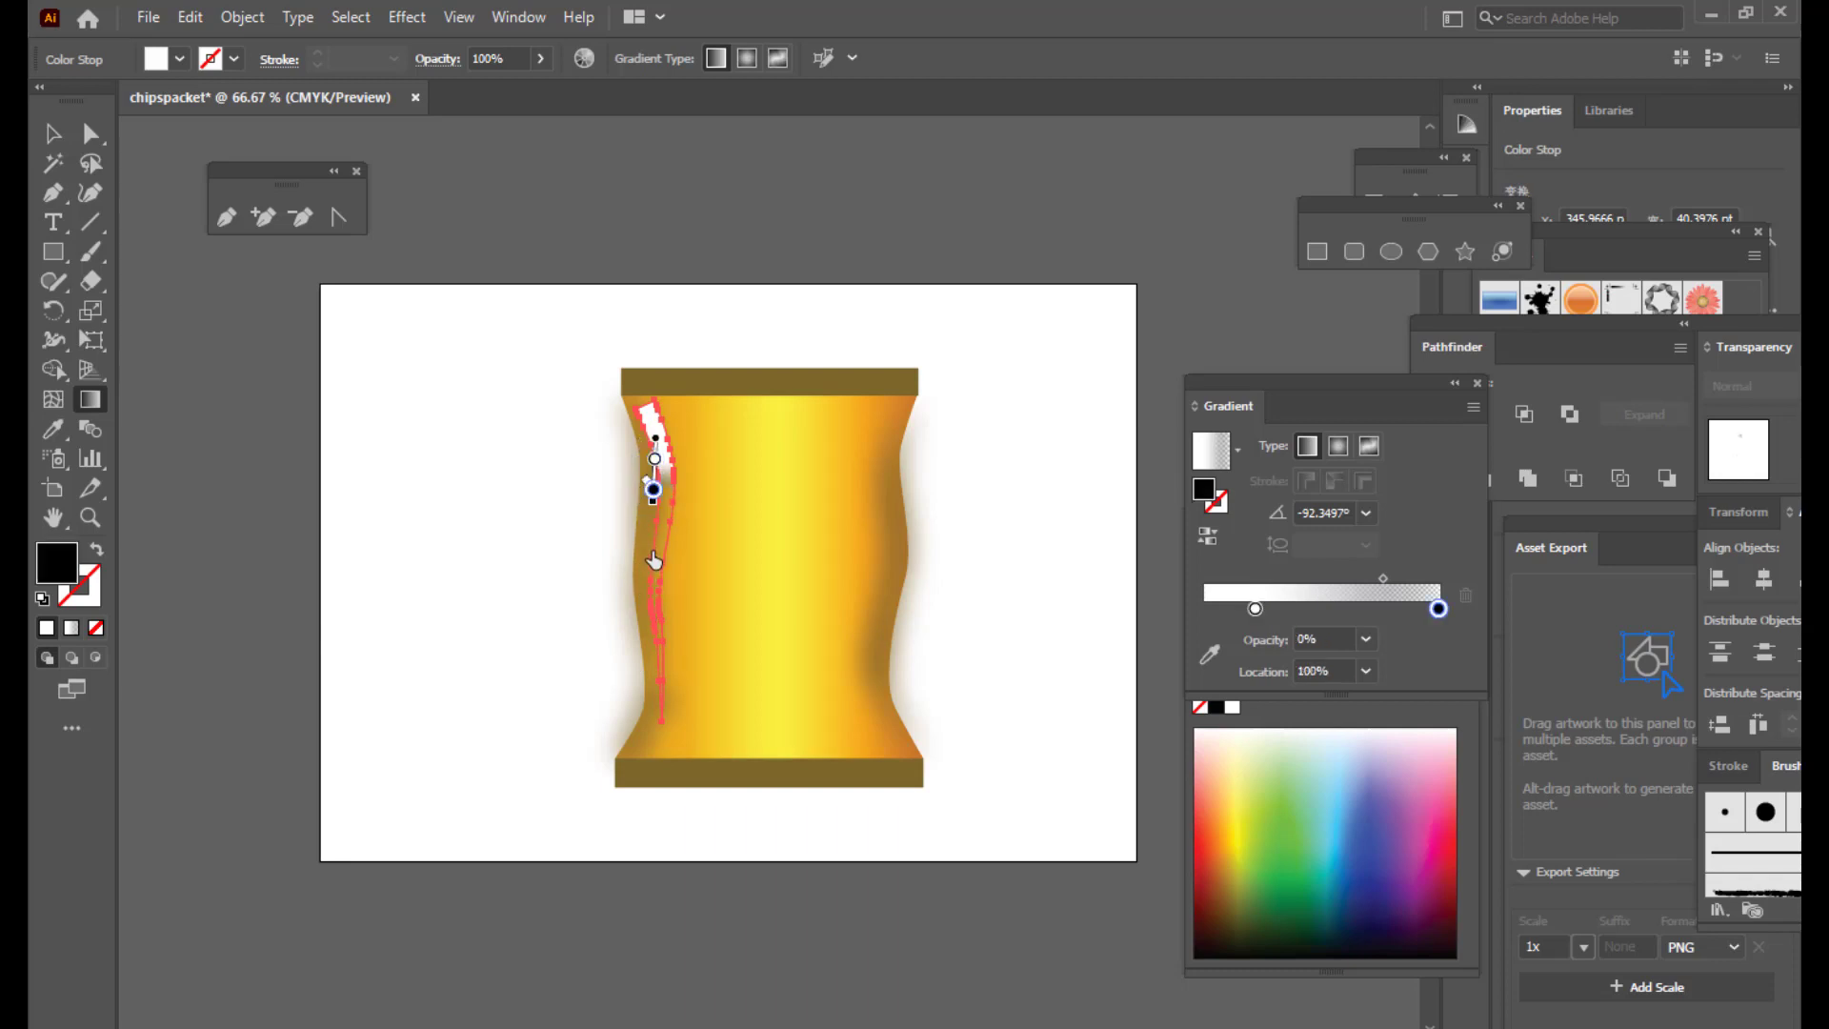
{"action": "left_click_drag", "start_coordinate": [653, 488], "coordinate": [655, 800]}
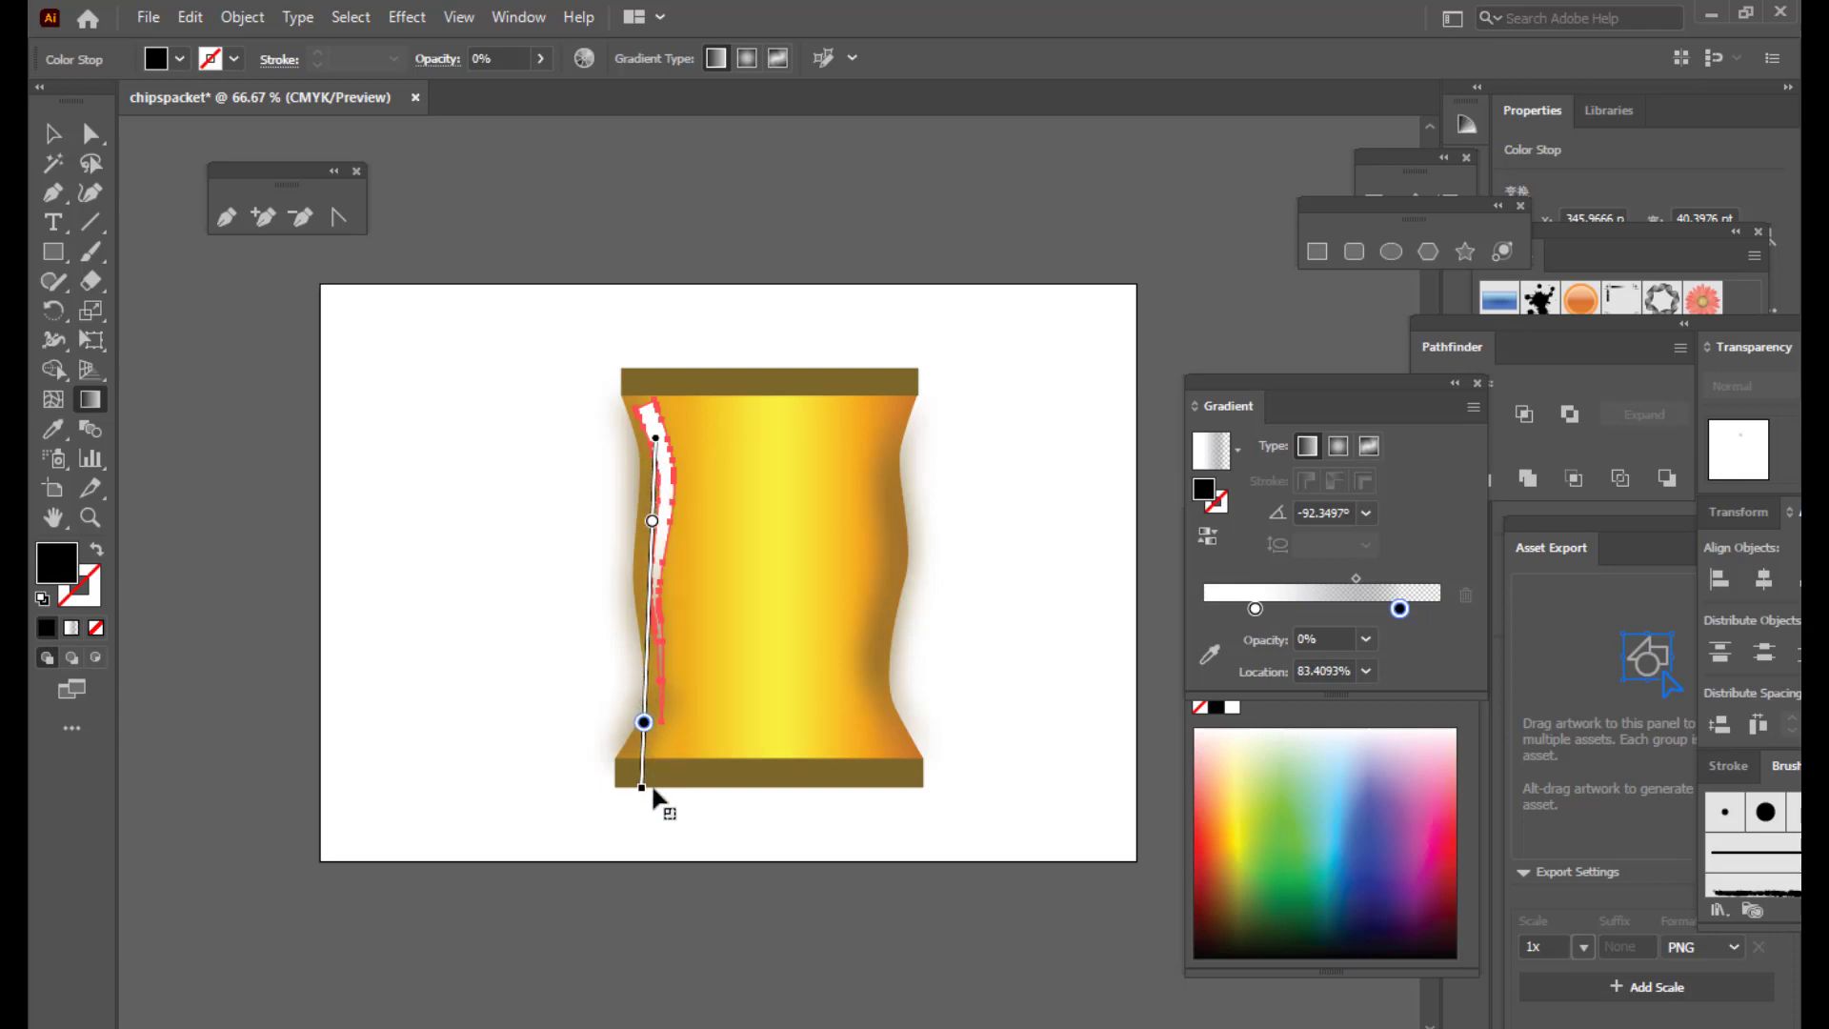
{"action": "left_click_drag", "start_coordinate": [648, 562], "coordinate": [650, 515]}
Step: Fine-tune the gradient midpoint and settle the white stop near 20%
{"action": "left_click", "coordinate": [52, 134]}
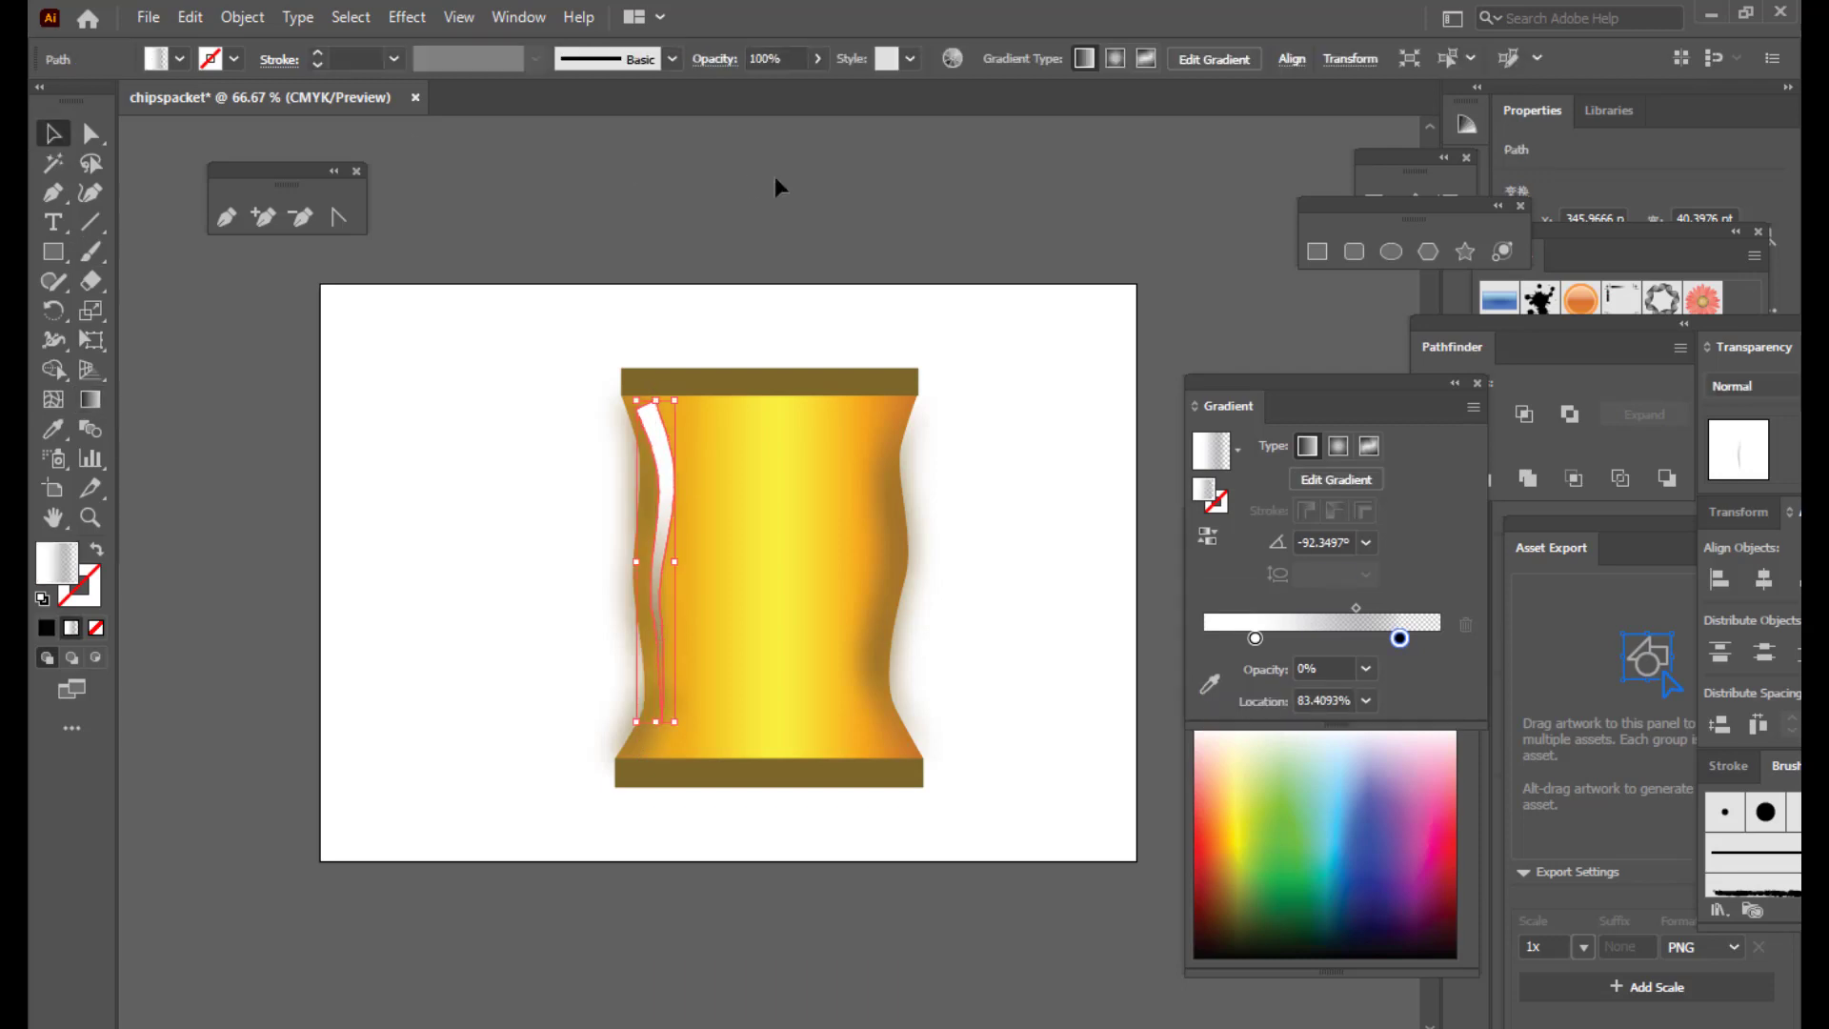
{"action": "left_click", "coordinate": [776, 181]}
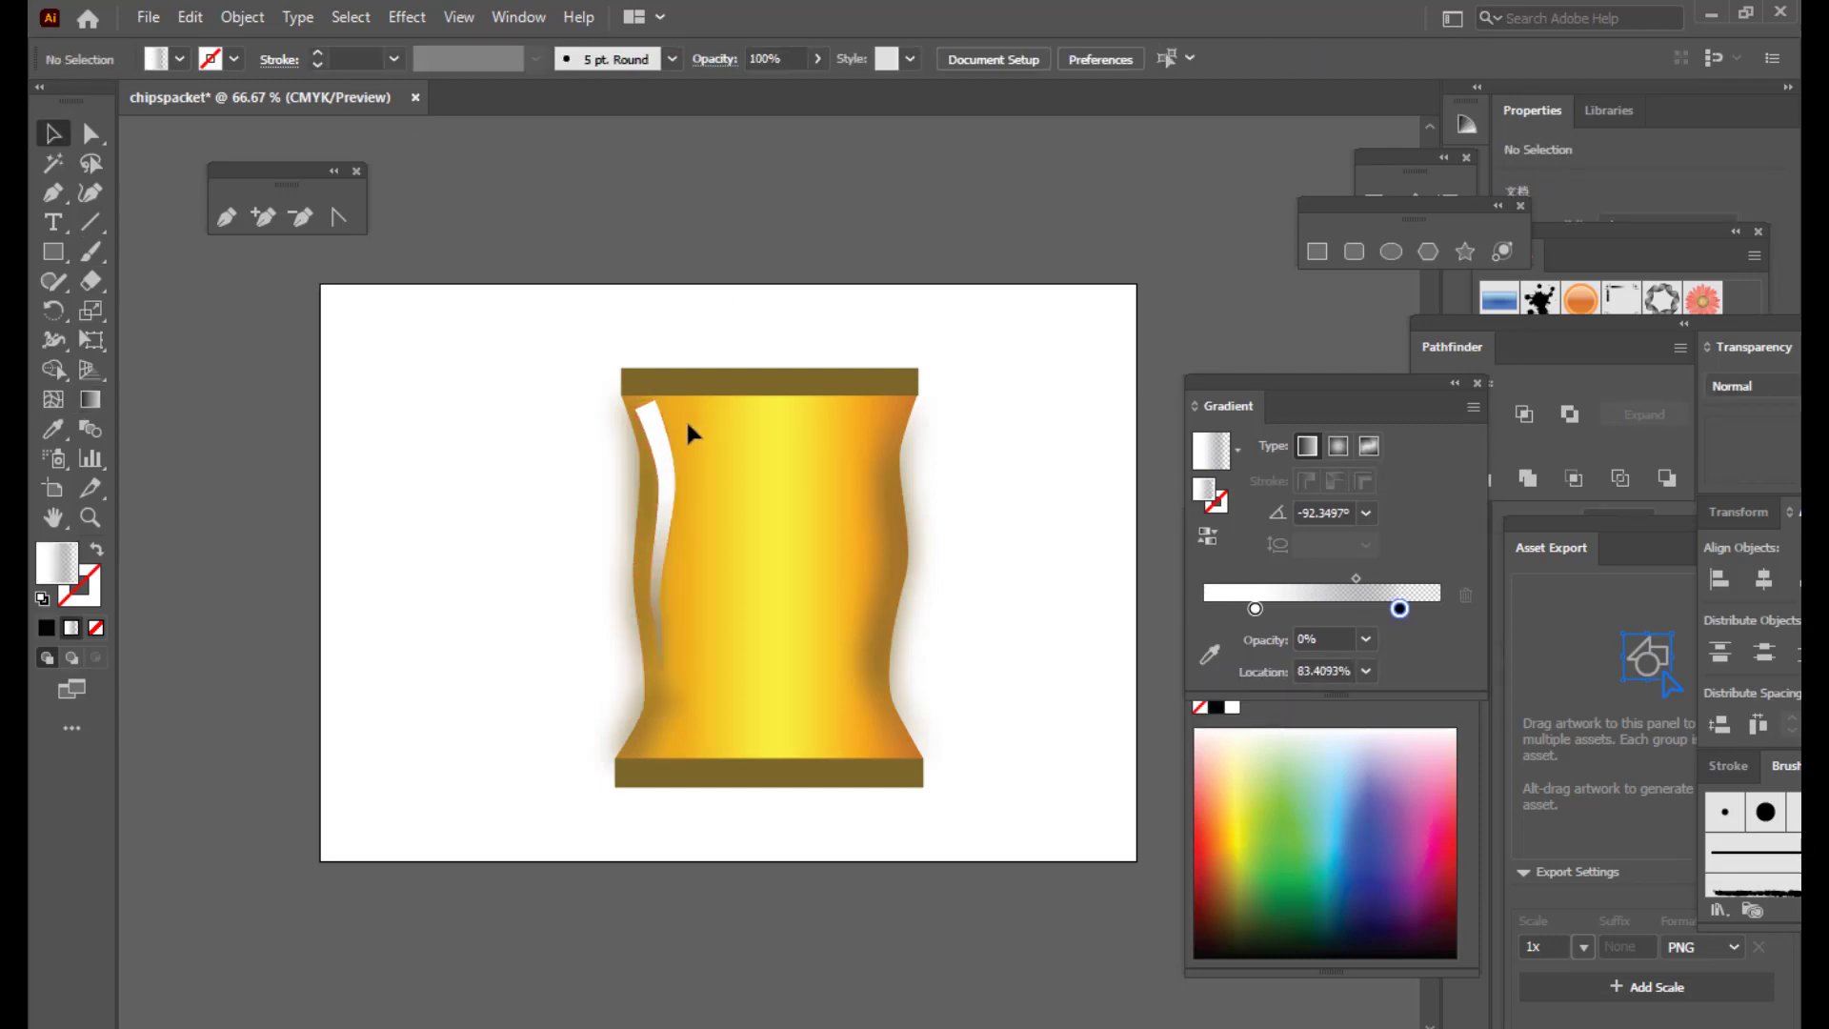
{"action": "left_click", "coordinate": [658, 434]}
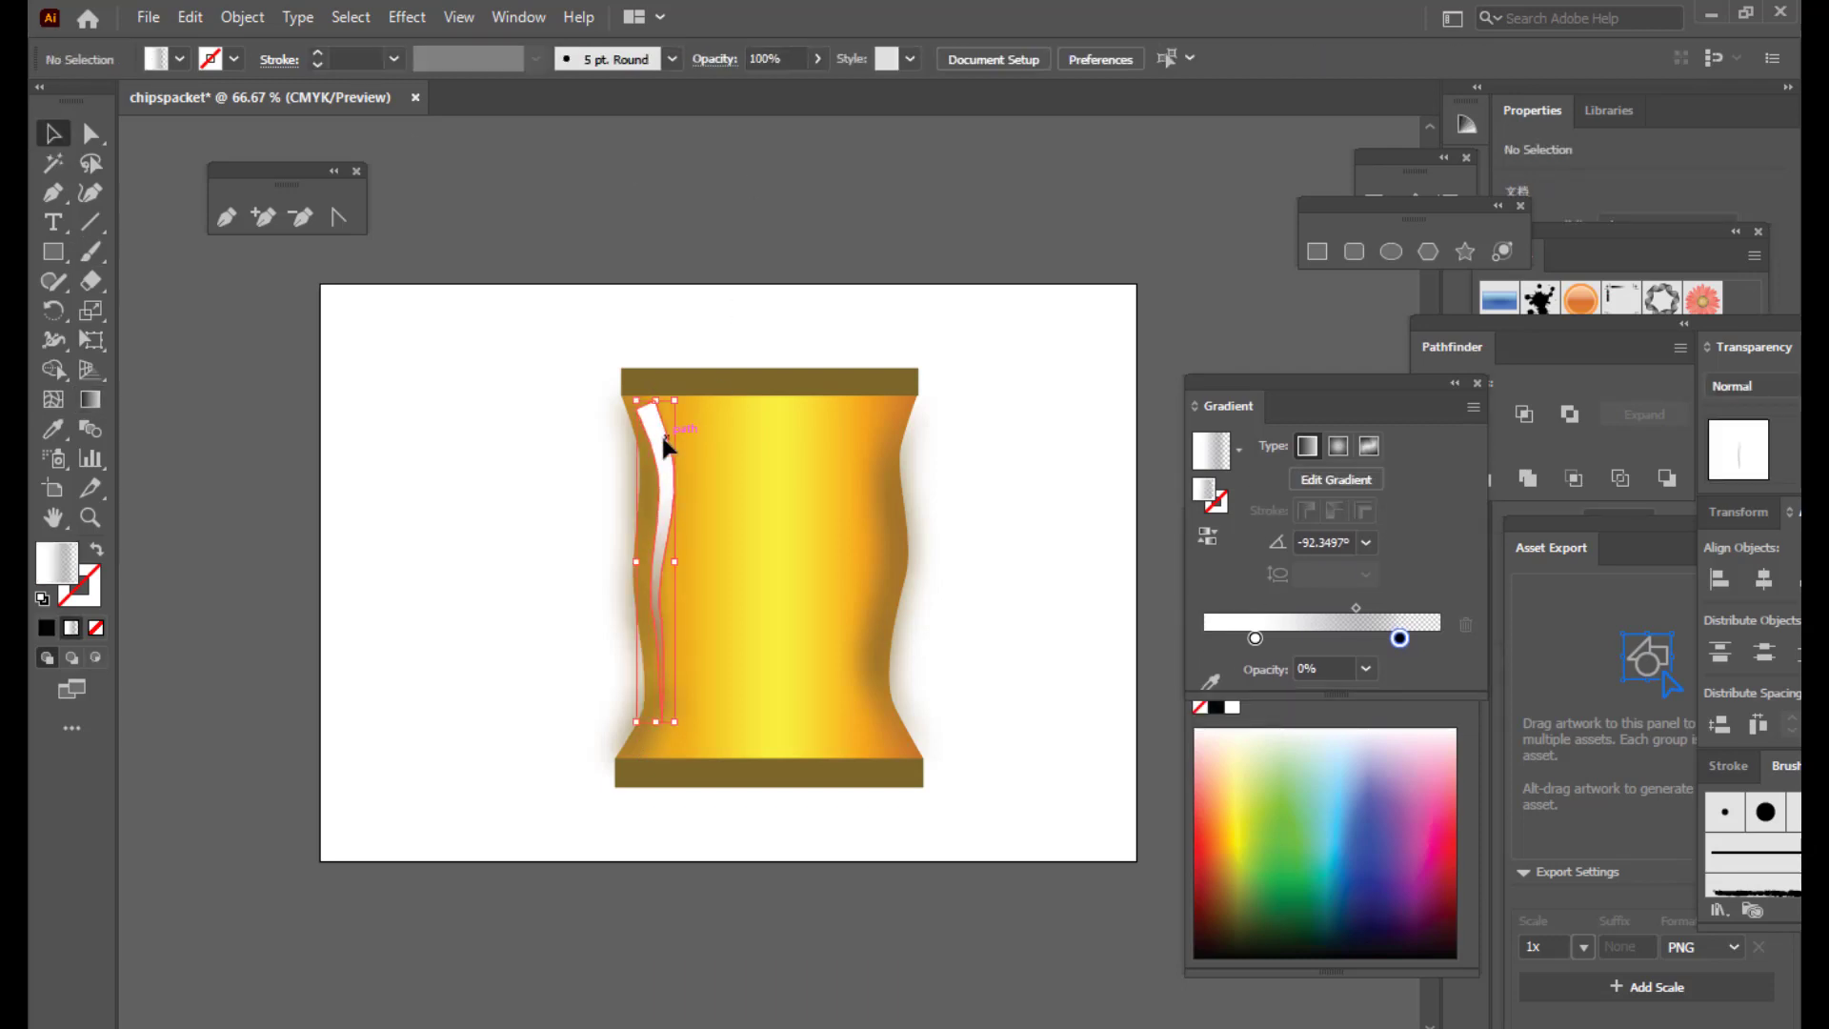
{"action": "left_click_drag", "start_coordinate": [1358, 609], "coordinate": [1364, 609]}
{"action": "left_click", "coordinate": [1400, 639]}
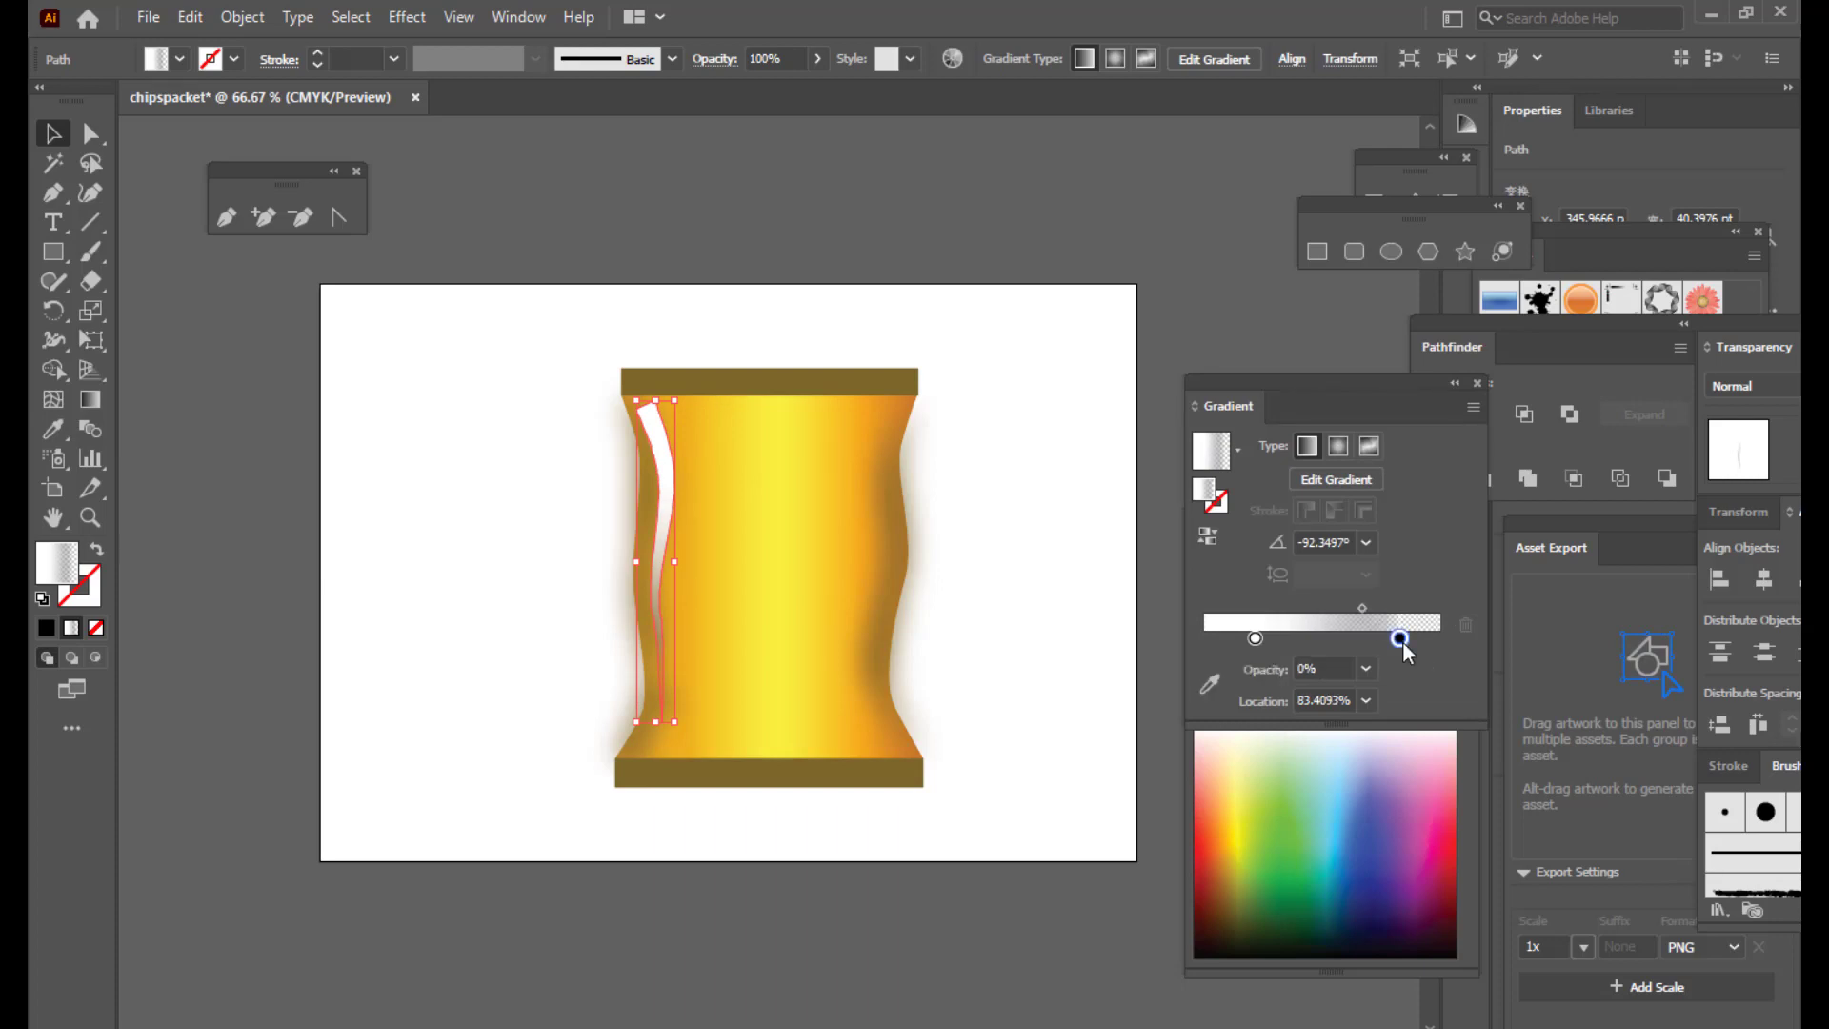
{"action": "mouse_move", "coordinate": [1255, 638]}
{"action": "left_mouse_down"}
{"action": "mouse_move", "coordinate": [1210, 639]}
{"action": "mouse_move", "coordinate": [1251, 639]}
{"action": "left_mouse_up"}
{"action": "left_click", "coordinate": [1028, 539]}
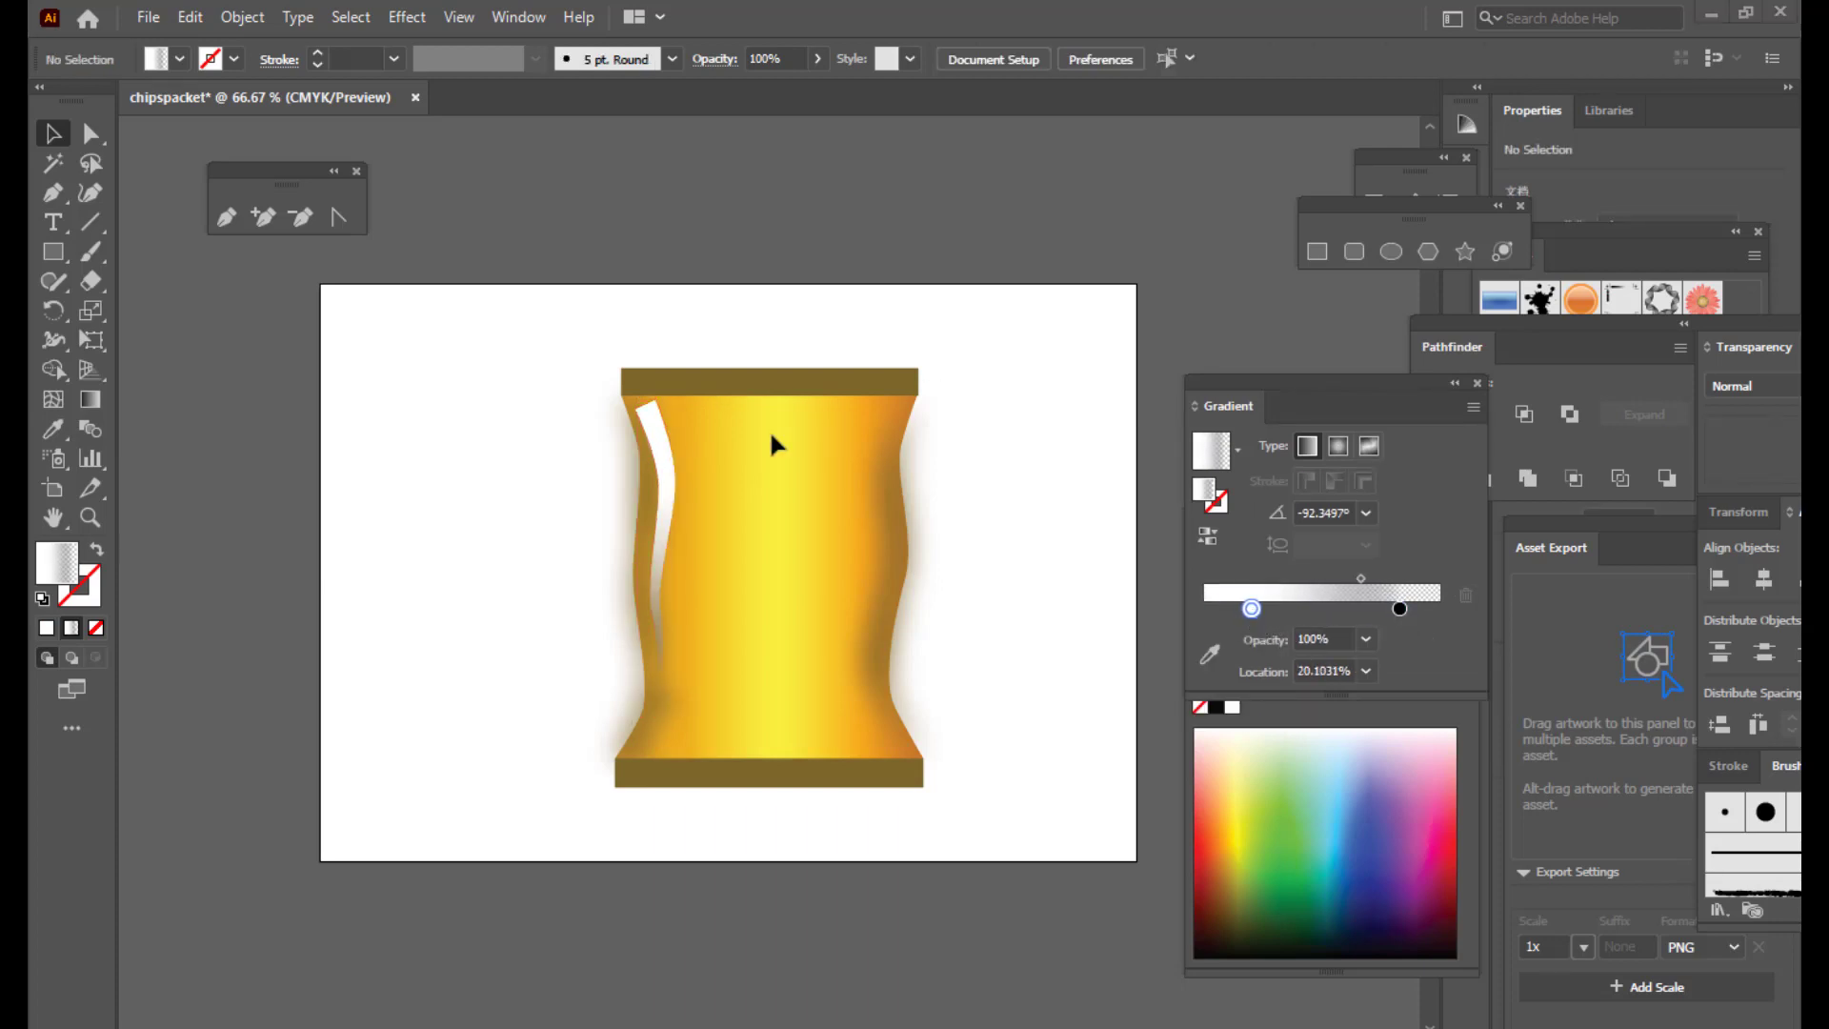
{"action": "left_click", "coordinate": [658, 442]}
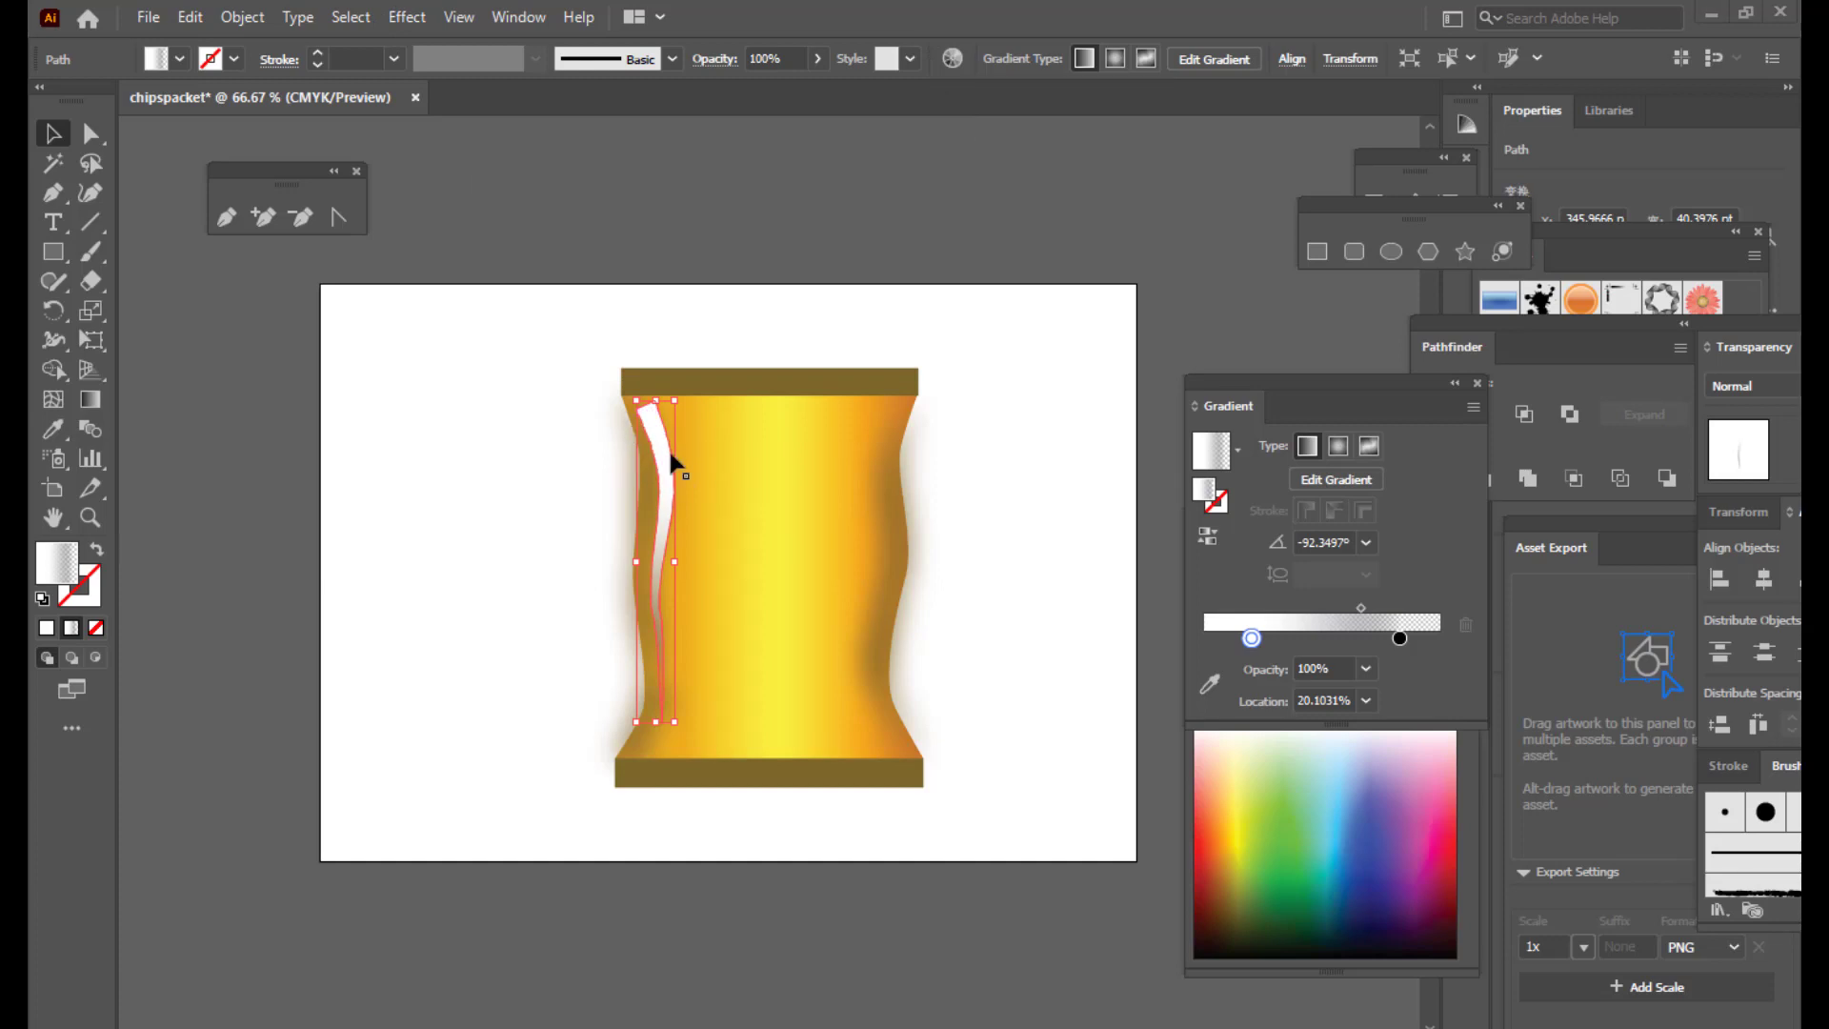
Step: Apply a Gaussian Blur of about 17 px to the left white highlight strip
{"action": "left_click", "coordinate": [409, 22]}
{"action": "mouse_move", "coordinate": [486, 431]}
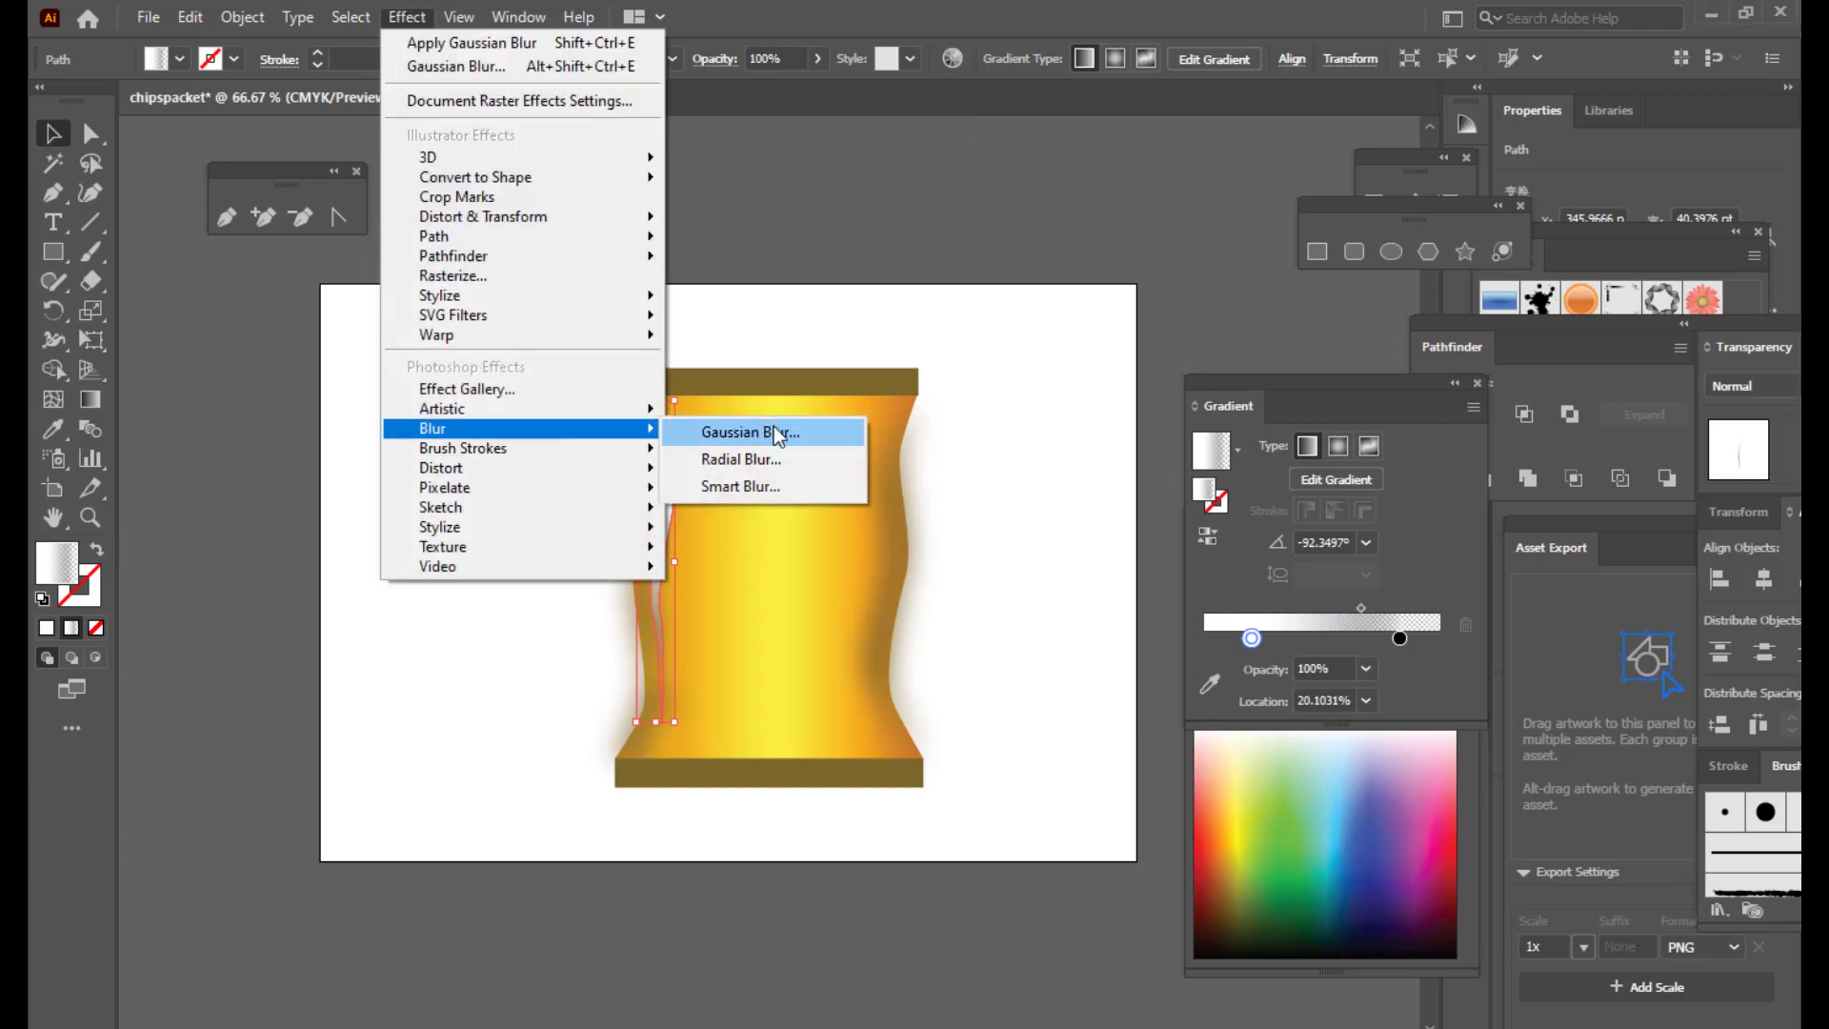
{"action": "left_click", "coordinate": [778, 435]}
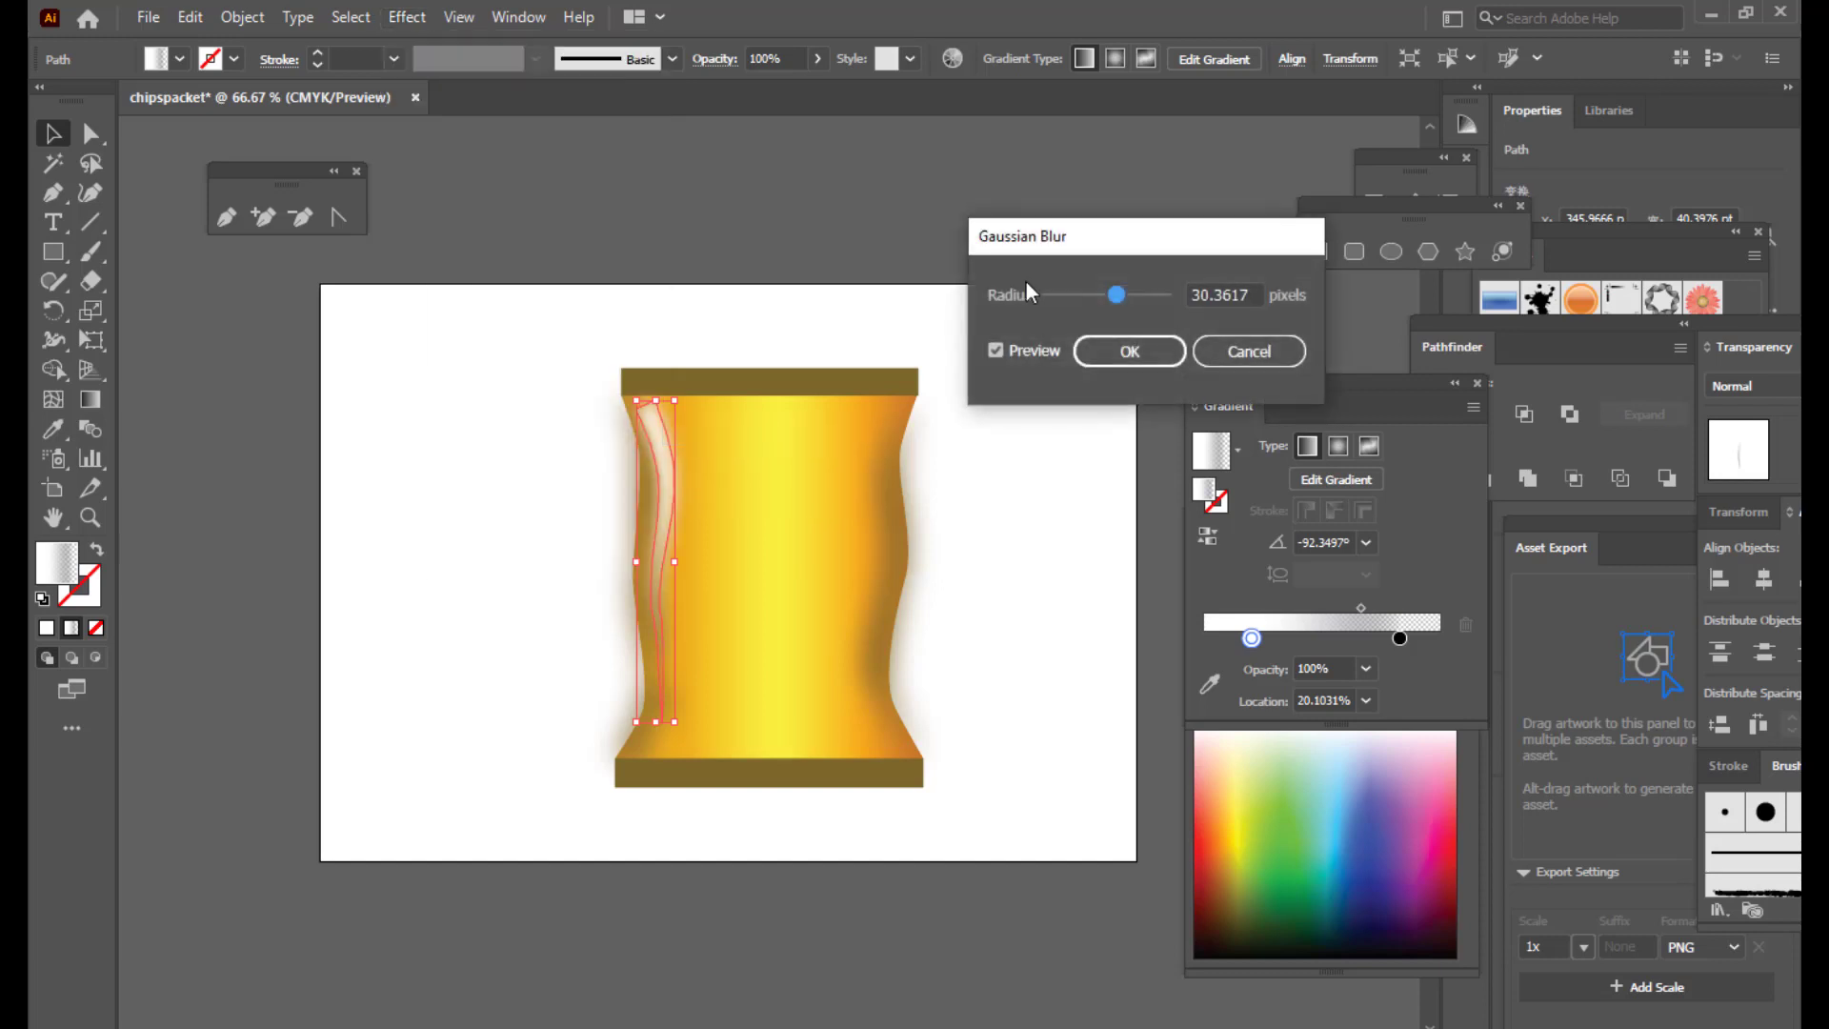
{"action": "left_click_drag", "start_coordinate": [1057, 241], "coordinate": [1078, 233]}
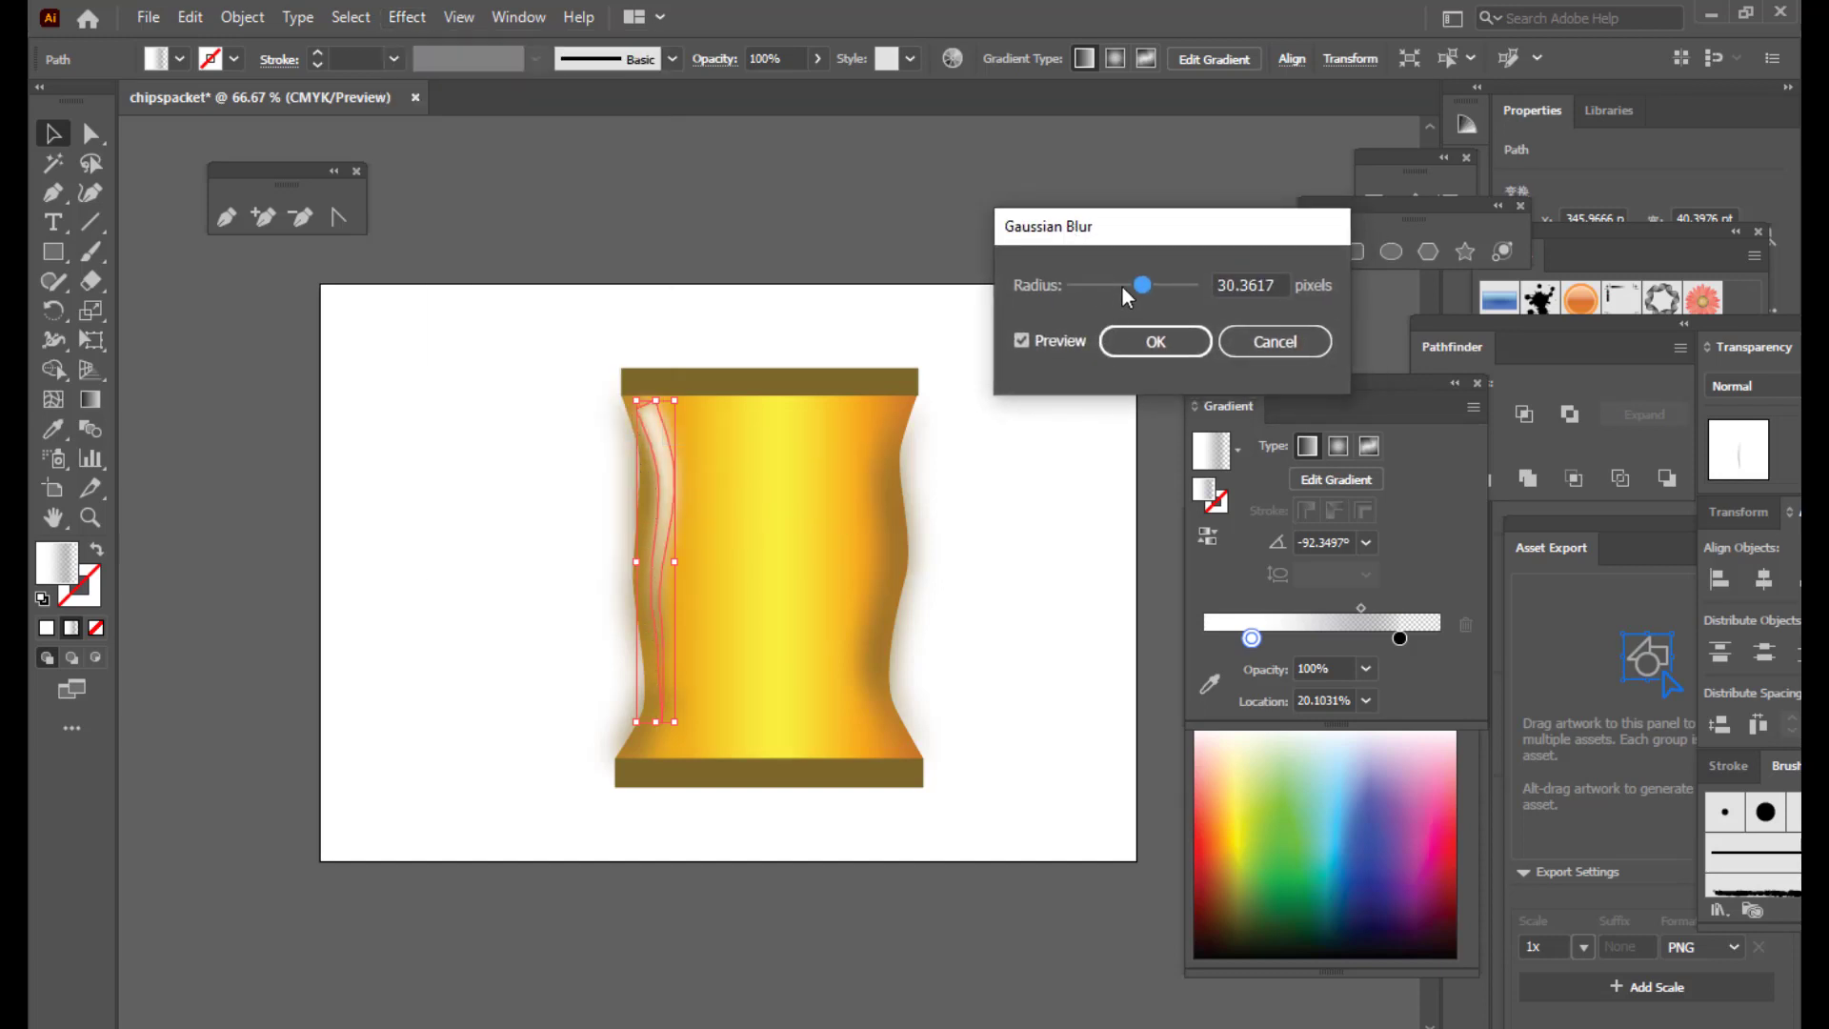
{"action": "left_click_drag", "start_coordinate": [1124, 290], "coordinate": [1143, 294]}
{"action": "left_click_drag", "start_coordinate": [1118, 229], "coordinate": [1128, 226]}
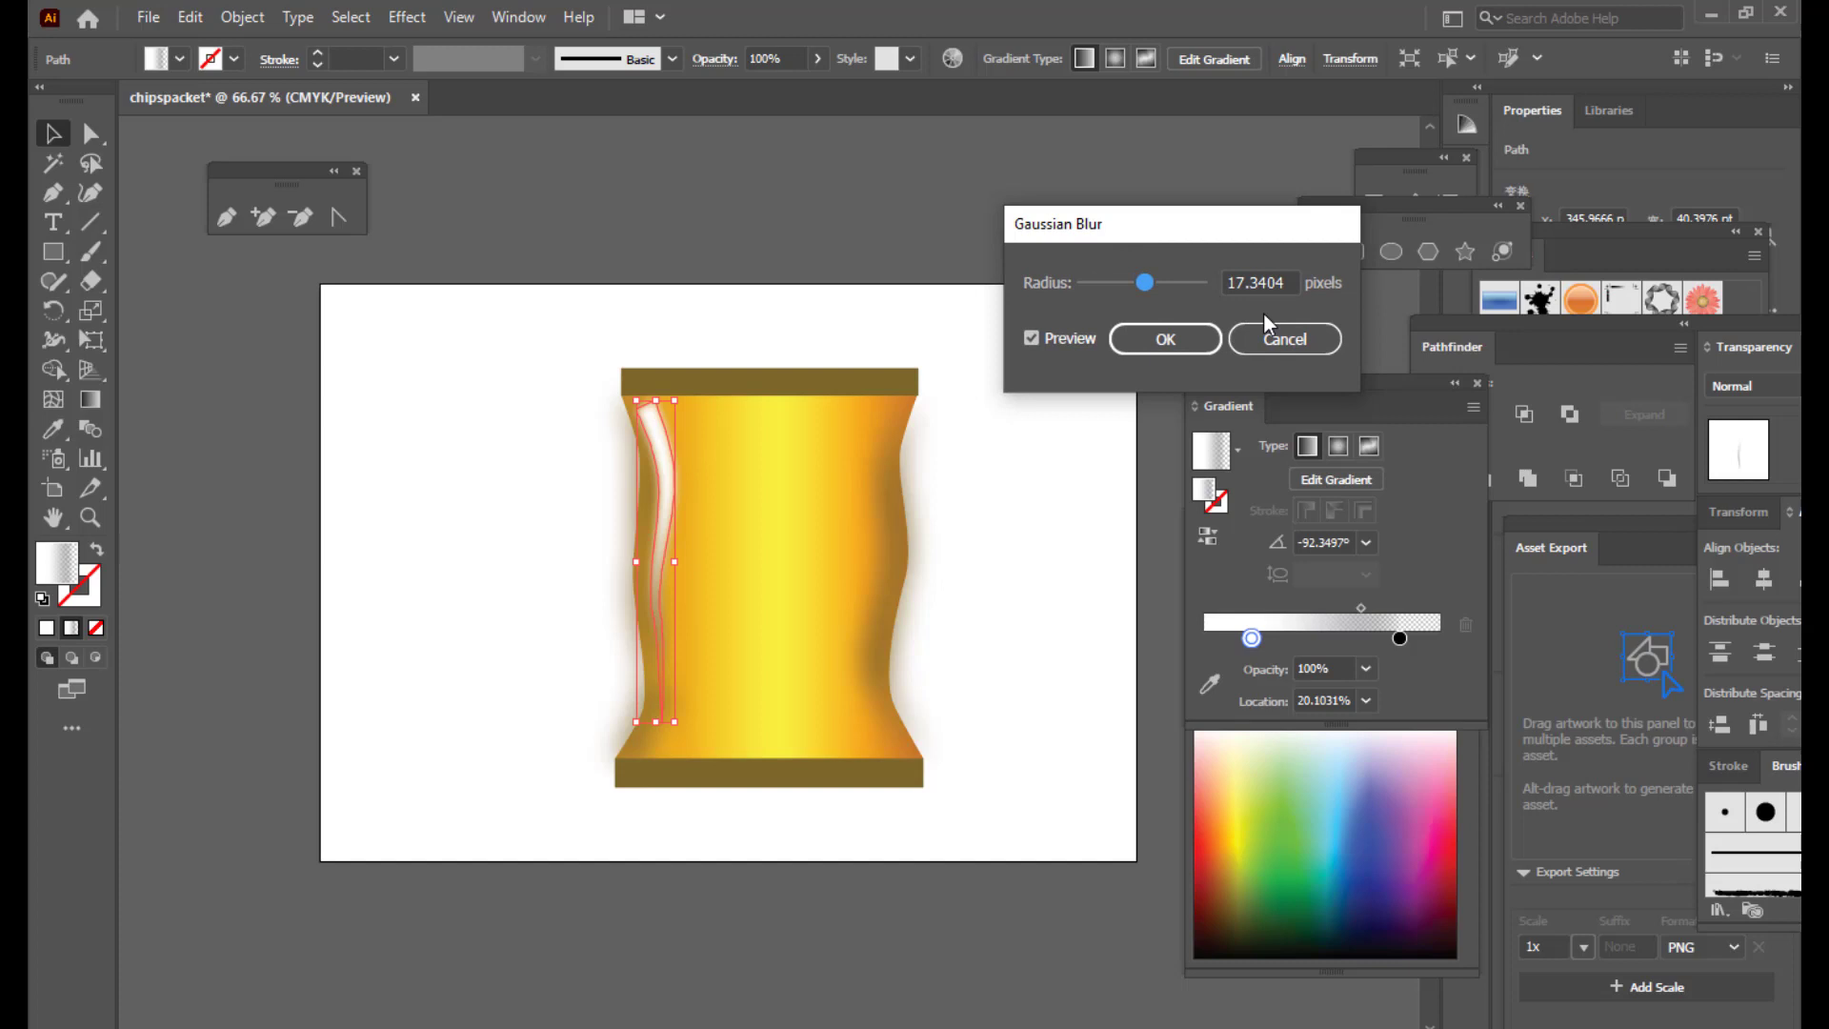
{"action": "left_click", "coordinate": [1178, 339]}
{"action": "left_click", "coordinate": [838, 195]}
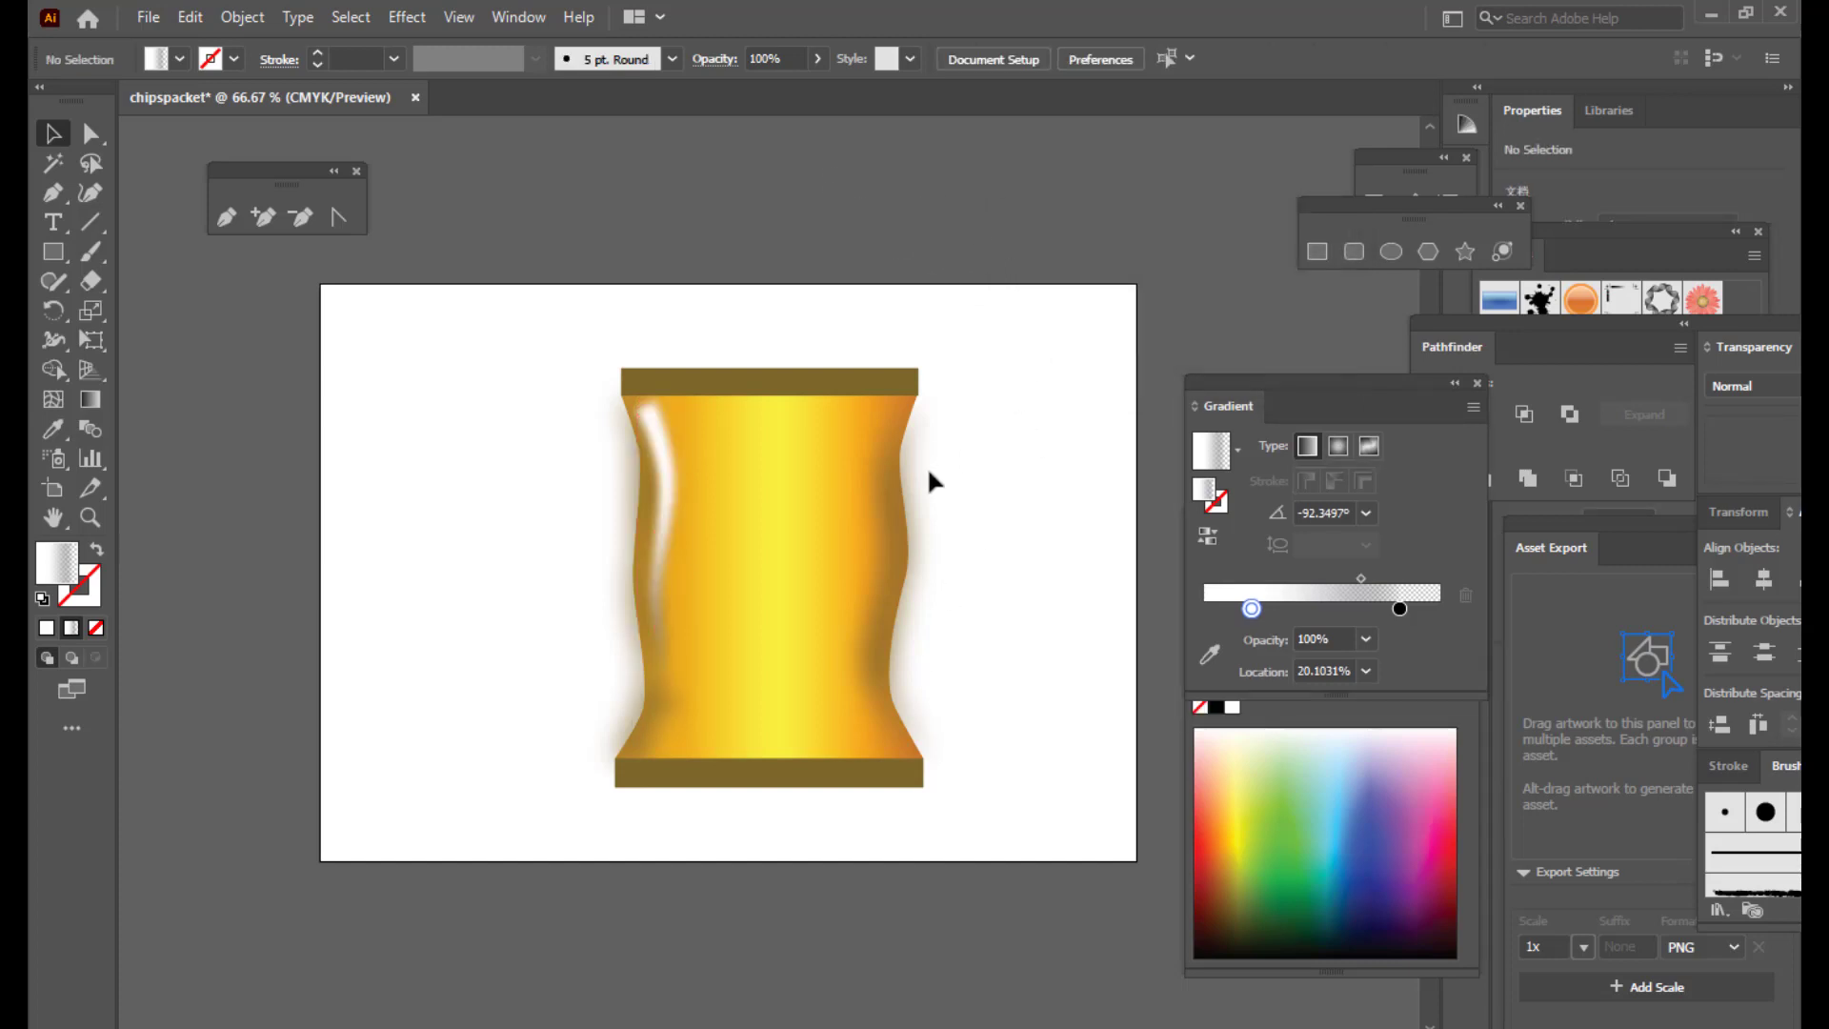
Step: Draw a white-stroked, unfilled Pen curve down the bag's right edge
{"action": "left_click", "coordinate": [225, 219]}
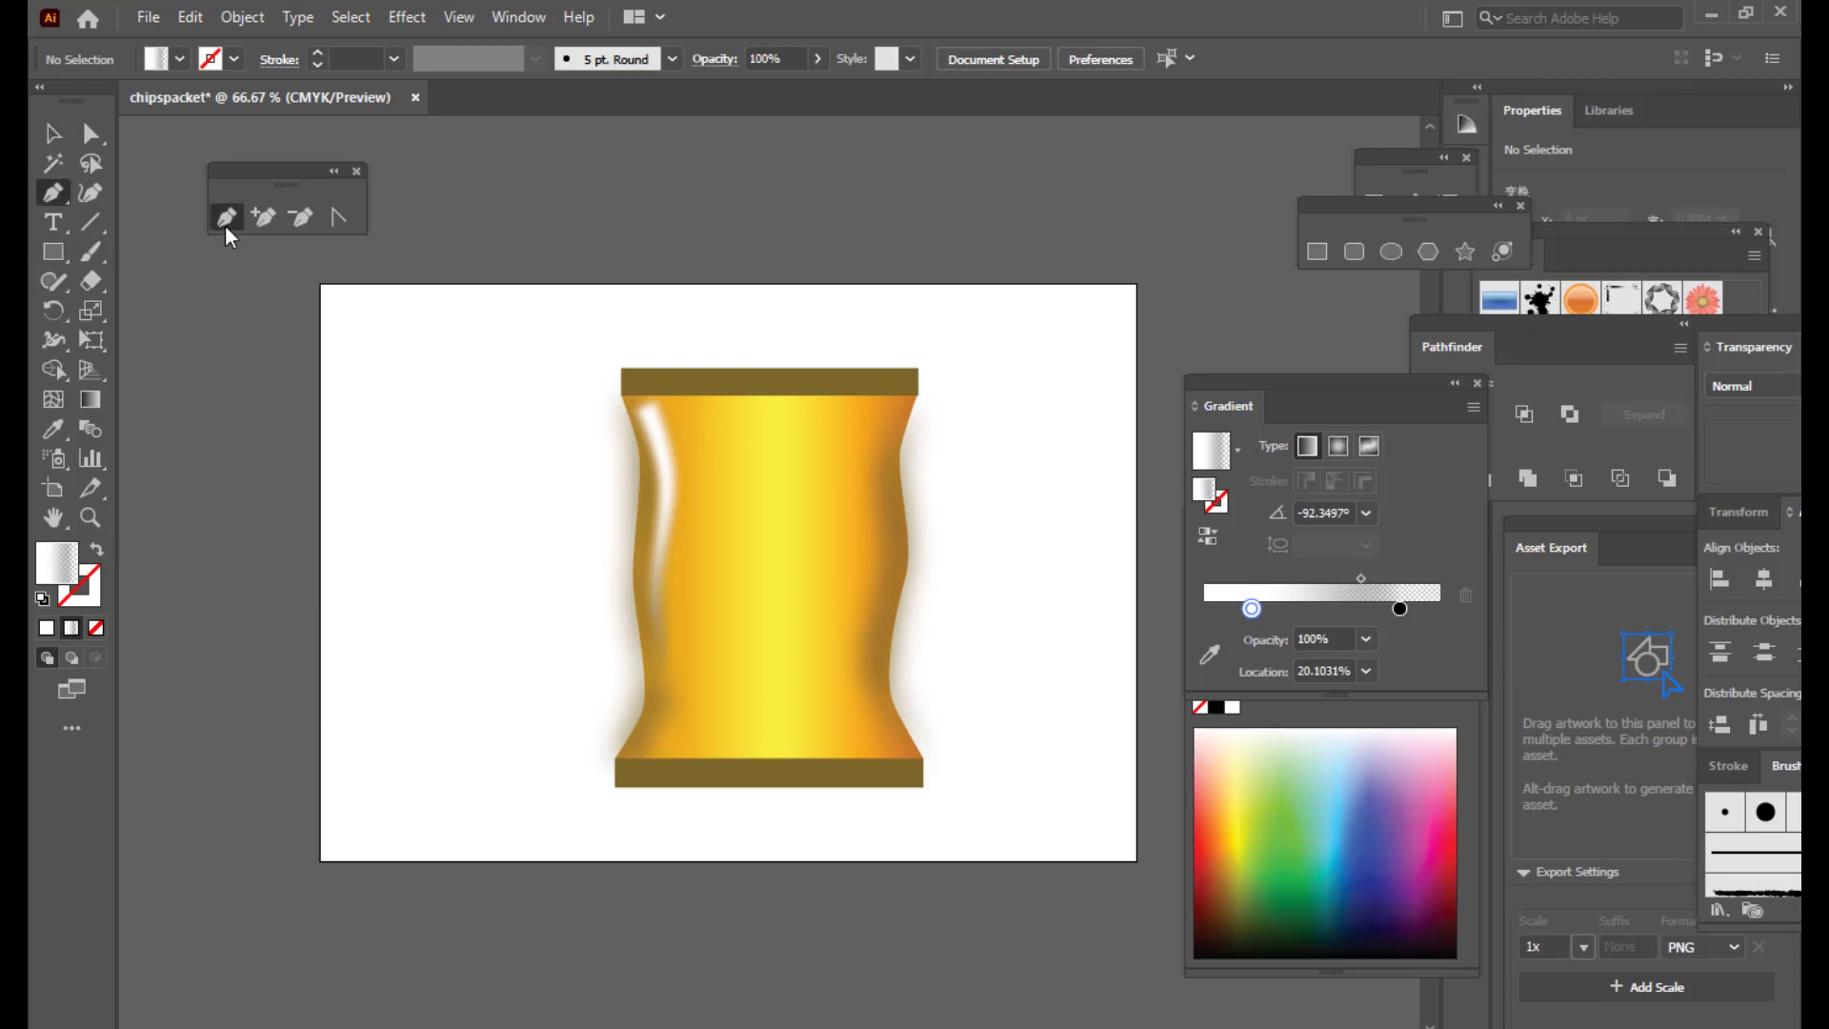
{"action": "left_click", "coordinate": [79, 604]}
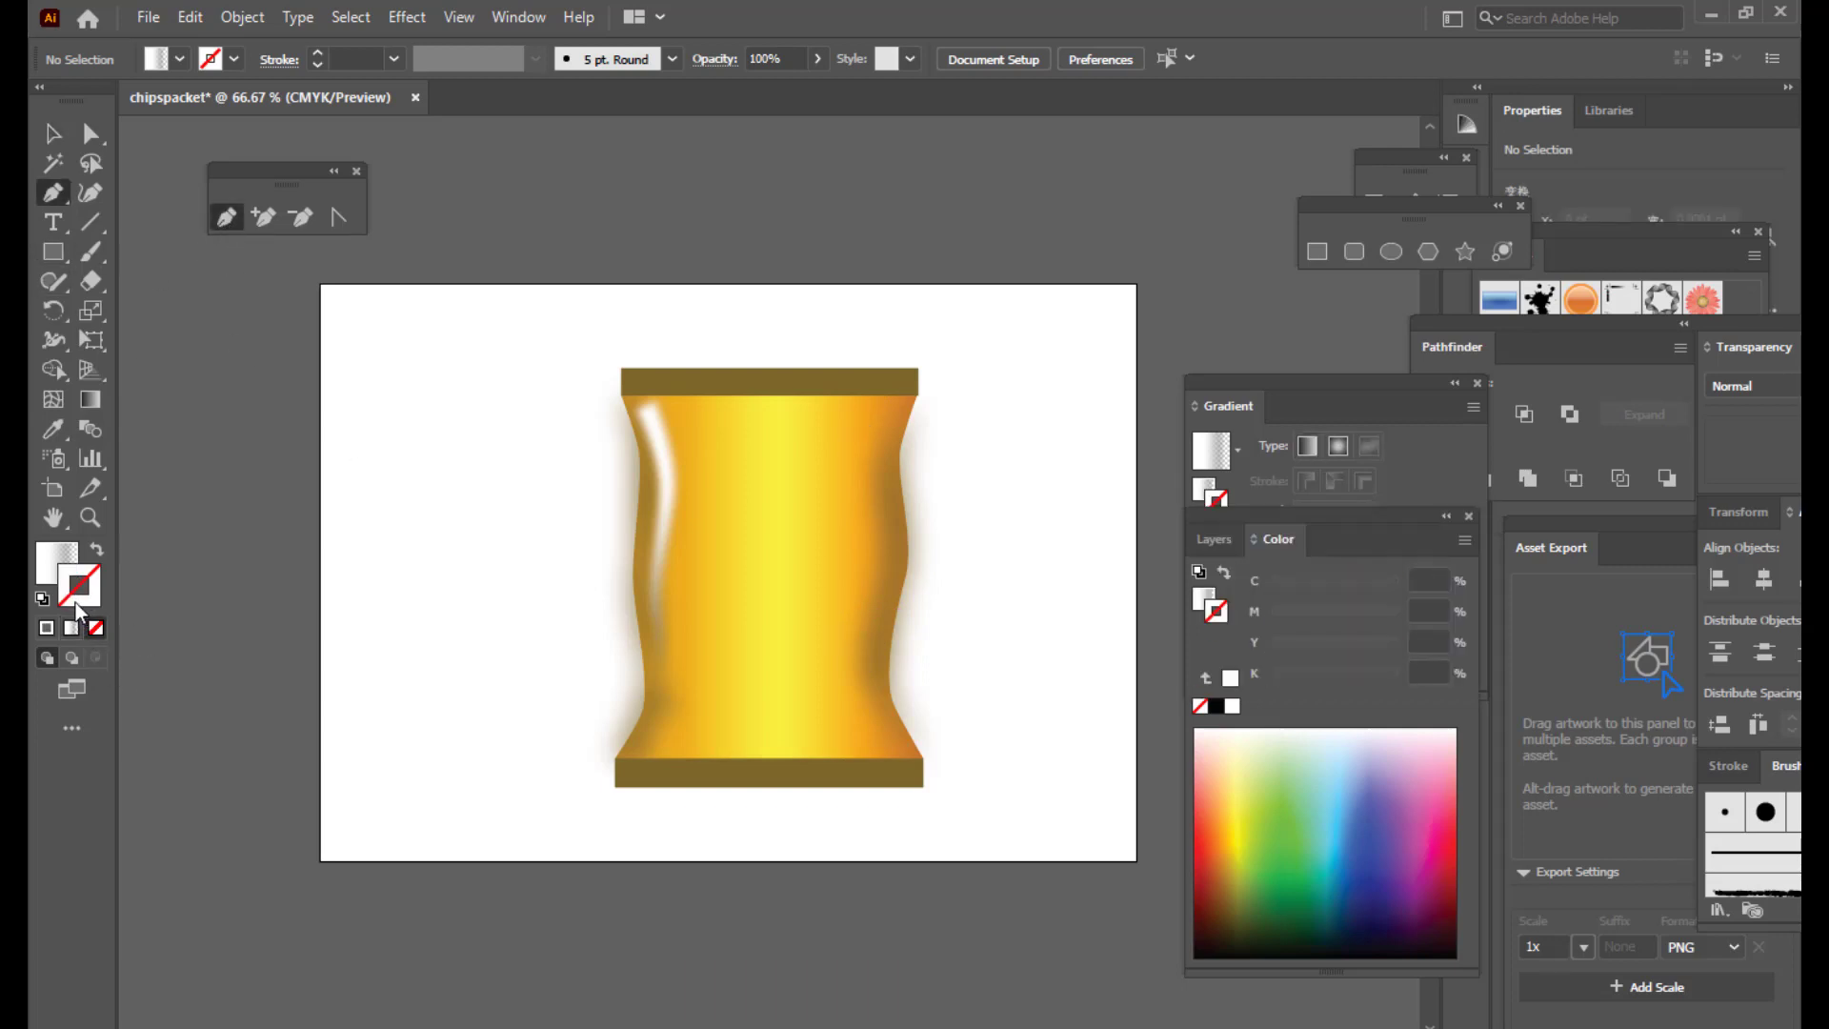
{"action": "left_click", "coordinate": [47, 627]}
{"action": "left_click", "coordinate": [56, 568]}
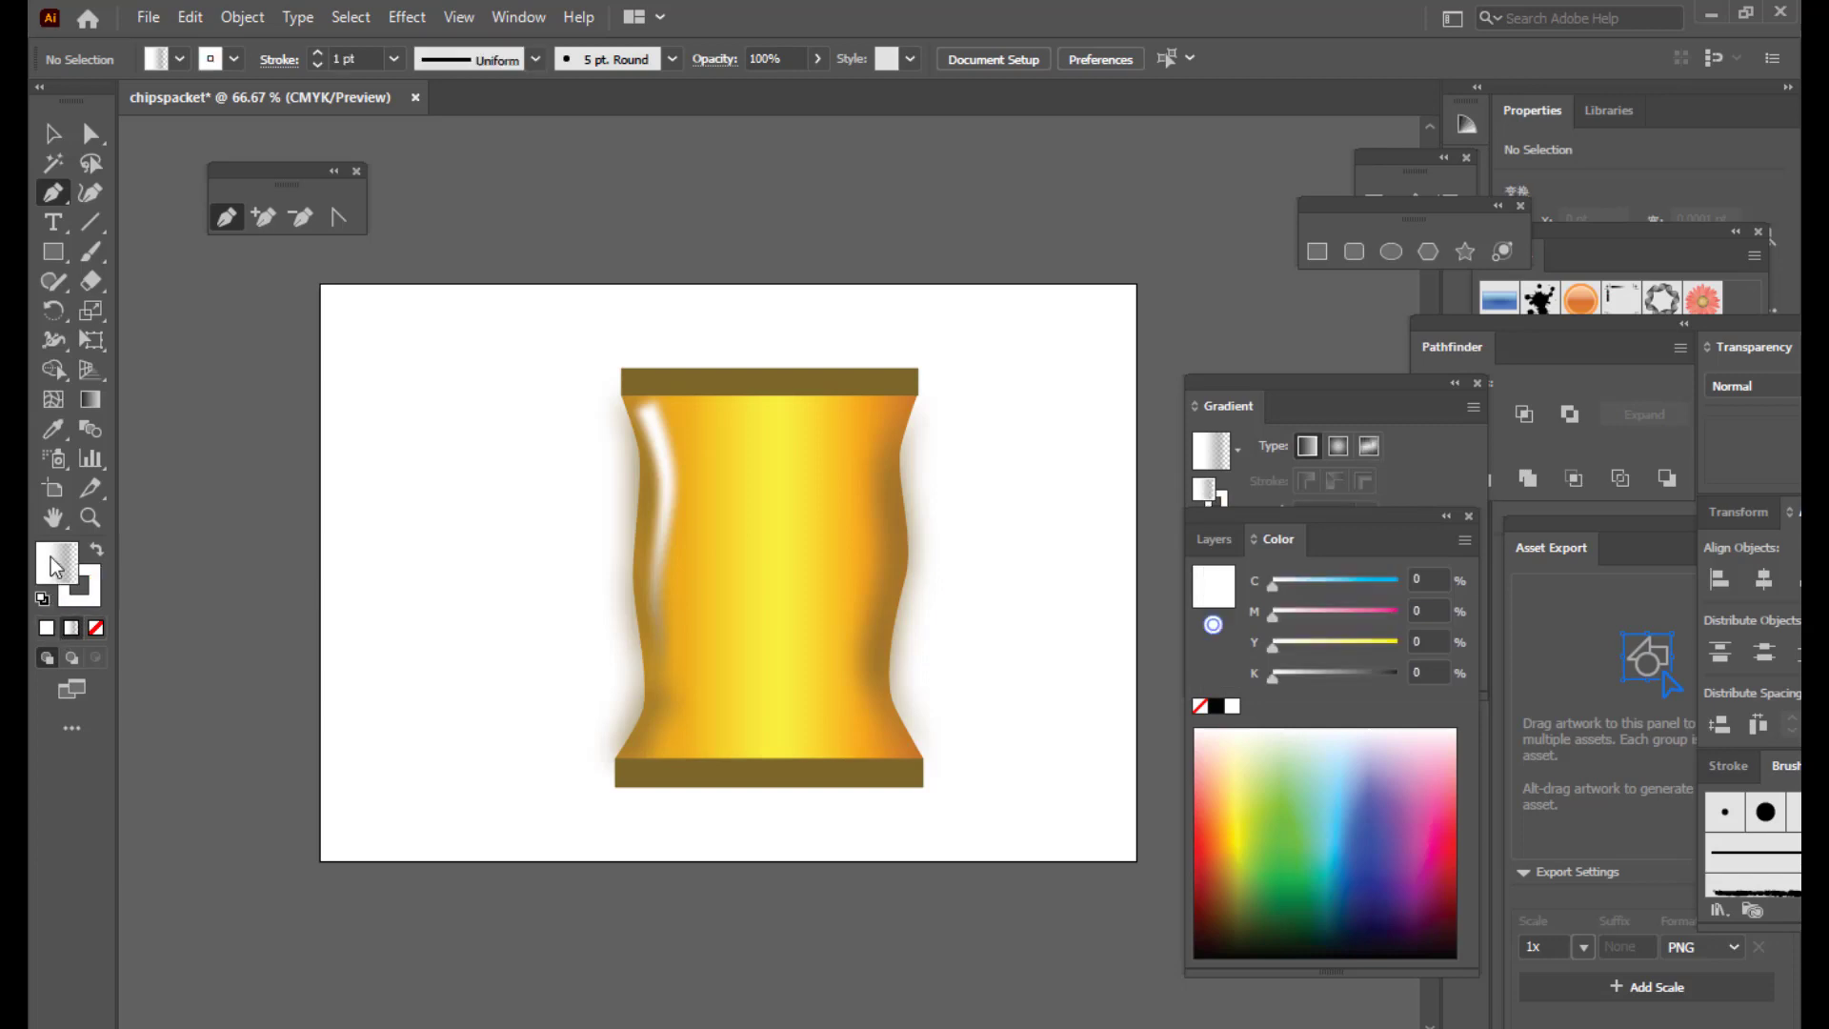
{"action": "left_click", "coordinate": [96, 627]}
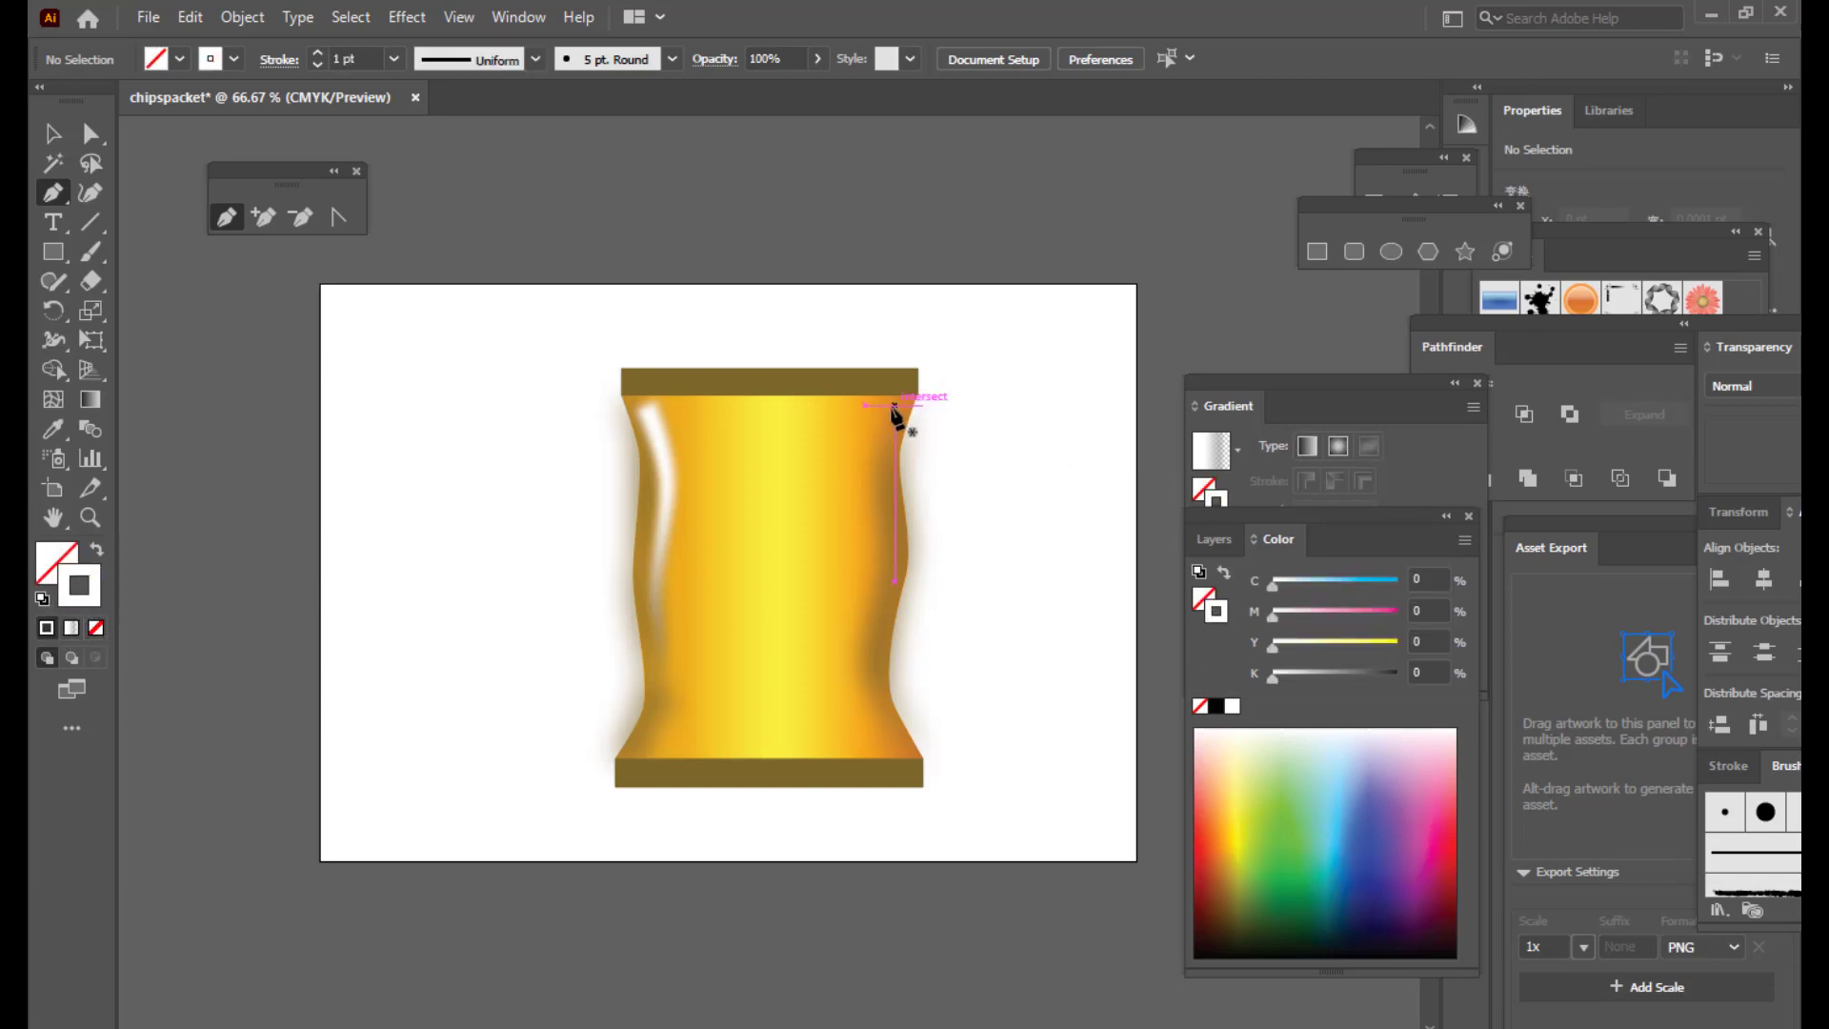
{"action": "left_click", "coordinate": [895, 407]}
{"action": "left_click_drag", "start_coordinate": [884, 496], "coordinate": [881, 542]}
{"action": "left_click_drag", "start_coordinate": [859, 656], "coordinate": [865, 689]}
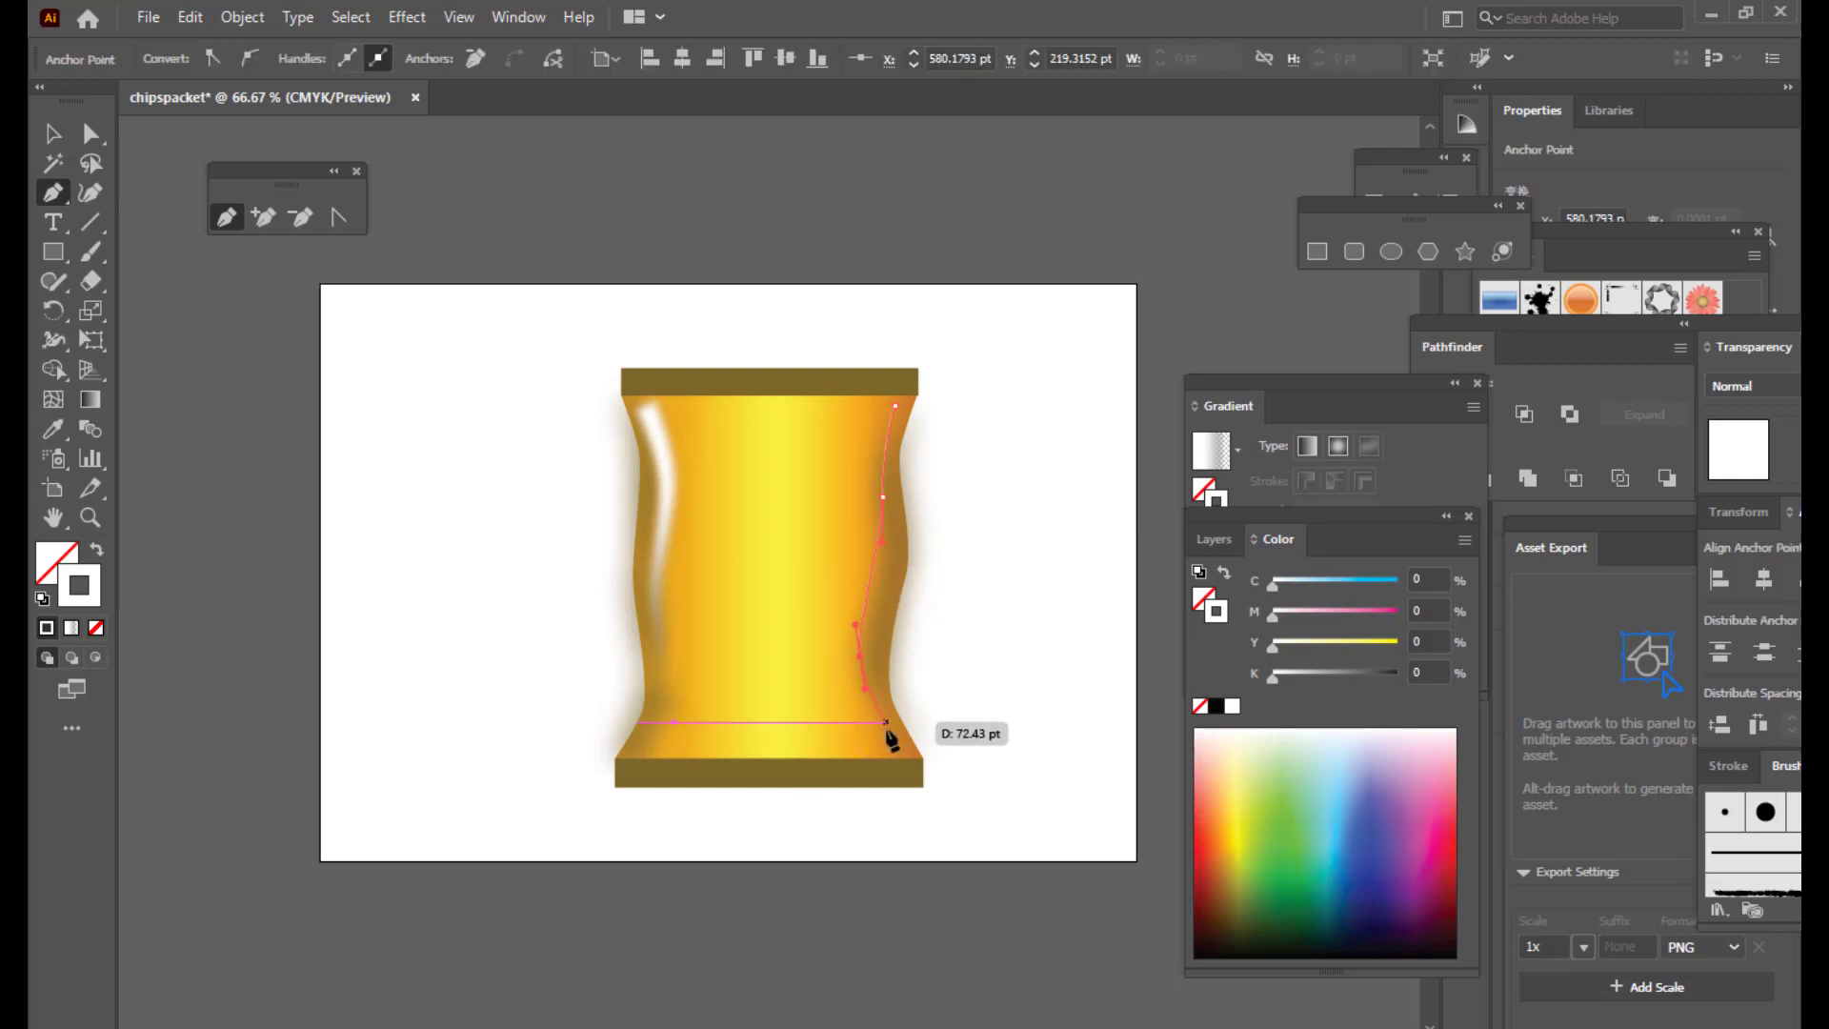
{"action": "left_click", "coordinate": [893, 731]}
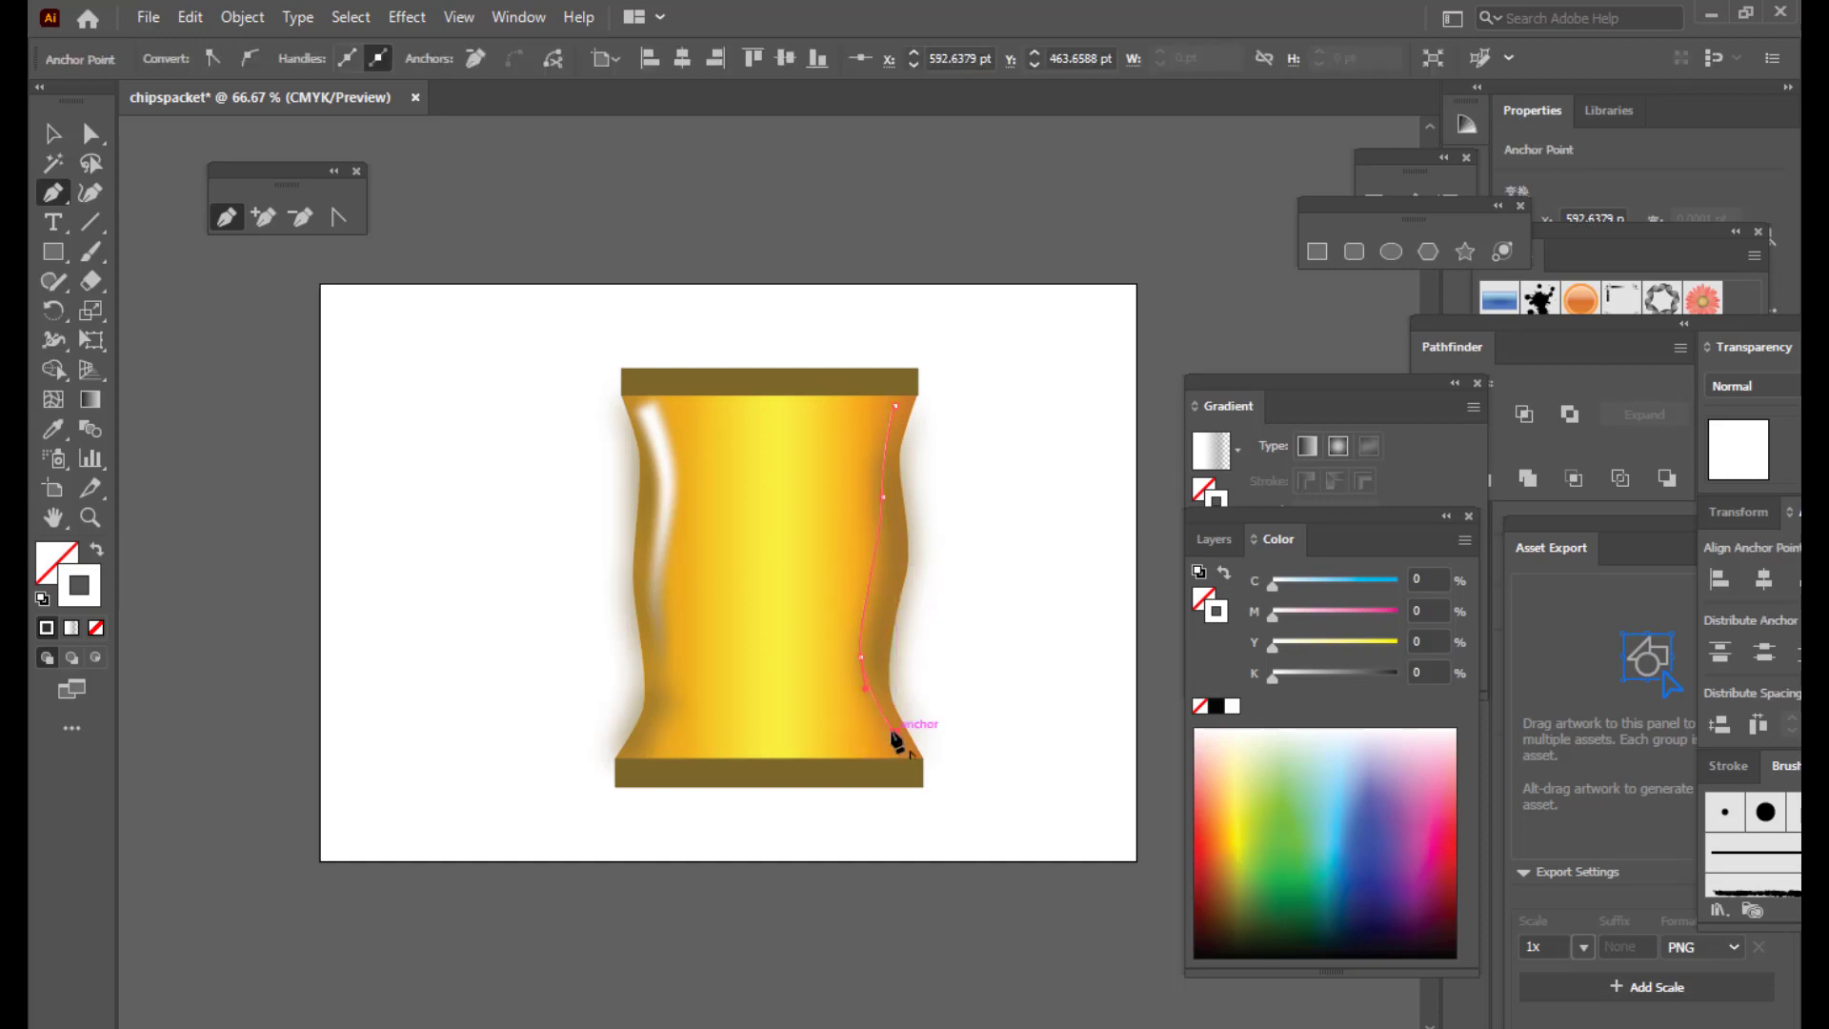
Step: Widen the top of the new curve to about 15.42 pt with the Width tool
{"action": "left_click_drag", "start_coordinate": [54, 340], "coordinate": [82, 349]}
{"action": "left_click_drag", "start_coordinate": [891, 408], "coordinate": [888, 415]}
{"action": "left_click", "coordinate": [54, 135]}
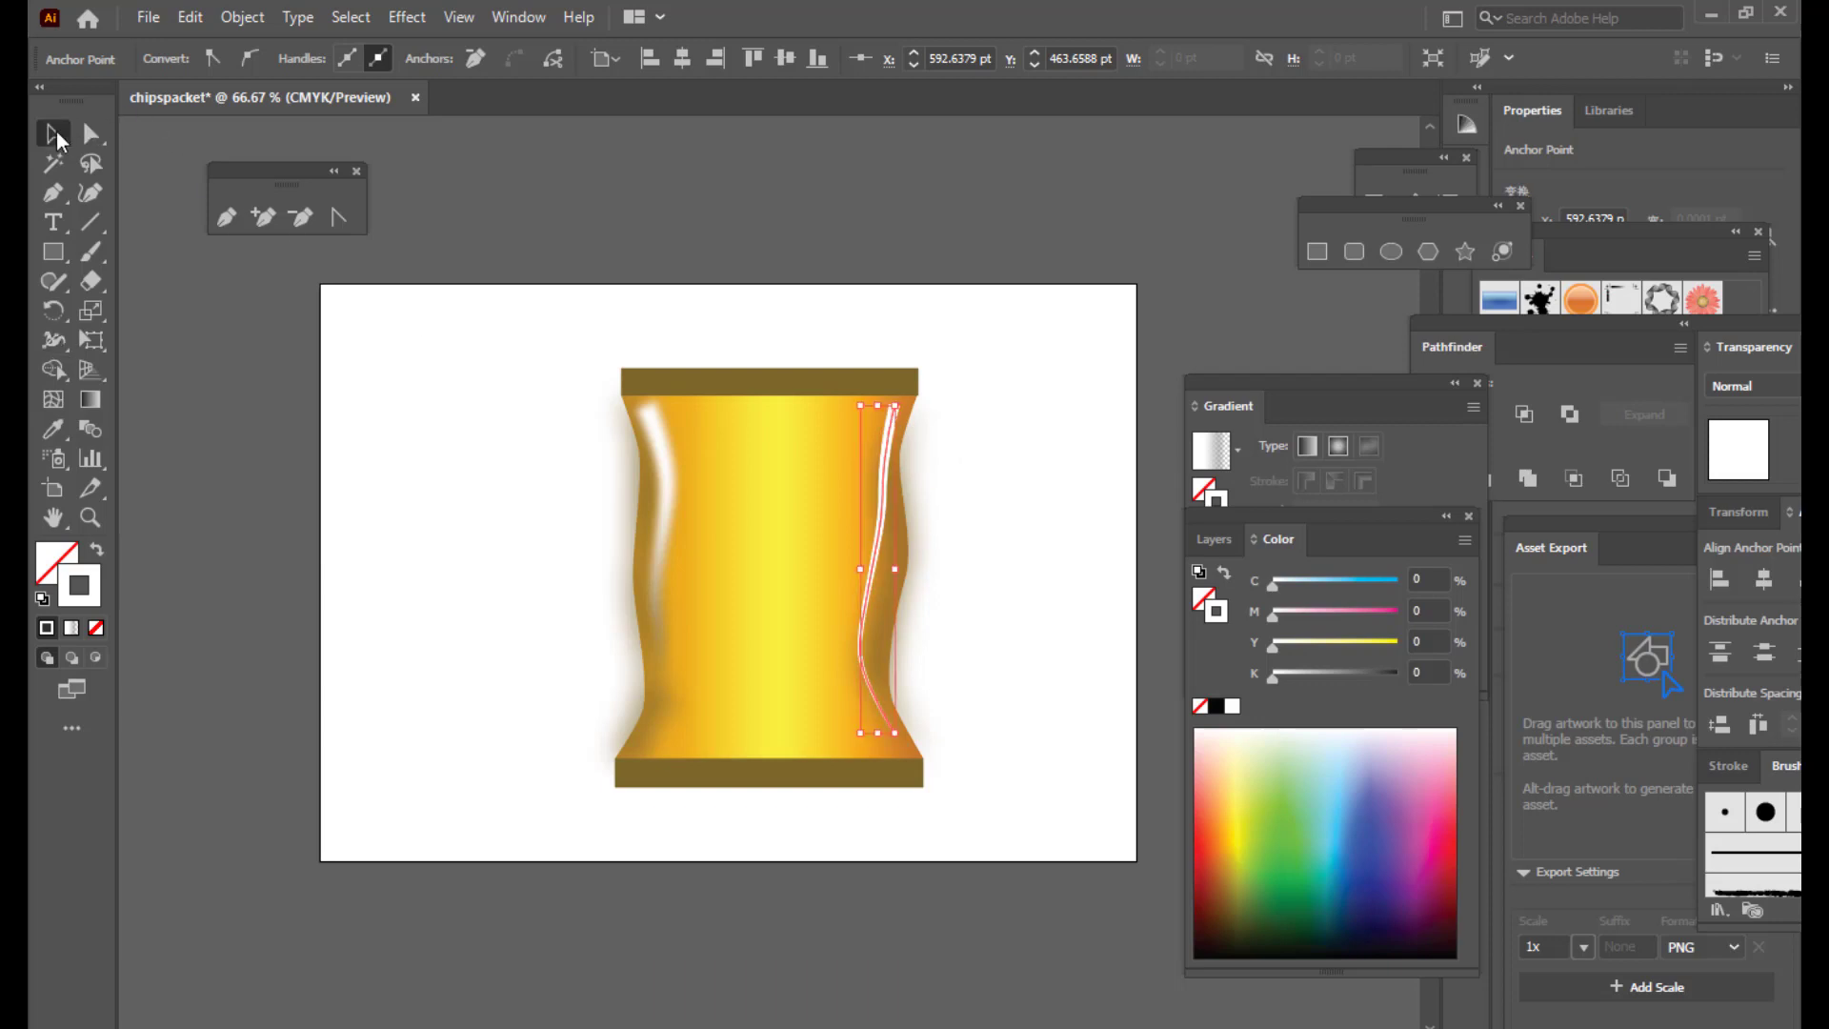
{"action": "left_click", "coordinate": [1029, 261]}
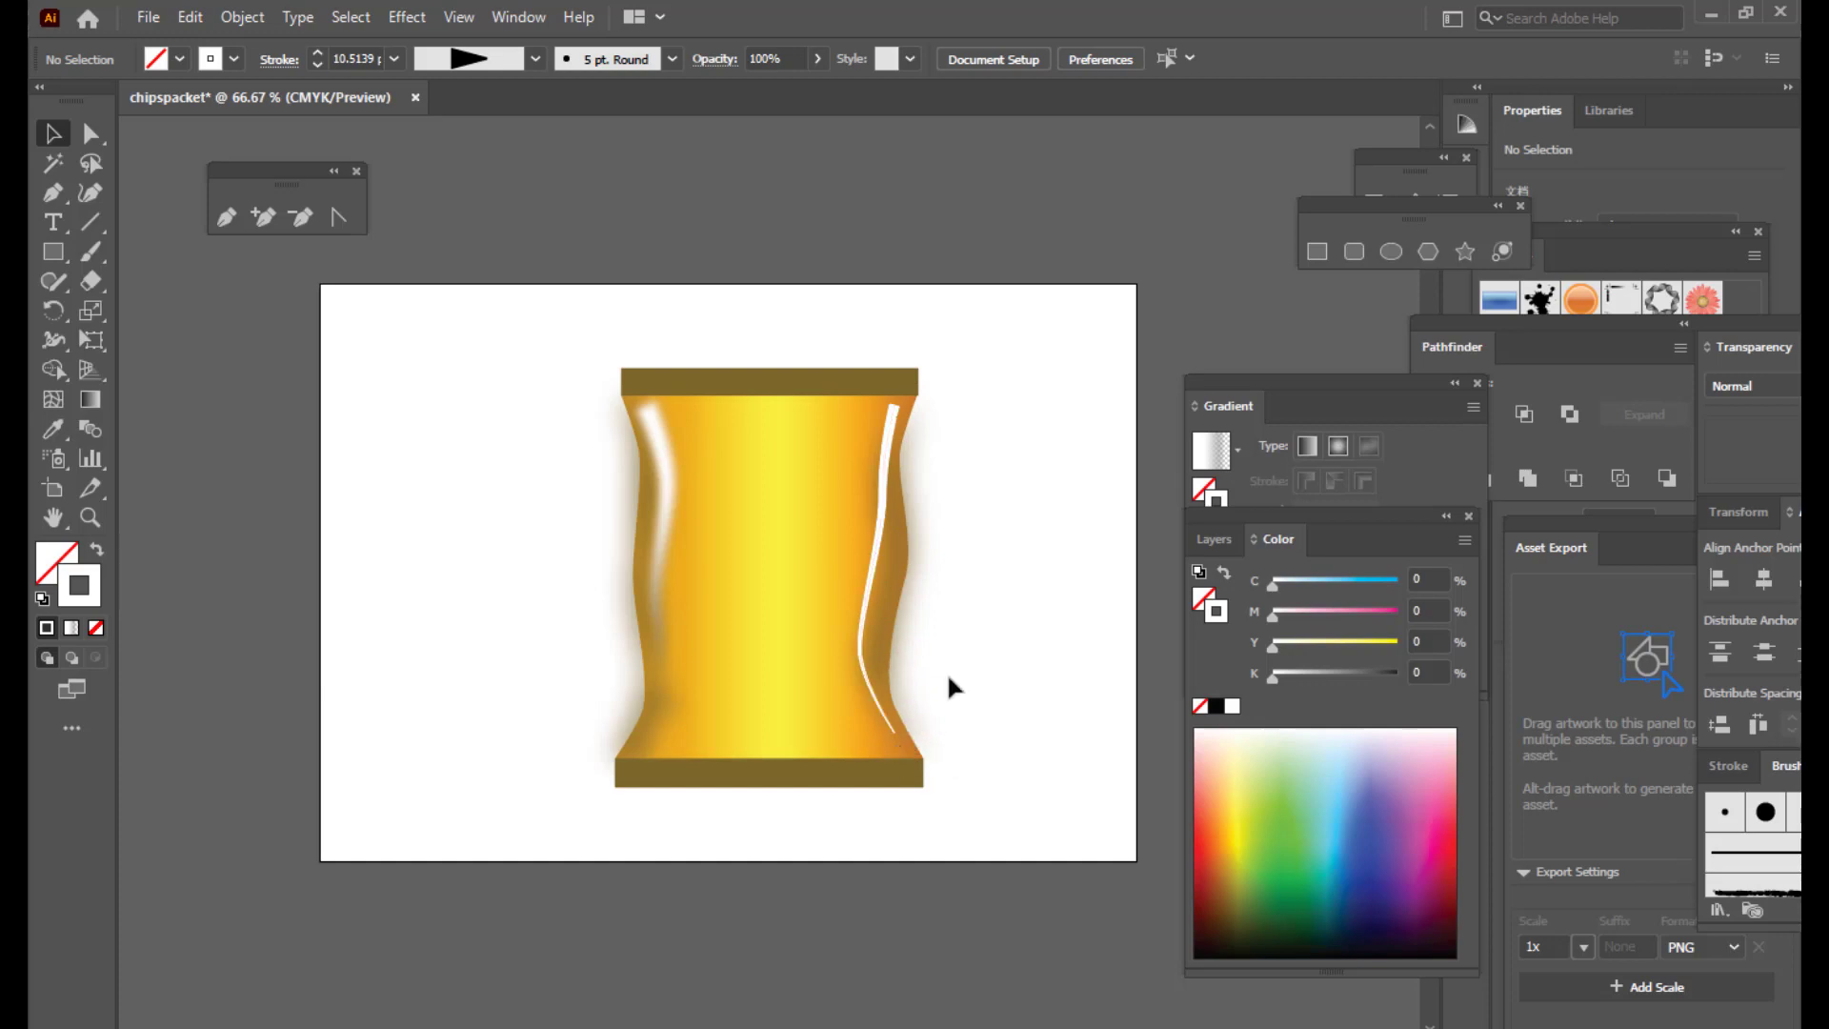
Step: Outline the right highlight stroke into a filled white shape
{"action": "left_click", "coordinate": [896, 413]}
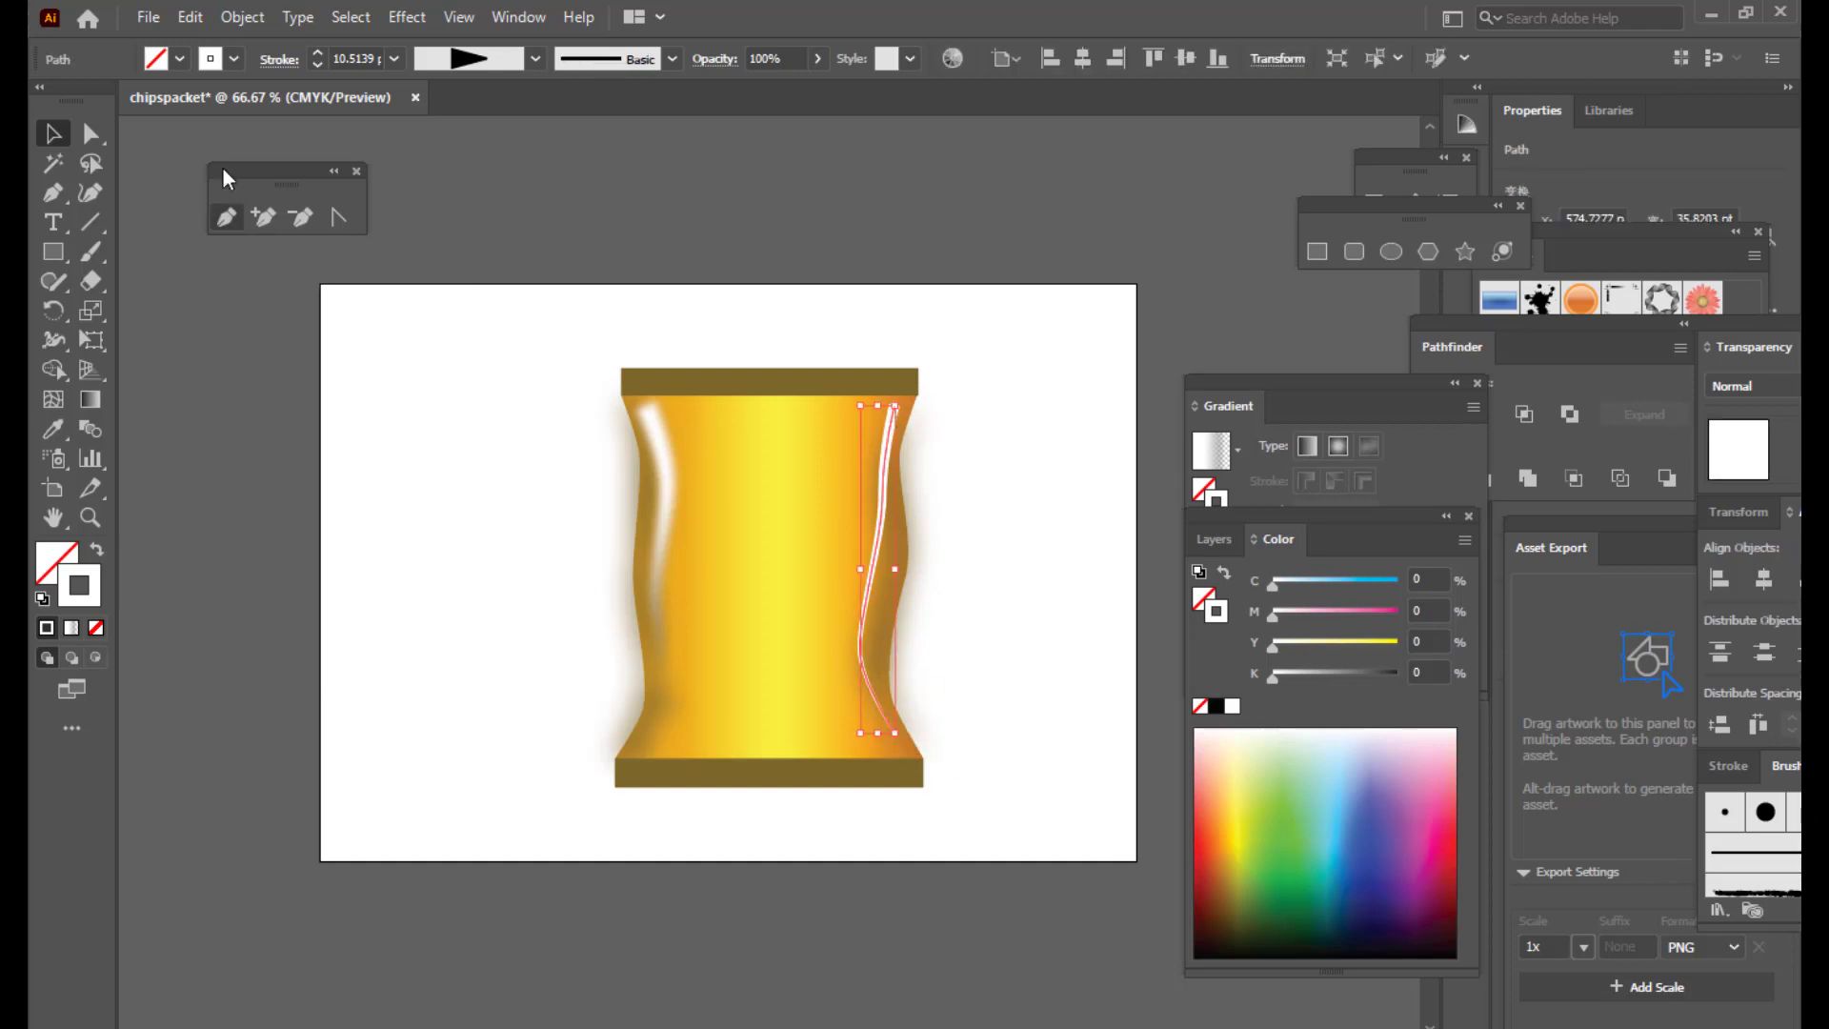
{"action": "left_click", "coordinate": [246, 19]}
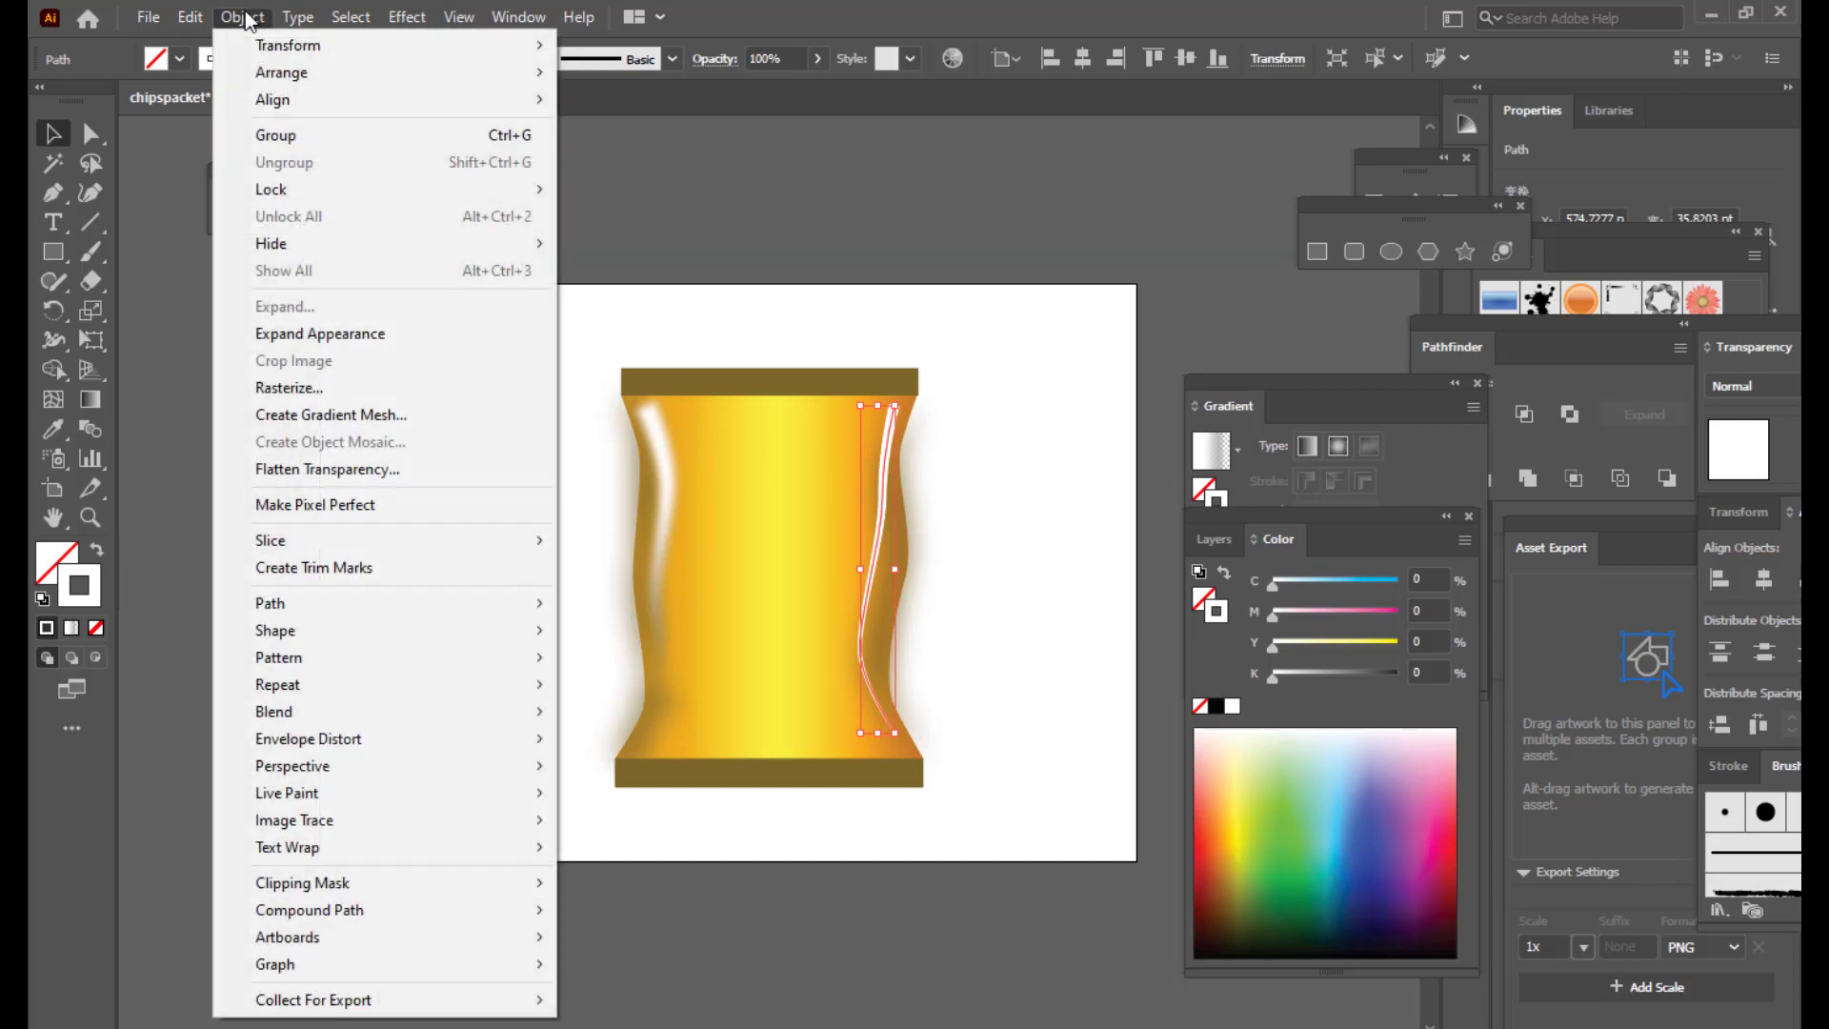
{"action": "left_click", "coordinate": [362, 333]}
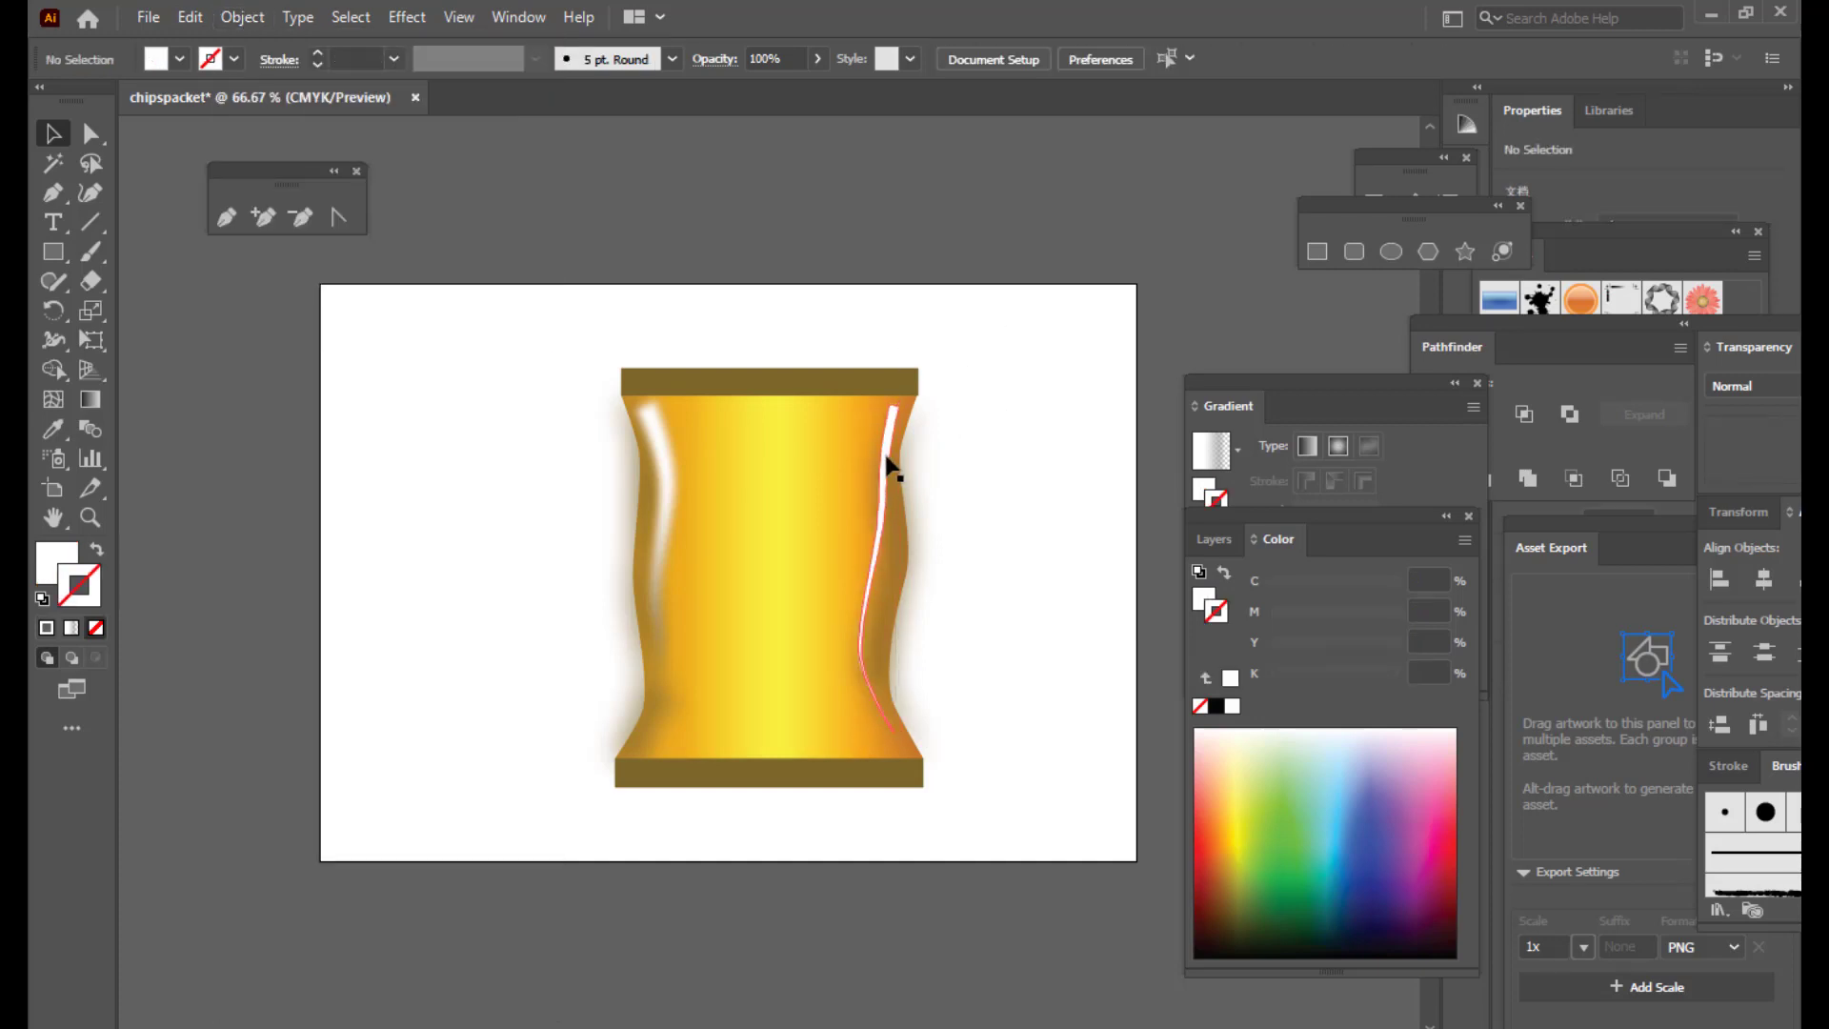
Step: Fill the streak with a white gradient whose end stop is 0% opacity
{"action": "left_click_drag", "start_coordinate": [1258, 389], "coordinate": [1193, 373]}
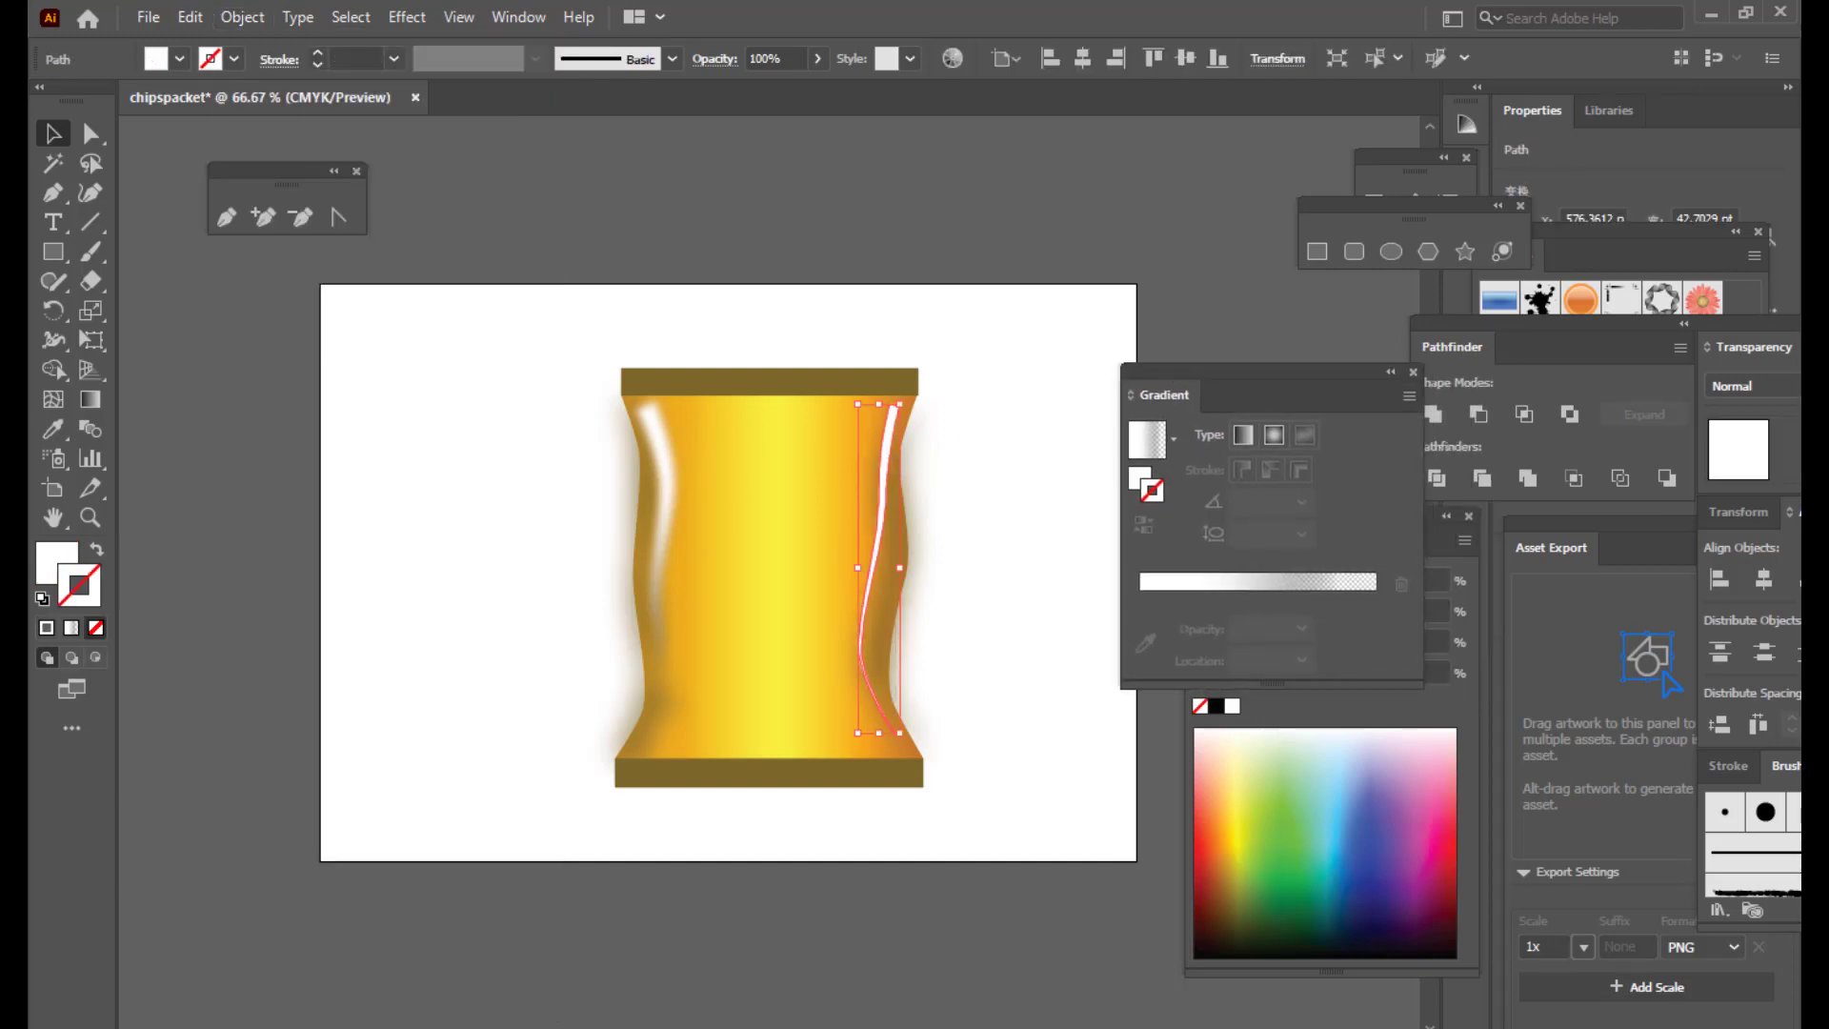
{"action": "left_click", "coordinate": [49, 567]}
{"action": "left_click", "coordinate": [1261, 382]}
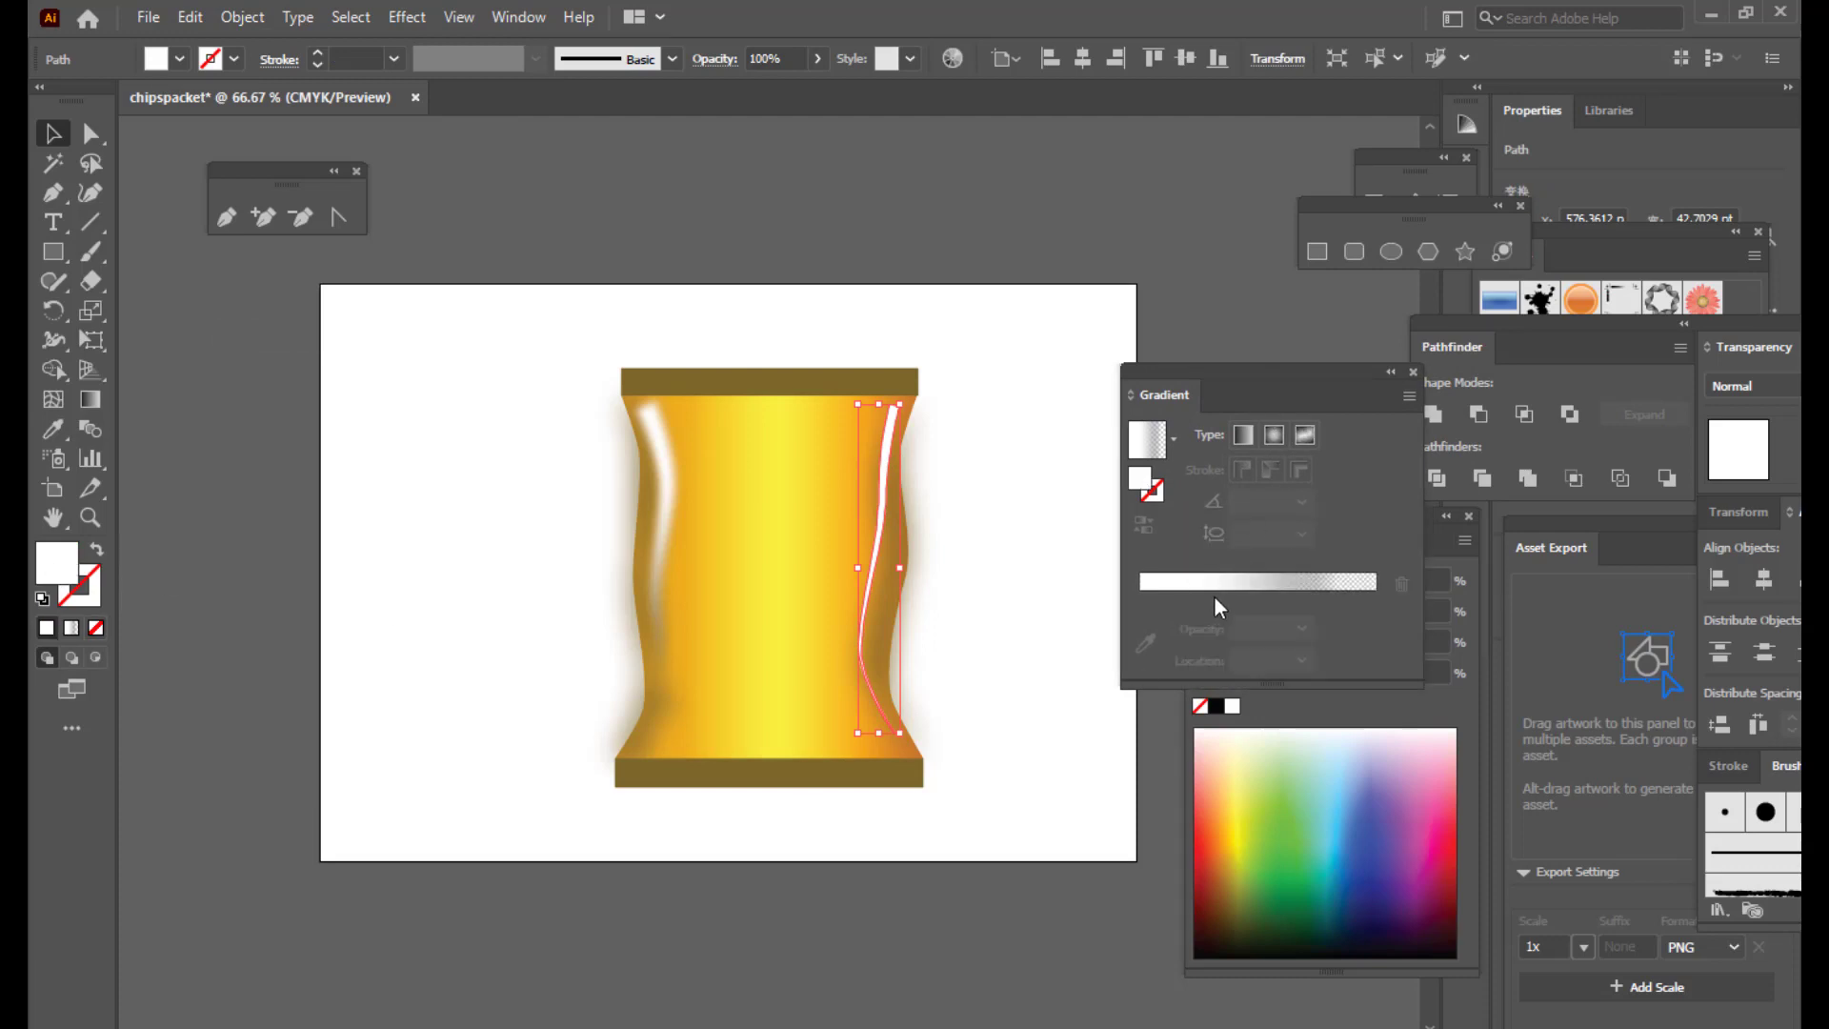
{"action": "left_click", "coordinate": [1152, 598]}
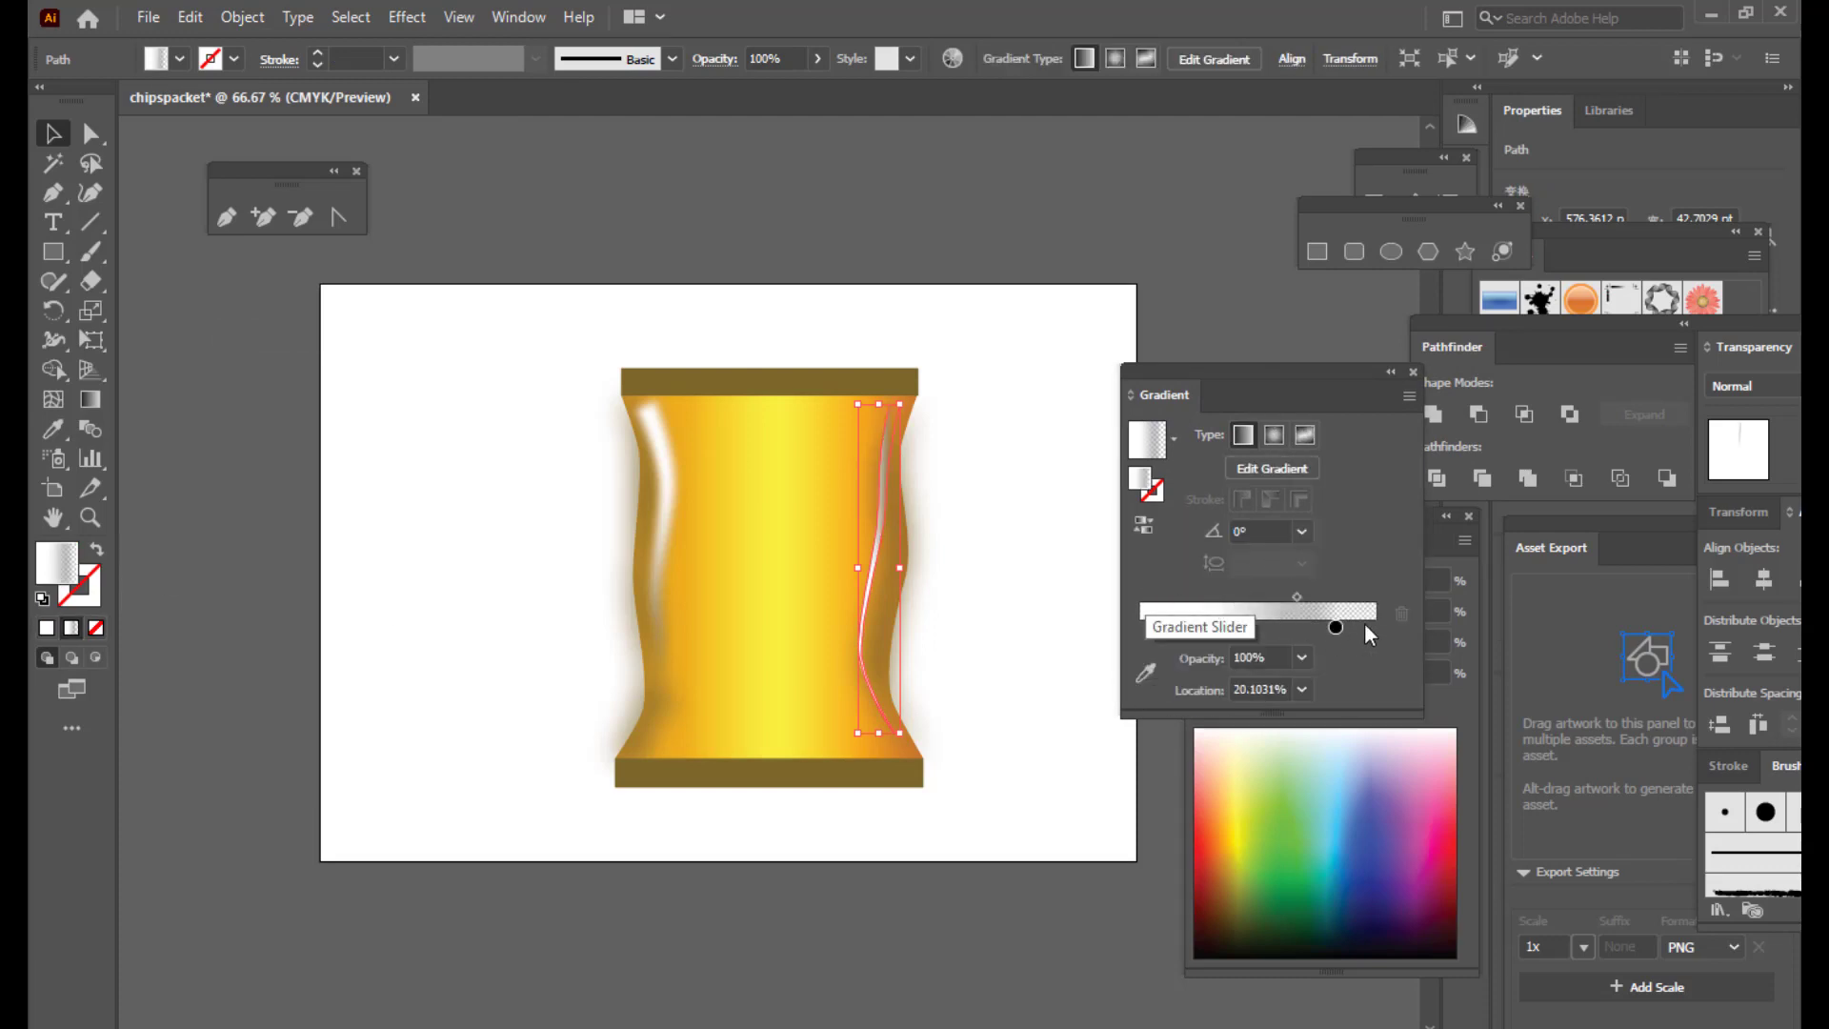
{"action": "left_click_drag", "start_coordinate": [1335, 627], "coordinate": [1363, 627]}
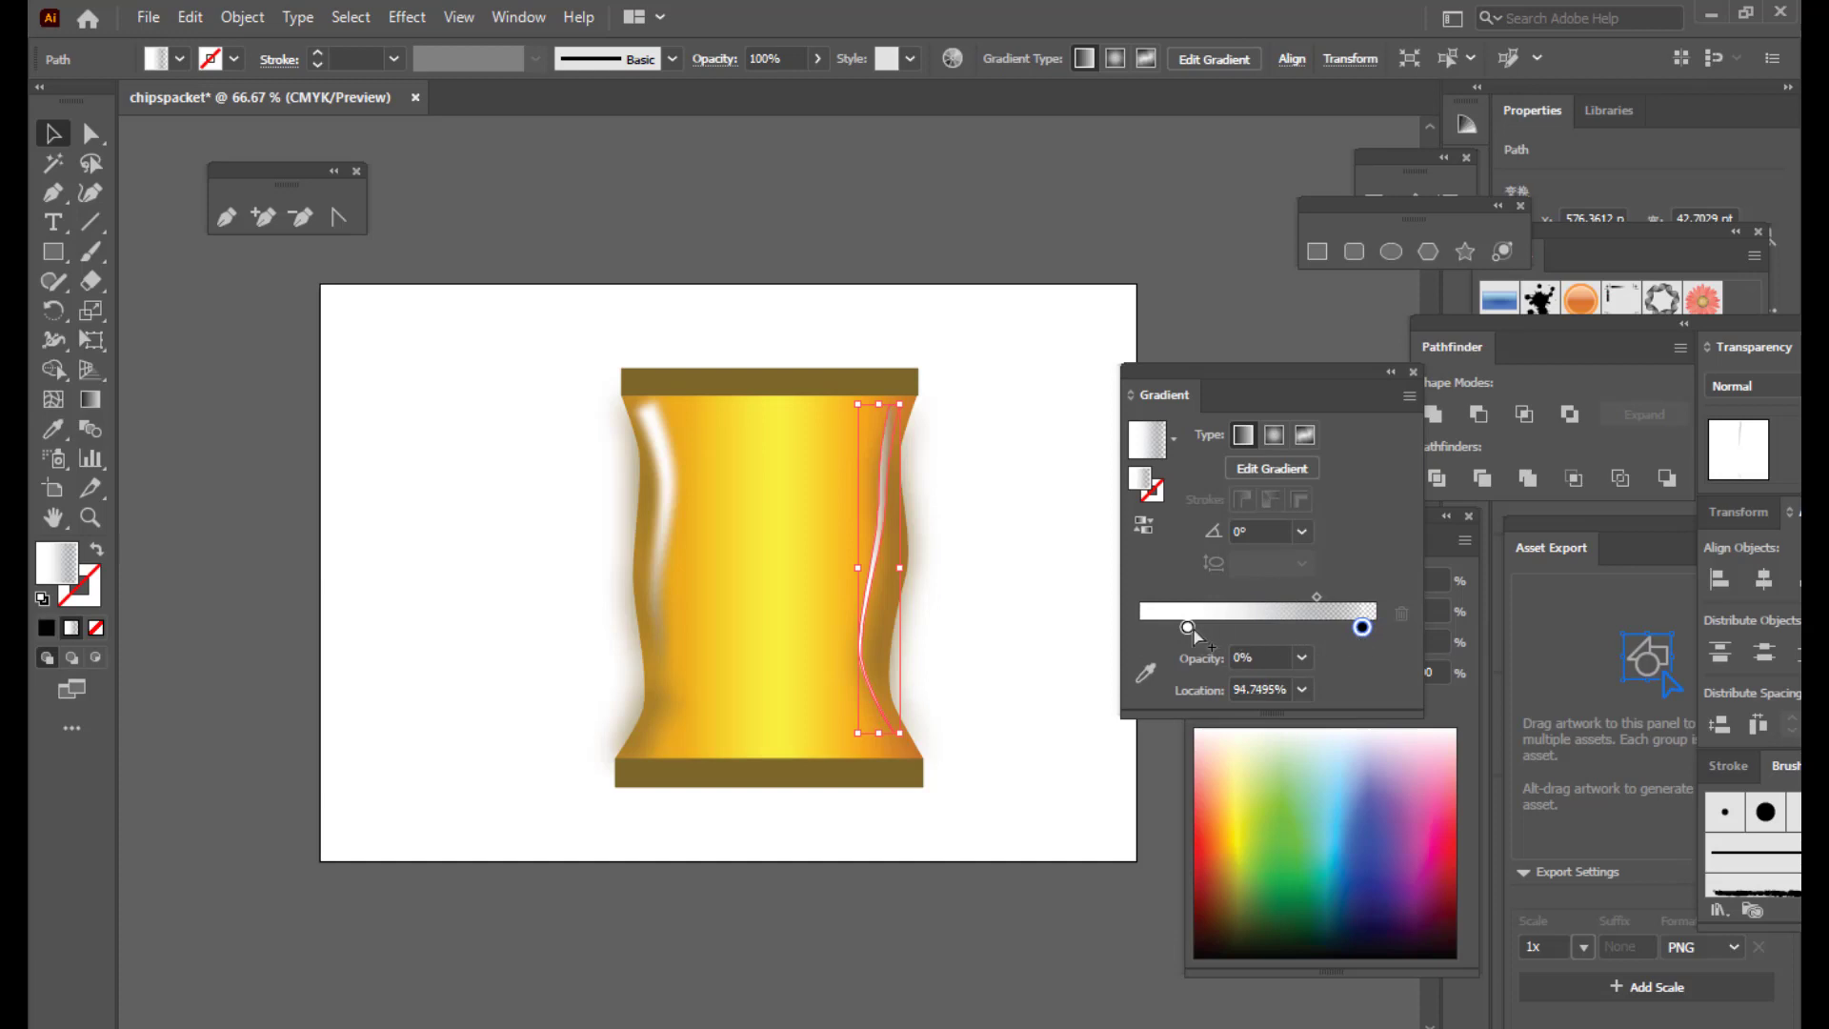
{"action": "left_click_drag", "start_coordinate": [1187, 628], "coordinate": [1185, 635]}
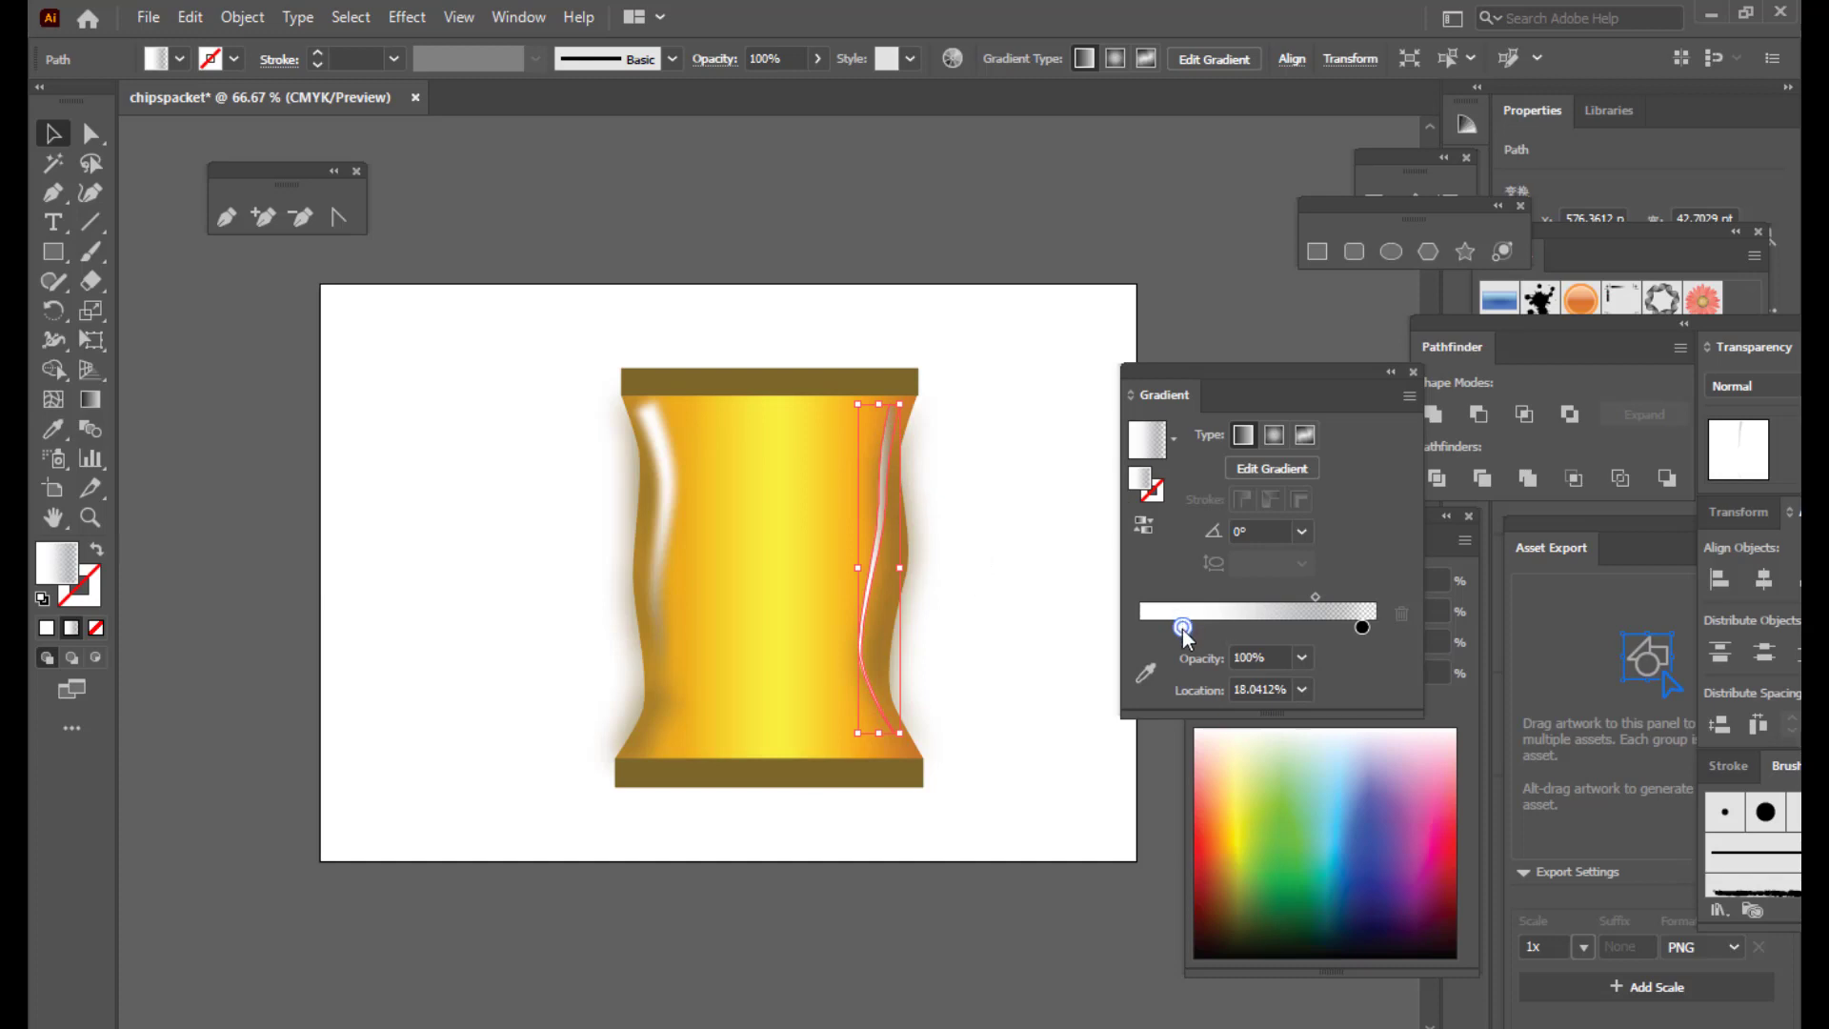
{"action": "left_click_drag", "start_coordinate": [1183, 629], "coordinate": [1180, 629]}
{"action": "left_click", "coordinate": [1004, 490]}
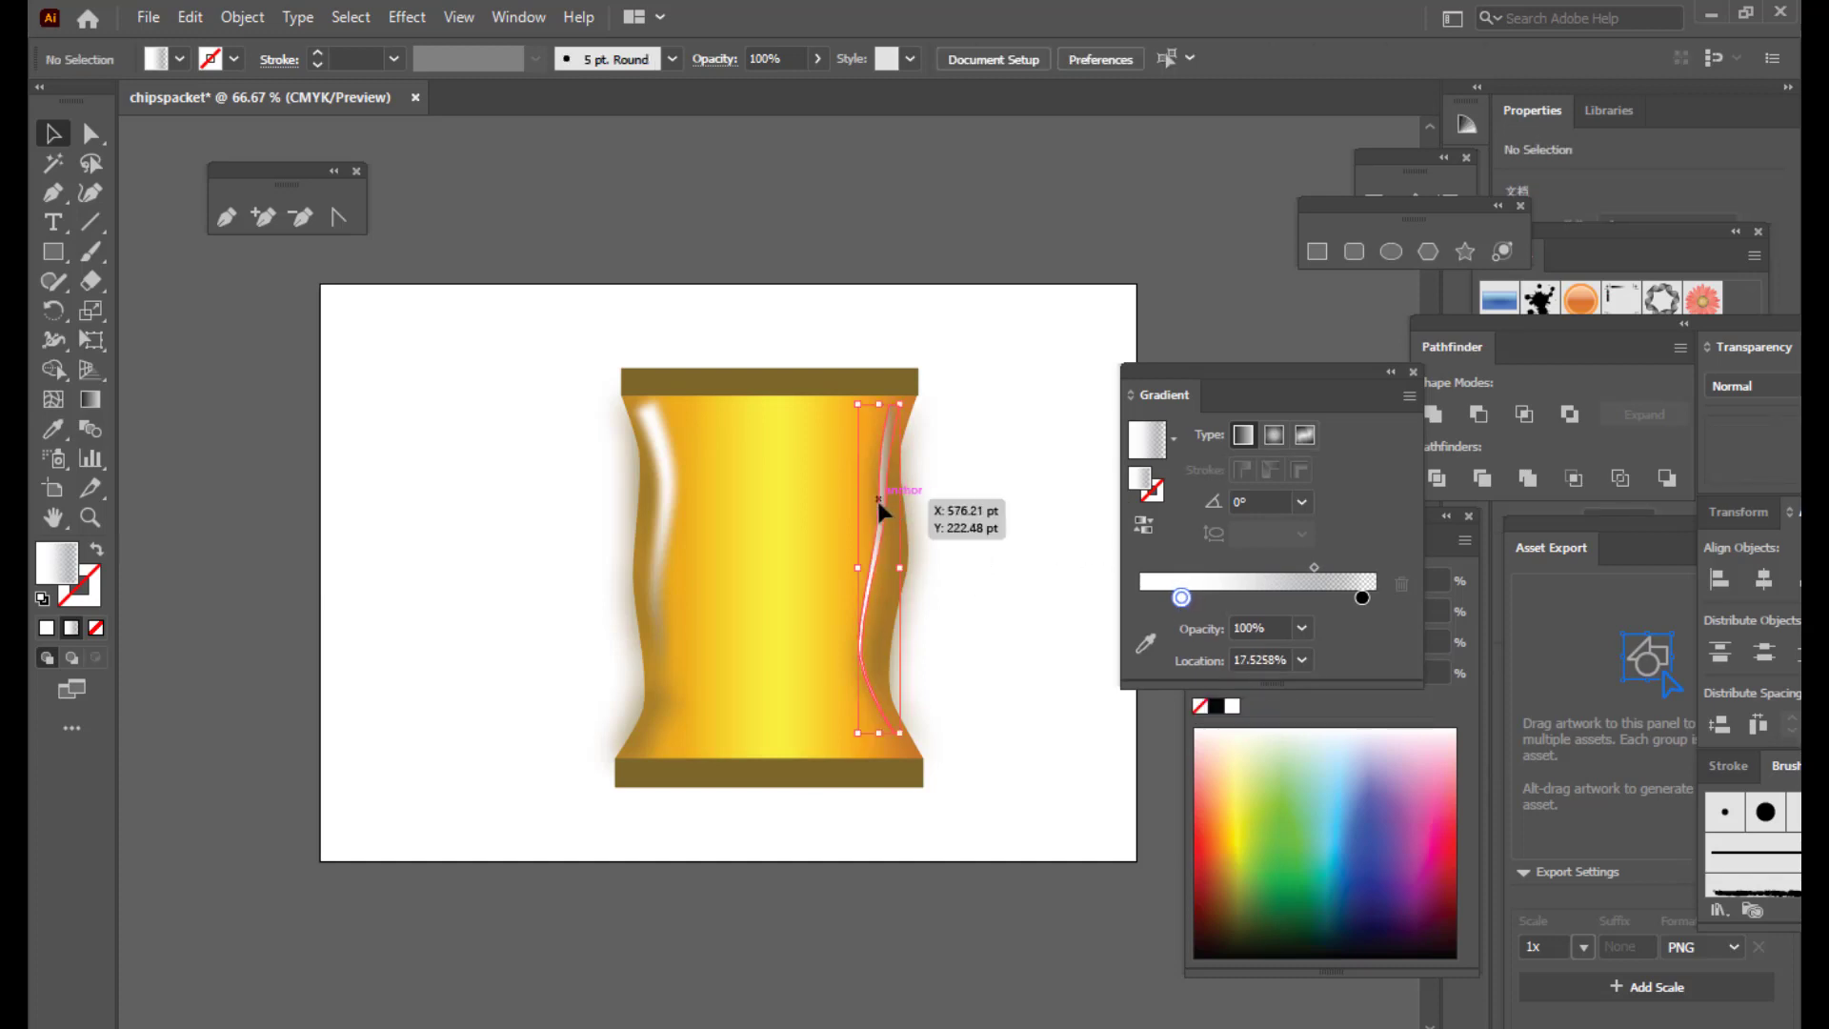
Step: Angle the gradient with the Gradient tool to fade down the streak's length
{"action": "key", "text": "g"}
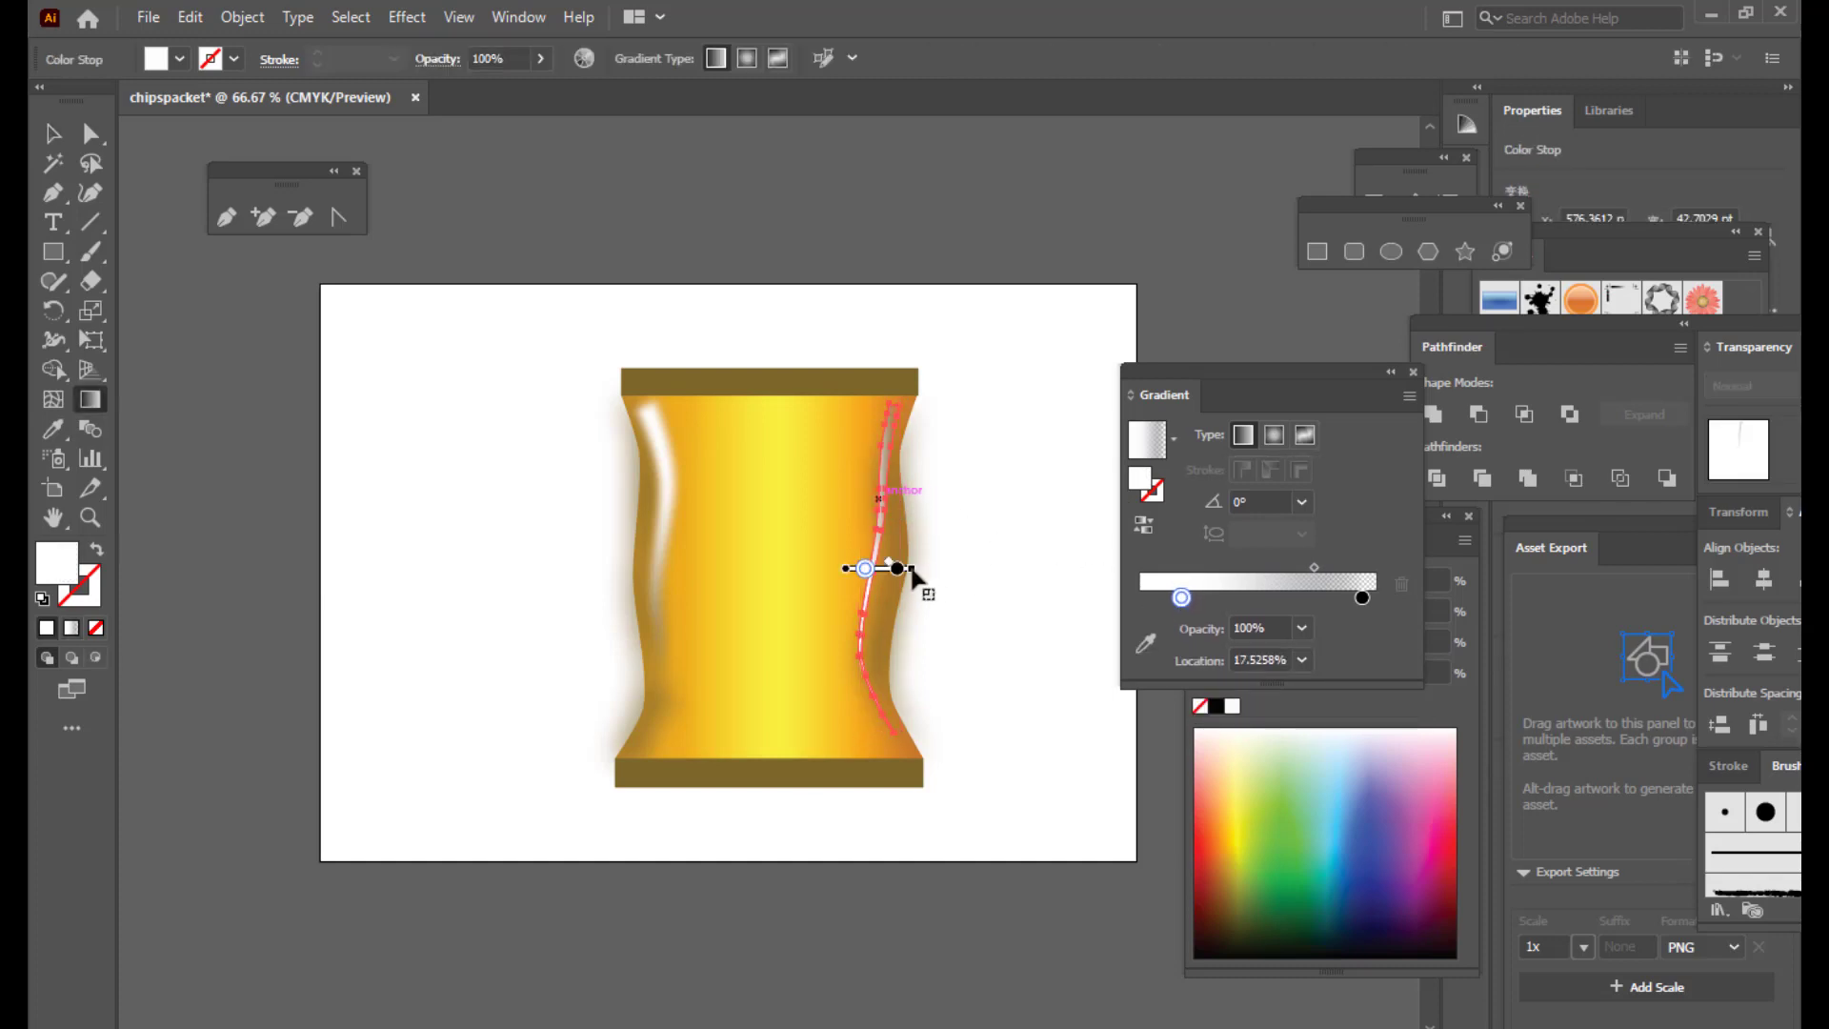
{"action": "mouse_move", "coordinate": [911, 570]}
{"action": "left_mouse_down"}
{"action": "mouse_move", "coordinate": [967, 569]}
{"action": "mouse_move", "coordinate": [930, 641]}
{"action": "mouse_move", "coordinate": [845, 666]}
{"action": "mouse_move", "coordinate": [886, 664]}
{"action": "mouse_move", "coordinate": [875, 709]}
{"action": "left_mouse_up"}
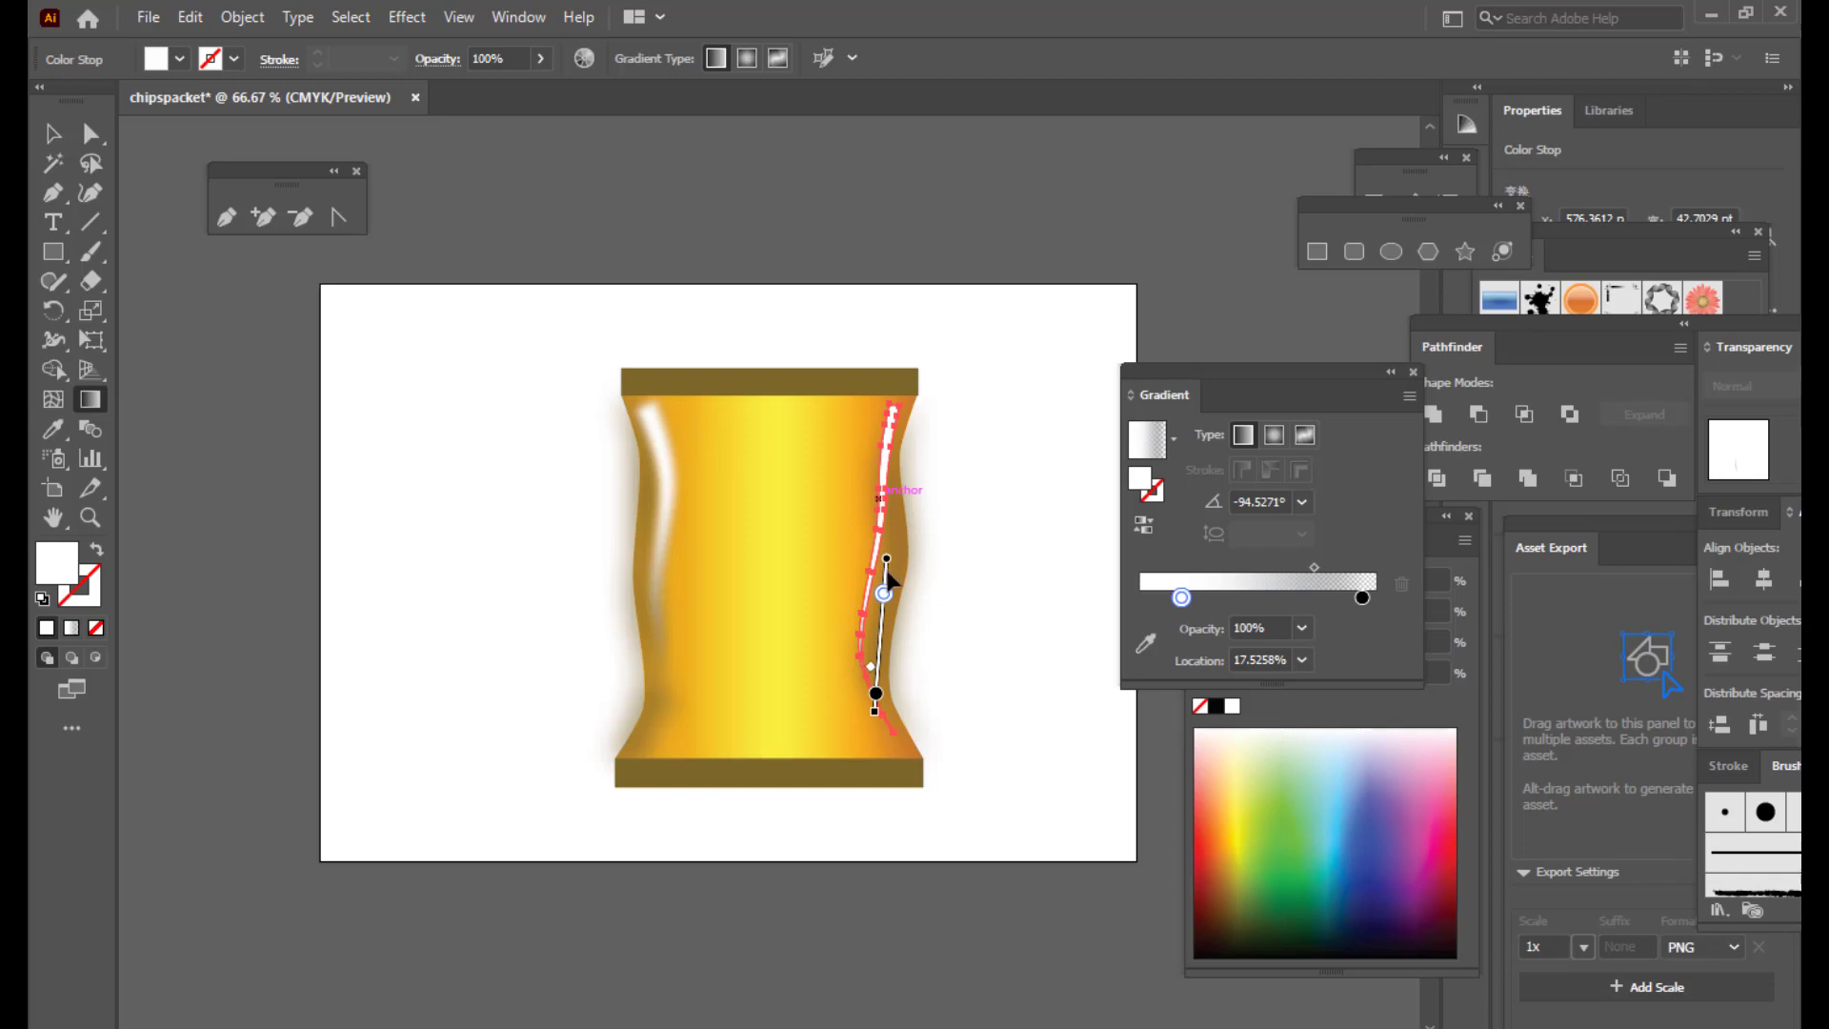
{"action": "left_click_drag", "start_coordinate": [888, 574], "coordinate": [893, 519]}
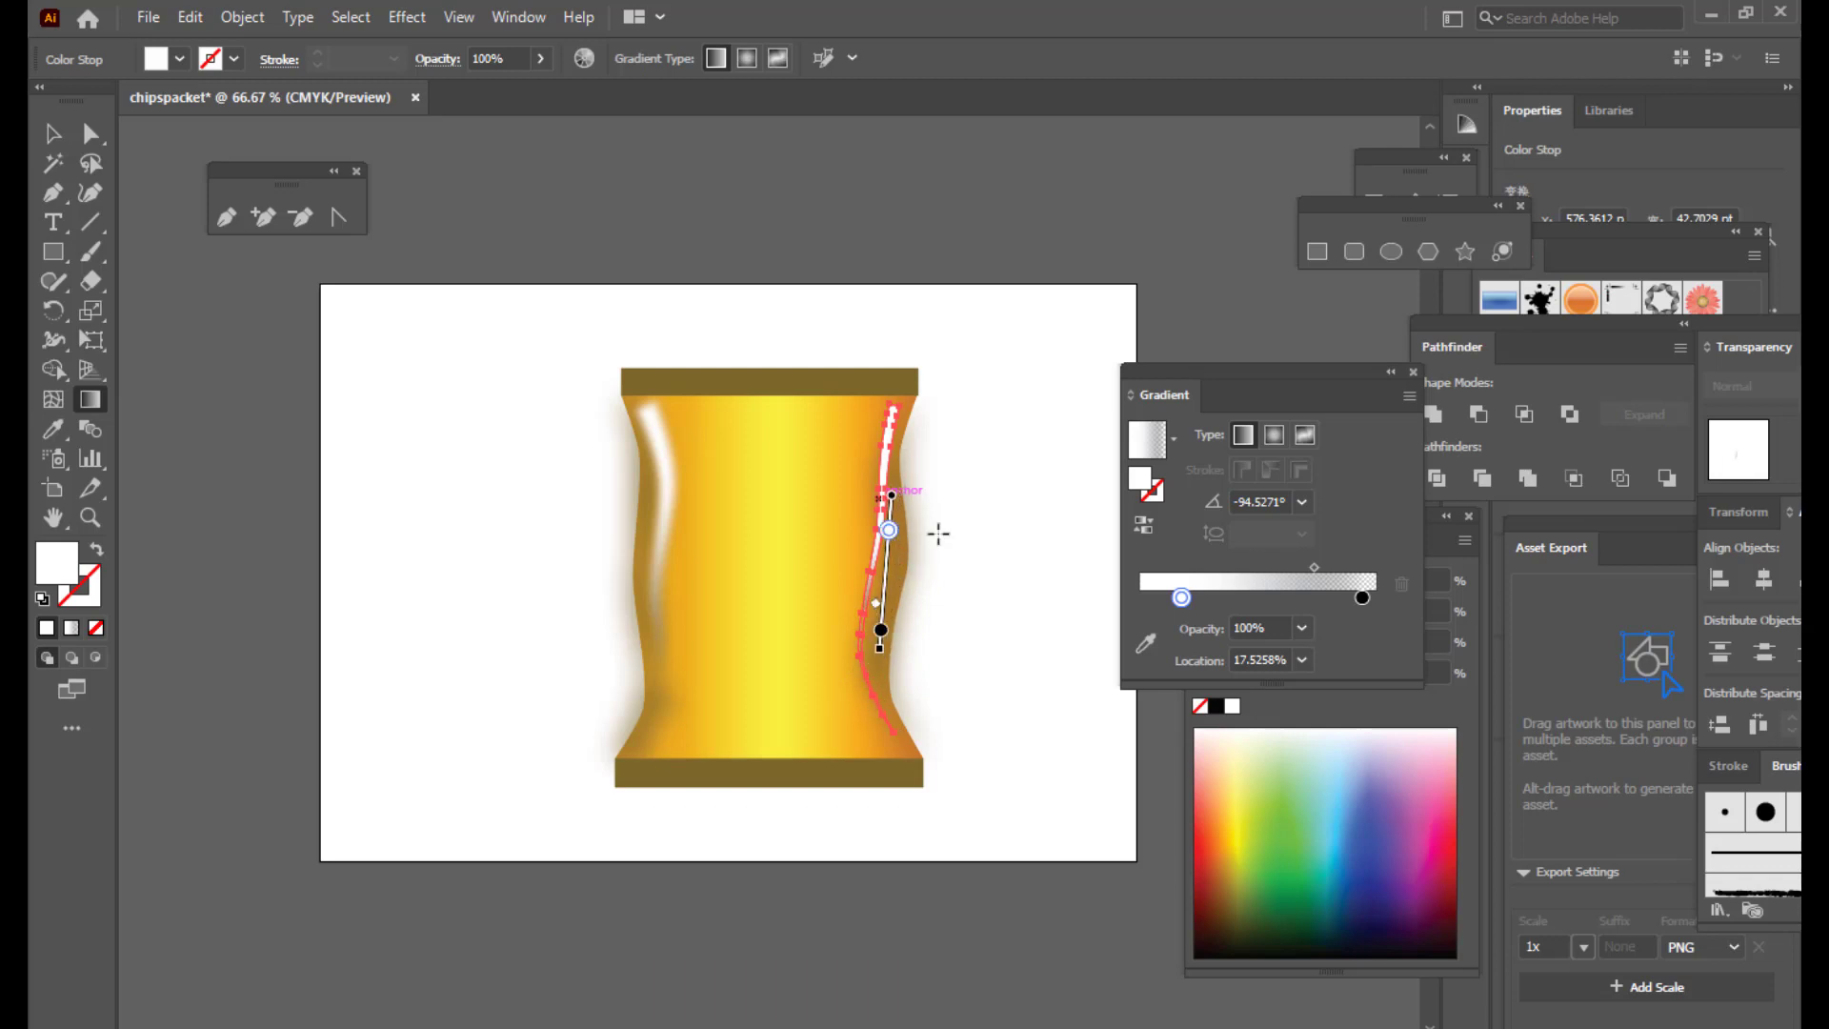
{"action": "mouse_move", "coordinate": [882, 632]}
{"action": "left_mouse_down"}
{"action": "mouse_move", "coordinate": [863, 621]}
{"action": "mouse_move", "coordinate": [879, 632]}
{"action": "left_mouse_up"}
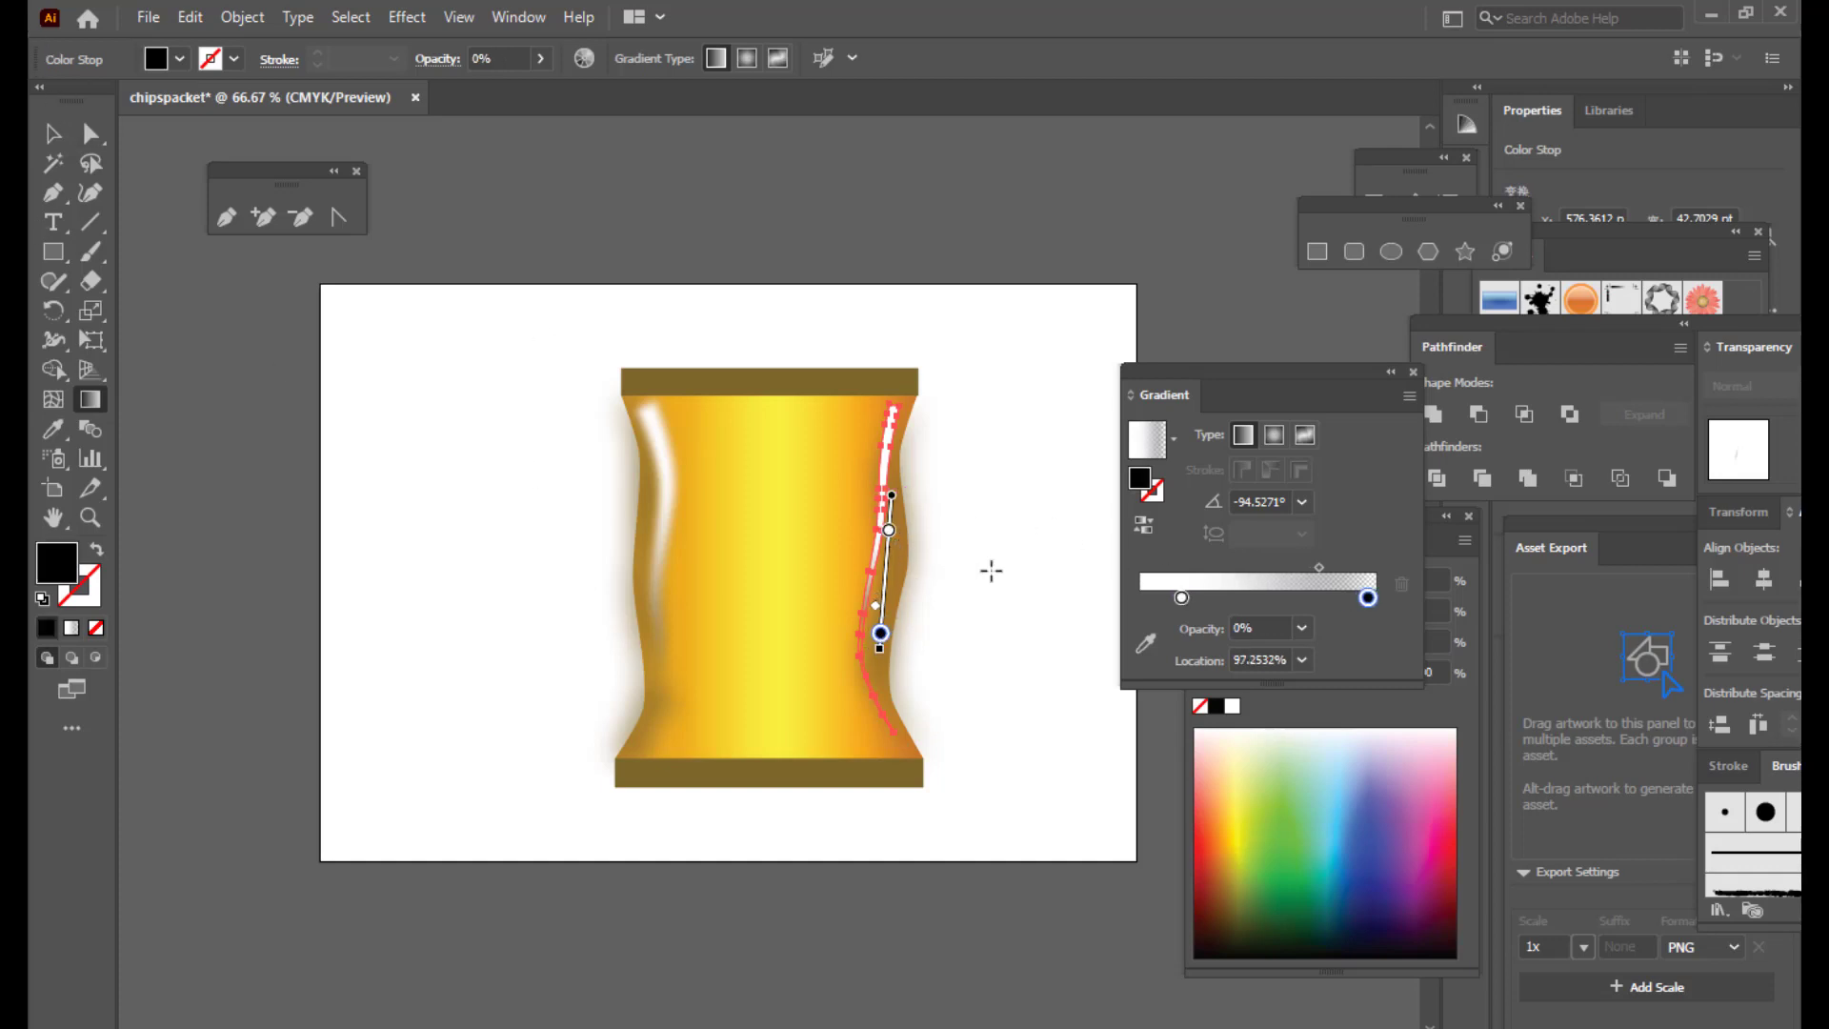
{"action": "key", "text": "v"}
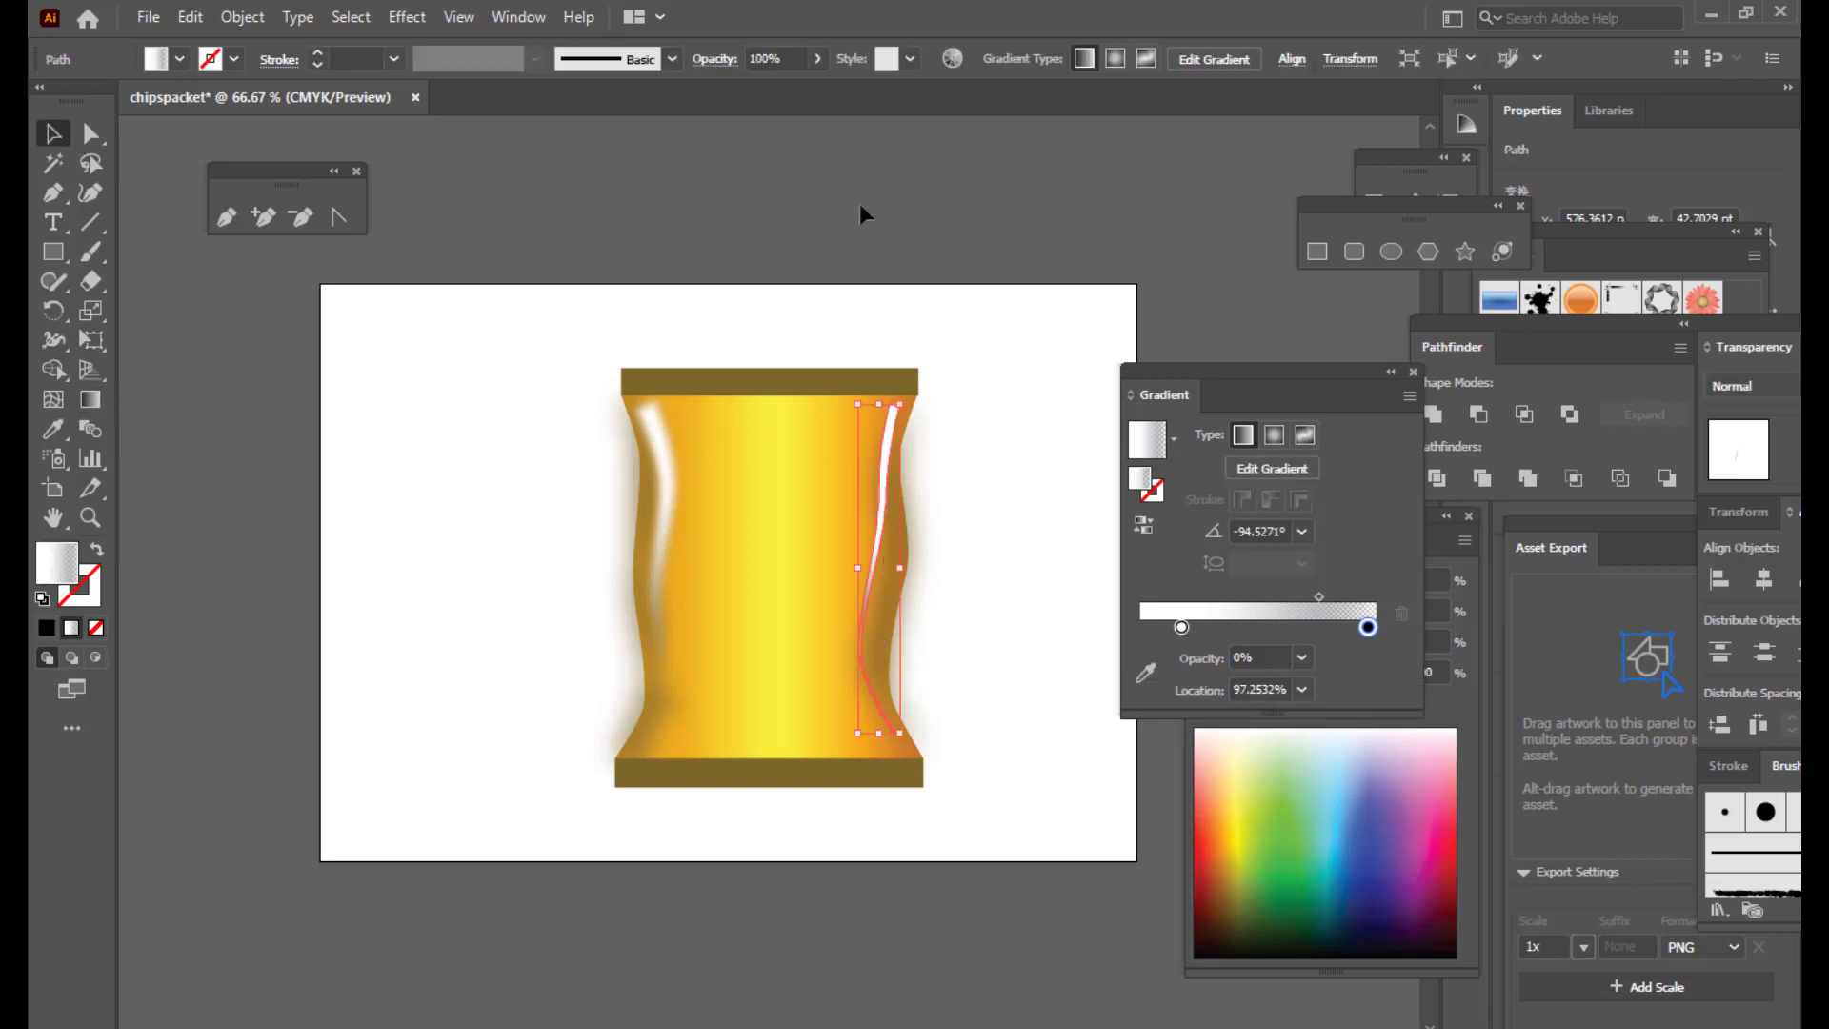
{"action": "left_click", "coordinate": [861, 212]}
{"action": "left_click", "coordinate": [892, 471]}
{"action": "left_click", "coordinate": [991, 472]}
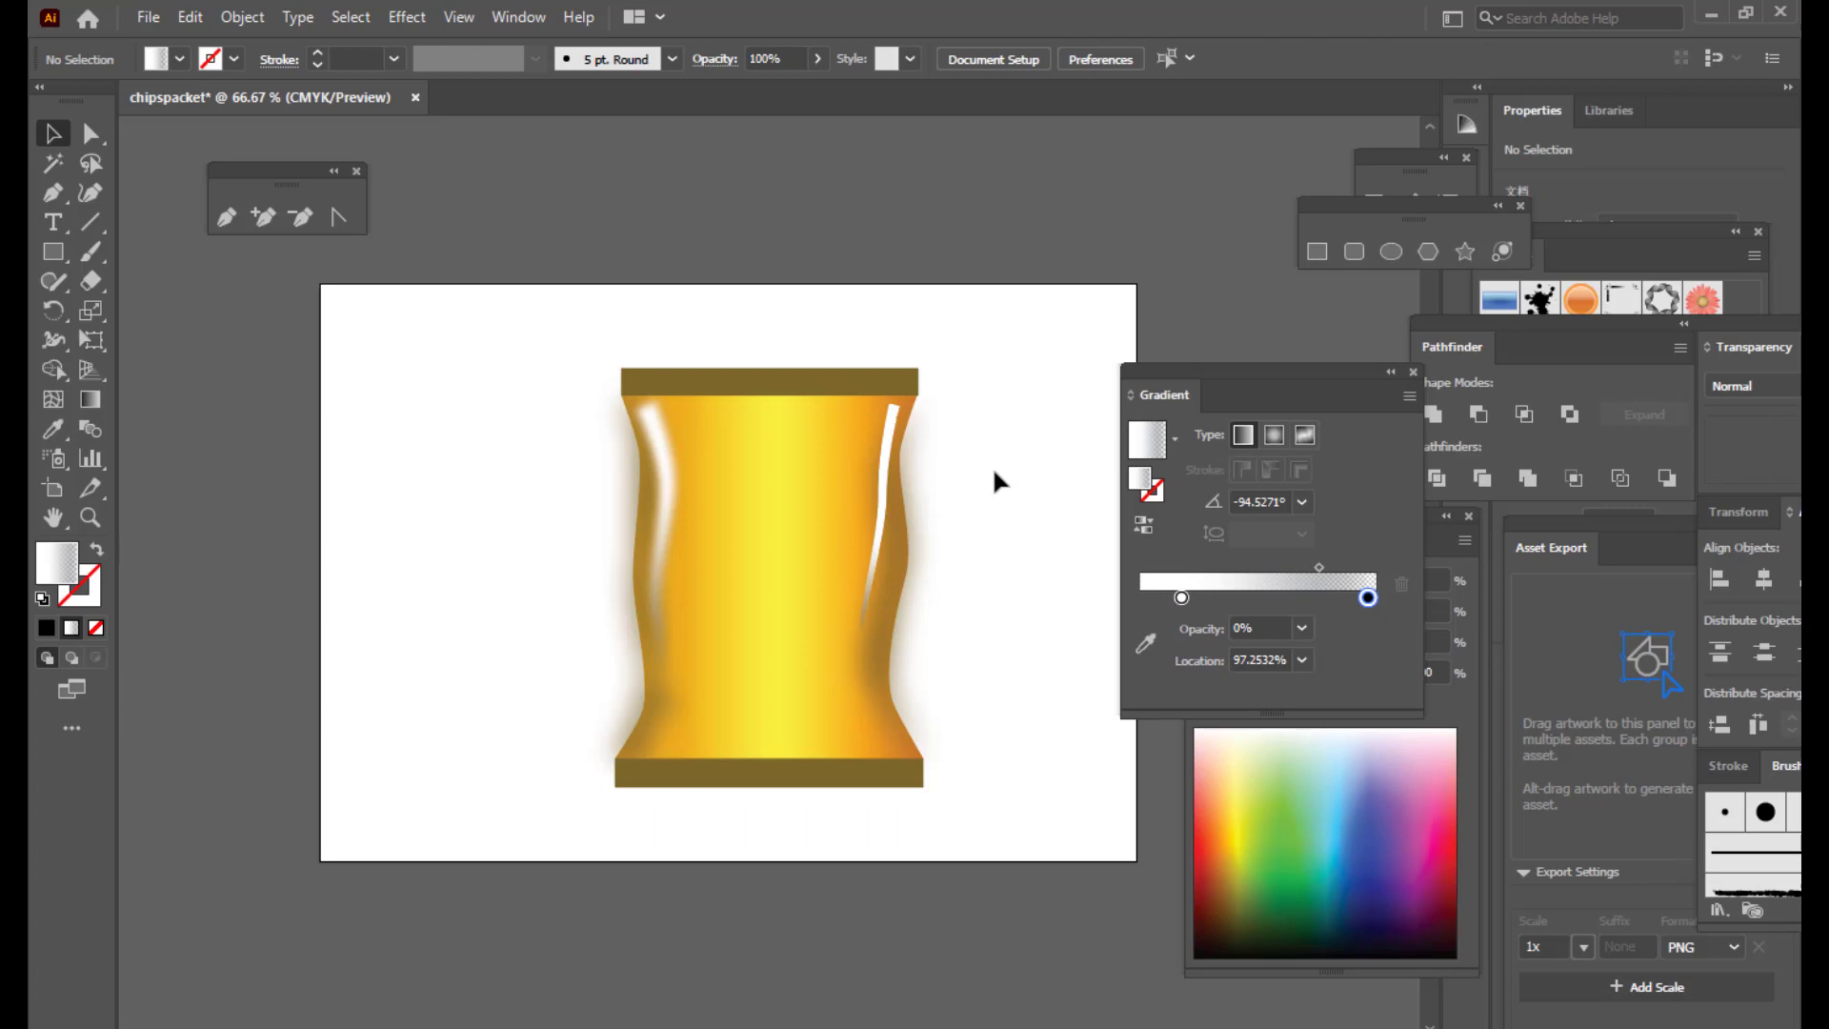
{"action": "left_click", "coordinate": [876, 509]}
Step: Blur the right highlight streak with a Gaussian Blur of about 19.51 px
{"action": "left_click", "coordinate": [407, 17]}
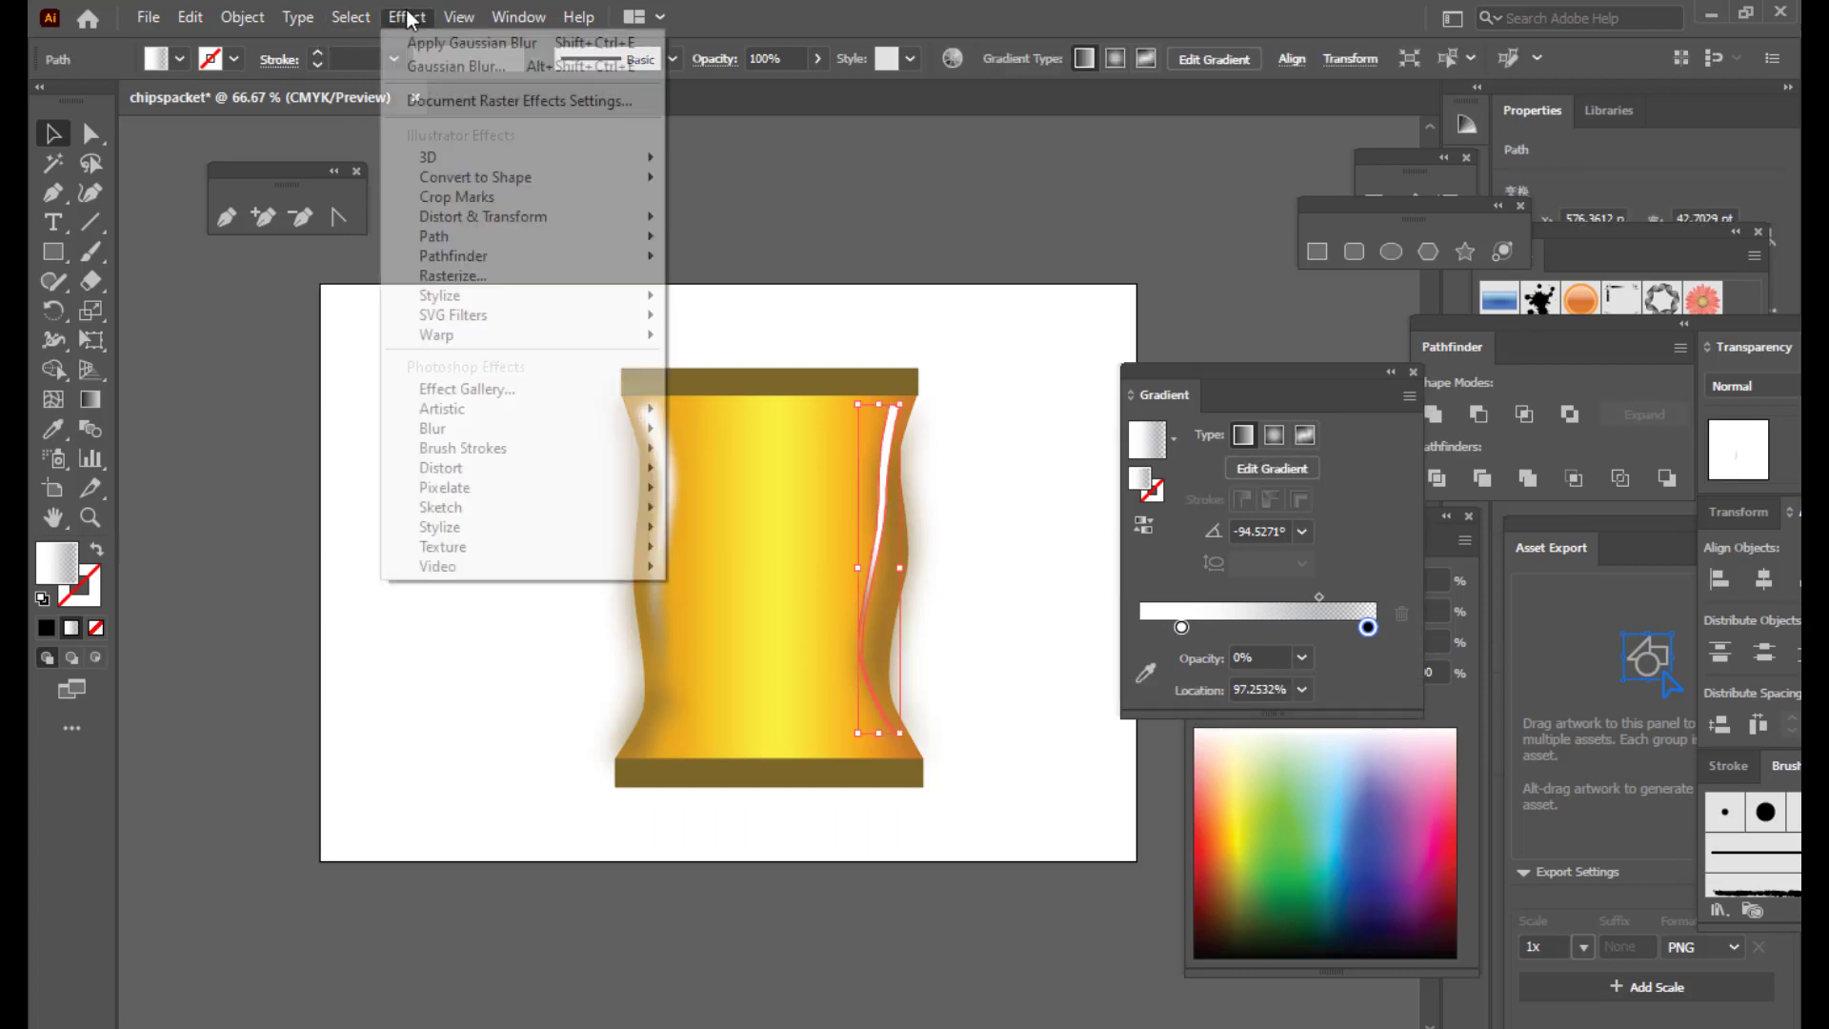
{"action": "mouse_move", "coordinate": [515, 436]}
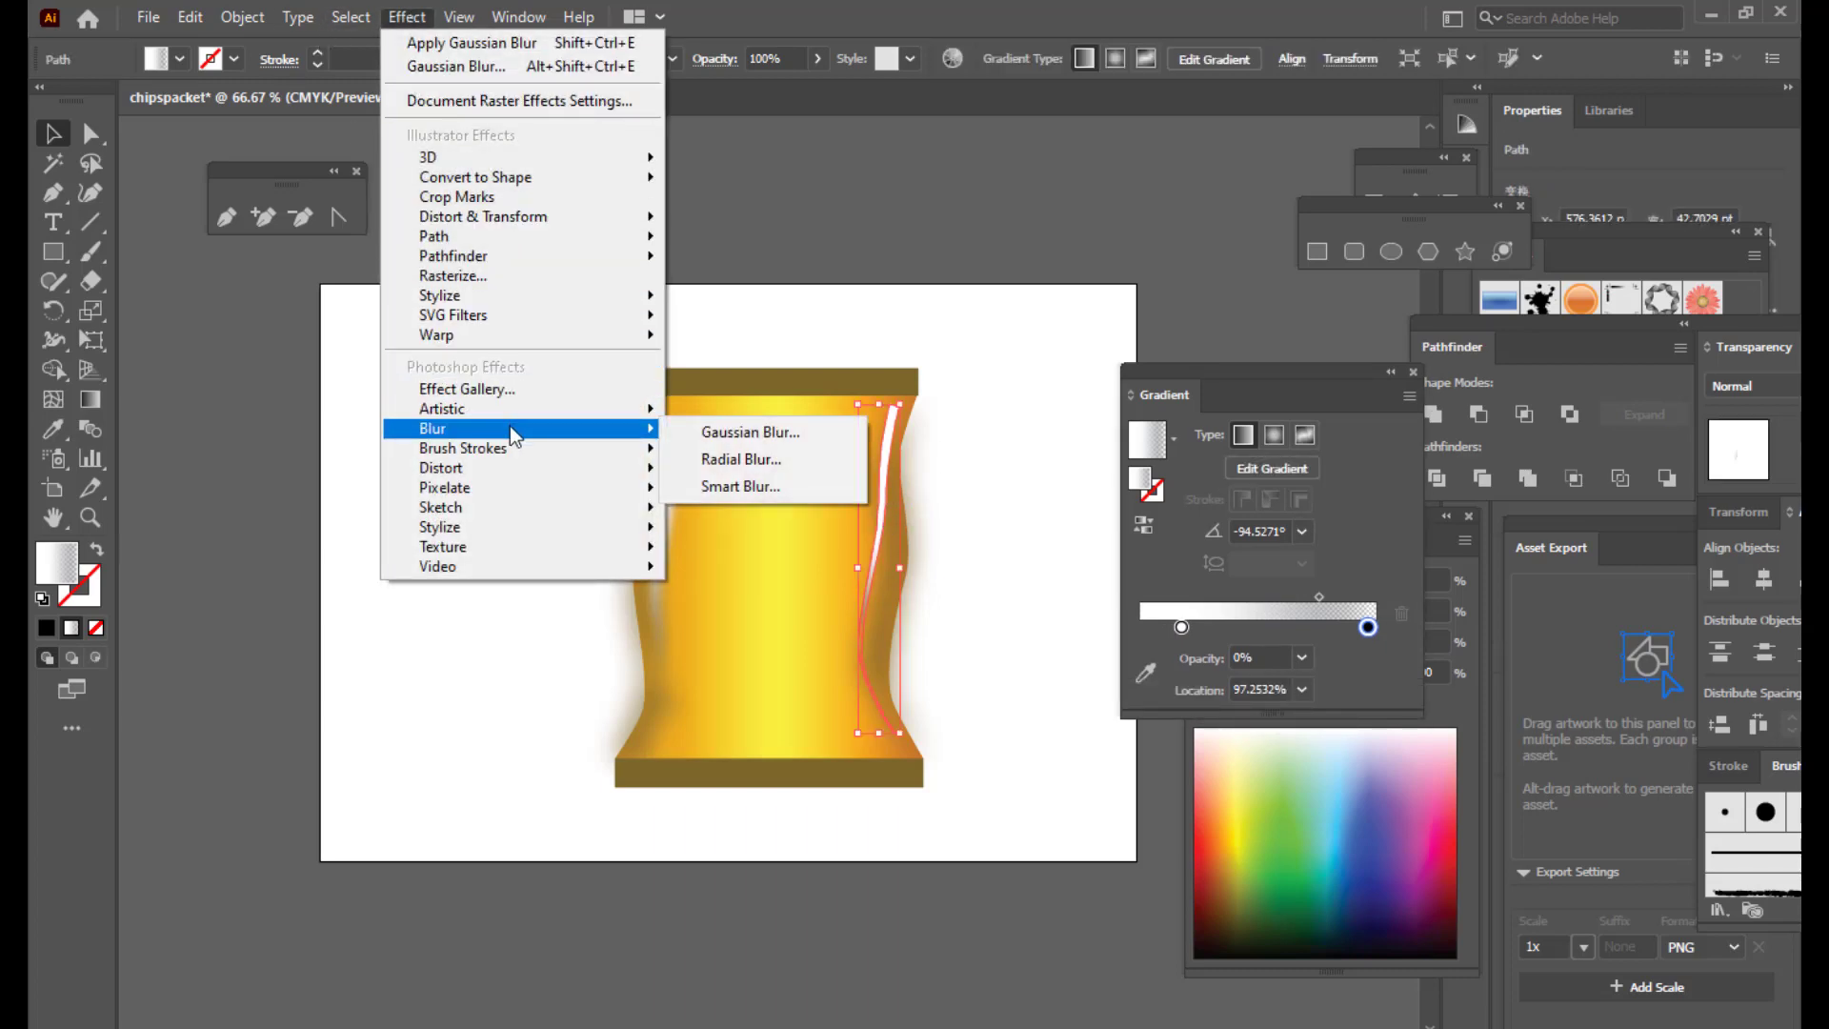
{"action": "left_click", "coordinate": [776, 429]}
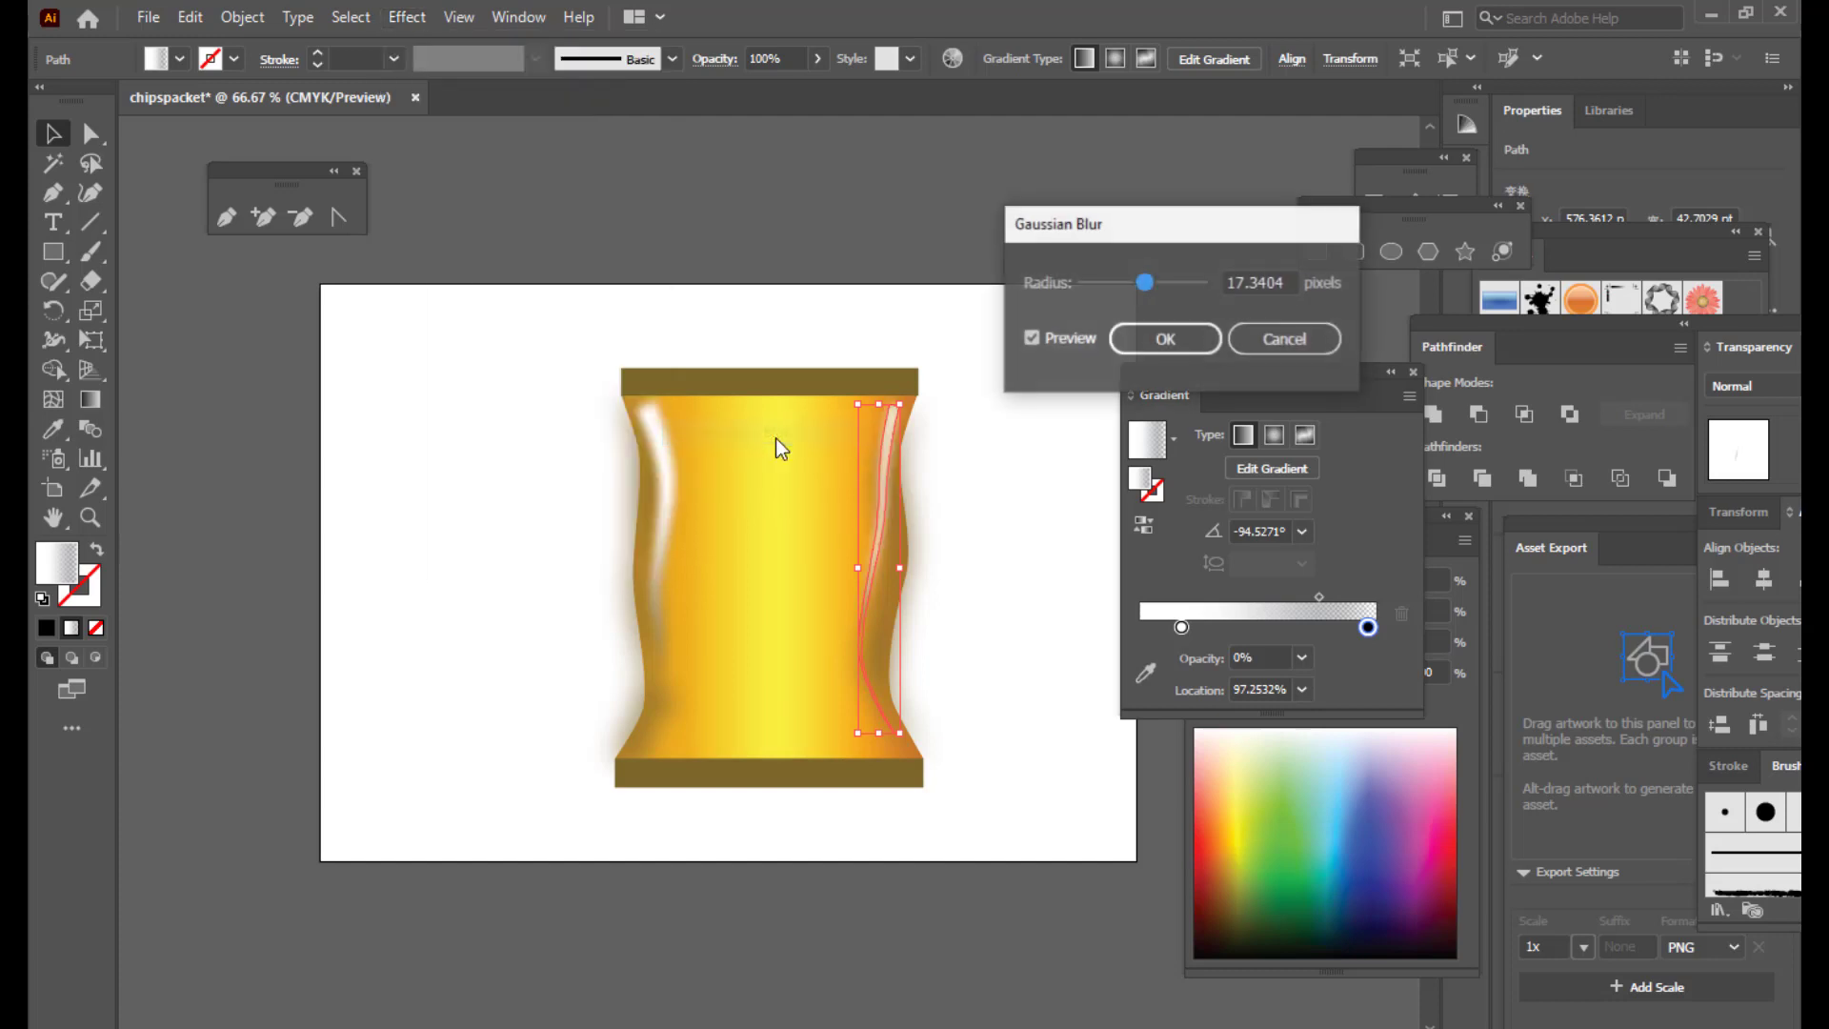
{"action": "left_click_drag", "start_coordinate": [1154, 284], "coordinate": [1145, 287]}
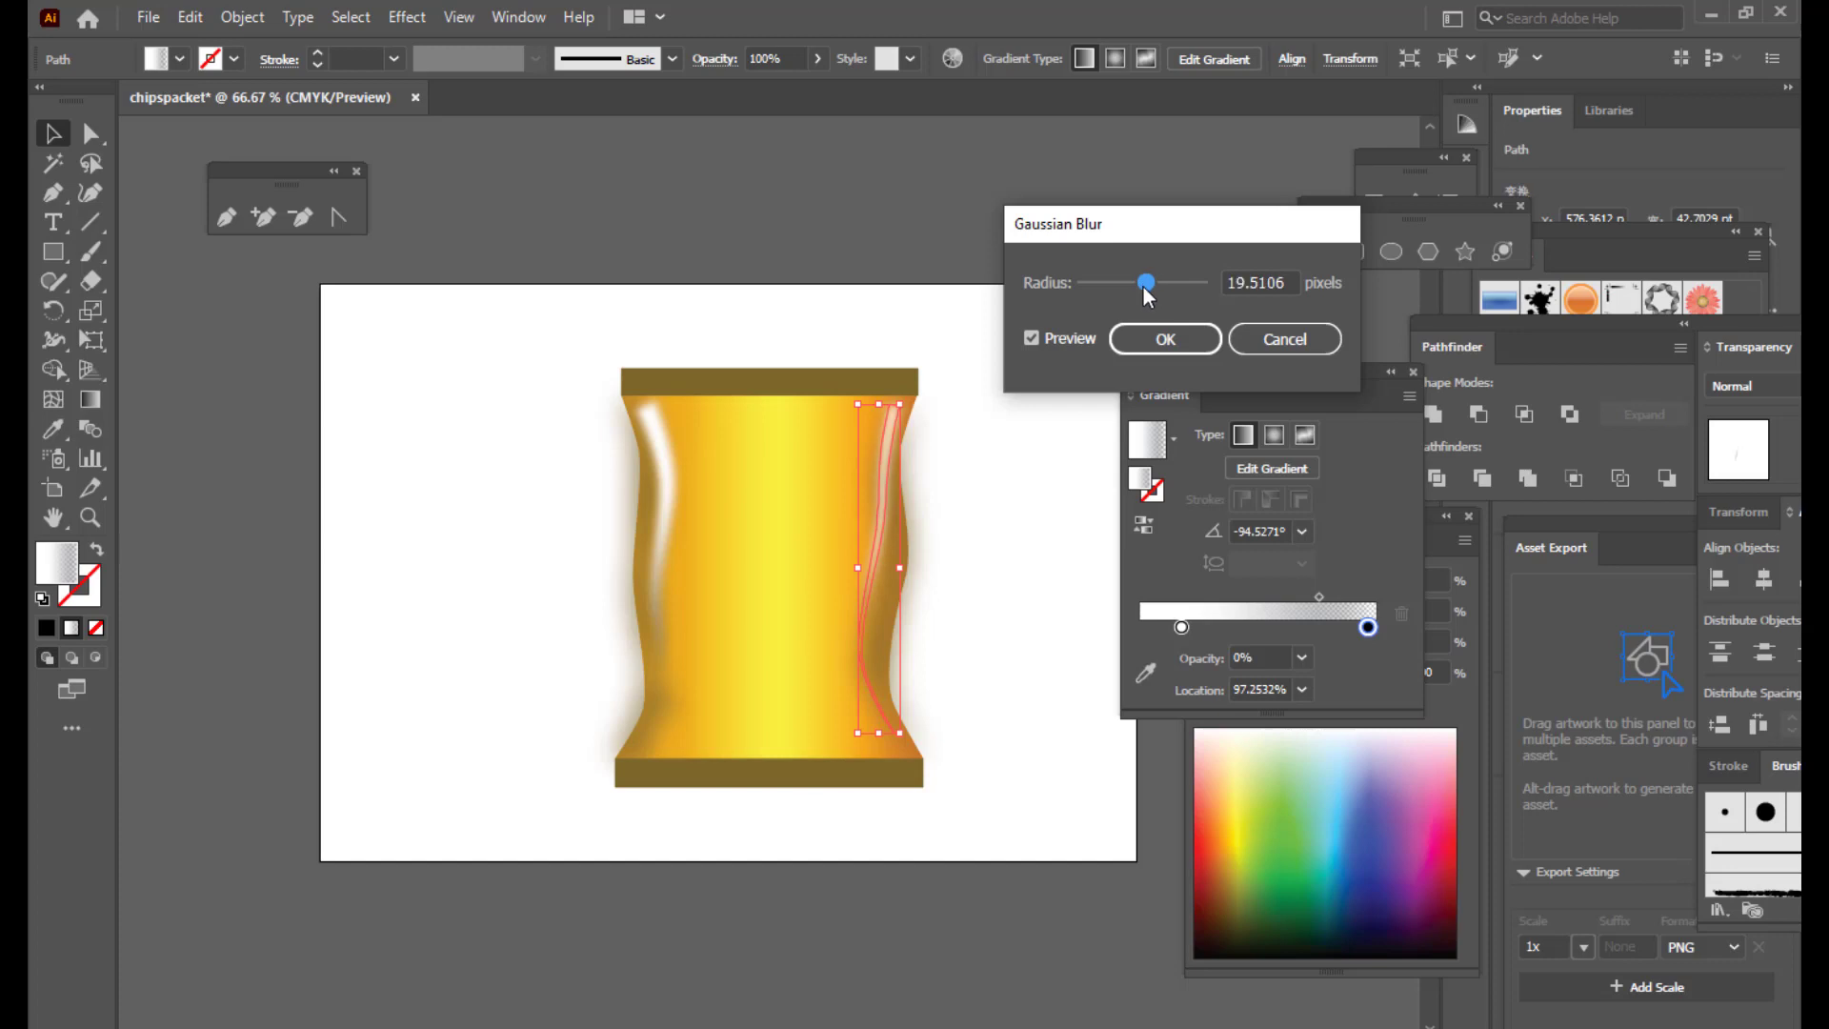
{"action": "left_click", "coordinate": [1165, 339]}
{"action": "left_click", "coordinate": [938, 217]}
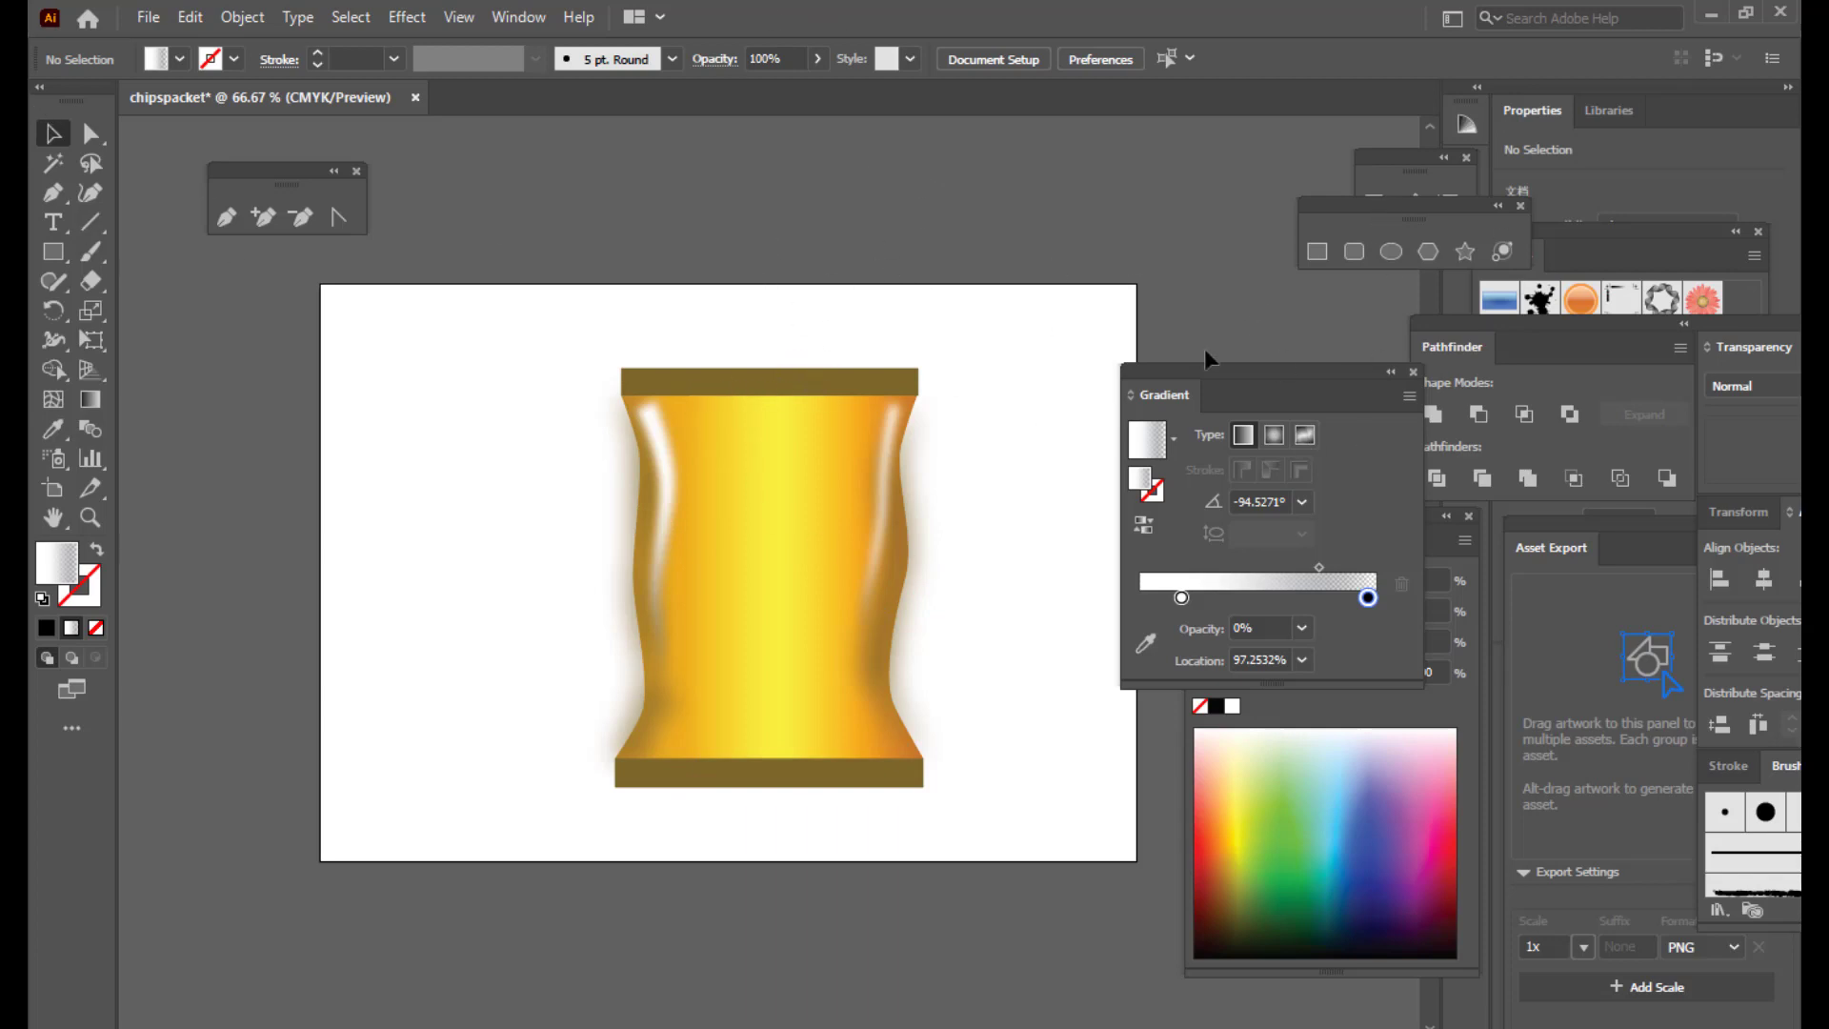
Step: Show the Layers panel listing Layer 2 and Layer 1, then select the top brown band
{"action": "left_click", "coordinate": [518, 17]}
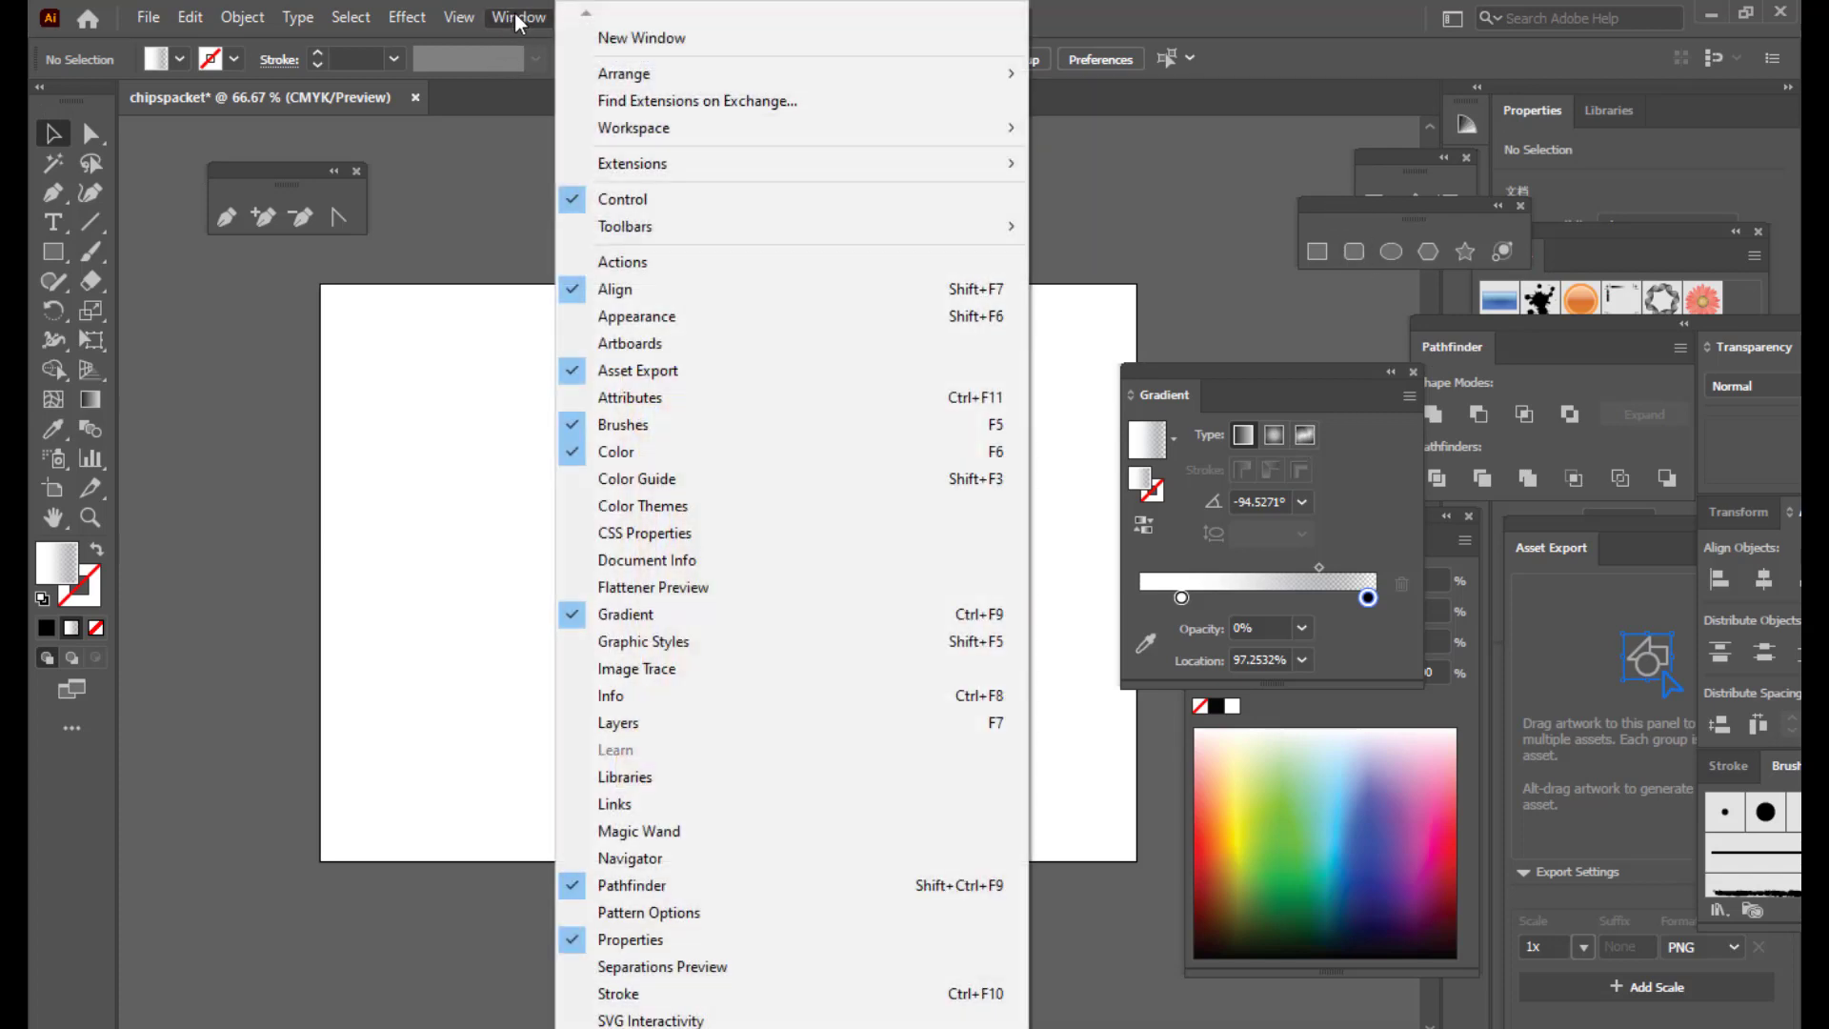
{"action": "left_click", "coordinate": [624, 722]}
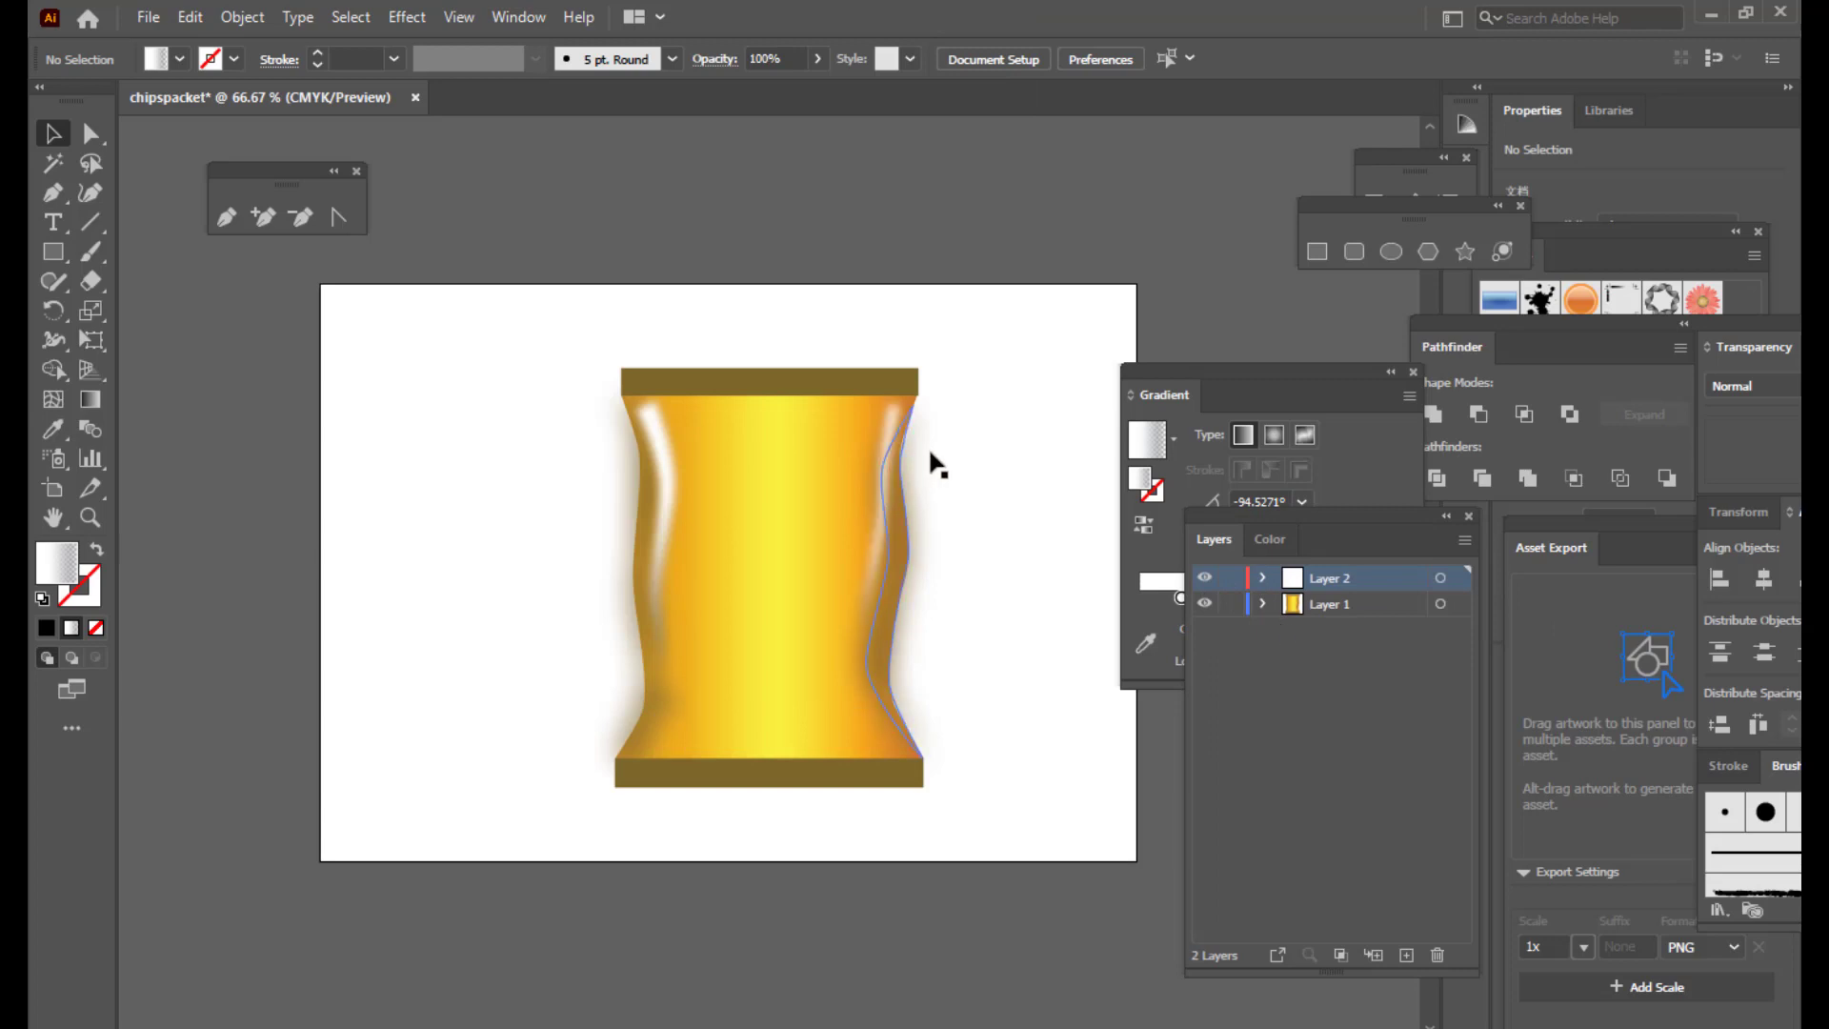
{"action": "left_click", "coordinate": [786, 389]}
{"action": "left_click", "coordinate": [781, 381]}
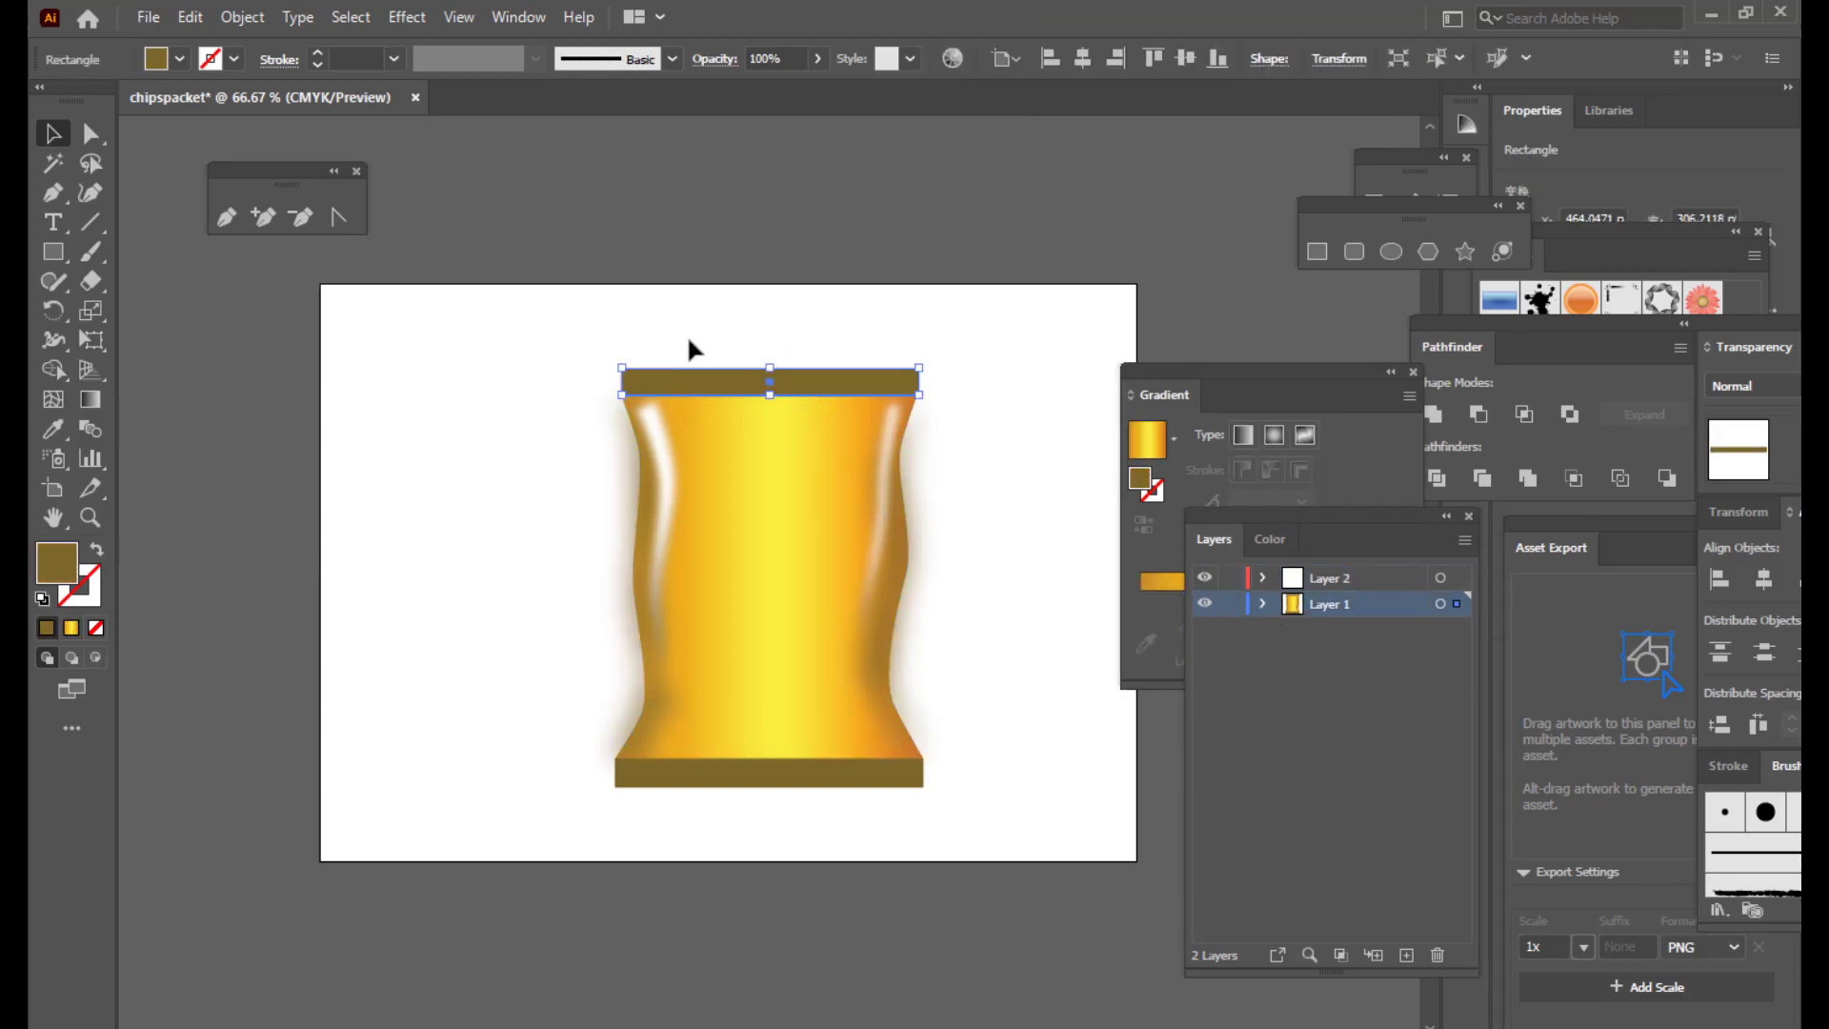
{"action": "left_click", "coordinate": [264, 218]}
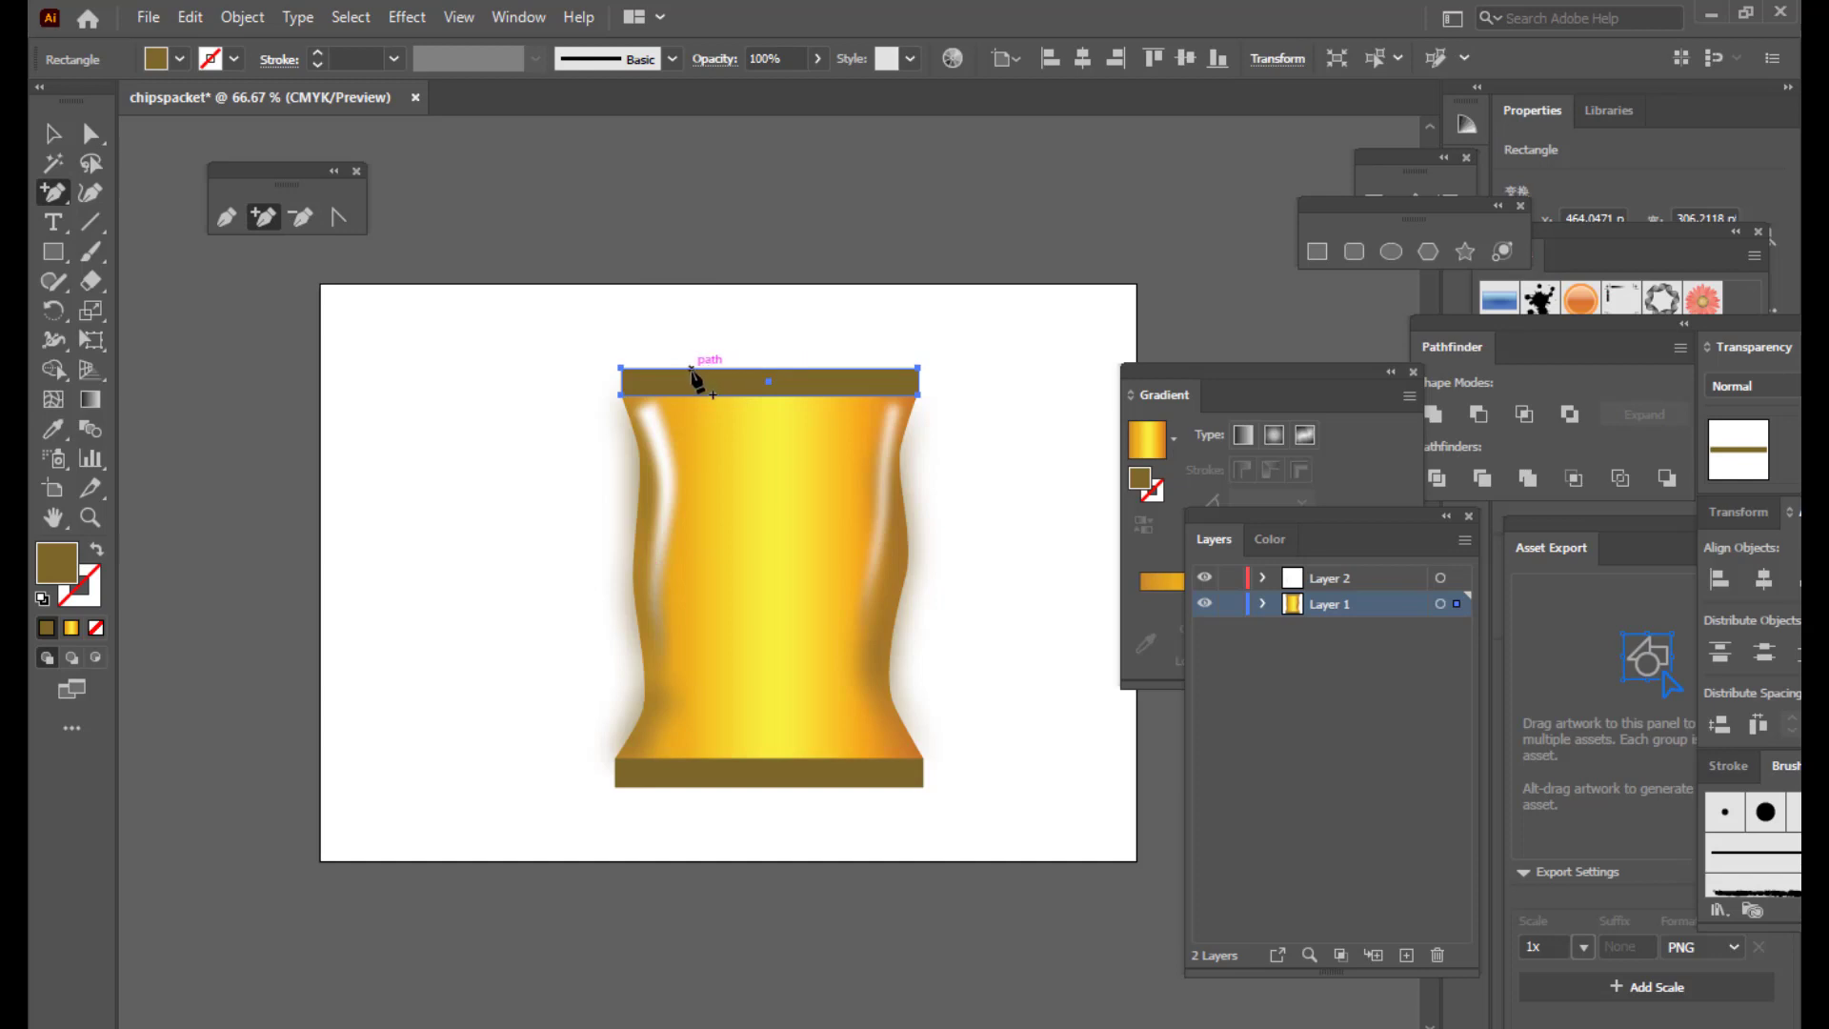
Step: Bend the top brown band's outer edge into a smooth curve via a new anchor
{"action": "left_click", "coordinate": [696, 367]}
{"action": "left_click", "coordinate": [90, 134]}
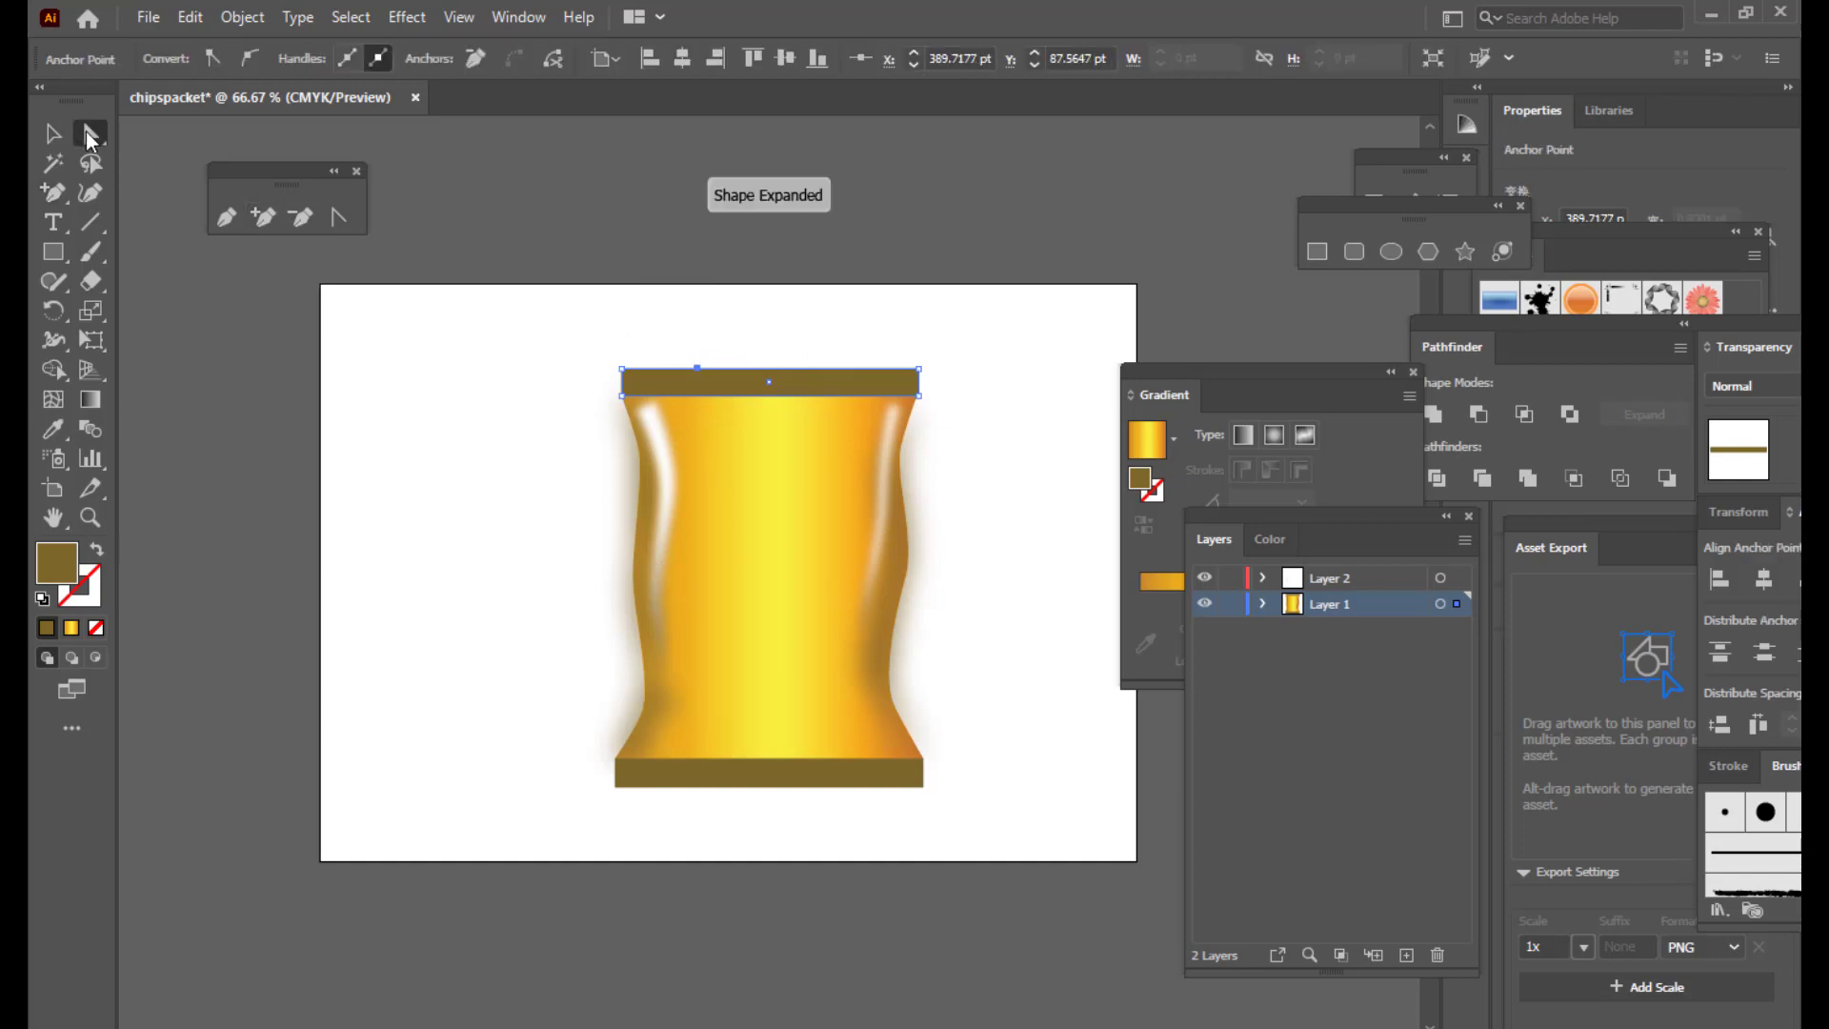
{"action": "left_click_drag", "start_coordinate": [697, 368], "coordinate": [697, 358]}
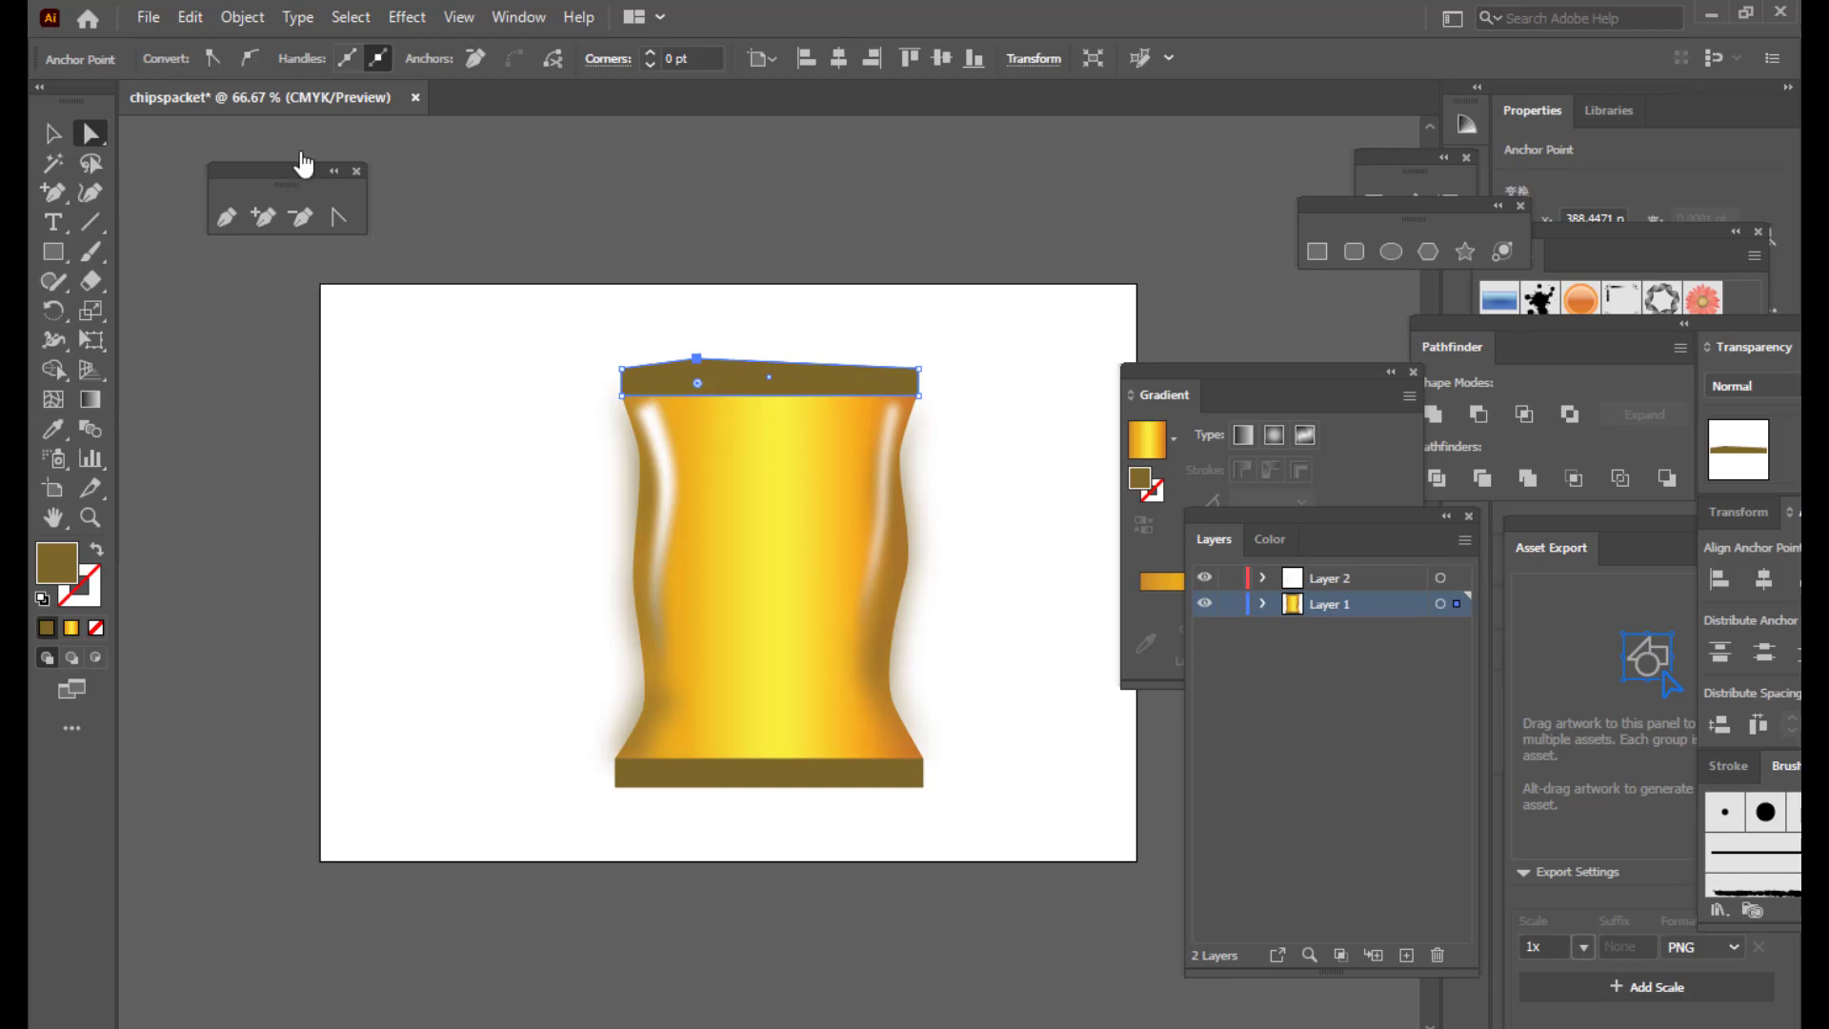
{"action": "left_click", "coordinate": [249, 63]}
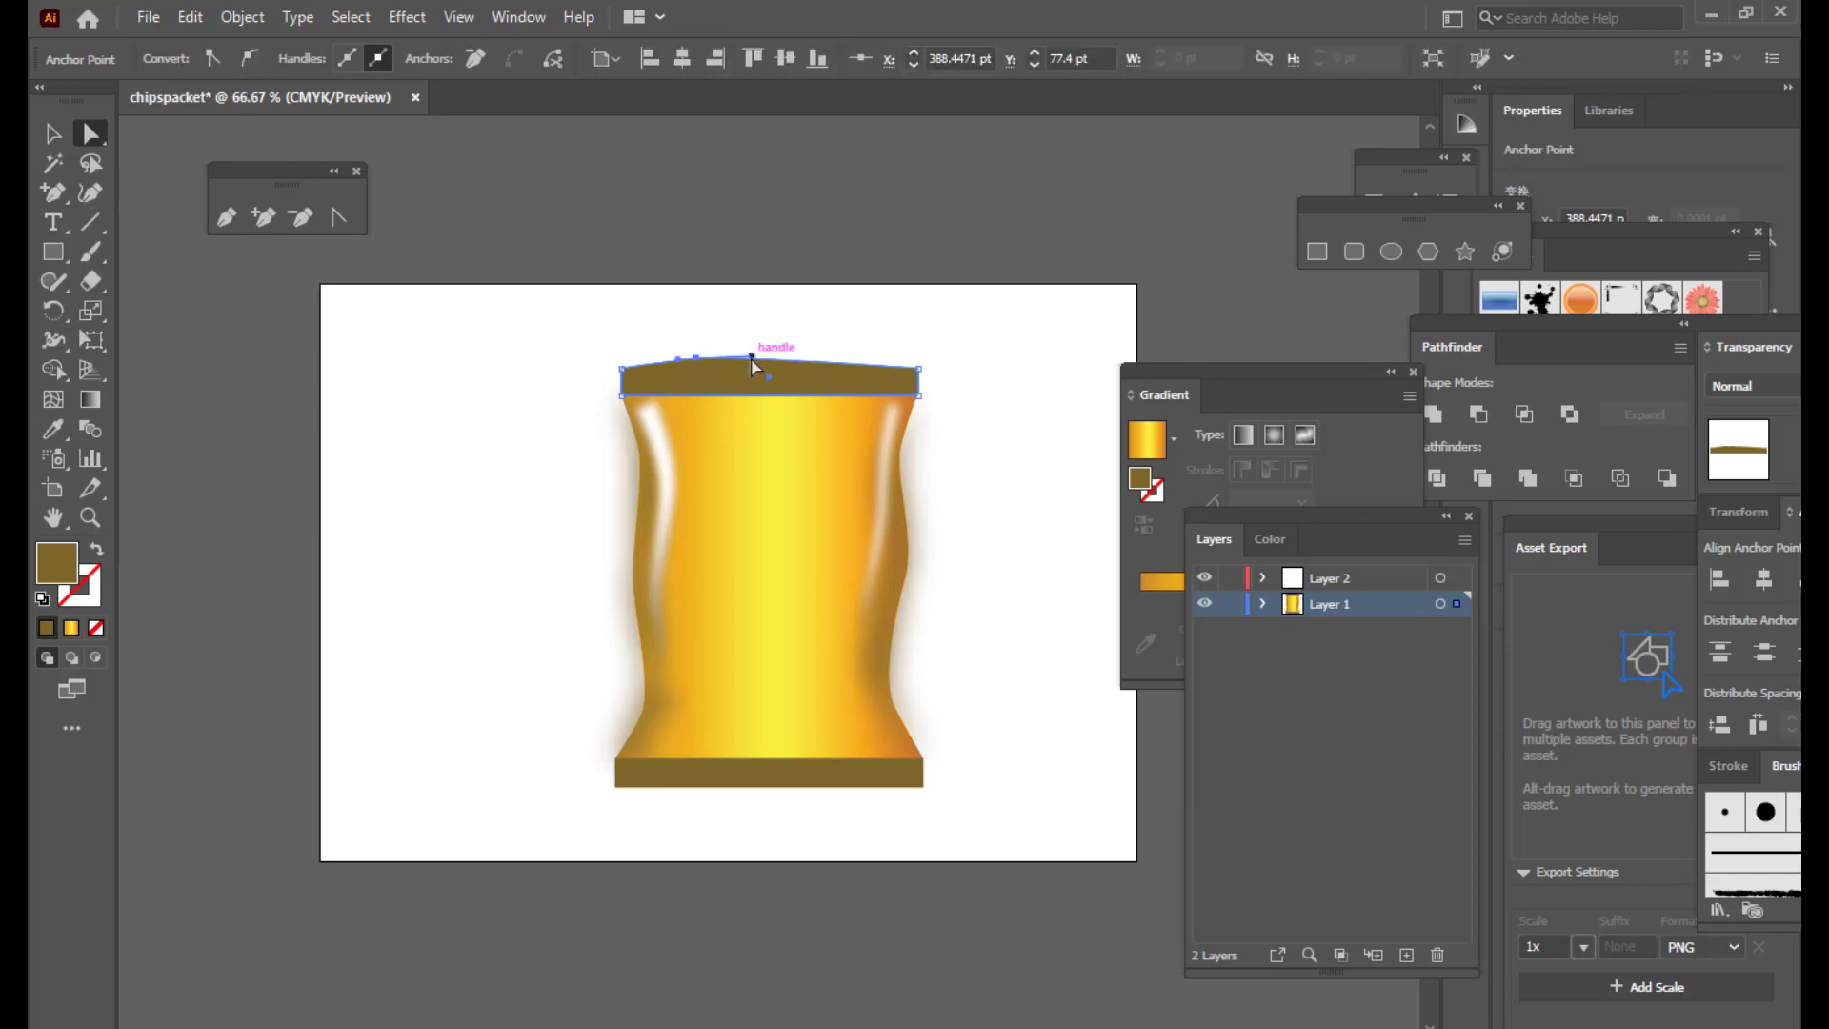
{"action": "left_click_drag", "start_coordinate": [771, 384], "coordinate": [846, 389]}
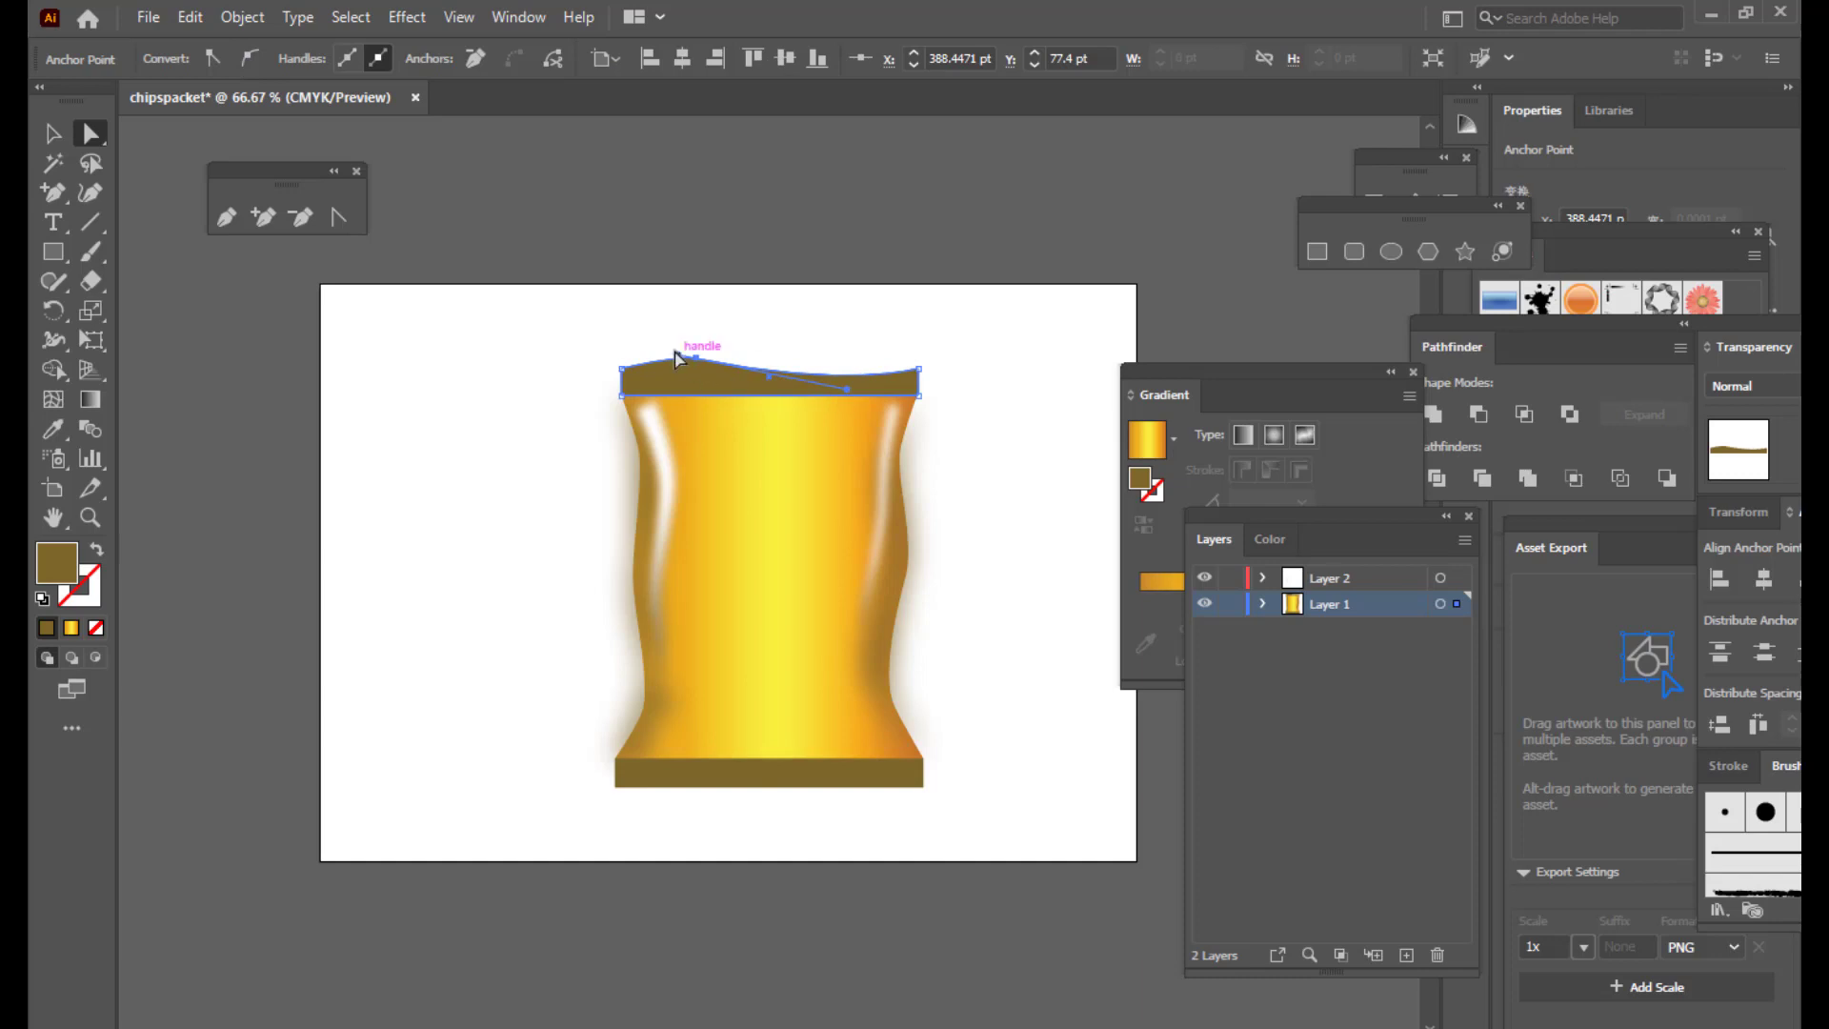
{"action": "left_click_drag", "start_coordinate": [678, 359], "coordinate": [654, 358]}
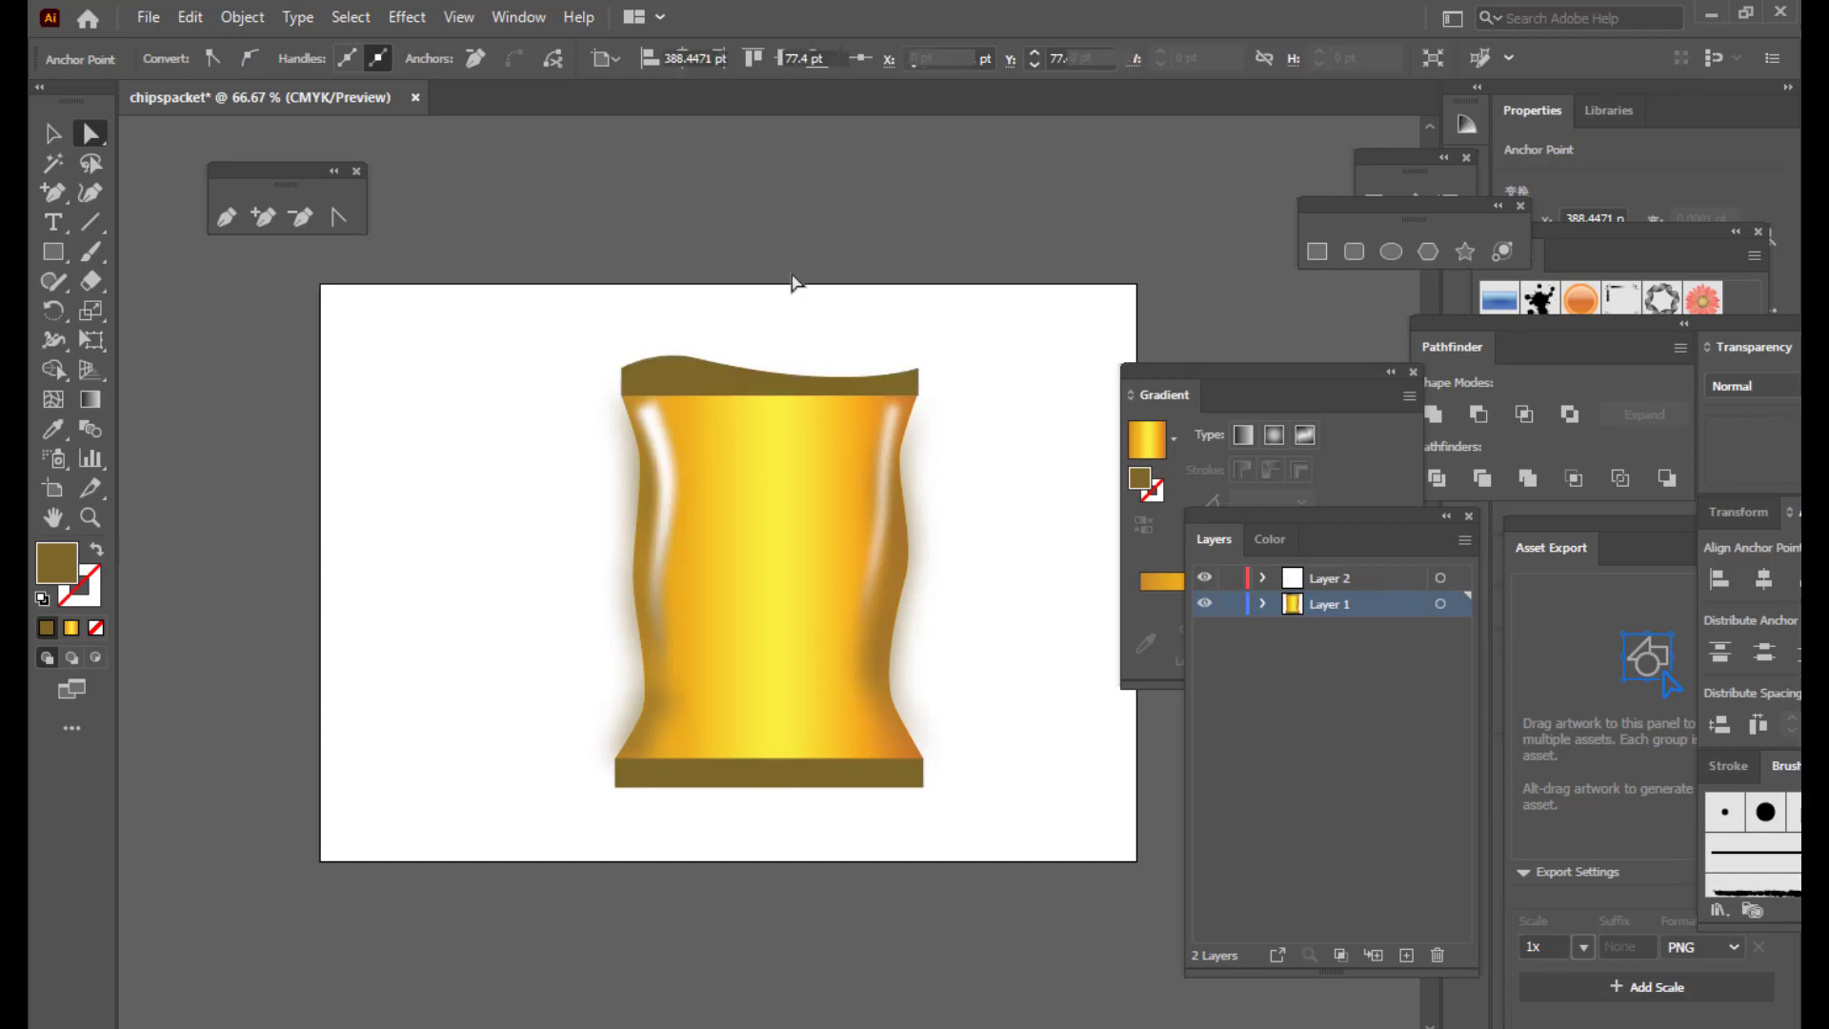
{"action": "left_click", "coordinate": [1012, 386]}
Step: Curve the bottom band's lower edge with a new smoothed anchor
{"action": "left_click", "coordinate": [739, 787]}
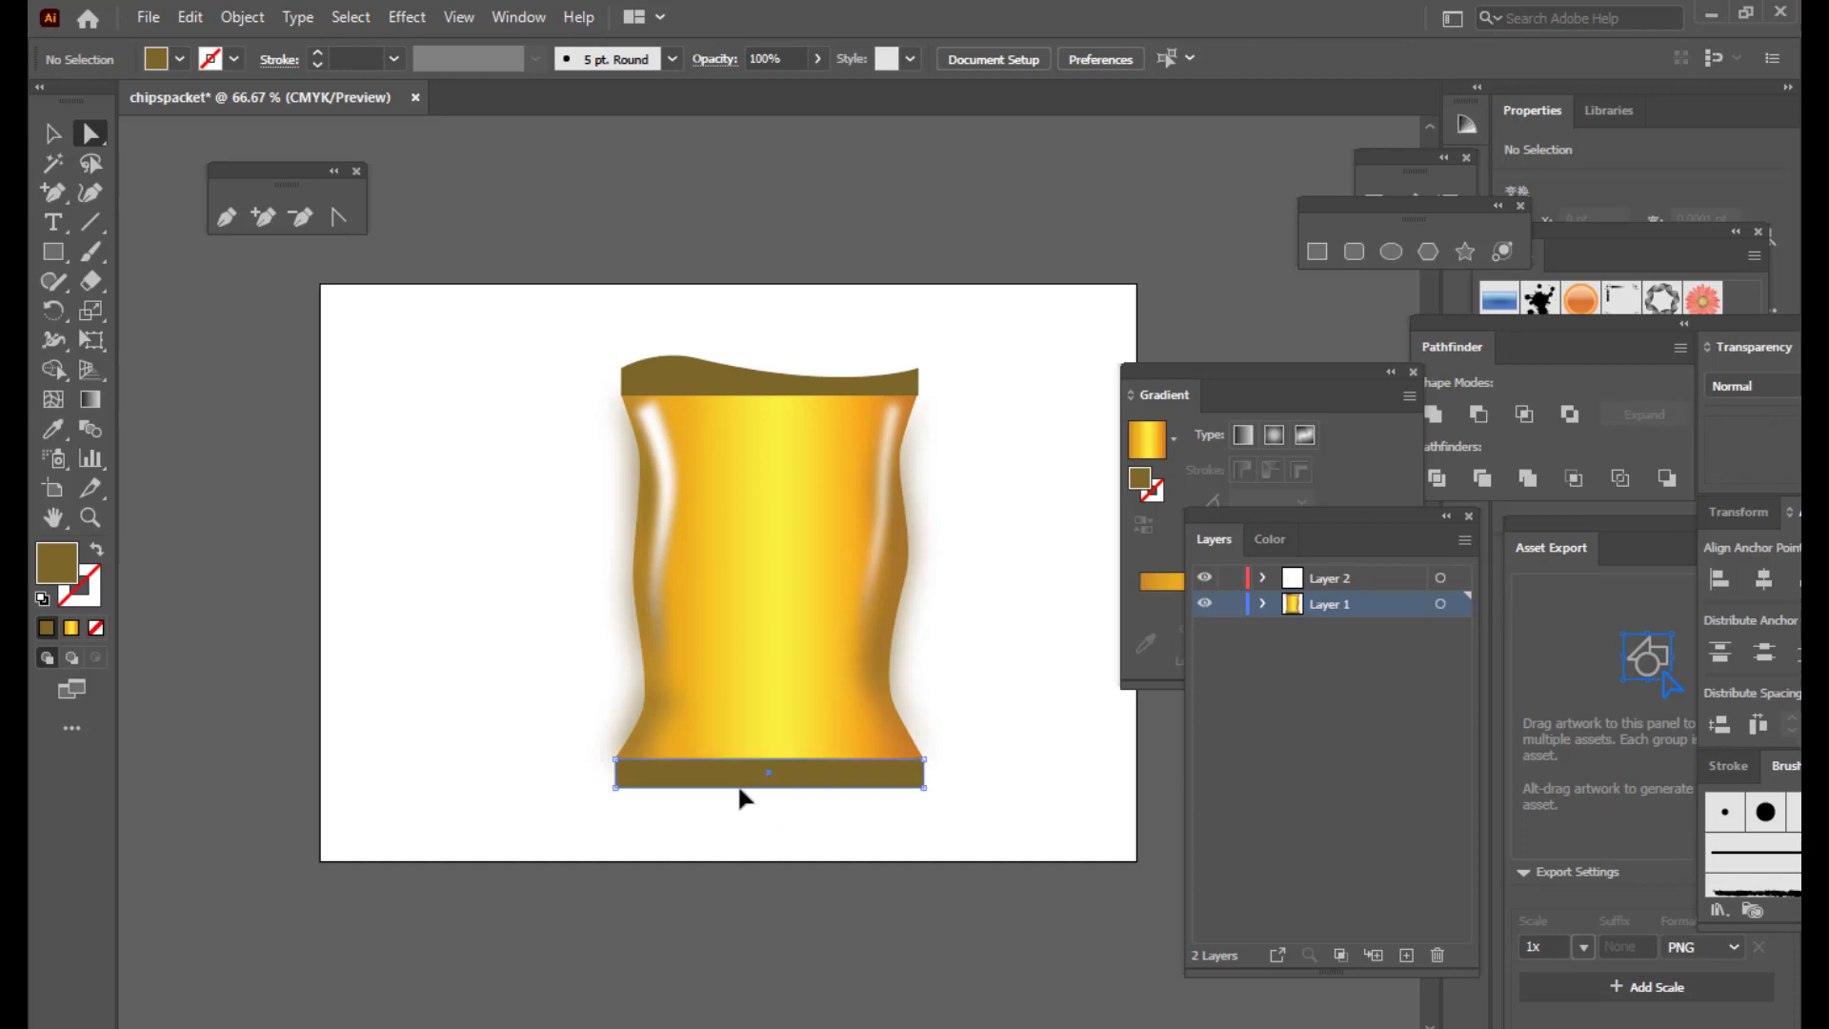
{"action": "left_click", "coordinate": [264, 217]}
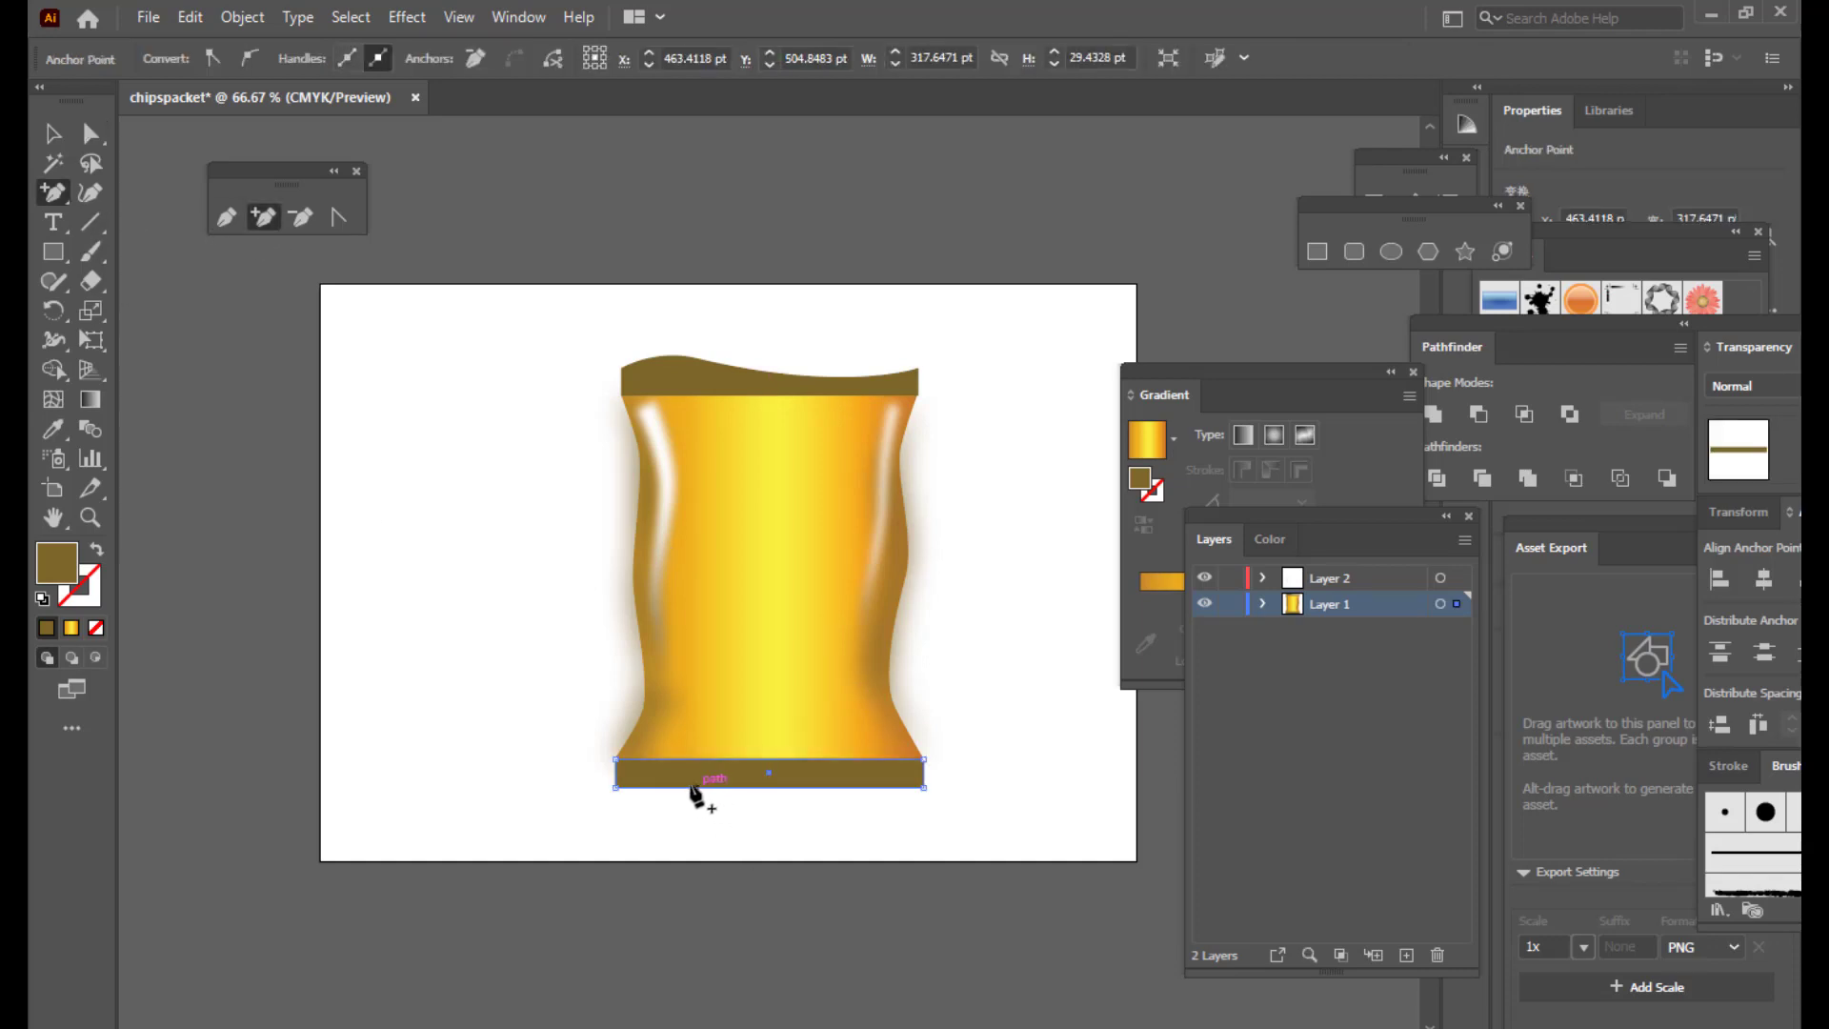
{"action": "left_click", "coordinate": [682, 787]}
{"action": "left_click", "coordinate": [90, 126]}
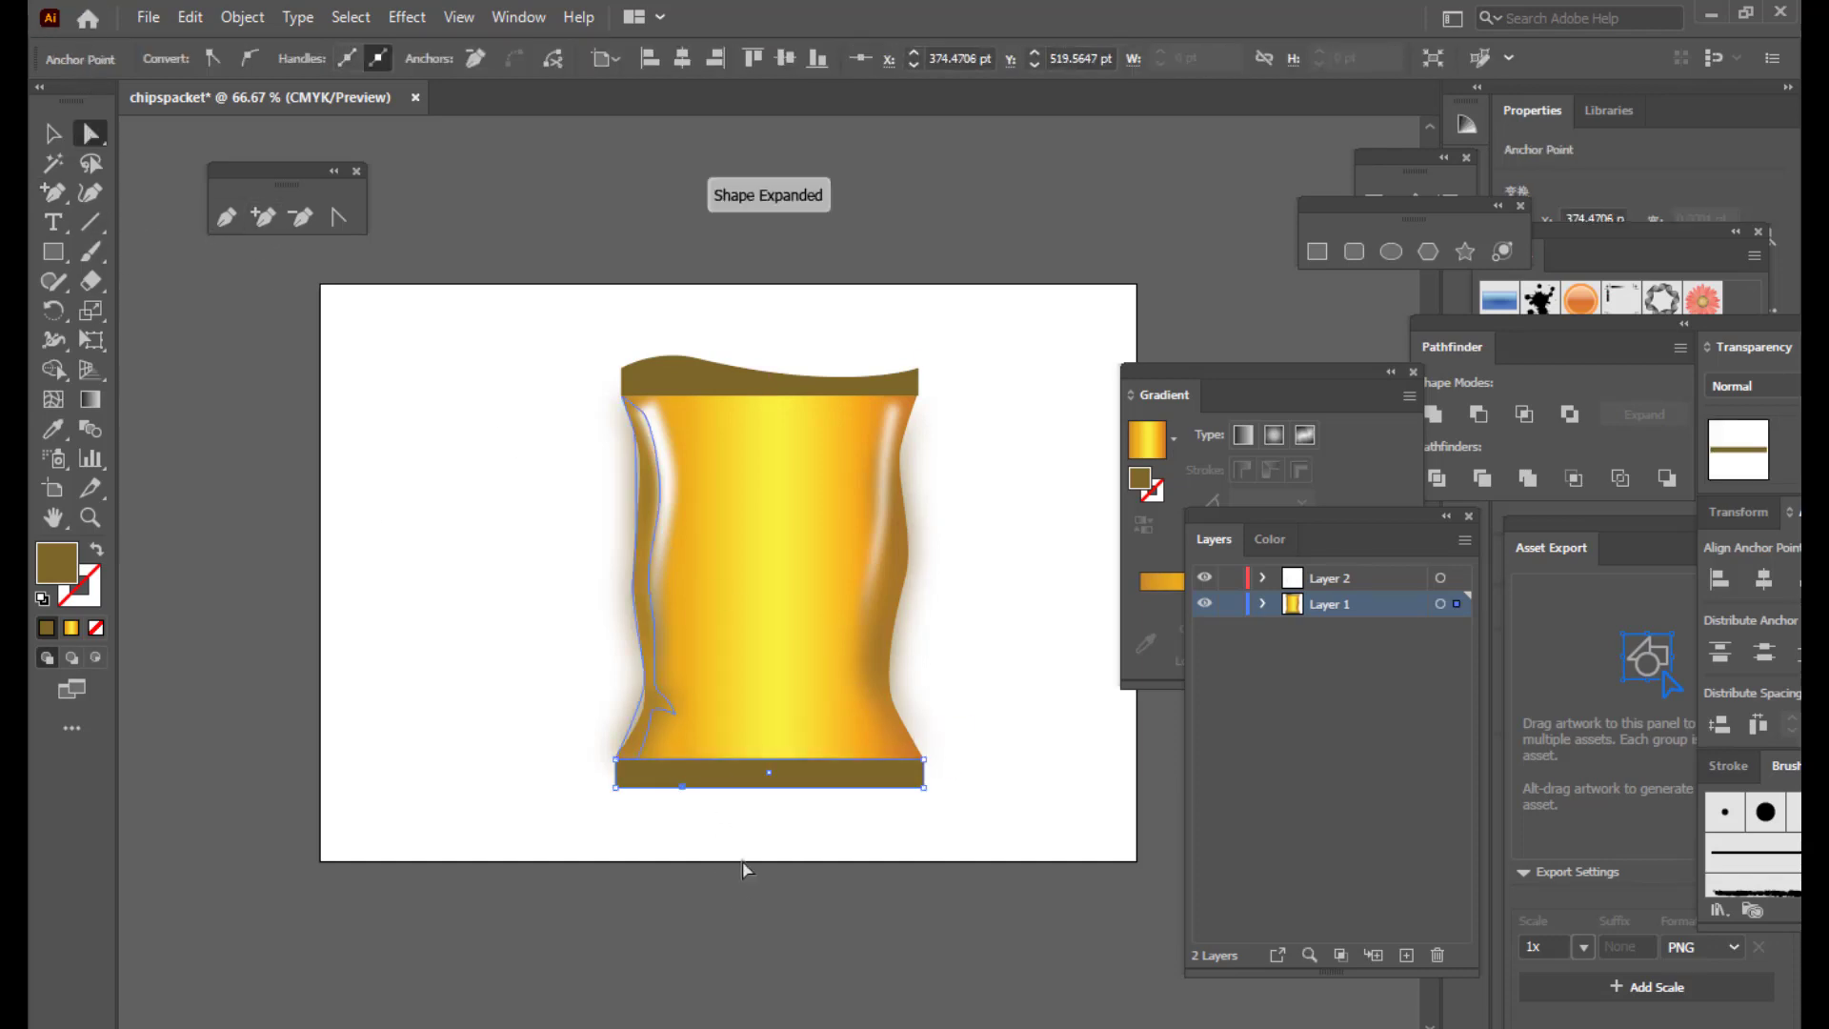
{"action": "left_click_drag", "start_coordinate": [693, 799], "coordinate": [687, 773]}
{"action": "left_click", "coordinate": [253, 59]}
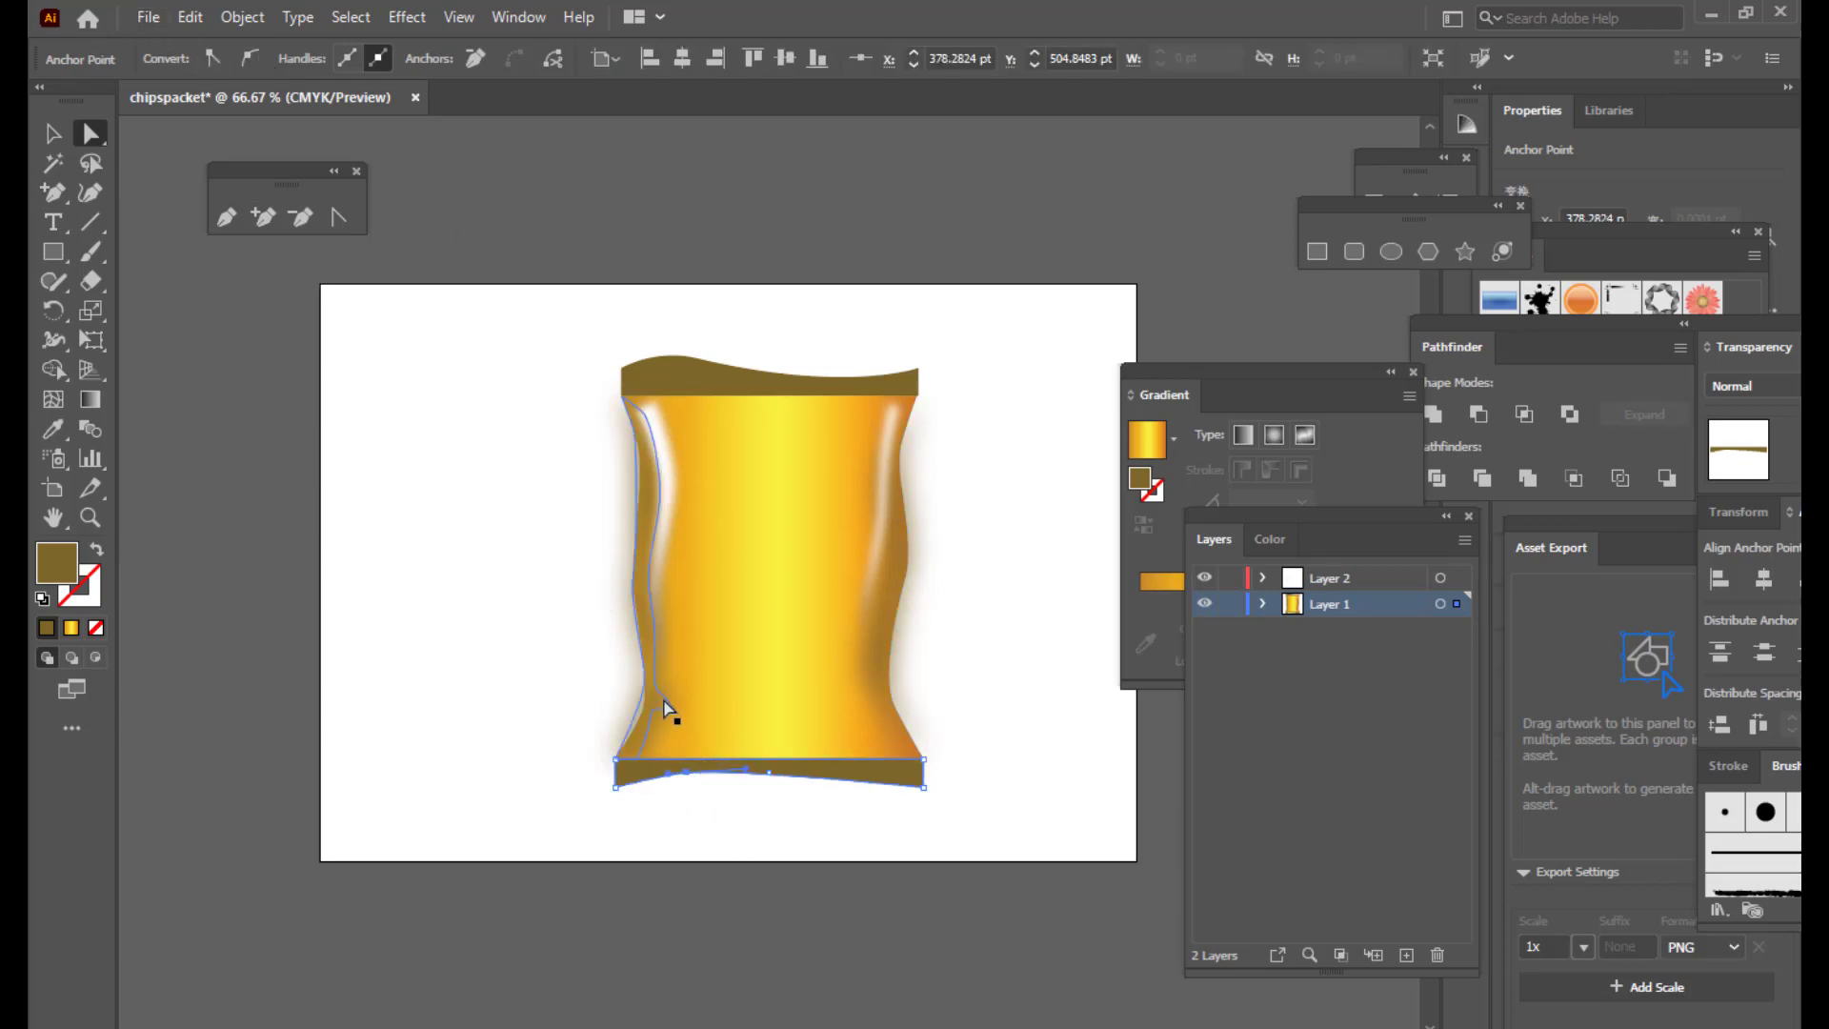
{"action": "left_click_drag", "start_coordinate": [747, 771], "coordinate": [886, 796]}
{"action": "left_click", "coordinate": [1049, 710]}
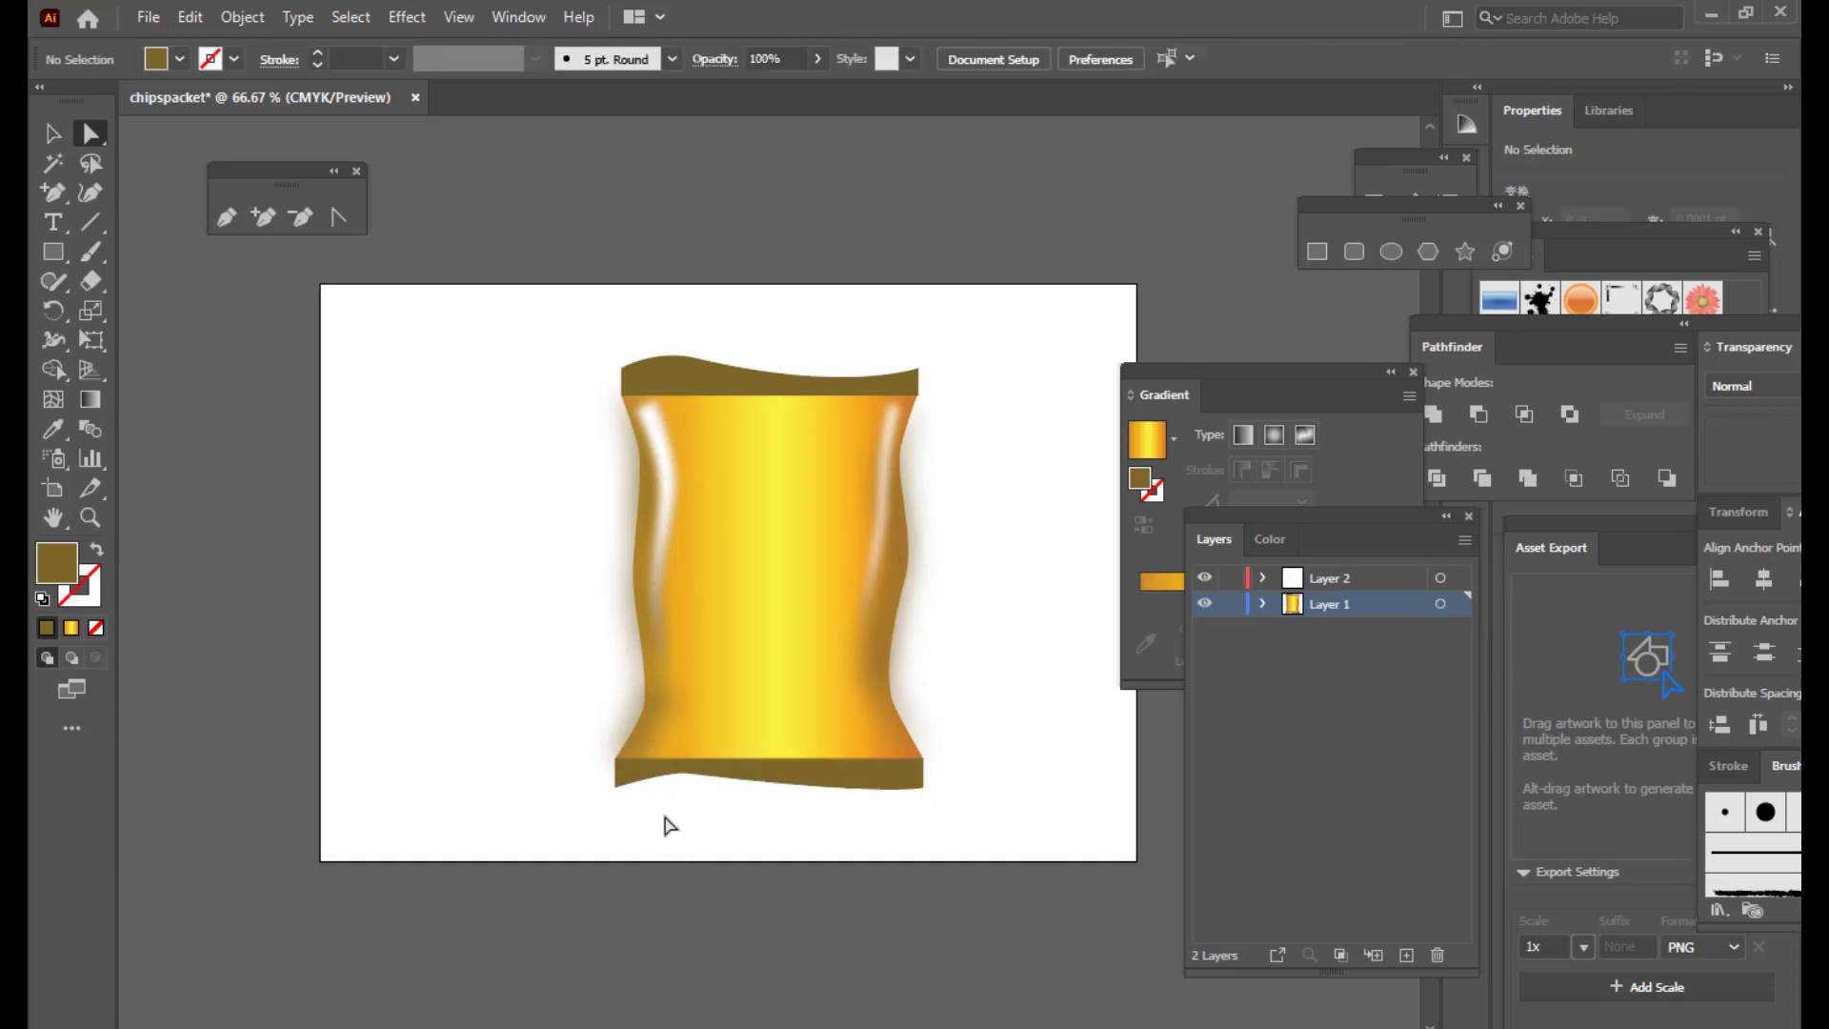
Step: Flare the bottom band's lower-left corner outward and reshape its lower curve
{"action": "left_click_drag", "start_coordinate": [615, 787], "coordinate": [660, 772]}
{"action": "left_click", "coordinate": [687, 773]}
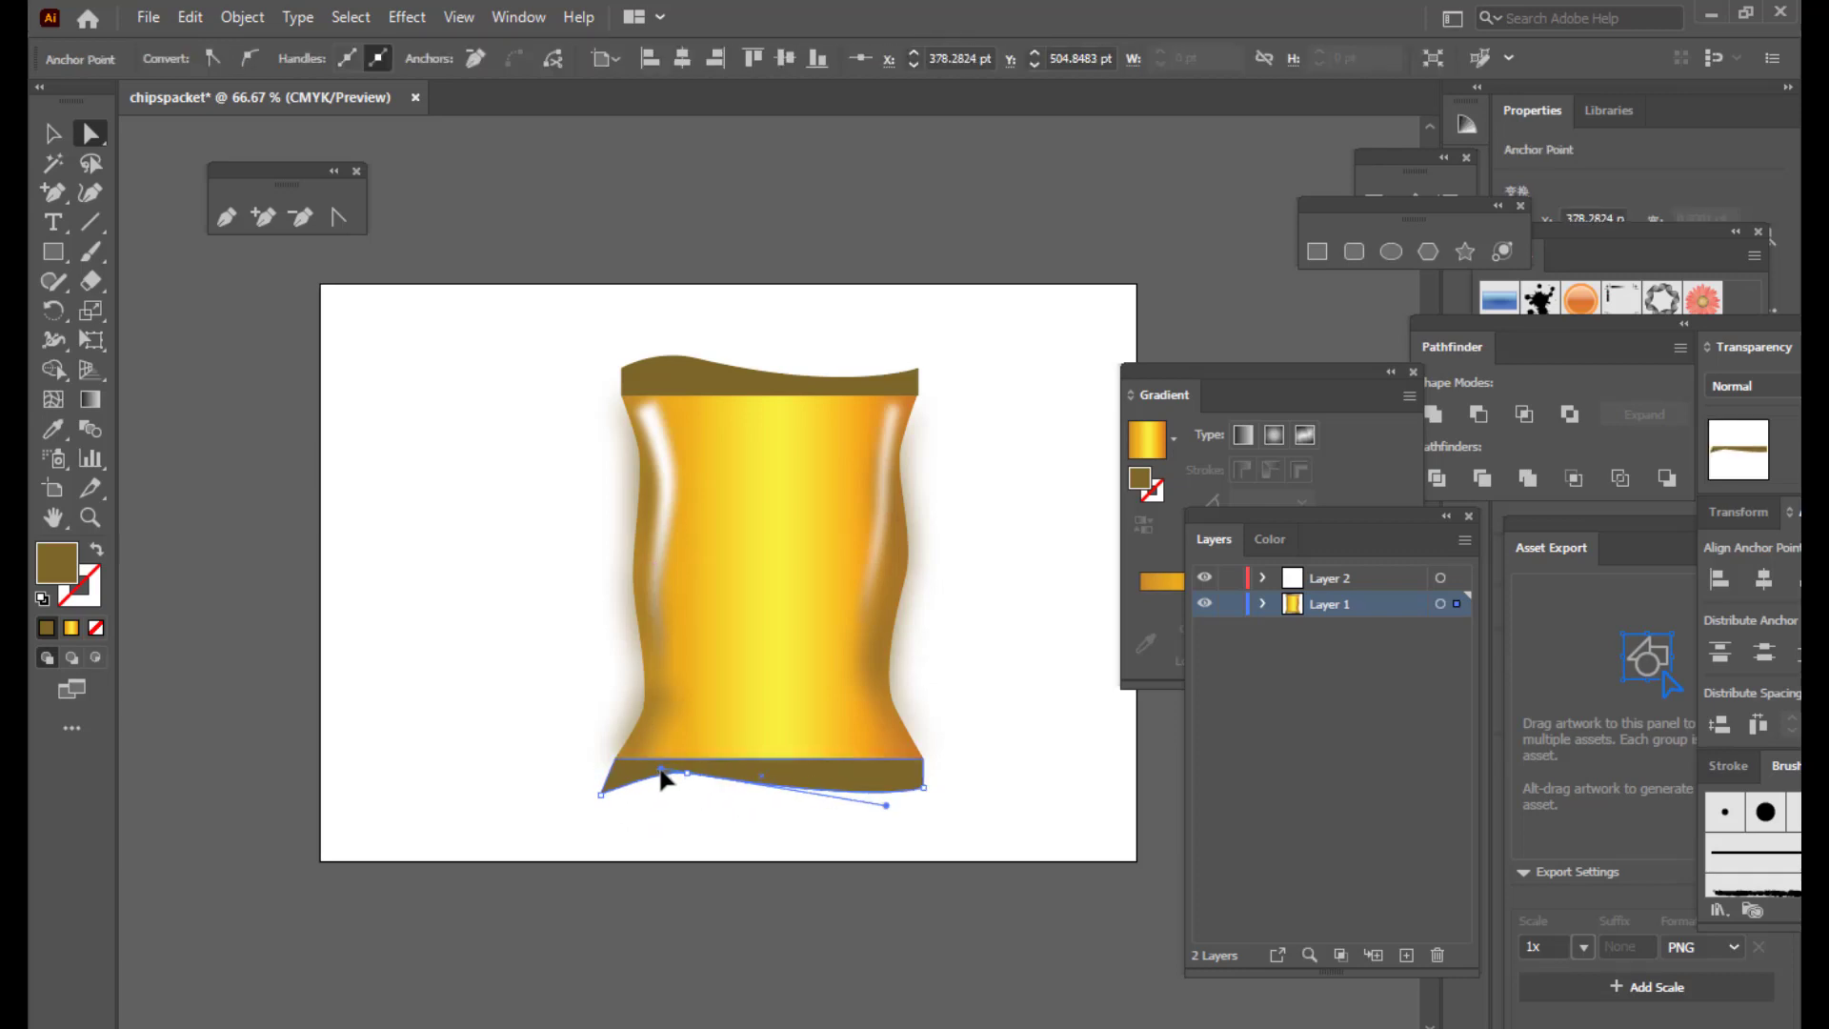
{"action": "left_click_drag", "start_coordinate": [885, 805], "coordinate": [932, 794]}
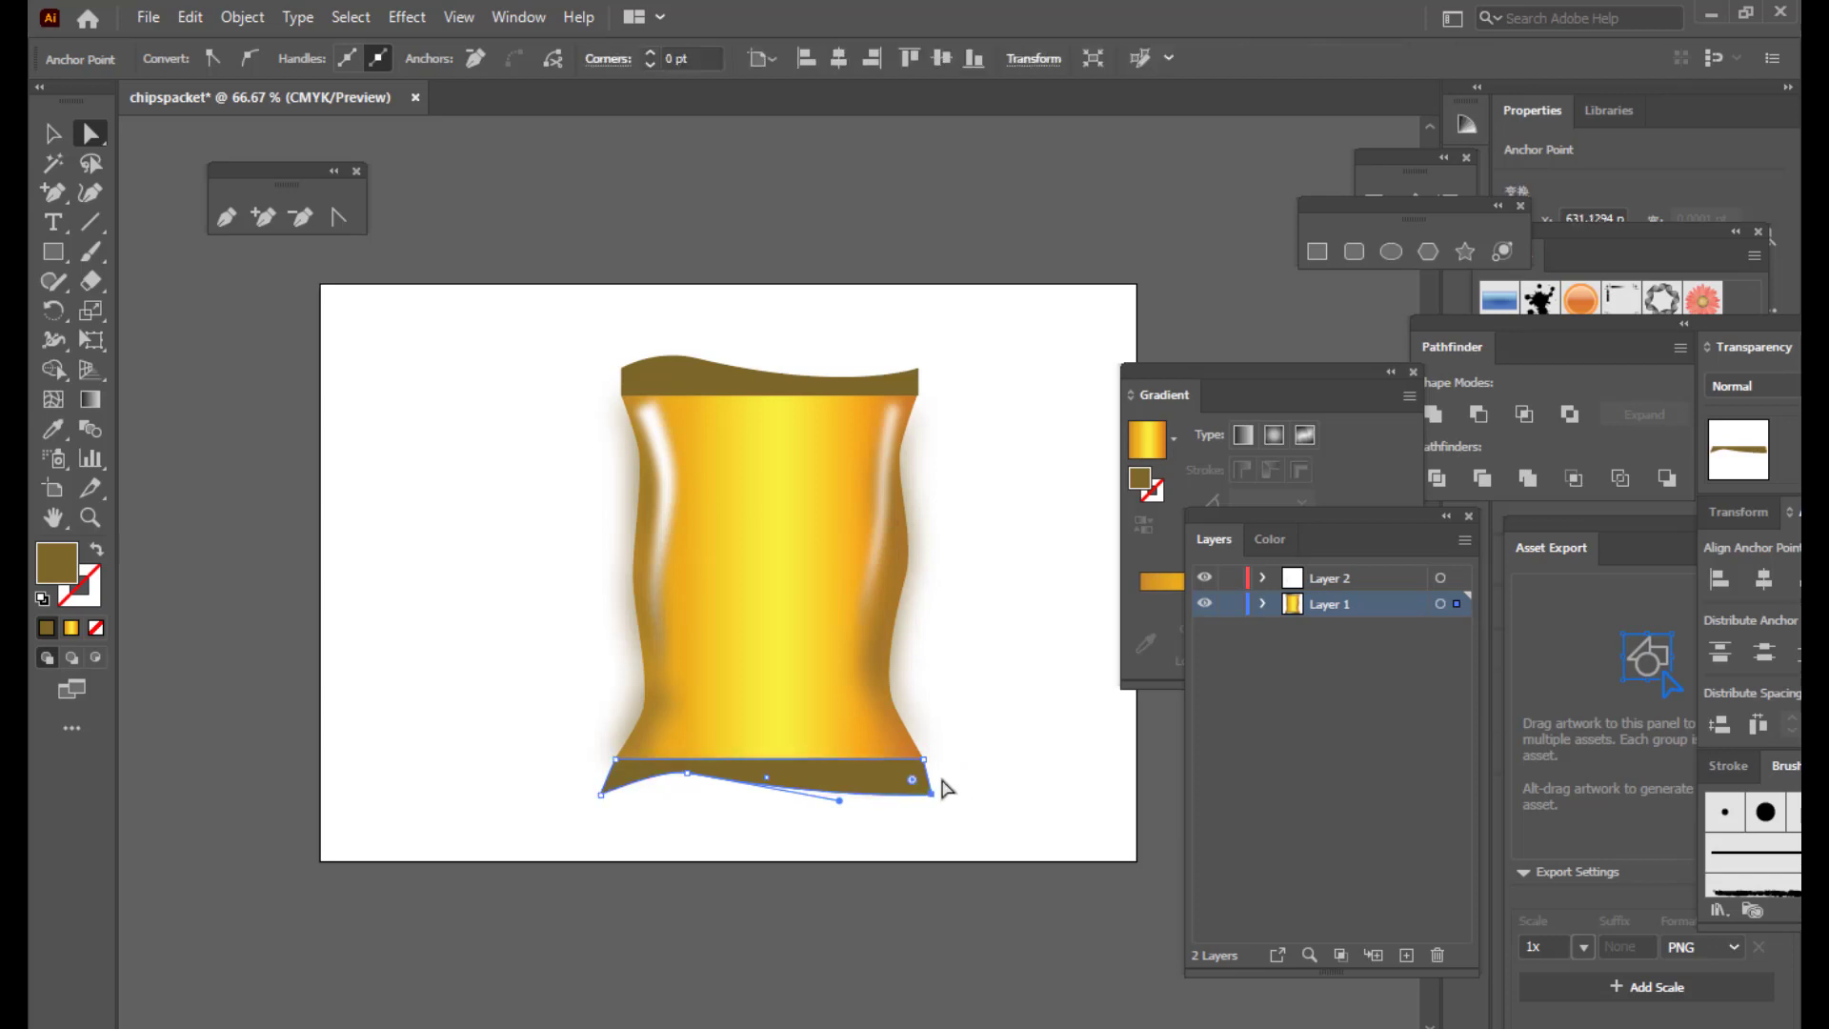
{"action": "left_click", "coordinate": [946, 788]}
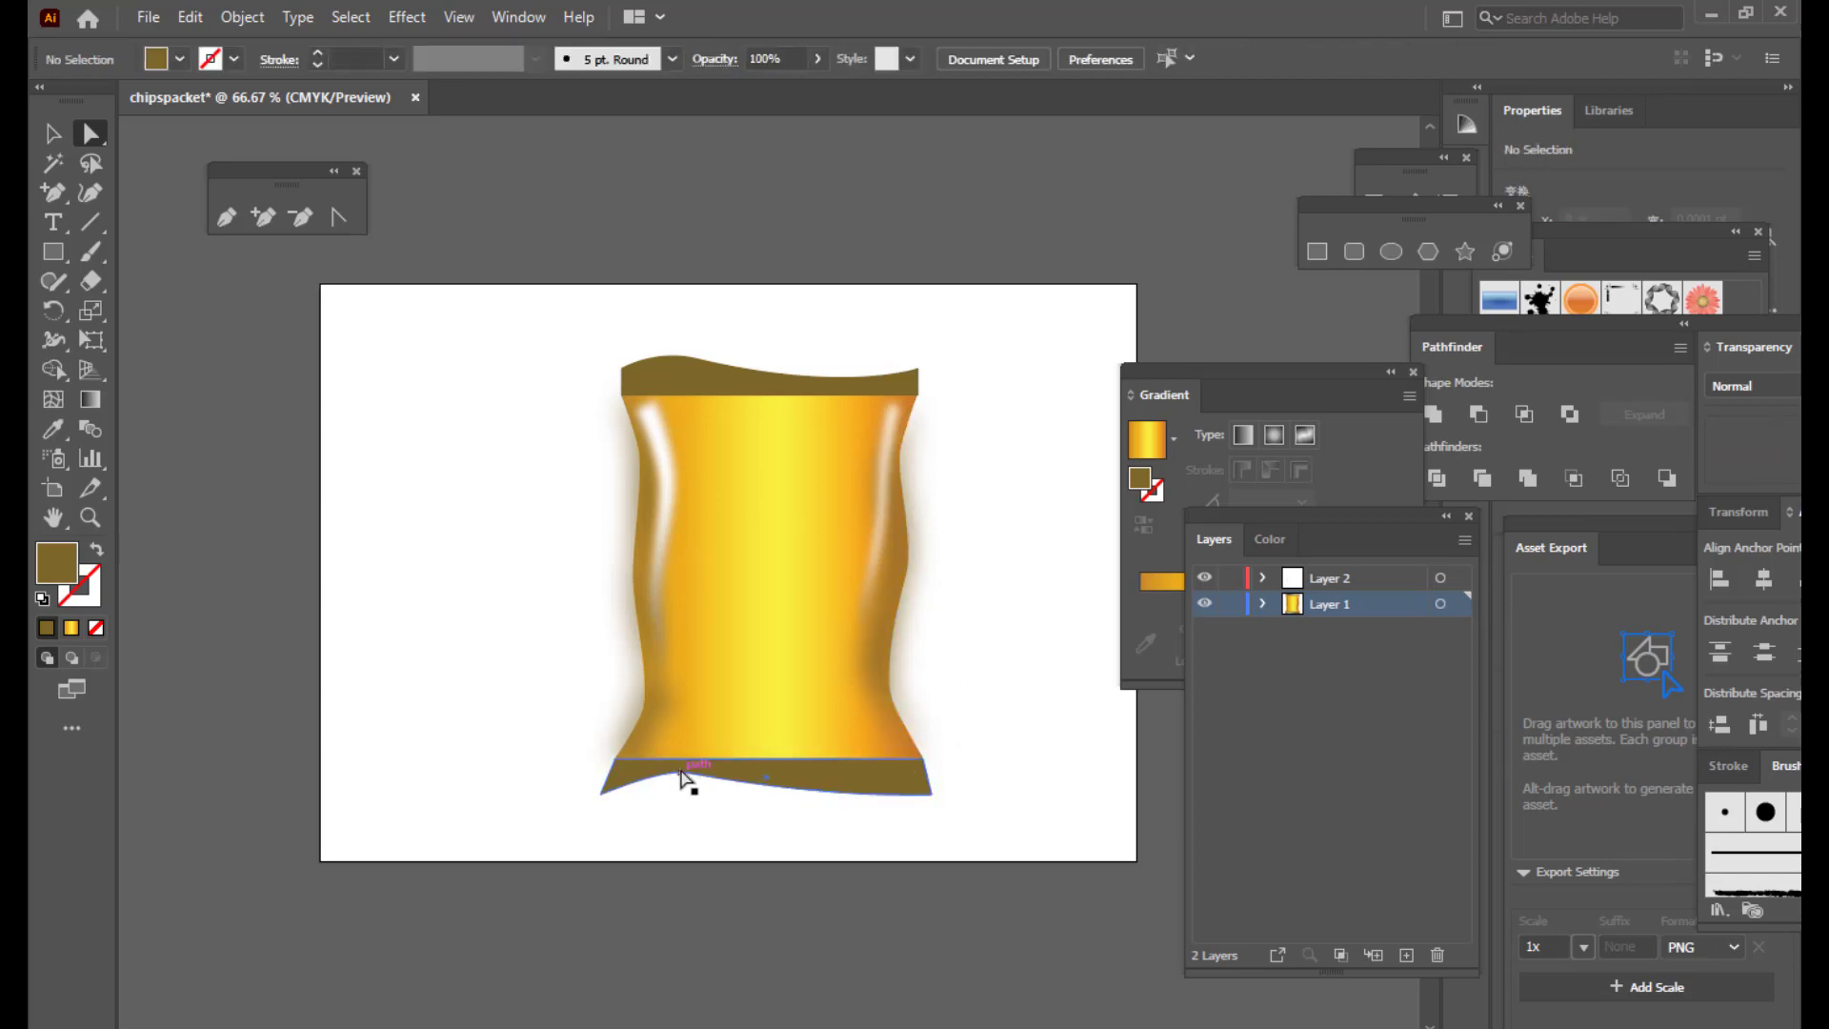
{"action": "left_click_drag", "start_coordinate": [683, 772], "coordinate": [696, 776]}
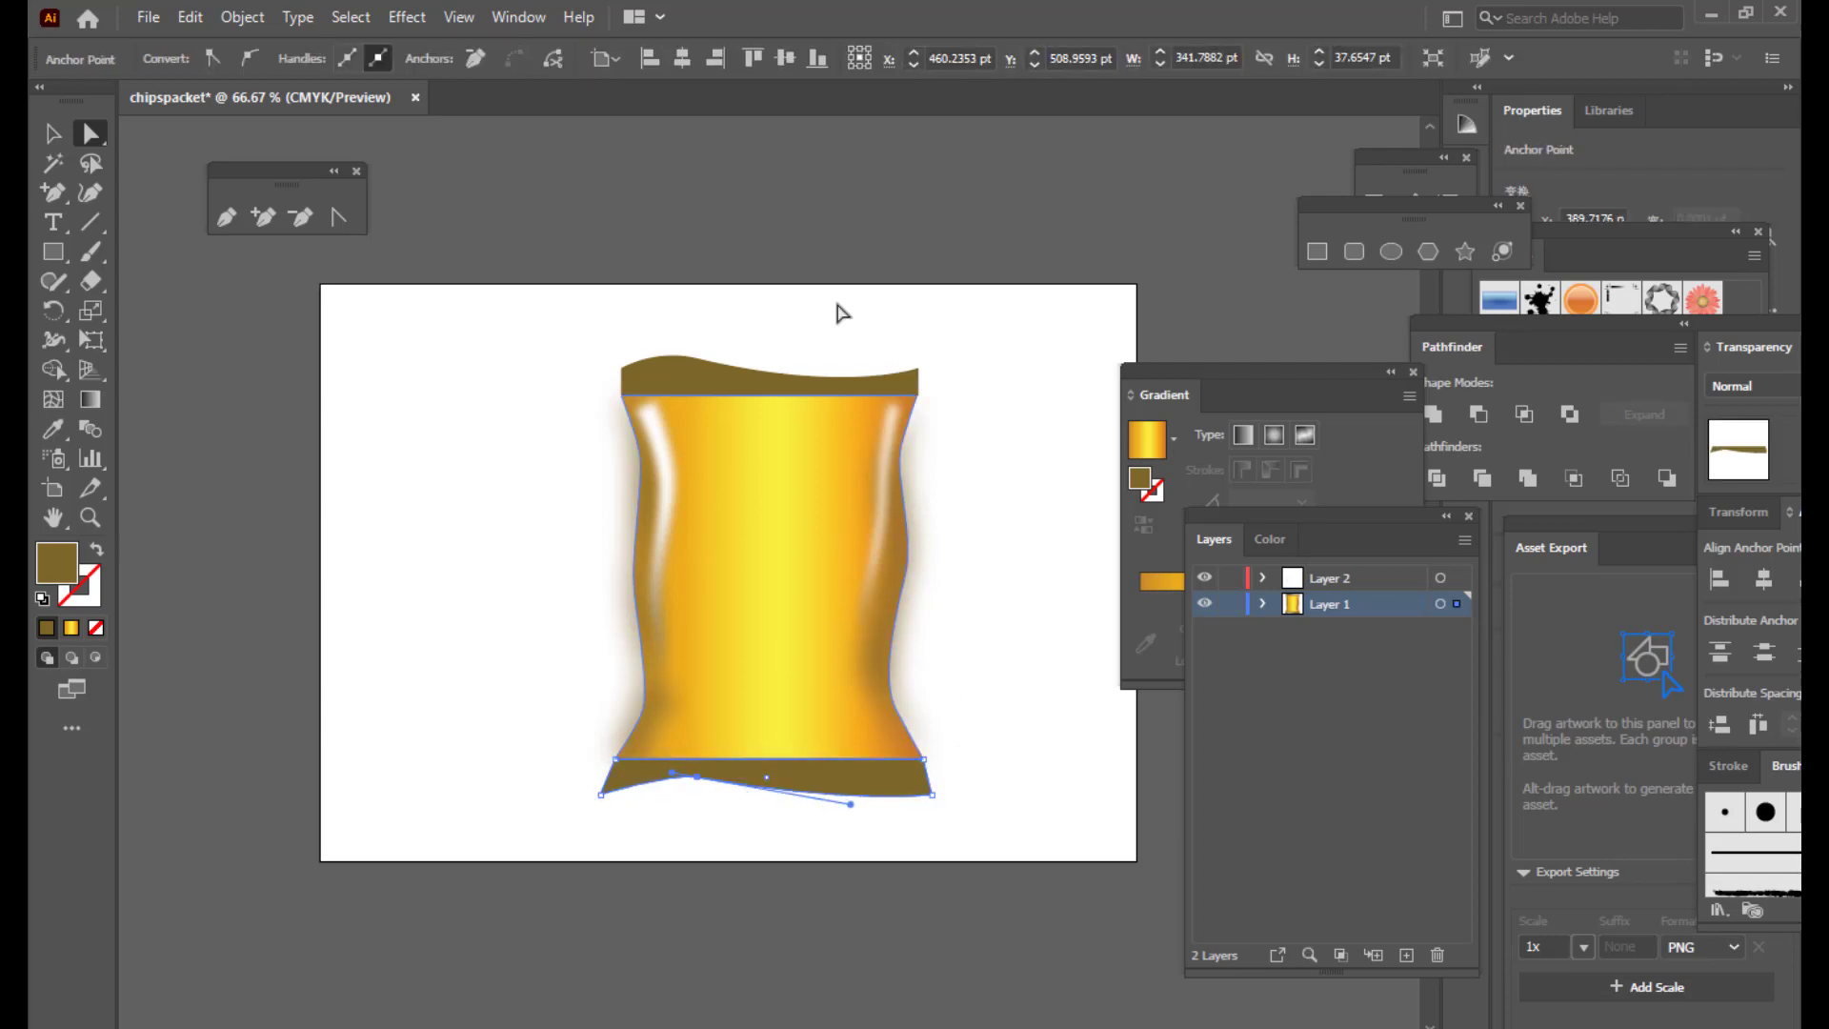
Step: Raise the top band's left and right corners so they flare upward
{"action": "left_click", "coordinate": [739, 367]}
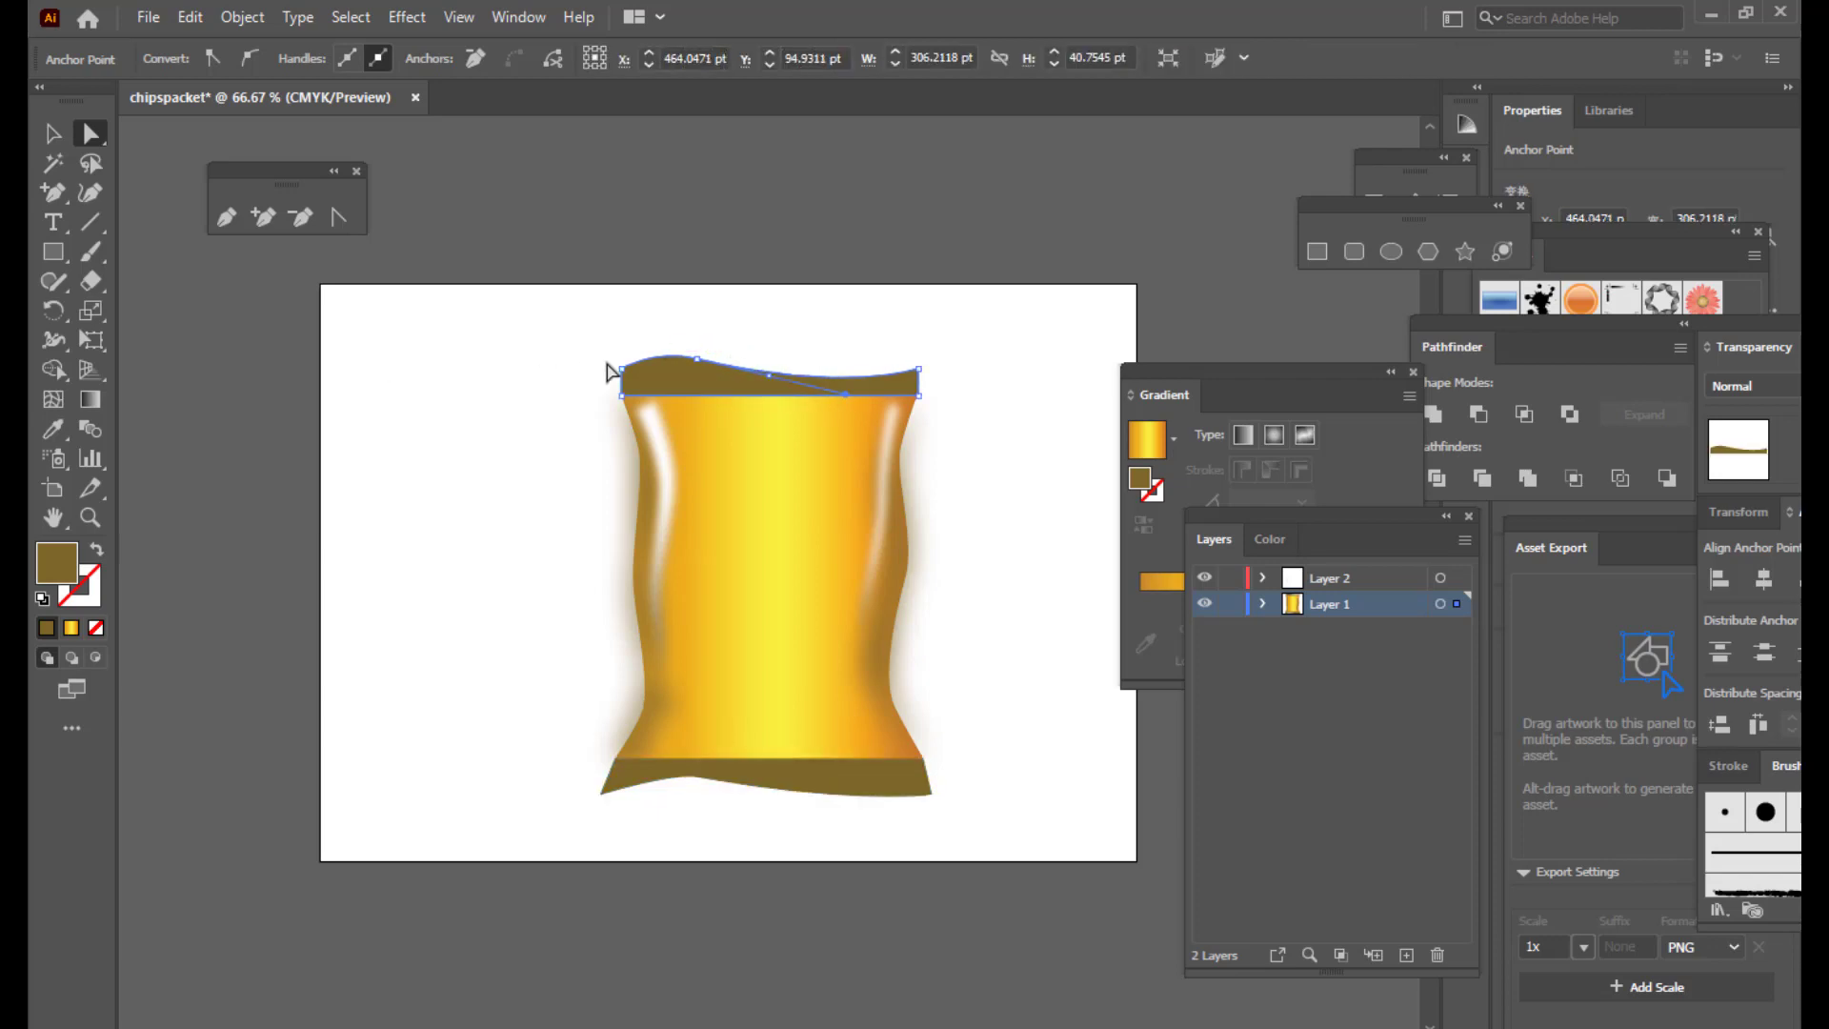
{"action": "left_click_drag", "start_coordinate": [621, 369], "coordinate": [621, 359]}
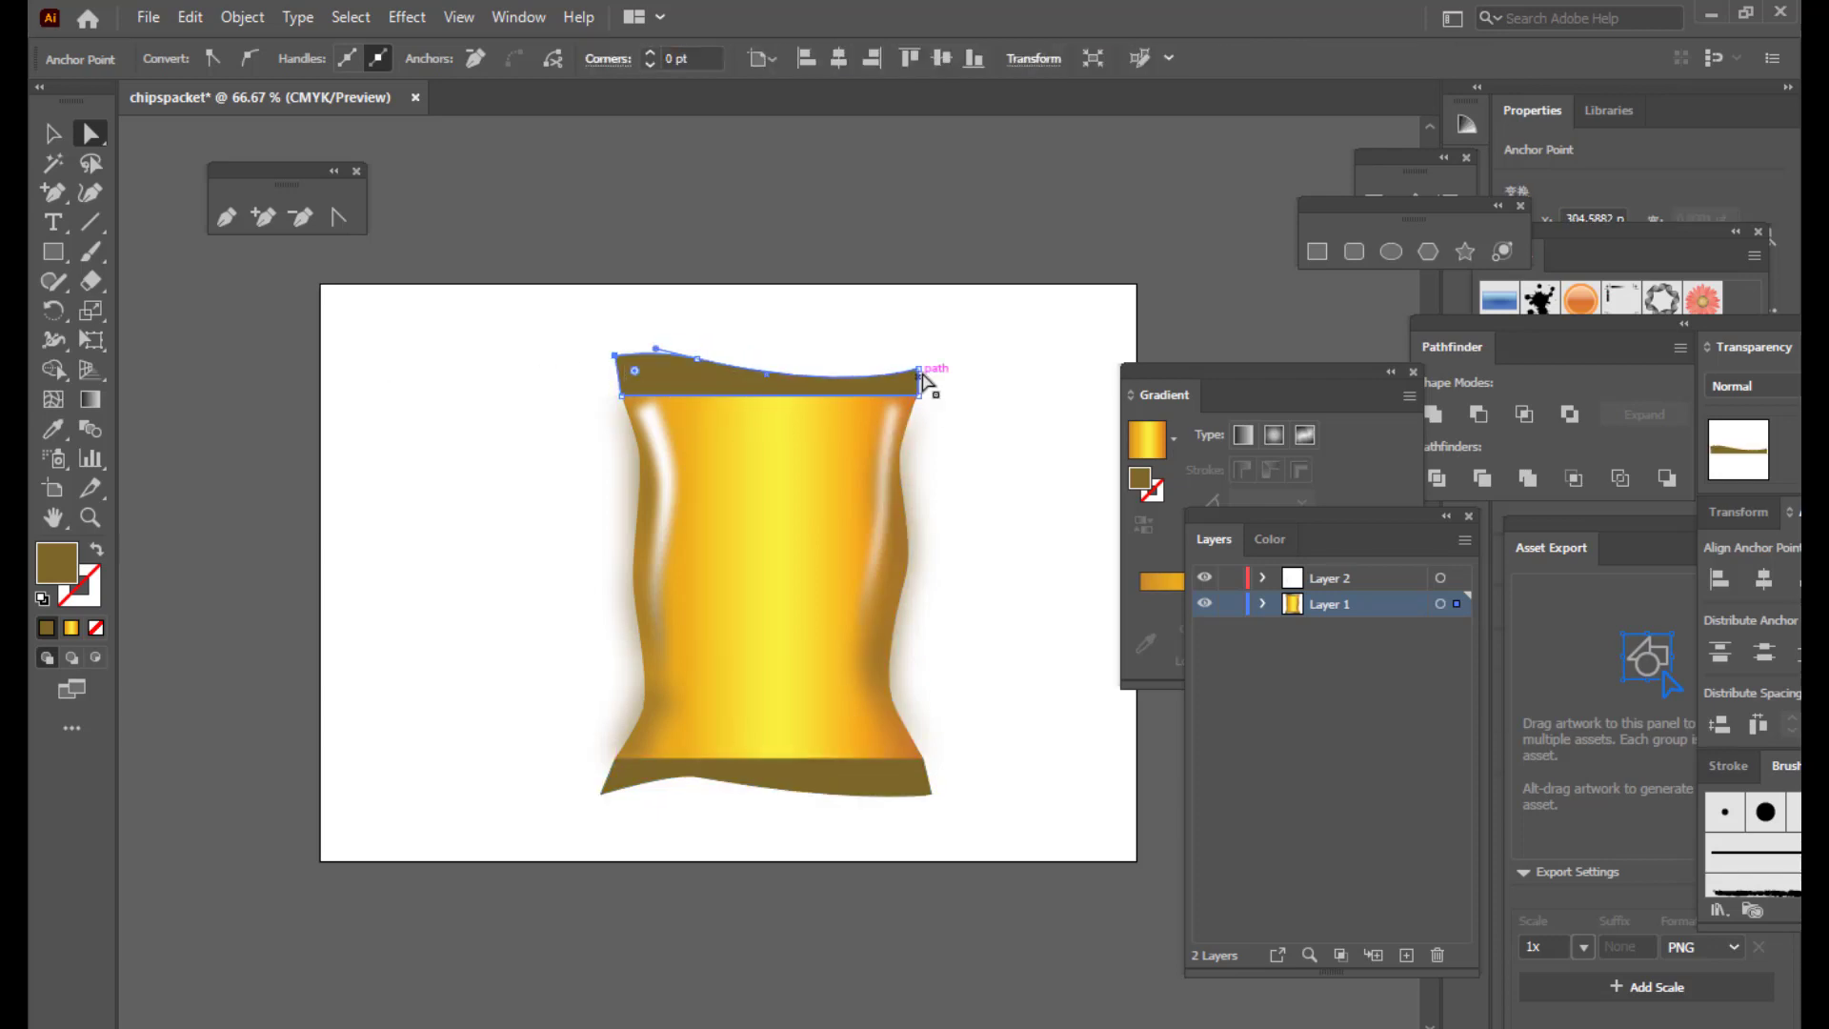
{"action": "left_click_drag", "start_coordinate": [920, 367], "coordinate": [931, 361]}
{"action": "left_click", "coordinate": [991, 441]}
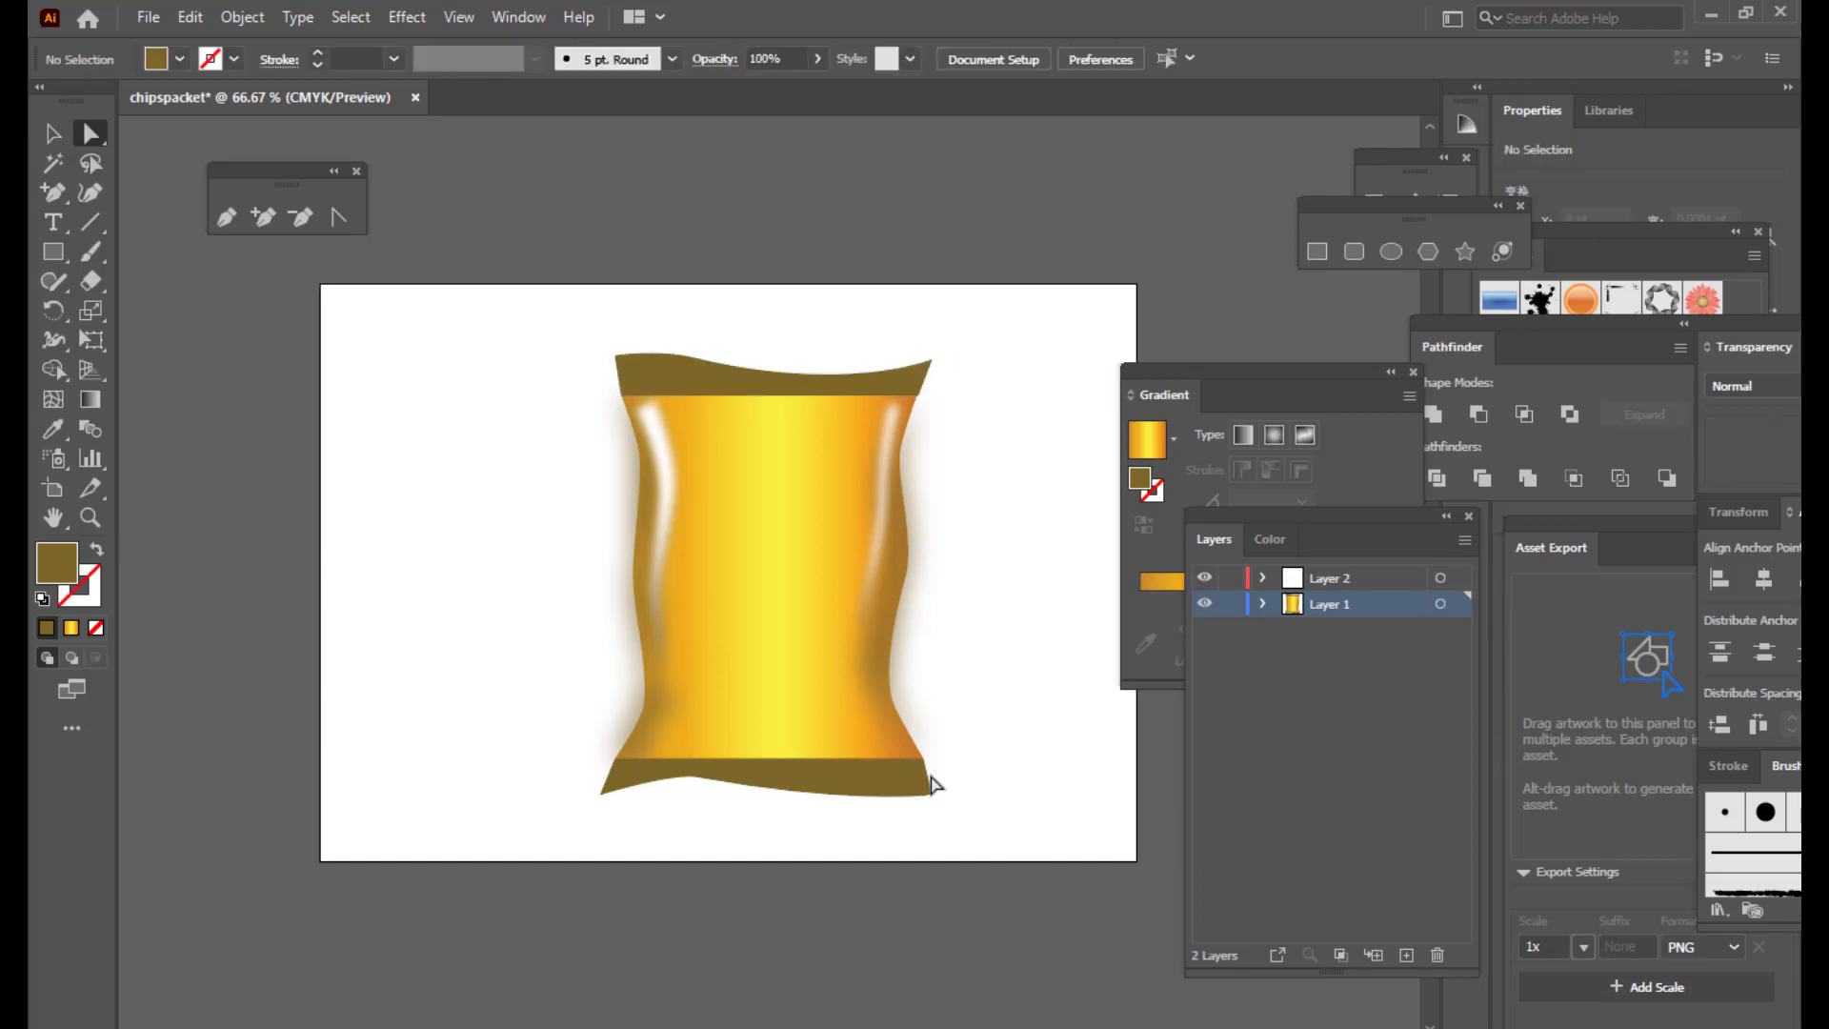
Step: Pull a new anchor on the bottom band's lower edge into a wave and lower its left corner
{"action": "left_click", "coordinate": [696, 779]}
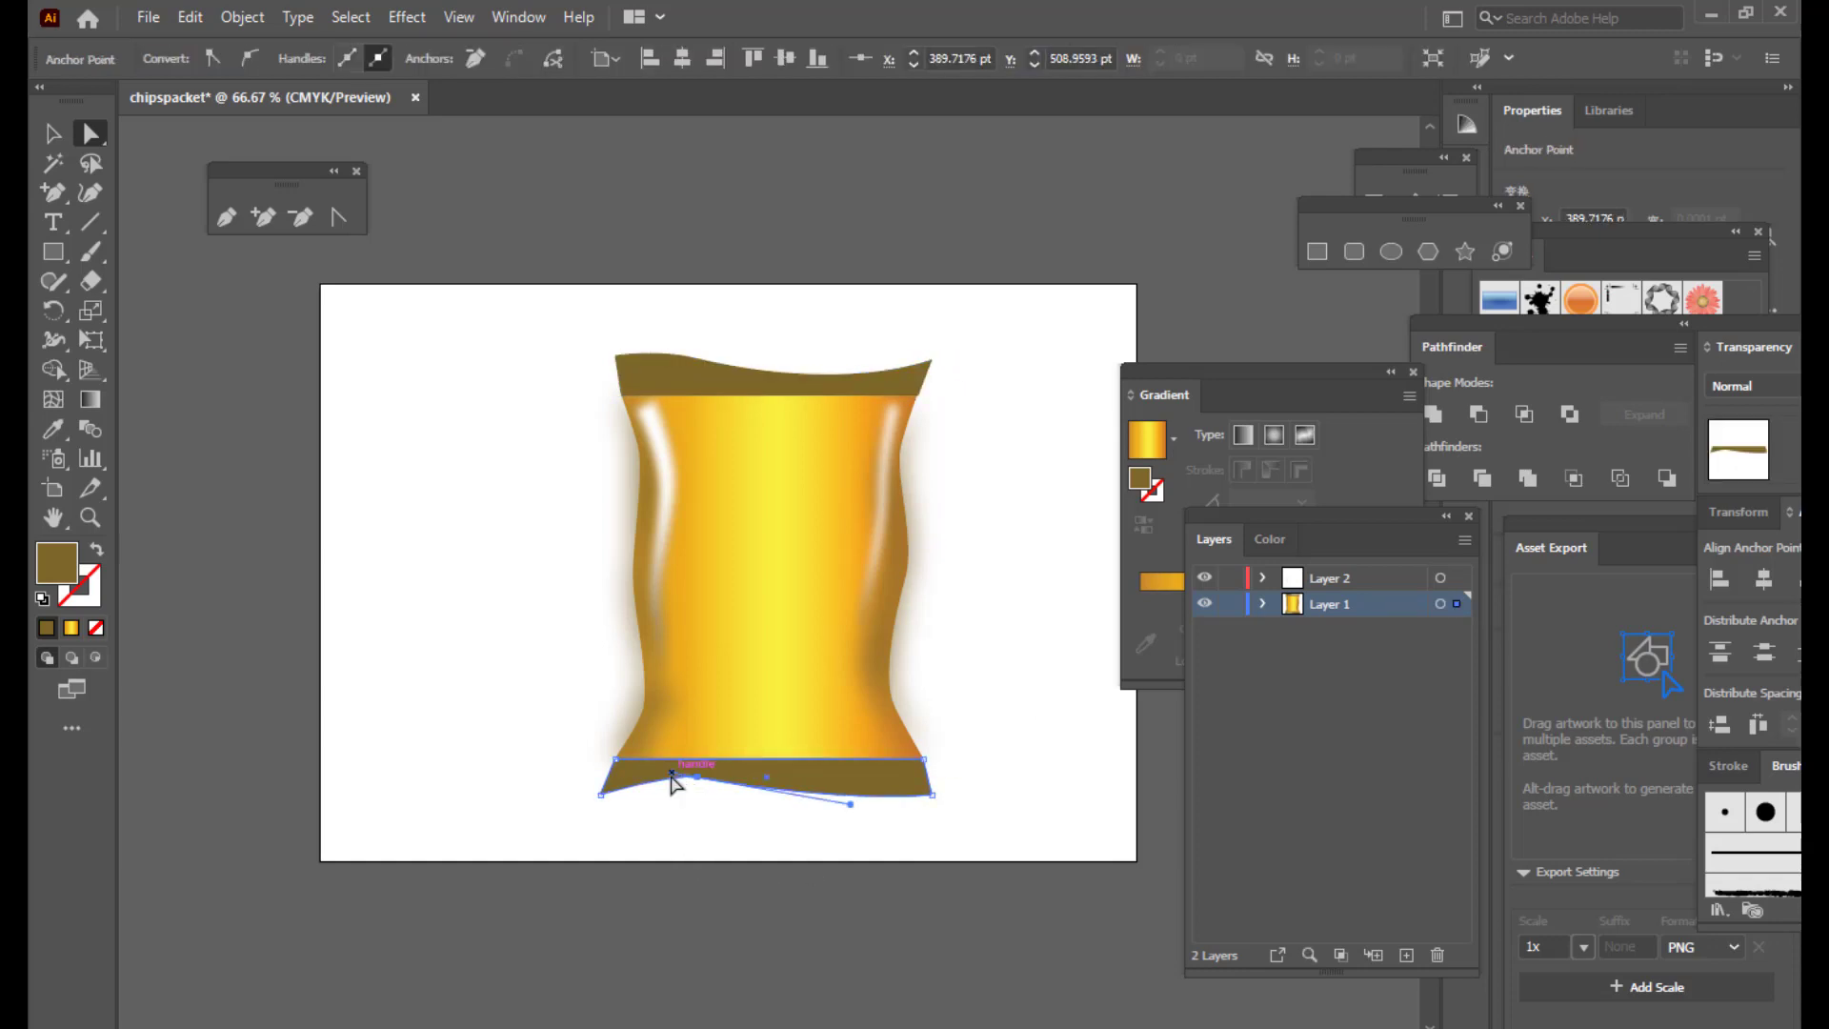
{"action": "left_click_drag", "start_coordinate": [662, 781], "coordinate": [663, 776]}
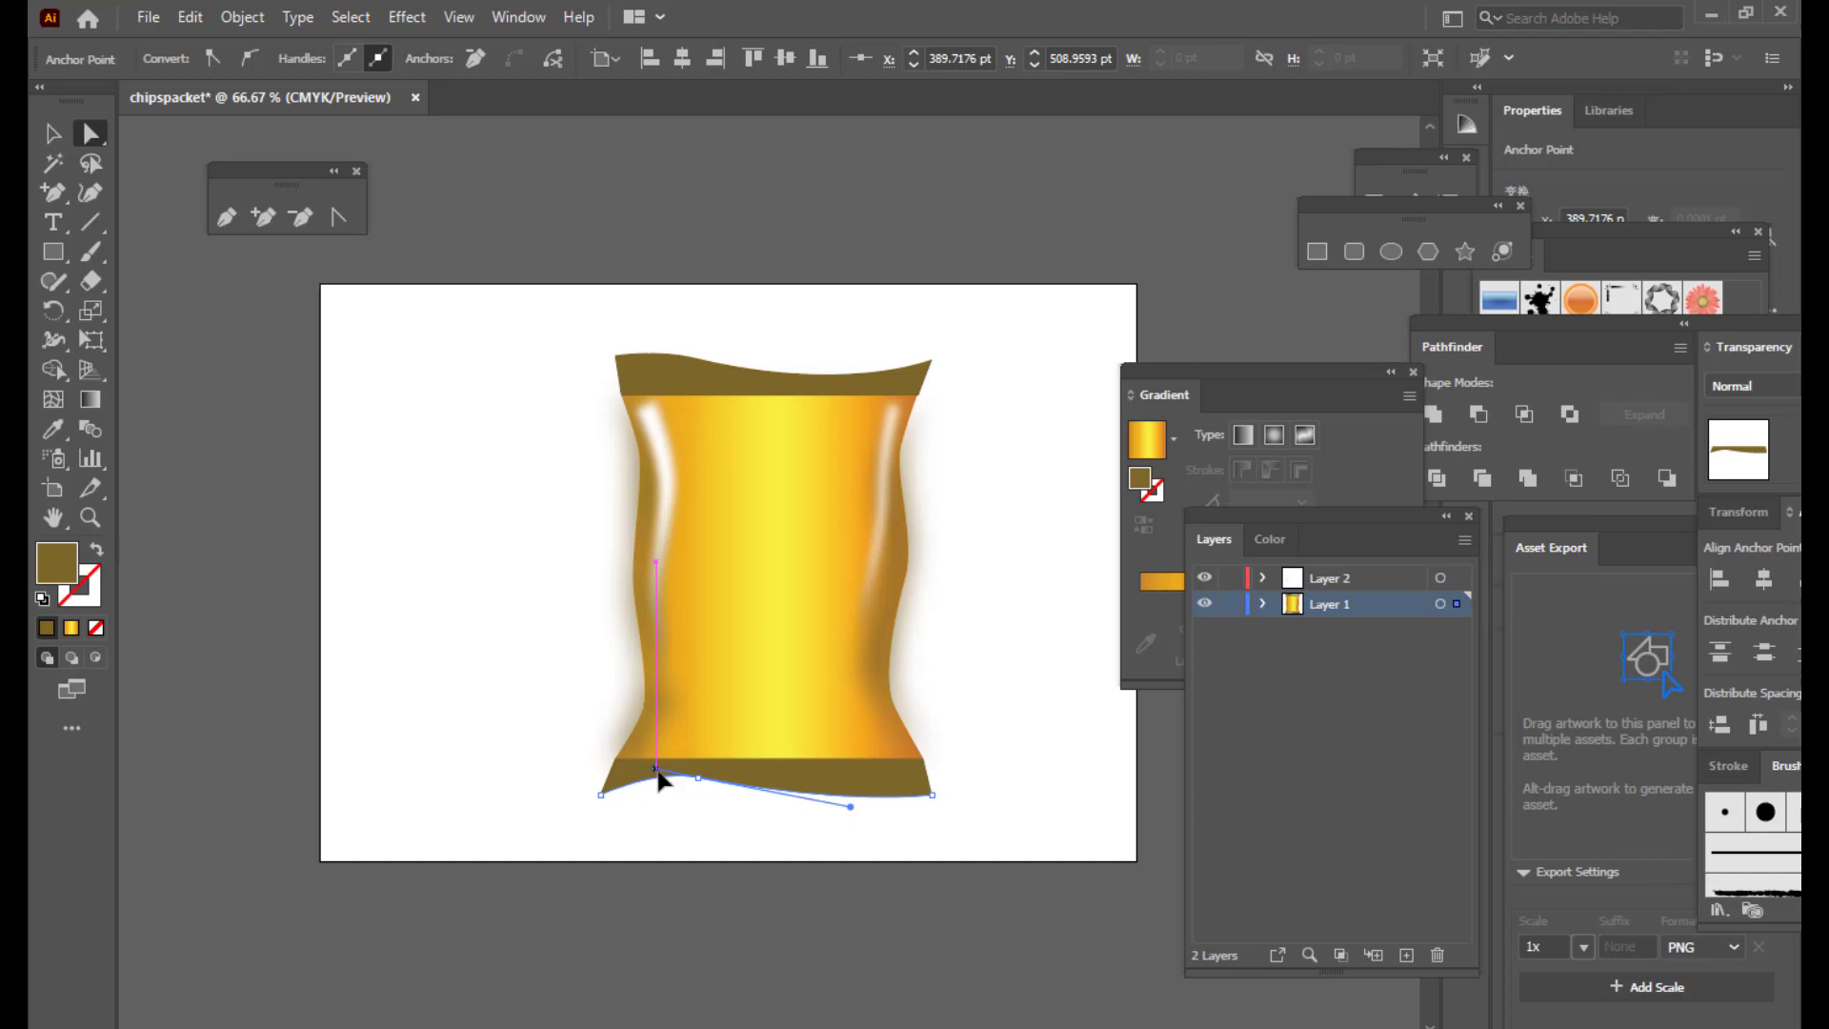
{"action": "left_click", "coordinate": [262, 218]}
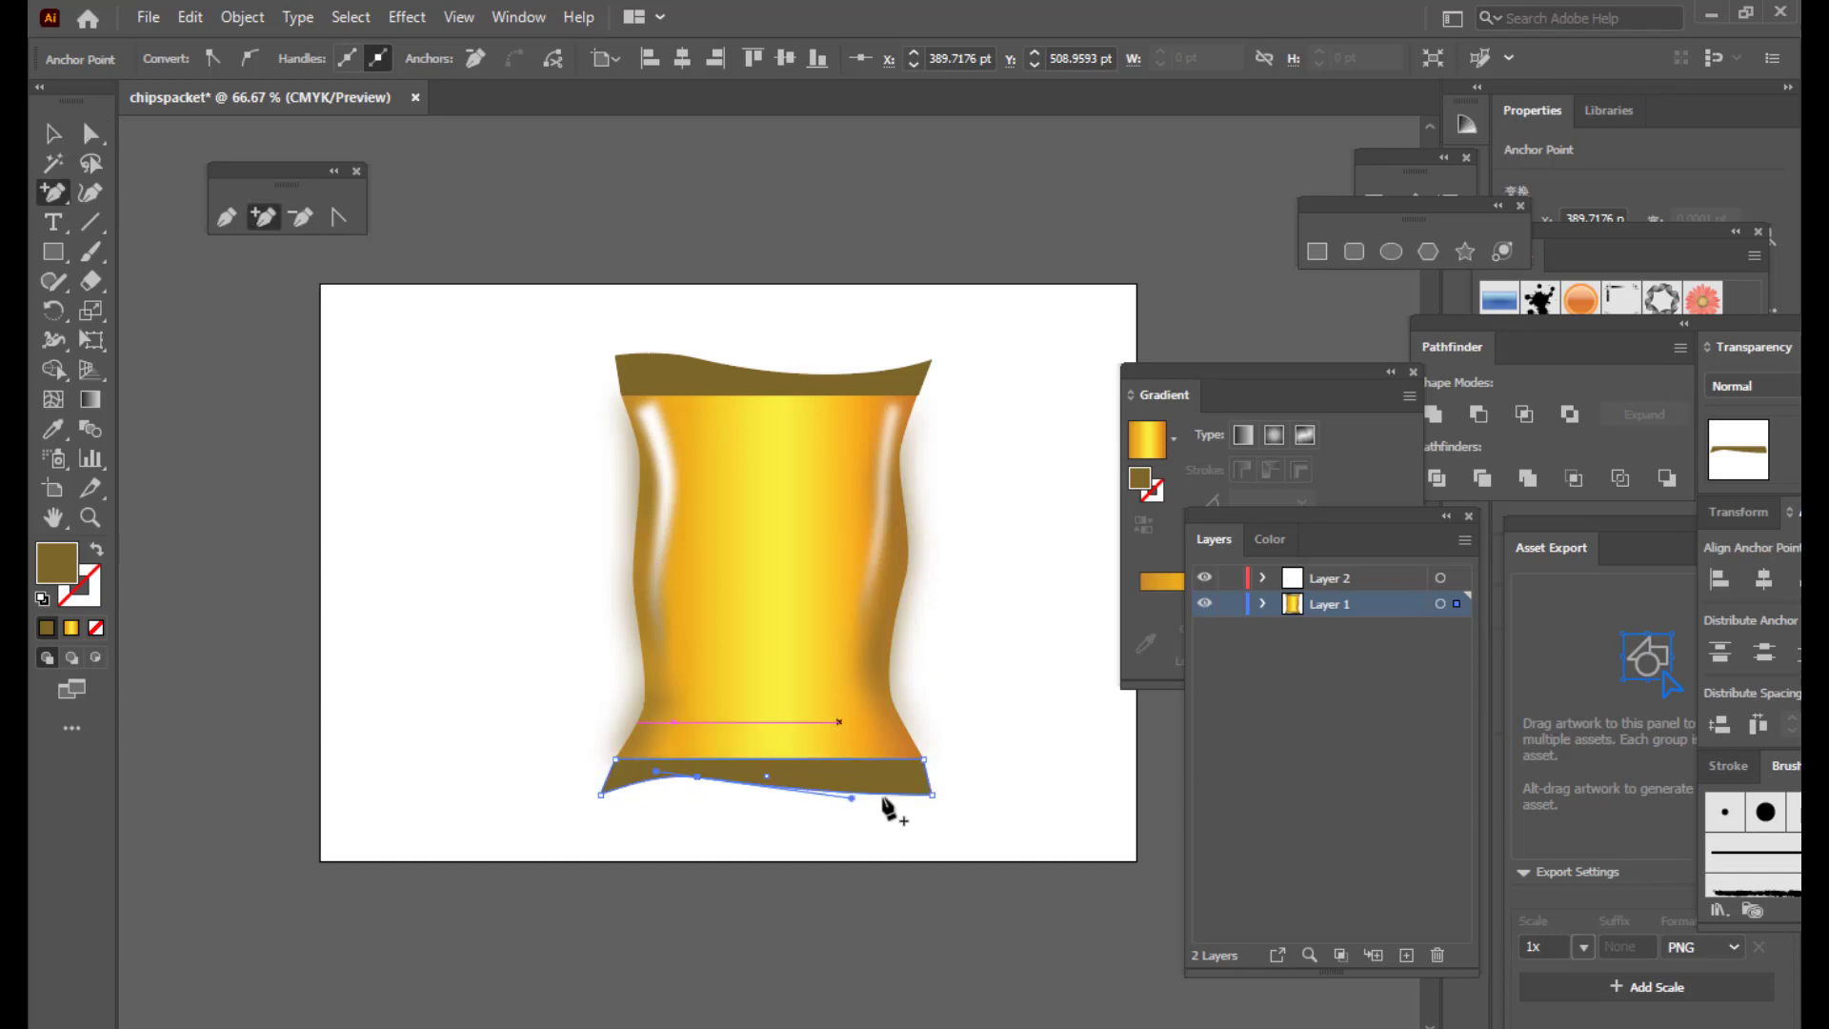
{"action": "left_click", "coordinate": [864, 792]}
{"action": "left_click", "coordinate": [92, 135]}
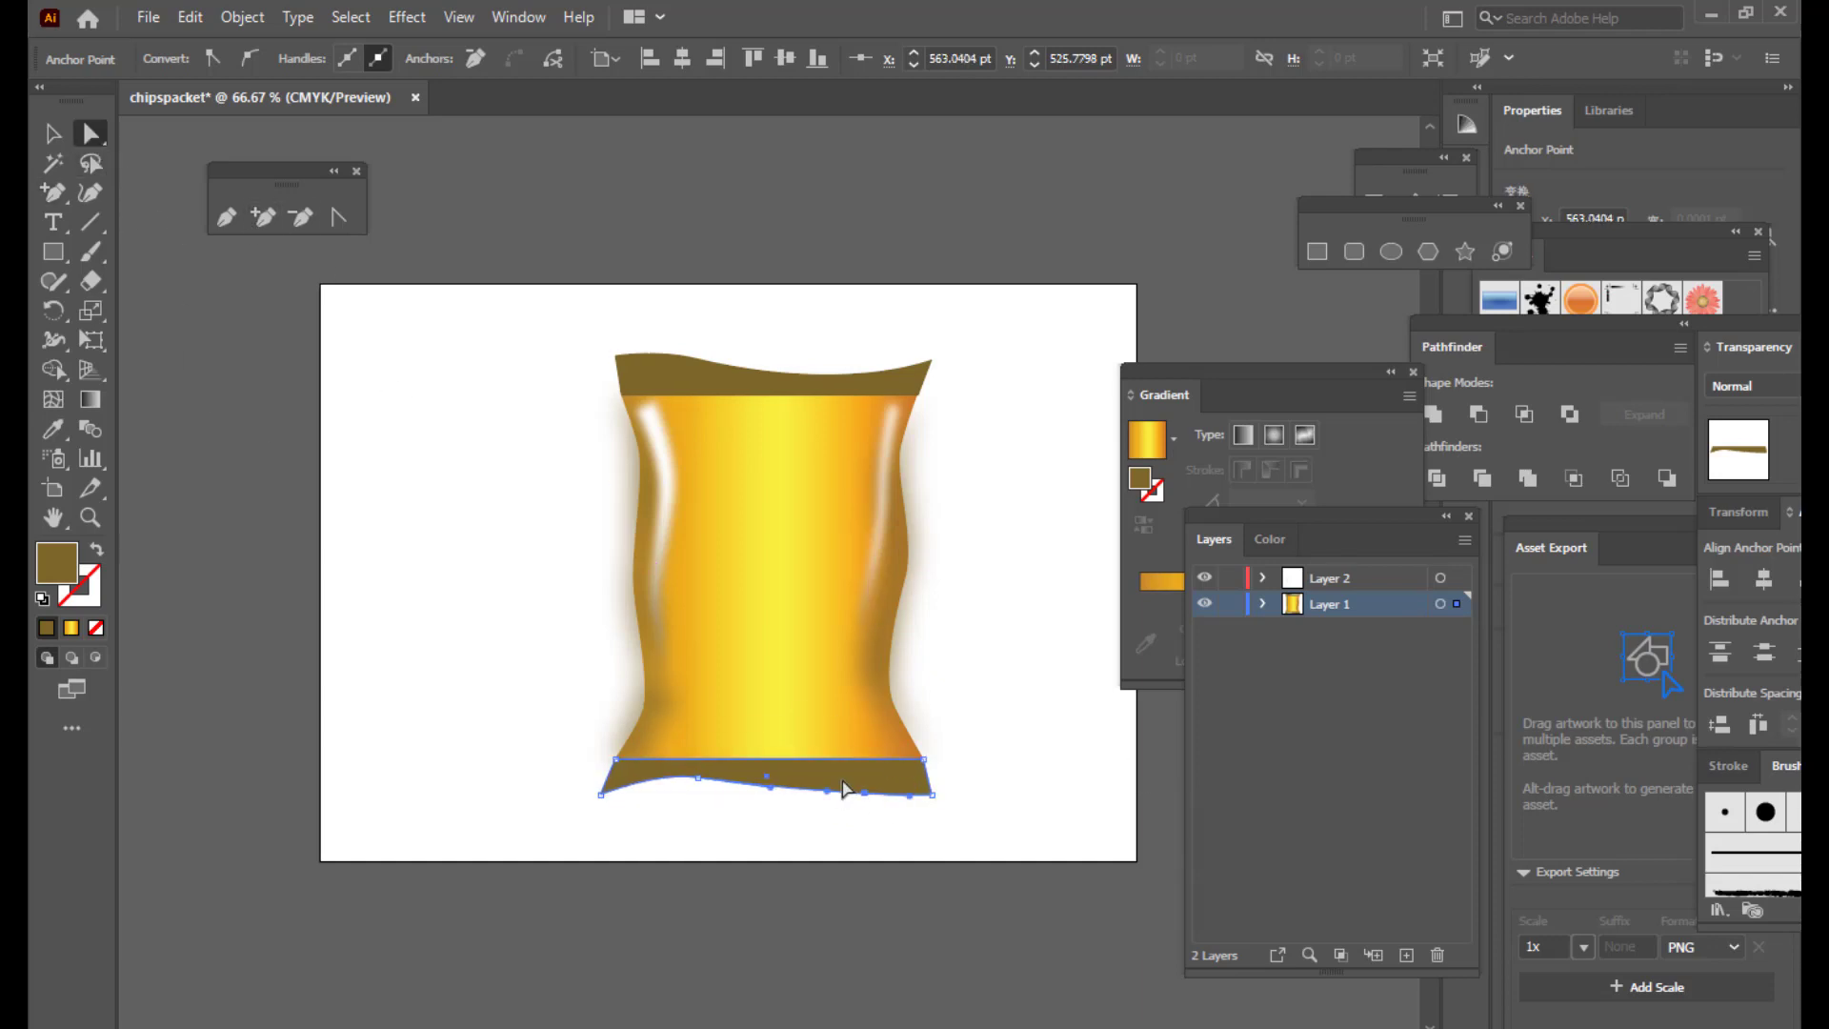
{"action": "left_click_drag", "start_coordinate": [863, 794], "coordinate": [878, 810]}
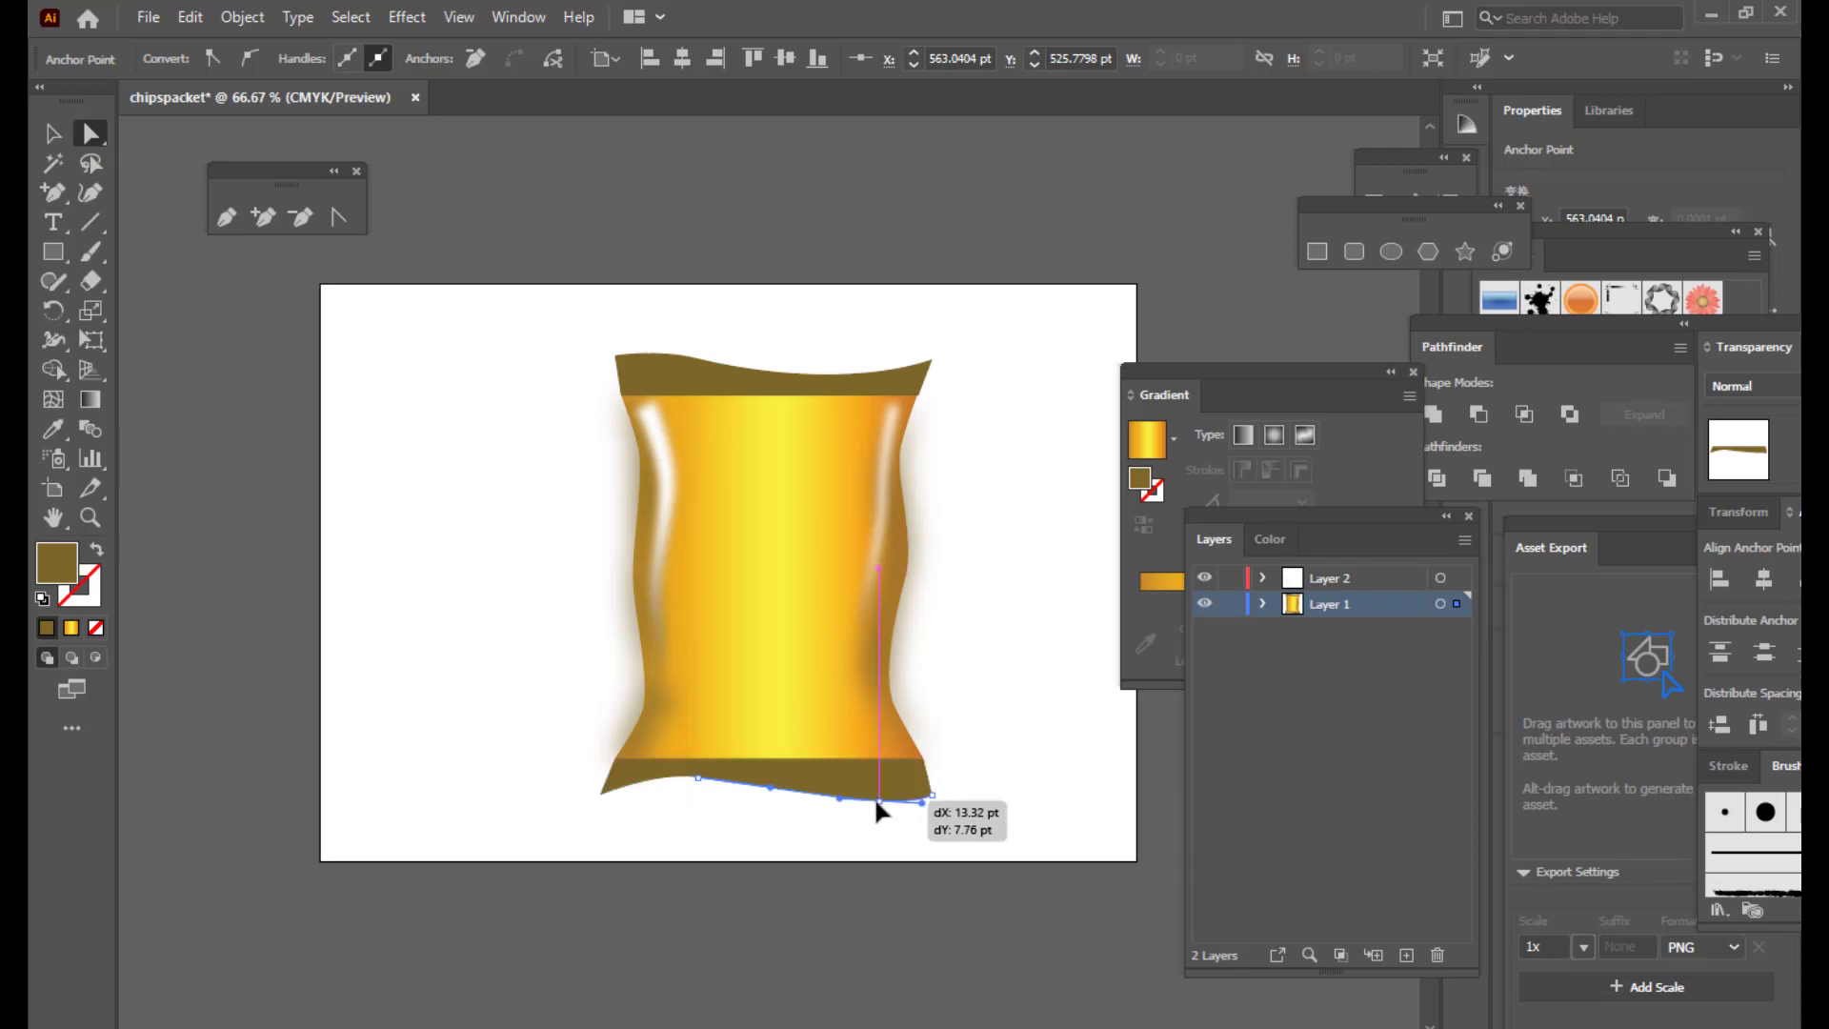
{"action": "left_click", "coordinate": [581, 815]}
{"action": "left_click_drag", "start_coordinate": [597, 802], "coordinate": [596, 808]}
{"action": "left_click", "coordinate": [1049, 587]}
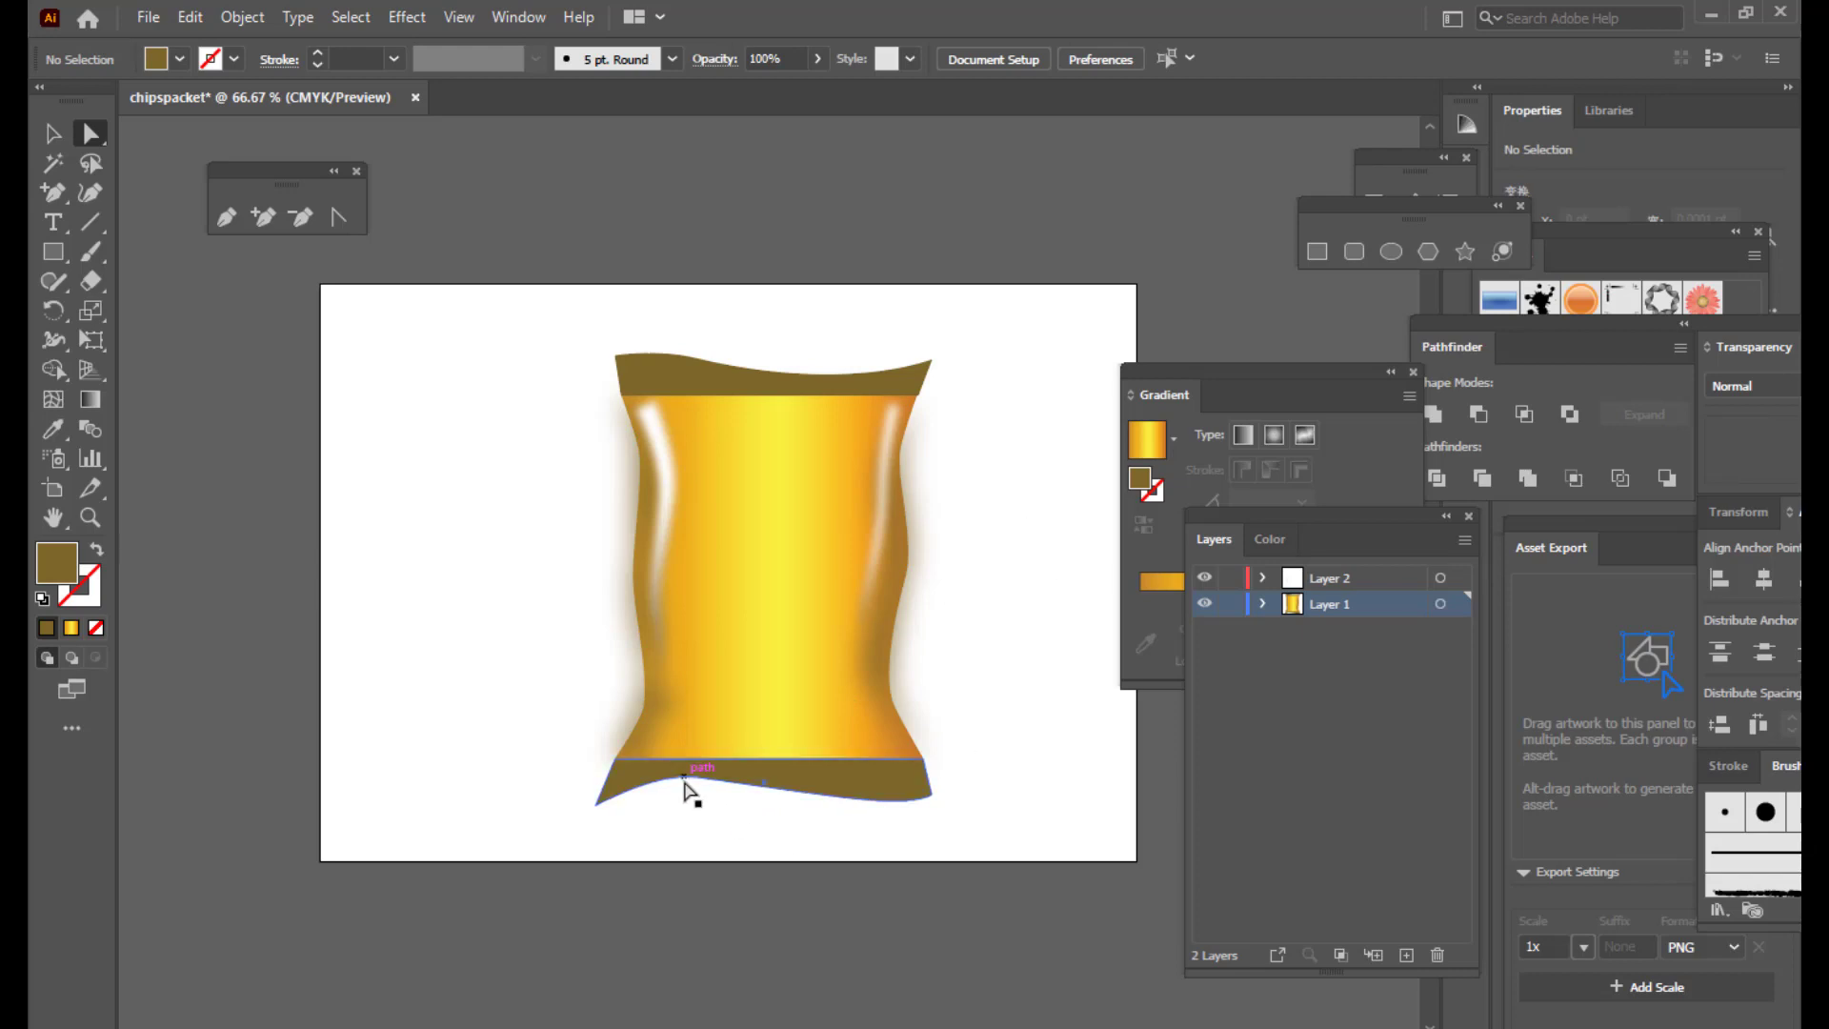
Step: Fine-tune the bottom band's edge curve
{"action": "left_click", "coordinate": [687, 781]}
{"action": "left_click_drag", "start_coordinate": [705, 780], "coordinate": [700, 780]}
{"action": "left_click", "coordinate": [1054, 495]}
{"action": "left_click_drag", "start_coordinate": [1185, 369], "coordinate": [1414, 341]}
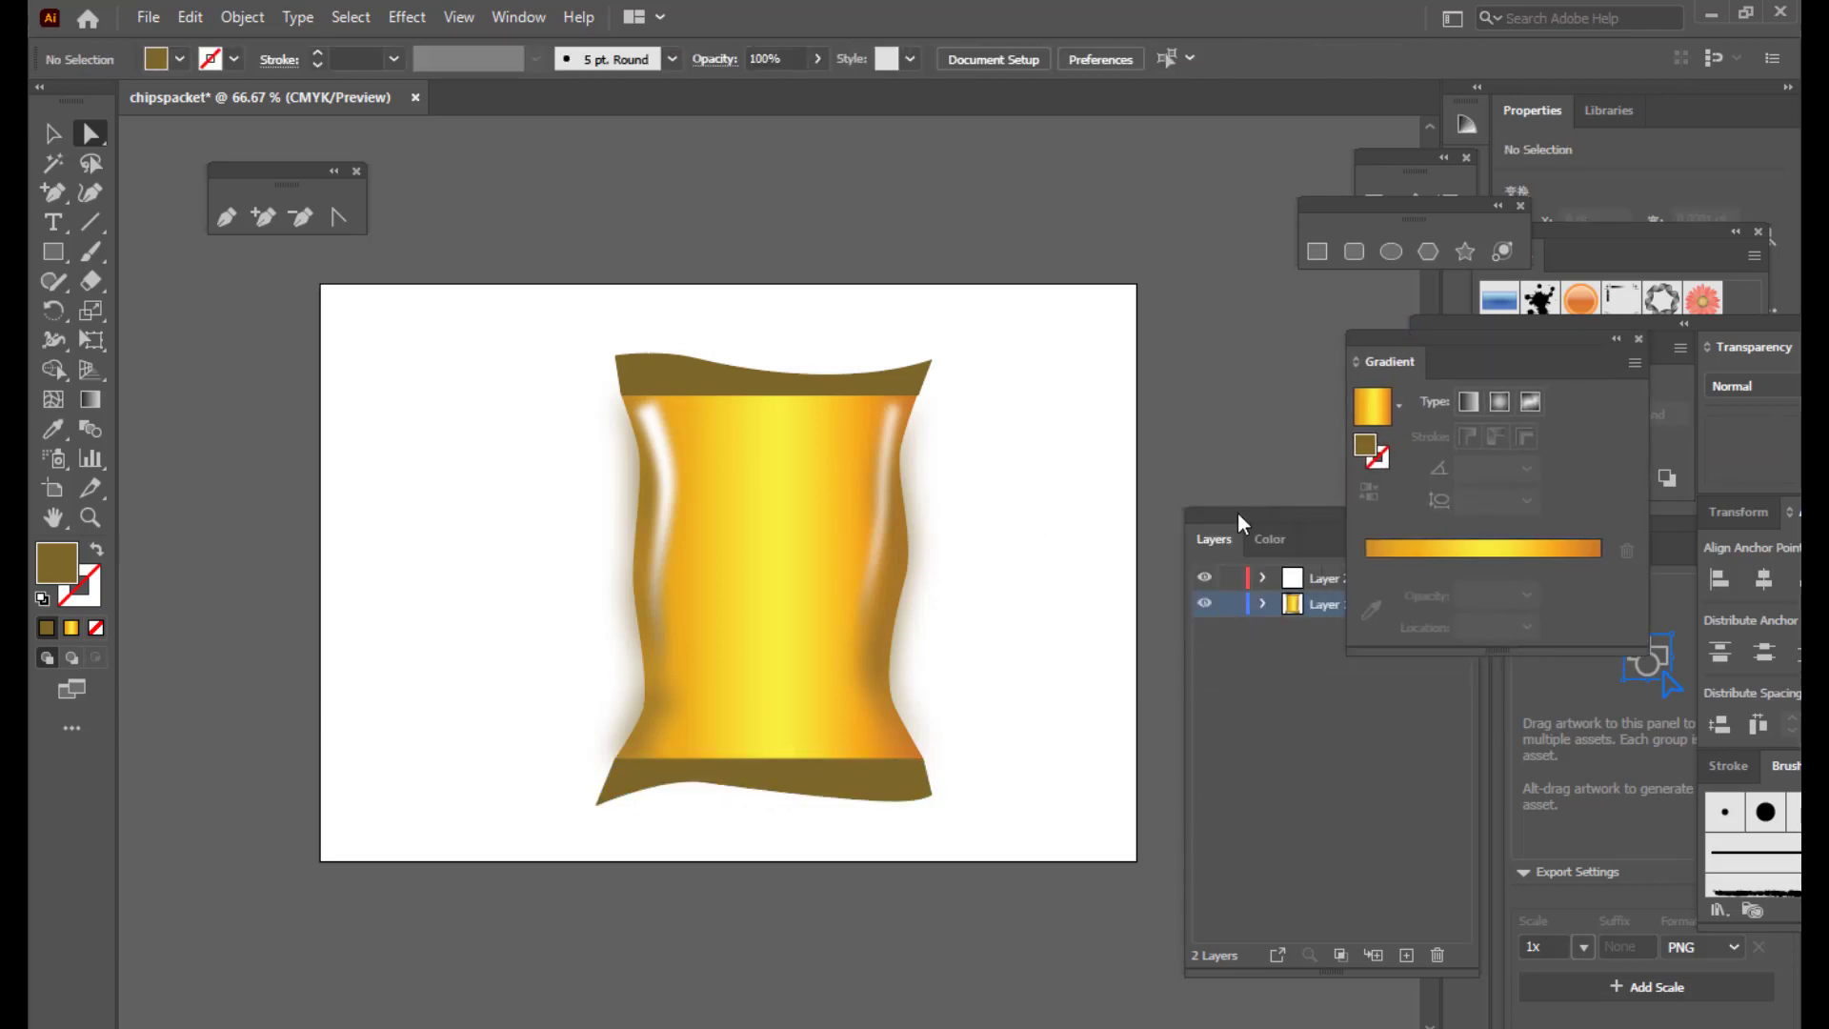
Step: At 50% zoom, Alt-drag a copy of the gold gradient body right of the artboard
{"action": "left_click_drag", "start_coordinate": [1237, 512], "coordinate": [1355, 478]}
{"action": "left_click", "coordinate": [793, 388]}
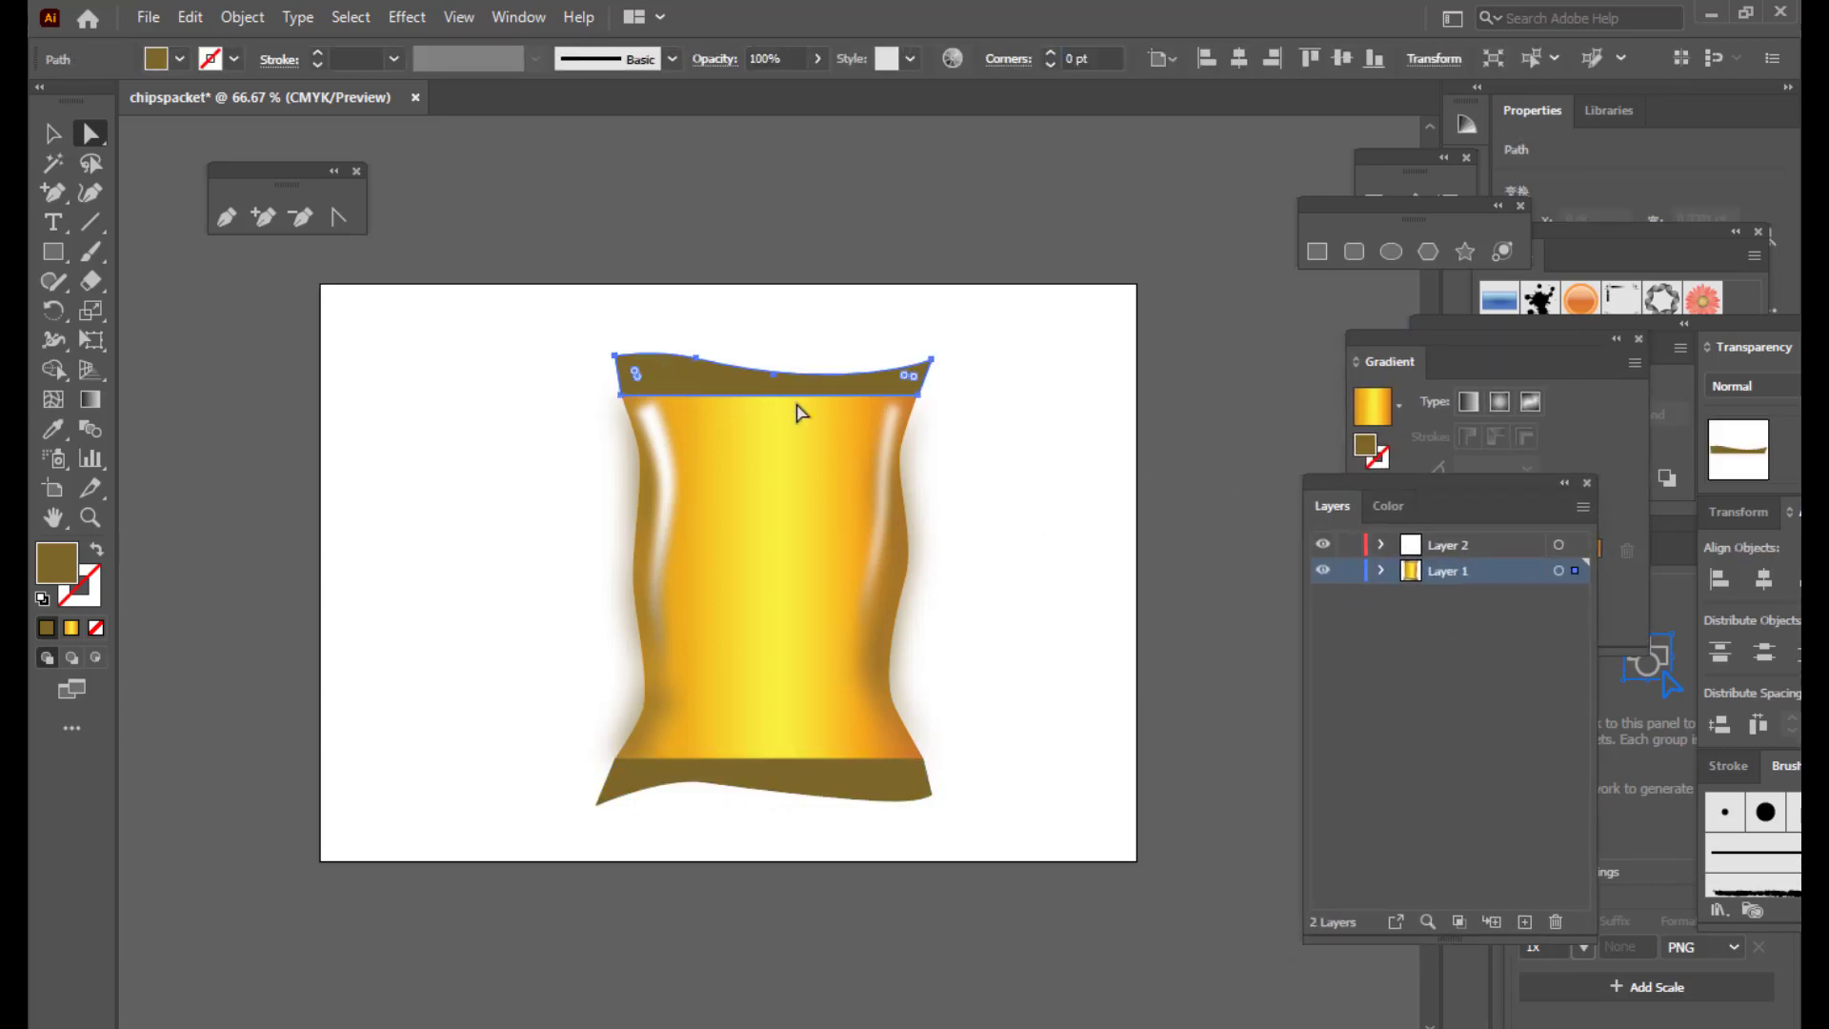
{"action": "left_click", "coordinate": [1080, 393]}
{"action": "left_click", "coordinate": [789, 568]}
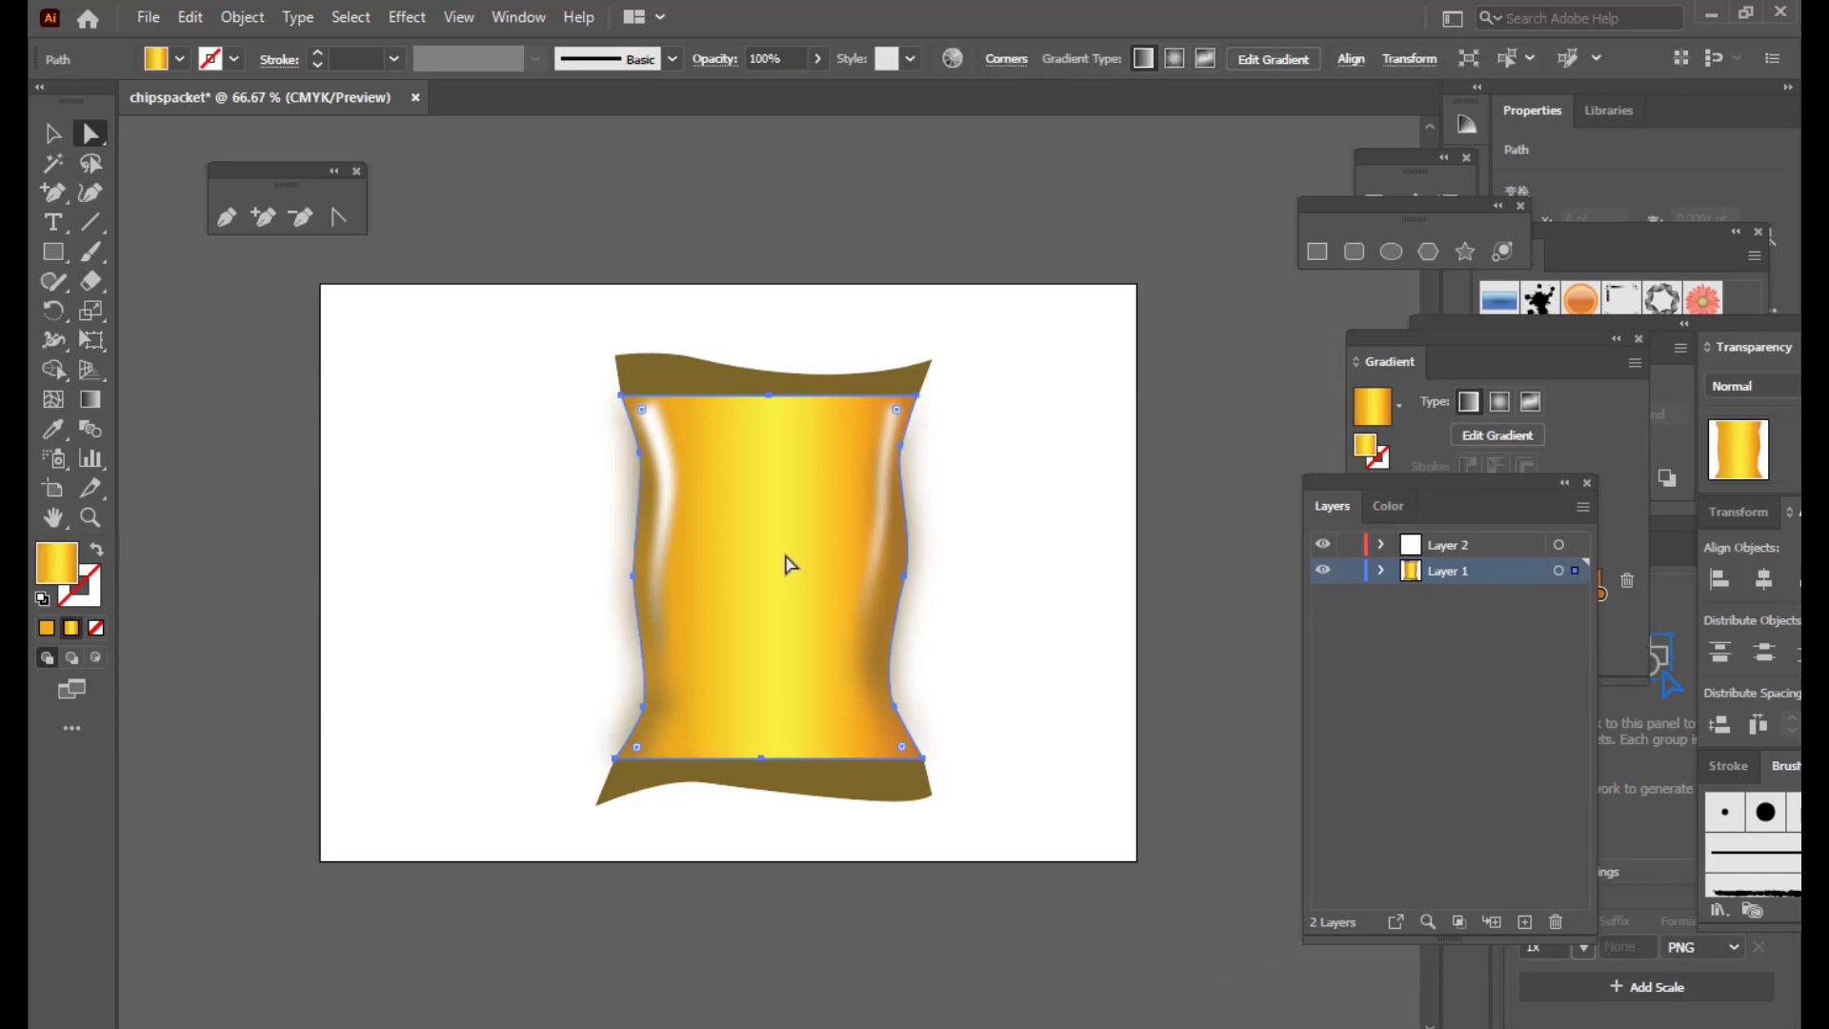
{"action": "key", "text": "ctrl+minus"}
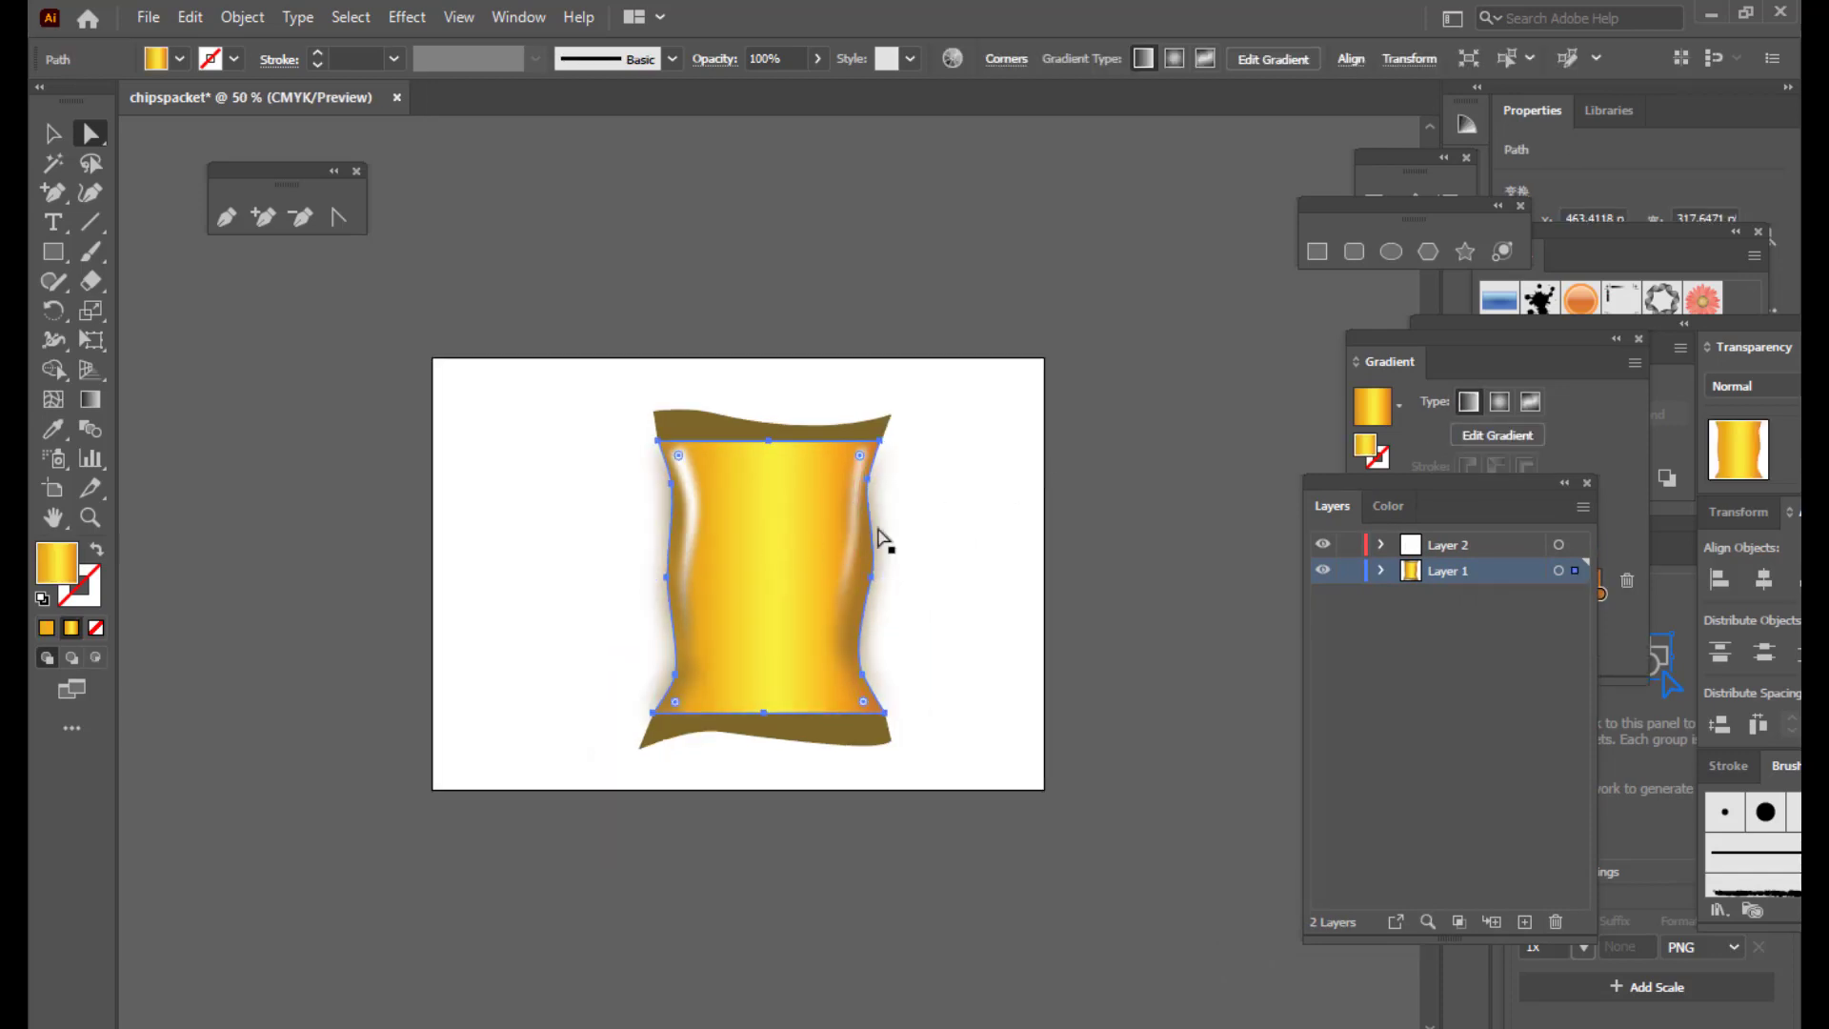
{"action": "left_click_drag", "start_coordinate": [781, 553], "coordinate": [1204, 555]}
{"action": "left_click", "coordinate": [1140, 293]}
{"action": "scroll", "coordinate": [1140, 293], "scroll_direction": "up", "scroll_amount": 4}
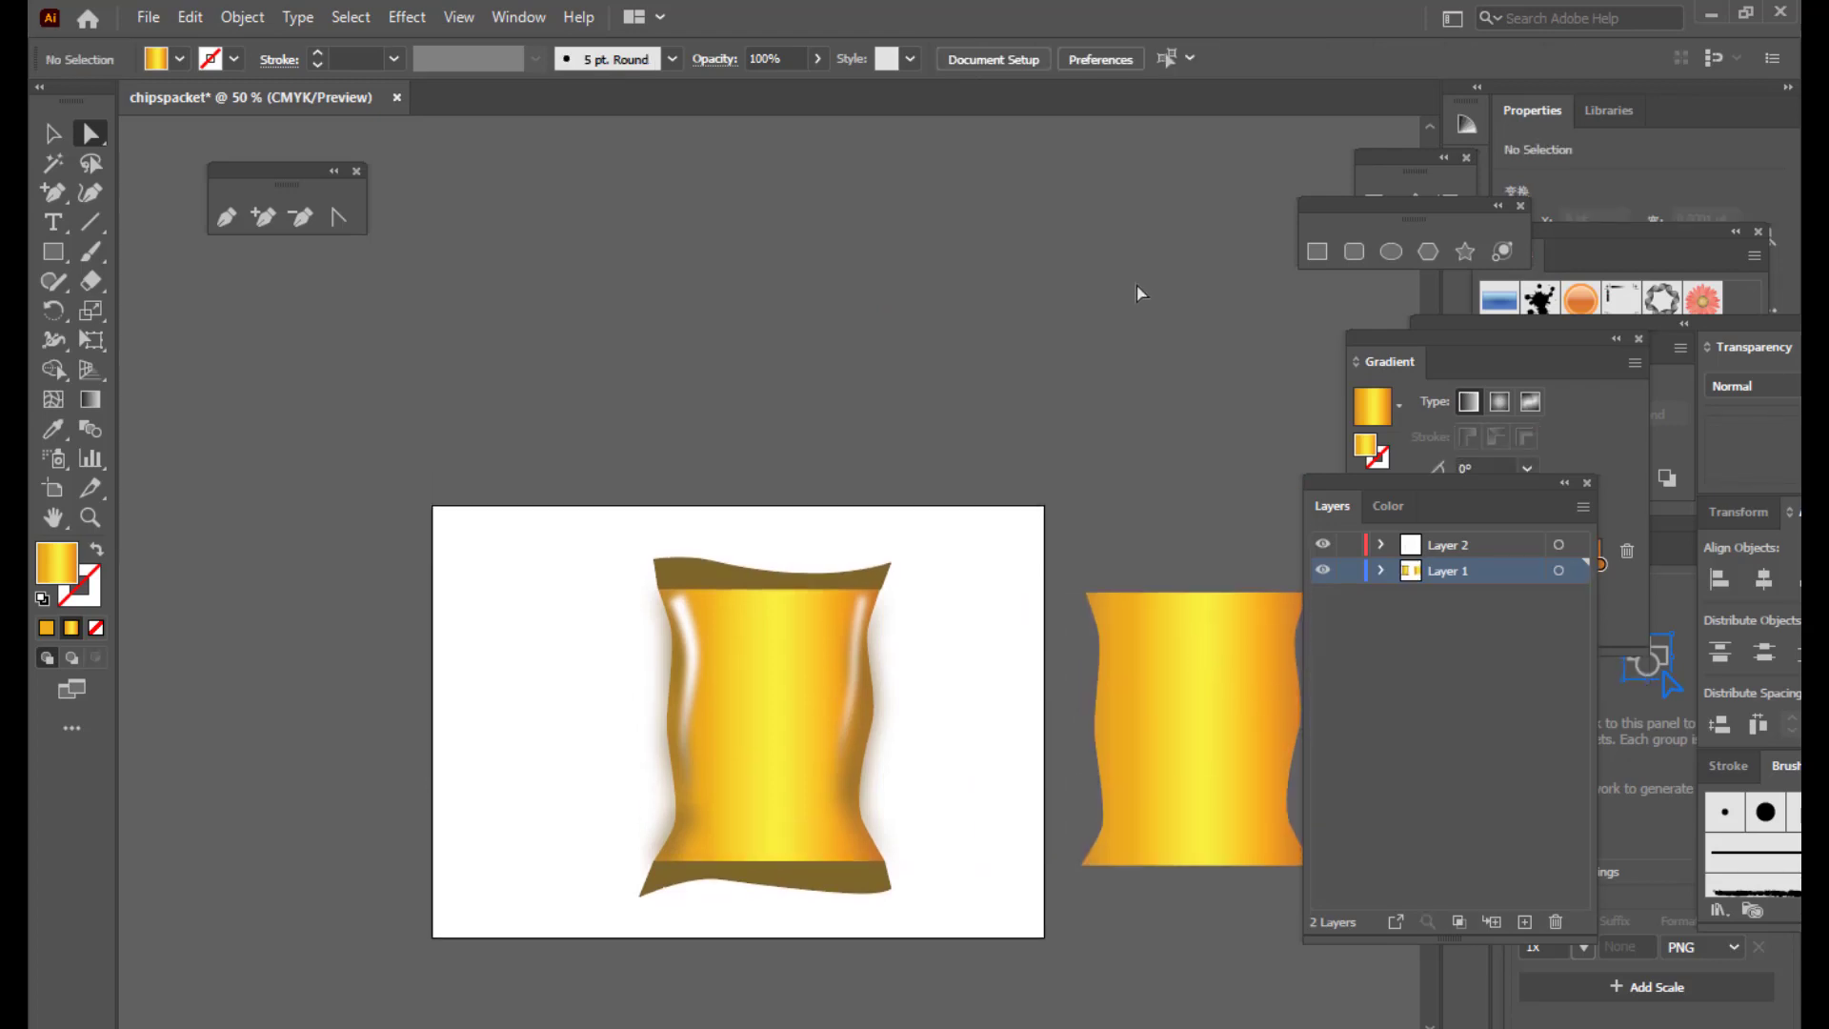
{"action": "key", "text": "h"}
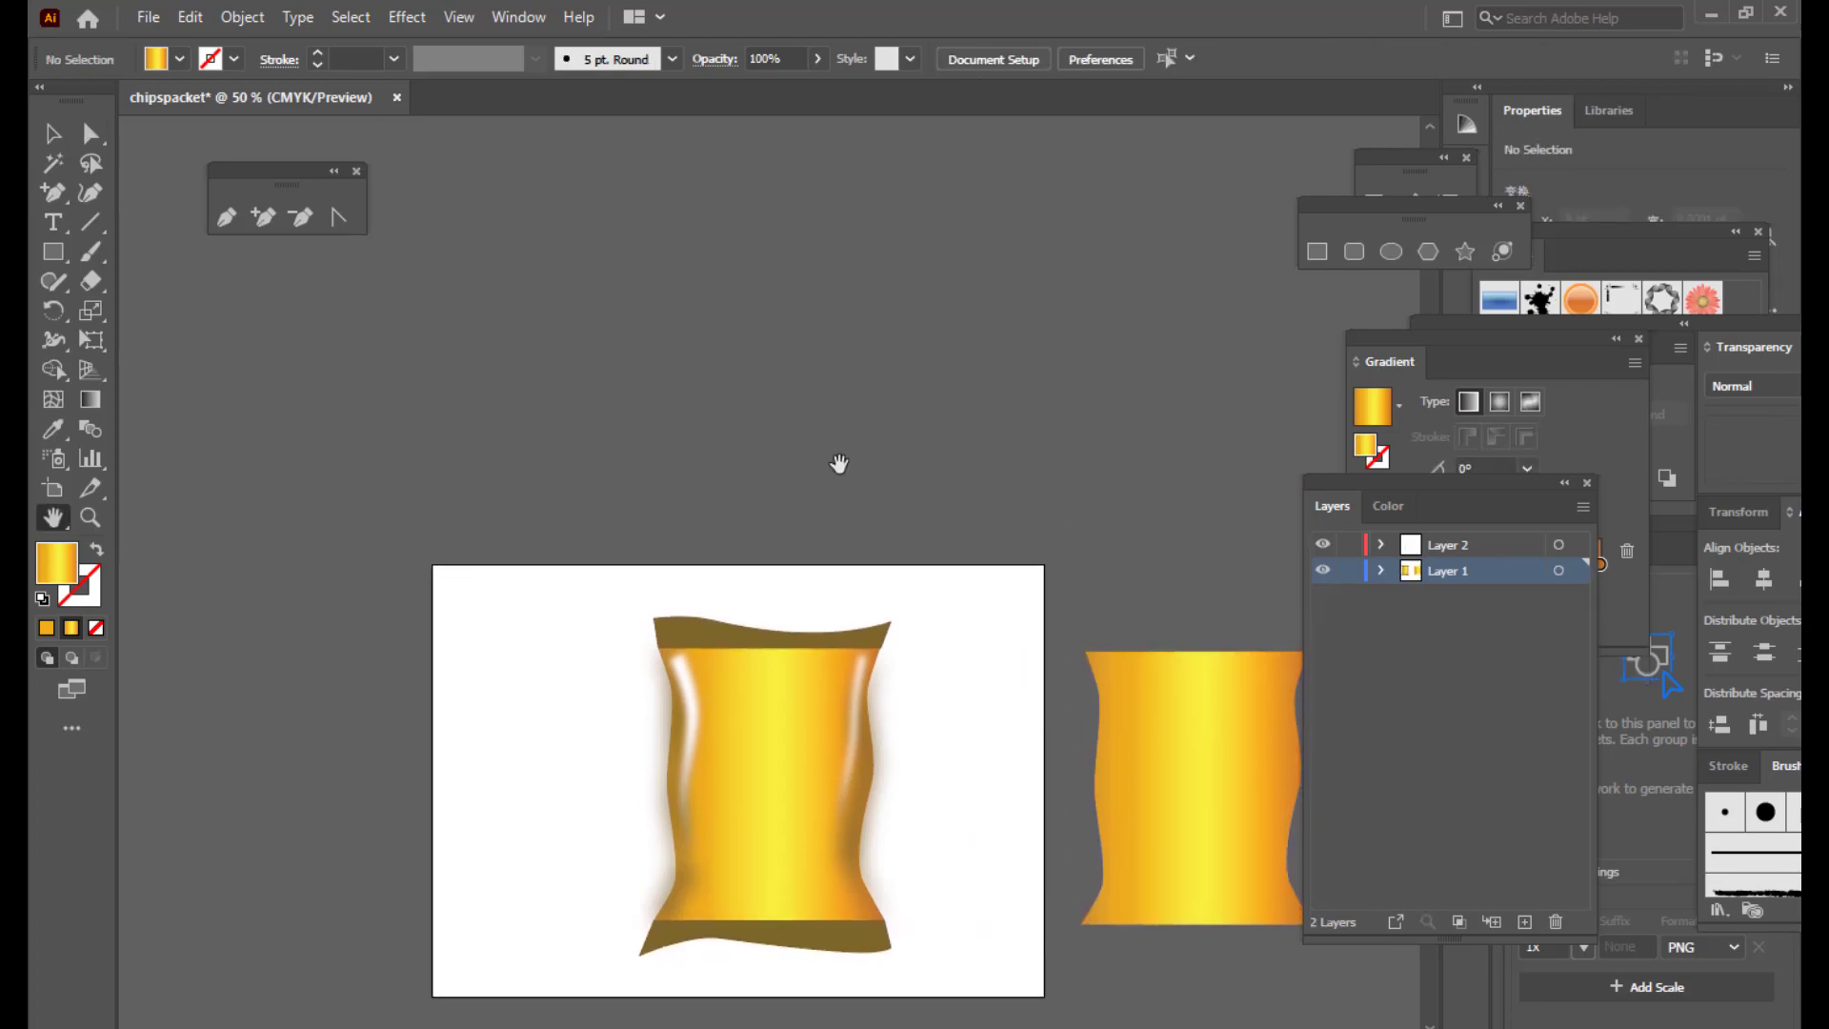
Step: Draw a circle above the packet with a stroke and no fill
{"action": "left_click", "coordinate": [48, 249]}
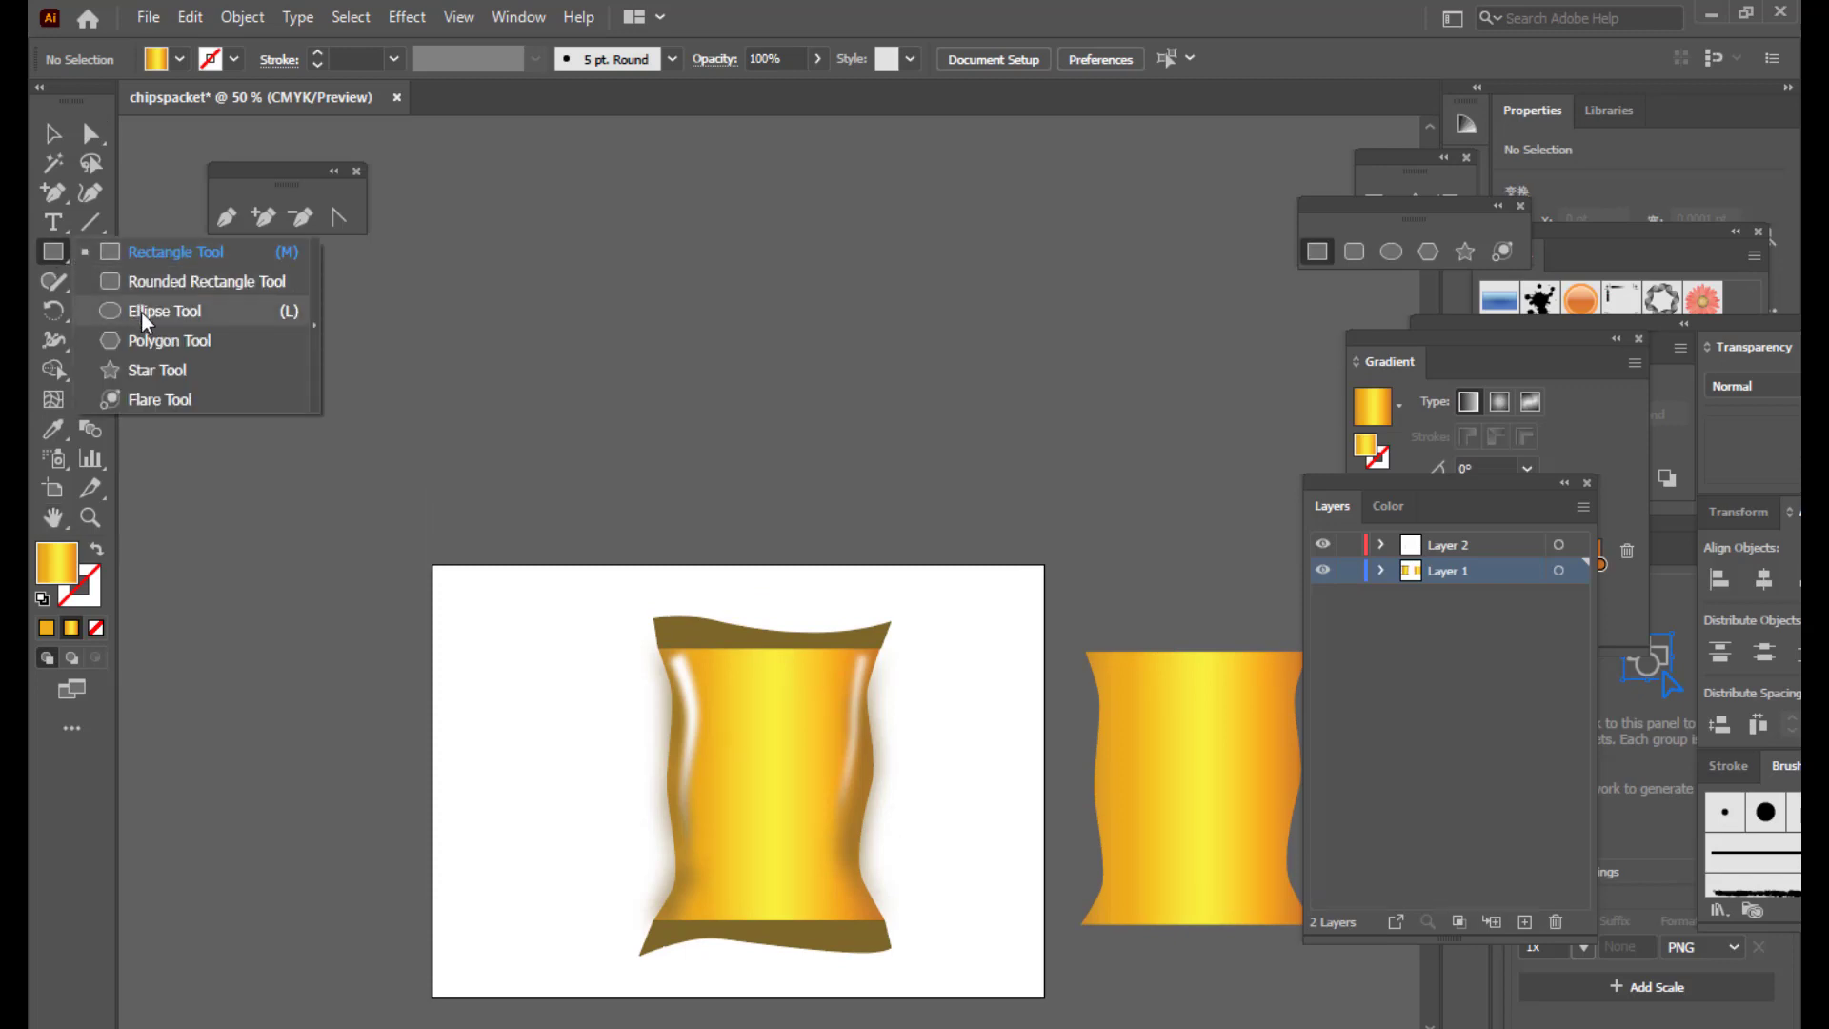
{"action": "left_click", "coordinate": [141, 311]}
{"action": "mouse_move", "coordinate": [631, 258]}
{"action": "left_mouse_down"}
{"action": "mouse_move", "coordinate": [762, 339]}
{"action": "mouse_move", "coordinate": [799, 426]}
{"action": "left_mouse_up"}
{"action": "left_click", "coordinate": [72, 629]}
{"action": "left_click", "coordinate": [45, 628]}
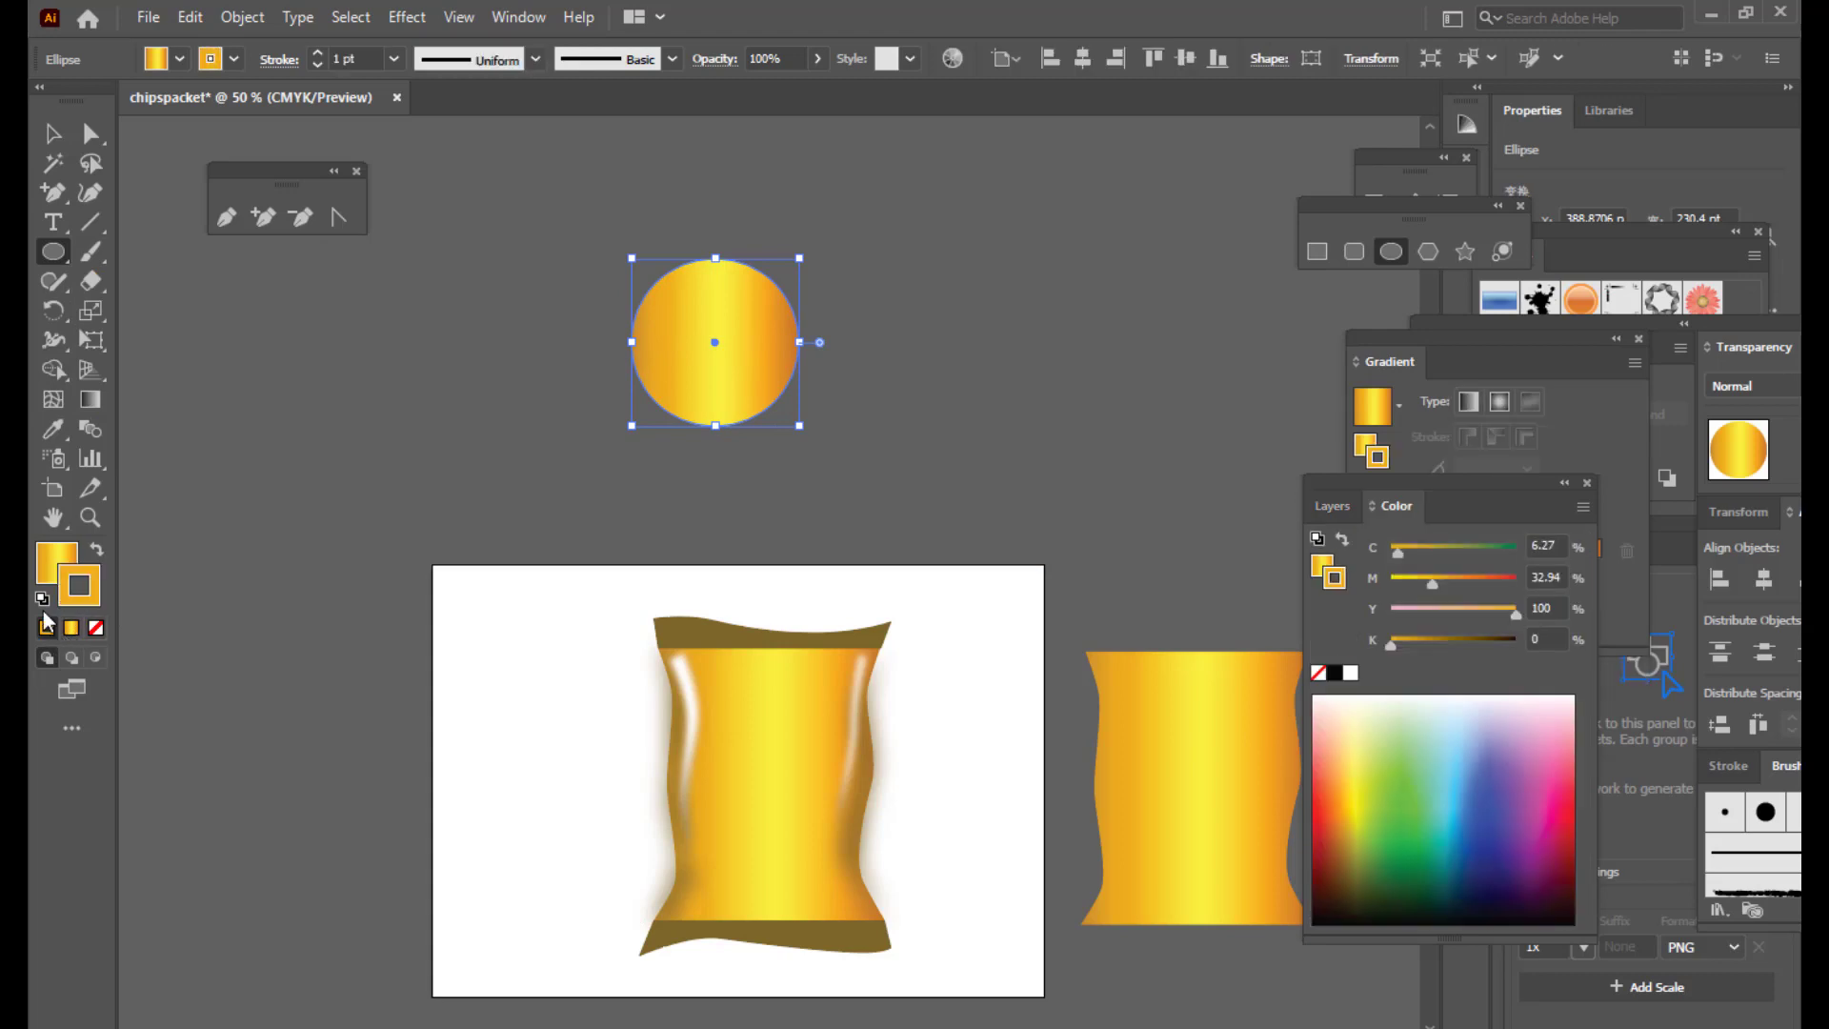
{"action": "left_click", "coordinate": [52, 561]}
{"action": "left_click", "coordinate": [97, 629]}
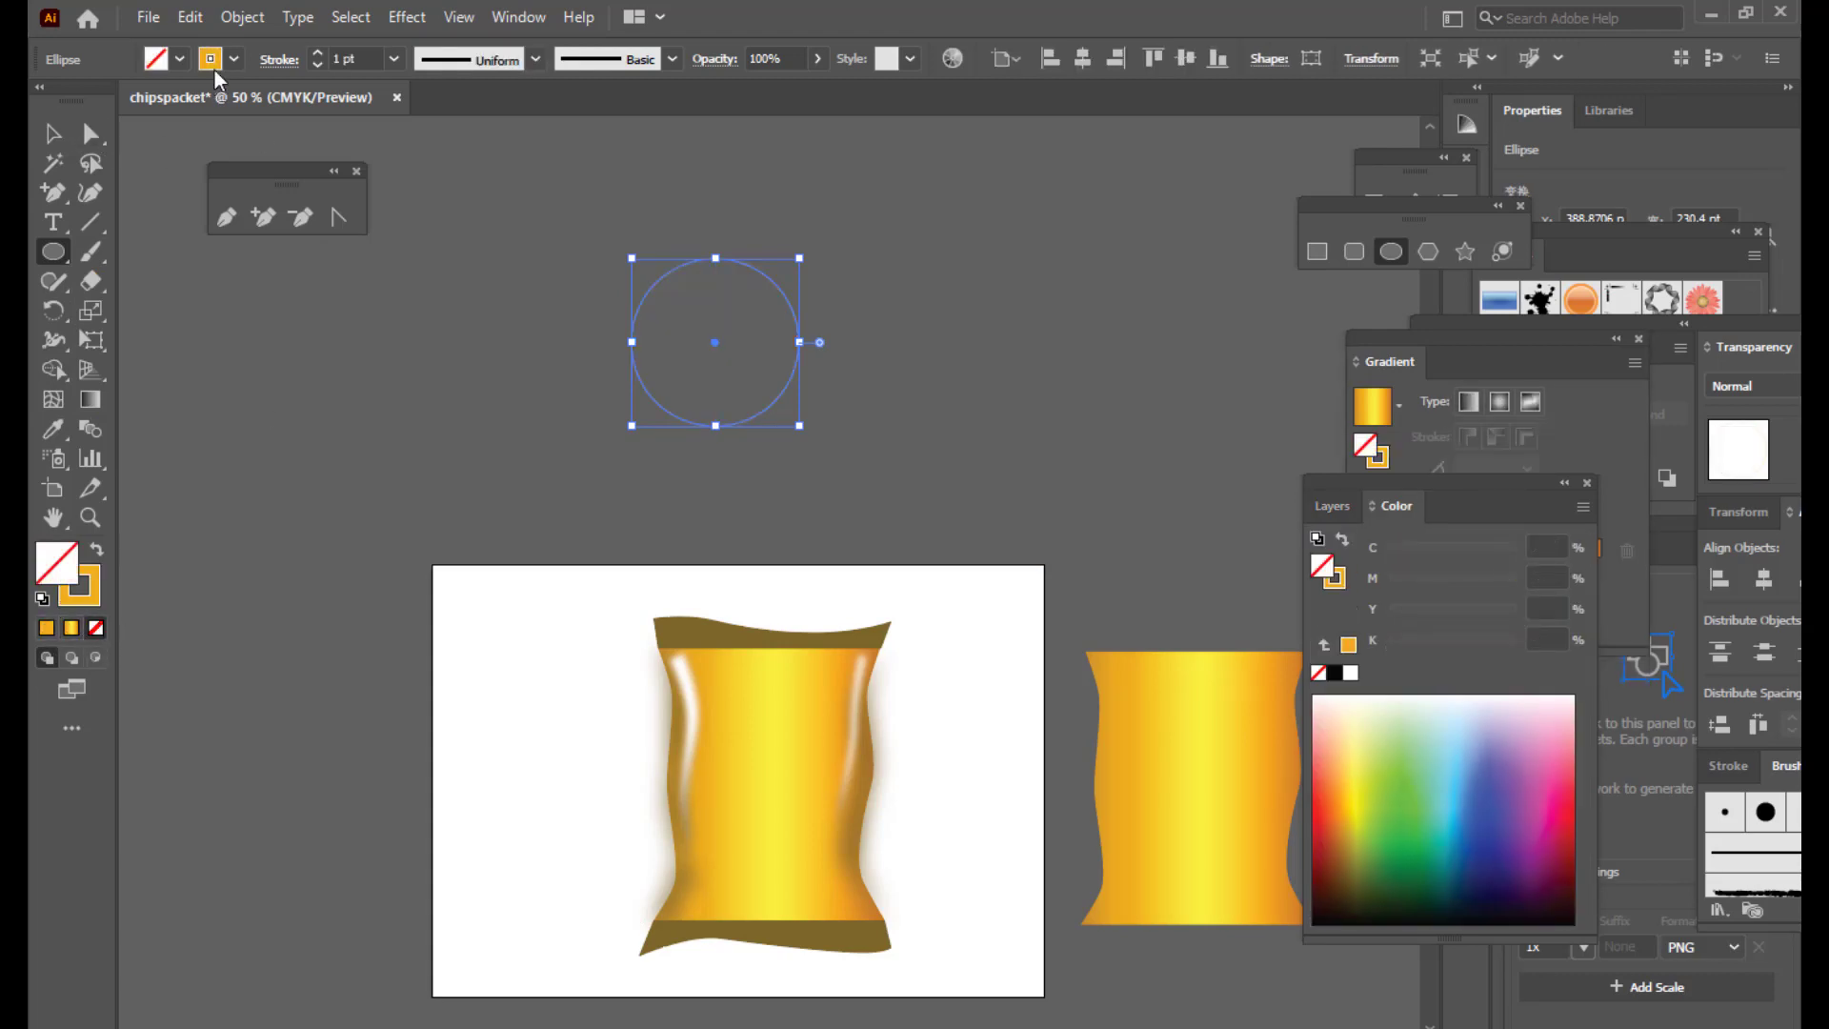
Step: Give the circle a 16 pt dark green outline and nudge it slightly right
{"action": "left_click", "coordinate": [322, 52]}
{"action": "left_click", "coordinate": [322, 53]}
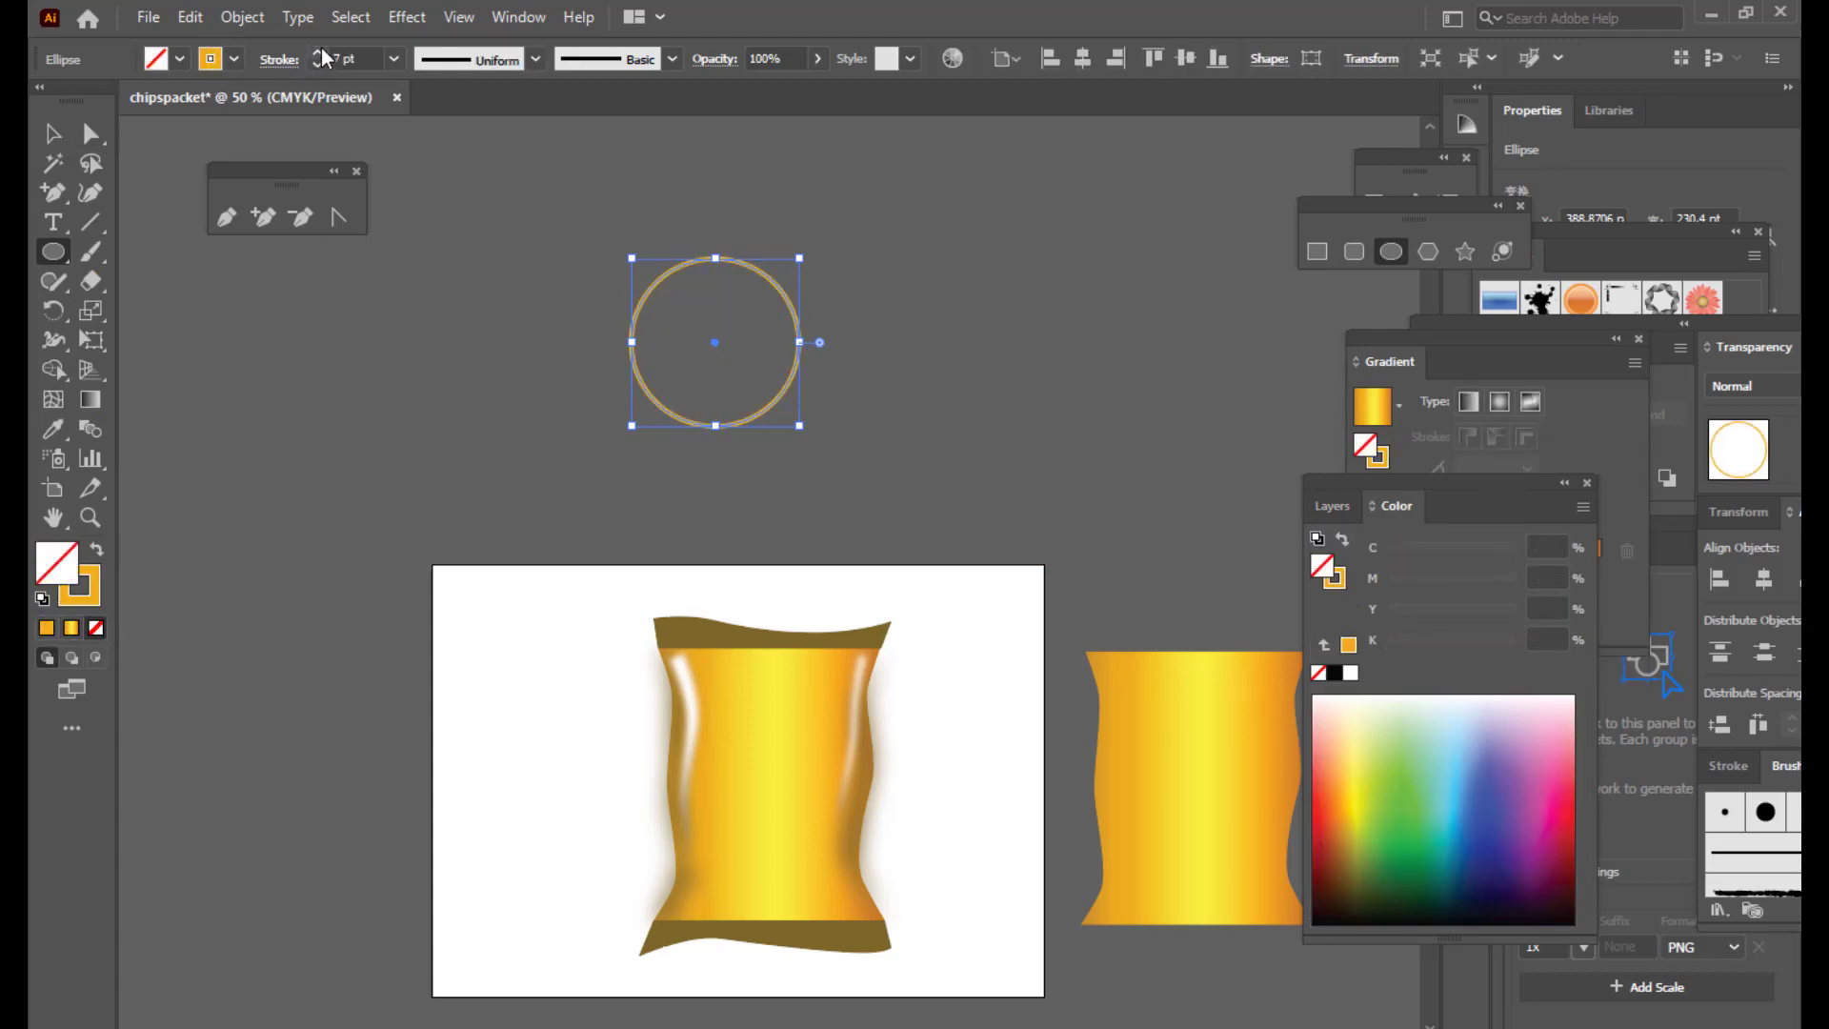
{"action": "left_click", "coordinate": [322, 53]}
{"action": "left_click", "coordinate": [322, 52]}
{"action": "left_click", "coordinate": [322, 52]}
{"action": "left_click", "coordinate": [322, 52]}
{"action": "left_click", "coordinate": [322, 53]}
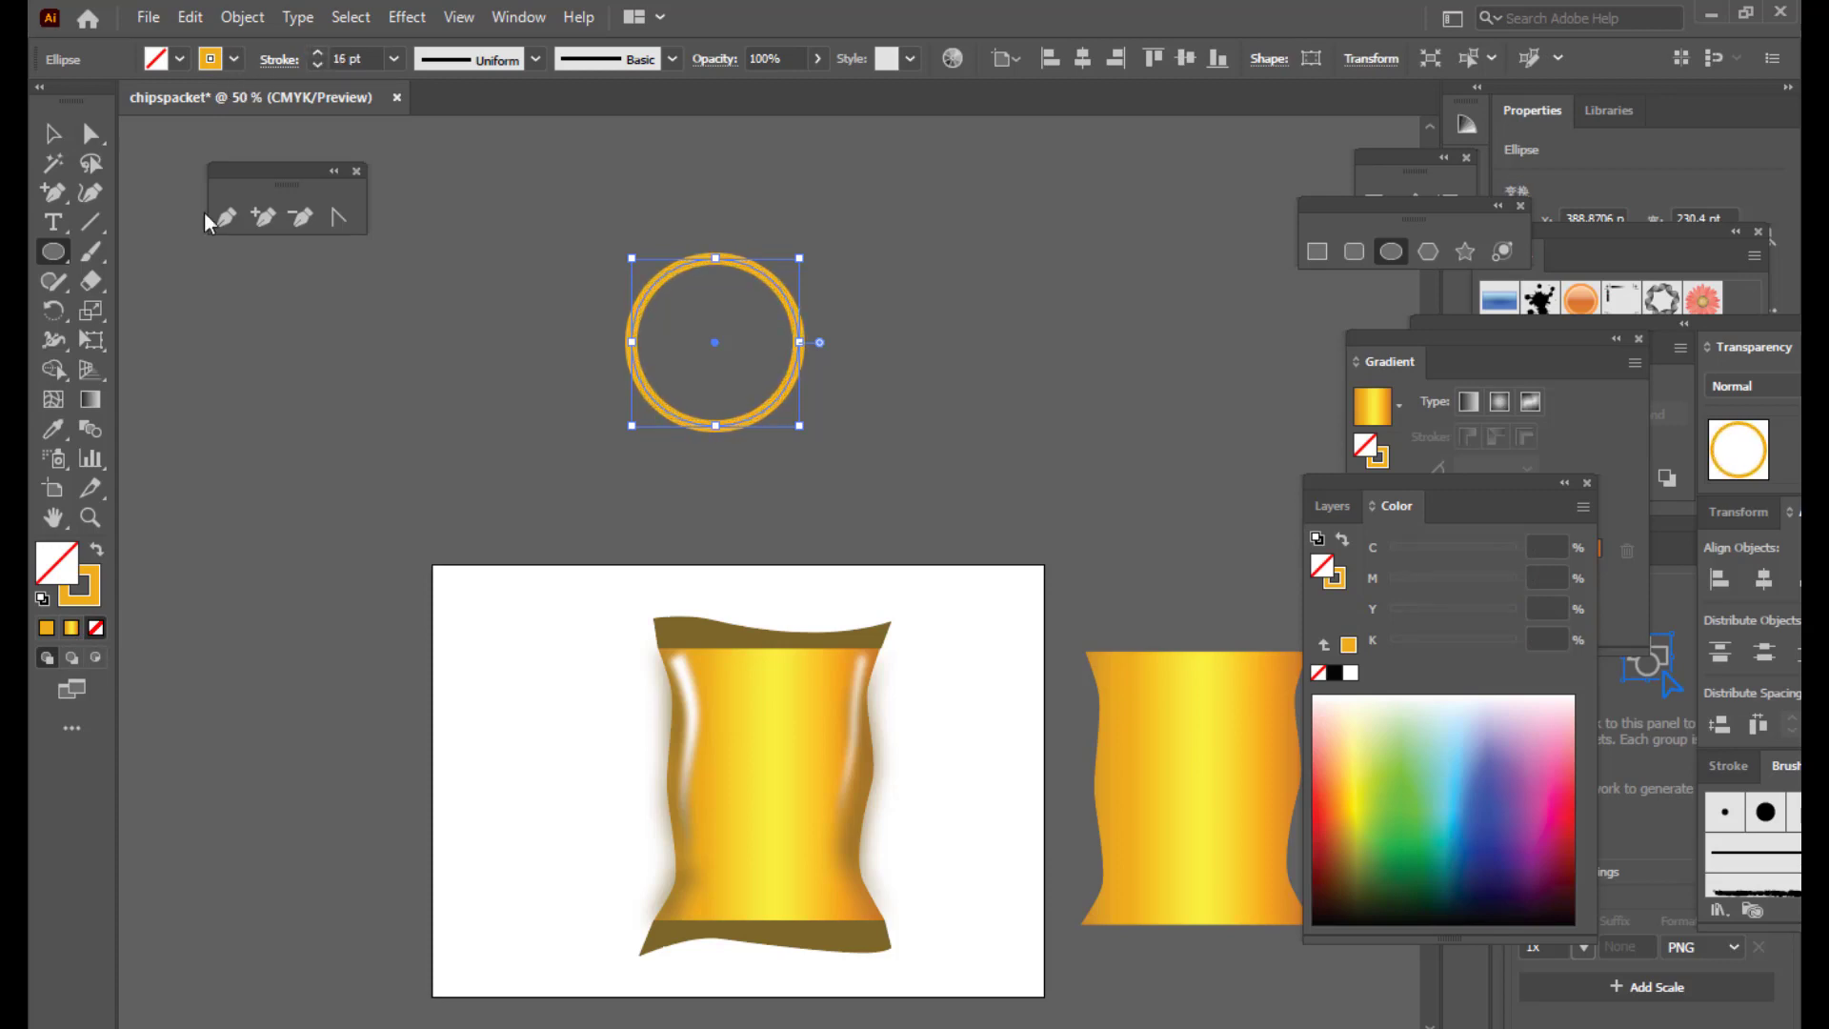
{"action": "left_click", "coordinate": [233, 58]}
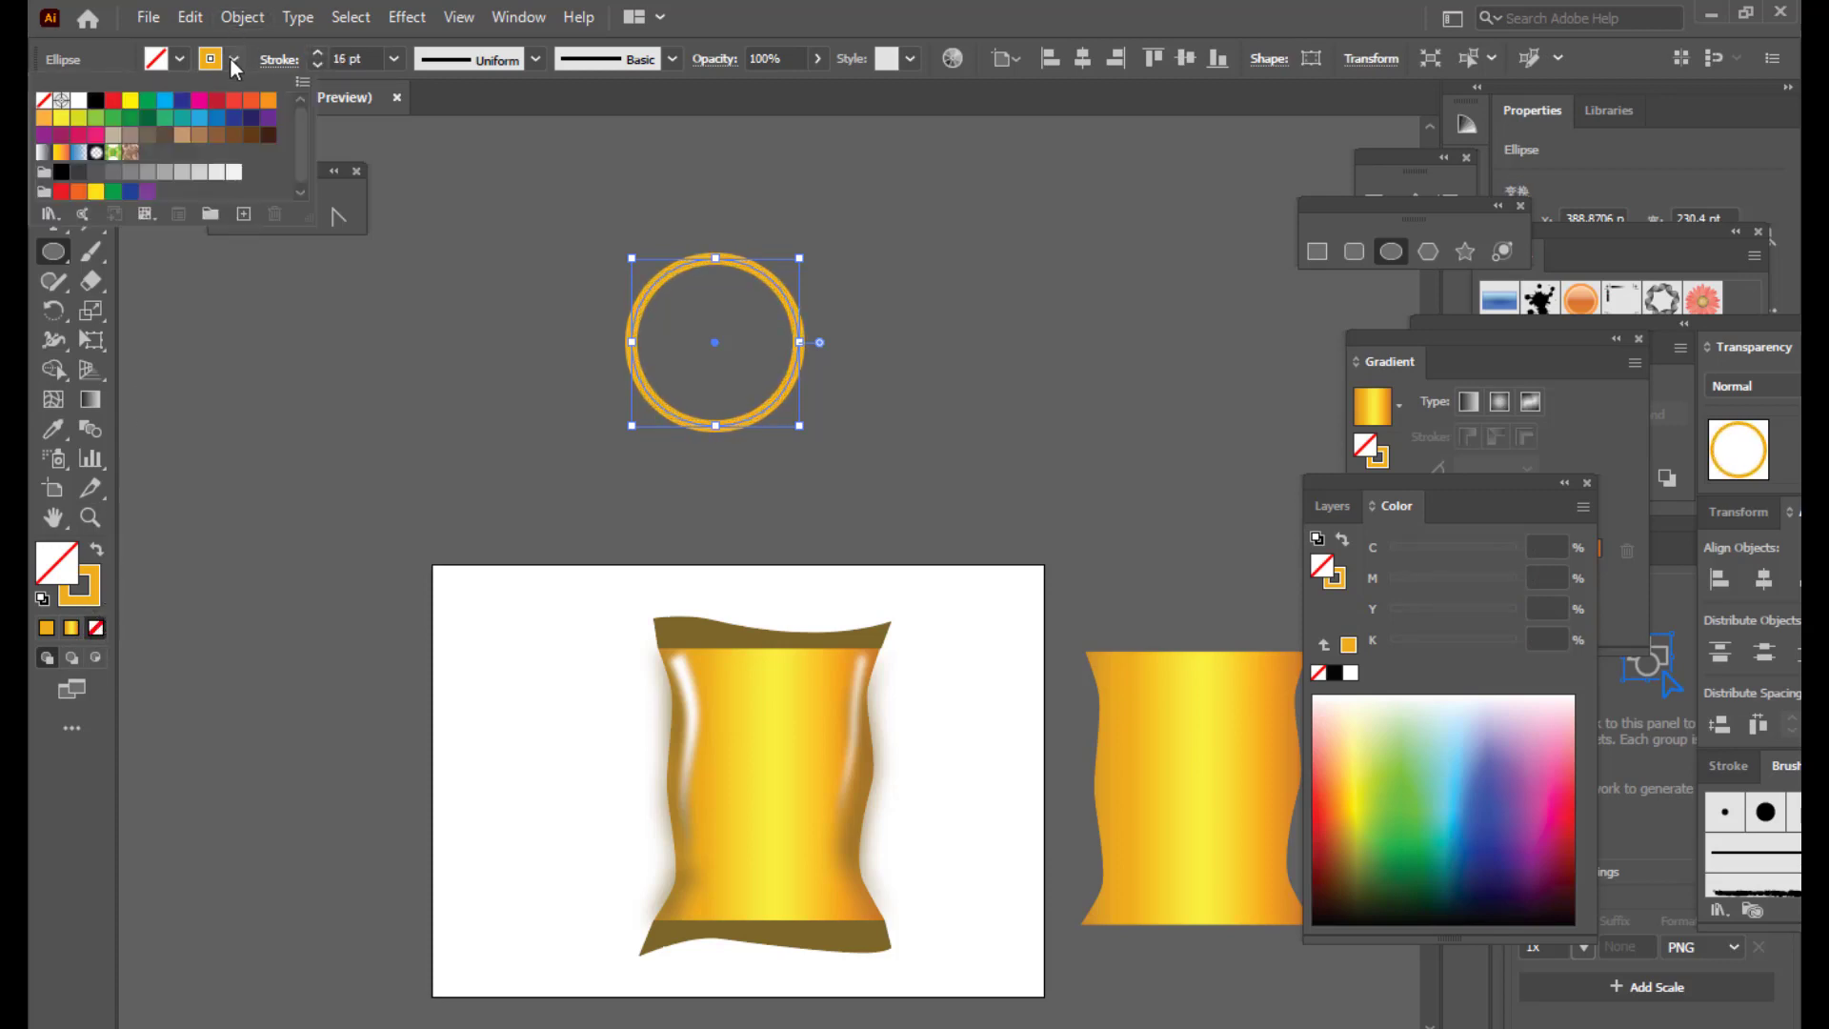
{"action": "left_click", "coordinate": [147, 120]}
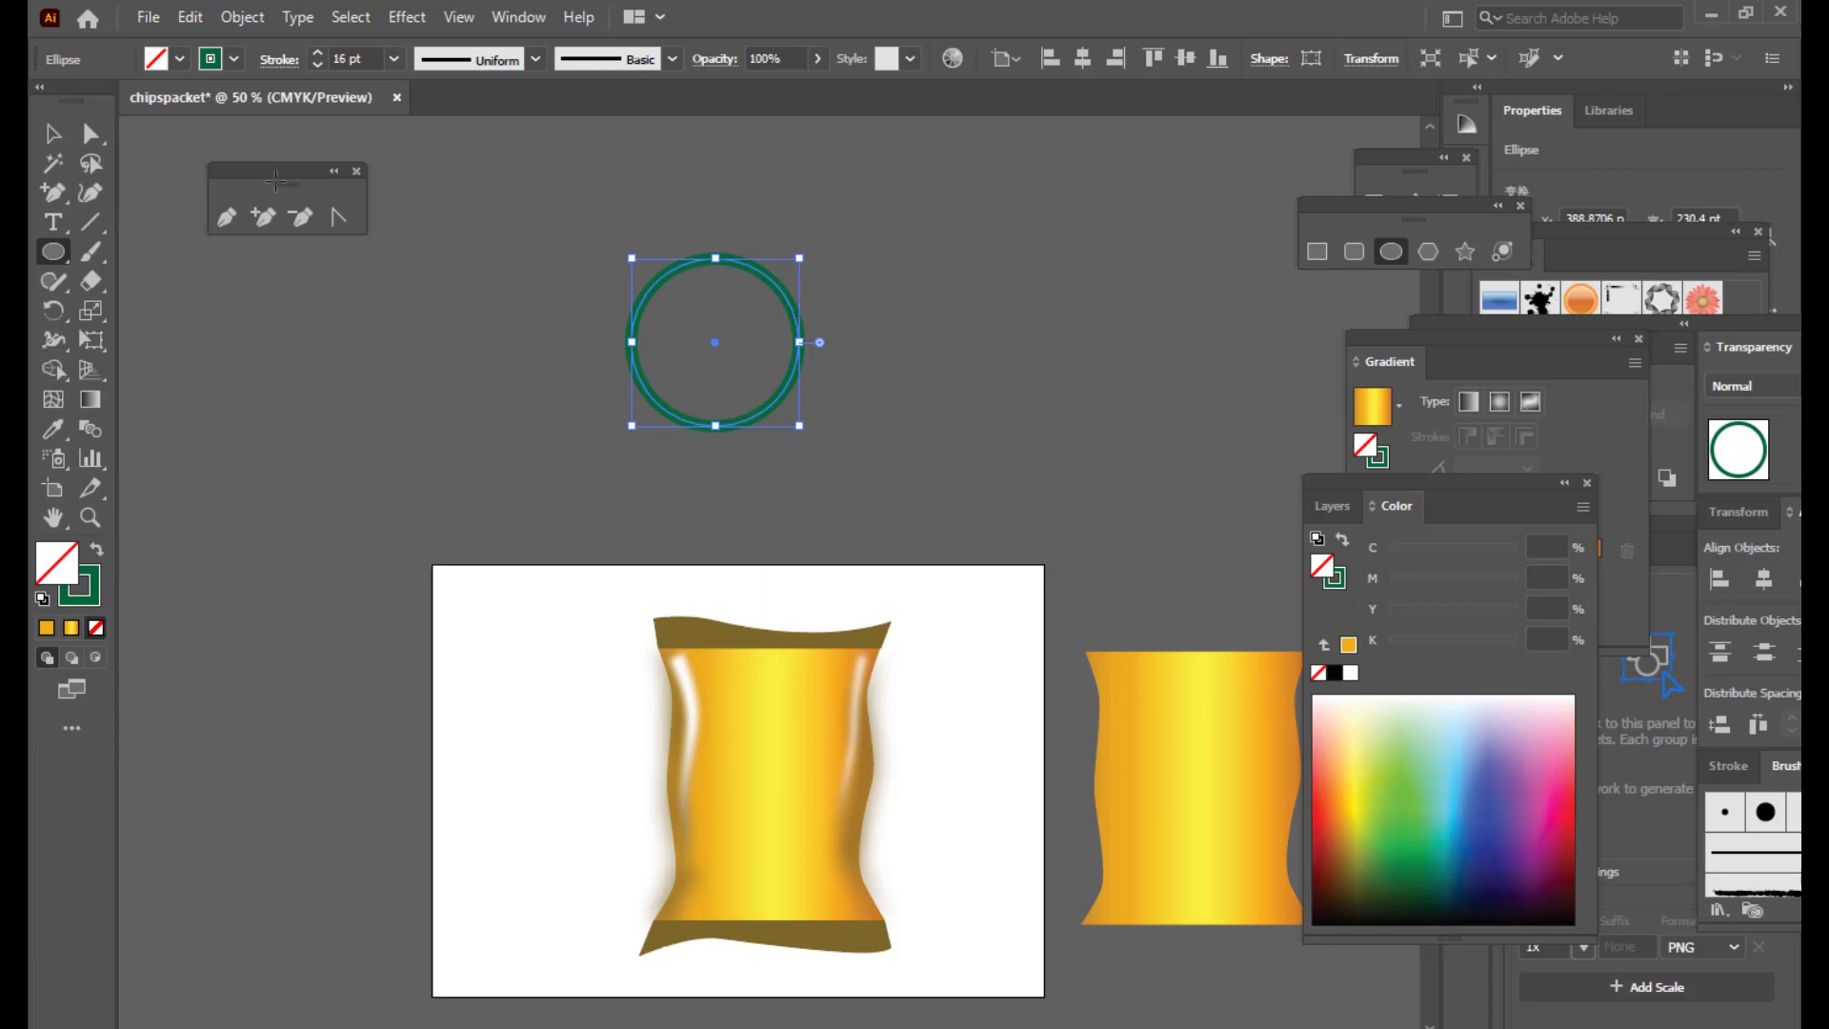
{"action": "left_click", "coordinate": [52, 133]}
{"action": "left_click", "coordinate": [825, 265]}
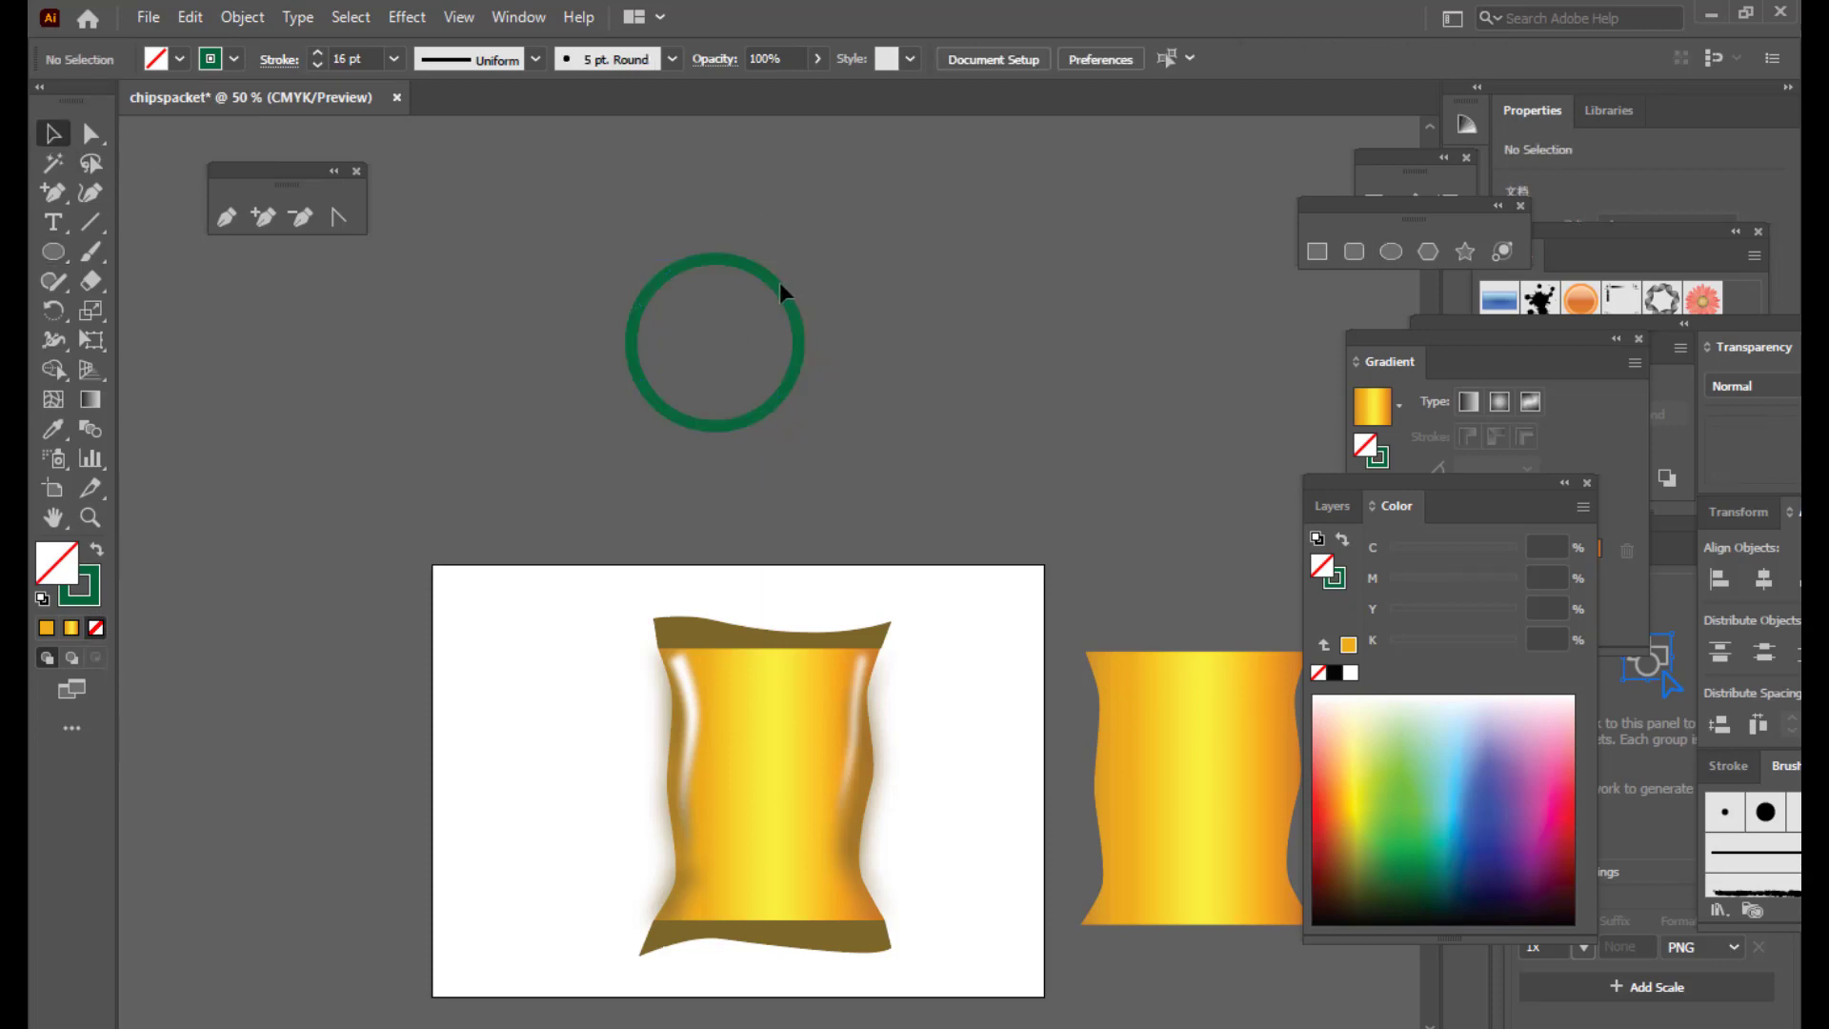
{"action": "left_click_drag", "start_coordinate": [774, 284], "coordinate": [798, 284]}
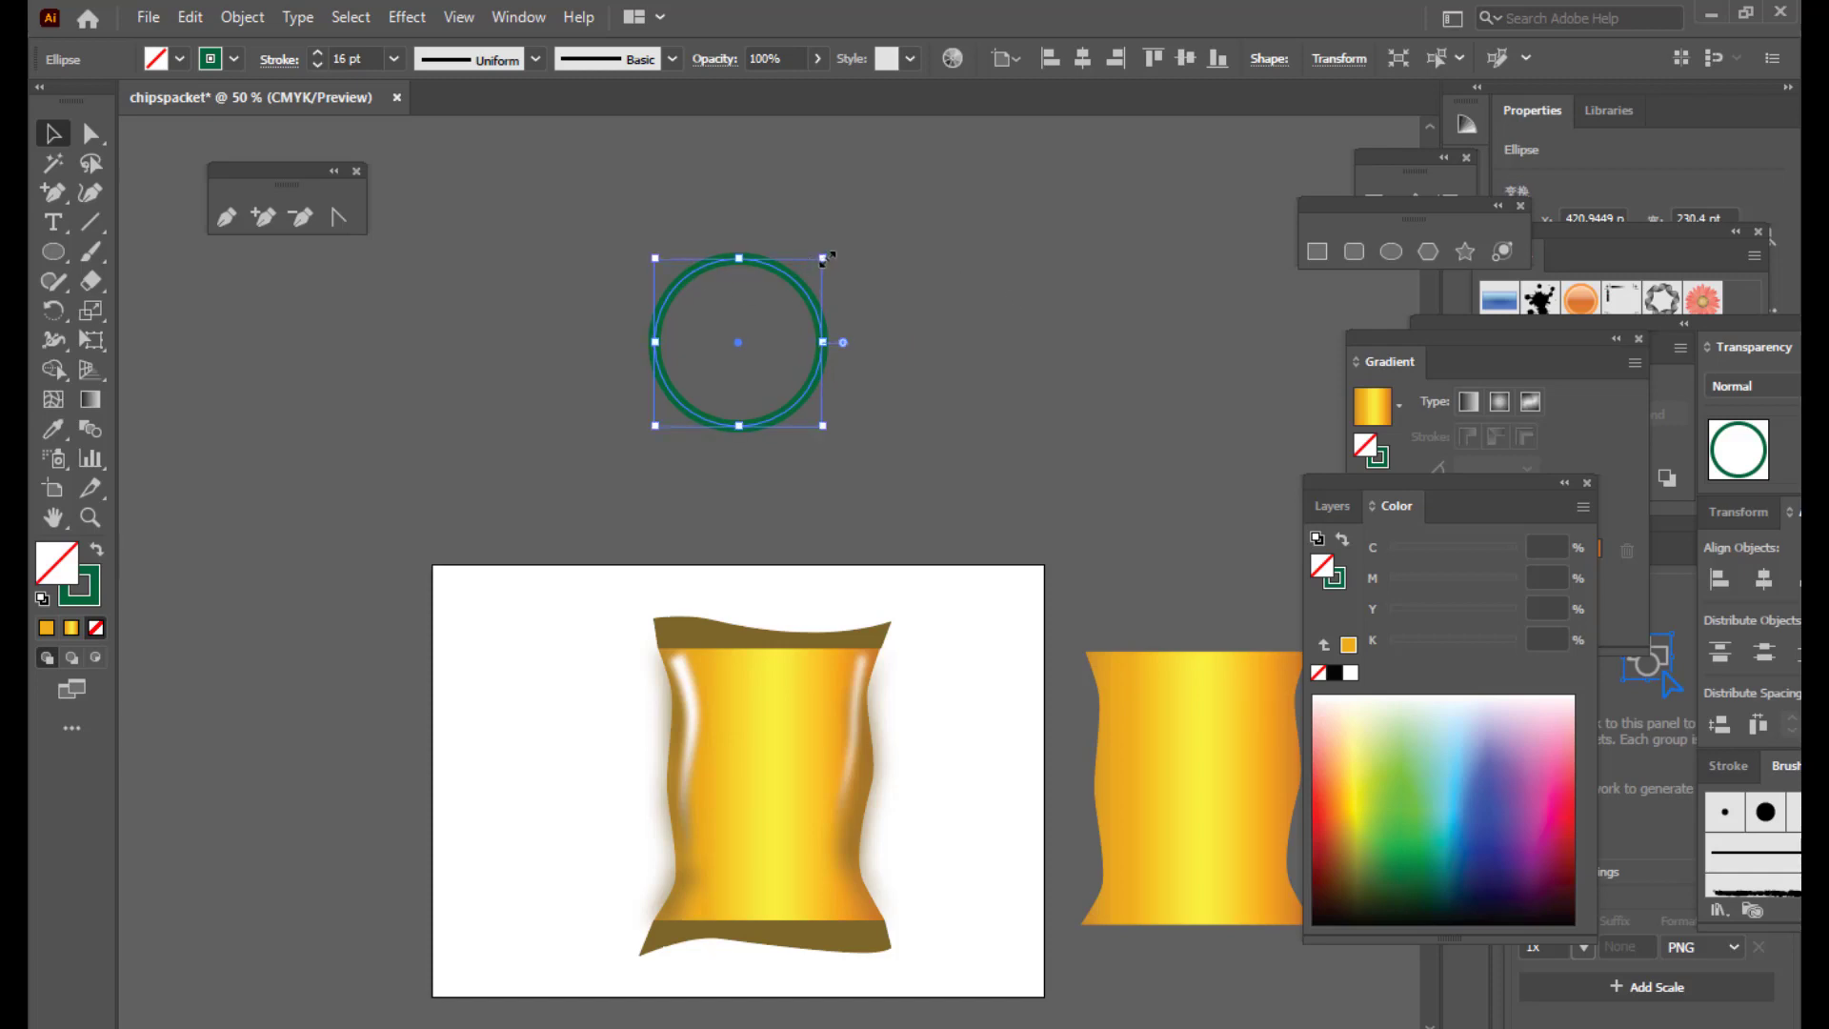
Step: Alt-drag three concentric copies of the green circle: one smaller, one larger and one innermost
{"action": "left_click_drag", "start_coordinate": [826, 255], "coordinate": [798, 283]}
{"action": "left_click", "coordinate": [908, 291]}
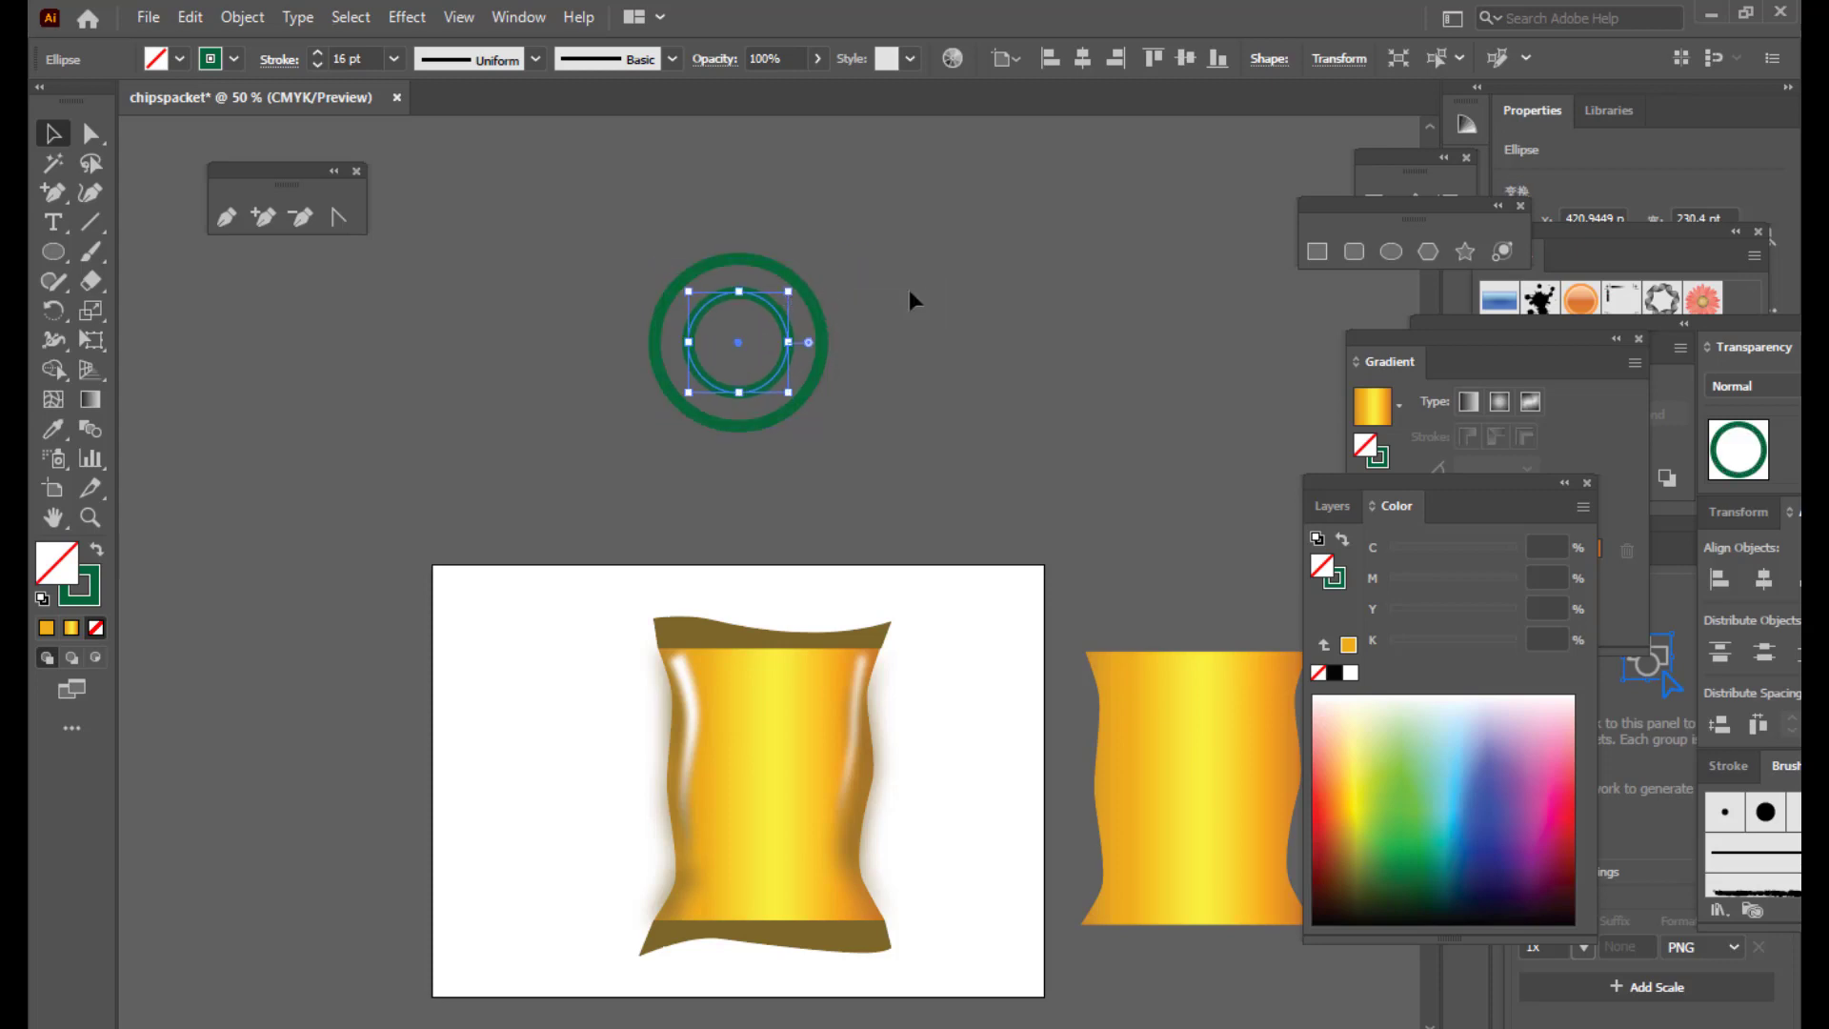
{"action": "left_click", "coordinate": [773, 315]}
{"action": "left_click_drag", "start_coordinate": [789, 288], "coordinate": [851, 228]}
{"action": "left_click", "coordinate": [957, 283]}
{"action": "left_click", "coordinate": [787, 329]}
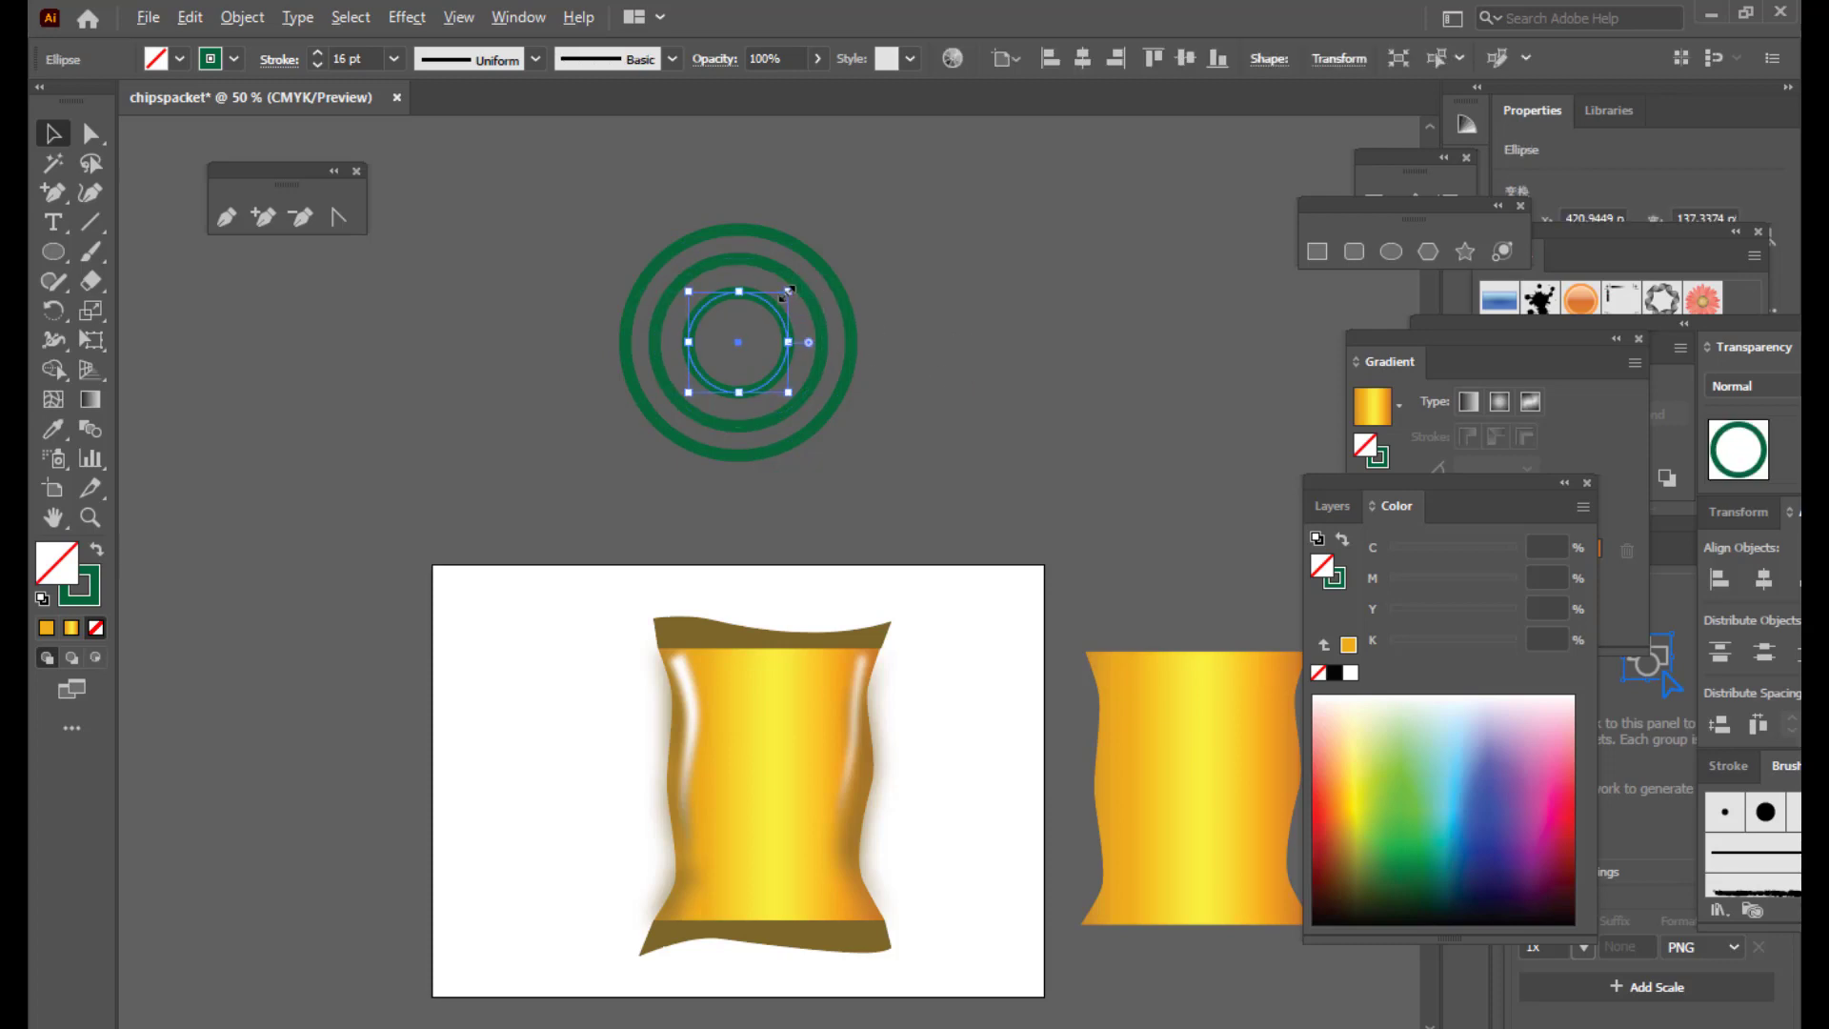
{"action": "left_click_drag", "start_coordinate": [794, 280], "coordinate": [766, 313]}
{"action": "left_click", "coordinate": [883, 350]}
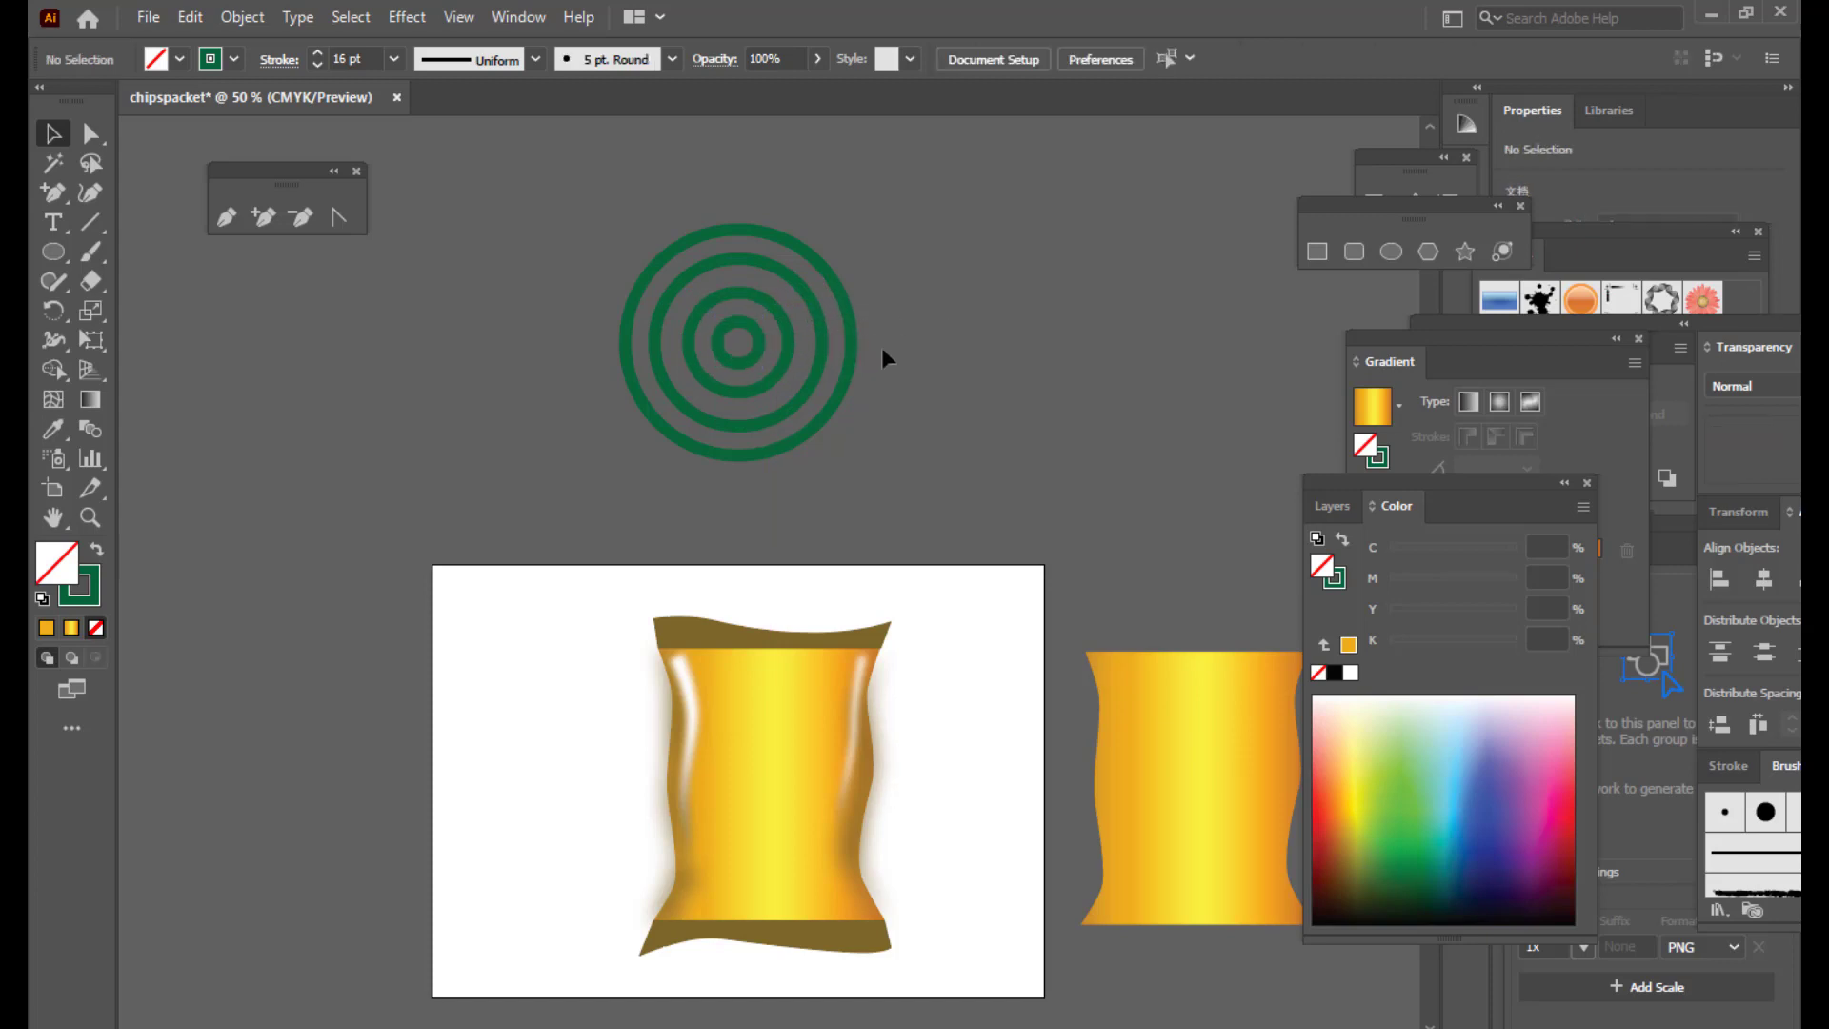
Step: Enlarge the outer ring to even out the spacing, then zoom out
{"action": "left_click", "coordinate": [848, 323]}
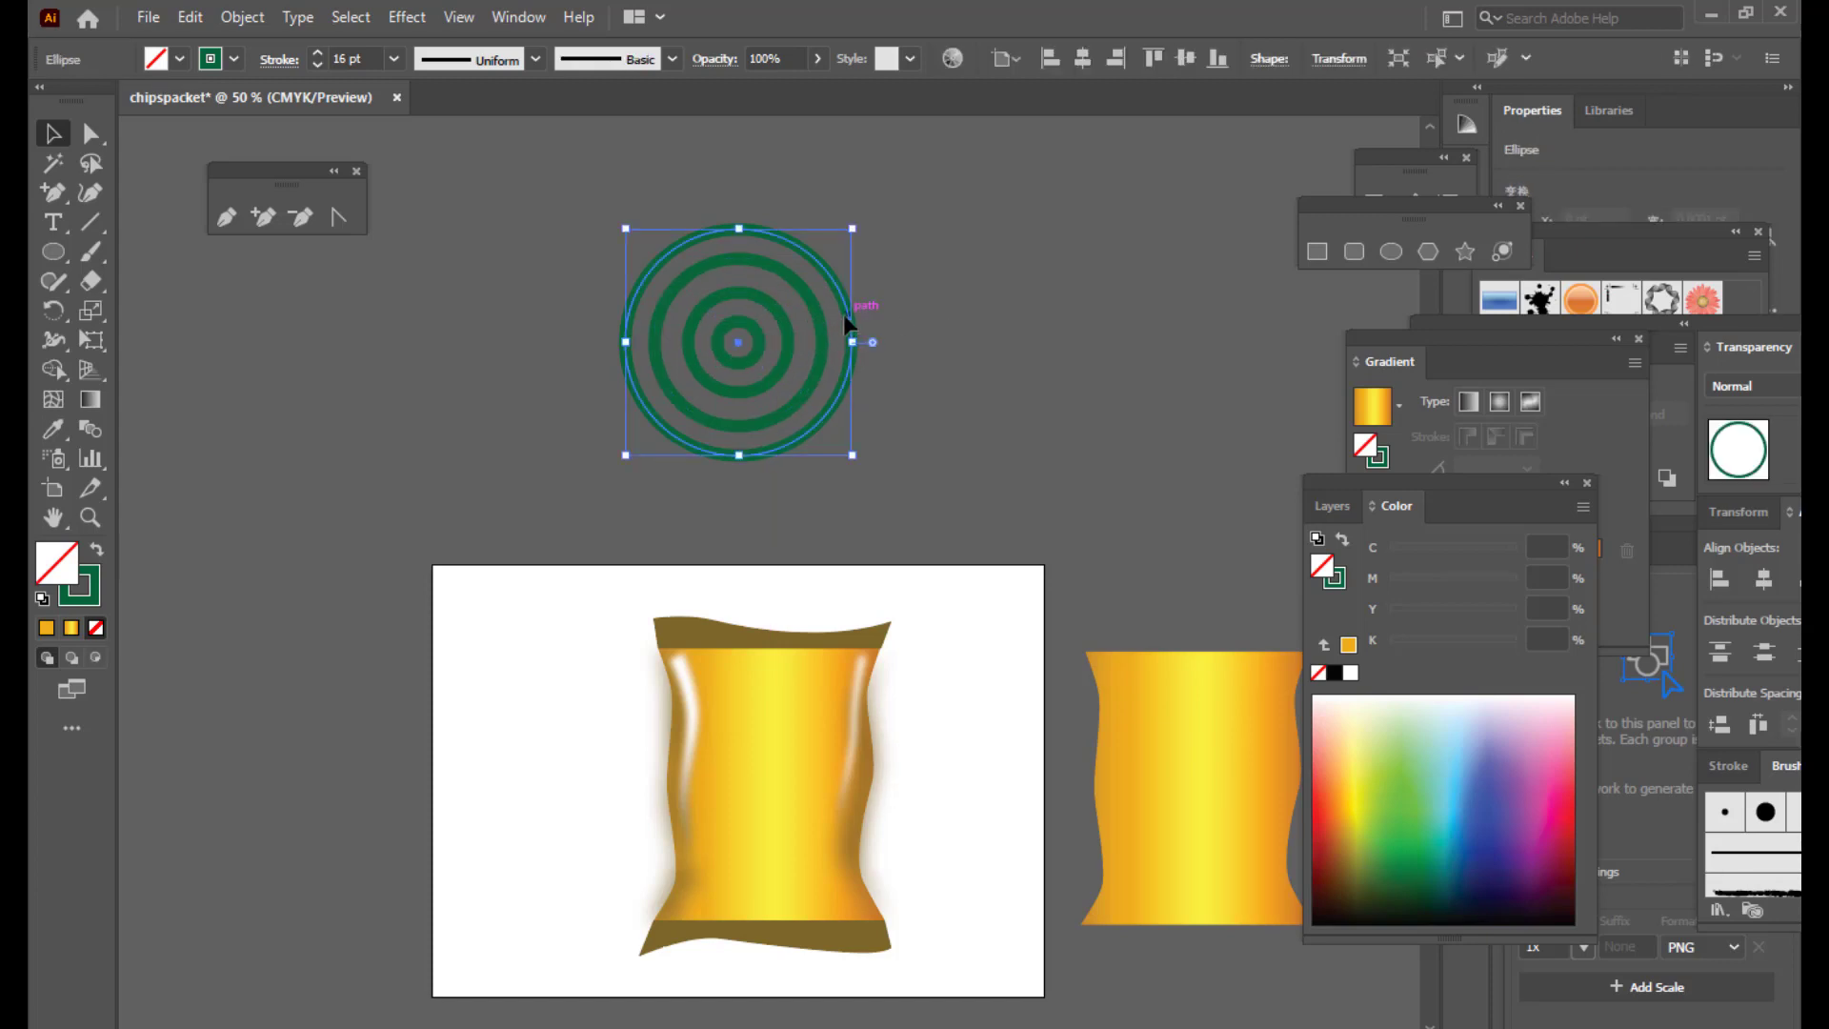
{"action": "left_click", "coordinate": [845, 318]}
{"action": "left_click_drag", "start_coordinate": [853, 230], "coordinate": [890, 191]}
{"action": "left_click", "coordinate": [996, 302]}
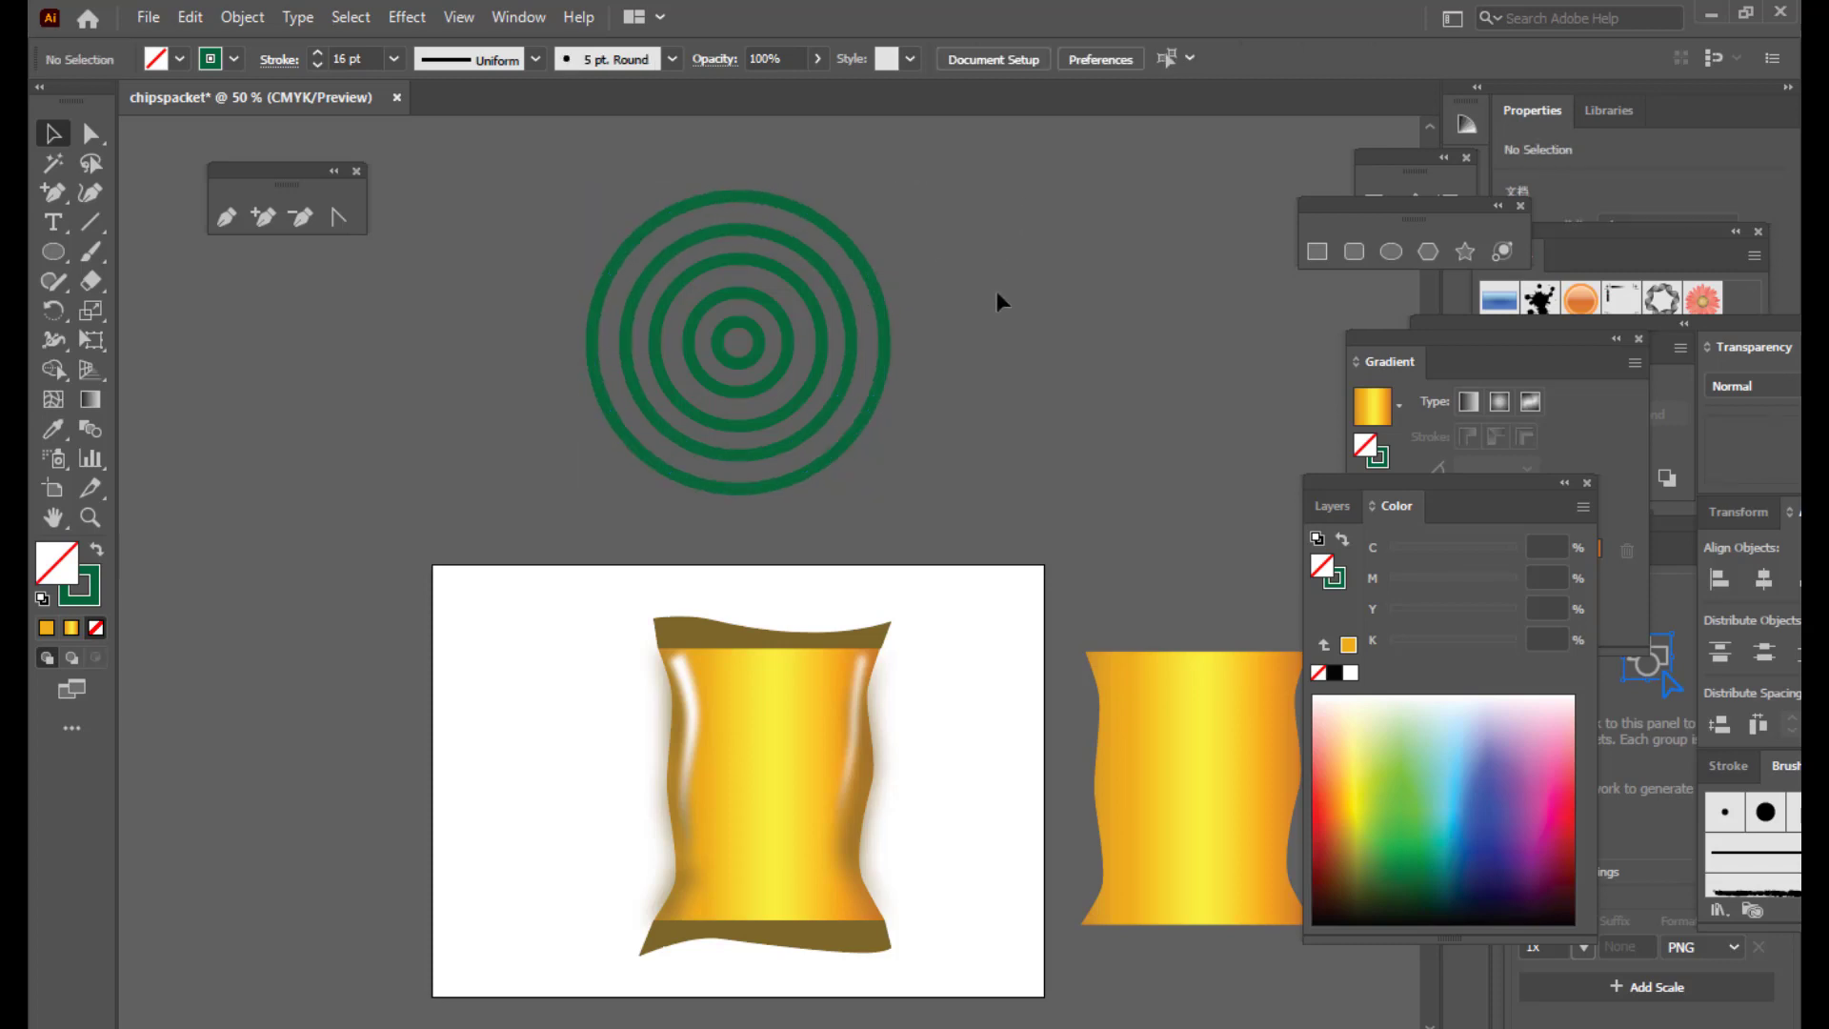
{"action": "key", "text": "ctrl+minus"}
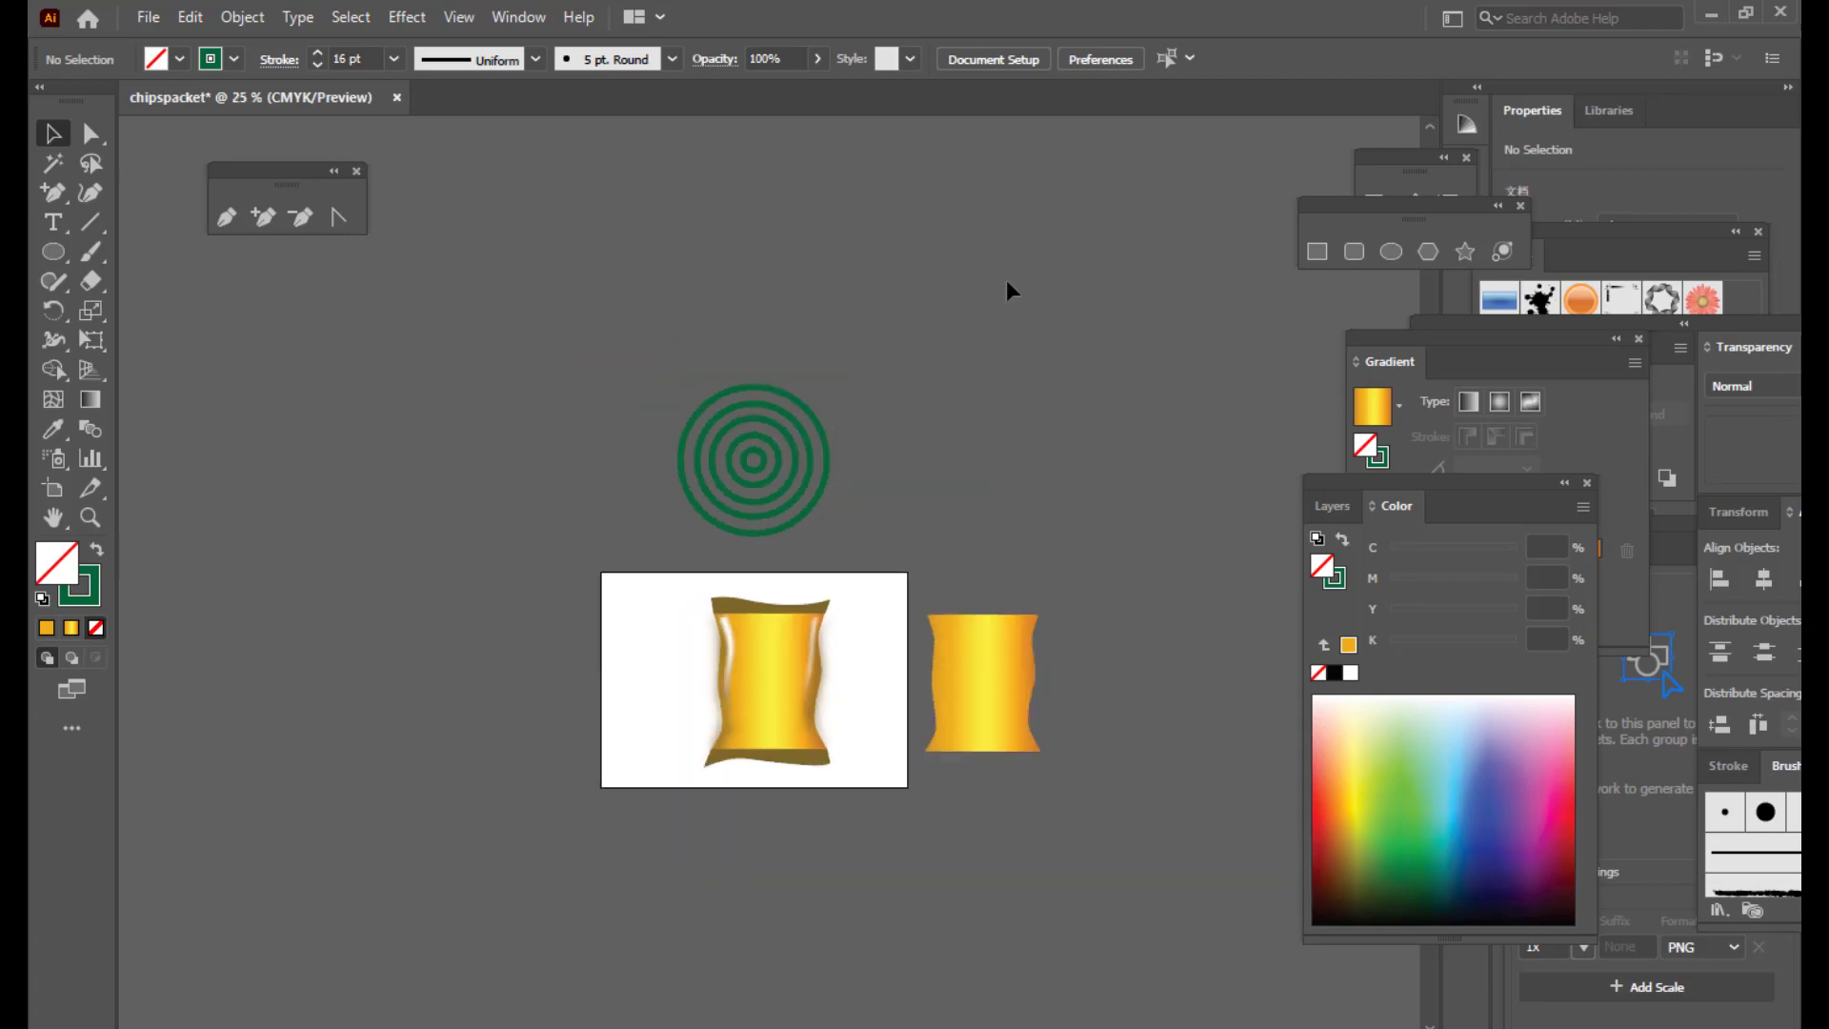
Step: Expand the outer green ring's stroke into a filled shape with Object > Expand
{"action": "left_click", "coordinate": [762, 422]}
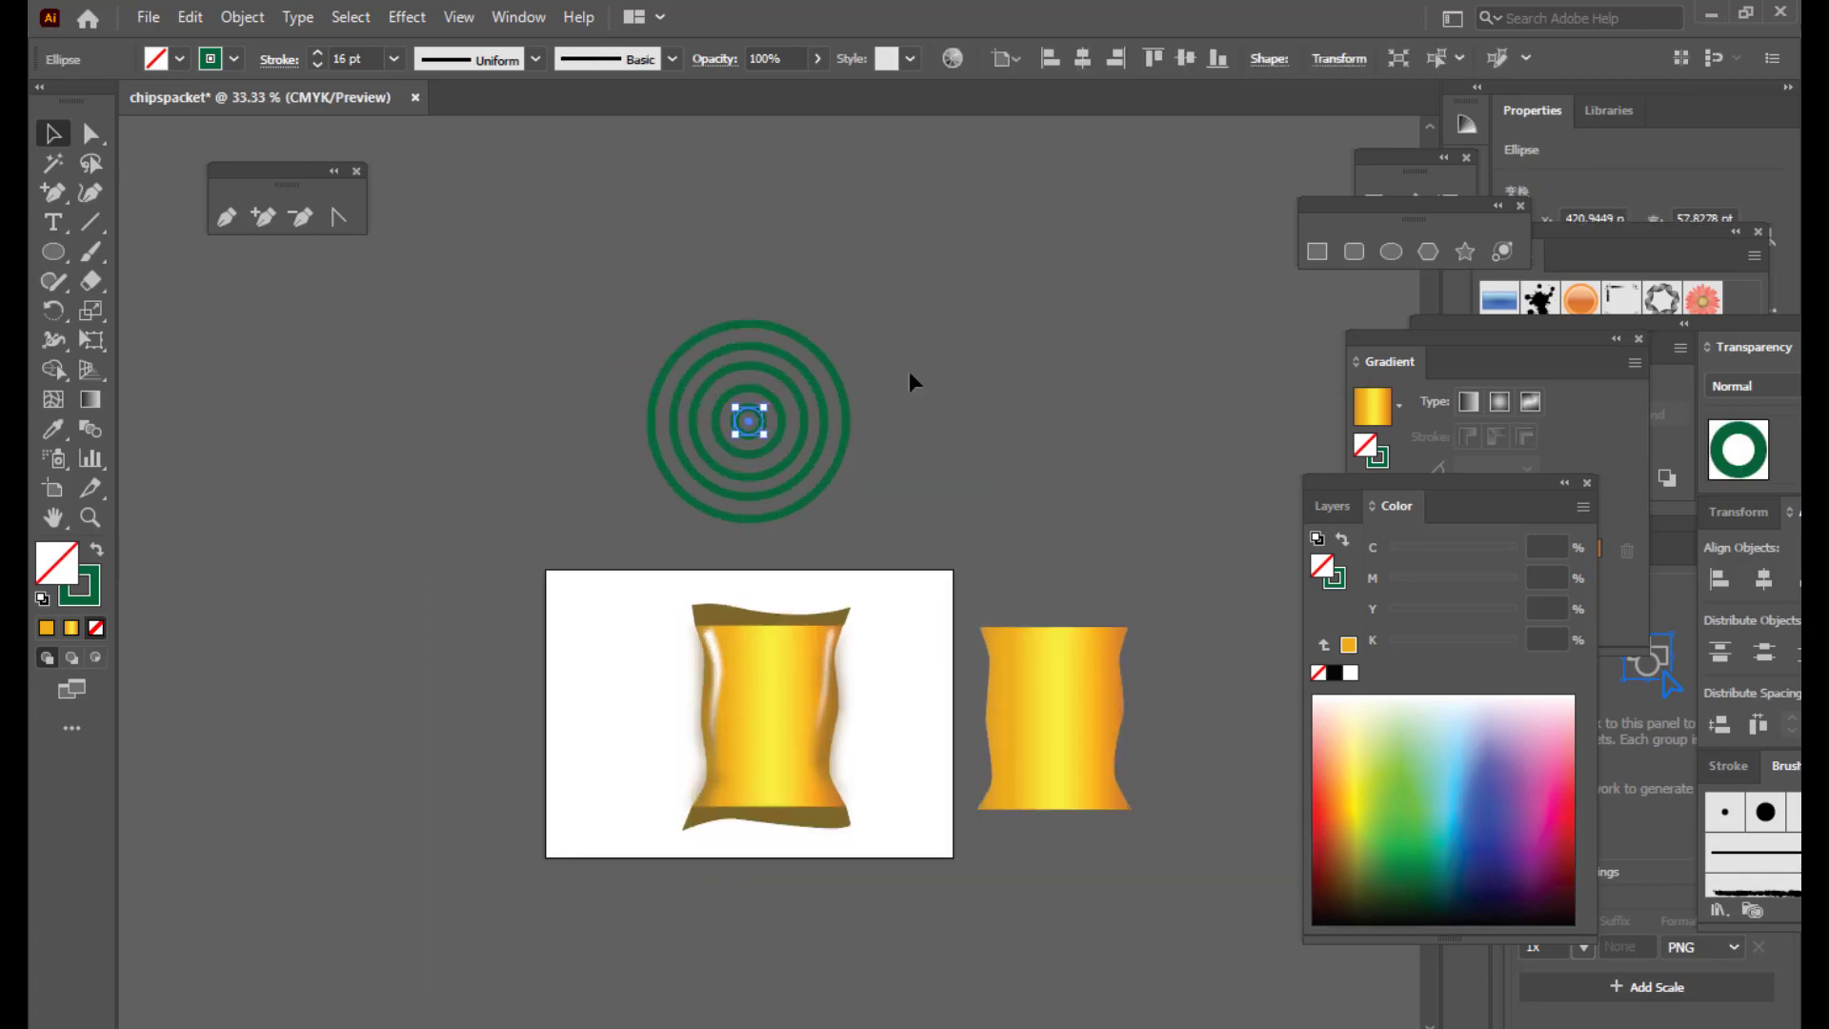
{"action": "left_click", "coordinate": [905, 369]}
{"action": "left_click", "coordinate": [838, 369]}
{"action": "left_click", "coordinate": [674, 323]}
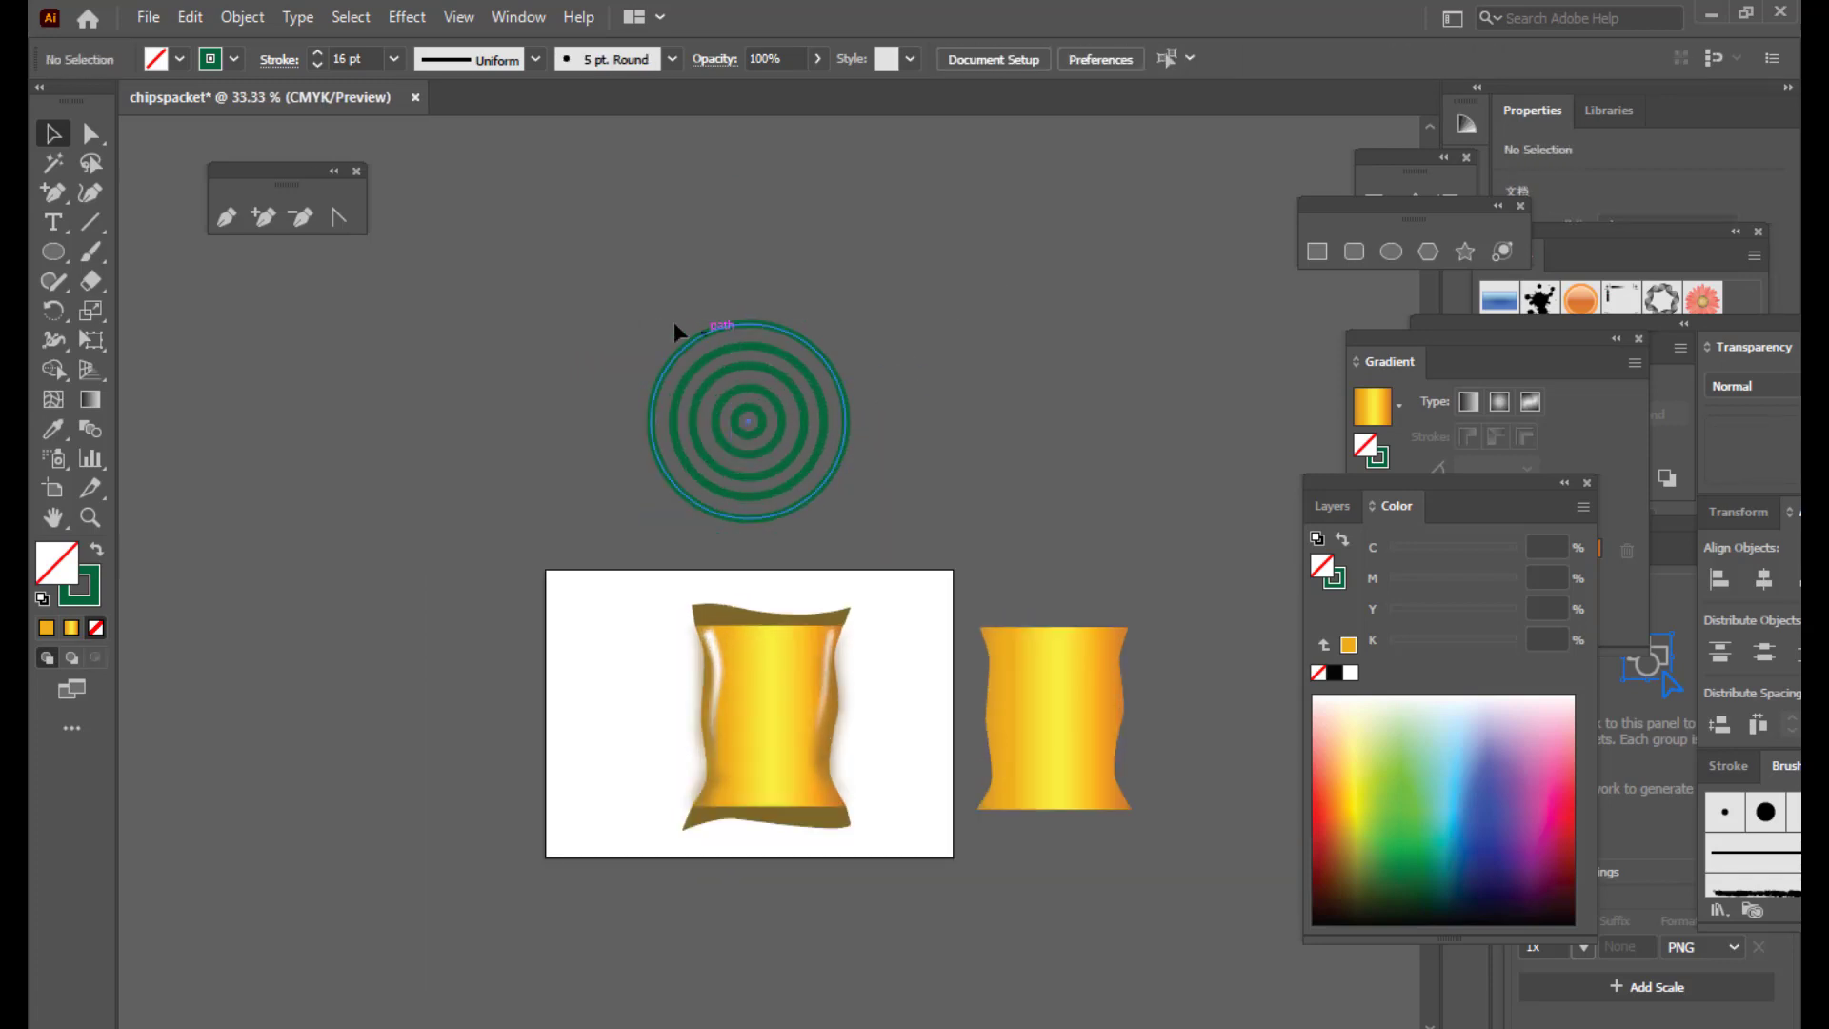
{"action": "left_click", "coordinate": [727, 326]}
{"action": "left_click", "coordinate": [242, 18]}
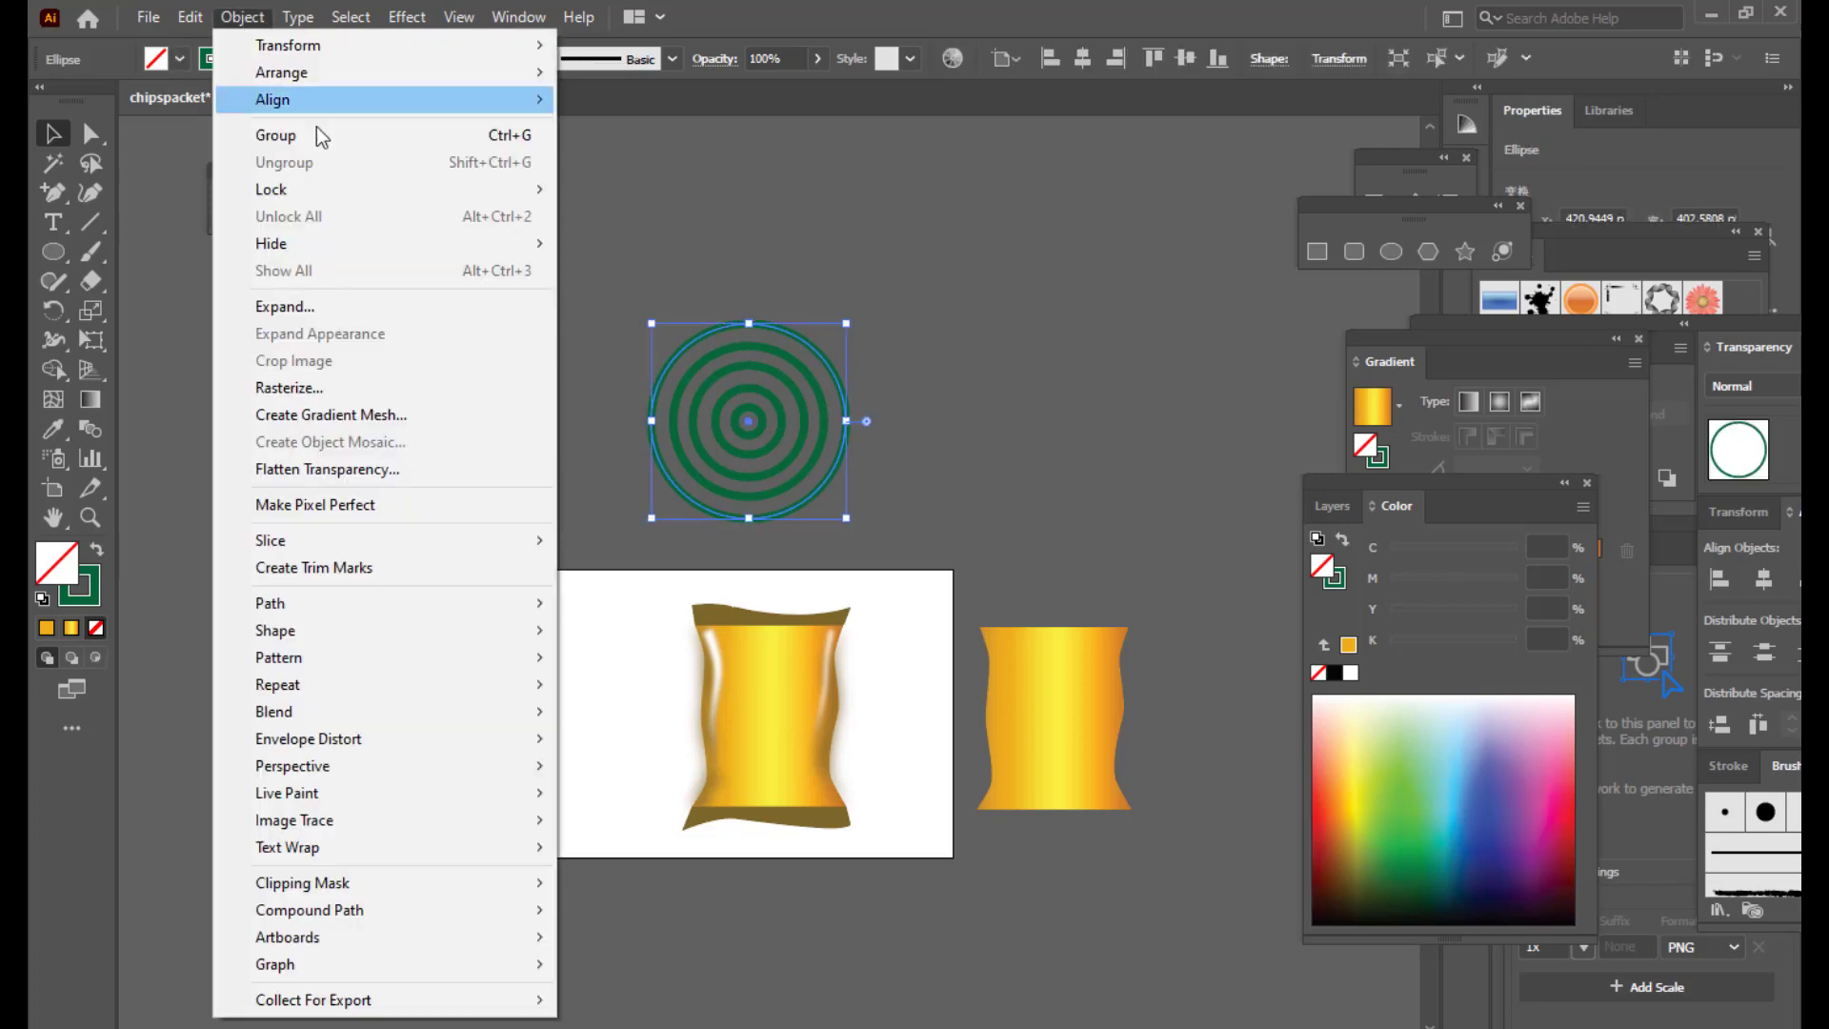
{"action": "left_click", "coordinate": [379, 305]}
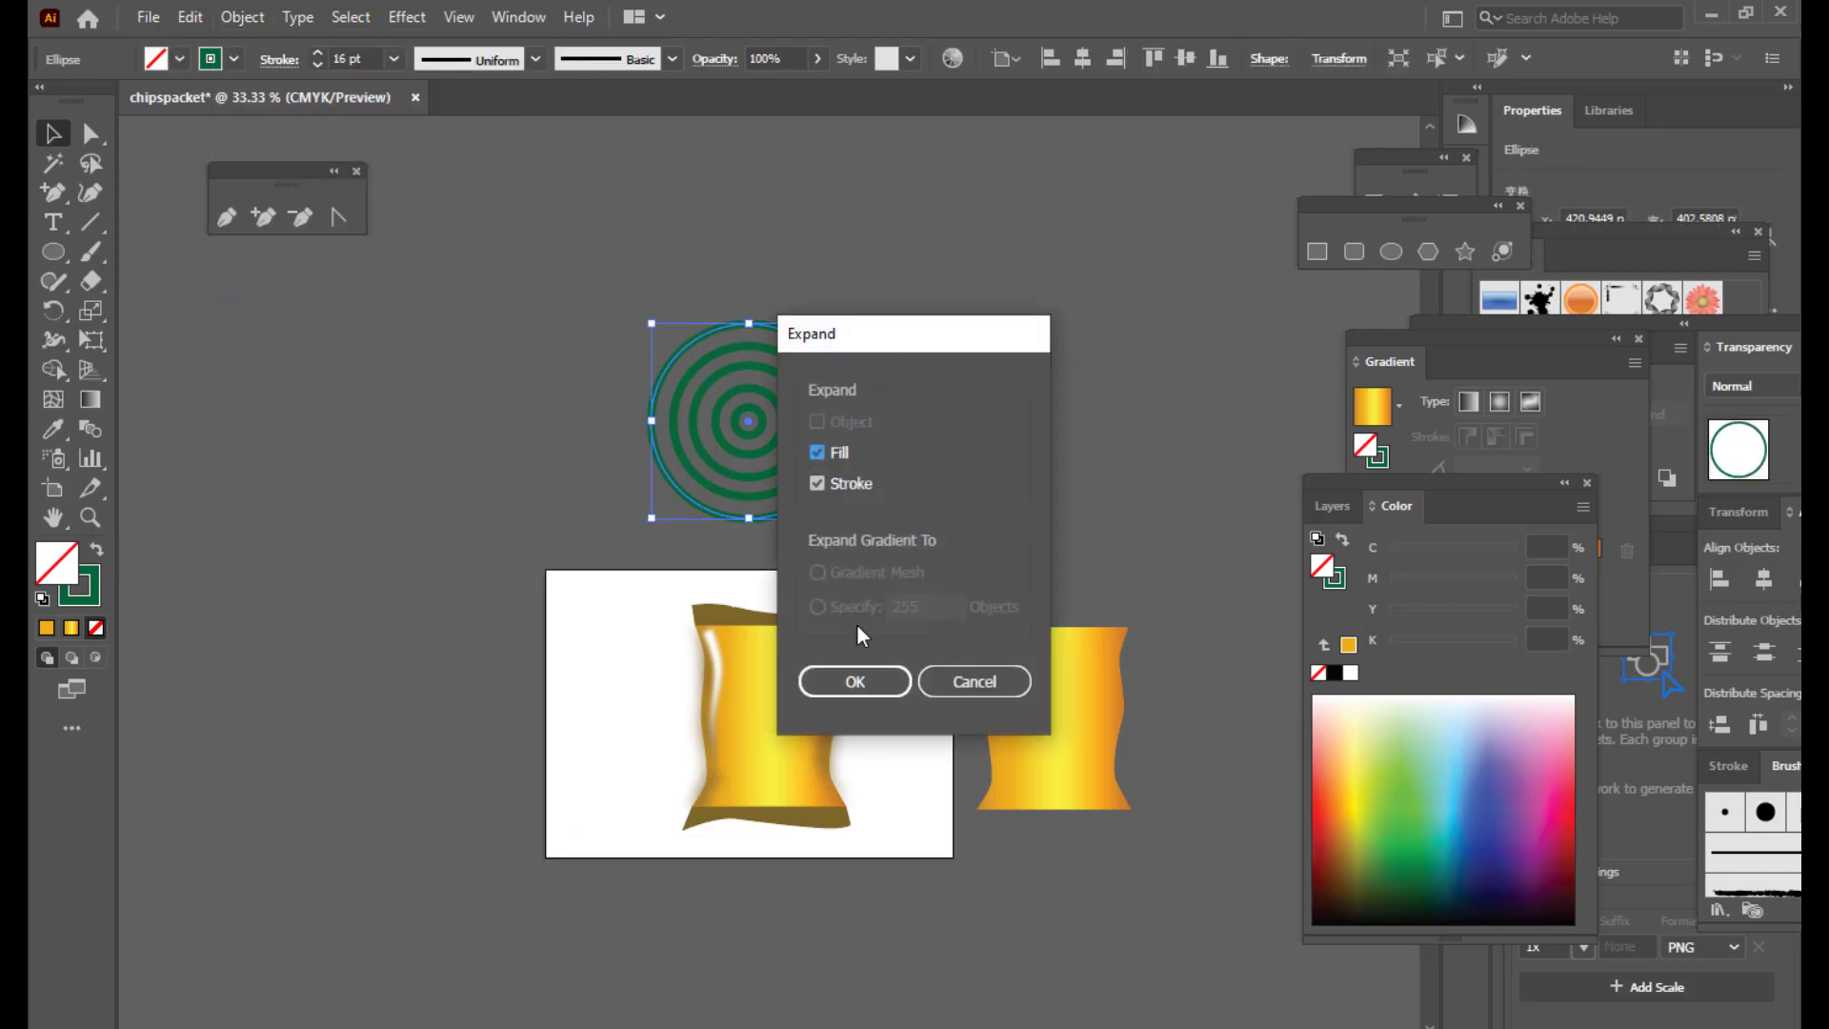
{"action": "left_click", "coordinate": [850, 678]}
{"action": "left_click", "coordinate": [954, 410]}
Step: Expand the next two rings inward into filled shapes
{"action": "left_click", "coordinate": [819, 398]}
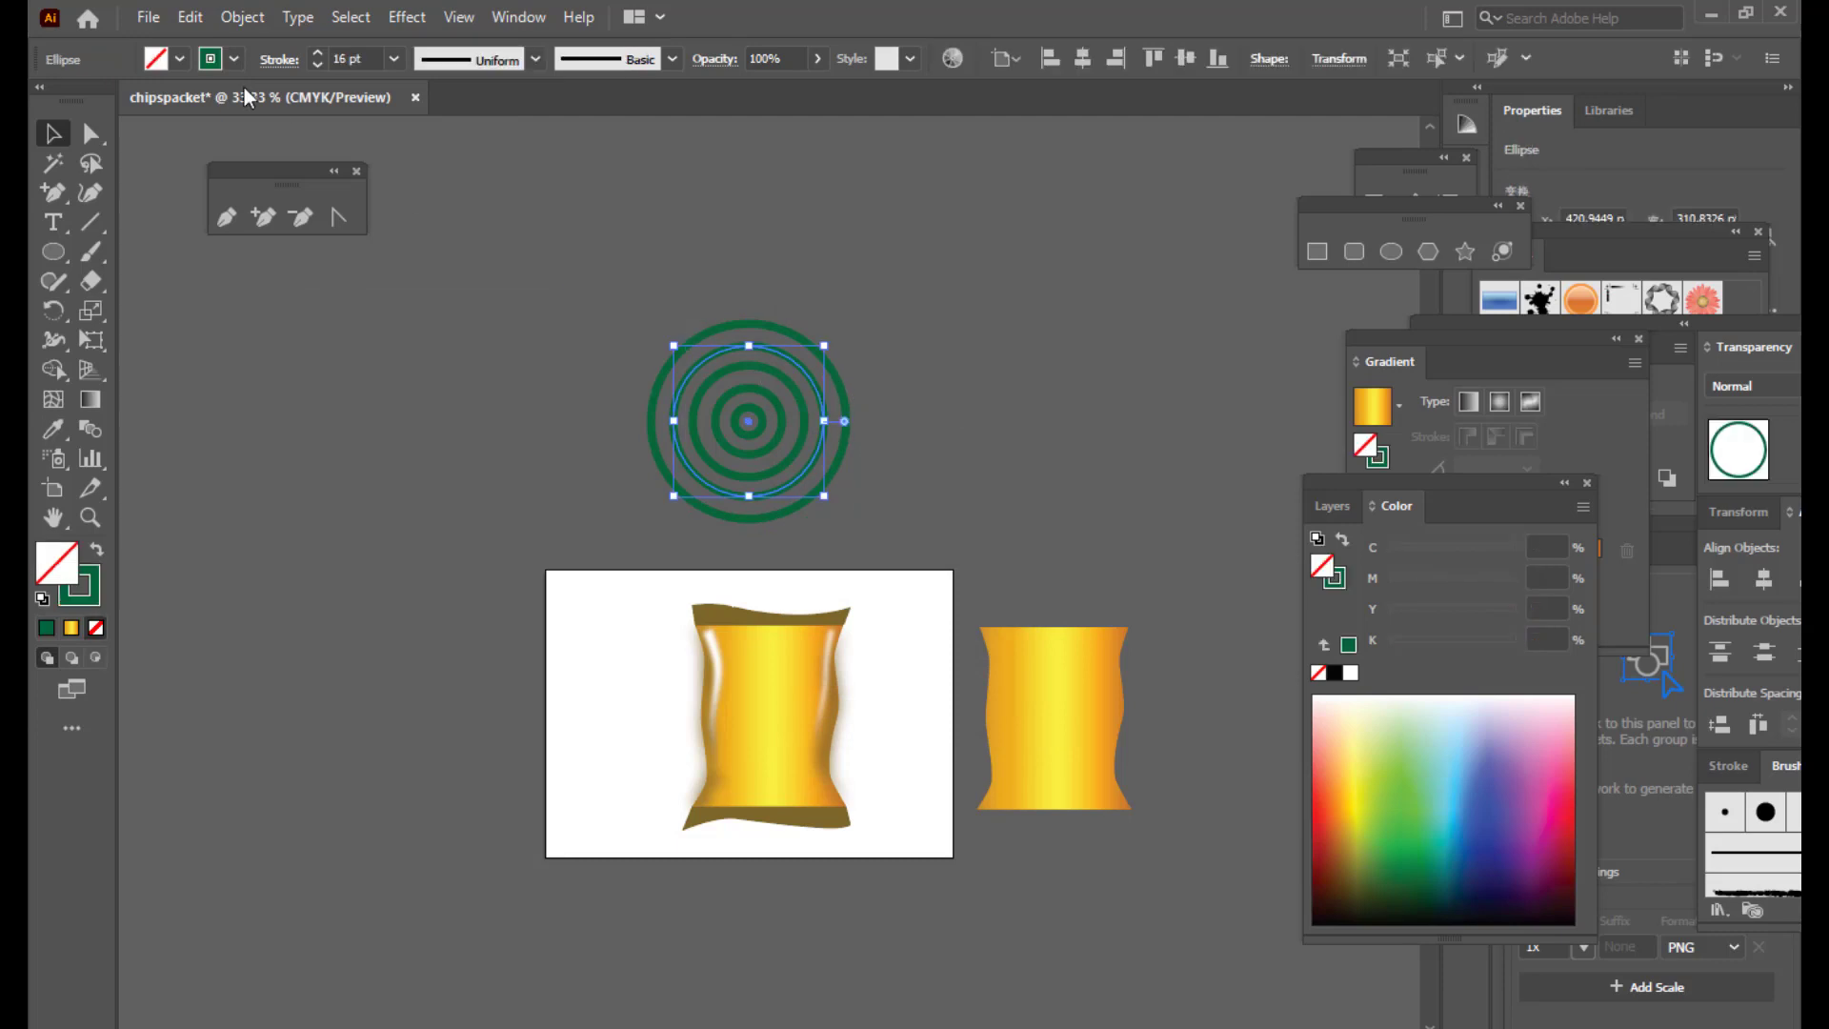
{"action": "left_click", "coordinate": [242, 19]}
{"action": "left_click", "coordinate": [363, 317]}
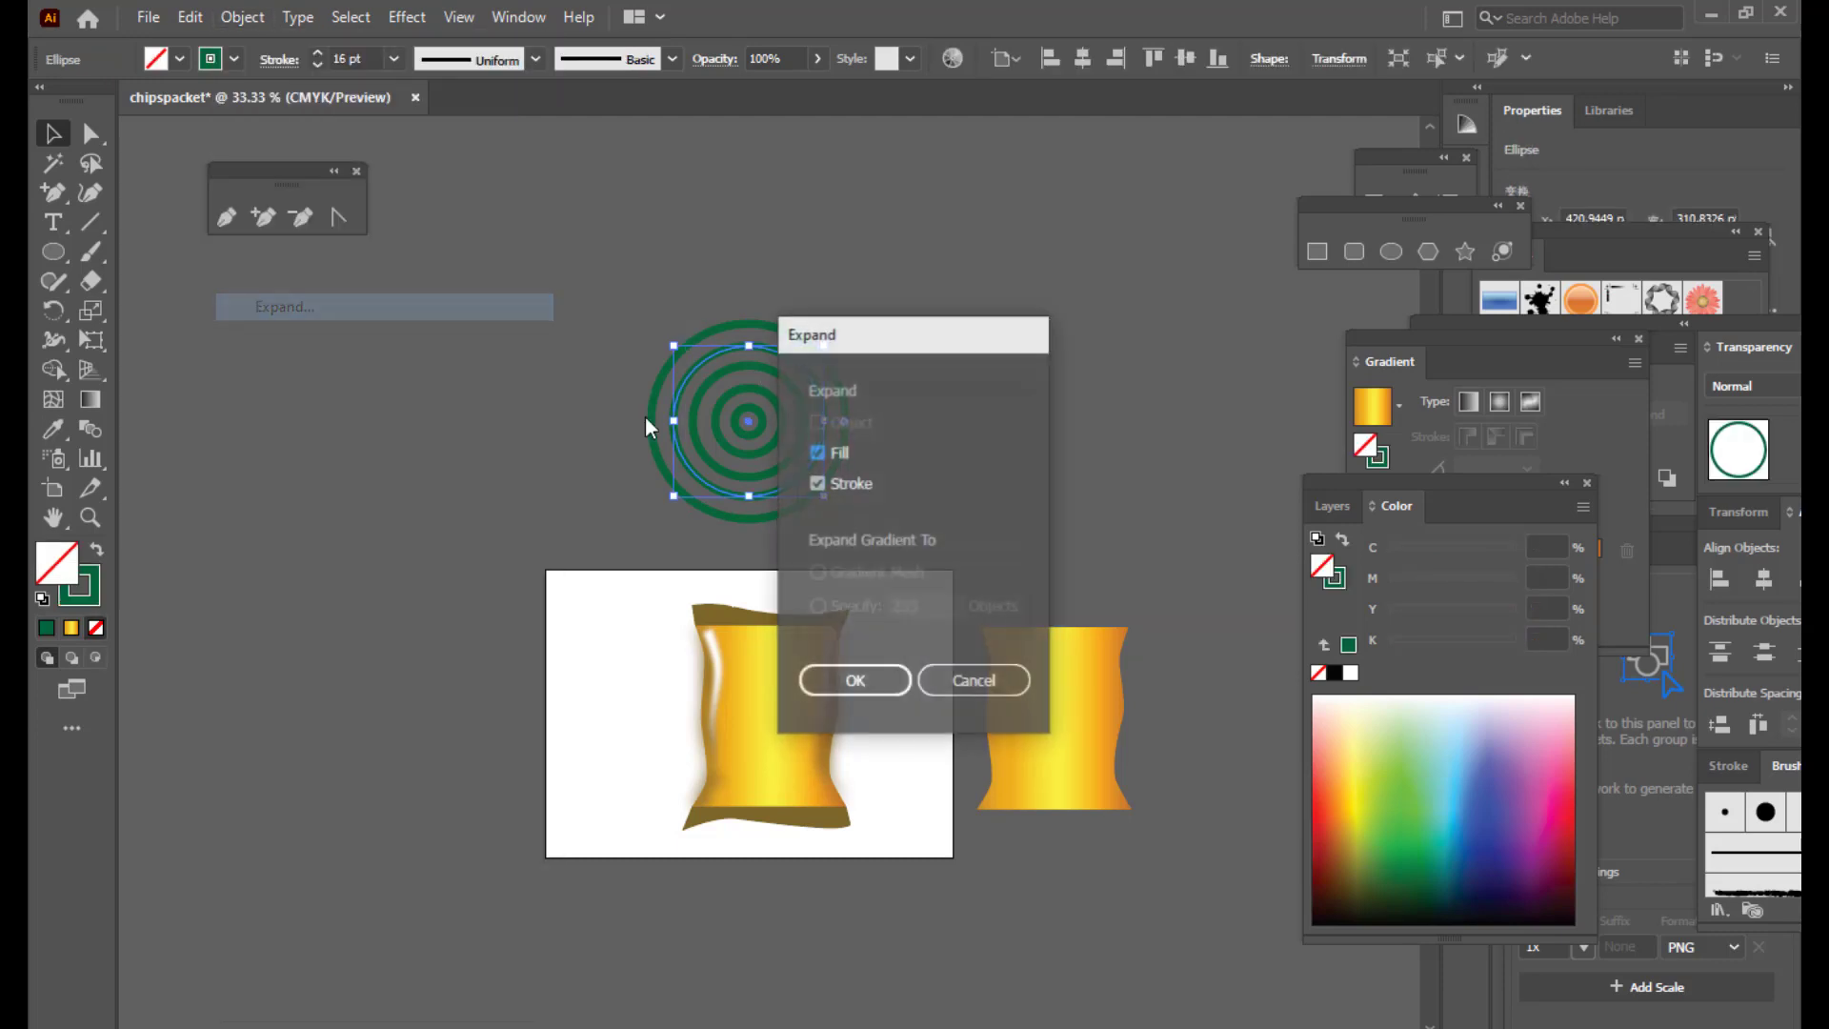
{"action": "left_click", "coordinate": [849, 695]}
{"action": "left_click", "coordinate": [1010, 454]}
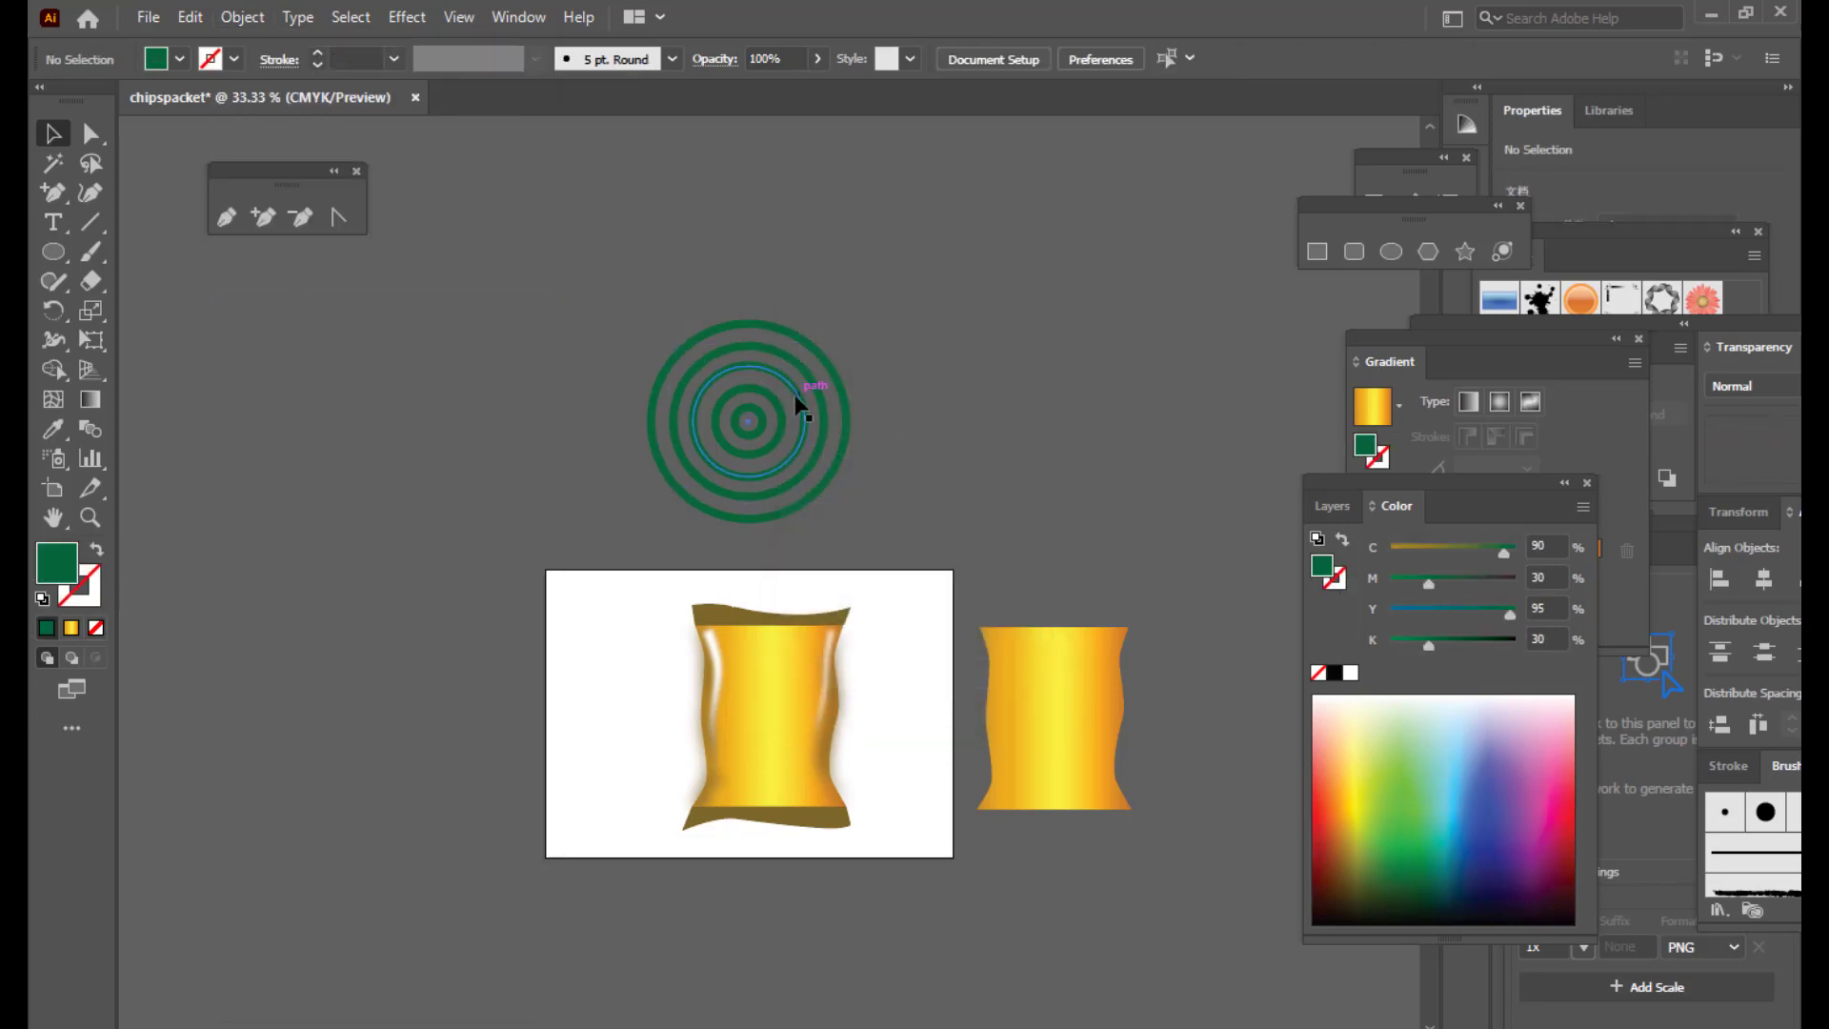
{"action": "left_click", "coordinate": [804, 398]}
{"action": "left_click", "coordinate": [242, 18]}
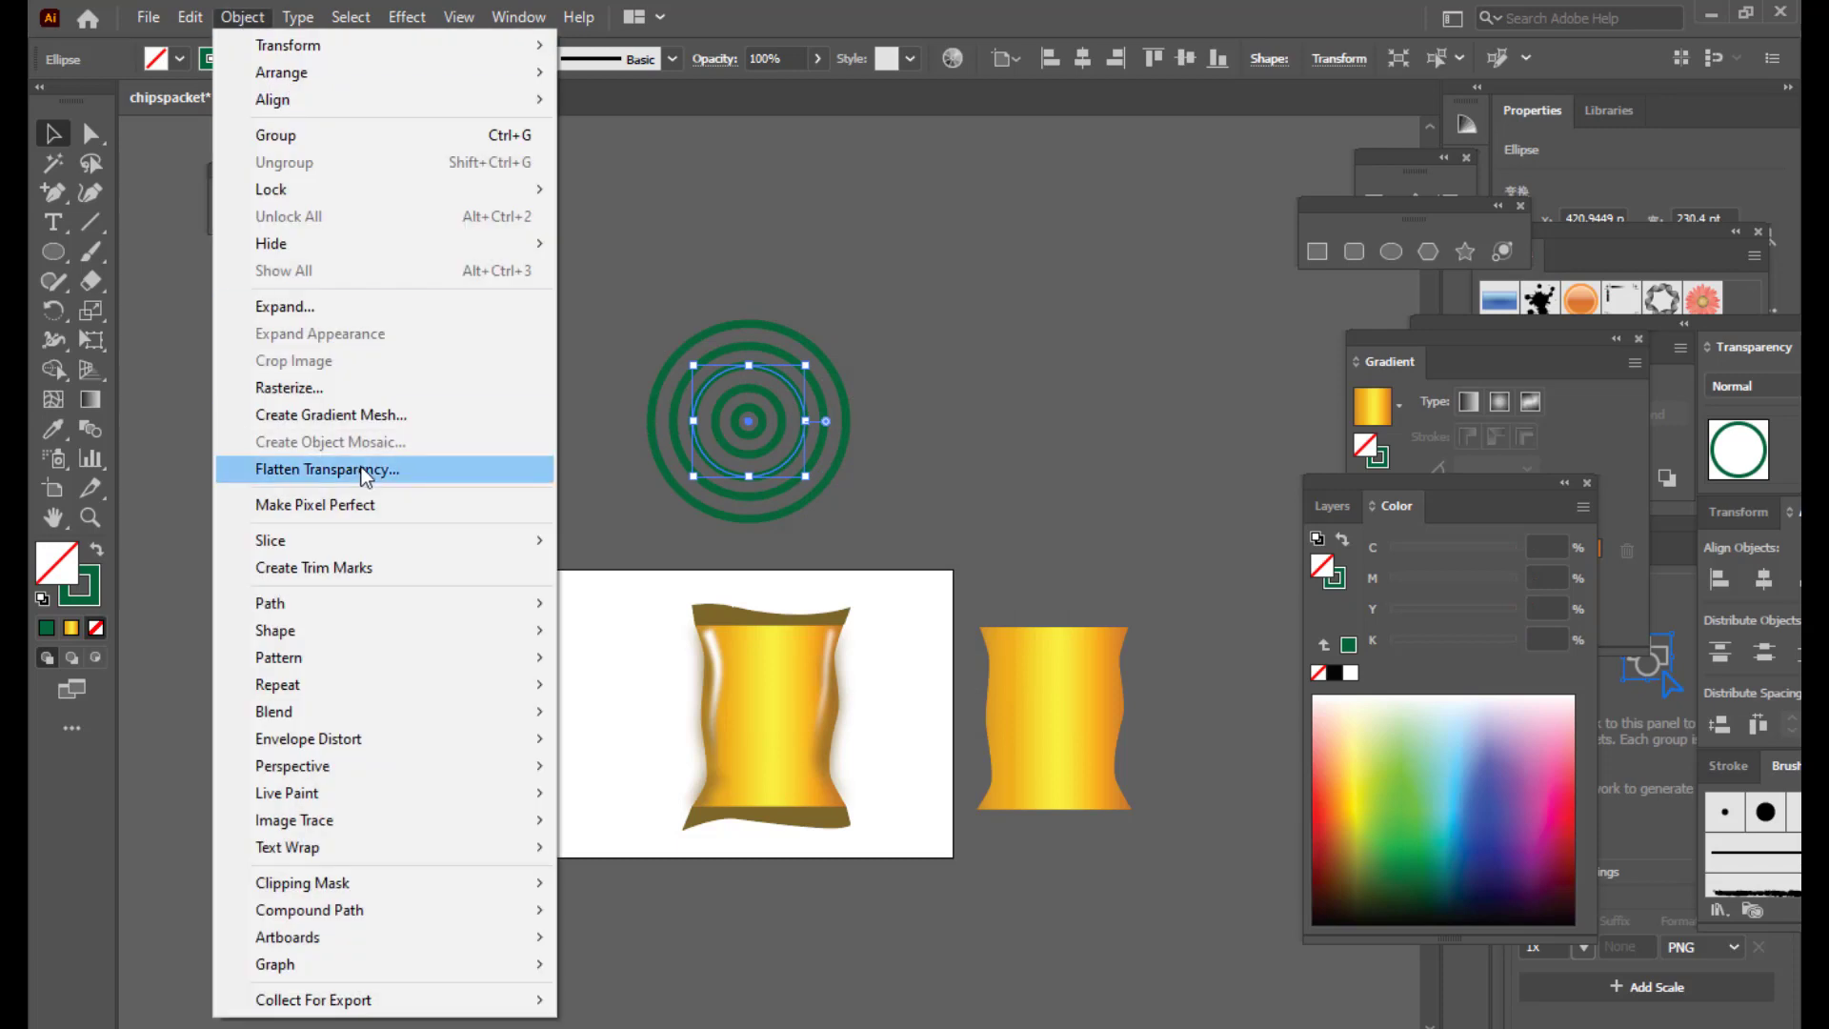
{"action": "left_click", "coordinate": [328, 312]}
{"action": "left_click", "coordinate": [836, 693]}
{"action": "left_click", "coordinate": [943, 439]}
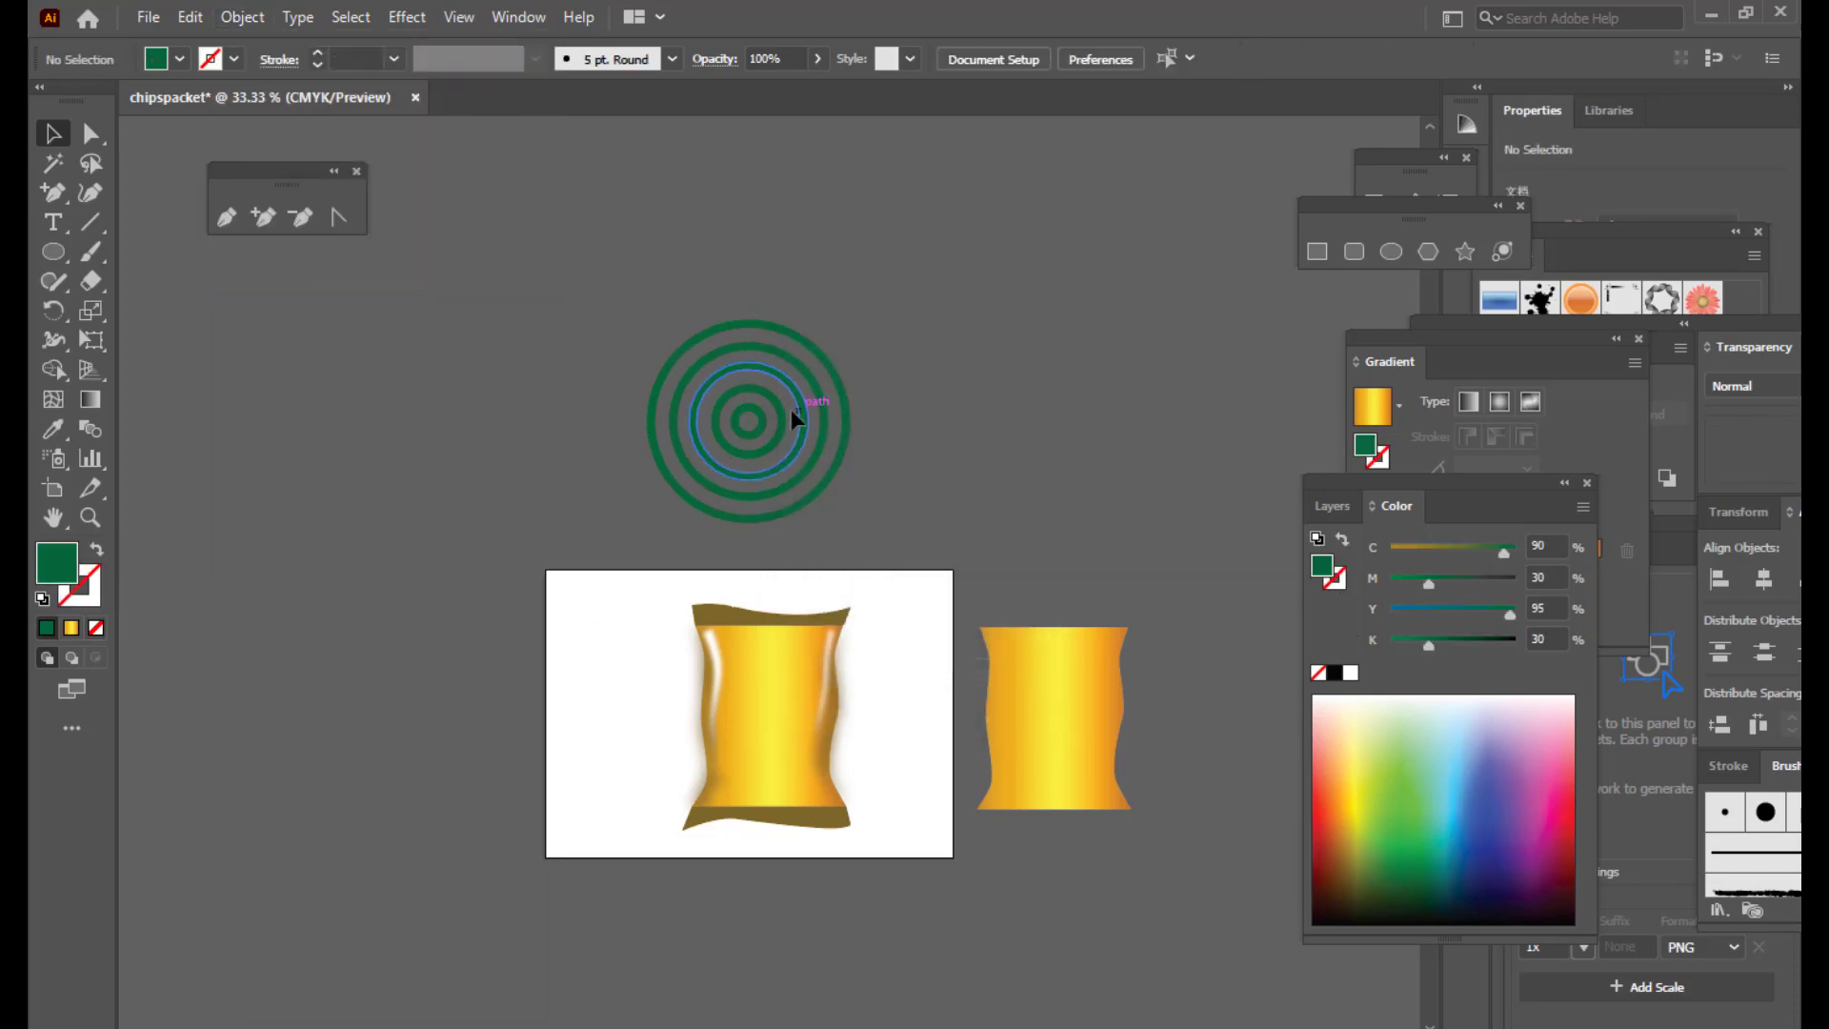
Step: Expand the two innermost rings, then select all rings and move them right above the second packet
{"action": "left_click", "coordinate": [781, 415]}
{"action": "left_click", "coordinate": [229, 17]}
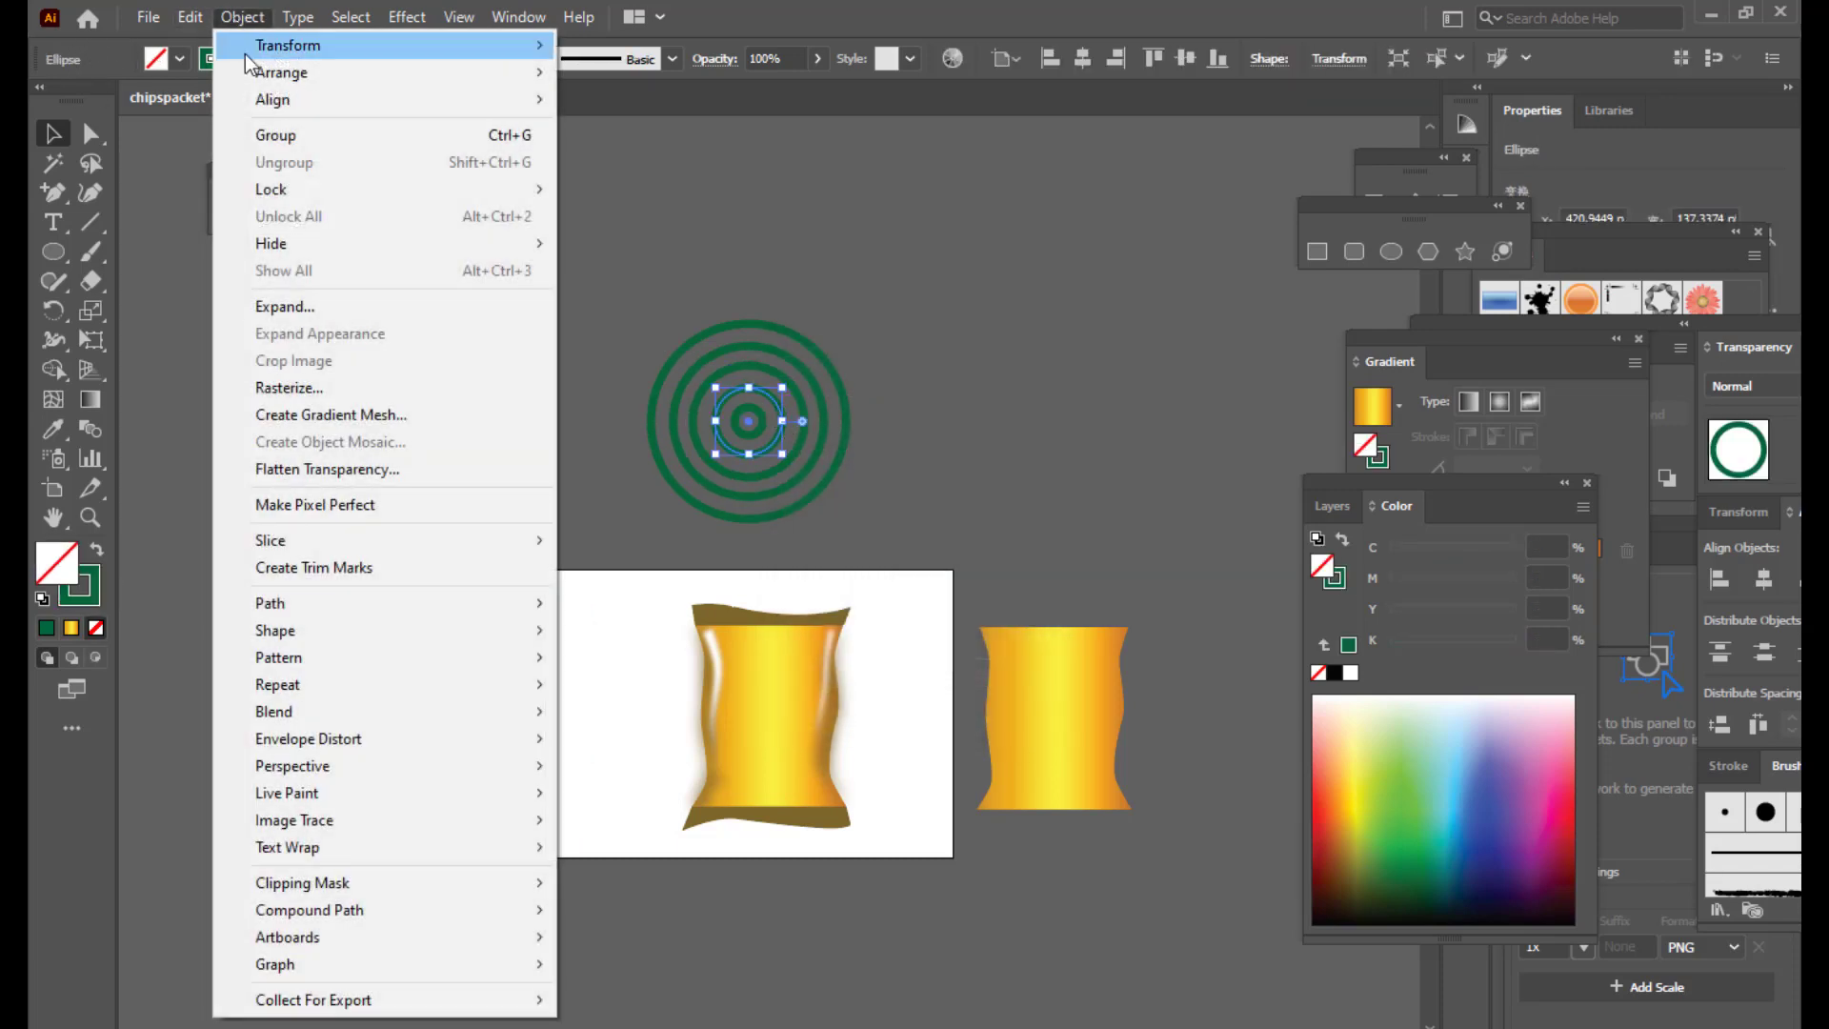
{"action": "left_click", "coordinate": [312, 307]}
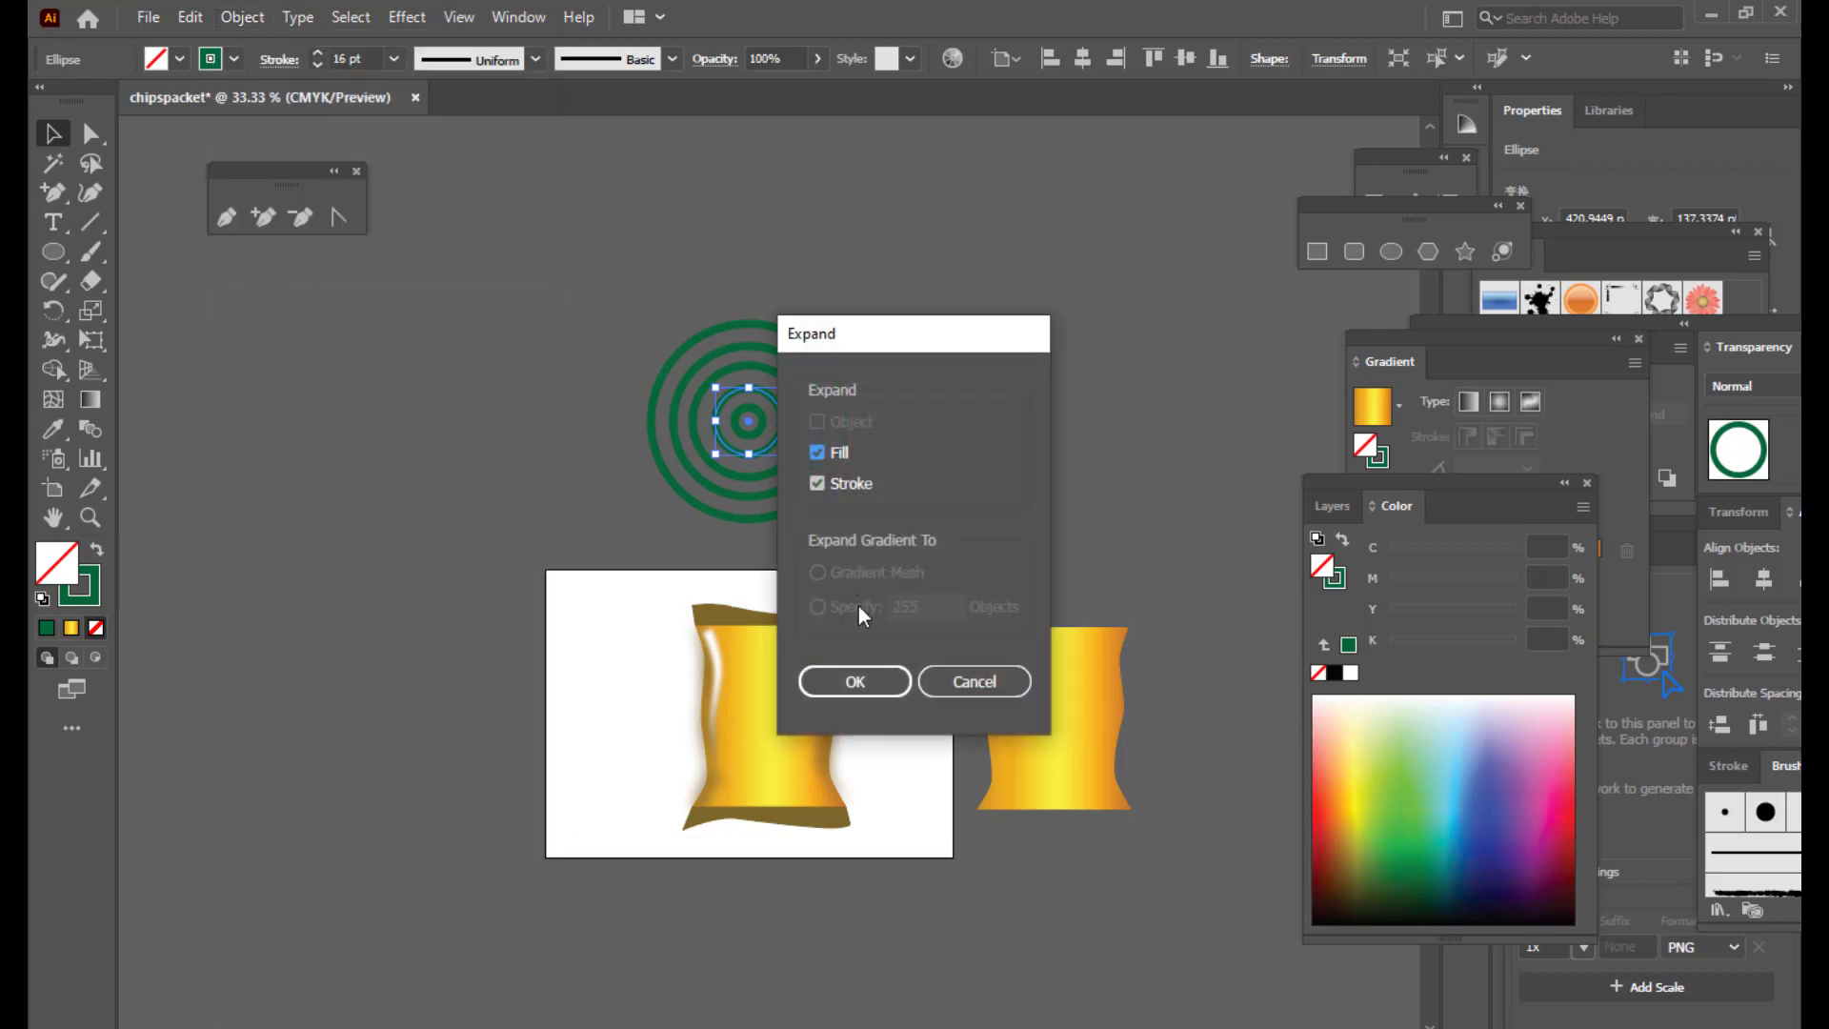
{"action": "left_click", "coordinate": [854, 681]}
{"action": "left_click", "coordinate": [838, 398]}
{"action": "left_click", "coordinate": [758, 419]}
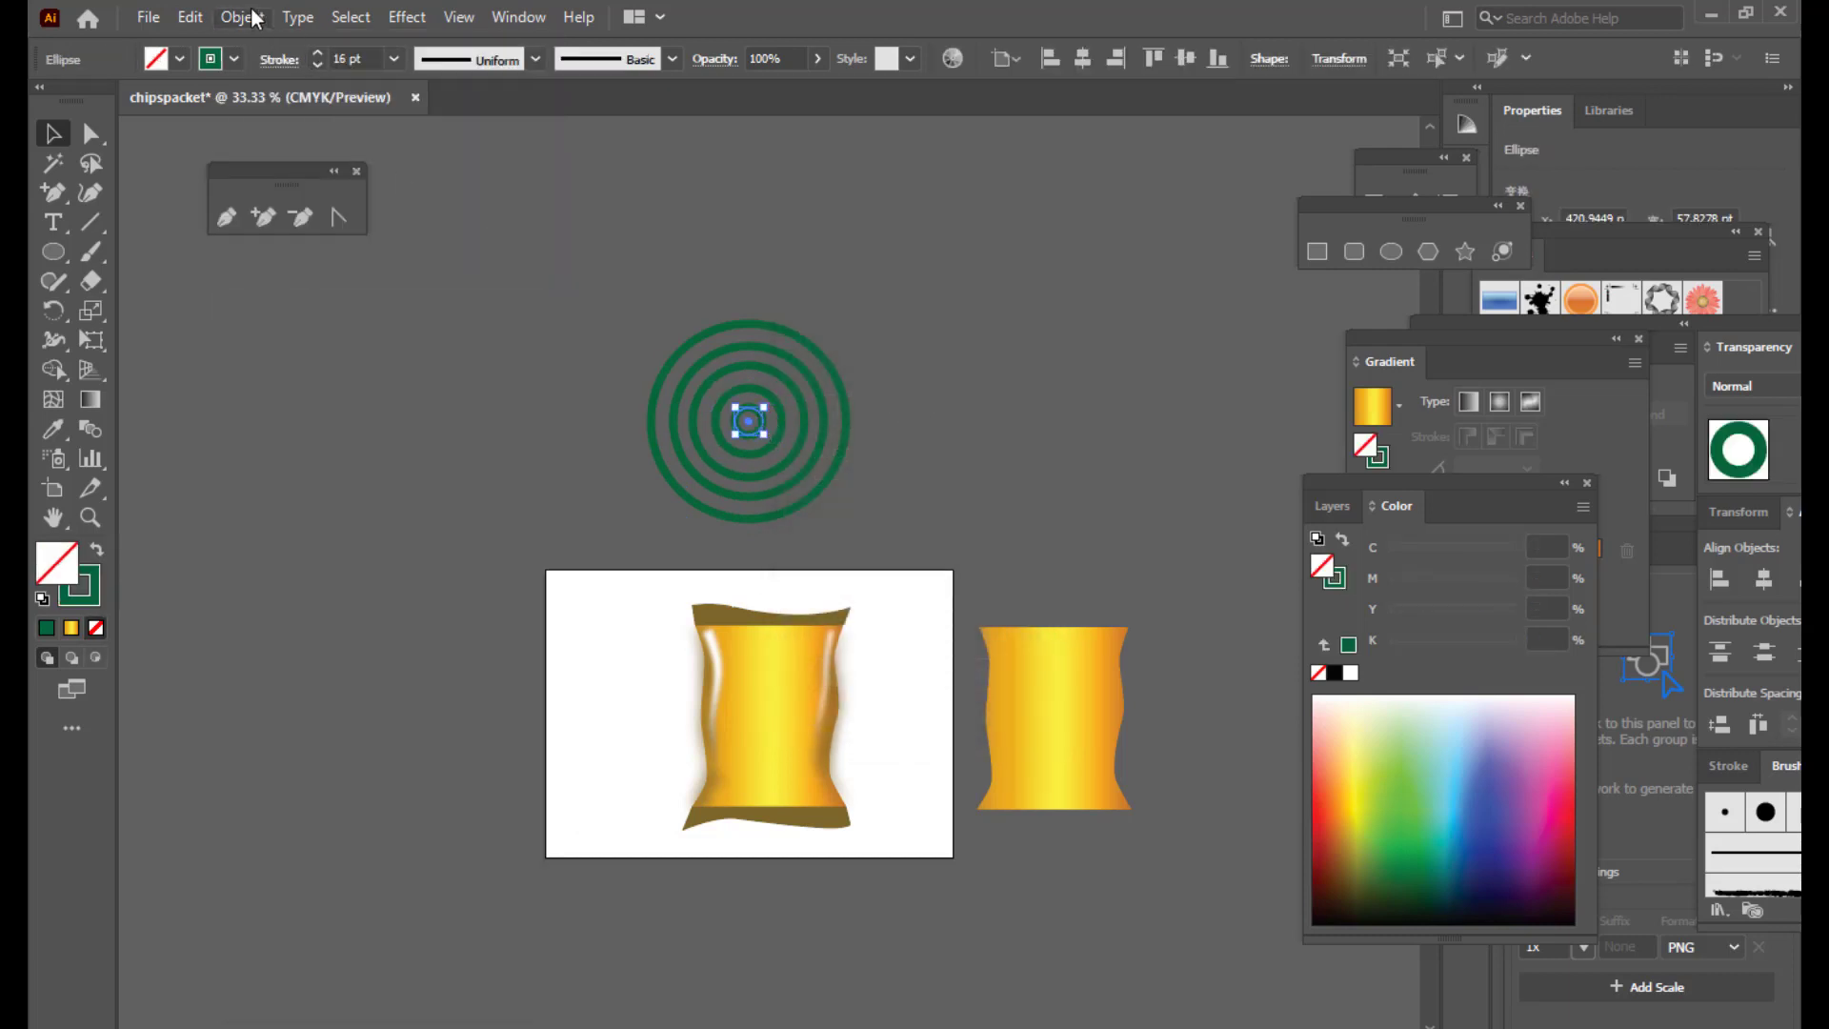
{"action": "left_click", "coordinate": [242, 17]}
{"action": "left_click", "coordinate": [308, 306]}
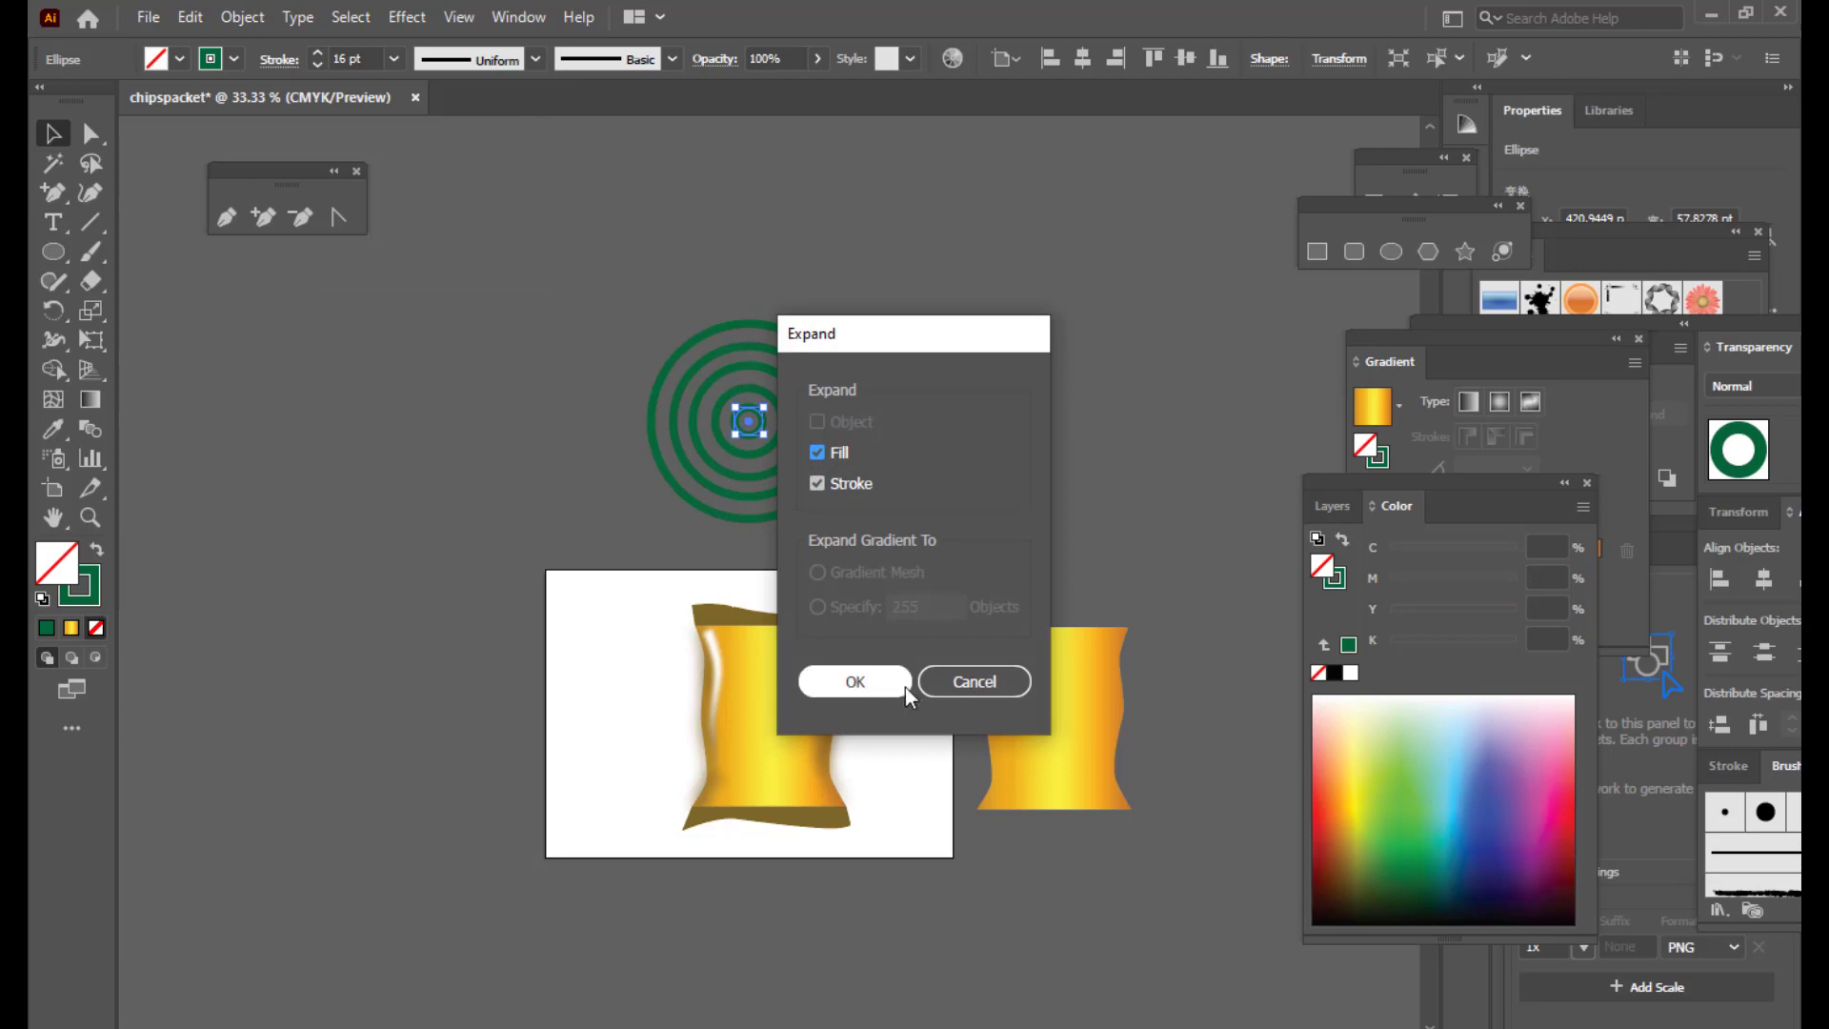
{"action": "left_click", "coordinate": [857, 682]}
{"action": "left_click", "coordinate": [848, 419]}
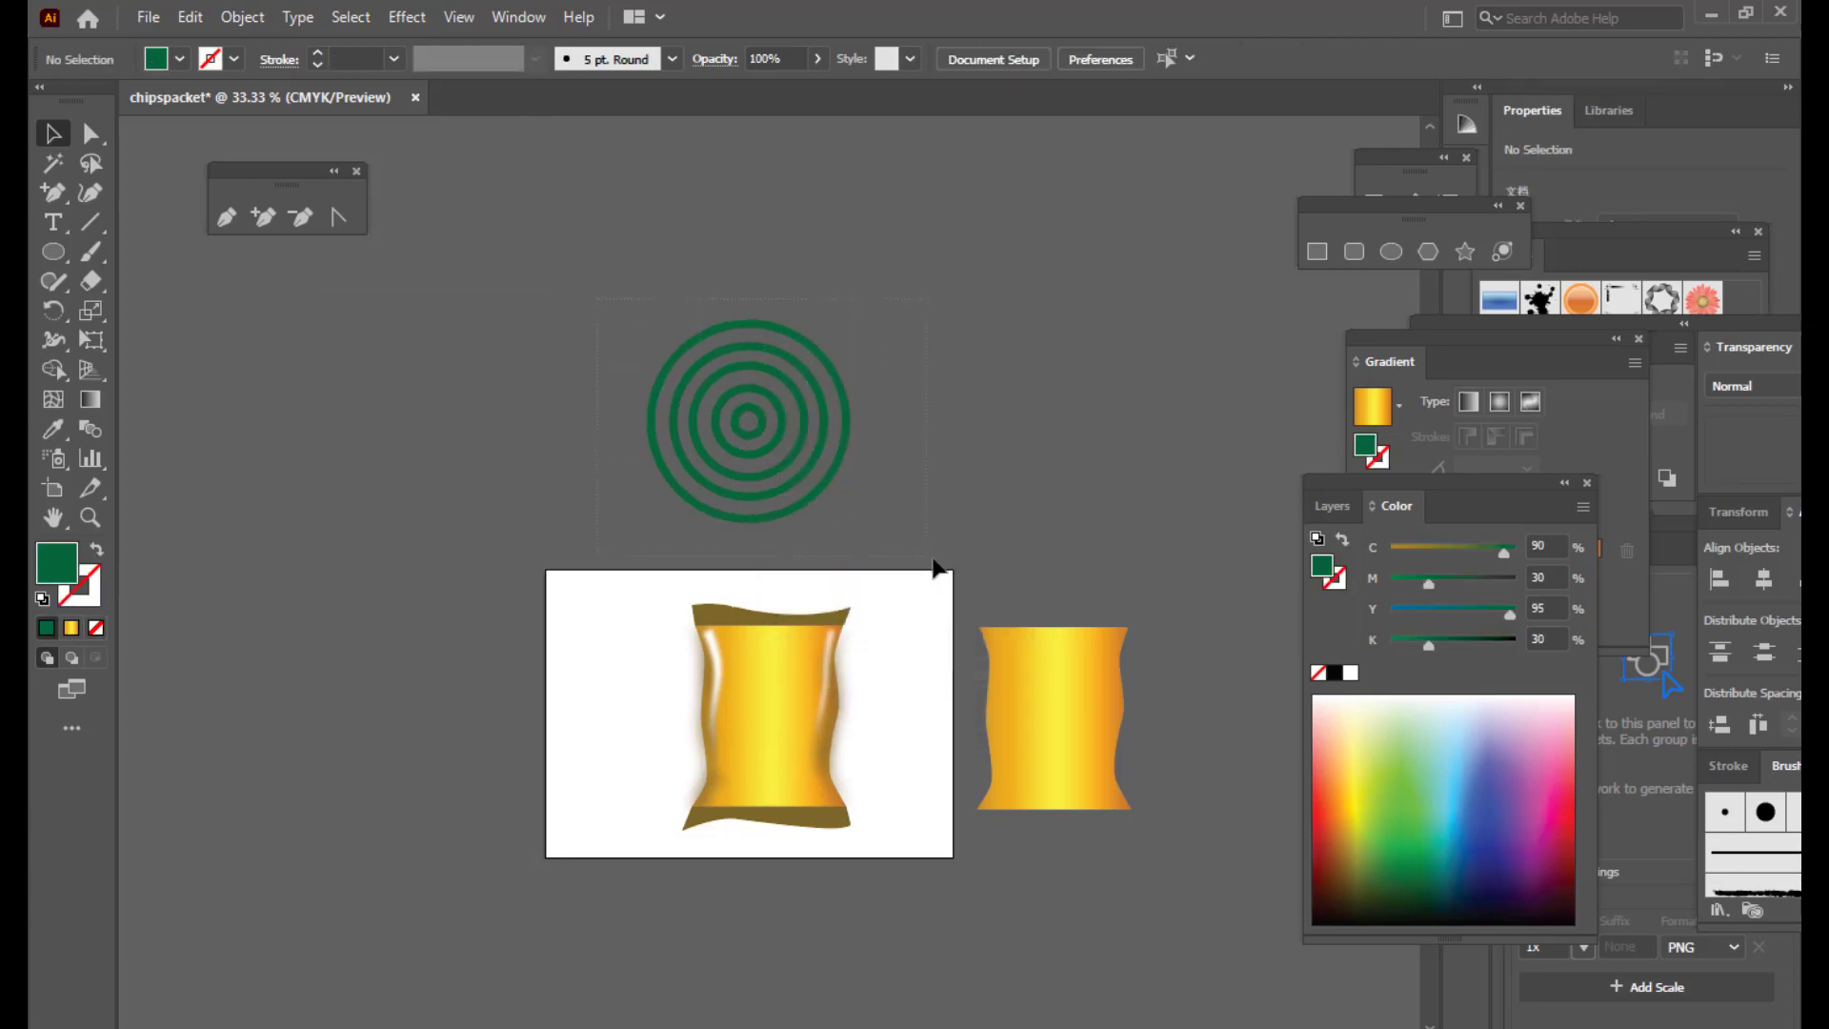
{"action": "left_click_drag", "start_coordinate": [932, 556], "coordinate": [941, 563]}
{"action": "left_click_drag", "start_coordinate": [770, 392], "coordinate": [1103, 408]}
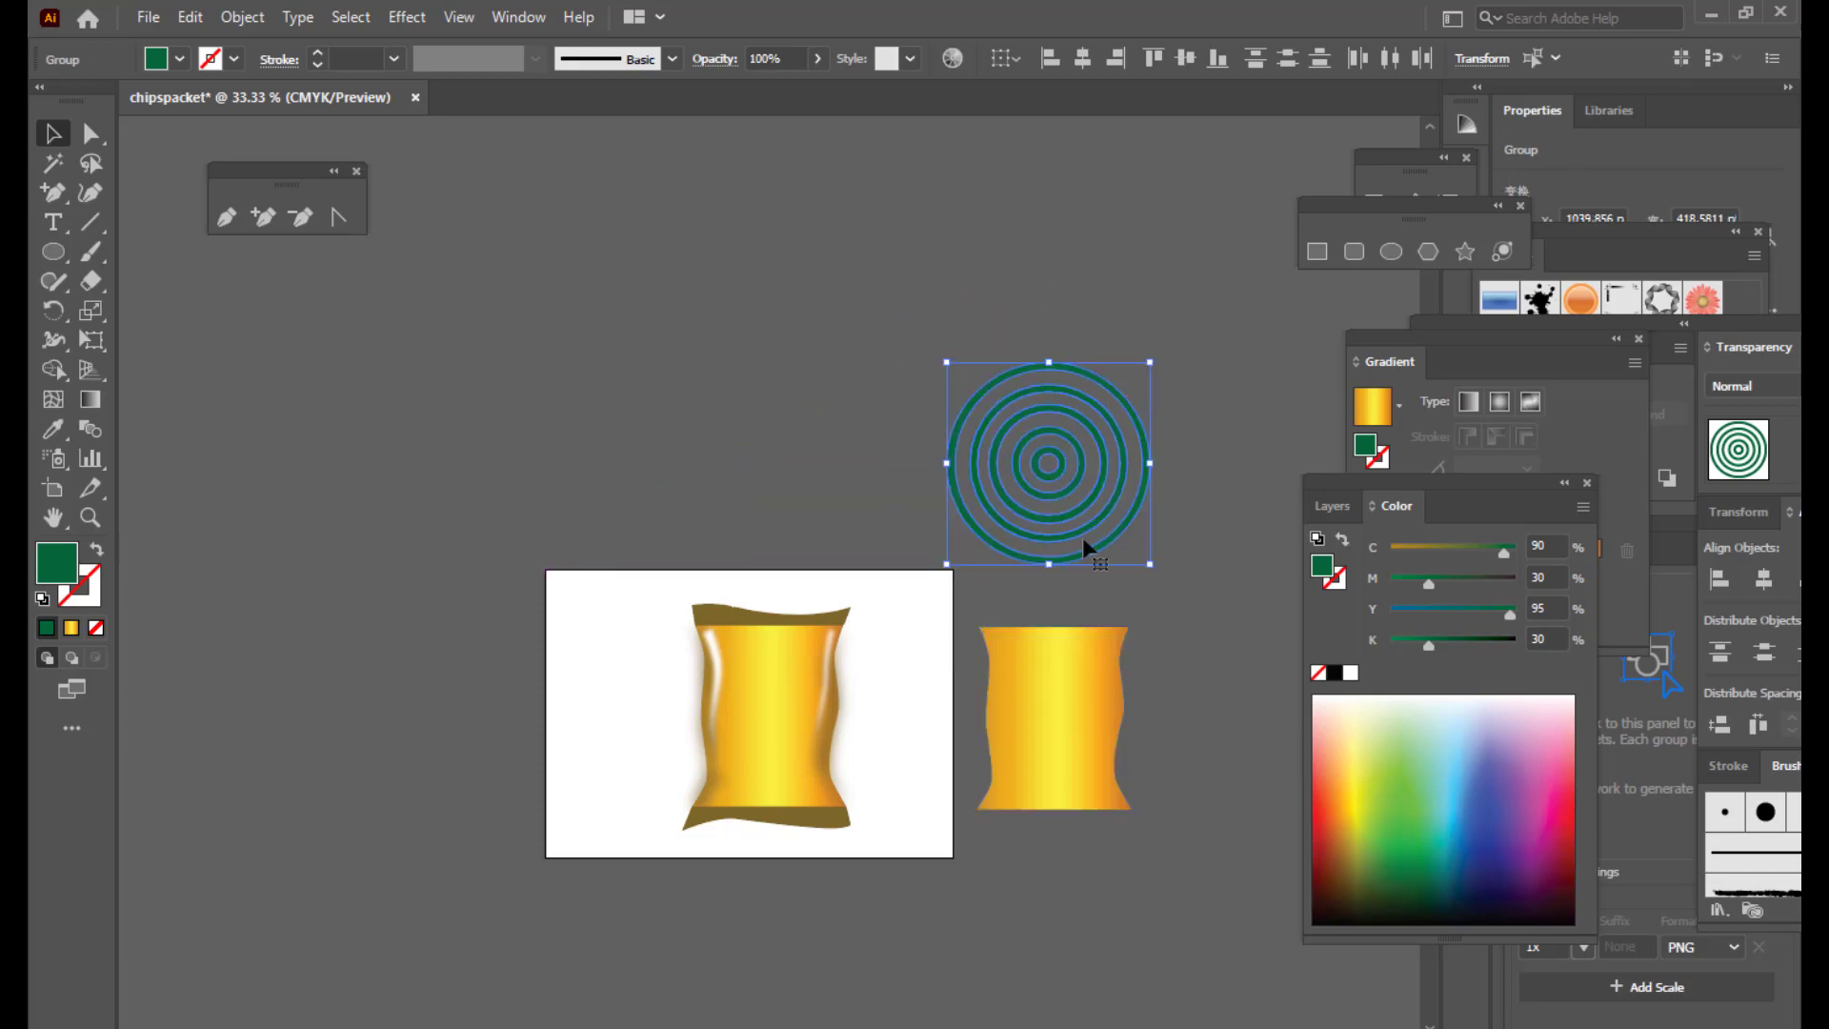
Step: Nudge the ring group, then move the yellow packet copy over it and enlarge it slightly
{"action": "left_click", "coordinate": [1216, 396]}
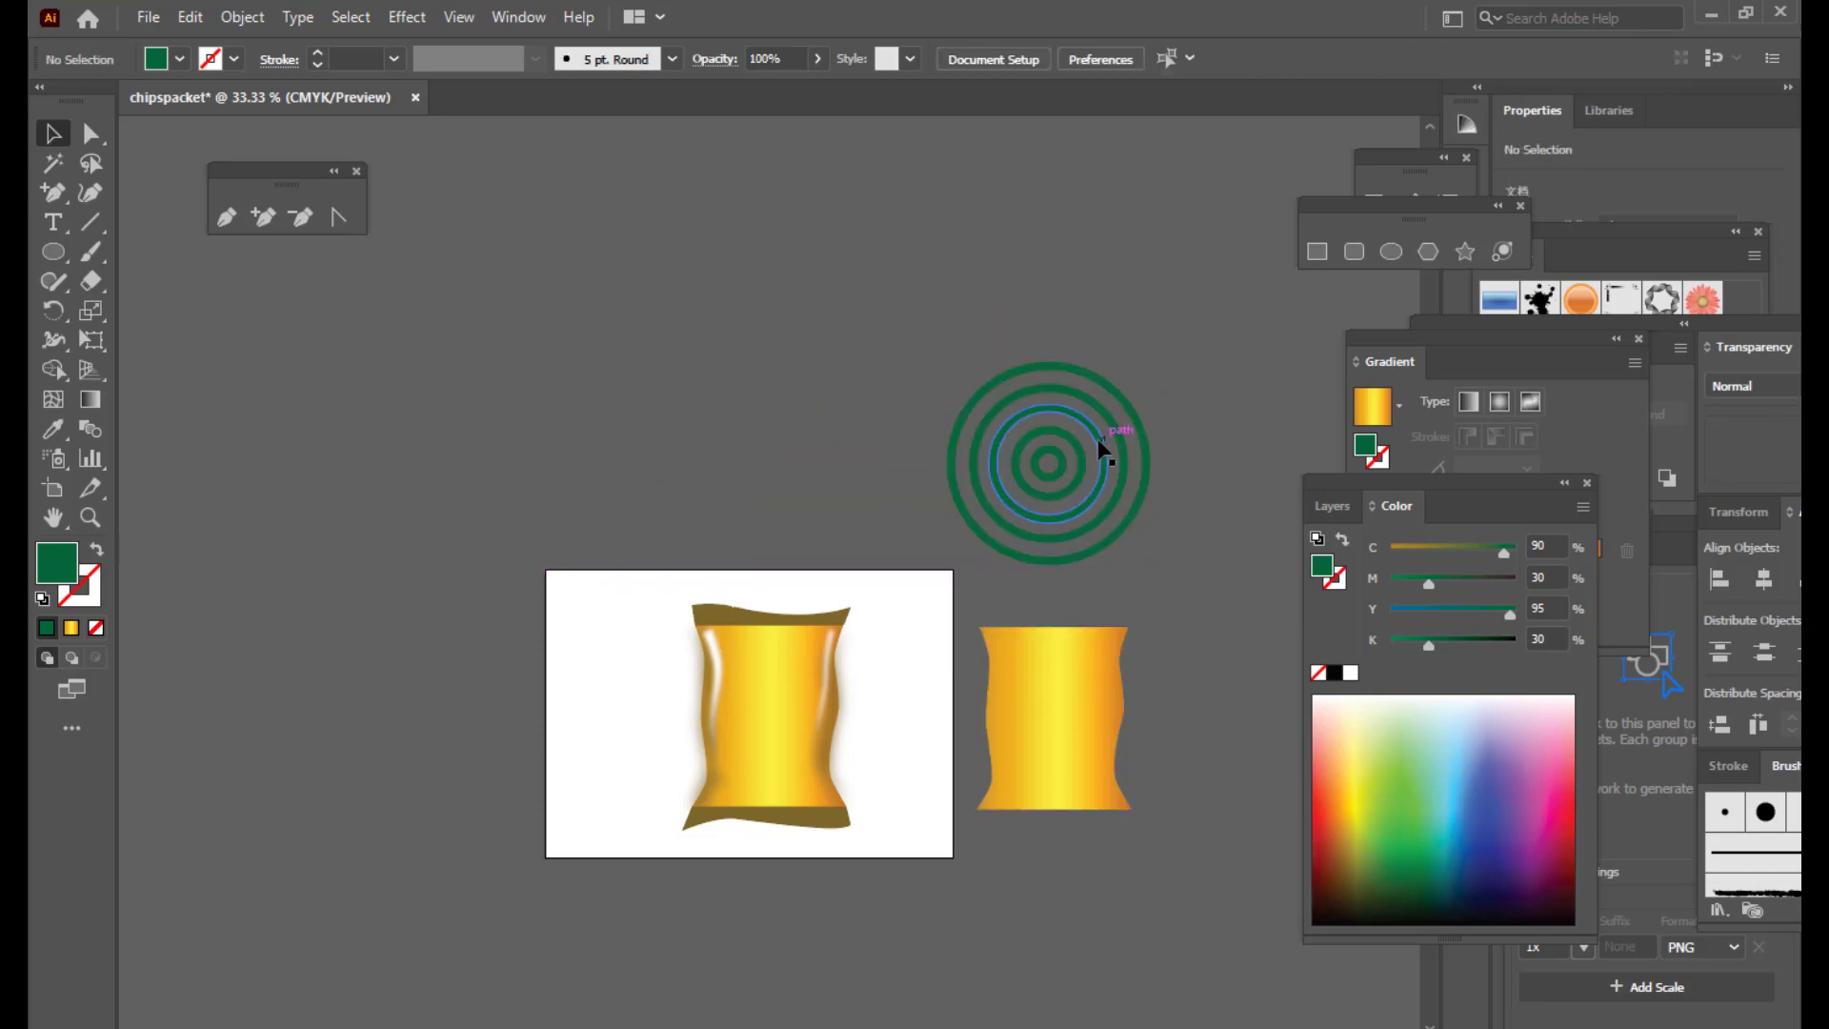
{"action": "left_click", "coordinate": [1100, 445]}
{"action": "left_click_drag", "start_coordinate": [1097, 438], "coordinate": [1061, 401]}
{"action": "left_click", "coordinate": [1054, 678]}
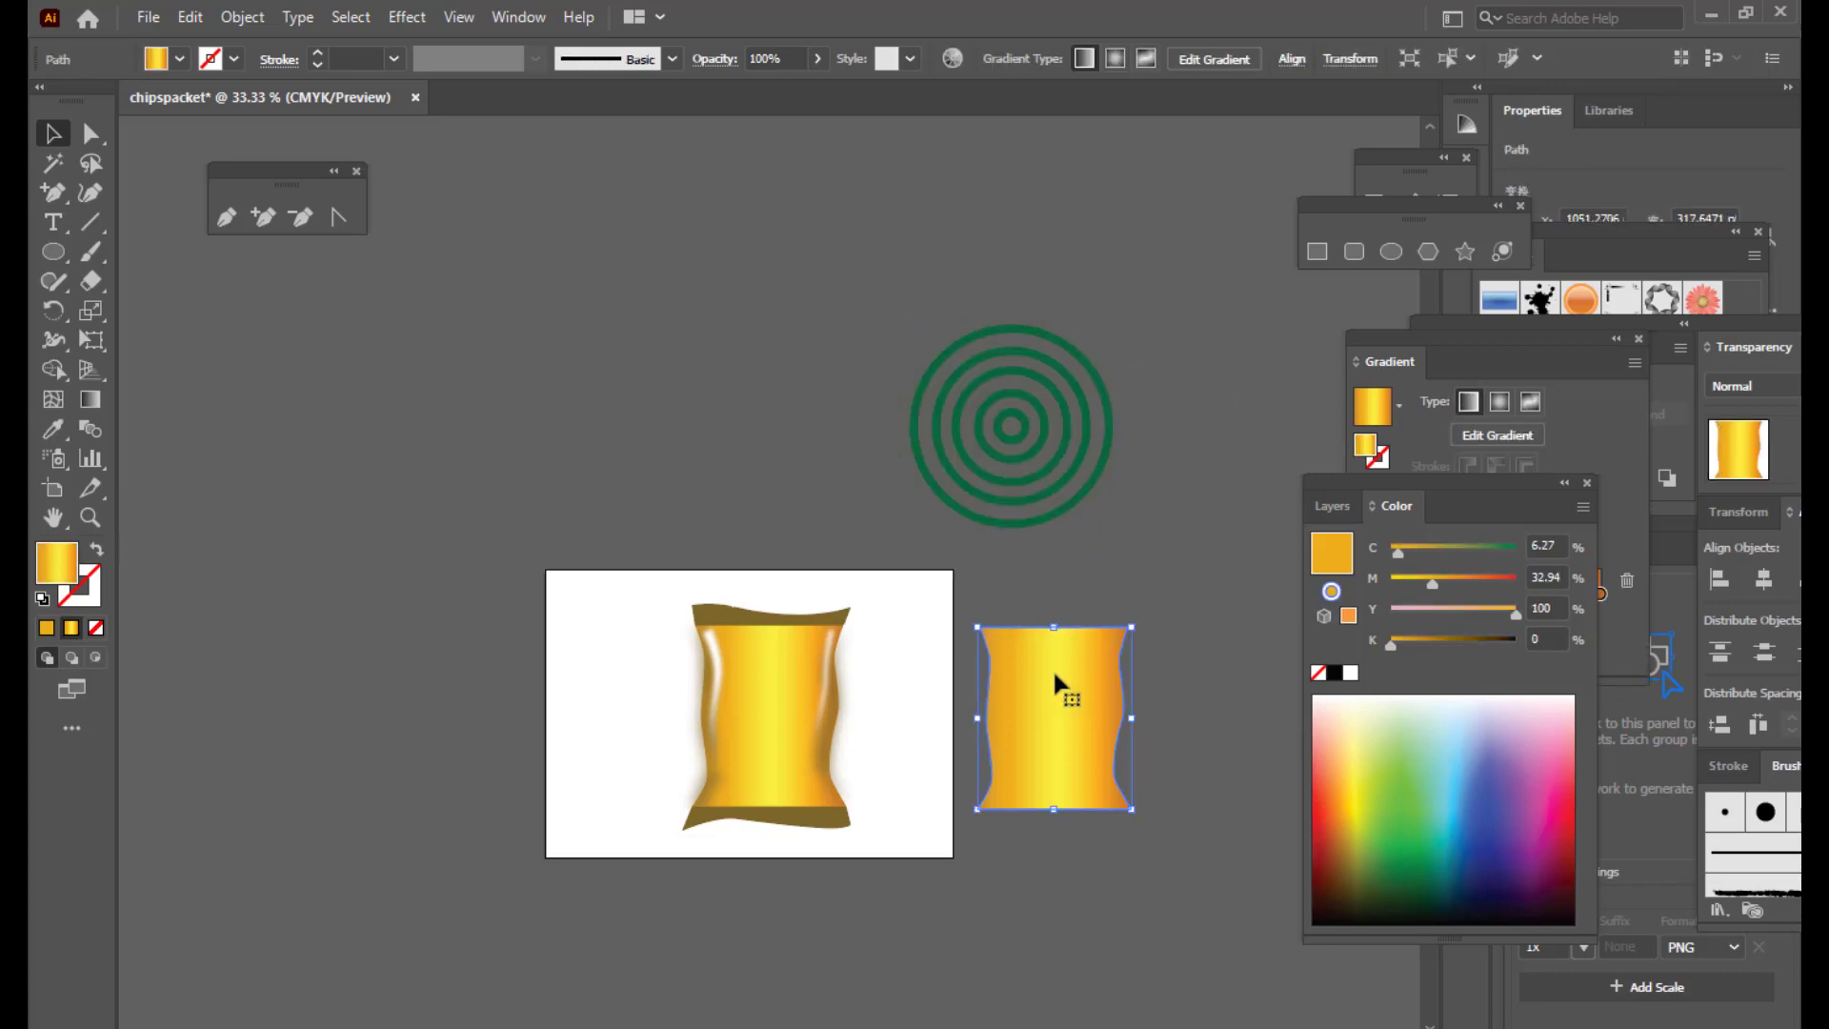
{"action": "left_click_drag", "start_coordinate": [1053, 667], "coordinate": [1011, 375]}
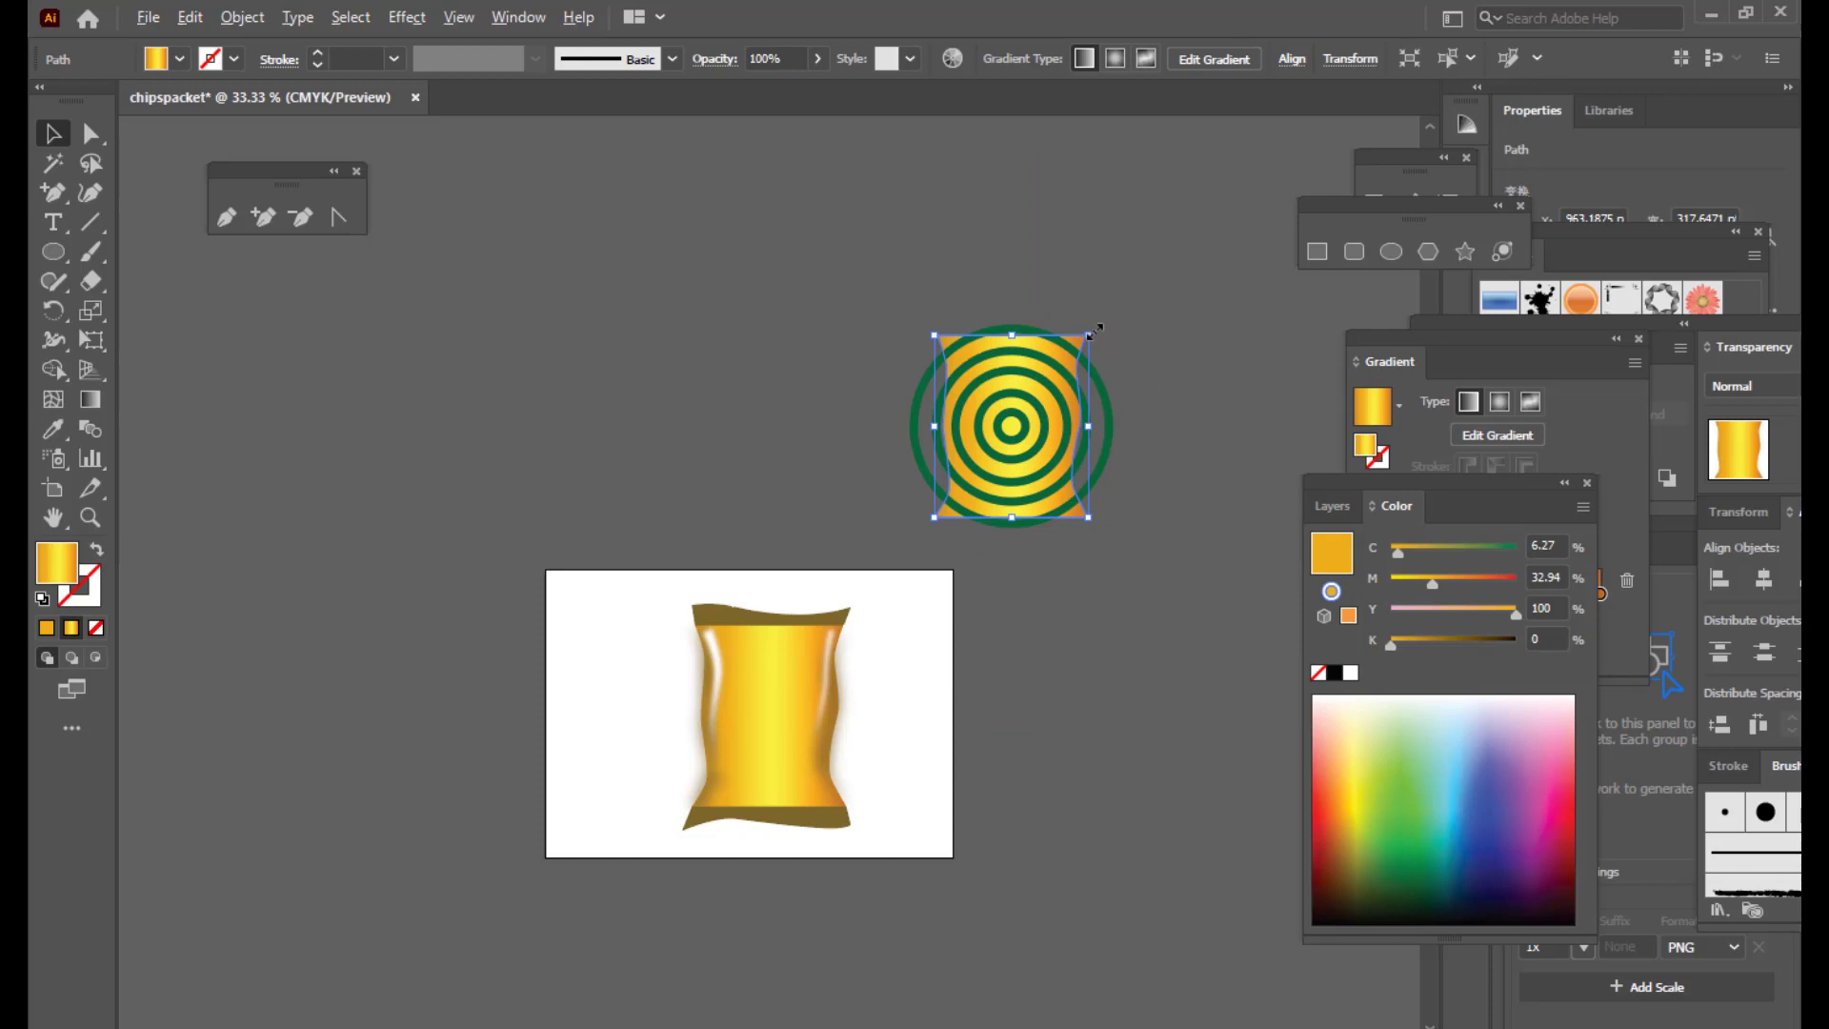
{"action": "left_click_drag", "start_coordinate": [1094, 330], "coordinate": [1108, 307]}
{"action": "key", "text": "ctrl+shift+bracketleft"}
Step: Bring the packet shape in front of the rings with Arrange
{"action": "left_click", "coordinate": [1212, 362]}
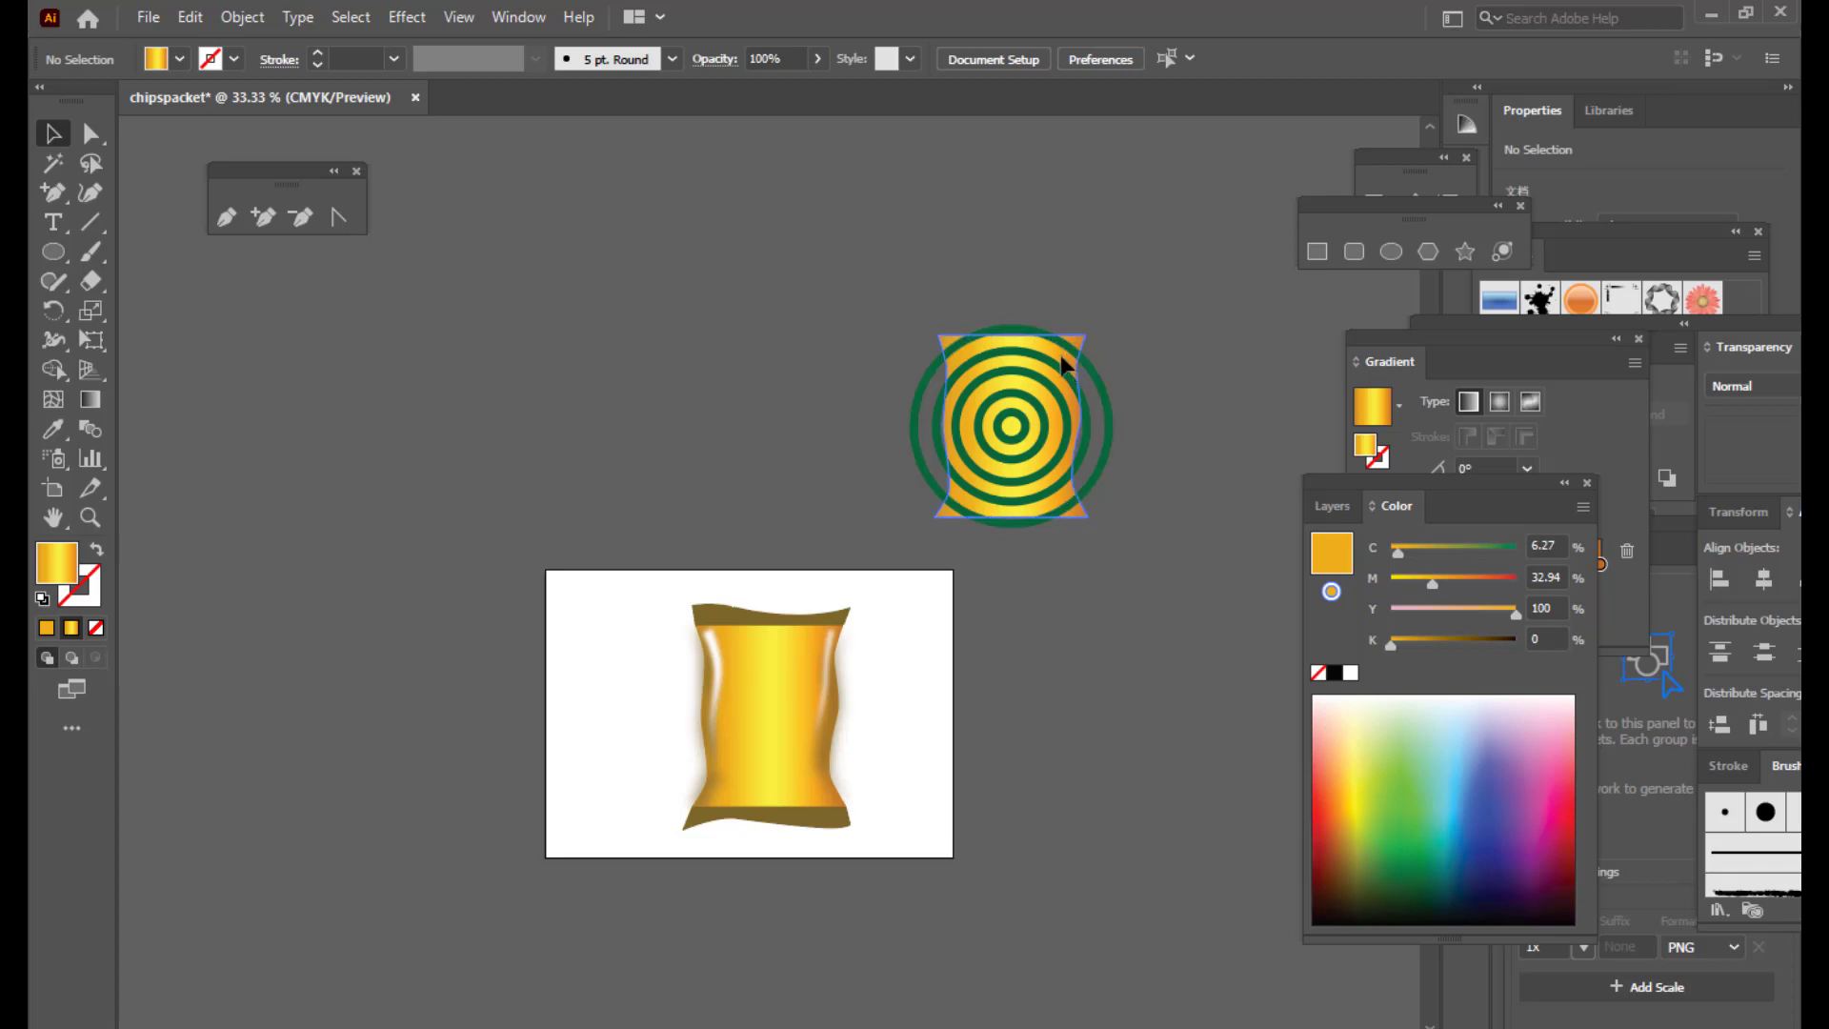
{"action": "left_click", "coordinate": [1060, 354]}
{"action": "right_click", "coordinate": [1060, 355]}
{"action": "mouse_move", "coordinate": [1151, 809]}
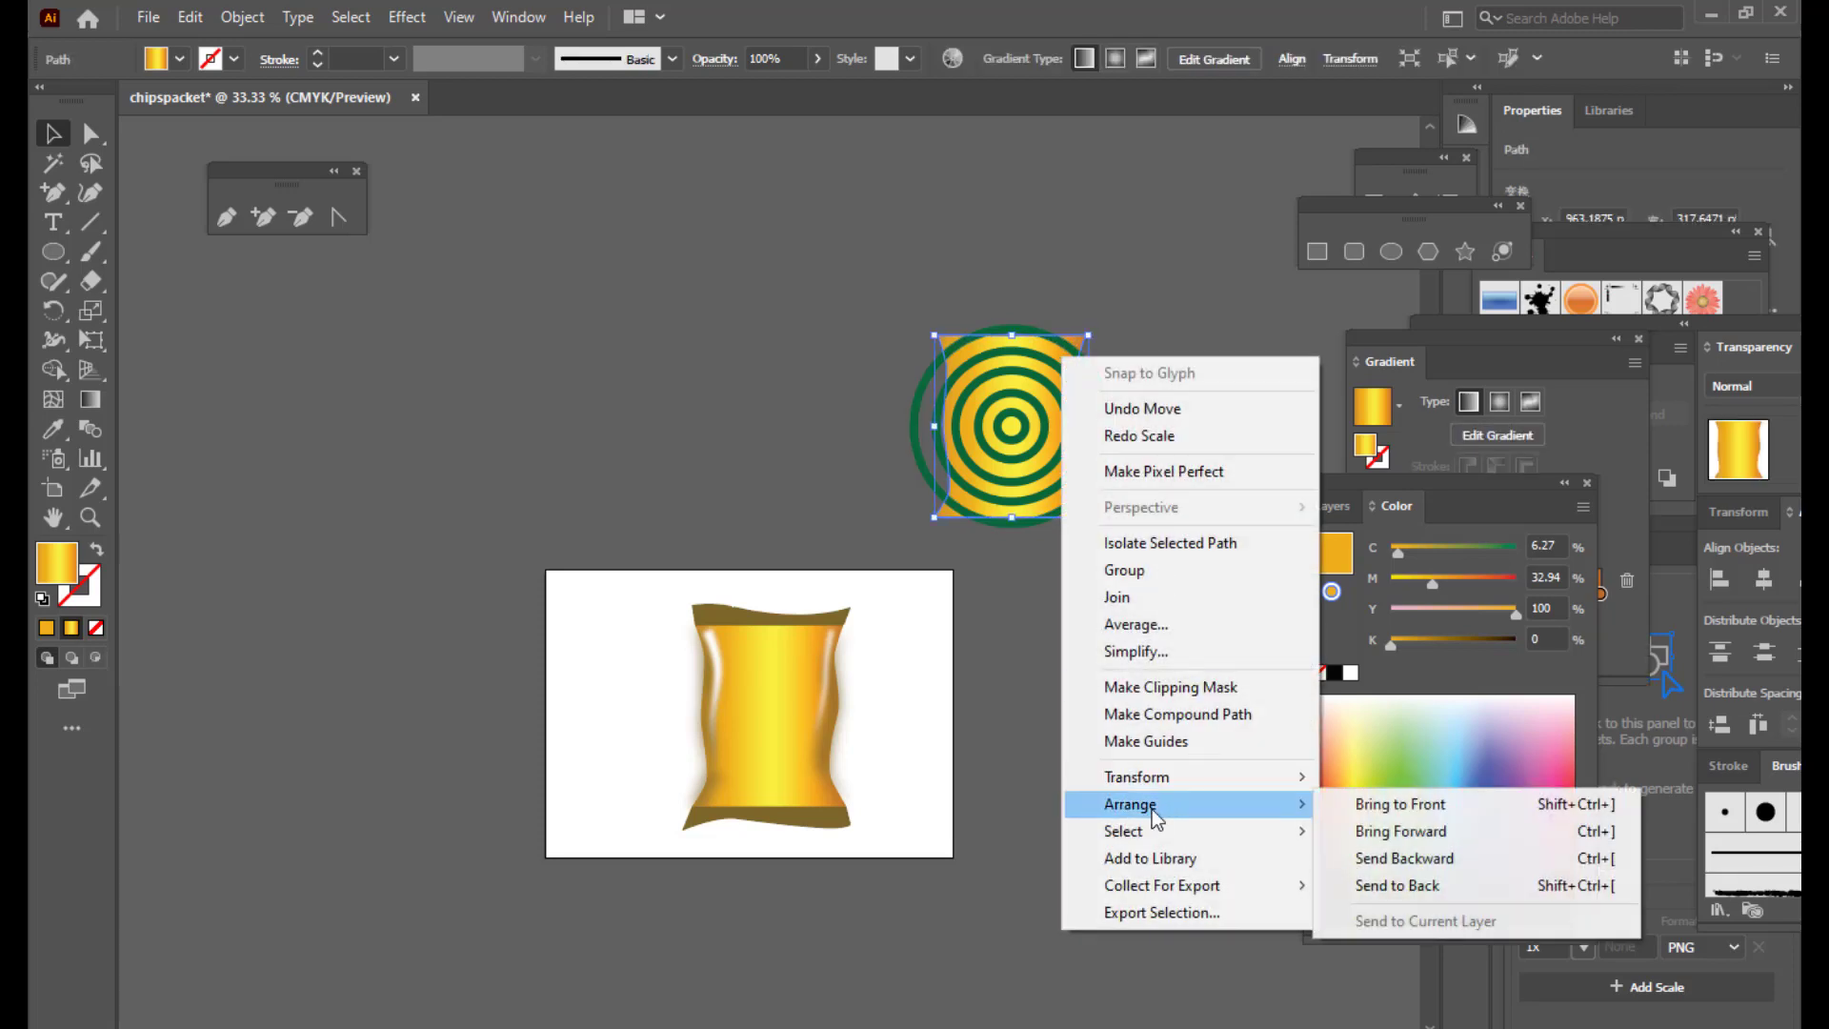
{"action": "left_click", "coordinate": [1398, 803]}
Step: Make a clipping mask so the rings are trimmed to the packet outline
{"action": "left_click", "coordinate": [1180, 421]}
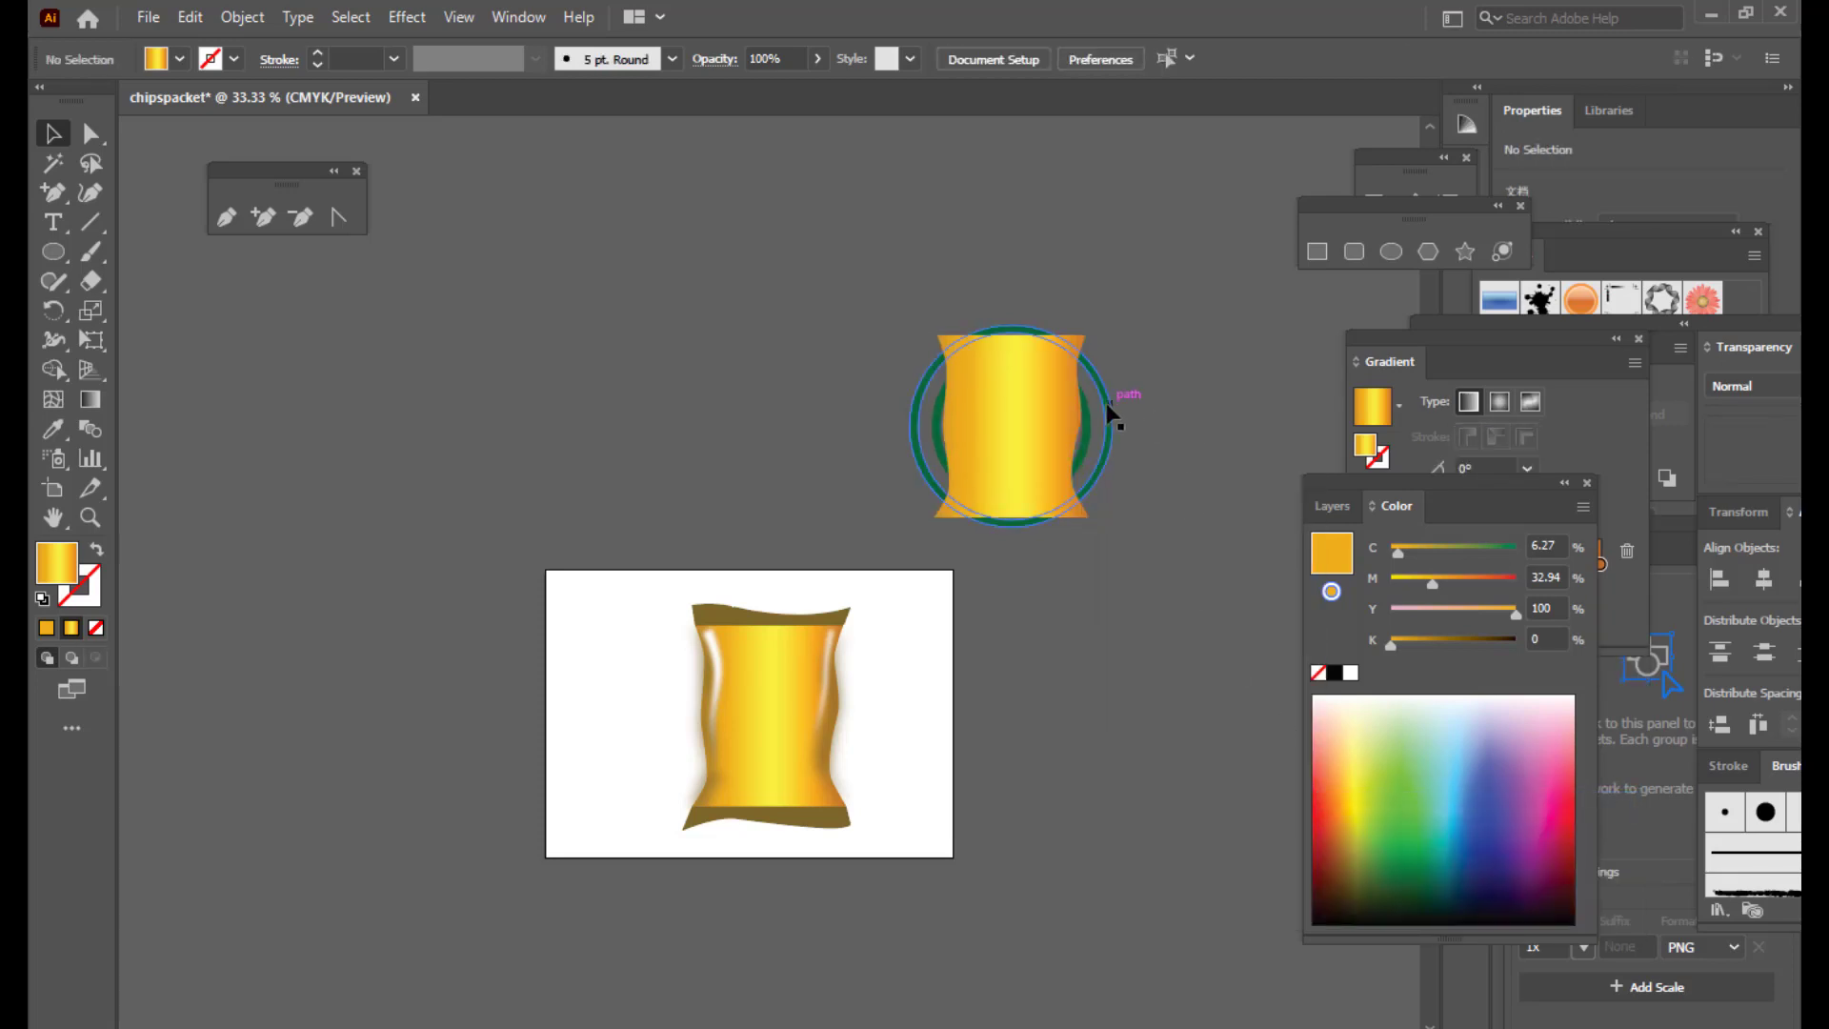
{"action": "left_click", "coordinate": [1110, 413]}
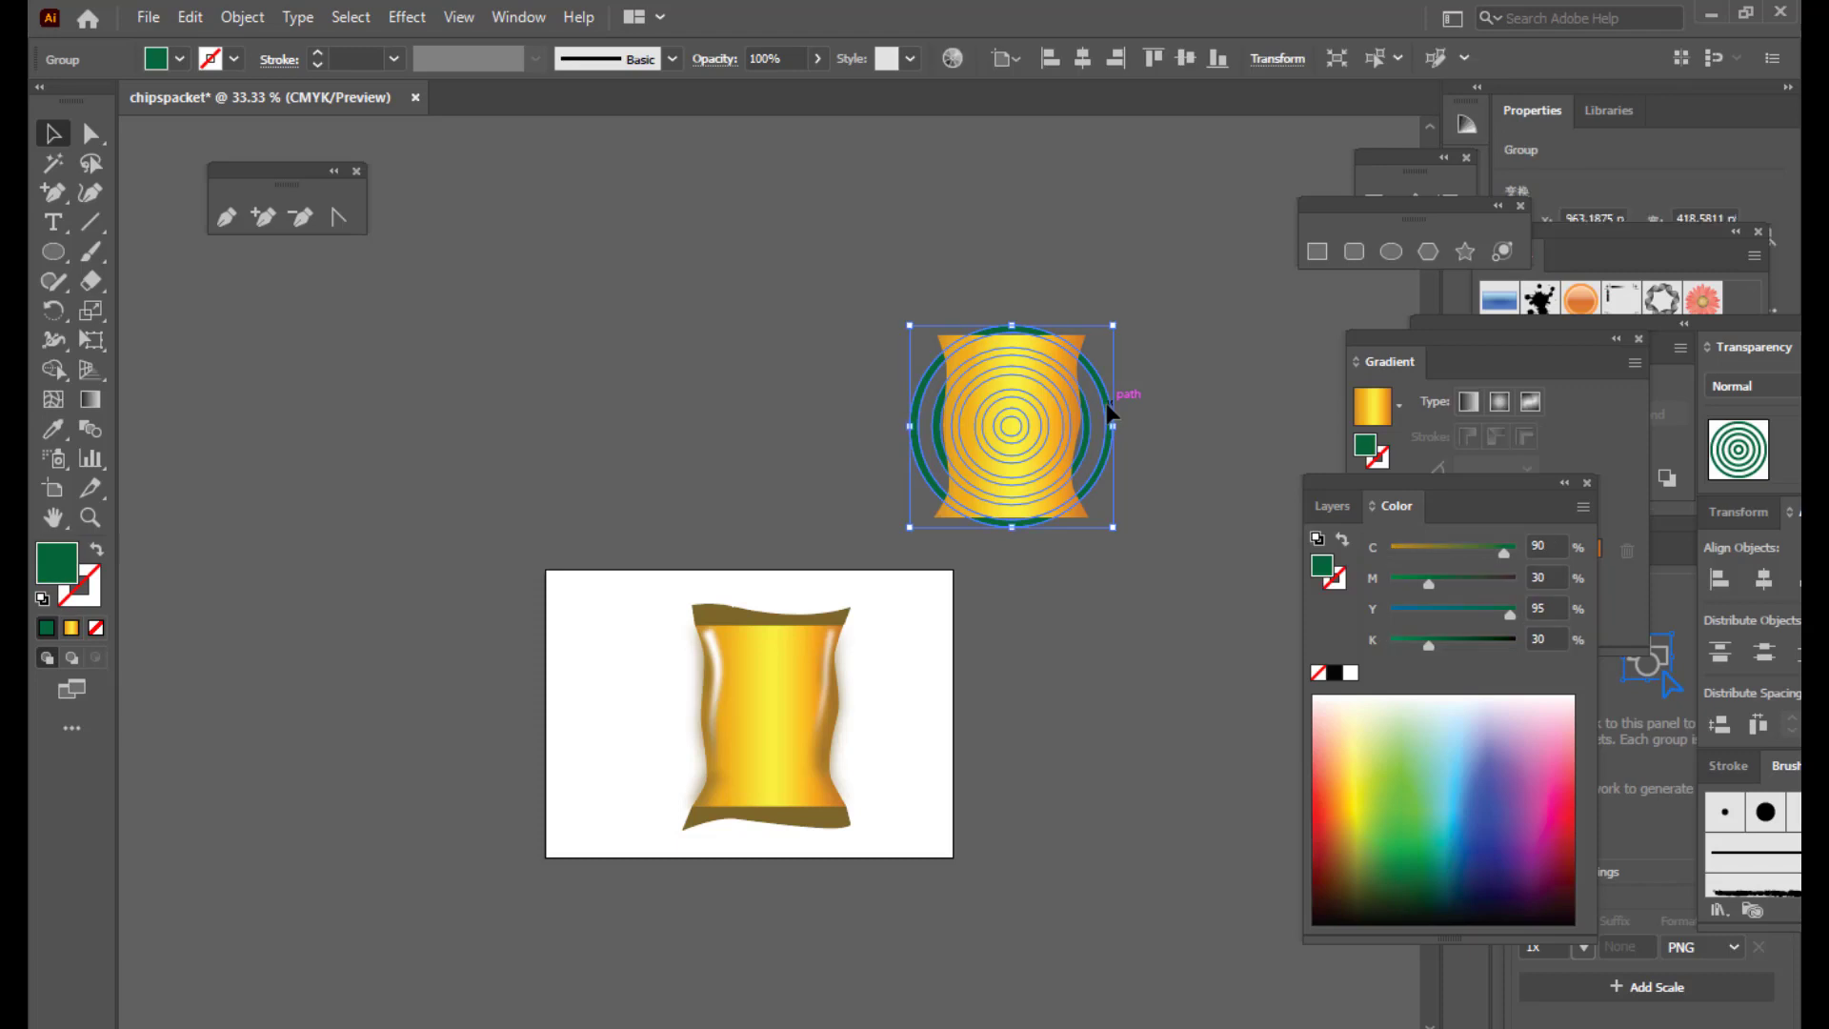
{"action": "right_click", "coordinate": [1078, 339]}
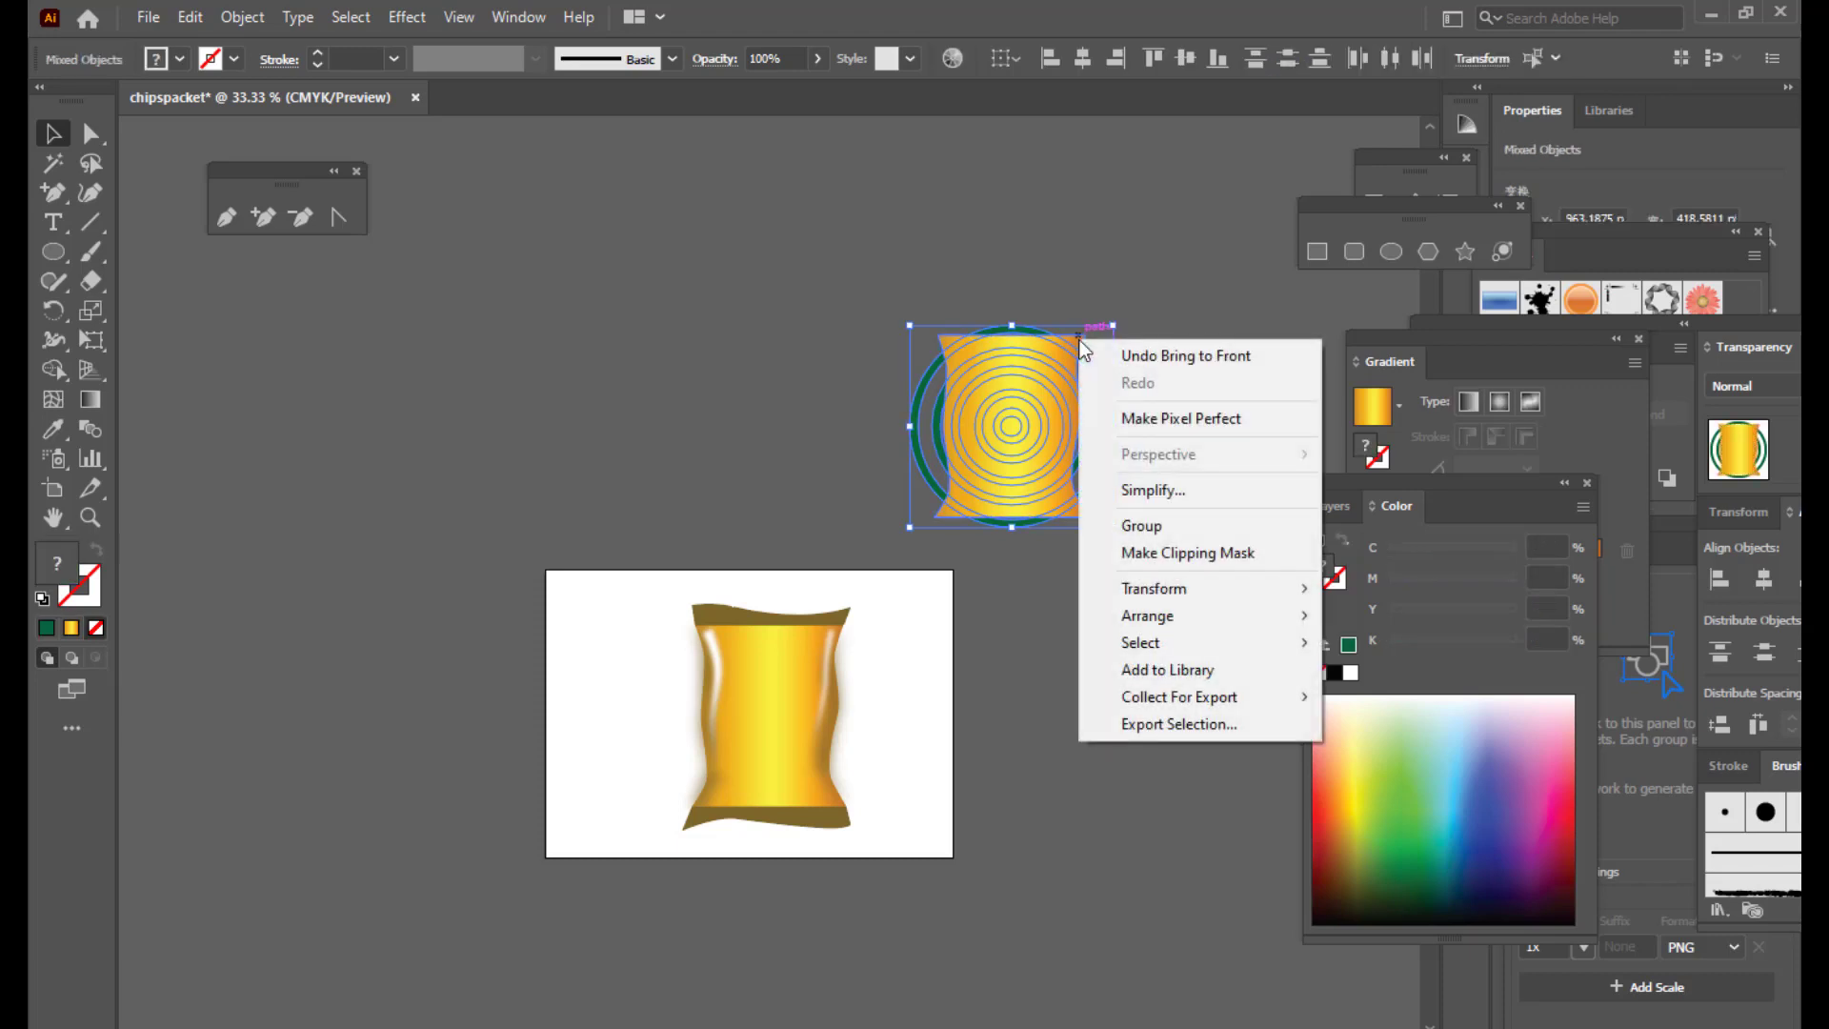
{"action": "left_click", "coordinate": [1179, 557]}
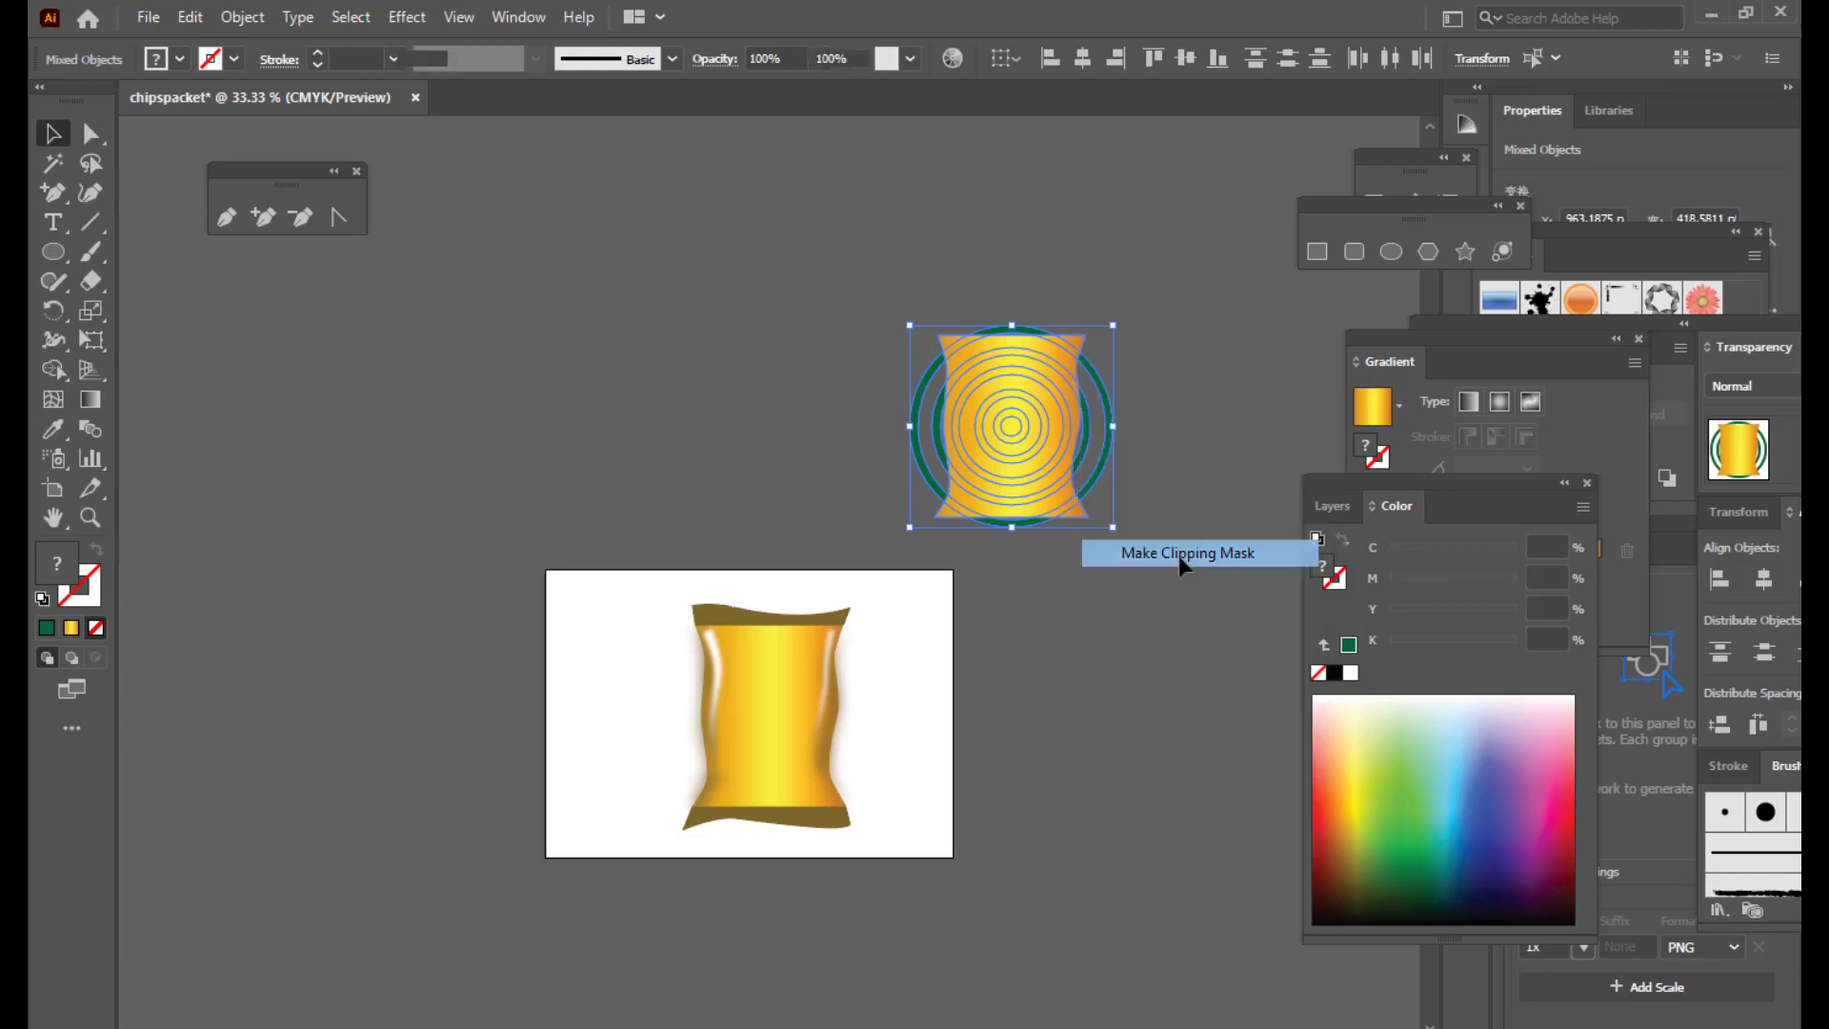
{"action": "left_click", "coordinate": [1179, 533]}
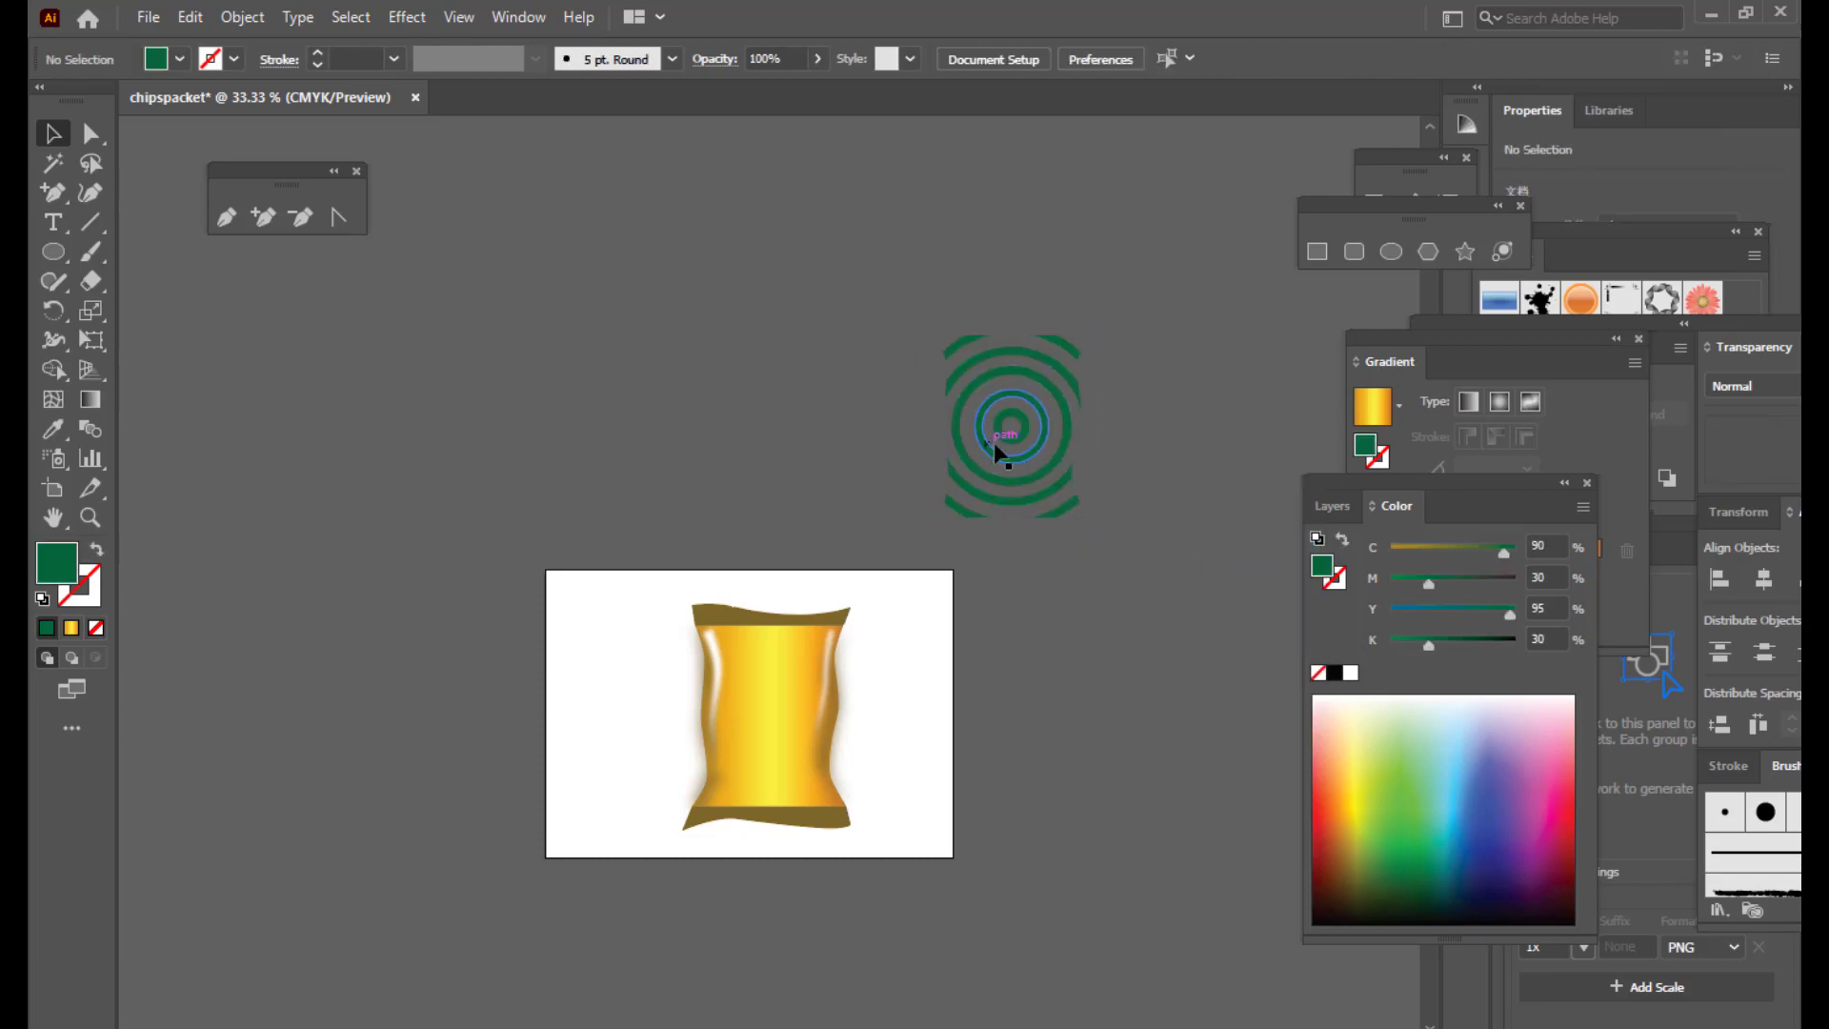
Step: Move the clipped ring group onto the chips packet, zoom in, and stretch it taller over the bag
{"action": "left_click_drag", "start_coordinate": [1008, 446], "coordinate": [780, 721]}
{"action": "key", "text": "ctrl+equal"}
{"action": "key", "text": "ctrl+equal"}
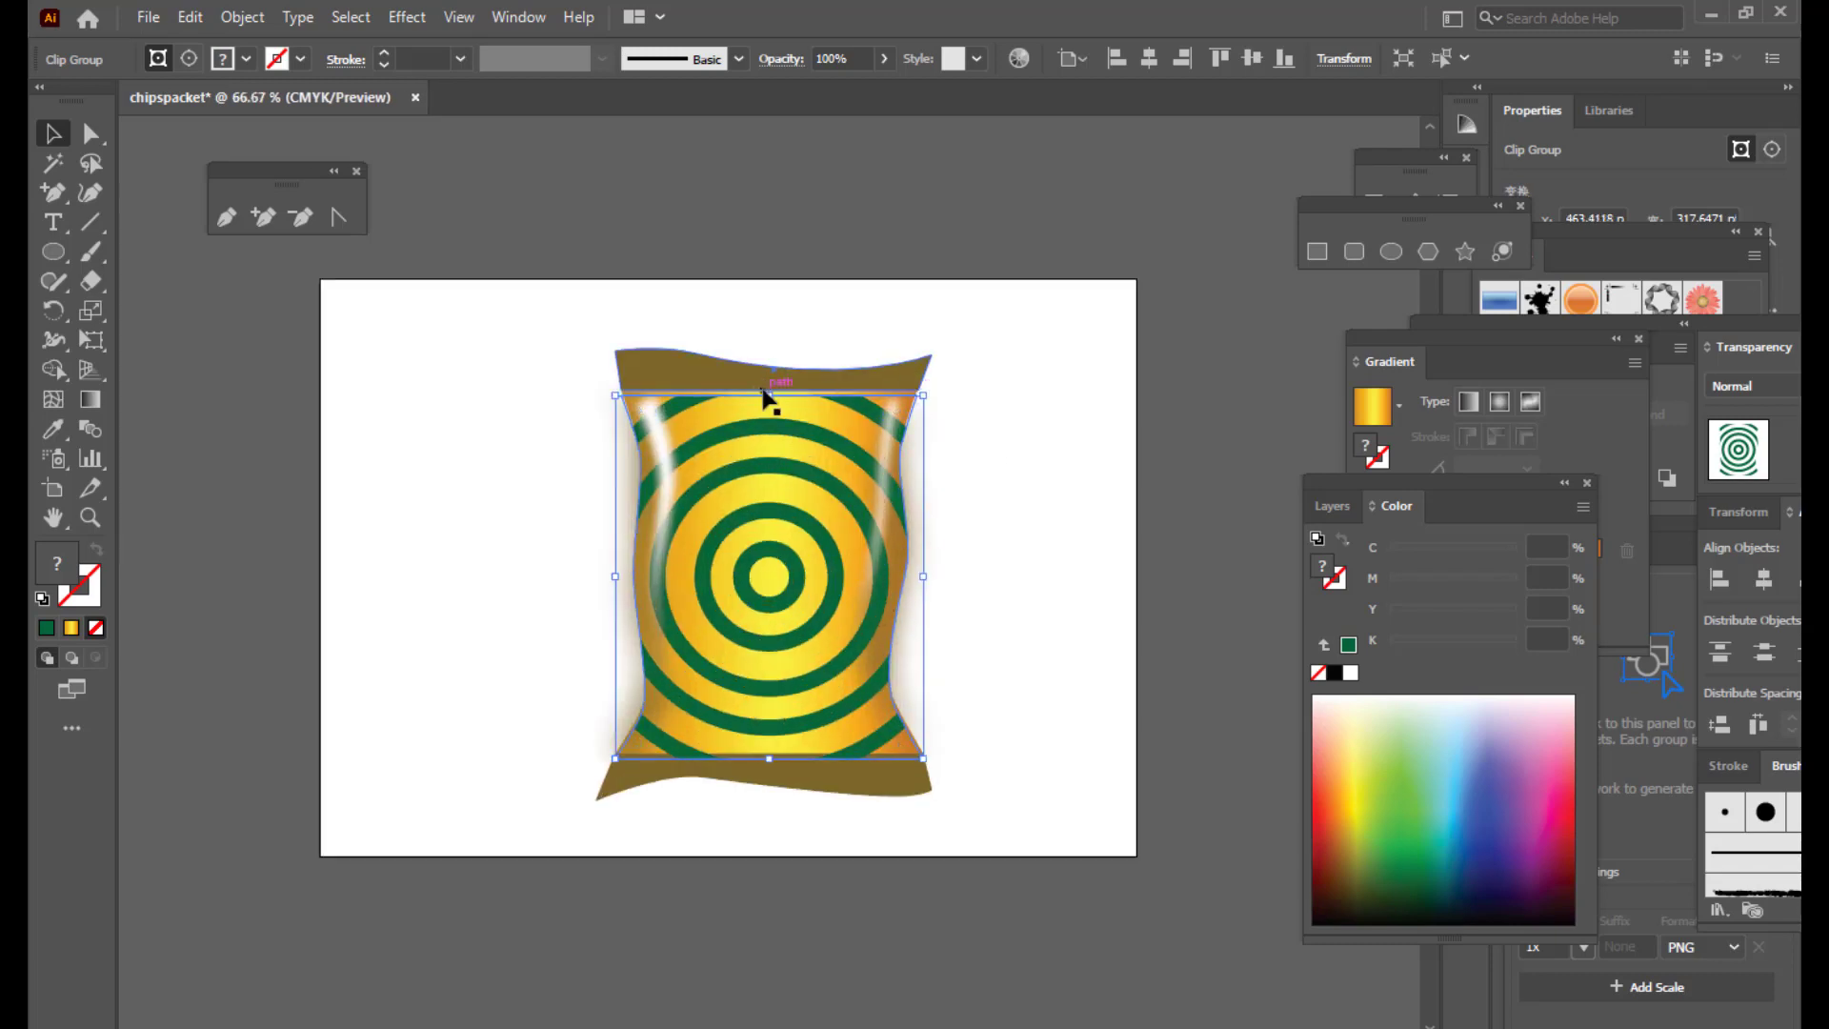
{"action": "left_click_drag", "start_coordinate": [768, 395], "coordinate": [772, 383]}
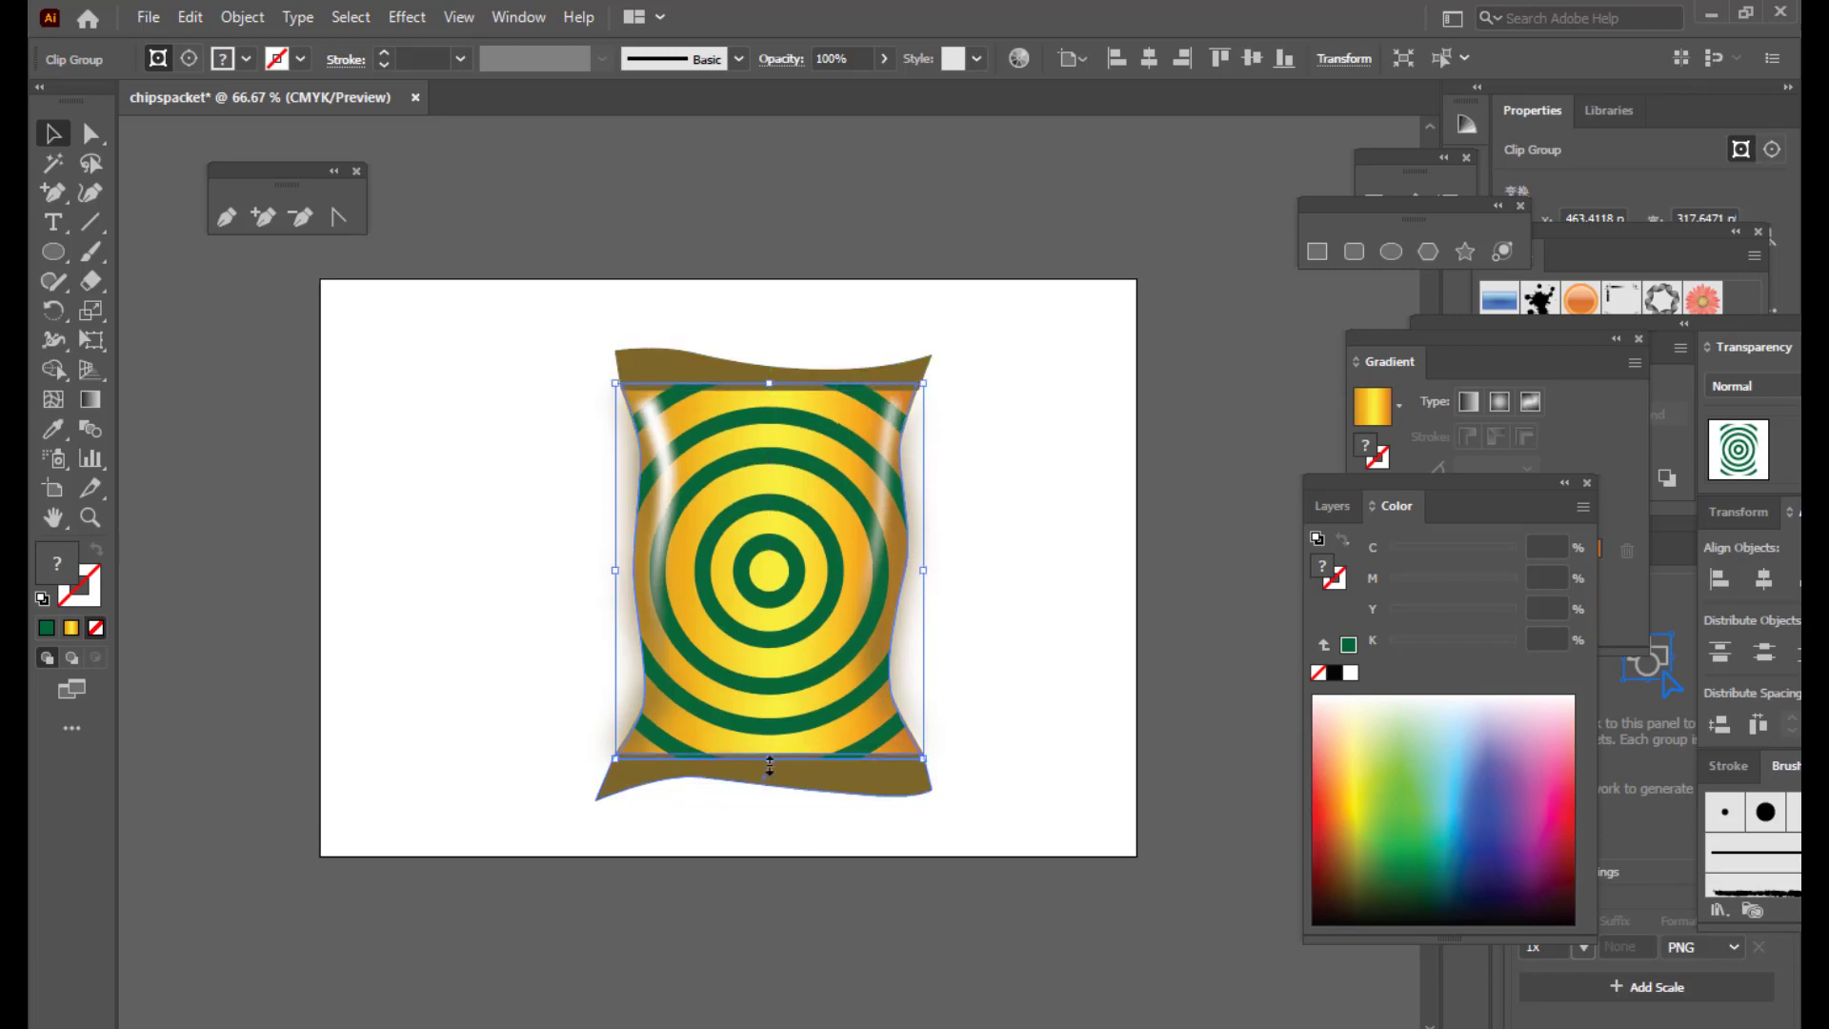
{"action": "left_click", "coordinate": [1058, 444]}
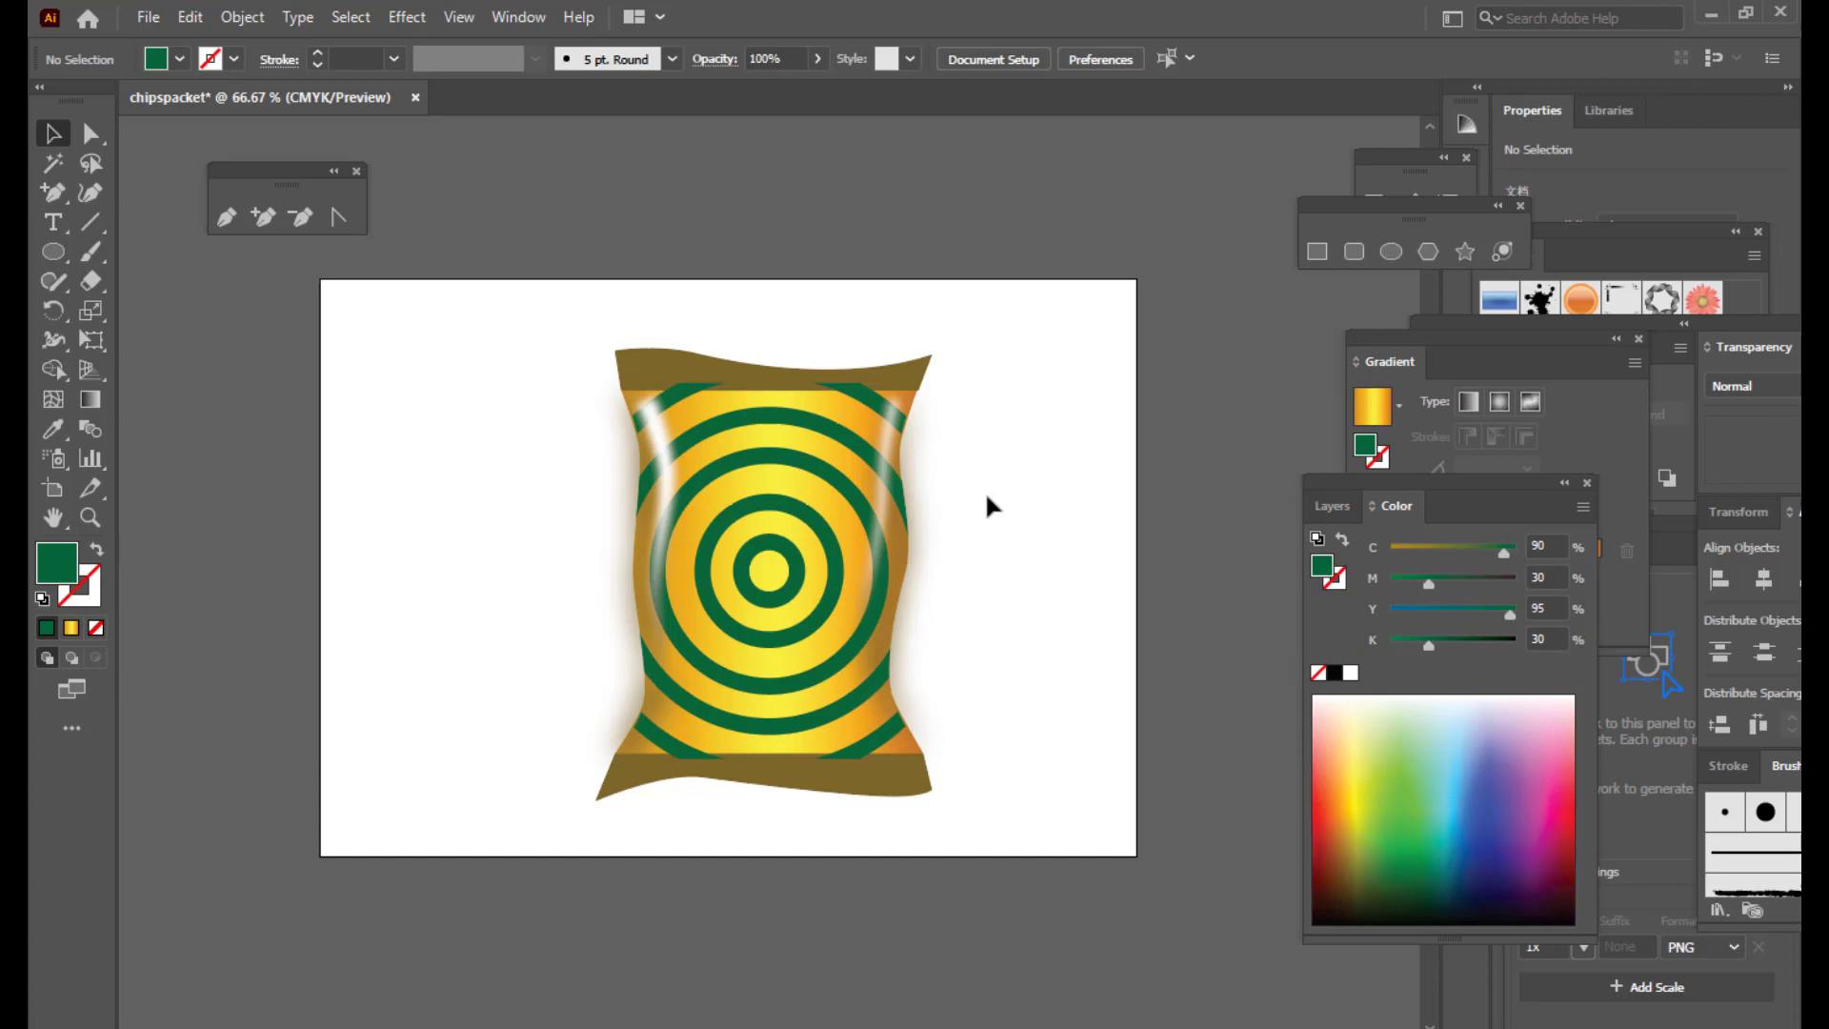
{"action": "left_click", "coordinate": [797, 478]}
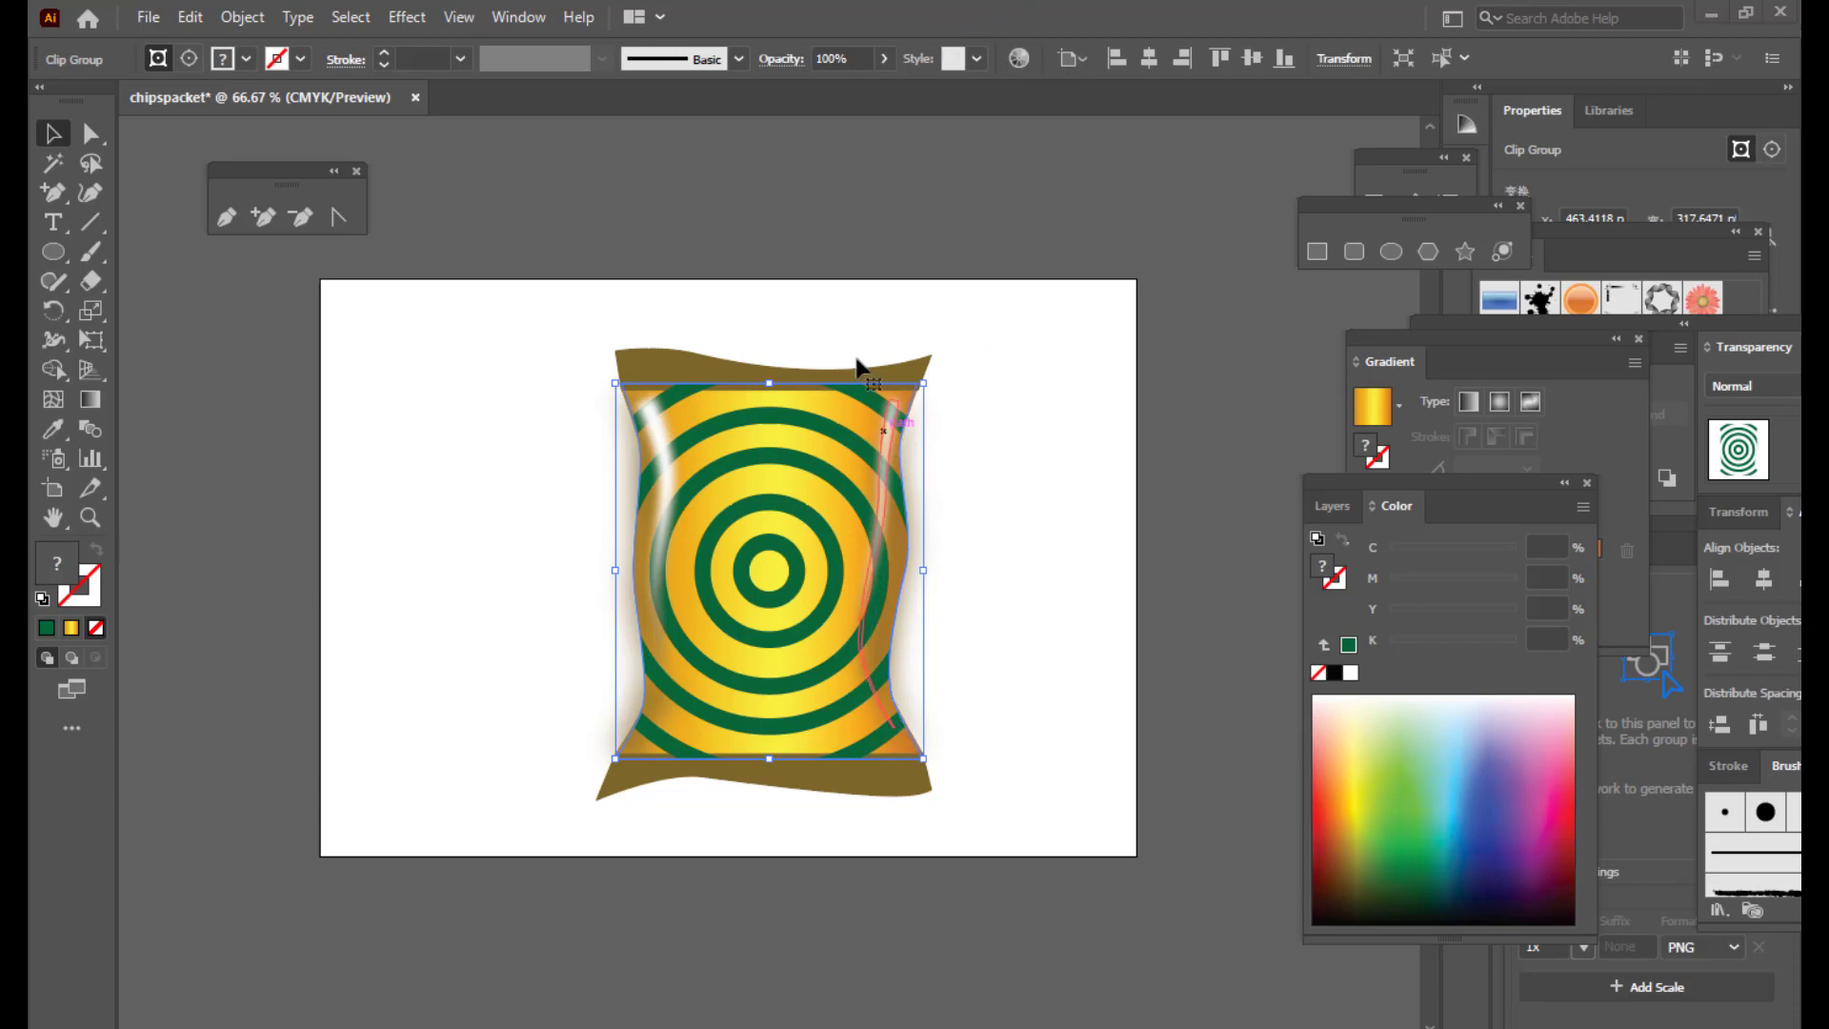
Step: Try Overlay, Multiply and Soft Light blend modes on the ring pattern, settling on Color Burn
{"action": "left_click", "coordinate": [781, 59]}
{"action": "left_click", "coordinate": [600, 99]}
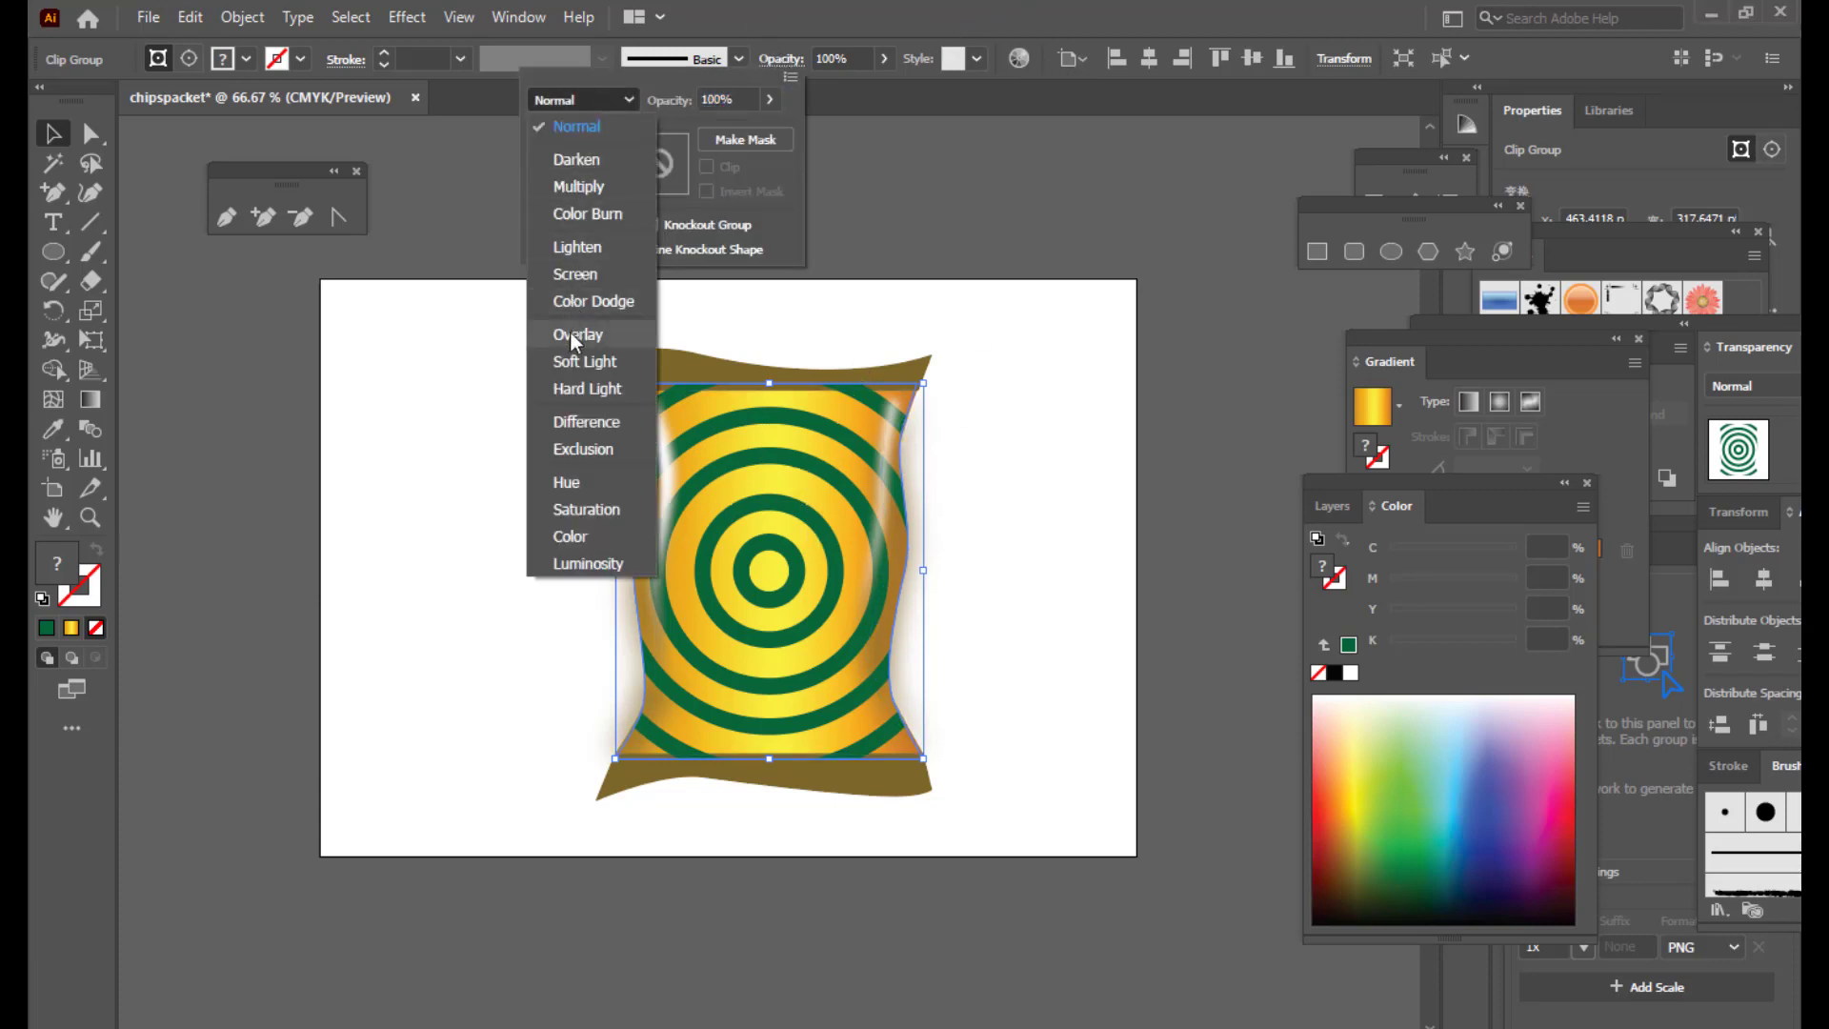
{"action": "left_click", "coordinate": [604, 335]}
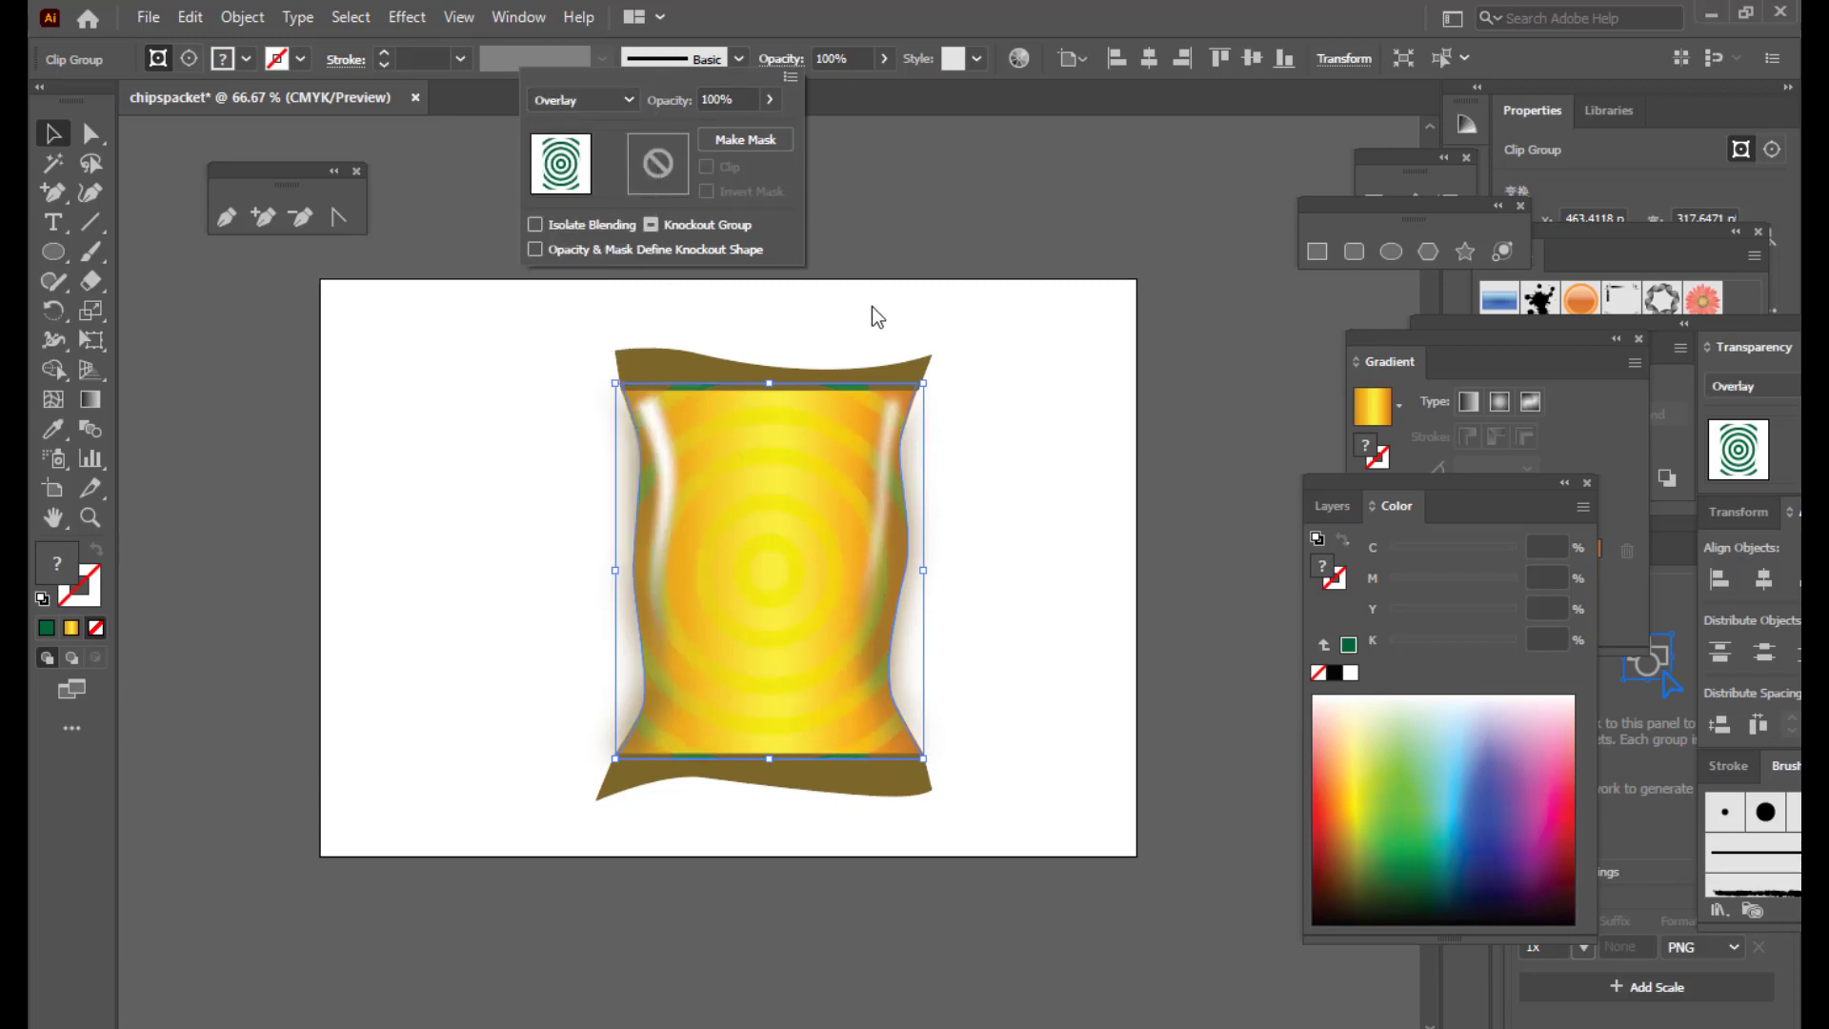
{"action": "left_click", "coordinate": [590, 99]}
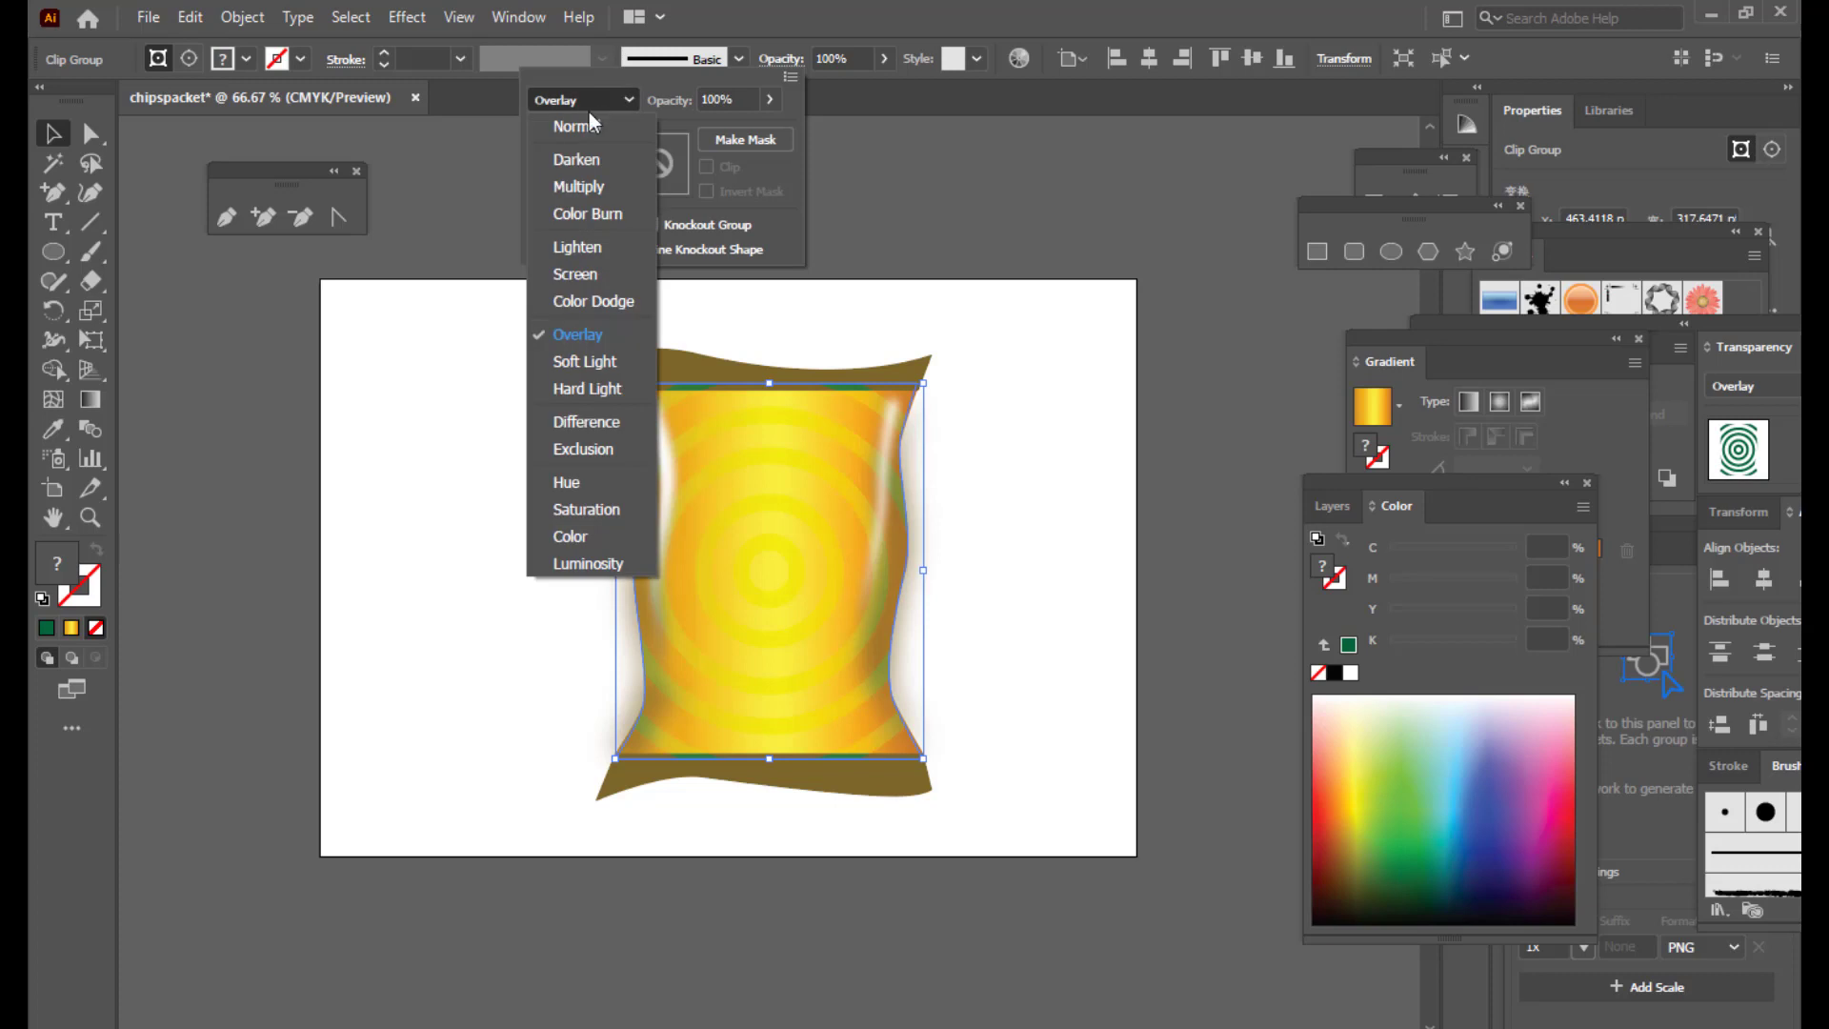
{"action": "left_click", "coordinate": [585, 187]}
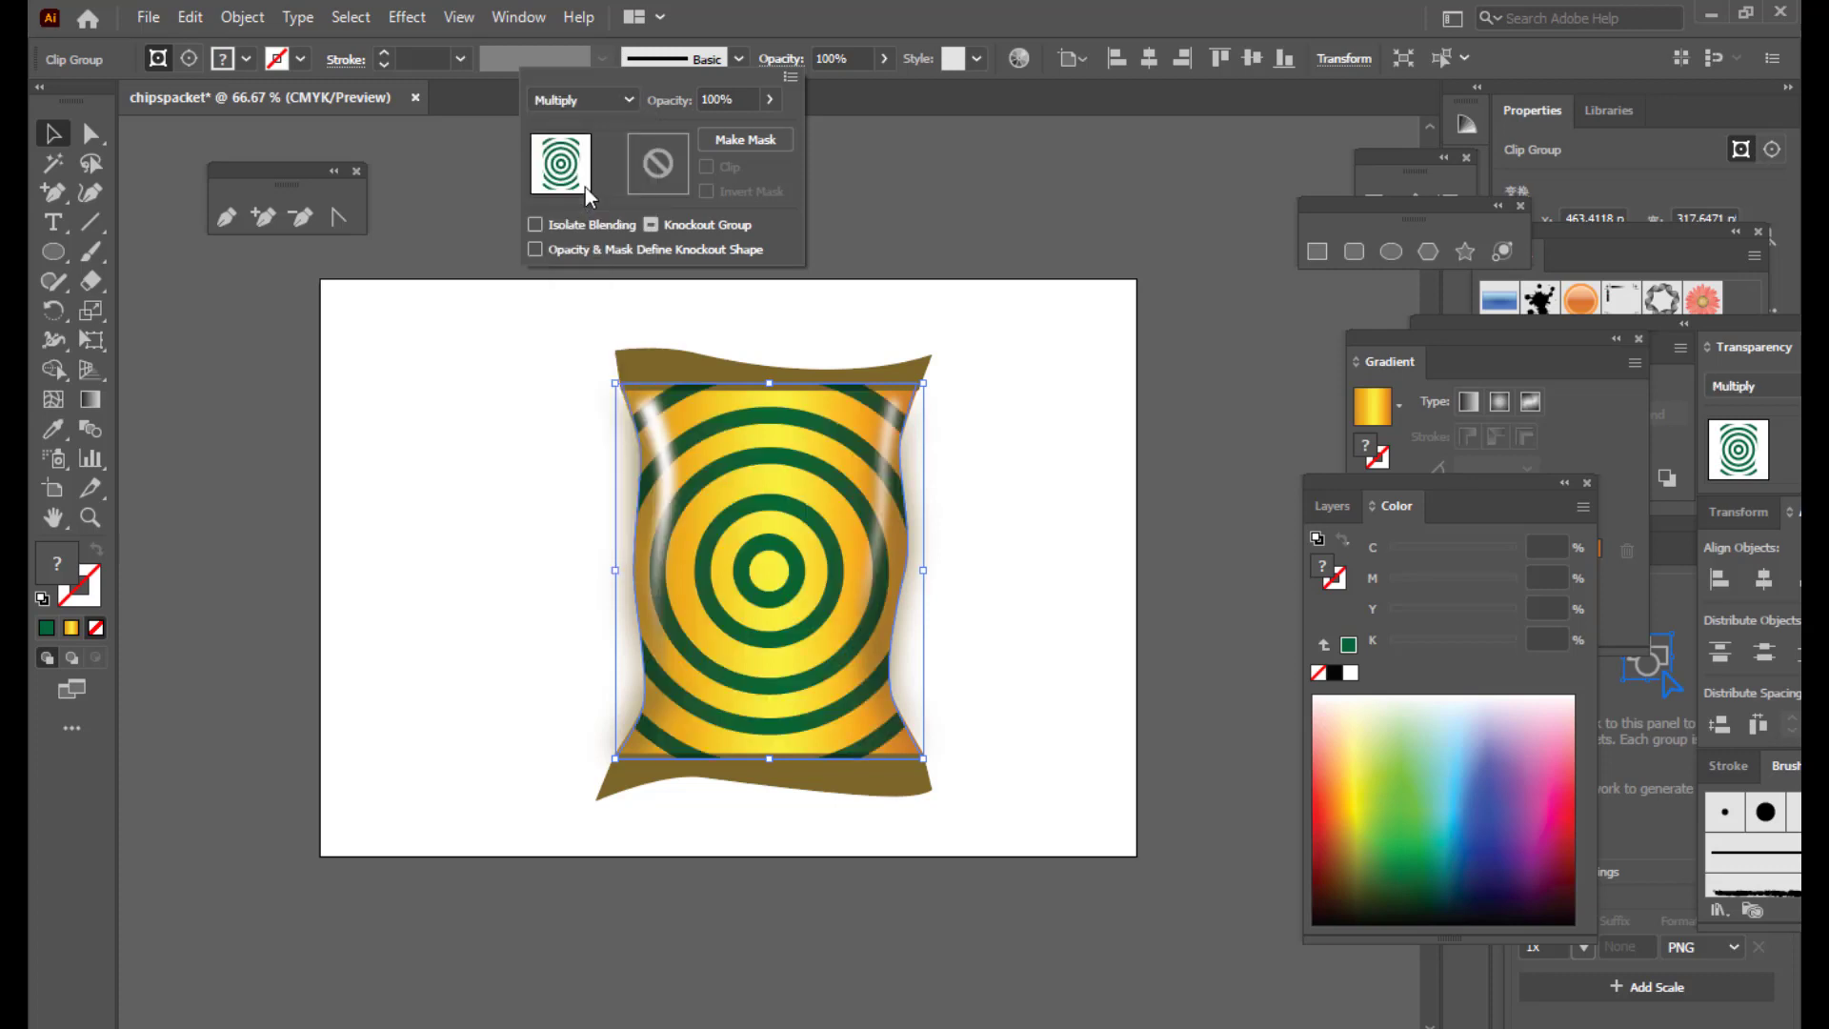
{"action": "left_click", "coordinate": [603, 101]}
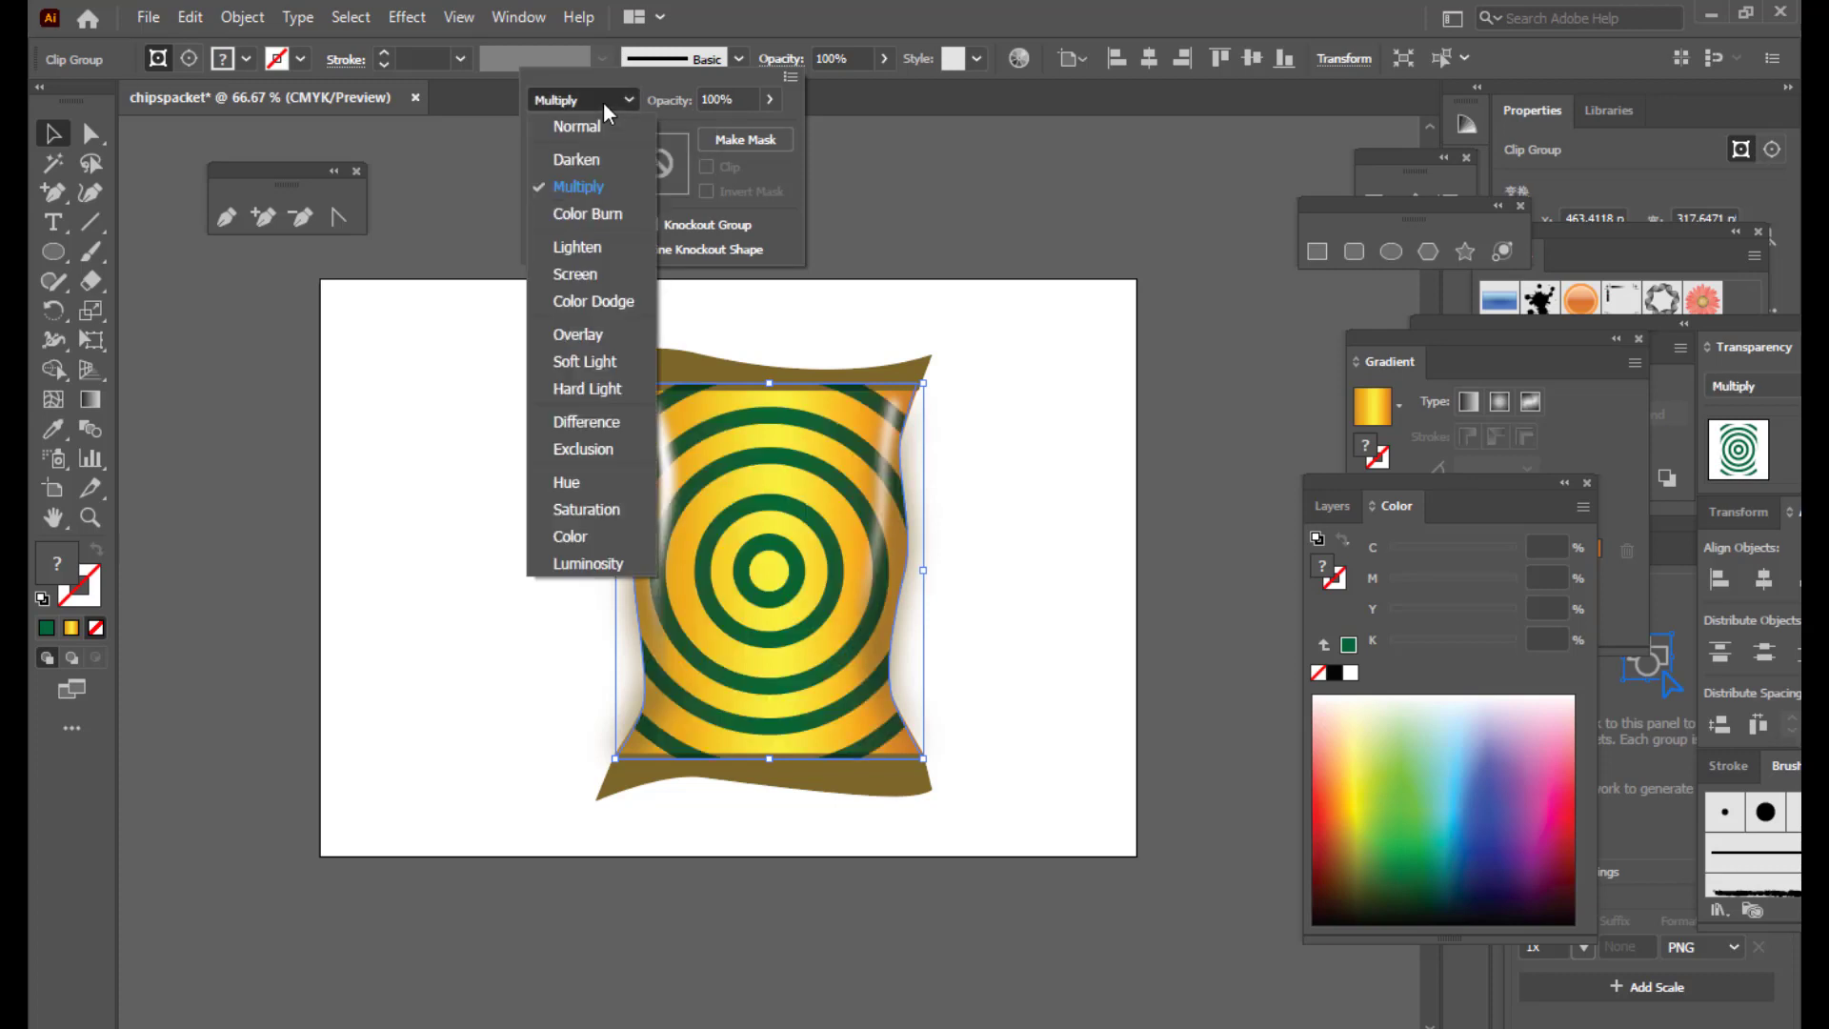
{"action": "left_click", "coordinate": [581, 369]}
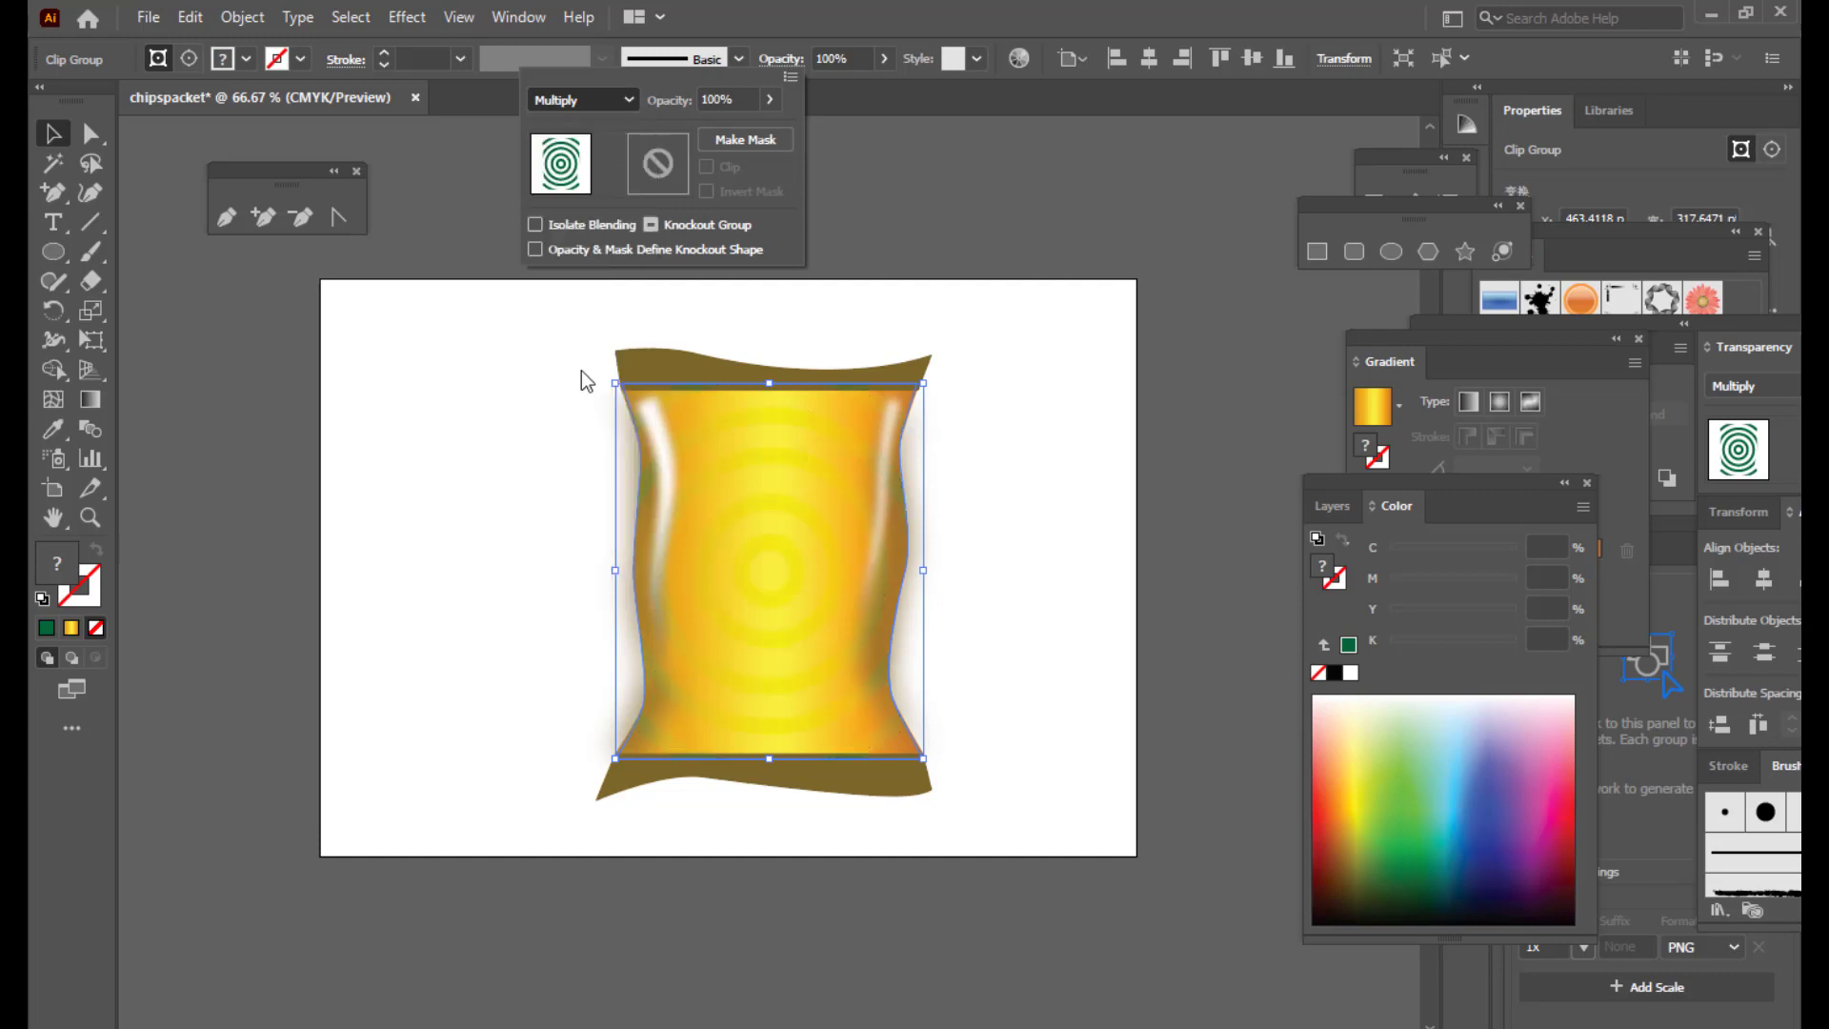
{"action": "left_click", "coordinate": [591, 99]}
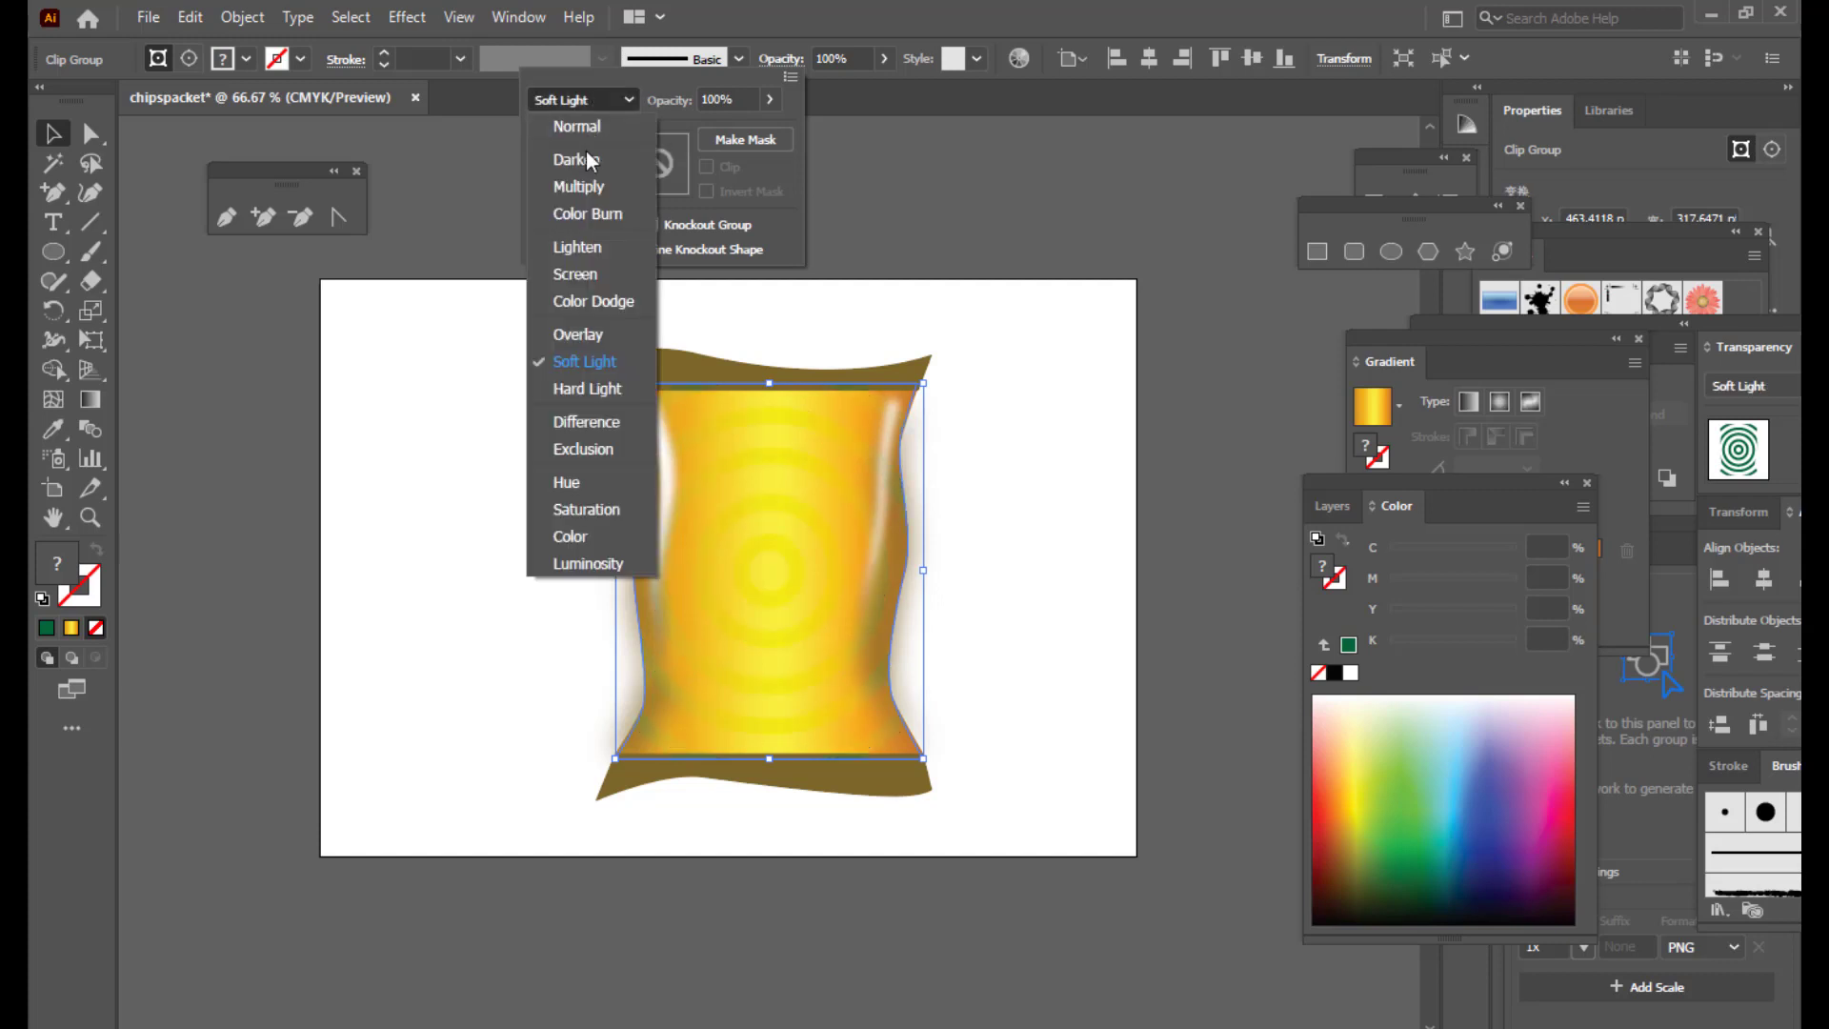
{"action": "left_click", "coordinate": [595, 215]}
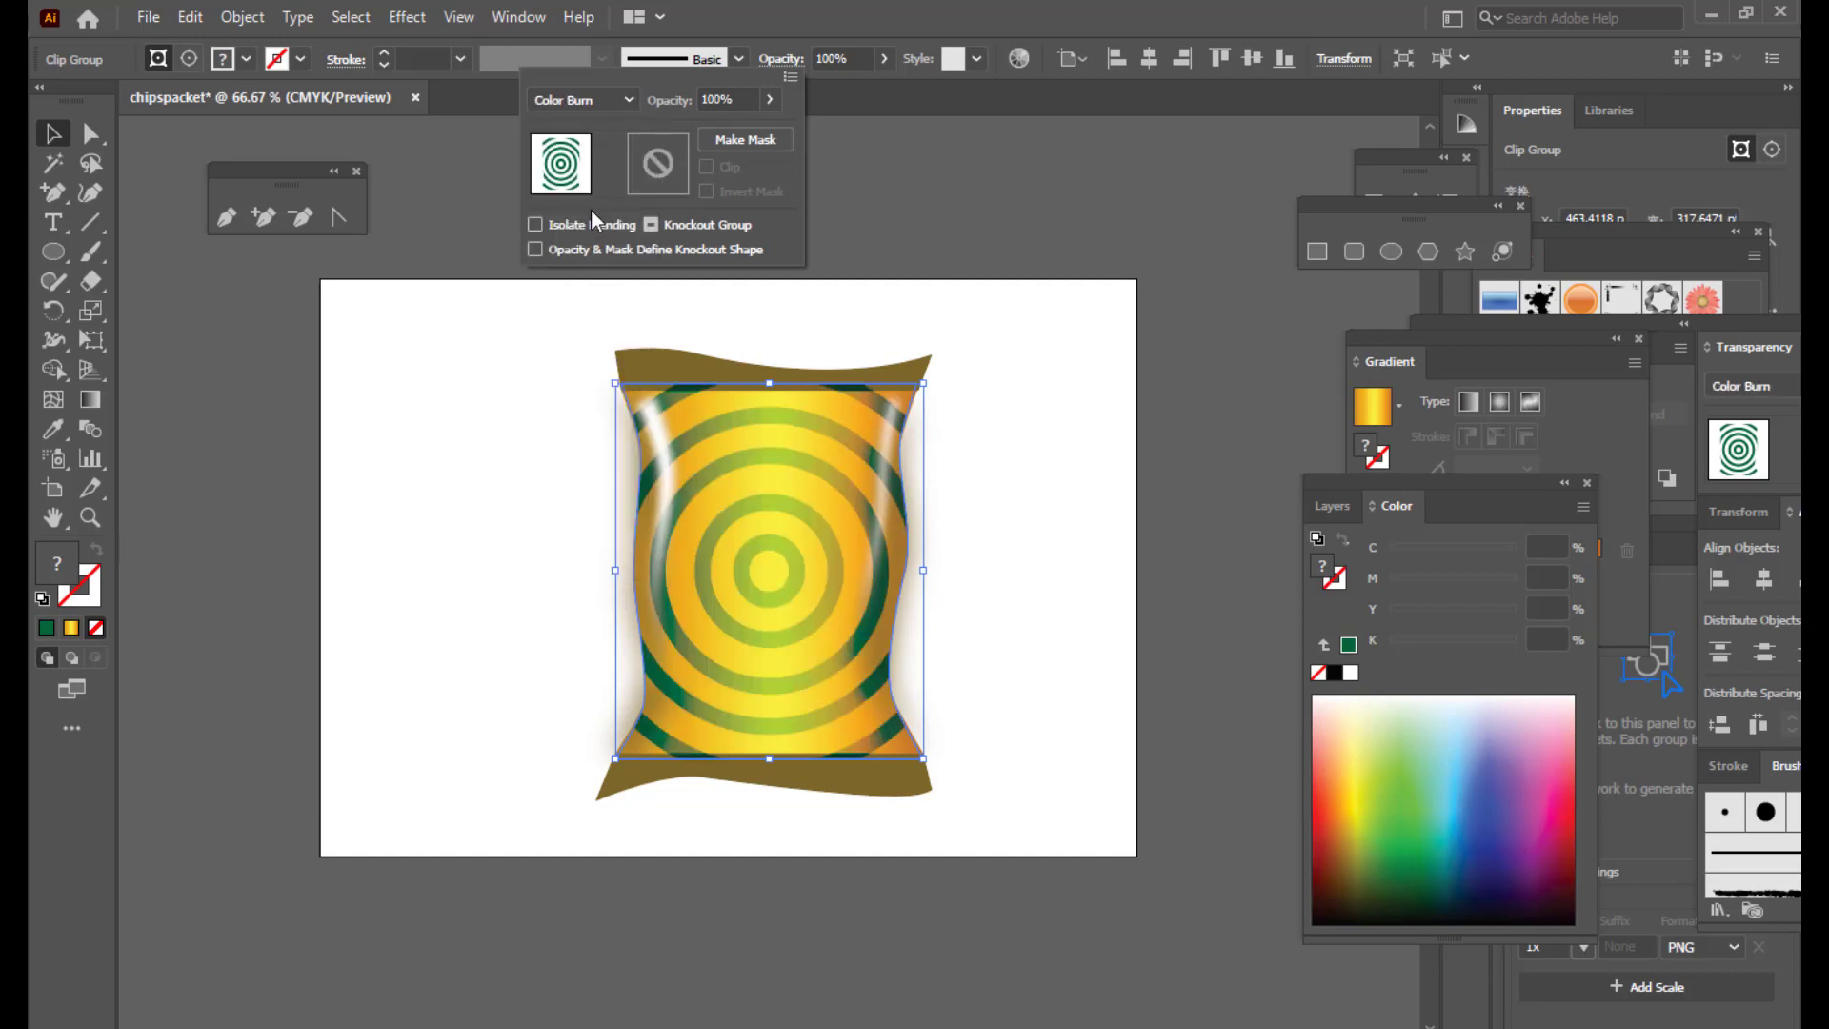
{"action": "left_click", "coordinate": [859, 17]}
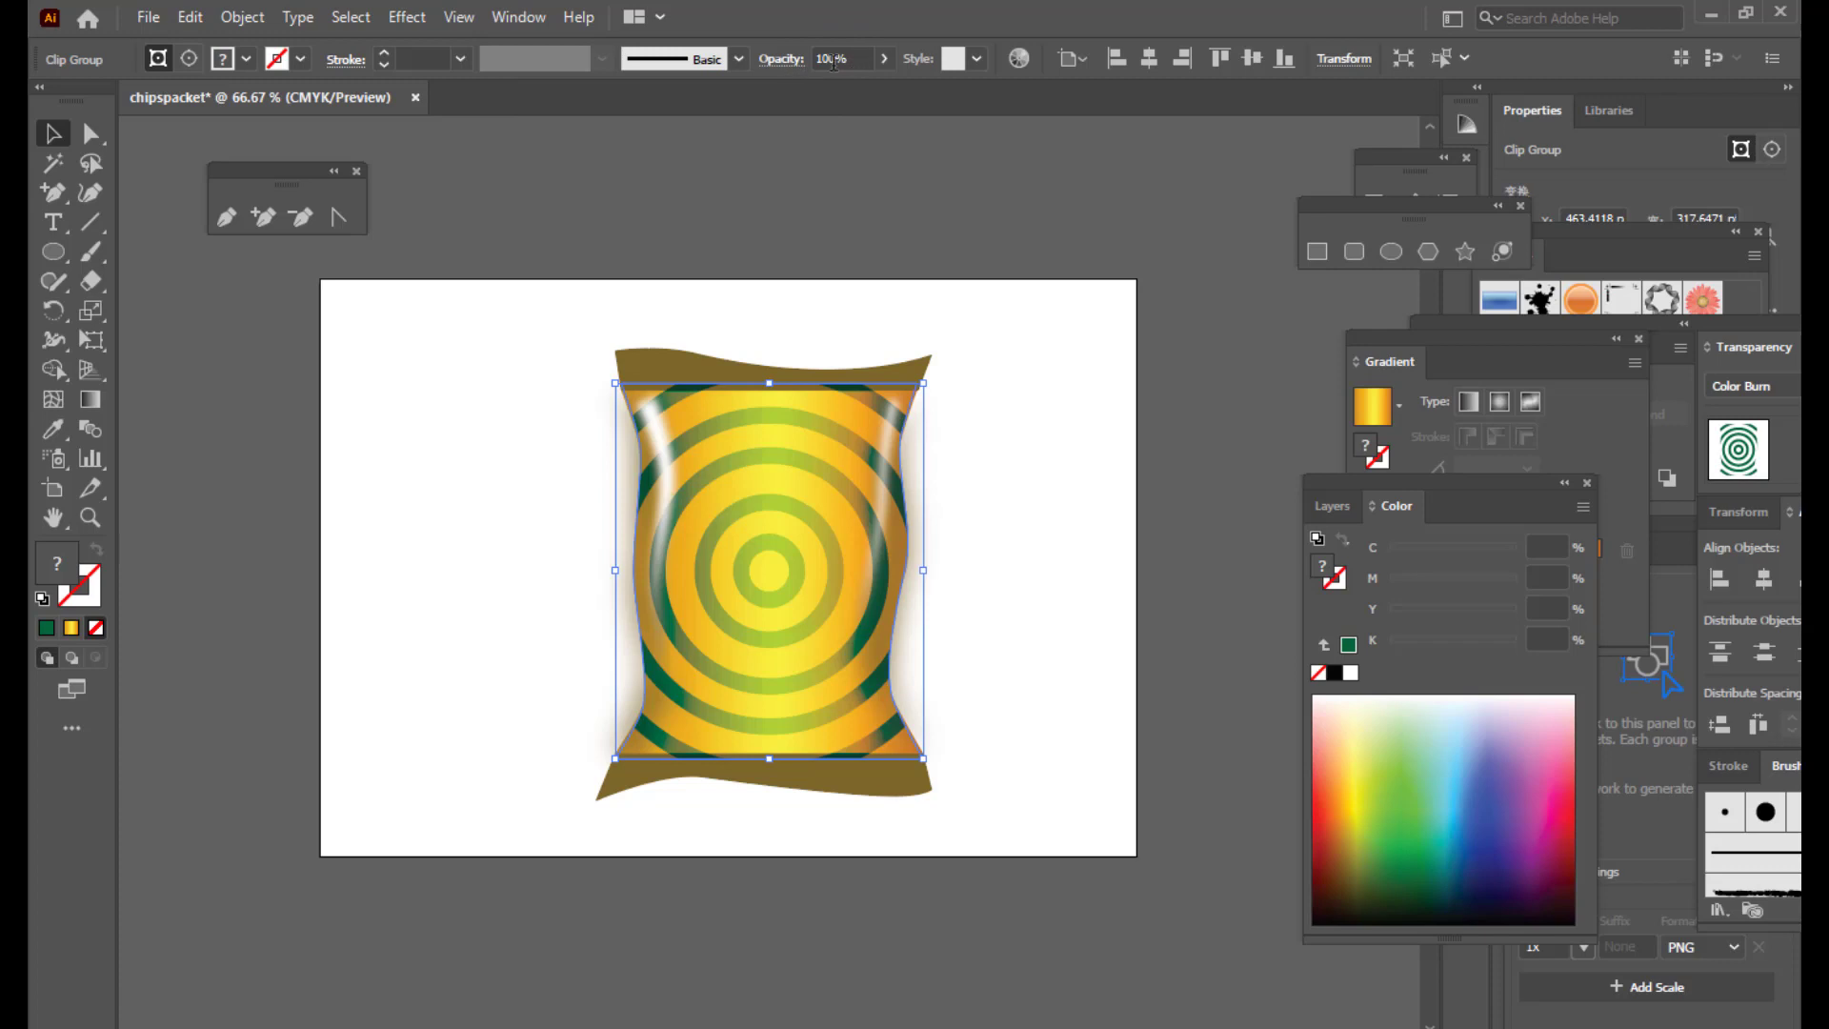
Step: Set the ring pattern's opacity to roughly half, checking the result deselected
{"action": "left_click", "coordinate": [883, 59]}
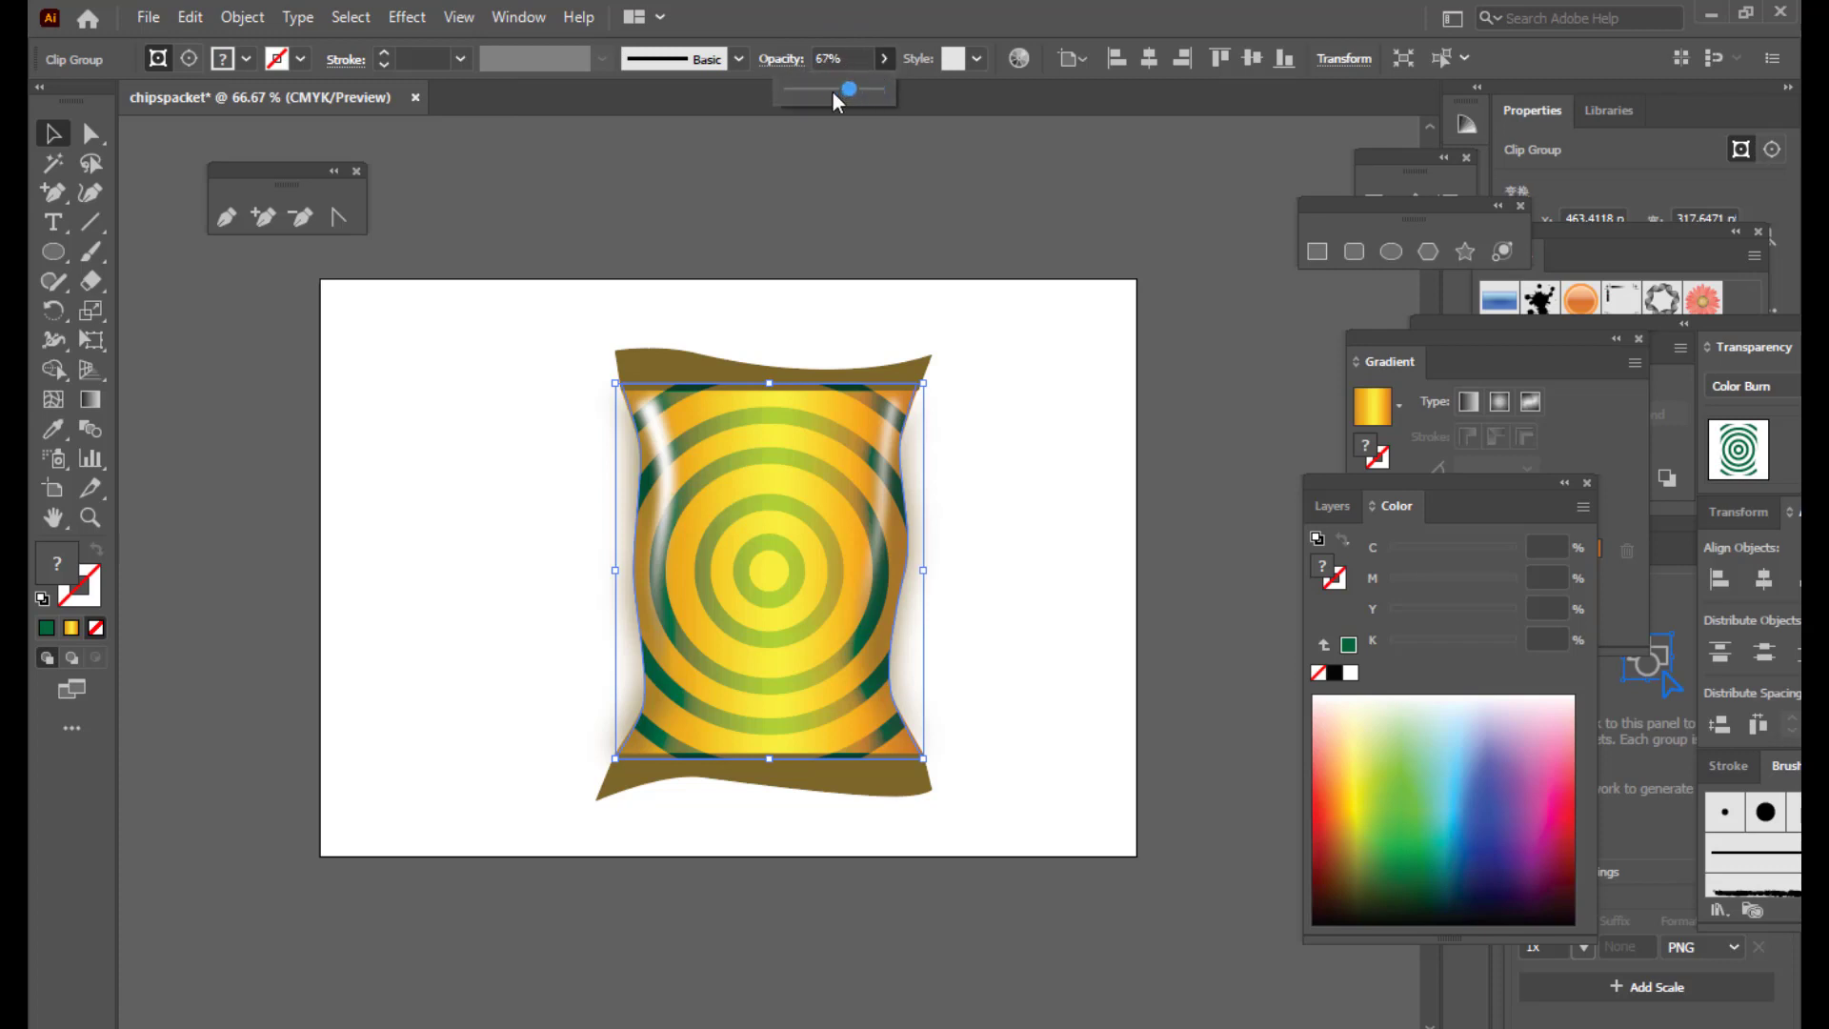
{"action": "left_click_drag", "start_coordinate": [832, 93], "coordinate": [831, 97]}
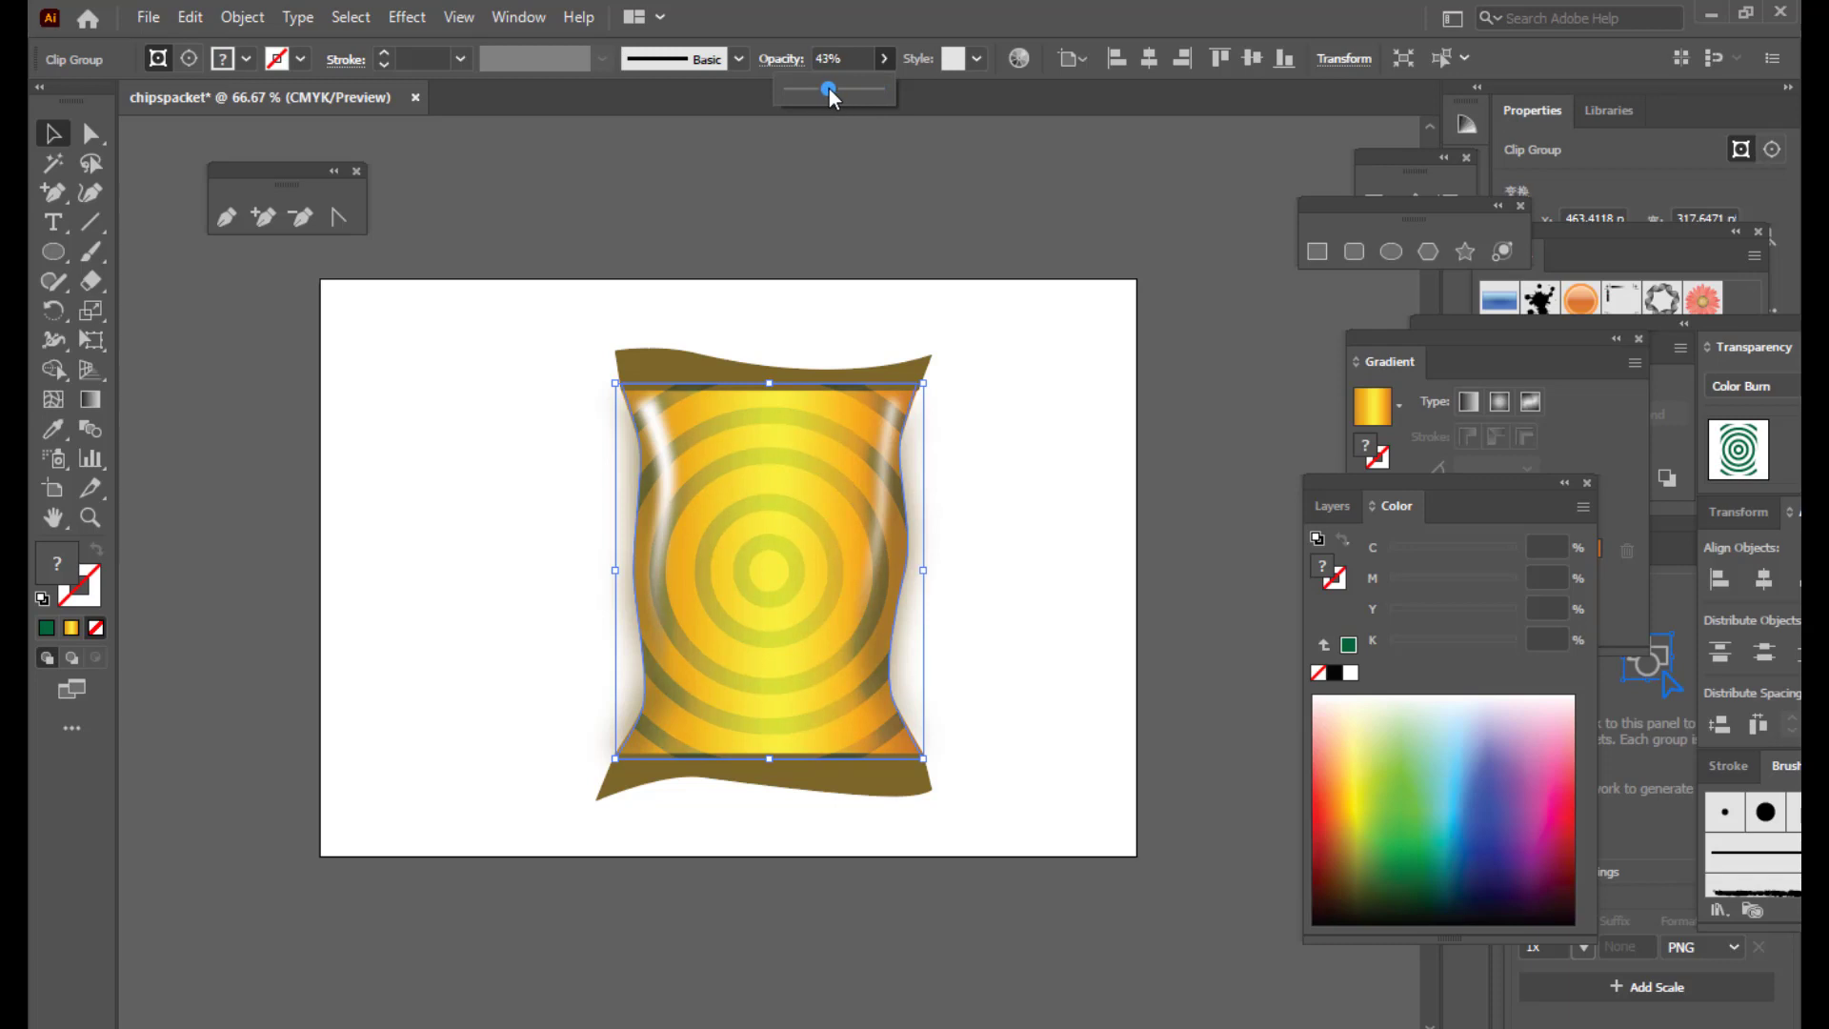
{"action": "left_click", "coordinate": [865, 156]}
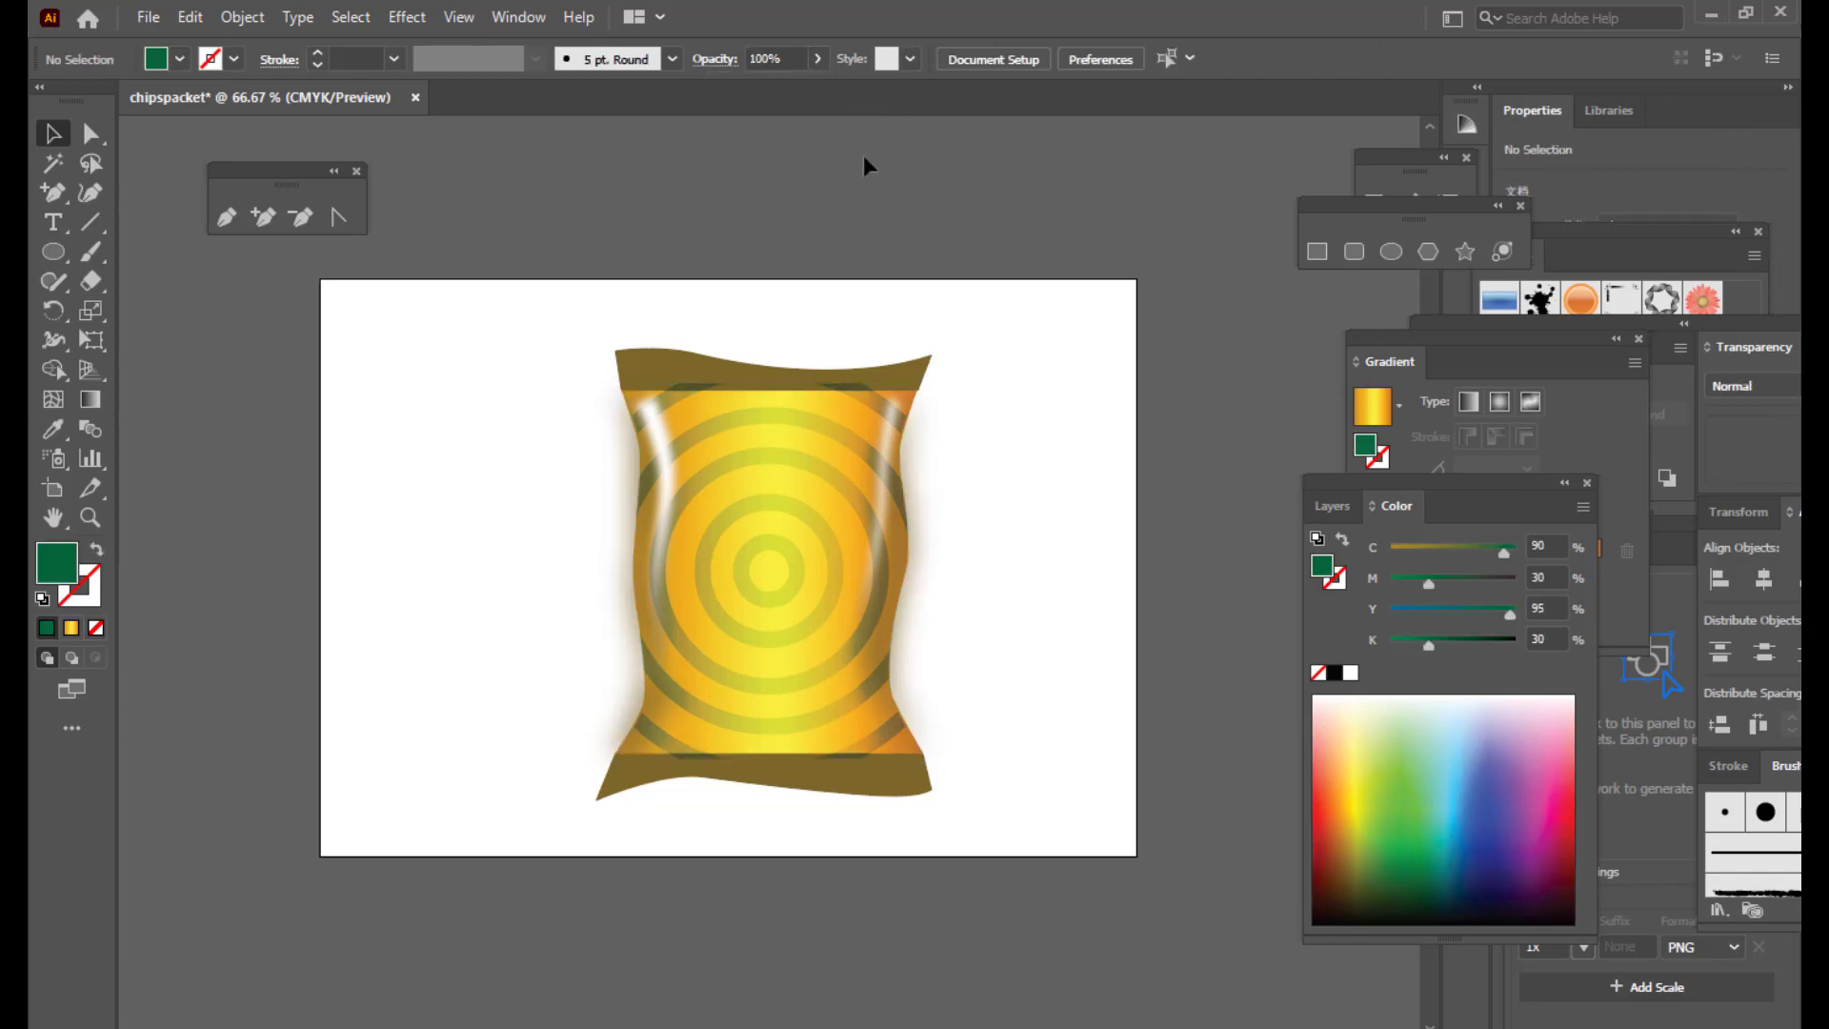
{"action": "left_click", "coordinate": [783, 469]}
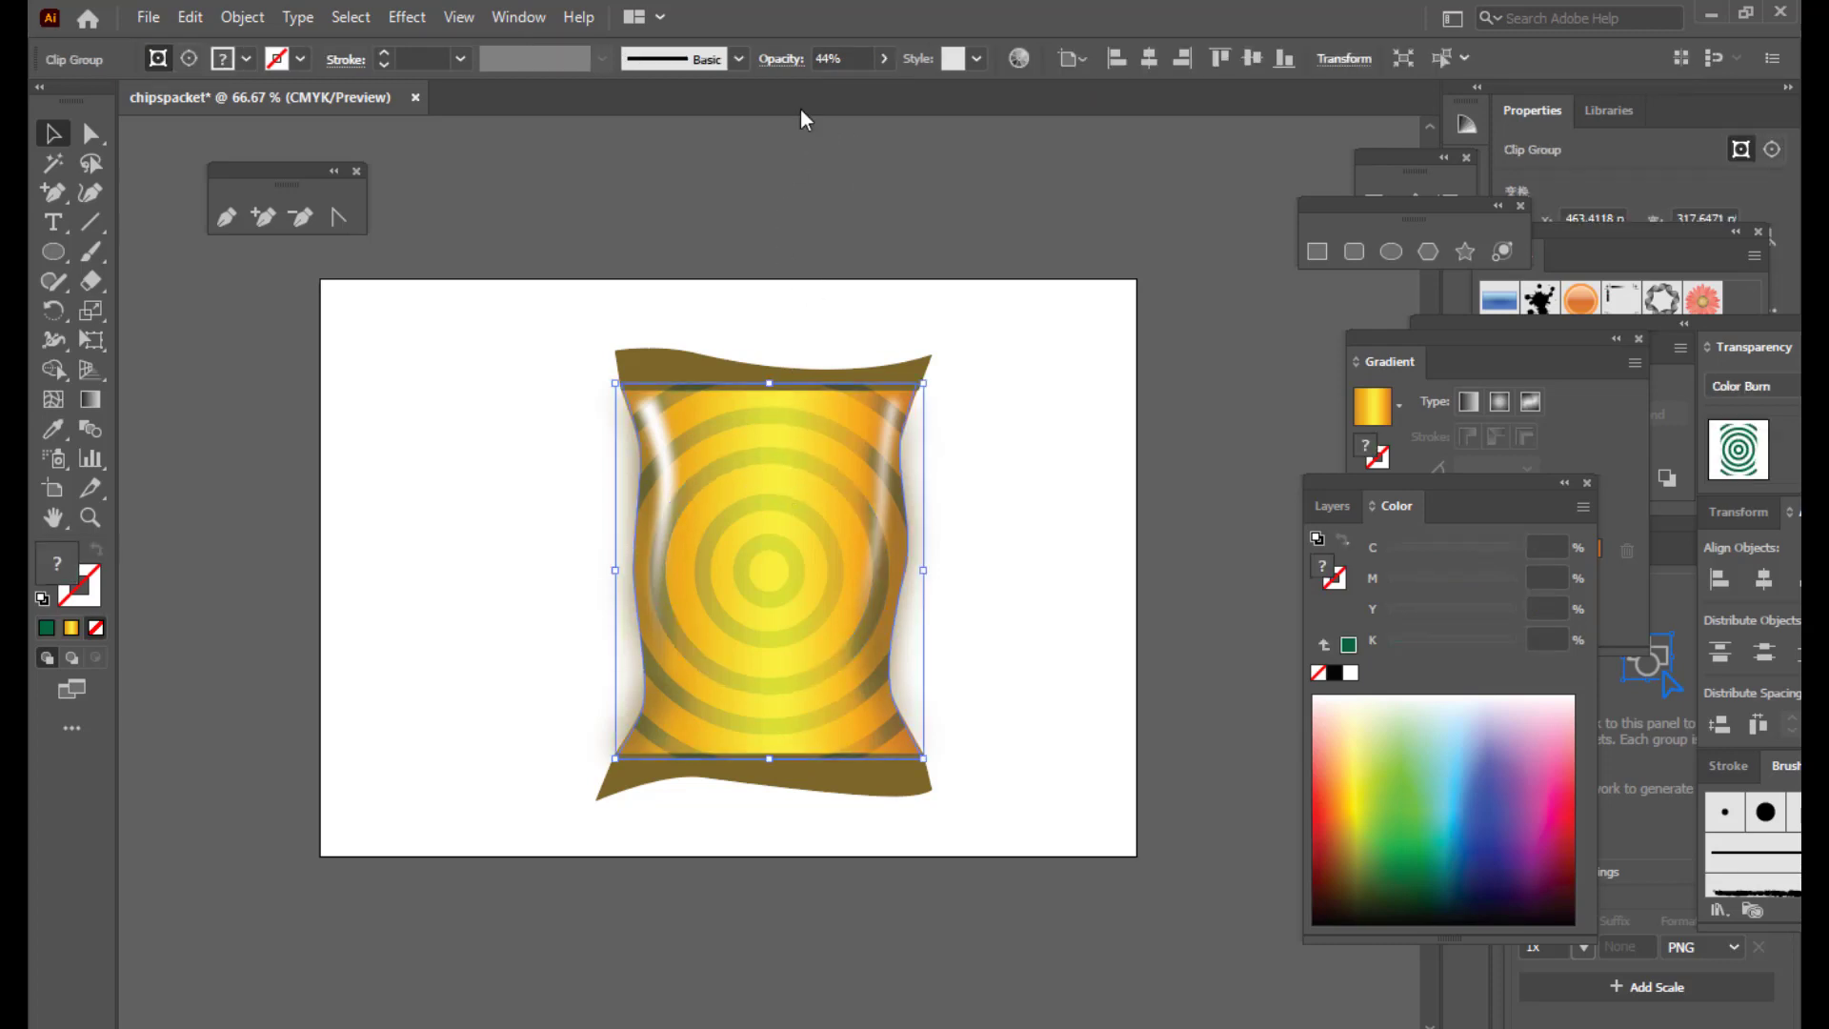
{"action": "left_click", "coordinate": [883, 59]}
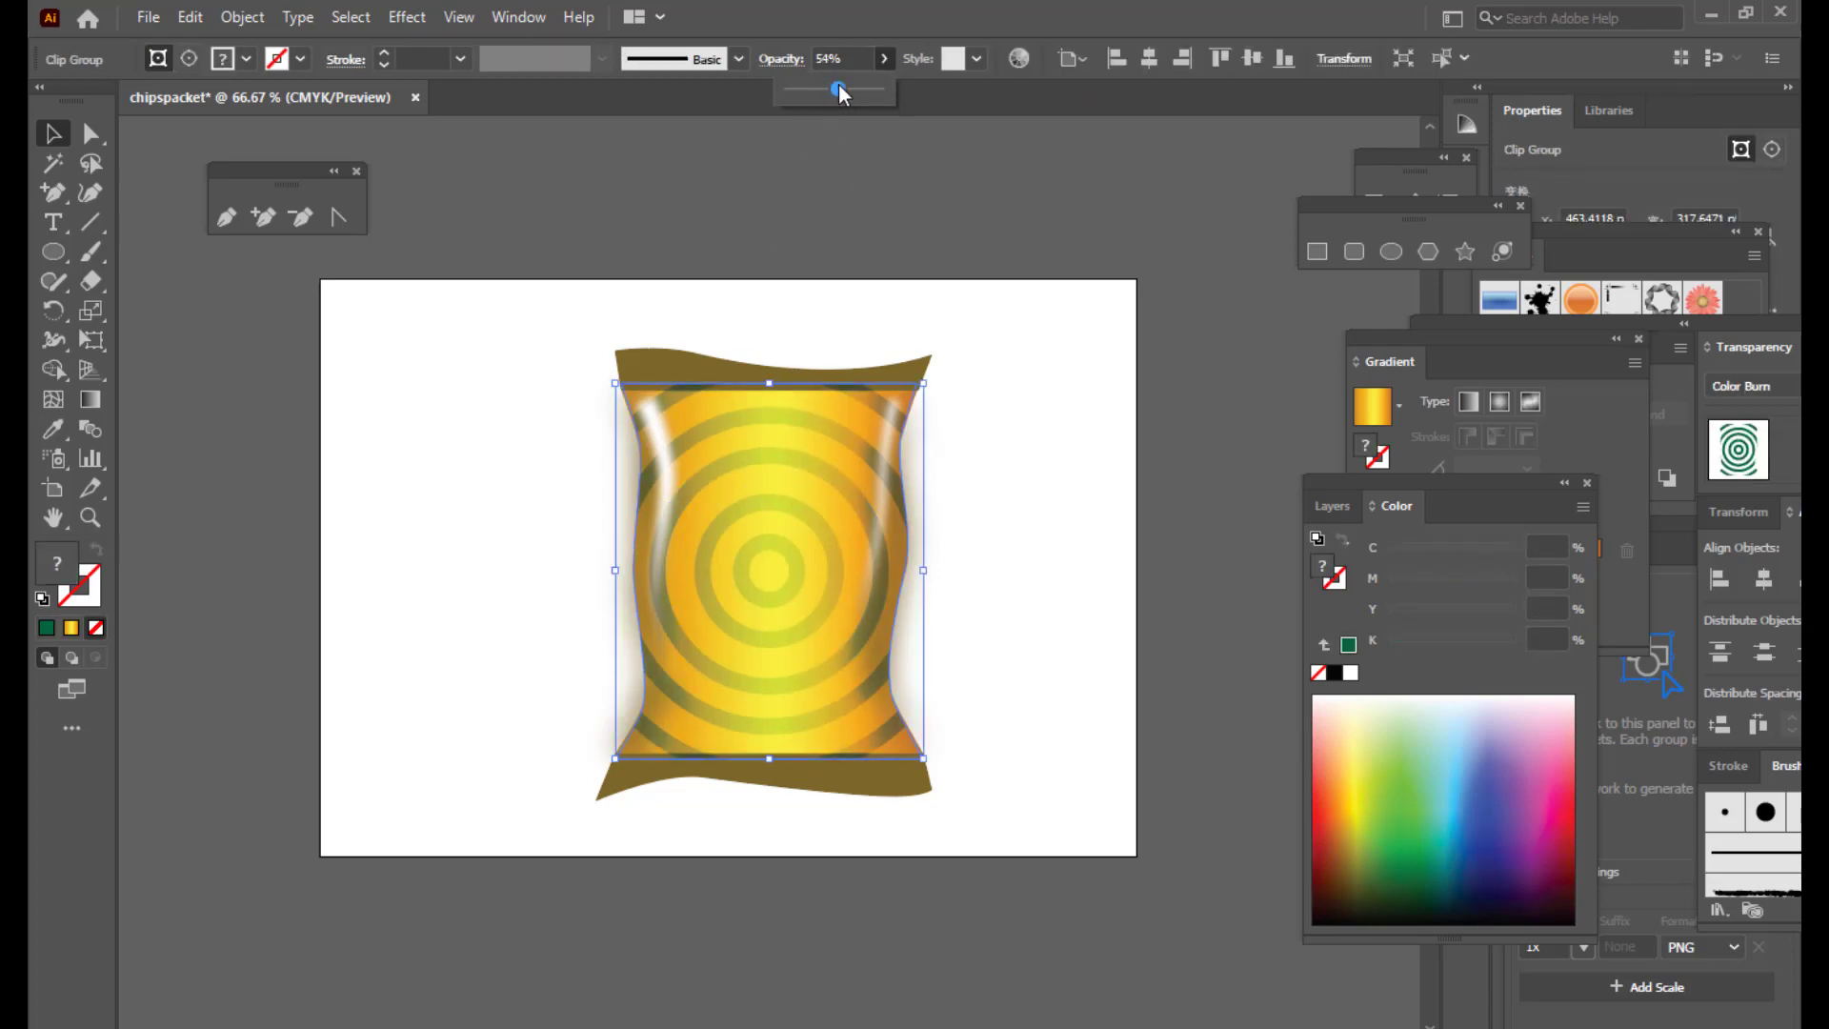
{"action": "left_click_drag", "start_coordinate": [838, 84], "coordinate": [841, 86]}
{"action": "left_click", "coordinate": [876, 195]}
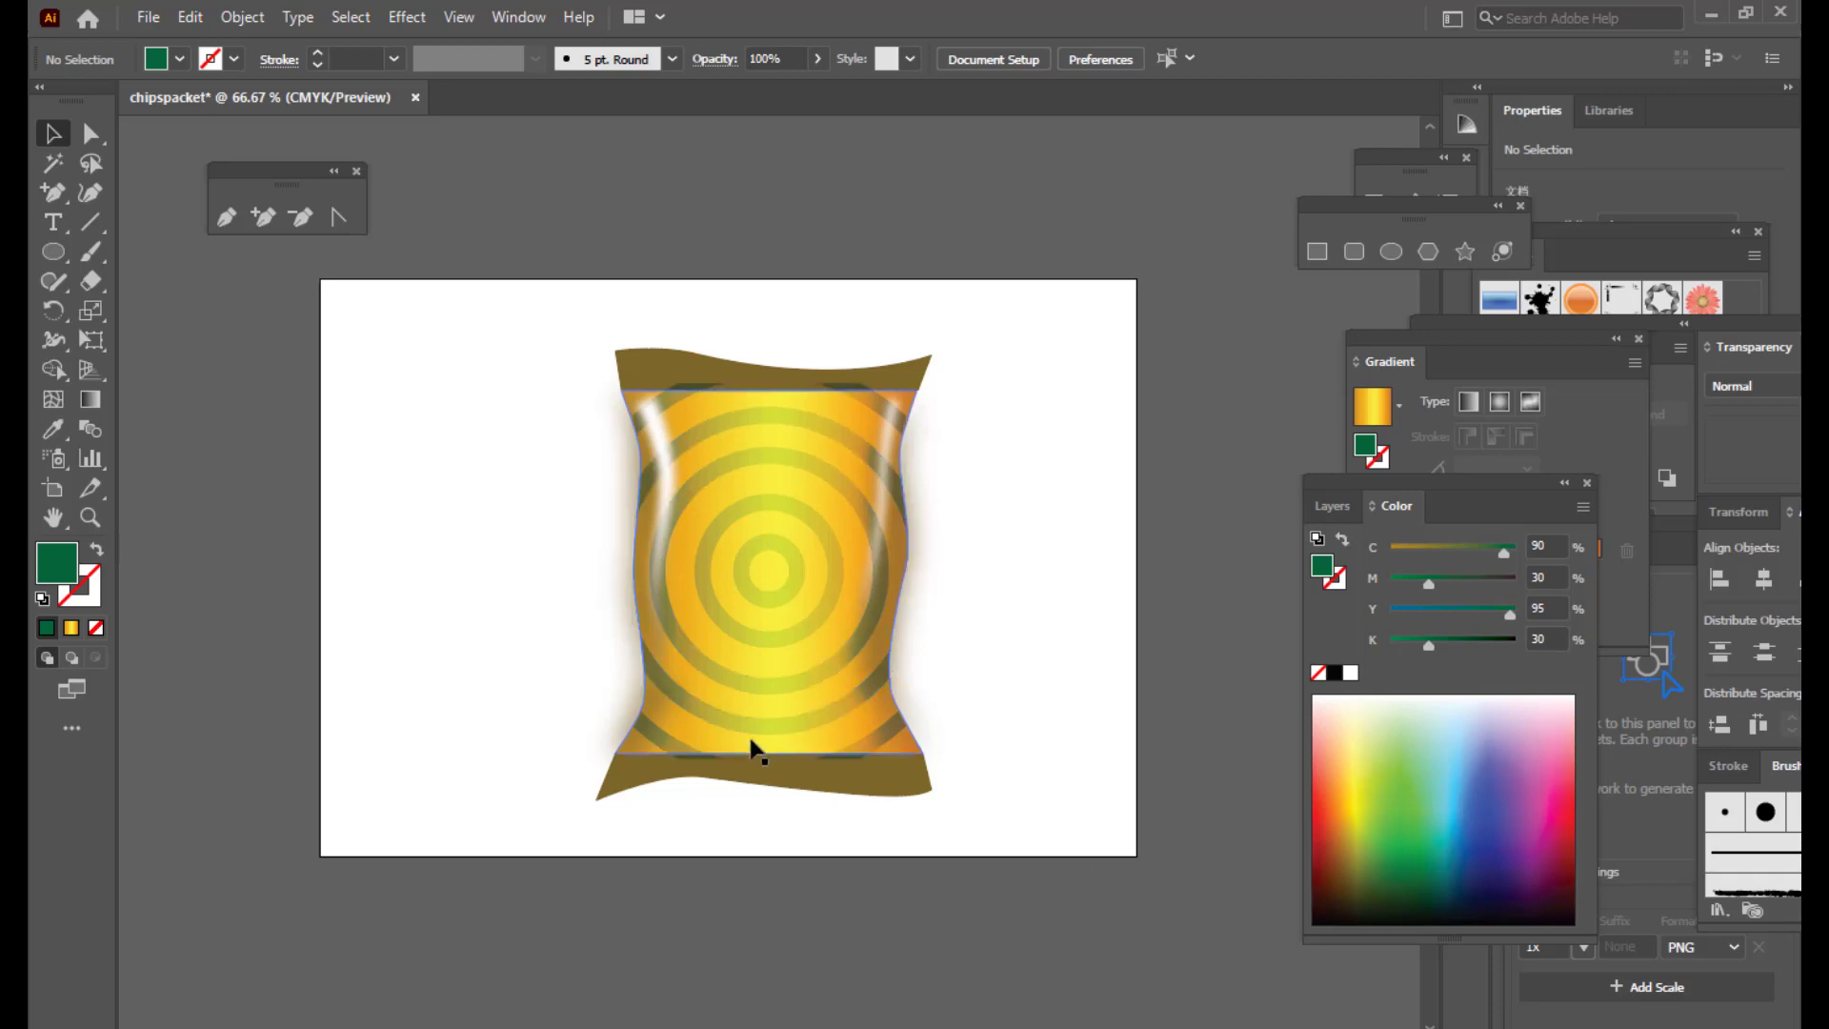
Step: Trim the pattern's top and bottom edges slightly to fit between the crimped ends
{"action": "left_click", "coordinate": [796, 726]}
{"action": "left_click_drag", "start_coordinate": [768, 759], "coordinate": [769, 753]}
{"action": "left_click_drag", "start_coordinate": [769, 382], "coordinate": [768, 391]}
{"action": "left_click", "coordinate": [800, 282]}
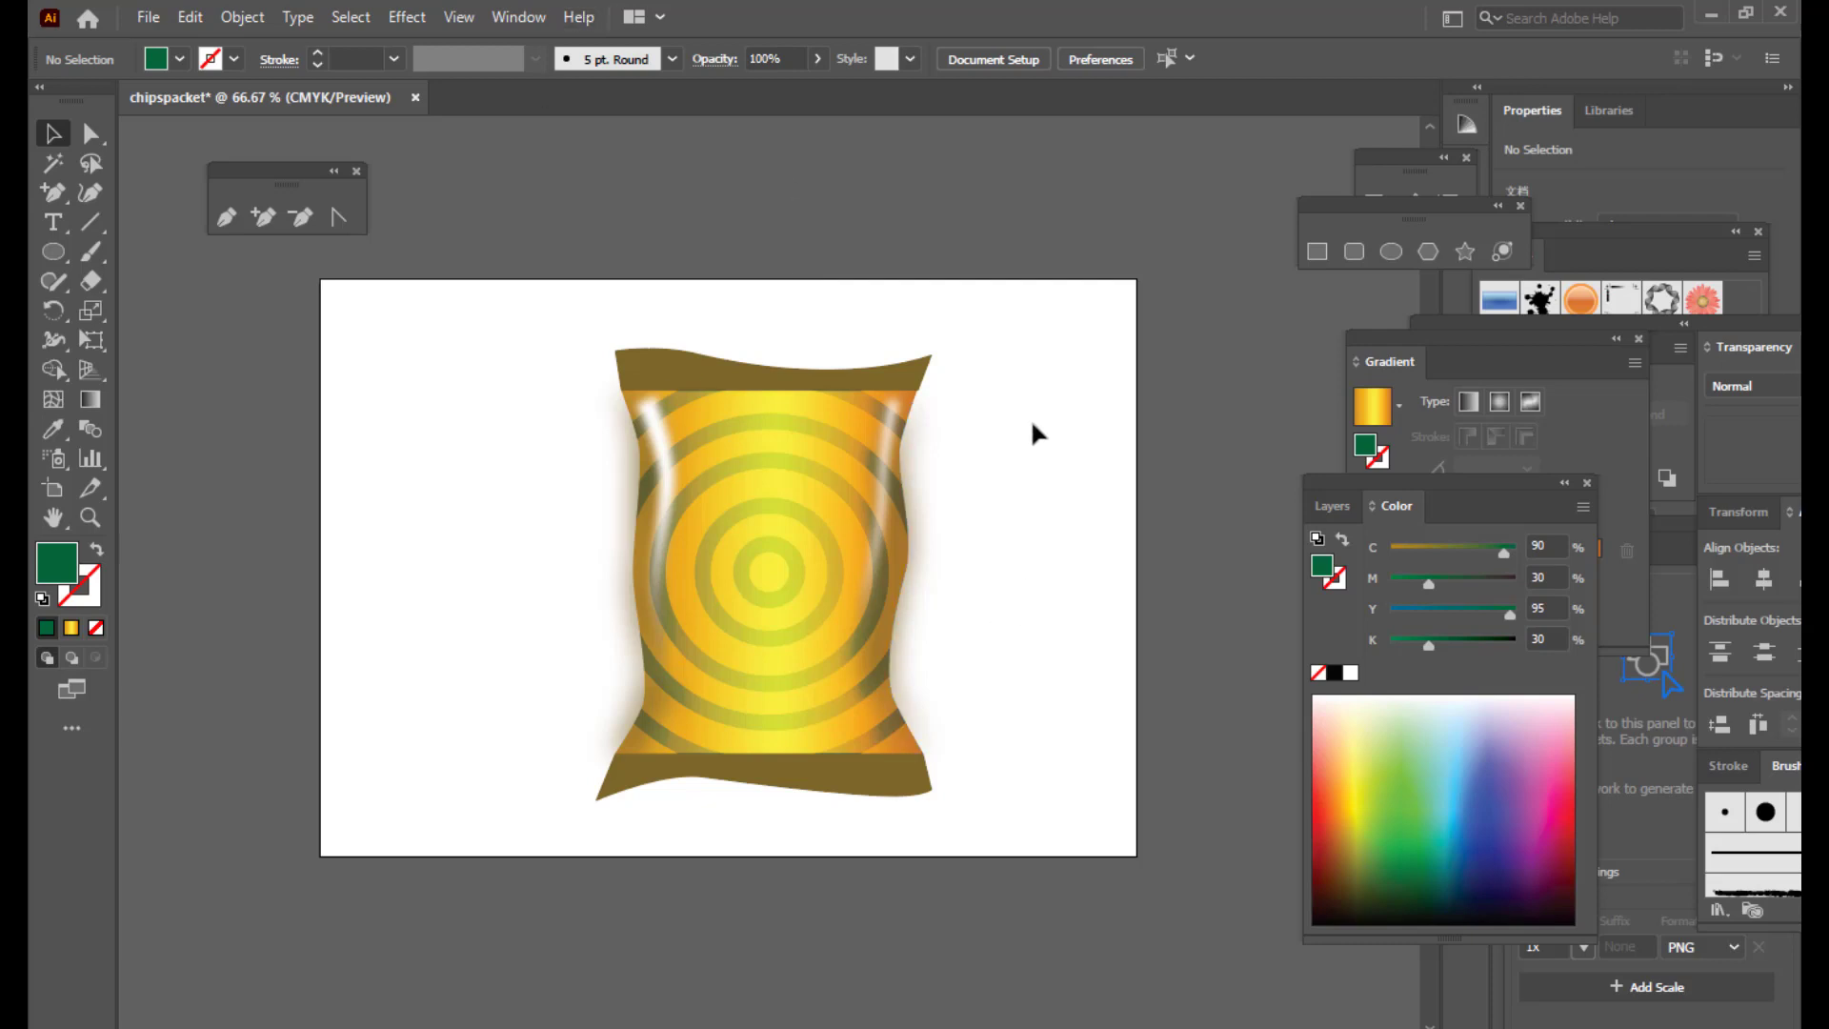
Step: Scroll around the canvas and set the zoom to 100% to inspect the ring-patterned packet
{"action": "scroll", "coordinate": [1036, 415], "scroll_direction": "up", "scroll_amount": 1}
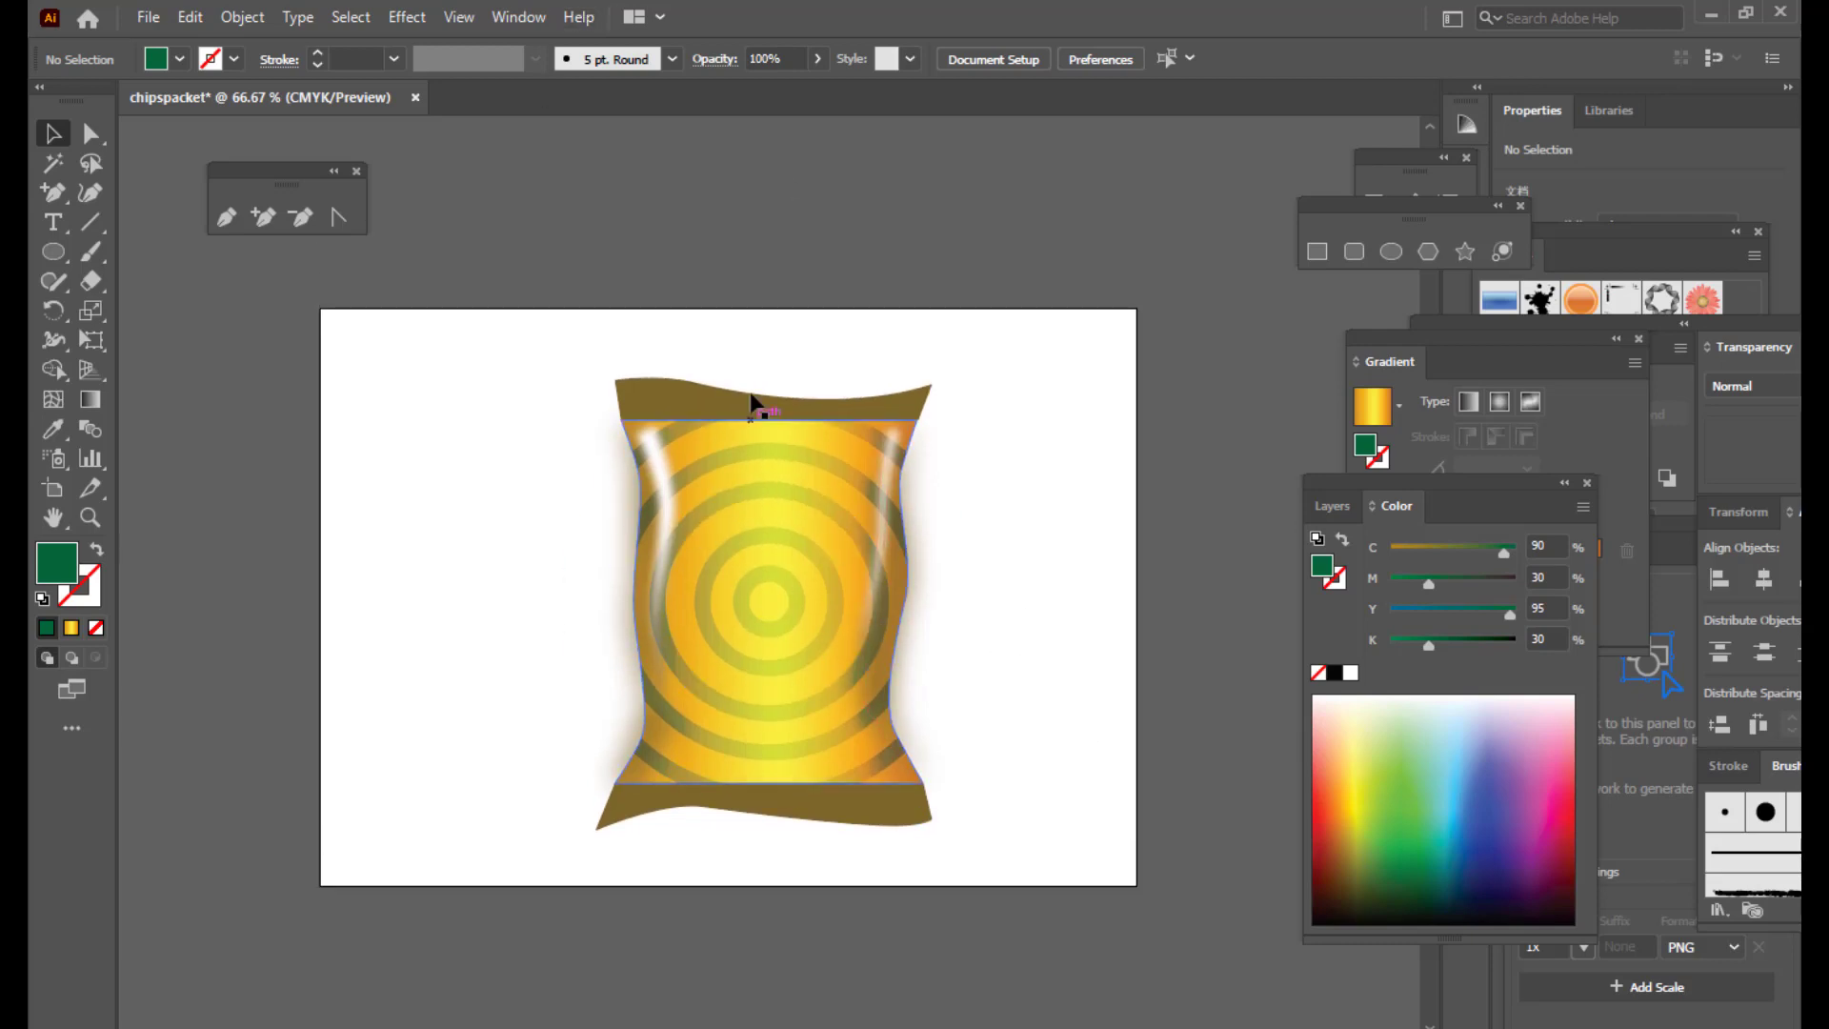
{"action": "scroll", "coordinate": [1002, 381], "scroll_direction": "up", "scroll_amount": 2}
{"action": "scroll", "coordinate": [1002, 381], "scroll_direction": "down", "scroll_amount": 2}
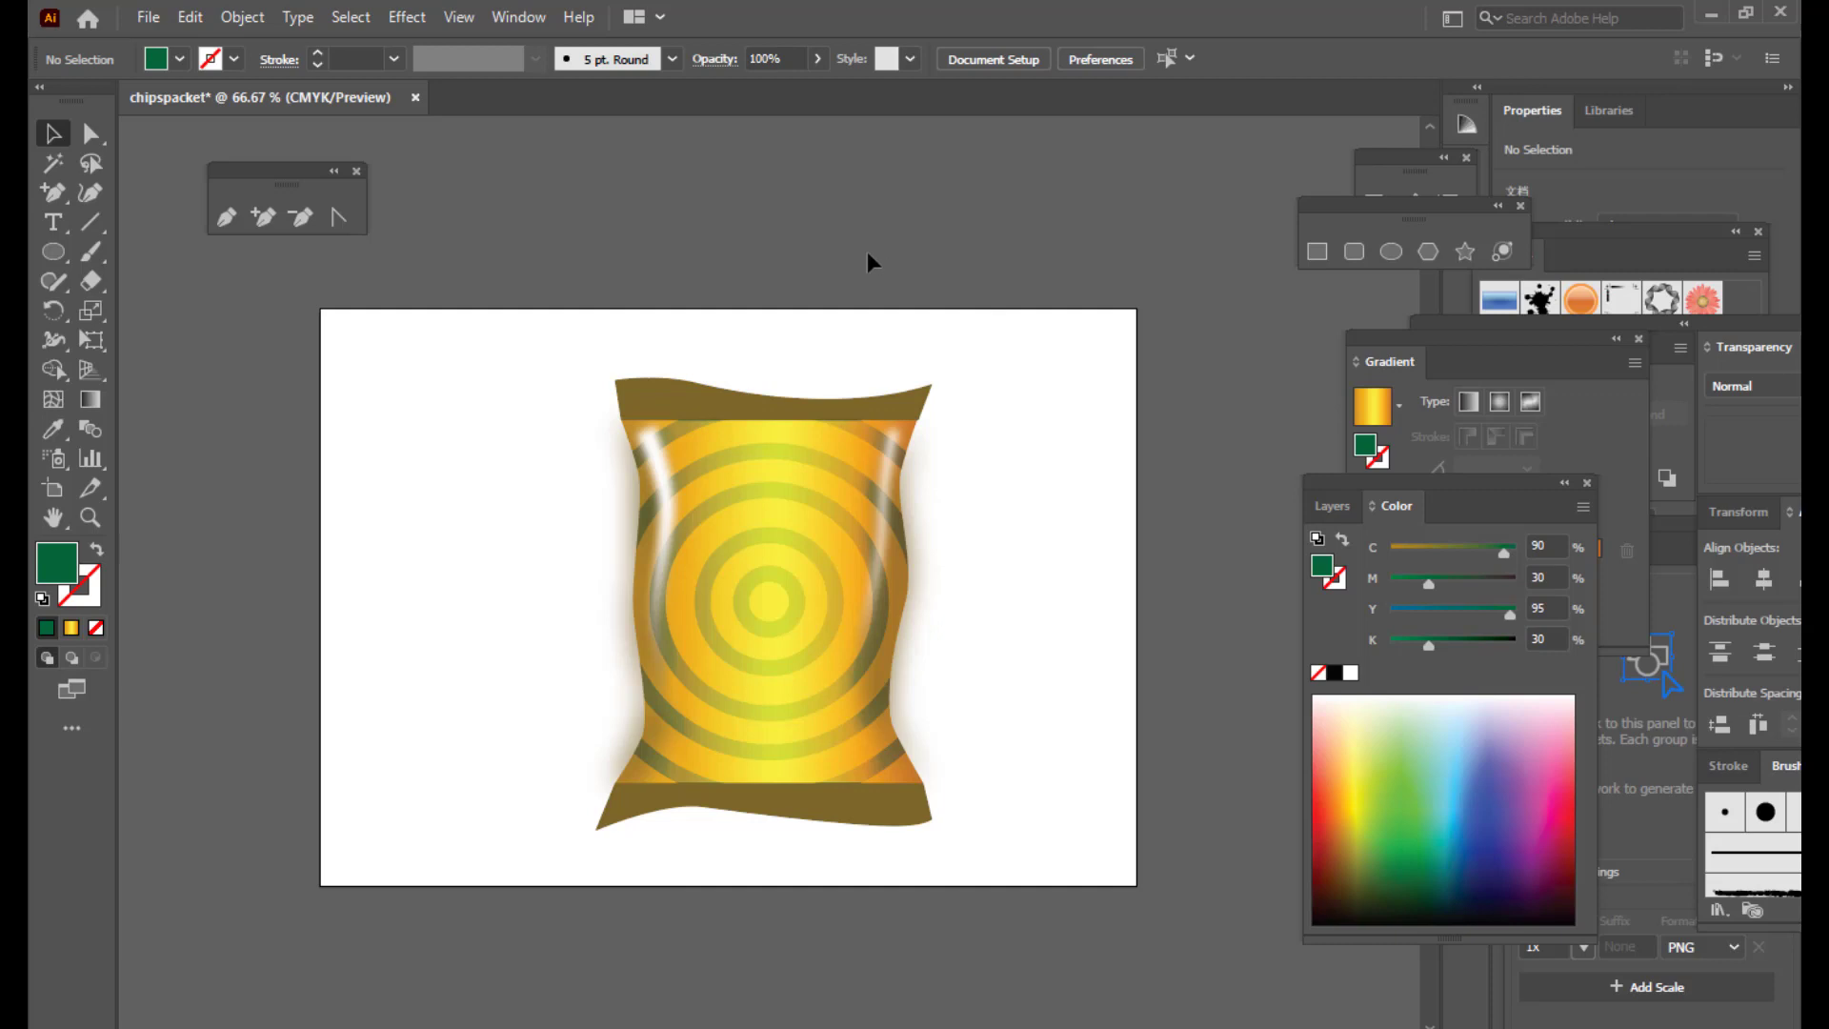
{"action": "key", "text": "ctrl+minus"}
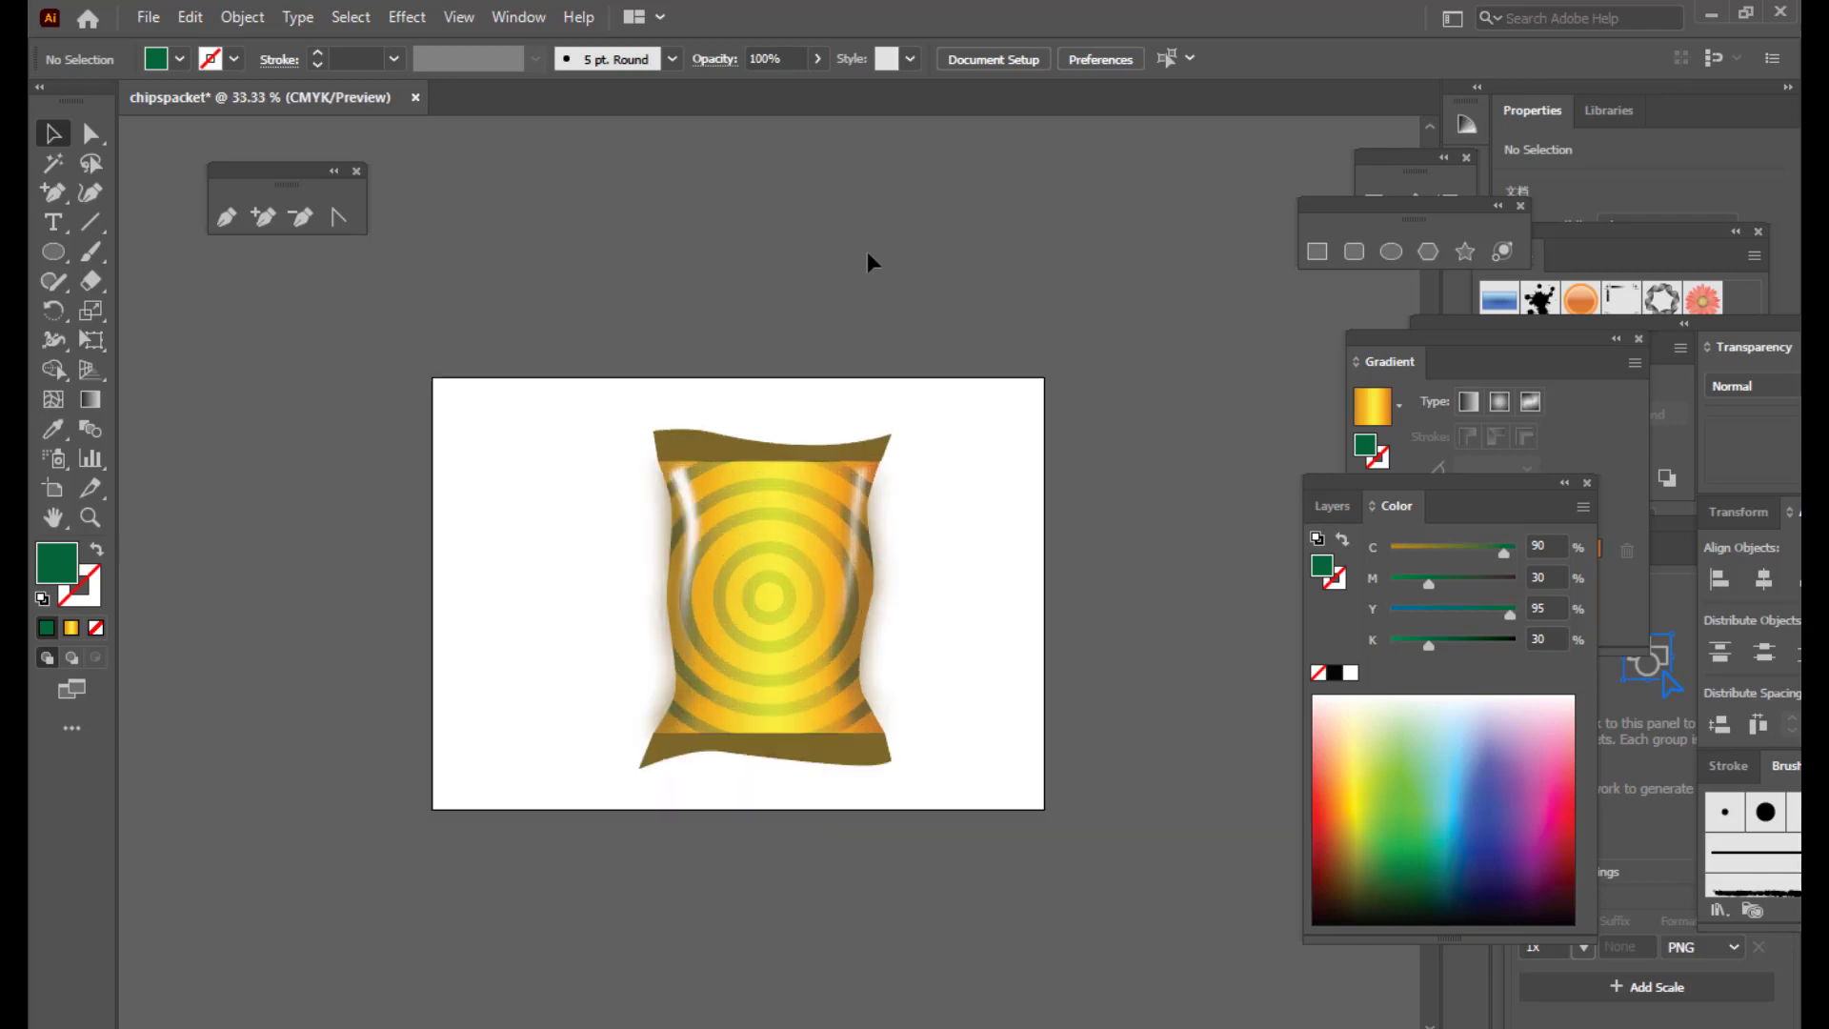
{"action": "key", "text": "ctrl+plus"}
{"action": "key", "text": "ctrl+plus"}
{"action": "scroll", "coordinate": [867, 251], "scroll_direction": "up", "scroll_amount": 1}
{"action": "scroll", "coordinate": [866, 251], "scroll_direction": "up", "scroll_amount": 1}
{"action": "scroll", "coordinate": [867, 252], "scroll_direction": "down", "scroll_amount": 1}
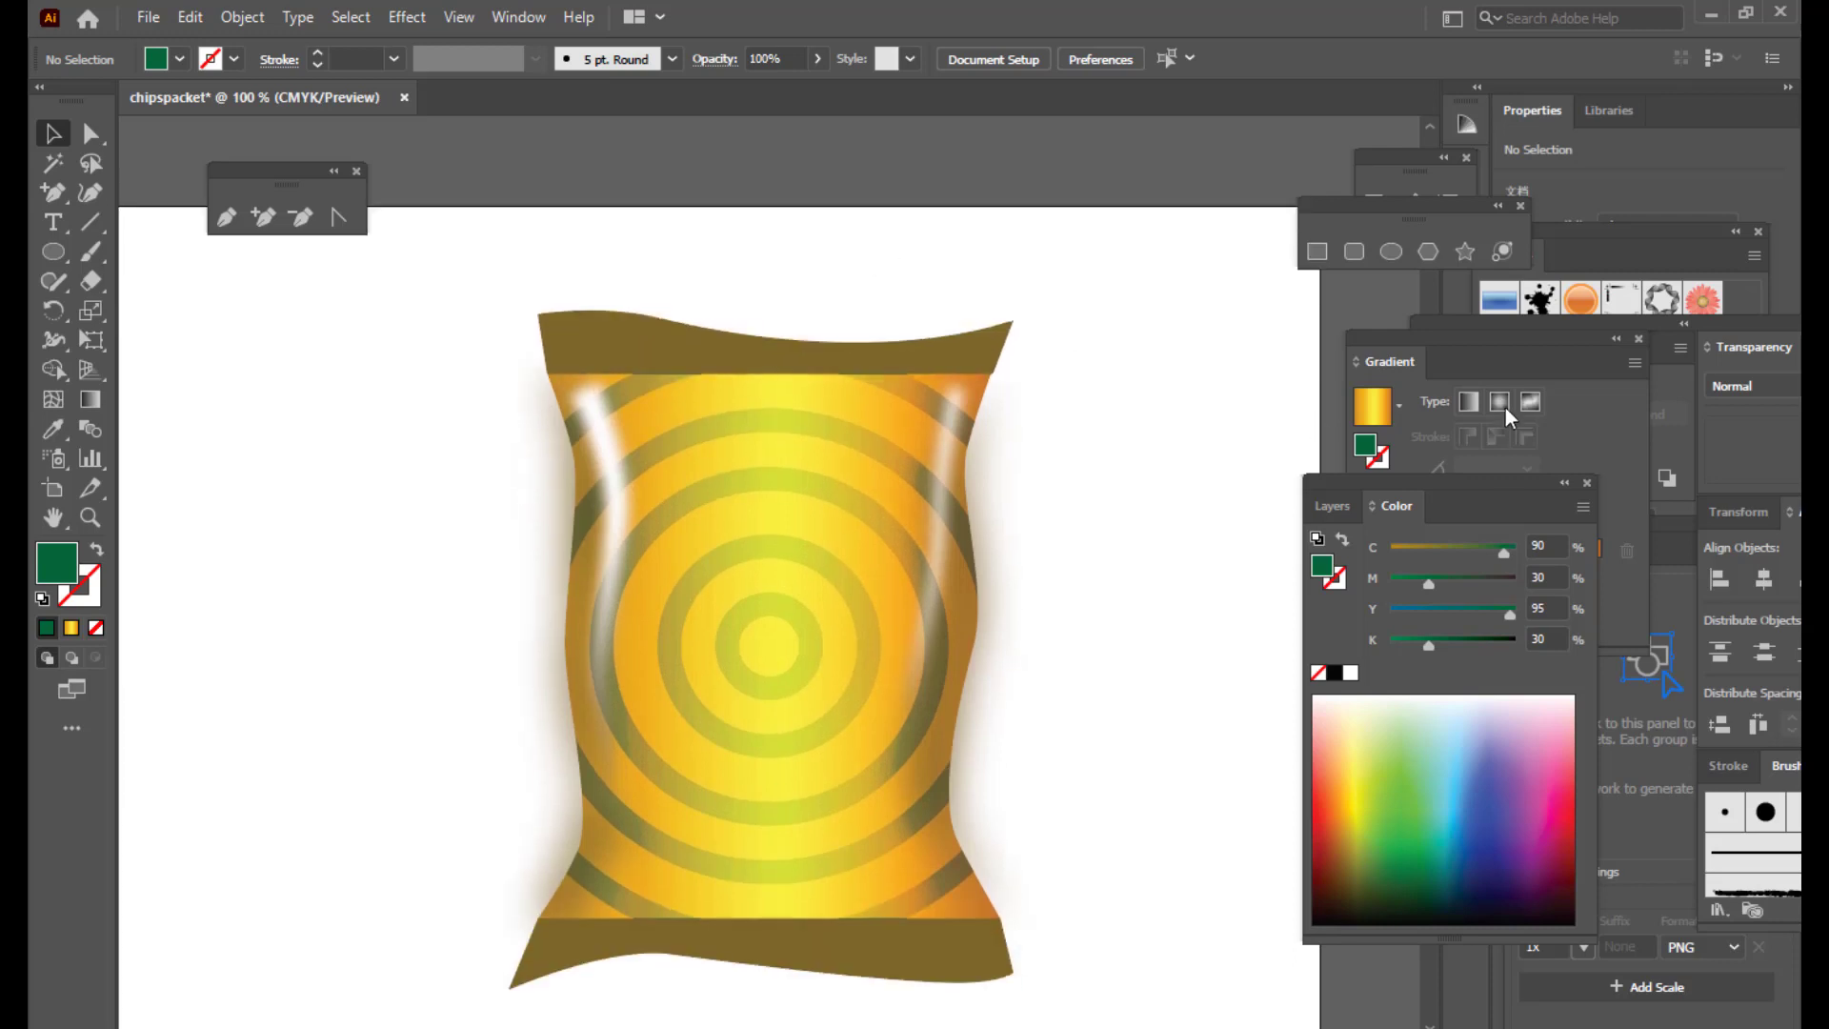
Step: Lock Layer 1 and add a new Layer 3 at the top of the stack
{"action": "left_click", "coordinate": [1330, 502]}
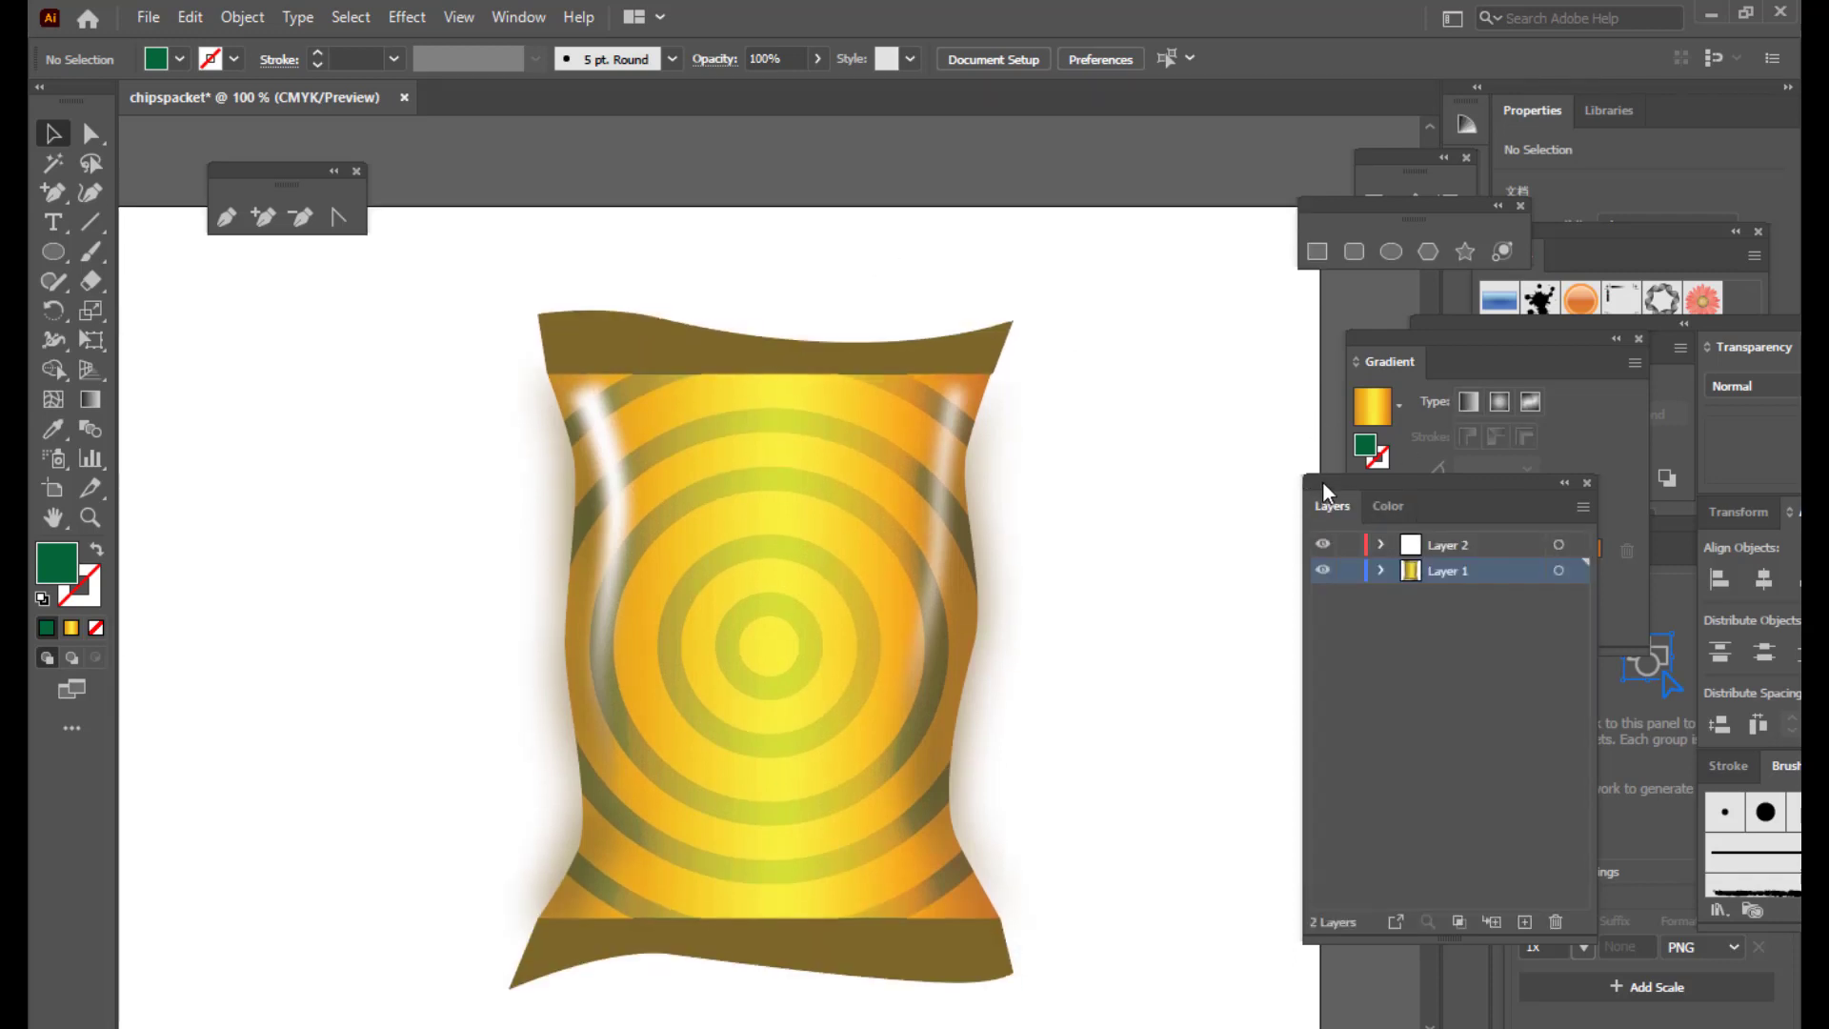
{"action": "left_click", "coordinate": [1309, 559]}
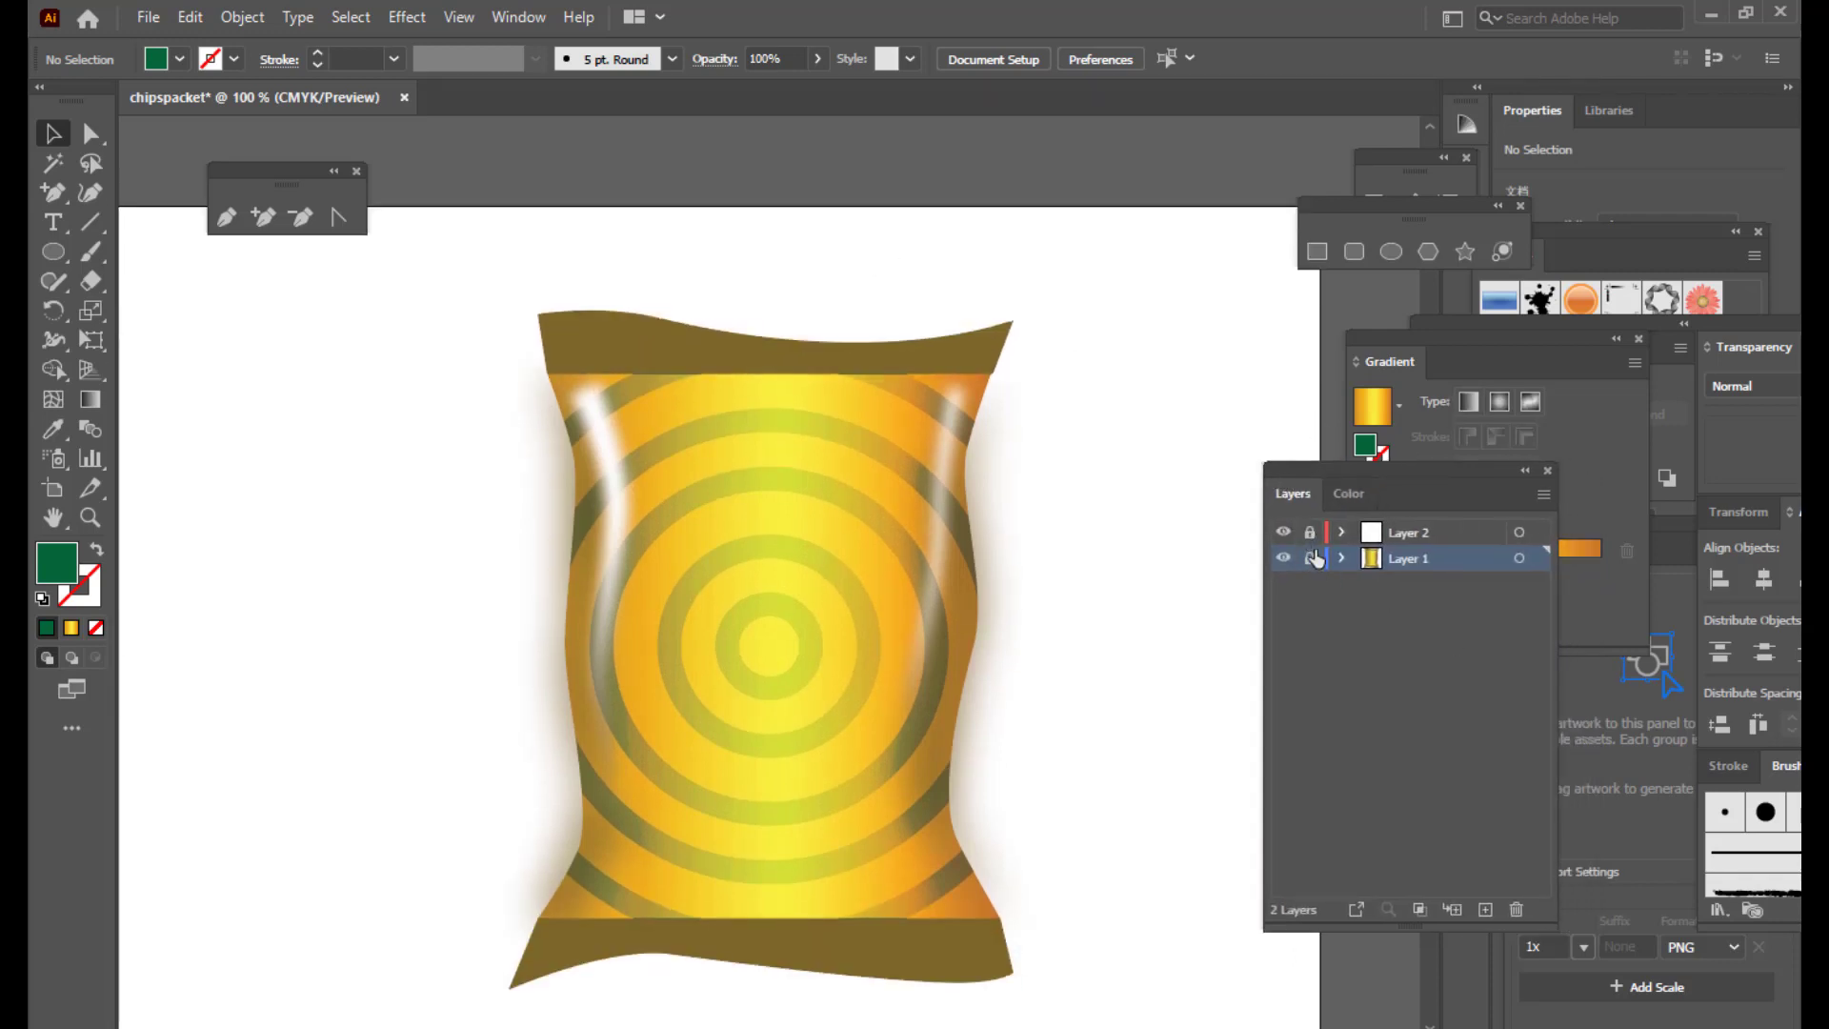
{"action": "left_click", "coordinate": [1484, 909]}
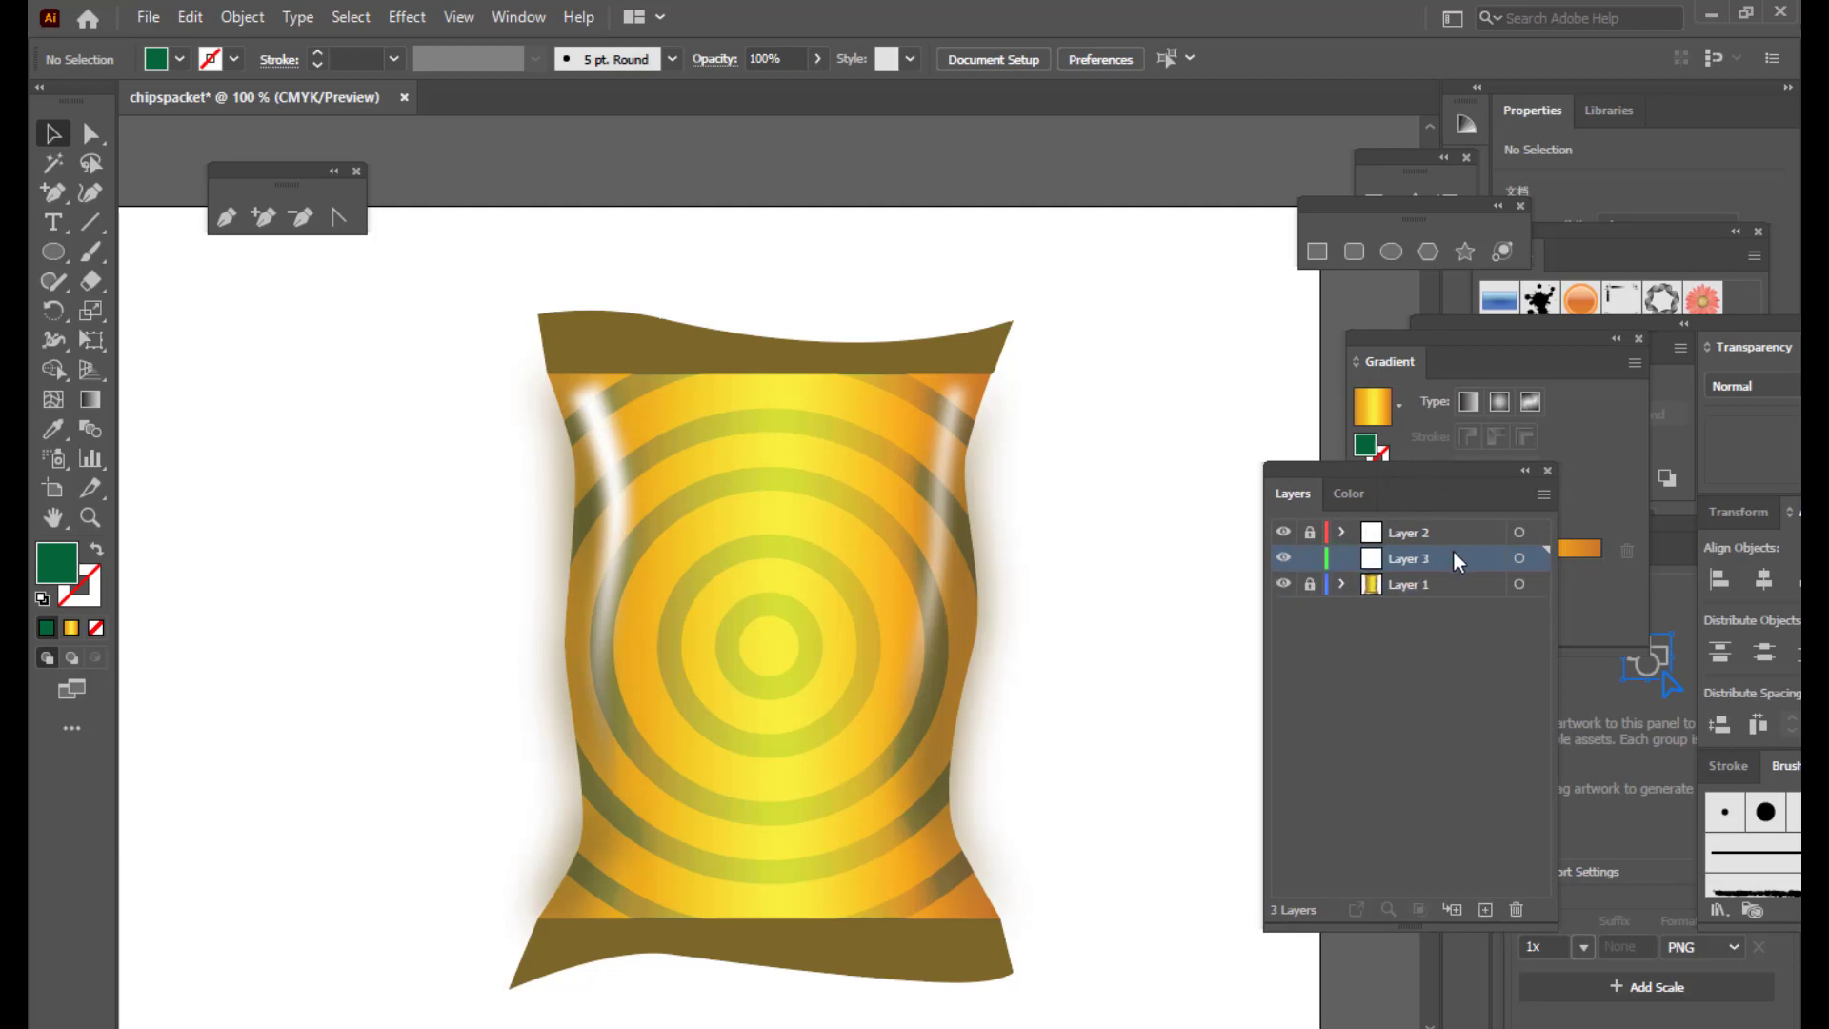
{"action": "left_click_drag", "start_coordinate": [1453, 555], "coordinate": [1446, 525]}
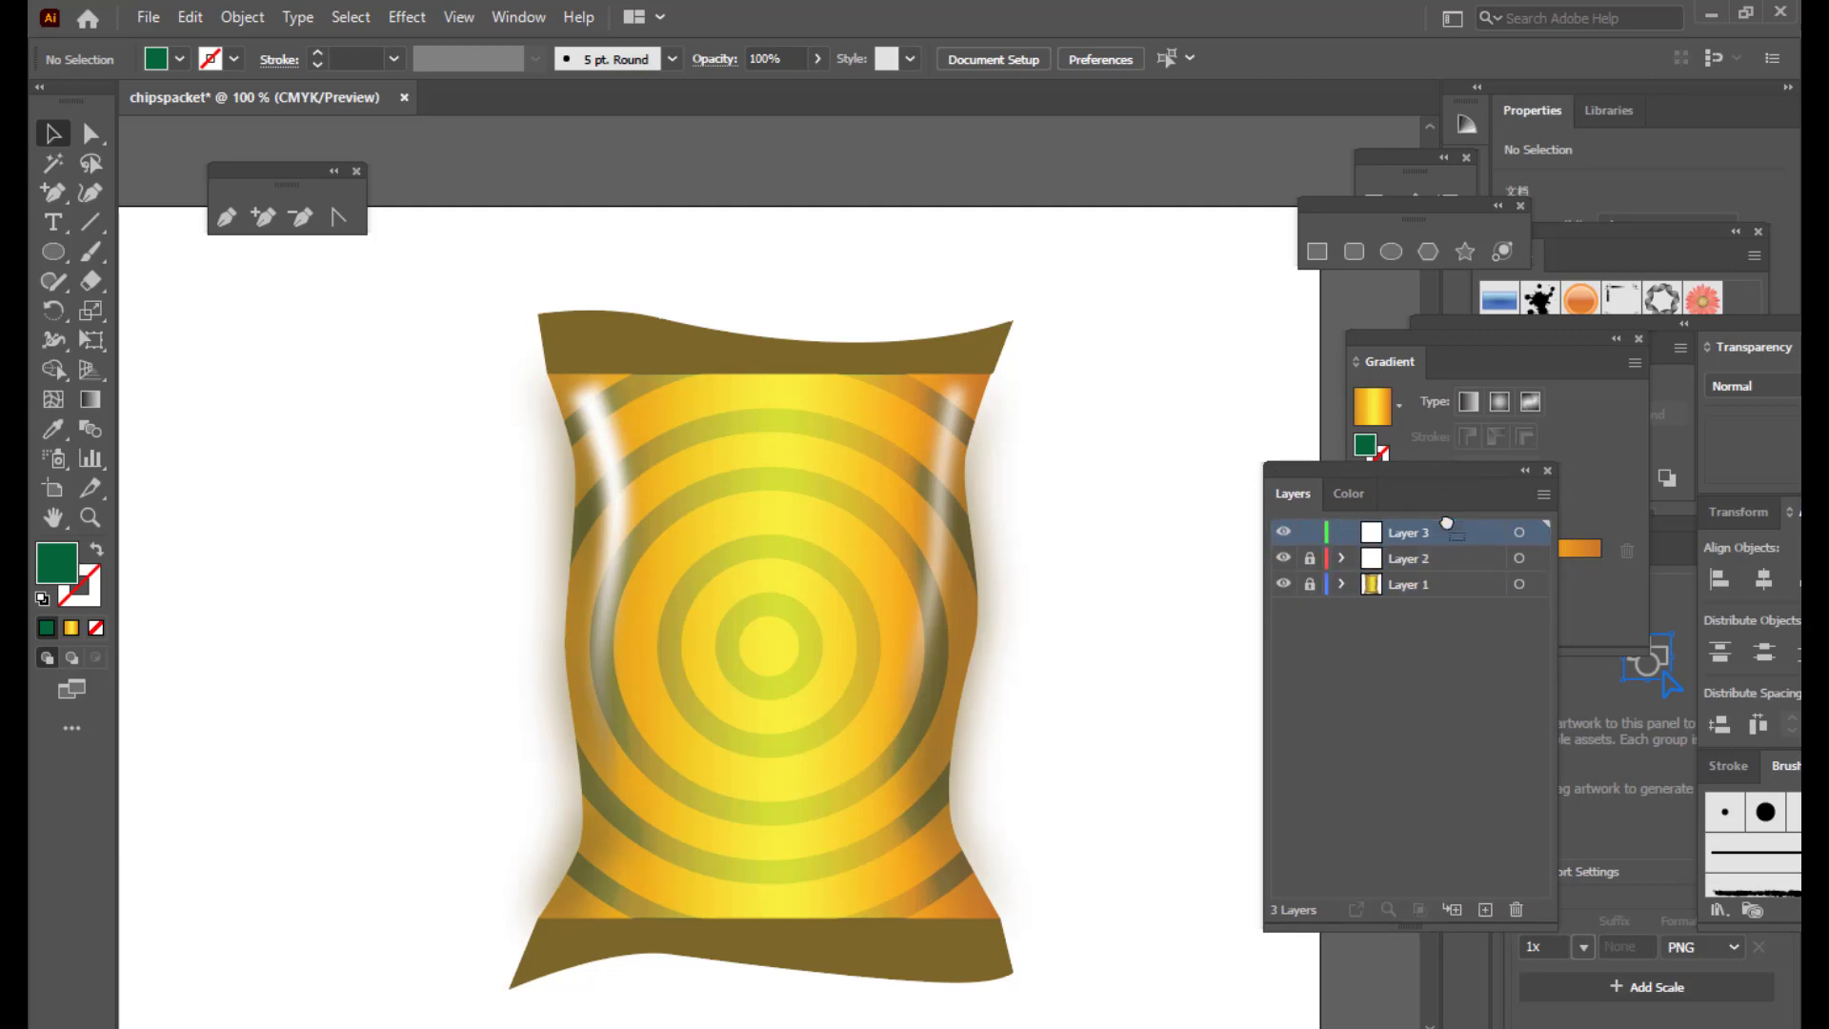
Step: Hide the highlights and packet layers and zoom out to the blank artboard
{"action": "left_click", "coordinate": [1283, 558]}
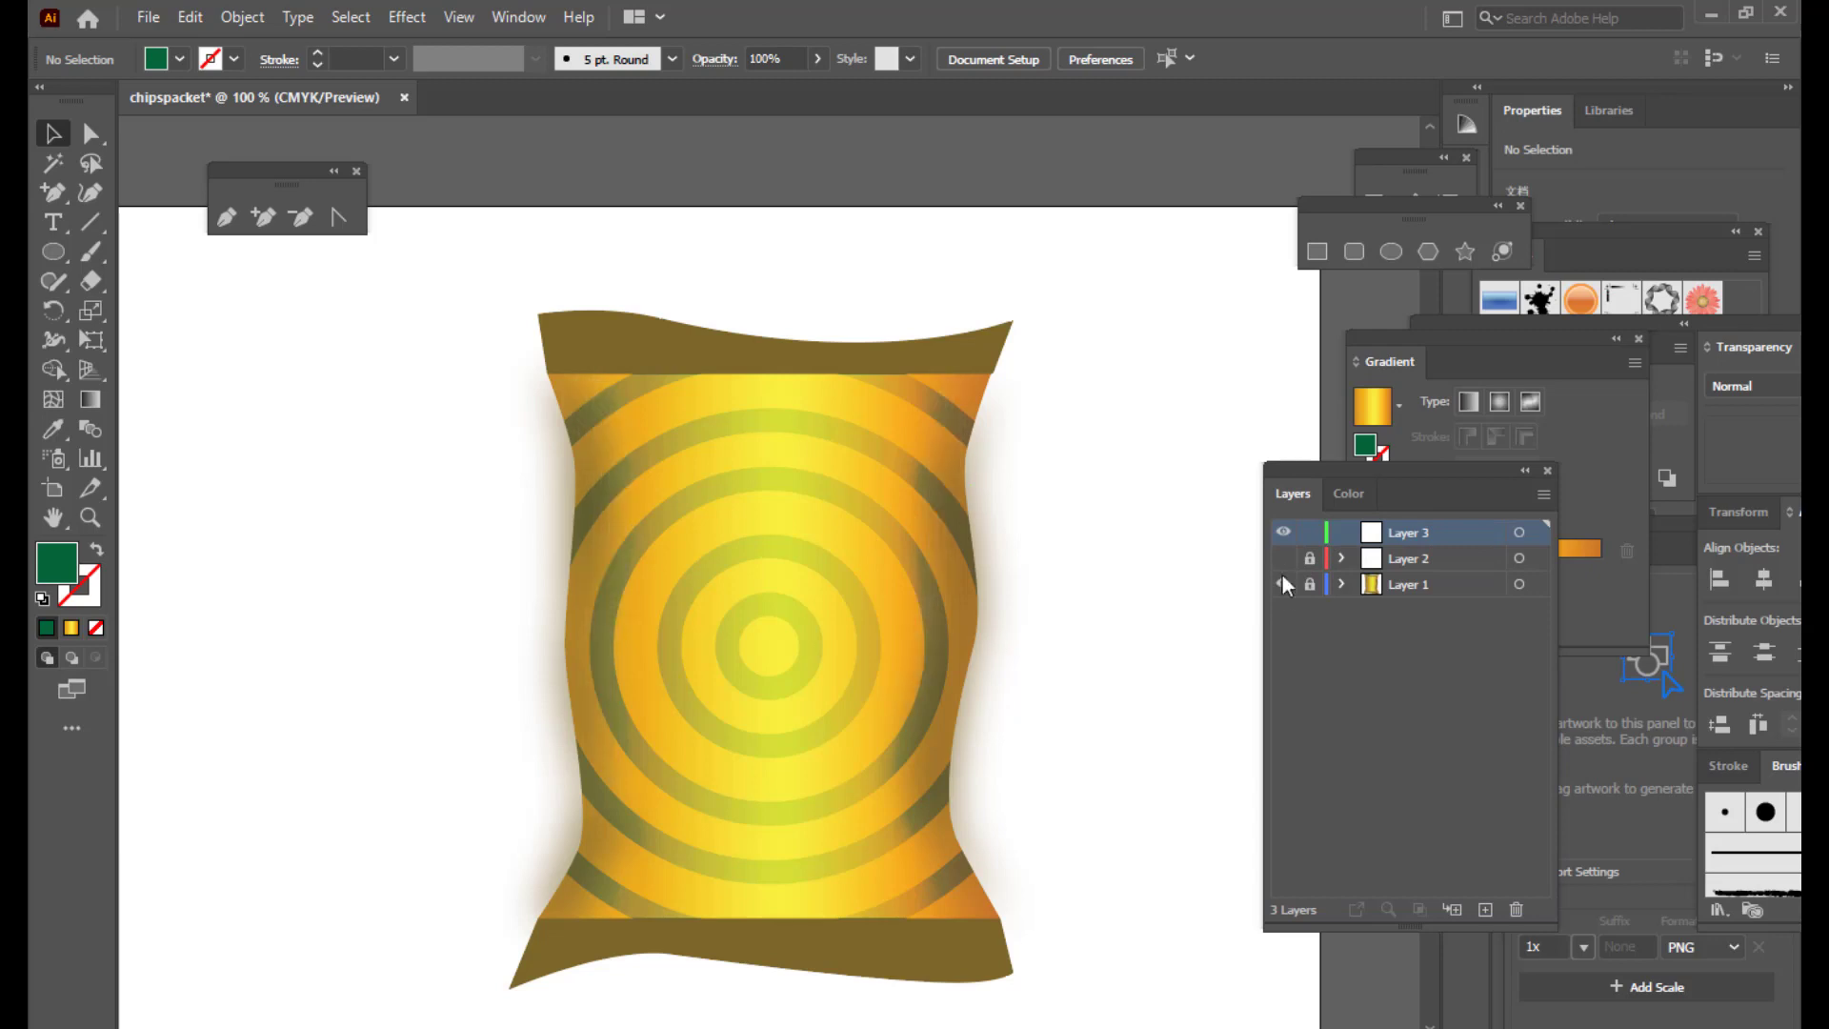
{"action": "left_click", "coordinate": [1283, 583]}
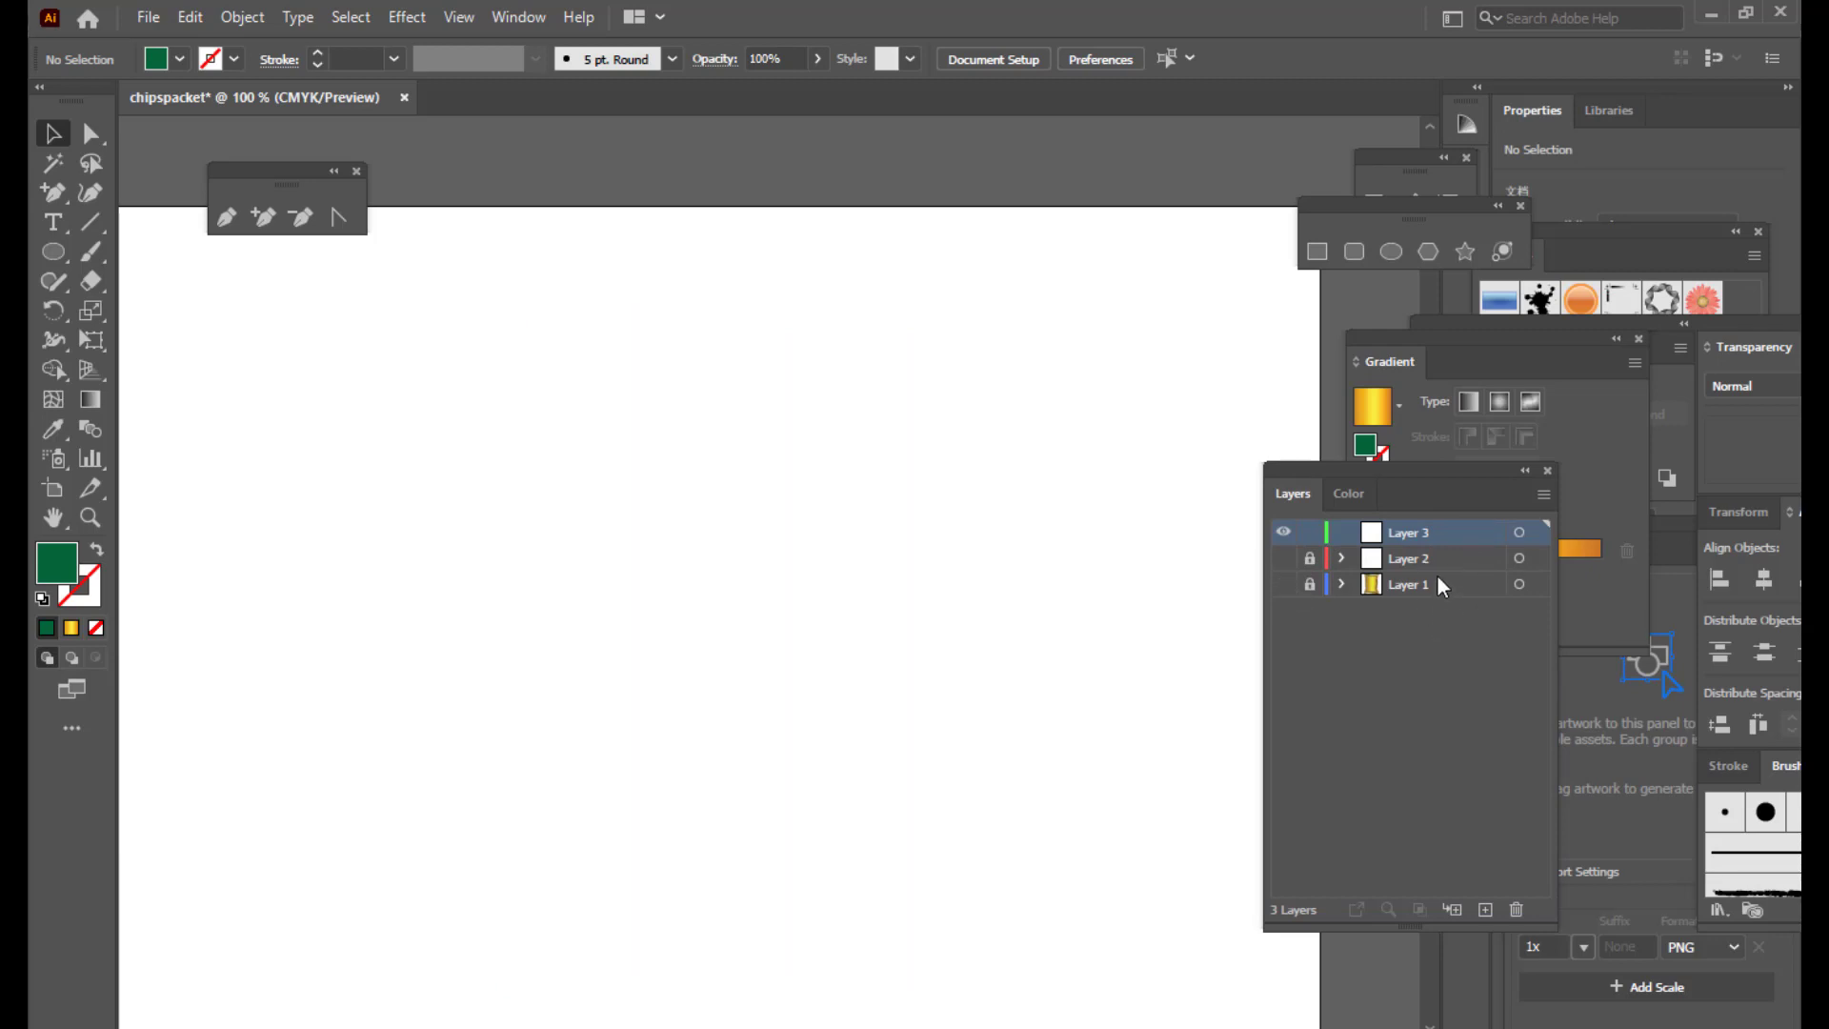
{"action": "key", "text": "ctrl+minus"}
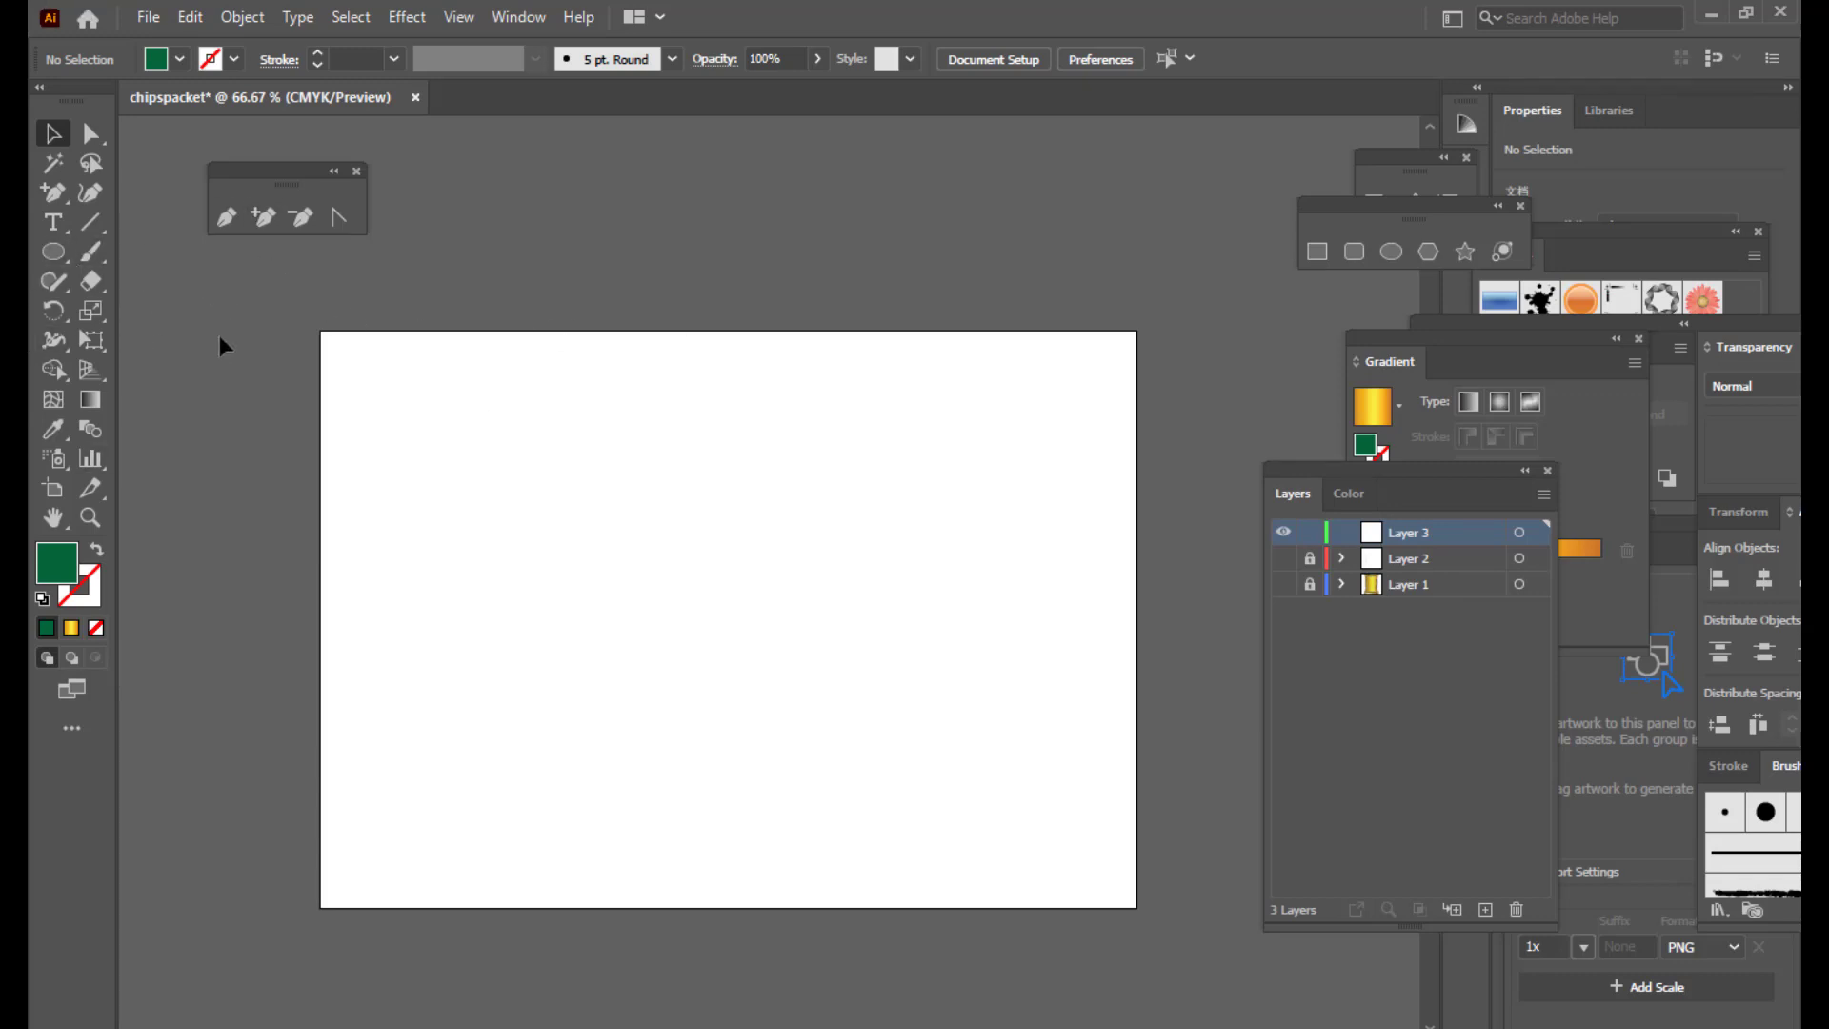
Step: Draw a long green rectangle bar across the artboard
{"action": "left_click", "coordinate": [52, 255]}
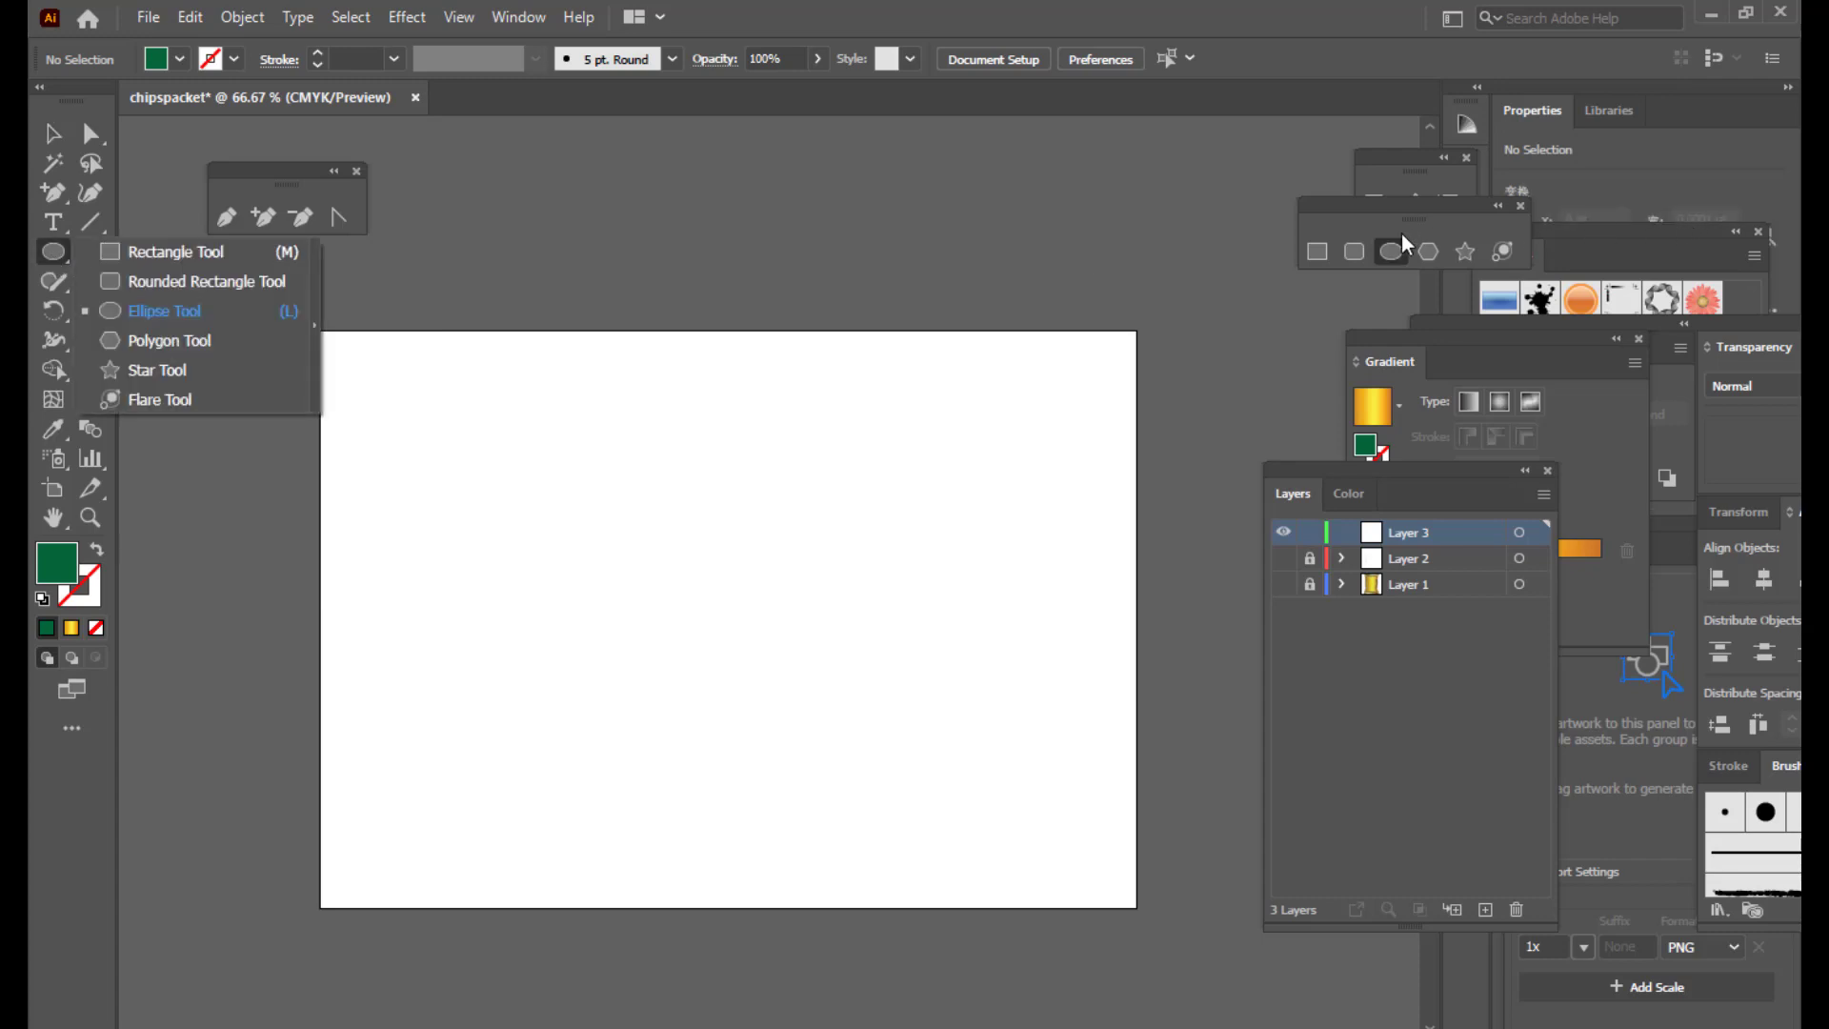
{"action": "left_click", "coordinate": [1317, 252]}
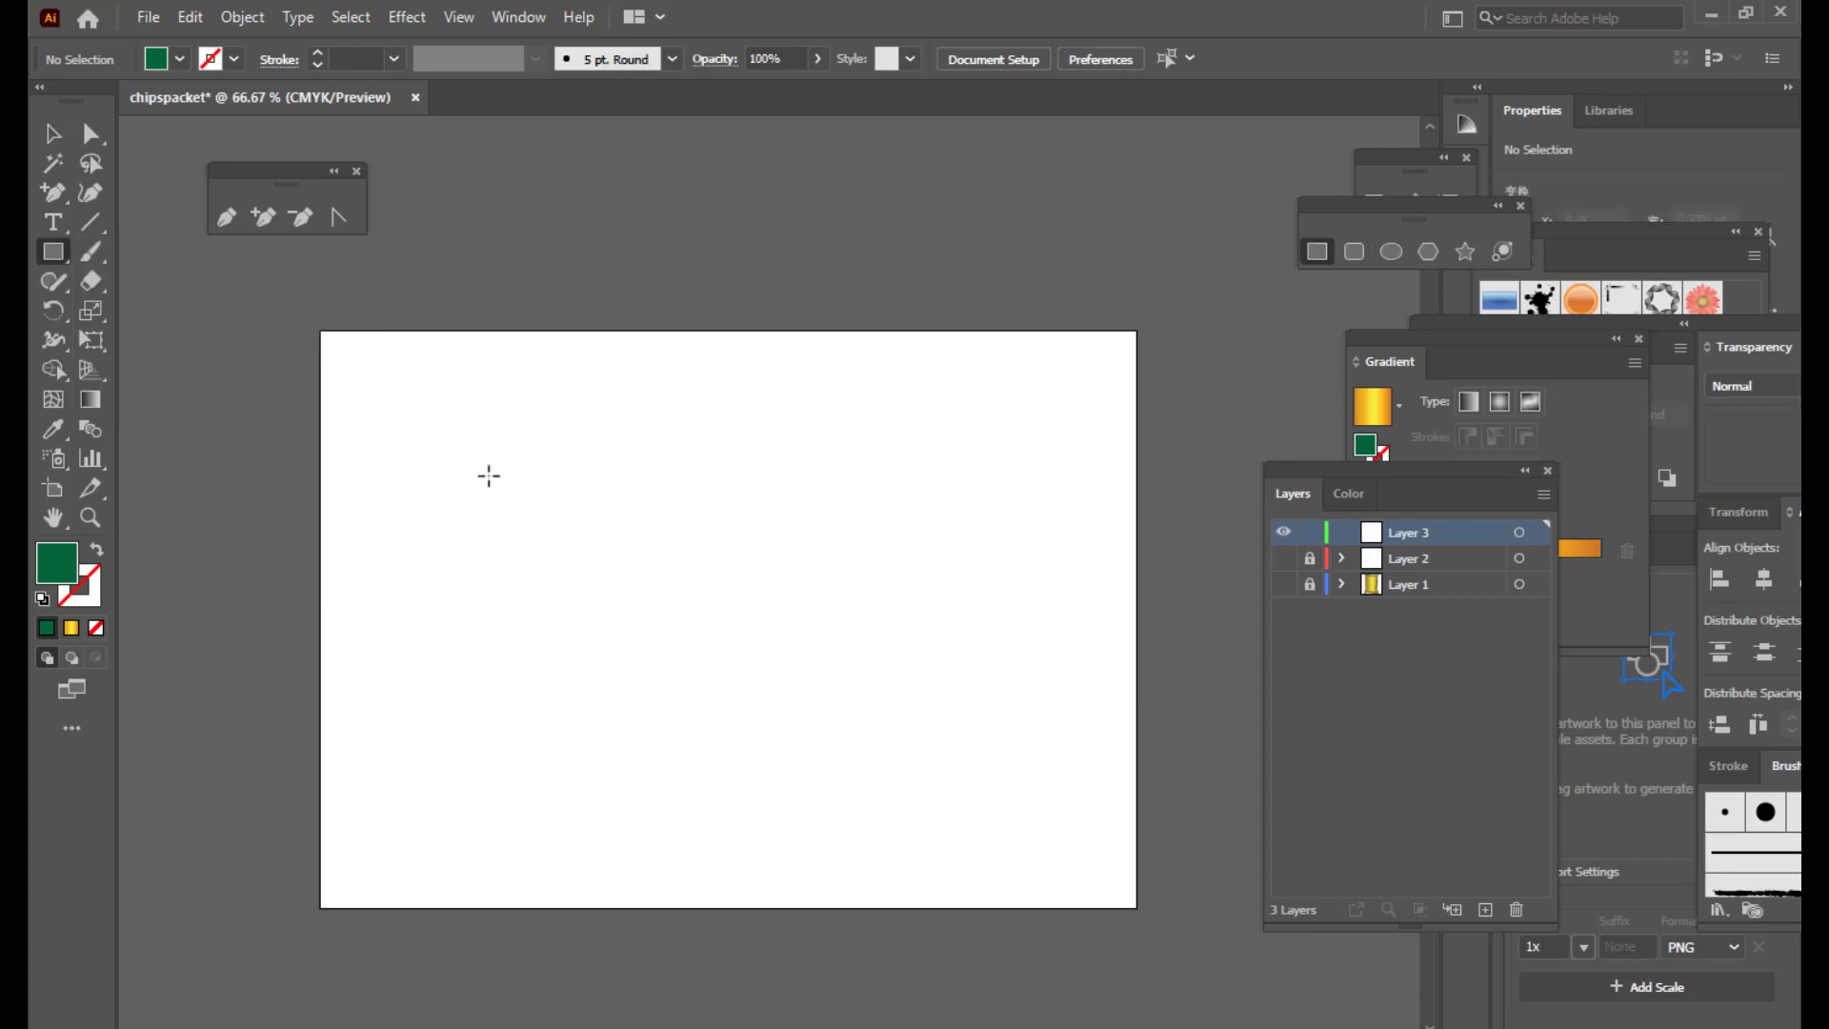
{"action": "left_click_drag", "start_coordinate": [488, 475], "coordinate": [986, 546]}
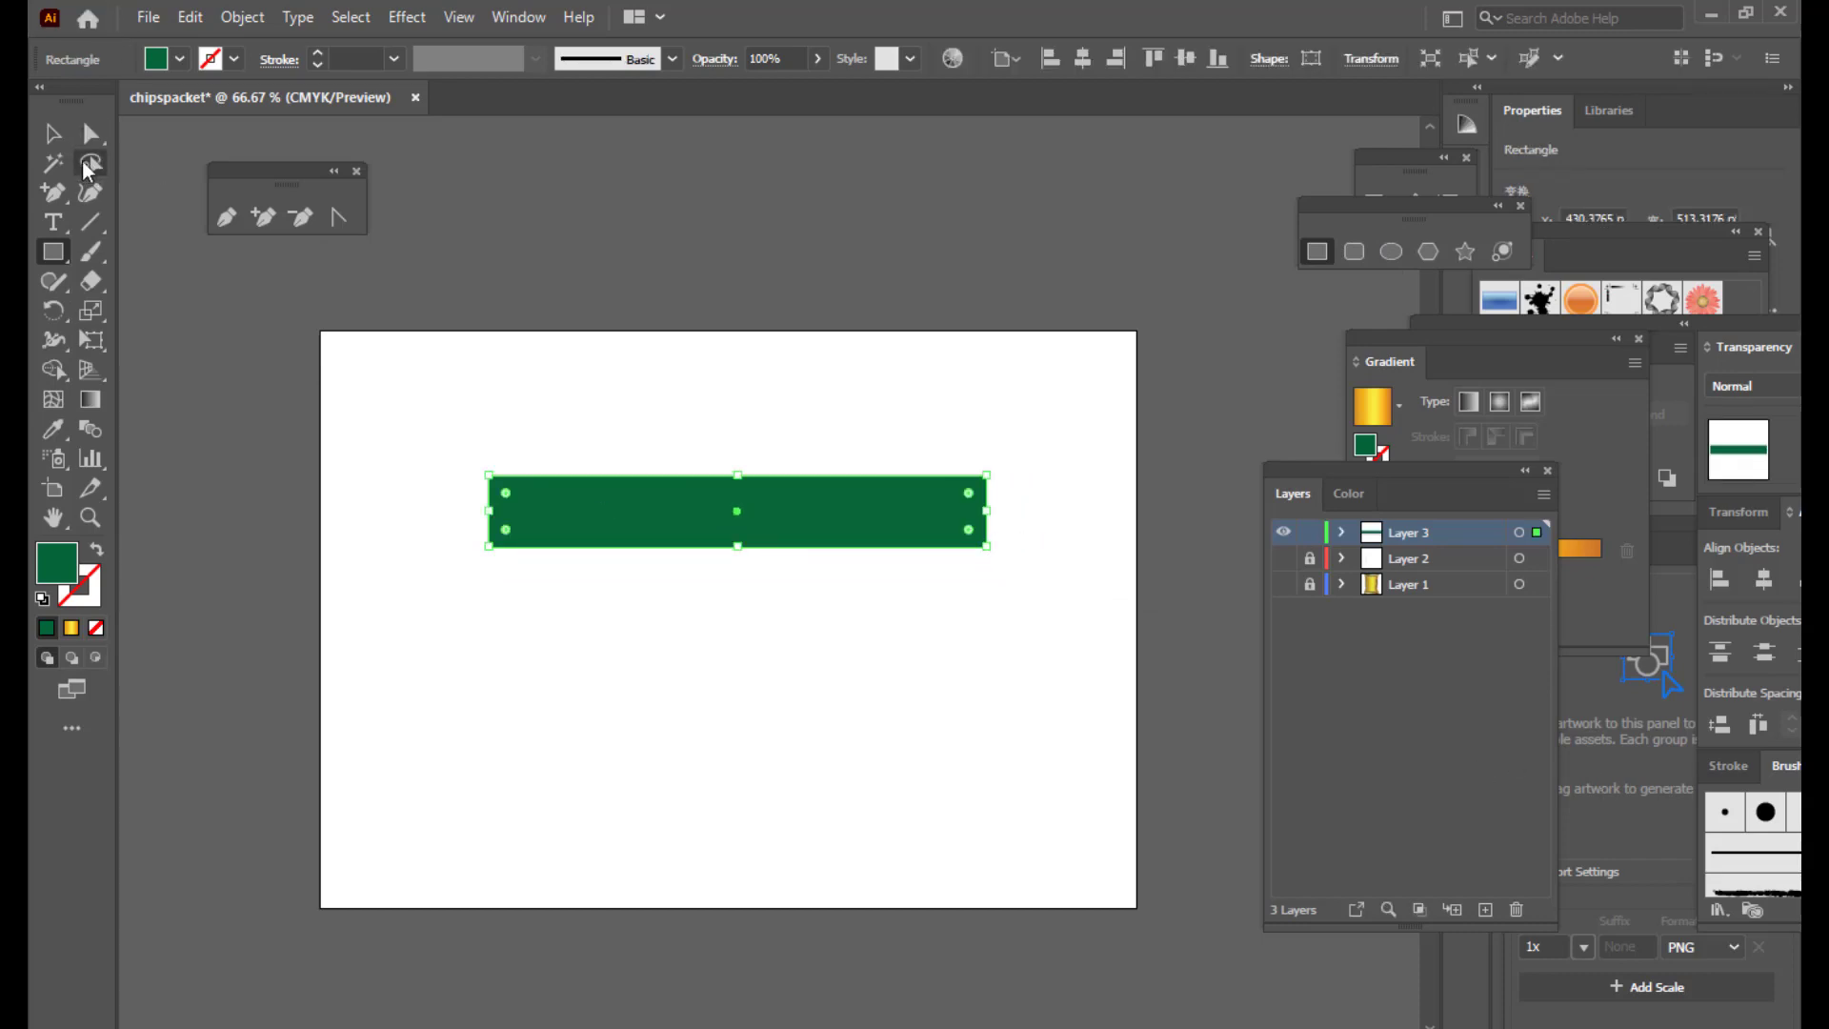
{"action": "left_click", "coordinate": [92, 135]}
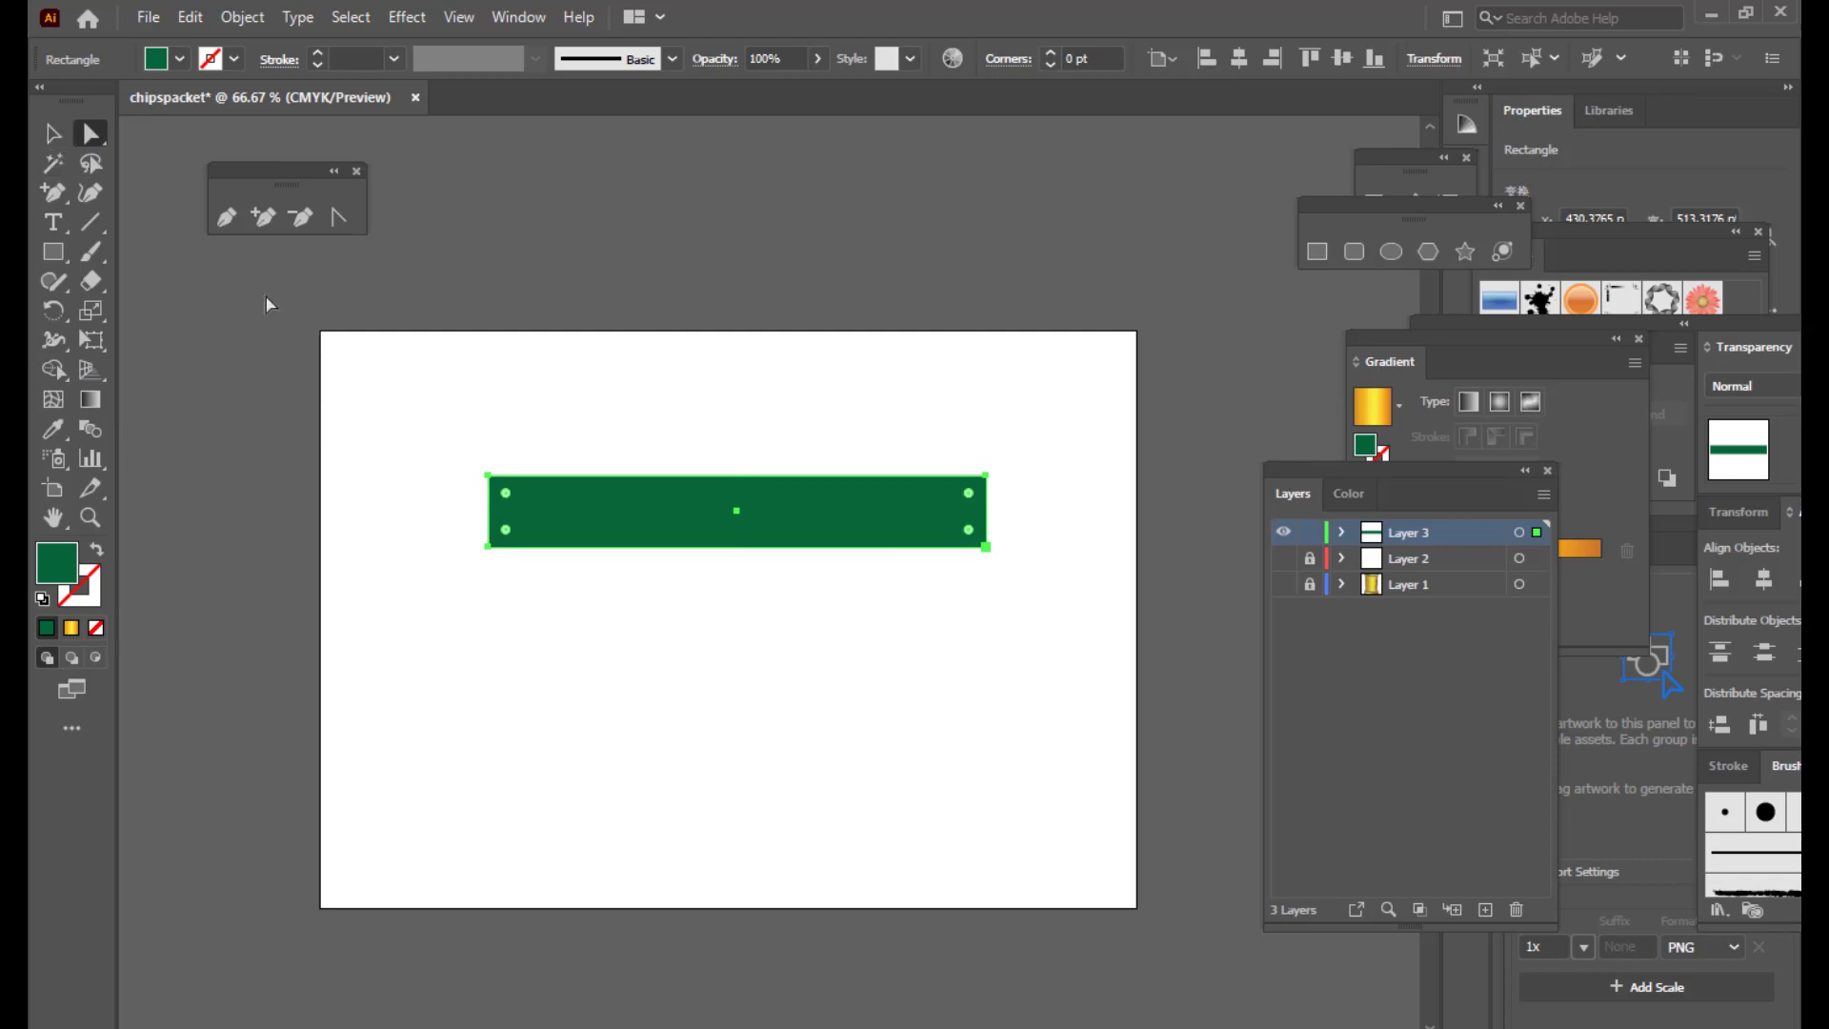
{"action": "left_click", "coordinate": [550, 650]}
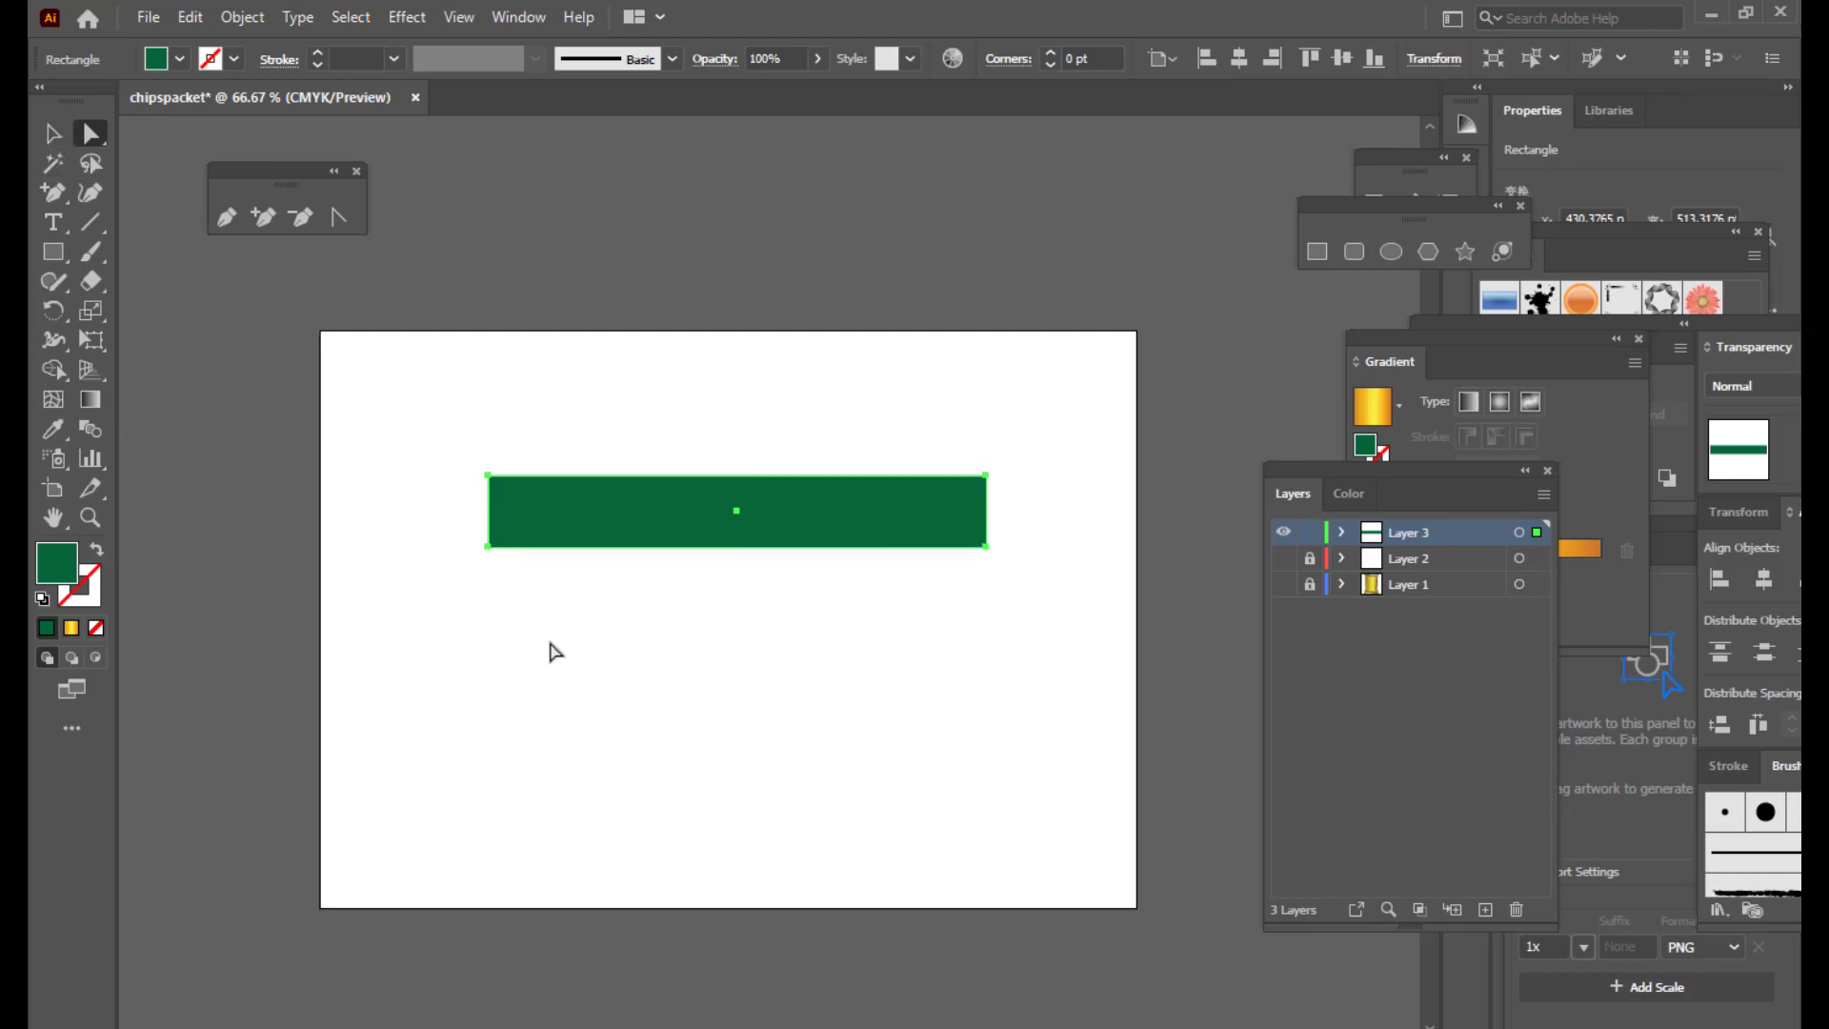
Step: Turn a small rectangle into a triangle by deleting one corner anchor, and tuck it under the bar's left end
{"action": "left_click", "coordinate": [54, 252]}
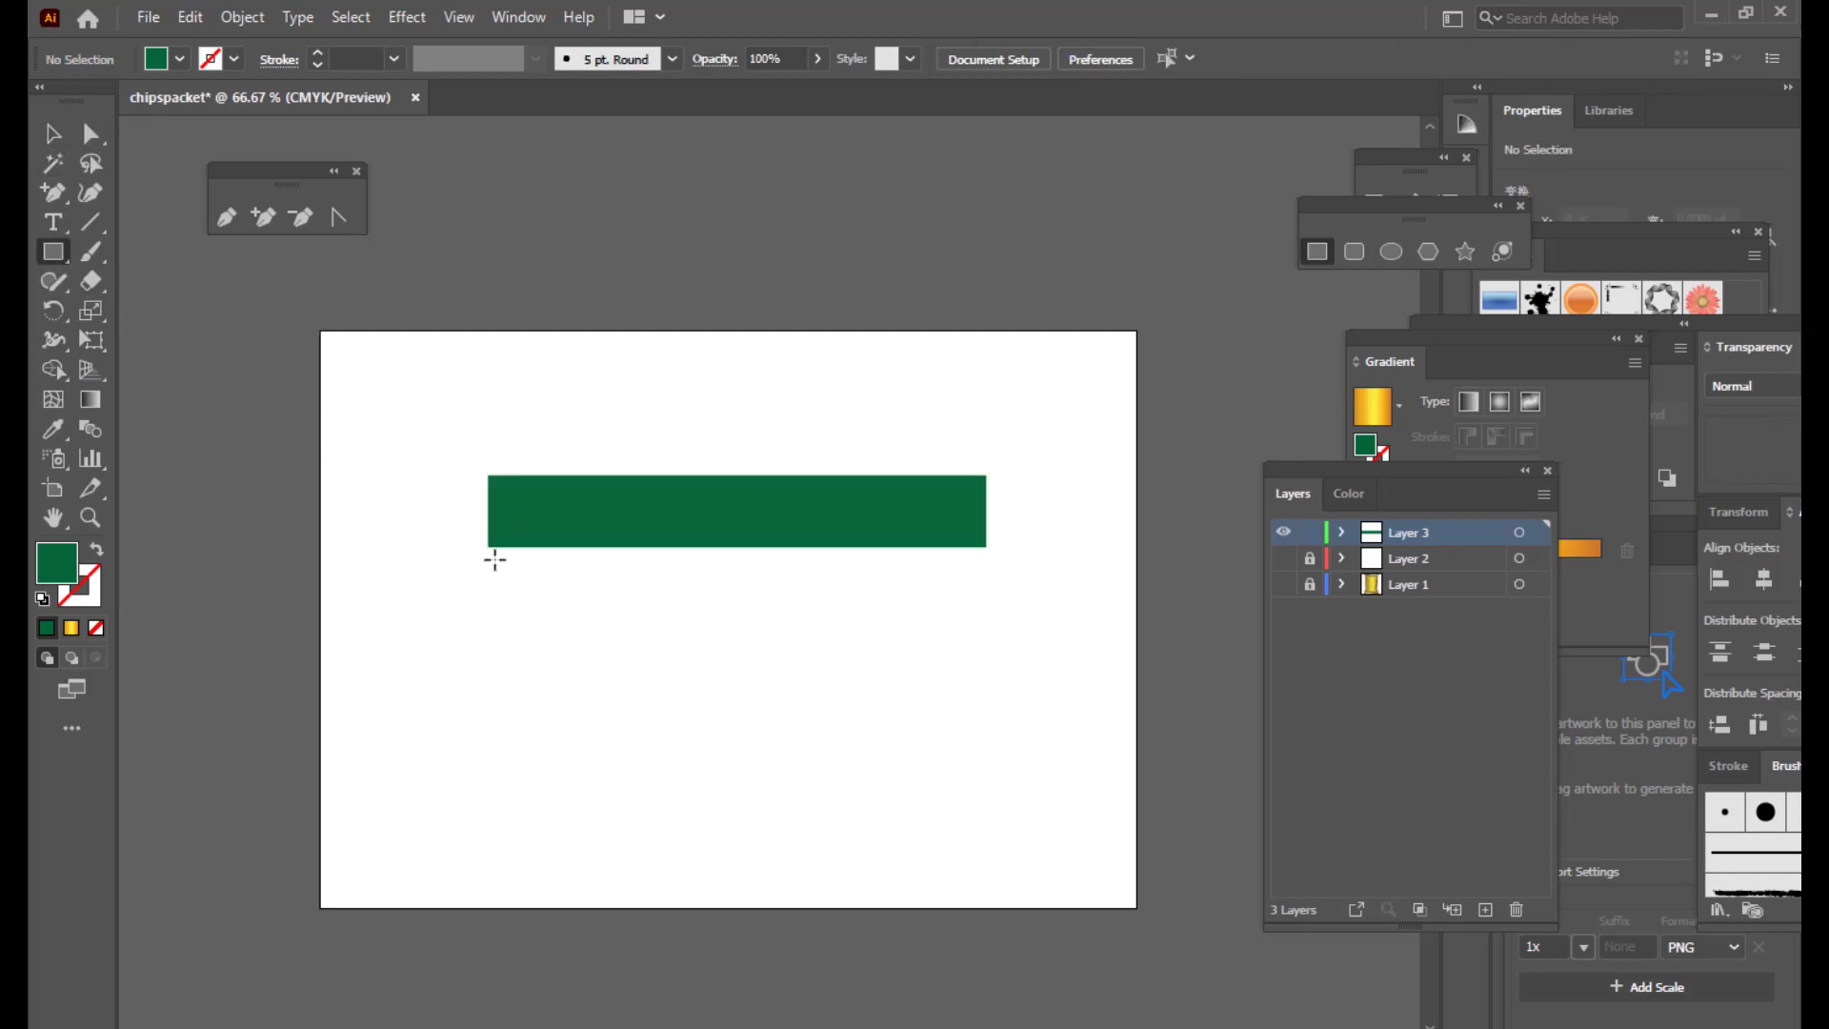
{"action": "mouse_move", "coordinate": [494, 560]}
{"action": "left_mouse_down"}
{"action": "mouse_move", "coordinate": [653, 661]}
{"action": "mouse_move", "coordinate": [641, 646]}
{"action": "left_mouse_up"}
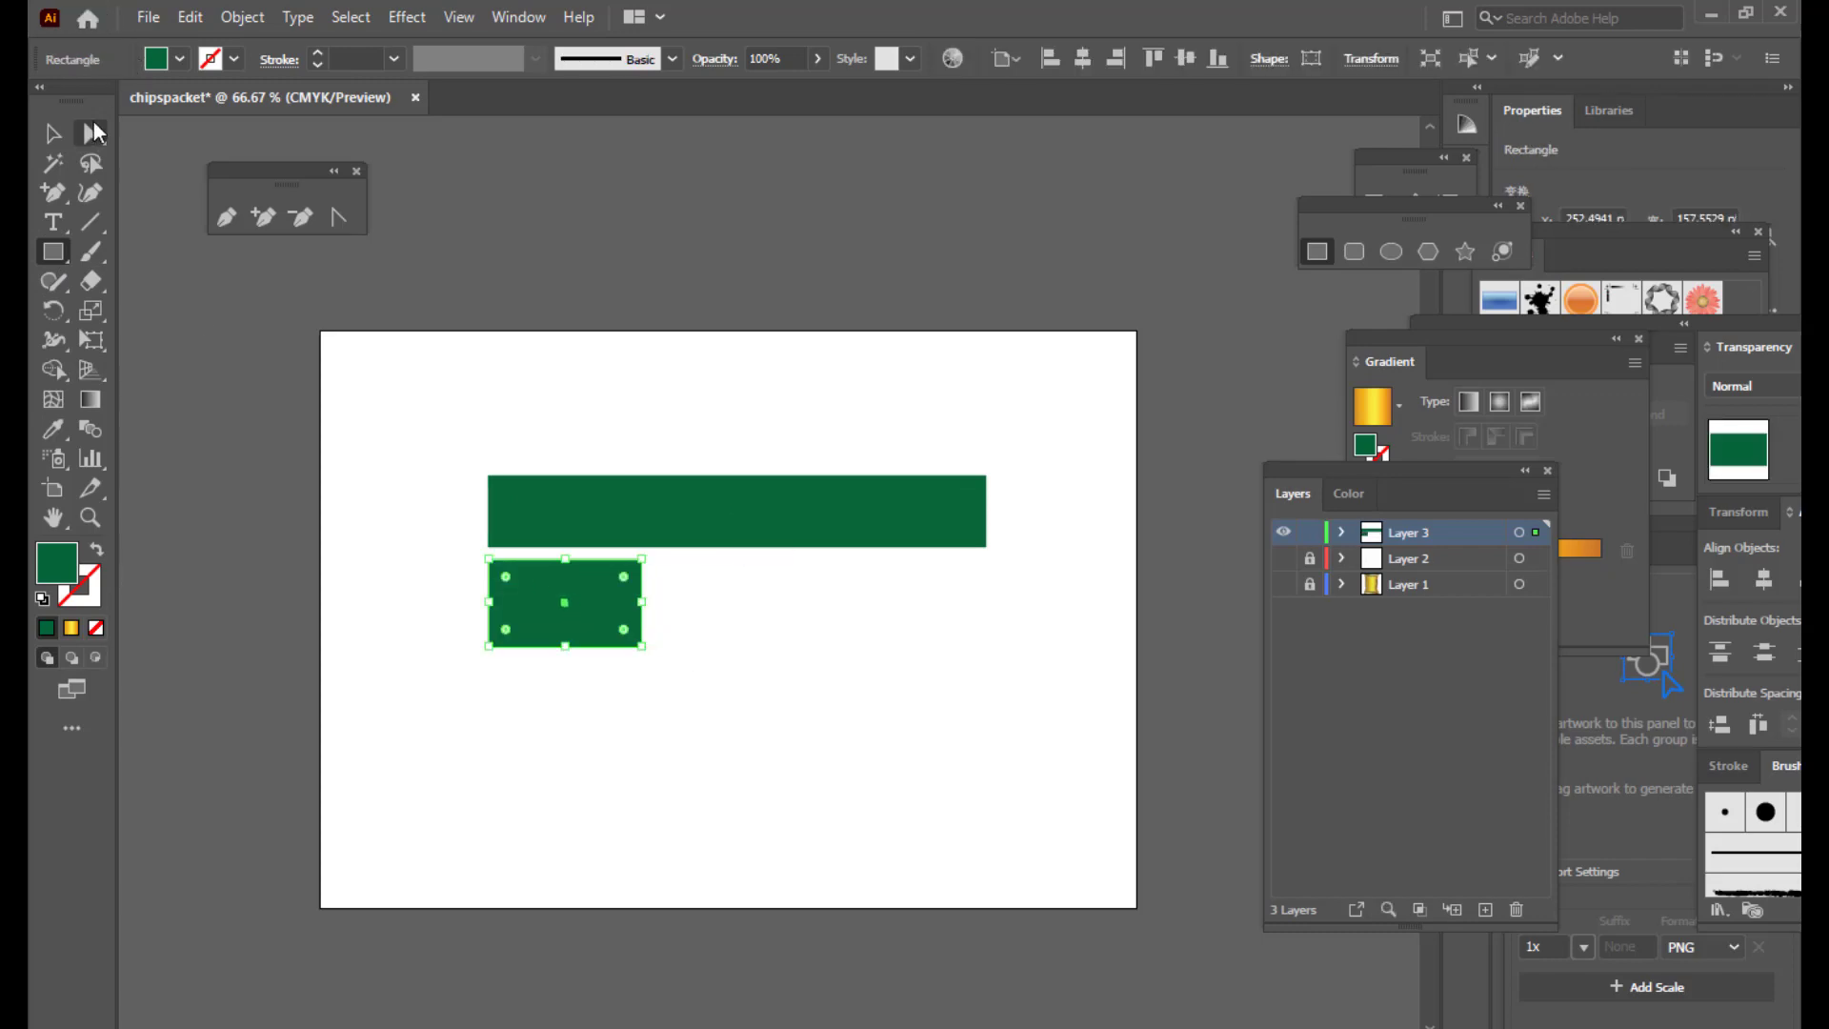
{"action": "left_click", "coordinate": [94, 131]}
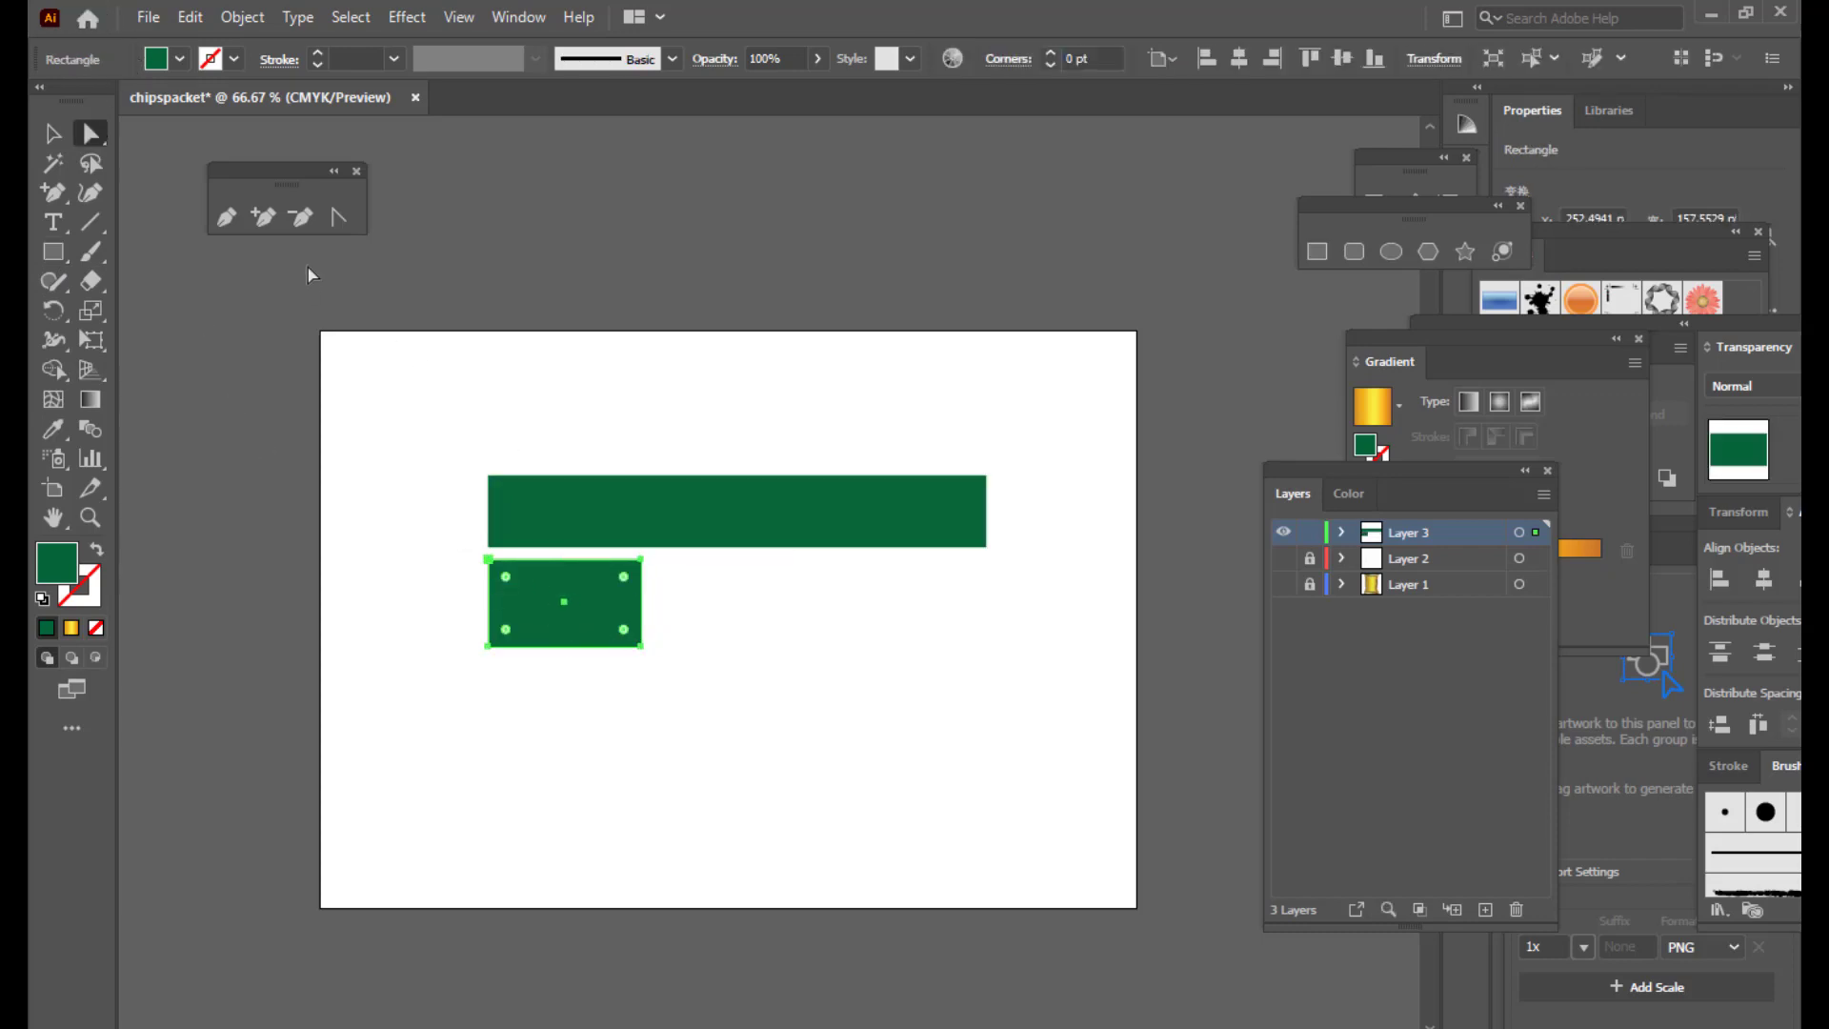
{"action": "left_click", "coordinate": [301, 218]}
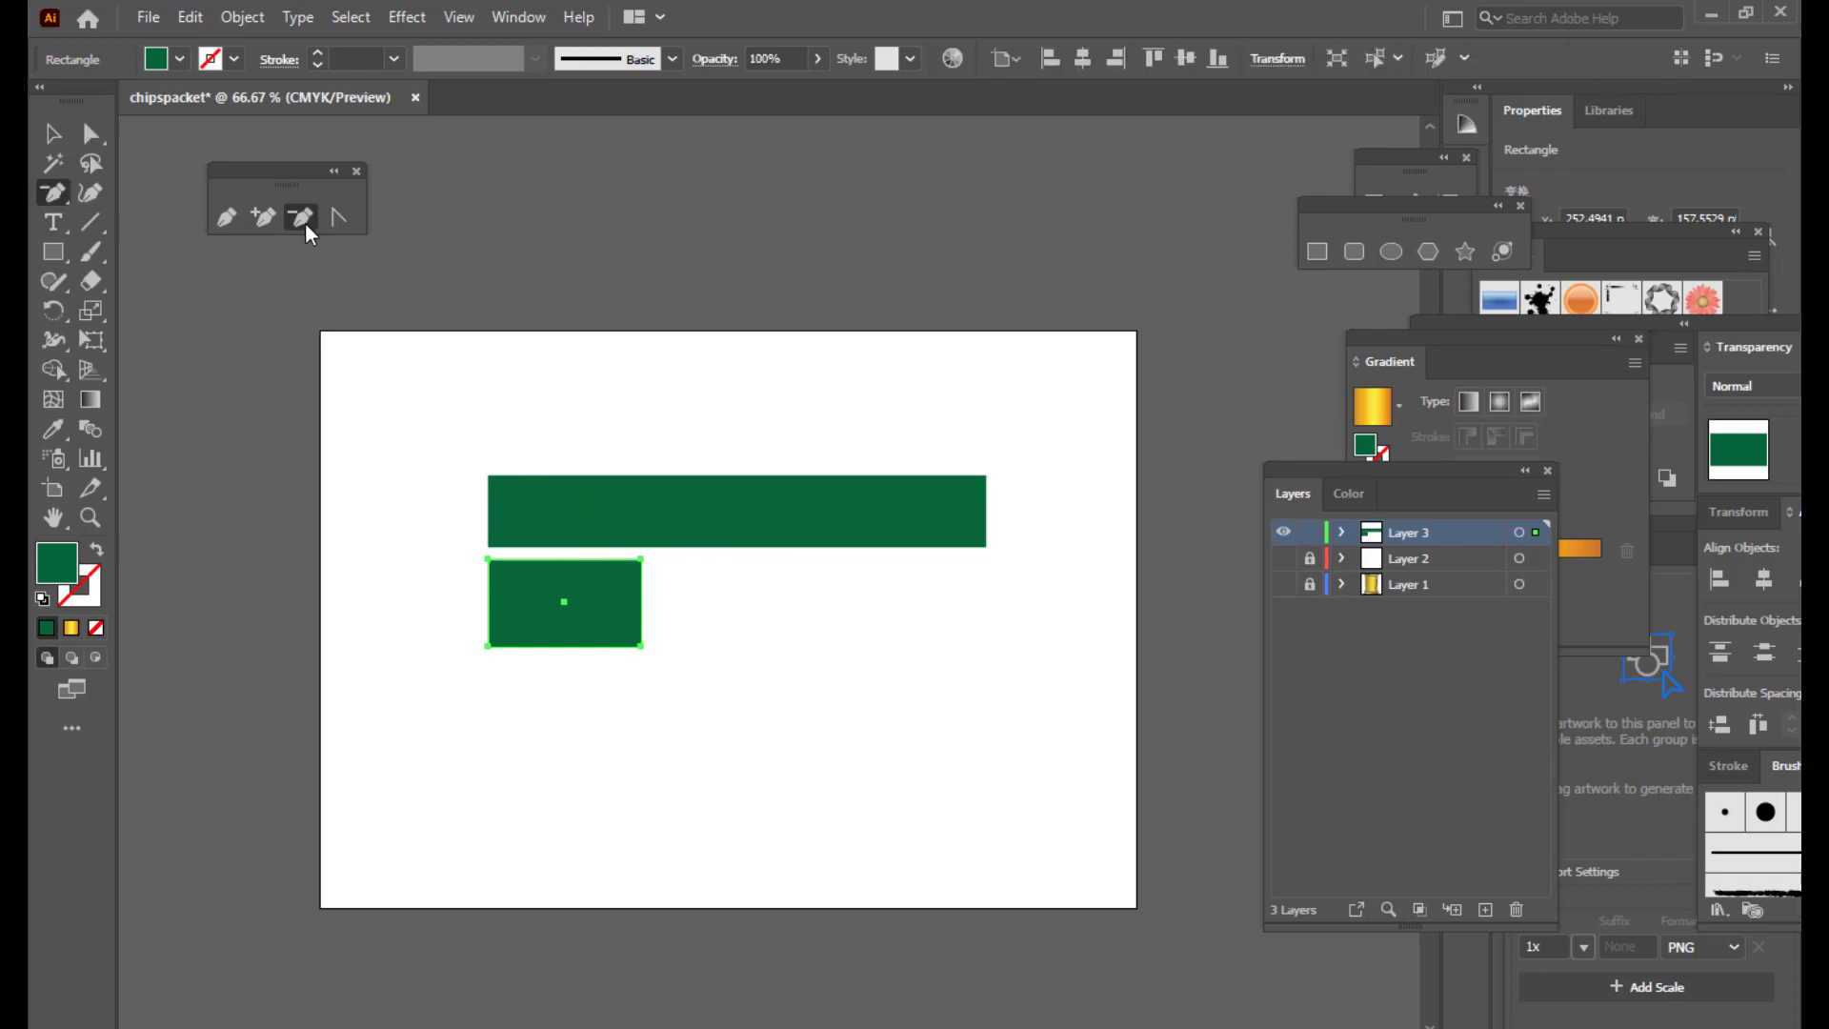
{"action": "left_click", "coordinate": [641, 647]}
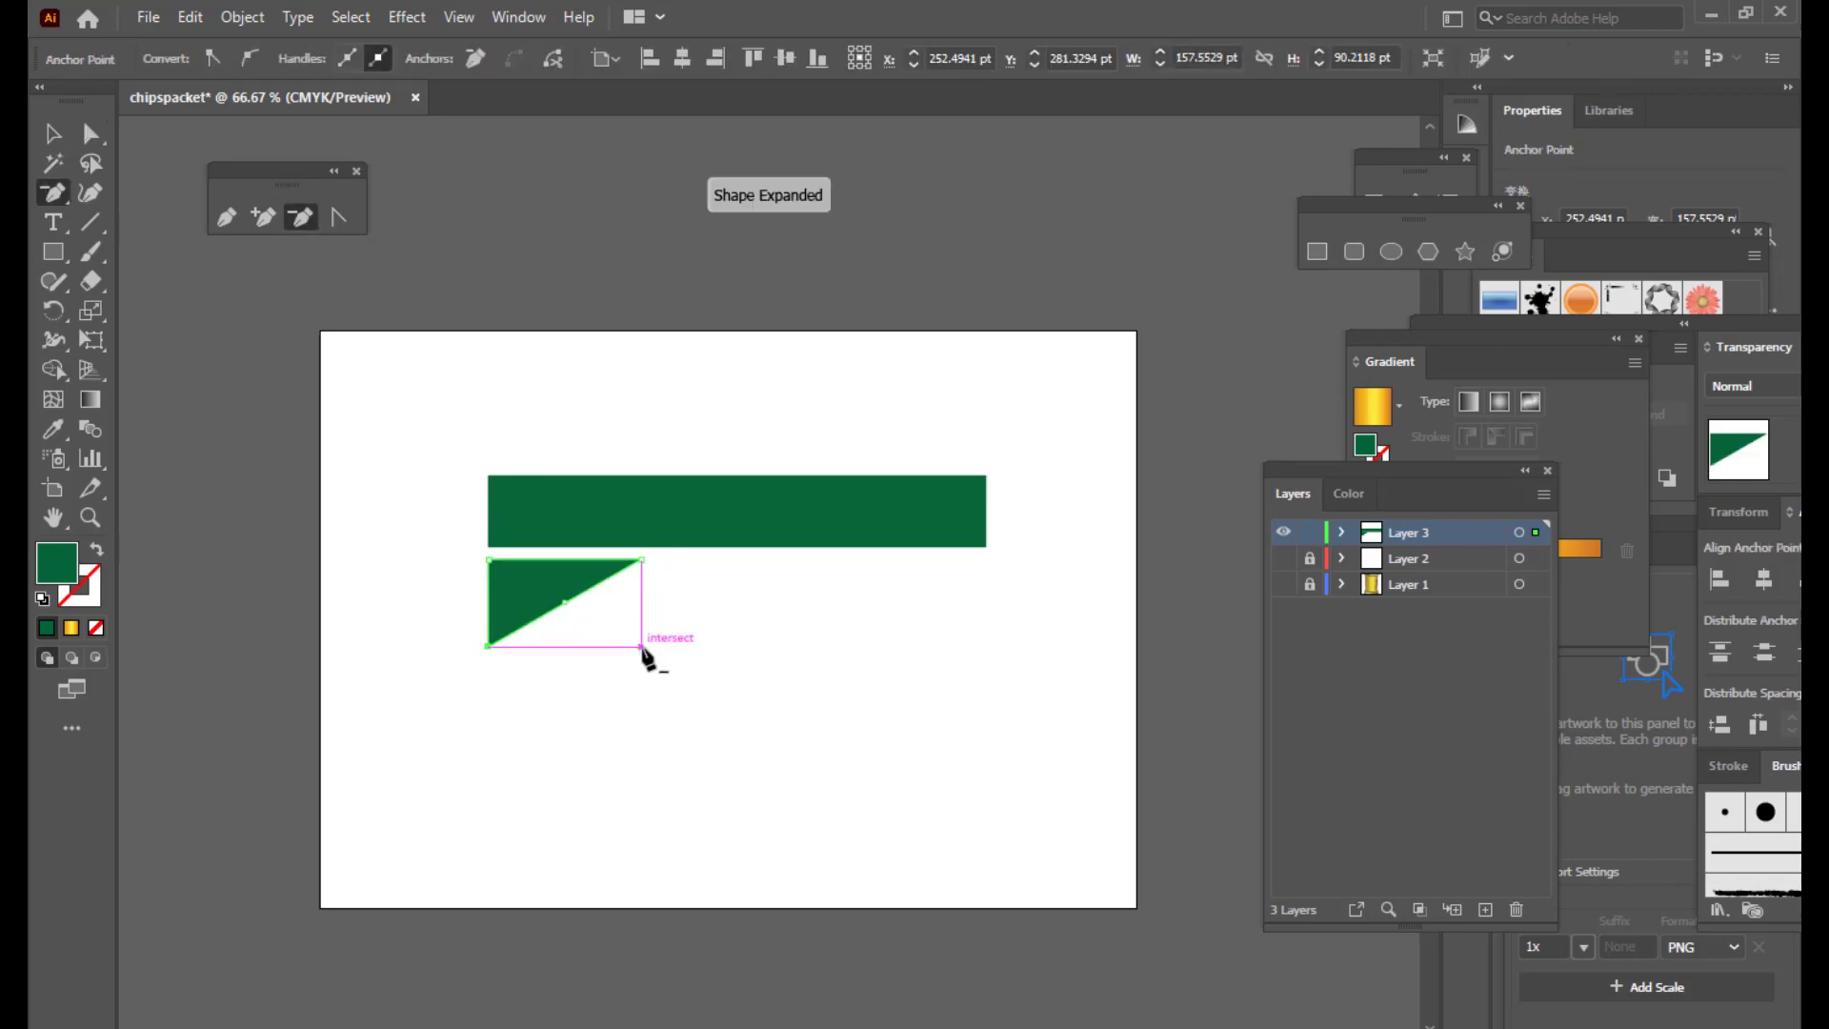
{"action": "left_click", "coordinate": [52, 137]}
{"action": "left_click_drag", "start_coordinate": [560, 602], "coordinate": [488, 597]}
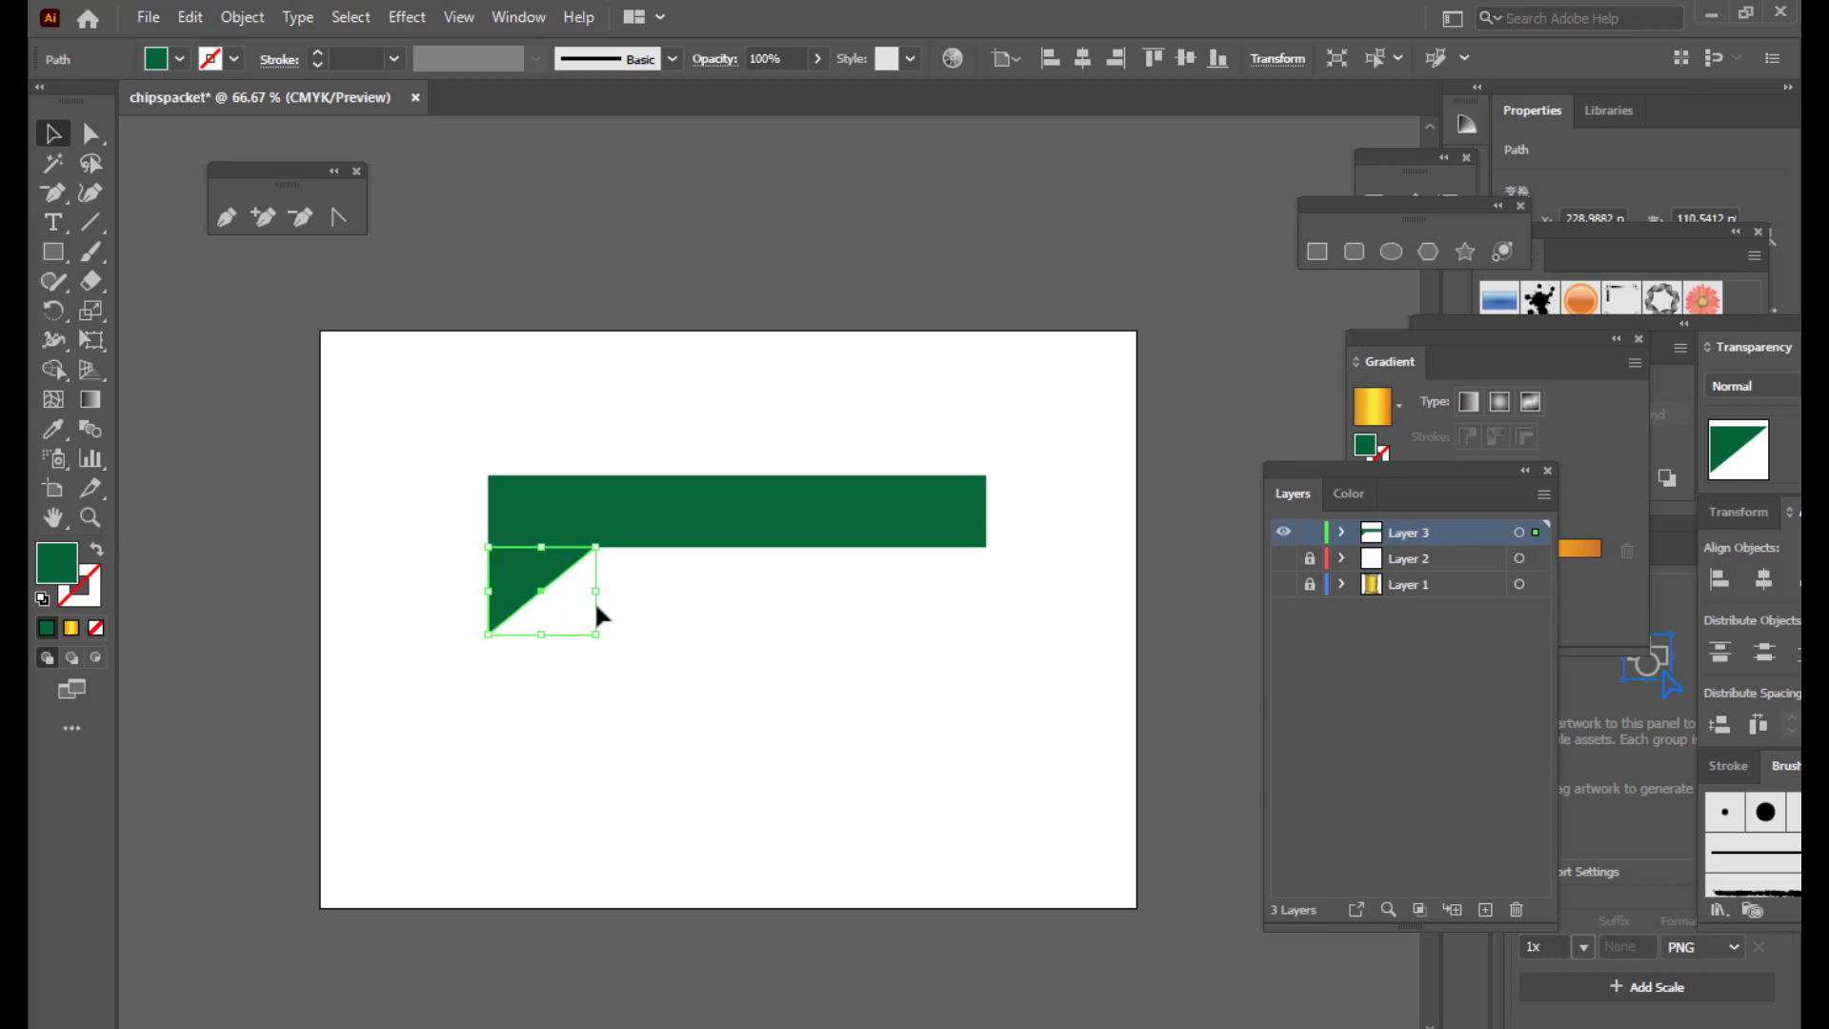
Step: Reflect the triangle vertically and shorten its height
{"action": "right_click", "coordinate": [512, 574]}
{"action": "mouse_move", "coordinate": [610, 423]}
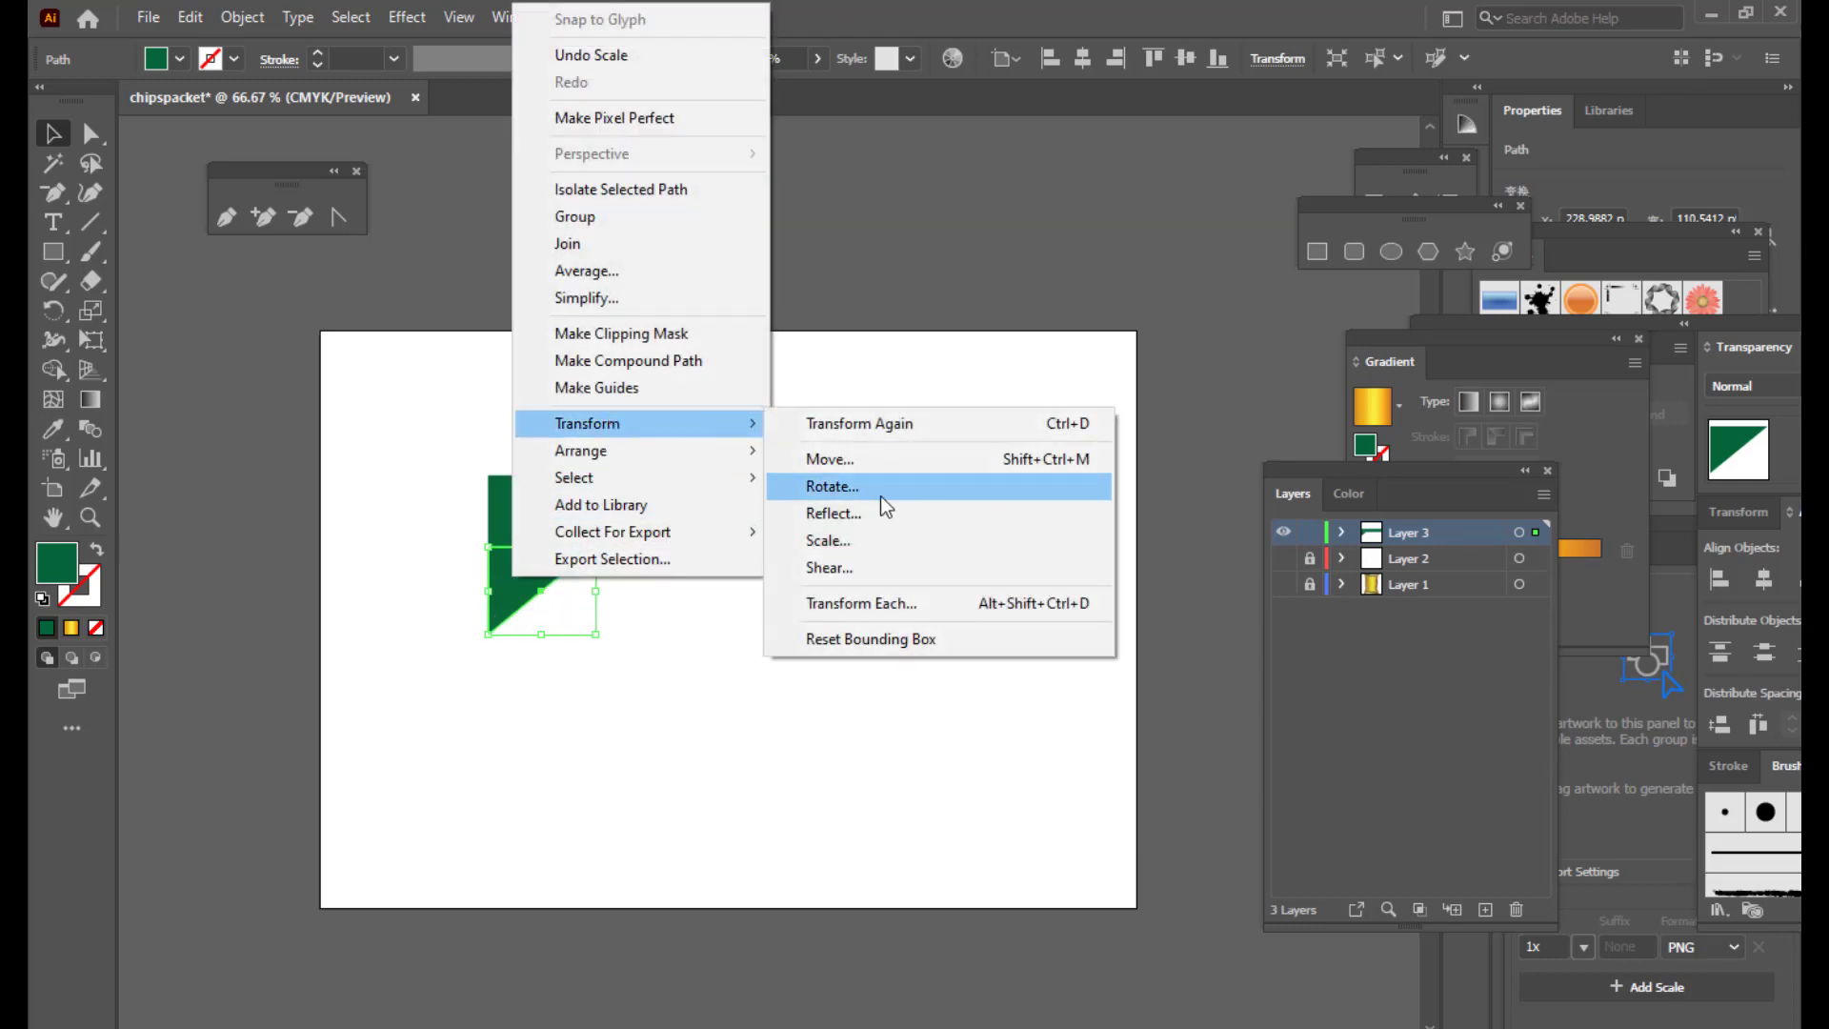
{"action": "left_click", "coordinate": [870, 518]}
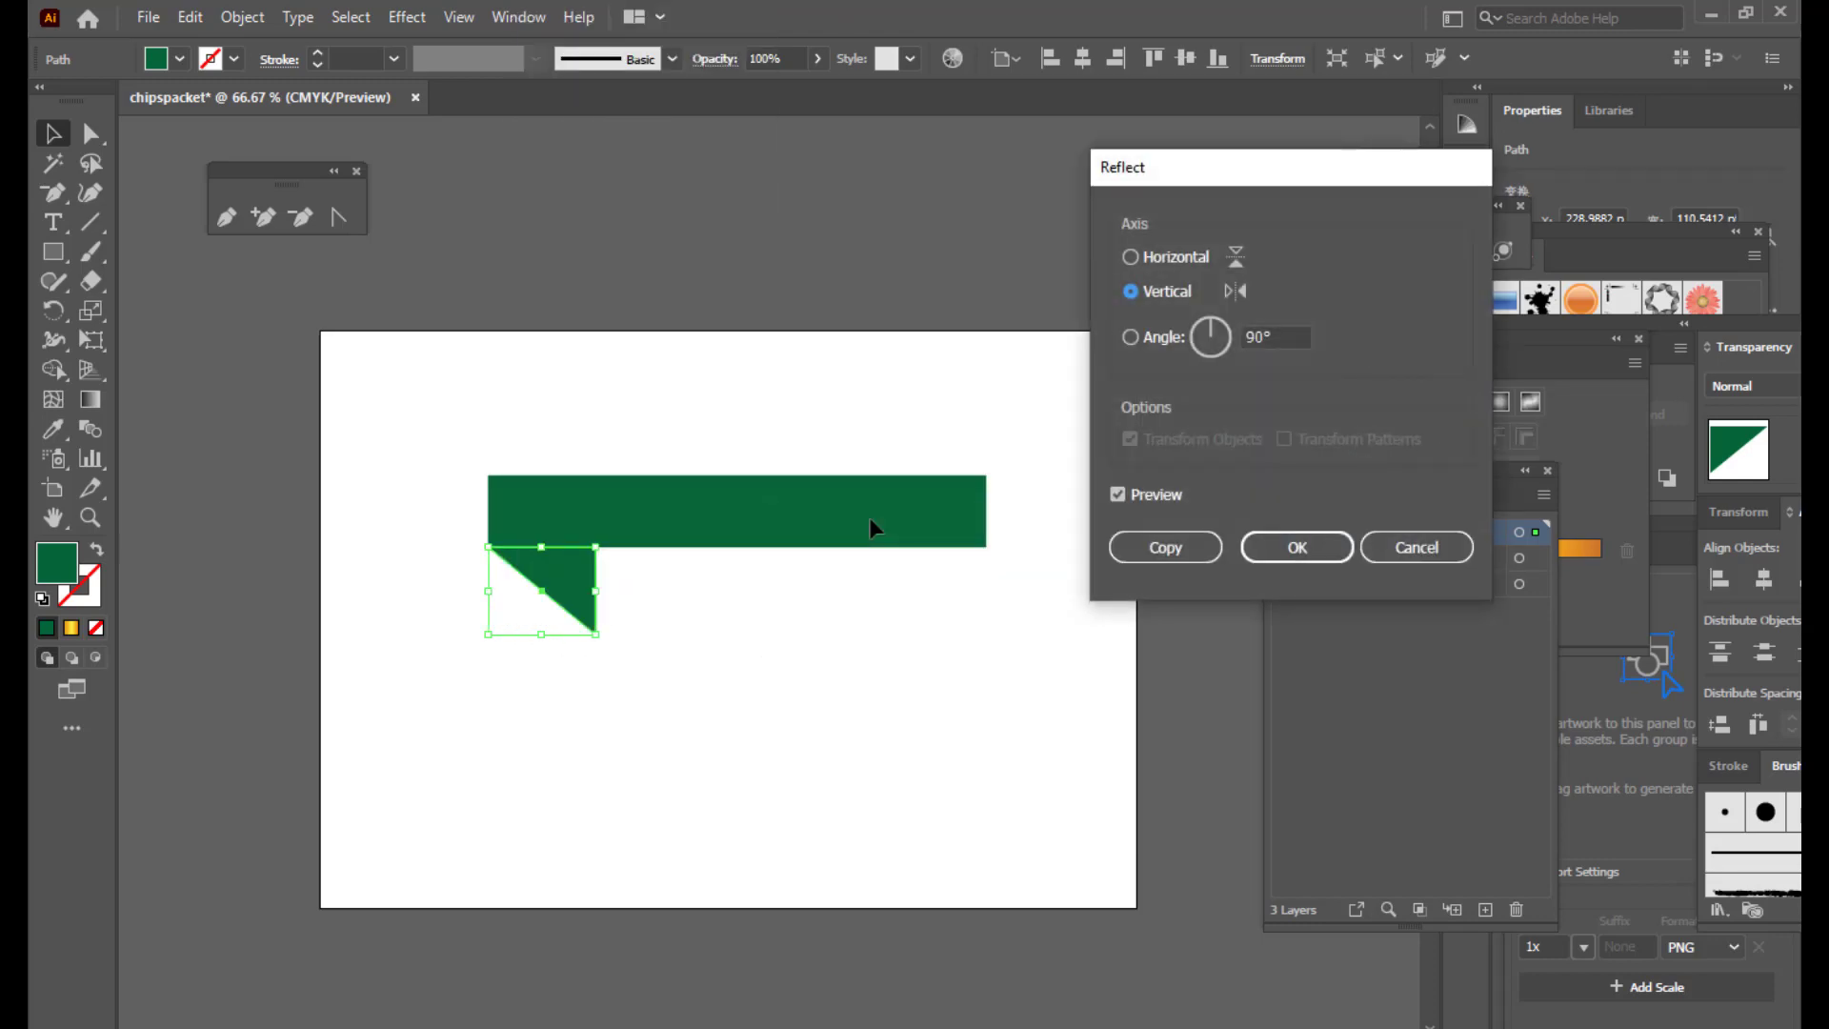
{"action": "left_click", "coordinate": [1303, 550]}
{"action": "left_click", "coordinate": [460, 625]}
{"action": "left_click", "coordinate": [560, 602]}
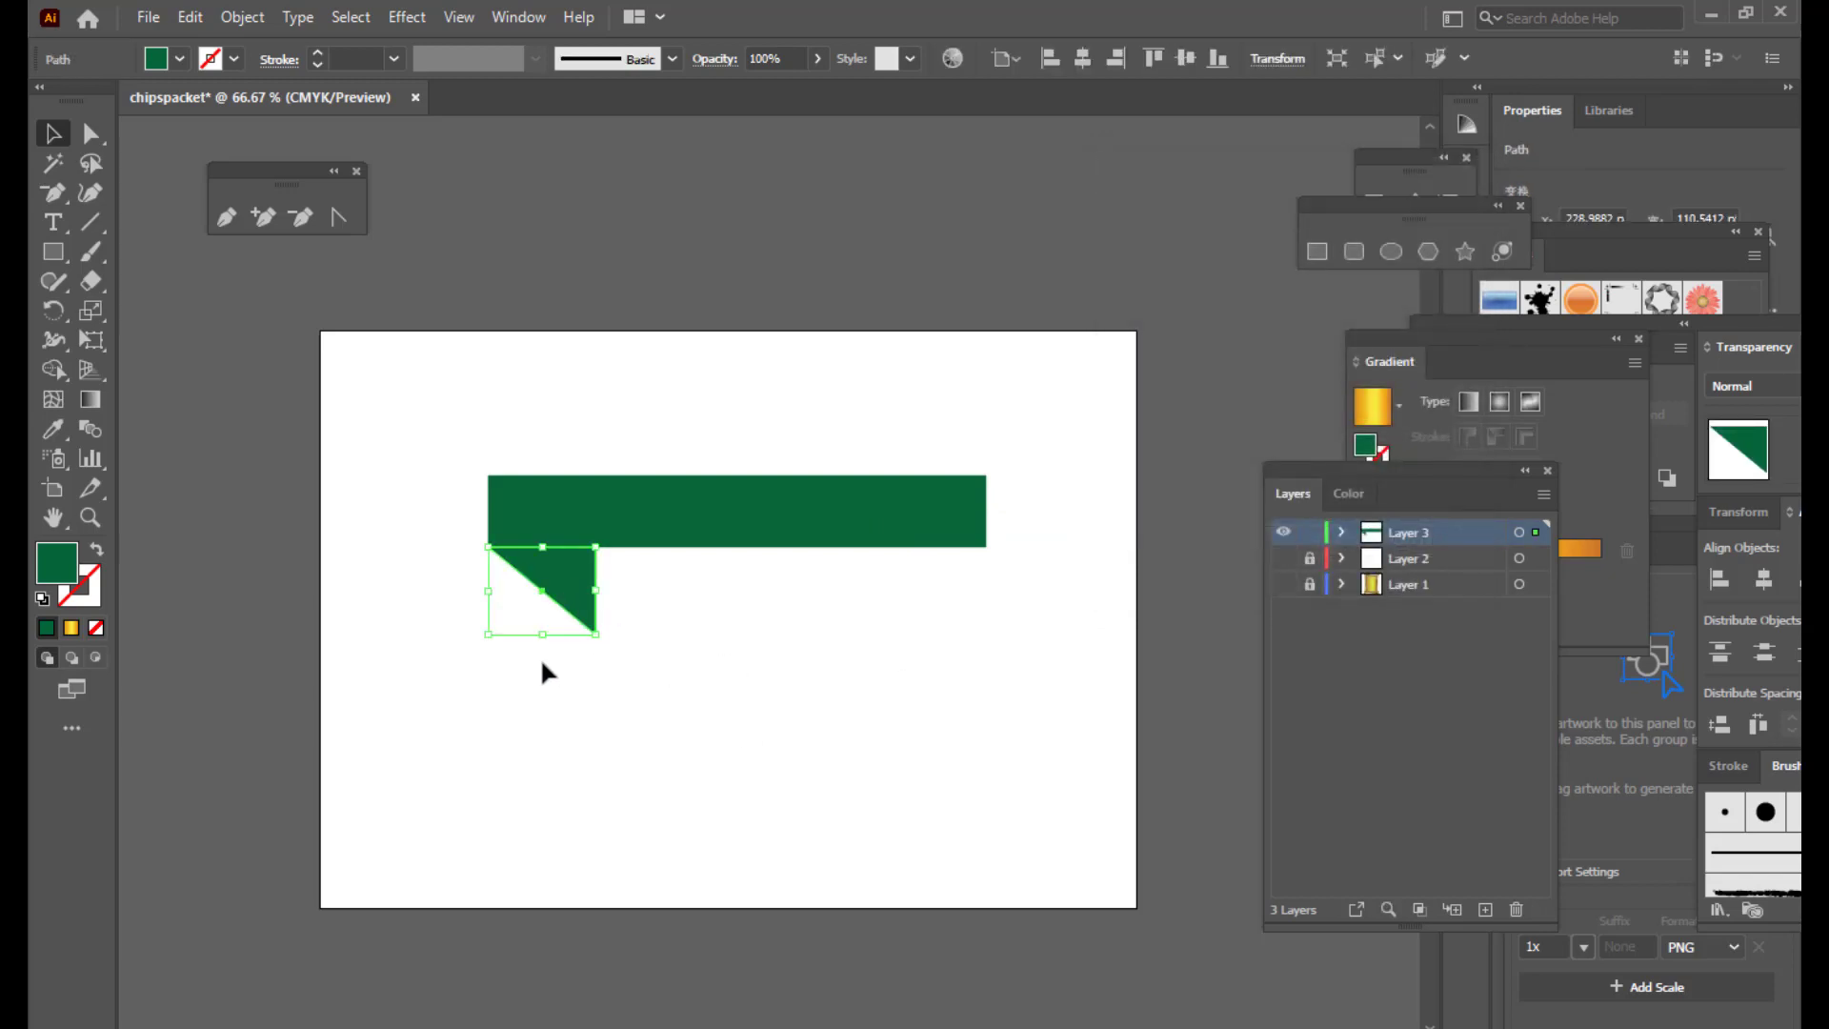
{"action": "left_click_drag", "start_coordinate": [534, 635], "coordinate": [539, 618]}
{"action": "left_click", "coordinate": [583, 610]}
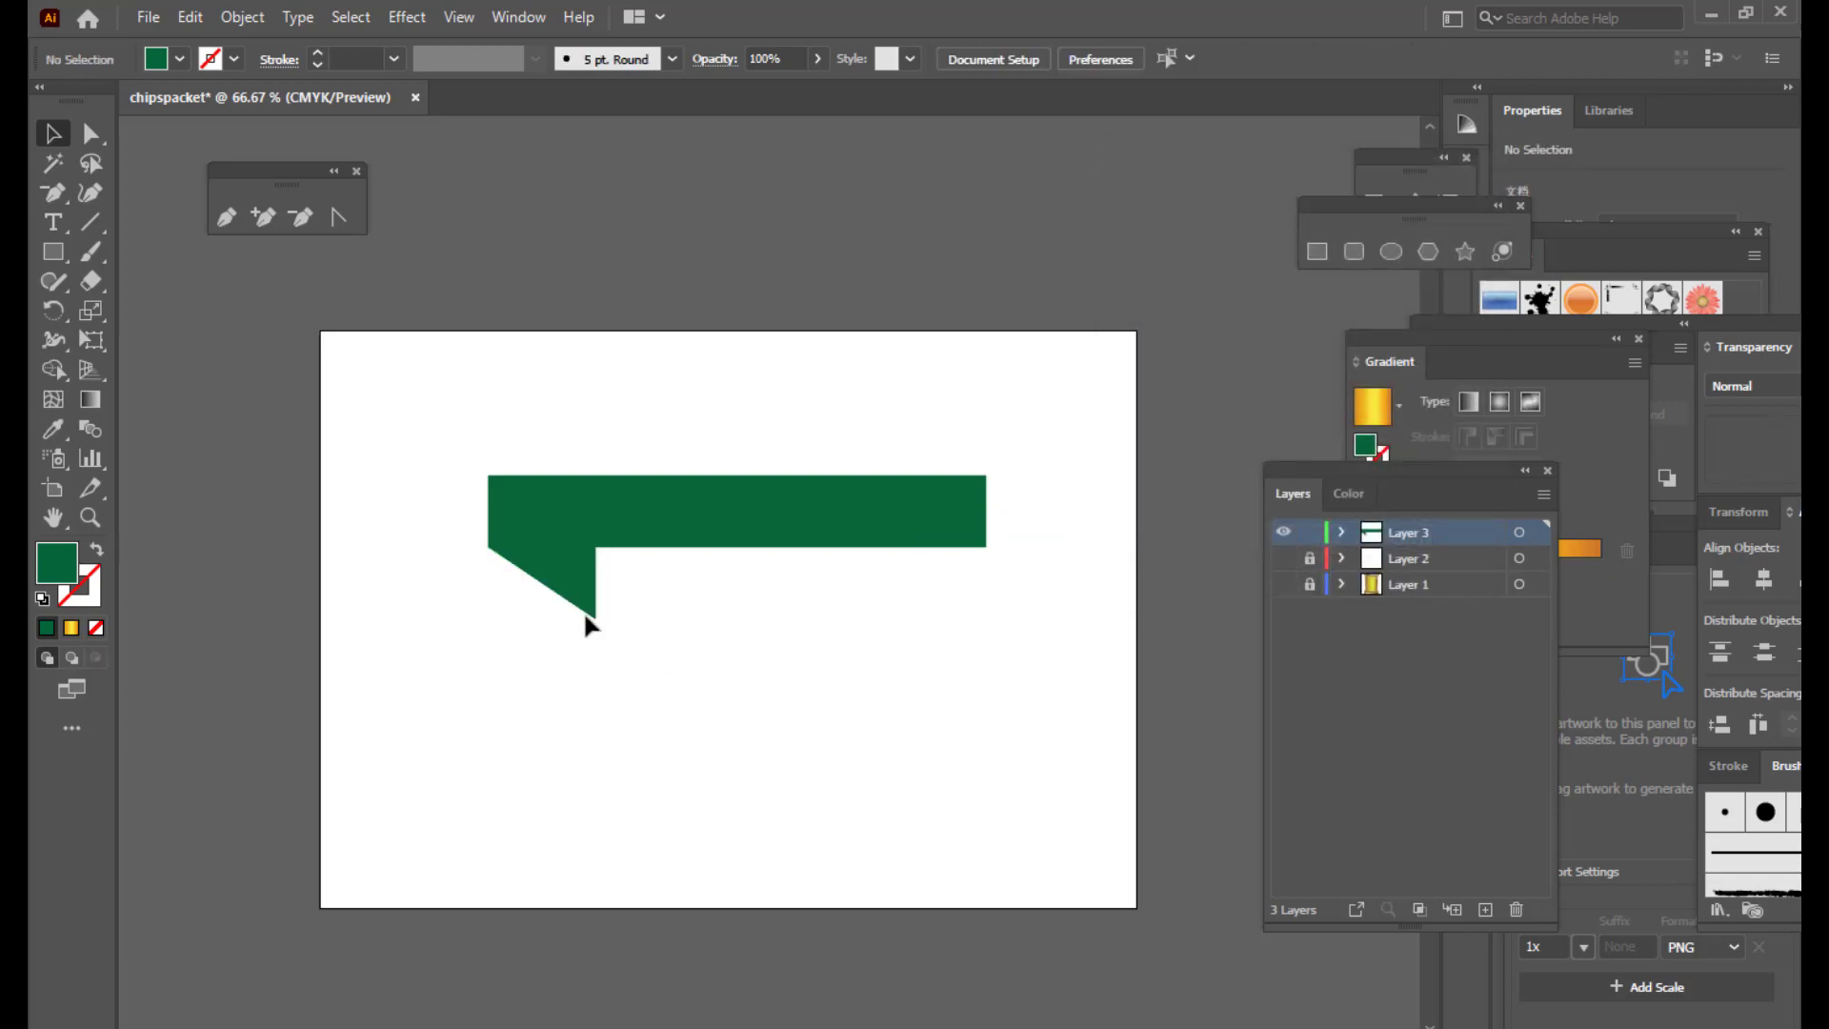
{"action": "left_click", "coordinate": [571, 592]}
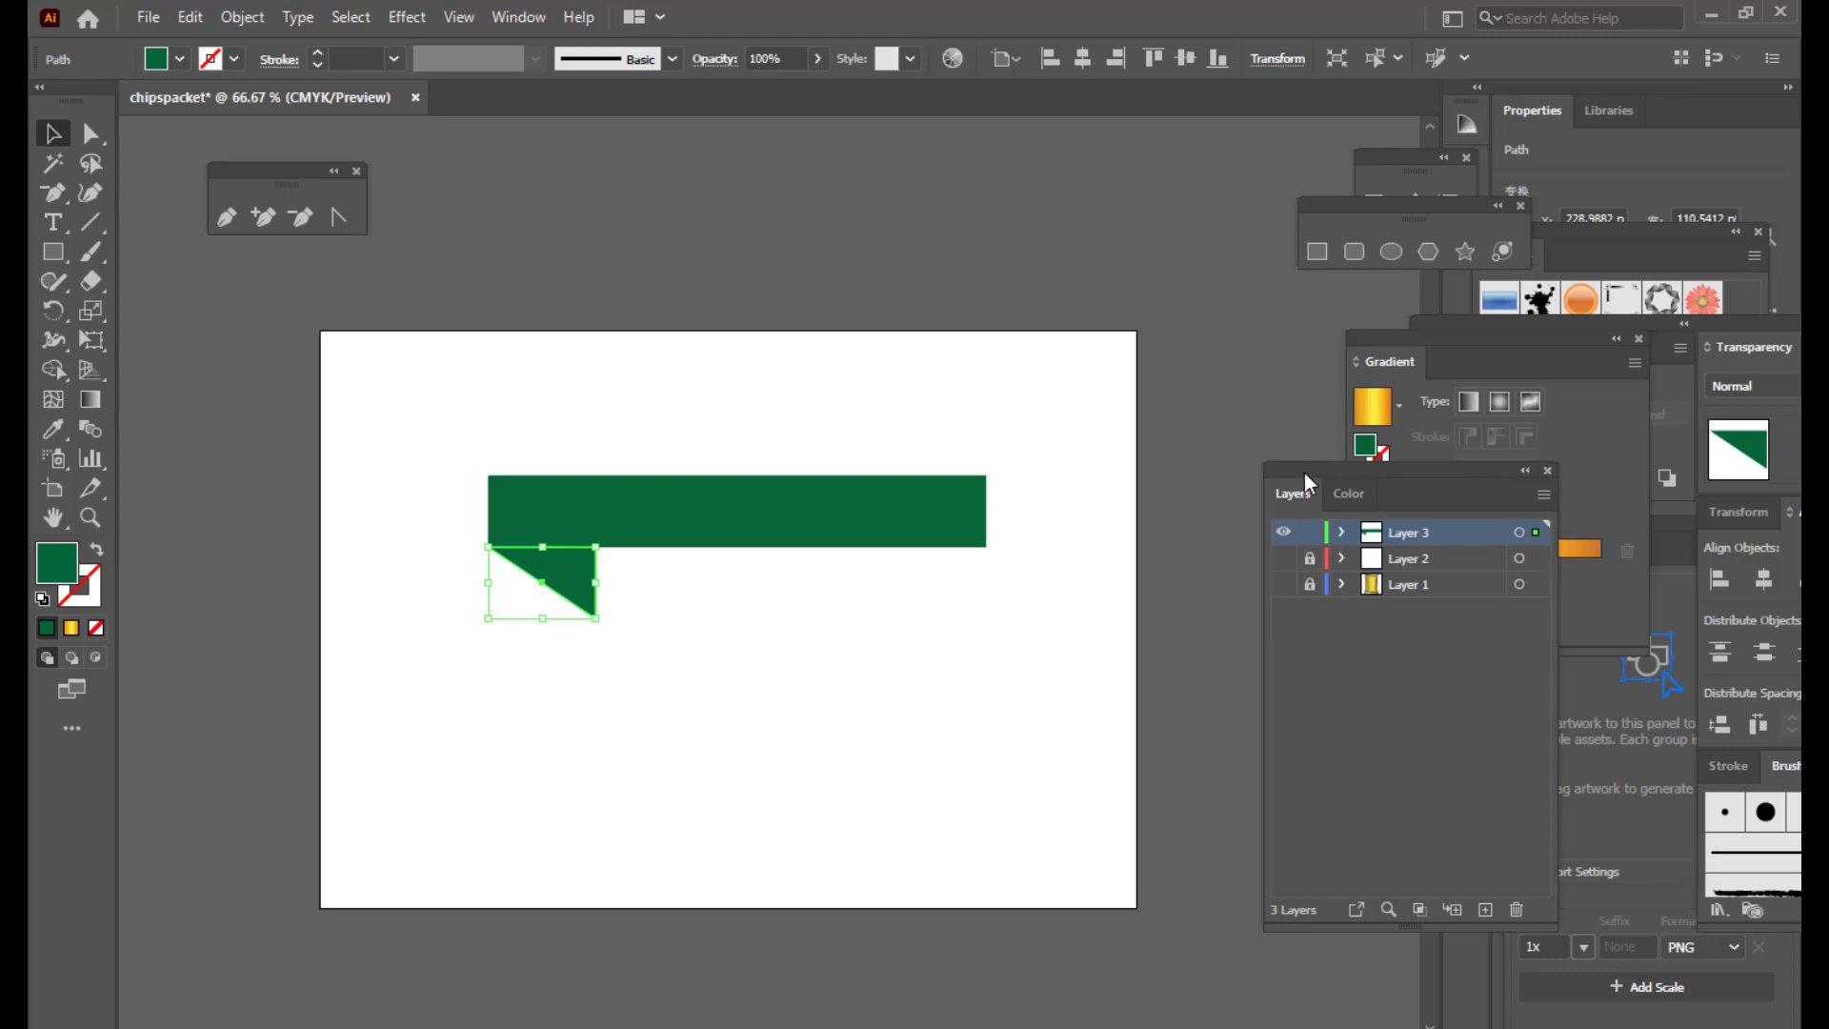
Step: Colour the triangle pink using the Color panel
{"action": "left_click_drag", "start_coordinate": [1305, 472], "coordinate": [1132, 494]}
{"action": "left_click", "coordinate": [522, 17]}
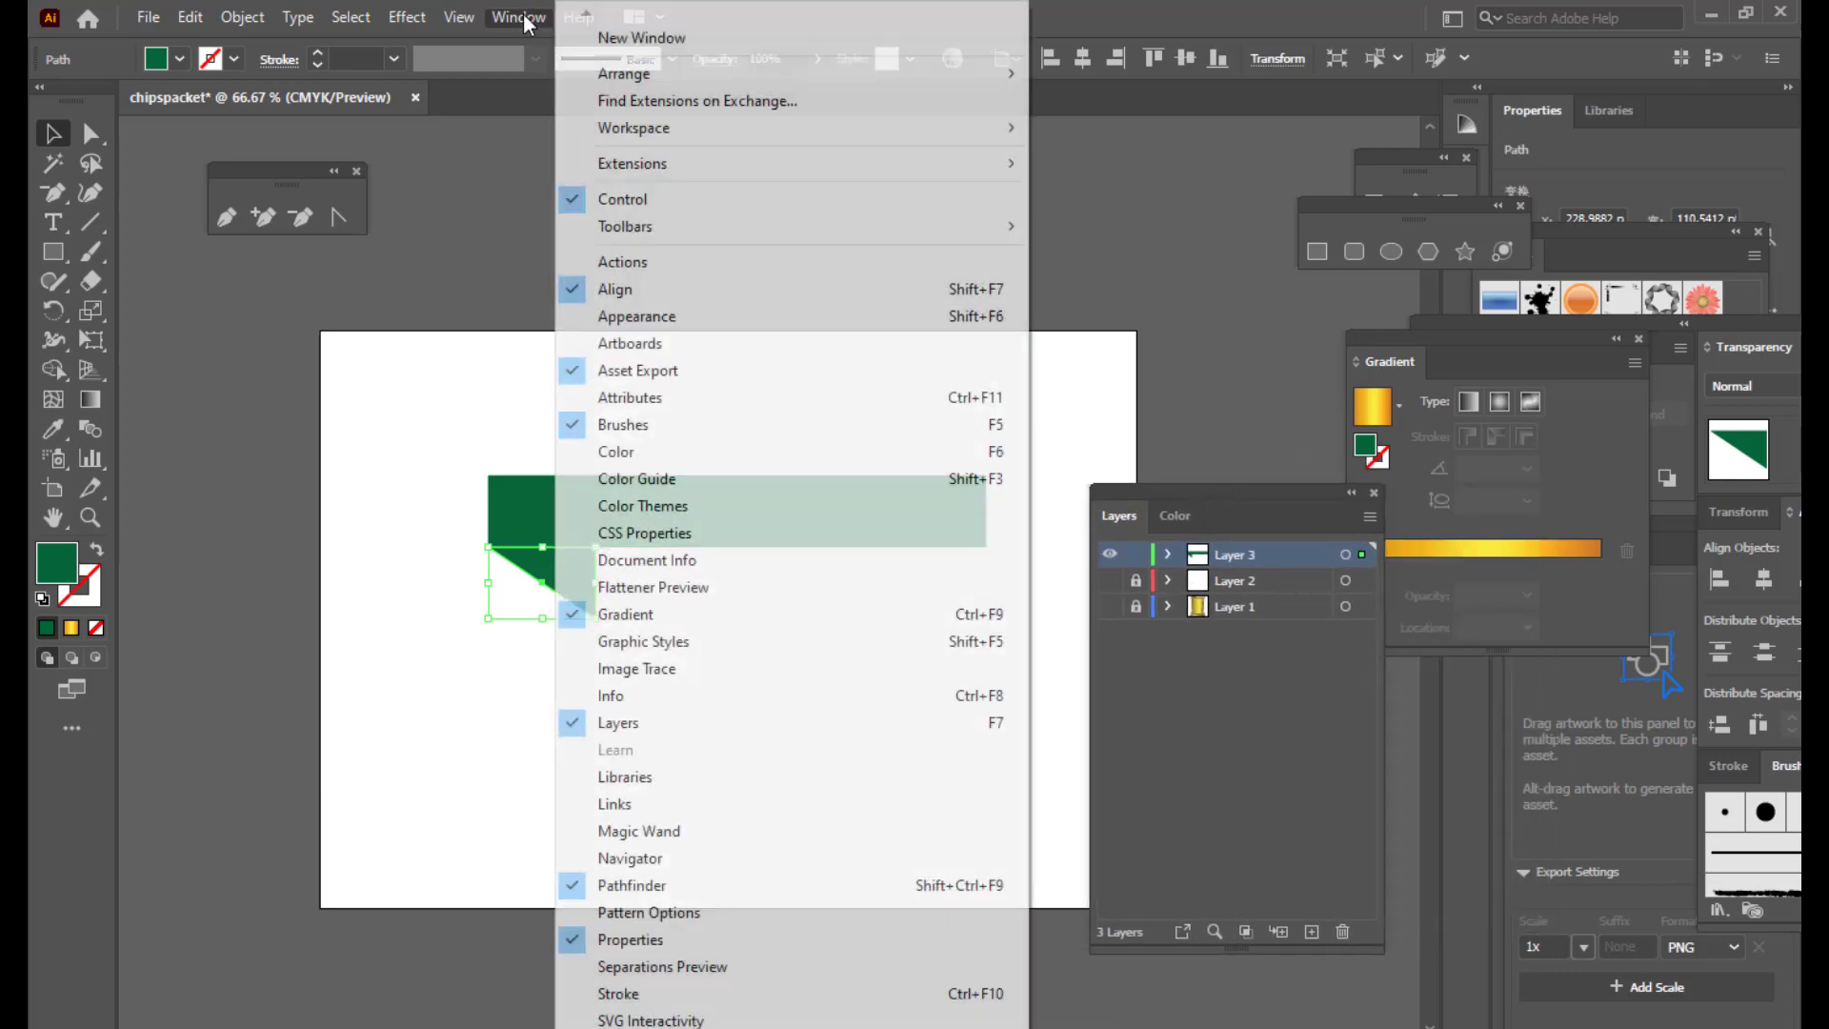
{"action": "left_click", "coordinate": [630, 451]}
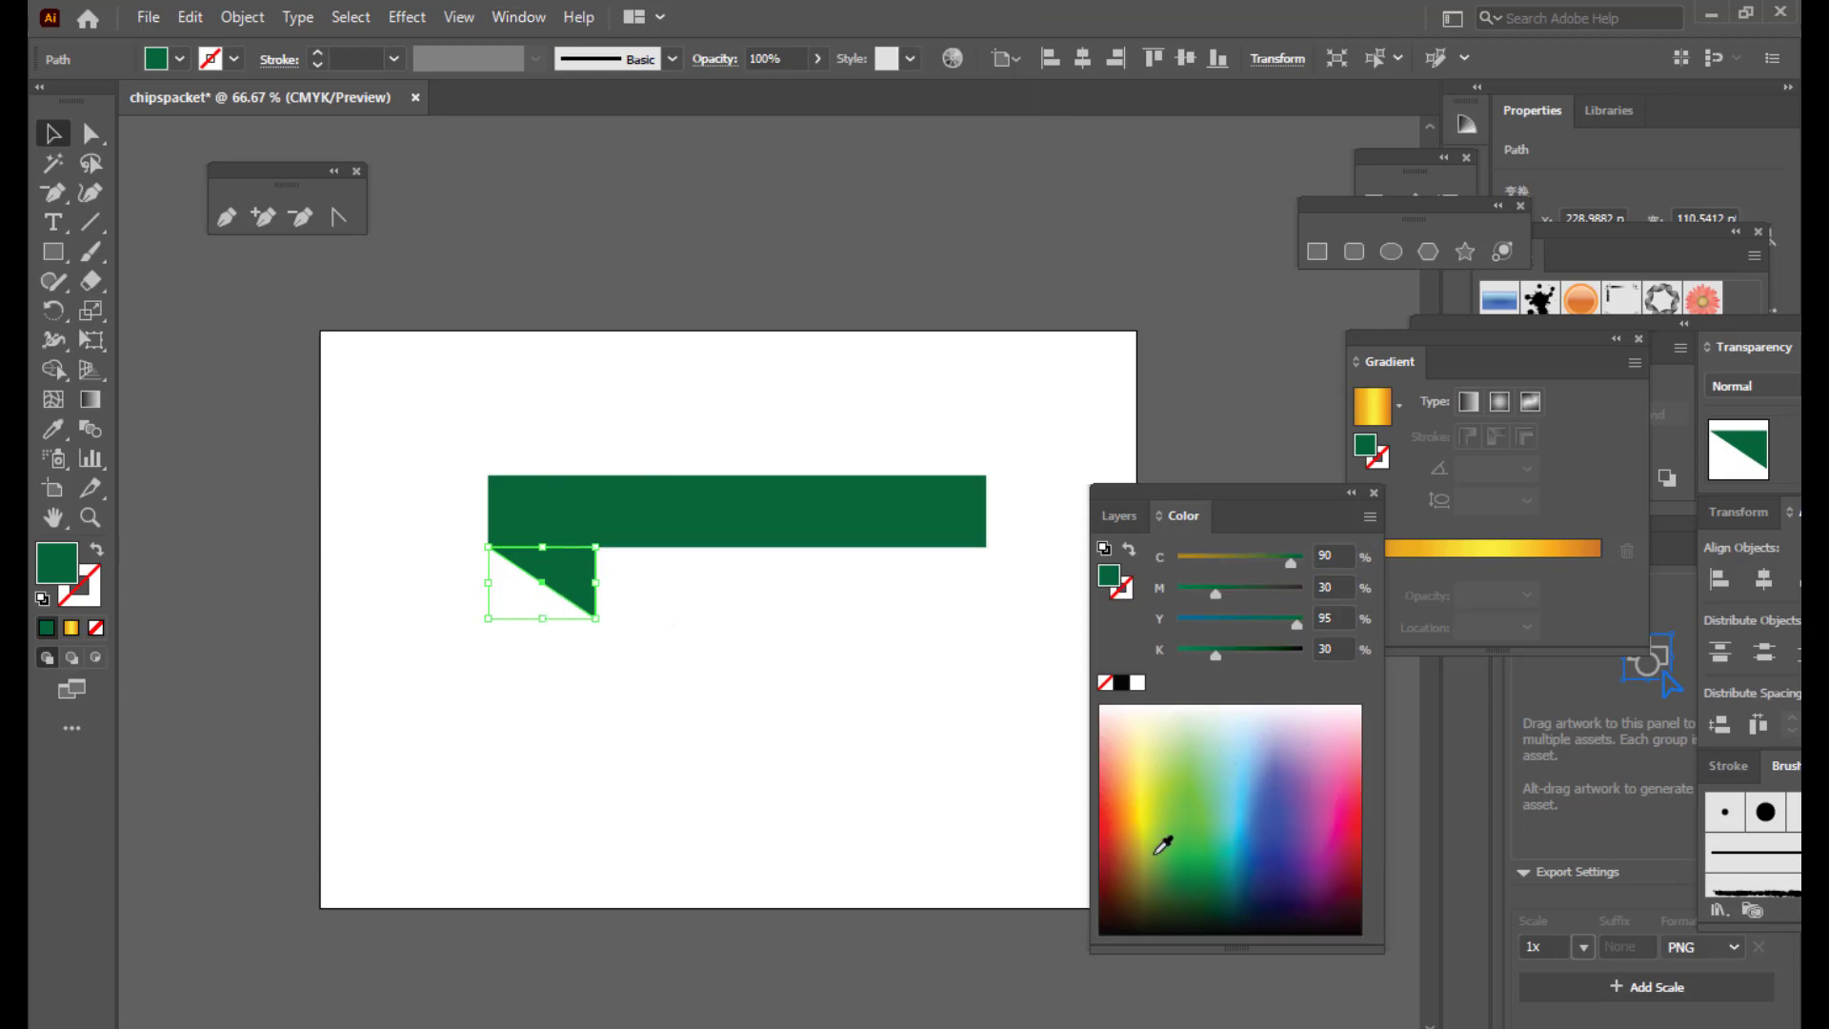
{"action": "left_click", "coordinate": [1357, 793]}
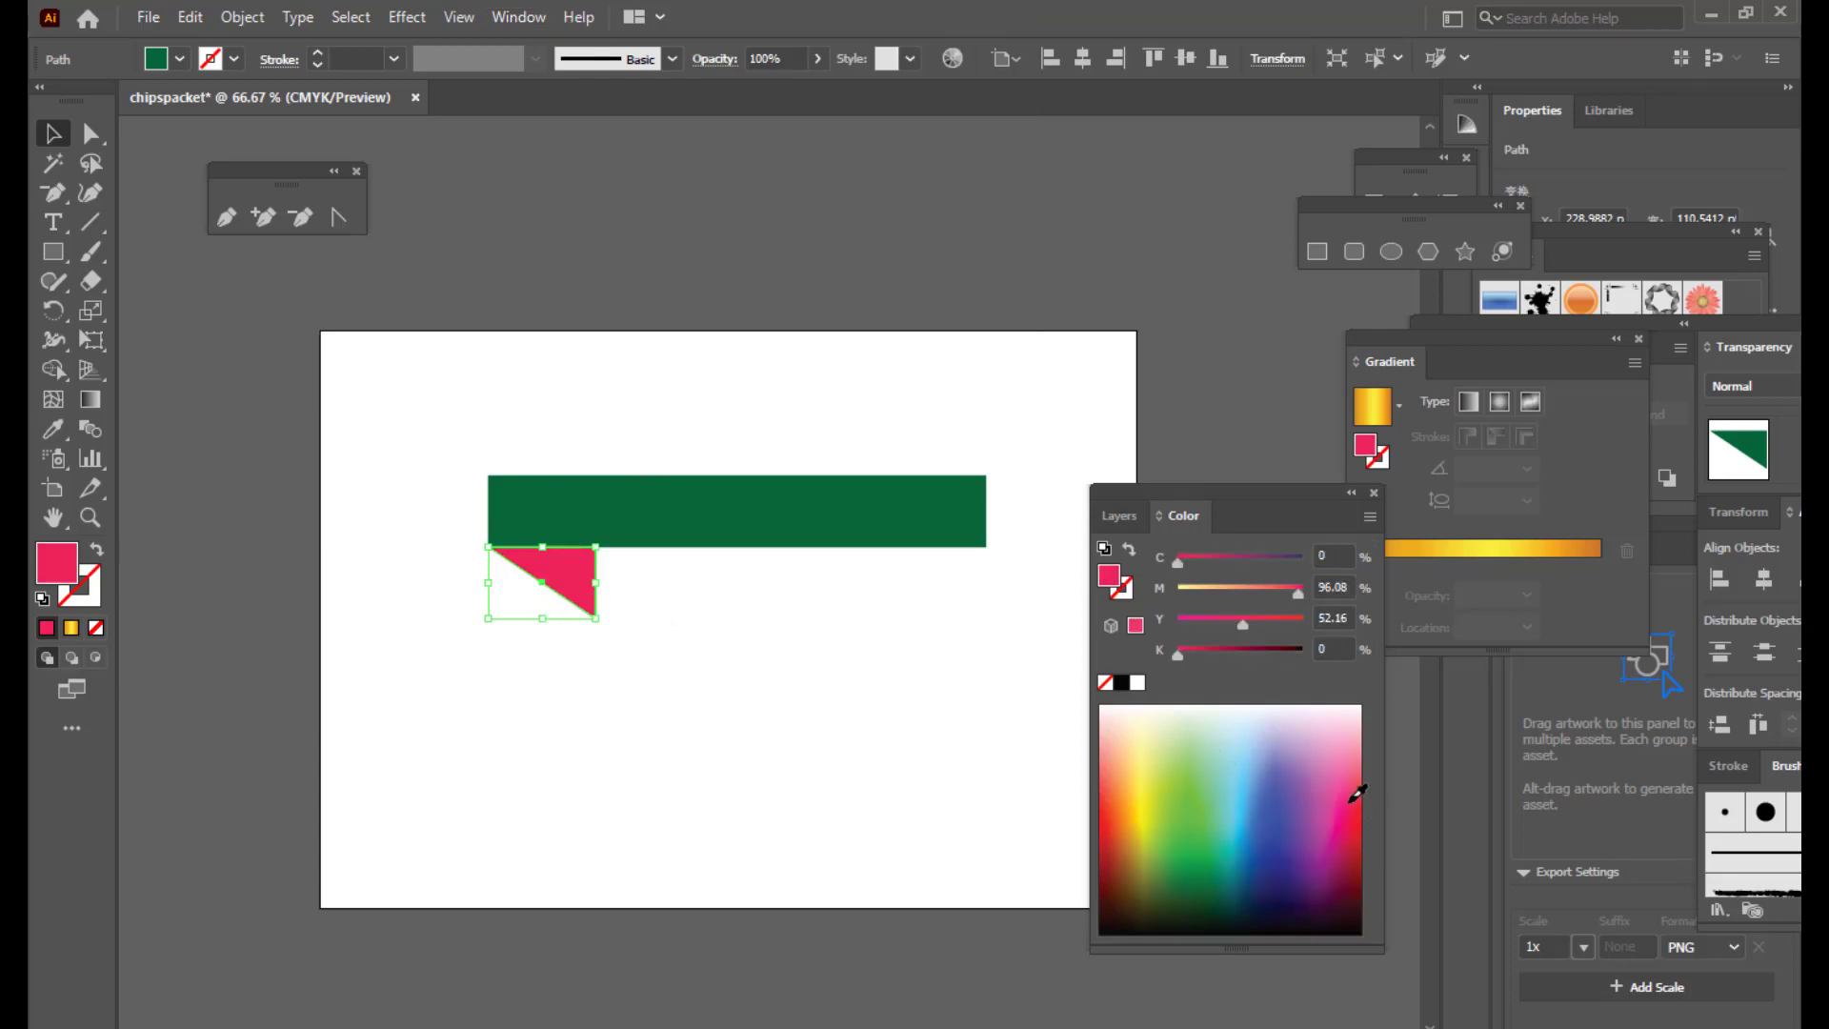
{"action": "left_click_drag", "start_coordinate": [1176, 488], "coordinate": [1274, 467]}
{"action": "left_click", "coordinate": [761, 659]}
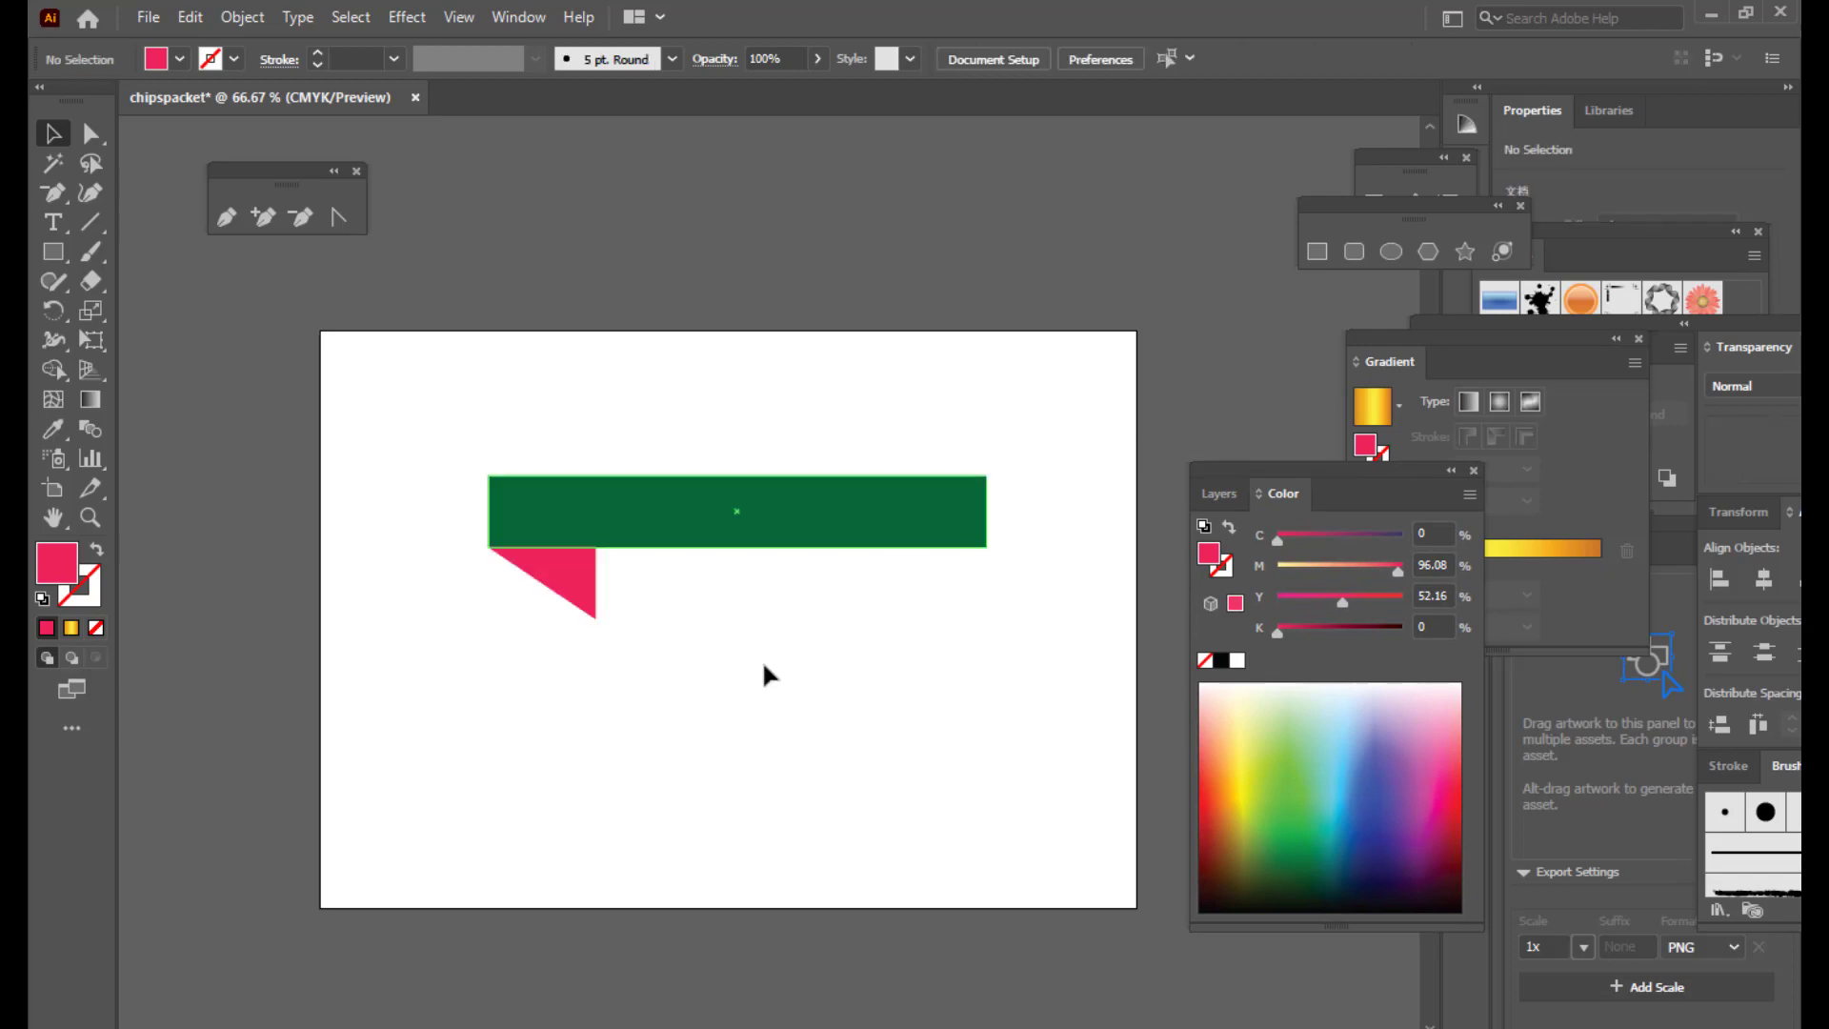
{"action": "left_click", "coordinate": [574, 601]}
Step: Alt-drag a reflected pink copy to the bar's right end, then draw a rectangle below the bar
{"action": "left_click_drag", "start_coordinate": [573, 575], "coordinate": [967, 580]}
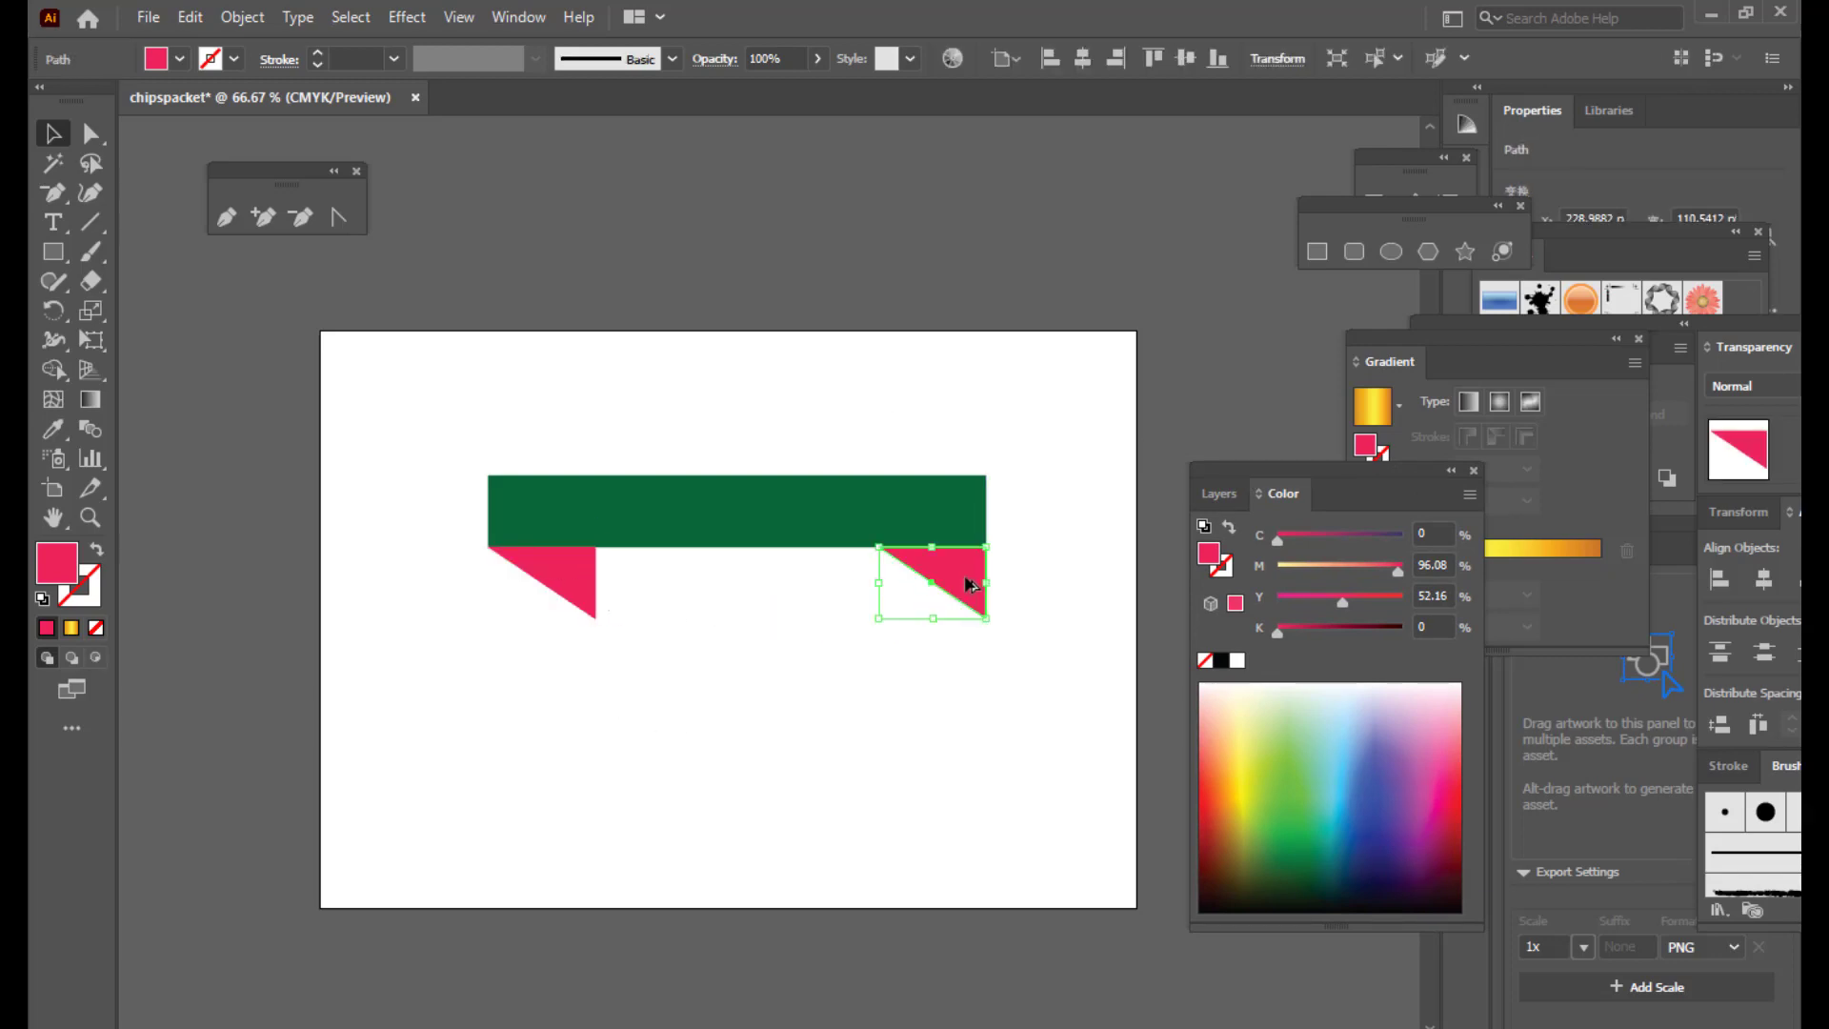
{"action": "right_click", "coordinate": [965, 581]}
{"action": "mouse_move", "coordinate": [1105, 420]}
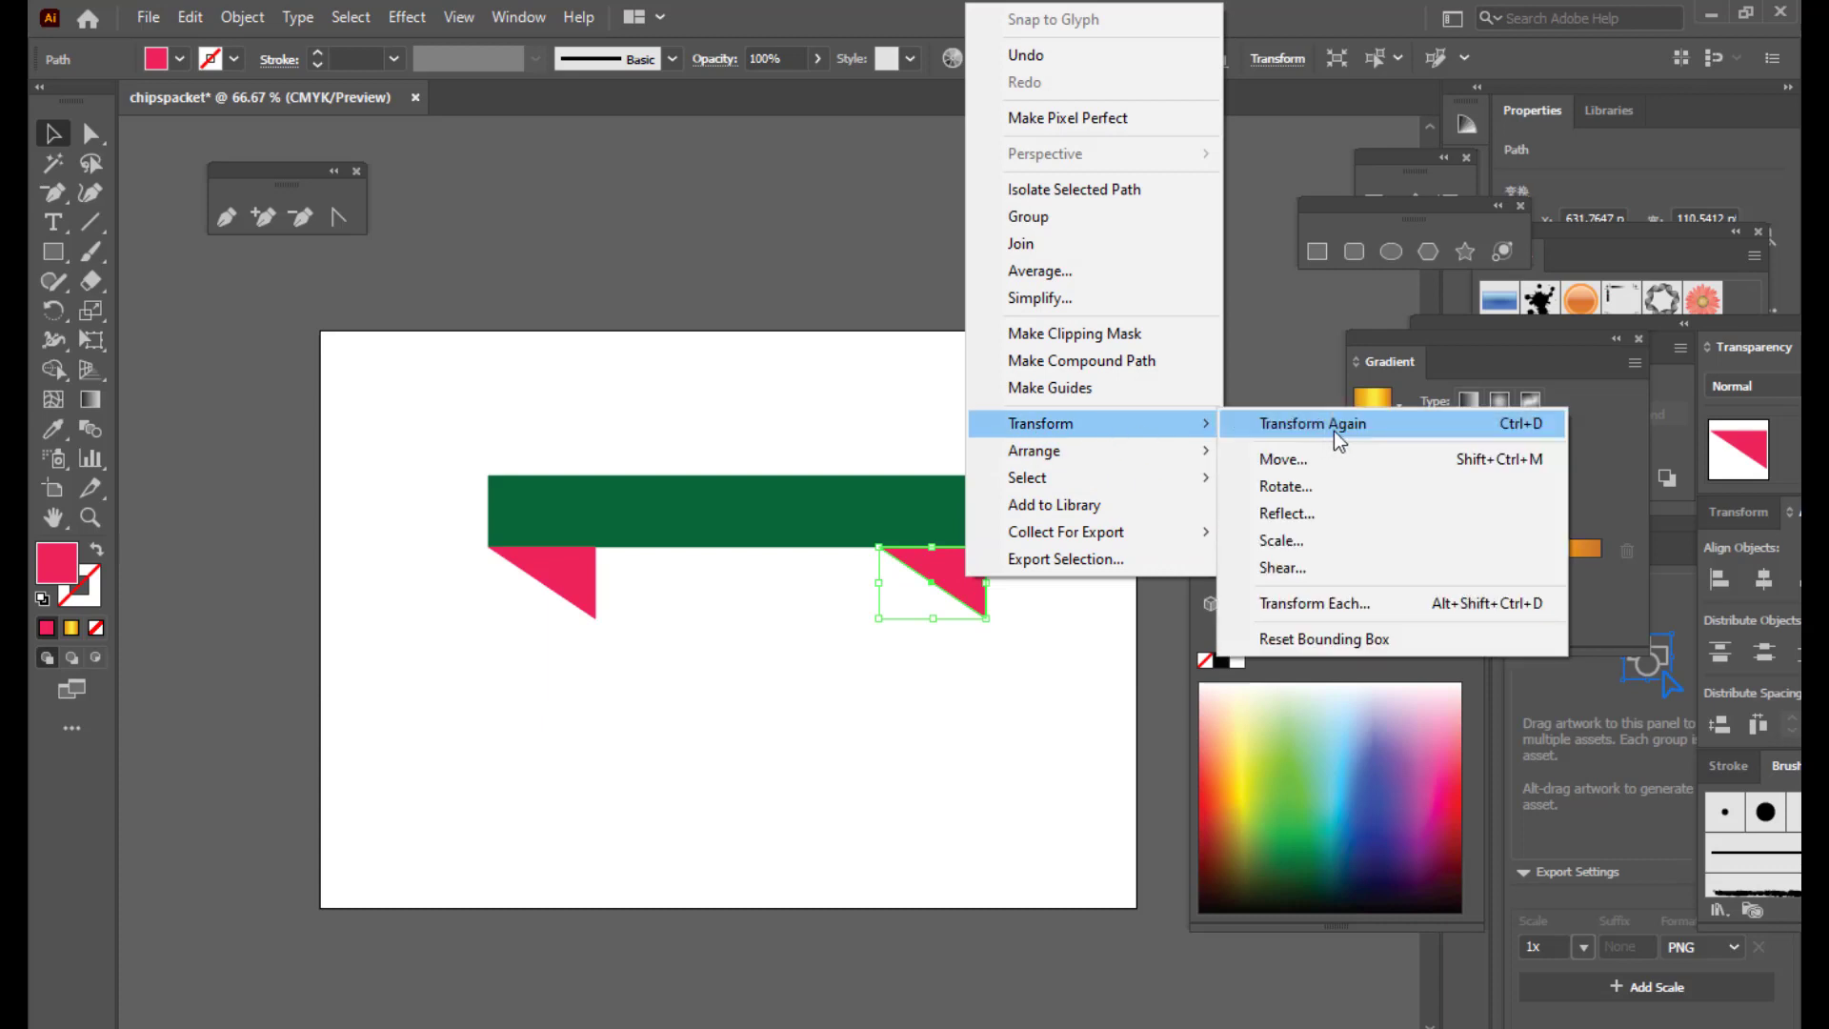
{"action": "left_click", "coordinate": [1310, 509]}
{"action": "left_click", "coordinate": [1283, 556]}
{"action": "left_click", "coordinate": [901, 953]}
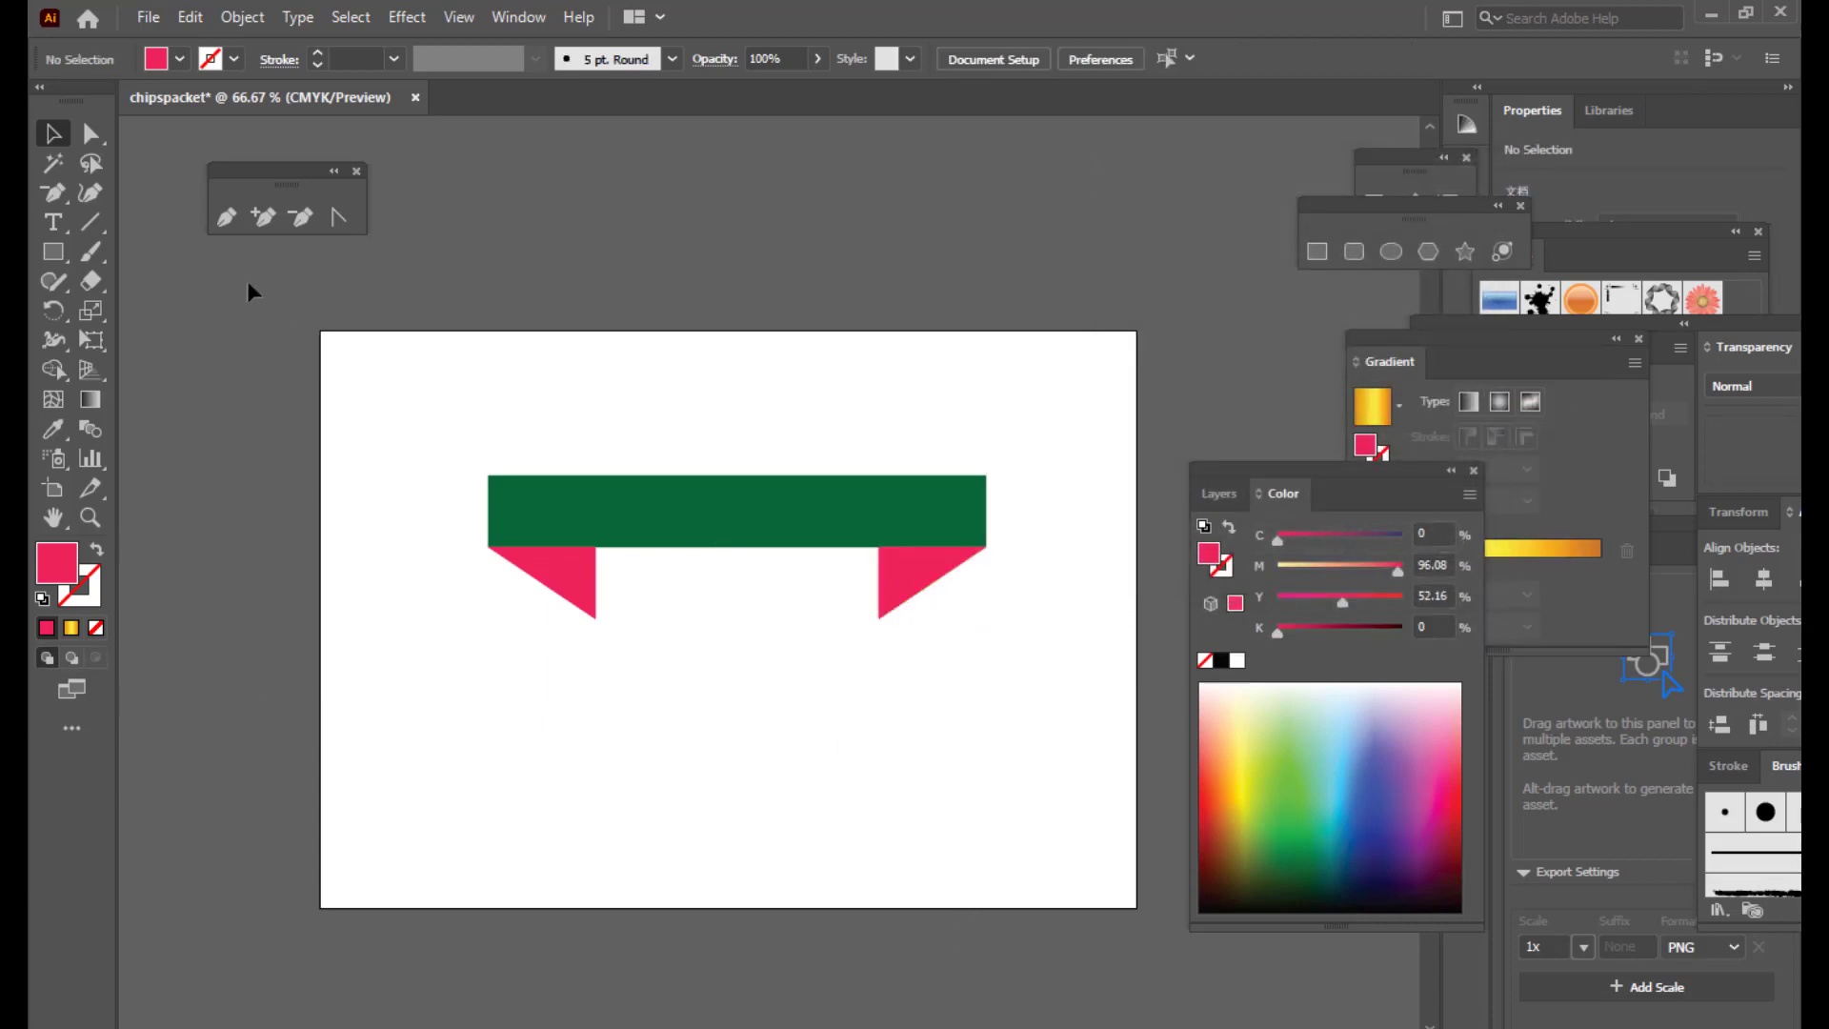
{"action": "left_click", "coordinate": [1324, 257]}
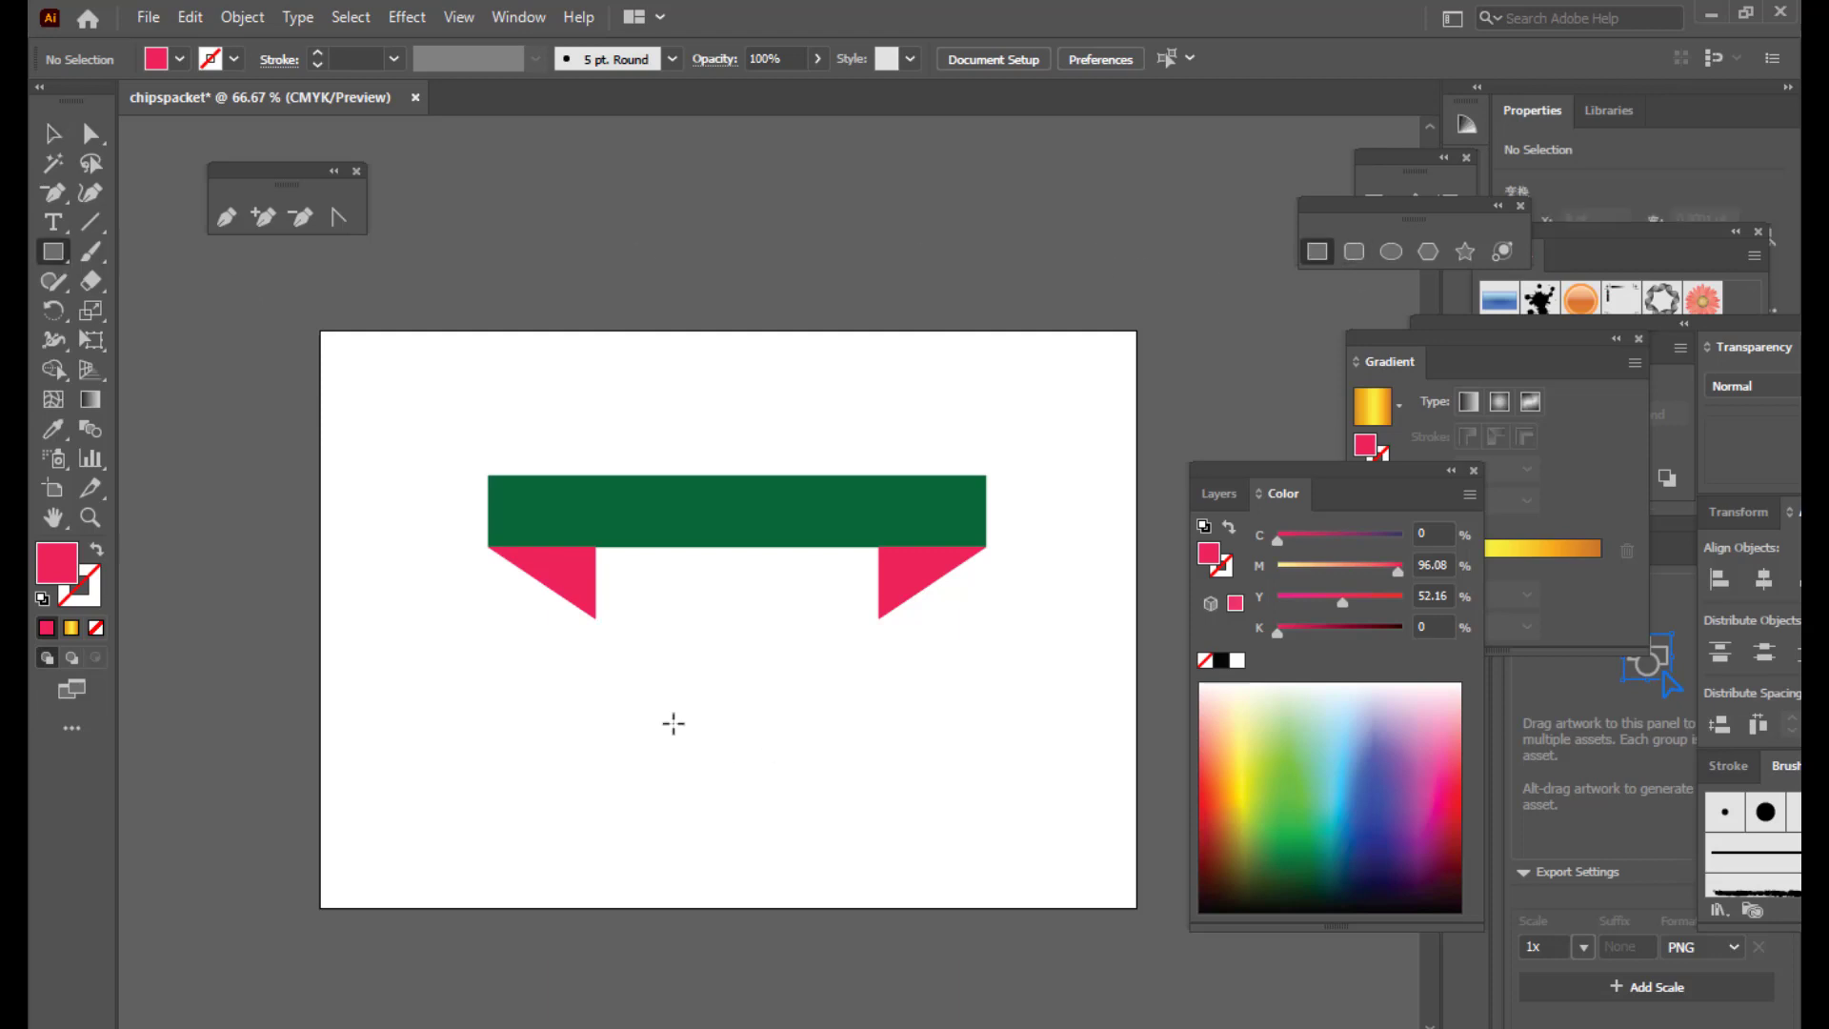
{"action": "left_click_drag", "start_coordinate": [619, 688], "coordinate": [755, 762]}
Step: Add an anchor point on the pink rectangle's edge and push it inward to cut a notch
{"action": "left_click", "coordinate": [253, 220]}
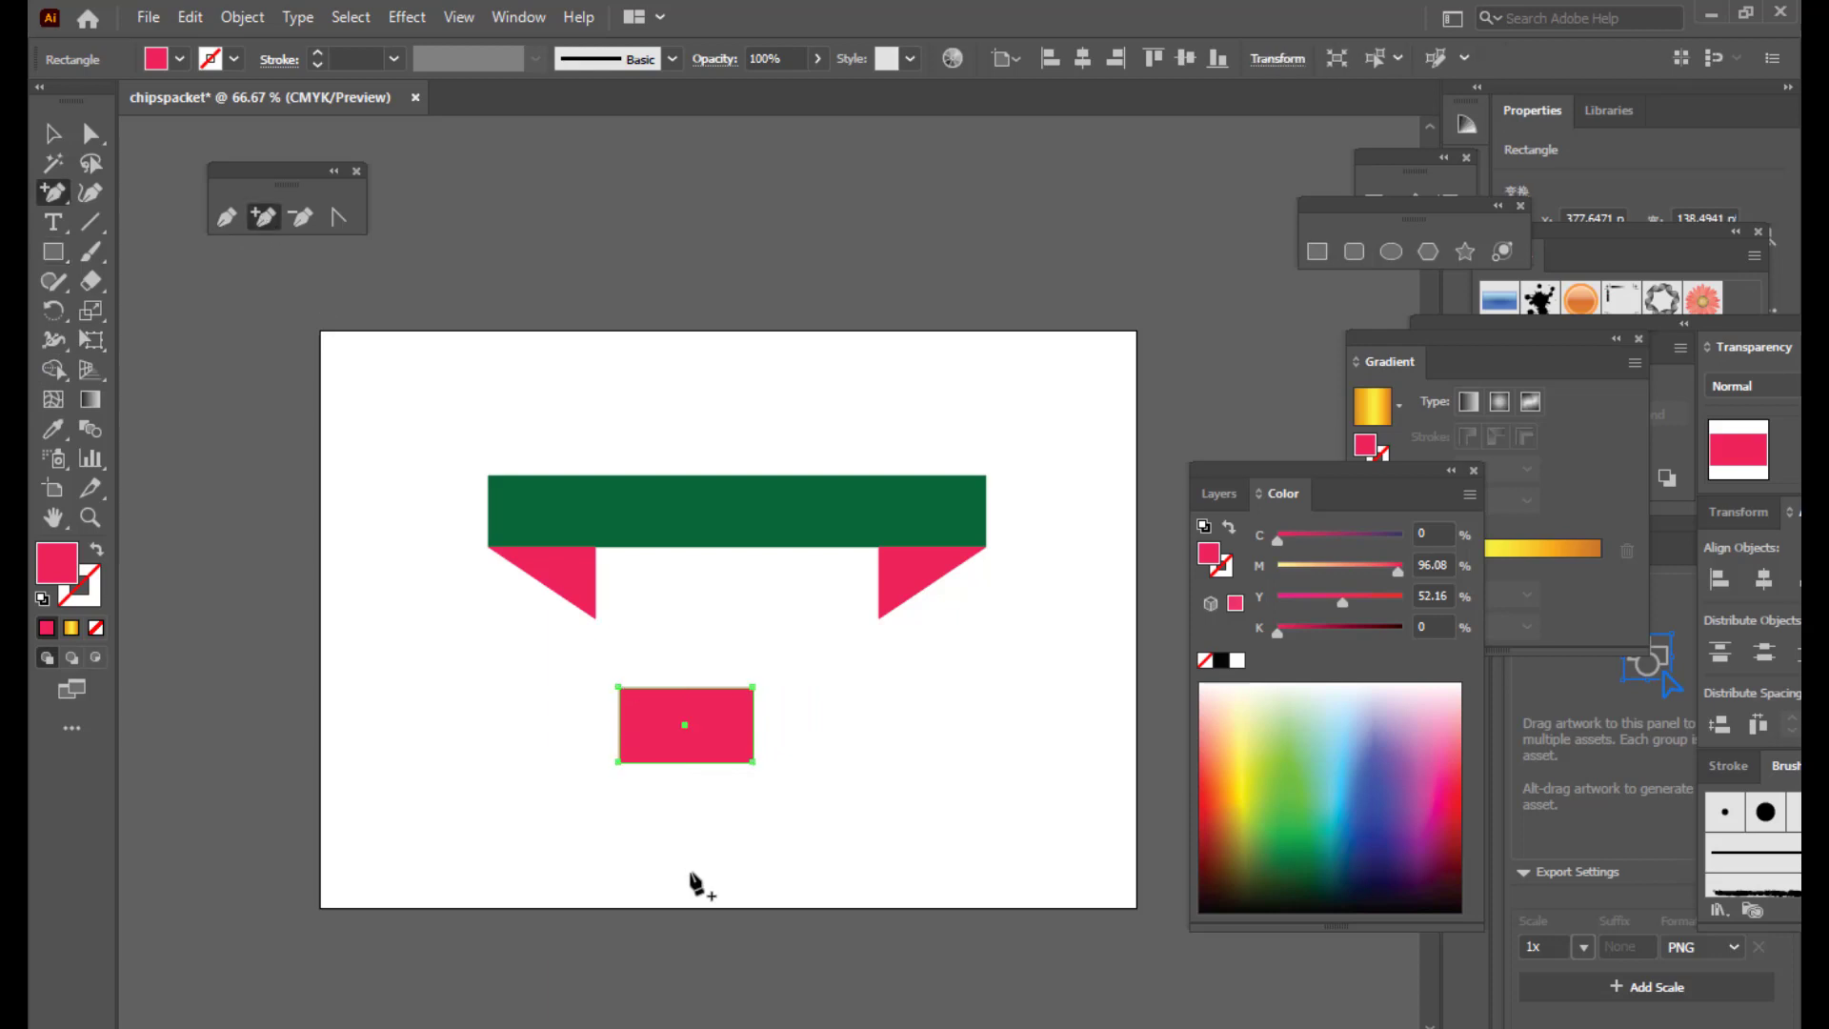
{"action": "left_click", "coordinate": [716, 762]}
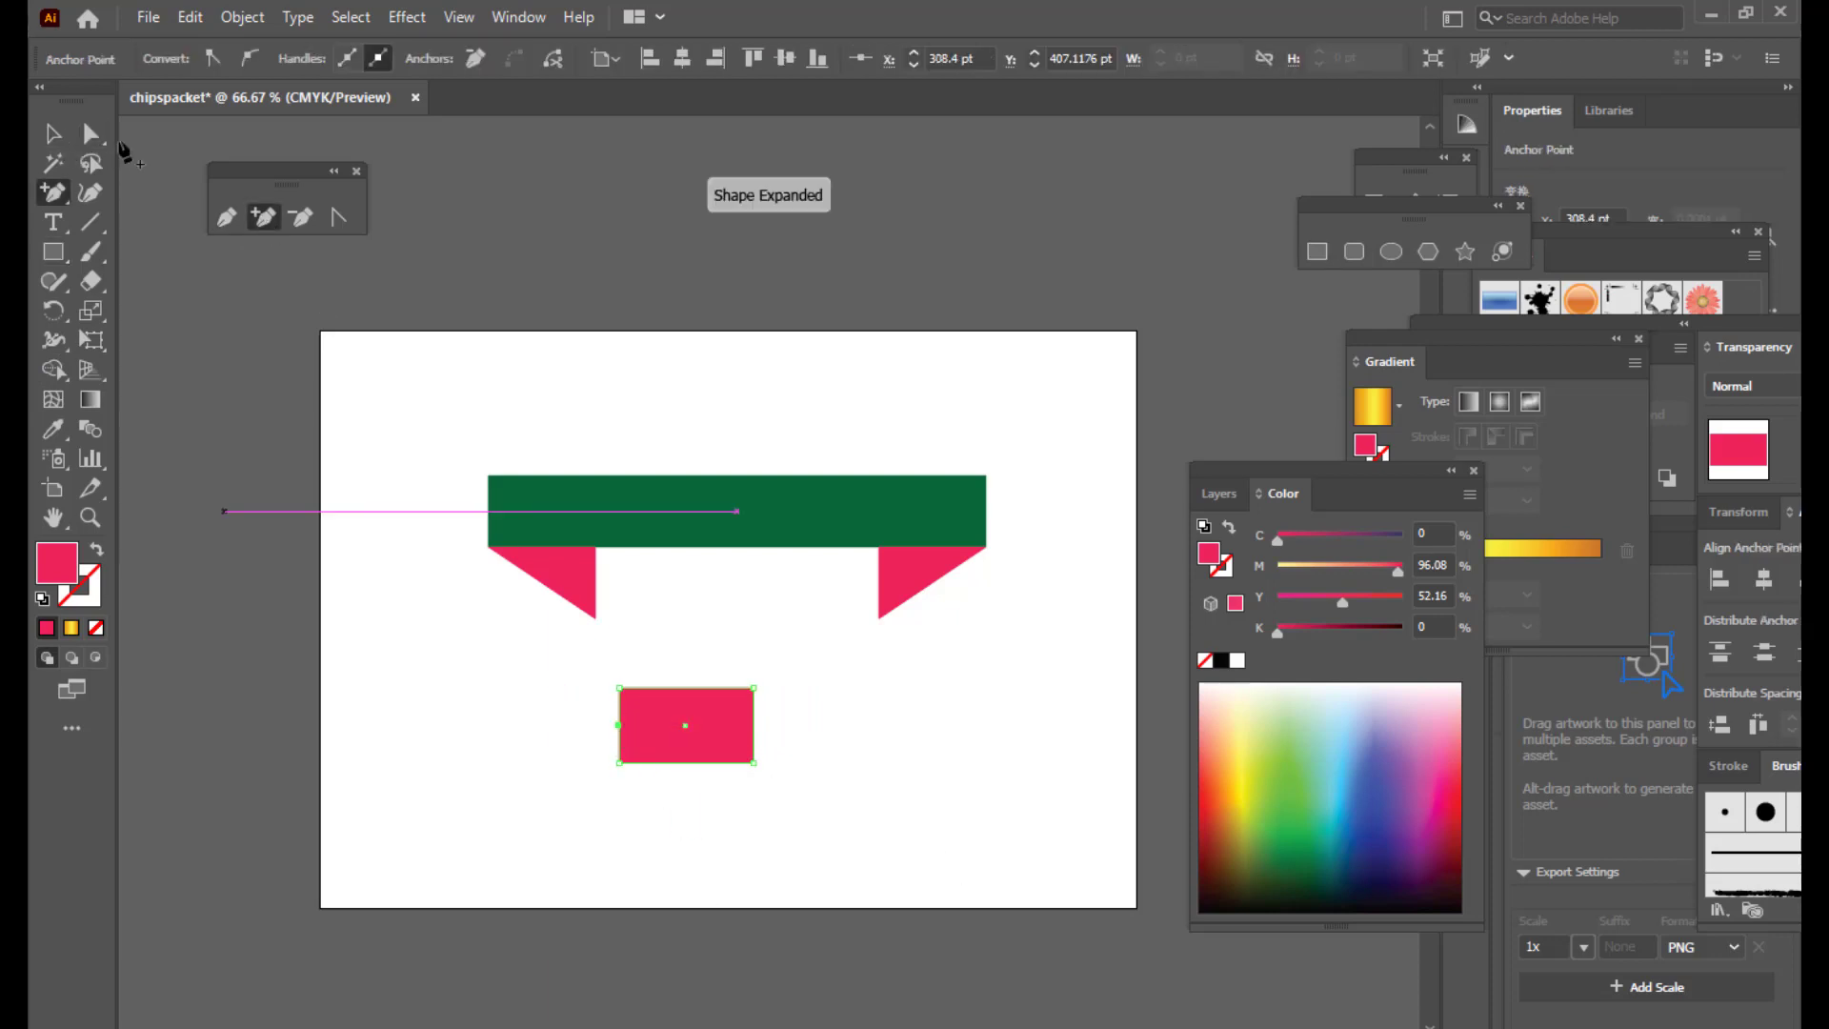
{"action": "left_click", "coordinate": [91, 134]}
{"action": "left_click_drag", "start_coordinate": [629, 730], "coordinate": [711, 701]}
Step: Fill the notched shape with the banner's green using the Eyedropper
{"action": "left_click", "coordinate": [53, 133]}
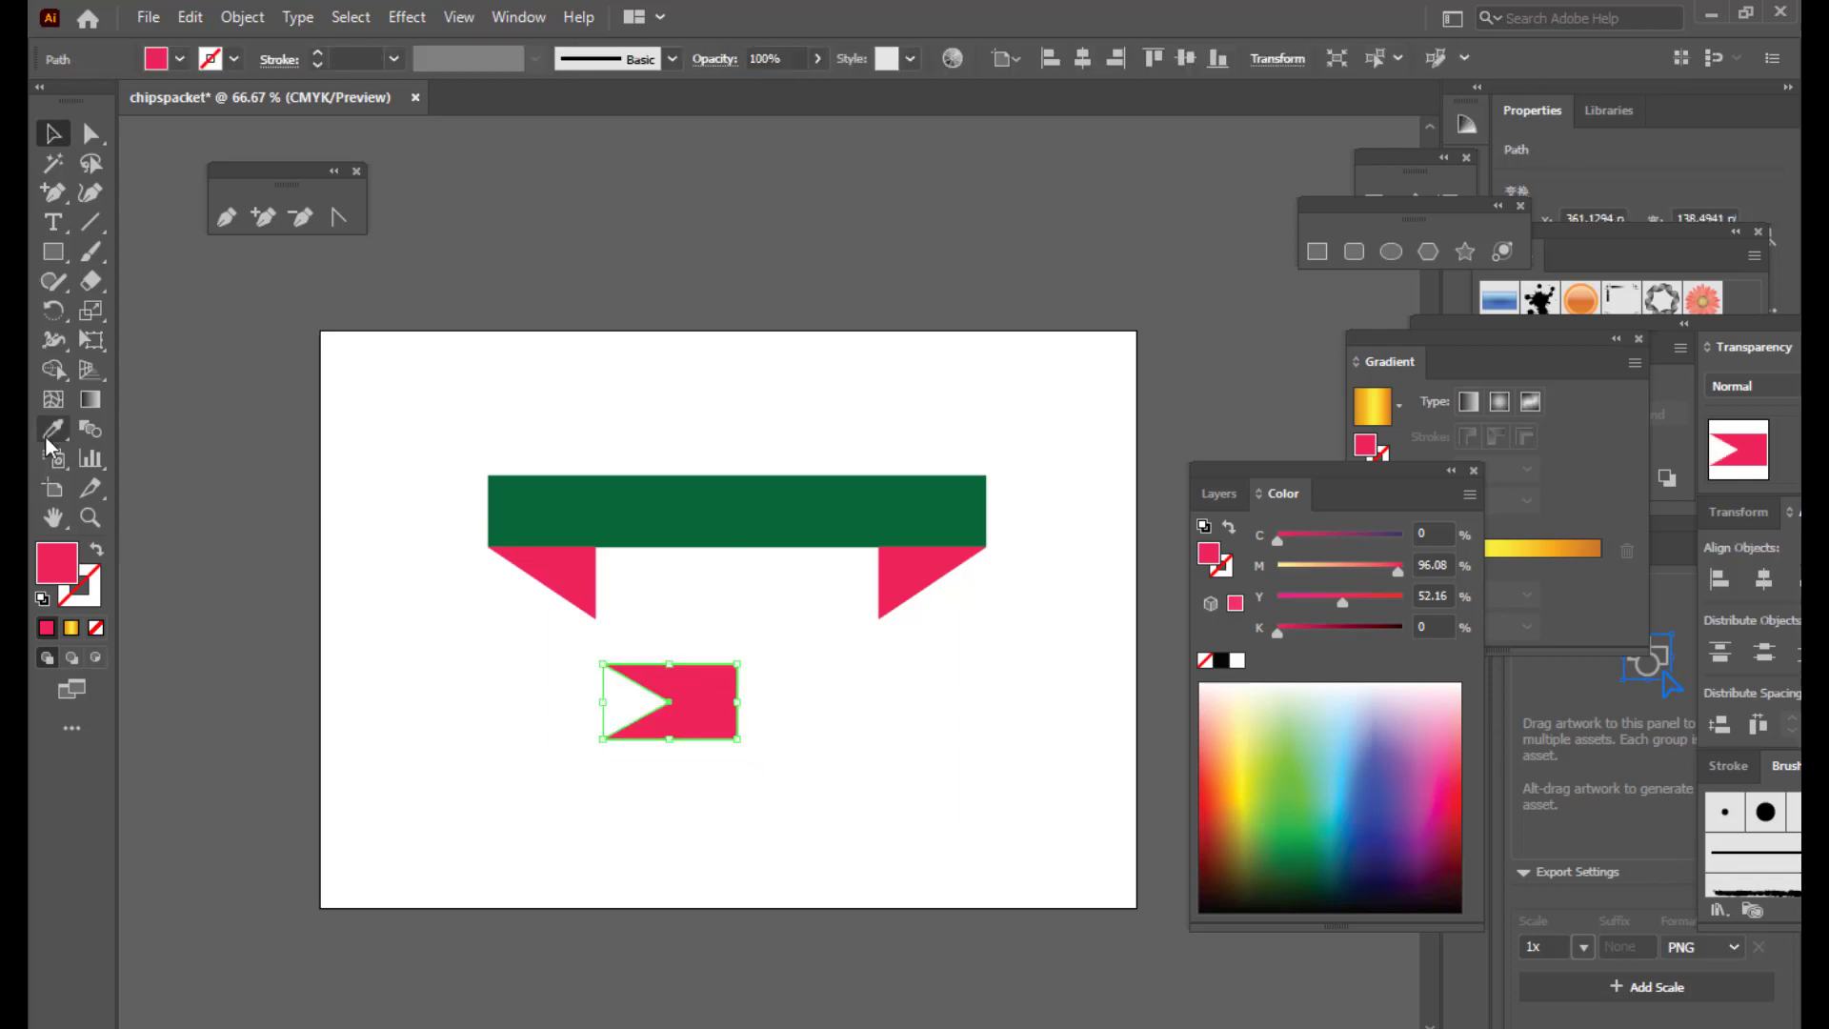
{"action": "left_click", "coordinate": [44, 434]}
{"action": "left_click", "coordinate": [638, 486]}
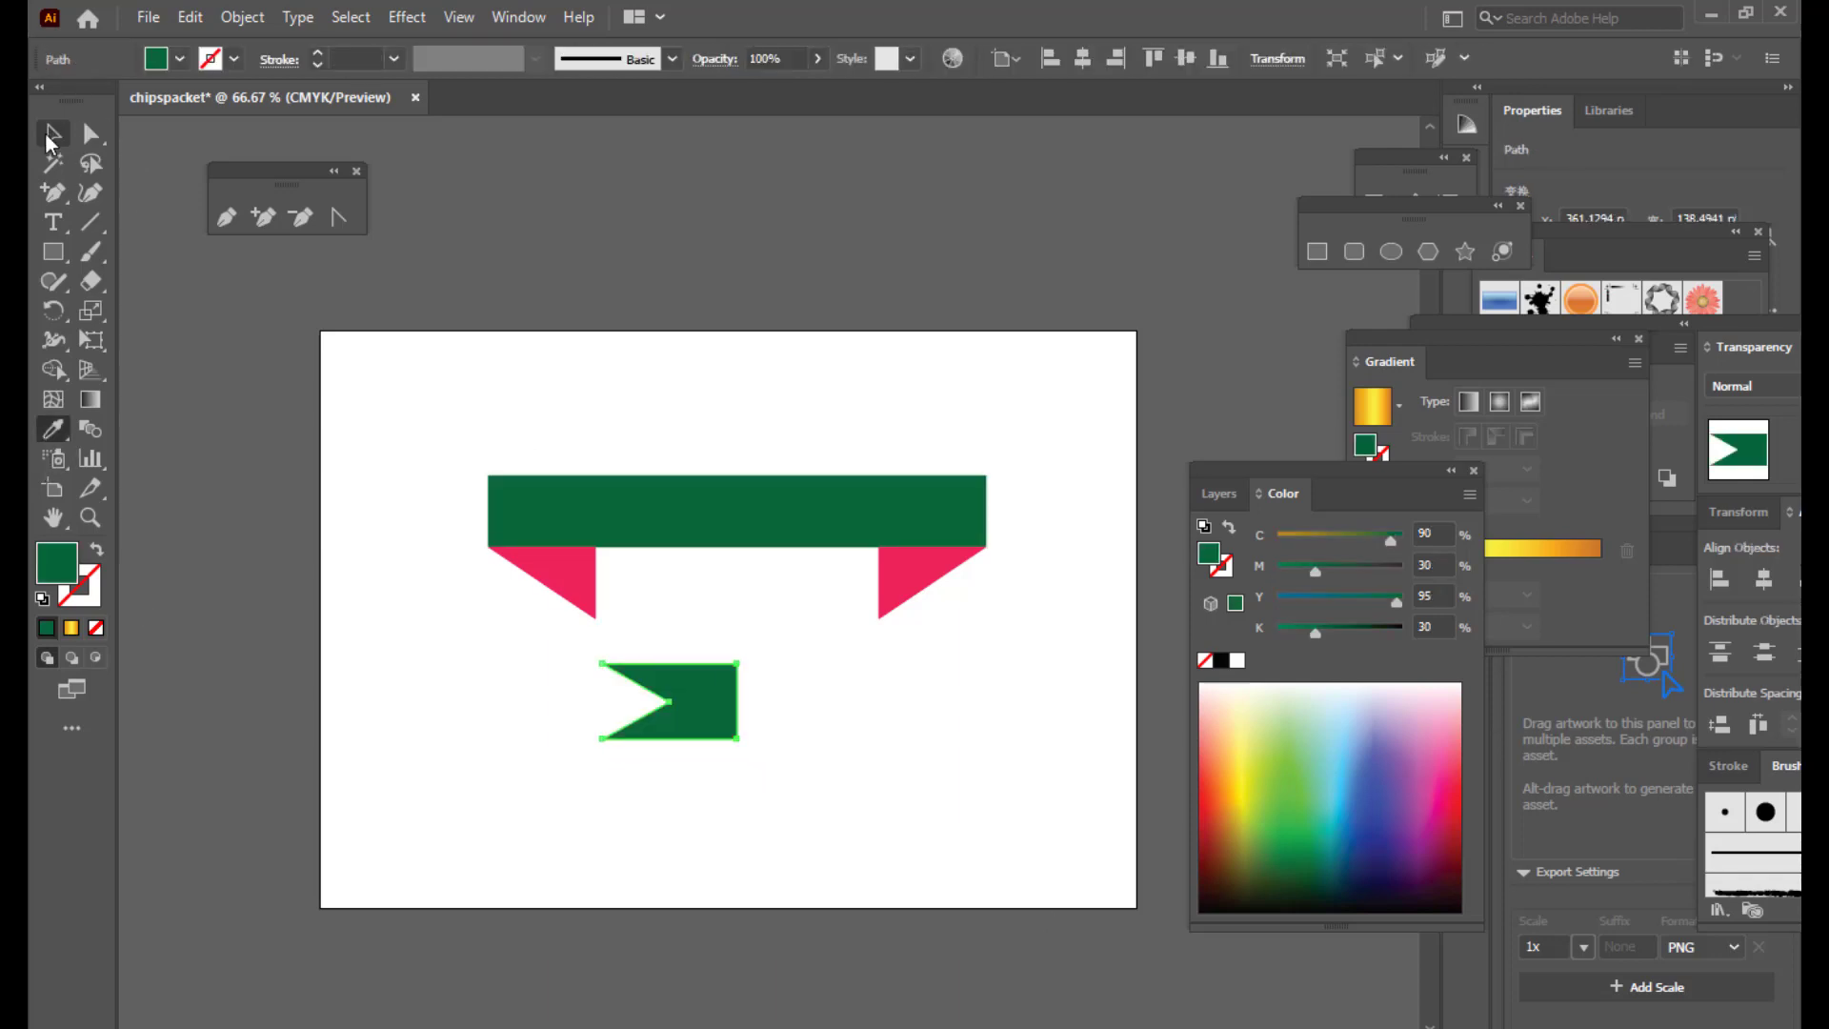
Step: Move the green notched tail onto the banner's left end and send it to the back
{"action": "left_click", "coordinate": [52, 134]}
{"action": "left_click", "coordinate": [636, 237]}
{"action": "left_click_drag", "start_coordinate": [693, 685], "coordinate": [556, 564]}
{"action": "right_click", "coordinate": [556, 564]}
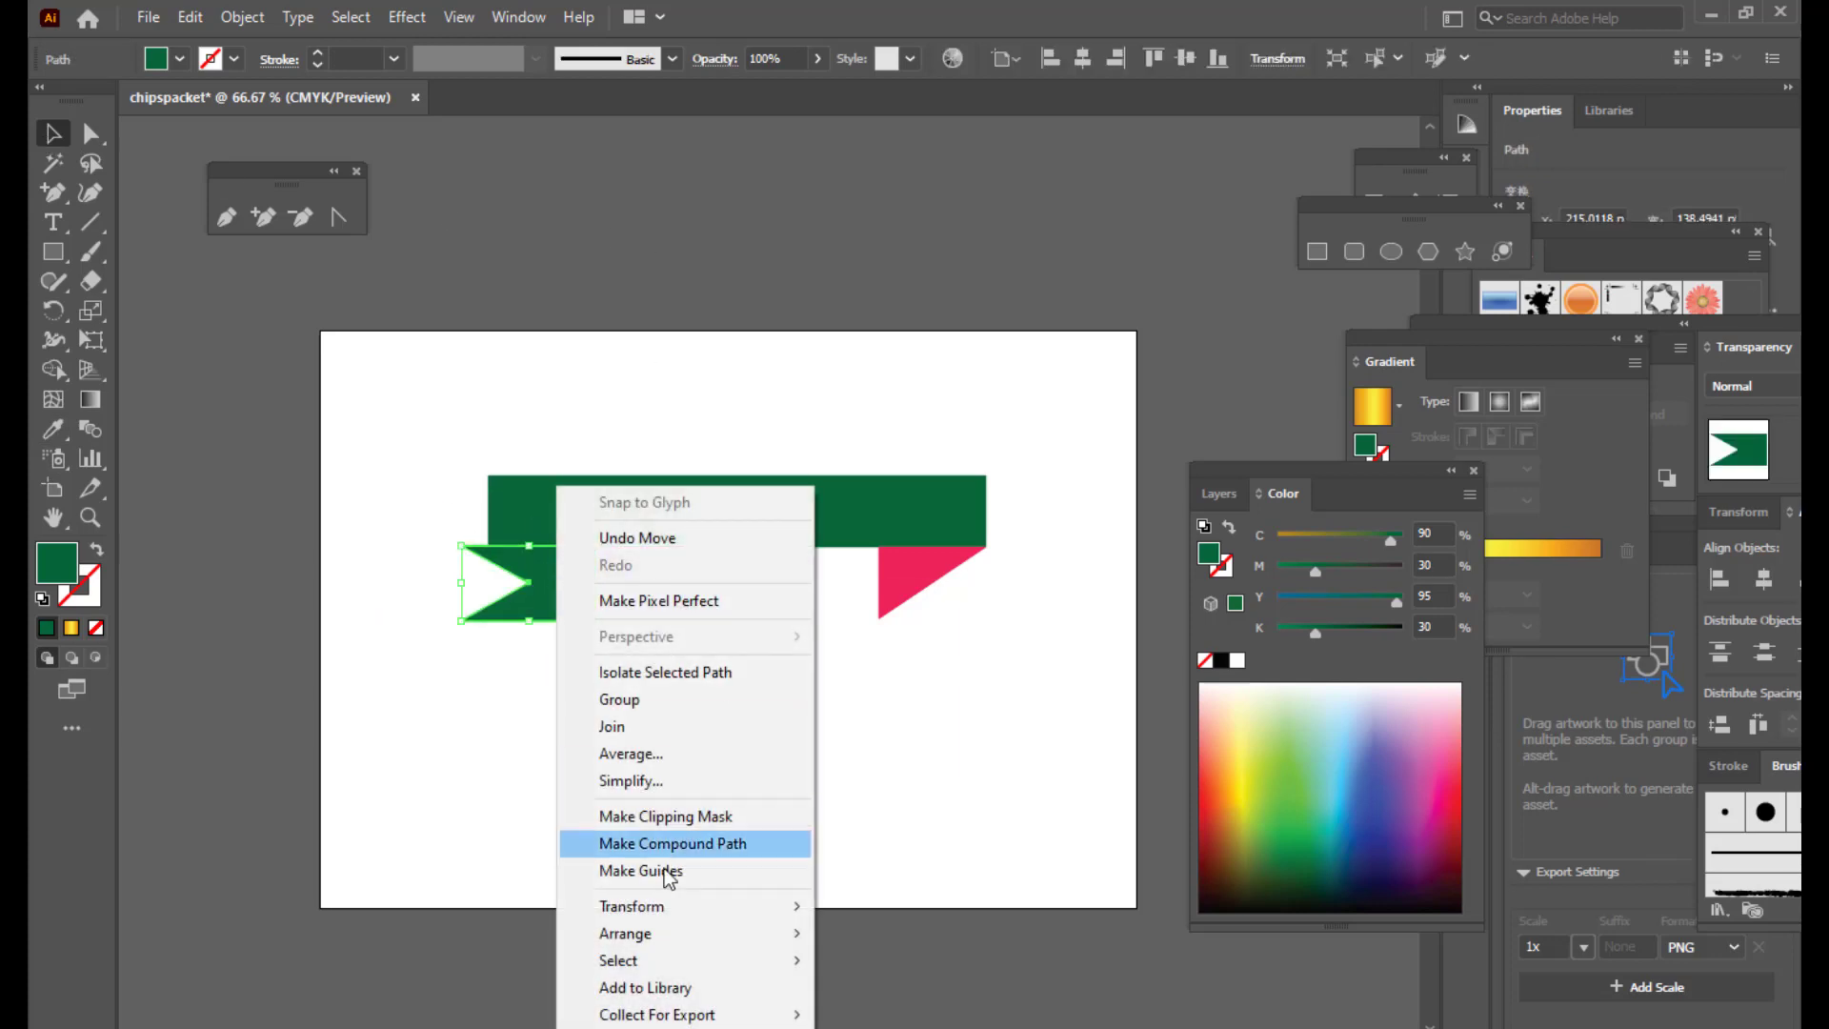
{"action": "mouse_move", "coordinate": [657, 927]}
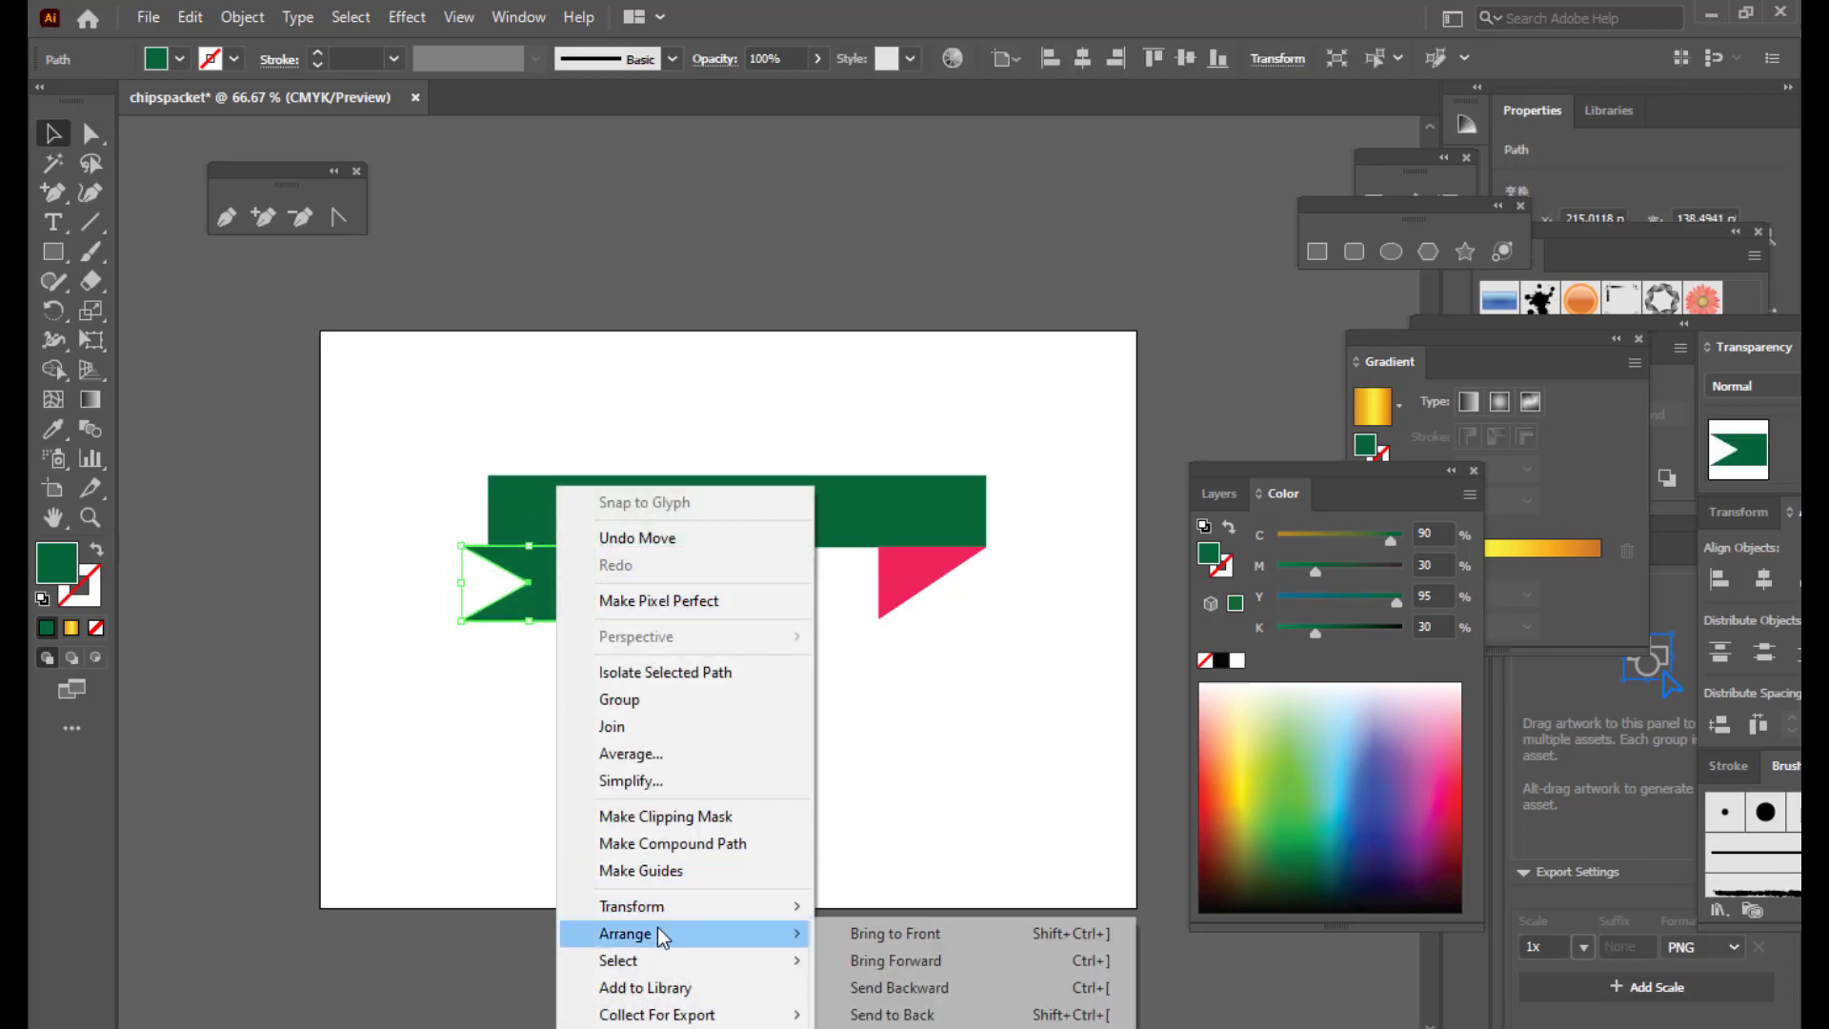
{"action": "left_click", "coordinate": [894, 1014]}
{"action": "left_click", "coordinate": [734, 641]}
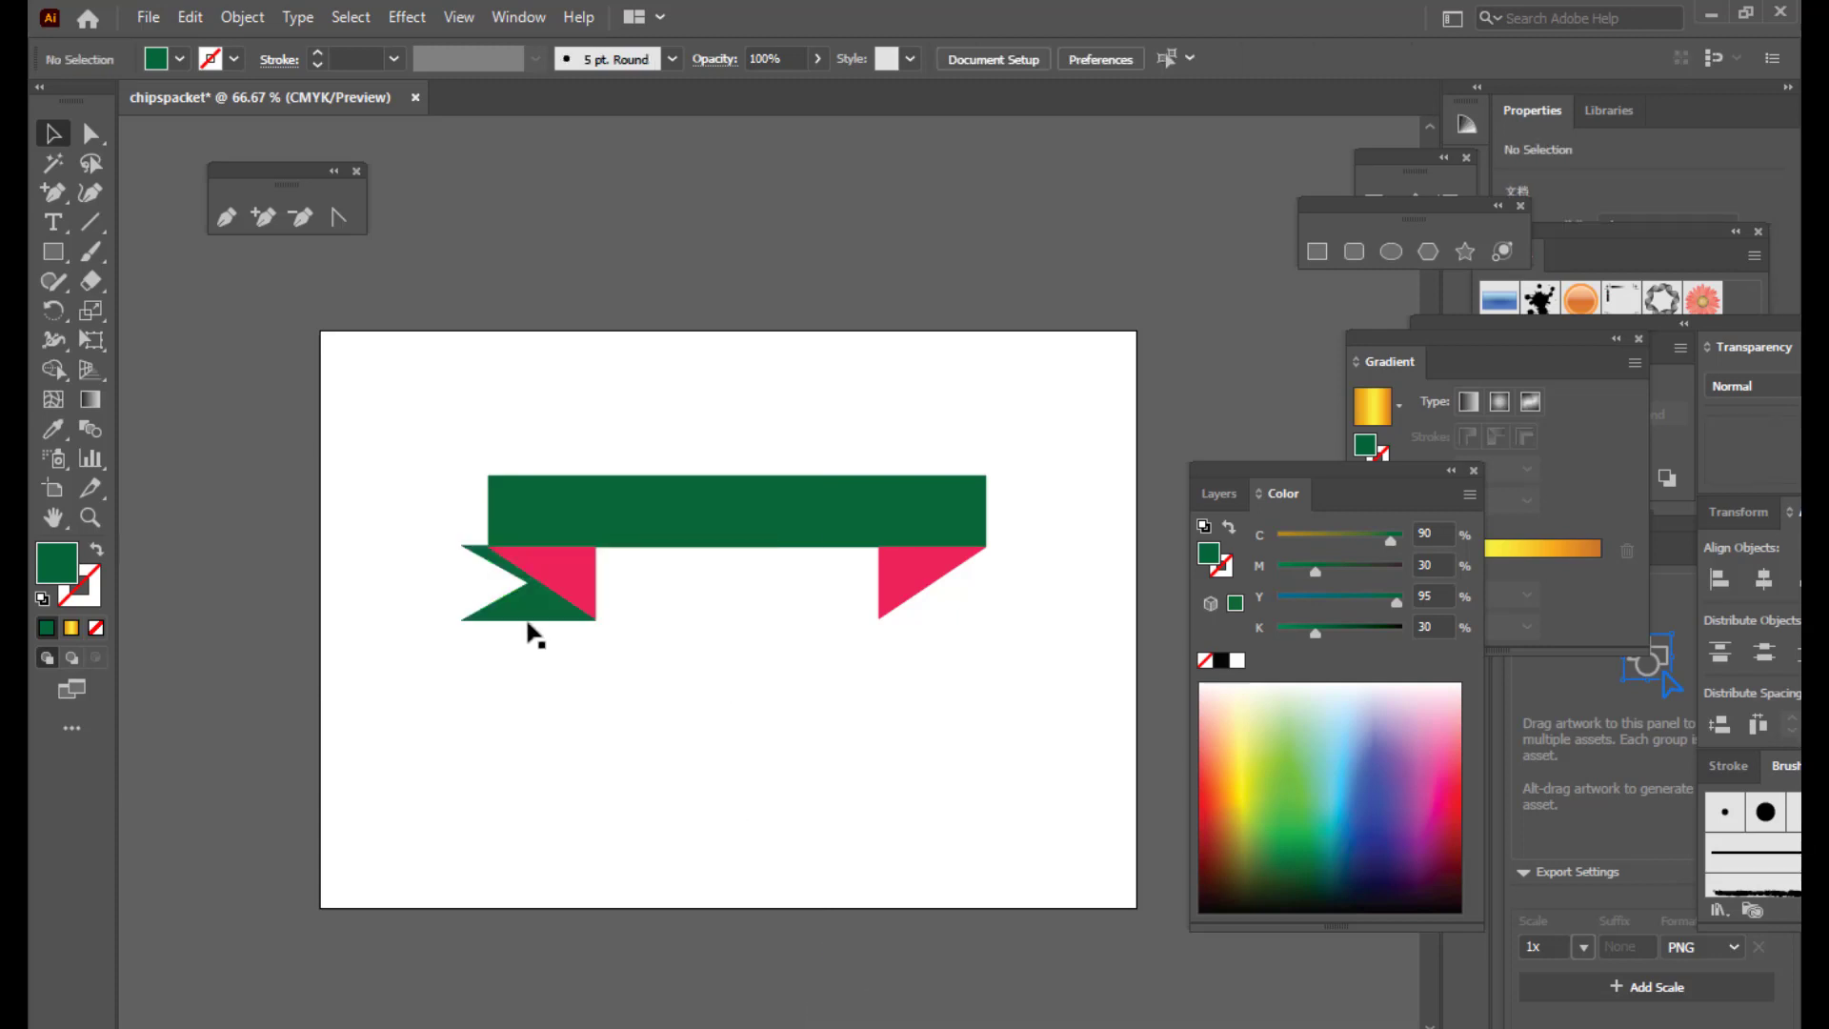
Step: Resize the tail by stretching and narrowing it from its left edge
{"action": "left_click", "coordinate": [529, 613]}
{"action": "mouse_move", "coordinate": [462, 583]}
{"action": "left_mouse_down"}
{"action": "mouse_move", "coordinate": [373, 581]}
{"action": "mouse_move", "coordinate": [482, 583]}
{"action": "mouse_move", "coordinate": [456, 585]}
{"action": "left_mouse_up"}
{"action": "left_click", "coordinate": [495, 645]}
{"action": "key", "text": "a"}
{"action": "left_click", "coordinate": [584, 710]}
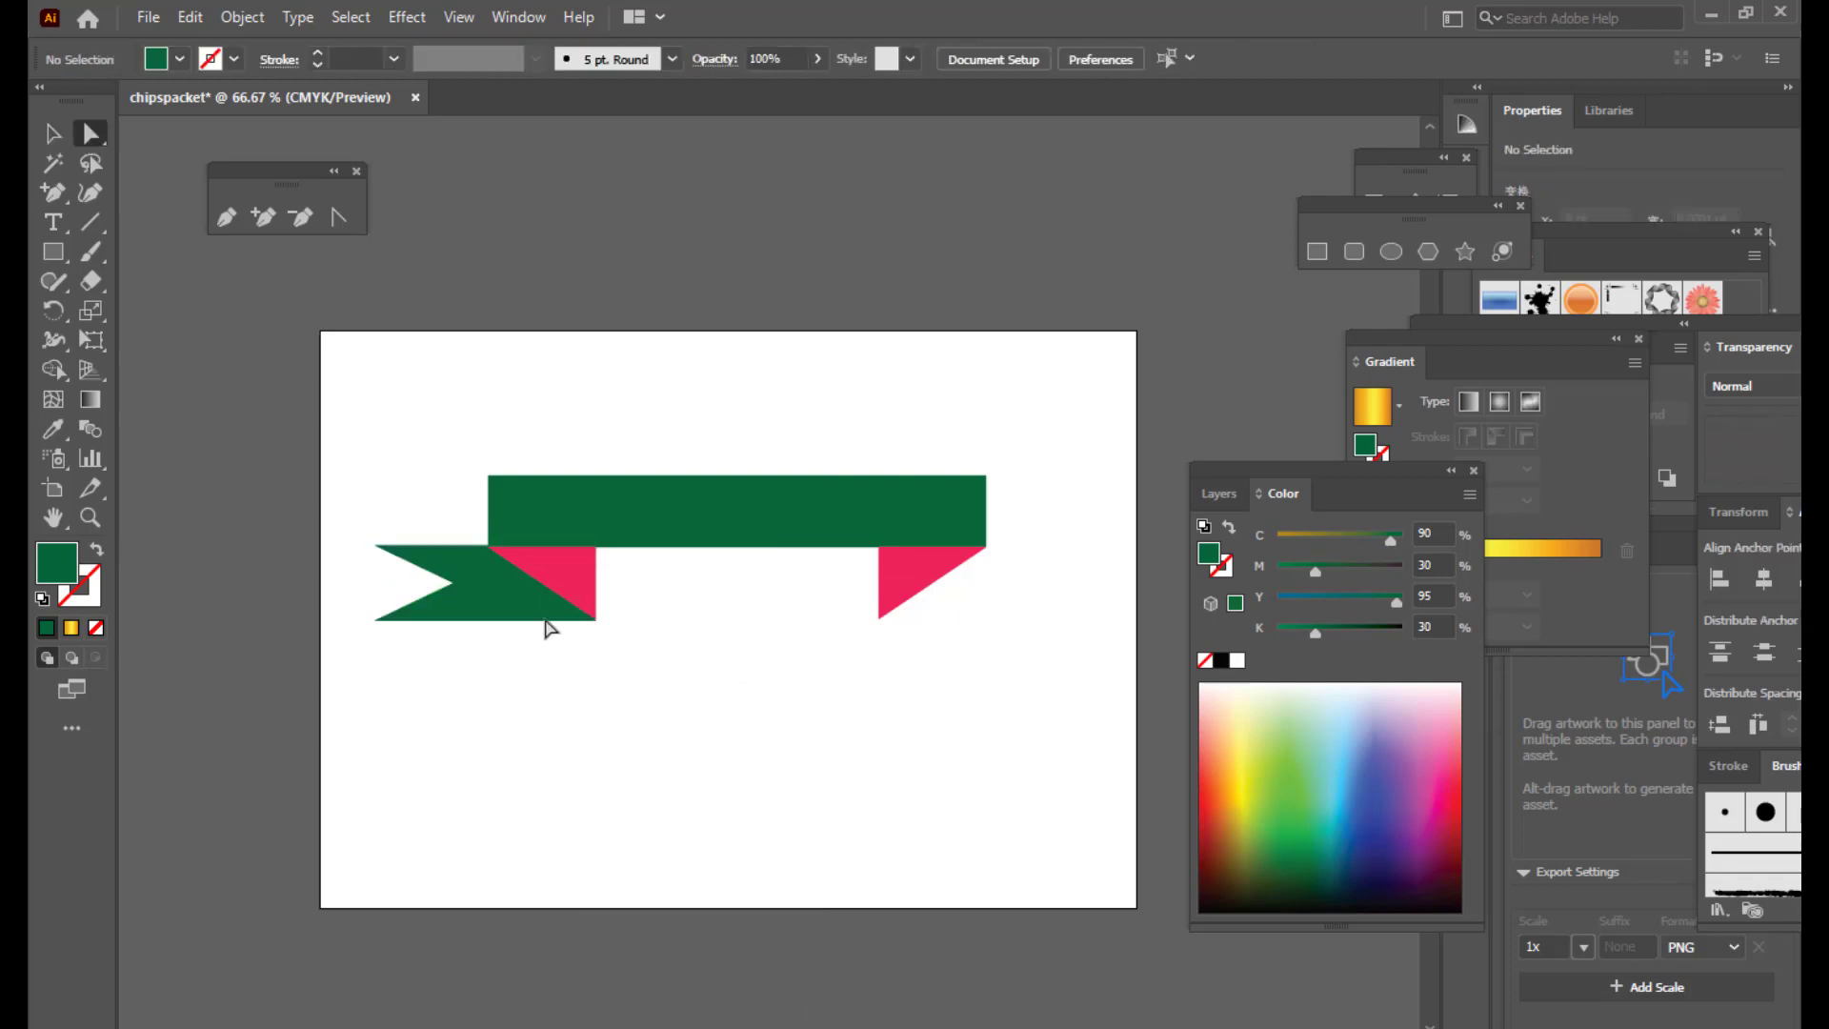
{"action": "left_click", "coordinate": [491, 612]}
{"action": "key", "text": "v"}
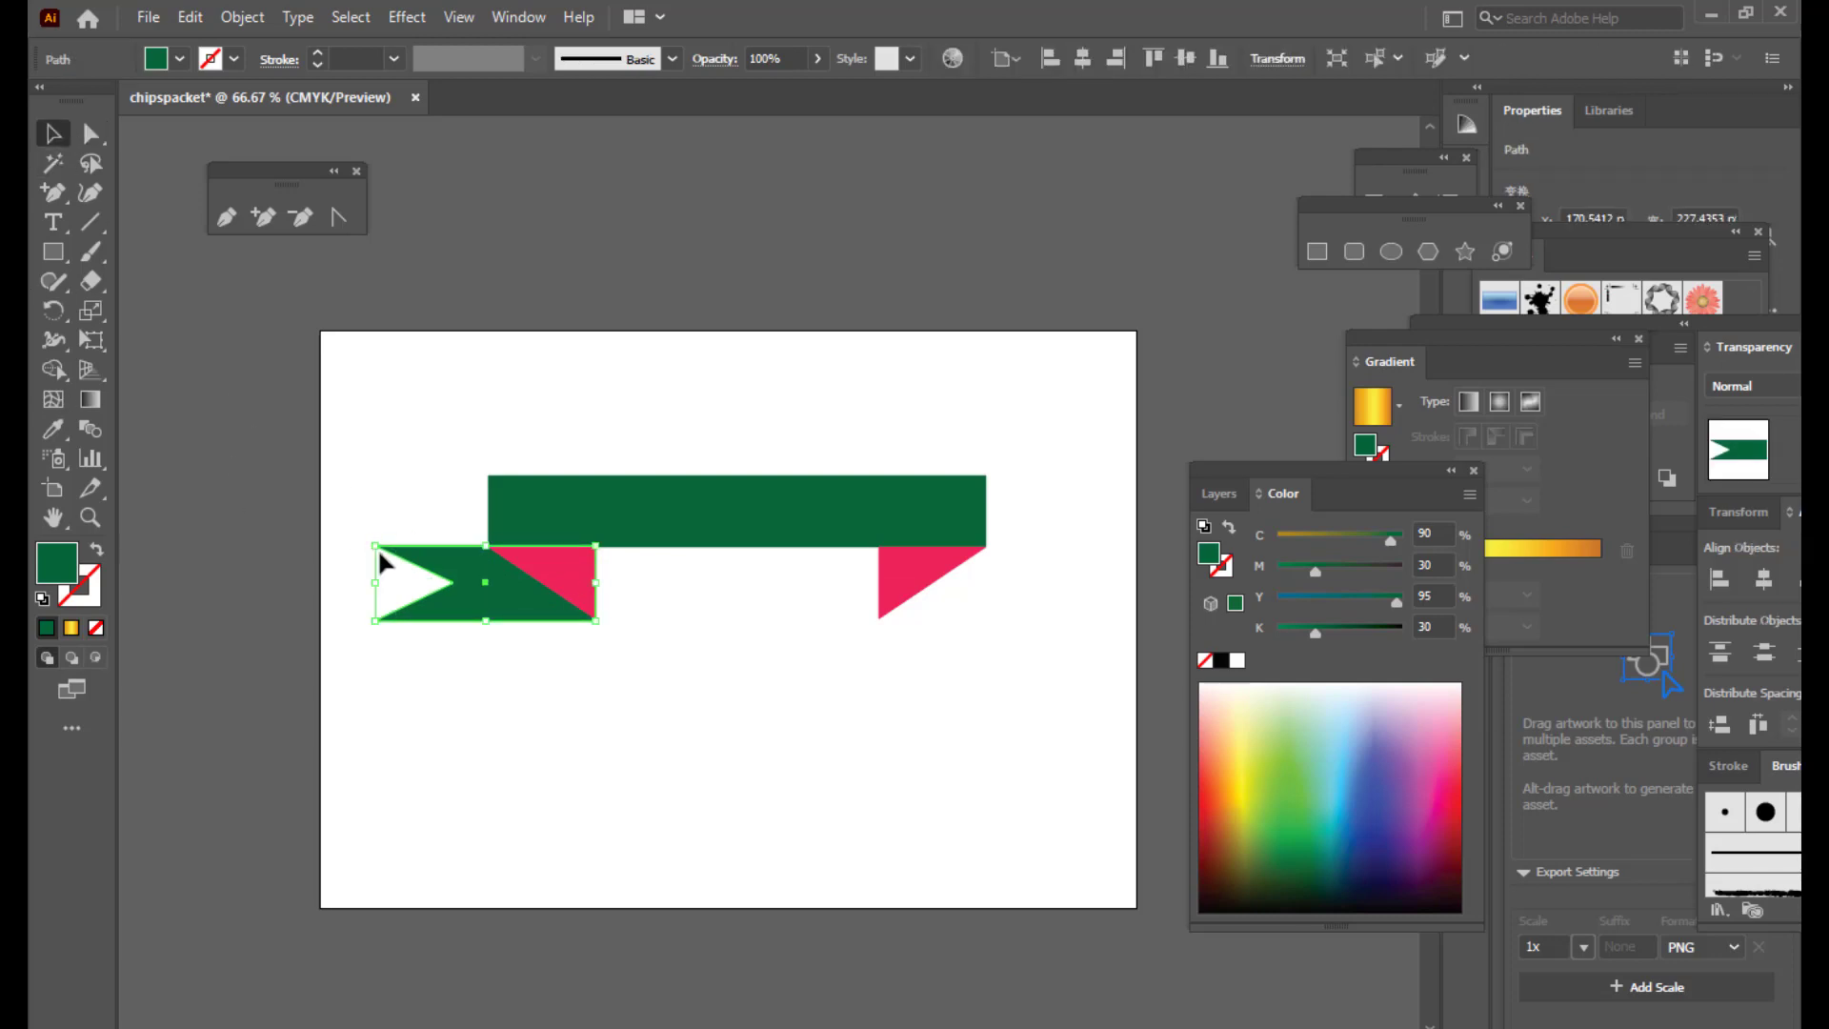
{"action": "left_click_drag", "start_coordinate": [379, 581], "coordinate": [912, 701]}
{"action": "left_click", "coordinate": [874, 758]}
Step: Reflect a copy of the green tail vertically and place it behind the banner's right end
{"action": "left_click", "coordinate": [505, 600]}
{"action": "right_click", "coordinate": [1002, 677]}
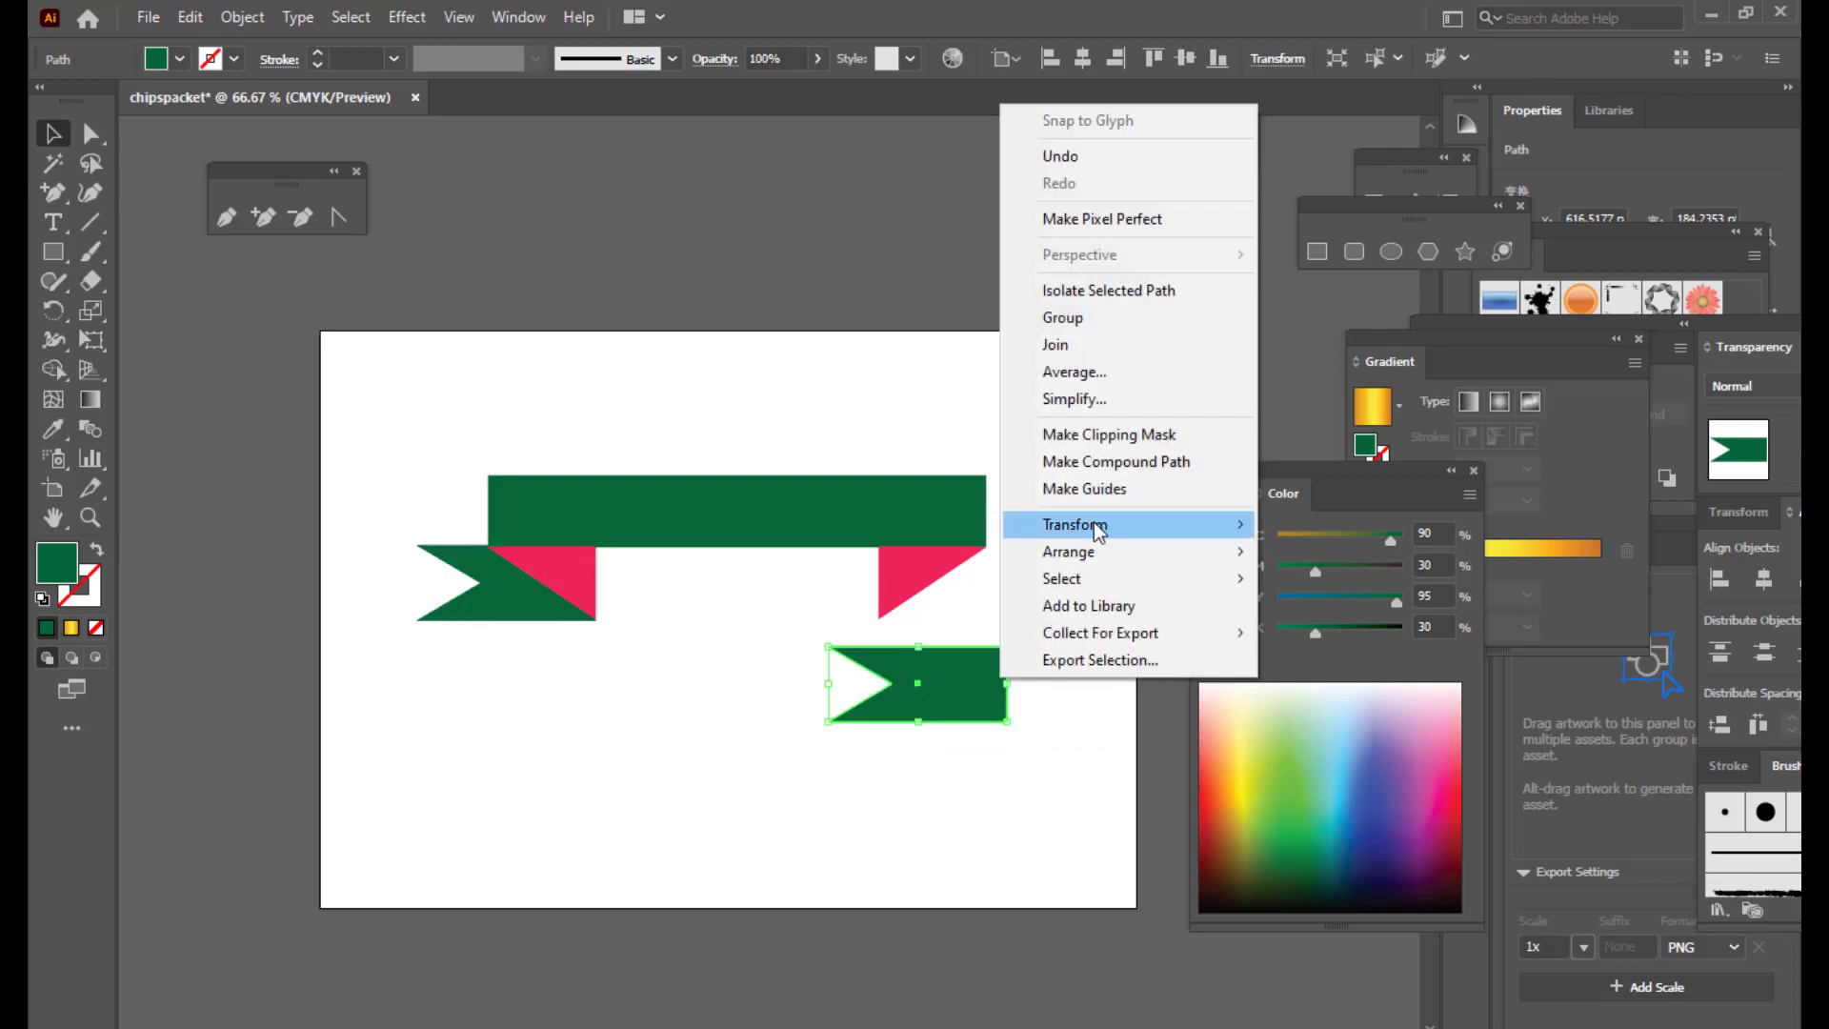
{"action": "mouse_move", "coordinate": [1095, 525]}
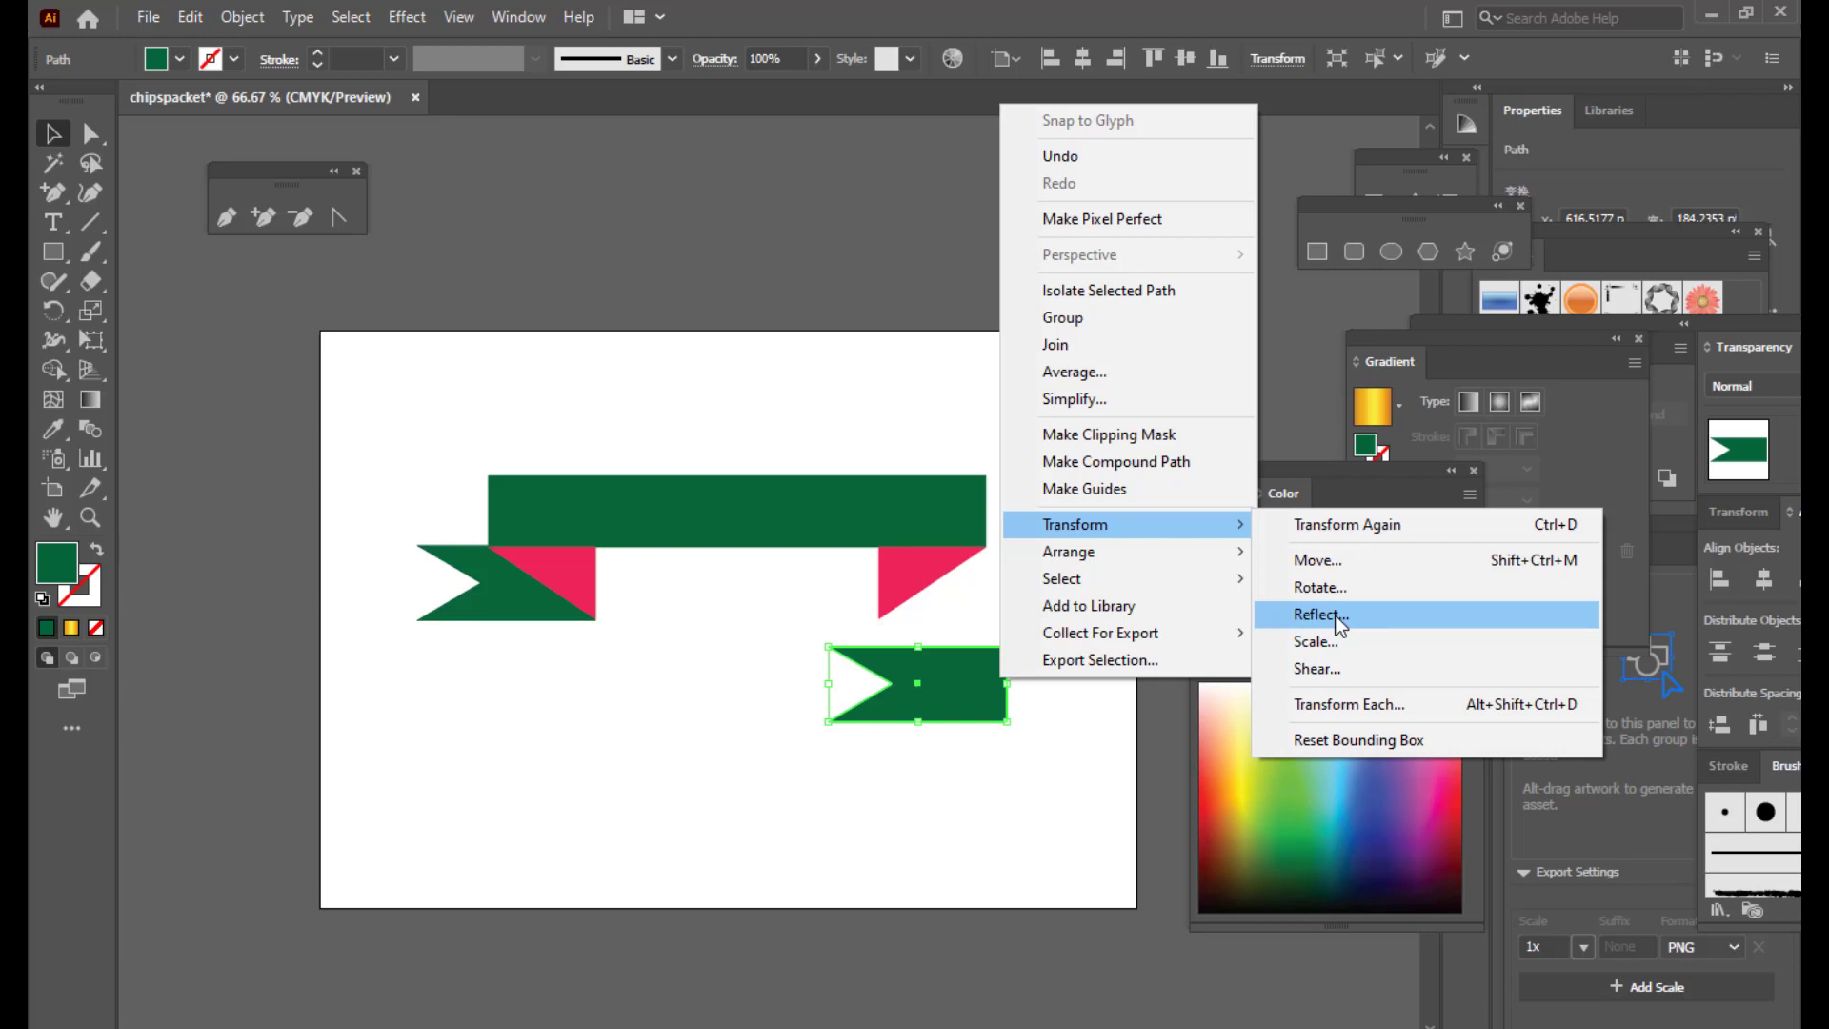
{"action": "left_click", "coordinate": [1335, 624]}
{"action": "left_click", "coordinate": [1314, 548]}
{"action": "left_click_drag", "start_coordinate": [890, 649], "coordinate": [969, 618]}
{"action": "left_click", "coordinate": [1004, 693]}
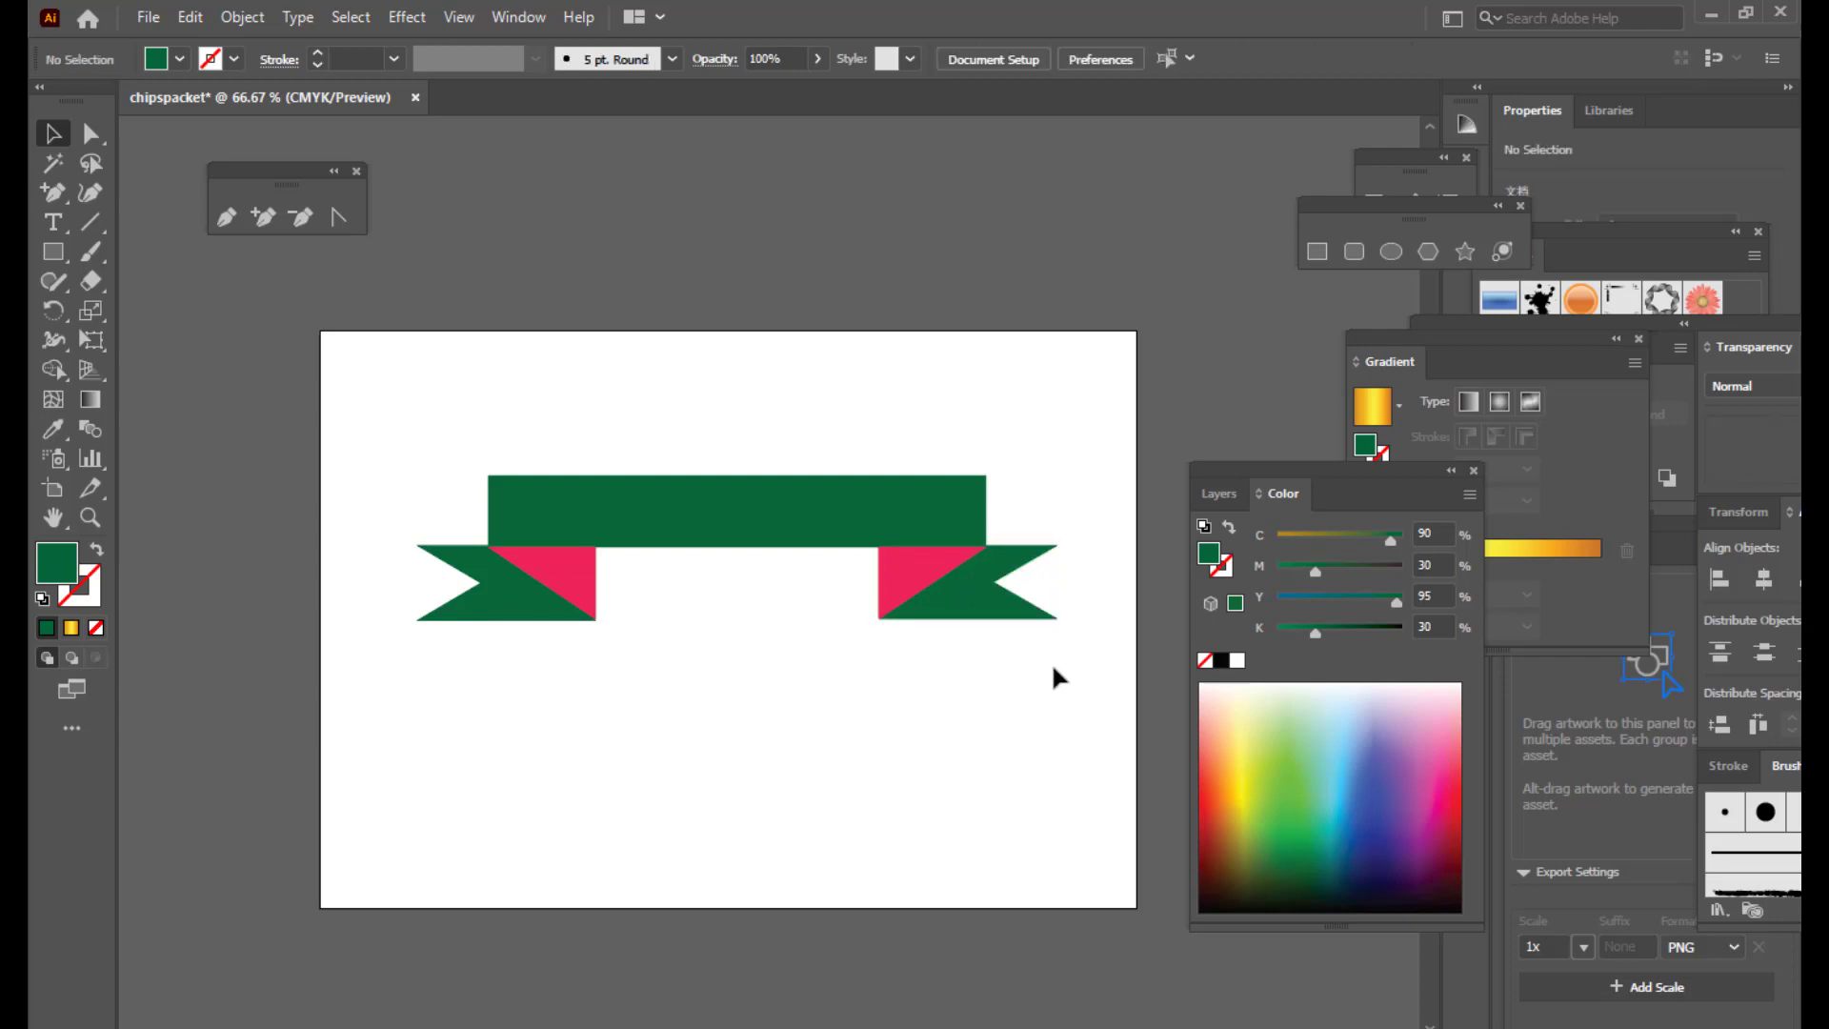
{"action": "left_click", "coordinate": [700, 543]}
{"action": "left_click", "coordinate": [785, 684]}
Step: Open the Swatches panel and load the Gems and Jewels gradient library
{"action": "left_click", "coordinate": [1362, 345]}
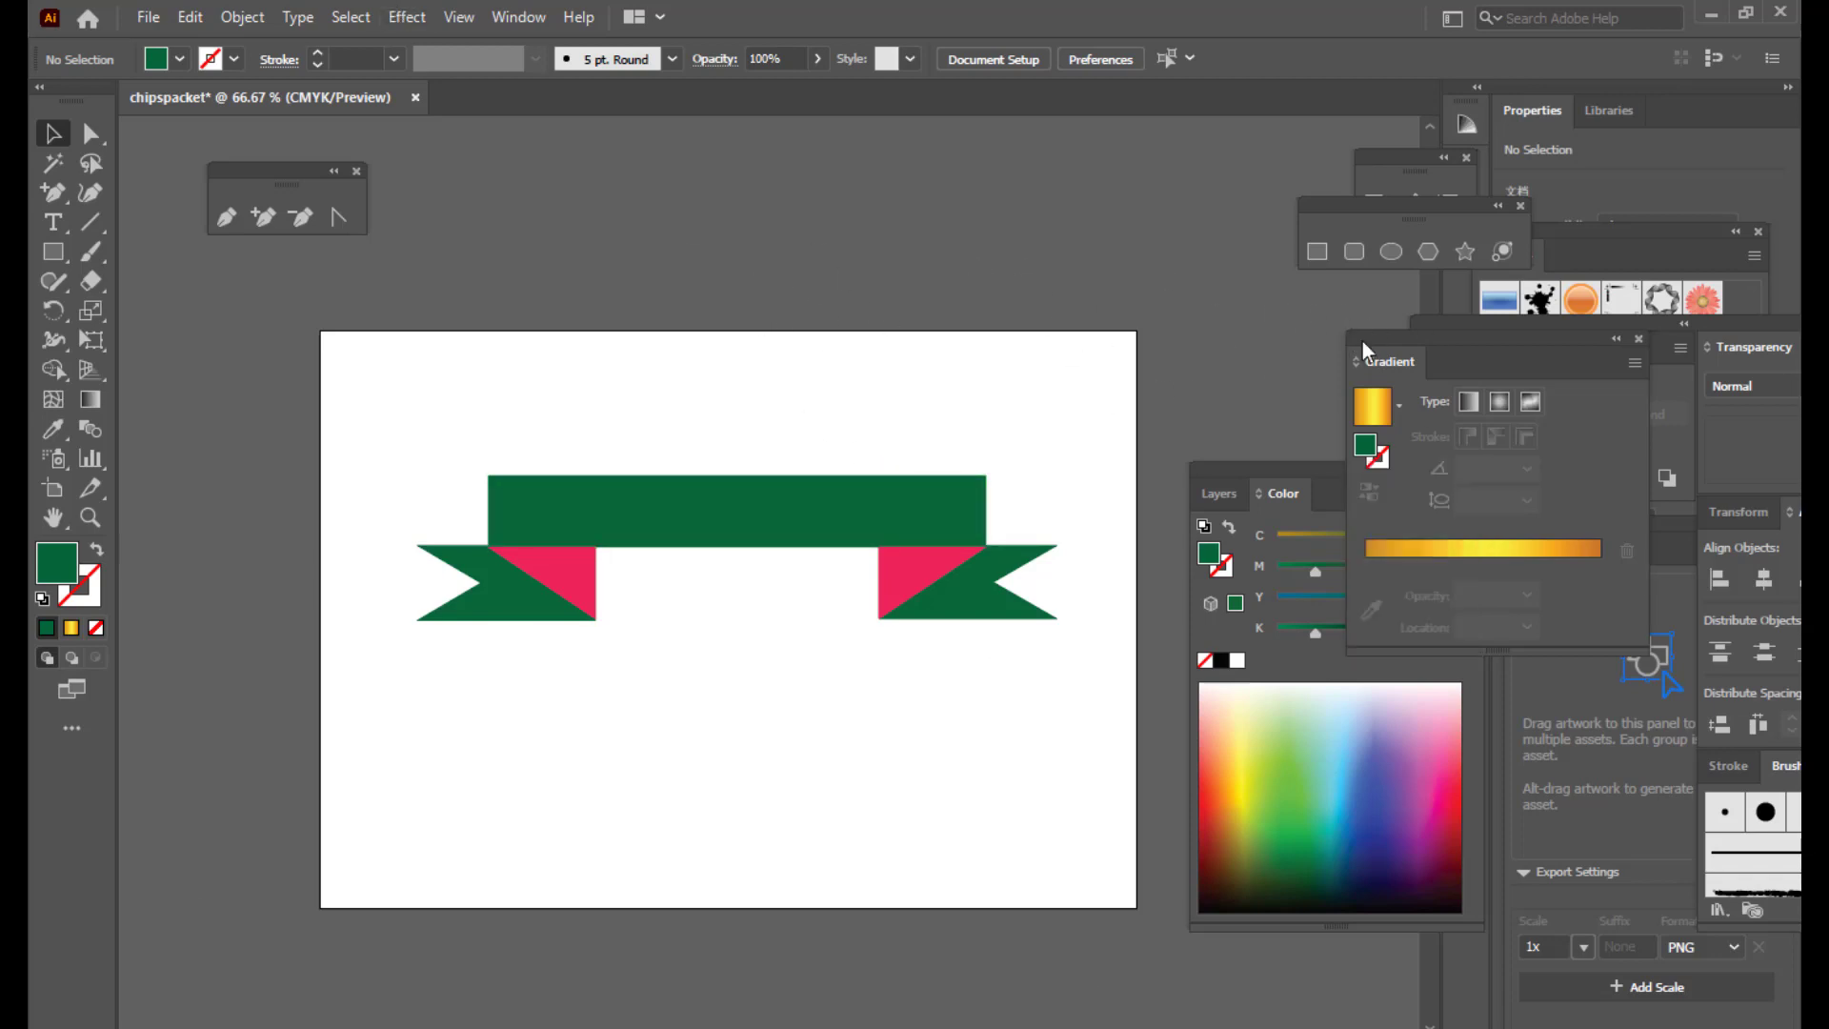
{"action": "left_click", "coordinate": [727, 503]}
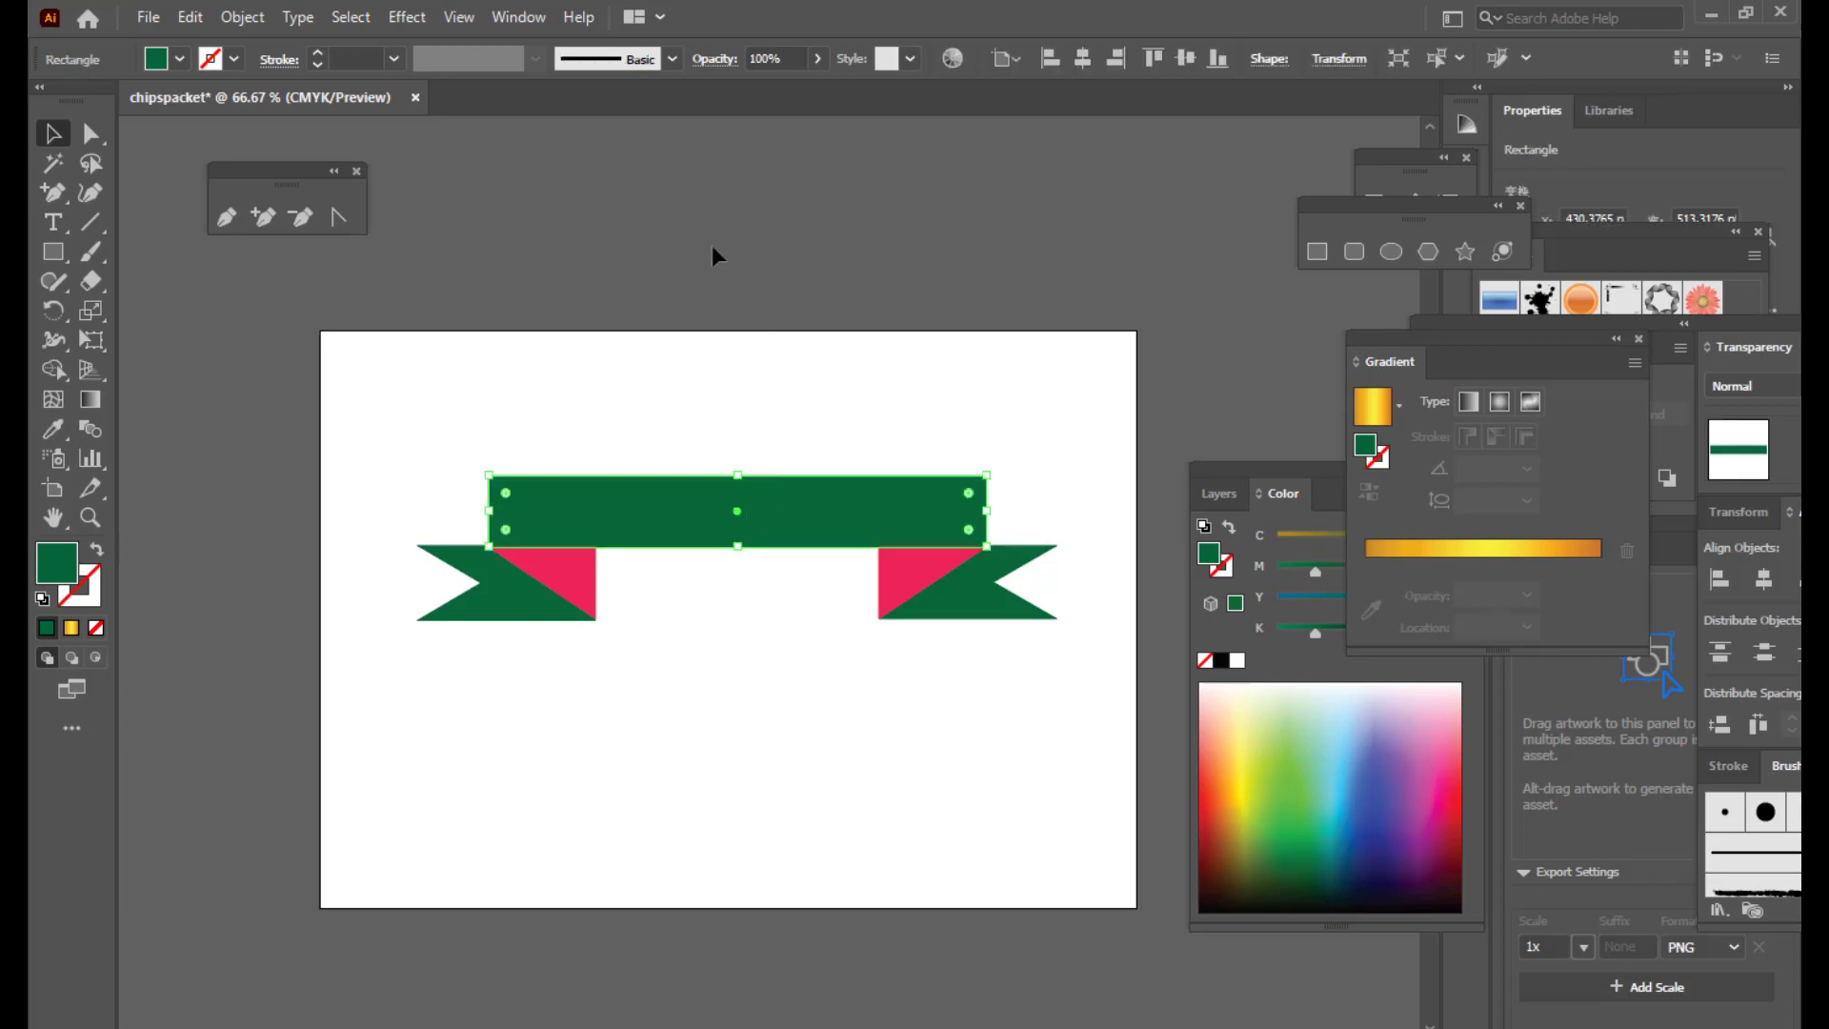
{"action": "left_click", "coordinate": [517, 19]}
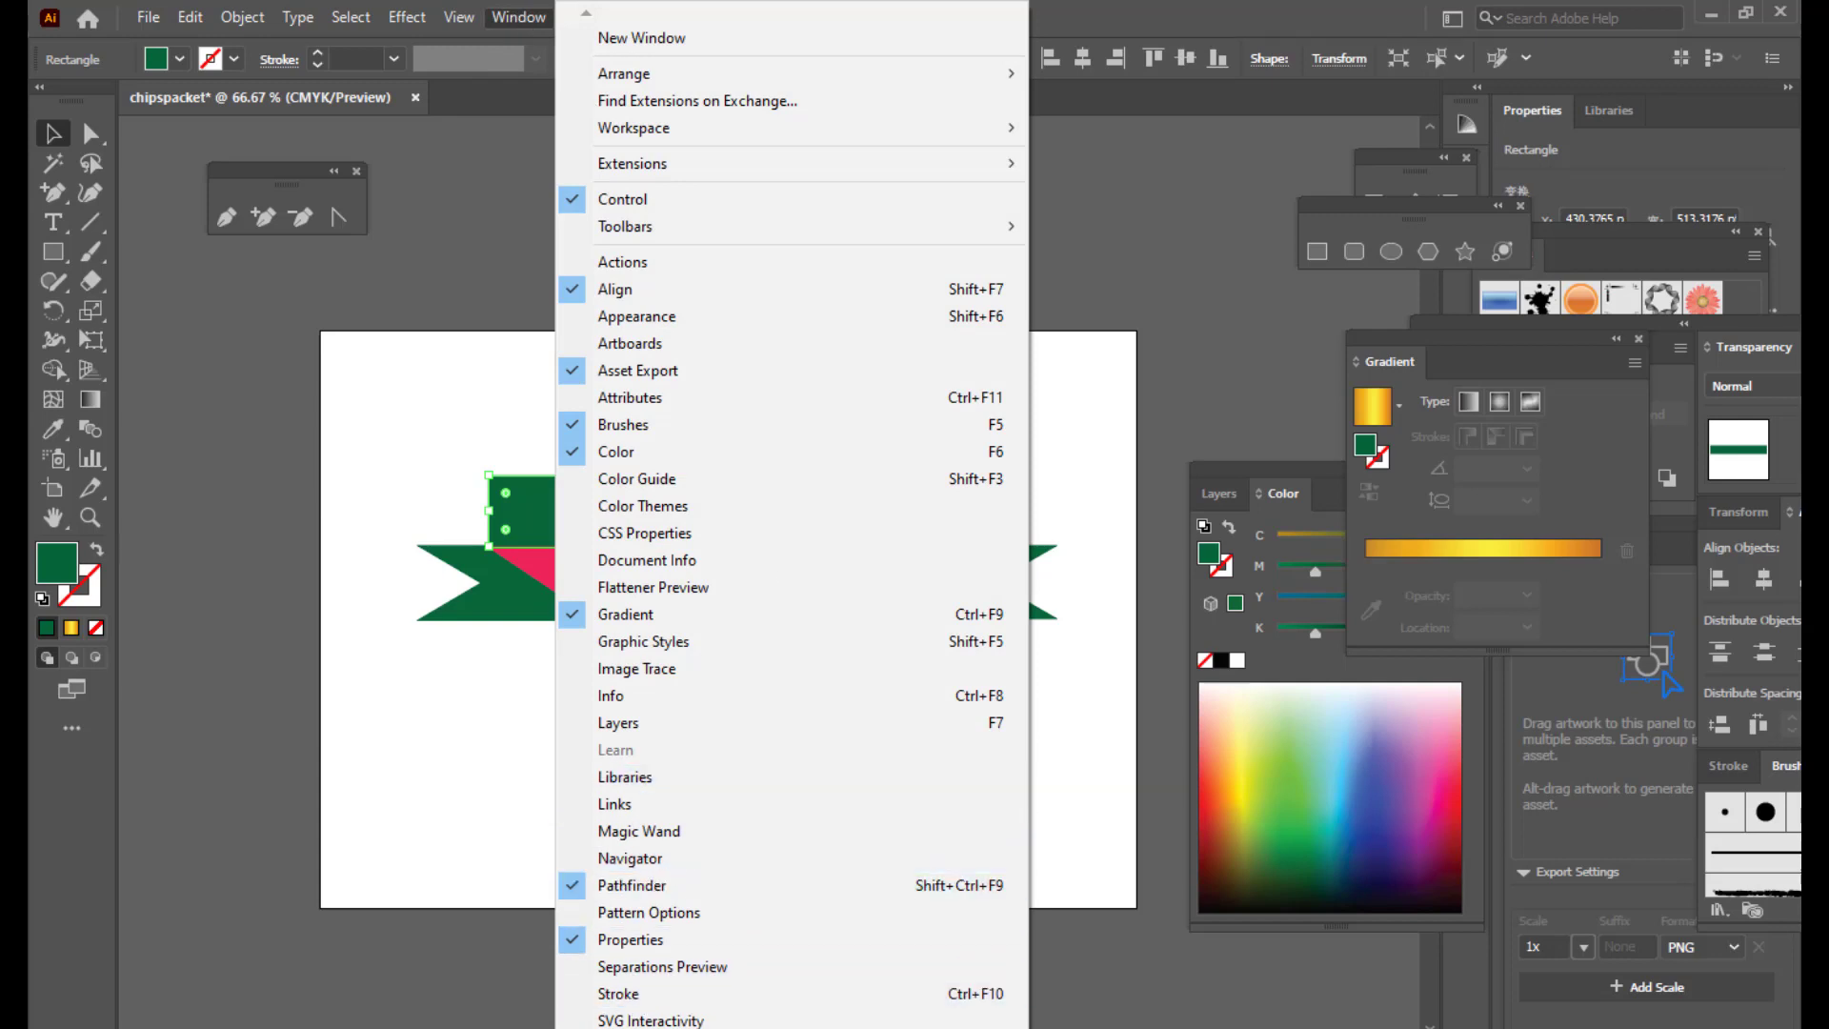
{"action": "left_click", "coordinate": [667, 1027]}
{"action": "left_click_drag", "start_coordinate": [1220, 317], "coordinate": [1153, 223]}
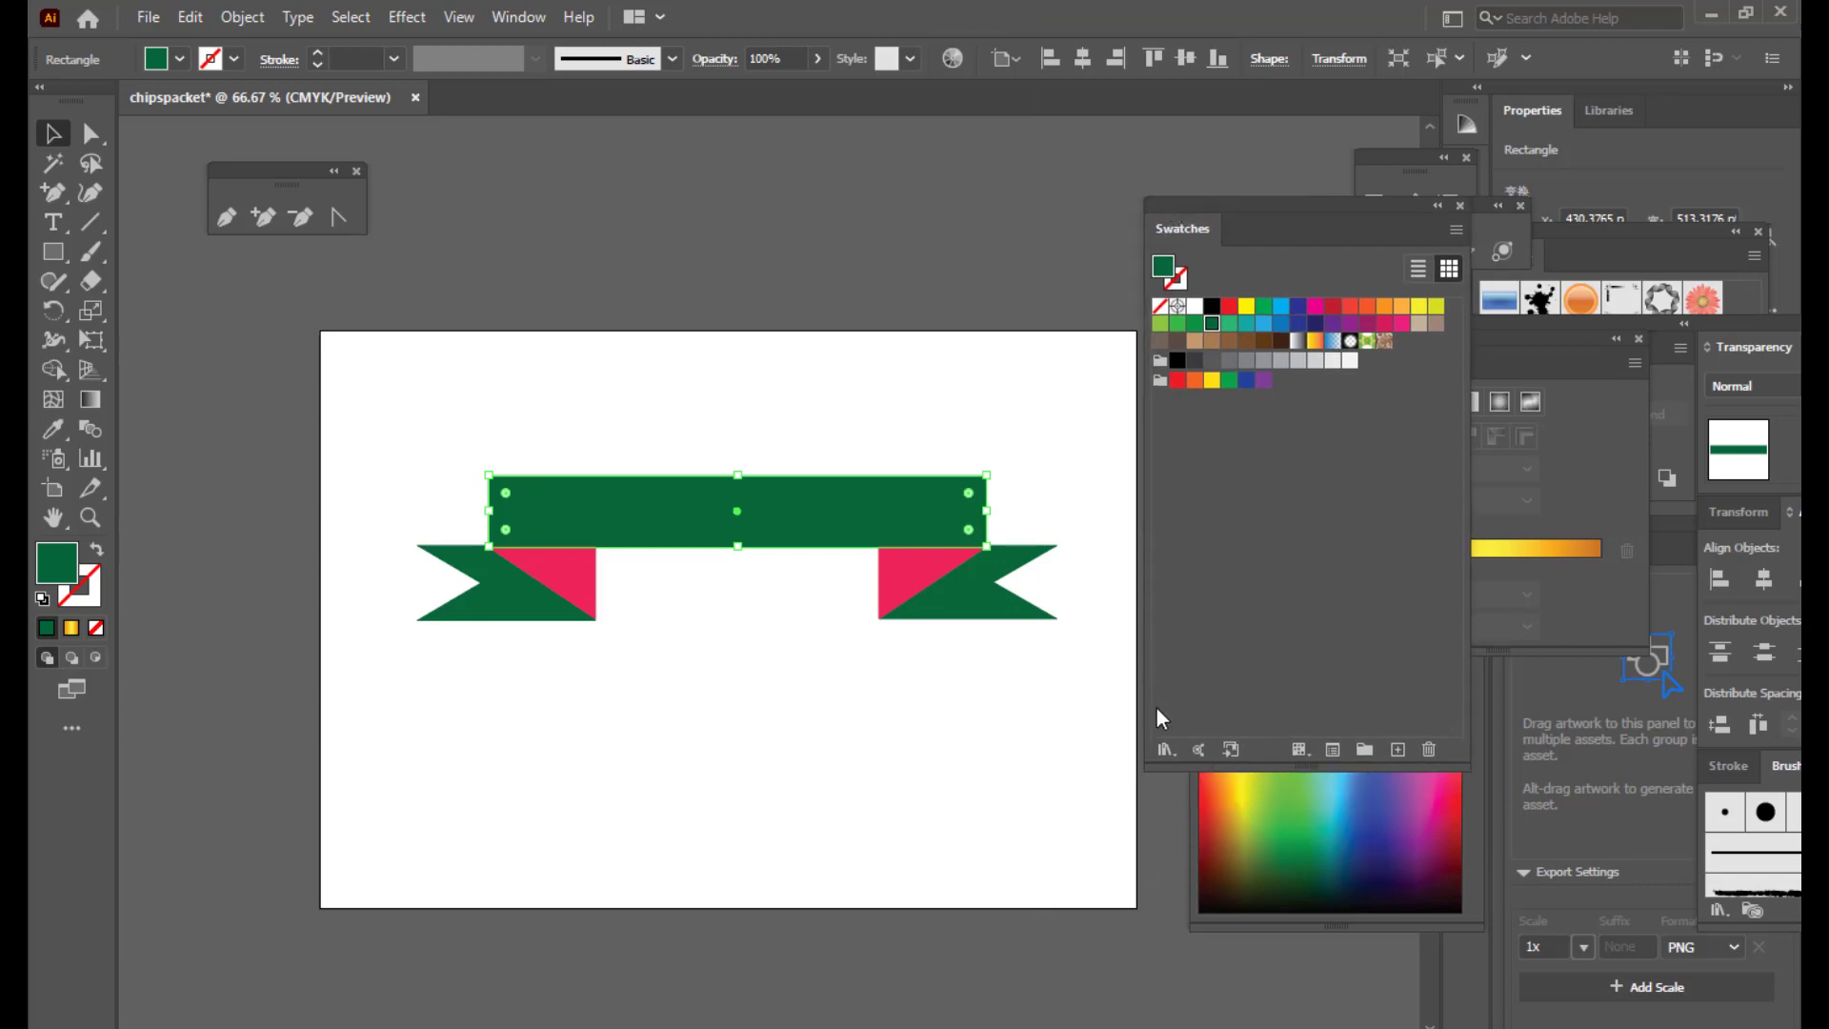
{"action": "left_click", "coordinate": [1165, 750]}
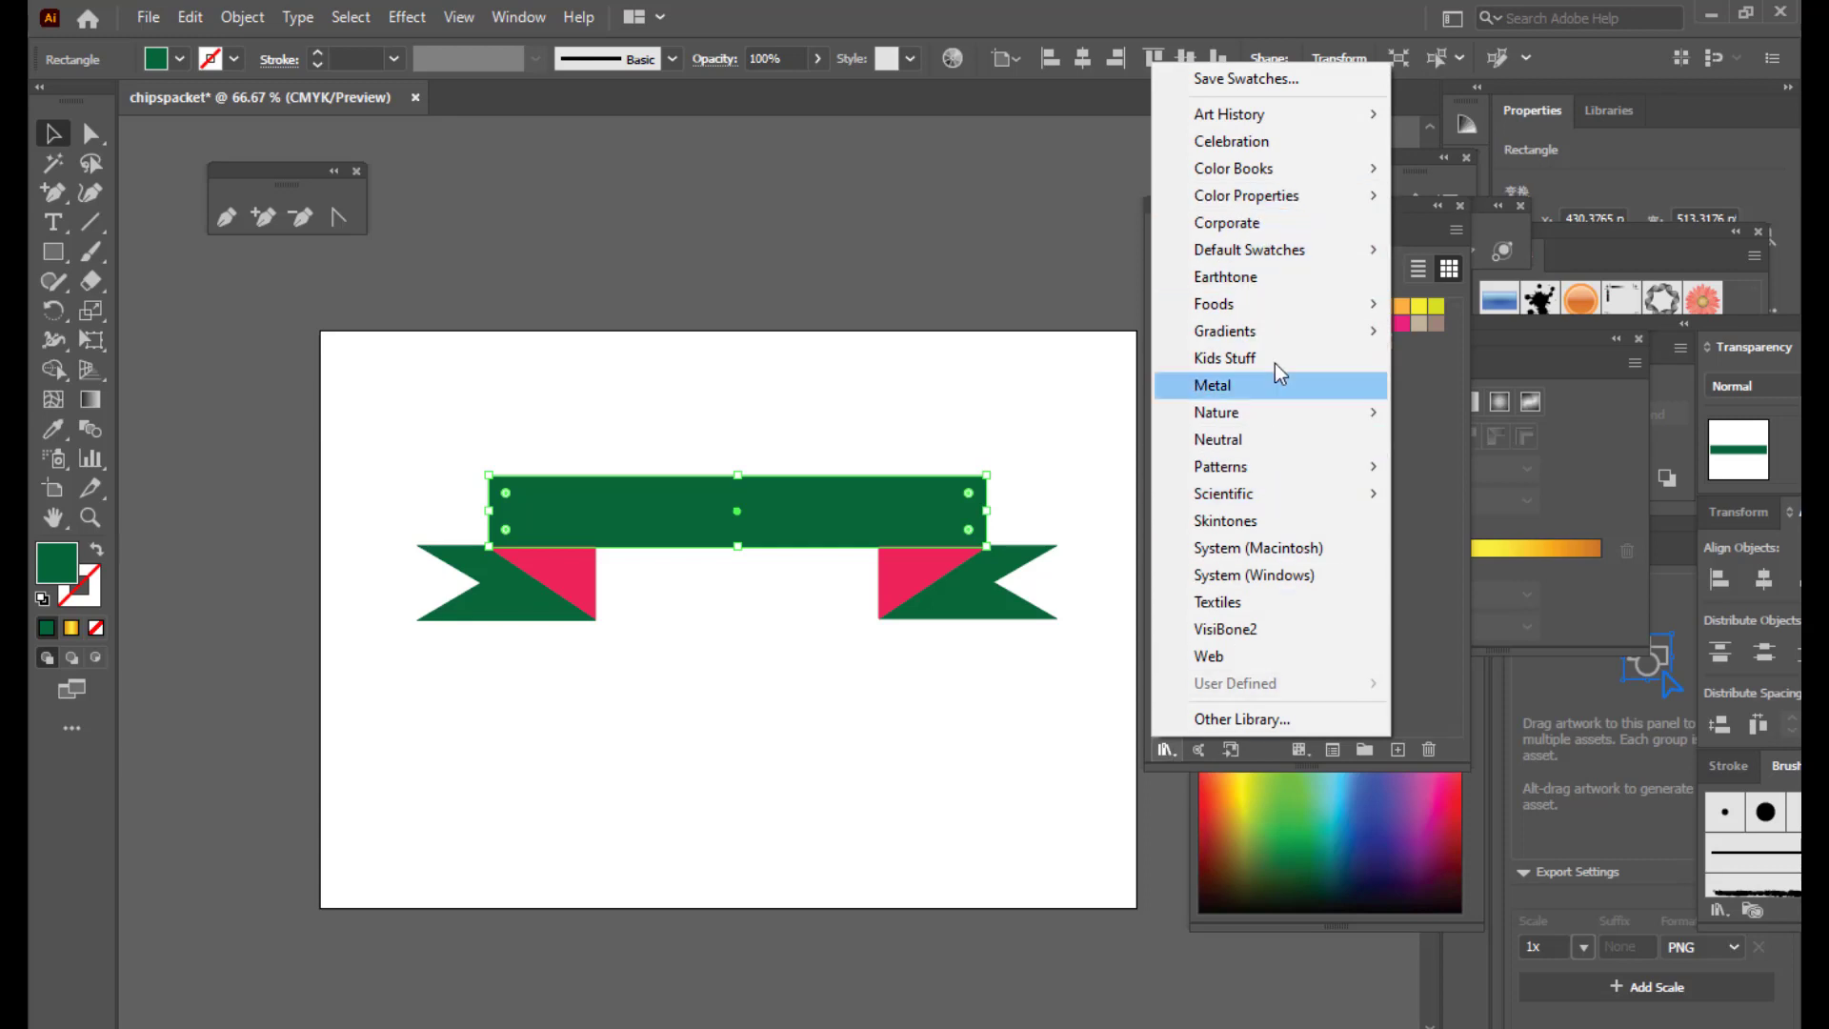
{"action": "mouse_move", "coordinate": [1270, 339]}
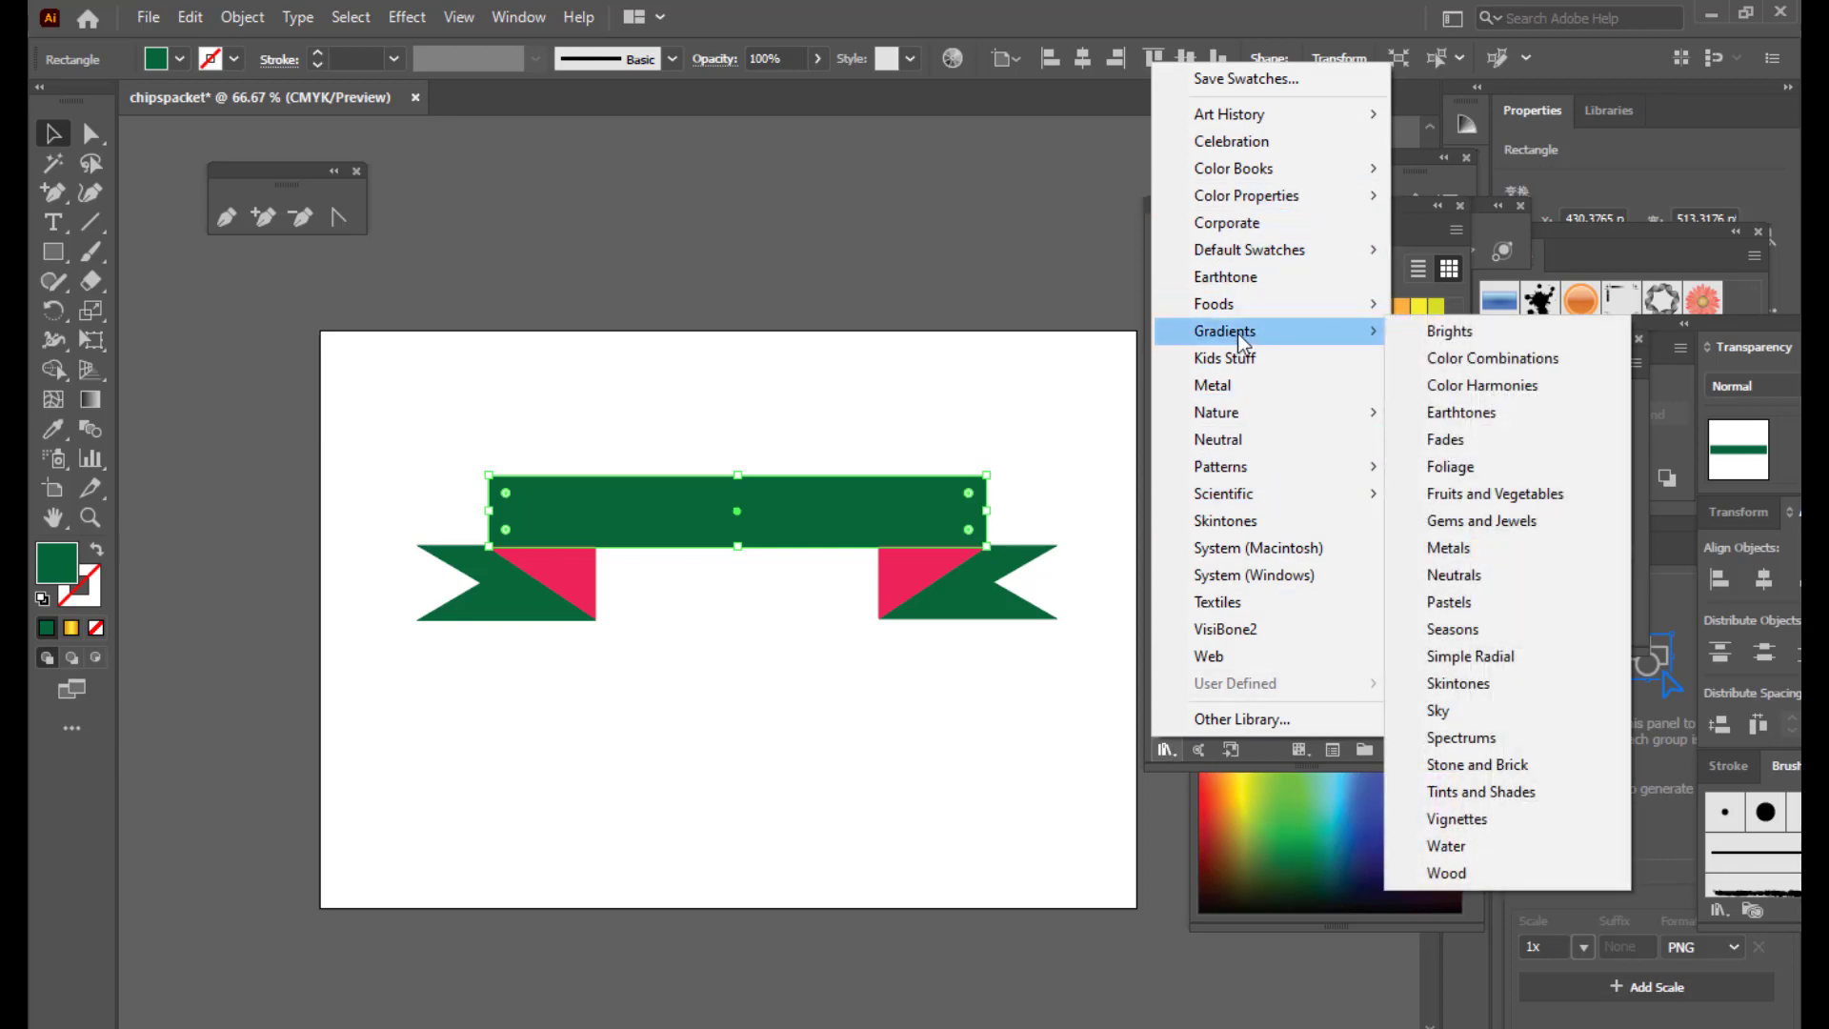
{"action": "left_click", "coordinate": [1495, 522]}
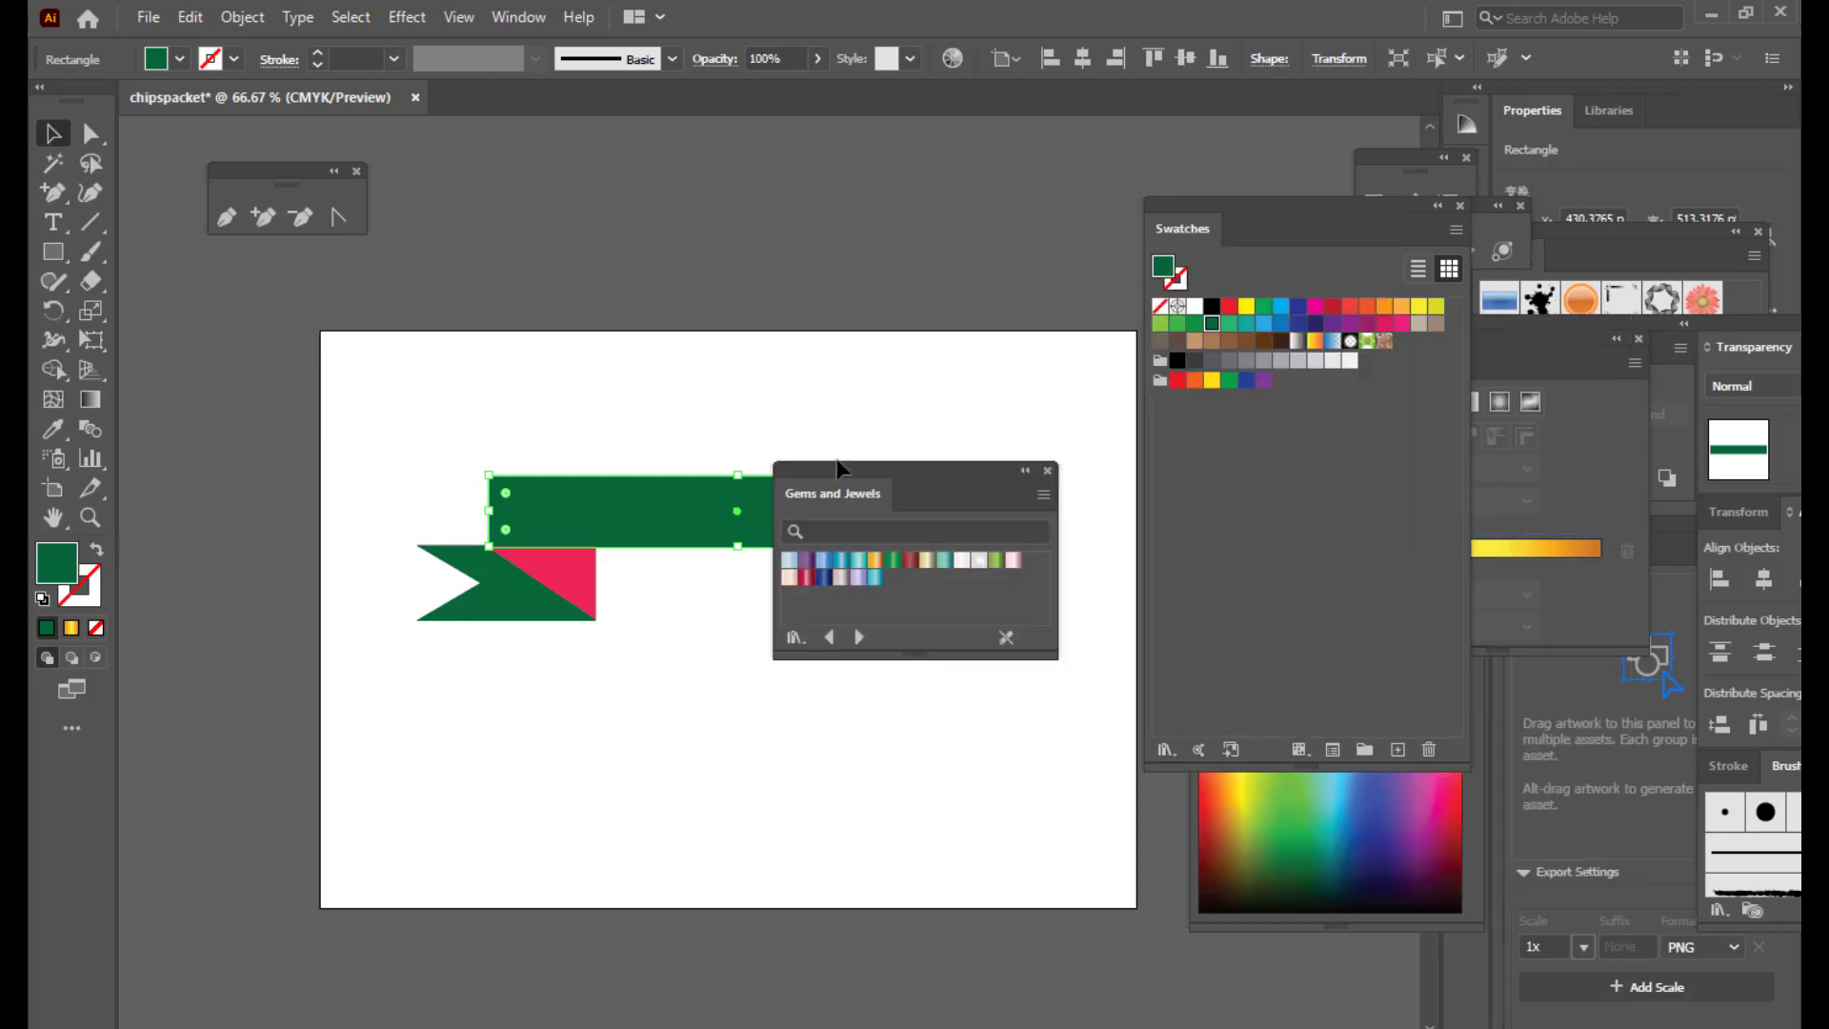
{"action": "left_click_drag", "start_coordinate": [841, 469], "coordinate": [750, 163]}
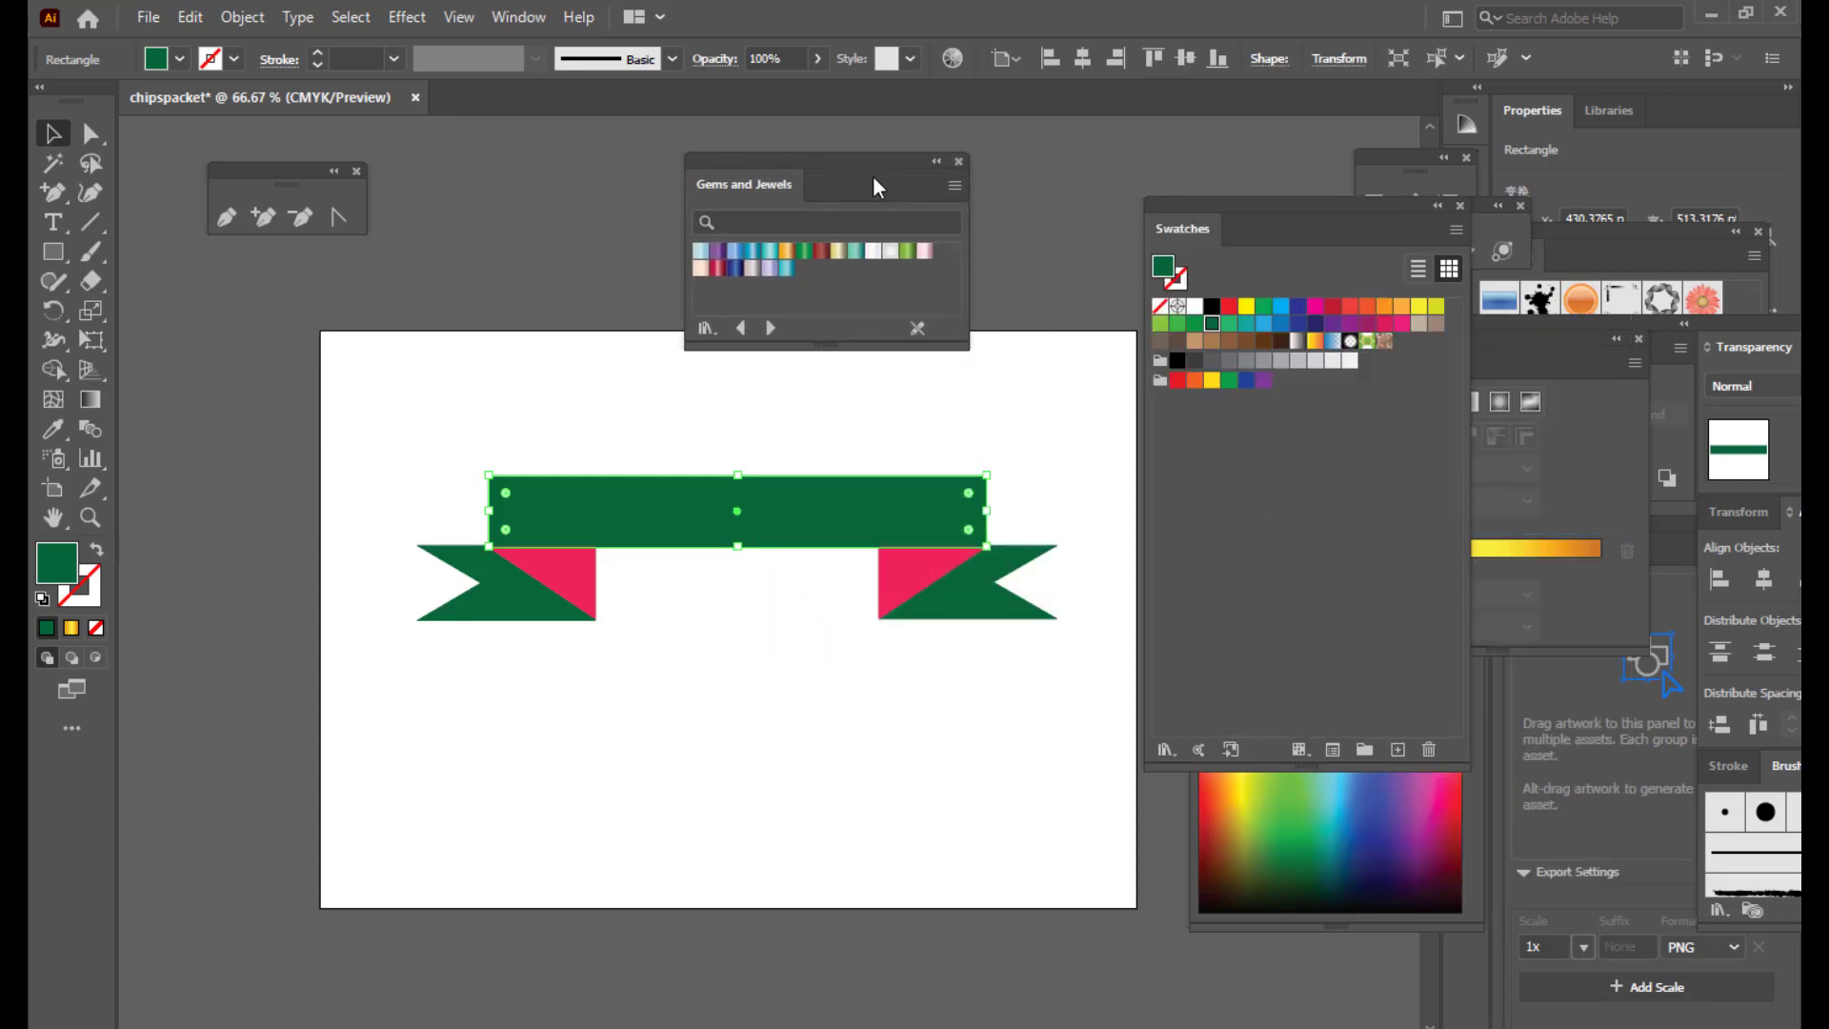
{"action": "left_click_drag", "start_coordinate": [874, 185], "coordinate": [881, 180]}
Step: Apply the green Gems and Jewels gradient to the banner bar and both tails
{"action": "left_click", "coordinate": [628, 395]}
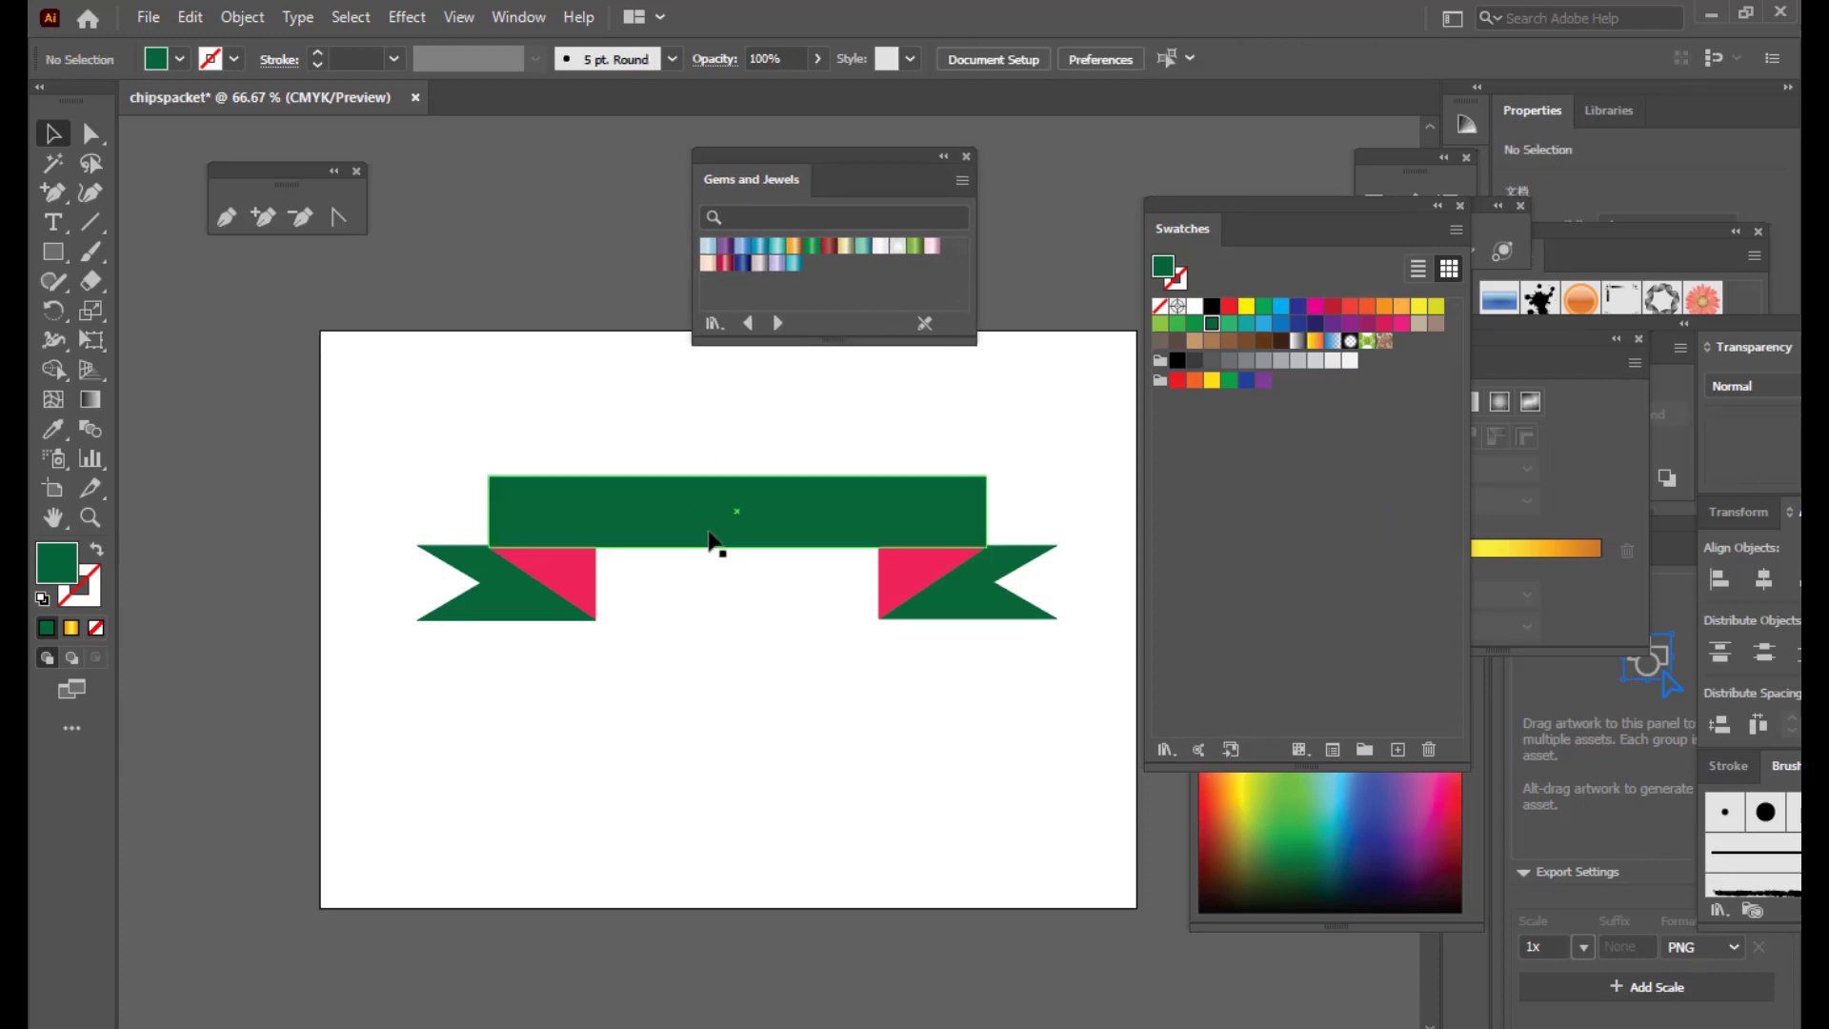
{"action": "left_click", "coordinate": [704, 515]}
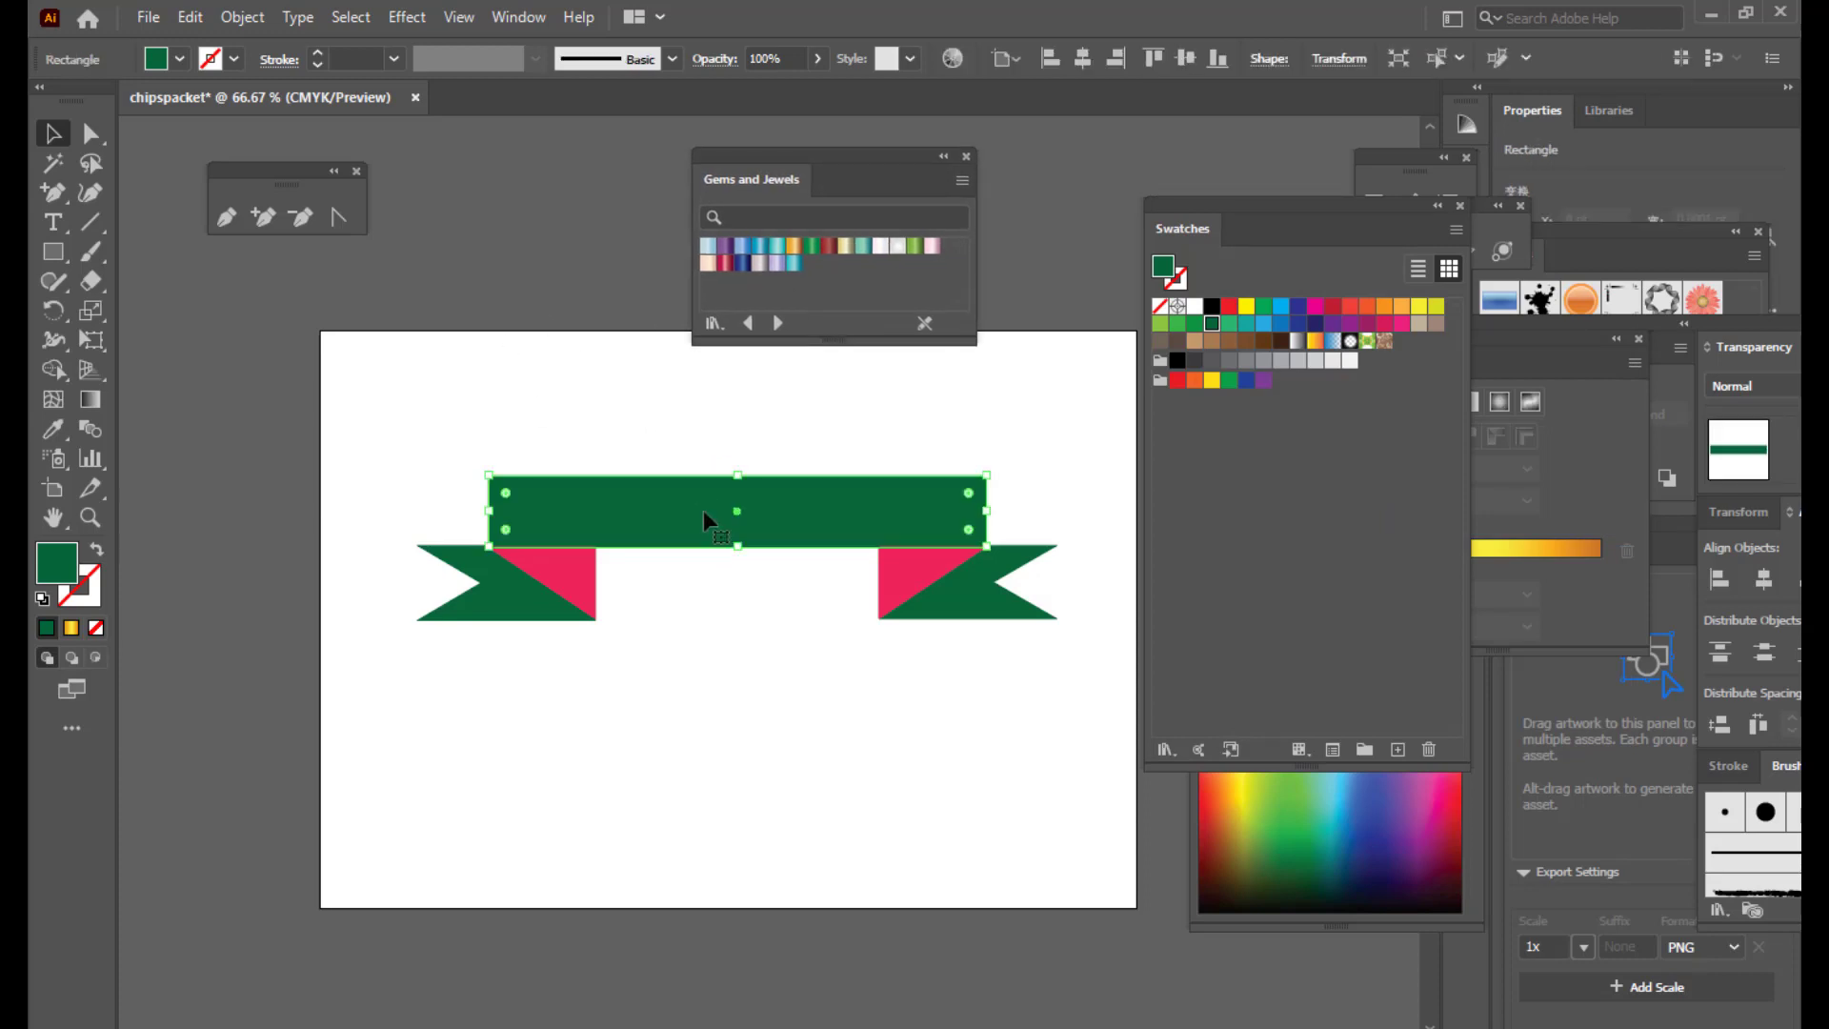
{"action": "left_click", "coordinate": [812, 246]}
{"action": "left_click", "coordinate": [535, 575]}
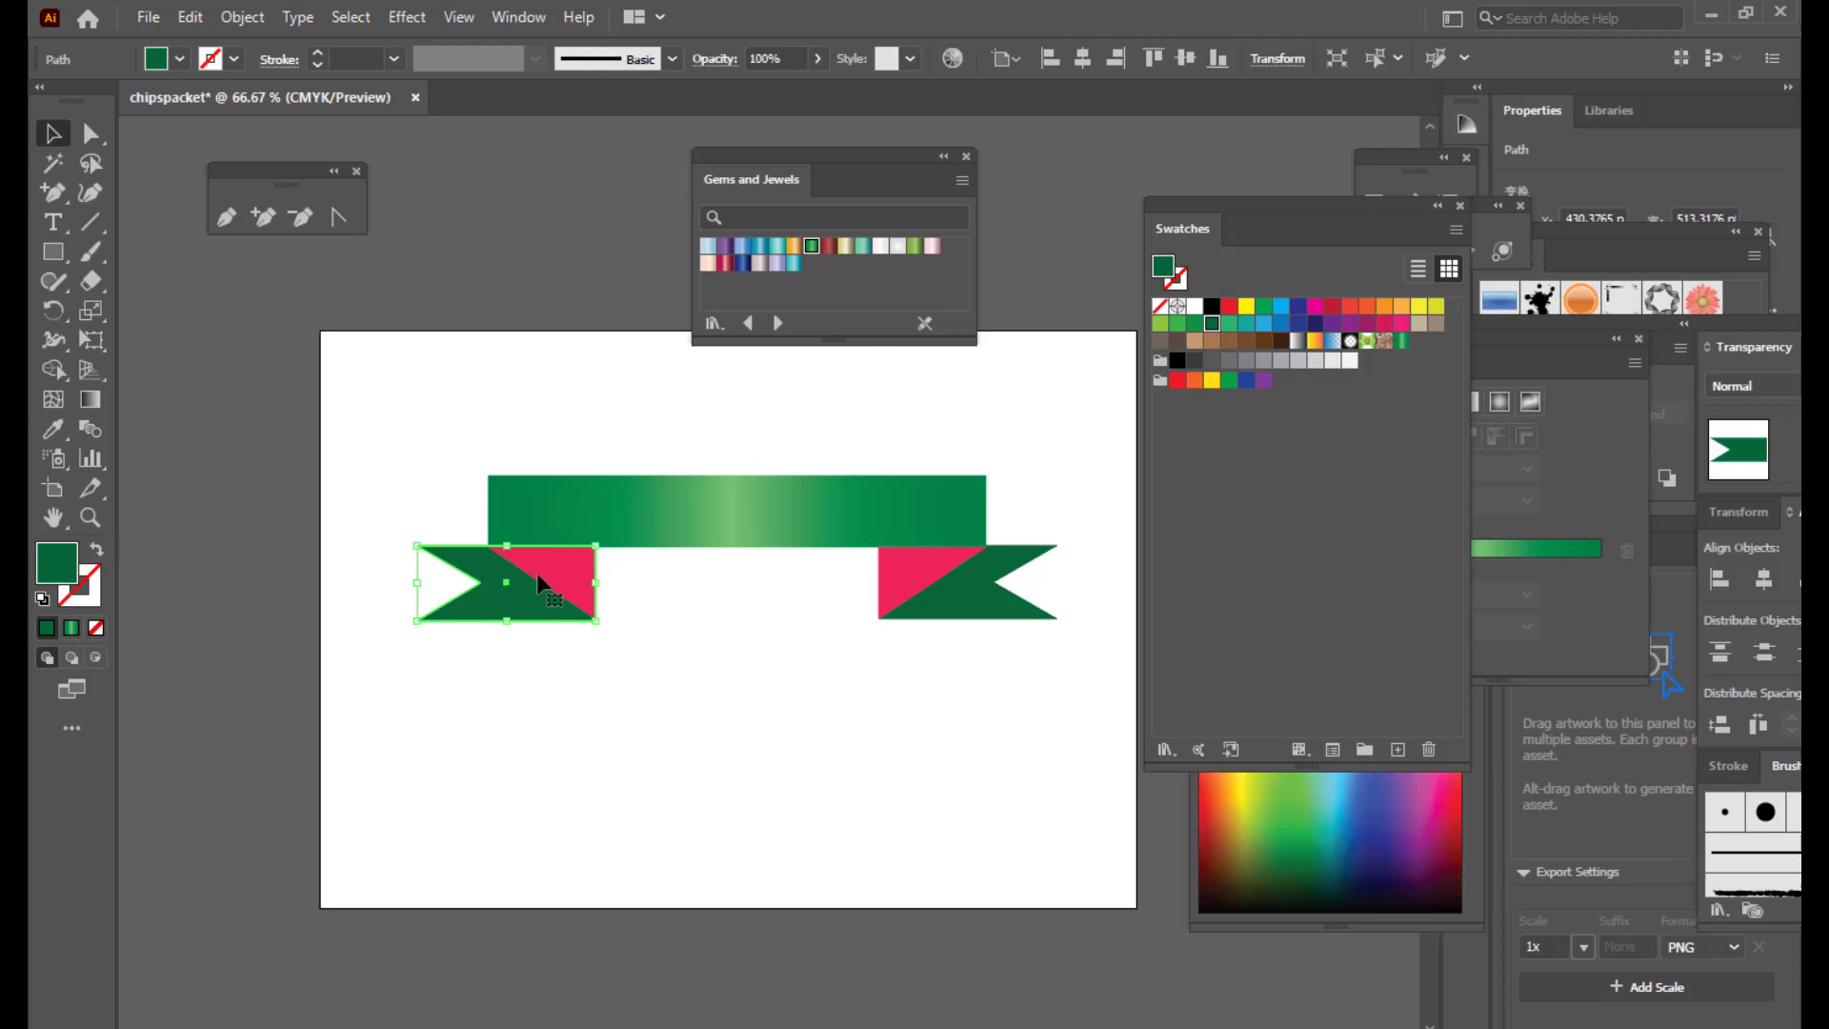
{"action": "left_click", "coordinate": [812, 249]}
{"action": "left_click", "coordinate": [980, 591]}
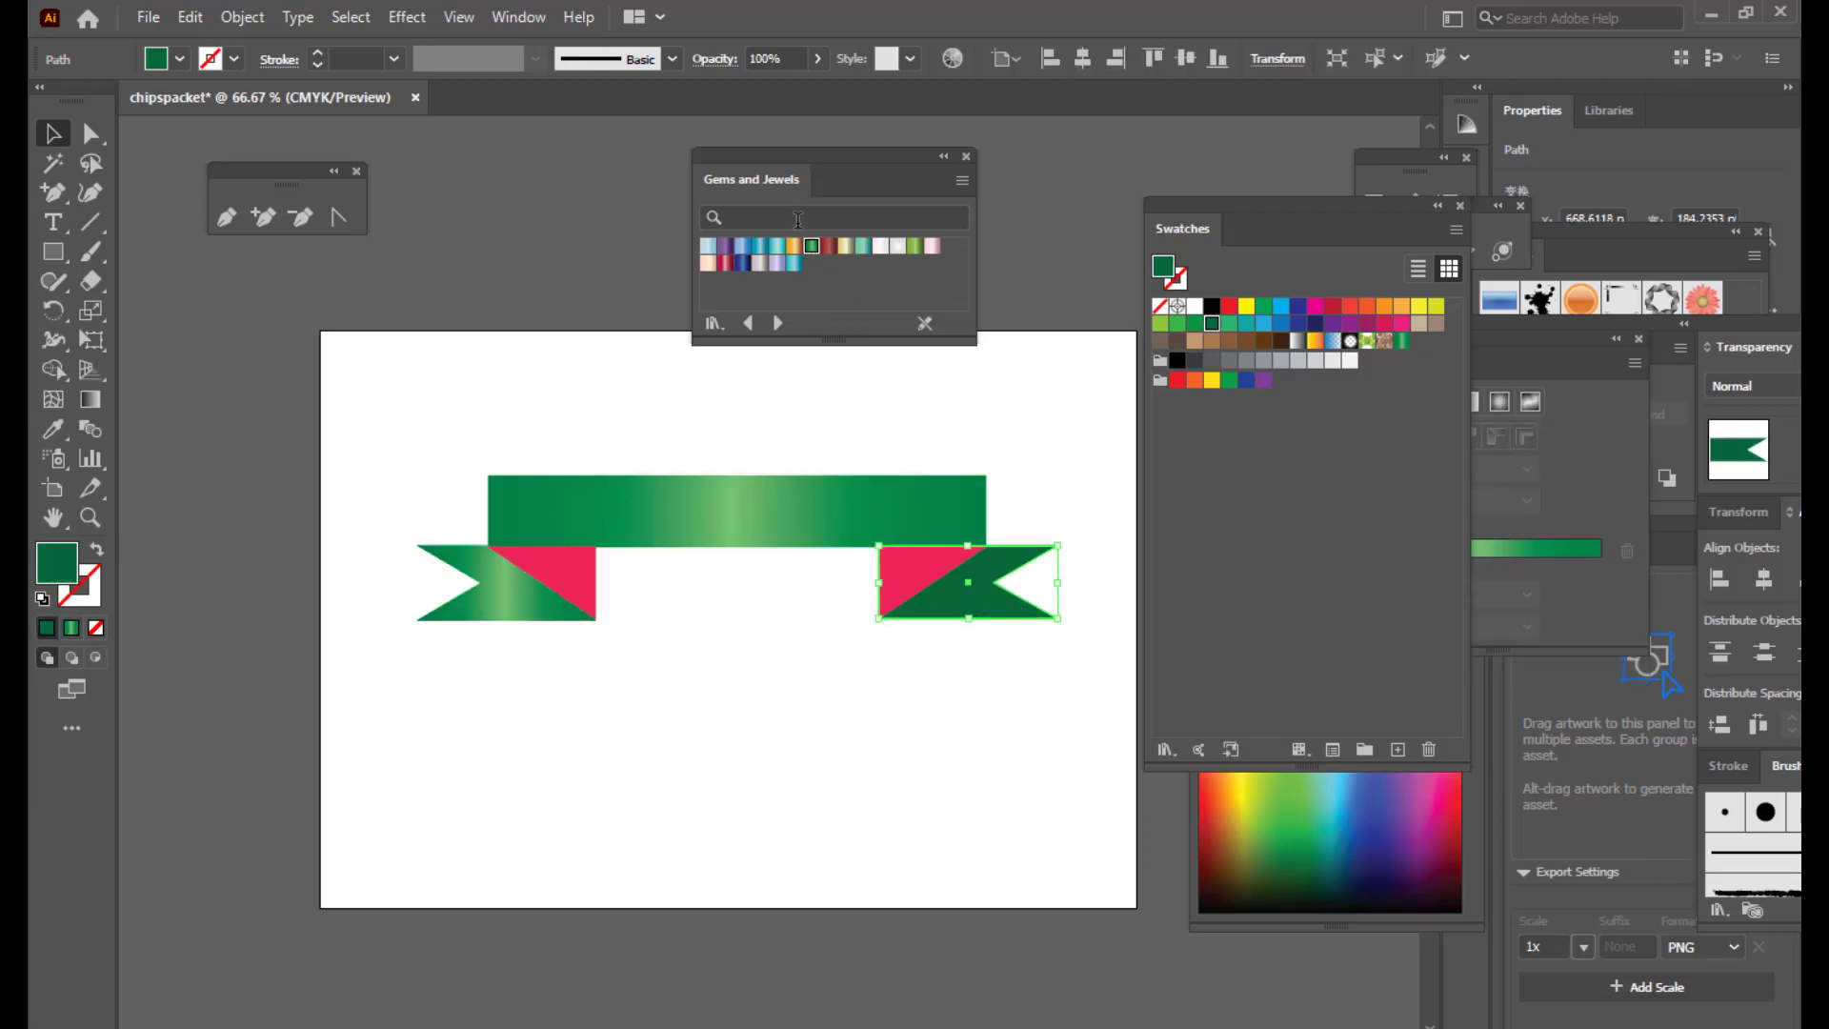
{"action": "left_click", "coordinate": [812, 248]}
Step: Apply the dark-red gradient to the left and right pink folds, then select the whole badge
{"action": "left_click_drag", "start_coordinate": [757, 166], "coordinate": [826, 137]}
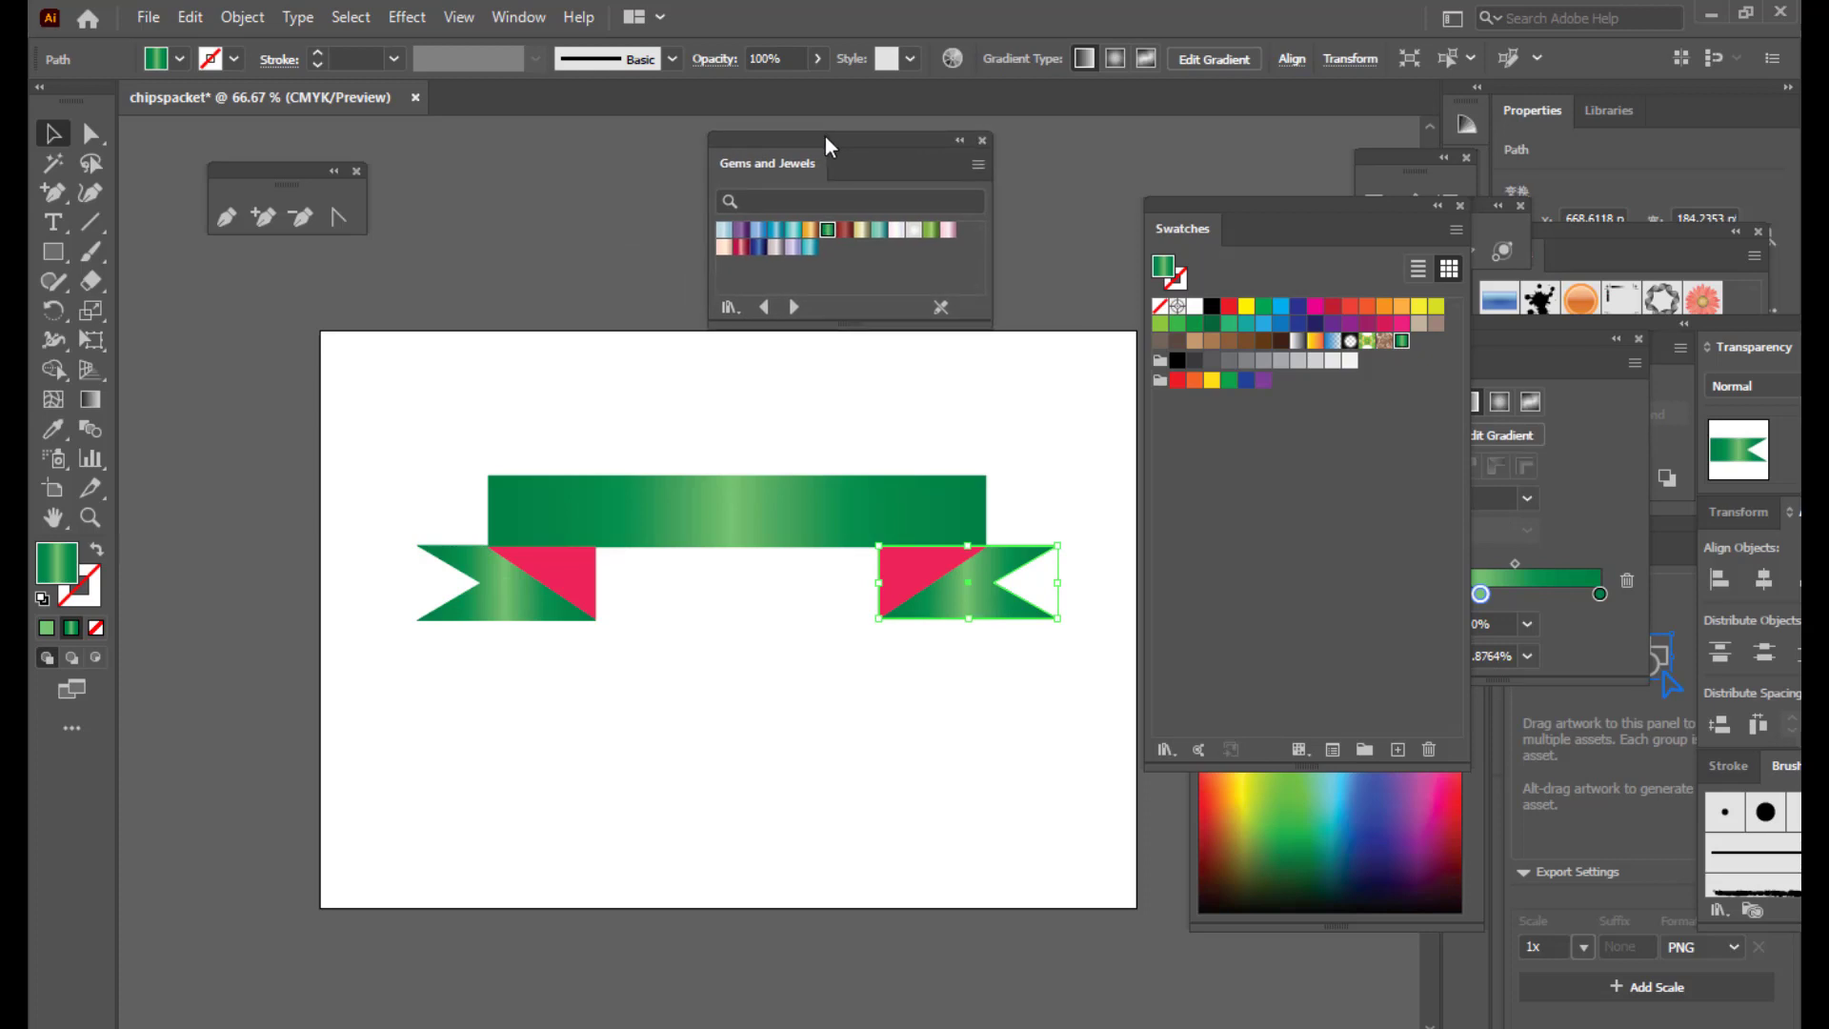
{"action": "left_click_drag", "start_coordinate": [825, 135], "coordinate": [845, 133]}
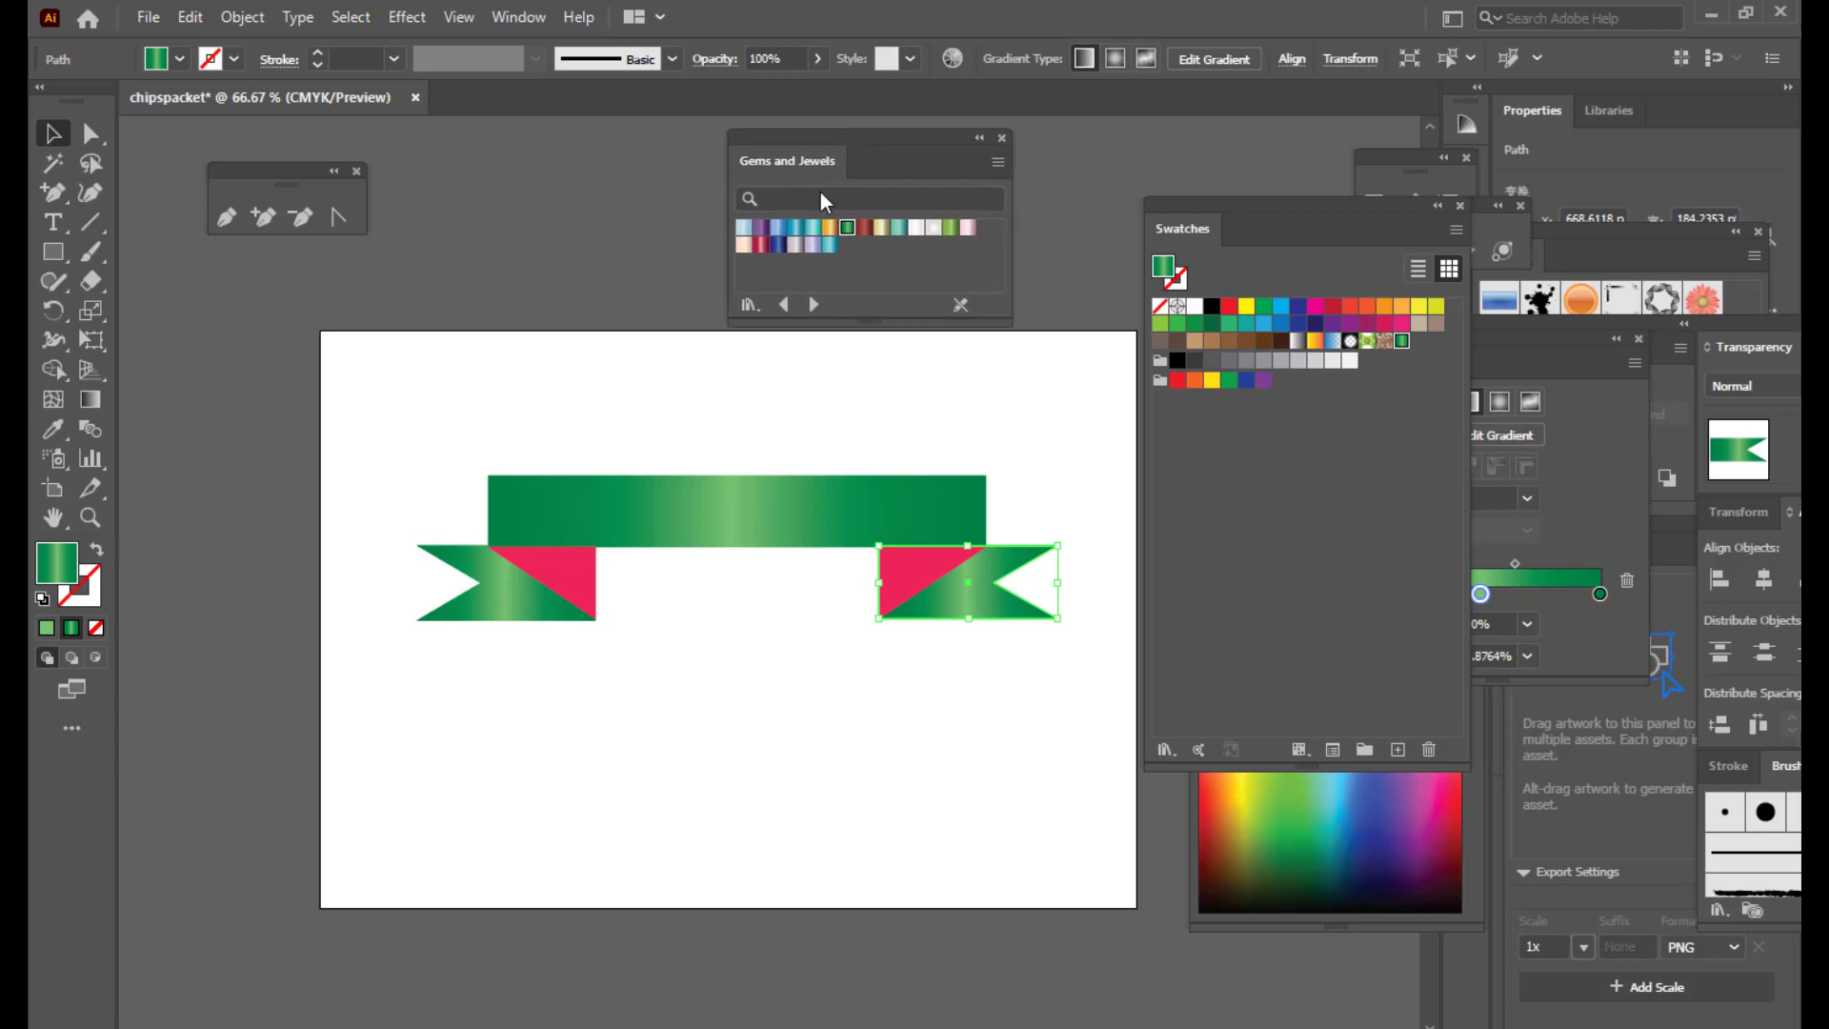
{"action": "left_click", "coordinate": [564, 576]}
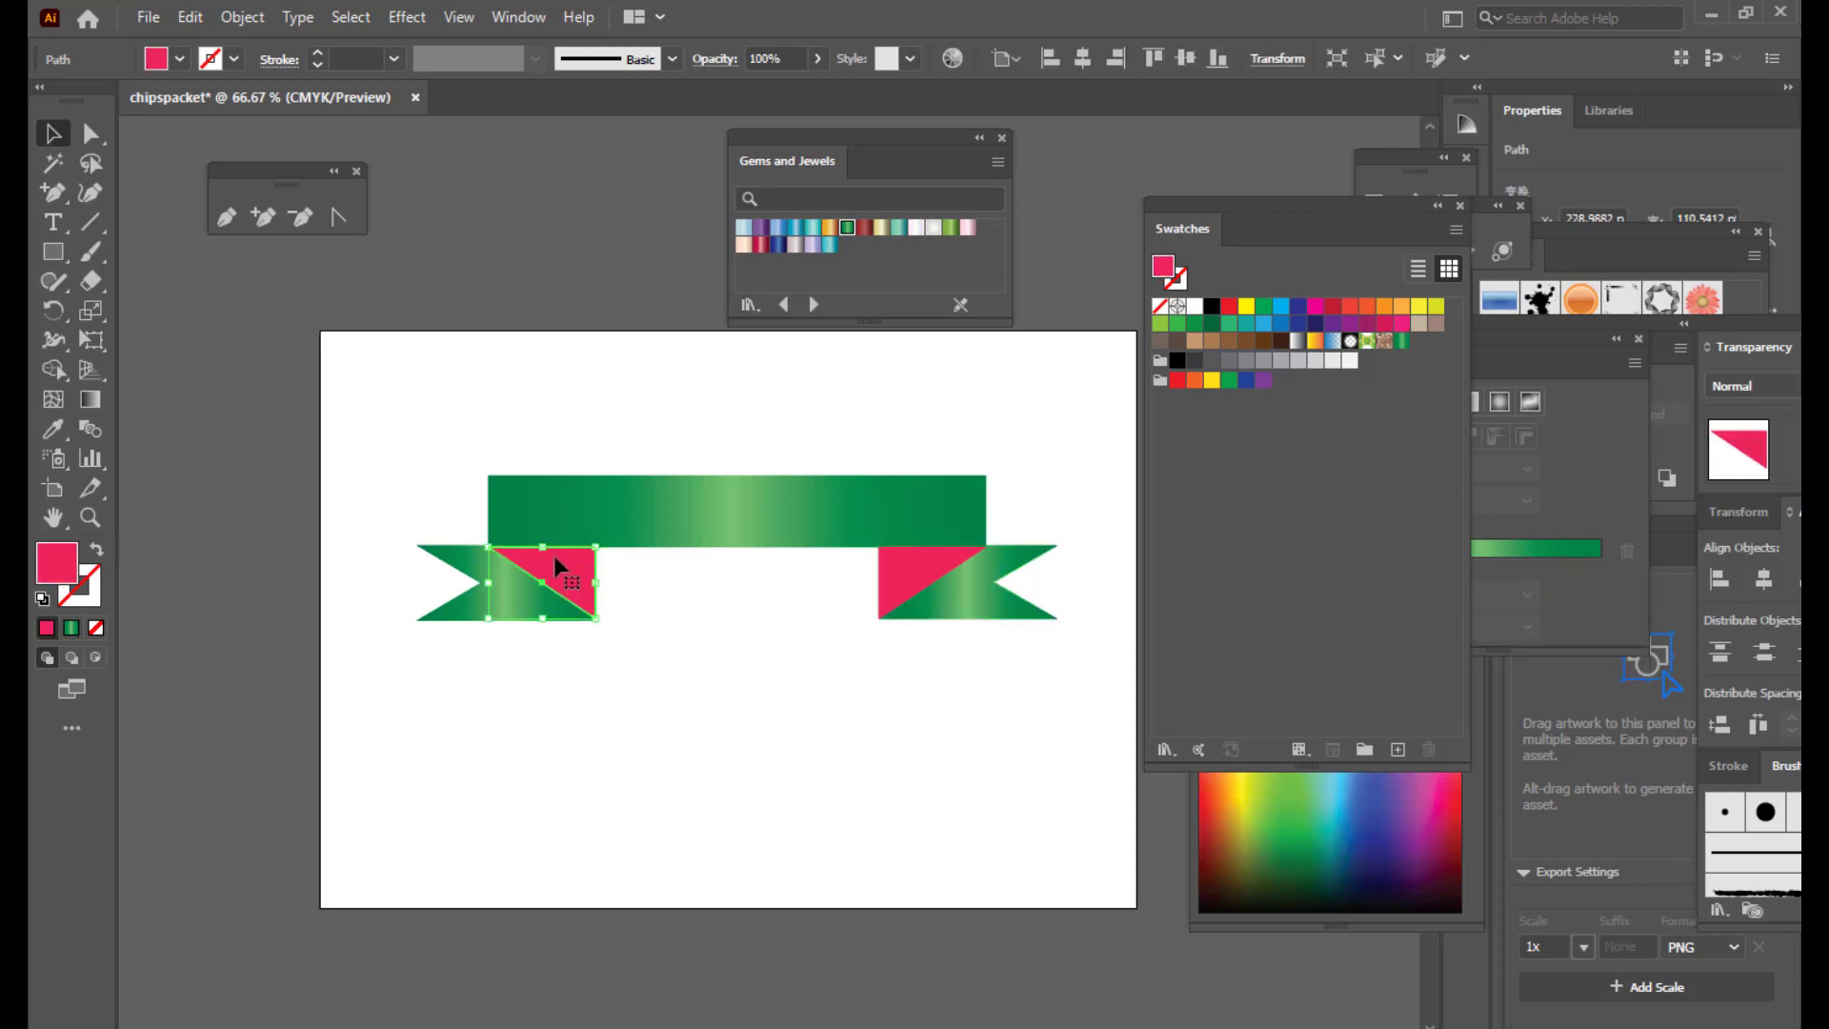
{"action": "left_click", "coordinate": [864, 227]}
{"action": "left_click", "coordinate": [904, 555]}
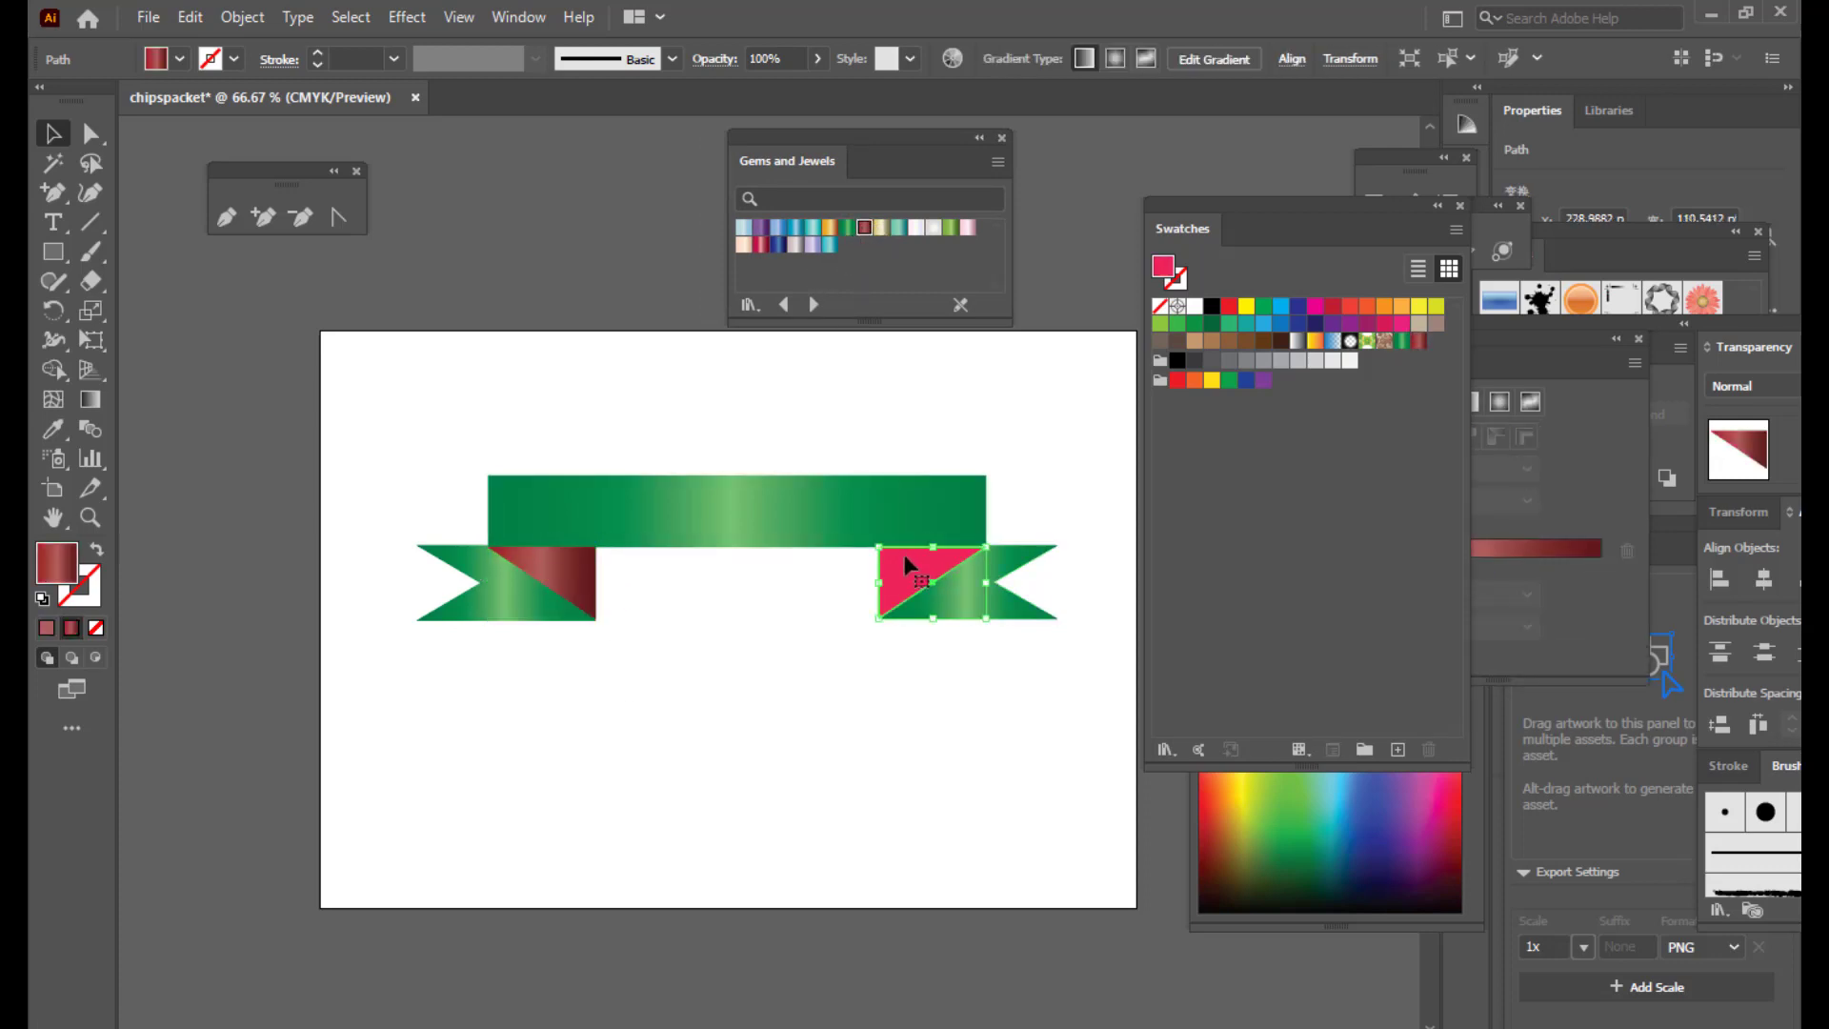
{"action": "left_click", "coordinate": [864, 229]}
{"action": "left_click", "coordinate": [546, 360]}
{"action": "left_click_drag", "start_coordinate": [790, 162], "coordinate": [1054, 193]}
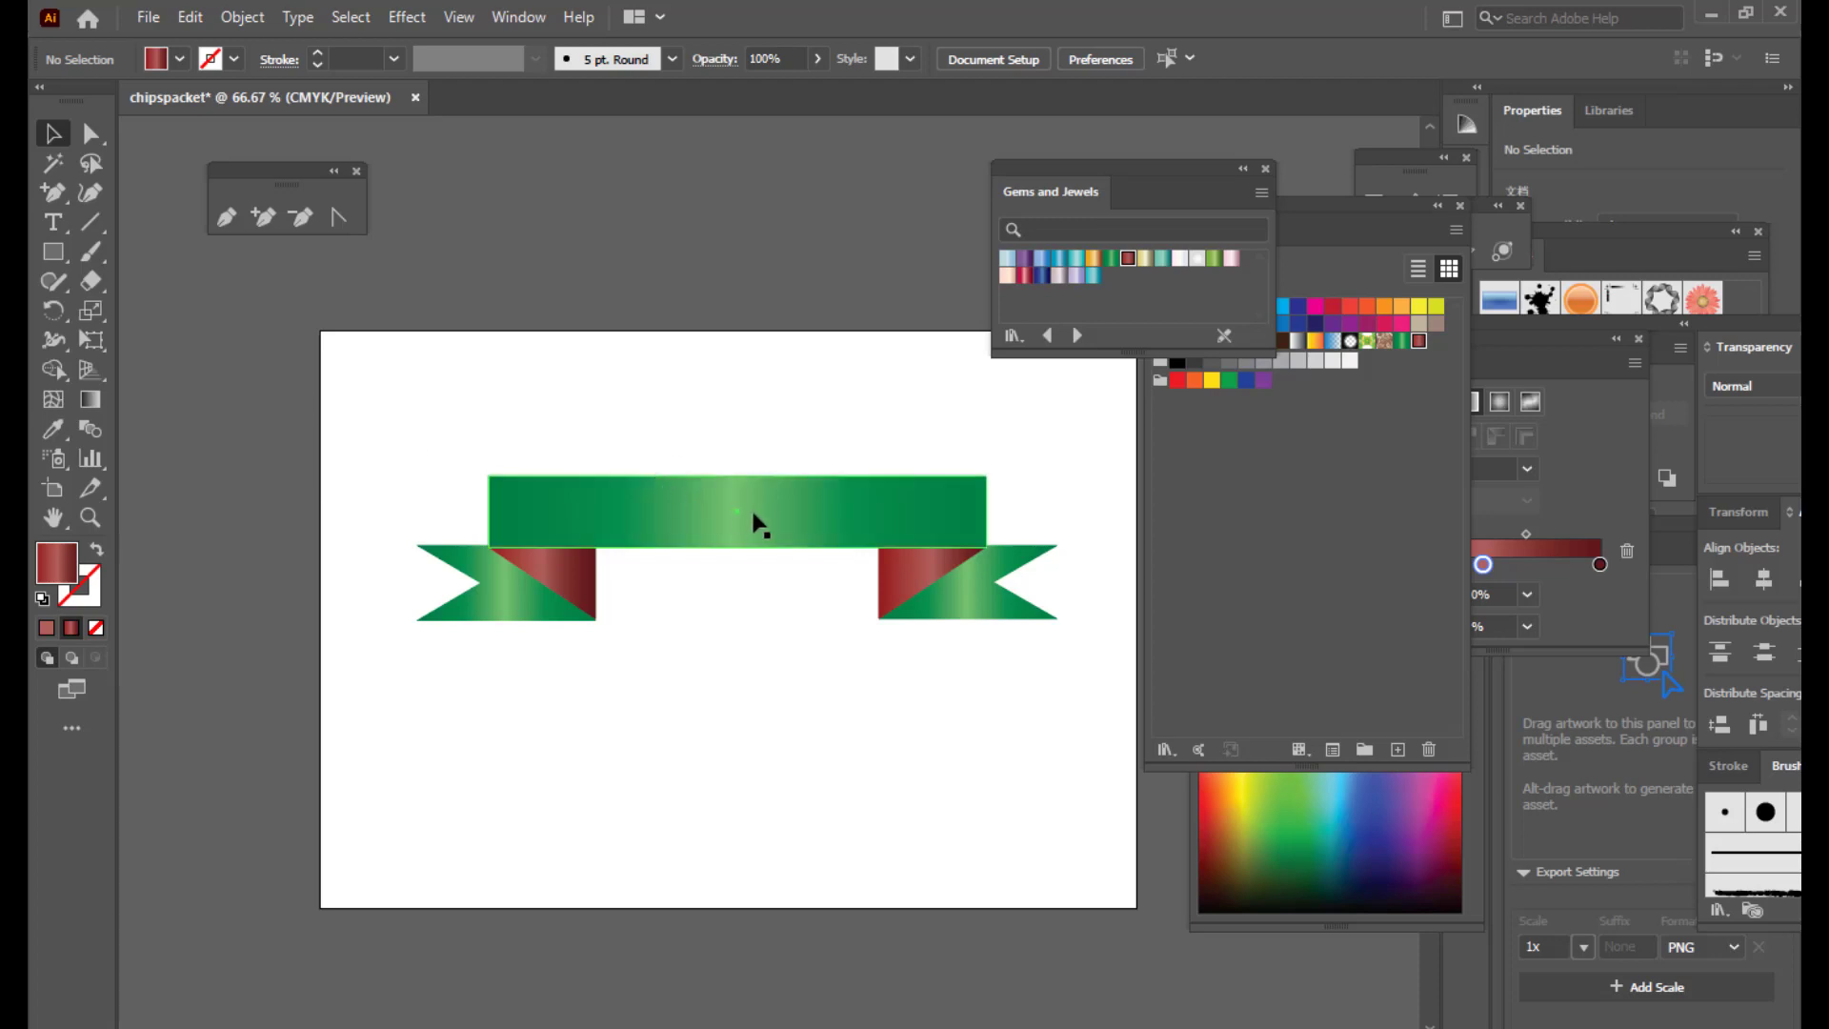
{"action": "left_click_drag", "start_coordinate": [354, 446], "coordinate": [1114, 703]}
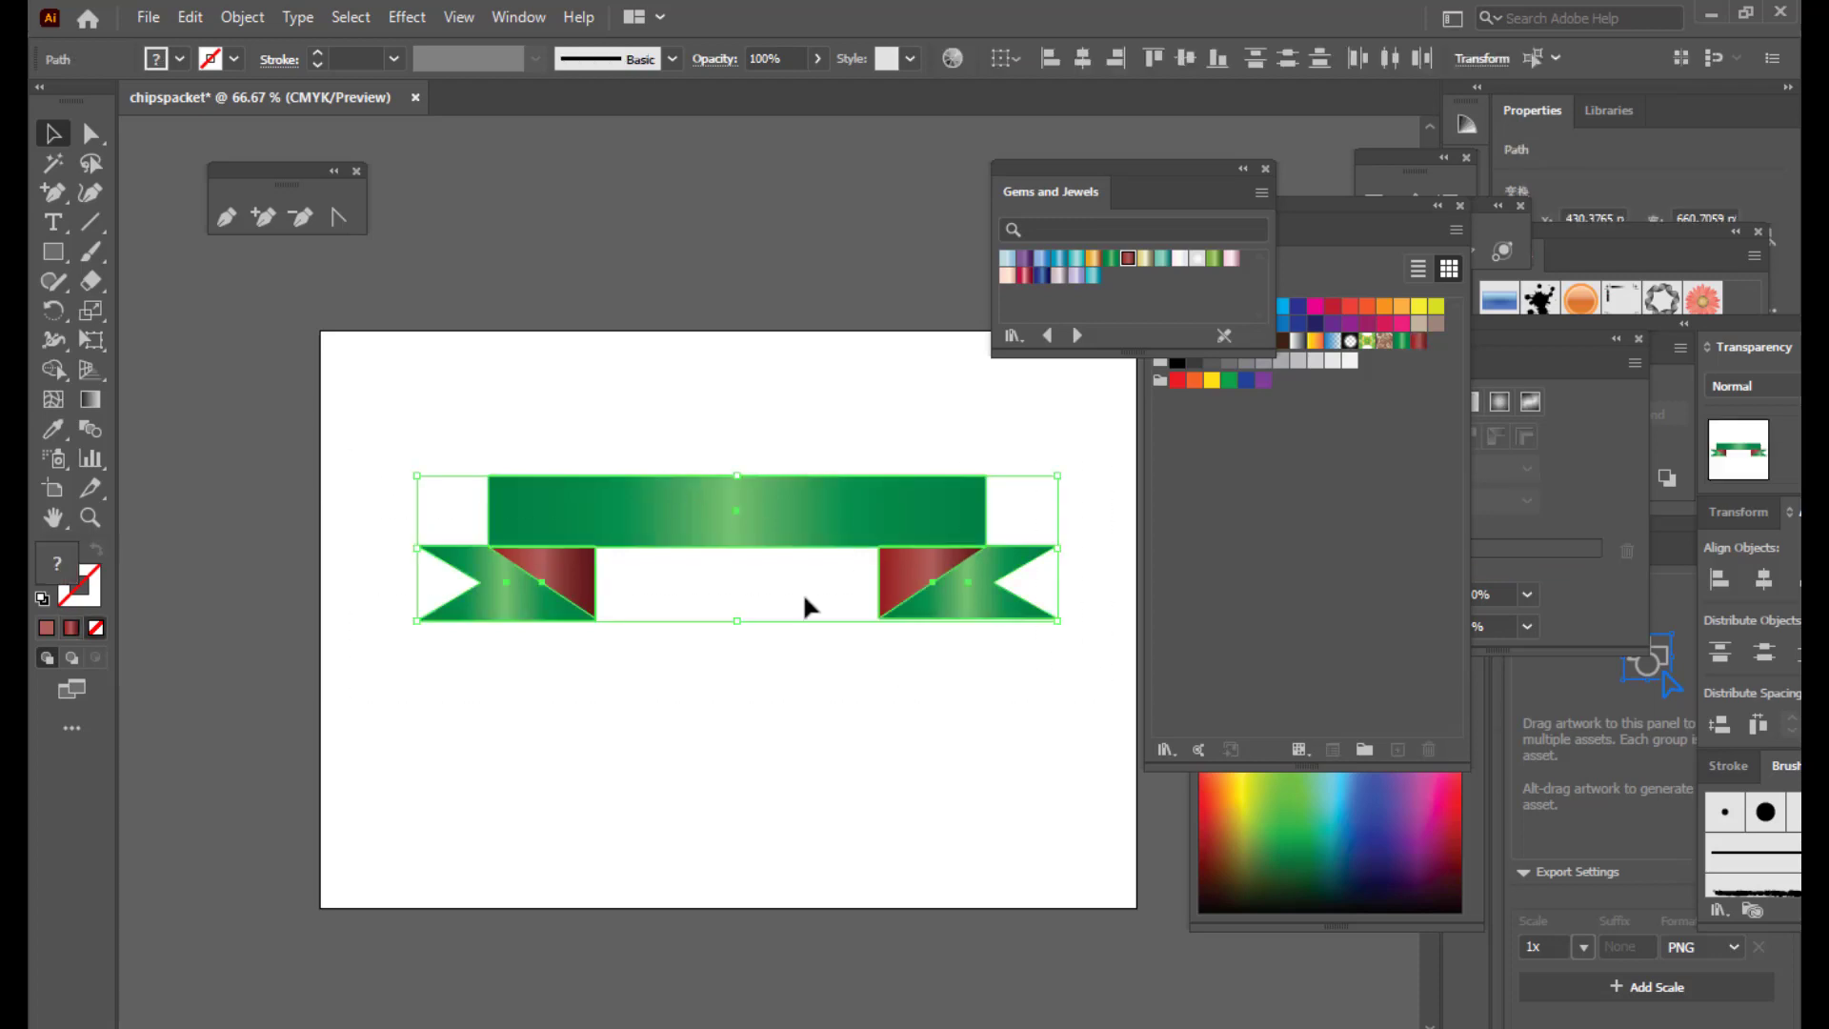
Step: Stretch the ribbon wider to the right and taller upward, shifting it down-left
{"action": "left_click_drag", "start_coordinate": [736, 626], "coordinate": [736, 604]}
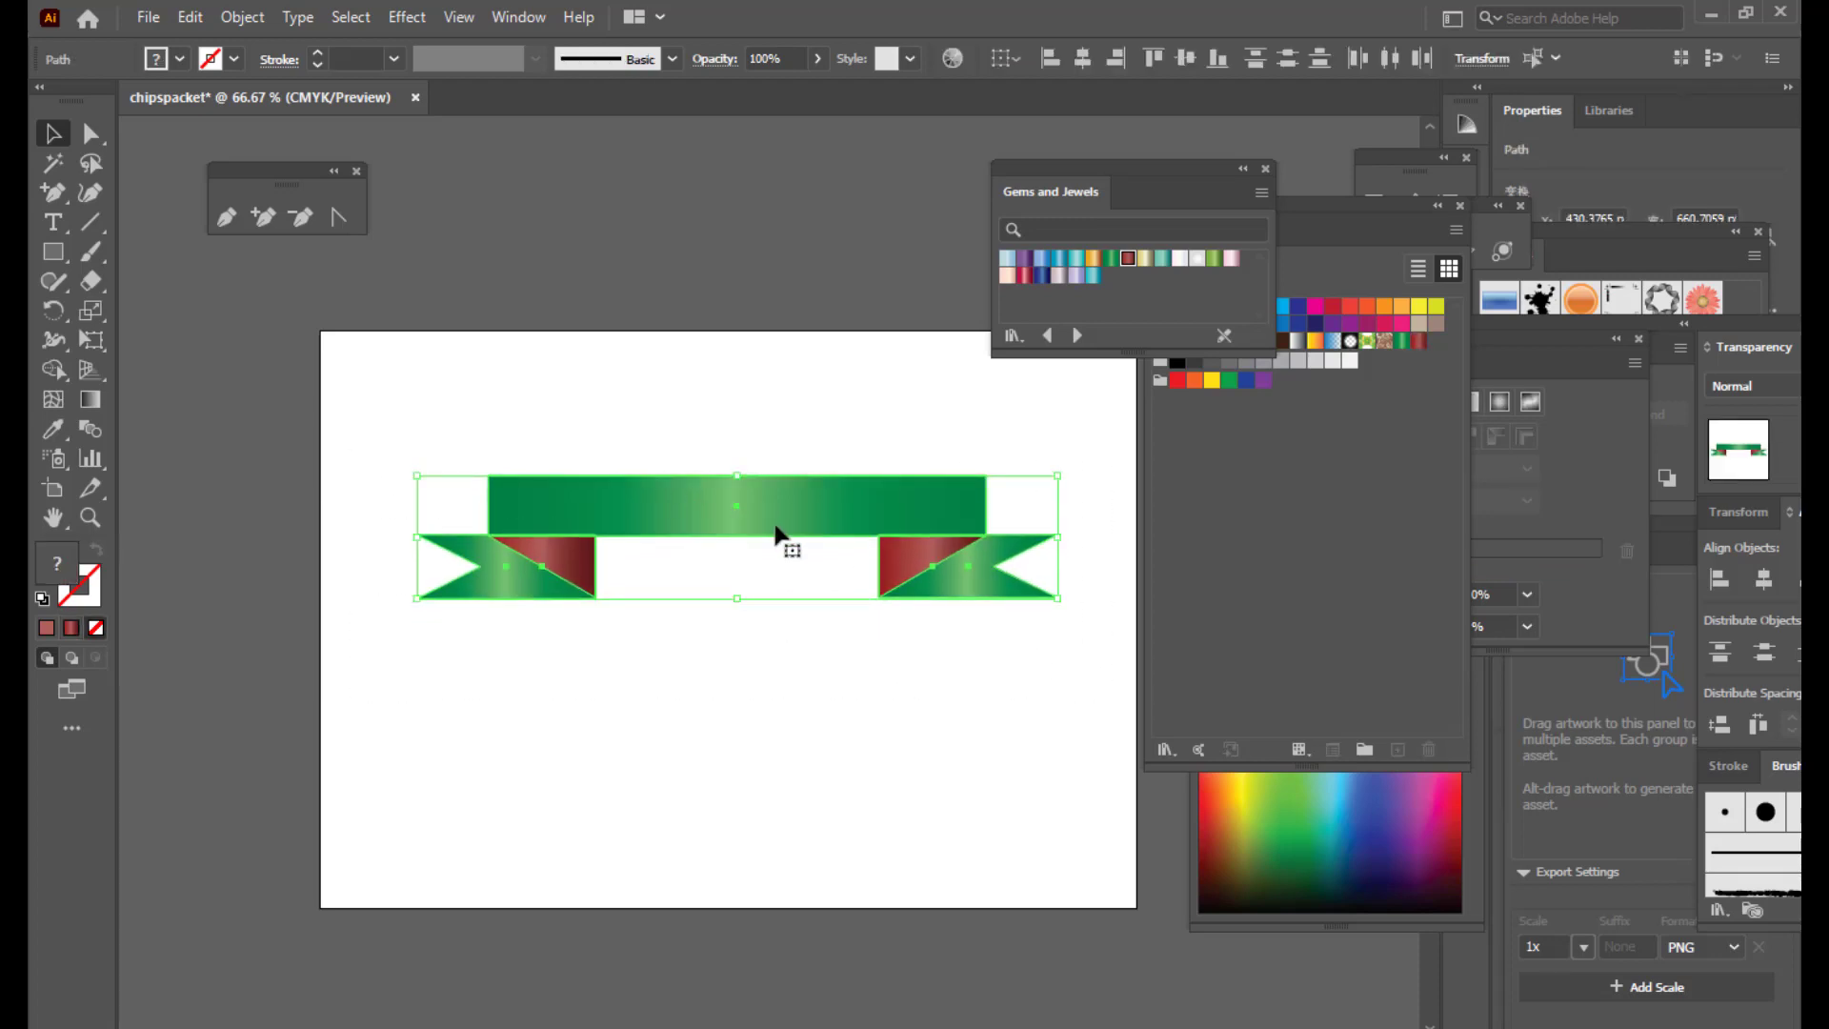
{"action": "left_click_drag", "start_coordinate": [783, 533], "coordinate": [762, 574]}
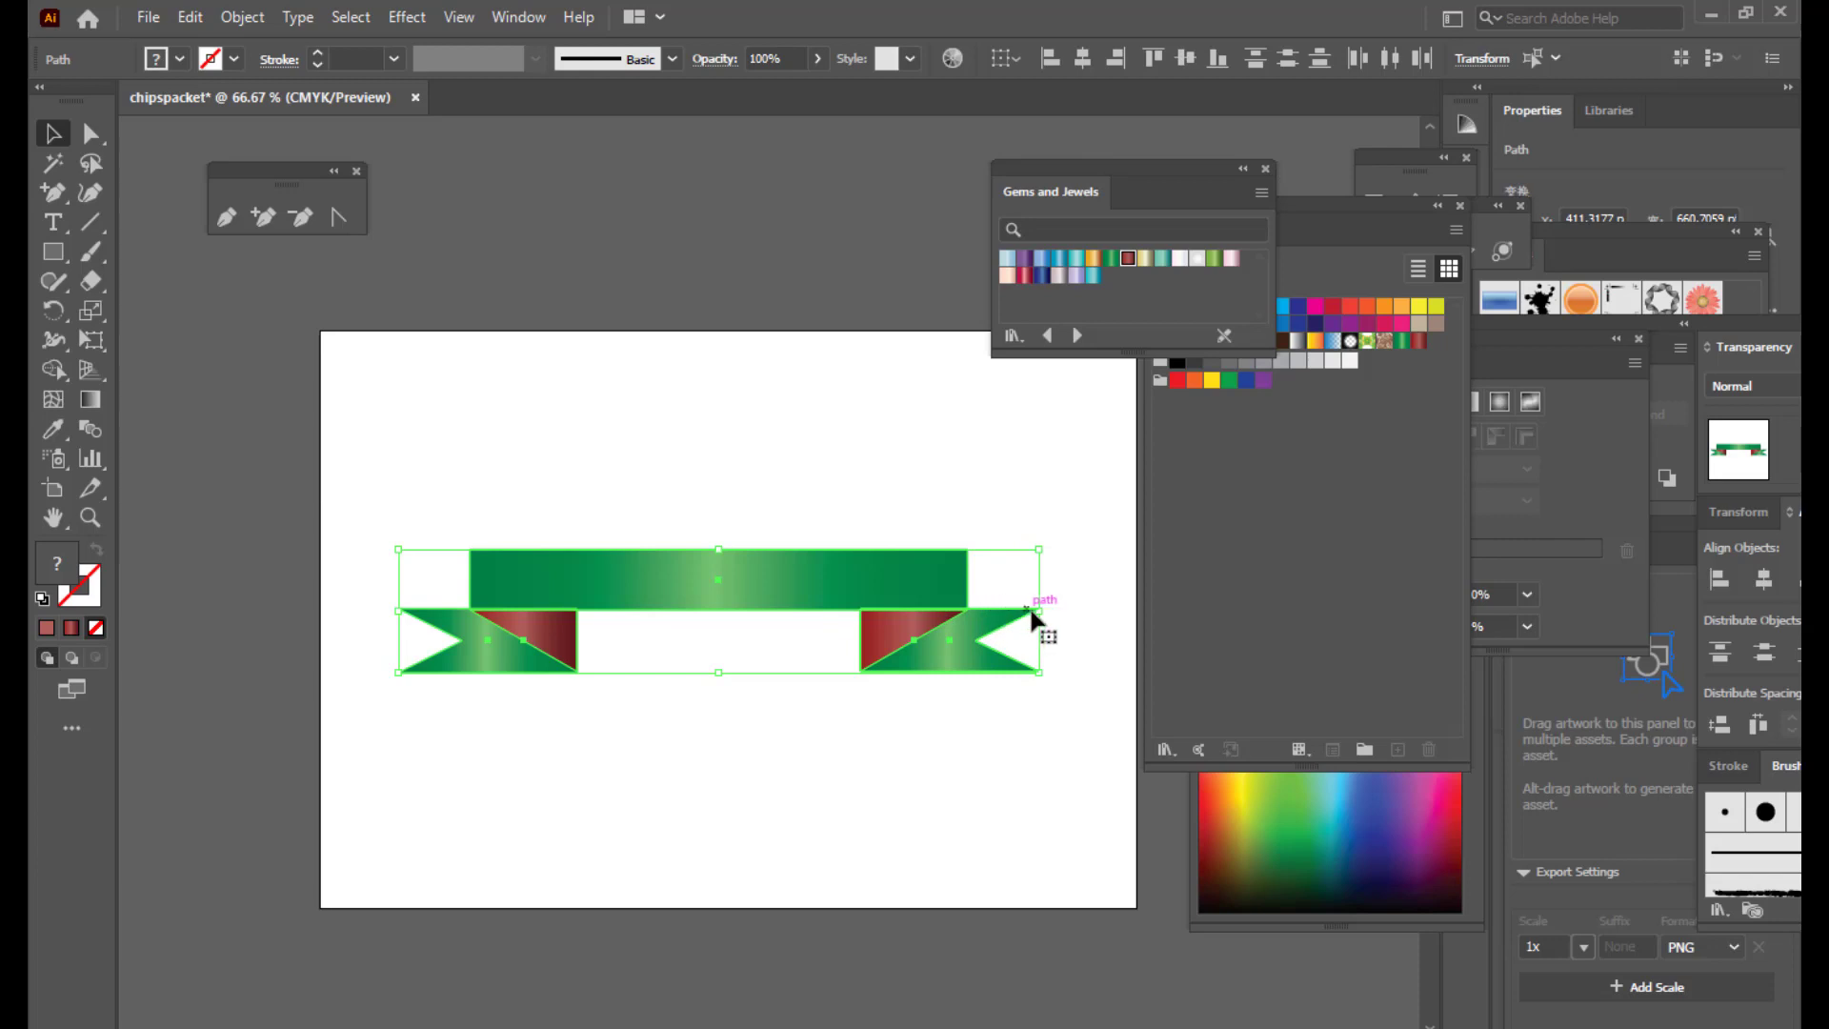
{"action": "left_click_drag", "start_coordinate": [1038, 610], "coordinate": [1064, 611]}
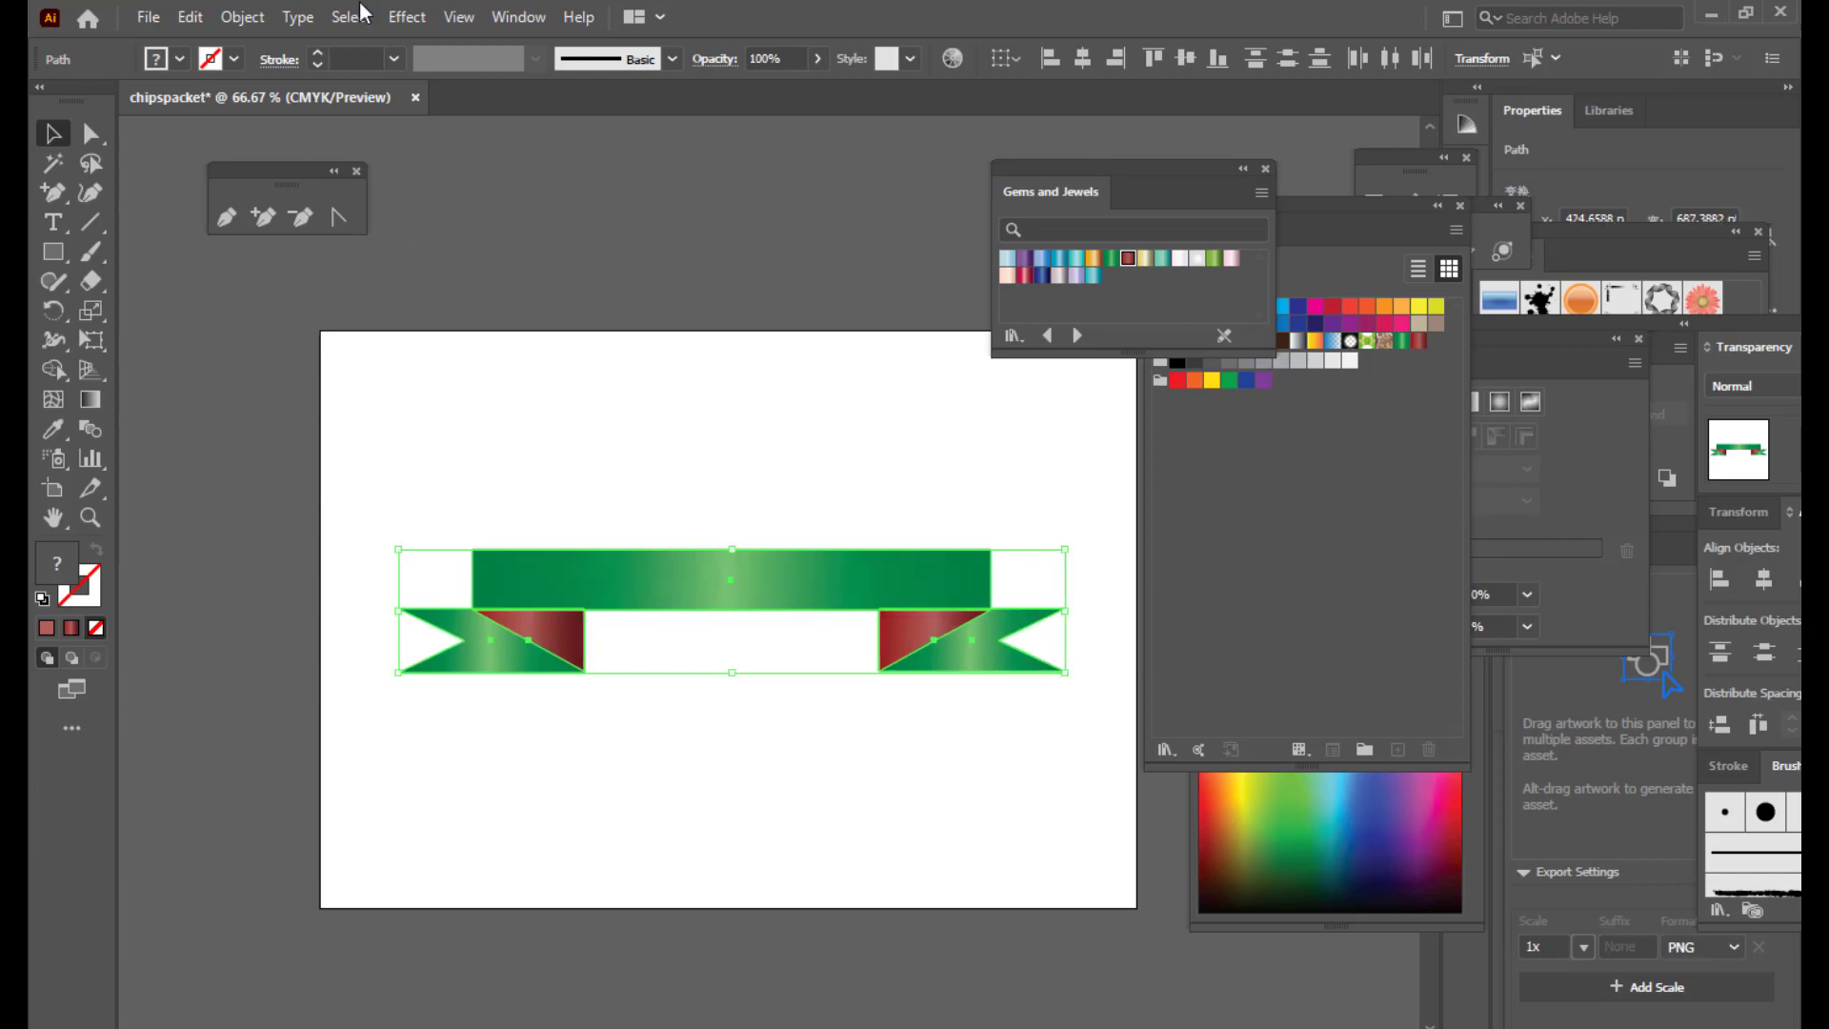
{"action": "left_click", "coordinate": [723, 383]}
{"action": "left_click_drag", "start_coordinate": [383, 523], "coordinate": [1085, 738]}
{"action": "left_click", "coordinate": [684, 348]}
{"action": "left_click_drag", "start_coordinate": [369, 476], "coordinate": [1075, 739]}
{"action": "left_click_drag", "start_coordinate": [732, 549], "coordinate": [734, 521]}
{"action": "left_click", "coordinate": [437, 492]}
{"action": "left_click_drag", "start_coordinate": [486, 549], "coordinate": [1104, 764]}
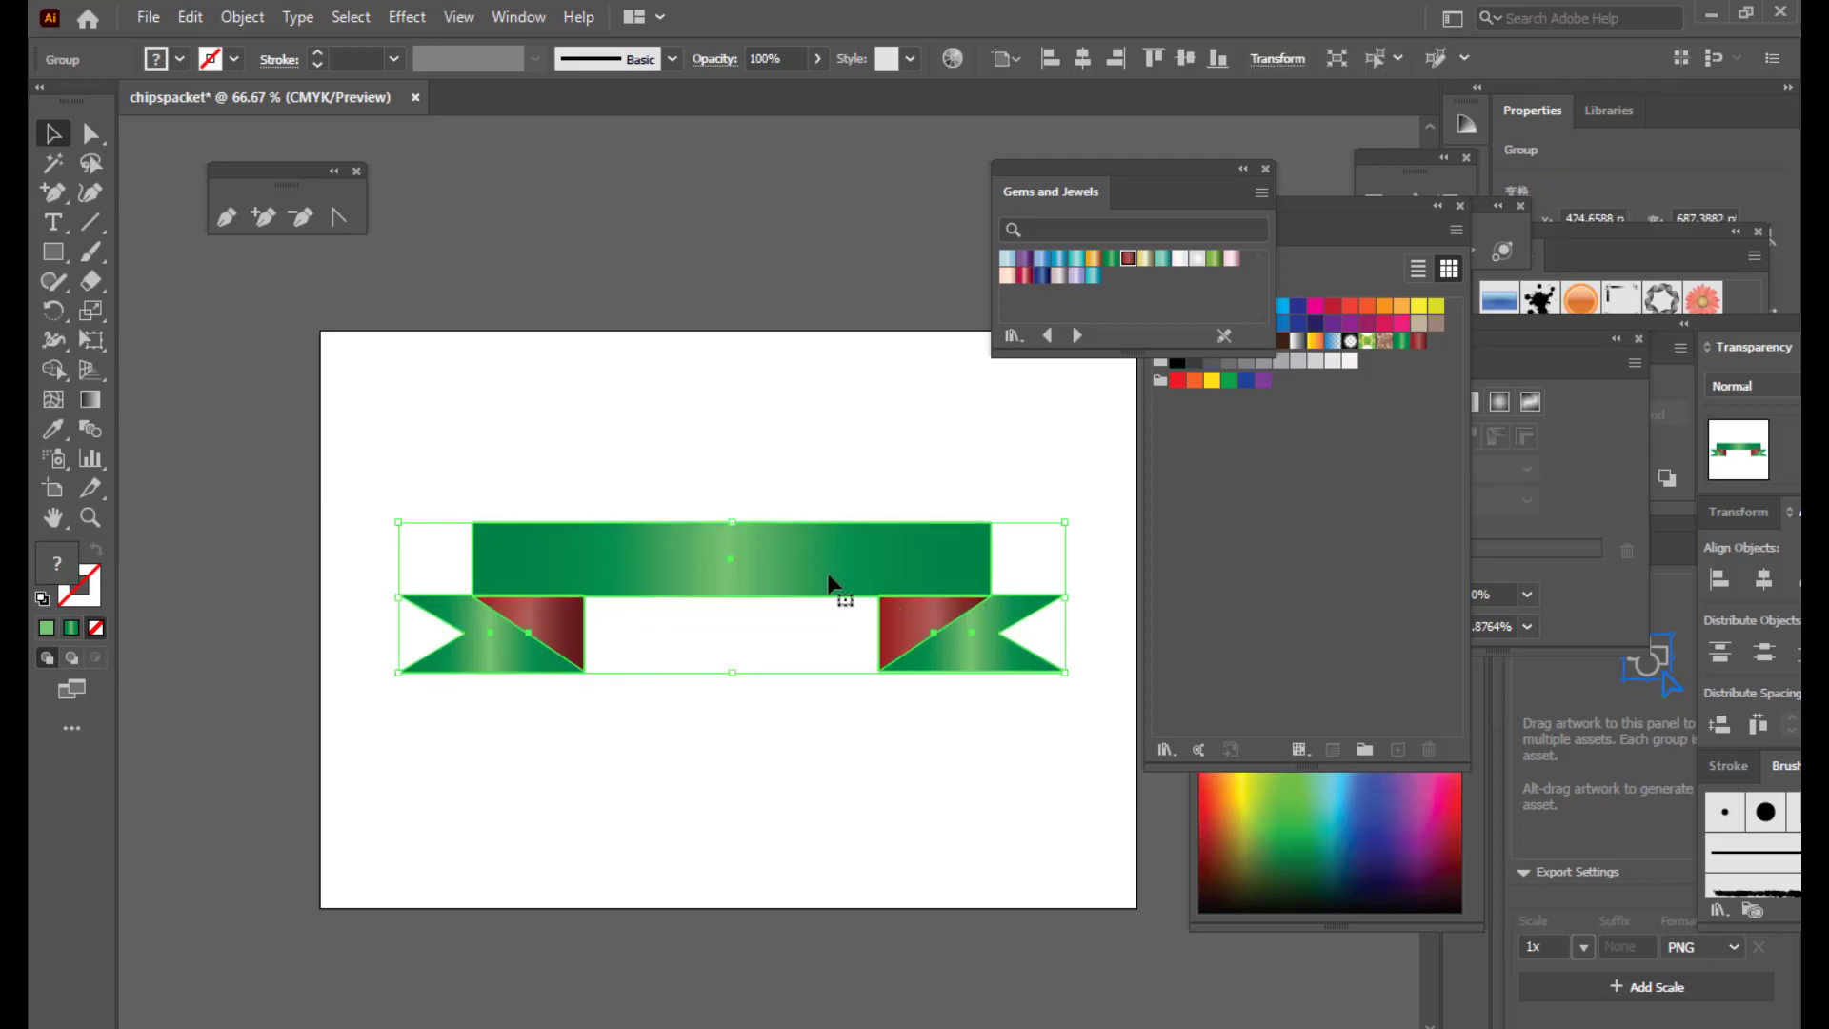
Step: Apply an Arc warp to the ribbon with Bend deepened to about 63%
{"action": "left_click", "coordinate": [405, 18]}
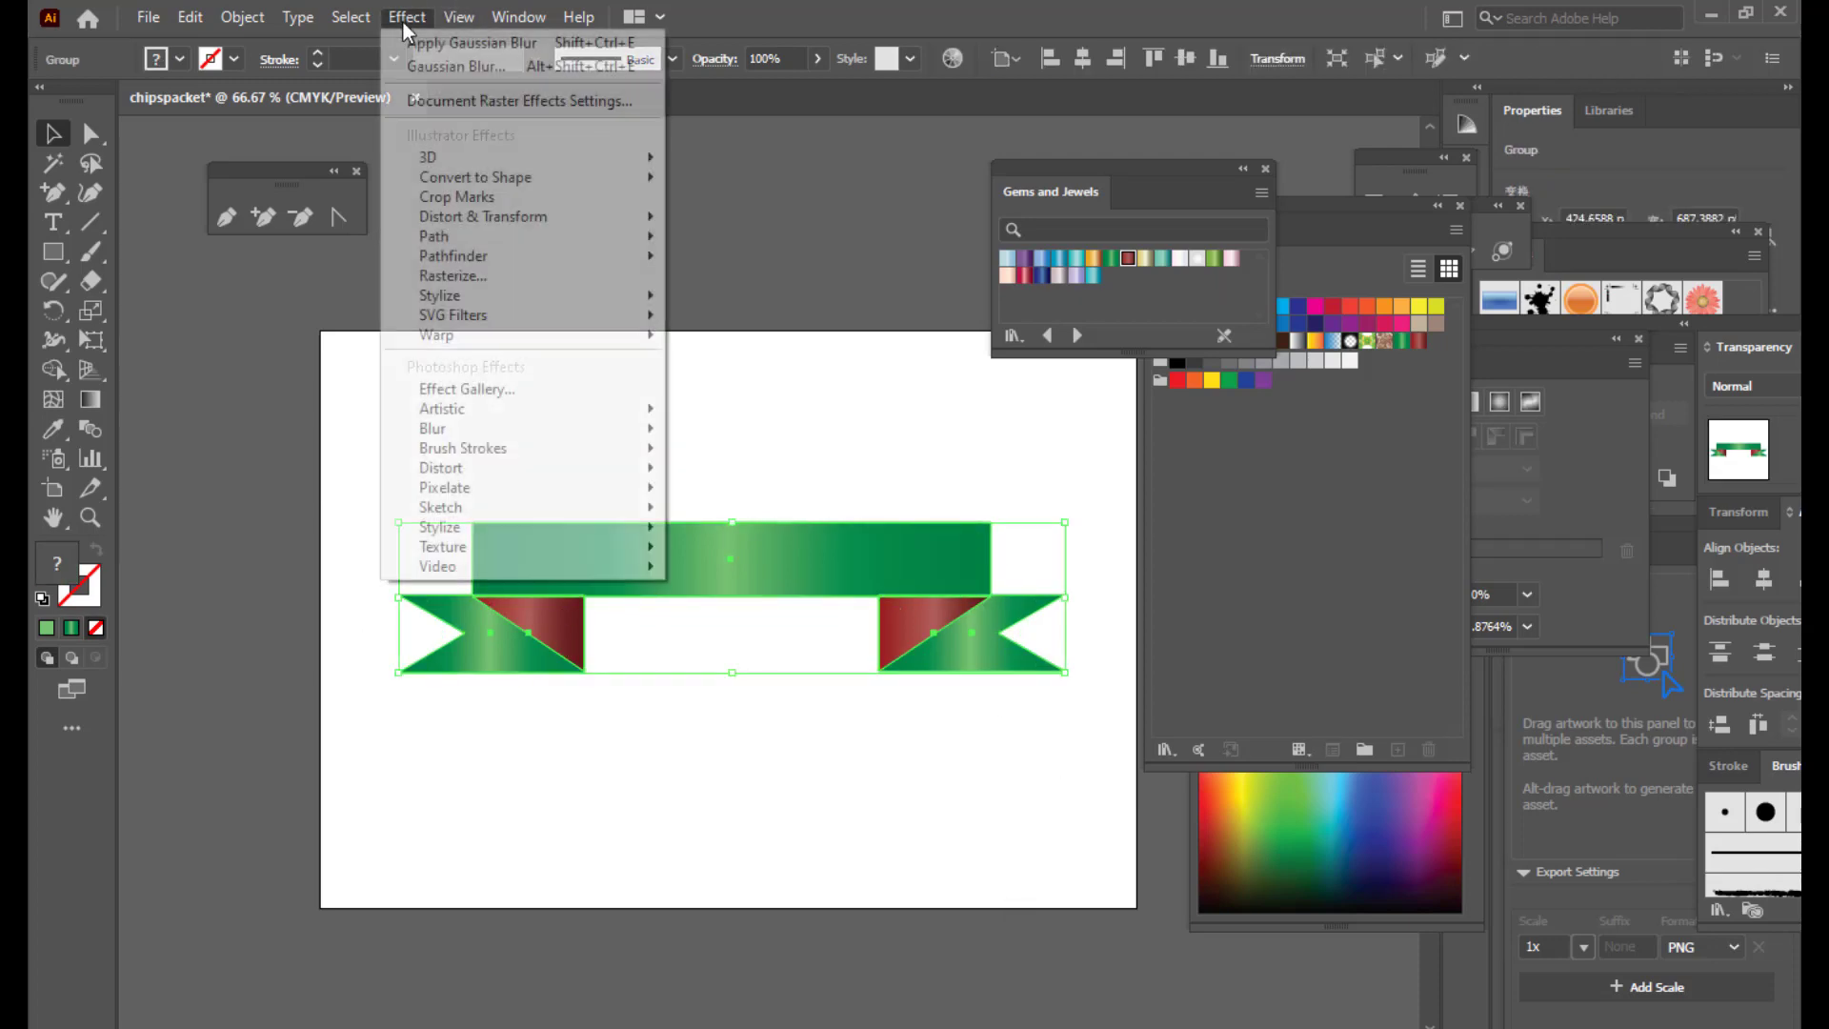
{"action": "mouse_move", "coordinate": [501, 334]}
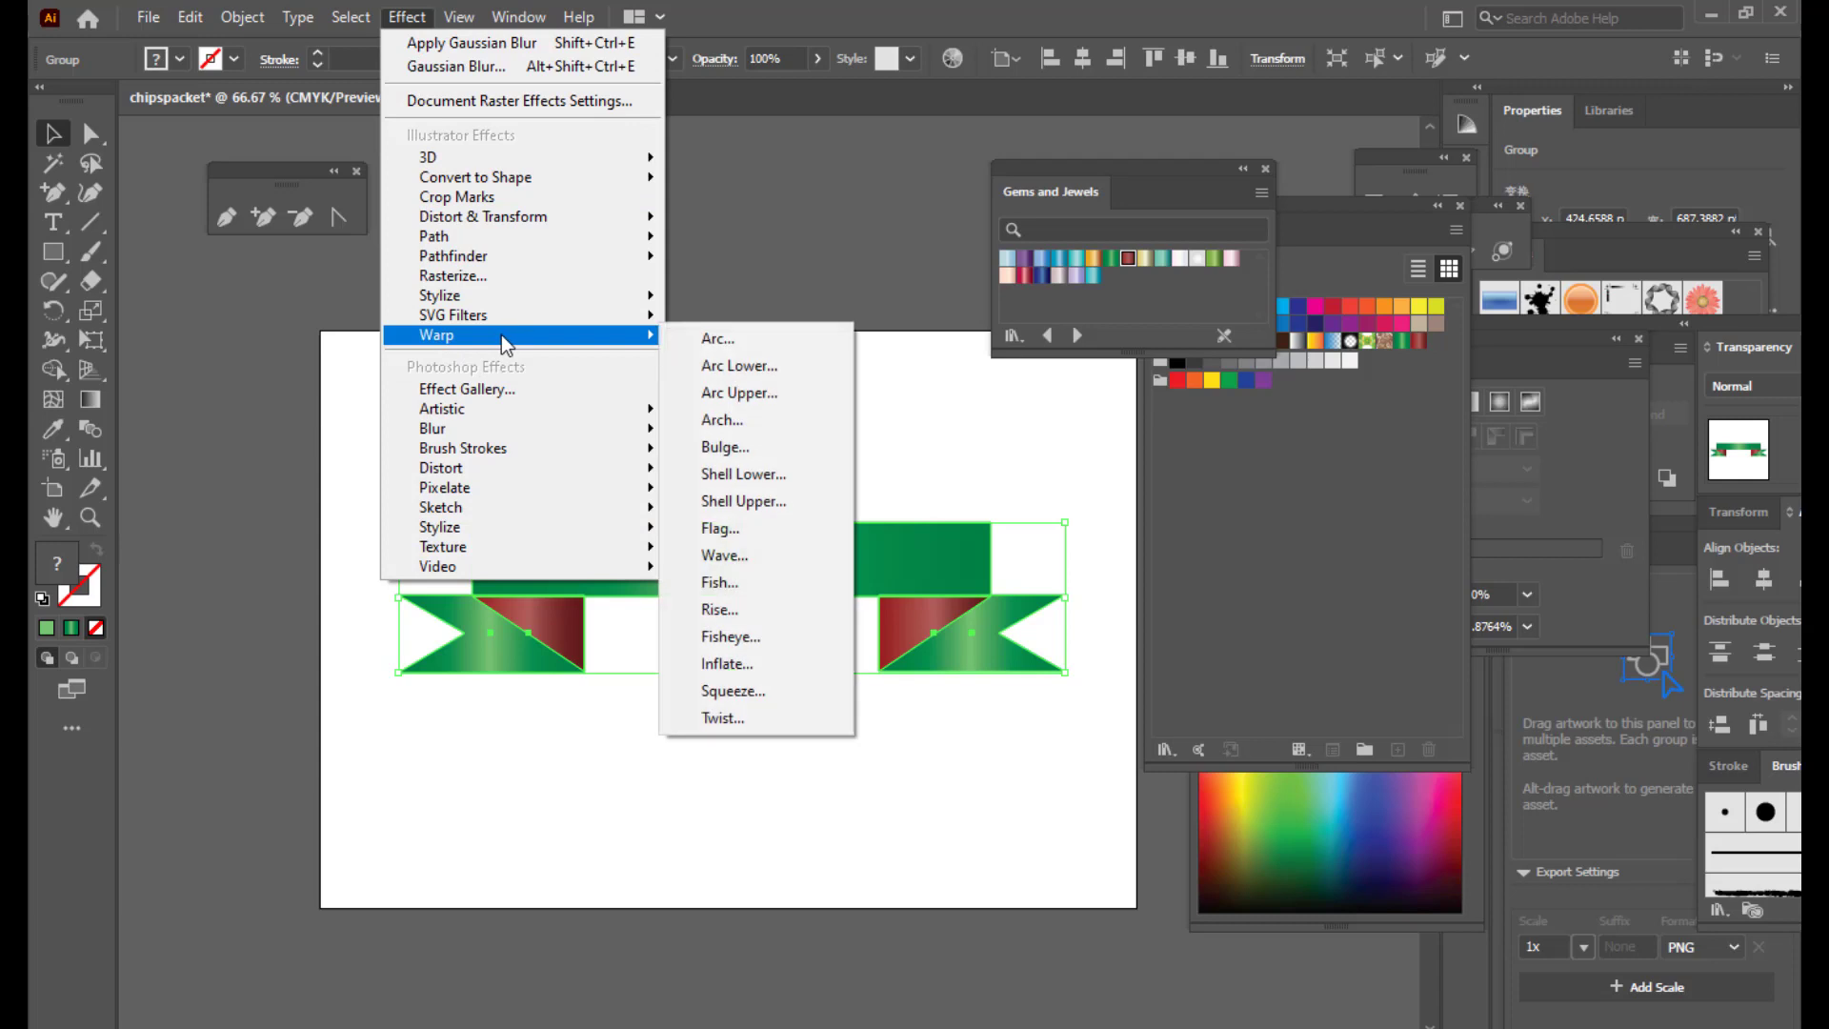
{"action": "left_click", "coordinate": [745, 339]}
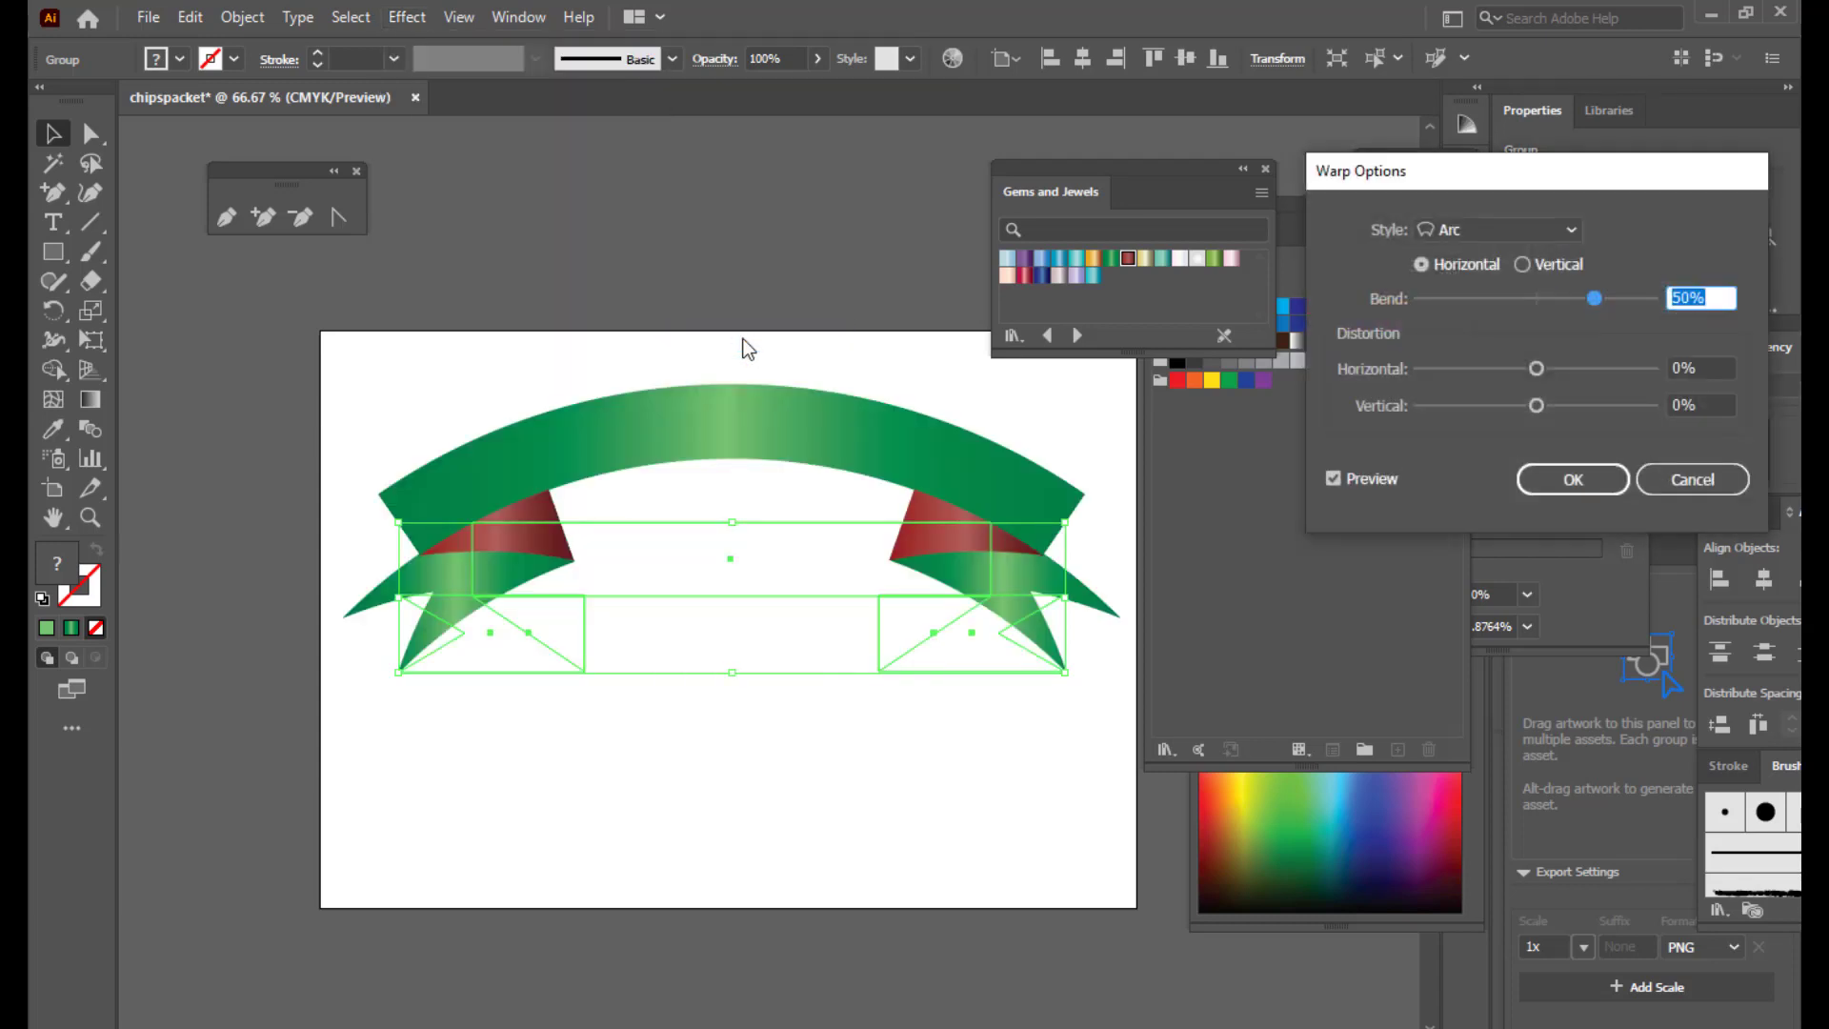
{"action": "left_click_drag", "start_coordinate": [1453, 159], "coordinate": [1438, 163]}
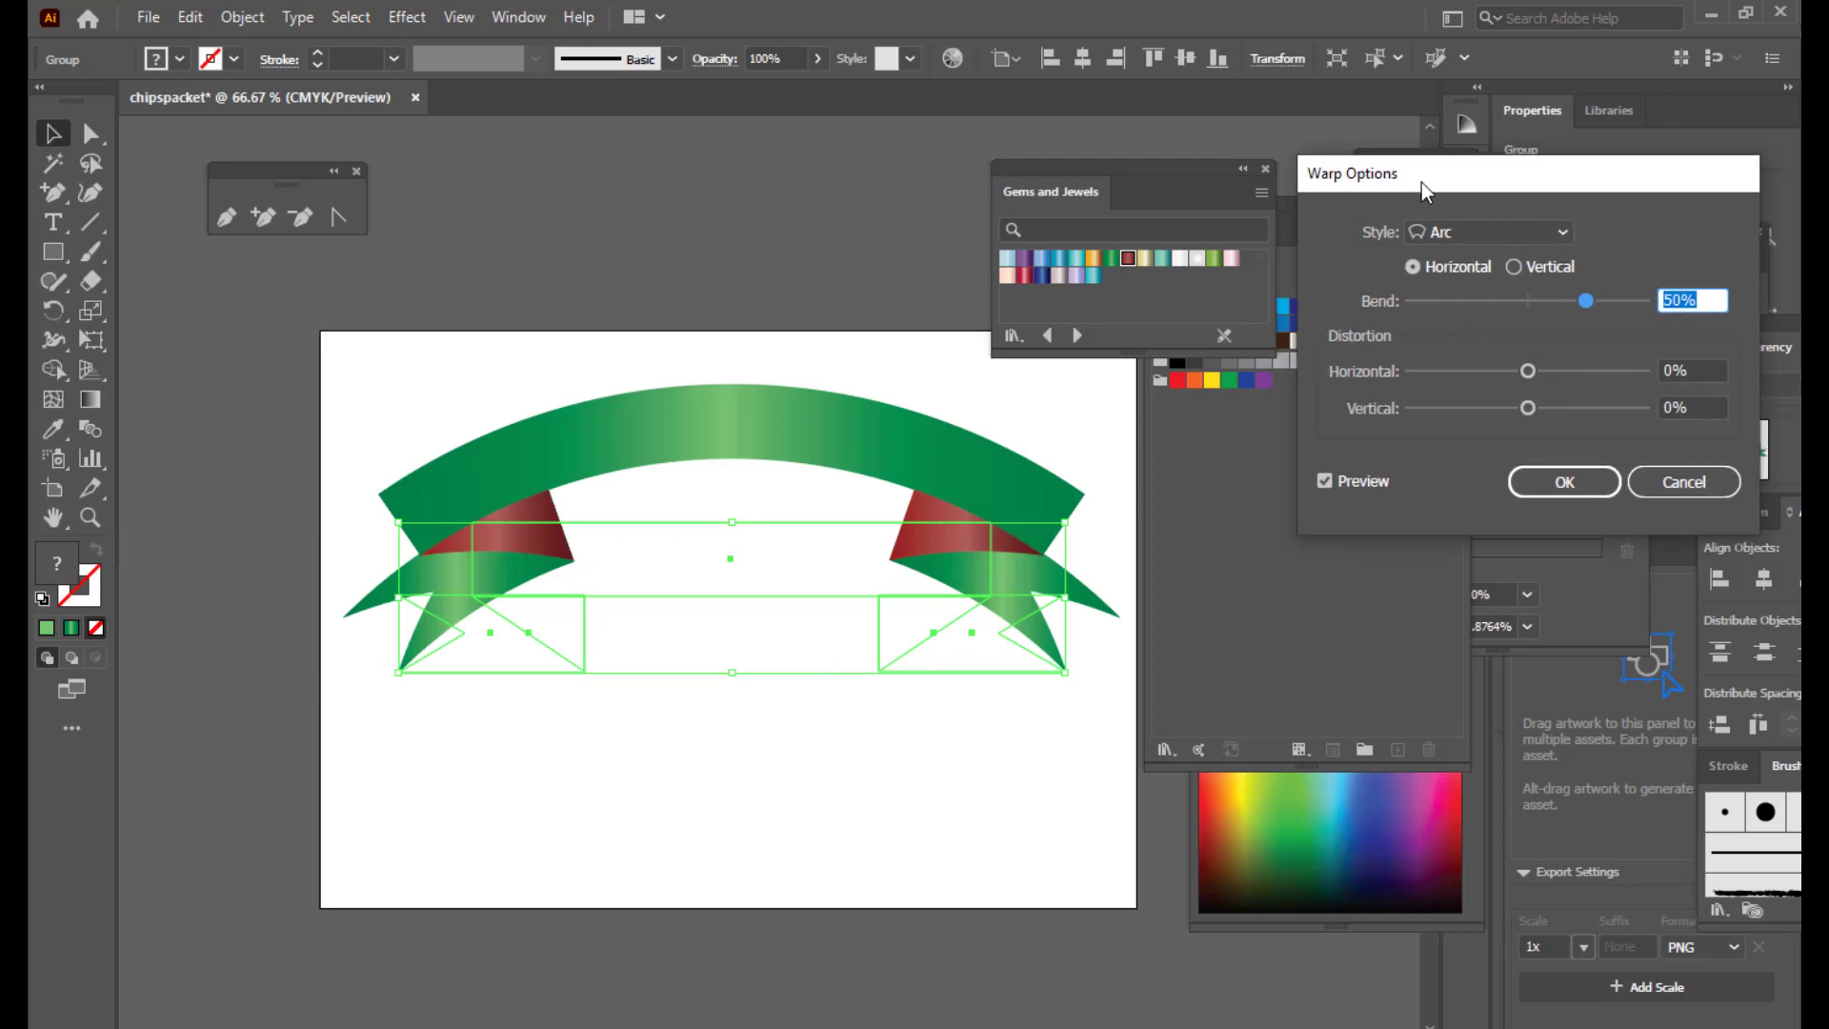
{"action": "left_click_drag", "start_coordinate": [1581, 299], "coordinate": [1595, 301]}
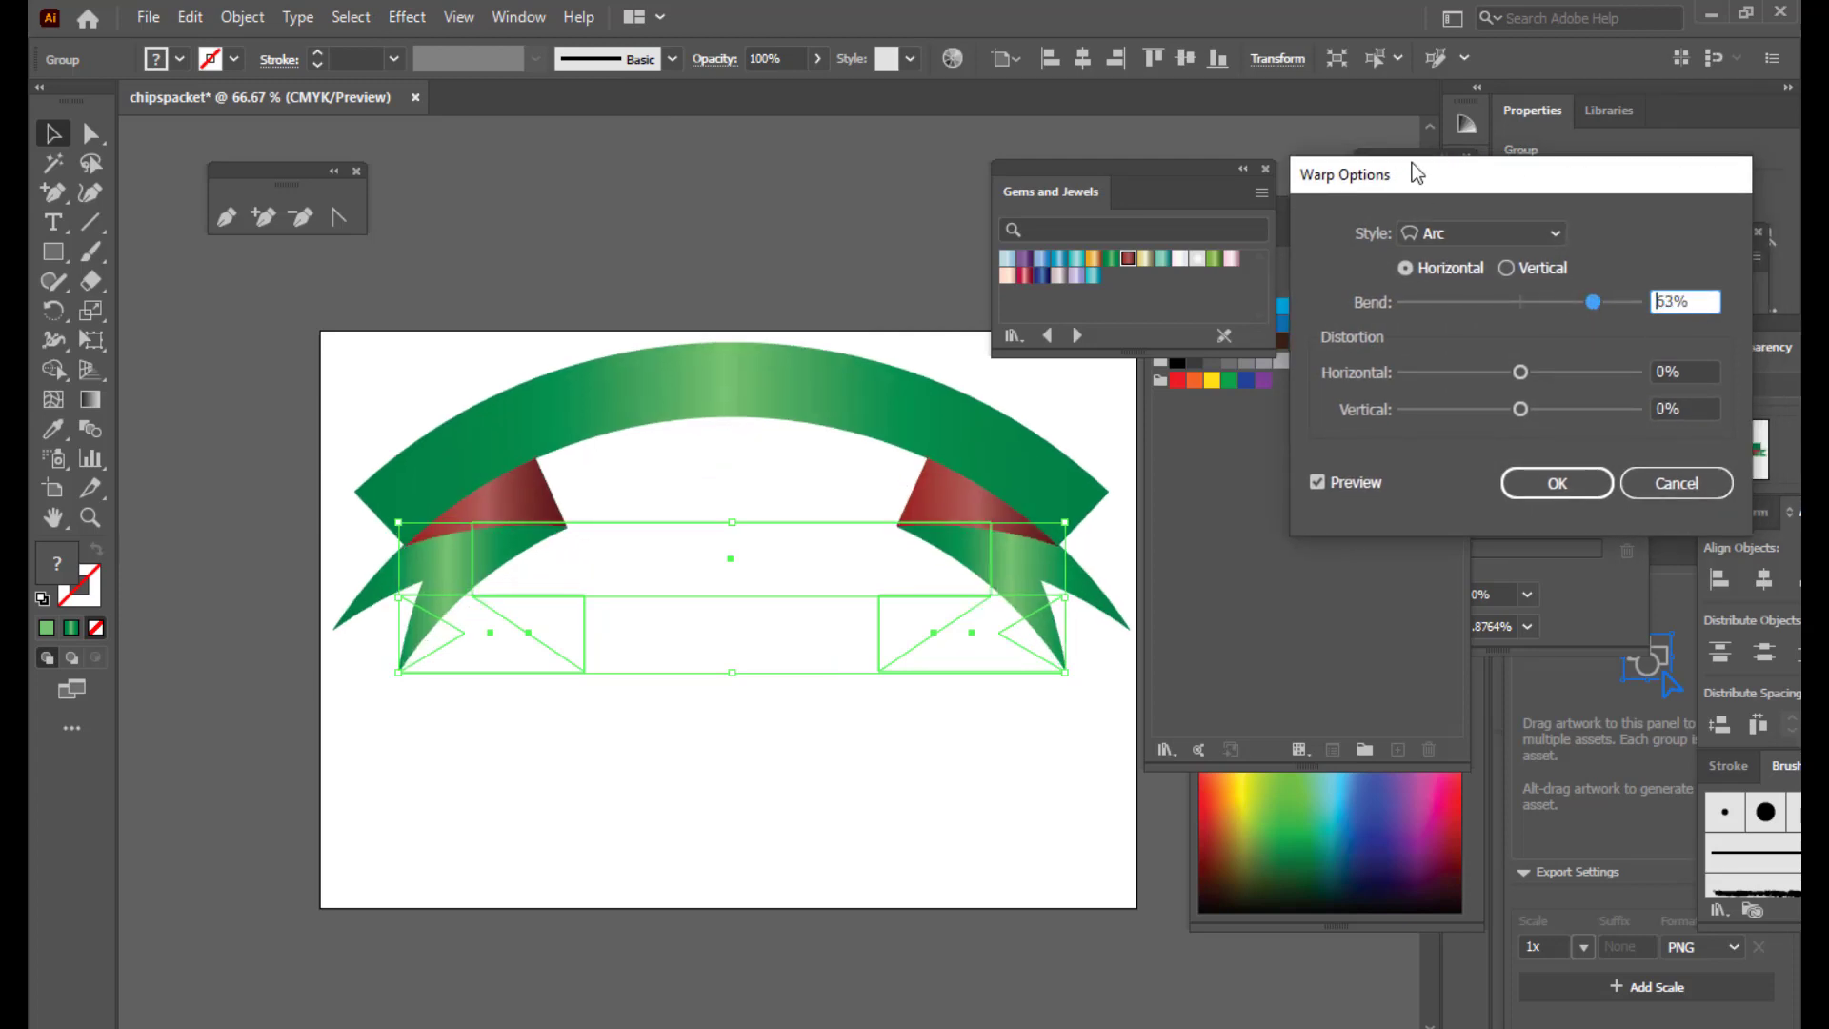
{"action": "left_click_drag", "start_coordinate": [1416, 172], "coordinate": [1383, 178]}
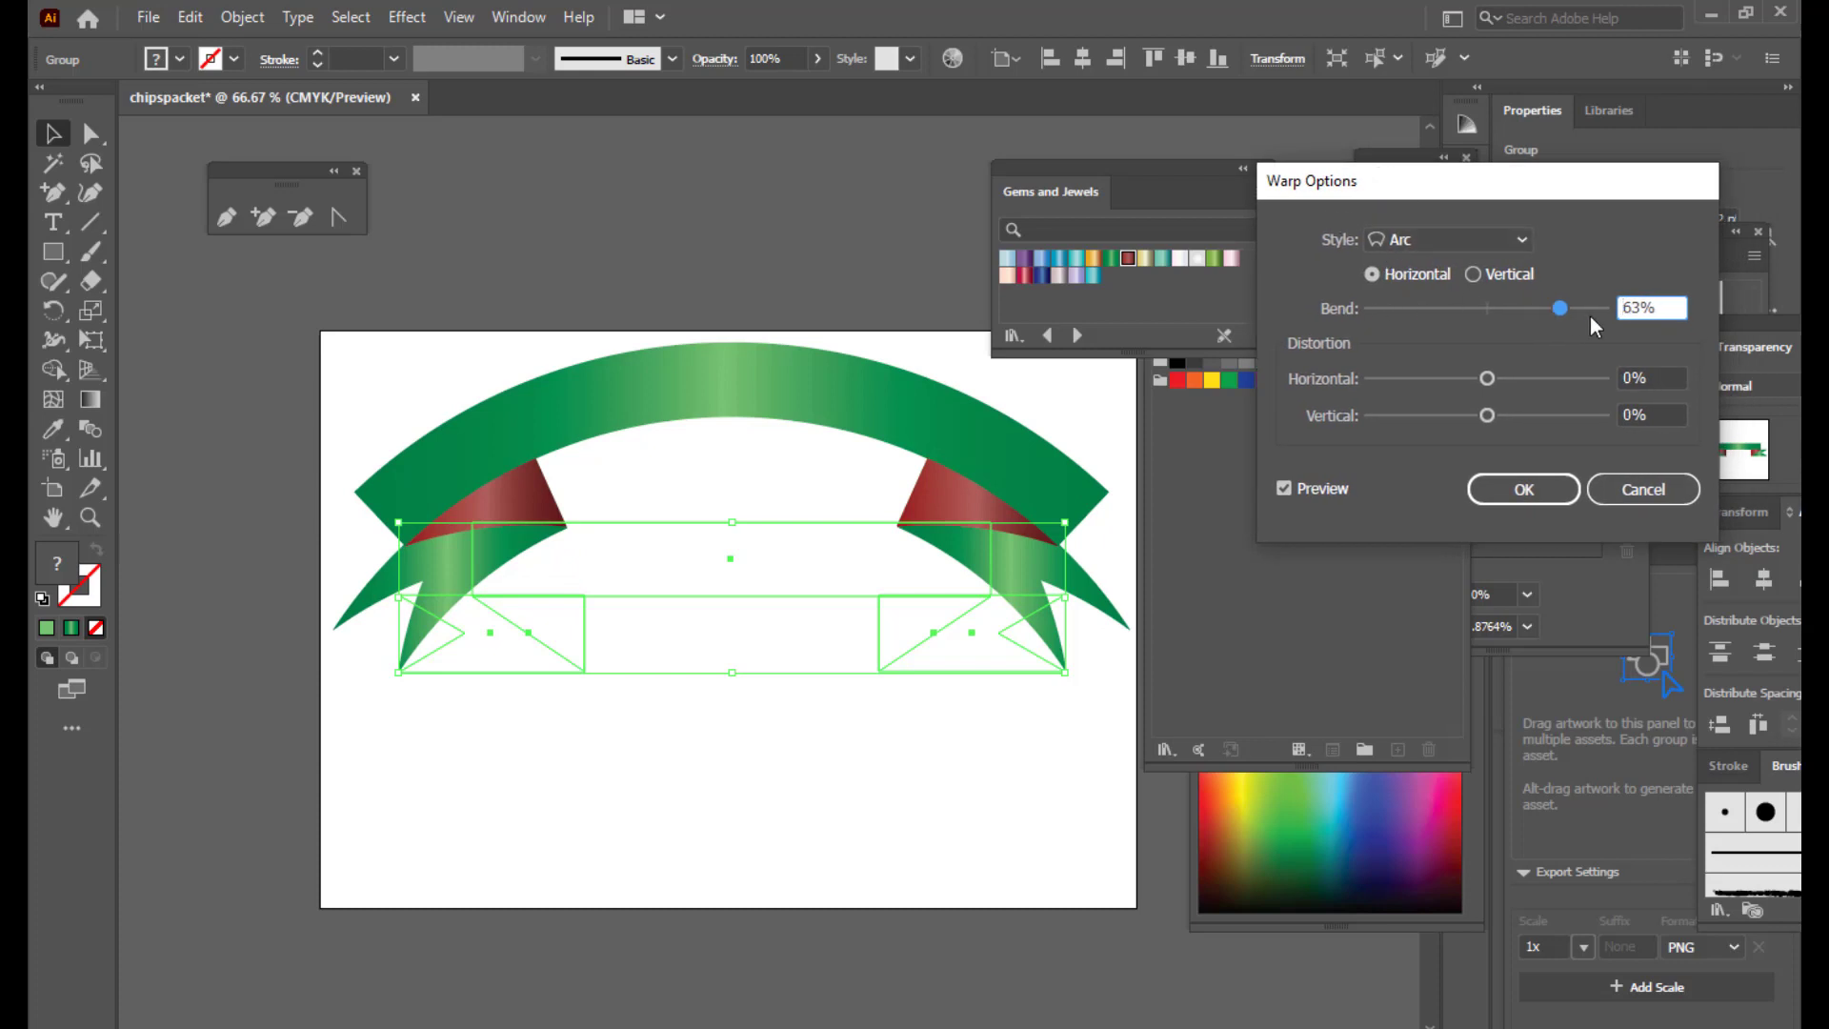
{"action": "left_click", "coordinate": [1517, 484]}
Step: Move the arched ribbon lower and expand its appearance into editable shapes
{"action": "left_click", "coordinate": [836, 436]}
{"action": "left_click", "coordinate": [827, 371]}
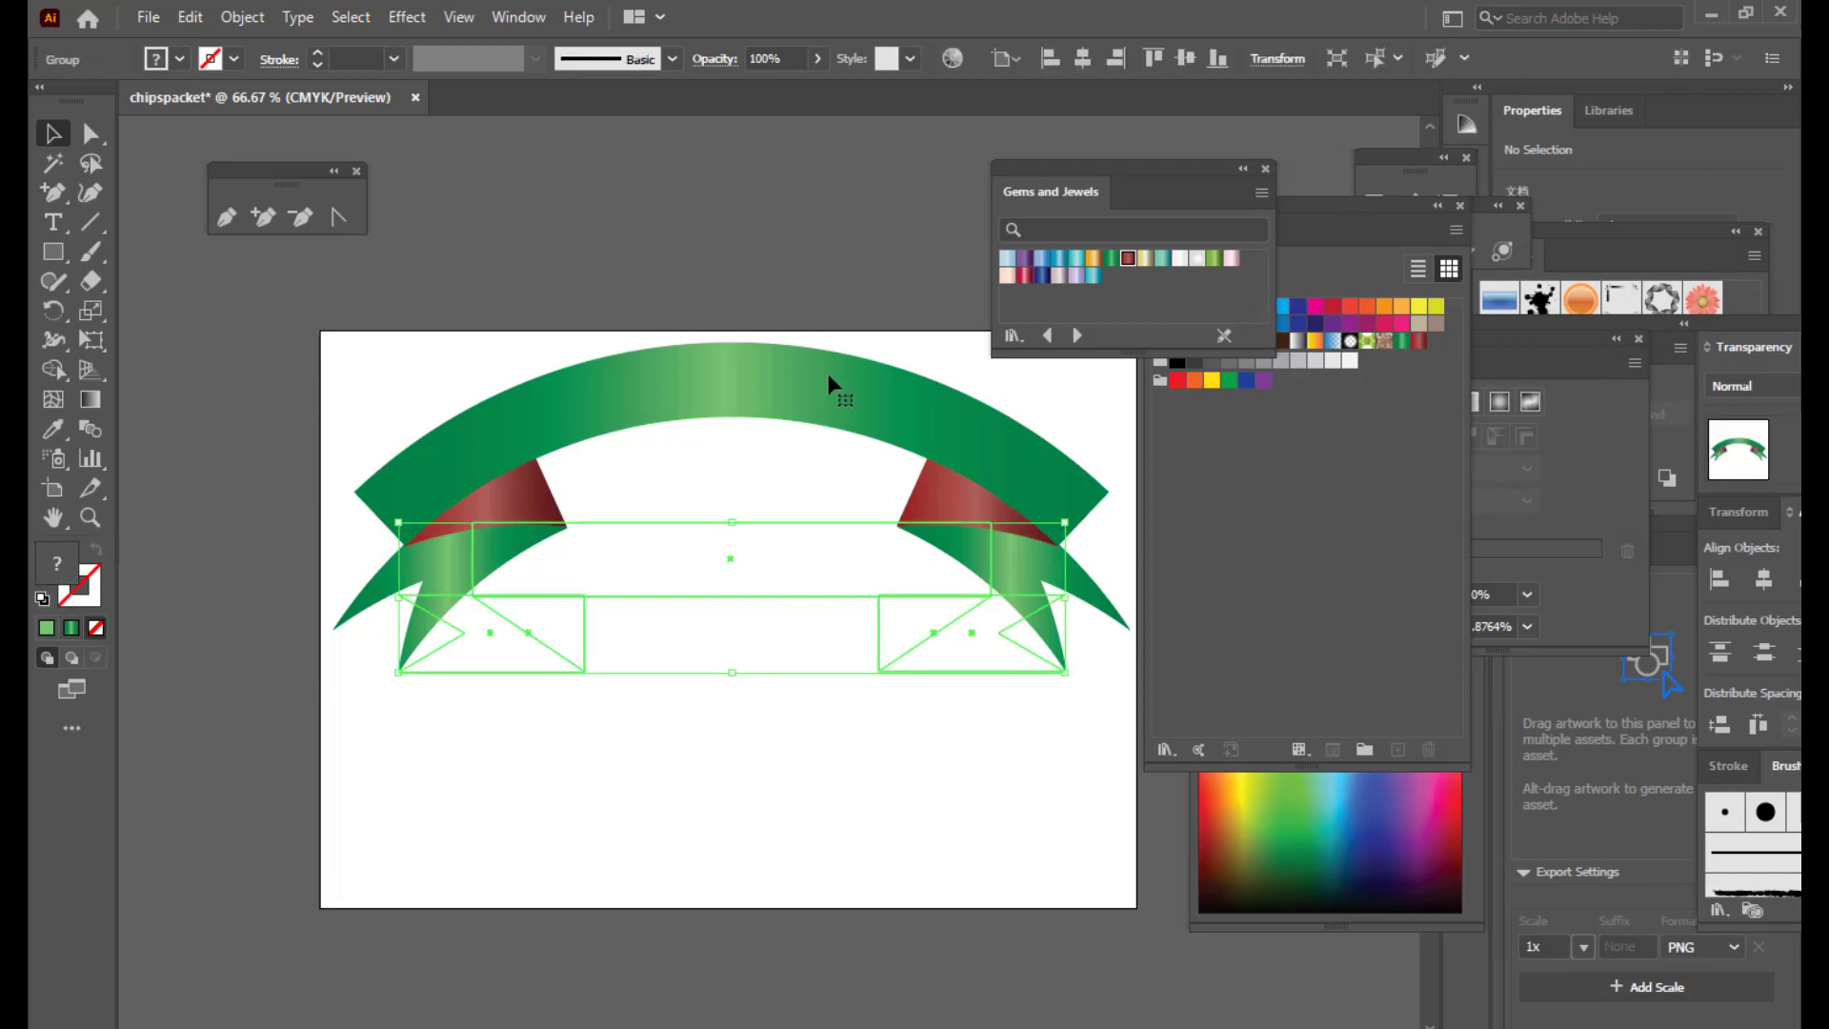
{"action": "left_click_drag", "start_coordinate": [830, 374], "coordinate": [821, 467]}
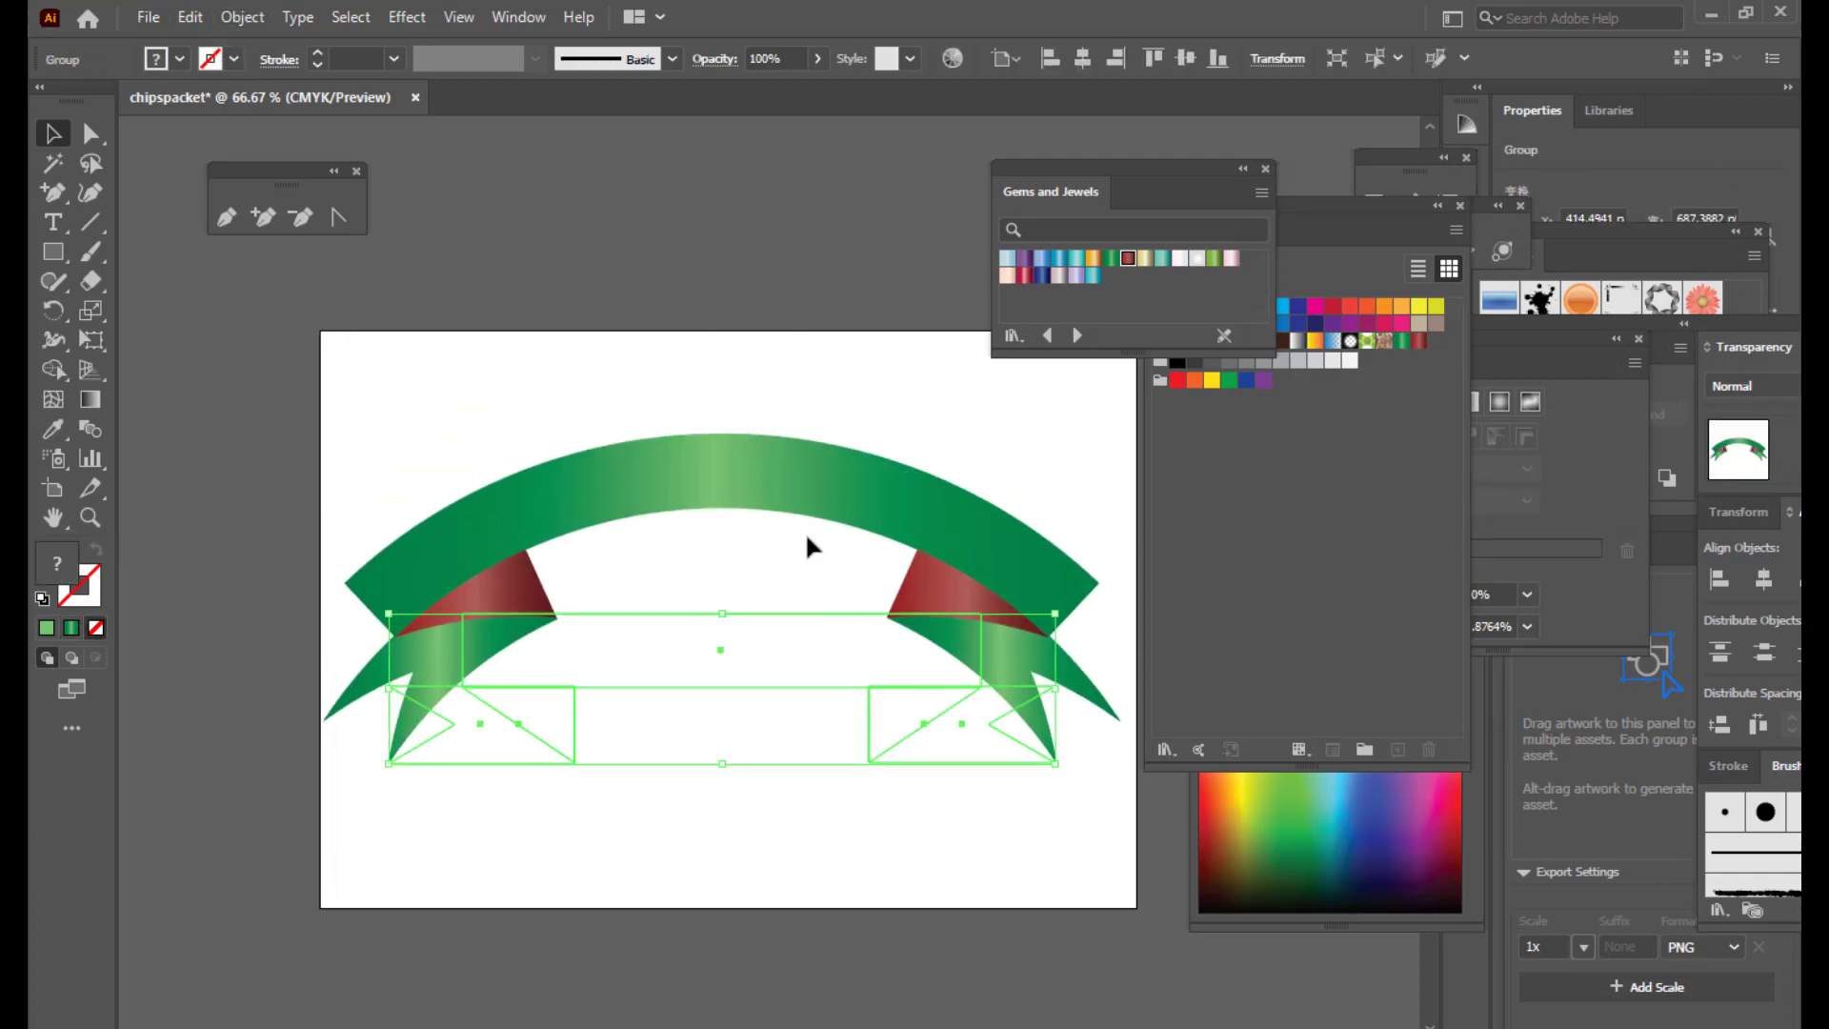
{"action": "left_click", "coordinate": [242, 17]}
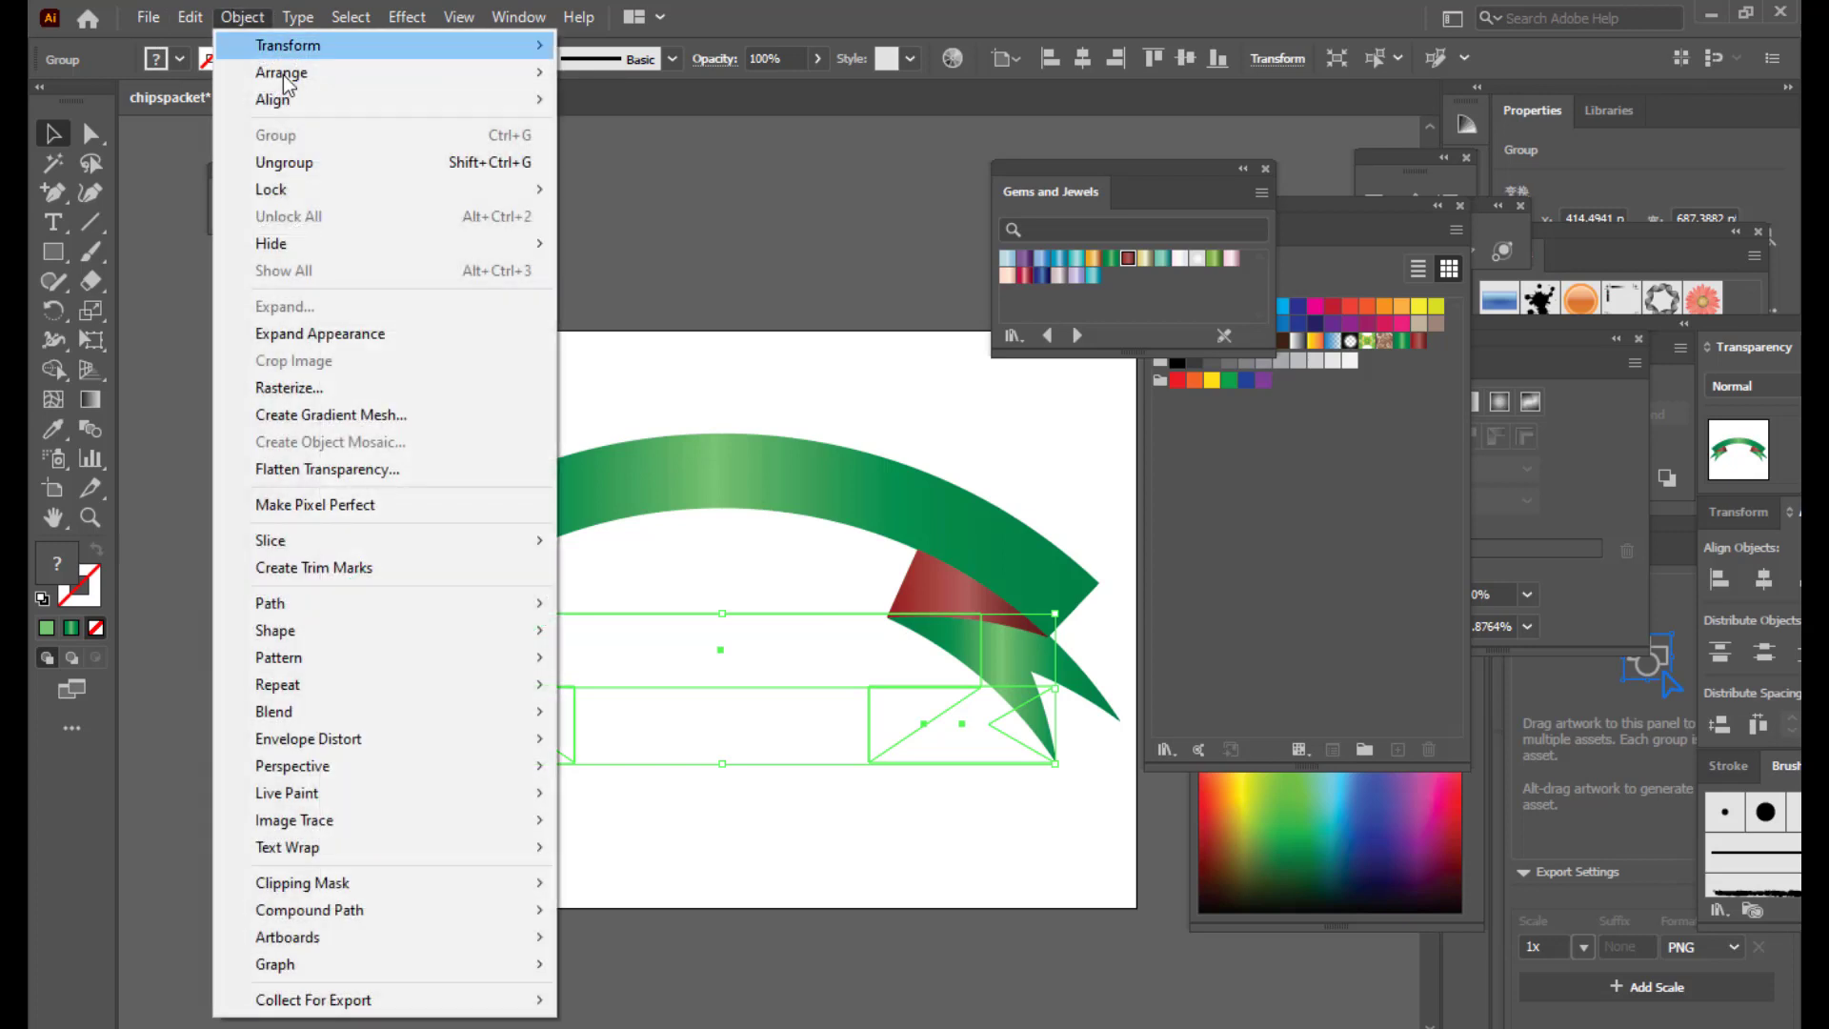
{"action": "left_click", "coordinate": [370, 336]}
Step: Nudge the expanded ribbon into its final position on the artboard
{"action": "left_click", "coordinate": [741, 253]}
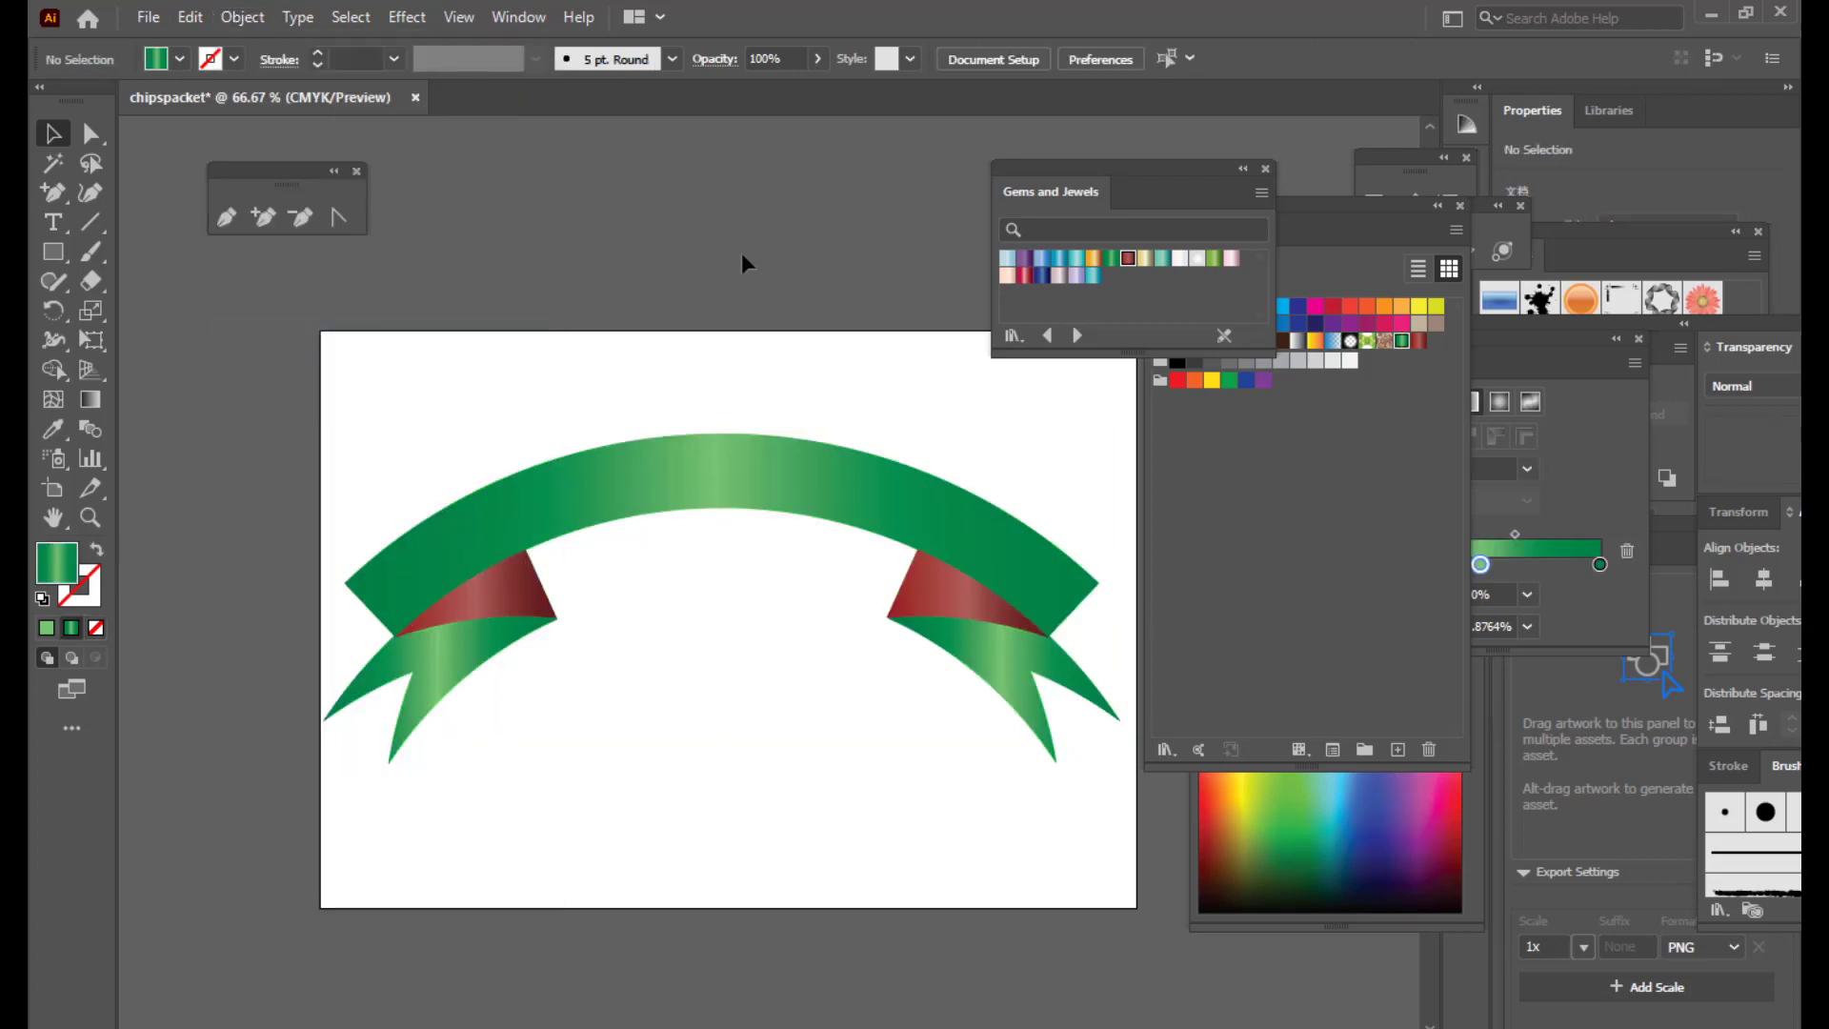
{"action": "left_click", "coordinate": [754, 461]}
{"action": "mouse_move", "coordinate": [755, 458]}
{"action": "left_mouse_down"}
{"action": "mouse_move", "coordinate": [796, 446]}
{"action": "mouse_move", "coordinate": [761, 446]}
{"action": "left_mouse_up"}
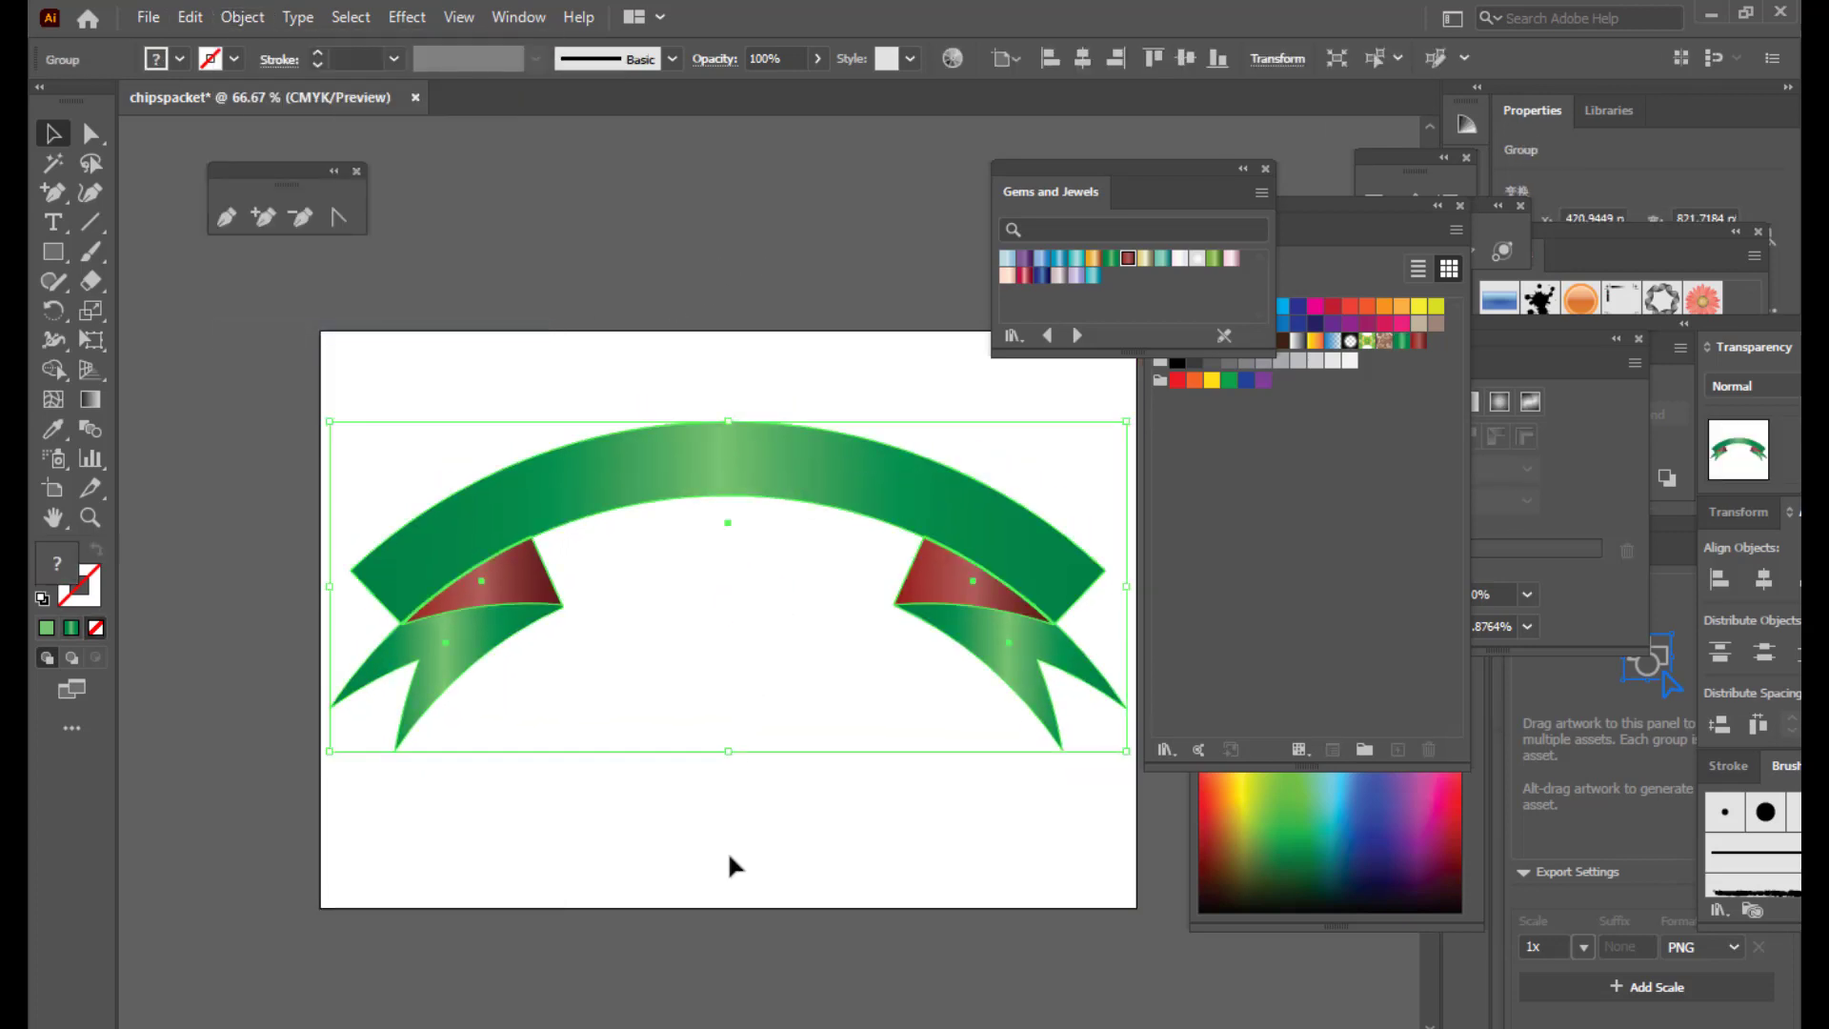
{"action": "mouse_move", "coordinate": [807, 503]}
{"action": "left_mouse_down"}
{"action": "mouse_move", "coordinate": [781, 455]}
{"action": "mouse_move", "coordinate": [805, 498]}
{"action": "left_mouse_up"}
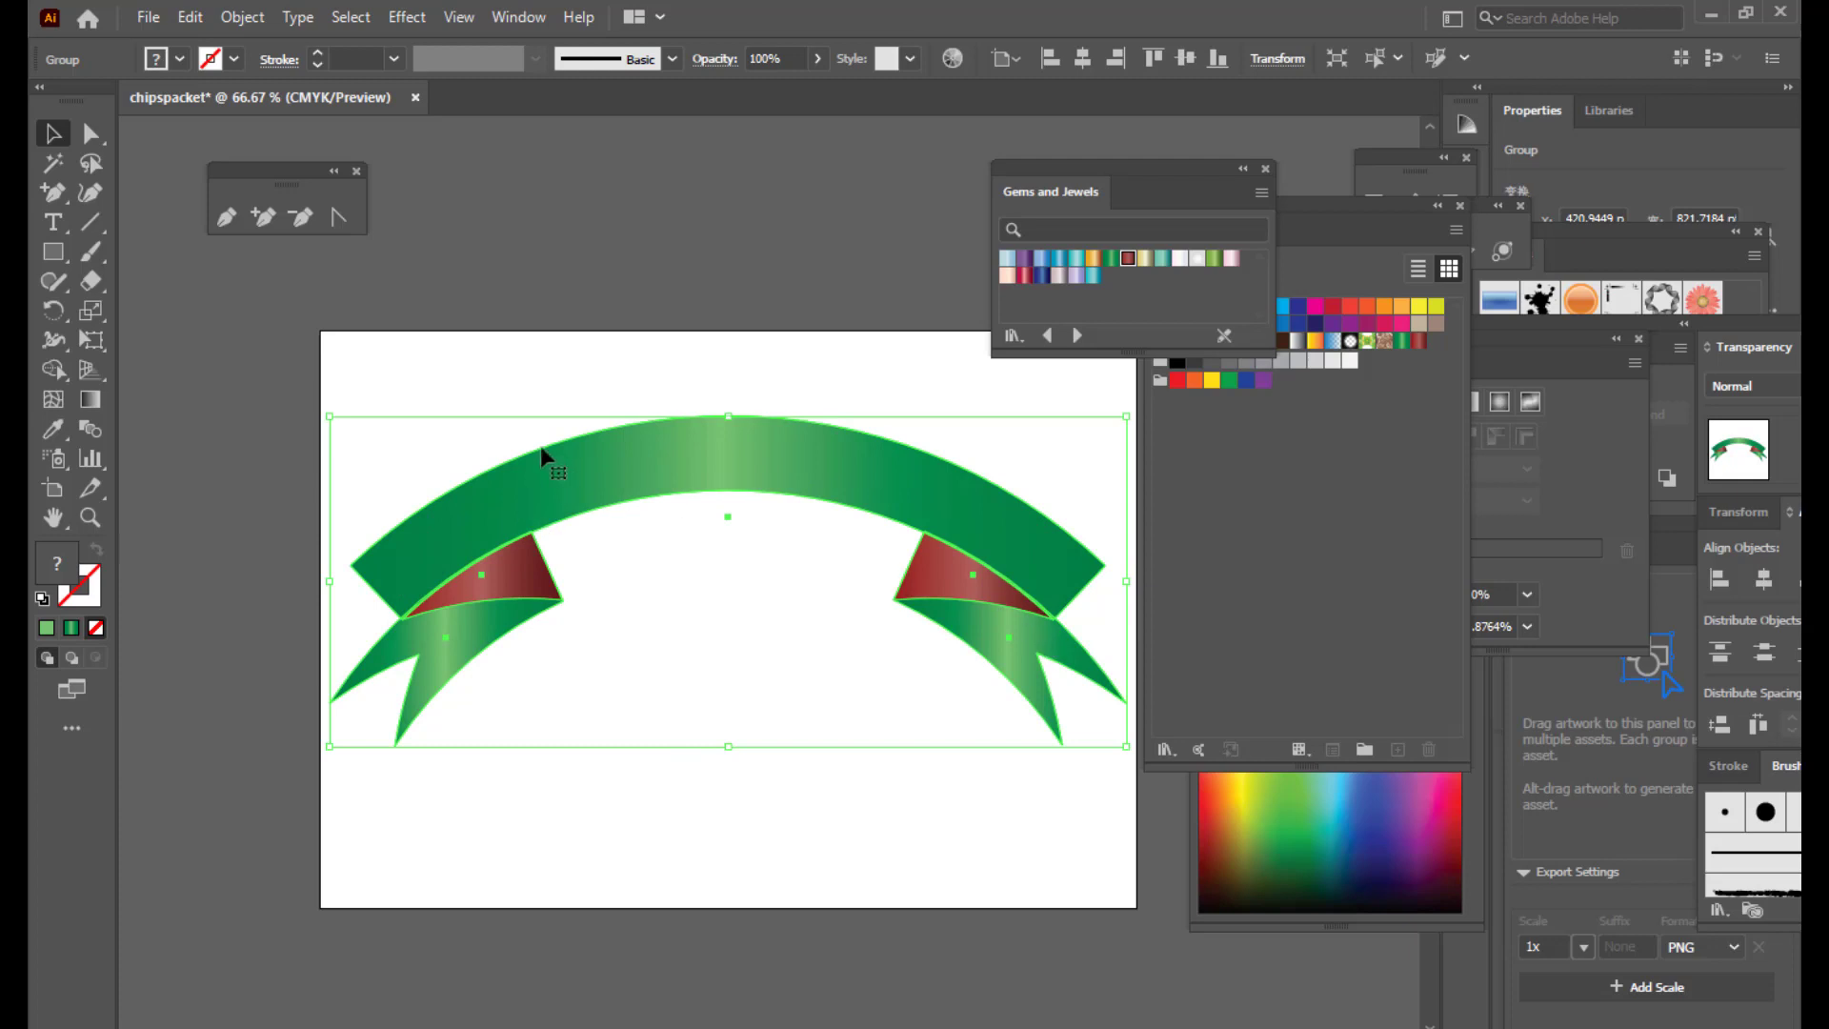
{"action": "left_click_drag", "start_coordinate": [619, 454], "coordinate": [610, 455]}
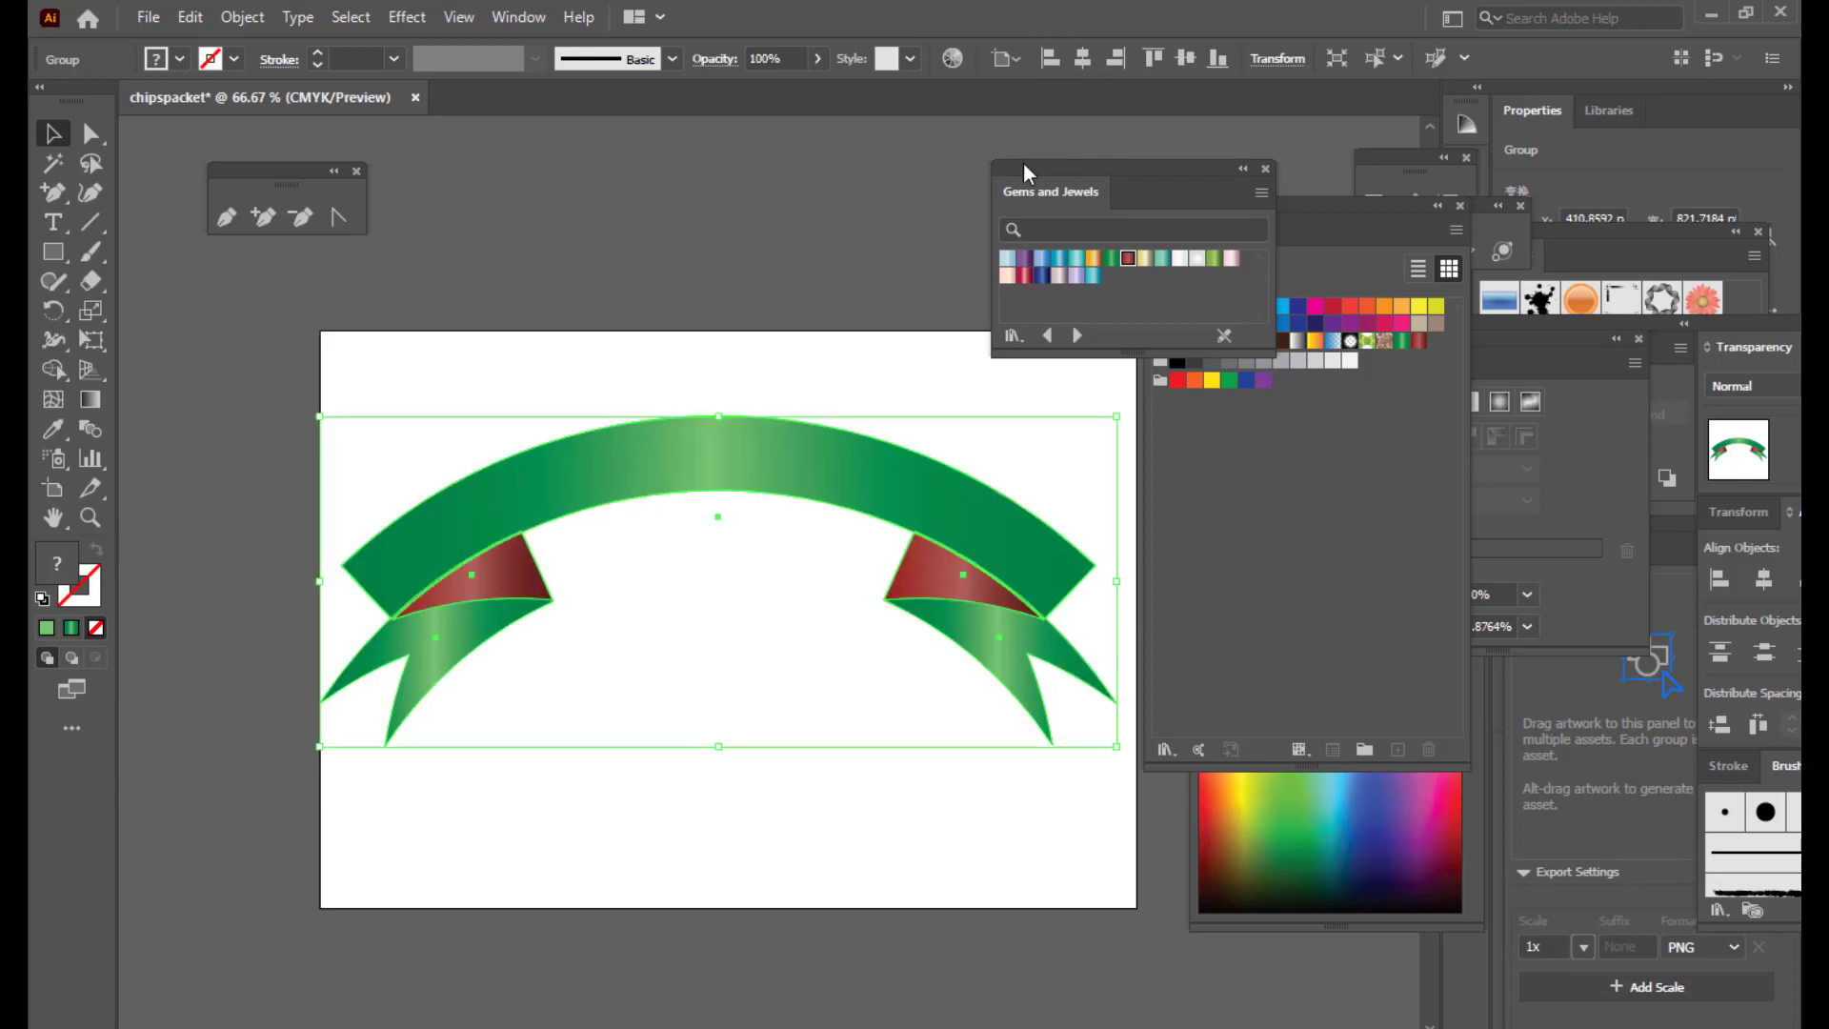
{"action": "left_click_drag", "start_coordinate": [1024, 164], "coordinate": [1128, 166]}
{"action": "left_click_drag", "start_coordinate": [687, 447], "coordinate": [681, 458]}
{"action": "left_click", "coordinate": [633, 303]}
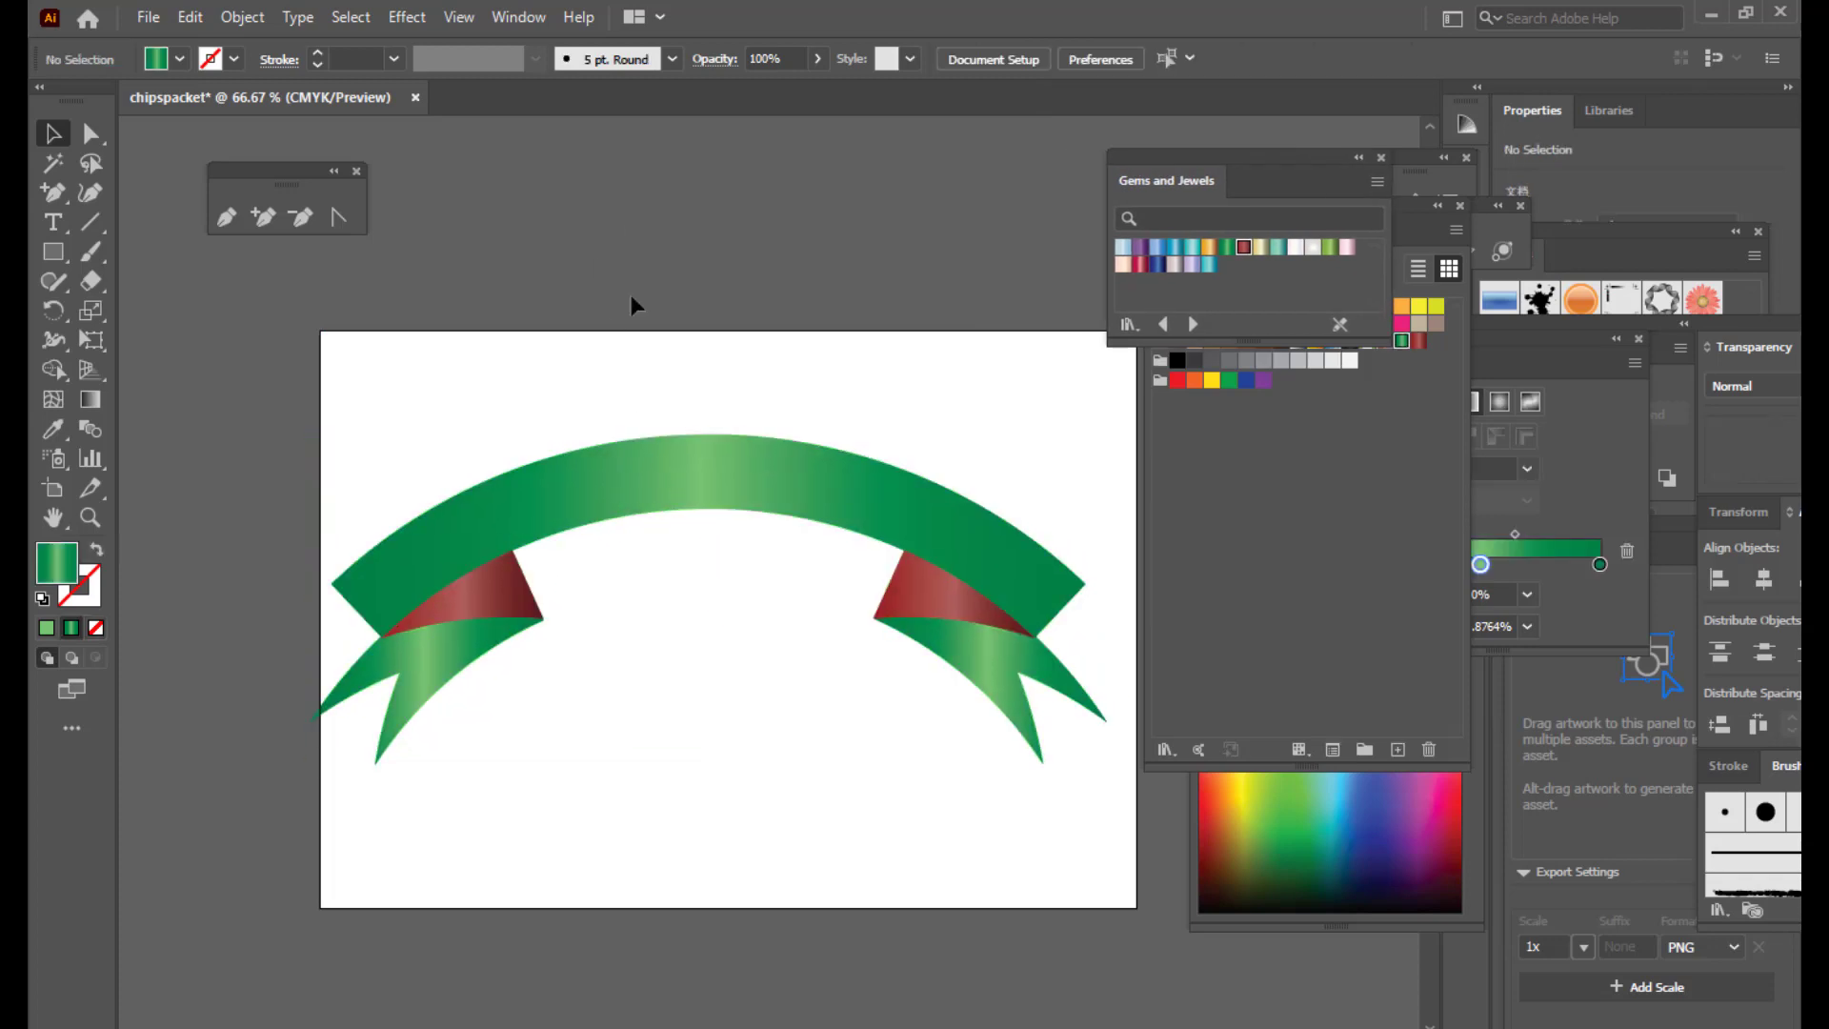
Step: Draw a three-point arc path across the ribbon with a light green stroke and no fill
{"action": "left_click", "coordinate": [227, 216]}
{"action": "left_click", "coordinate": [351, 605]}
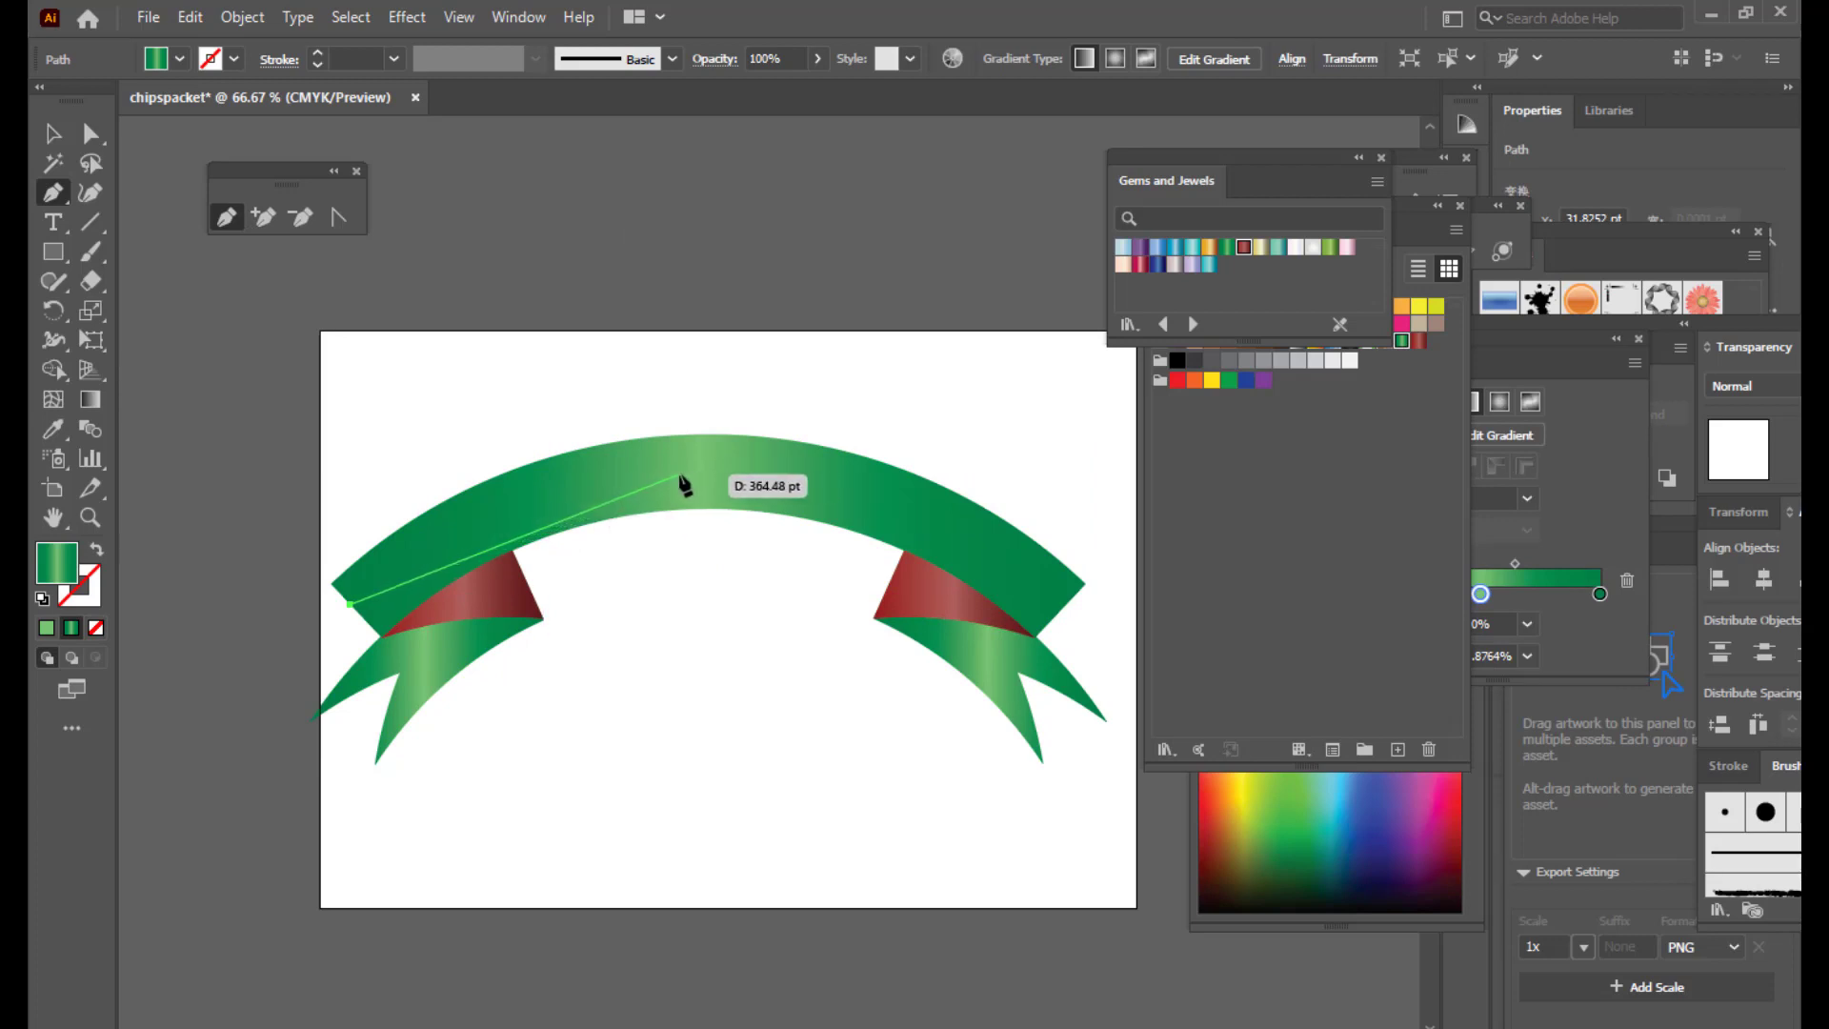
{"action": "left_click_drag", "start_coordinate": [679, 474], "coordinate": [815, 481]}
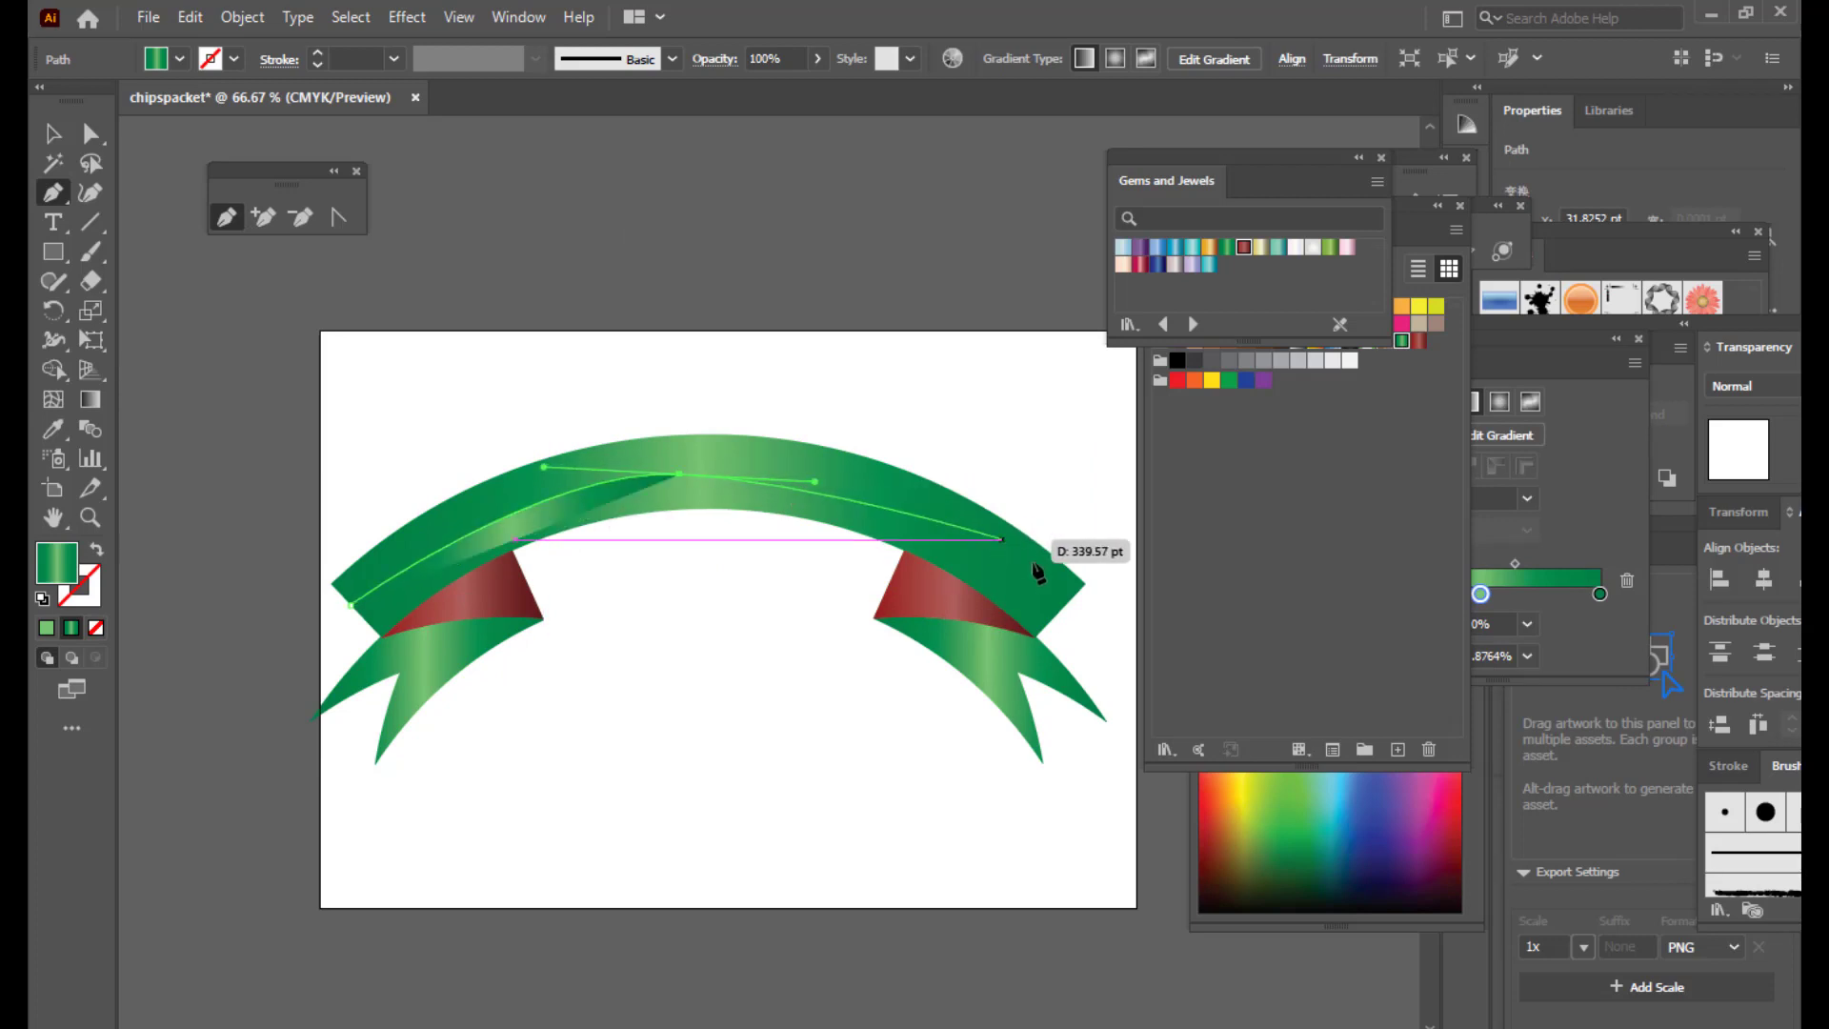
{"action": "left_click", "coordinate": [1058, 604]}
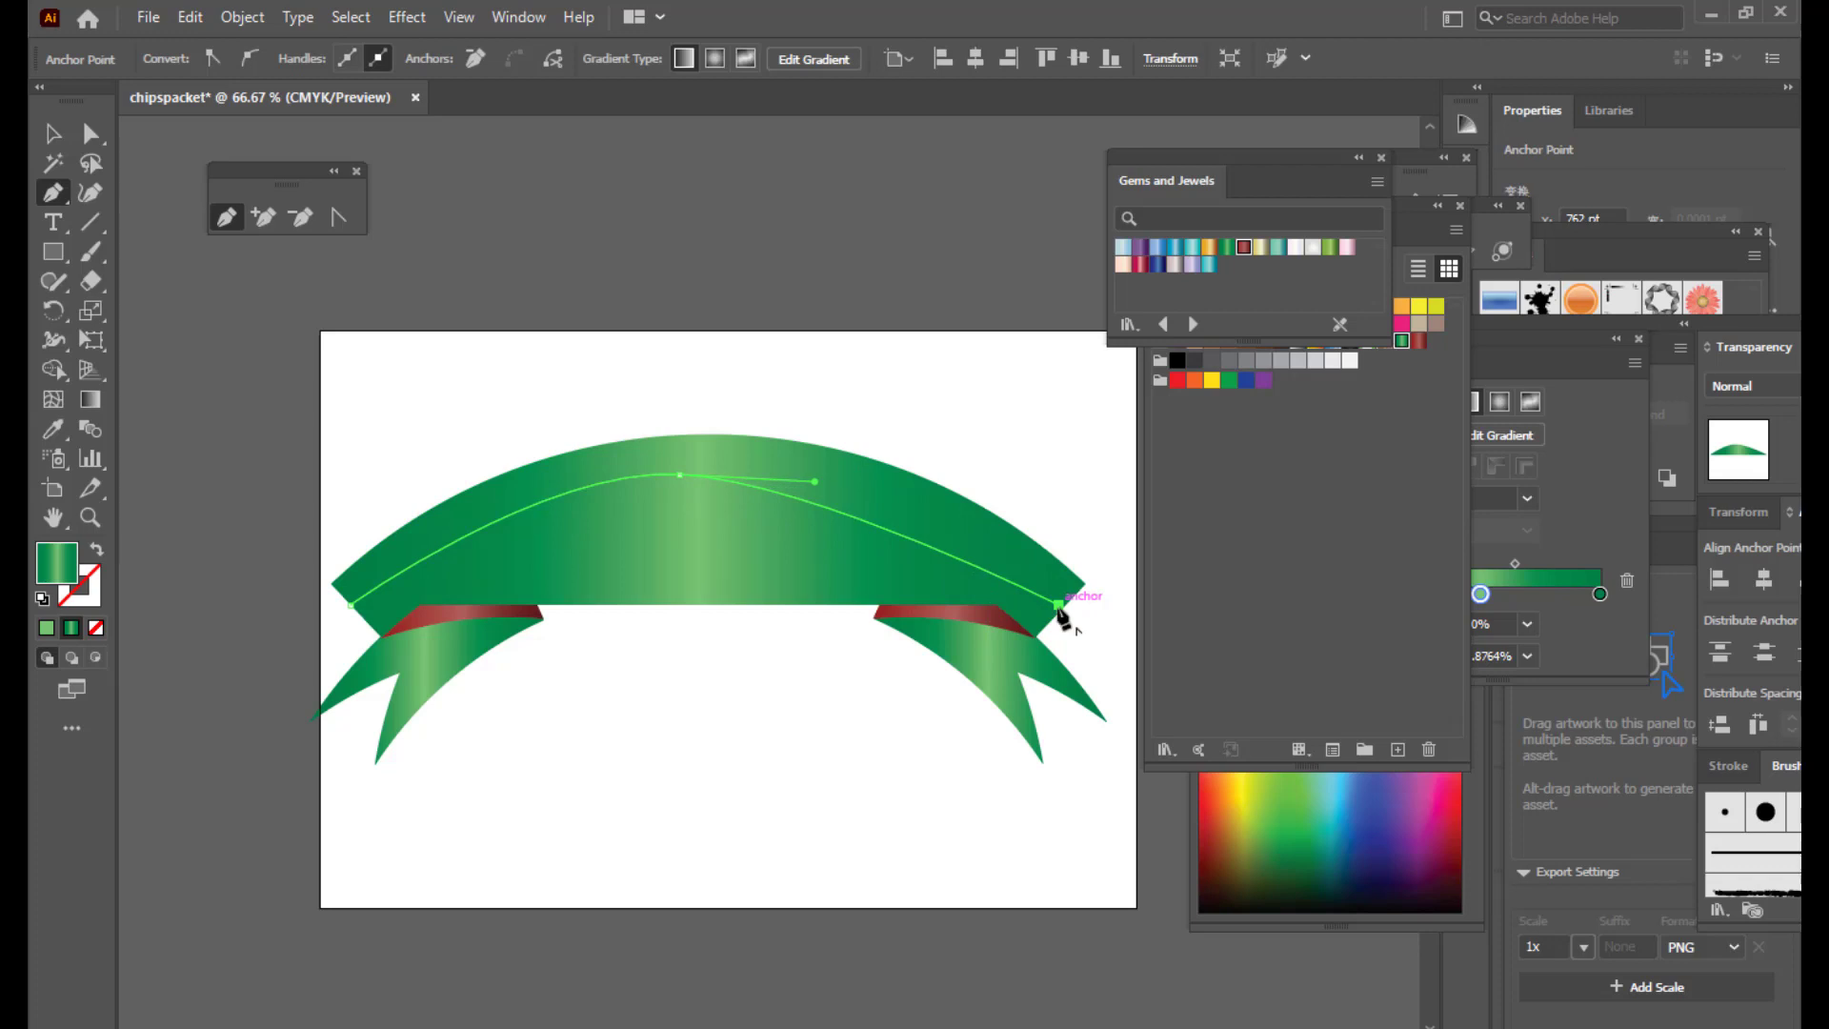
{"action": "left_click", "coordinate": [76, 598]}
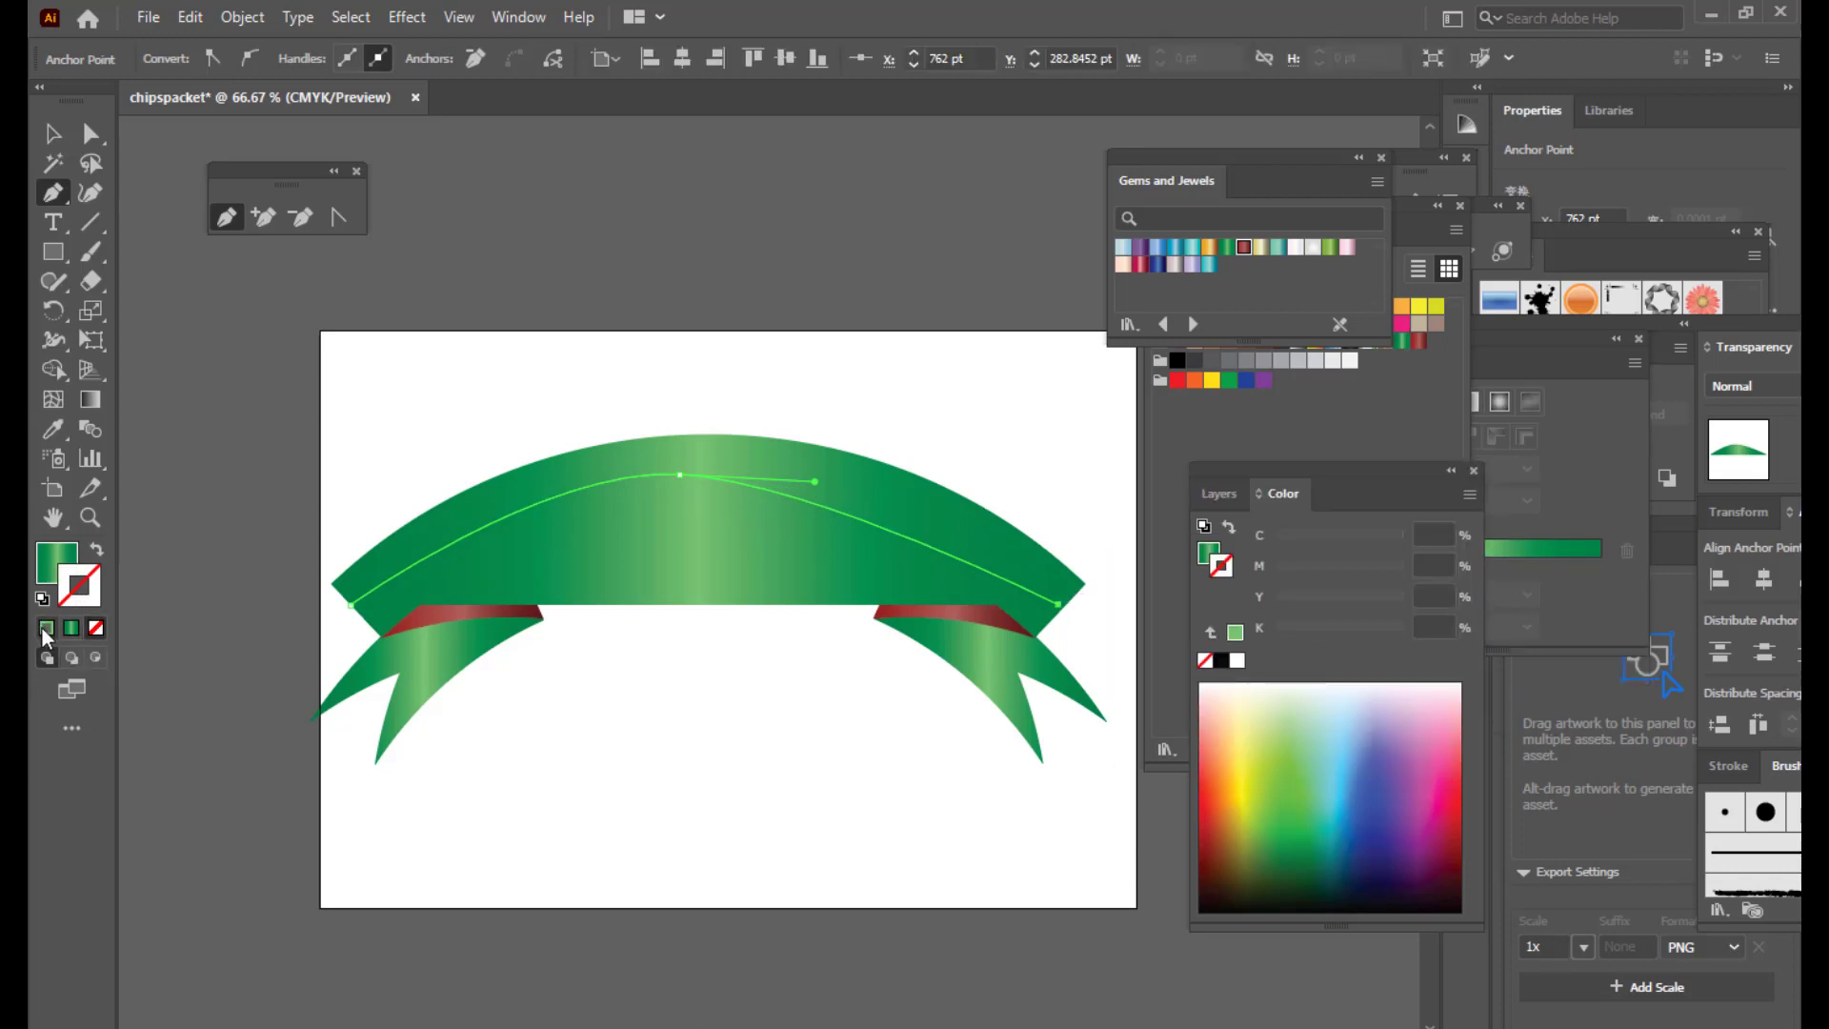
{"action": "left_click", "coordinate": [44, 628]}
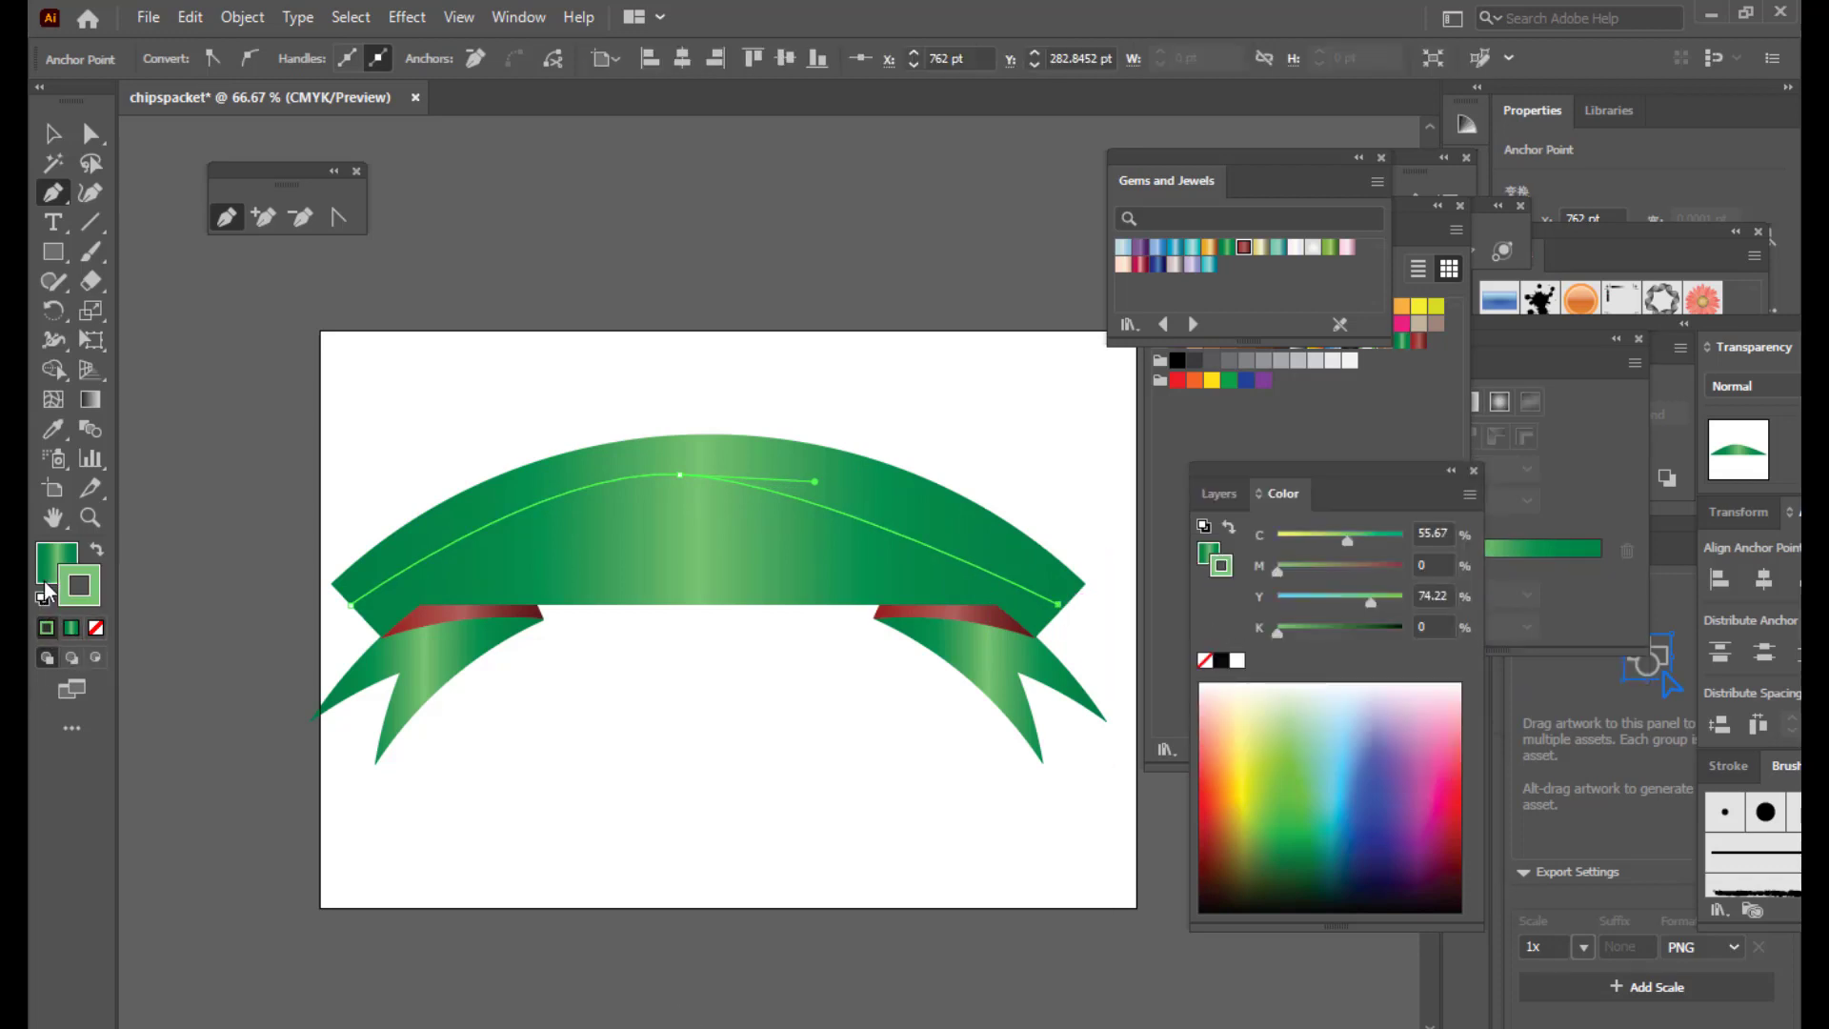
{"action": "left_click", "coordinate": [95, 628]}
Step: Adjust the arc's curve handles and end point to match the ribbon's arch
{"action": "key", "text": "a"}
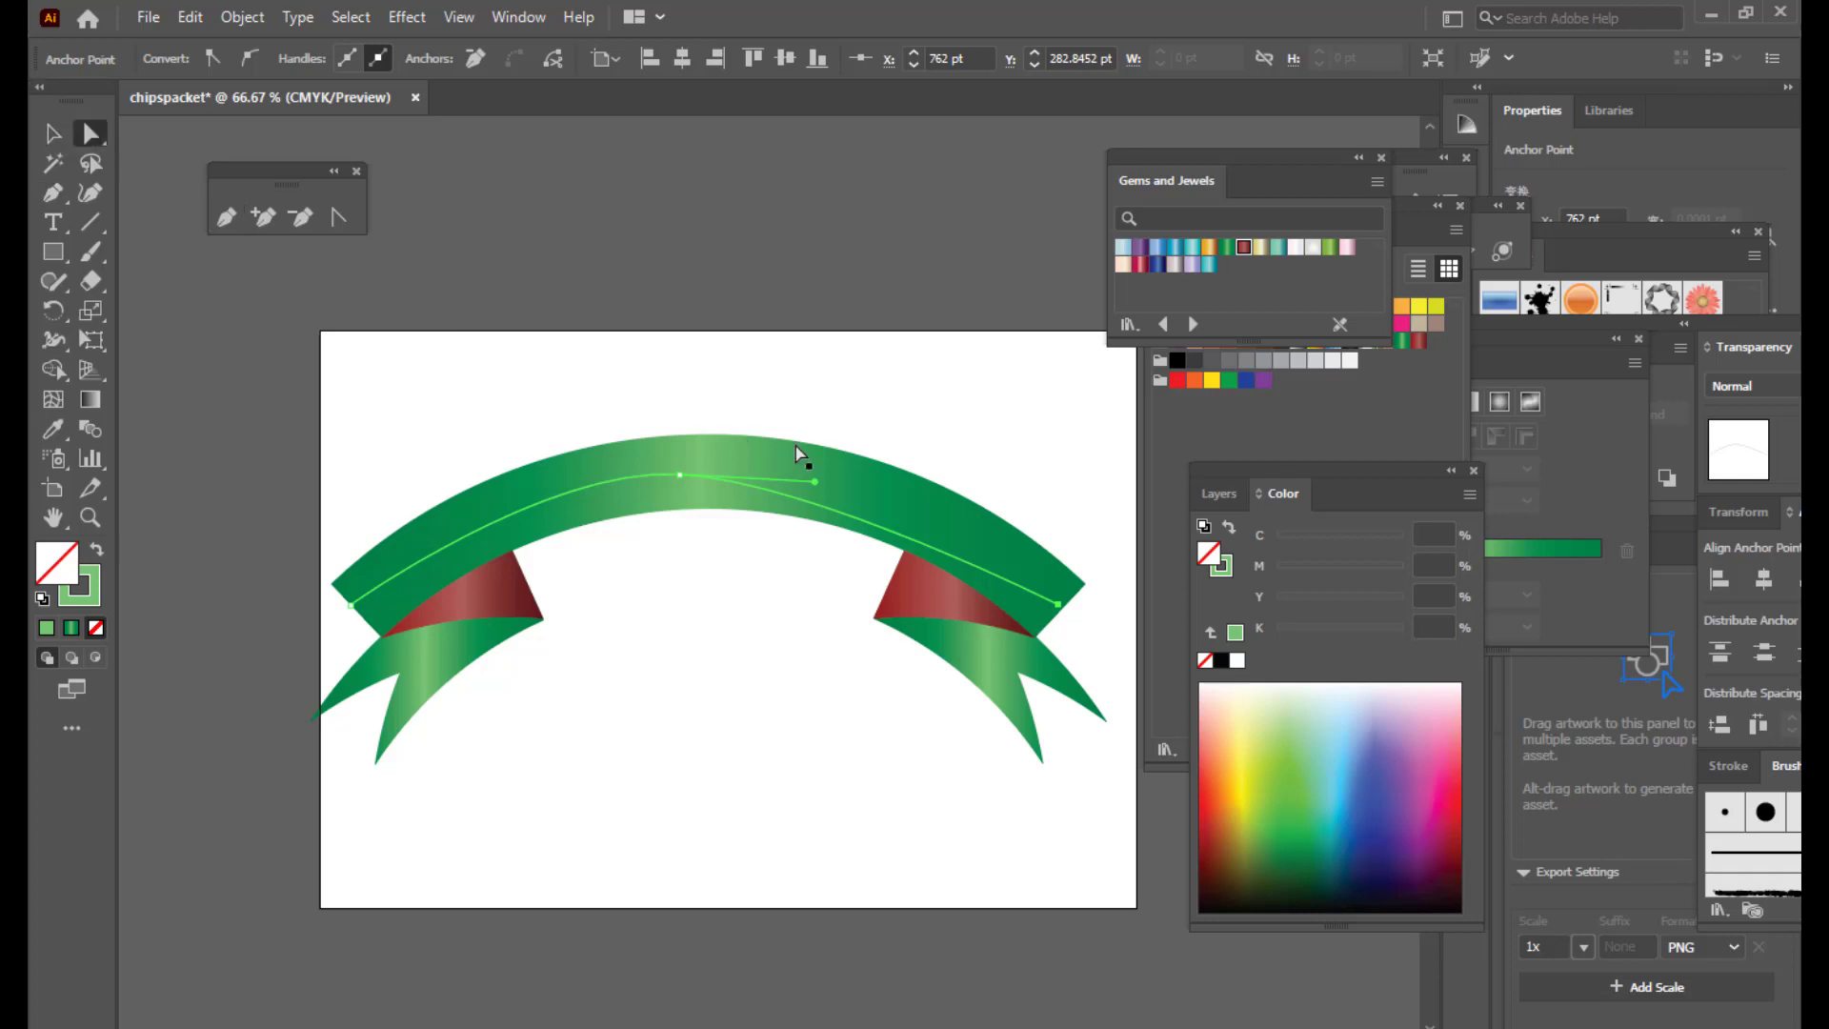
{"action": "left_click_drag", "start_coordinate": [679, 475], "coordinate": [539, 484]}
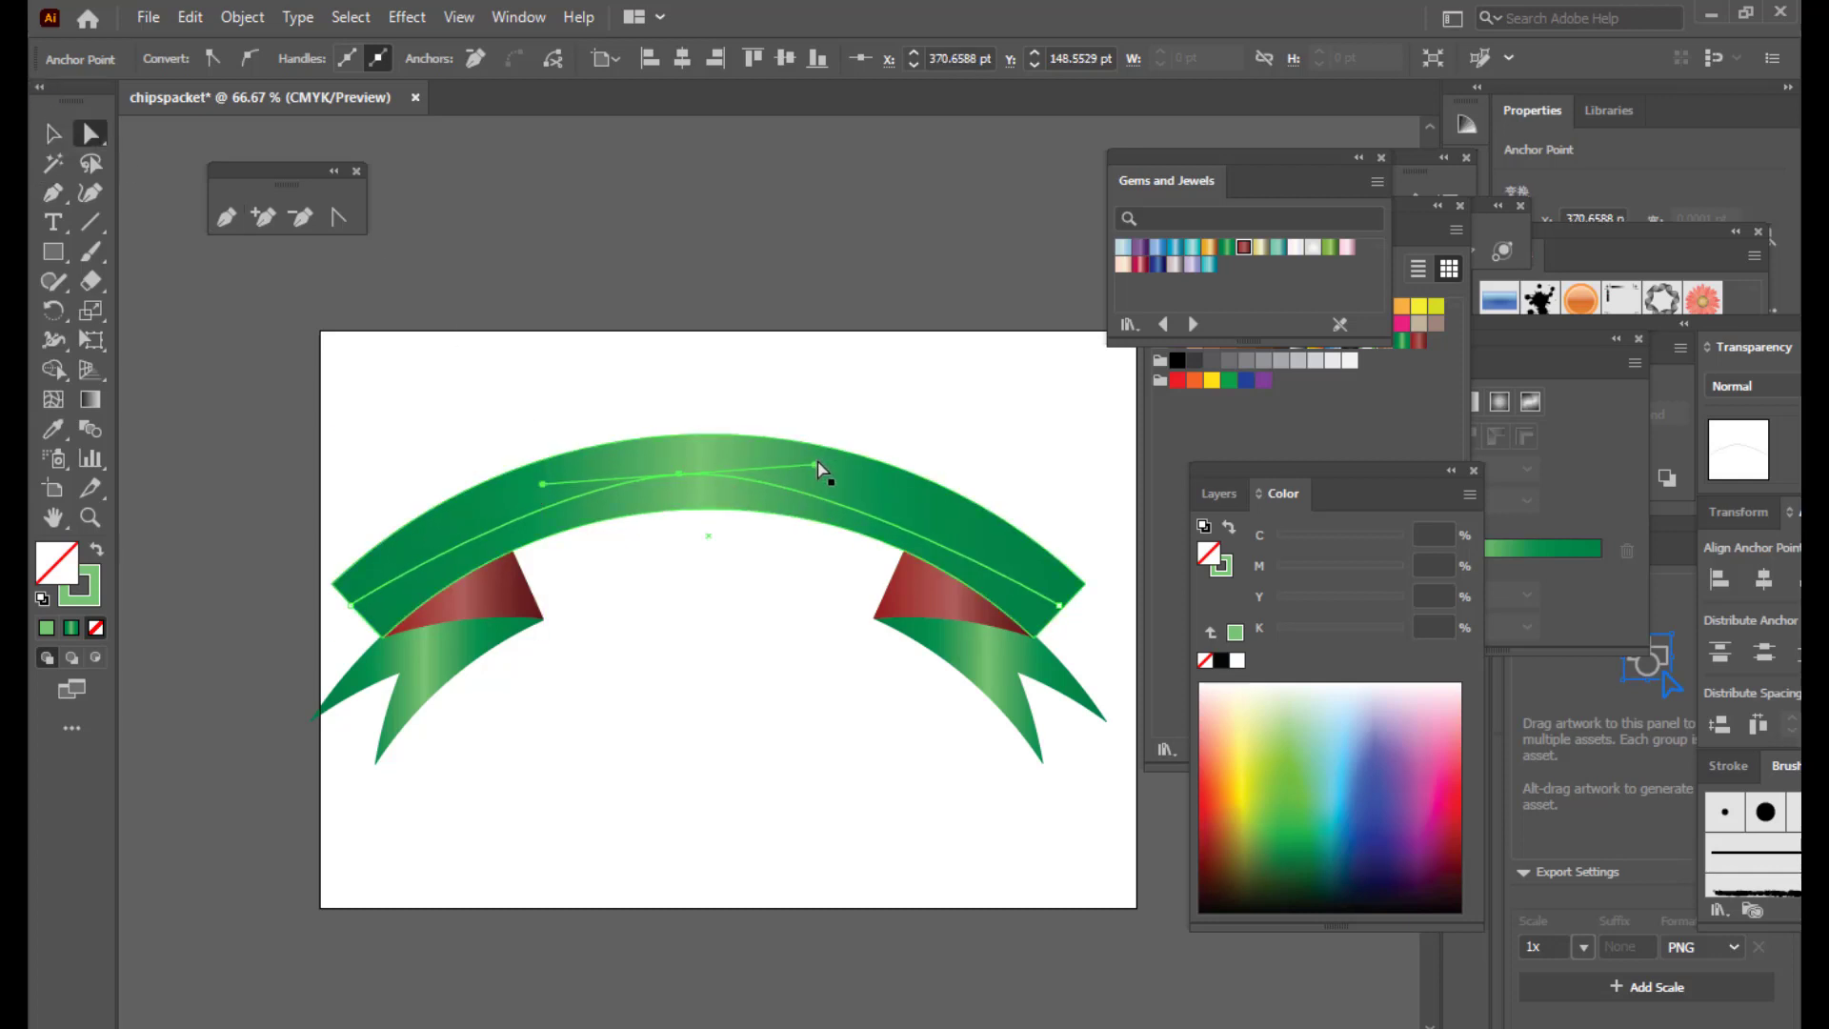
{"action": "left_click_drag", "start_coordinate": [818, 467], "coordinate": [908, 473]}
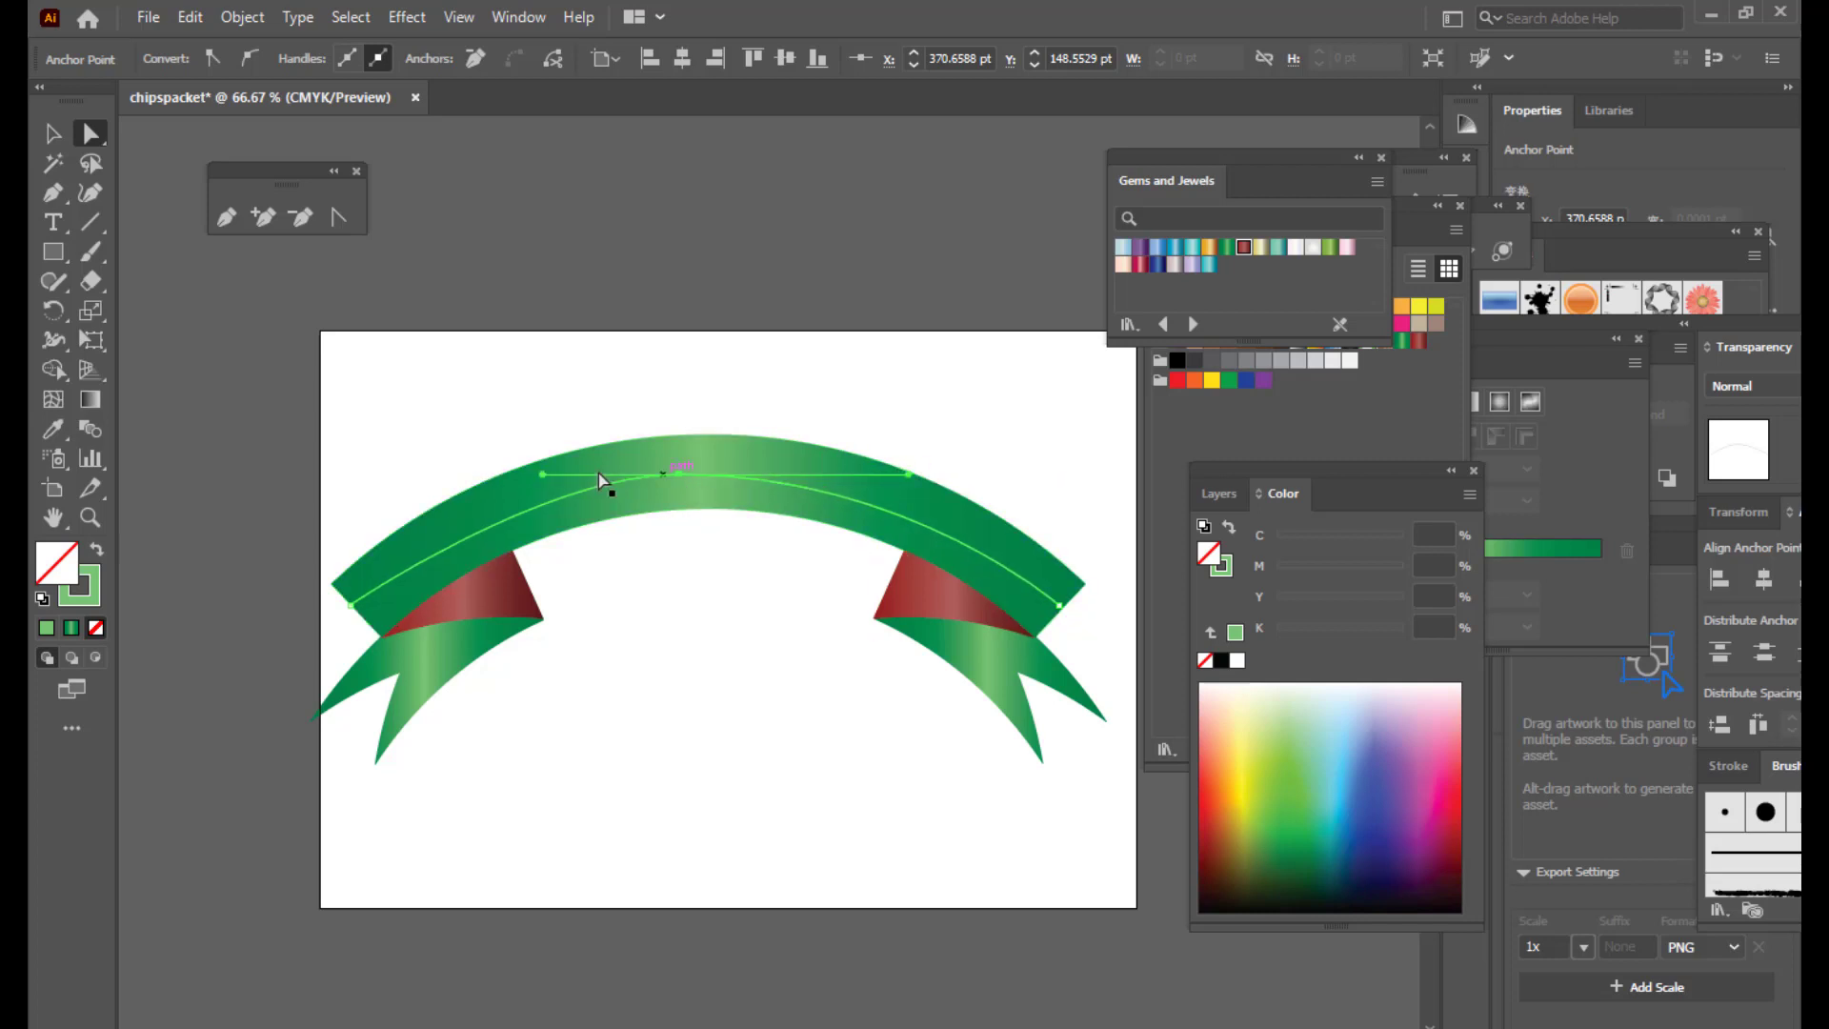
{"action": "left_click_drag", "start_coordinate": [542, 473], "coordinate": [526, 474]}
{"action": "left_click_drag", "start_coordinate": [679, 473], "coordinate": [691, 467]}
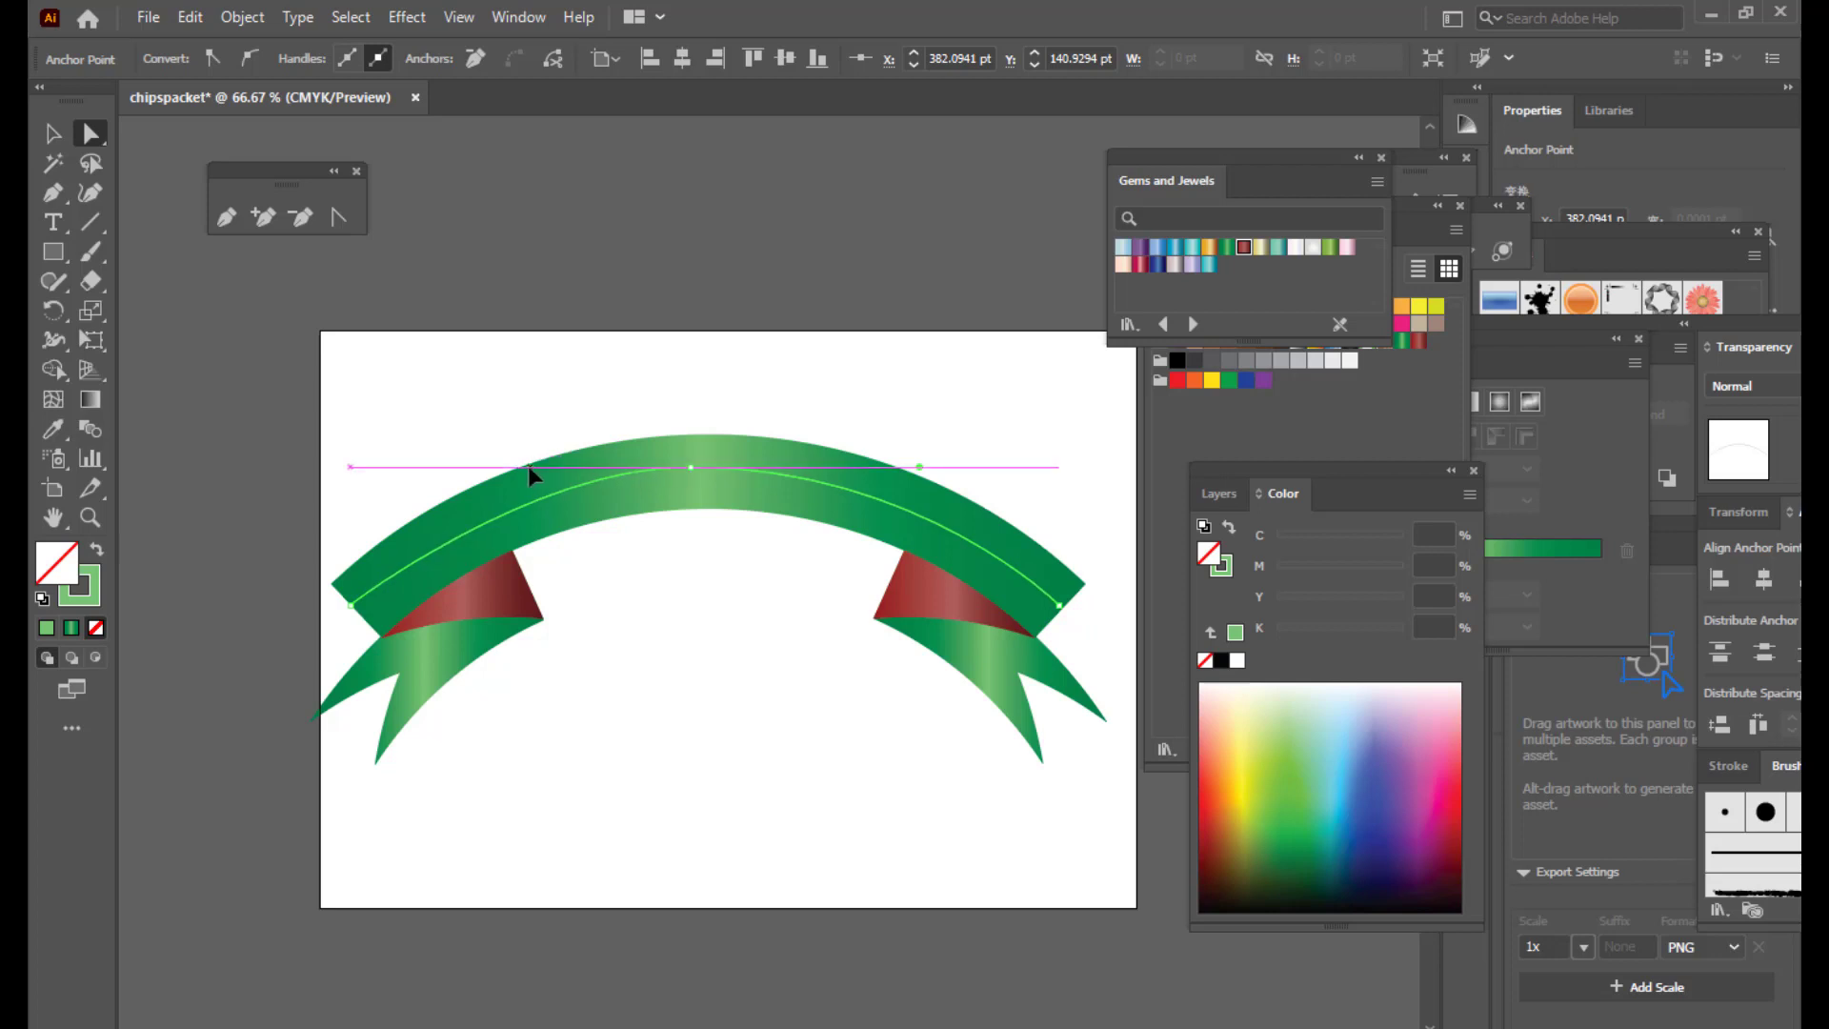
{"action": "left_click_drag", "start_coordinate": [528, 467], "coordinate": [530, 467]}
{"action": "left_click_drag", "start_coordinate": [919, 467], "coordinate": [916, 467]}
{"action": "left_click_drag", "start_coordinate": [1062, 606], "coordinate": [1064, 608]}
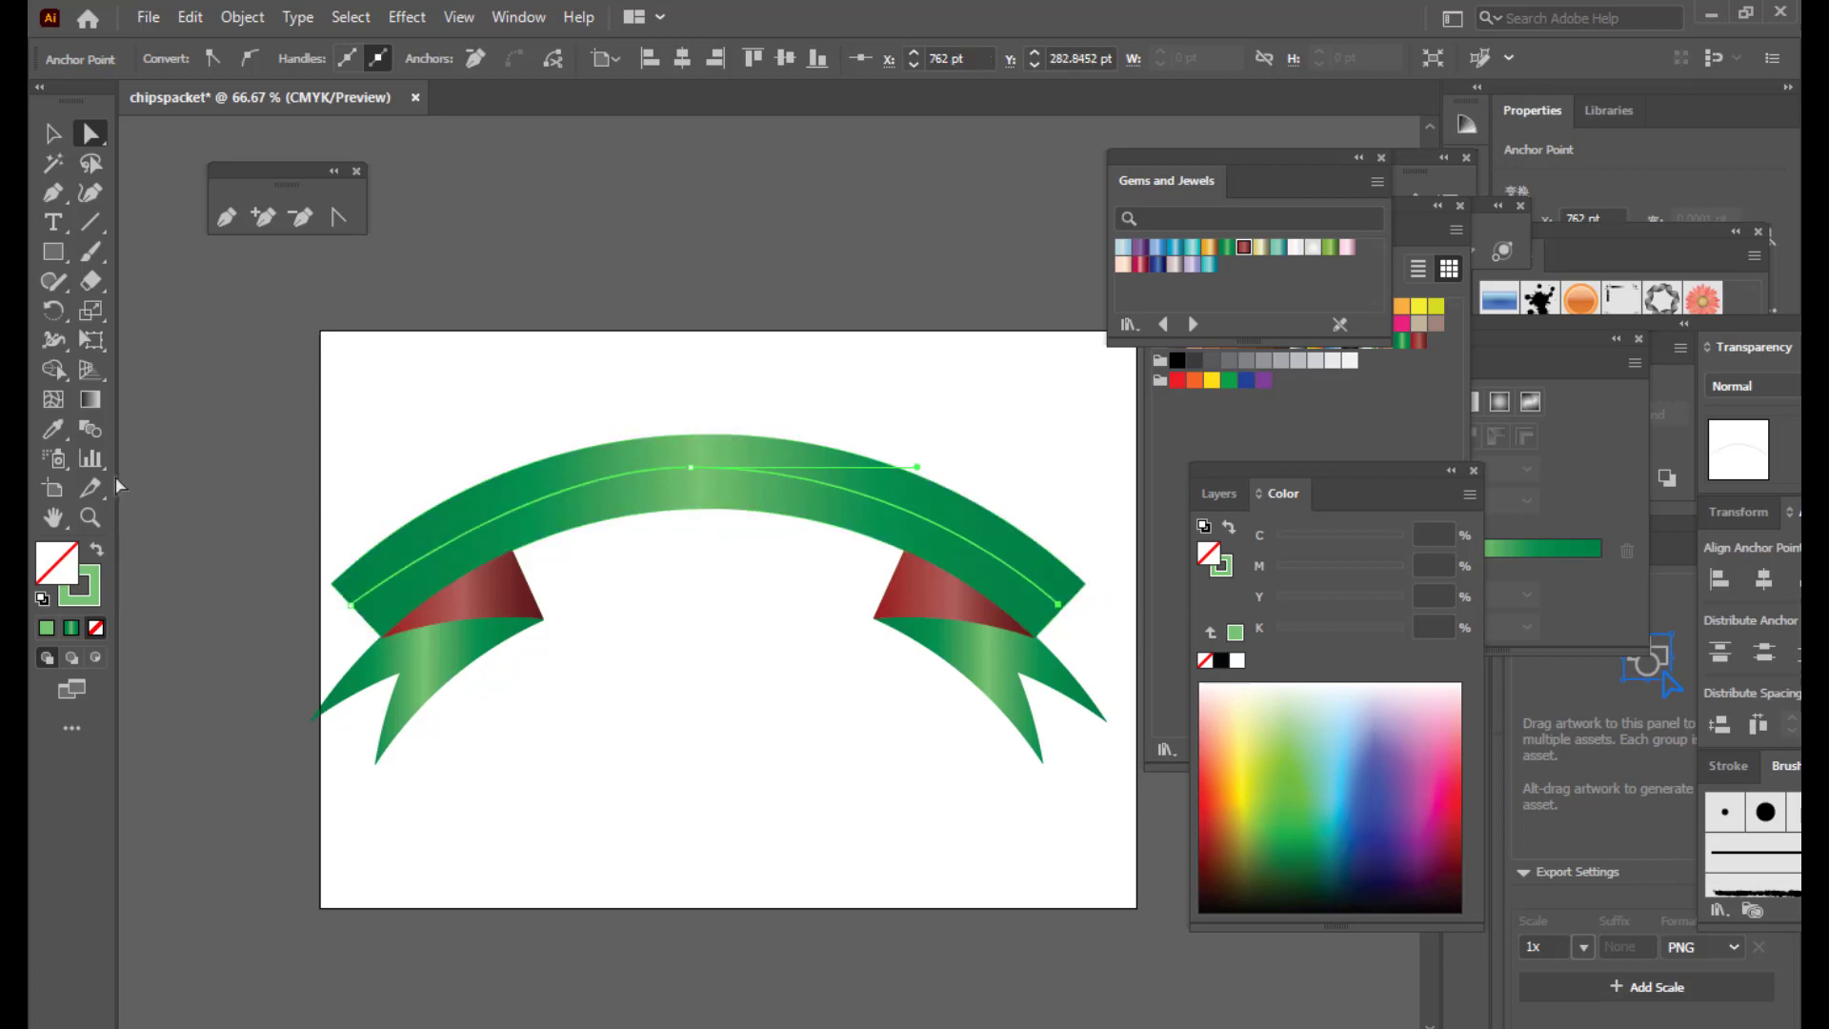
{"action": "left_click", "coordinate": [691, 469]}
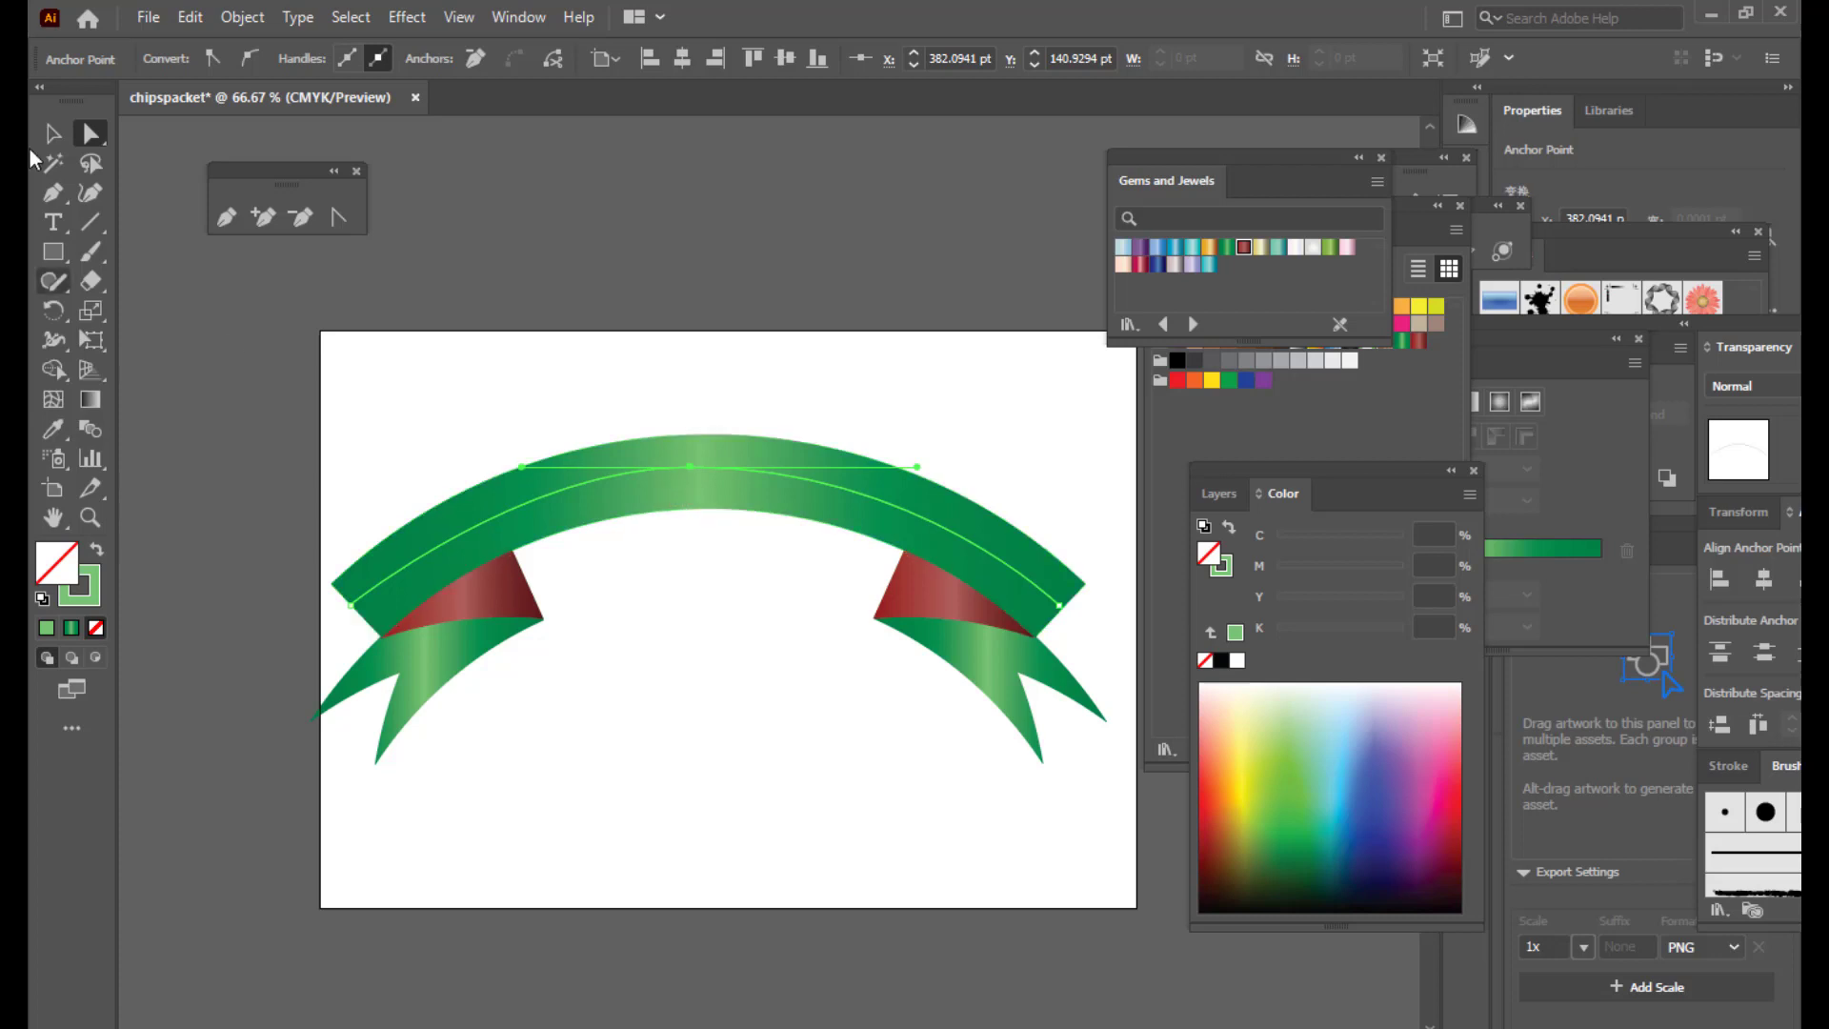
Step: Move the curved line up above the artboard
{"action": "left_click", "coordinate": [53, 134]}
{"action": "left_click_drag", "start_coordinate": [734, 477], "coordinate": [725, 200]}
{"action": "left_click", "coordinate": [956, 400]}
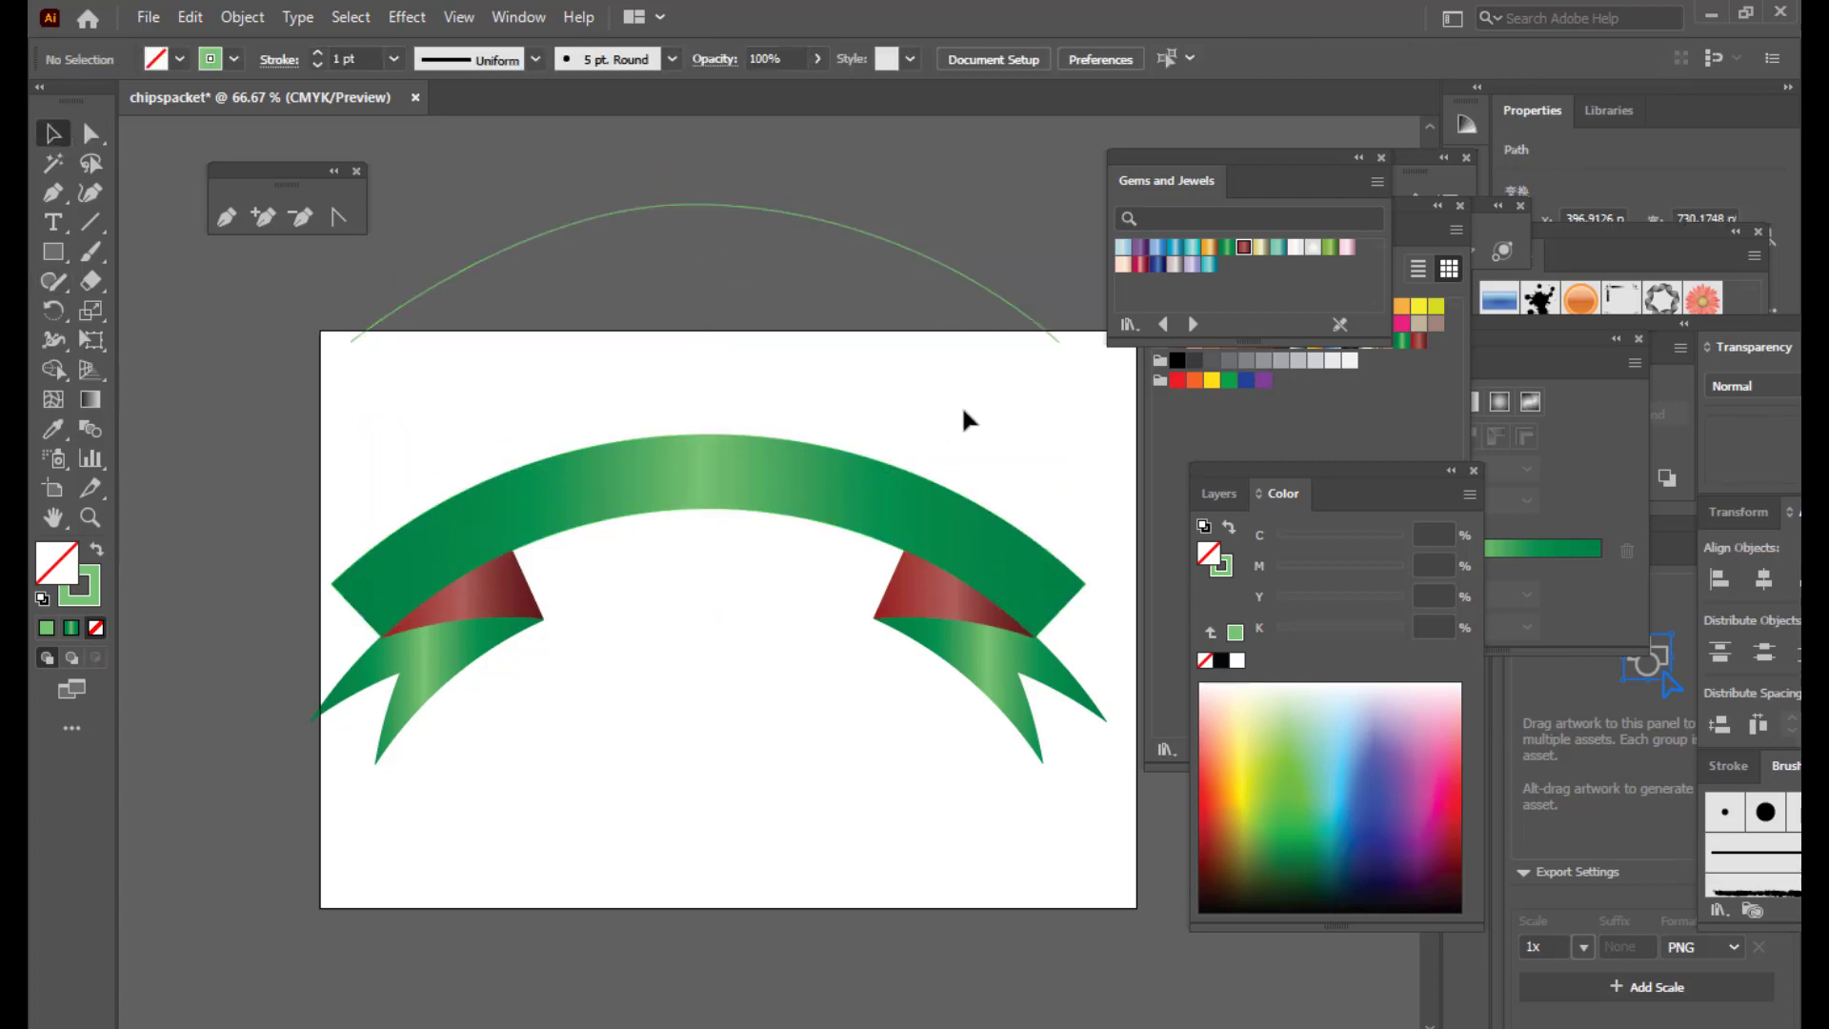
Step: Shift the arc path slightly up and to the right
{"action": "scroll", "coordinate": [1009, 386], "scroll_direction": "up", "scroll_amount": 2}
{"action": "left_click_drag", "start_coordinate": [1133, 150], "coordinate": [1221, 160]}
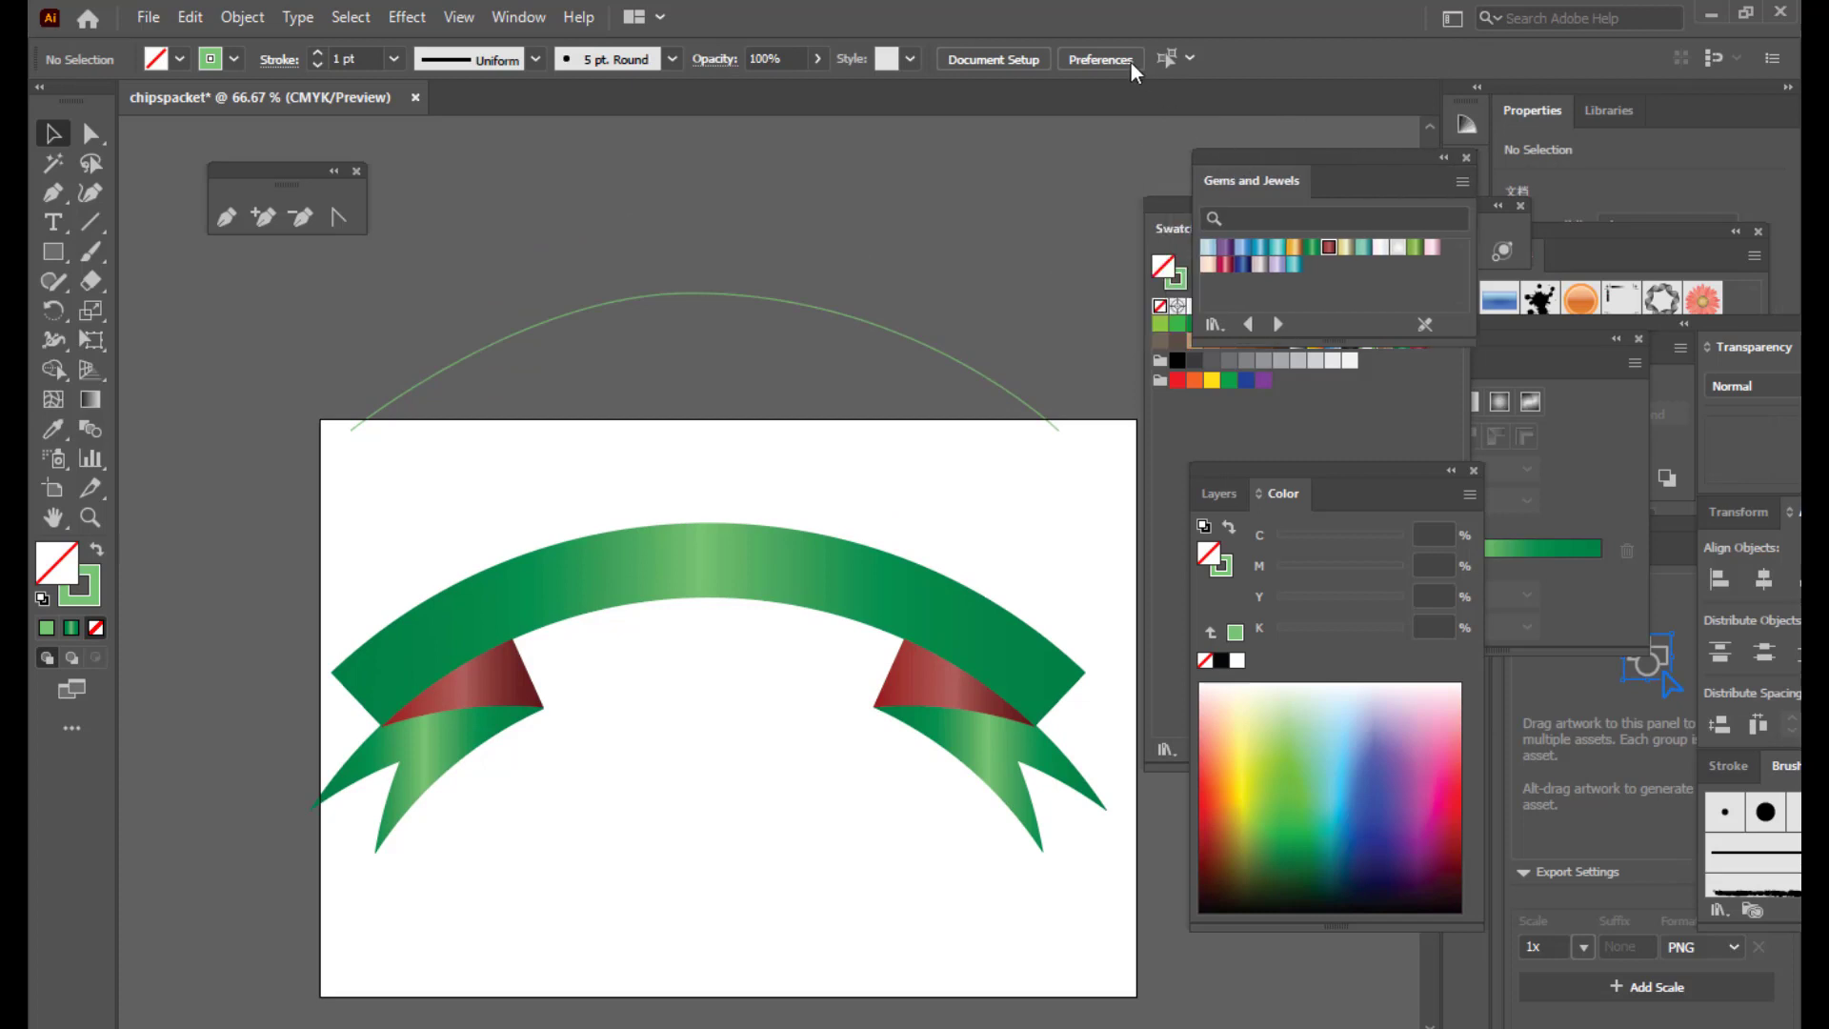
{"action": "left_click", "coordinate": [774, 303]}
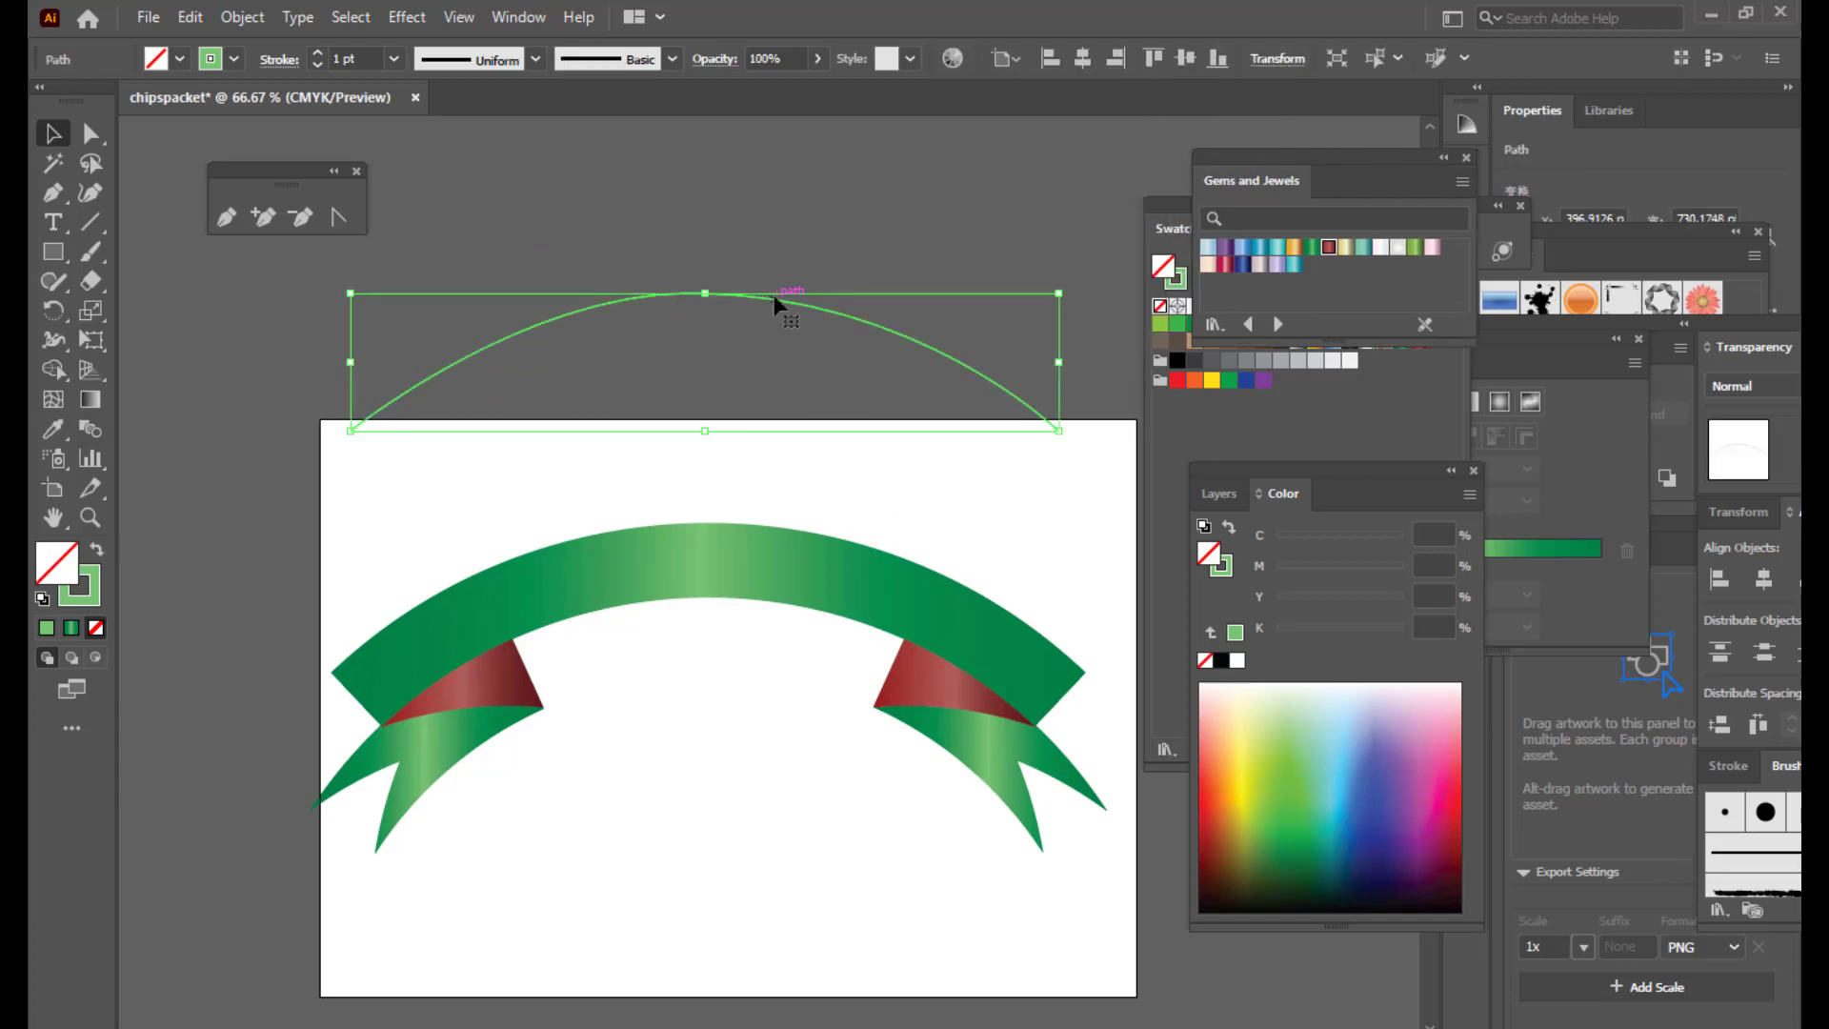
{"action": "left_click_drag", "start_coordinate": [773, 298], "coordinate": [789, 266]}
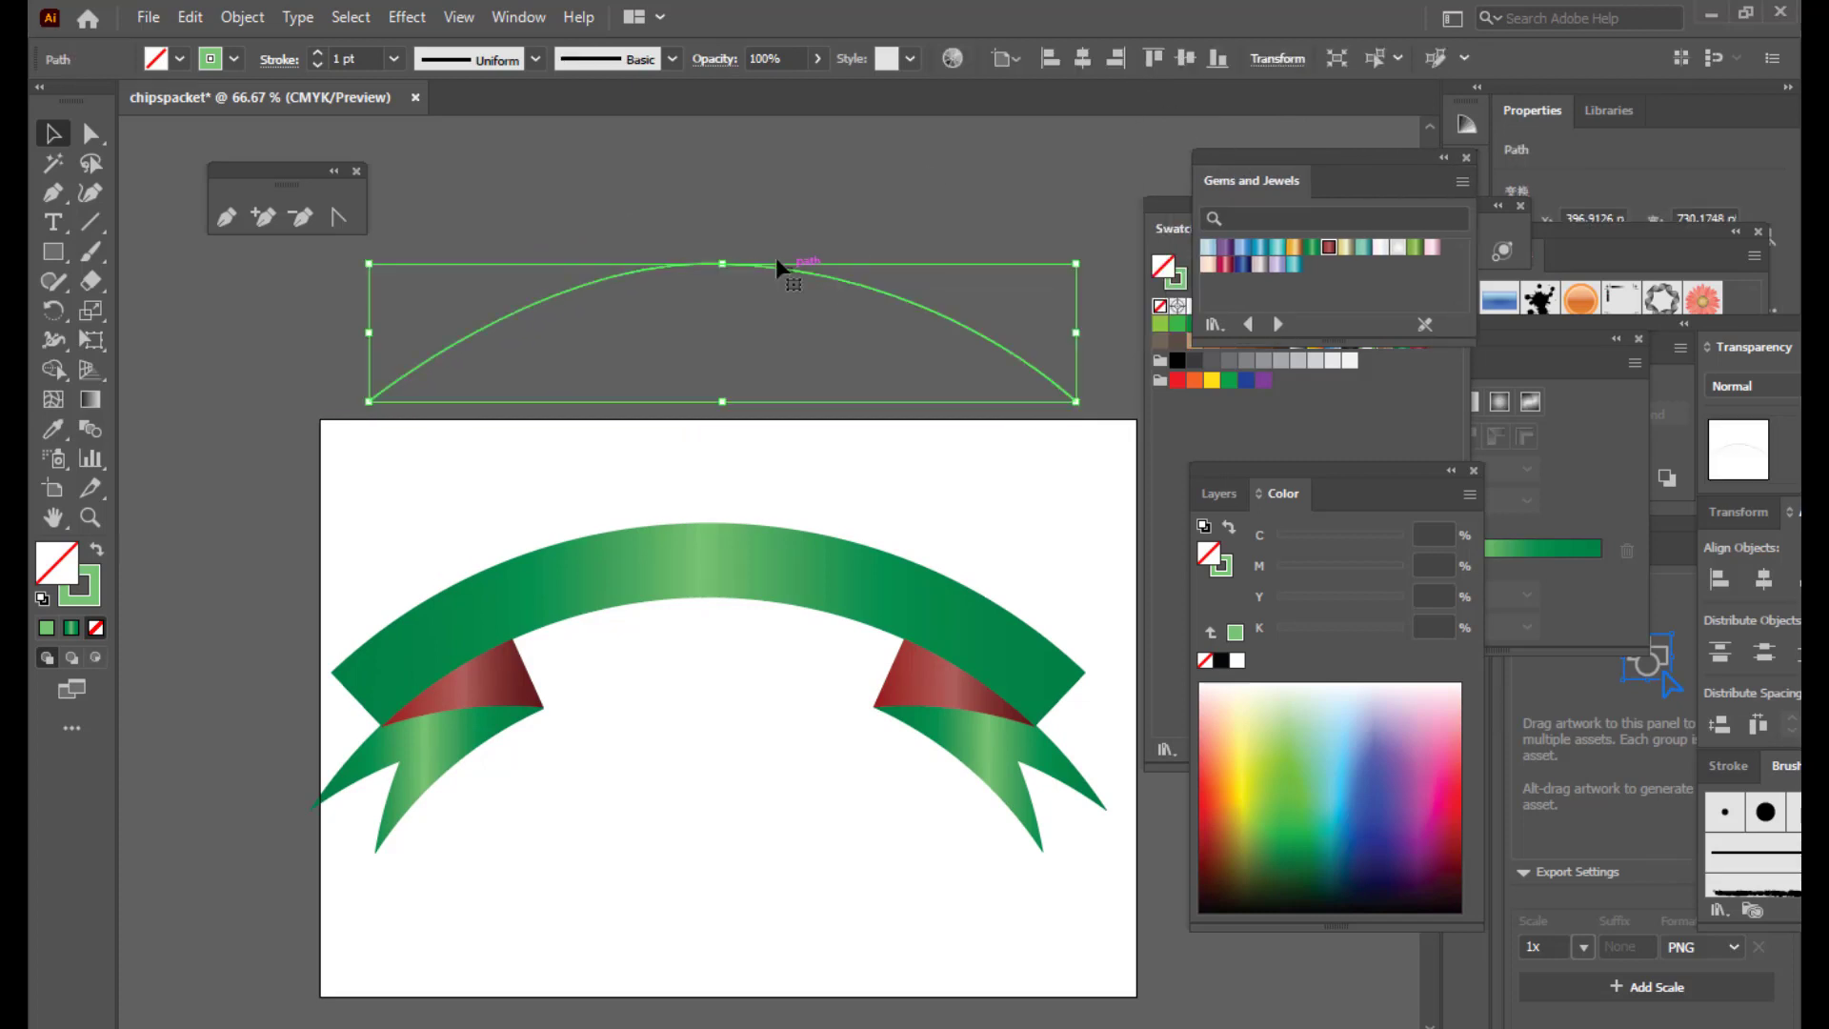
{"action": "left_click", "coordinate": [472, 177]}
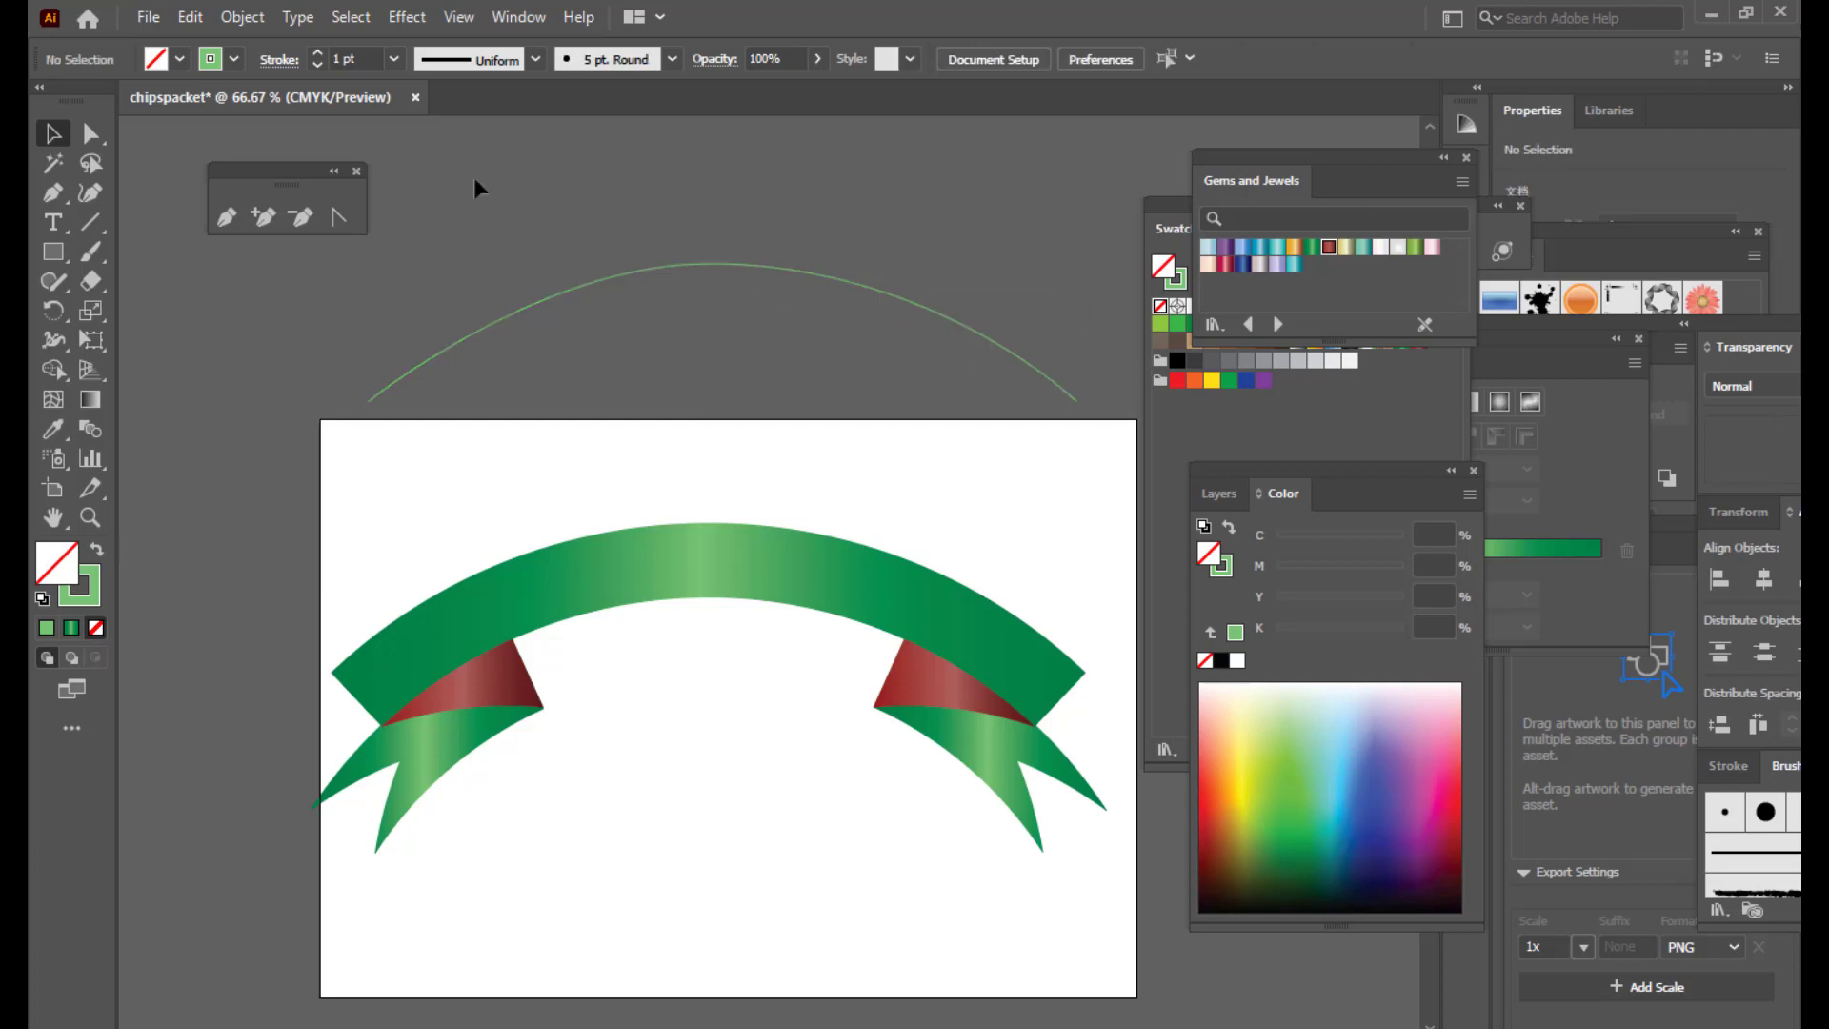
Step: Tear off the Type tool flyout and select the Type on a Path Tool
{"action": "left_click", "coordinate": [54, 229]}
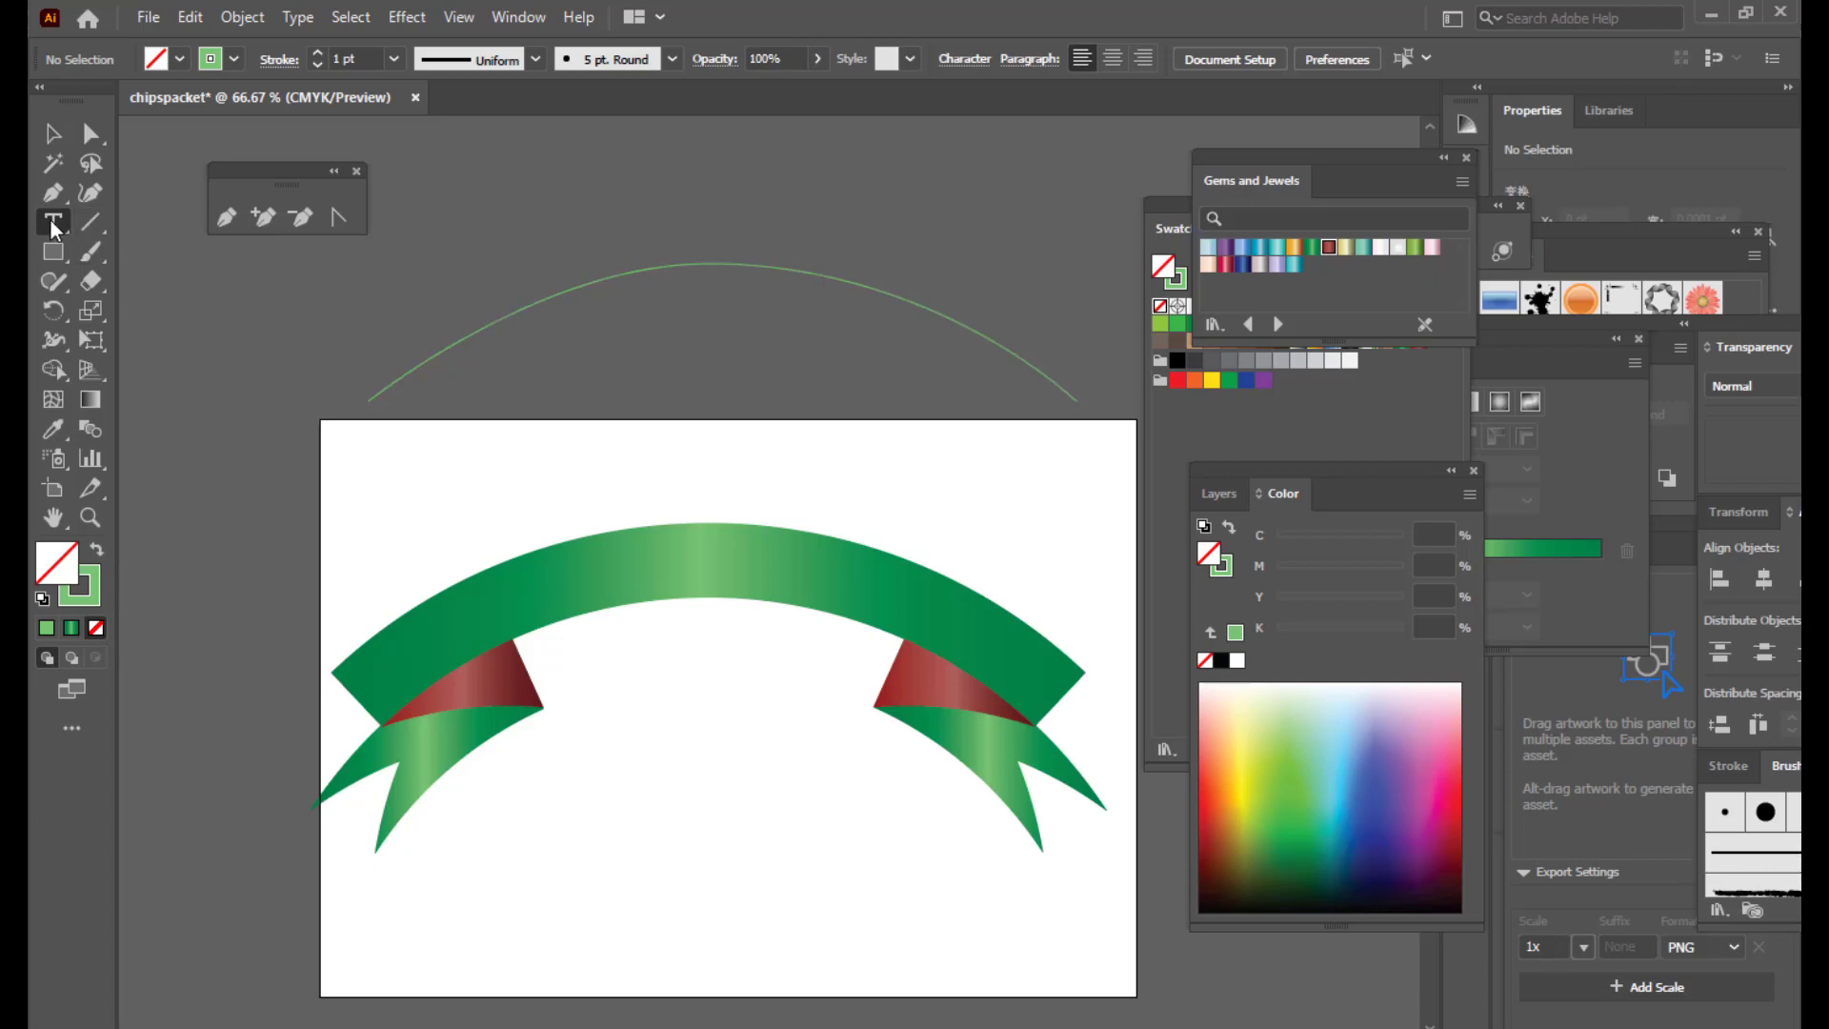
{"action": "left_click_drag", "start_coordinate": [50, 219], "coordinate": [336, 299]}
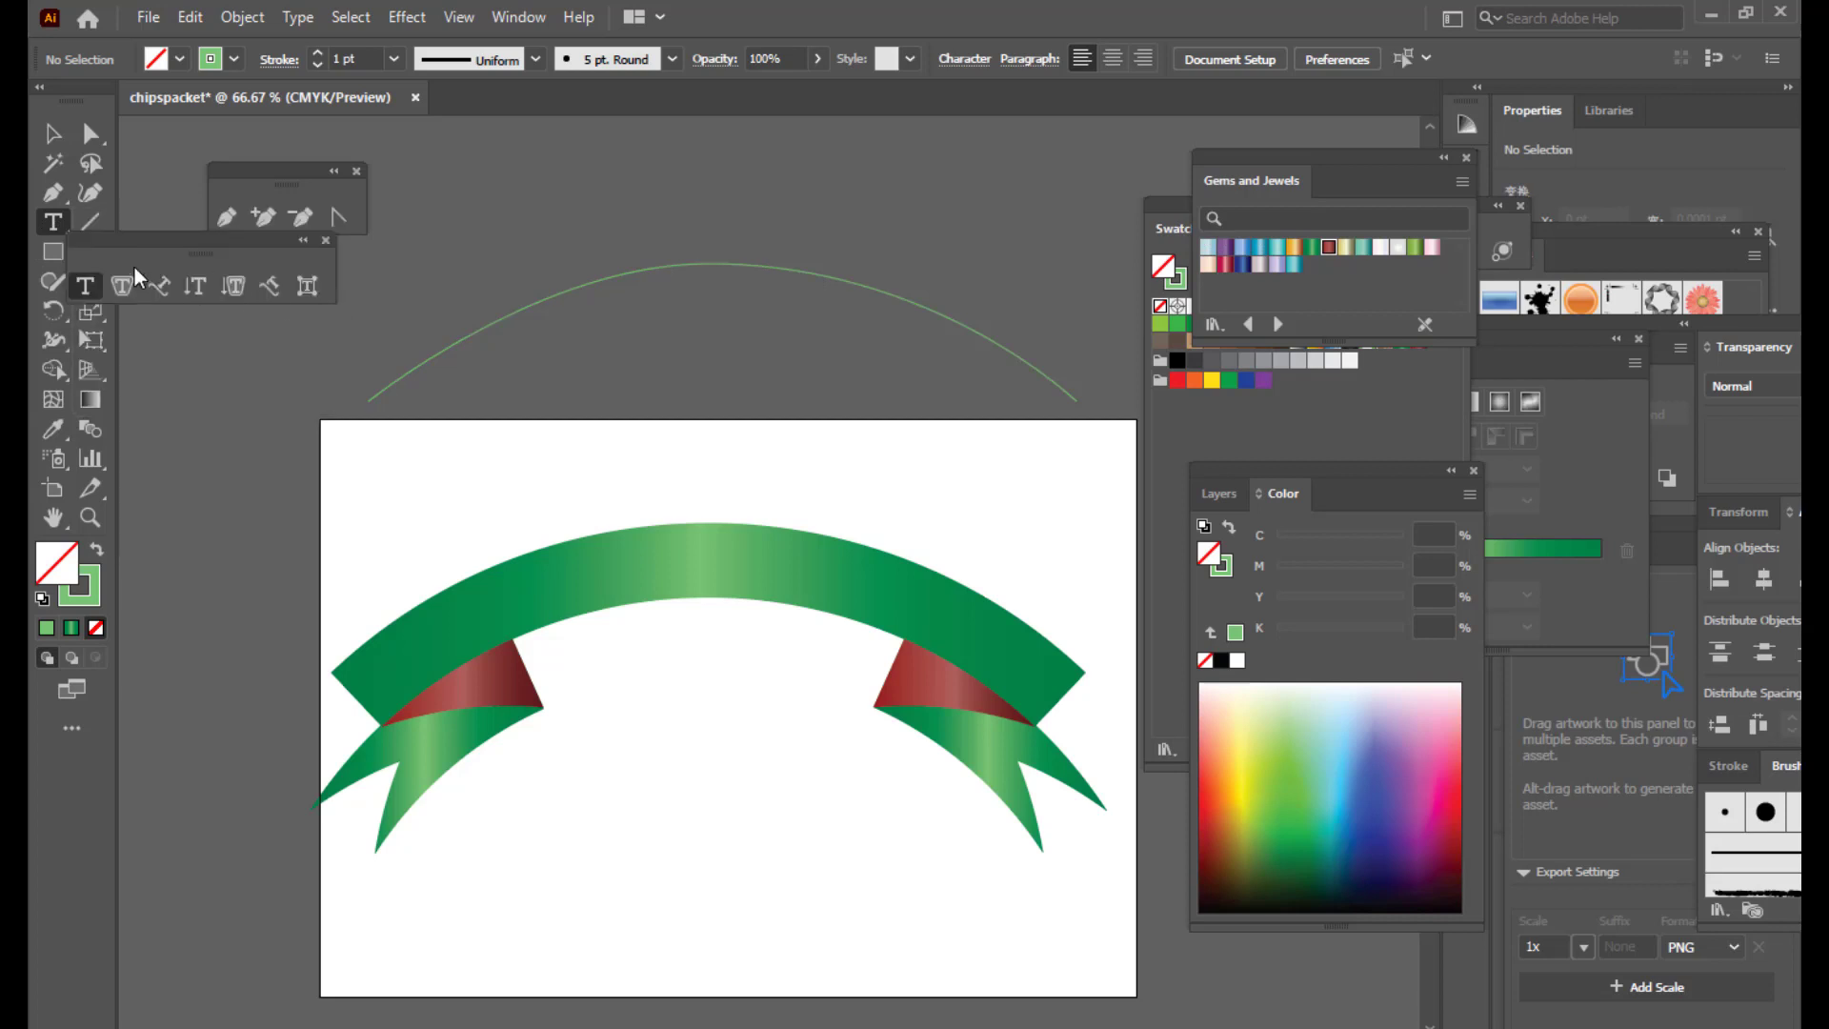
{"action": "left_click_drag", "start_coordinate": [127, 245], "coordinate": [212, 472]}
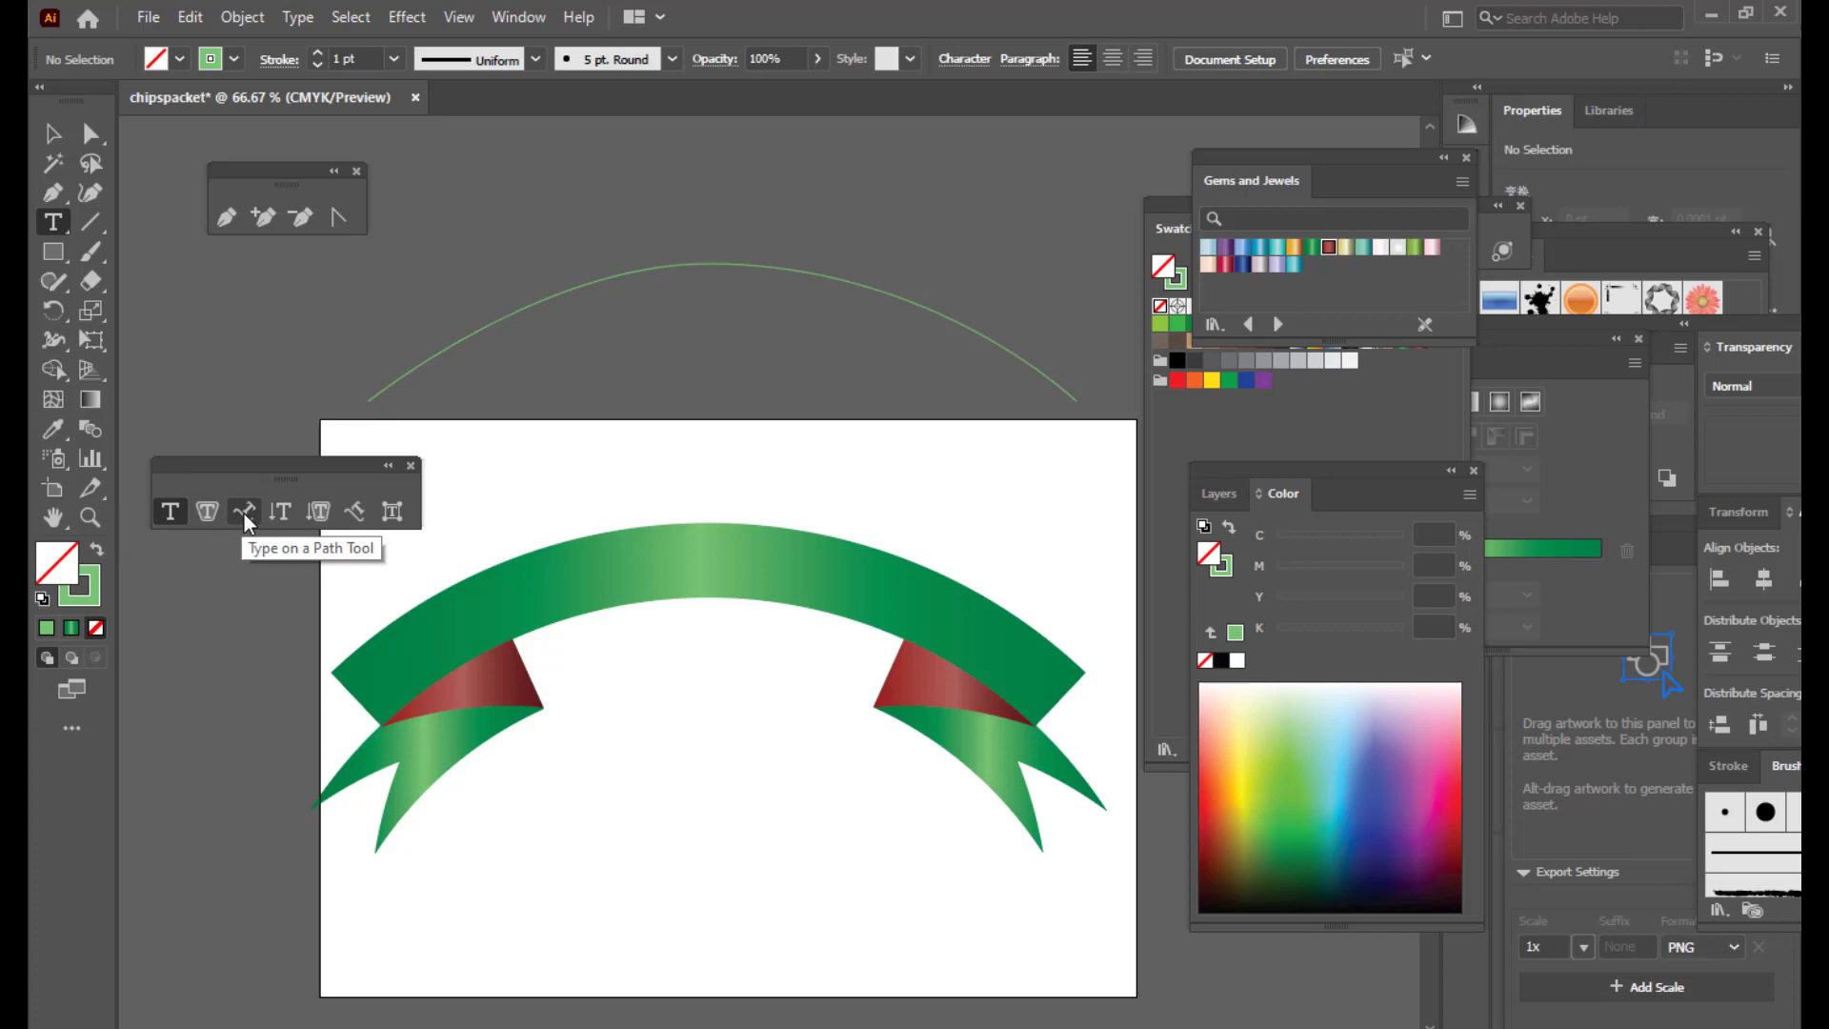
{"action": "left_click", "coordinate": [244, 512]}
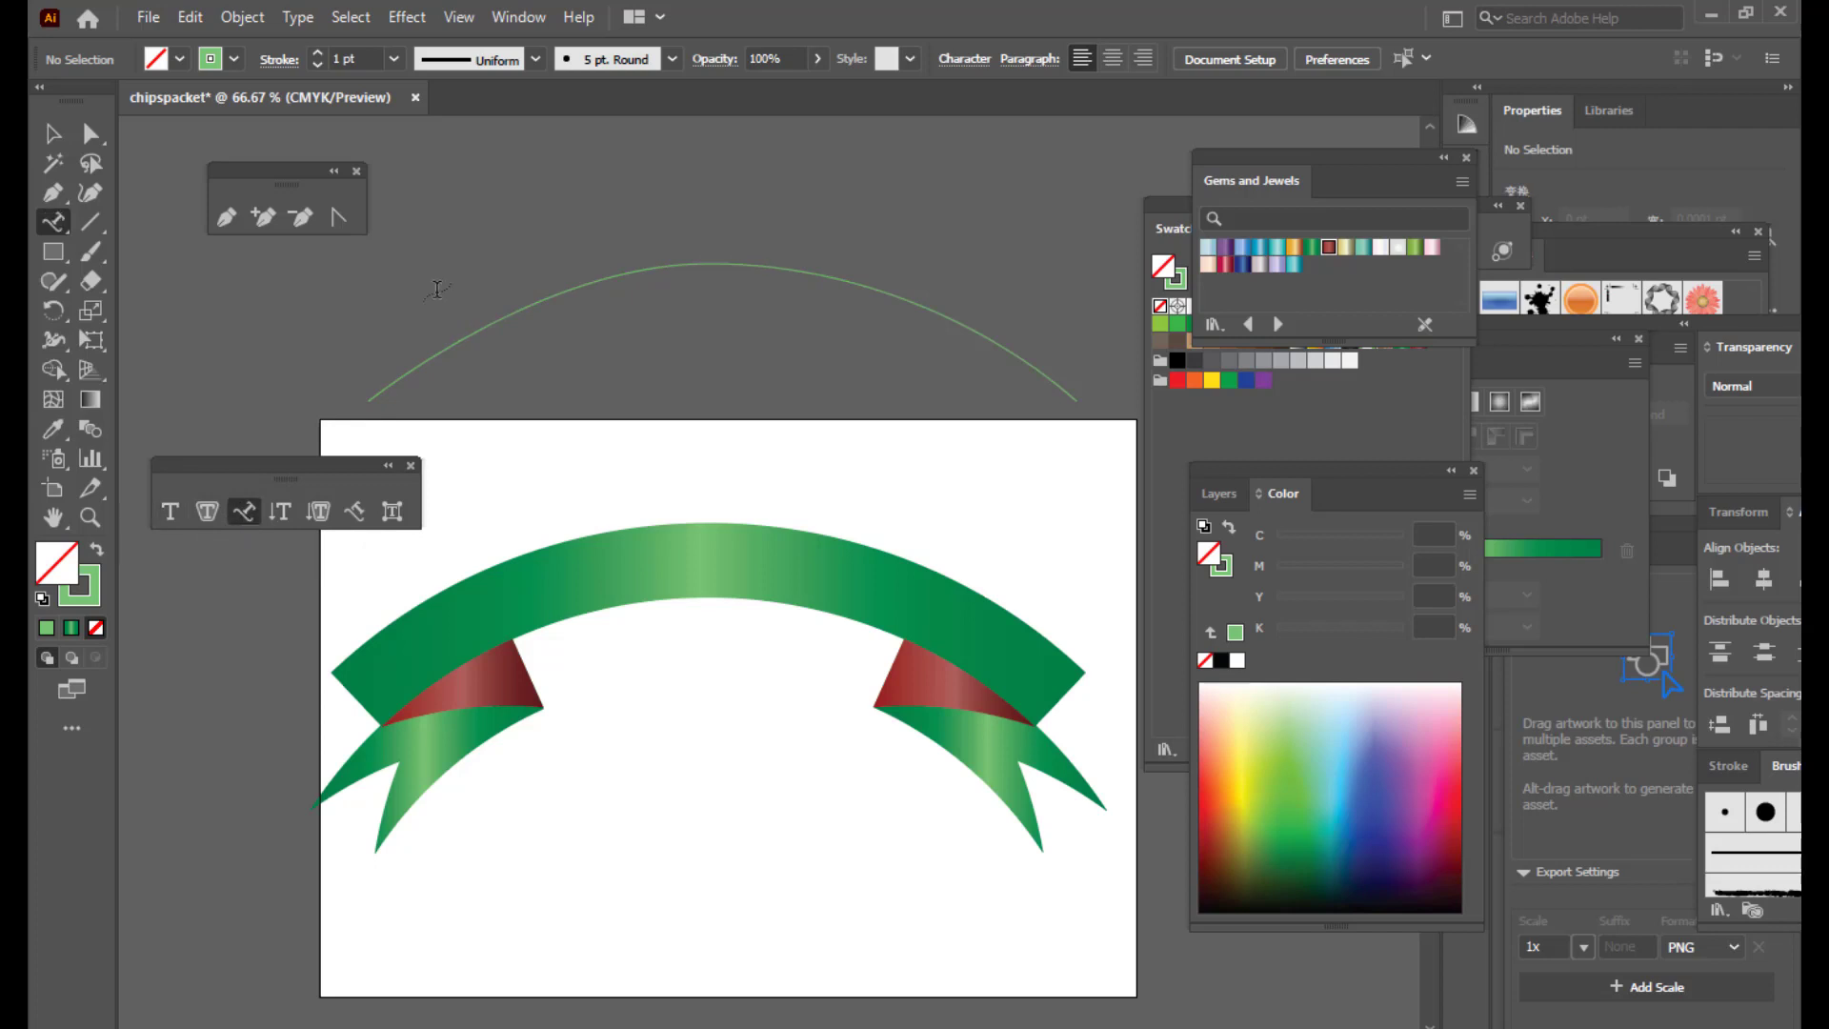
Step: Start text on the arc at 36 pt and type 'Crunchy Munchy'
{"action": "left_click", "coordinate": [466, 333]}
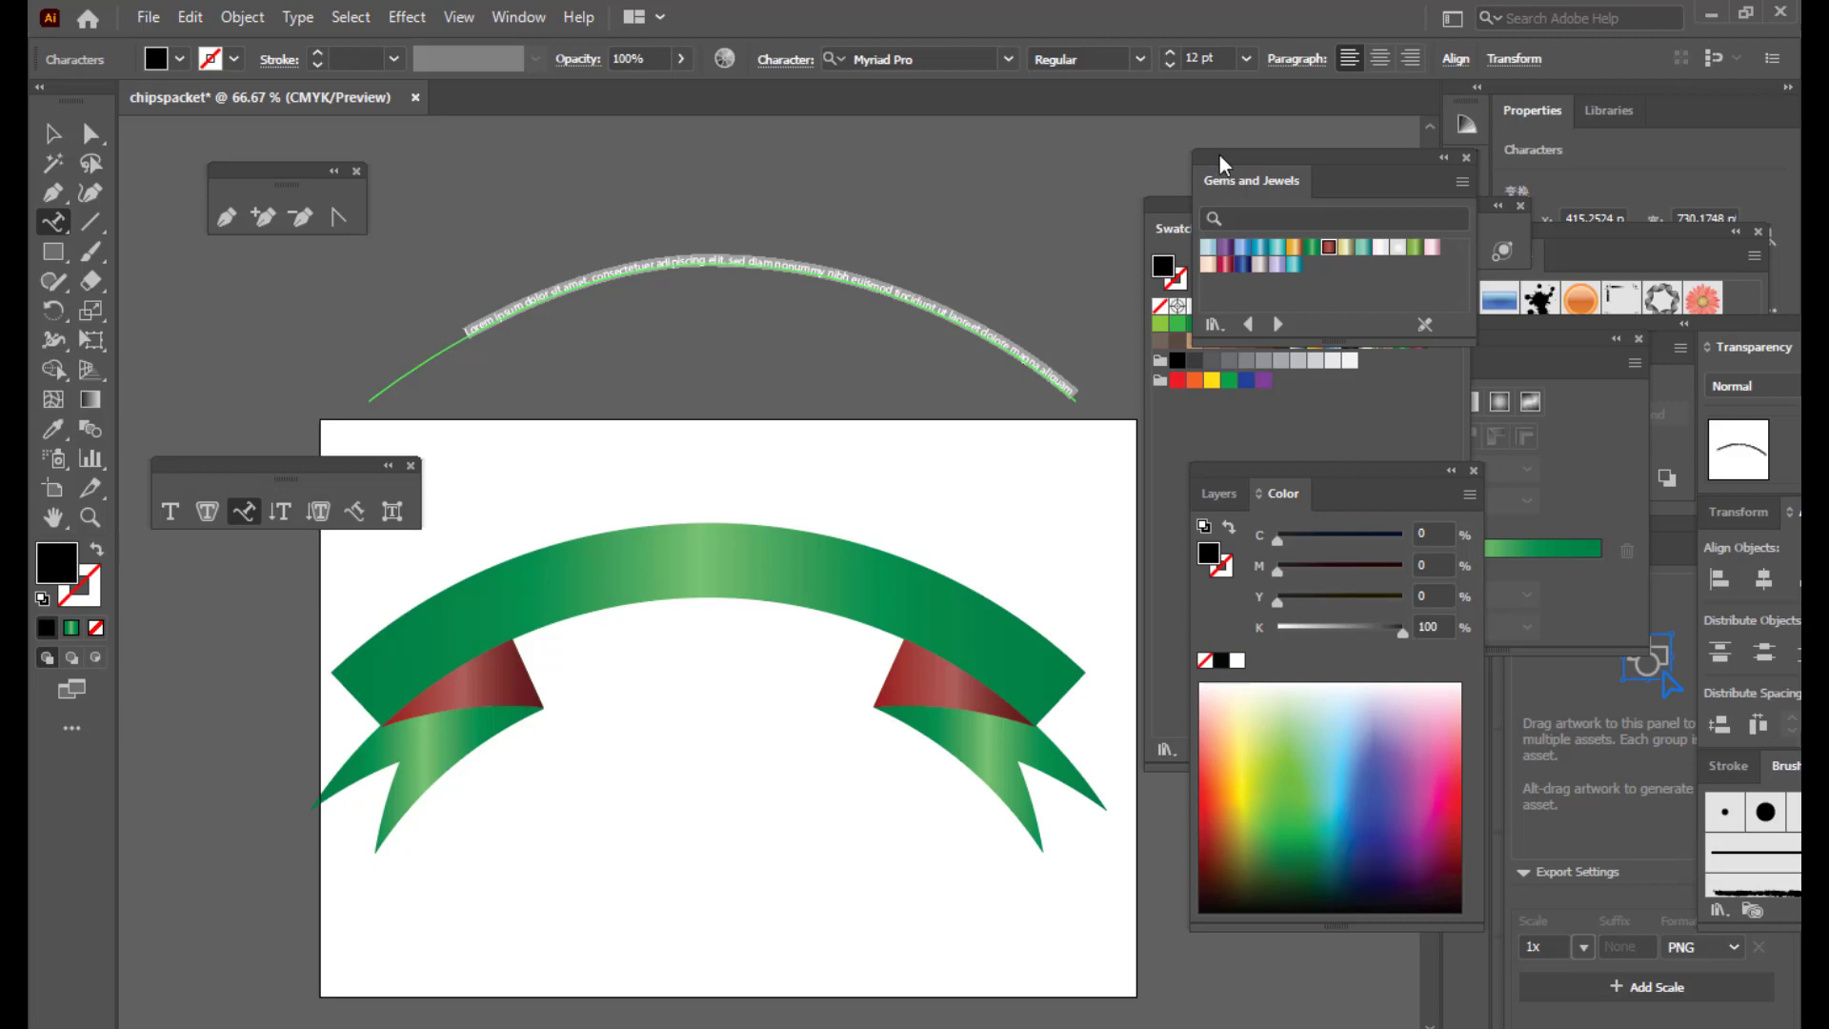
{"action": "key", "text": "BackSpace"}
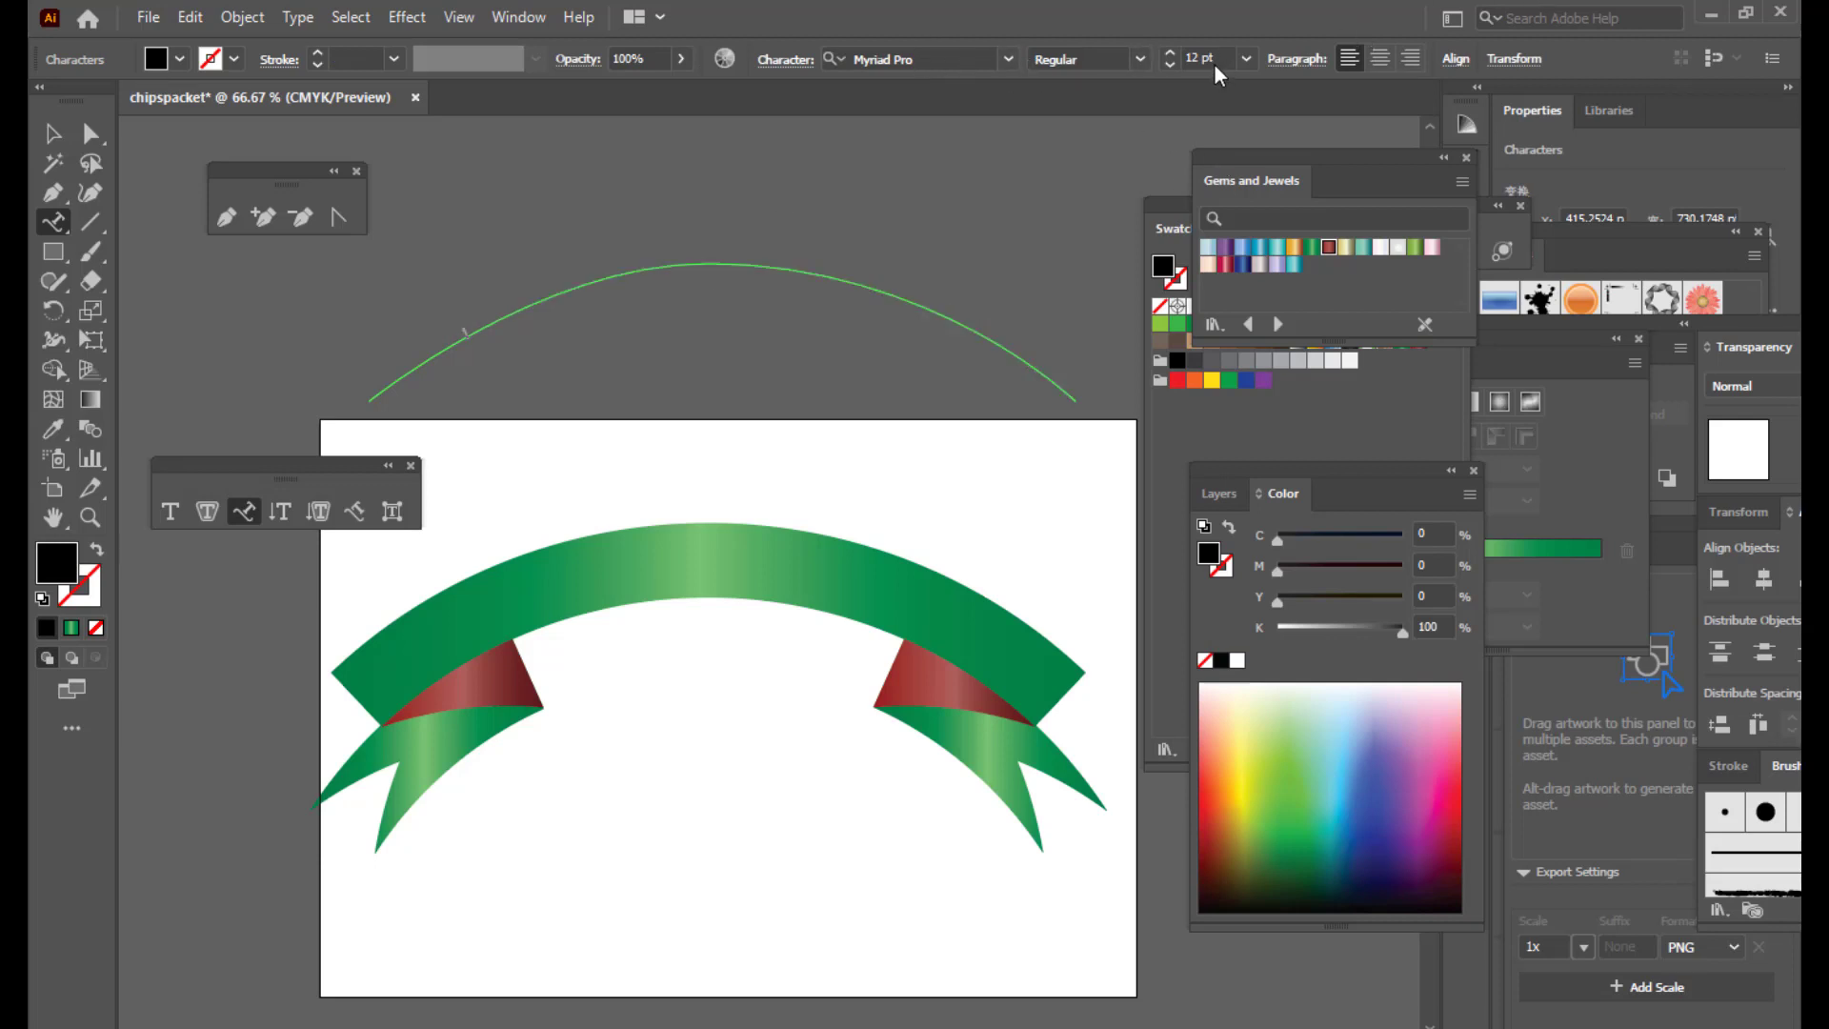
{"action": "left_click", "coordinate": [1244, 60]}
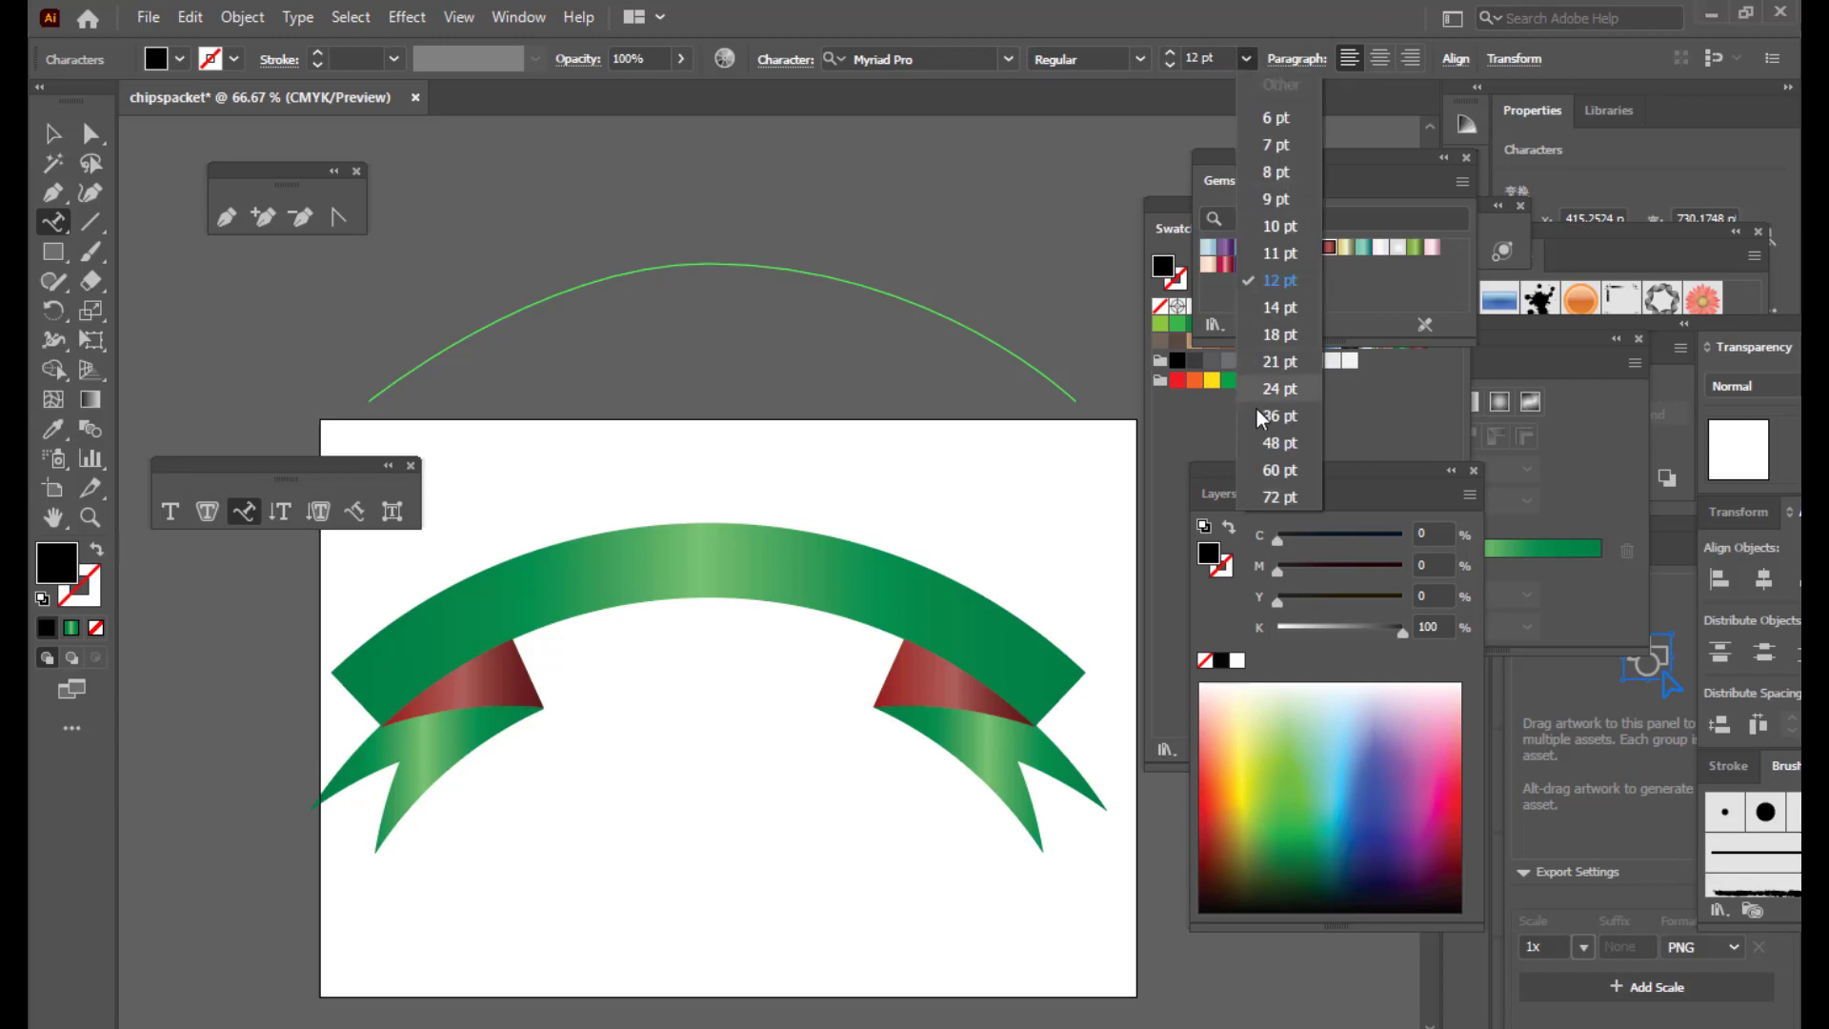
{"action": "left_click", "coordinate": [1273, 416]}
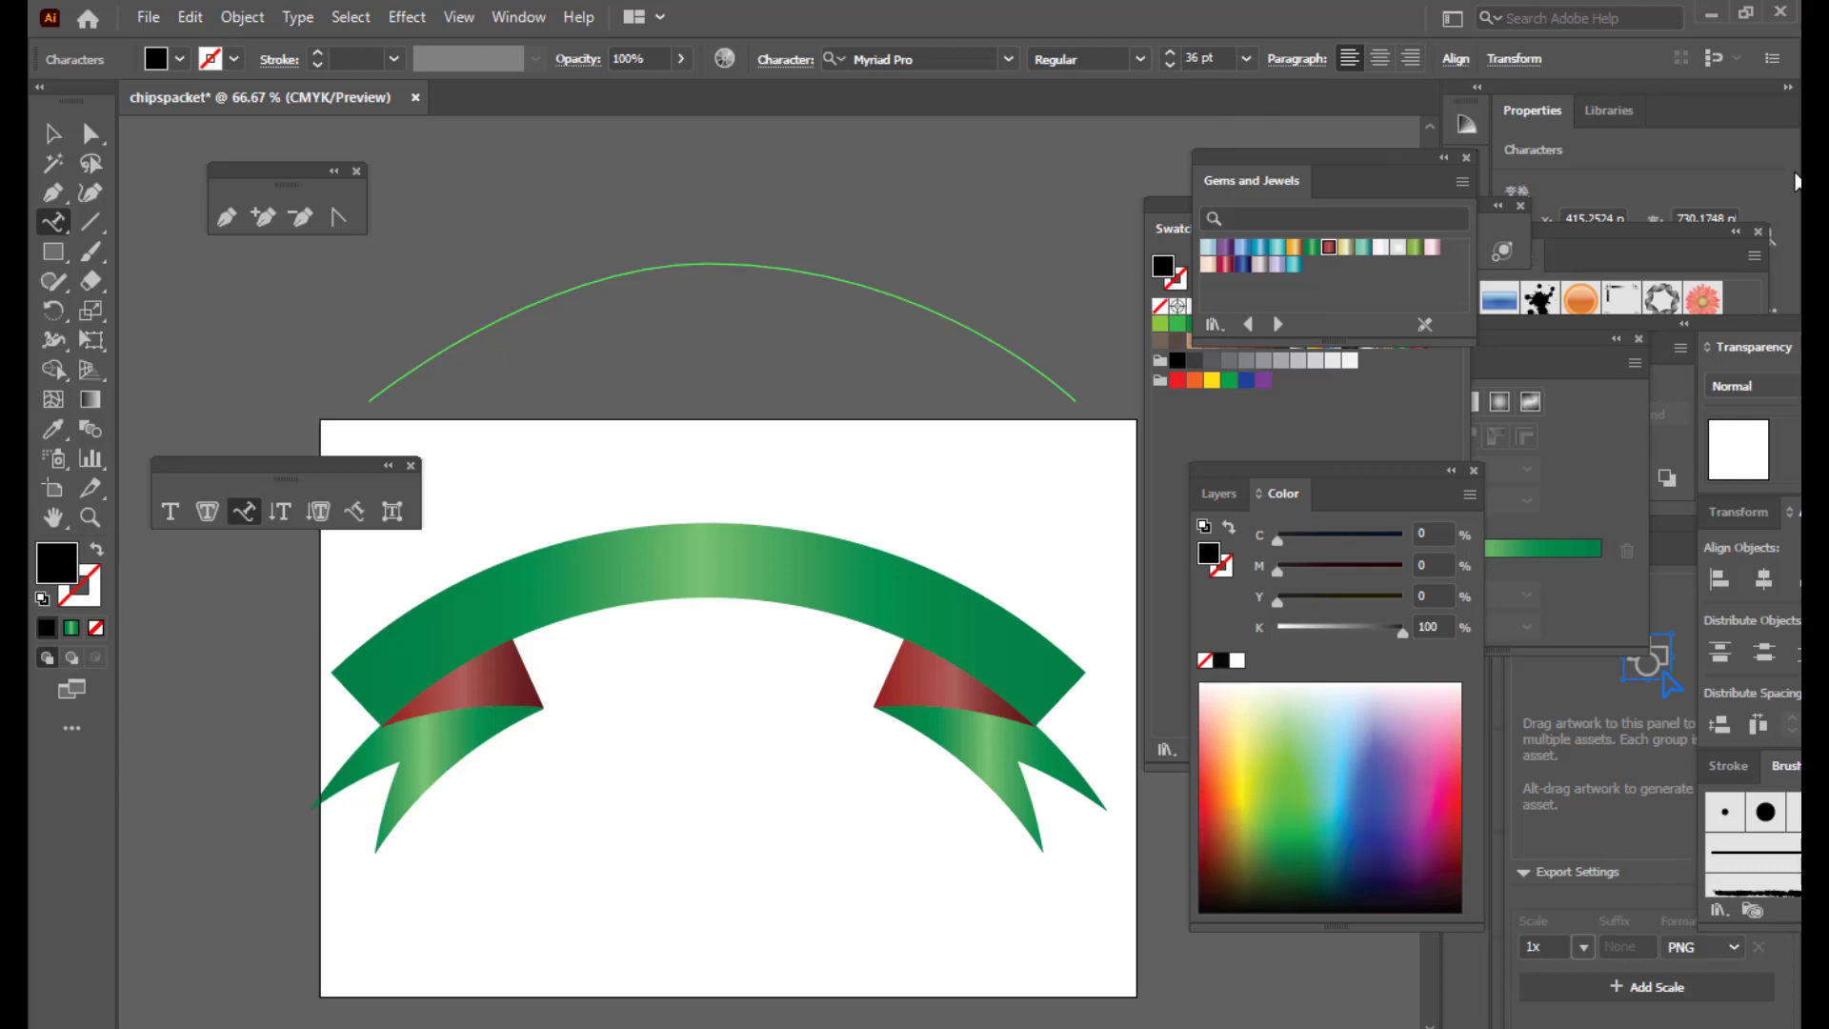
{"action": "type", "text": "cru"}
{"action": "key", "text": "BackSpace"}
{"action": "key", "text": "BackSpace"}
{"action": "type", "text": "run"}
{"action": "type", "text": "Munchy"}
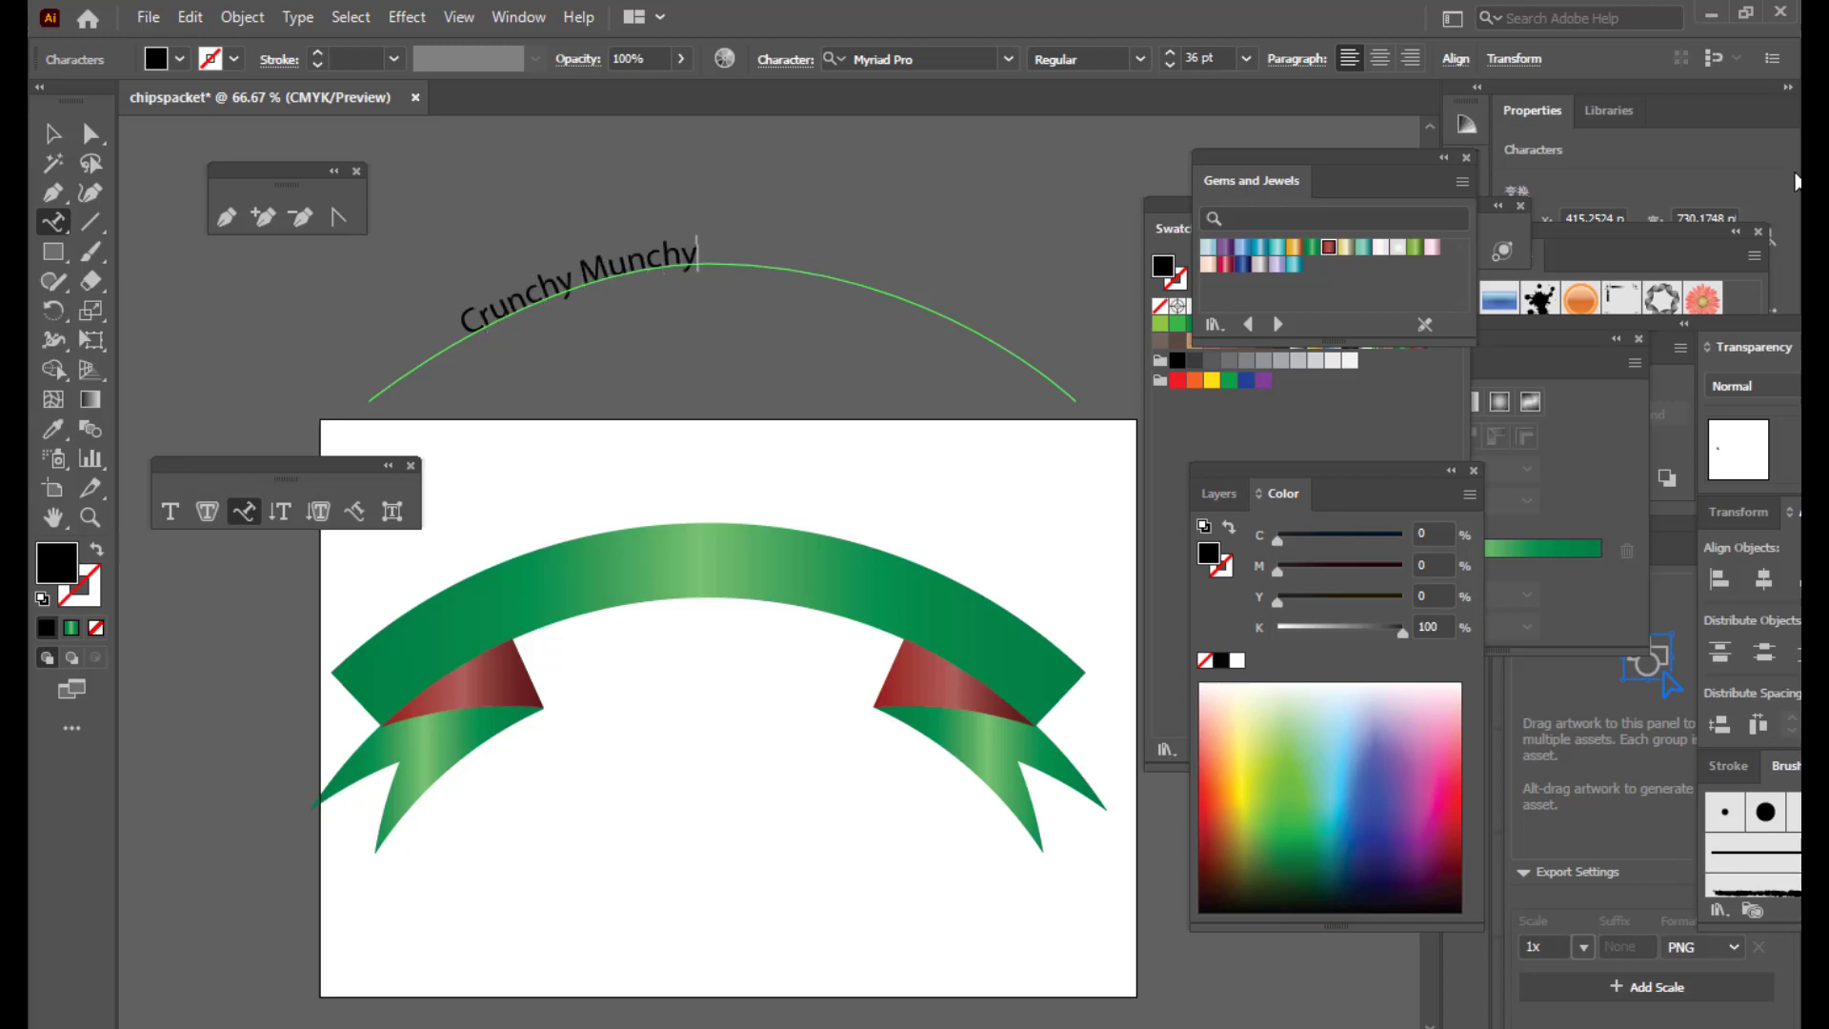
Step: Select the text and enlarge it step by step to 78 pt
{"action": "key", "text": "shift+Left"}
{"action": "key", "text": "shift+Left"}
{"action": "key", "text": "shift+Left"}
{"action": "key", "text": "shift+Left"}
{"action": "key", "text": "shift+Left"}
{"action": "key", "text": "shift+Left"}
{"action": "key", "text": "shift+Left"}
{"action": "key", "text": "shift+Left"}
{"action": "key", "text": "shift+Left"}
{"action": "key", "text": "shift+Left"}
{"action": "key", "text": "shift+Left"}
{"action": "key", "text": "shift+Left"}
{"action": "key", "text": "shift+Left"}
{"action": "key", "text": "shift+Left"}
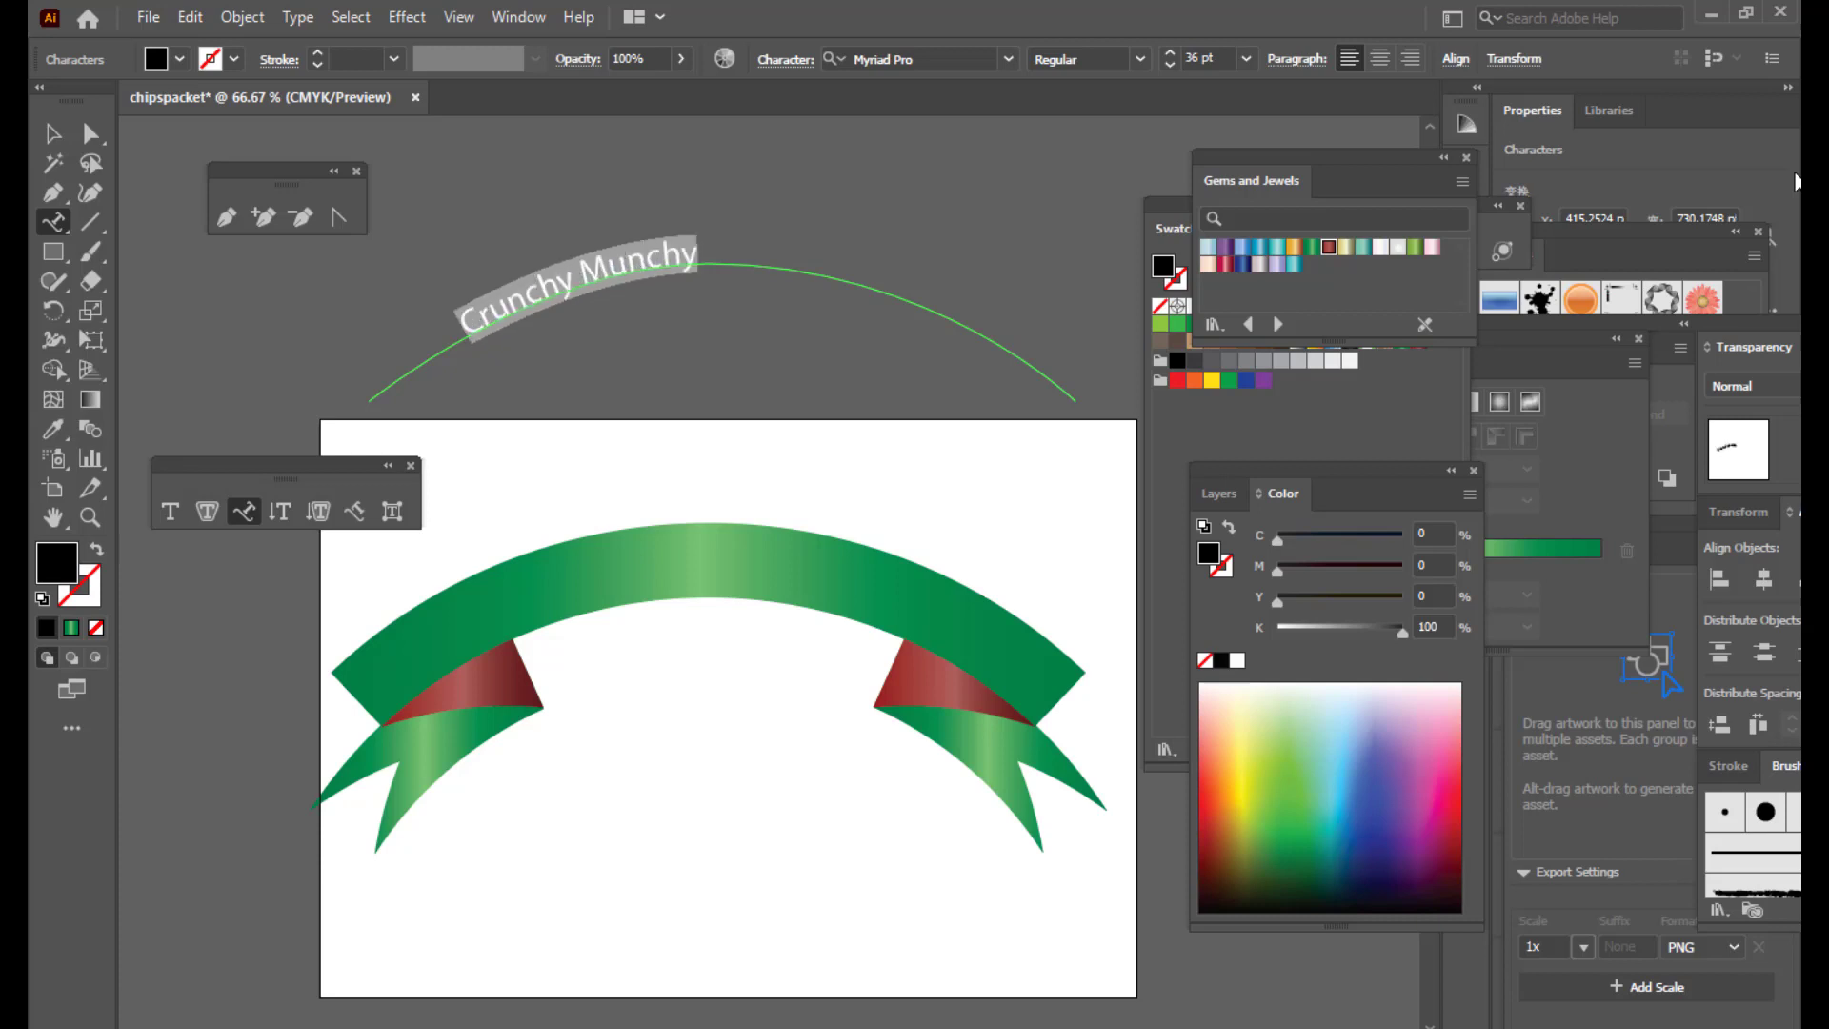
{"action": "key", "text": "ctrl+shift+period"}
{"action": "key", "text": "ctrl+shift+period"}
{"action": "key", "text": "ctrl+shift+period"}
{"action": "key", "text": "ctrl+shift+period"}
{"action": "key", "text": "ctrl+shift+period"}
{"action": "key", "text": "ctrl+shift+period"}
{"action": "key", "text": "ctrl+shift+period"}
{"action": "key", "text": "ctrl+shift+period"}
{"action": "key", "text": "ctrl+shift+period"}
{"action": "key", "text": "ctrl+shift+period"}
{"action": "key", "text": "ctrl+shift+period"}
{"action": "key", "text": "ctrl+shift+period"}
{"action": "key", "text": "ctrl+shift+period"}
{"action": "key", "text": "ctrl+shift+period"}
{"action": "key", "text": "ctrl+shift+period"}
{"action": "key", "text": "ctrl+shift+period"}
{"action": "key", "text": "ctrl+shift+period"}
{"action": "key", "text": "ctrl+shift+period"}
{"action": "key", "text": "ctrl+shift+period"}
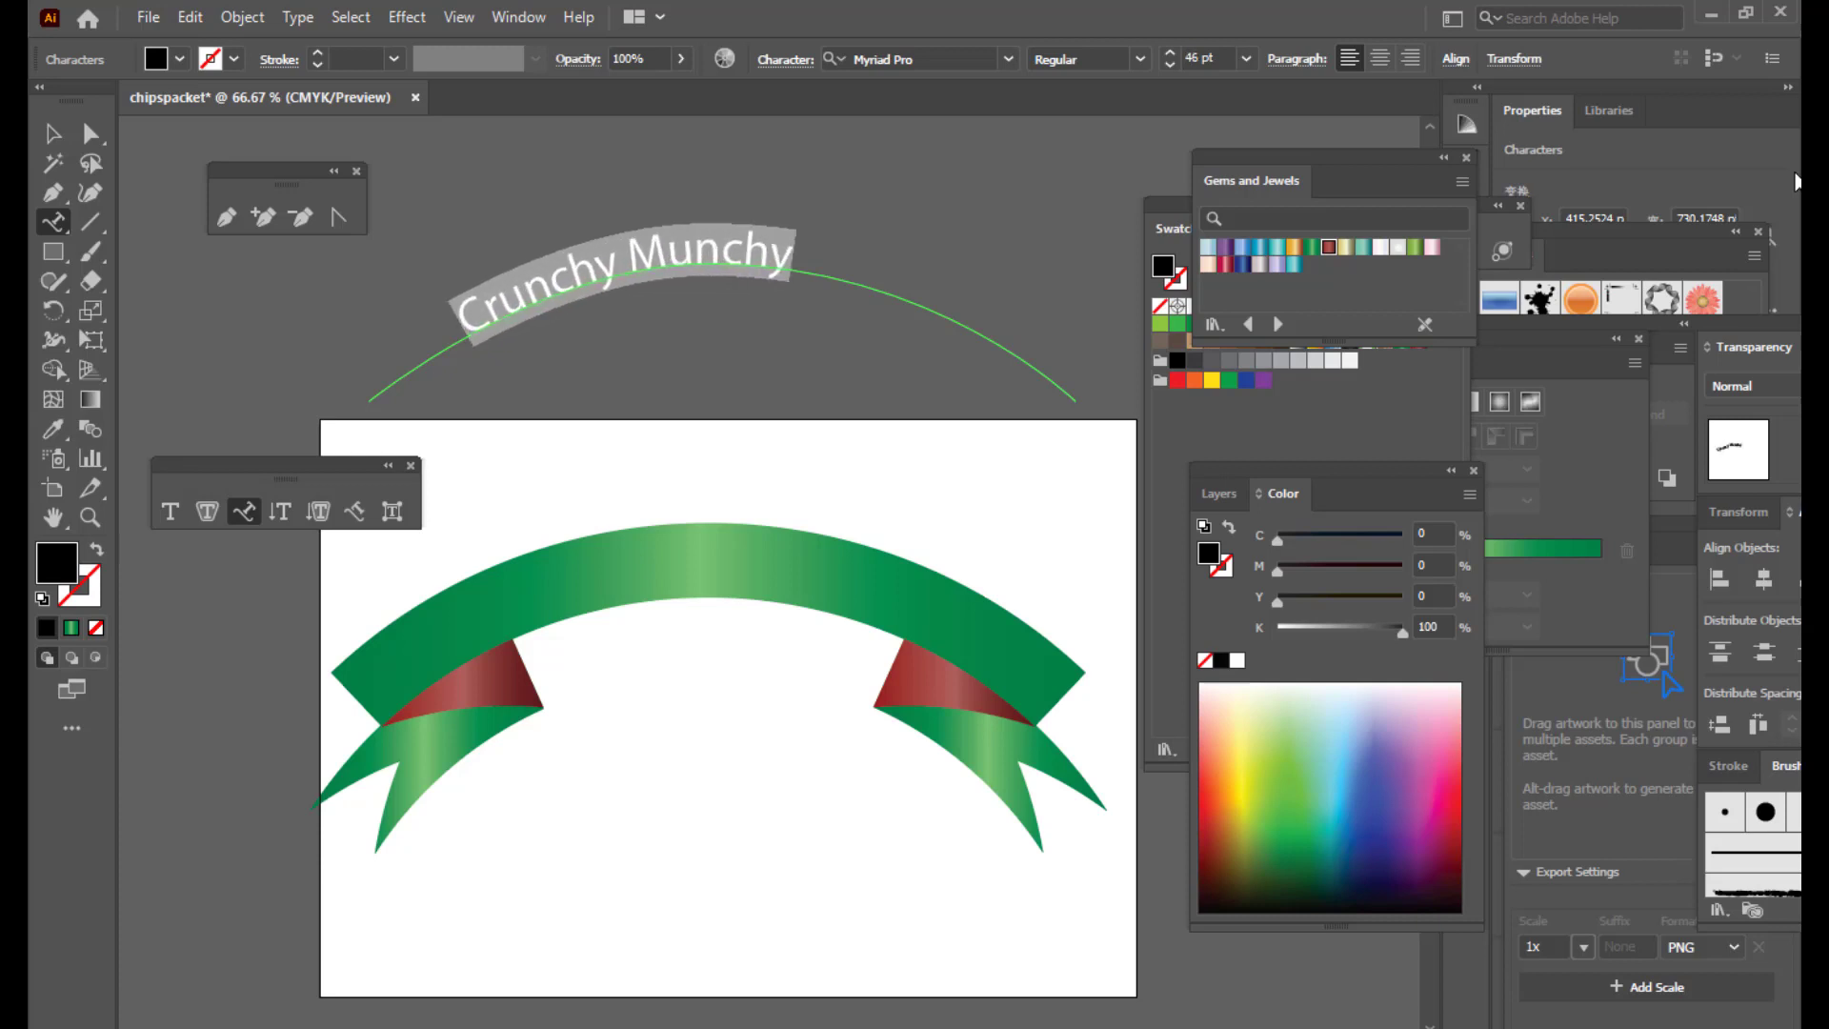
{"action": "key", "text": "ctrl+shift+period"}
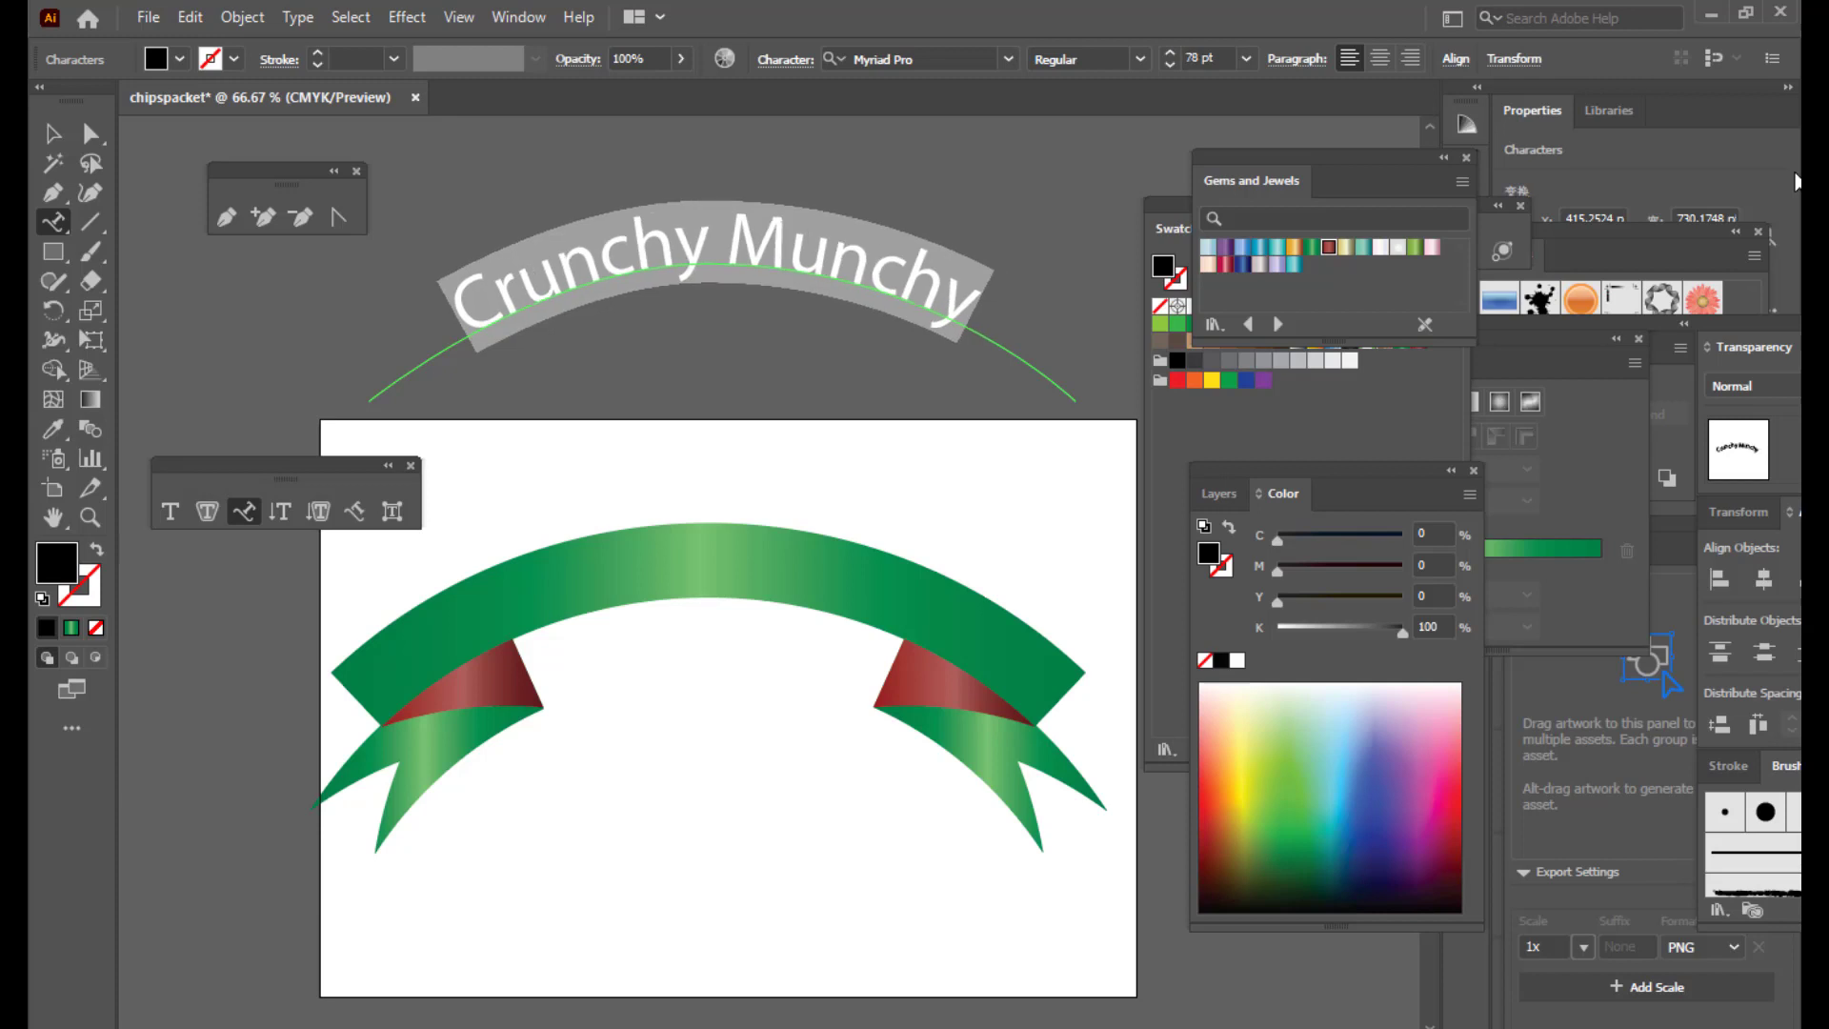
{"action": "key", "text": "ctrl+shift+period"}
Step: Apply Comic Sans MS Bold to the Crunchy Munchy text and move it down onto the ribbon
{"action": "left_click", "coordinate": [931, 56]}
{"action": "type", "text": "comic"}
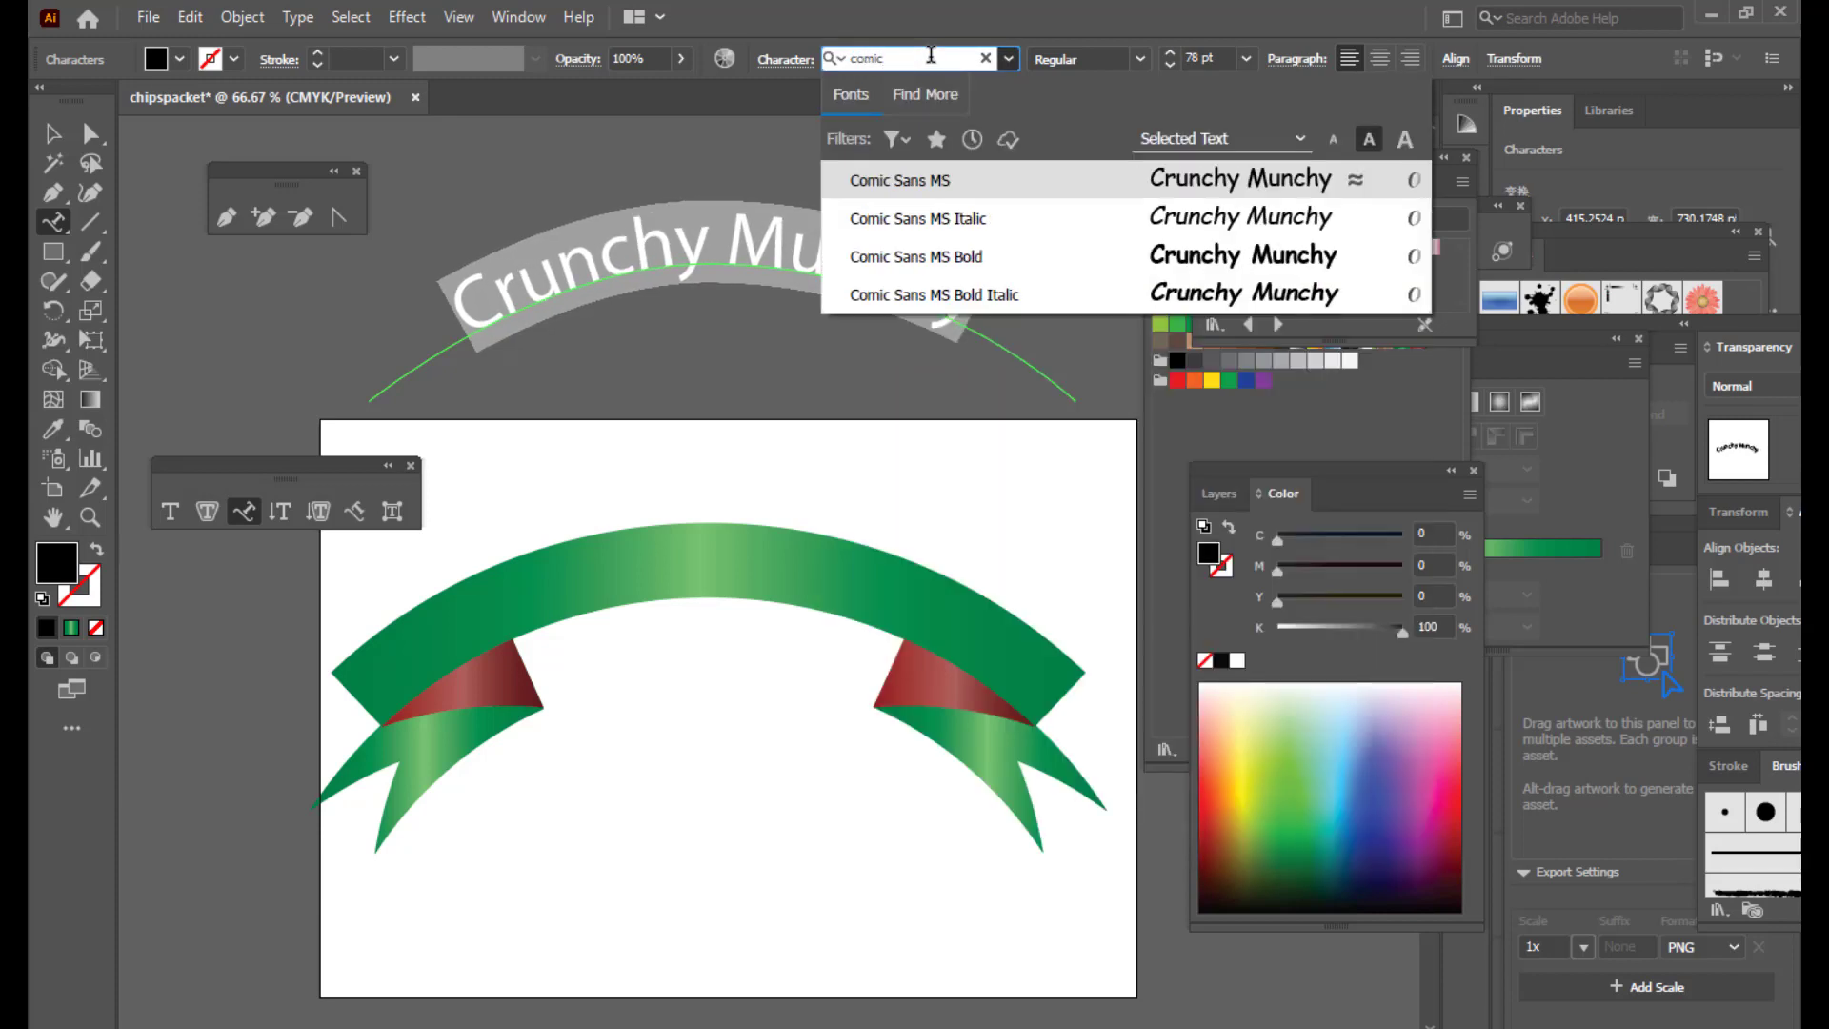
{"action": "left_click", "coordinate": [929, 268]}
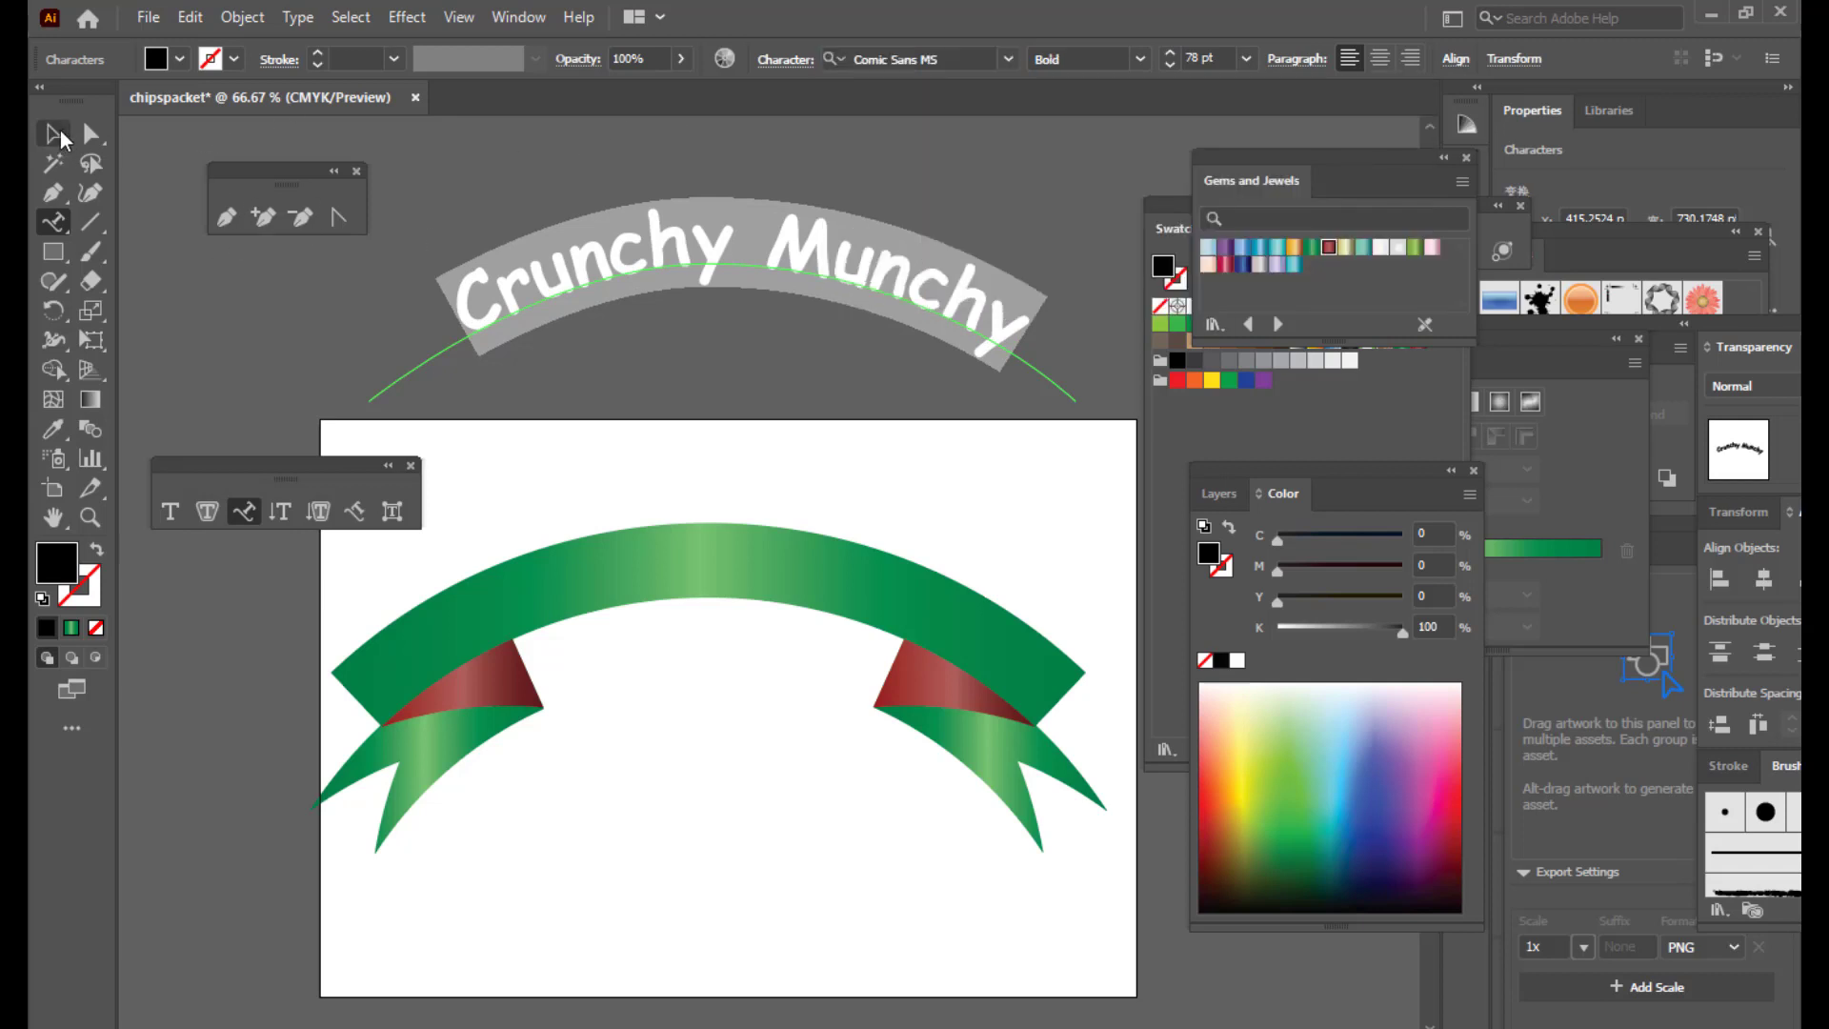
{"action": "left_click", "coordinate": [60, 139]}
{"action": "left_click_drag", "start_coordinate": [851, 312], "coordinate": [838, 598]}
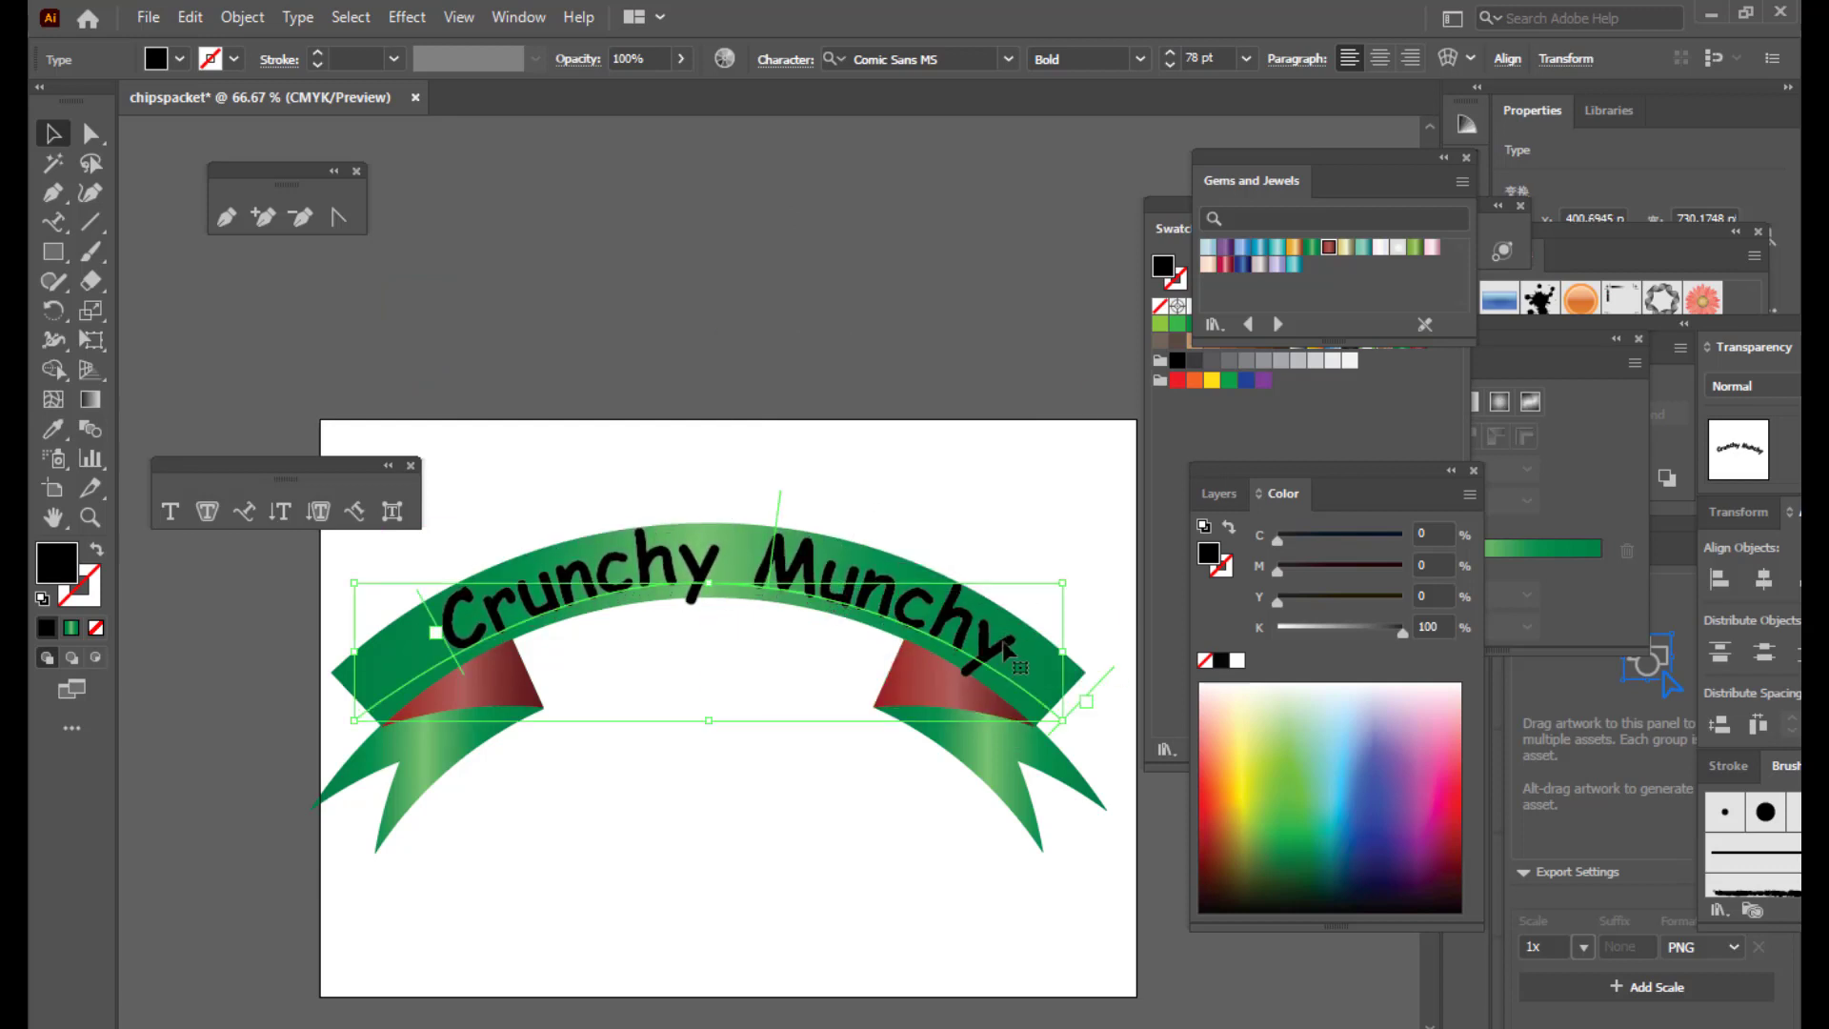
{"action": "key", "text": "Up"}
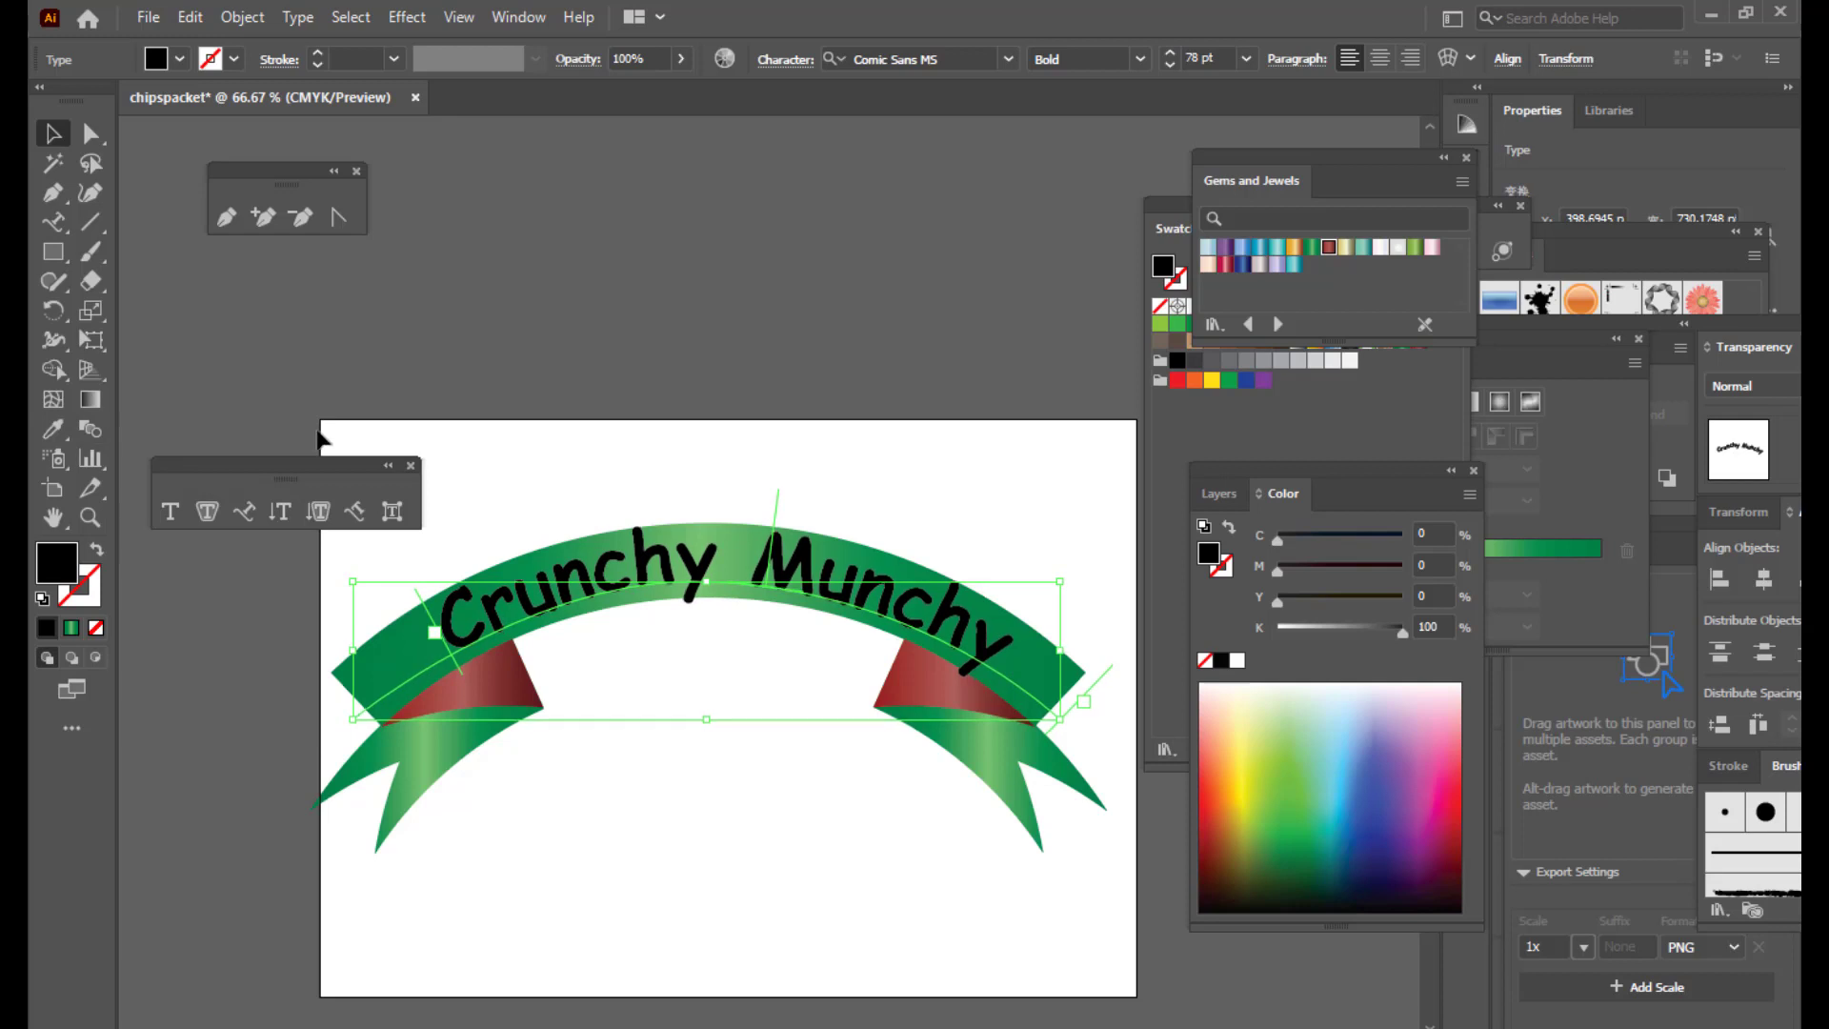
Step: Reduce the path text to 72 pt and shift it slightly right along the ribbon
{"action": "left_click", "coordinate": [53, 221]}
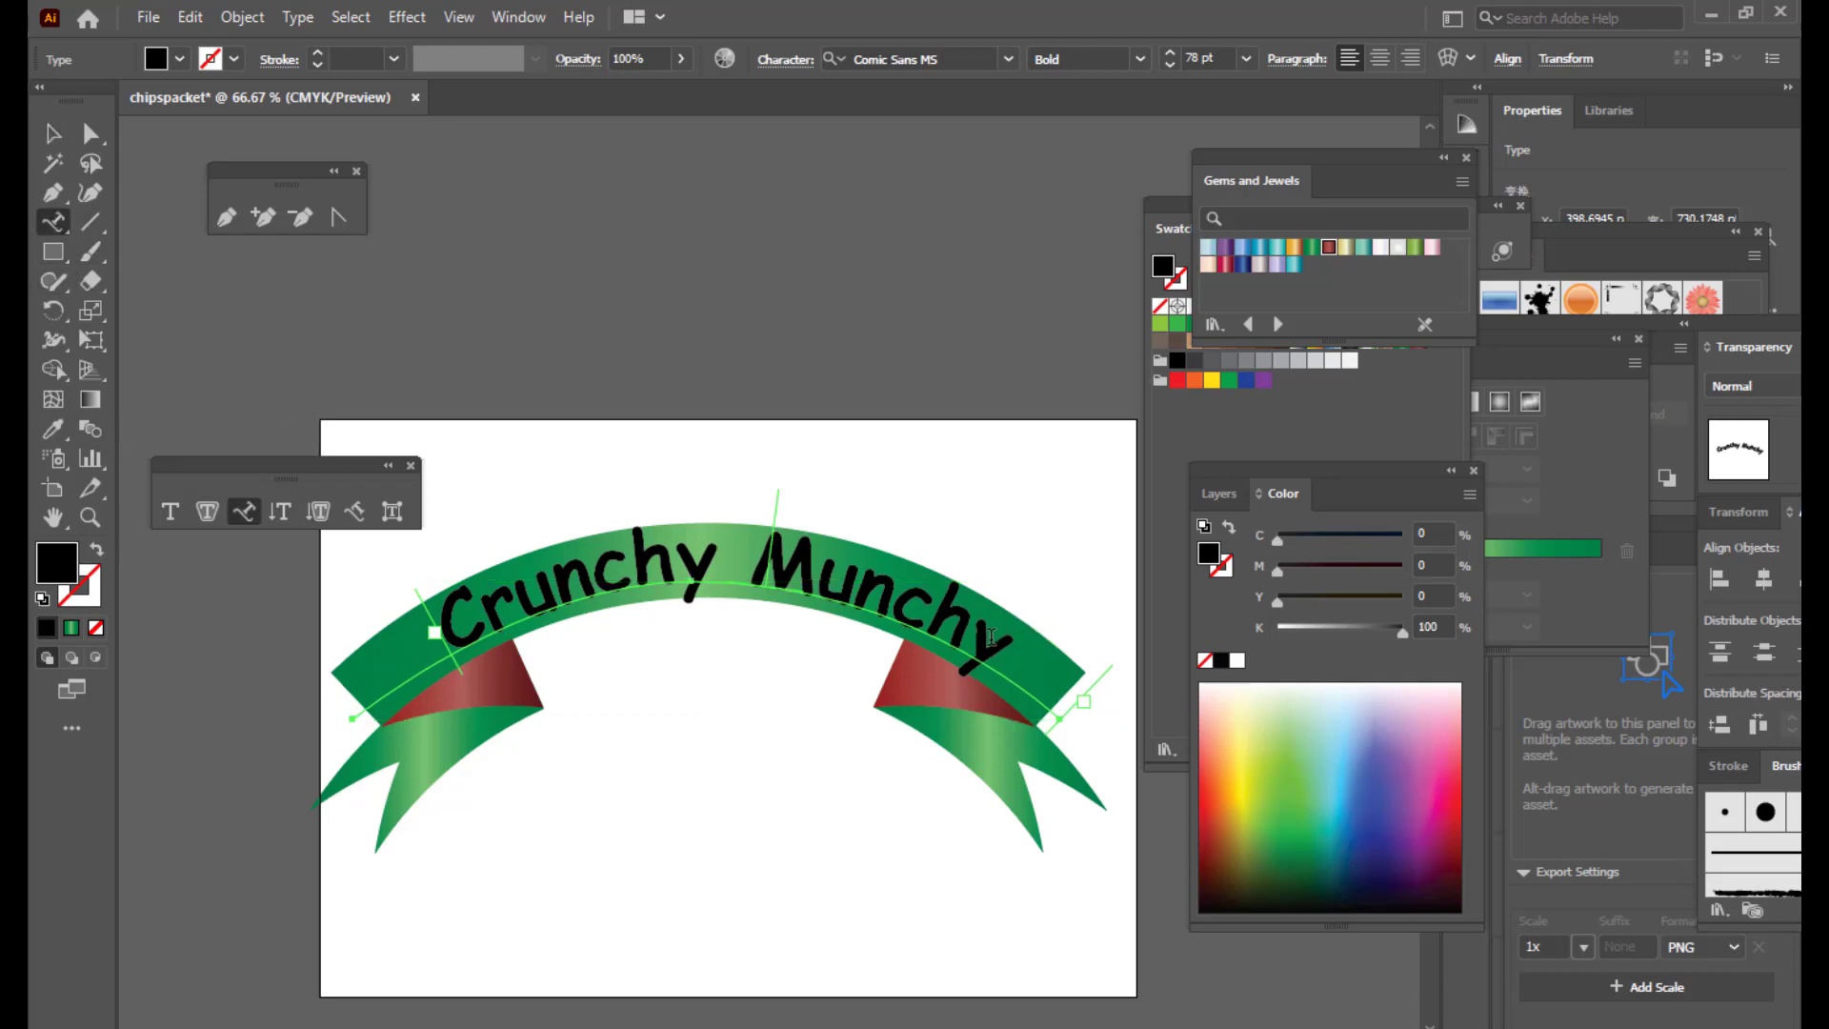
{"action": "left_click_drag", "start_coordinate": [1005, 642], "coordinate": [376, 563]}
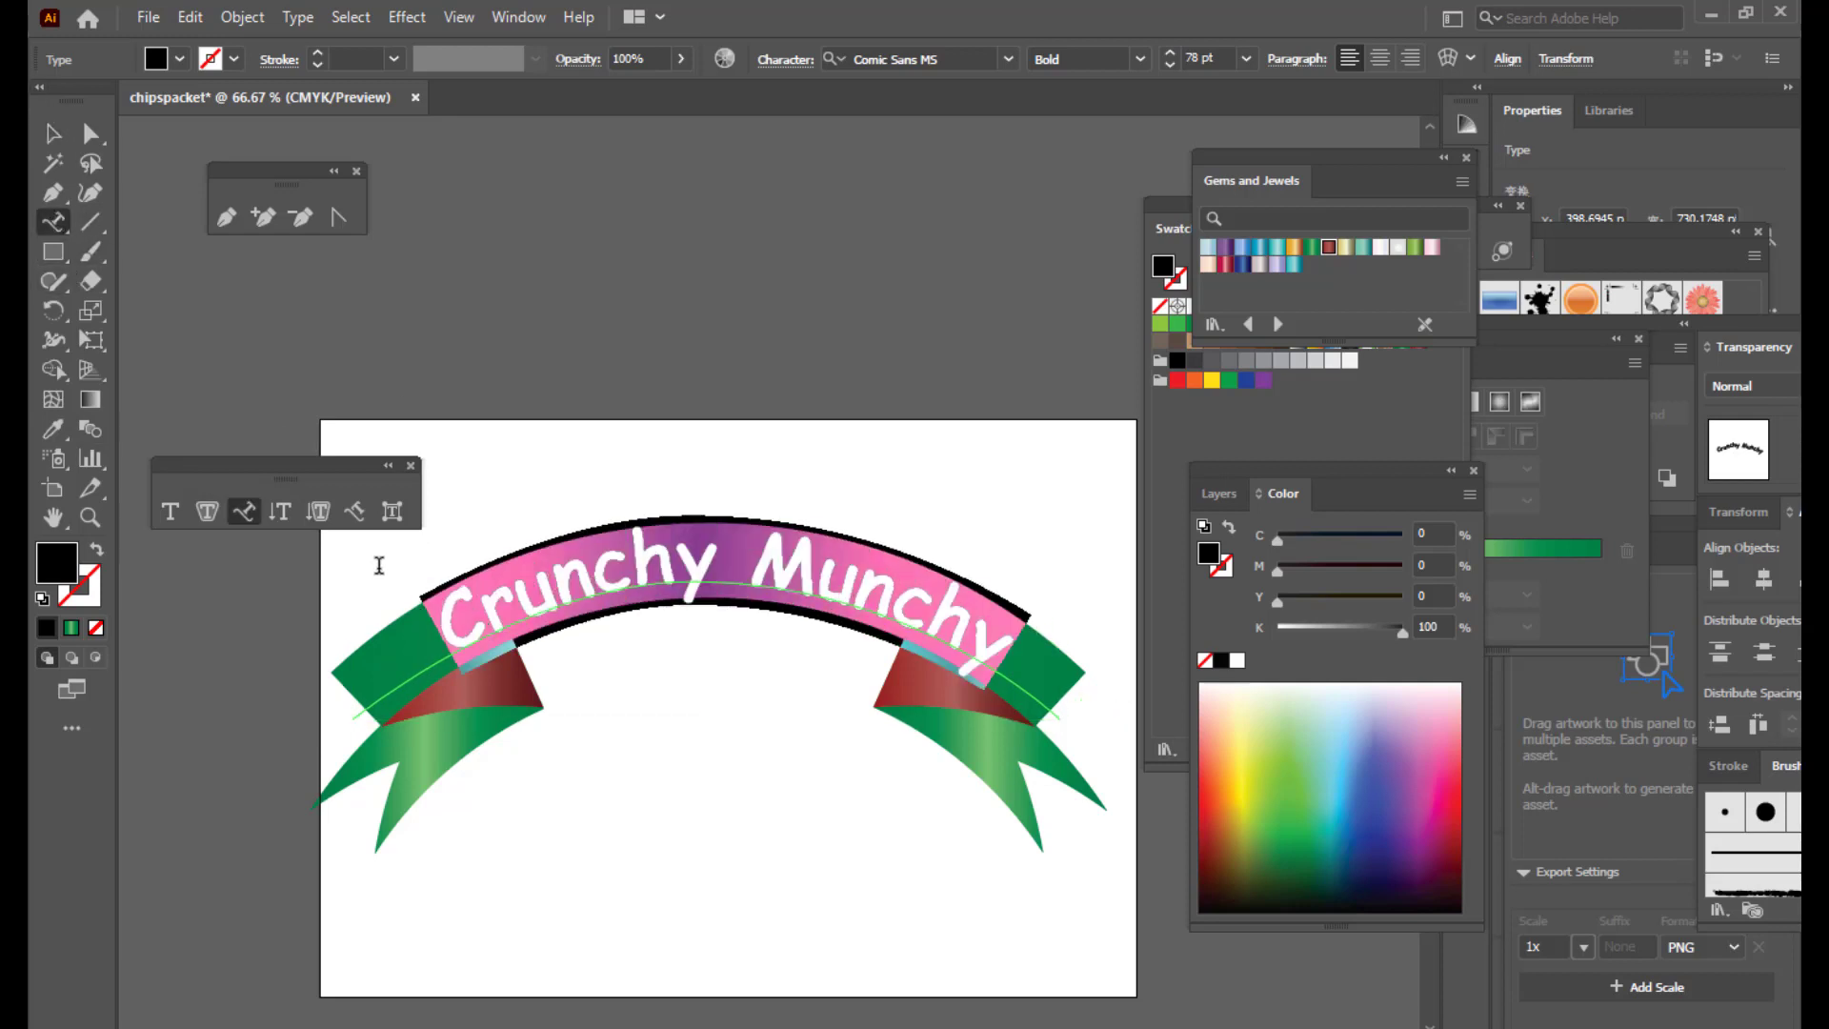
{"action": "key", "text": "ctrl+shift+comma"}
{"action": "key", "text": "ctrl+shift+comma"}
{"action": "key", "text": "ctrl+shift+comma"}
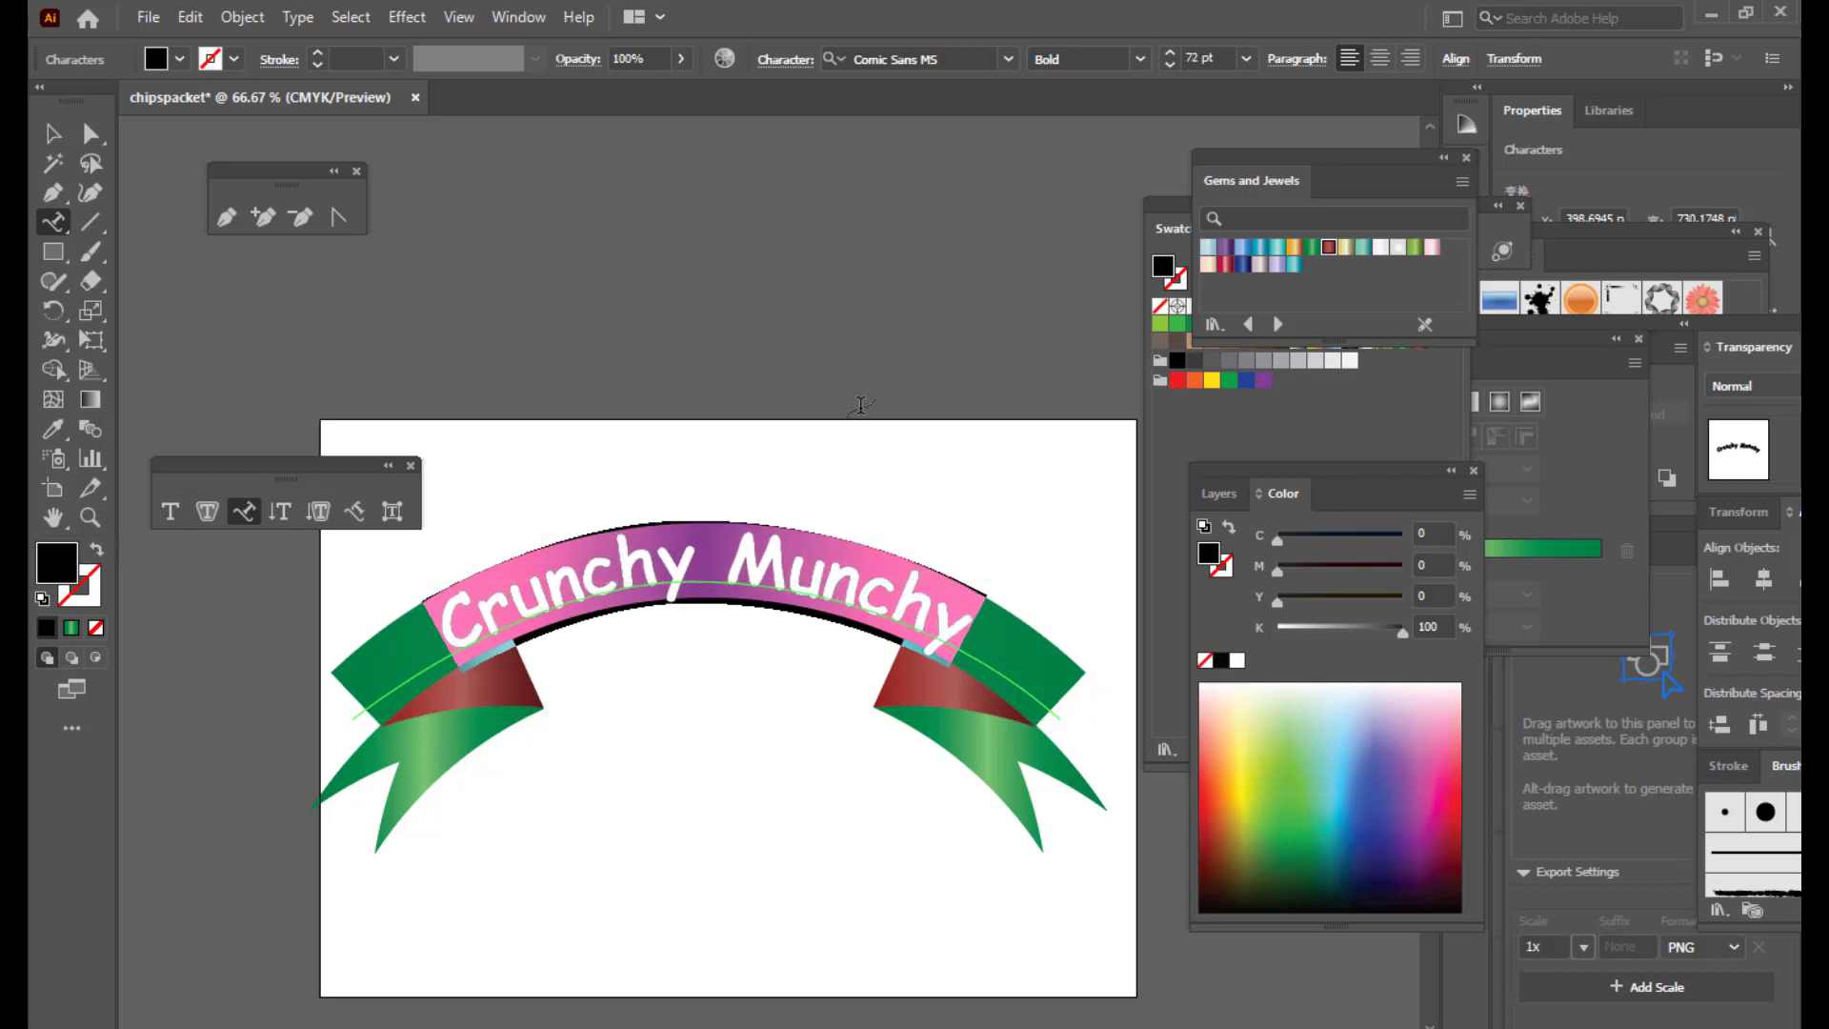
{"action": "left_click", "coordinate": [53, 133]}
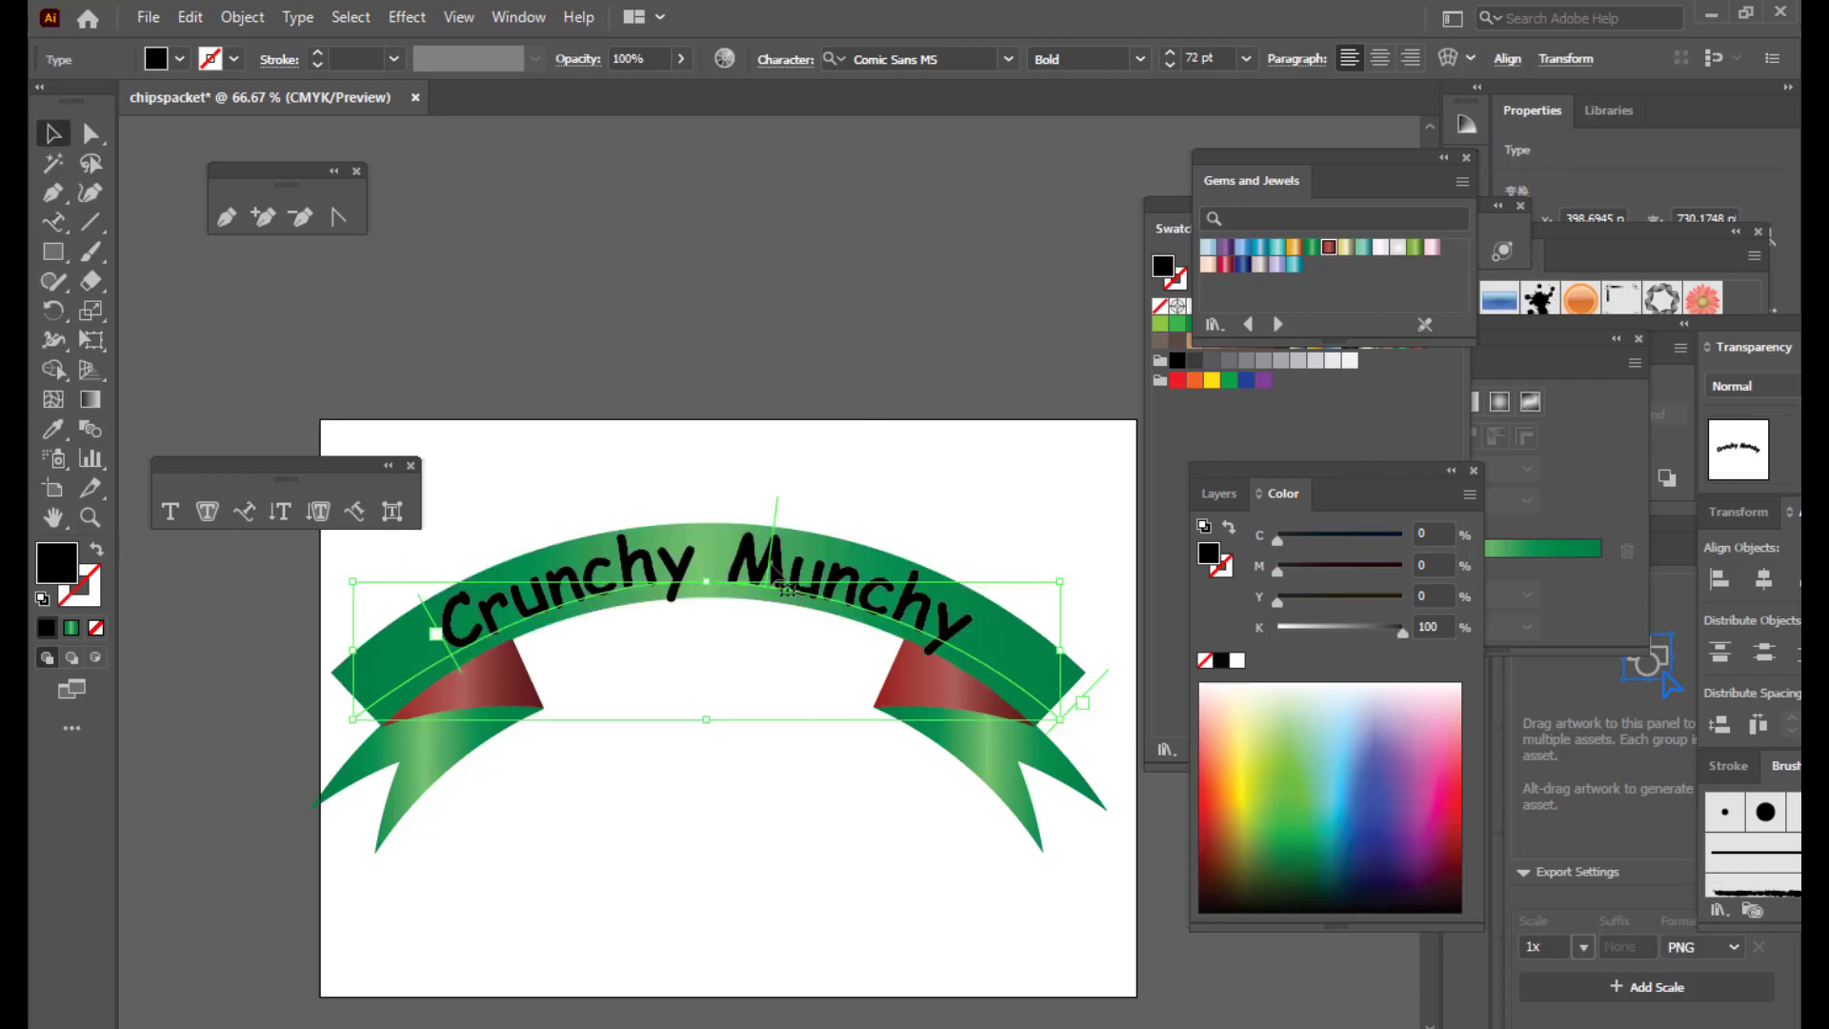
{"action": "left_click_drag", "start_coordinate": [773, 574], "coordinate": [783, 569]}
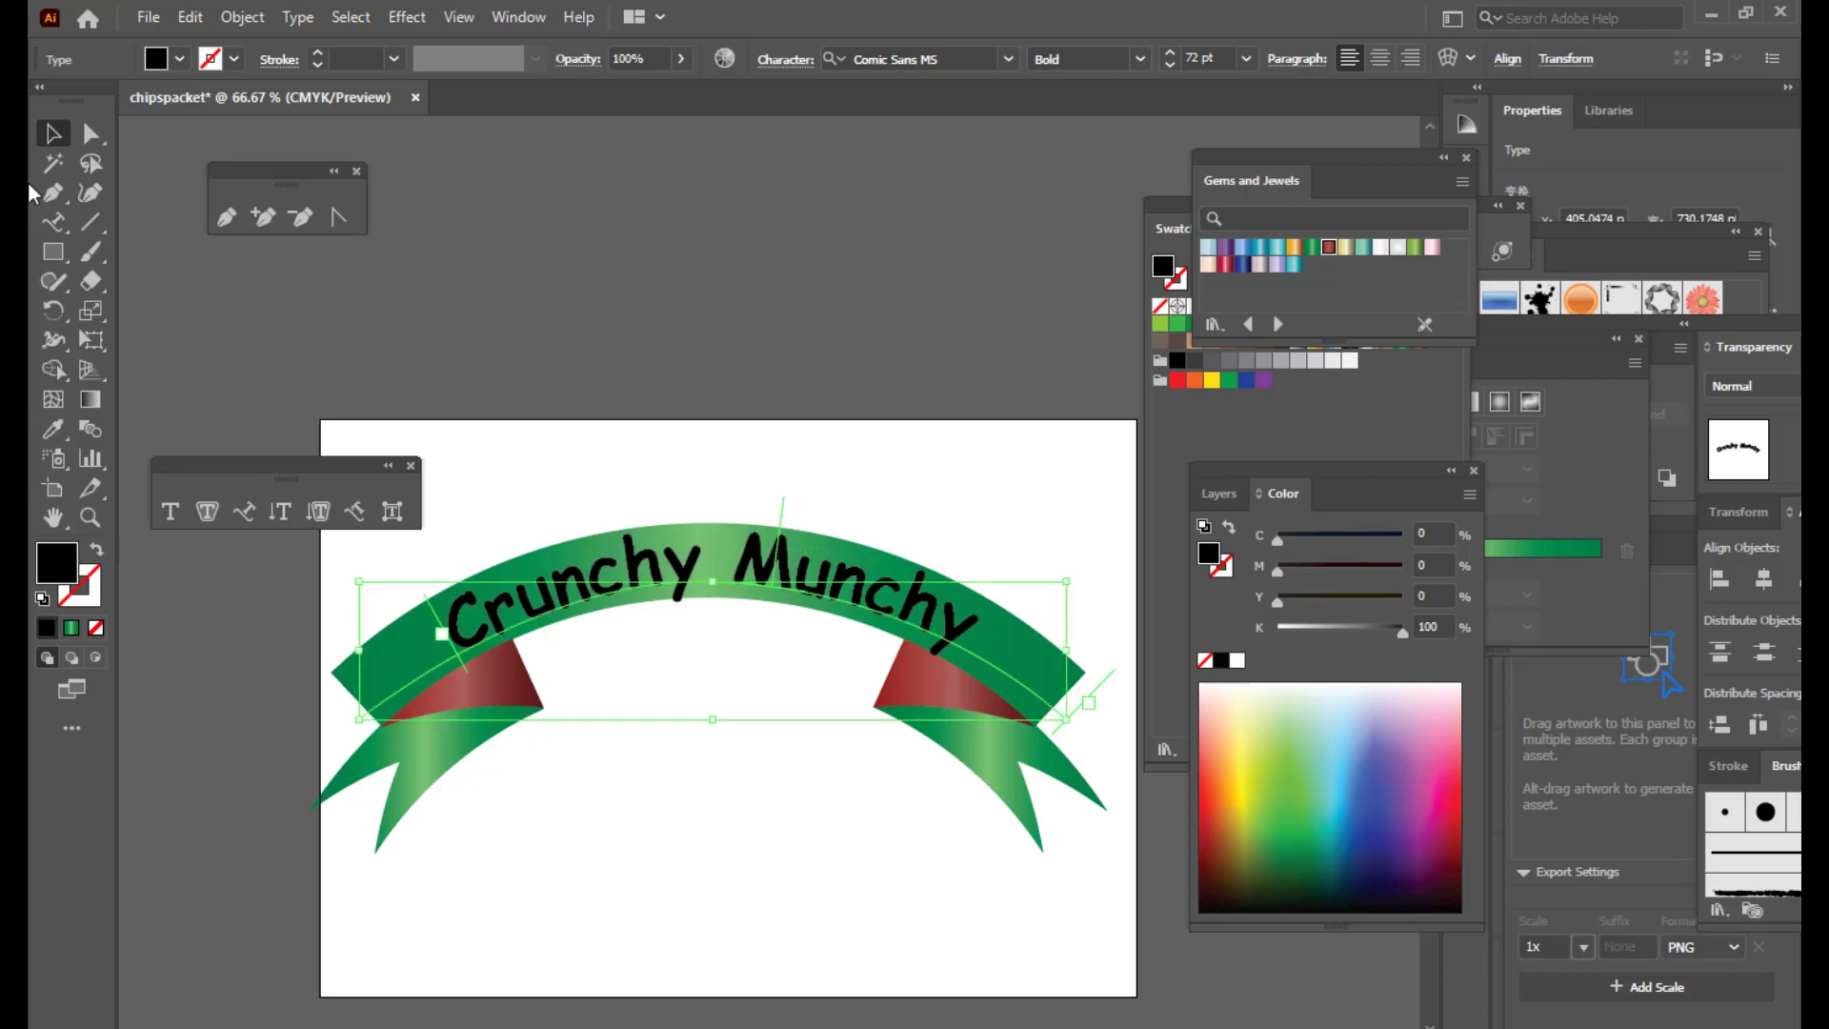
Step: Shrink the text to 68 pt, slide it to the ribbon's centre and nudge it up
{"action": "left_click", "coordinate": [244, 511]}
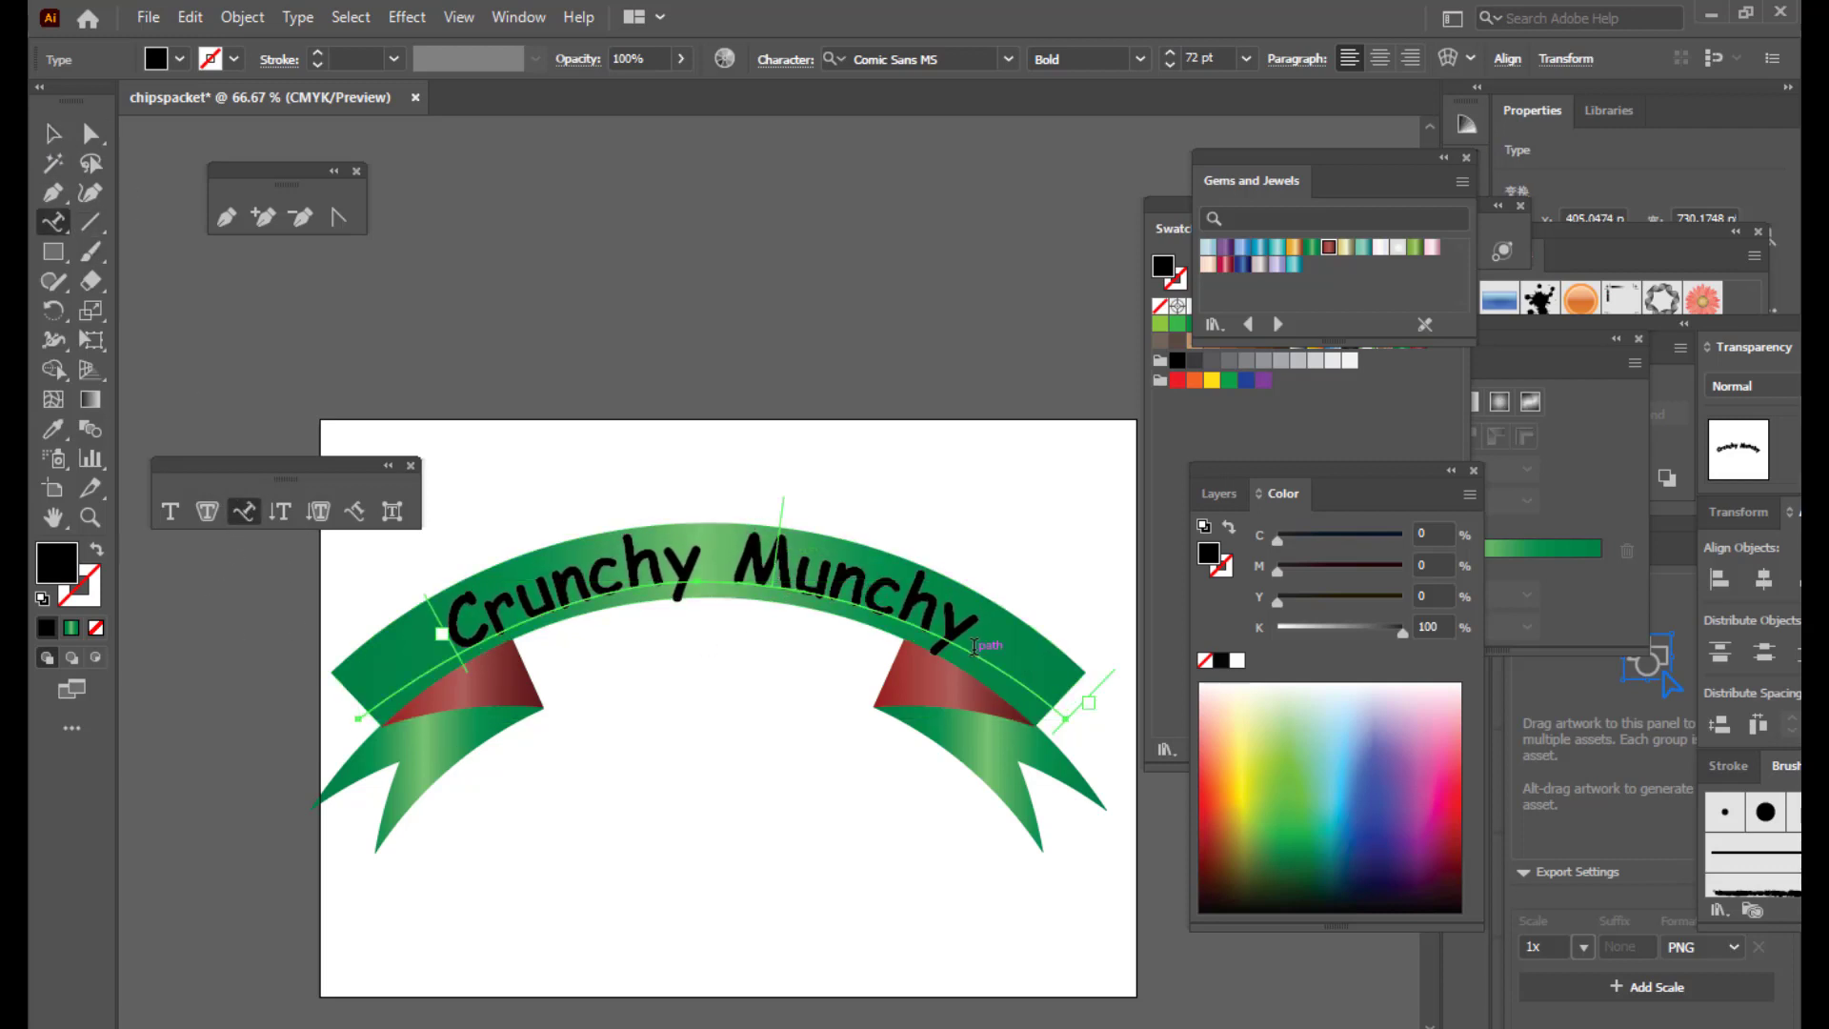
{"action": "left_click_drag", "start_coordinate": [966, 626], "coordinate": [416, 607]}
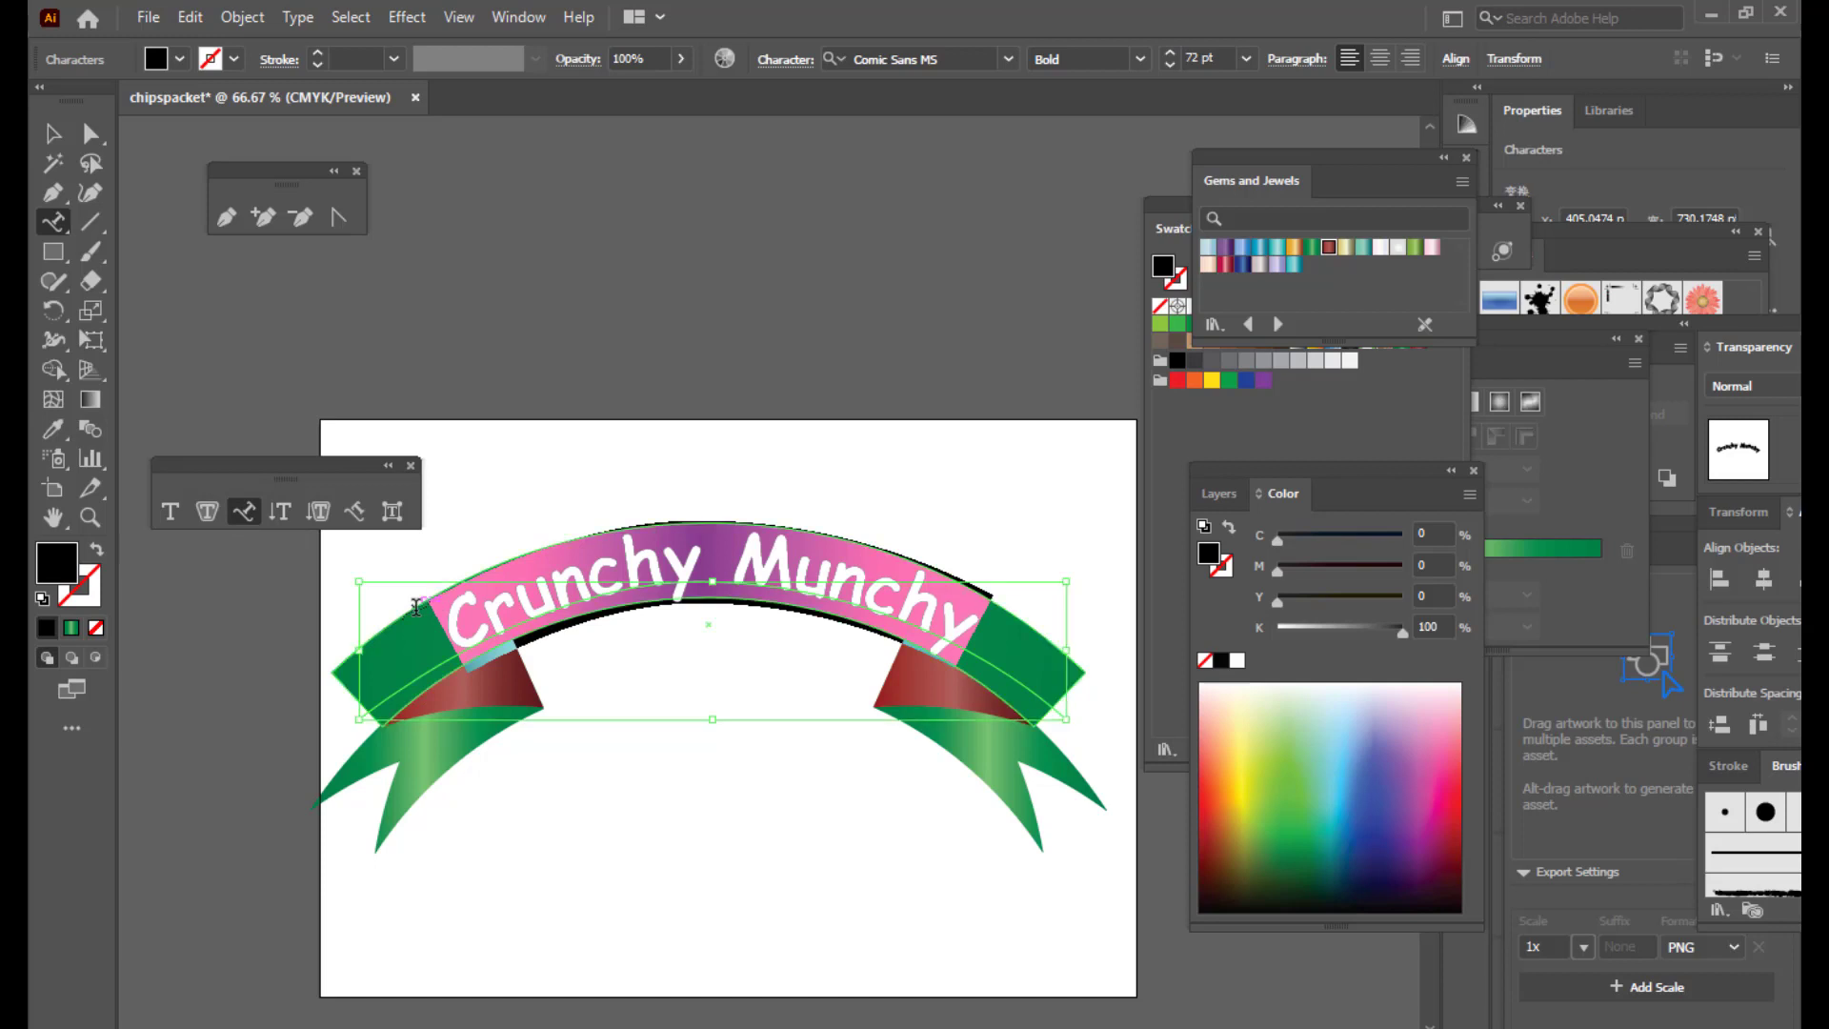
{"action": "key", "text": "ctrl+shift+comma"}
{"action": "key", "text": "ctrl+shift+comma"}
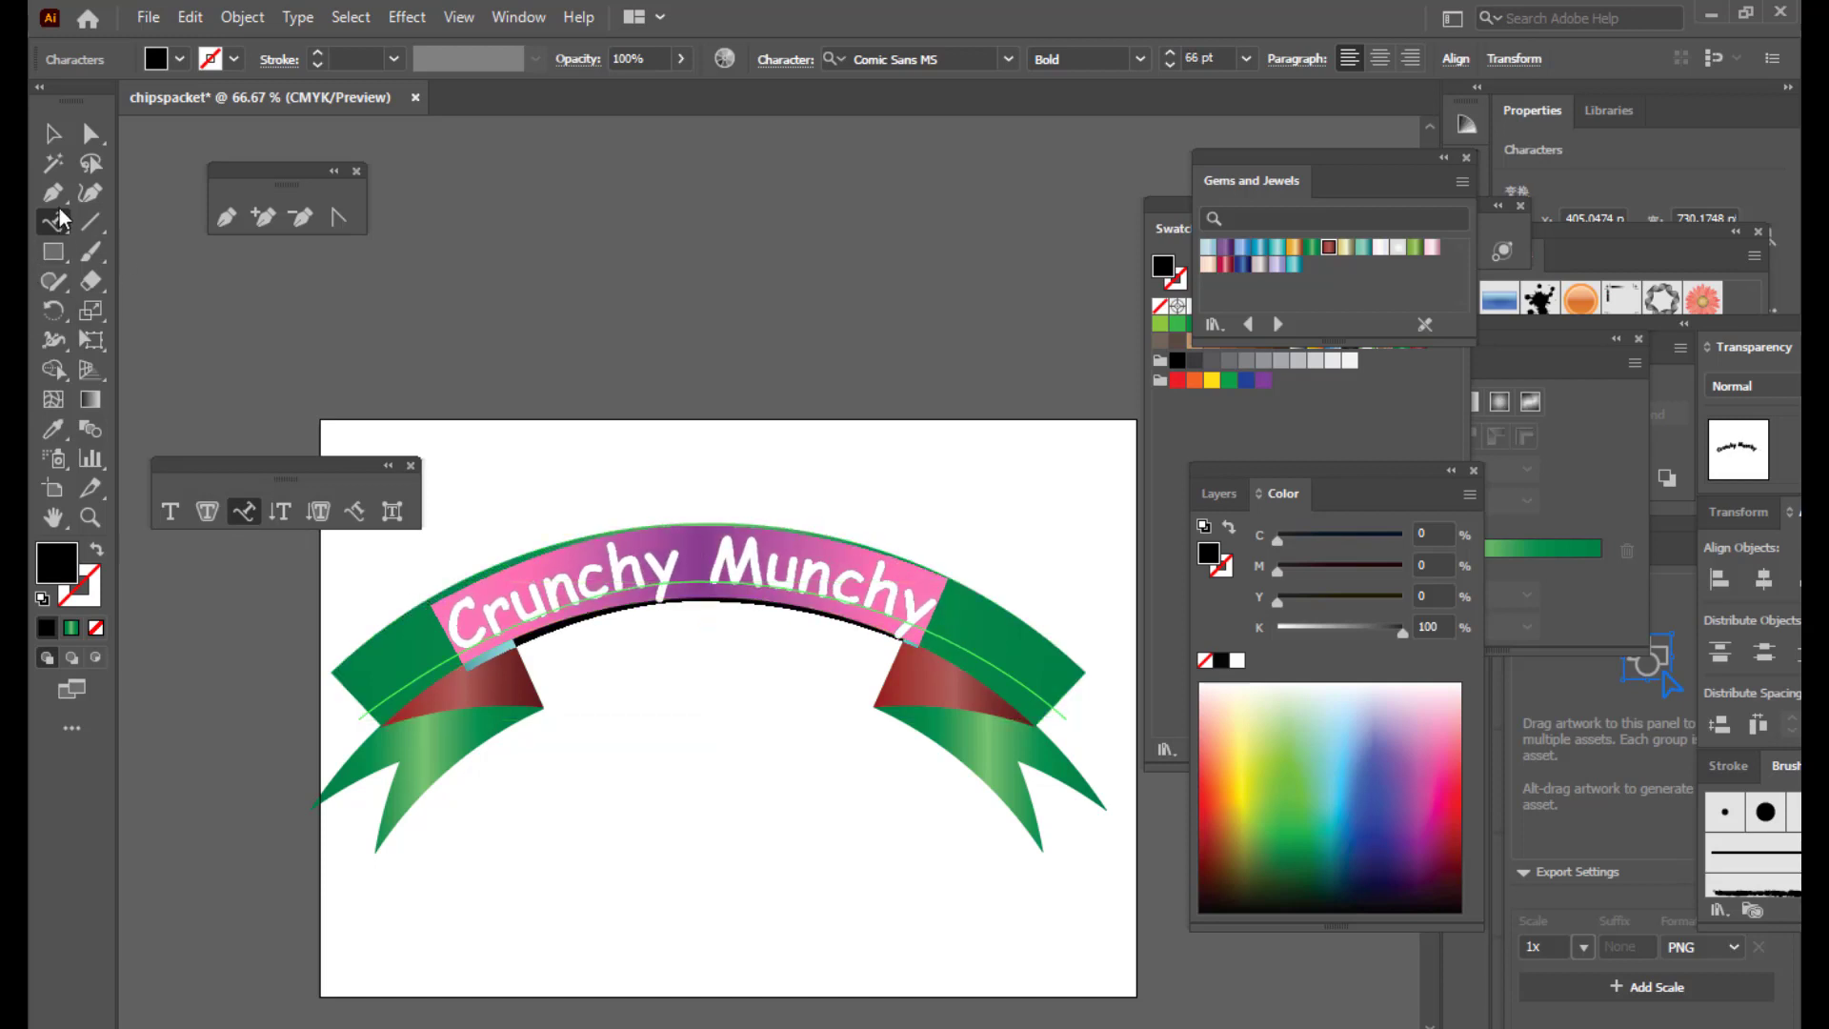
{"action": "left_click", "coordinate": [88, 138]}
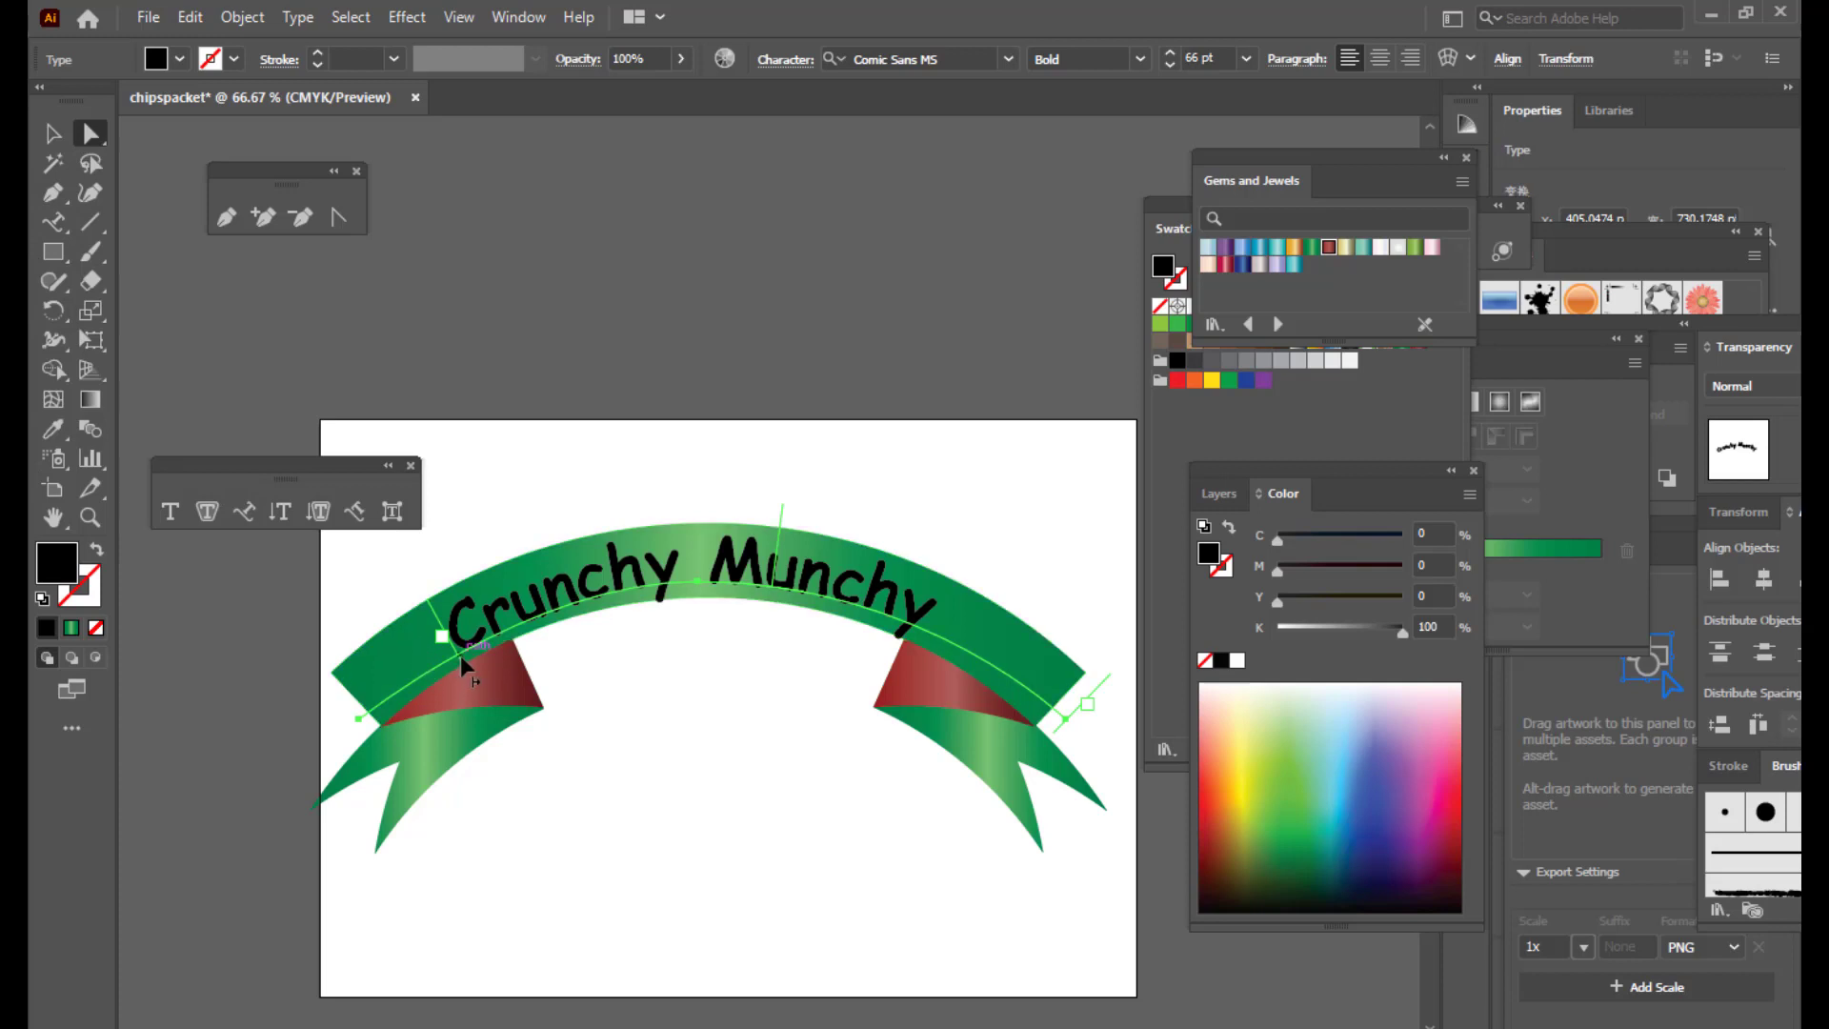
{"action": "left_click_drag", "start_coordinate": [459, 662], "coordinate": [486, 647]}
{"action": "left_click", "coordinate": [52, 134]}
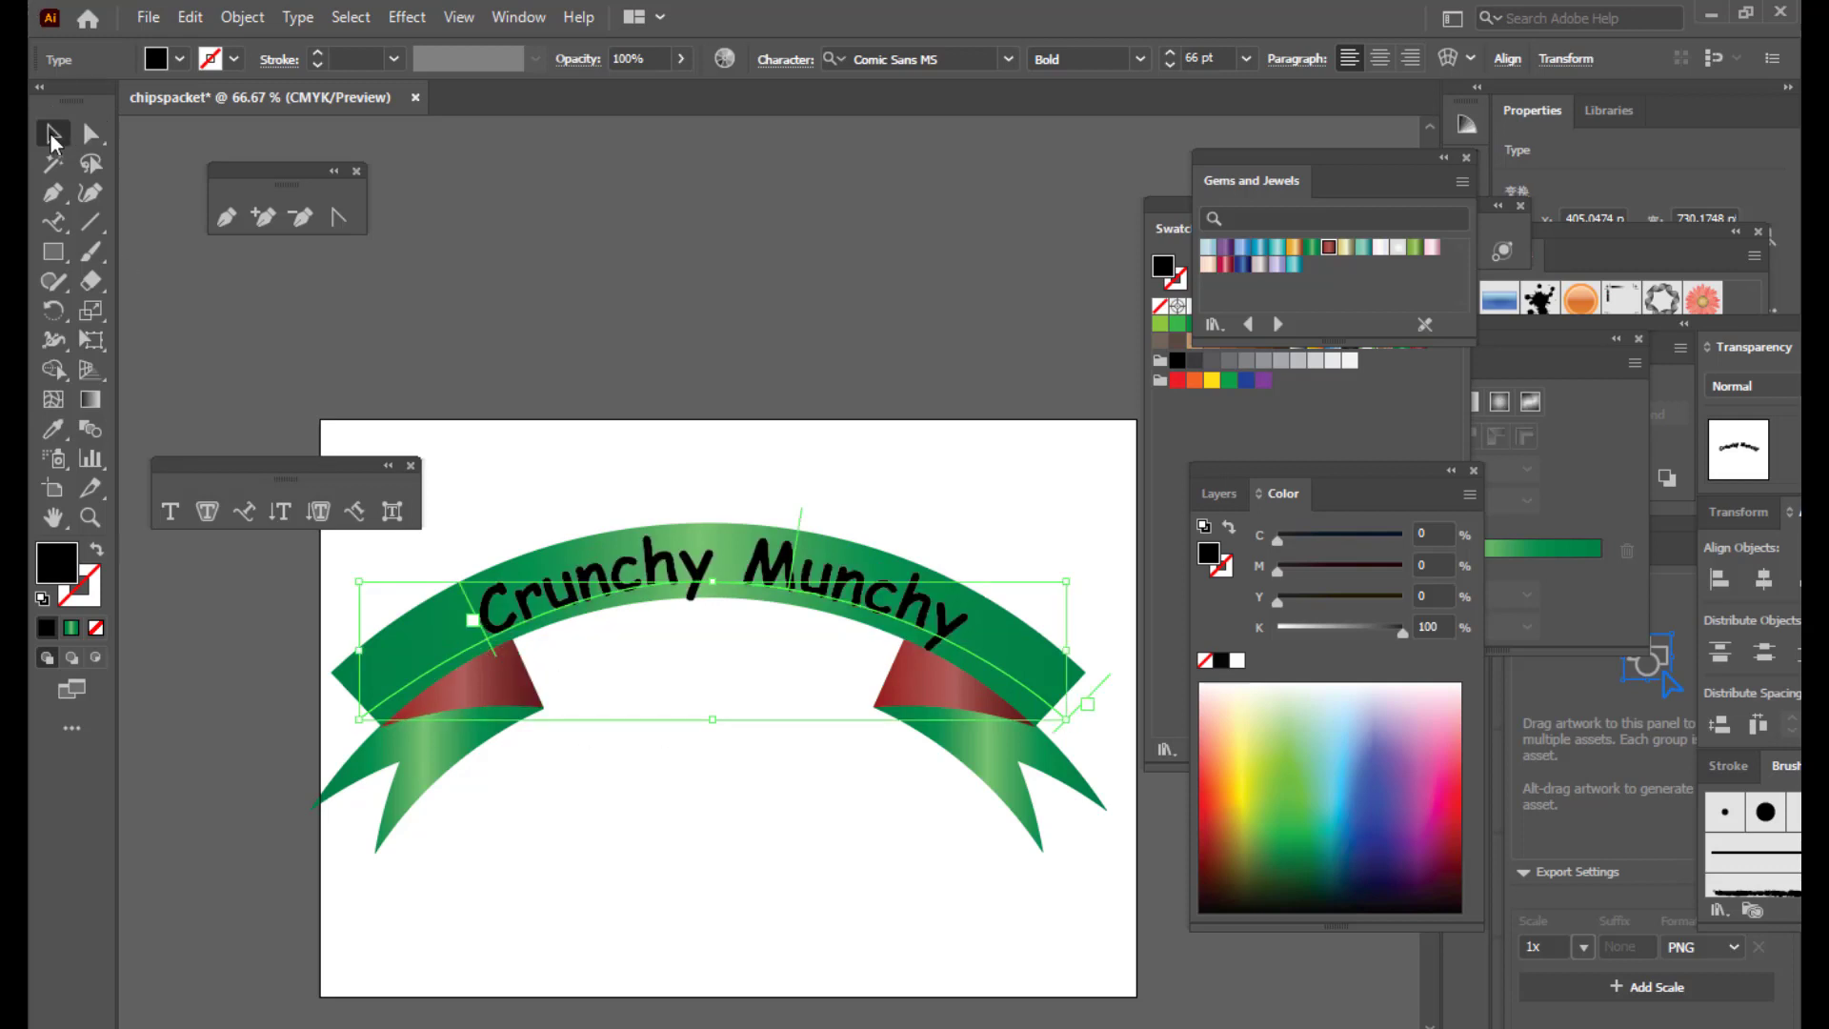
{"action": "key", "text": "Up"}
{"action": "key", "text": "Up"}
{"action": "key", "text": "Up"}
{"action": "key", "text": "Up"}
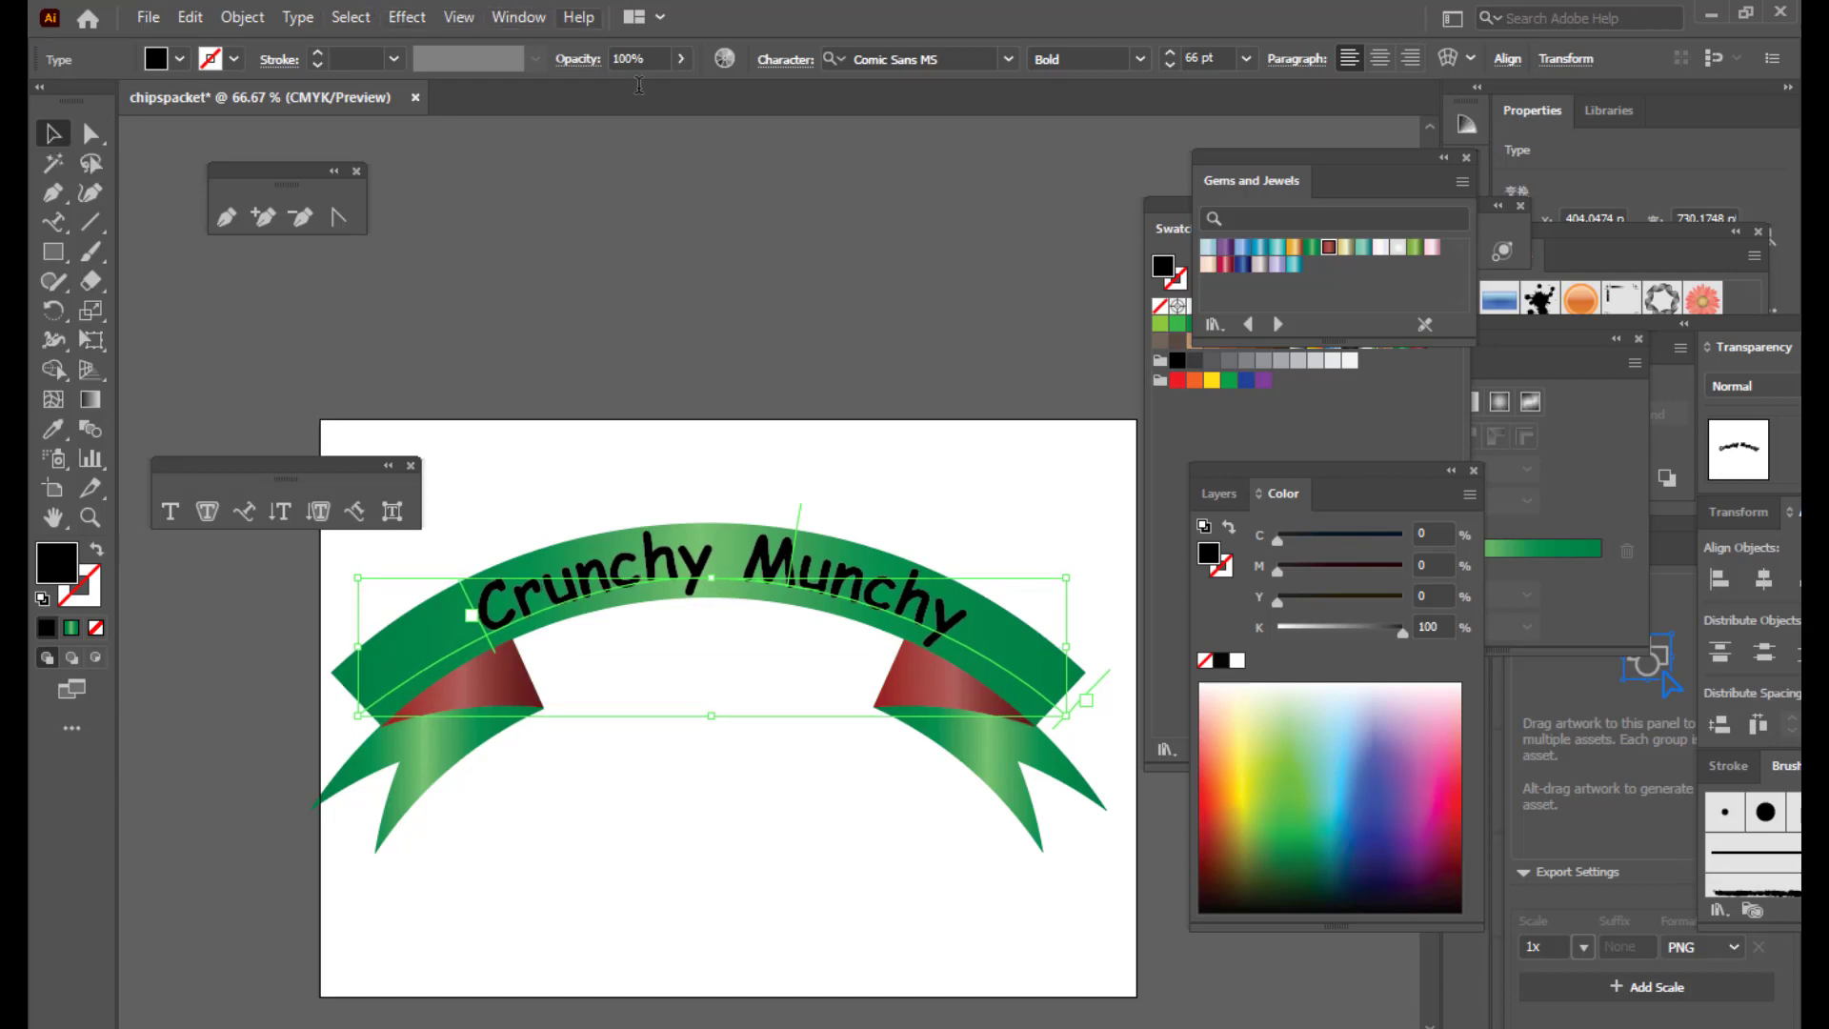
Step: Deselect and reselect the Crunchy Munchy text to check its placement on the ribbon
{"action": "left_click", "coordinate": [674, 259]}
{"action": "left_click", "coordinate": [672, 570]}
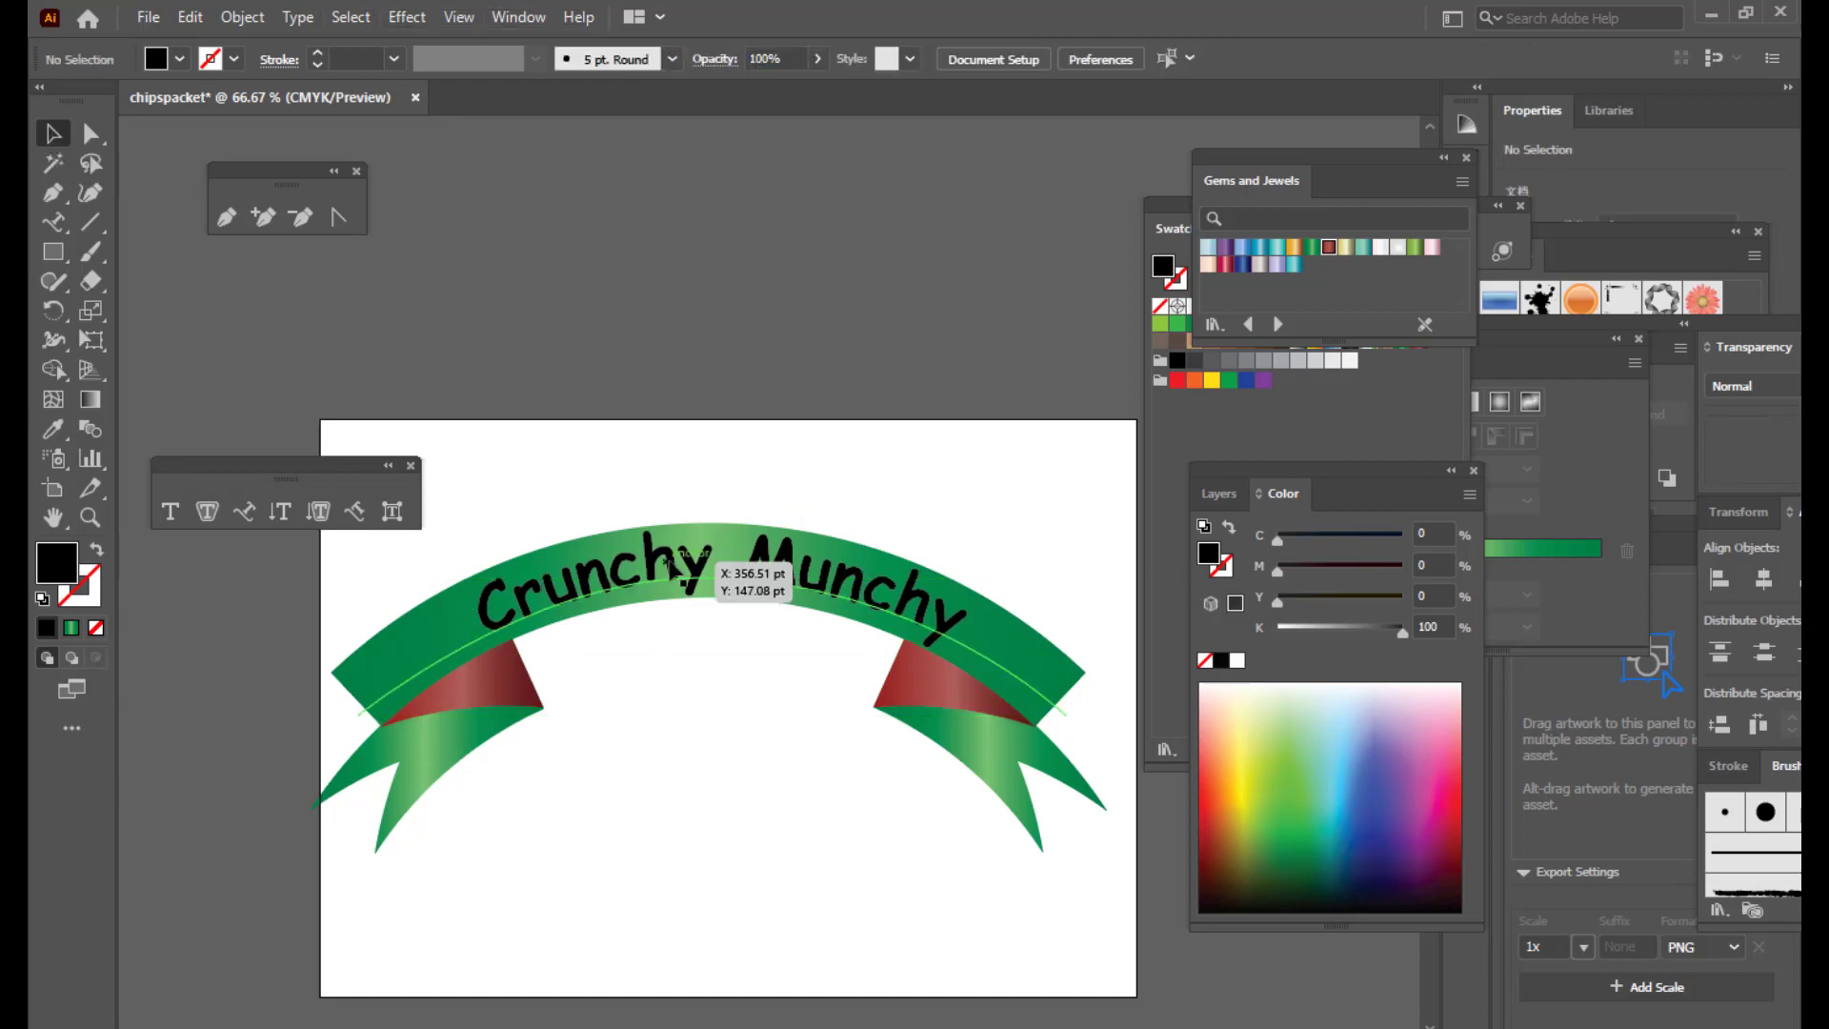
{"action": "left_click", "coordinate": [784, 279]}
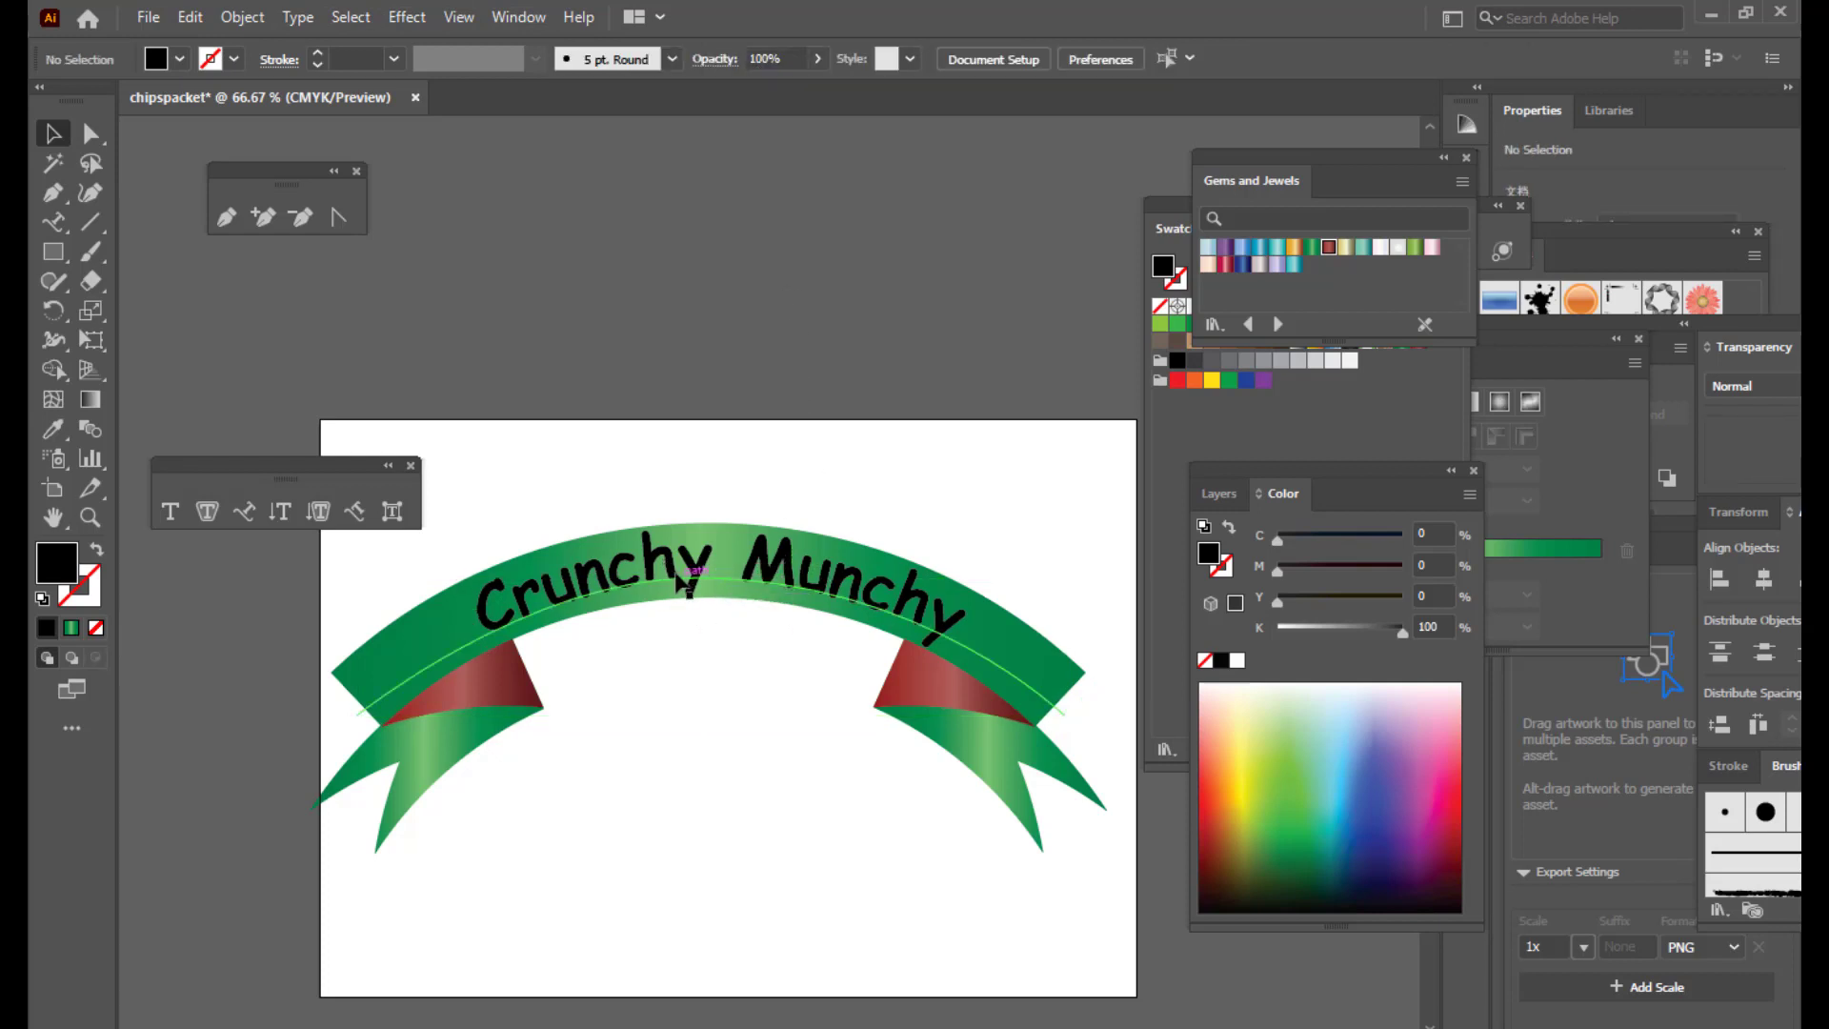
{"action": "left_click", "coordinate": [762, 577]}
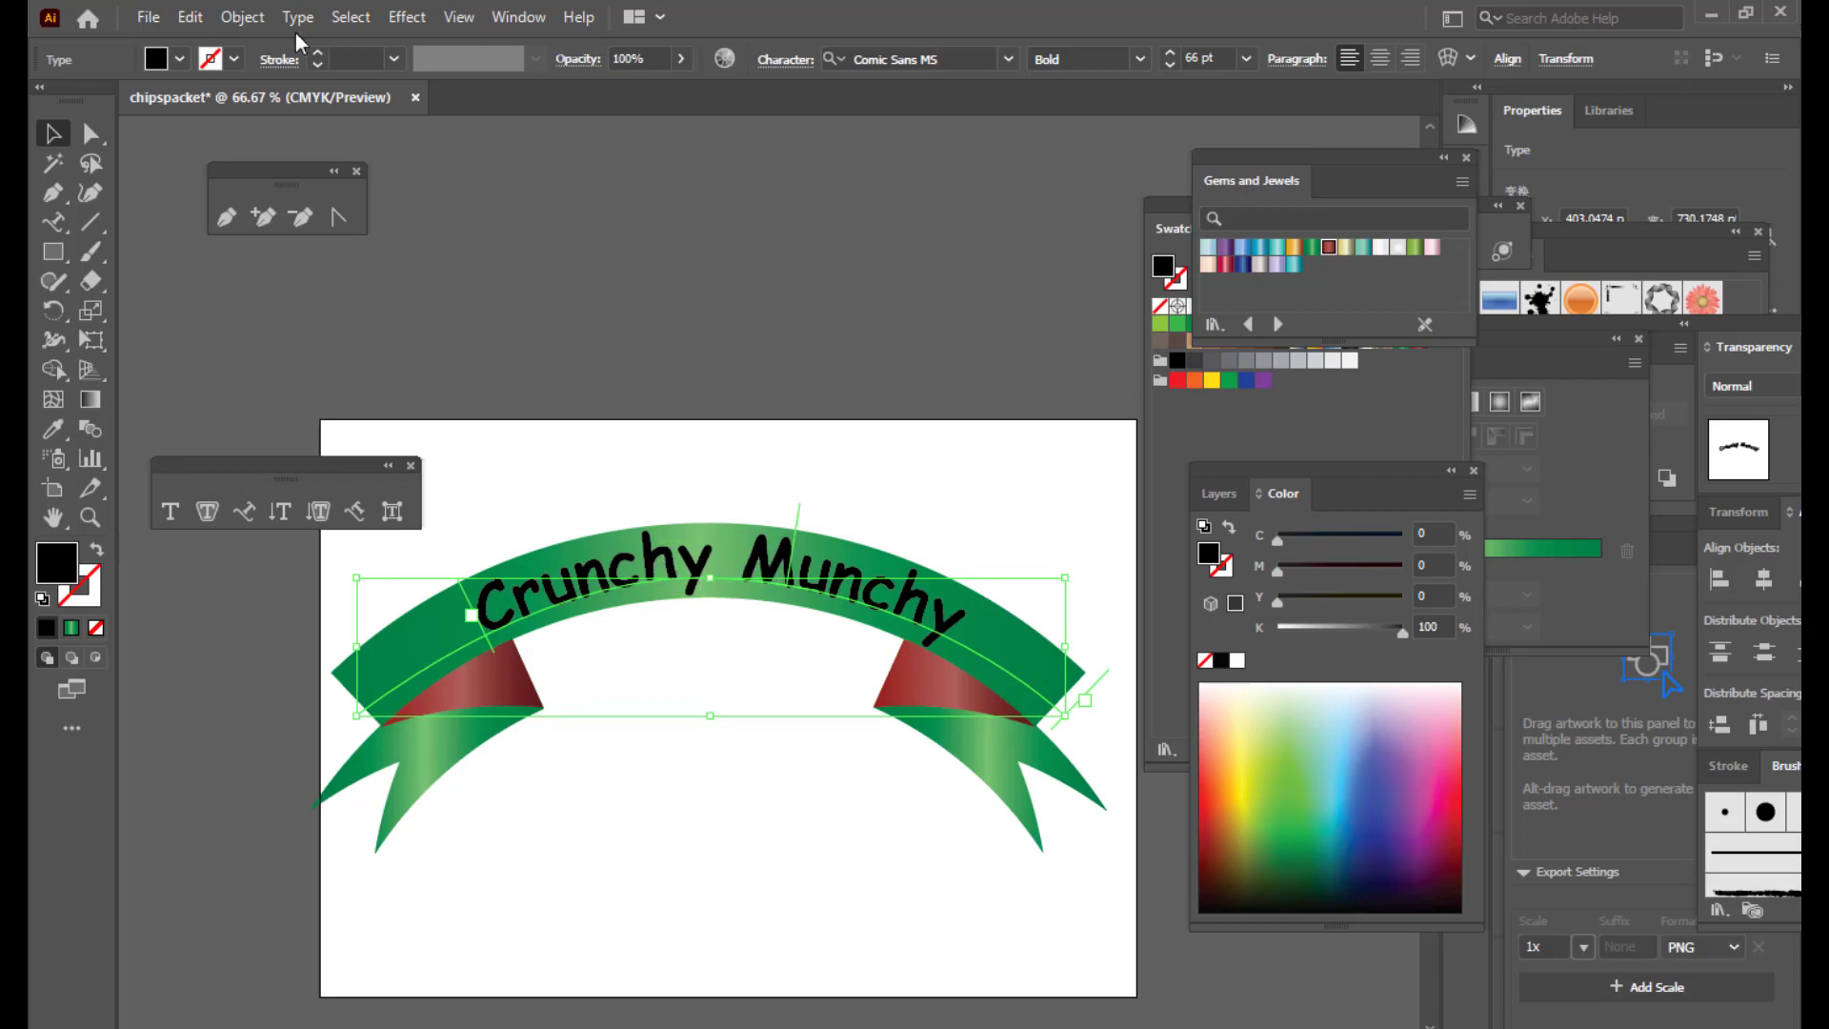
Step: Expand the Crunchy Munchy path text into plain shapes with Object > Expand
{"action": "left_click", "coordinate": [242, 17]}
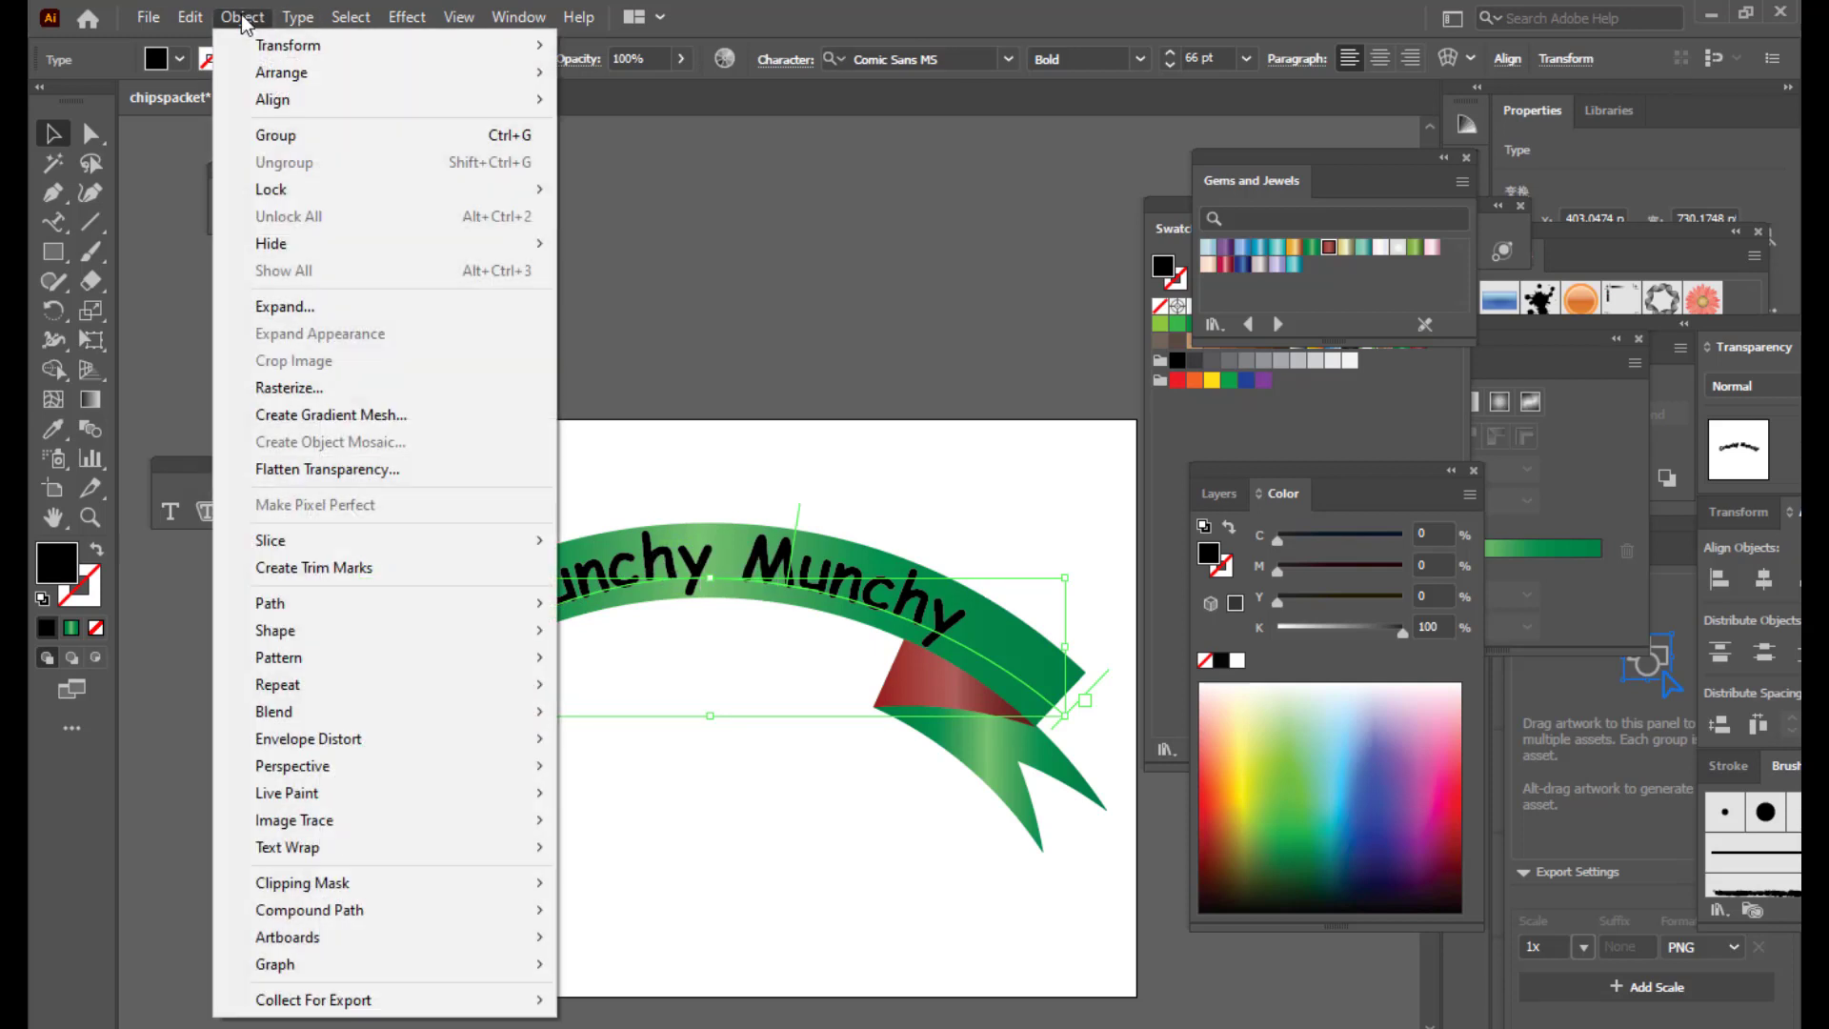
{"action": "left_click", "coordinate": [318, 308]}
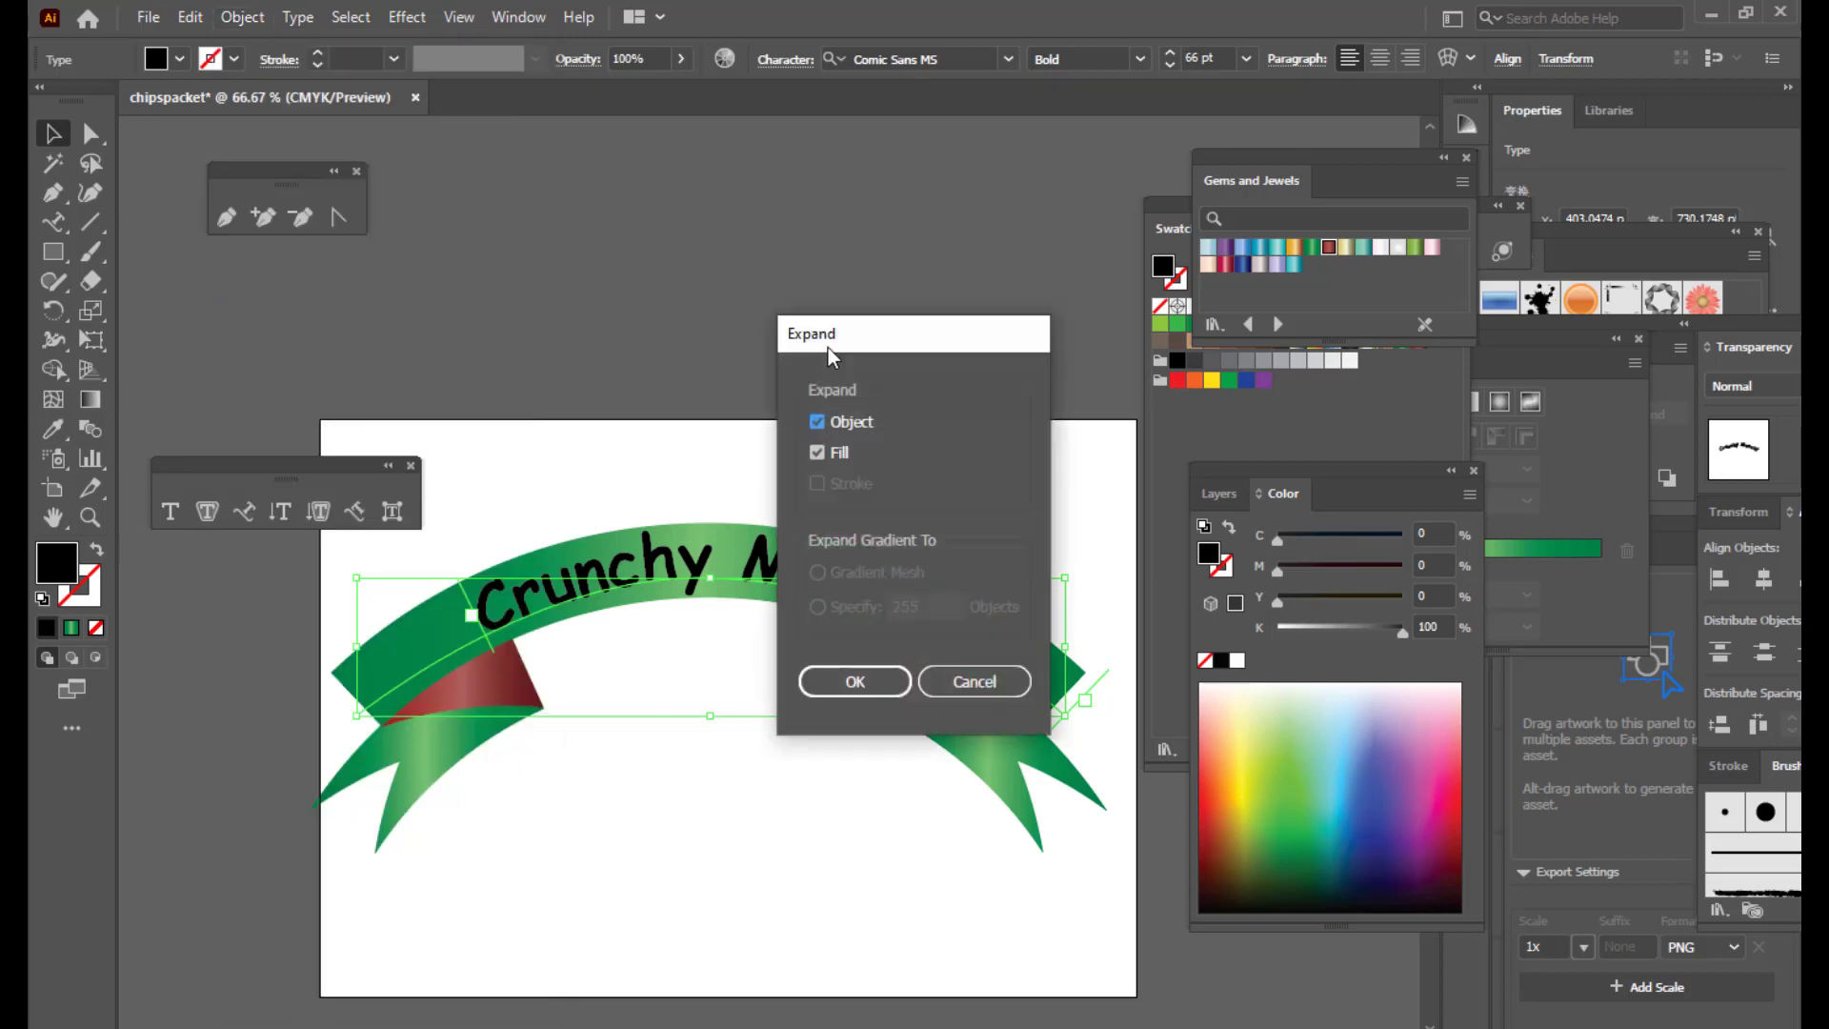
{"action": "left_click", "coordinate": [845, 672]}
{"action": "left_click", "coordinate": [711, 718]}
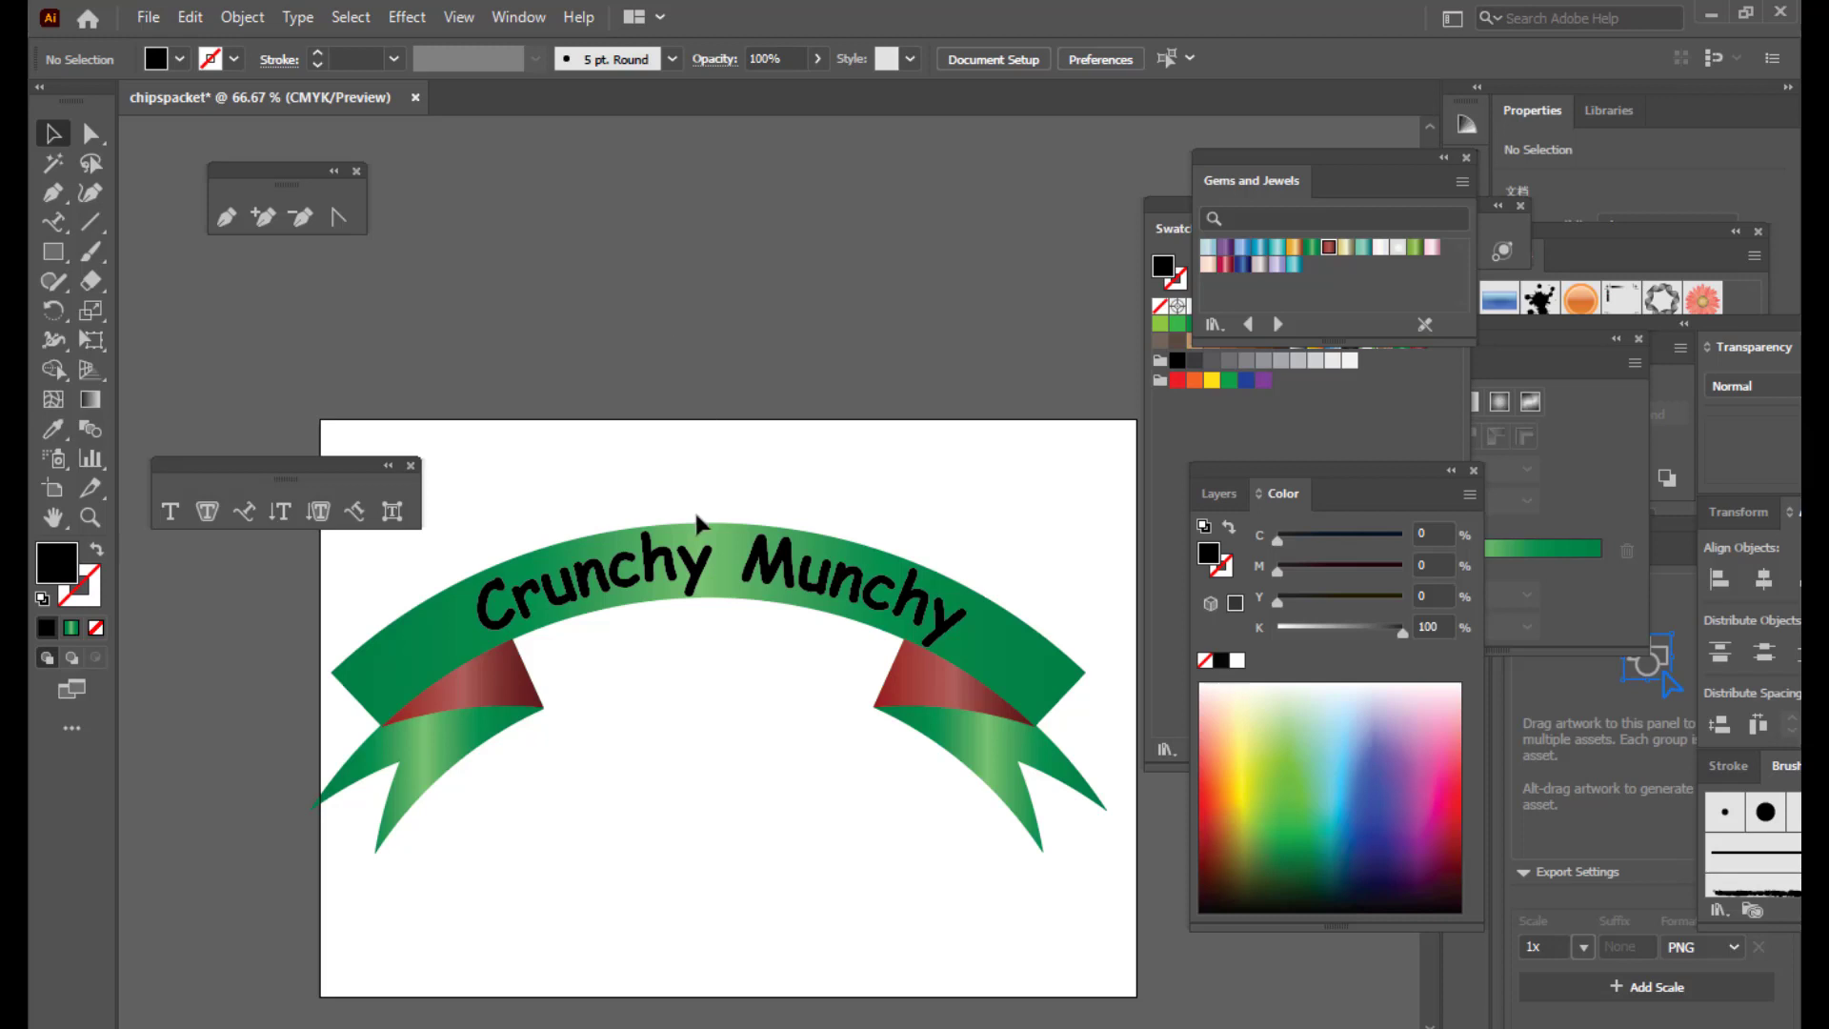
Step: Colour the expanded lettering yellow and nudge it slightly left and up
{"action": "left_click", "coordinate": [694, 568]}
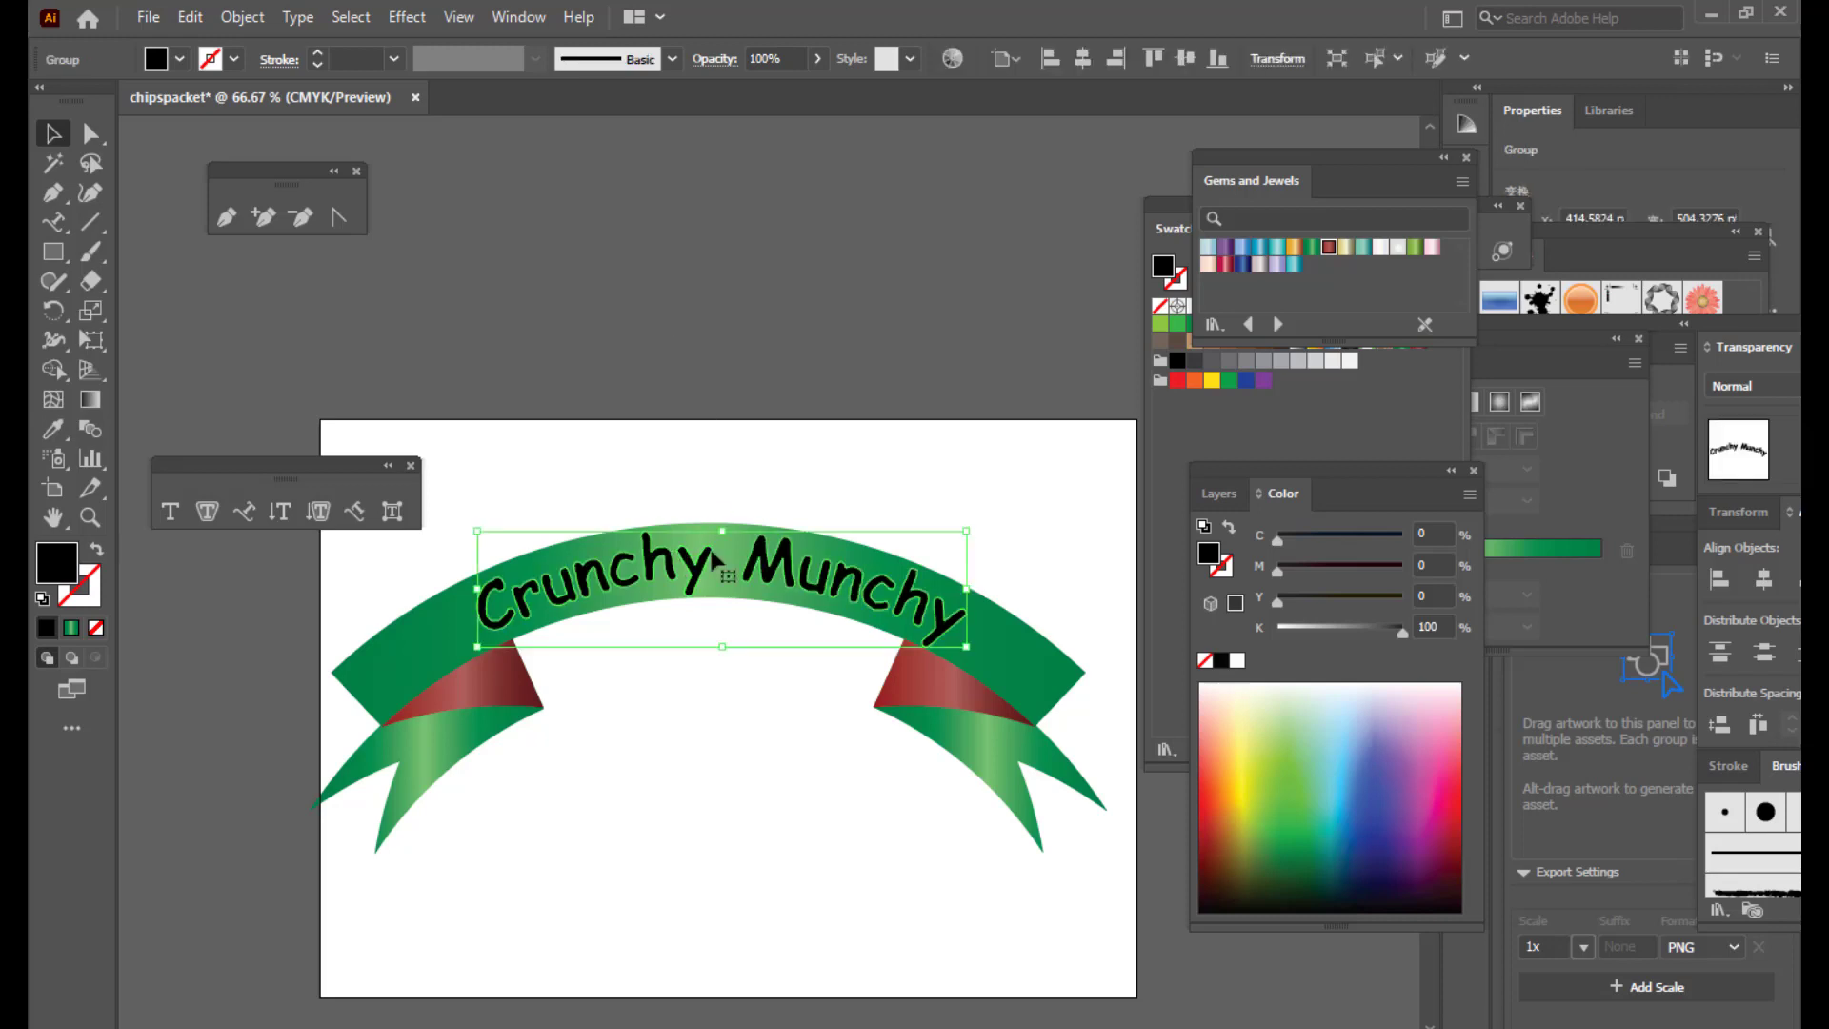
{"action": "left_click", "coordinate": [1211, 381]}
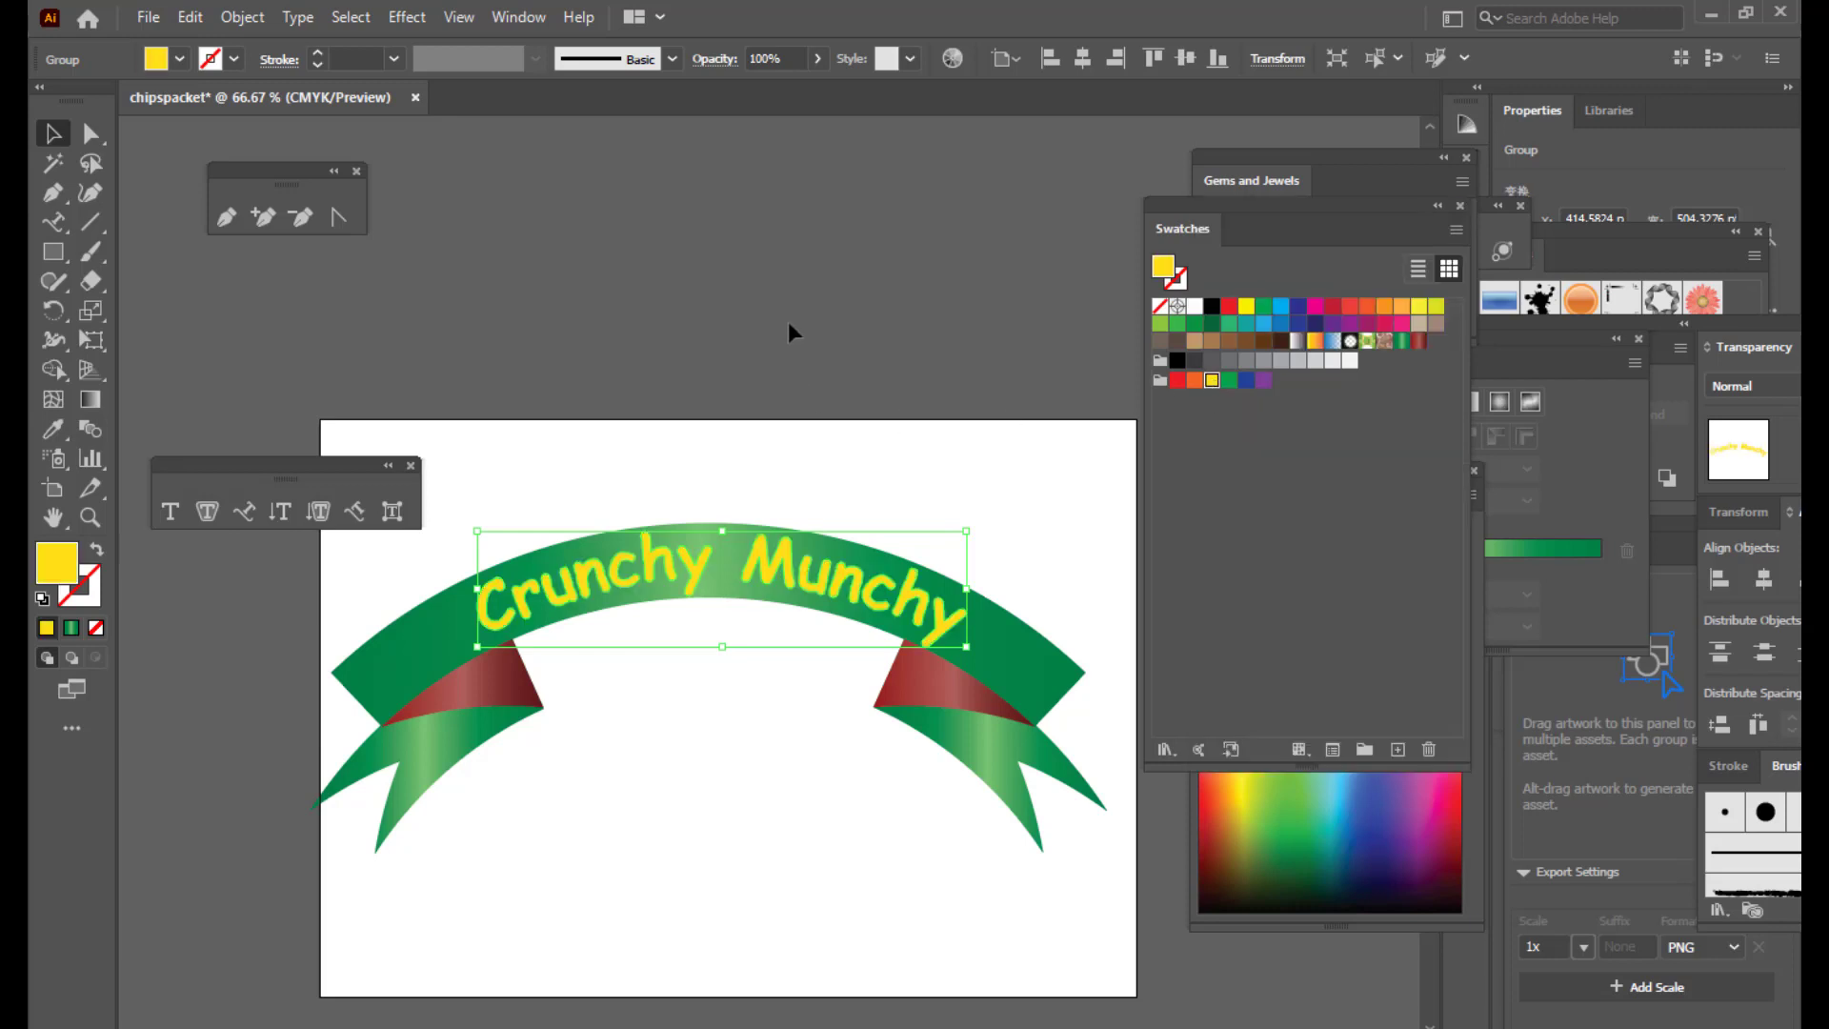
{"action": "key", "text": "Left"}
{"action": "key", "text": "Left"}
{"action": "key", "text": "Up"}
{"action": "key", "text": "Up"}
{"action": "key", "text": "Up"}
{"action": "key", "text": "Up"}
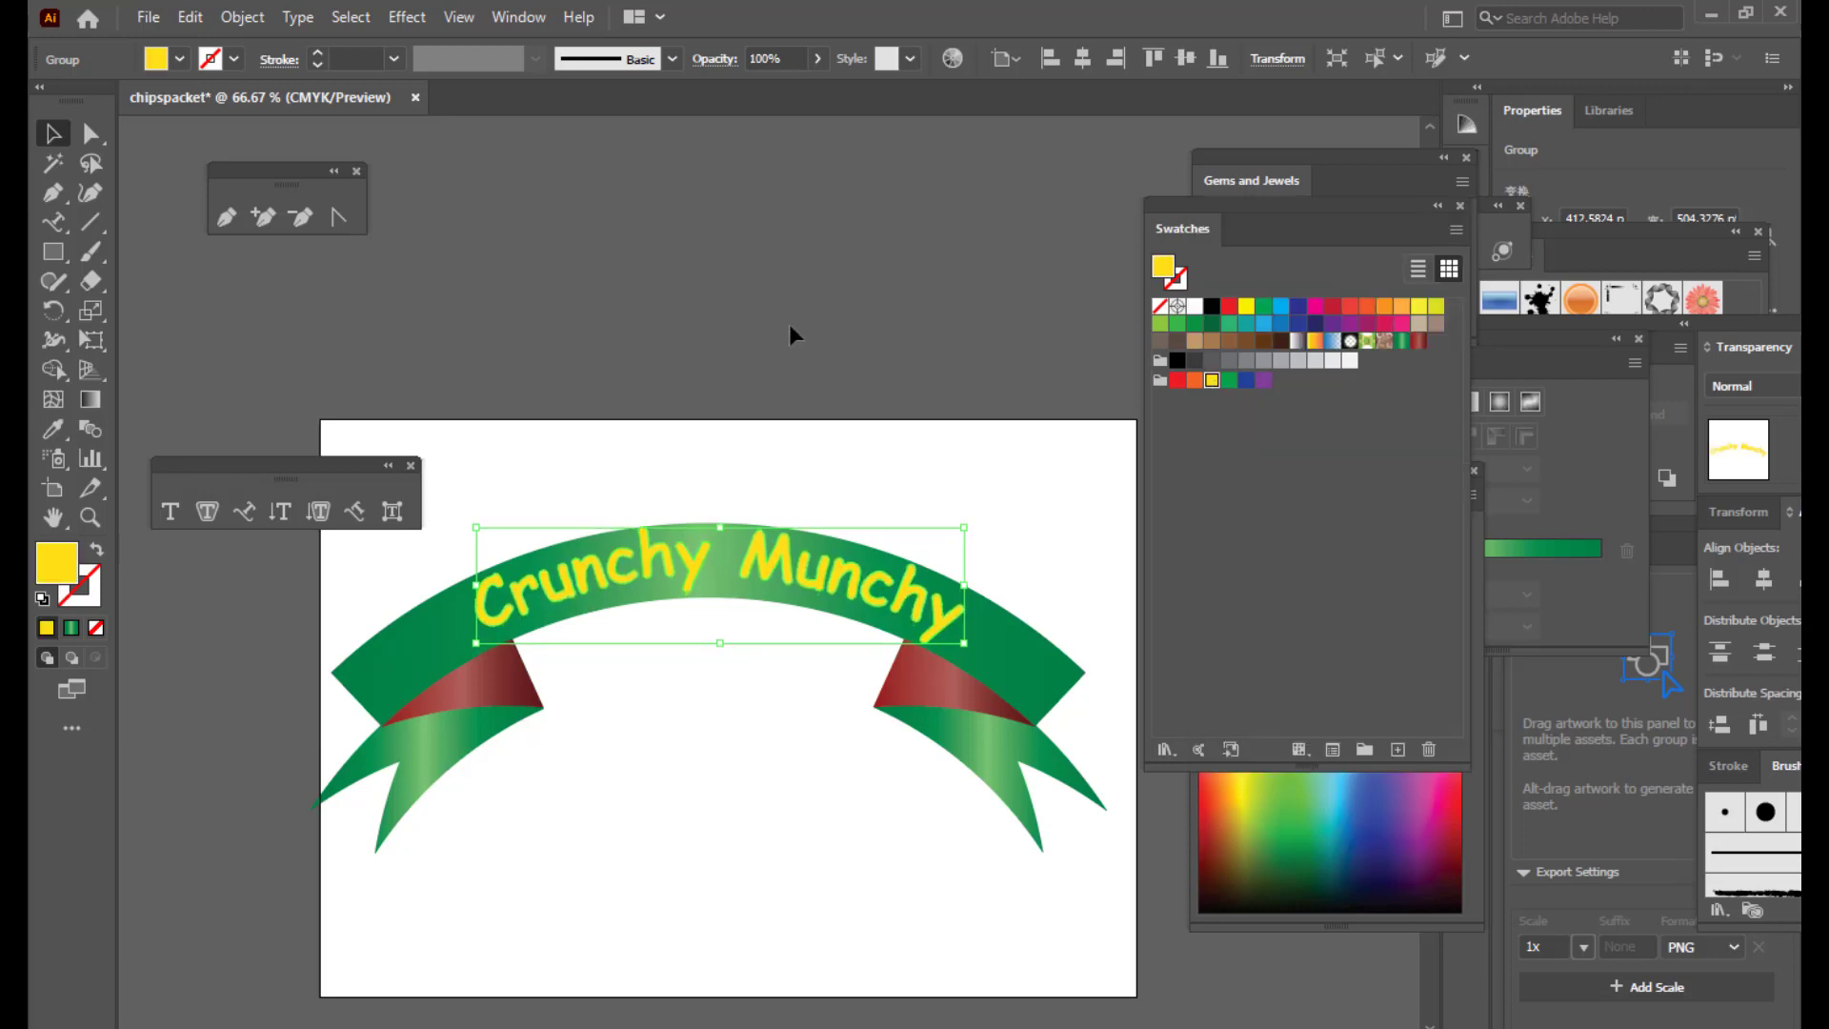
{"action": "left_click", "coordinate": [789, 335]}
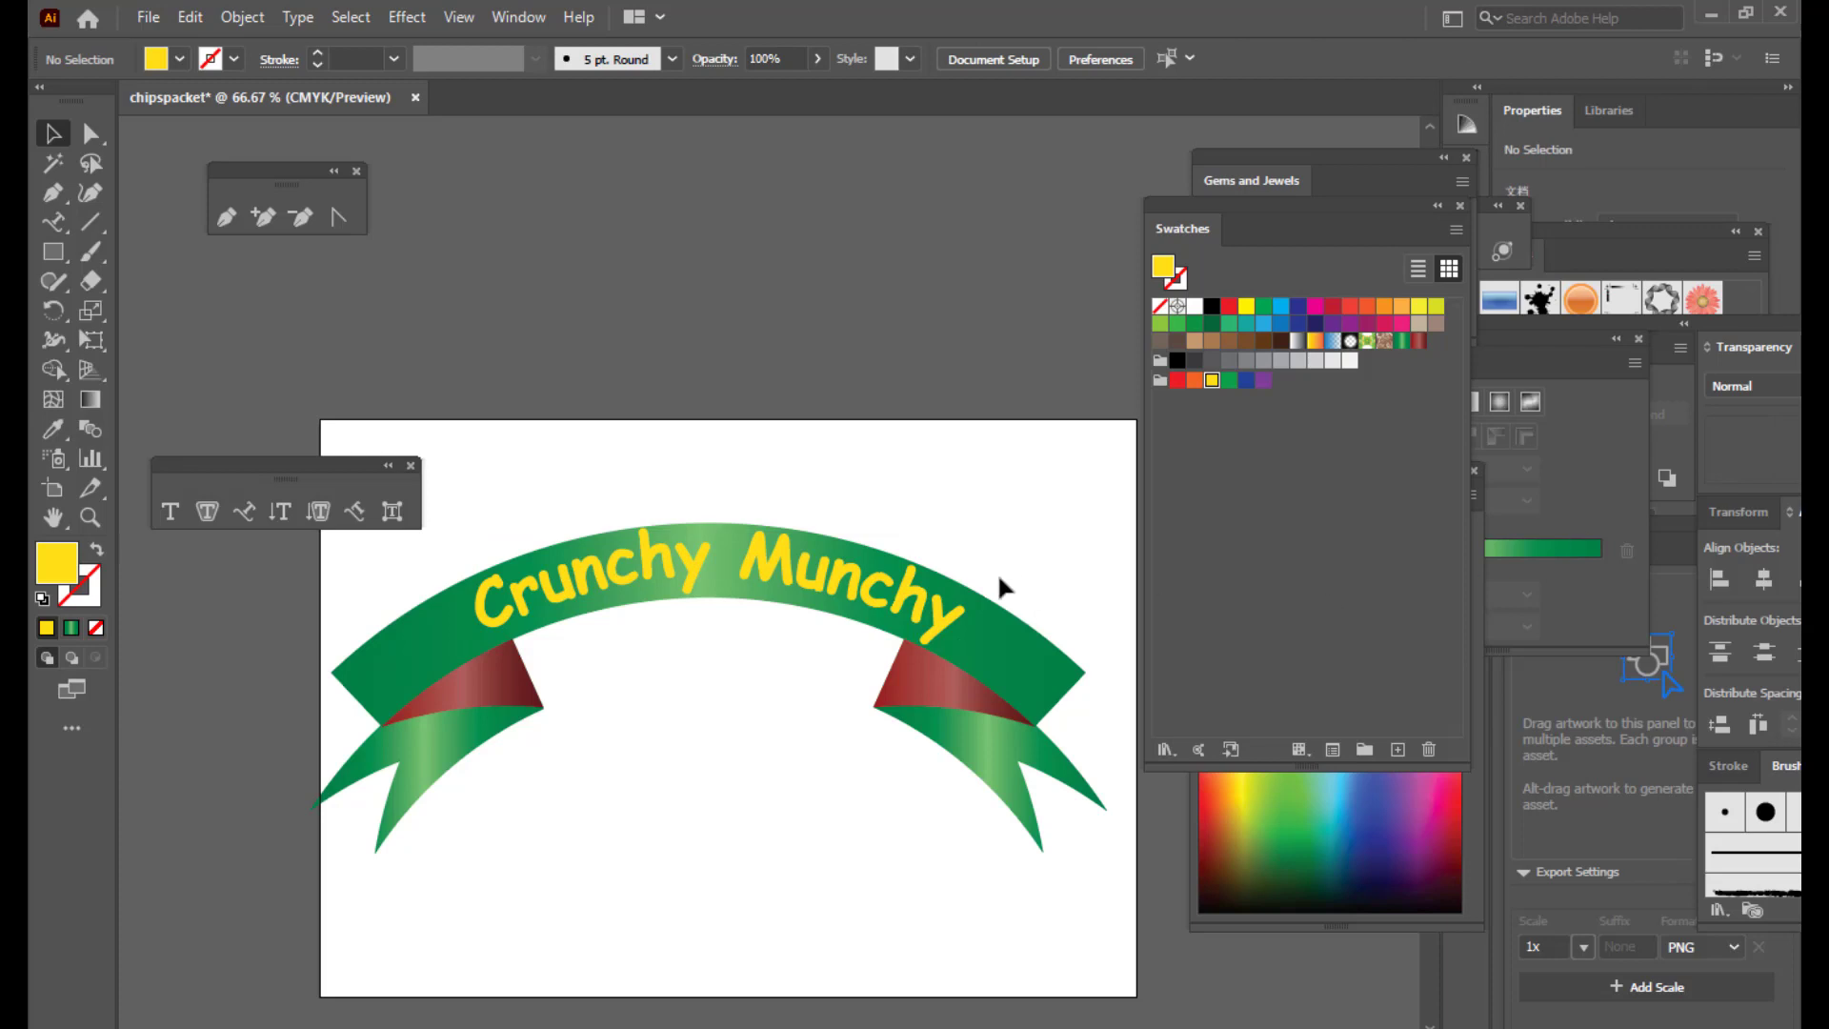
Step: Add a Multiply 75% drop shadow with 7 pt offsets and 5 pt blur to the lettering
{"action": "left_click", "coordinate": [933, 602]}
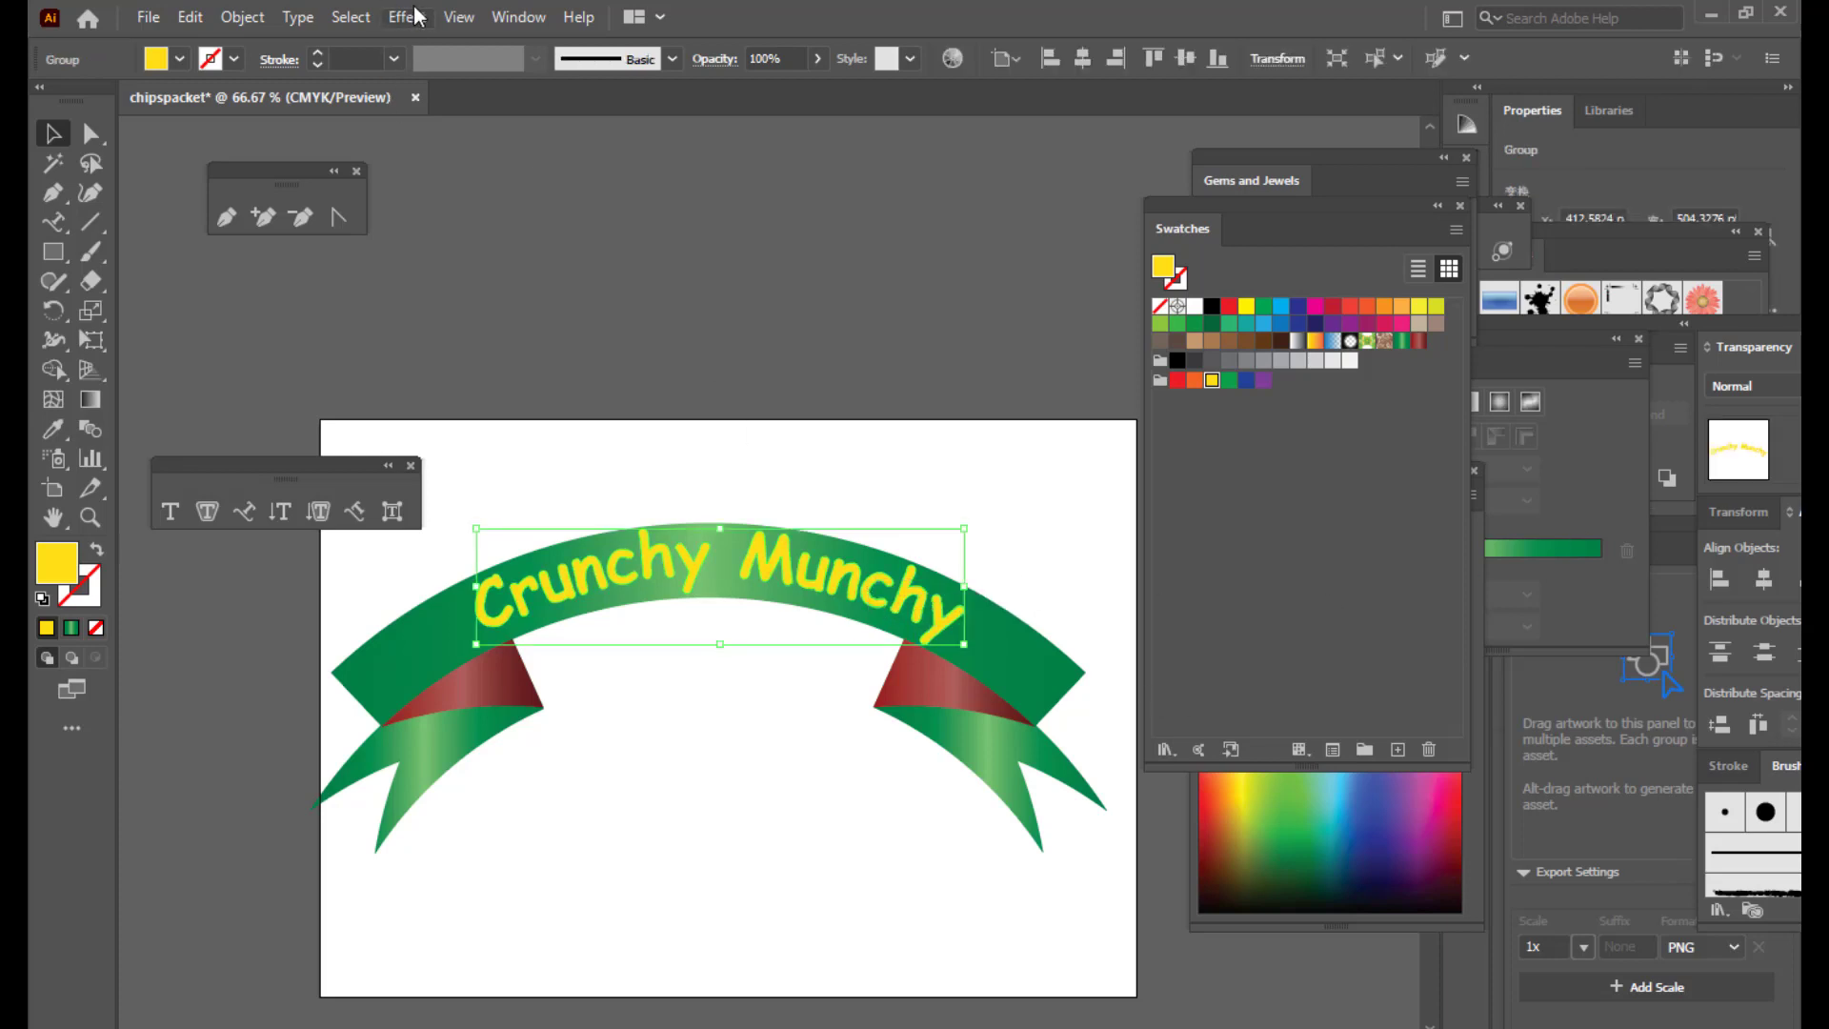
{"action": "left_click", "coordinate": [408, 18]}
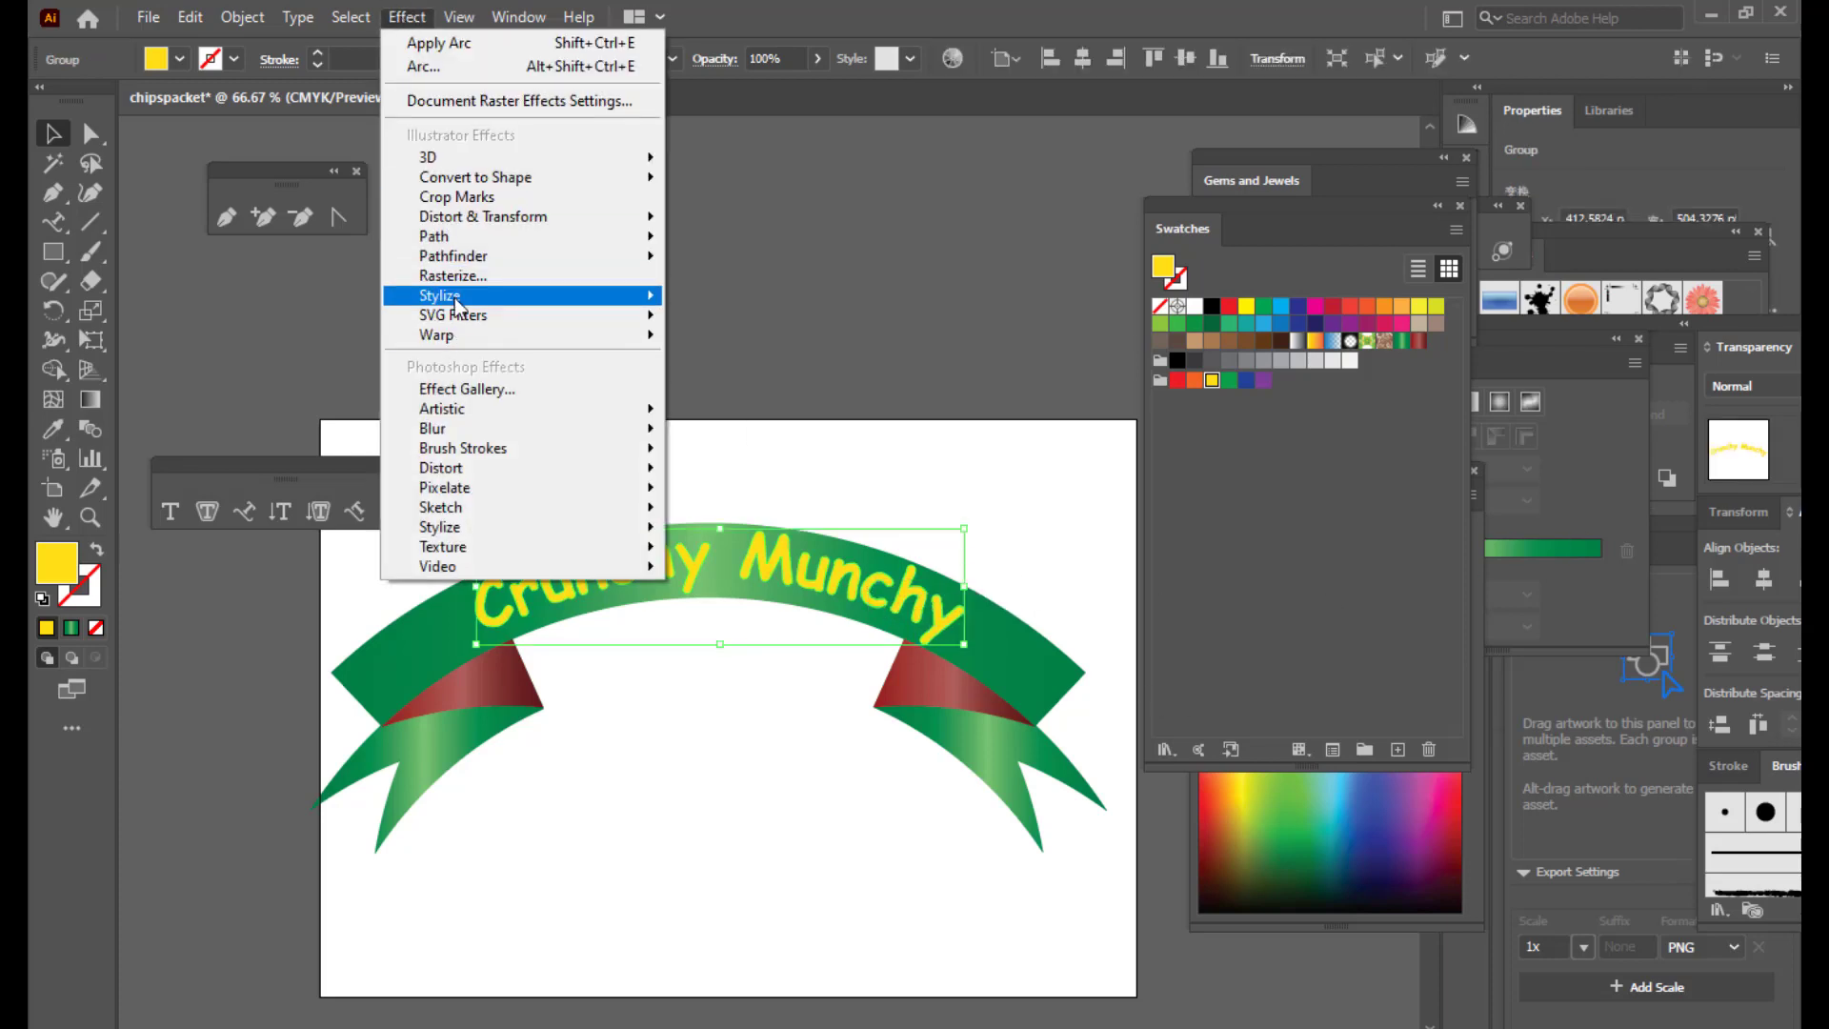
{"action": "mouse_move", "coordinate": [457, 305]}
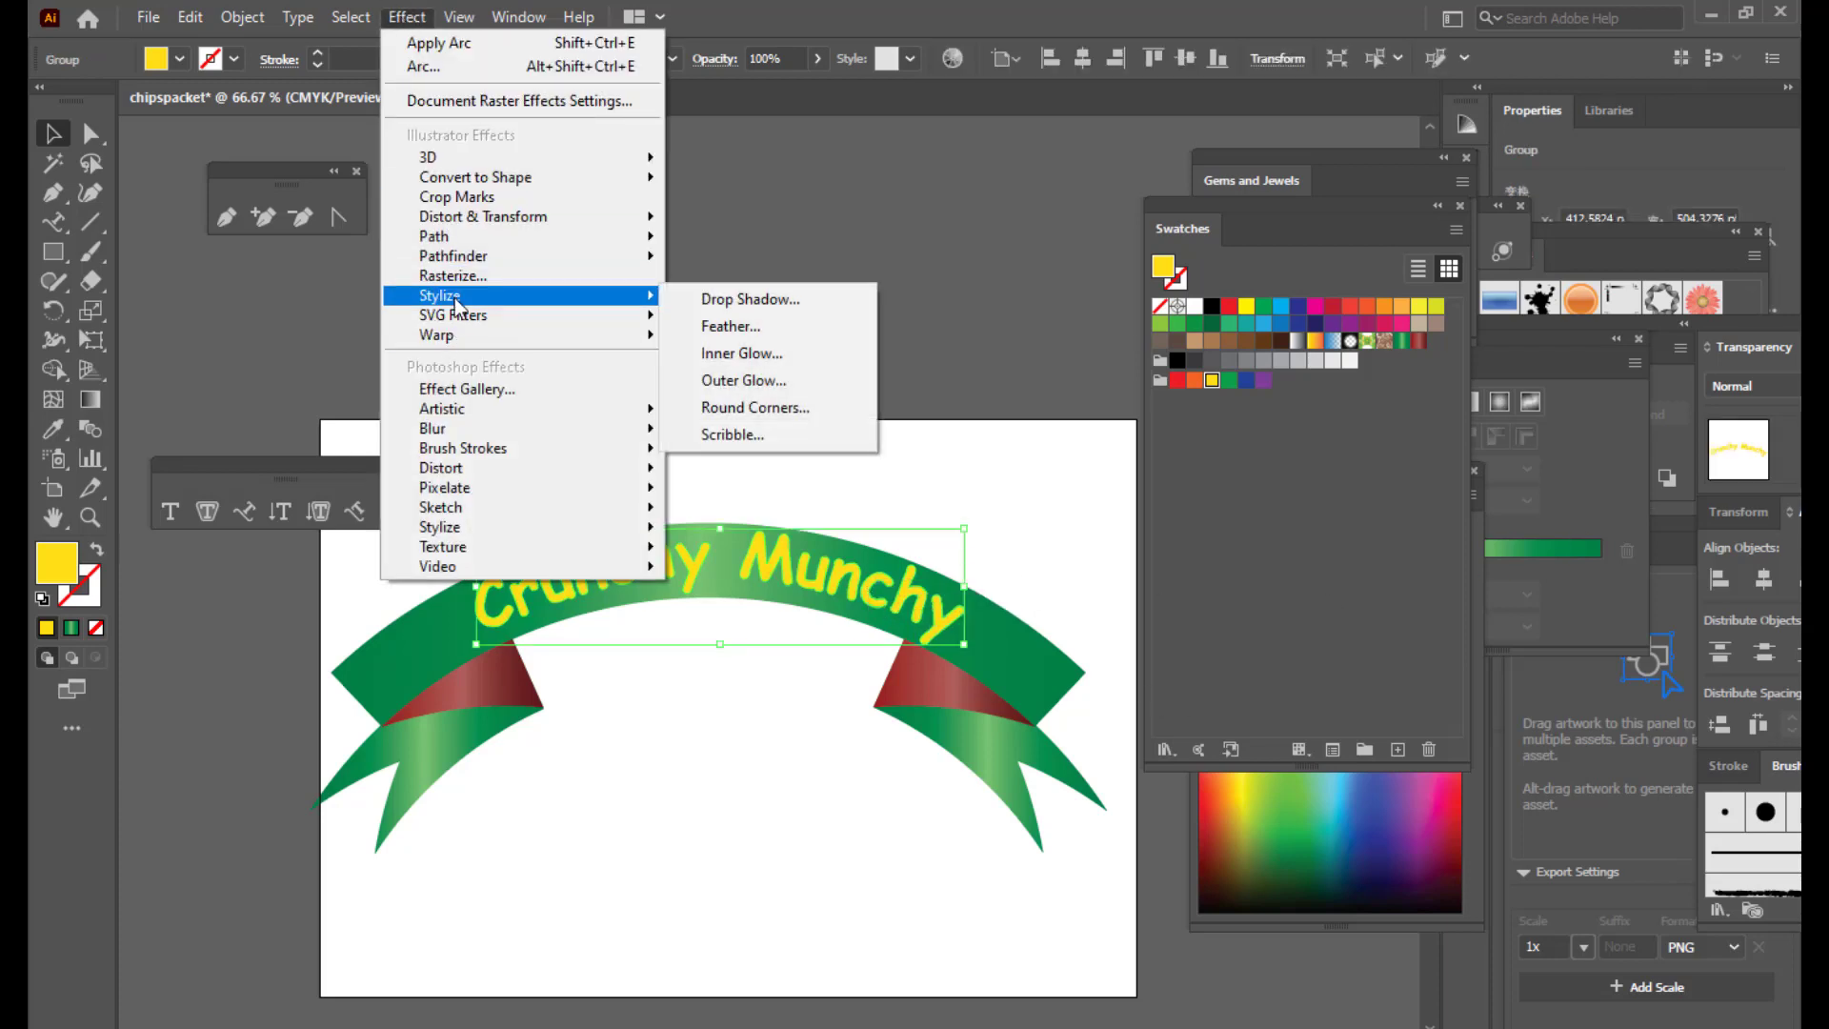
{"action": "left_click", "coordinate": [775, 307]}
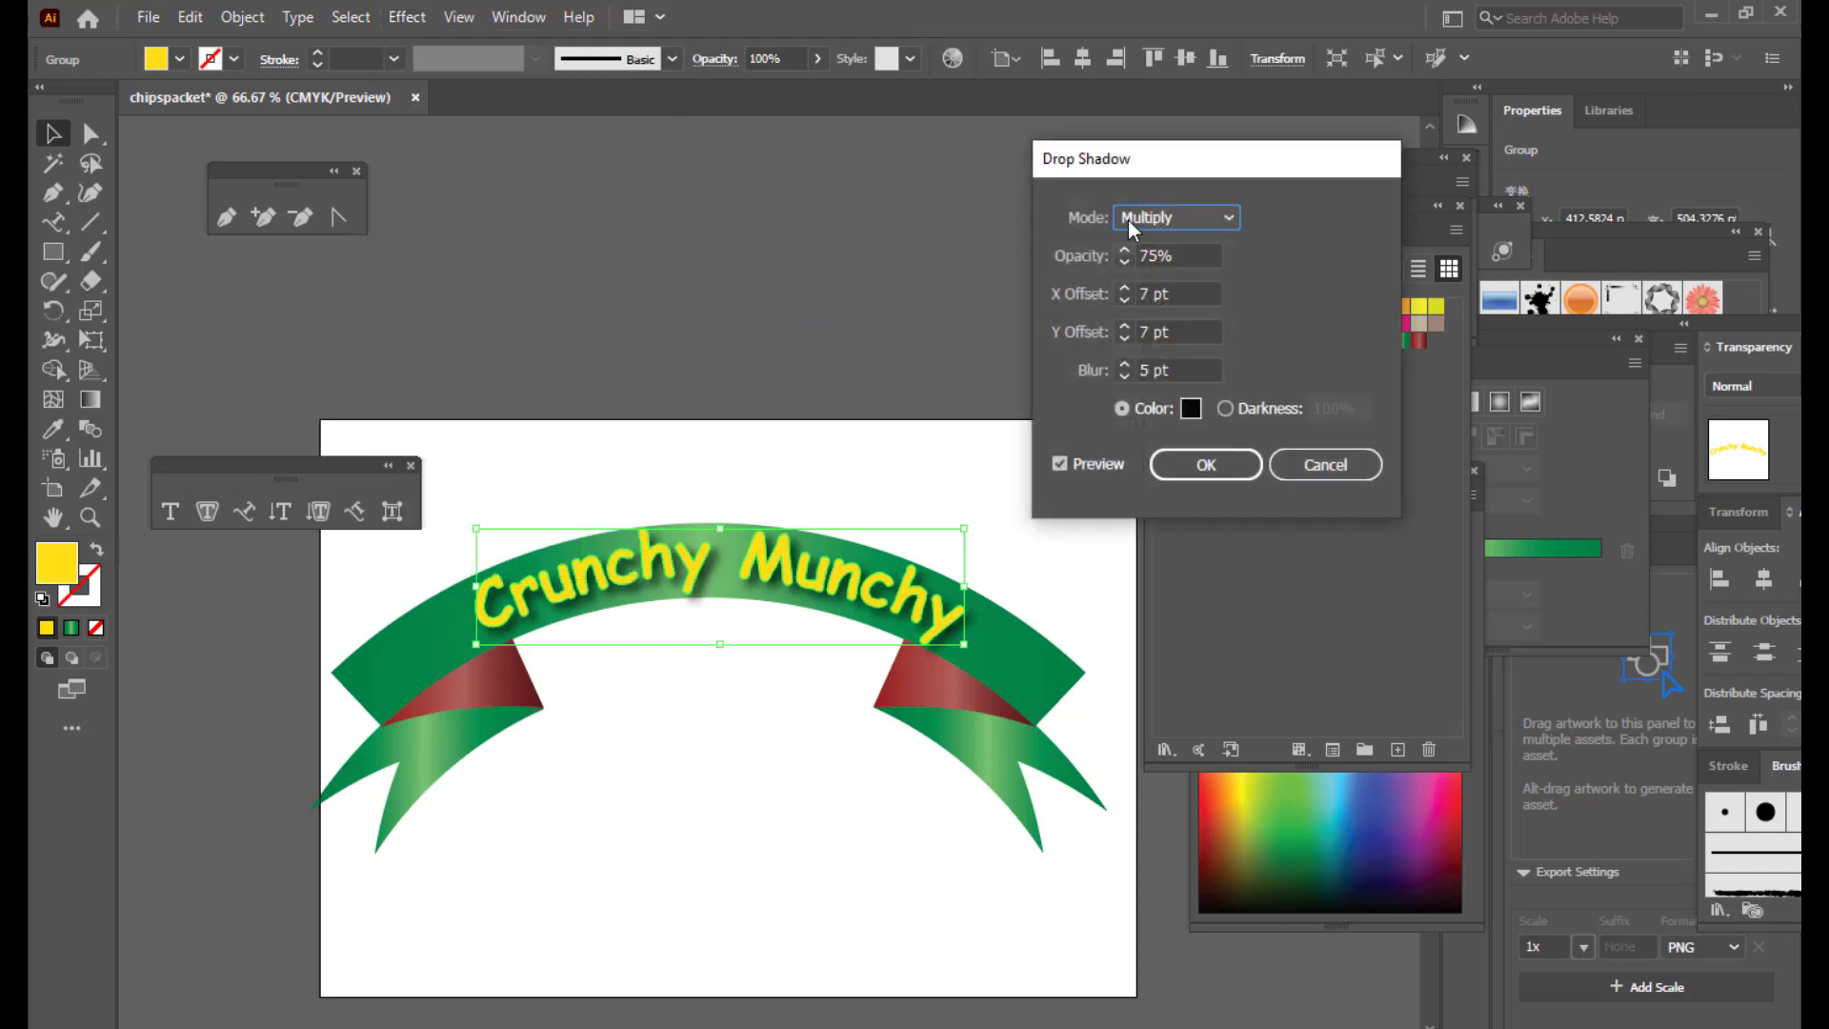
{"action": "left_click_drag", "start_coordinate": [1133, 151], "coordinate": [1112, 155]}
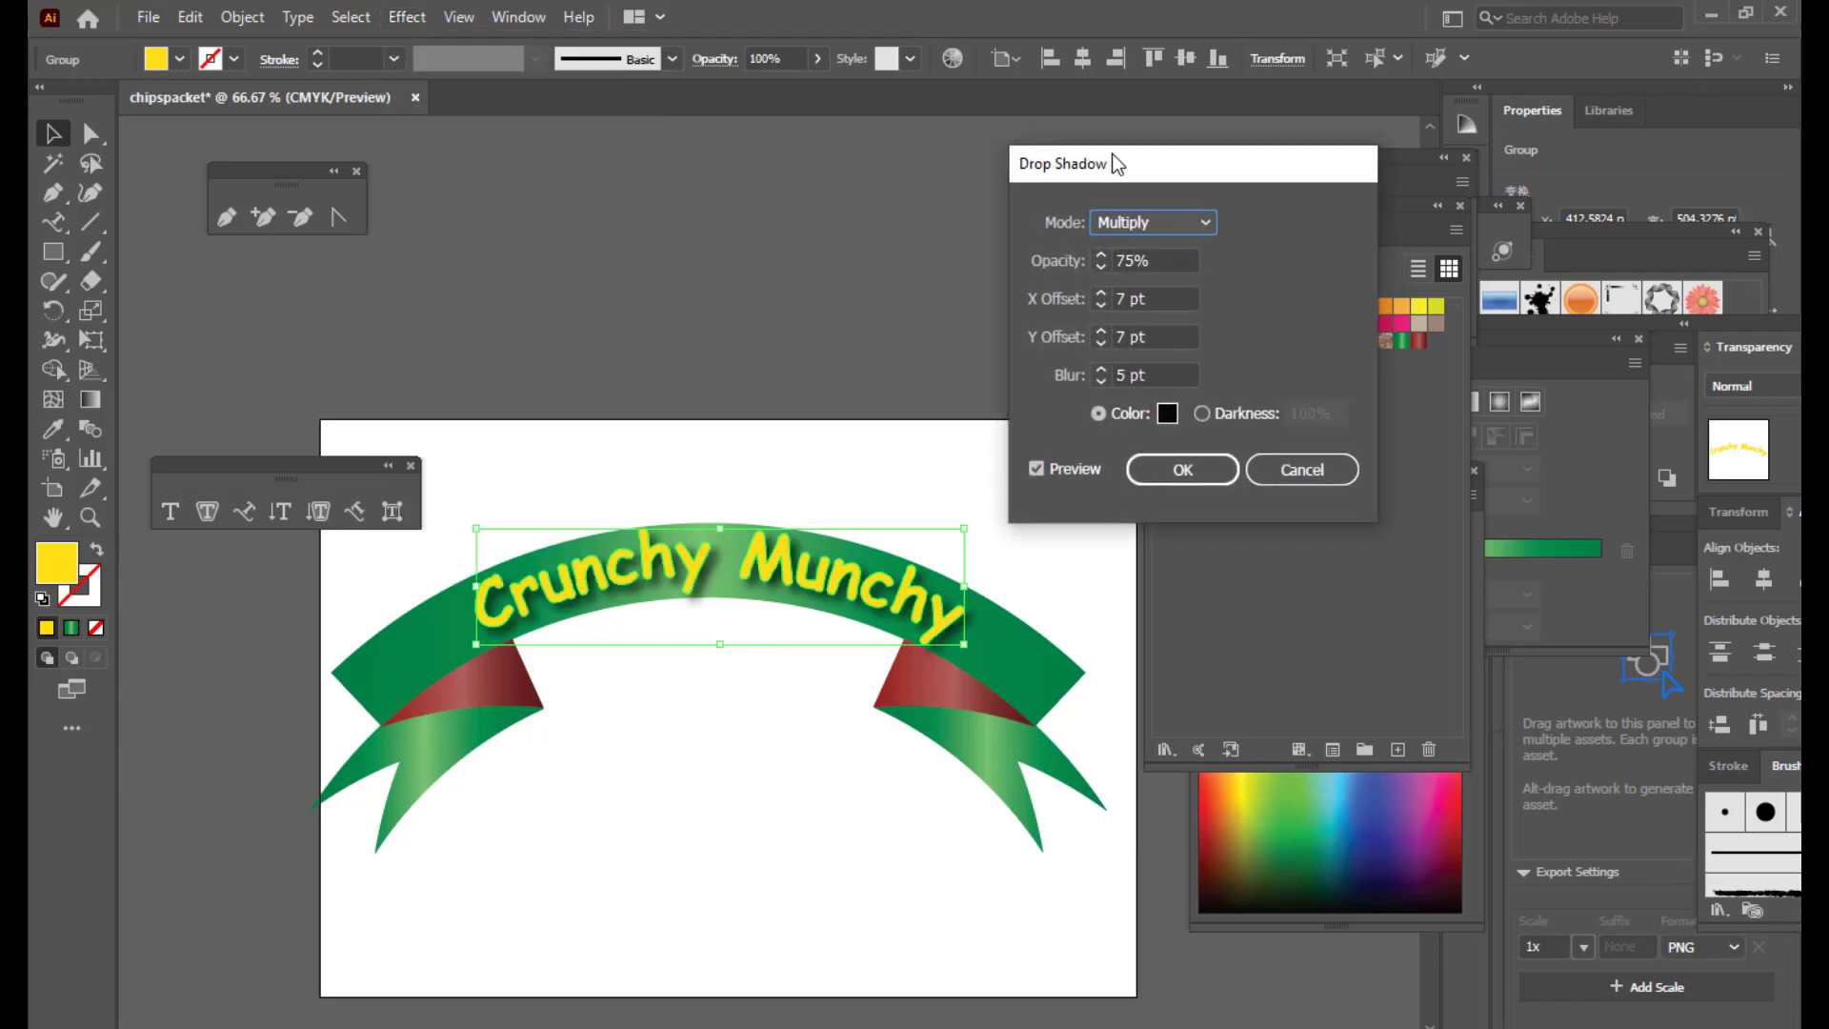
{"action": "left_click", "coordinate": [1174, 467]}
{"action": "left_click", "coordinate": [717, 295]}
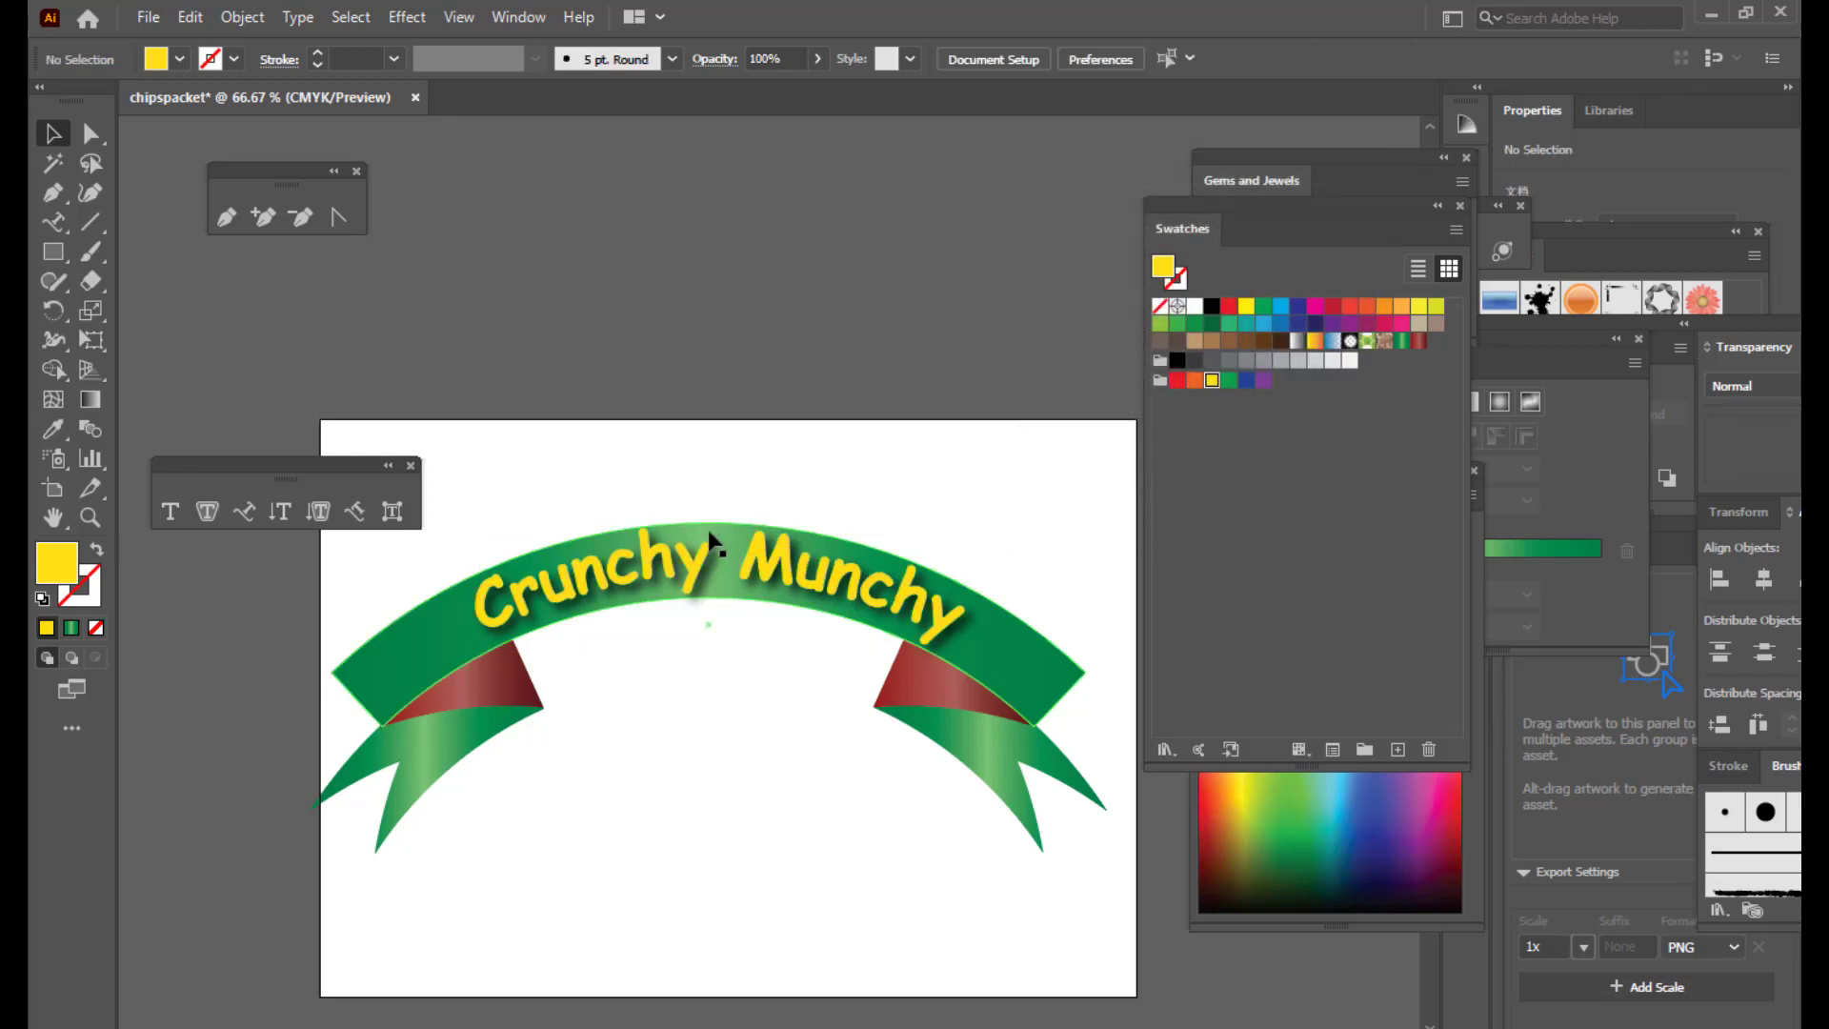
Step: Move the floating palette aside and select the whole banner to check the shadow
{"action": "left_click", "coordinate": [751, 562]}
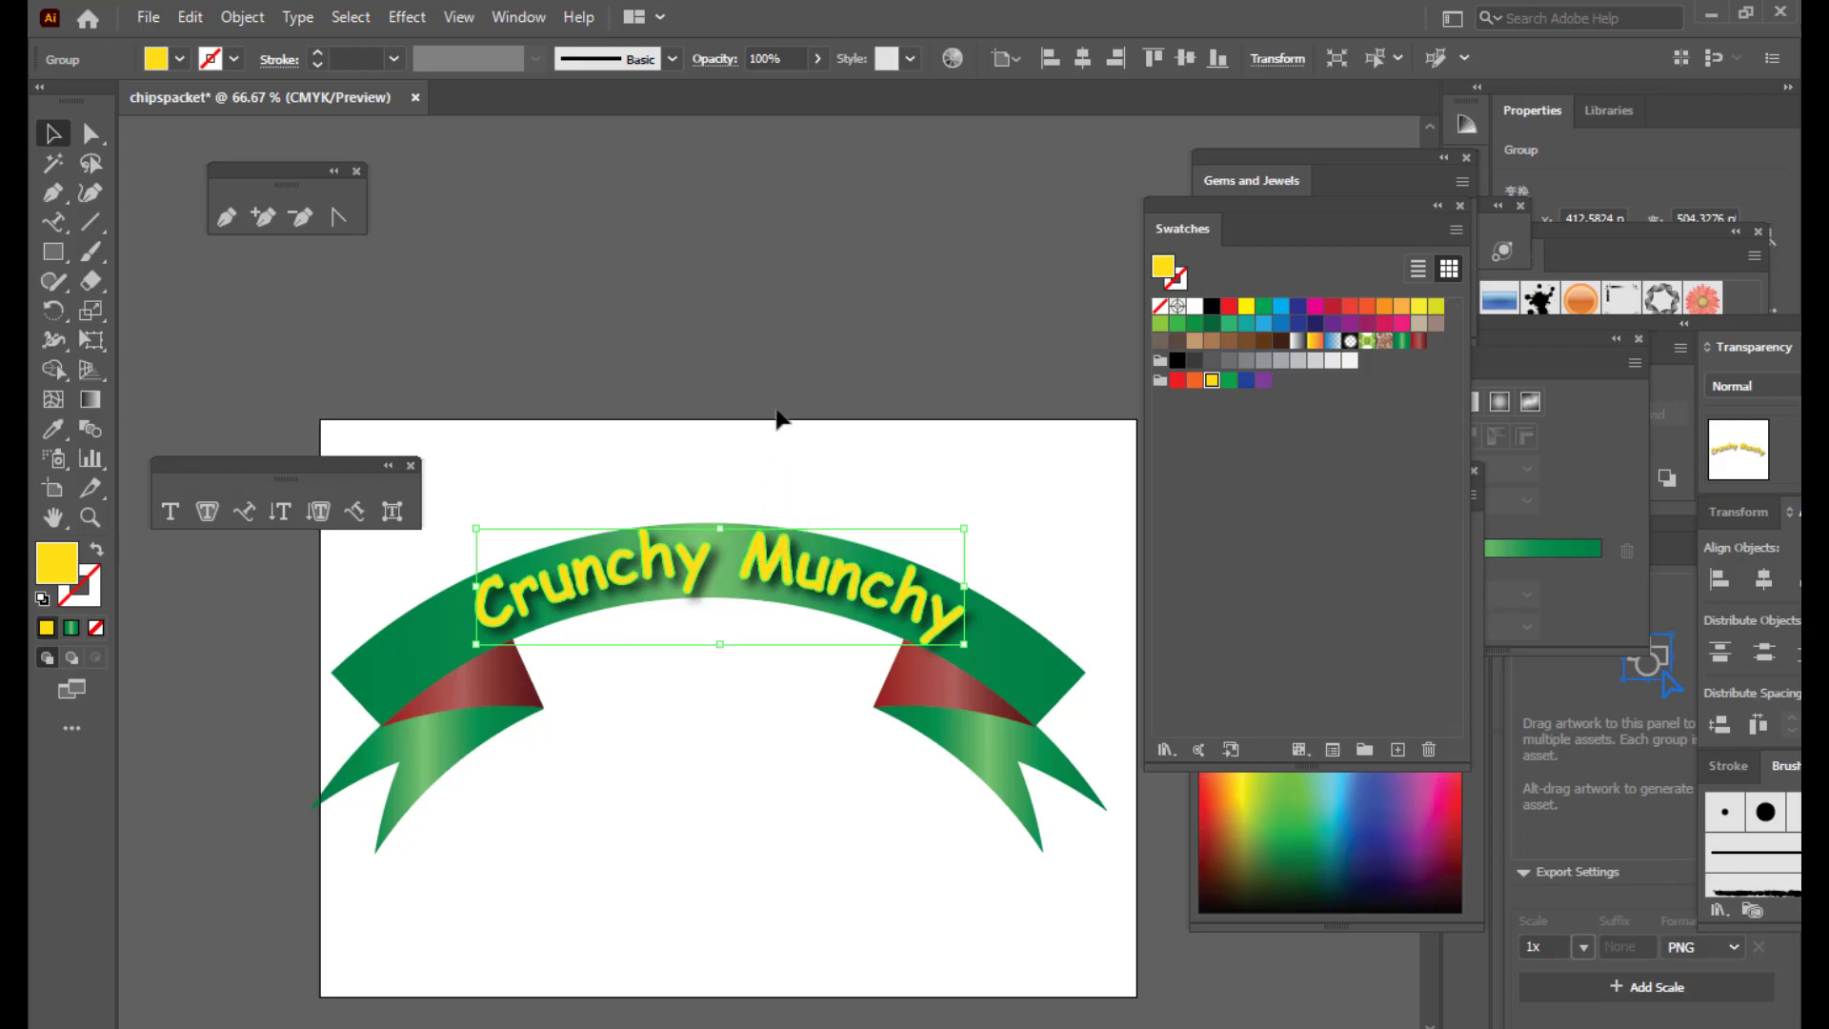
{"action": "left_click", "coordinate": [862, 416]}
{"action": "left_click_drag", "start_coordinate": [236, 470], "coordinate": [240, 297]}
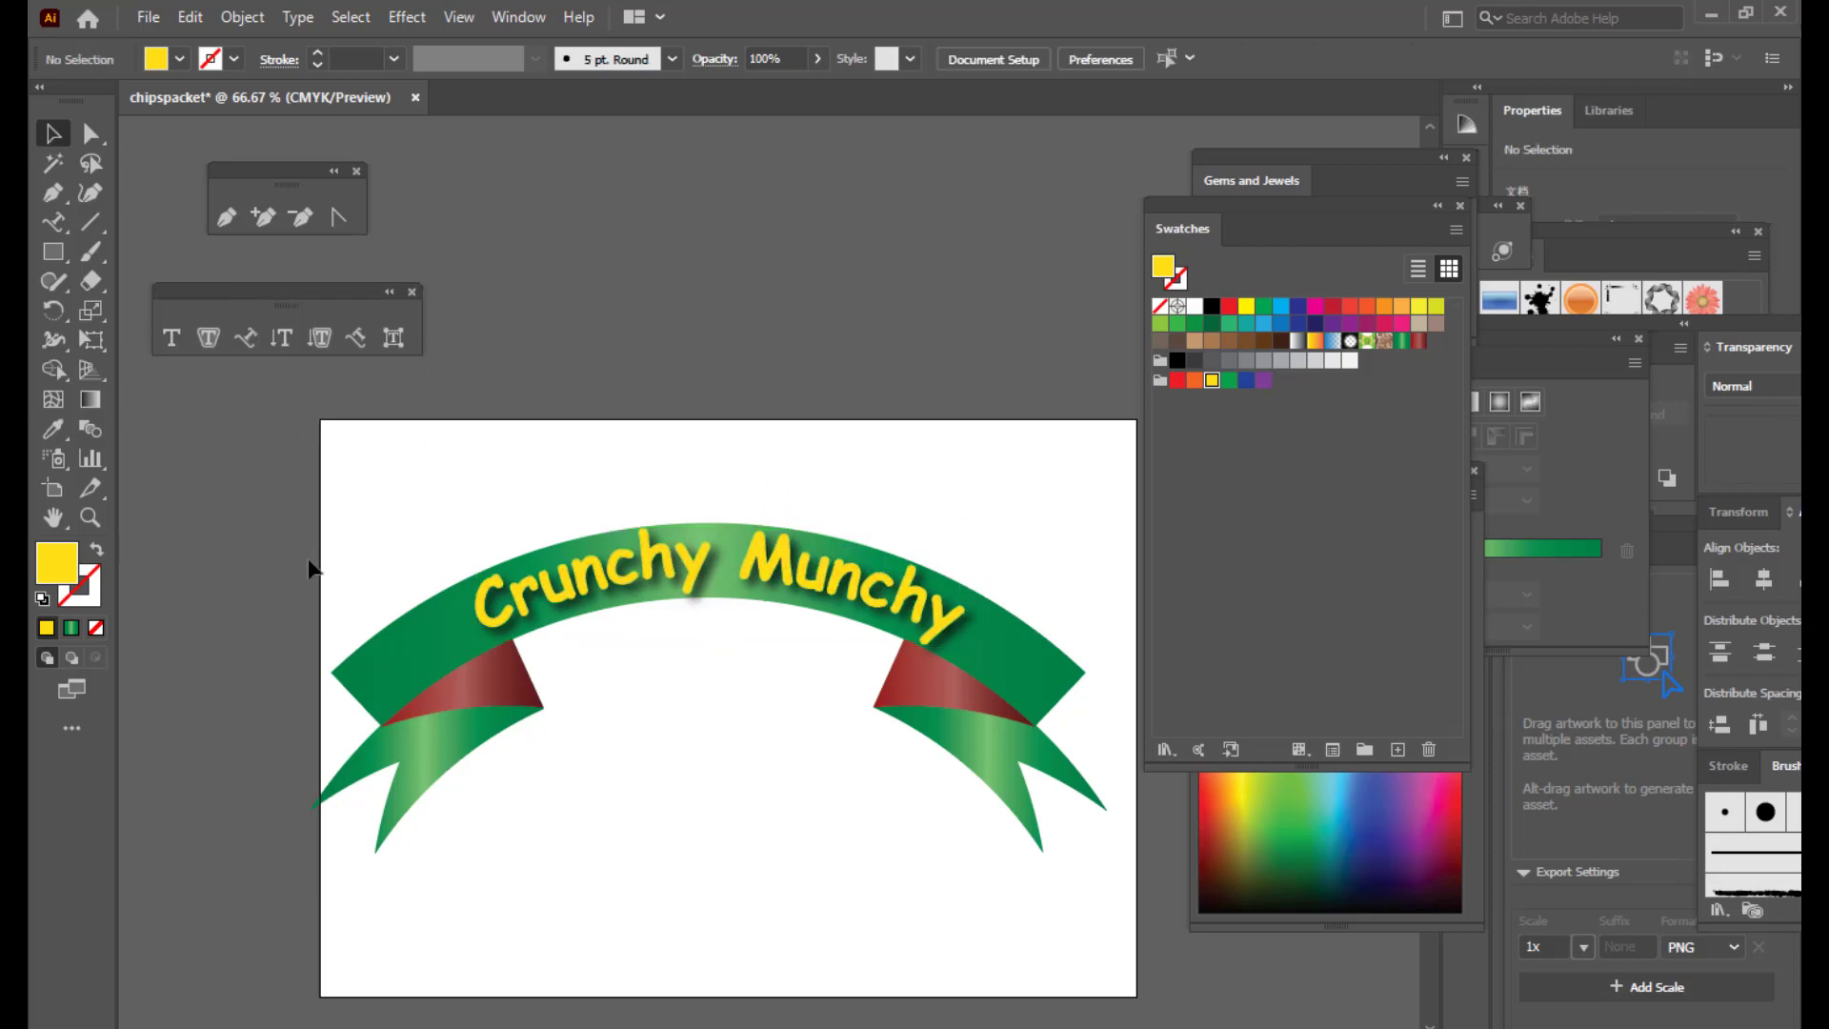
{"action": "left_click_drag", "start_coordinate": [254, 459], "coordinate": [1132, 940]}
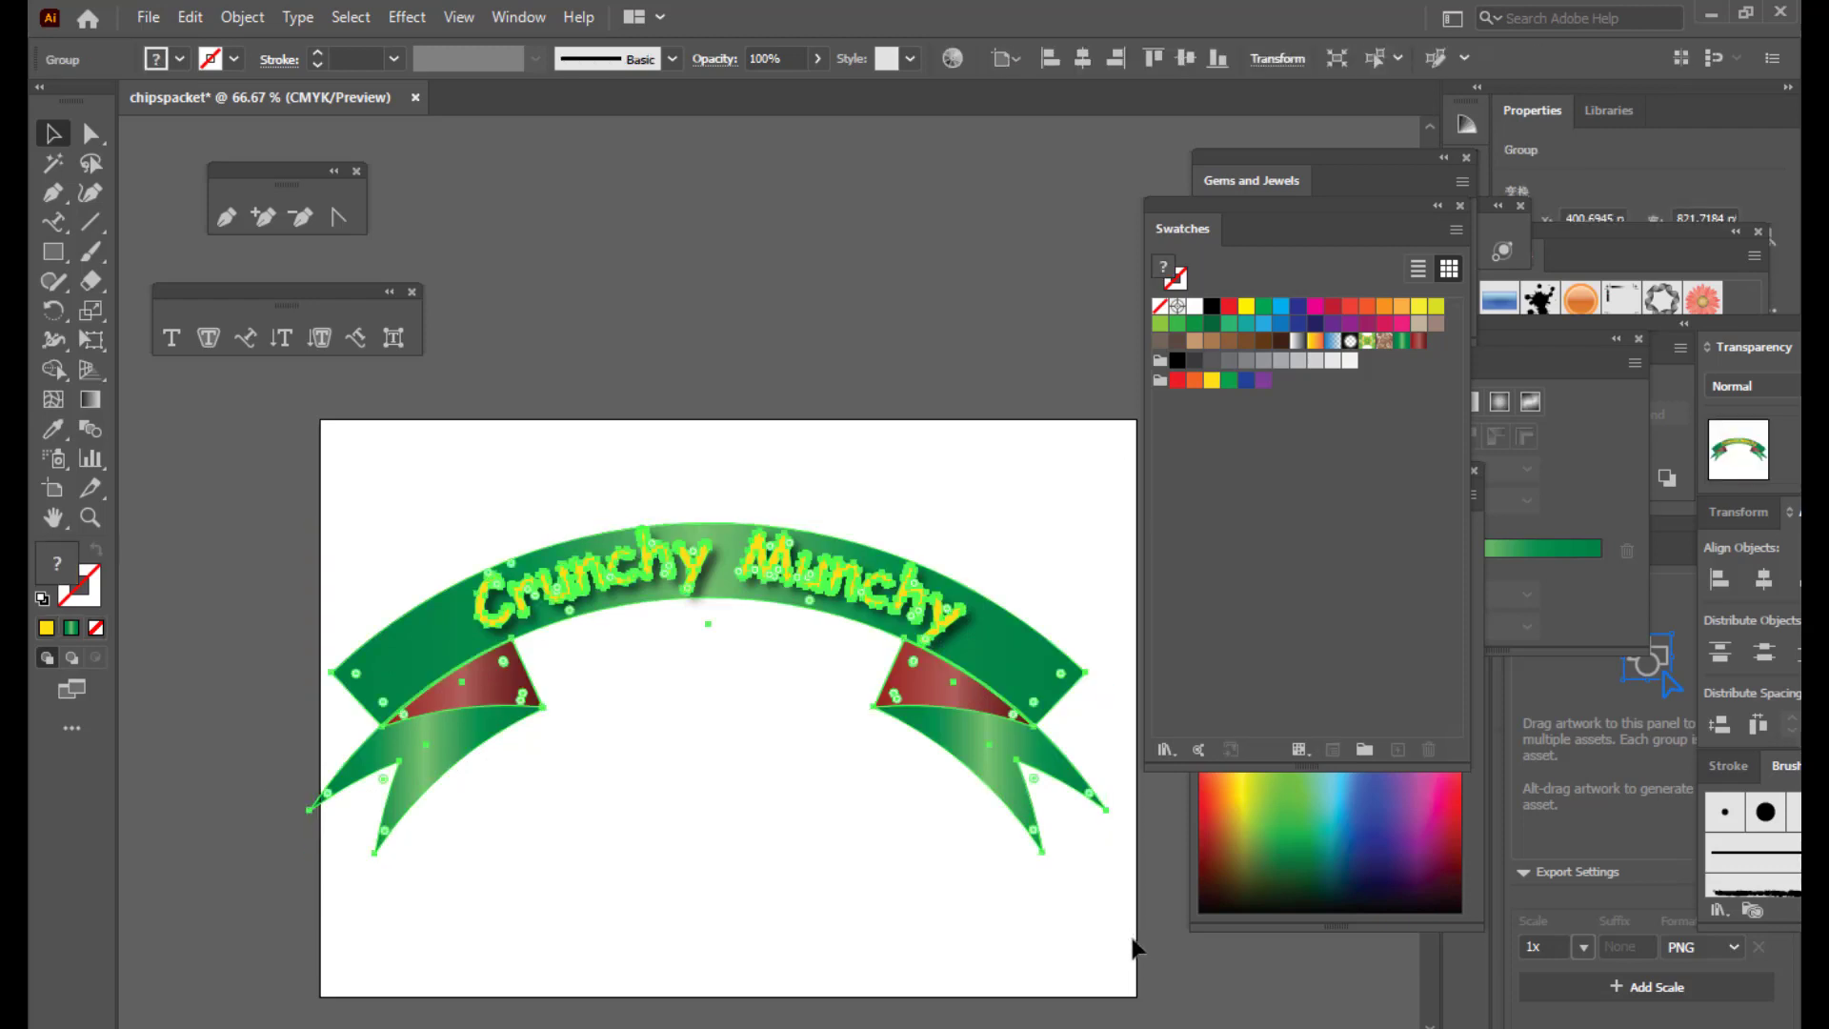
{"action": "left_click", "coordinate": [781, 250]}
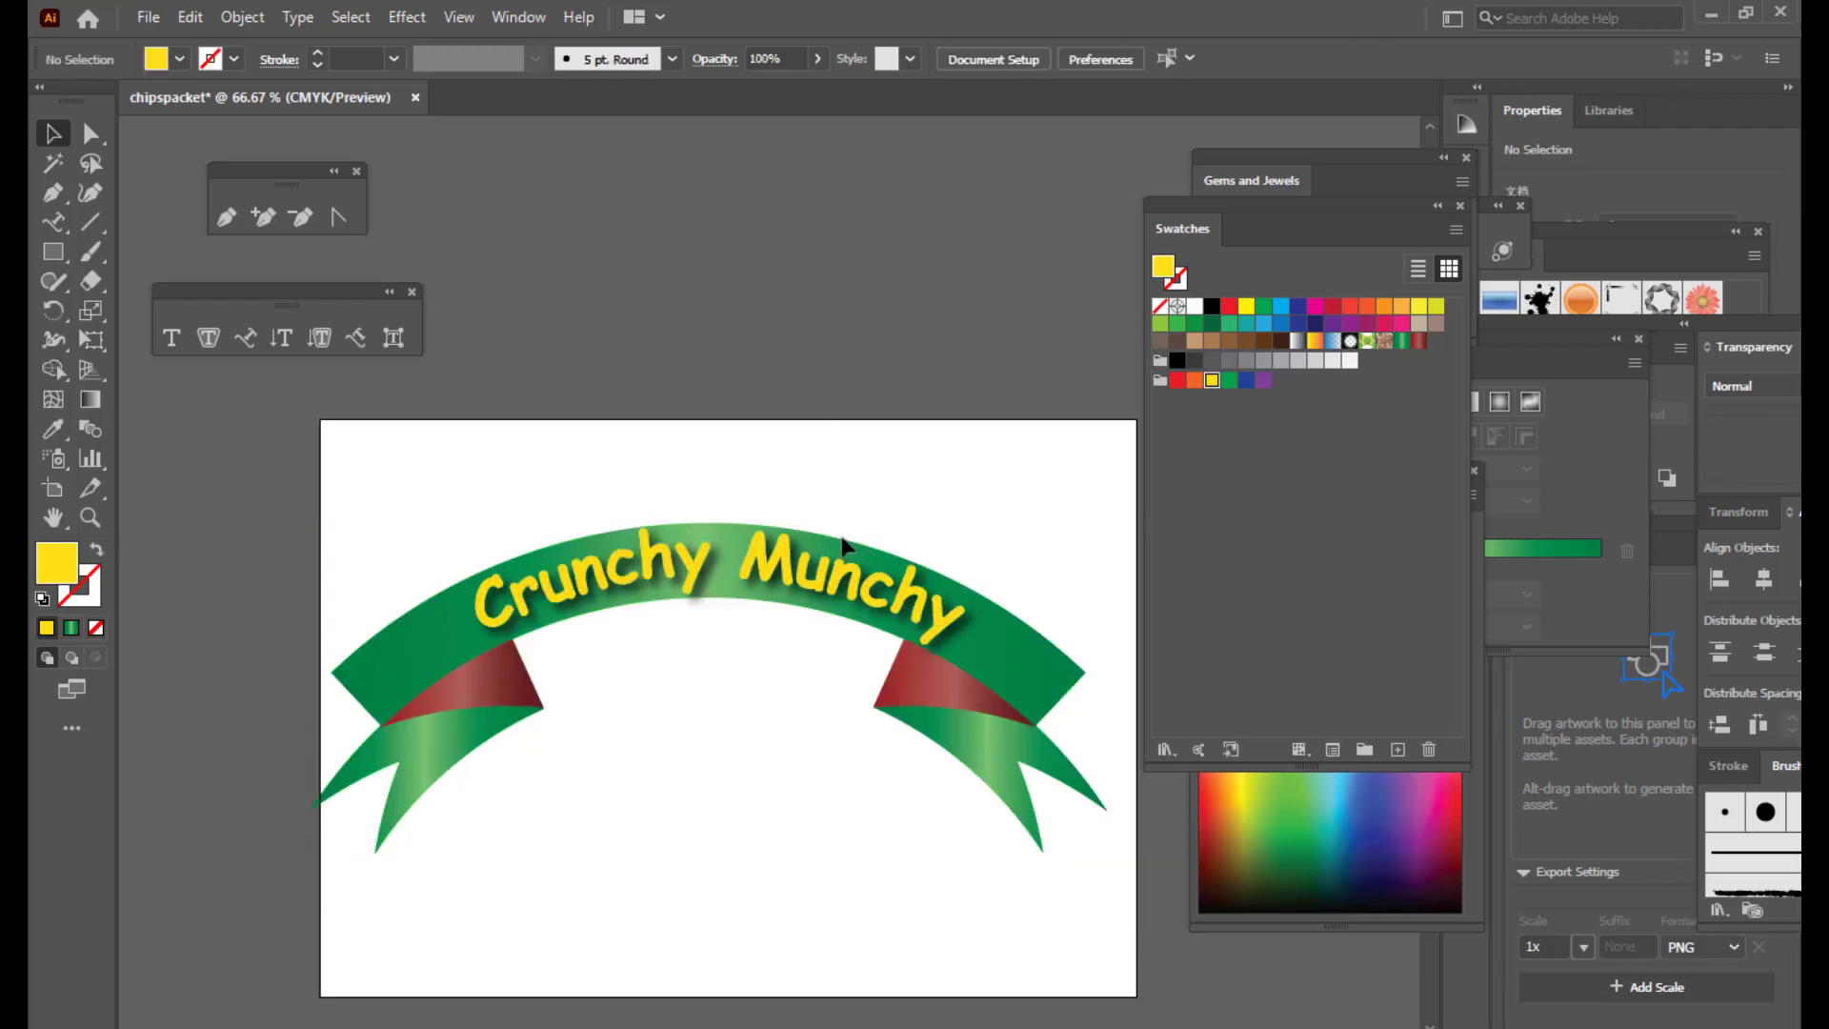
Step: Show the Layers panel and make Layer 2 and Layer 1 visible, revealing the chips bag
{"action": "left_click", "coordinate": [857, 571]}
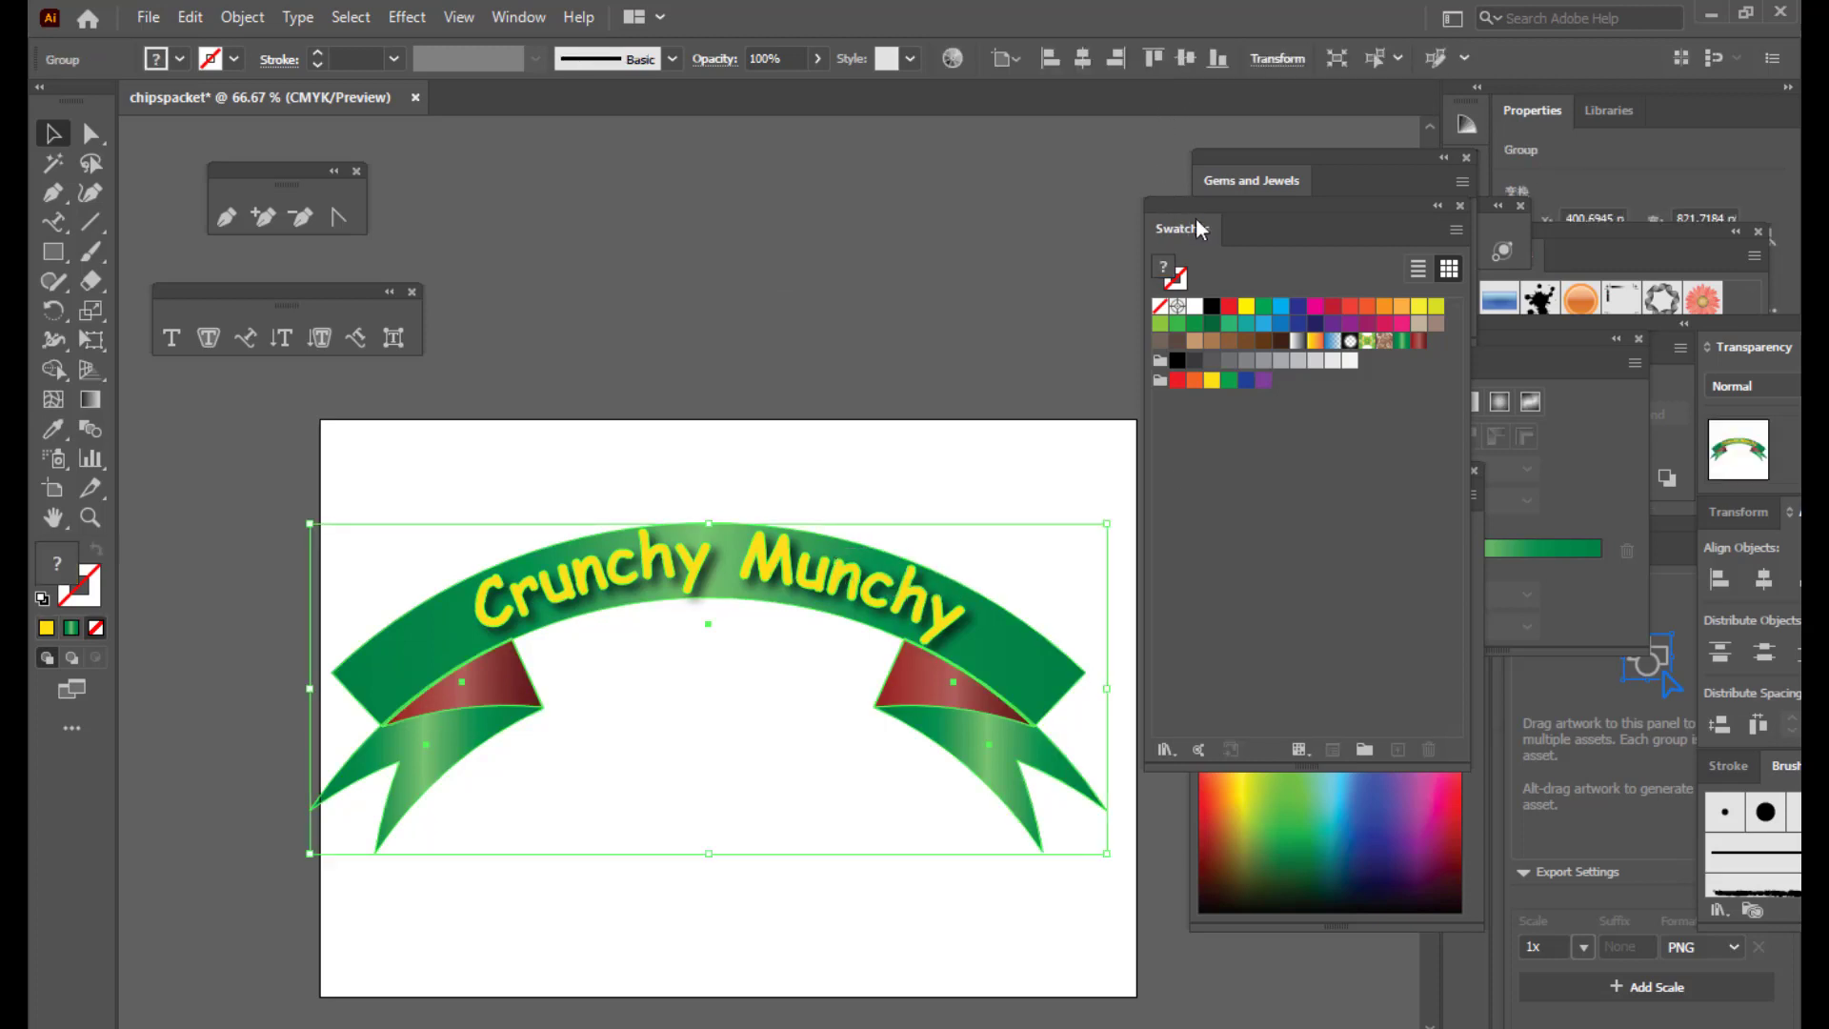
{"action": "left_click_drag", "start_coordinate": [1173, 210], "coordinate": [1206, 362]}
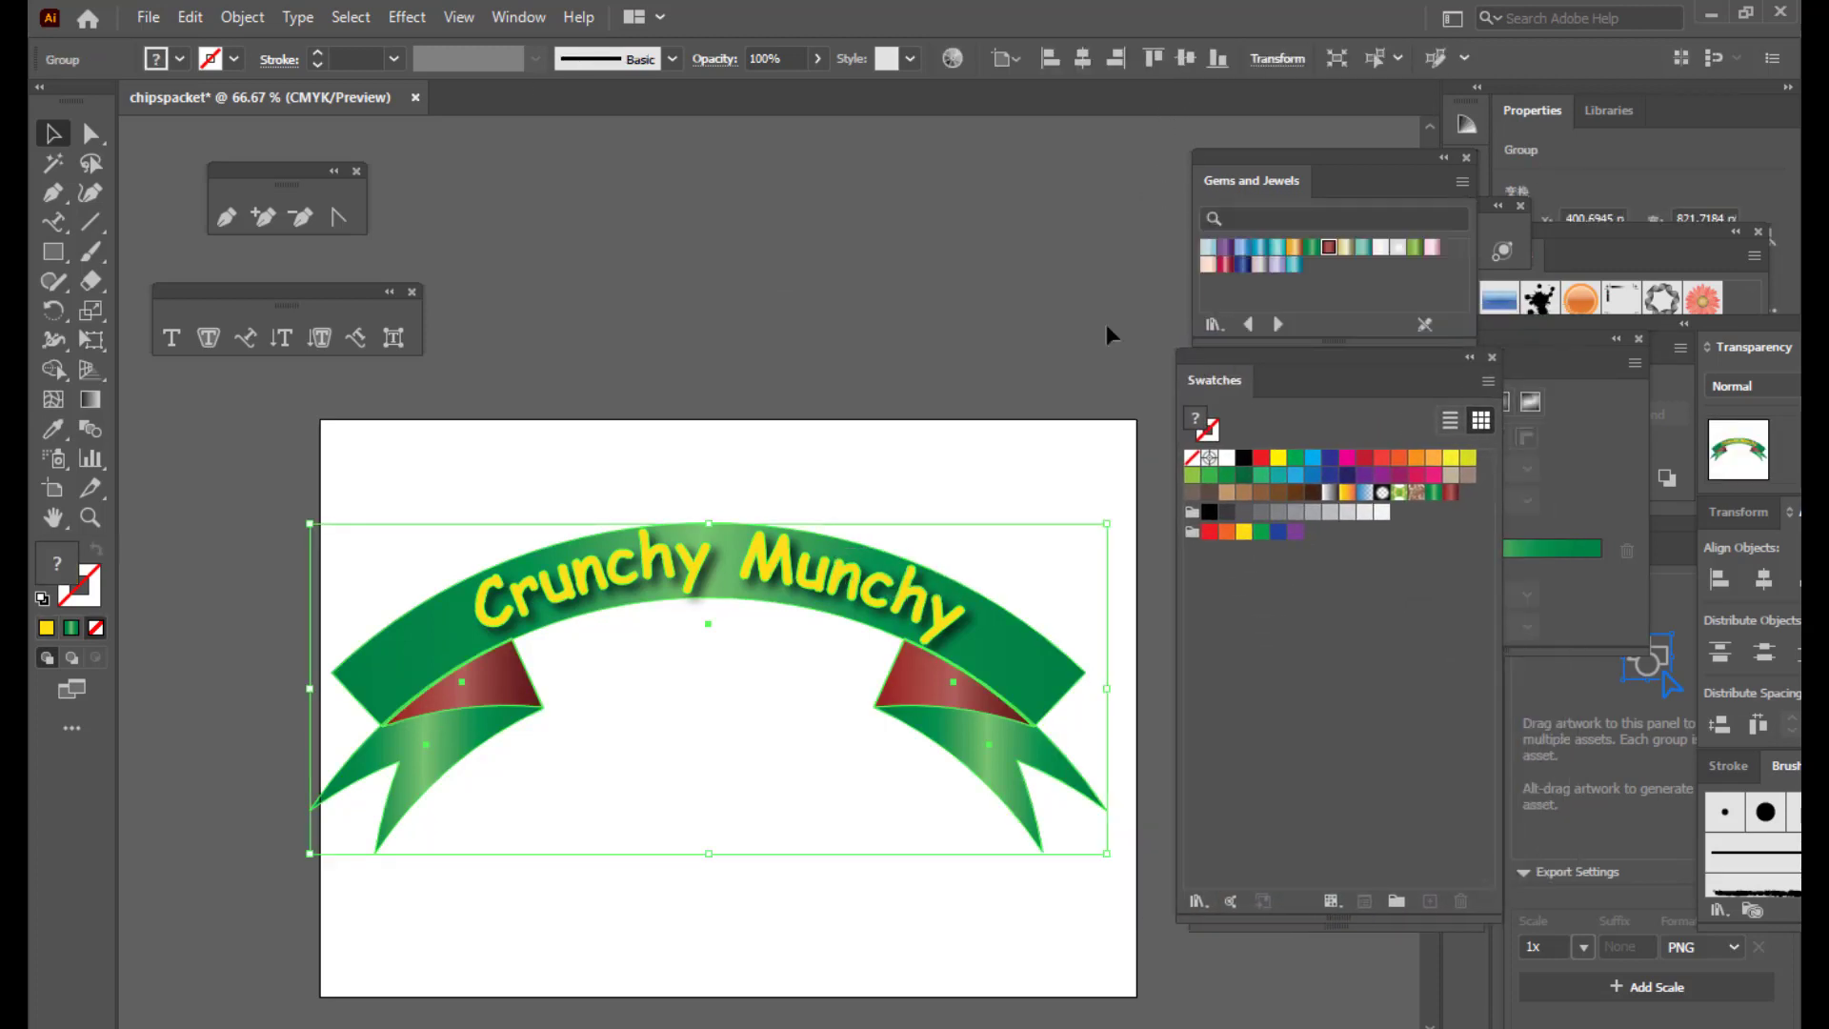
{"action": "left_click", "coordinate": [534, 15]}
{"action": "left_click", "coordinate": [693, 728]}
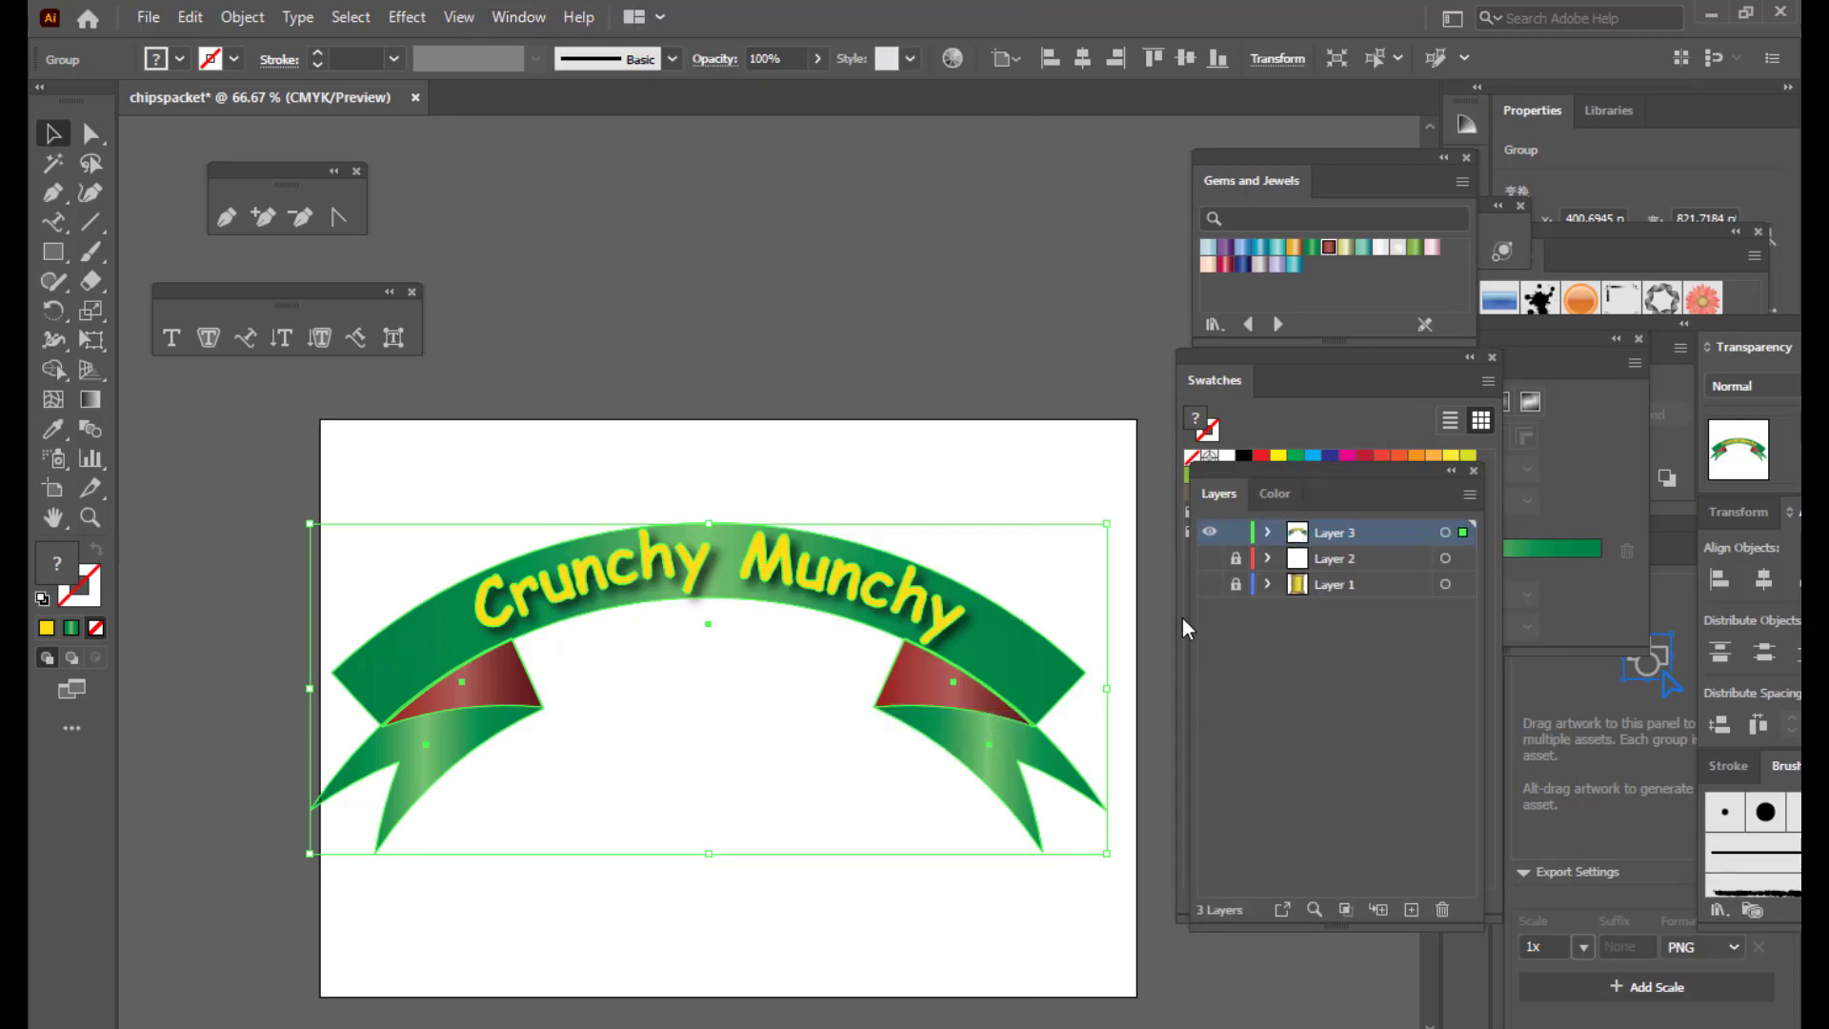
{"action": "left_click", "coordinate": [1208, 558]}
{"action": "left_click", "coordinate": [1208, 584]}
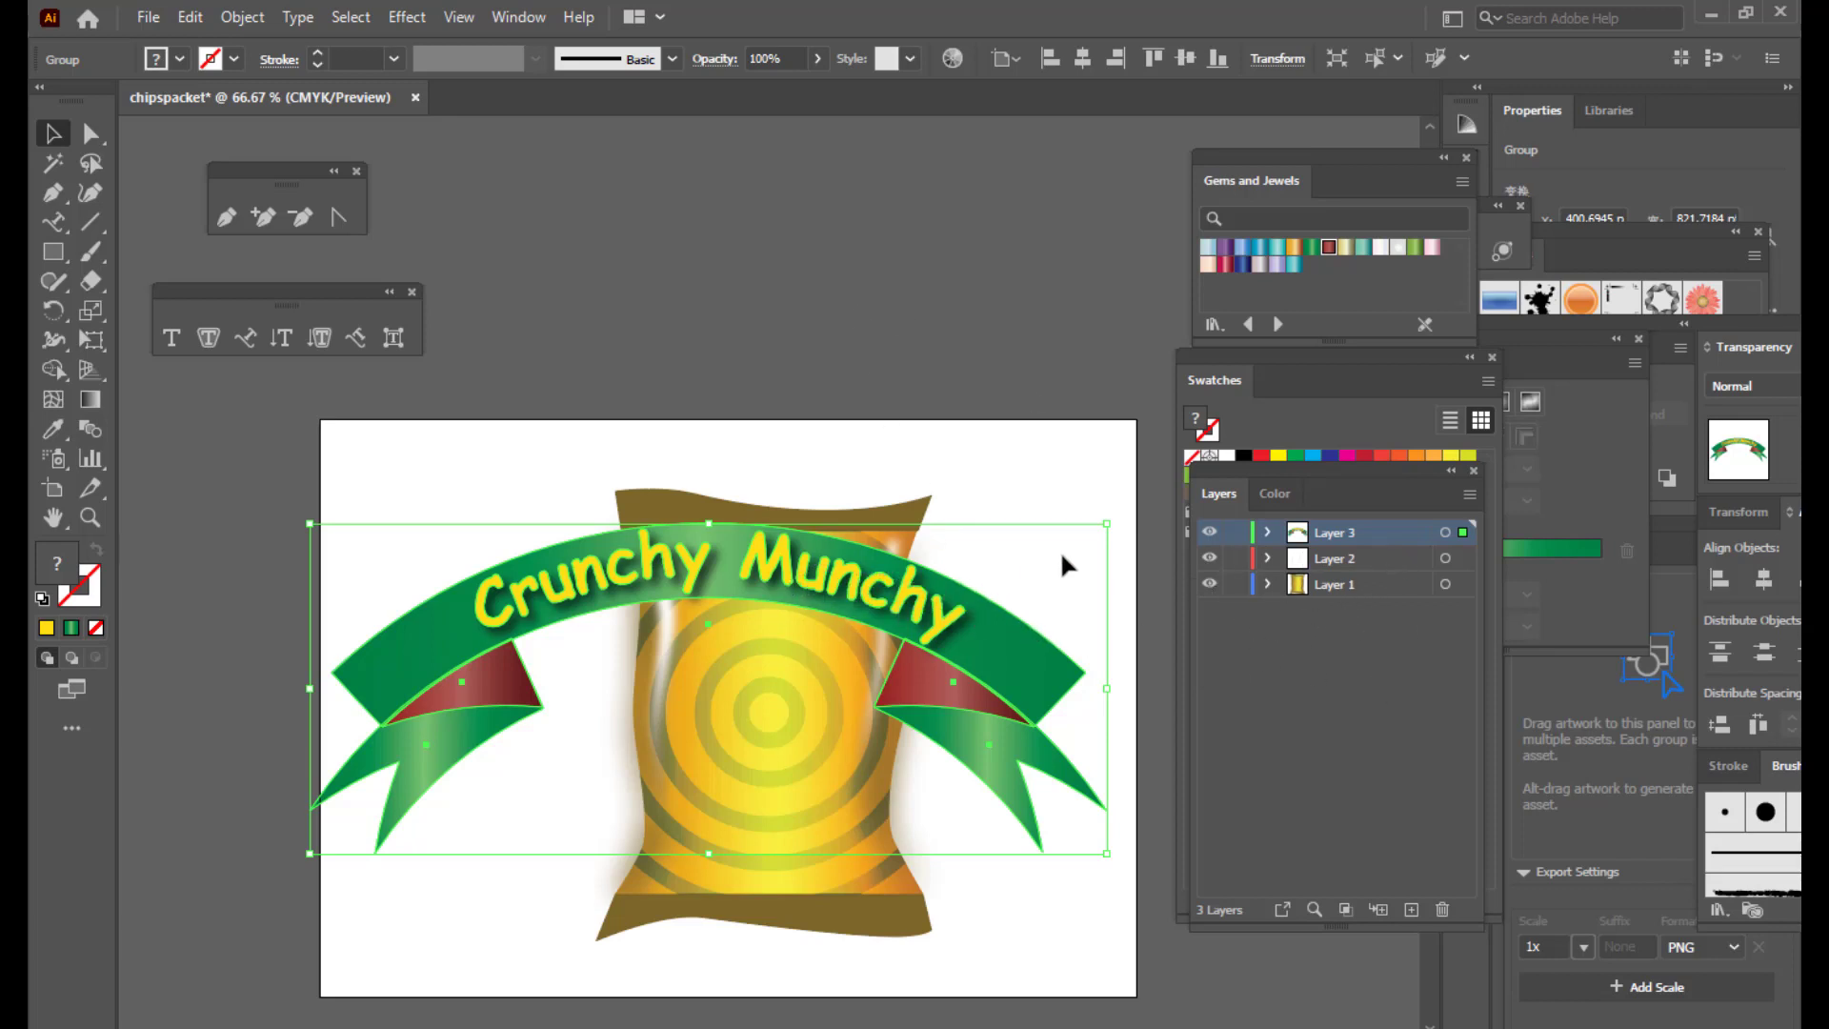
Step: Resize the ribbon badge and park it above the artboard, up and to the left
{"action": "left_click_drag", "start_coordinate": [1107, 525], "coordinate": [928, 577]}
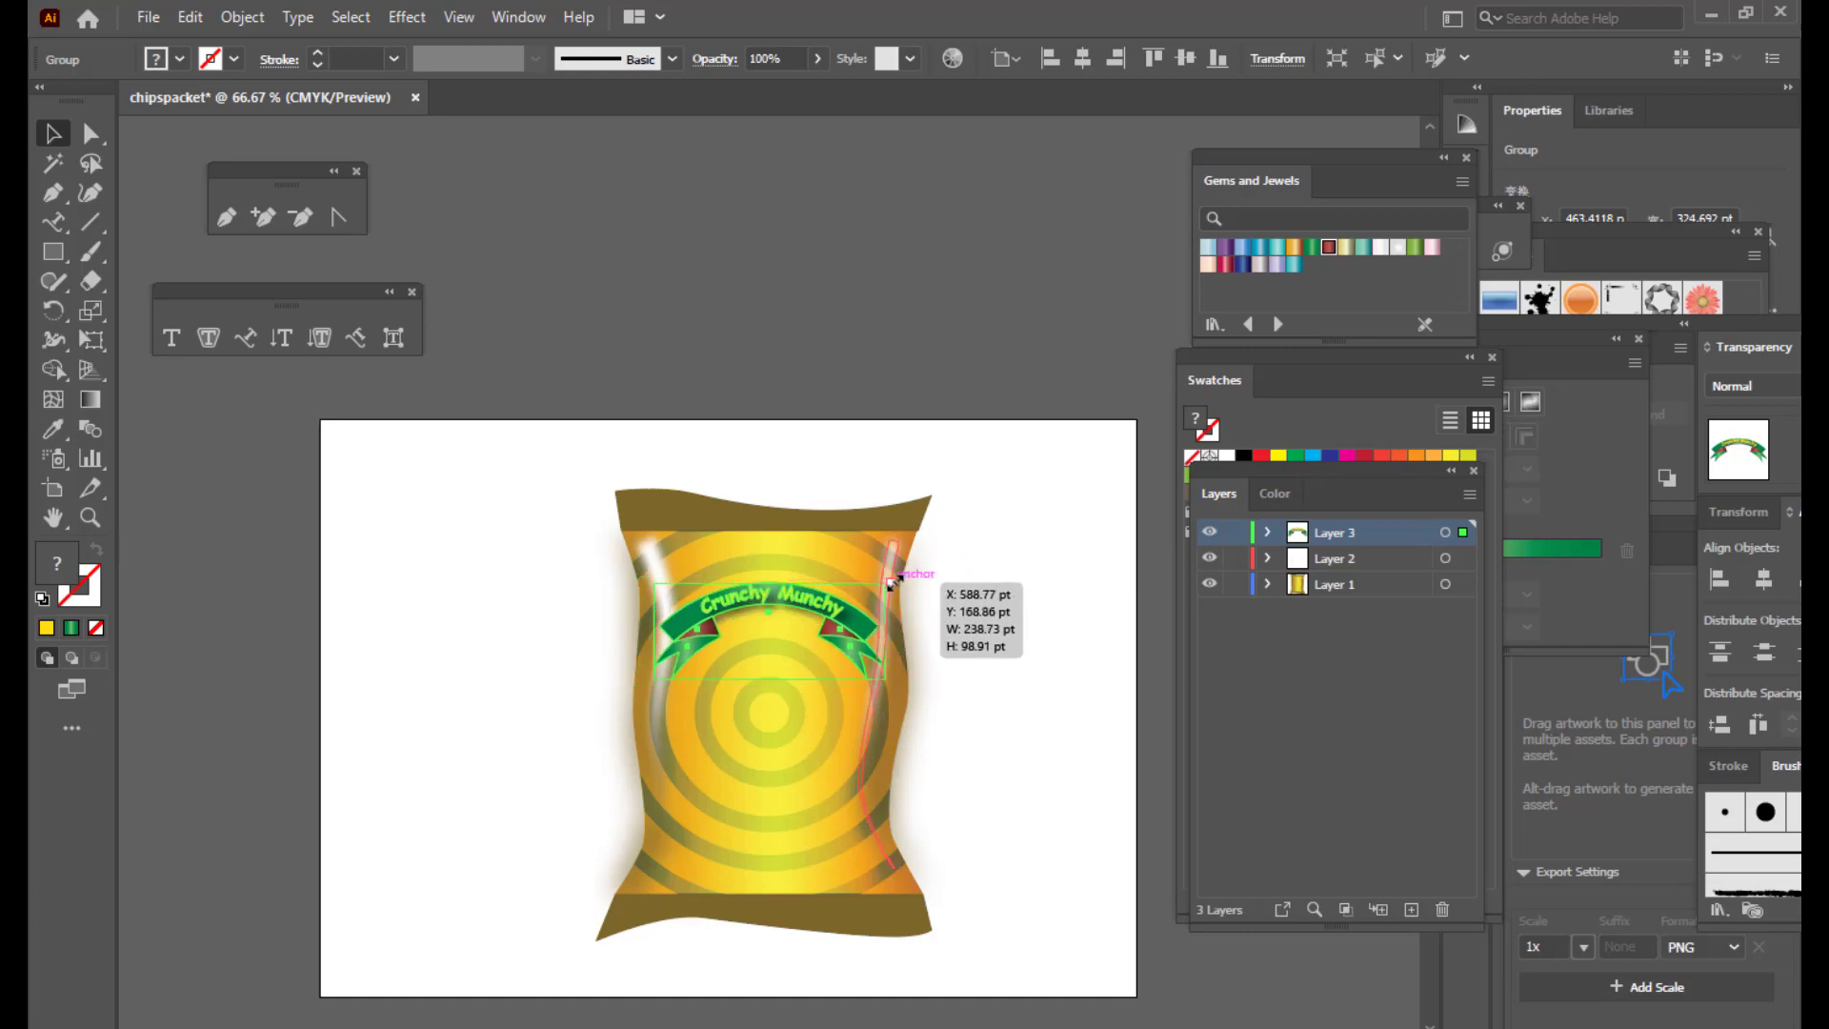
{"action": "left_click_drag", "start_coordinate": [812, 577], "coordinate": [814, 284]}
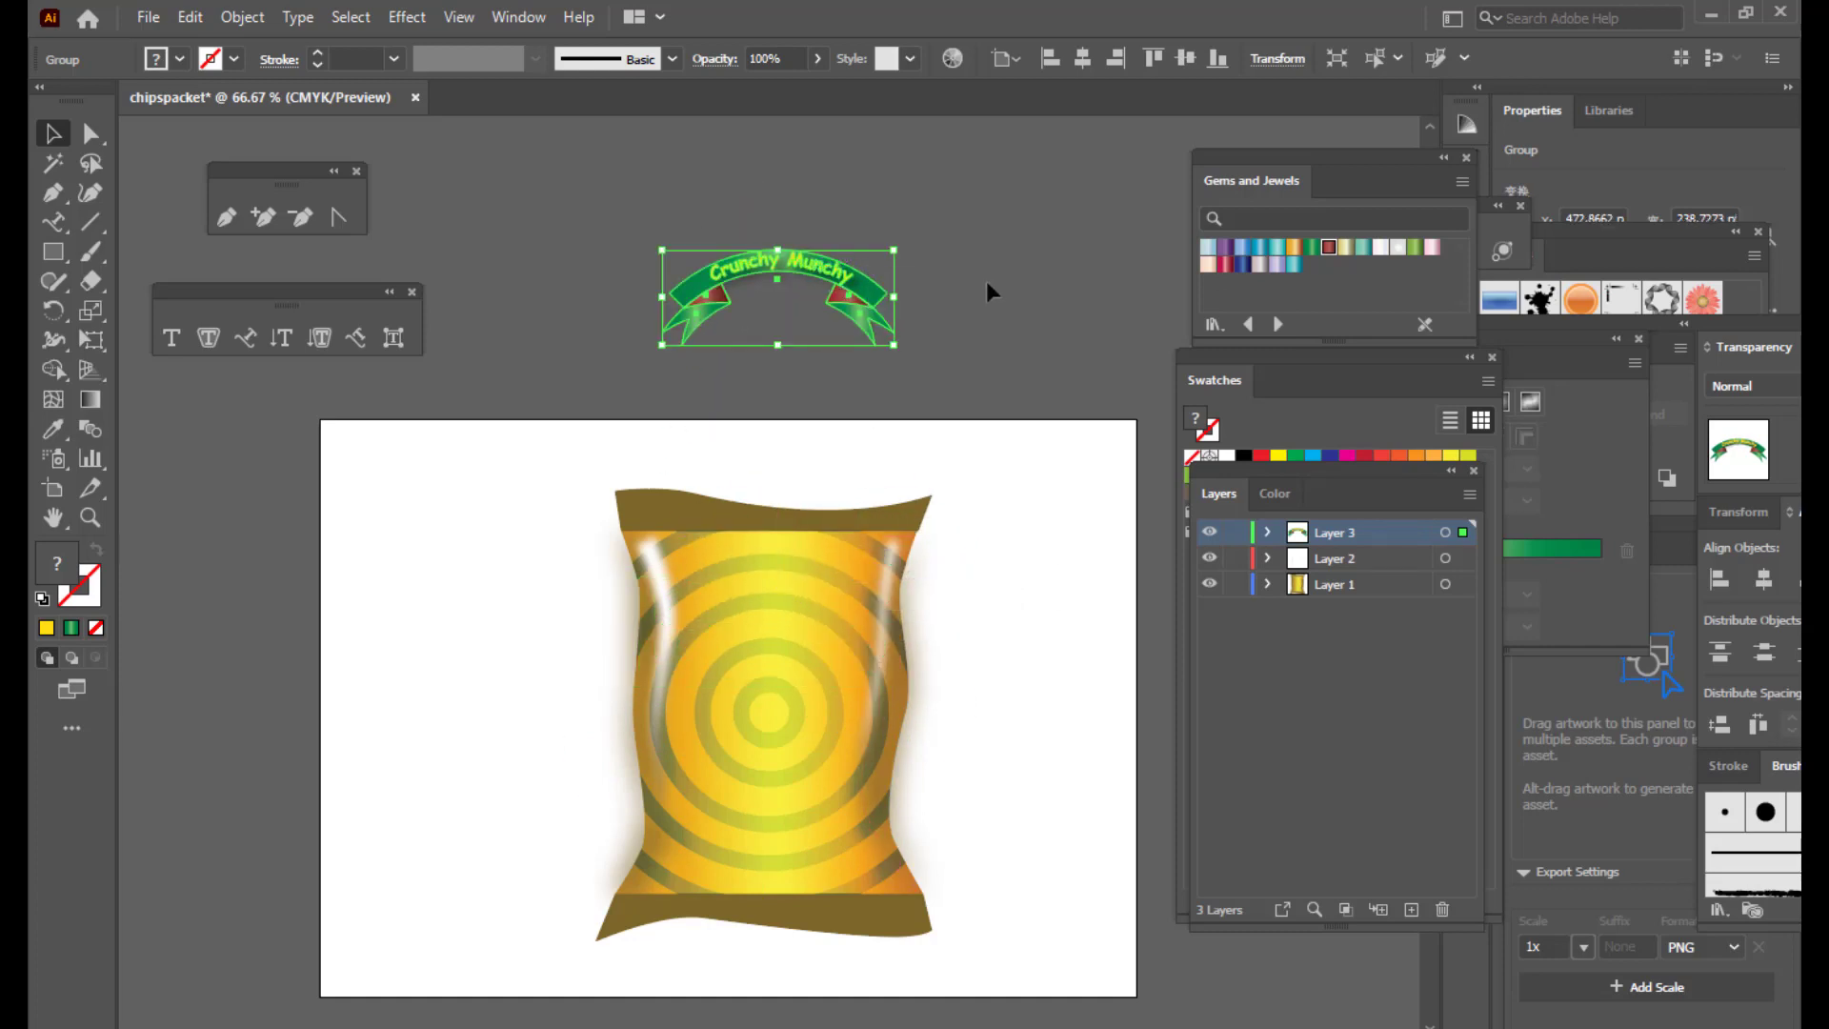
{"action": "left_click", "coordinate": [1106, 324]}
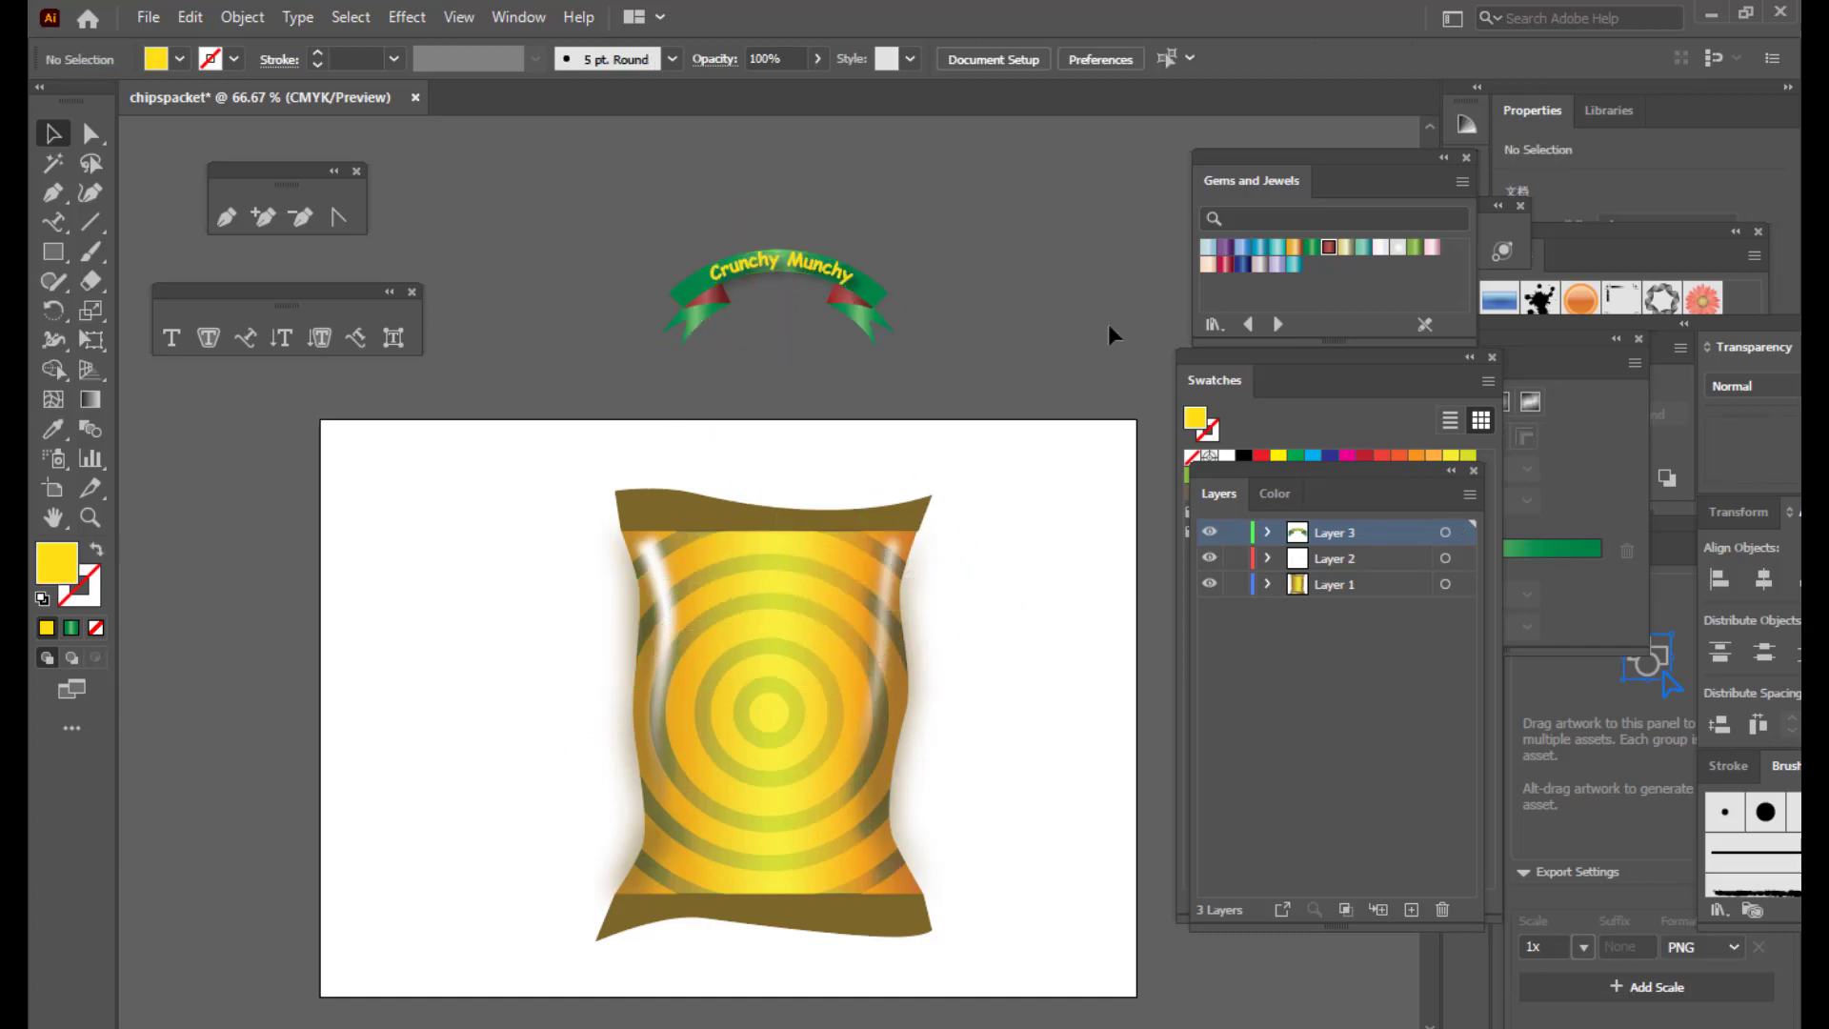
{"action": "left_click", "coordinate": [847, 268]}
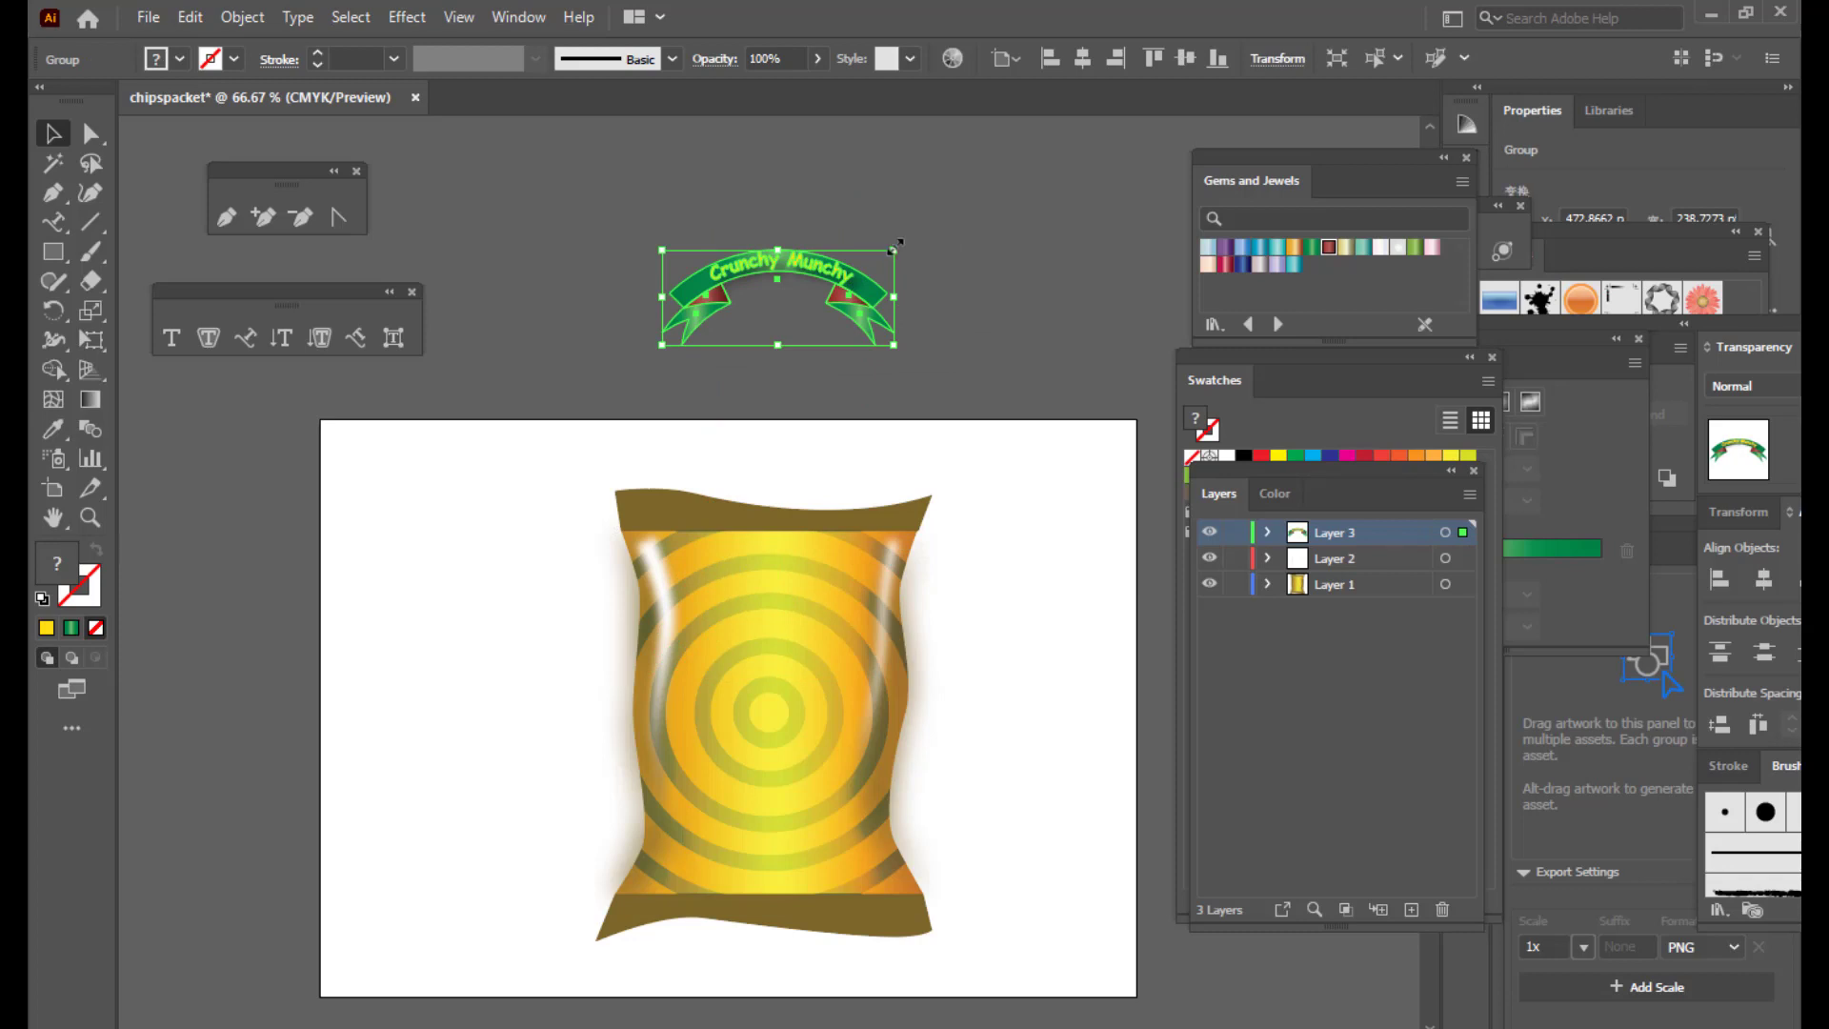
{"action": "left_click_drag", "start_coordinate": [893, 249], "coordinate": [913, 238]}
{"action": "left_click", "coordinate": [1061, 273]}
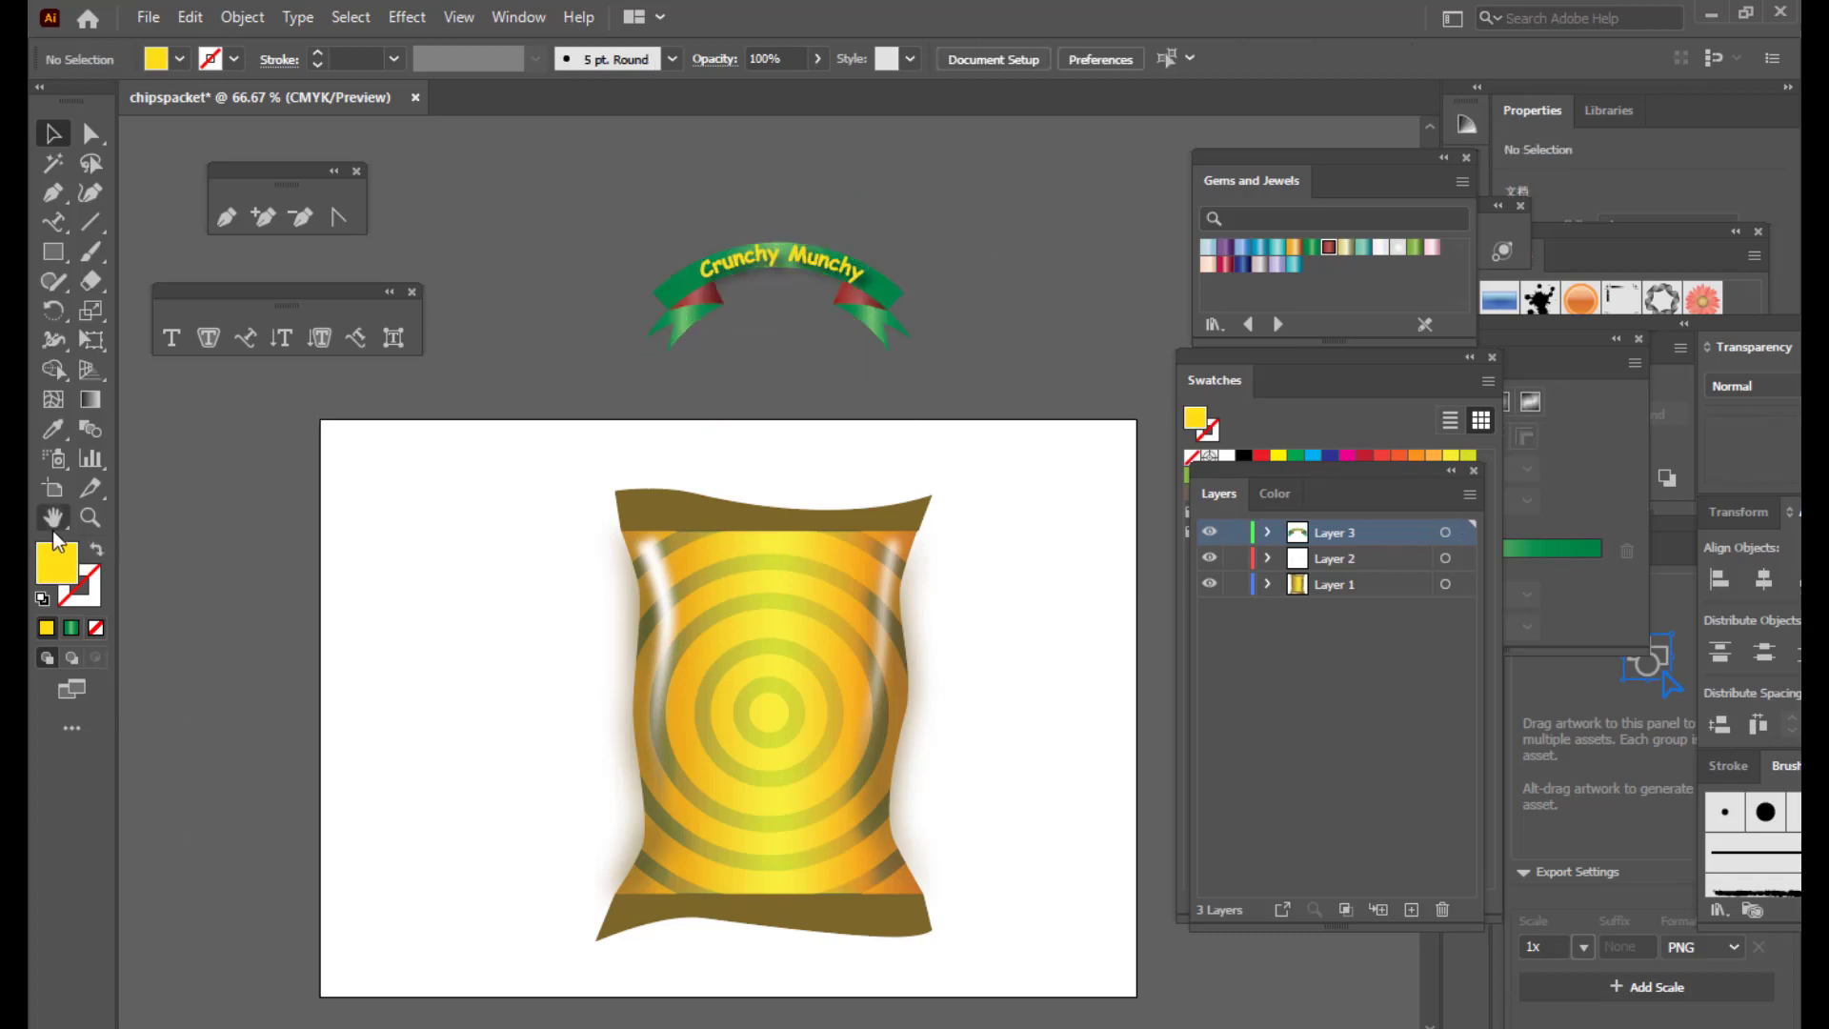
{"action": "left_click_drag", "start_coordinate": [806, 266], "coordinate": [574, 187]}
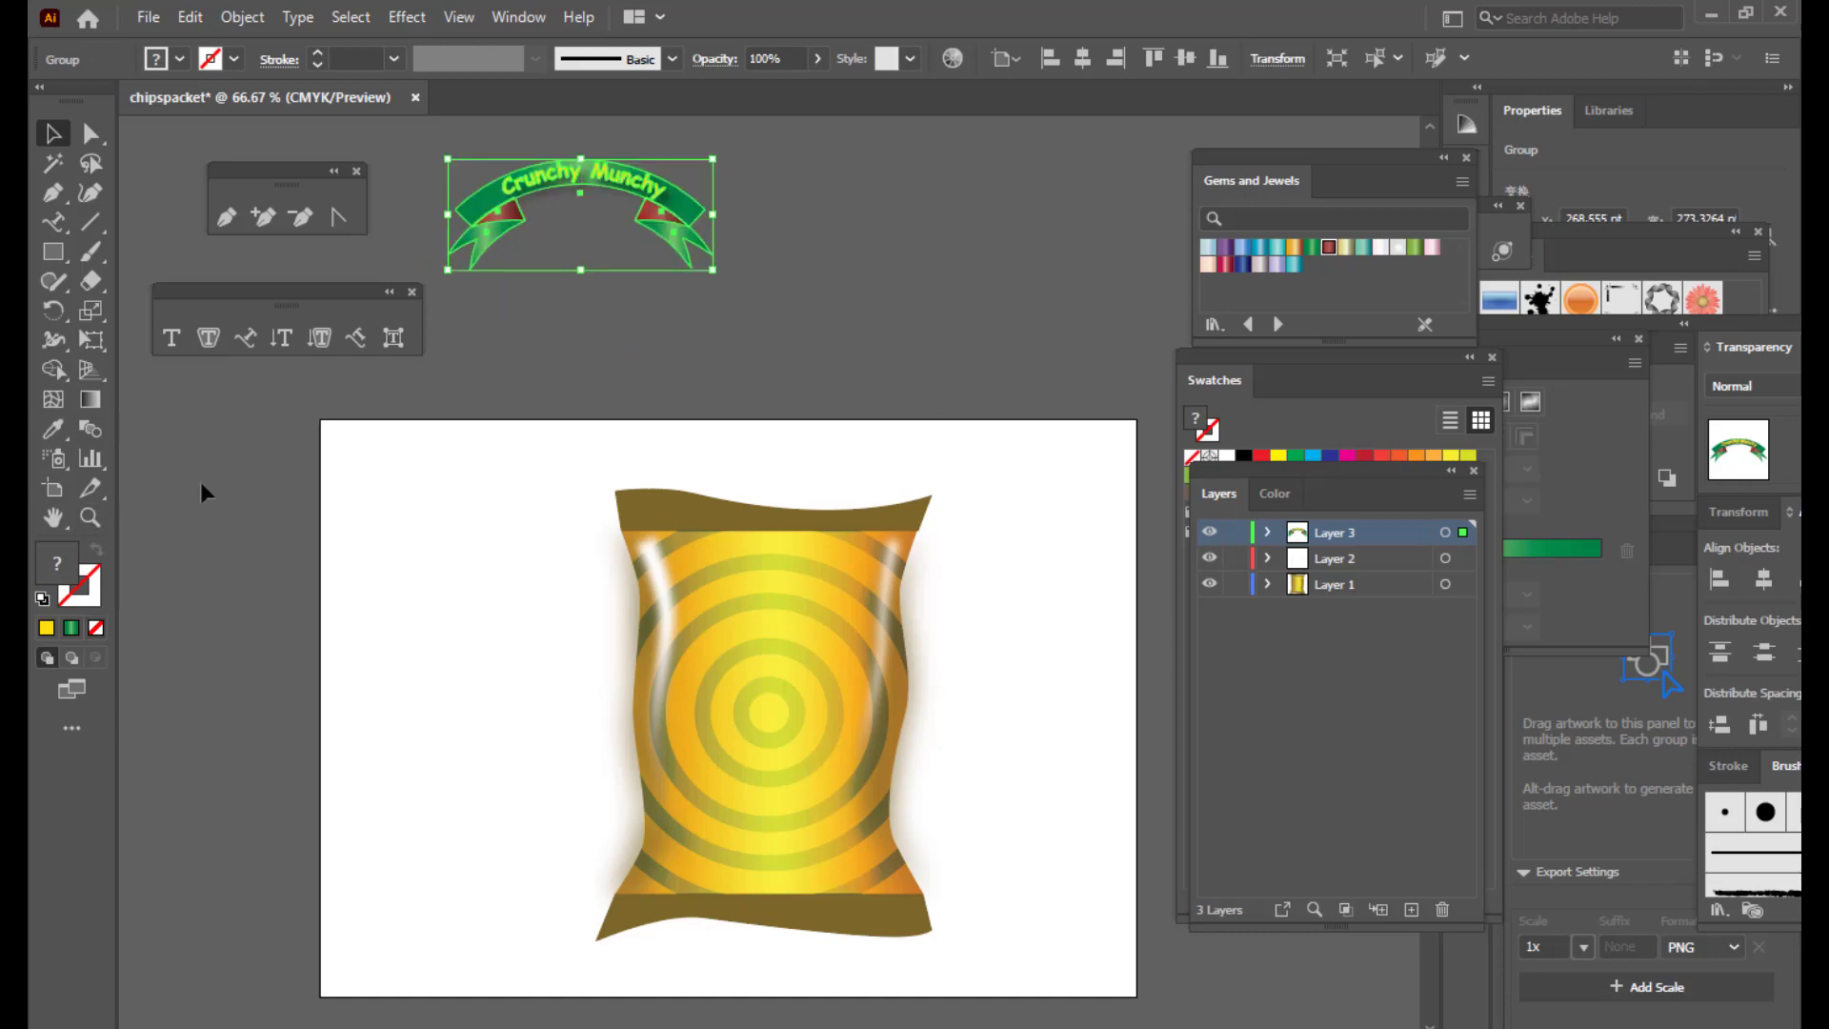
Step: Draw a circle with the Ellipse tool beside the ribbon and move it up-left
{"action": "left_click", "coordinate": [54, 262]}
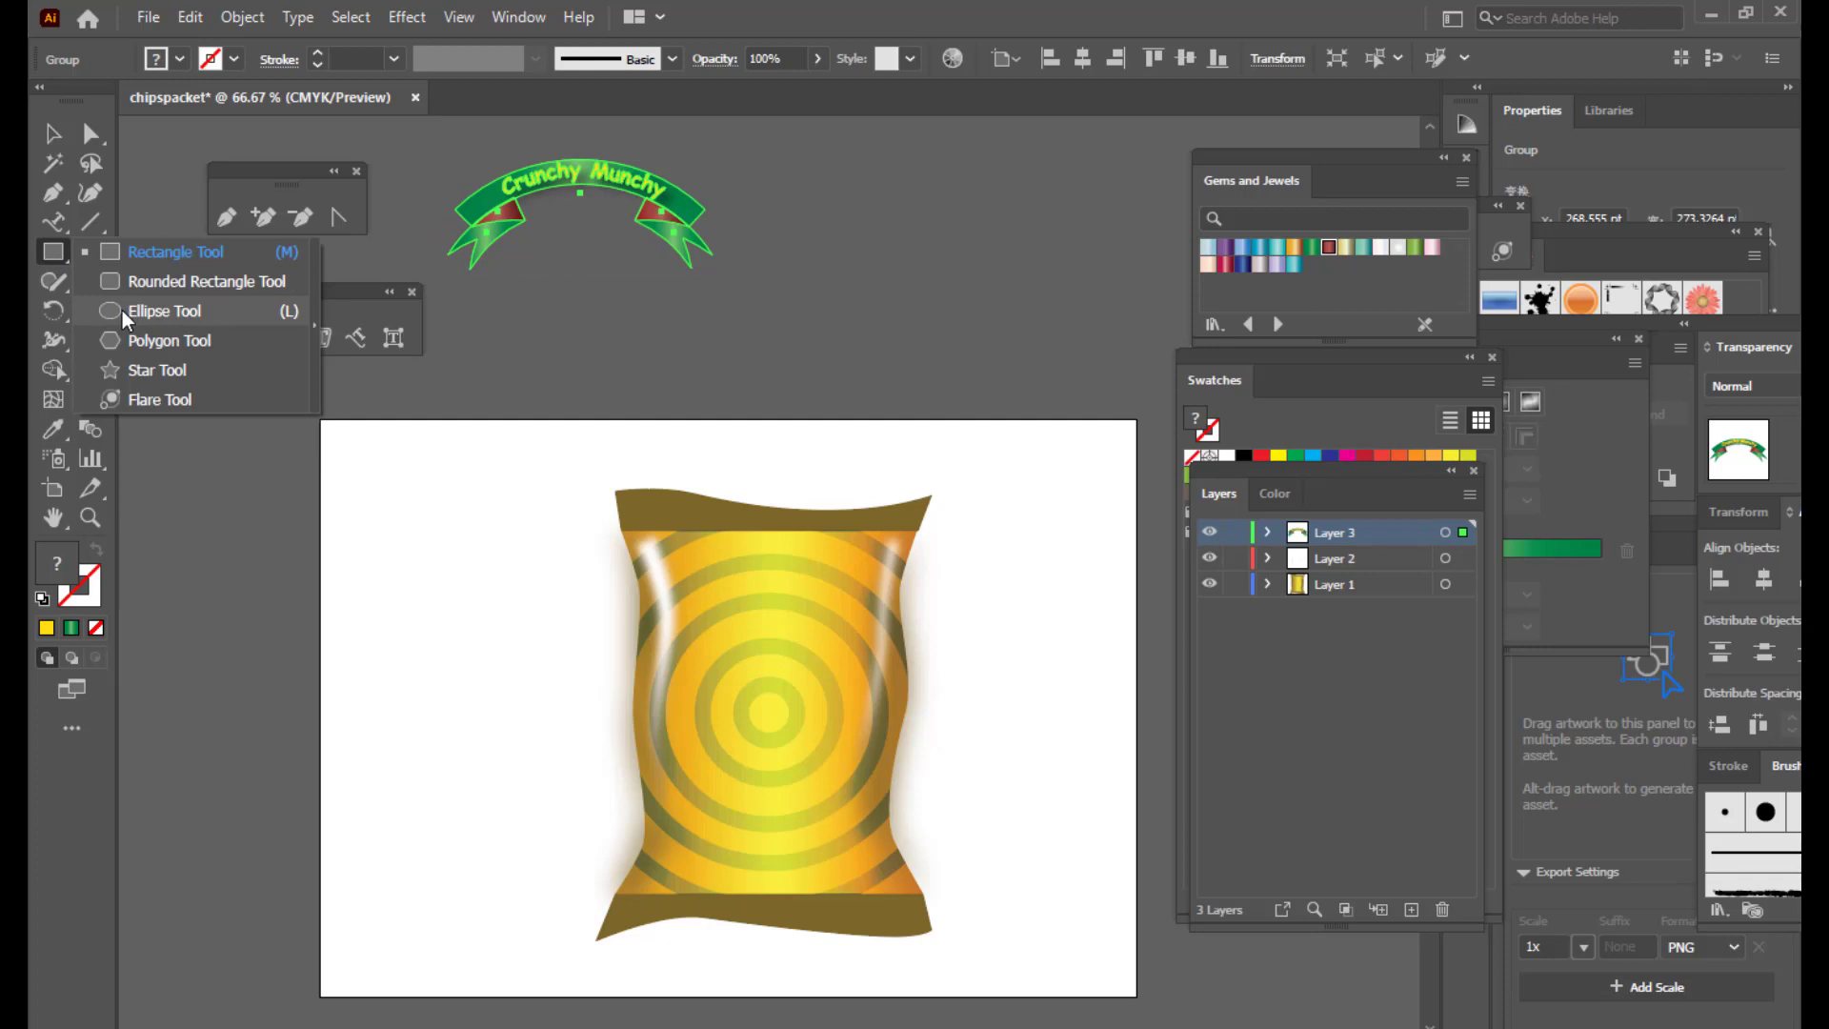
{"action": "left_click", "coordinate": [122, 311]}
{"action": "left_click_drag", "start_coordinate": [821, 200], "coordinate": [1021, 375]}
{"action": "key", "text": "v"}
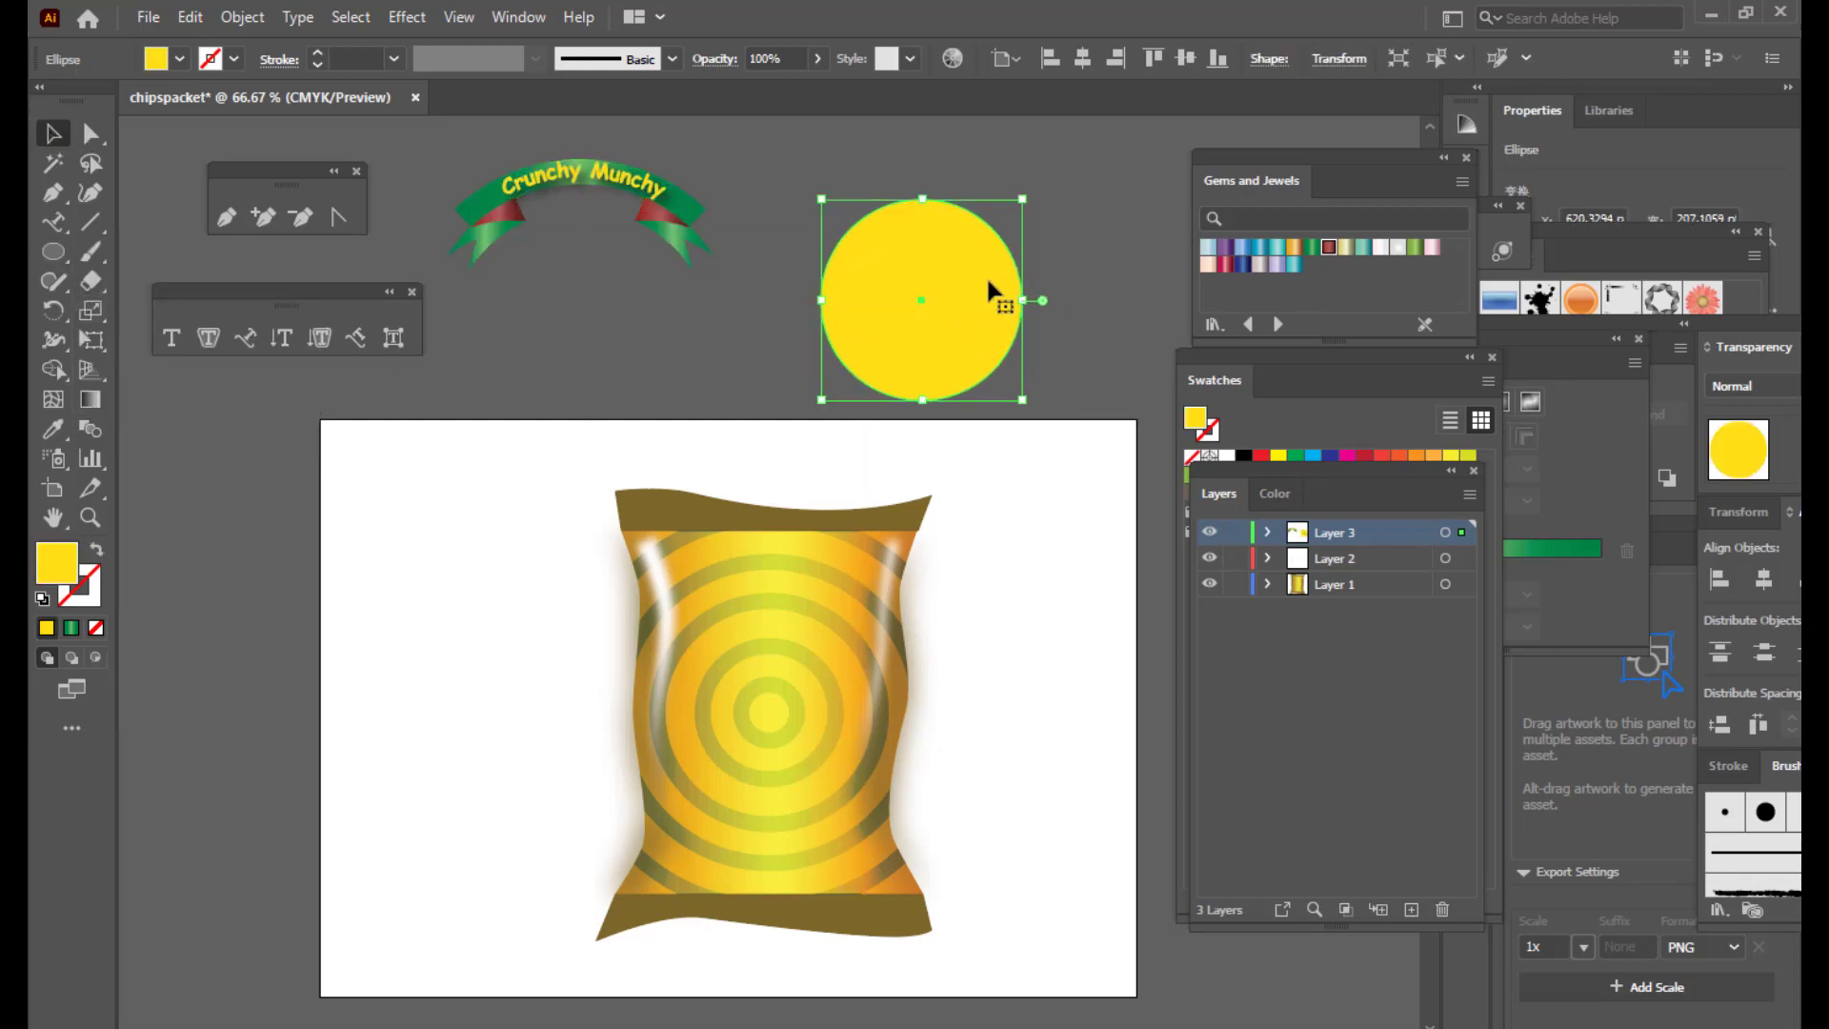
{"action": "left_click_drag", "start_coordinate": [988, 283], "coordinate": [935, 271]}
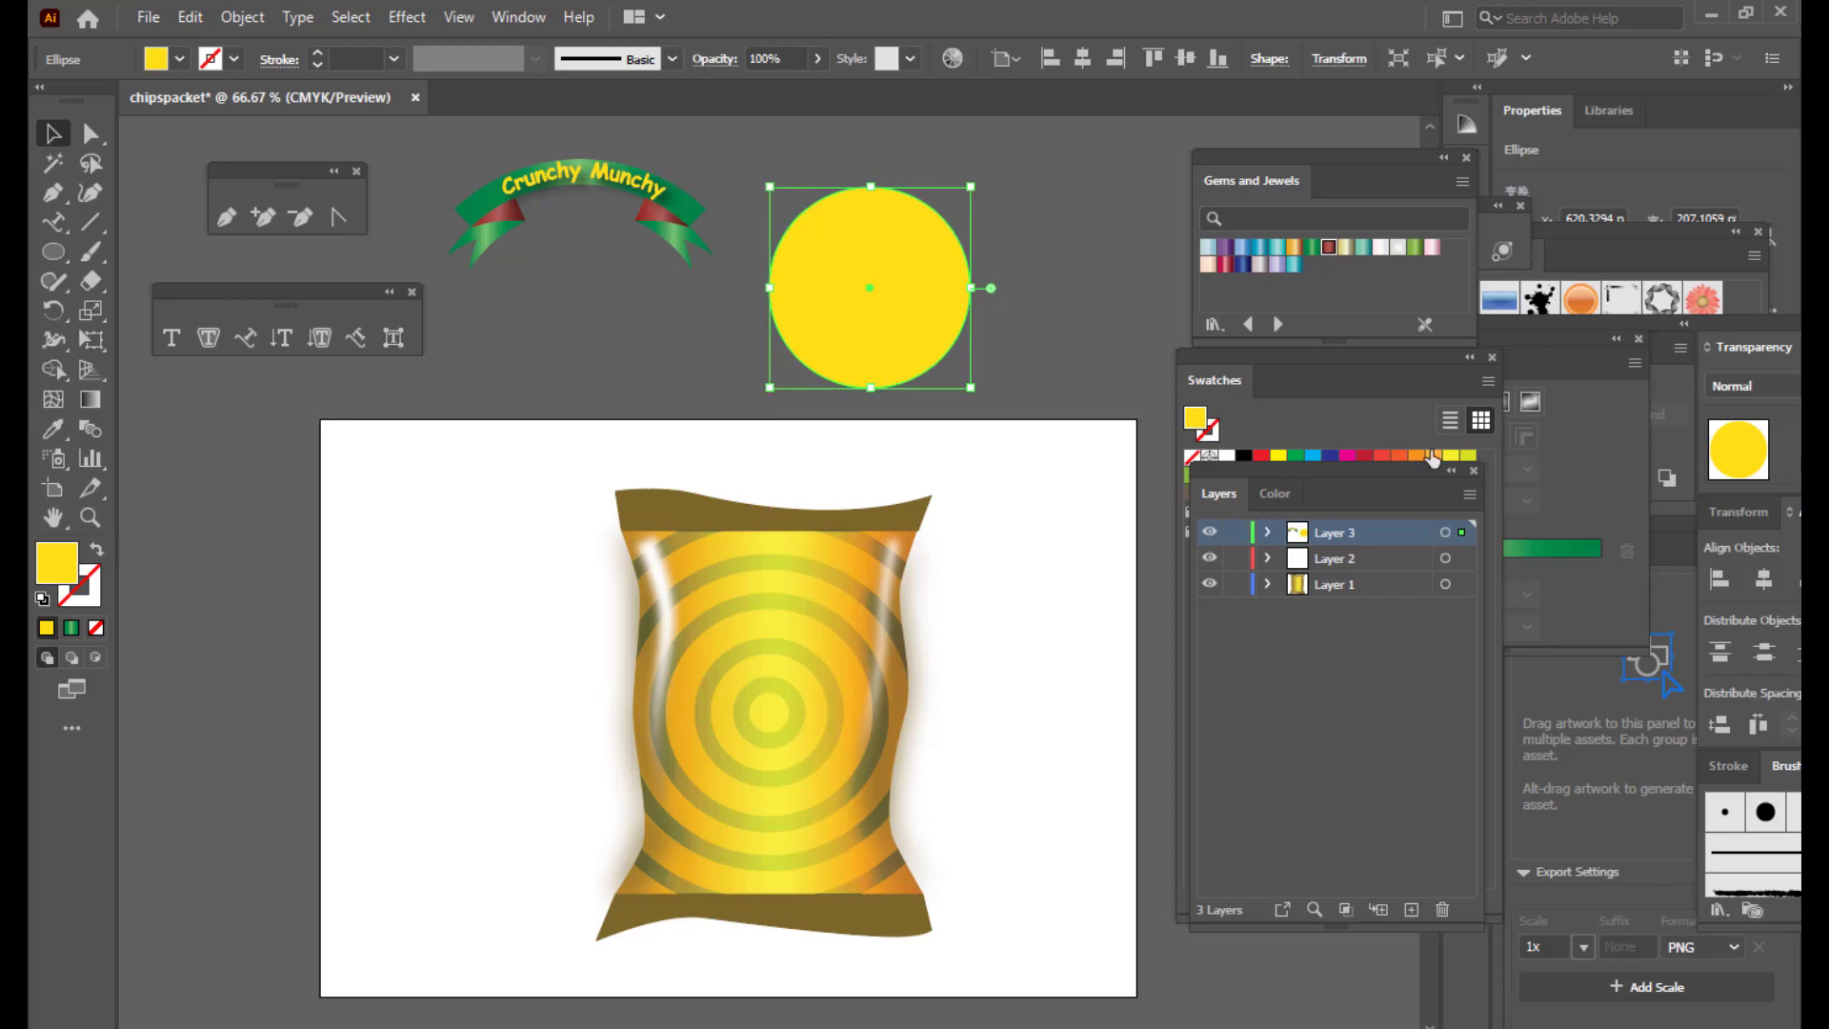
Step: Fill the circle with a reversed radial gradient from brownish red to orange, midpoint shifted left
{"action": "left_click", "coordinate": [1548, 342]}
{"action": "left_click_drag", "start_coordinate": [1364, 356], "coordinate": [1254, 349]}
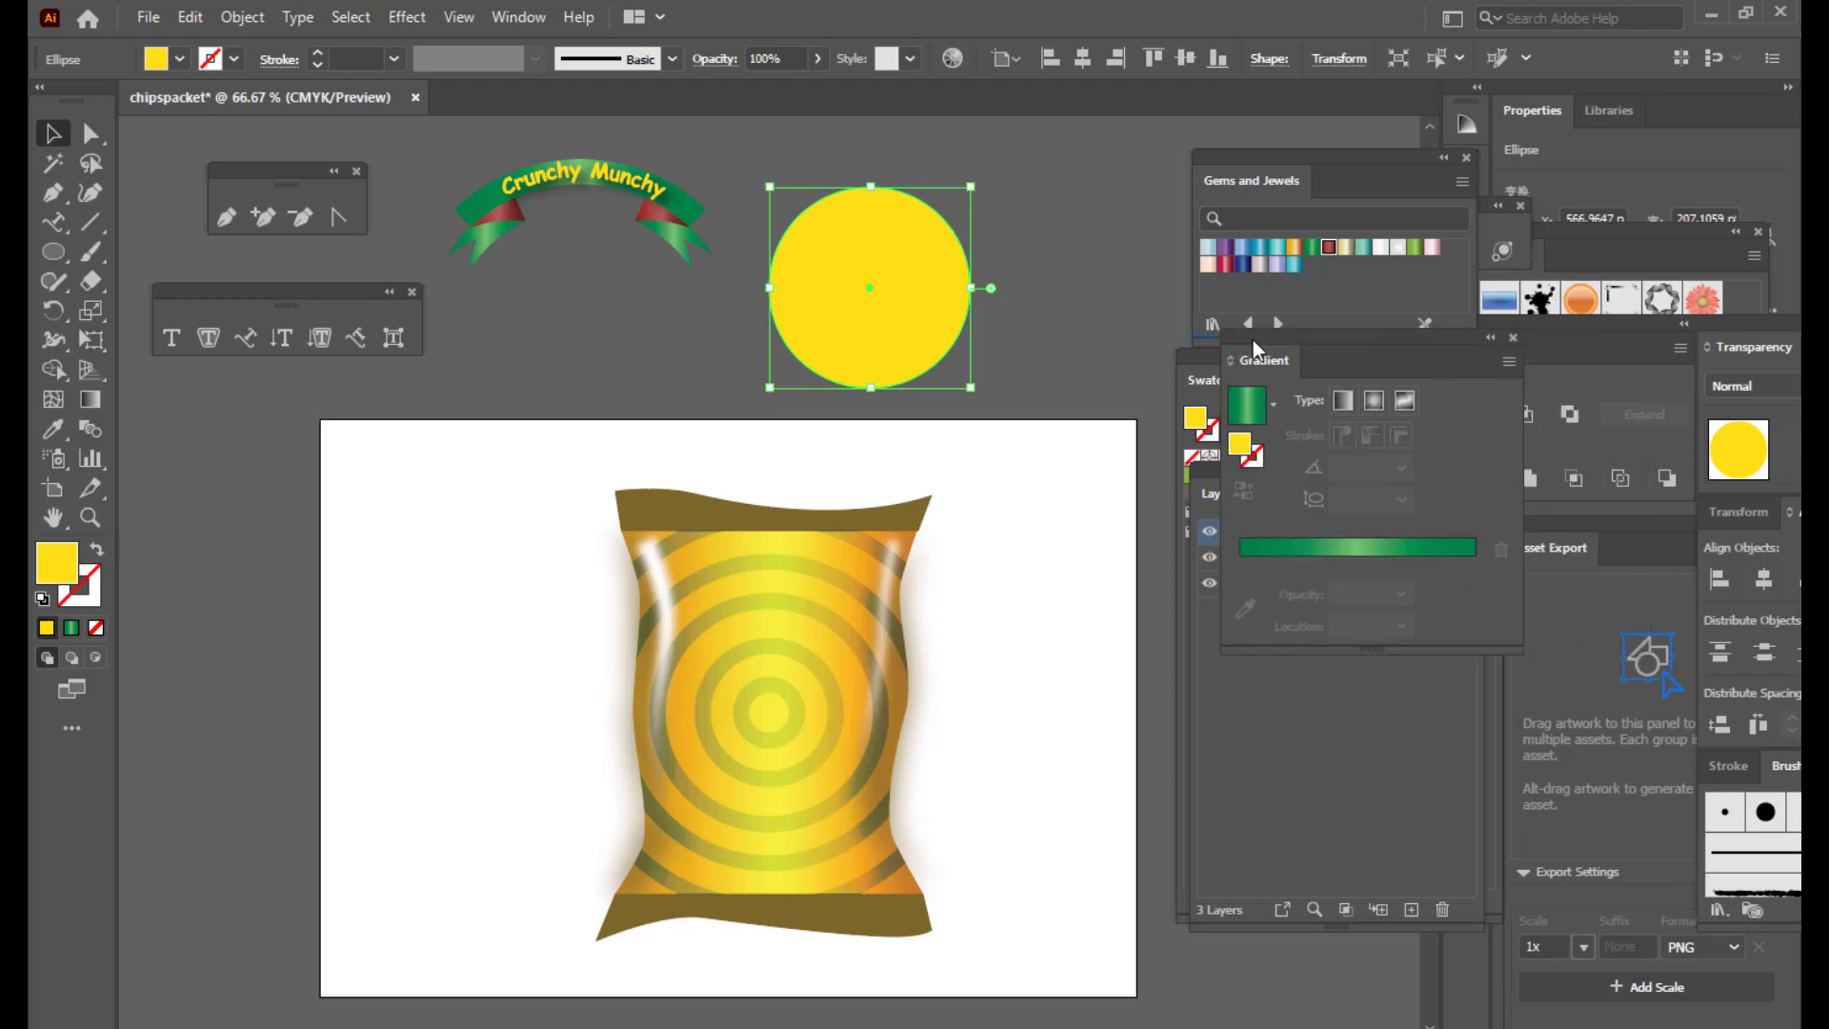
{"action": "left_click", "coordinate": [1272, 551]}
{"action": "left_click_drag", "start_coordinate": [1372, 592], "coordinate": [1383, 805]}
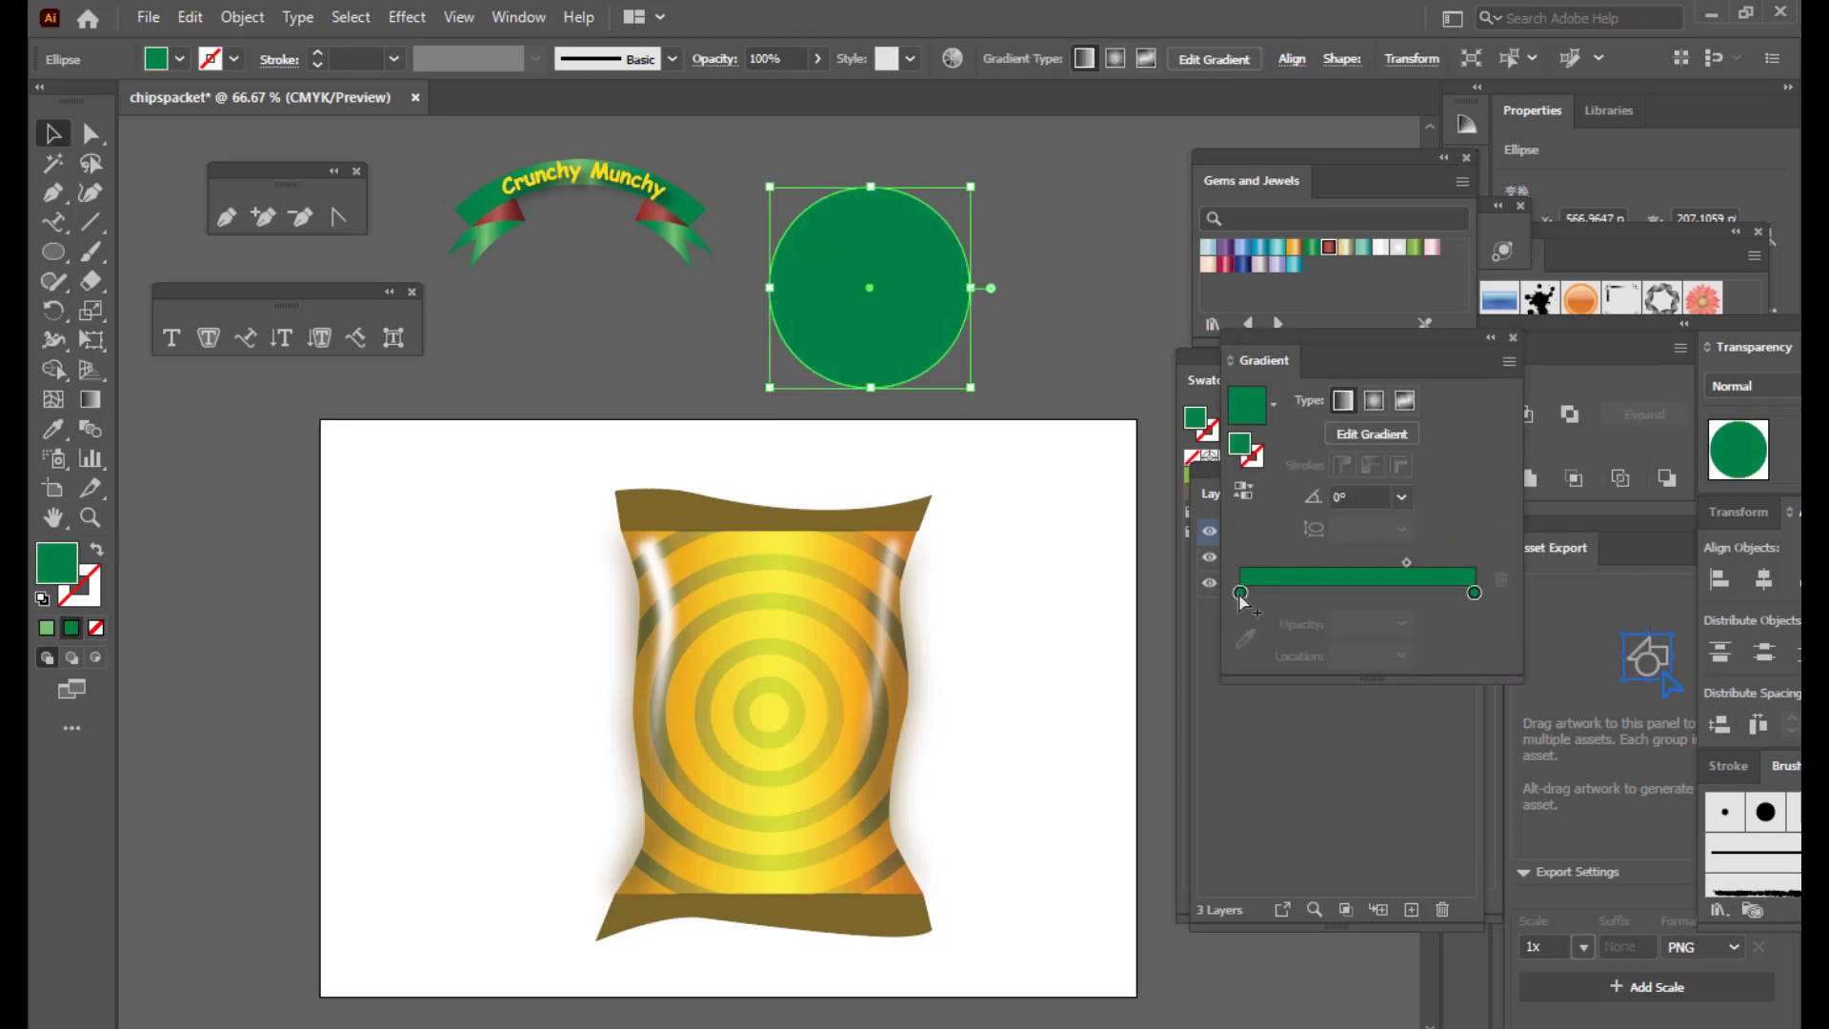
{"action": "double_click", "coordinate": [1240, 592]}
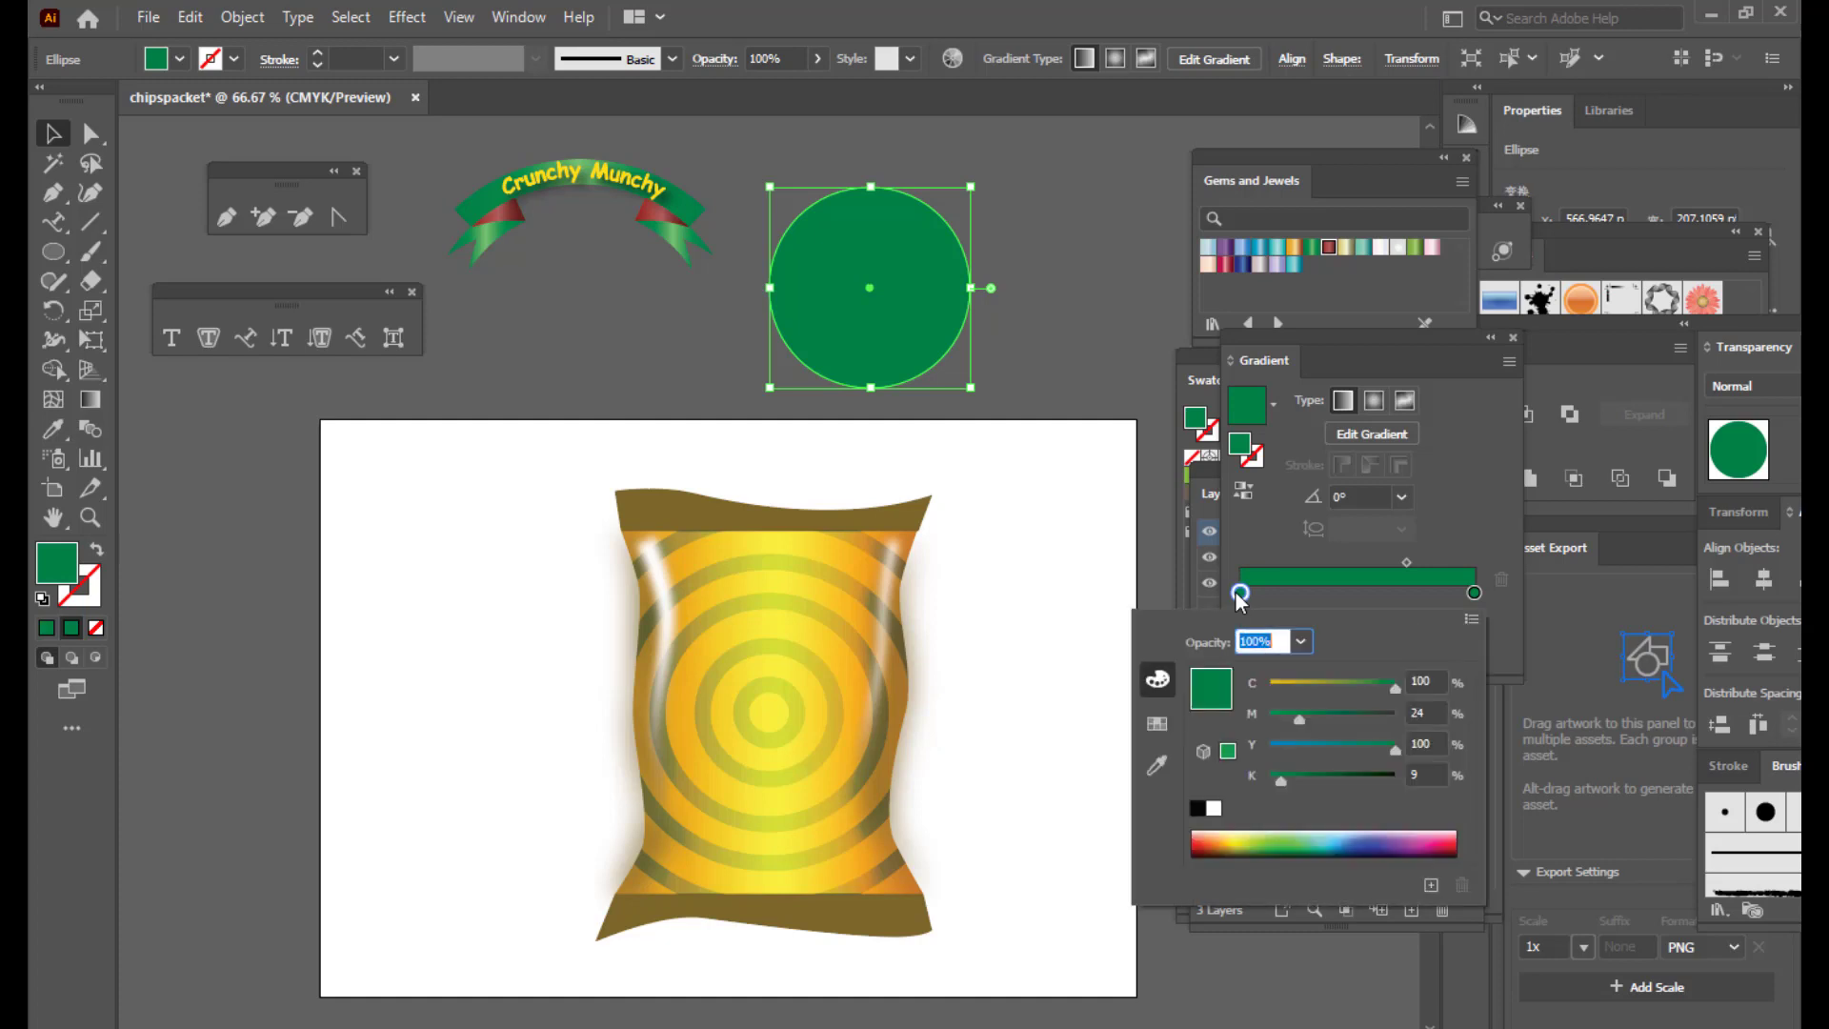
{"action": "left_click", "coordinate": [1216, 839]}
{"action": "double_click", "coordinate": [1472, 591]}
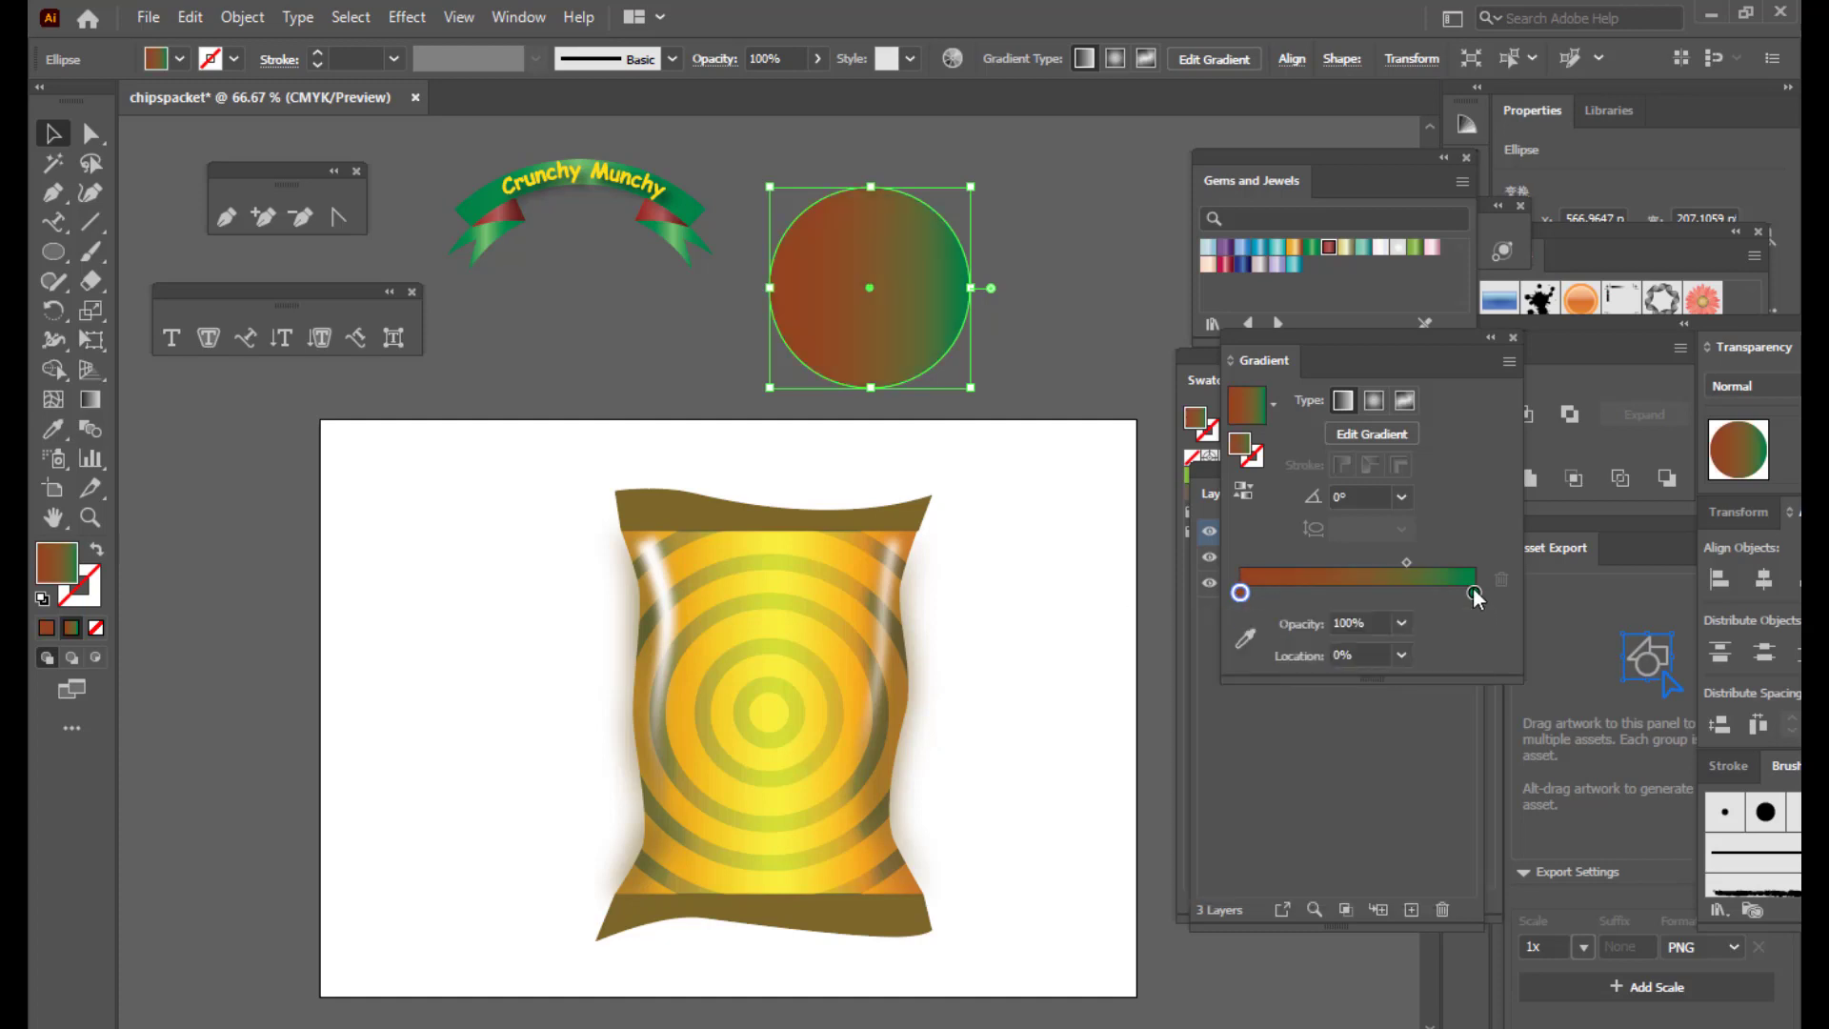
{"action": "left_click", "coordinate": [1208, 835]}
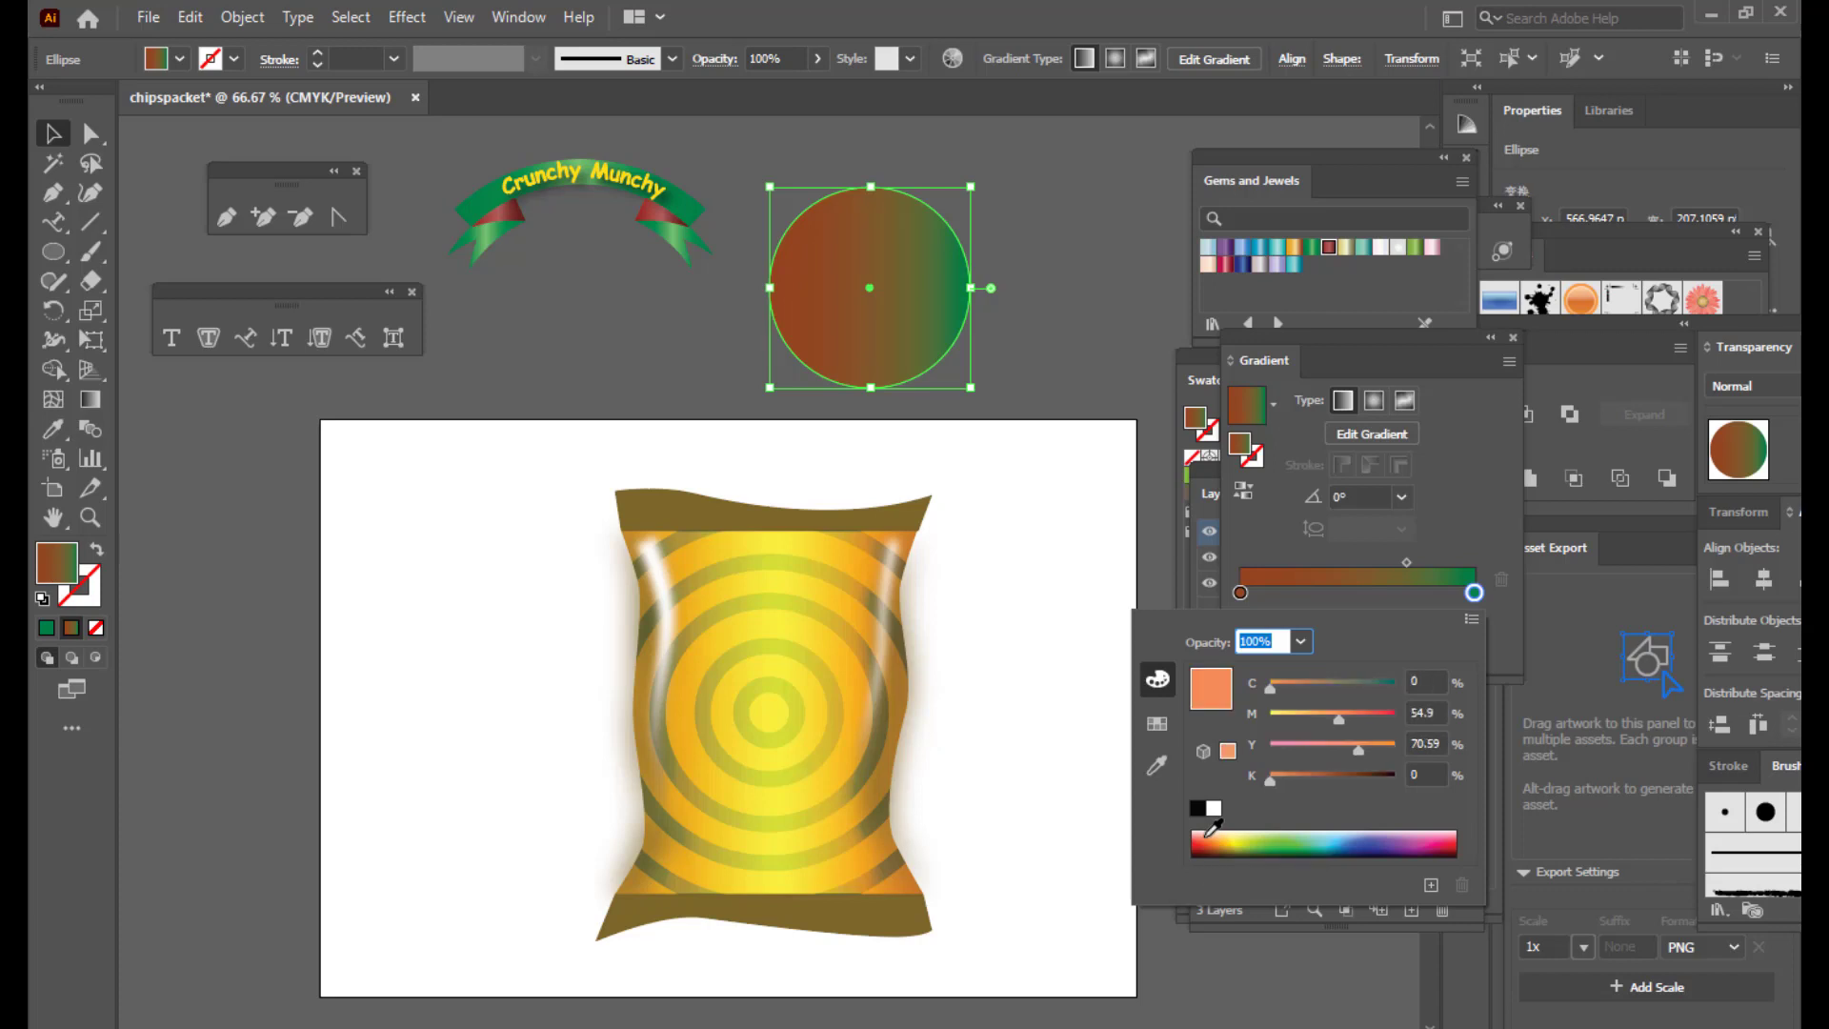
{"action": "left_click", "coordinate": [1404, 564]}
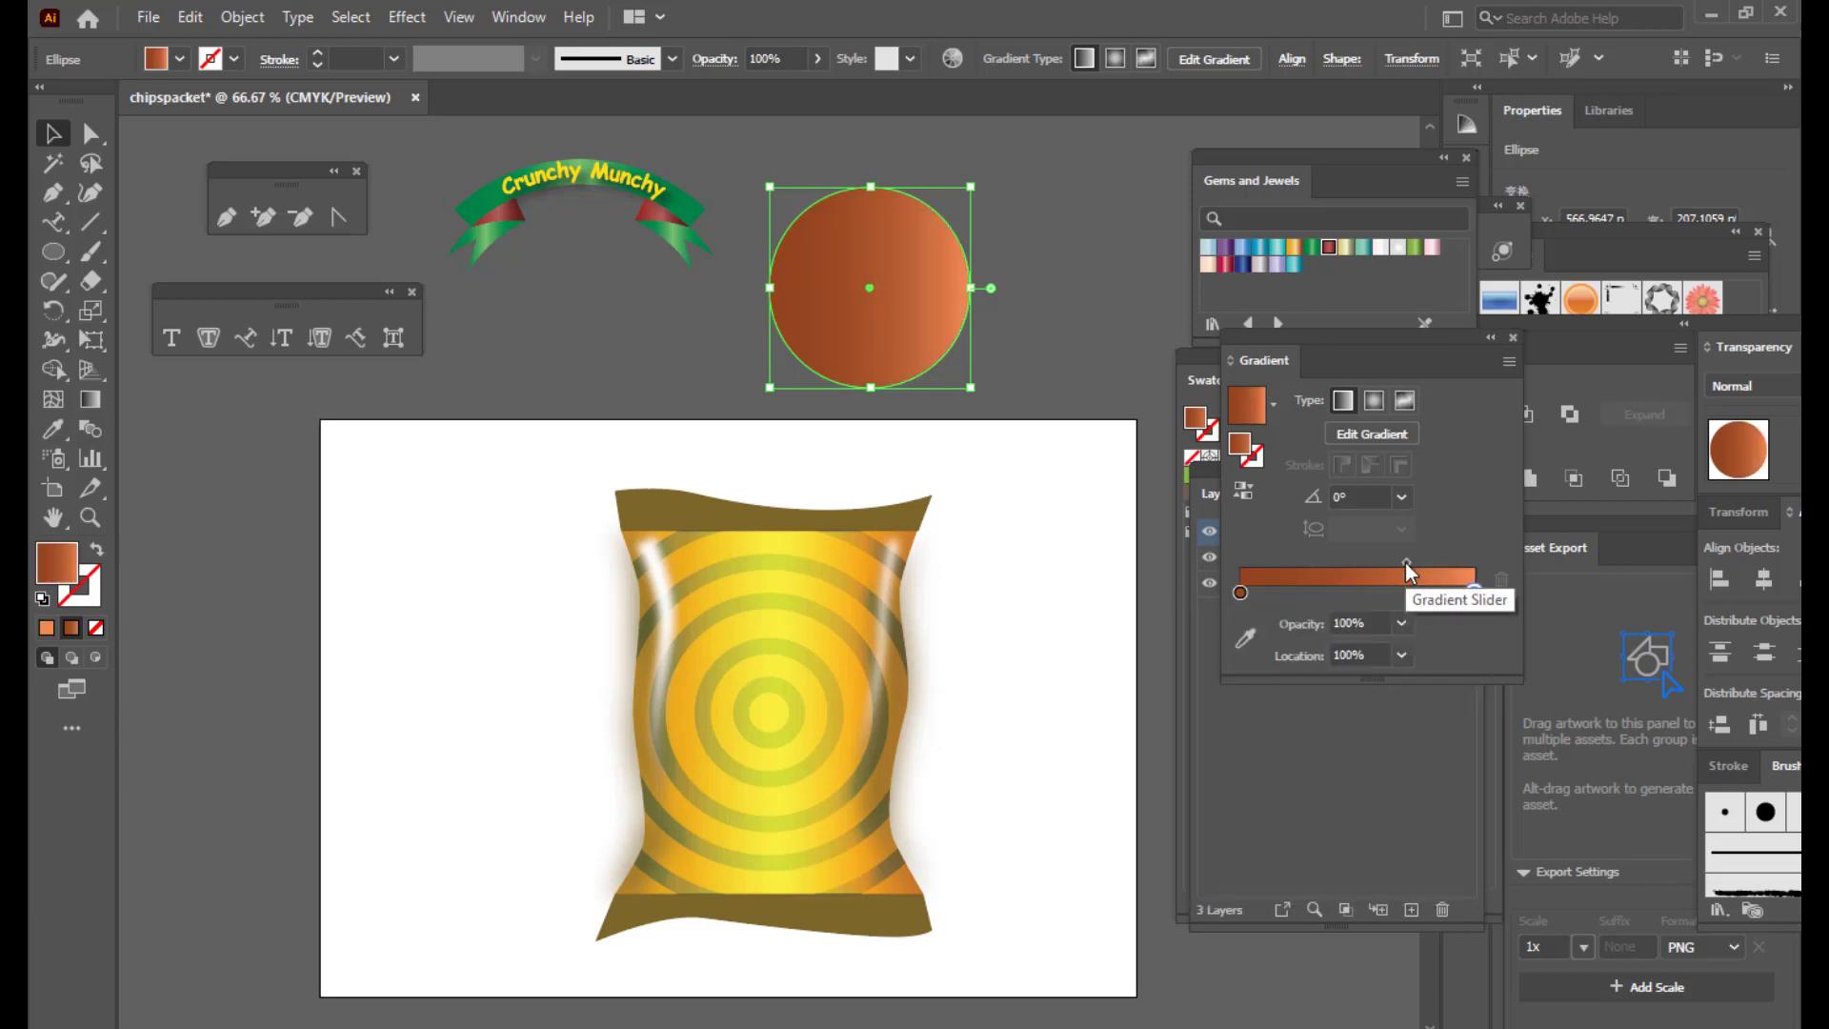
{"action": "left_click_drag", "start_coordinate": [1409, 560], "coordinate": [1346, 562]}
{"action": "left_click", "coordinate": [1374, 400]}
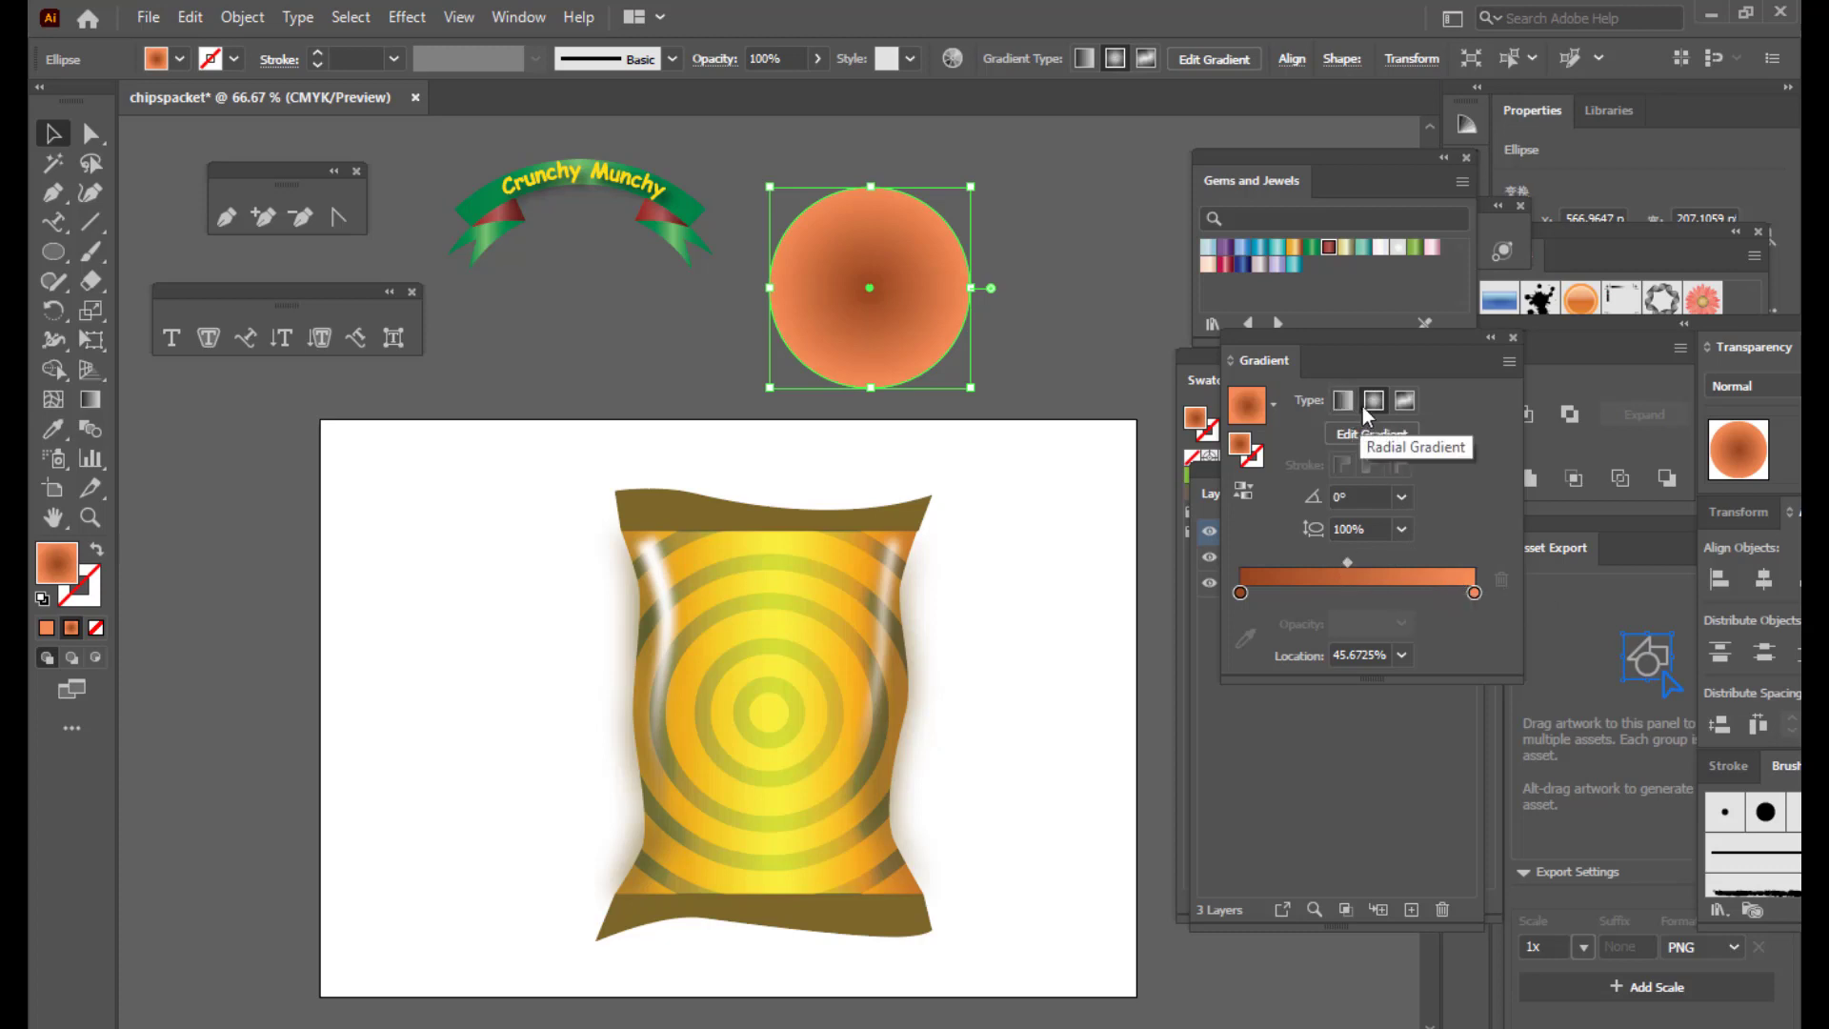
{"action": "left_click", "coordinate": [1241, 491]}
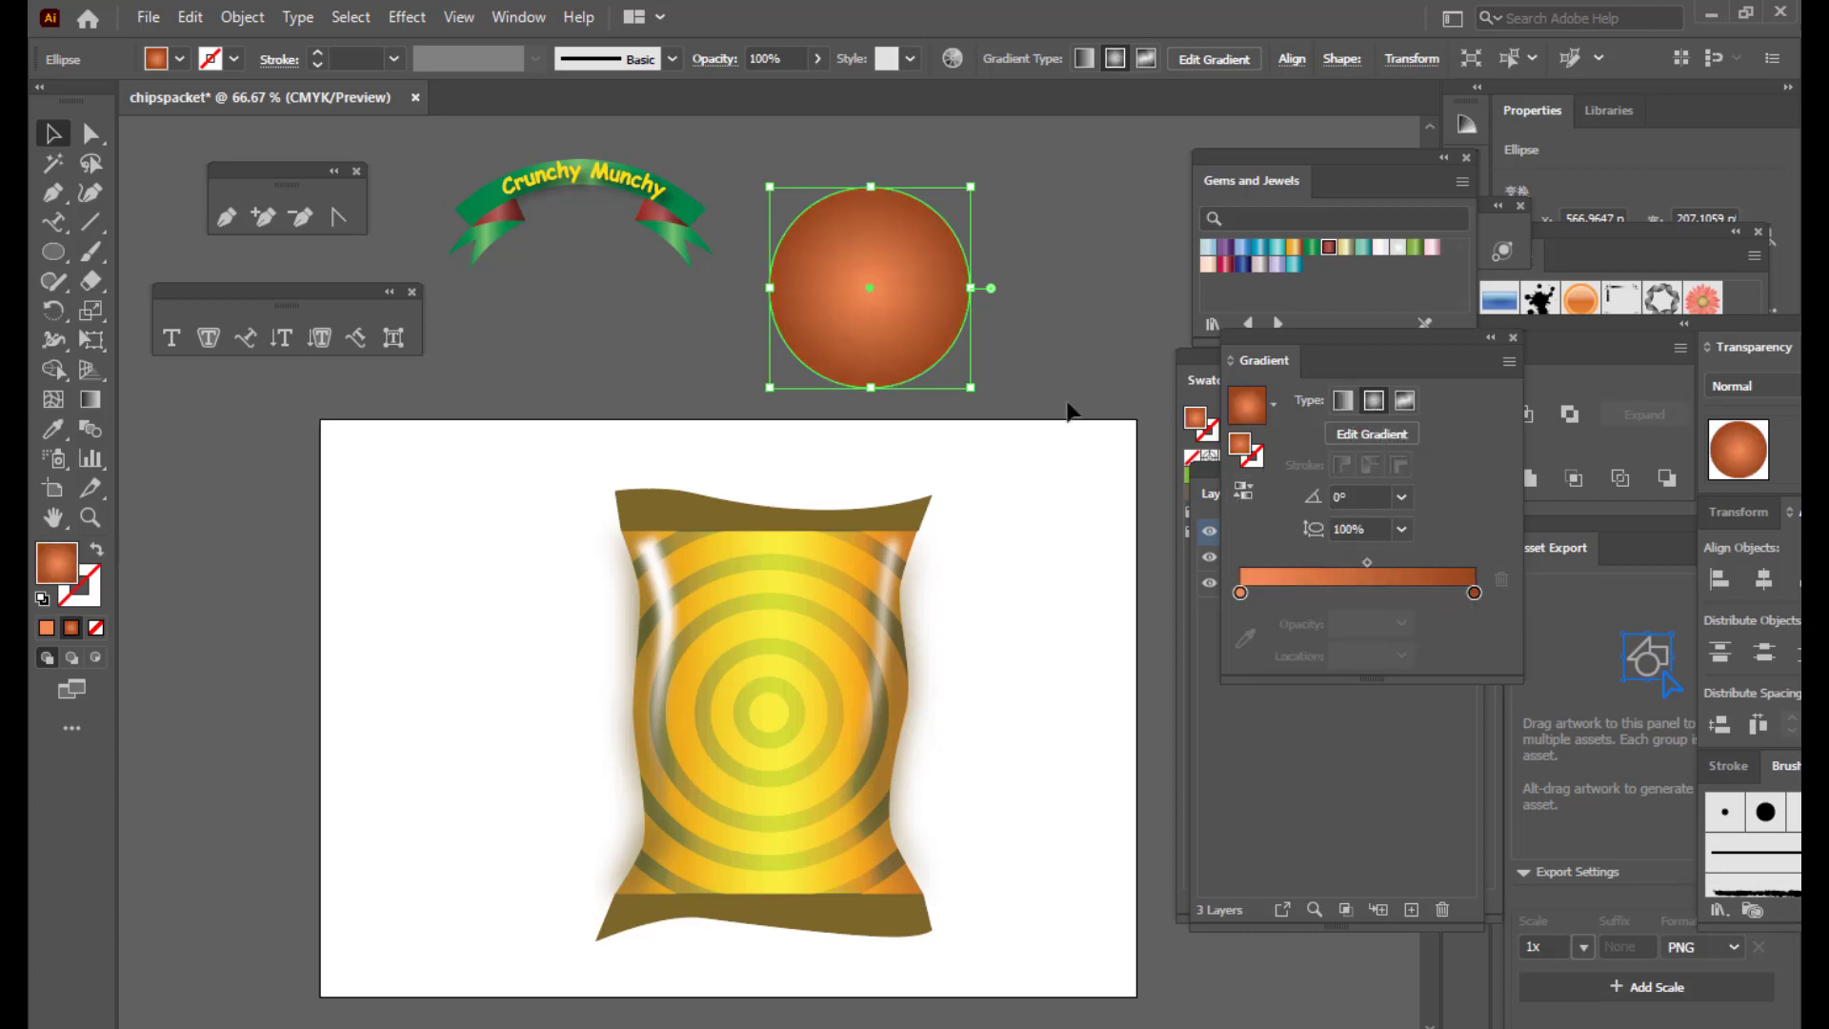
Step: Shift the radial highlight with the Gradient tool and enlarge the circle
{"action": "left_click", "coordinate": [1038, 187]}
{"action": "left_click", "coordinate": [888, 311]}
{"action": "key", "text": "g"}
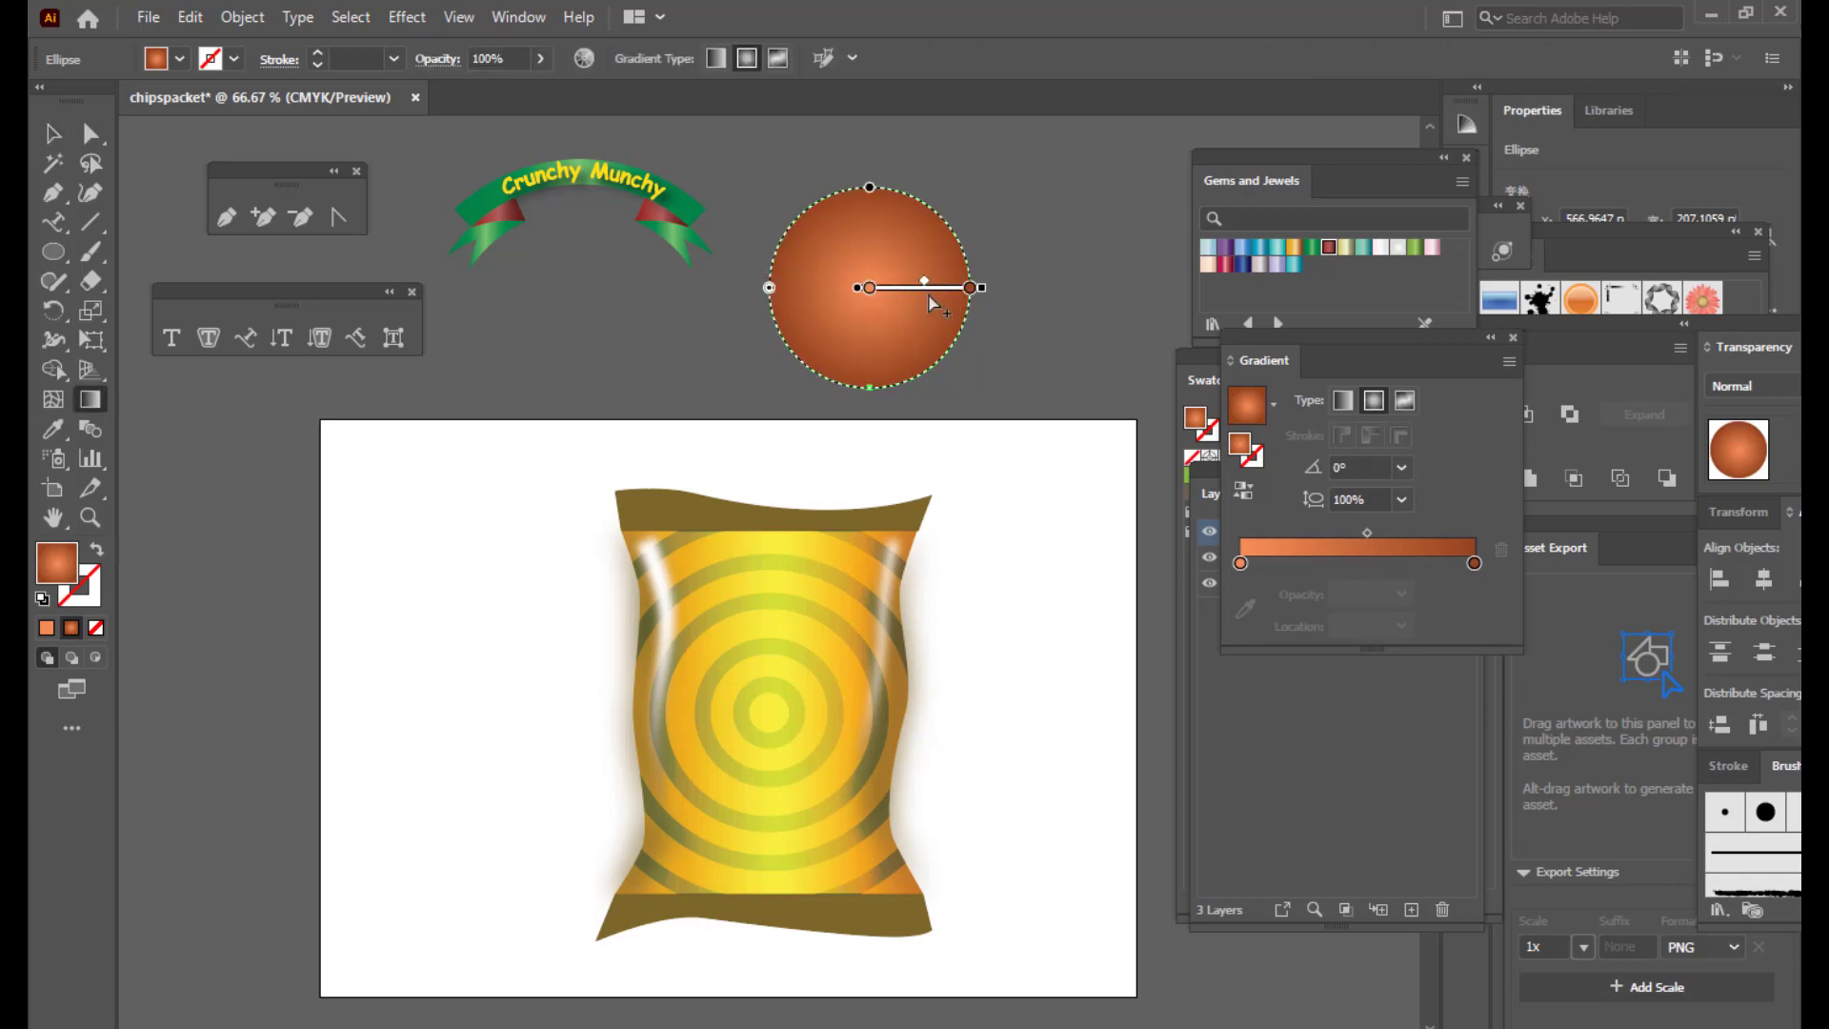
{"action": "mouse_move", "coordinate": [923, 293]}
{"action": "left_mouse_down"}
{"action": "mouse_move", "coordinate": [908, 318]}
{"action": "mouse_move", "coordinate": [956, 253]}
{"action": "left_mouse_up"}
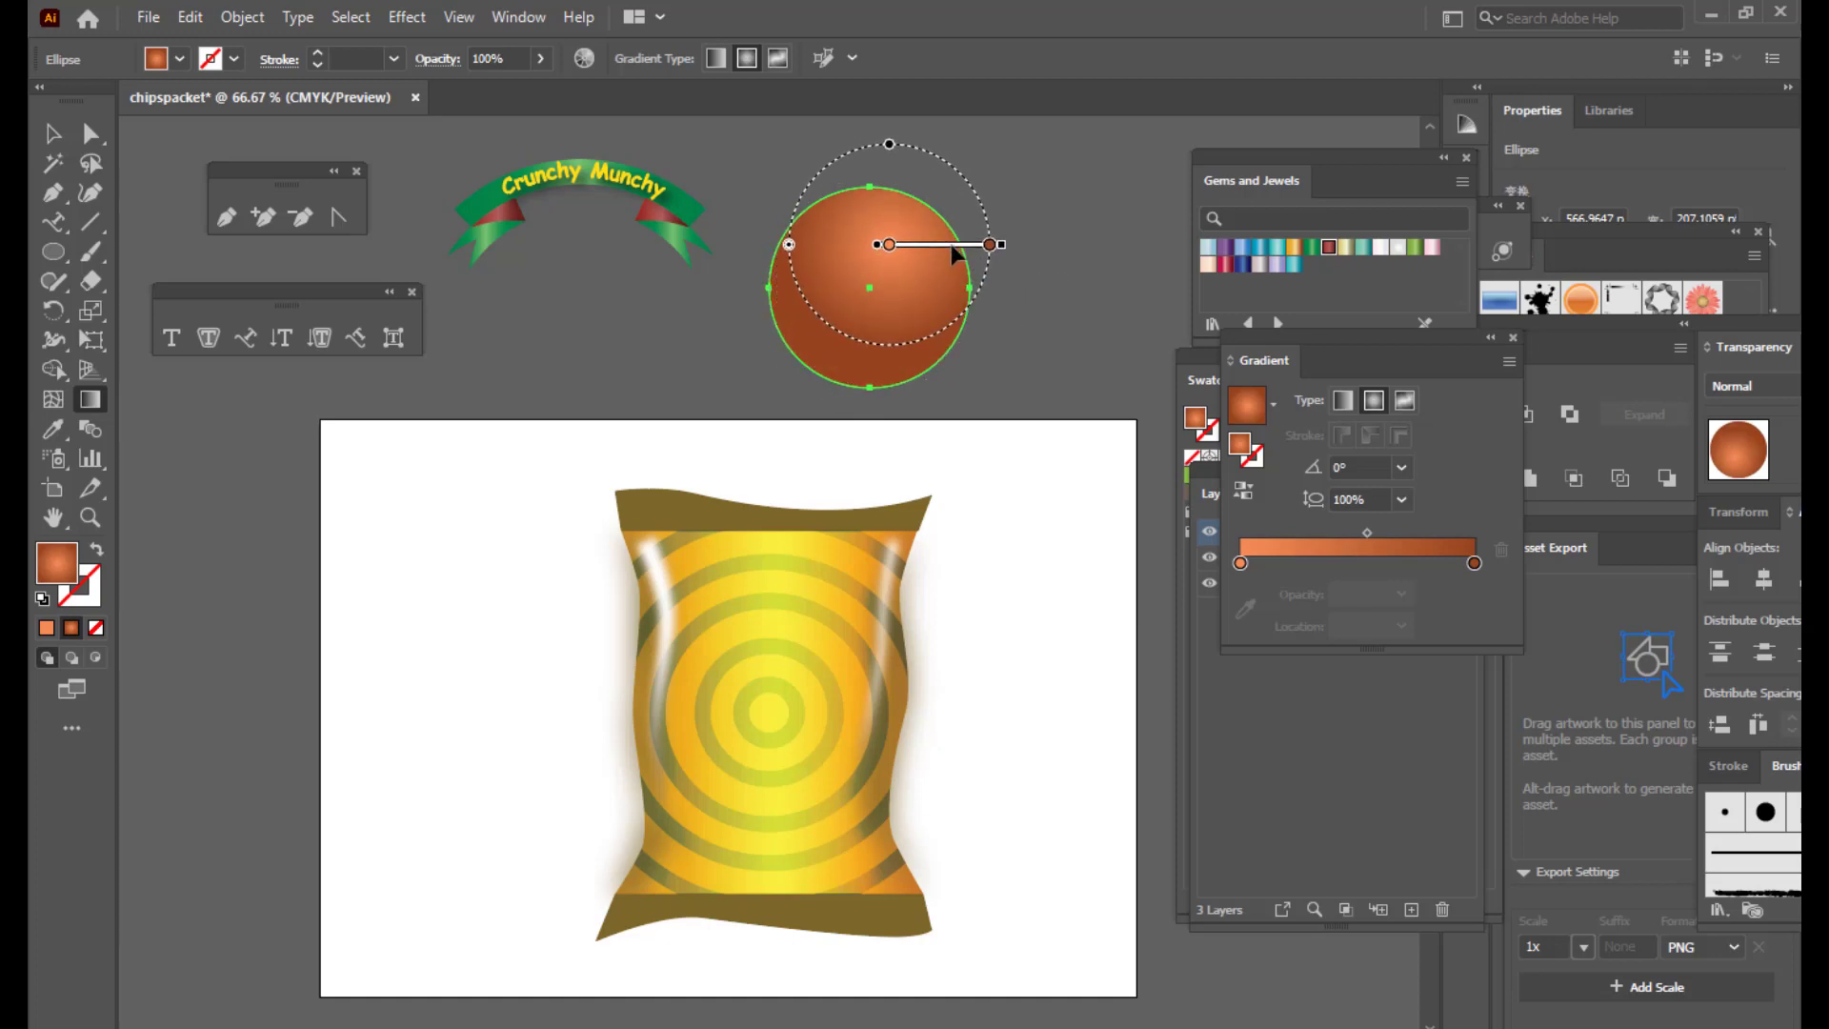
{"action": "key", "text": "v"}
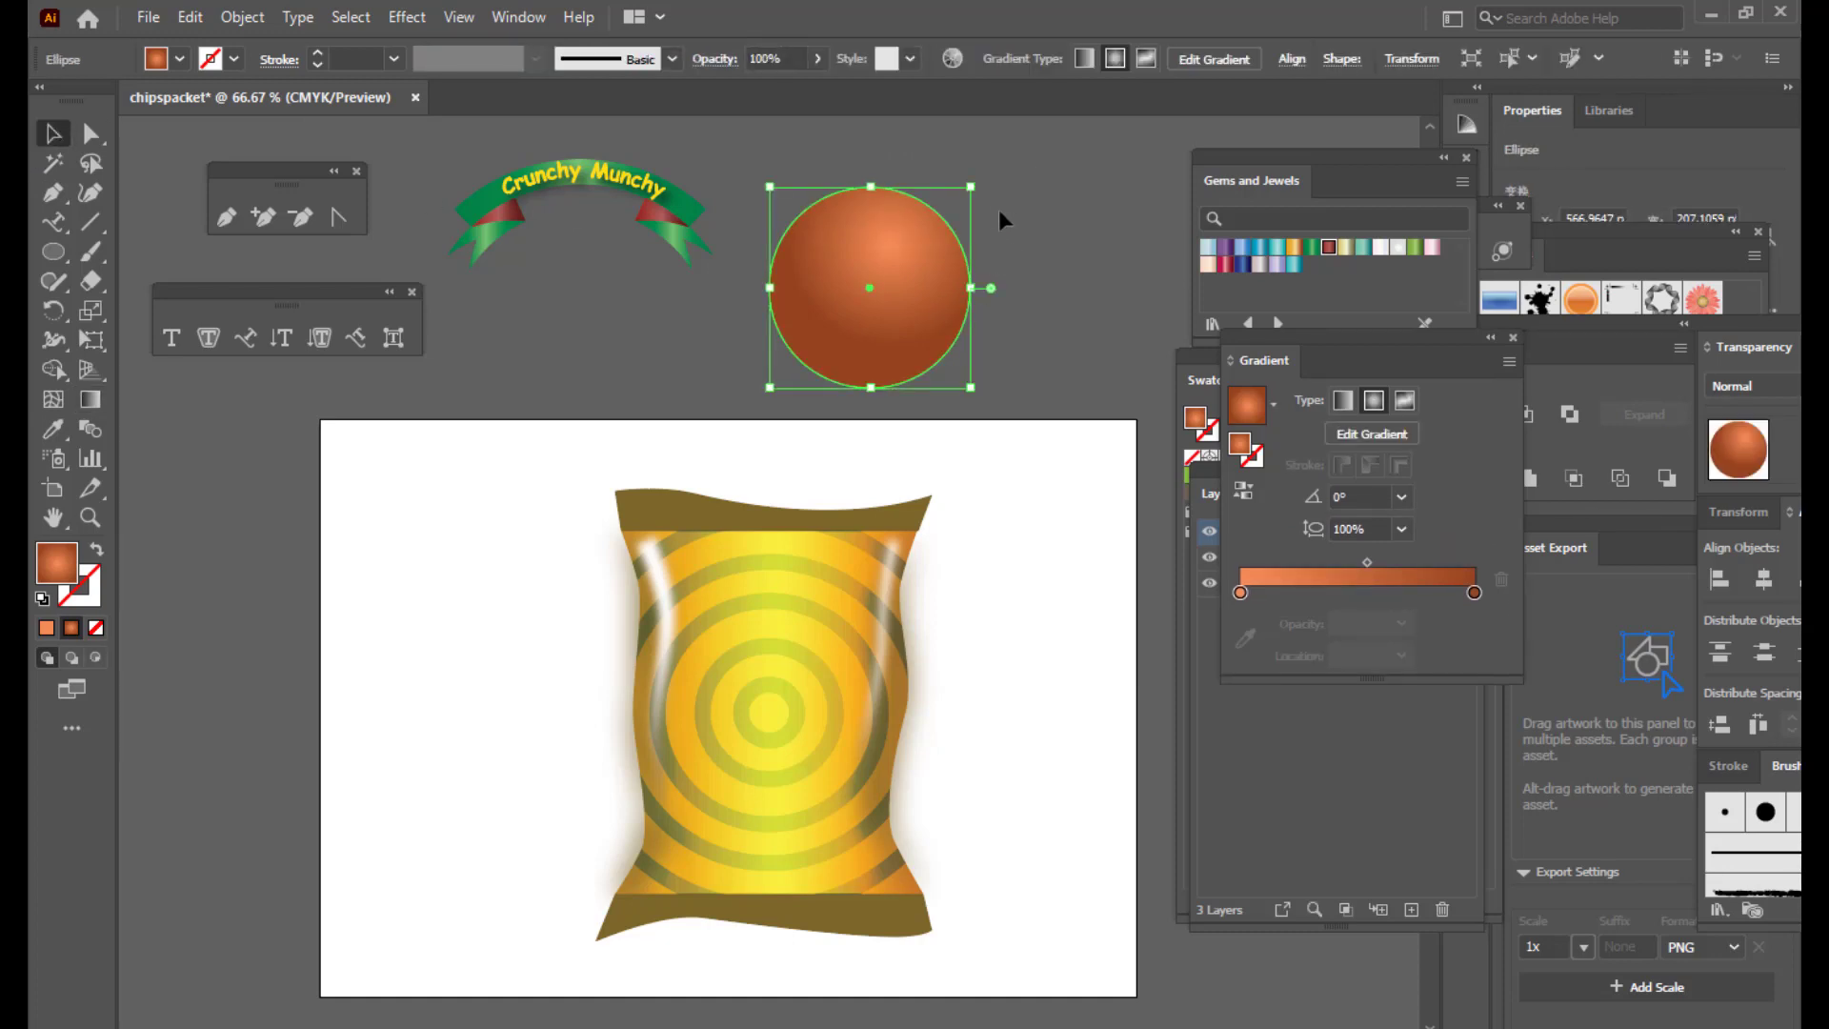
{"action": "left_click_drag", "start_coordinate": [971, 188], "coordinate": [975, 181]}
Step: Move the Crunchy Munchy ribbon onto the gradient circle
{"action": "left_click", "coordinate": [1120, 257]}
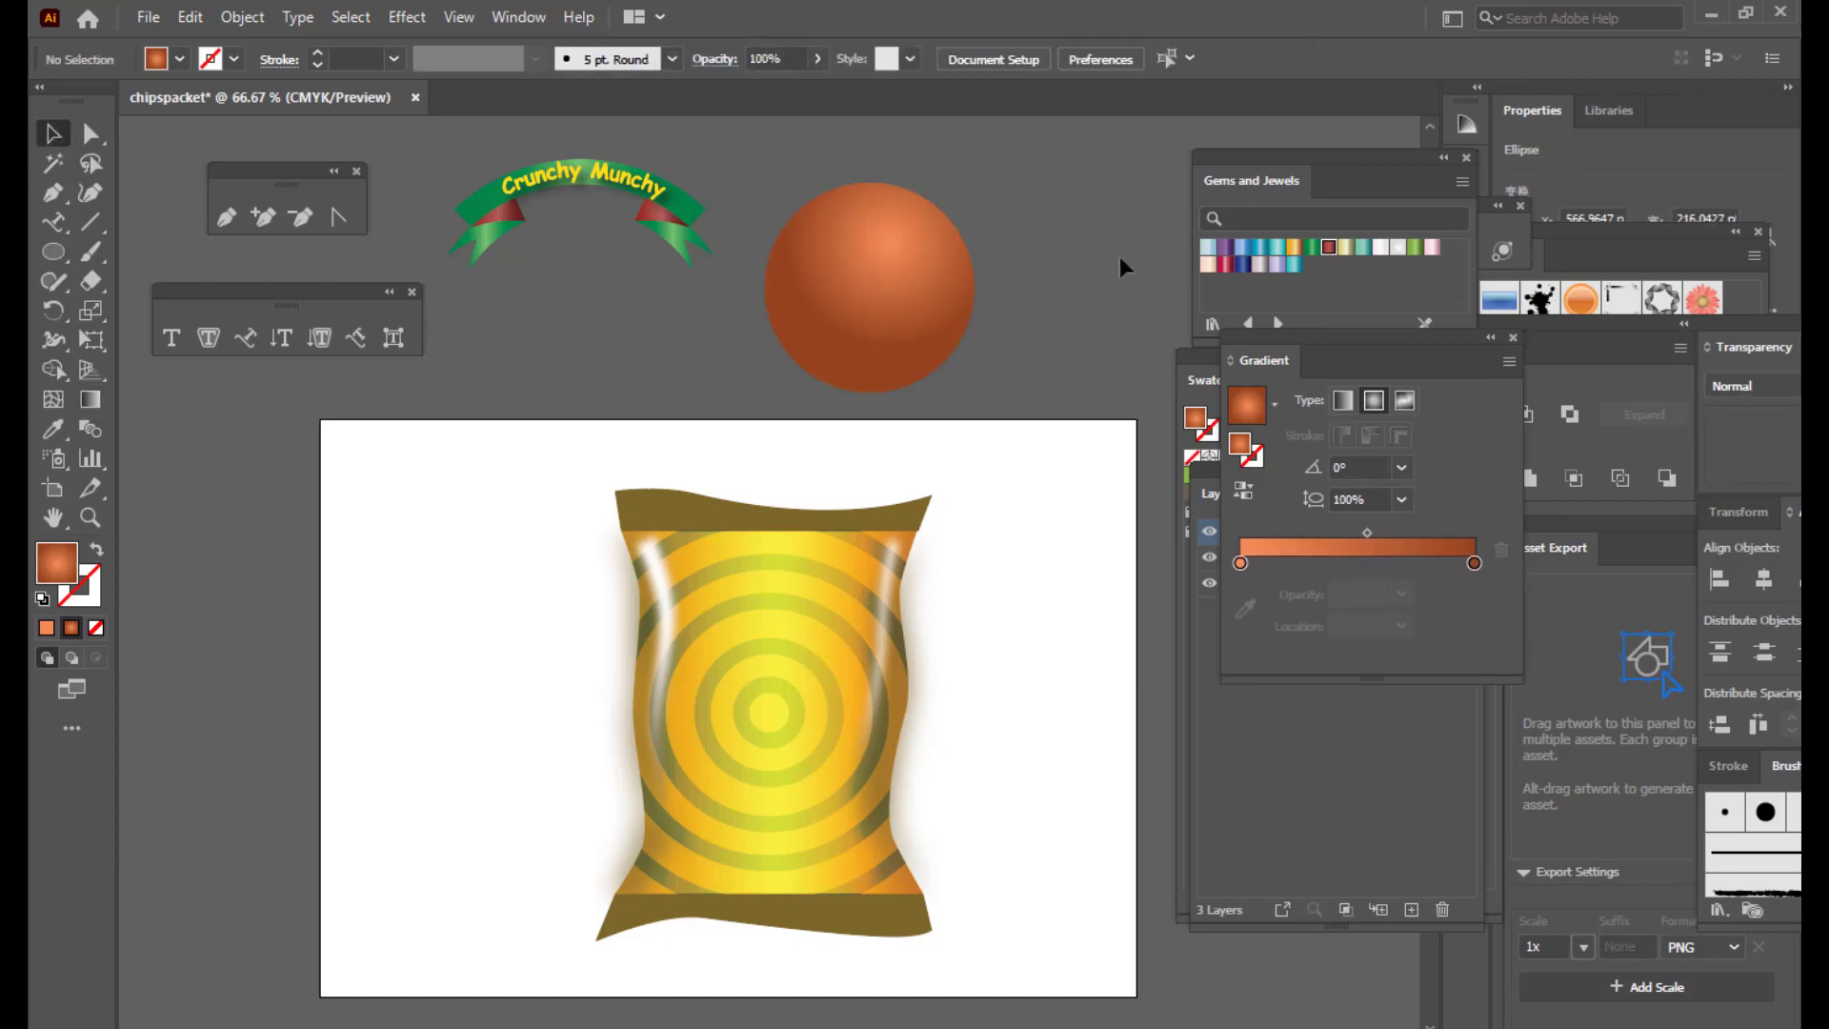
{"action": "left_click", "coordinate": [846, 267]}
{"action": "left_click_drag", "start_coordinate": [629, 183], "coordinate": [991, 254]}
Step: Bring the ribbon in front of the circle and reposition it across the circle
{"action": "right_click", "coordinate": [990, 253]}
{"action": "mouse_move", "coordinate": [1073, 570]}
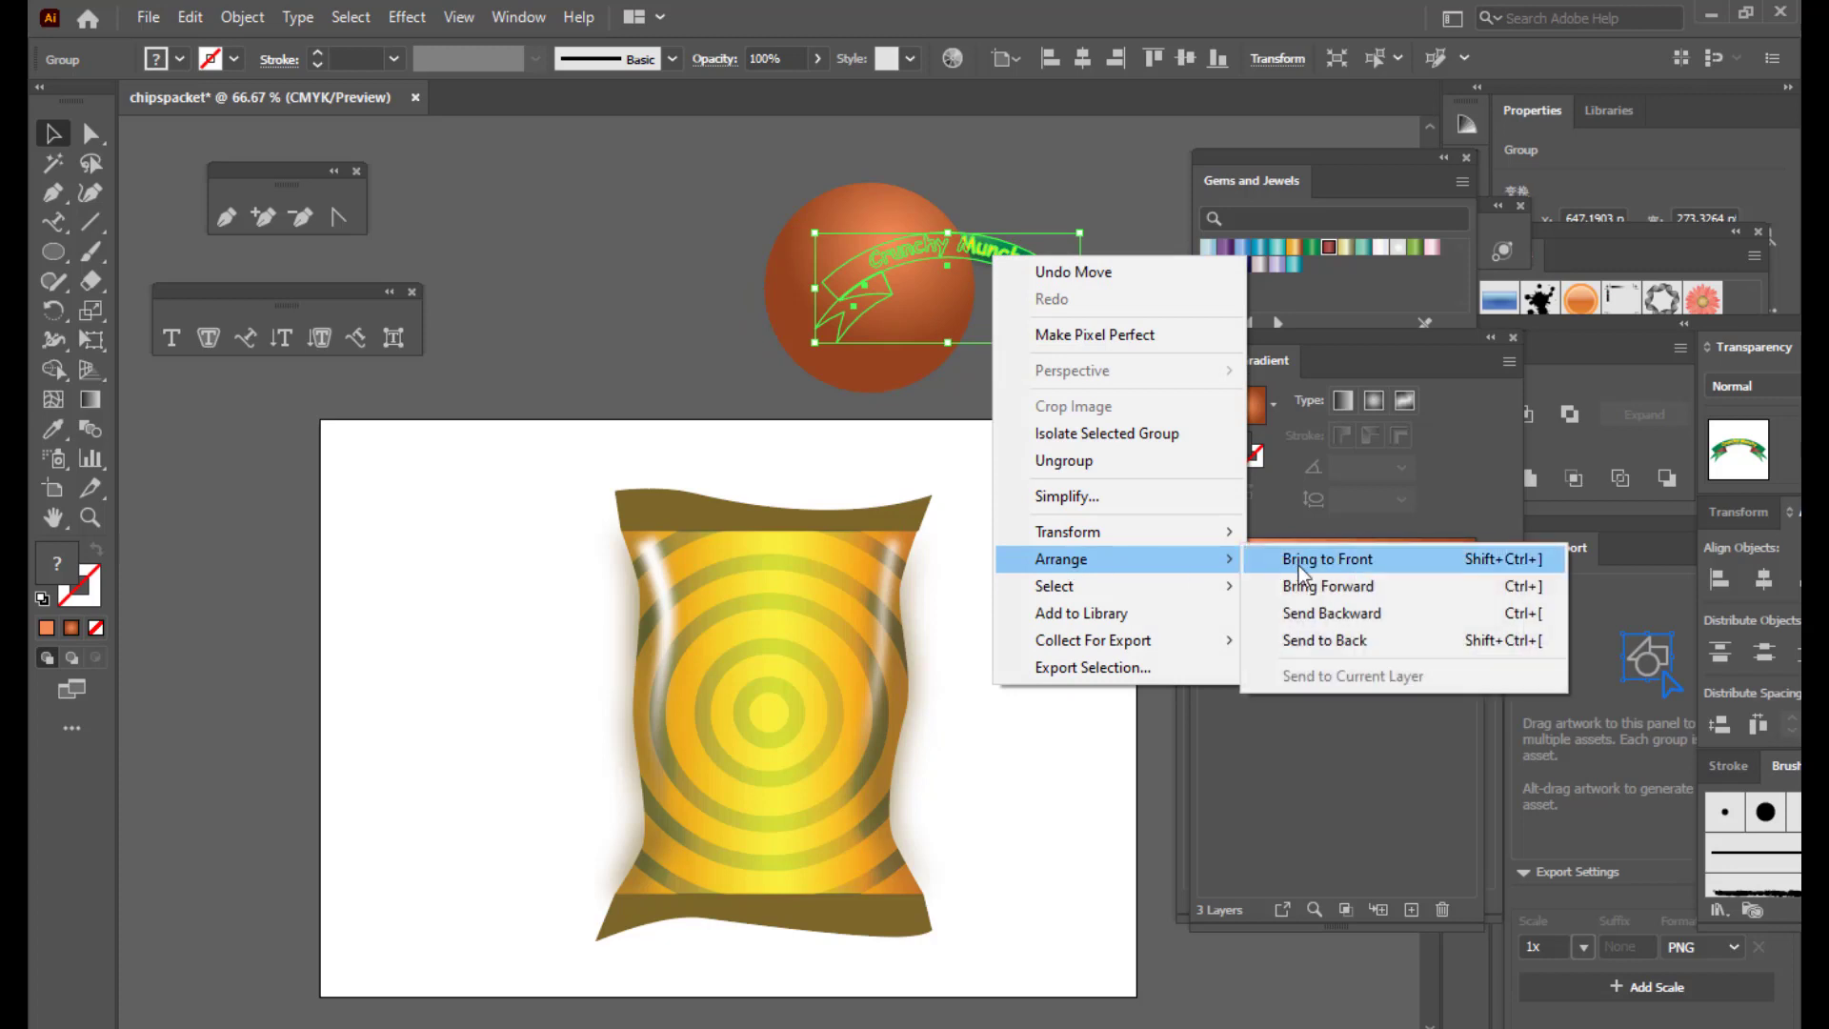
{"action": "left_click", "coordinate": [1314, 563]}
{"action": "mouse_move", "coordinate": [1026, 274]}
{"action": "left_mouse_down"}
{"action": "mouse_move", "coordinate": [923, 283]}
{"action": "mouse_move", "coordinate": [962, 293]}
{"action": "mouse_move", "coordinate": [957, 311]}
{"action": "mouse_move", "coordinate": [1048, 246]}
{"action": "mouse_move", "coordinate": [1027, 253]}
{"action": "left_mouse_up"}
Step: Set the ribbon group's outline colour to white via the colour picker
{"action": "left_click", "coordinate": [933, 227]}
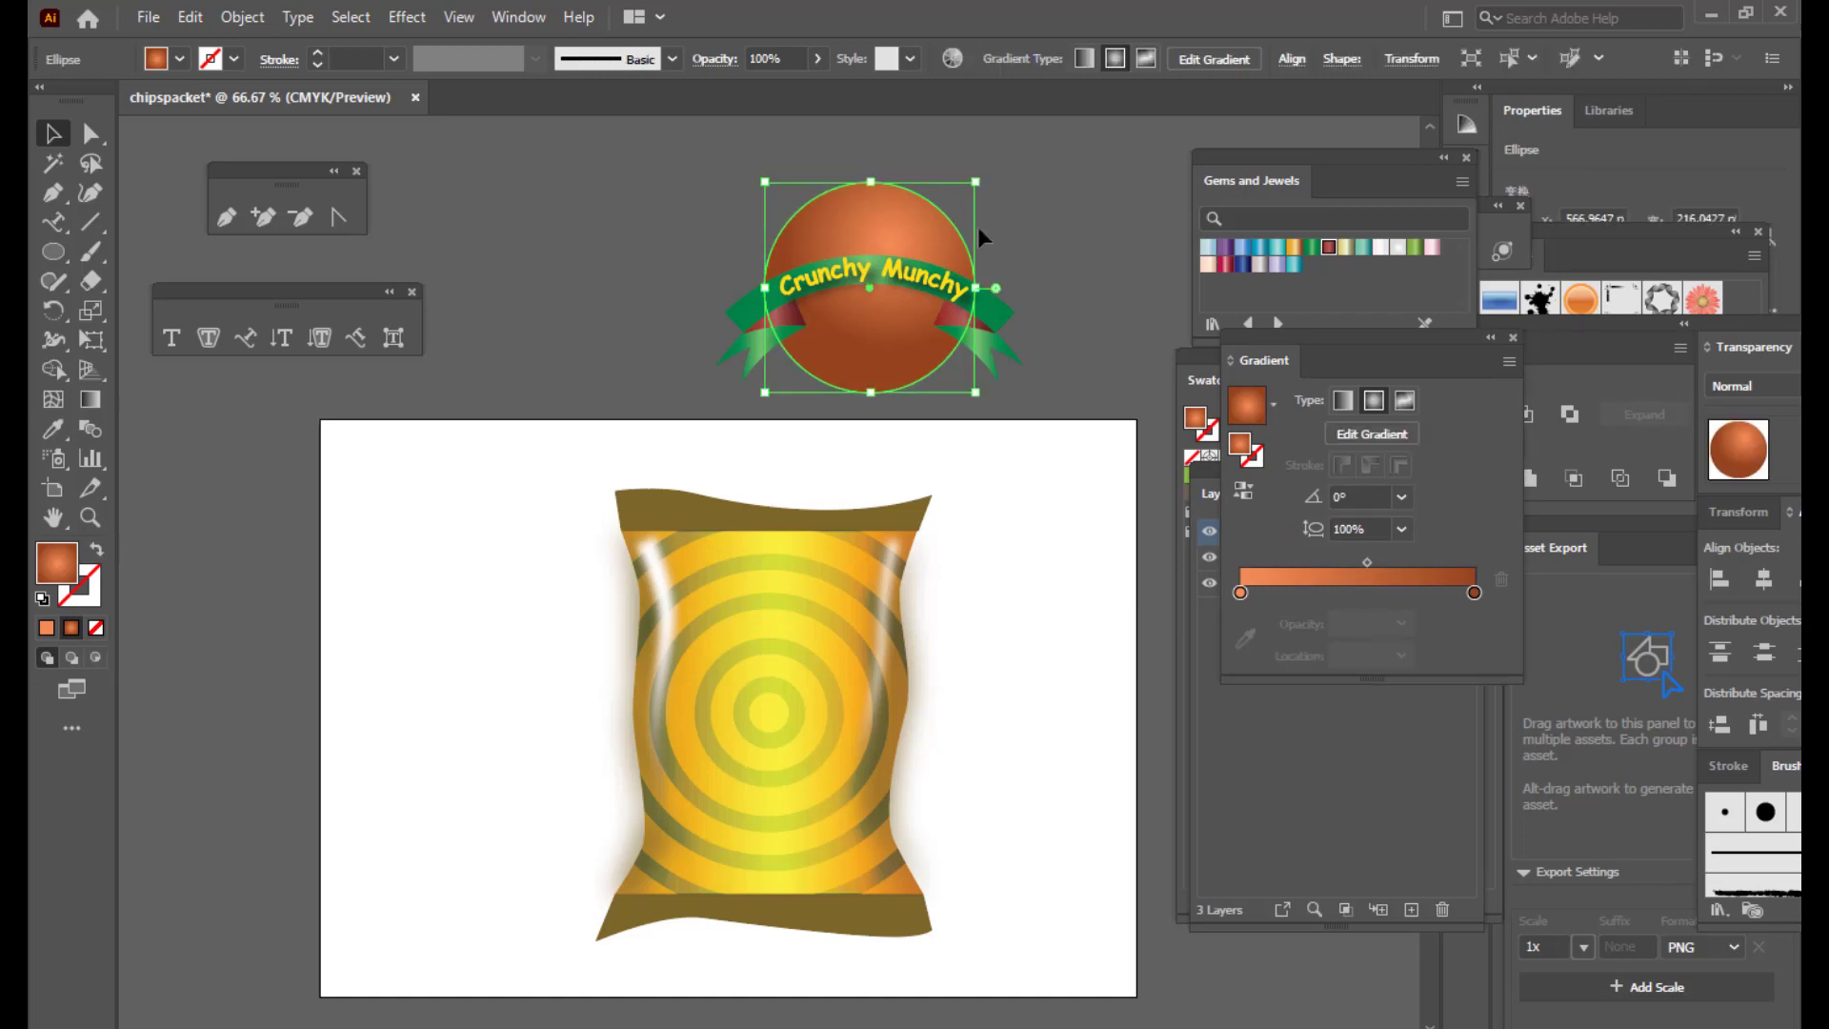
{"action": "left_click", "coordinate": [990, 289]}
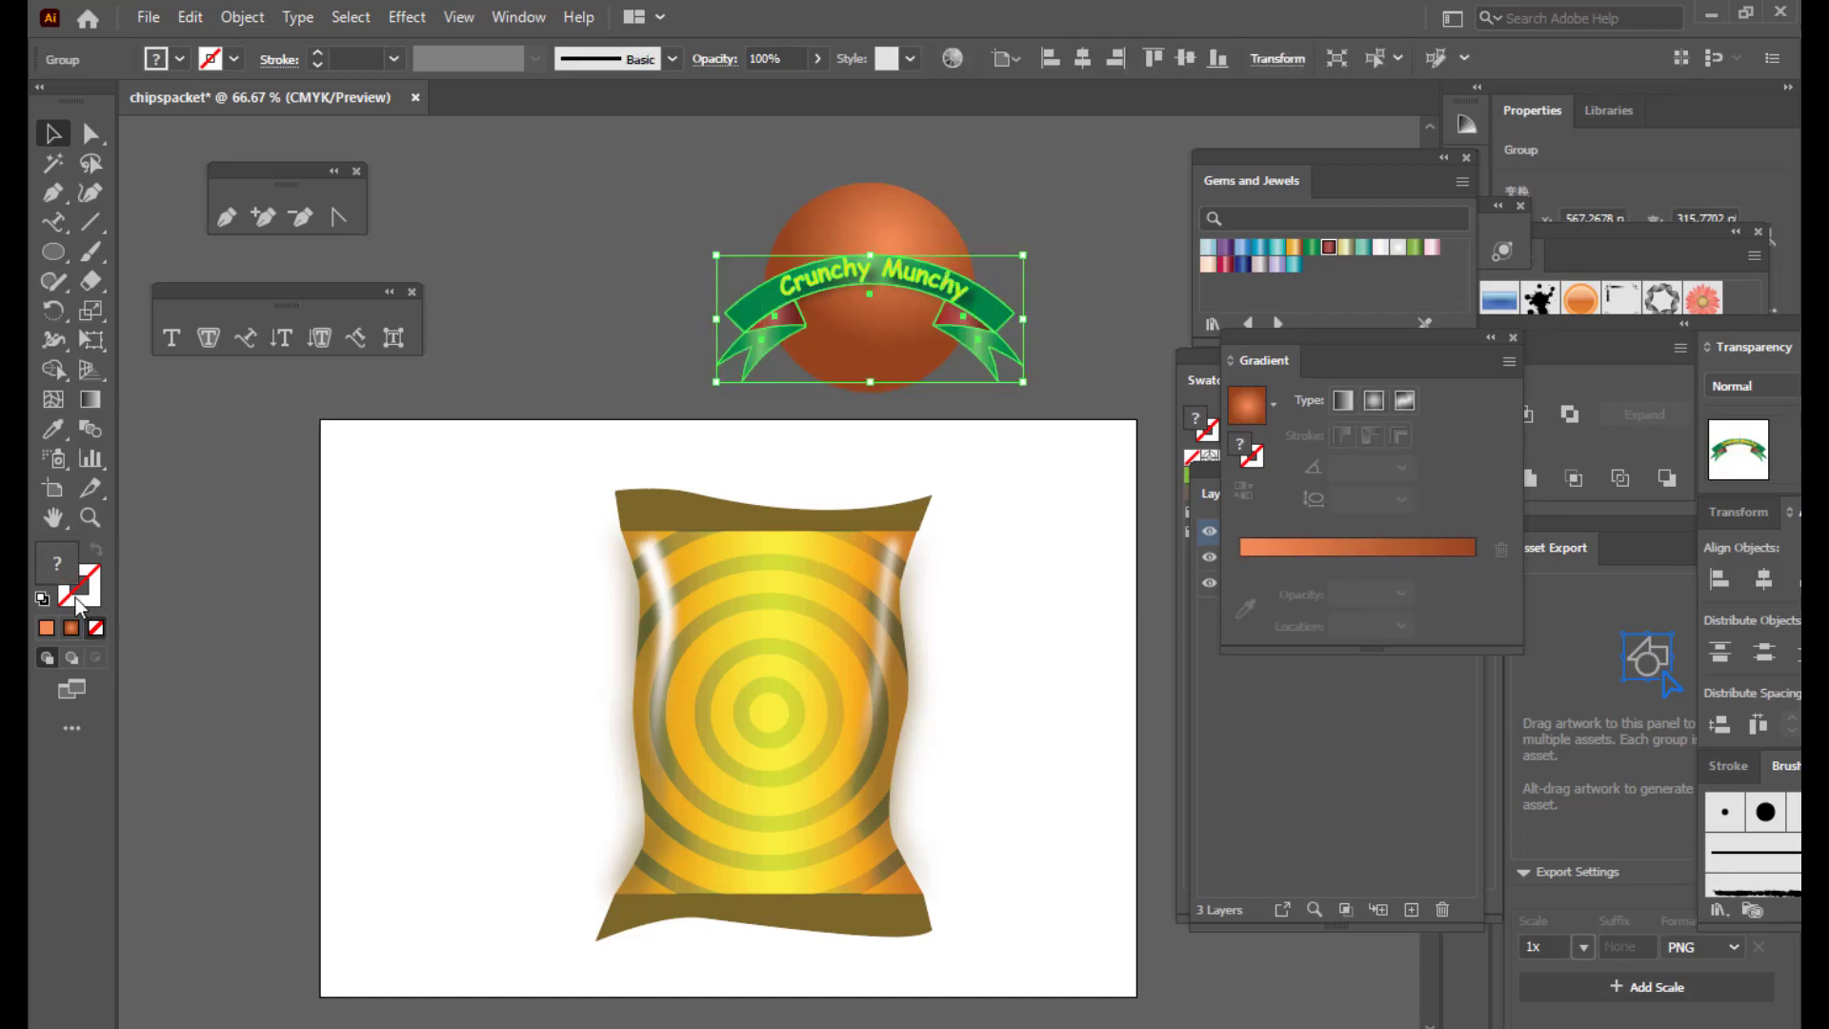
{"action": "double_click", "coordinate": [78, 602]}
{"action": "left_click", "coordinate": [800, 275]}
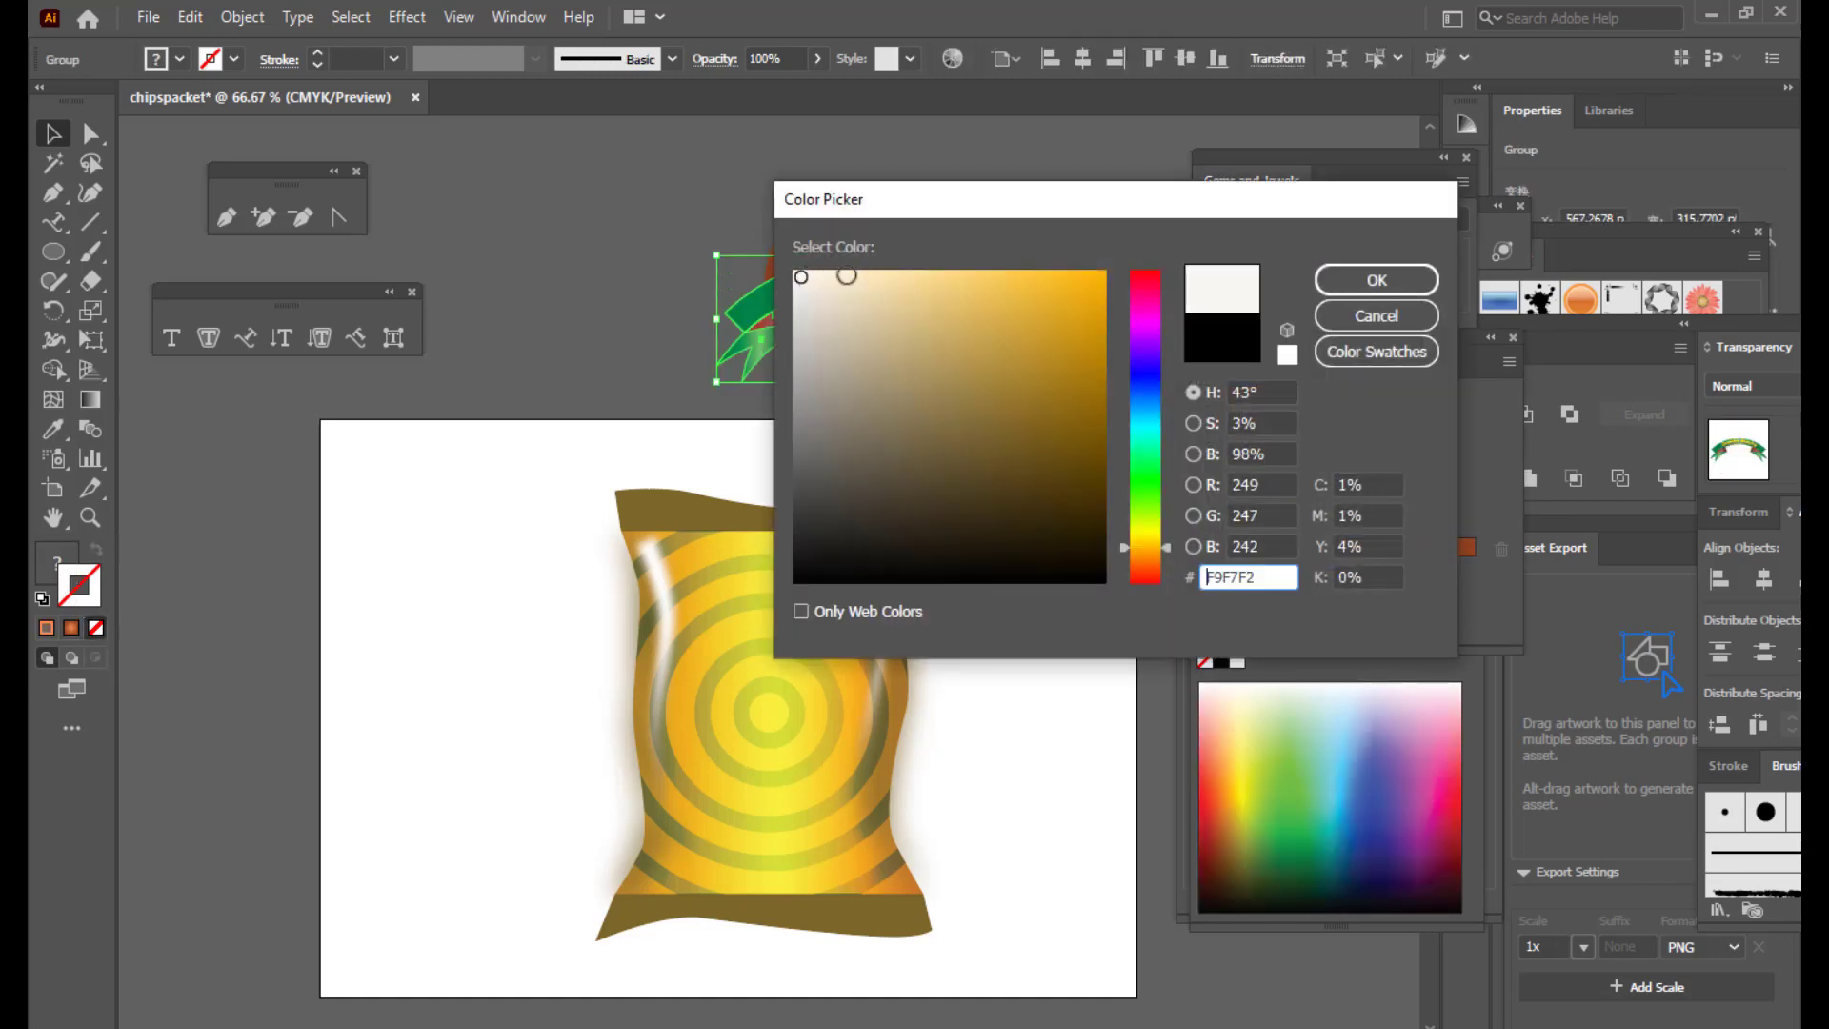
{"action": "left_click", "coordinate": [1329, 278]}
{"action": "left_click", "coordinate": [1084, 189]}
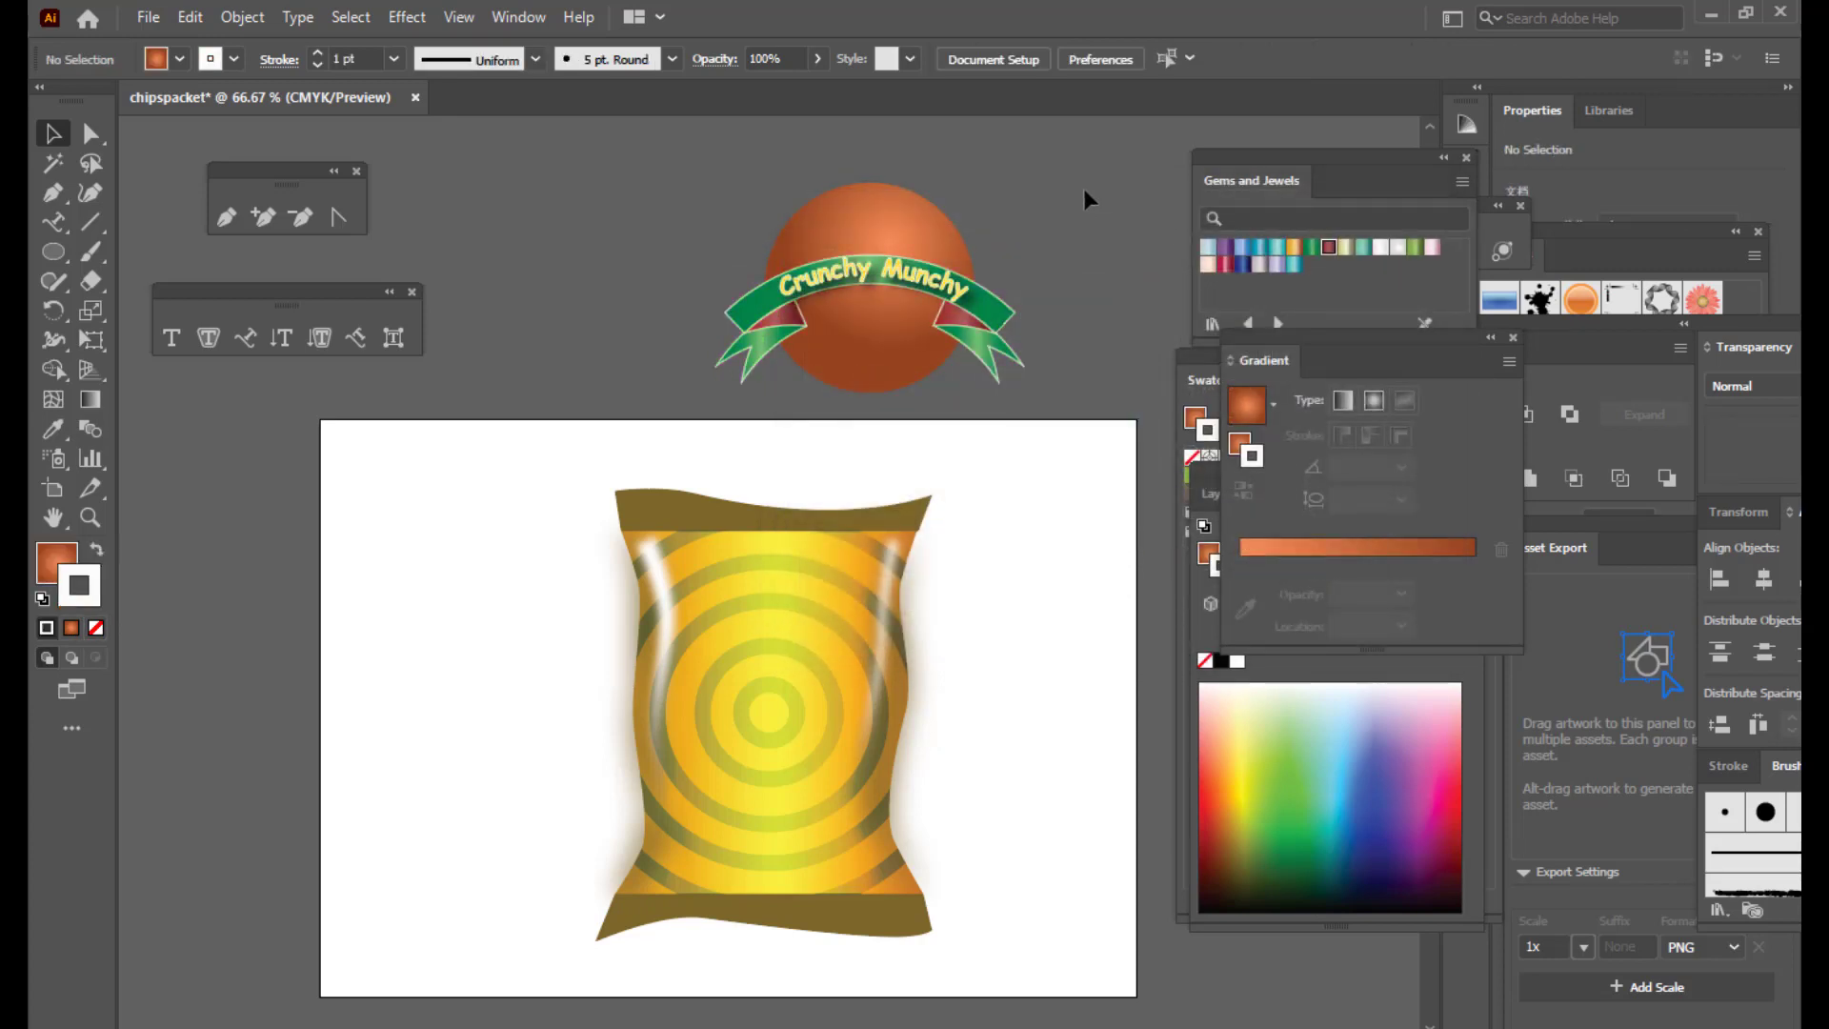
Step: Enlarge the ribbon slightly around its centre
{"action": "left_click", "coordinate": [981, 307]}
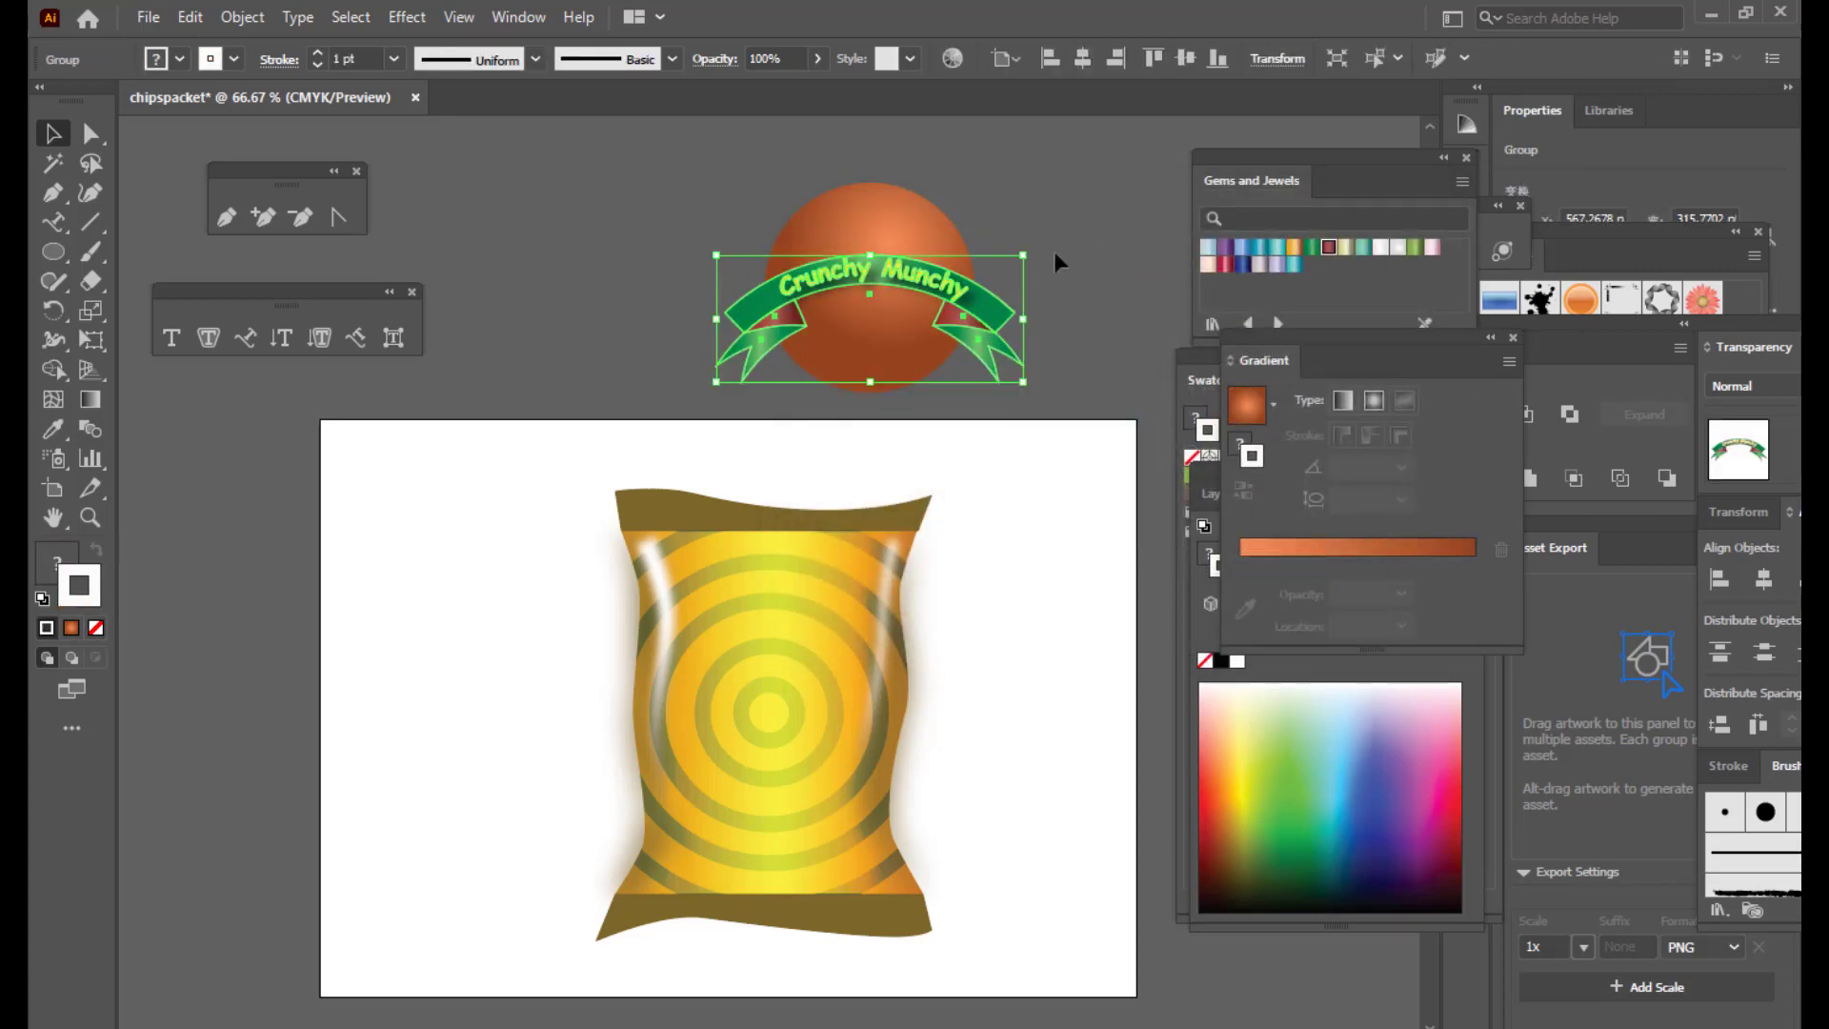
{"action": "left_click", "coordinate": [1065, 220]}
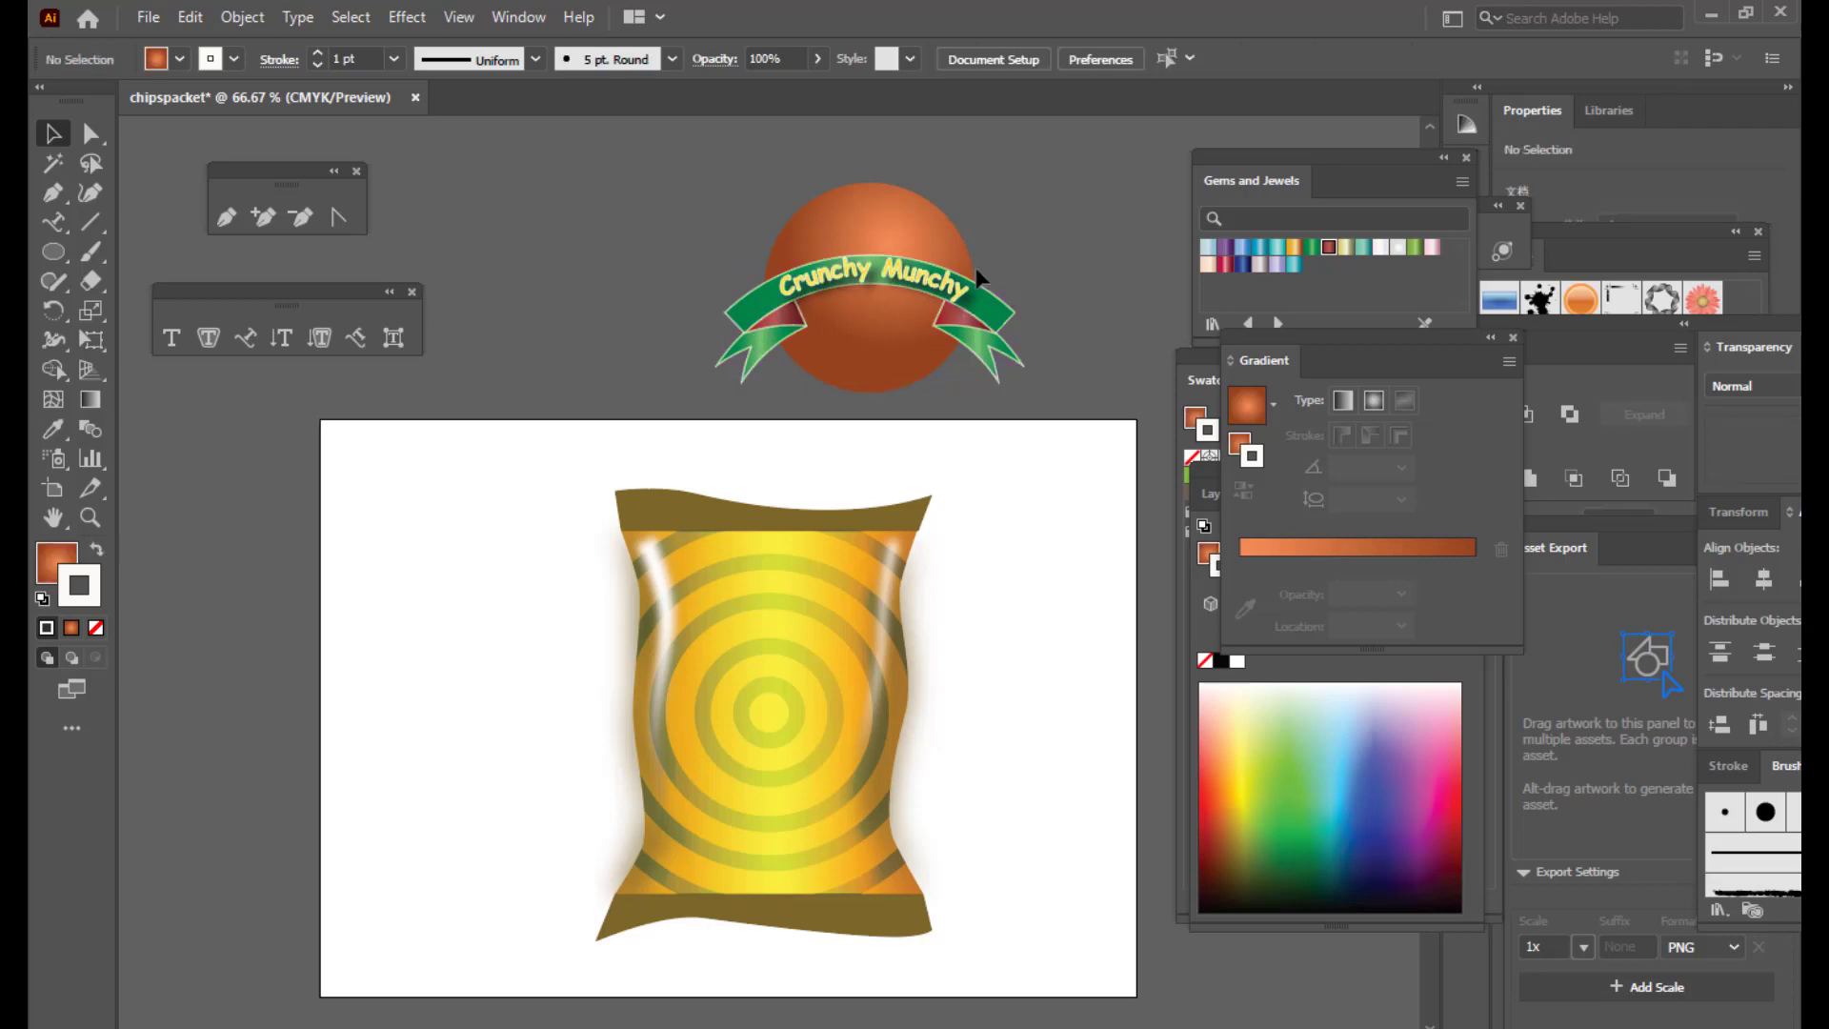
{"action": "left_click", "coordinate": [956, 298]}
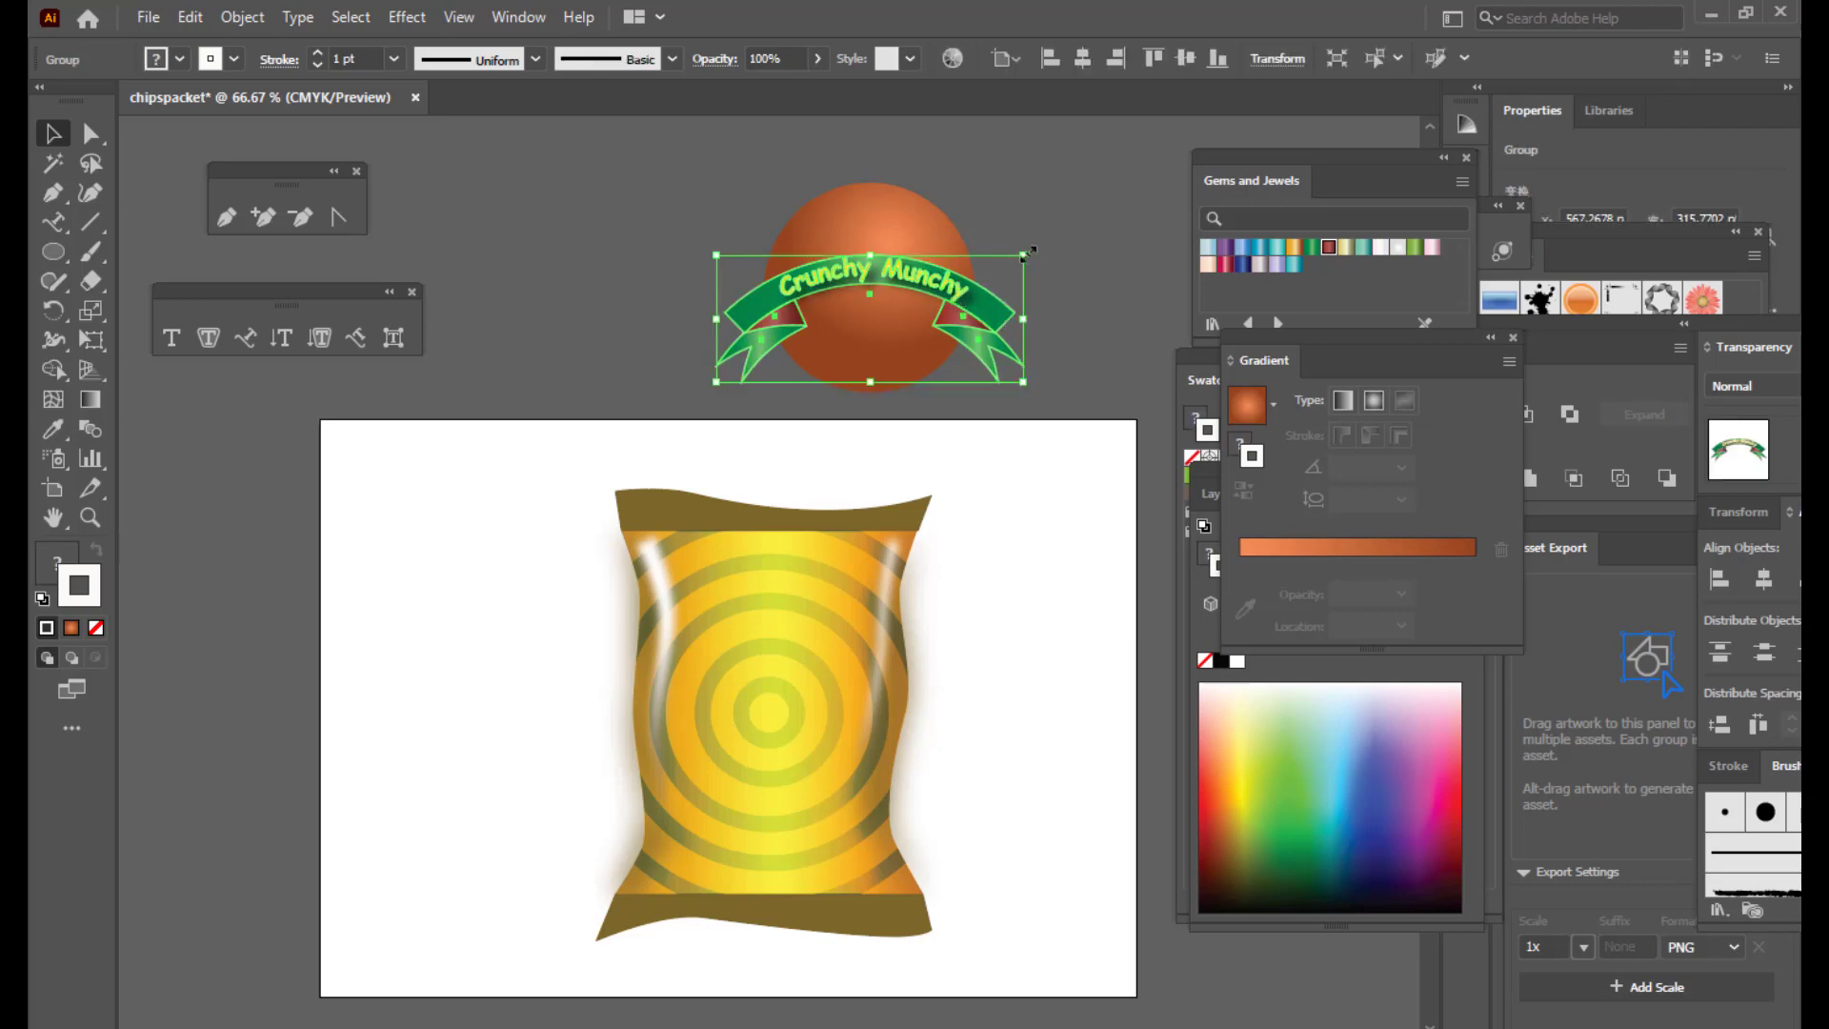
{"action": "left_click_drag", "start_coordinate": [1026, 252], "coordinate": [1043, 248]}
{"action": "left_click", "coordinate": [1089, 225]}
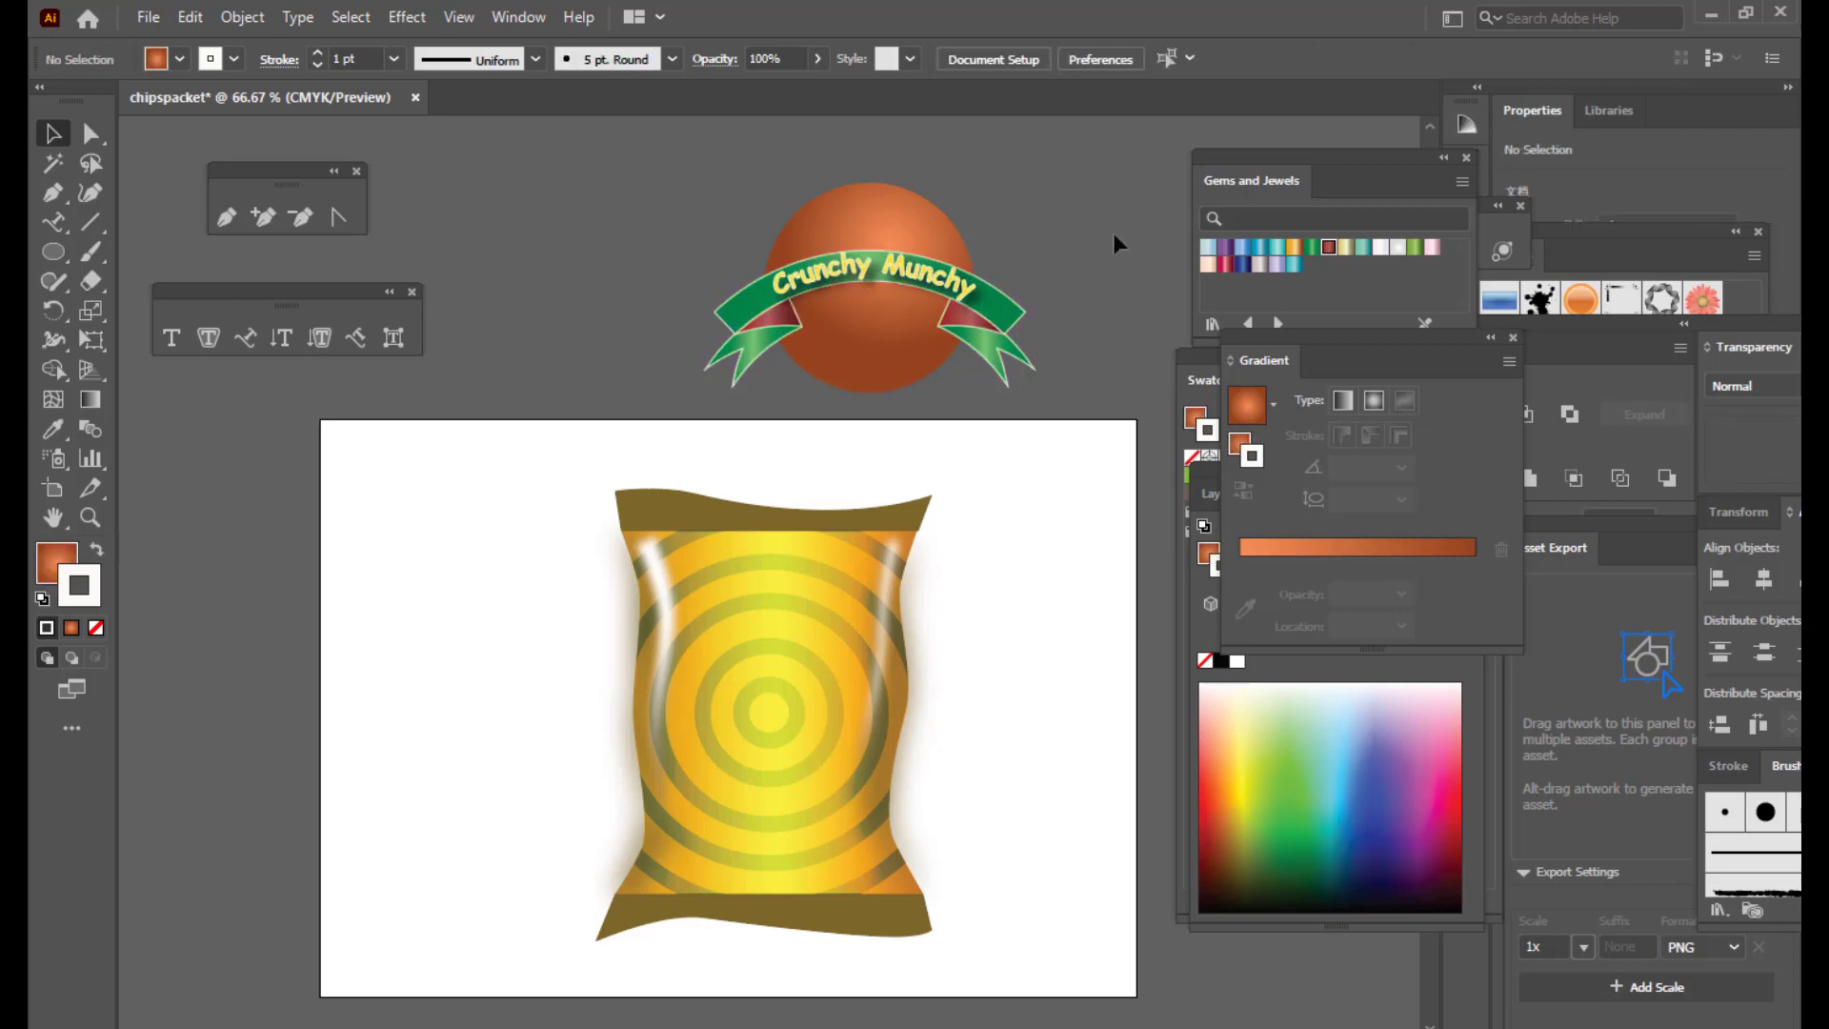
Step: Give the orange circle a thin near-white outline
{"action": "left_click", "coordinate": [921, 225]}
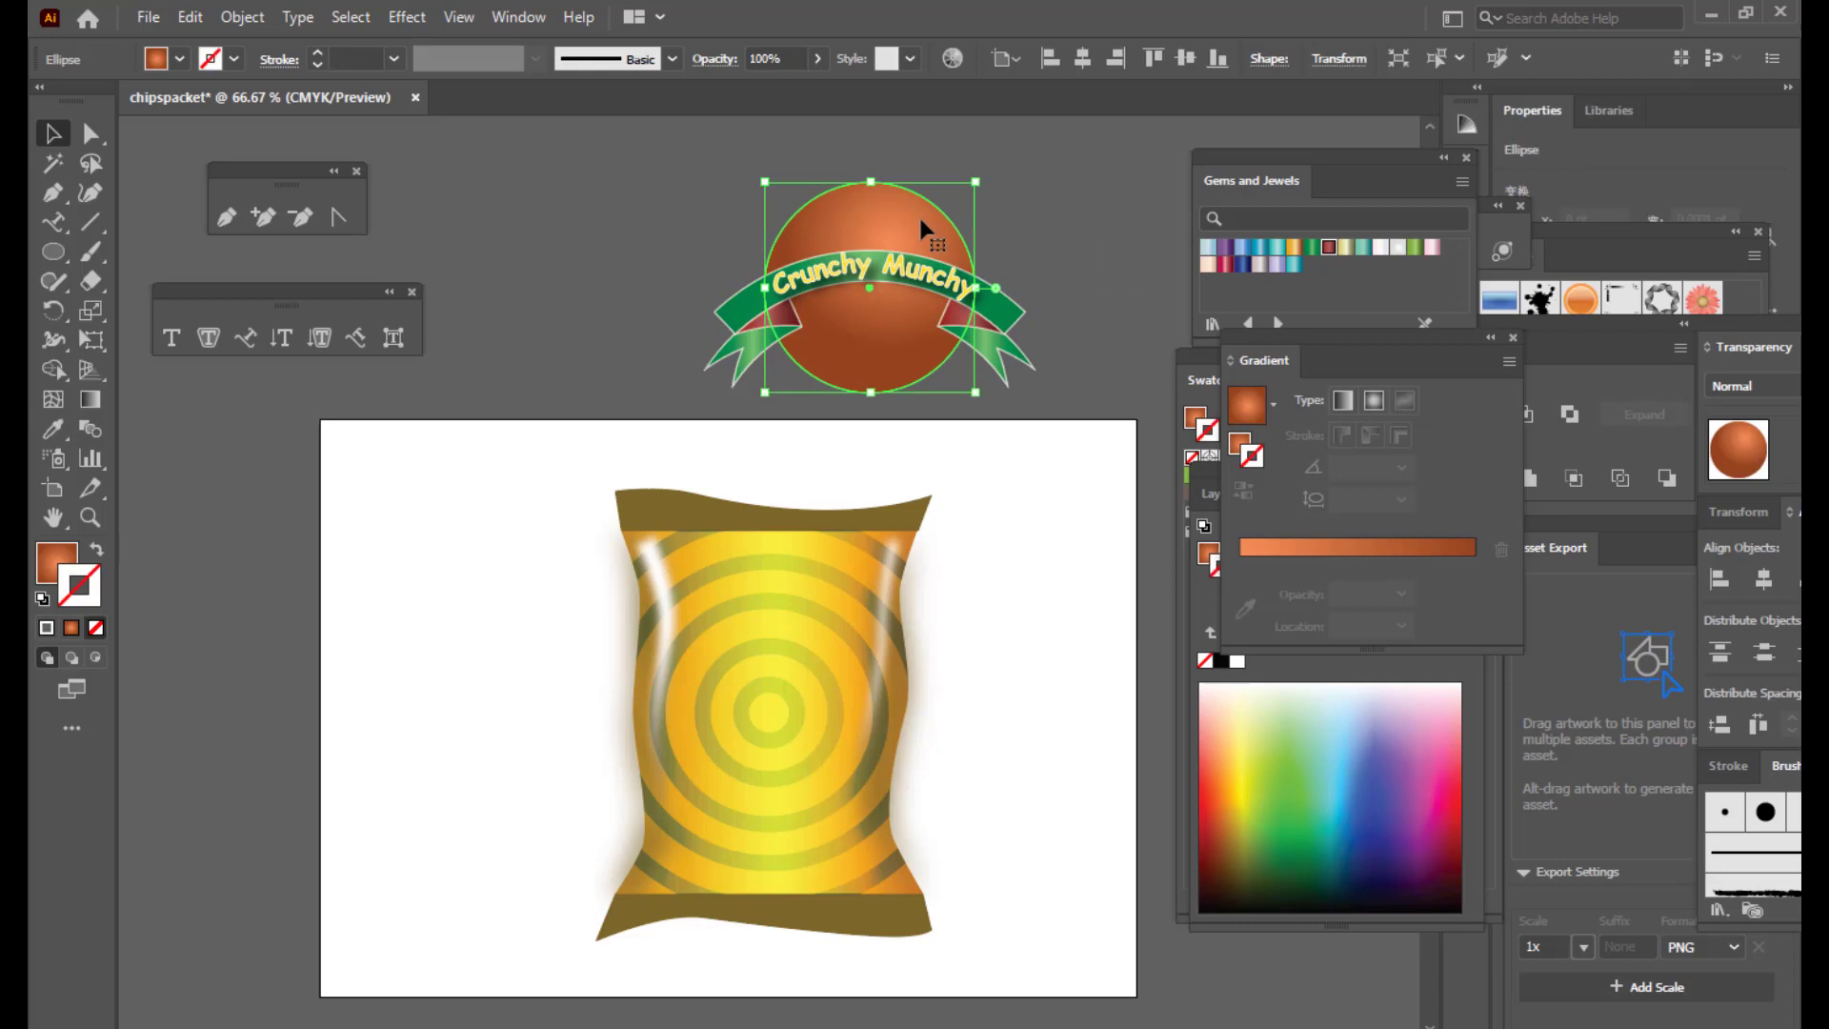
{"action": "left_click", "coordinate": [45, 629]}
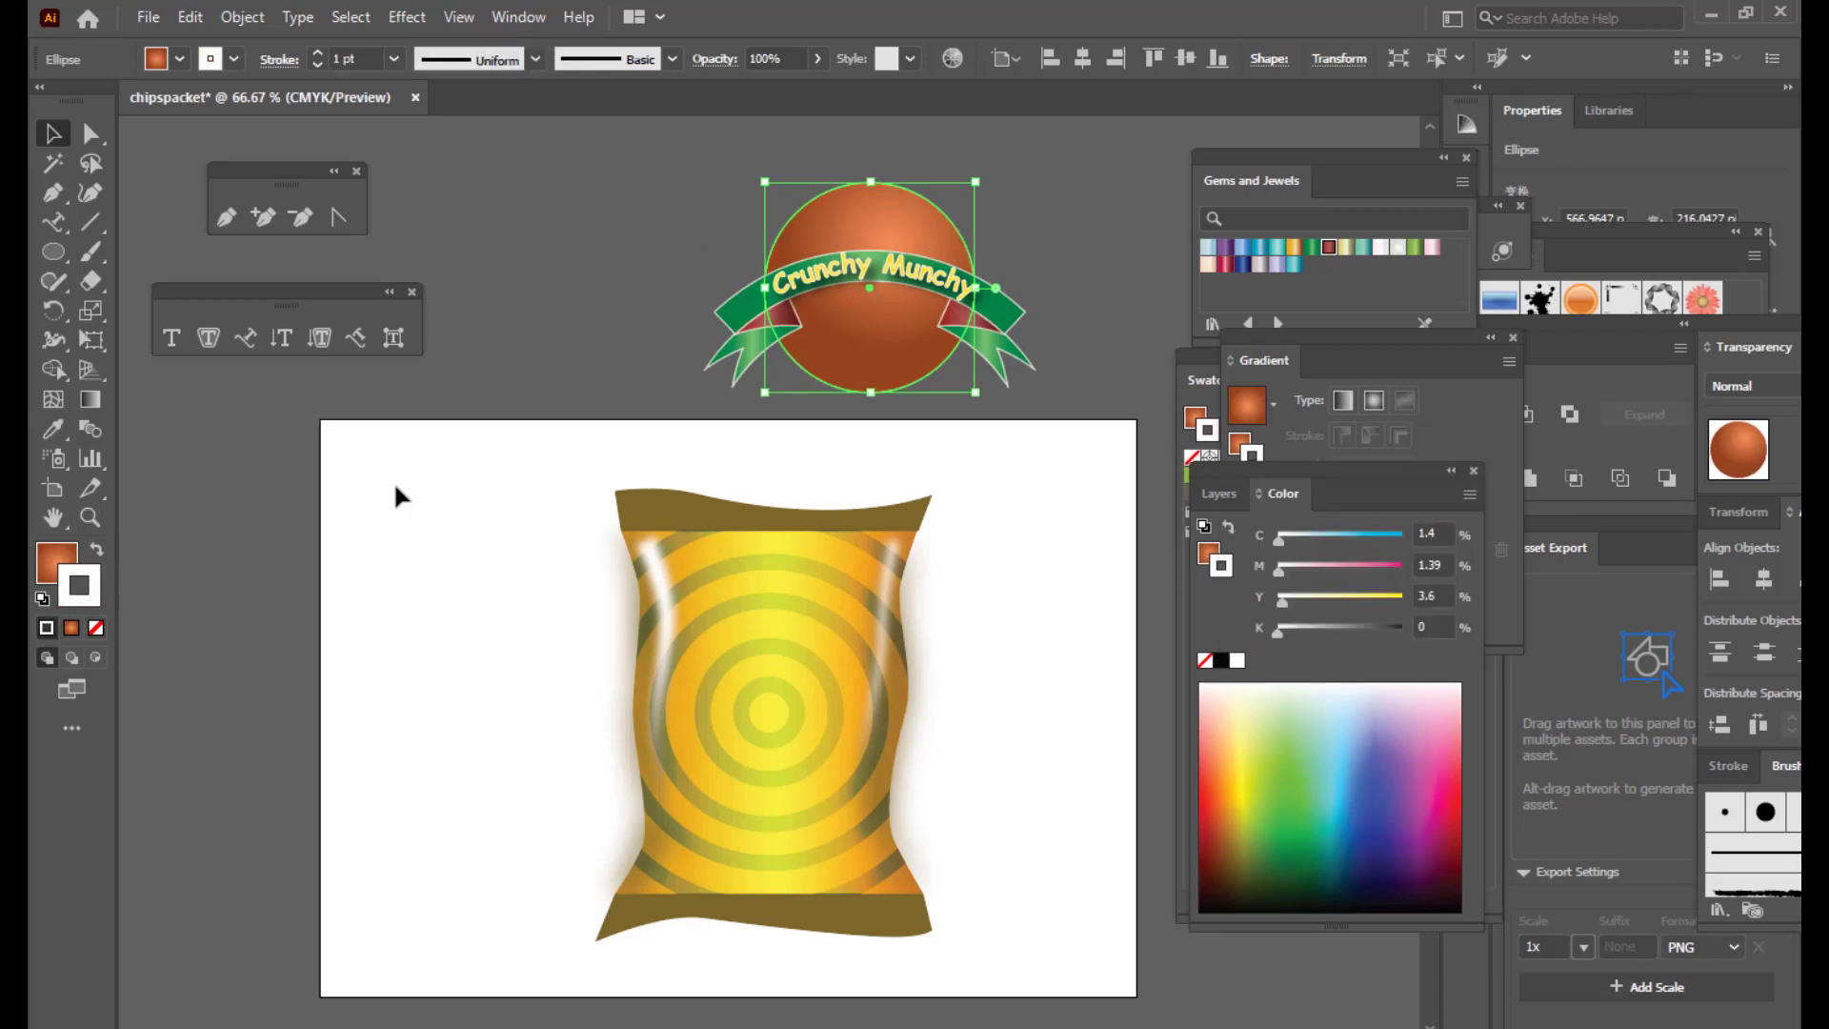
{"action": "left_click", "coordinate": [654, 230]}
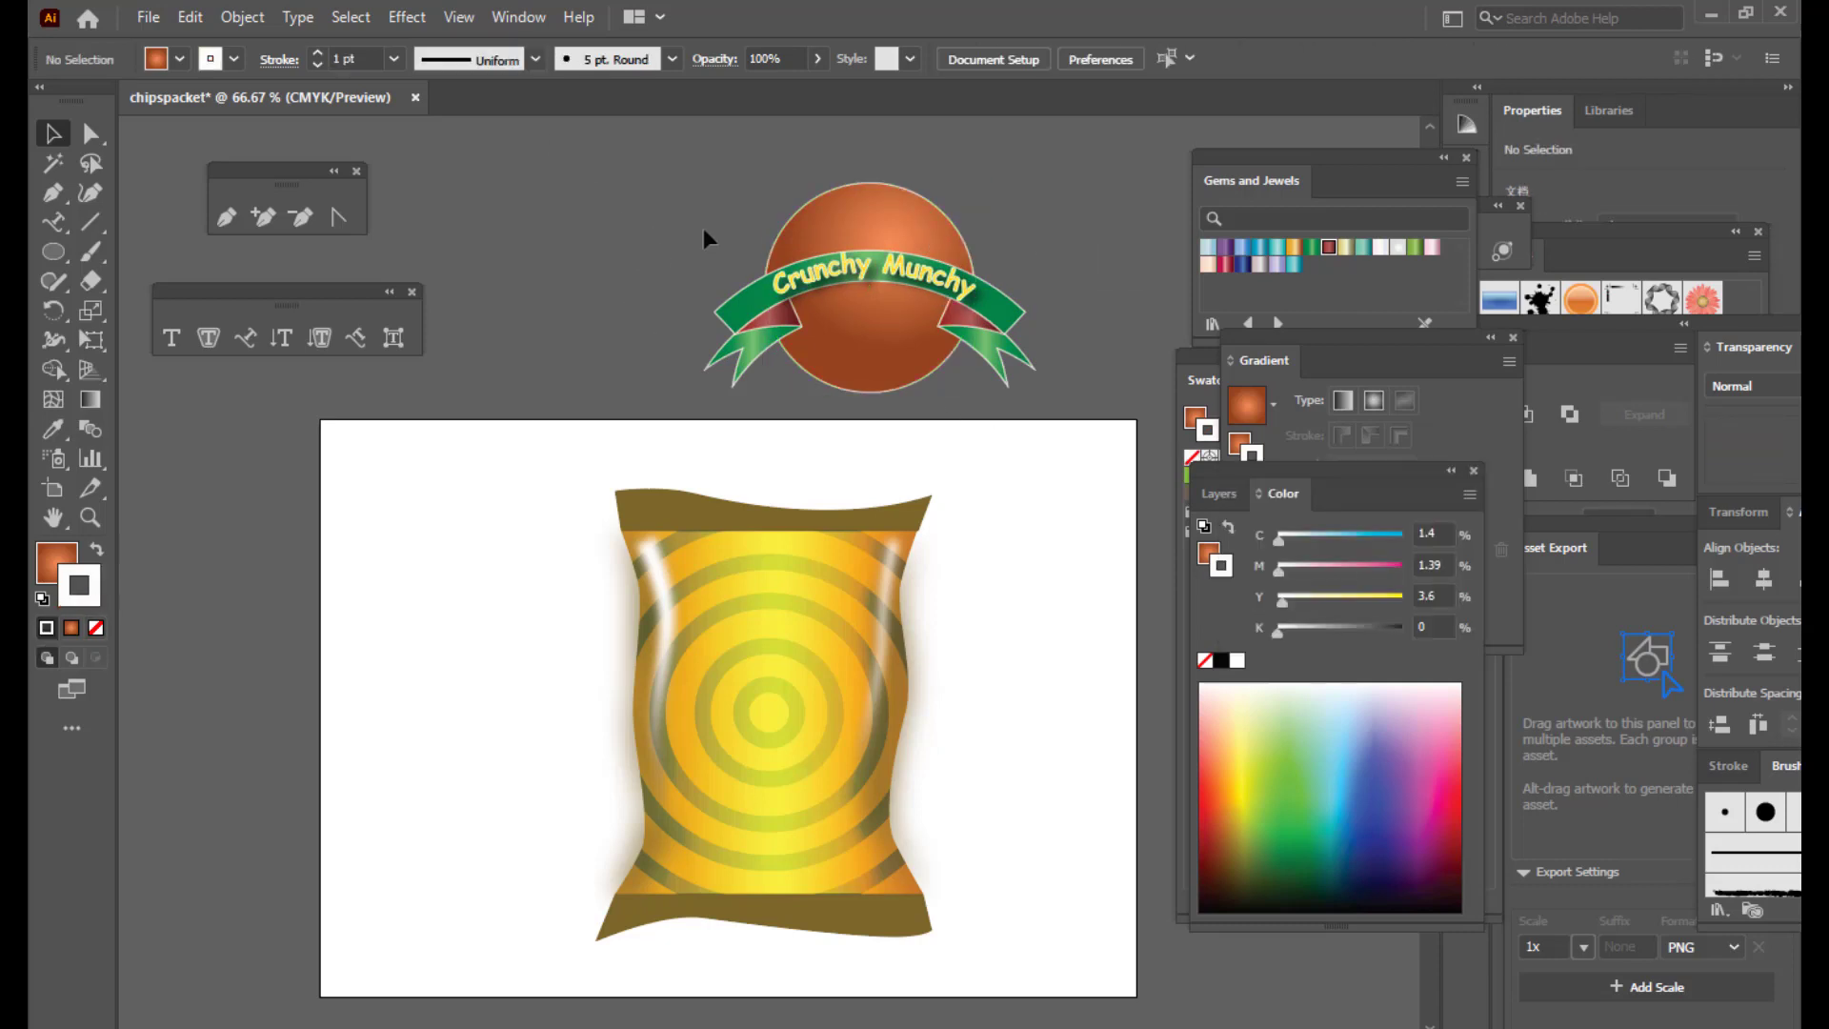
Step: Convert the badge text to outlines and group the circle with the ribbon
{"action": "left_click_drag", "start_coordinate": [1036, 411], "coordinate": [1082, 419]}
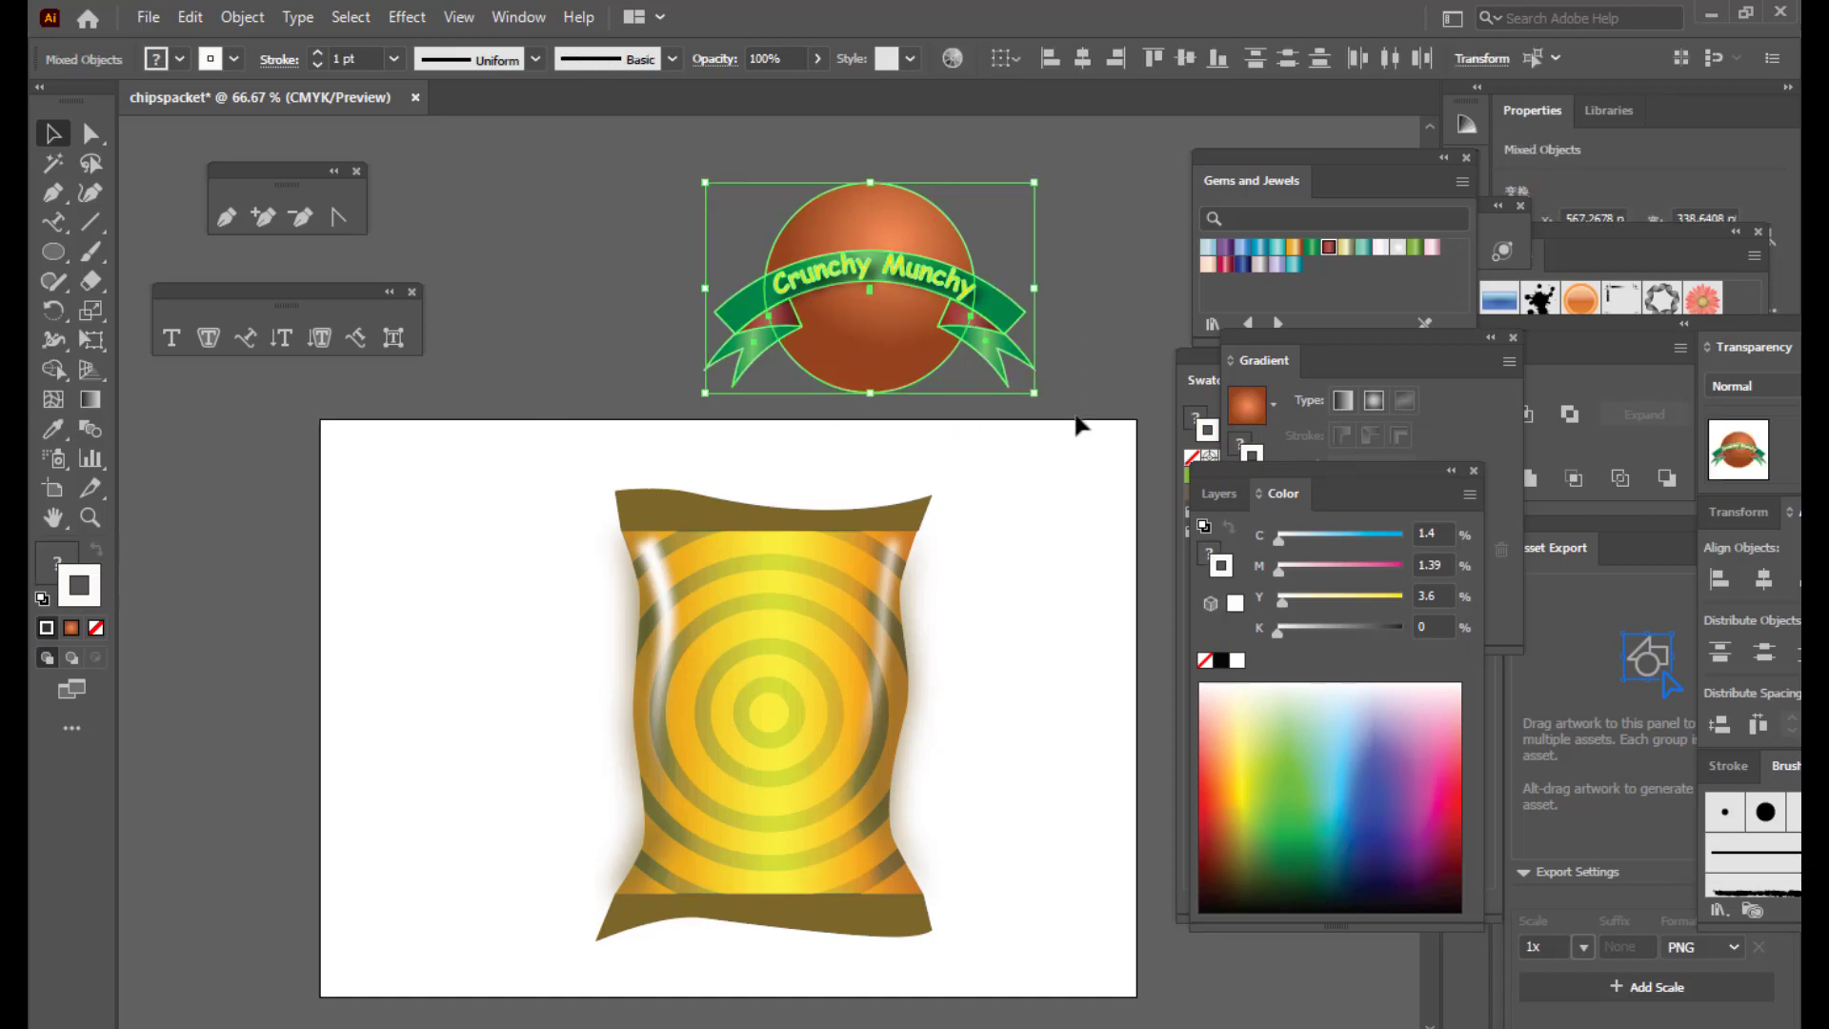
{"action": "key", "text": "ctrl+shift+o"}
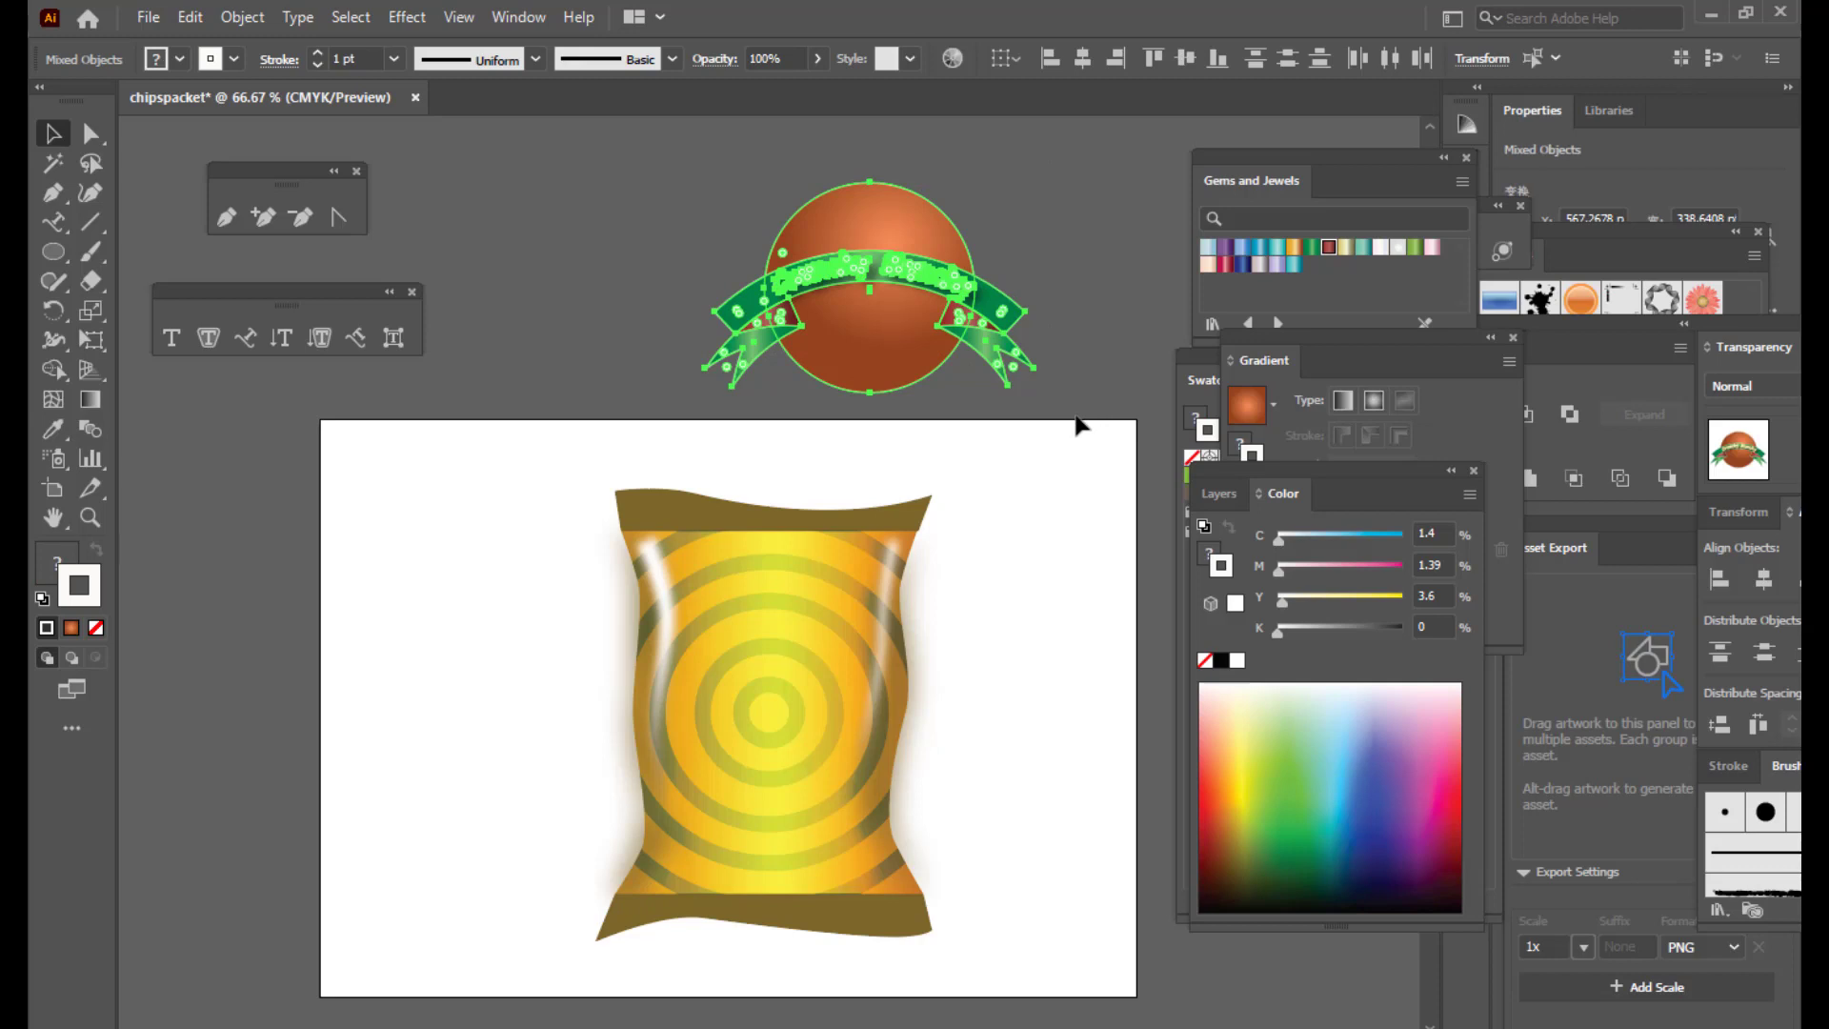
{"action": "key", "text": "ctrl+g"}
Step: Shrink the grouped badge and move it down onto the chips bag
{"action": "left_click_drag", "start_coordinate": [890, 305], "coordinate": [862, 330]}
{"action": "left_click_drag", "start_coordinate": [1006, 198], "coordinate": [955, 228]}
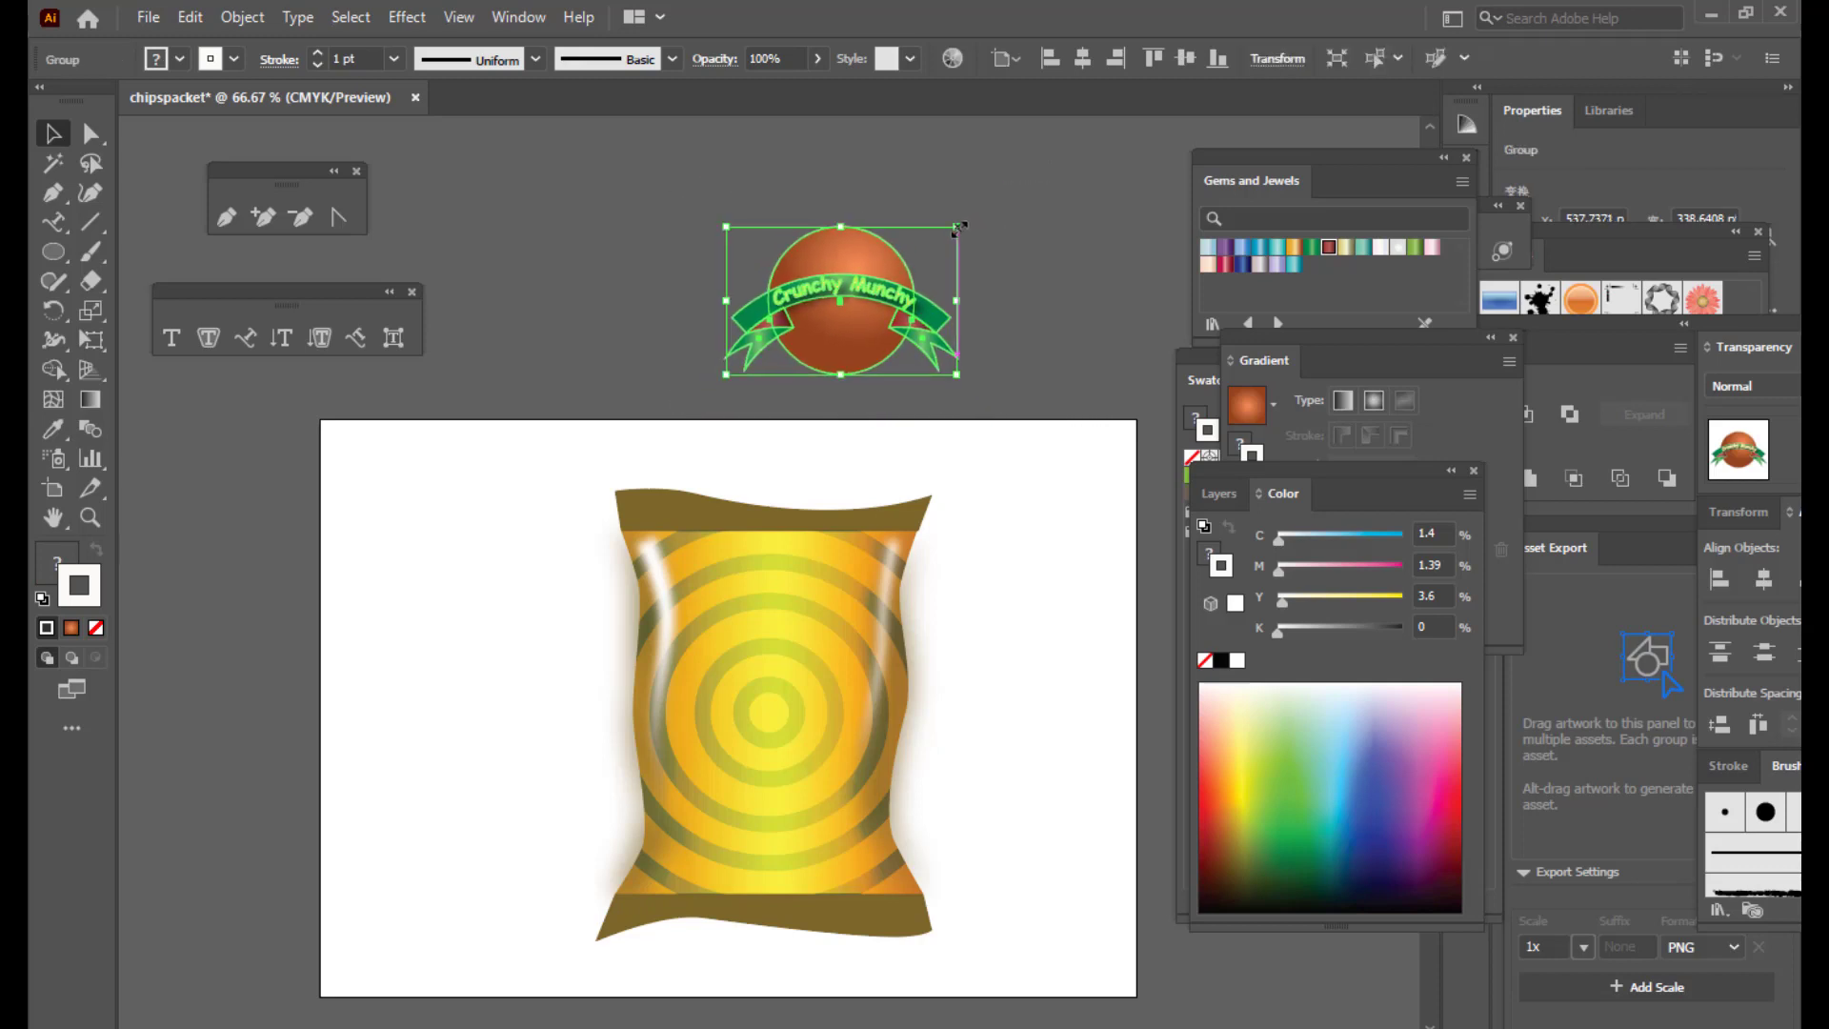
{"action": "left_click_drag", "start_coordinate": [857, 283], "coordinate": [779, 636]}
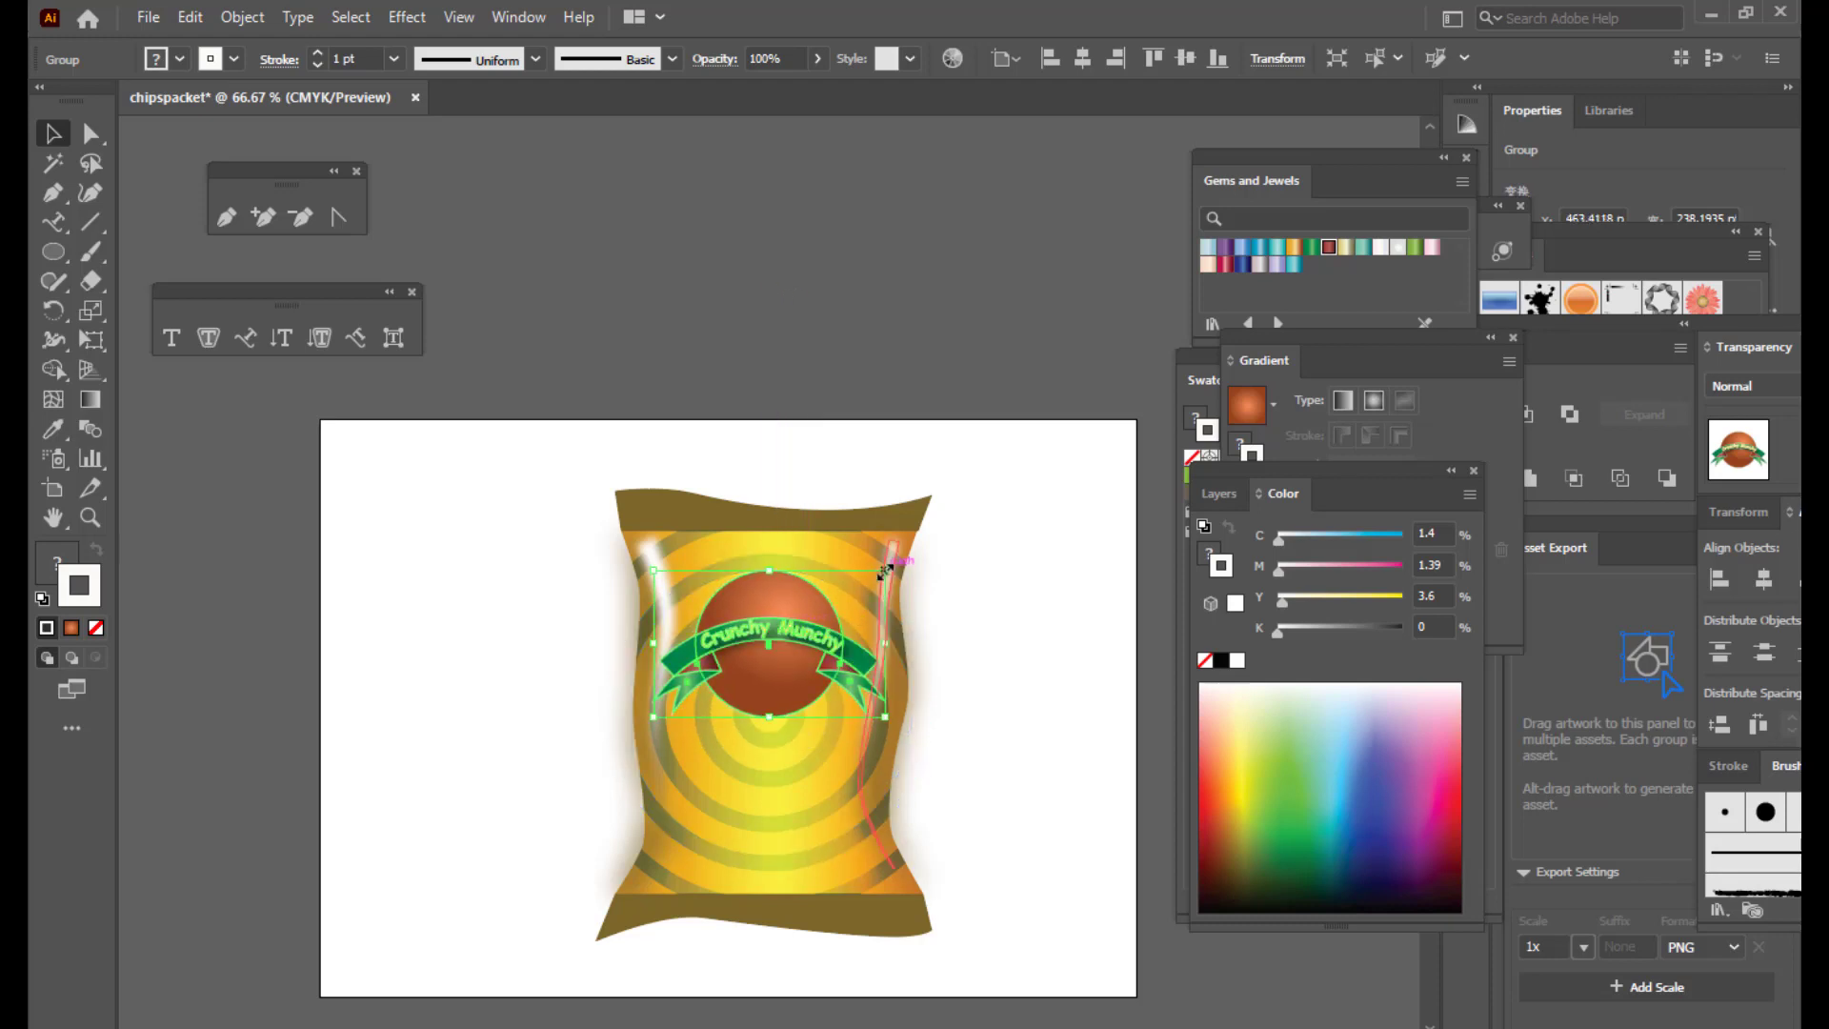
{"action": "left_click", "coordinate": [1029, 640]}
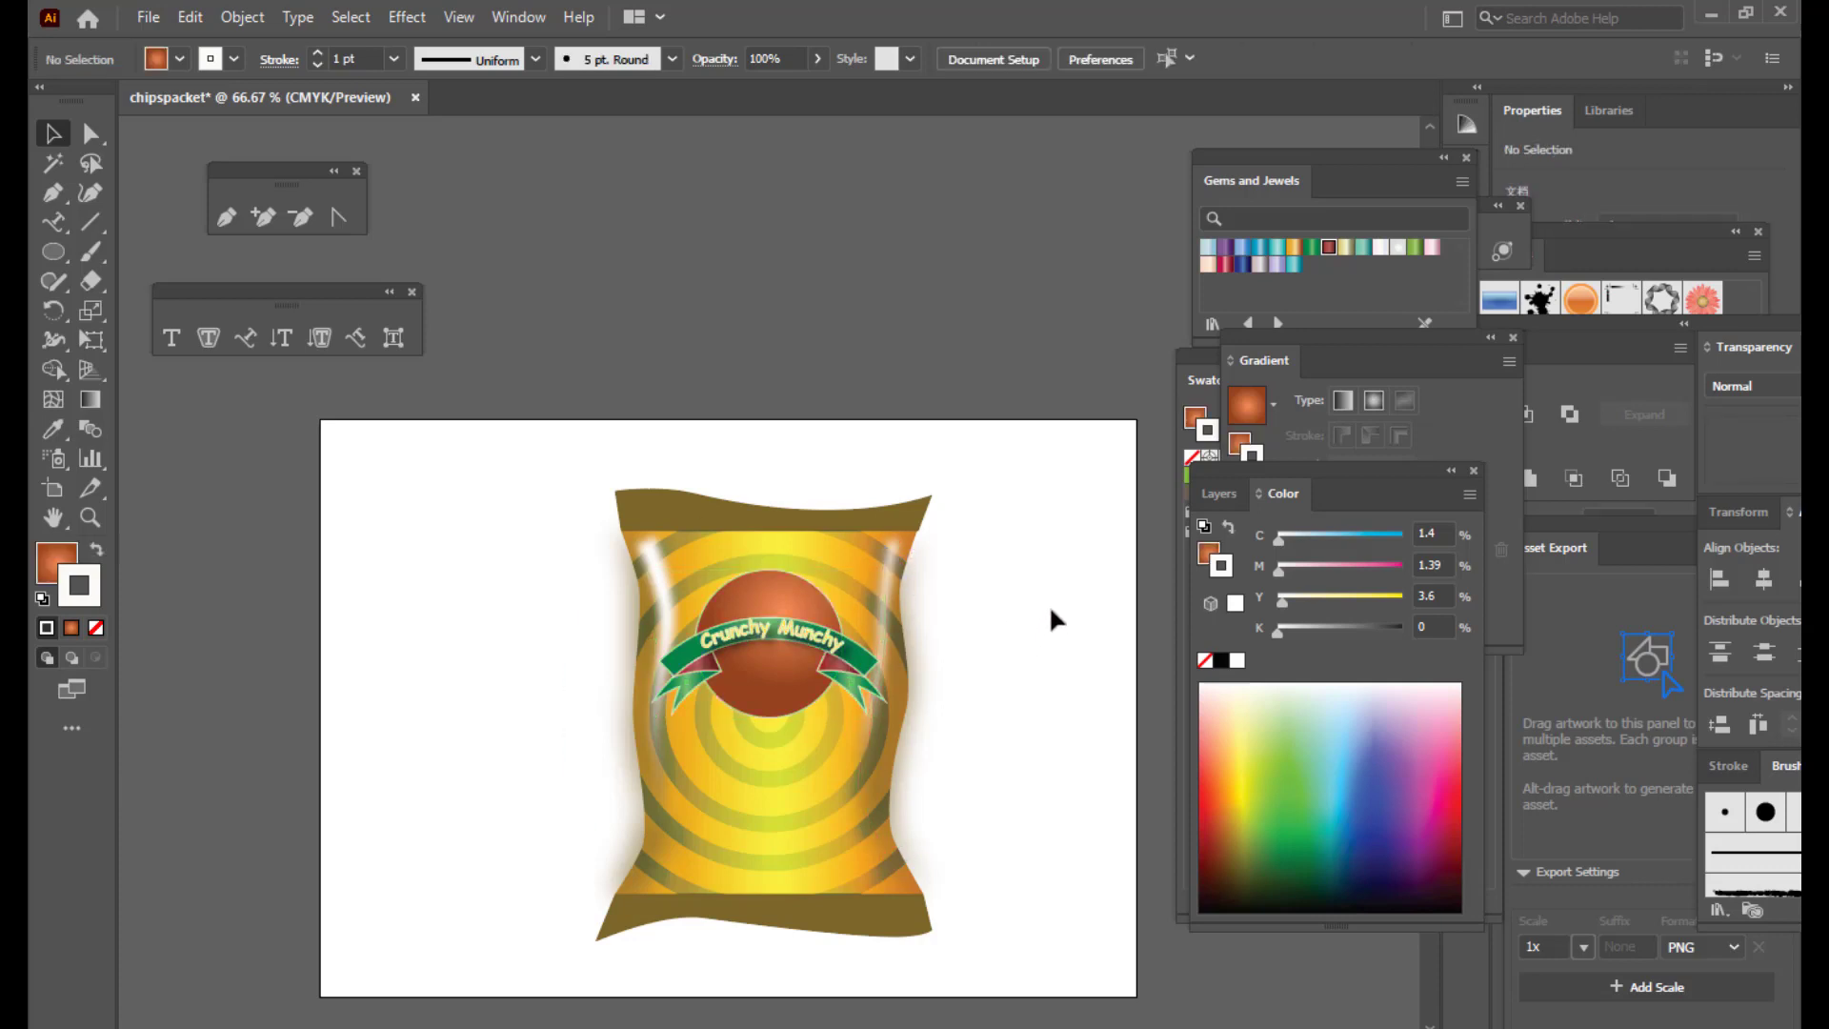
Step: Zoom in, shrink the badge a little more and nudge it up on the bag
{"action": "scroll", "coordinate": [1052, 620], "scroll_direction": "down", "scroll_amount": 2}
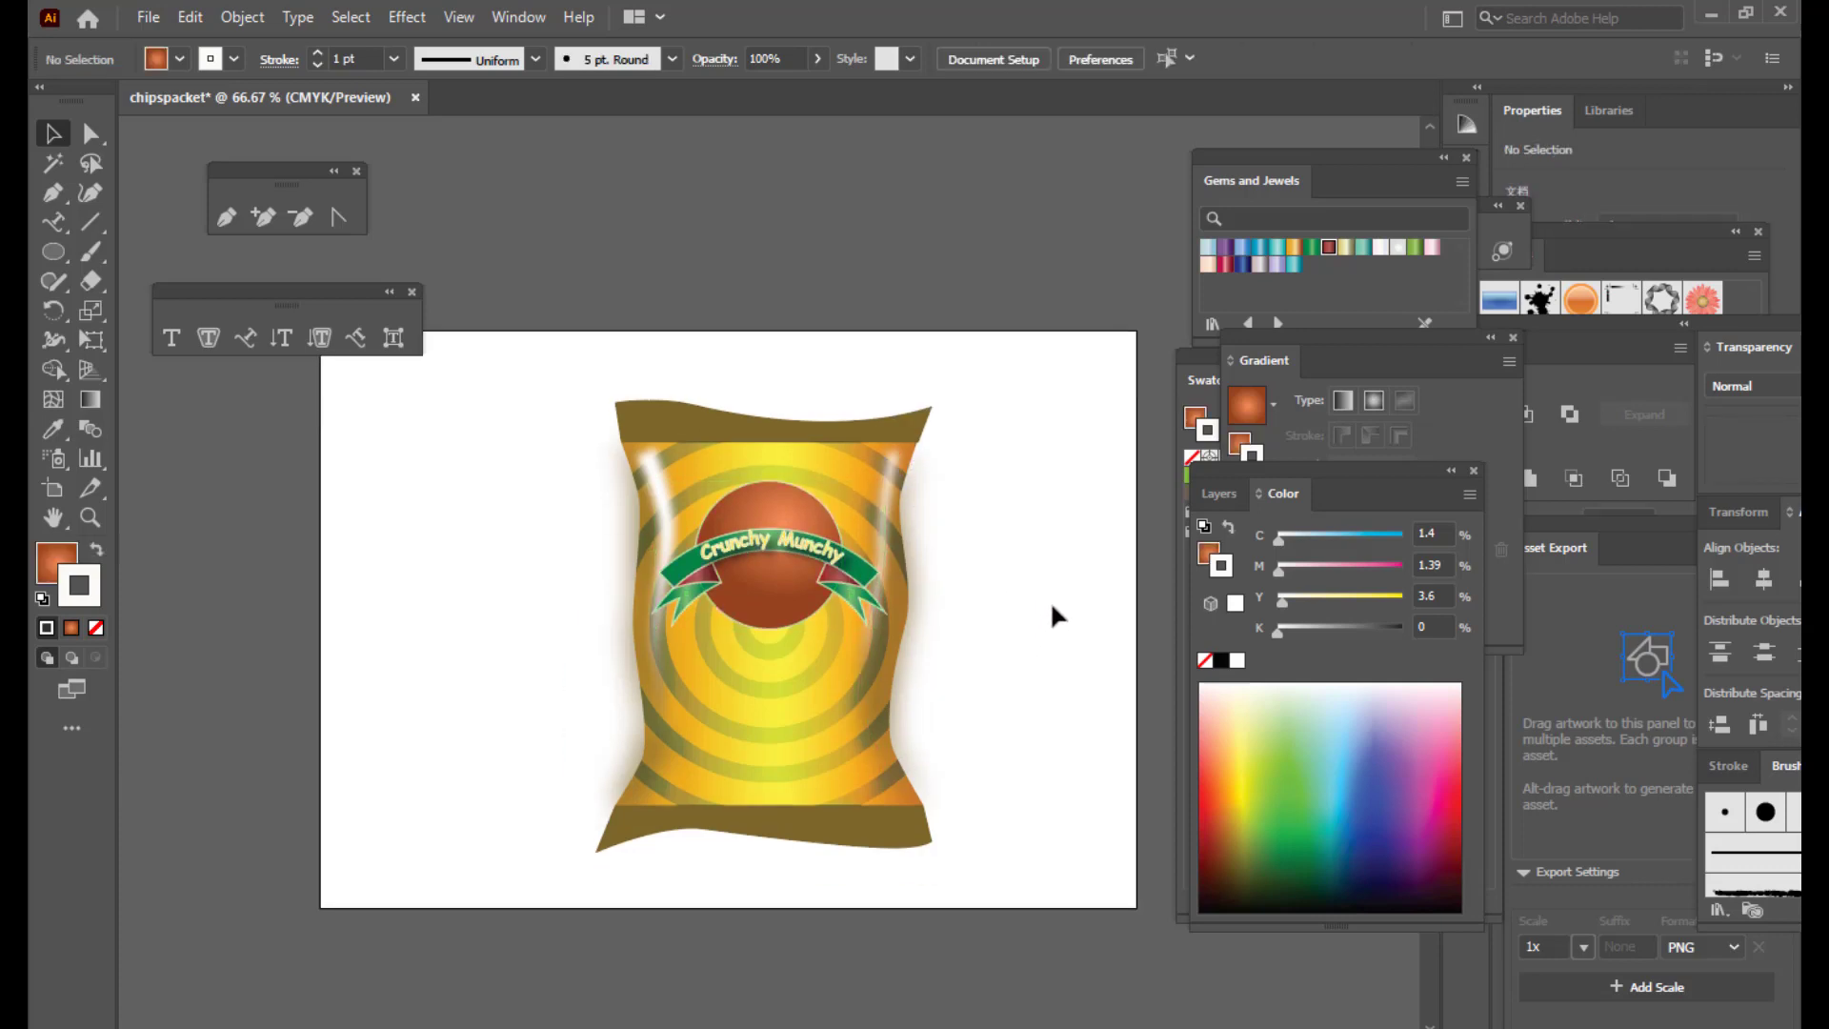
{"action": "key", "text": "ctrl+plus"}
{"action": "key", "text": "ctrl+plus"}
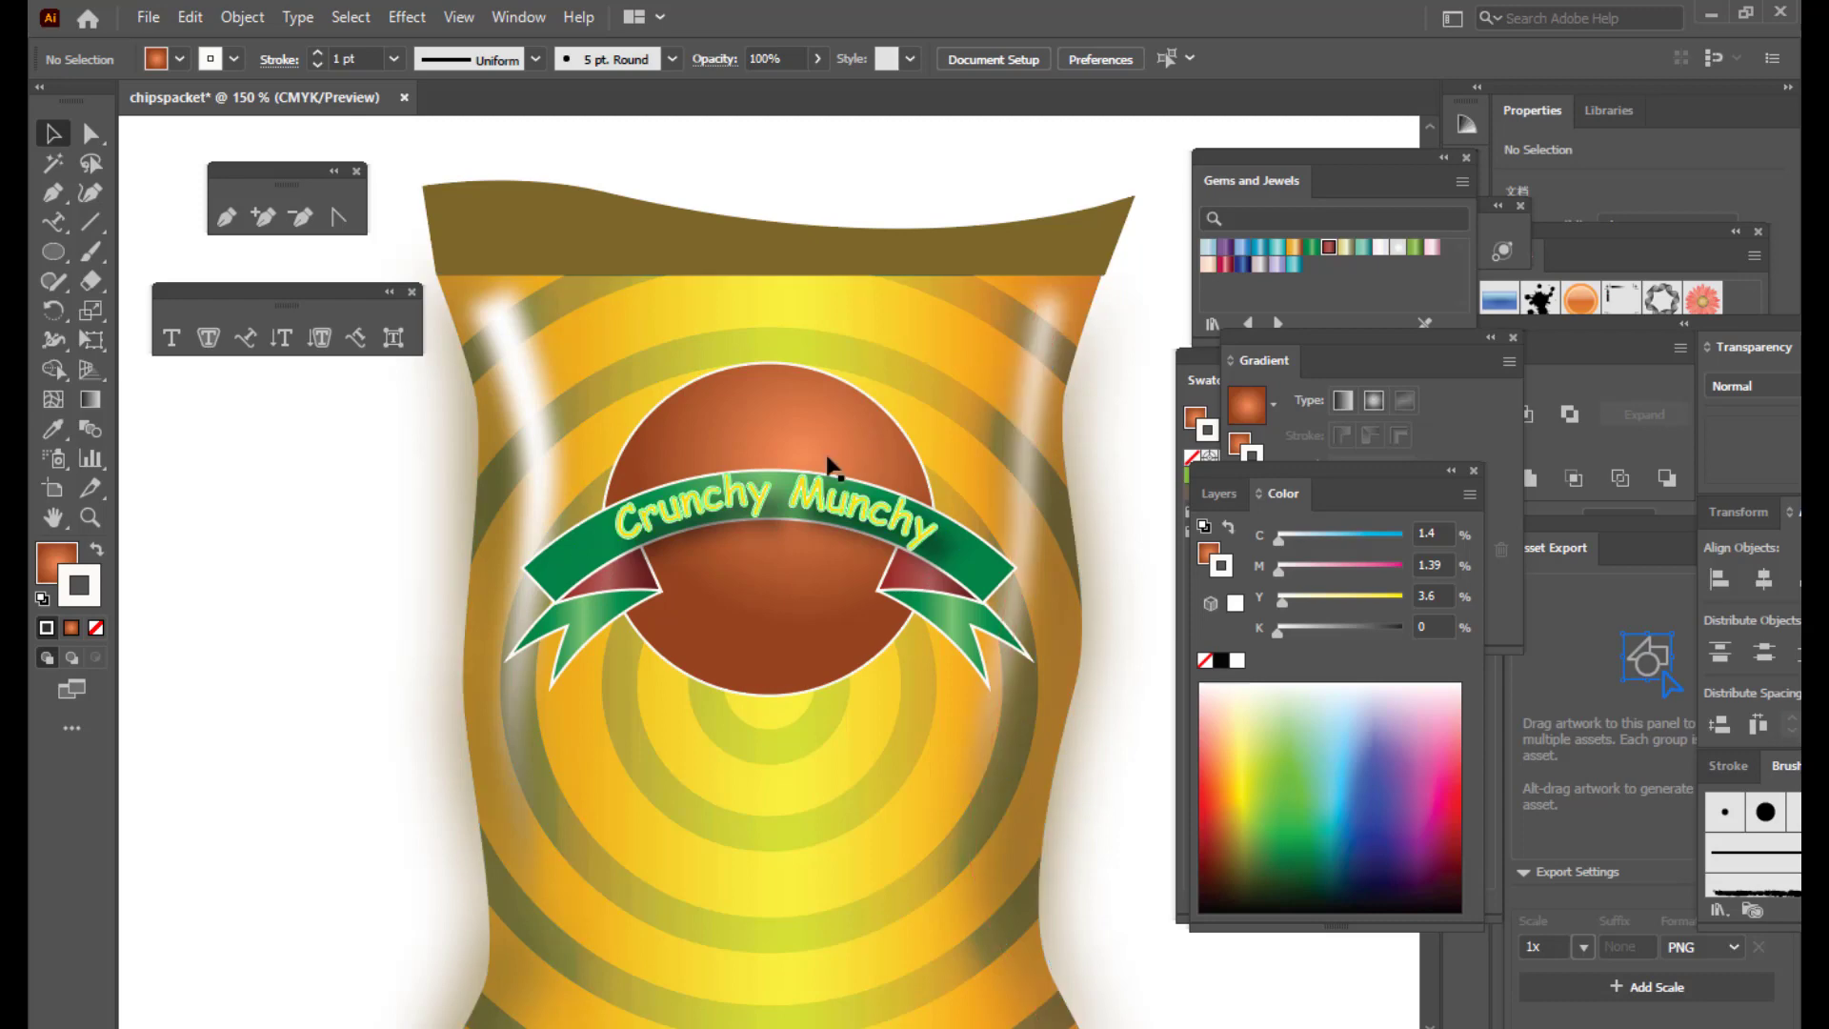
{"action": "left_click", "coordinate": [829, 458]}
{"action": "left_click_drag", "start_coordinate": [1035, 360], "coordinate": [990, 381]}
{"action": "left_click_drag", "start_coordinate": [794, 458], "coordinate": [795, 428]}
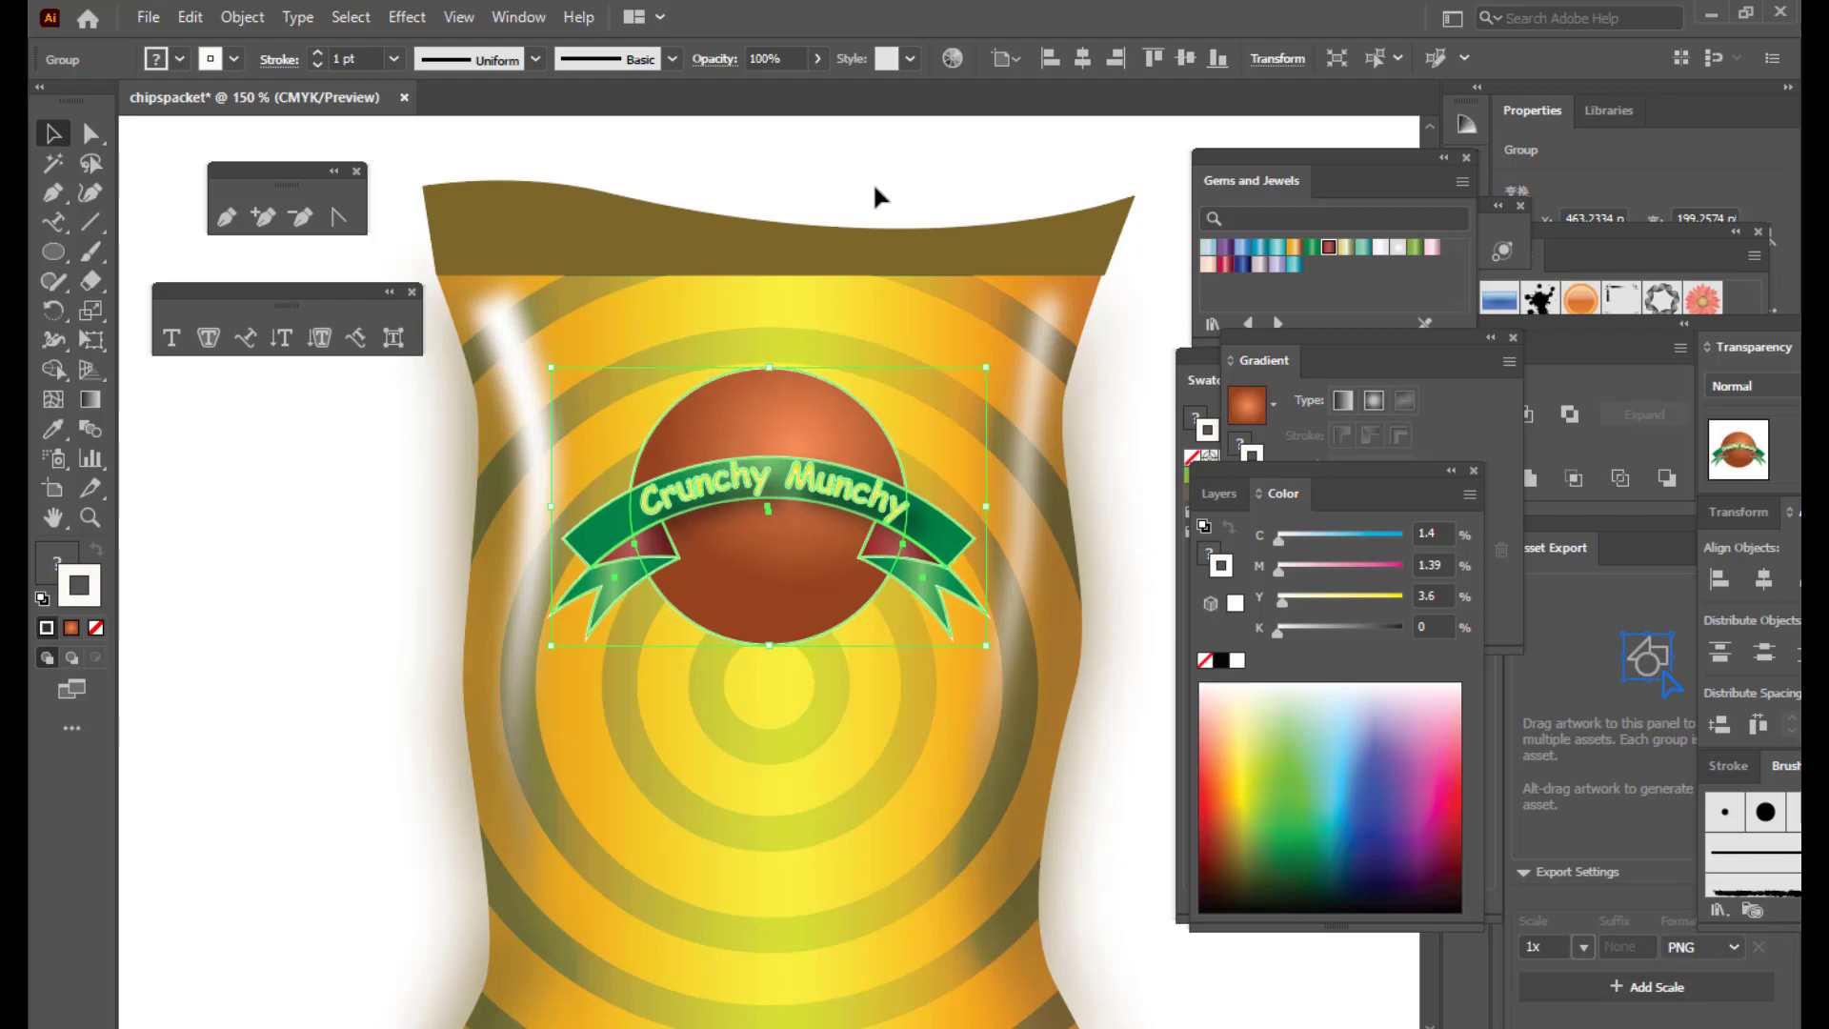
{"action": "left_click", "coordinate": [893, 140]}
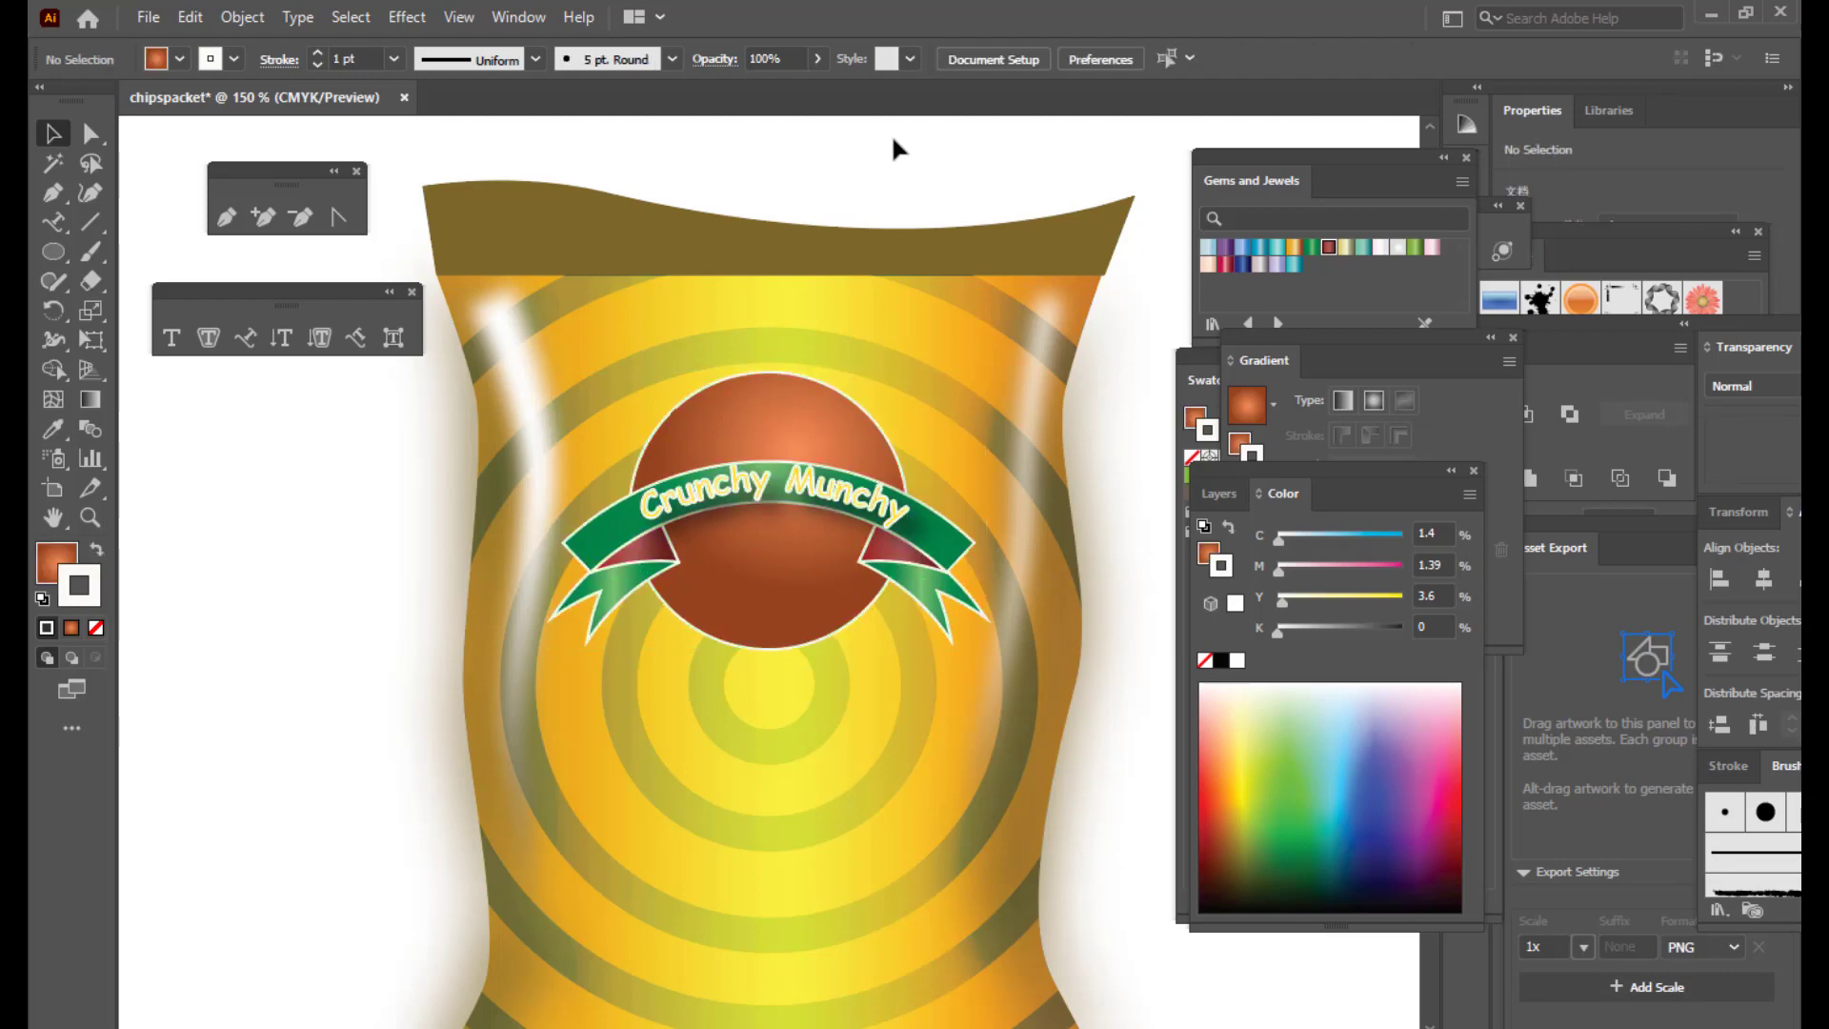
{"action": "key", "text": "ctrl+minus"}
{"action": "key", "text": "ctrl+minus"}
{"action": "key", "text": "ctrl+plus"}
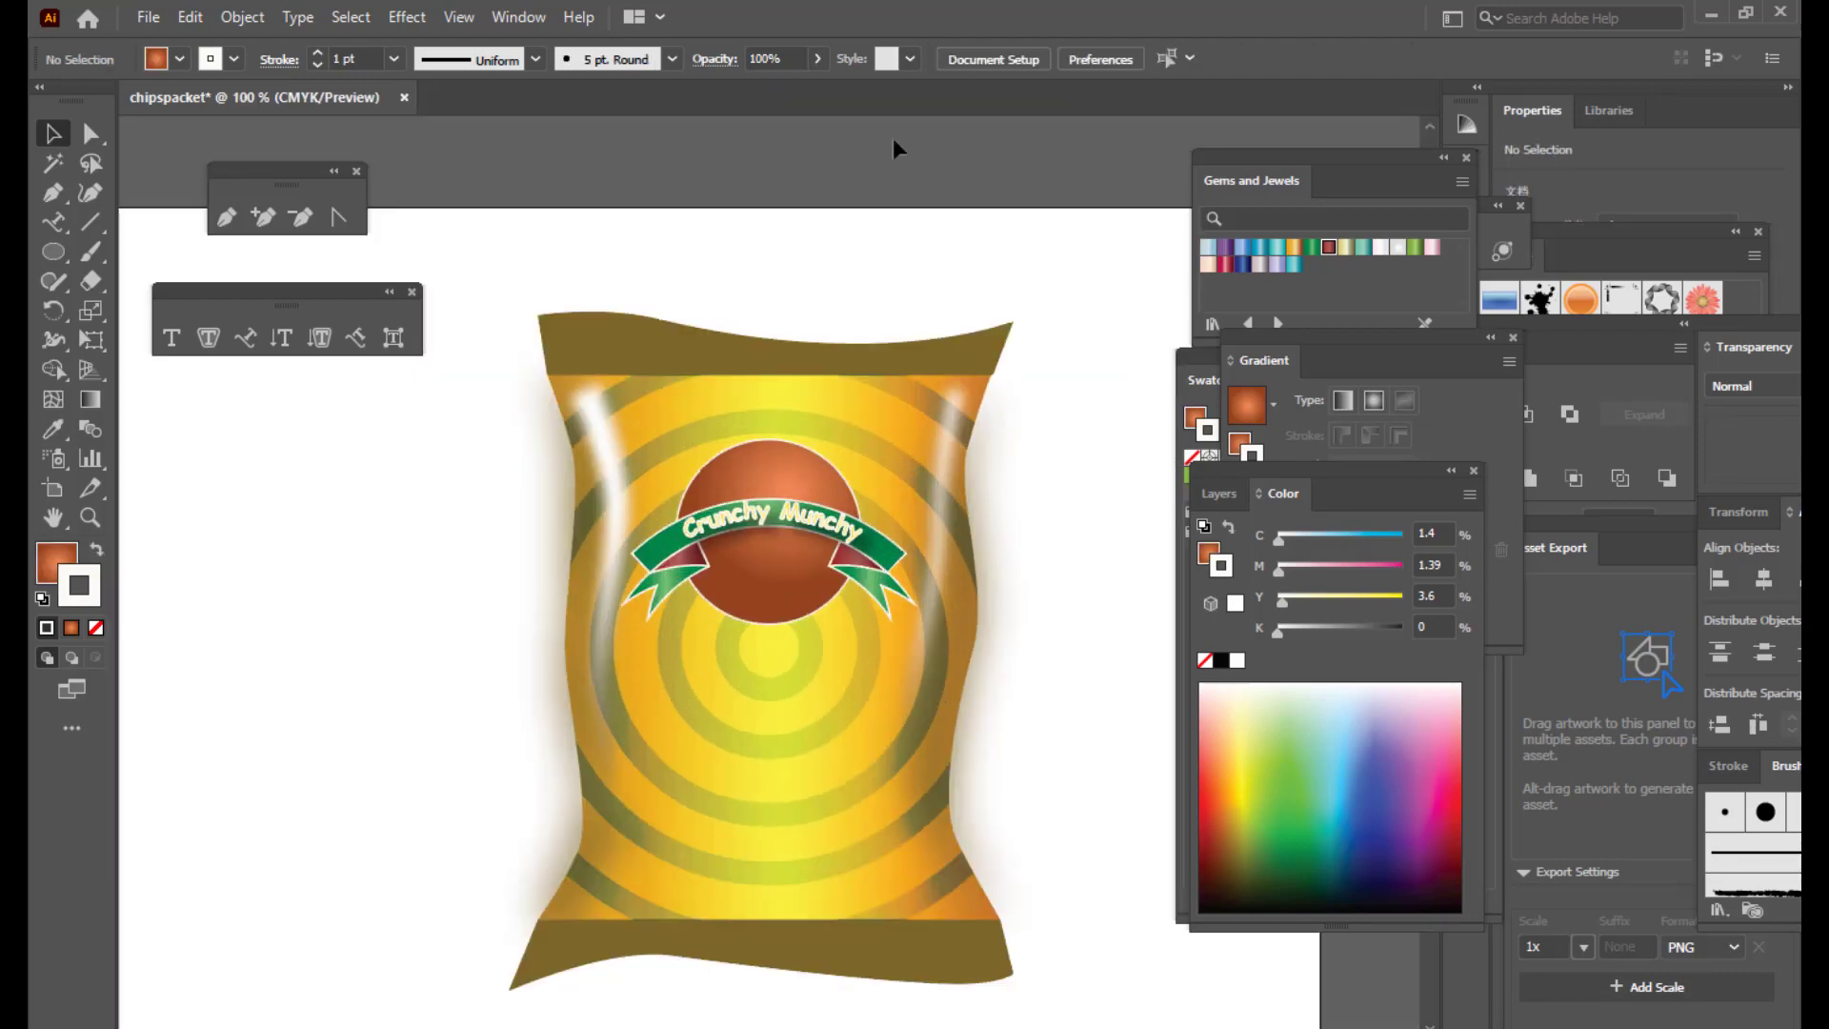
{"action": "scroll", "coordinate": [911, 205], "scroll_direction": "down", "scroll_amount": 2}
{"action": "scroll", "coordinate": [1167, 382], "scroll_direction": "up", "scroll_amount": 2}
Step: Type a lowercase 'spicy potato' heading above the bag and scale it to about 56 pt
{"action": "left_click", "coordinate": [172, 341]}
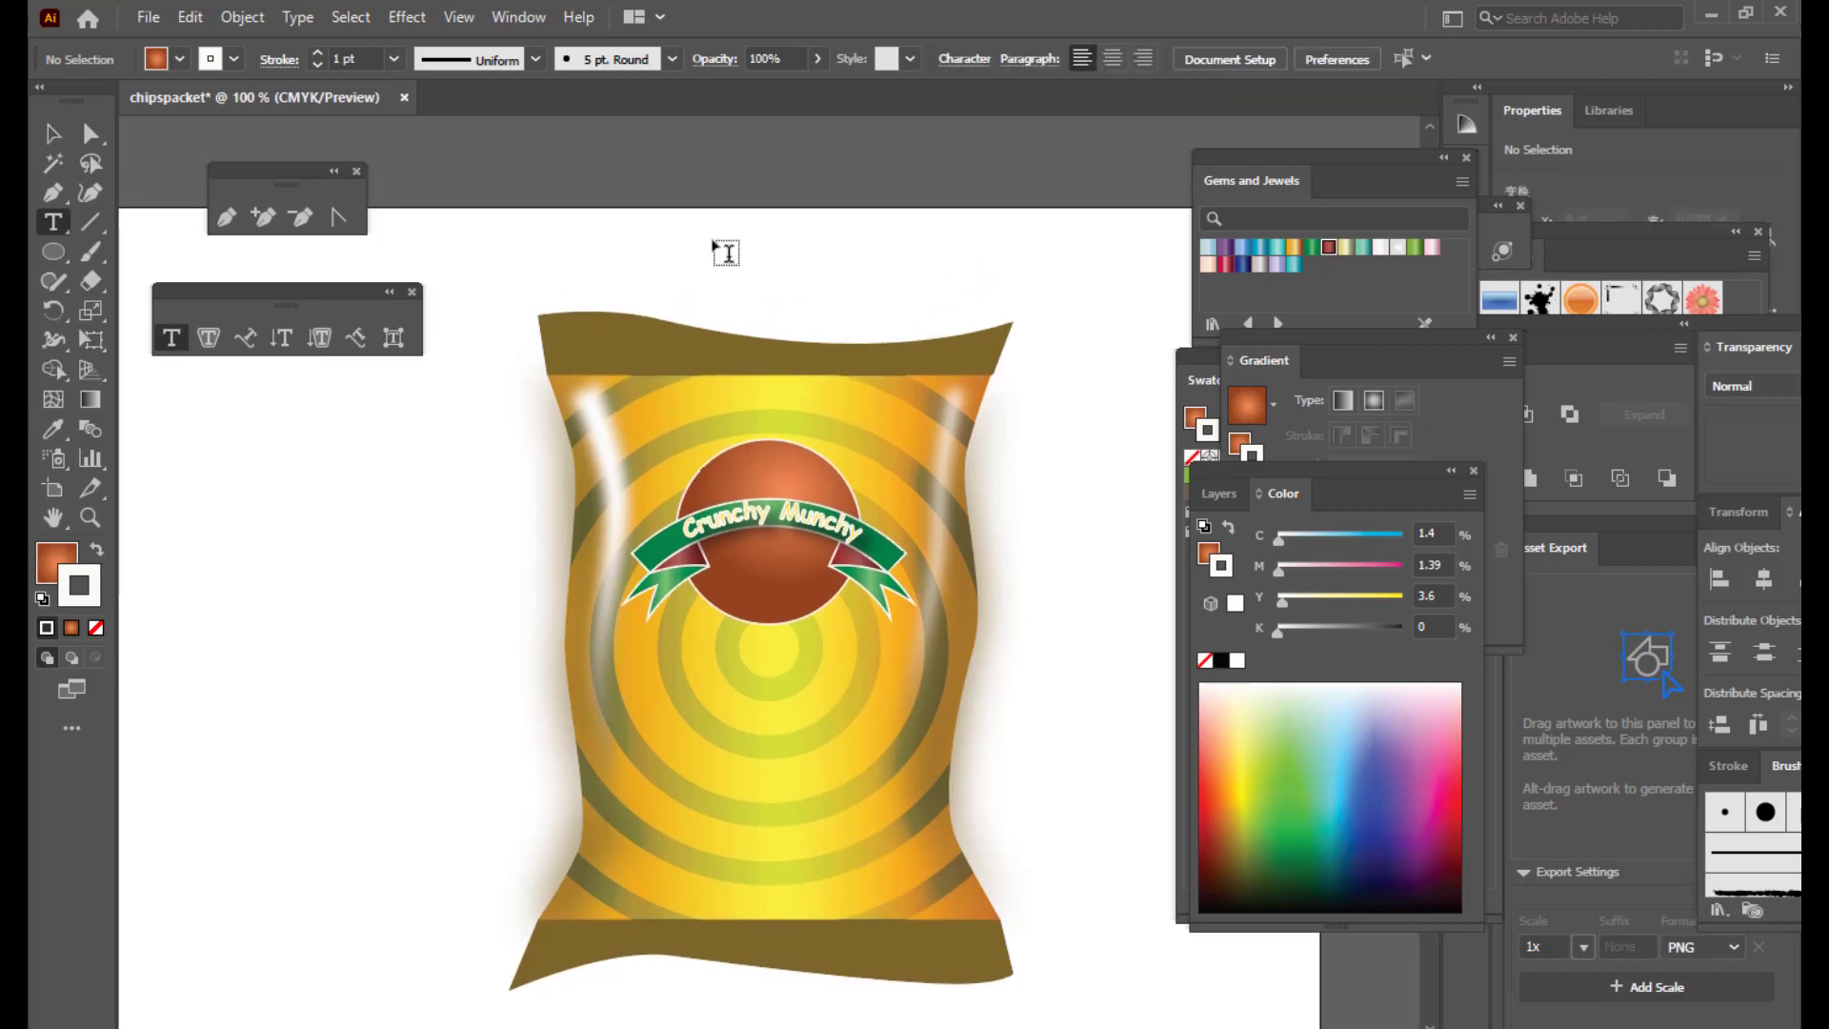
{"action": "left_click", "coordinate": [738, 252]}
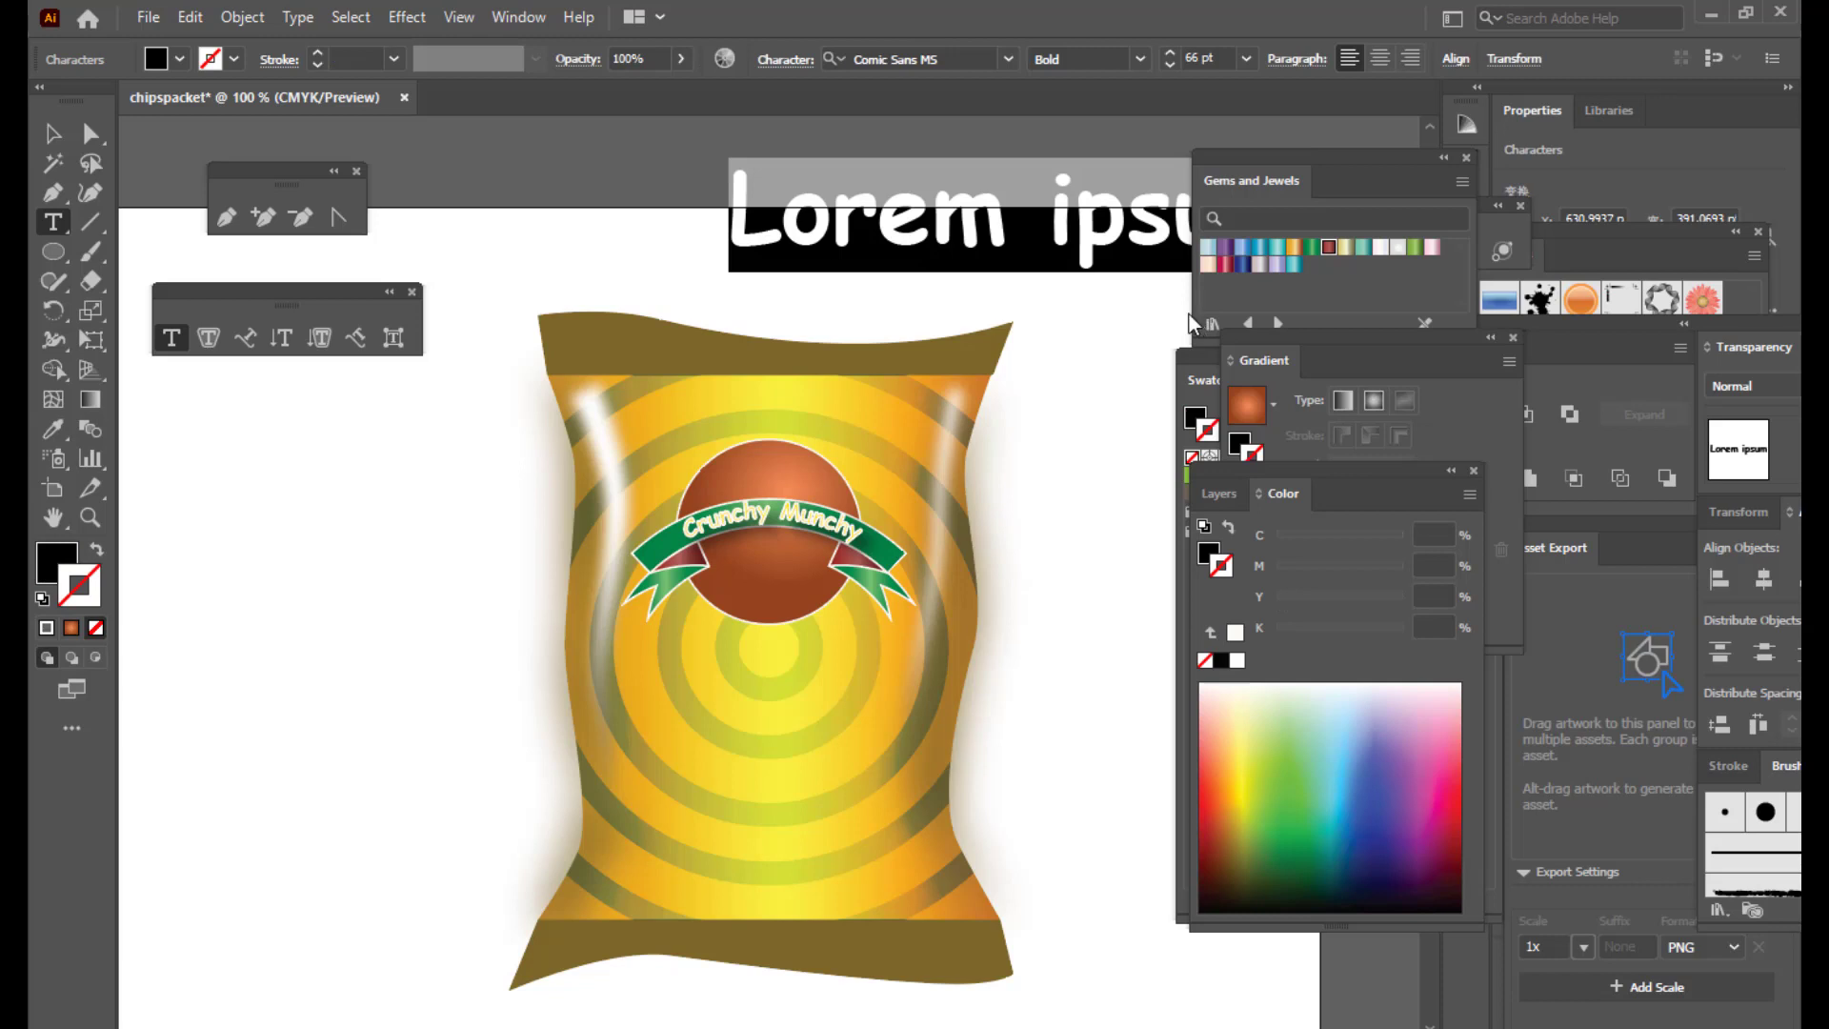
{"action": "type", "text": "spic"}
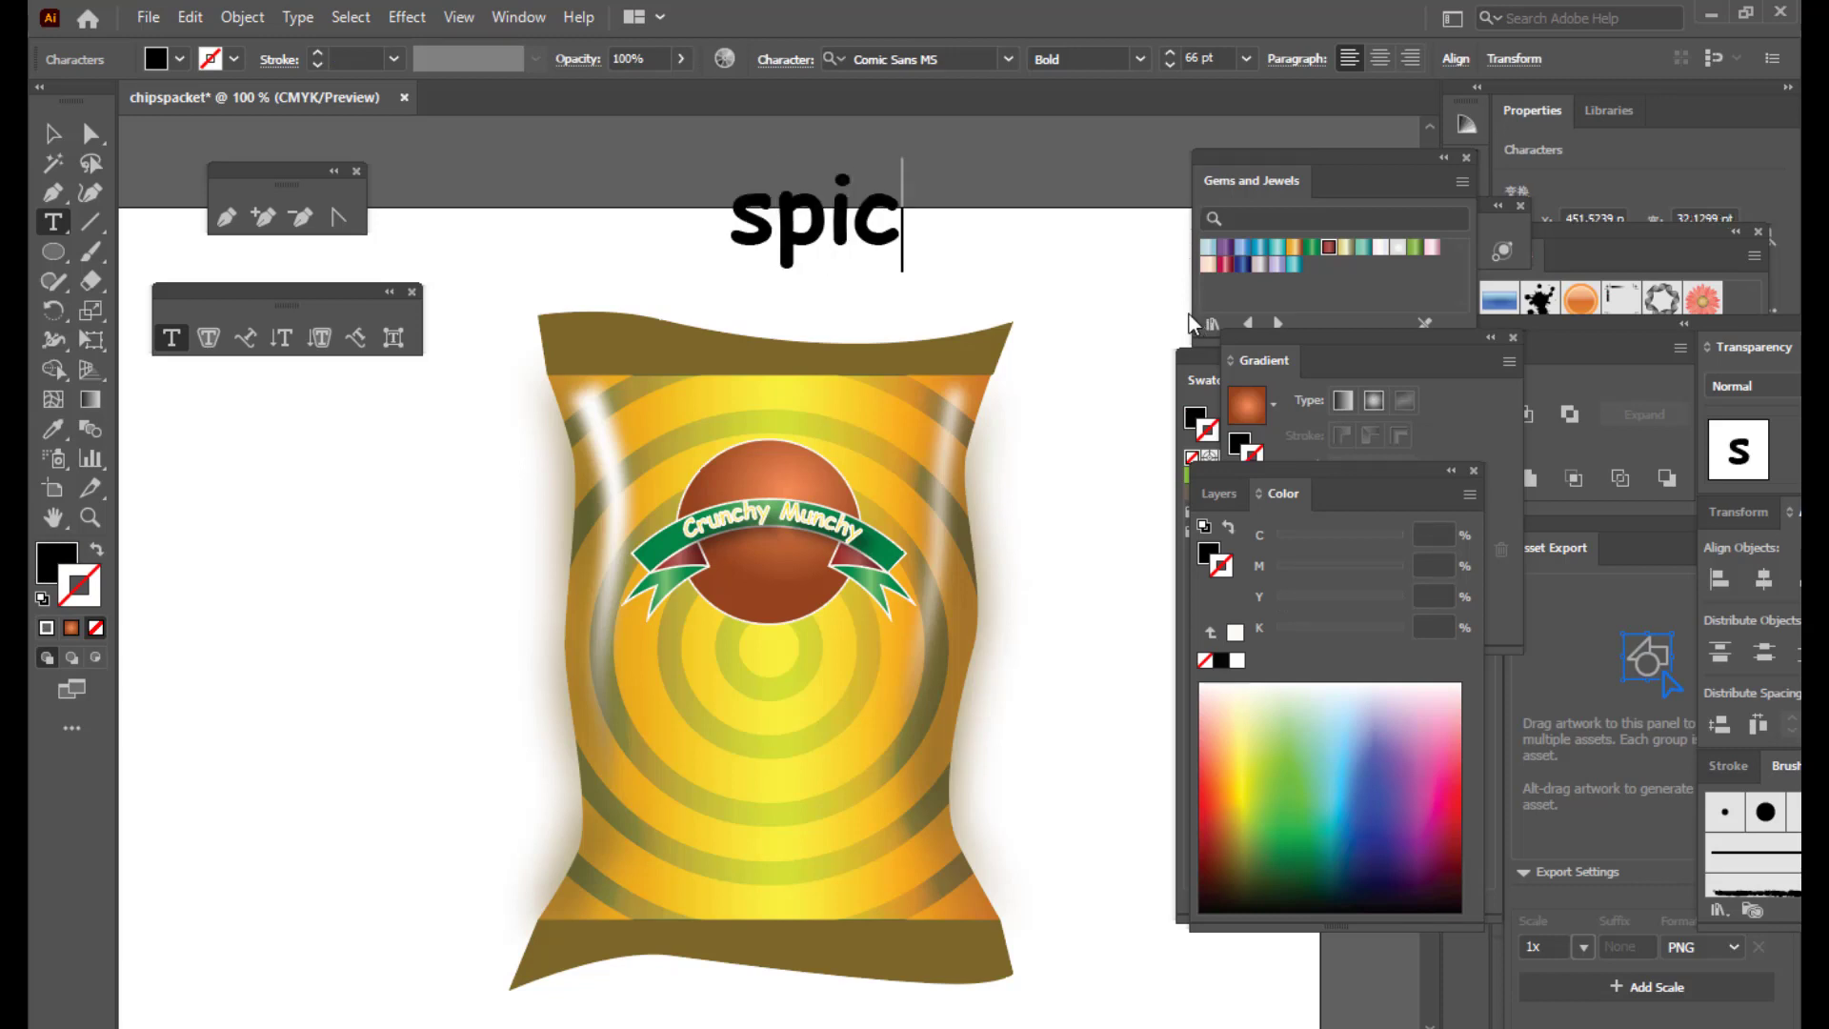
{"action": "type", "text": "y pota"}
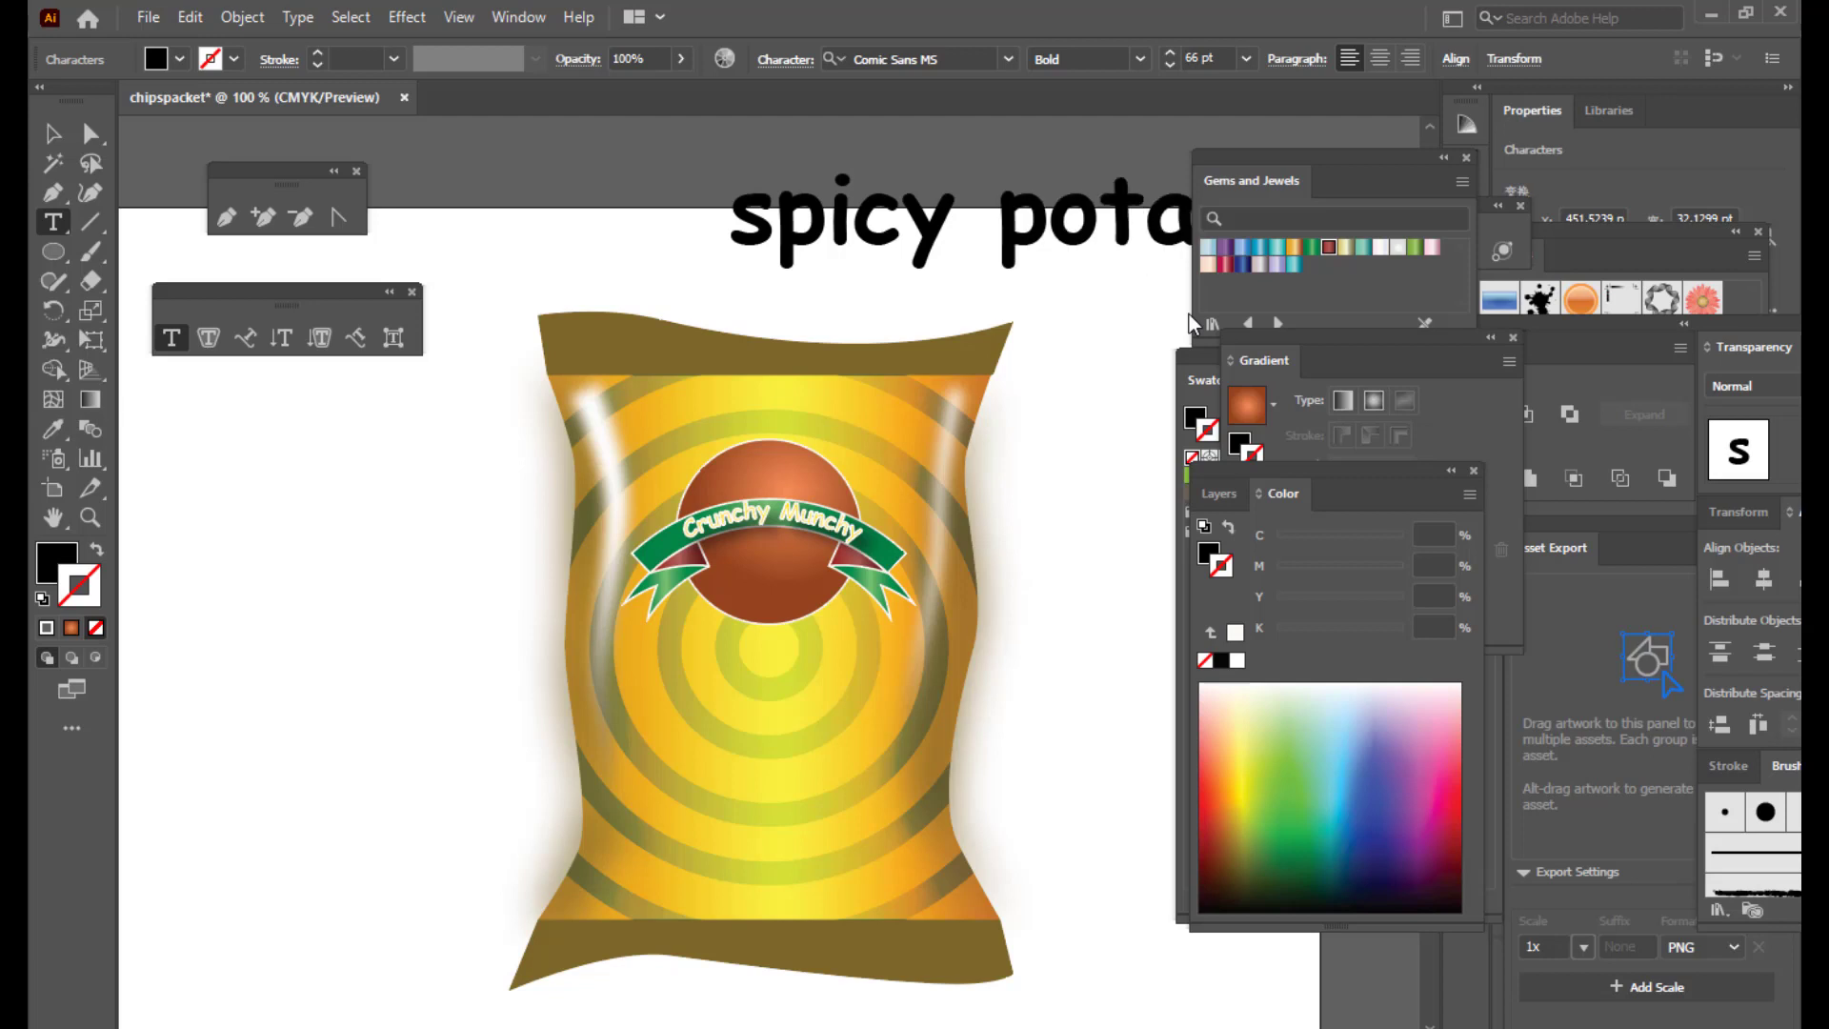
{"action": "left_click", "coordinate": [53, 133]}
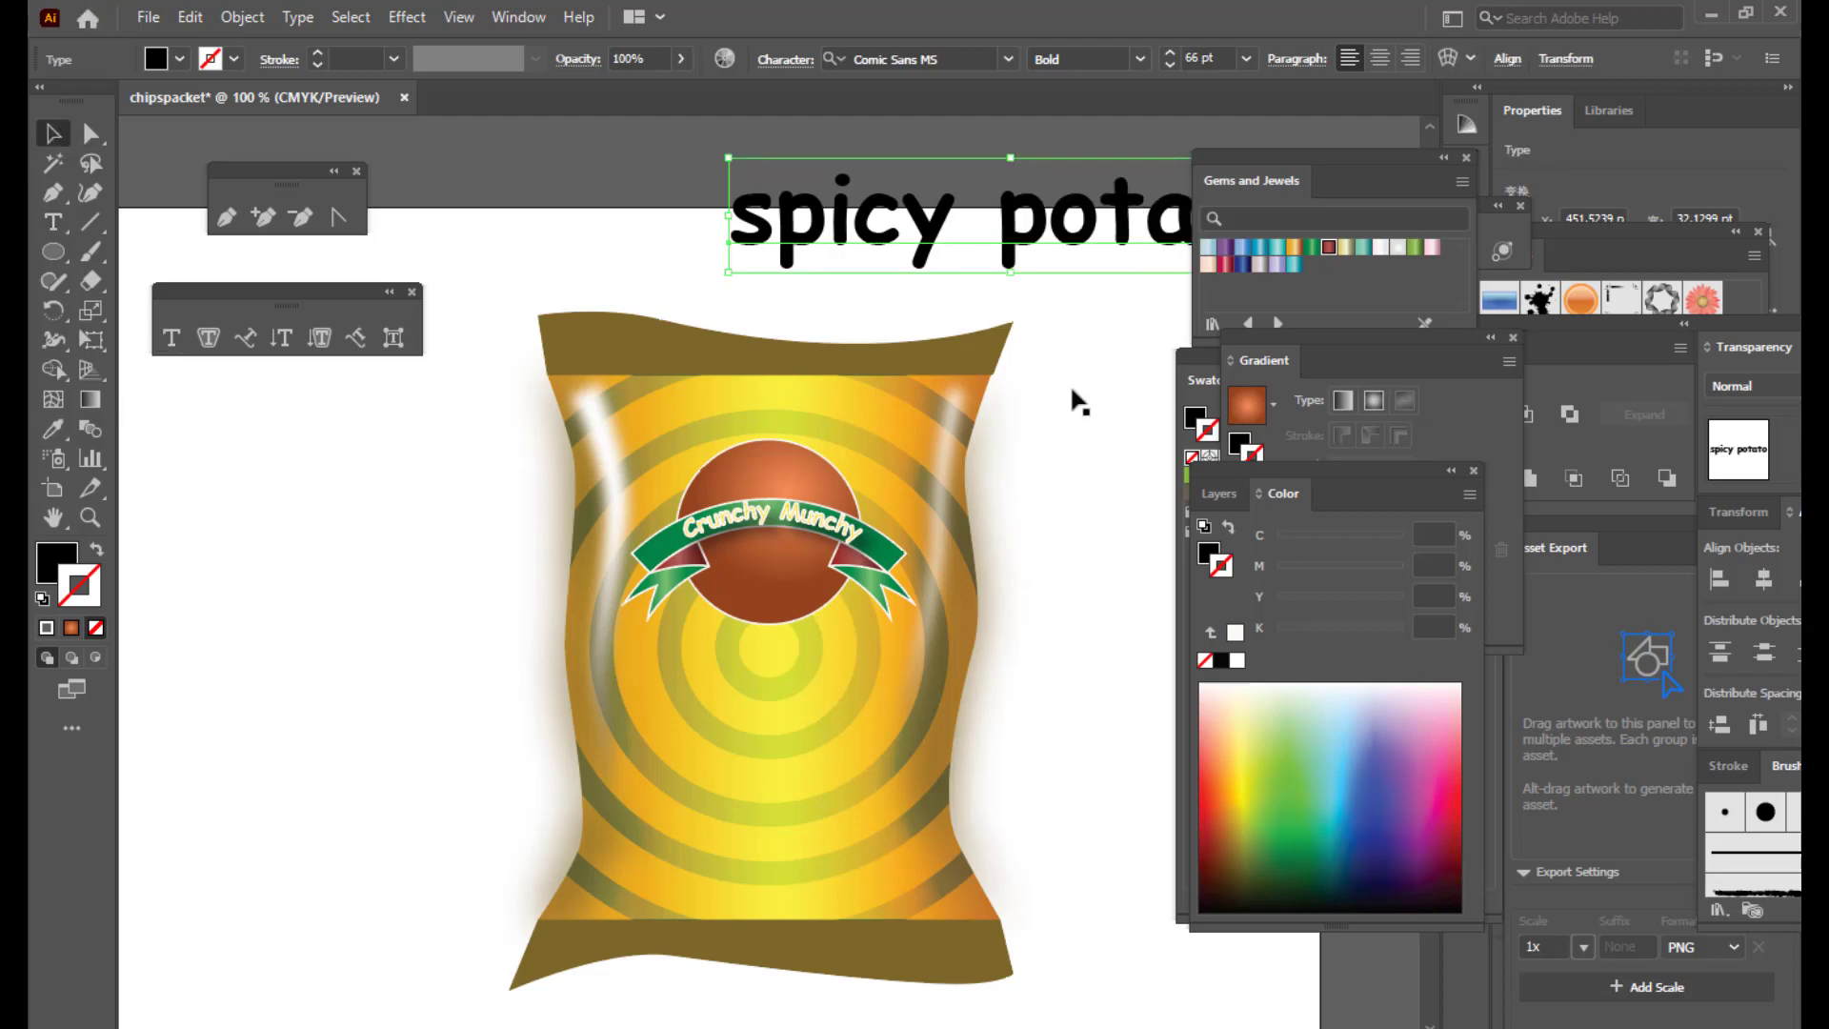
{"action": "left_click_drag", "start_coordinate": [1106, 257], "coordinate": [876, 224]}
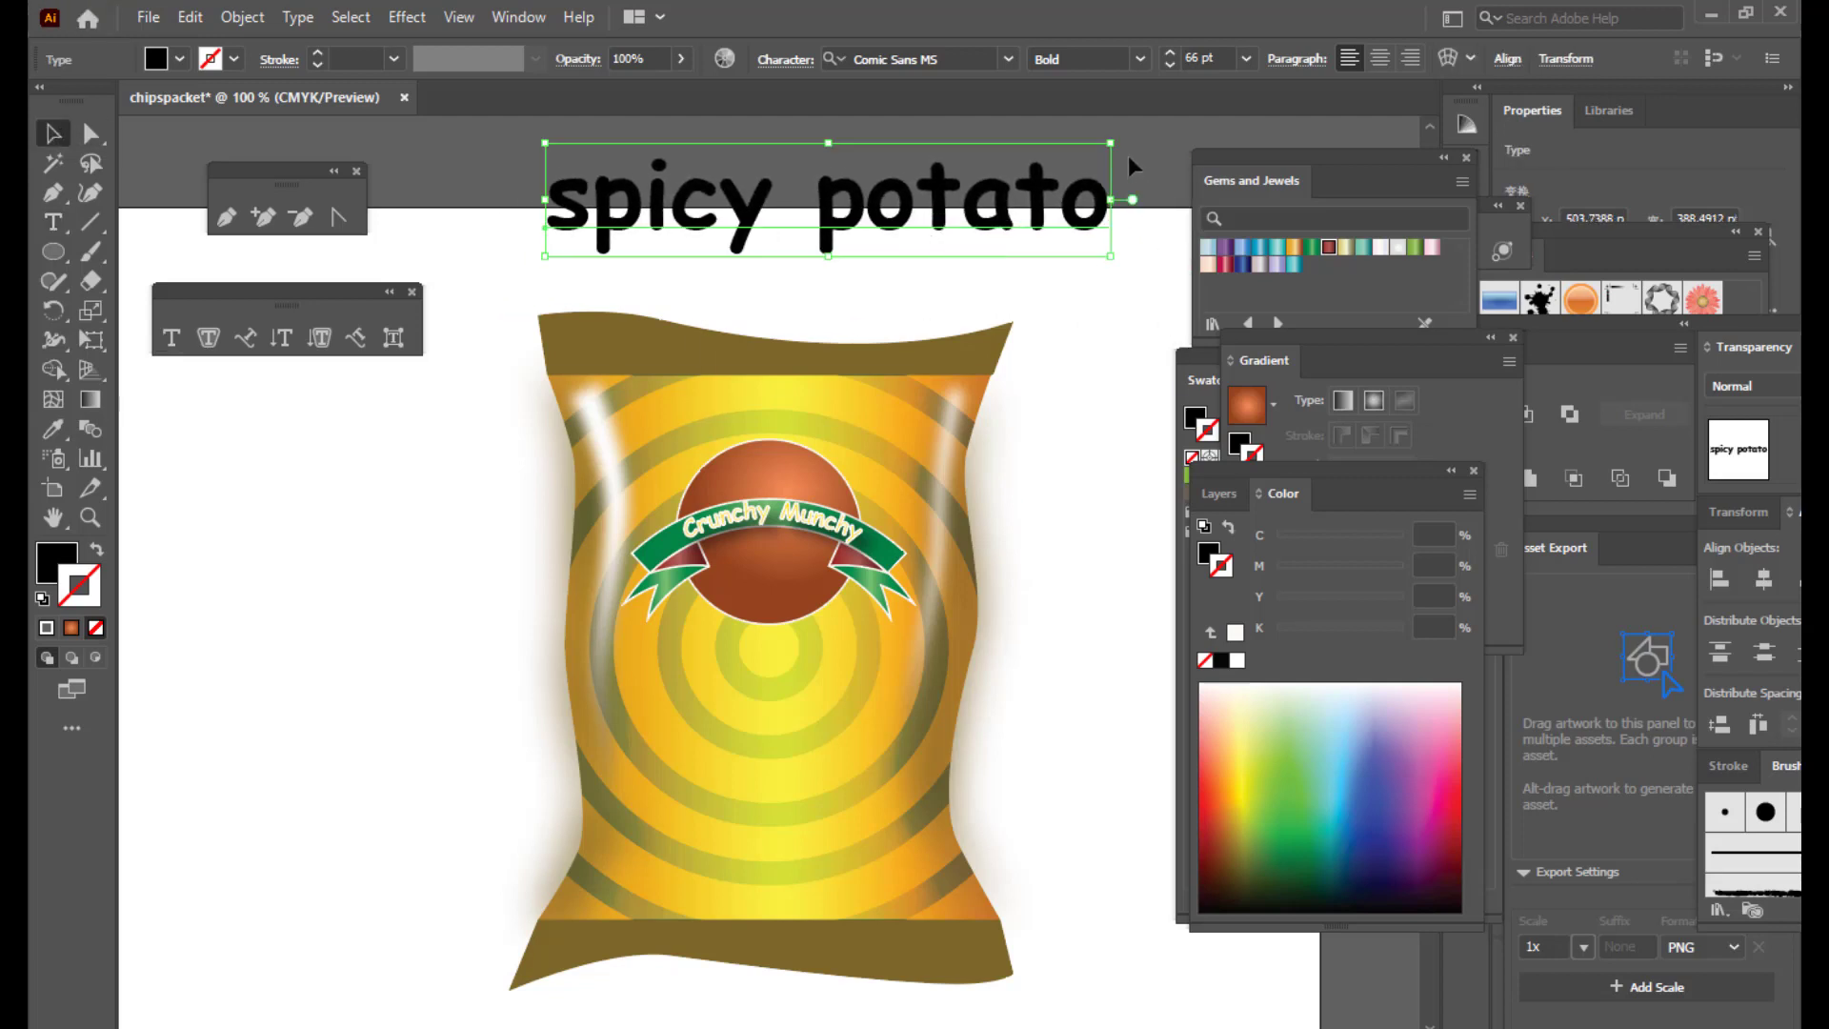
{"action": "left_click_drag", "start_coordinate": [1111, 144], "coordinate": [1069, 151]}
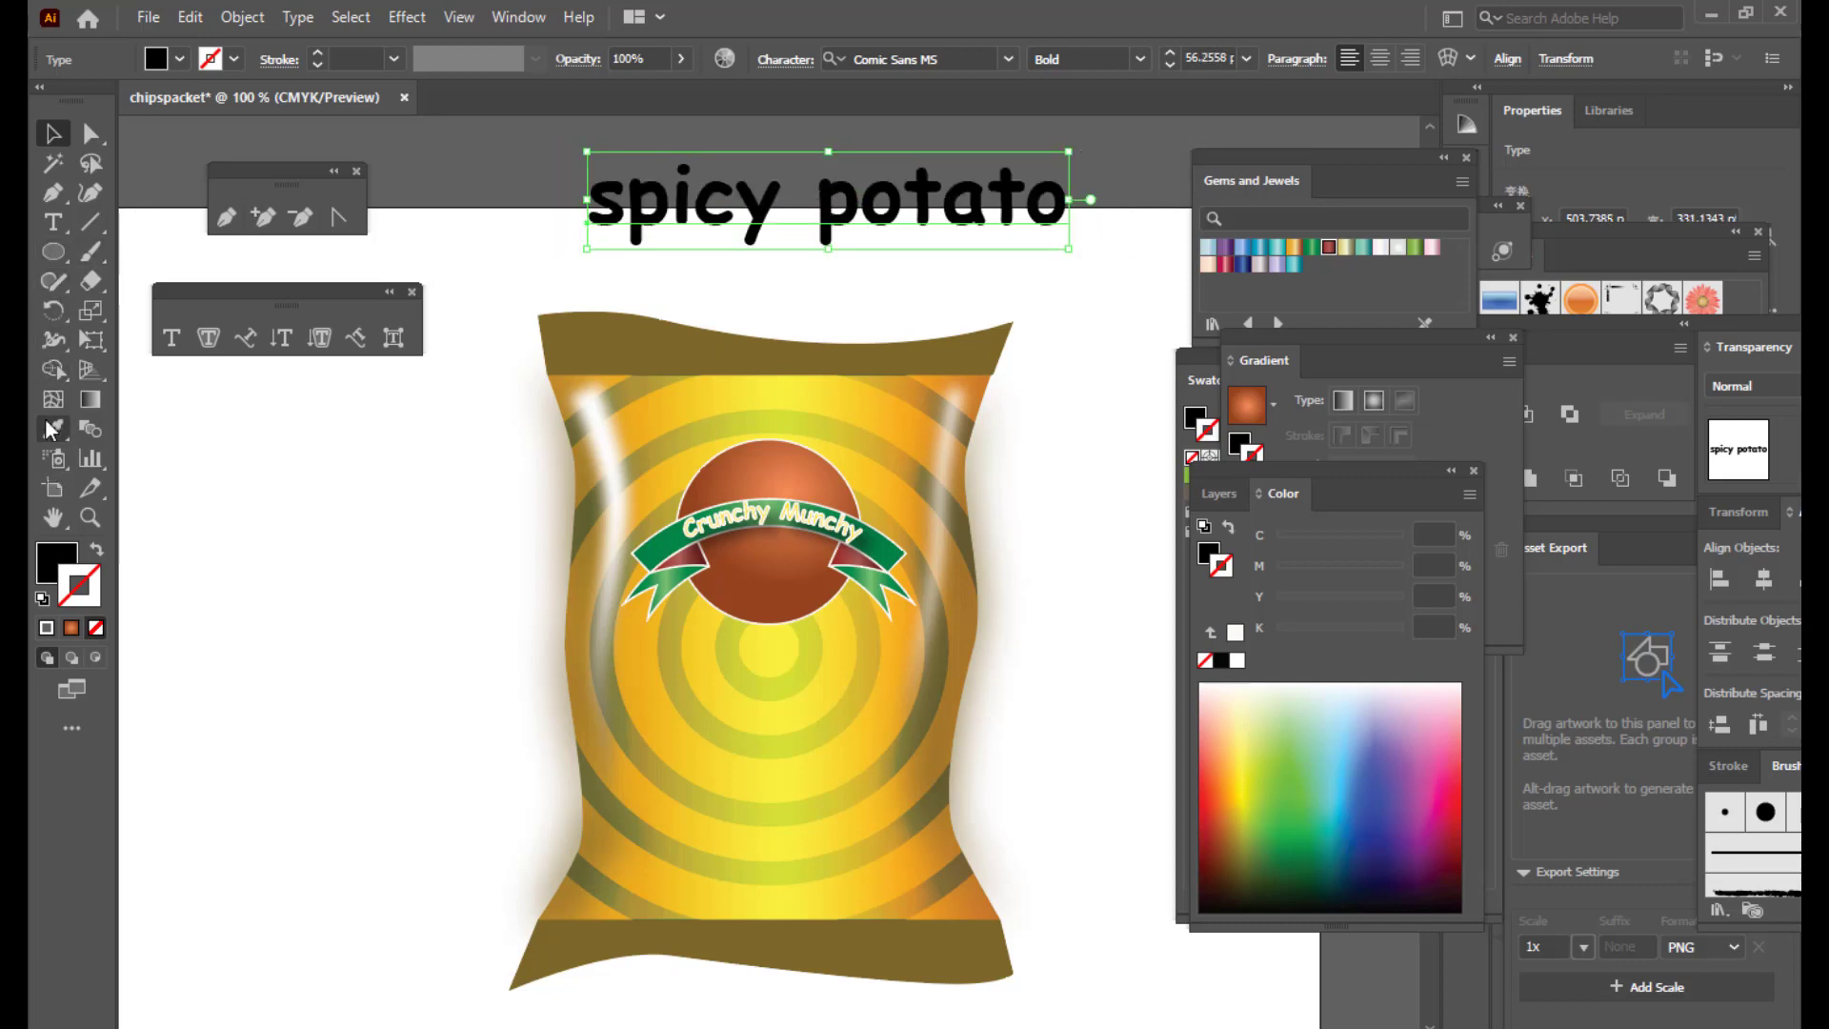
Step: Capitalise the heading's first letters so it reads 'Spicy Potato'
{"action": "left_click", "coordinate": [53, 223]}
{"action": "left_click_drag", "start_coordinate": [626, 200], "coordinate": [592, 207]}
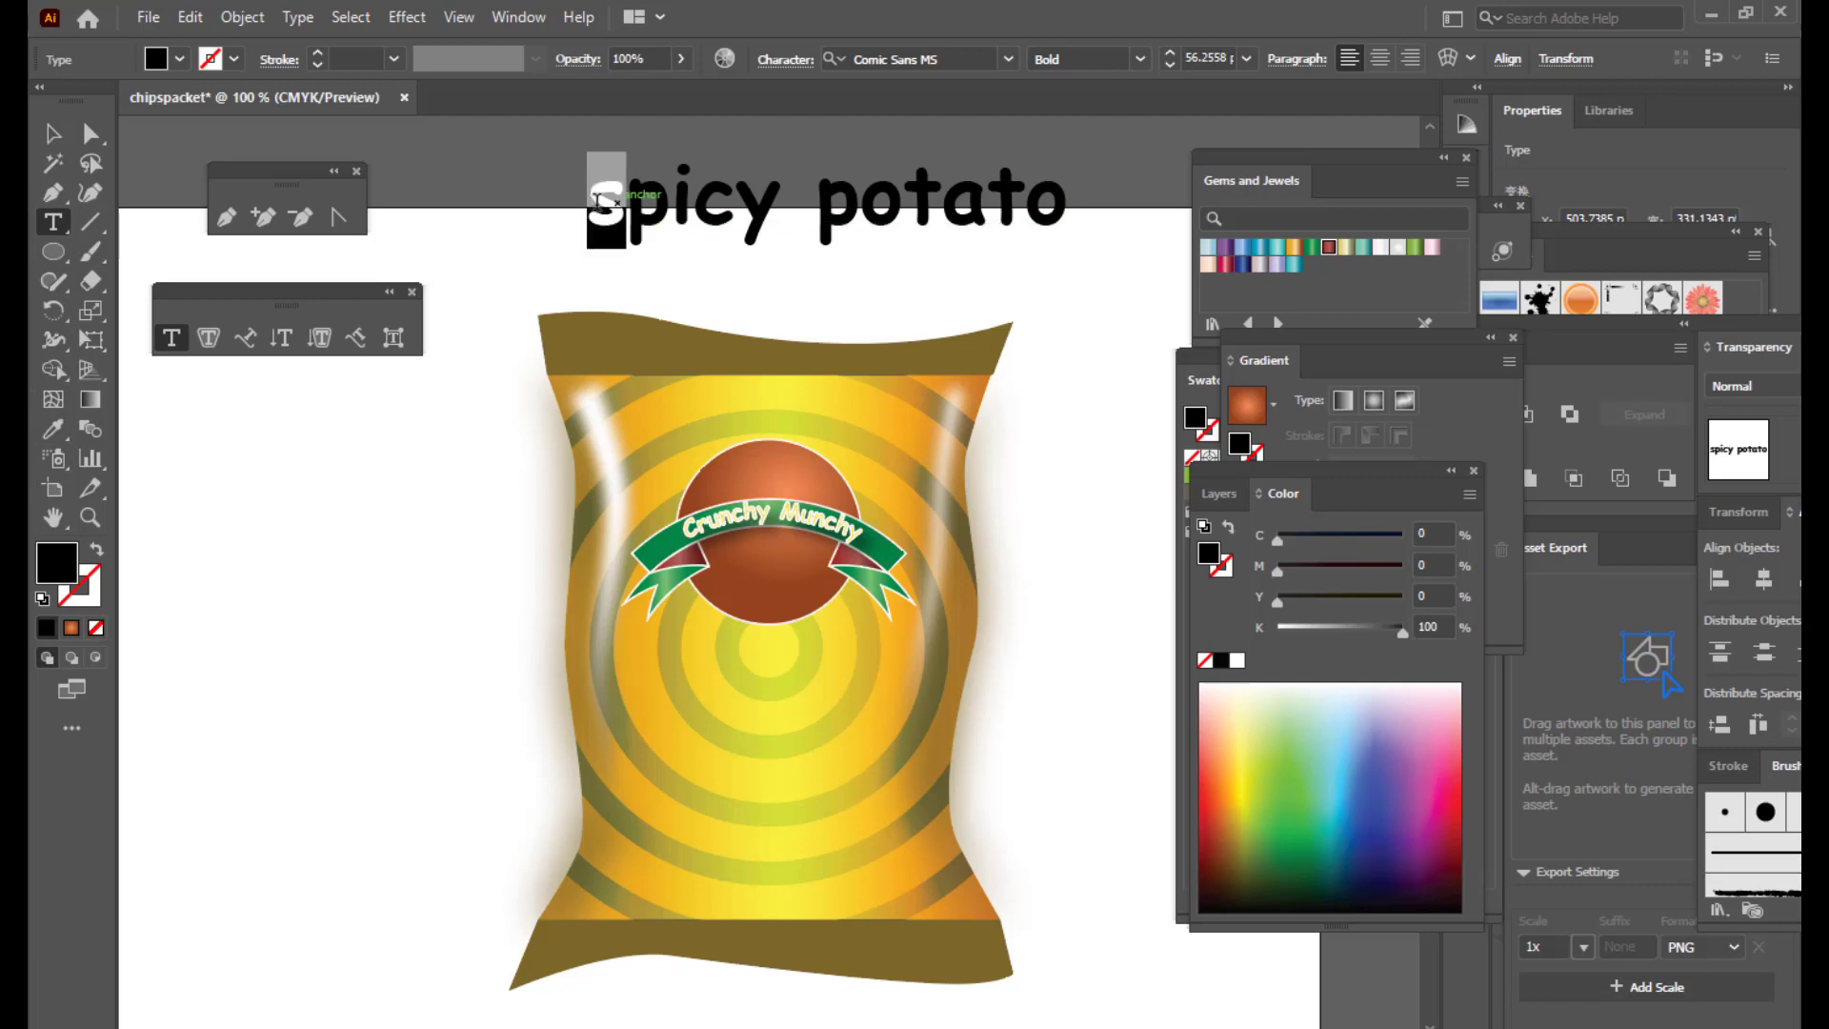
{"action": "key", "text": "BackSpace"}
{"action": "type", "text": "s"}
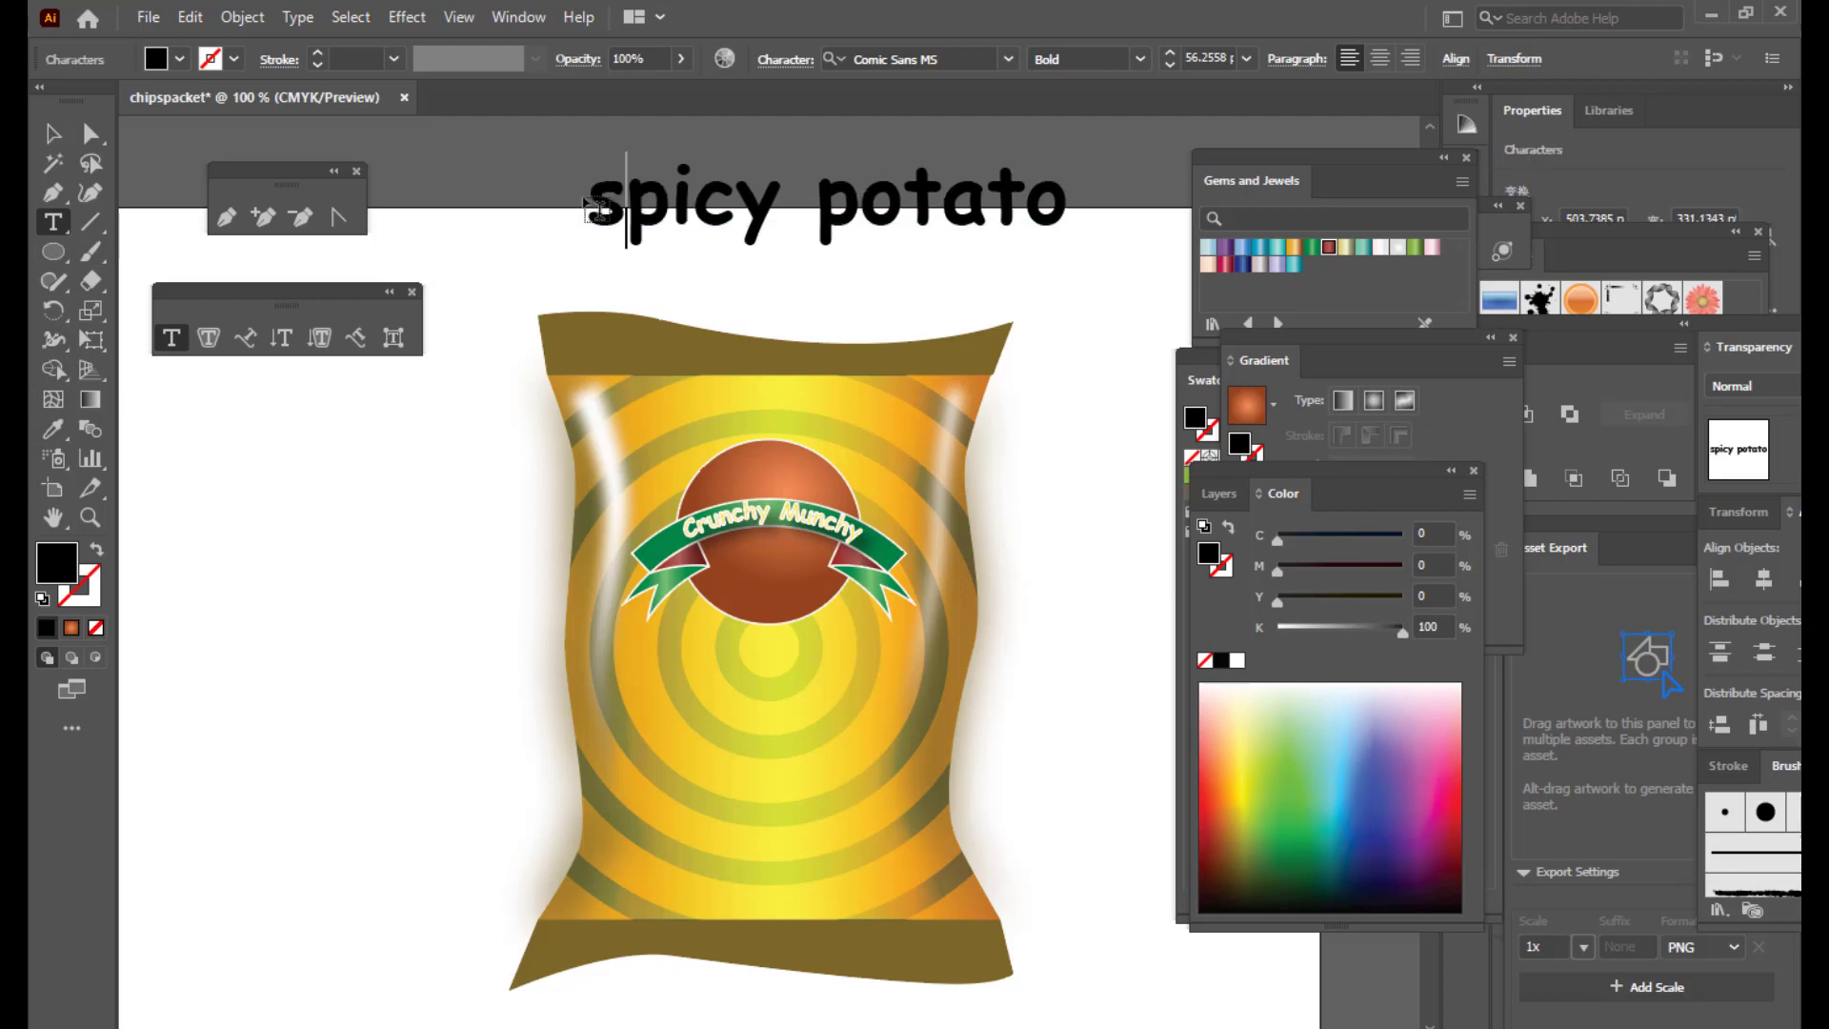
{"action": "key", "text": "BackSpace"}
{"action": "type", "text": "S"}
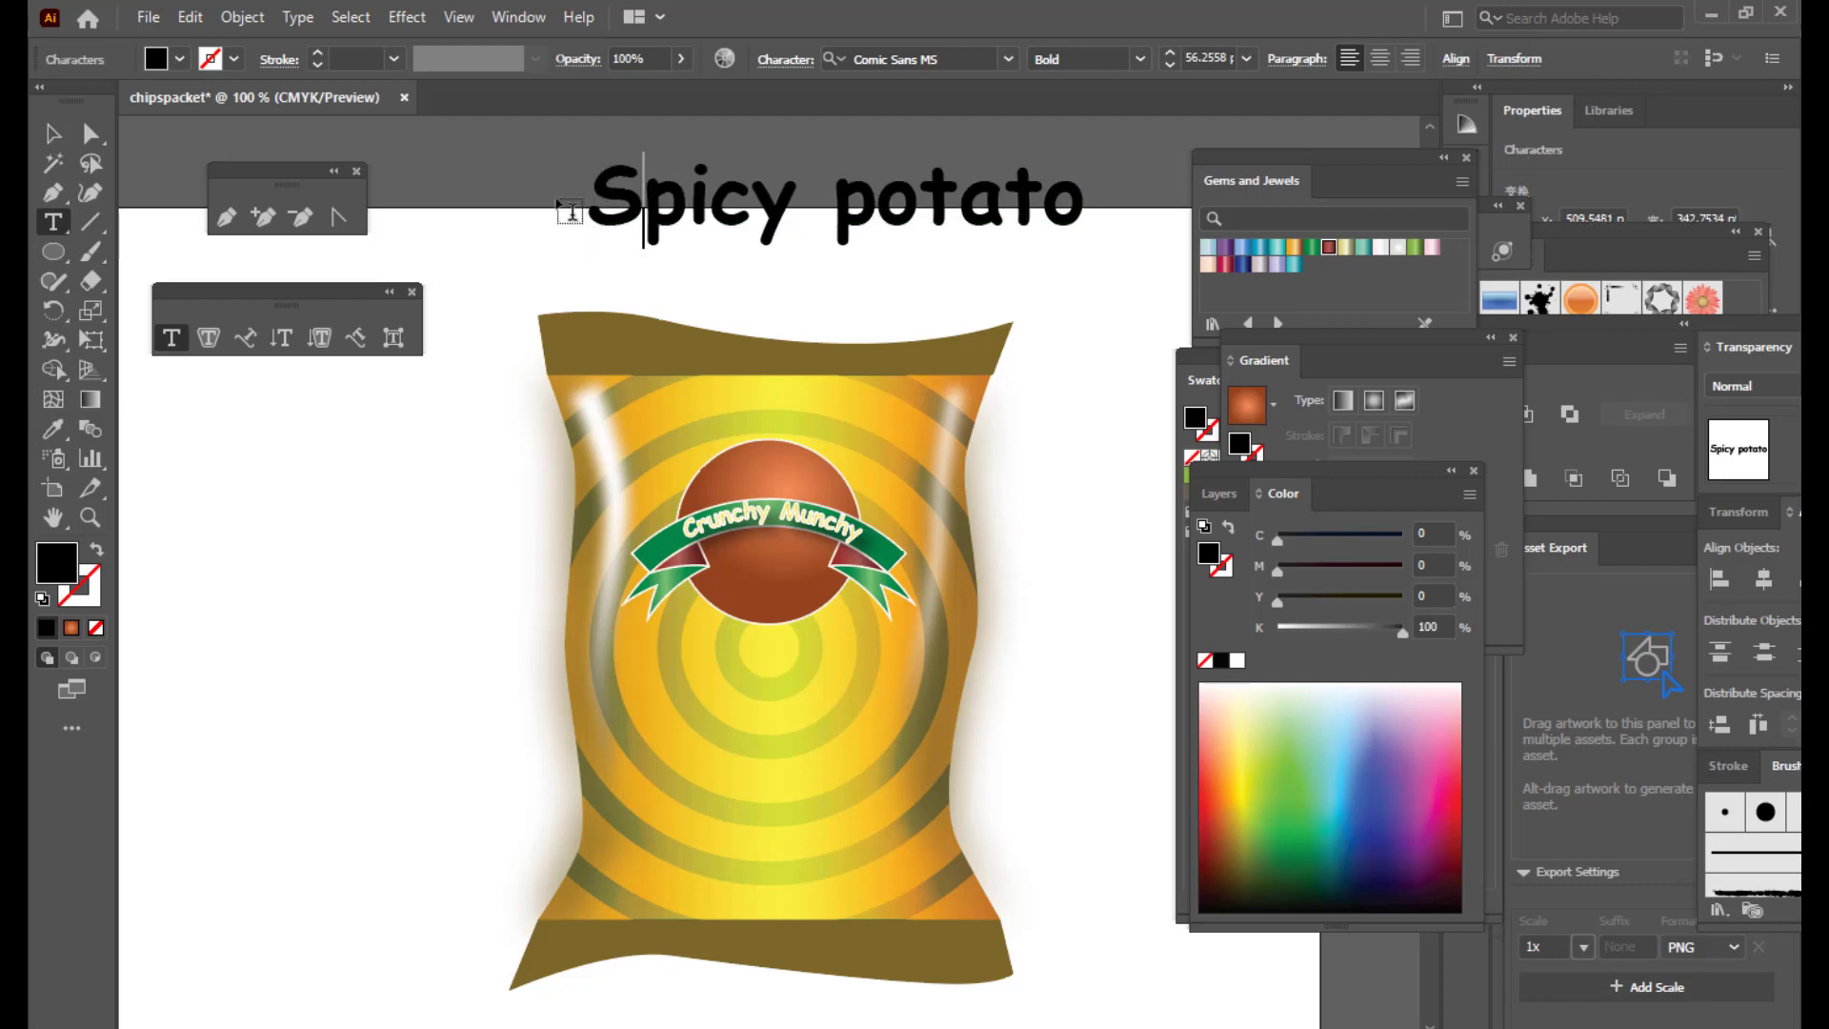
{"action": "left_click_drag", "start_coordinate": [876, 200], "coordinate": [827, 202]}
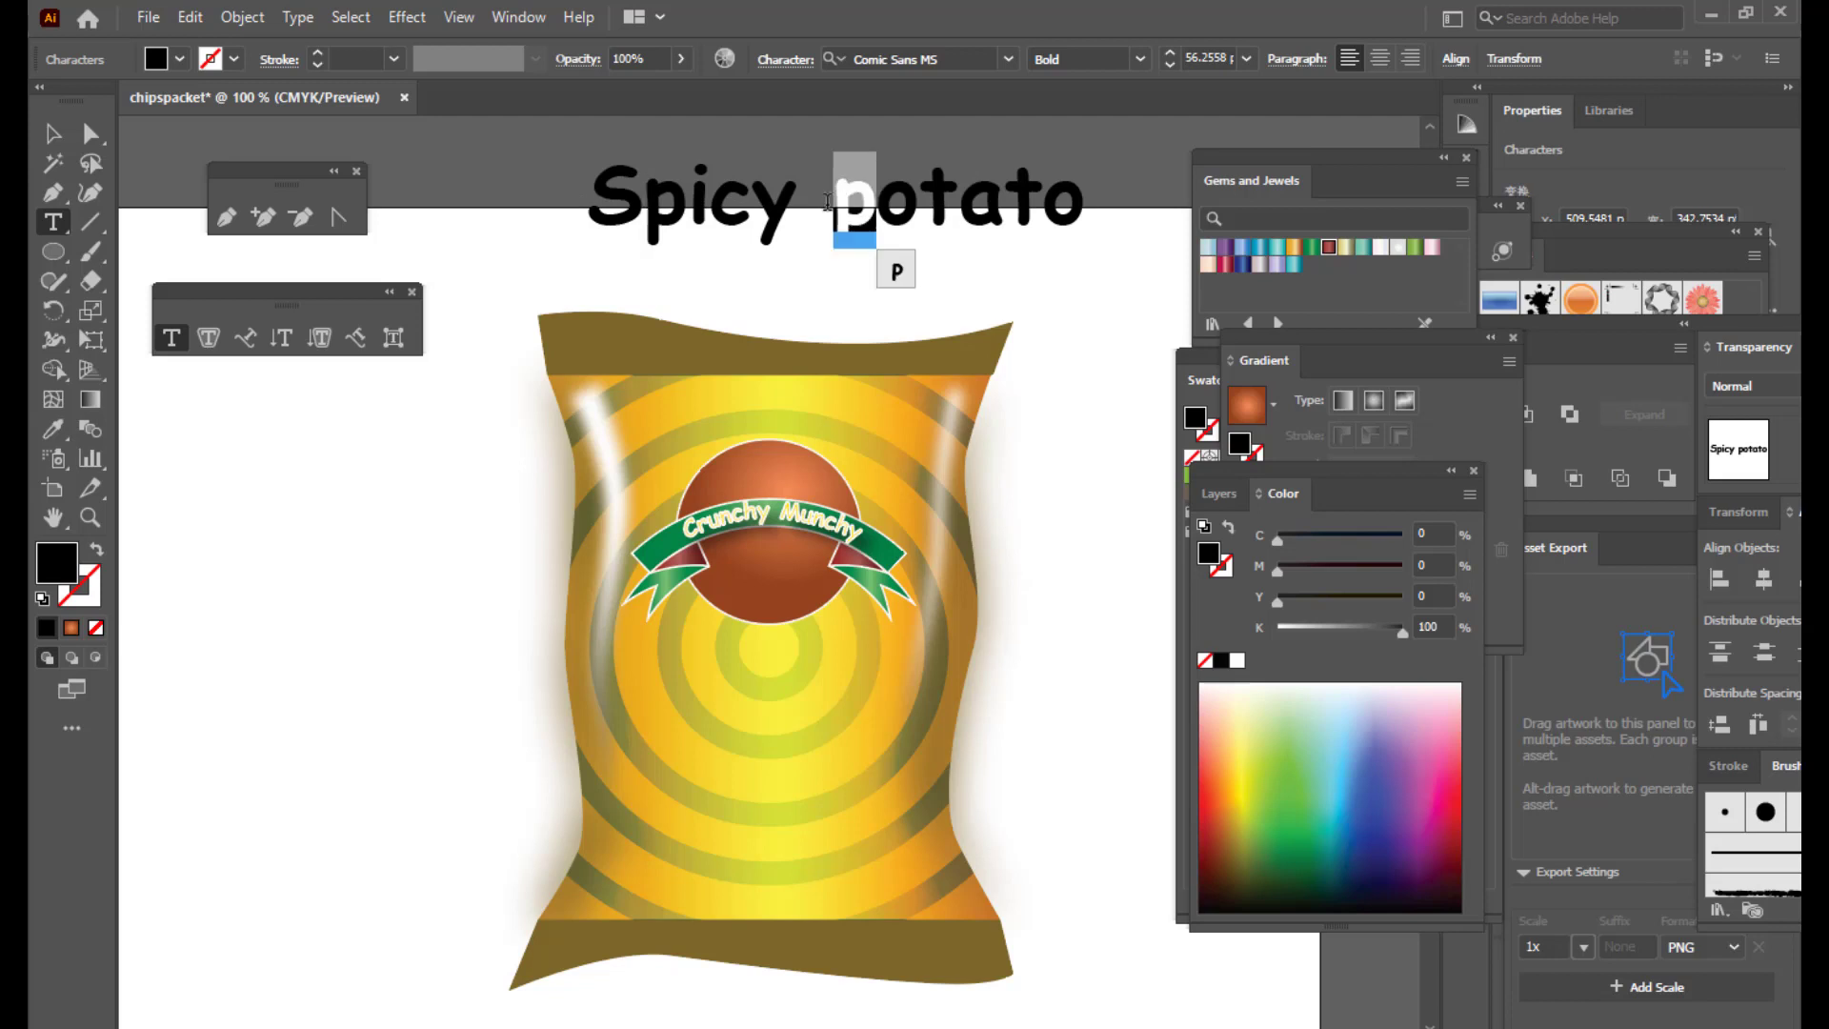
{"action": "key", "text": "BackSpace"}
{"action": "type", "text": "p"}
{"action": "key", "text": "BackSpace"}
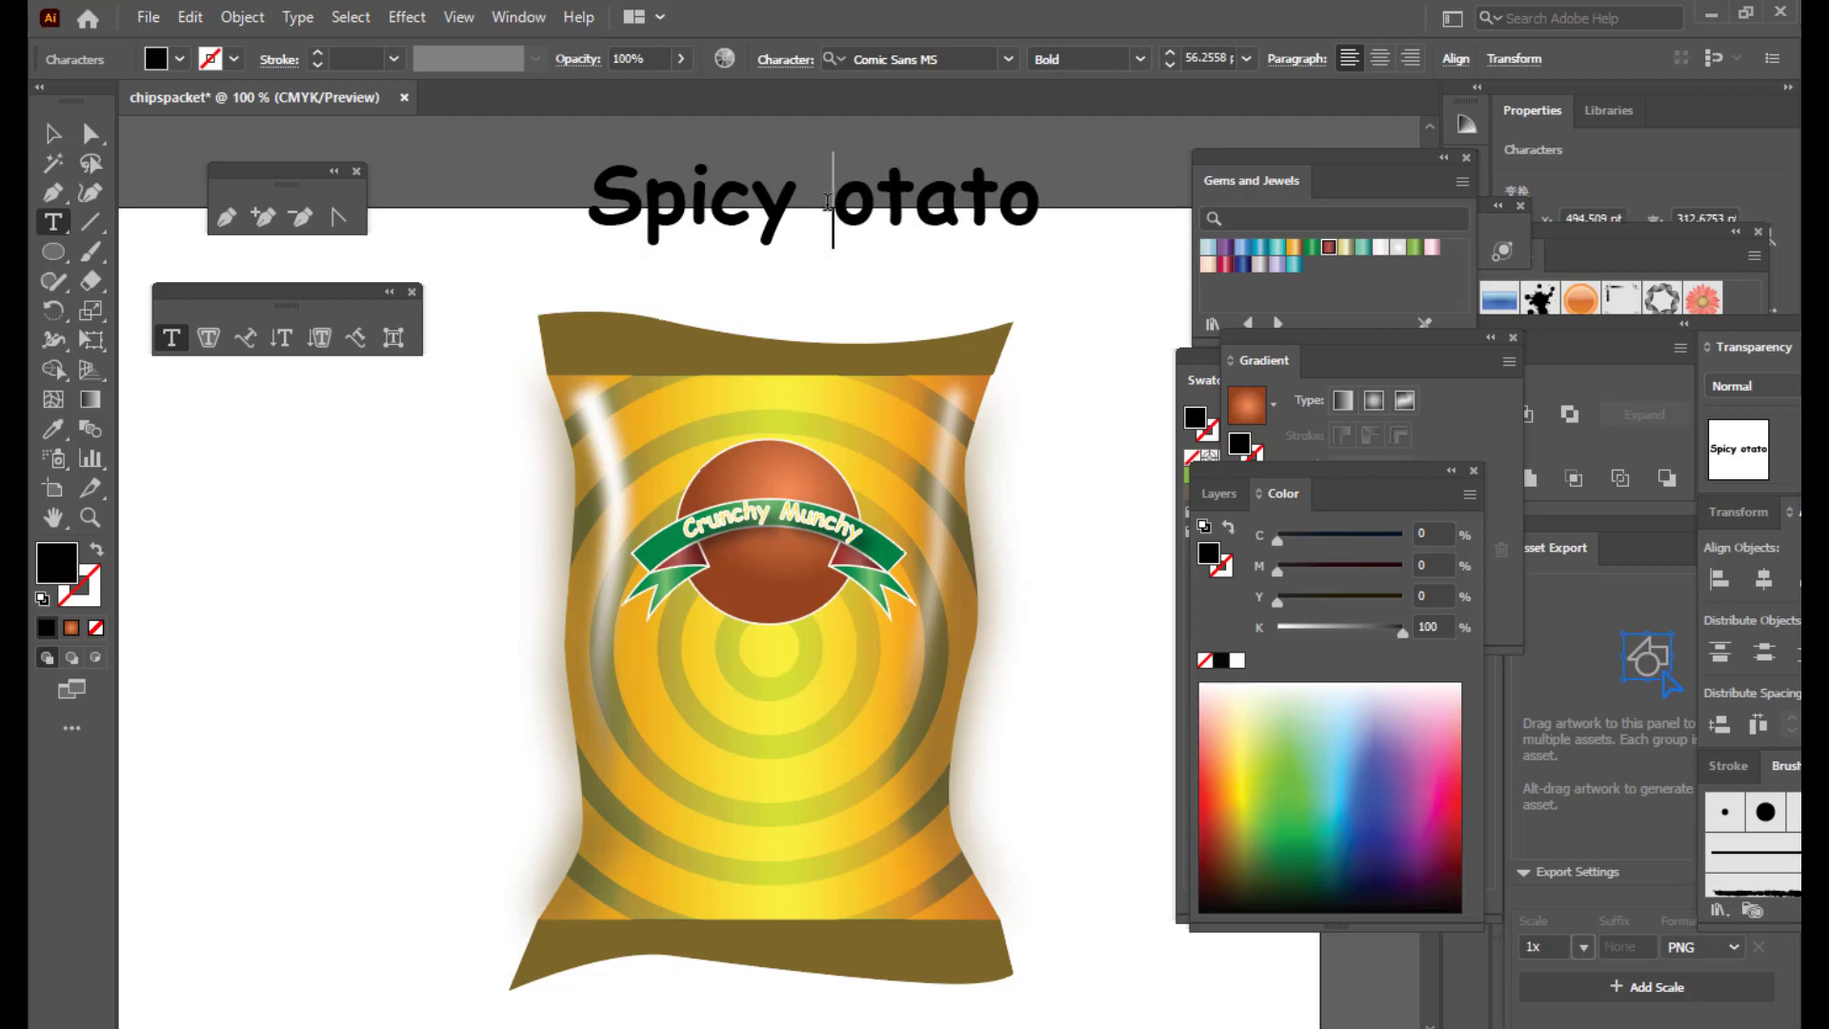
{"action": "type", "text": "P"}
{"action": "left_click", "coordinate": [57, 135]}
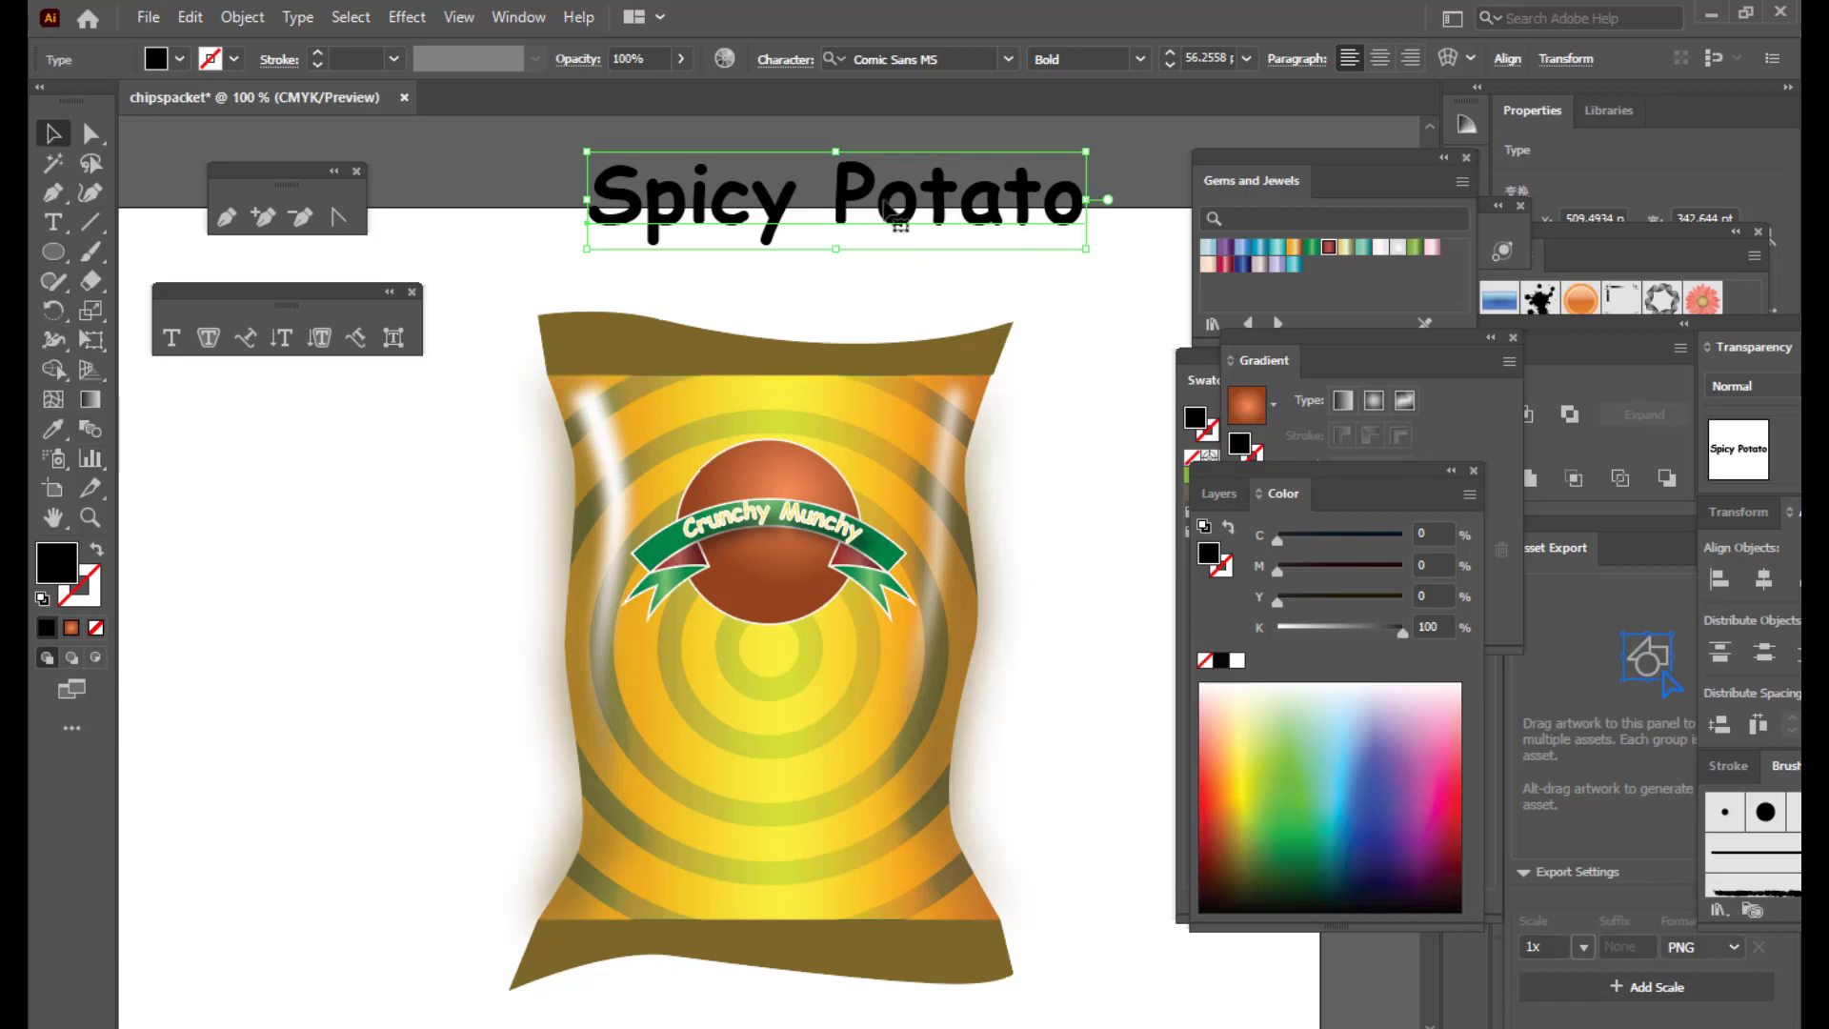
Step: Colour the Spicy Potato title white, move it onto the bag and shrink it to fit
{"action": "left_click_drag", "start_coordinate": [886, 208], "coordinate": [854, 254]}
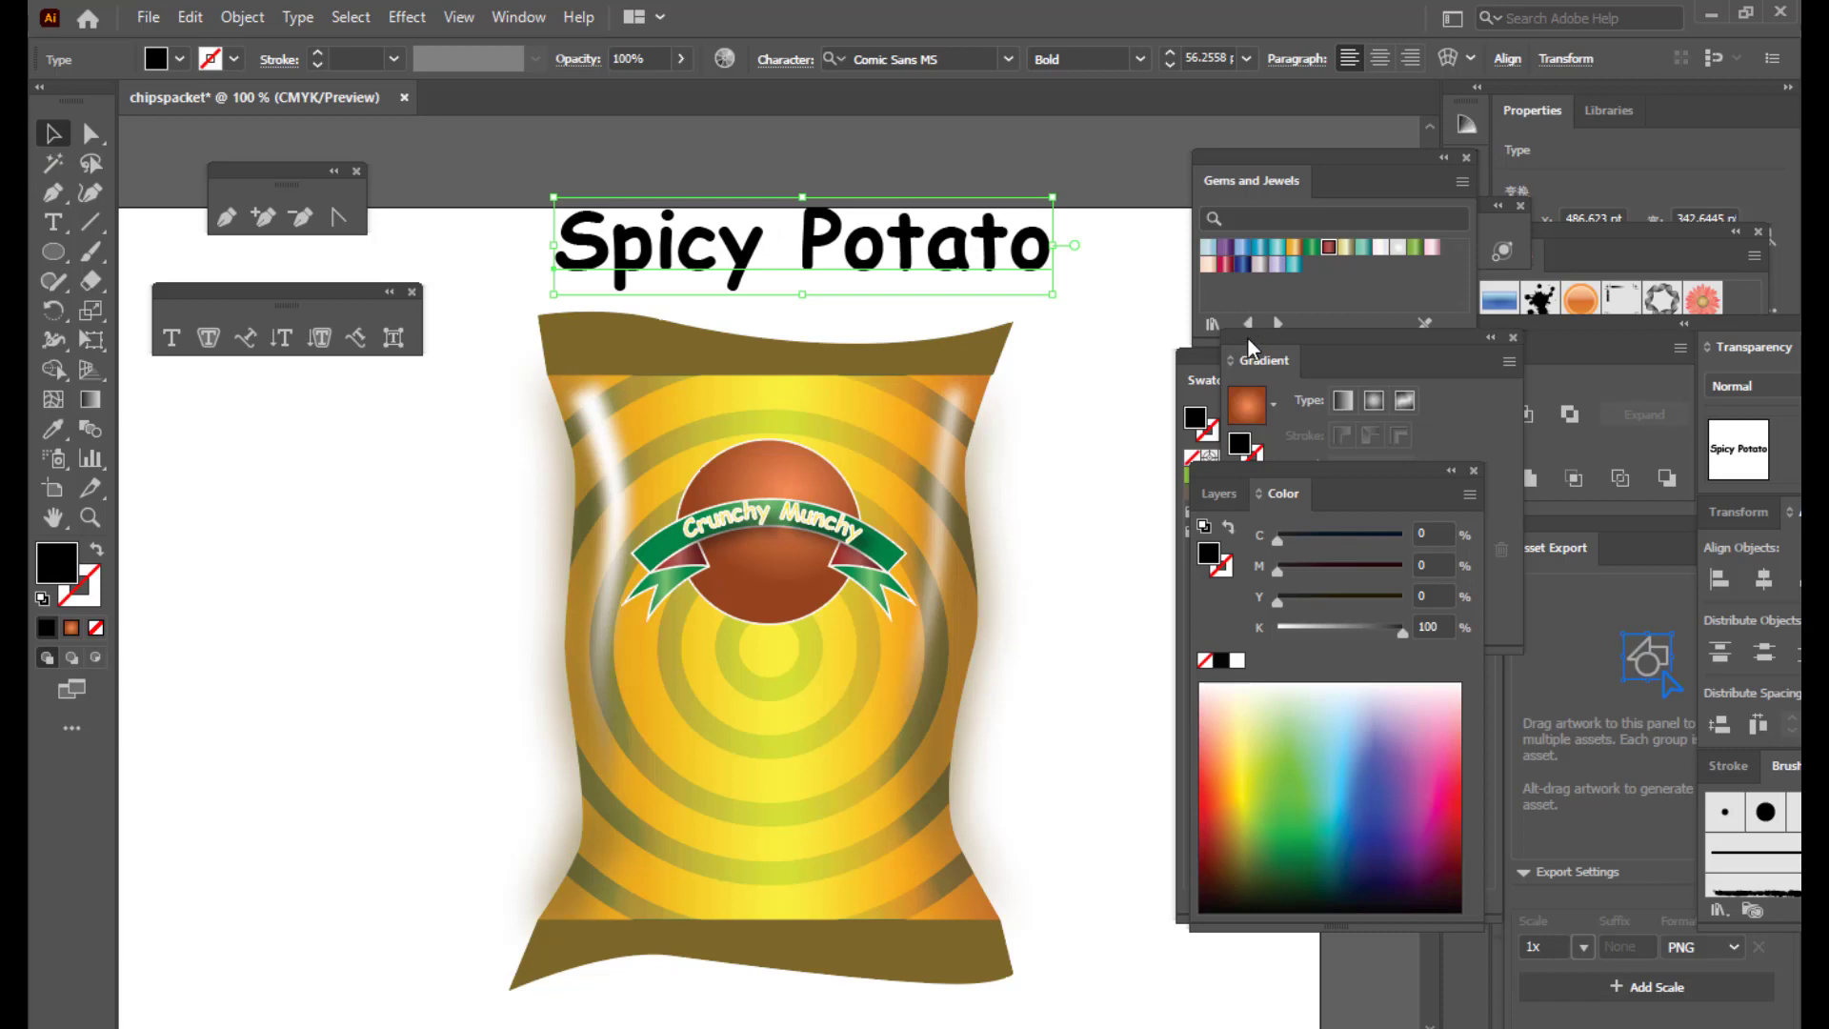
{"action": "left_click_drag", "start_coordinate": [1248, 340], "coordinate": [1450, 360]}
{"action": "left_click", "coordinate": [1227, 458]}
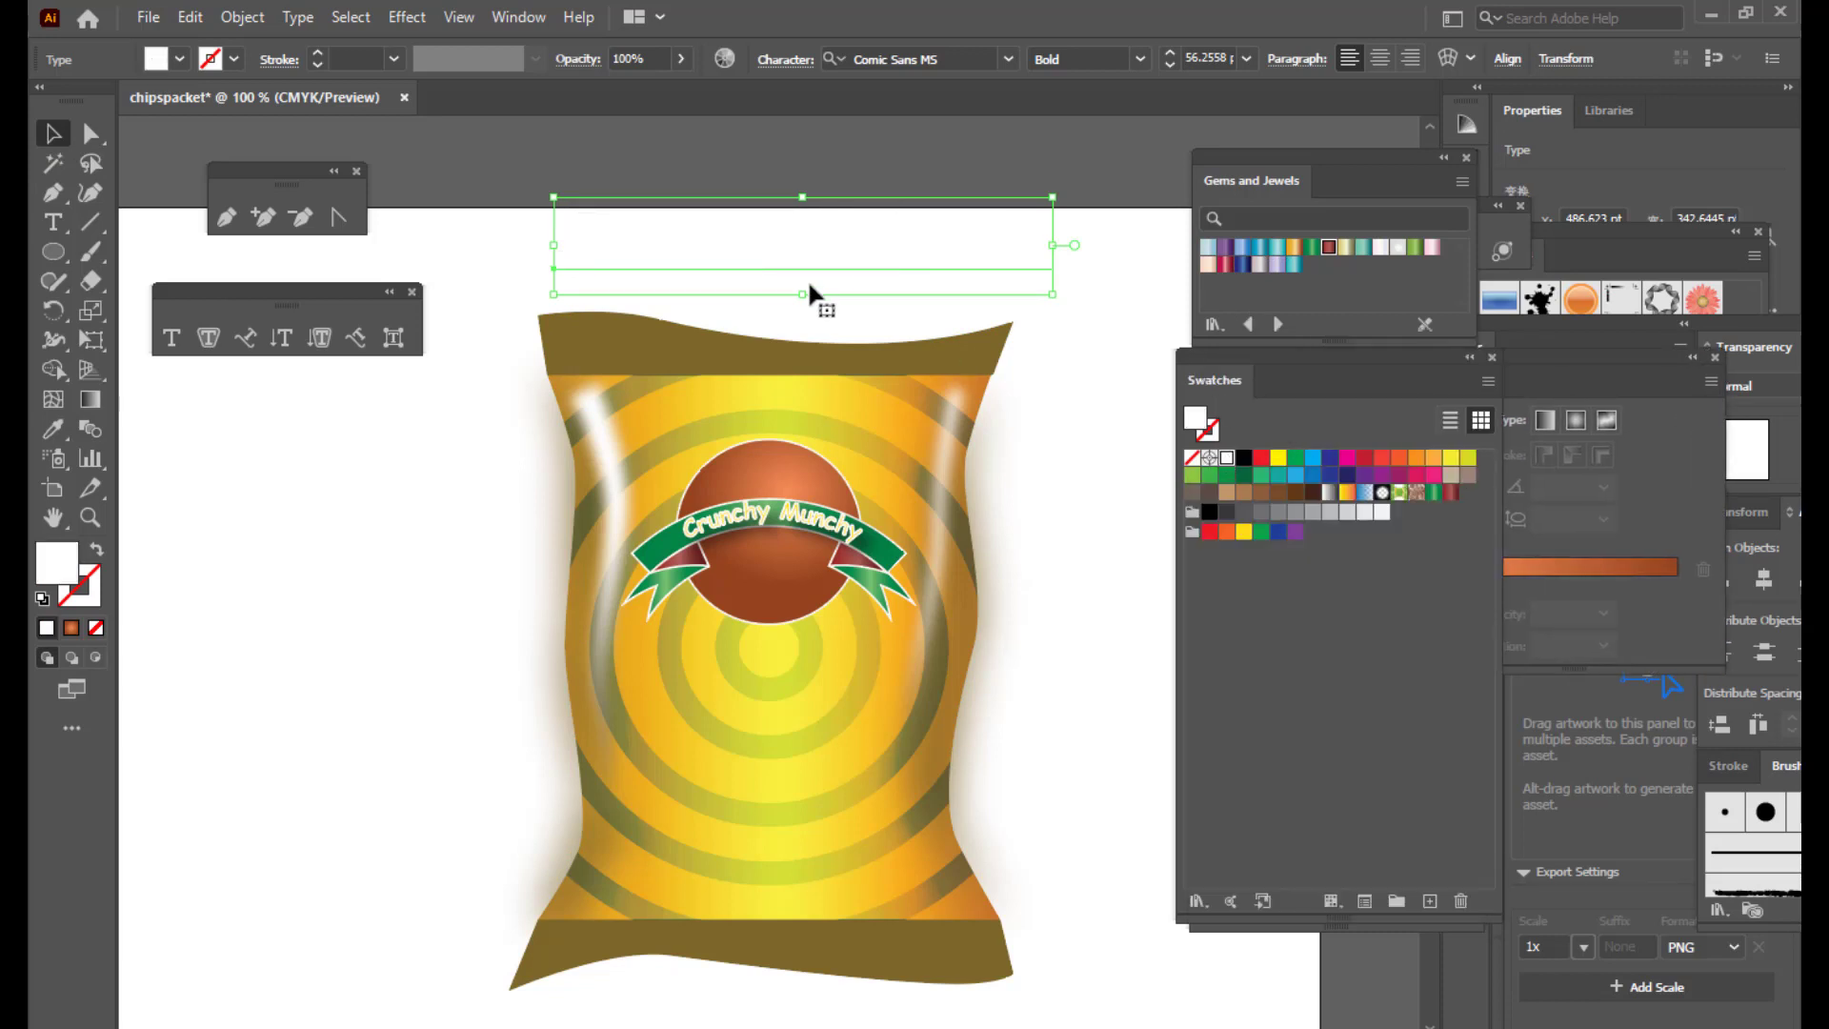
{"action": "left_click_drag", "start_coordinate": [805, 234], "coordinate": [815, 667]}
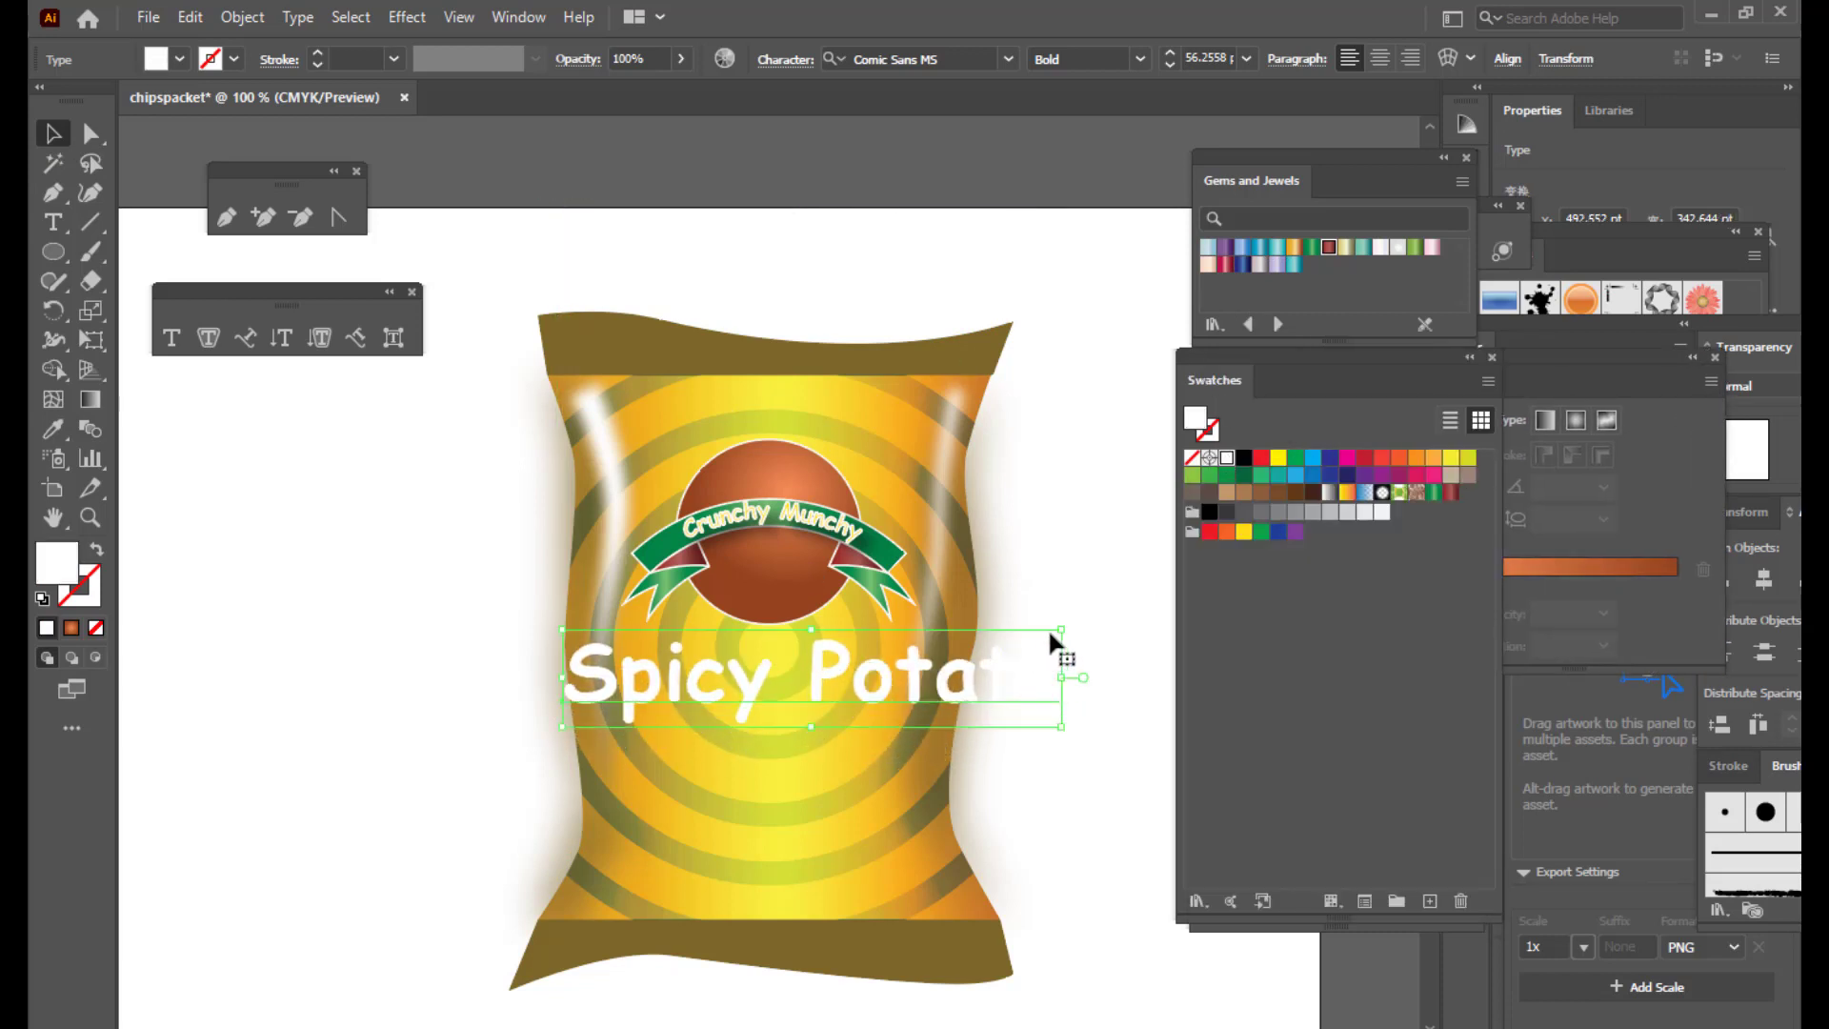
{"action": "left_click_drag", "start_coordinate": [1058, 628], "coordinate": [828, 571]}
Step: Nudge the title onto the brown circle below the Crunchy Munchy ribbon and review the label
{"action": "key", "text": "Up"}
{"action": "key", "text": "Up"}
{"action": "key", "text": "Up"}
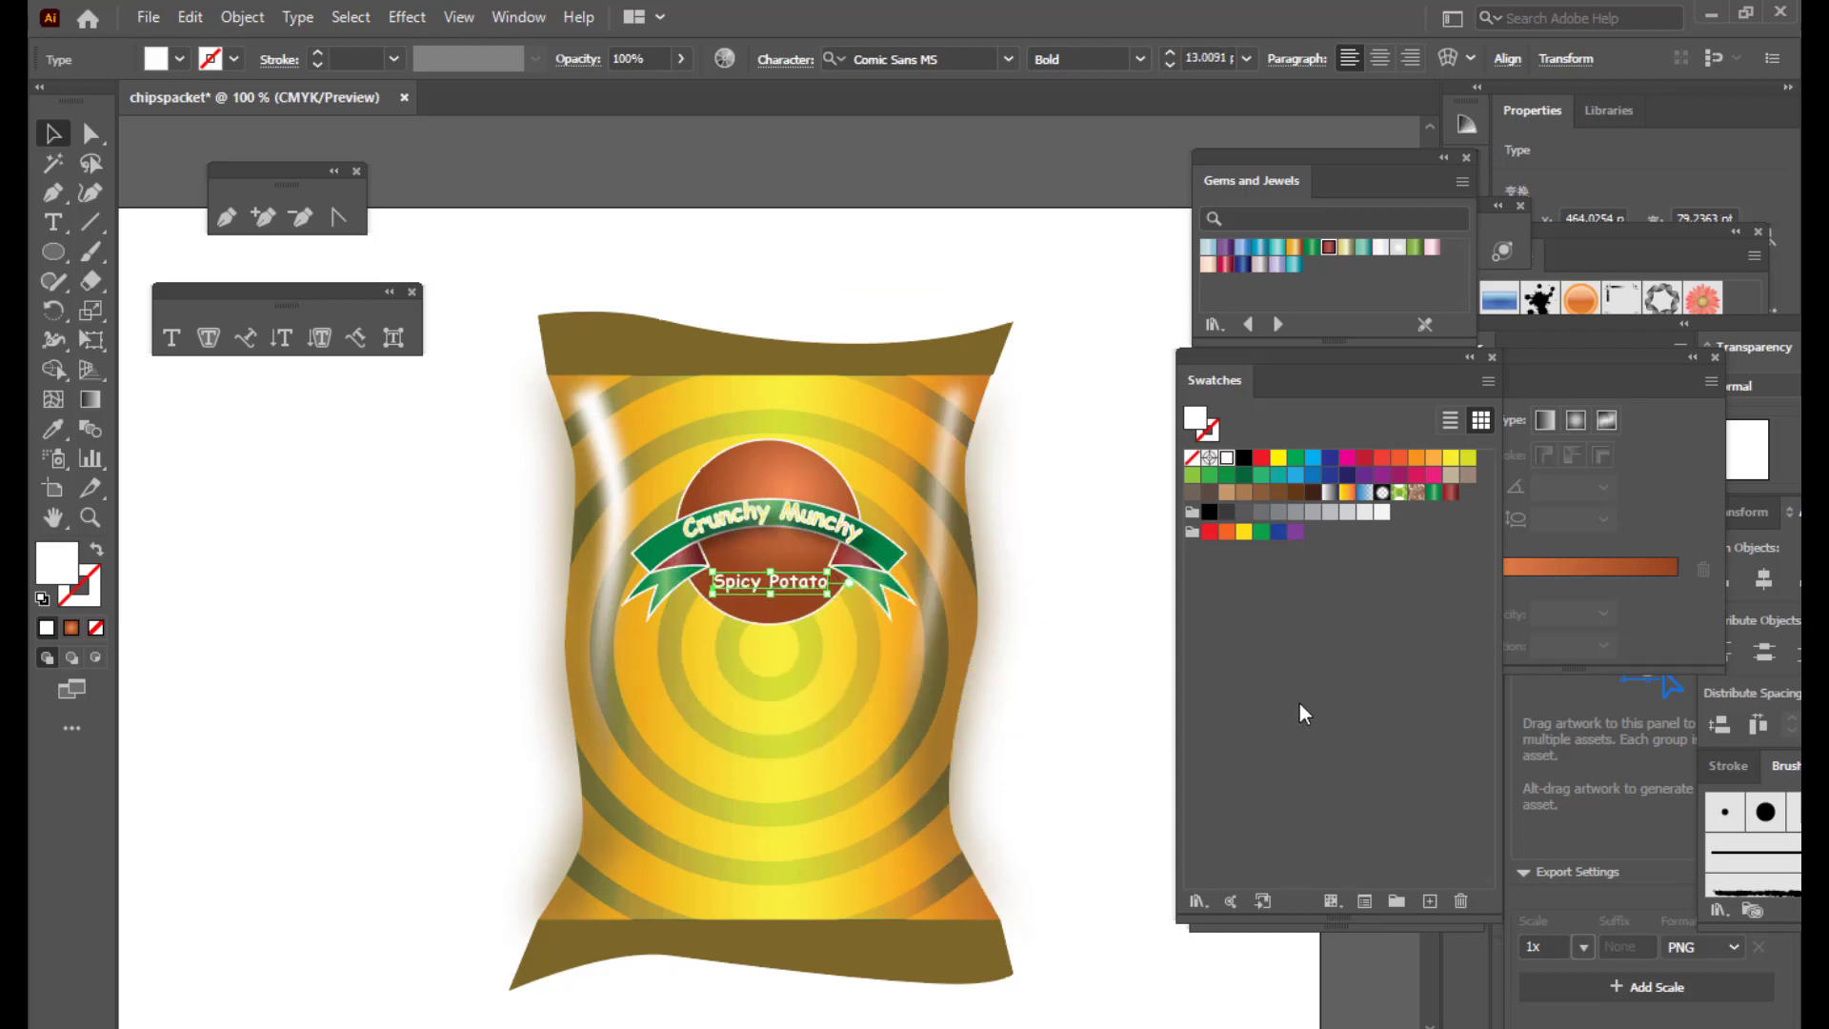
{"action": "key", "text": "Down"}
{"action": "key", "text": "Down"}
{"action": "key", "text": "Down"}
{"action": "key", "text": "Down"}
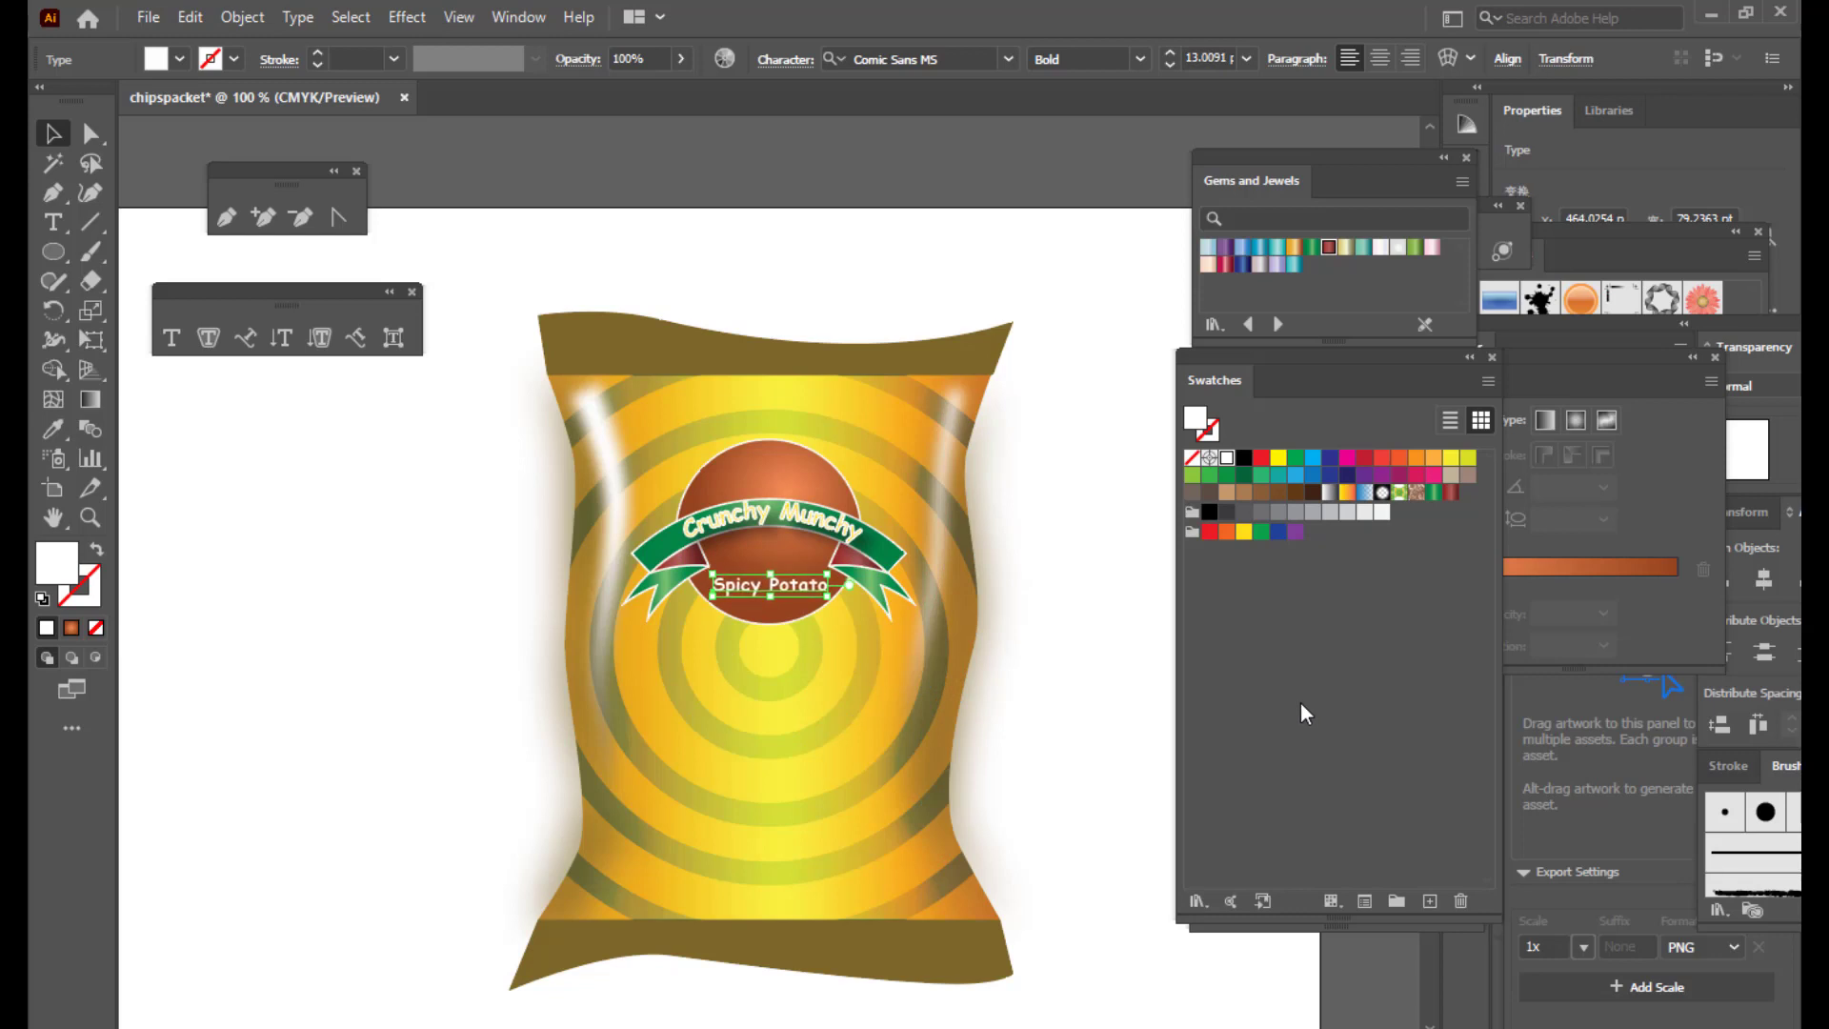
{"action": "key", "text": "Left"}
{"action": "key", "text": "Up"}
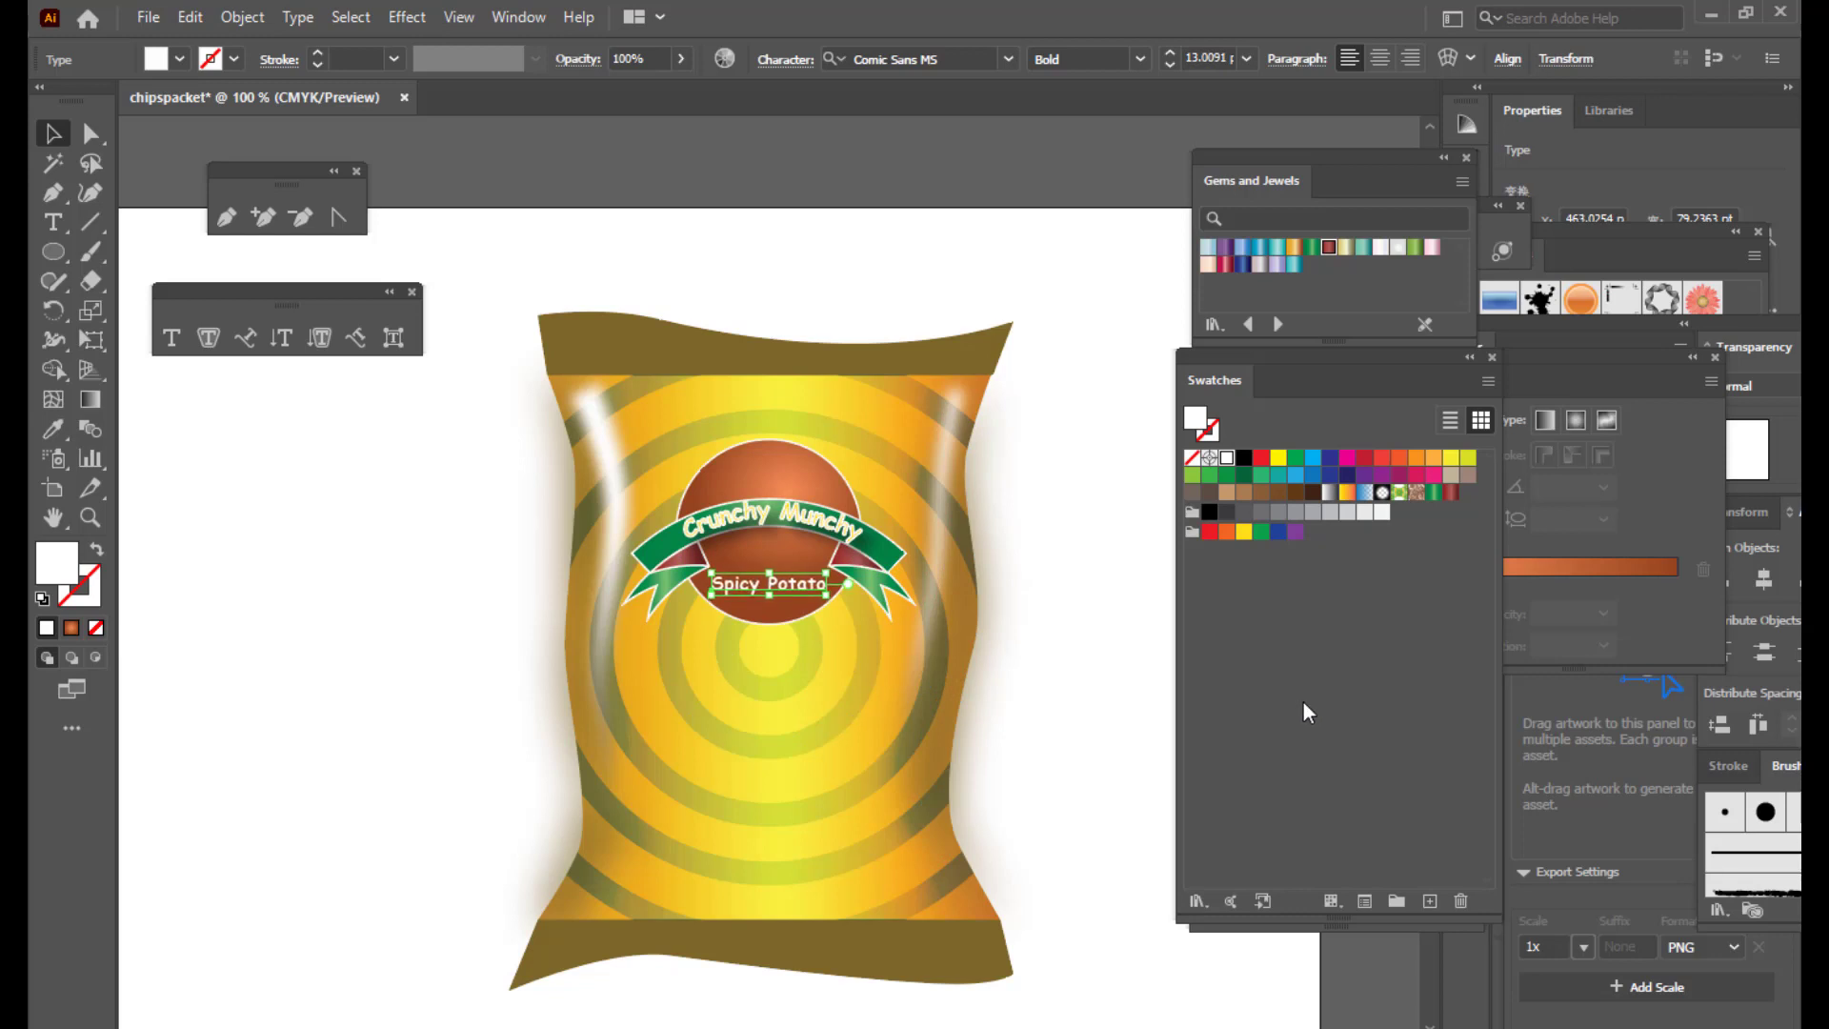
{"action": "left_click", "coordinate": [1011, 143]}
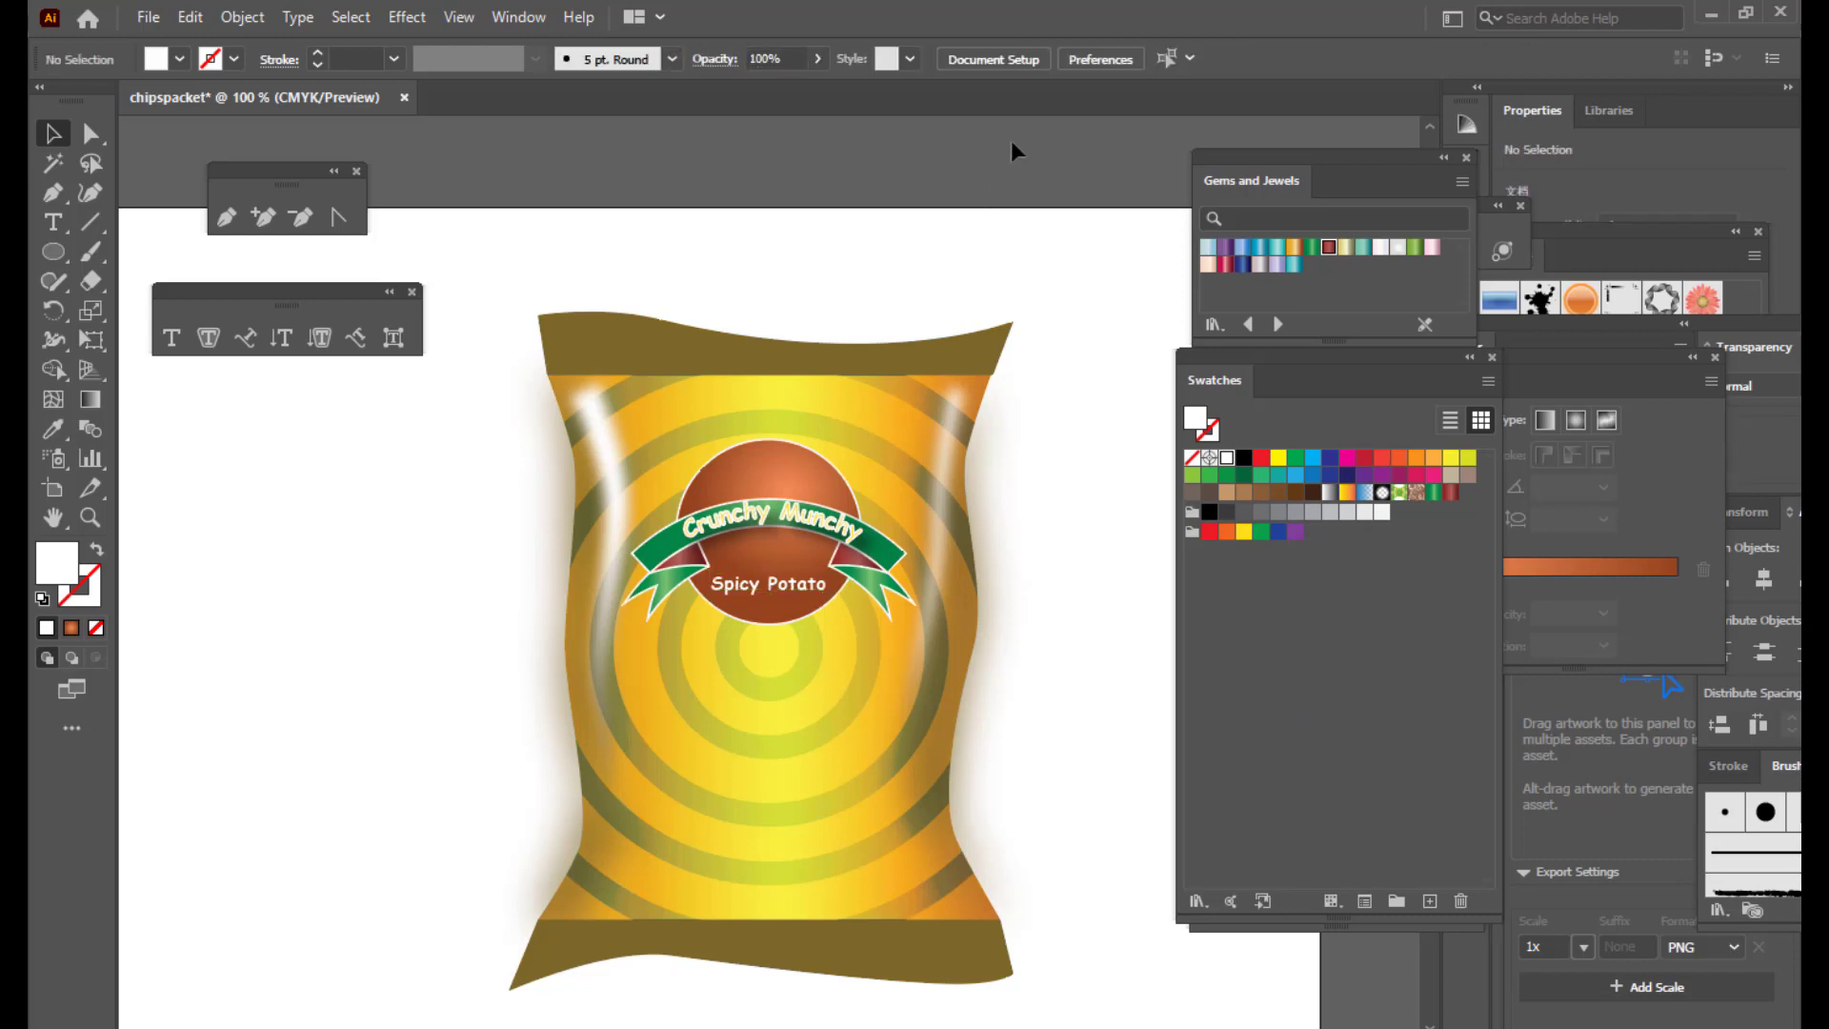
{"action": "key", "text": "ctrl+minus"}
{"action": "key", "text": "ctrl+minus"}
{"action": "key", "text": "ctrl+minus"}
{"action": "key", "text": "ctrl+minus"}
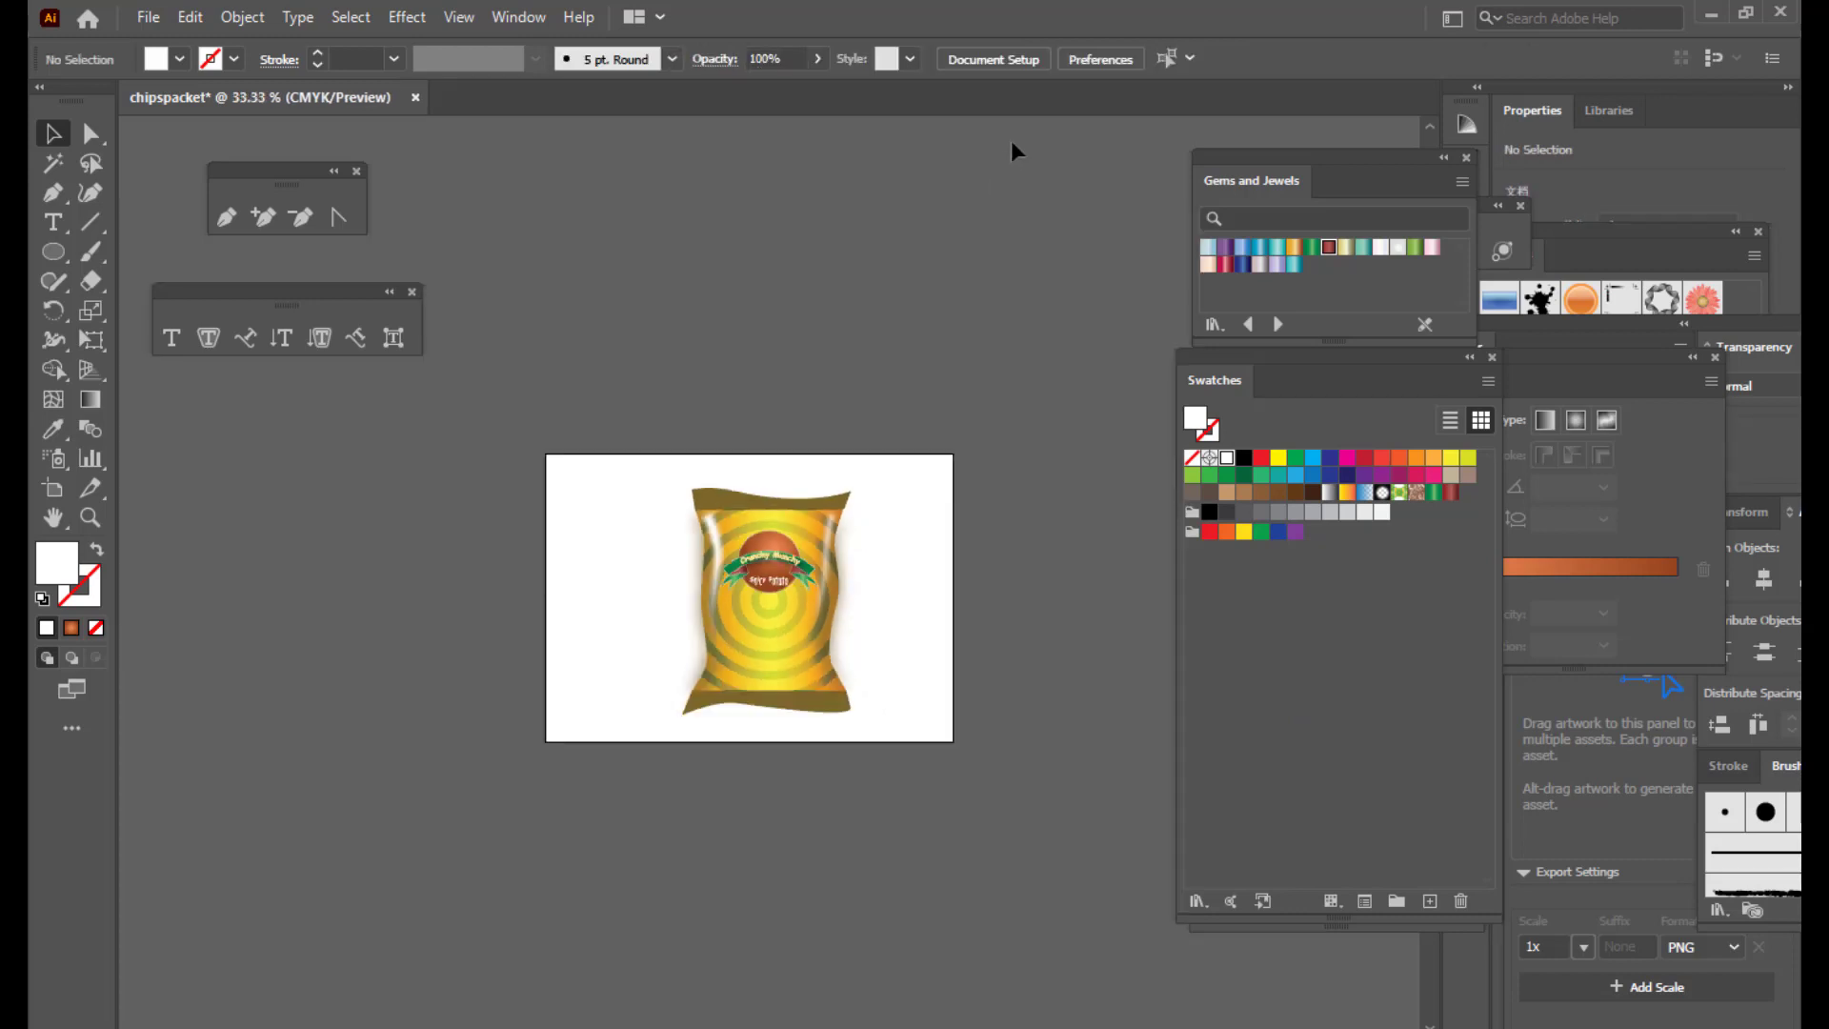
{"action": "key", "text": "ctrl+plus"}
{"action": "key", "text": "ctrl+plus"}
{"action": "key", "text": "ctrl+plus"}
{"action": "key", "text": "ctrl+plus"}
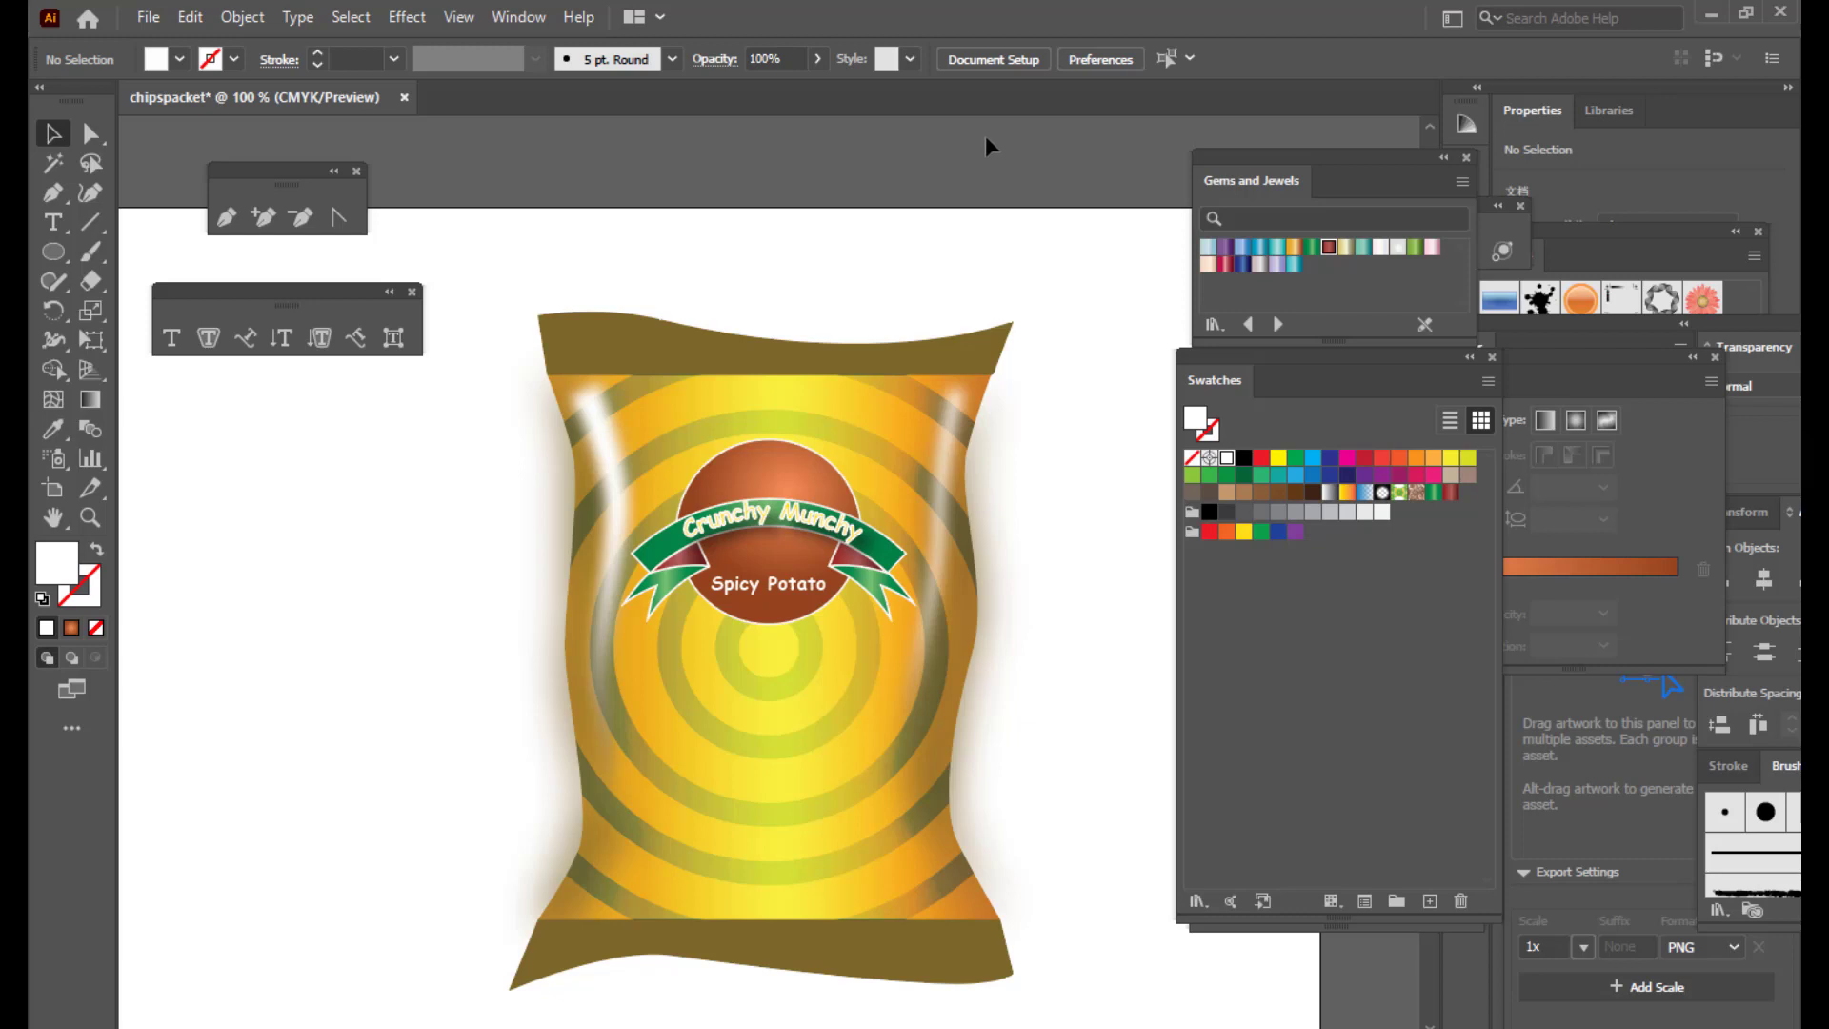
{"action": "scroll", "coordinate": [1138, 252], "scroll_direction": "down", "scroll_amount": 1}
{"action": "scroll", "coordinate": [1143, 255], "scroll_direction": "up", "scroll_amount": 1}
{"action": "key", "text": "ctrl+minus"}
{"action": "key", "text": "ctrl+plus"}
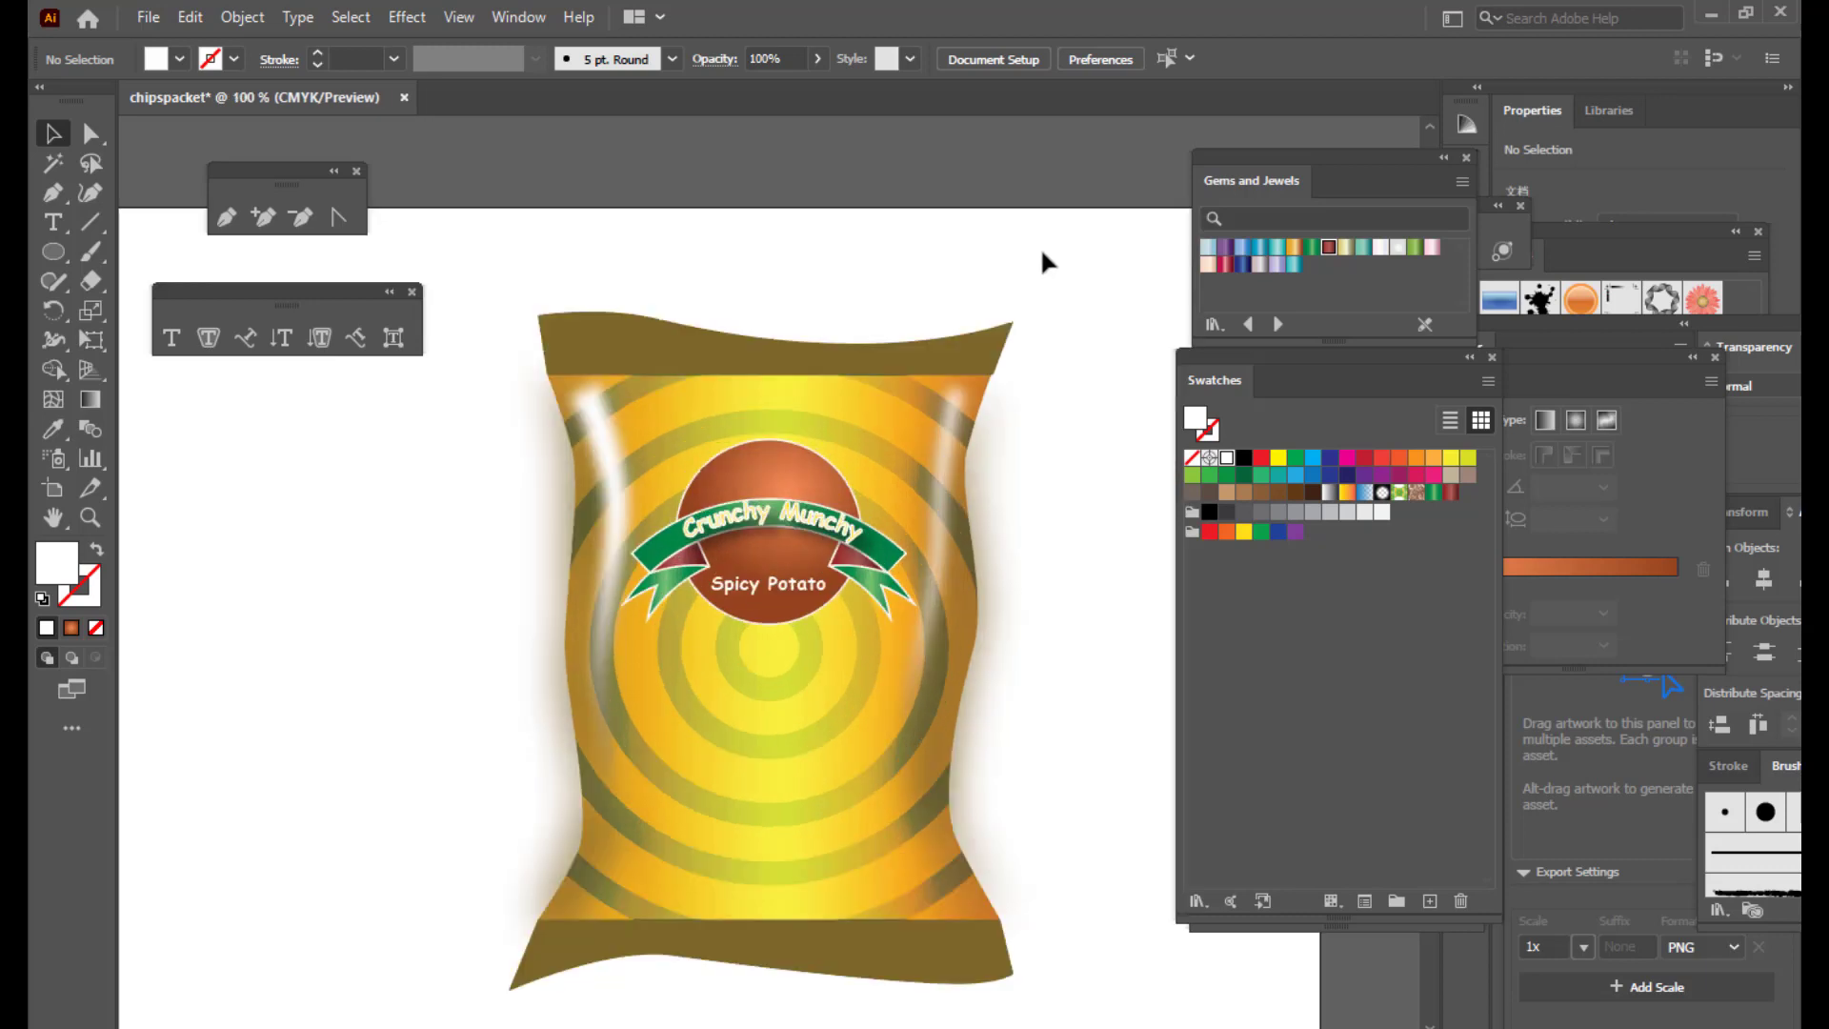
{"action": "scroll", "coordinate": [1069, 340], "scroll_direction": "up", "scroll_amount": 1}
Step: Place the POTATOCHIPS.psd image from the Desktop into the artwork
{"action": "left_click", "coordinate": [146, 19]}
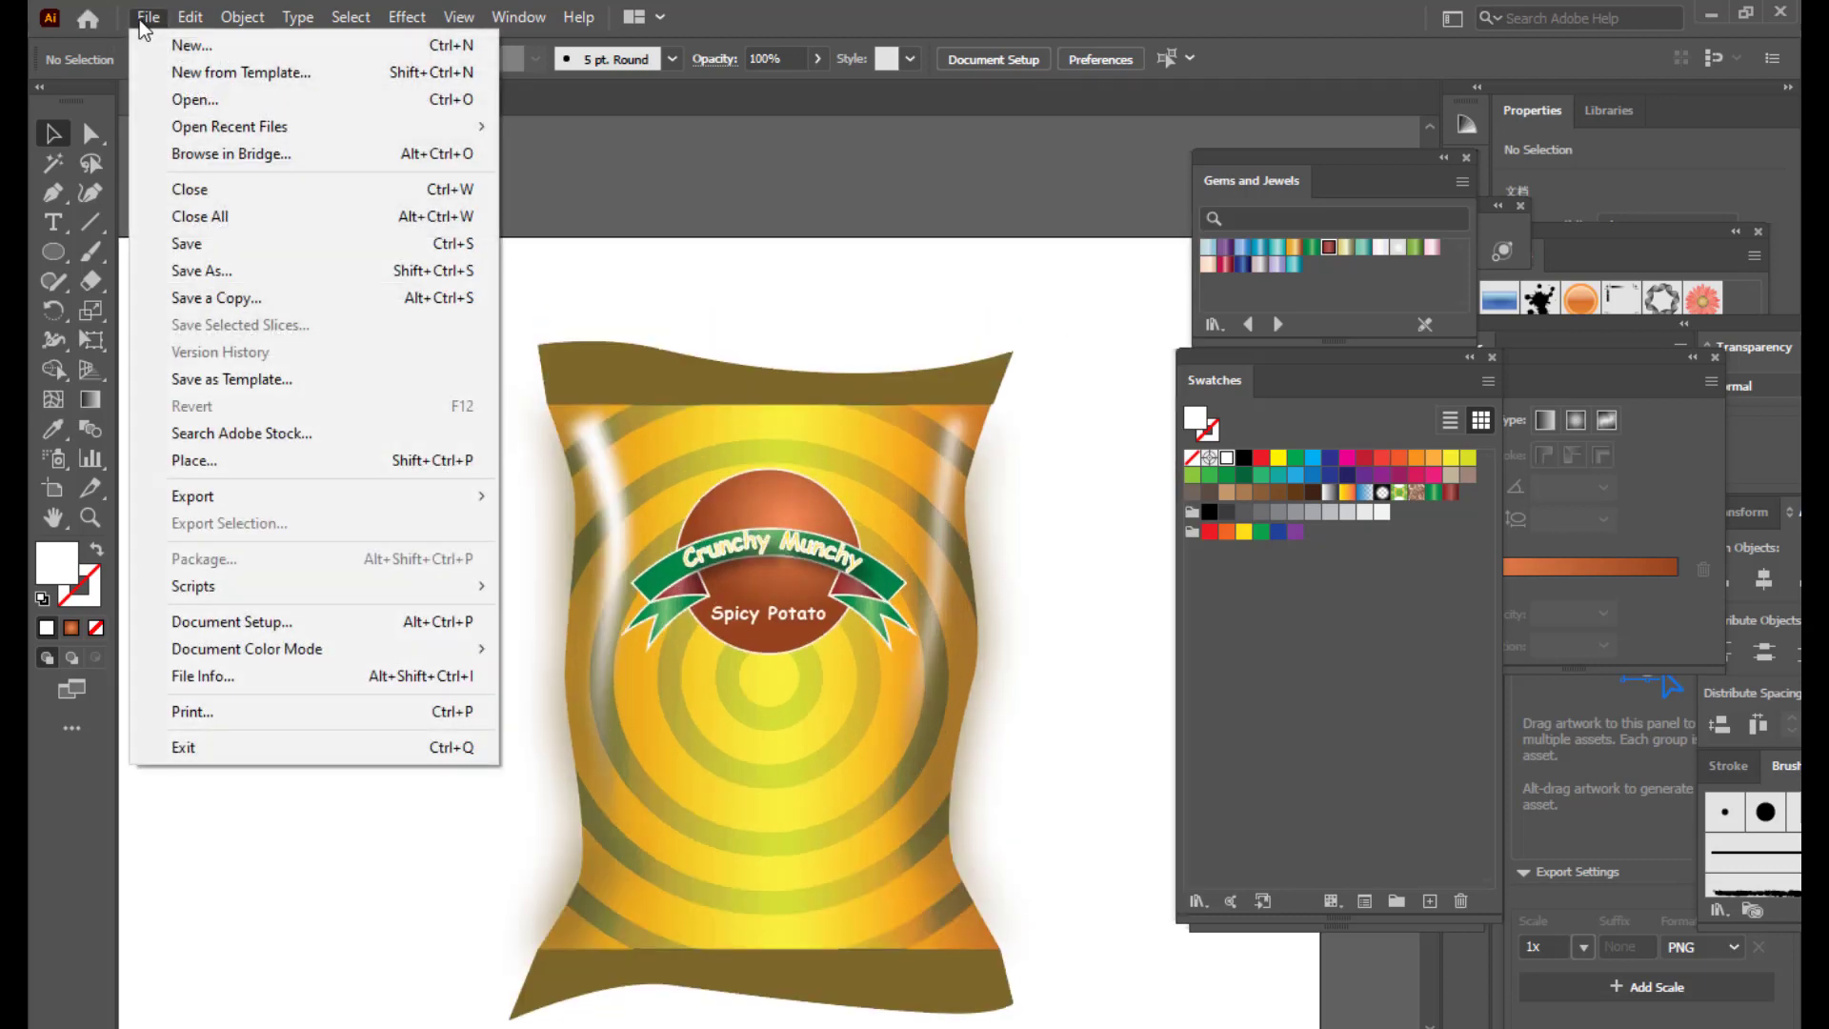
{"action": "left_click", "coordinate": [237, 462]}
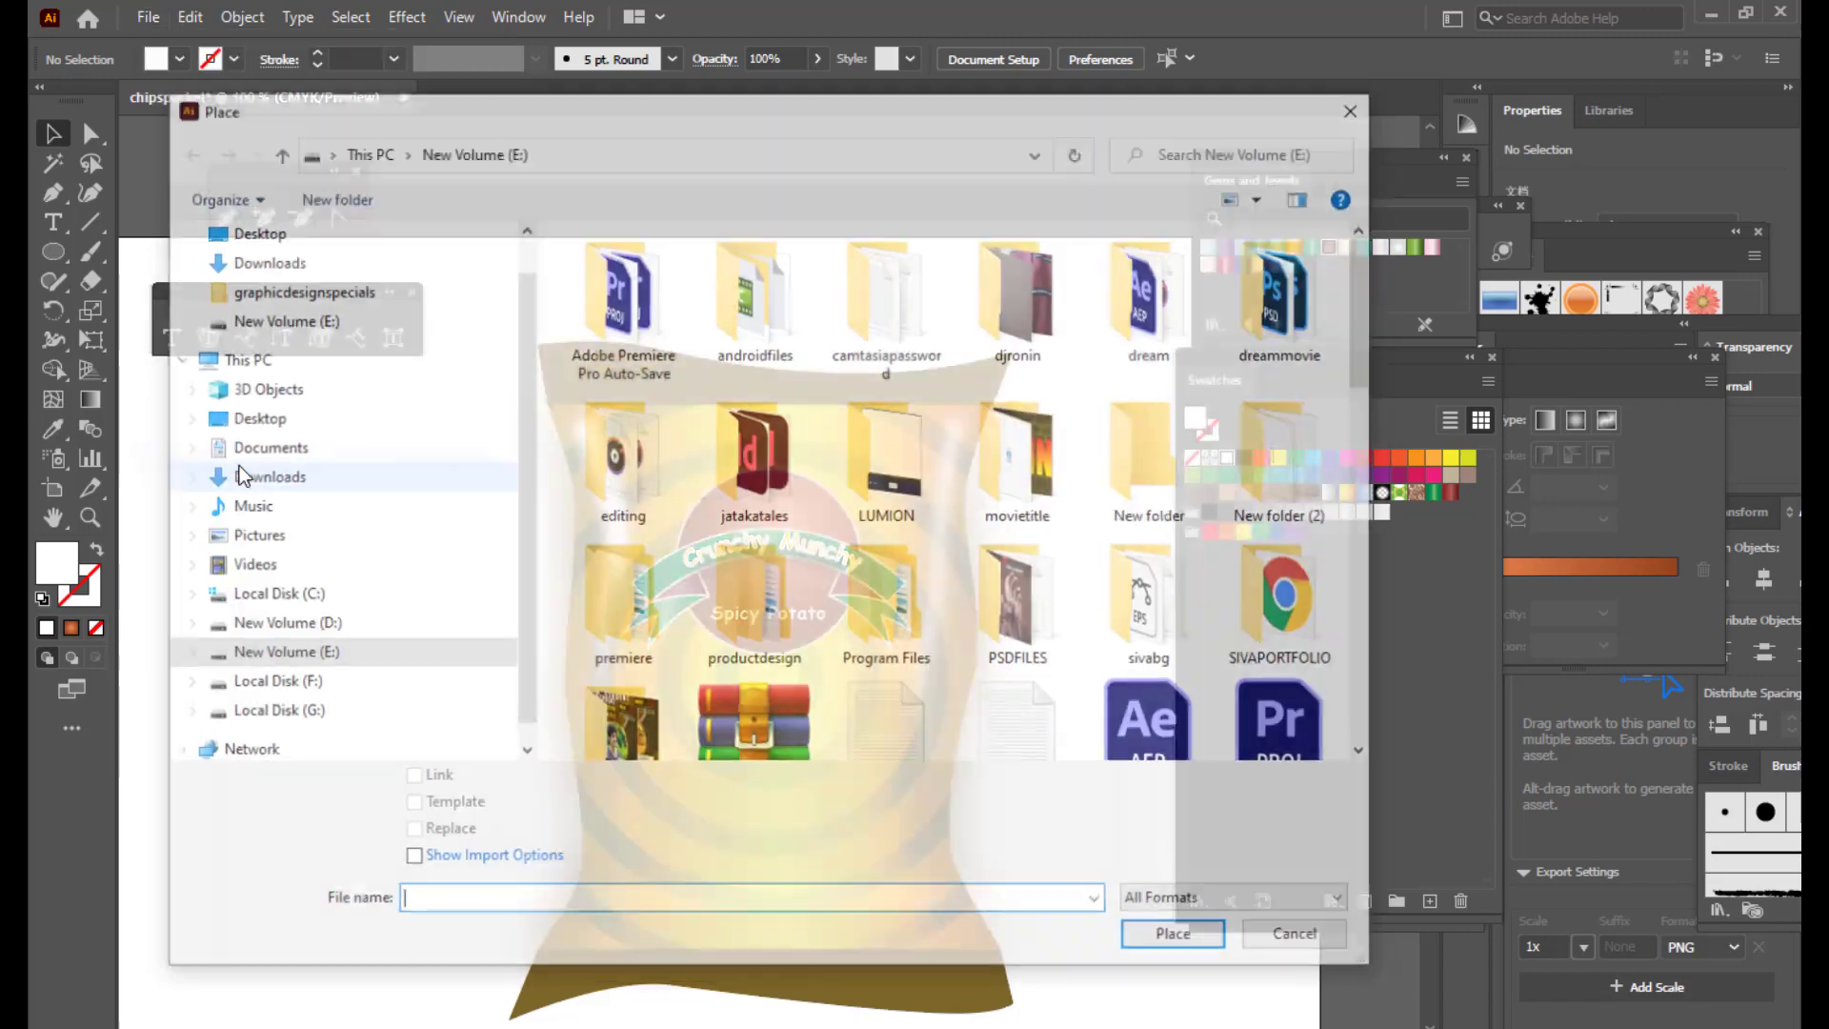
{"action": "scroll", "coordinate": [1215, 614], "scroll_direction": "down", "scroll_amount": 10}
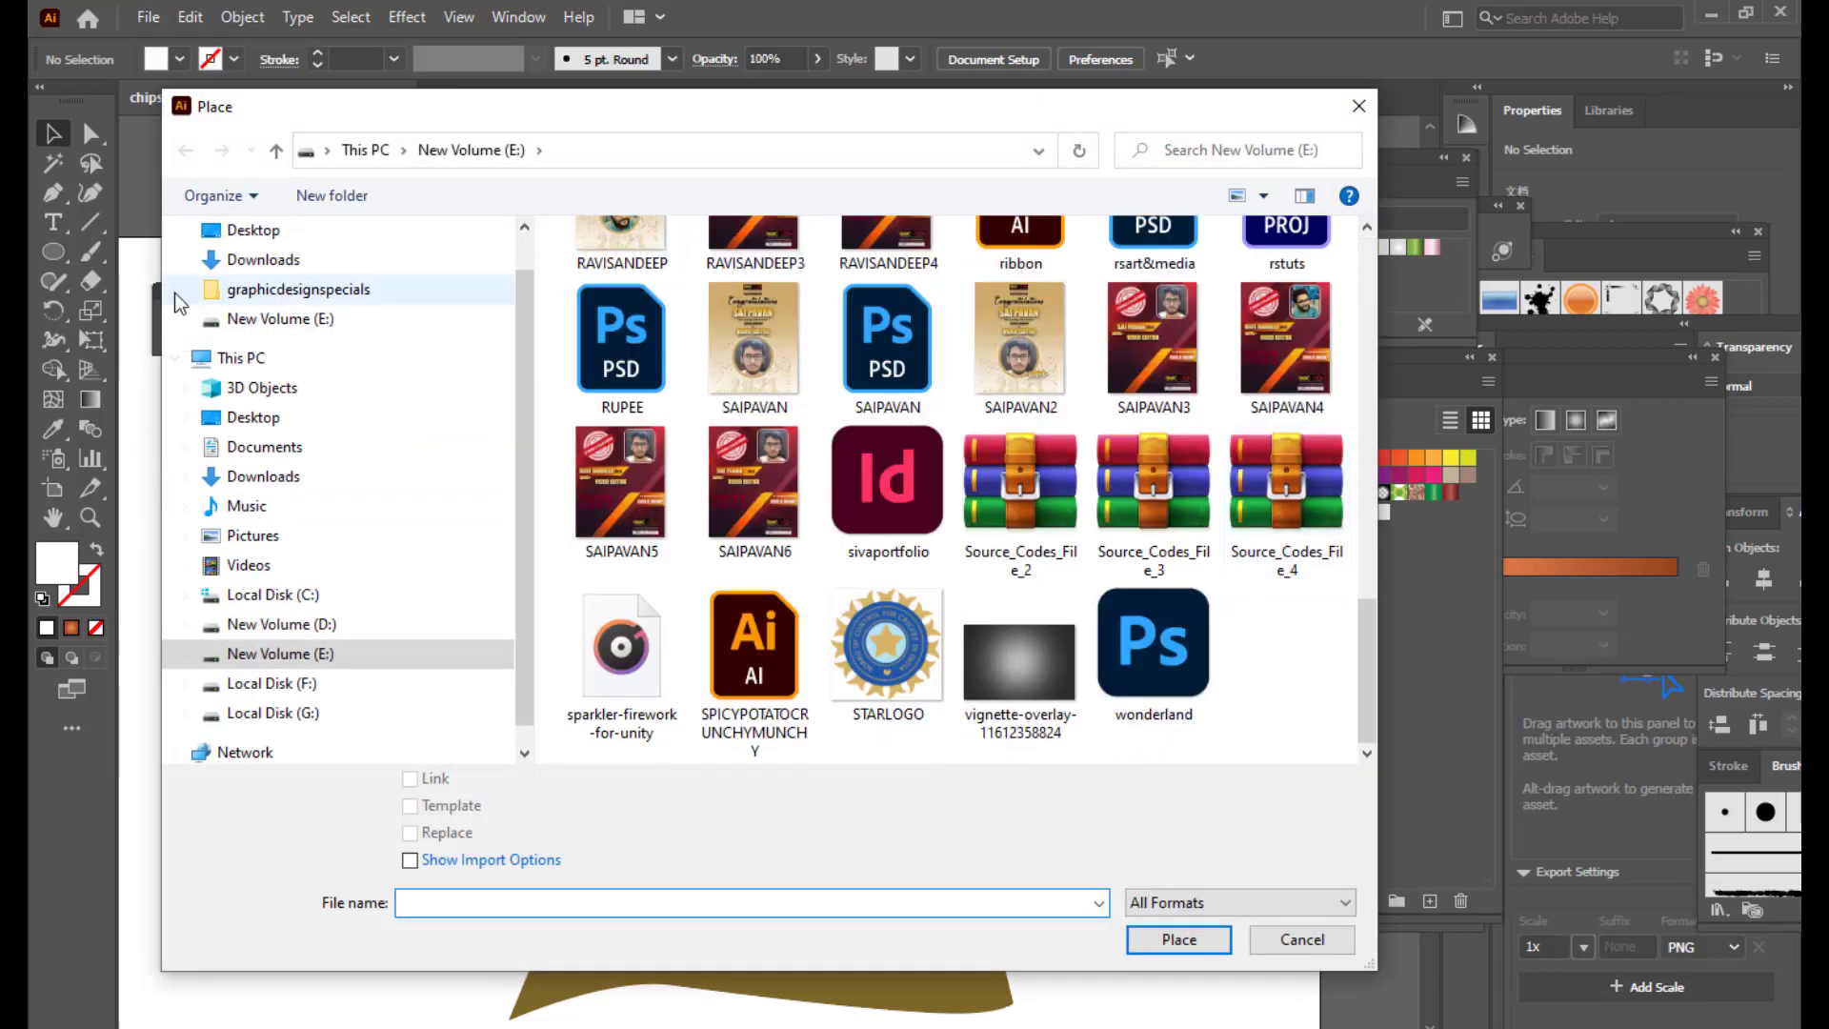
{"action": "left_click", "coordinate": [253, 417]}
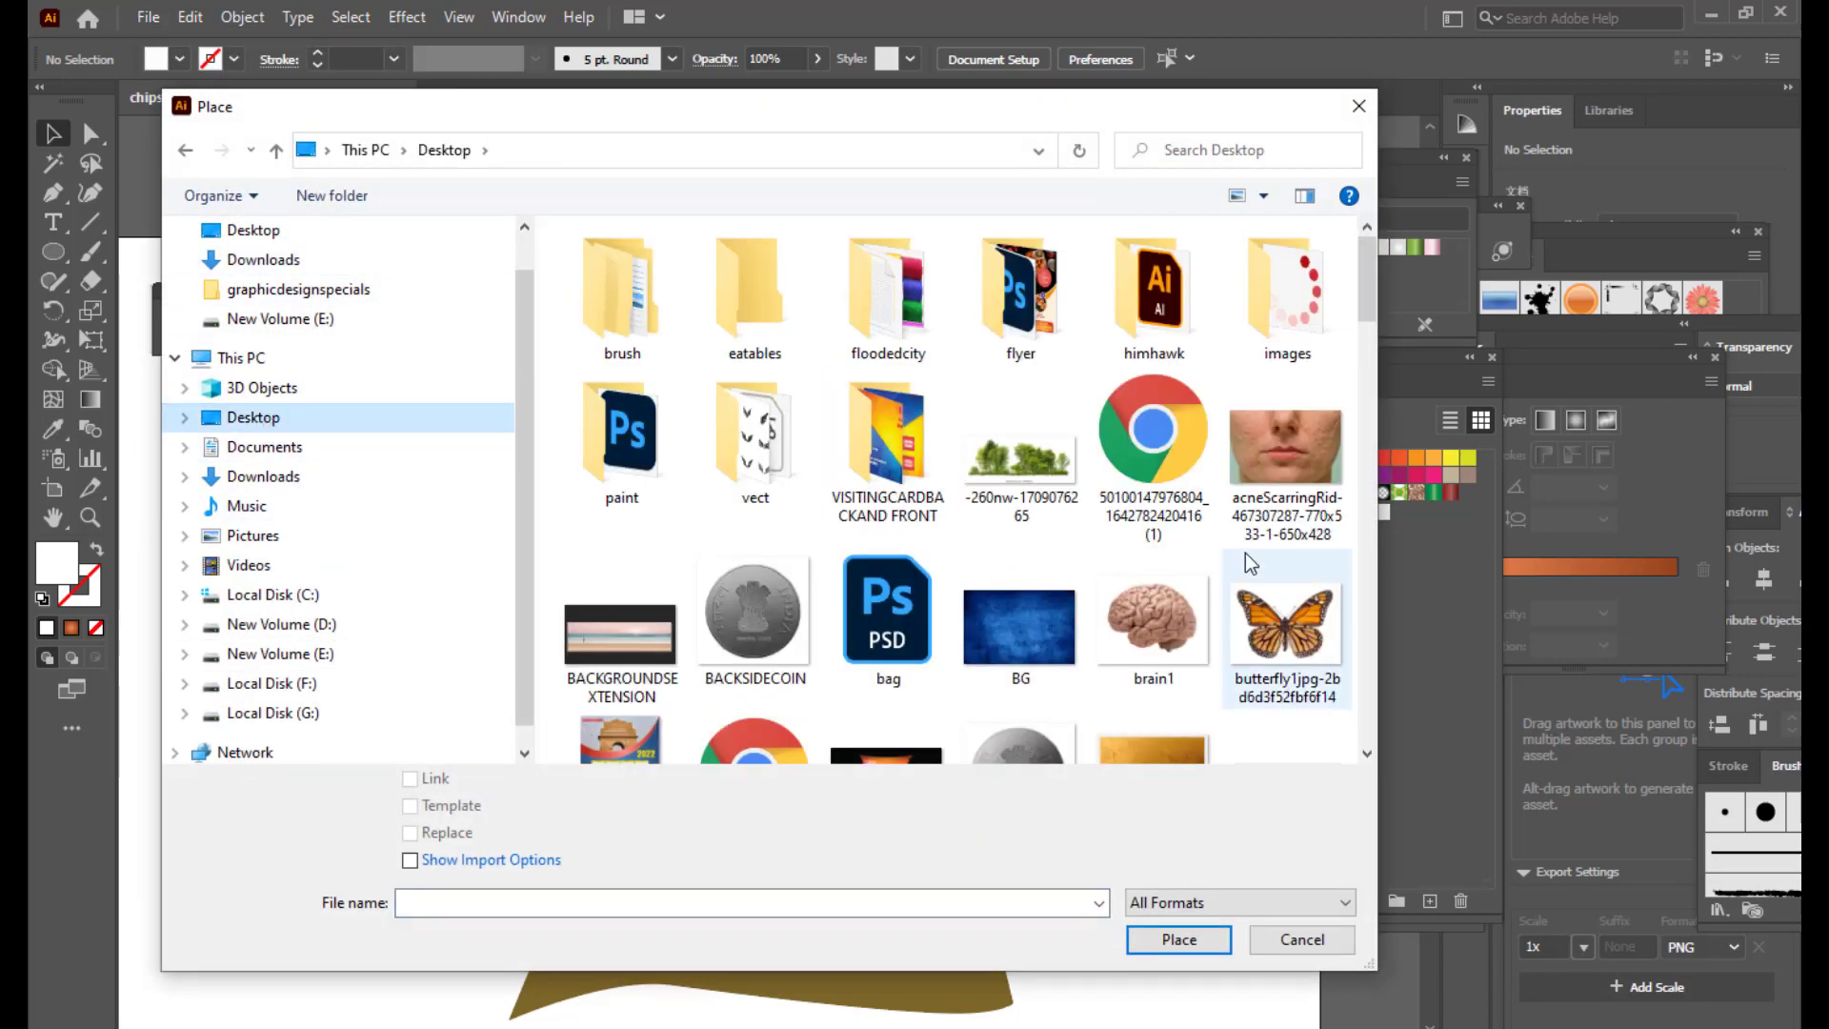
{"action": "scroll", "coordinate": [1228, 534], "scroll_direction": "down", "scroll_amount": 5}
{"action": "scroll", "coordinate": [1210, 514], "scroll_direction": "down", "scroll_amount": 5}
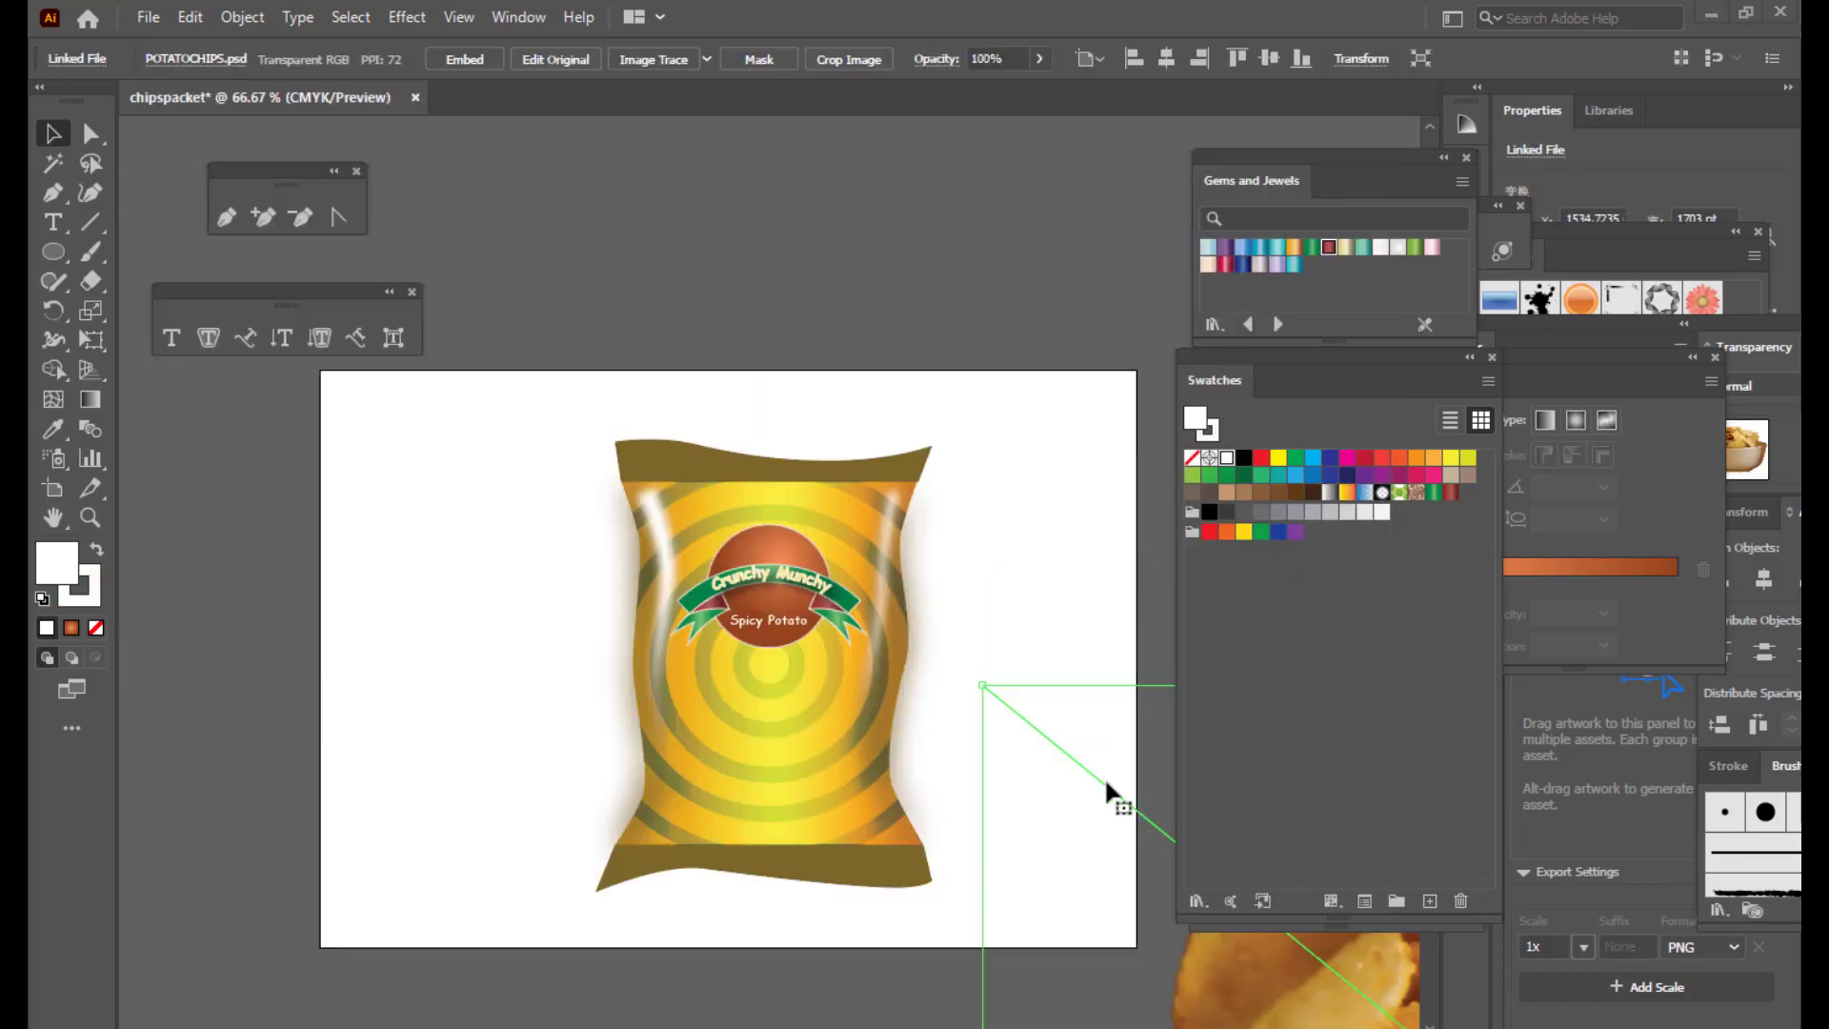
Step: Move the chips photo over the packet and shrink it to fit
{"action": "left_click", "coordinate": [842, 253]}
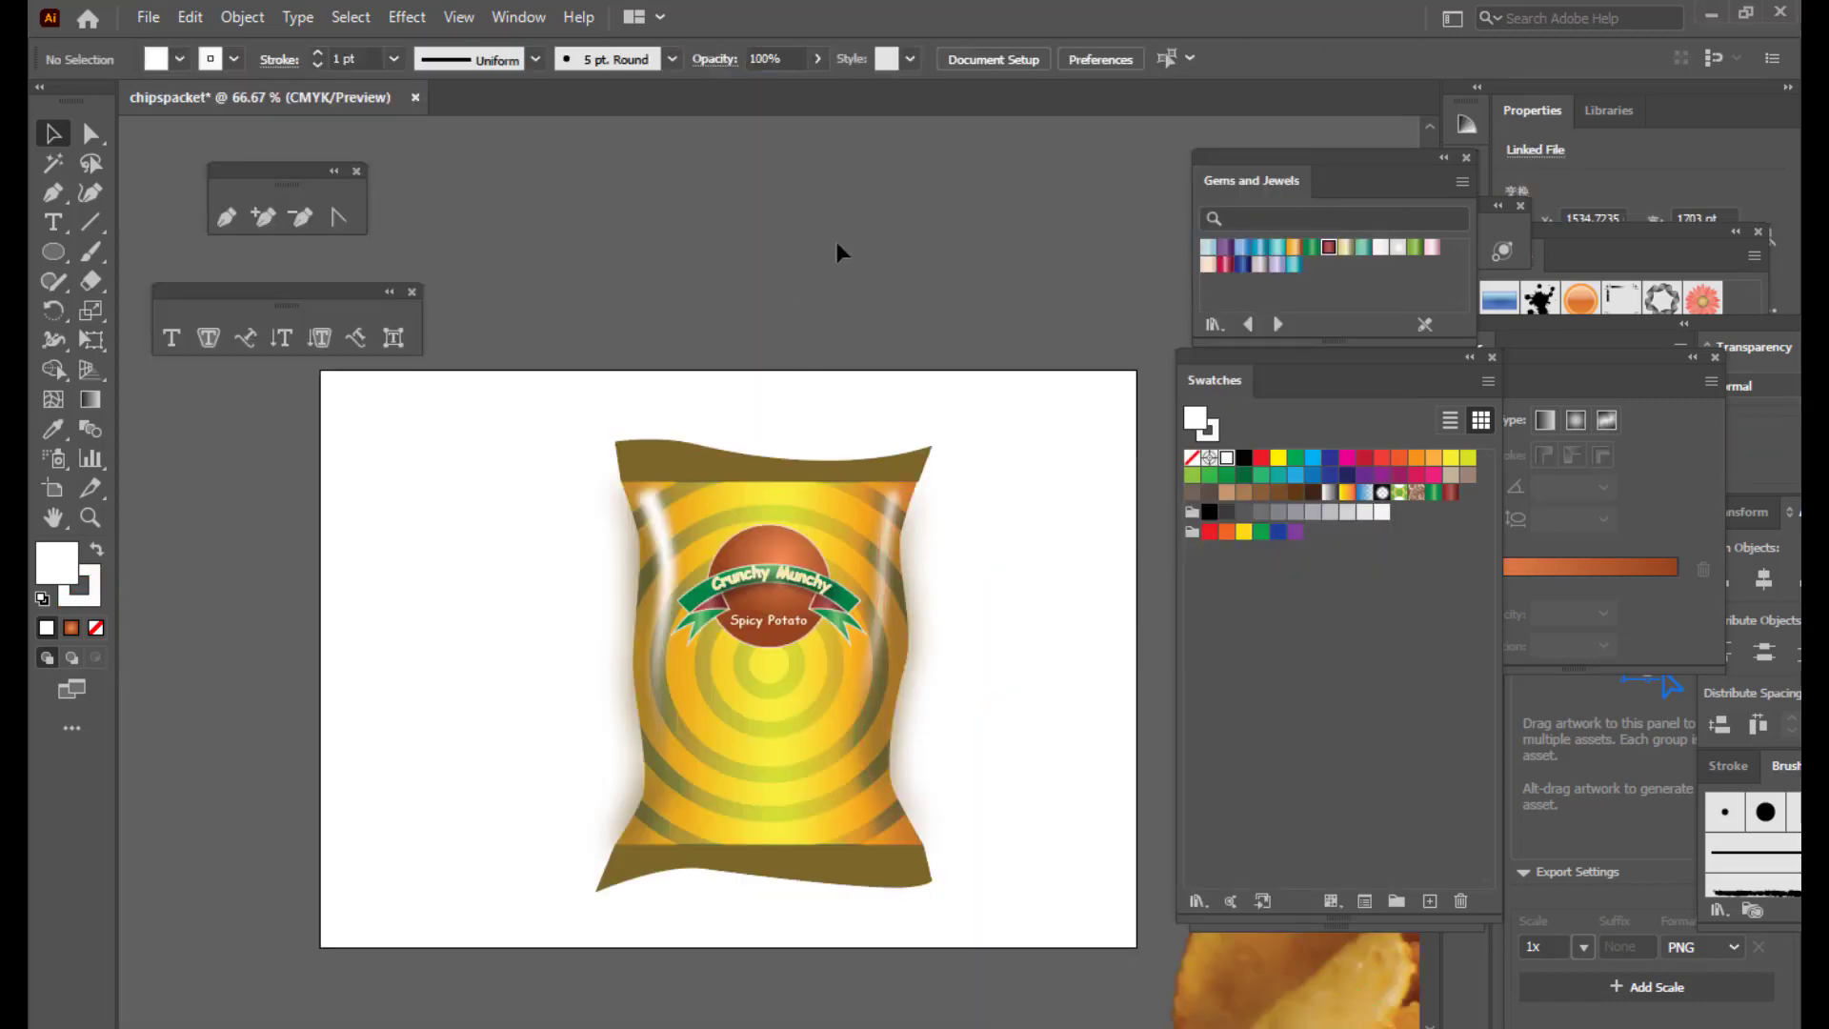
{"action": "left_click", "coordinate": [982, 842]}
{"action": "left_click_drag", "start_coordinate": [982, 842], "coordinate": [212, 577]}
{"action": "left_click_drag", "start_coordinate": [866, 493], "coordinate": [611, 398]}
{"action": "key", "text": "ctrl+minus"}
{"action": "key", "text": "ctrl+minus"}
{"action": "key", "text": "ctrl+minus"}
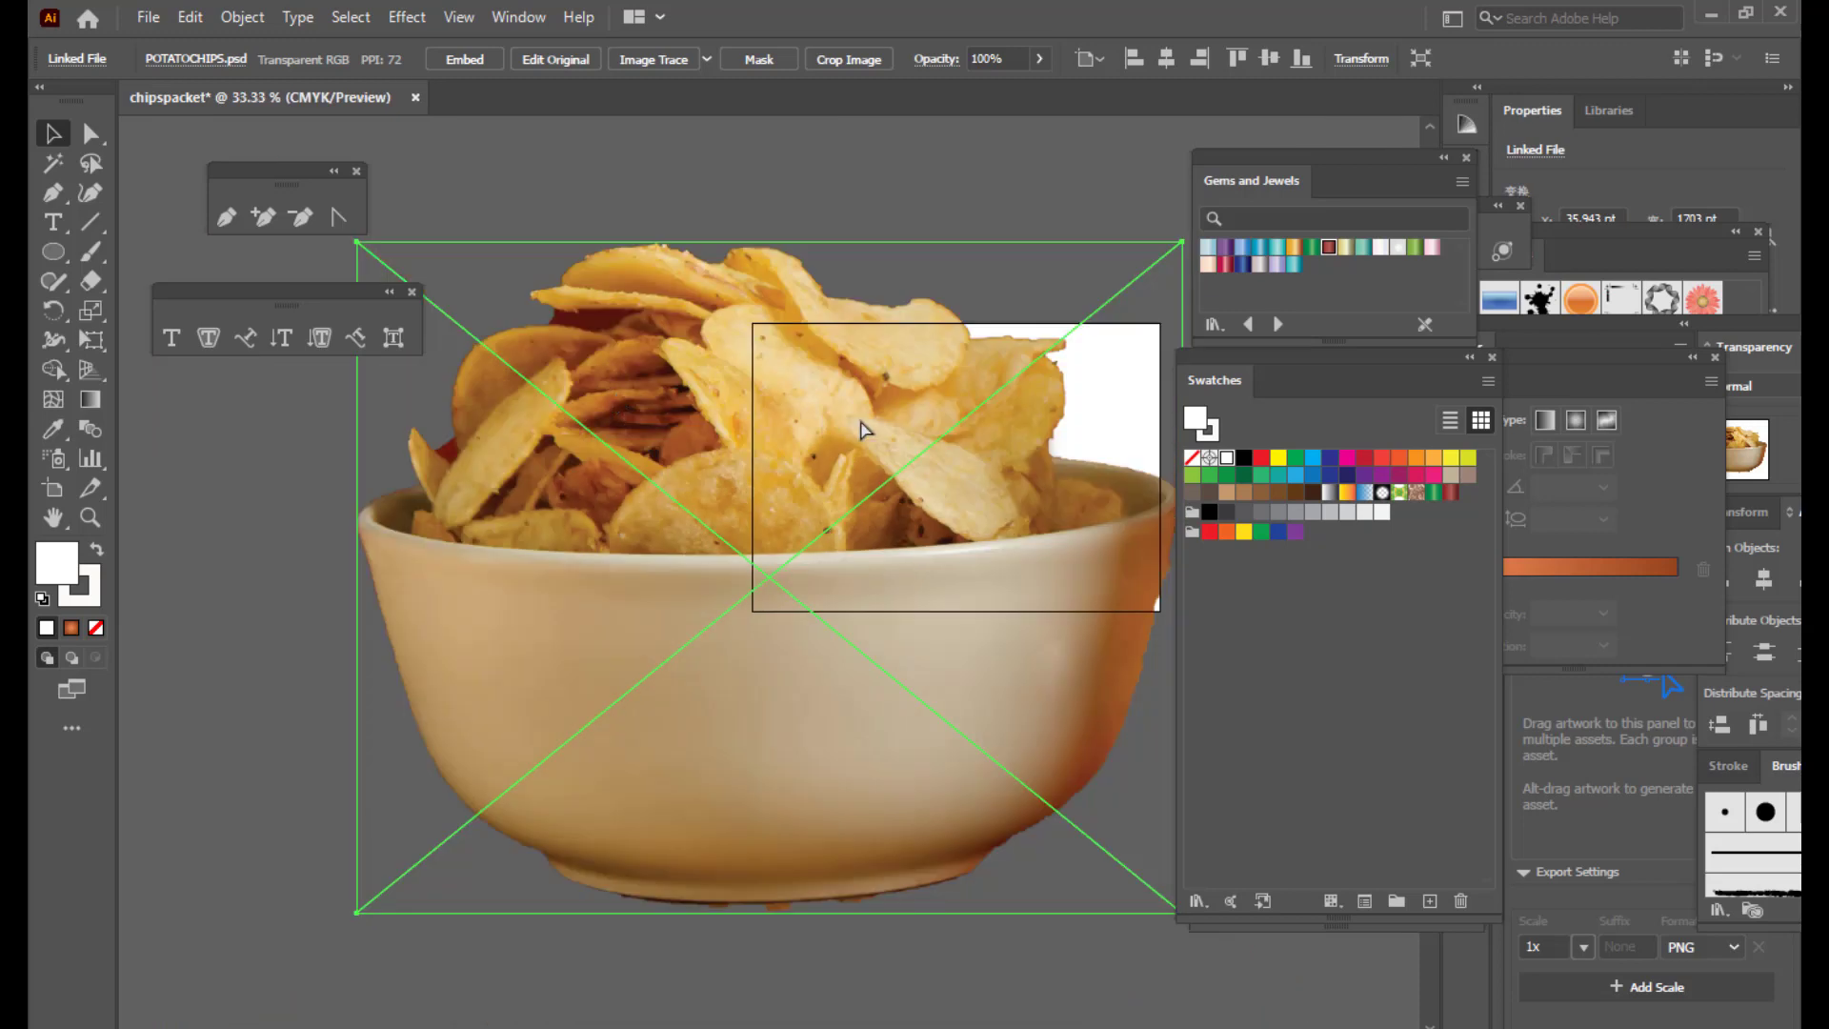
{"action": "left_click_drag", "start_coordinate": [1081, 322], "coordinate": [916, 535]}
{"action": "key", "text": "ctrl+plus"}
{"action": "key", "text": "ctrl+plus"}
{"action": "key", "text": "ctrl+plus"}
{"action": "key", "text": "ctrl+plus"}
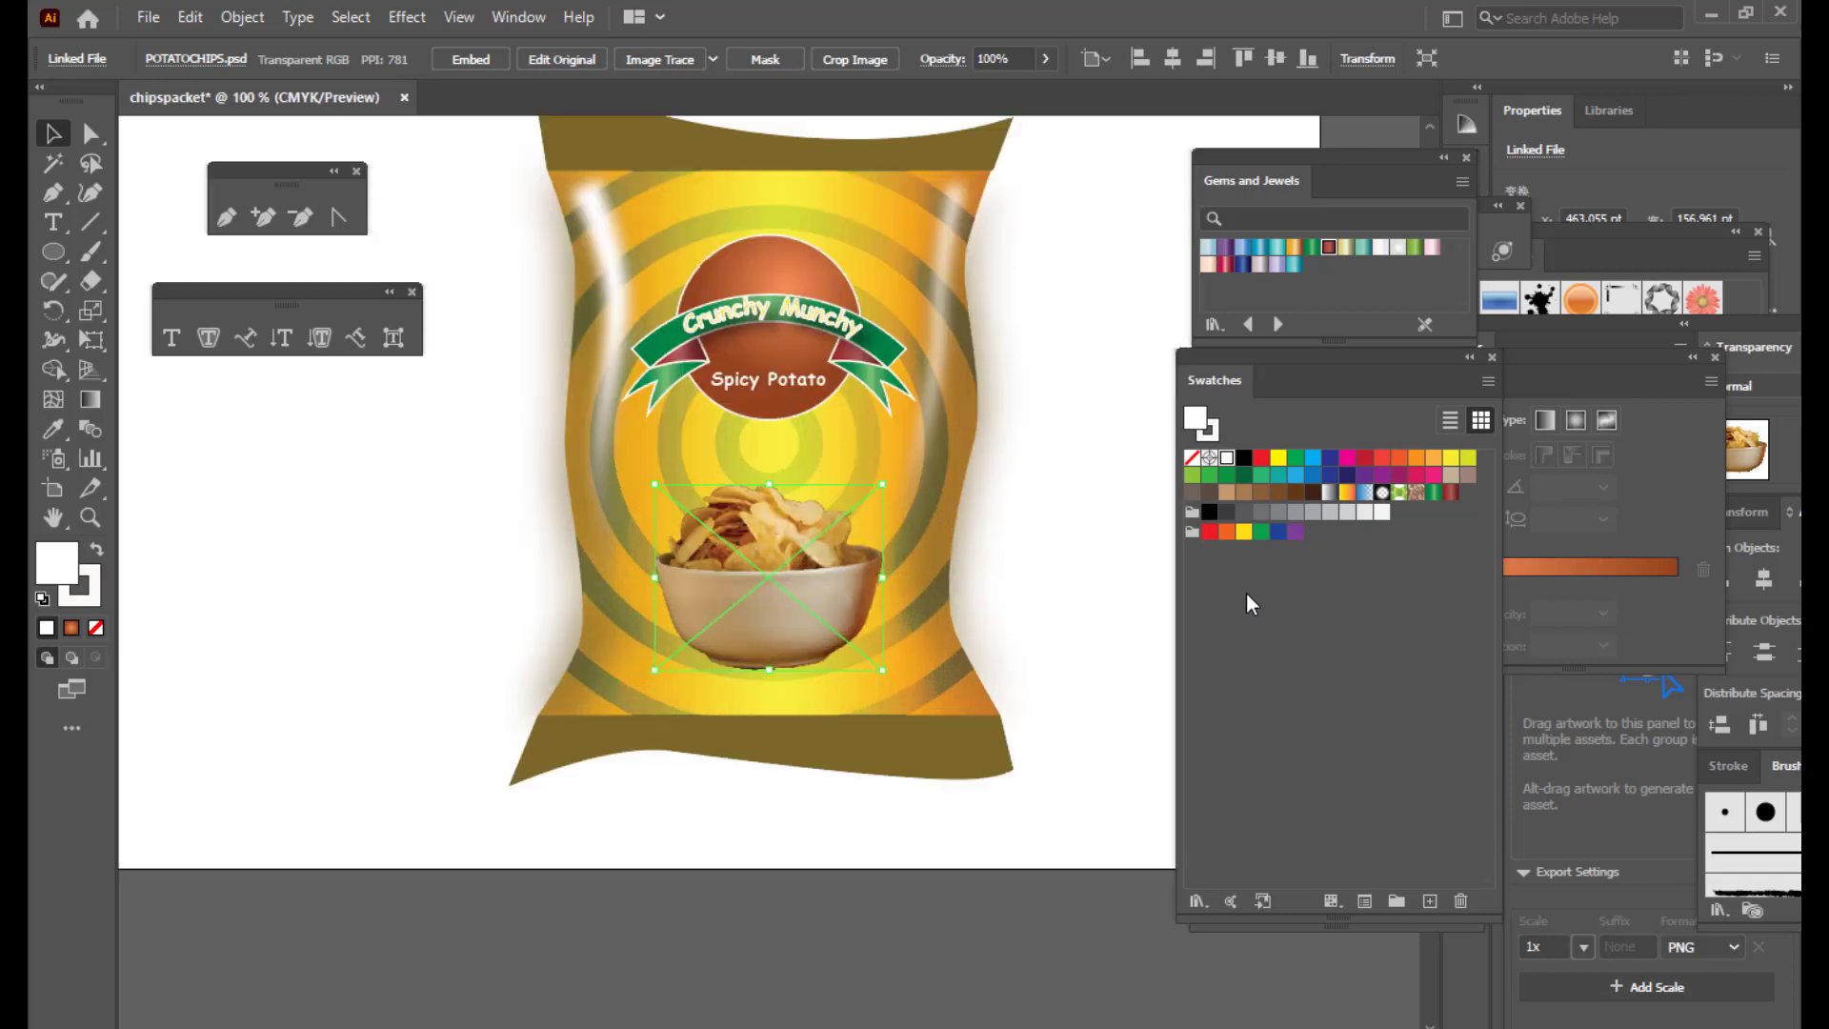
Step: Fine-tune the chips photo's size so it sits just below the Spicy Potato label
{"action": "left_click_drag", "start_coordinate": [880, 484], "coordinate": [920, 440]}
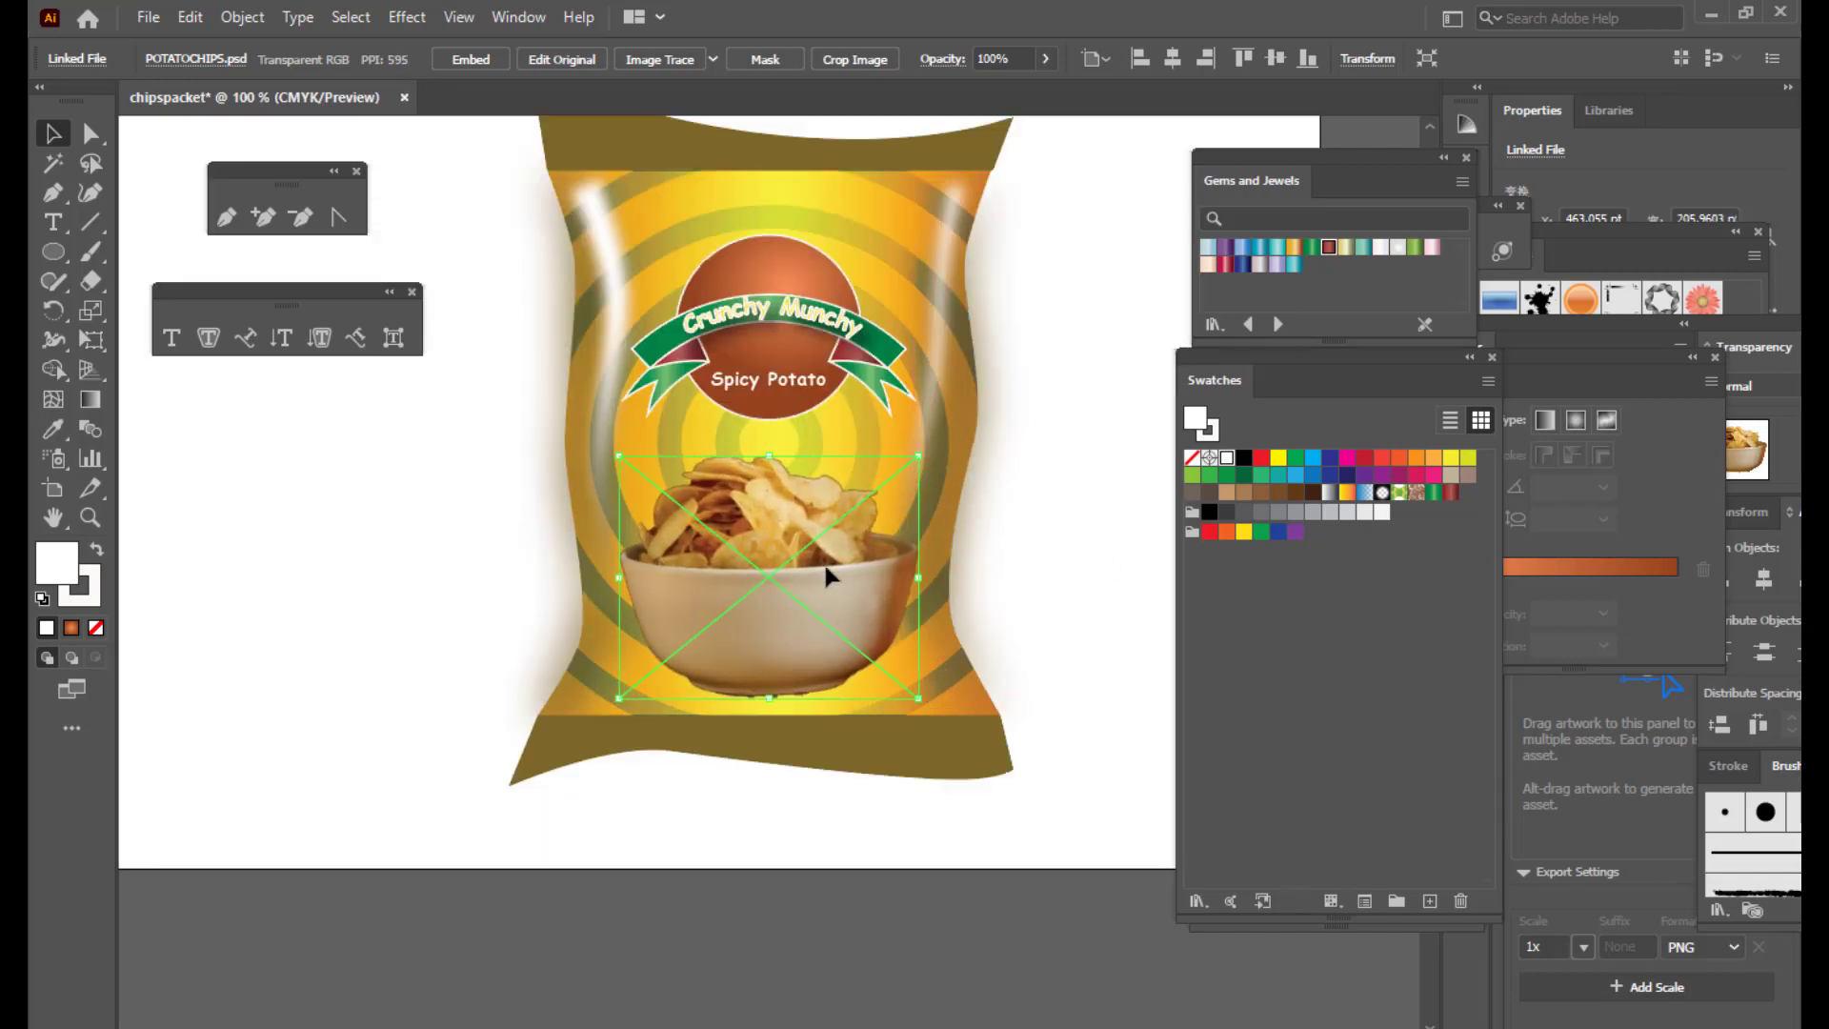
{"action": "left_click", "coordinate": [1055, 461]}
{"action": "scroll", "coordinate": [1054, 461], "scroll_direction": "up", "scroll_amount": 2}
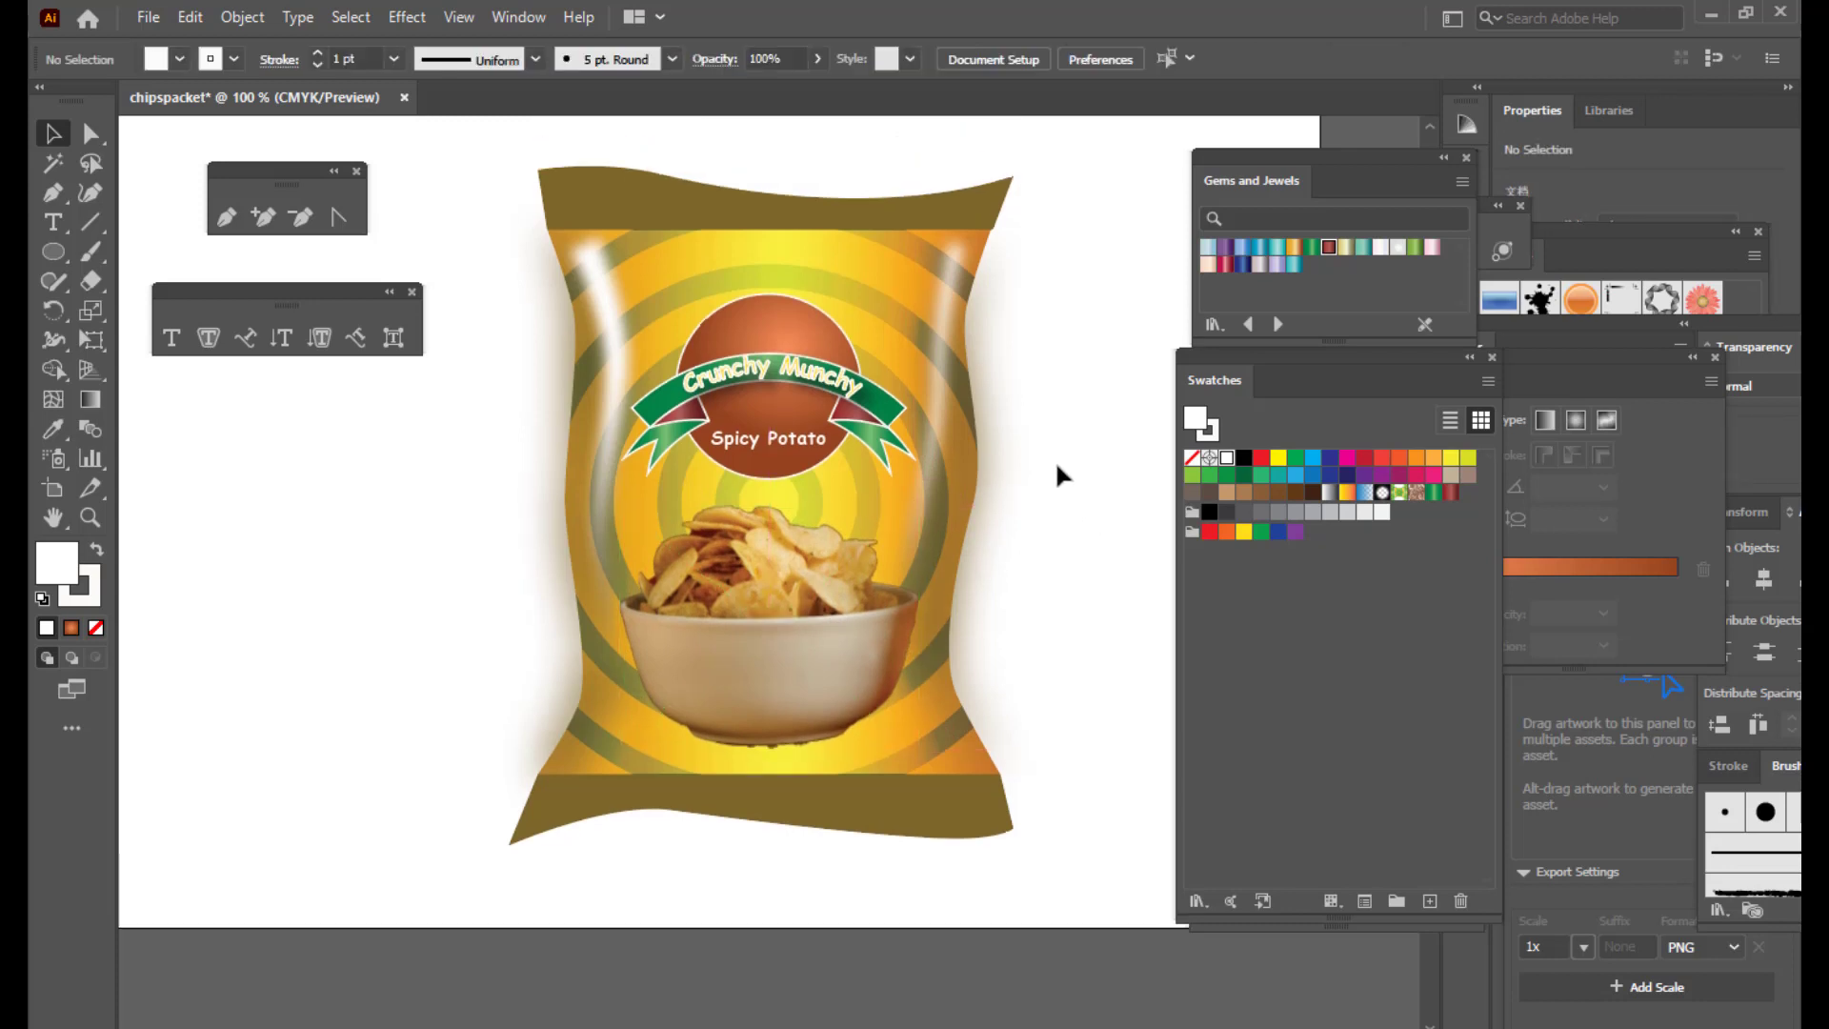
{"action": "scroll", "coordinate": [1054, 460], "scroll_direction": "up", "scroll_amount": 2}
{"action": "left_click", "coordinate": [909, 579]}
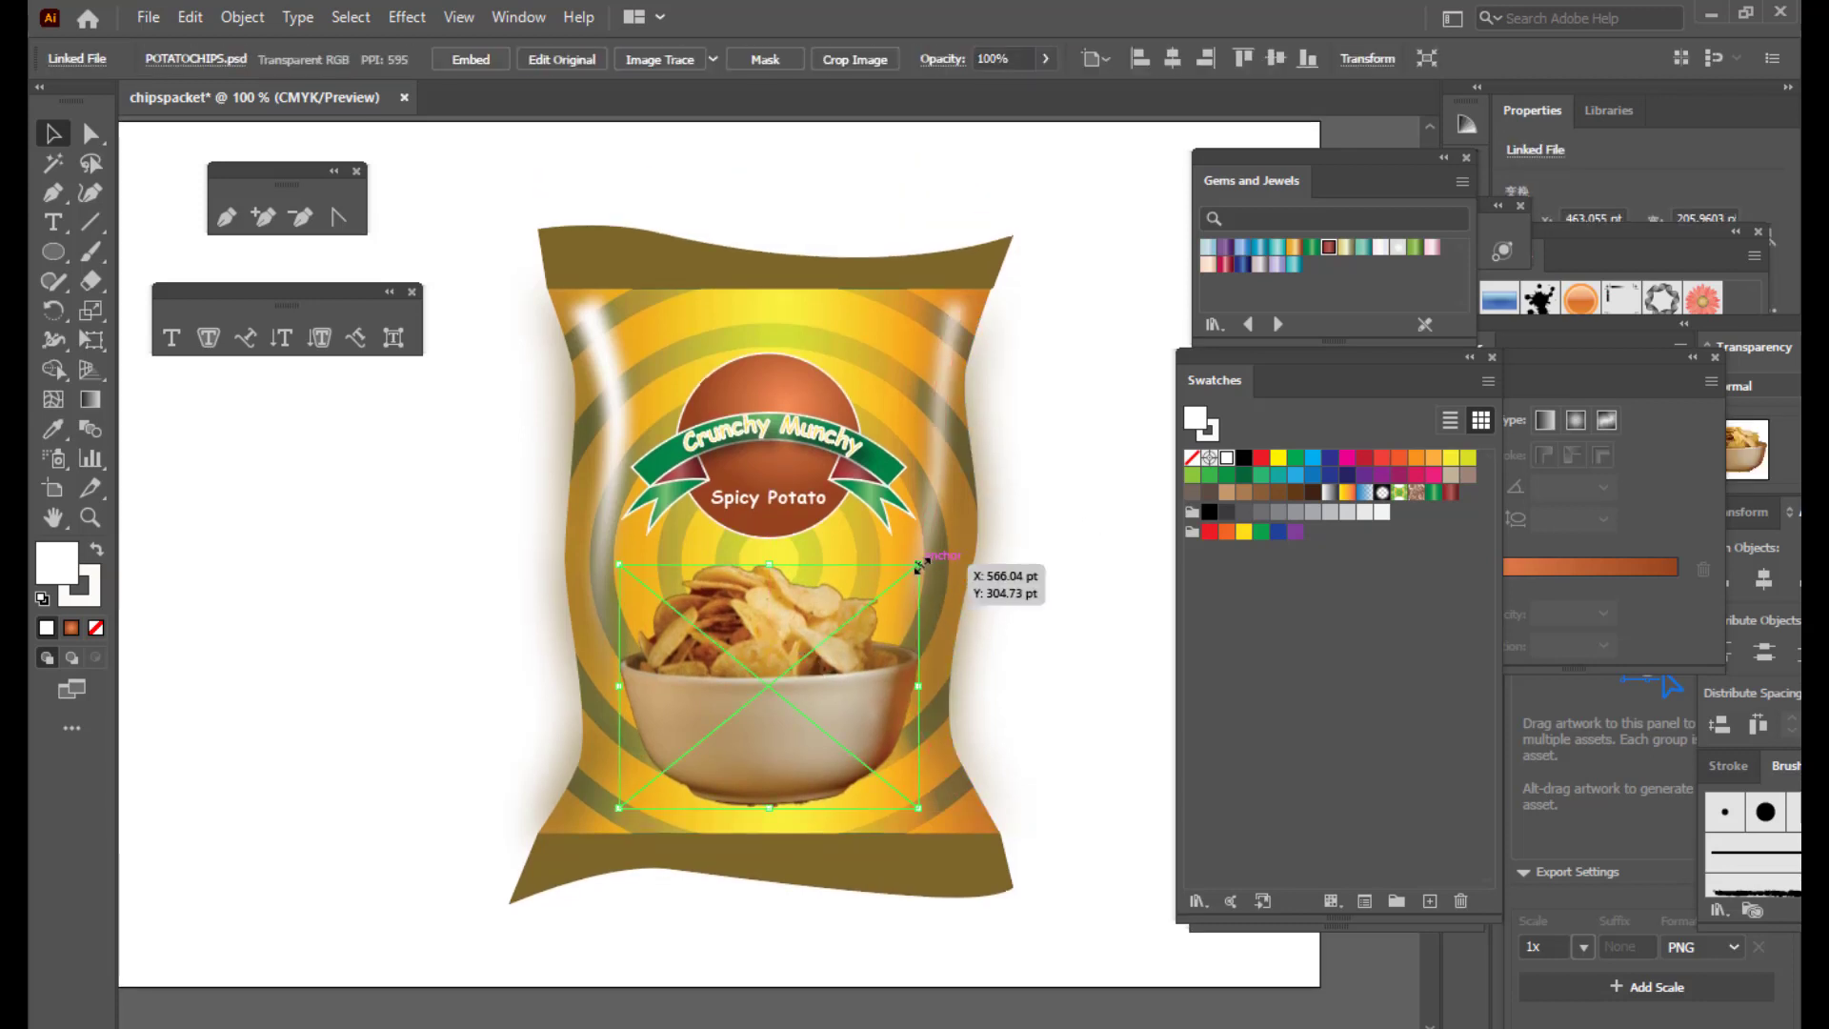
{"action": "left_click_drag", "start_coordinate": [920, 565], "coordinate": [915, 570]}
{"action": "left_click", "coordinate": [1130, 610]}
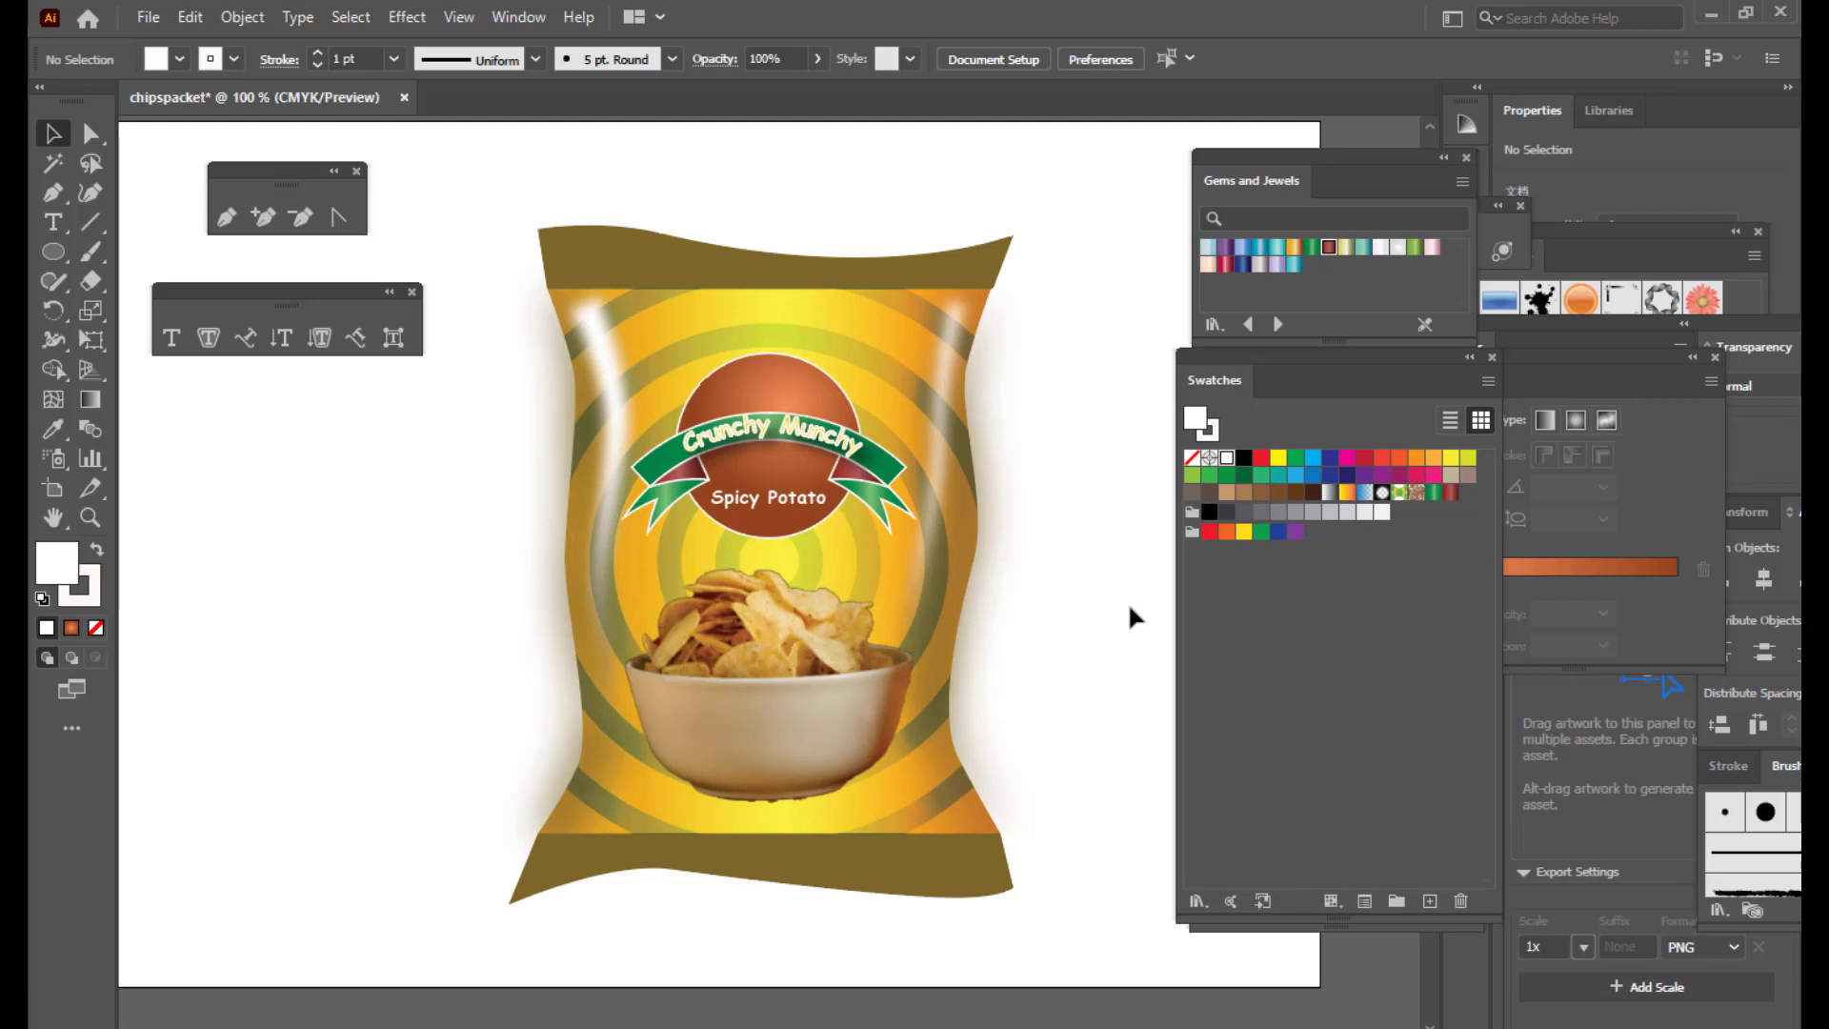
Step: Add a Multiply drop shadow to the bowl image with 75% opacity, 3 pt offsets and 5 pt blur
{"action": "left_click", "coordinate": [809, 721]}
{"action": "left_click", "coordinate": [406, 16]}
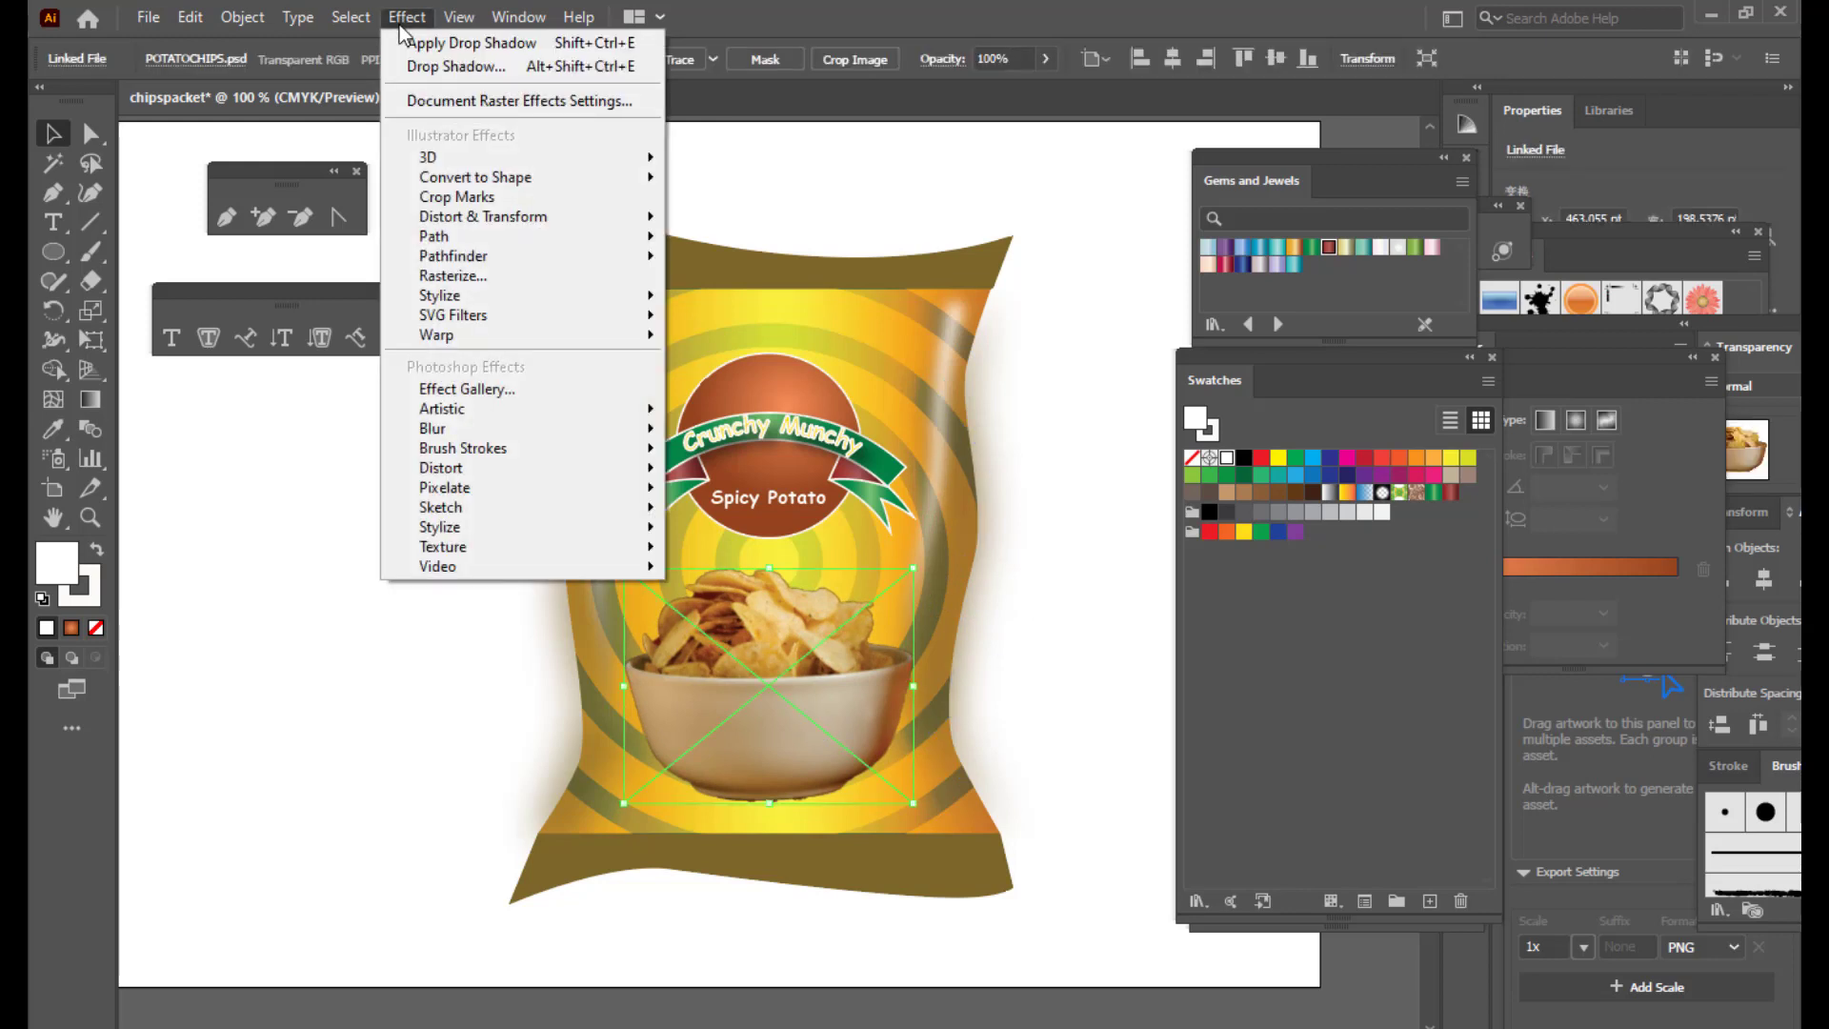
{"action": "mouse_move", "coordinate": [631, 297]}
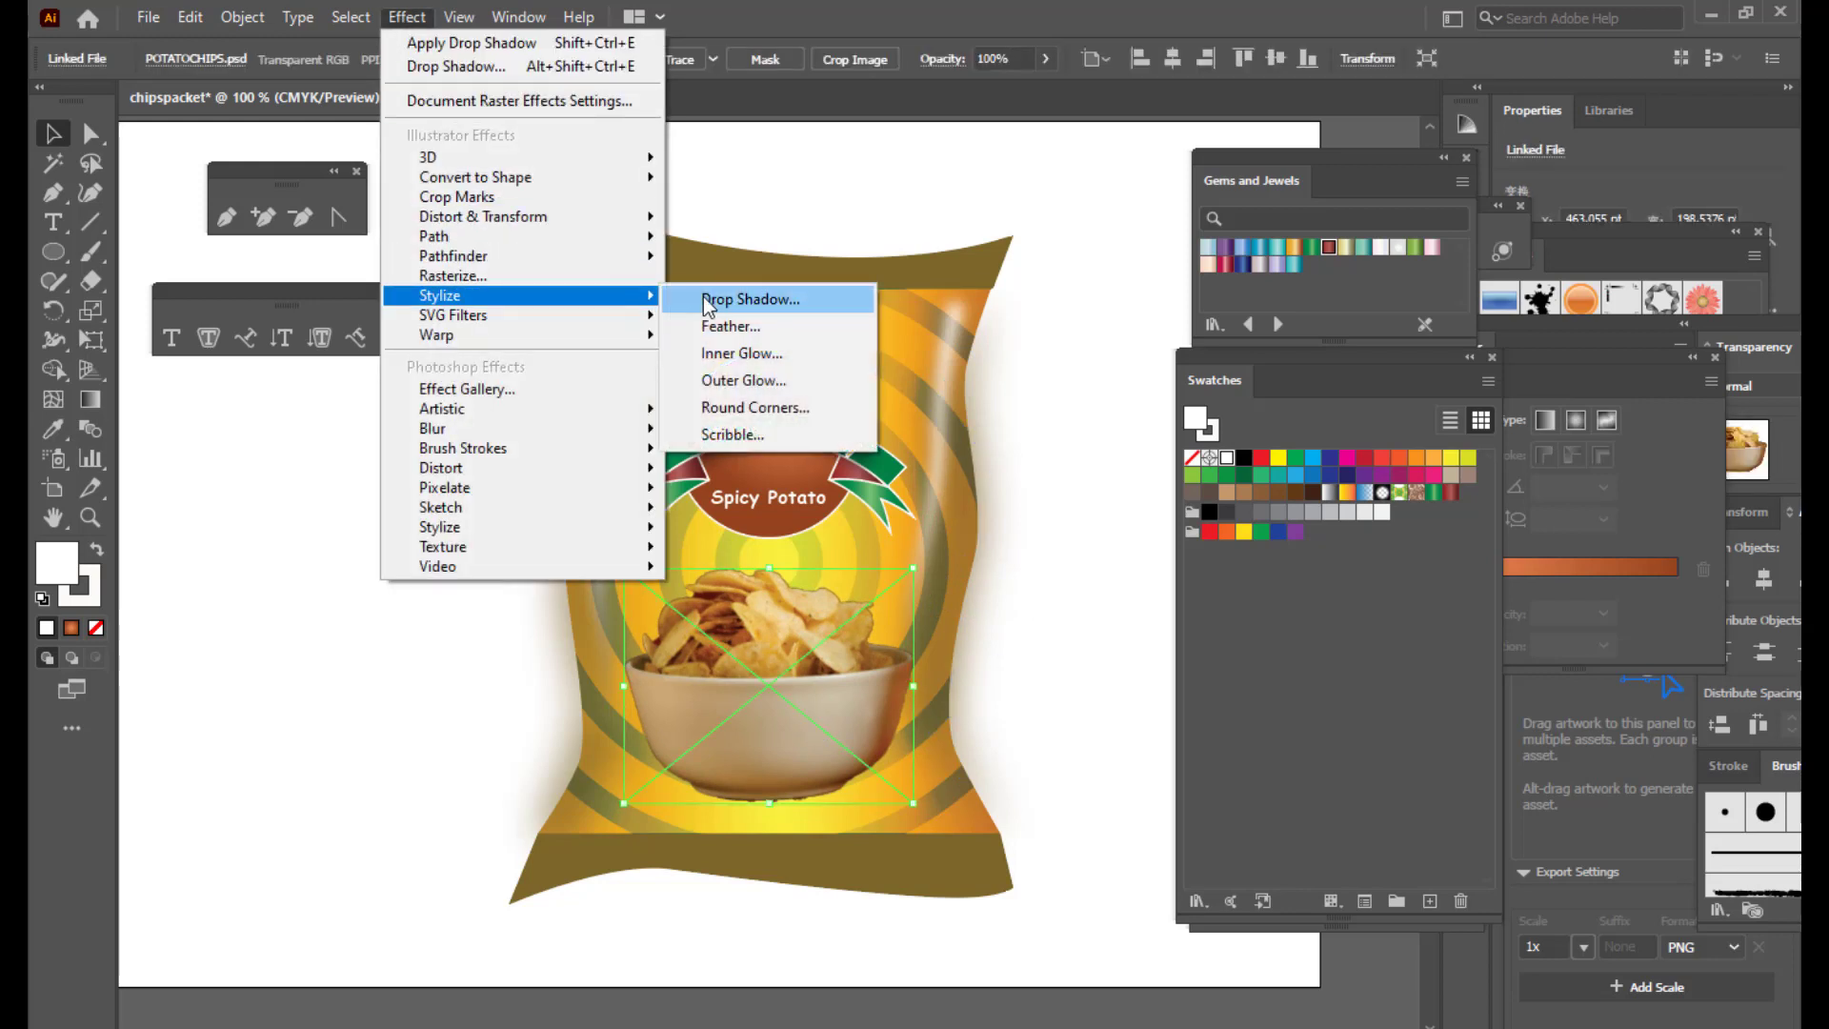
{"action": "left_click", "coordinate": [702, 298]}
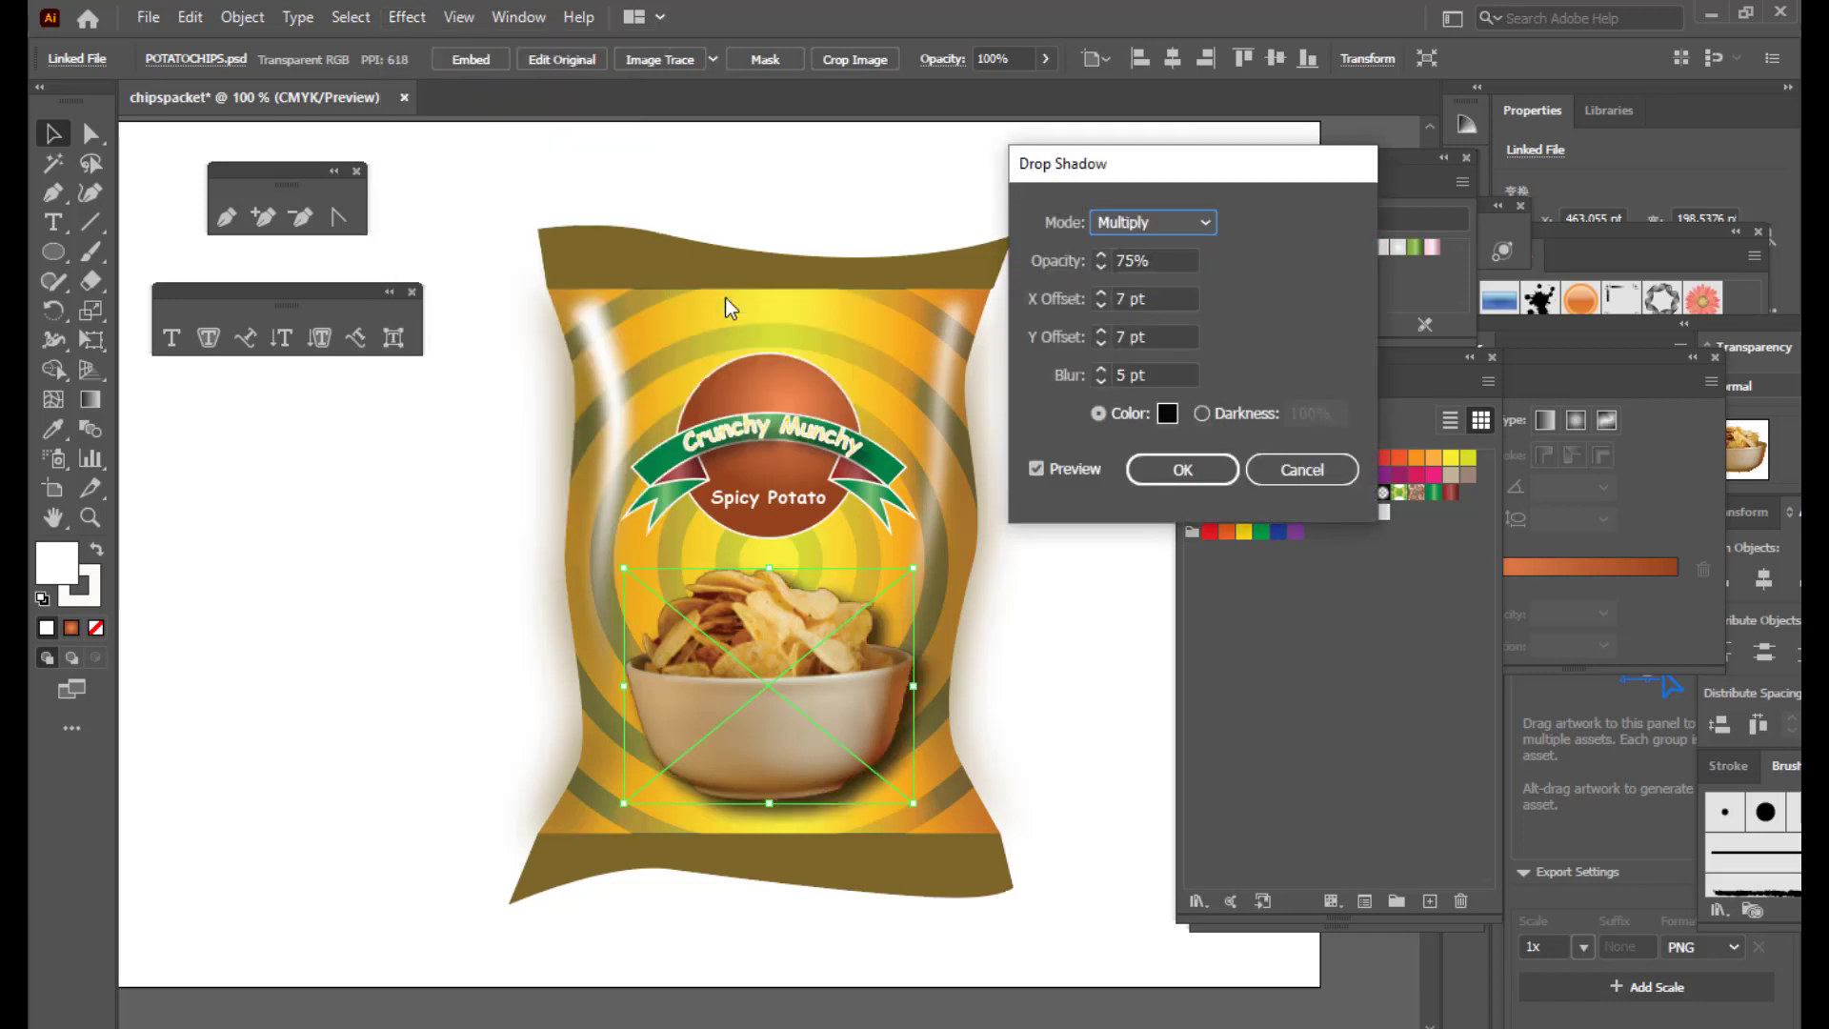
{"action": "key", "text": "Tab"}
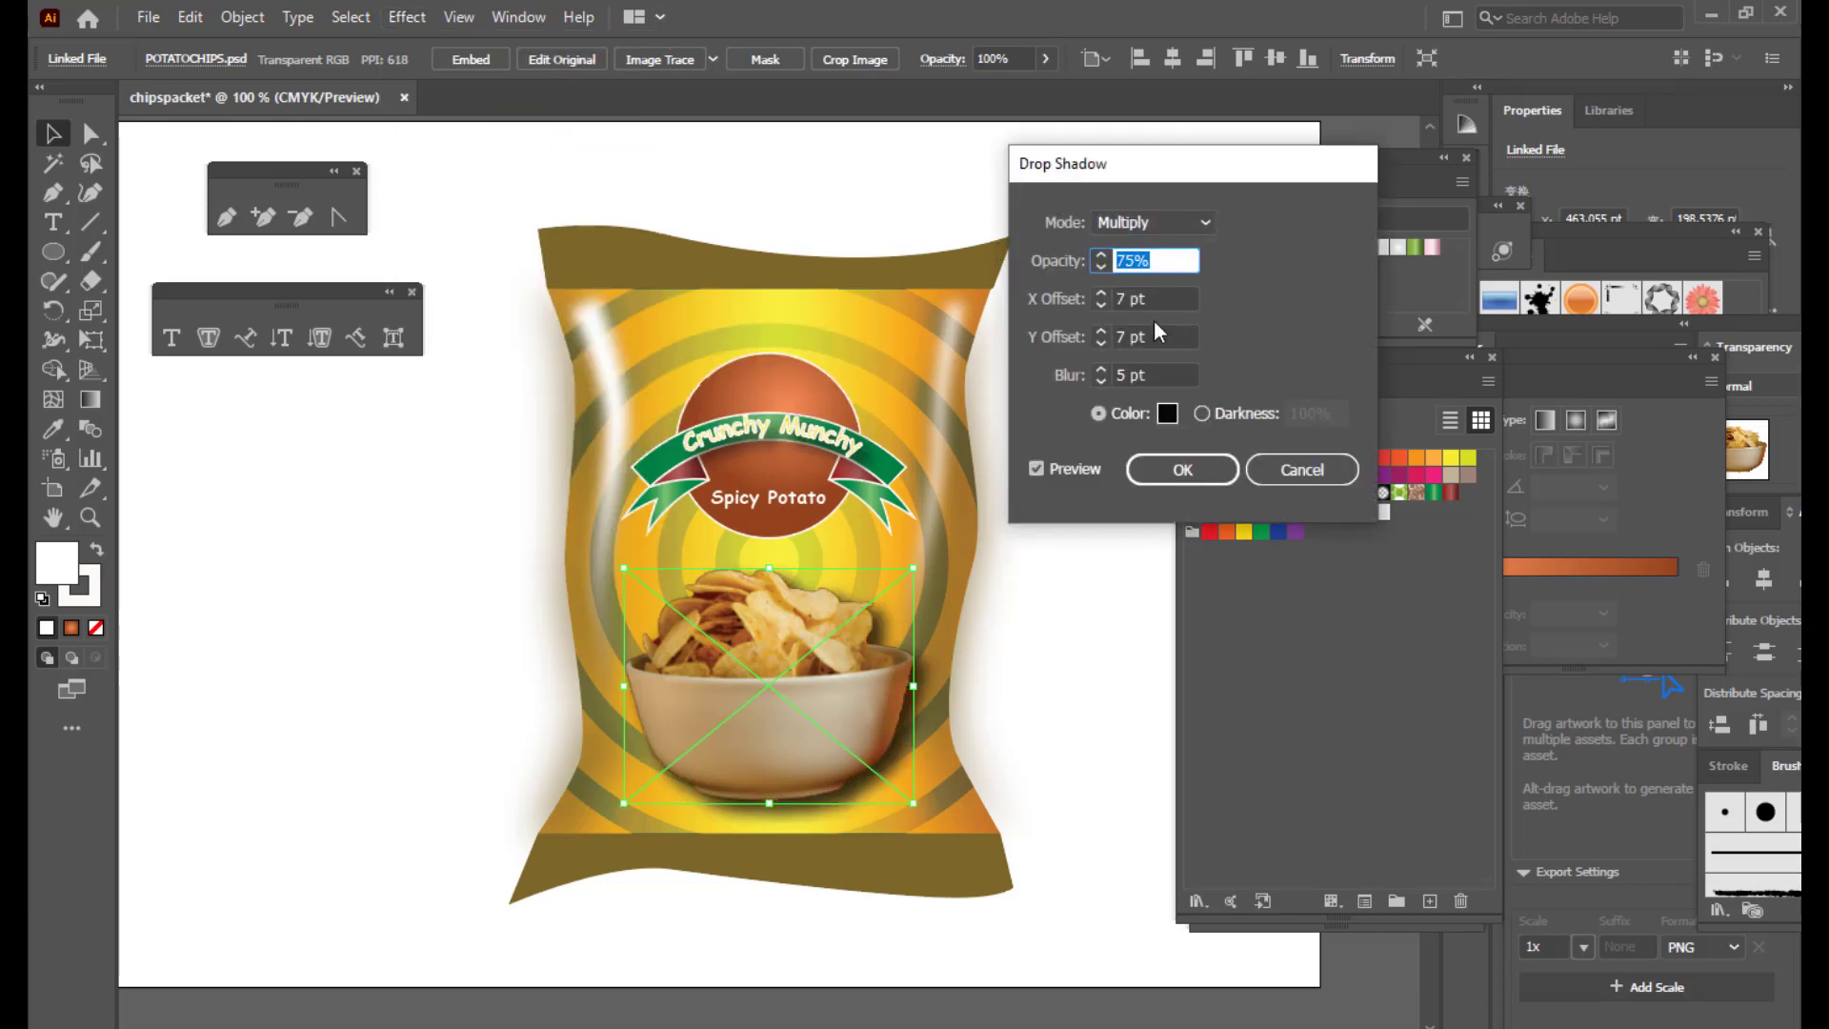
{"action": "key", "text": "Tab"}
{"action": "type", "text": "3"}
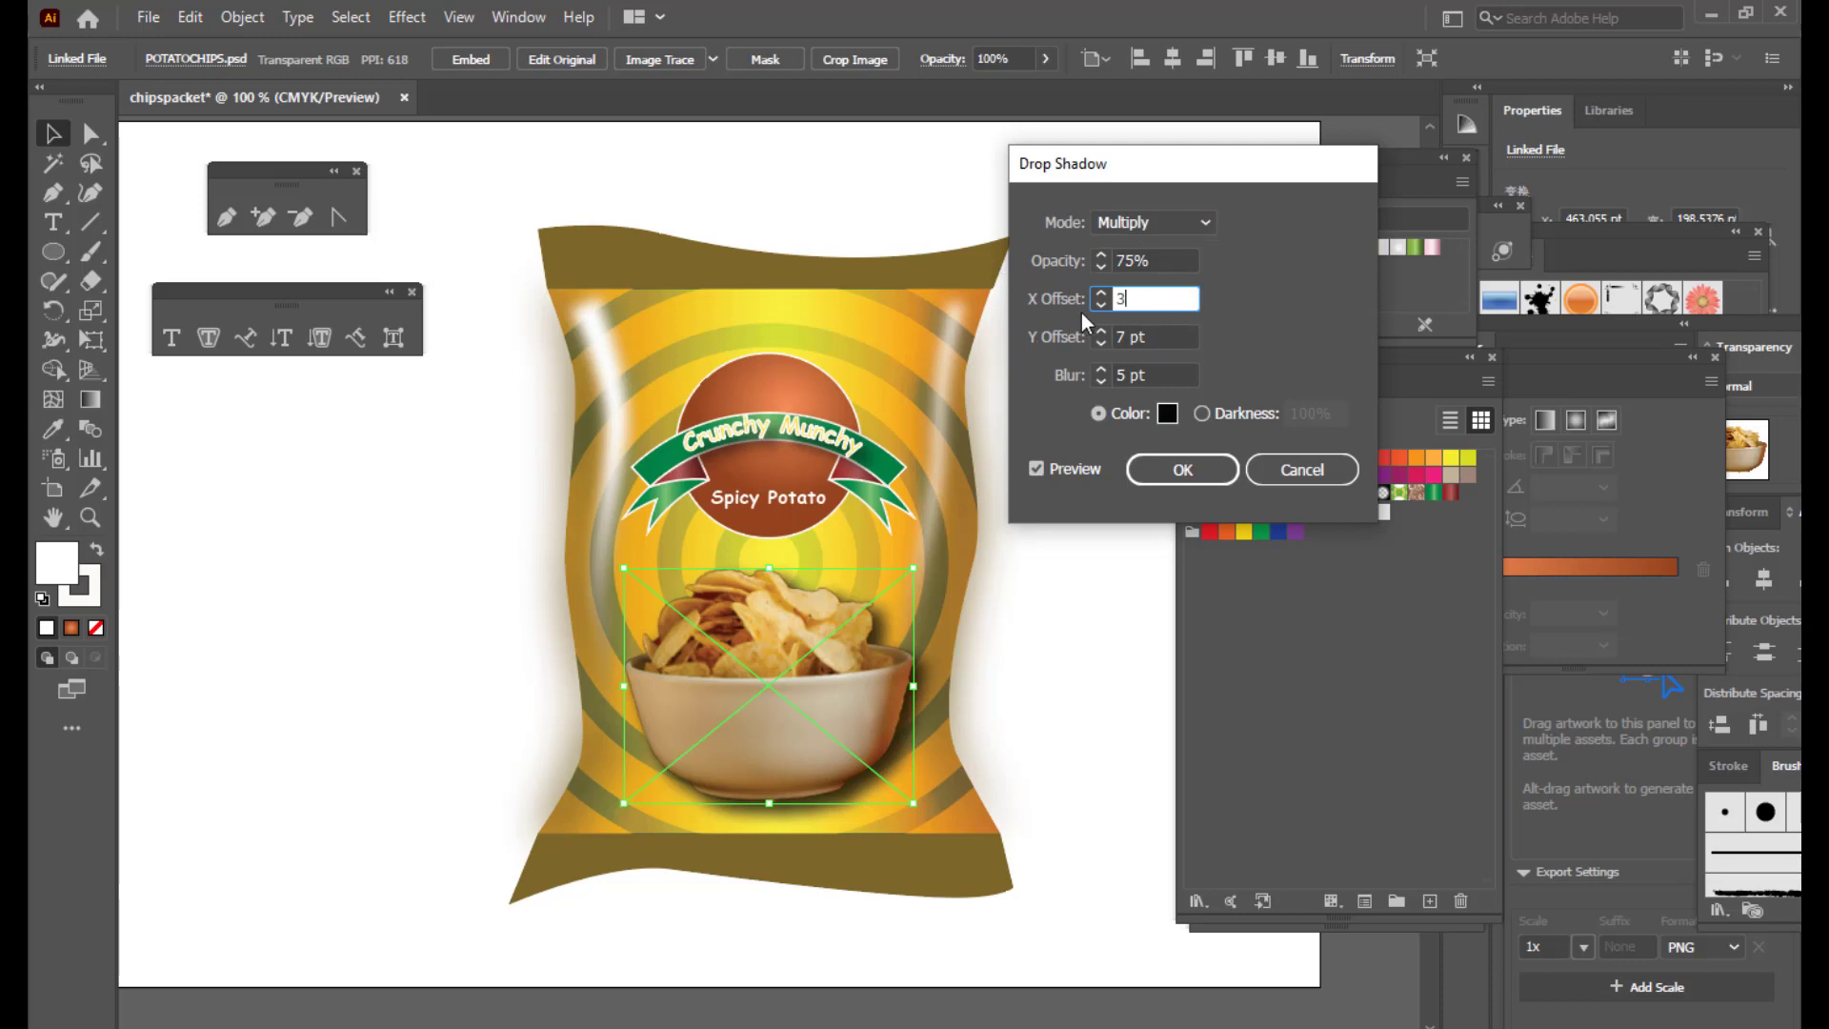
{"action": "key", "text": "Tab"}
{"action": "type", "text": "3"}
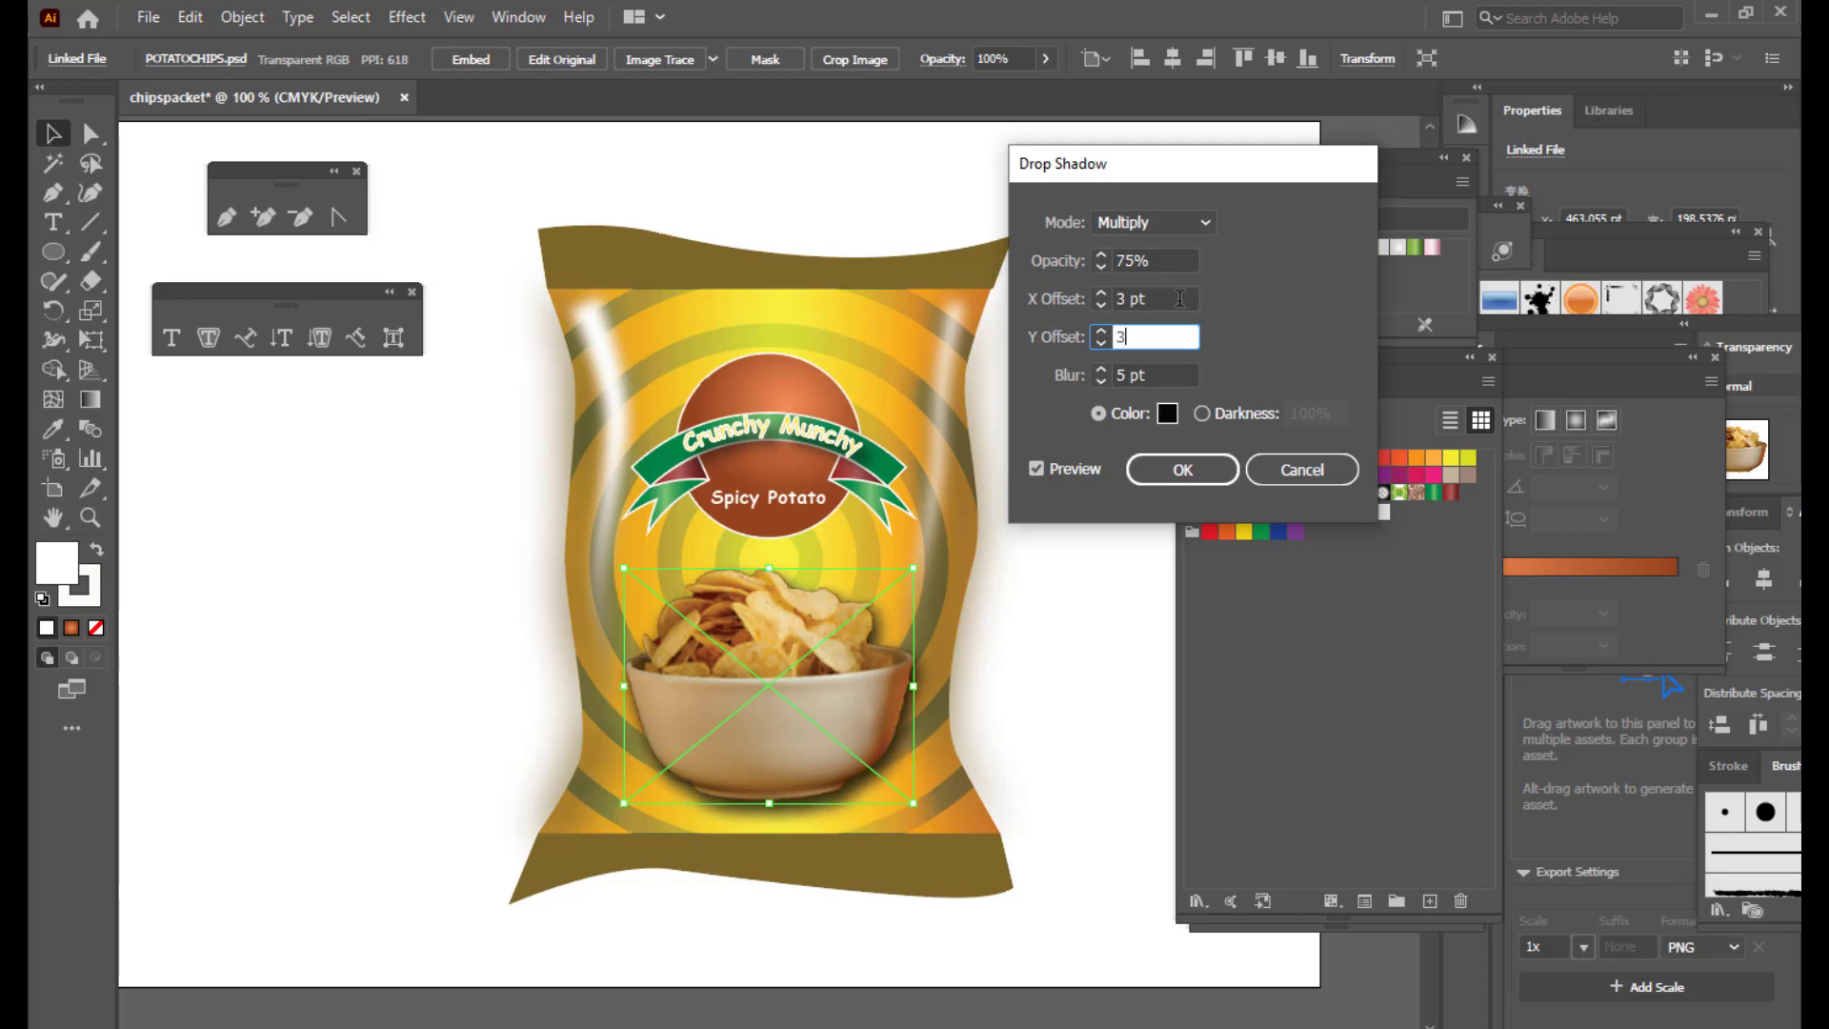
{"action": "left_click", "coordinate": [1173, 296]}
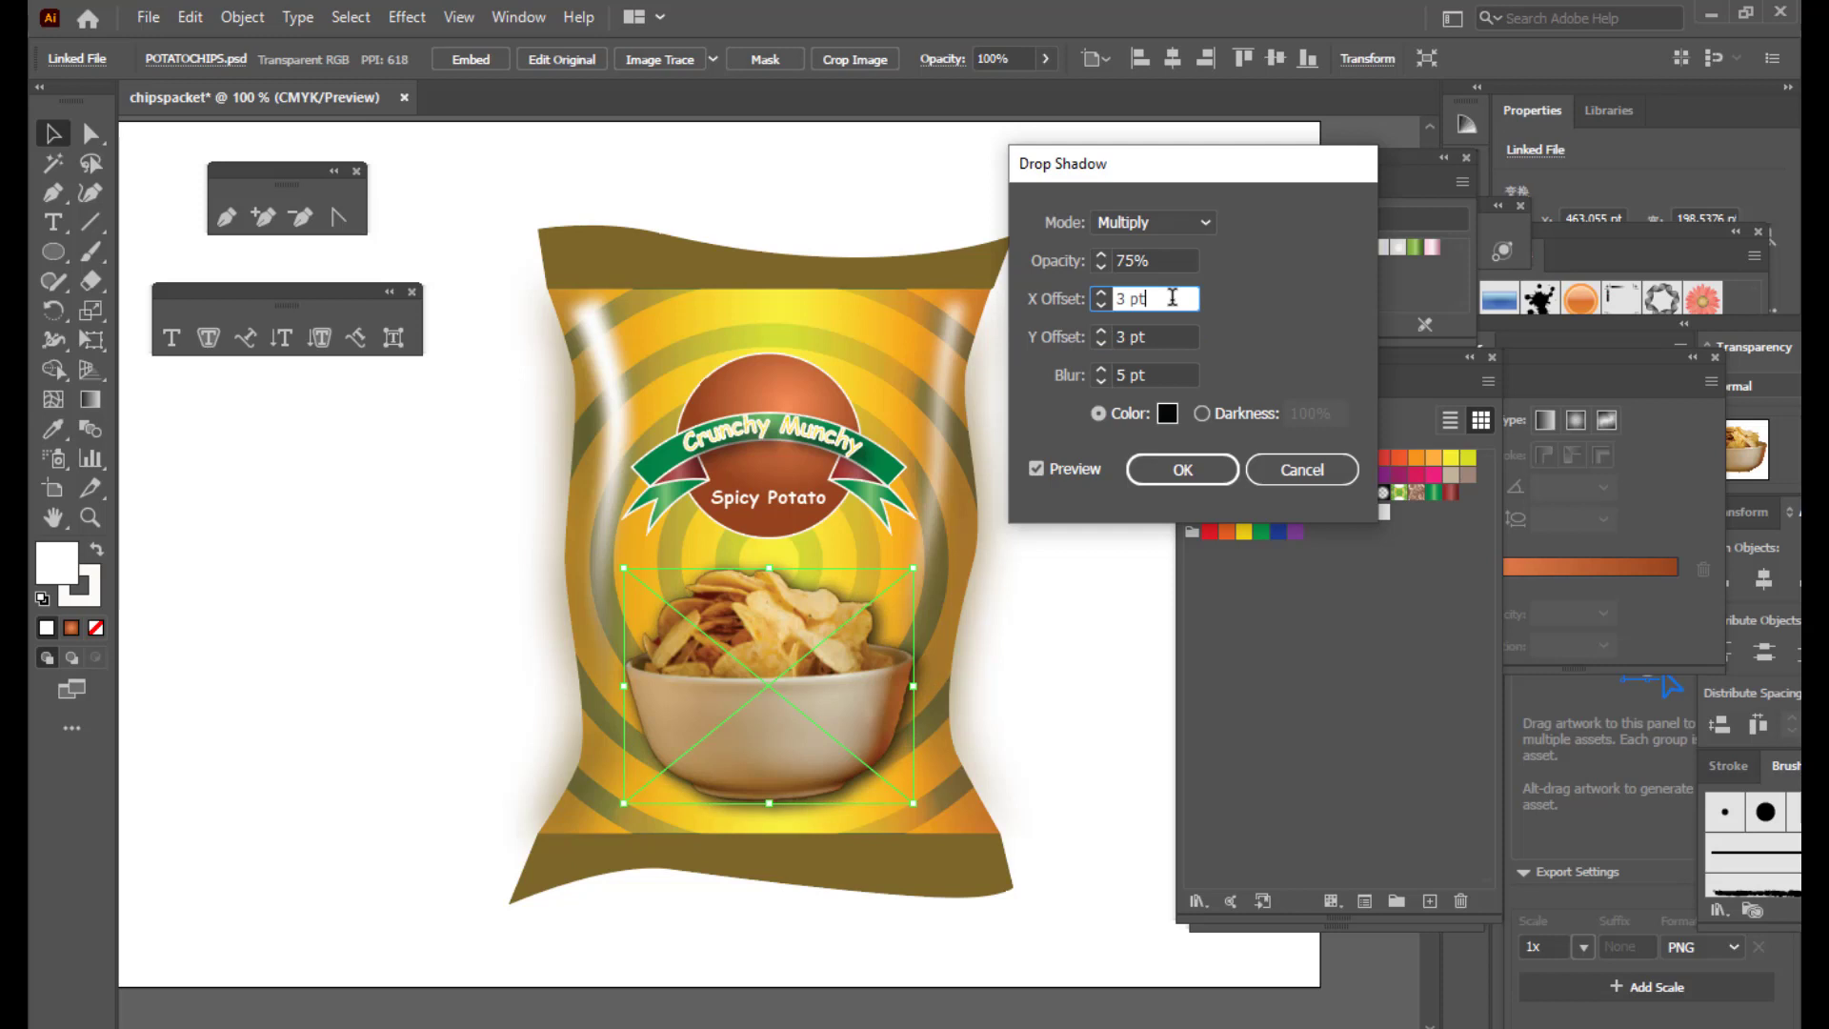
{"action": "left_click", "coordinate": [1186, 468]}
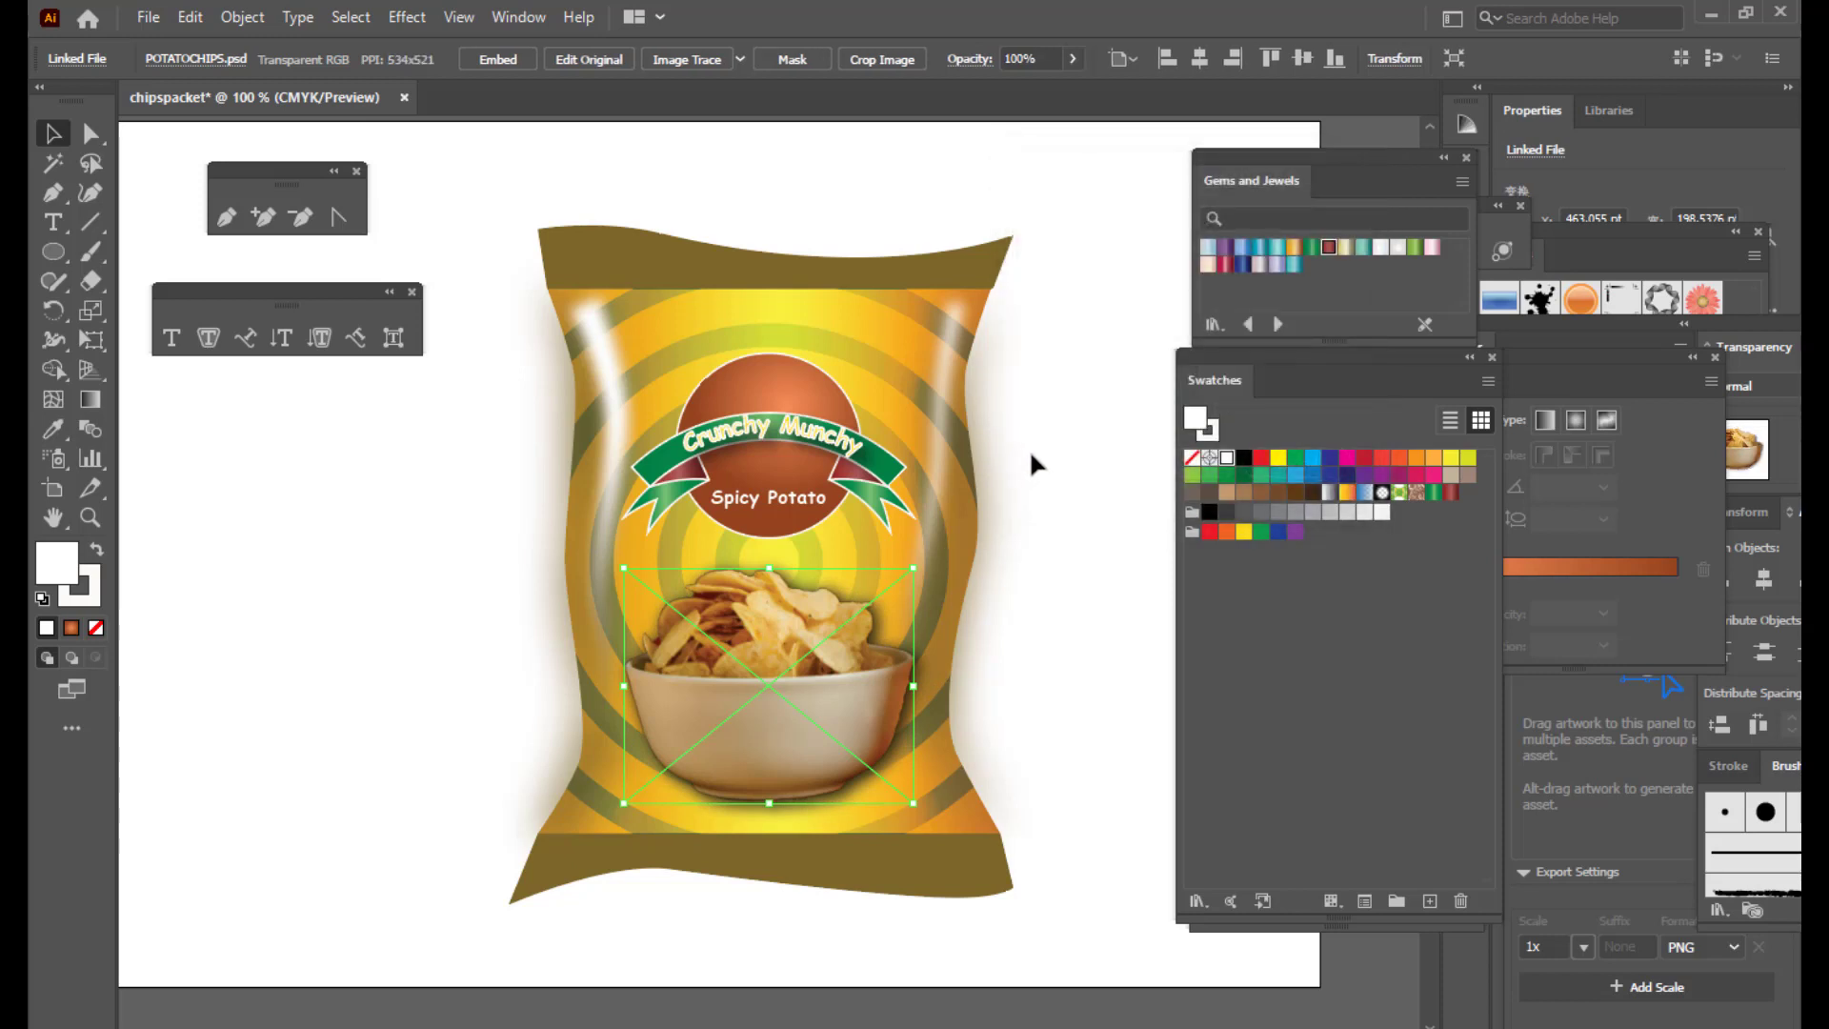
Step: Shrink the bowl image slightly and re-centre it on the bag
{"action": "left_click", "coordinate": [1029, 449]}
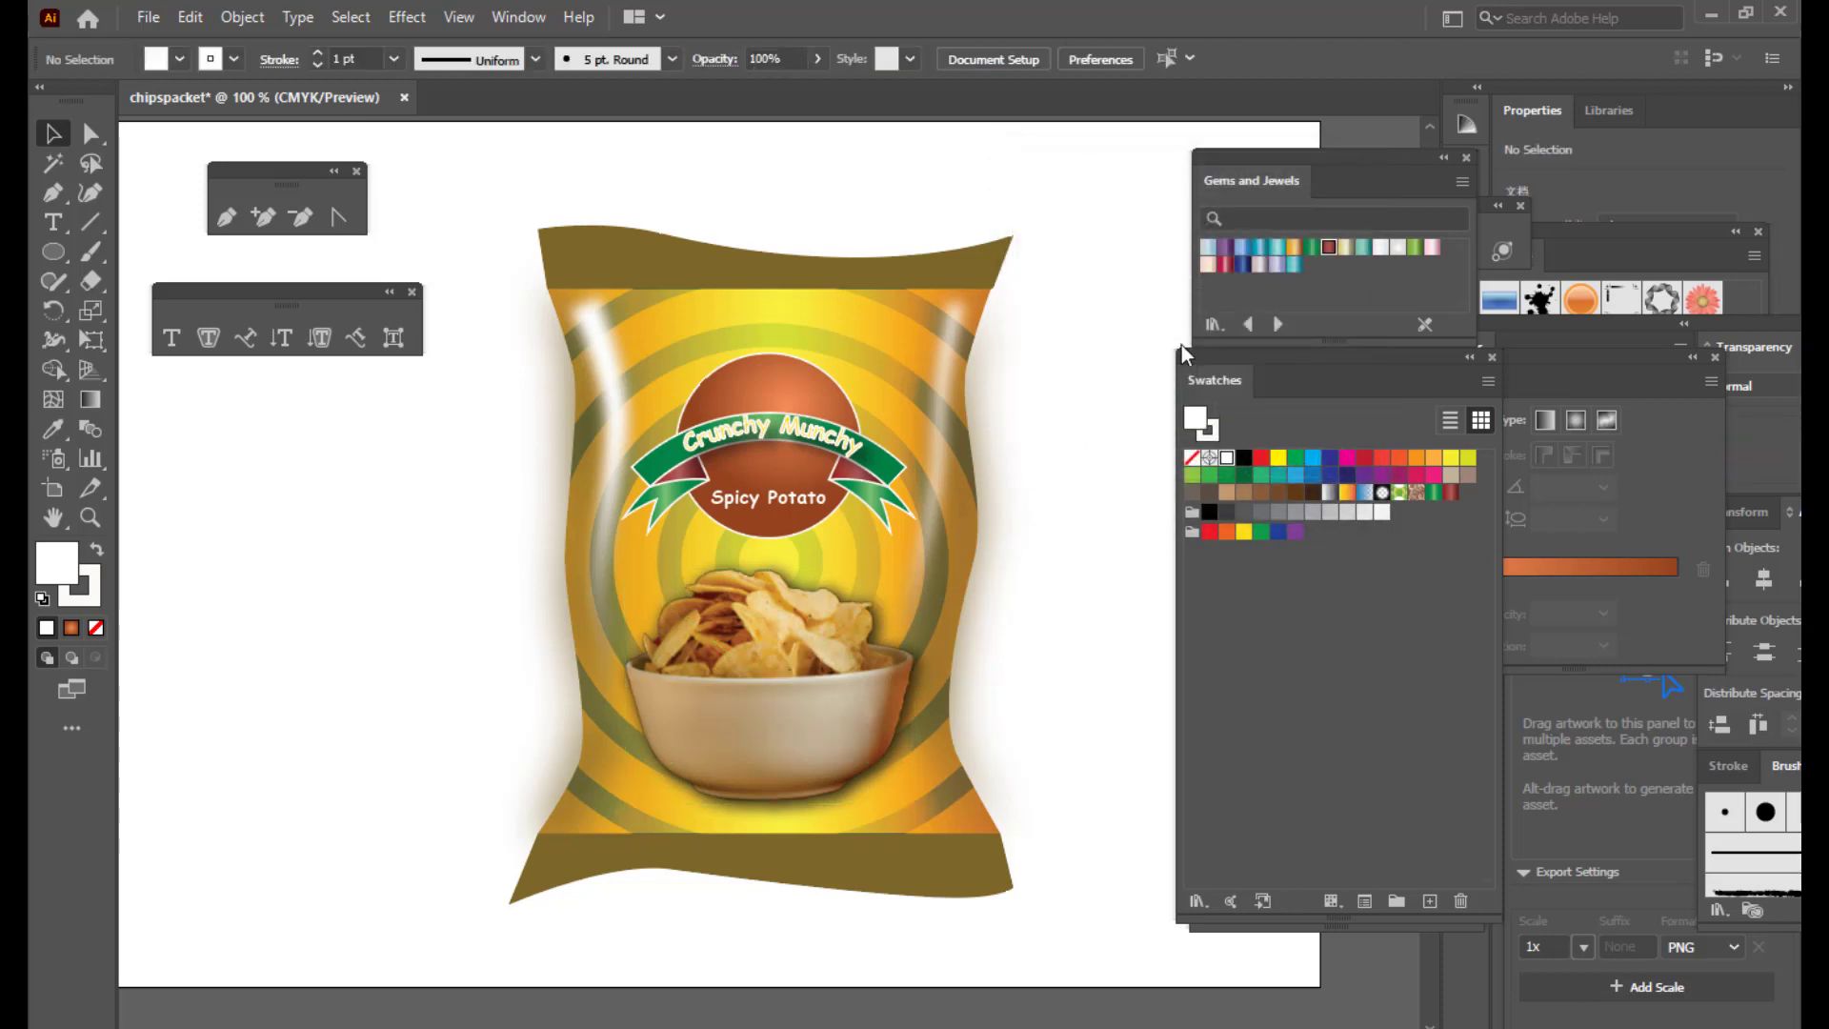
{"action": "scroll", "coordinate": [1095, 420], "scroll_direction": "up", "scroll_amount": 3}
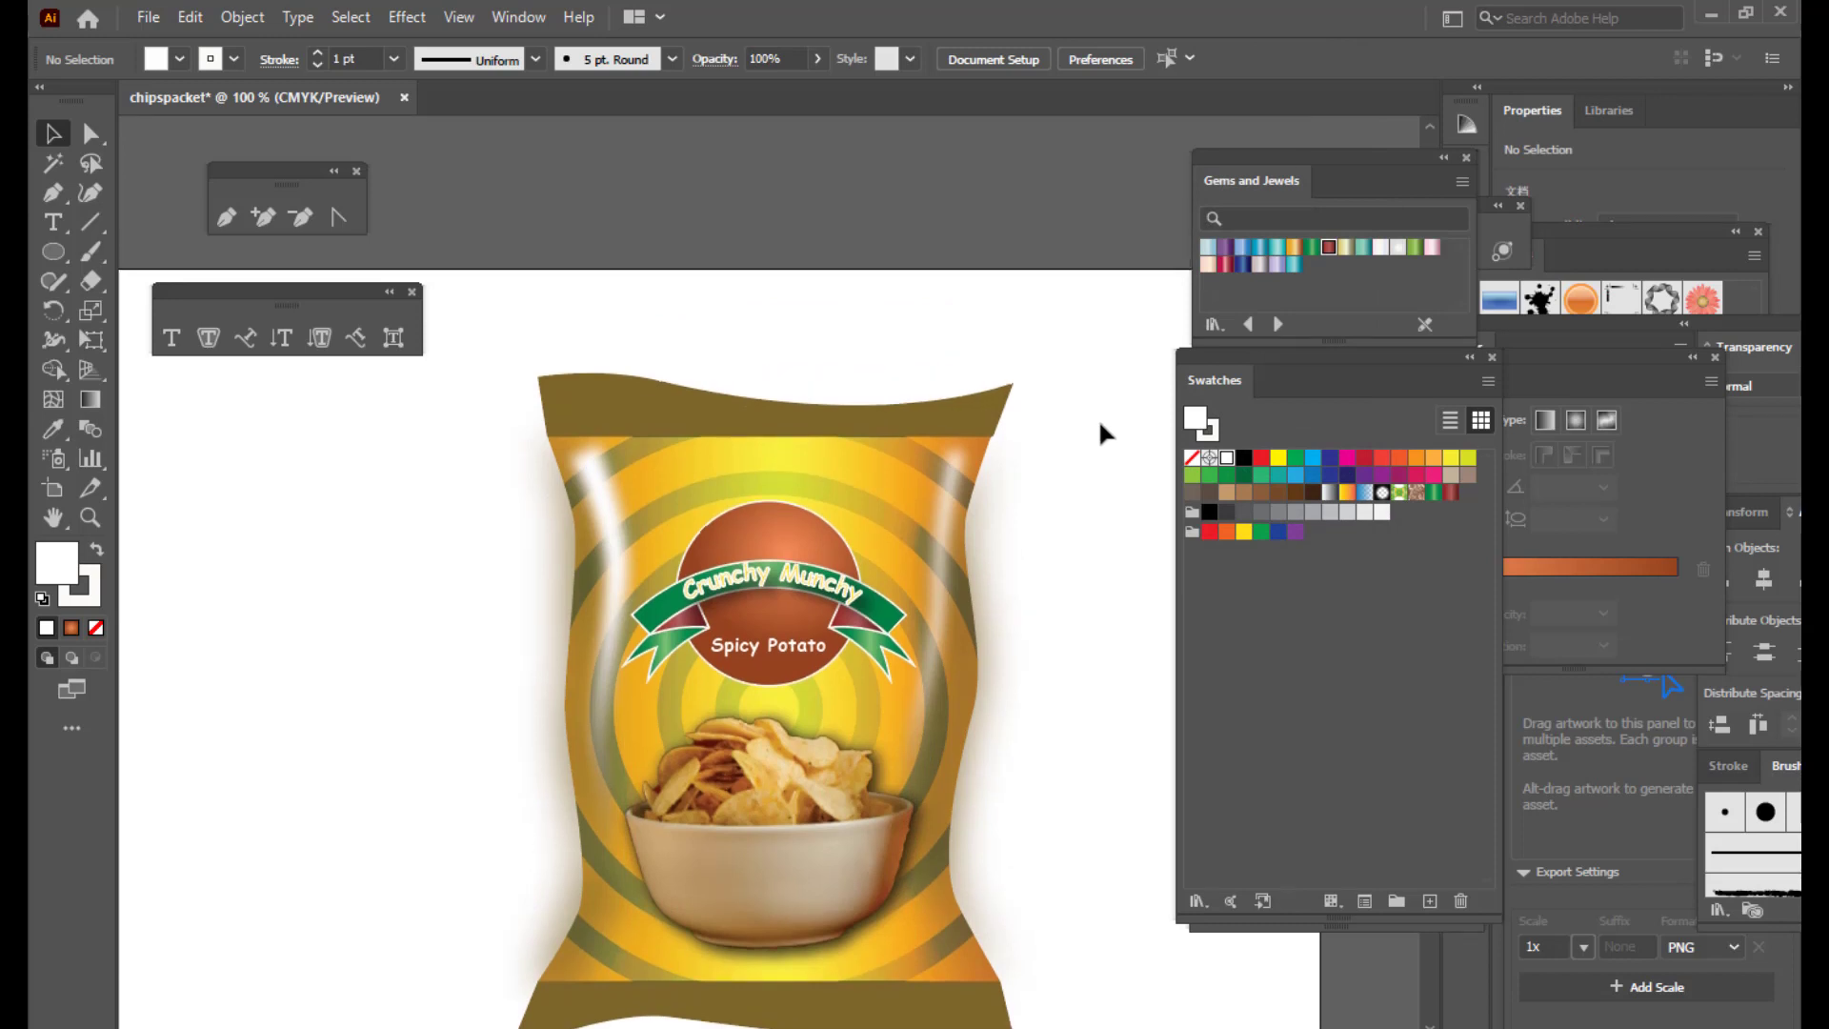
{"action": "scroll", "coordinate": [1099, 419], "scroll_direction": "down", "scroll_amount": 4}
{"action": "scroll", "coordinate": [1100, 419], "scroll_direction": "up", "scroll_amount": 4}
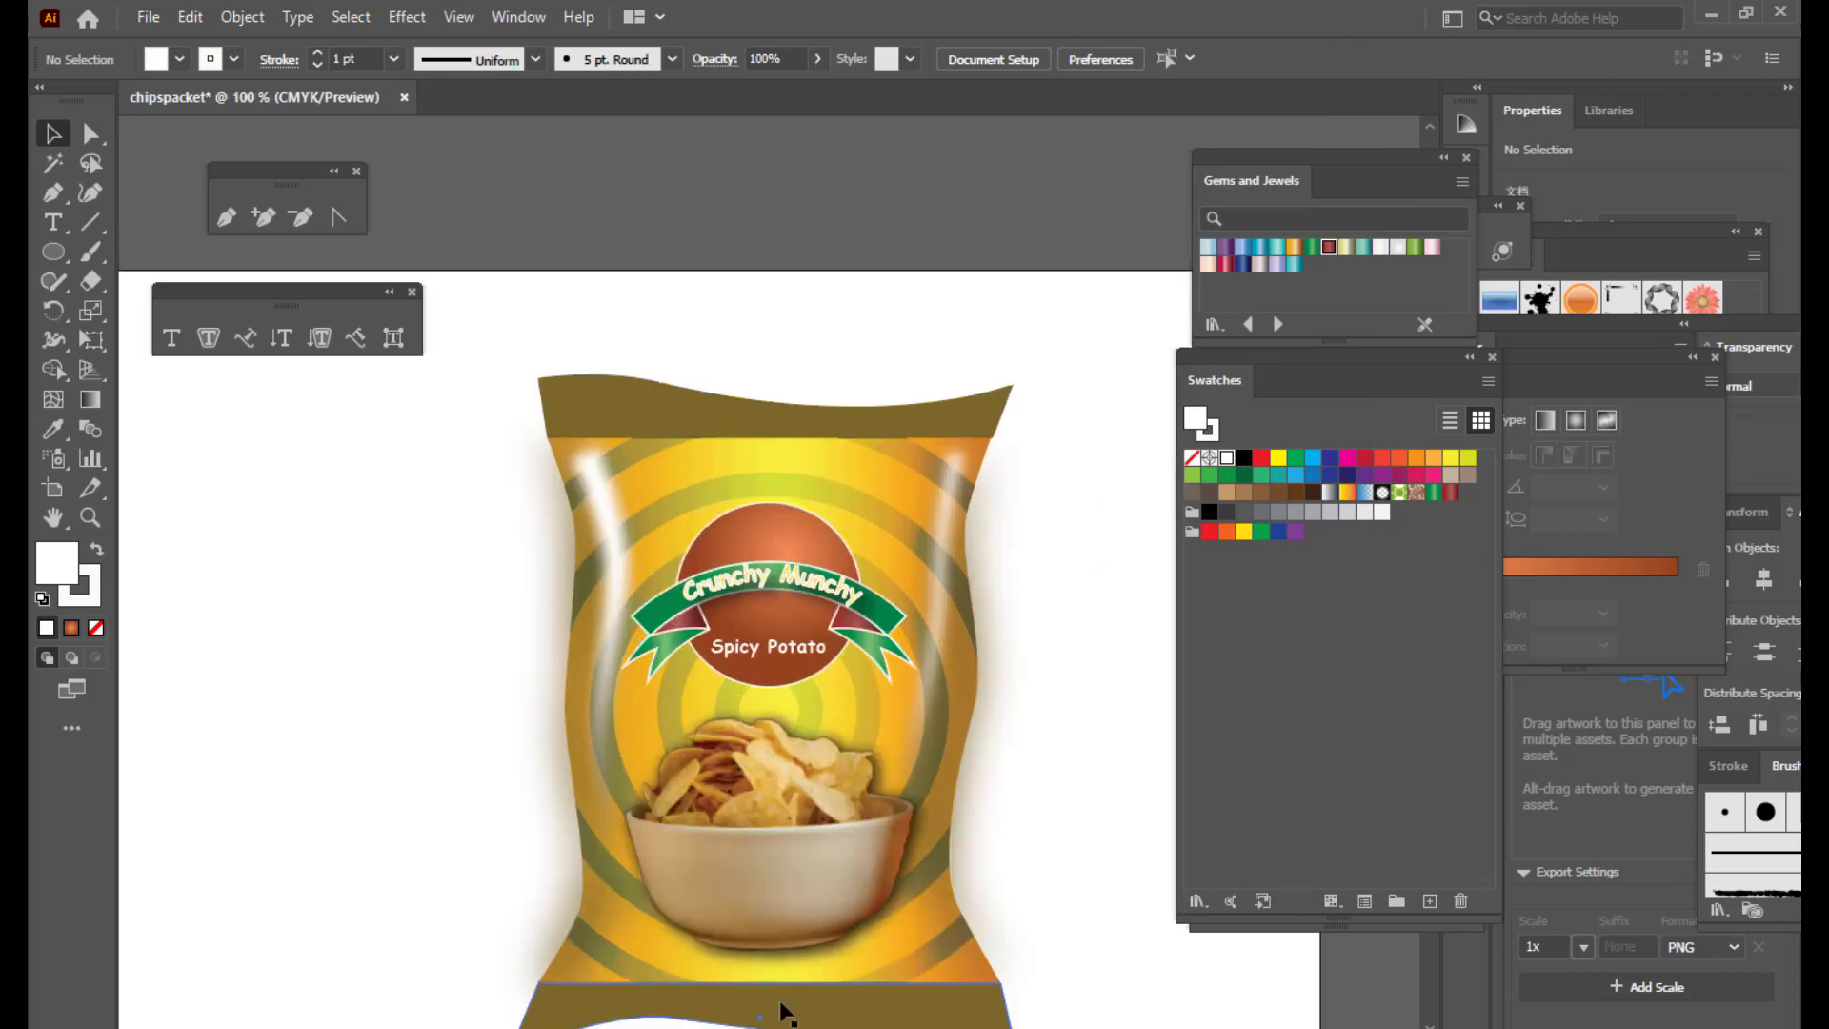
{"action": "left_click", "coordinate": [809, 903]}
{"action": "left_click_drag", "start_coordinate": [922, 712], "coordinate": [876, 747]}
{"action": "left_click_drag", "start_coordinate": [770, 809], "coordinate": [787, 809]}
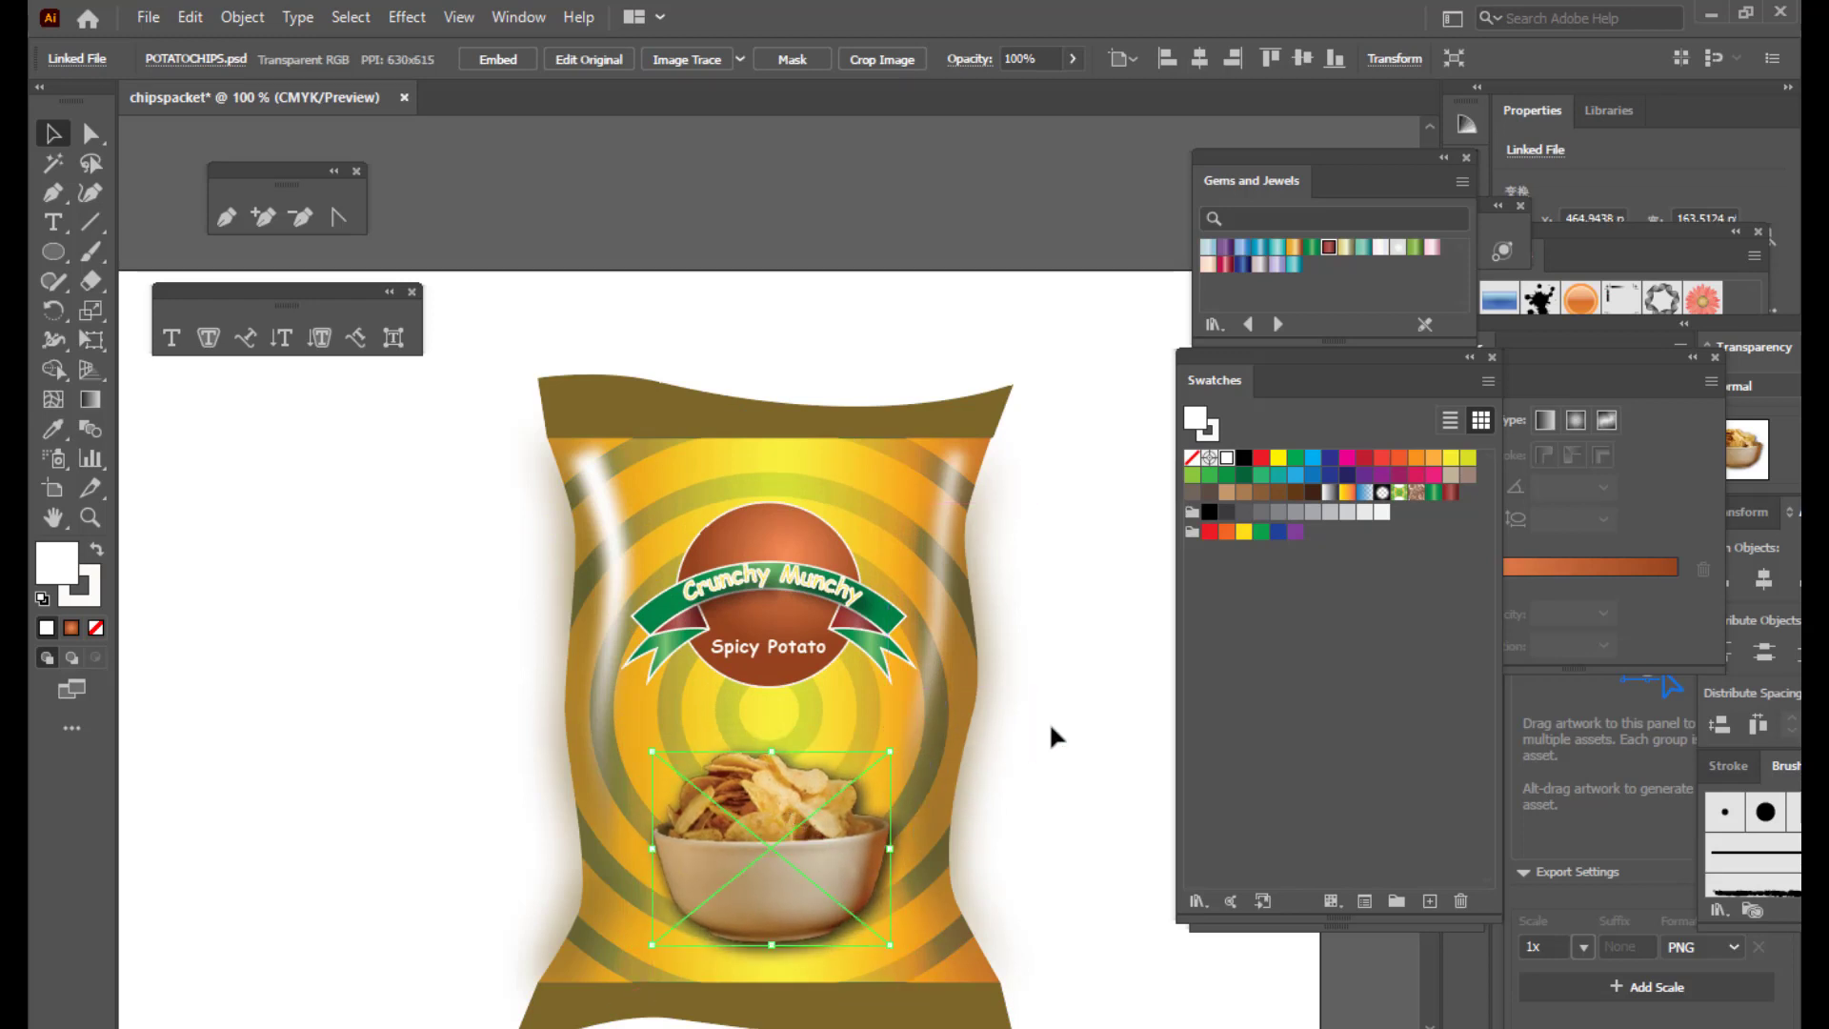
{"action": "left_click", "coordinate": [1086, 695]}
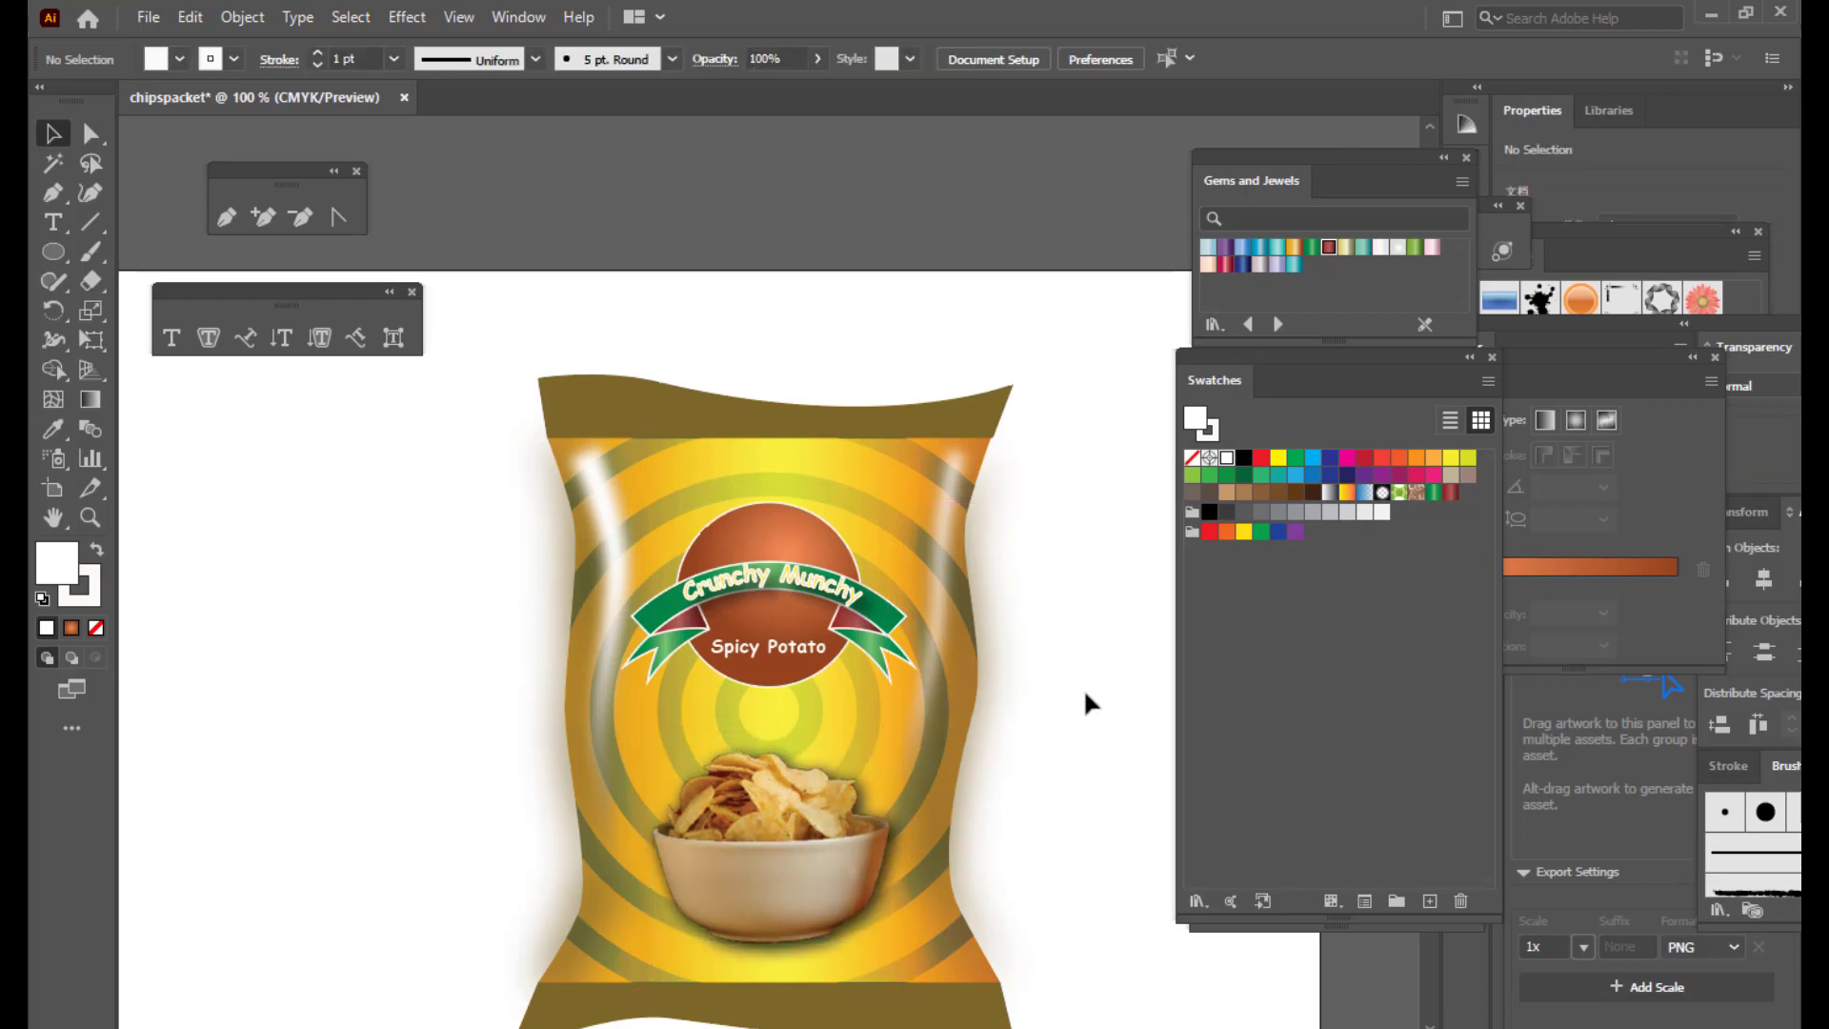
Step: Zoom and scroll to review the bag, and bring the colour sliders into view
{"action": "key", "text": "ctrl+minus"}
{"action": "key", "text": "ctrl+plus"}
{"action": "scroll", "coordinate": [943, 276], "scroll_direction": "down", "scroll_amount": 2}
{"action": "scroll", "coordinate": [1124, 564], "scroll_direction": "up", "scroll_amount": 1}
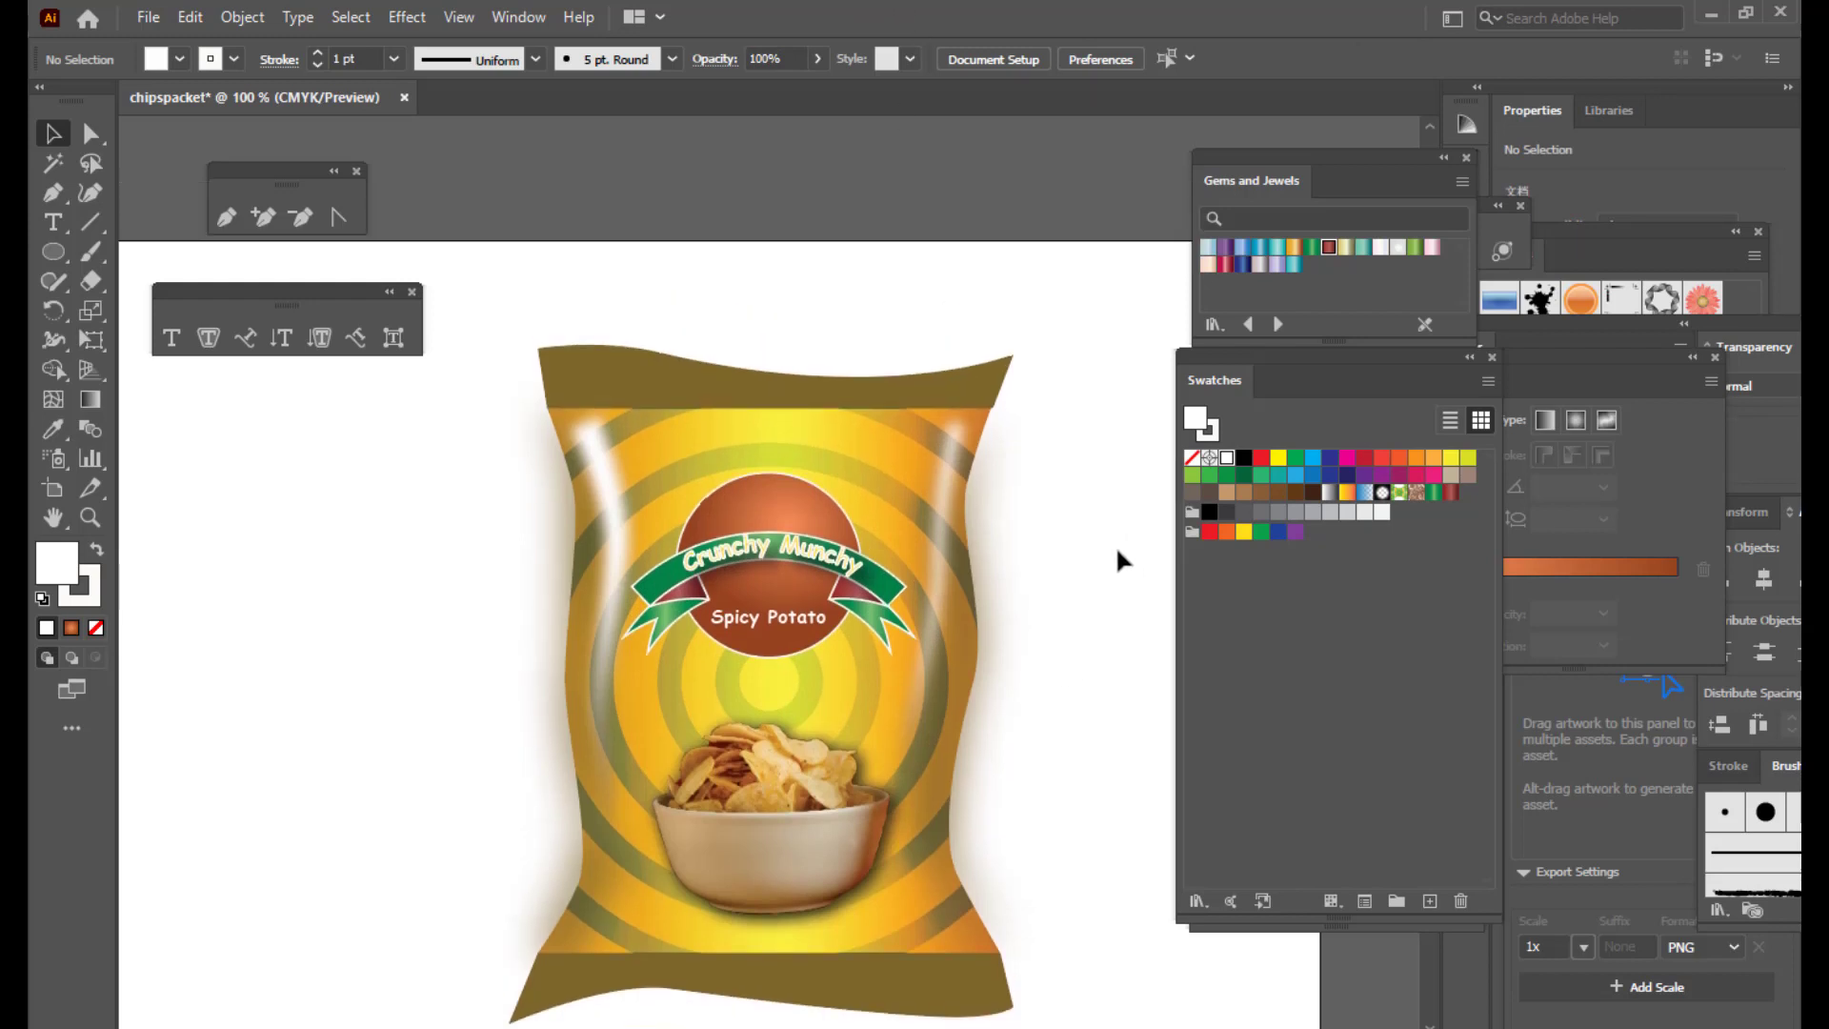
{"action": "scroll", "coordinate": [1092, 448], "scroll_direction": "down", "scroll_amount": 2}
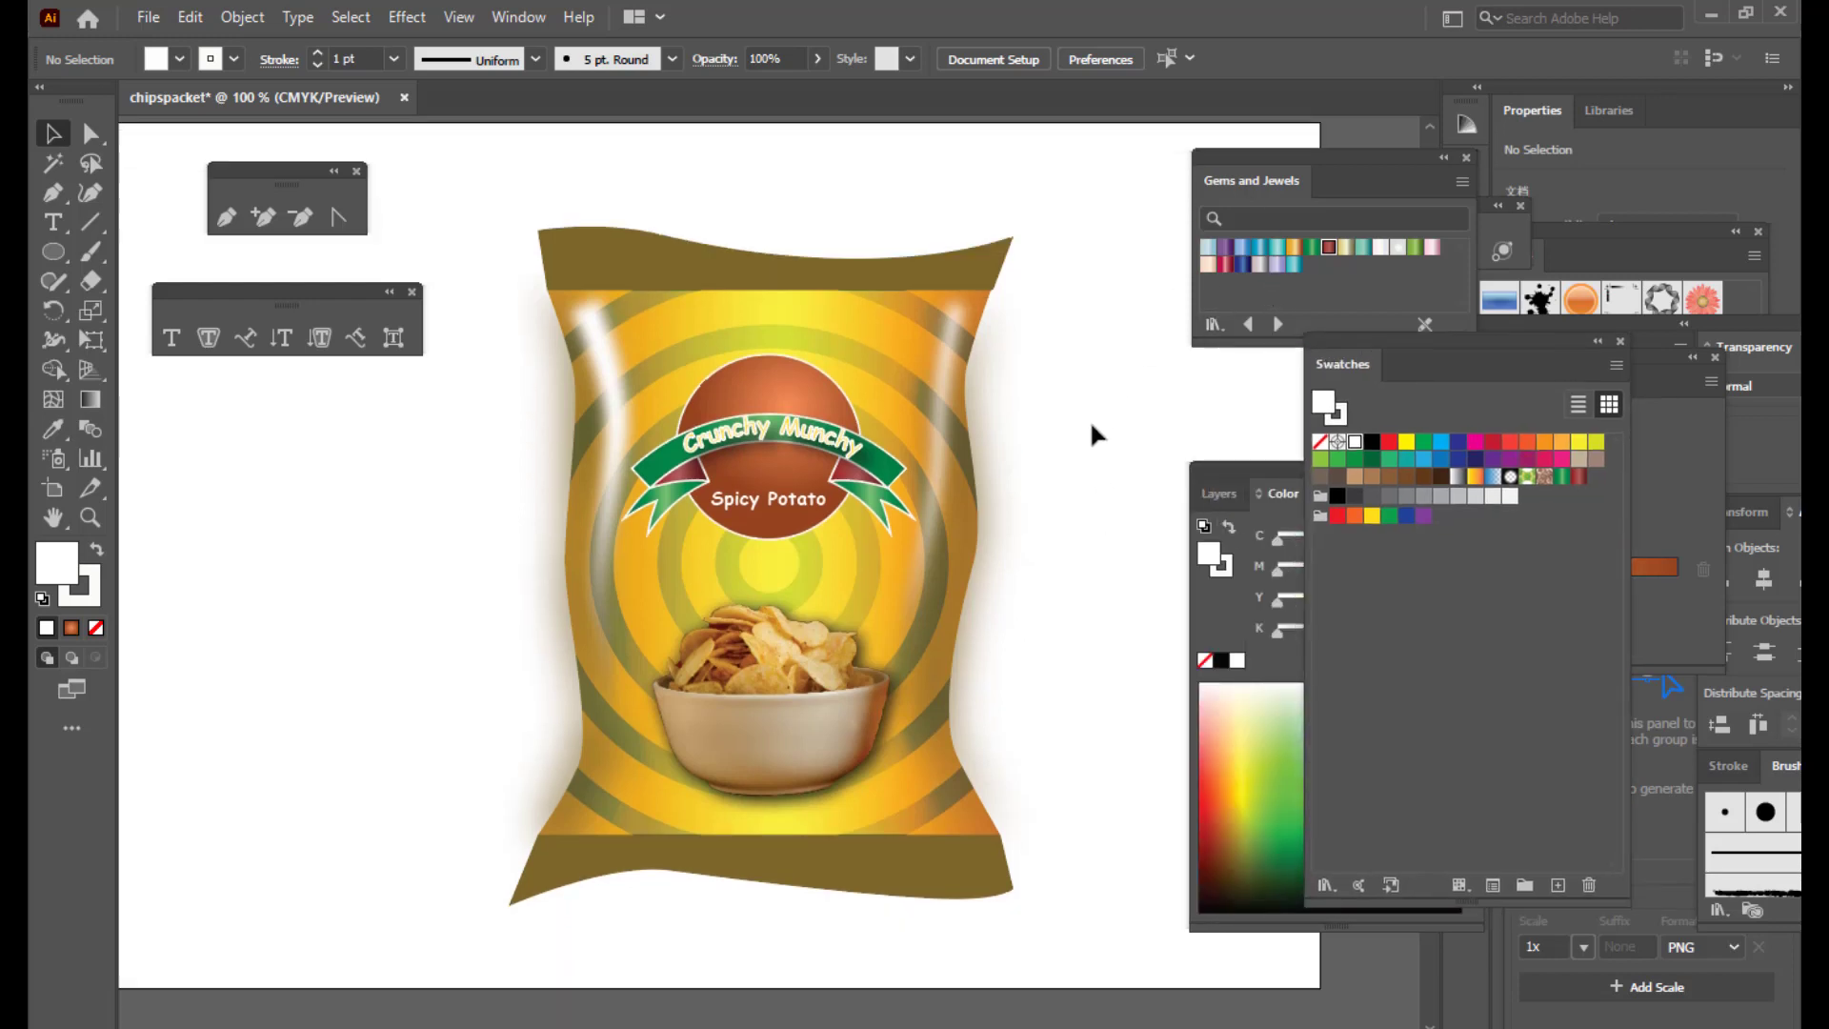
{"action": "scroll", "coordinate": [738, 281], "scroll_direction": "up", "scroll_amount": 3}
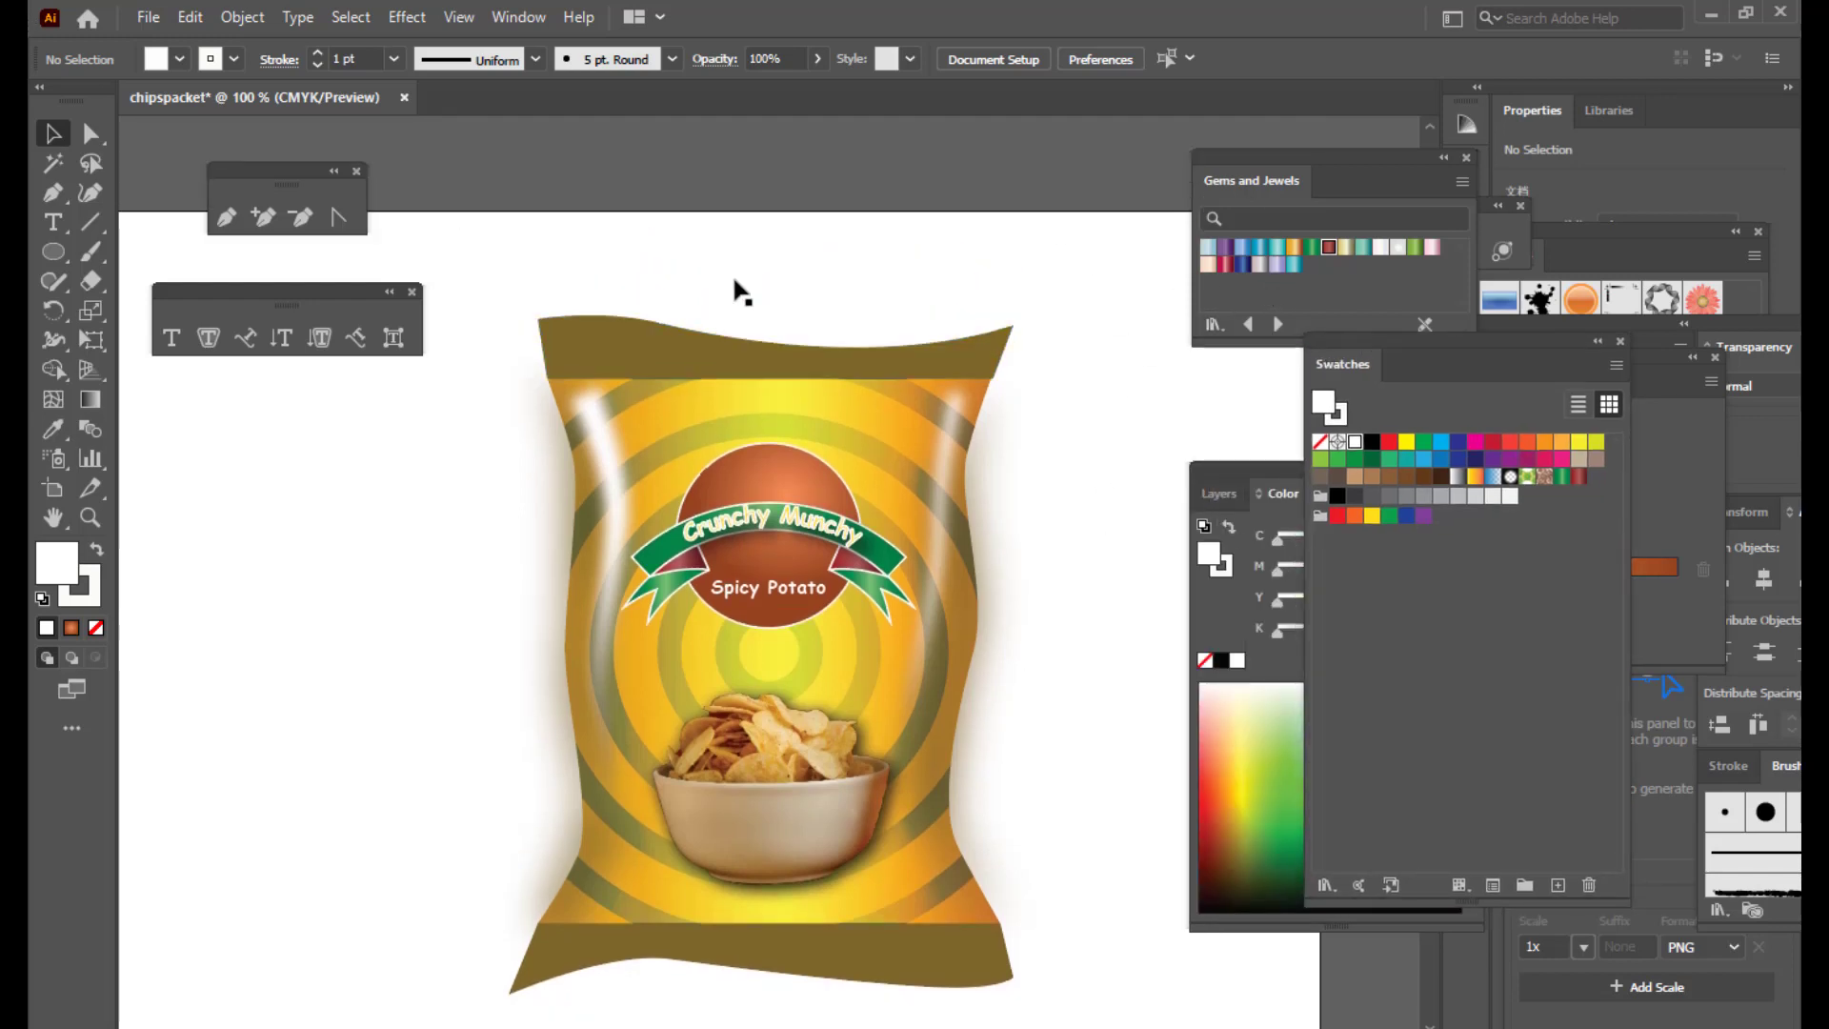
{"action": "mouse_move", "coordinate": [1225, 466]}
{"action": "left_mouse_down"}
{"action": "mouse_move", "coordinate": [1199, 468]}
{"action": "mouse_move", "coordinate": [1227, 467]}
{"action": "left_mouse_up"}
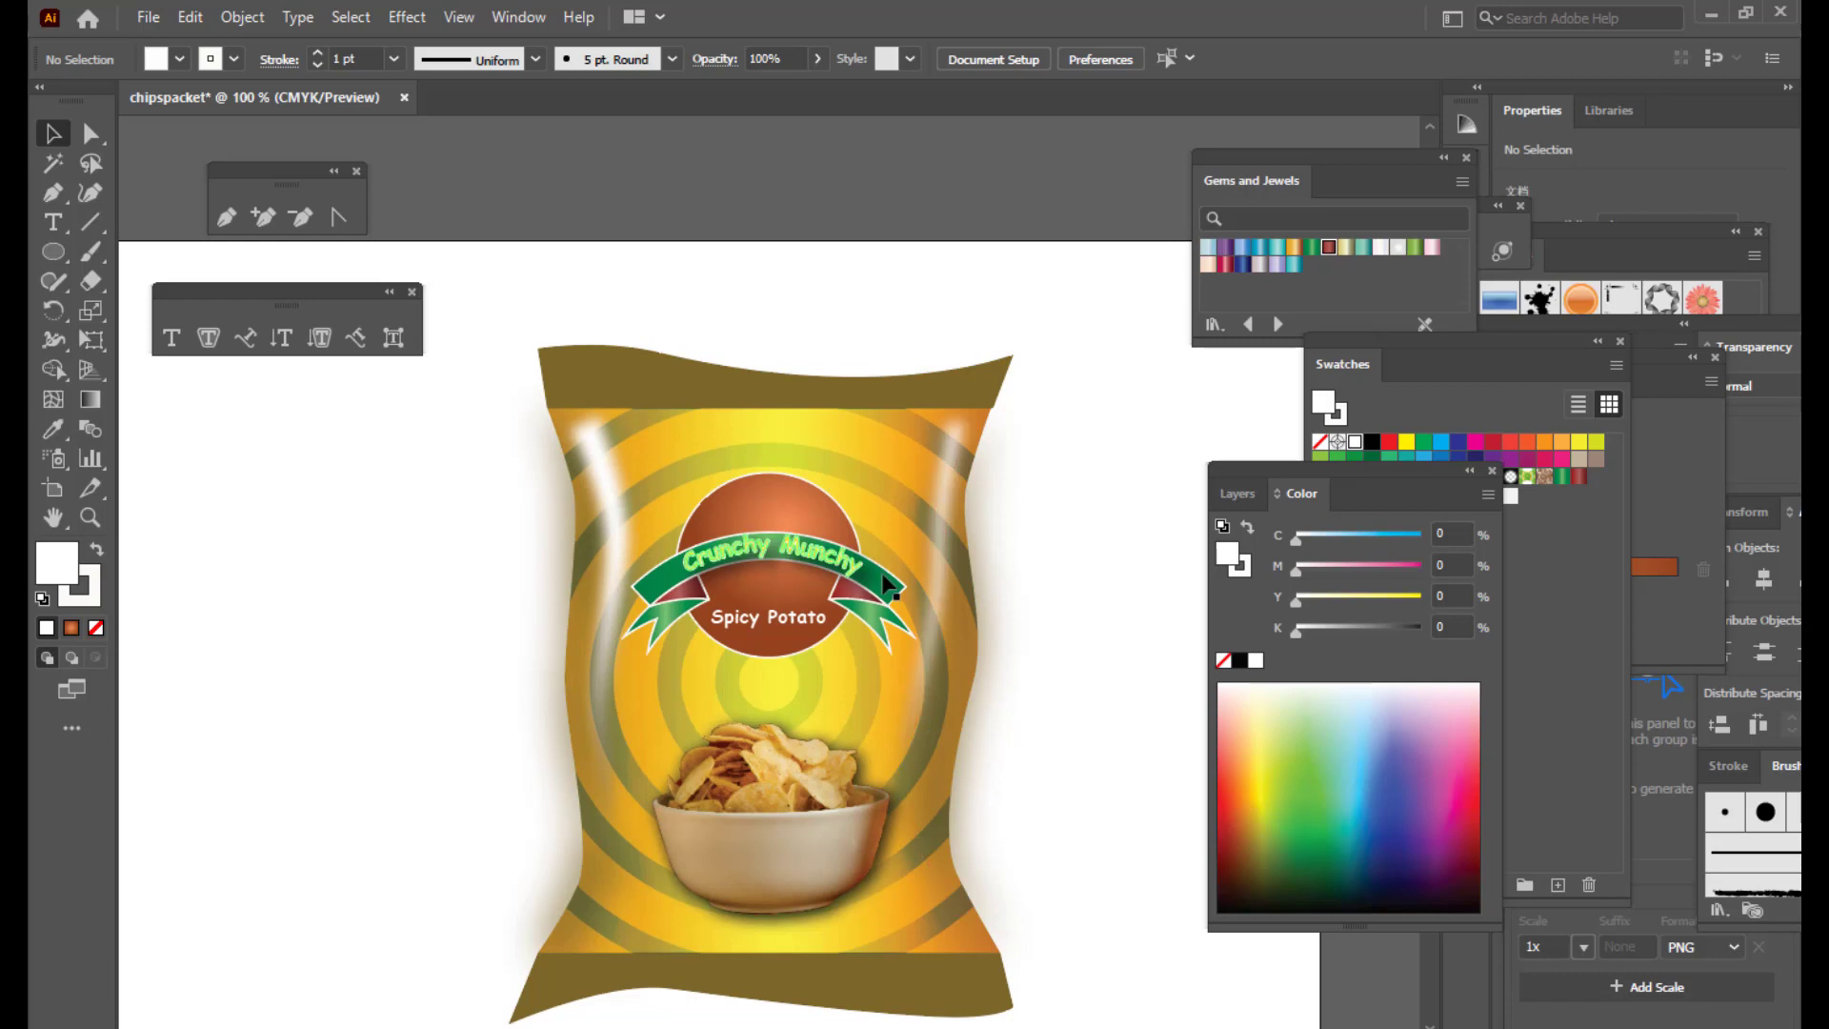
{"action": "scroll", "coordinate": [1084, 488], "scroll_direction": "up", "scroll_amount": 2}
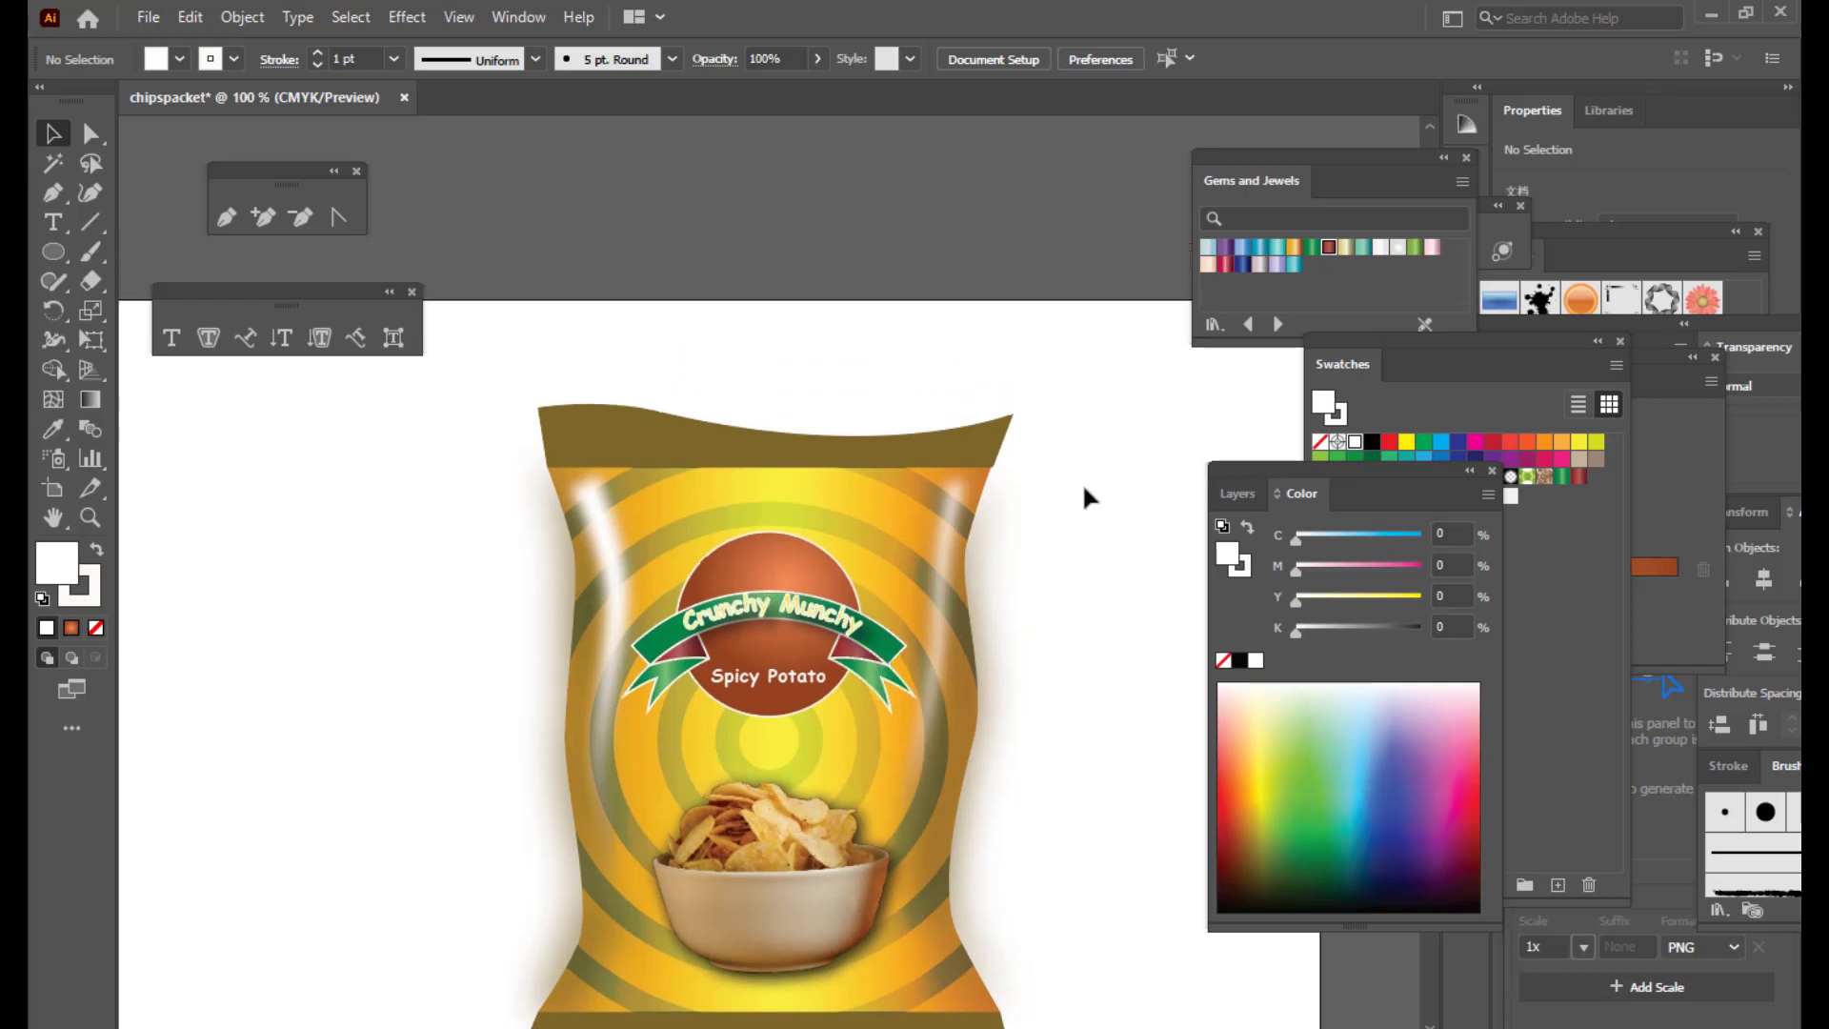
{"action": "scroll", "coordinate": [1084, 488], "scroll_direction": "down", "scroll_amount": 1}
{"action": "scroll", "coordinate": [1082, 482], "scroll_direction": "down", "scroll_amount": 2}
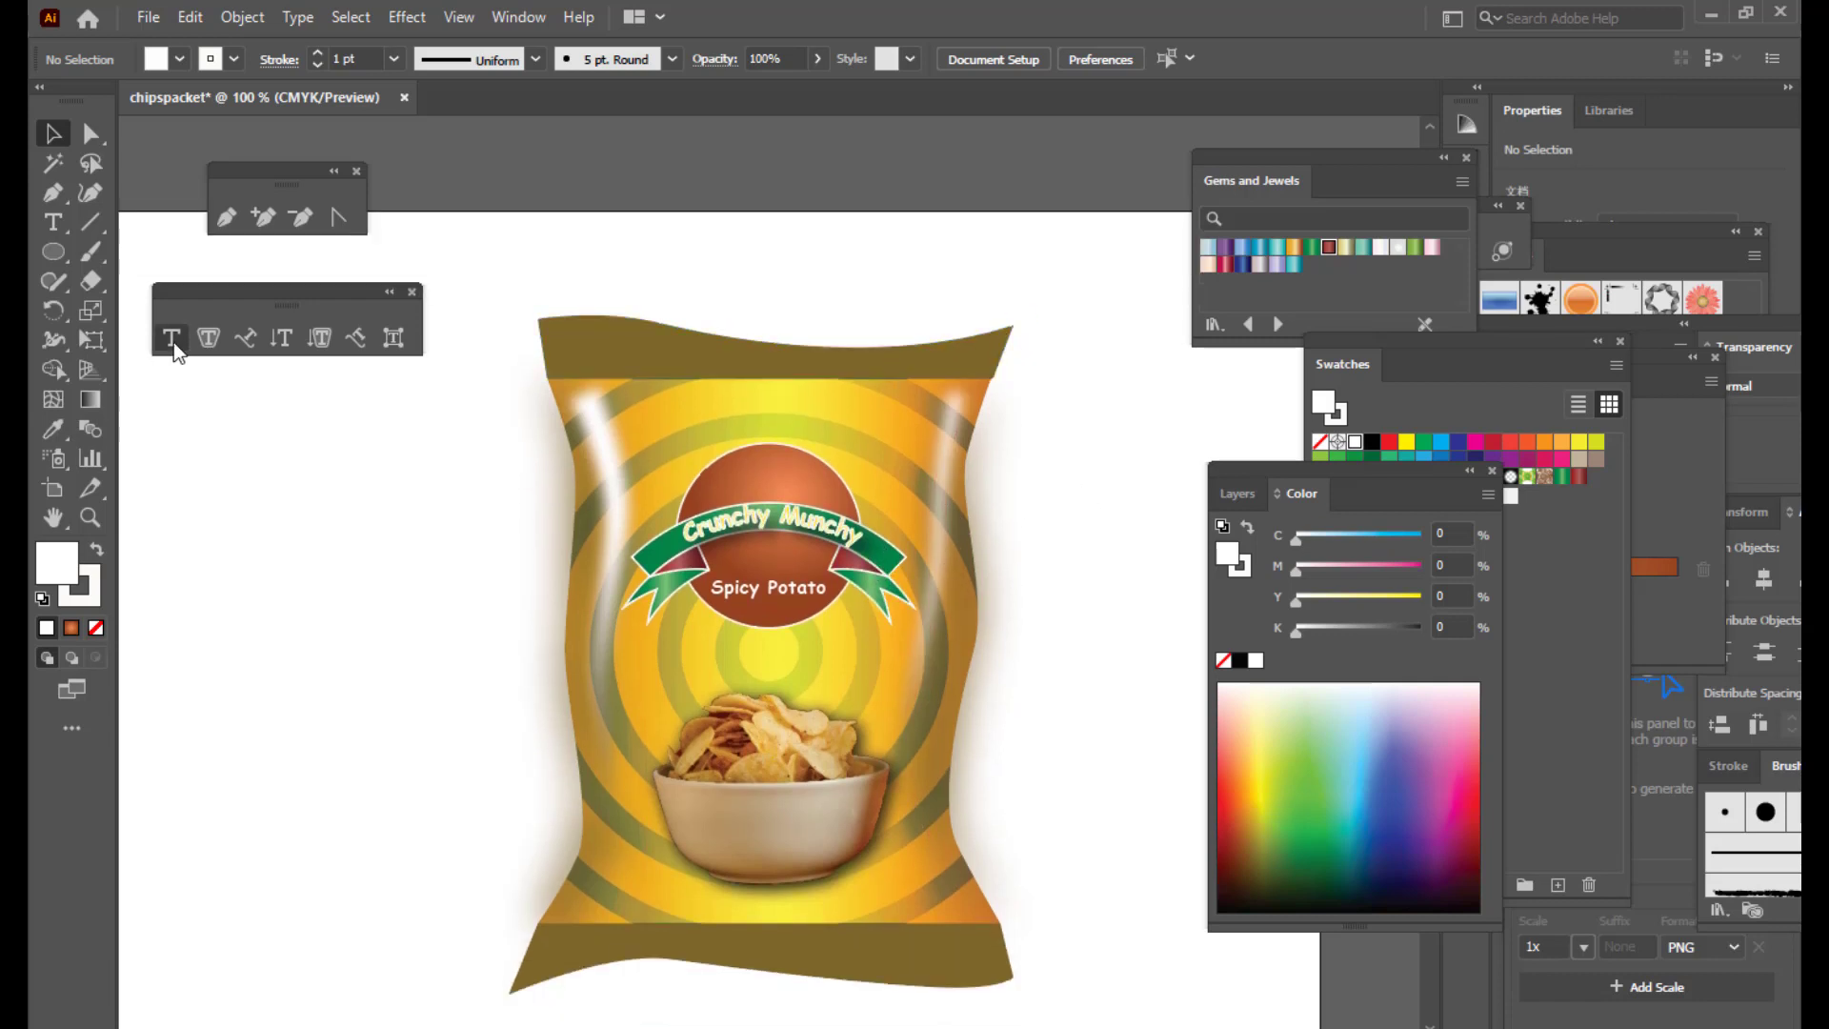
Step: Type 'EXTRA HOT' above the bag, move it left and shrink it to about 39 pt
{"action": "left_click", "coordinate": [172, 338]}
{"action": "left_click", "coordinate": [717, 275]}
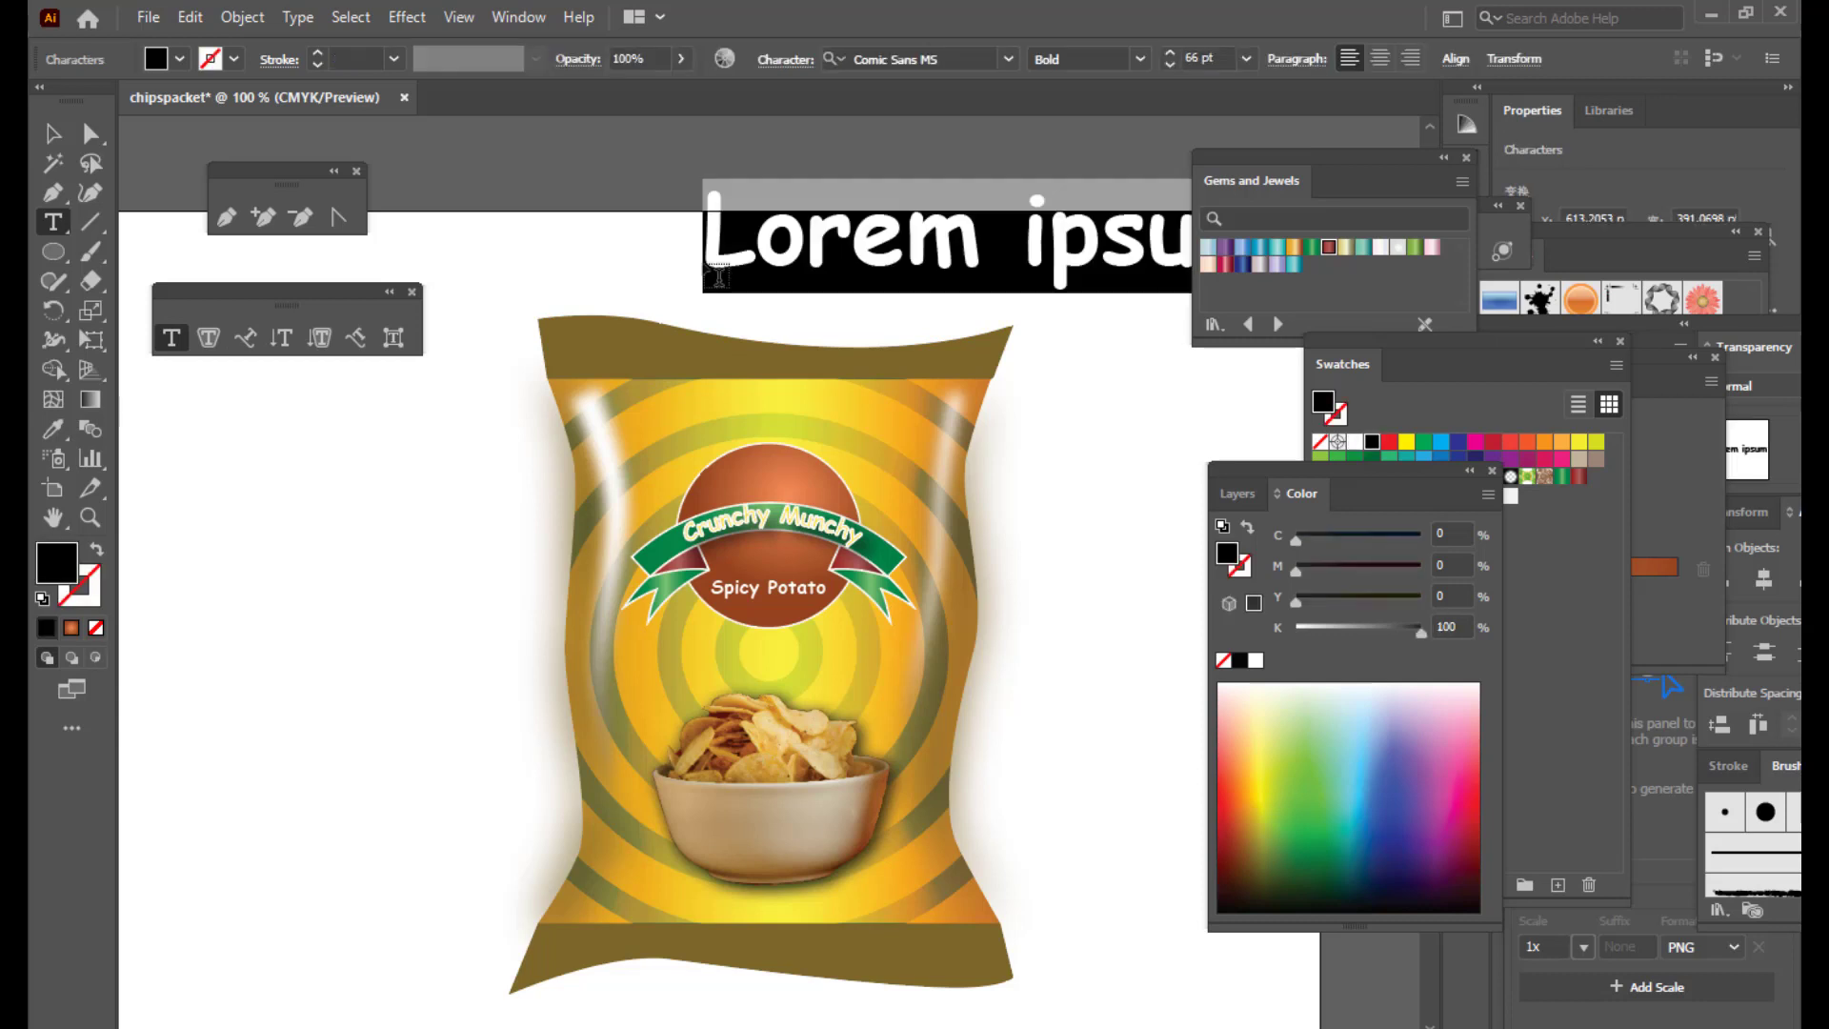
{"action": "type", "text": "EXTRA "}
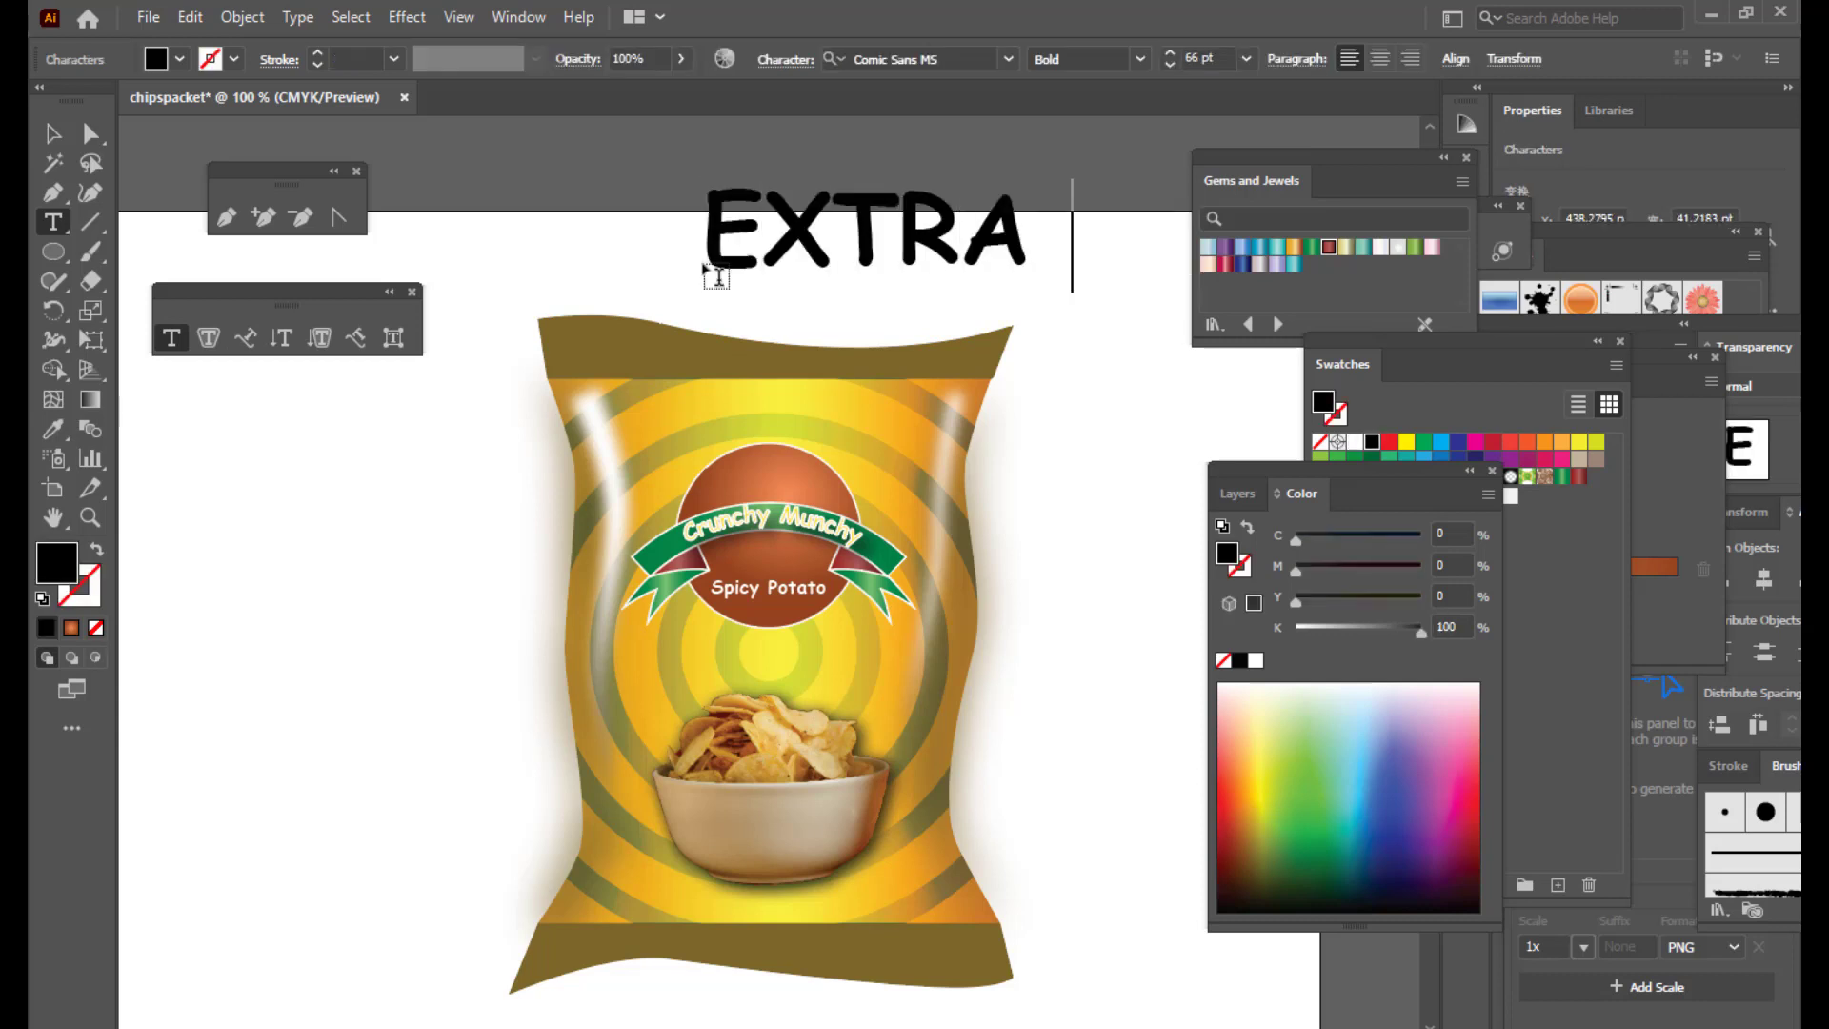
{"action": "type", "text": "HO"}
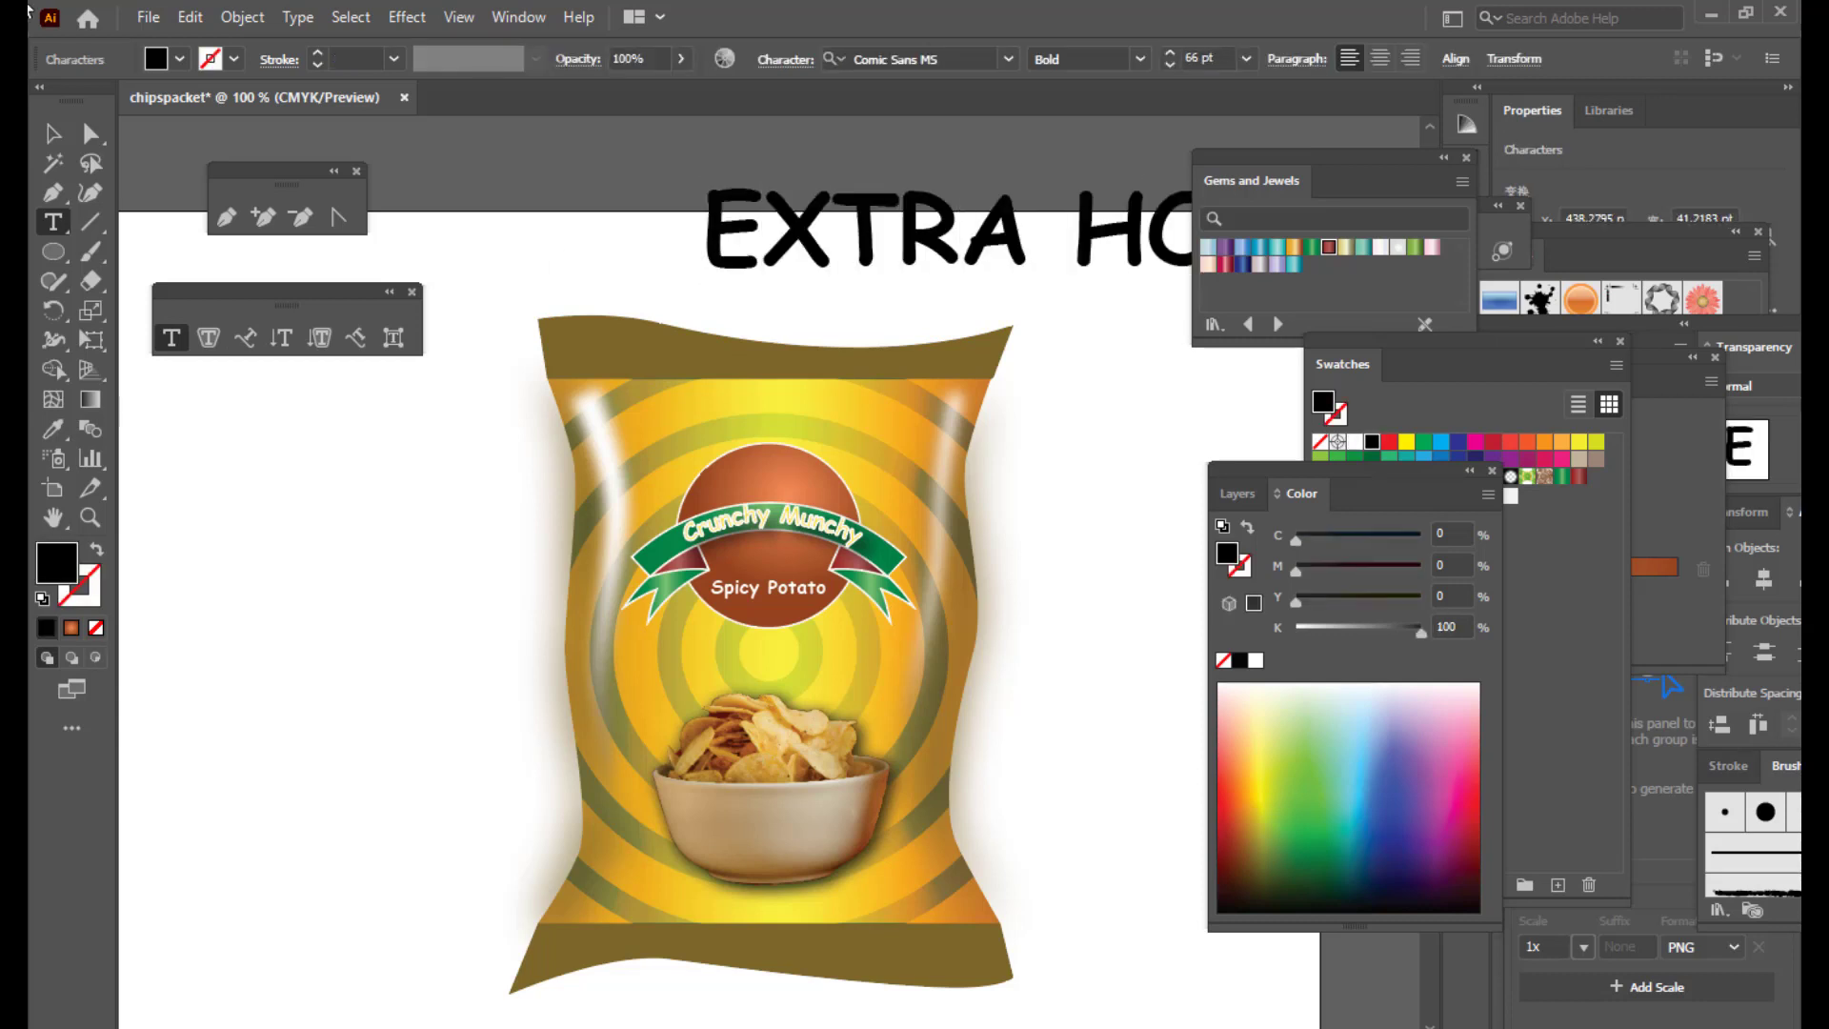
{"action": "left_click", "coordinate": [57, 129]}
{"action": "left_click_drag", "start_coordinate": [863, 231], "coordinate": [613, 247]}
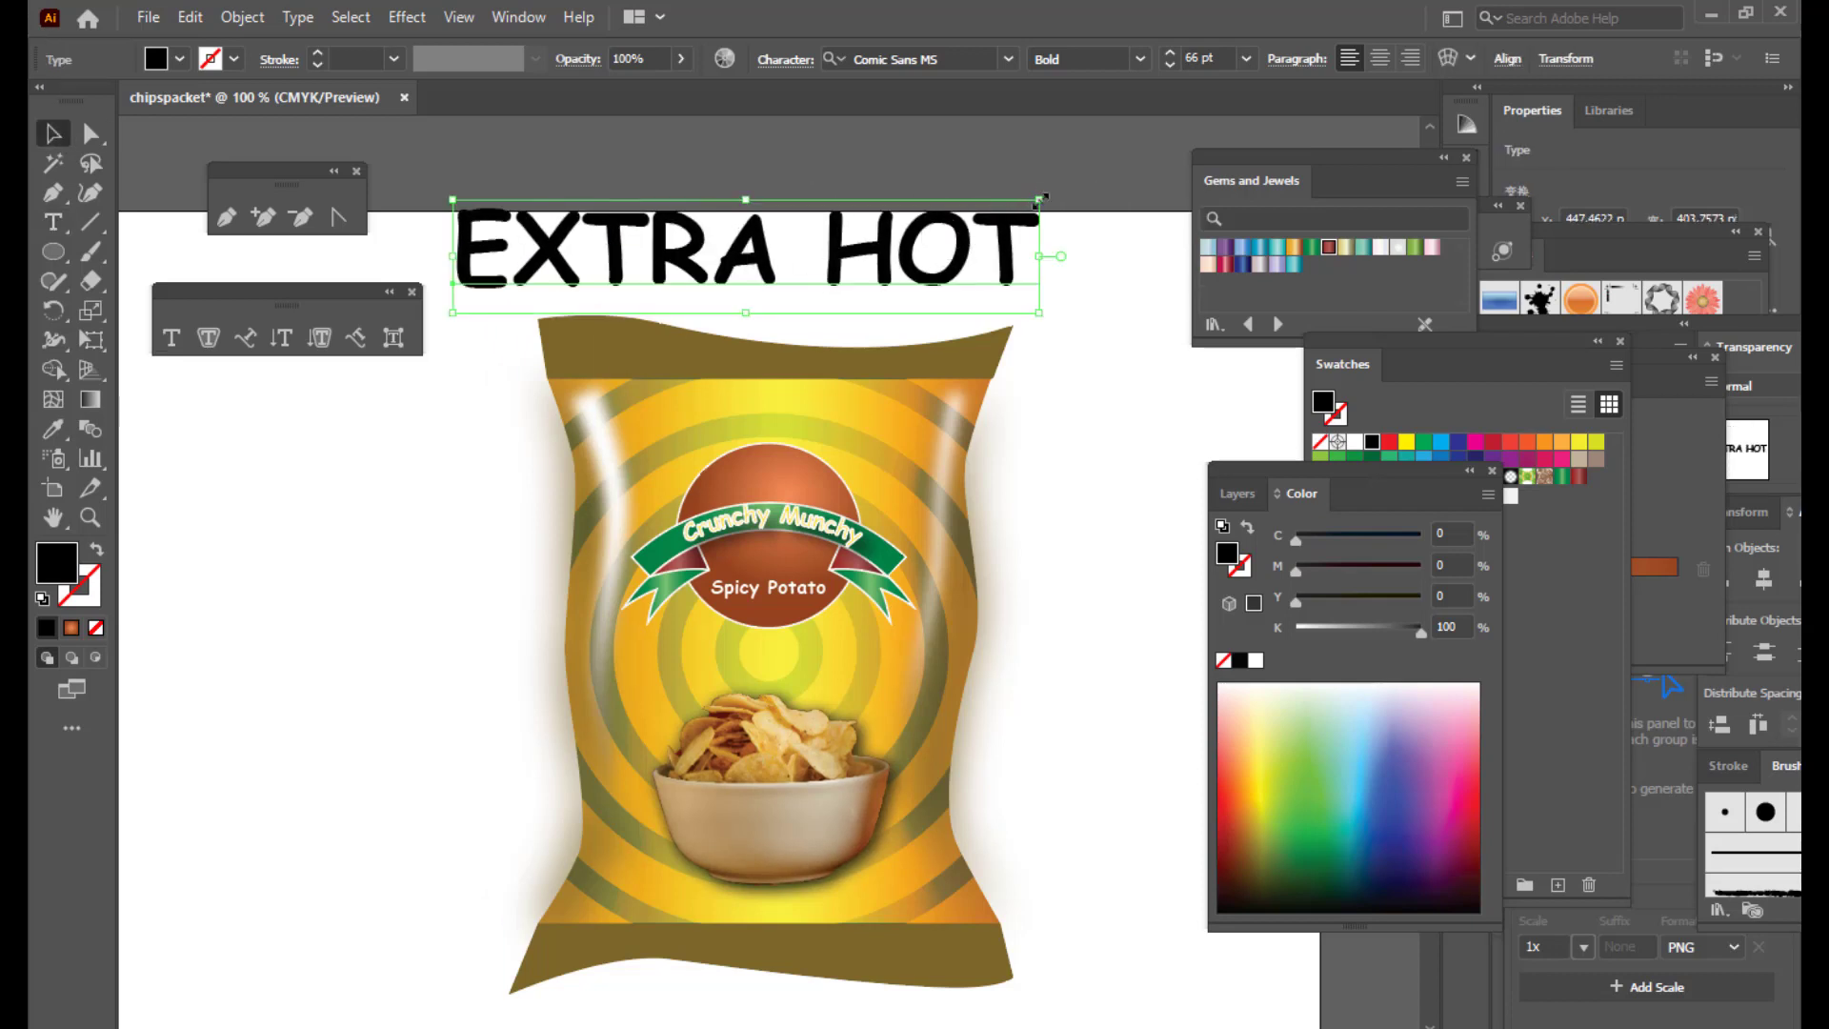
{"action": "left_click_drag", "start_coordinate": [1041, 199], "coordinate": [918, 222]}
Step: Append 'EXTRA SPICY' to the headline and shift it left so it shows fully
{"action": "left_click", "coordinate": [170, 338]}
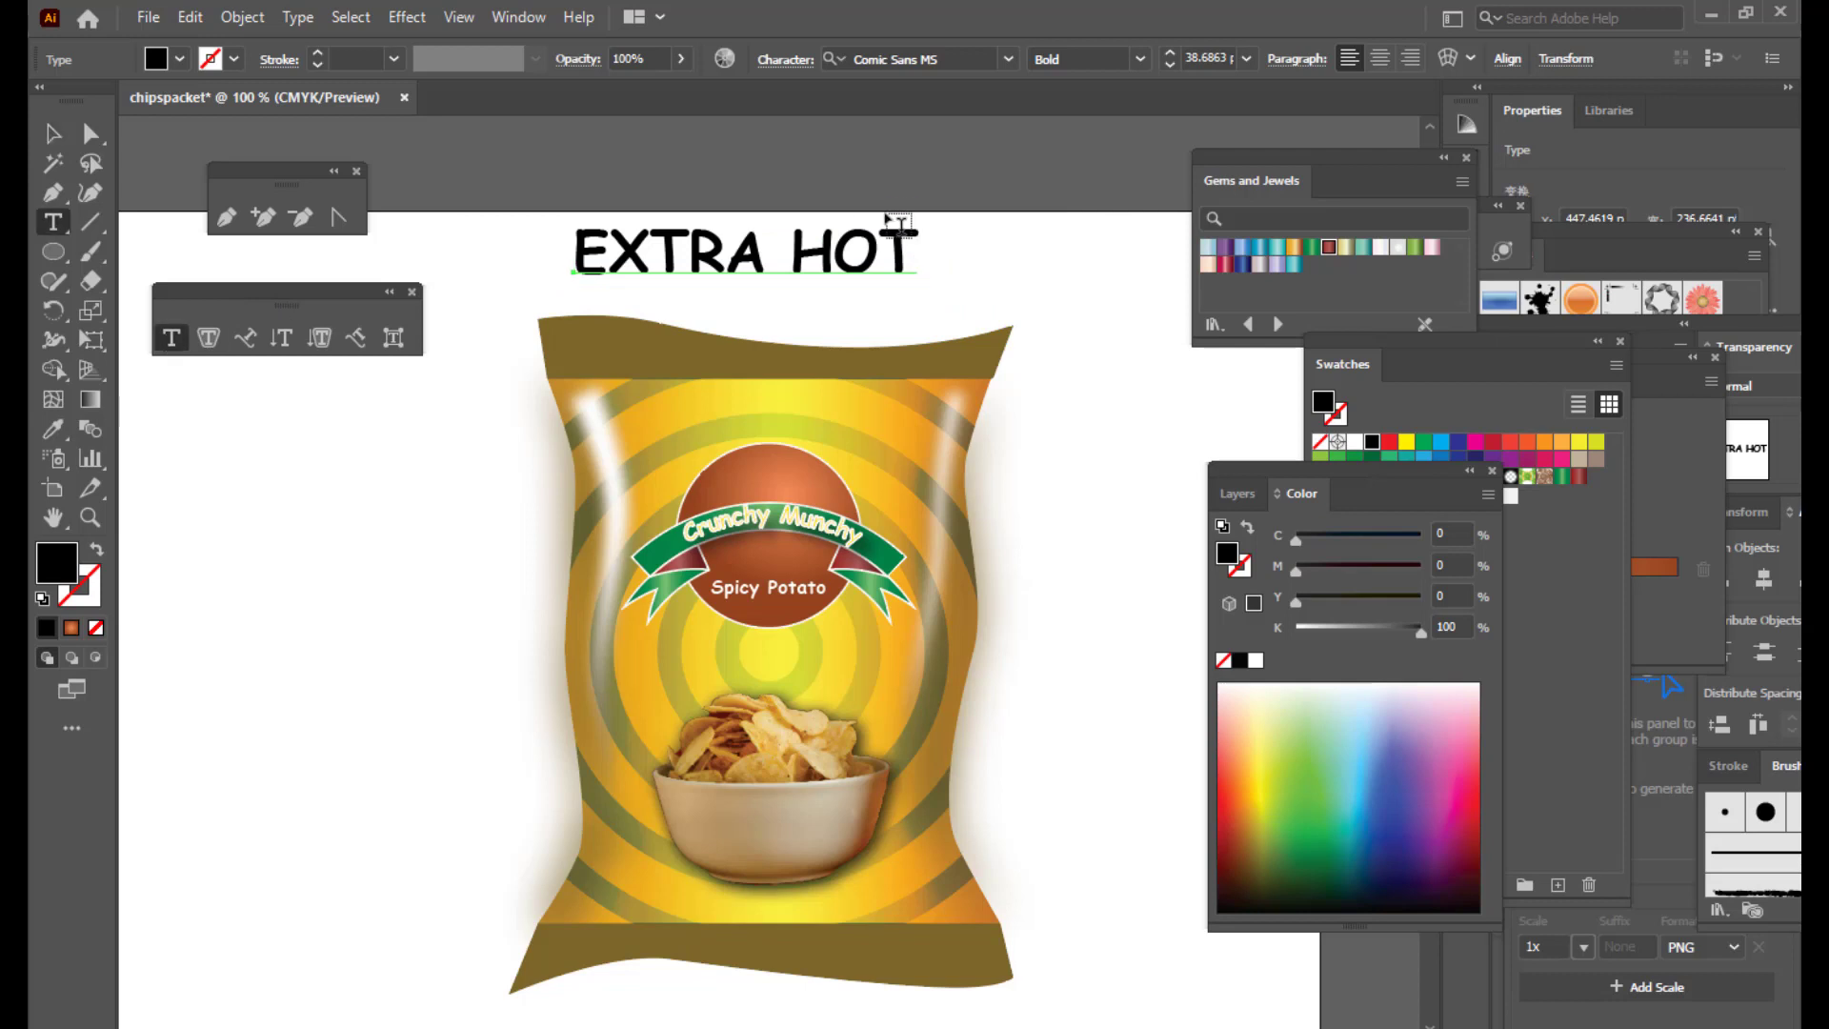
{"action": "left_click", "coordinate": [930, 238]}
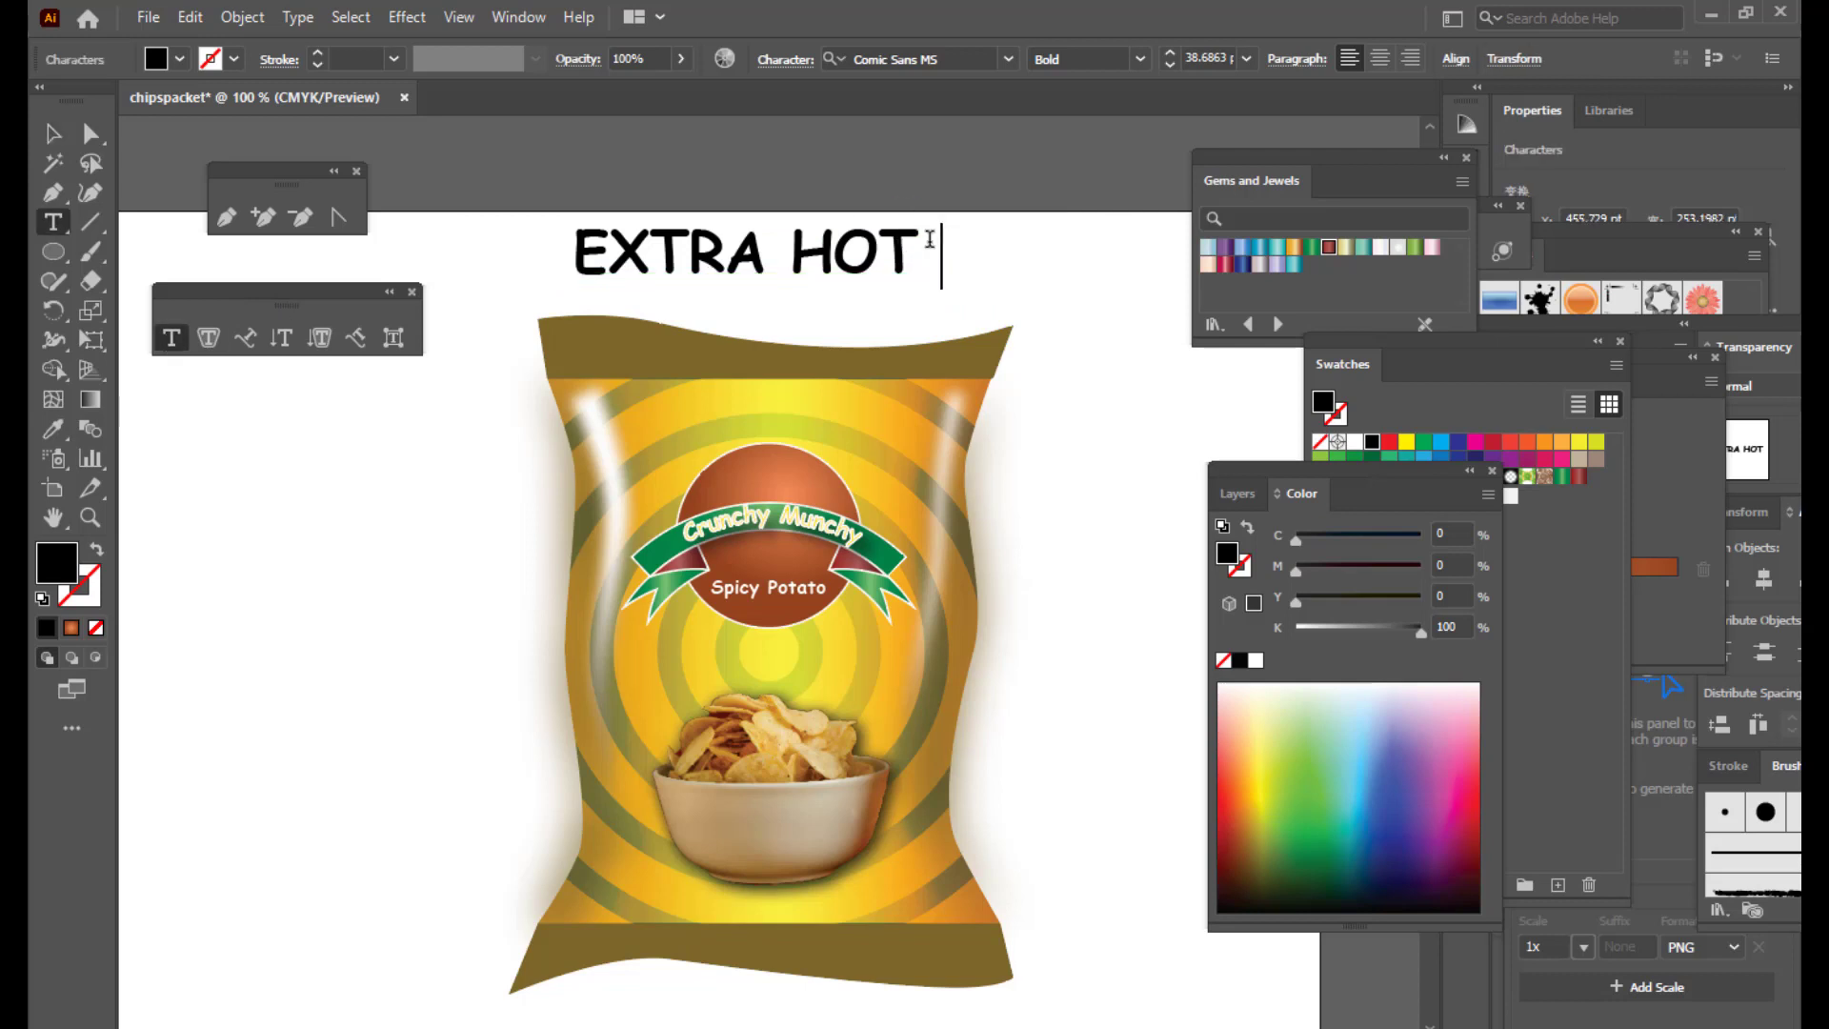
{"action": "type", "text": "EXTRA S"}
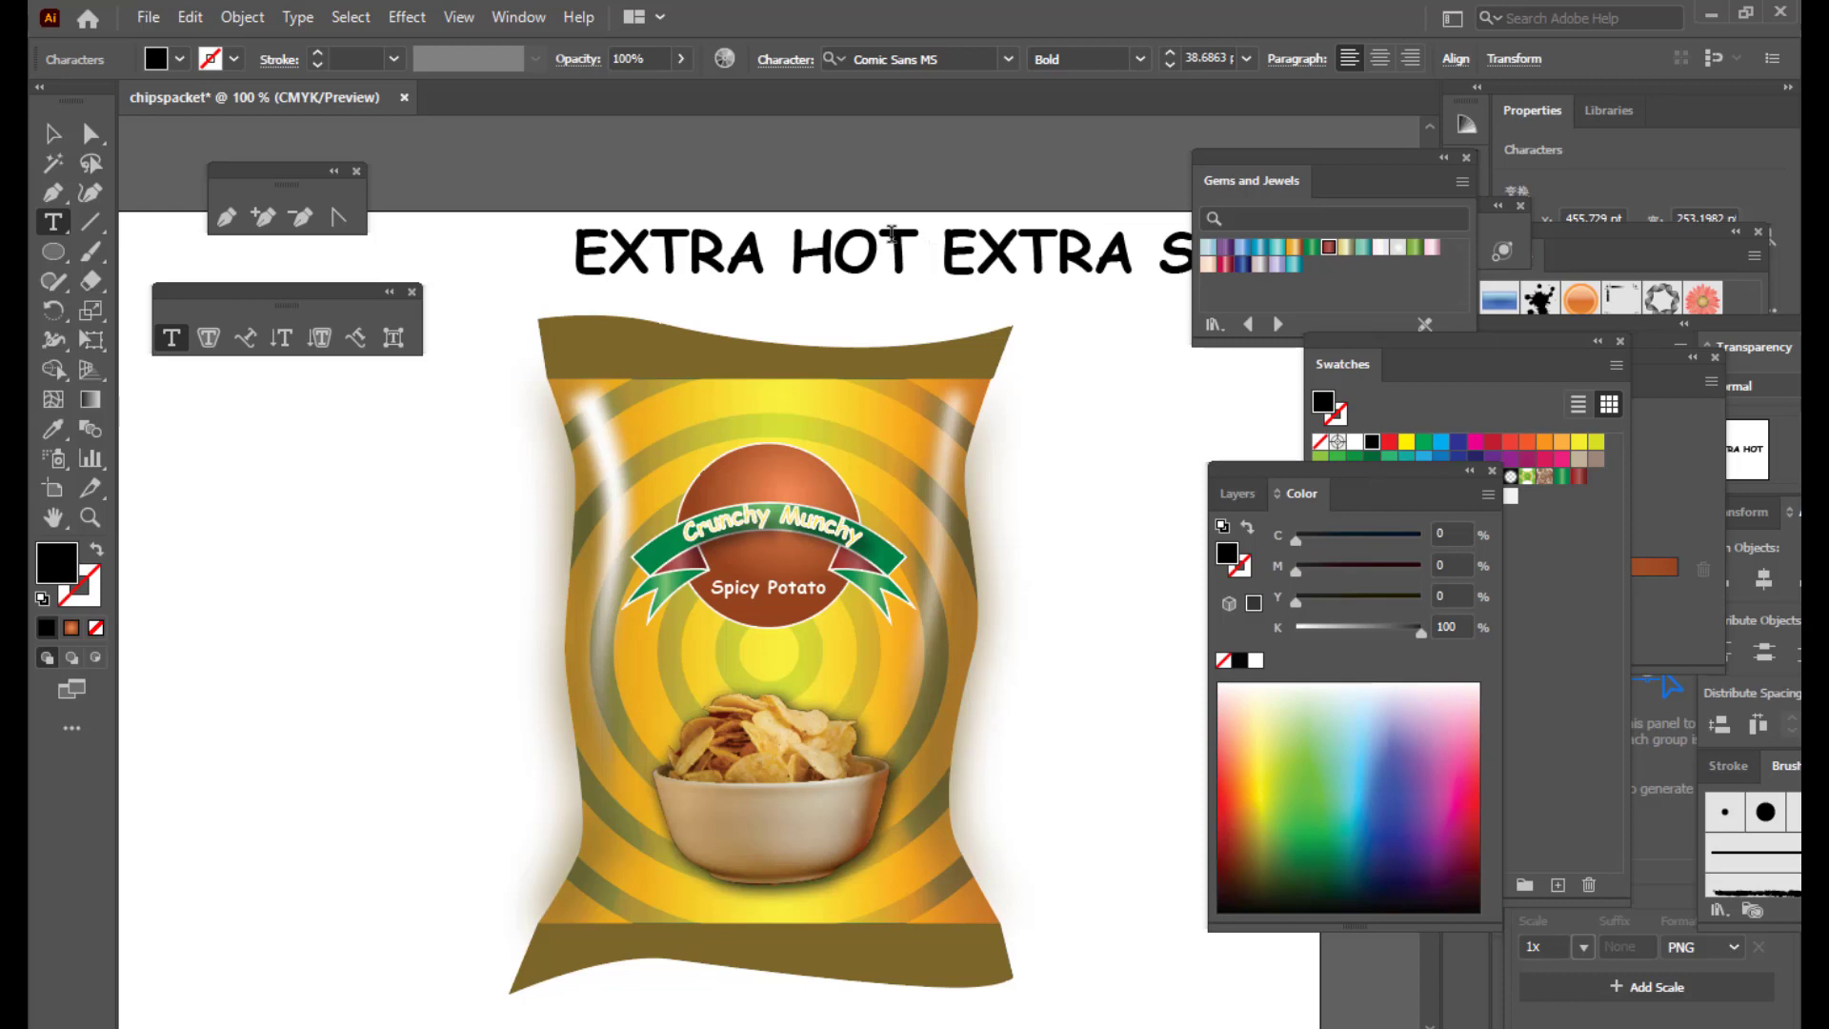
{"action": "key", "text": "Escape"}
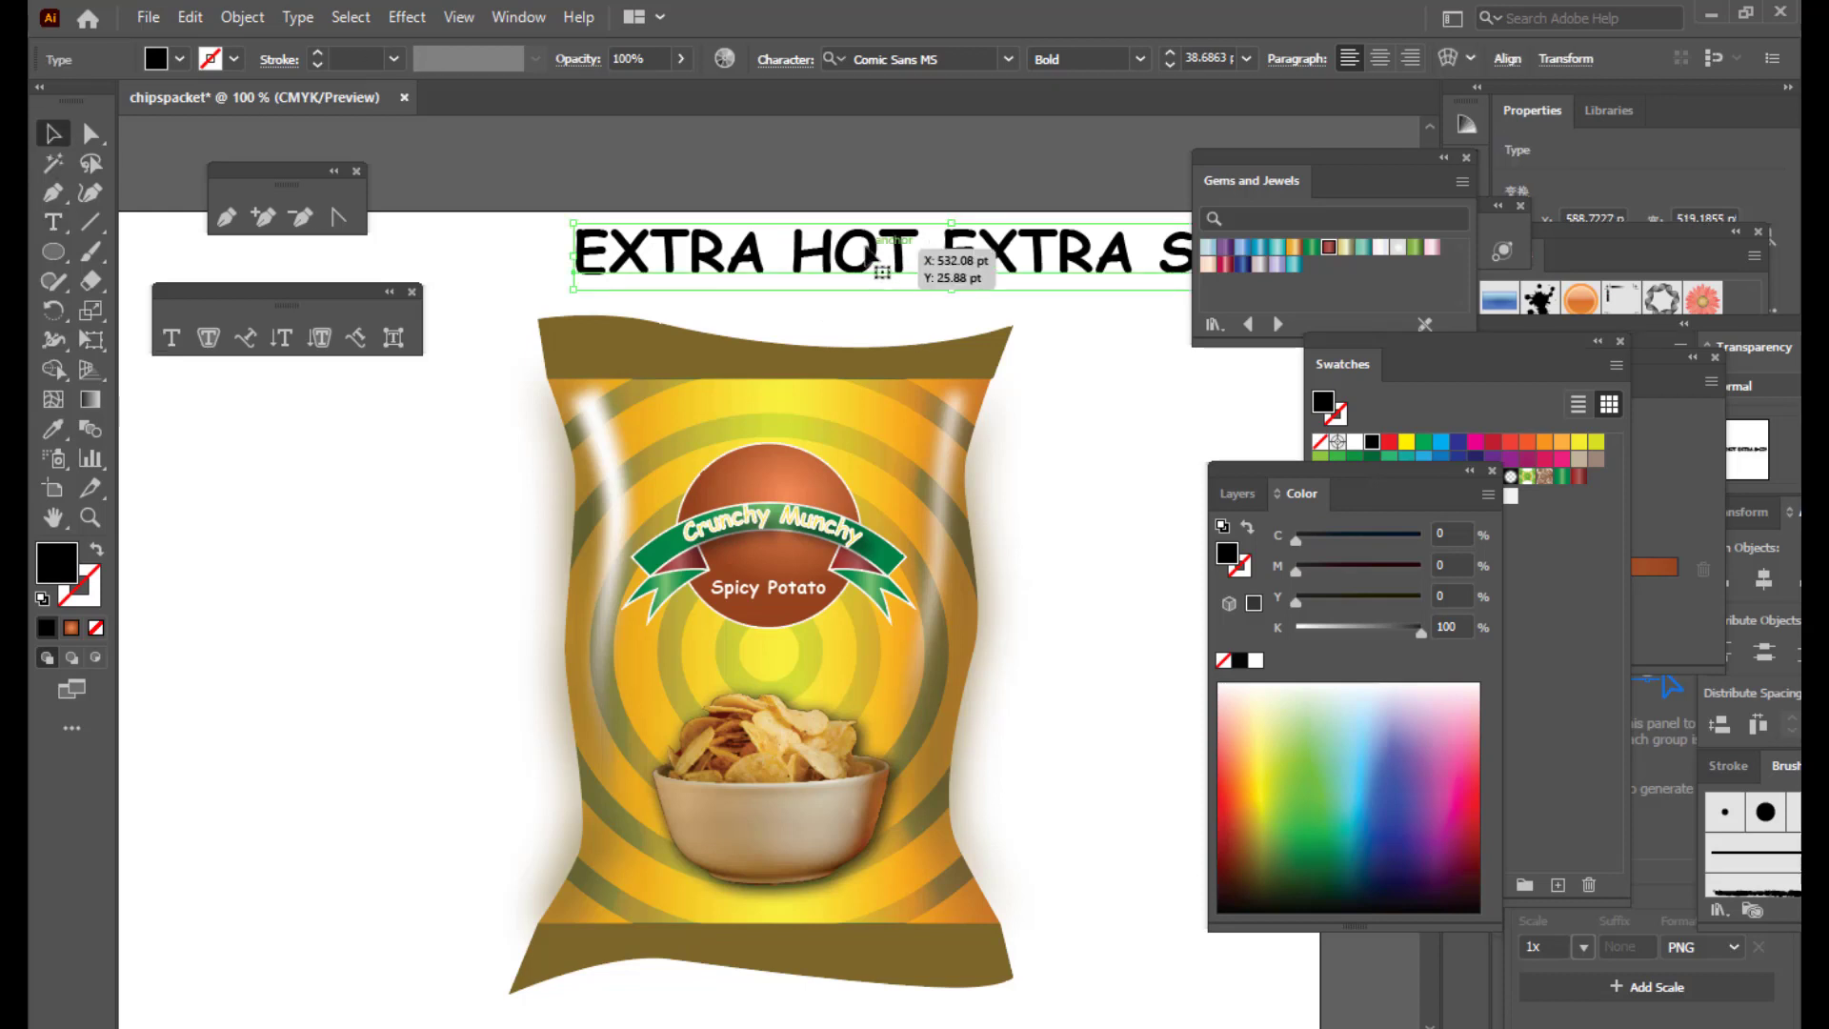
{"action": "left_click_drag", "start_coordinate": [878, 253], "coordinate": [695, 259]}
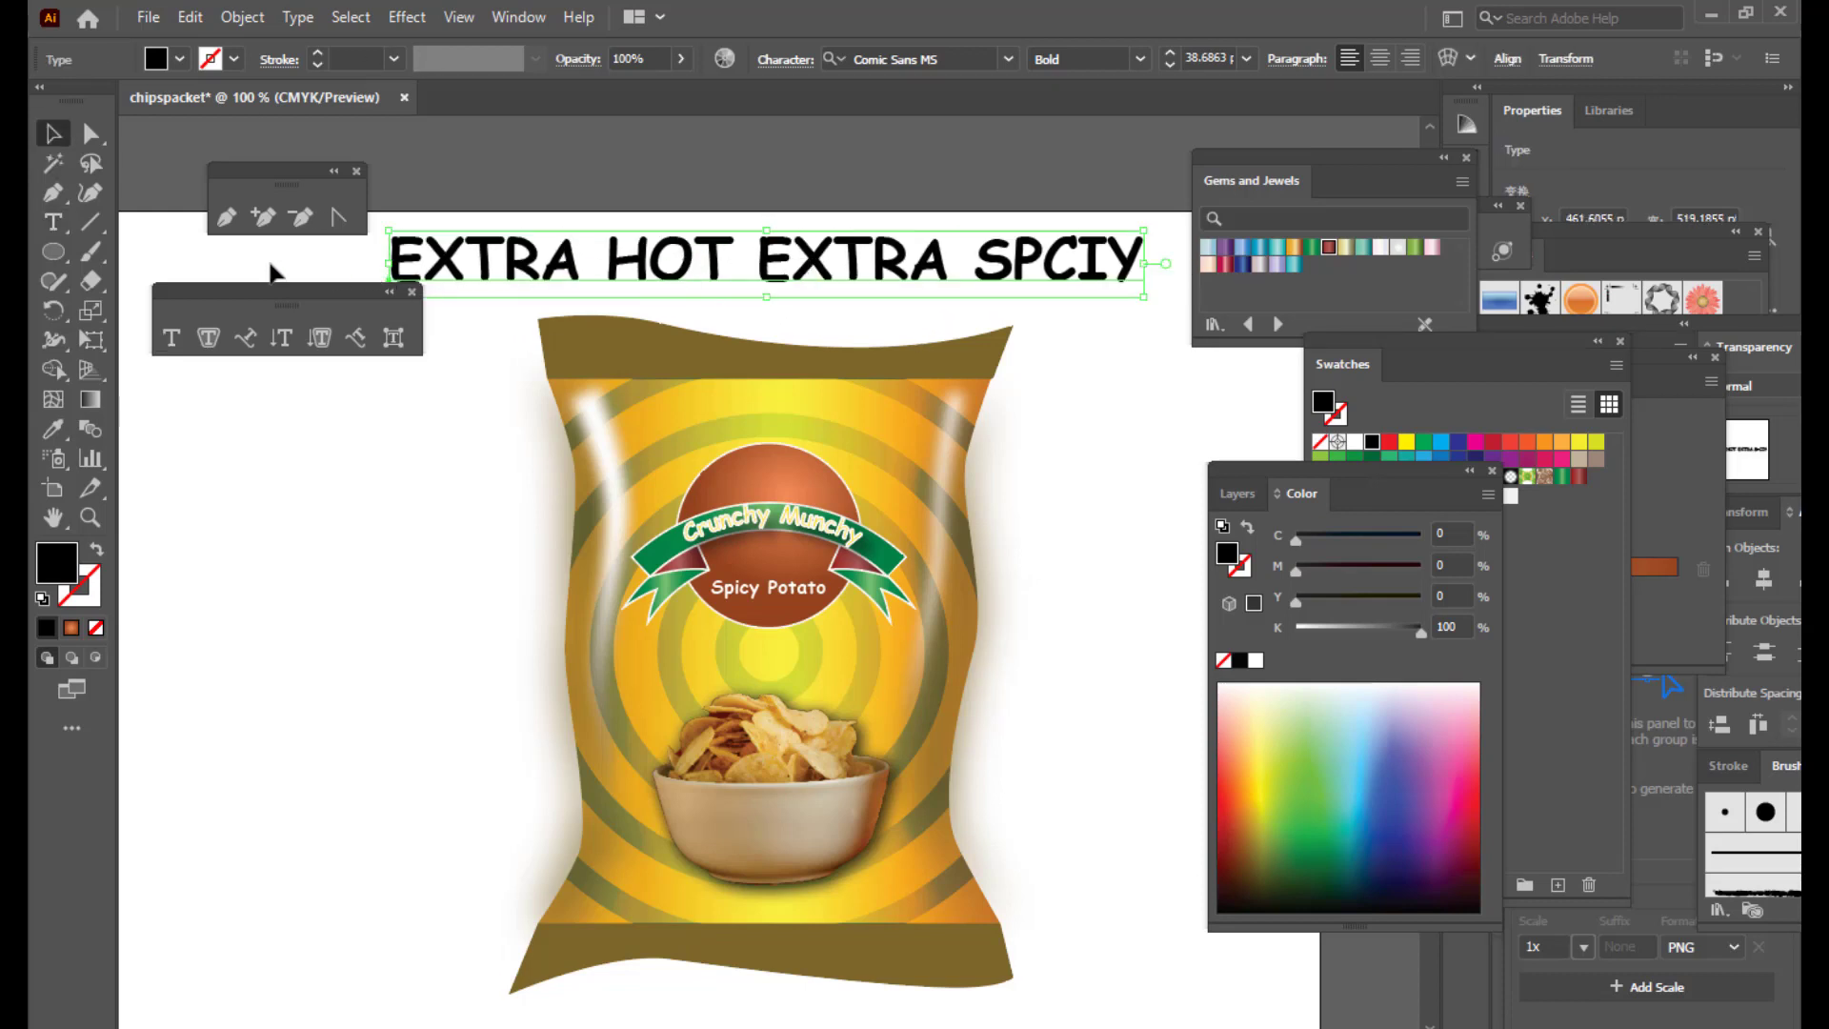
Step: Correct the misspelled 'SPCIY' so the headline reads 'EXTRA HOT EXTRA SPICY'
{"action": "key", "text": "t"}
{"action": "left_click", "coordinate": [1105, 253]}
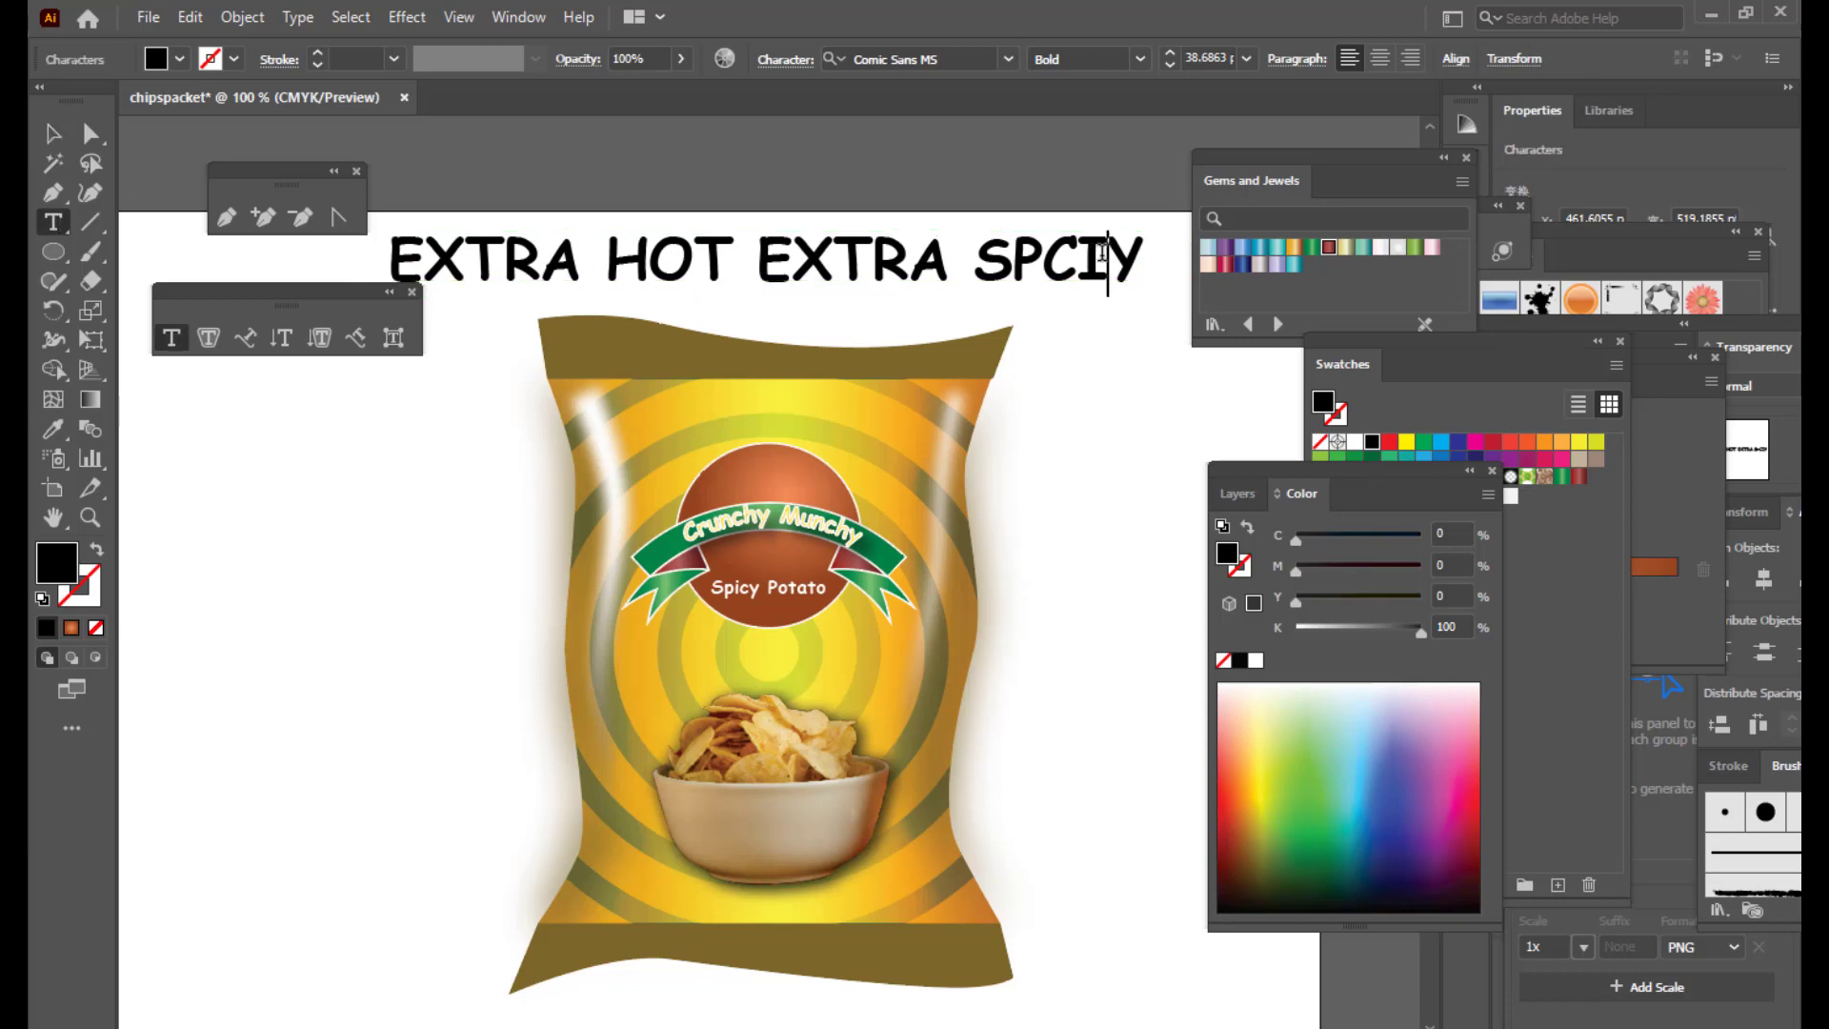
{"action": "key", "text": "BackSpace"}
{"action": "key", "text": "BackSpace"}
{"action": "type", "text": "ICYY"}
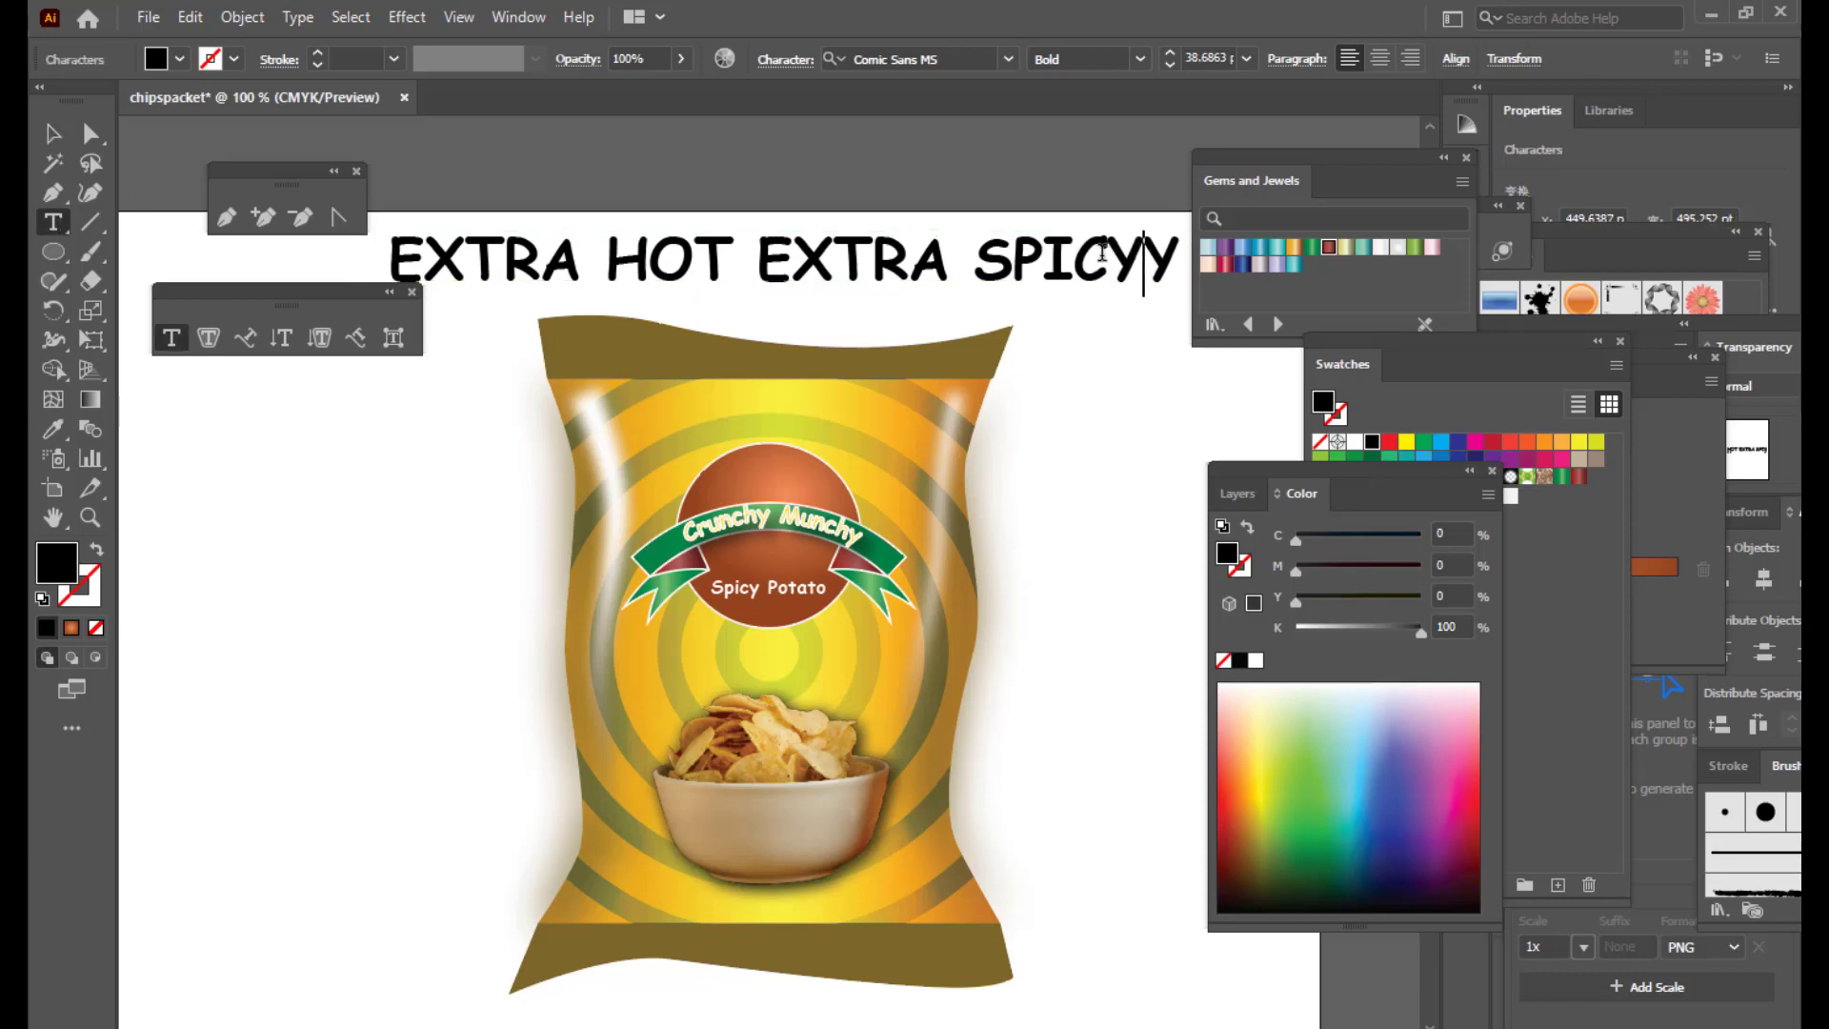
{"action": "key", "text": "BackSpace"}
{"action": "key", "text": "Escape"}
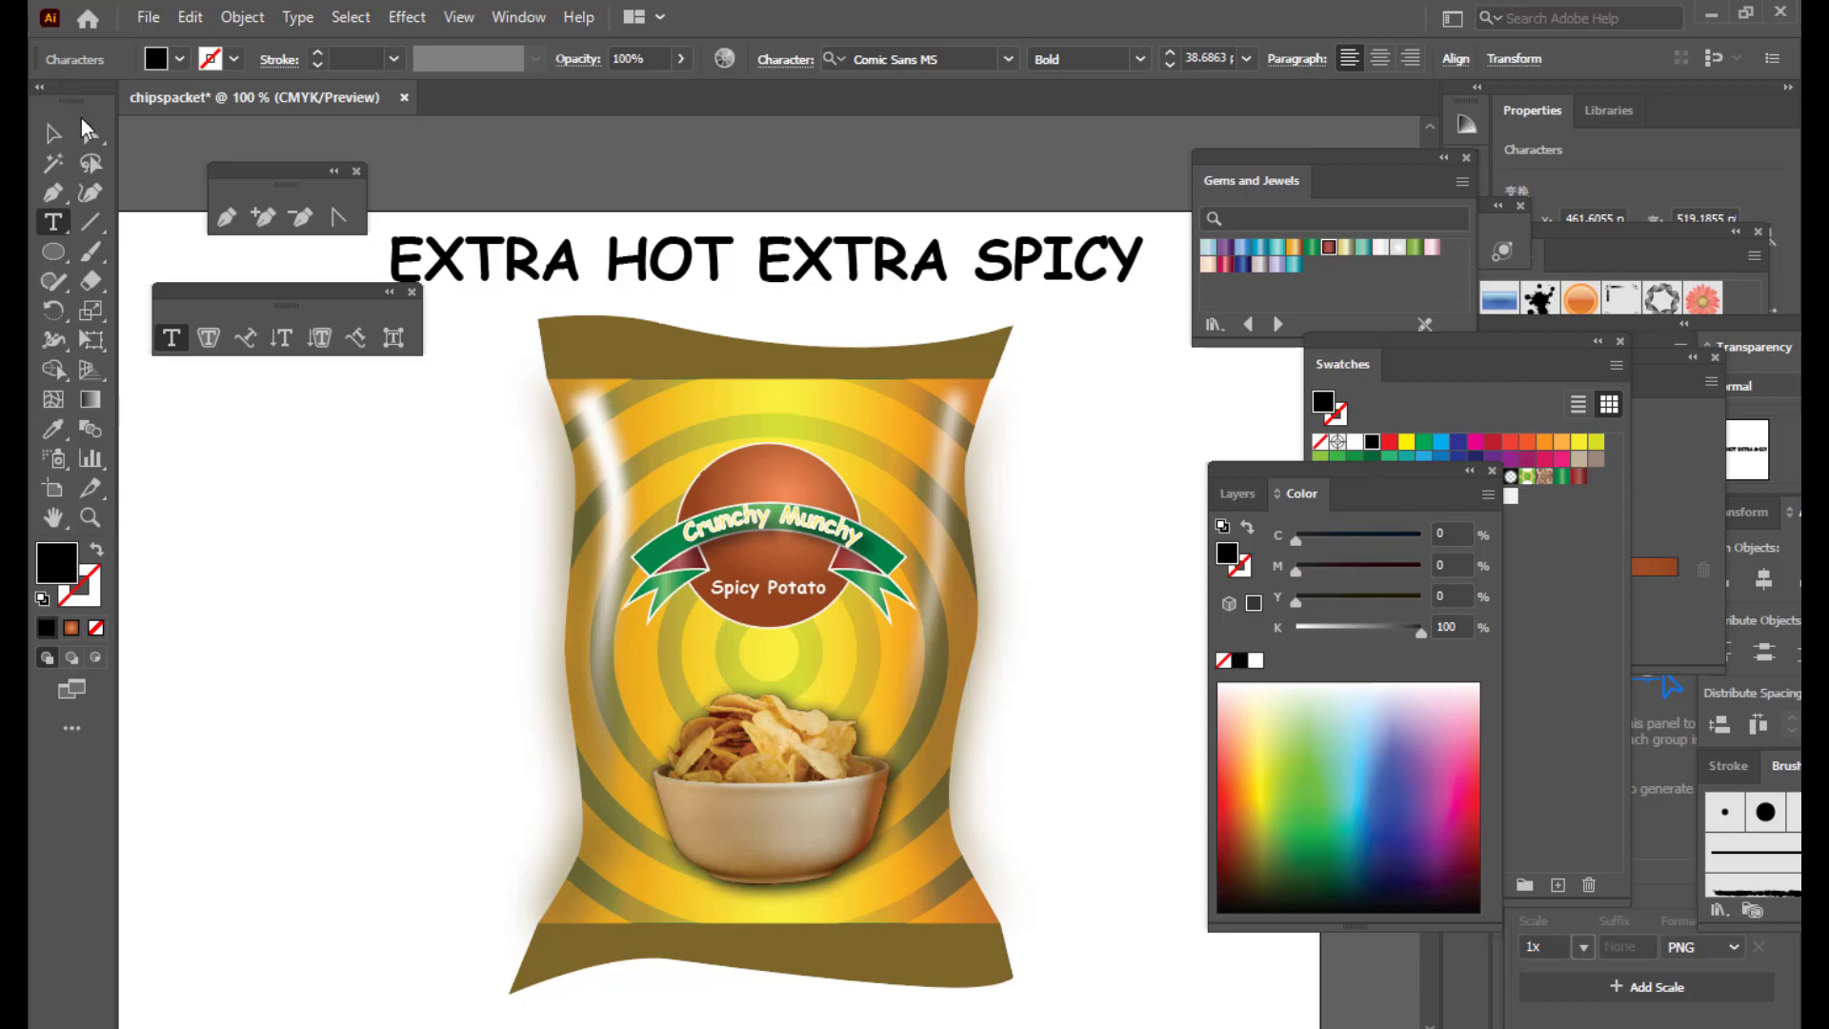
Step: Shrink the headline and position it across the top of the bag
{"action": "left_click_drag", "start_coordinate": [1146, 231], "coordinate": [981, 235]}
{"action": "left_click_drag", "start_coordinate": [832, 262], "coordinate": [855, 418]}
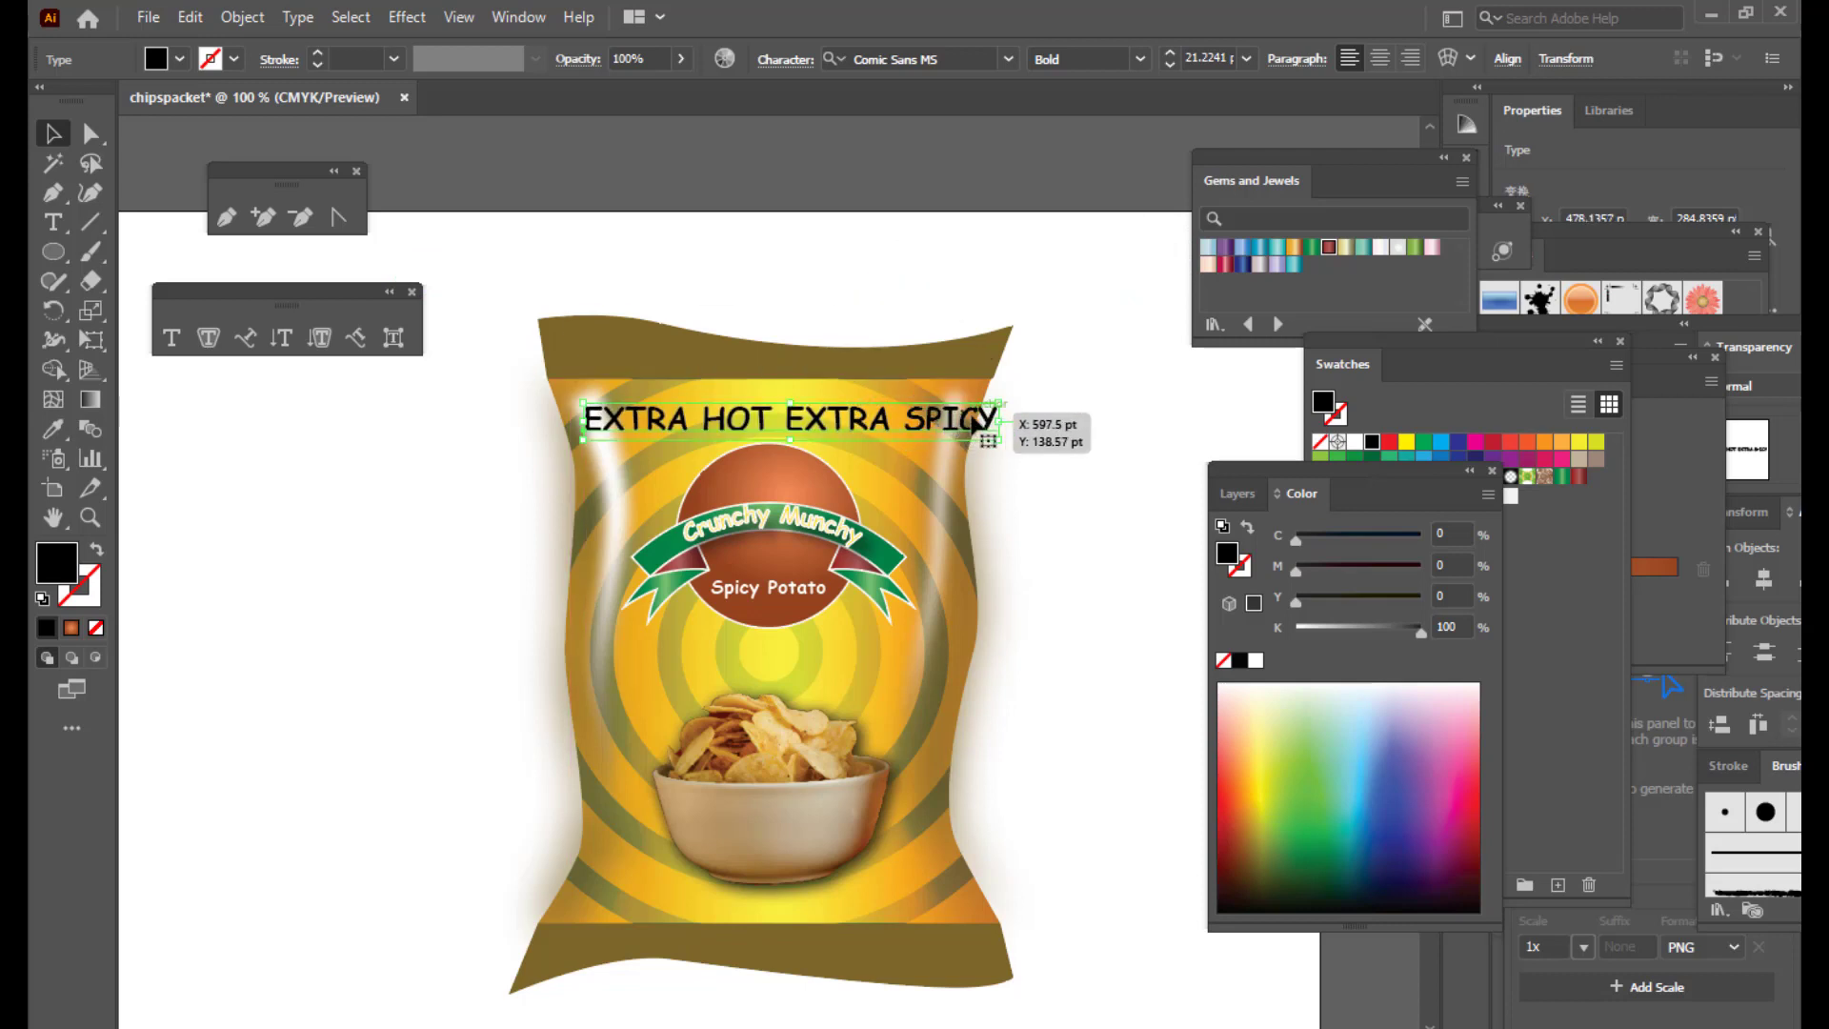
{"action": "left_click_drag", "start_coordinate": [1002, 398], "coordinate": [962, 409]}
{"action": "left_click_drag", "start_coordinate": [828, 428], "coordinate": [925, 402]}
{"action": "left_click", "coordinate": [1076, 414]}
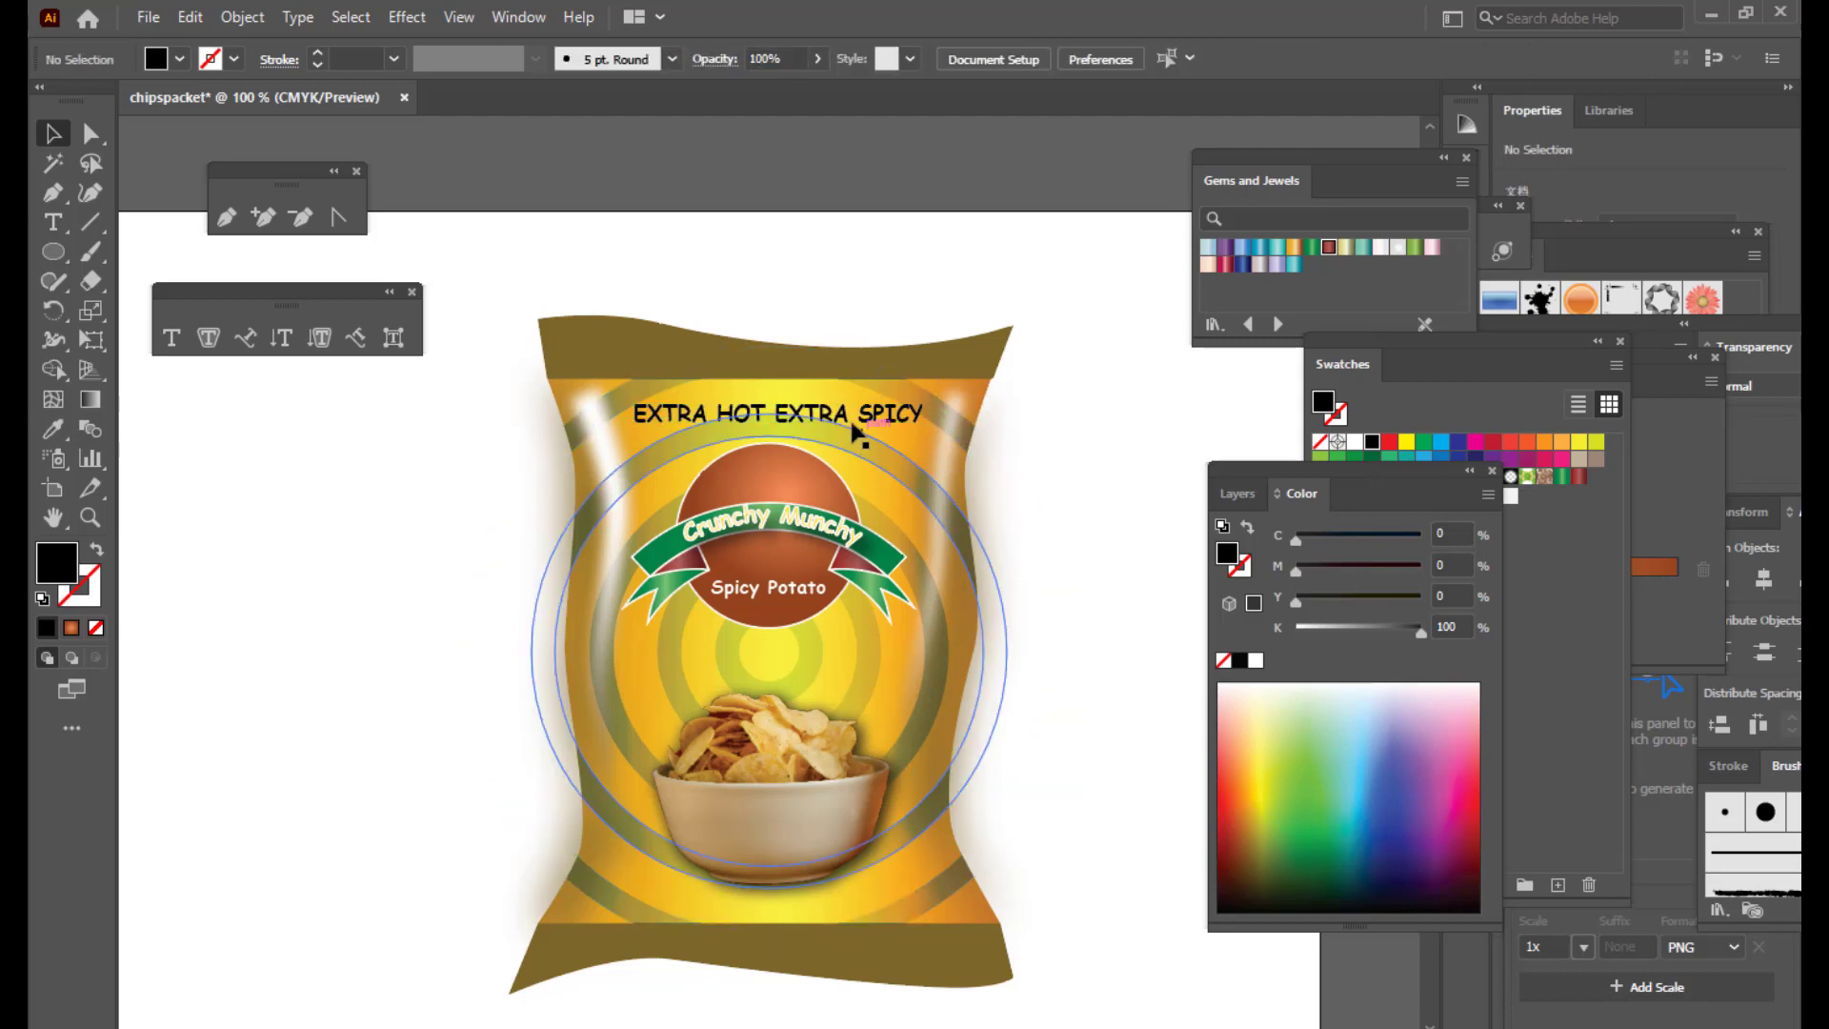
{"action": "left_click", "coordinate": [841, 415]}
{"action": "key", "text": "Right"}
{"action": "key", "text": "Right"}
{"action": "key", "text": "Right"}
{"action": "key", "text": "Right"}
{"action": "key", "text": "Right"}
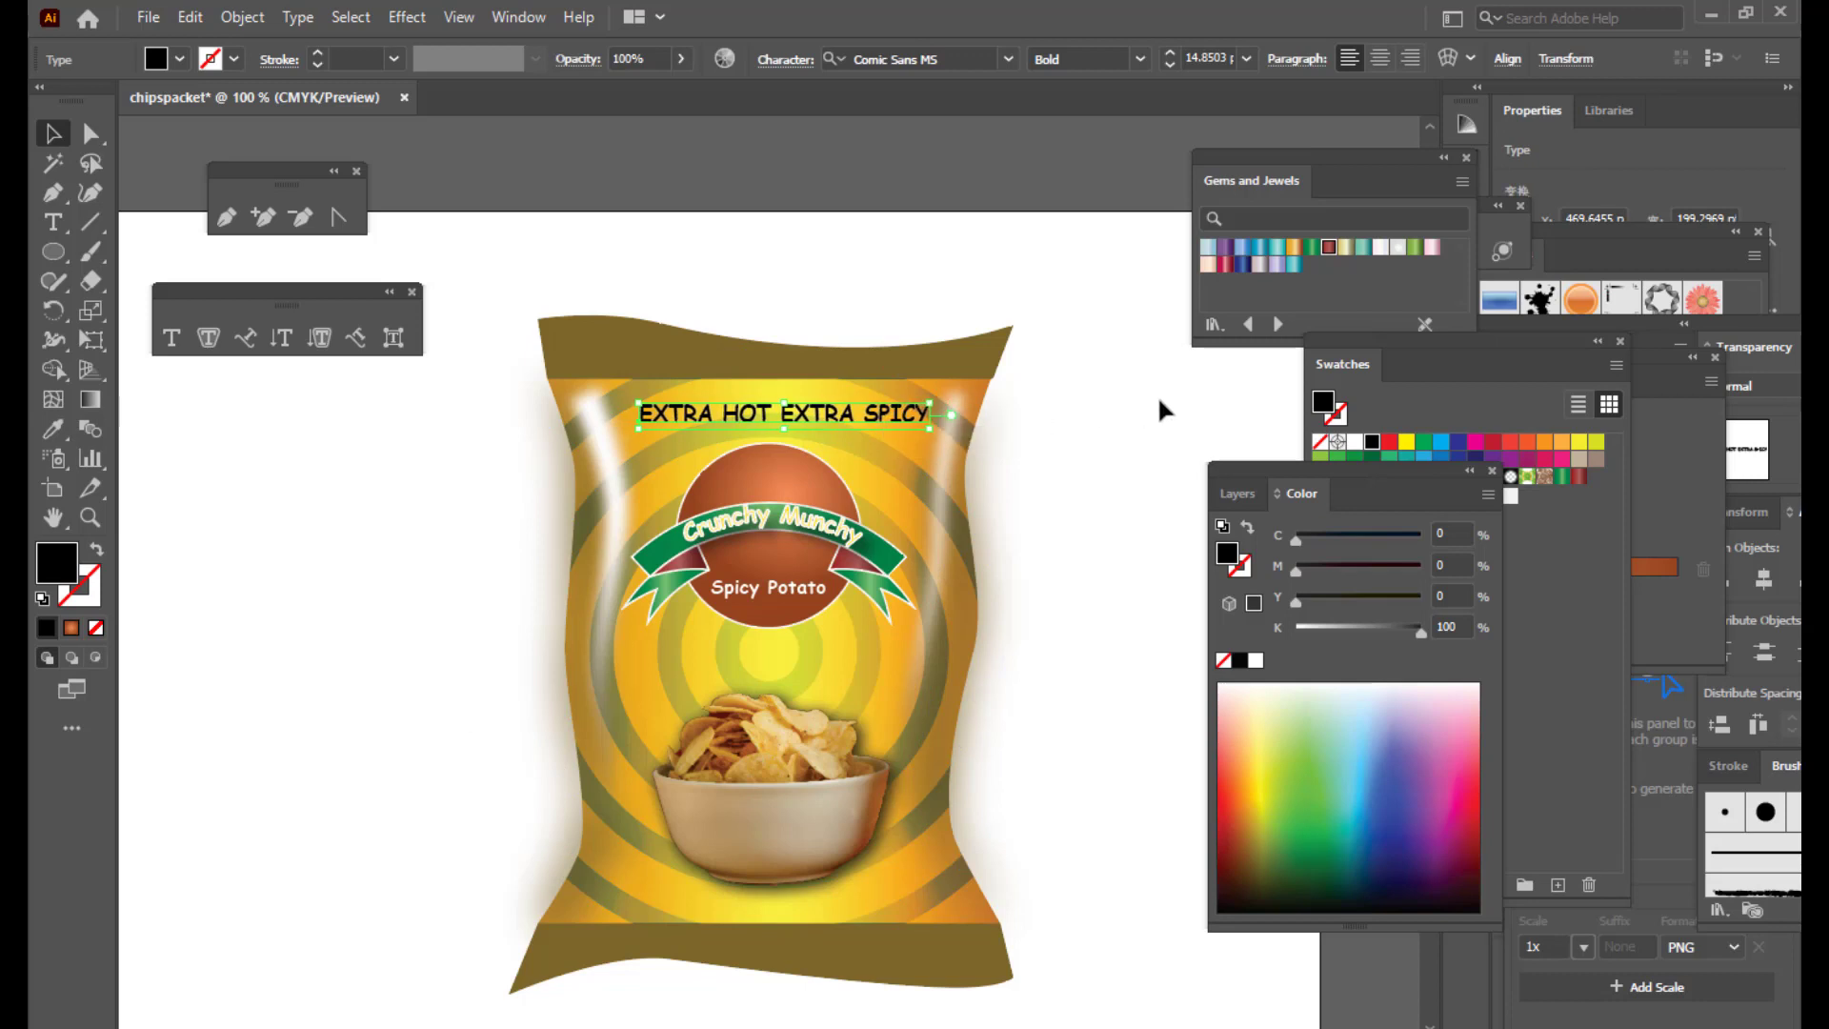
Step: Colour the headline red, nudge it centred and scale it up slightly about its centre
{"action": "left_click", "coordinate": [1391, 443]}
{"action": "left_click", "coordinate": [1087, 410]}
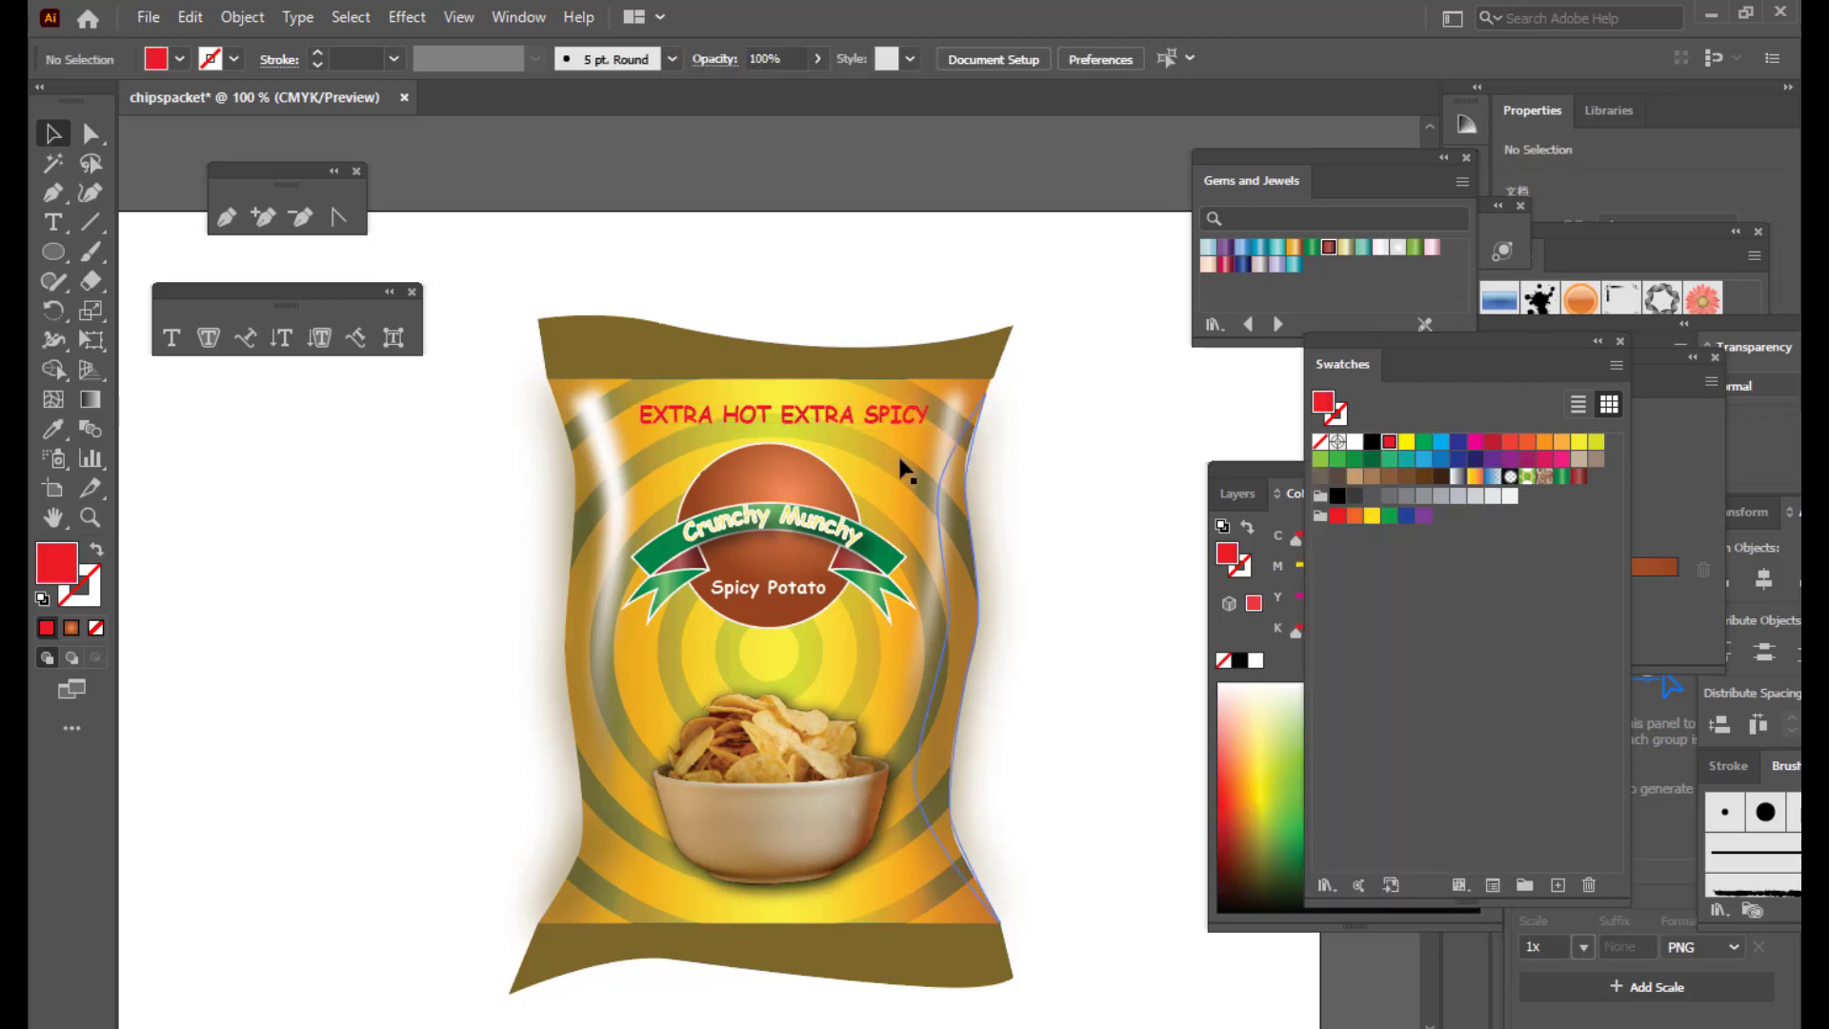
{"action": "left_click", "coordinate": [843, 424]}
{"action": "key", "text": "Left"}
{"action": "key", "text": "Left"}
{"action": "key", "text": "Left"}
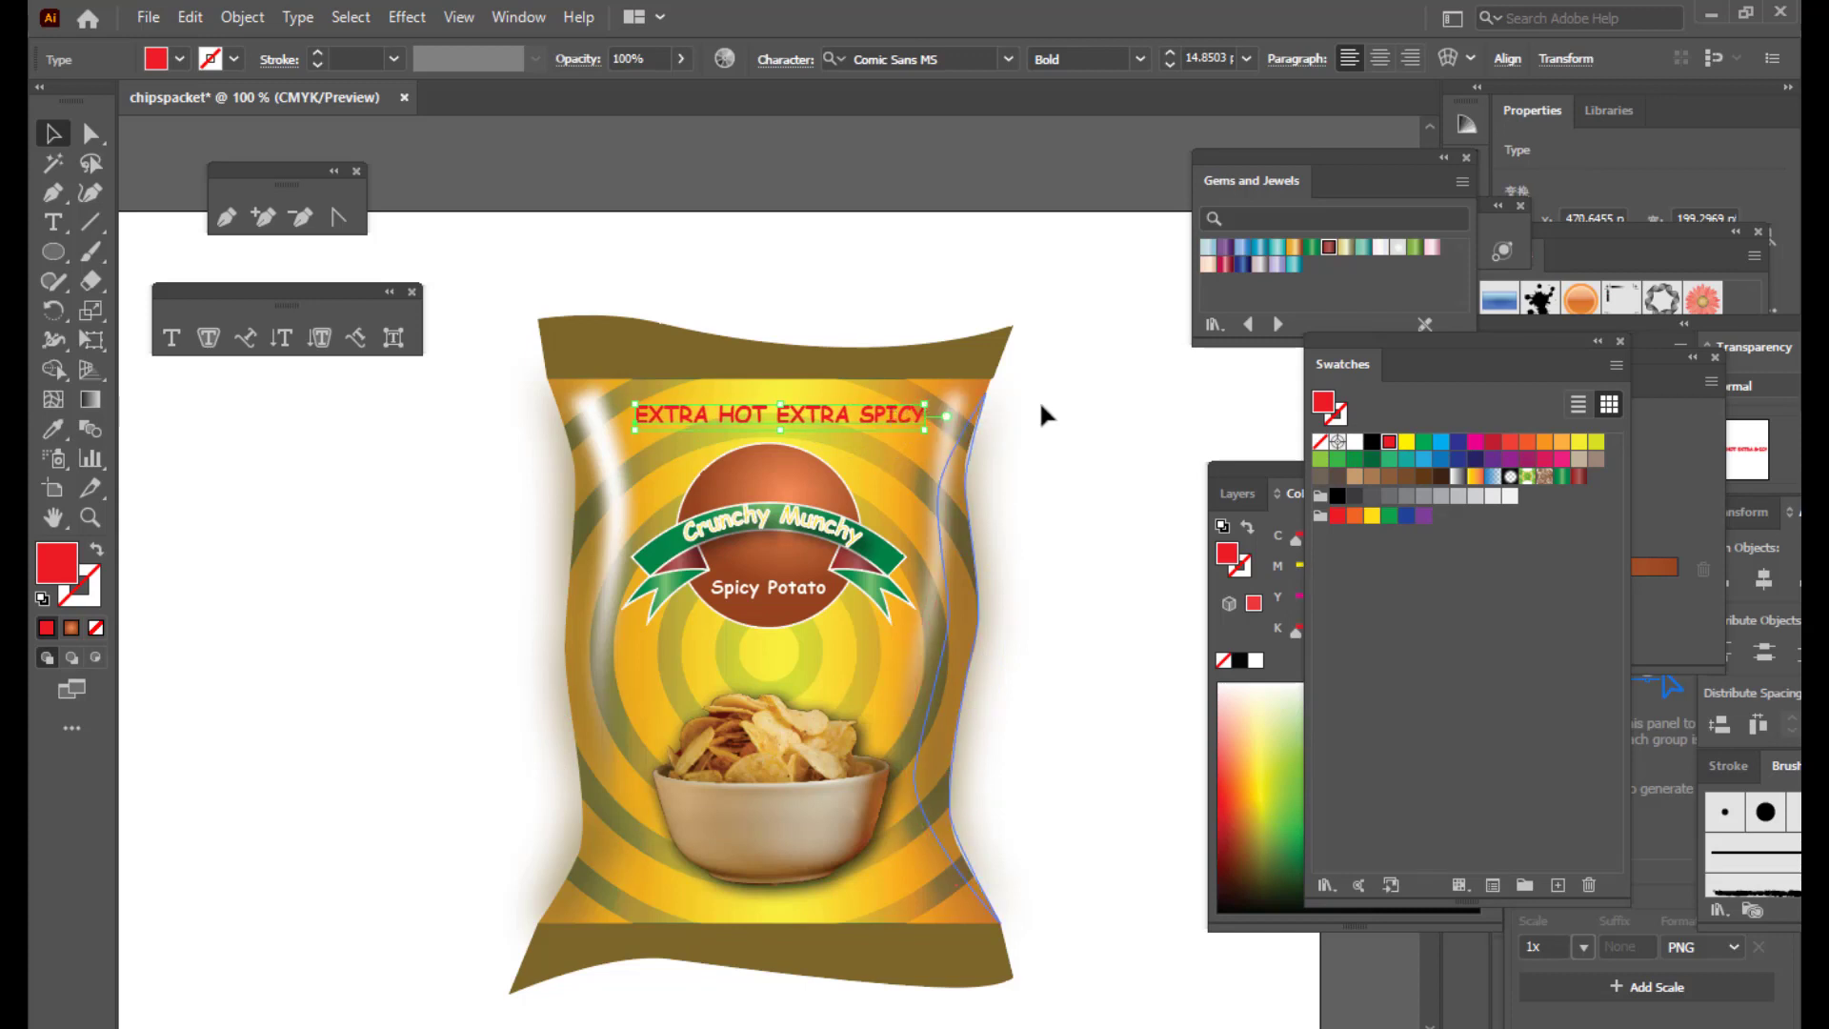
{"action": "key", "text": "Right"}
{"action": "left_click_drag", "start_coordinate": [929, 400], "coordinate": [944, 394]}
{"action": "left_click", "coordinate": [1091, 409]}
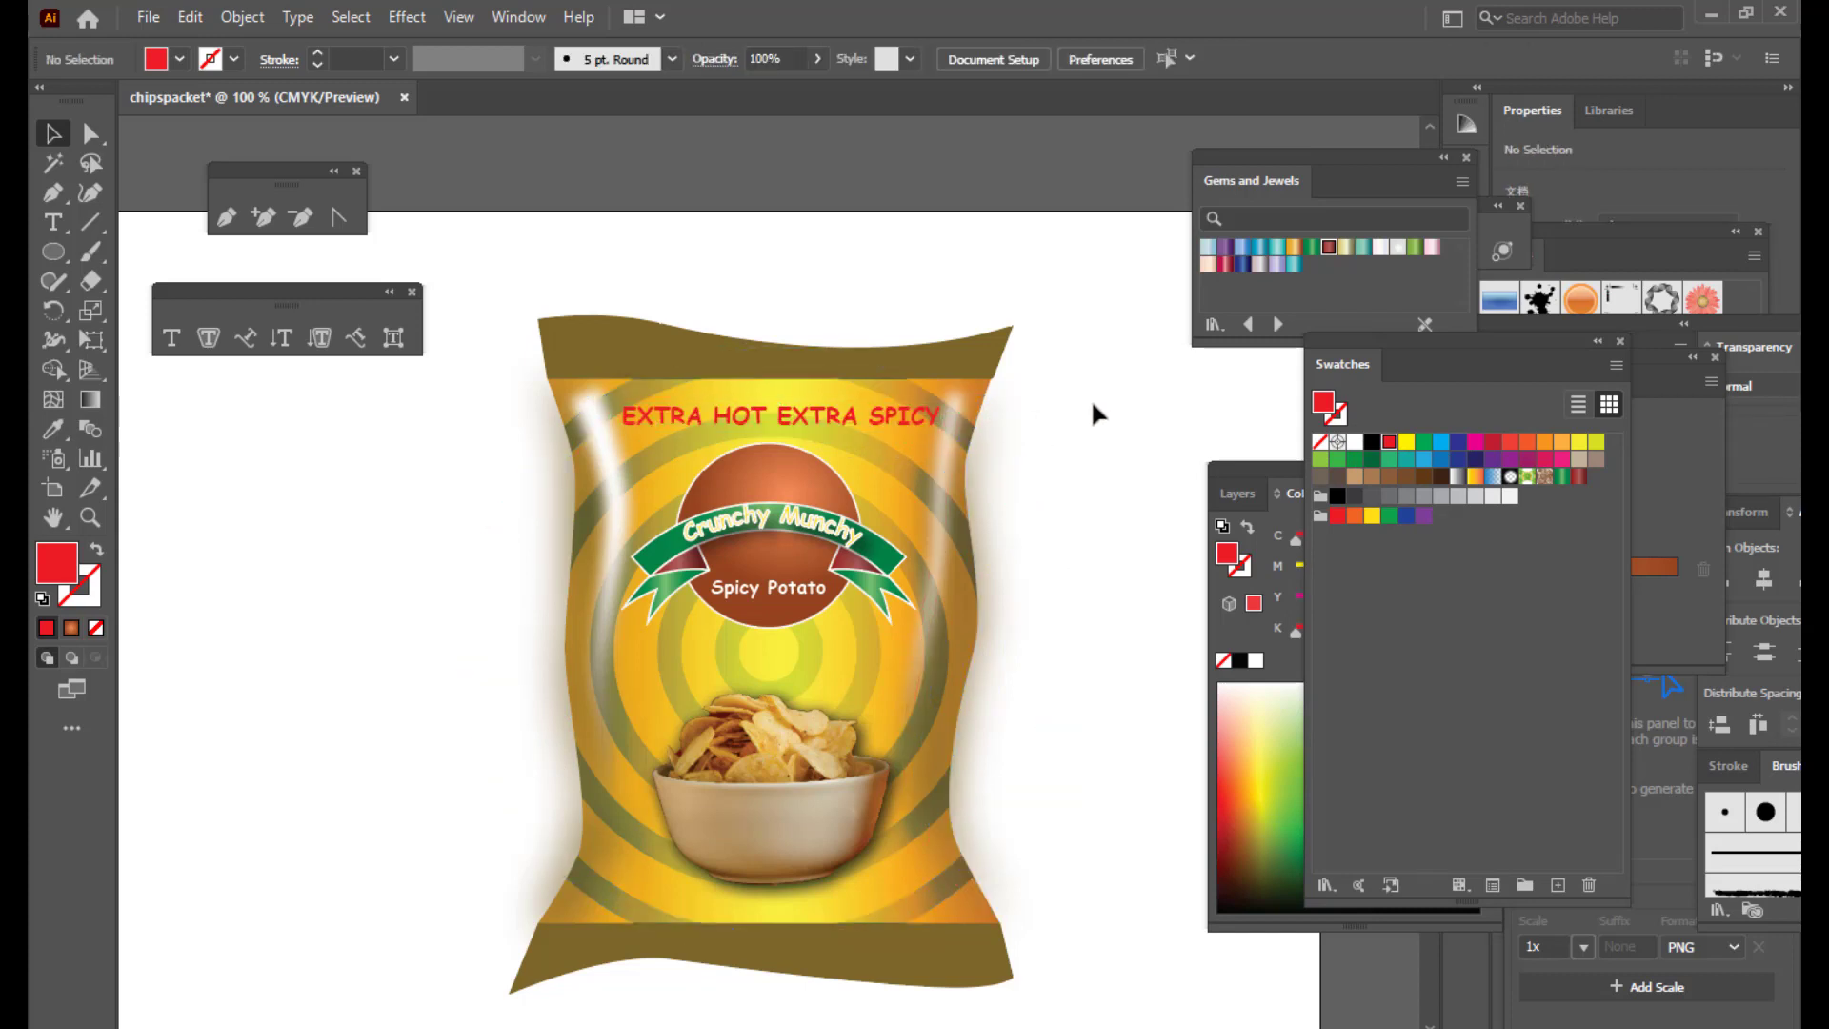
Step: Give the headline a white (ffffff) outline 0.5 pt thick
{"action": "left_click", "coordinate": [919, 419]}
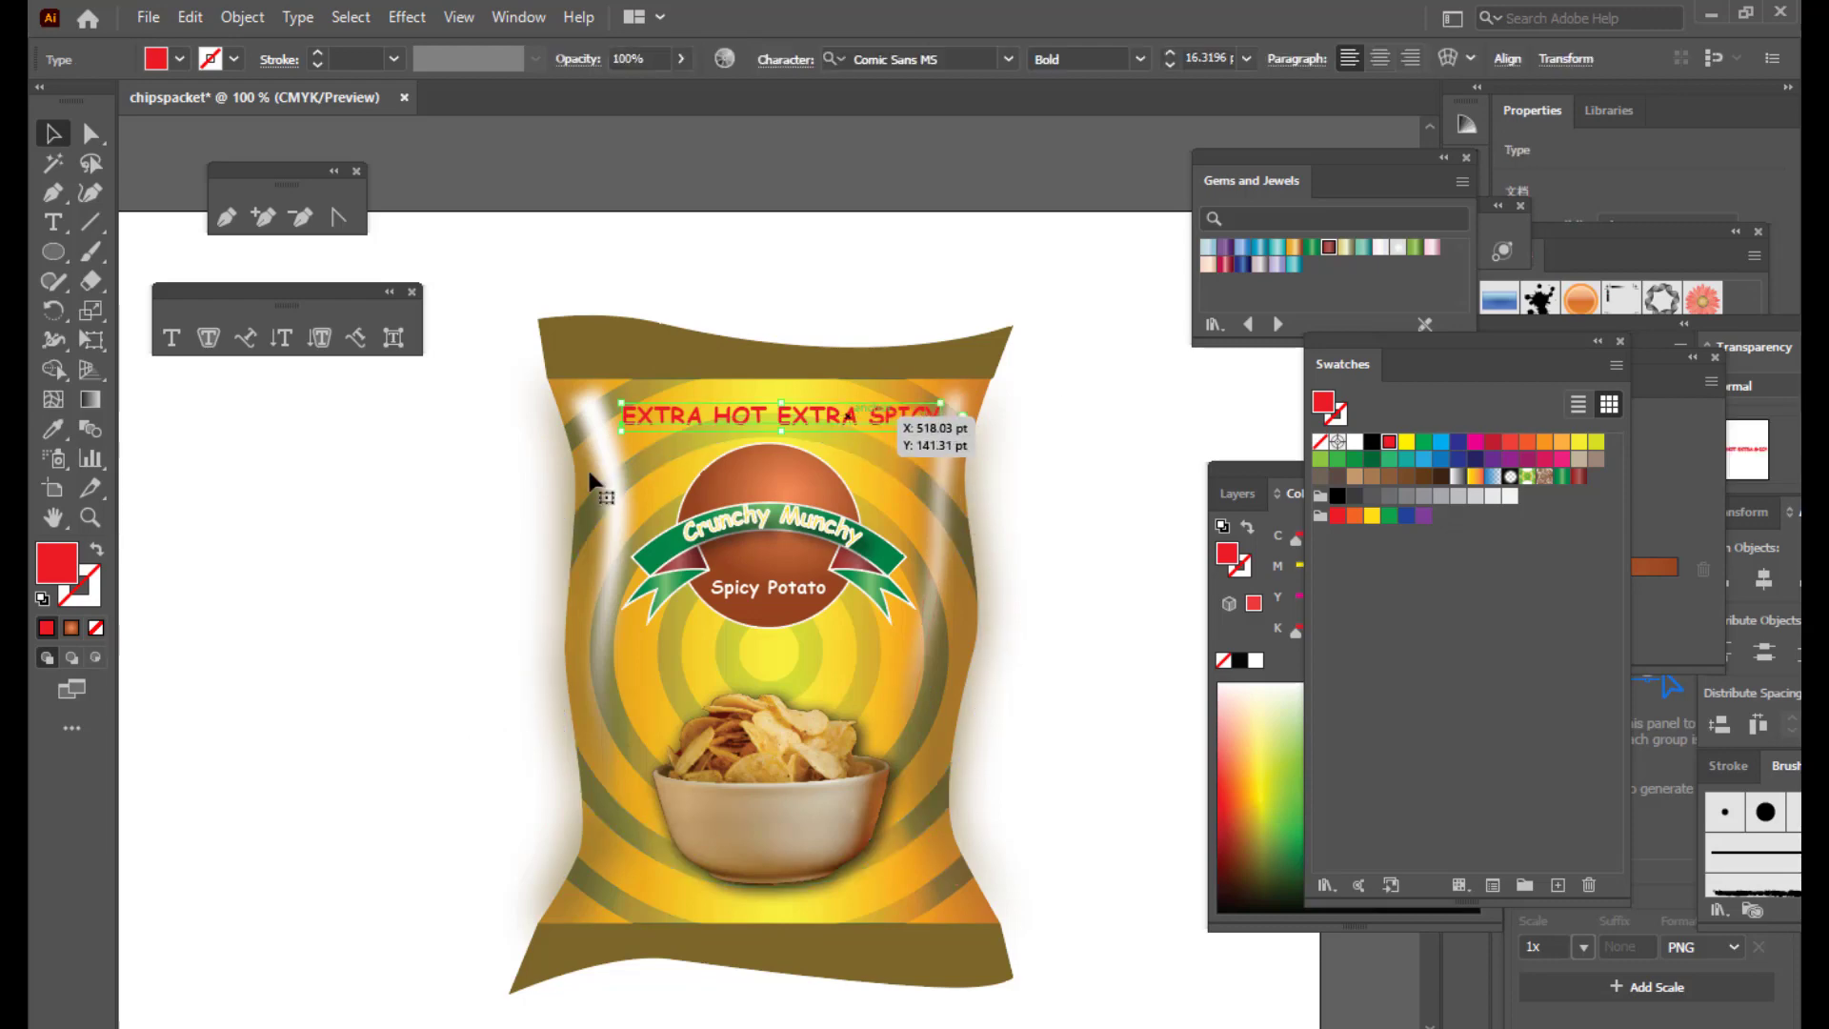
{"action": "double_click", "coordinate": [84, 598]}
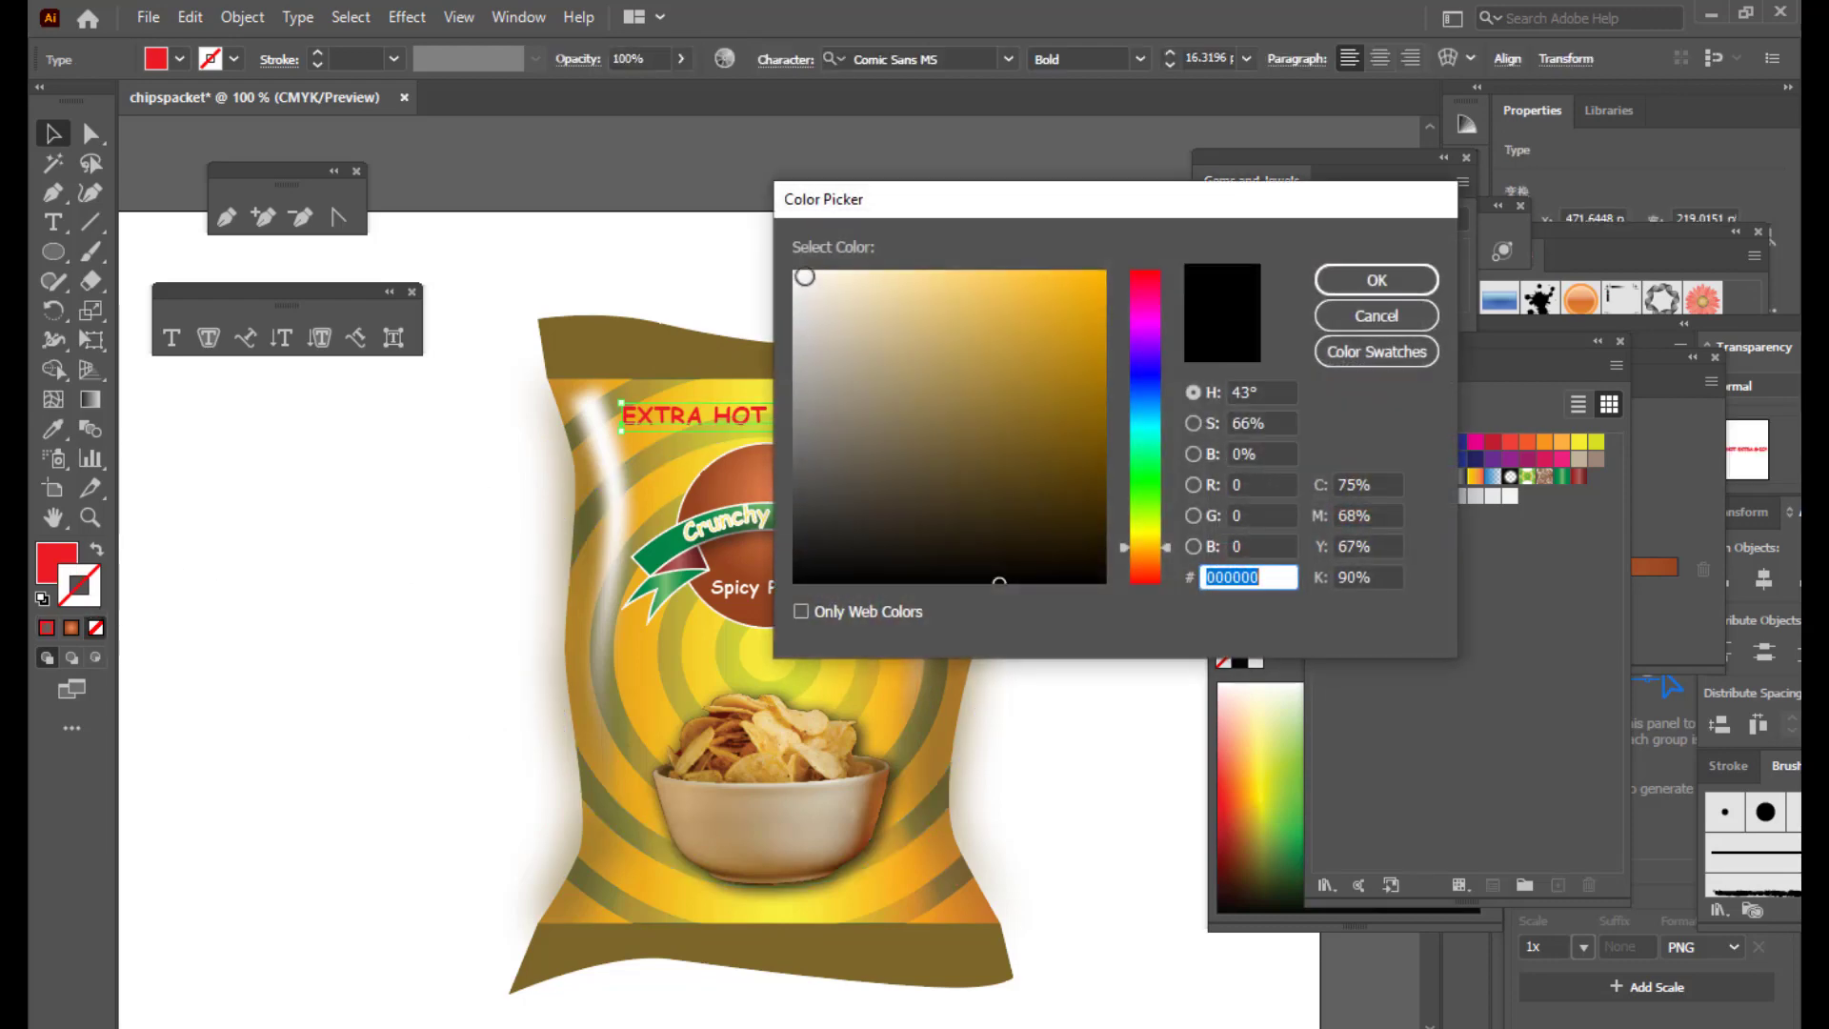
{"action": "type", "text": "ffffff"}
{"action": "left_click", "coordinate": [1346, 277]}
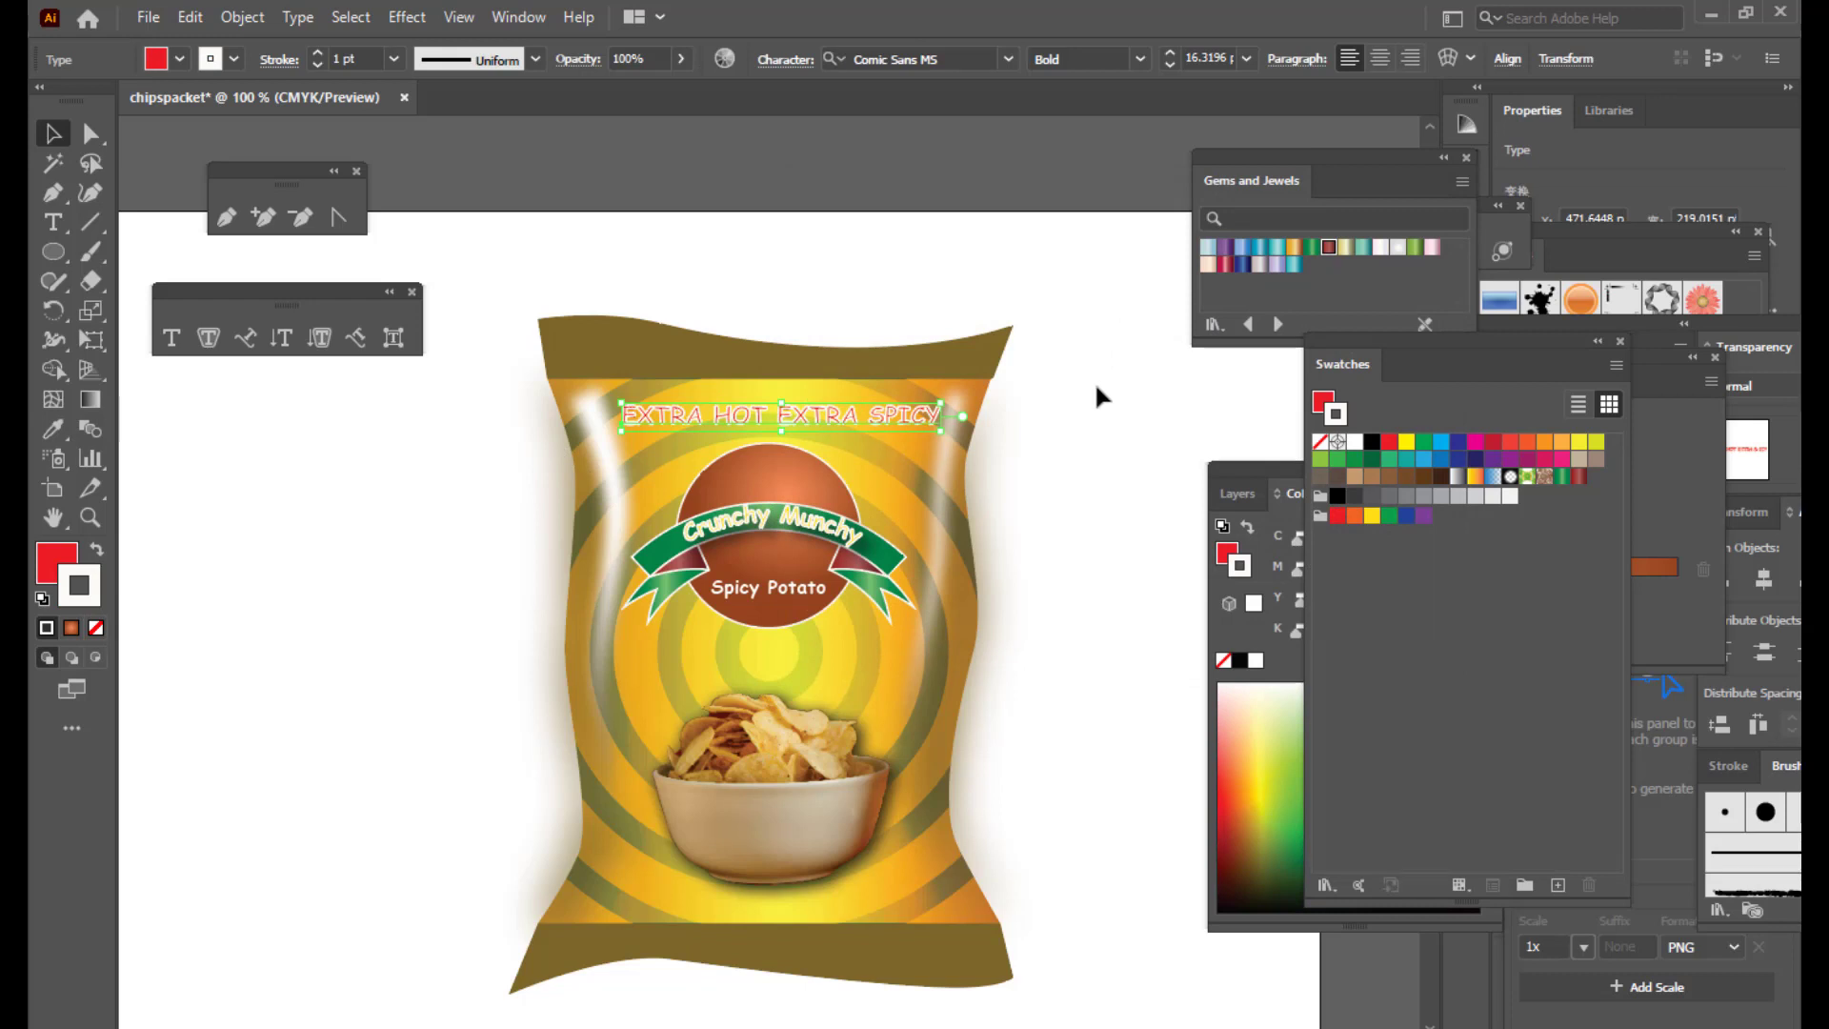
{"action": "left_click", "coordinate": [391, 59]}
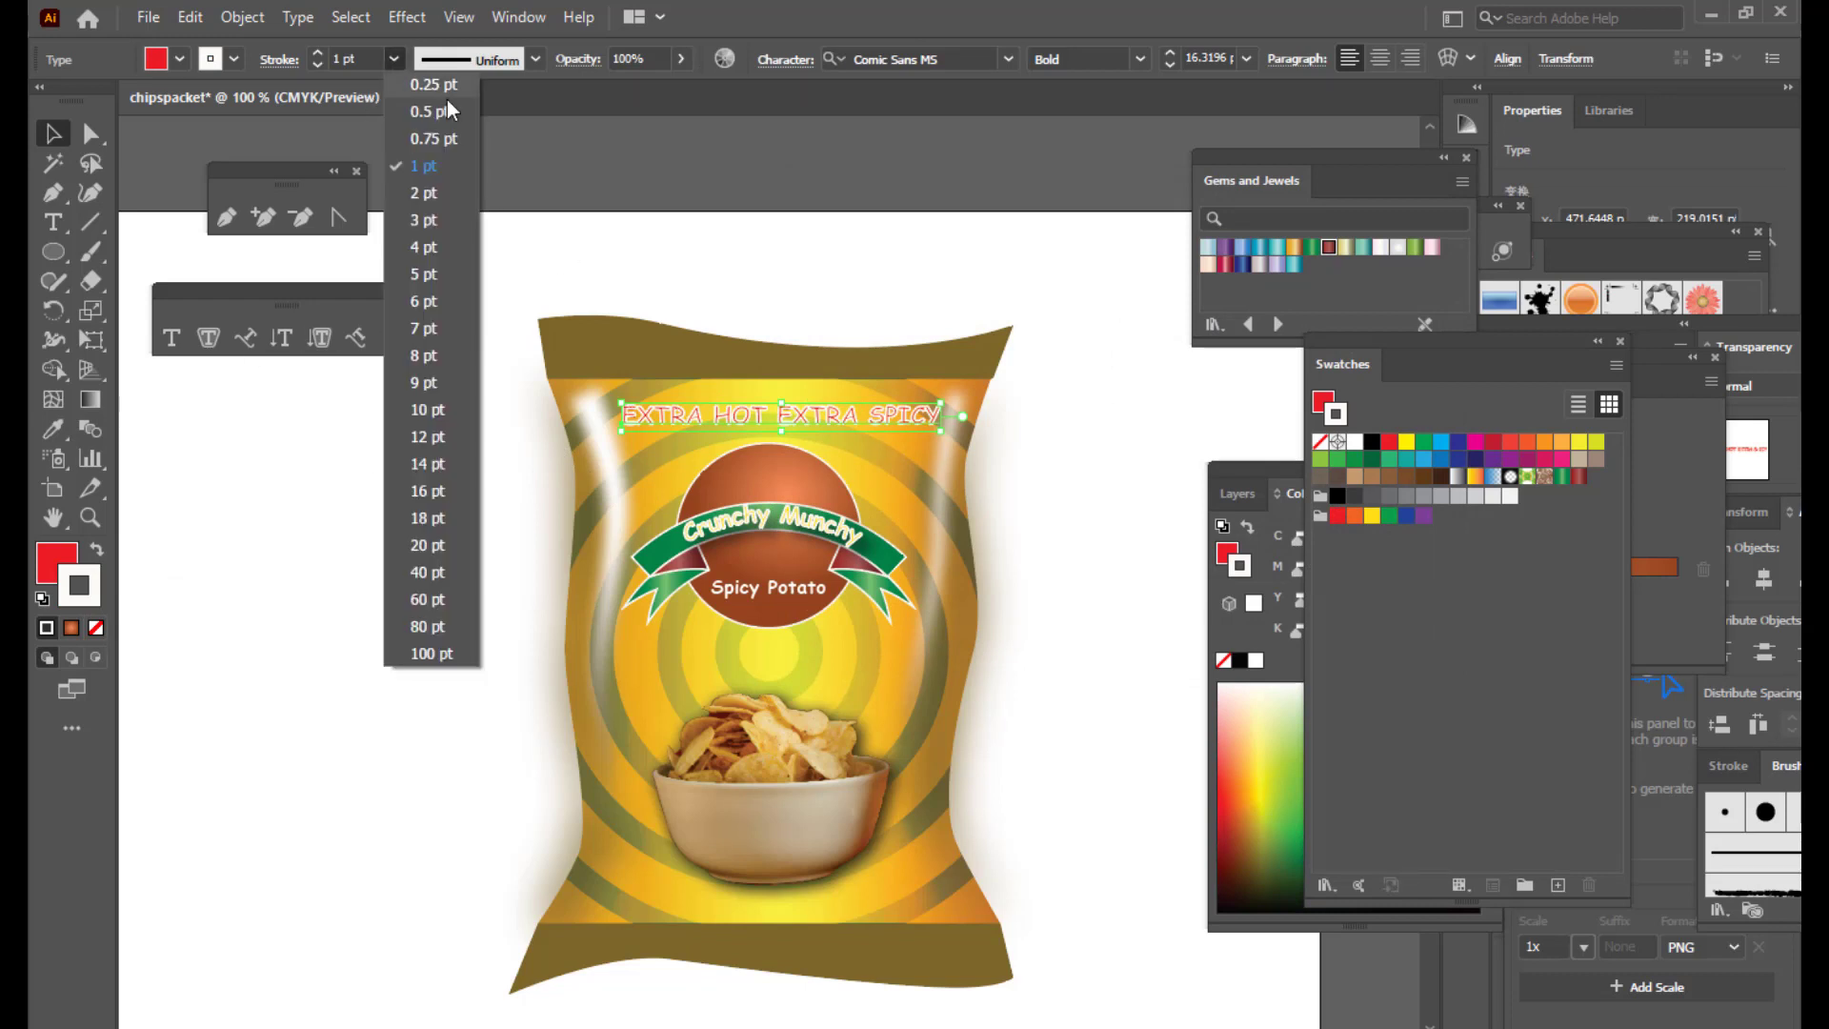
{"action": "left_click", "coordinate": [438, 108]}
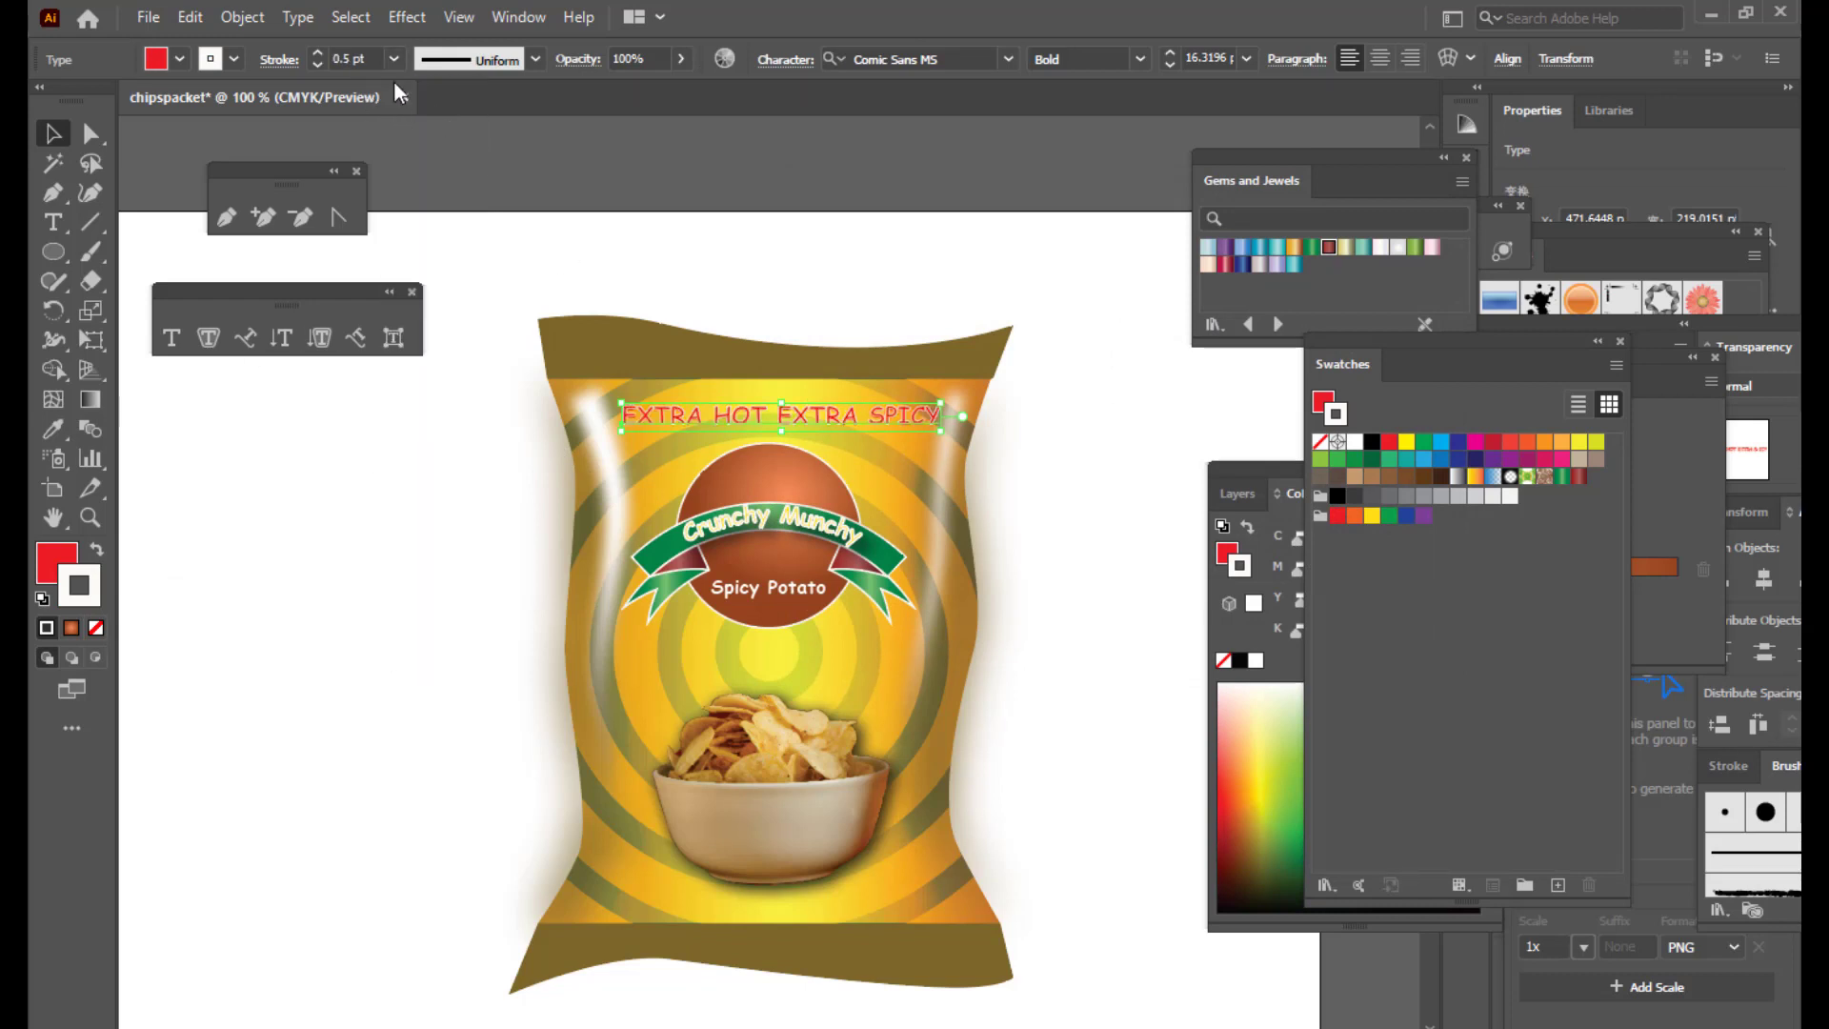
{"action": "left_click", "coordinate": [625, 151]}
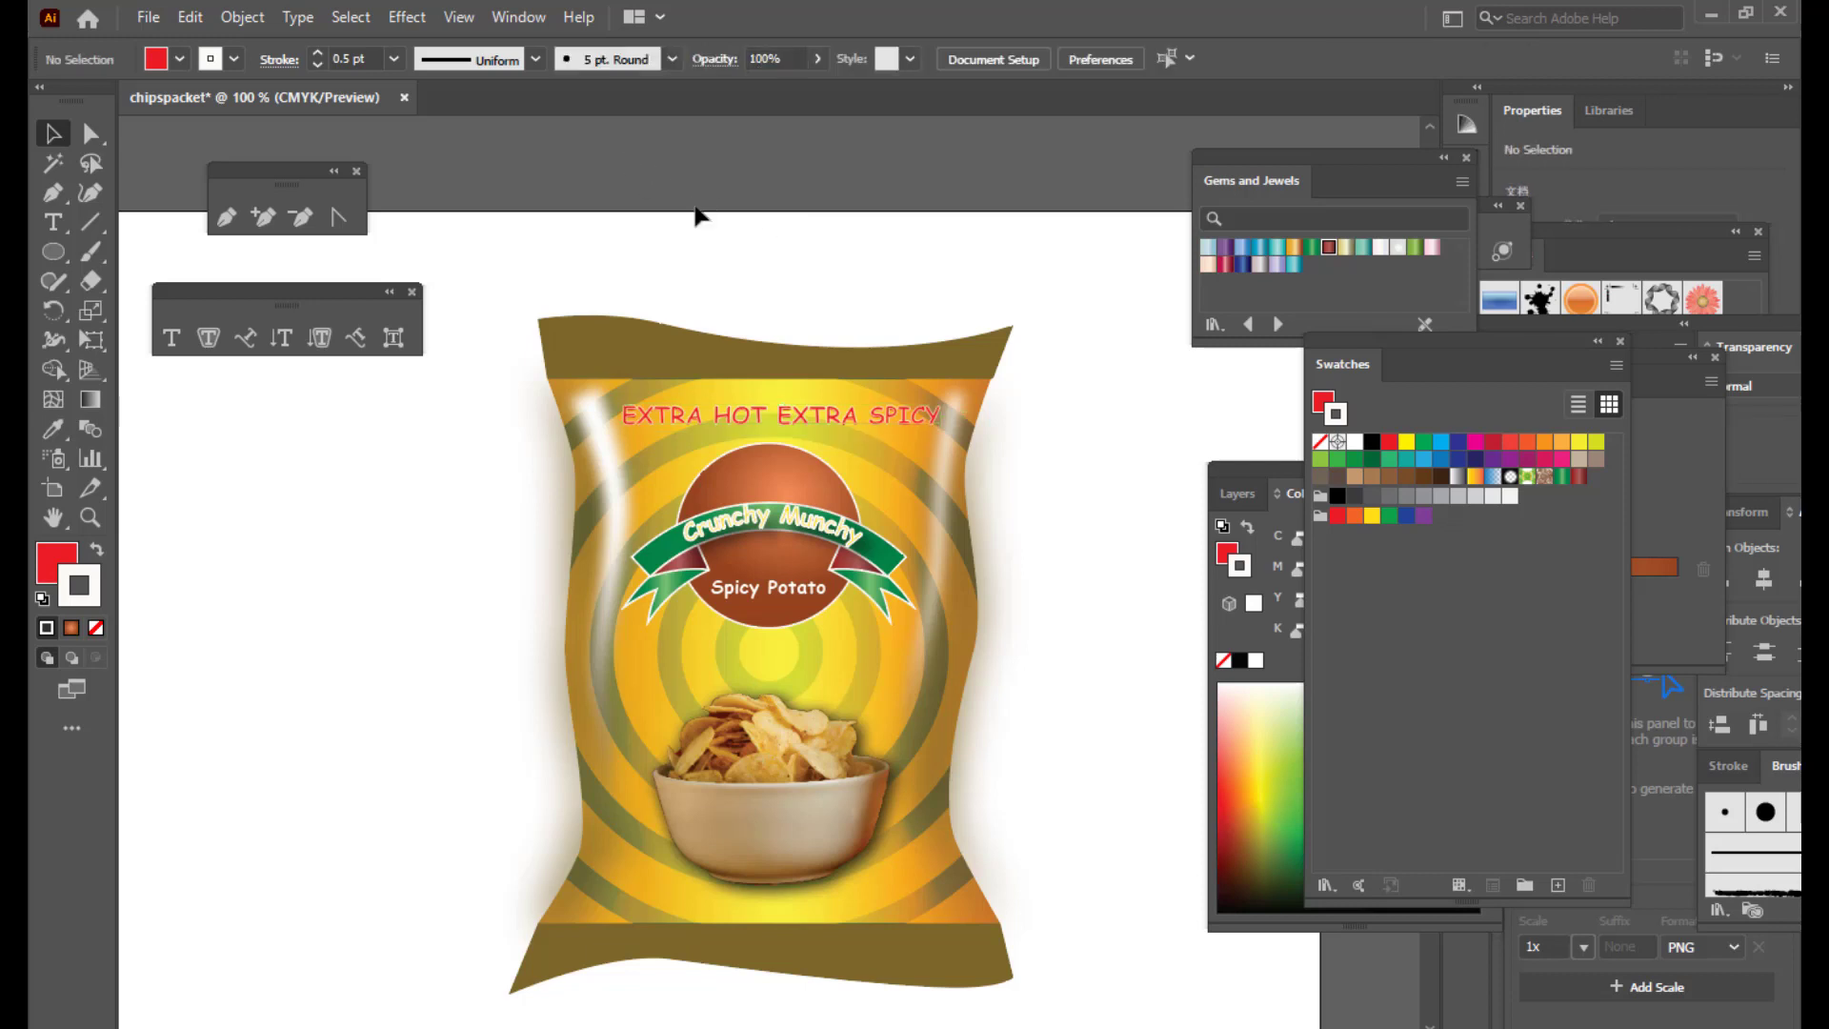
{"action": "left_click", "coordinate": [847, 419]}
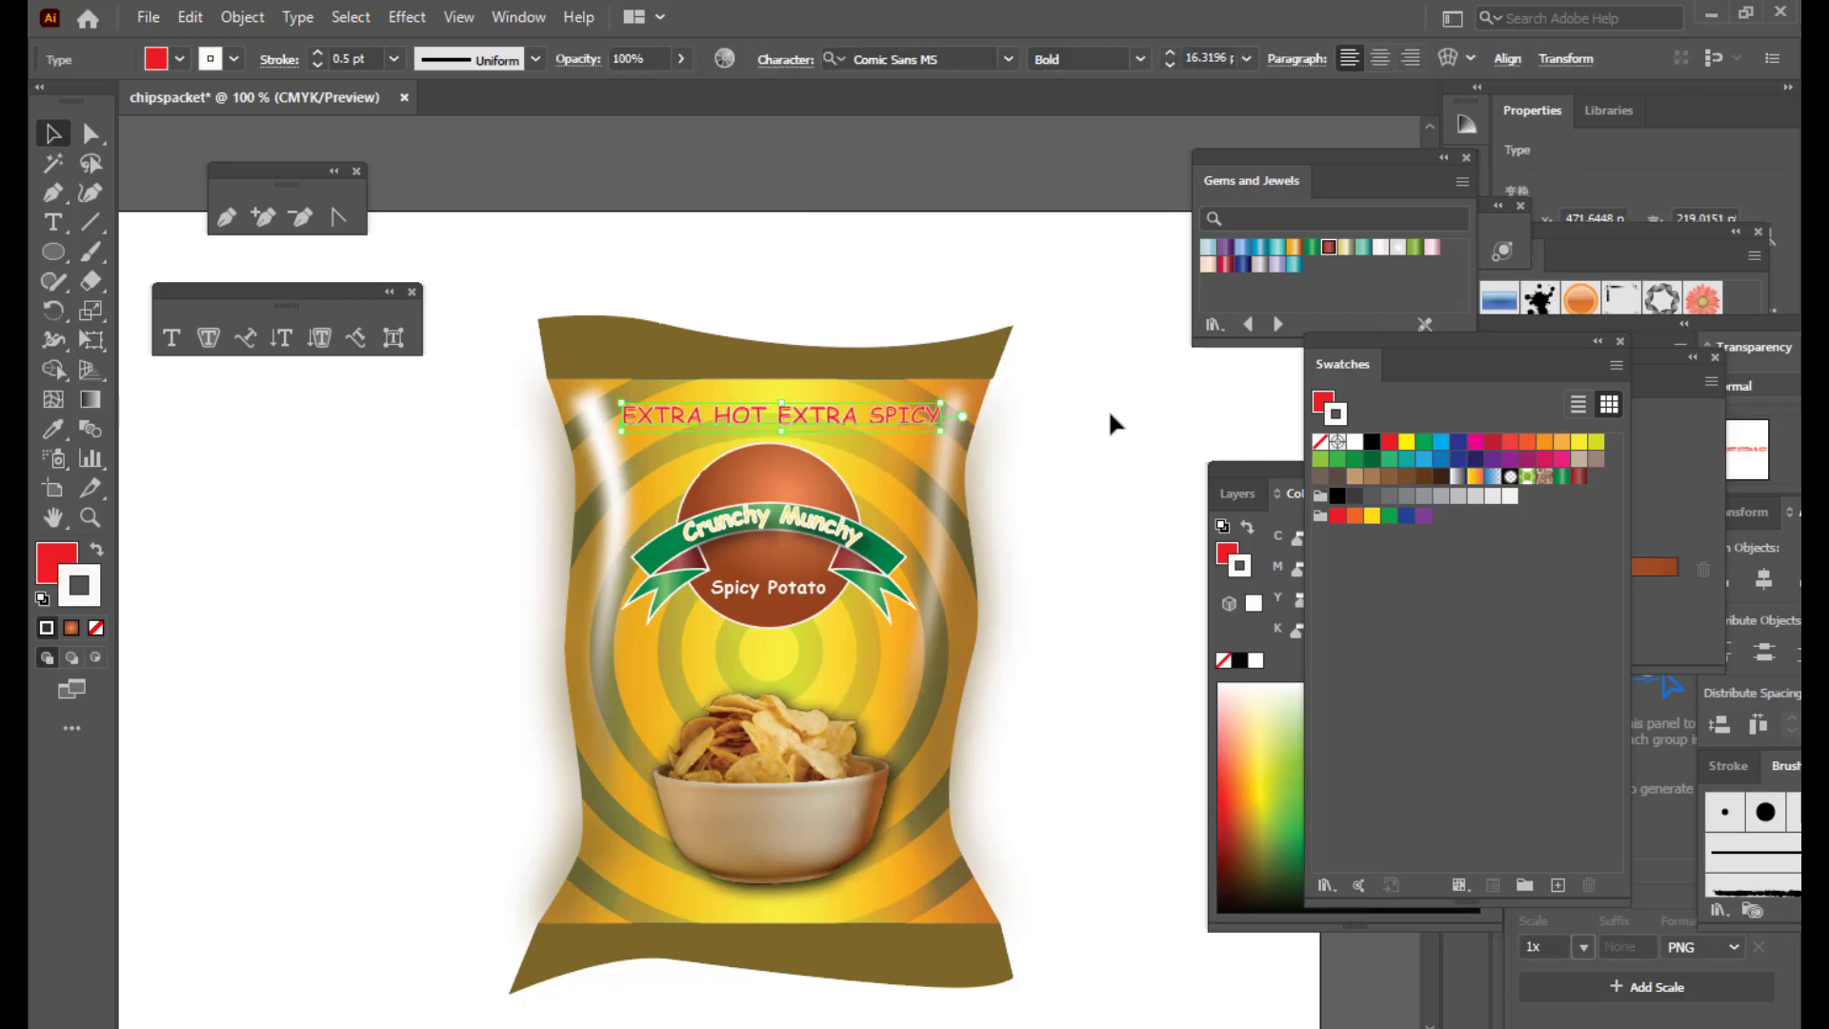
{"action": "left_click", "coordinate": [1084, 419]}
{"action": "left_click", "coordinate": [710, 419]}
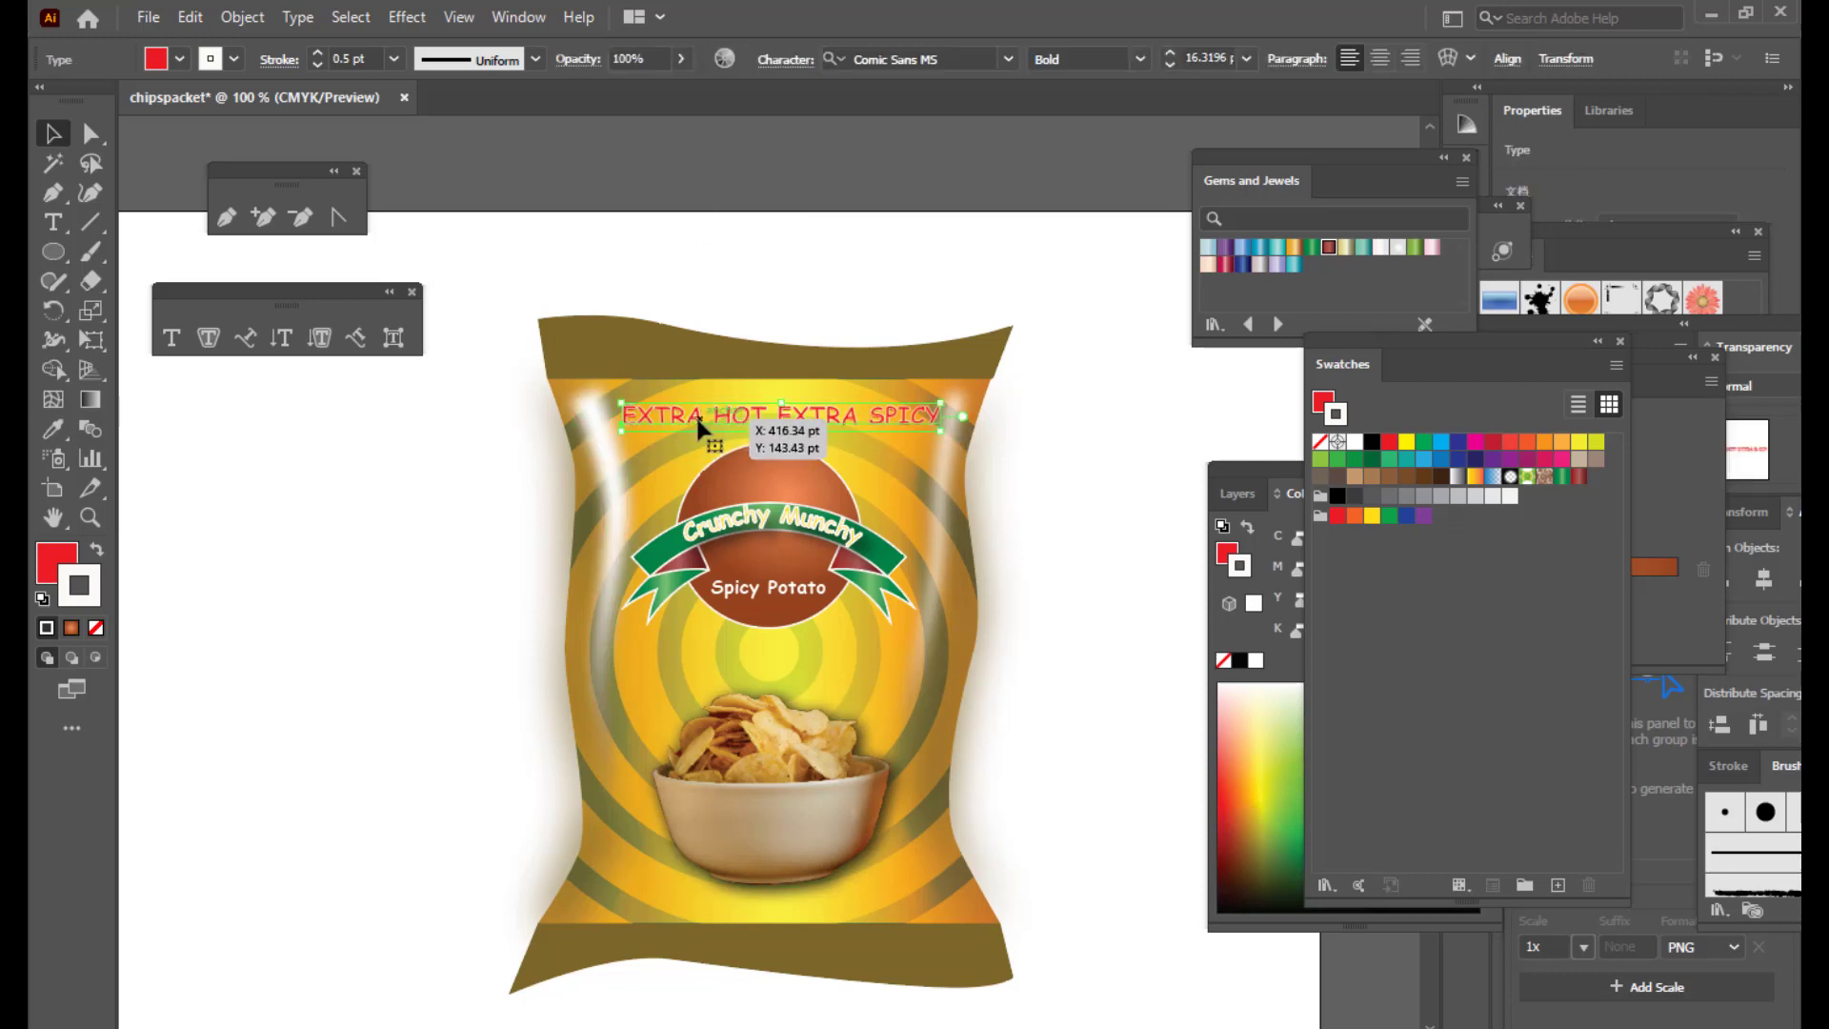
Step: Add a drop shadow to the headline at 20% opacity
{"action": "left_click", "coordinate": [406, 18]}
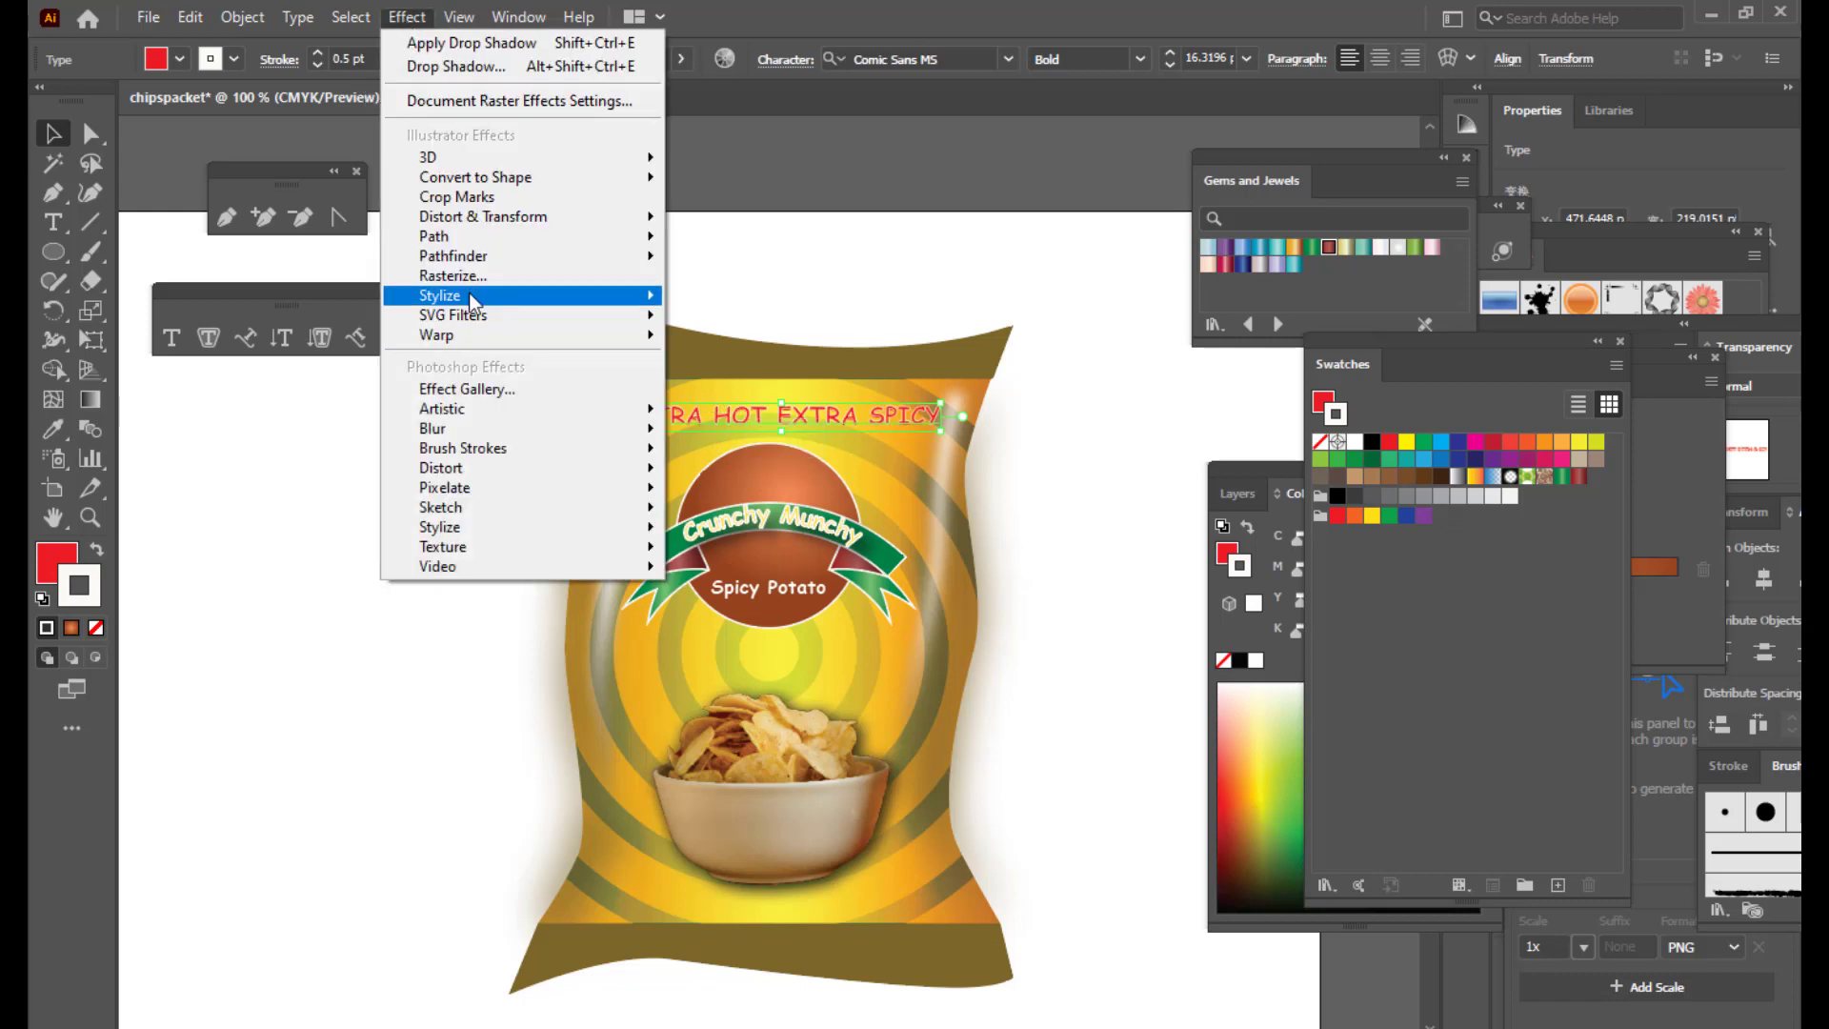
{"action": "mouse_move", "coordinate": [468, 293]}
{"action": "left_click", "coordinate": [773, 301]}
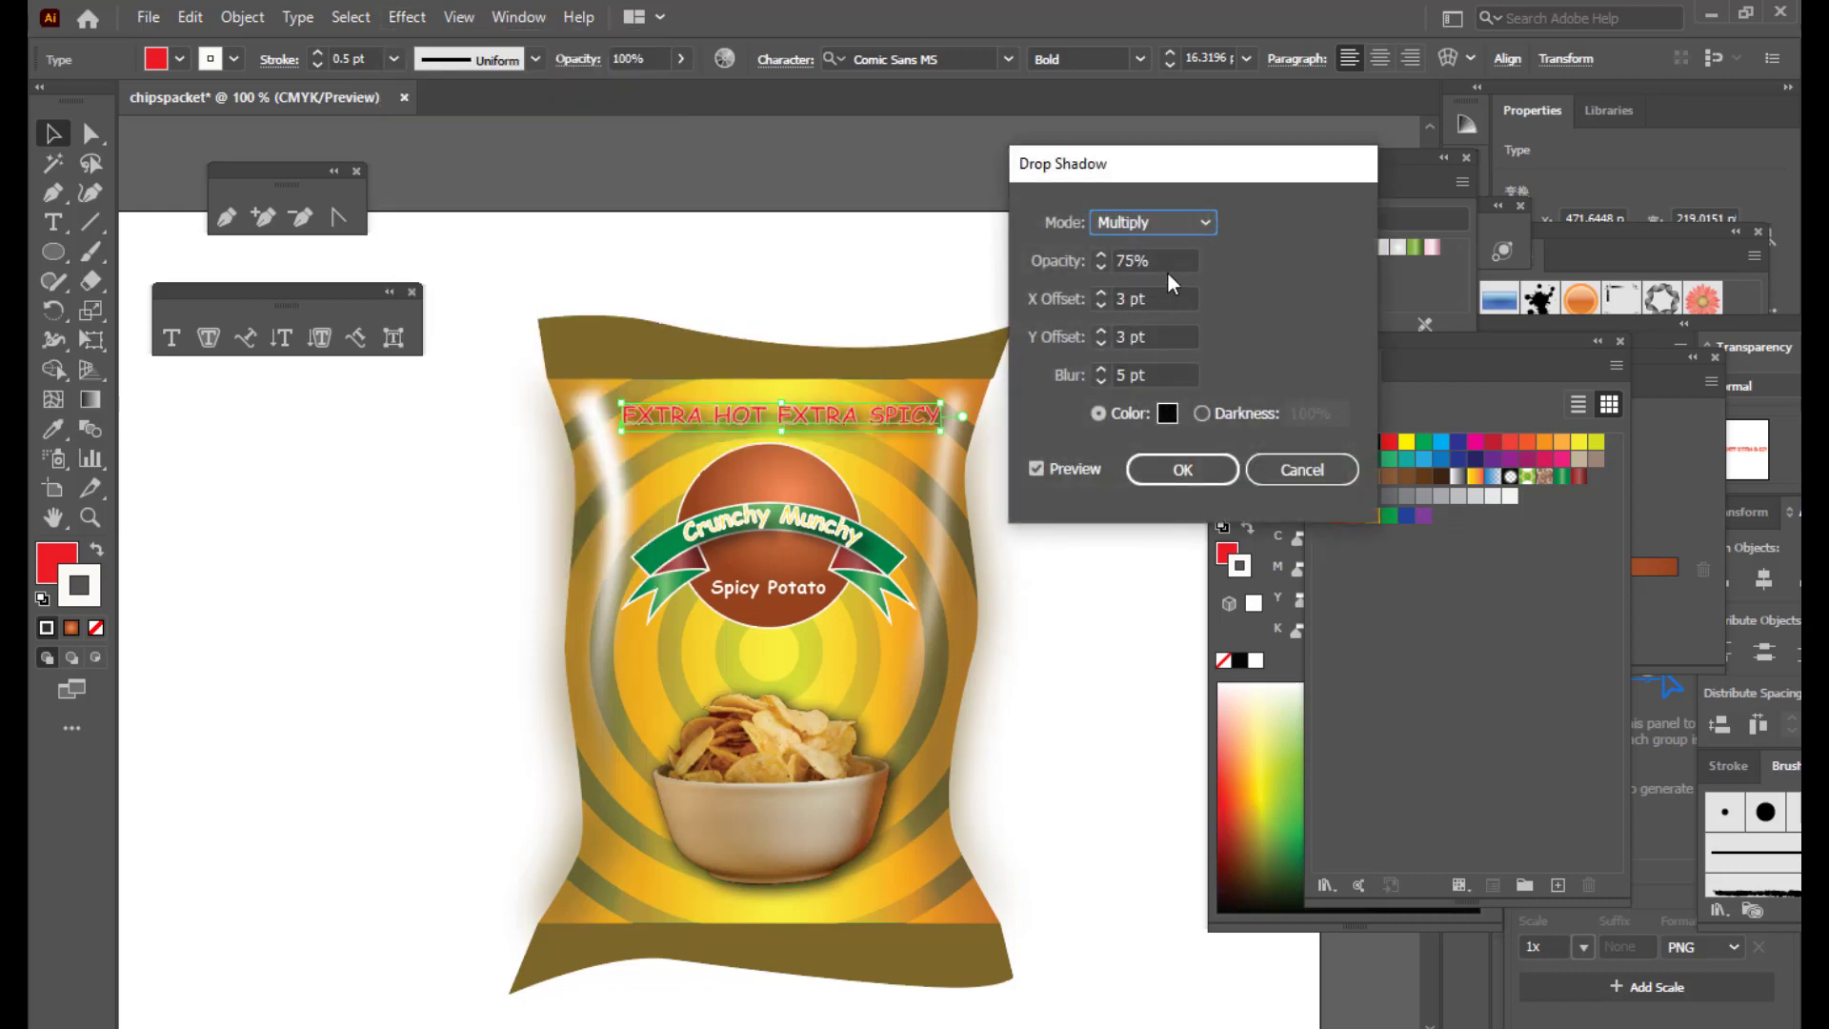
{"action": "key", "text": "Tab"}
{"action": "type", "text": "50"}
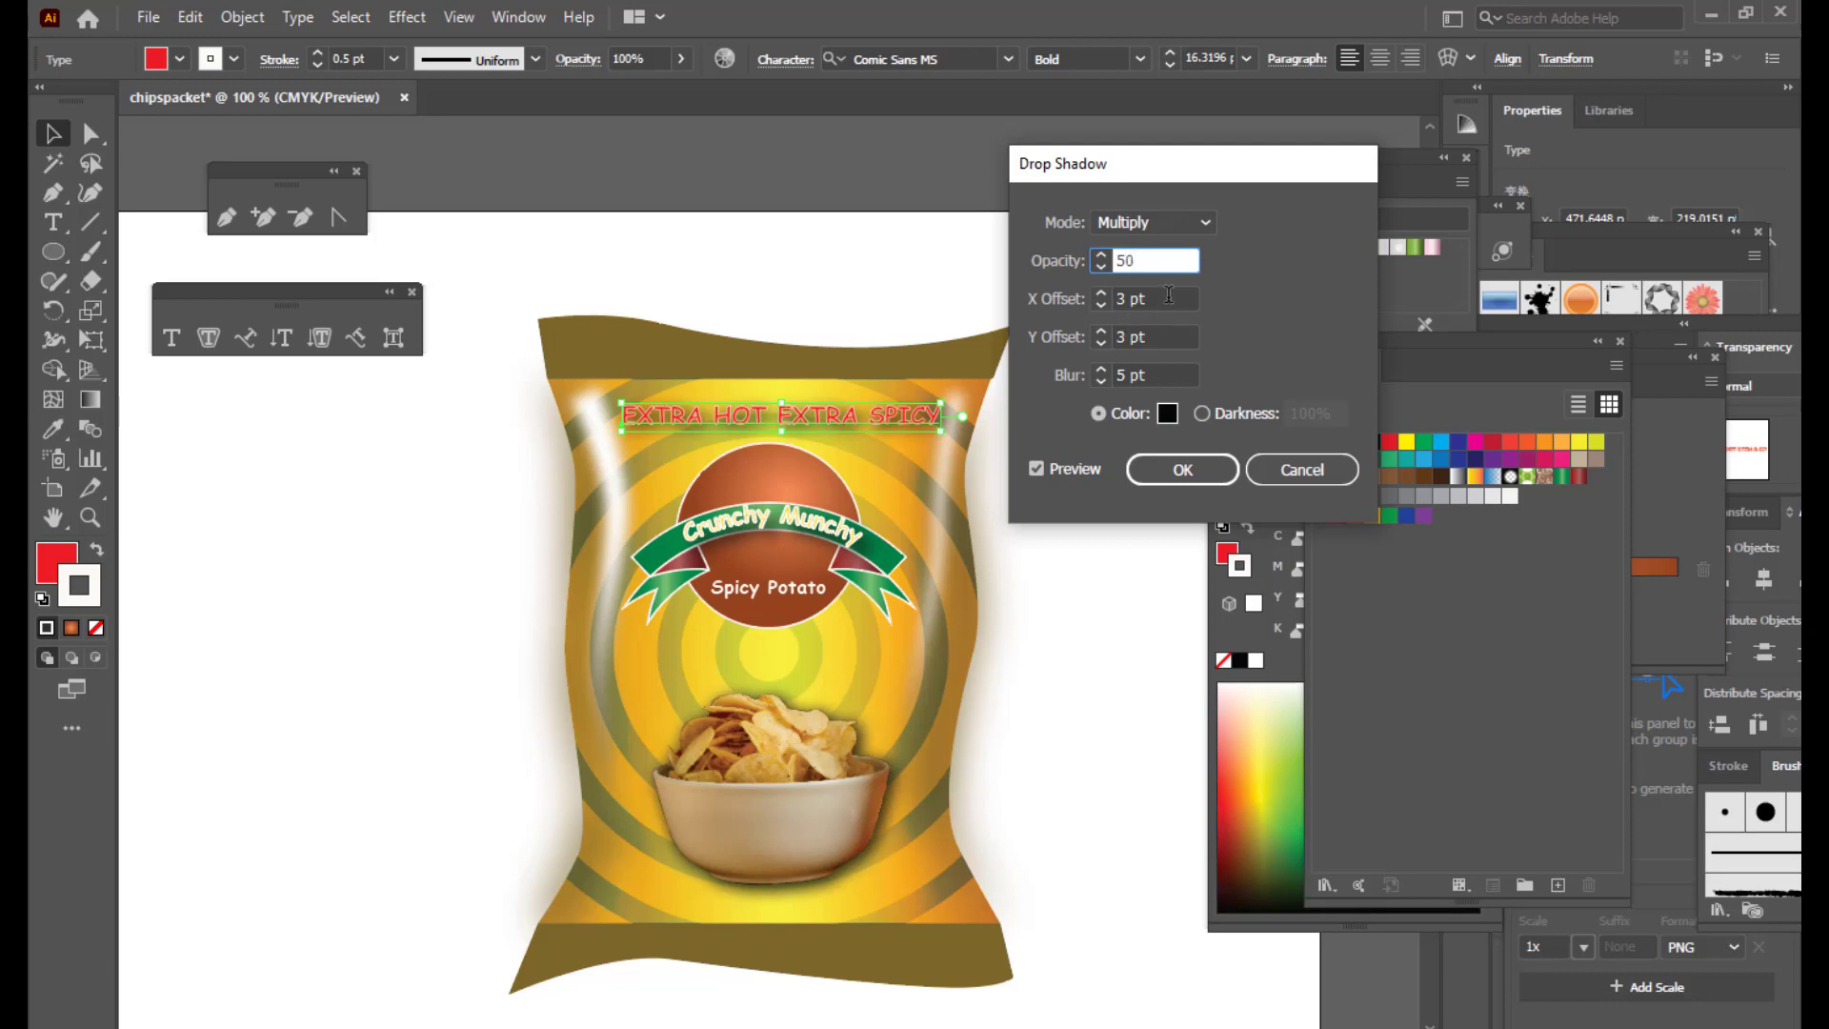
{"action": "left_click", "coordinate": [1169, 295]}
{"action": "left_click", "coordinate": [1172, 333]}
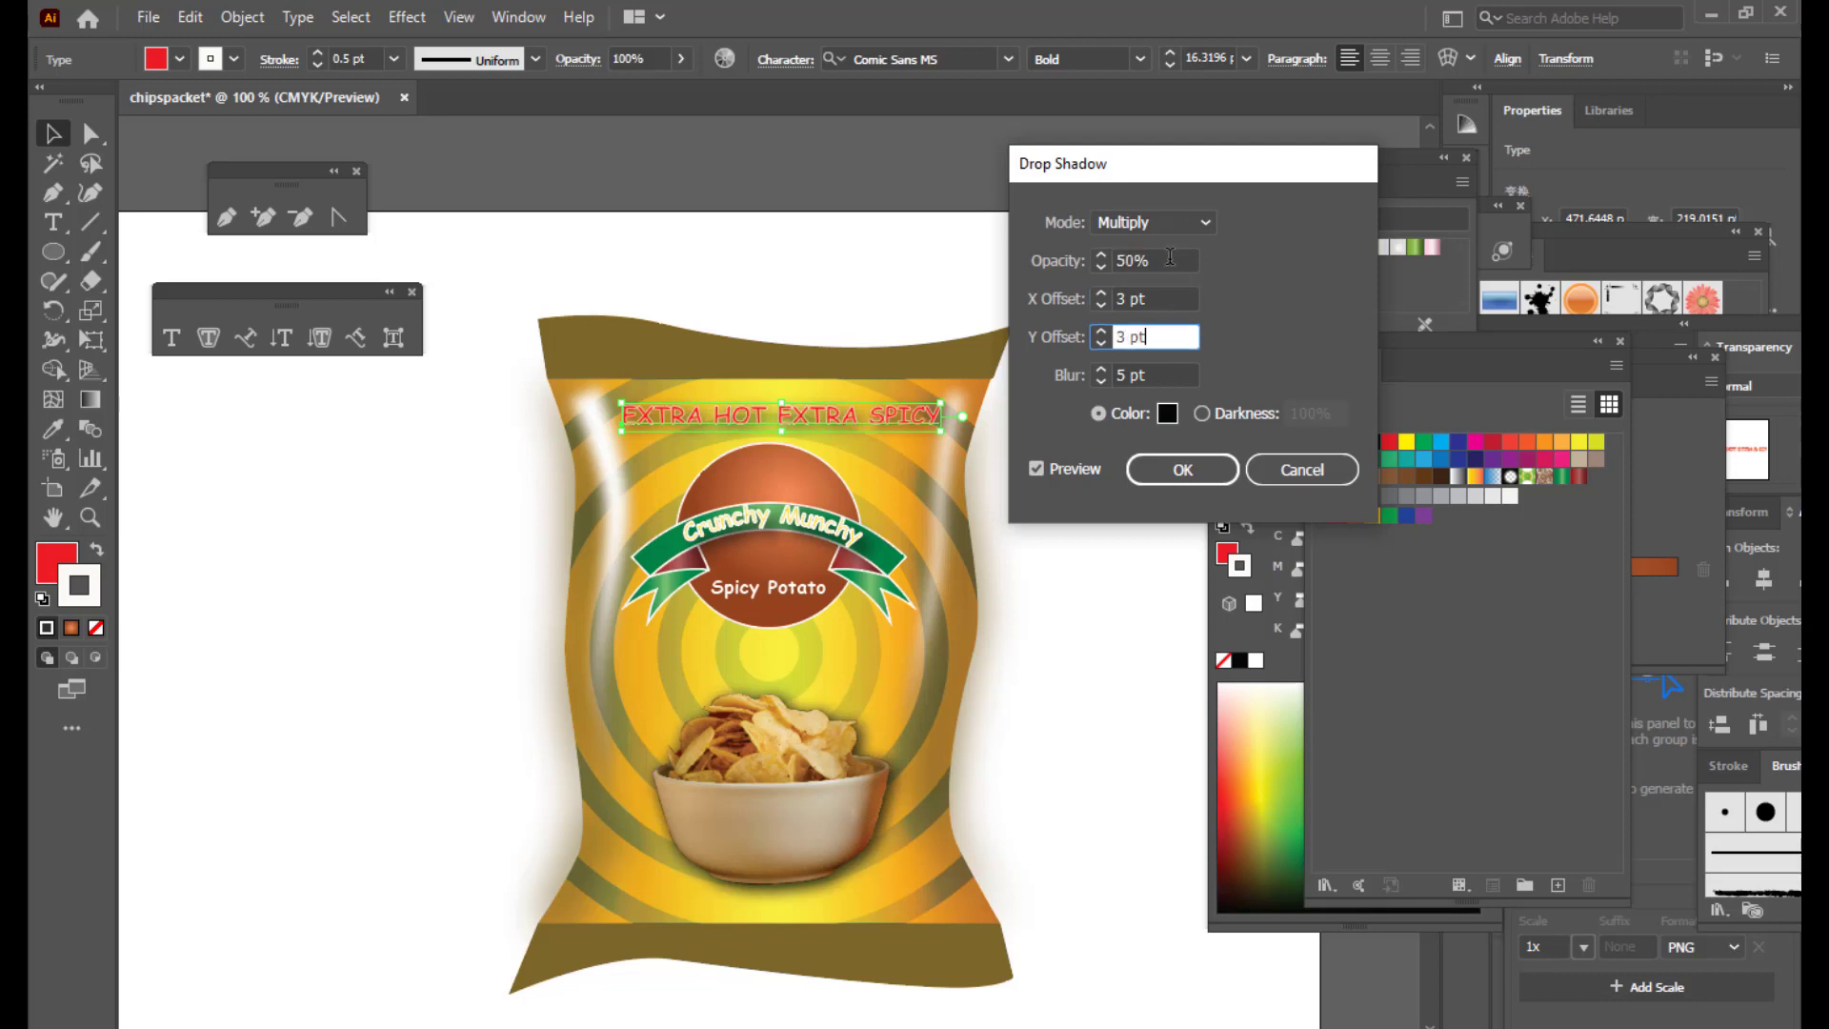
{"action": "left_click_drag", "start_coordinate": [1170, 256], "coordinate": [952, 240]}
{"action": "type", "text": "20"}
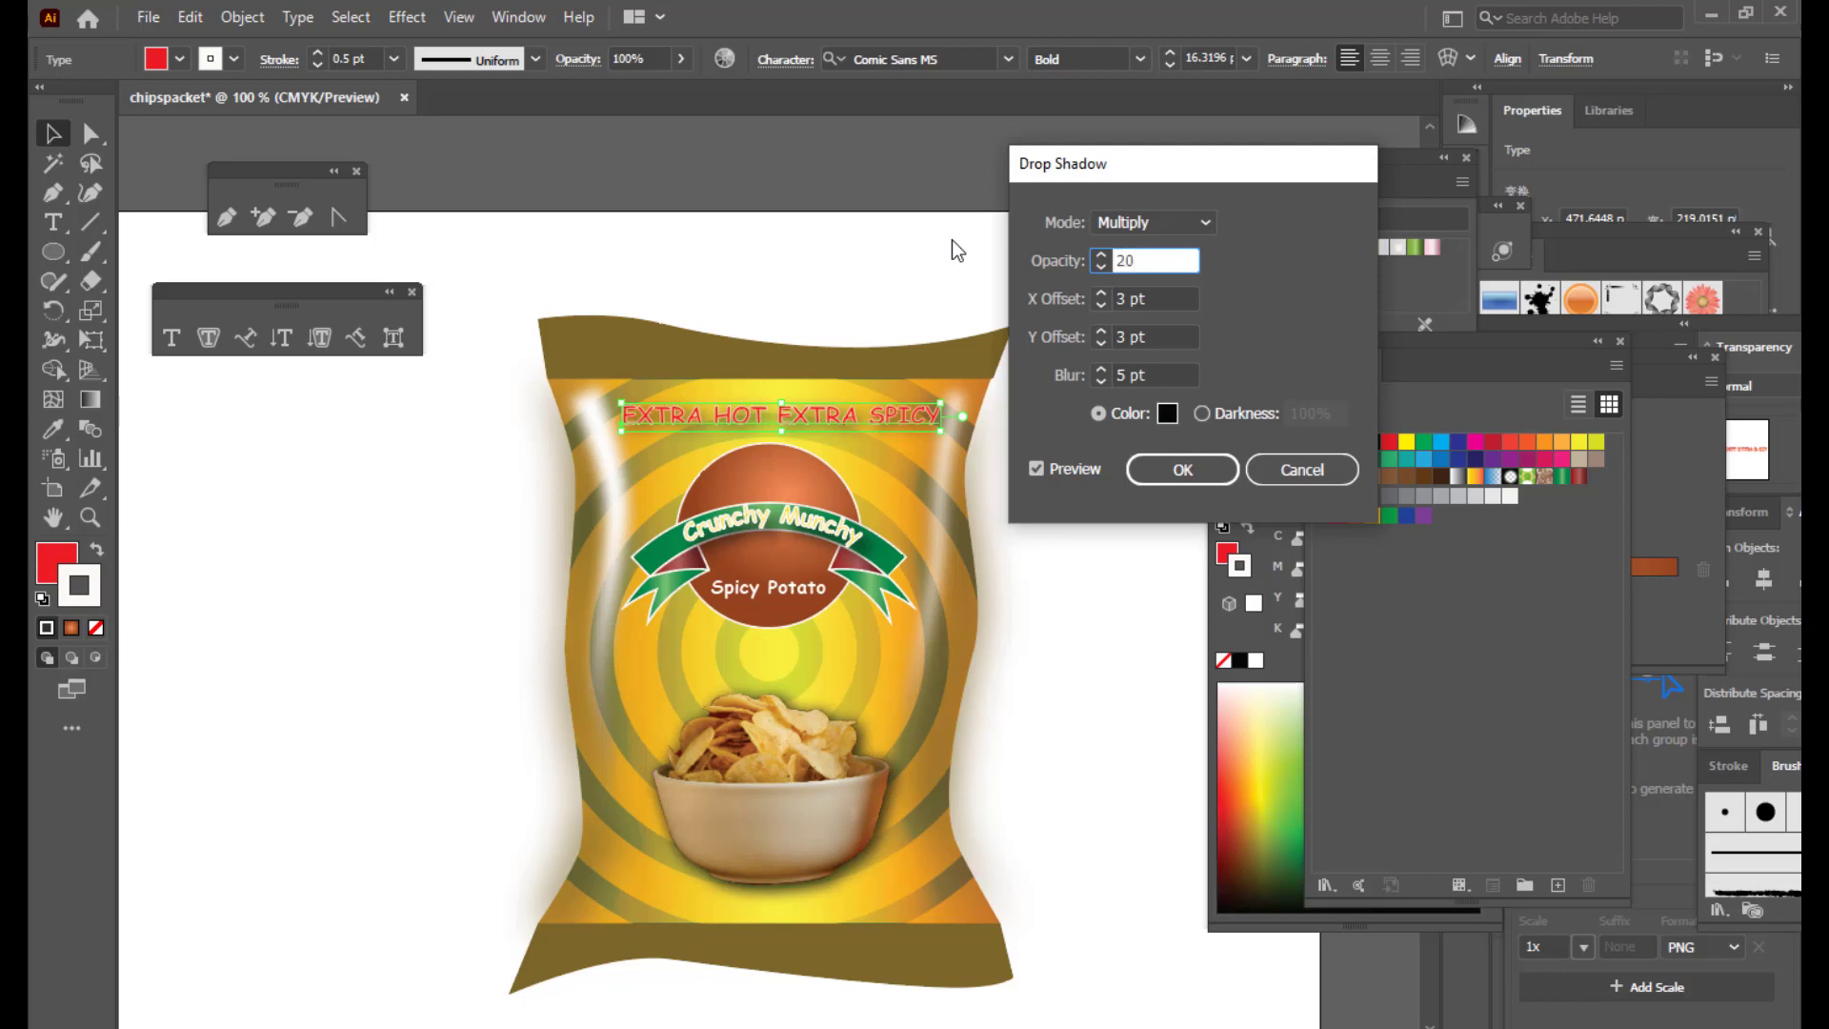
{"action": "left_click", "coordinate": [1179, 300]}
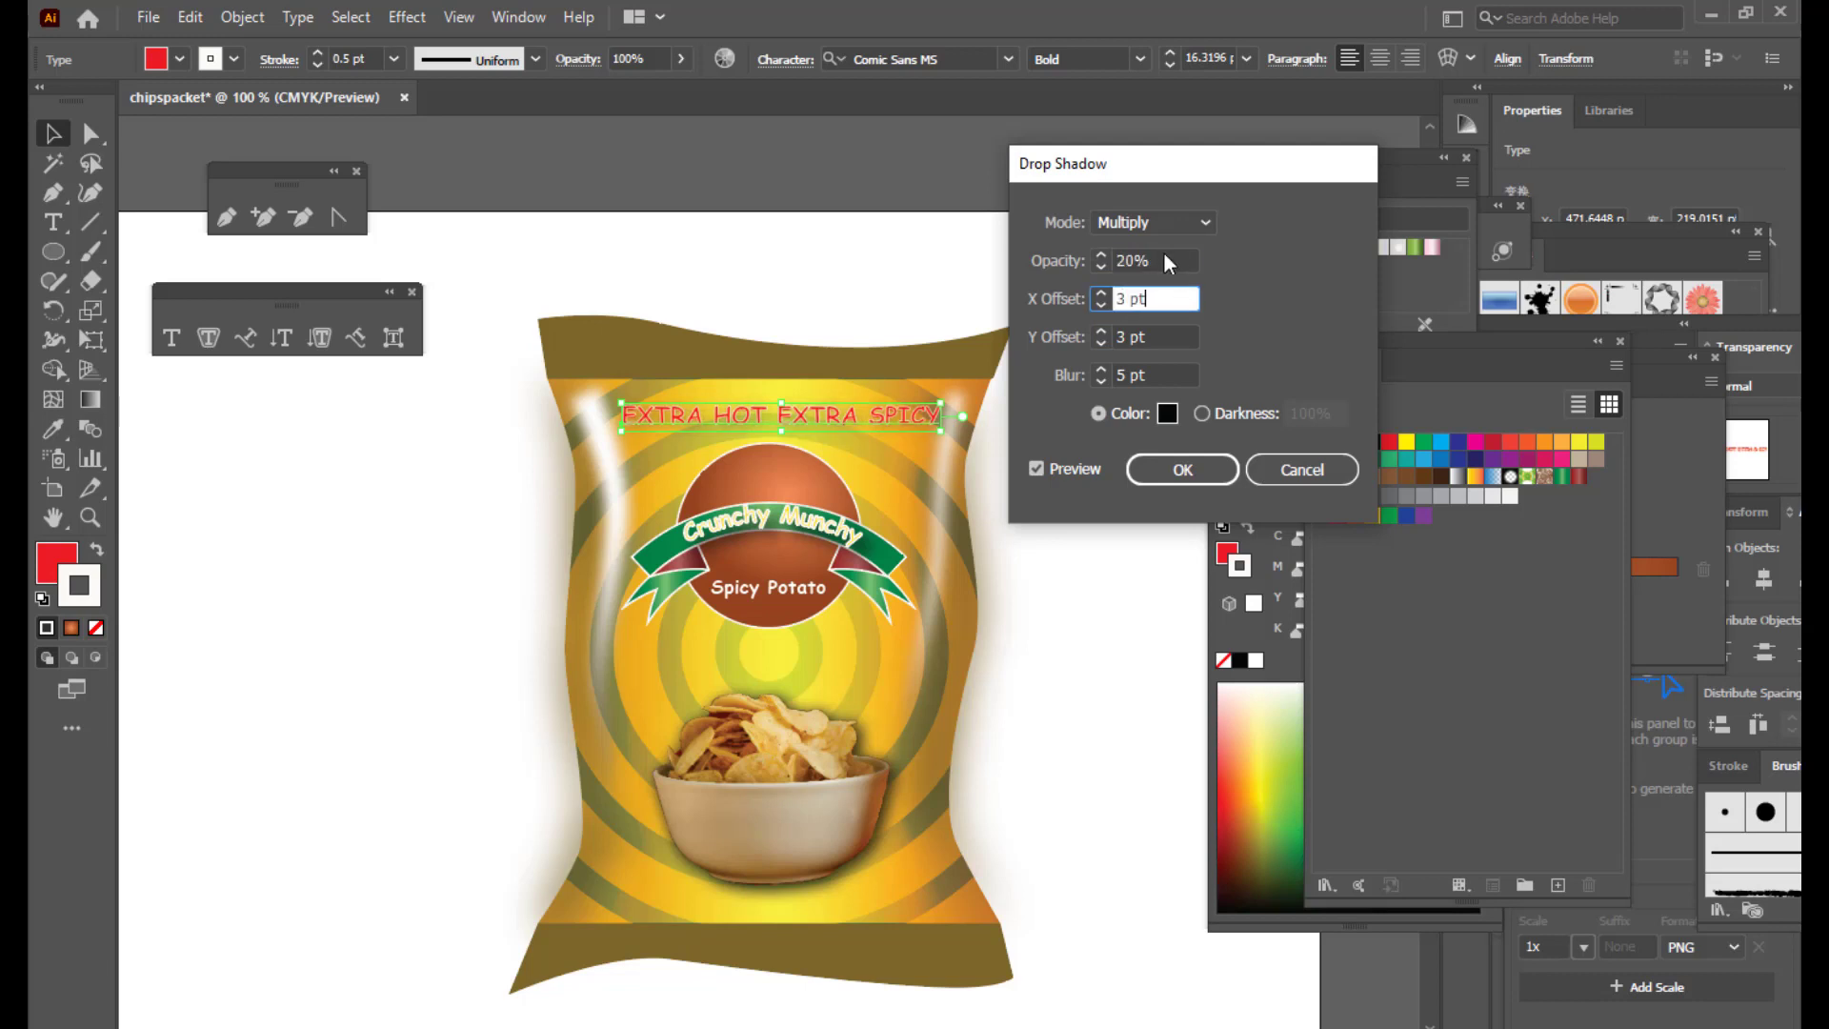
{"action": "left_click", "coordinate": [1182, 470]}
{"action": "left_click", "coordinate": [1074, 419]}
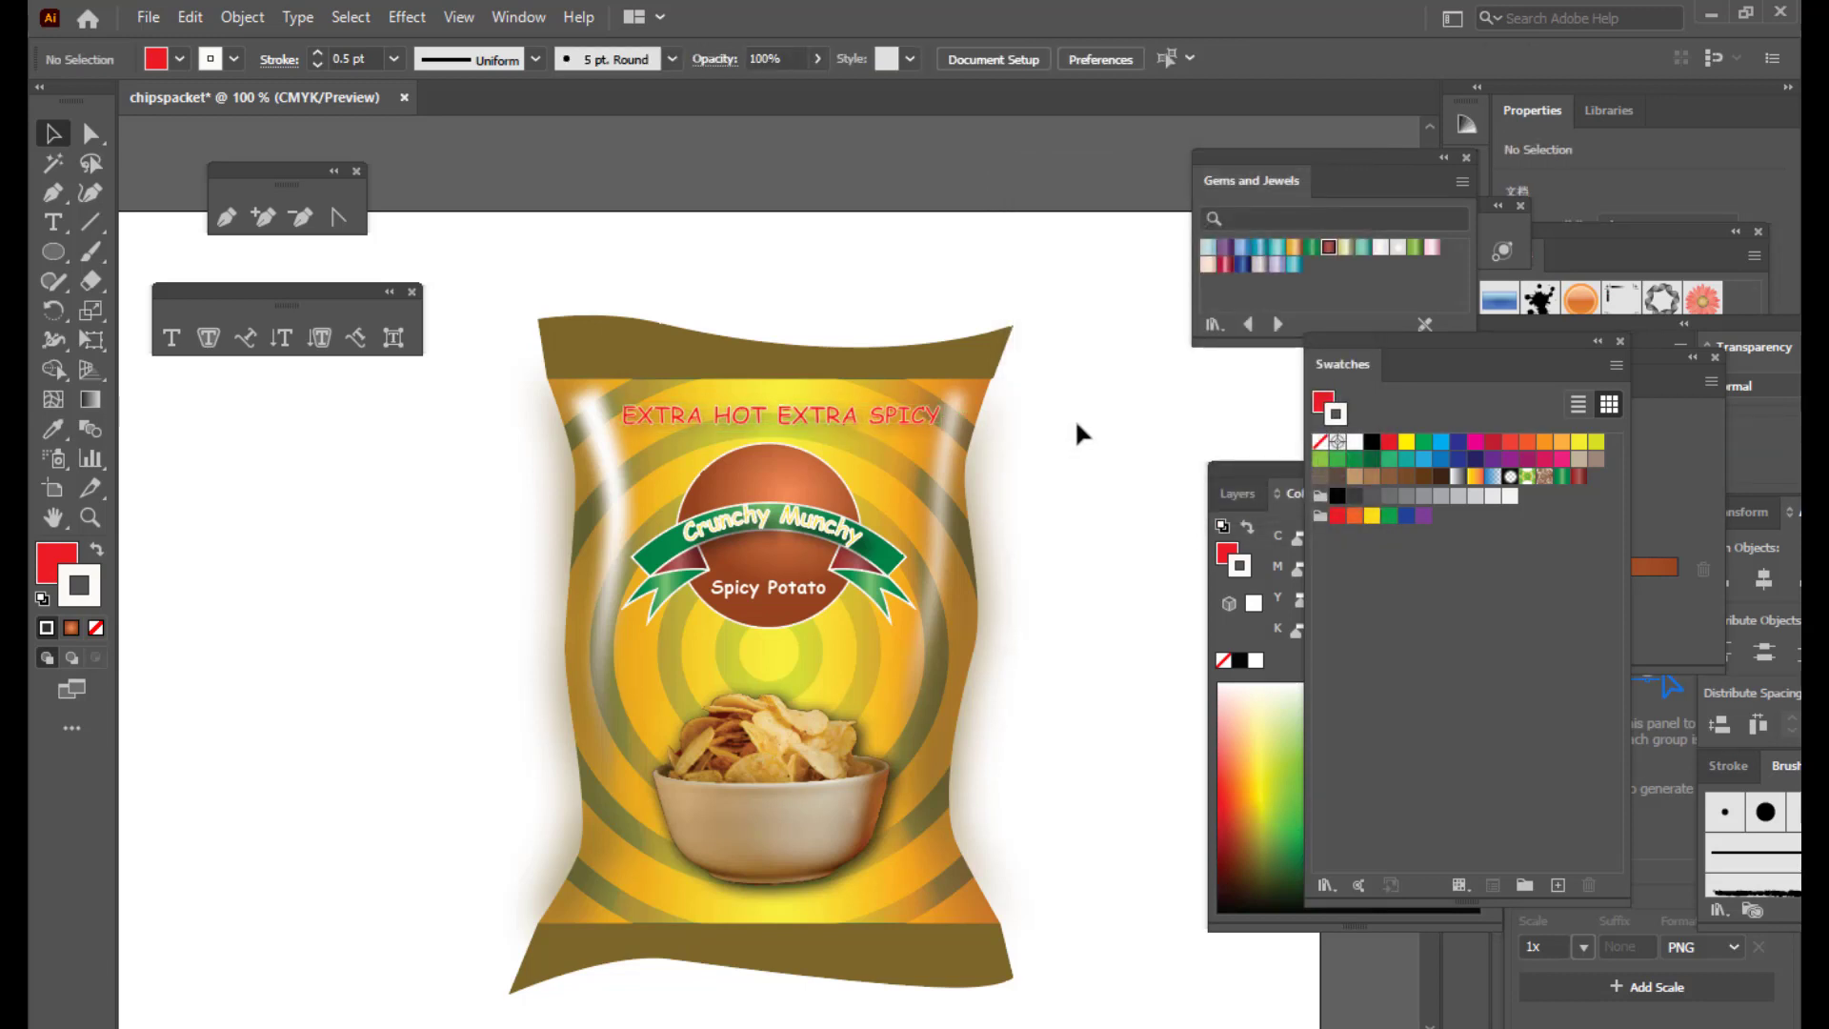
Step: Apply a Flag warp to the red headline with Bend 38% and Horizontal distortion -14%
{"action": "left_click", "coordinate": [854, 414]}
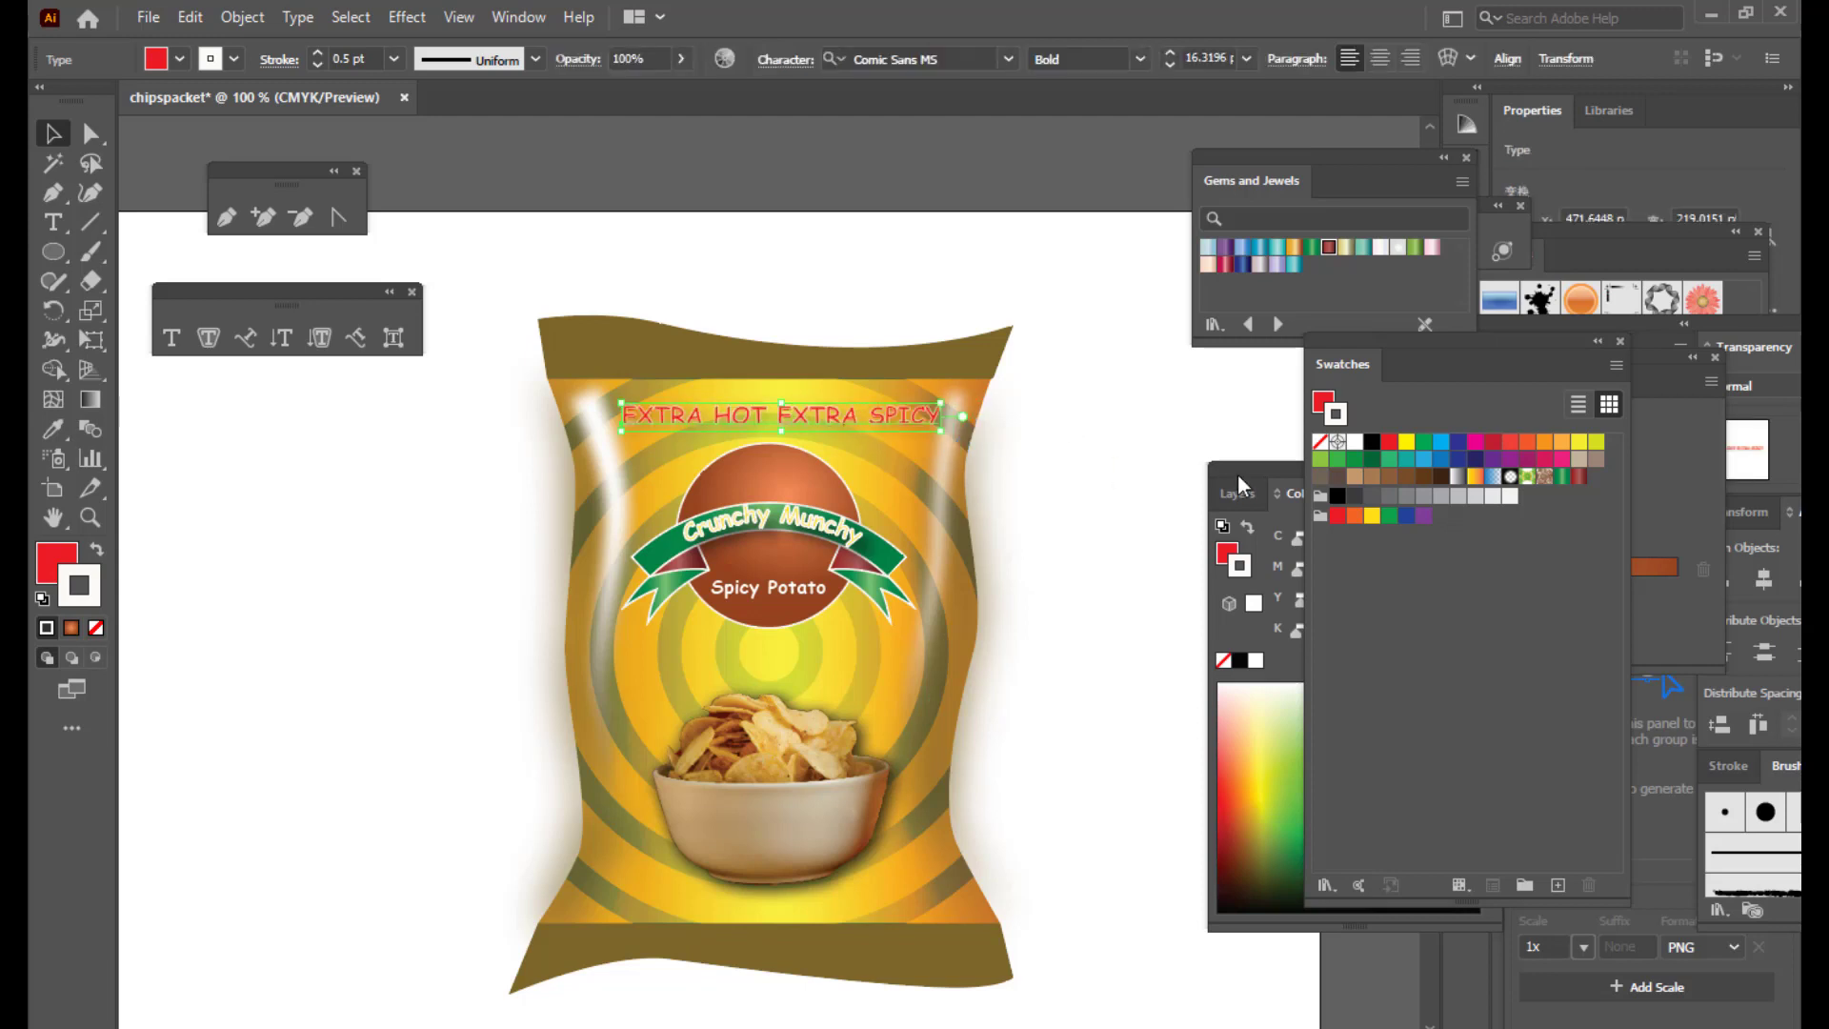
{"action": "left_click", "coordinate": [1098, 418]}
{"action": "left_click", "coordinate": [874, 415]}
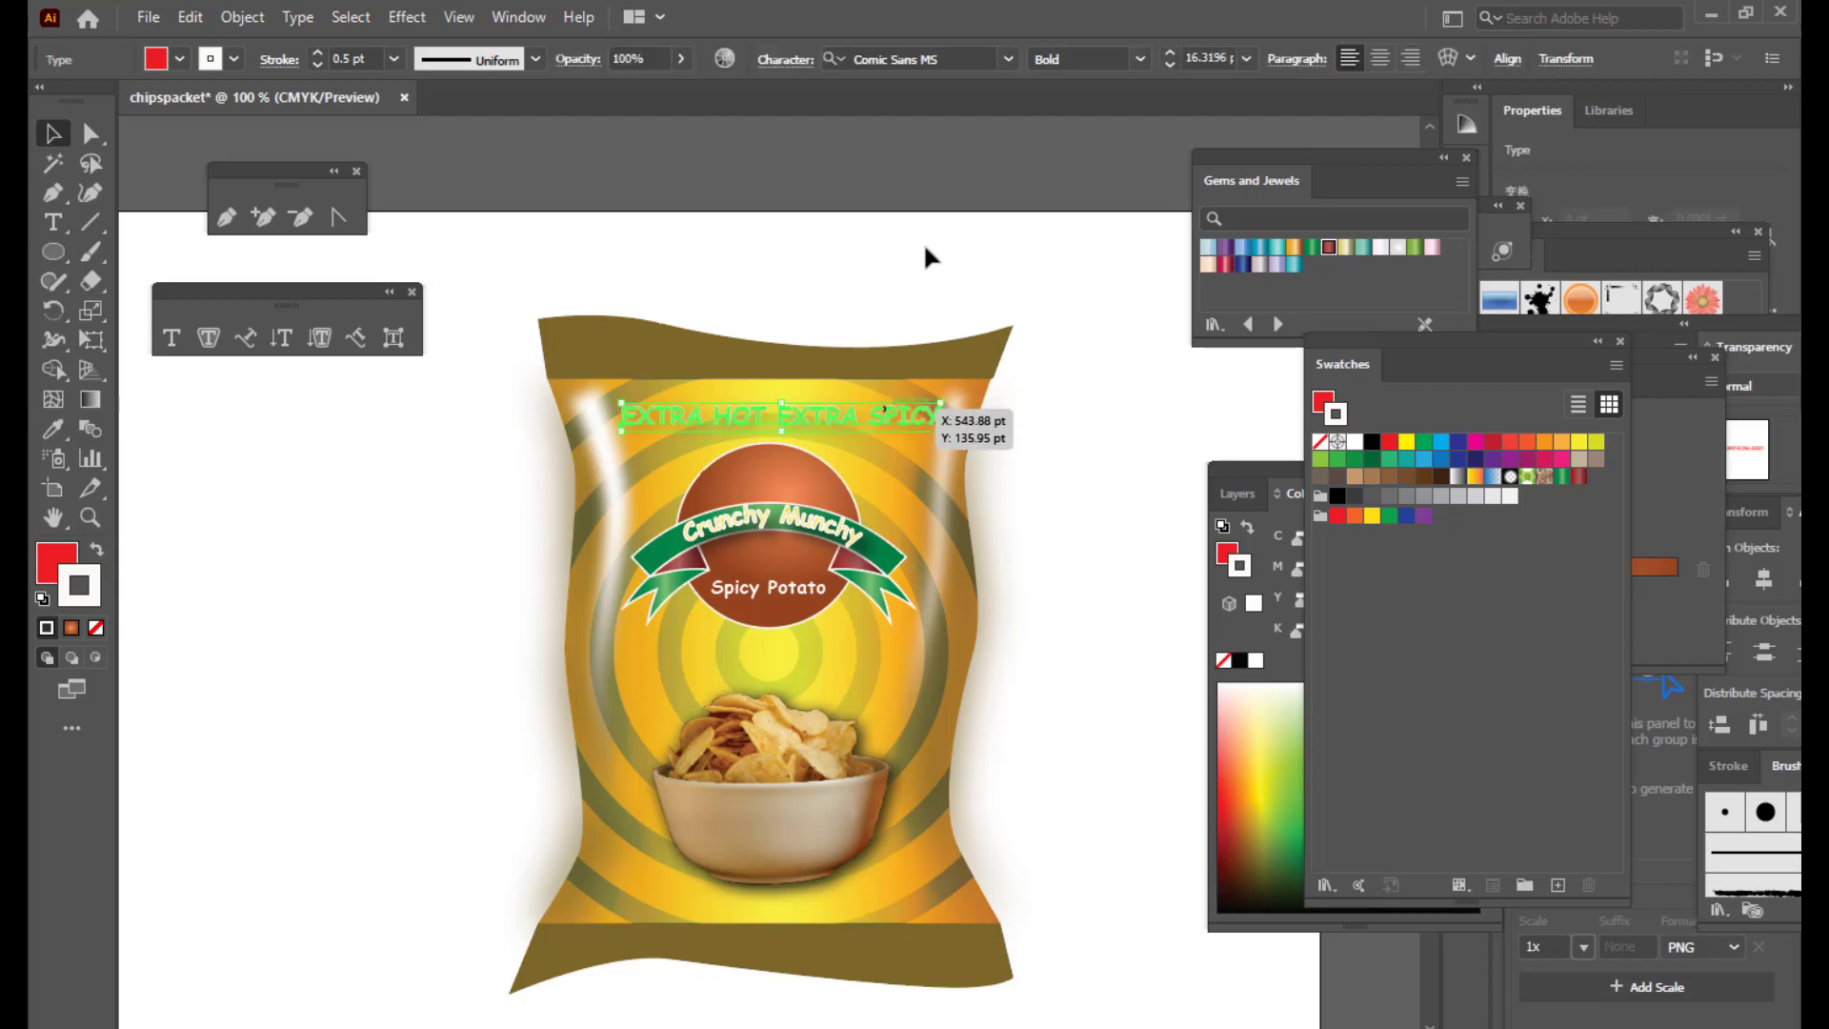
{"action": "left_click", "coordinate": [800, 226]}
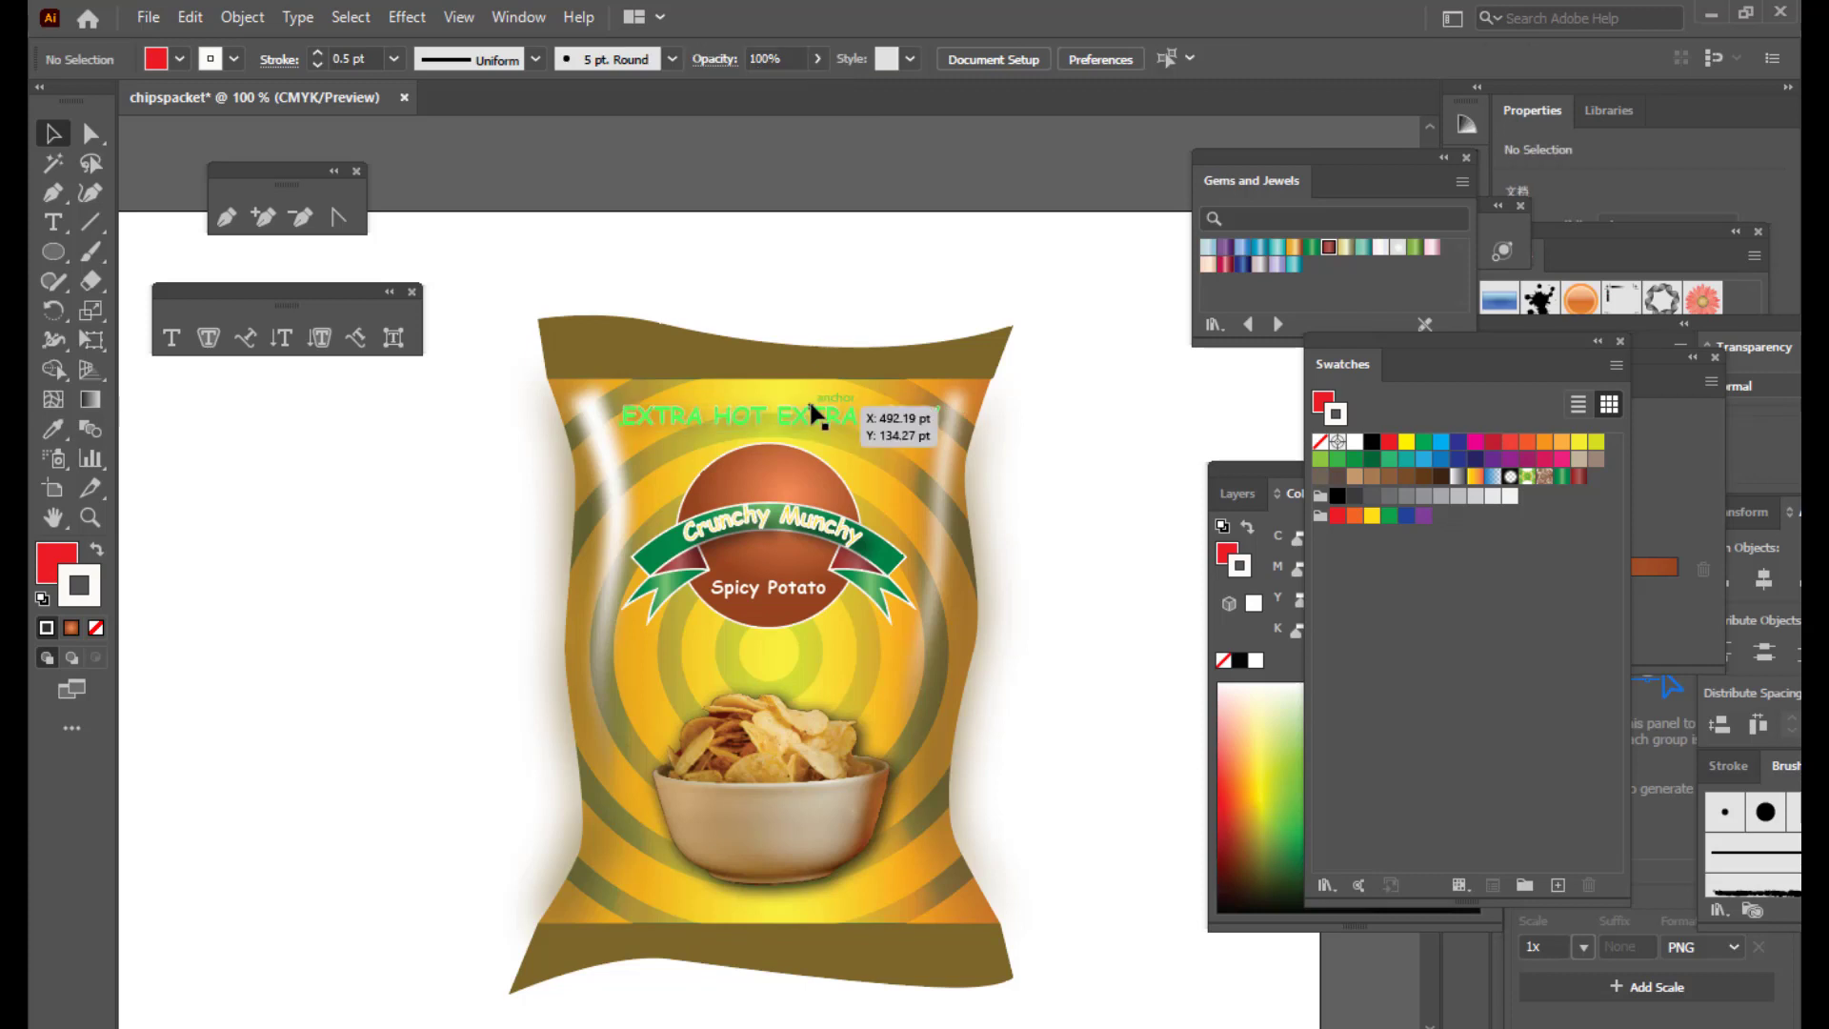
{"action": "left_click", "coordinate": [811, 410]}
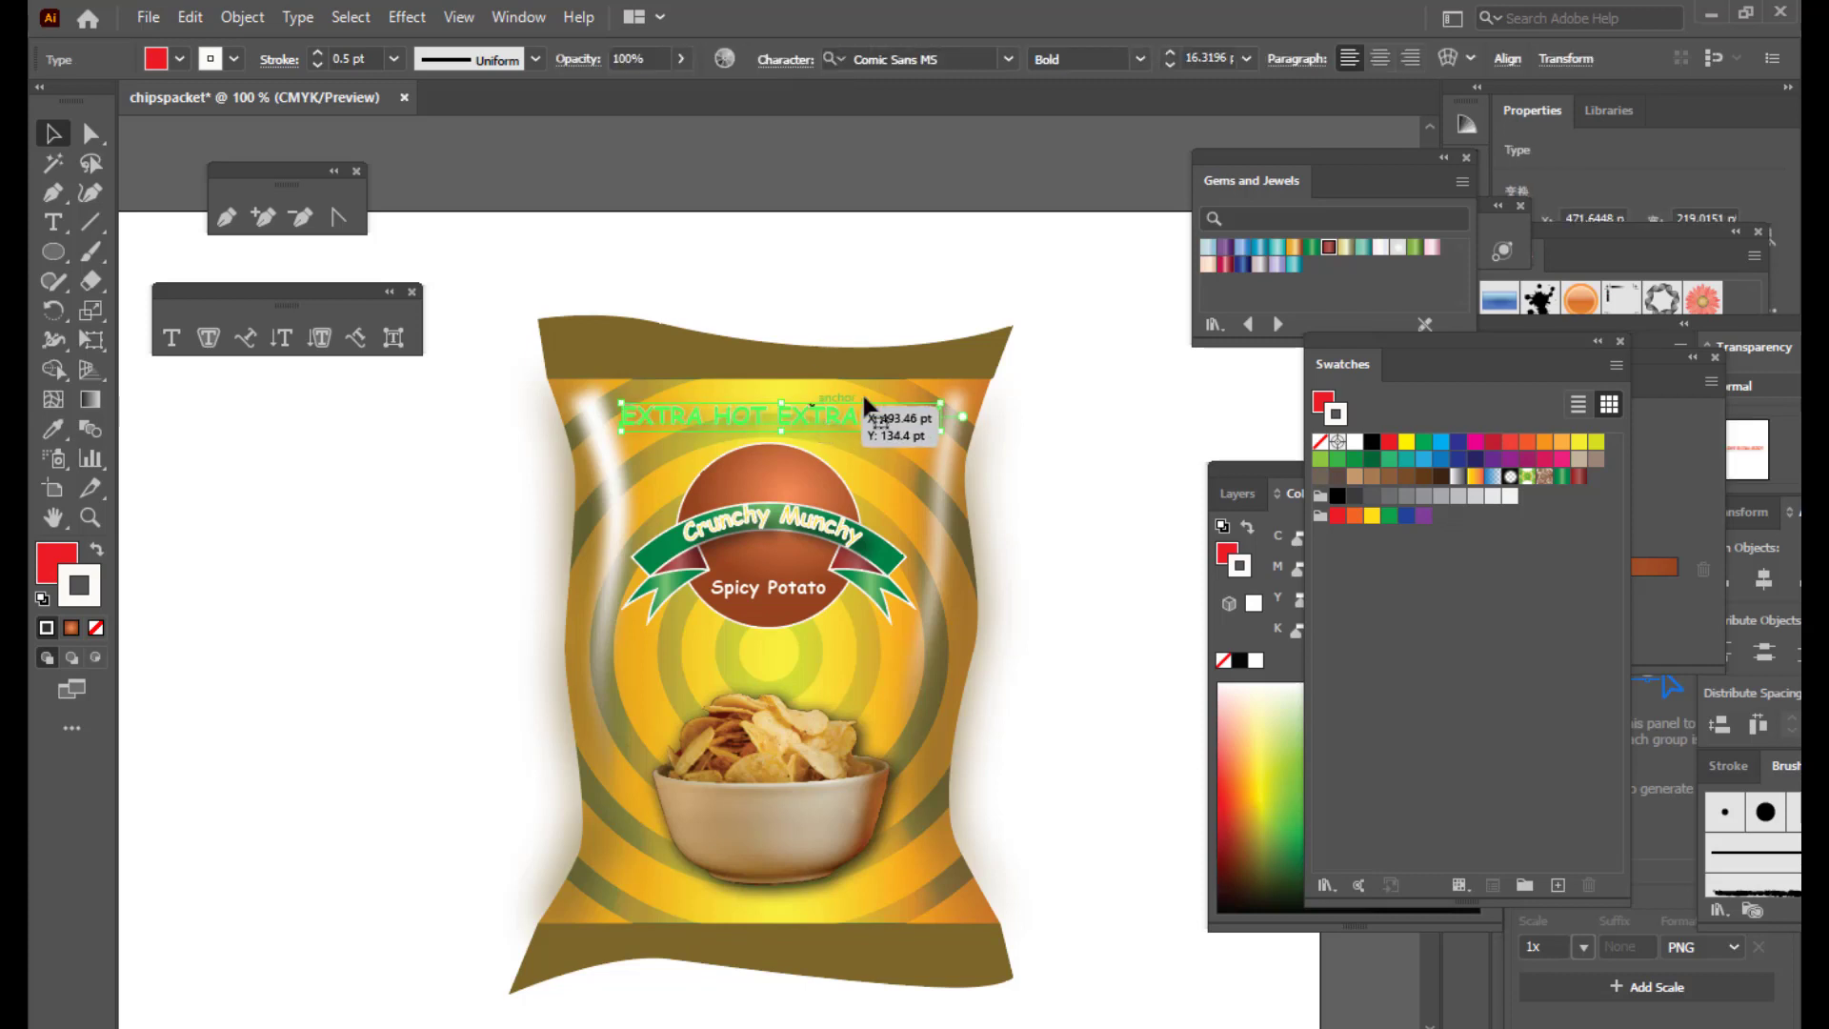
{"action": "left_click", "coordinate": [1447, 53]}
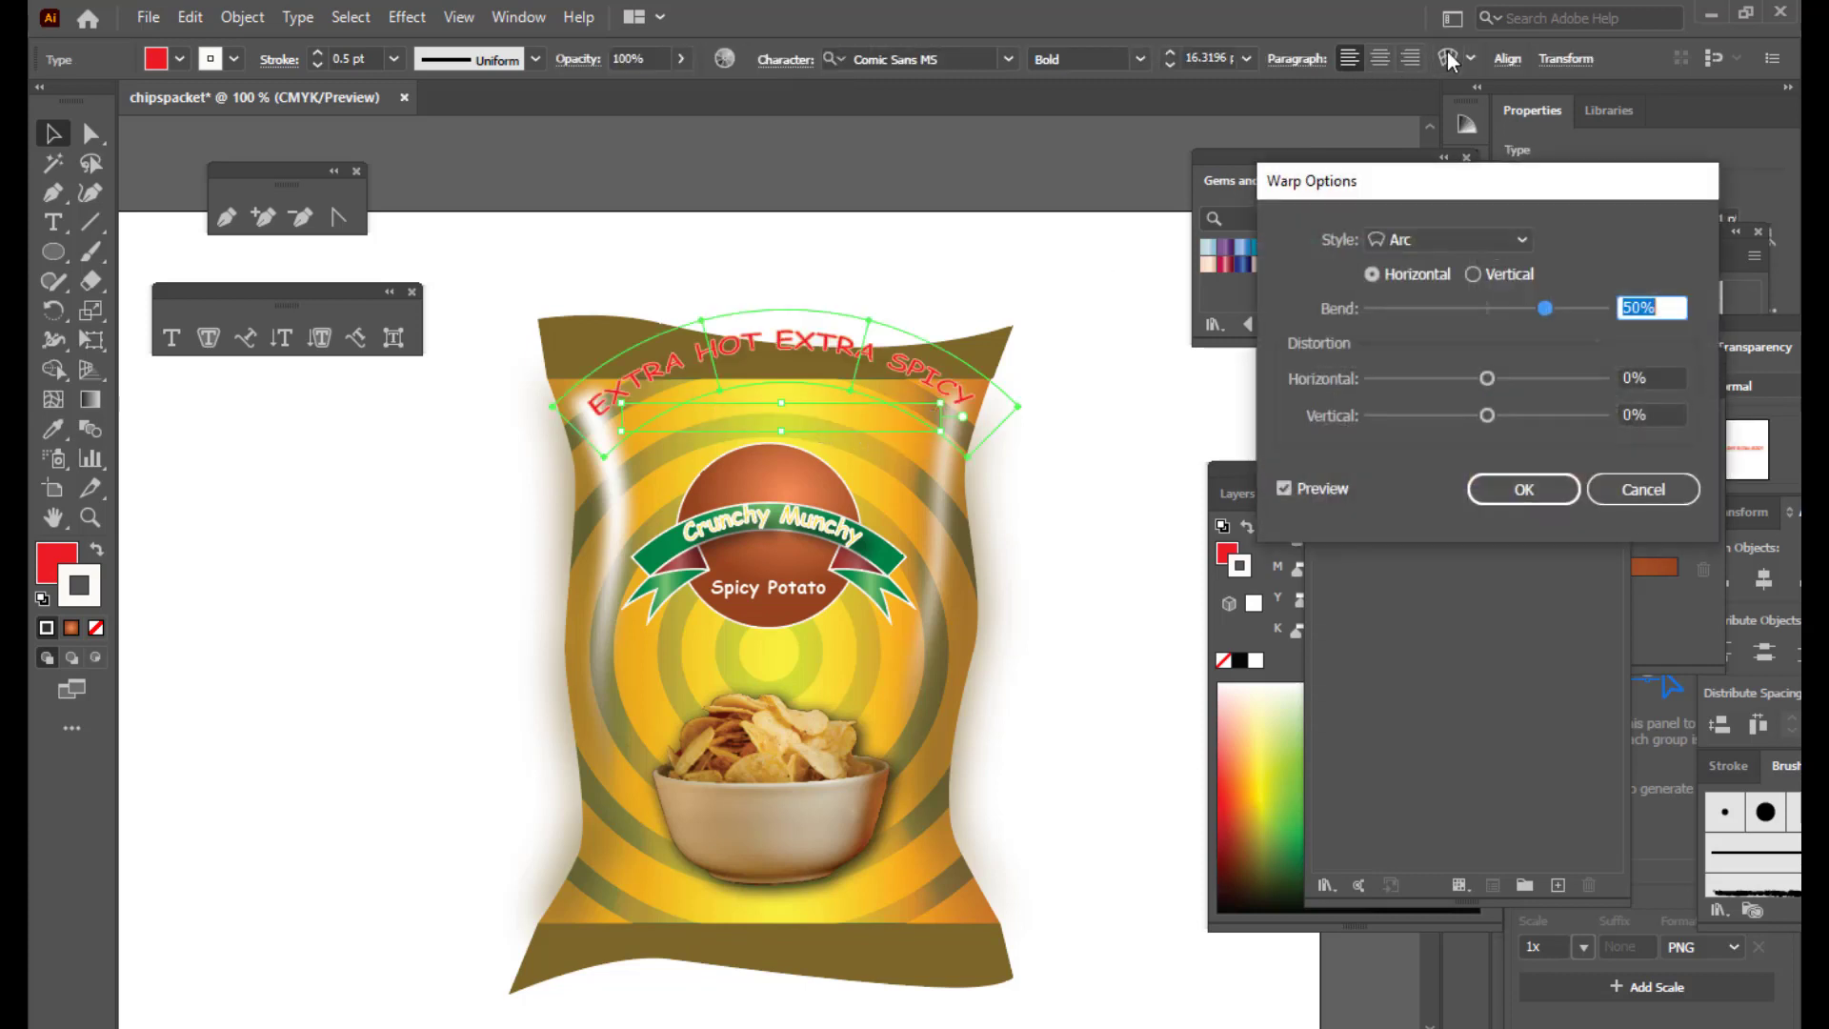
{"action": "left_click", "coordinate": [1430, 238]}
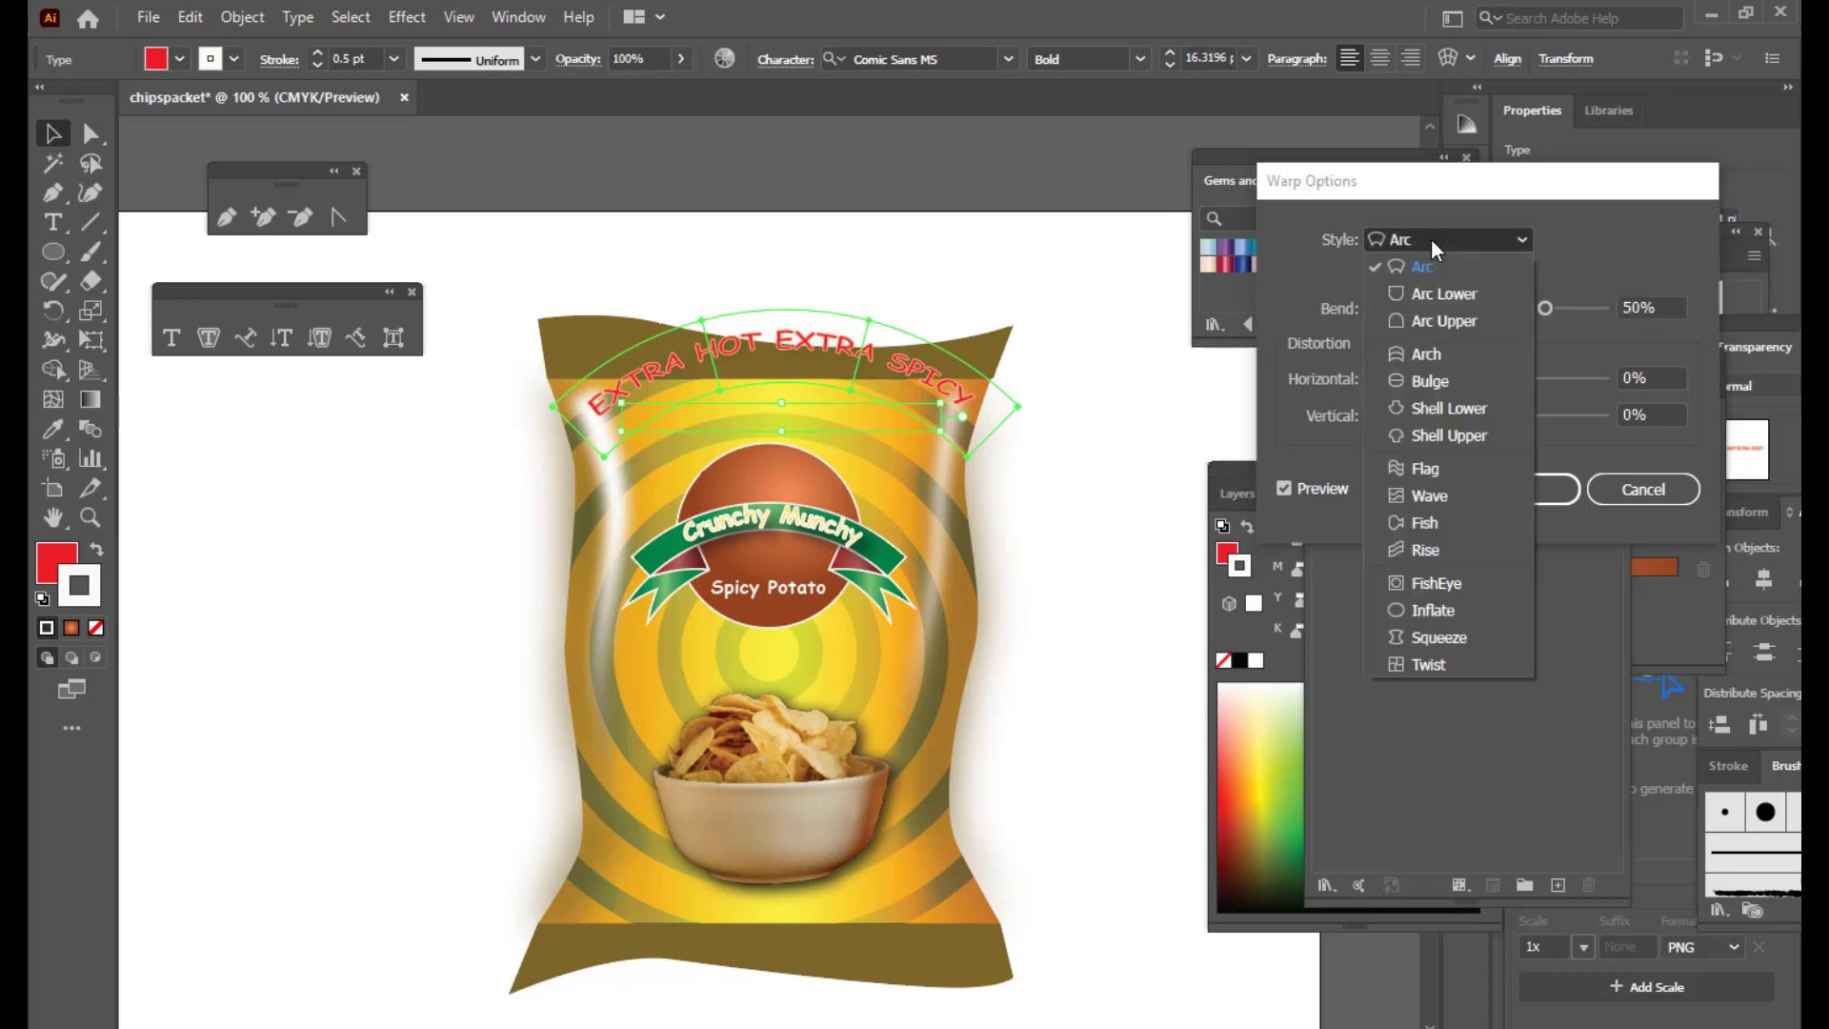
{"action": "left_click", "coordinate": [1455, 471]}
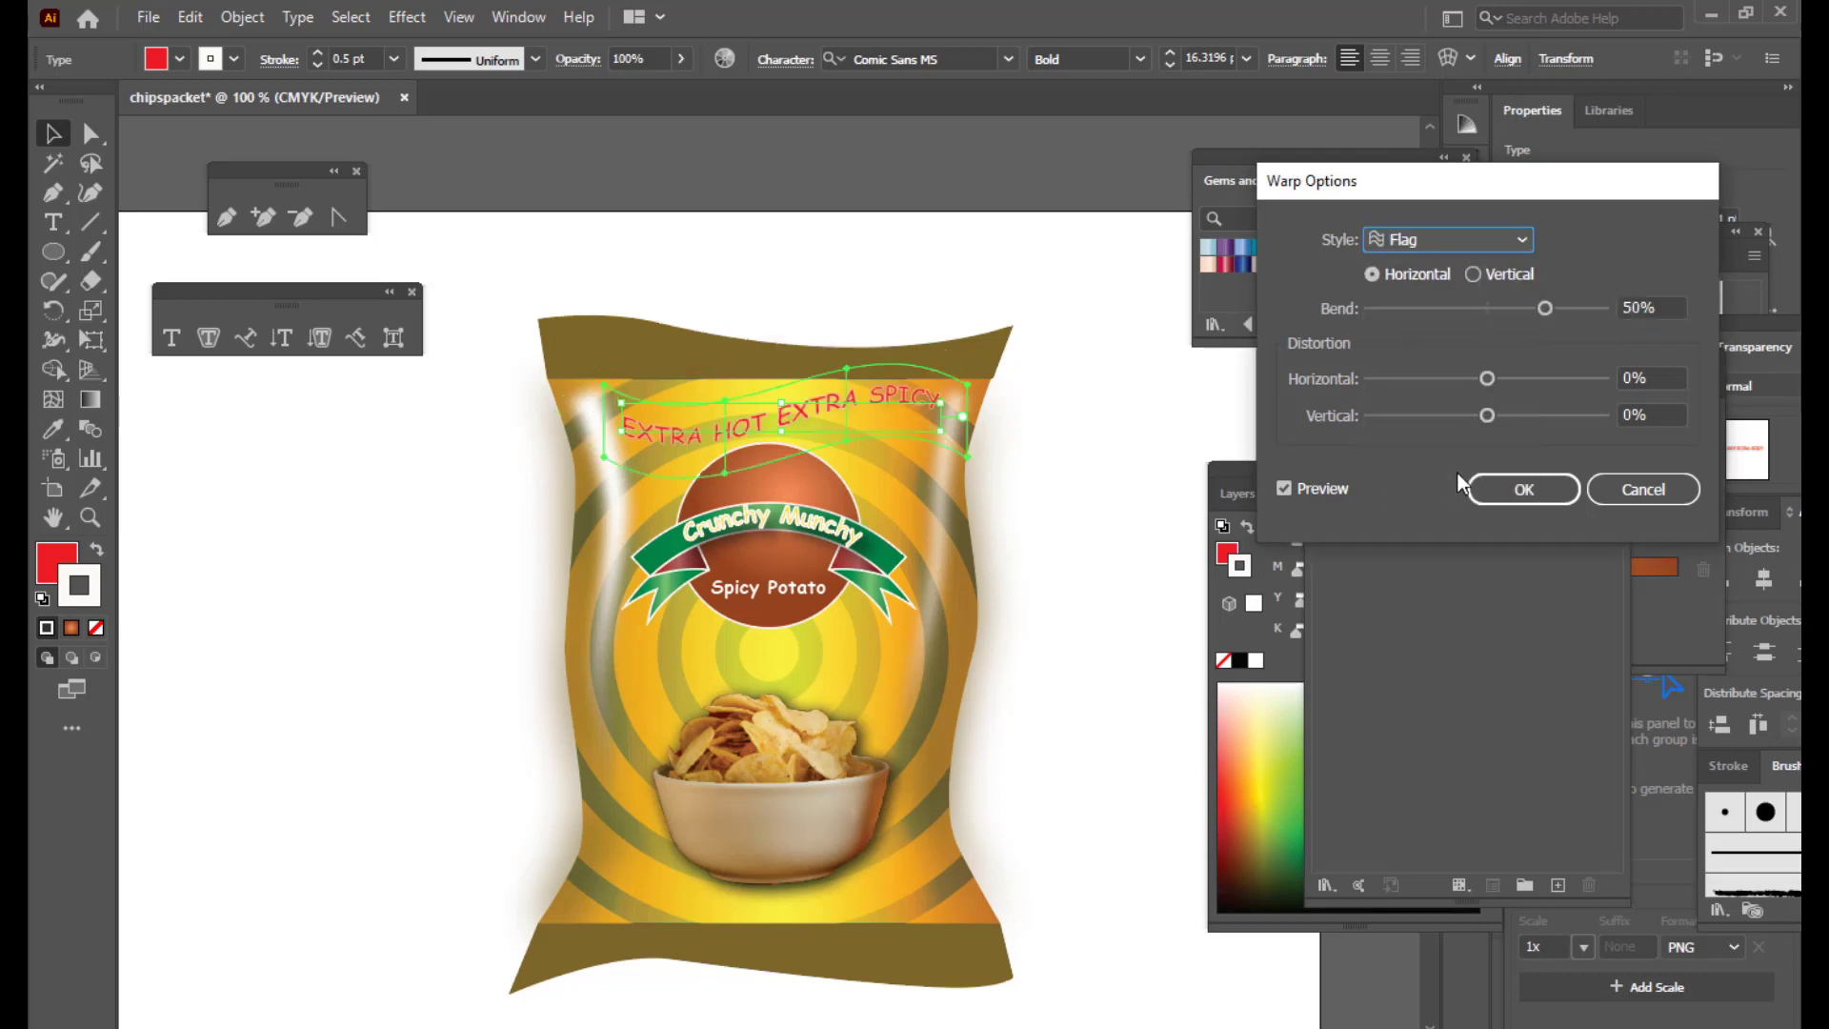
{"action": "left_click_drag", "start_coordinate": [1547, 311], "coordinate": [1528, 308]}
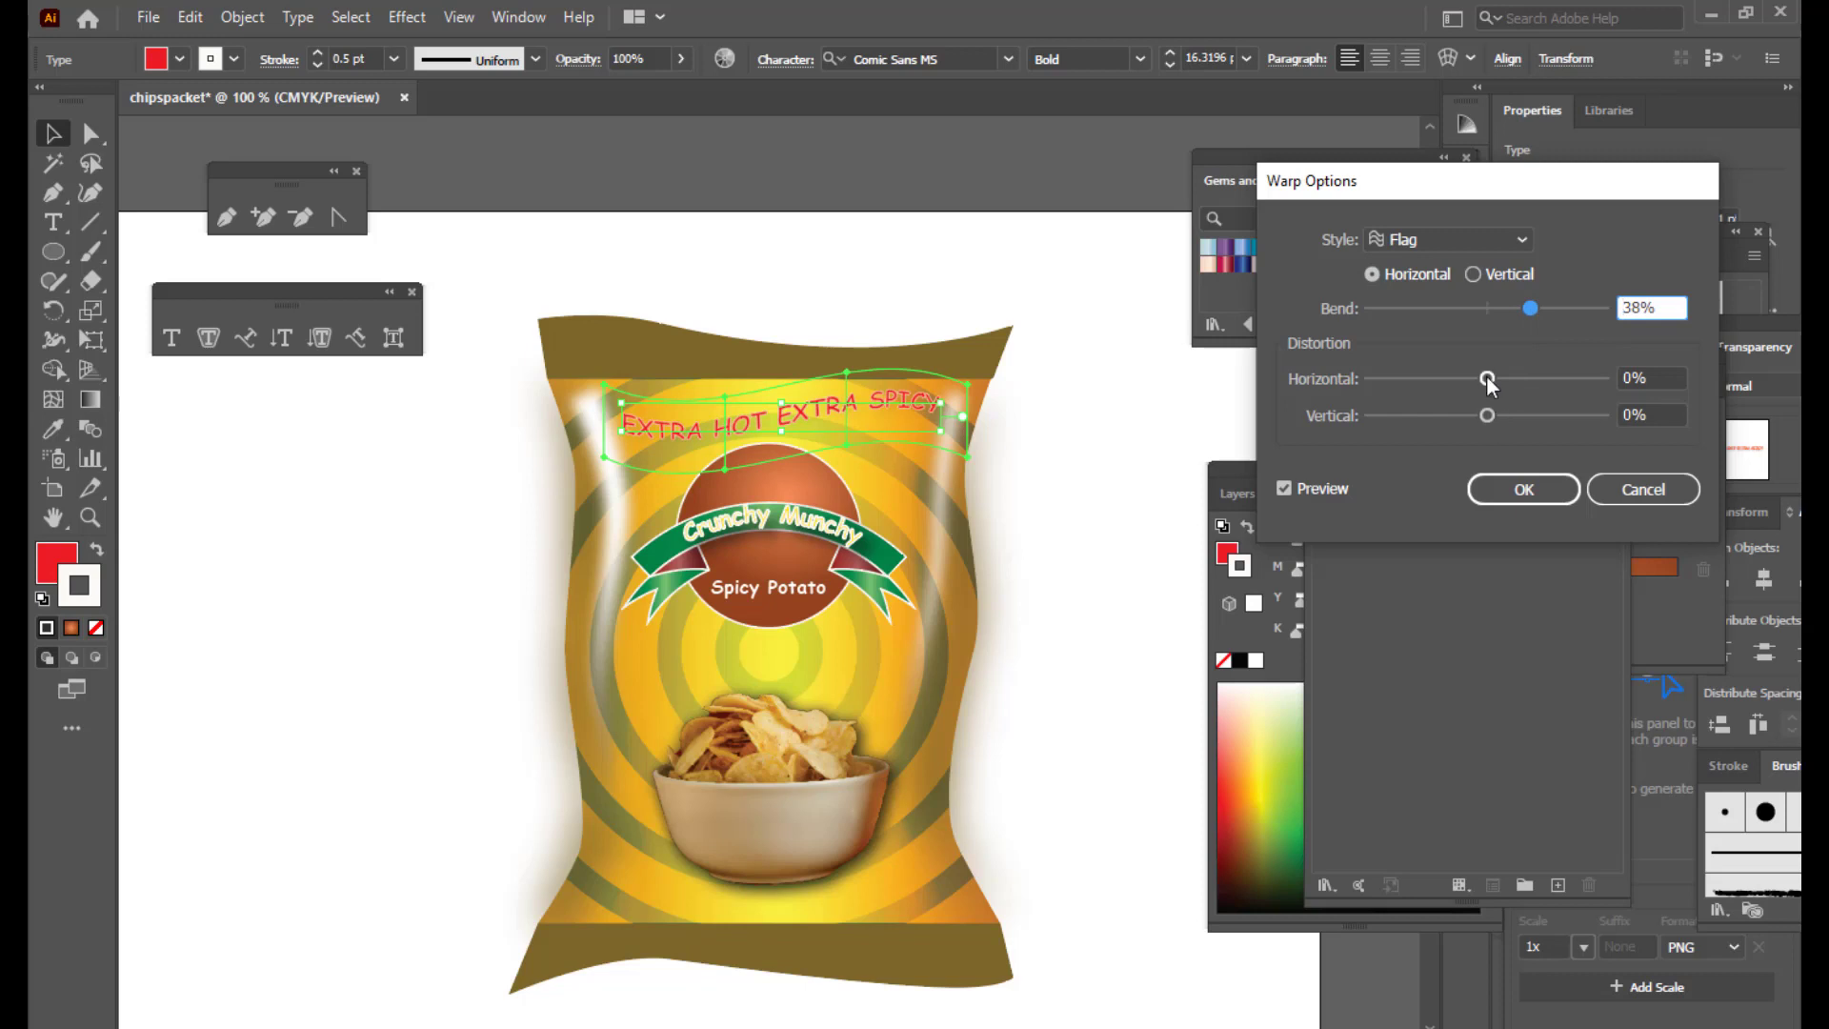
{"action": "mouse_move", "coordinate": [1487, 379]}
{"action": "left_mouse_down"}
{"action": "mouse_move", "coordinate": [1527, 379]}
{"action": "mouse_move", "coordinate": [1469, 375]}
{"action": "left_mouse_up"}
{"action": "left_click", "coordinate": [1506, 497]}
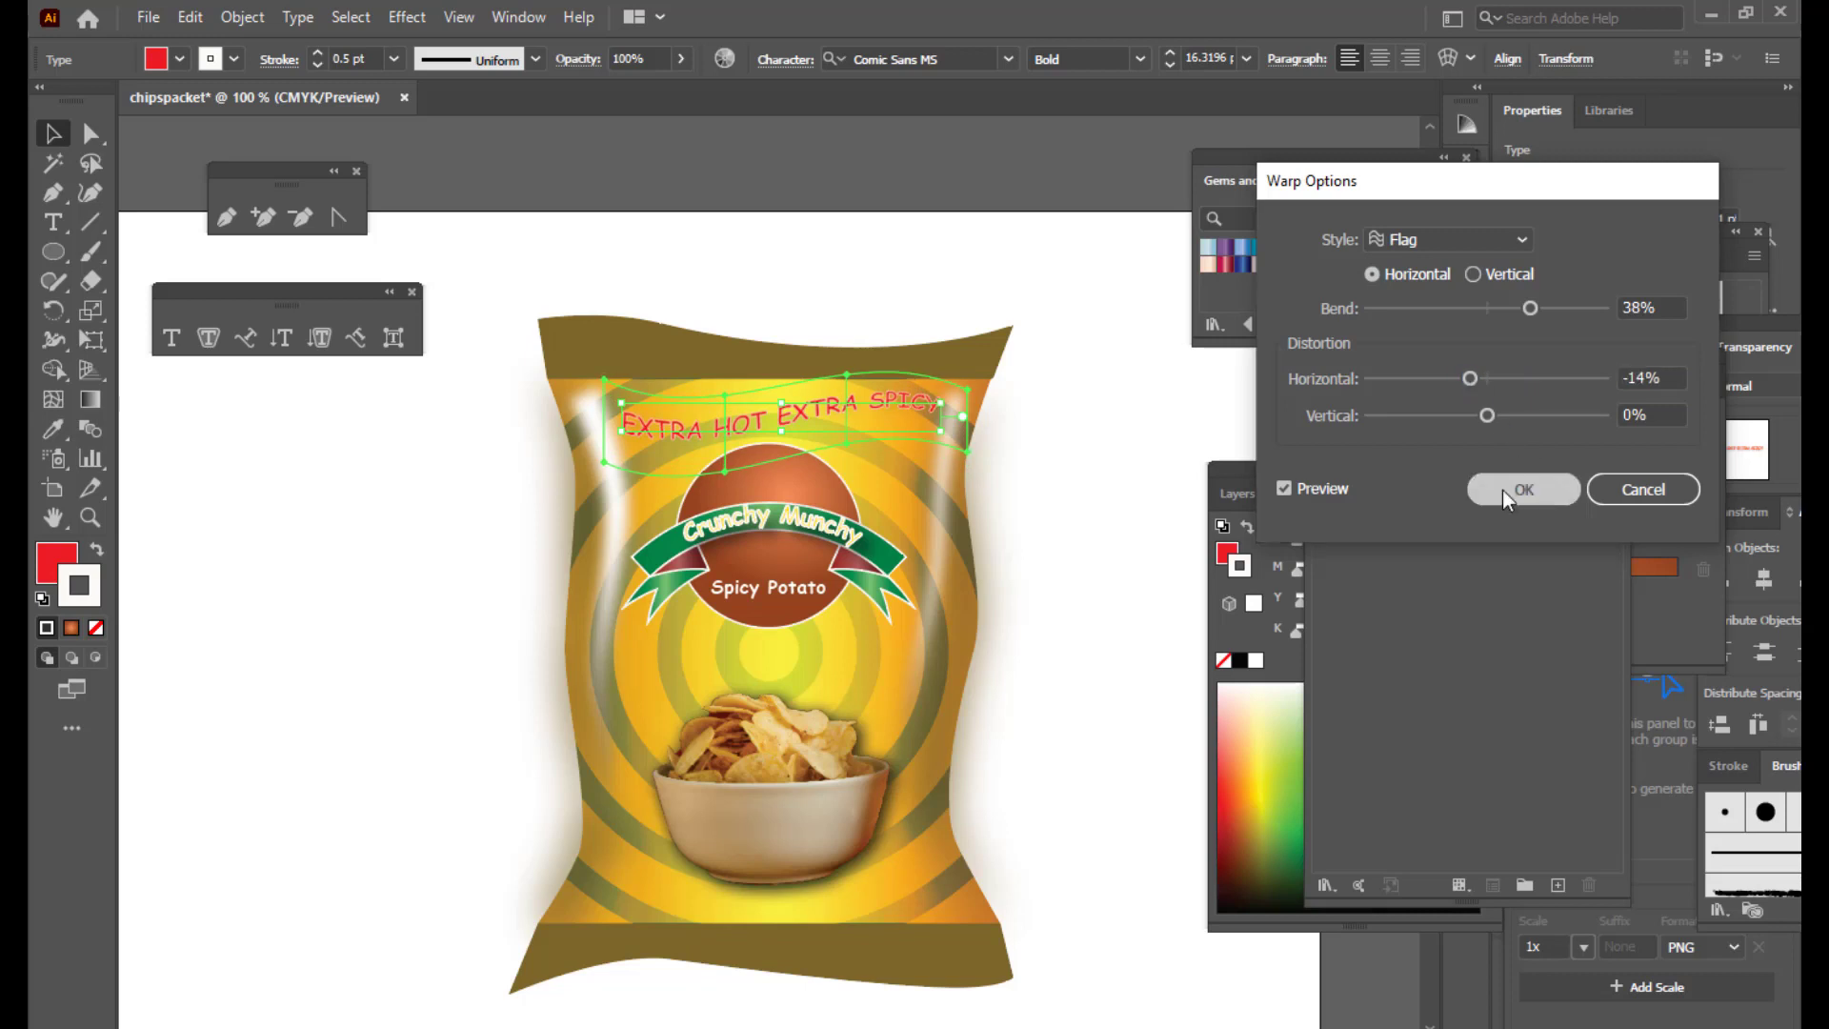
{"action": "left_click", "coordinate": [1119, 412]}
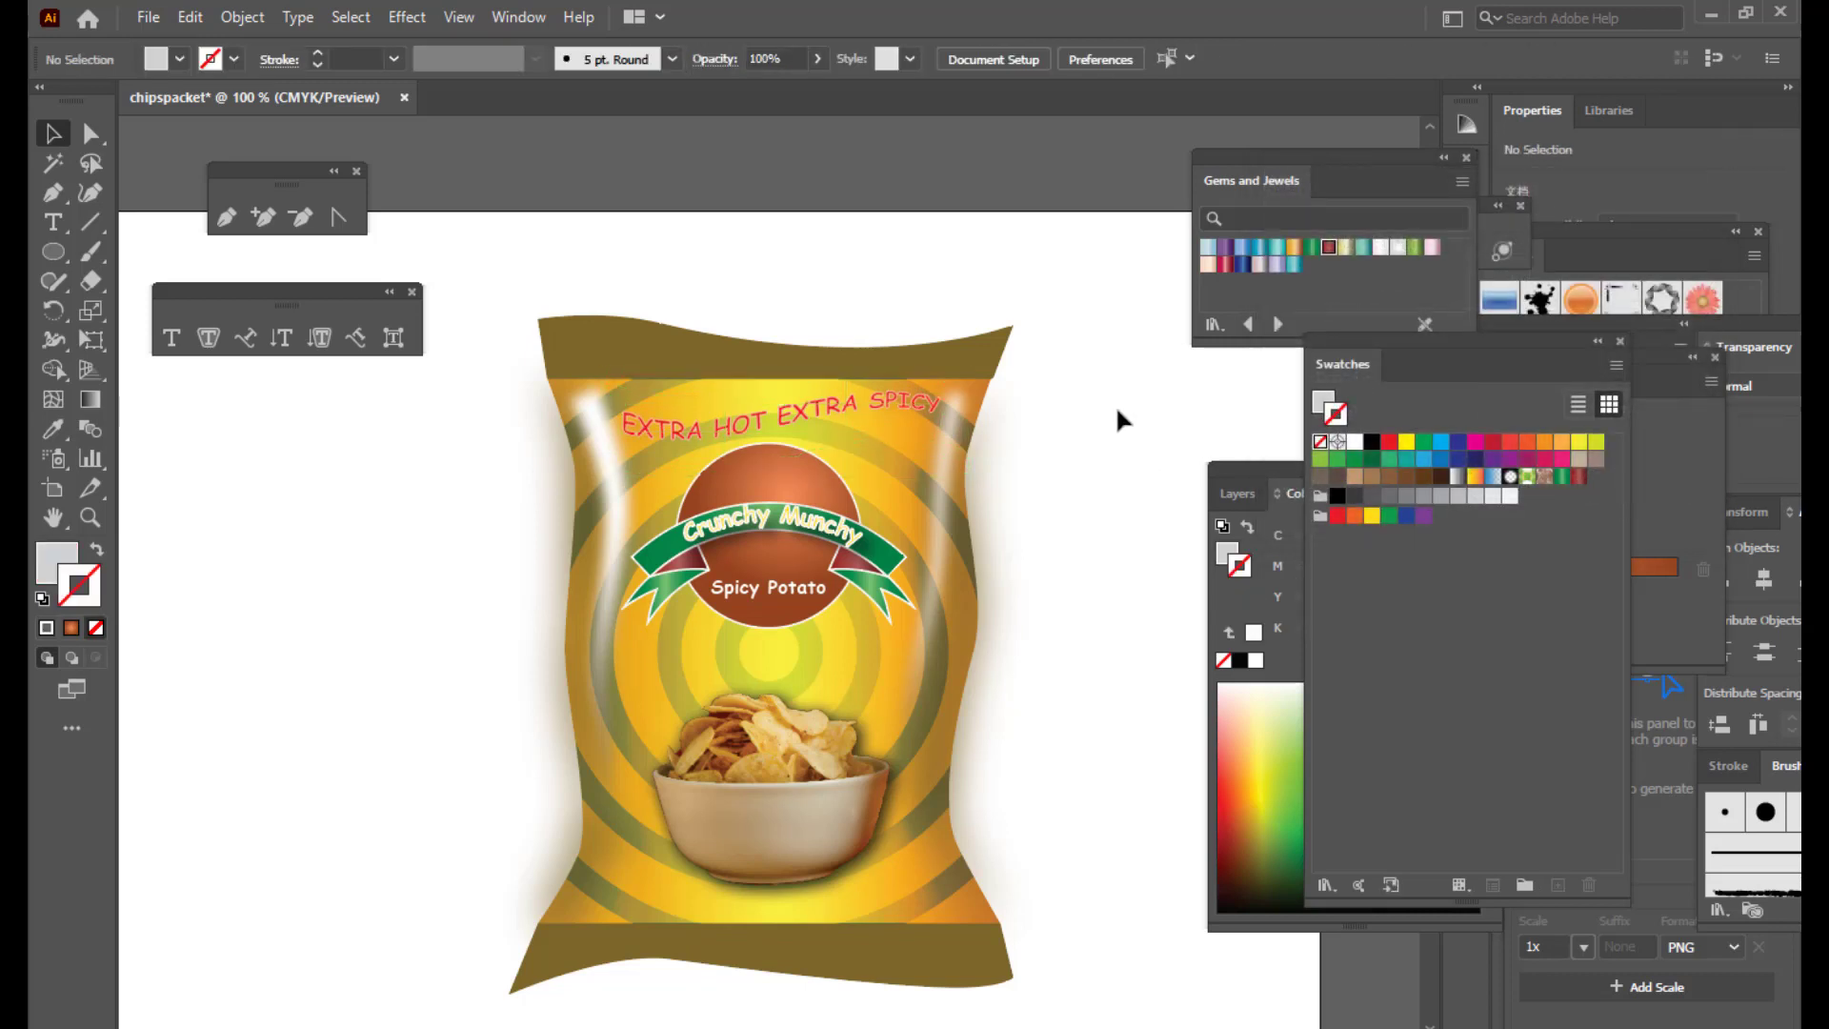
Step: Ungroup the Crunchy Munchy logo artwork
{"action": "left_click", "coordinate": [837, 420]}
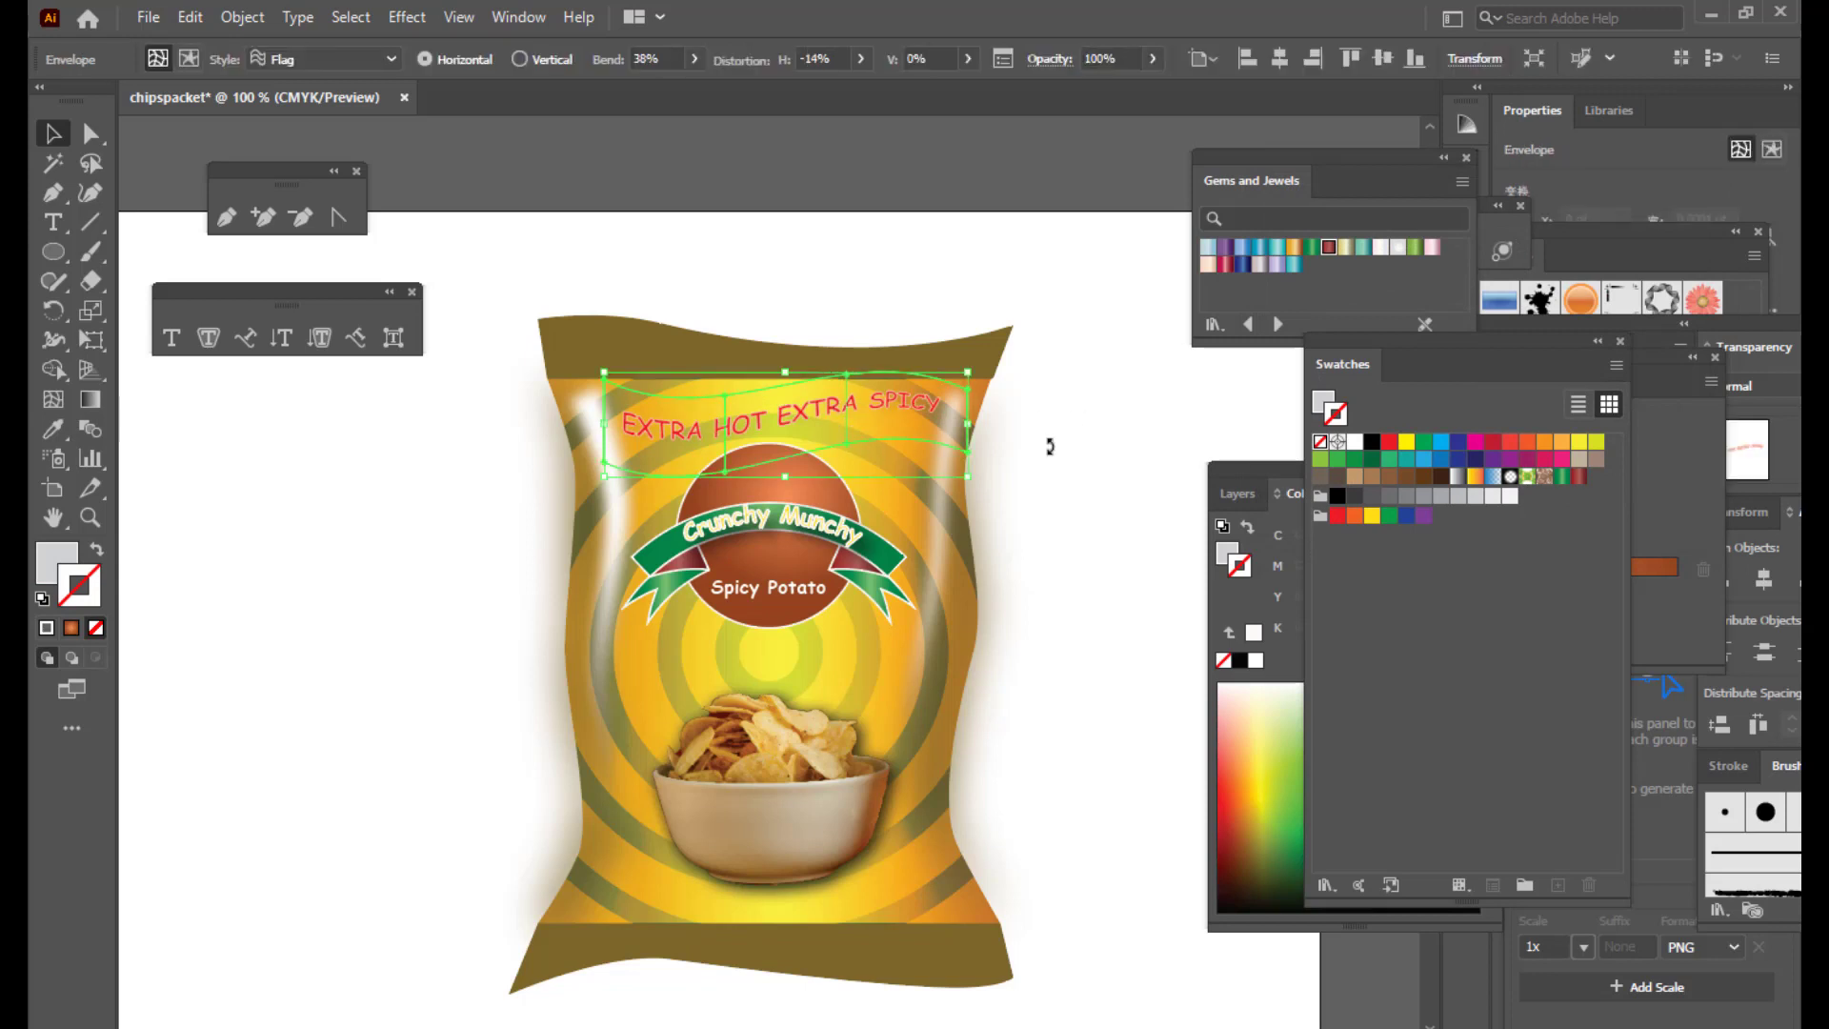
{"action": "left_click", "coordinate": [1151, 438]}
{"action": "scroll", "coordinate": [1152, 434], "scroll_direction": "down", "scroll_amount": 2}
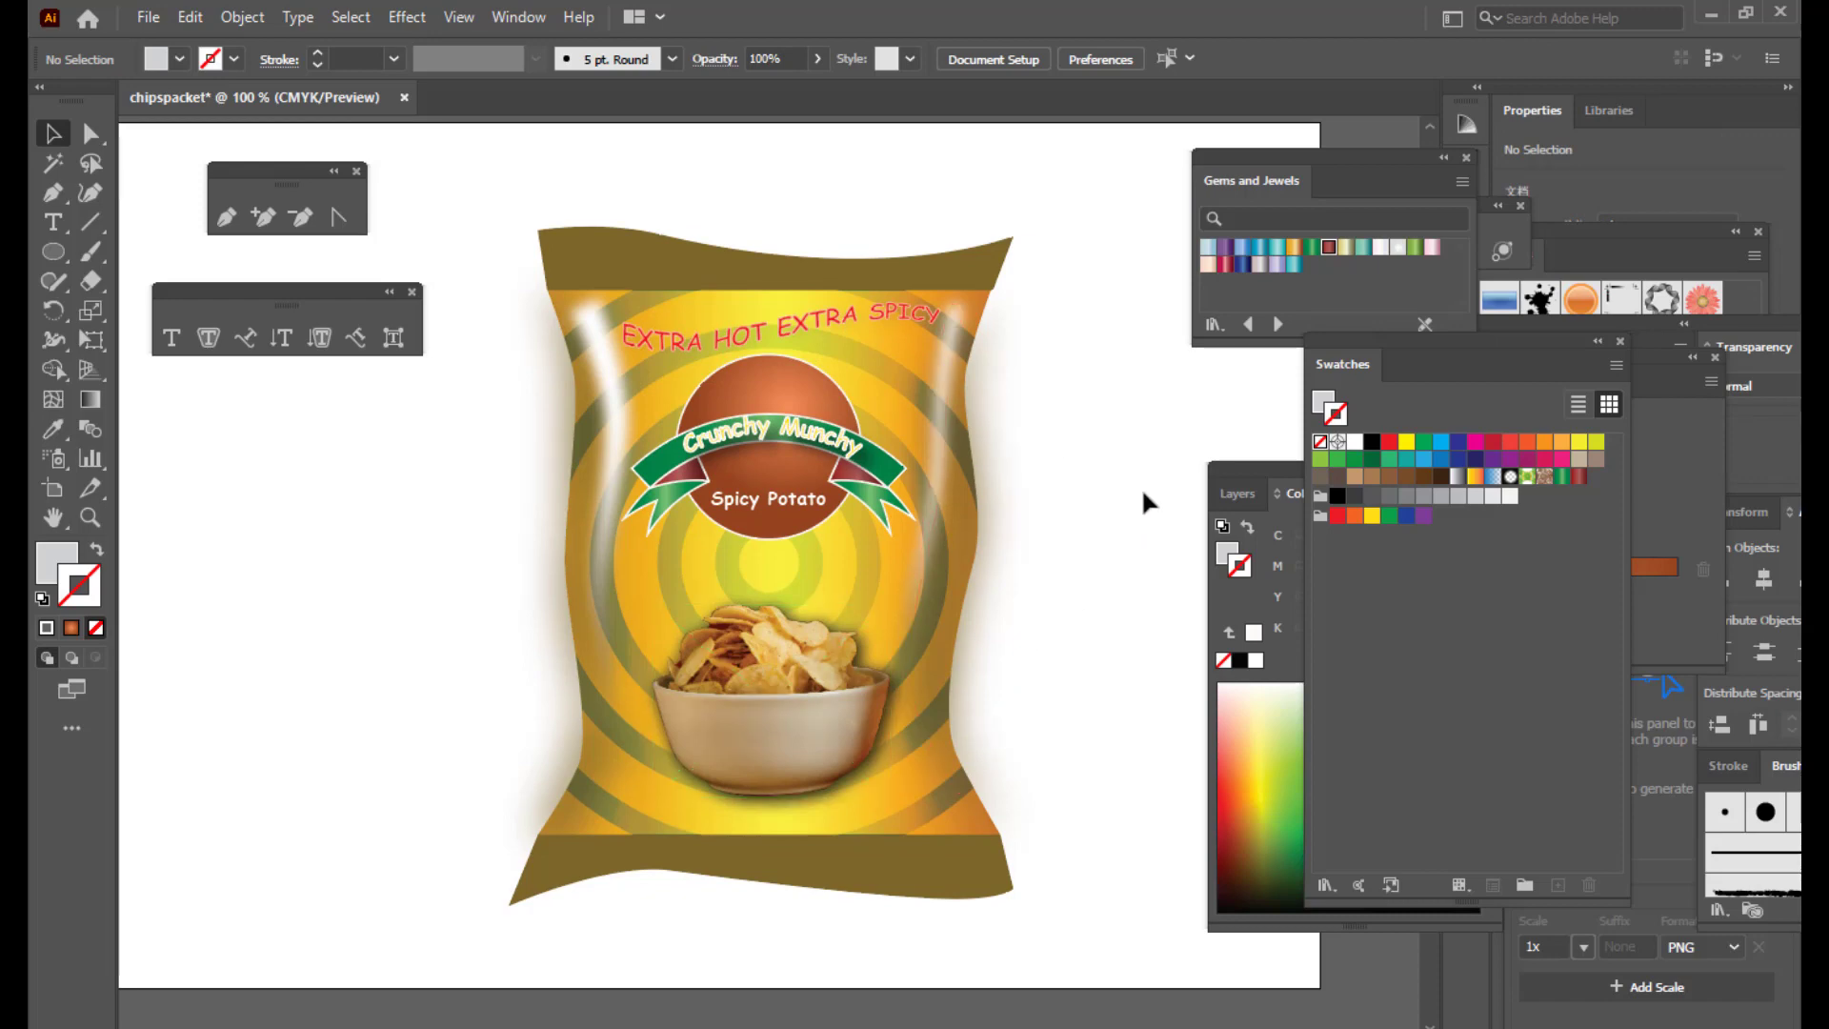
{"action": "key", "text": "ctrl+minus"}
{"action": "key", "text": "ctrl+equal"}
{"action": "key", "text": "ctrl+equal"}
{"action": "scroll", "coordinate": [1134, 497], "scroll_direction": "up", "scroll_amount": 1}
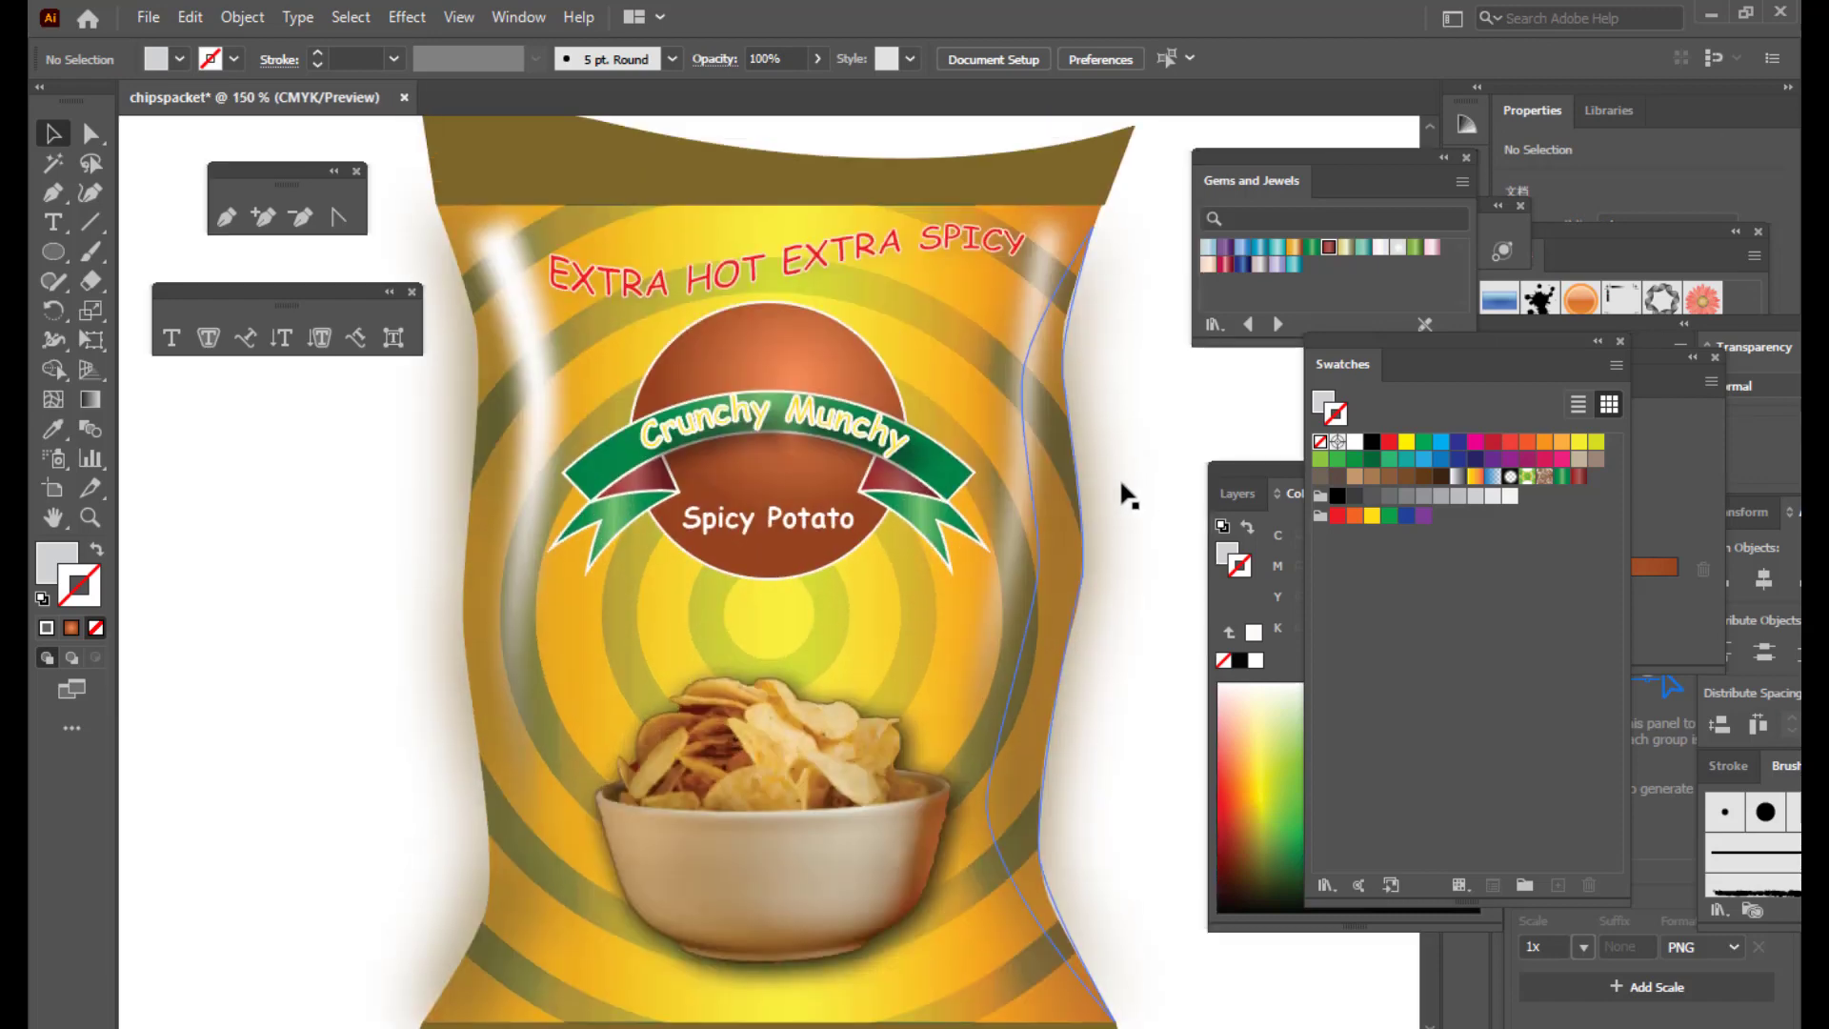
{"action": "key", "text": "ctrl+minus"}
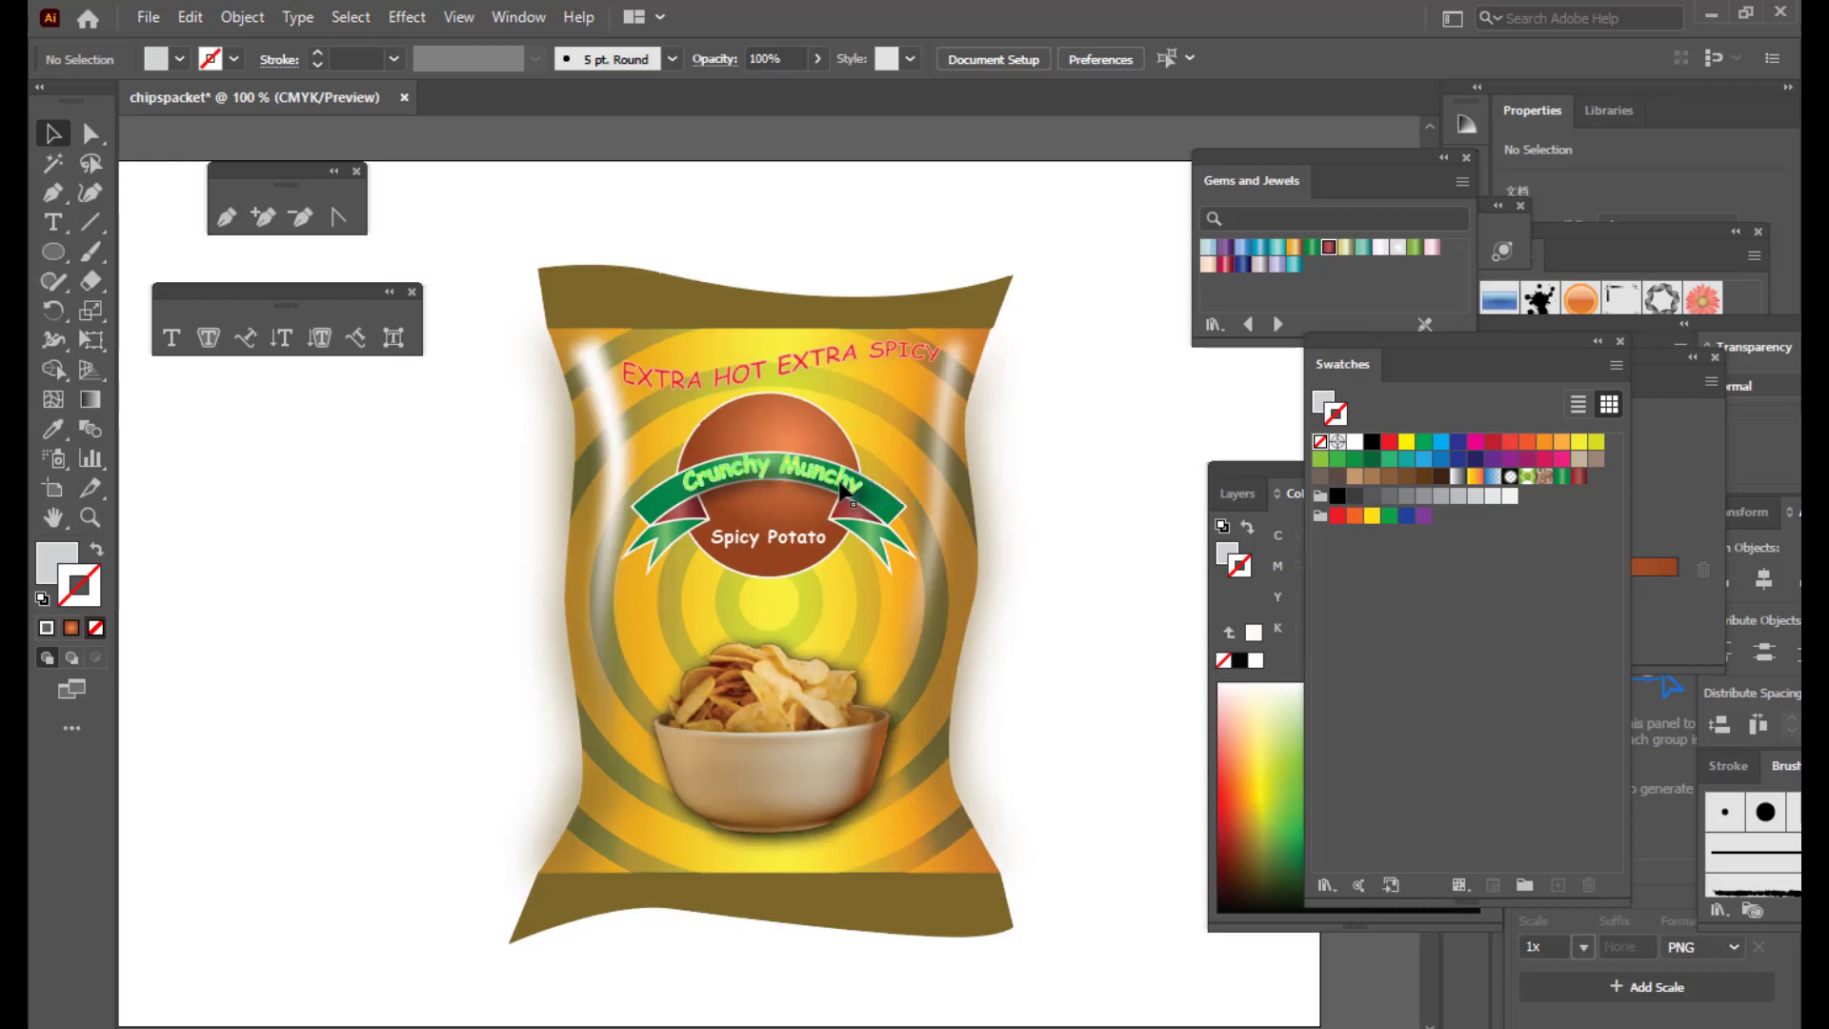
{"action": "right_click", "coordinate": [805, 488]}
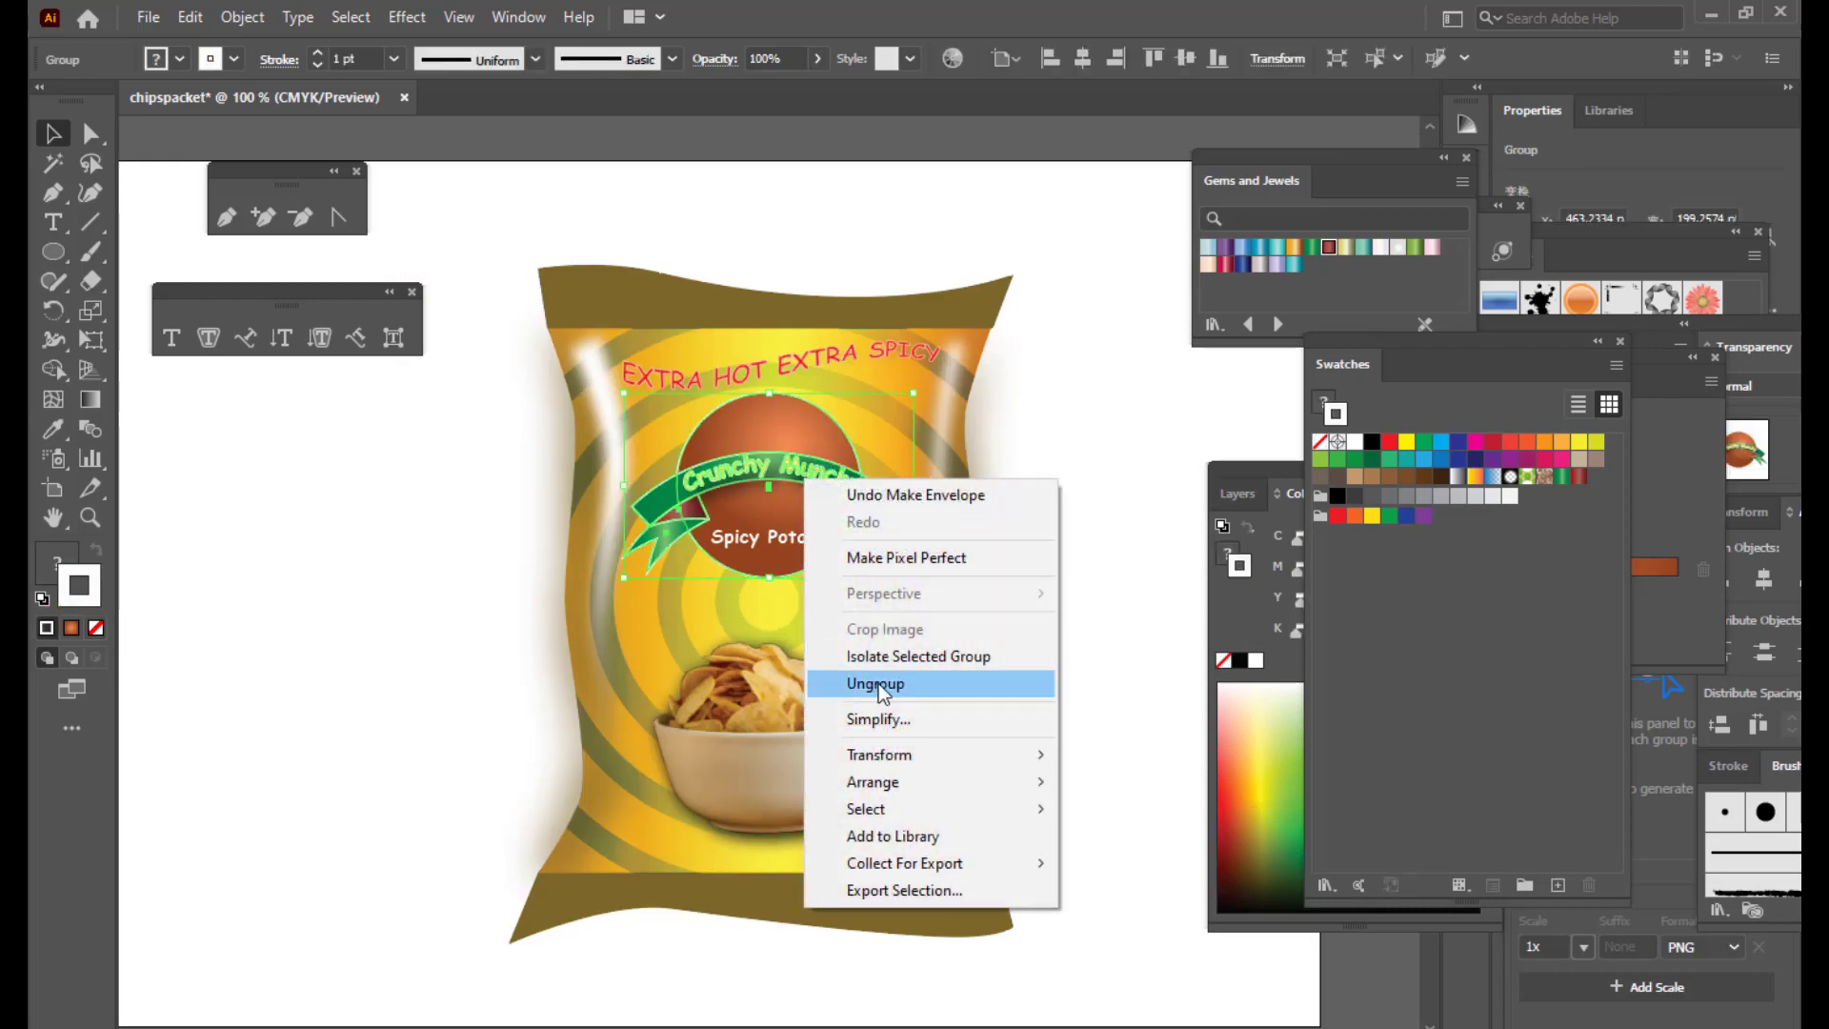
{"action": "left_click", "coordinate": [878, 683]}
Step: Ungroup the Crunchy Munchy banner
{"action": "left_click", "coordinate": [931, 518]}
{"action": "left_click", "coordinate": [816, 484]}
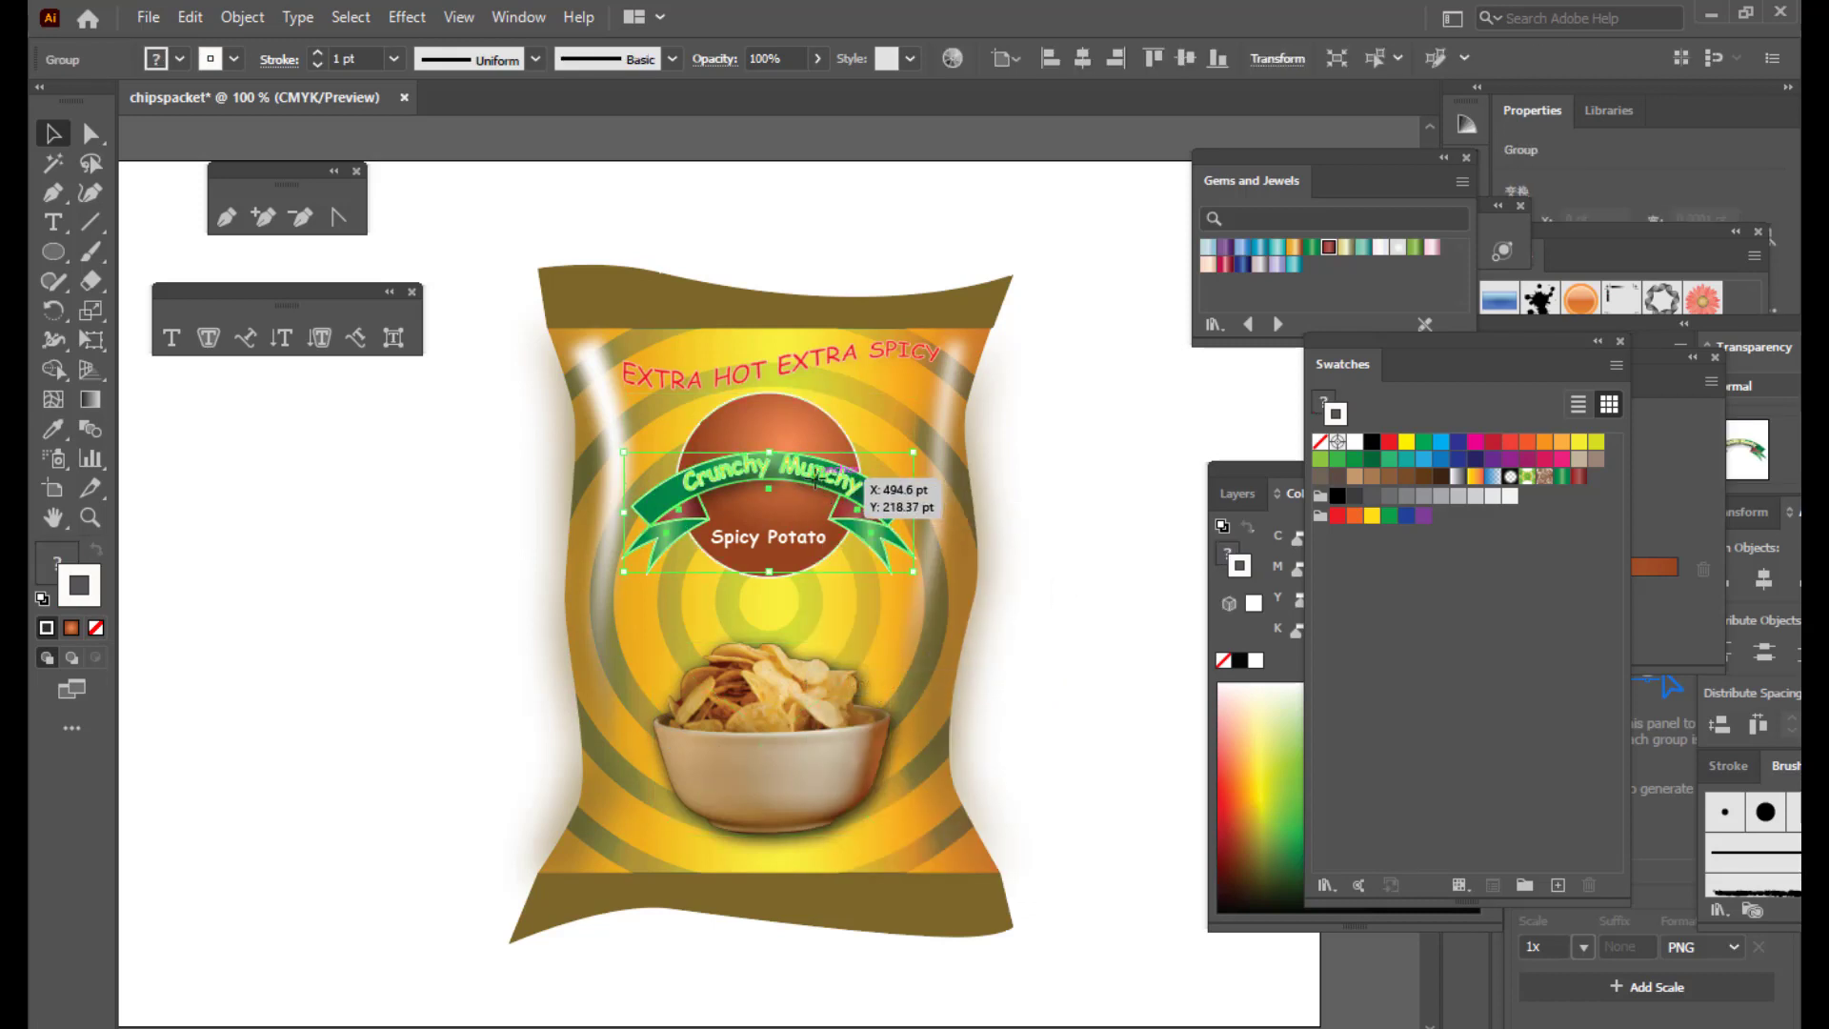
{"action": "right_click", "coordinate": [817, 484]}
{"action": "left_click", "coordinate": [878, 683]}
Step: Set the Crunchy Munchy lettering's stroke to None
{"action": "left_click", "coordinate": [1202, 538]}
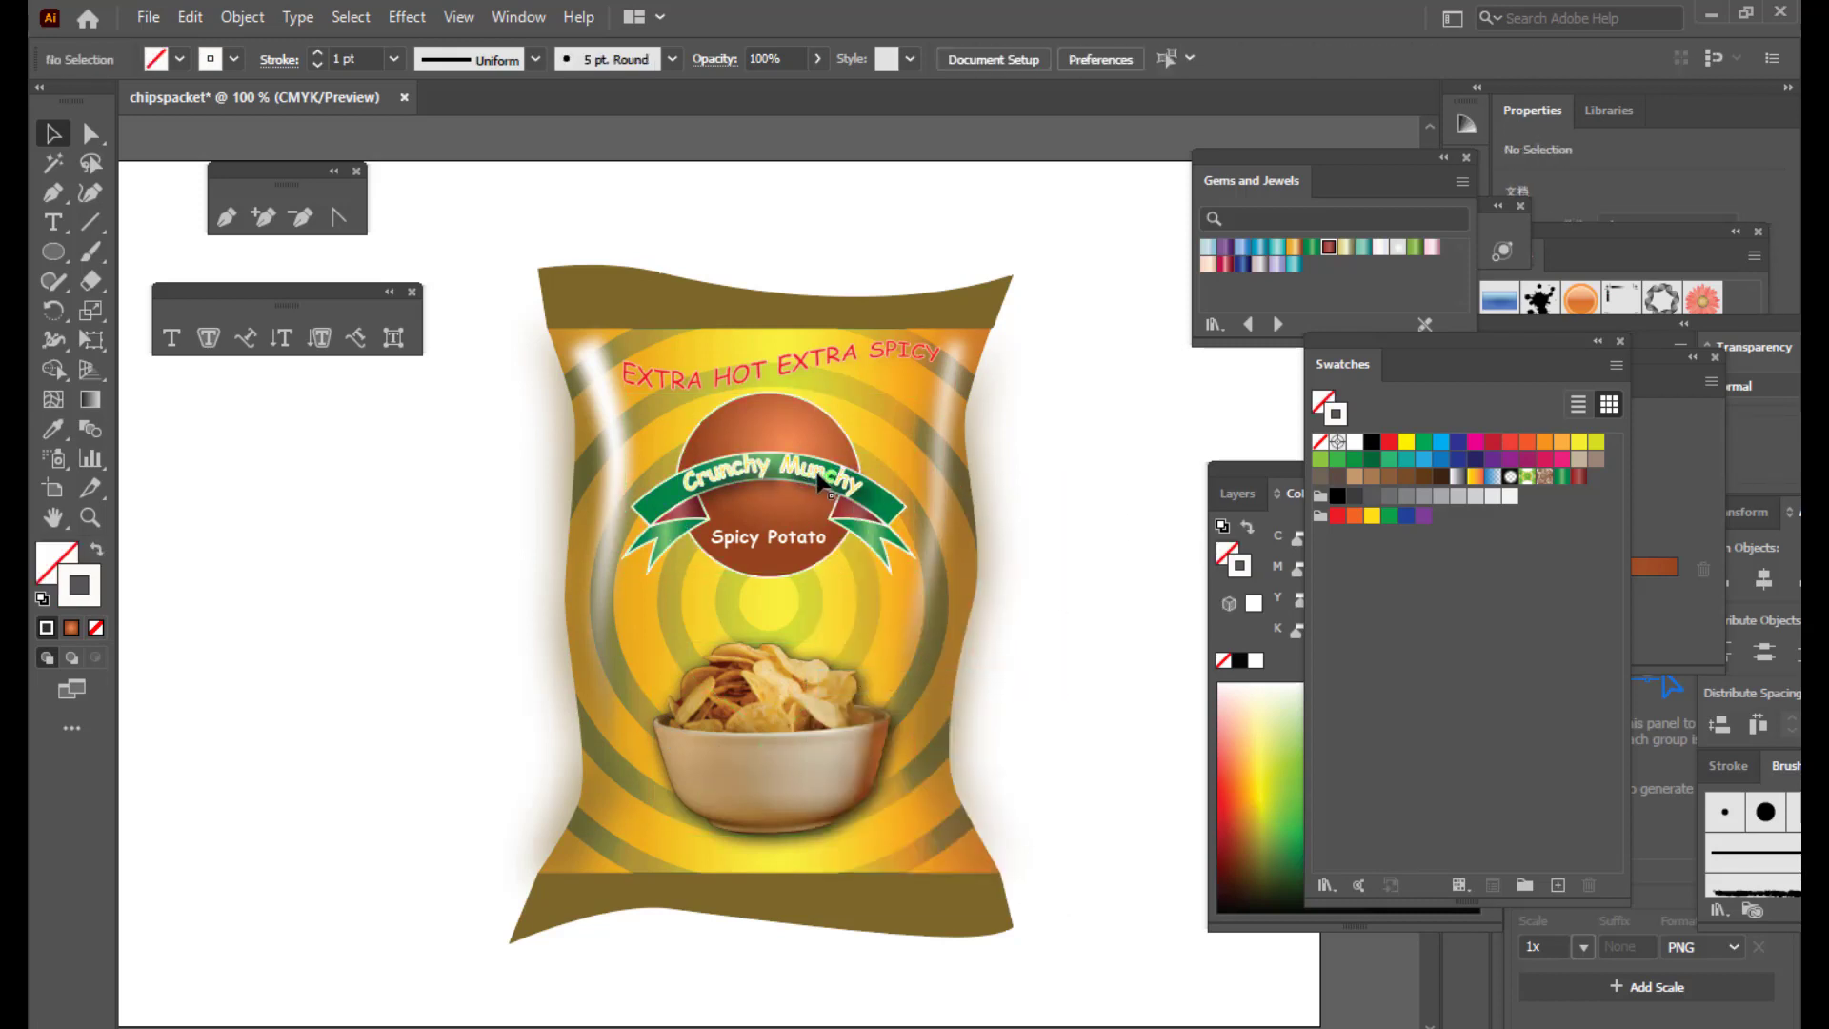
{"action": "left_click", "coordinate": [821, 484]}
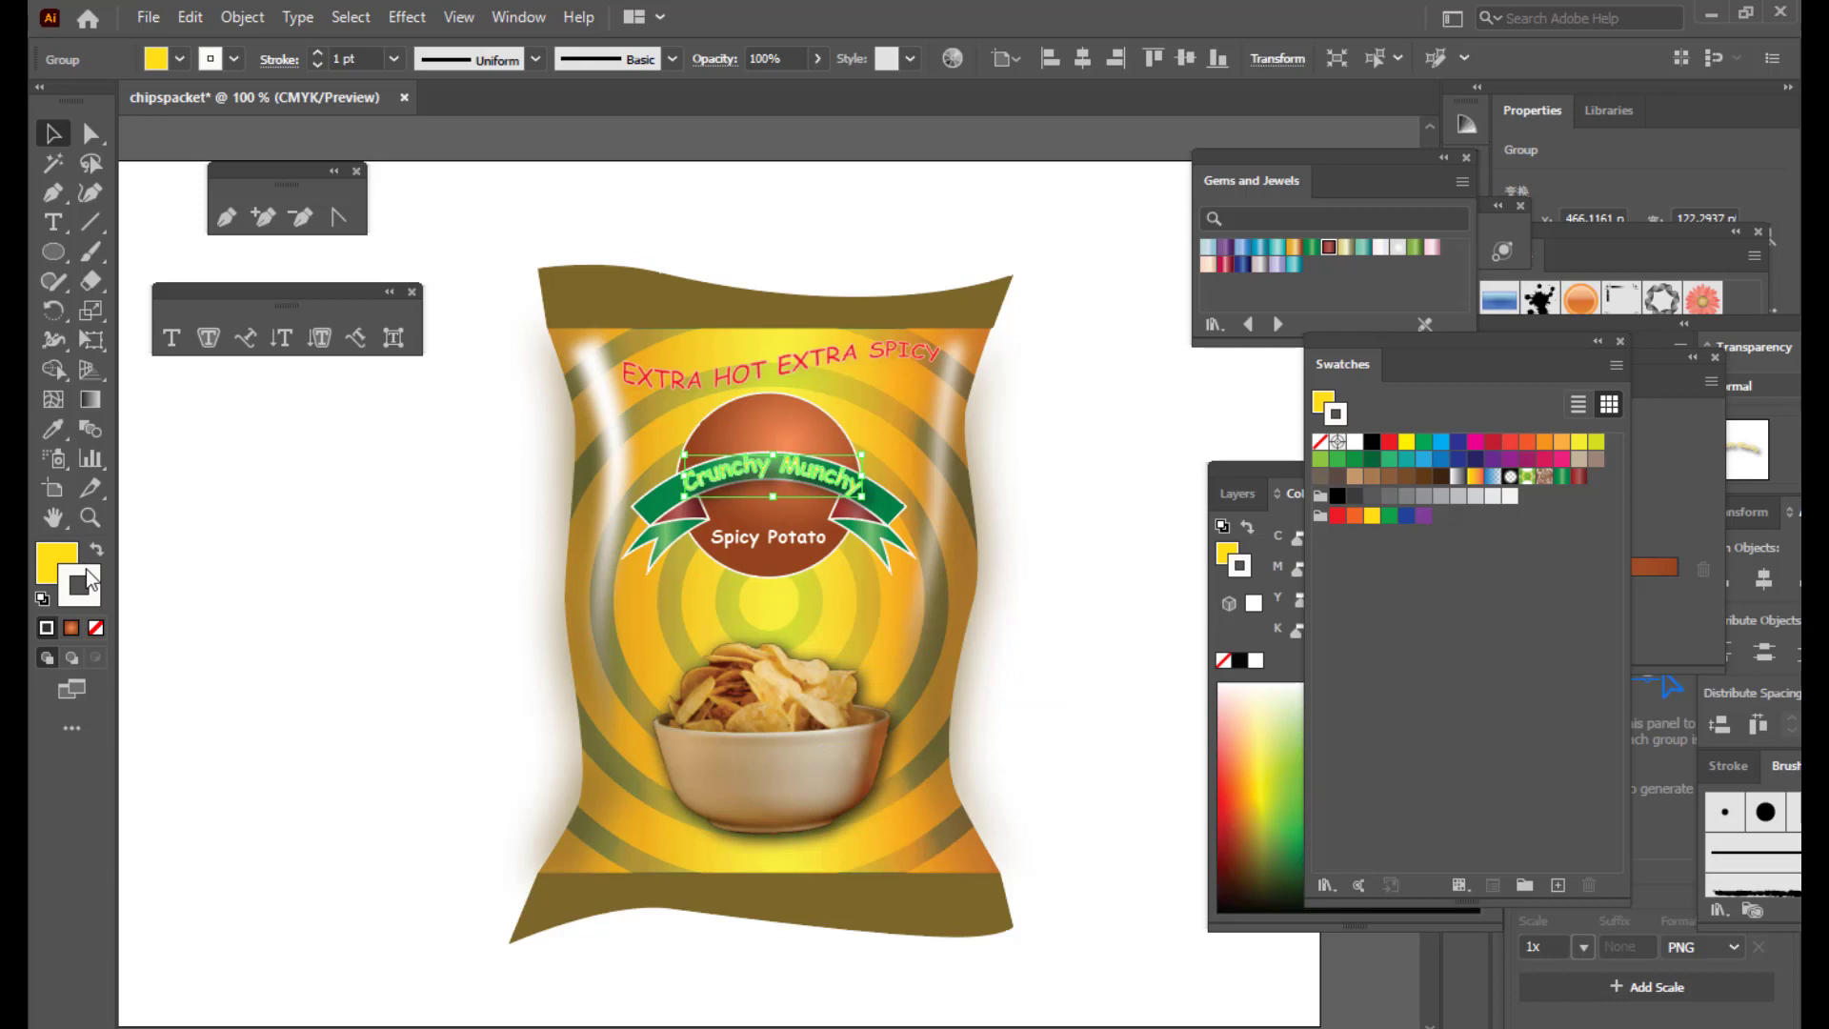
{"action": "left_click", "coordinate": [95, 626]}
{"action": "left_click", "coordinate": [362, 554]}
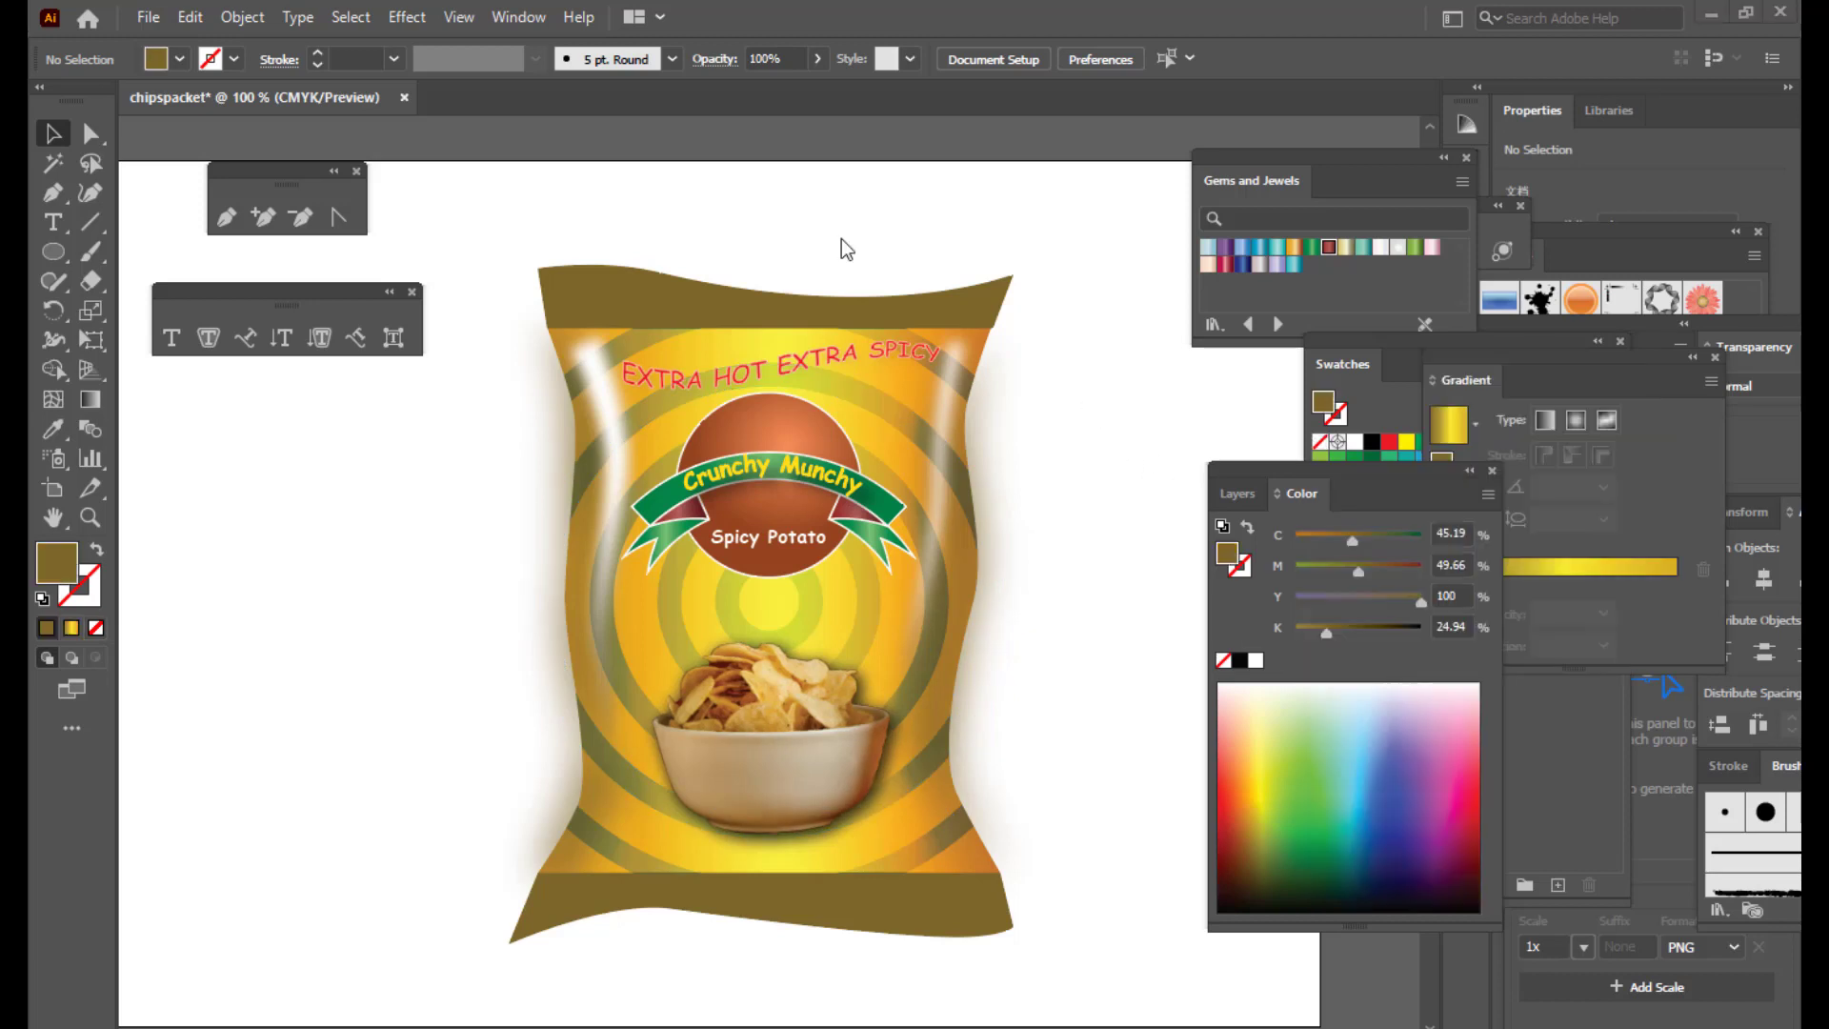
{"action": "left_click", "coordinate": [625, 289]}
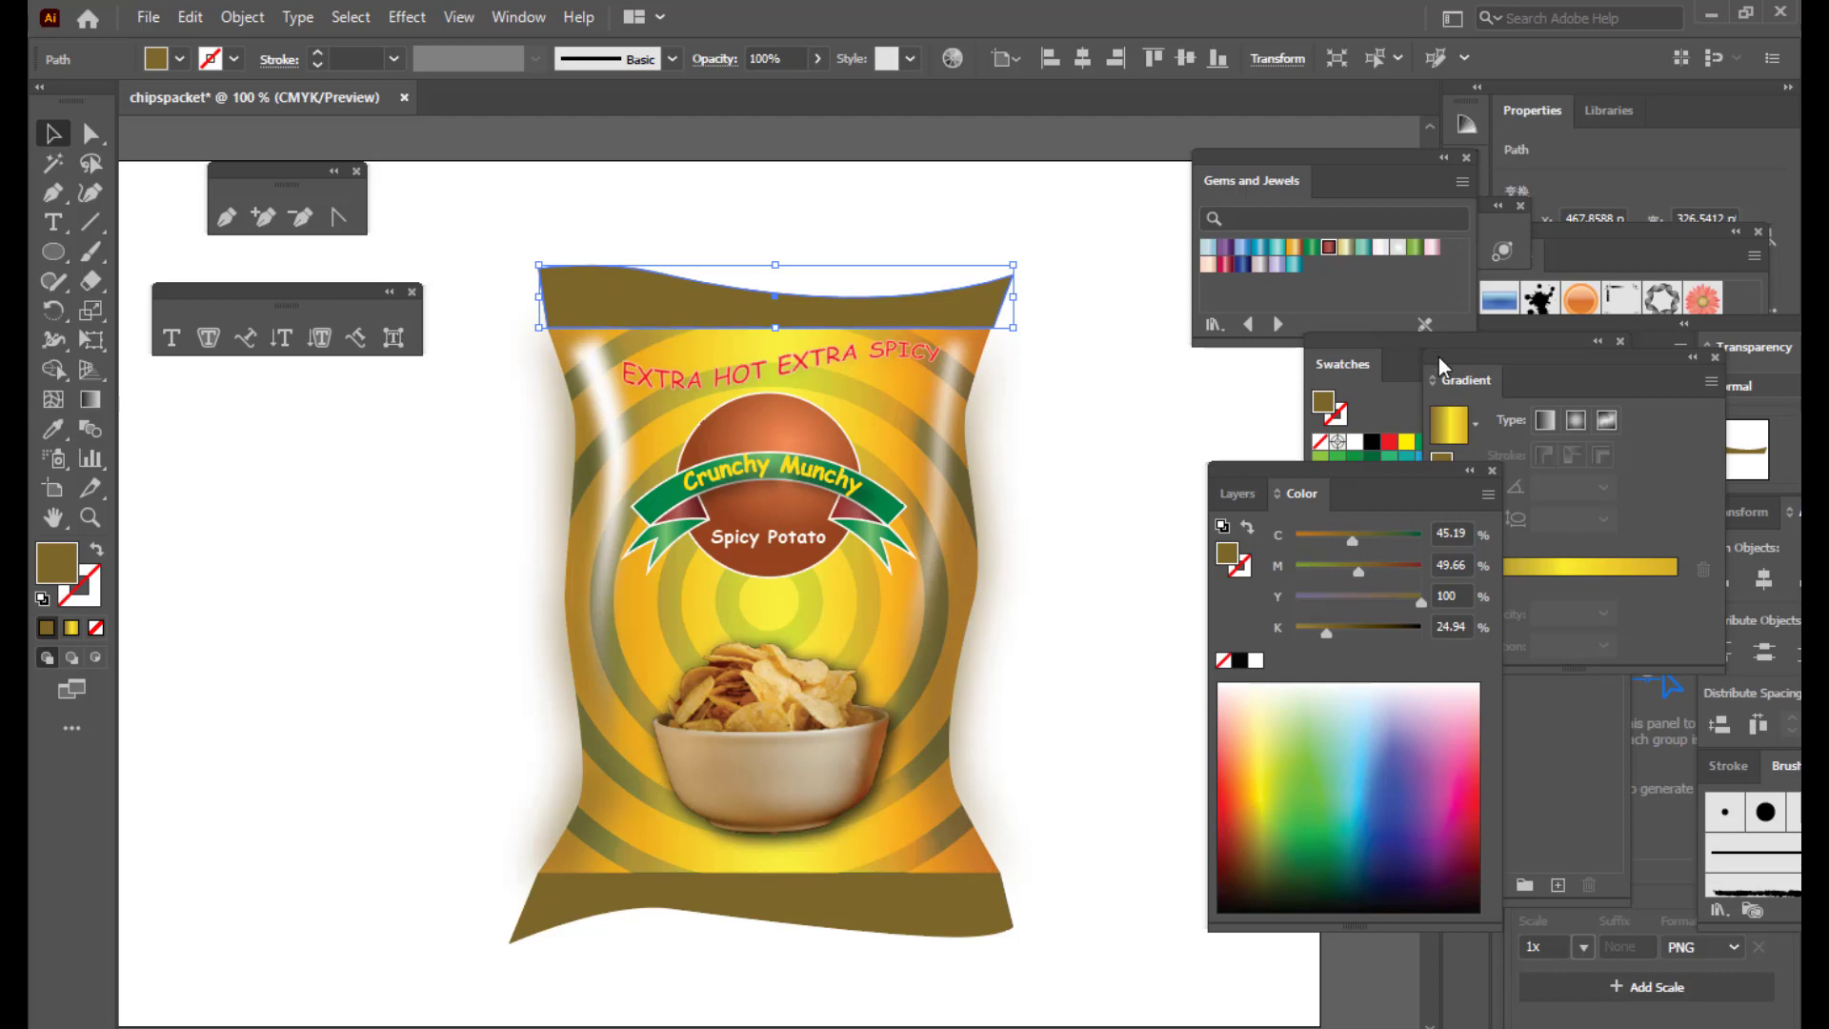
Step: Float the Gradient panel and apply a gradient fill to the top seal band
{"action": "left_click_drag", "start_coordinate": [1438, 357], "coordinate": [1122, 358]}
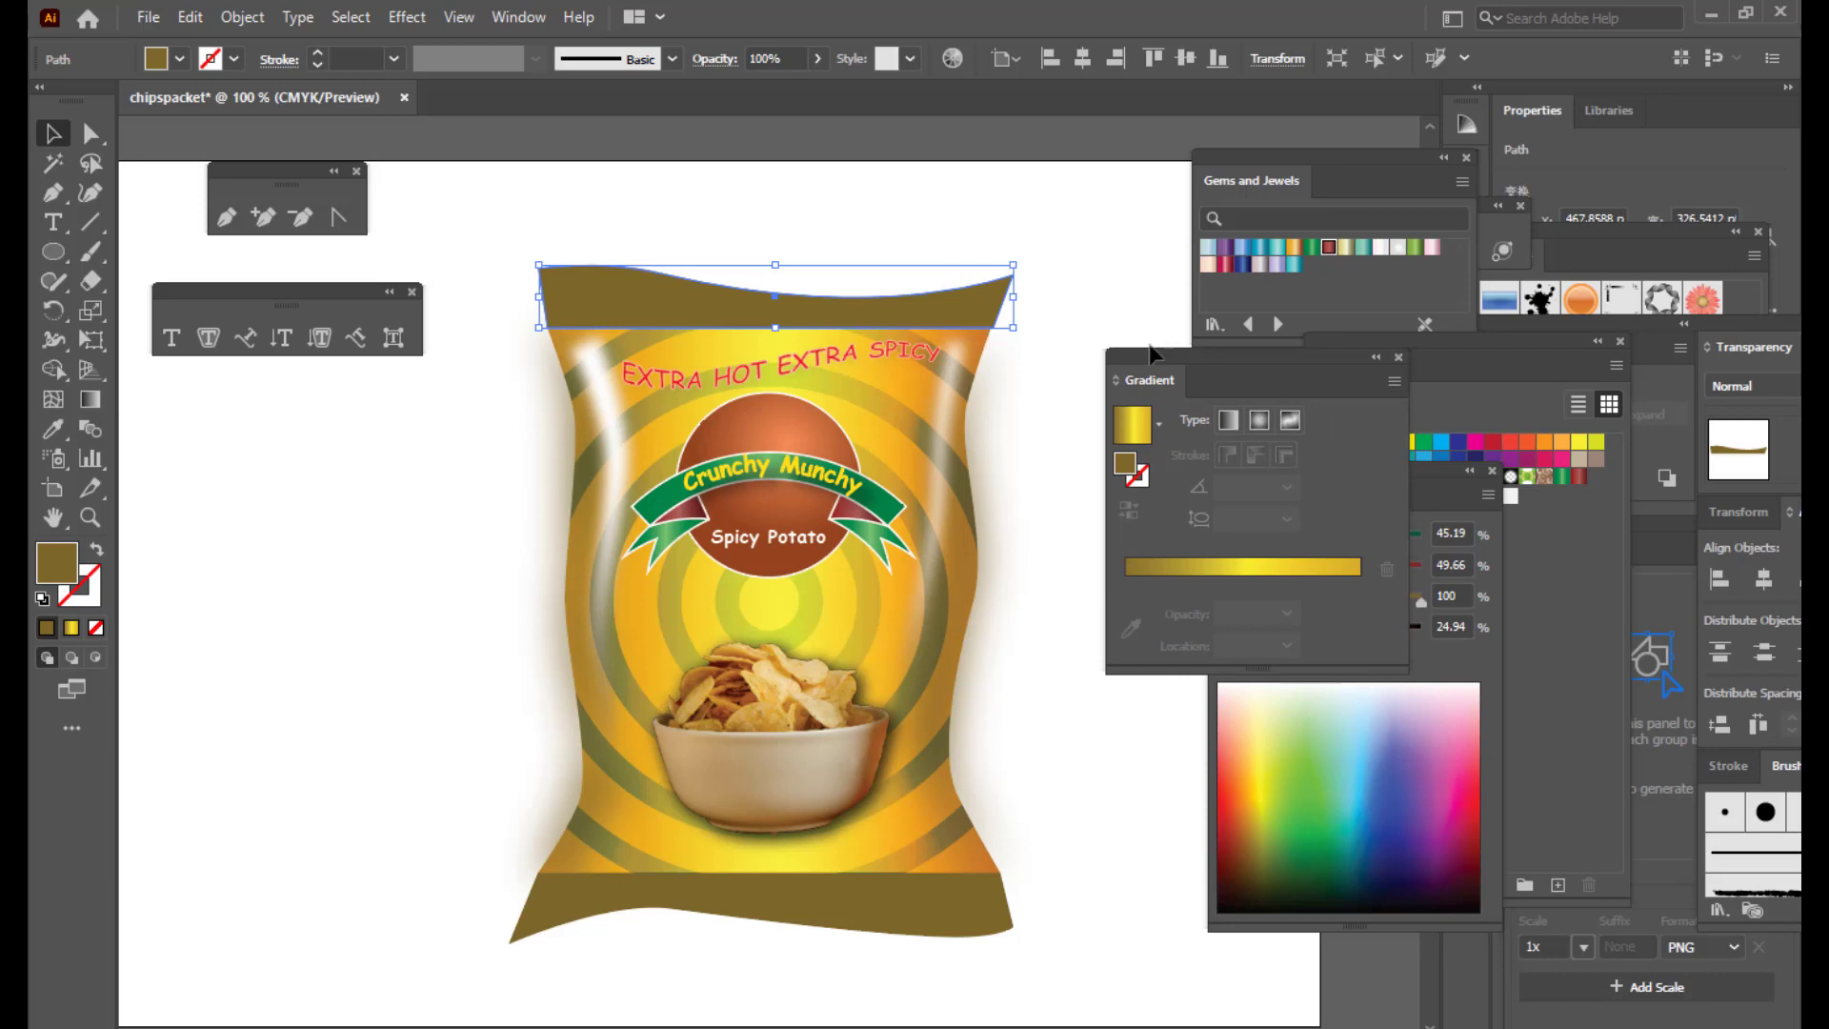
{"action": "left_click_drag", "start_coordinate": [1150, 348], "coordinate": [1114, 363]}
{"action": "left_click", "coordinate": [1110, 586]}
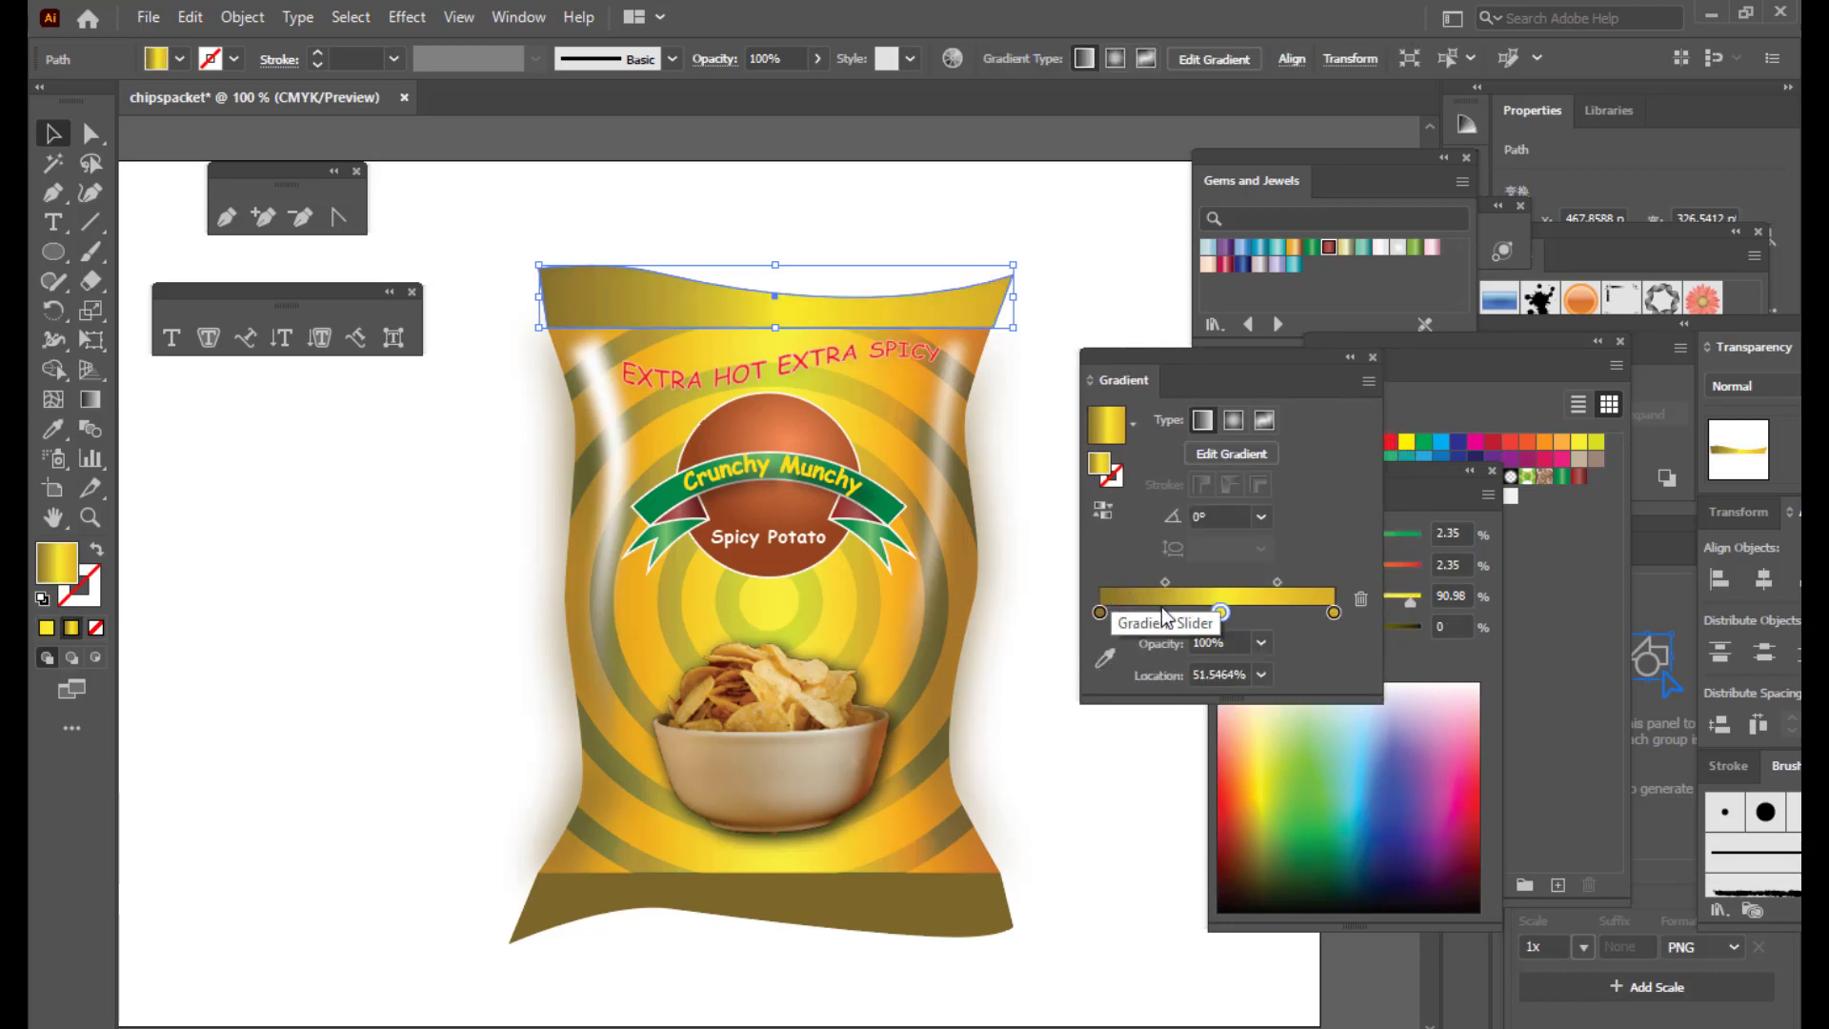
{"action": "left_click", "coordinate": [1100, 612]}
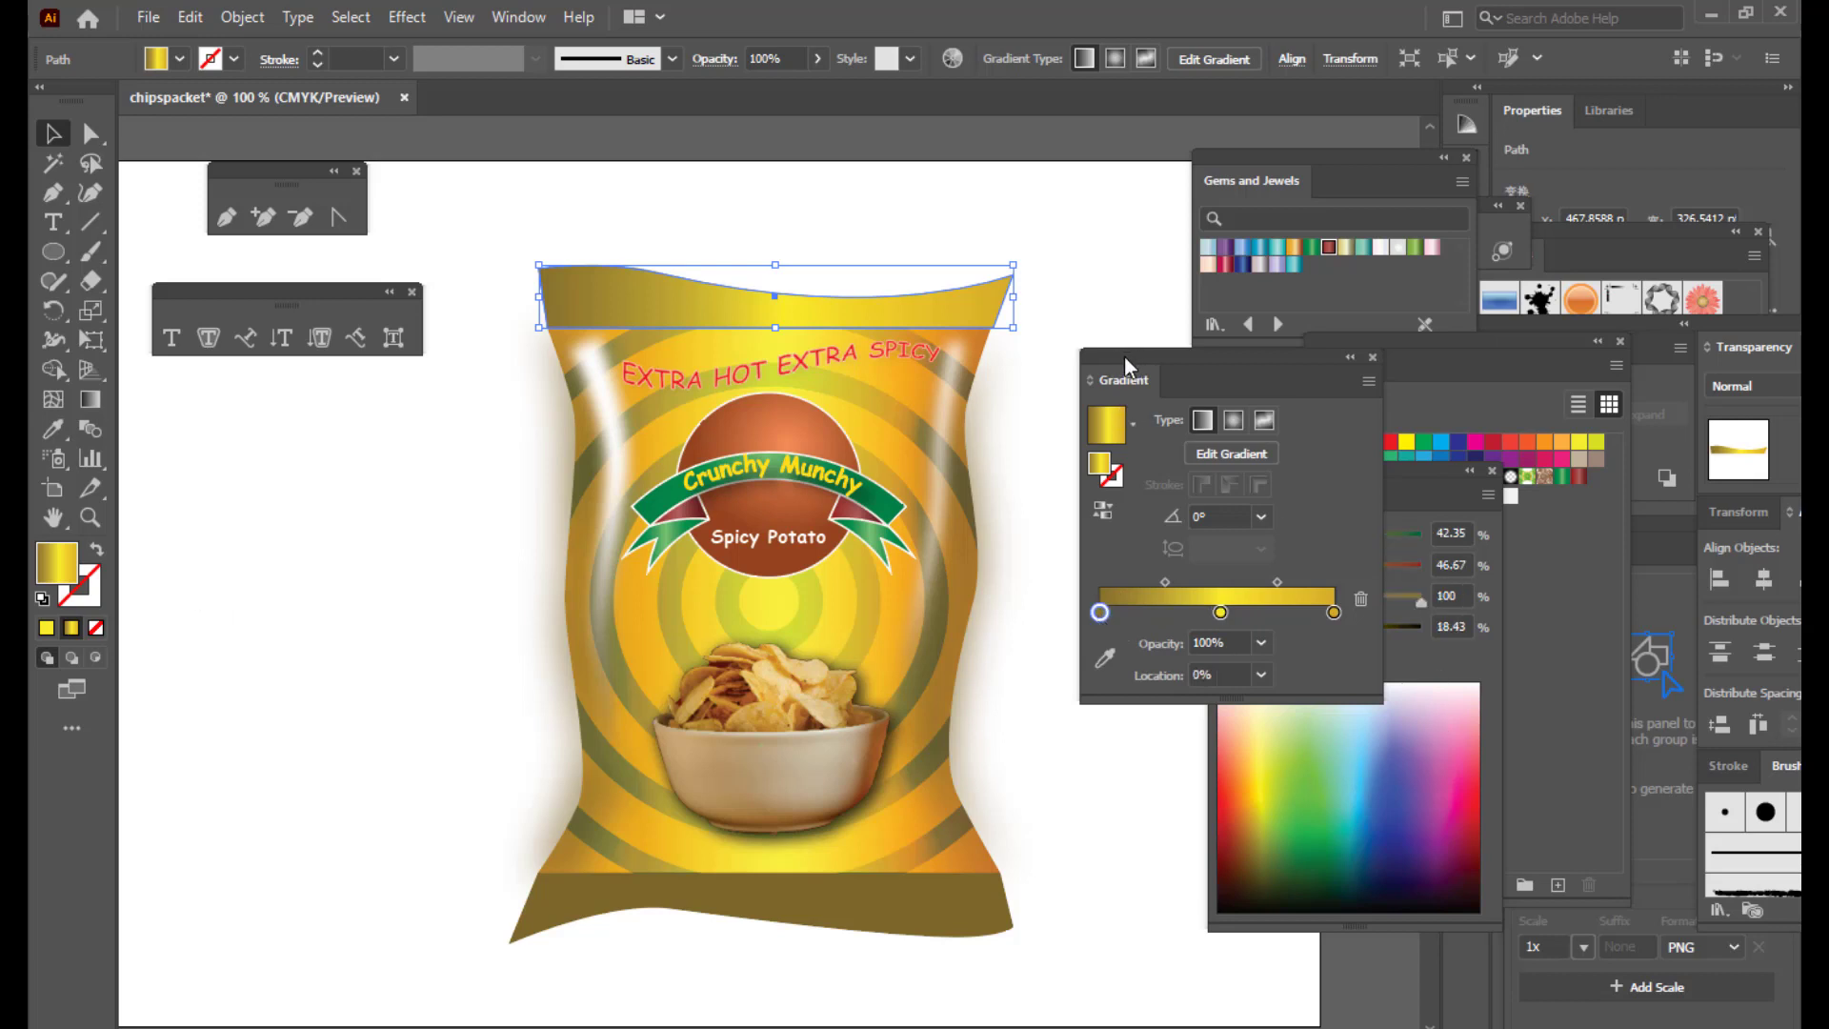
{"action": "left_click_drag", "start_coordinate": [1124, 356], "coordinate": [1135, 278]}
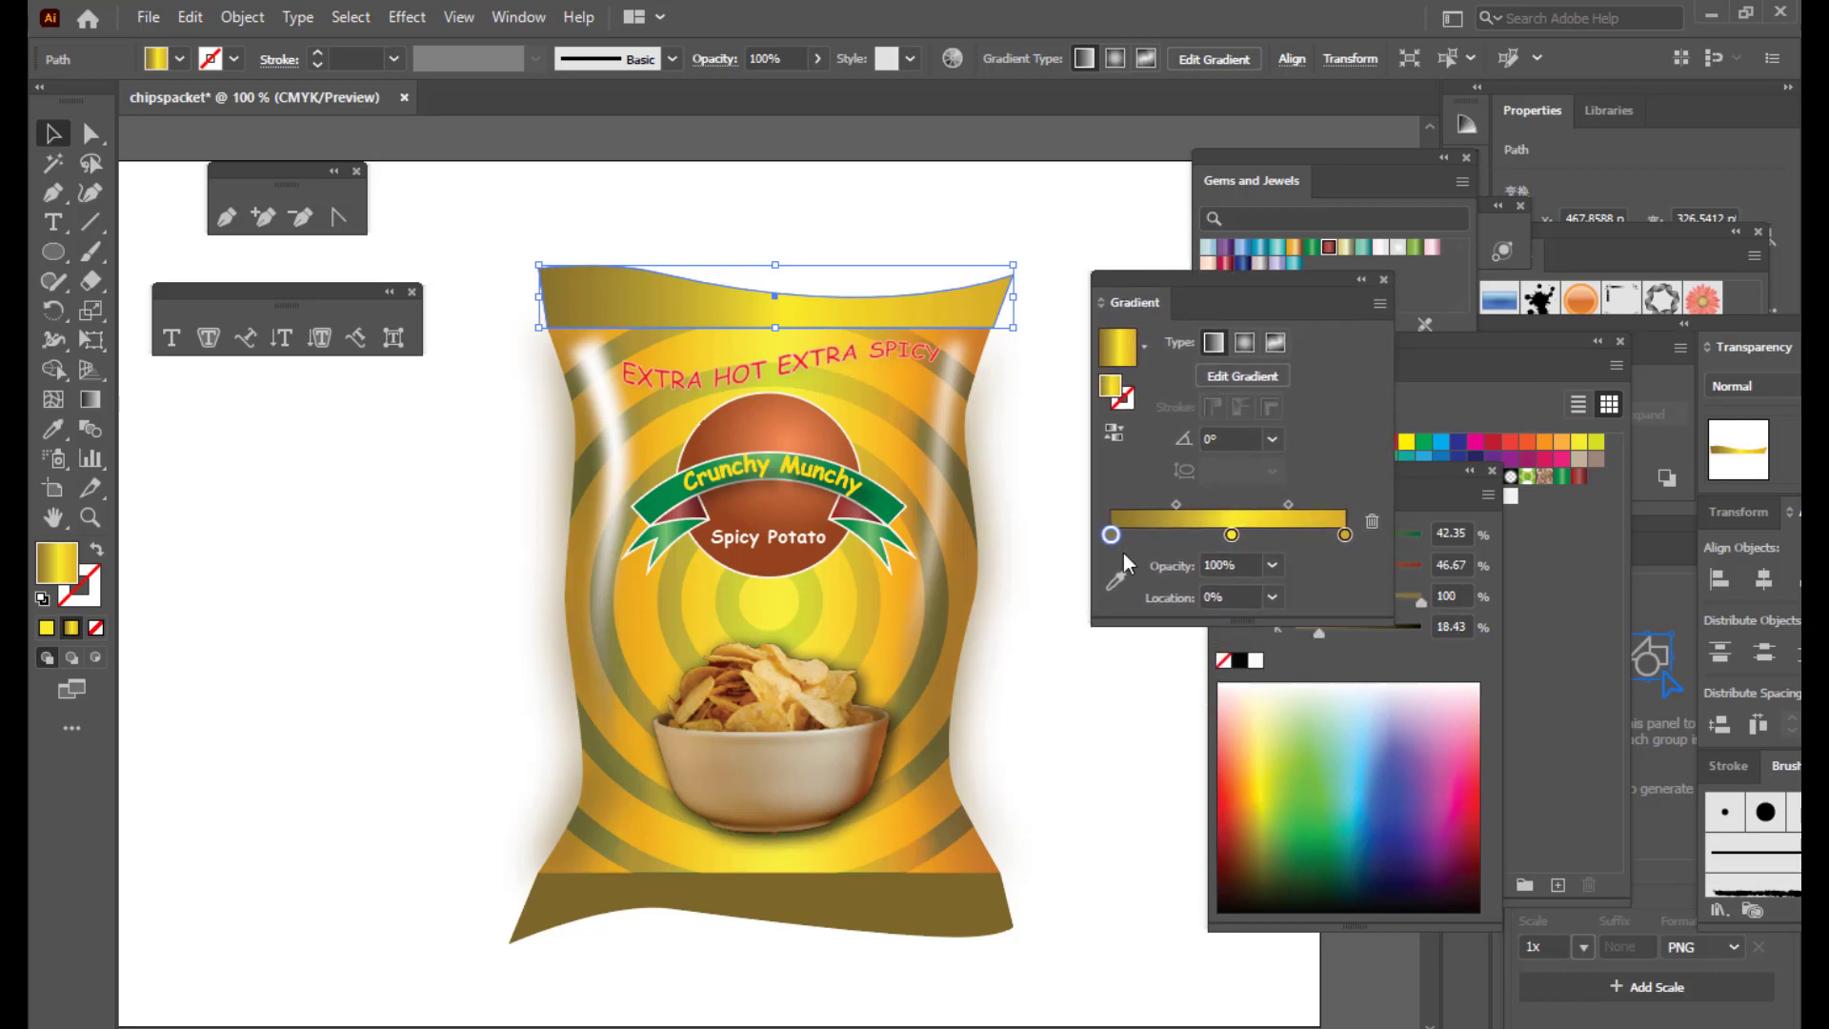
Step: Colour the left and middle gradient stops orange and the right stop brown
{"action": "left_click", "coordinate": [1253, 808]}
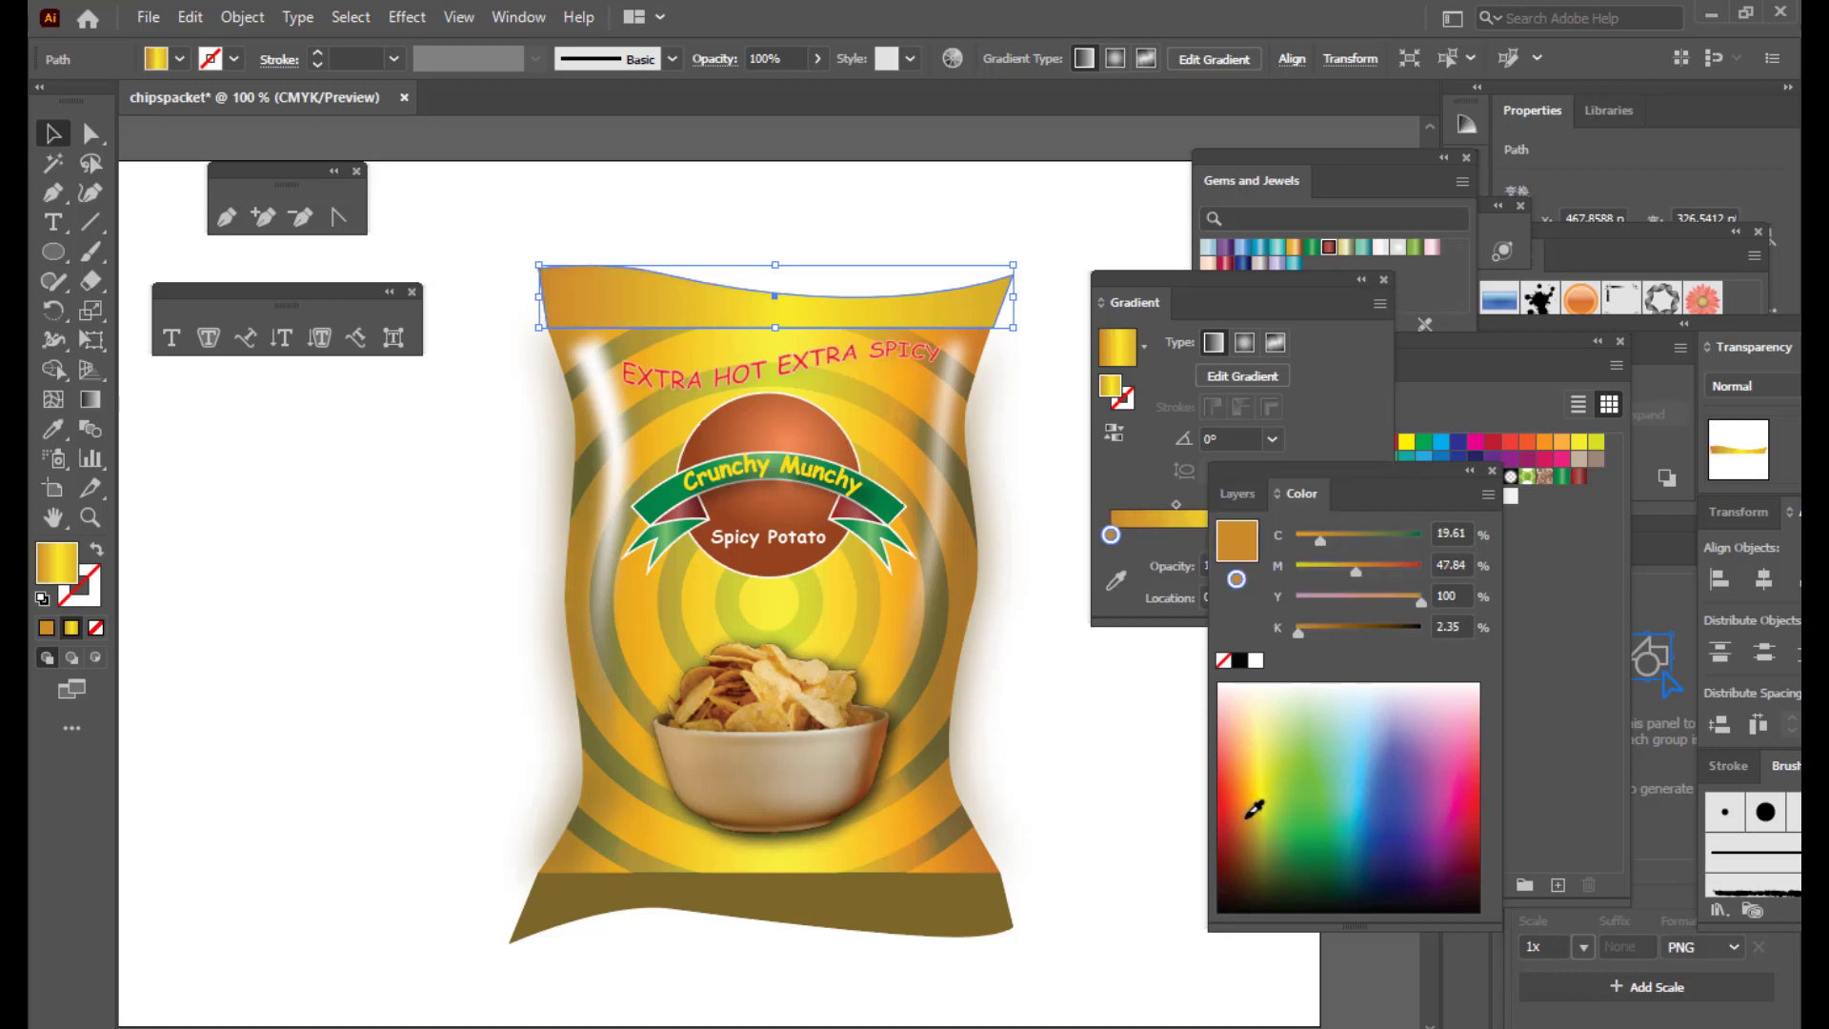
{"action": "left_click", "coordinate": [1151, 274]}
{"action": "left_click", "coordinate": [1344, 535]}
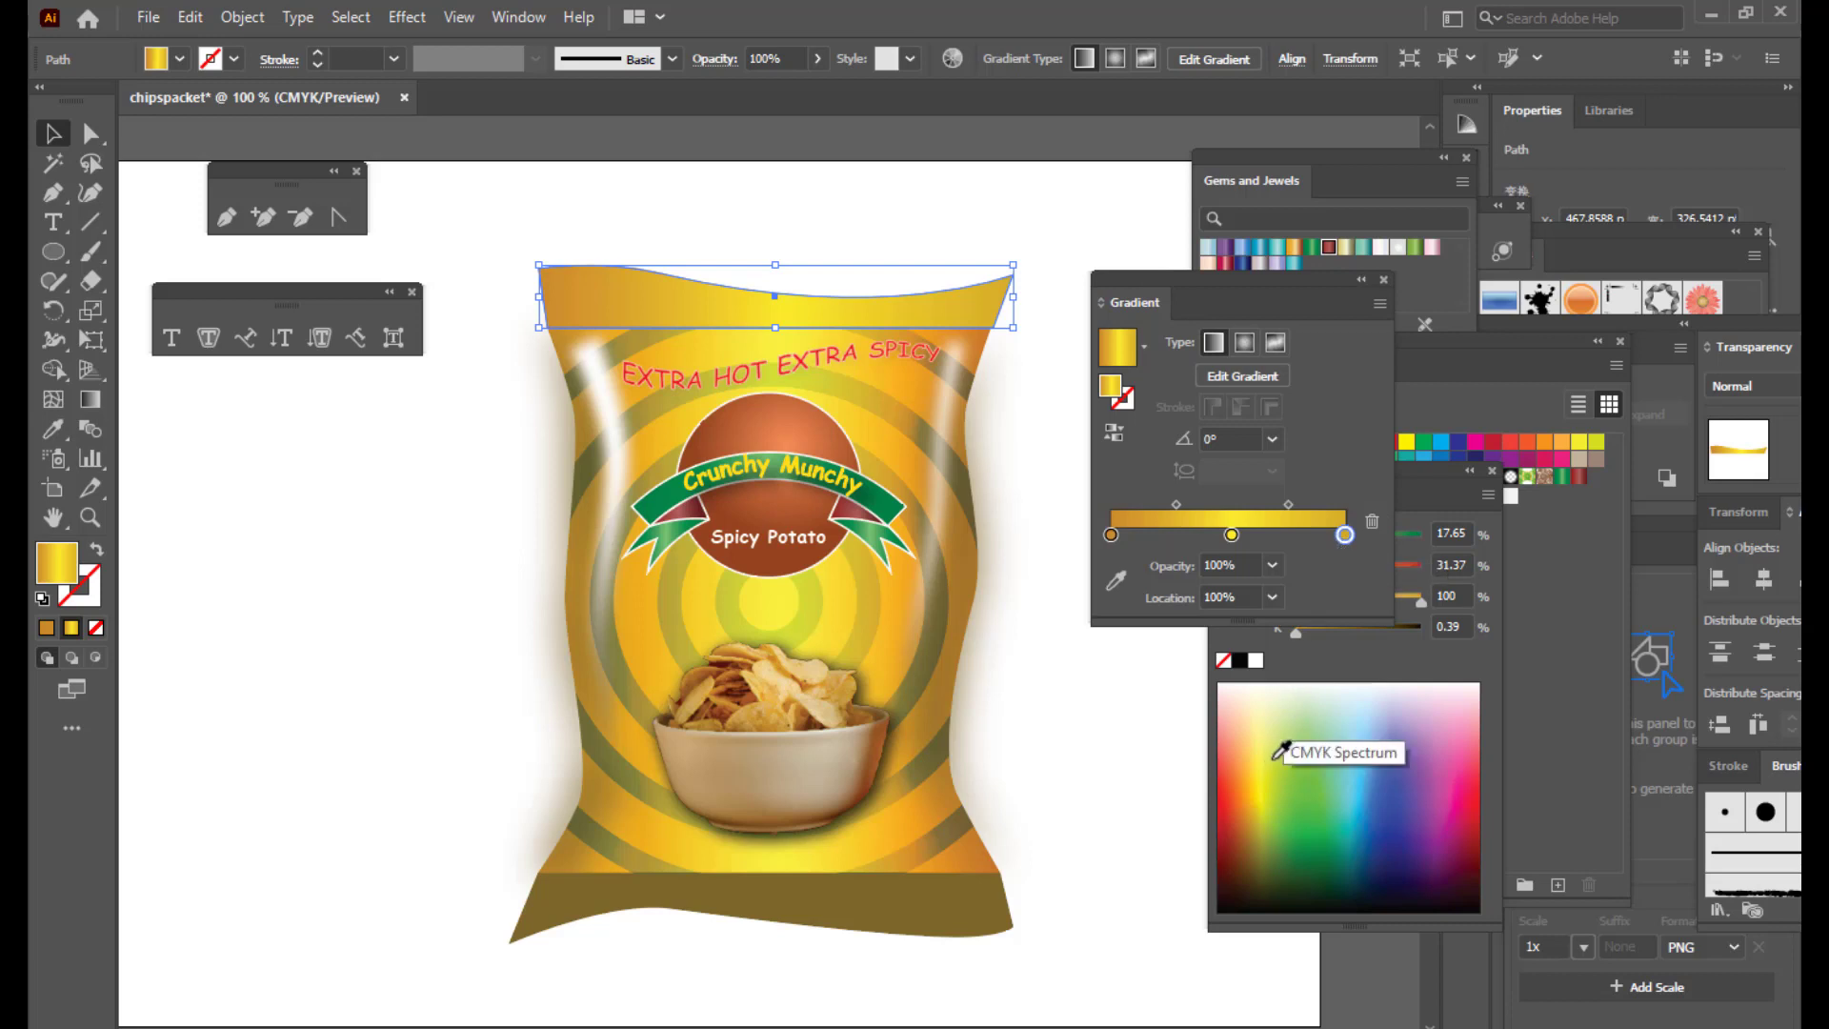
{"action": "left_click", "coordinate": [1253, 808]}
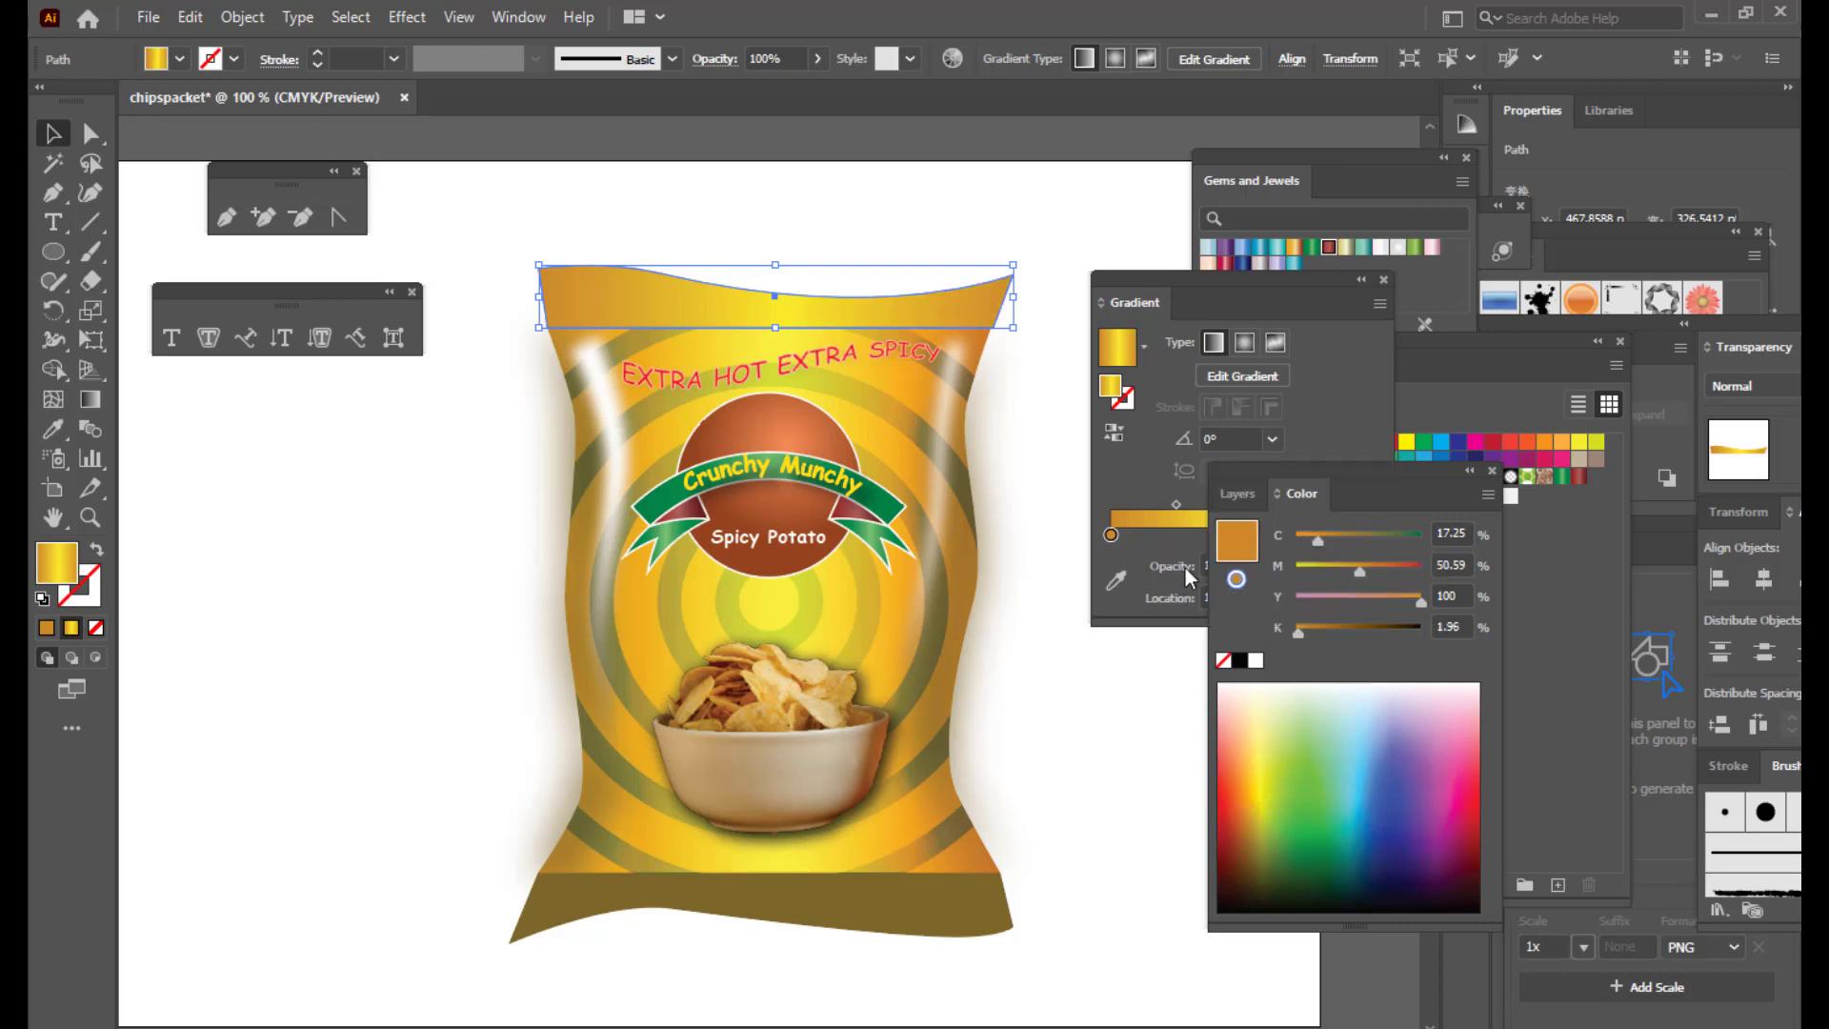
{"action": "left_click", "coordinate": [1160, 564]}
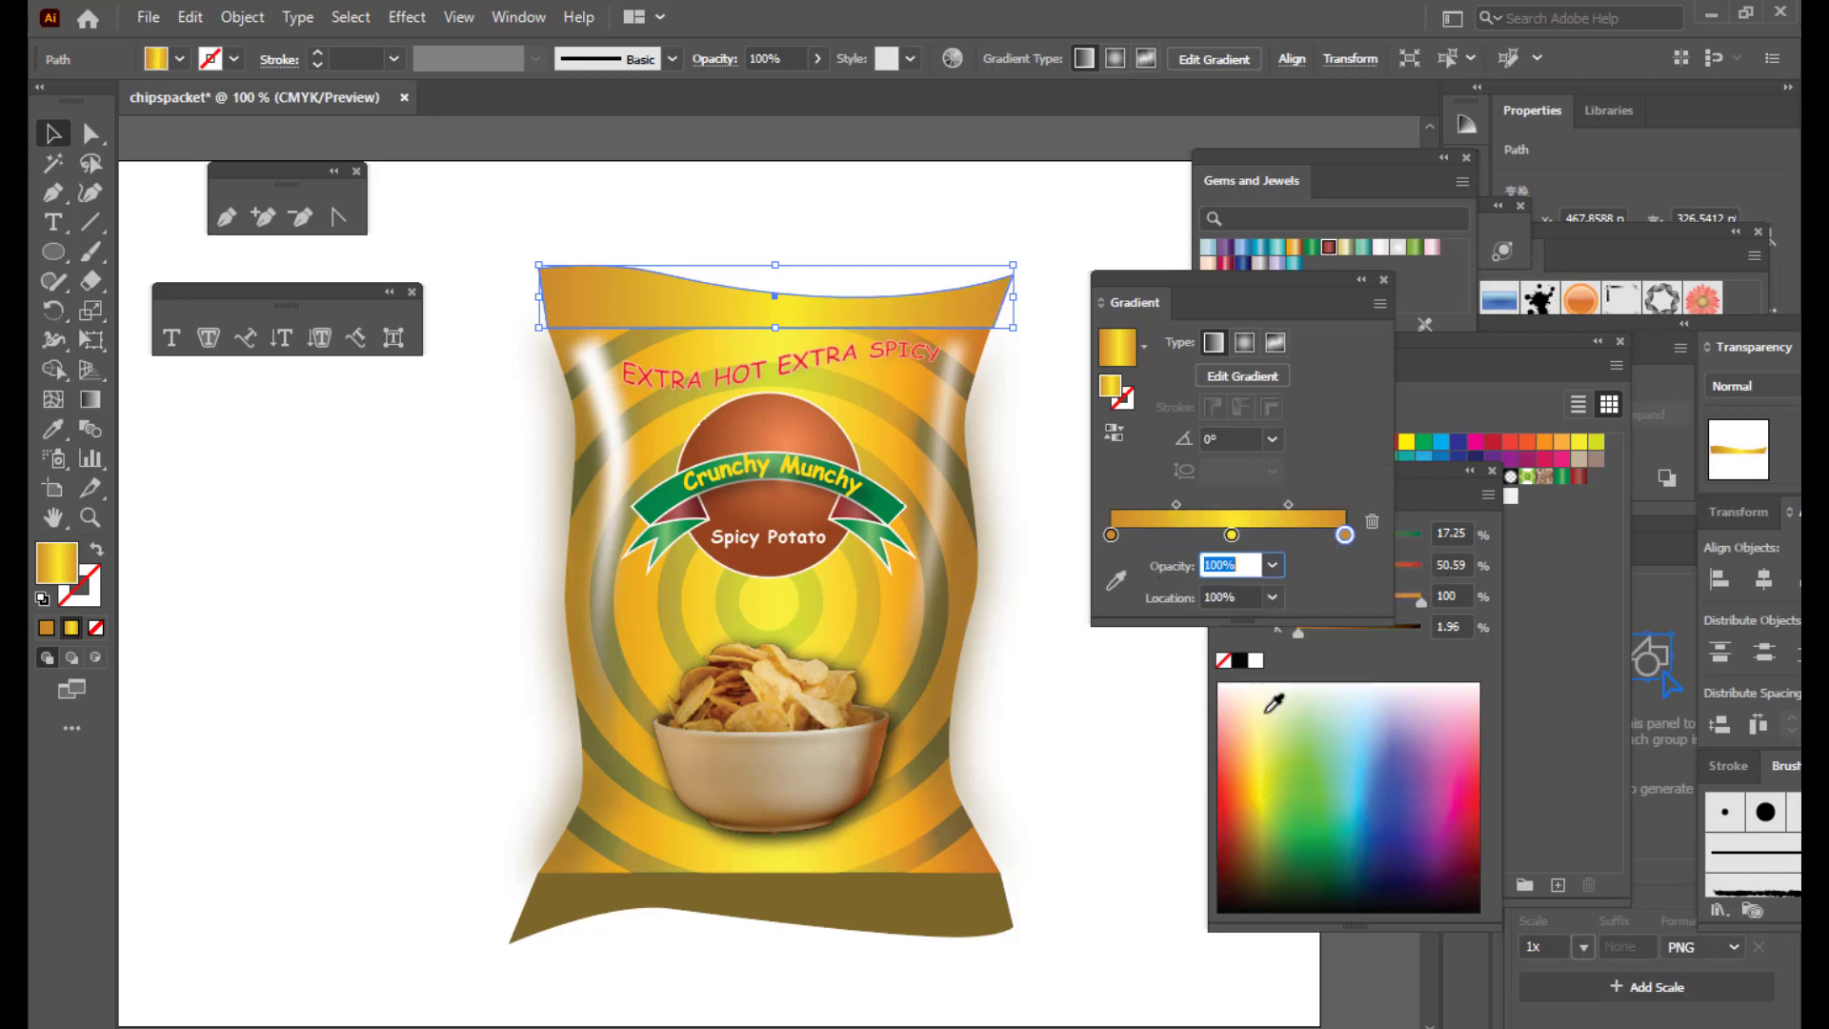
{"action": "left_click", "coordinate": [1254, 829]}
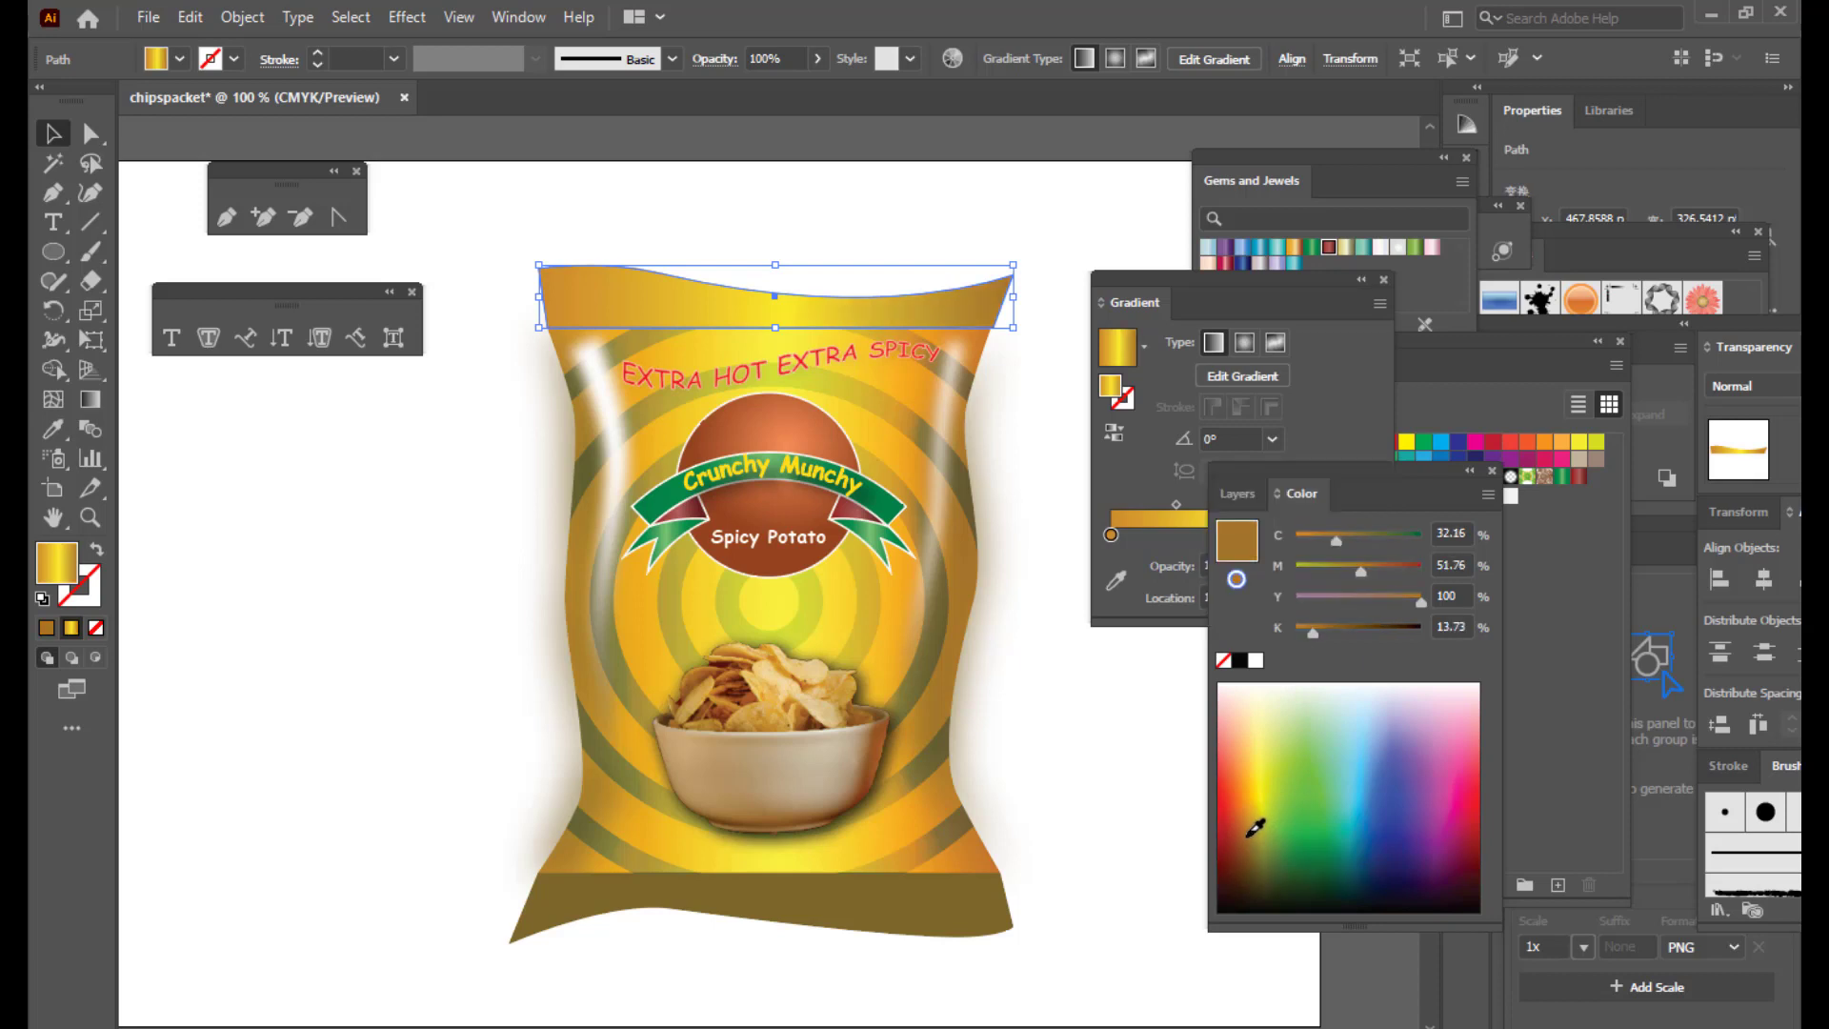
{"action": "left_click", "coordinate": [1106, 301]}
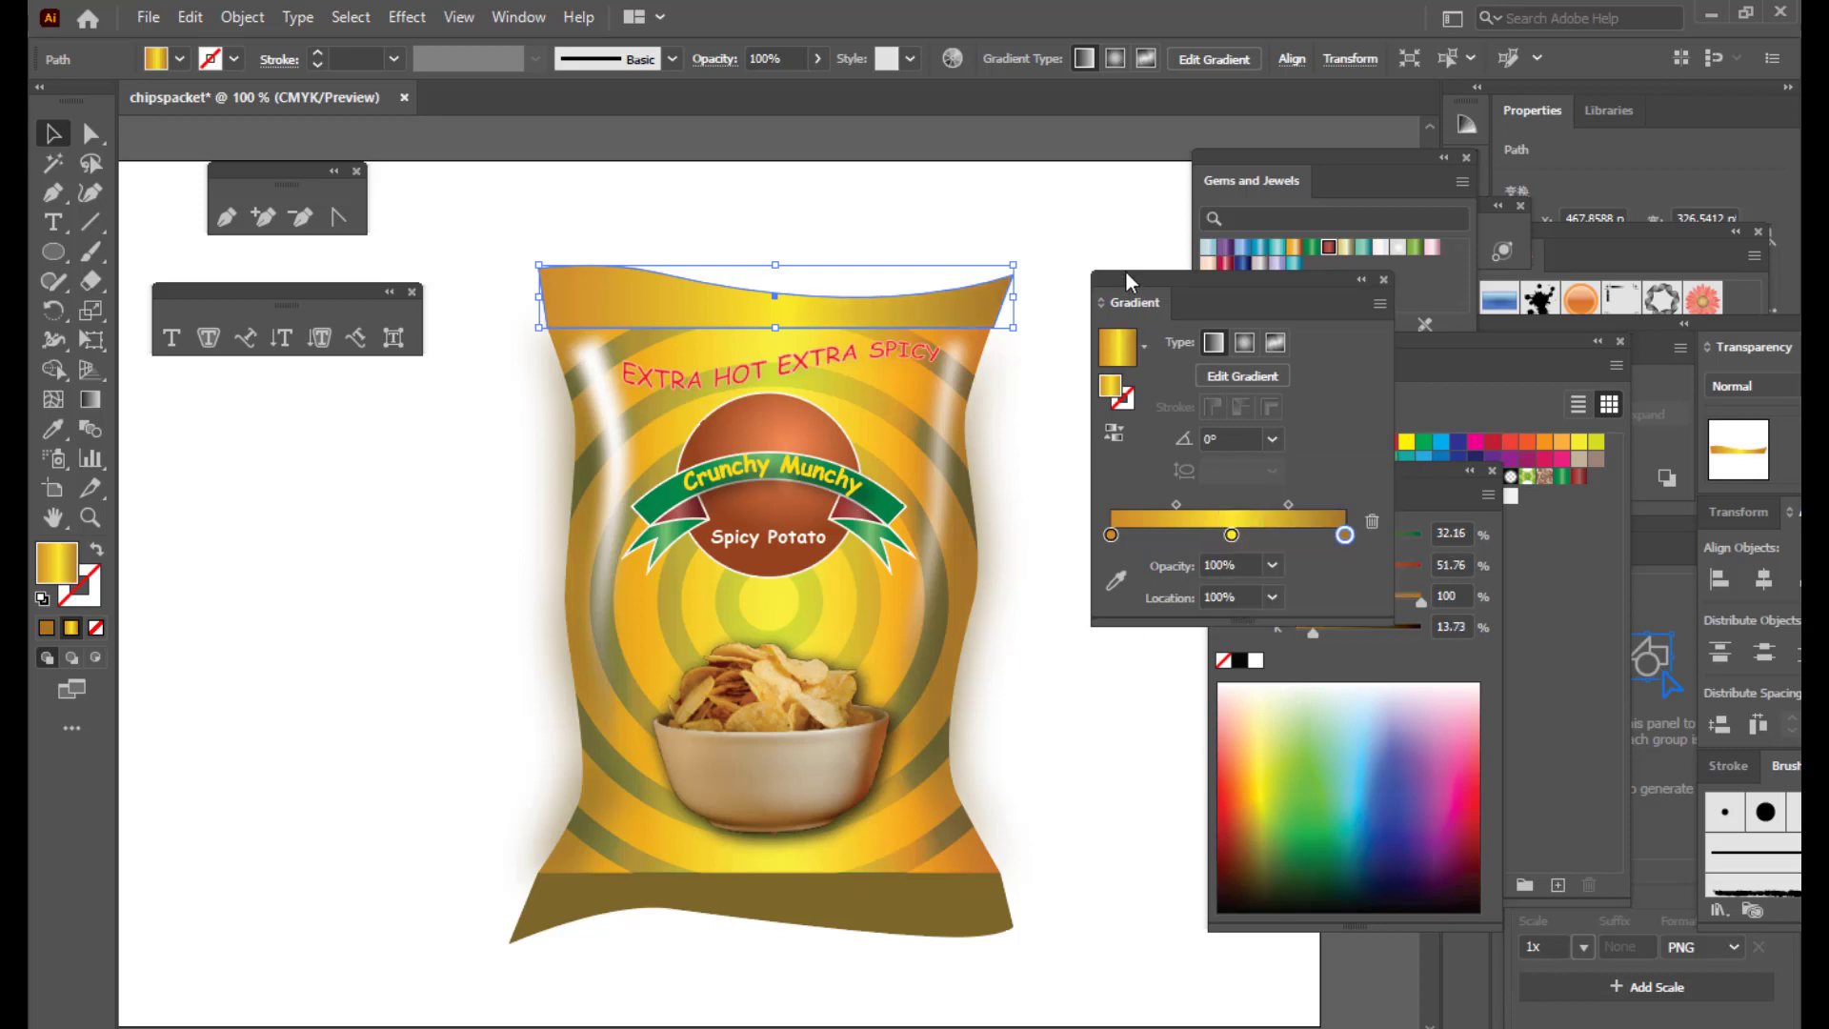
{"action": "left_click", "coordinate": [1220, 534]}
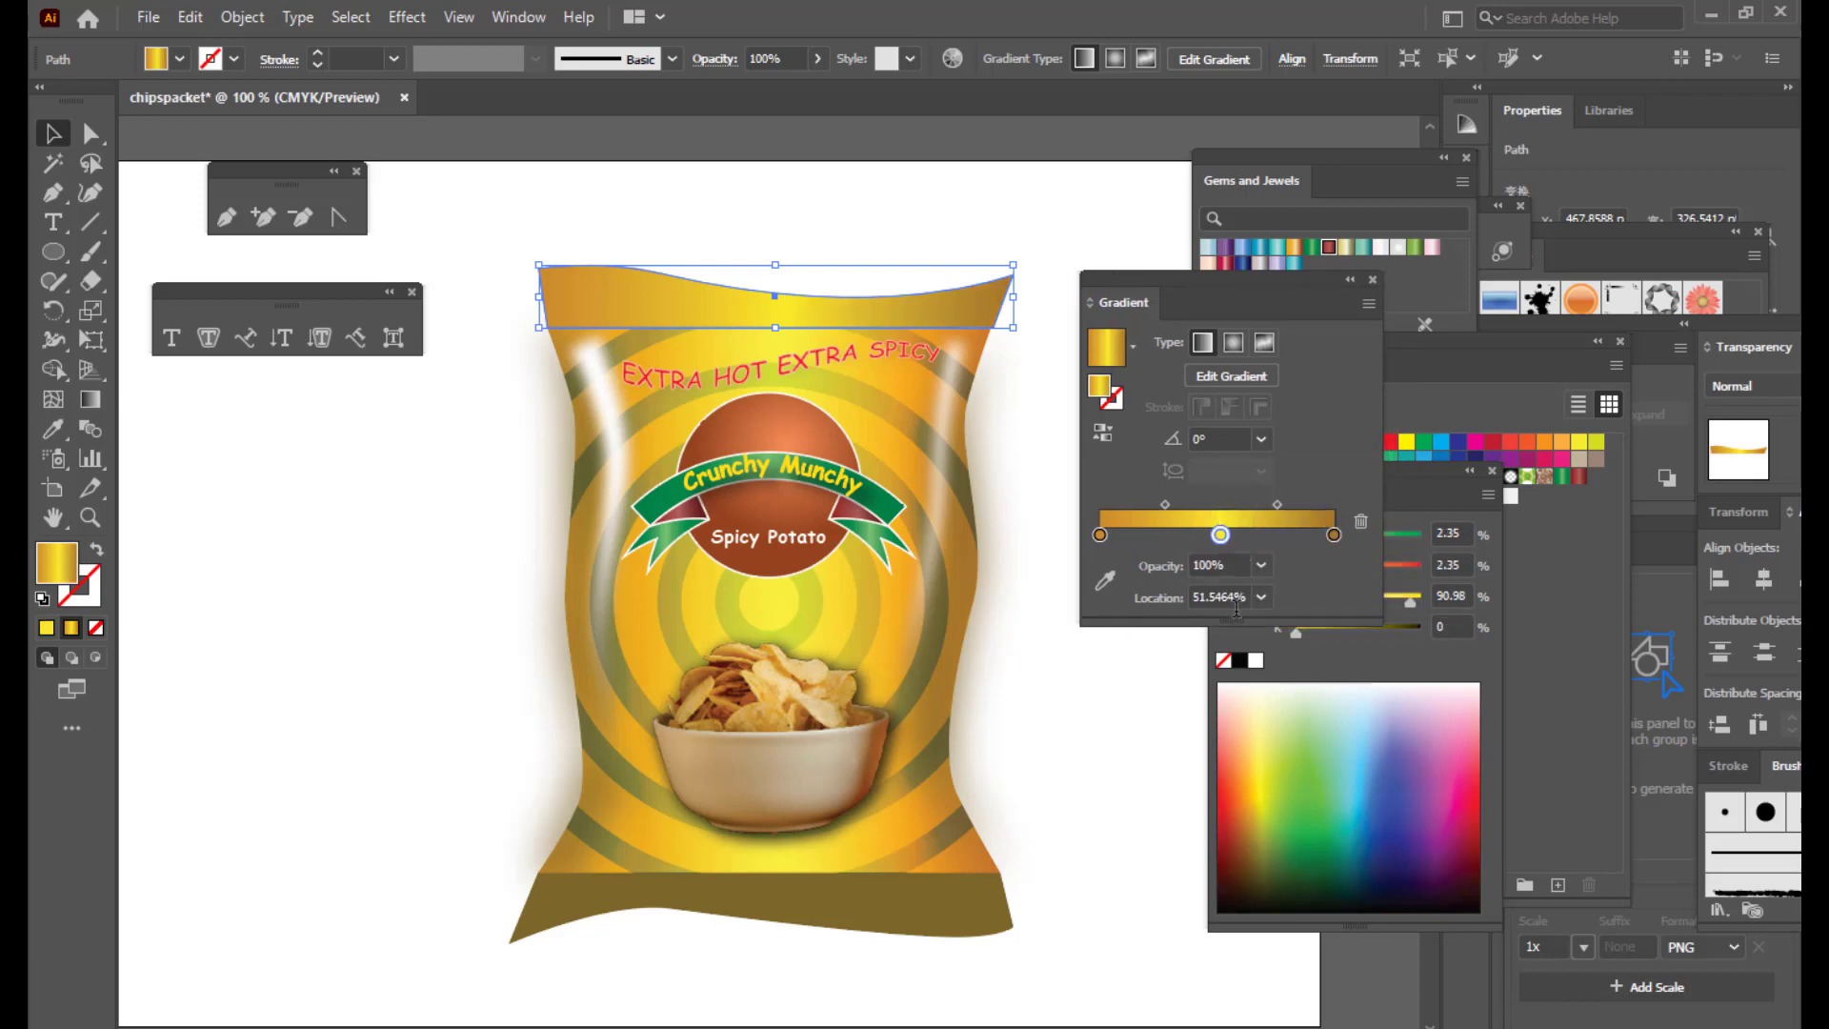
{"action": "left_click", "coordinate": [1257, 789]}
{"action": "left_click", "coordinate": [1144, 544]}
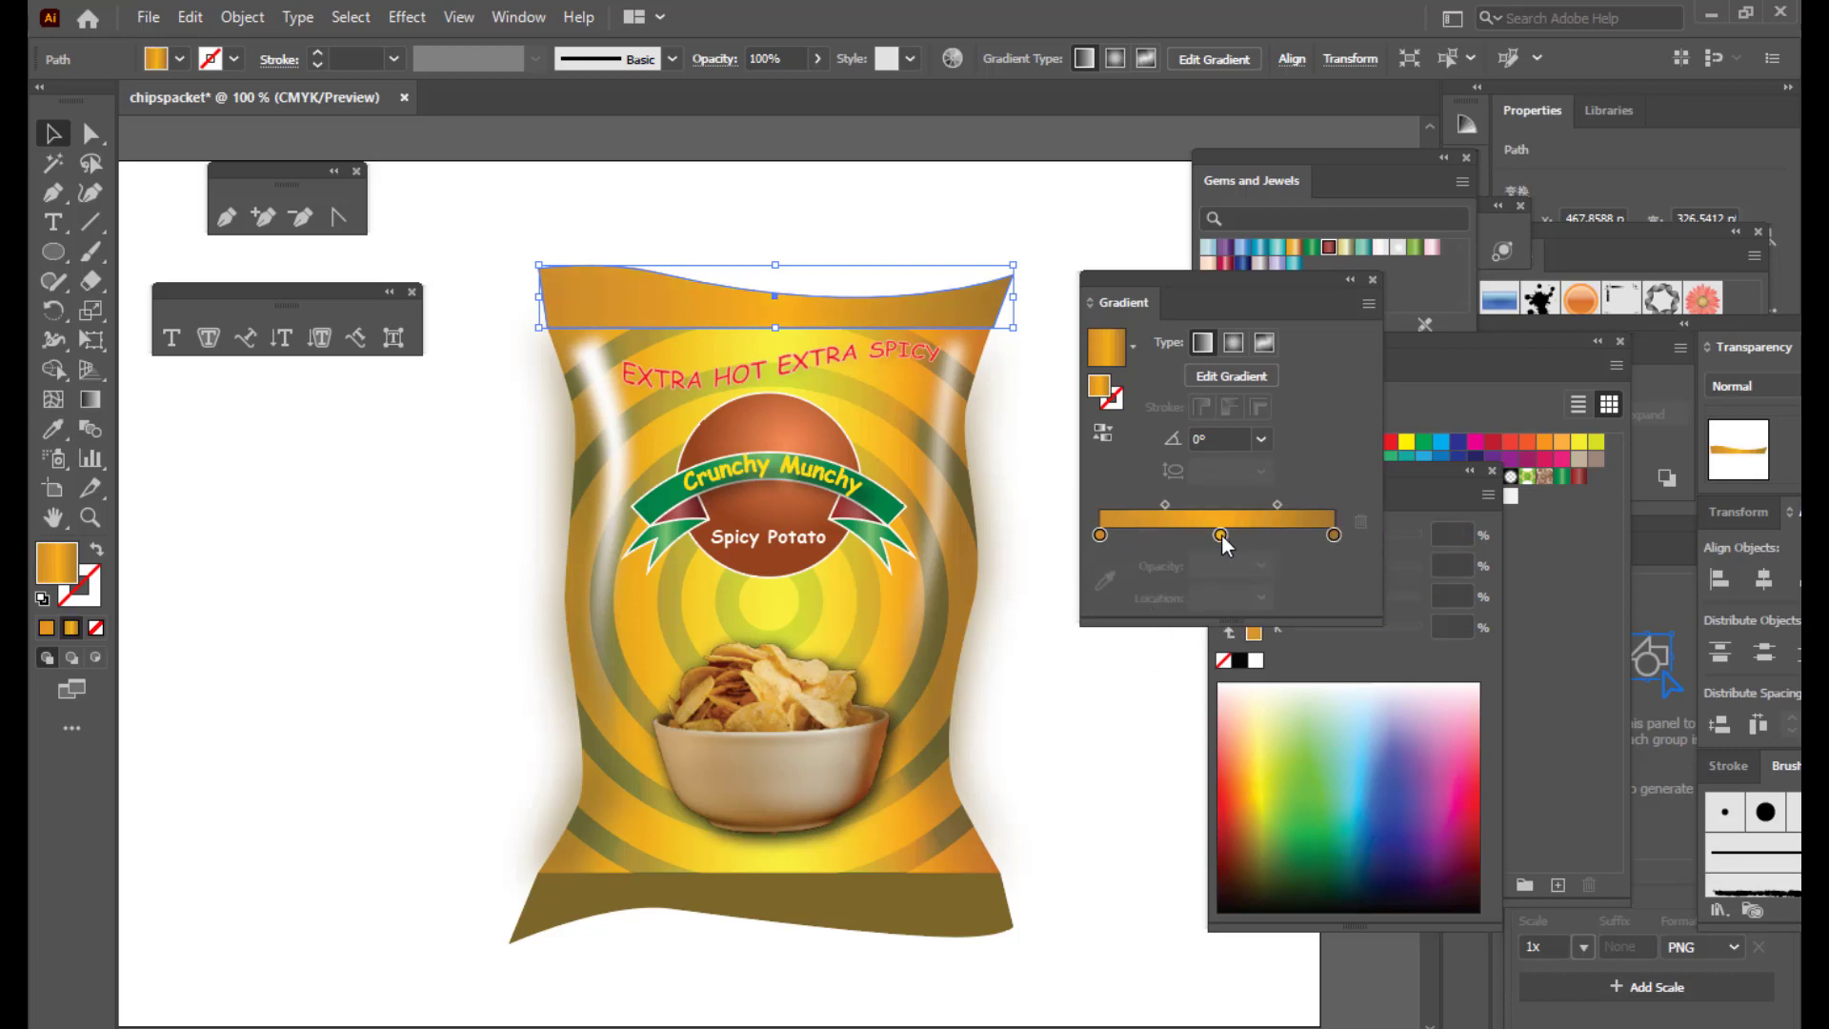
Step: Add a yellow stop at about 27% and move the first stop to about 1.5%
{"action": "left_click_drag", "start_coordinate": [1220, 534], "coordinate": [1230, 534]}
{"action": "left_click", "coordinate": [1151, 534]}
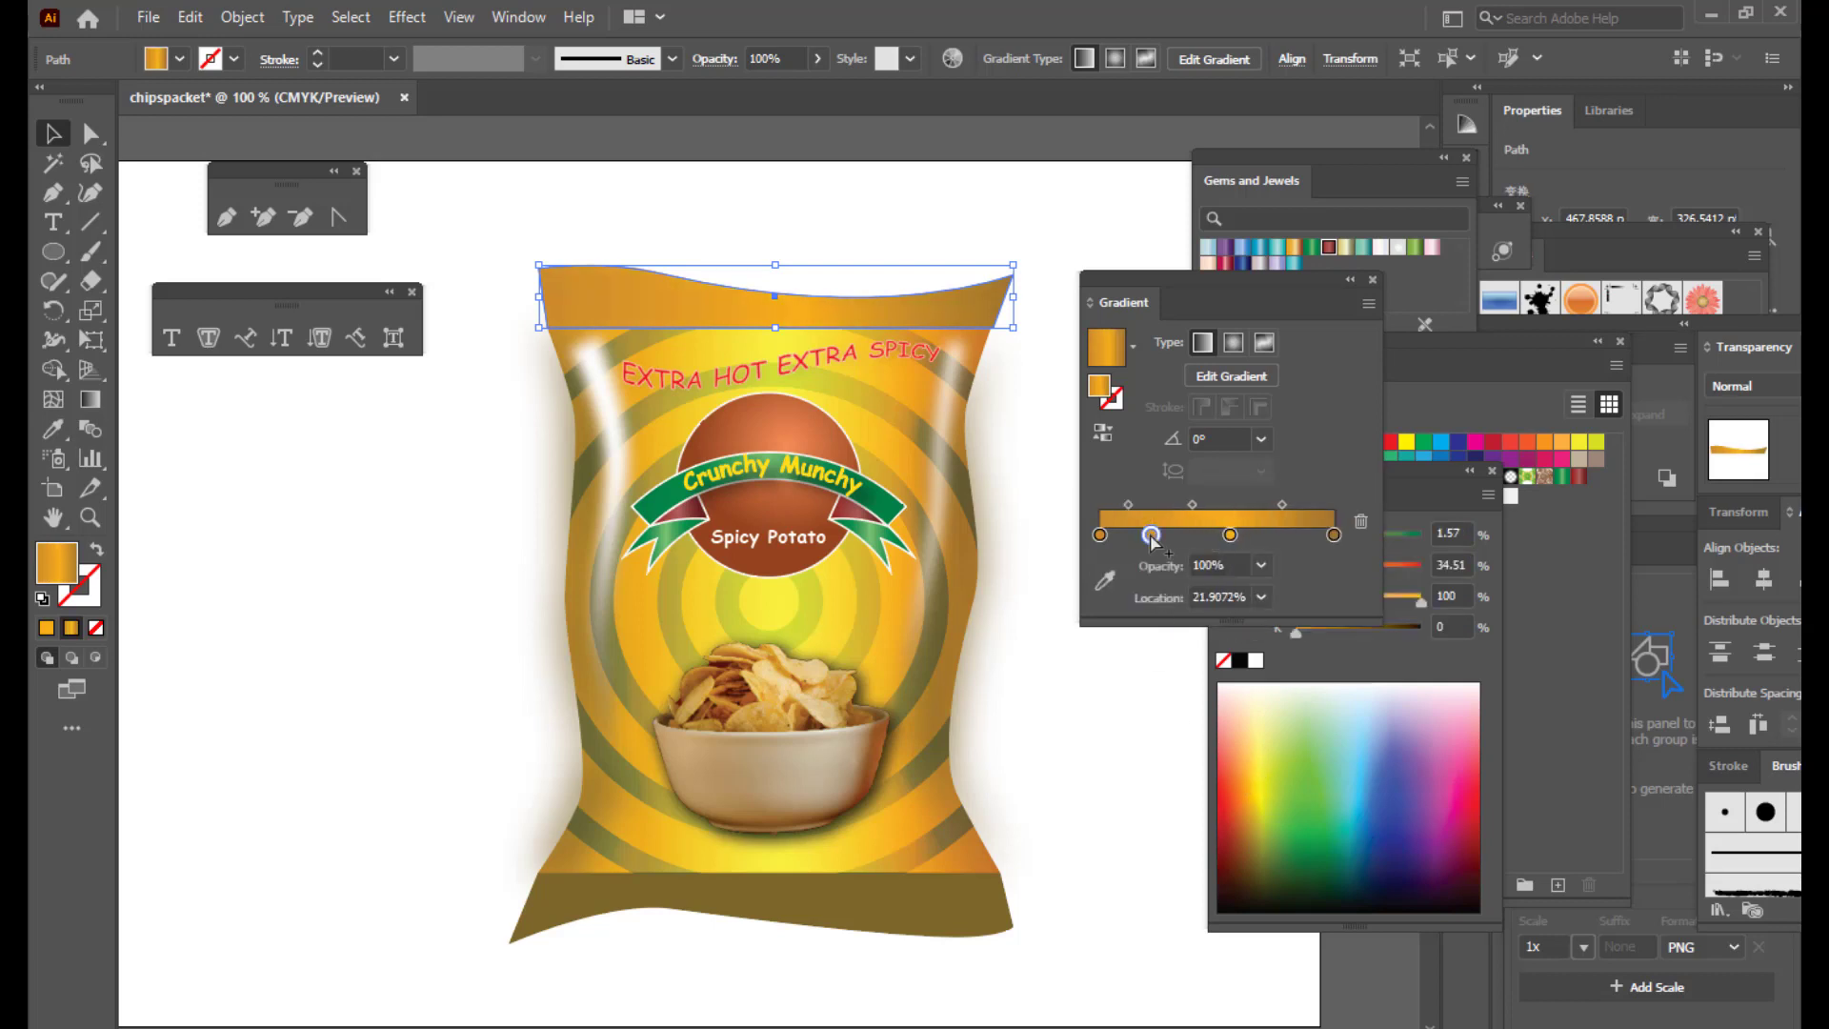
{"action": "left_click", "coordinate": [1266, 766]}
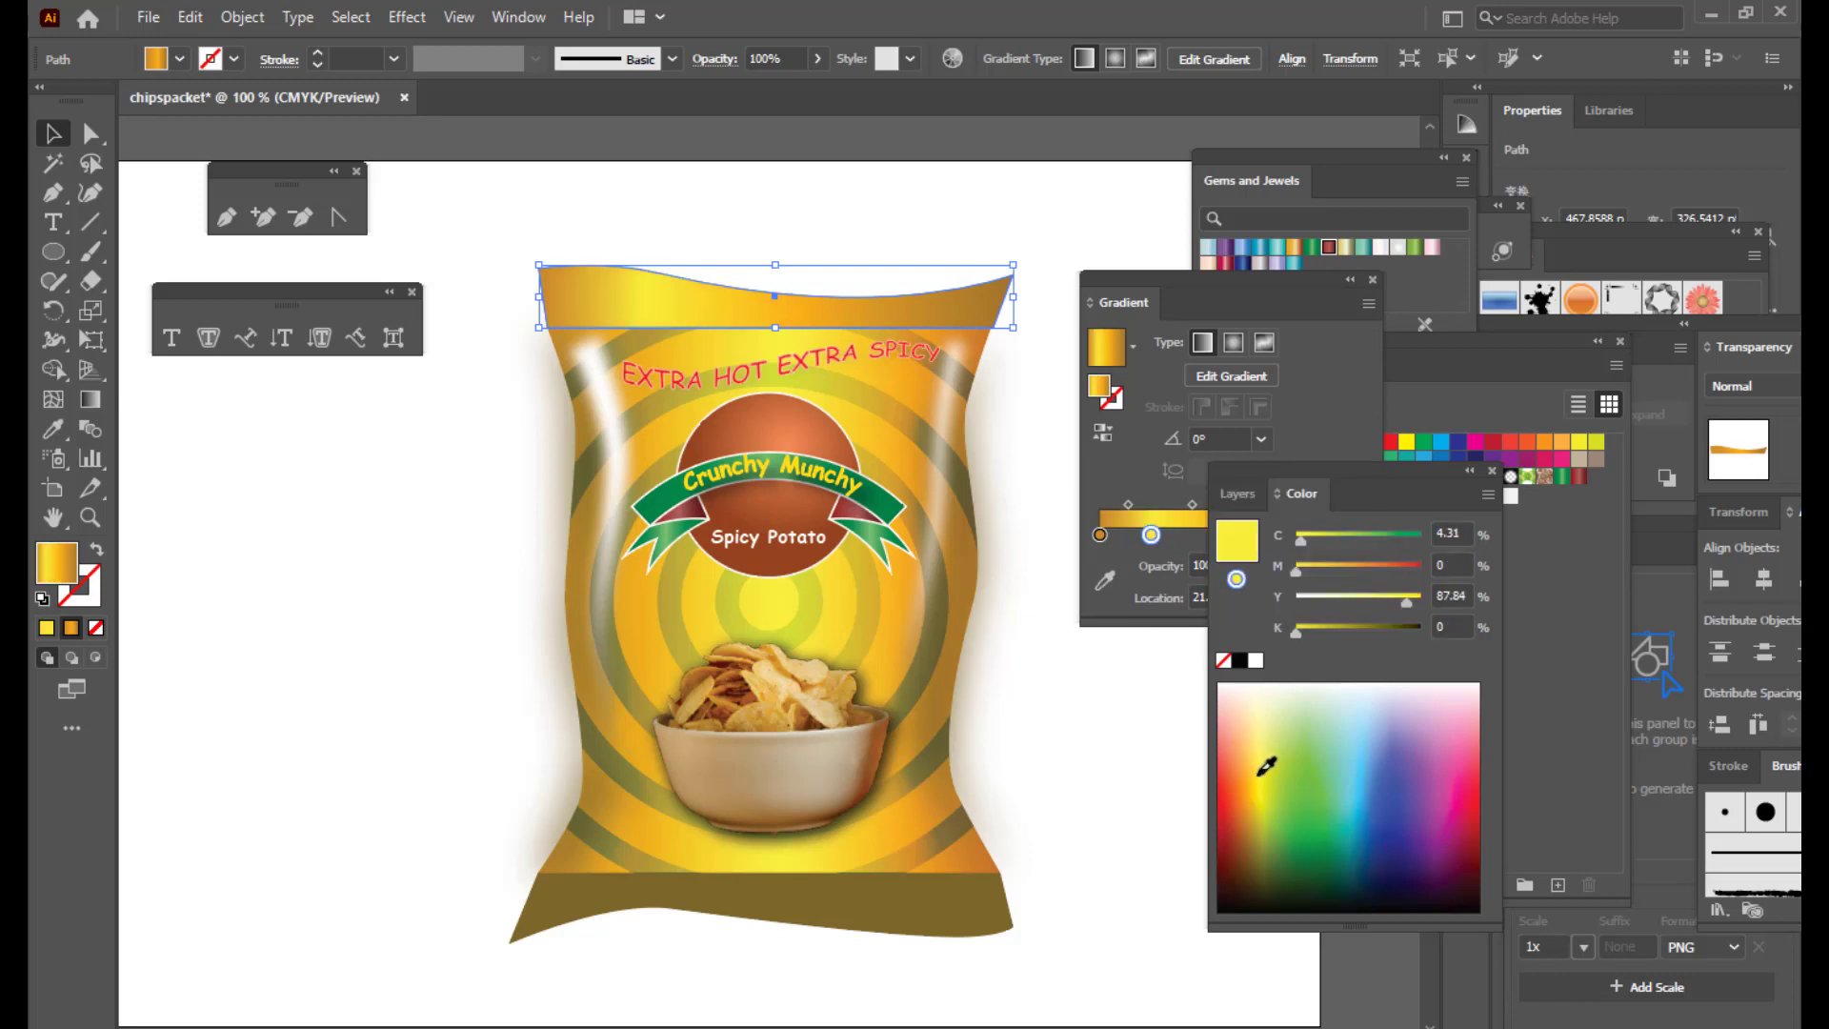
{"action": "left_click", "coordinate": [1151, 535]}
{"action": "left_click_drag", "start_coordinate": [1150, 534], "coordinate": [1244, 534]}
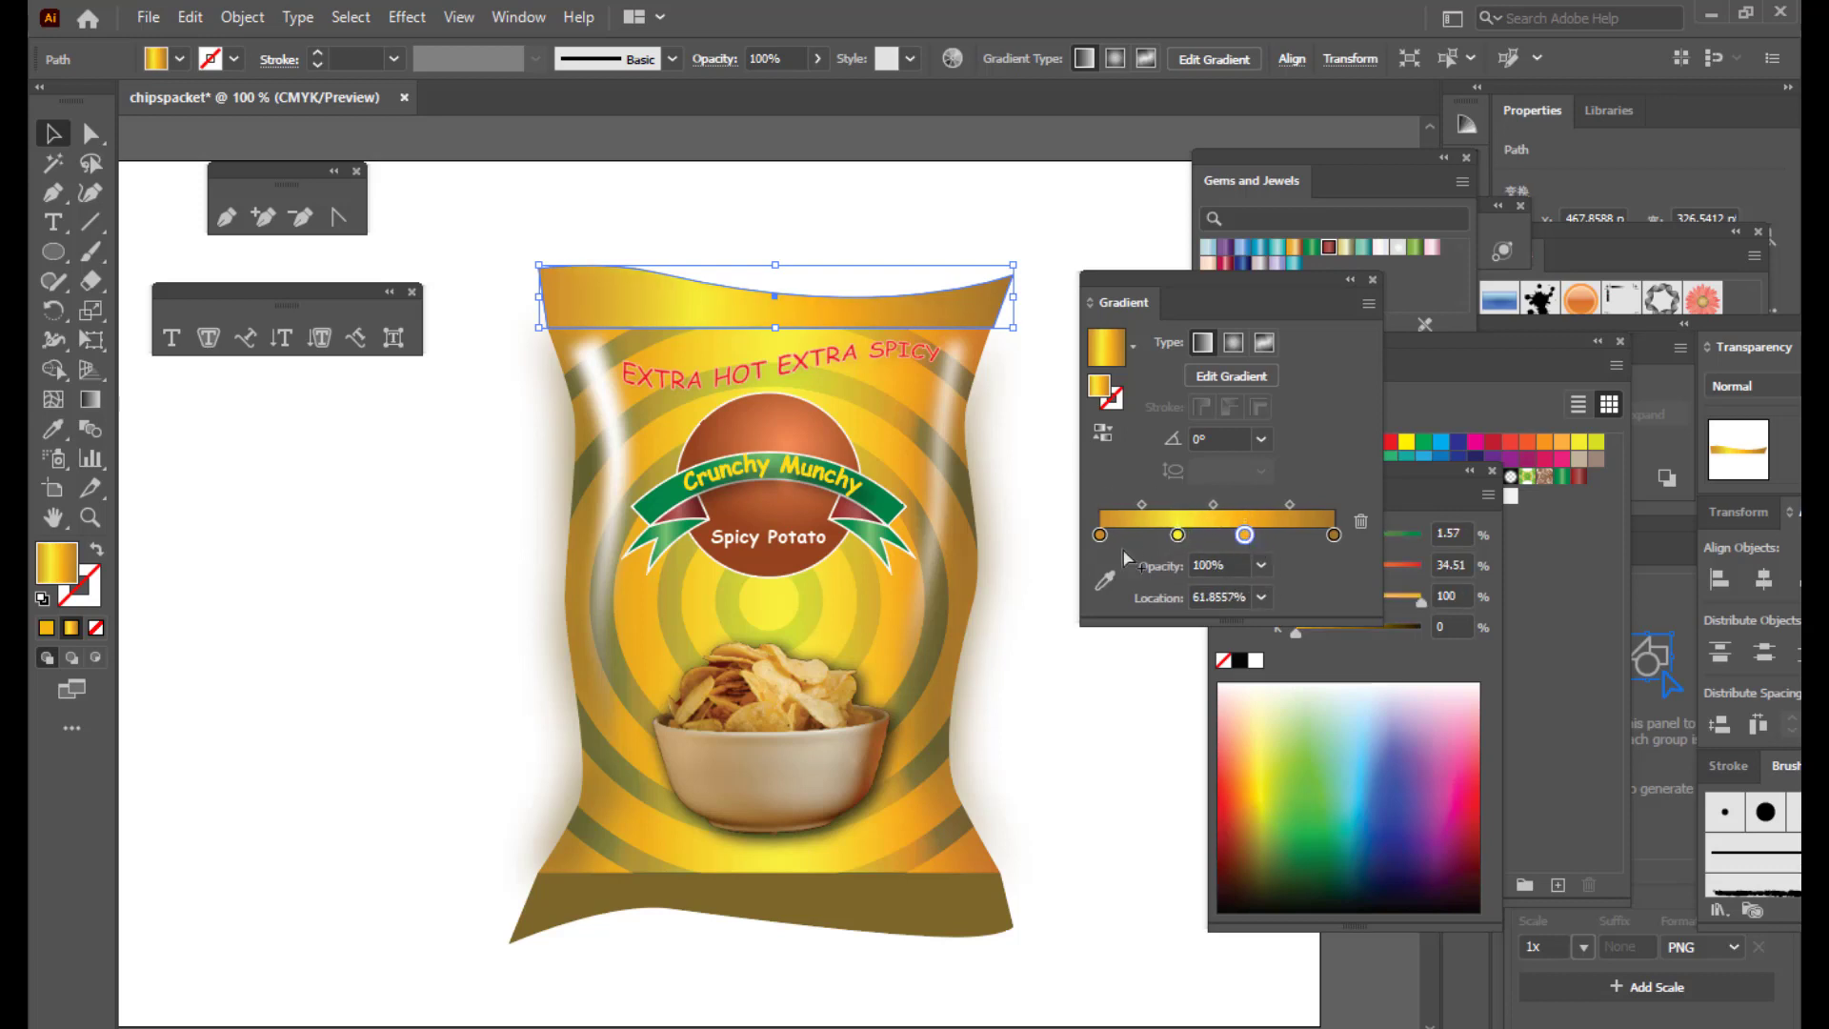
{"action": "left_click_drag", "start_coordinate": [1102, 540], "coordinate": [1104, 539]}
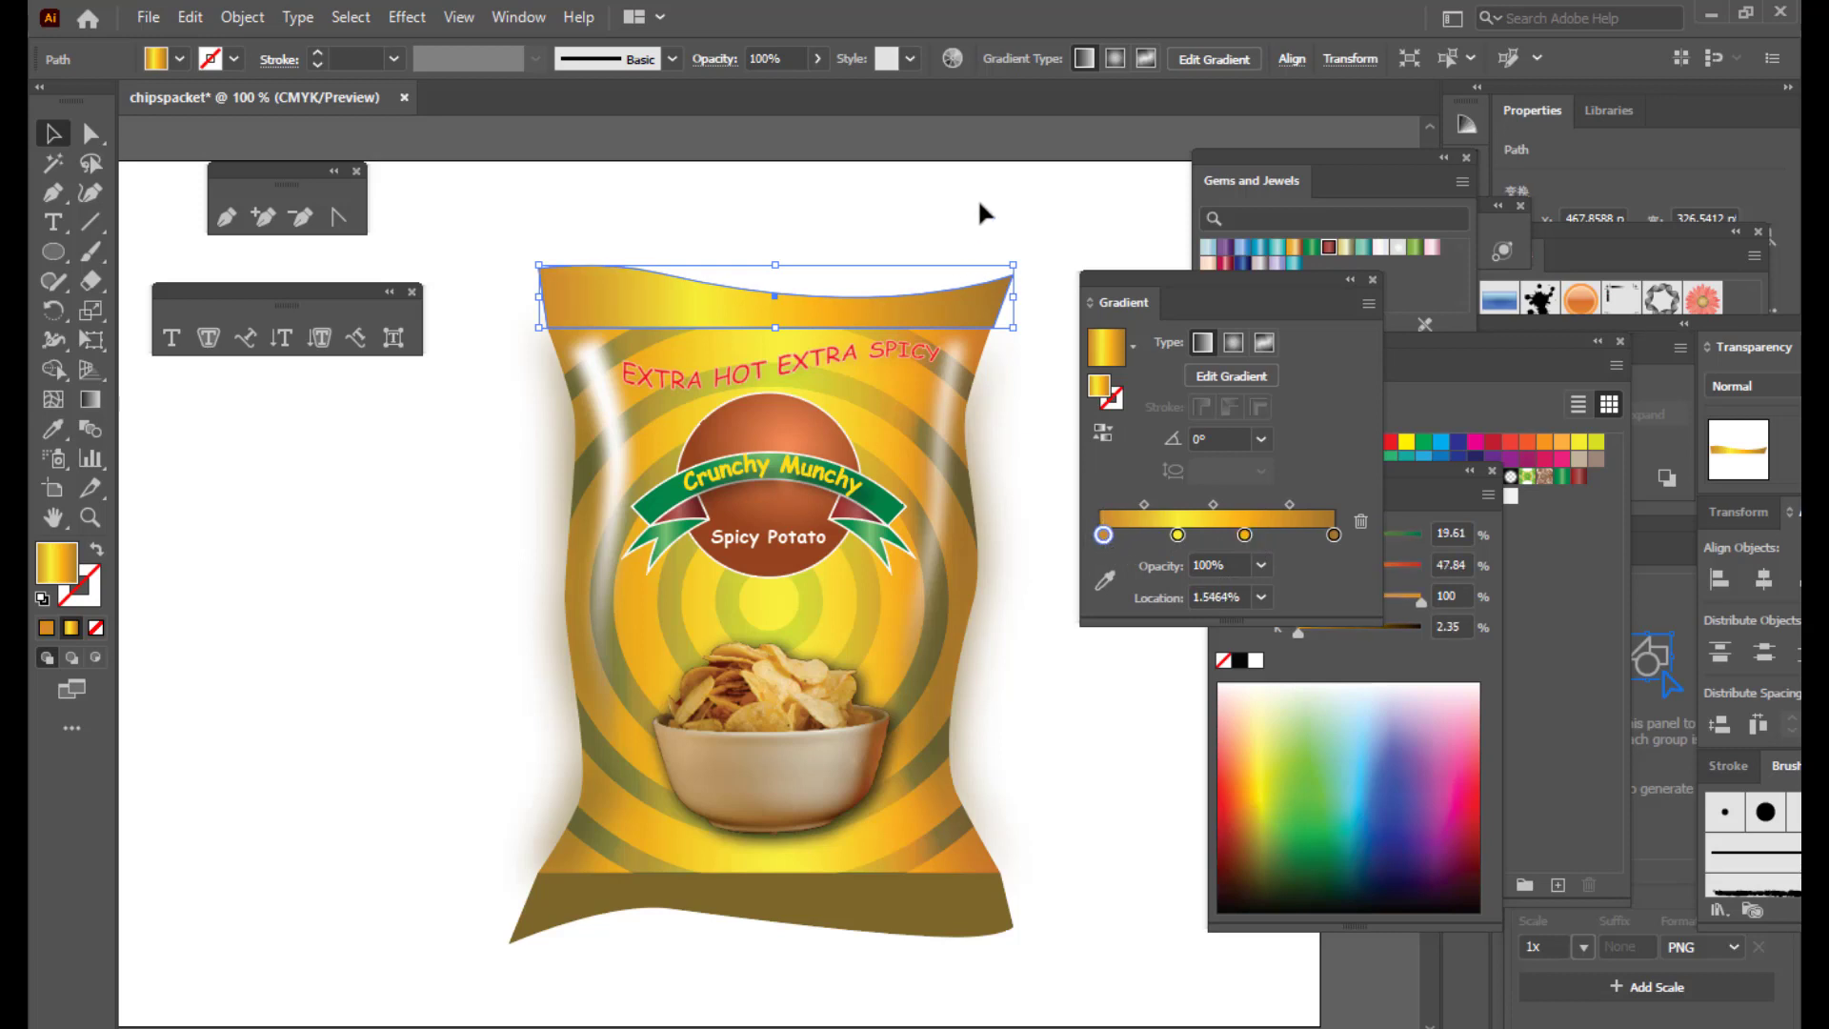
{"action": "left_click", "coordinate": [1059, 228]}
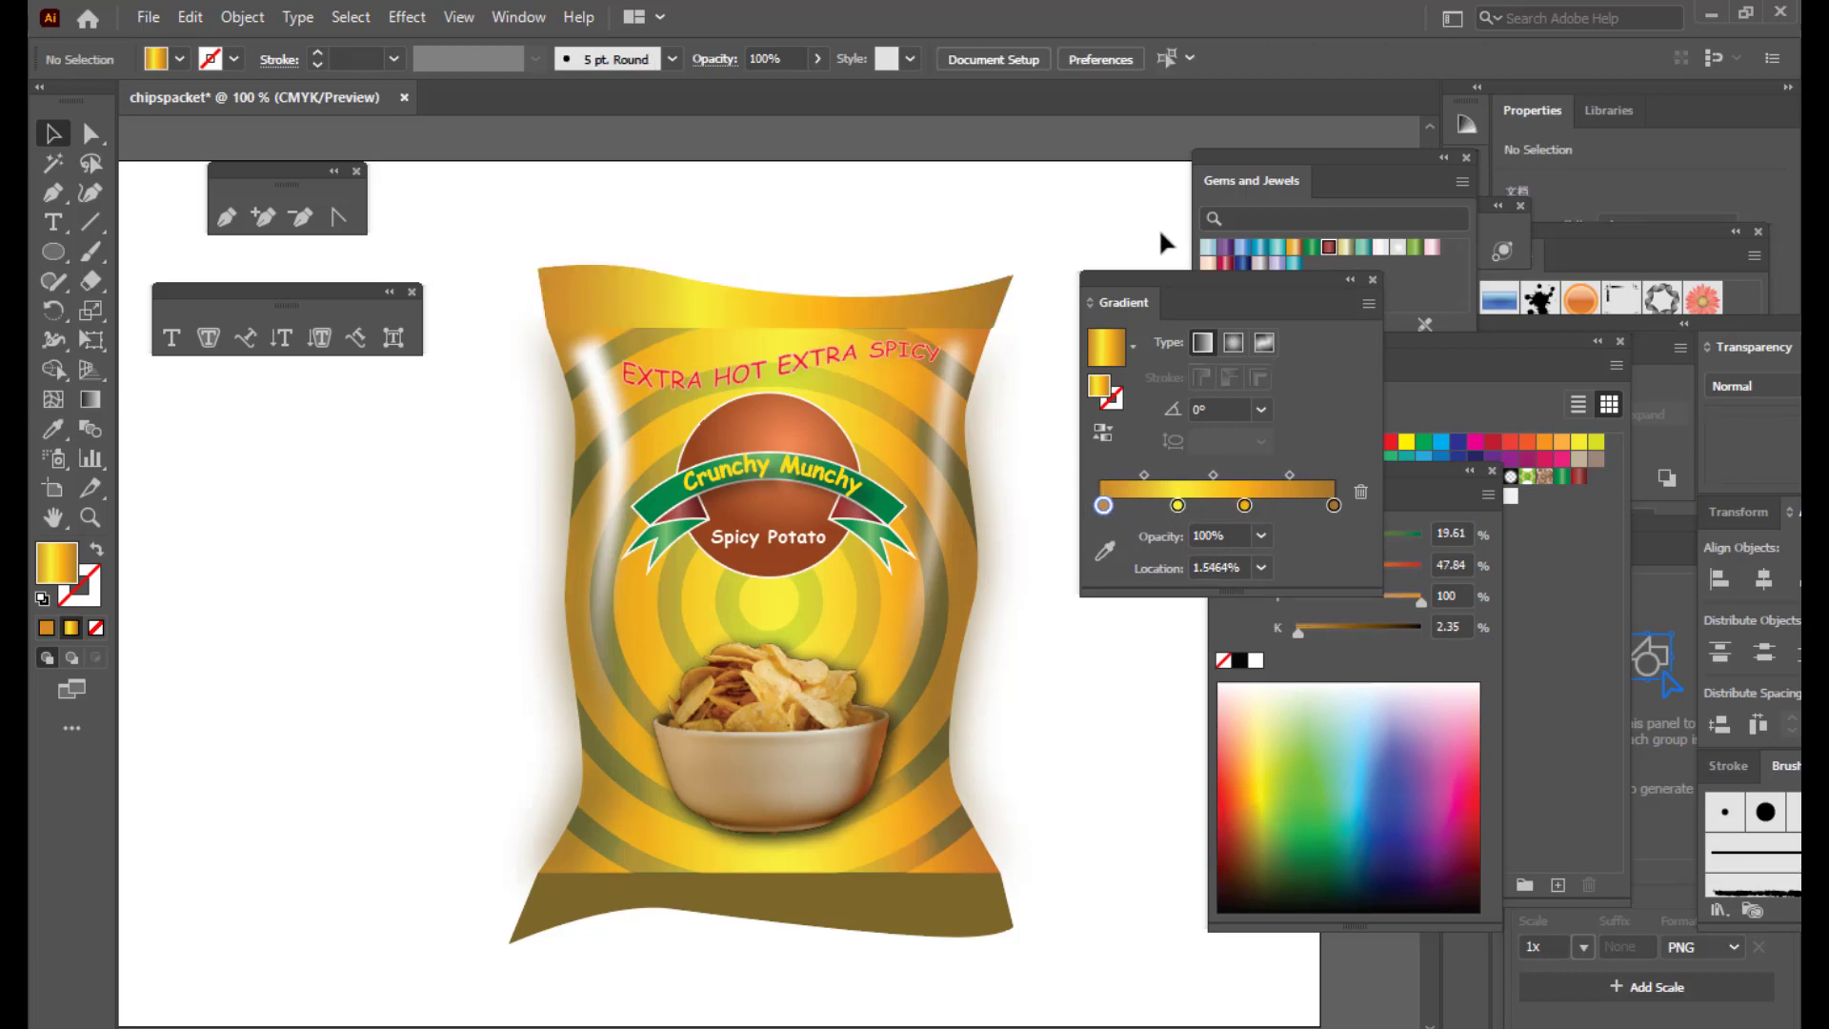
{"action": "left_click", "coordinate": [895, 317]}
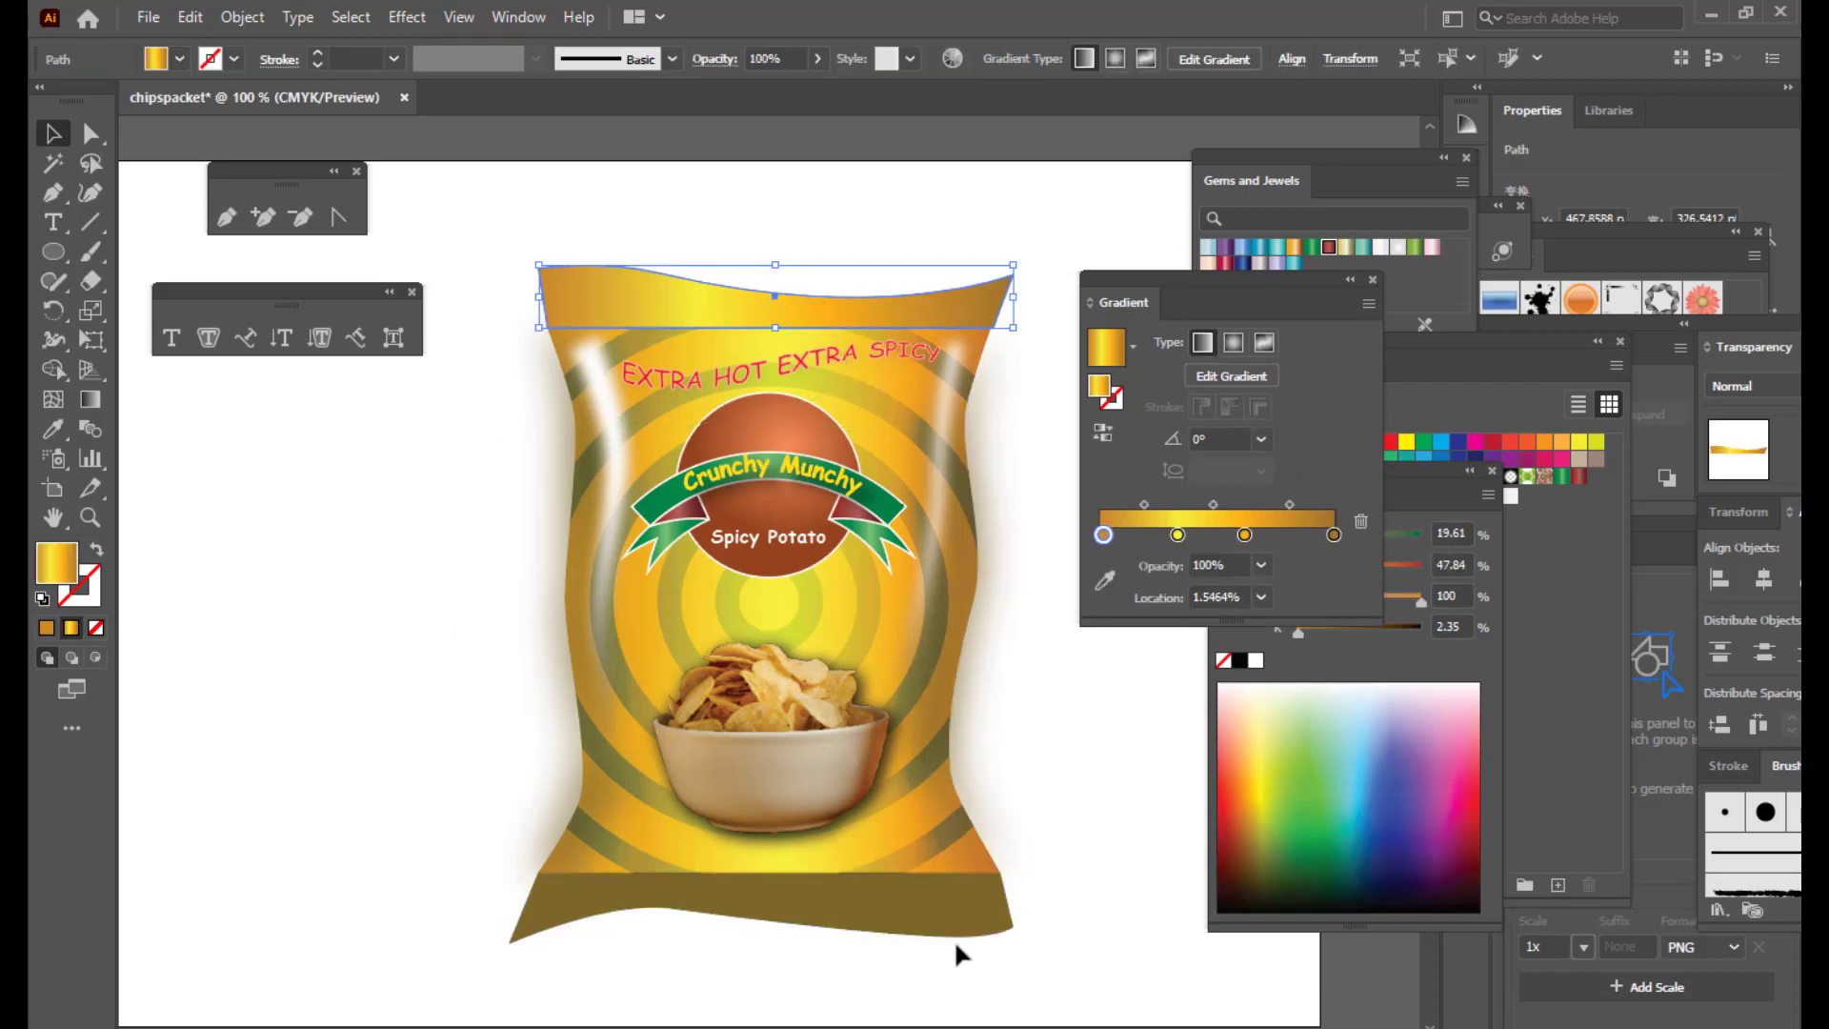
Step: Copy the top band's gold gradient onto the bottom band with the Eyedropper
{"action": "left_click", "coordinate": [933, 917]}
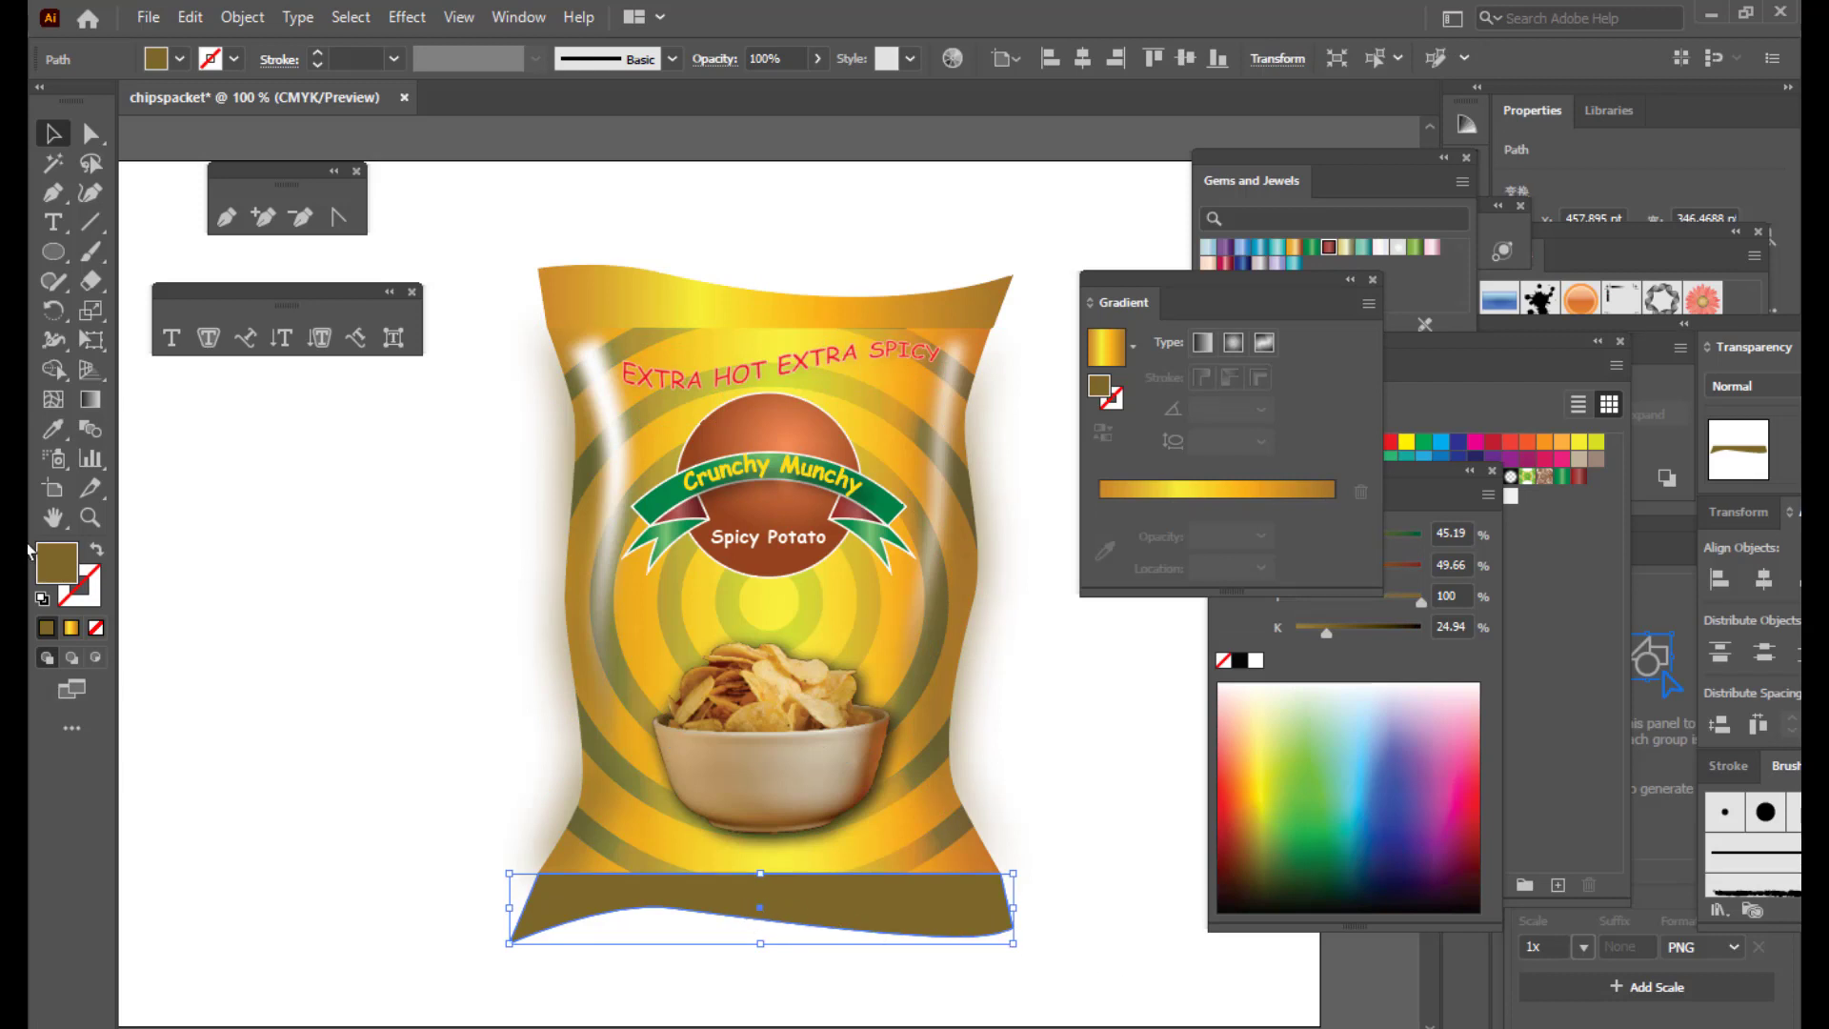
{"action": "left_click", "coordinate": [53, 431]}
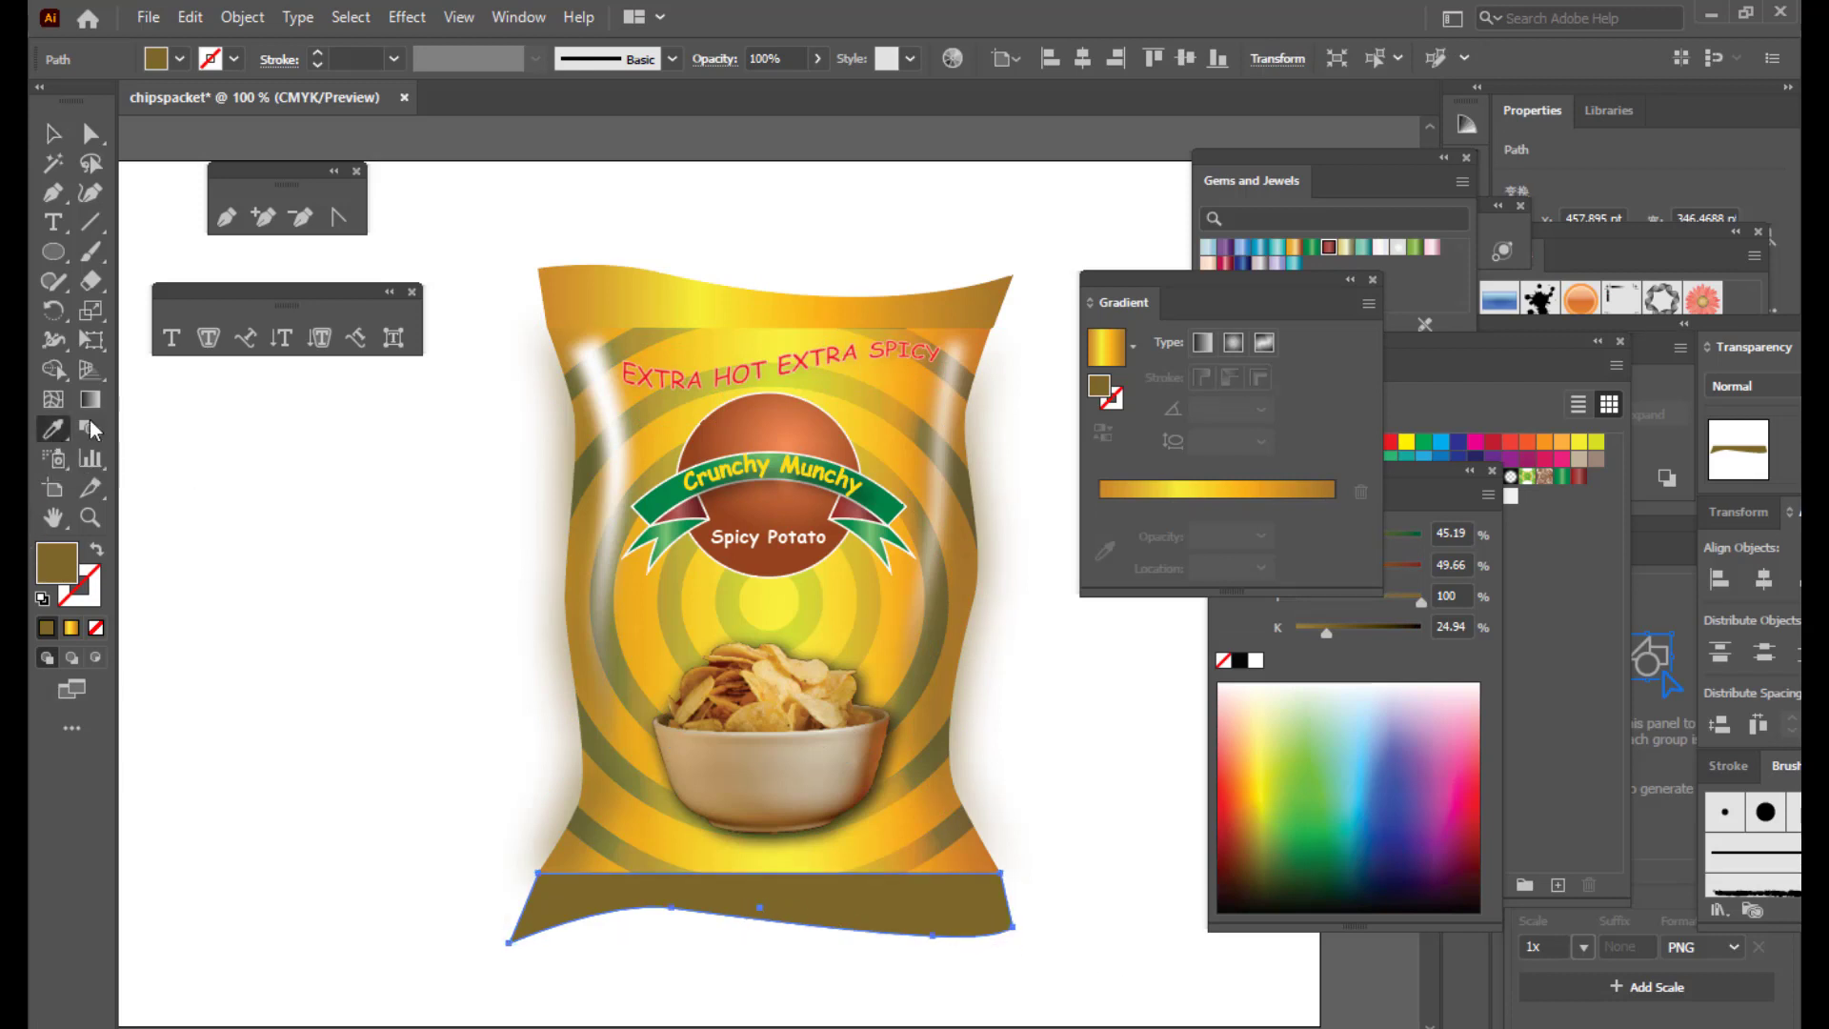
{"action": "left_click", "coordinate": [965, 303]}
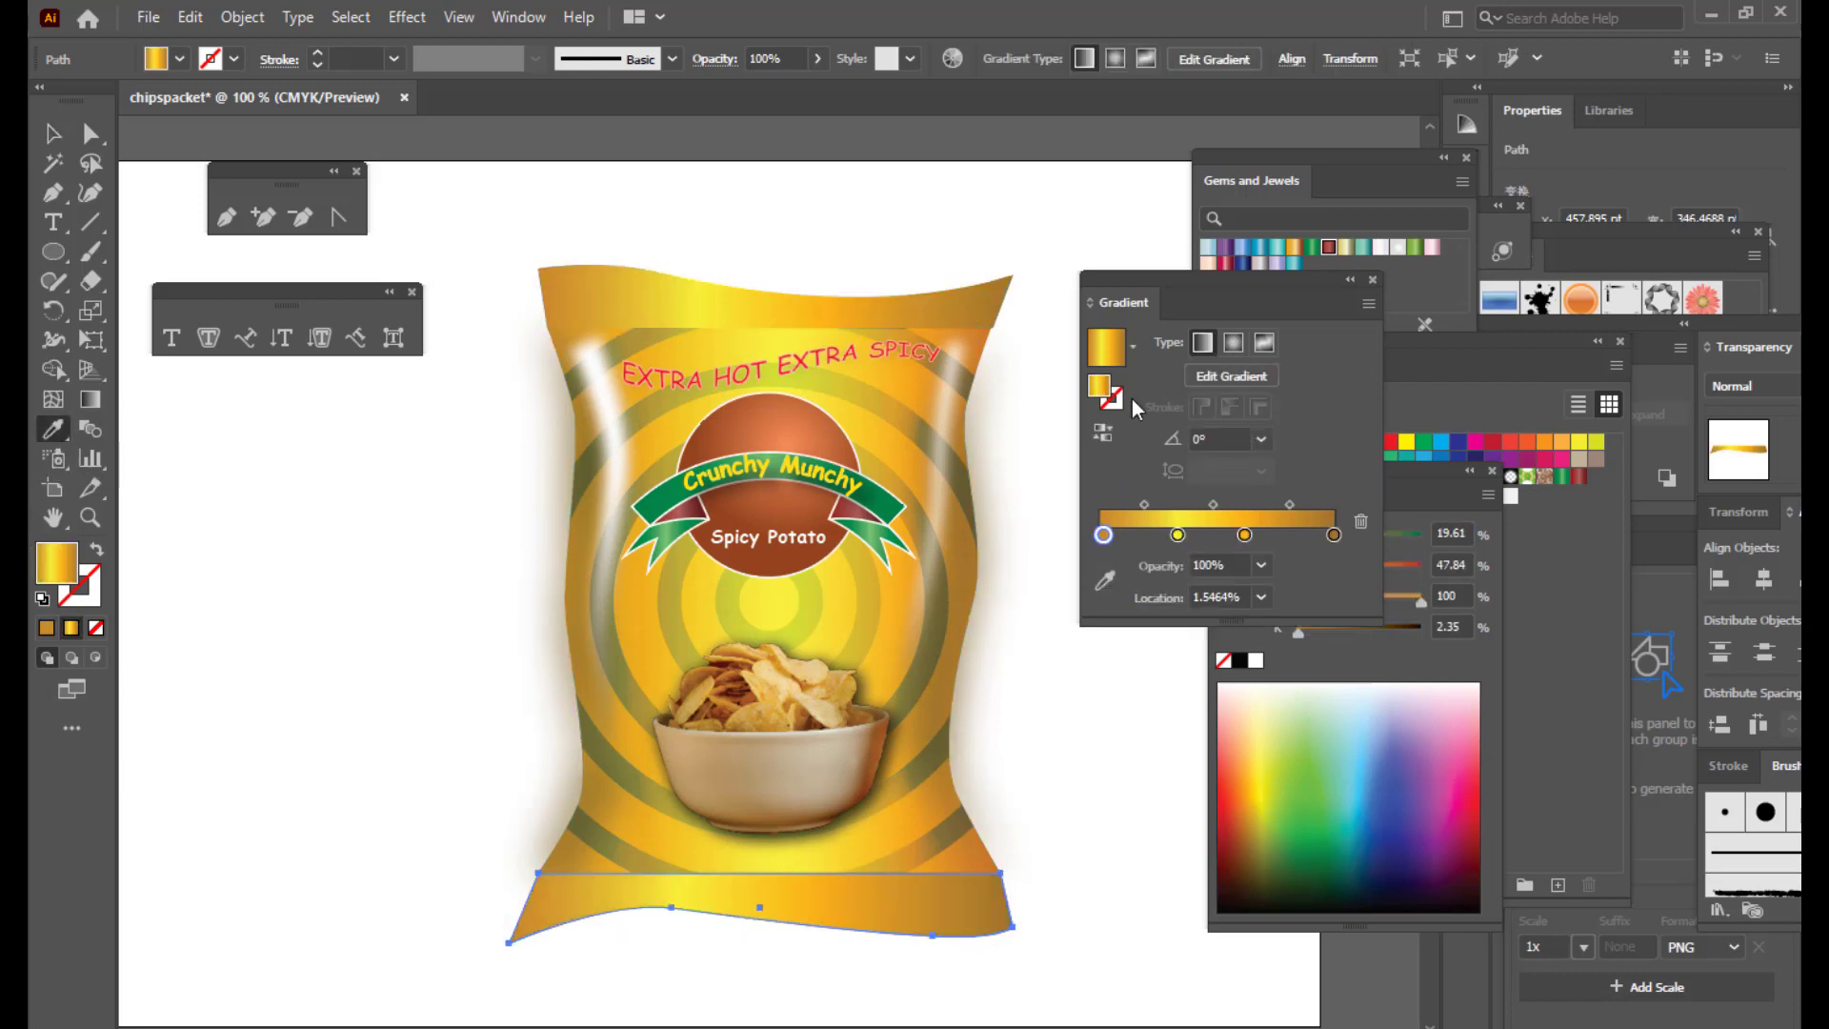
{"action": "left_click", "coordinate": [53, 133]}
{"action": "left_click", "coordinate": [789, 233]}
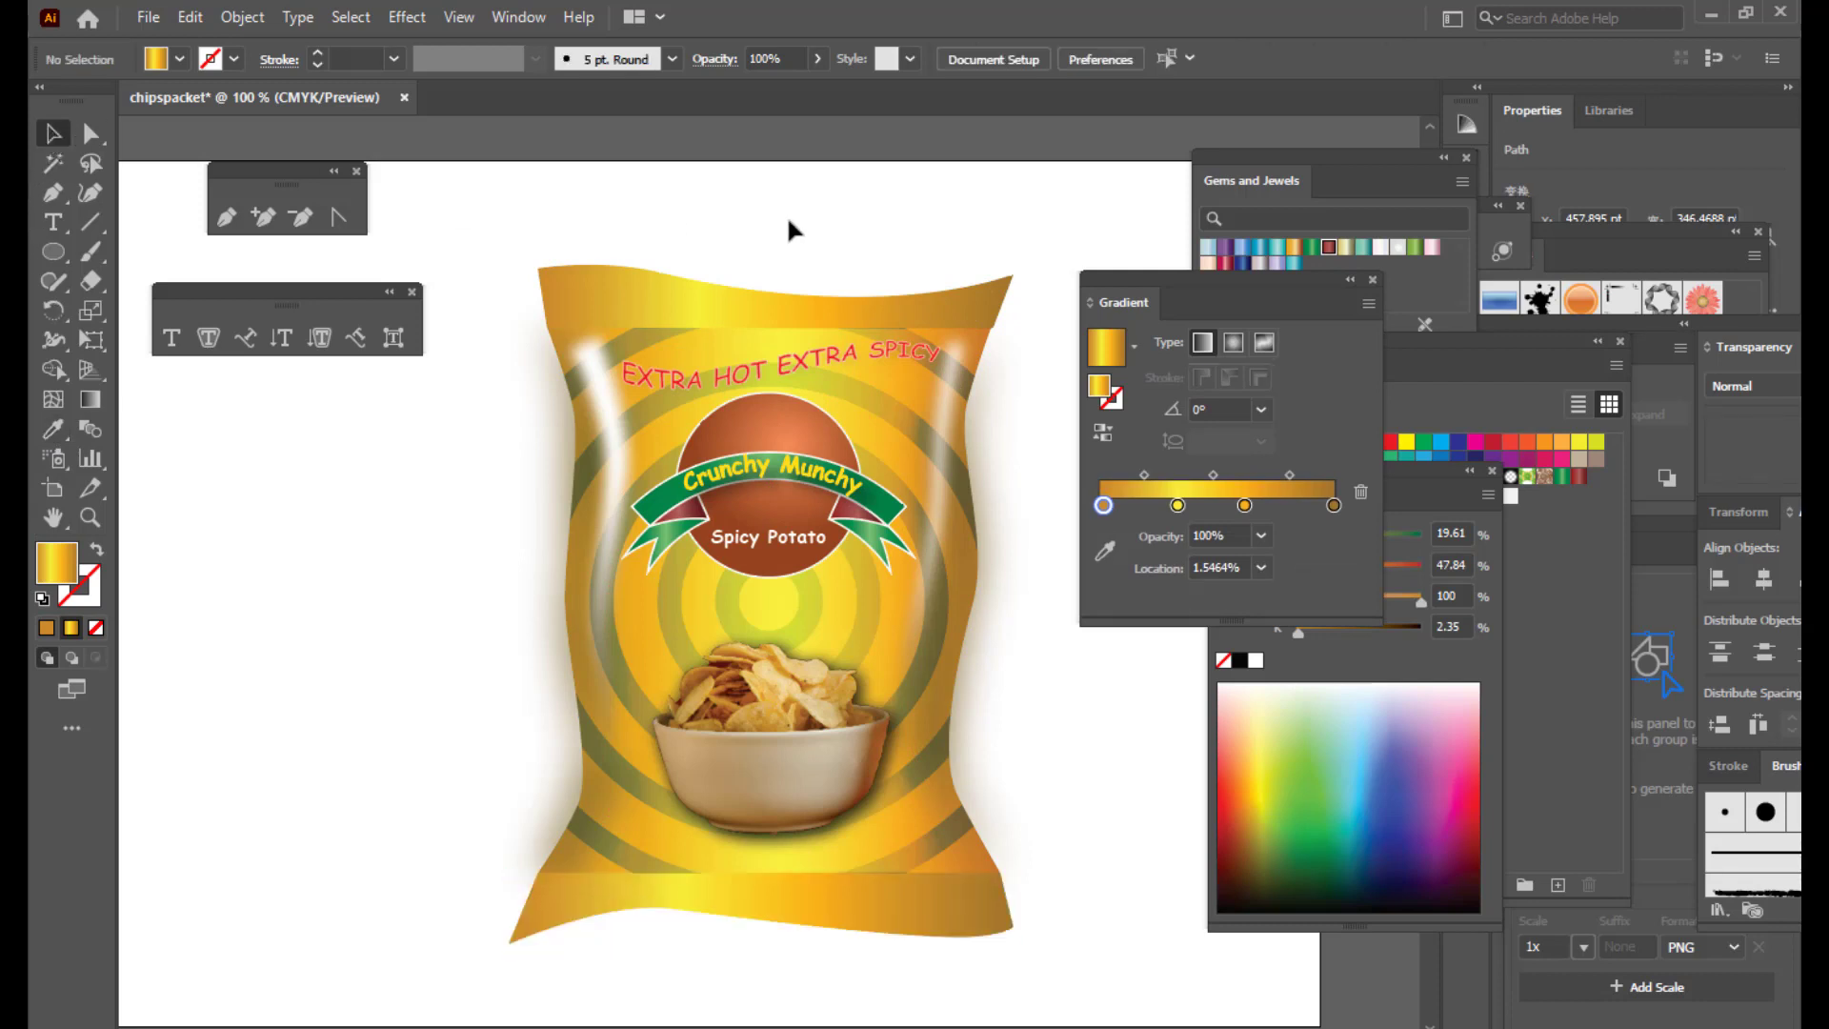
Step: Slide the bottom strip's gradient and move its last stop to 72.6%
{"action": "left_click", "coordinate": [876, 910]}
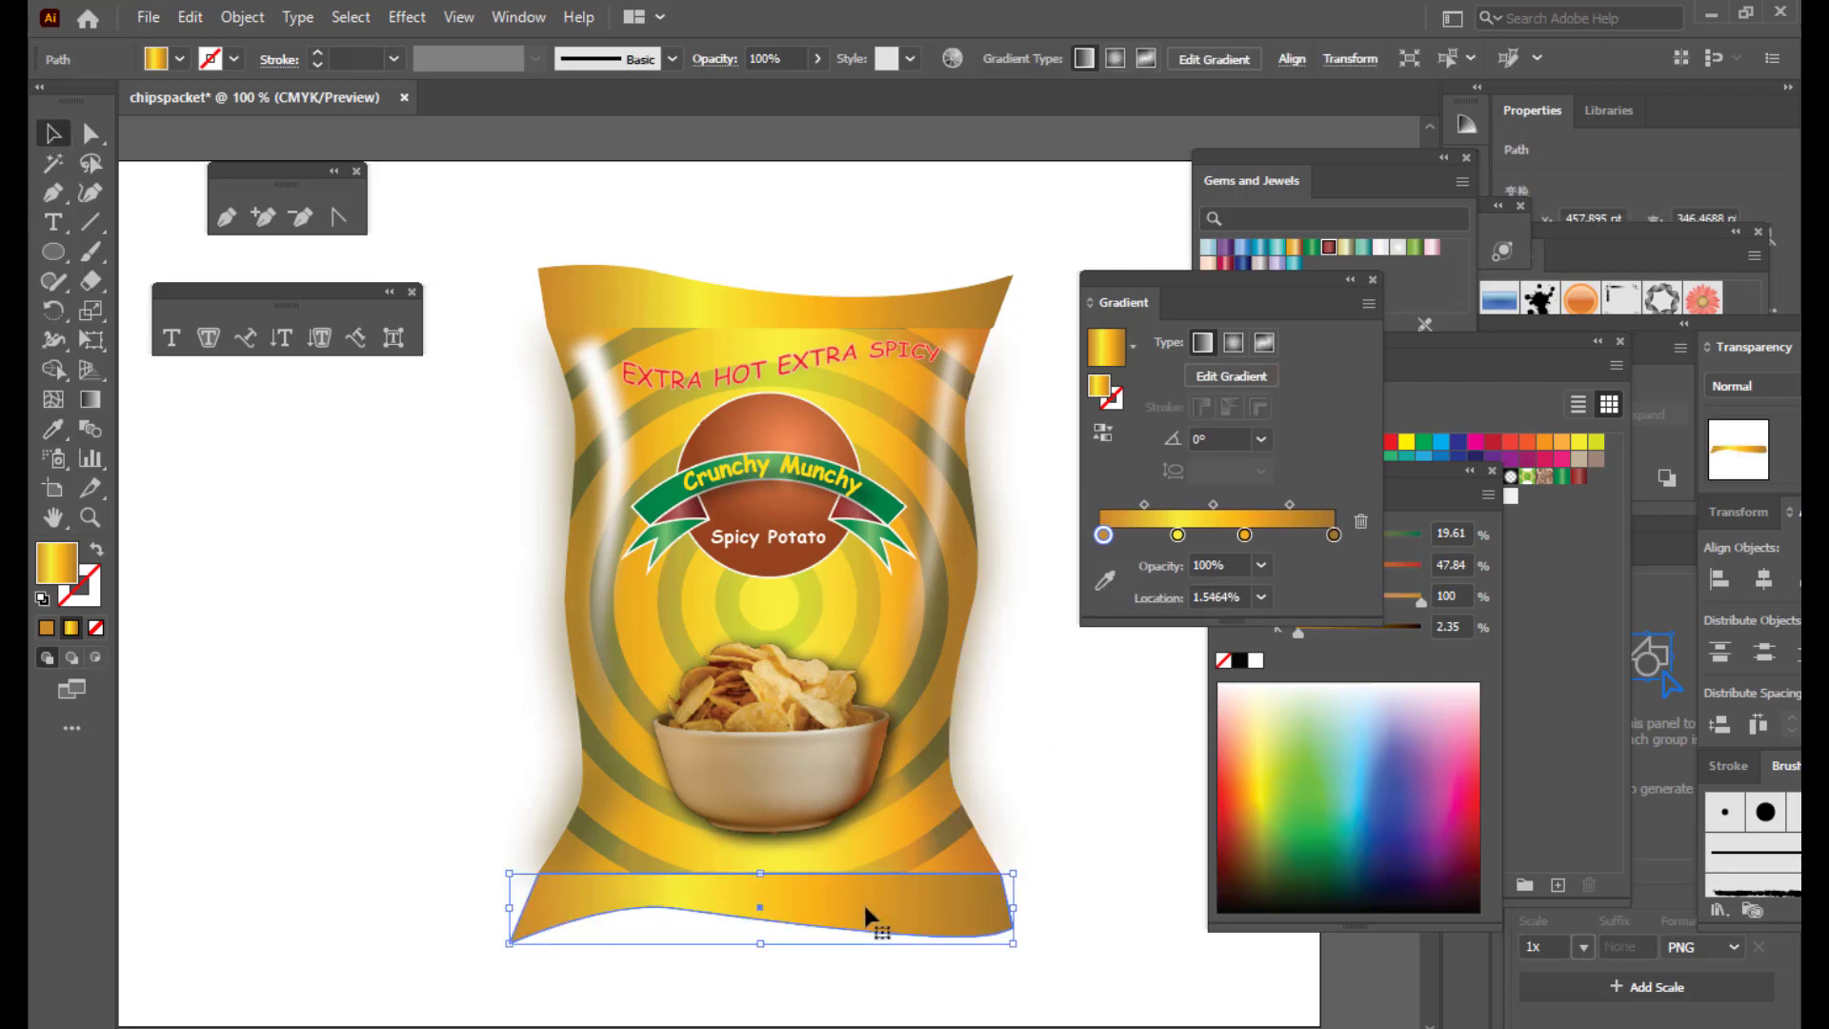
{"action": "key", "text": "g"}
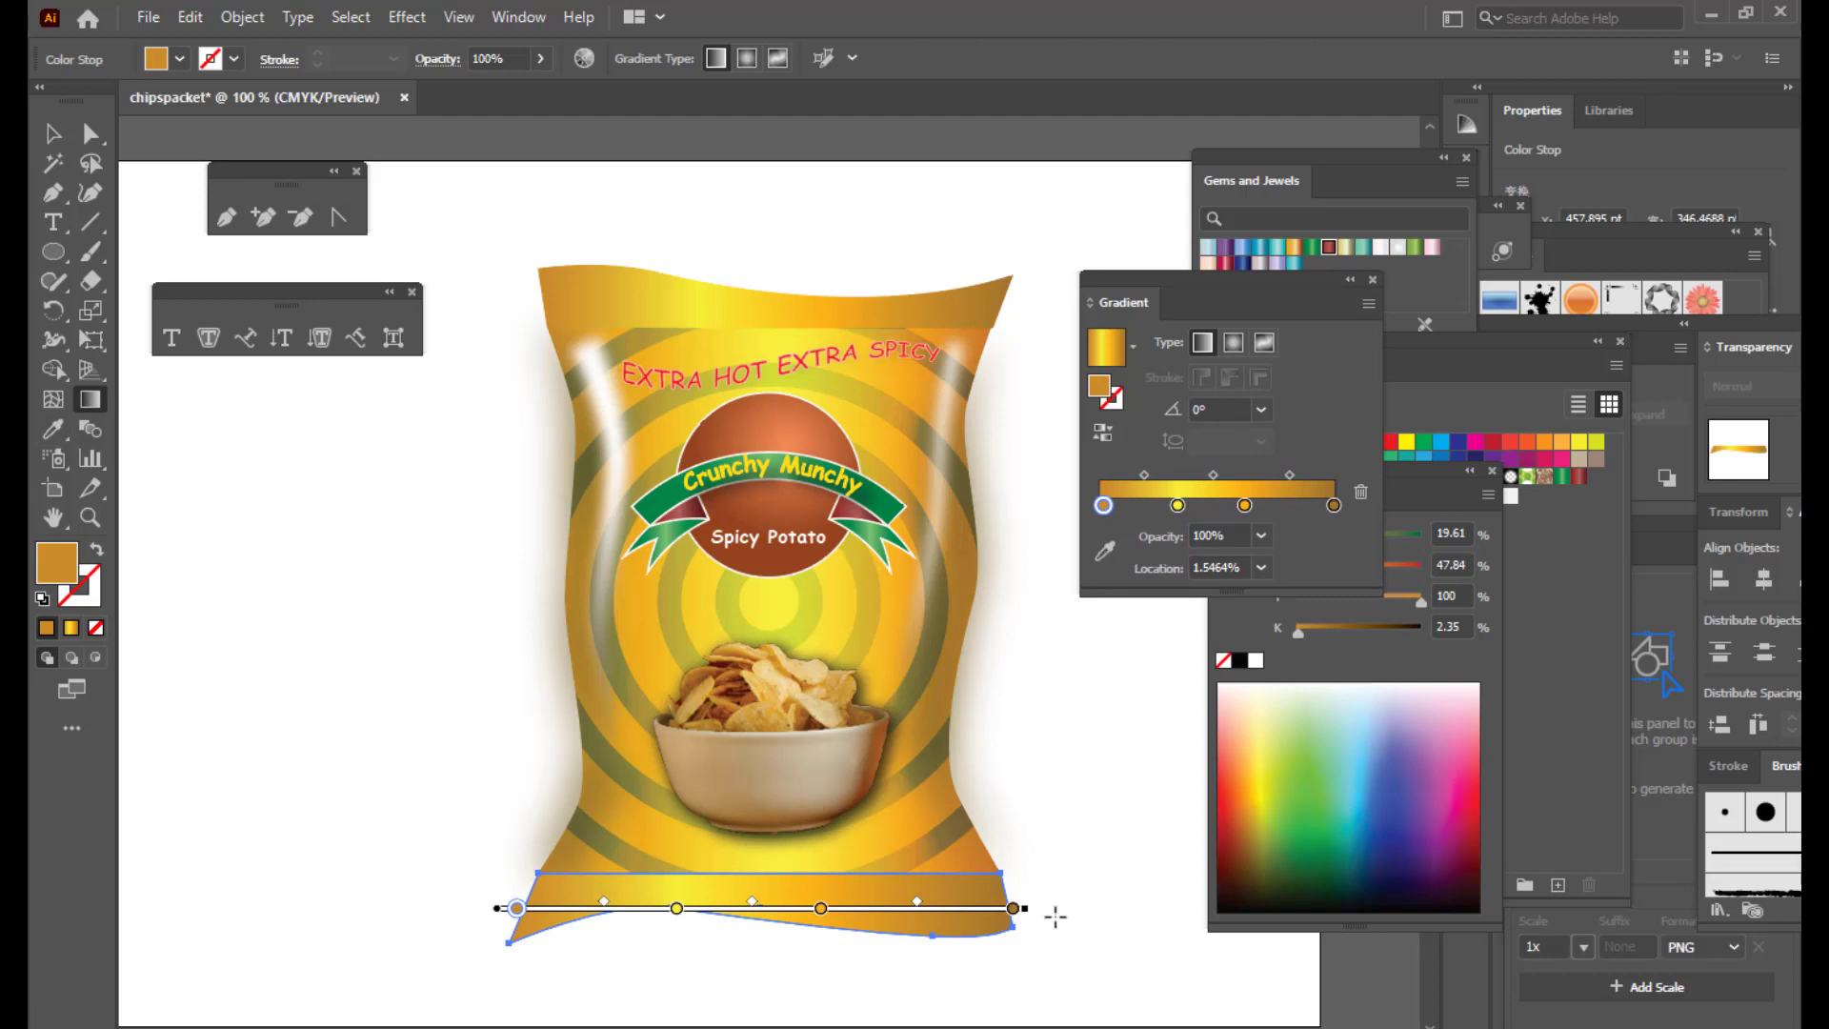
{"action": "left_click_drag", "start_coordinate": [858, 910], "coordinate": [1047, 909]}
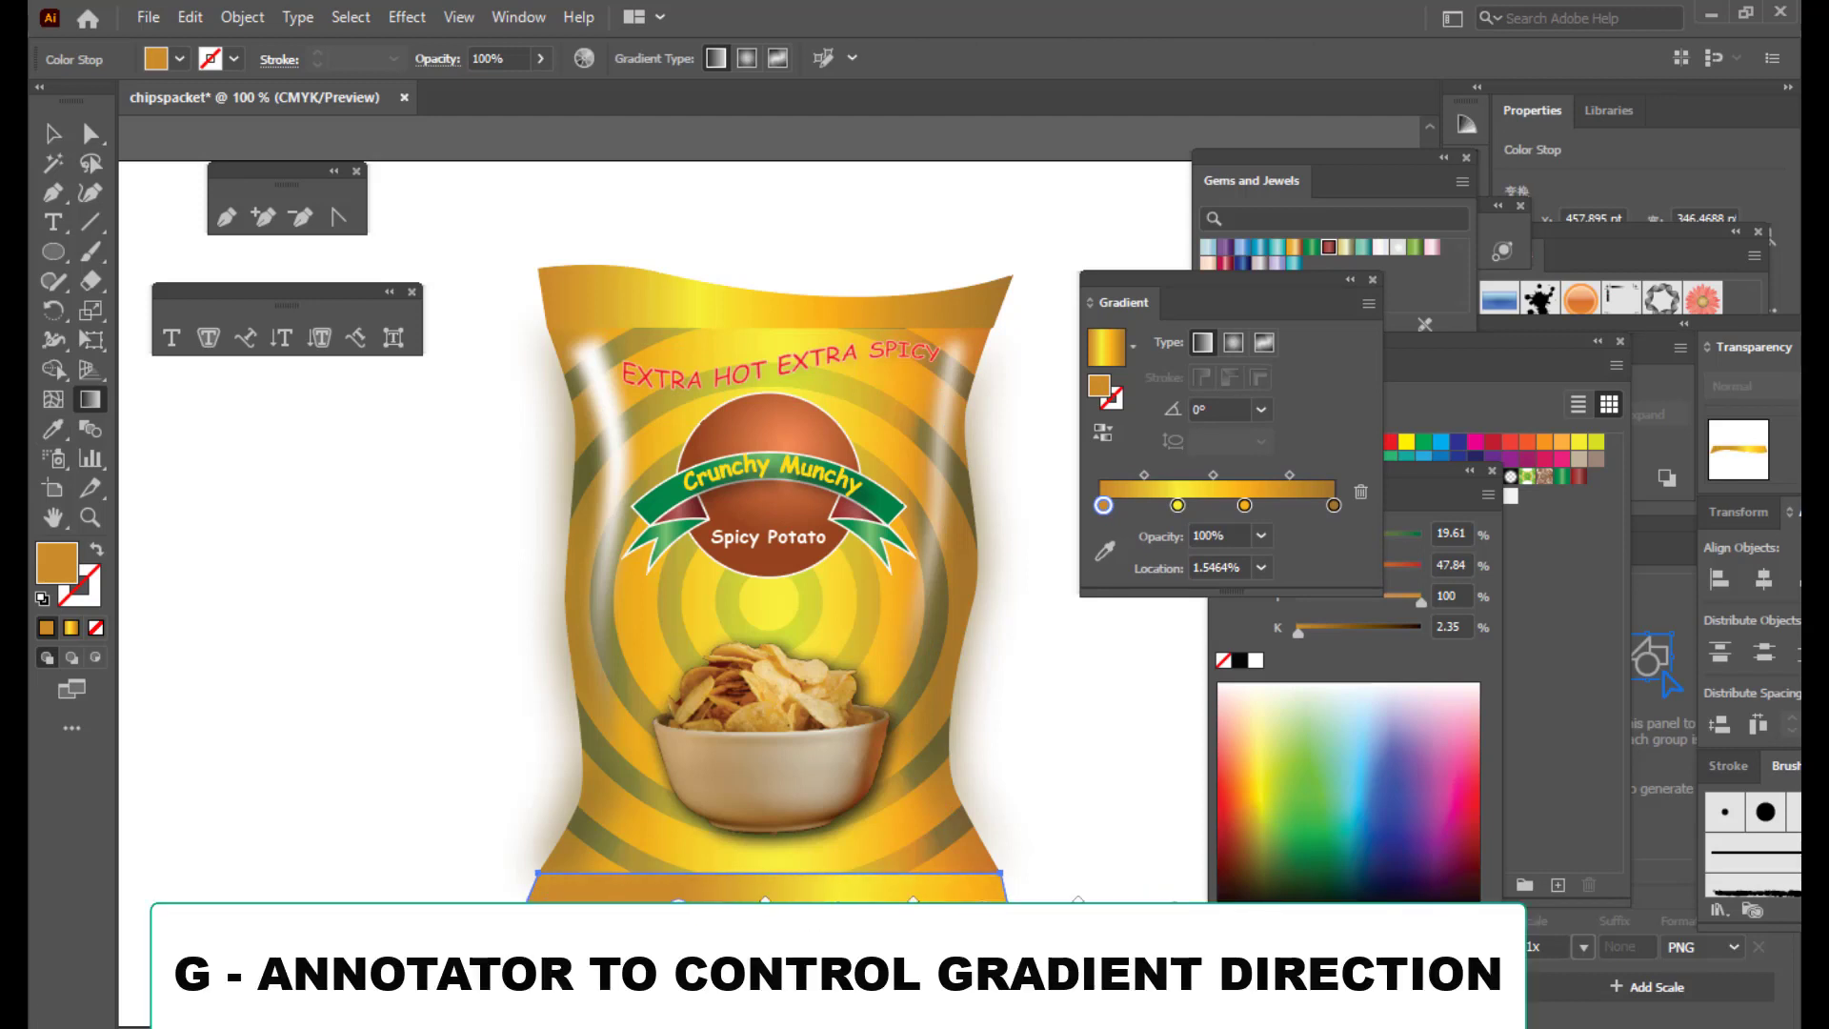
{"action": "left_click_drag", "start_coordinate": [1174, 908], "coordinate": [944, 910]}
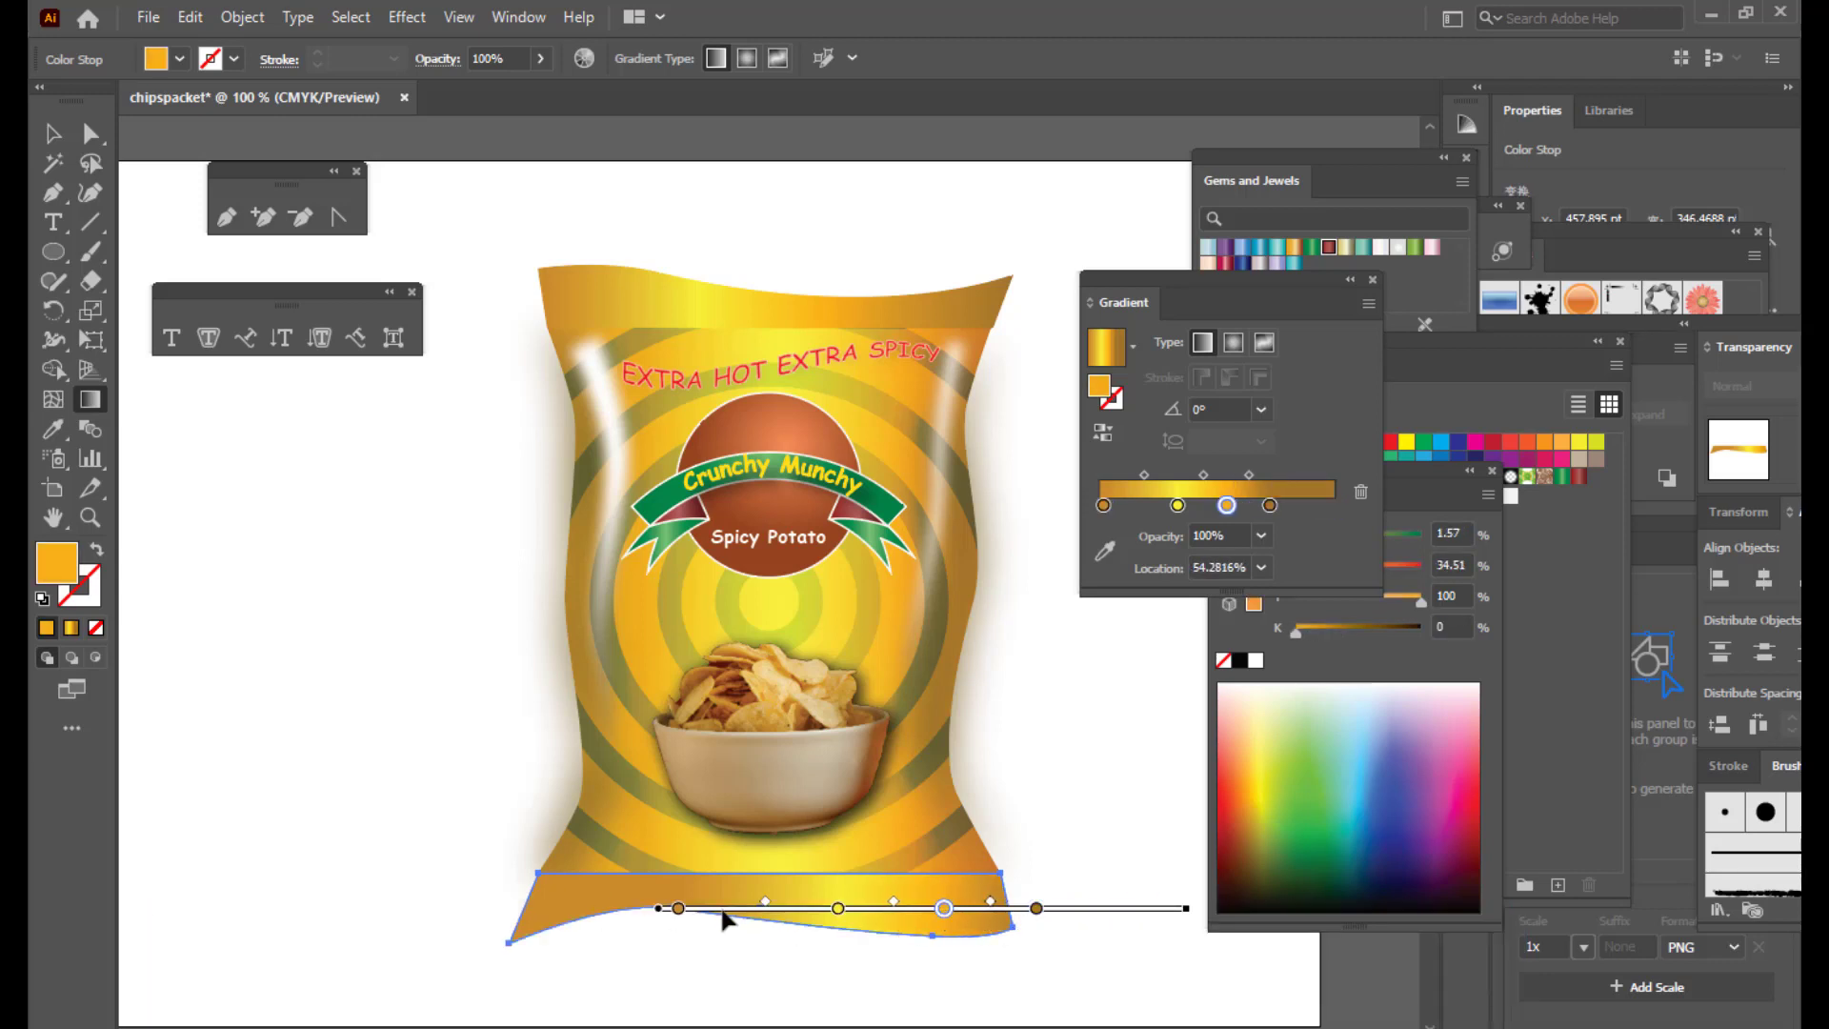
{"action": "left_click_drag", "start_coordinate": [722, 910], "coordinate": [705, 910]}
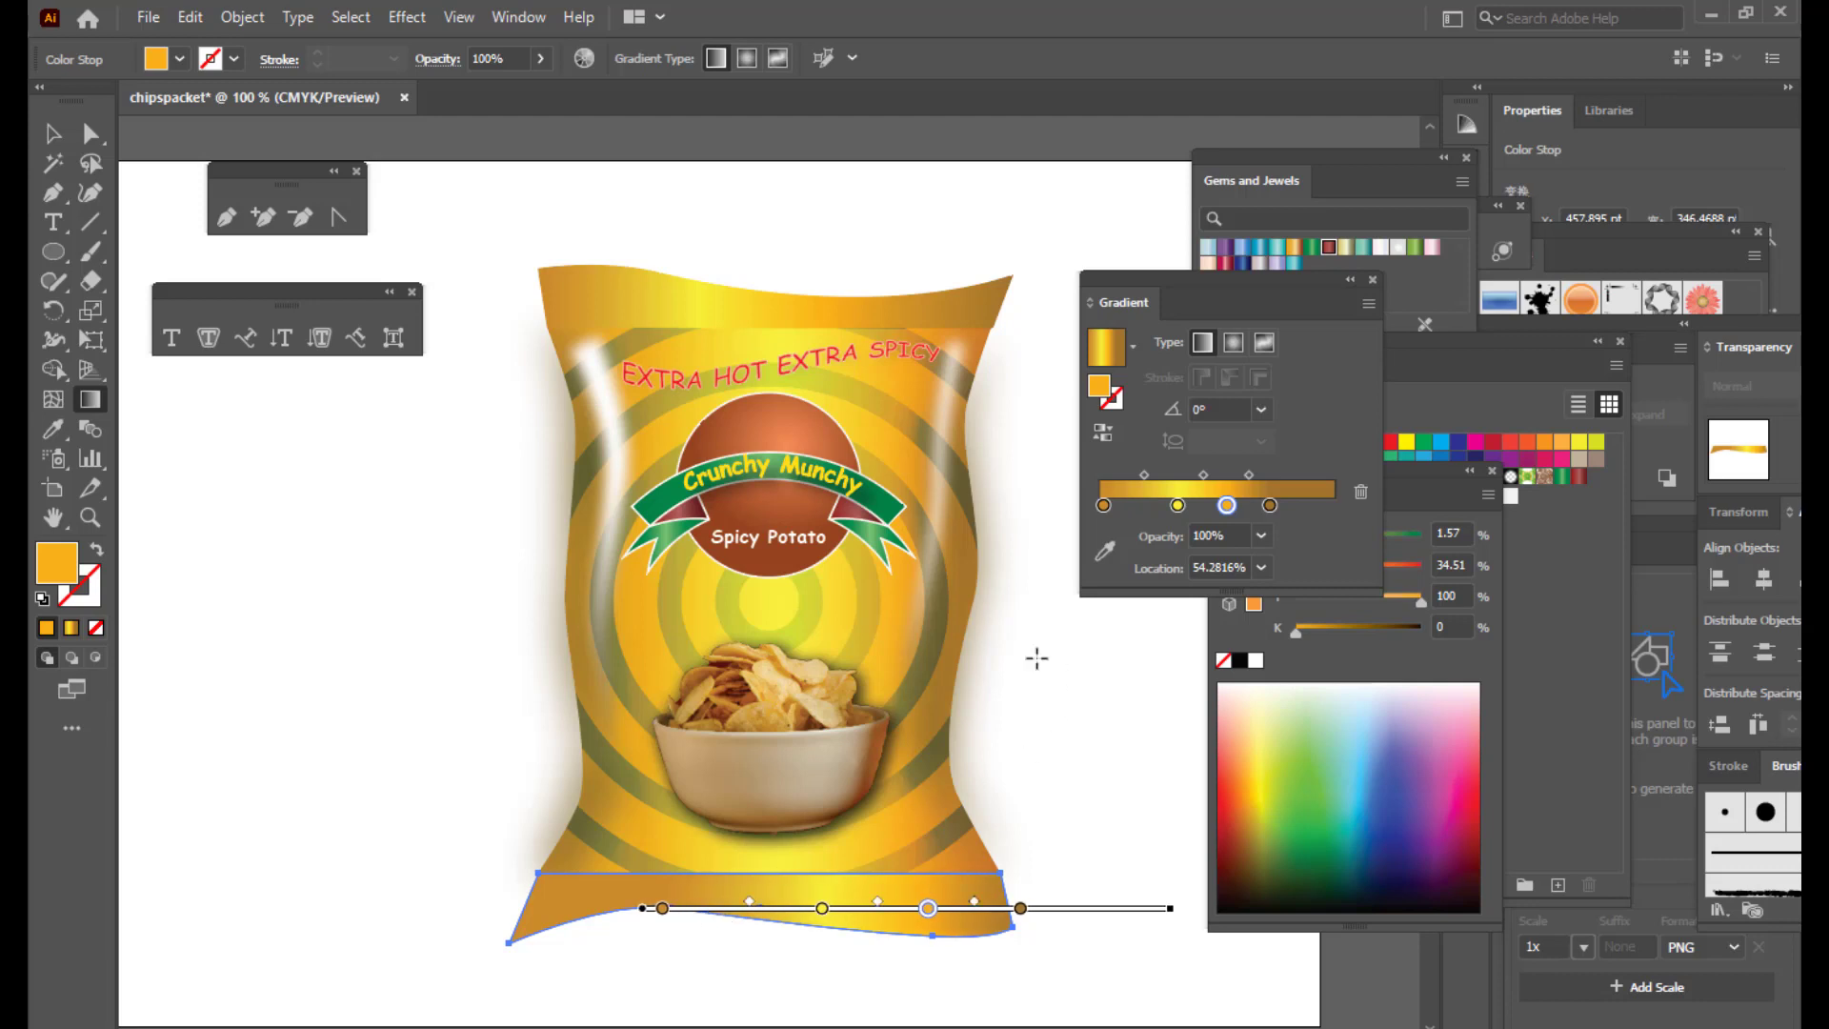
{"action": "left_click", "coordinate": [51, 132]}
Step: Shift the top strip's first stop right and a middle stop to about 58.75%
{"action": "left_click", "coordinate": [726, 302]}
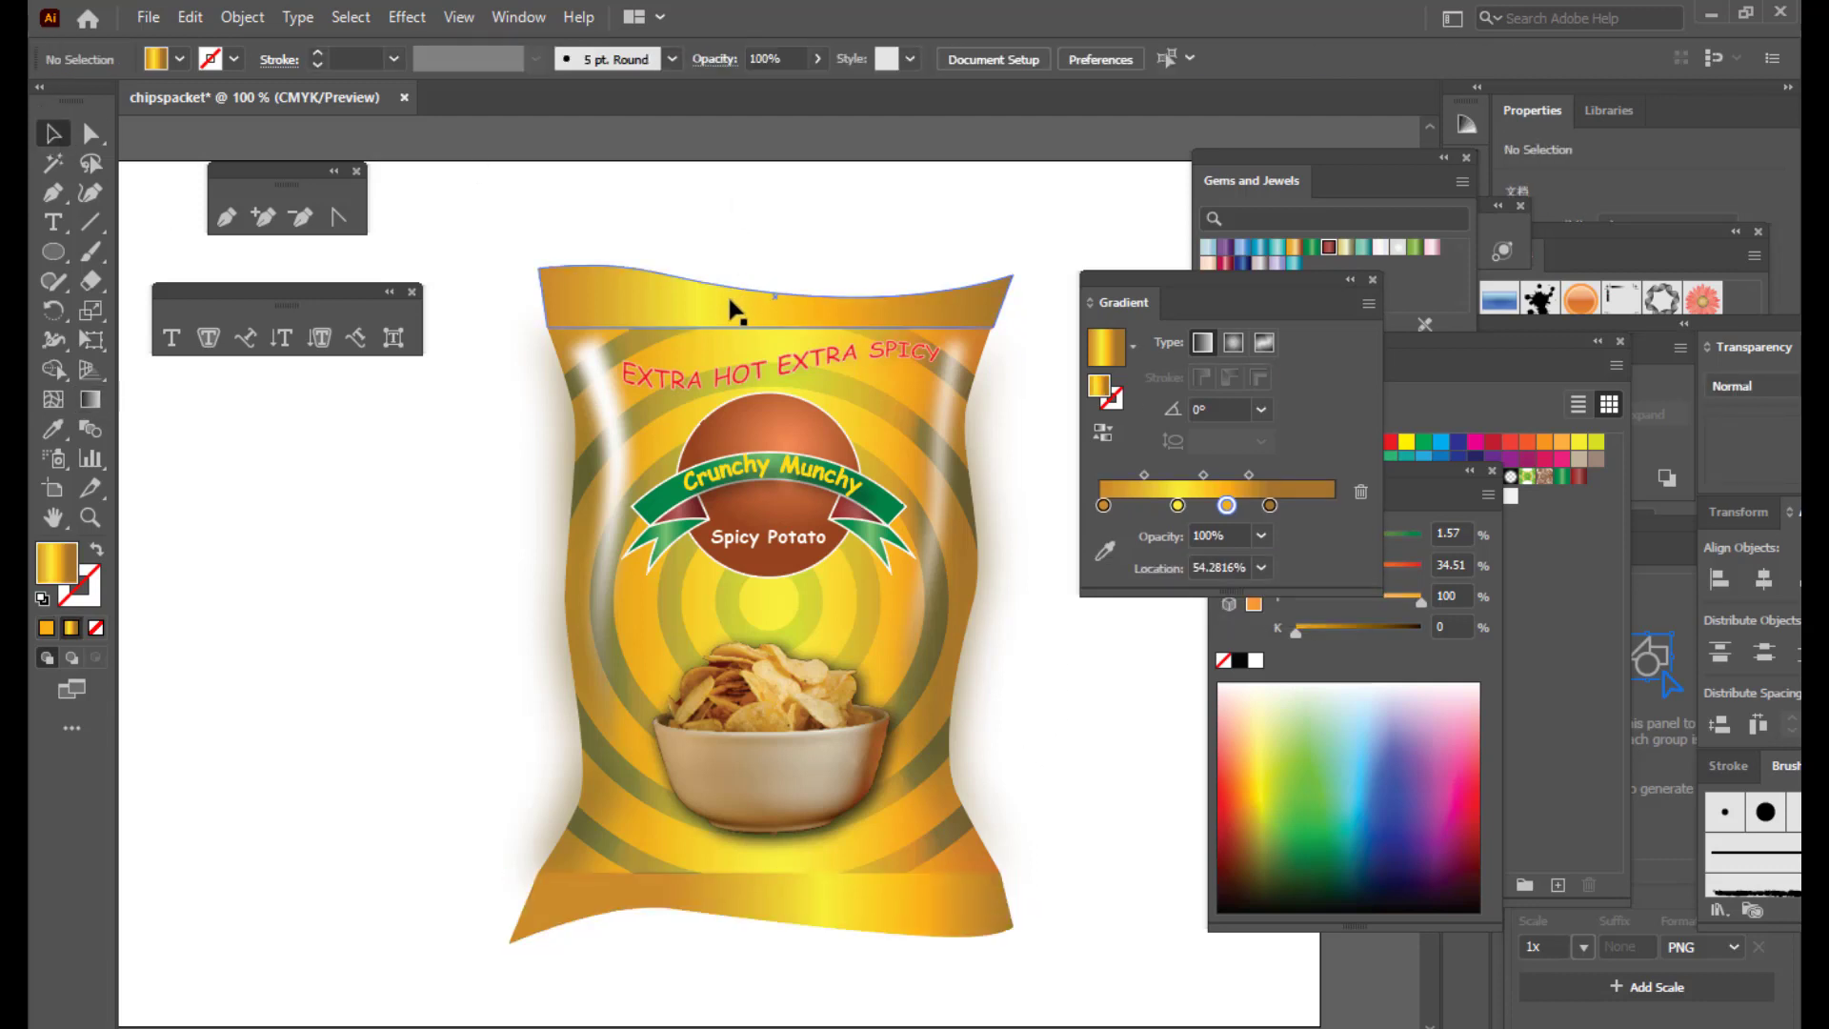
{"action": "key", "text": "g"}
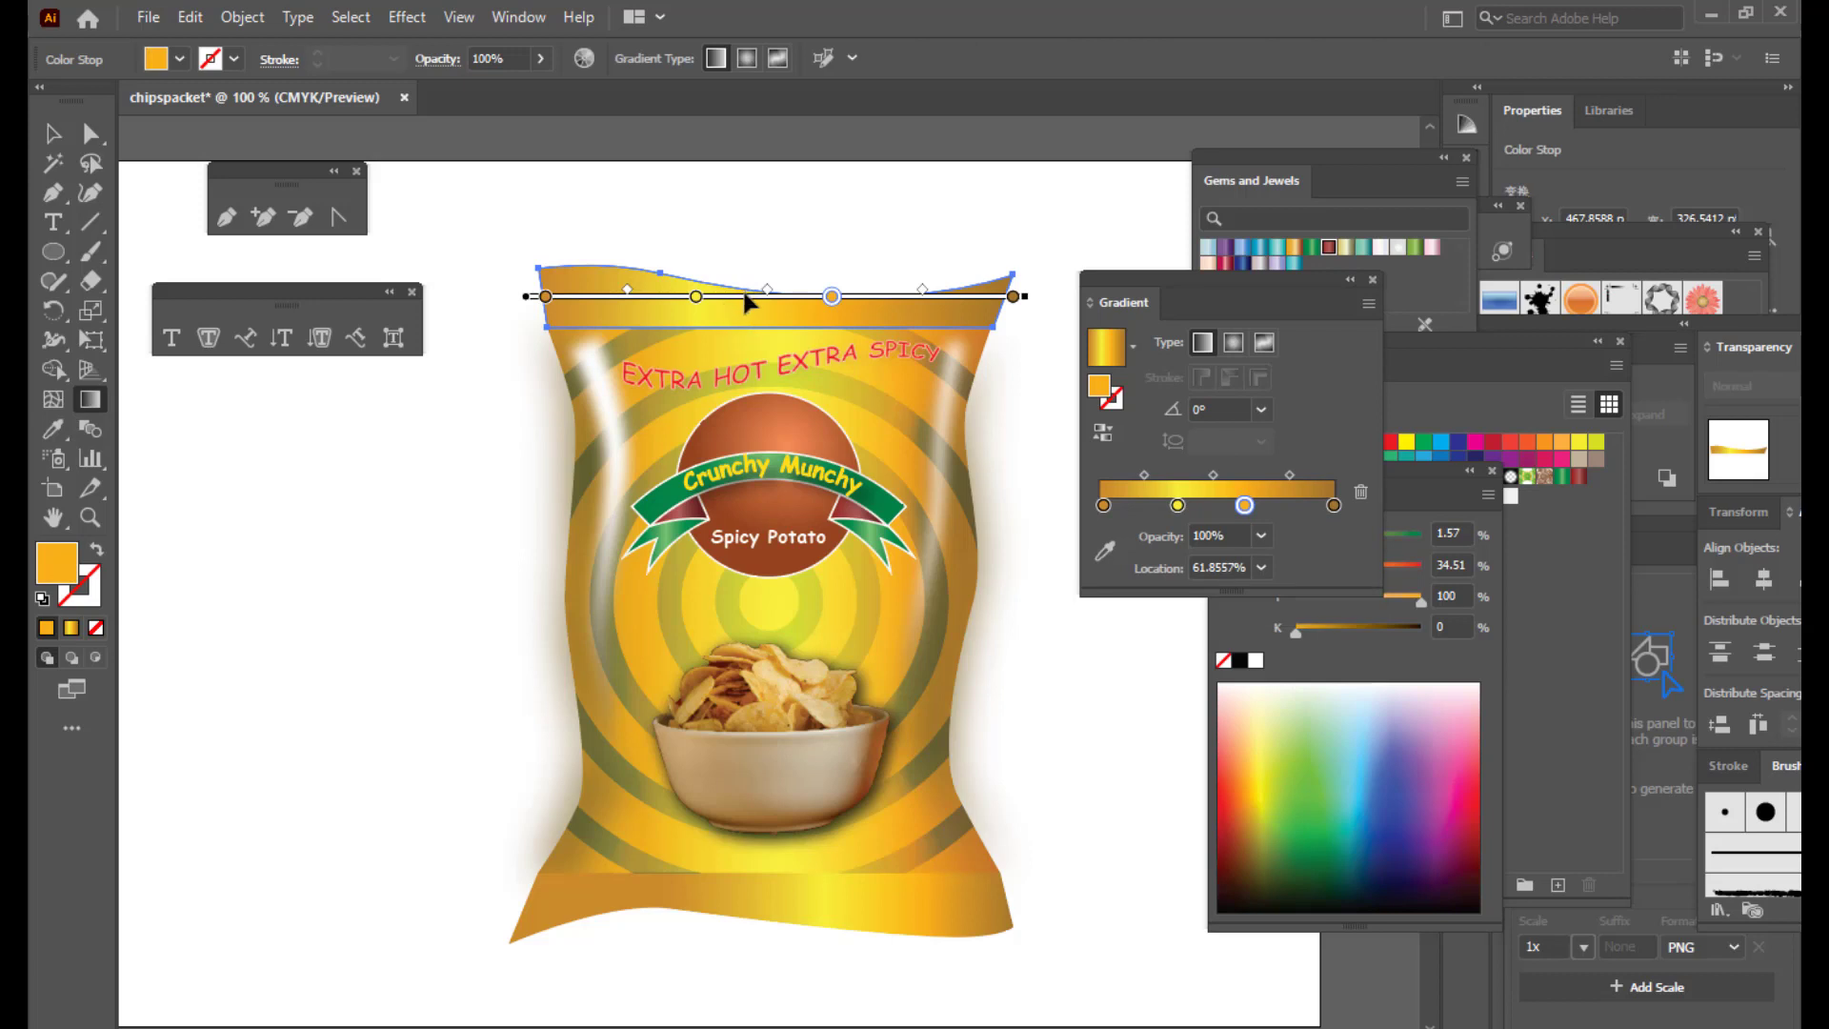
{"action": "left_click_drag", "start_coordinate": [546, 298], "coordinate": [629, 297]}
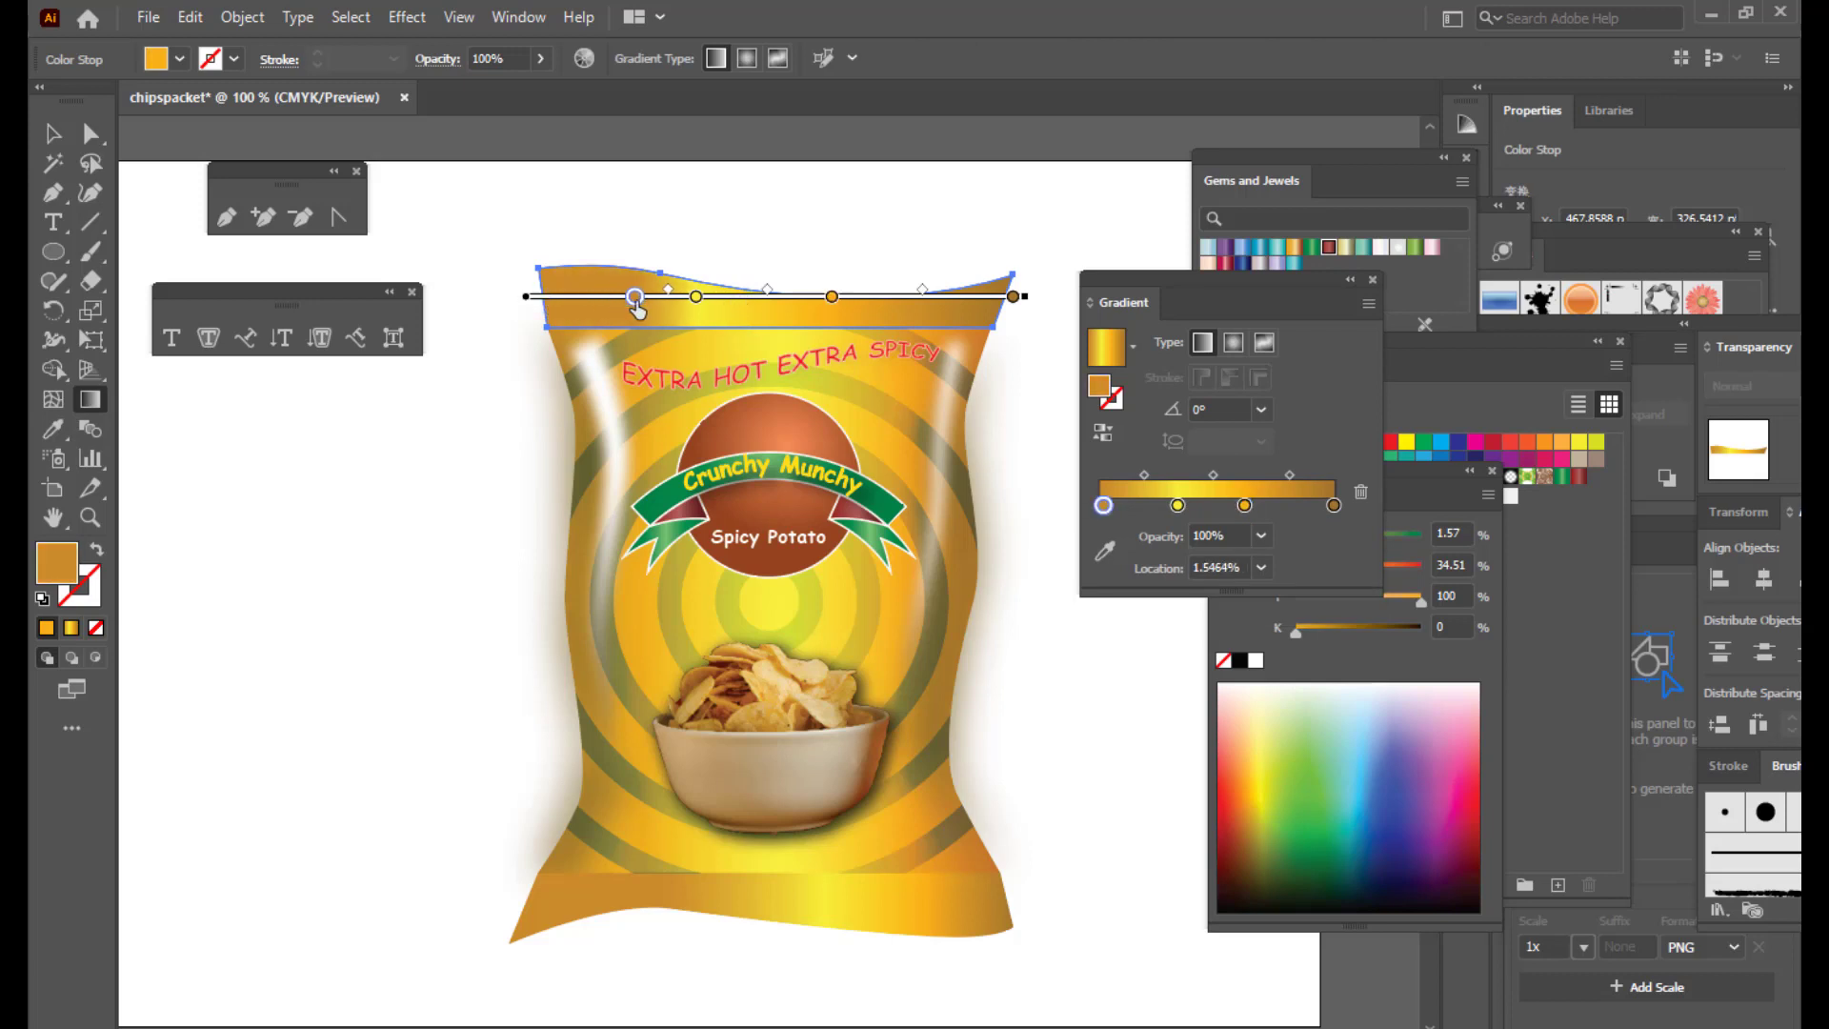
{"action": "left_click_drag", "start_coordinate": [830, 297], "coordinate": [818, 296]}
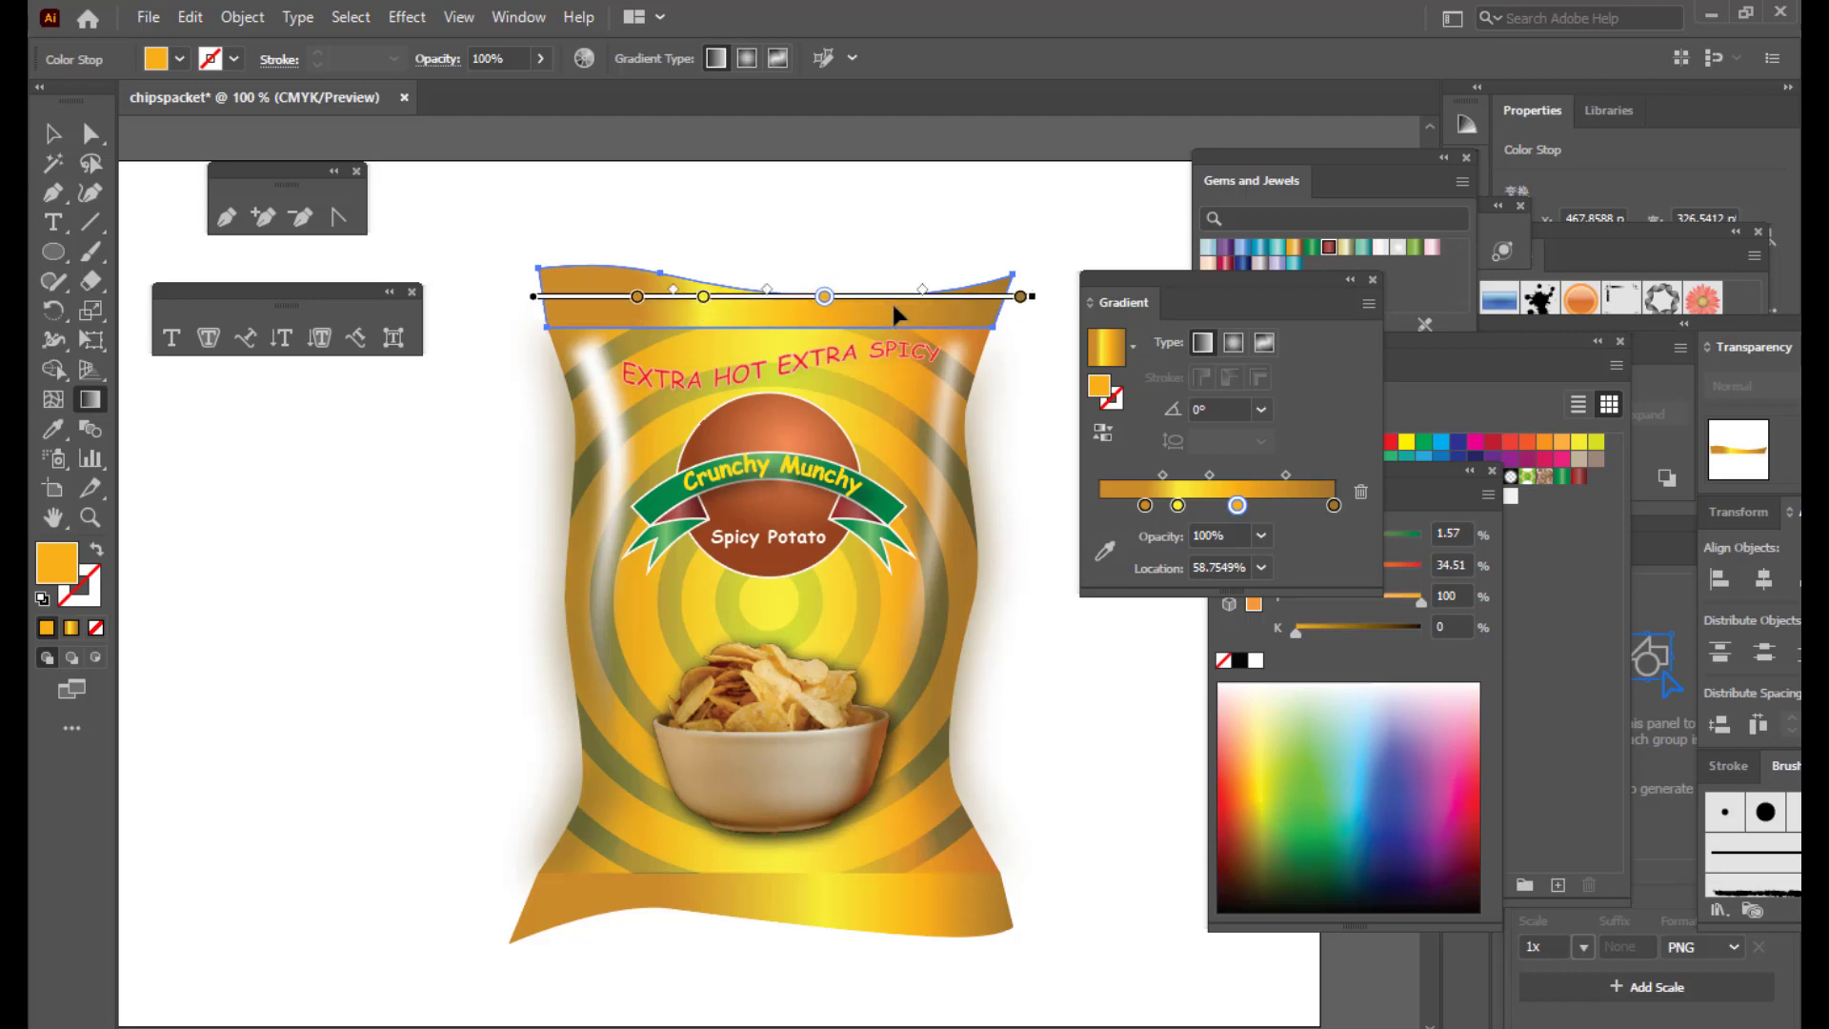
{"action": "key", "text": "v"}
{"action": "left_click", "coordinate": [631, 211]}
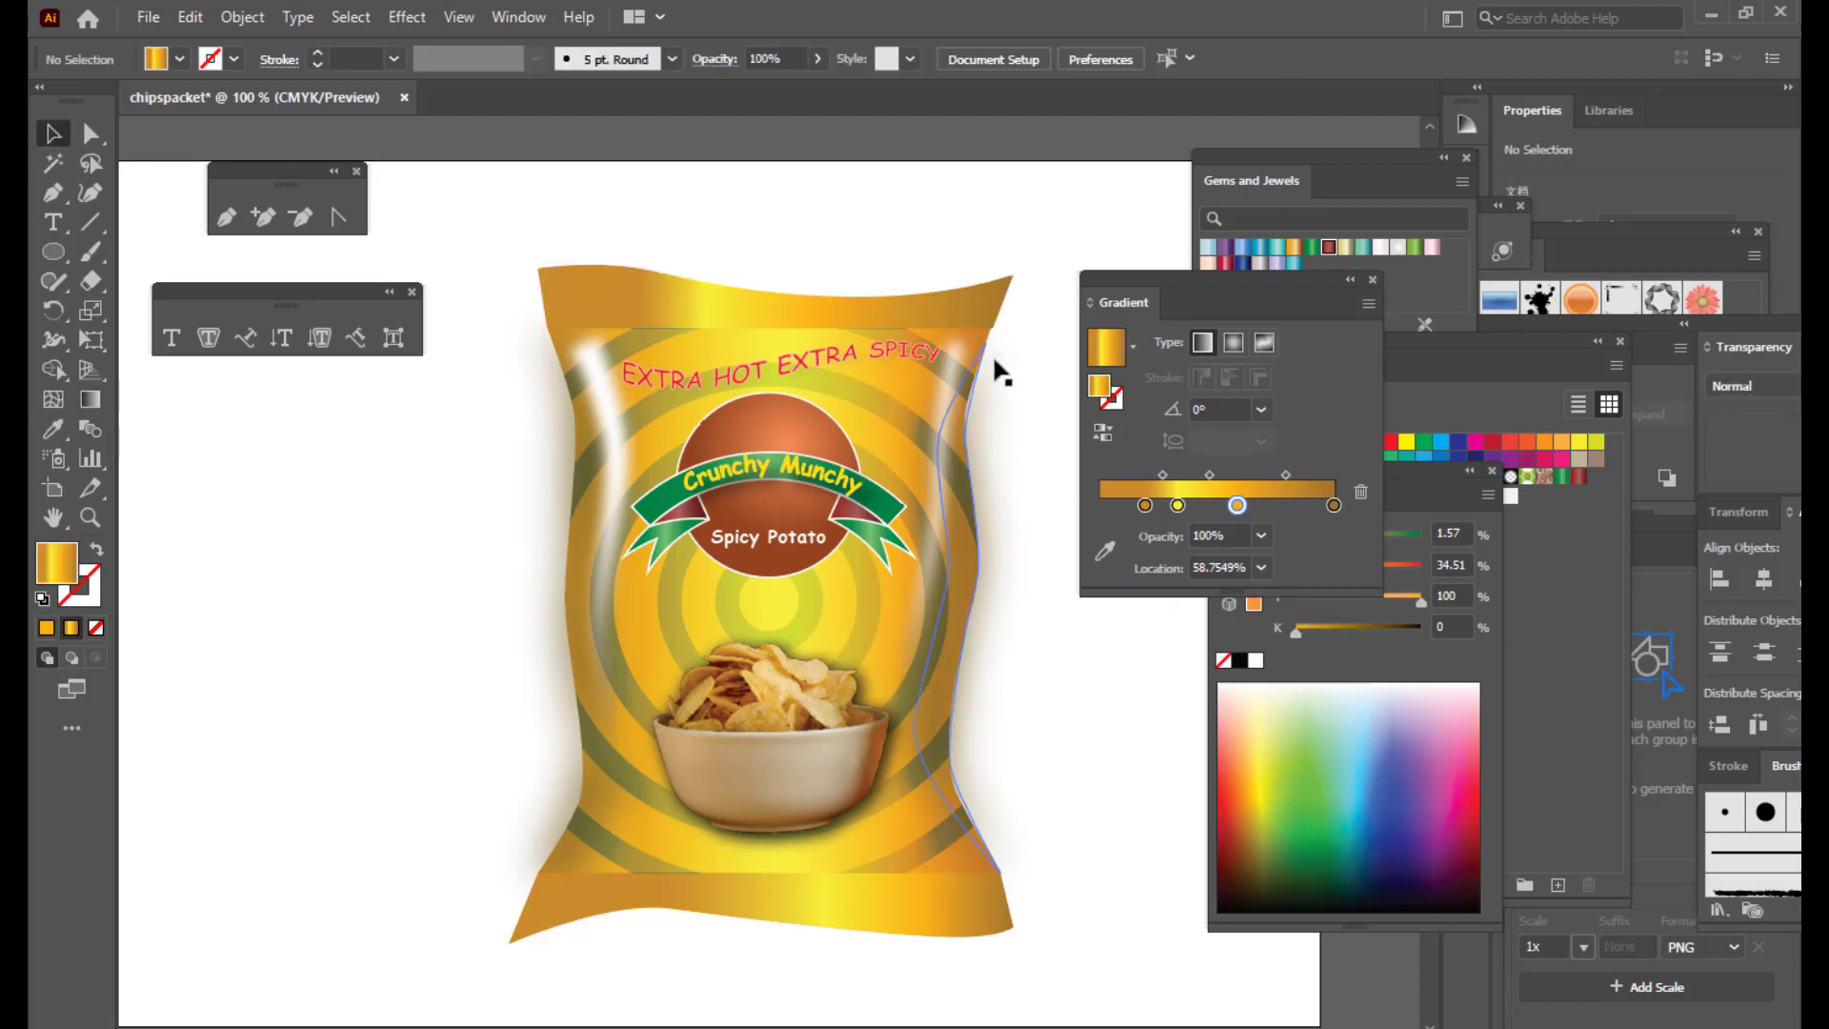
Step: Set the bag body's stroke colour to white (FFFFFF)
{"action": "left_click", "coordinate": [831, 596]}
{"action": "double_click", "coordinate": [86, 600]}
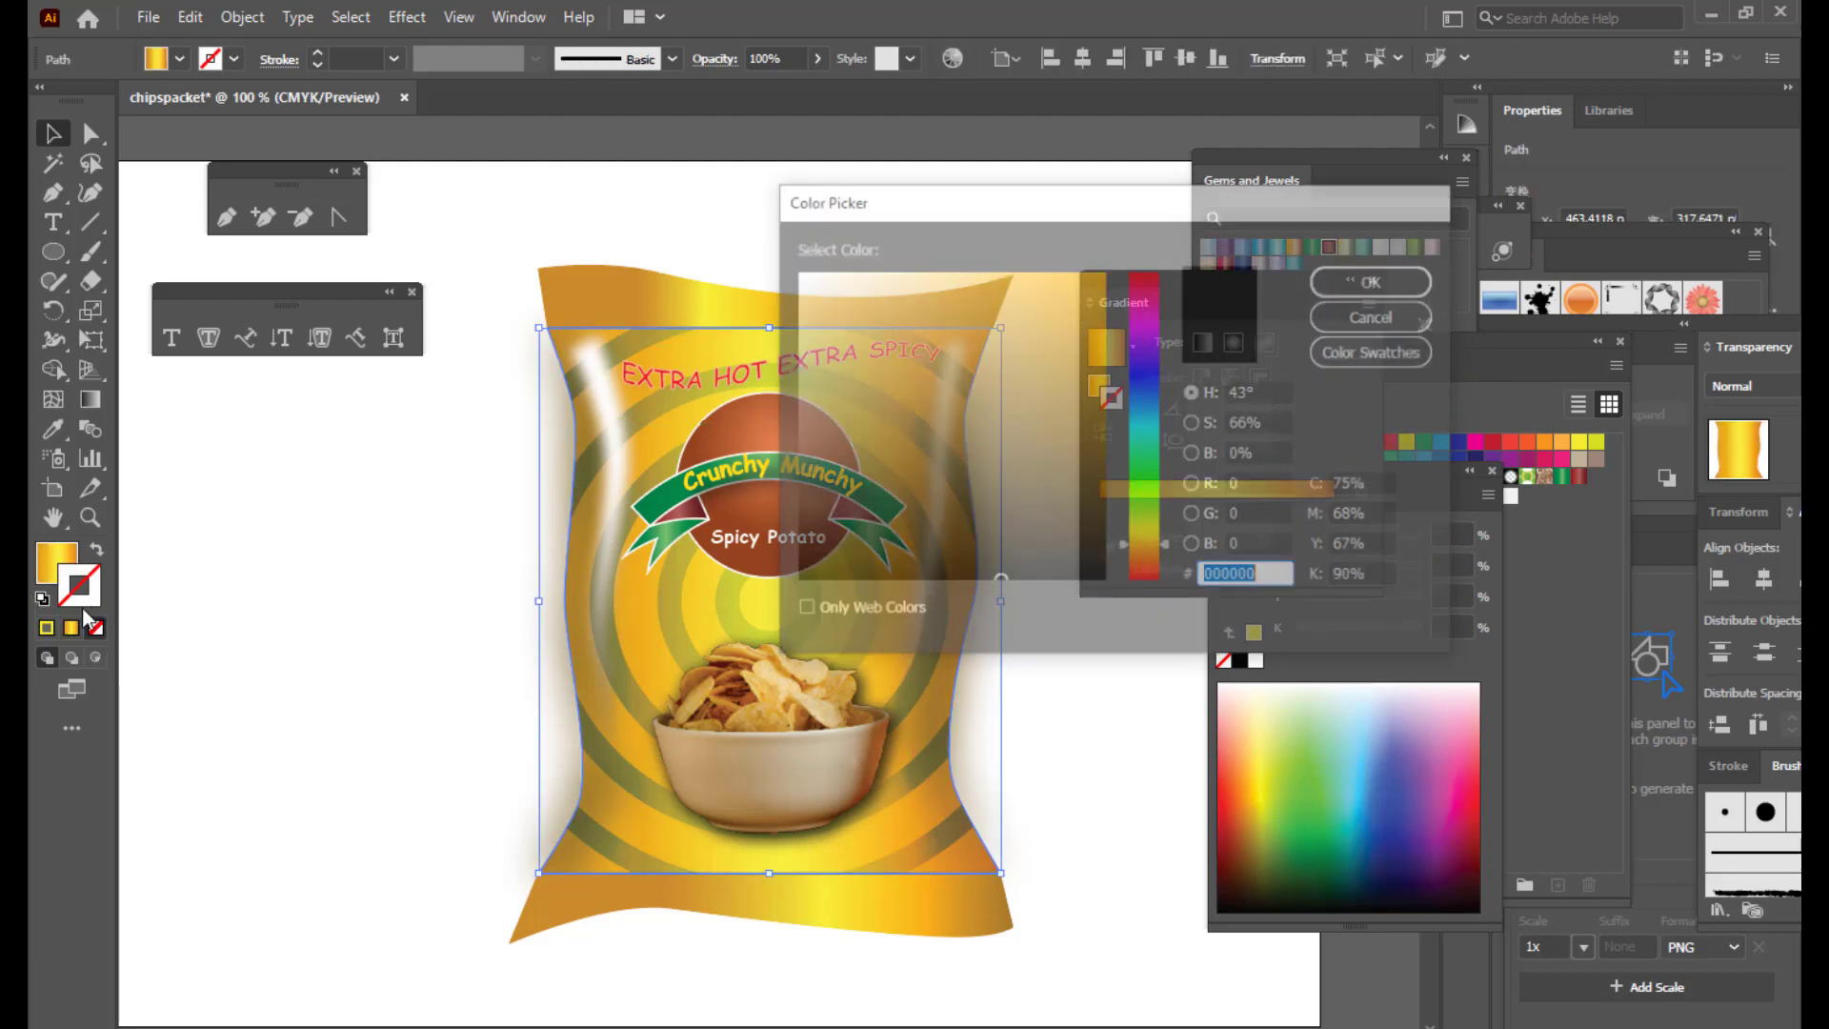
{"action": "type", "text": "ffffff"}
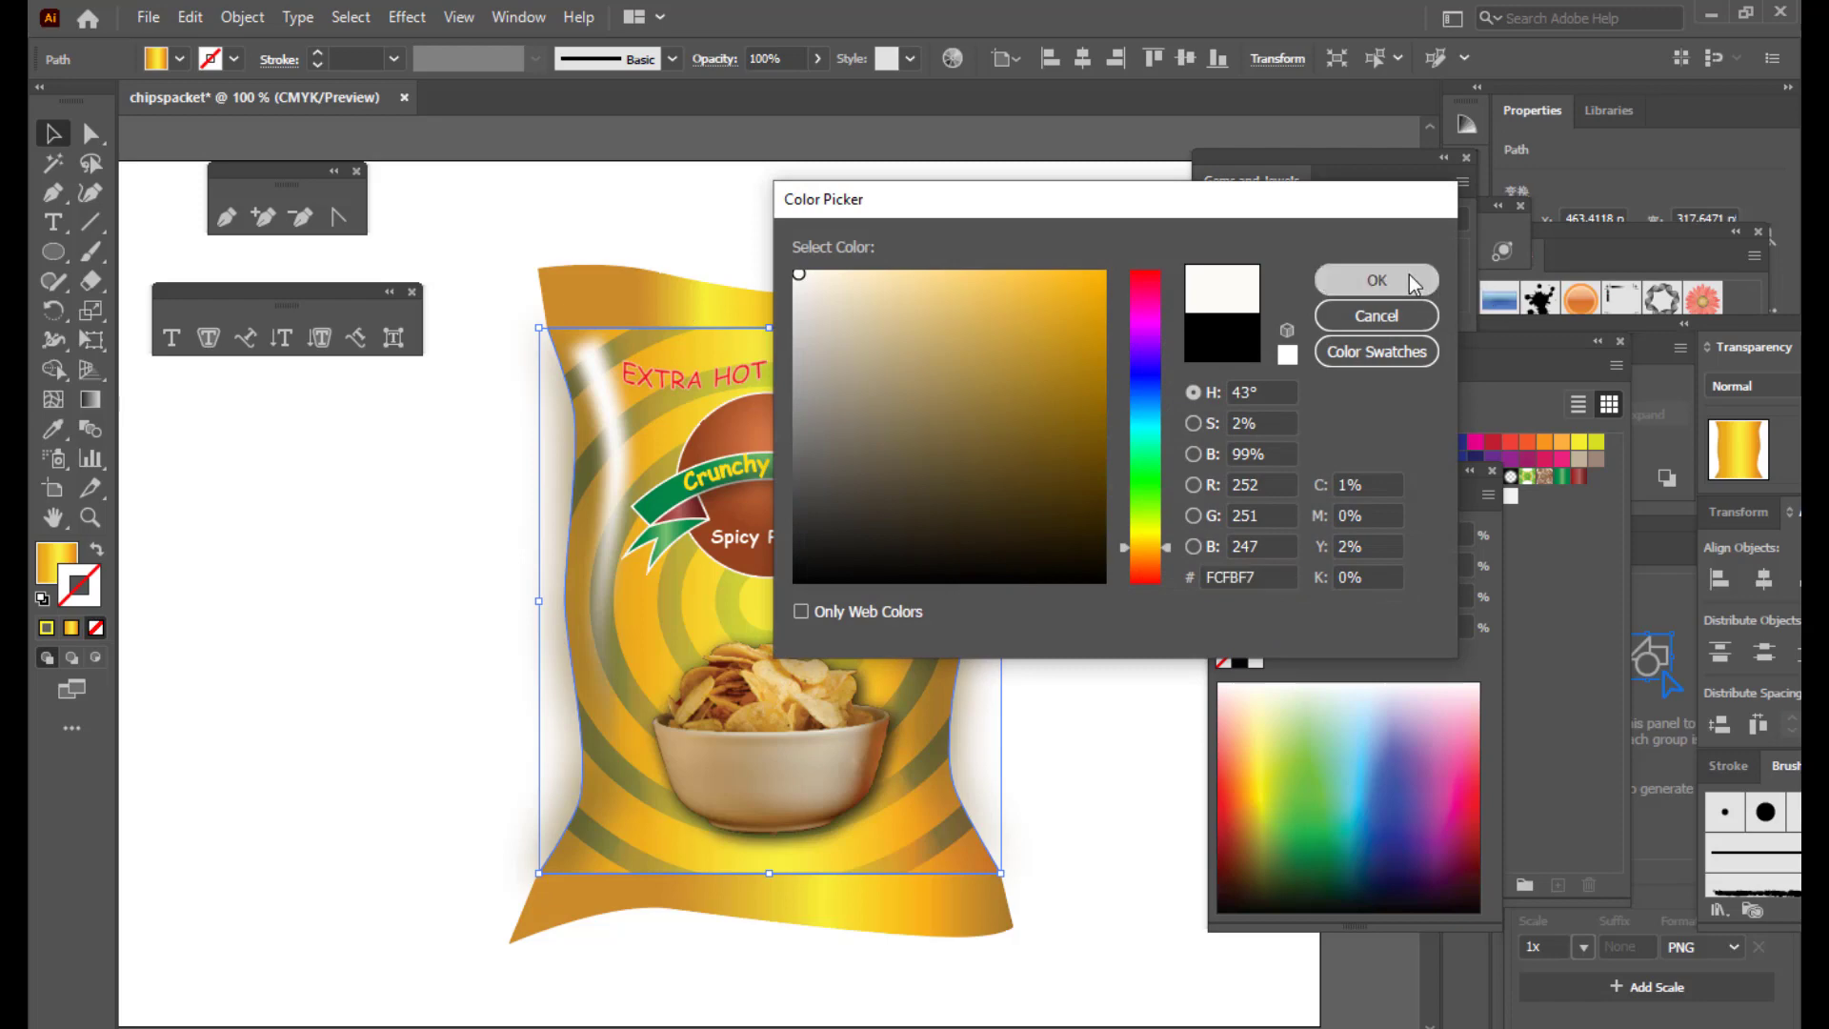
{"action": "left_click", "coordinate": [1377, 279]}
{"action": "left_click", "coordinate": [821, 232]}
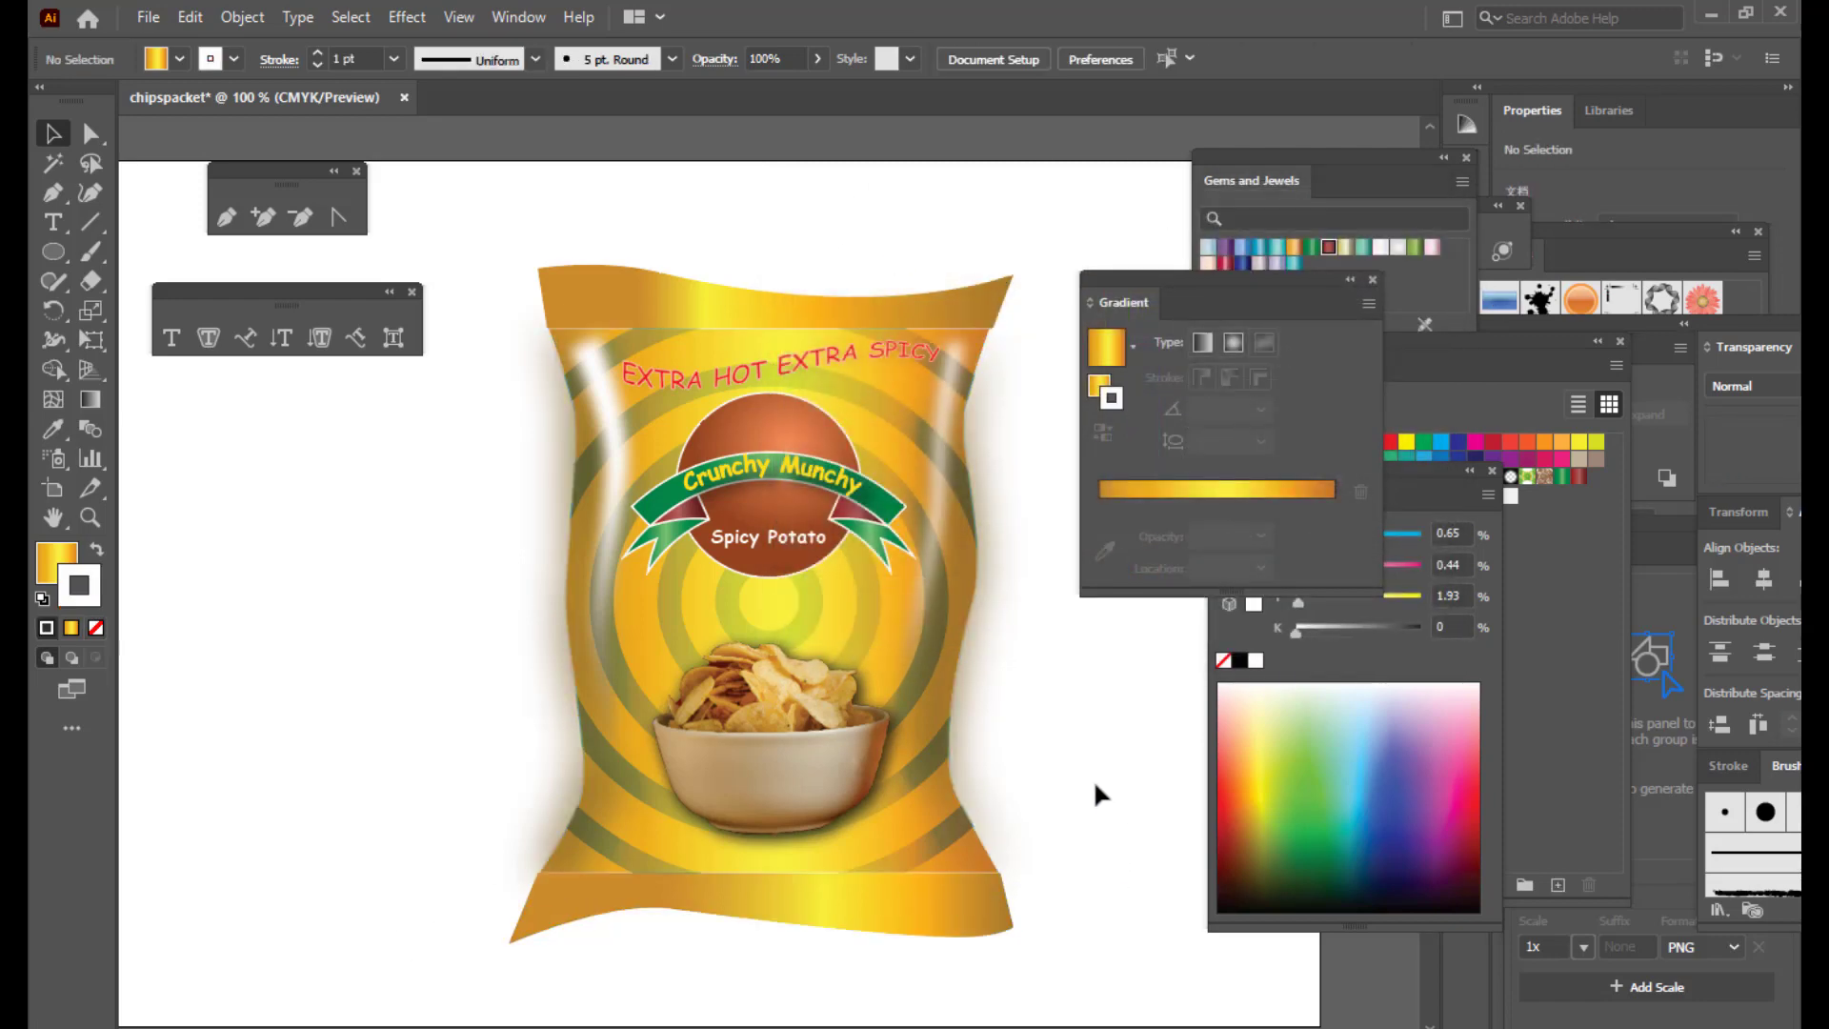
{"action": "key", "text": "ctrl+minus"}
{"action": "key", "text": "p"}
{"action": "left_click_drag", "start_coordinate": [1122, 282], "coordinate": [1250, 282]}
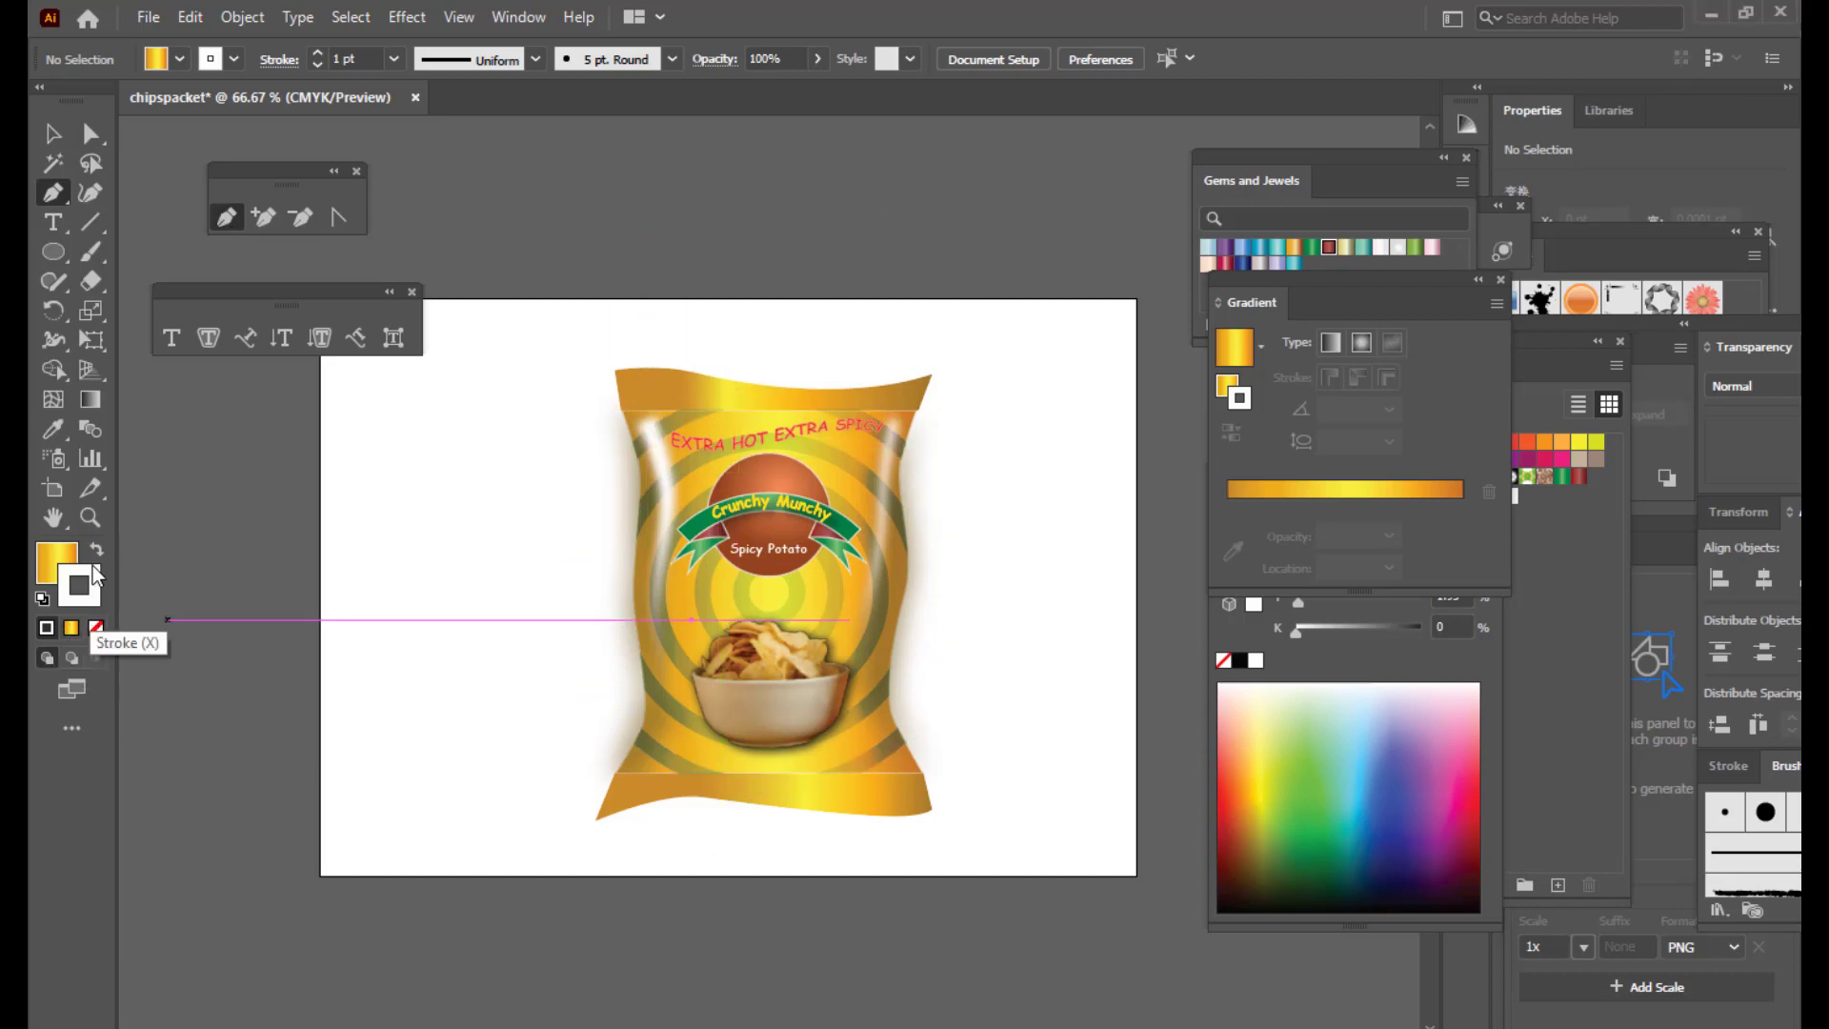
Step: With no fill and a white stroke, pen a curved crimp line across the bag top
{"action": "left_click", "coordinate": [96, 627]}
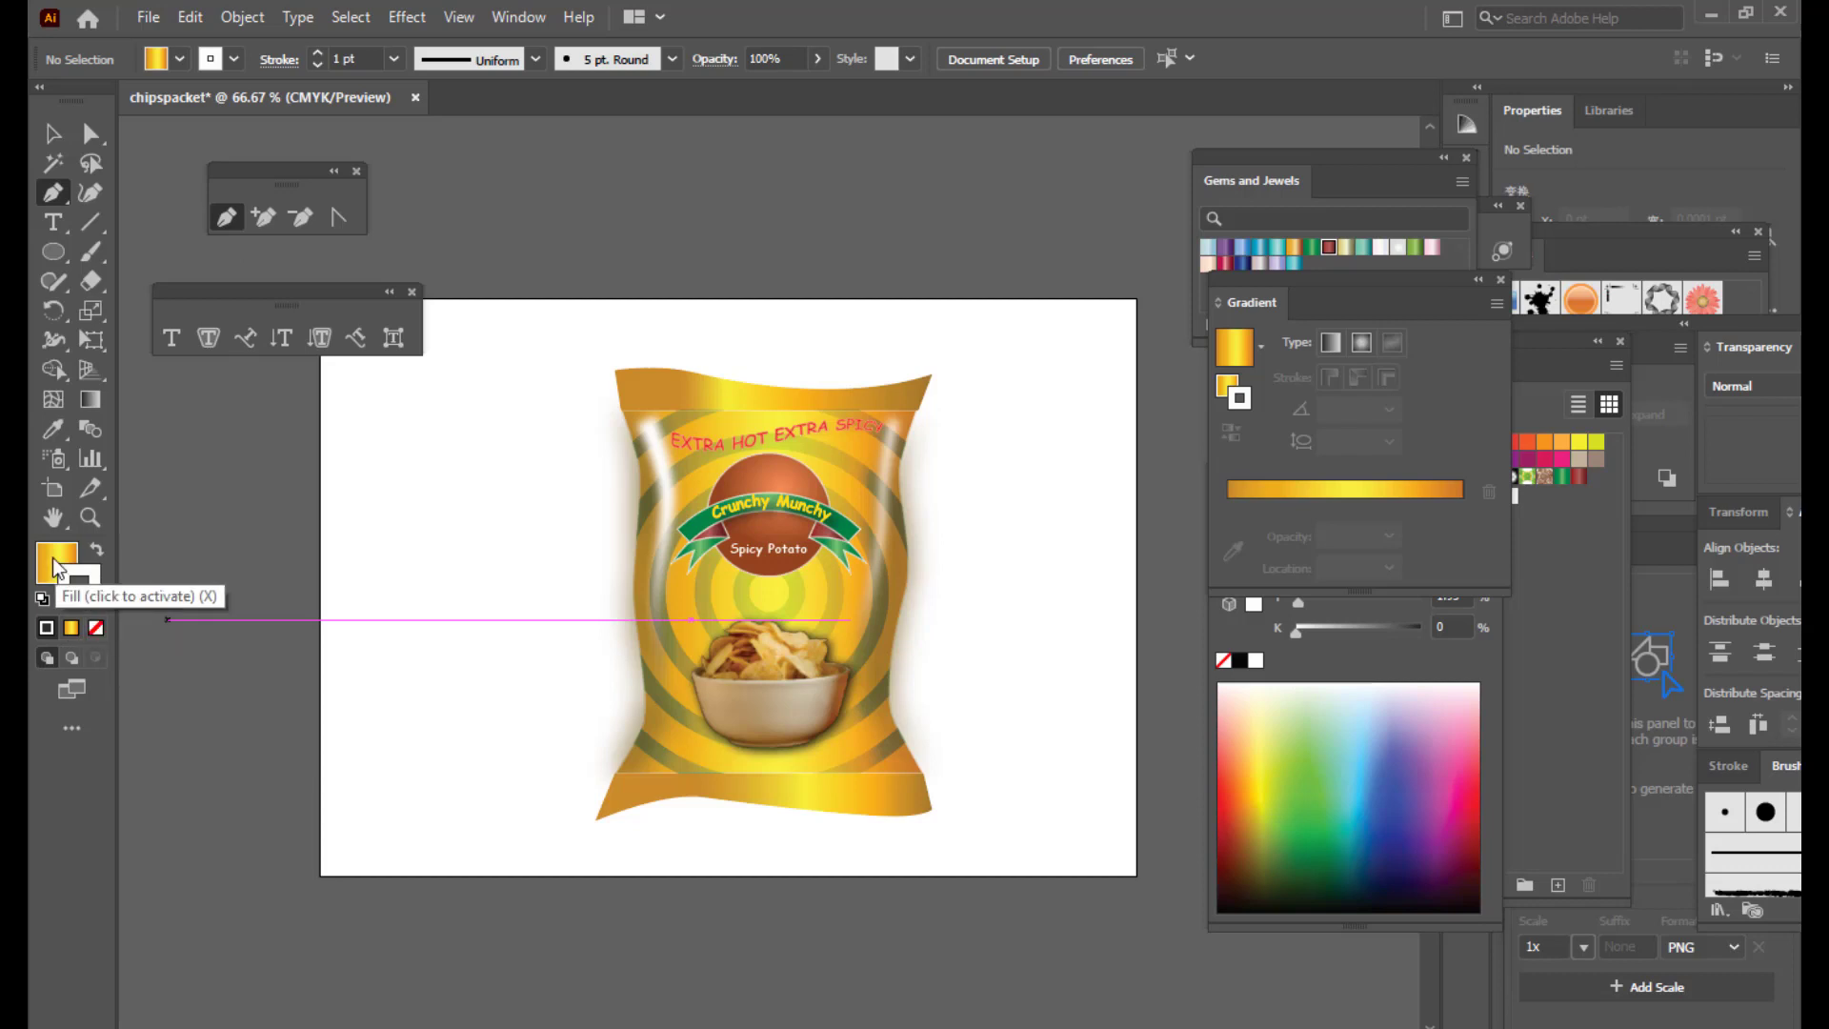
{"action": "left_click", "coordinate": [89, 604]}
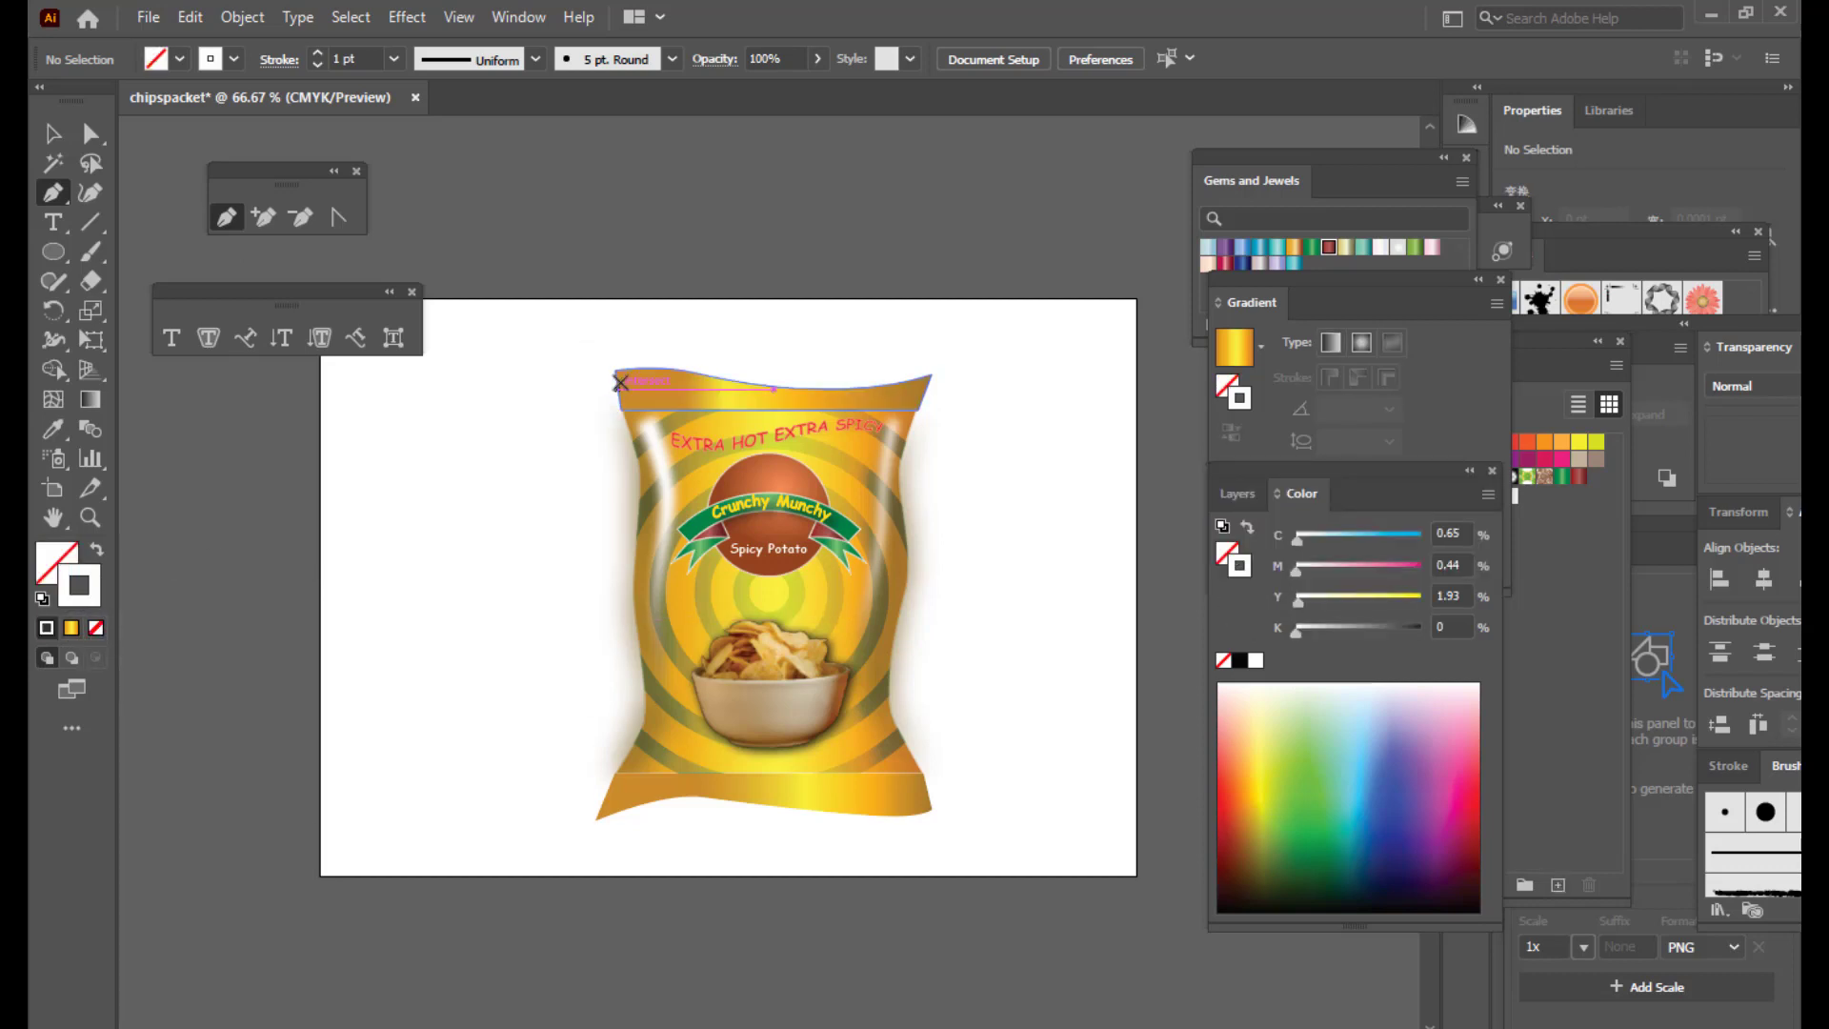
{"action": "key", "text": "ctrl+plus"}
{"action": "scroll", "coordinate": [317, 526], "scroll_direction": "up", "scroll_amount": 2}
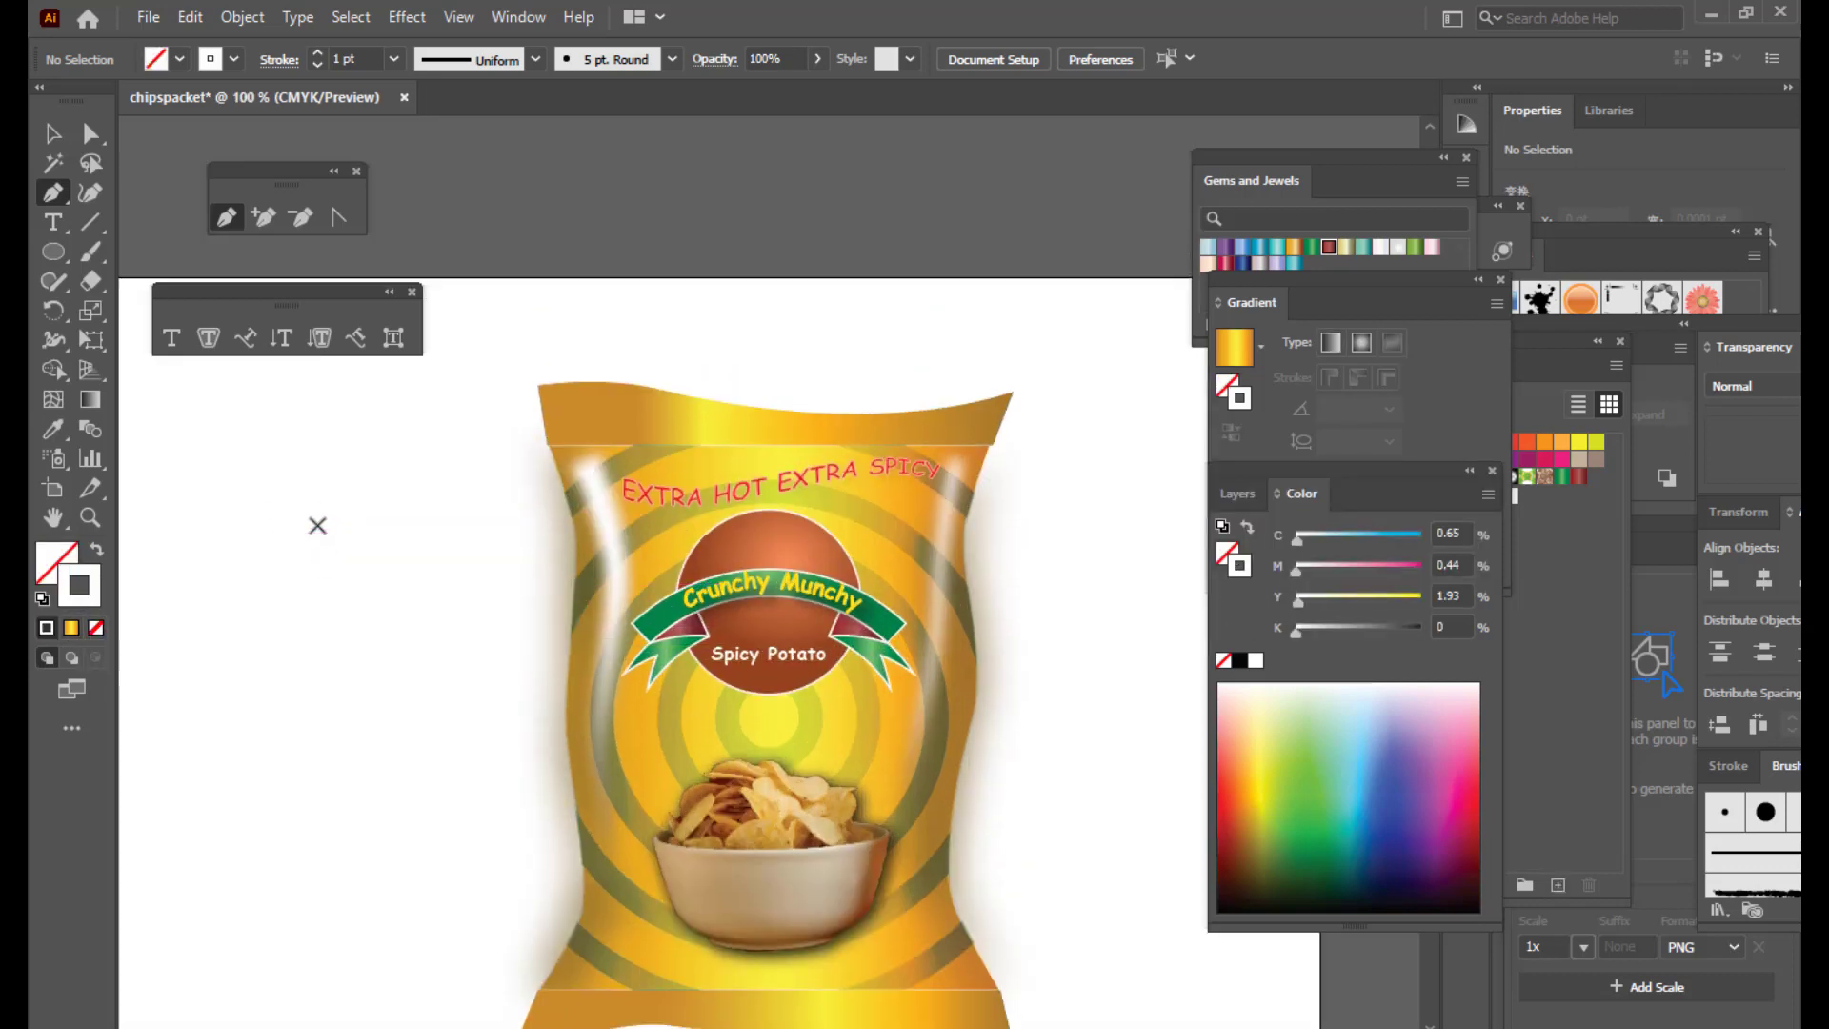
{"action": "left_click", "coordinate": [545, 432]}
{"action": "left_click_drag", "start_coordinate": [667, 432], "coordinate": [698, 438]}
{"action": "left_click_drag", "start_coordinate": [836, 433], "coordinate": [901, 427]}
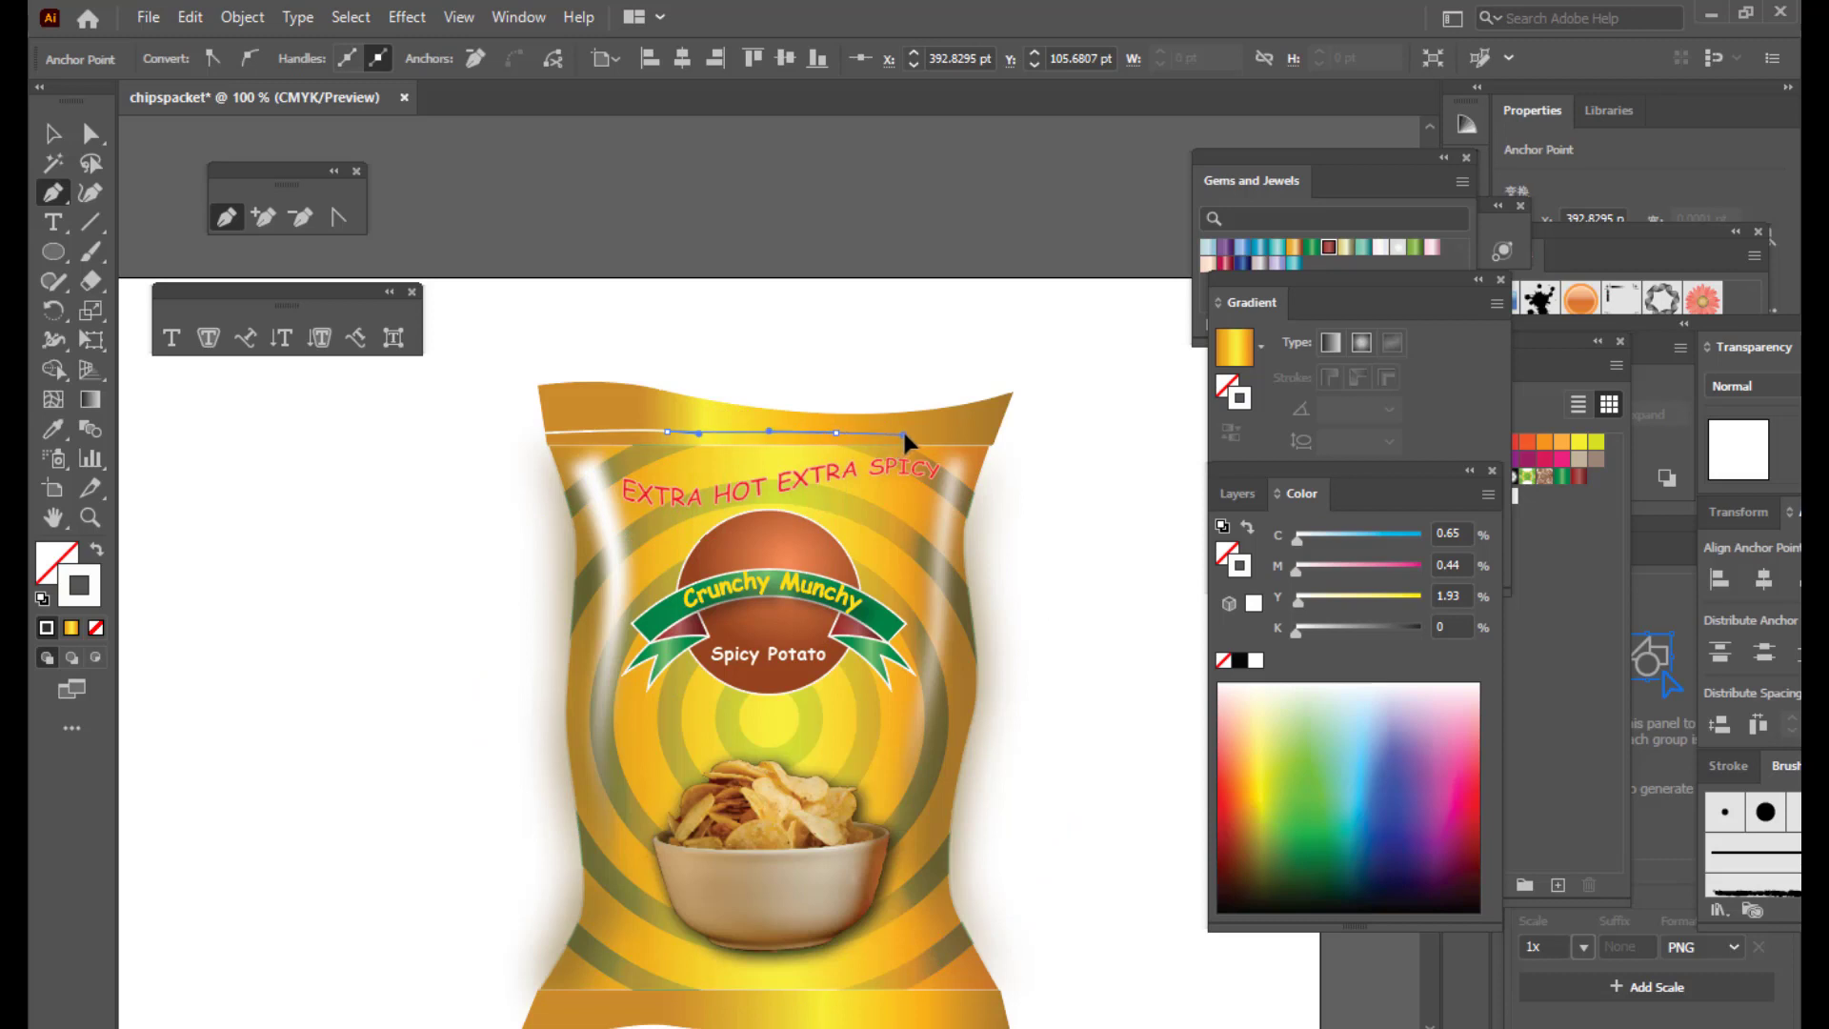
{"action": "left_click", "coordinate": [997, 430]}
{"action": "left_click", "coordinate": [997, 431]}
Step: Draw two more curved crimp lines along the top edge
{"action": "left_click_drag", "start_coordinate": [541, 413], "coordinate": [658, 419]}
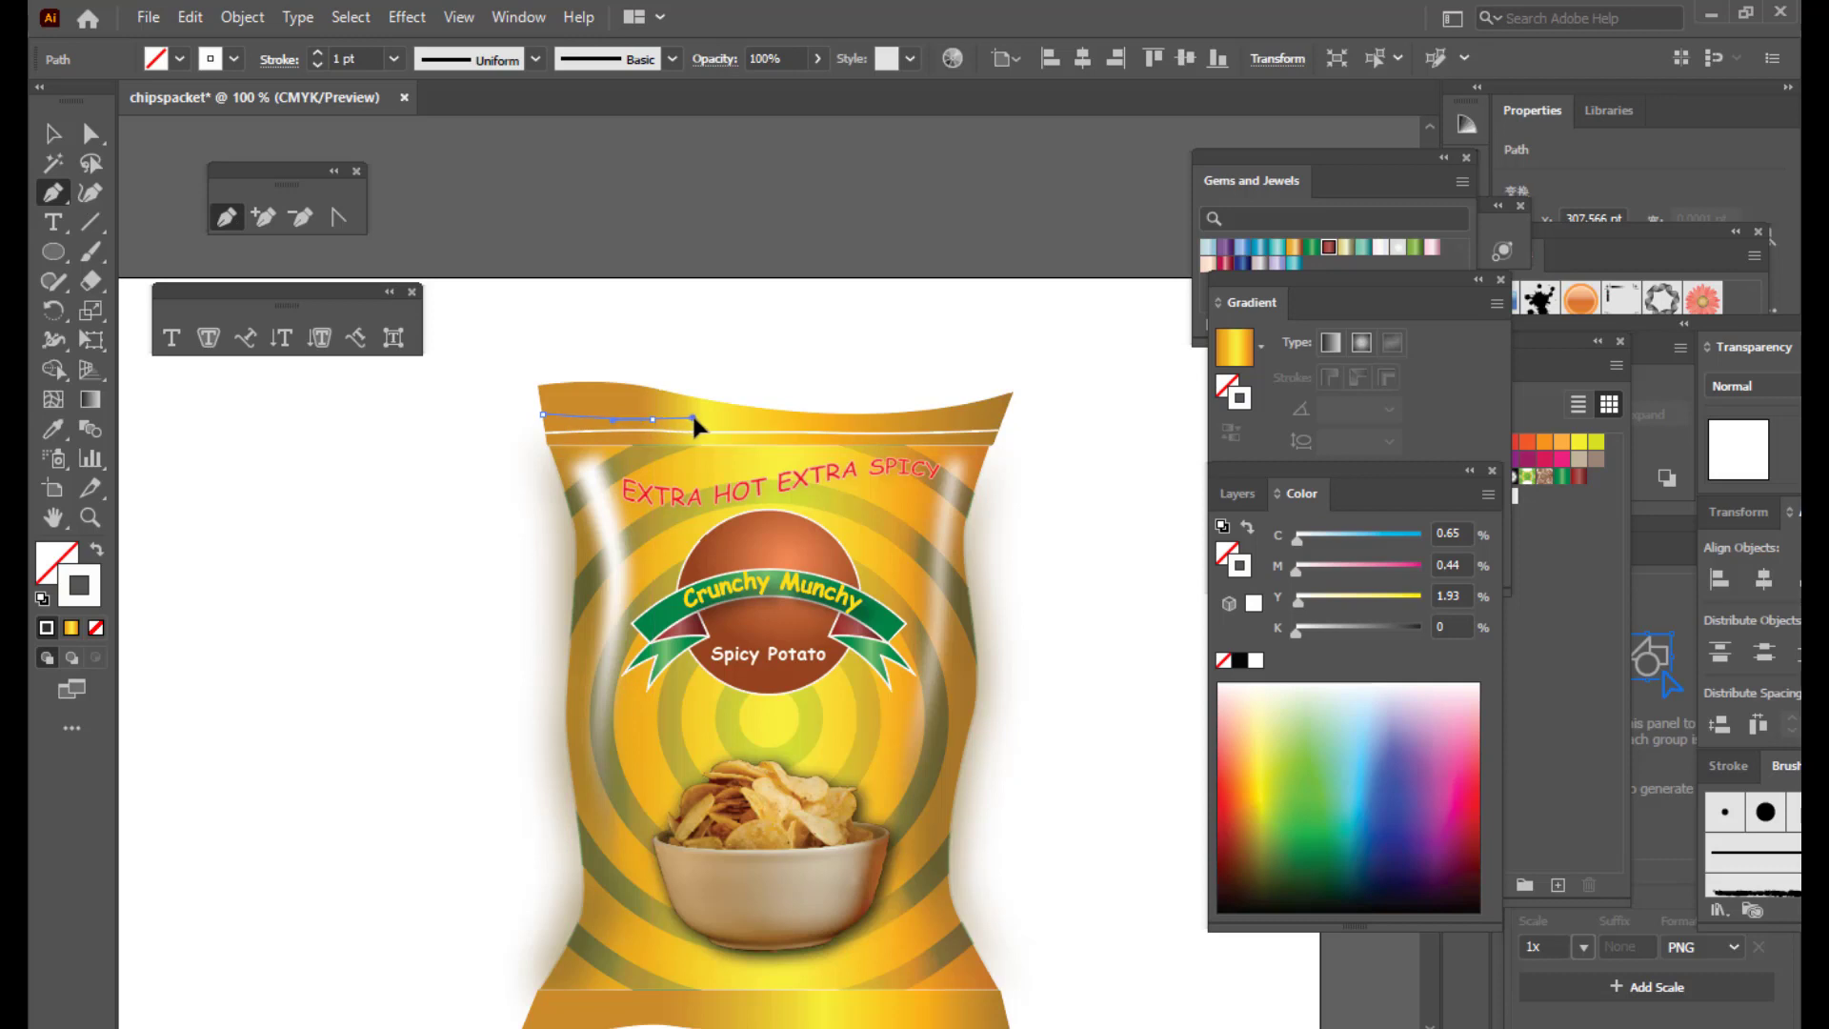
{"action": "left_click_drag", "start_coordinate": [816, 422], "coordinate": [1005, 414]}
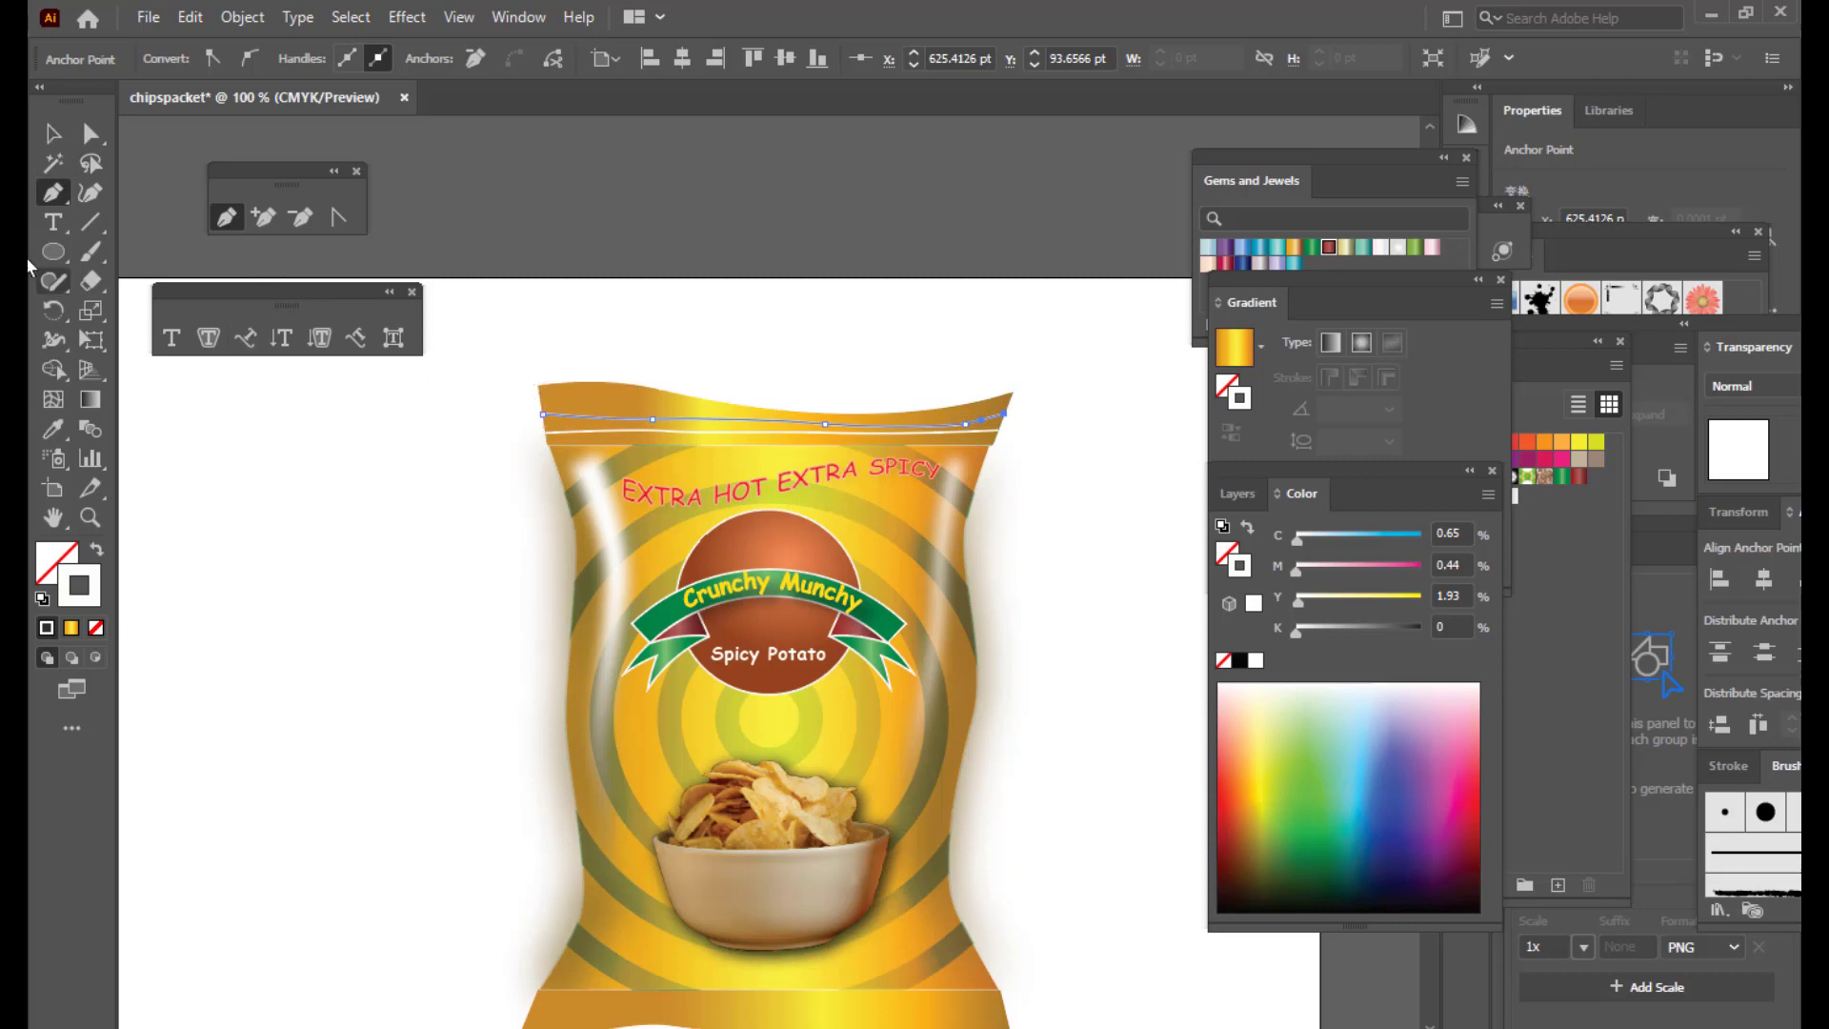
{"action": "left_click", "coordinate": [52, 132]}
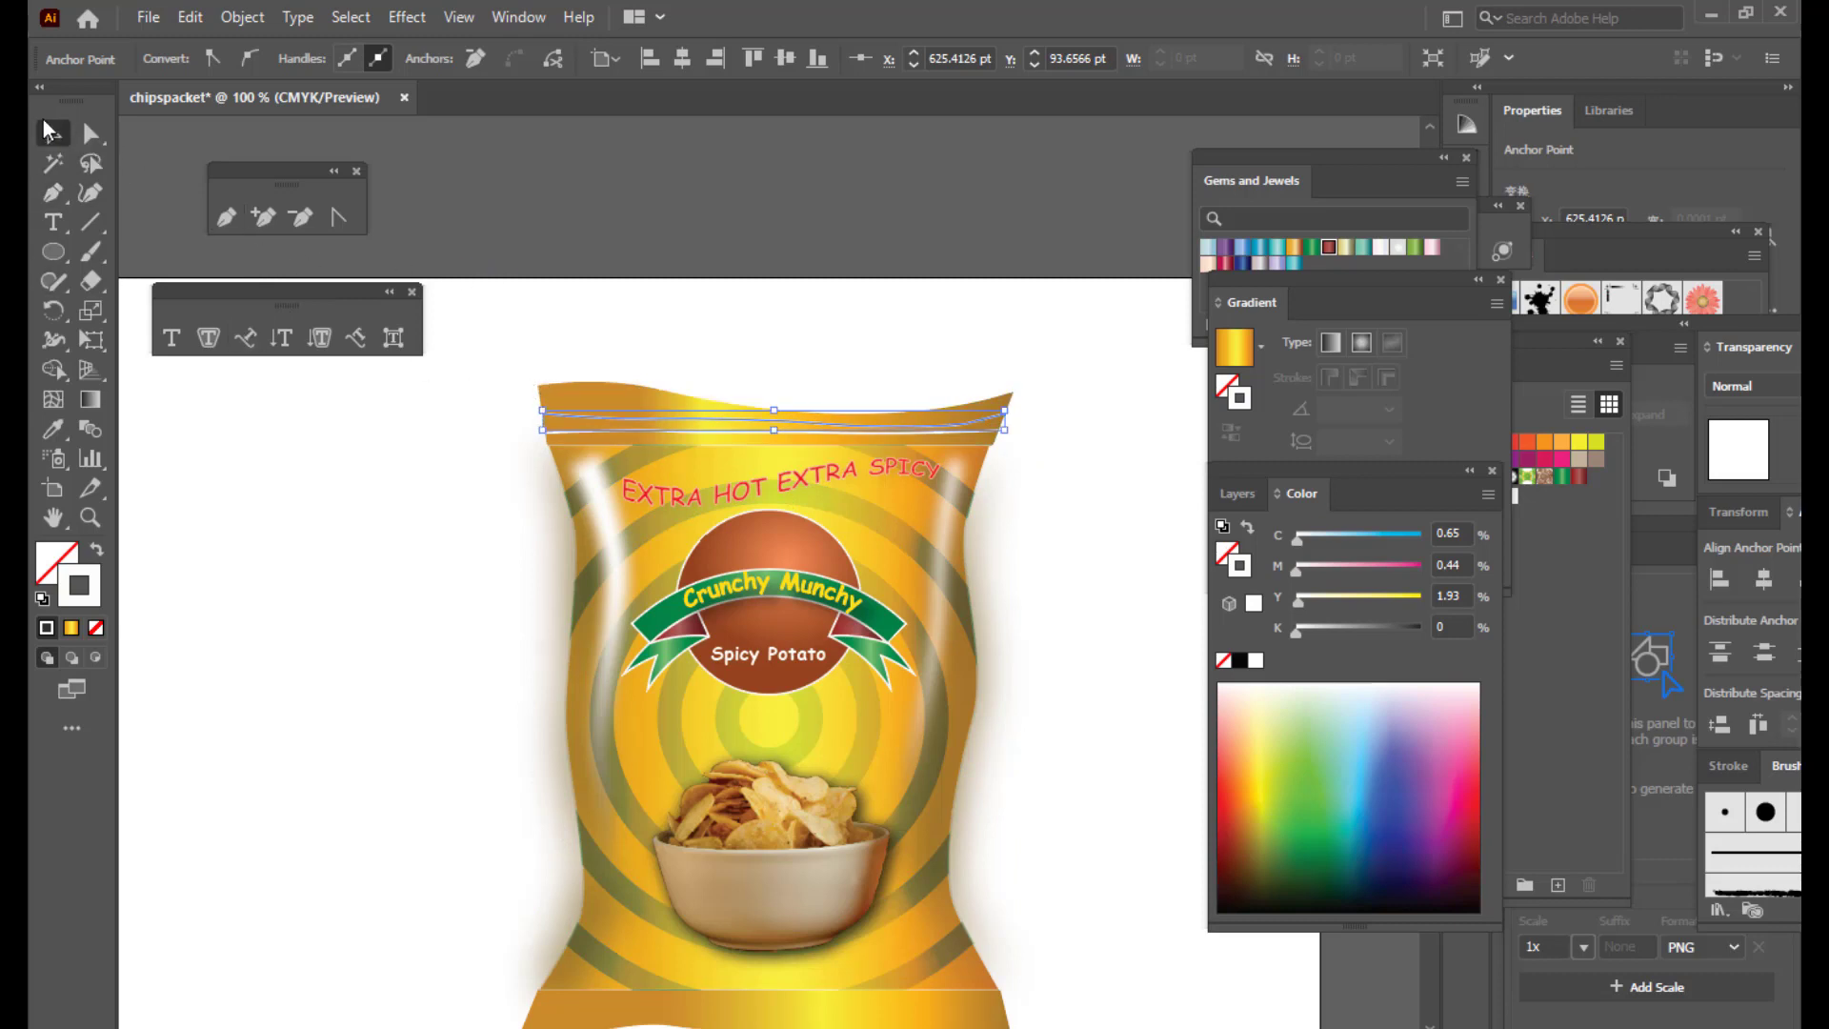
{"action": "left_click", "coordinate": [226, 218]}
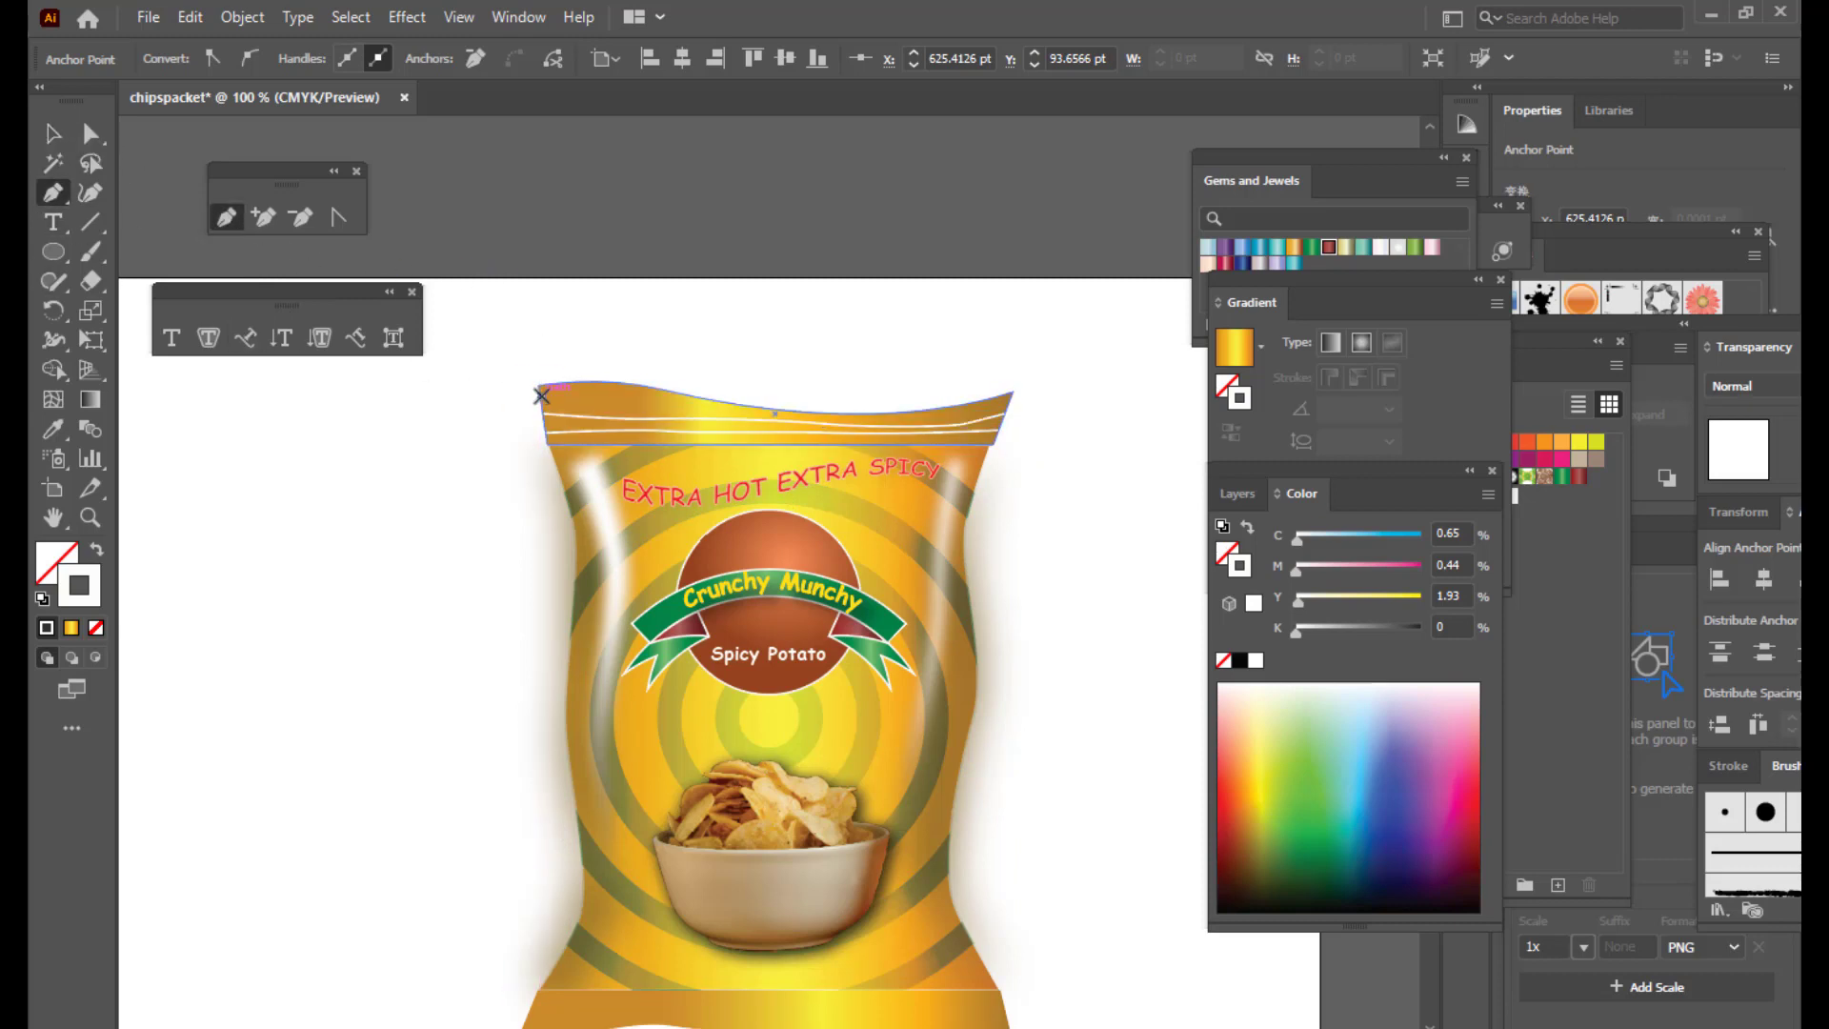
{"action": "left_click", "coordinate": [541, 394]}
{"action": "left_click", "coordinate": [604, 396]}
{"action": "left_click", "coordinate": [658, 403]}
{"action": "left_click", "coordinate": [712, 409]}
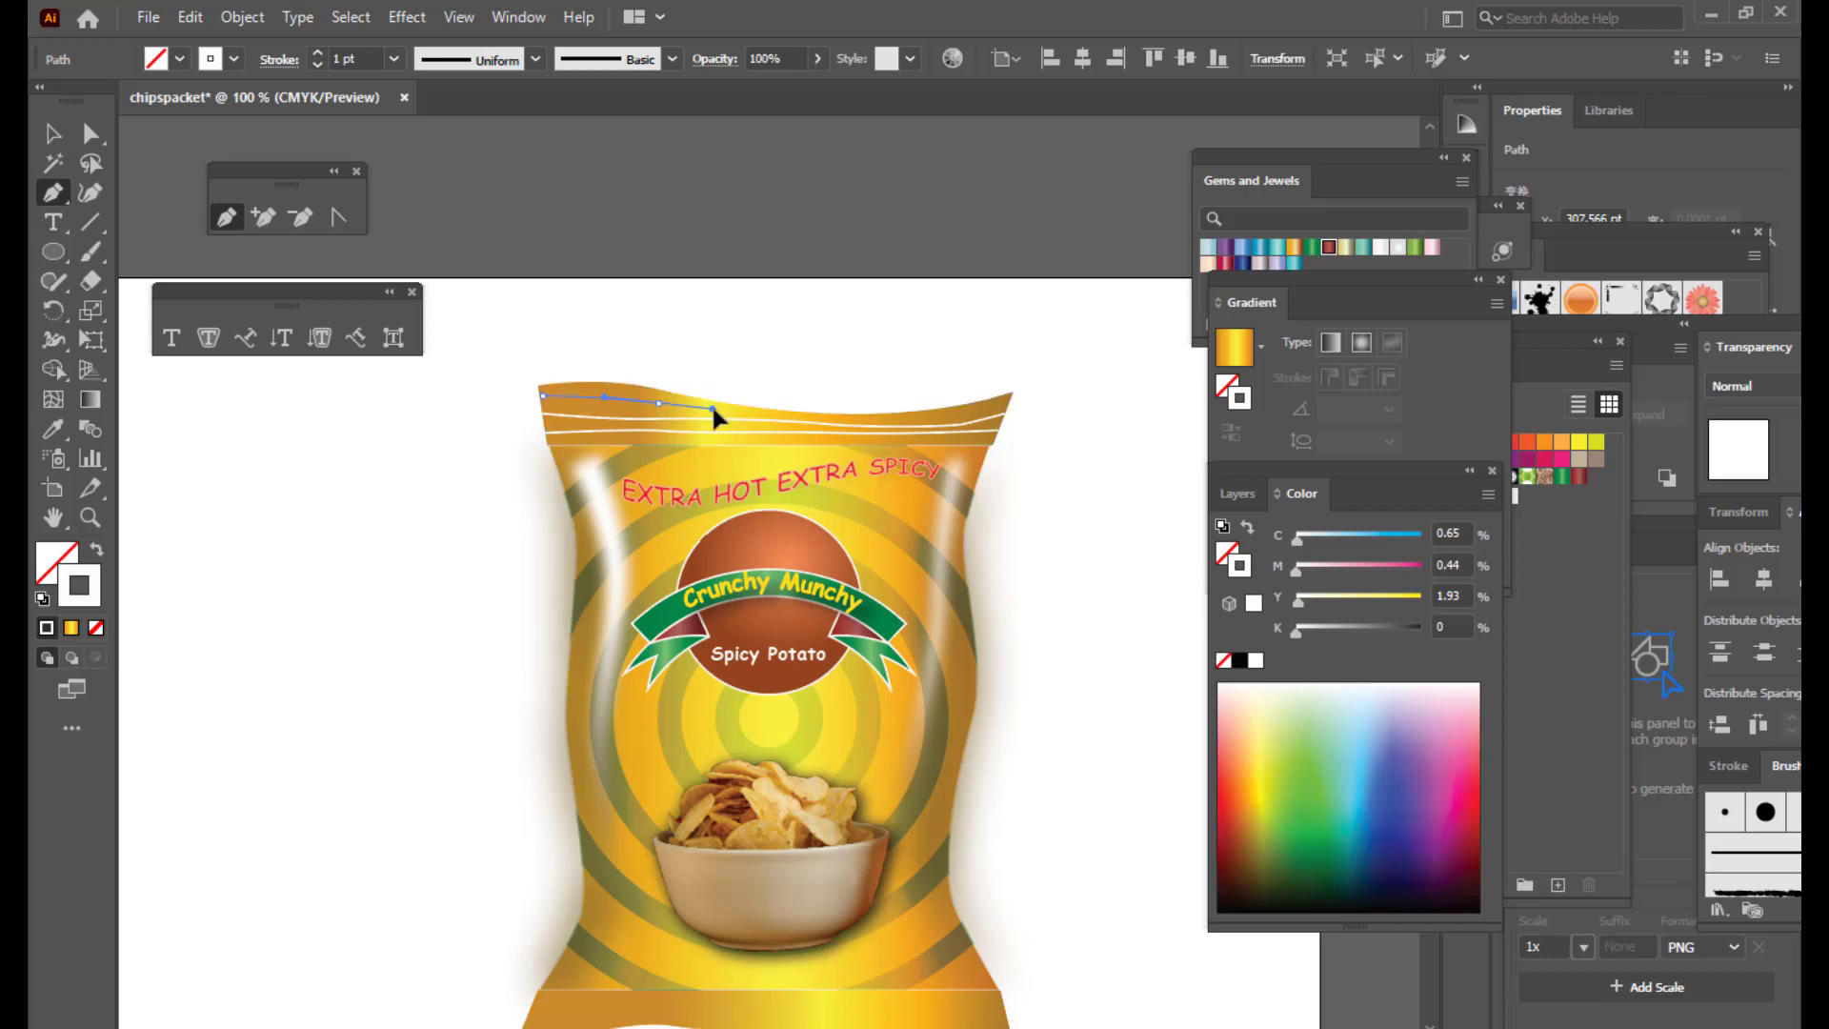
{"action": "left_click_drag", "start_coordinate": [890, 420], "coordinate": [927, 420]}
{"action": "left_click", "coordinate": [1009, 407]}
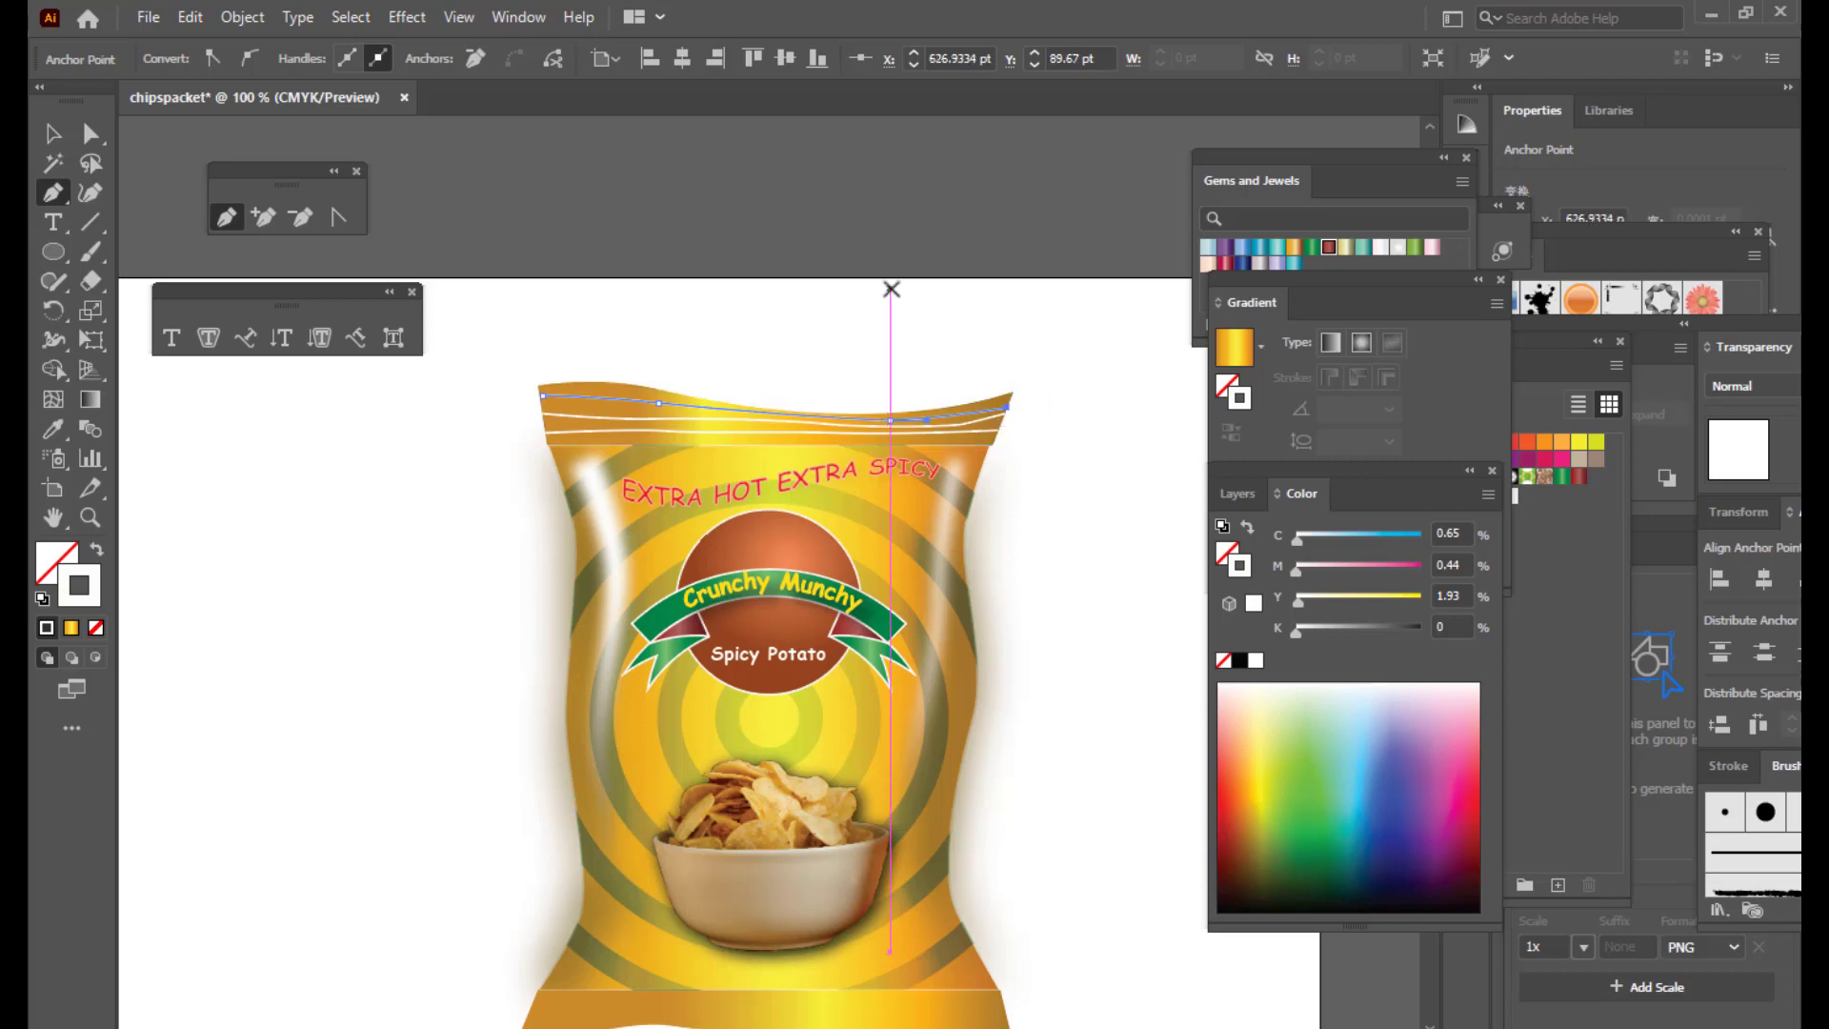
Step: Zoom to 150% and reshape a crimp line's anchor and left handle
{"action": "key", "text": "ctrl+equal"}
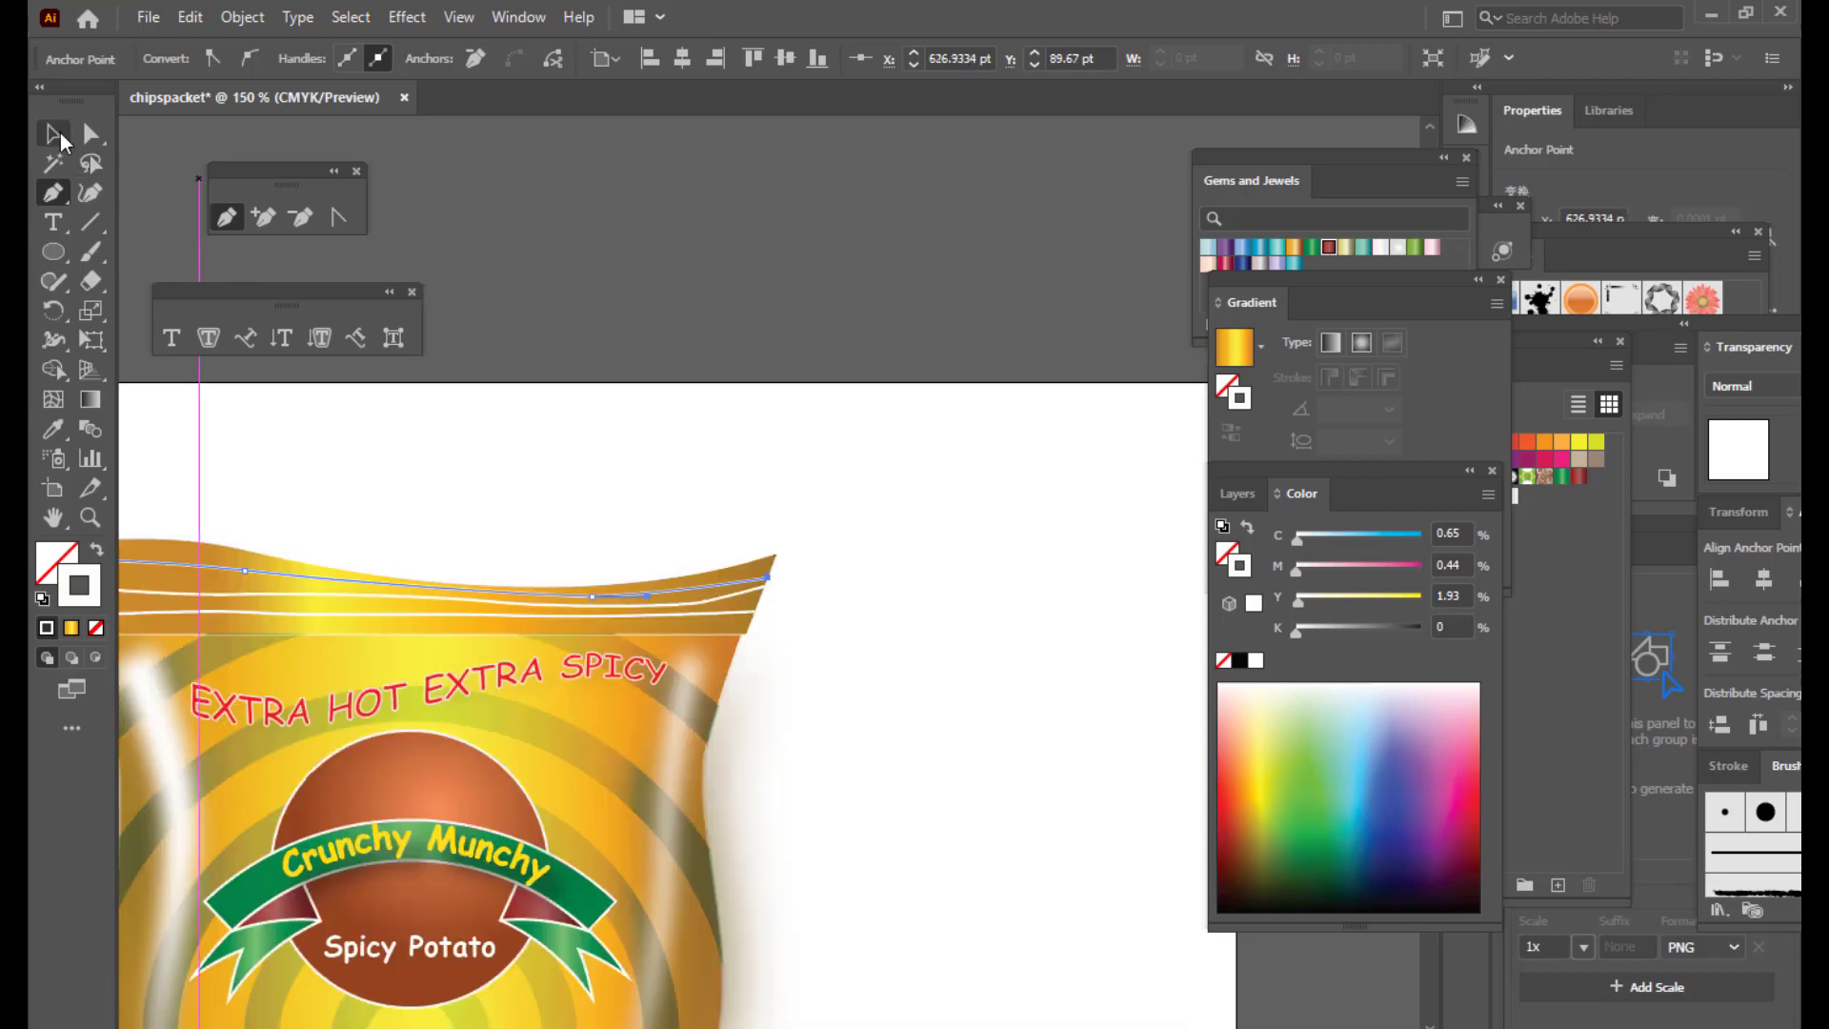
{"action": "key", "text": "a"}
{"action": "key", "text": "h"}
{"action": "left_click_drag", "start_coordinate": [665, 519], "coordinate": [1037, 469]}
{"action": "key", "text": "a"}
{"action": "left_click", "coordinate": [615, 511]}
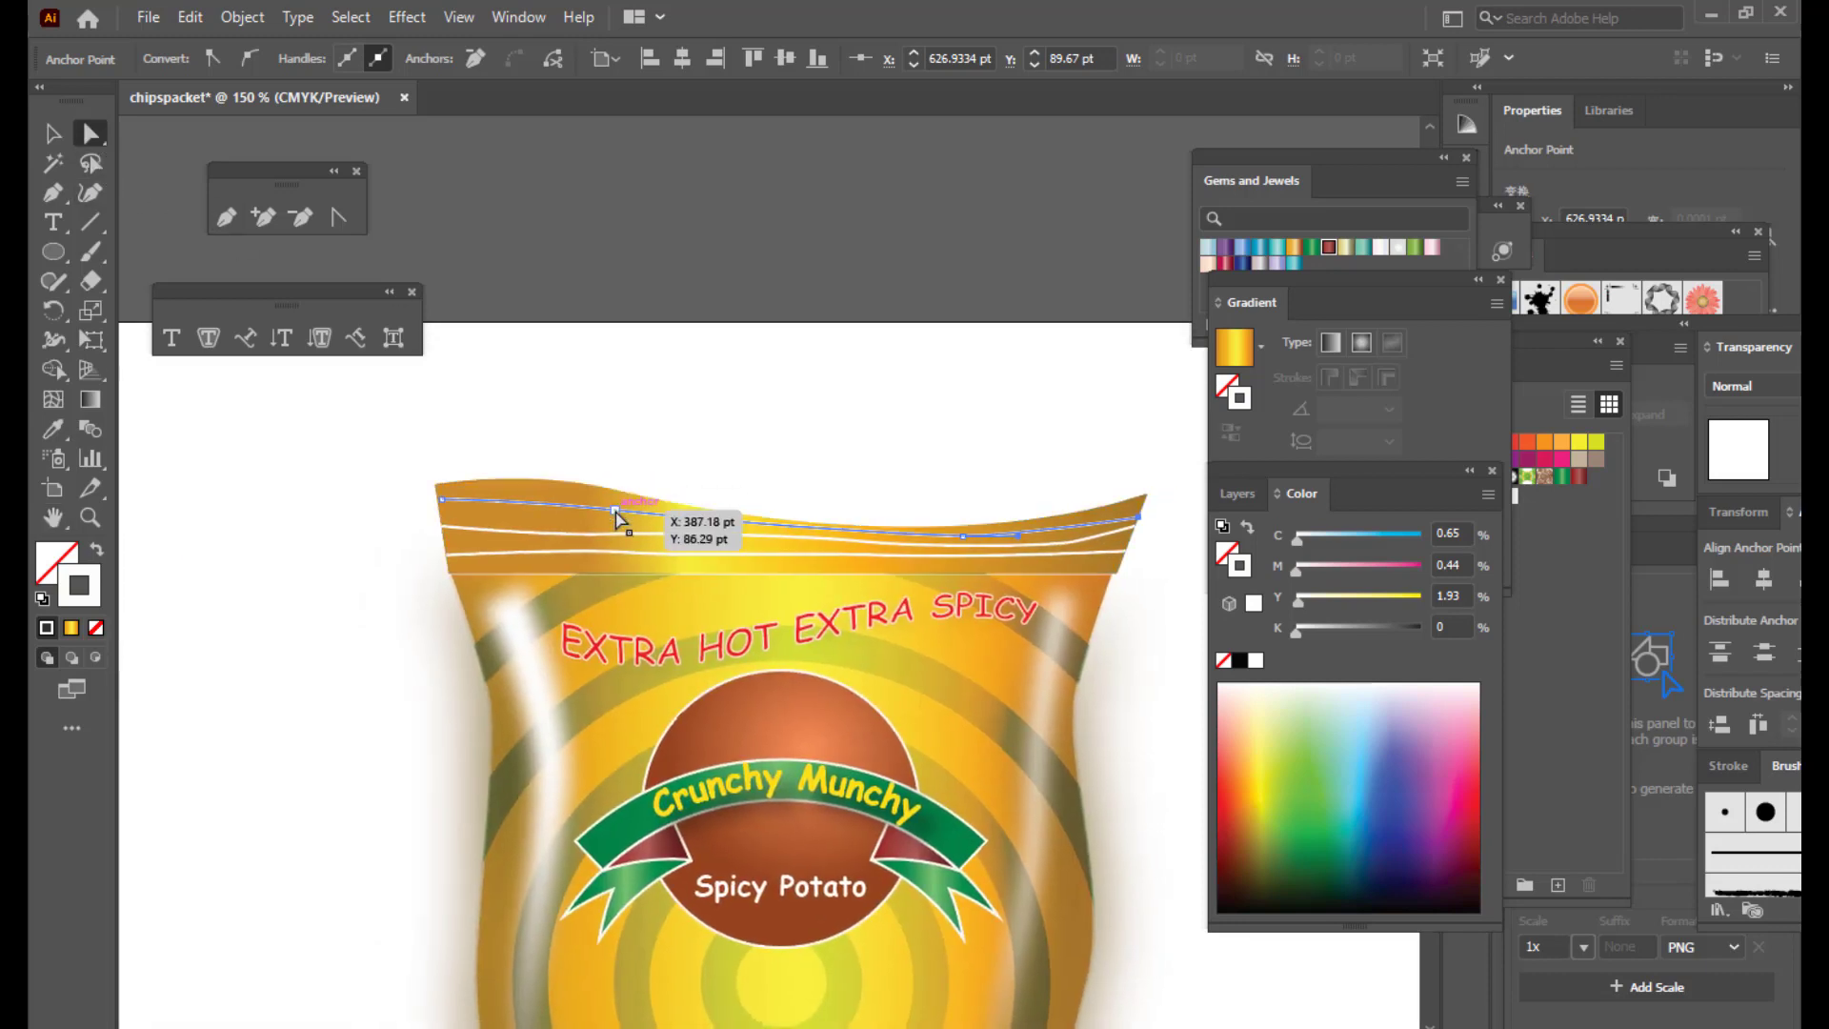
{"action": "left_click_drag", "start_coordinate": [618, 519], "coordinate": [672, 525]}
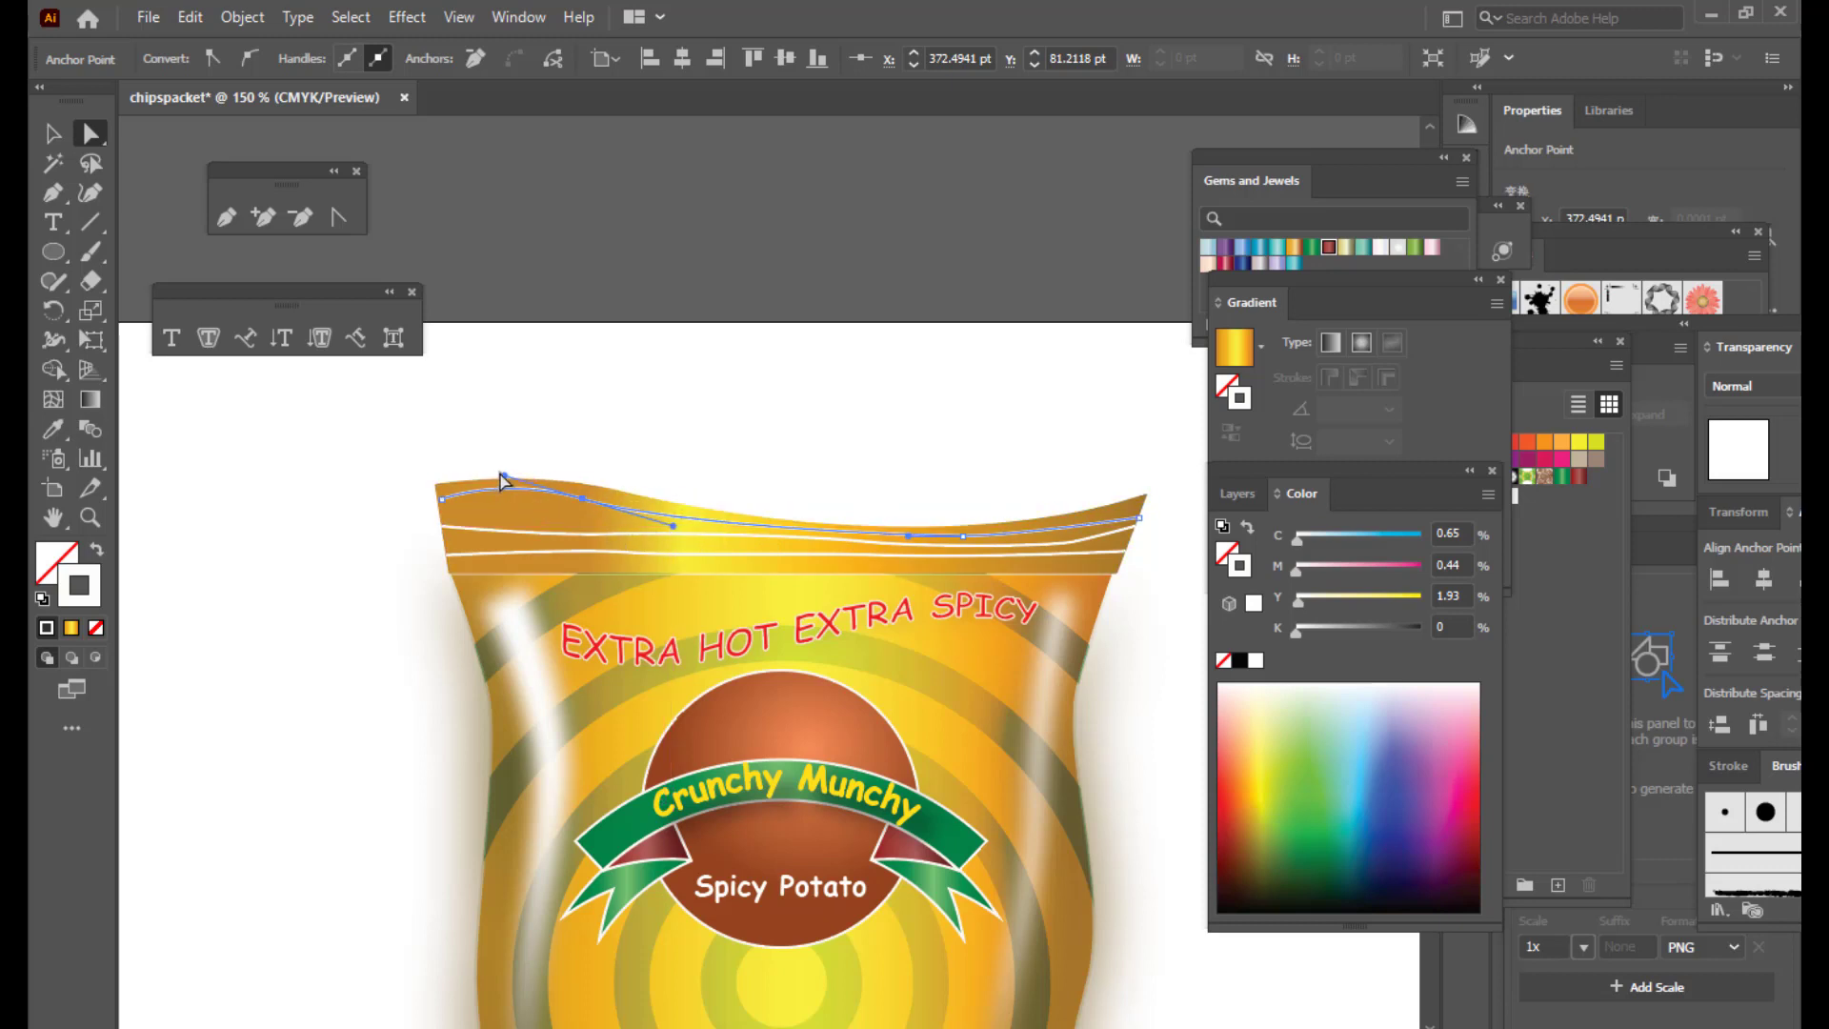
{"action": "left_click_drag", "start_coordinate": [502, 479], "coordinate": [577, 506]}
Step: Select the lowest crimp line's segments to check its curve
{"action": "left_click", "coordinate": [878, 386]}
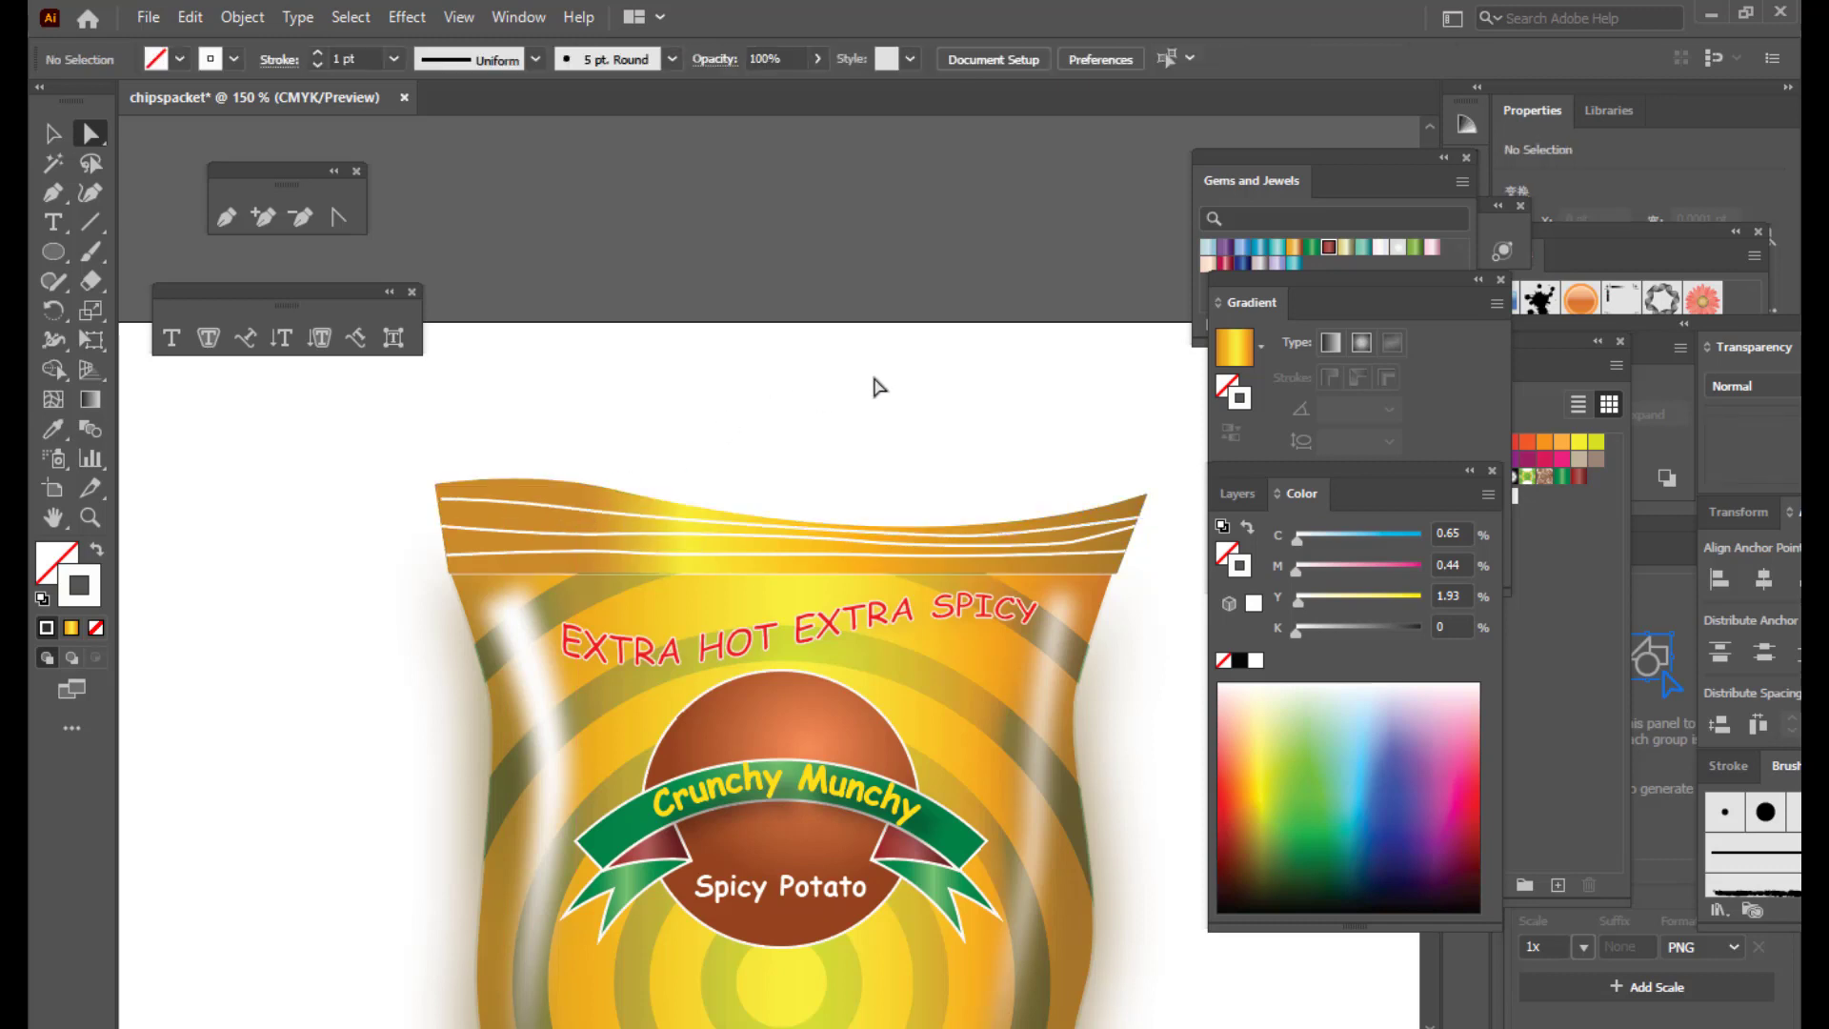
{"action": "scroll", "coordinate": [1012, 396], "scroll_direction": "down", "scroll_amount": 3}
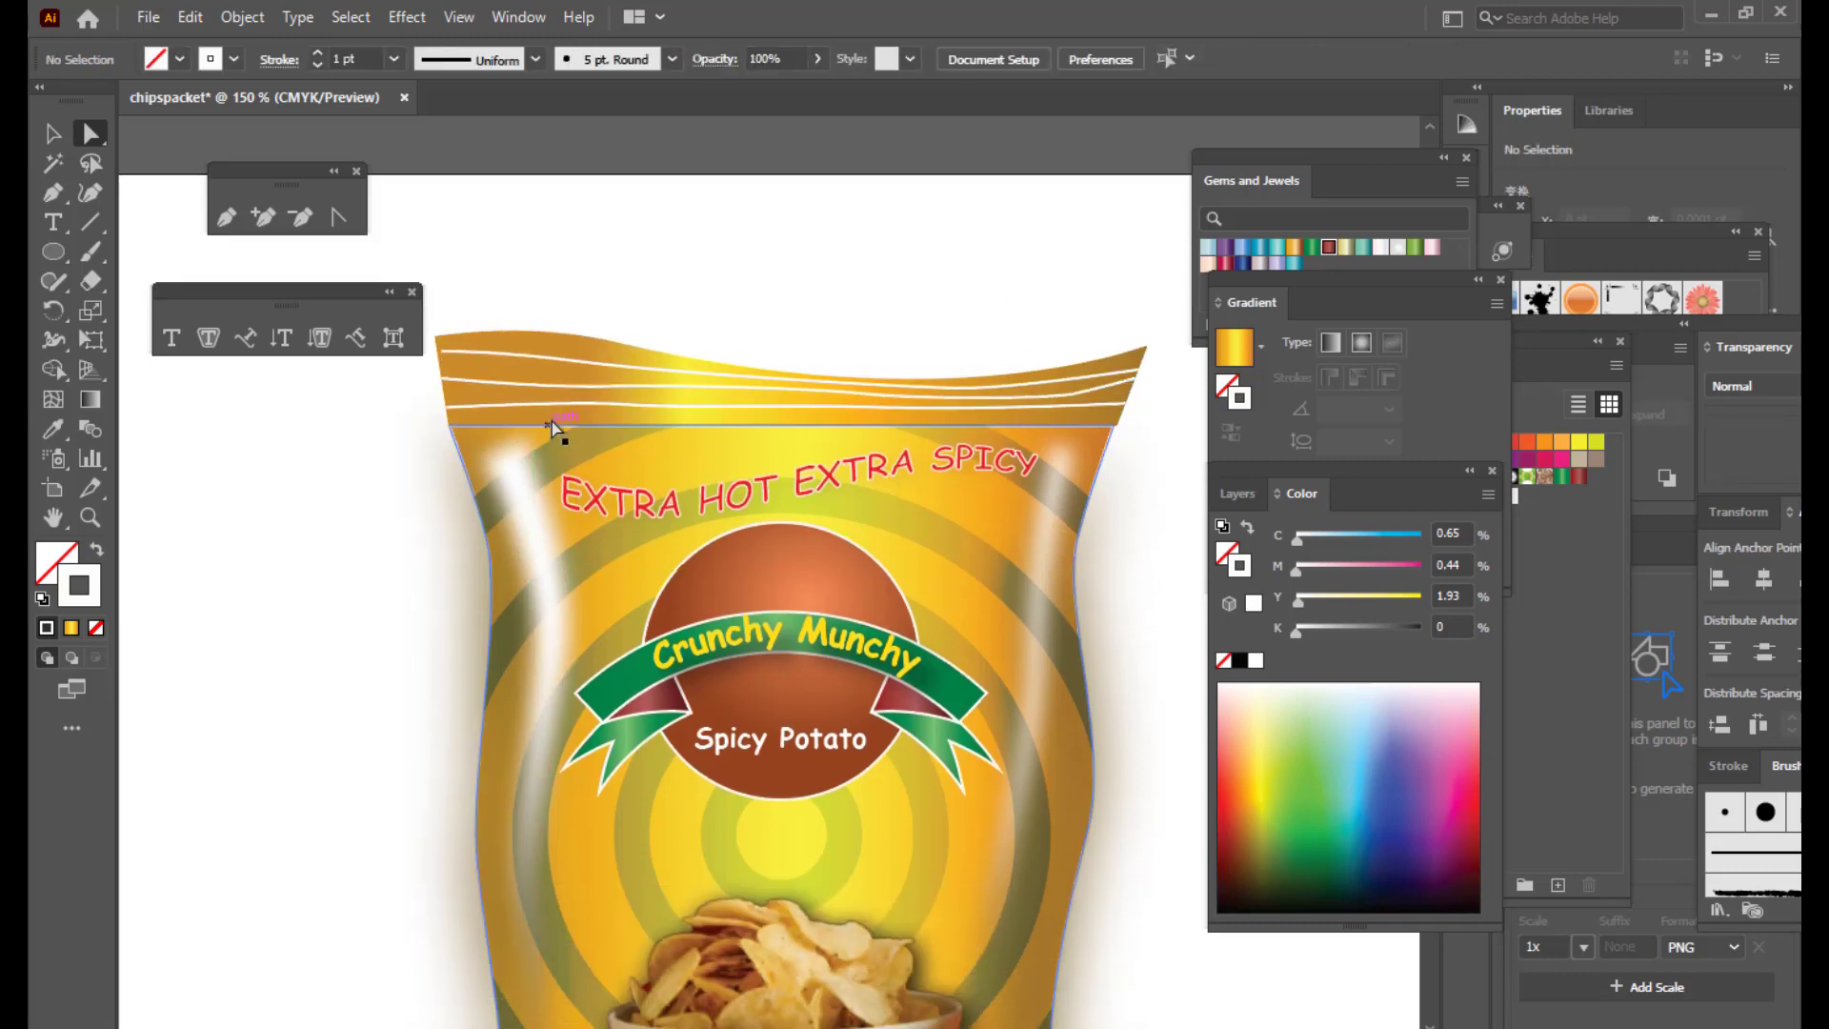
{"action": "left_click", "coordinate": [576, 400]}
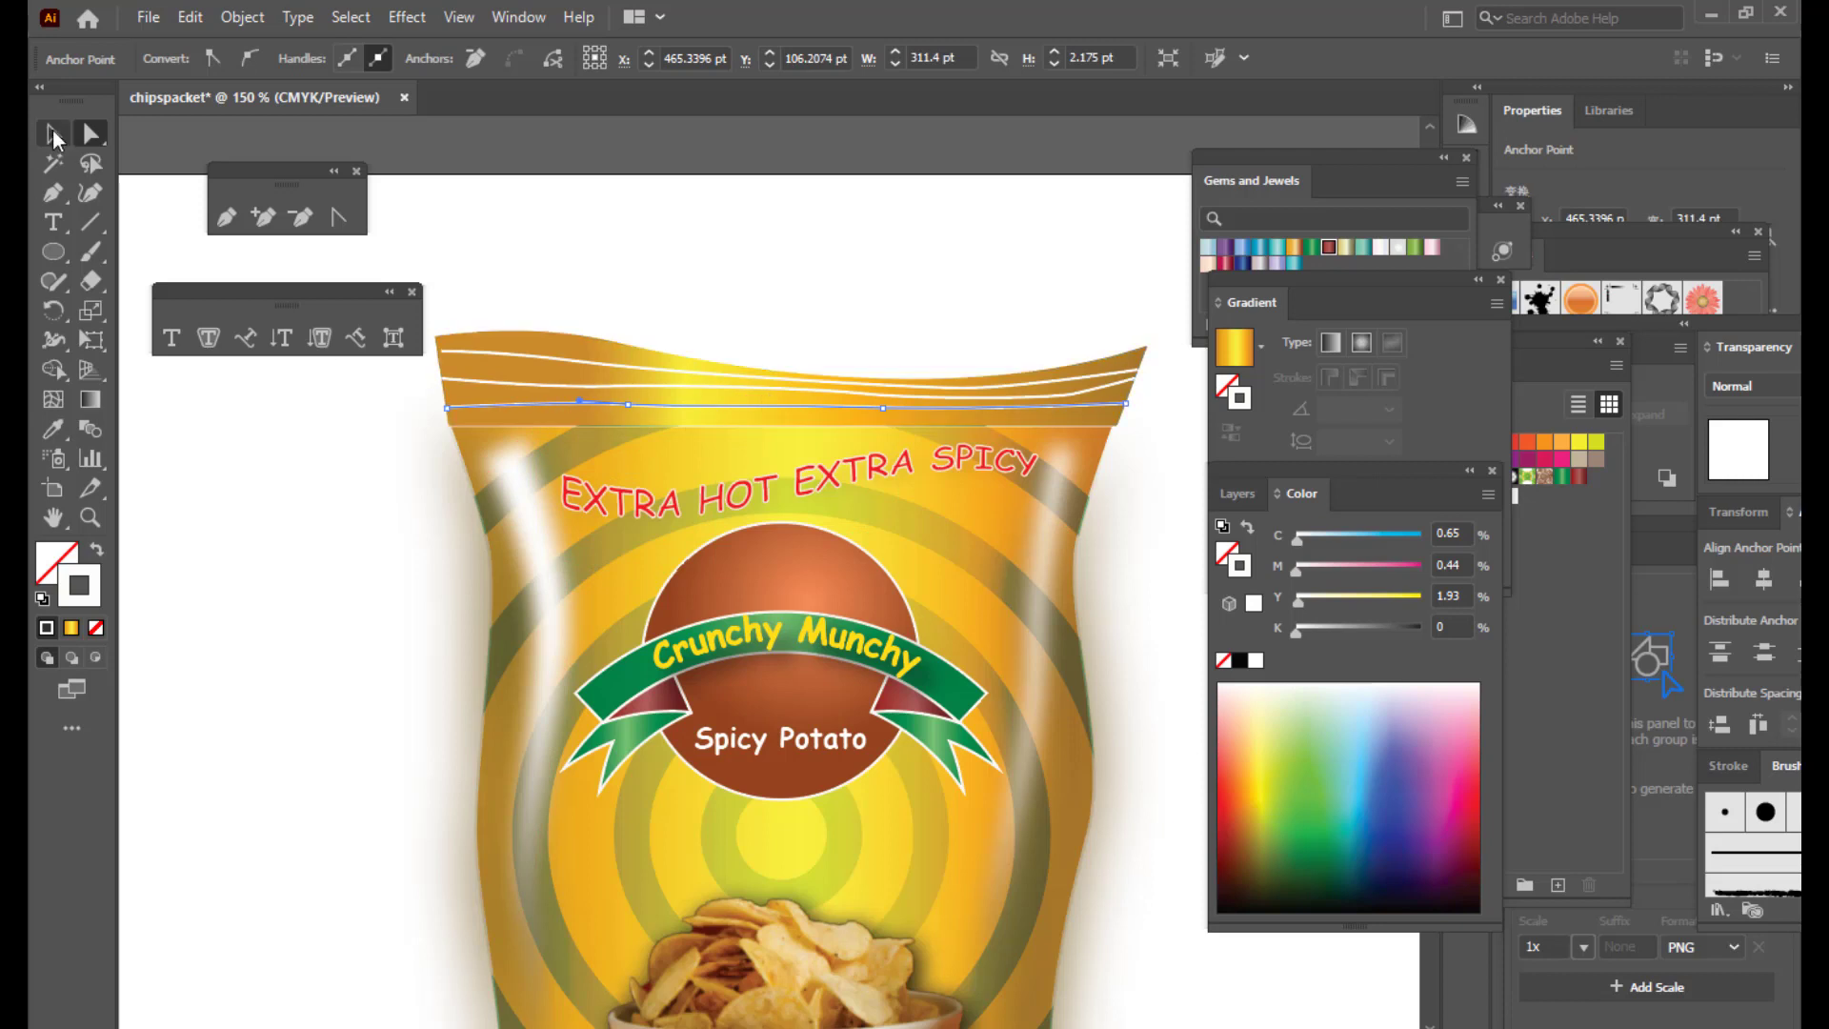
{"action": "left_click", "coordinate": [548, 232]}
{"action": "left_click", "coordinate": [695, 408]}
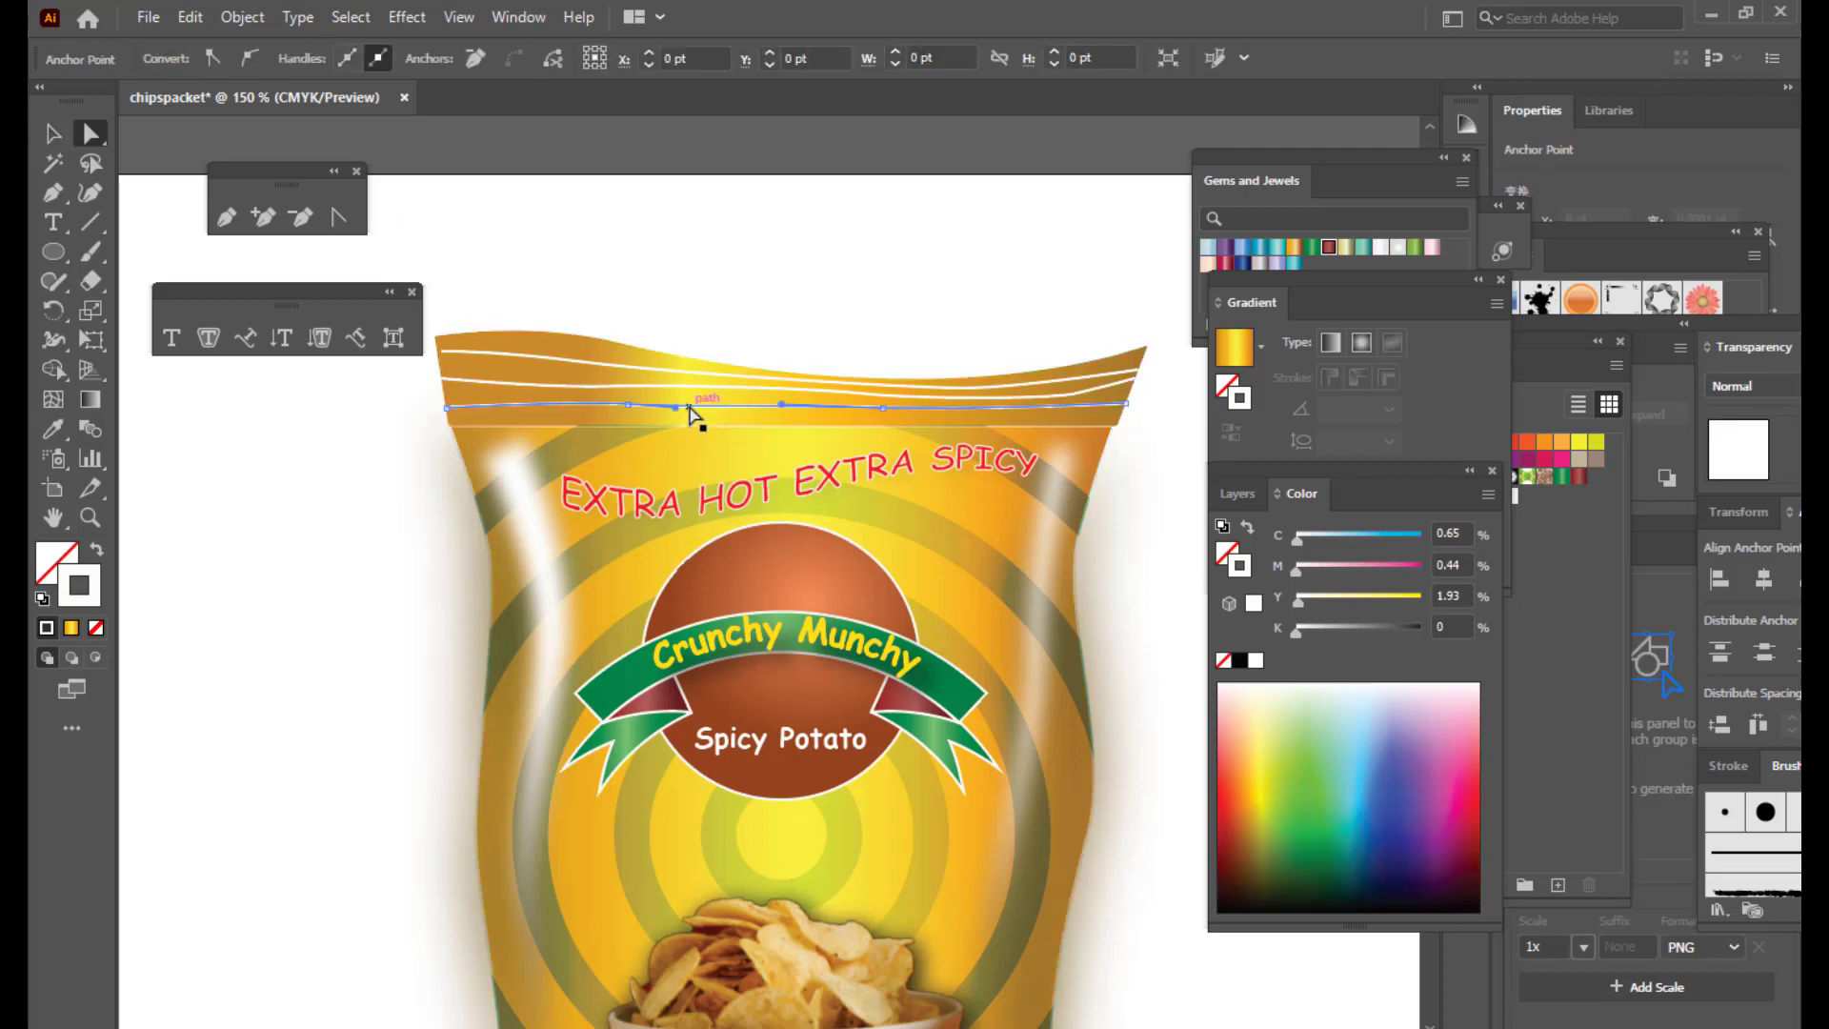
Step: Apply Width Profile 1 to the lowest crimp line on the bag top
{"action": "key", "text": "v"}
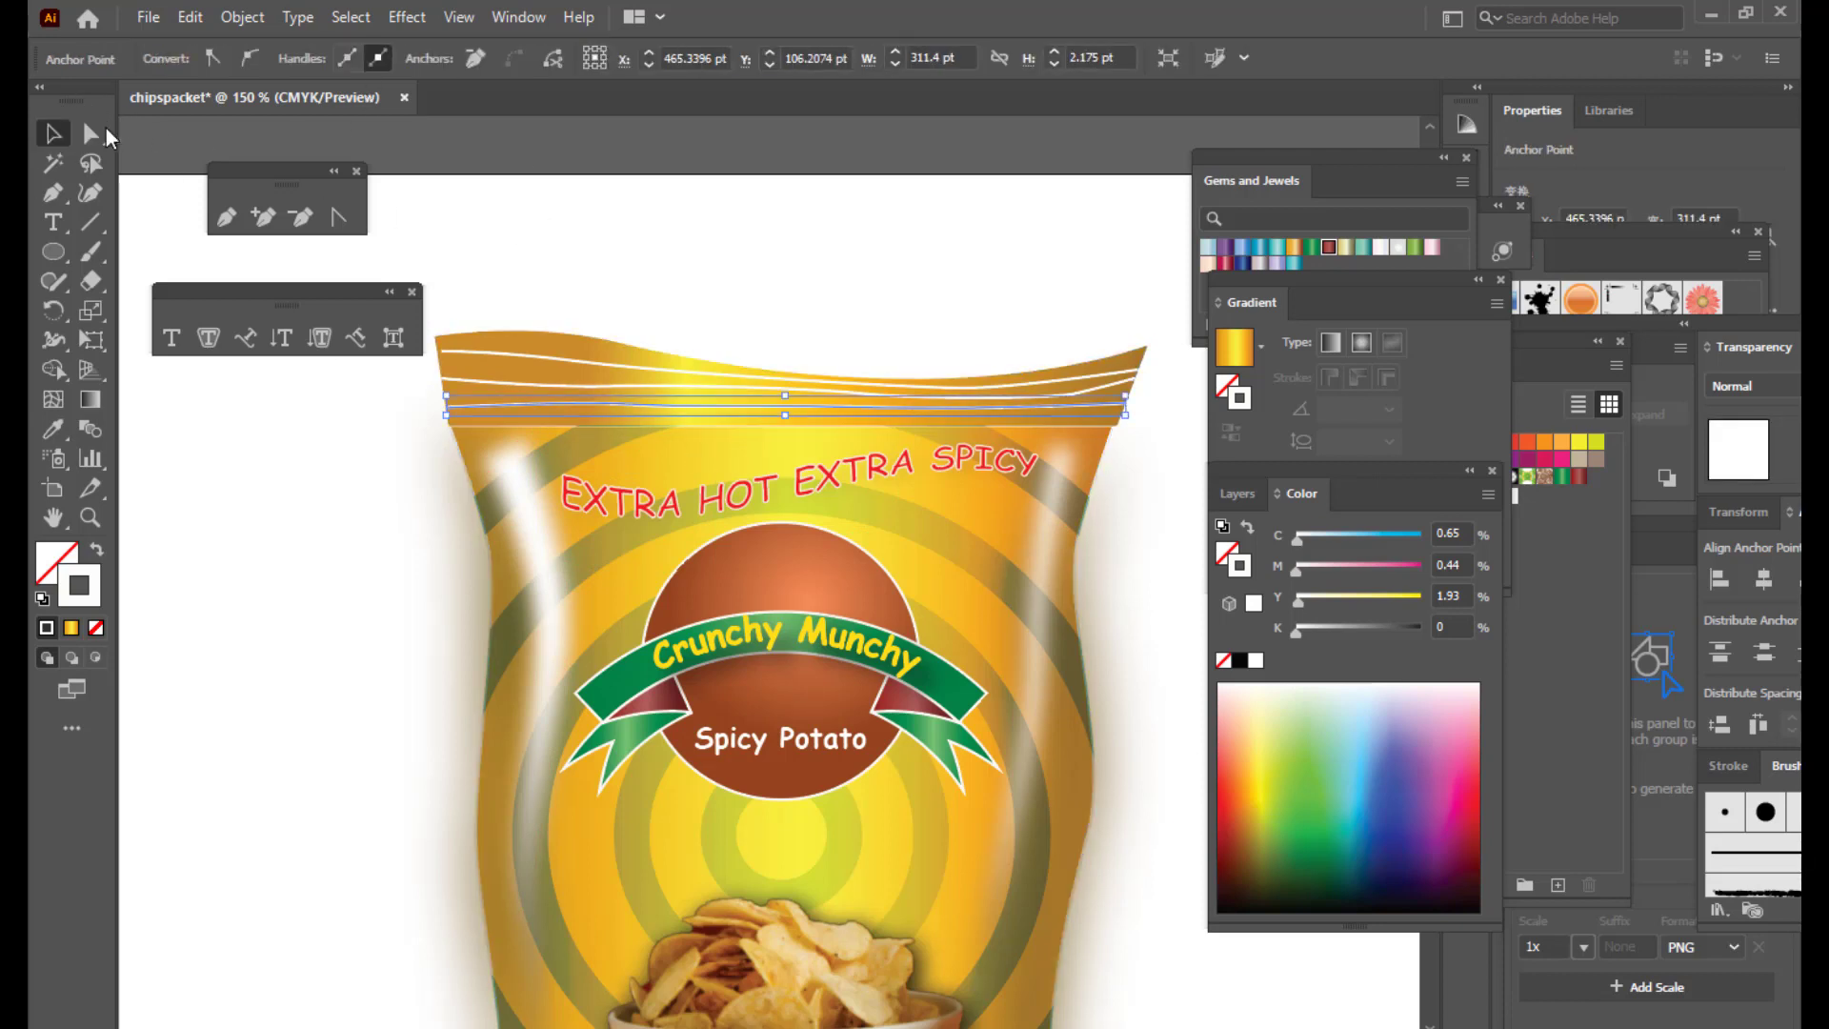
{"action": "left_click", "coordinate": [502, 179]}
{"action": "left_click", "coordinate": [556, 407]}
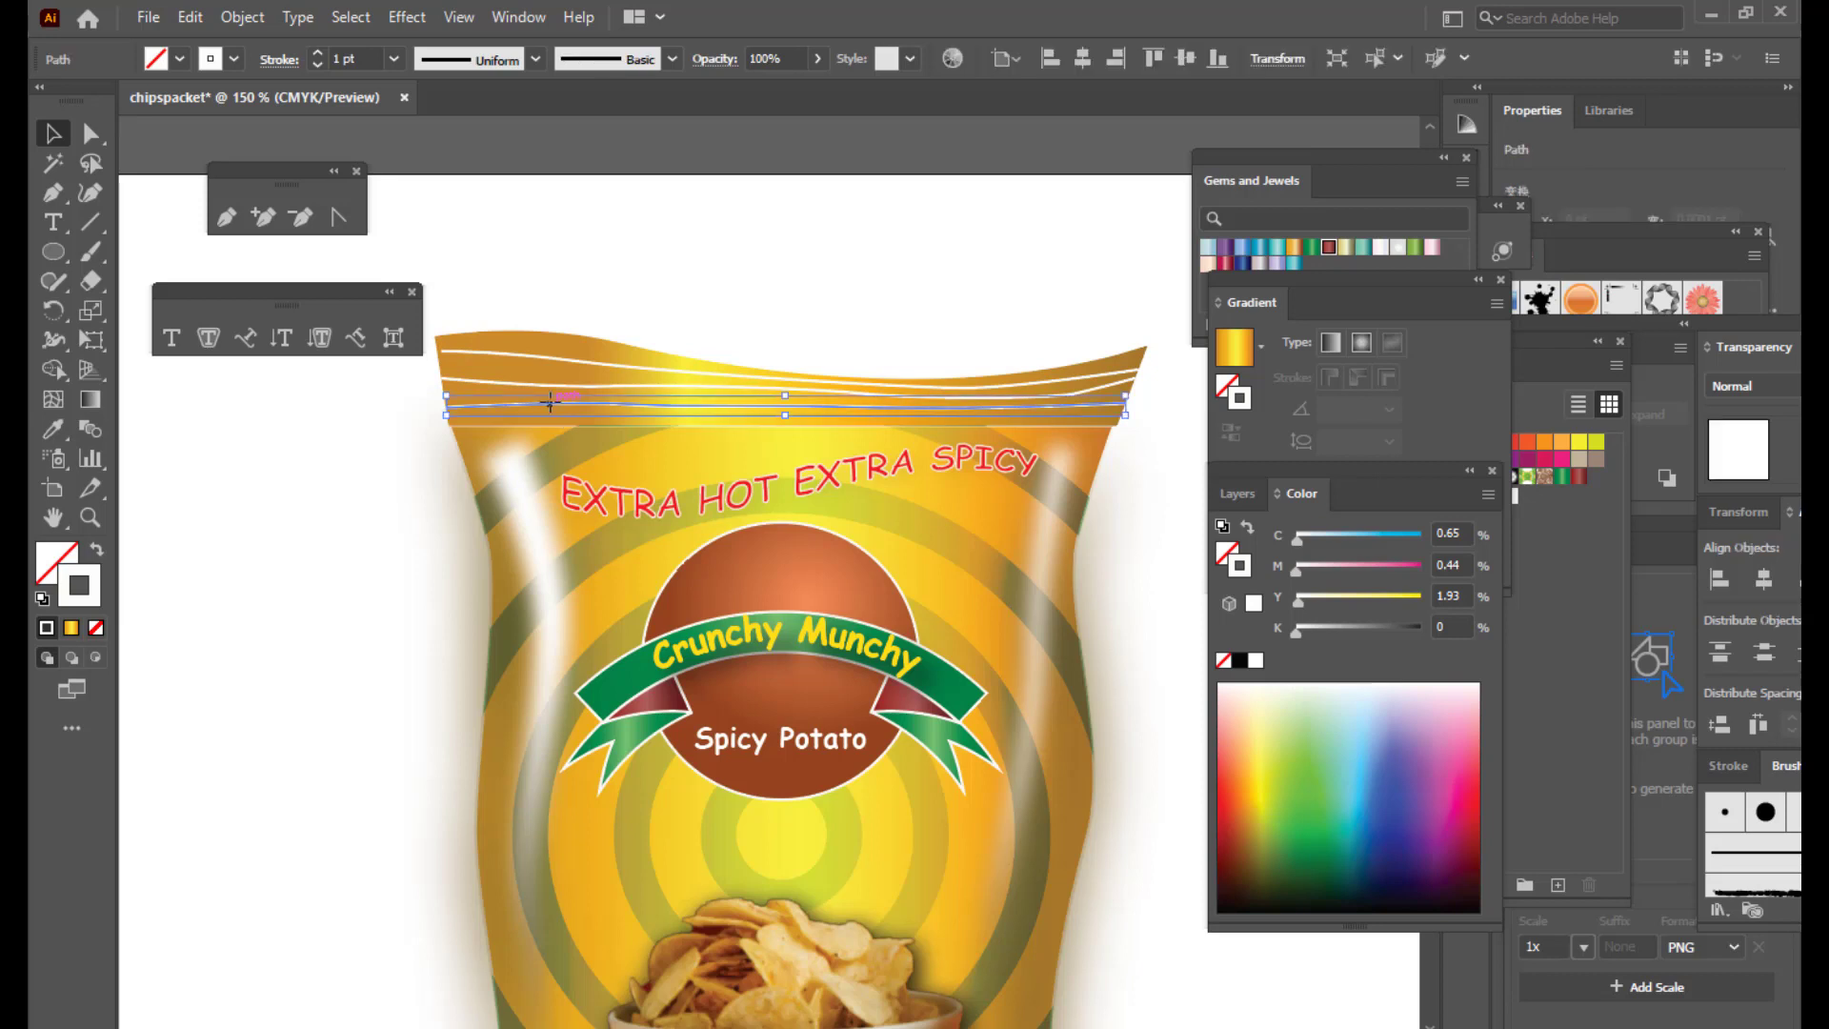
{"action": "left_click", "coordinate": [537, 57]}
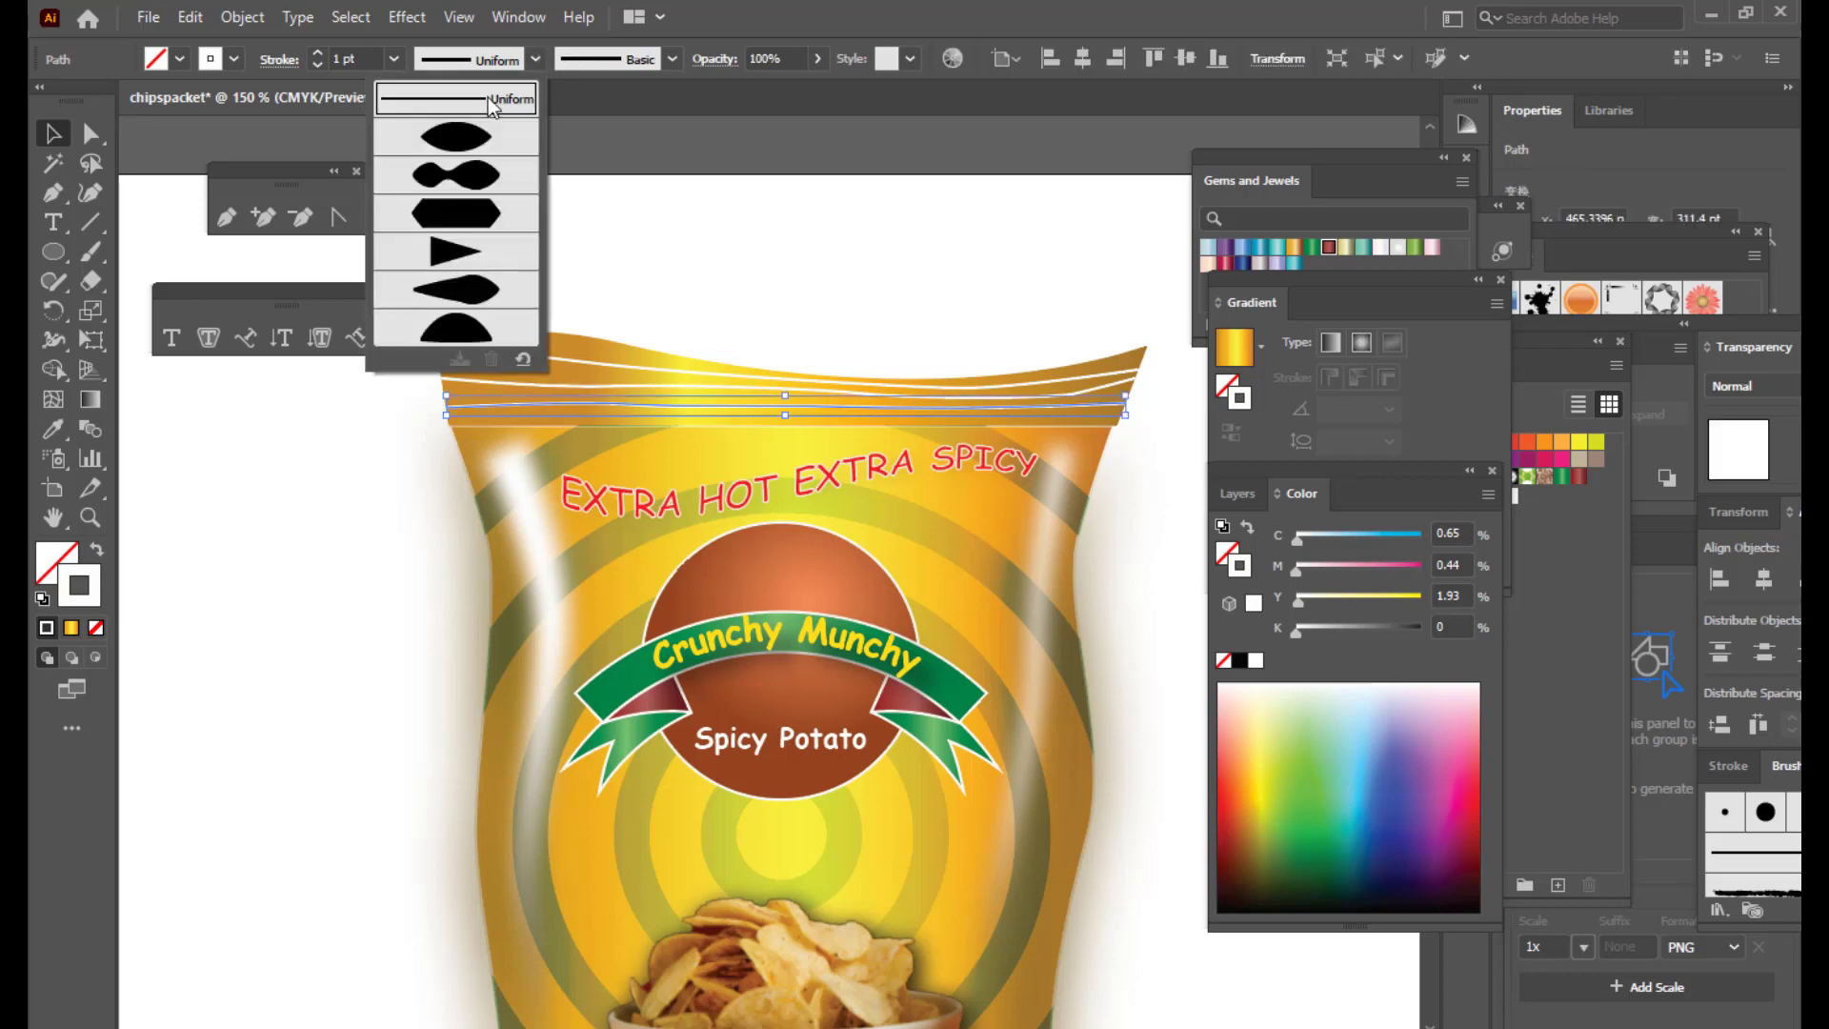
{"action": "left_click", "coordinate": [461, 145]}
{"action": "left_click", "coordinate": [743, 276]}
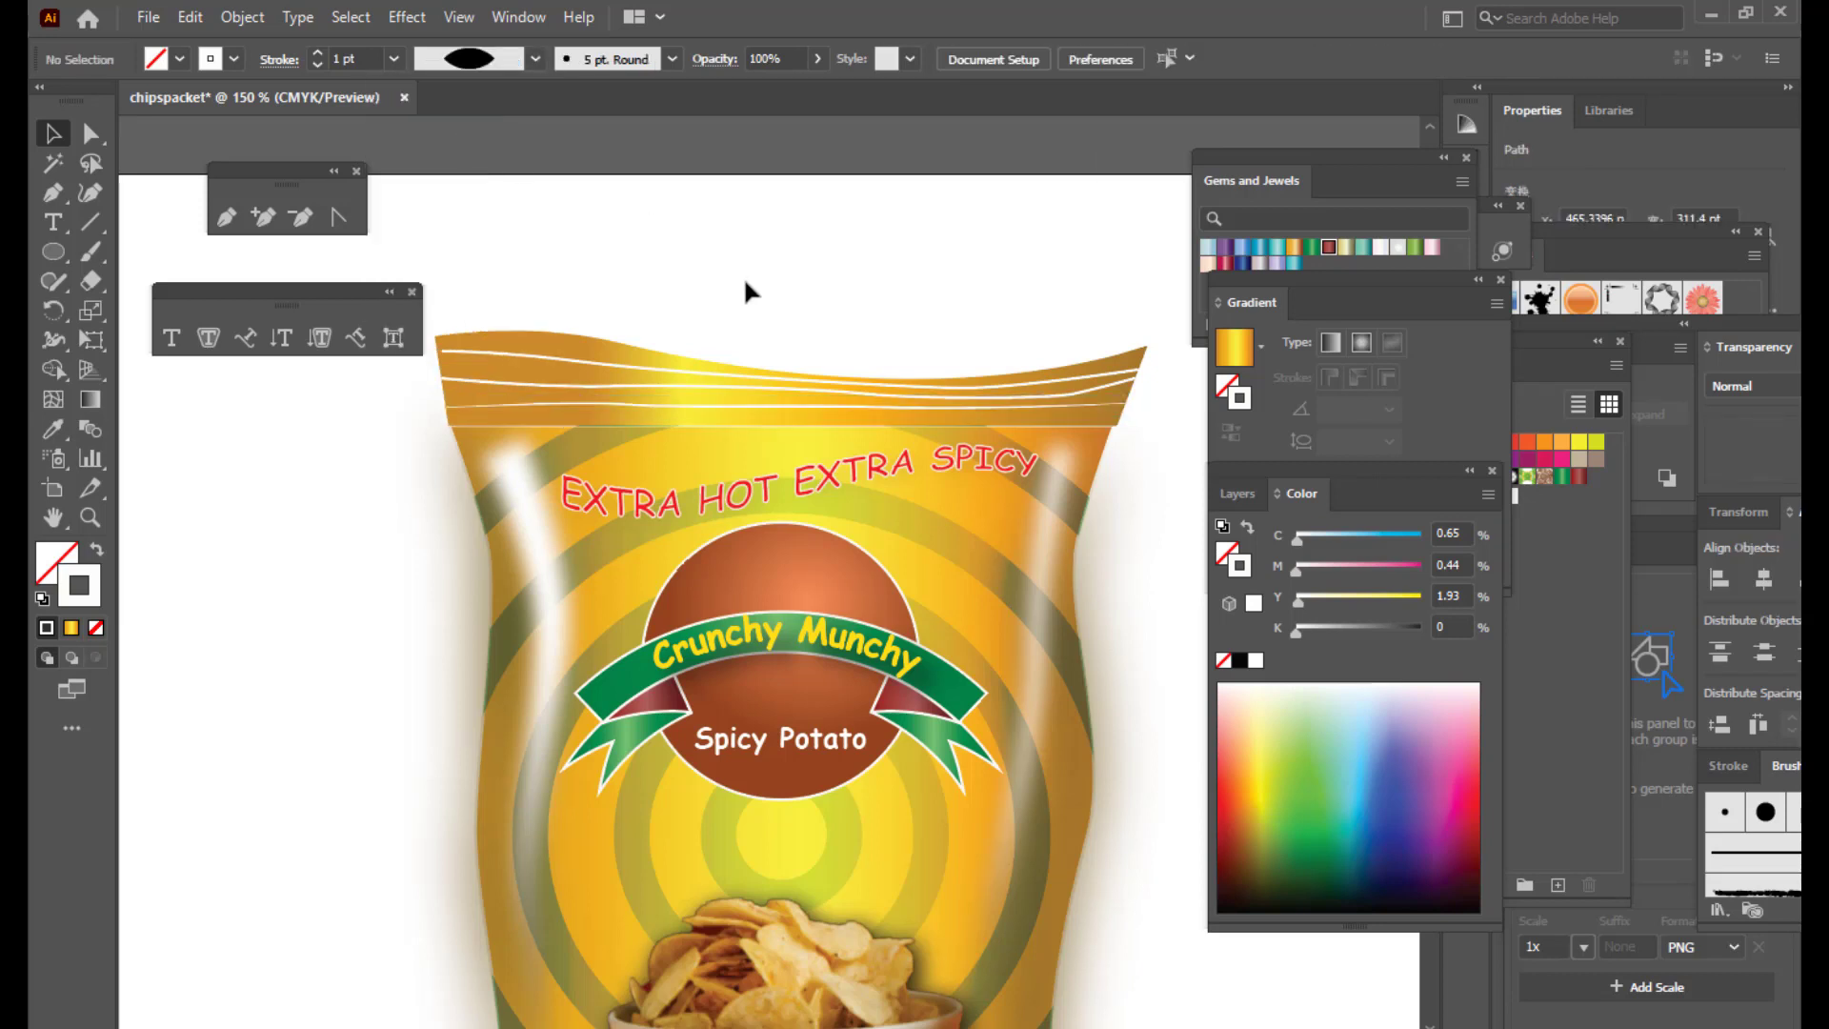
Step: Apply Width Profile 1 to the other two top crimp lines
{"action": "left_click", "coordinate": [632, 391]}
{"action": "left_click", "coordinate": [533, 59]}
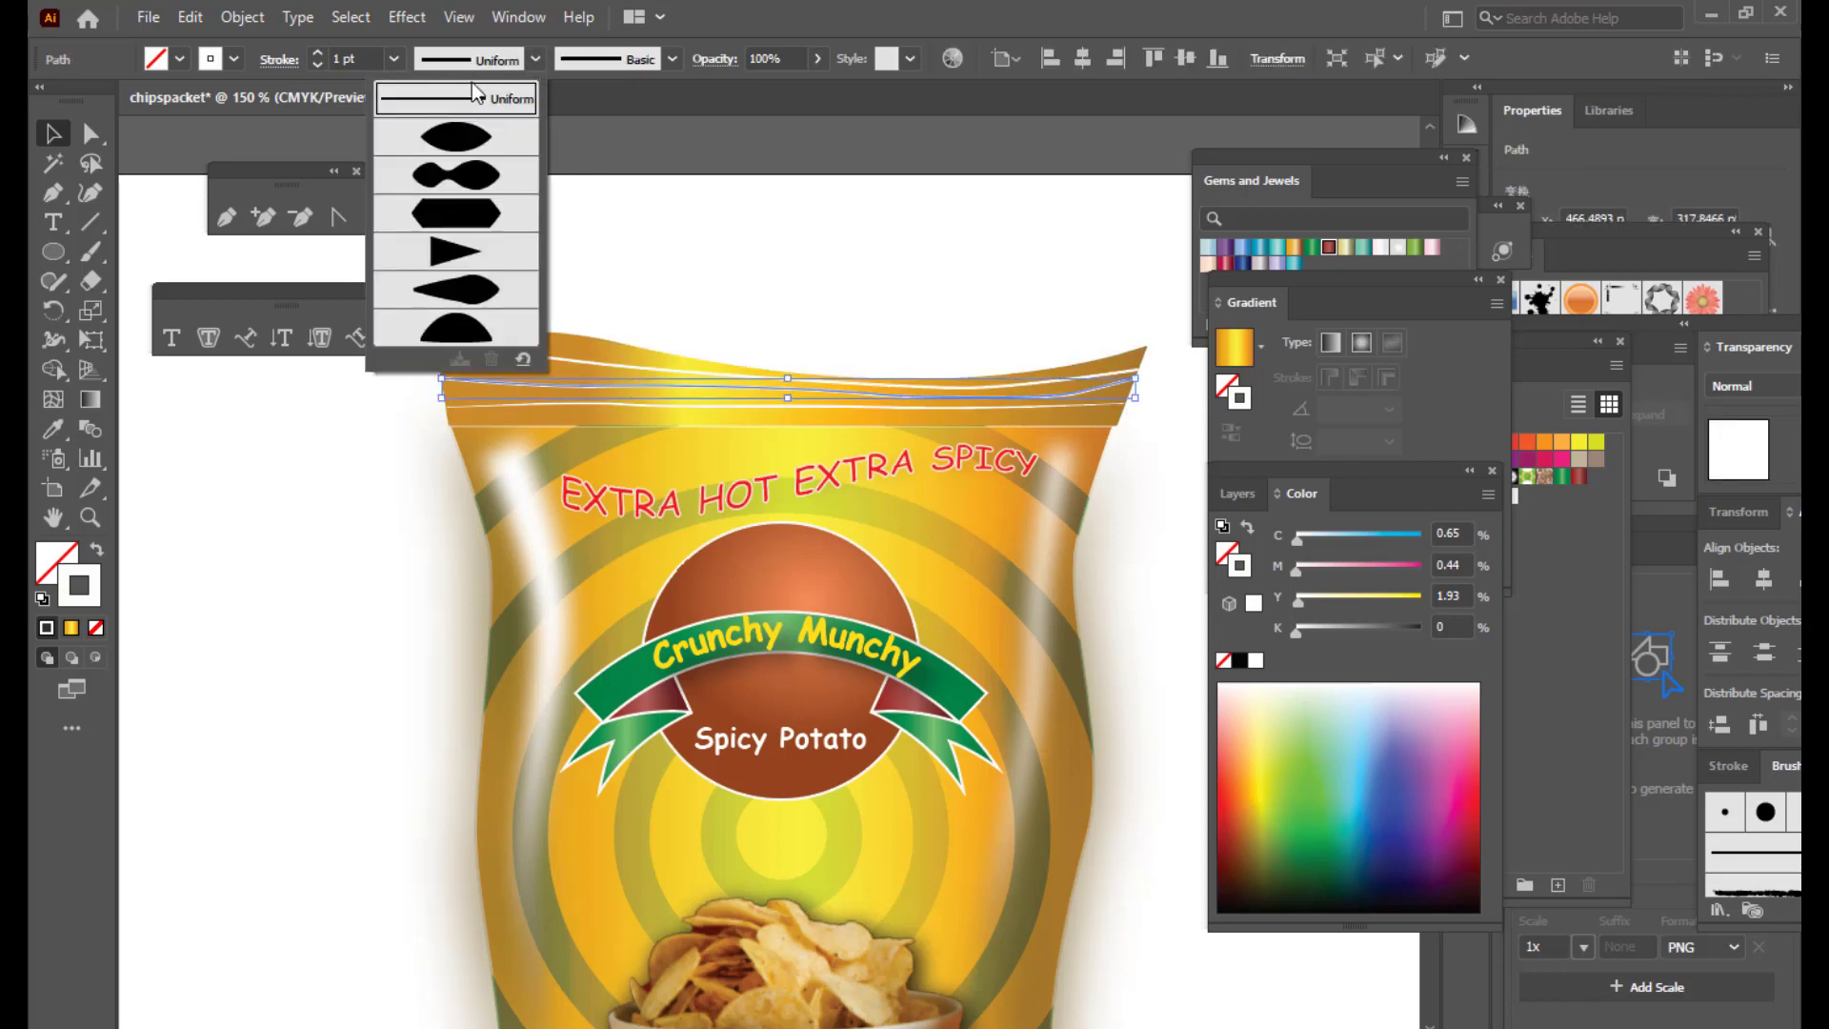
{"action": "left_click", "coordinate": [459, 139]}
{"action": "left_click", "coordinate": [792, 286]}
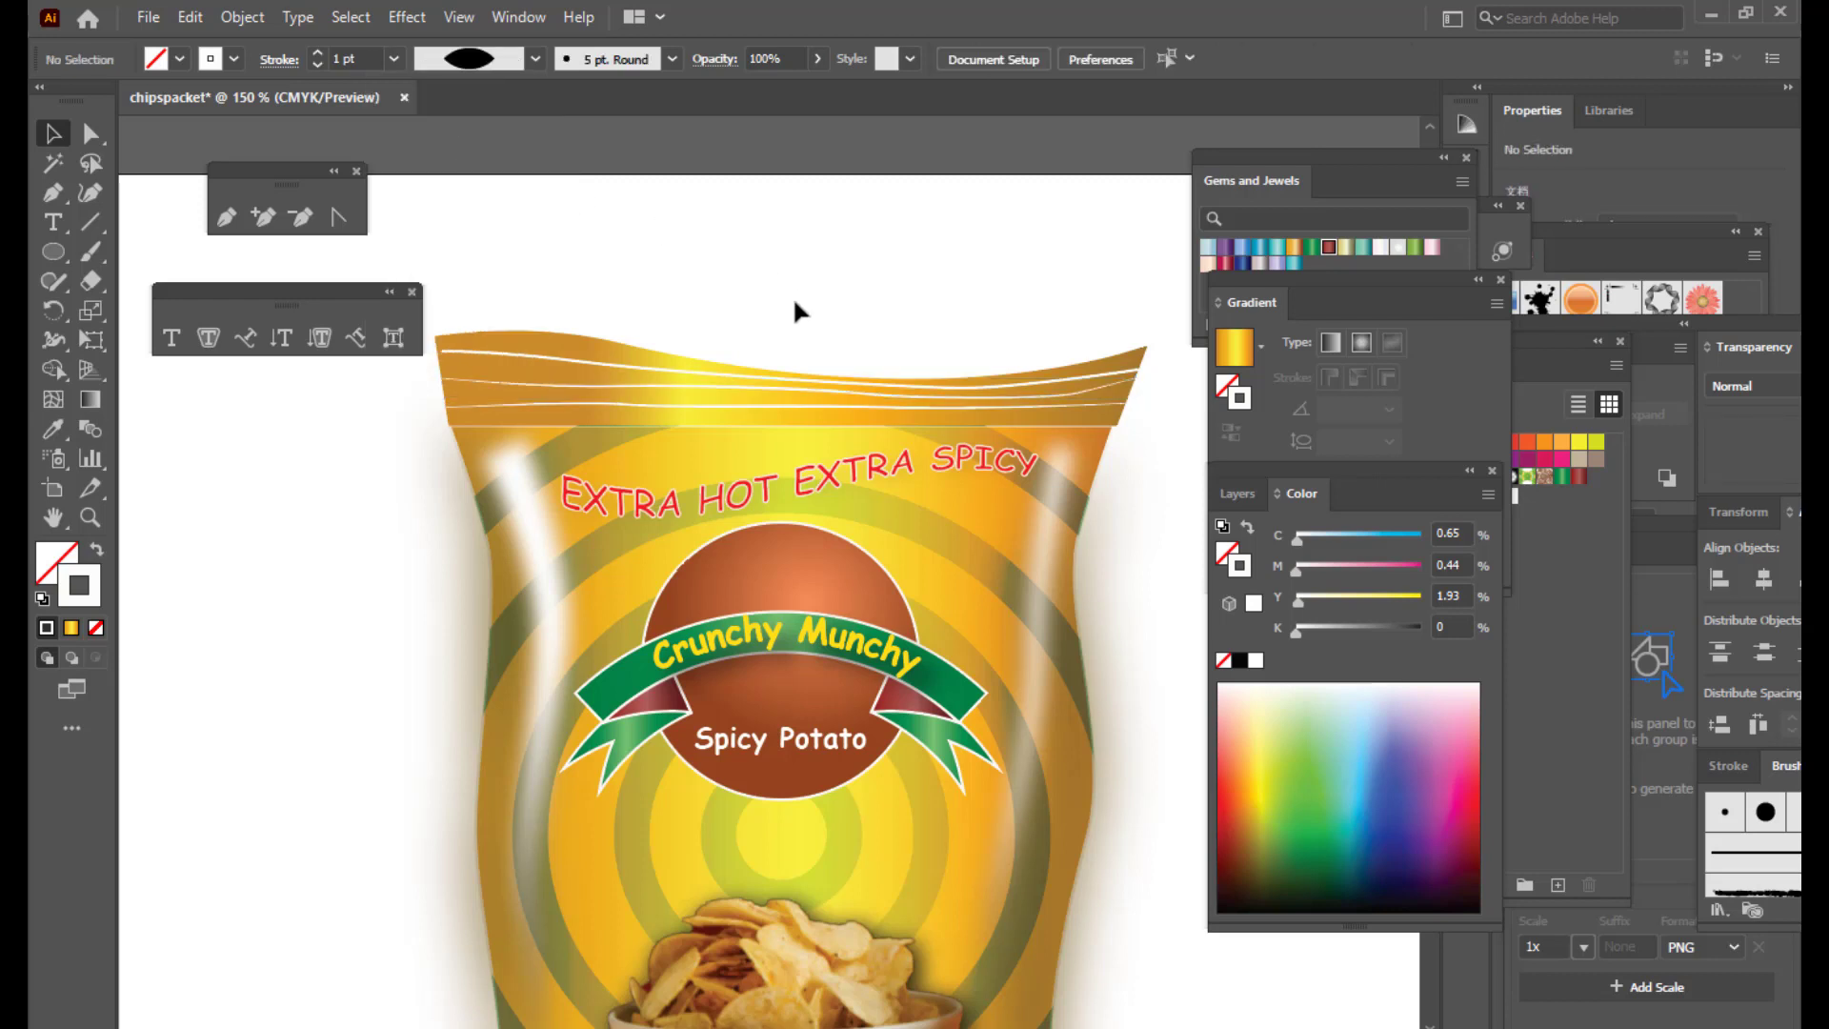
{"action": "left_click", "coordinate": [598, 371]}
{"action": "left_click", "coordinate": [531, 63]}
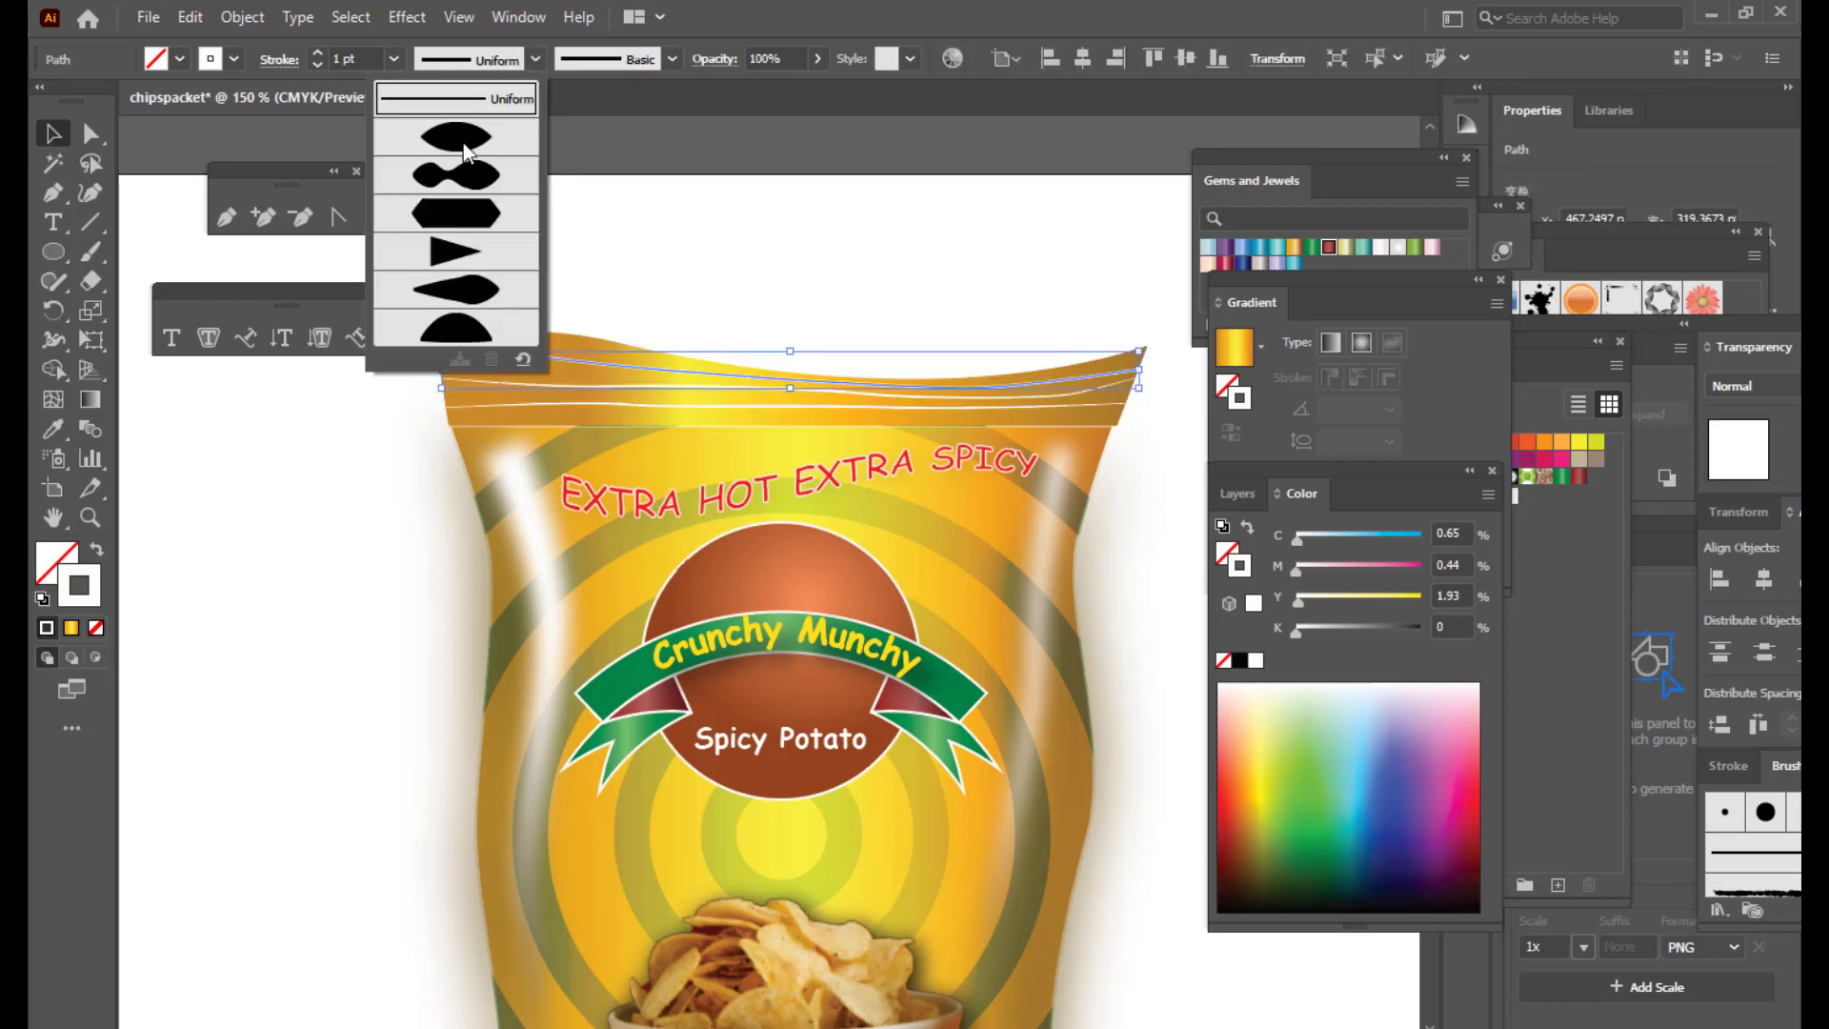
{"action": "left_click", "coordinate": [475, 143]}
{"action": "left_click", "coordinate": [895, 275]}
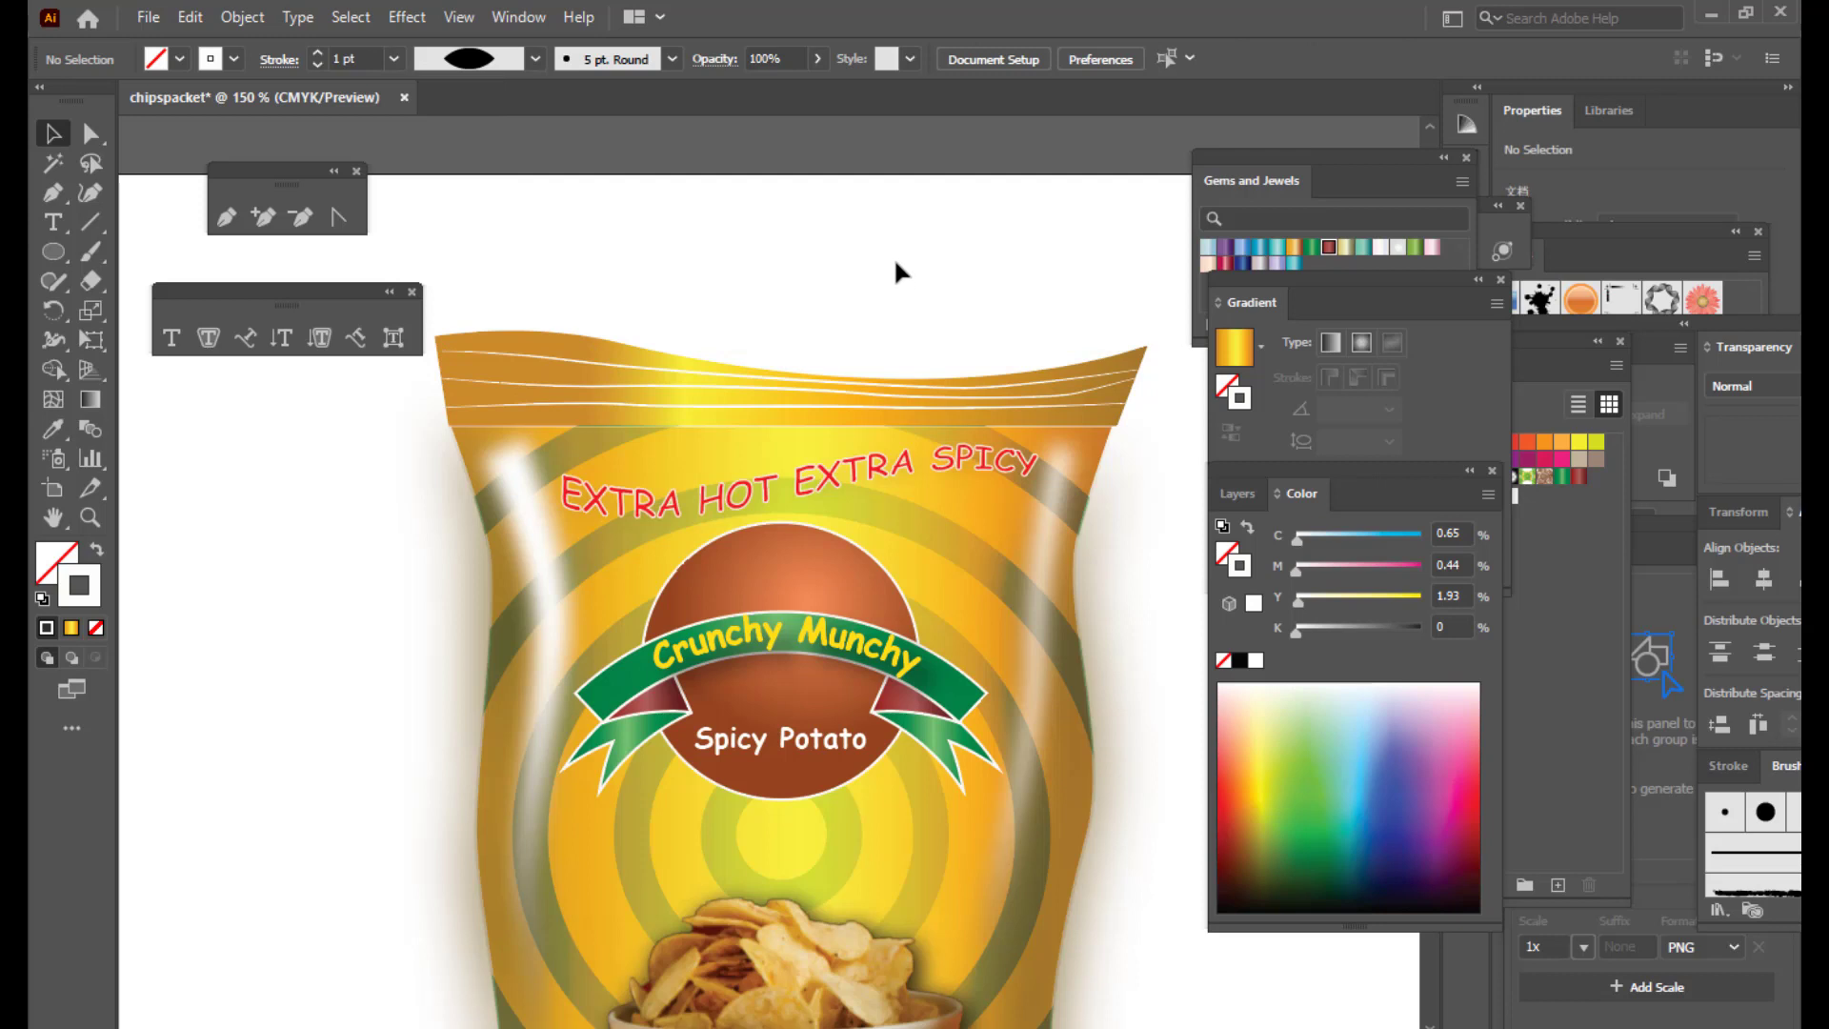
{"action": "left_click", "coordinate": [569, 406]}
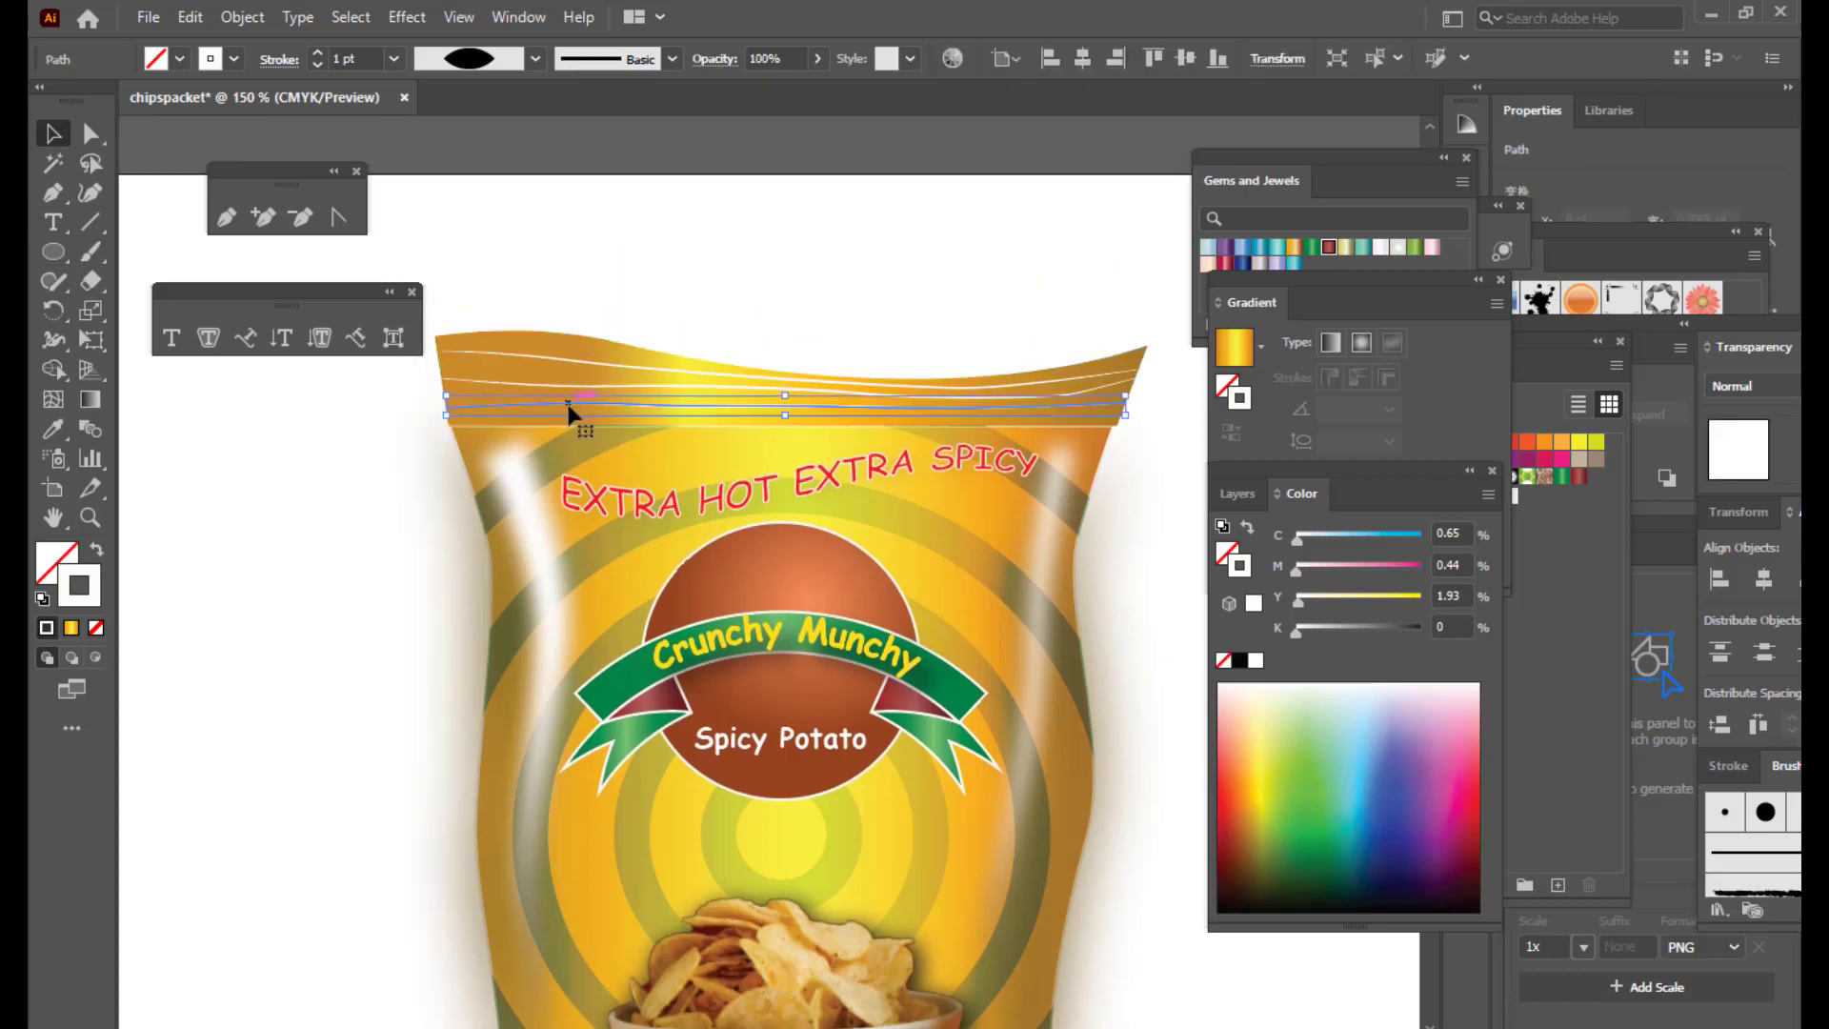
Step: Give the first crimp line a Gaussian Blur of about 3.79 pixels
{"action": "left_click", "coordinate": [407, 17]}
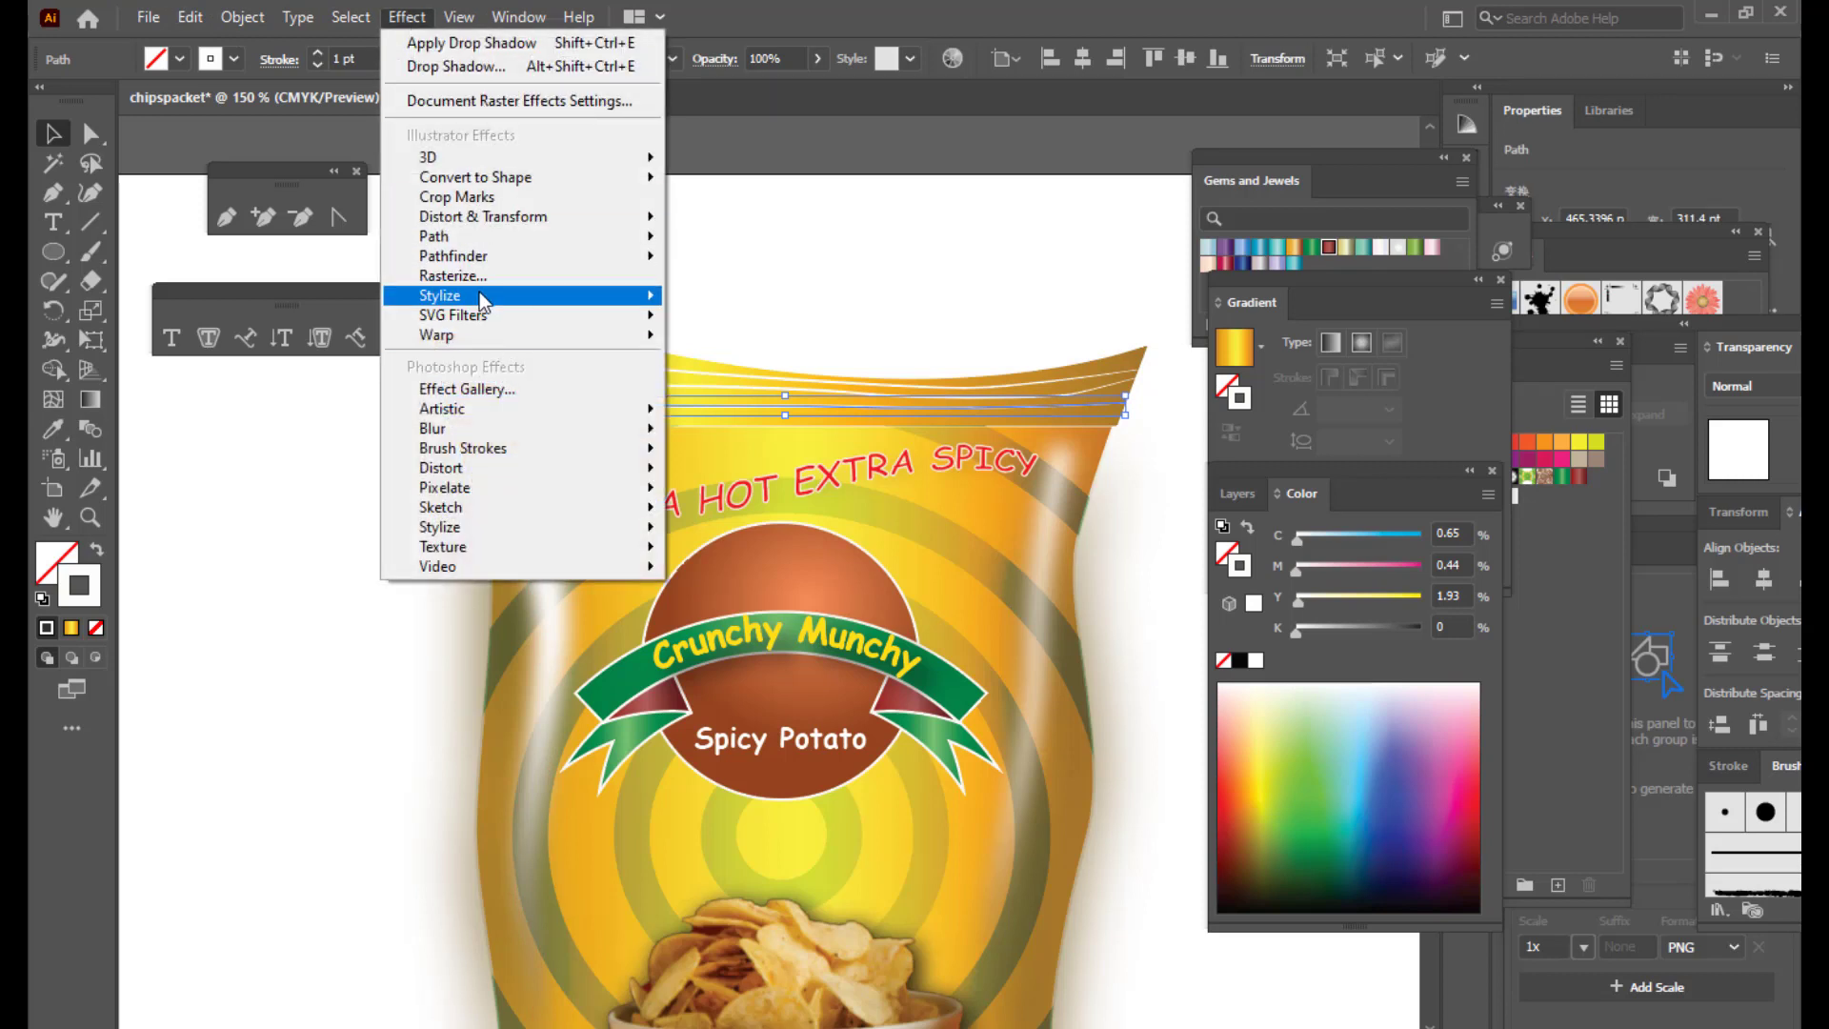
{"action": "mouse_move", "coordinate": [480, 427]}
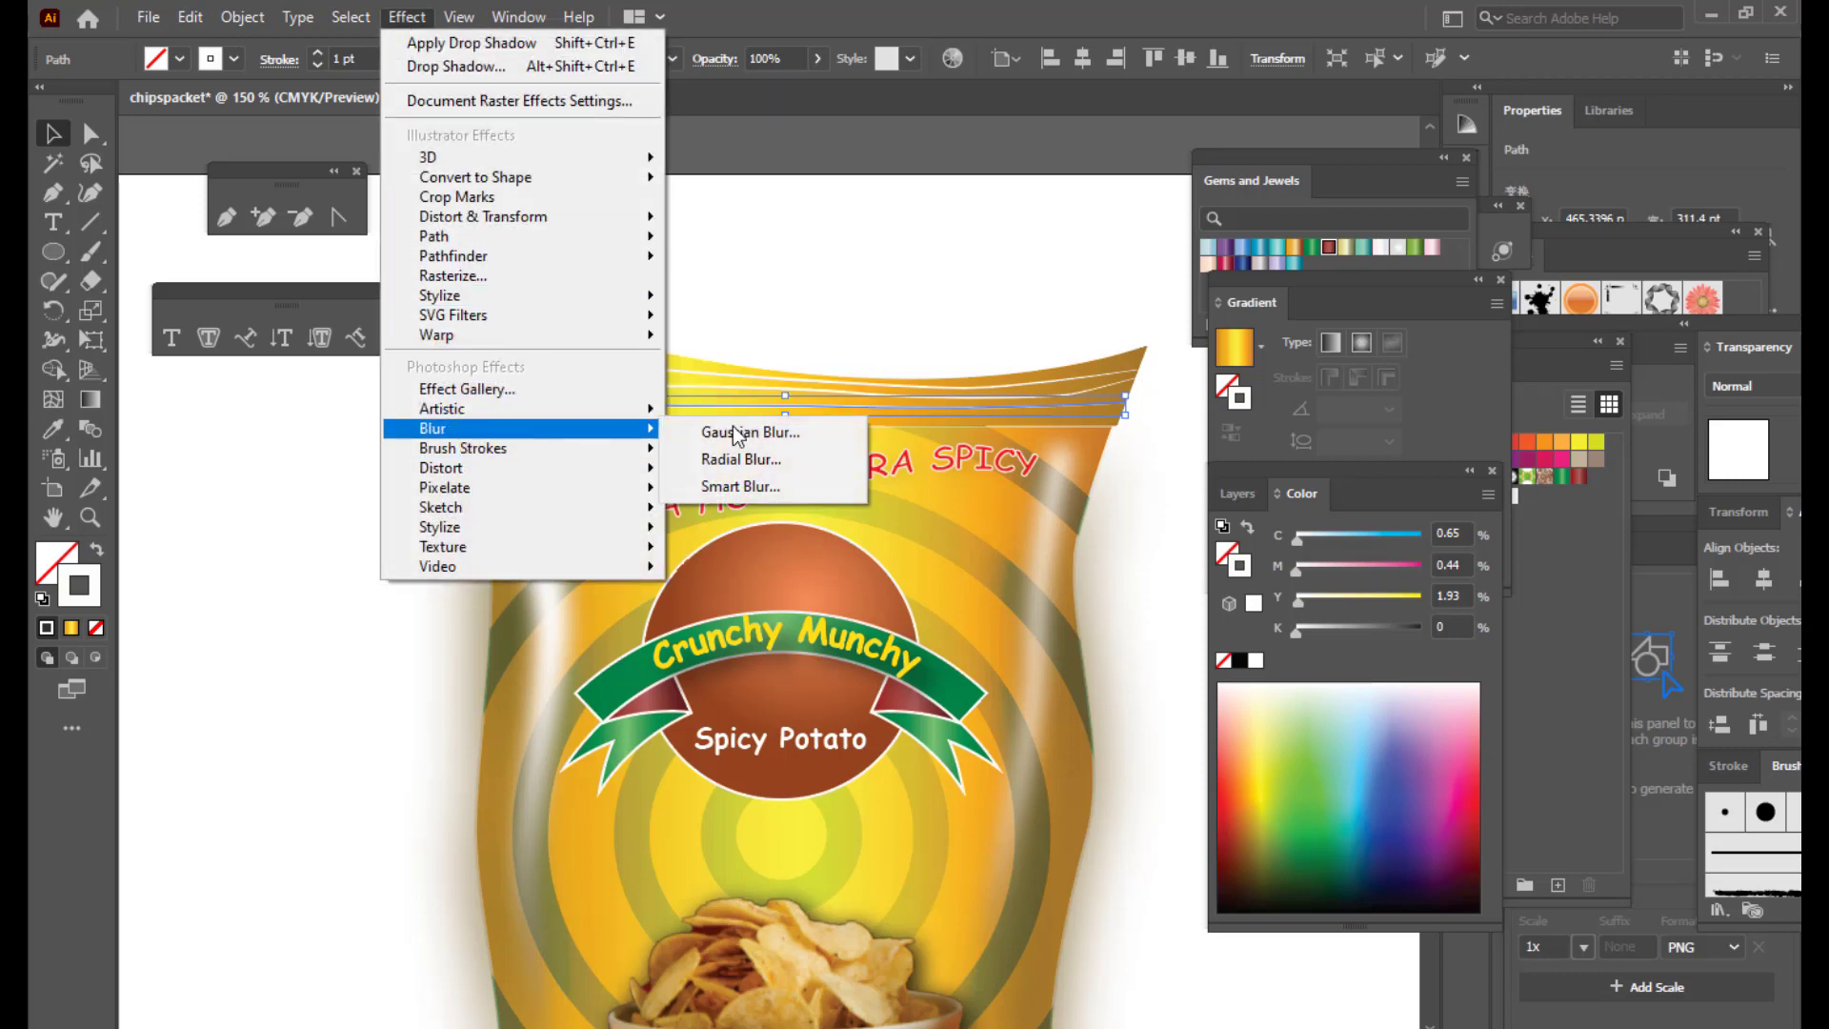
{"action": "left_click", "coordinate": [733, 429]}
{"action": "left_click", "coordinate": [1108, 279]}
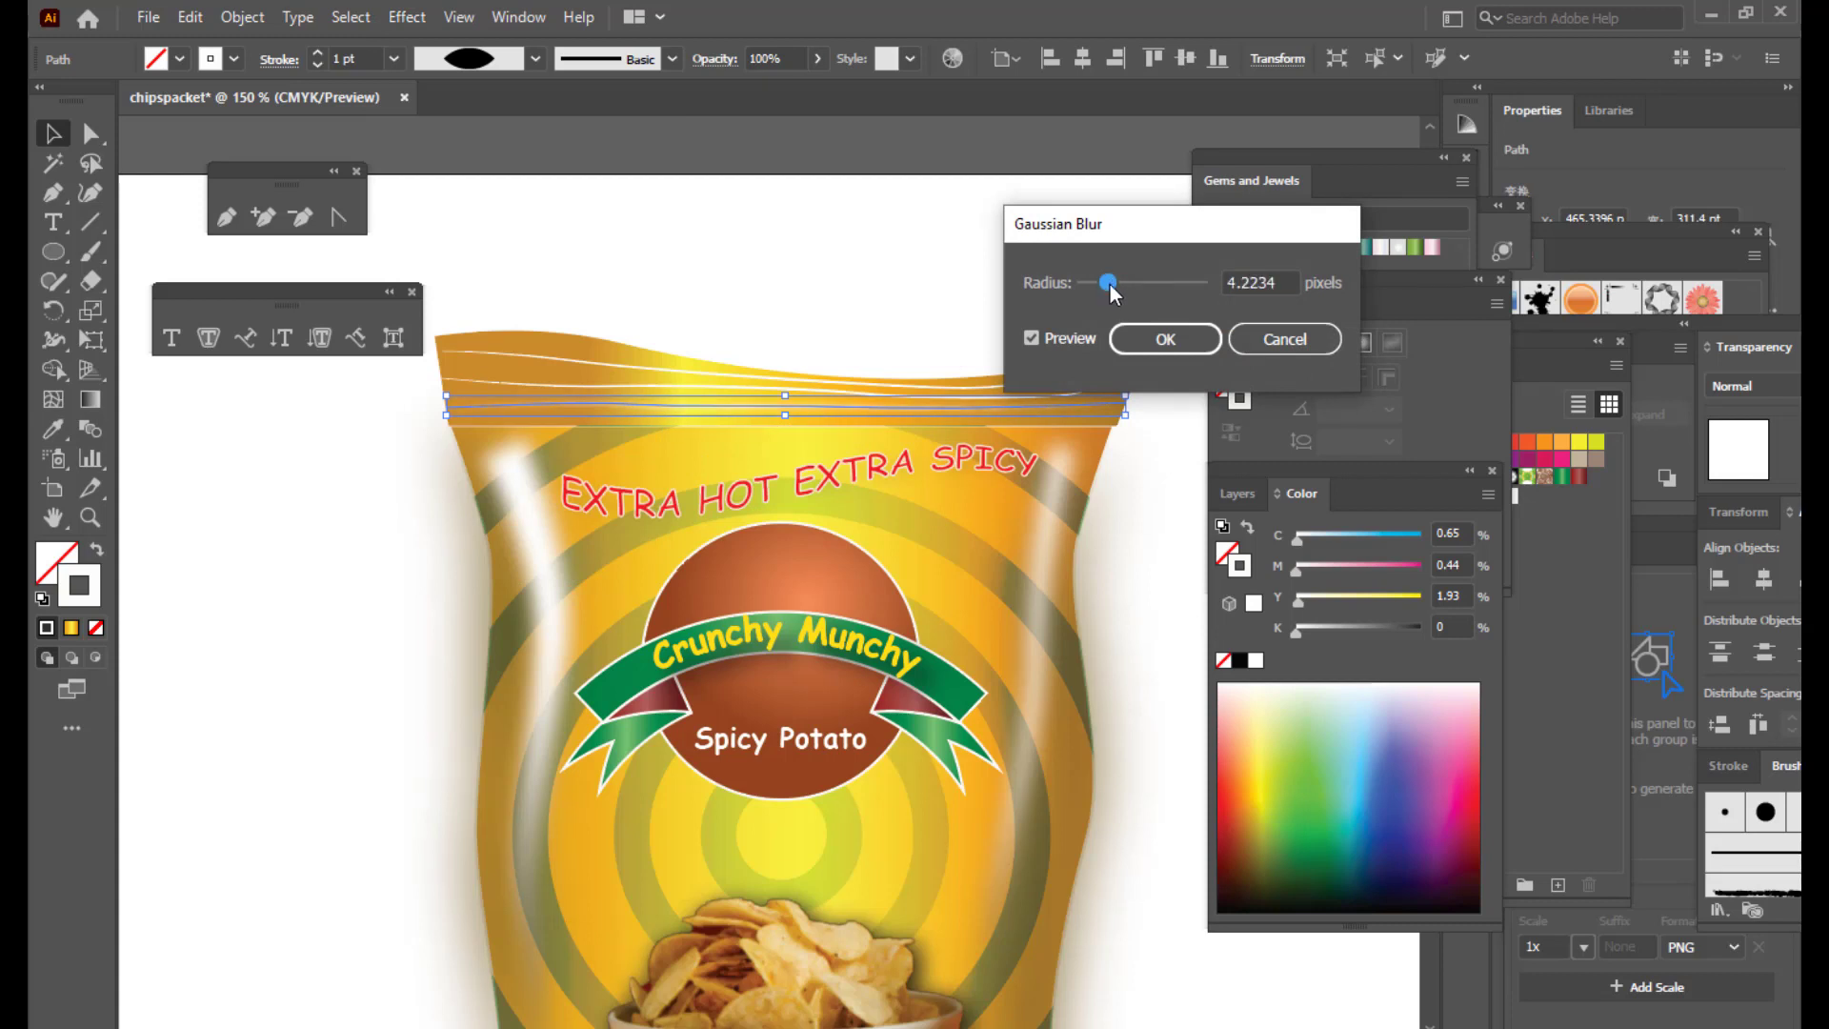
{"action": "left_click_drag", "start_coordinate": [1110, 284], "coordinate": [1107, 289]}
{"action": "left_click", "coordinate": [1146, 345]}
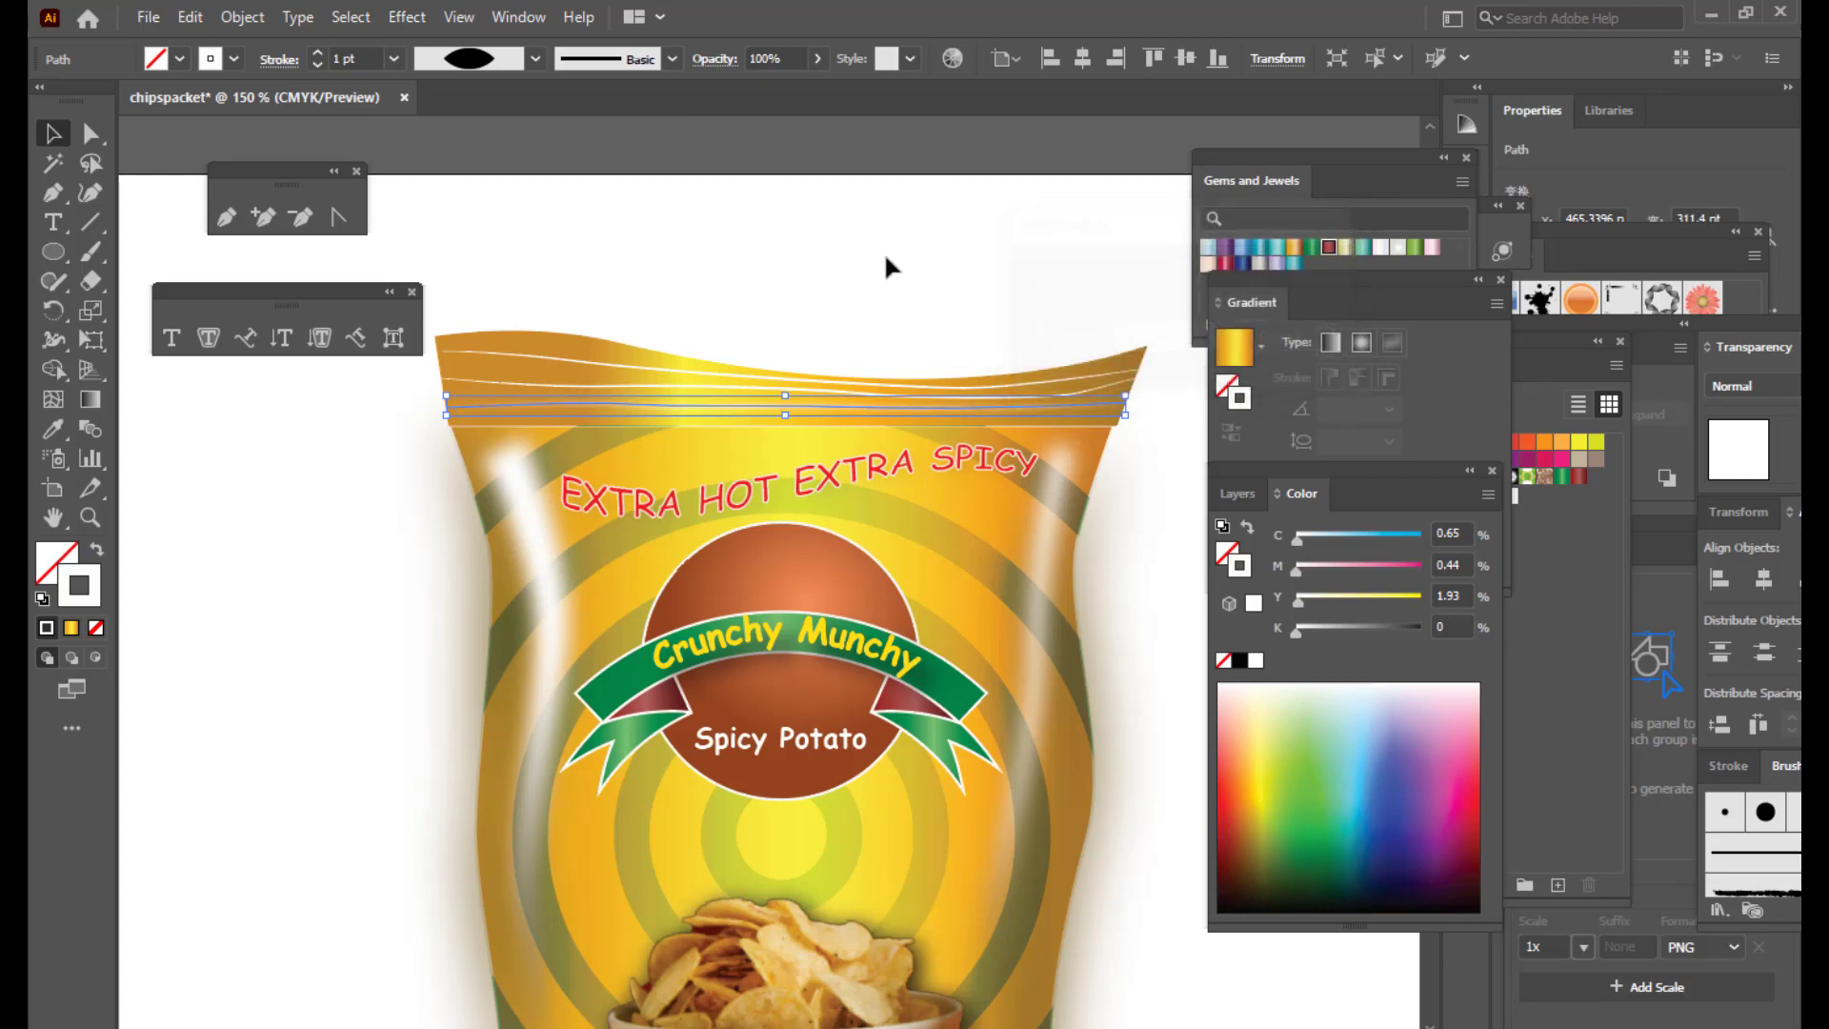
{"action": "left_click", "coordinate": [888, 251]}
Step: Apply the same Gaussian Blur to a second top crimp line
{"action": "left_click", "coordinate": [519, 345]}
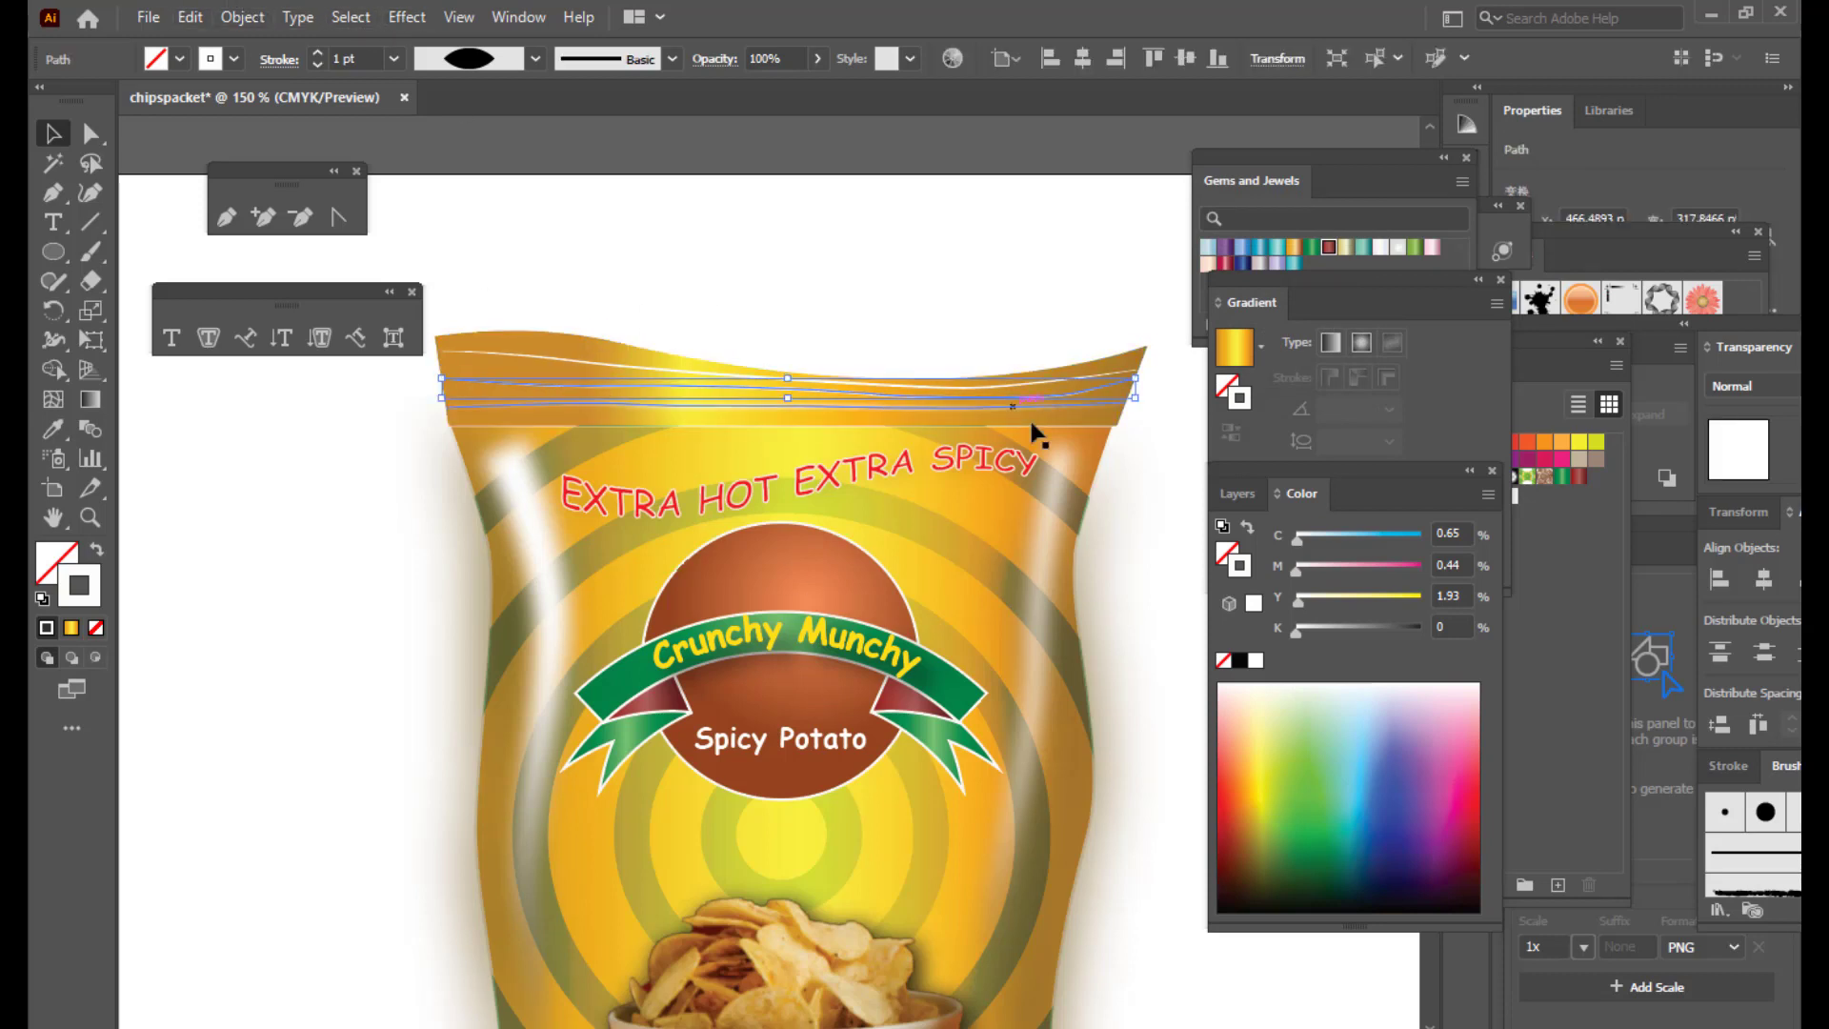
{"action": "left_click", "coordinate": [408, 19]}
{"action": "mouse_move", "coordinate": [503, 430]}
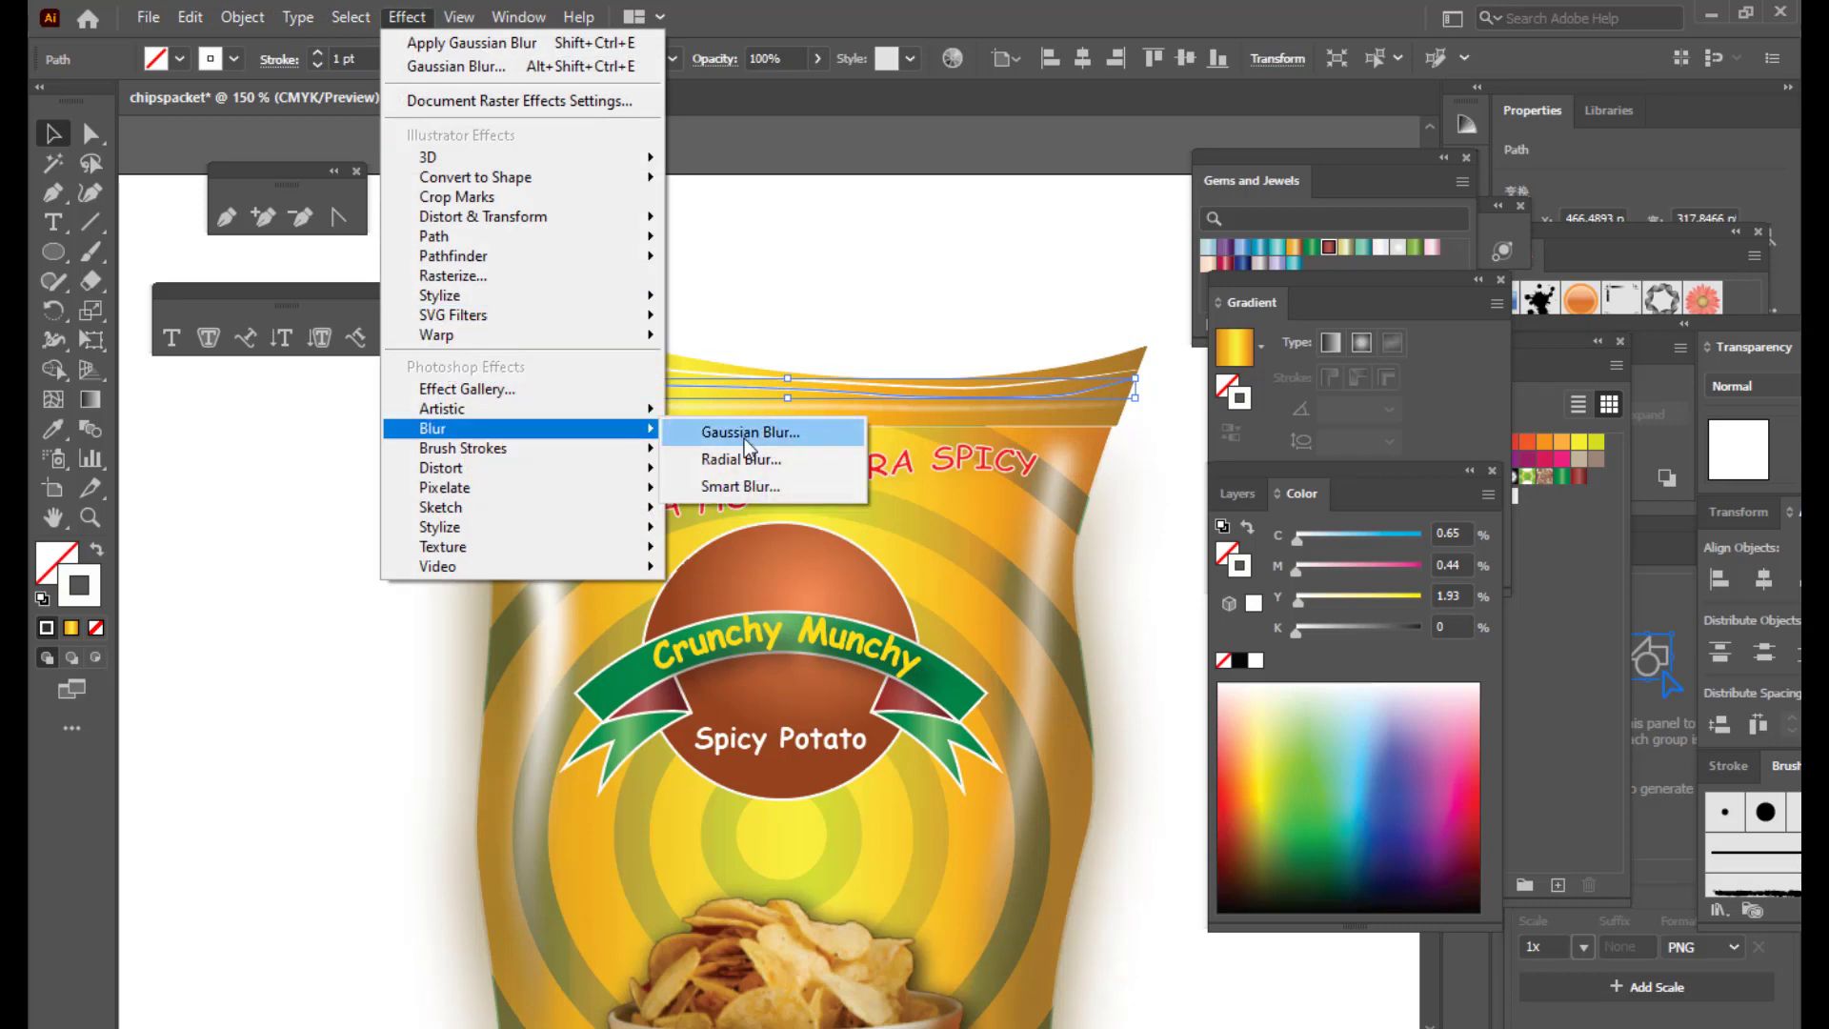
{"action": "left_click", "coordinate": [748, 433]}
{"action": "left_click", "coordinate": [1164, 339]}
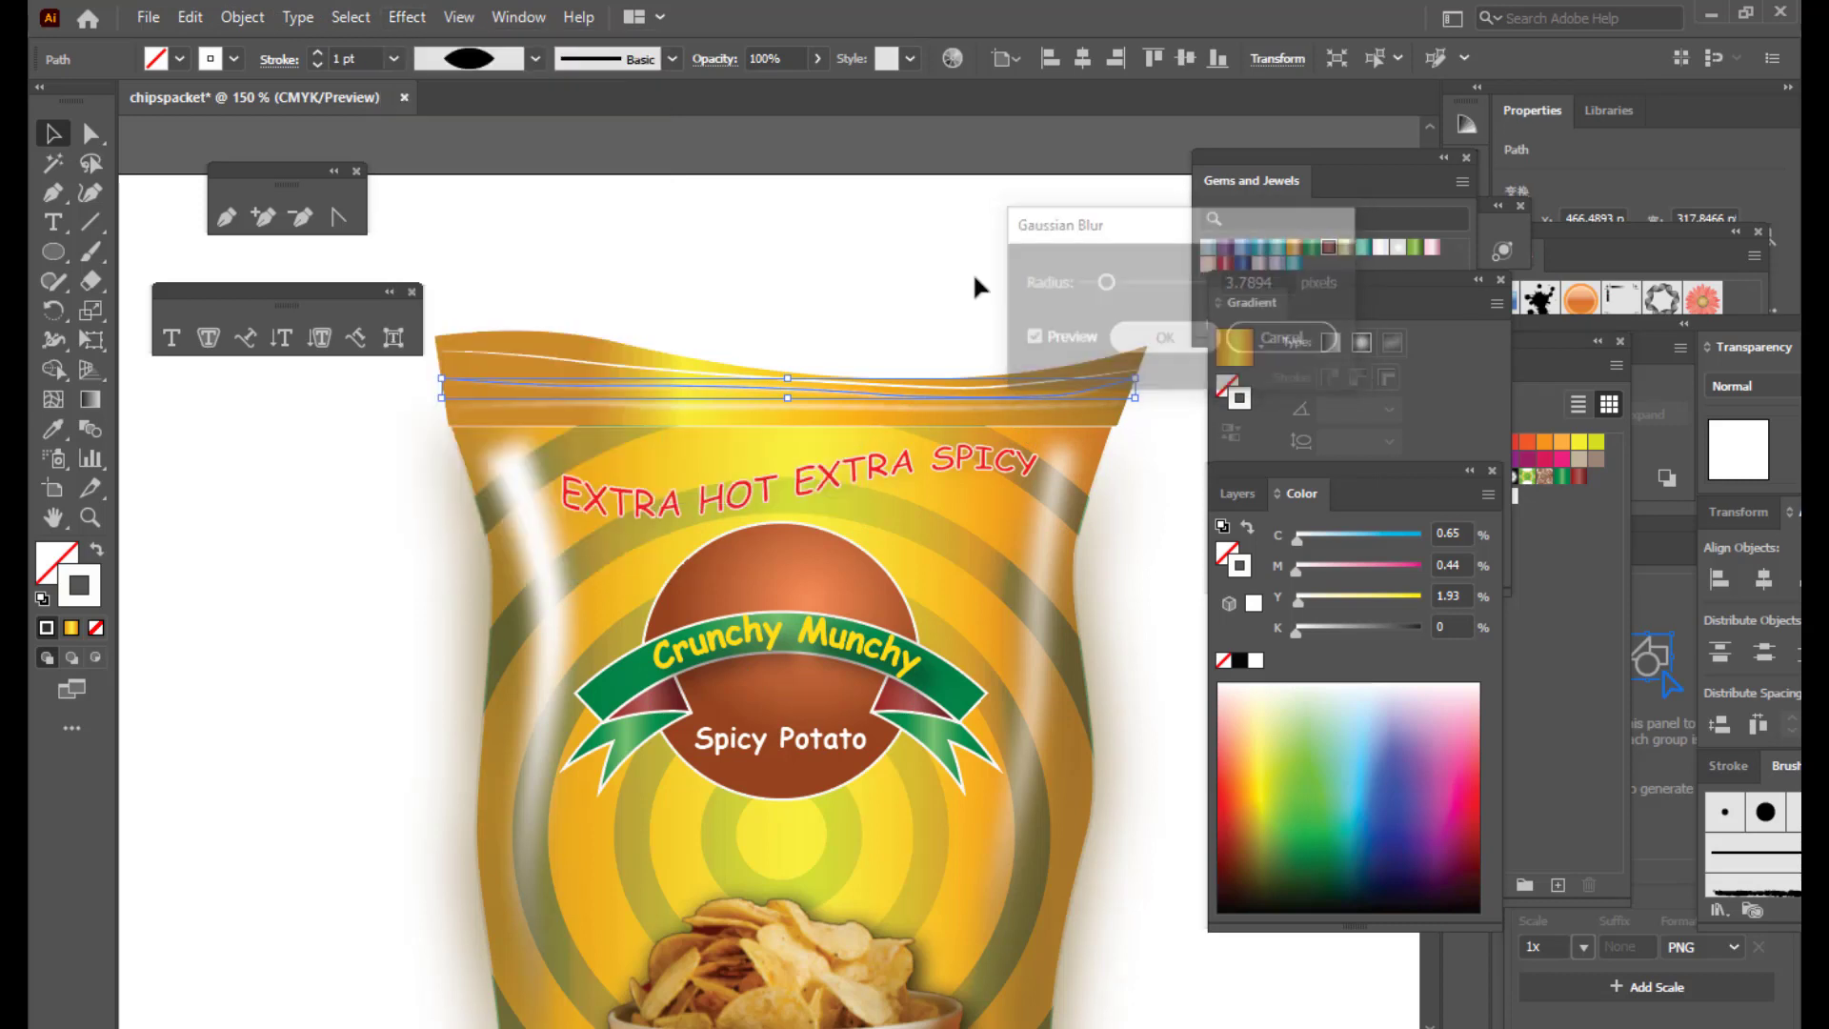
{"action": "left_click", "coordinate": [873, 221]}
Step: Blur the remaining top crimp line likewise and zoom out to fit the packet
{"action": "left_click", "coordinate": [552, 366]}
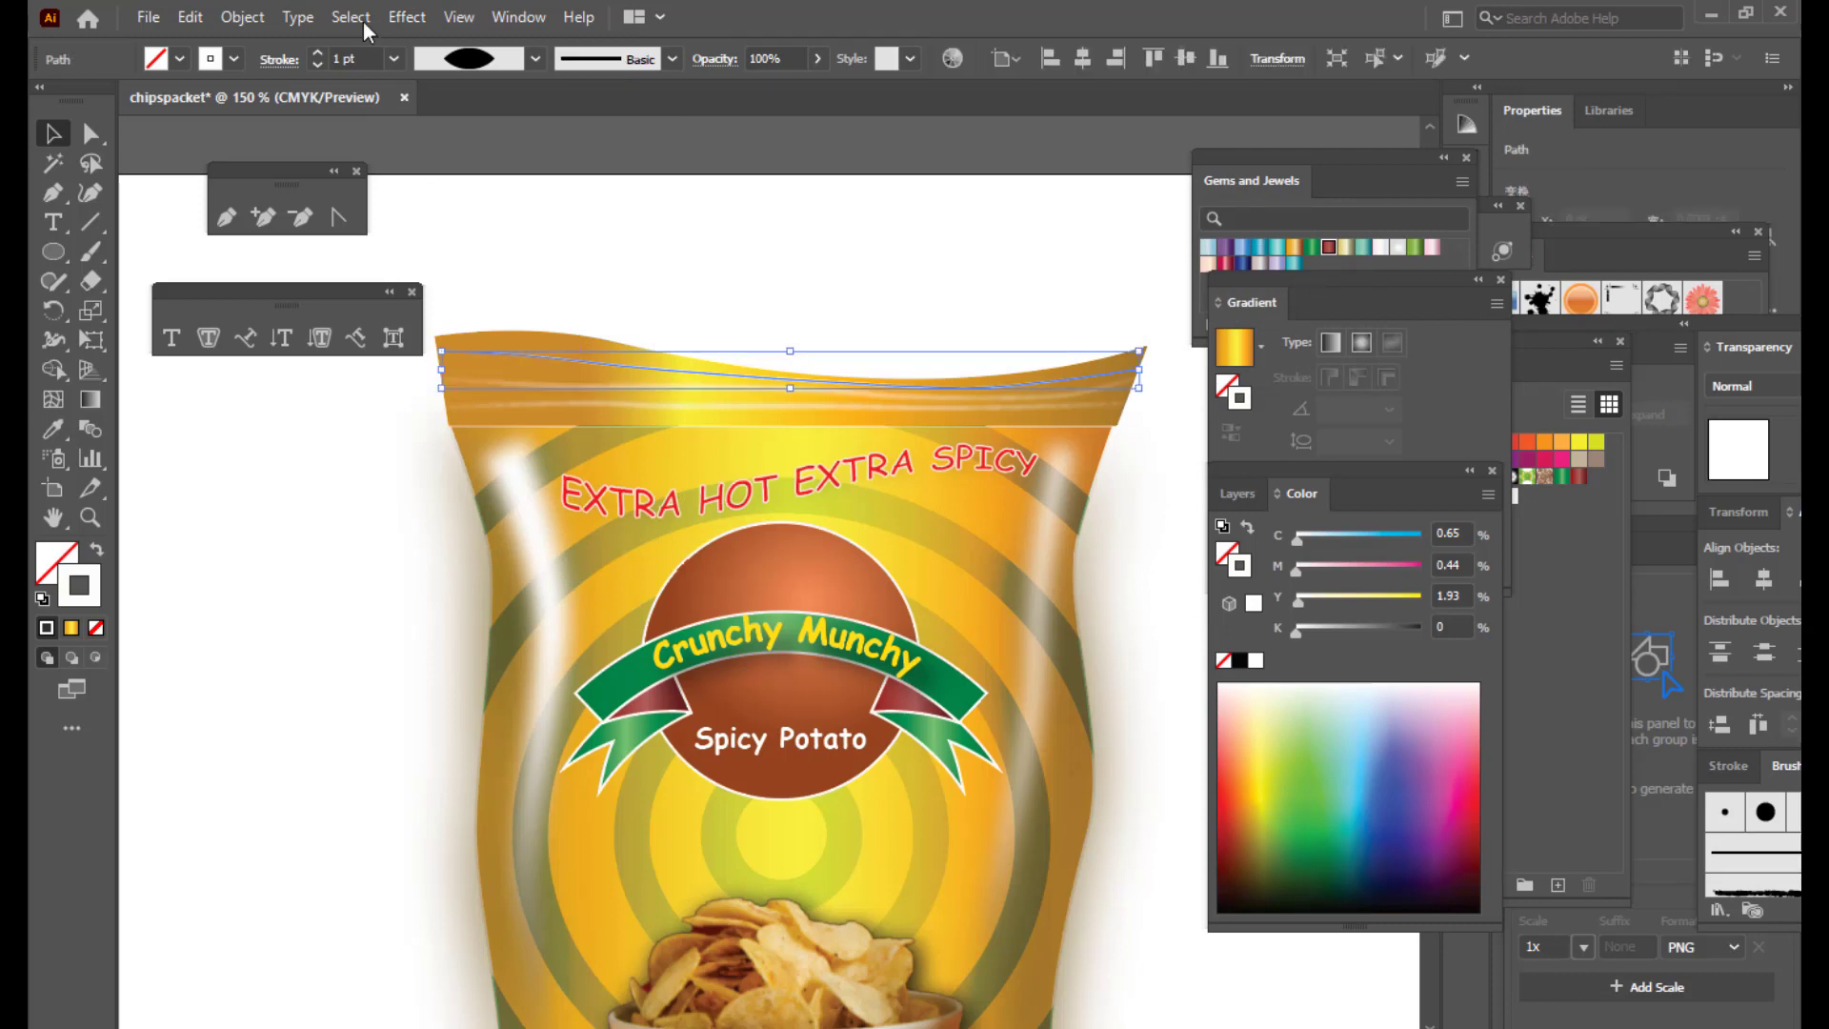
{"action": "left_click", "coordinate": [405, 17]}
{"action": "mouse_move", "coordinate": [453, 430]}
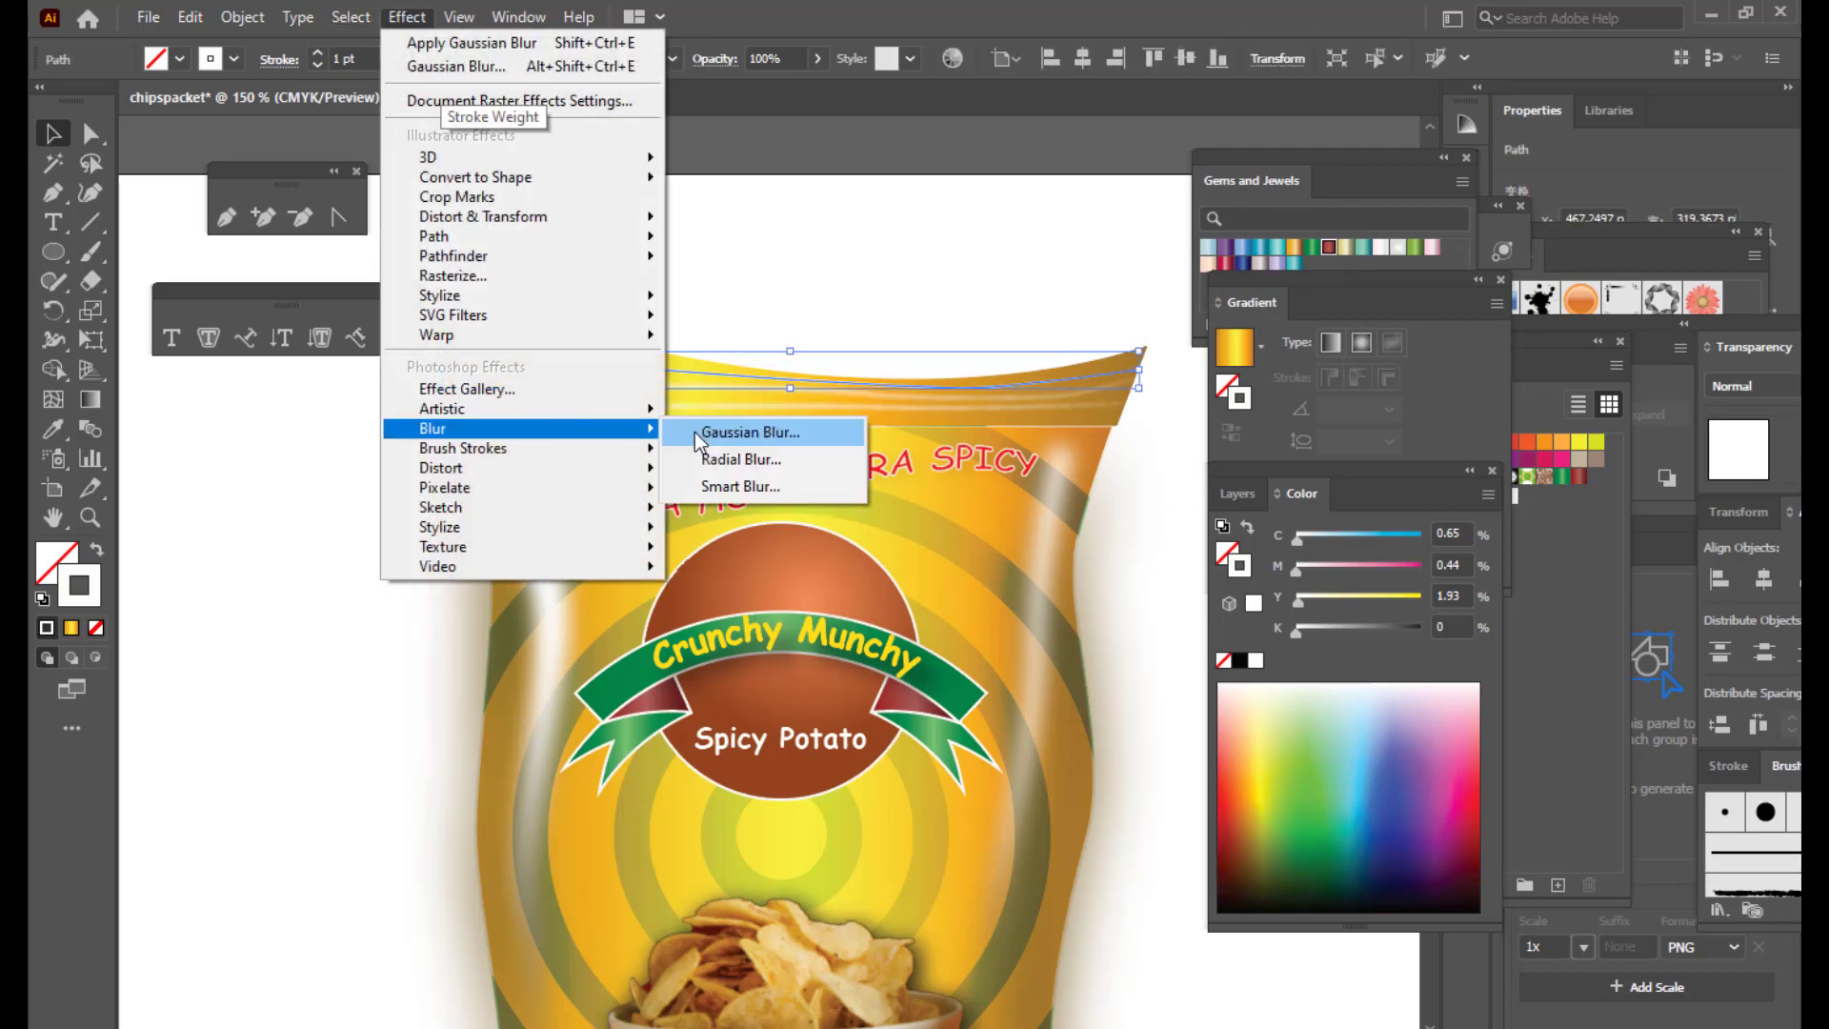
{"action": "left_click", "coordinate": [748, 434]}
{"action": "left_click", "coordinate": [1162, 338]}
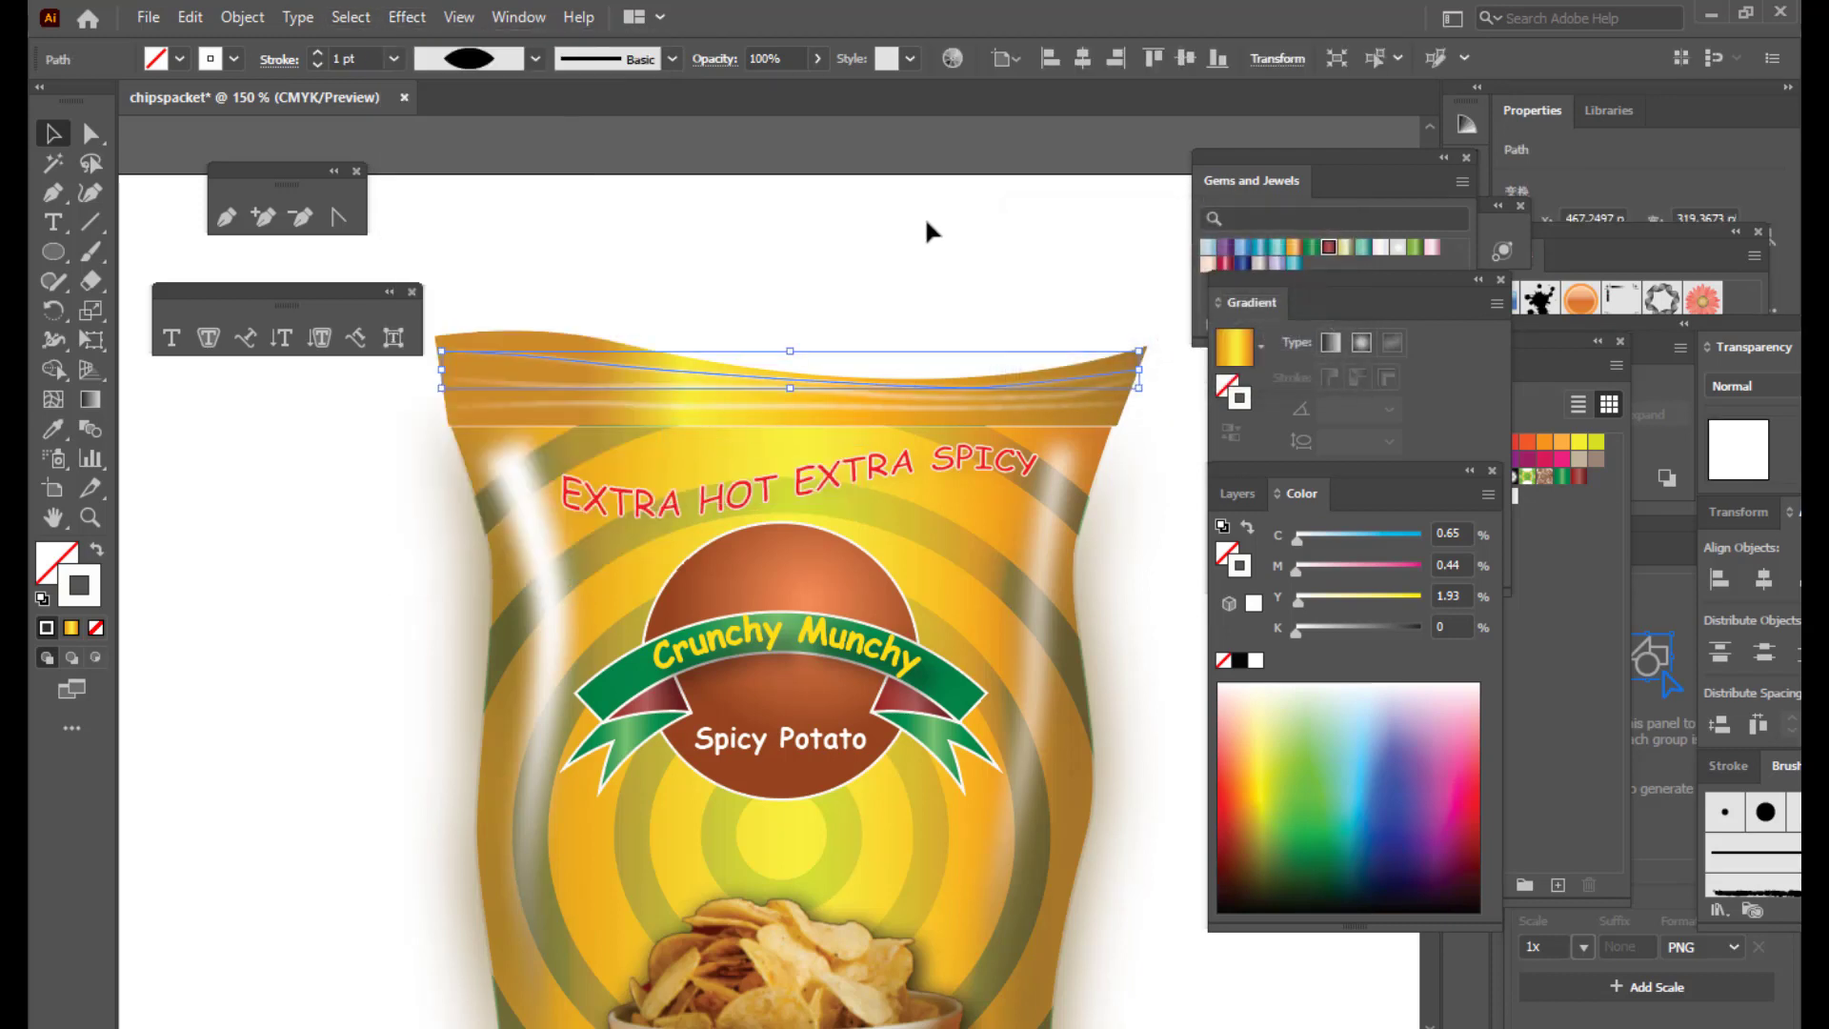
{"action": "left_click", "coordinate": [926, 223]}
{"action": "key", "text": "ctrl+0"}
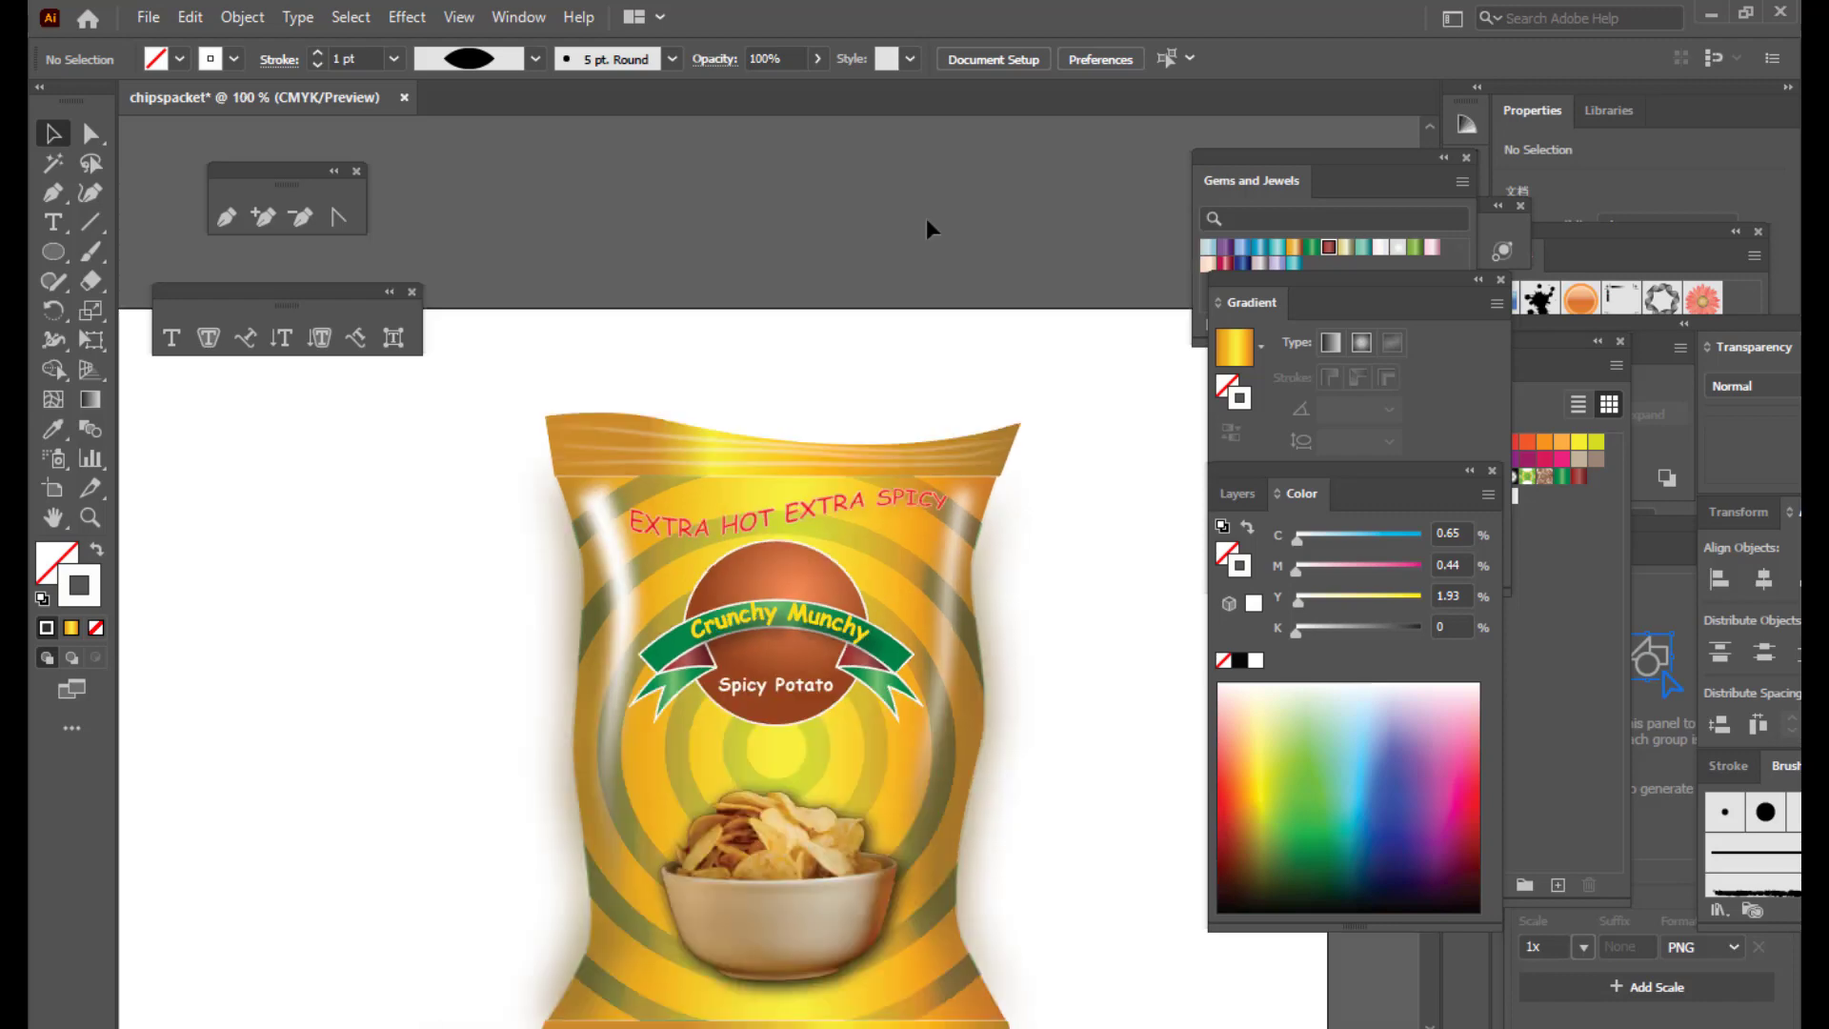
Step: Zoom to 100% and draw a curved crimp line along the packet's bottom edge
{"action": "scroll", "coordinate": [1121, 507], "scroll_direction": "down", "scroll_amount": 2}
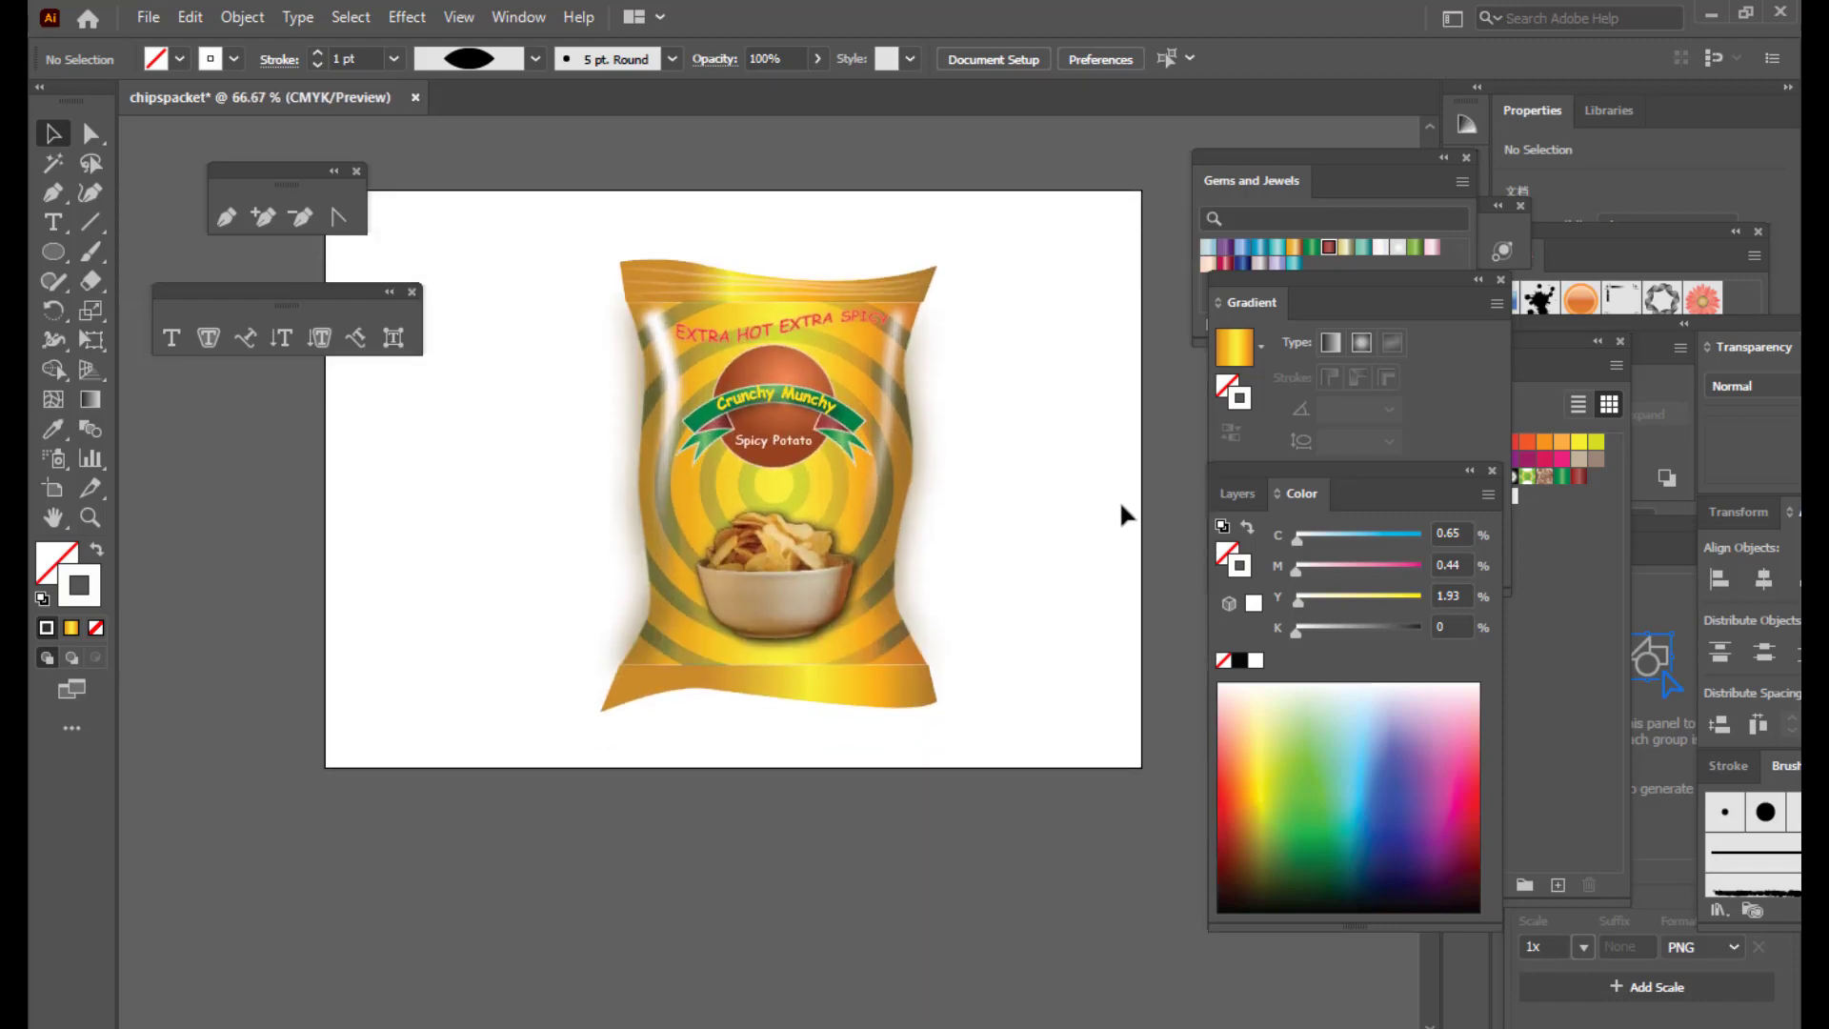
{"action": "key", "text": "ctrl+plus"}
{"action": "scroll", "coordinate": [1113, 477], "scroll_direction": "up", "scroll_amount": 2}
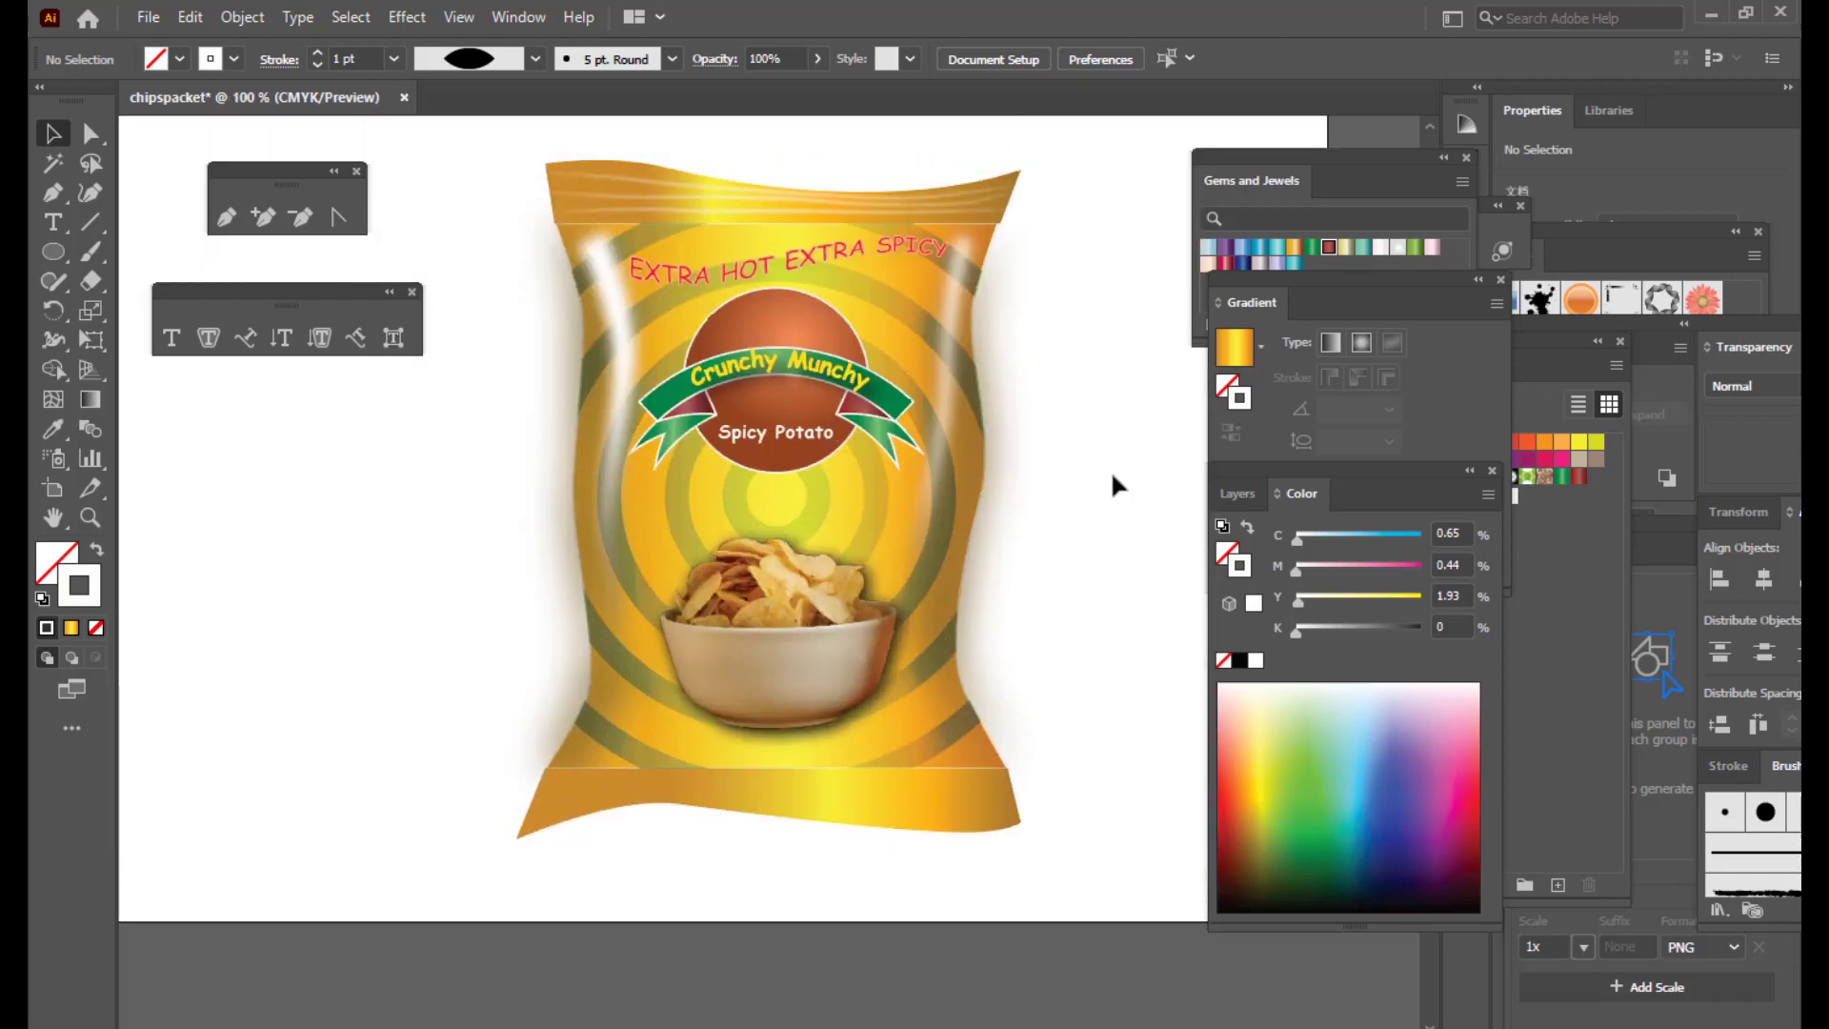
{"action": "scroll", "coordinate": [1113, 477], "scroll_direction": "down", "scroll_amount": 4}
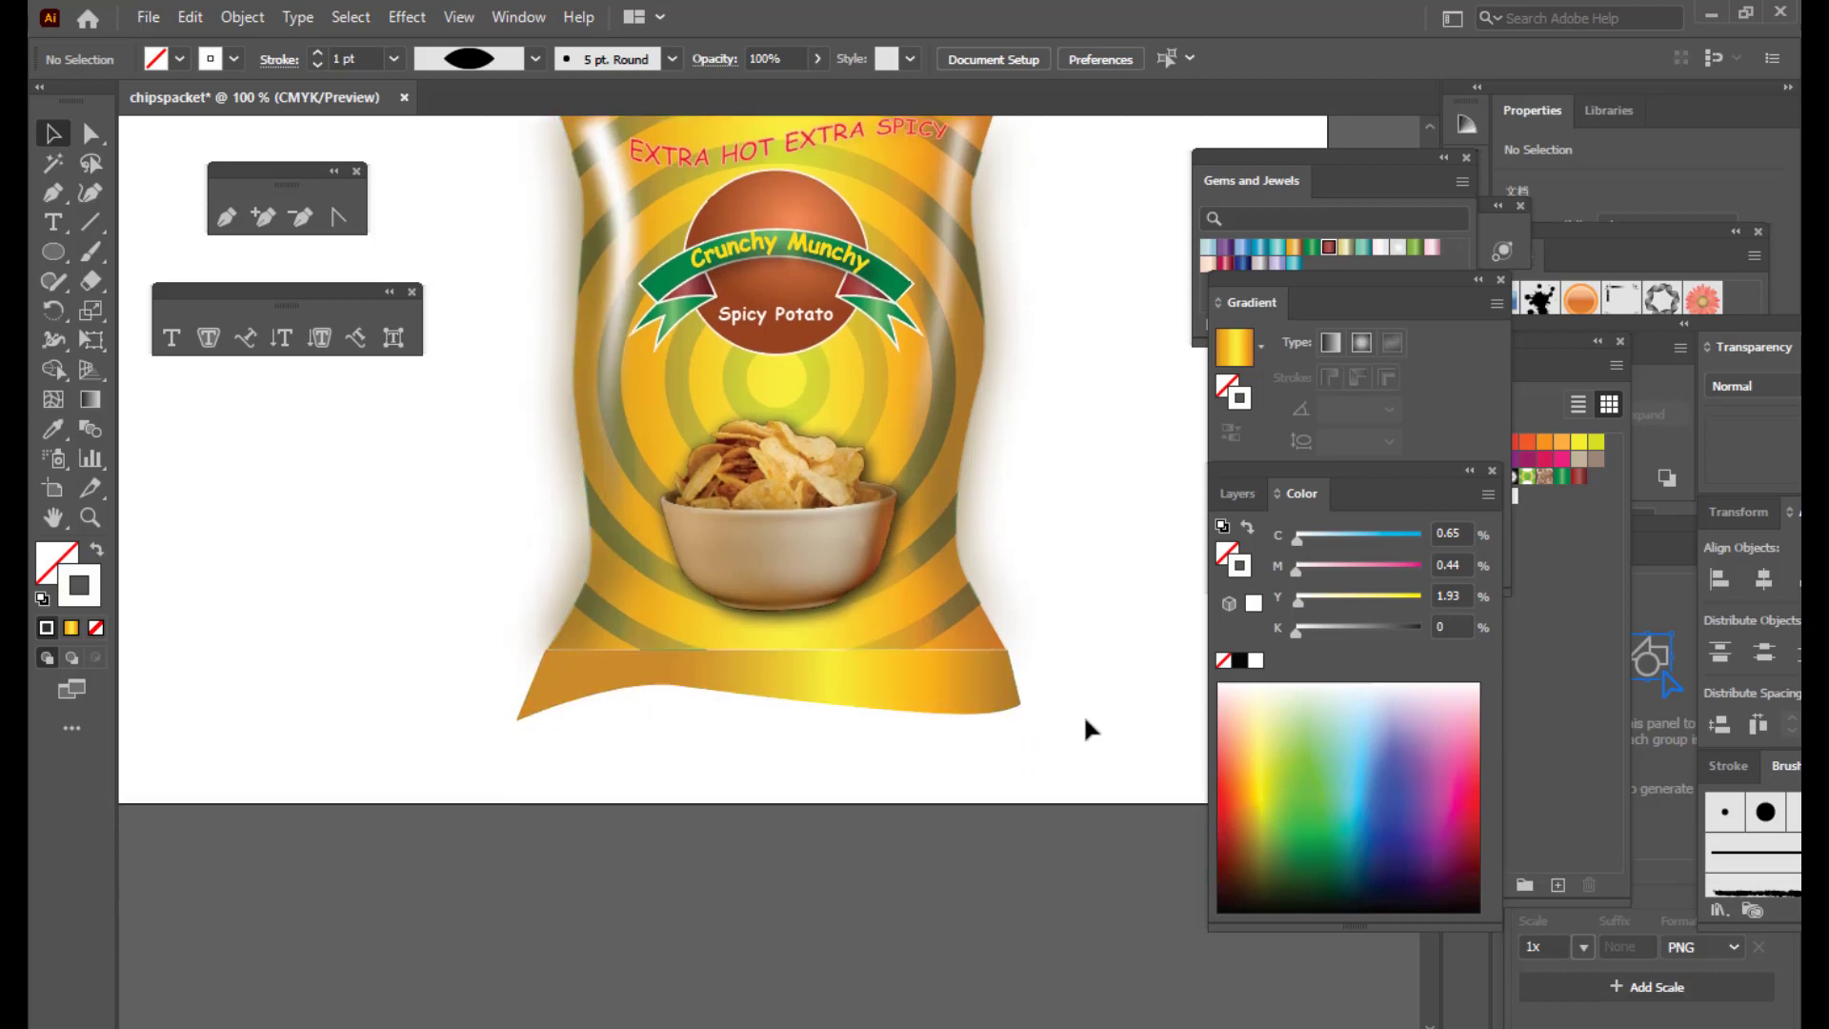
{"action": "left_click", "coordinate": [224, 218]}
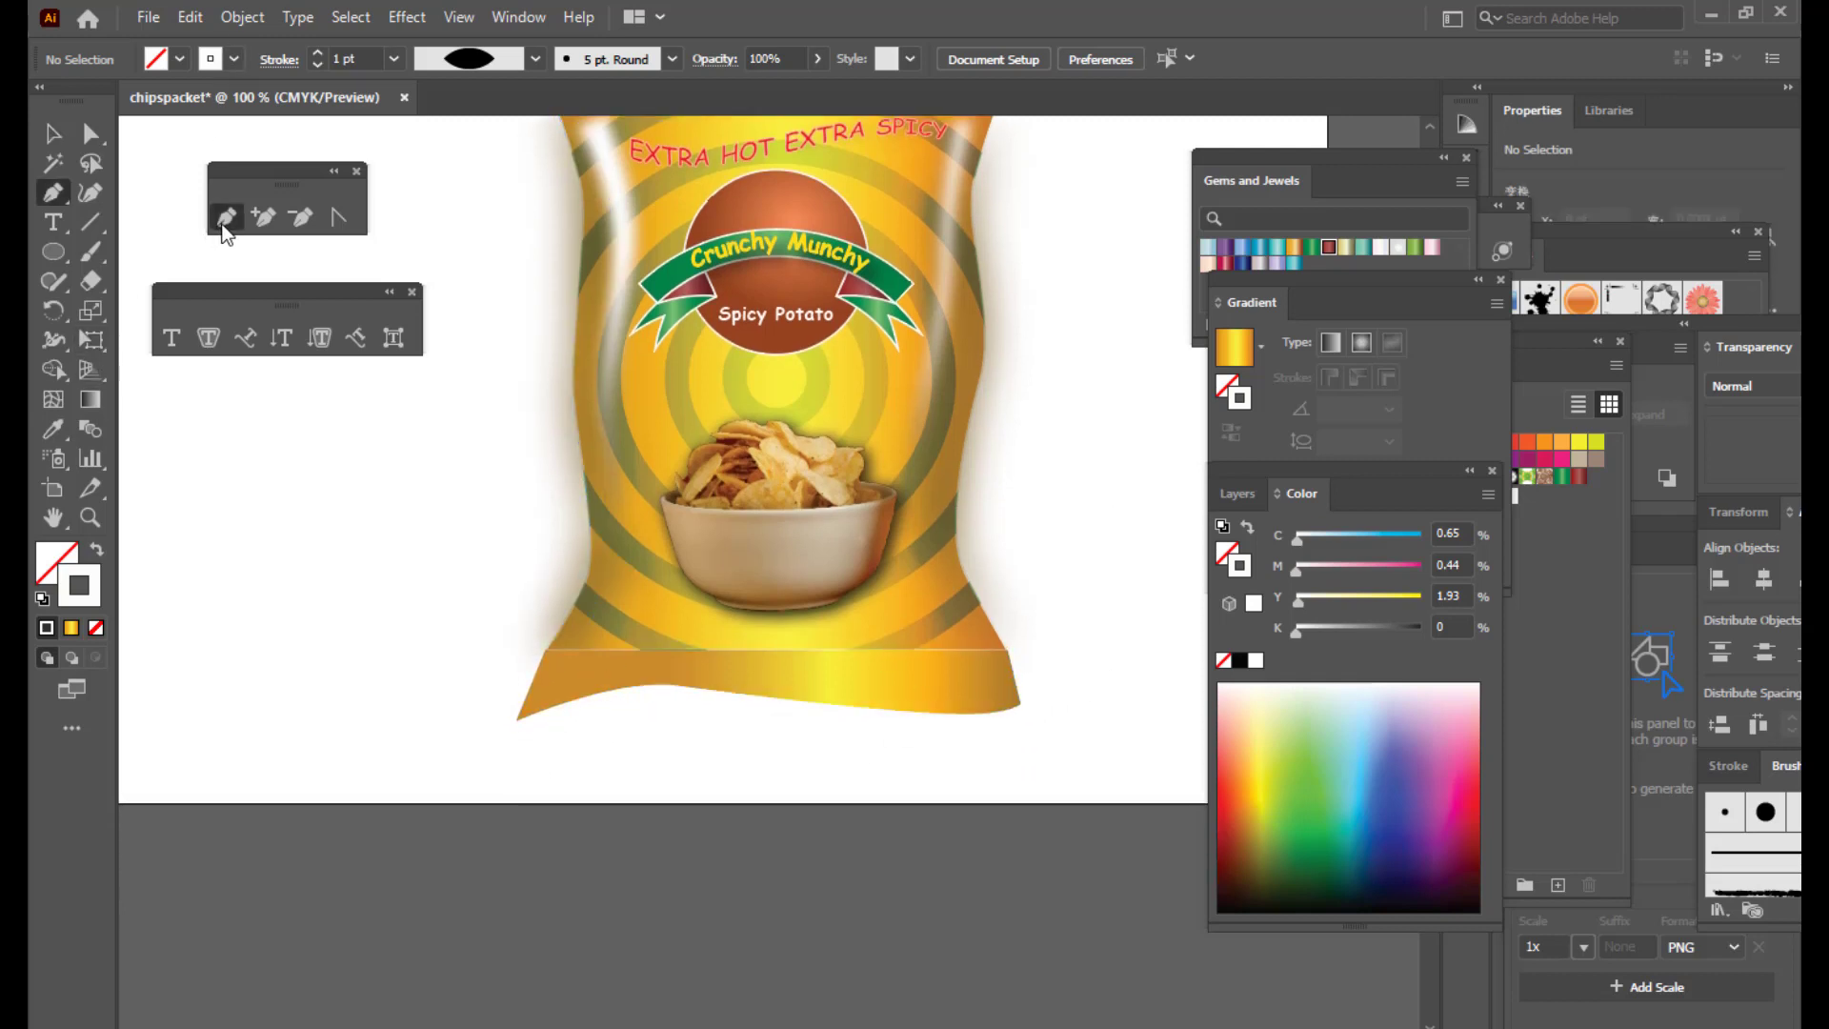
{"action": "left_click", "coordinate": [523, 706]}
{"action": "left_click_drag", "start_coordinate": [669, 678], "coordinate": [670, 678]}
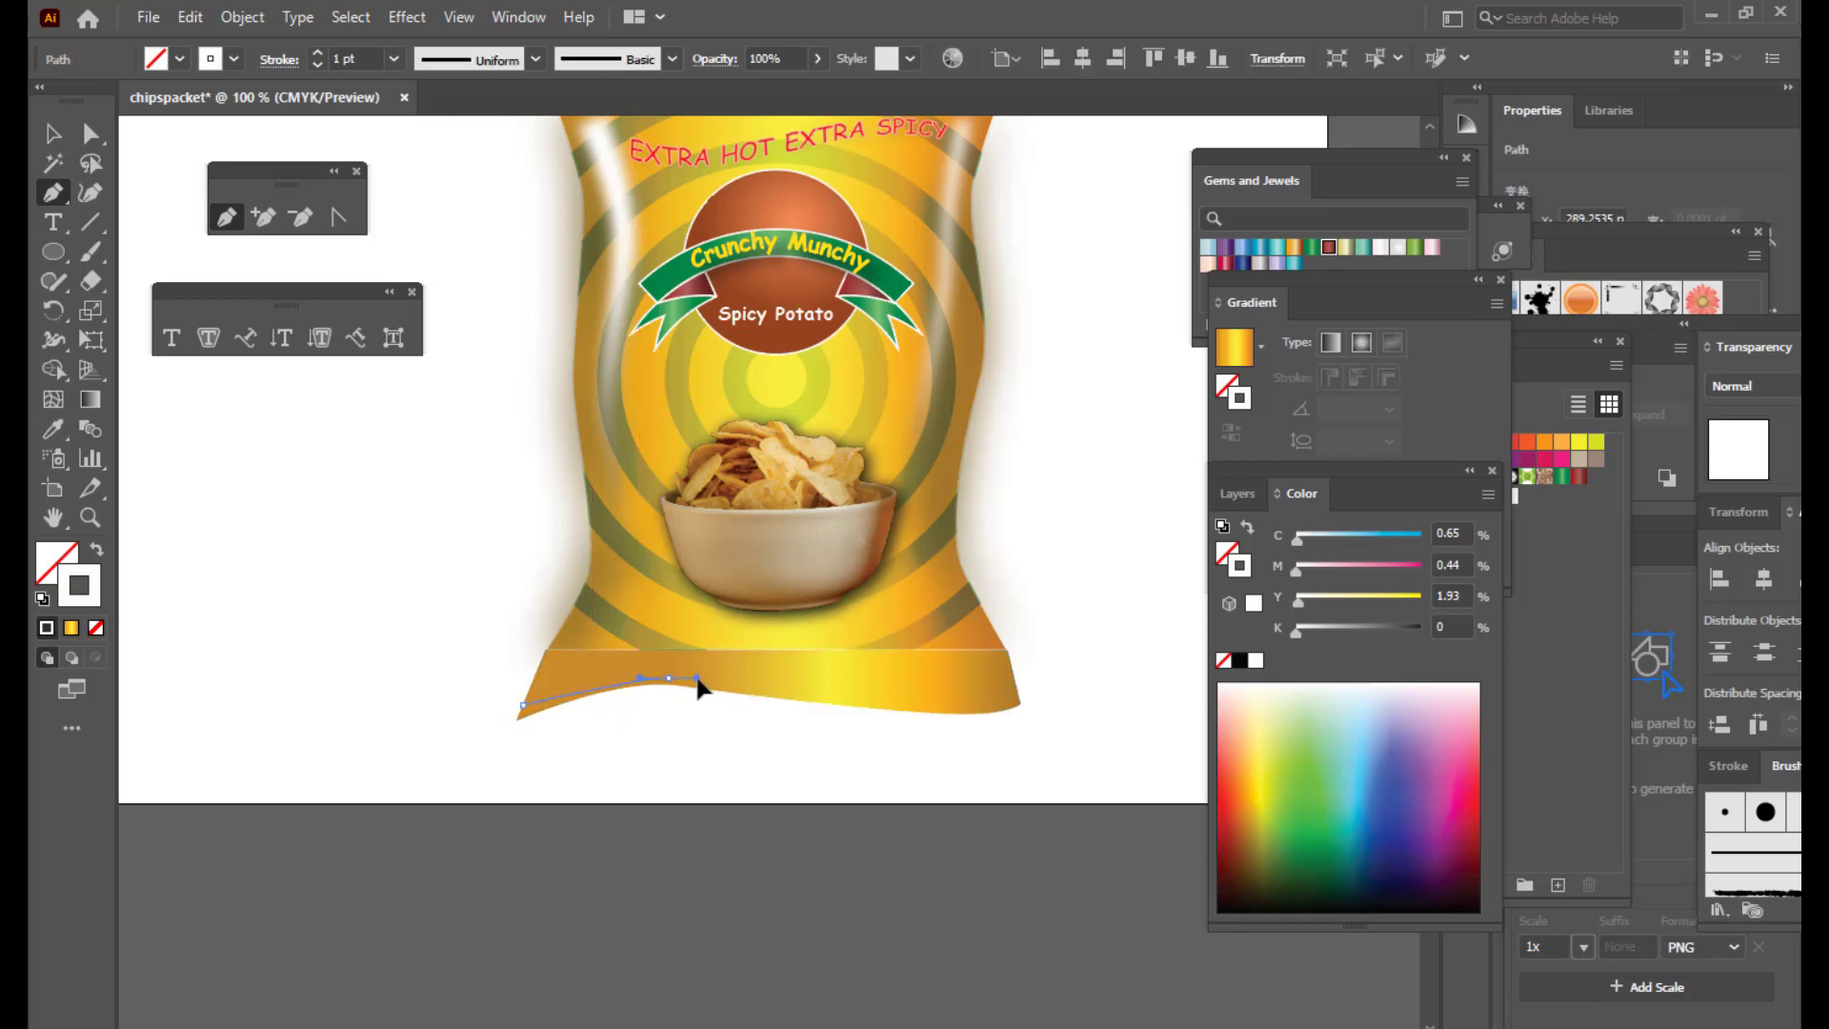
{"action": "left_click", "coordinate": [940, 705]}
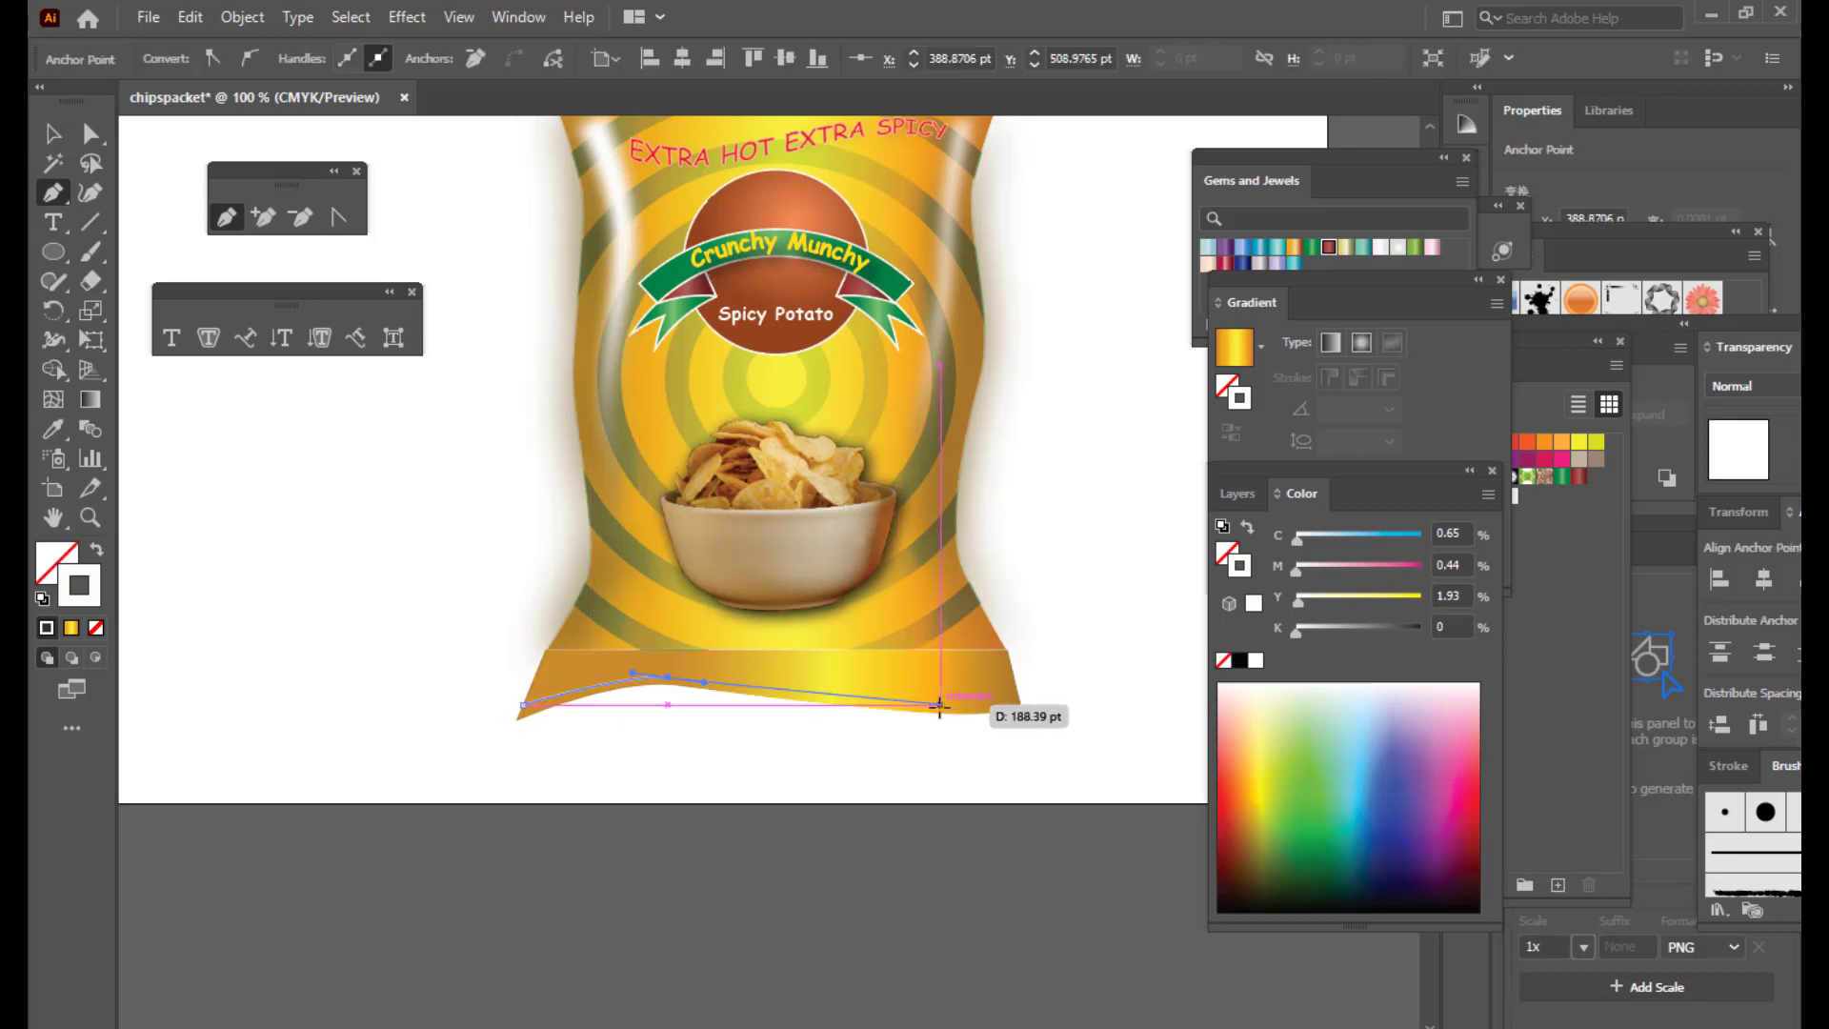
{"action": "left_click_drag", "start_coordinate": [940, 705], "coordinate": [981, 705]}
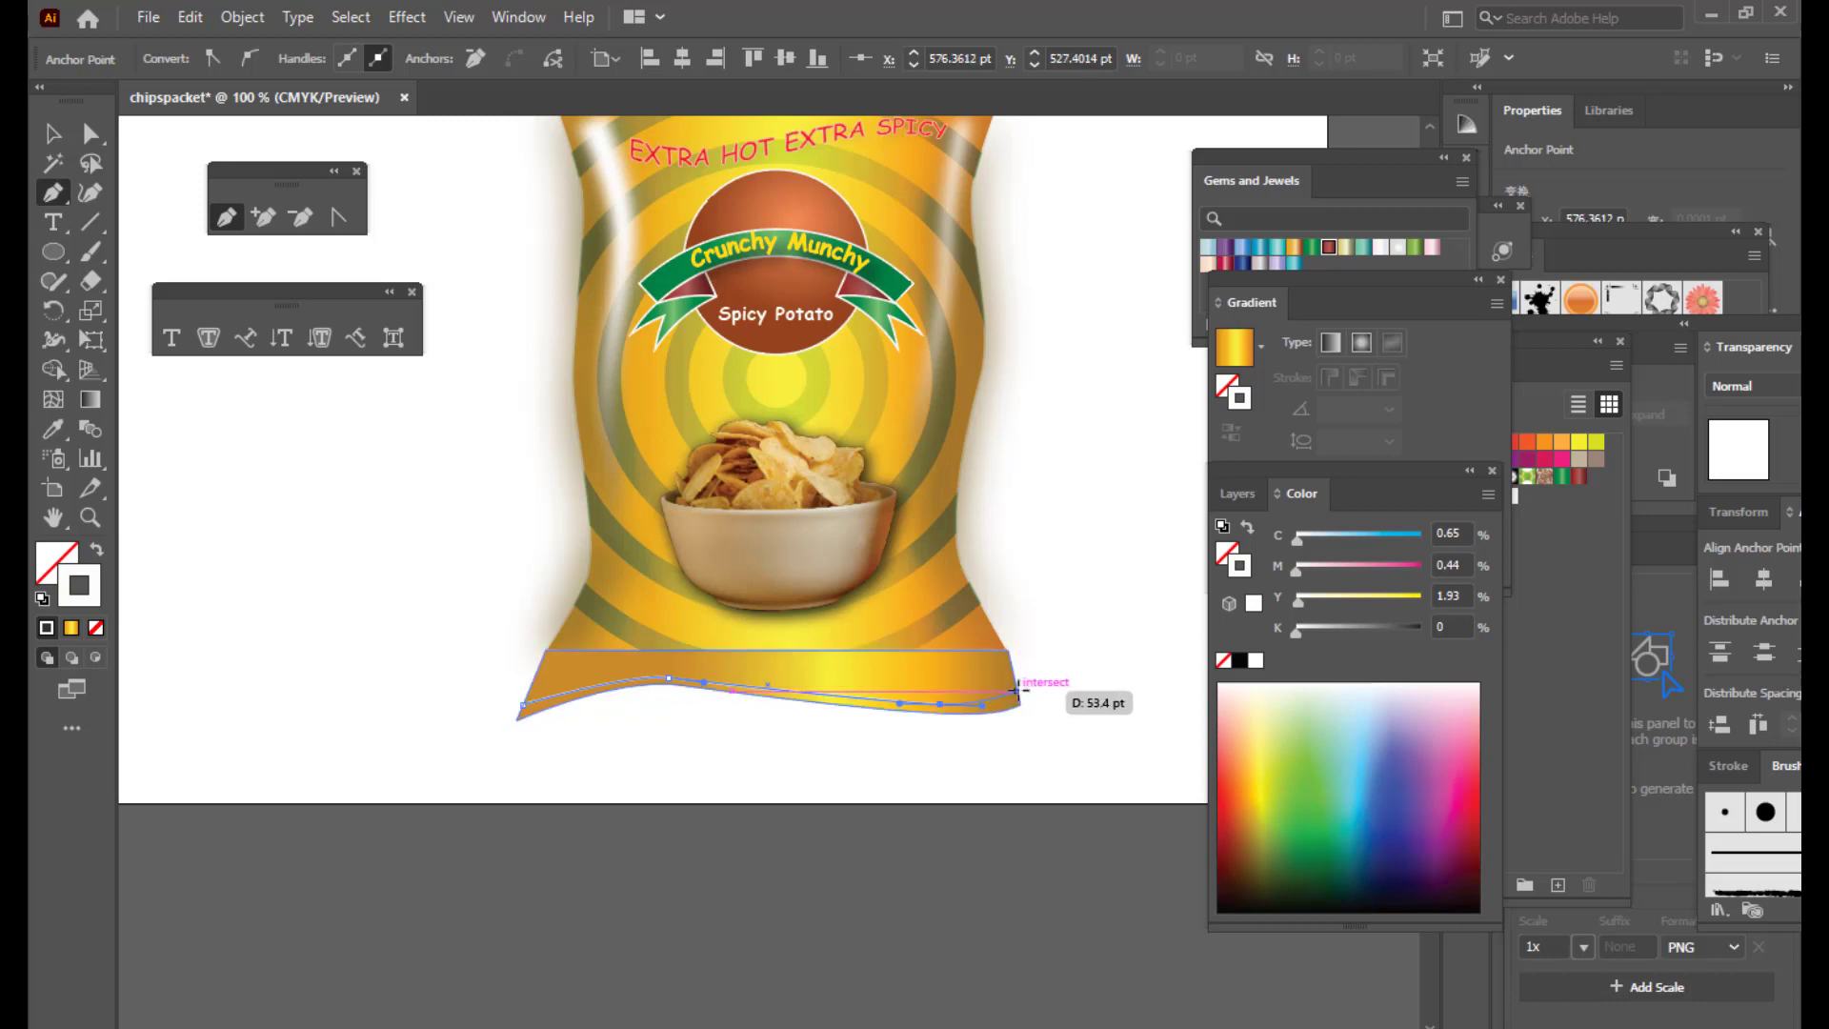
{"action": "left_click", "coordinate": [1017, 690]}
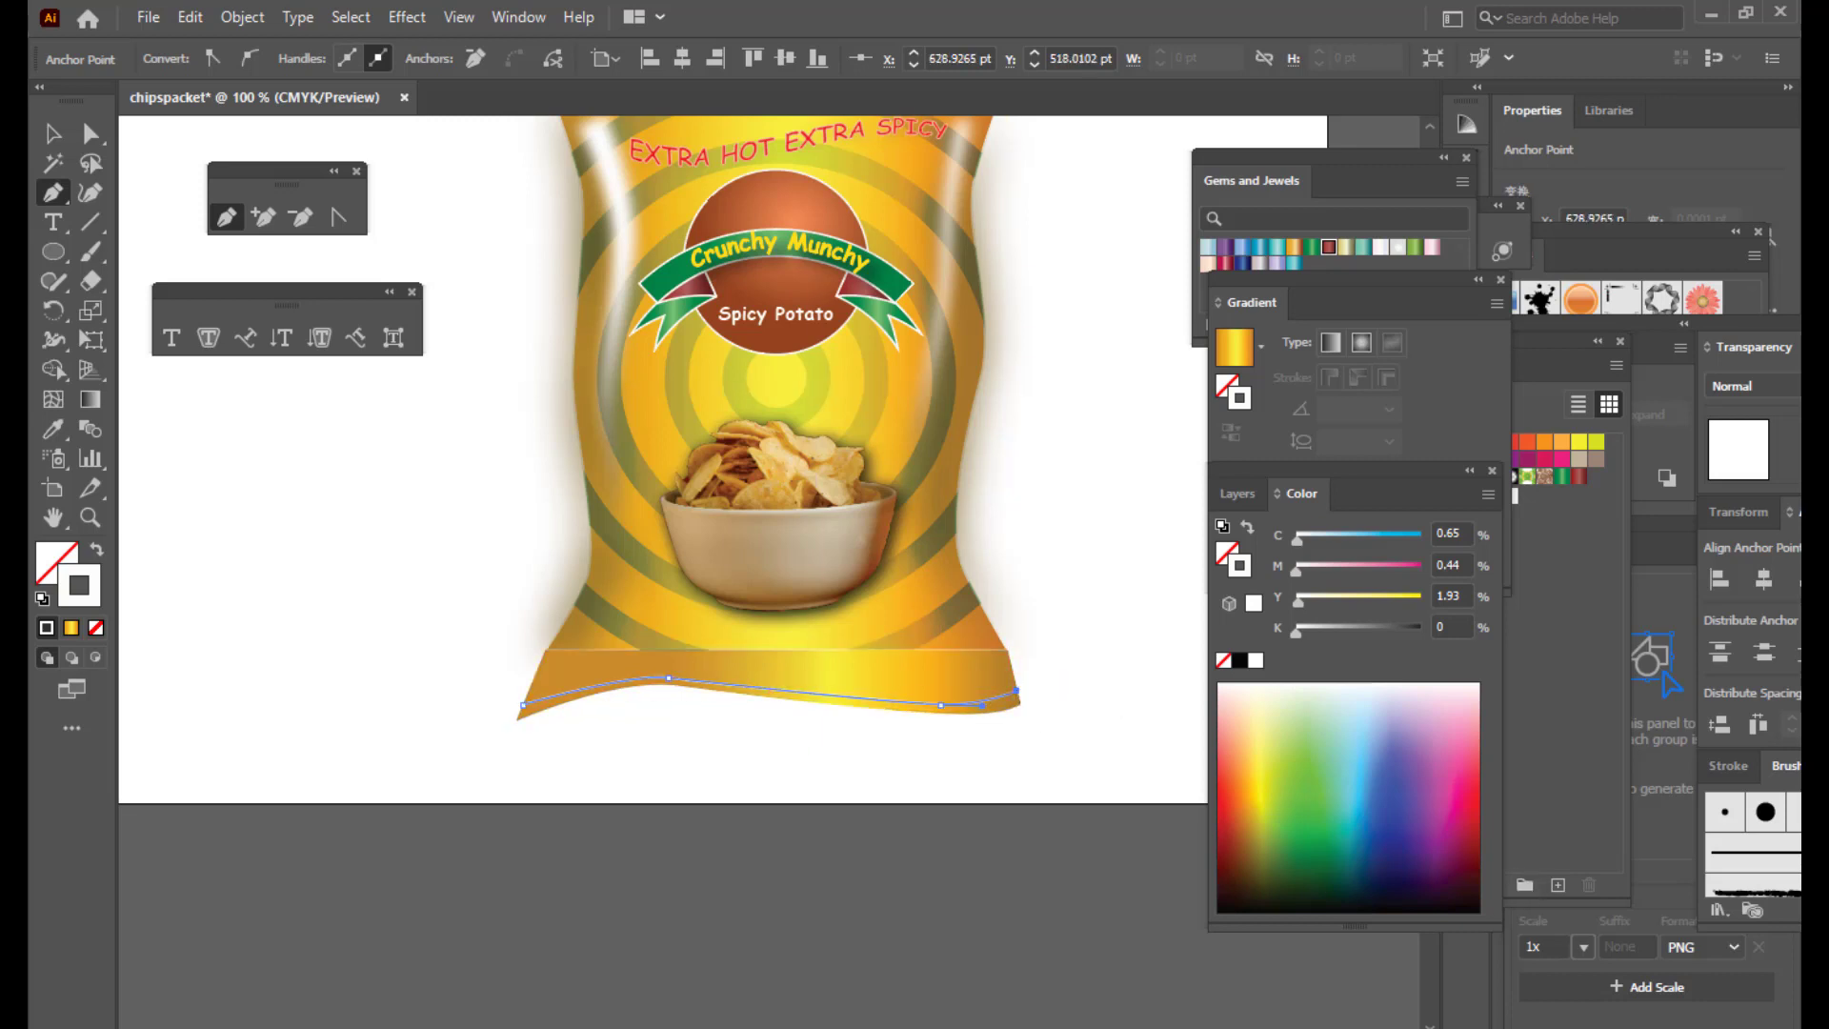
{"action": "left_click", "coordinate": [55, 137]}
{"action": "left_click", "coordinate": [774, 751]}
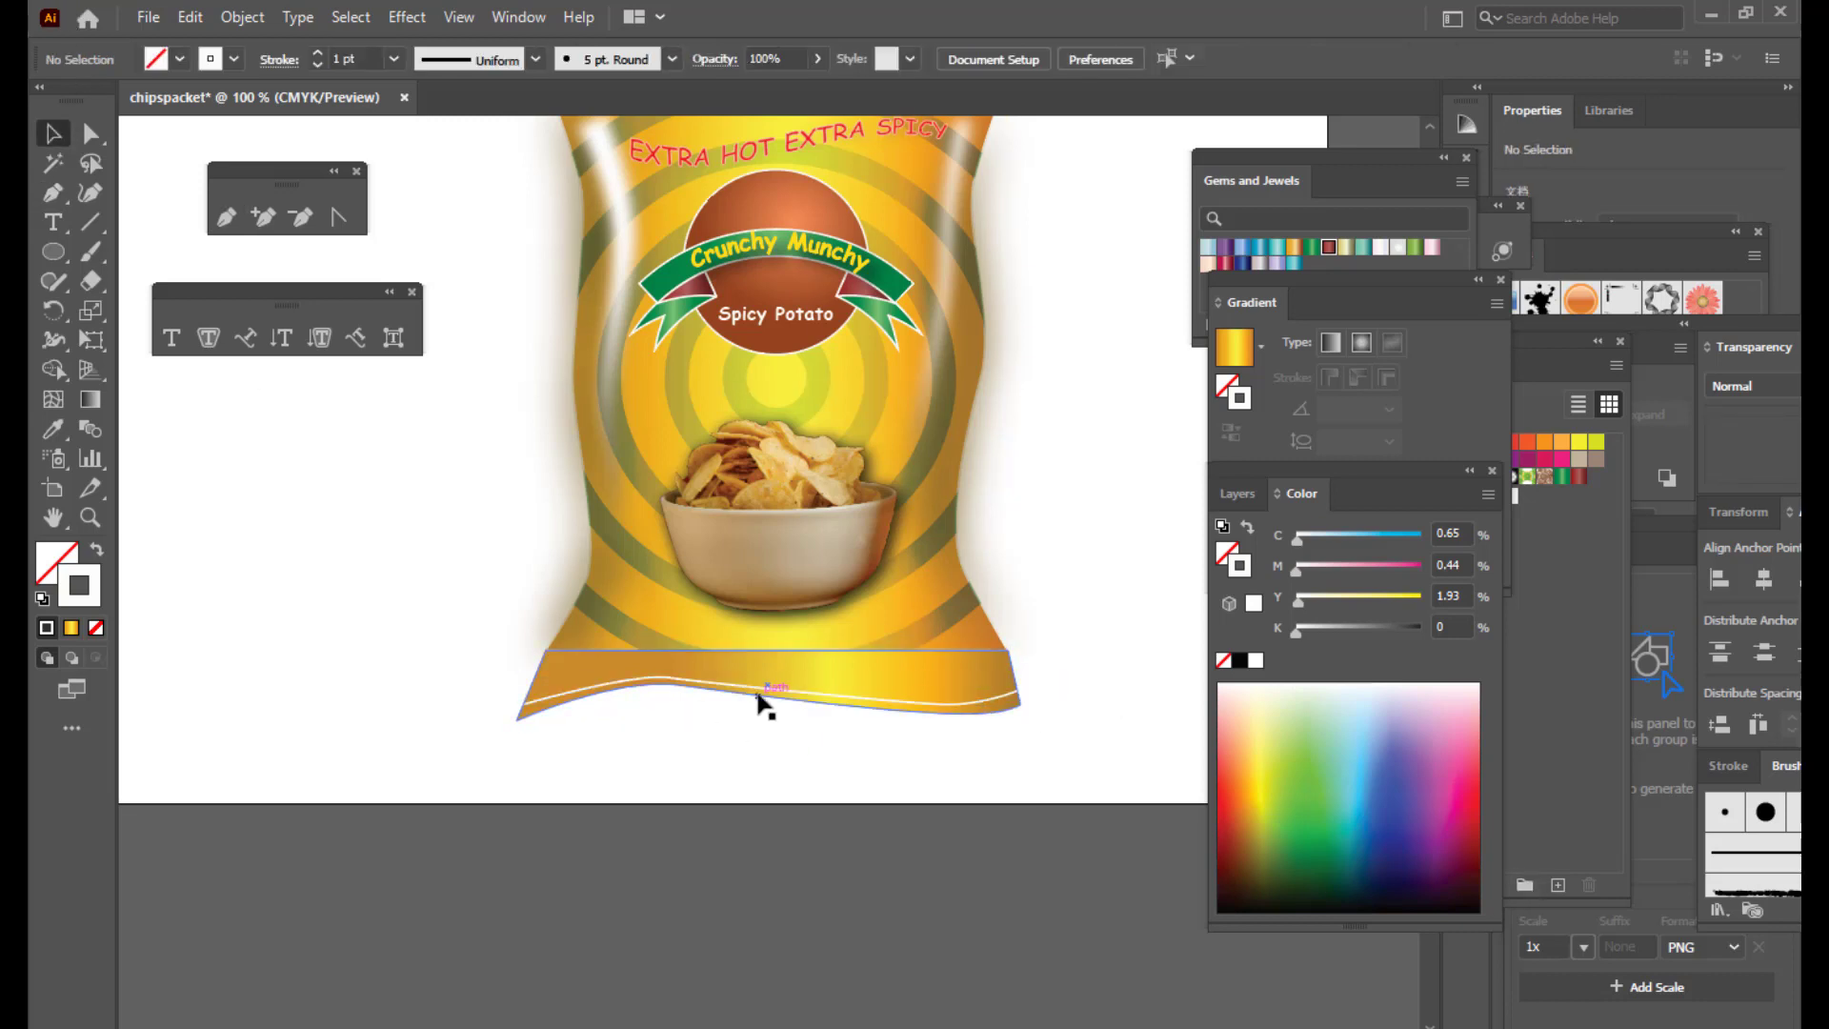
Step: Draw a second wavy crimp line across the bottom seal strip
{"action": "left_click", "coordinate": [228, 227]}
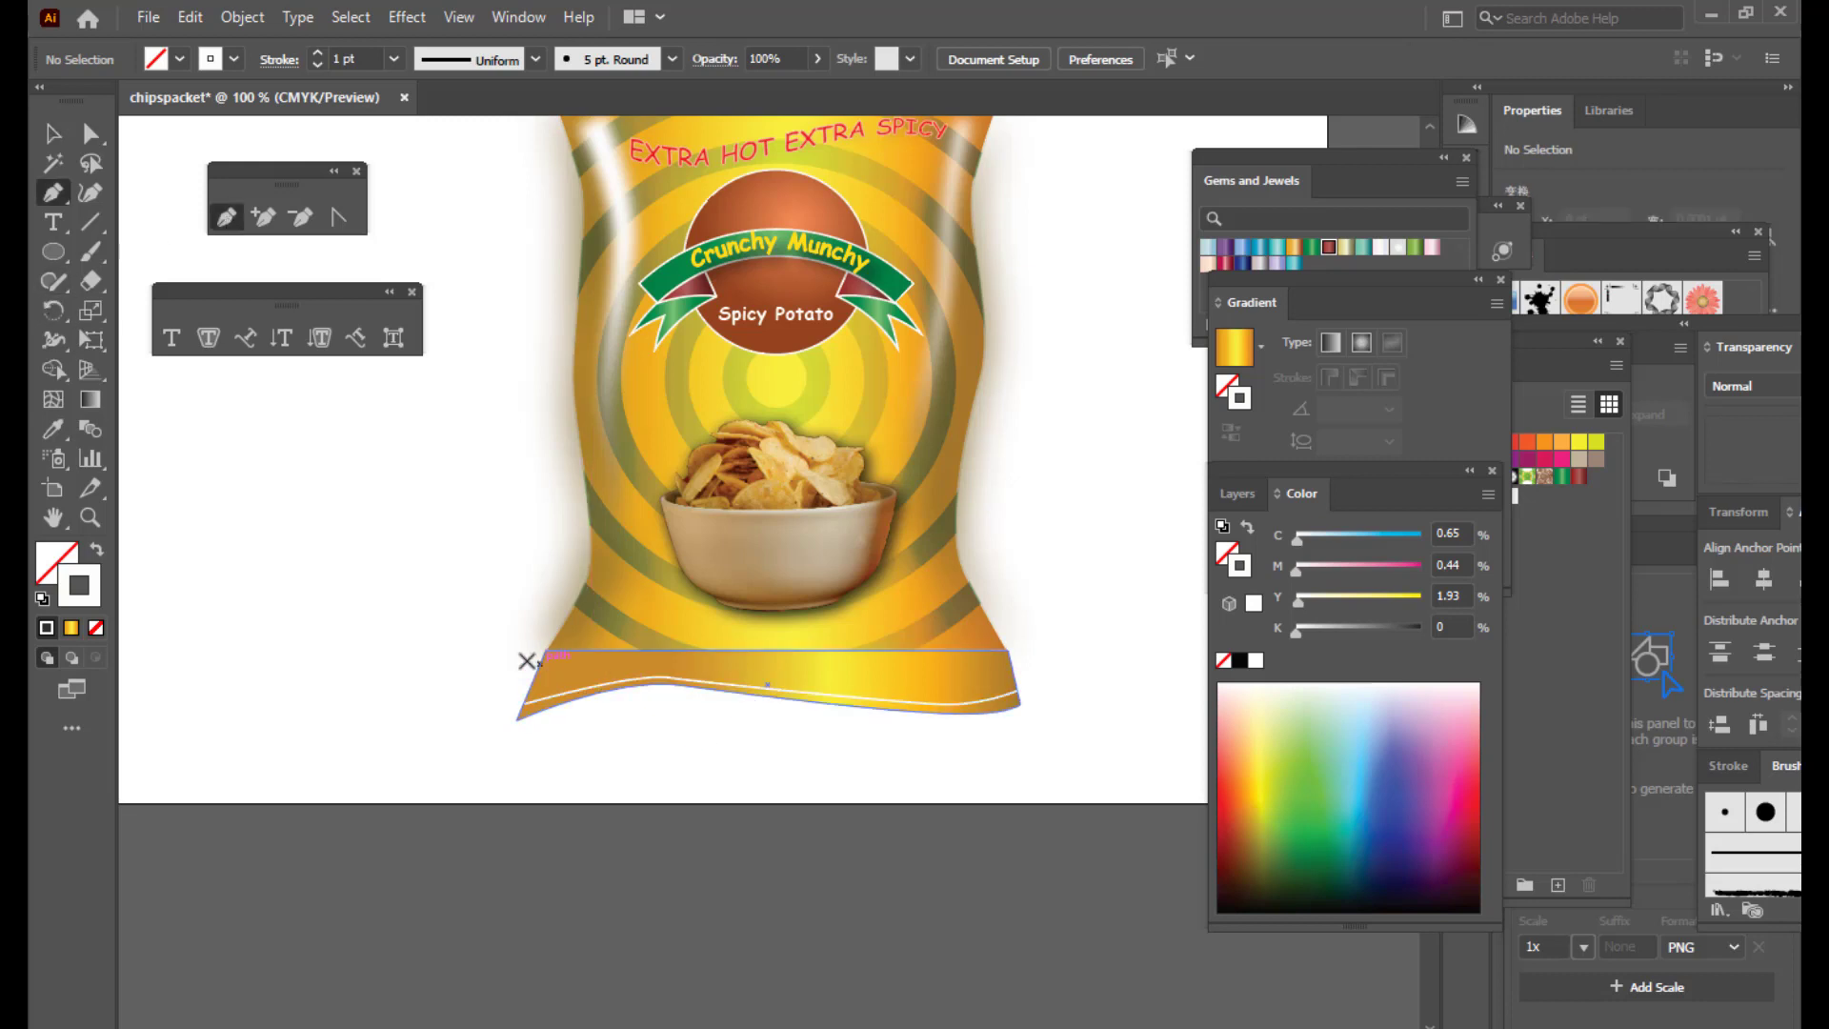
{"action": "left_click", "coordinate": [533, 676]}
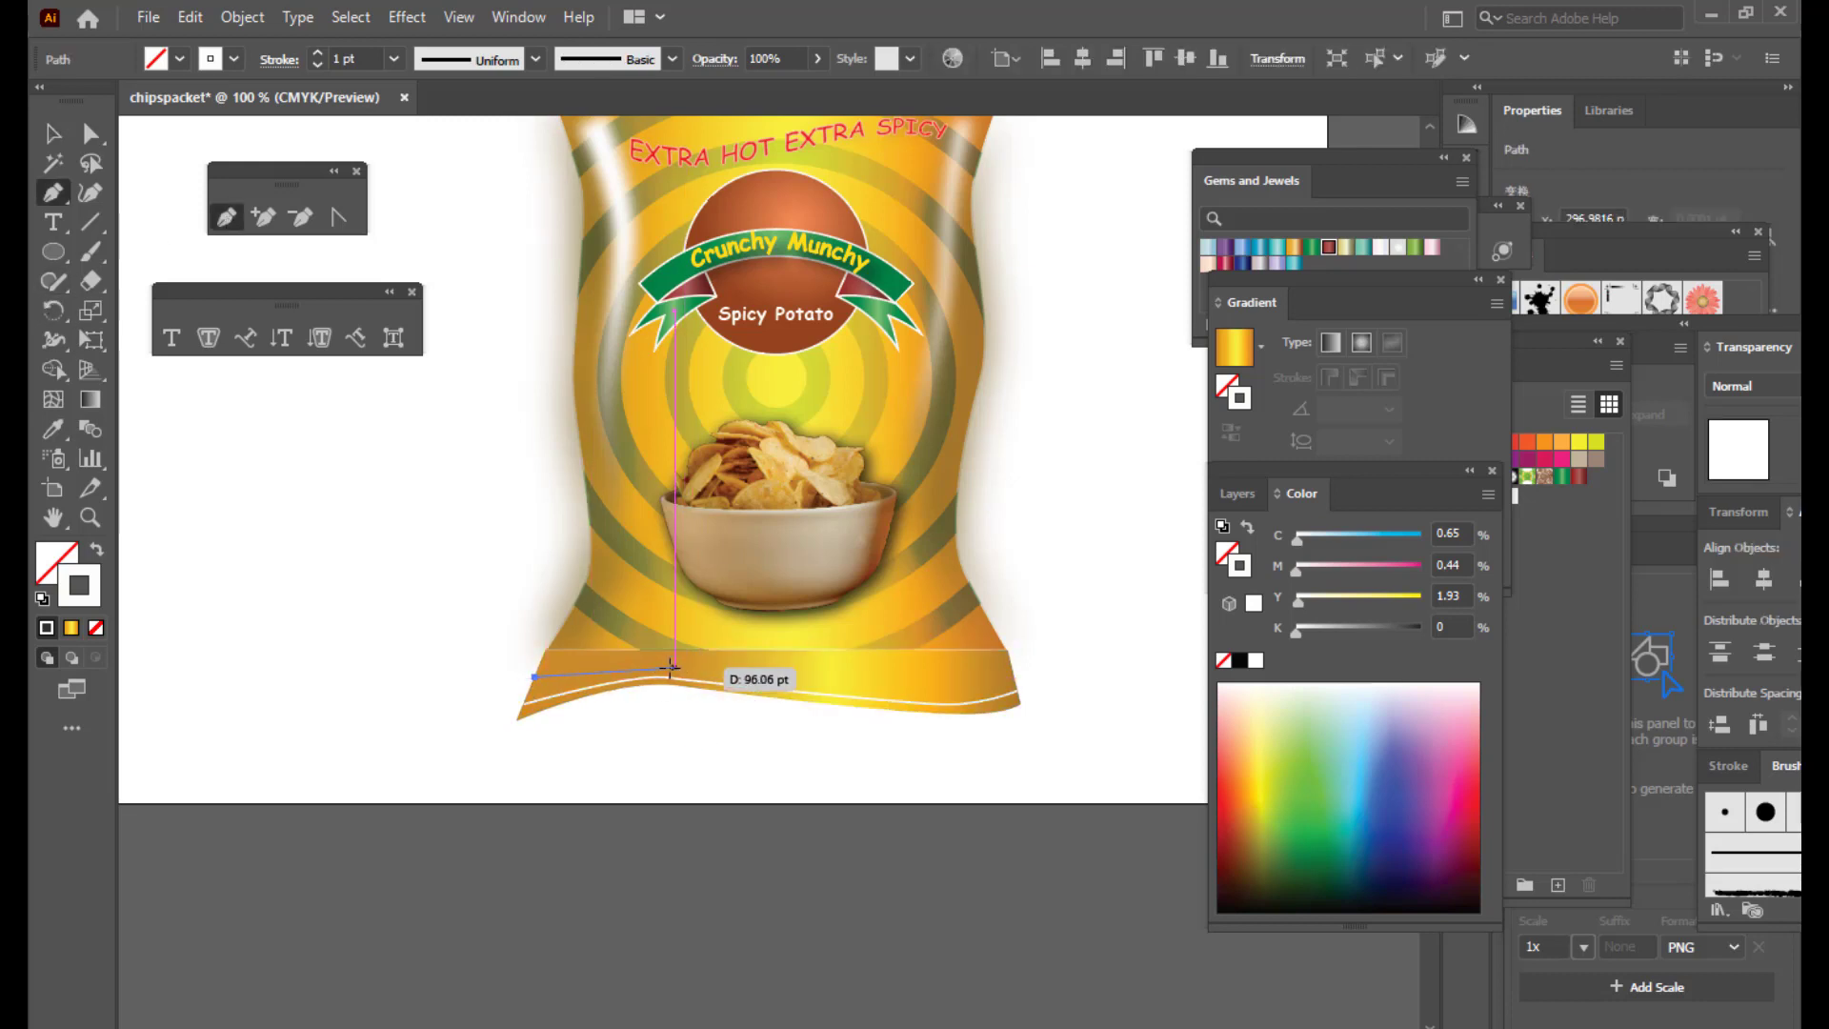
{"action": "left_click_drag", "start_coordinate": [674, 668], "coordinate": [687, 668]}
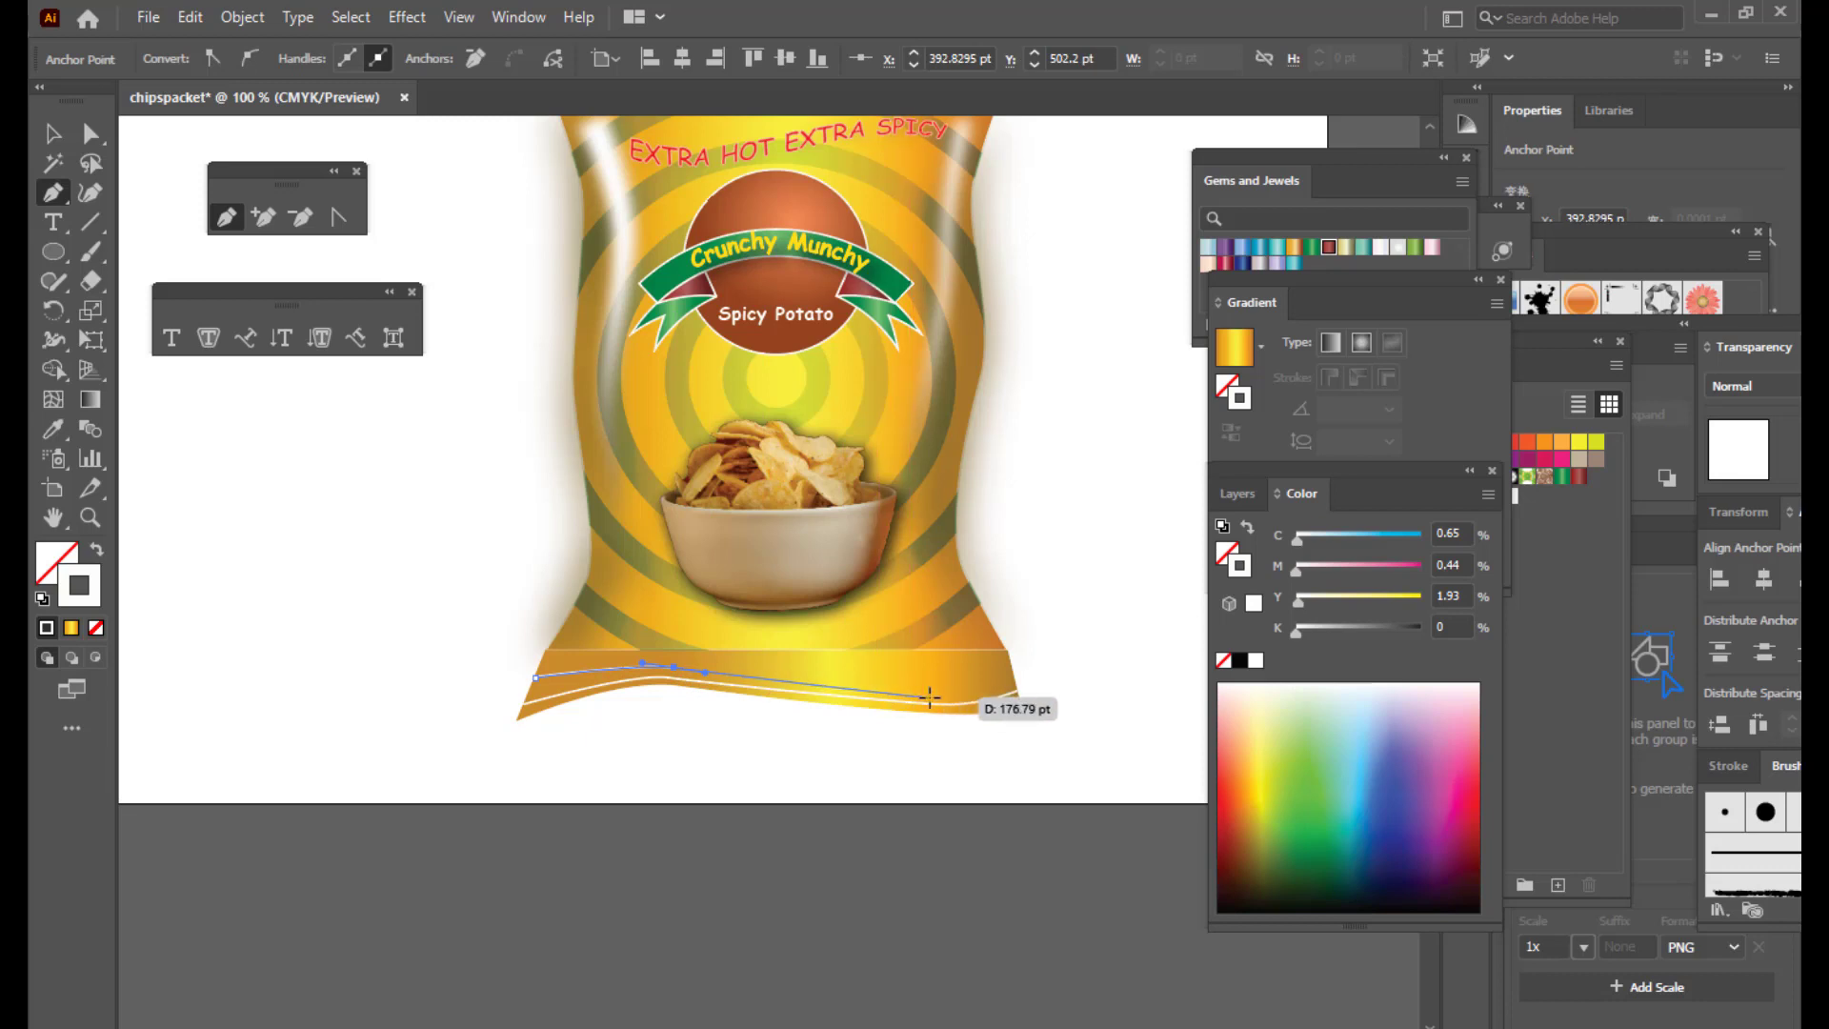
{"action": "left_click", "coordinate": [965, 698]}
{"action": "left_click_drag", "start_coordinate": [966, 692], "coordinate": [977, 689]}
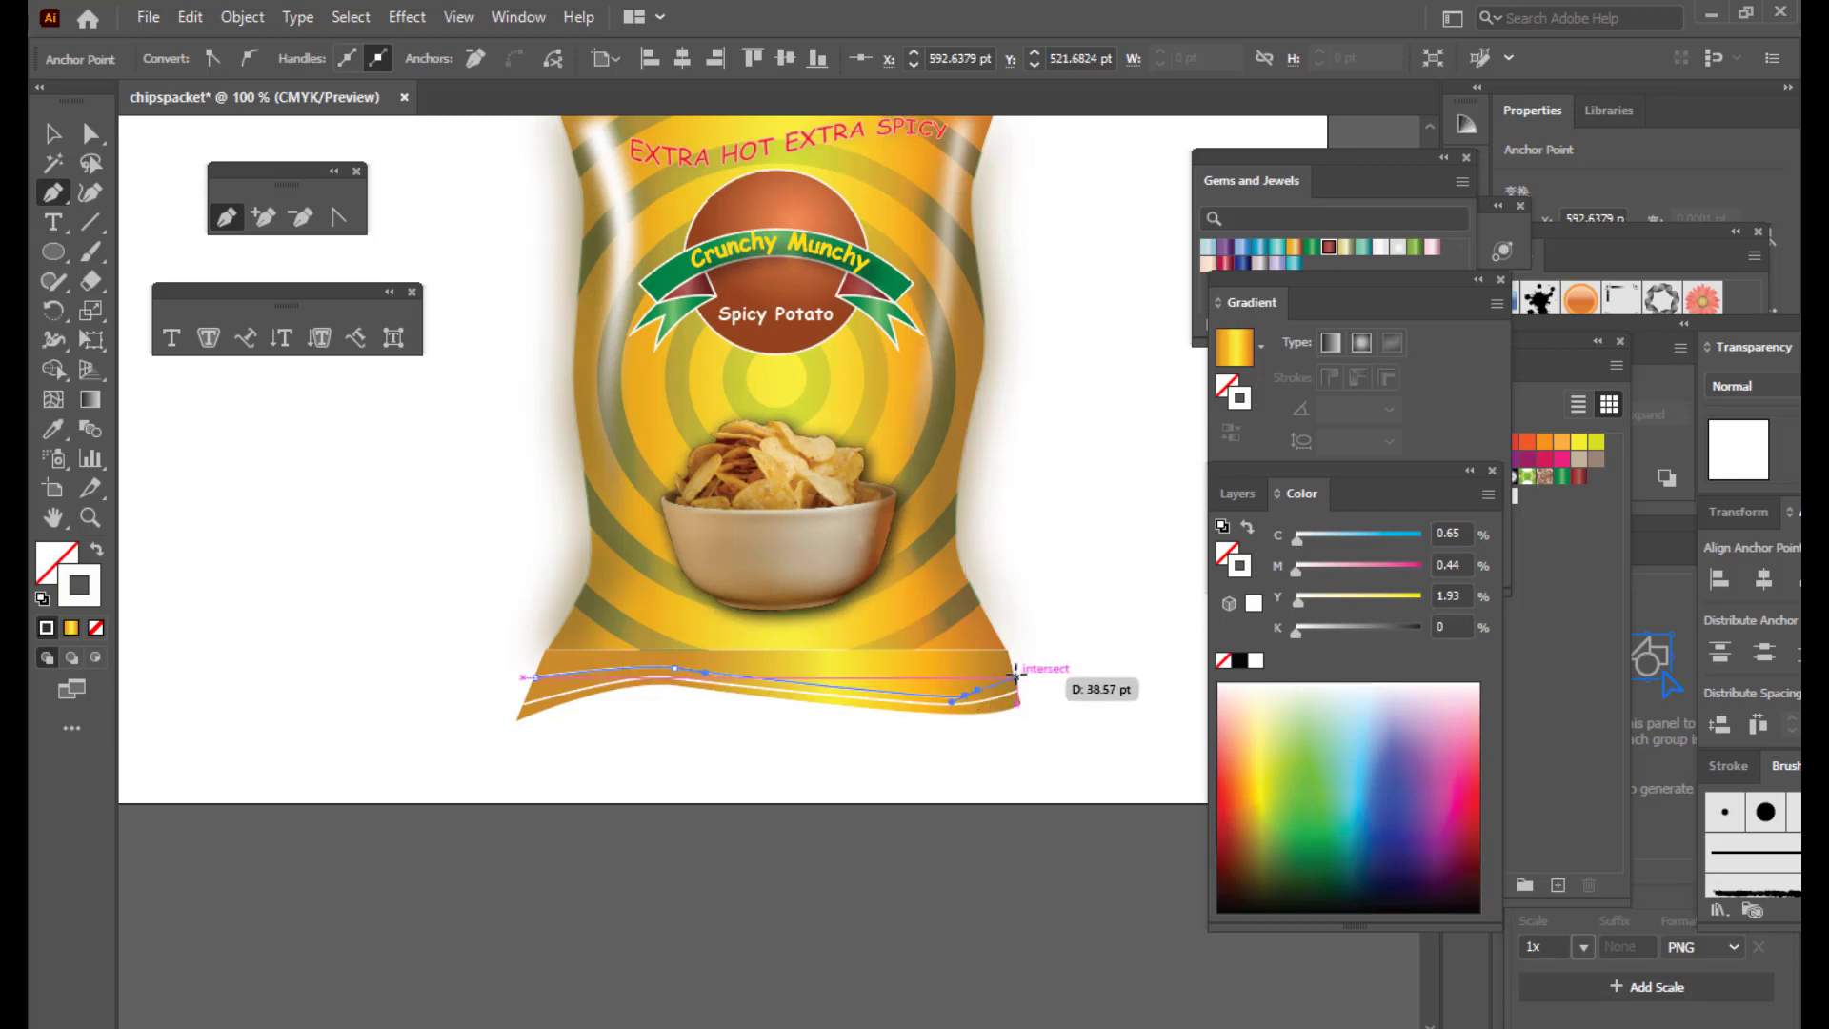
{"action": "left_click", "coordinate": [1014, 677]}
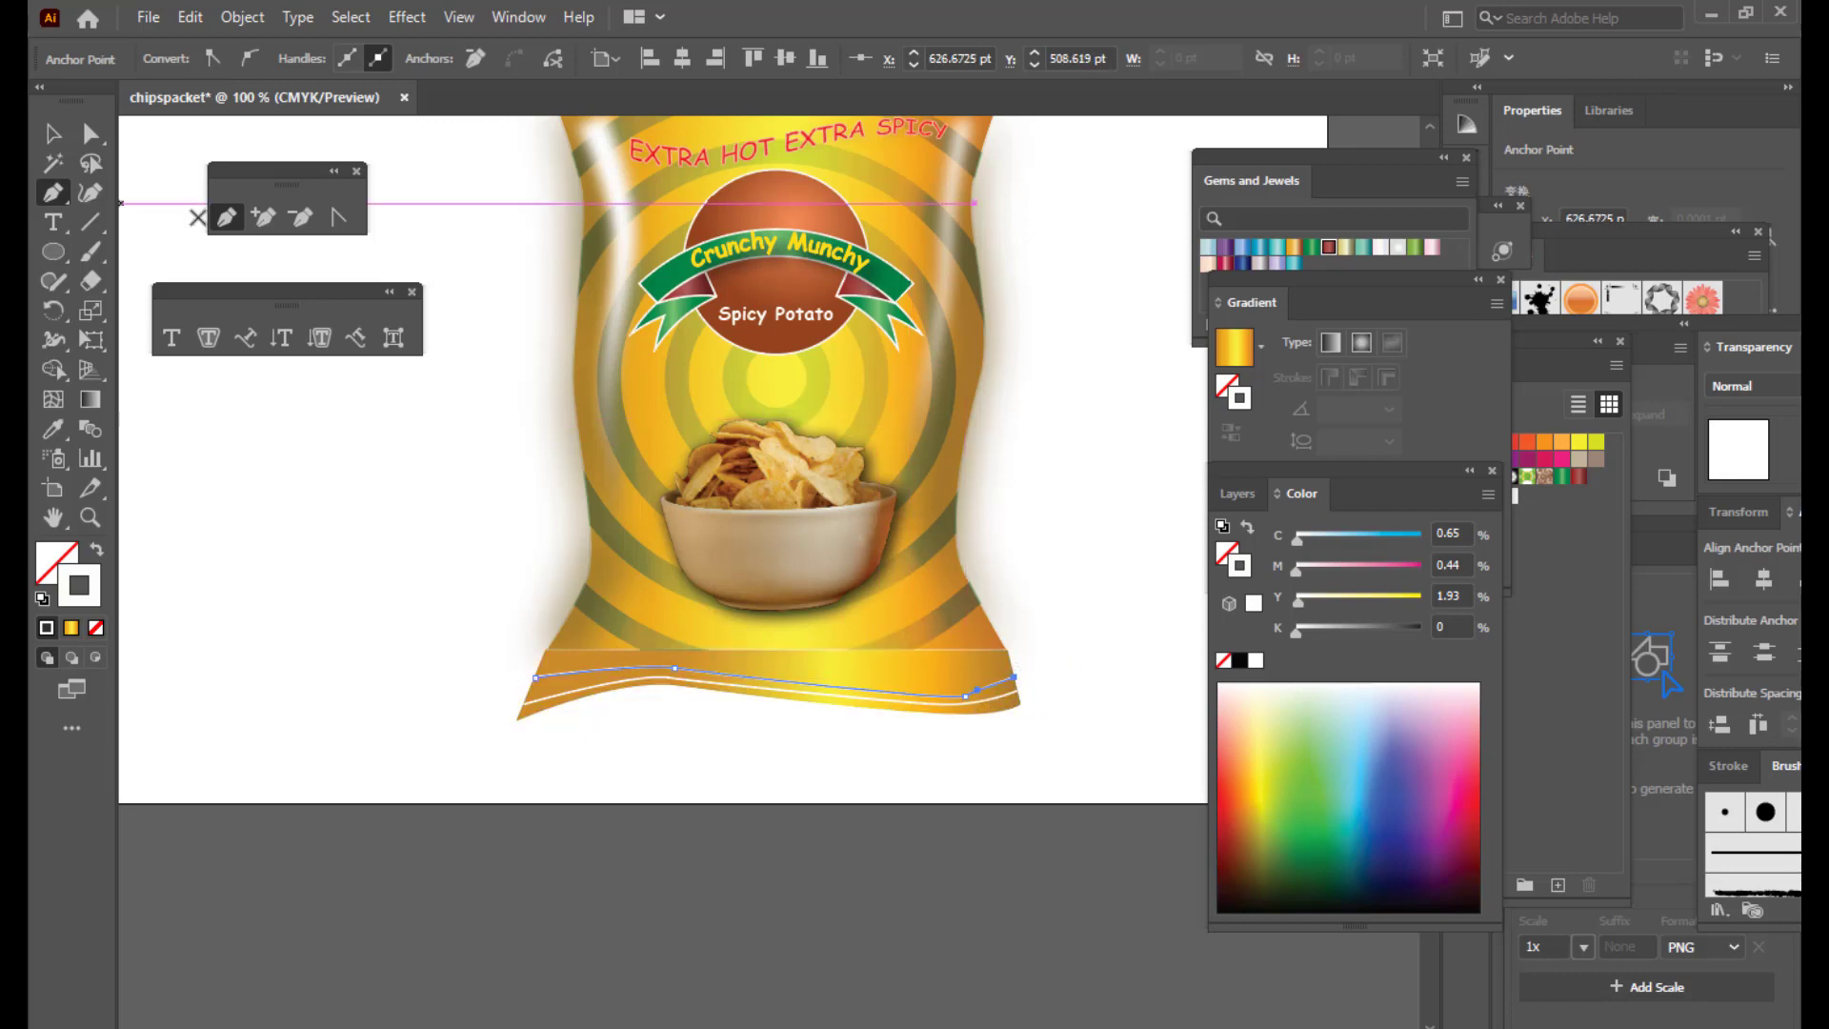
{"action": "key", "text": "v"}
Step: Draw a third wavy crimp line from the left edge to the packet's right edge
{"action": "left_click", "coordinate": [225, 217]}
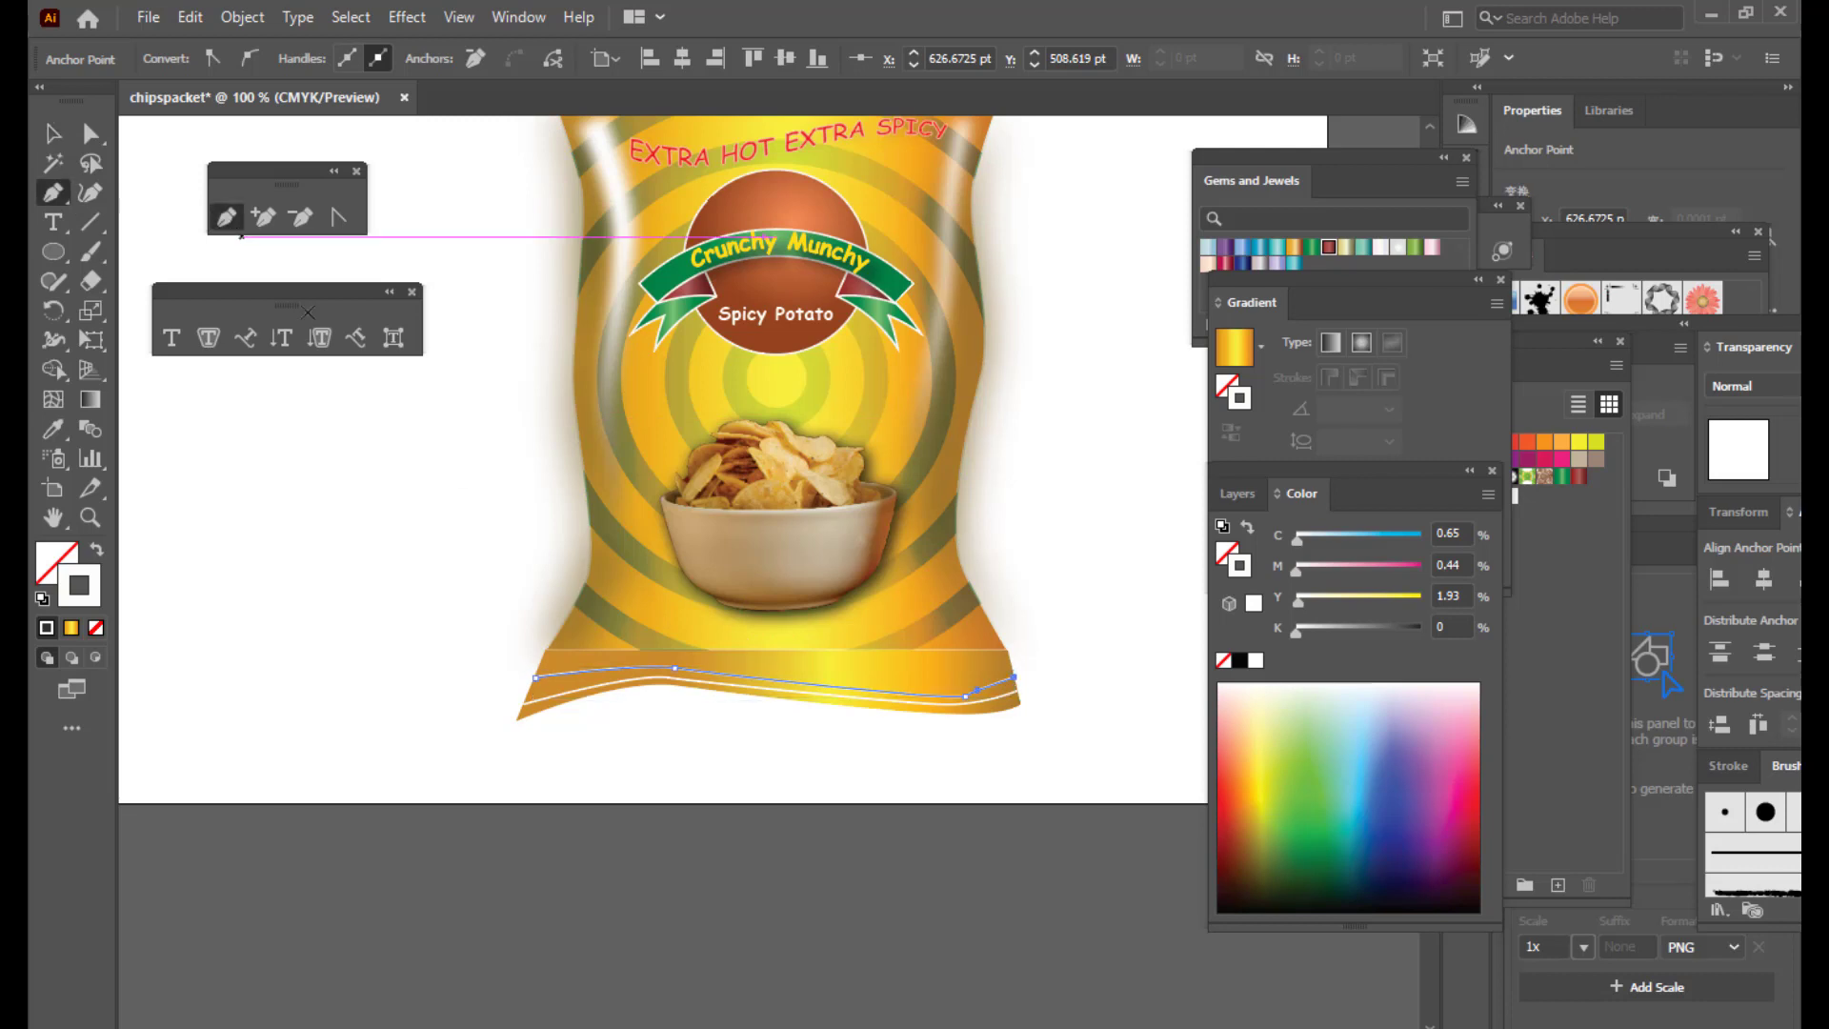
{"action": "left_click", "coordinate": [543, 659]}
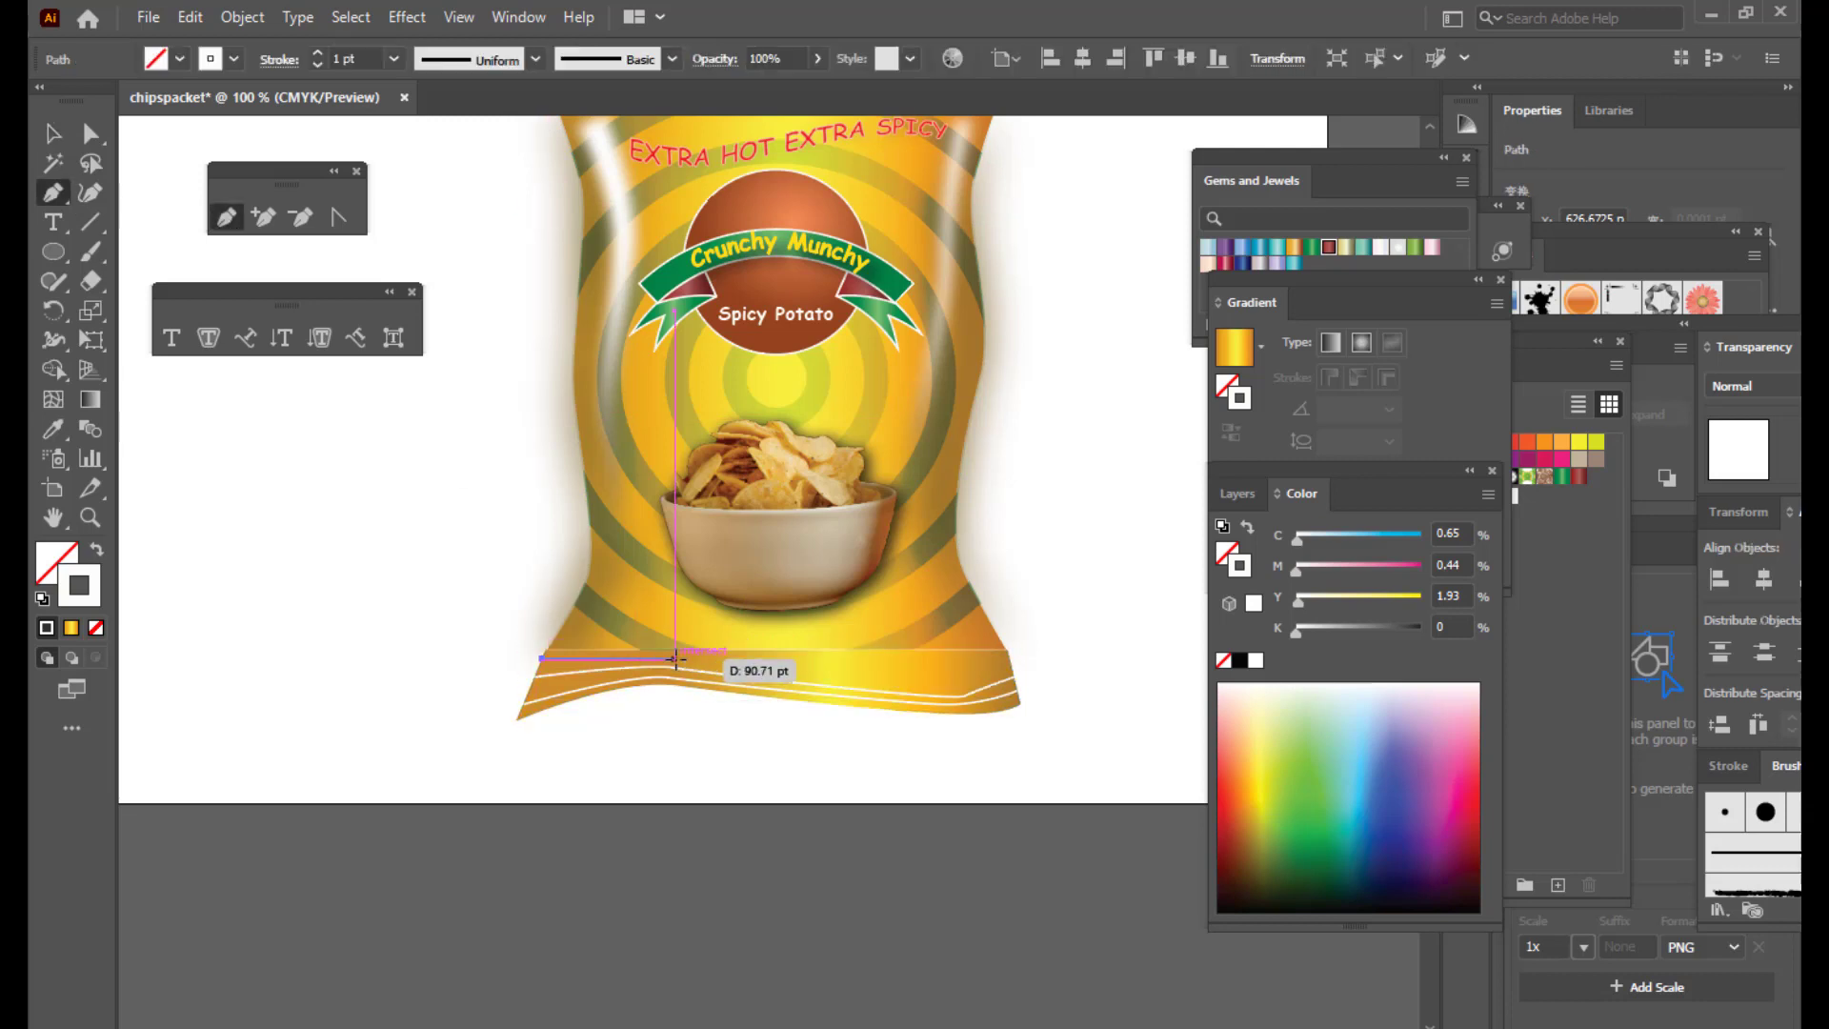
{"action": "left_click_drag", "start_coordinate": [684, 659], "coordinate": [710, 665]}
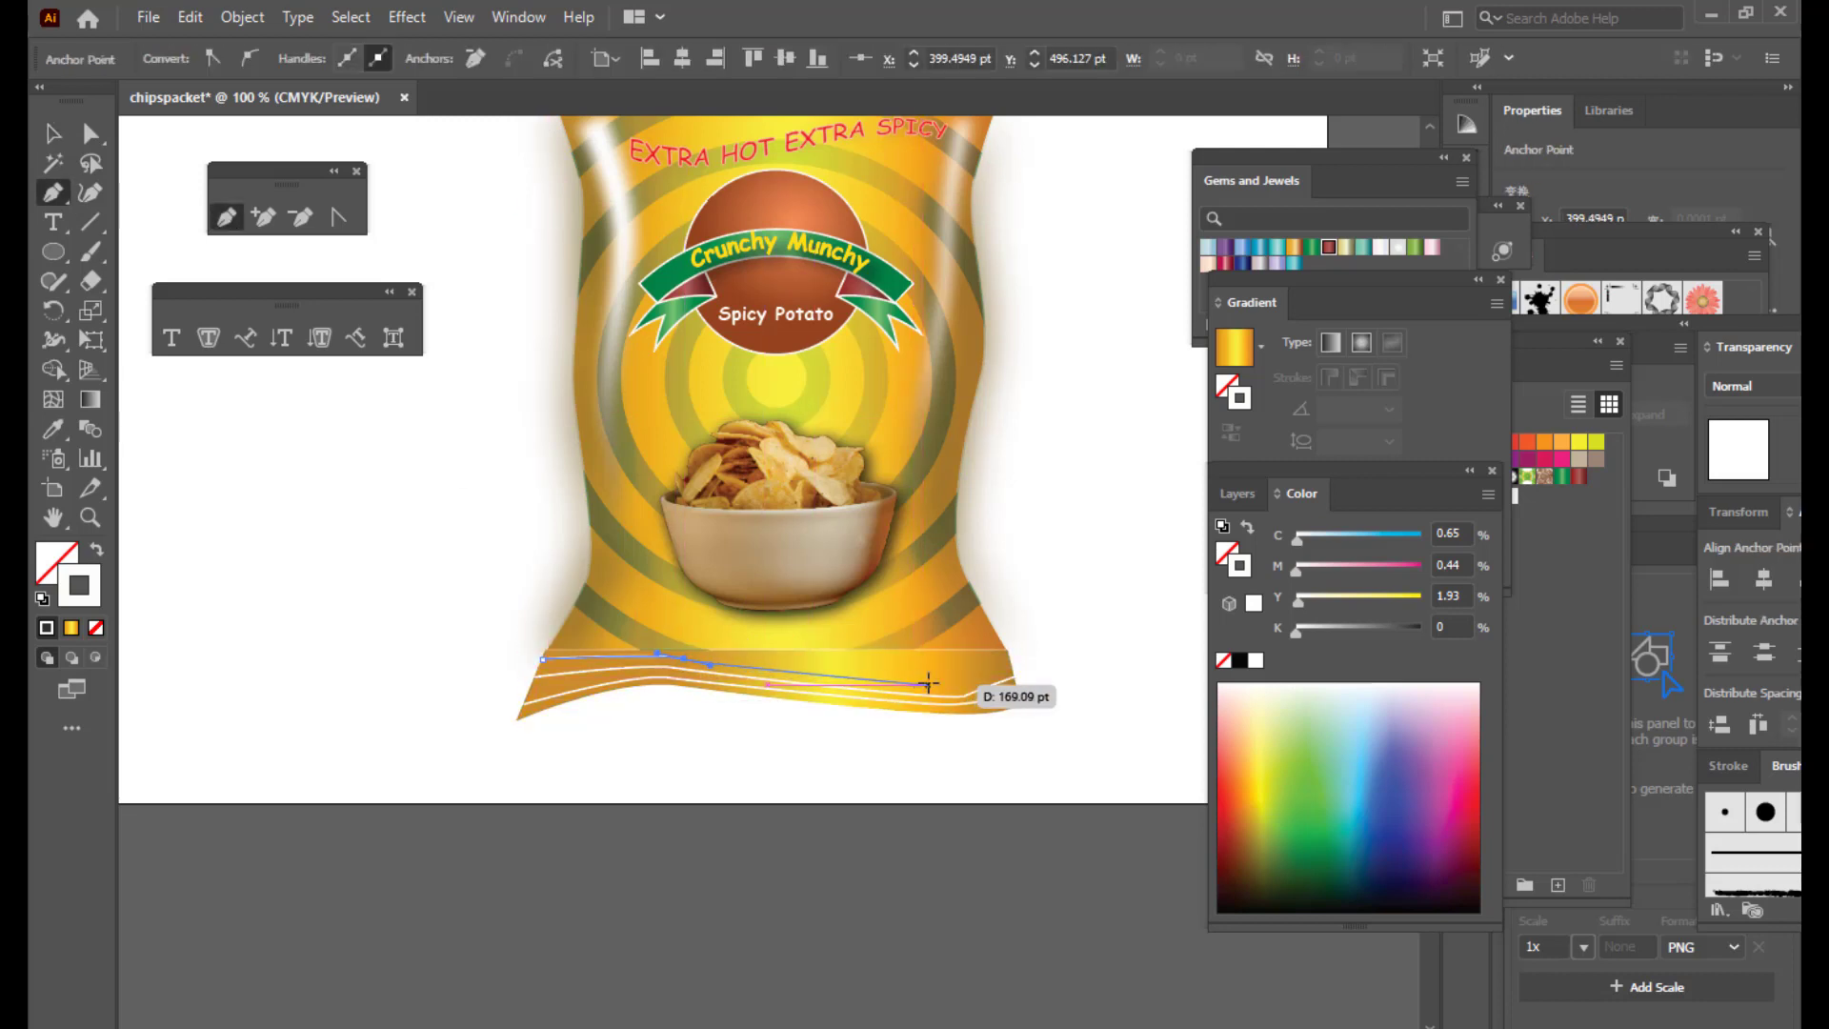
{"action": "left_click_drag", "start_coordinate": [948, 678], "coordinate": [984, 665]}
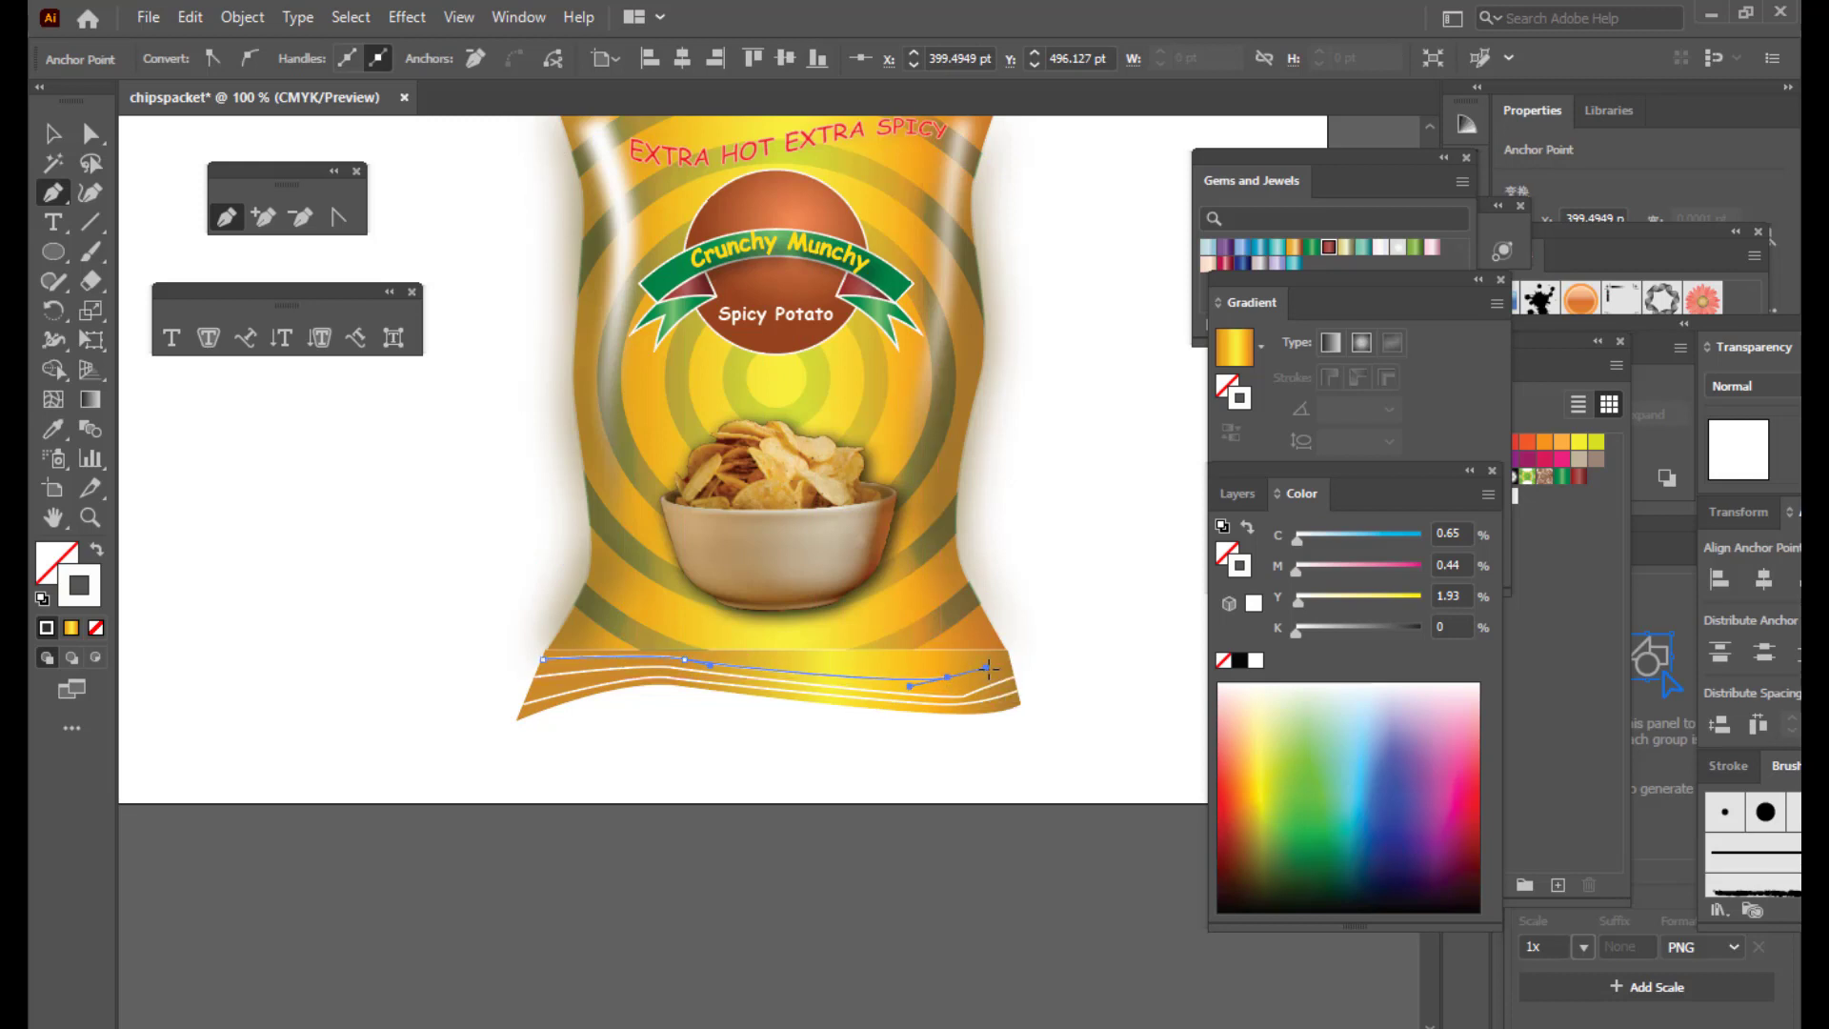
{"action": "left_click", "coordinate": [1006, 655]}
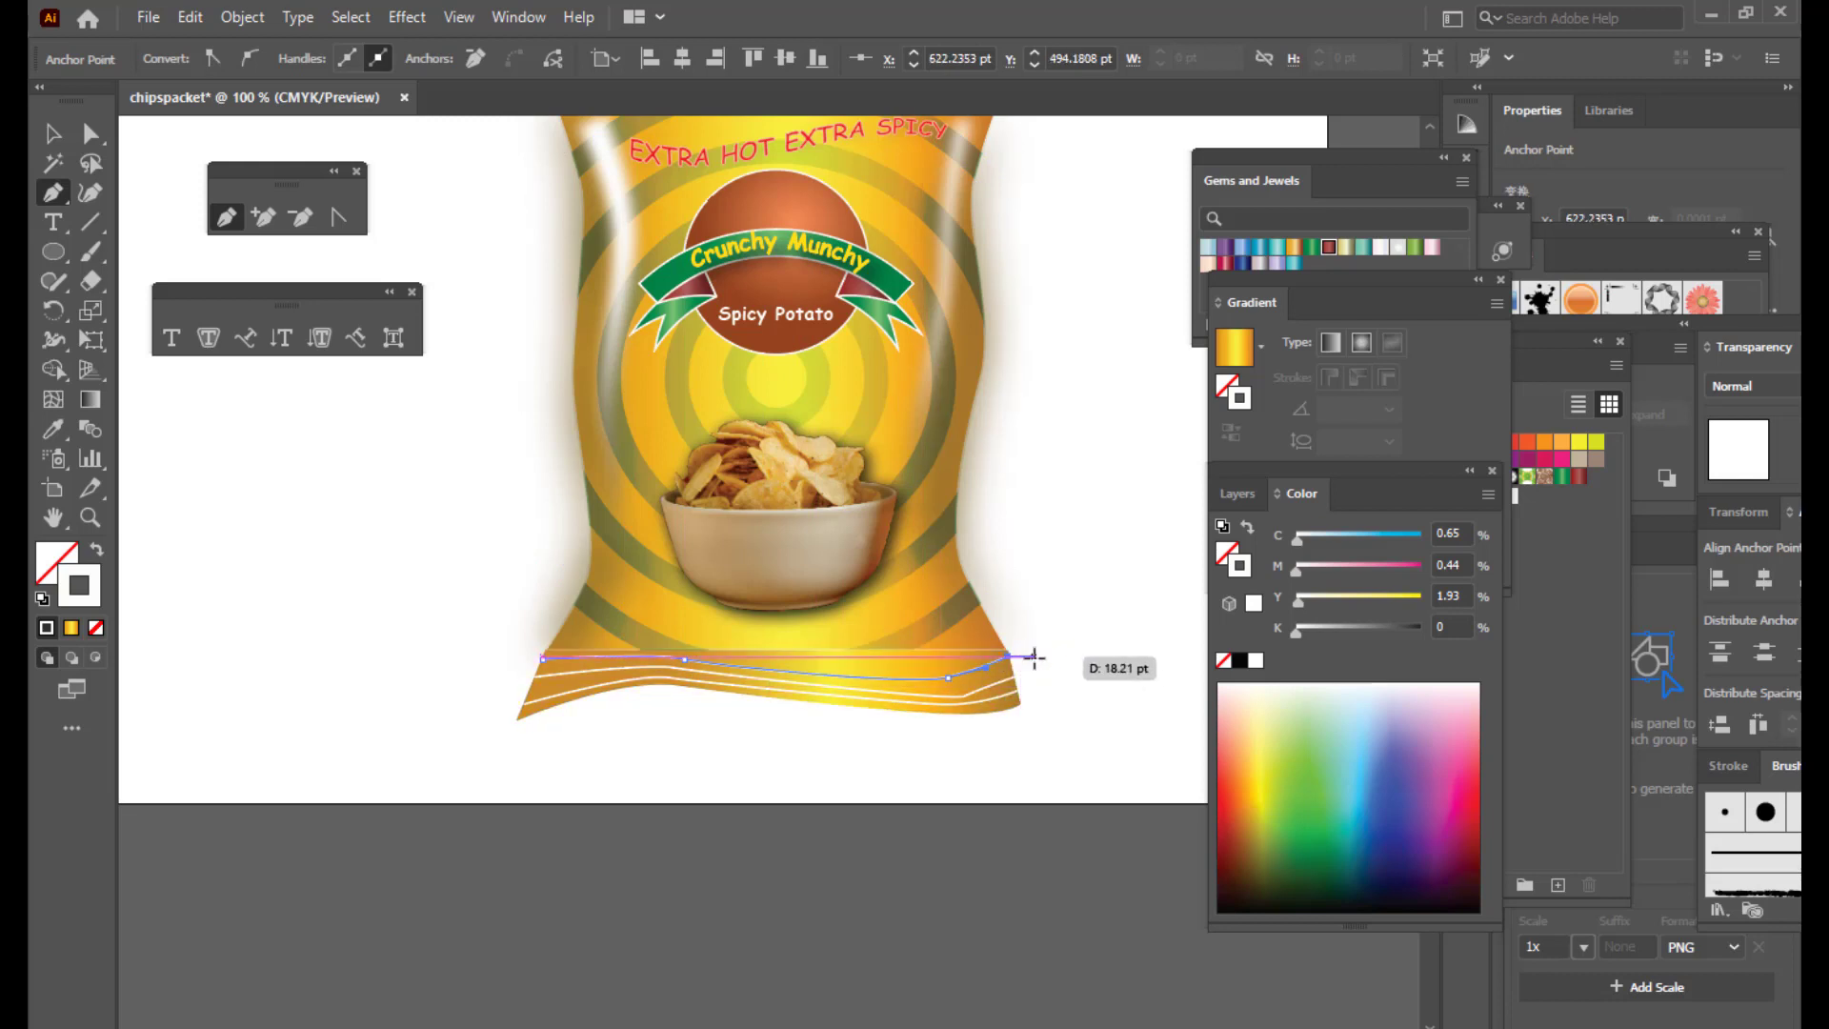
Step: Give the bottom crimp lines a tapered ellipse stroke width profile
{"action": "left_click", "coordinate": [53, 135]}
{"action": "left_click", "coordinate": [870, 776]}
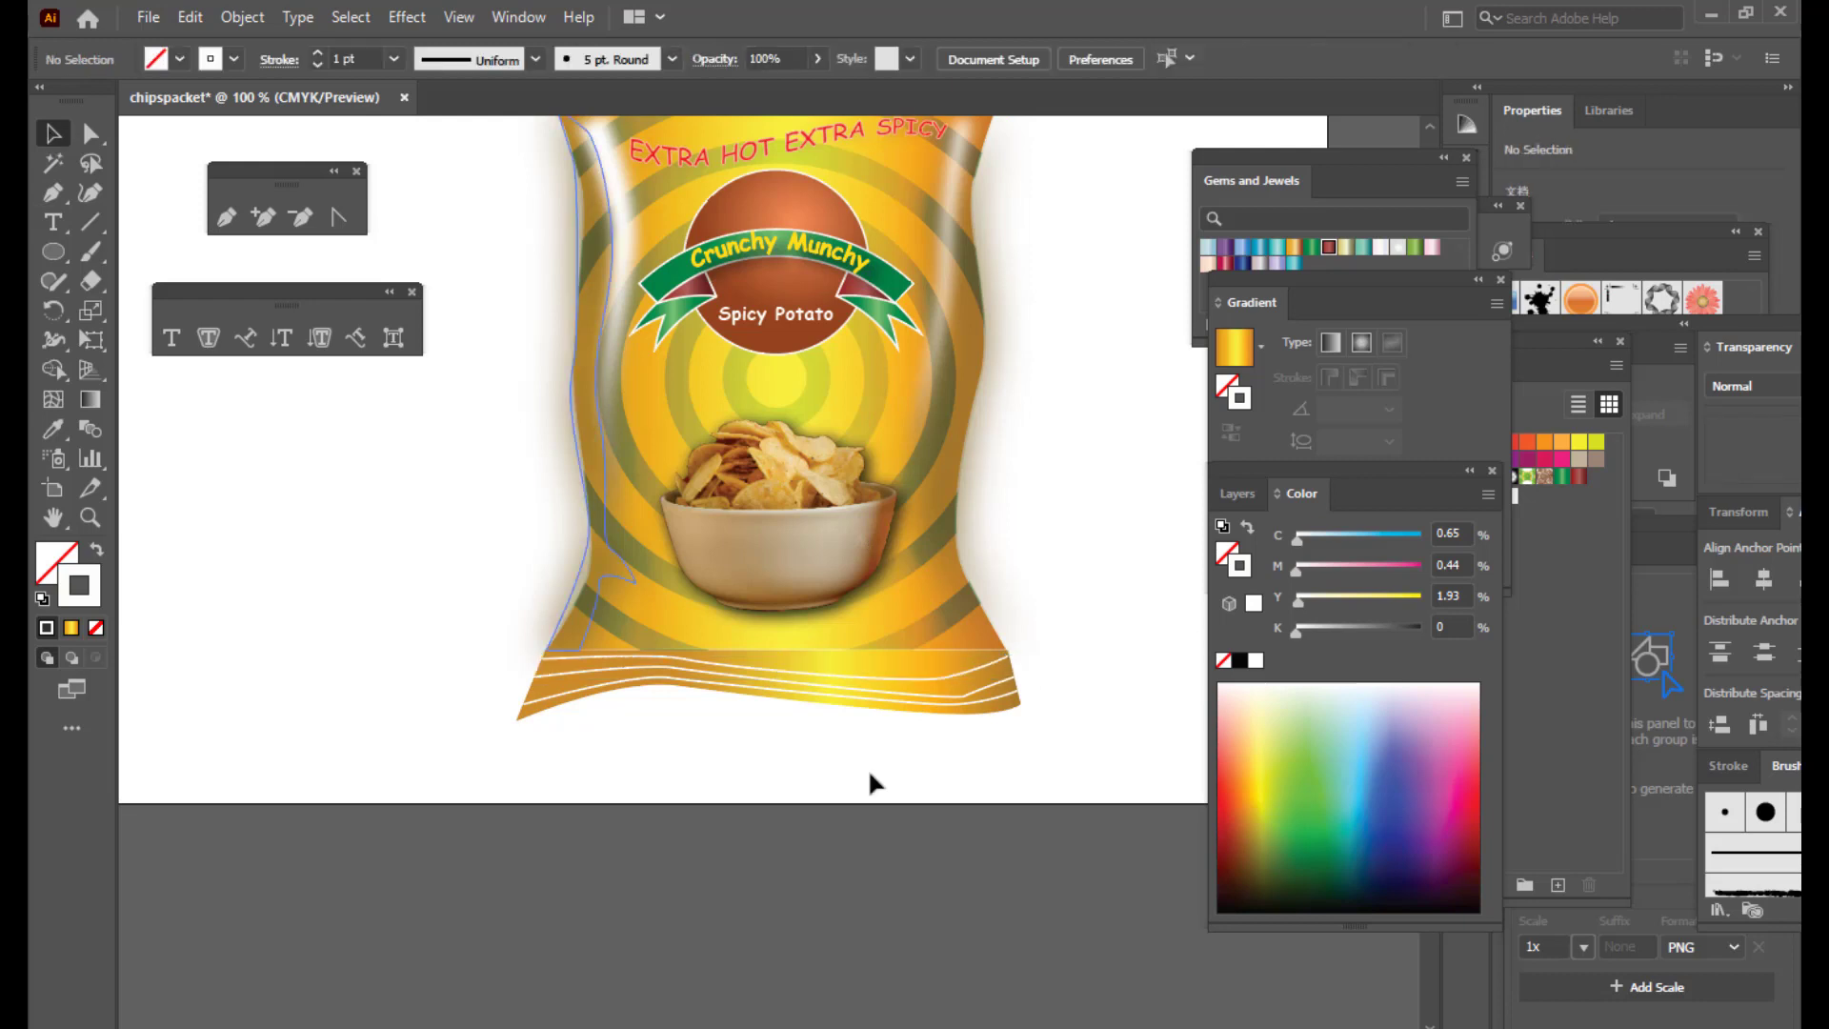
{"action": "left_click", "coordinate": [572, 699]}
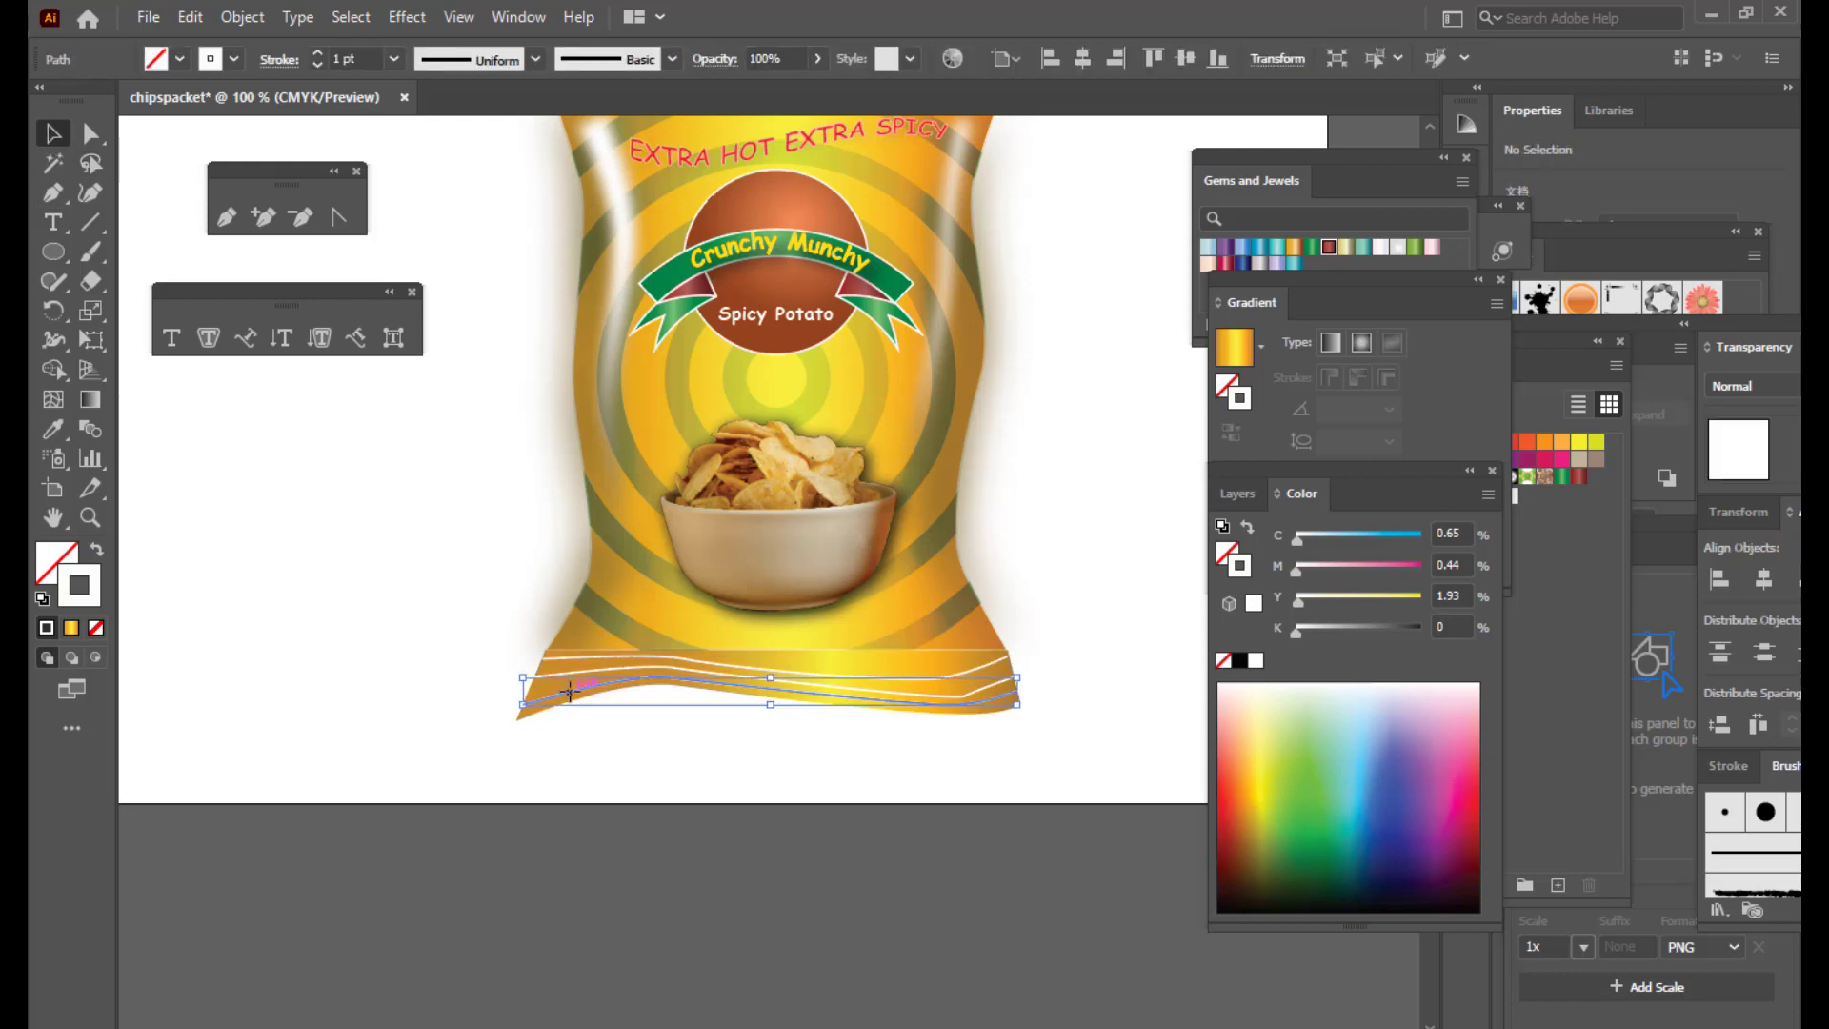
{"action": "left_click", "coordinate": [533, 60]}
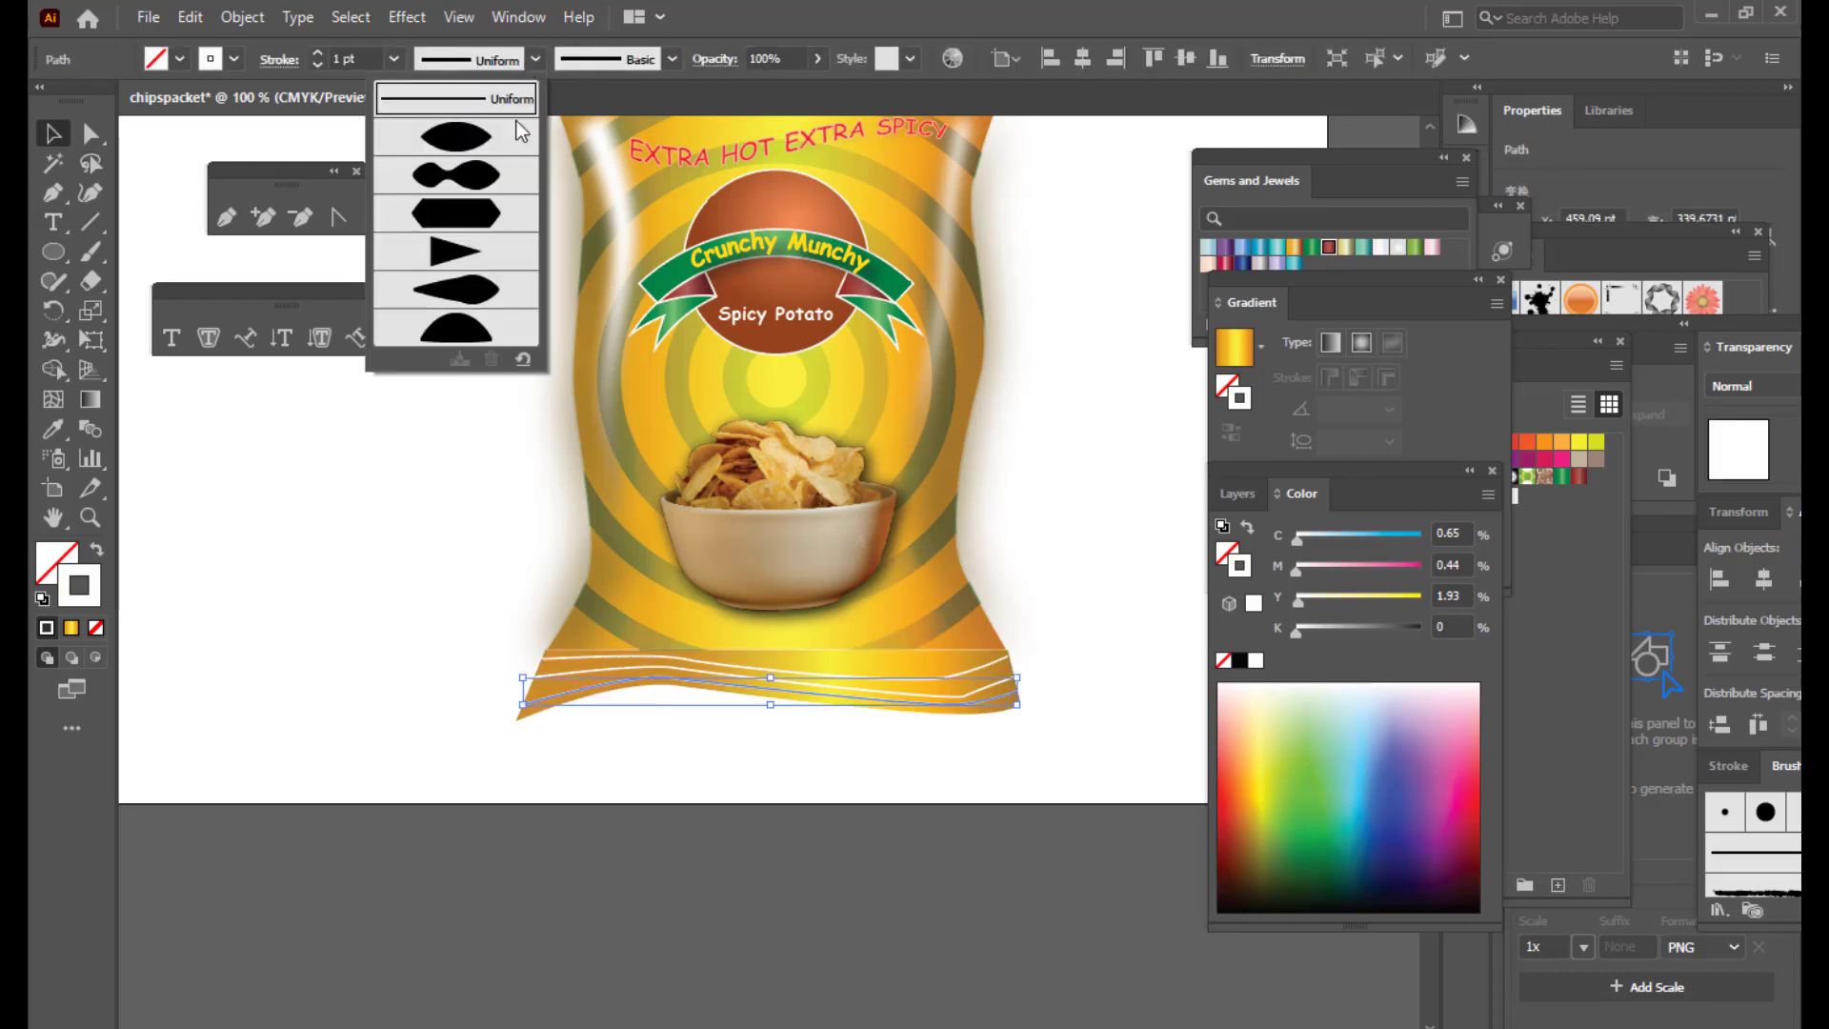
{"action": "left_click", "coordinate": [457, 143]}
{"action": "key", "text": "ctrl+z"}
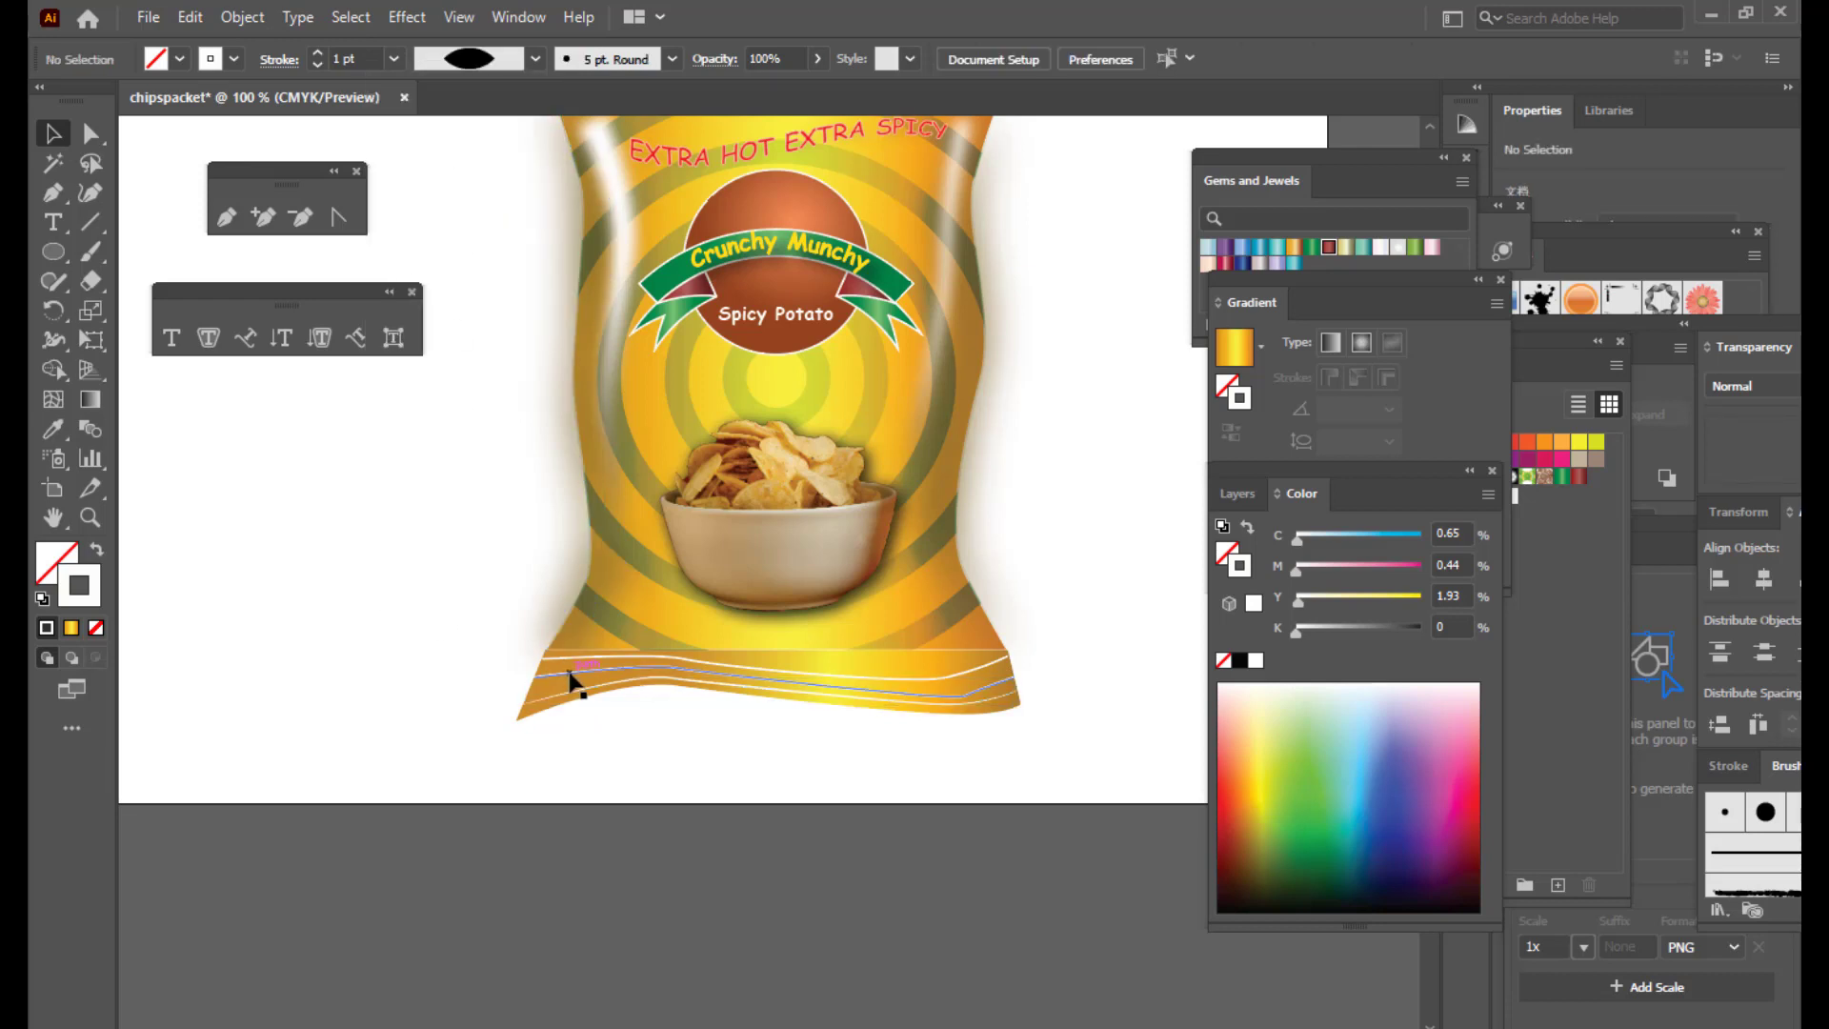
{"action": "left_click", "coordinate": [533, 60]}
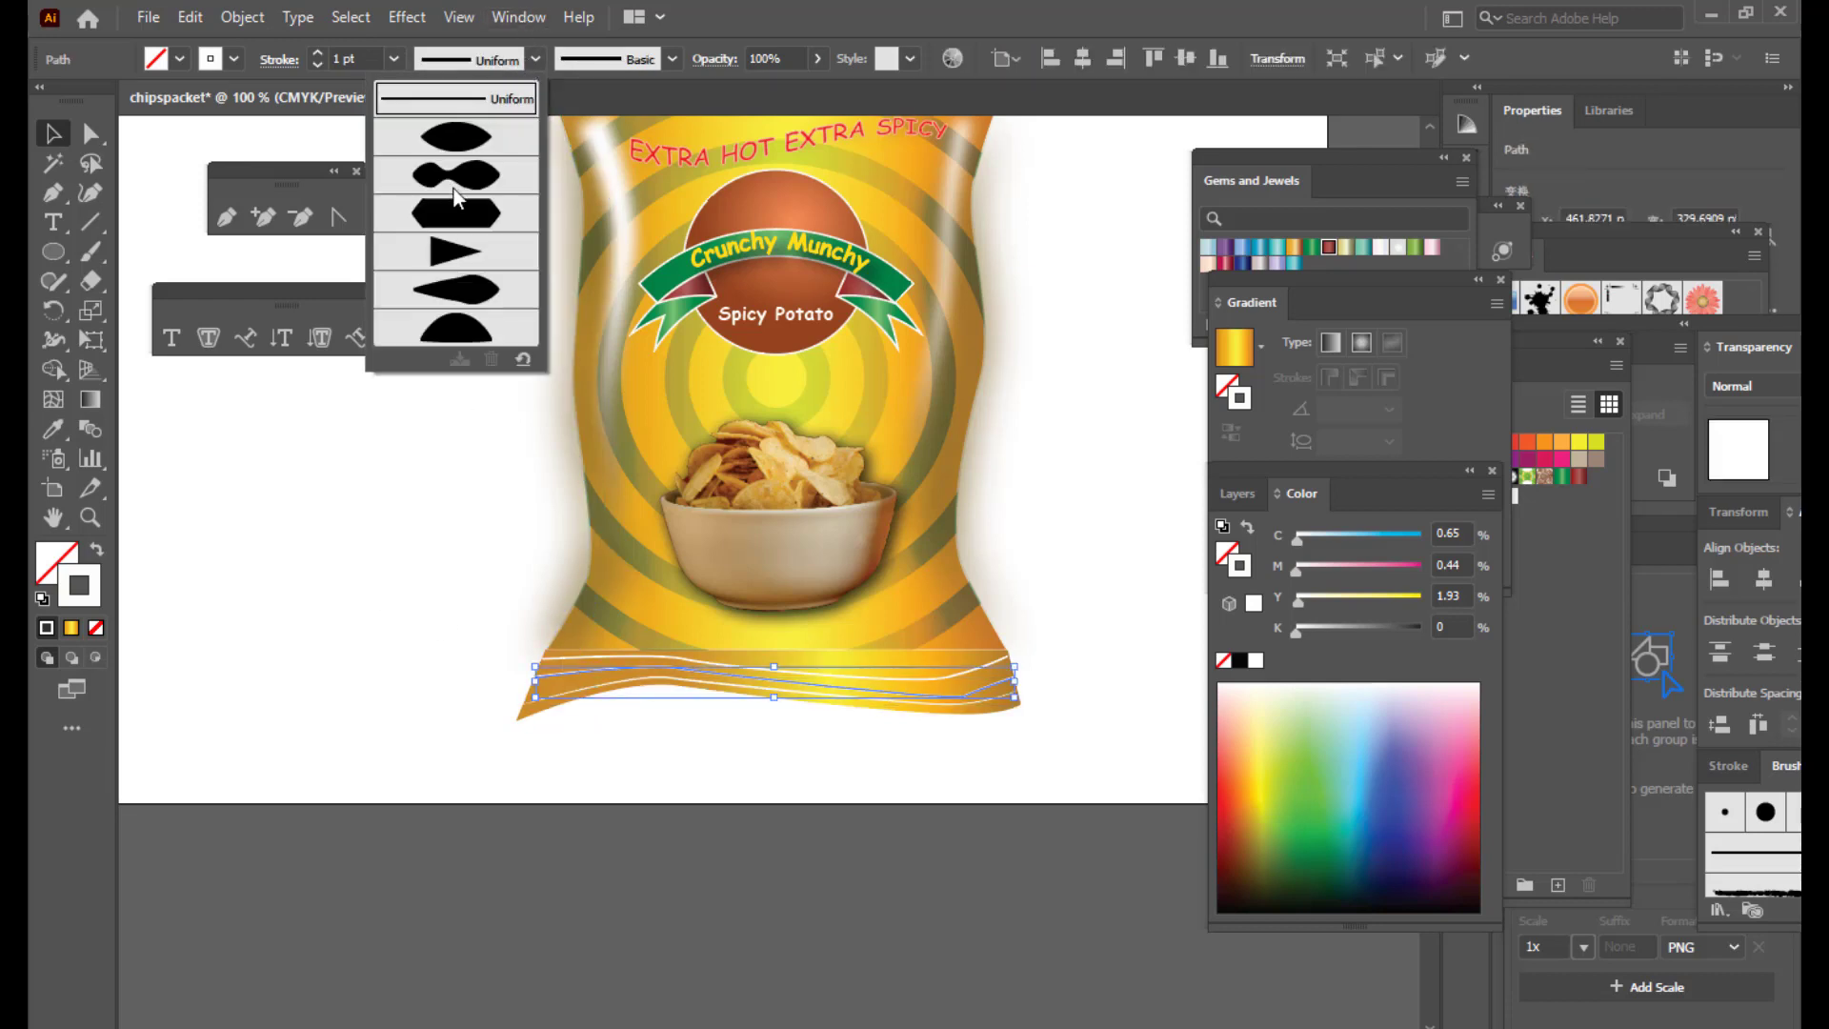
{"action": "left_click", "coordinate": [477, 143]}
{"action": "left_click", "coordinate": [442, 659]}
{"action": "left_click", "coordinate": [577, 664]}
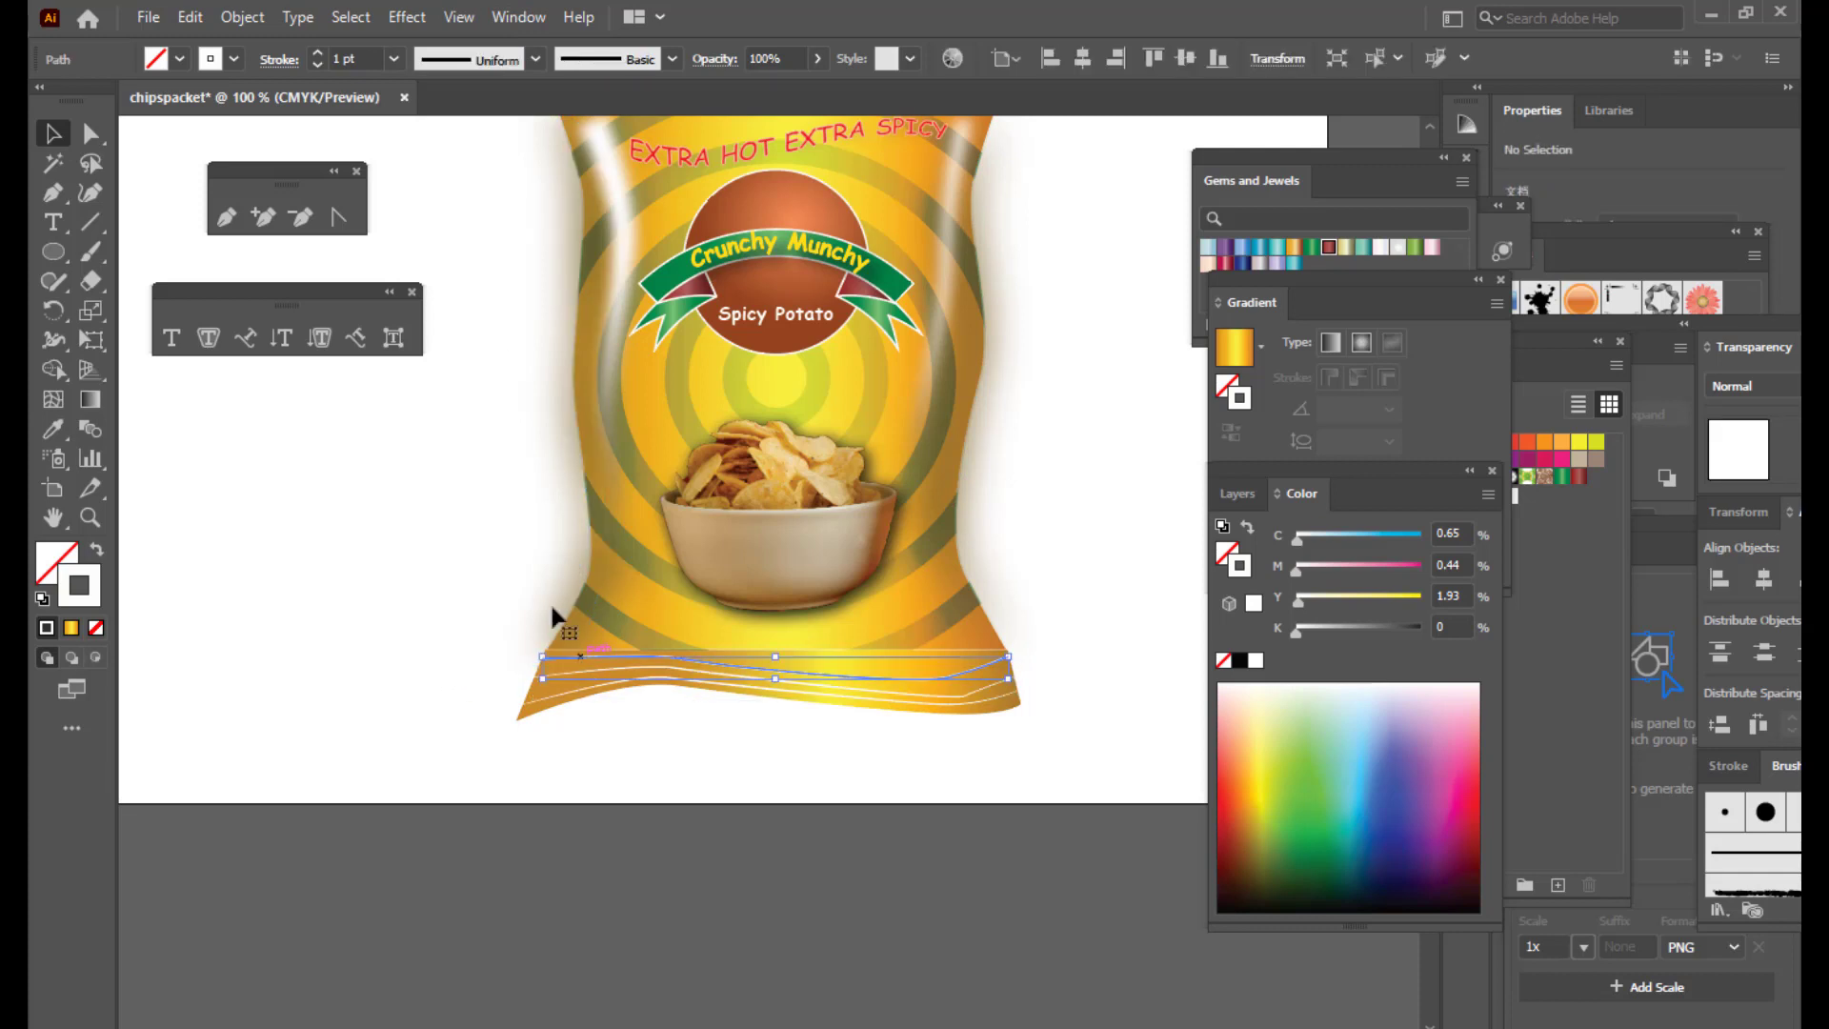
{"action": "left_click", "coordinate": [535, 60]}
{"action": "left_click", "coordinate": [476, 143]}
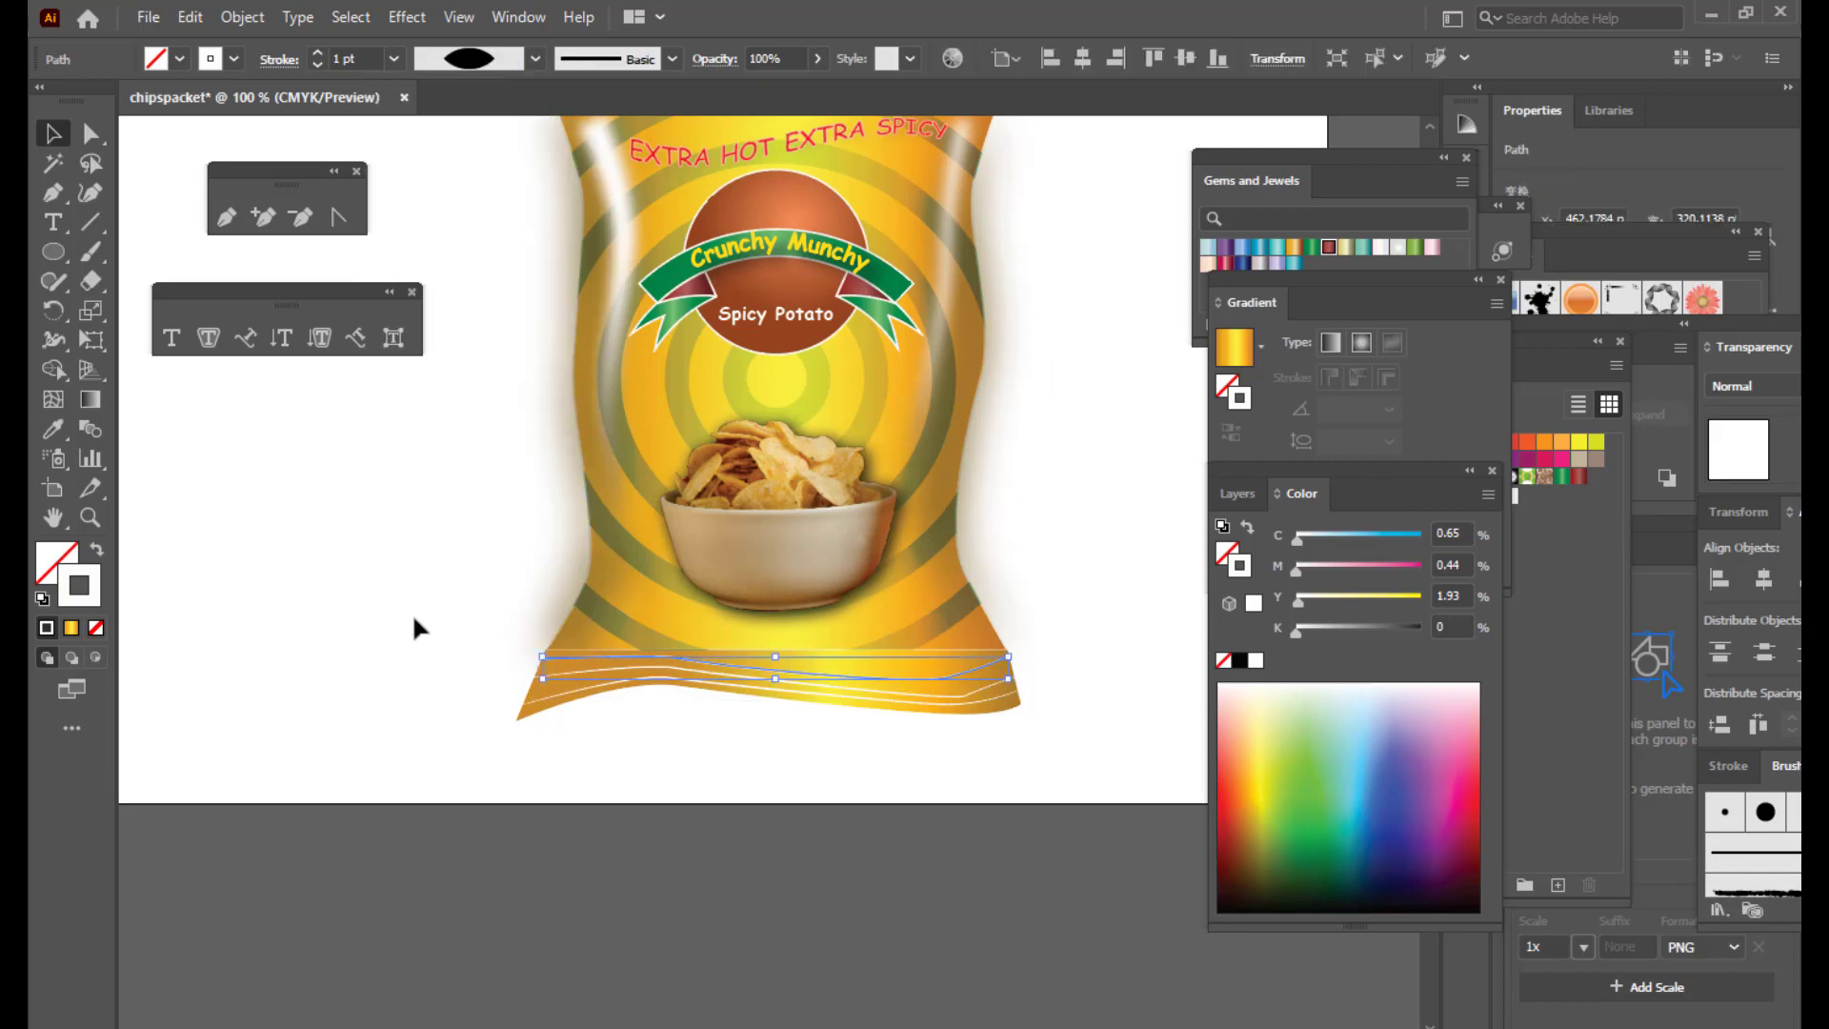
{"action": "left_click", "coordinate": [414, 617]}
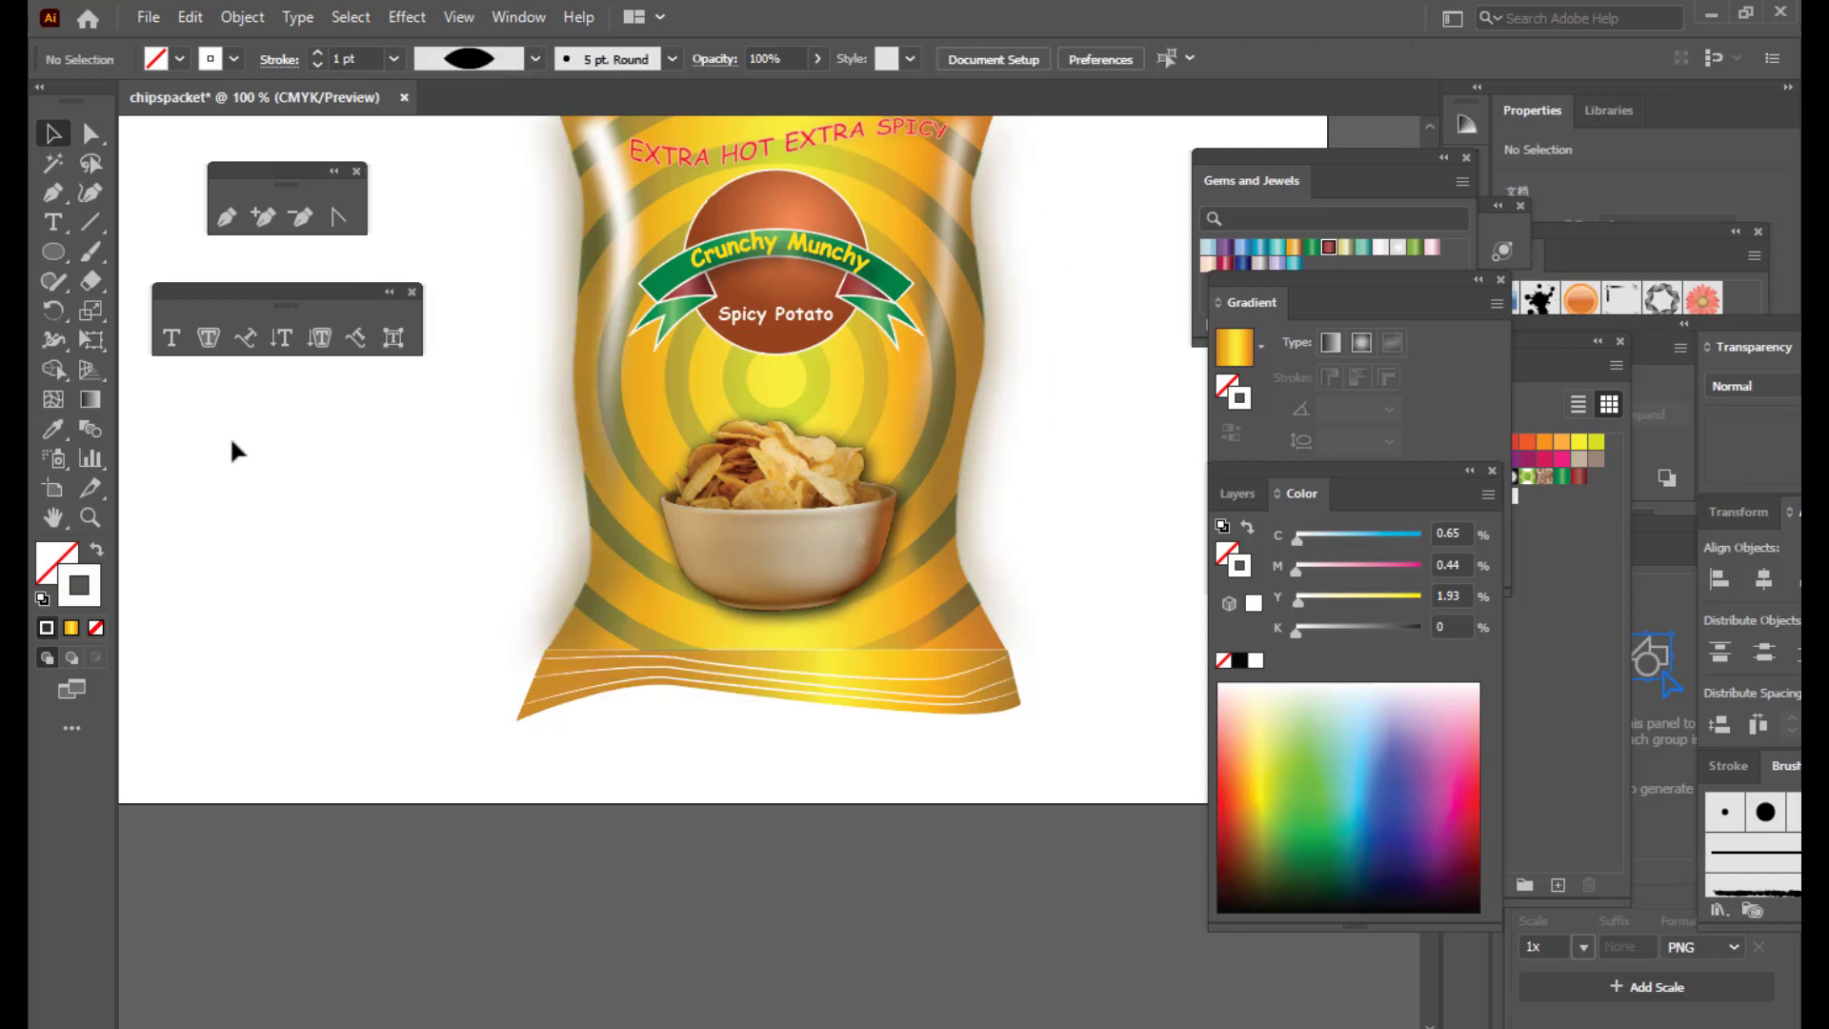
Step: Apply a Gaussian Blur of about 3.79 pixels to the selected bottom crimp lines
{"action": "left_click", "coordinate": [991, 708]}
{"action": "left_click", "coordinate": [406, 17]}
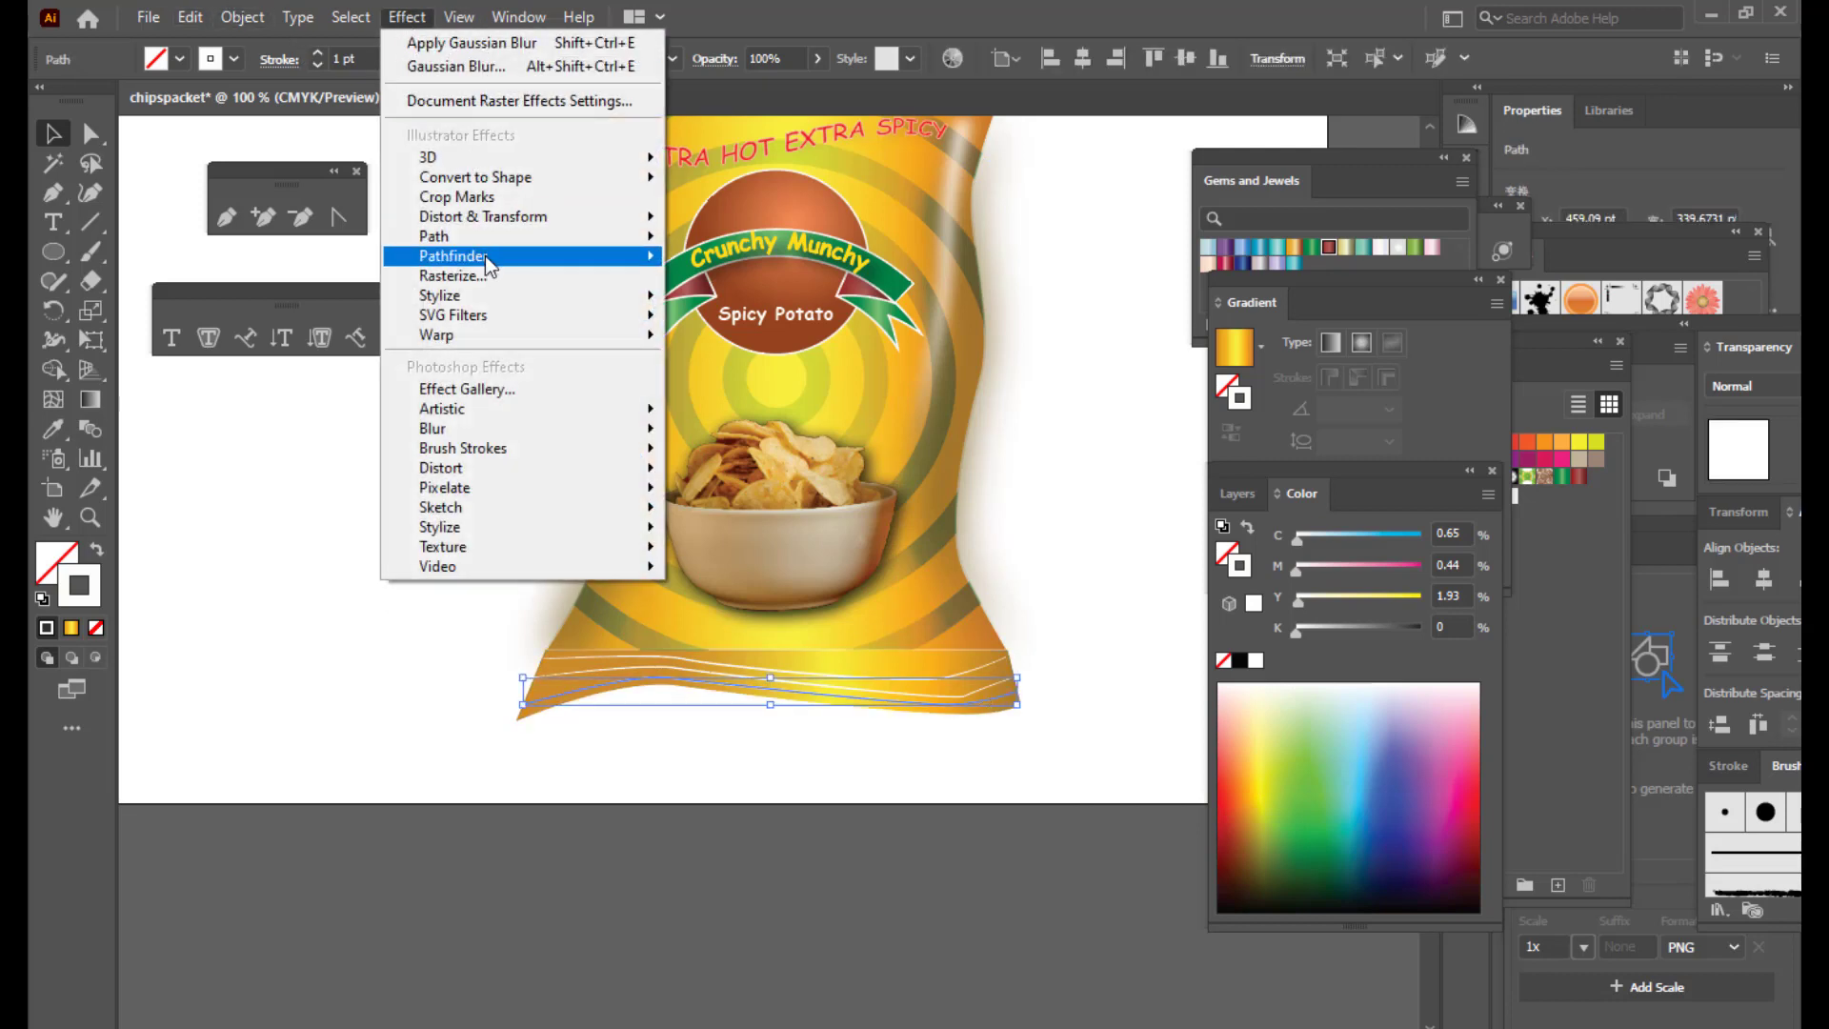
{"action": "mouse_move", "coordinate": [476, 430]}
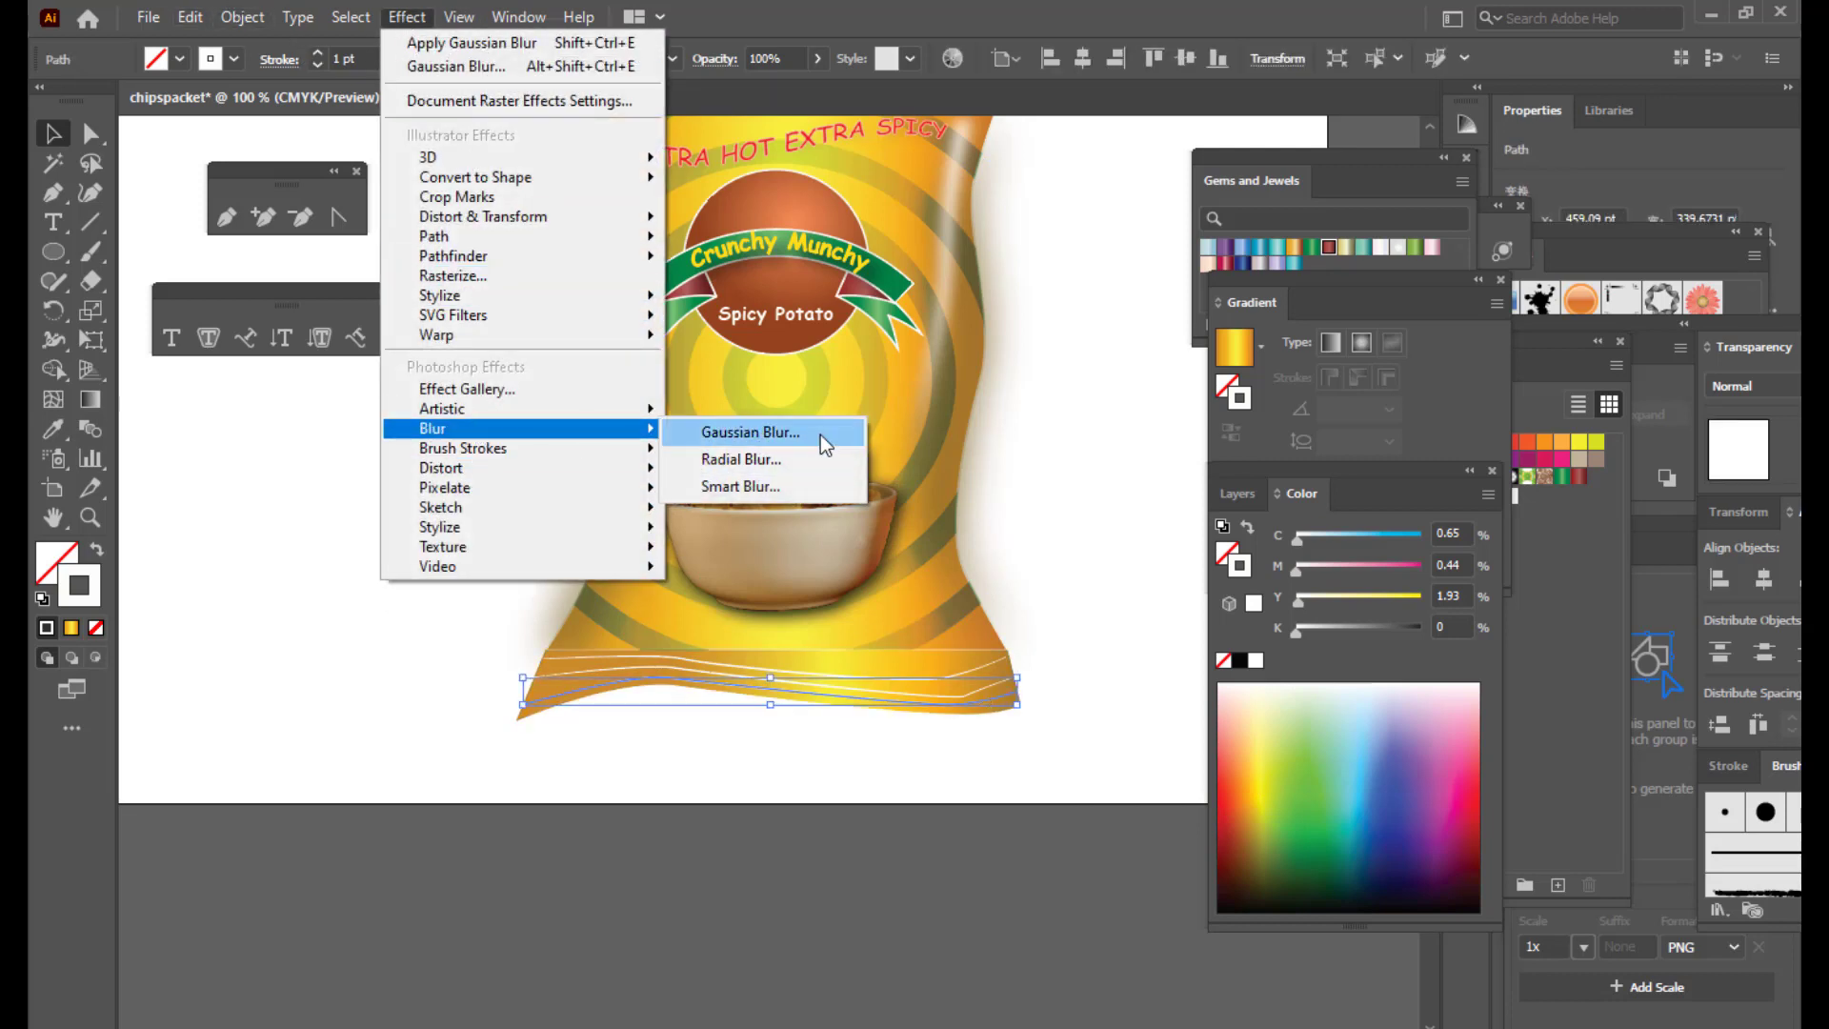
{"action": "left_click", "coordinate": [820, 434]}
{"action": "left_click_drag", "start_coordinate": [1127, 239], "coordinate": [1120, 239]}
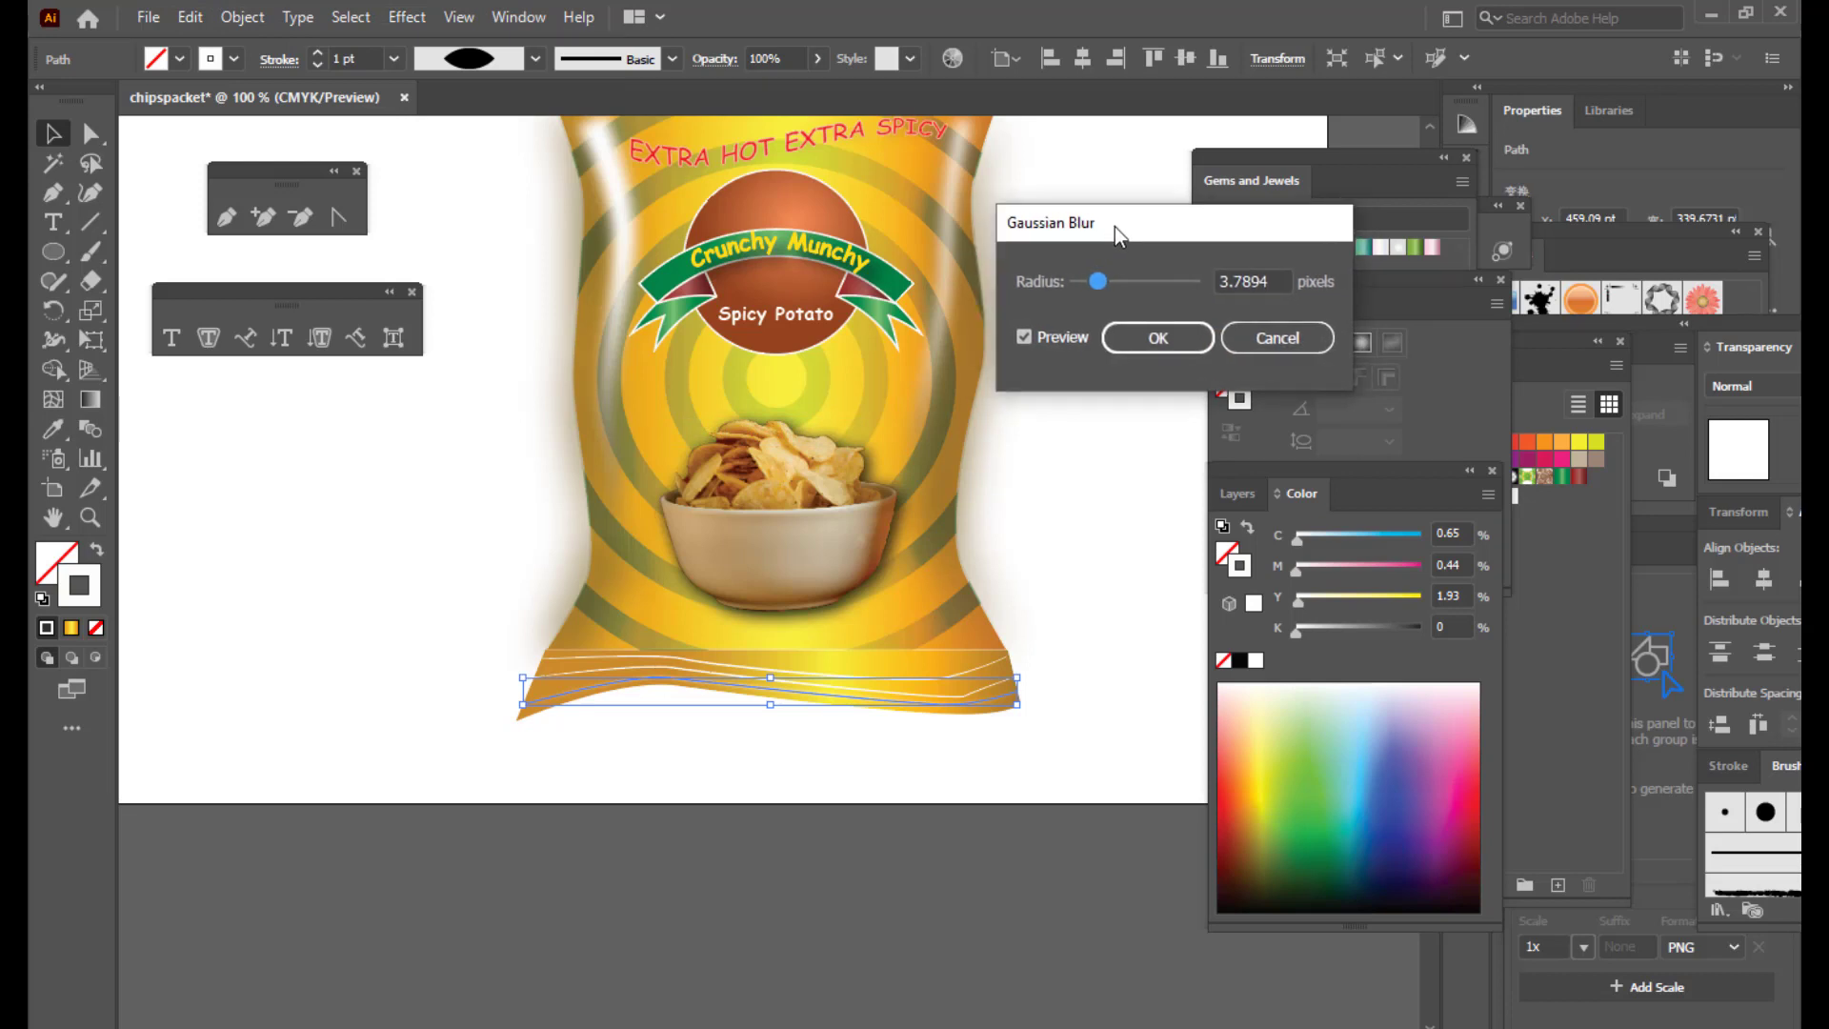
{"action": "left_click", "coordinate": [1144, 341]}
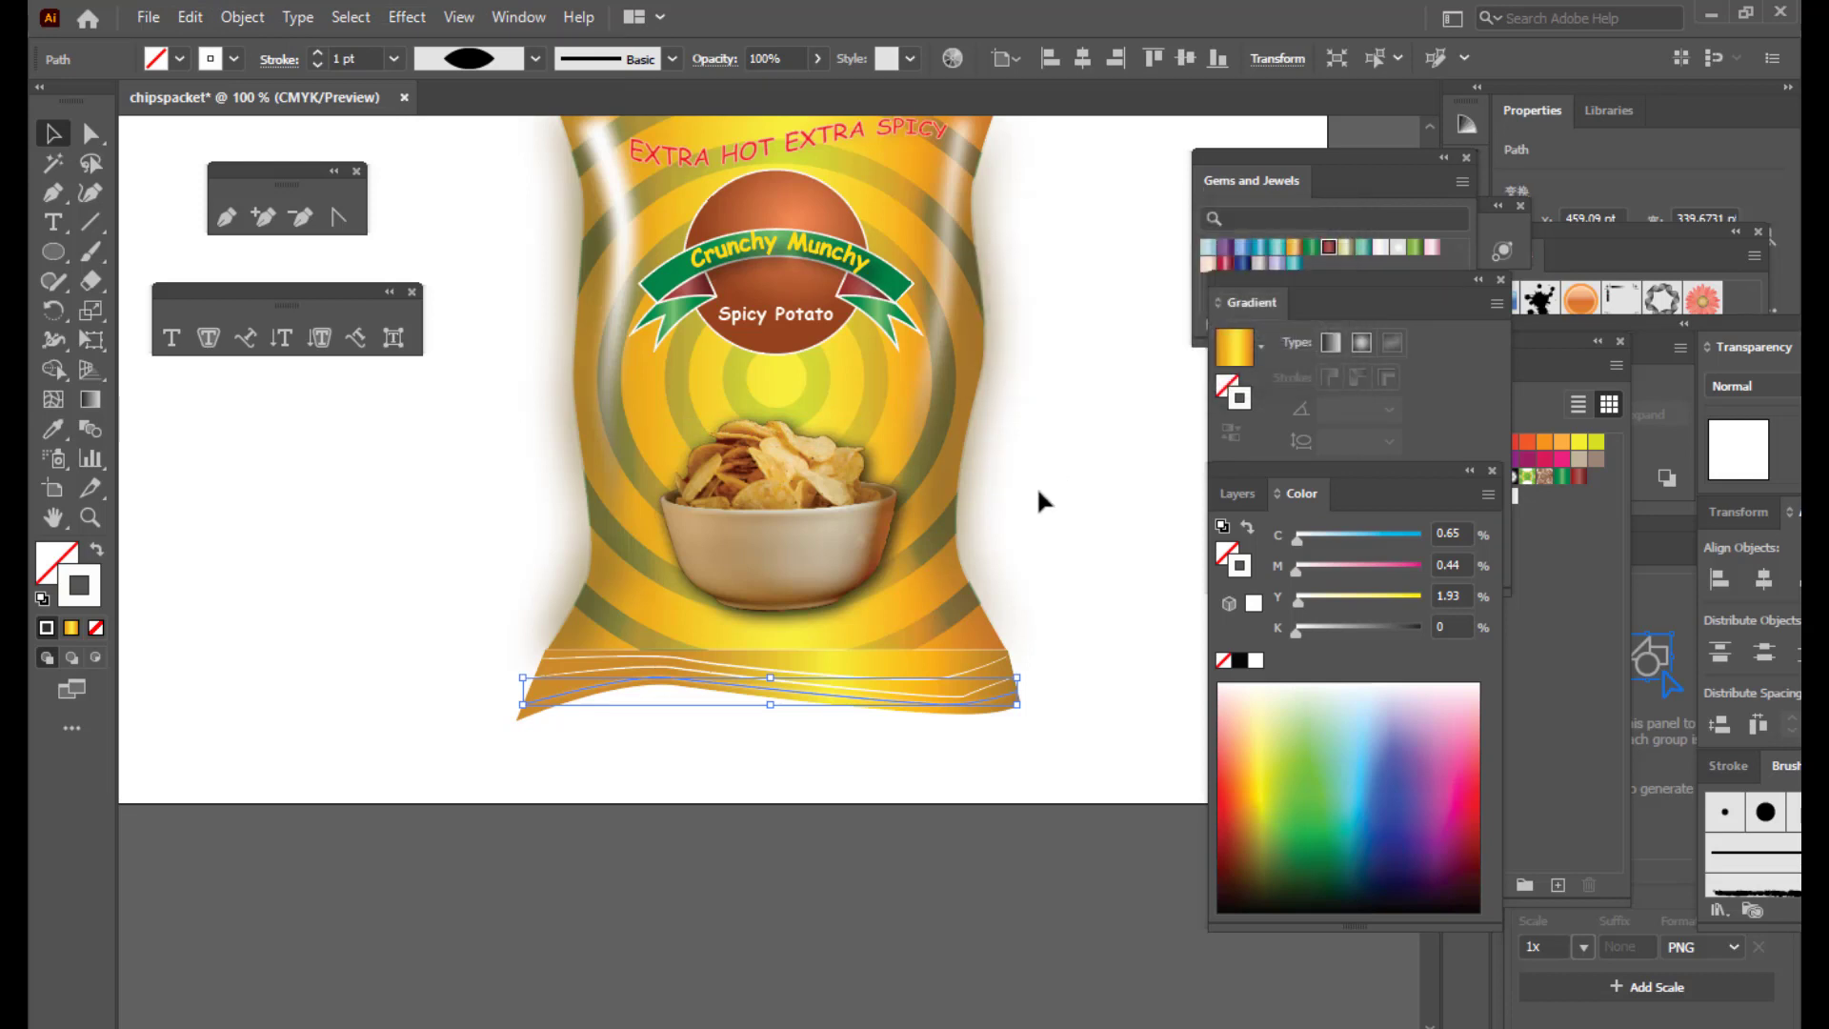
{"action": "left_click", "coordinate": [1075, 646]}
Step: Apply the same Gaussian Blur to another bottom crimp line
{"action": "left_click", "coordinate": [933, 703]}
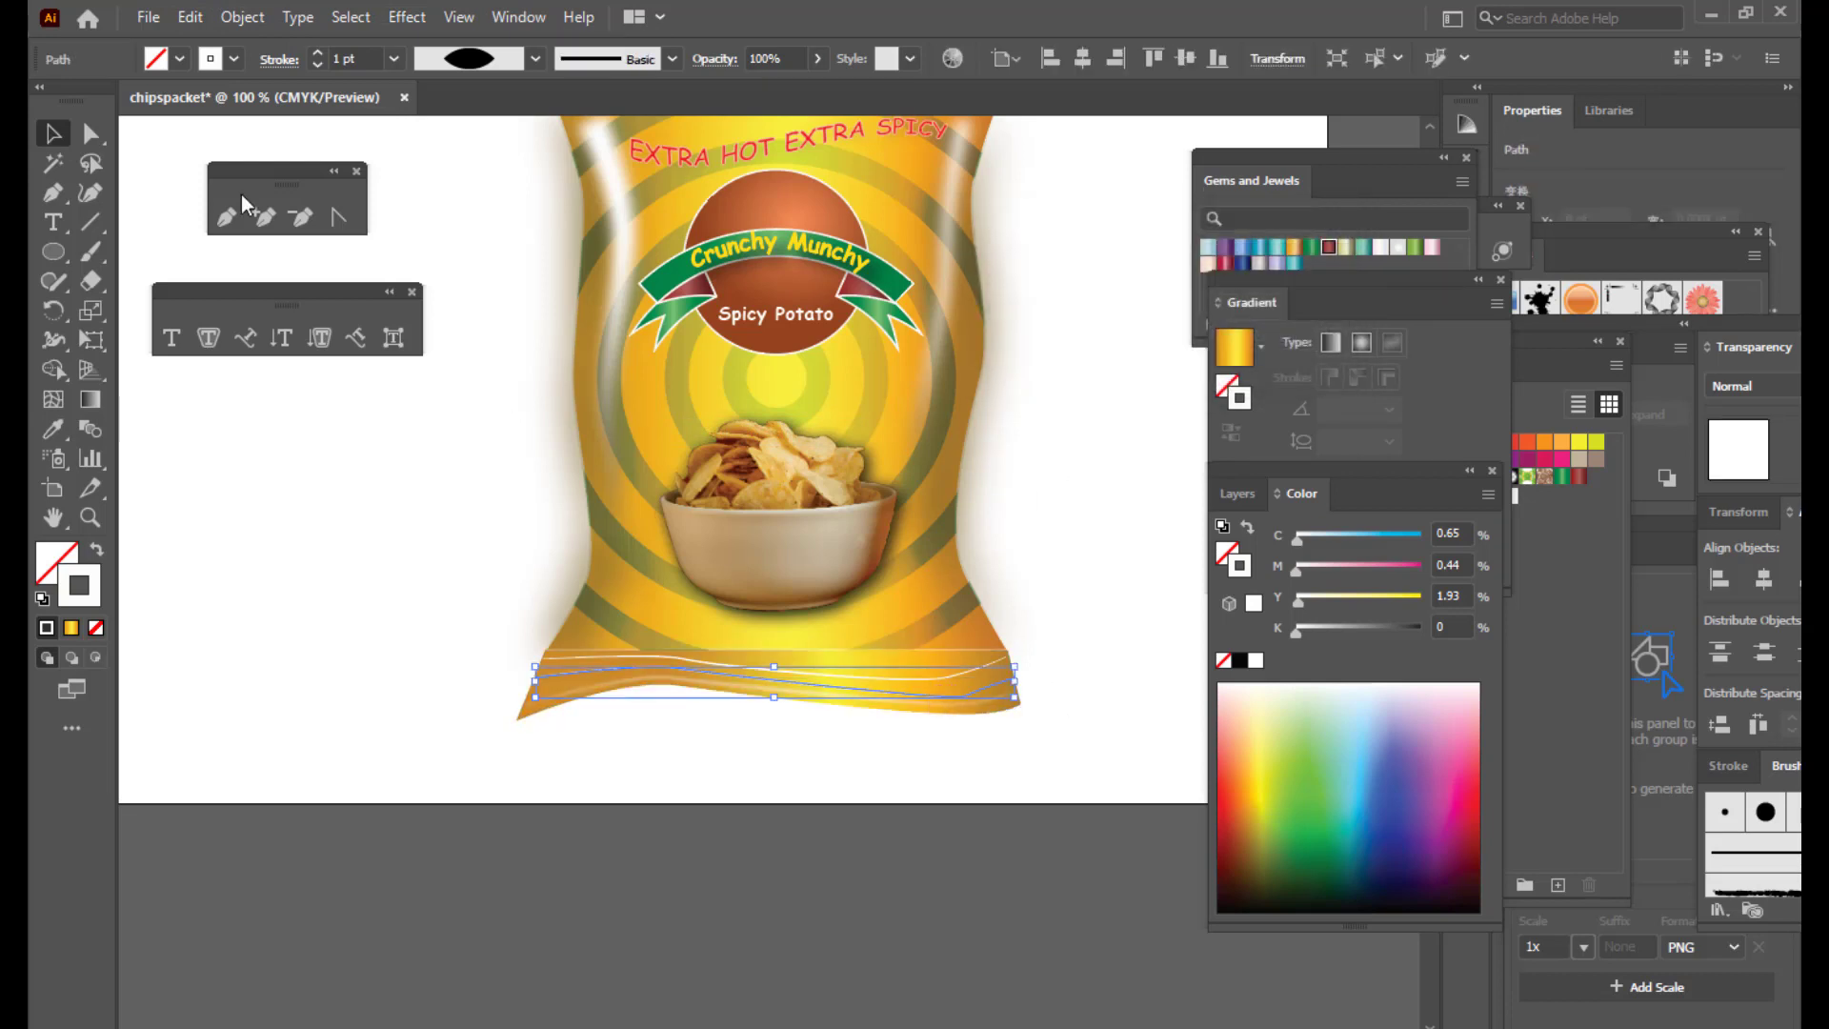
{"action": "left_click", "coordinate": [407, 18]}
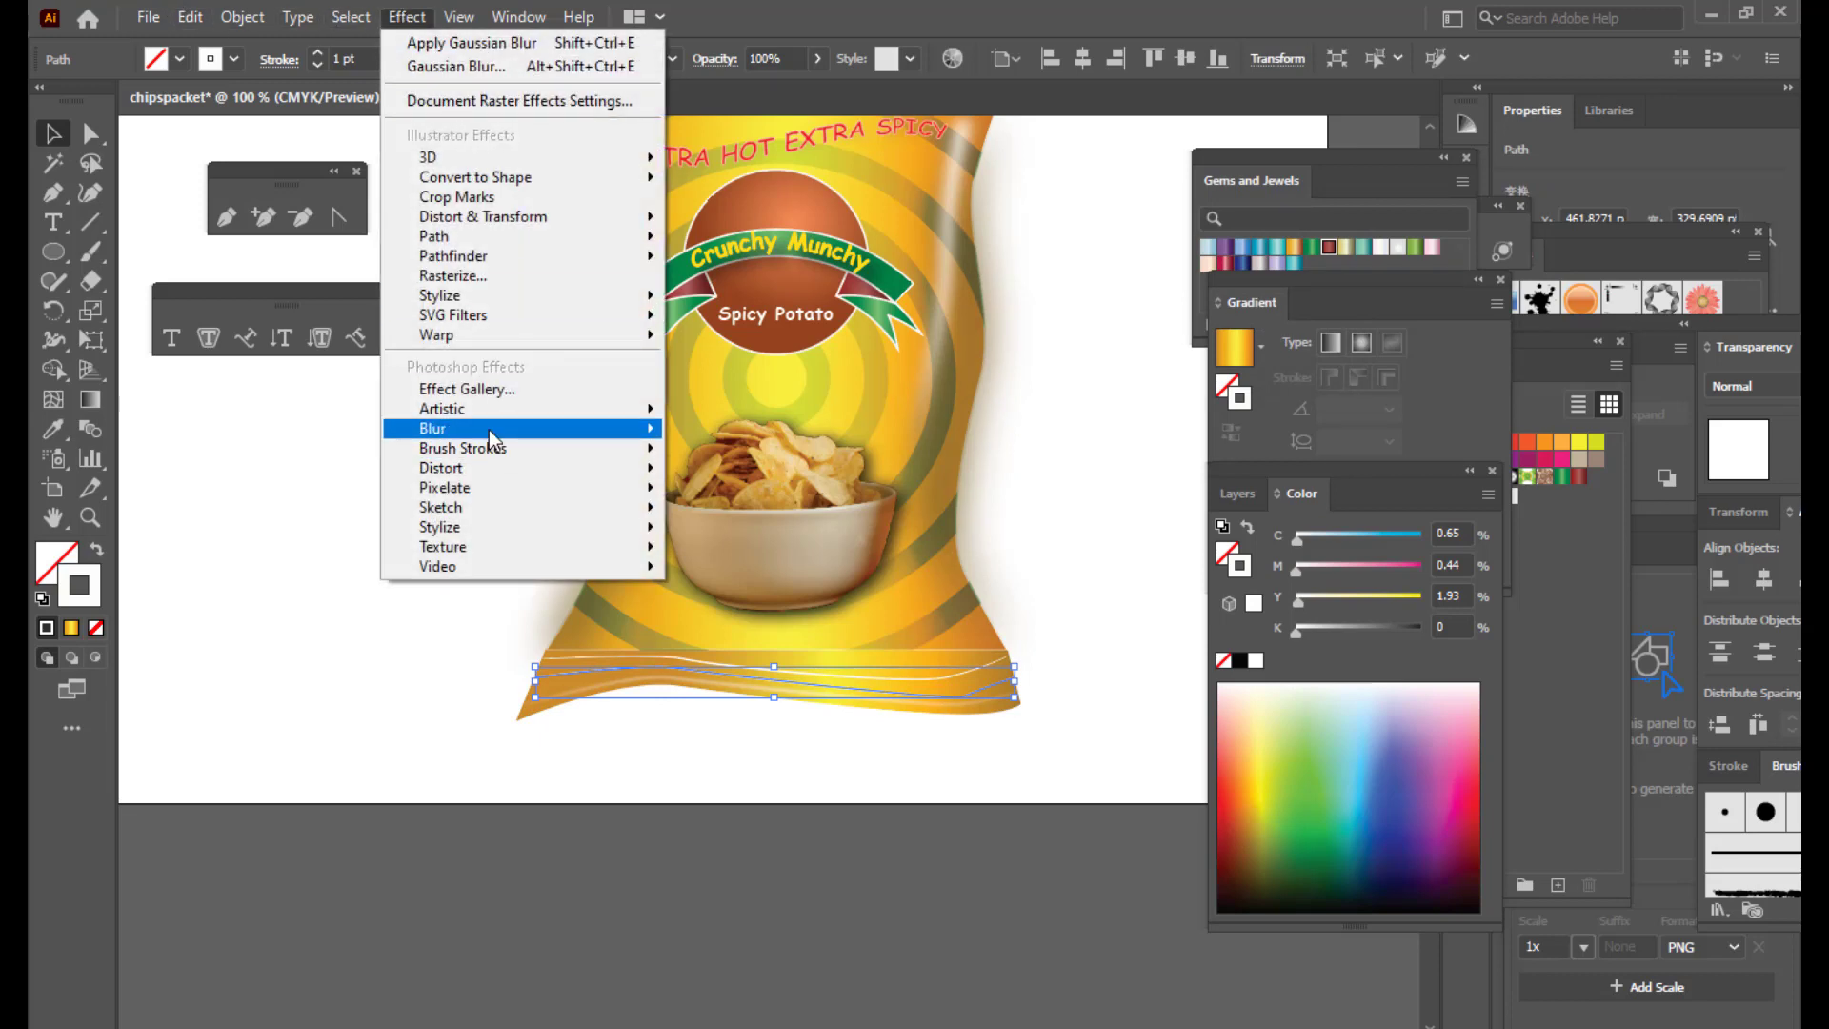
{"action": "mouse_move", "coordinate": [489, 431]}
{"action": "left_click", "coordinate": [800, 428]}
{"action": "left_click", "coordinate": [1179, 351]}
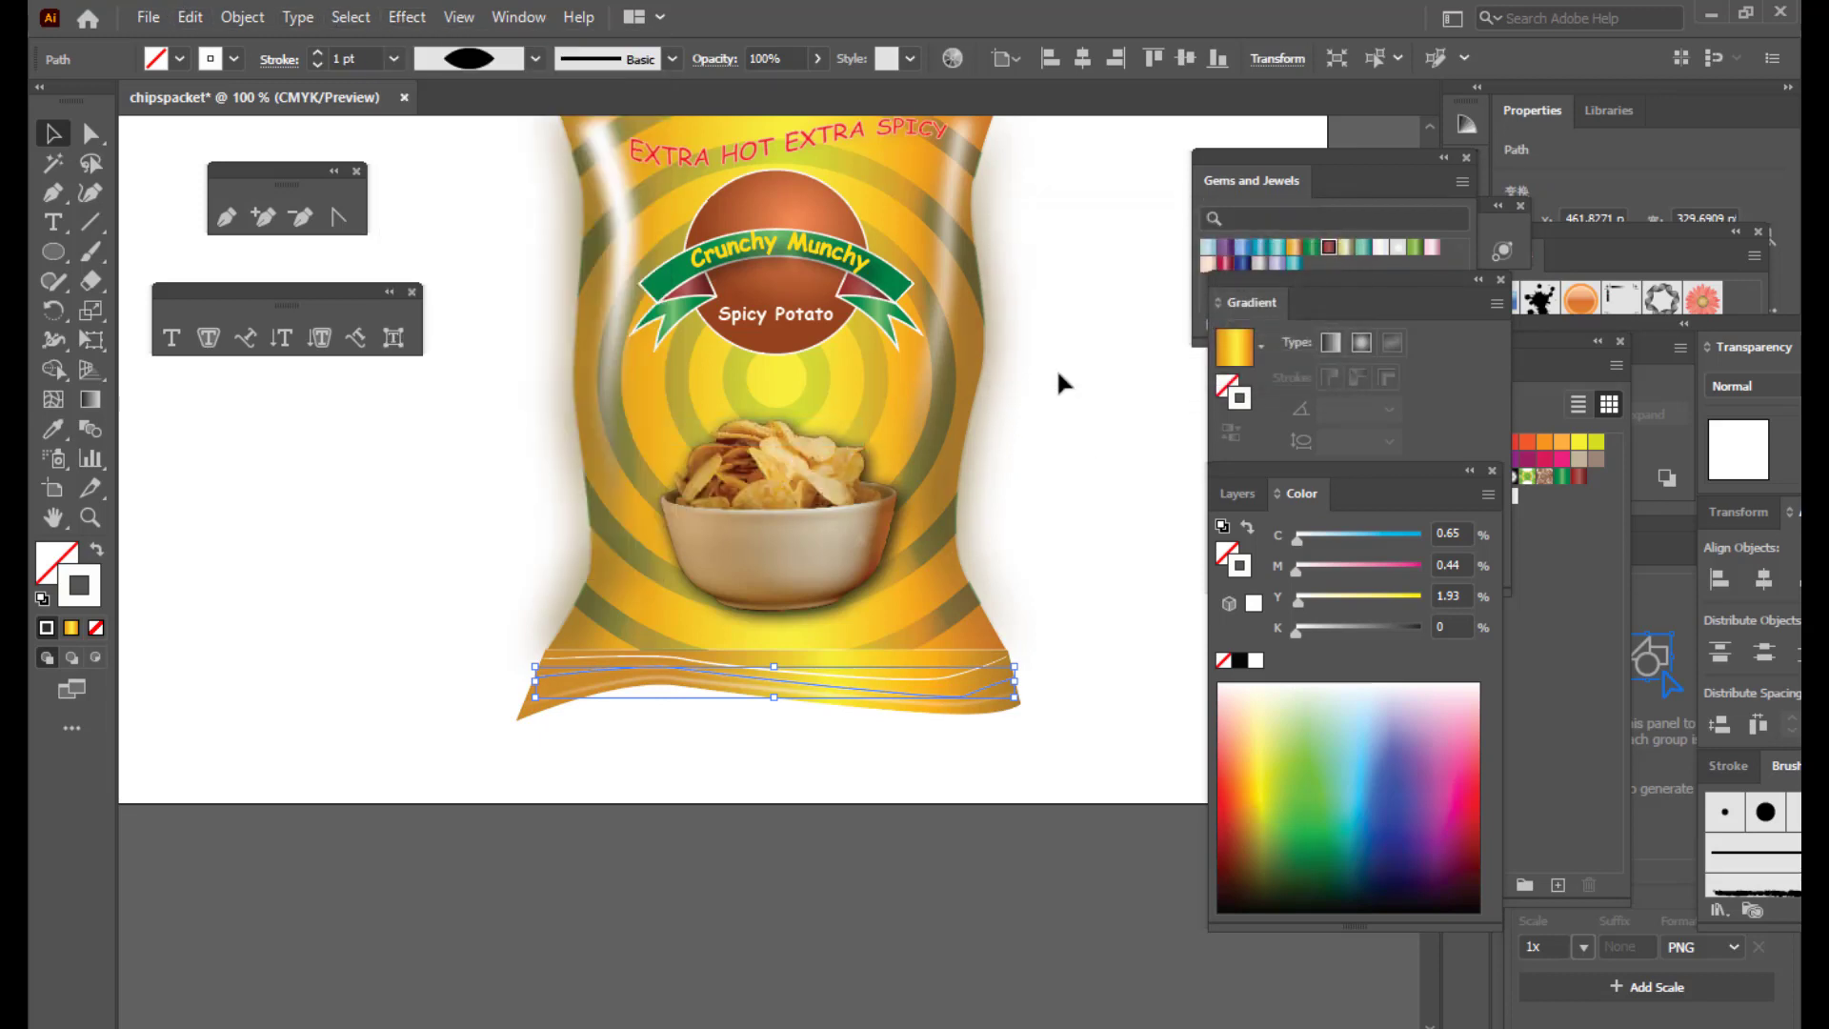
Step: Blur the wave line along the packet's bottom with Gaussian Blur too
{"action": "left_click", "coordinate": [1056, 374]}
{"action": "left_click", "coordinate": [884, 676]}
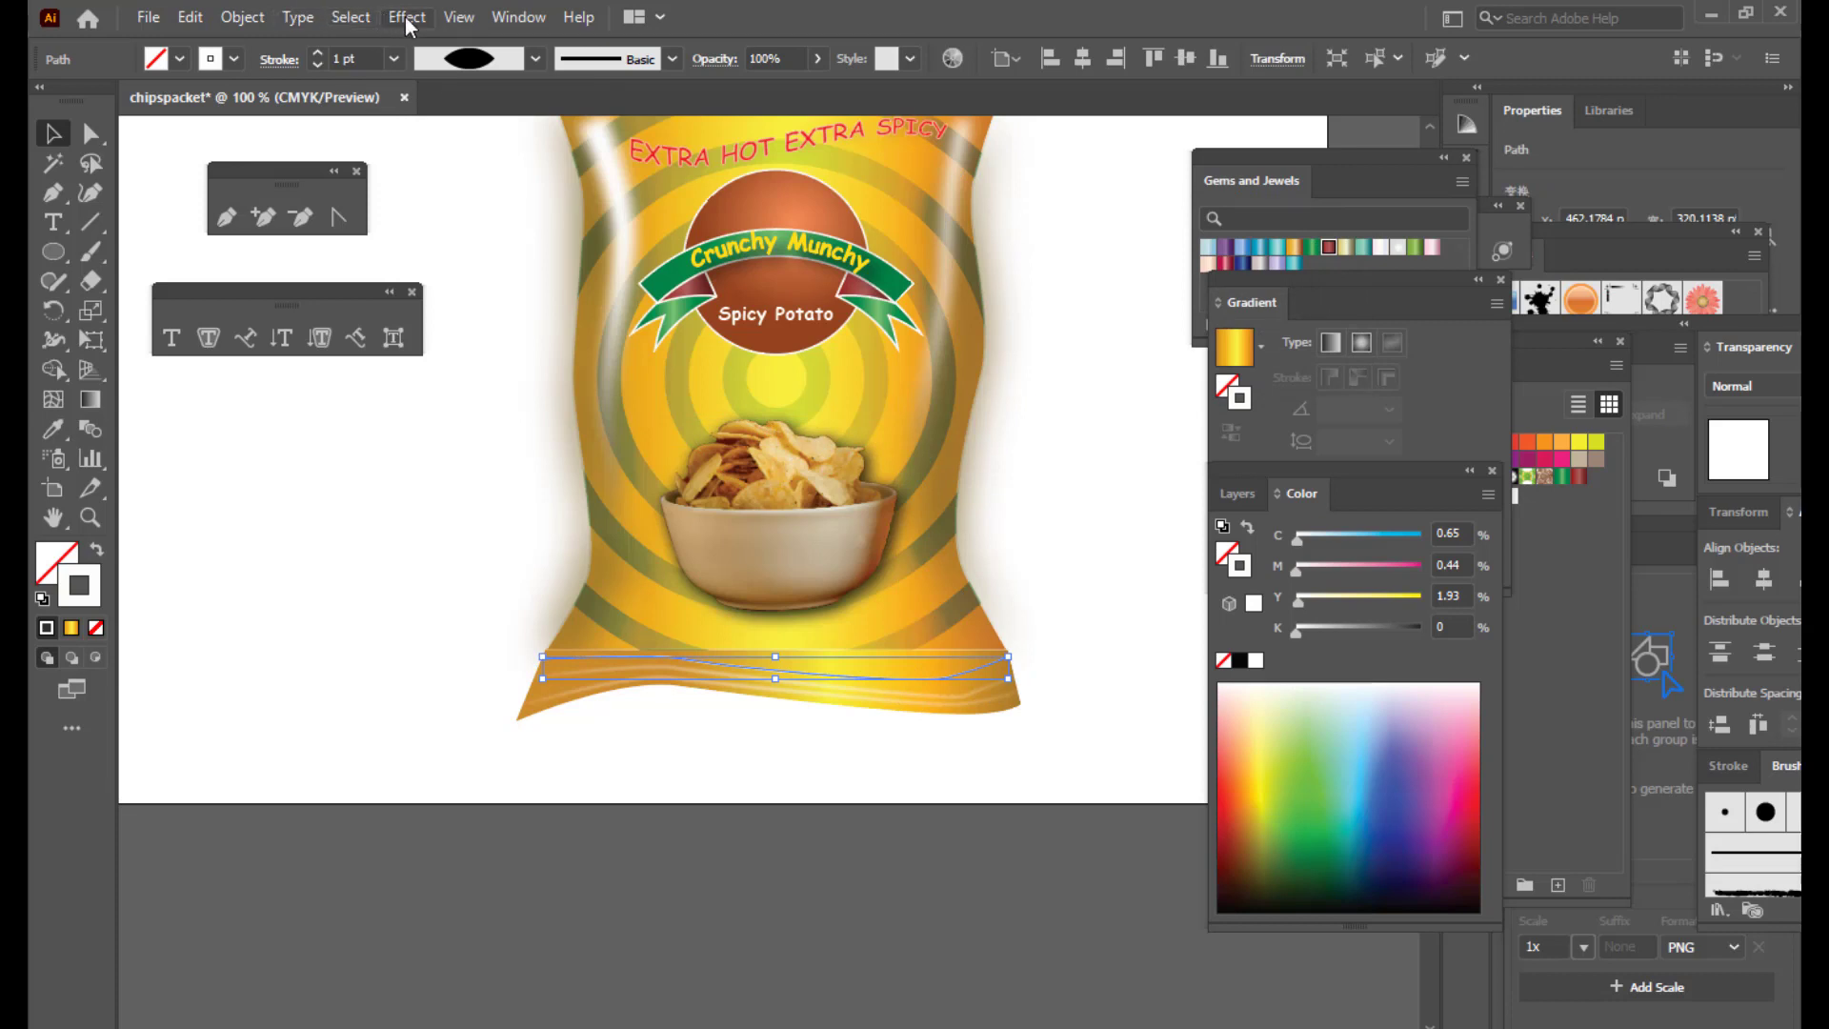
{"action": "left_click", "coordinate": [407, 17]}
{"action": "mouse_move", "coordinate": [568, 429]}
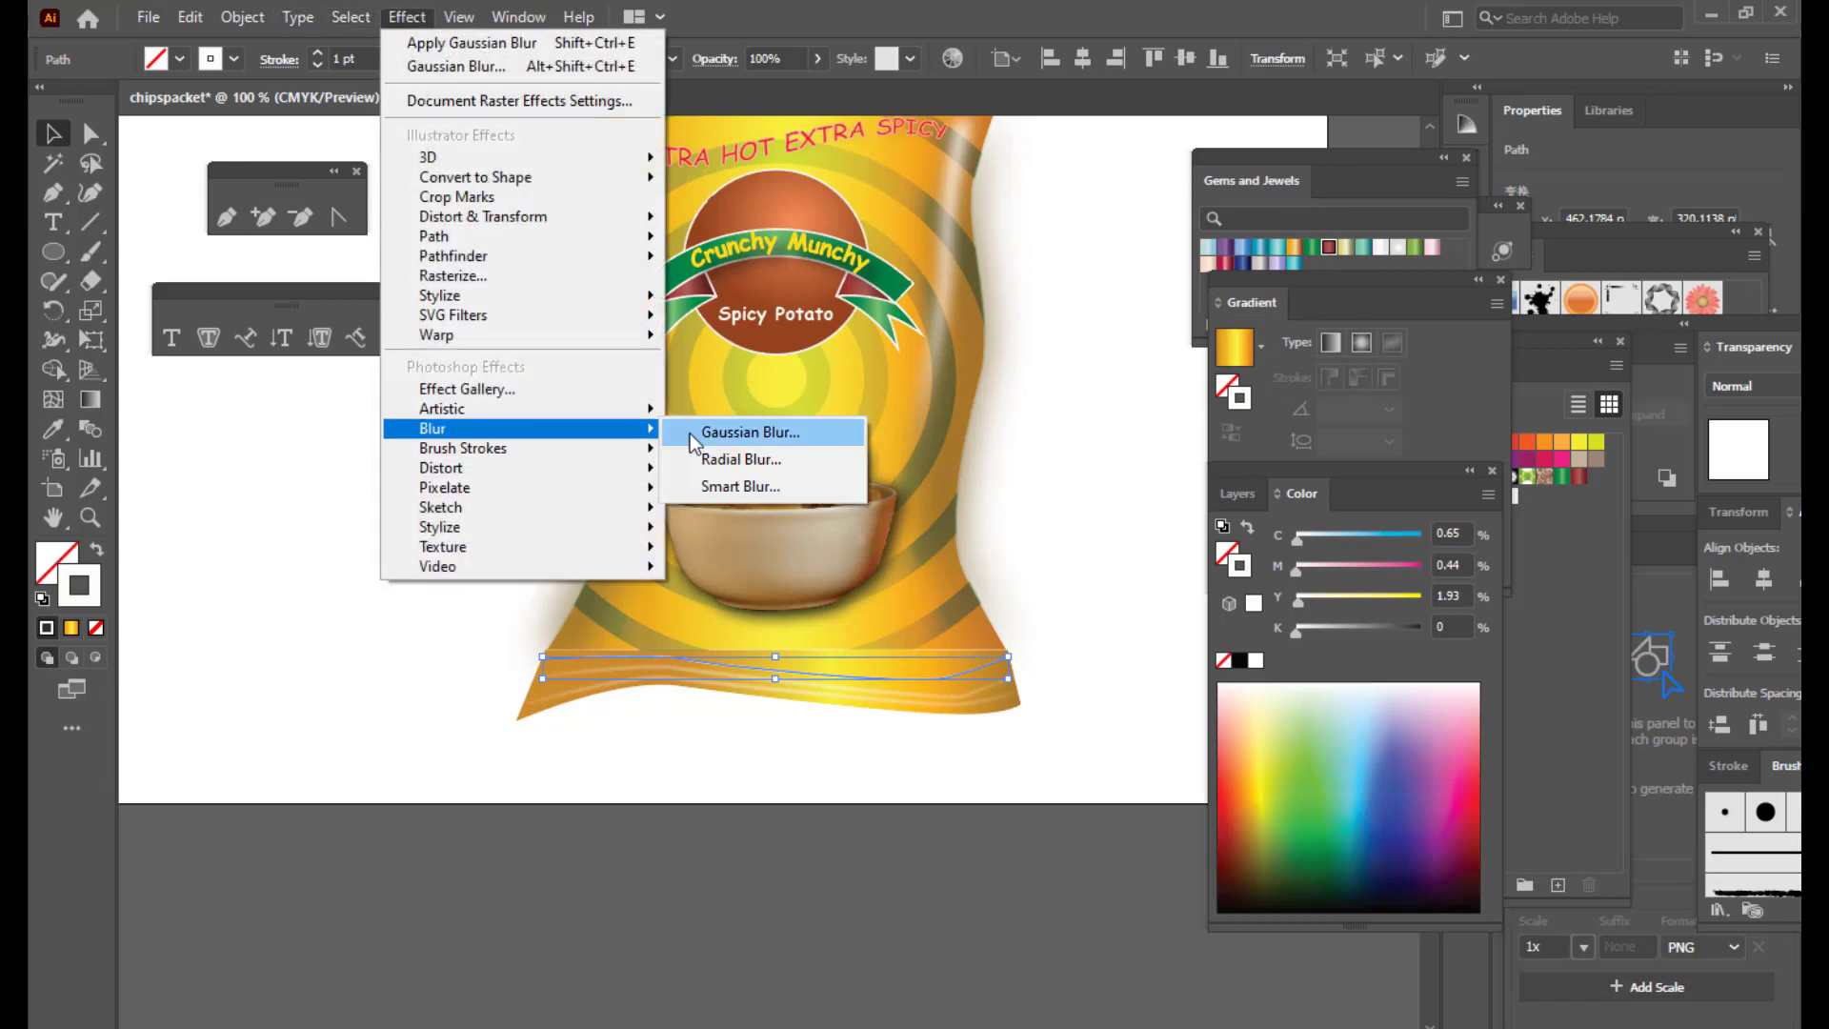
{"action": "left_click", "coordinate": [694, 429]}
{"action": "left_click", "coordinate": [1166, 341]}
{"action": "left_click", "coordinate": [1103, 409]}
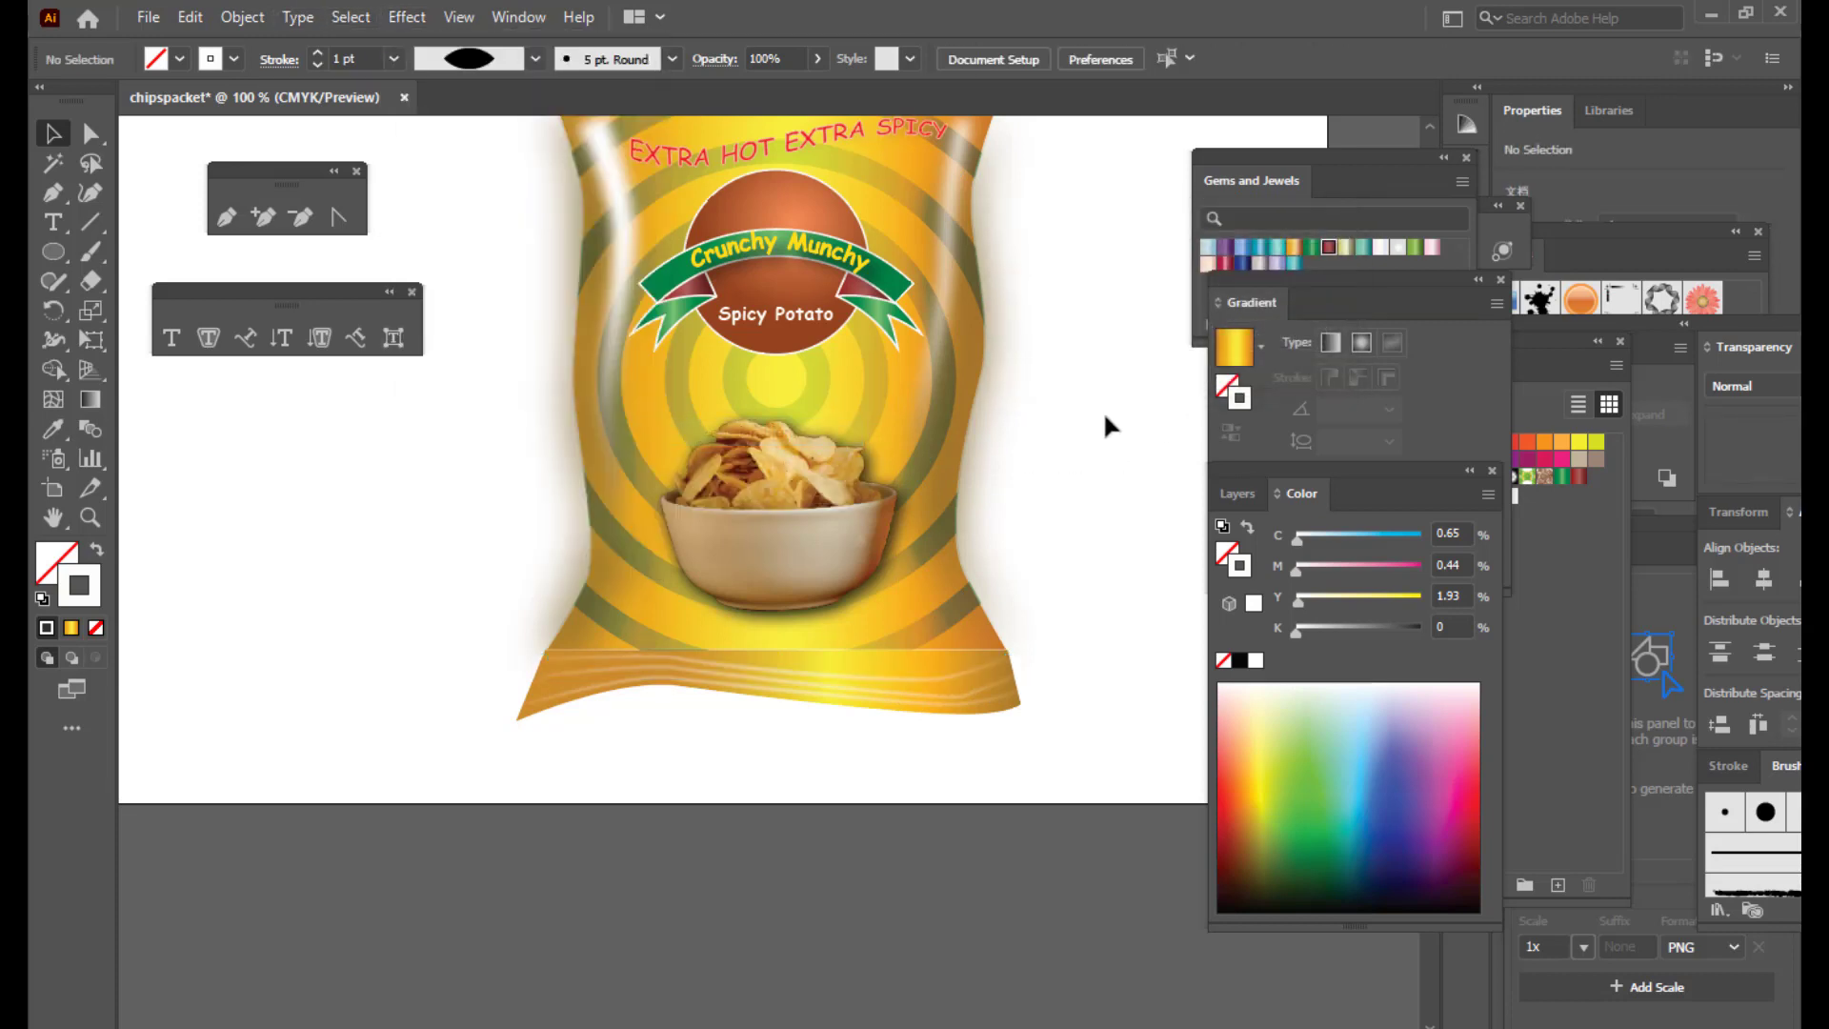
{"action": "scroll", "coordinate": [1105, 408], "scroll_direction": "up", "scroll_amount": 2}
Step: Group all the packet artwork and enlarge it to about 395.5 × 532.6 pt
{"action": "key", "text": "ctrl+minus"}
{"action": "key", "text": "ctrl+minus"}
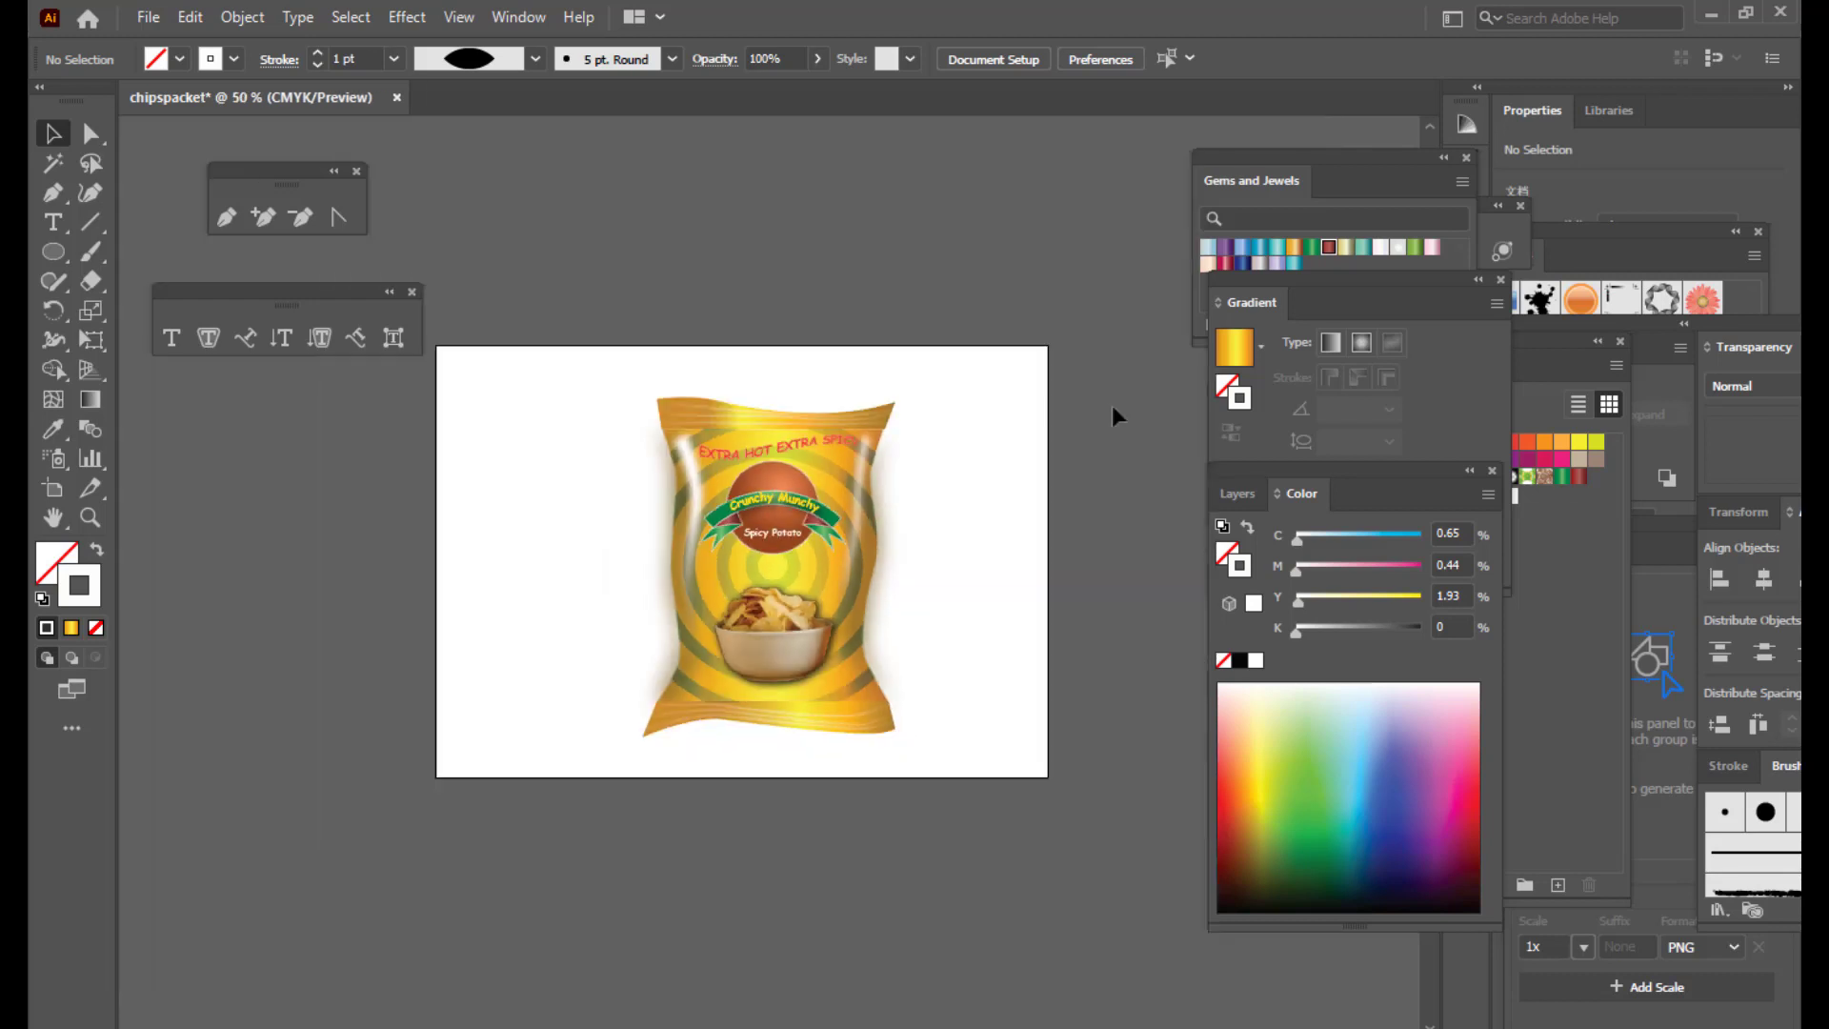
{"action": "key", "text": "ctrl+equal"}
{"action": "scroll", "coordinate": [1115, 392], "scroll_direction": "down", "scroll_amount": 1}
{"action": "scroll", "coordinate": [1116, 392], "scroll_direction": "up", "scroll_amount": 1}
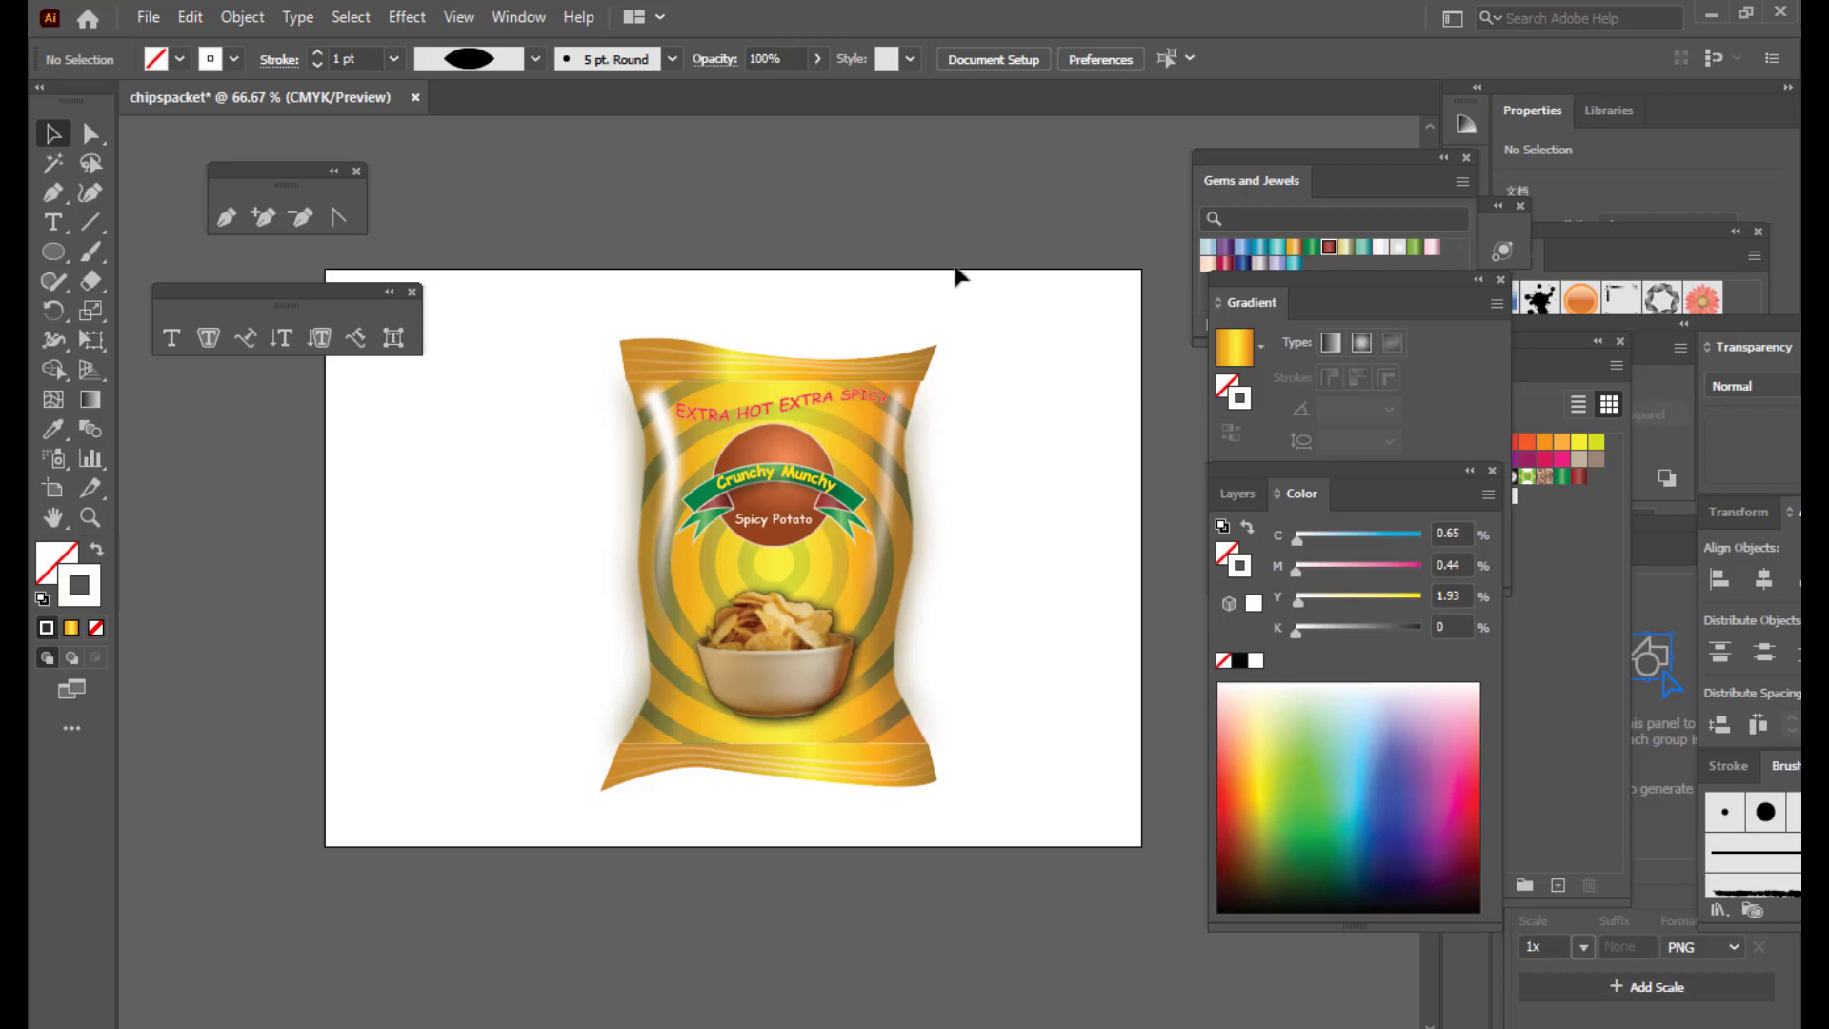
{"action": "left_click_drag", "start_coordinate": [541, 297], "coordinate": [1040, 859]}
{"action": "left_click_drag", "start_coordinate": [862, 503], "coordinate": [838, 514]}
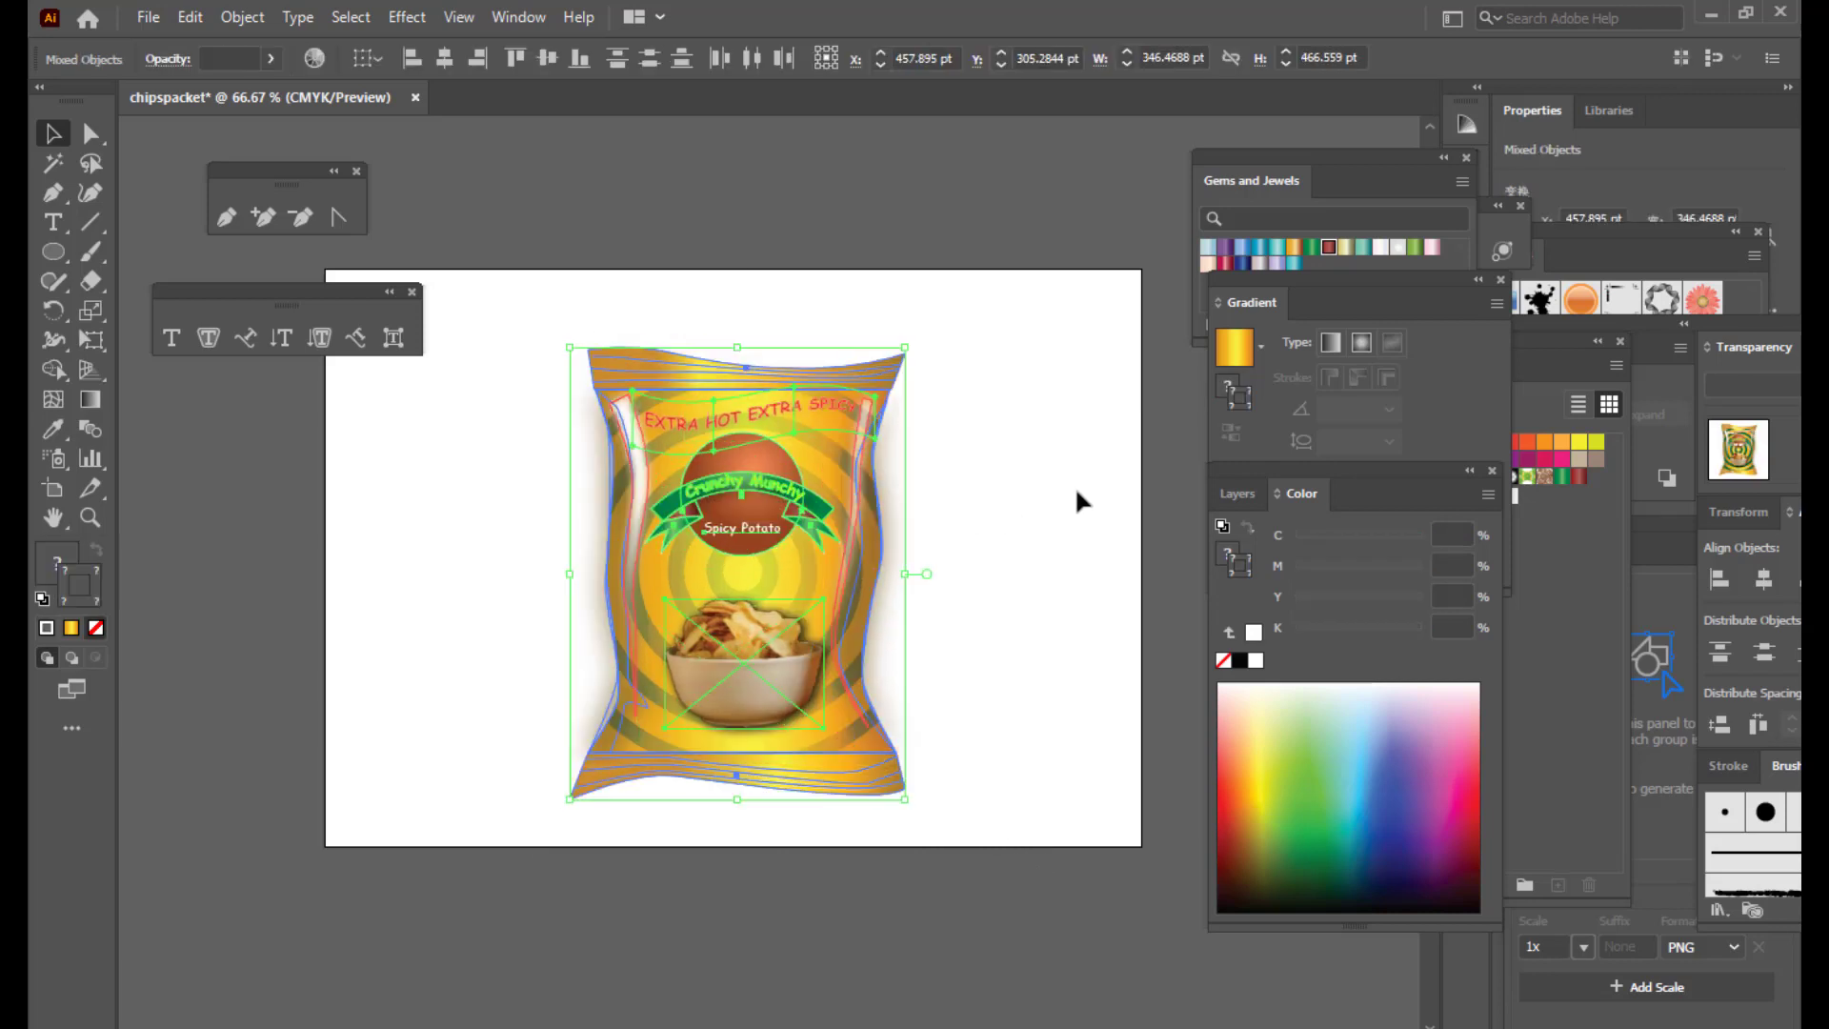
{"action": "key", "text": "ctrl+g"}
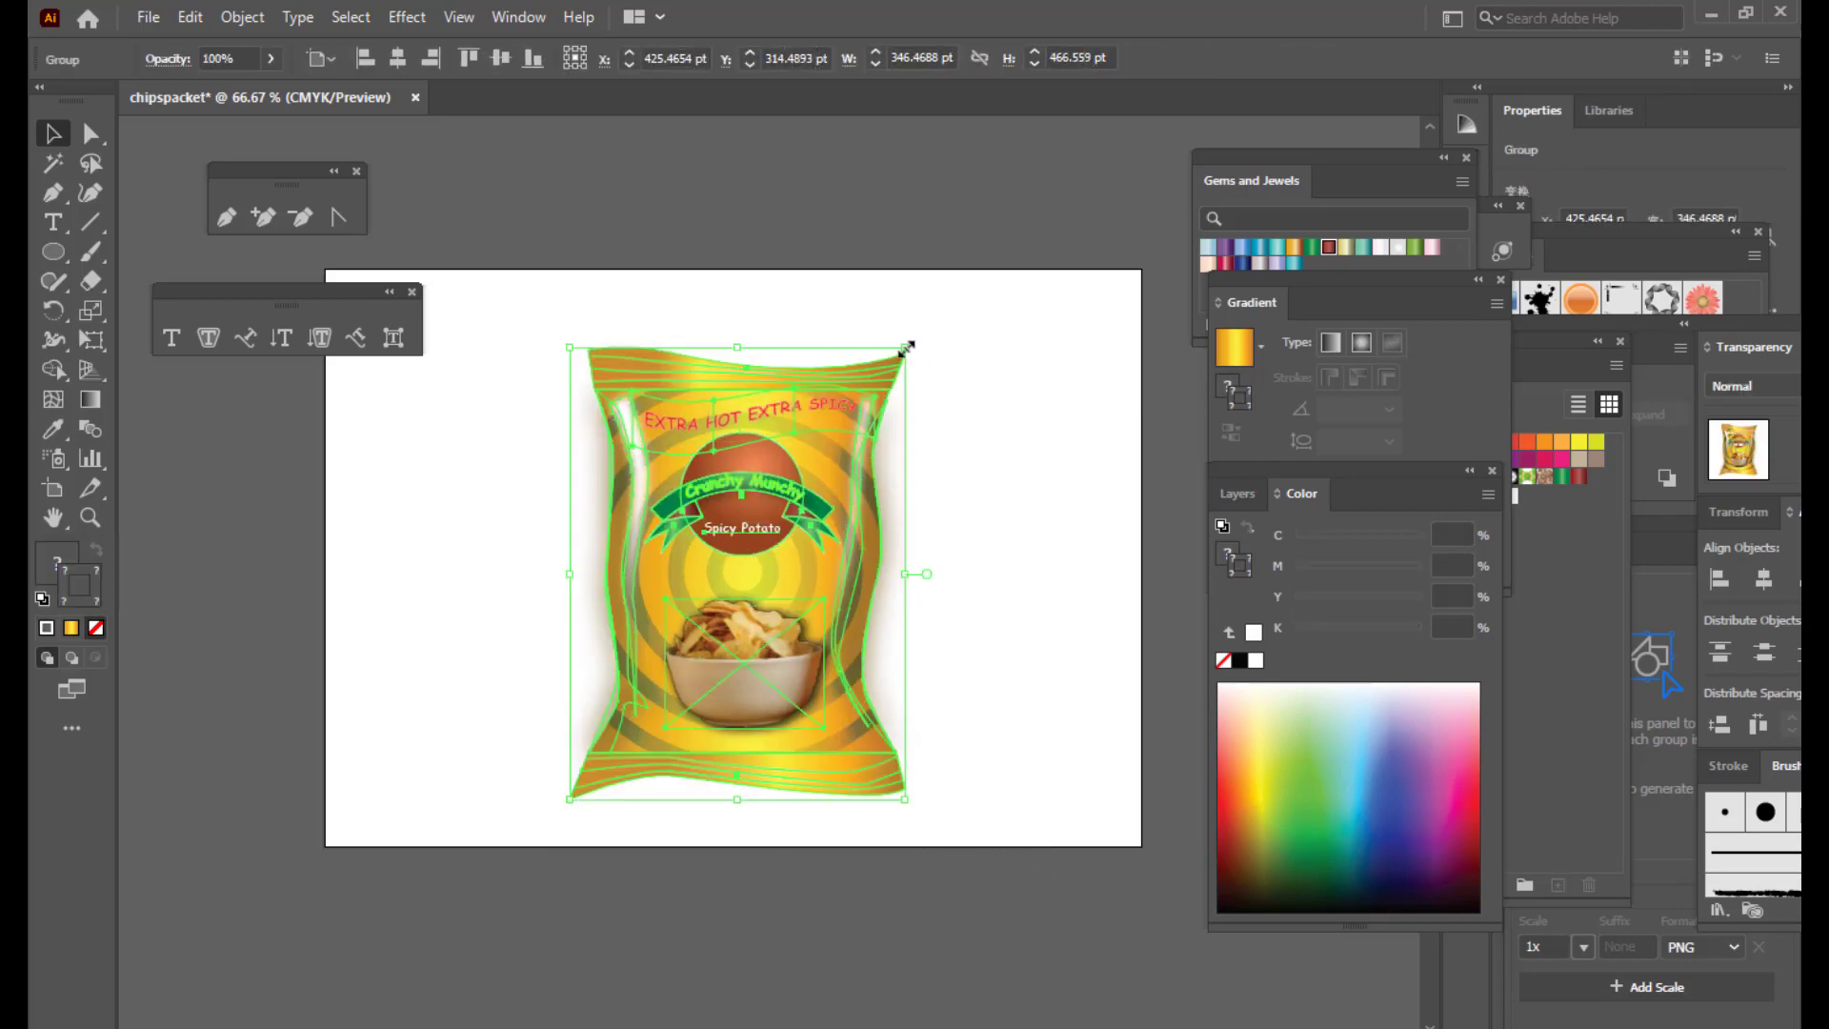
{"action": "left_click_drag", "start_coordinate": [908, 345], "coordinate": [947, 324]}
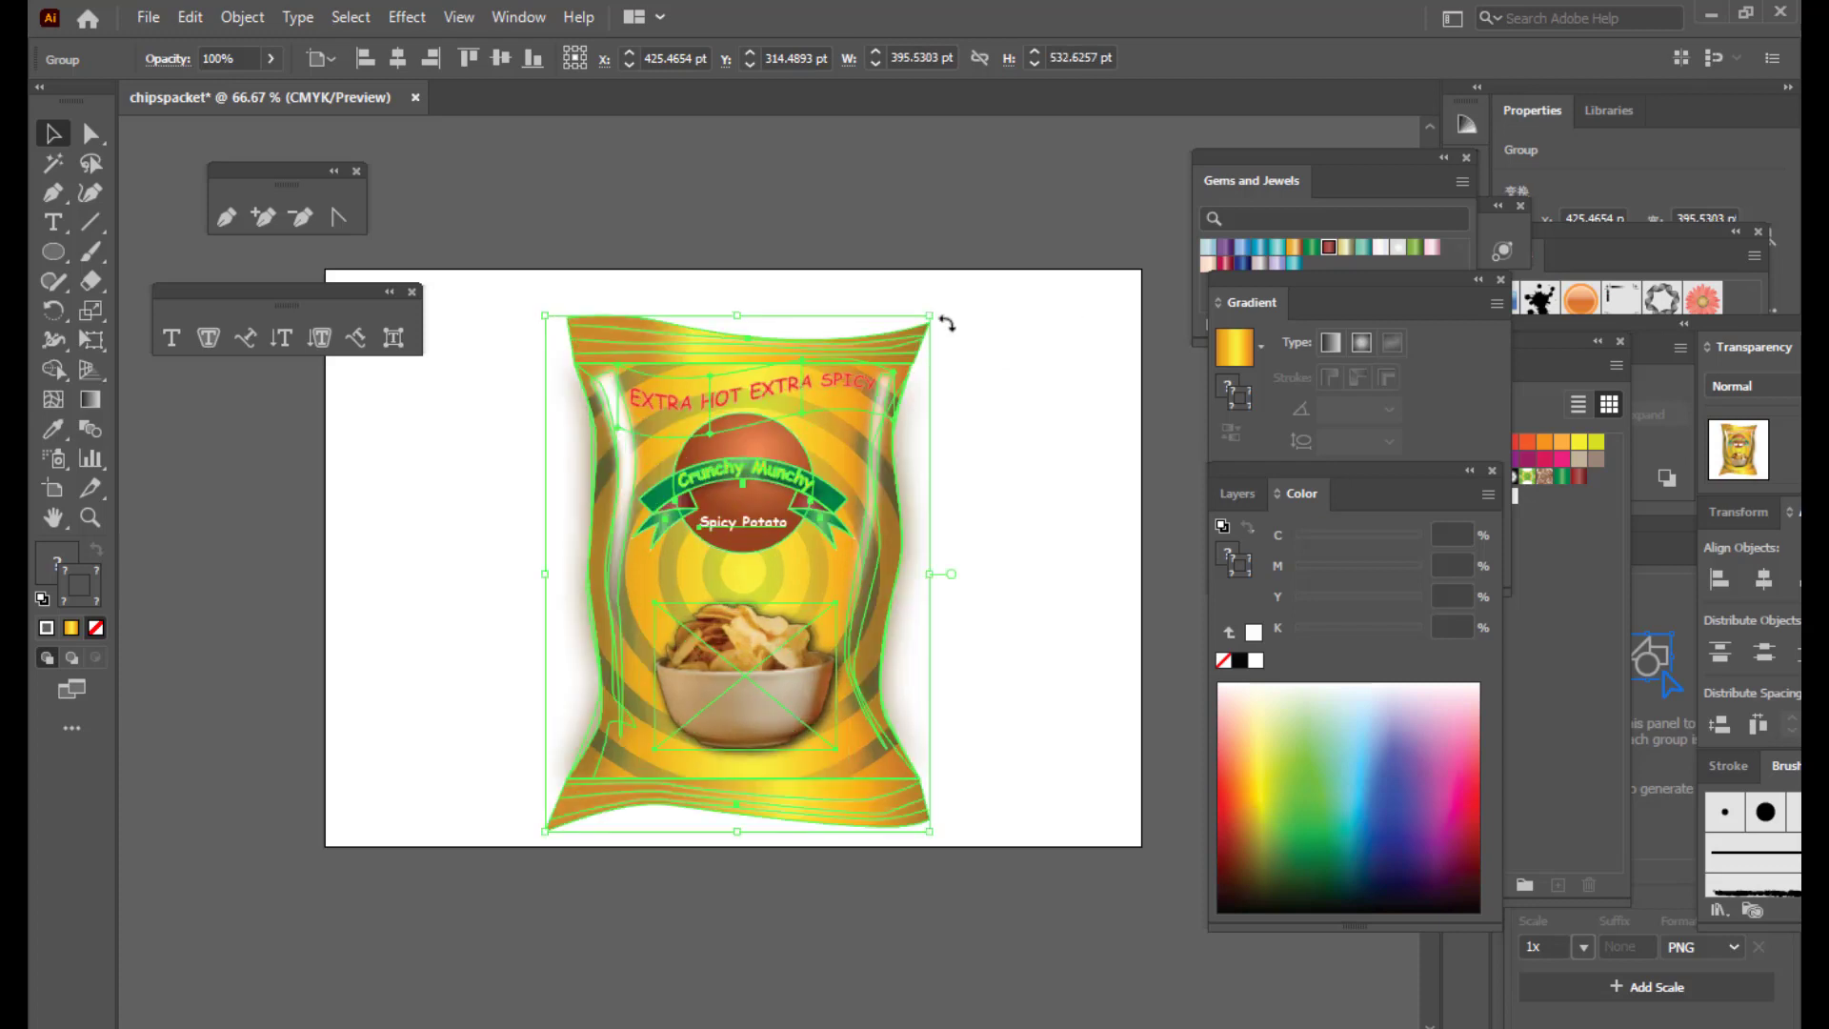
{"action": "left_click", "coordinate": [868, 225]}
Step: Zoom out to 50% and draw a rectangle covering the whole artboard
{"action": "key", "text": "ctrl+minus"}
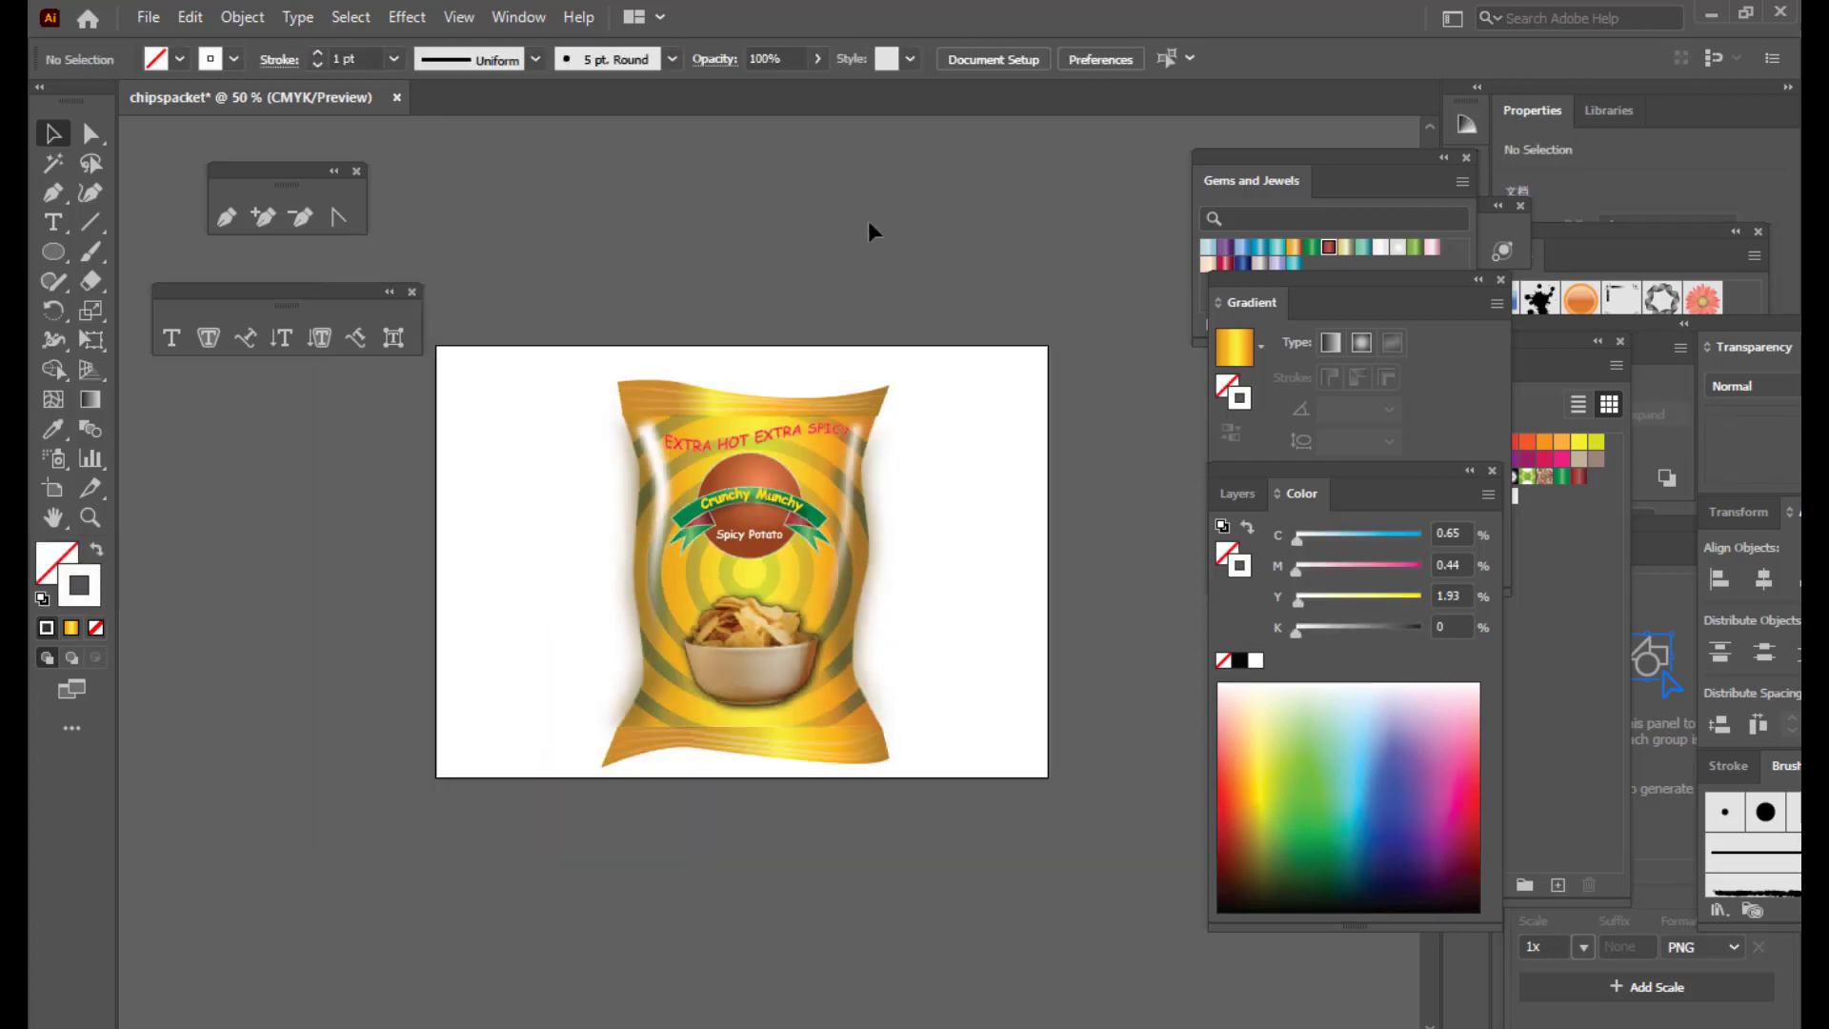
{"action": "scroll", "coordinate": [866, 248], "scroll_direction": "up", "scroll_amount": 2}
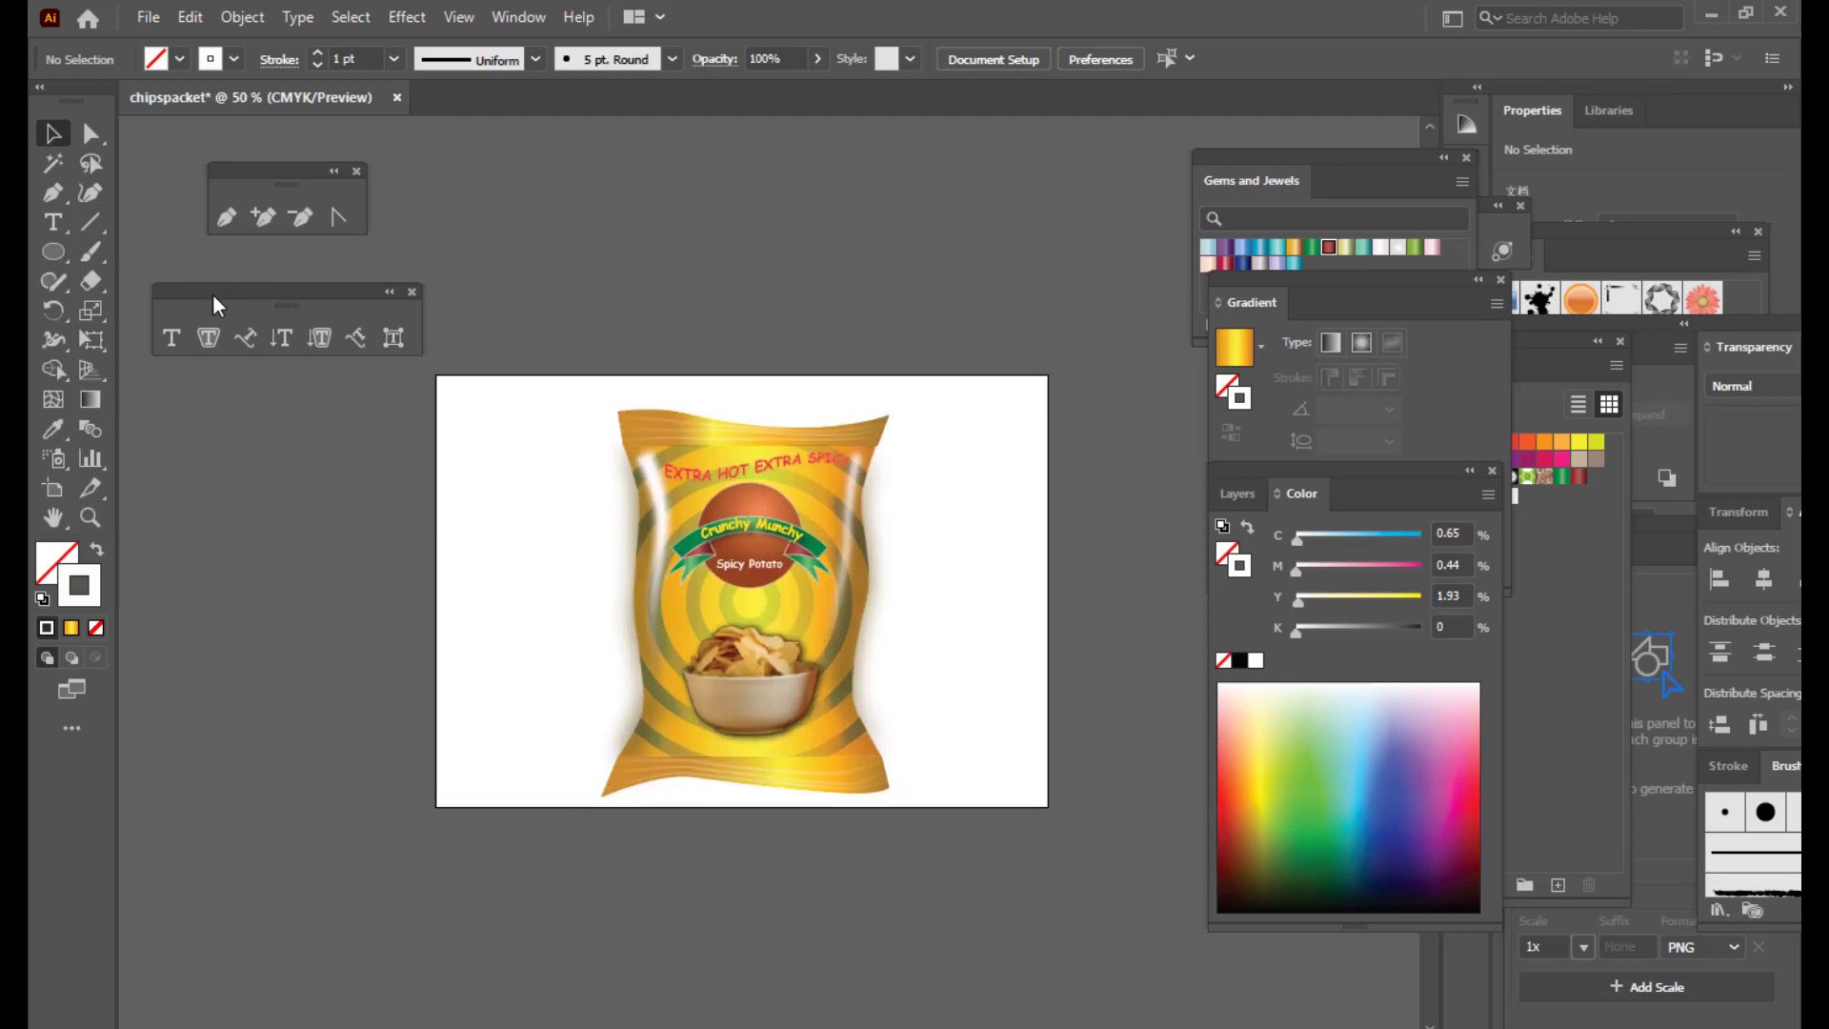
{"action": "left_click_drag", "start_coordinate": [185, 283], "coordinate": [582, 163]}
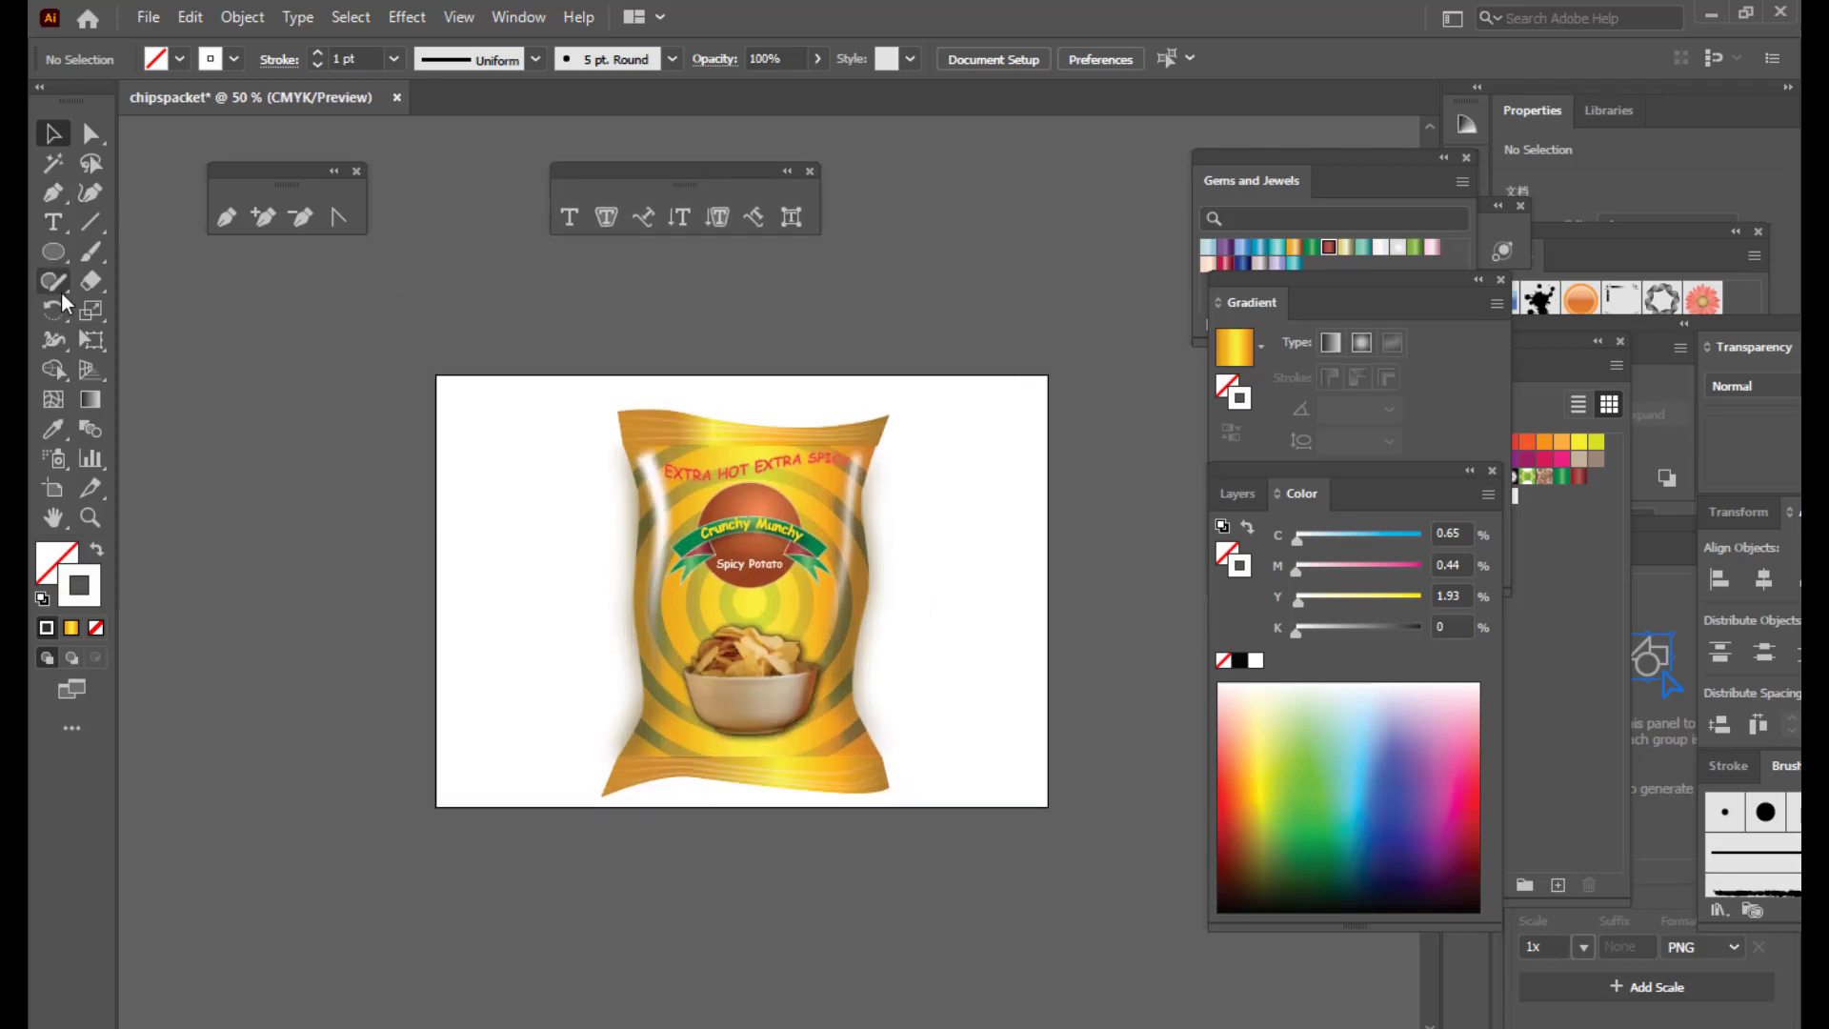
{"action": "left_click_drag", "start_coordinate": [48, 244], "coordinate": [147, 254]}
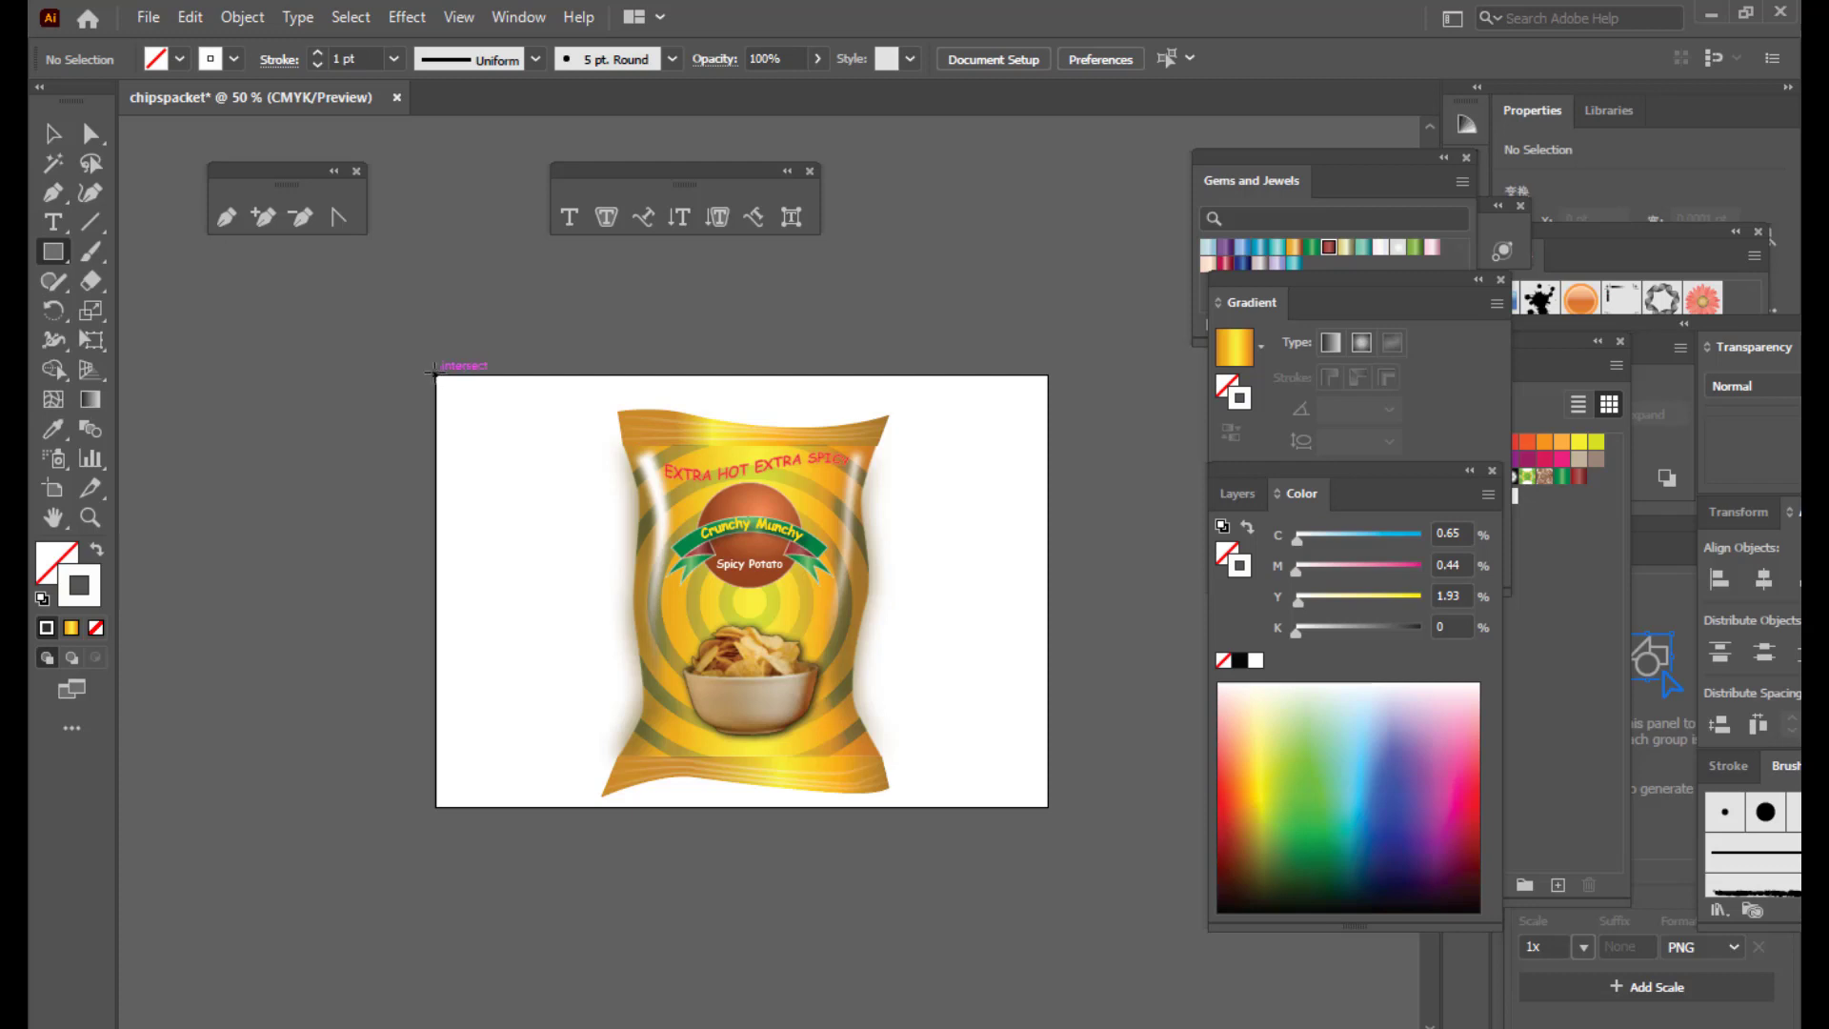
{"action": "mouse_move", "coordinate": [435, 373]}
{"action": "left_mouse_down"}
{"action": "mouse_move", "coordinate": [694, 483]}
{"action": "mouse_move", "coordinate": [1047, 806]}
{"action": "left_mouse_up"}
Step: Give the rectangle a black fill and no stroke
{"action": "left_click", "coordinate": [1239, 660]}
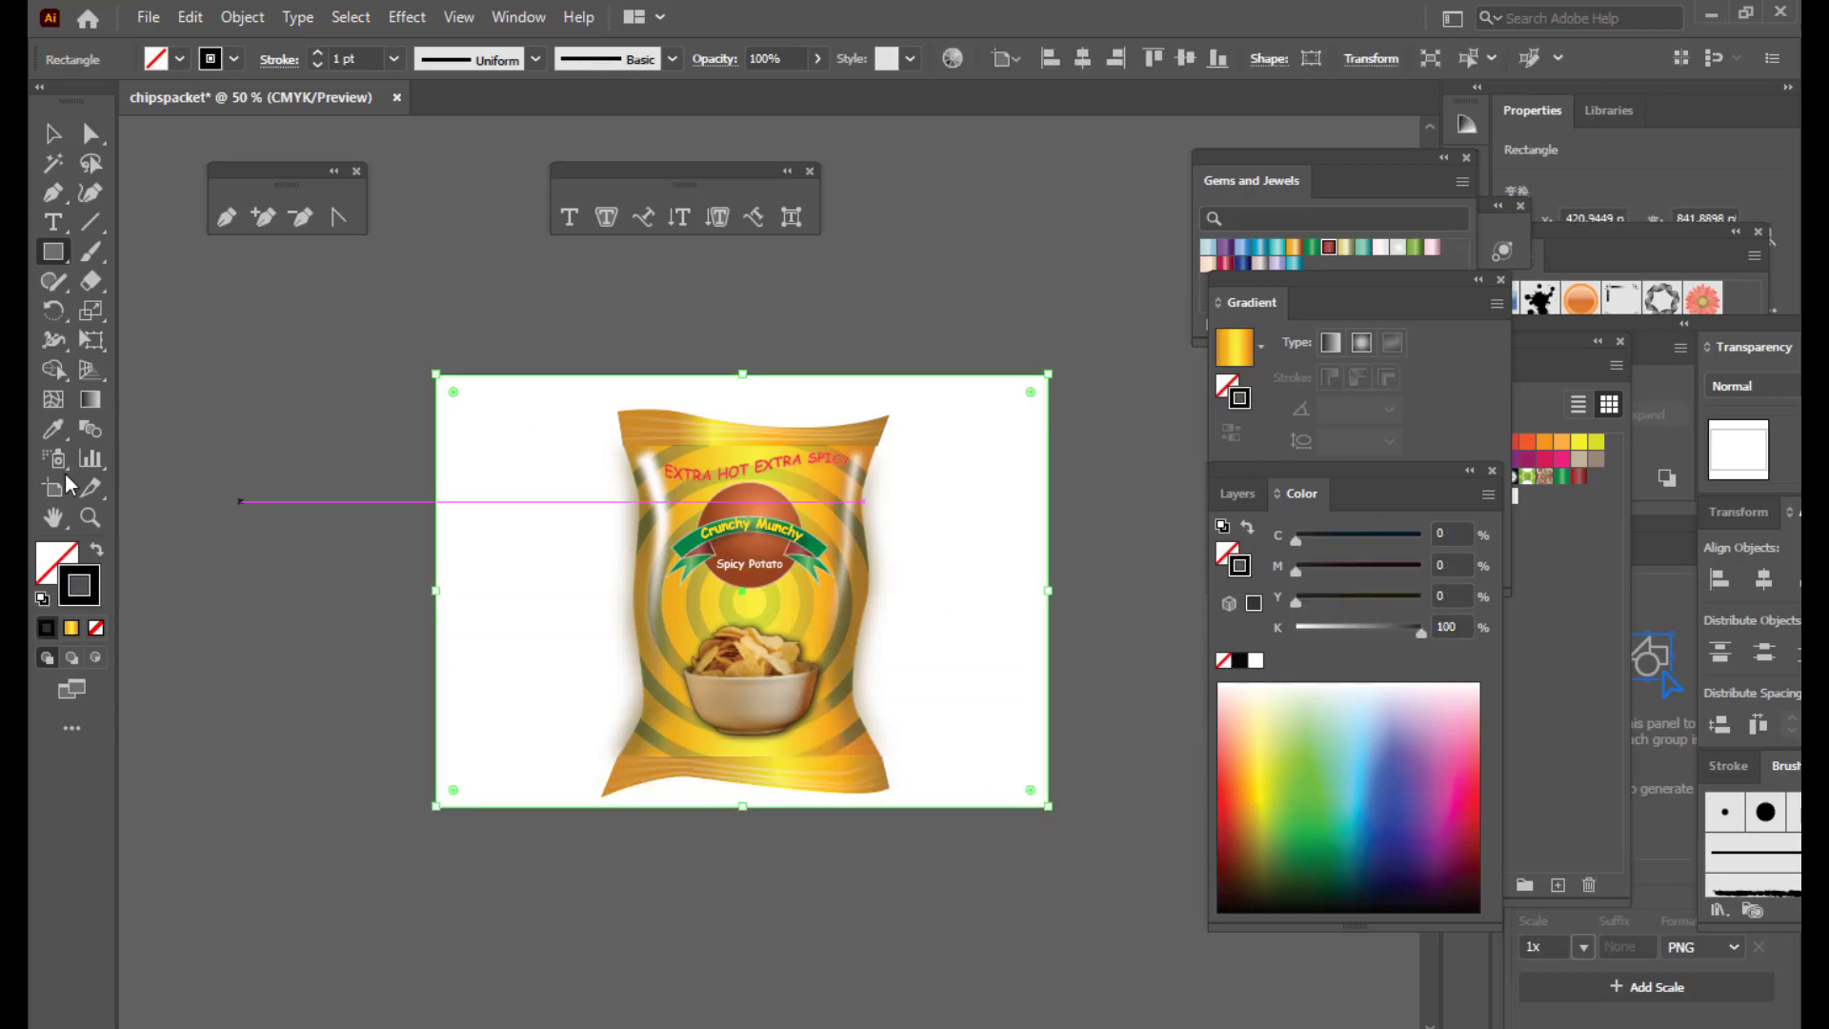
{"action": "left_click", "coordinate": [55, 576]}
{"action": "left_click", "coordinate": [46, 627]}
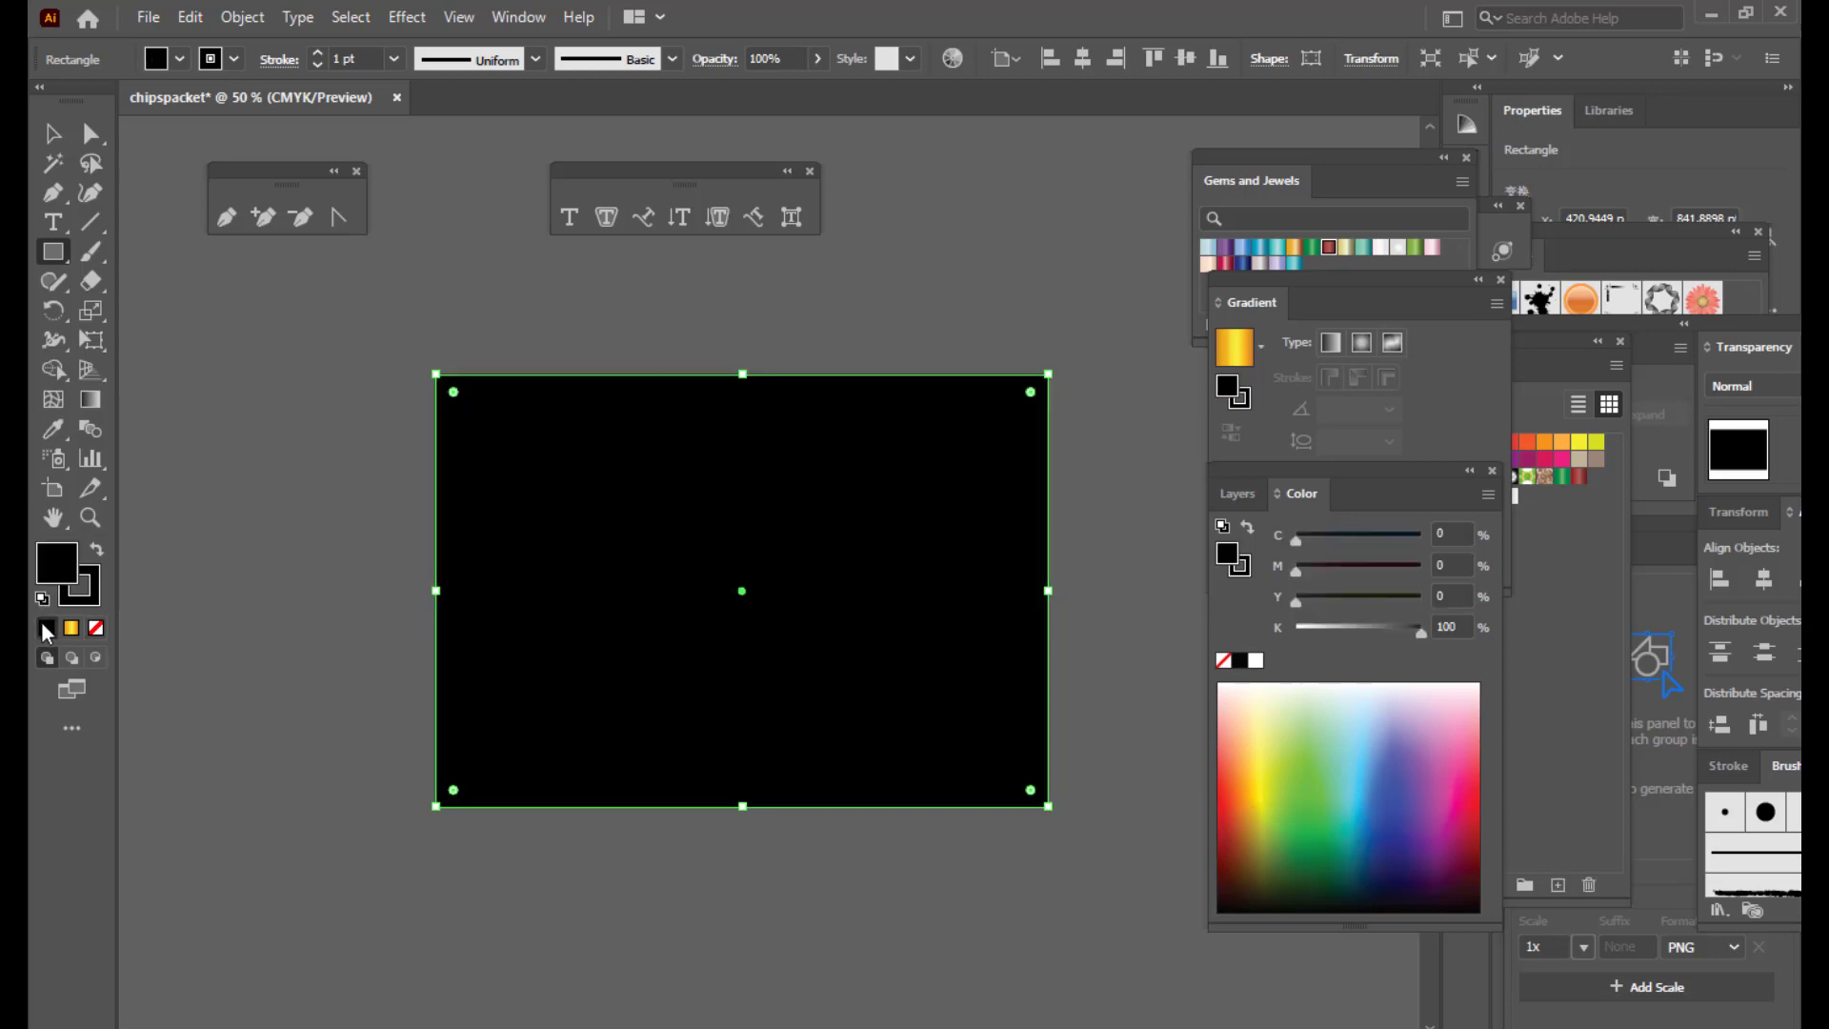
{"action": "left_click", "coordinate": [93, 598]}
{"action": "left_click", "coordinate": [96, 627]}
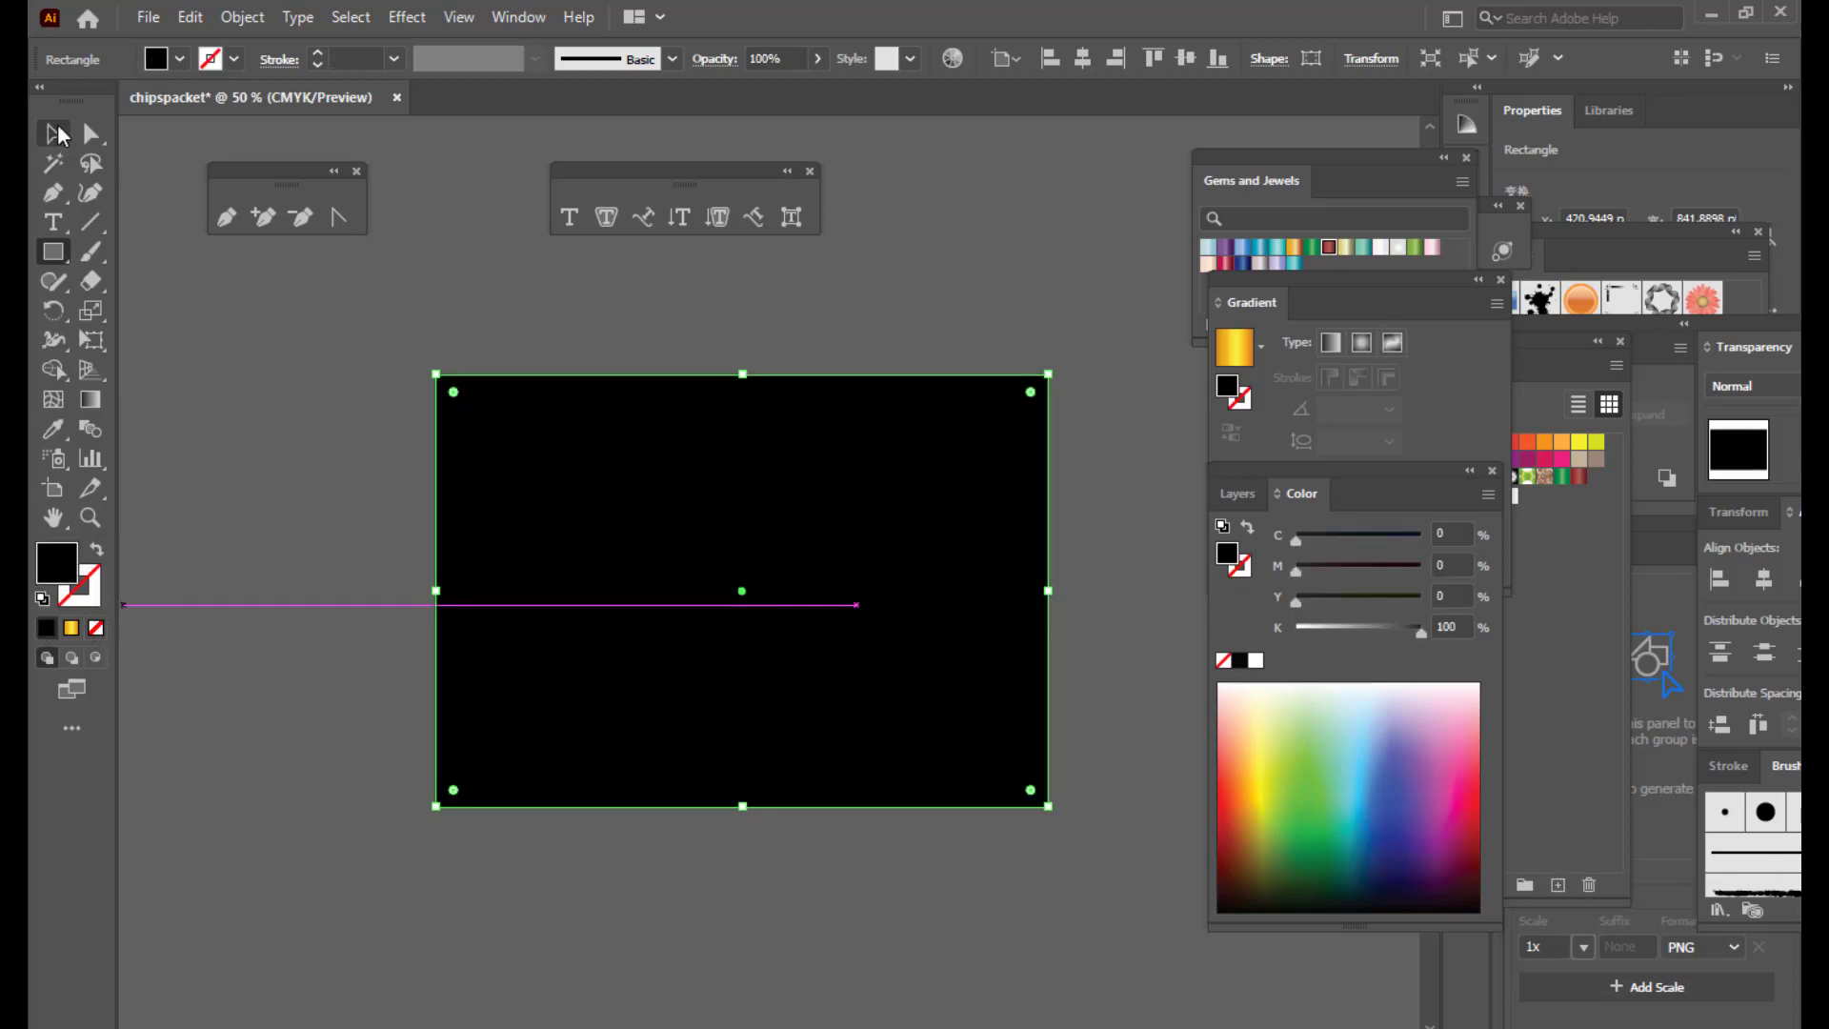
Step: Send the black rectangle behind the chips packet
{"action": "left_click", "coordinate": [53, 134]}
{"action": "left_click", "coordinate": [277, 335]}
{"action": "right_click", "coordinate": [888, 444]}
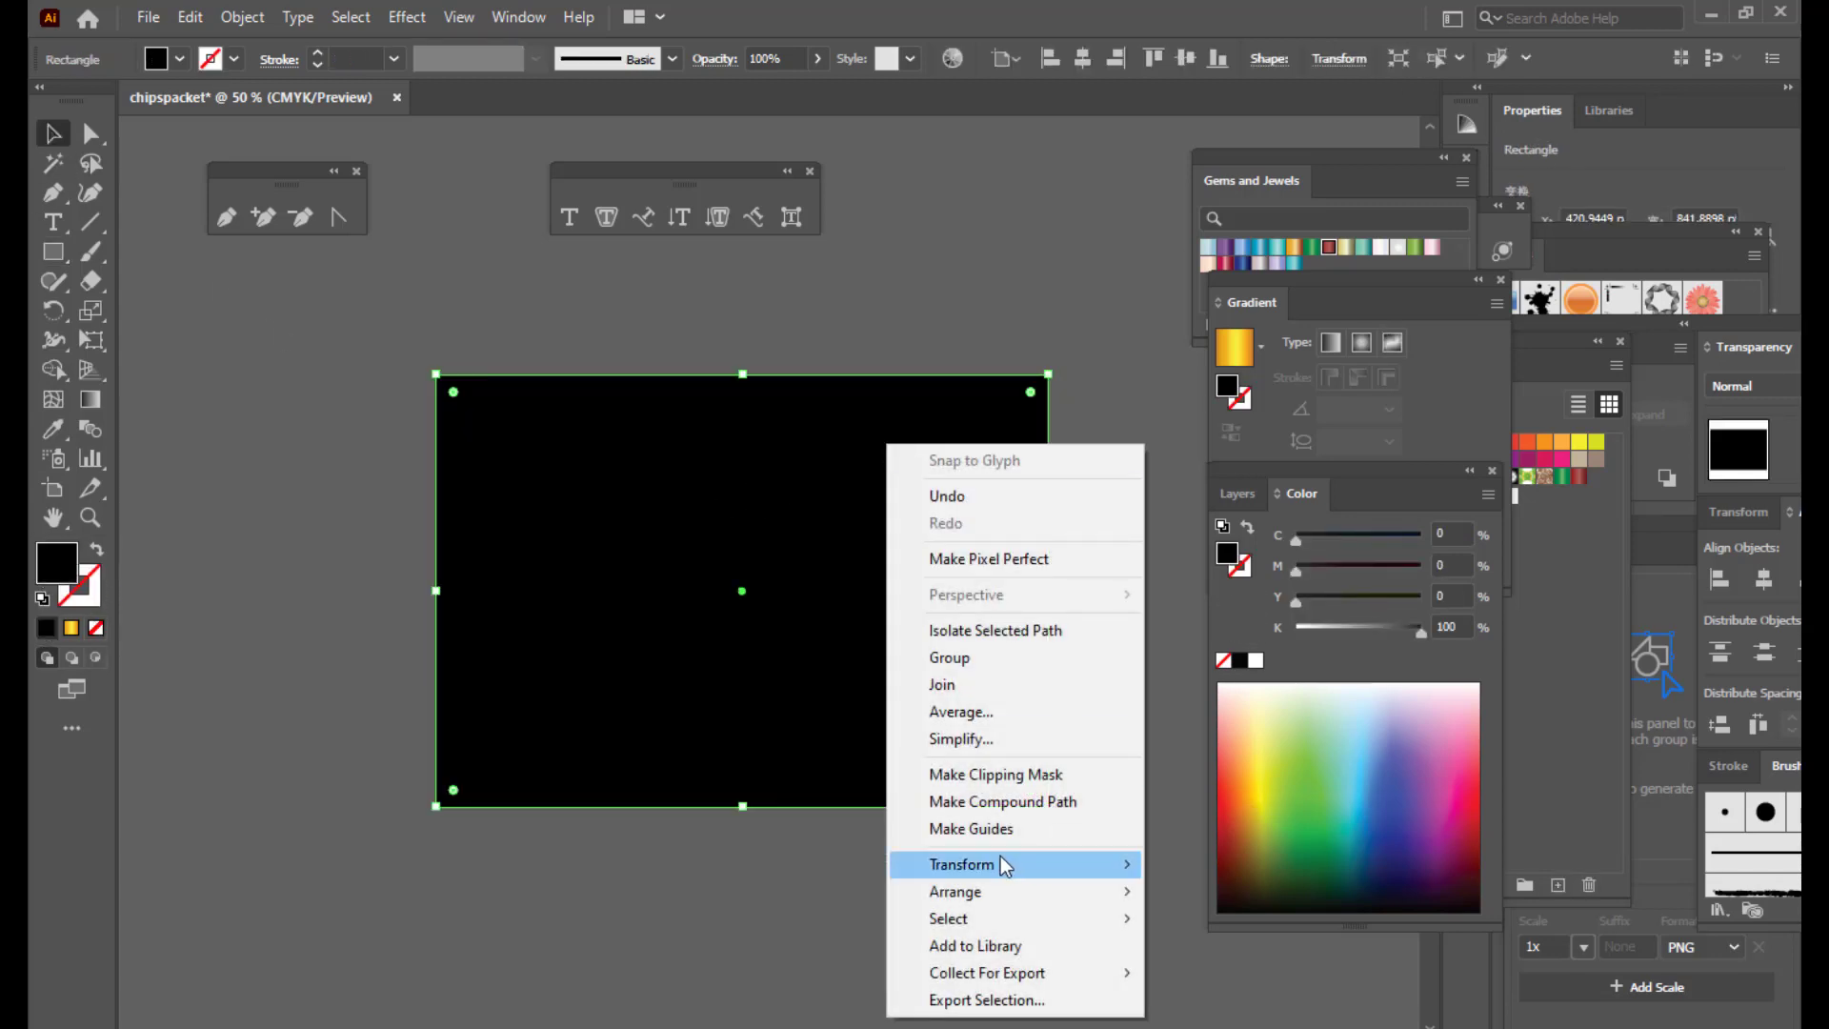
{"action": "mouse_move", "coordinate": [1000, 901]}
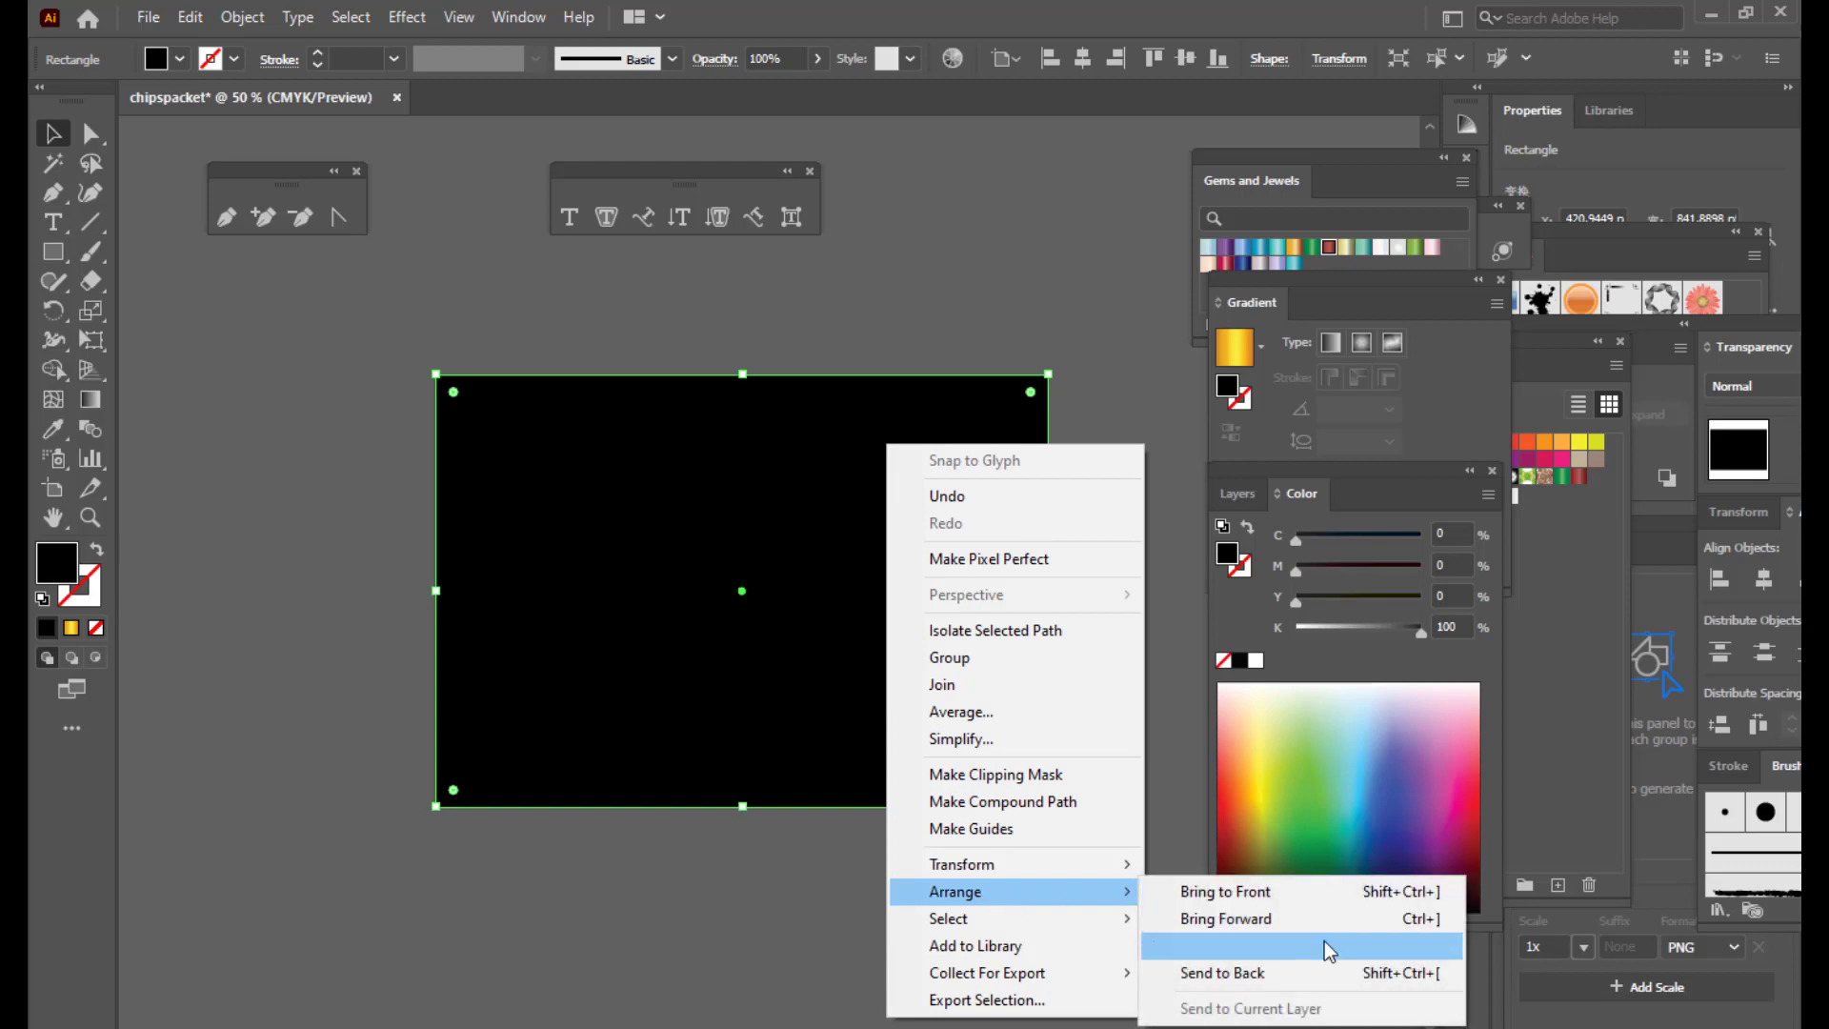
{"action": "left_click", "coordinate": [1223, 972]}
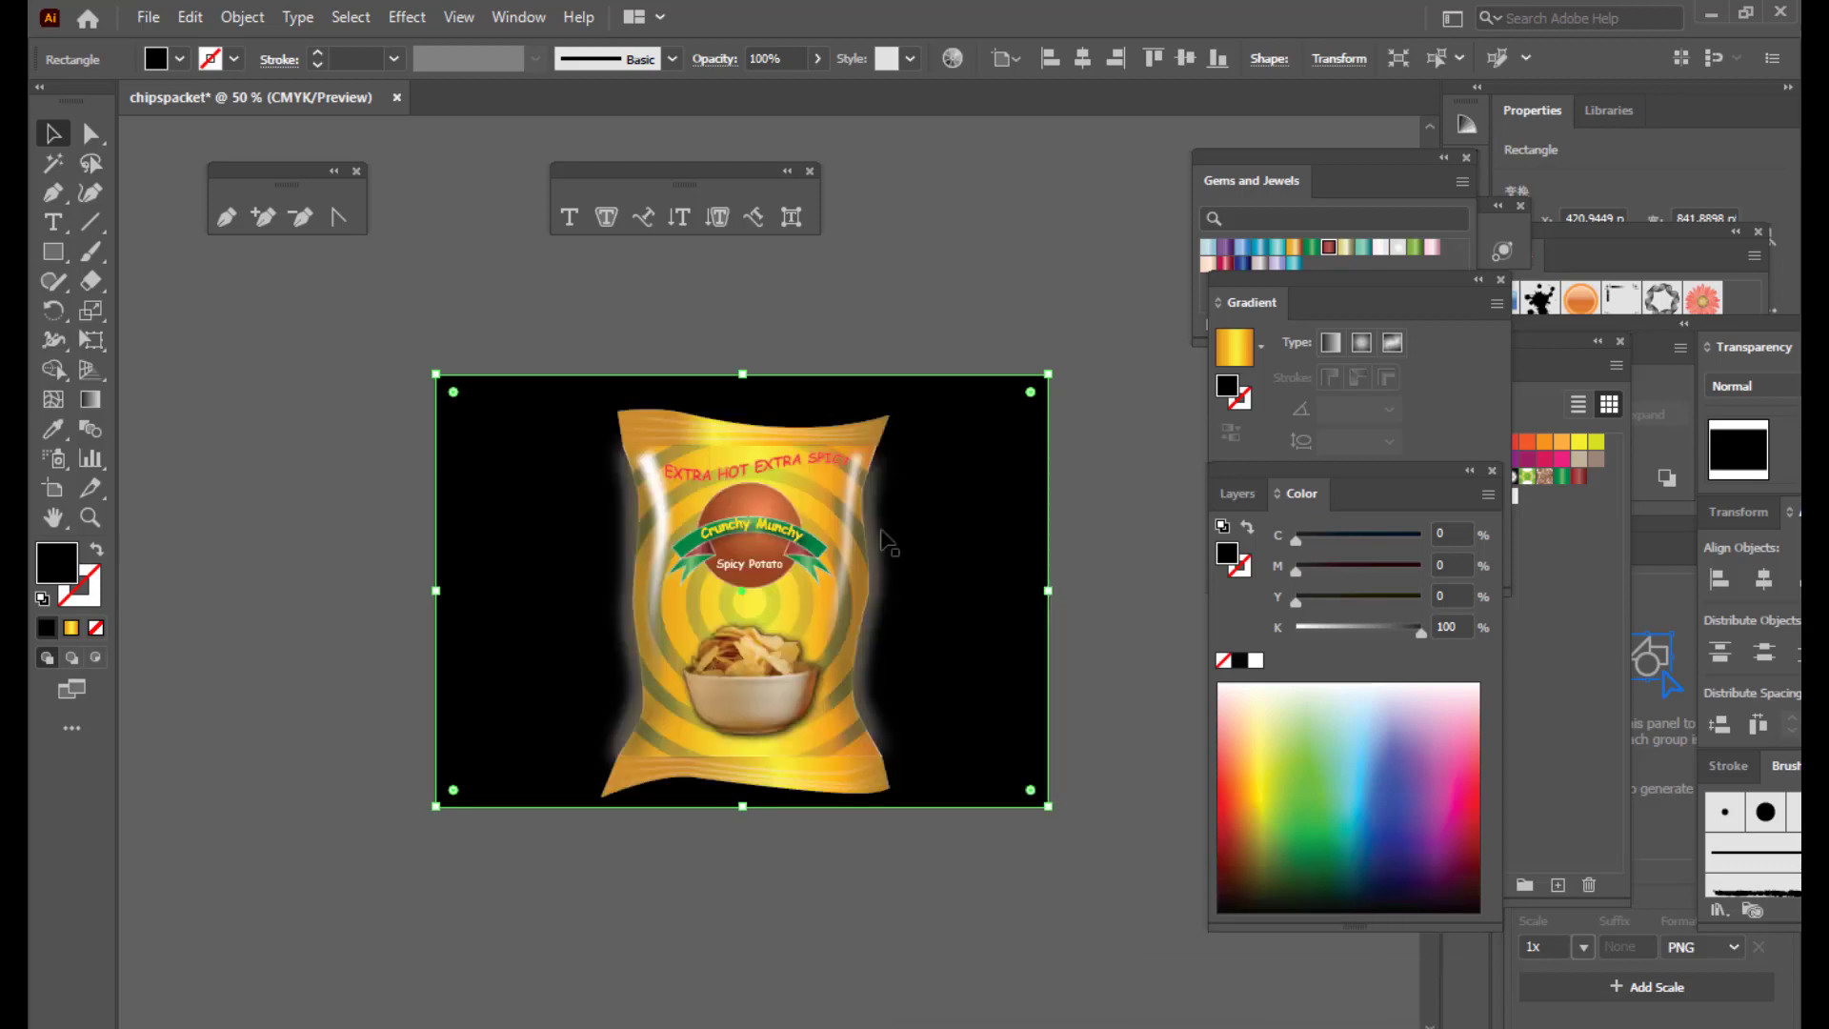
{"action": "left_click", "coordinate": [947, 259]}
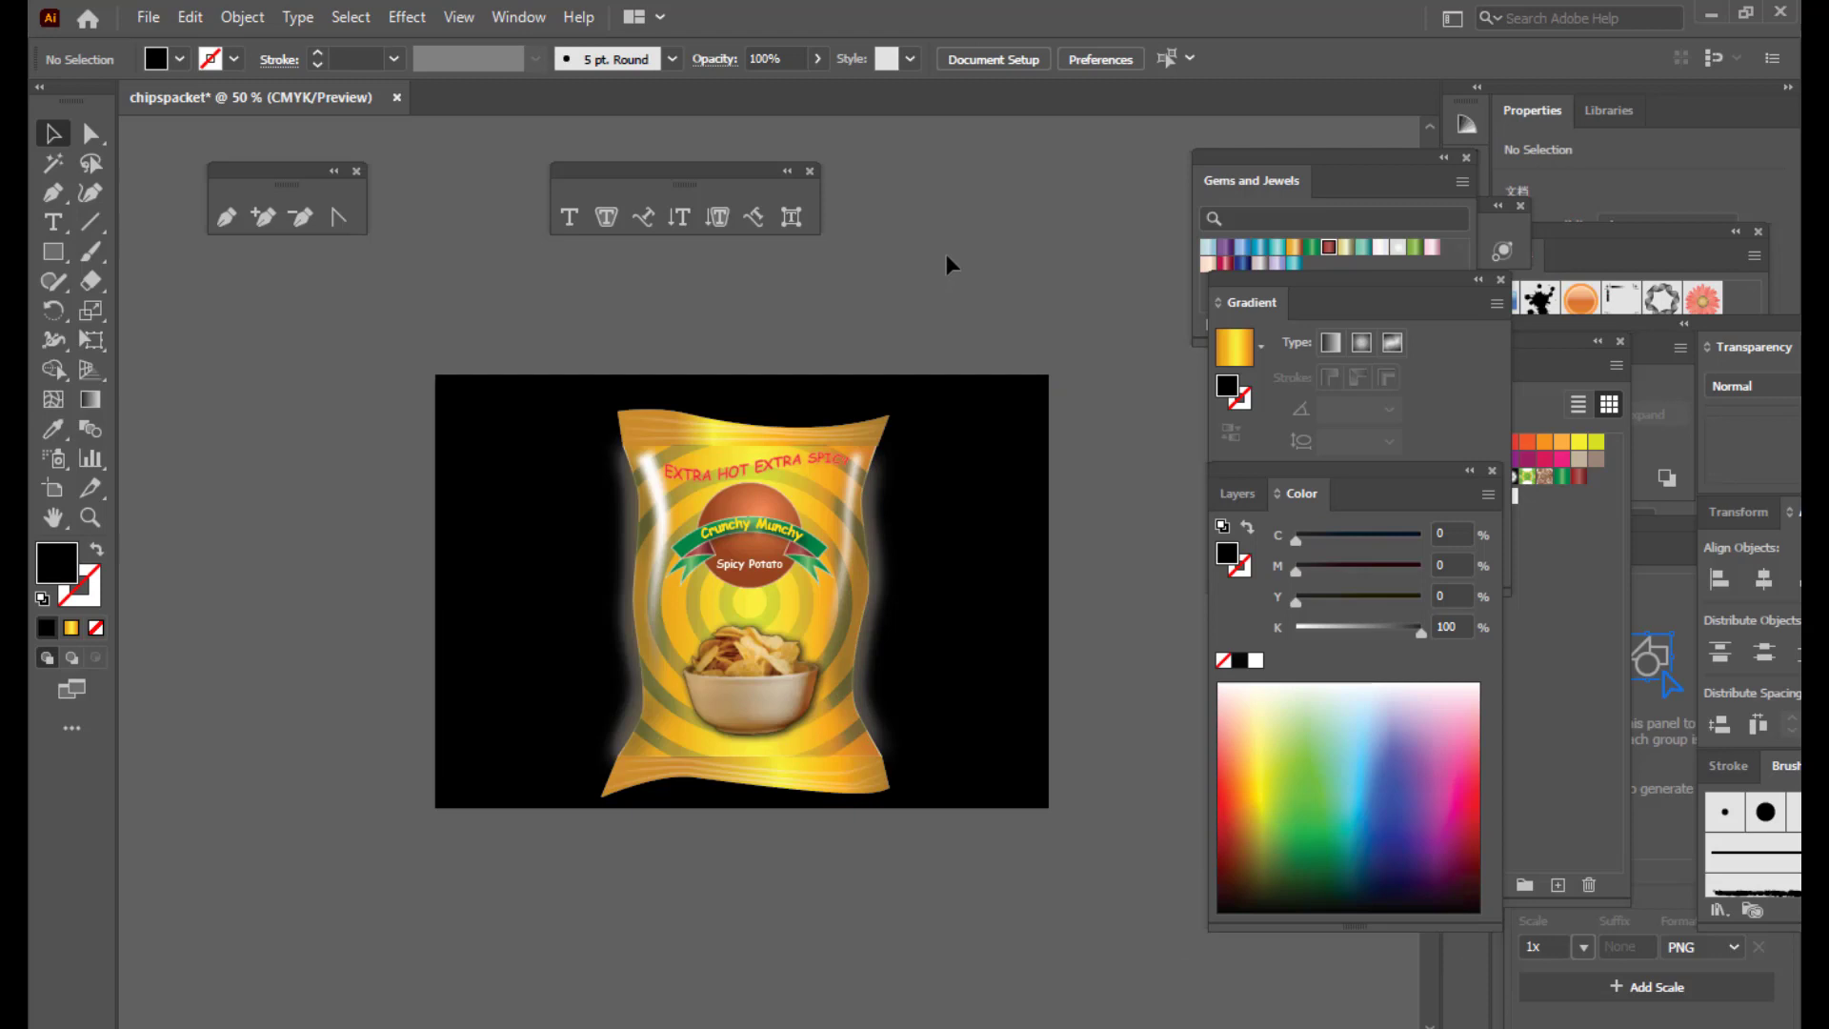
Step: Reposition the left-side highlight shape and delete the dark one beside the packet
{"action": "left_click", "coordinate": [629, 512]}
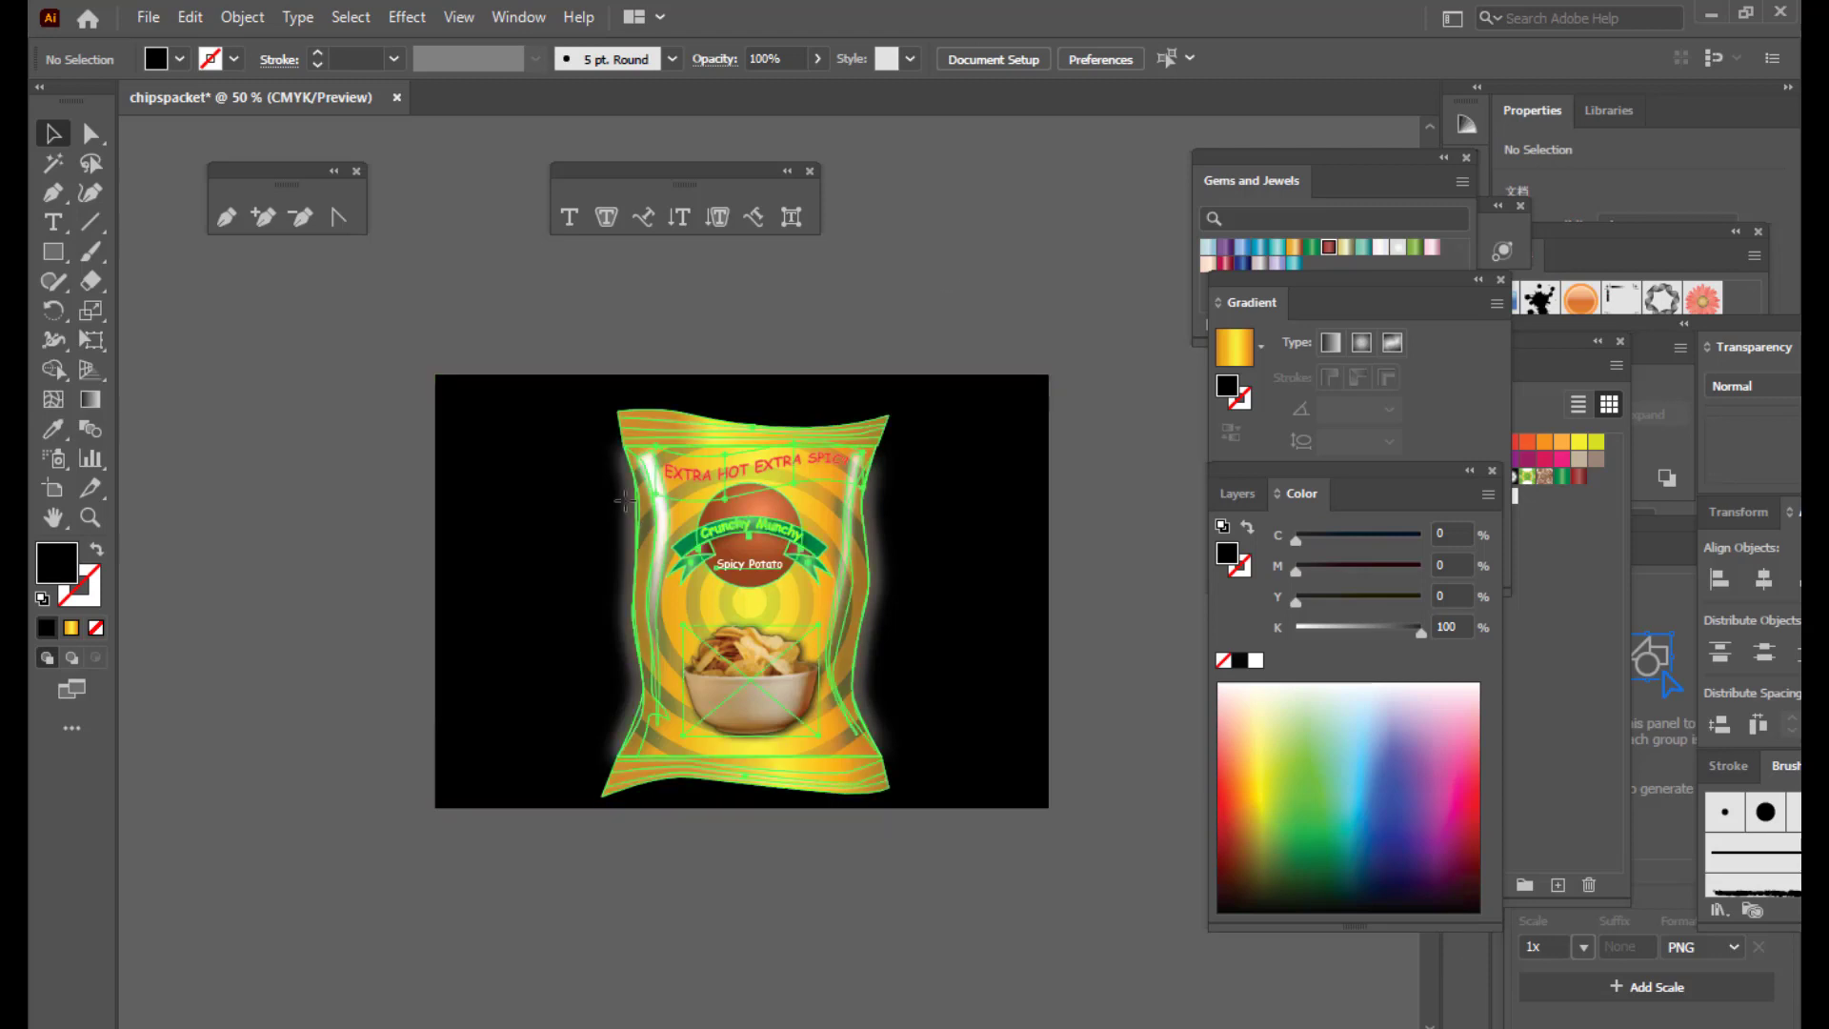
{"action": "left_click", "coordinate": [888, 240]}
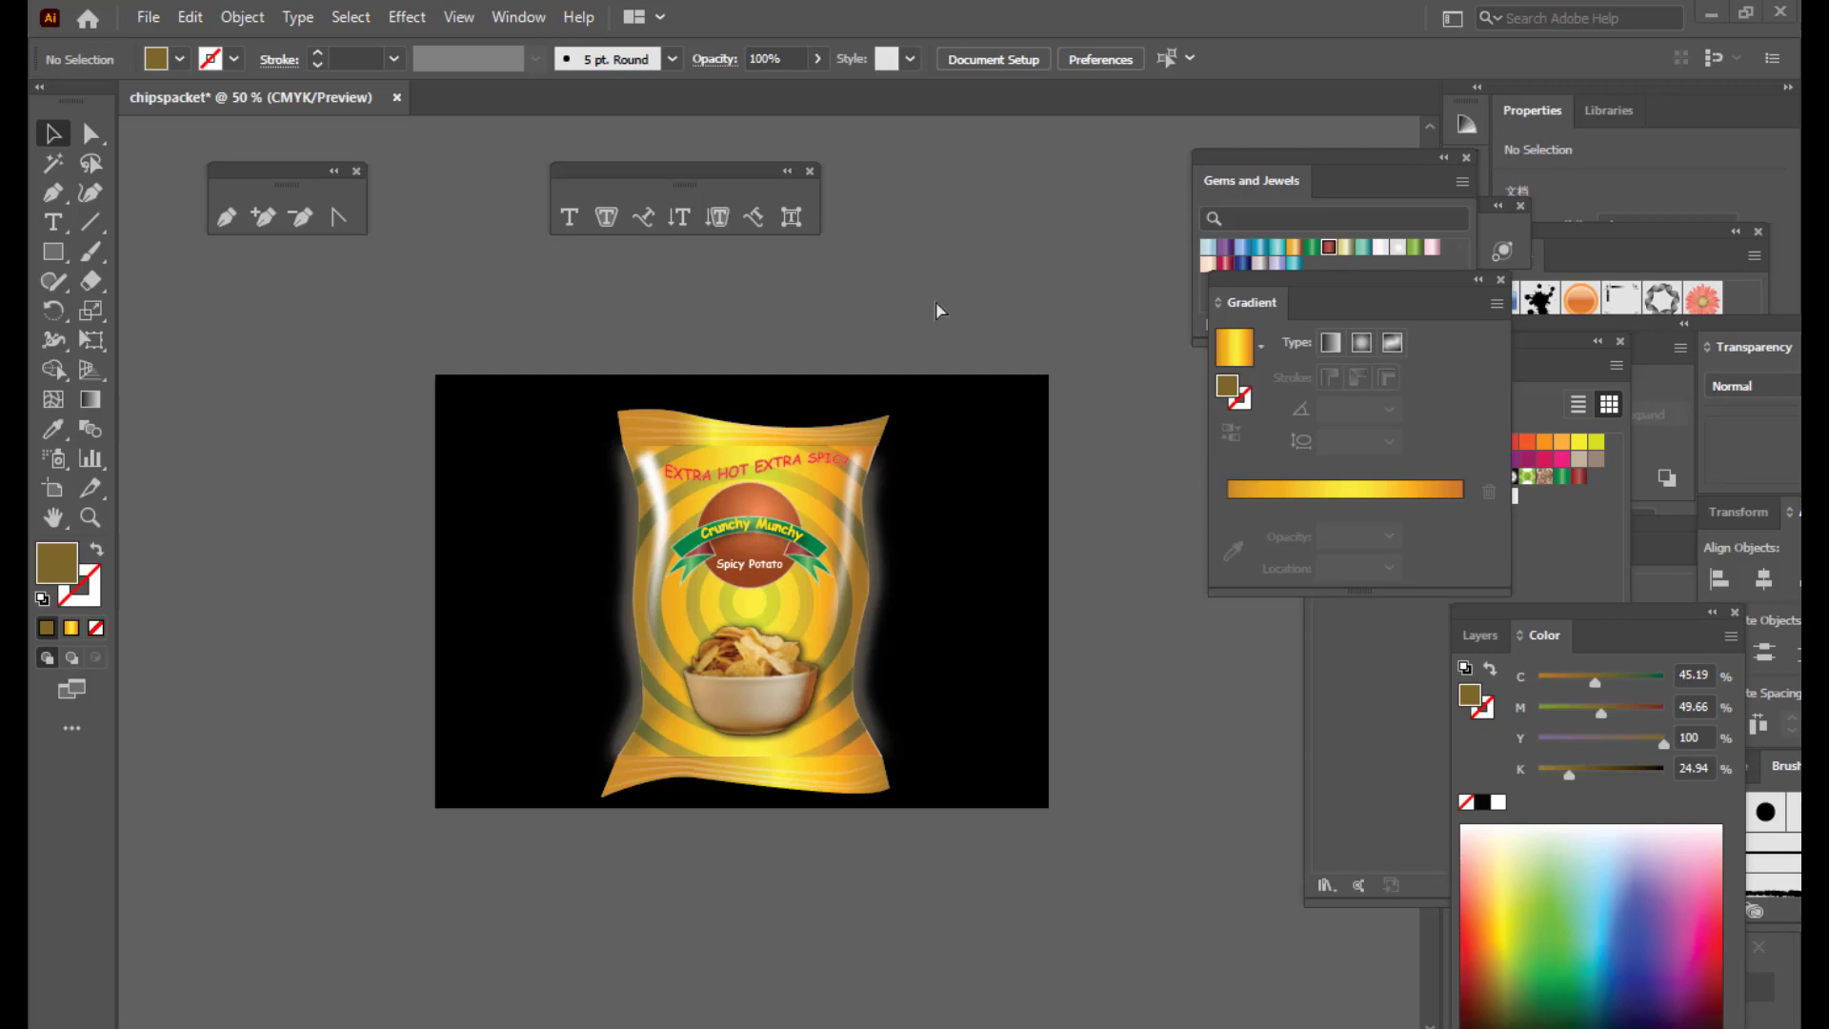
{"action": "left_click", "coordinate": [627, 522]}
{"action": "left_click_drag", "start_coordinate": [628, 522], "coordinate": [575, 525]}
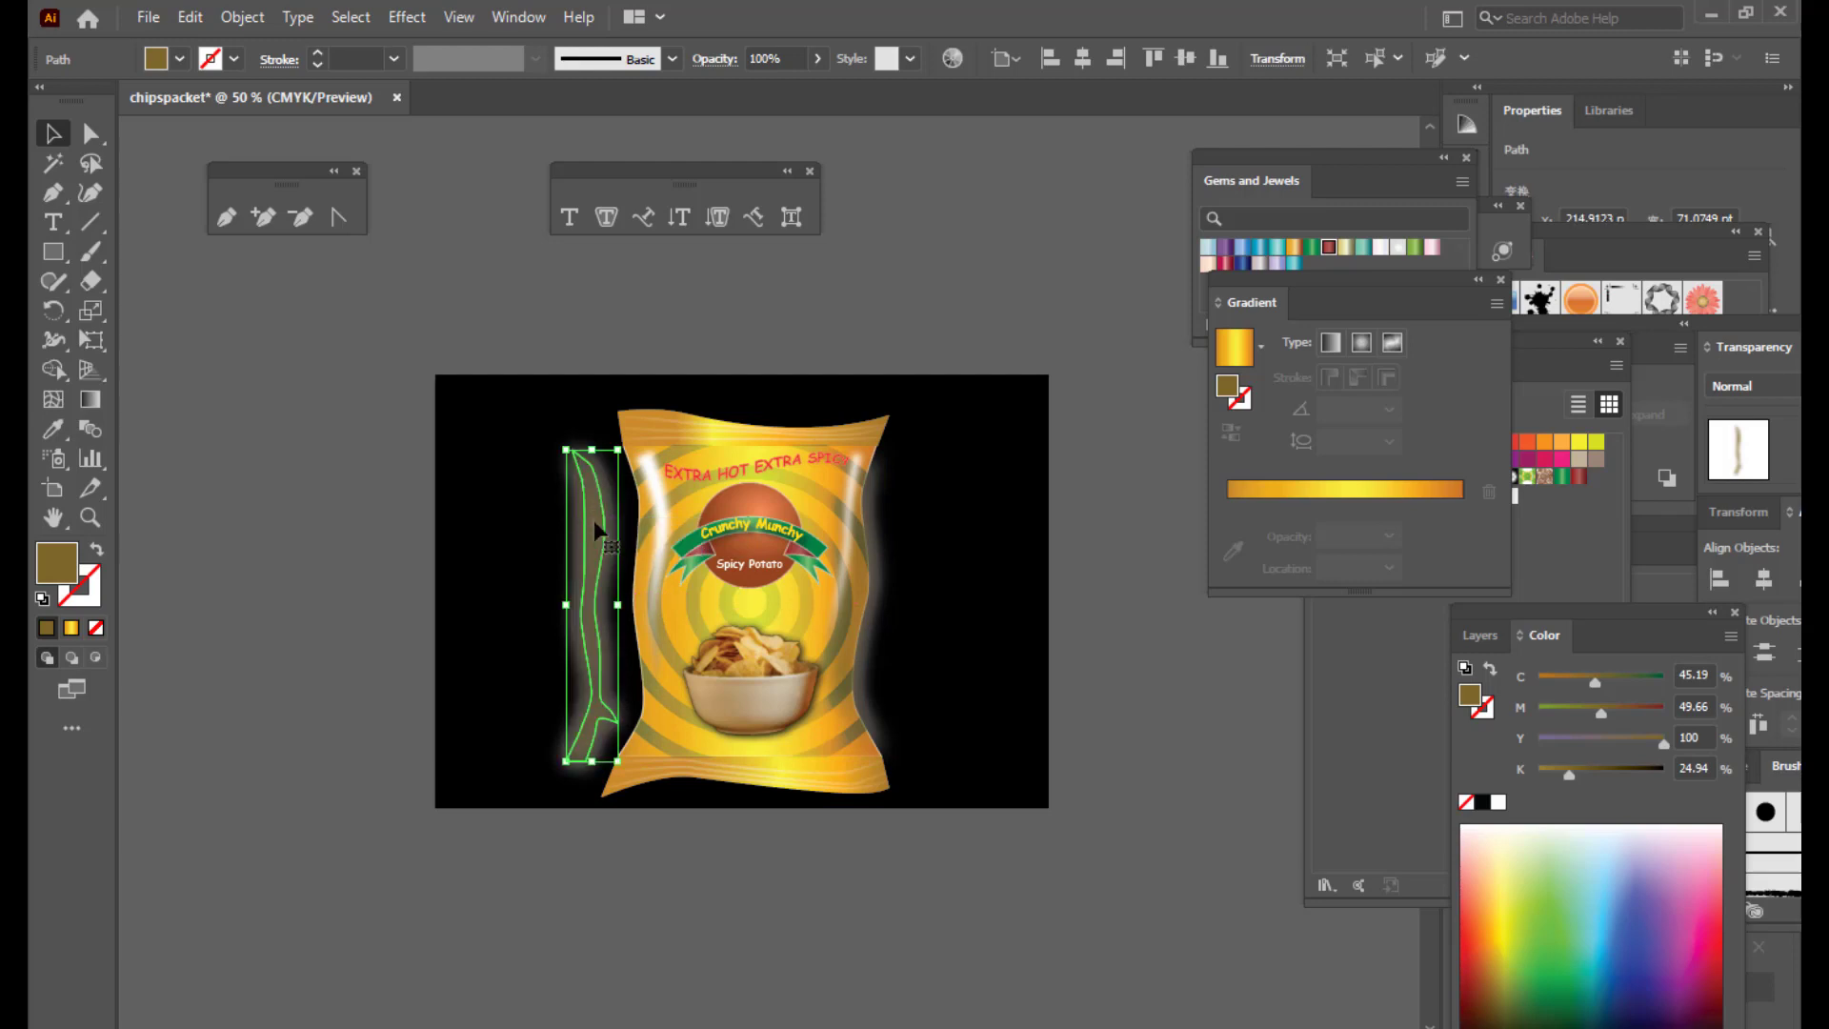
{"action": "left_click_drag", "start_coordinate": [597, 520], "coordinate": [596, 524]}
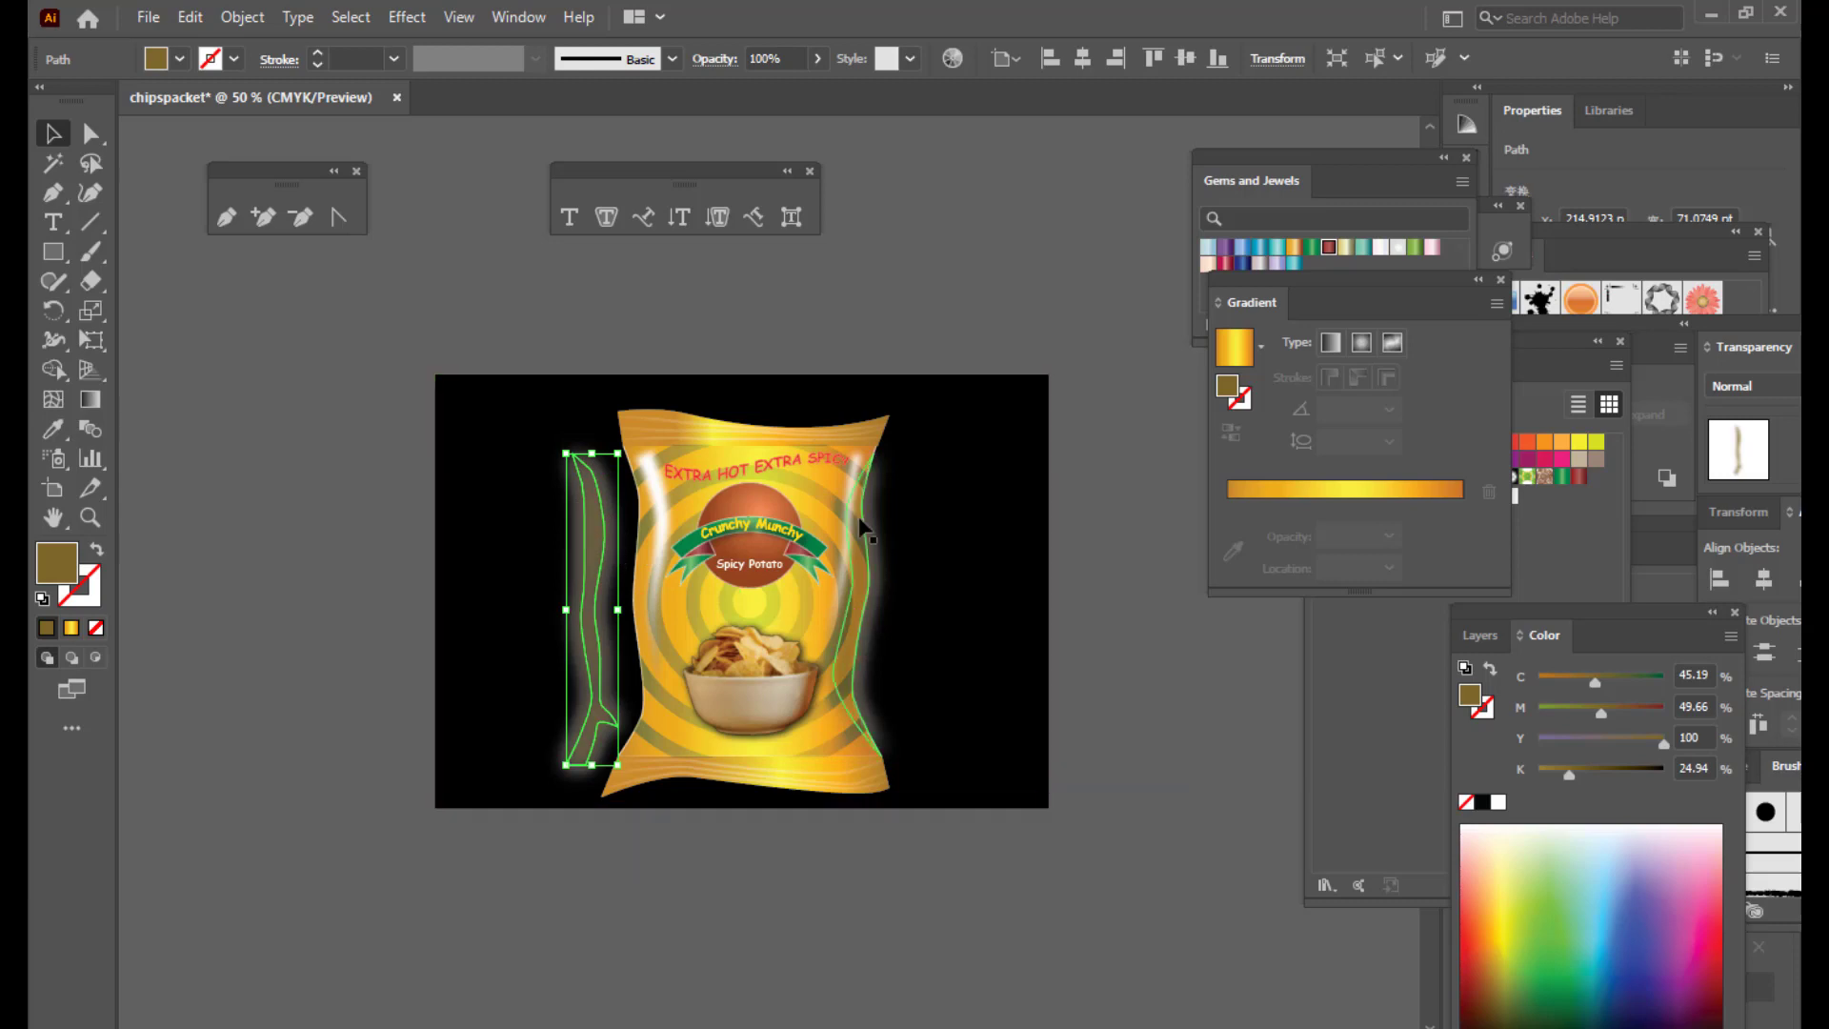
{"action": "left_click_drag", "start_coordinate": [588, 541], "coordinate": [596, 539]}
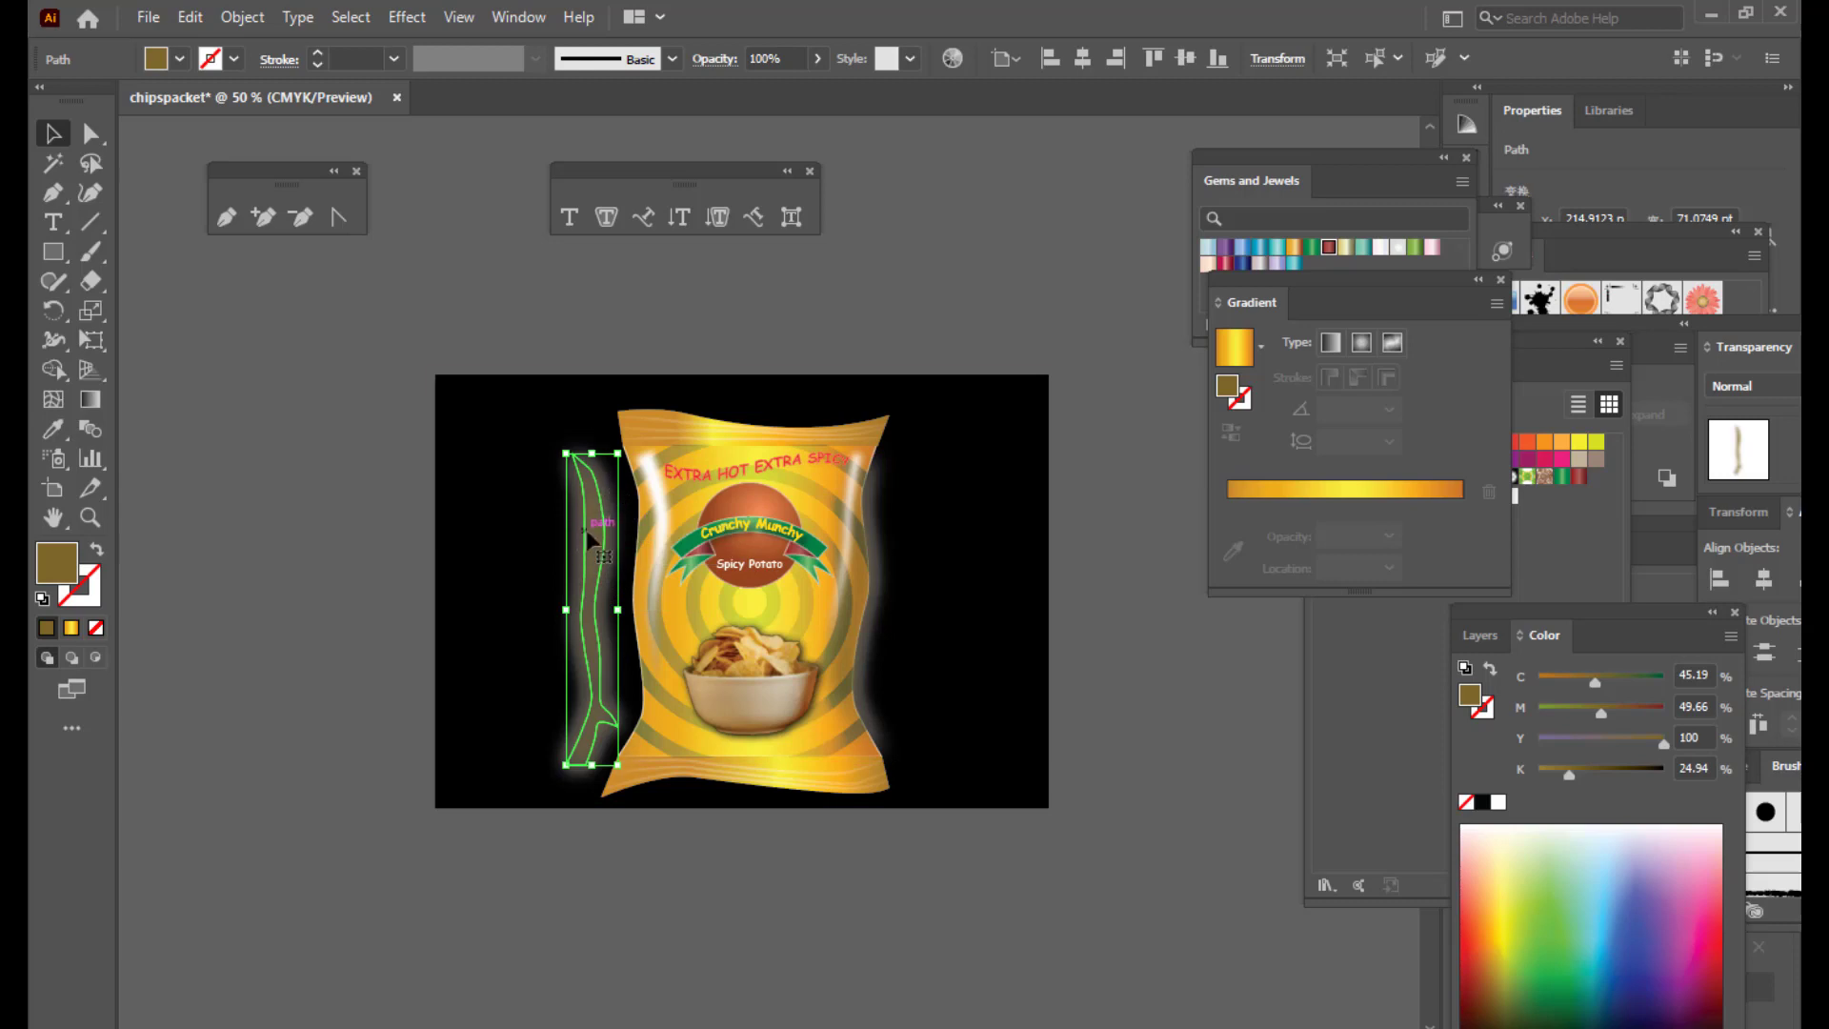
{"action": "key", "text": "Delete"}
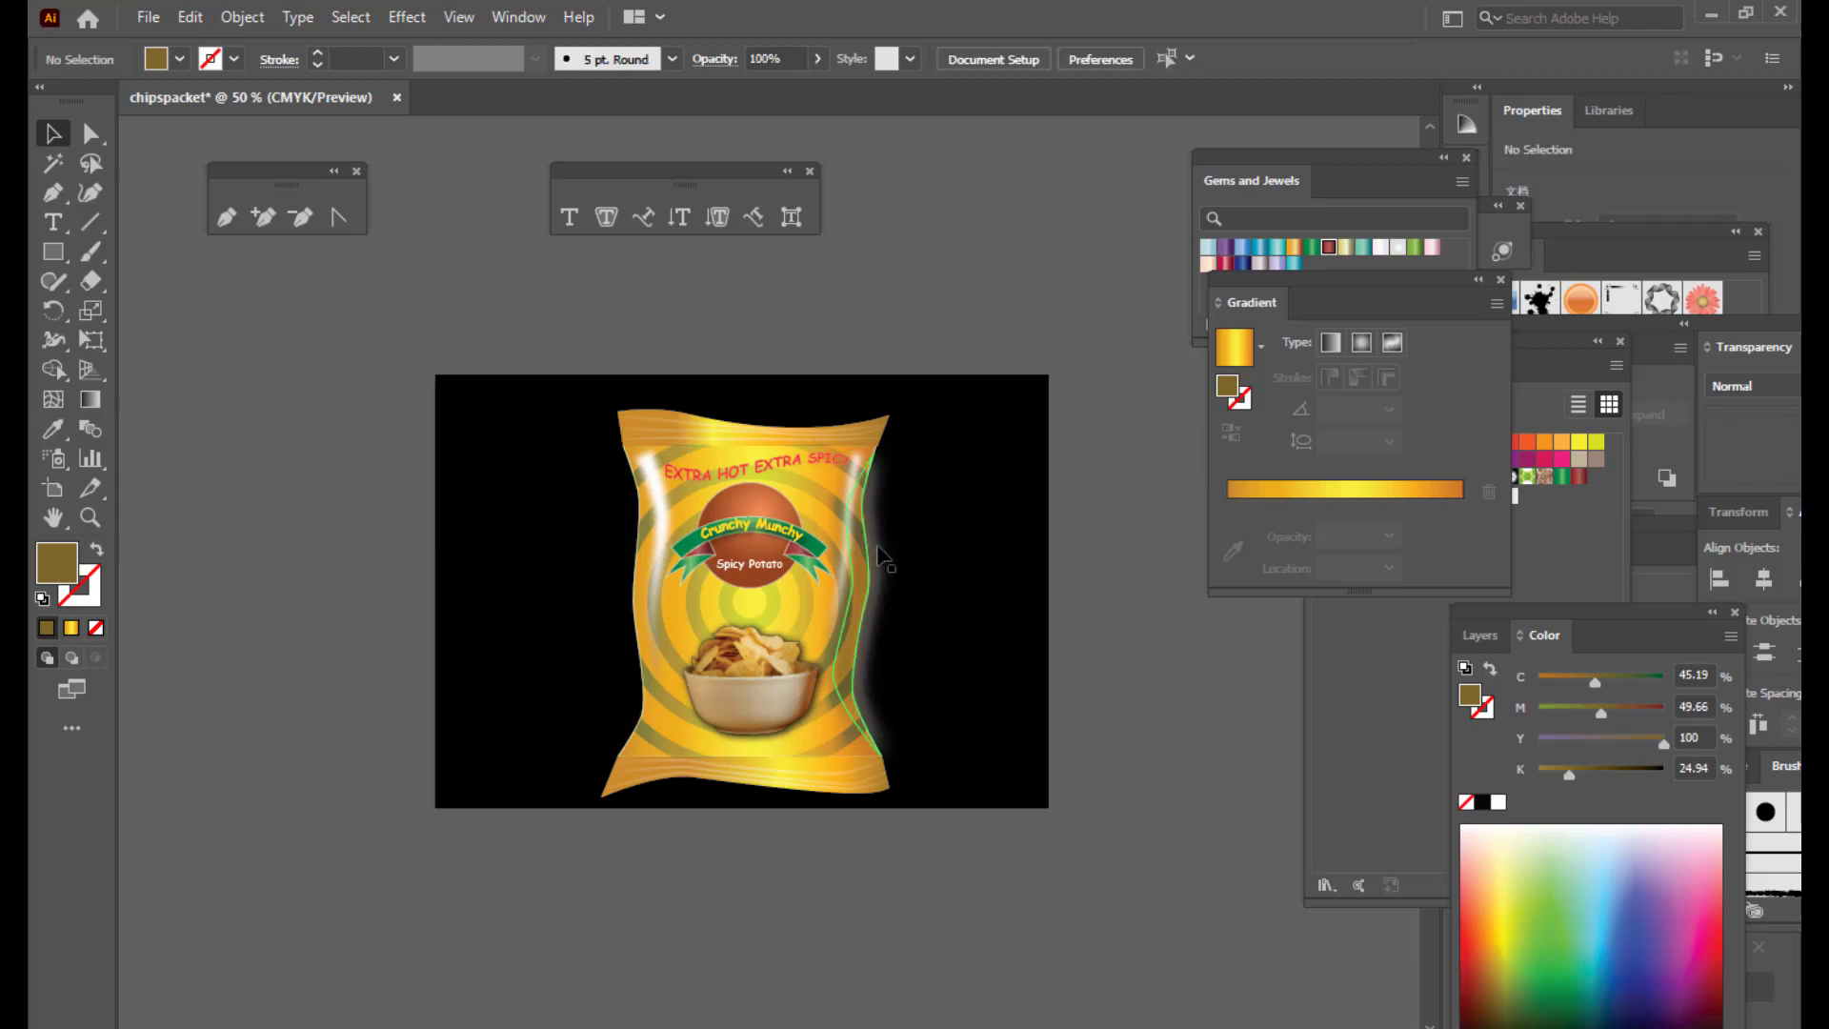
Step: Delete the right-edge glow, zoom to 66.67%, and select the packet's gold gradient body
{"action": "left_click", "coordinate": [882, 557]}
{"action": "key", "text": "Delete"}
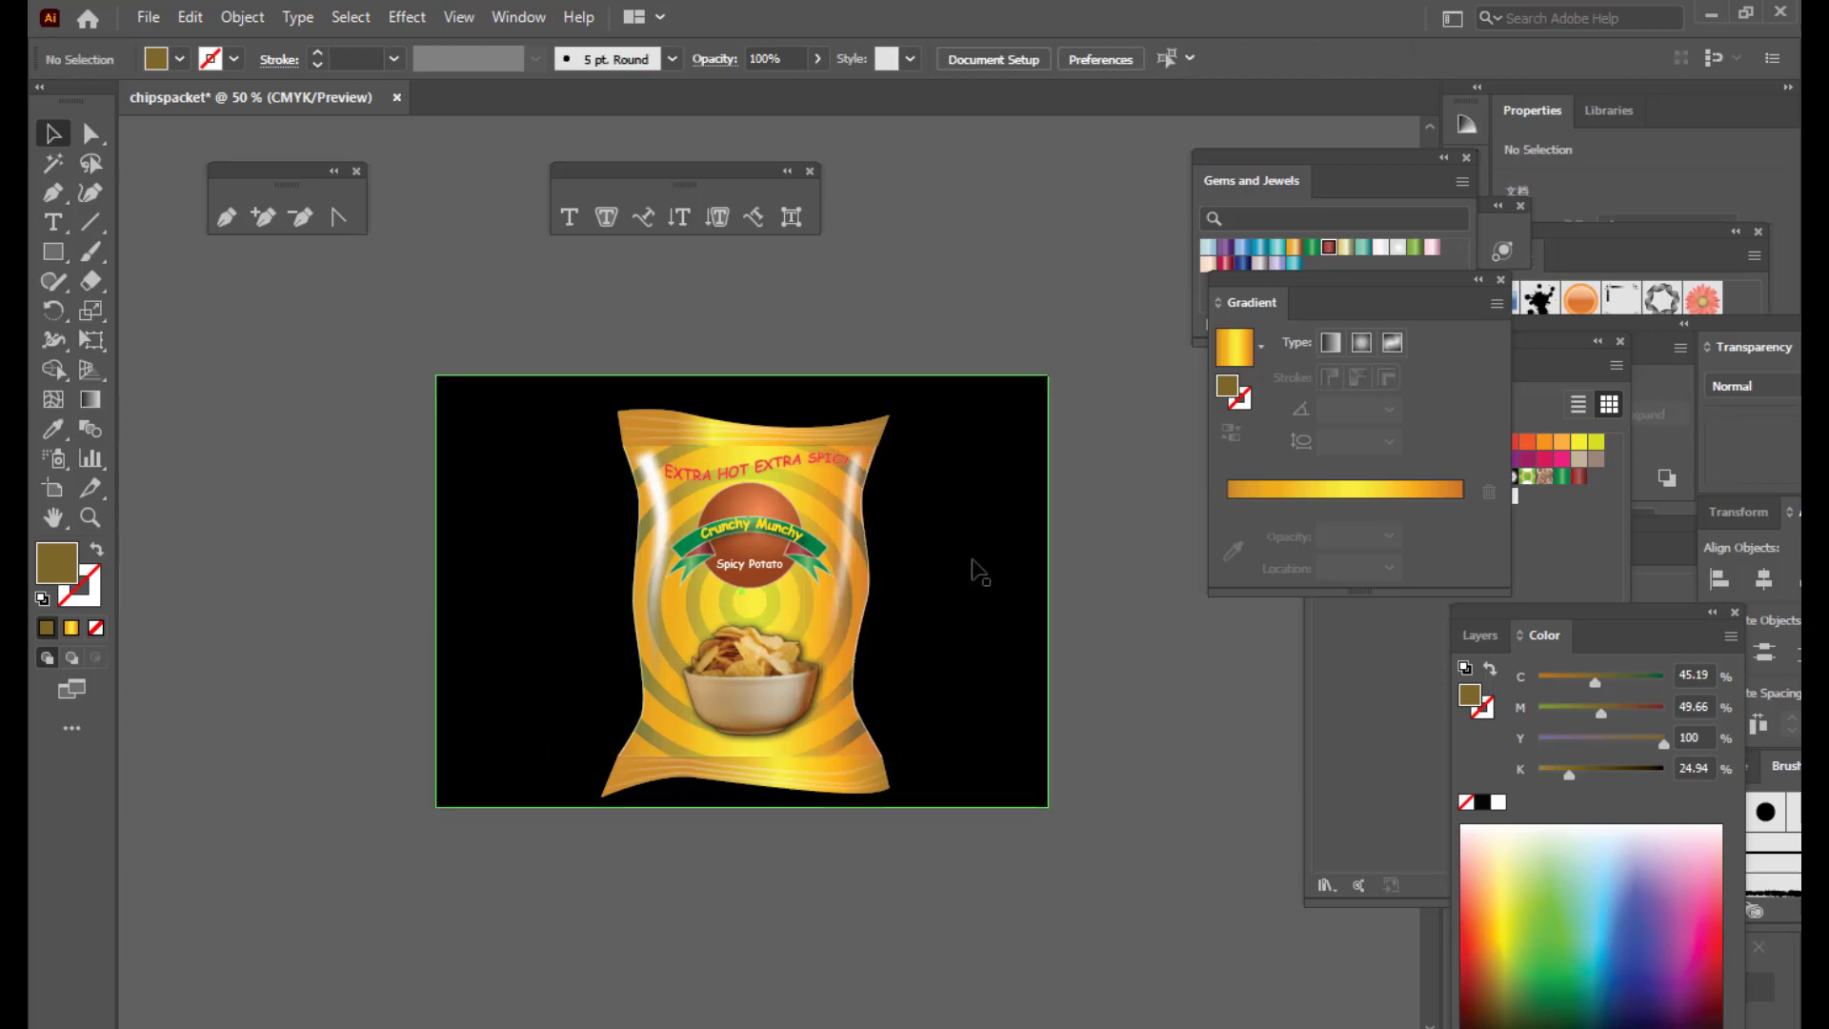
{"action": "key", "text": "ctrl+equal"}
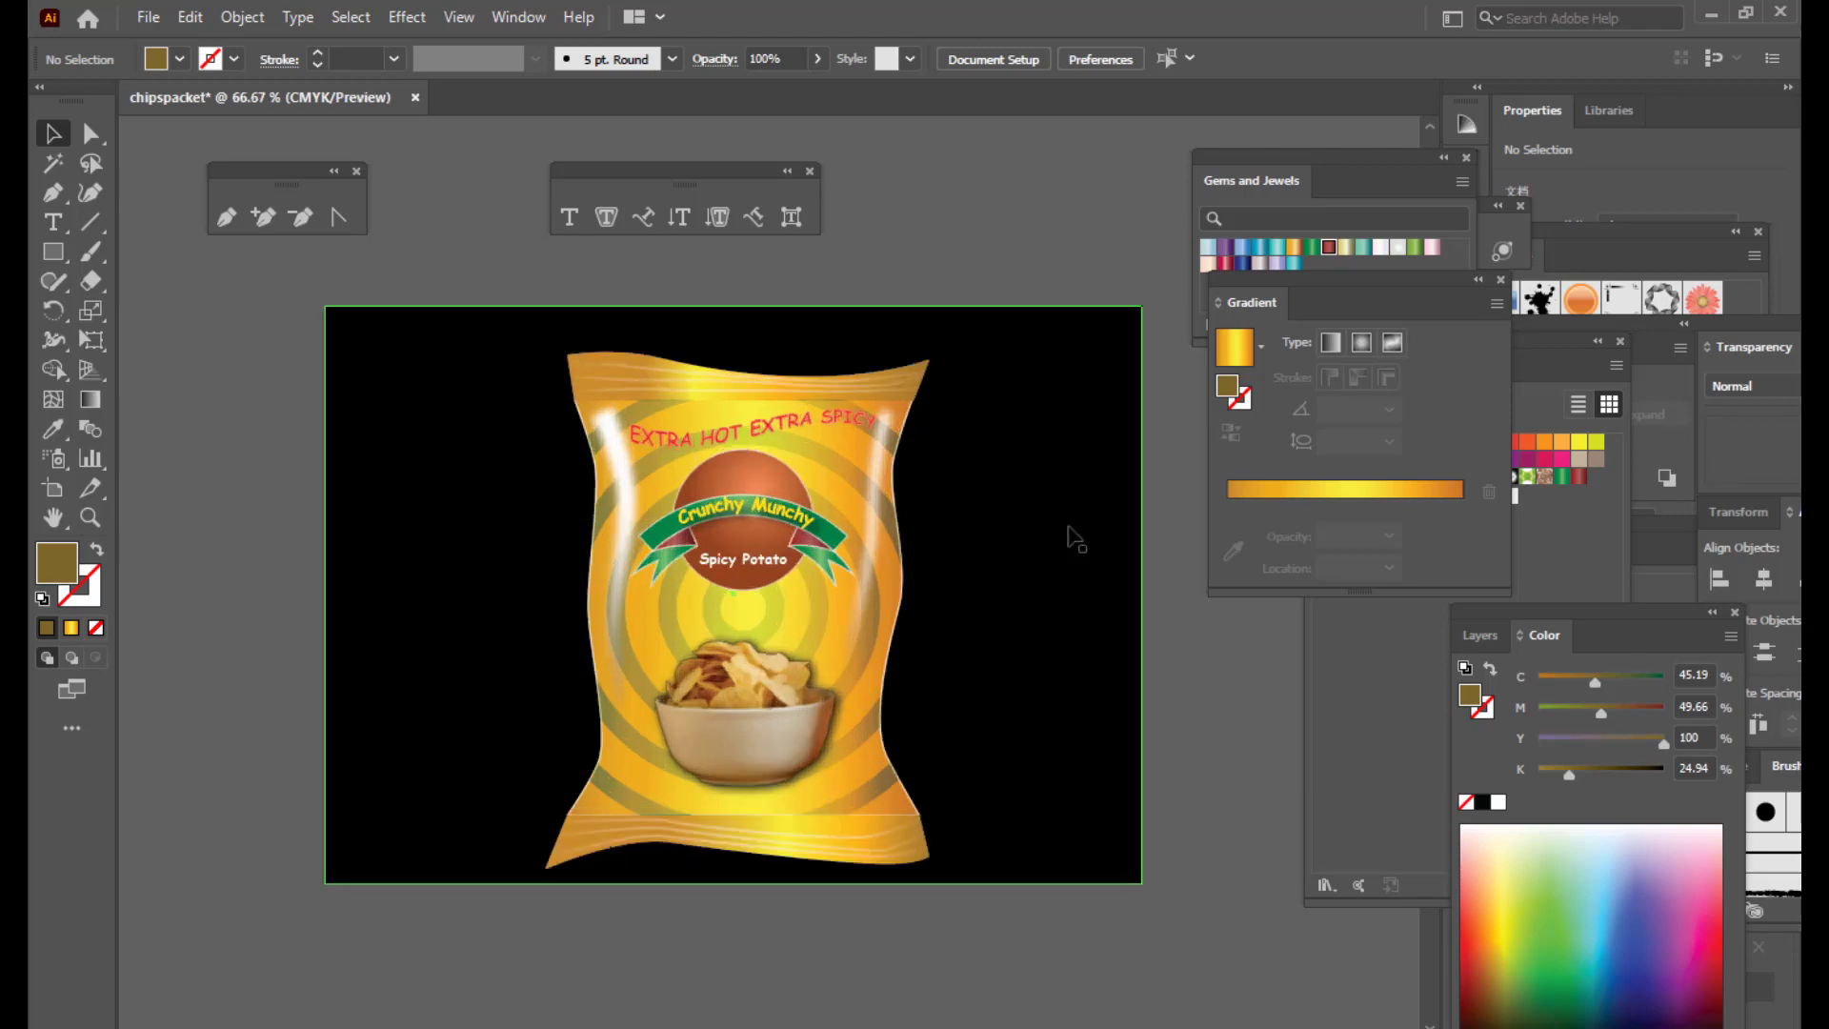
{"action": "left_click", "coordinate": [642, 776]}
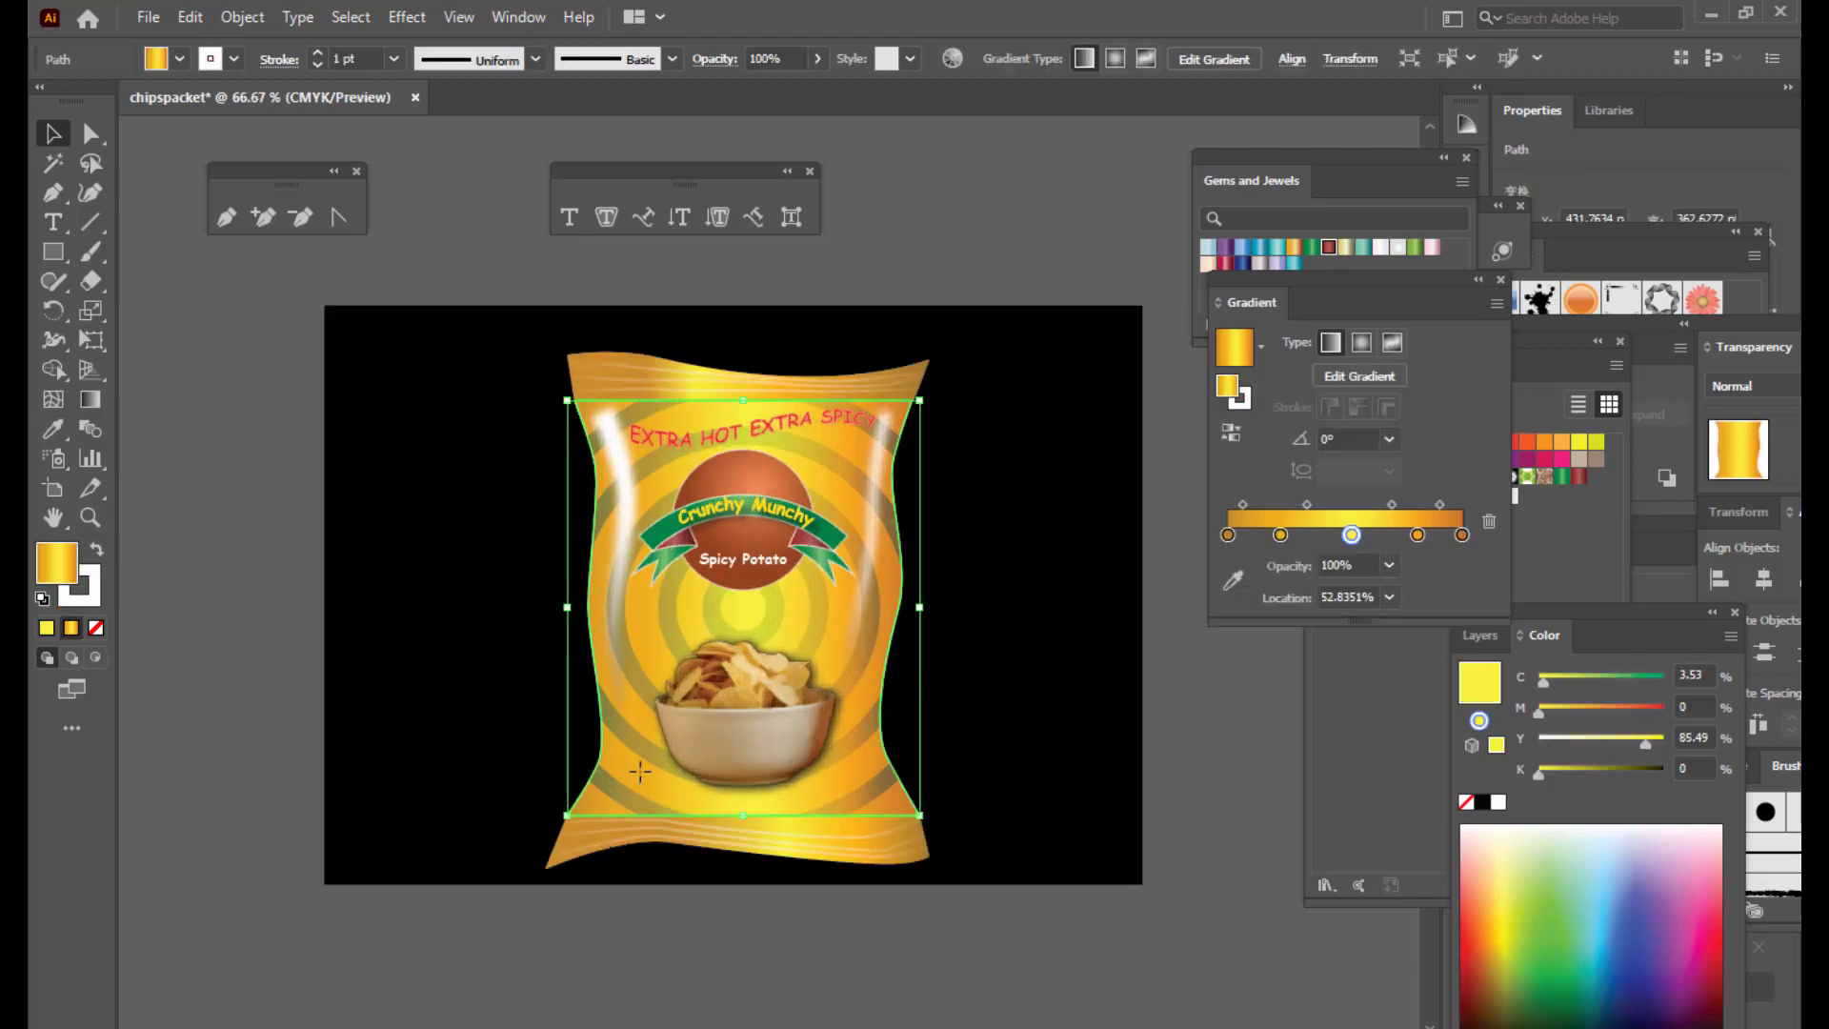
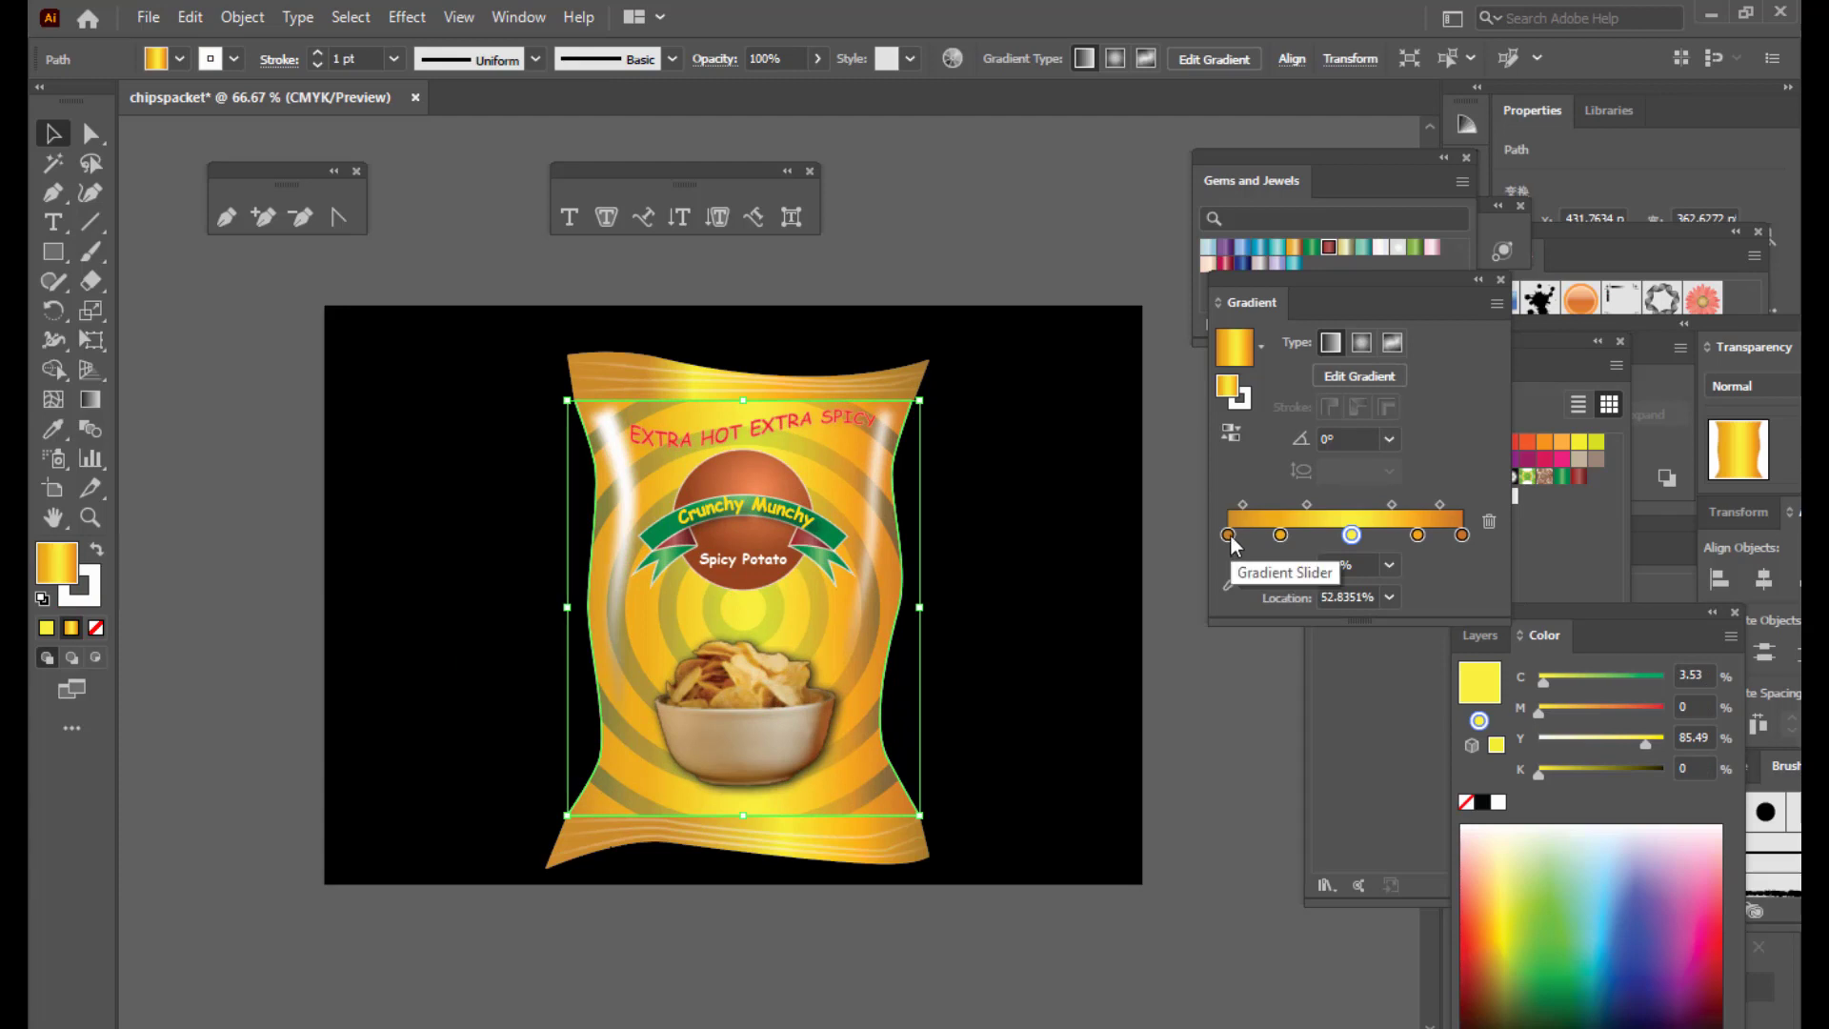
Step: Add a dark brown colour stop at the left end of the packet's gradient
{"action": "left_click_drag", "start_coordinate": [1229, 536], "coordinate": [1251, 537]}
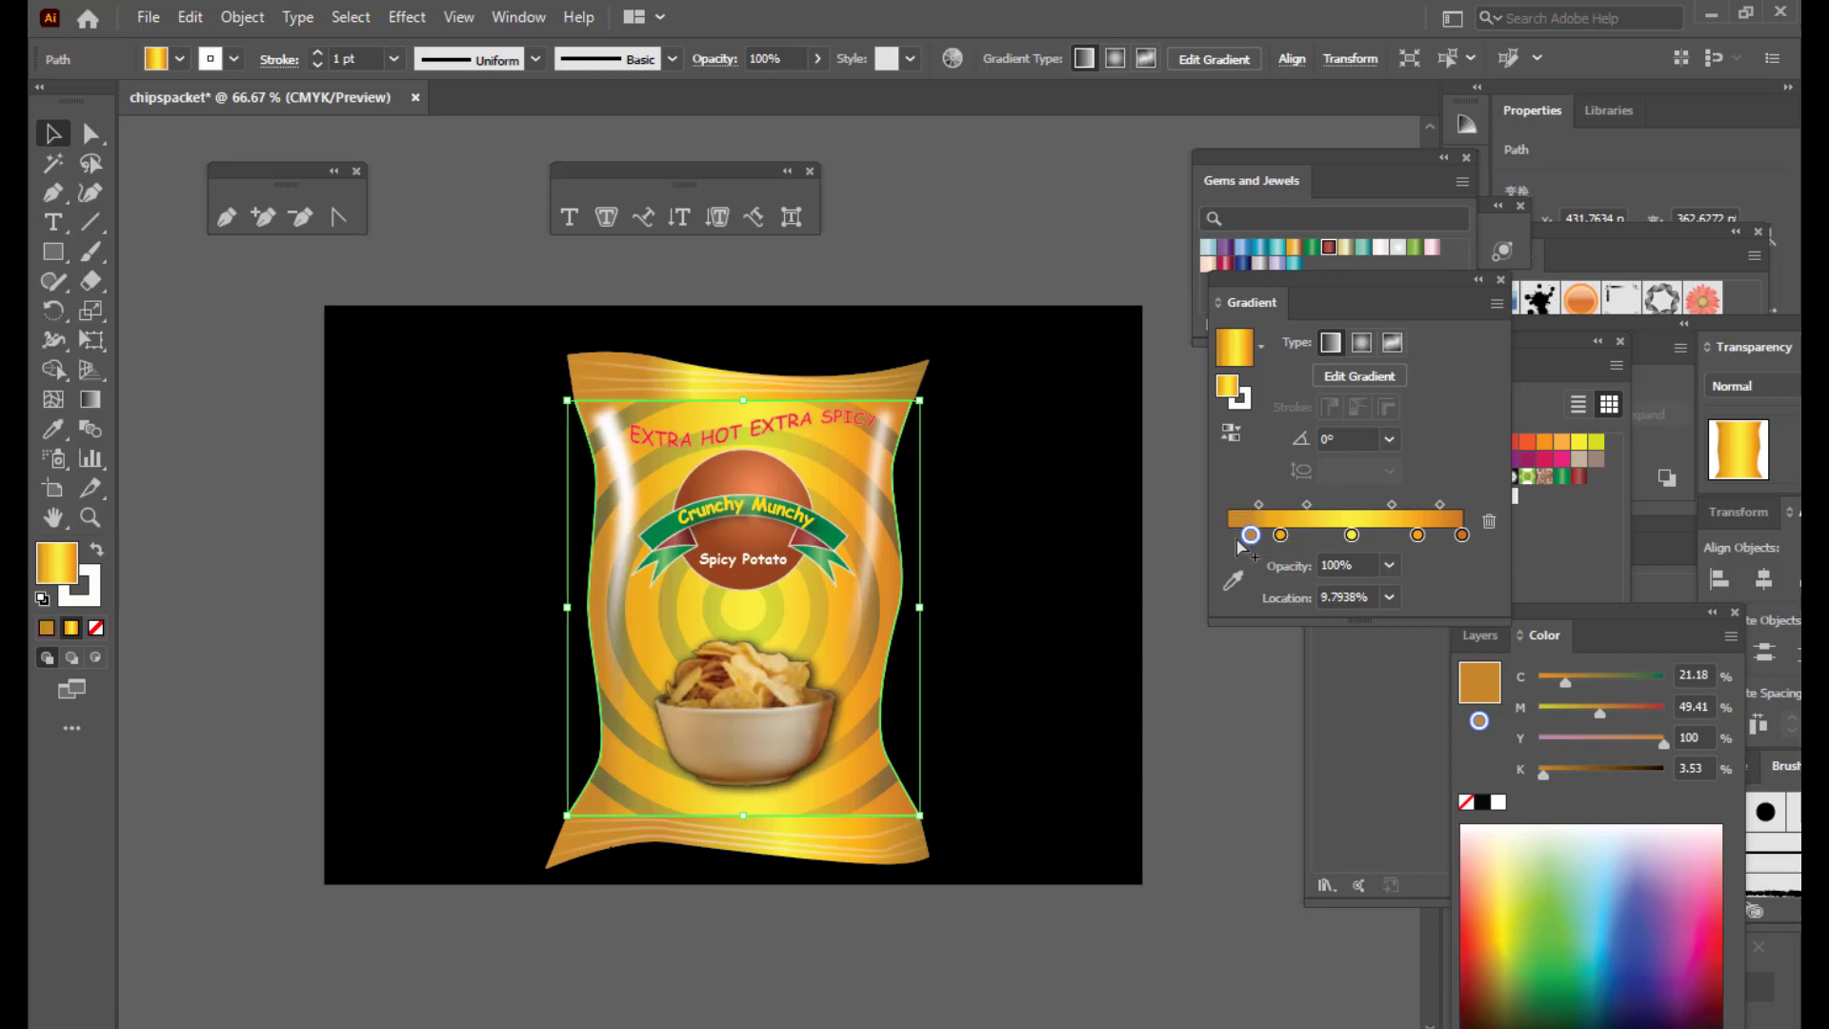
{"action": "left_click", "coordinate": [1231, 537]}
{"action": "left_click", "coordinate": [1492, 973]}
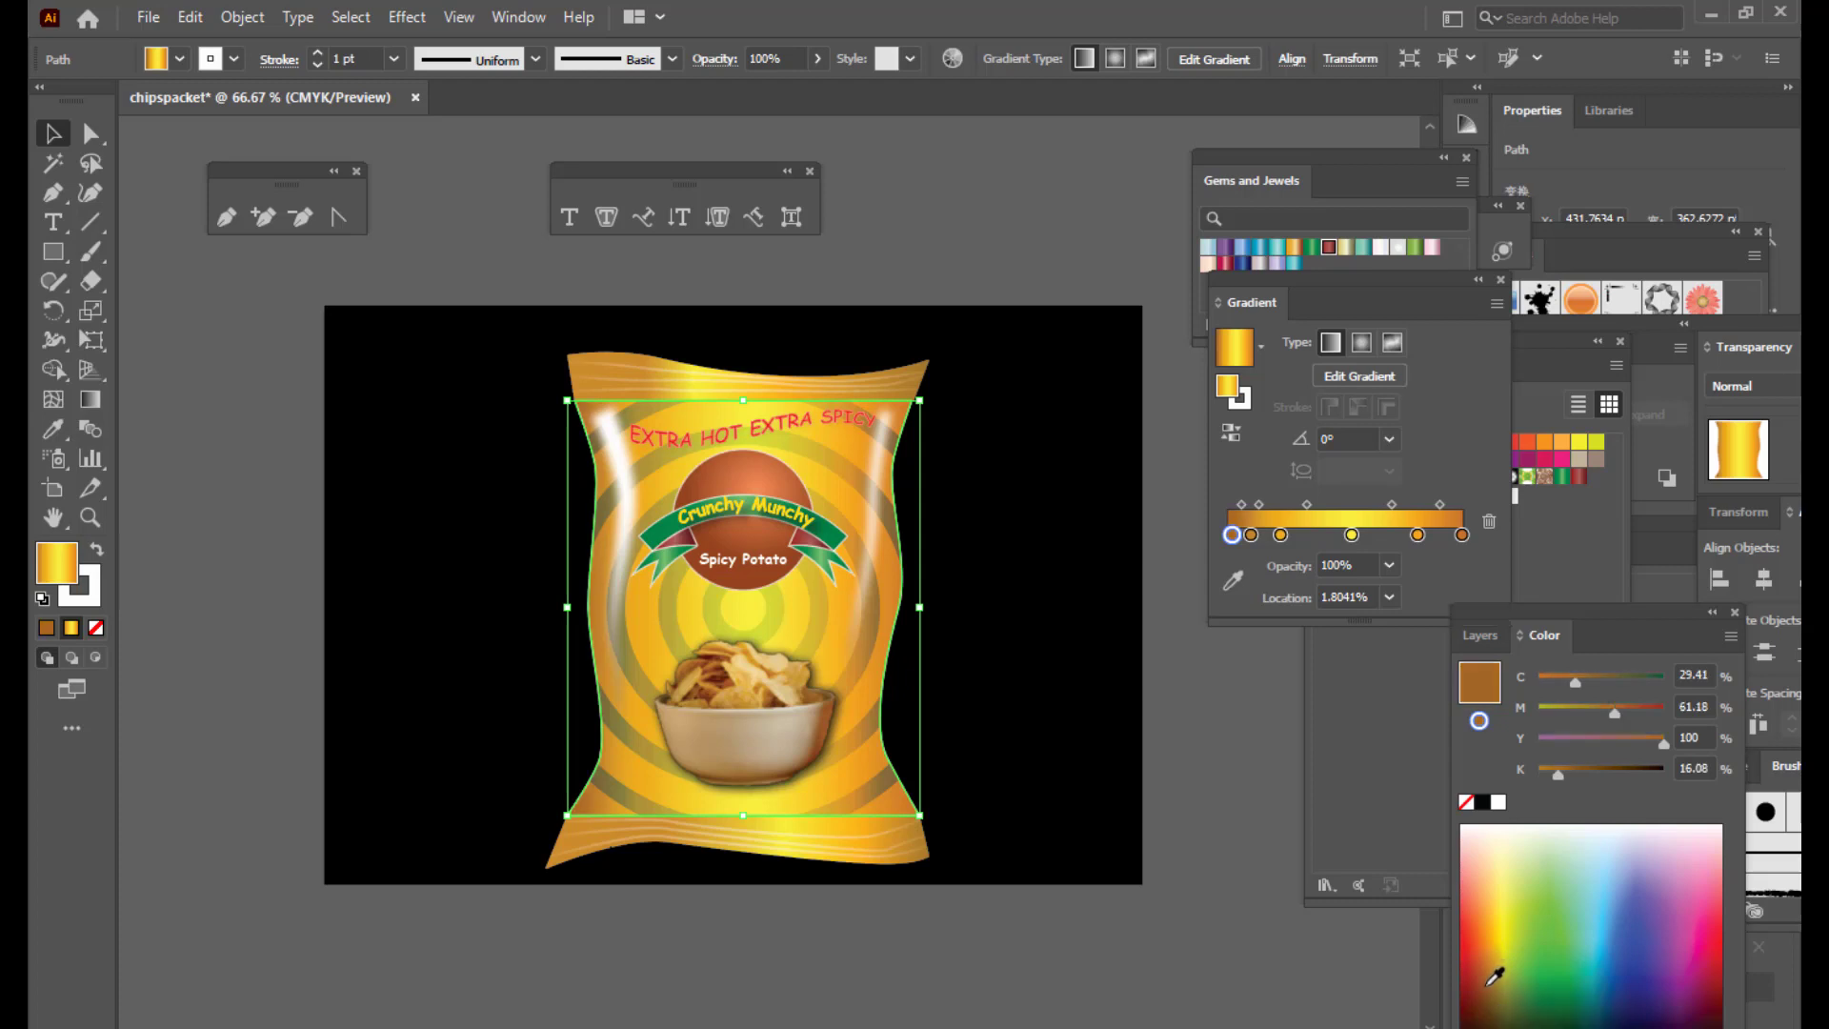
{"action": "left_click", "coordinate": [1495, 983]}
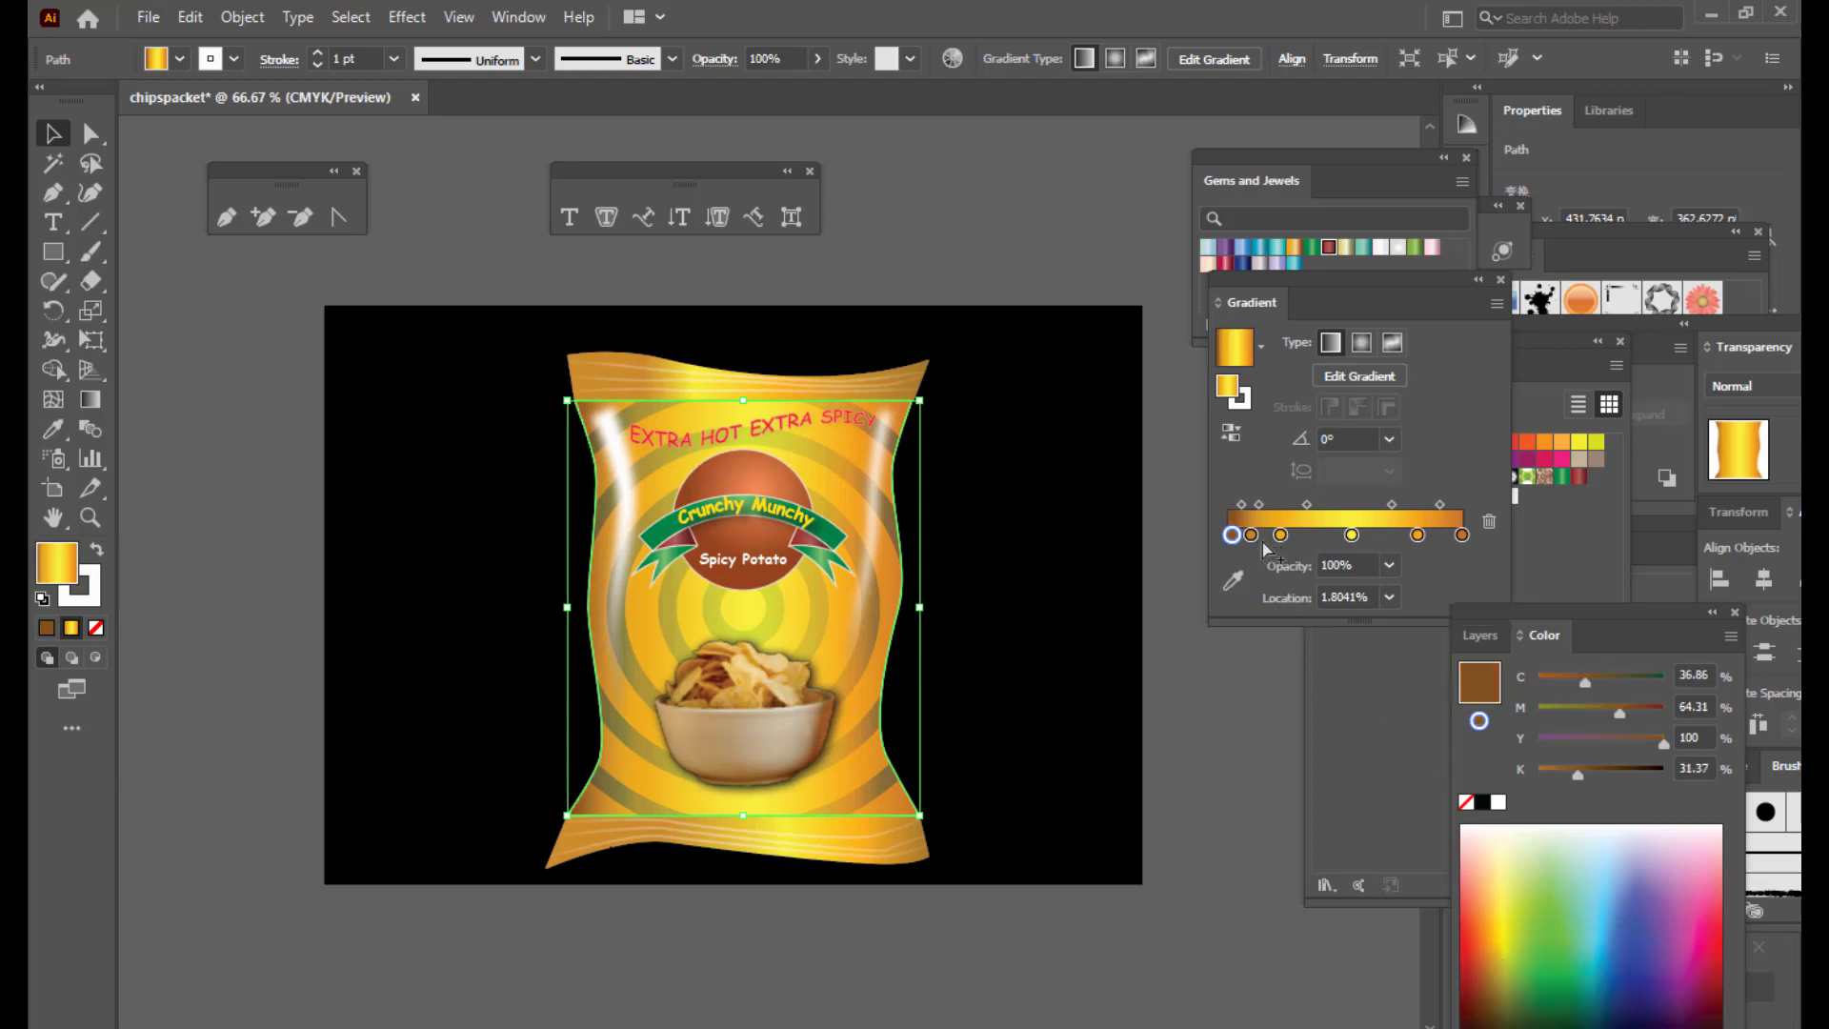
Step: Rebalance the gradient stops so the brown starts the gradient and yellows spread across it
{"action": "left_click_drag", "start_coordinate": [1250, 535], "coordinate": [1261, 539]}
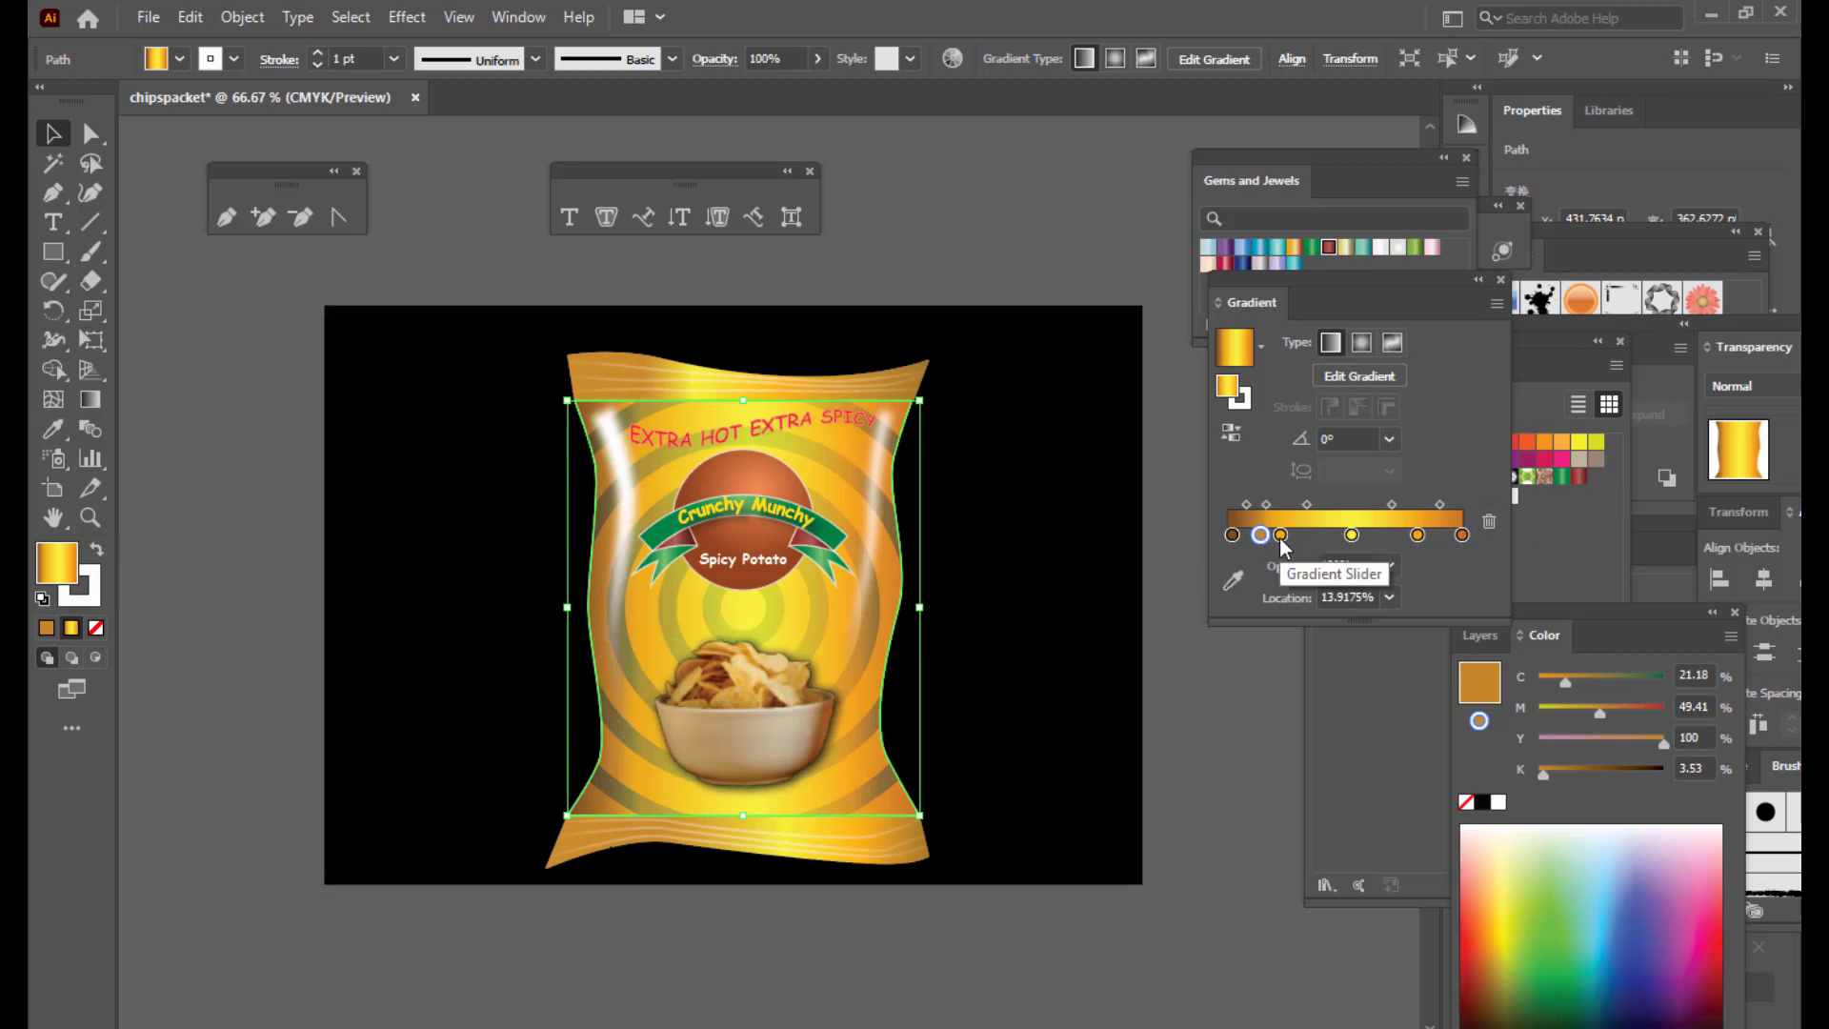
{"action": "left_click_drag", "start_coordinate": [1280, 538], "coordinate": [1440, 535]}
{"action": "left_click", "coordinate": [1462, 535]}
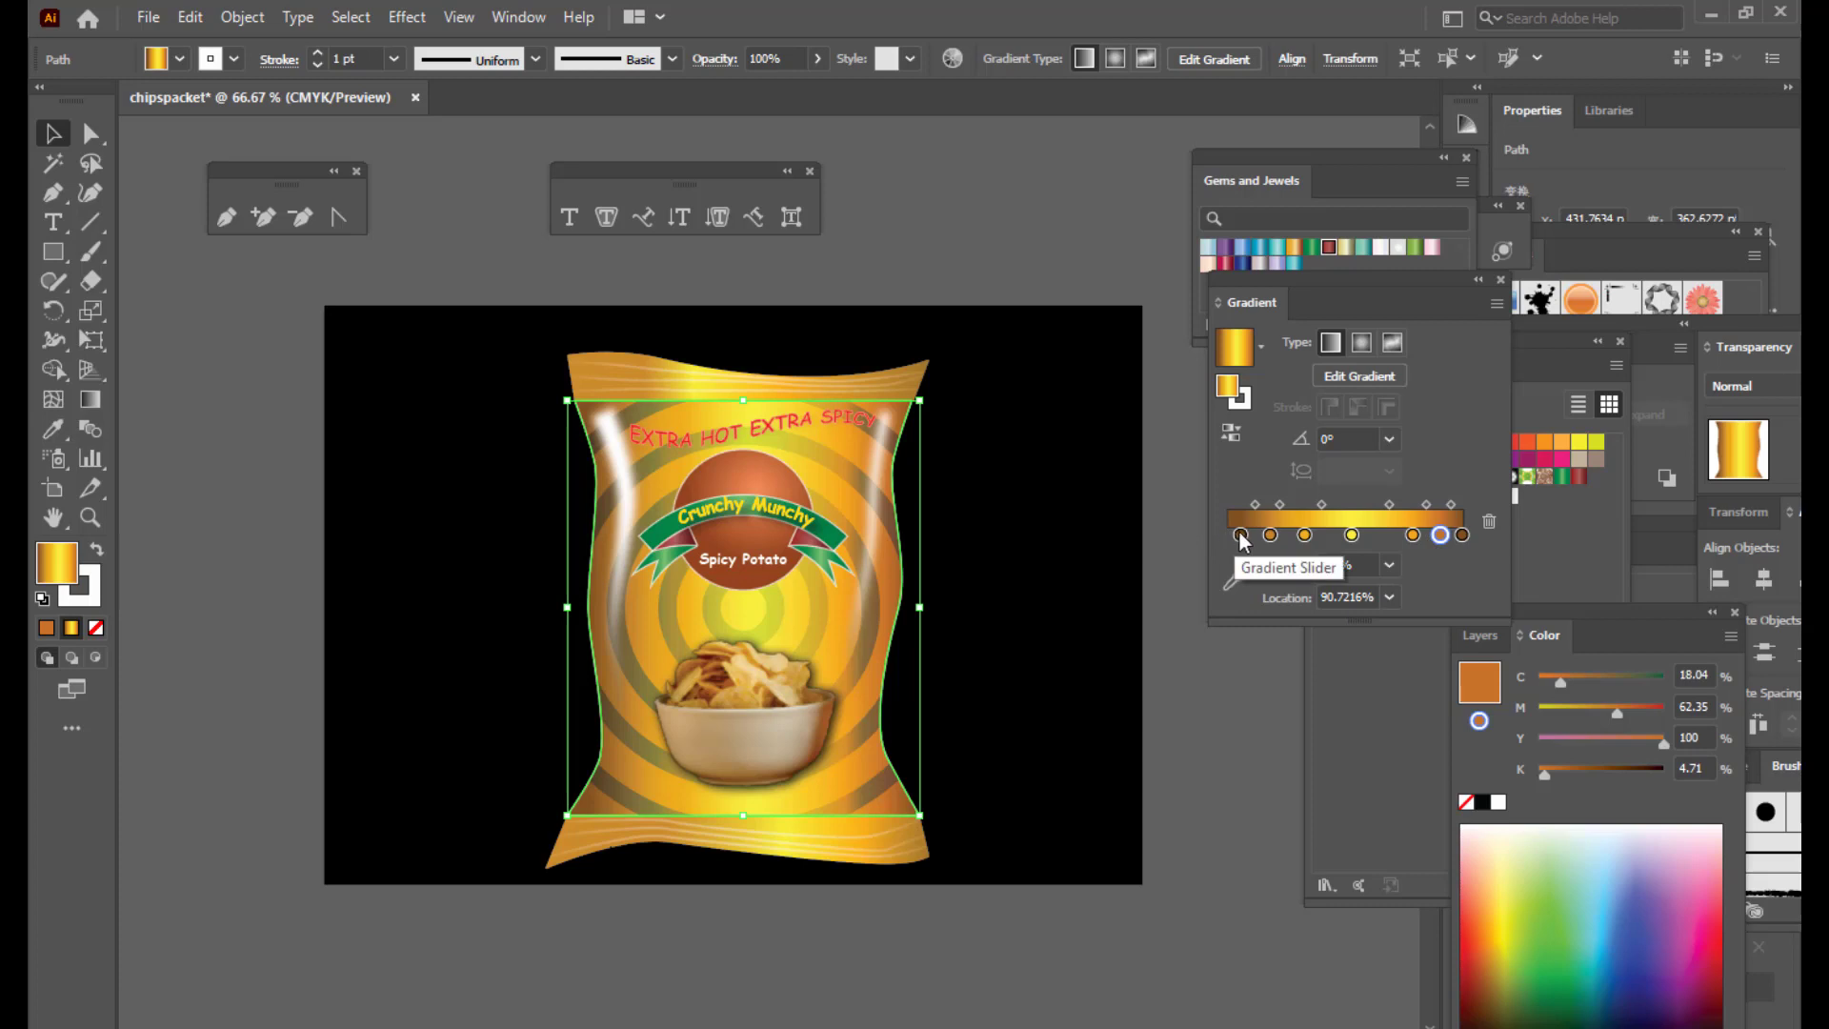
{"action": "left_click_drag", "start_coordinate": [1239, 534], "coordinate": [1297, 536]}
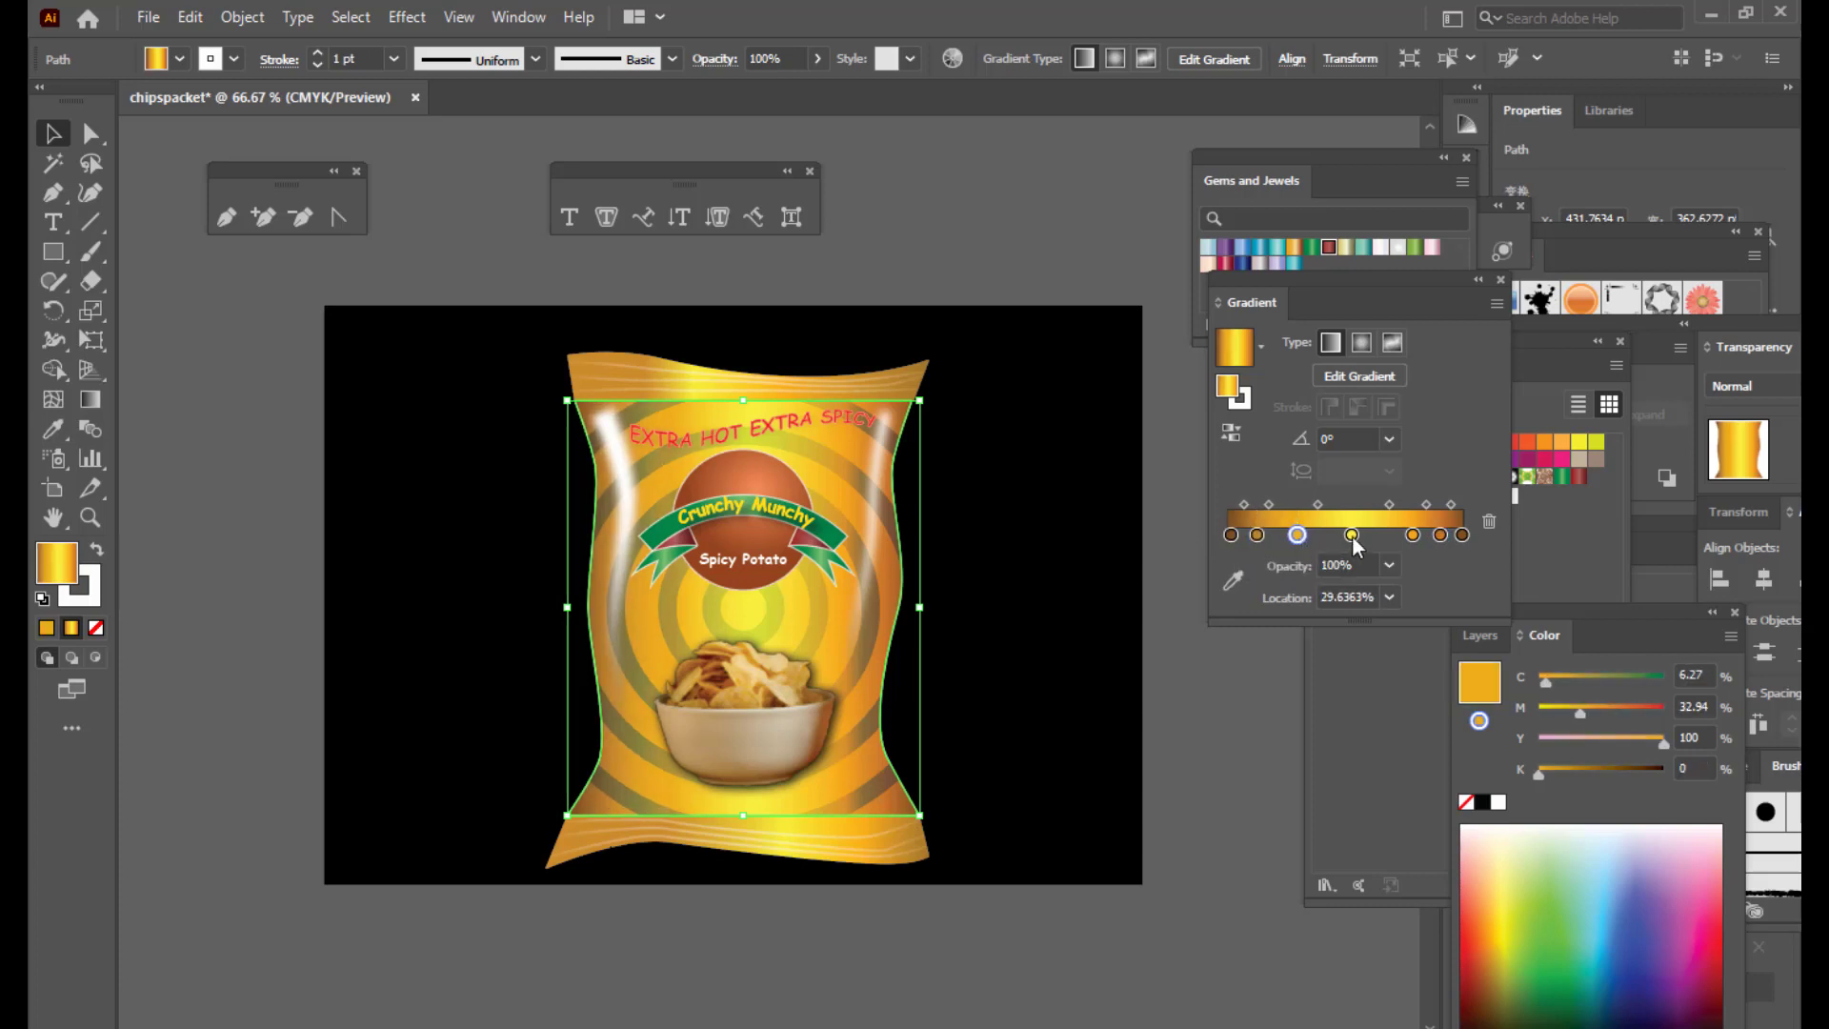
{"action": "left_click_drag", "start_coordinate": [1413, 534], "coordinate": [1433, 534]}
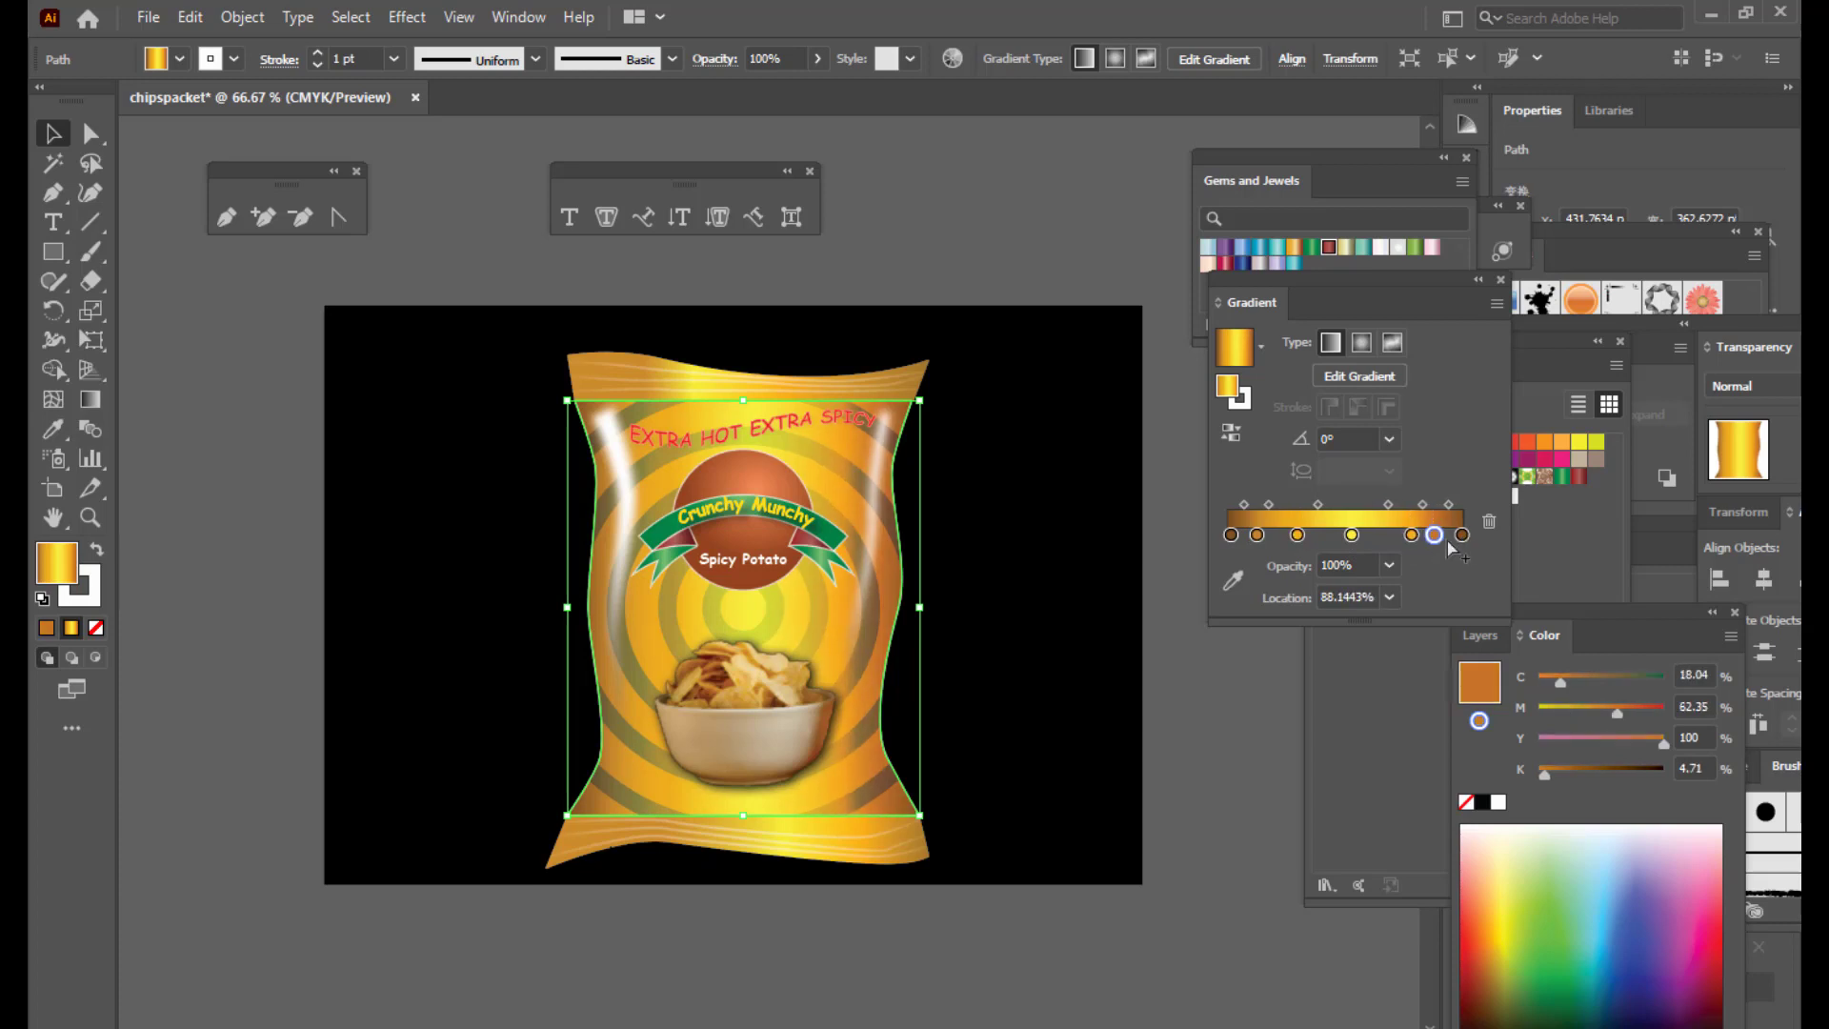
{"action": "left_click", "coordinate": [1462, 535]}
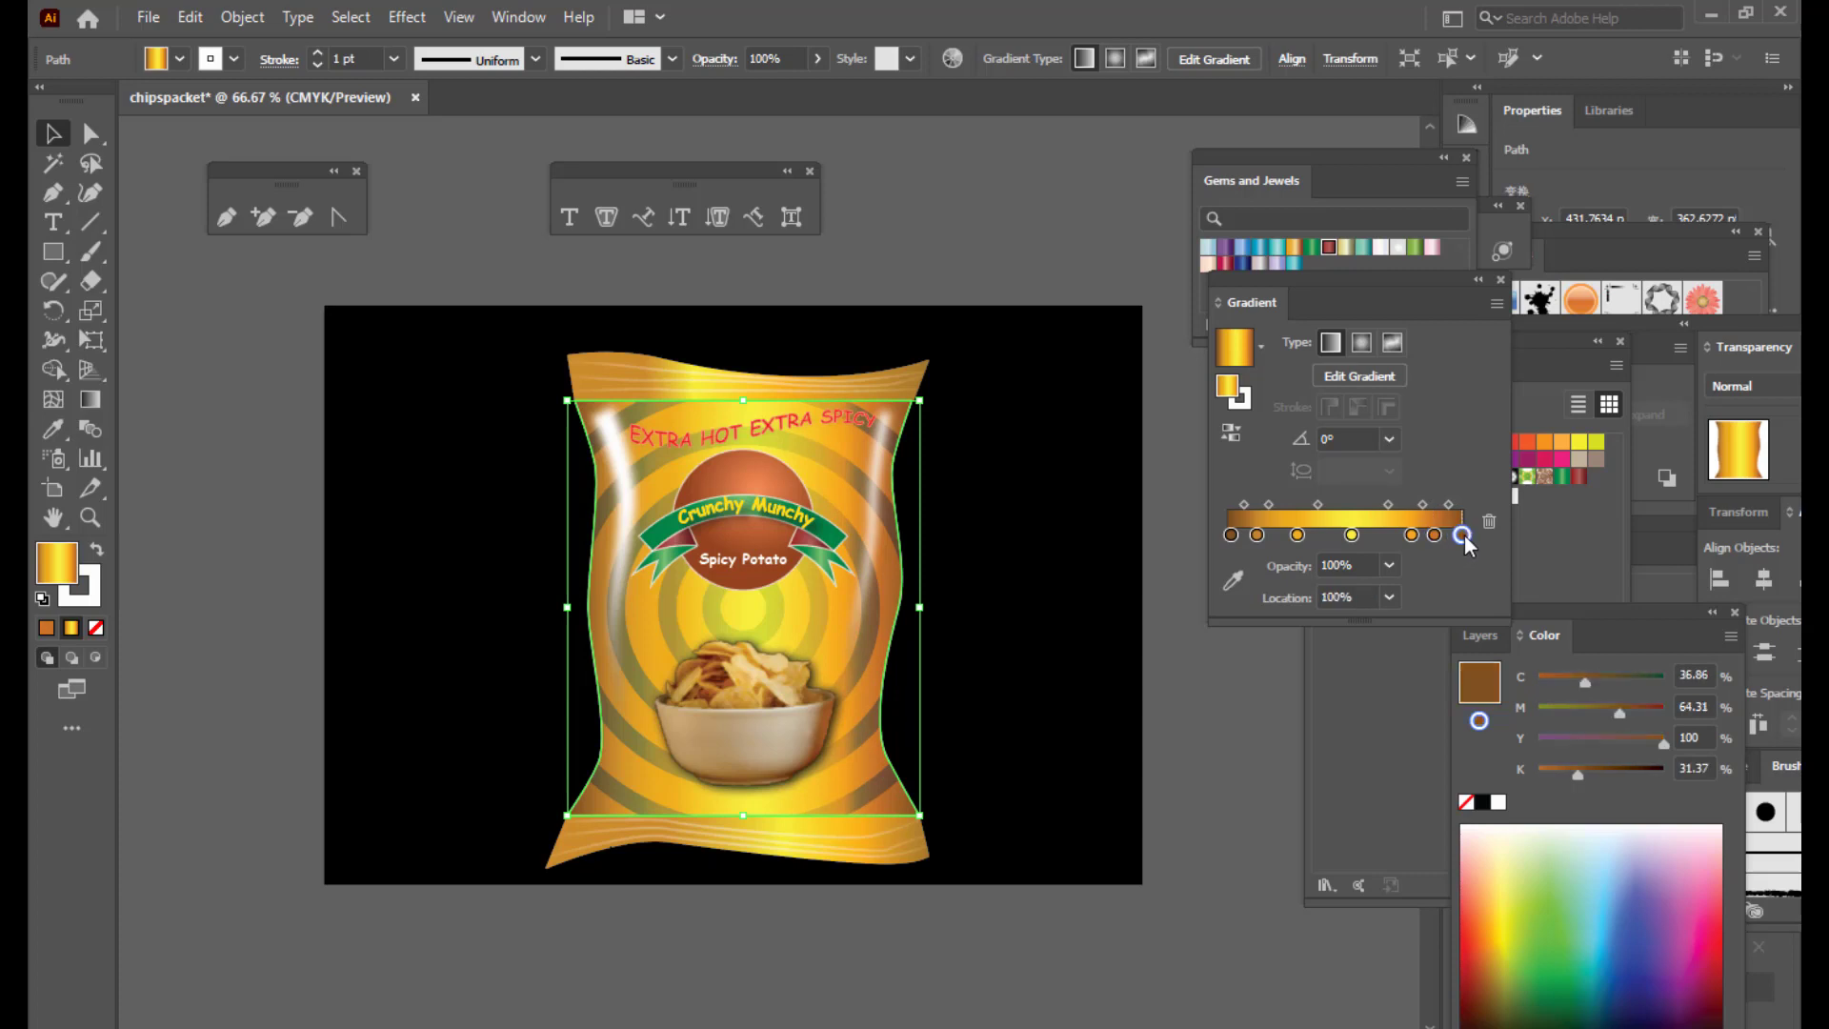
{"action": "left_click", "coordinate": [1352, 535]}
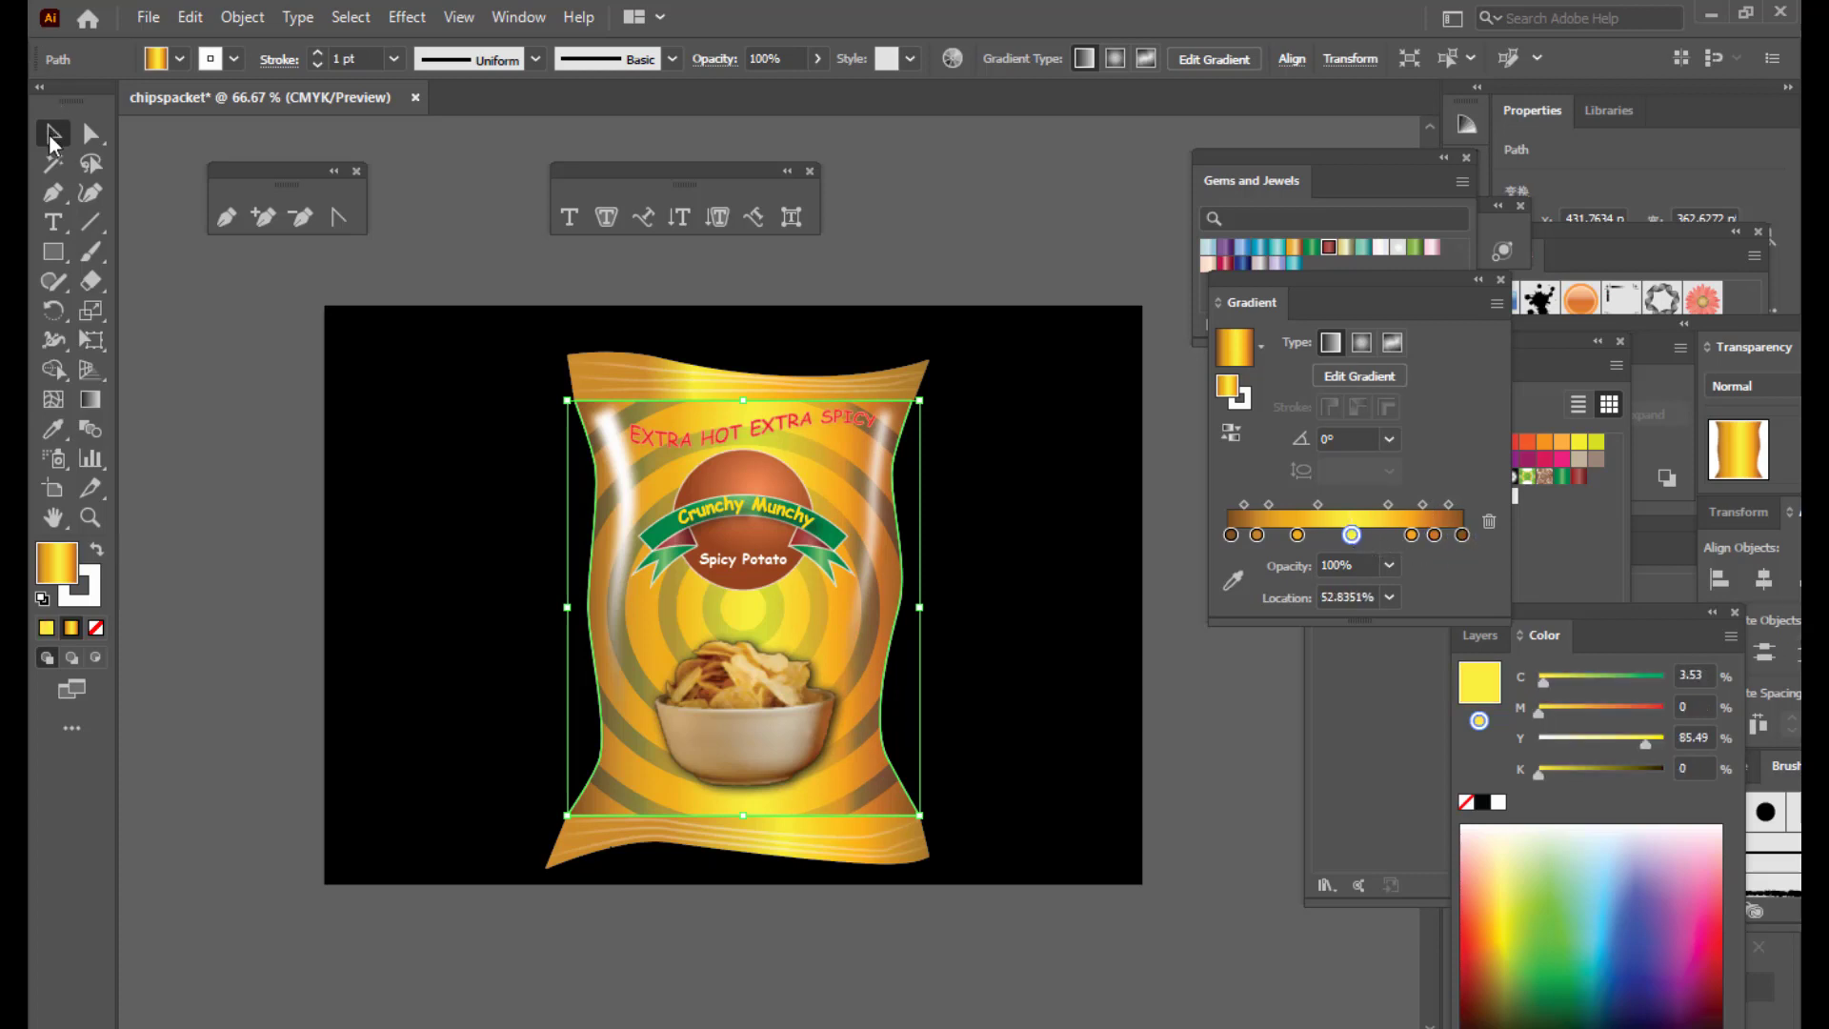
{"action": "left_click", "coordinate": [1019, 240]}
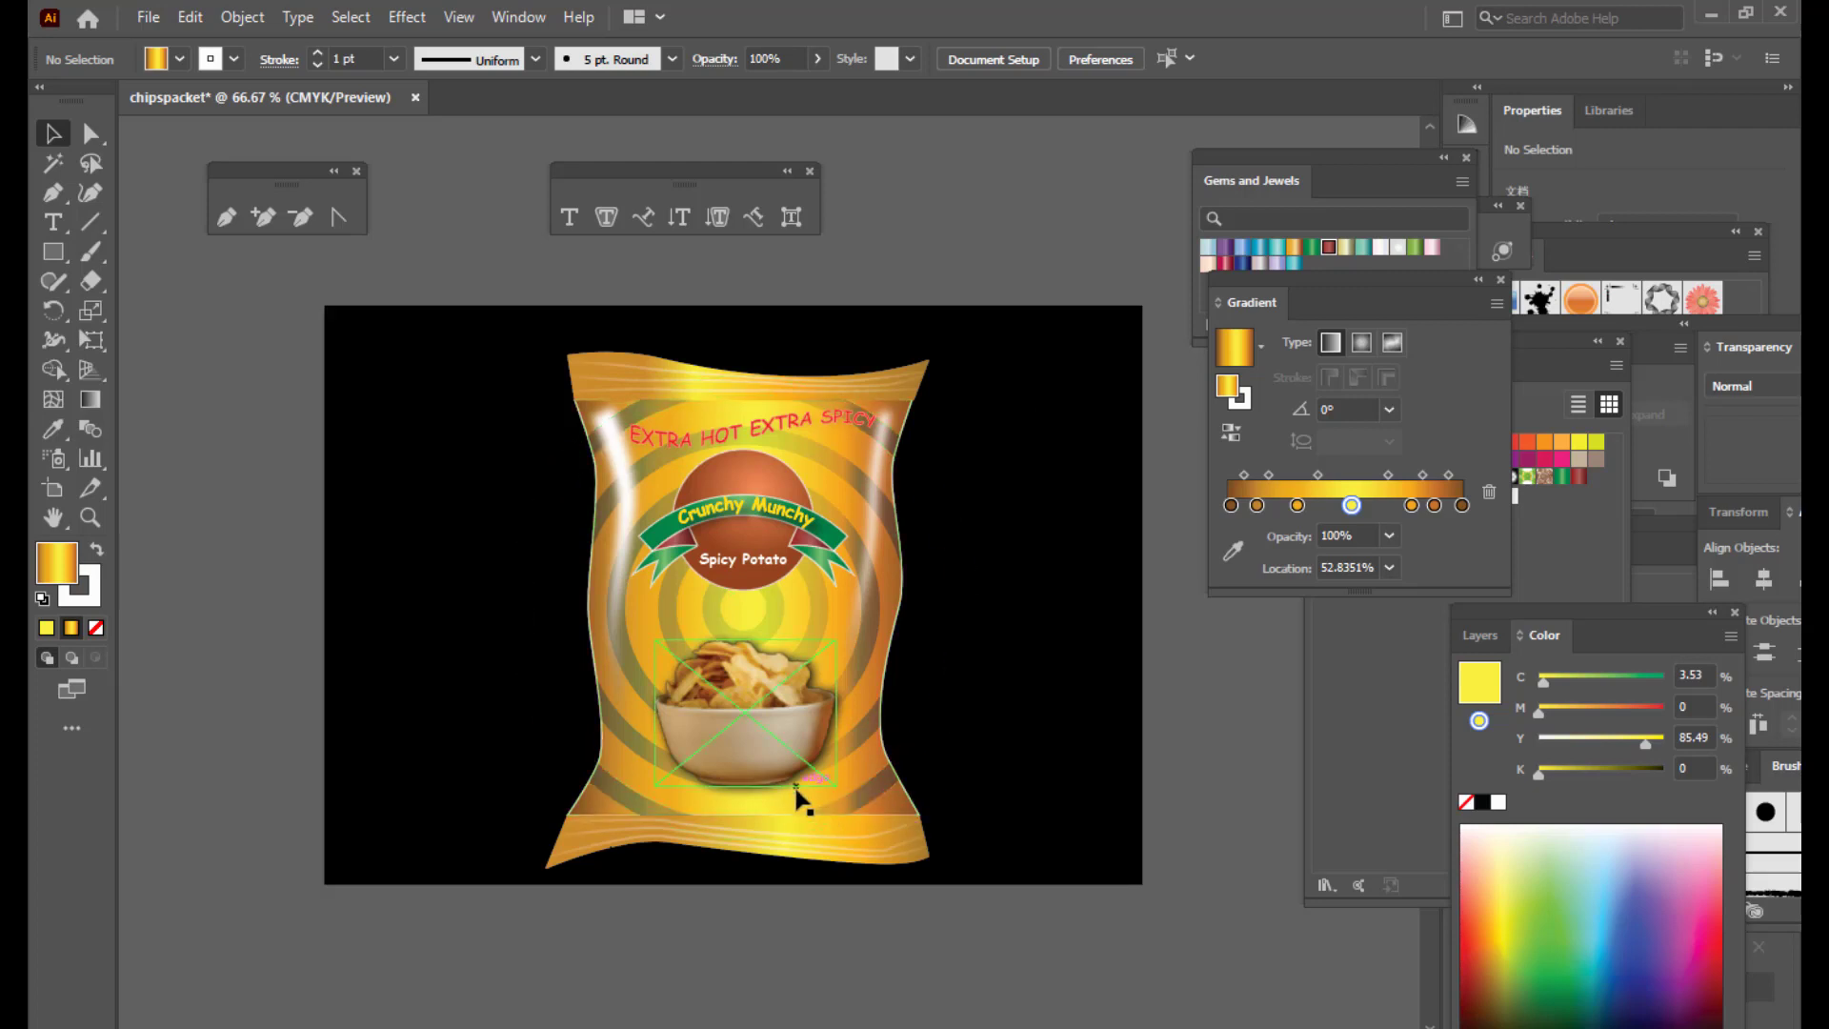
Step: Set the chips packet's stroke to None and move the floating panel aside
{"action": "left_click", "coordinate": [796, 805]}
{"action": "left_click", "coordinate": [80, 598]}
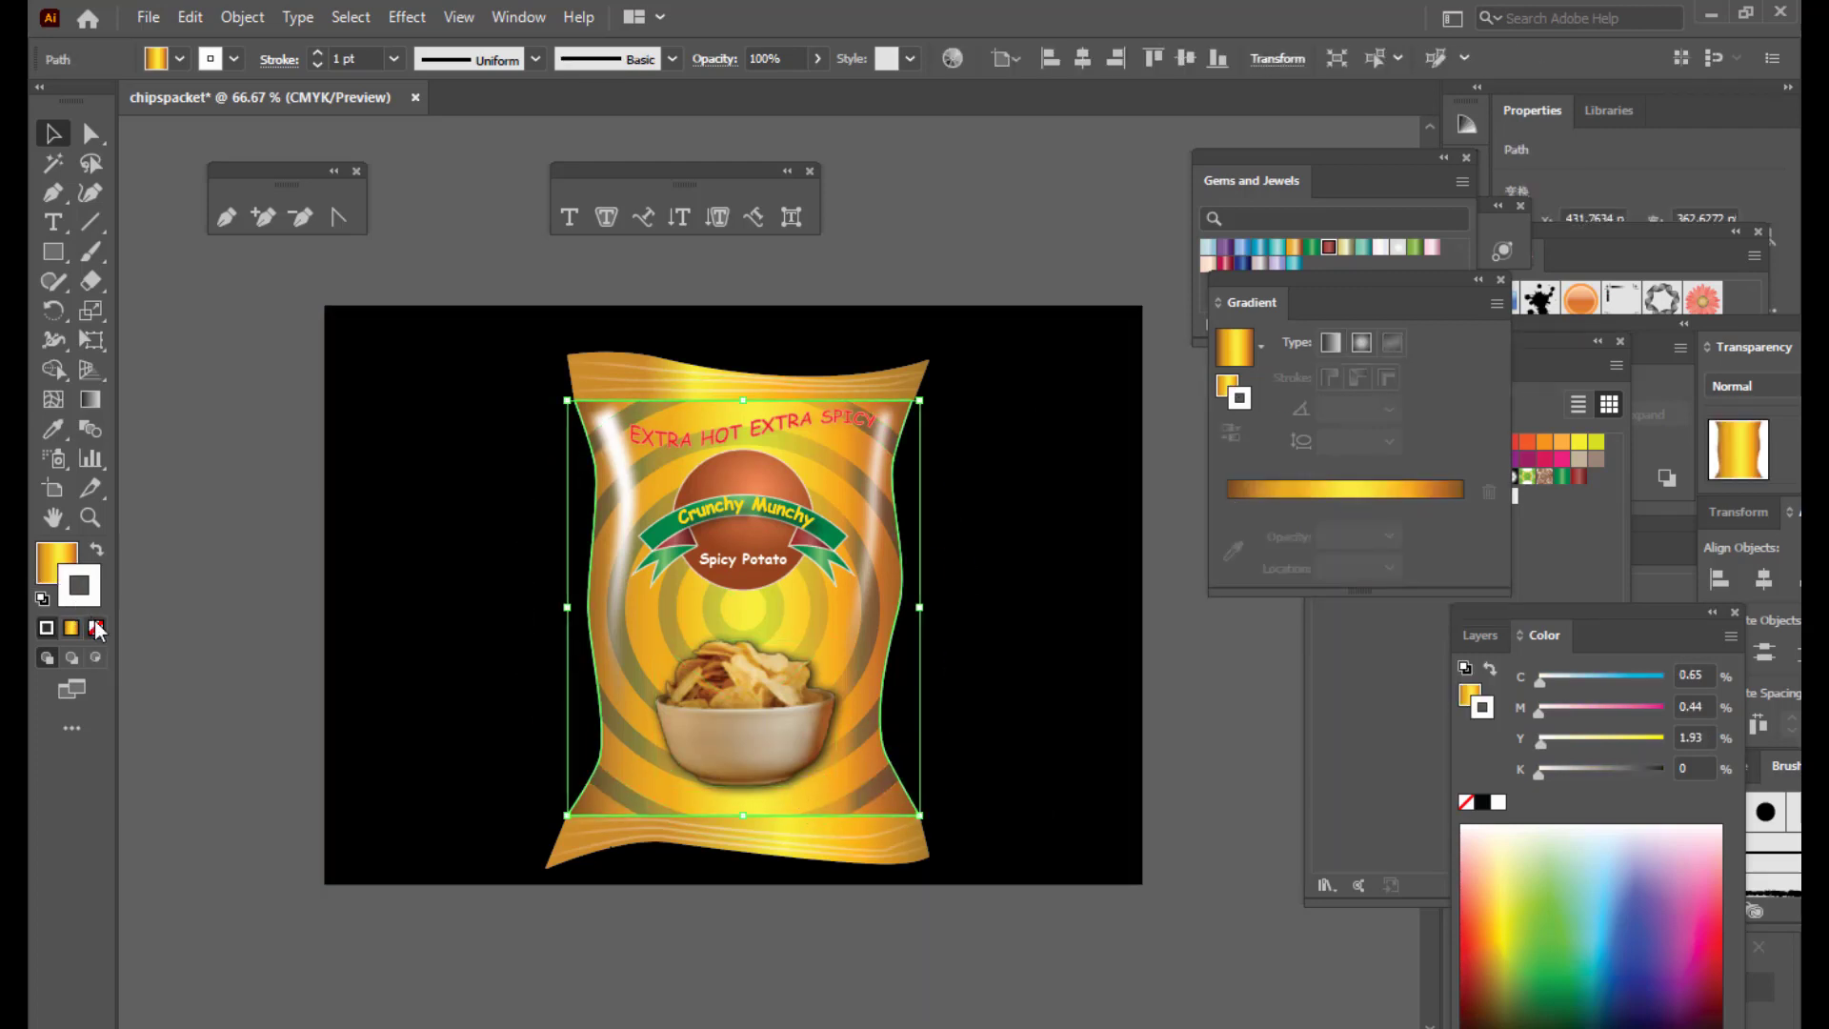
{"action": "left_click", "coordinate": [95, 627]}
{"action": "left_click", "coordinate": [164, 533]}
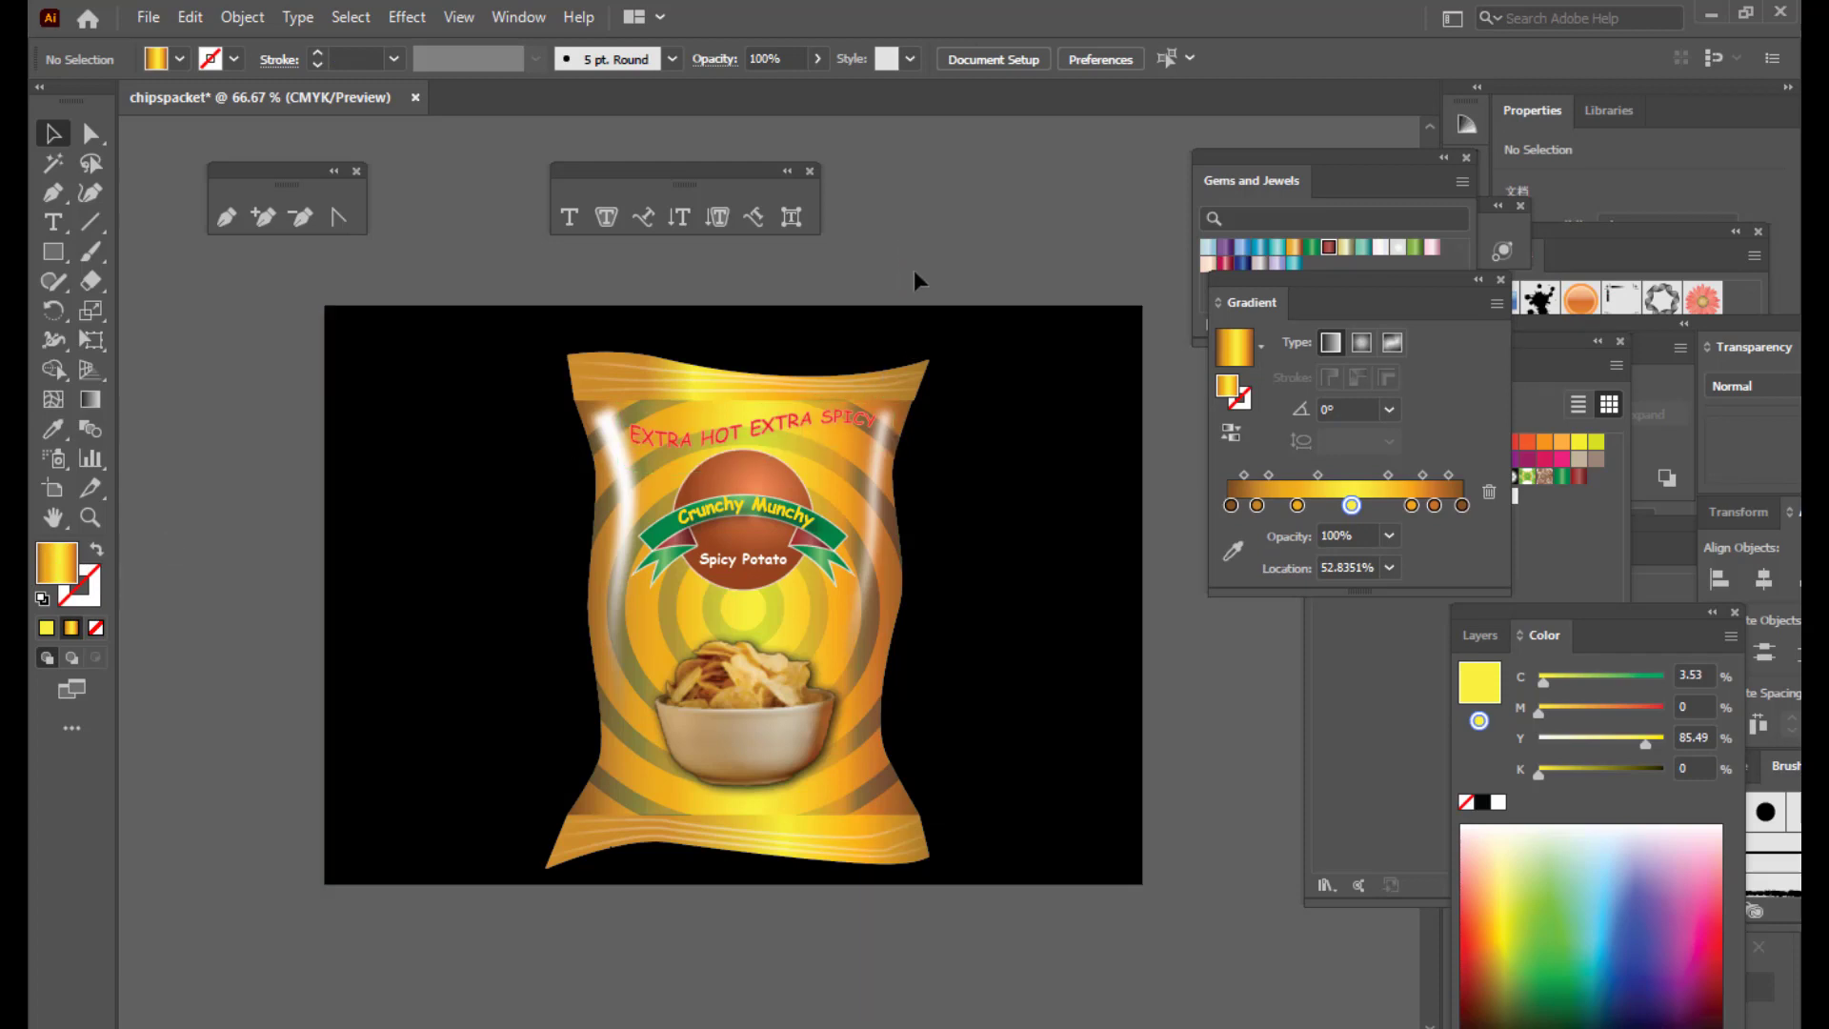
{"action": "scroll", "coordinate": [912, 271], "scroll_direction": "up", "scroll_amount": 1}
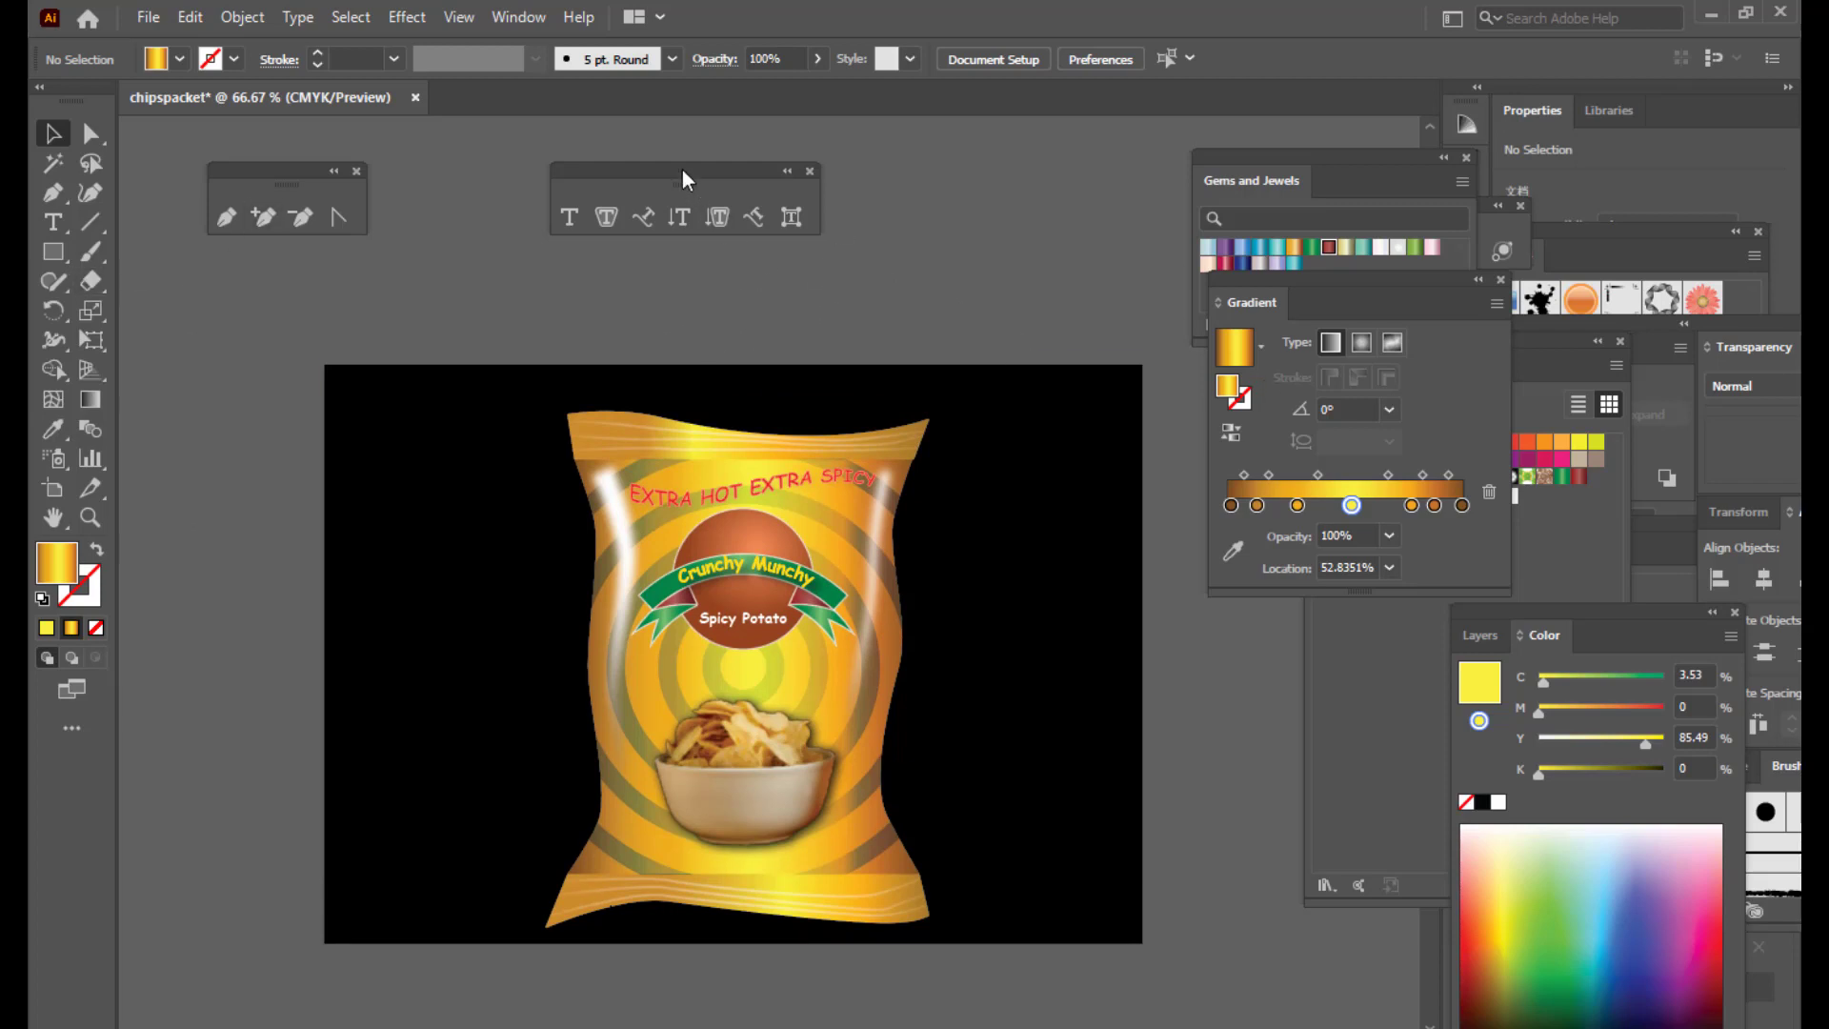
{"action": "left_click_drag", "start_coordinate": [682, 170], "coordinate": [527, 158]}
Step: Type 'ABCFOODS' above the packet, then move it left and shrink it slightly
{"action": "left_click", "coordinate": [519, 207]}
{"action": "left_click_drag", "start_coordinate": [635, 325], "coordinate": [634, 324]}
{"action": "type", "text": "A"}
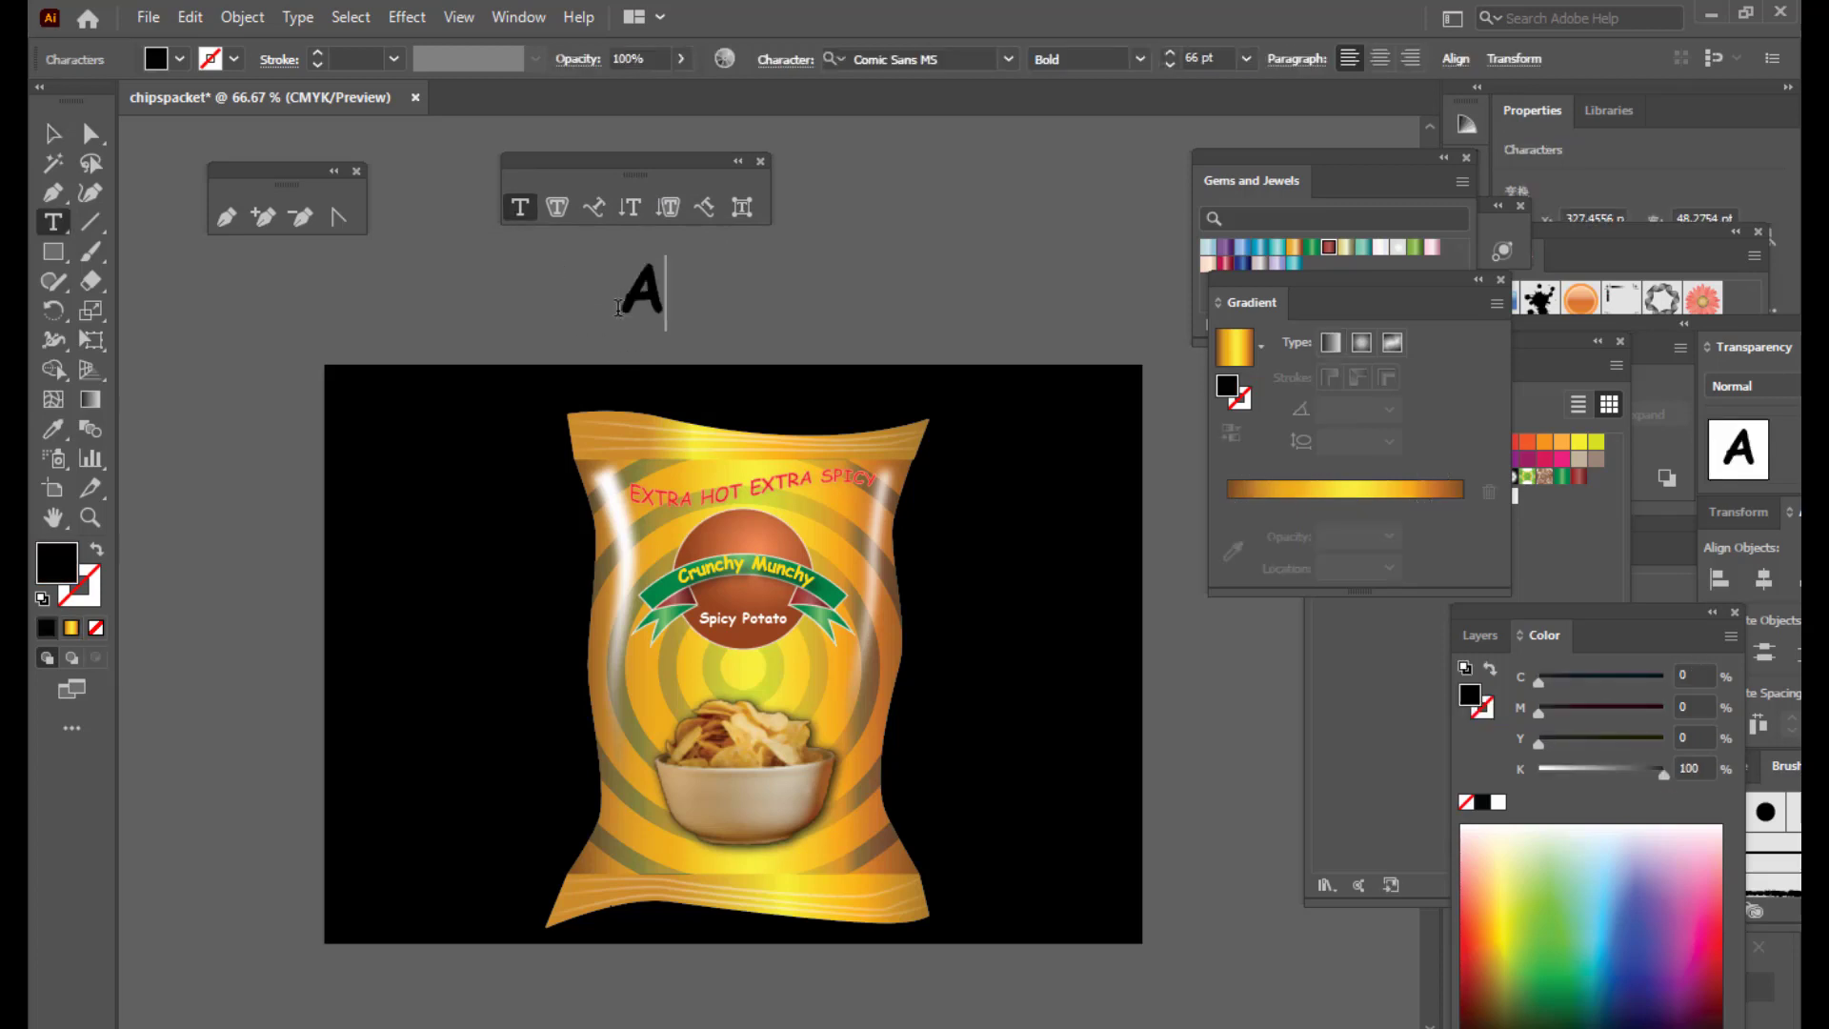
{"action": "type", "text": "BF"}
{"action": "key", "text": "BackSpace"}
{"action": "type", "text": "C"}
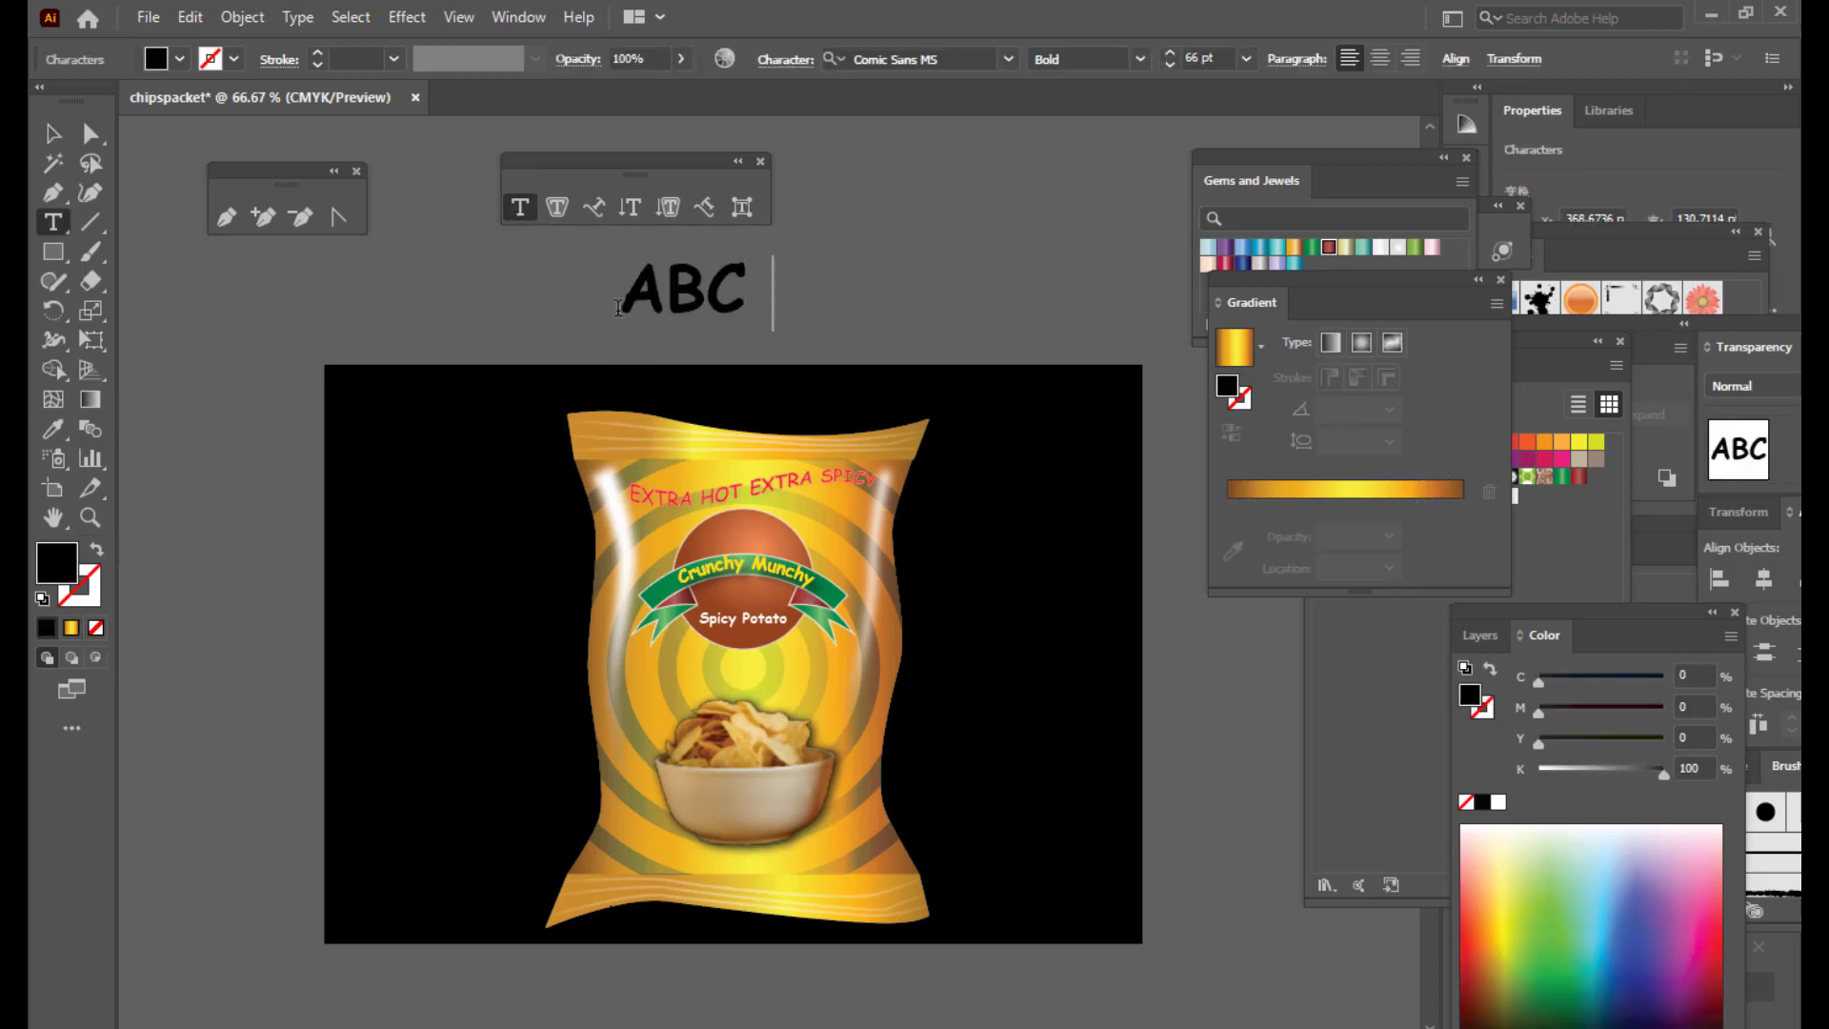
{"action": "type", "text": "FOODS"}
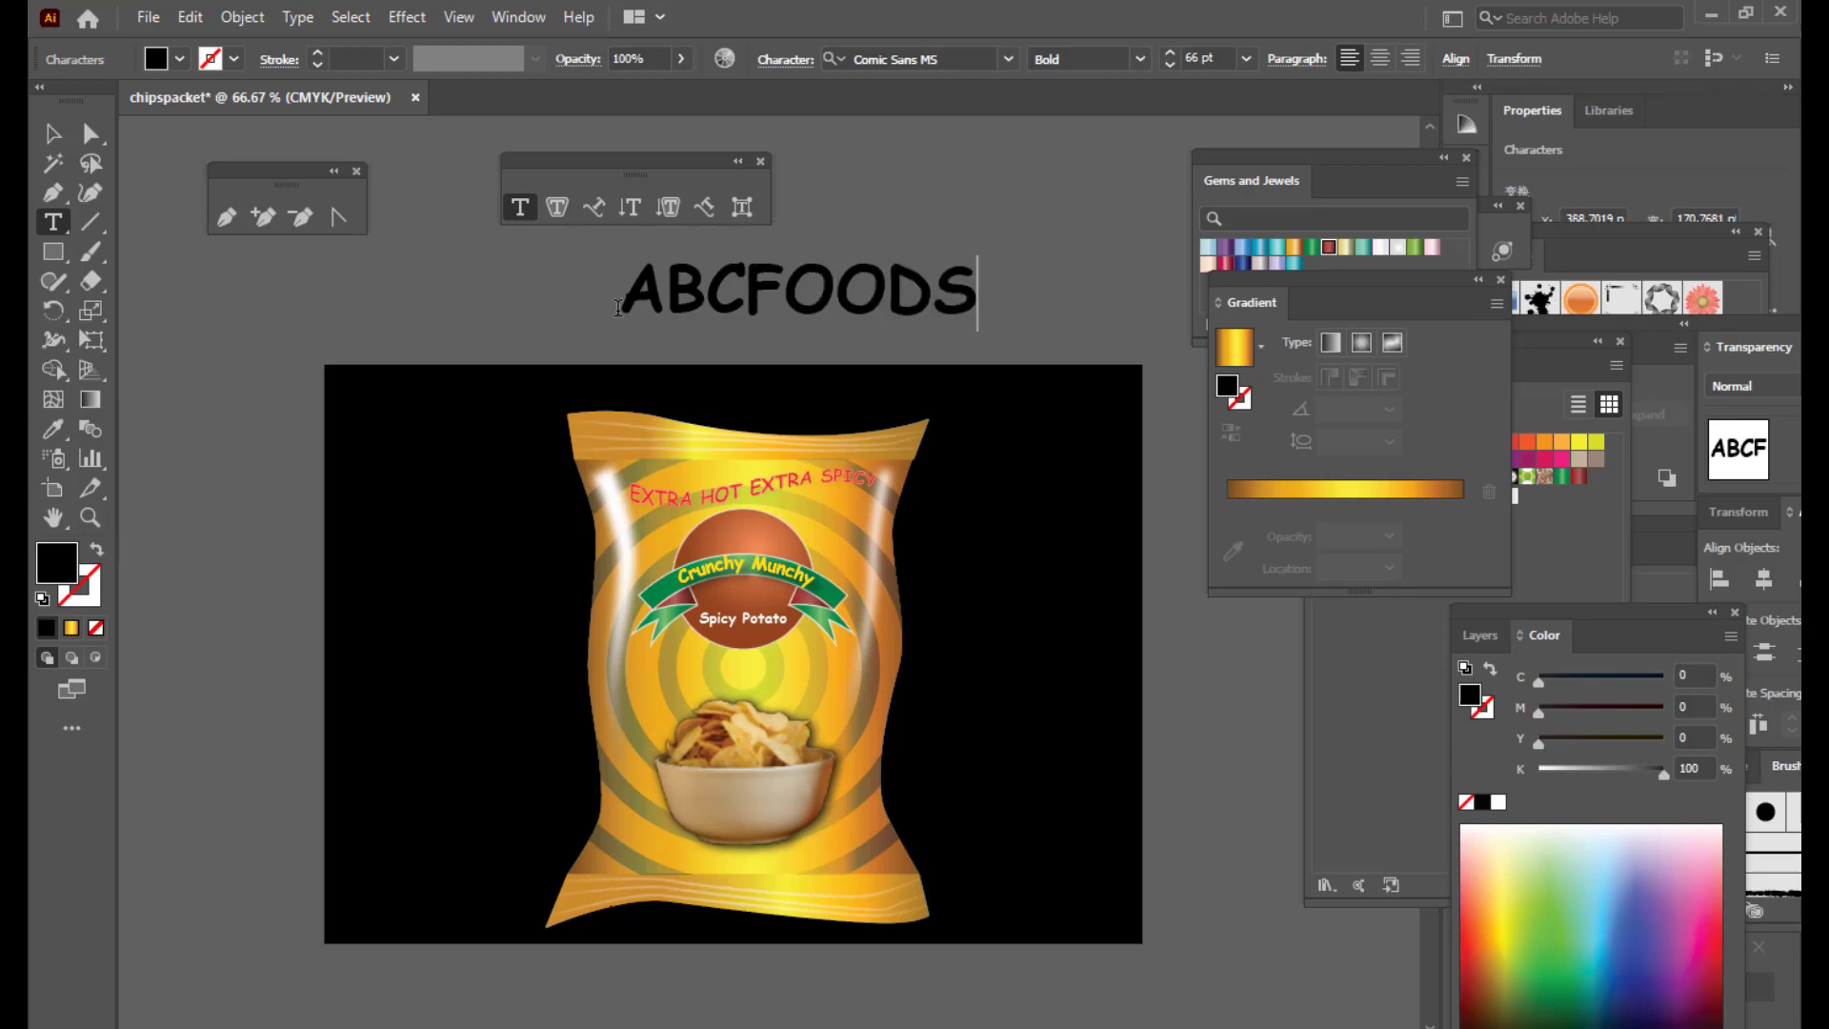
{"action": "left_click", "coordinate": [55, 138]}
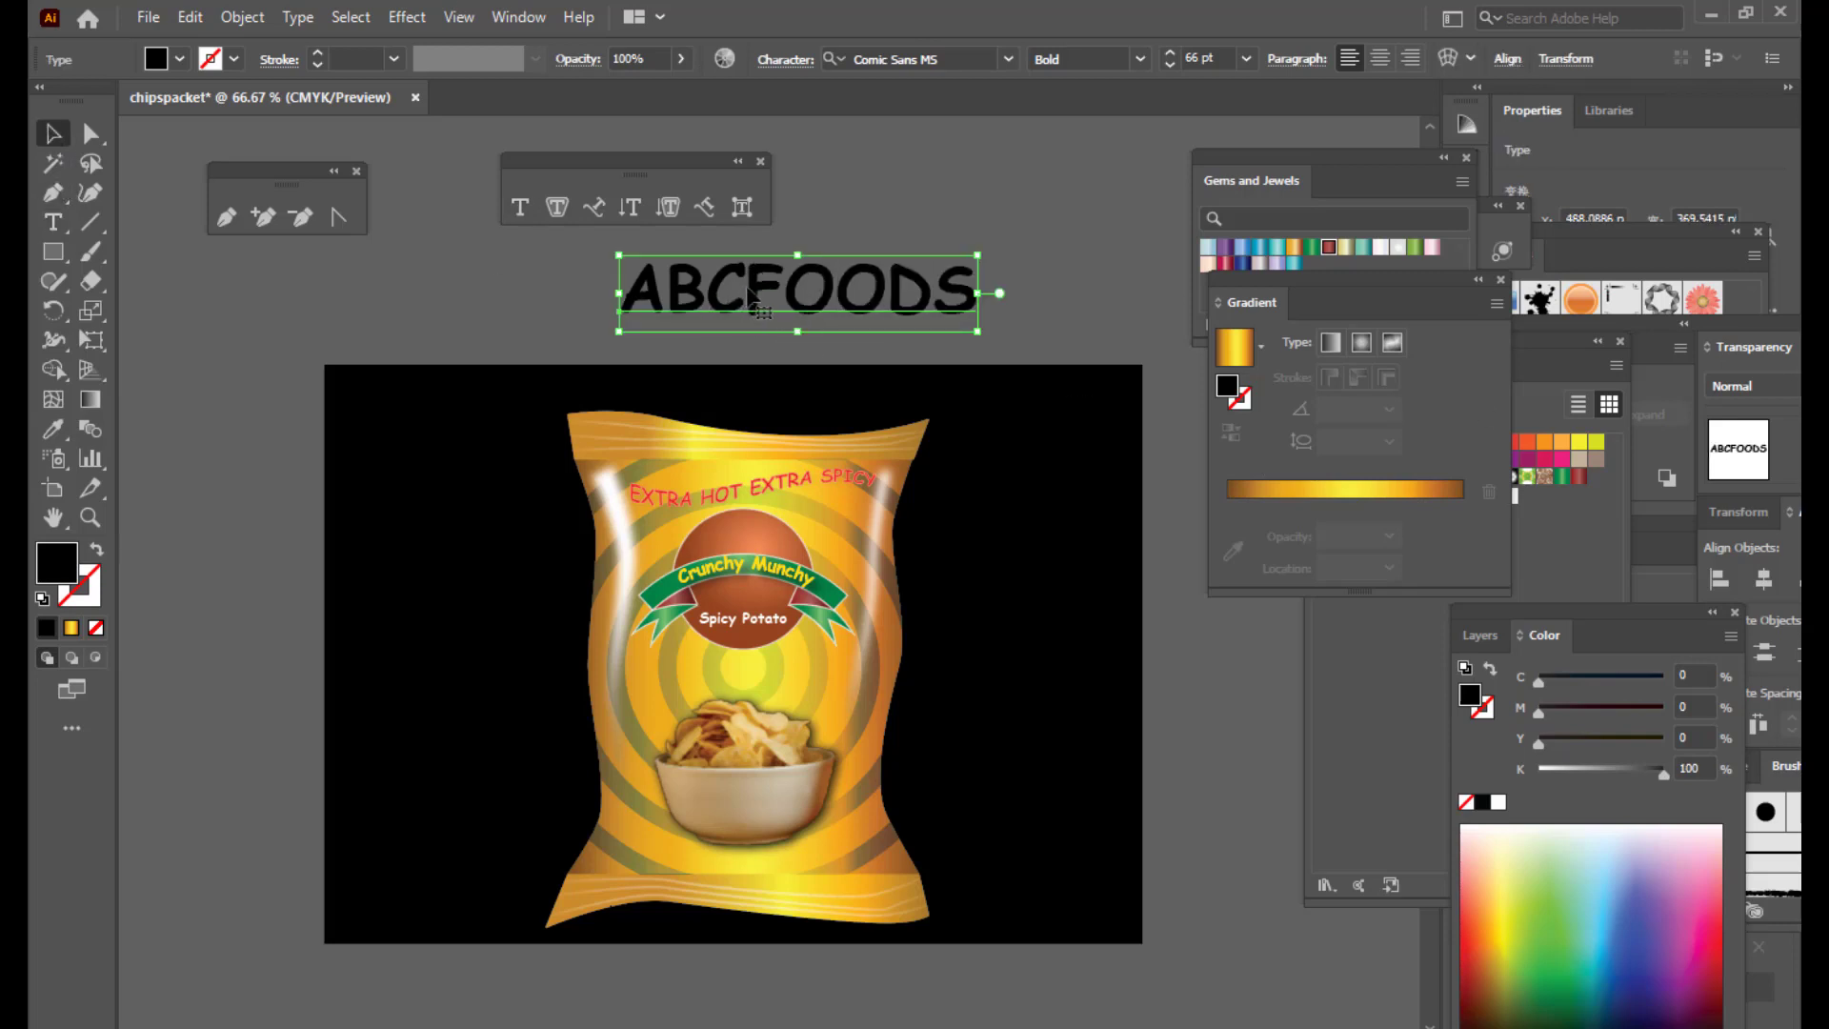
{"action": "left_click_drag", "start_coordinate": [752, 297], "coordinate": [638, 309]}
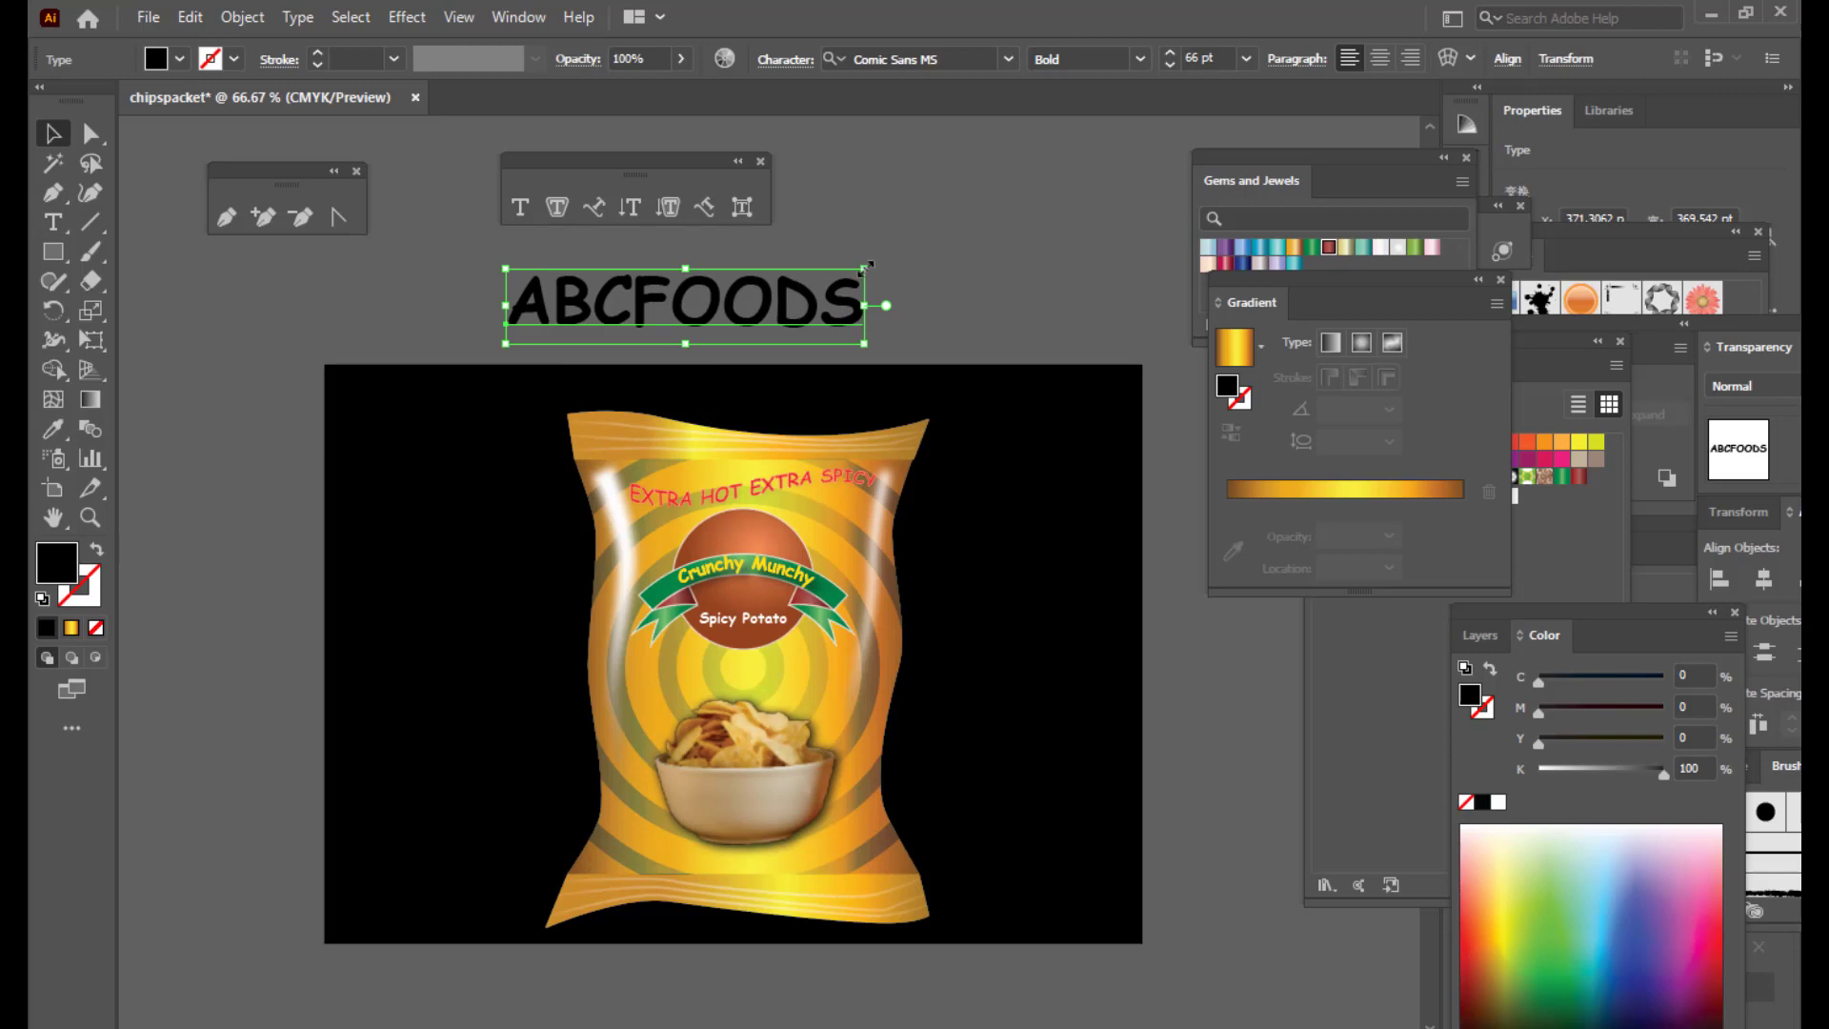
{"action": "left_click_drag", "start_coordinate": [866, 266], "coordinate": [850, 270]}
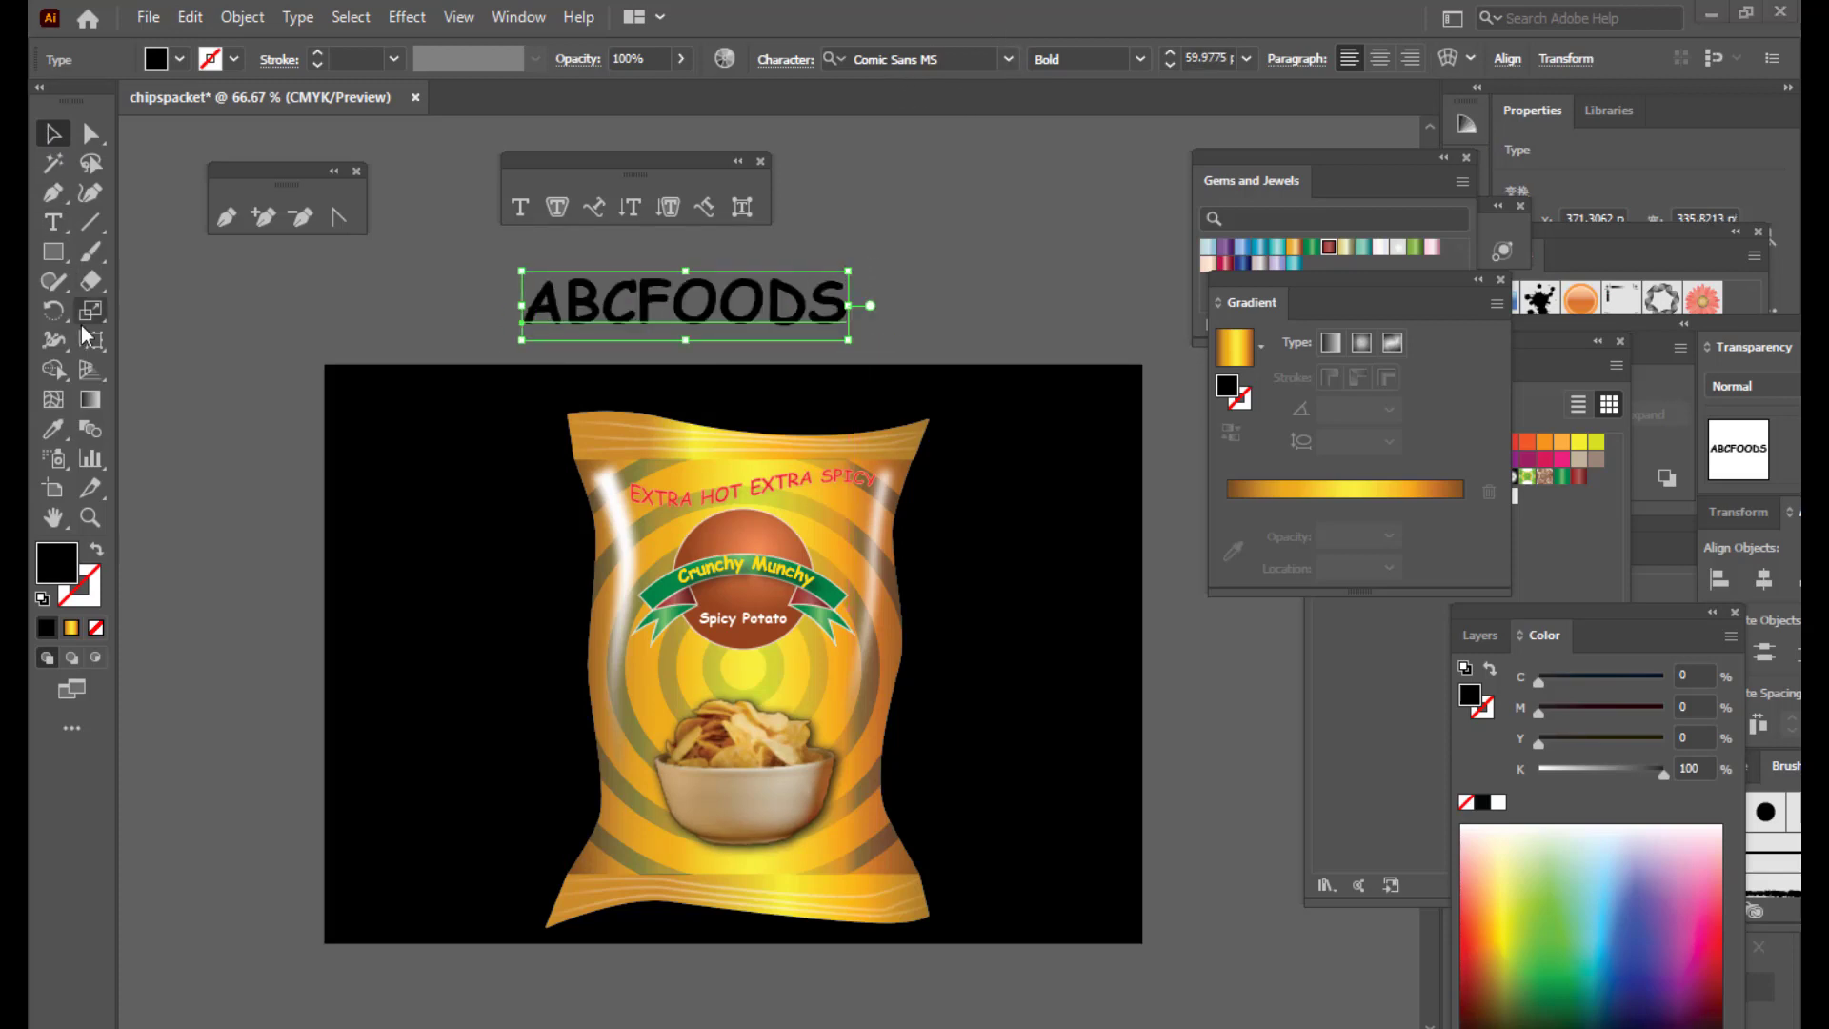
Step: Set the ABCFOODS text in the Impact font and move it up and right
{"action": "left_click", "coordinate": [53, 222]}
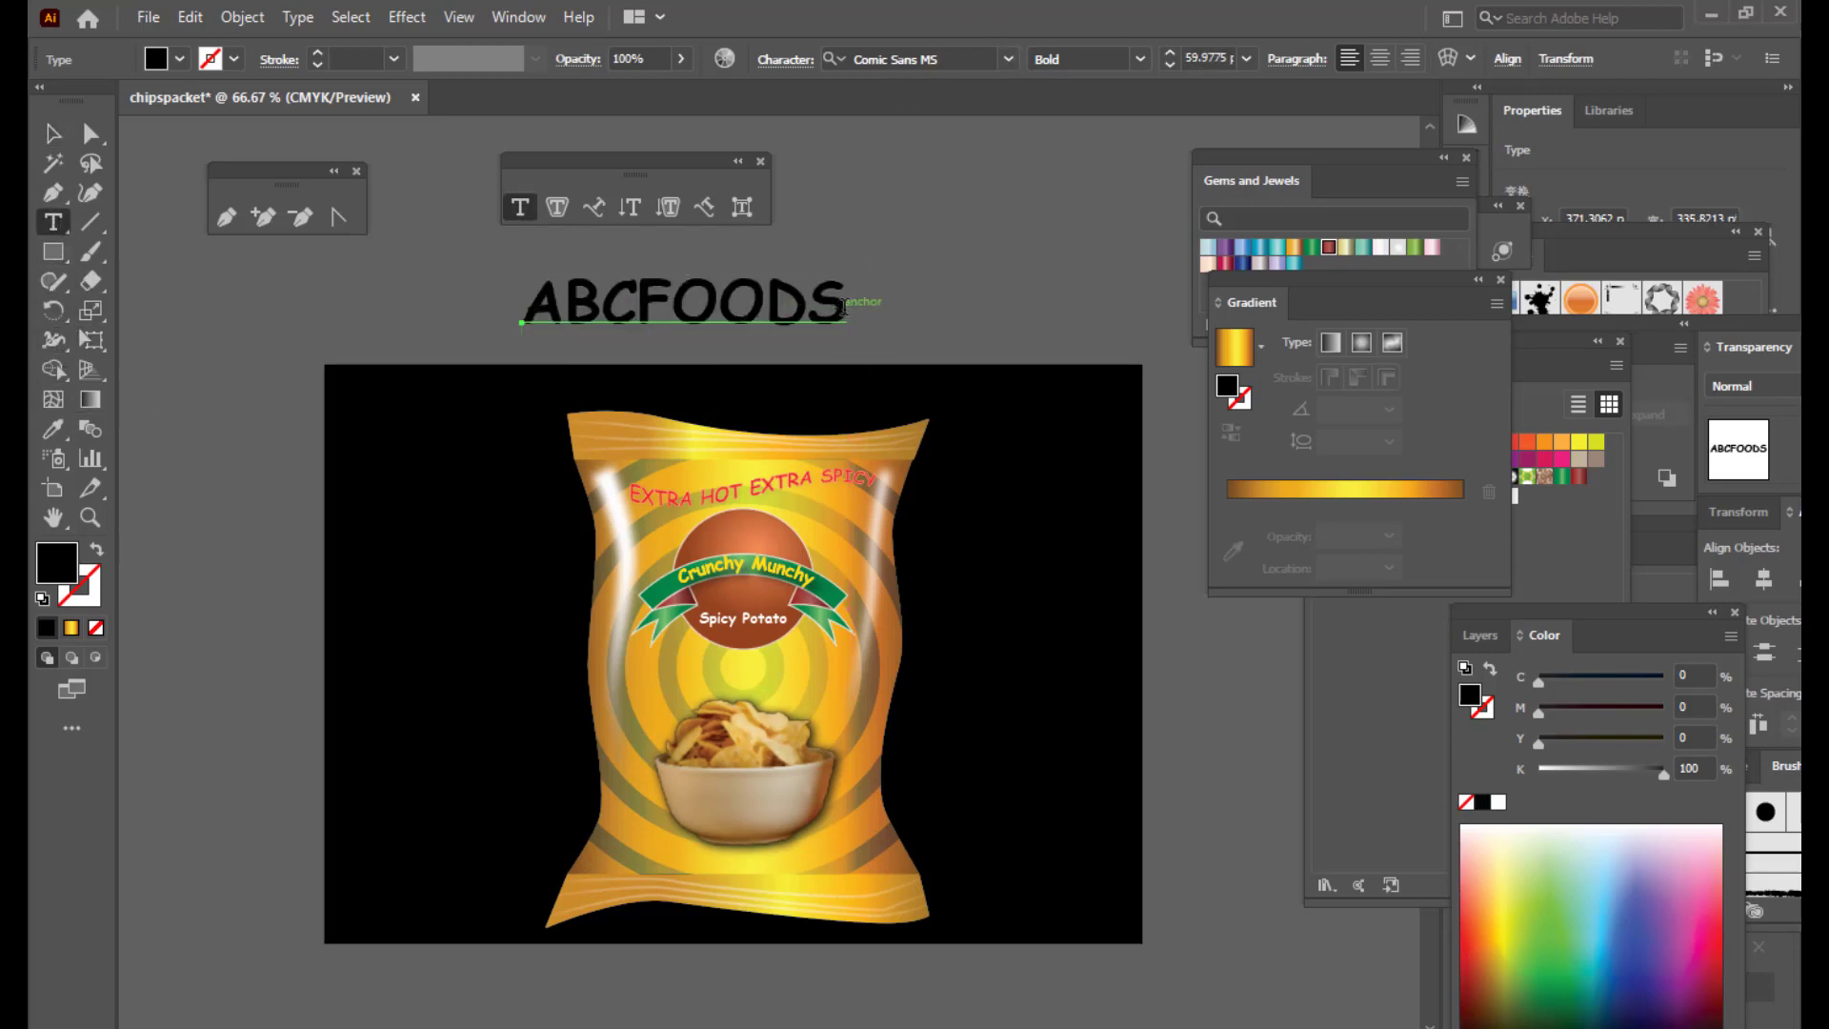
{"action": "left_click_drag", "start_coordinate": [844, 307], "coordinate": [522, 307]}
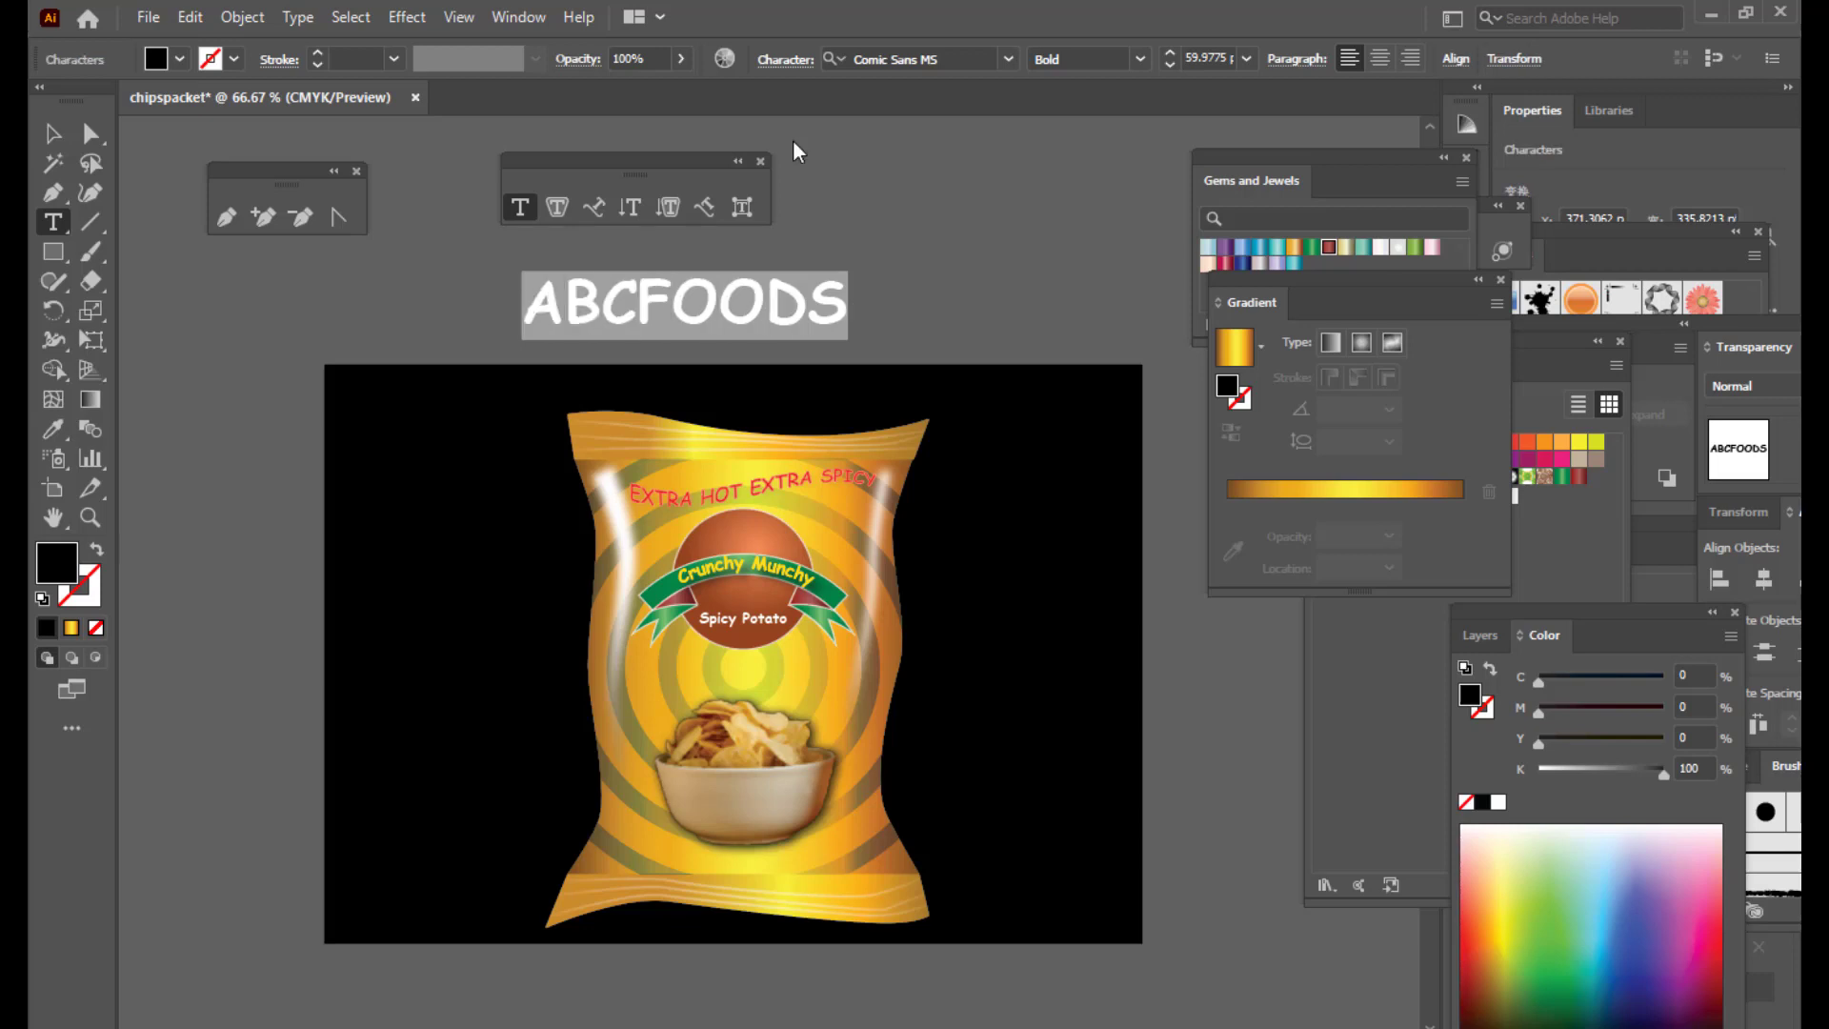
{"action": "left_click", "coordinate": [948, 57]}
{"action": "type", "text": "IM"}
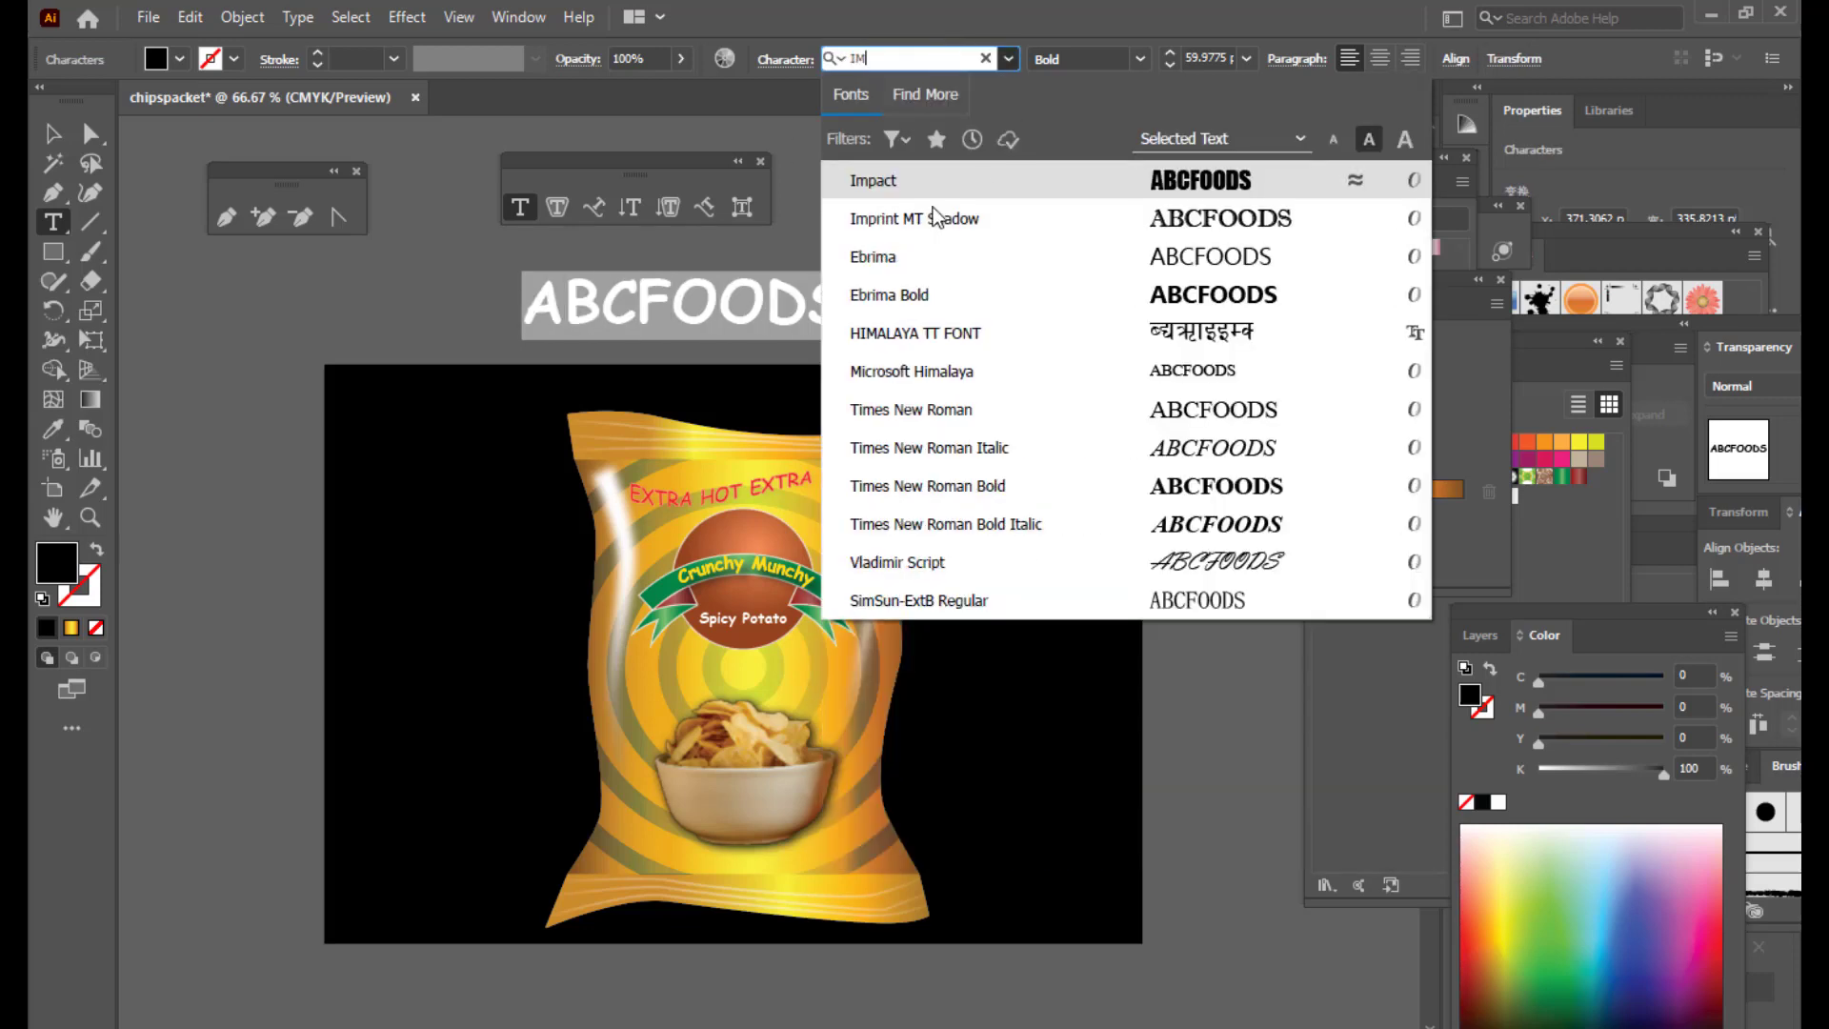
{"action": "left_click", "coordinate": [882, 182]}
{"action": "key", "text": "Escape"}
{"action": "left_click_drag", "start_coordinate": [724, 302], "coordinate": [776, 290]}
Step: Apply a horizontal Bulge warp to ABCFOODS with -16% bend and -14% horizontal distortion
{"action": "left_click", "coordinate": [1449, 58]}
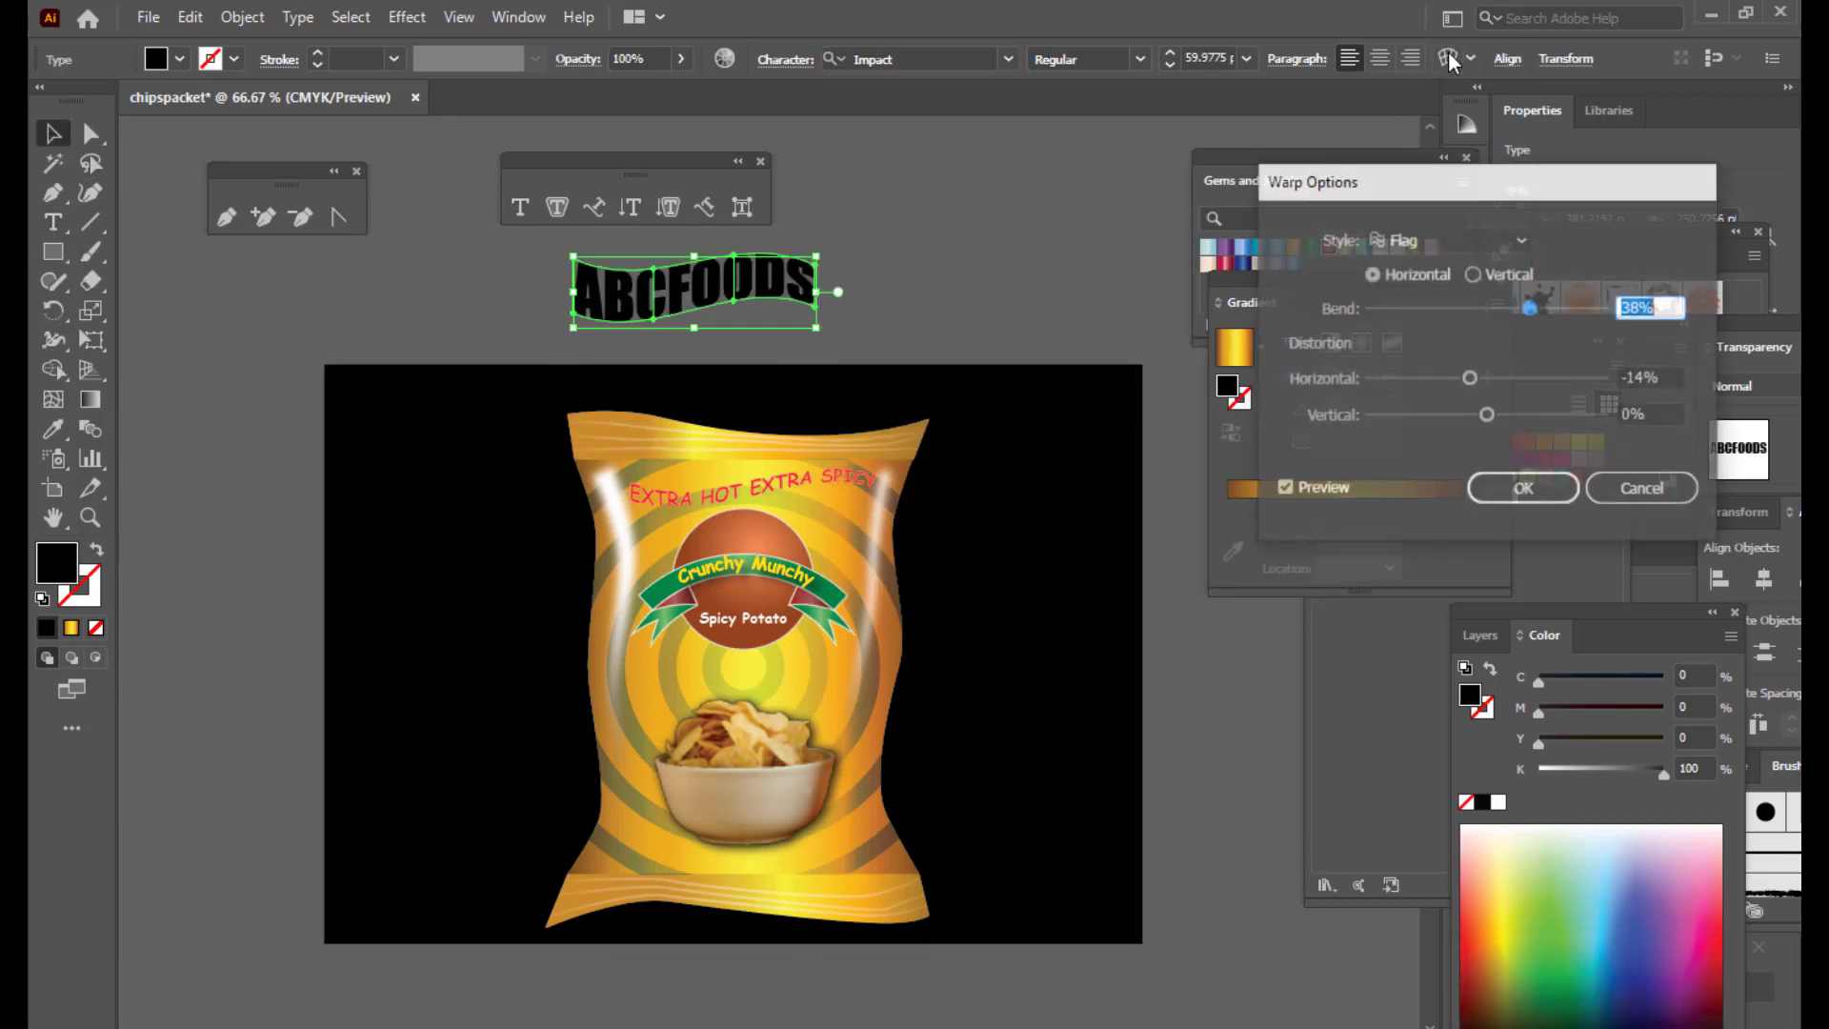
{"action": "left_click", "coordinate": [1466, 242]}
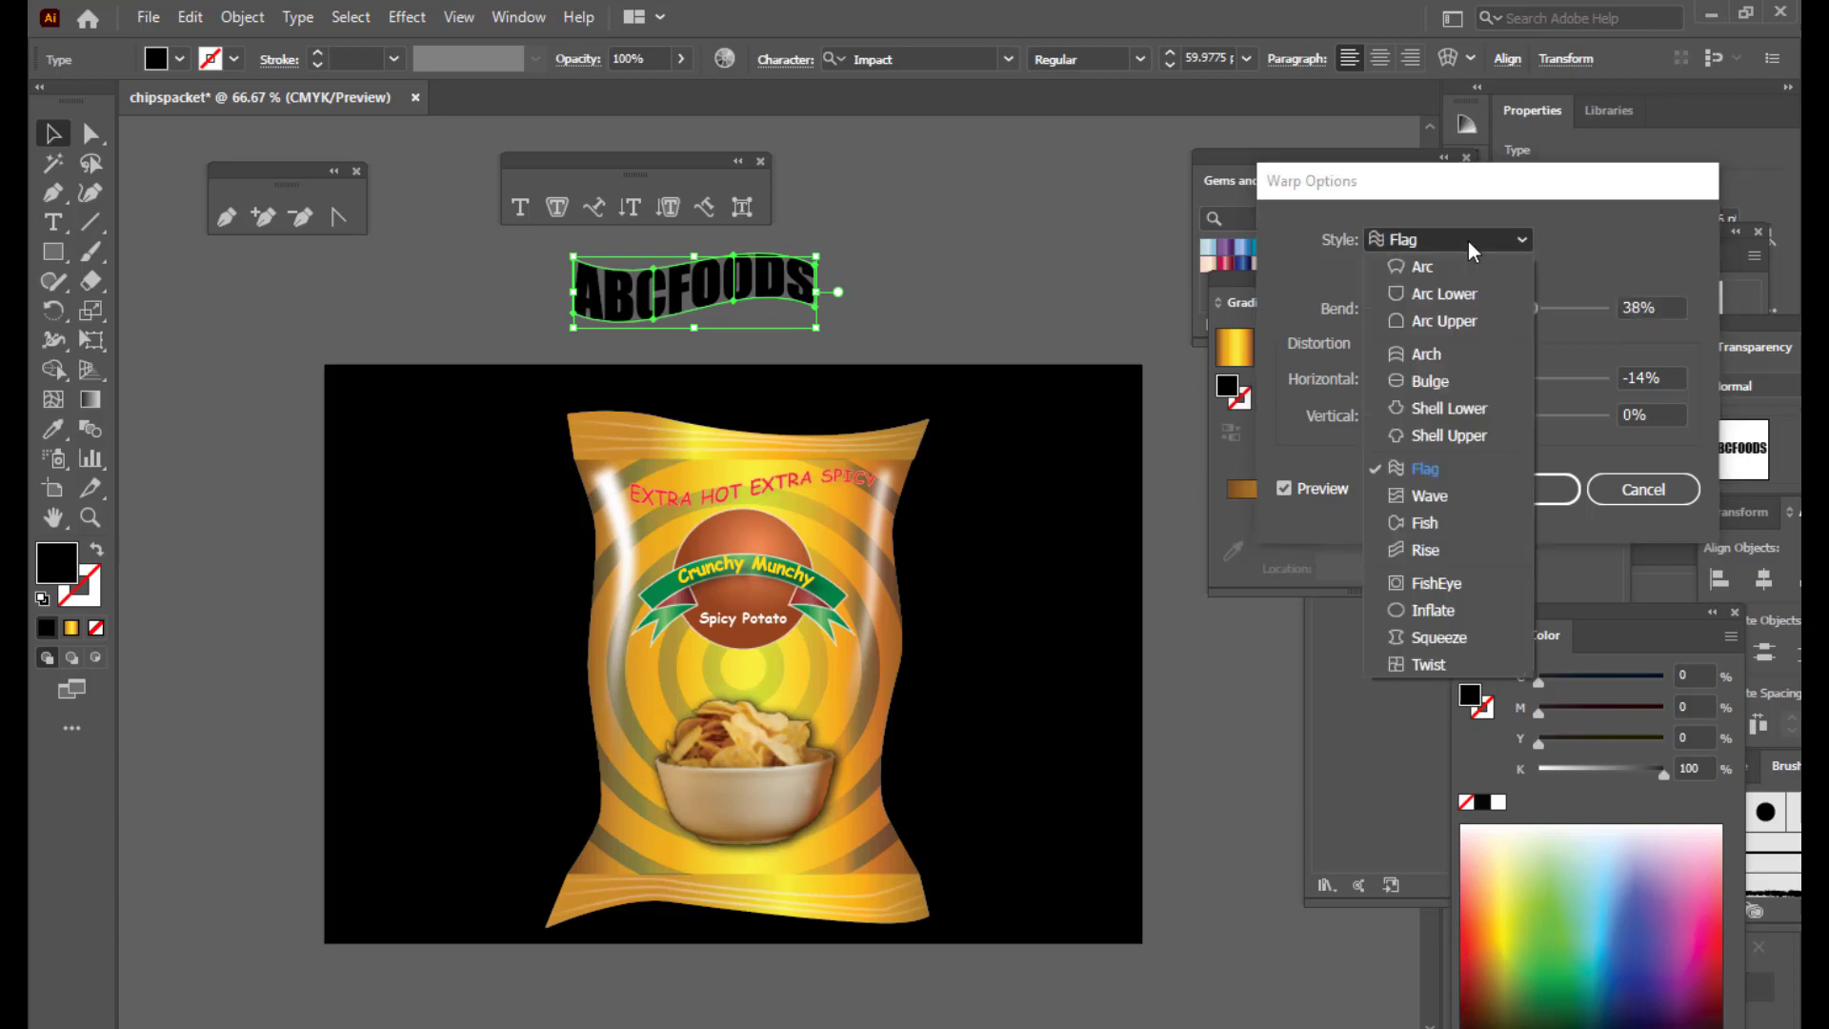
{"action": "left_click", "coordinate": [1436, 375]}
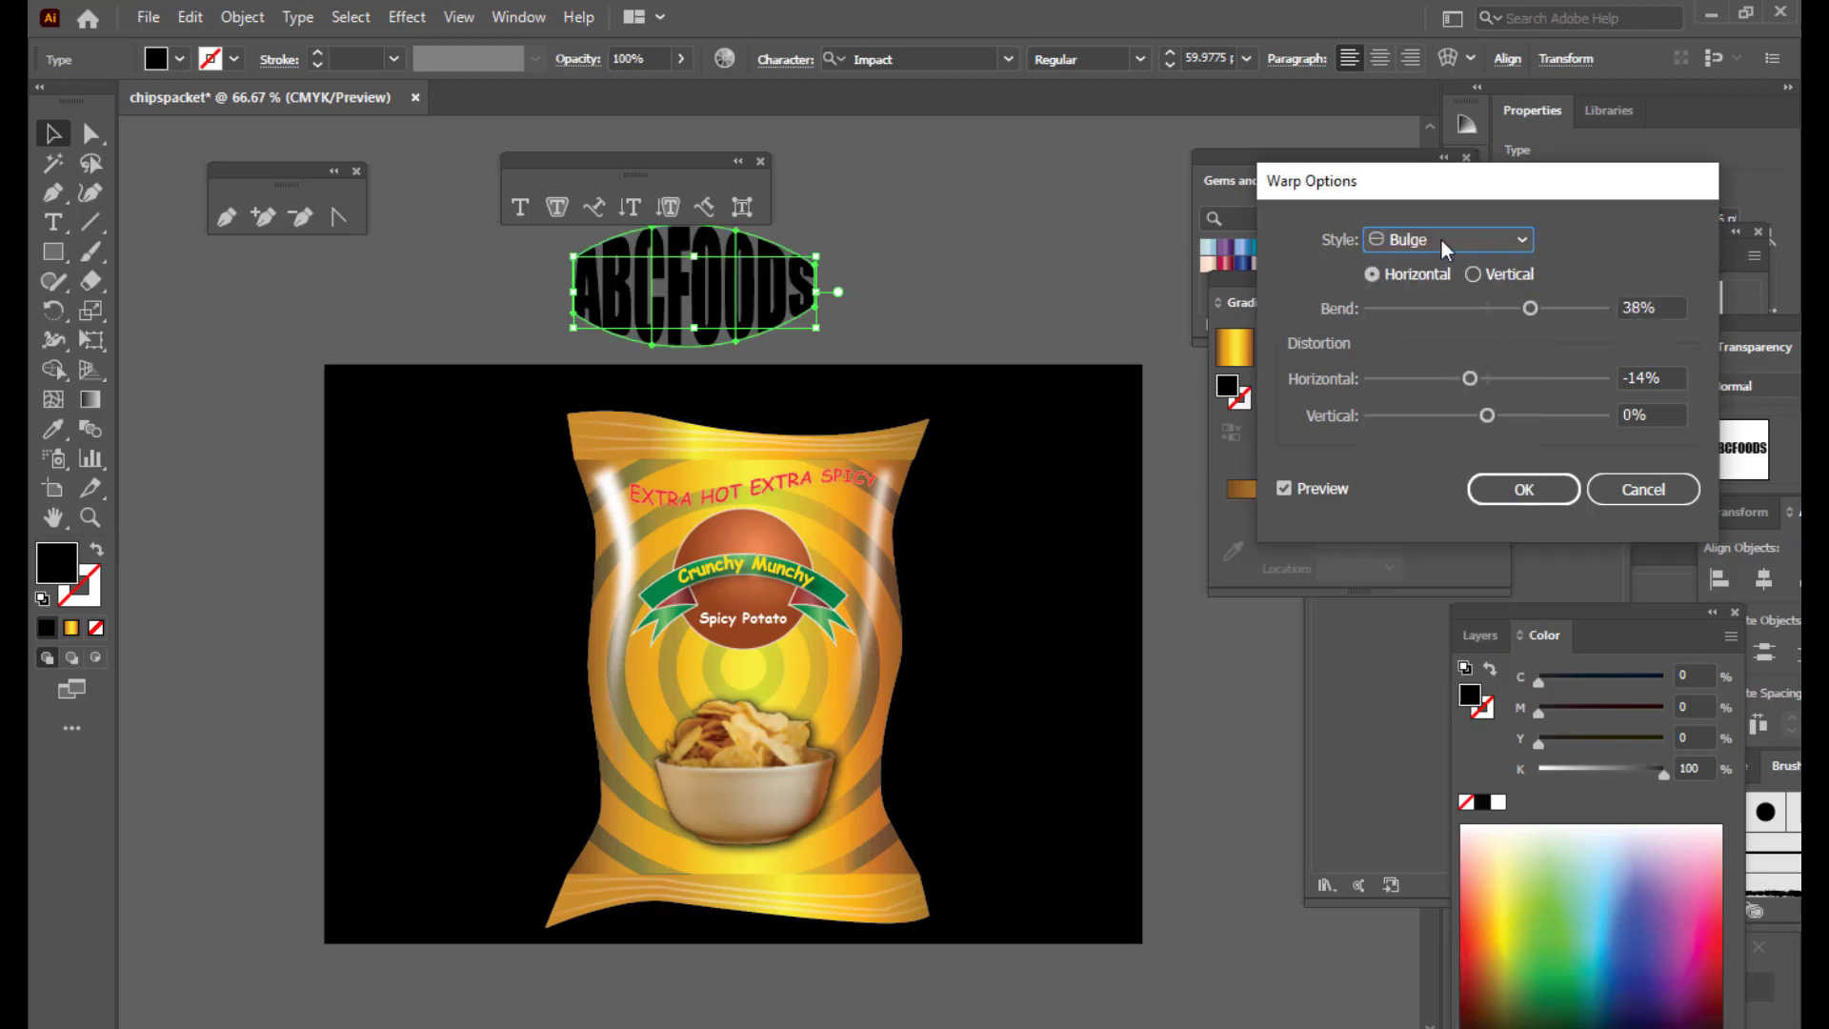
{"action": "left_click", "coordinate": [1530, 308]}
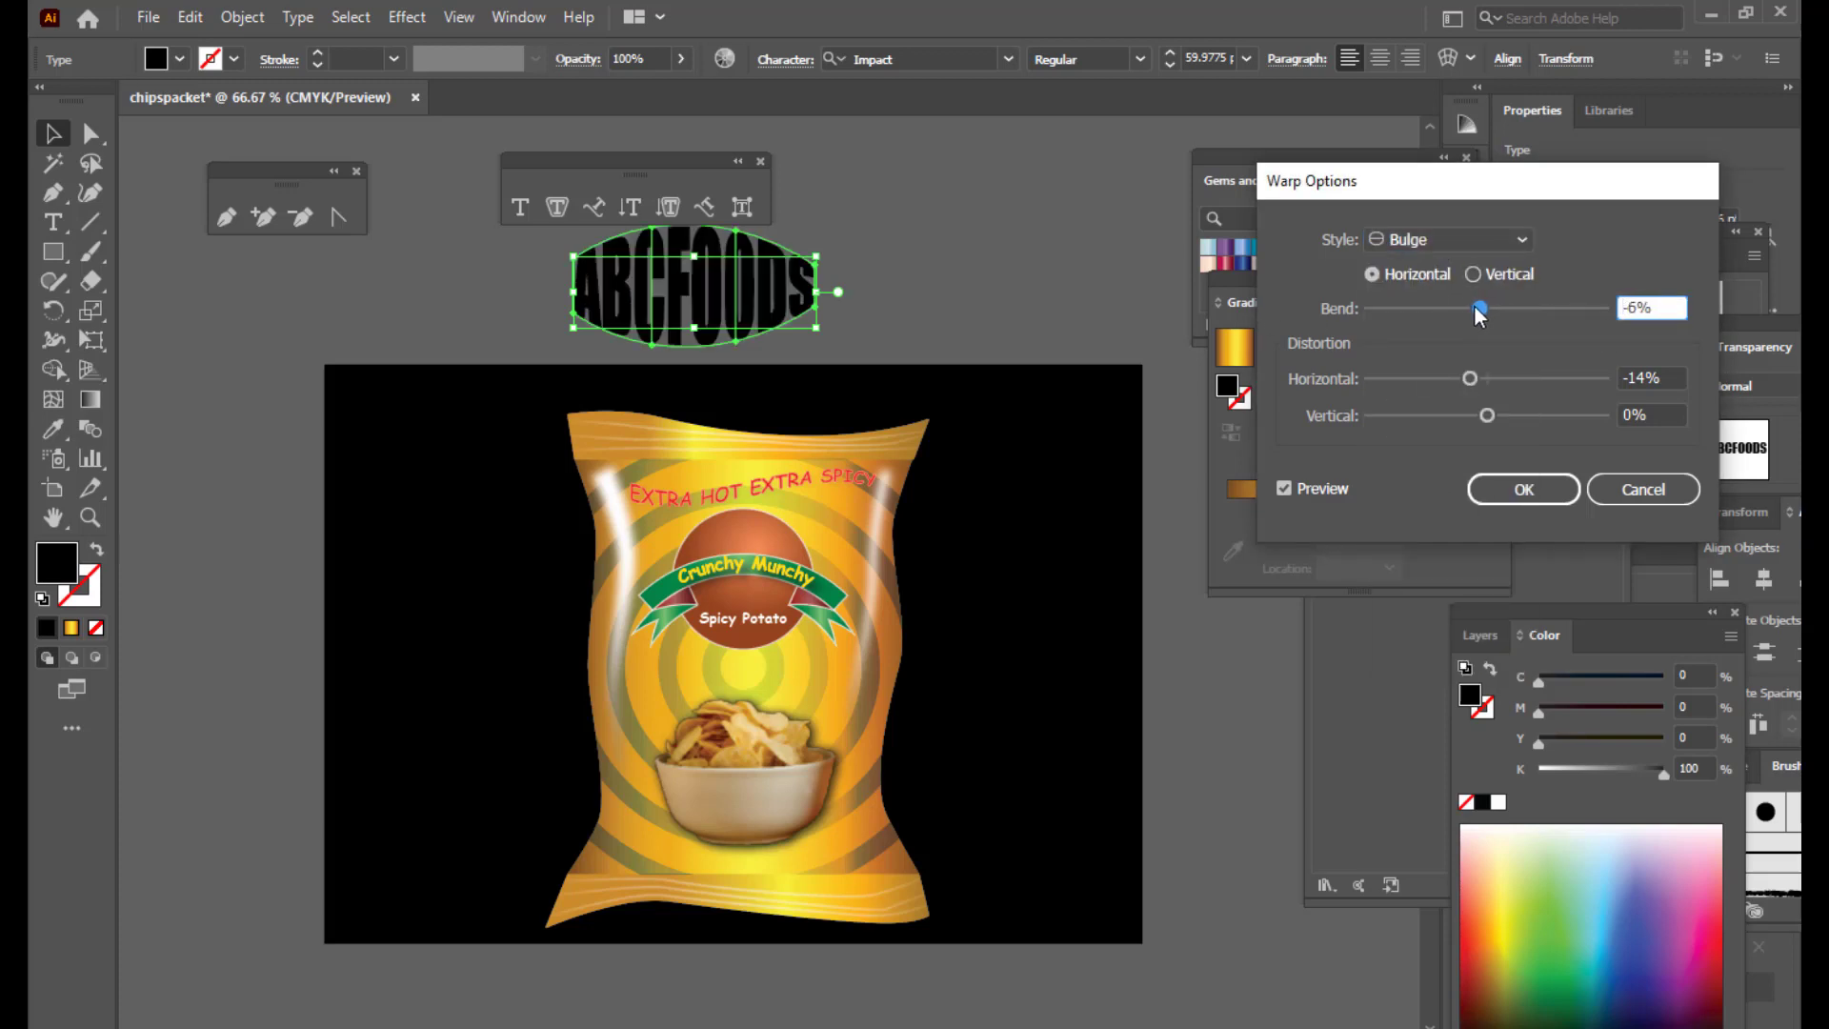
{"action": "left_click_drag", "start_coordinate": [1453, 317], "coordinate": [1471, 318]}
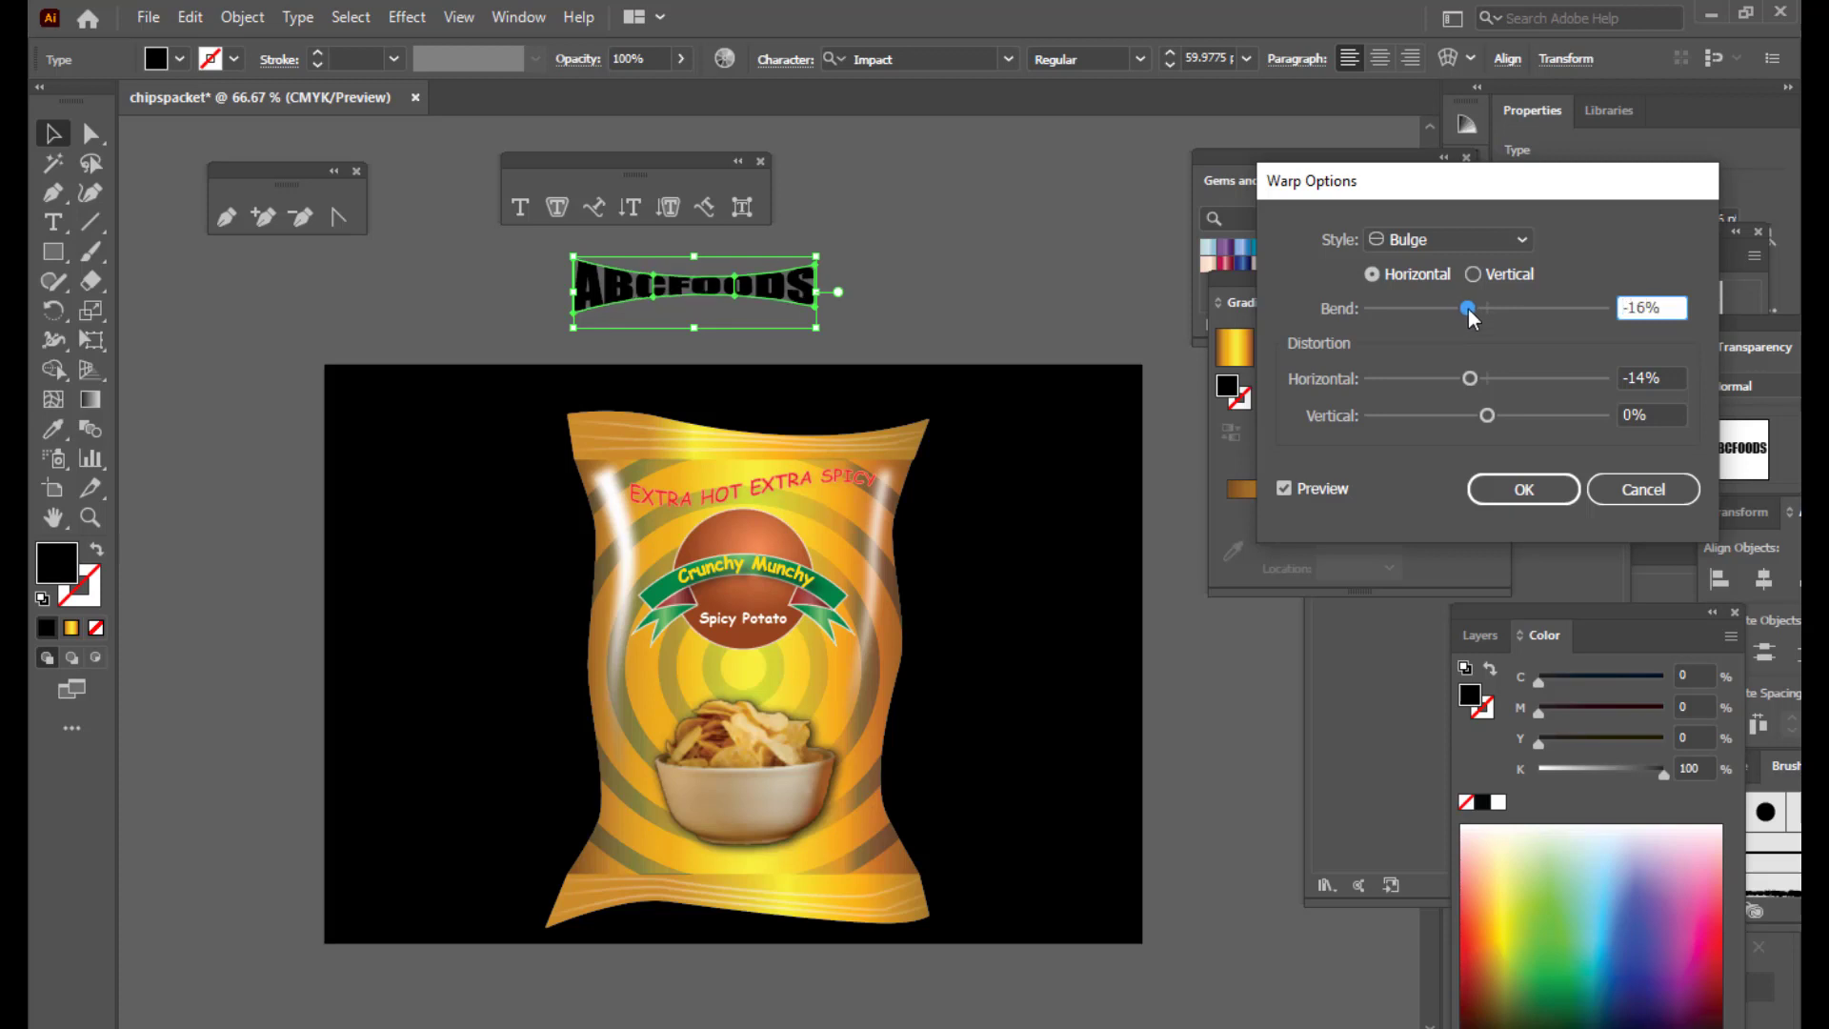
{"action": "left_click", "coordinate": [1520, 488]}
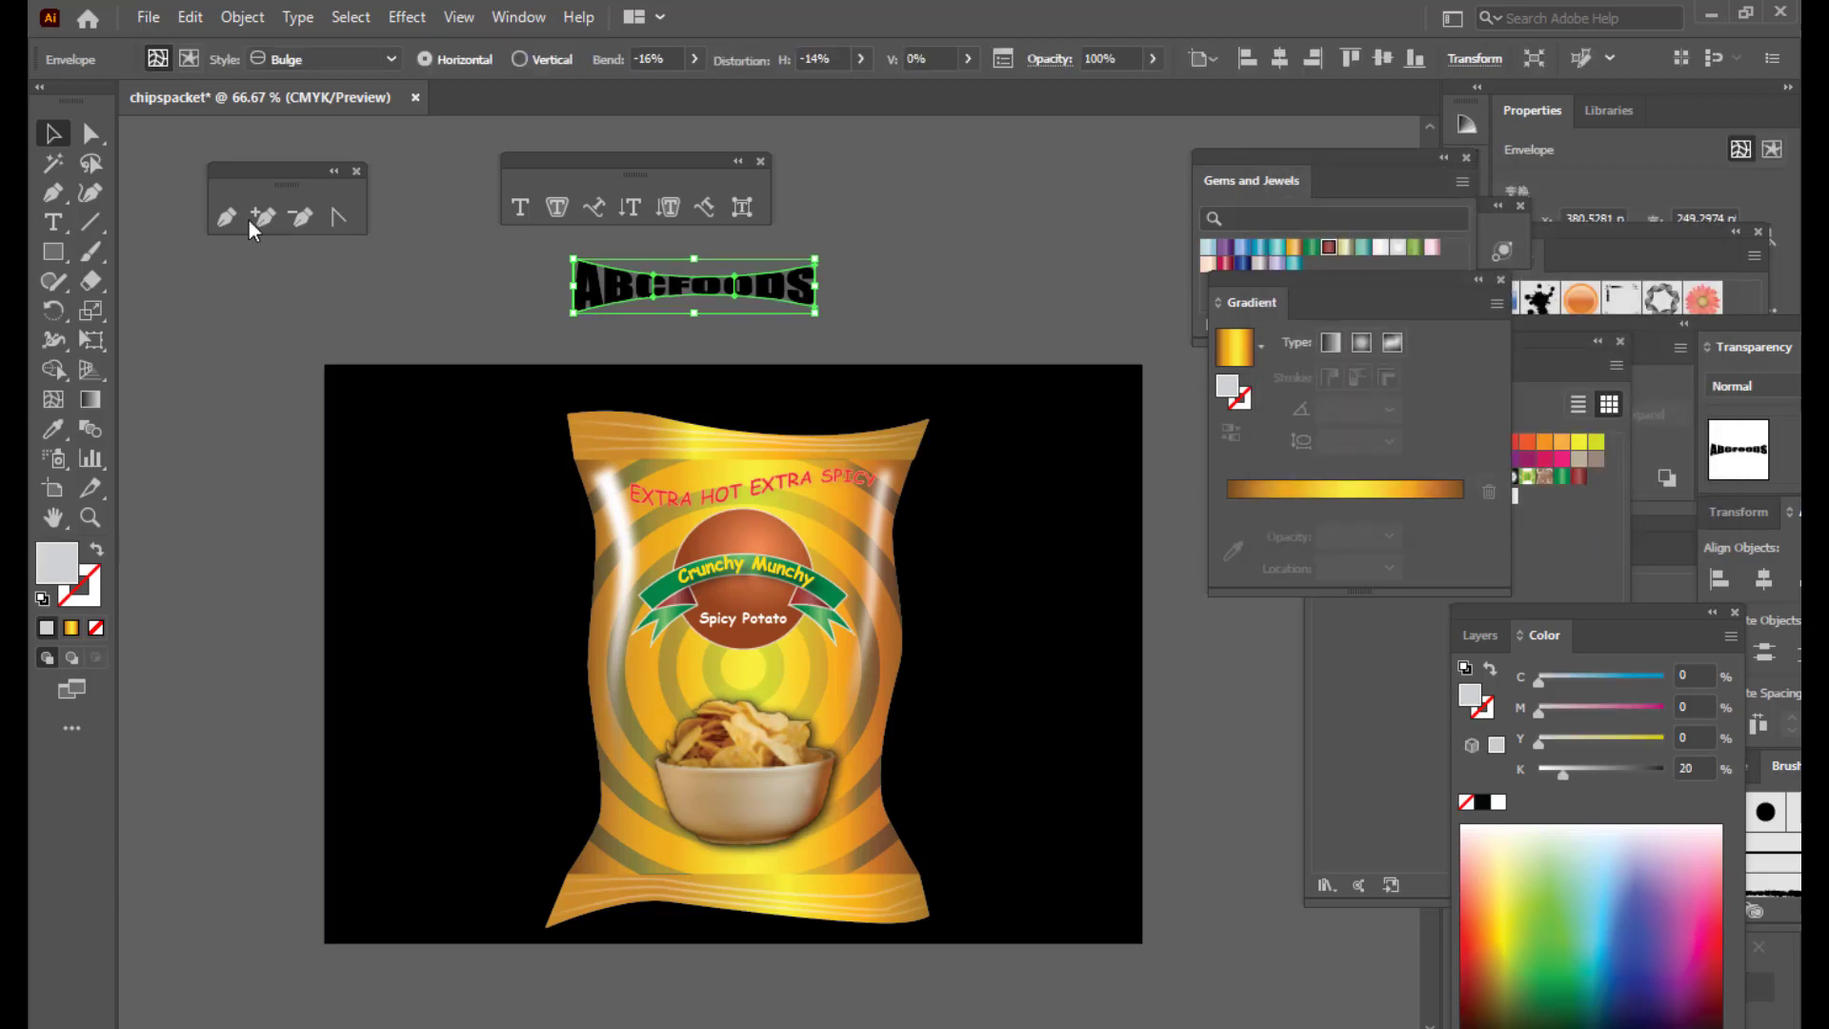
{"action": "left_click", "coordinate": [465, 249]}
Step: Drag the warped ABCFOODS onto the packet's lower front, just below the chips bowl
{"action": "left_click_drag", "start_coordinate": [730, 290], "coordinate": [867, 871]}
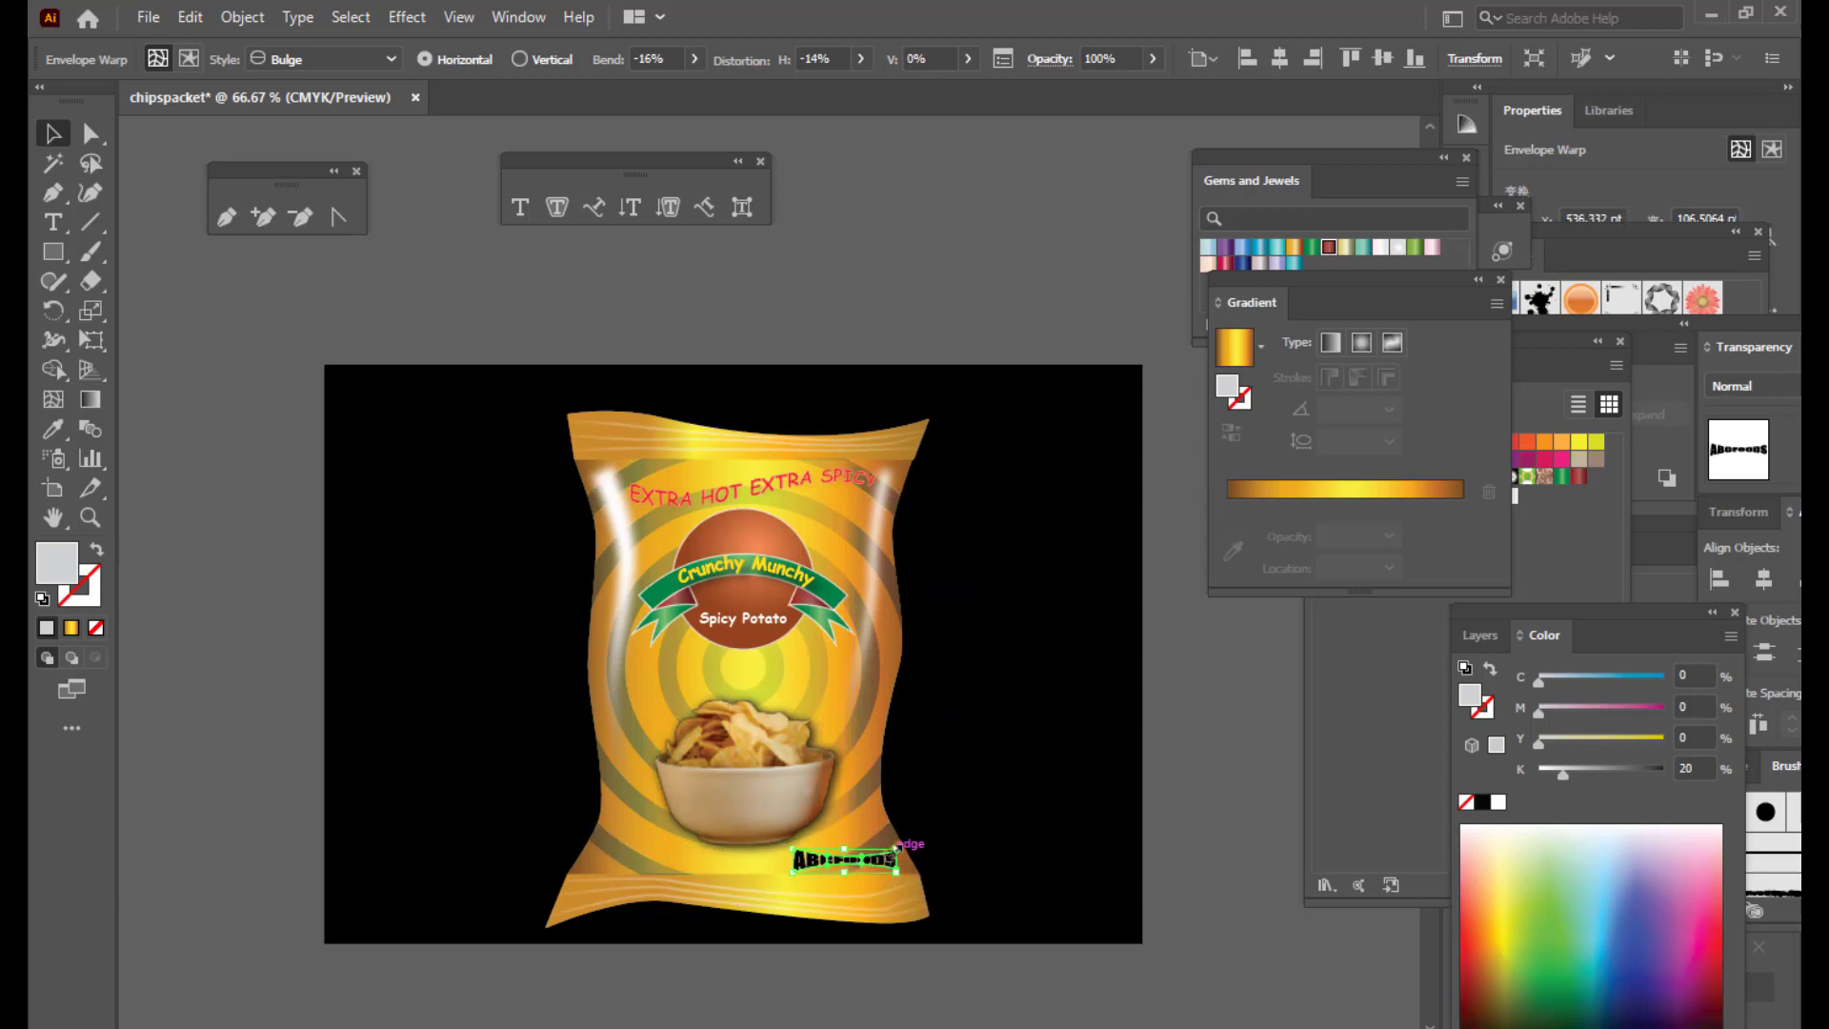
{"action": "left_click", "coordinate": [1247, 788]}
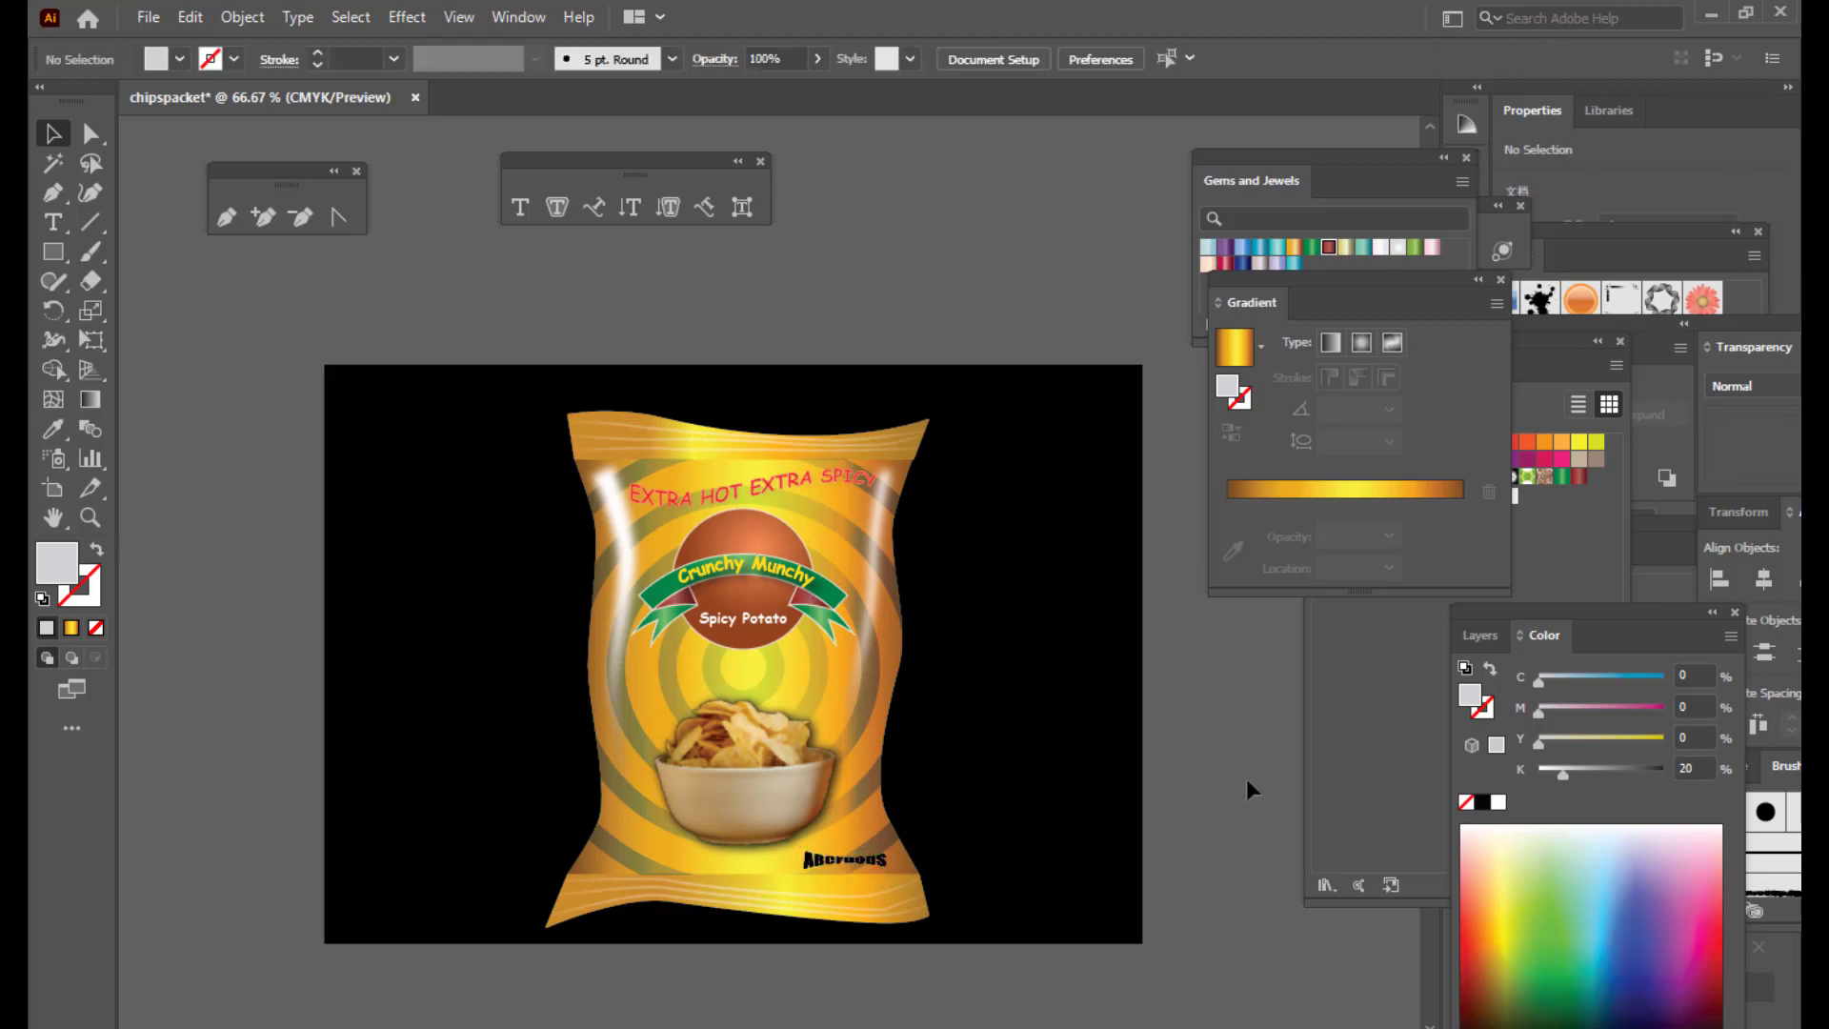
{"action": "left_click", "coordinate": [819, 860]}
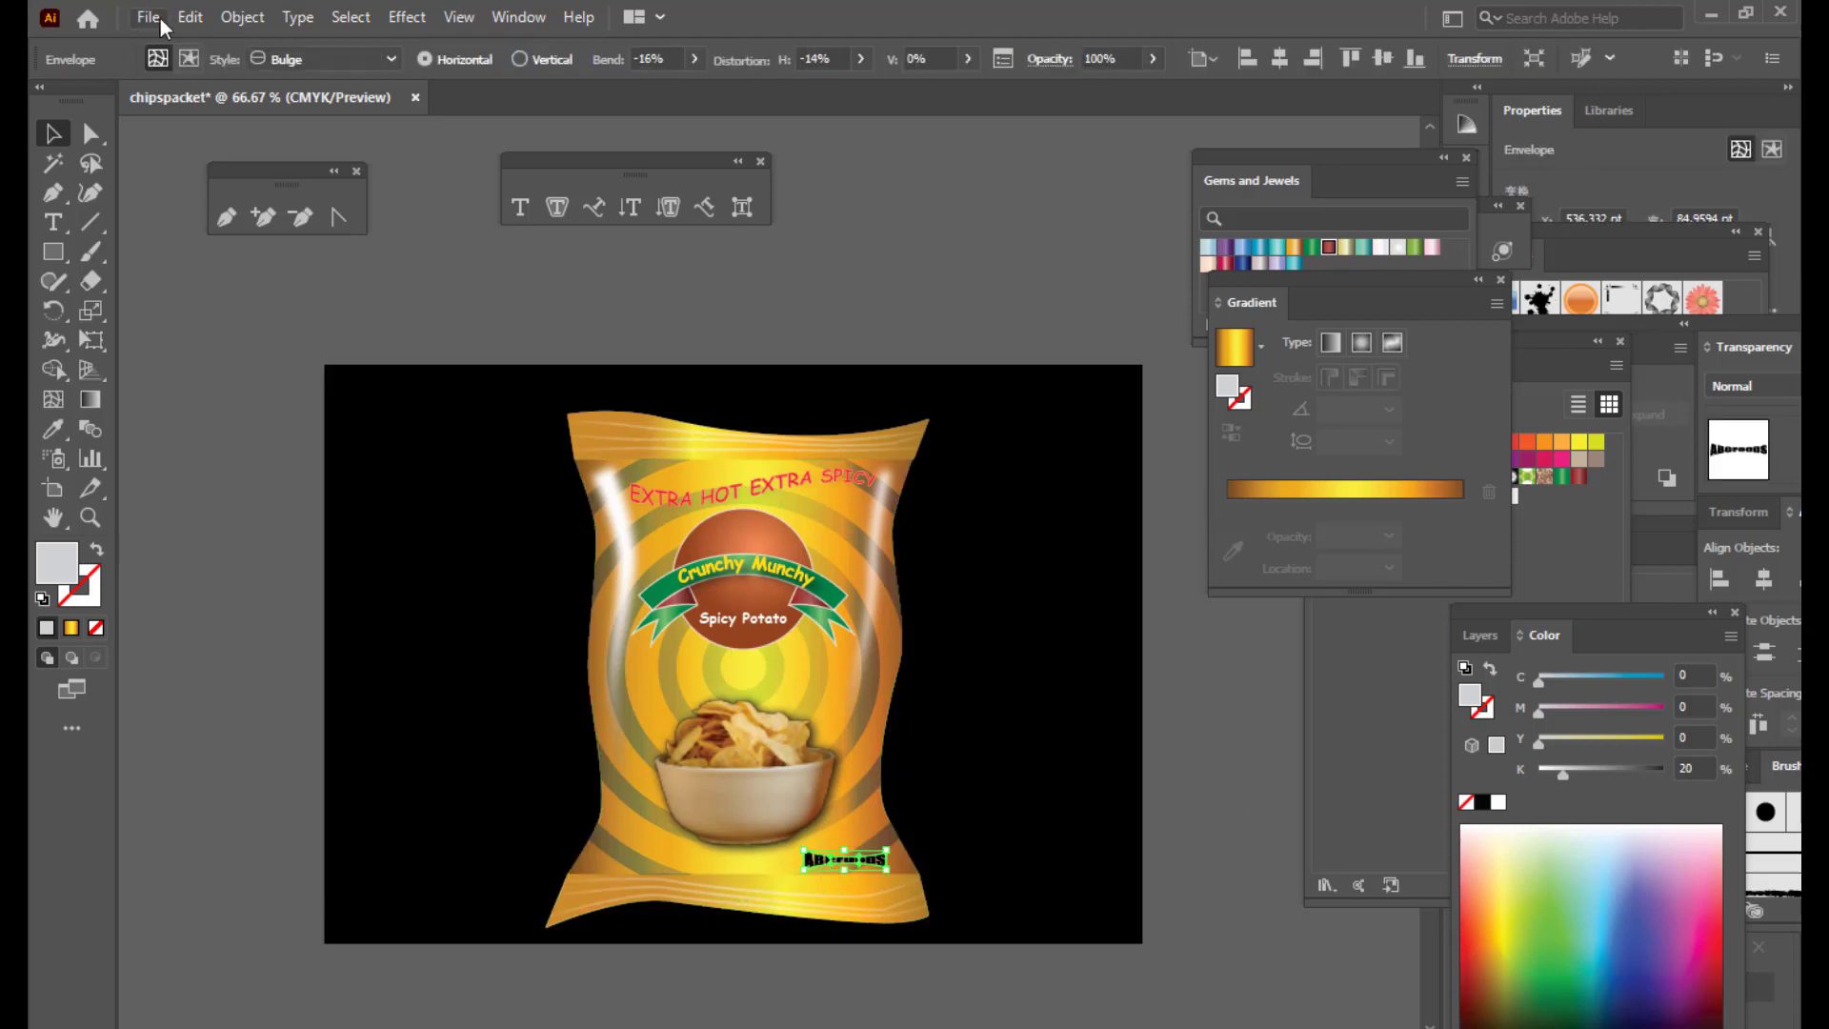
{"action": "left_click", "coordinate": [242, 17]}
Step: Expand the warped ABCFOODS into plain shapes, fill it red, and recentre it below the bowl
{"action": "left_click", "coordinate": [316, 306]}
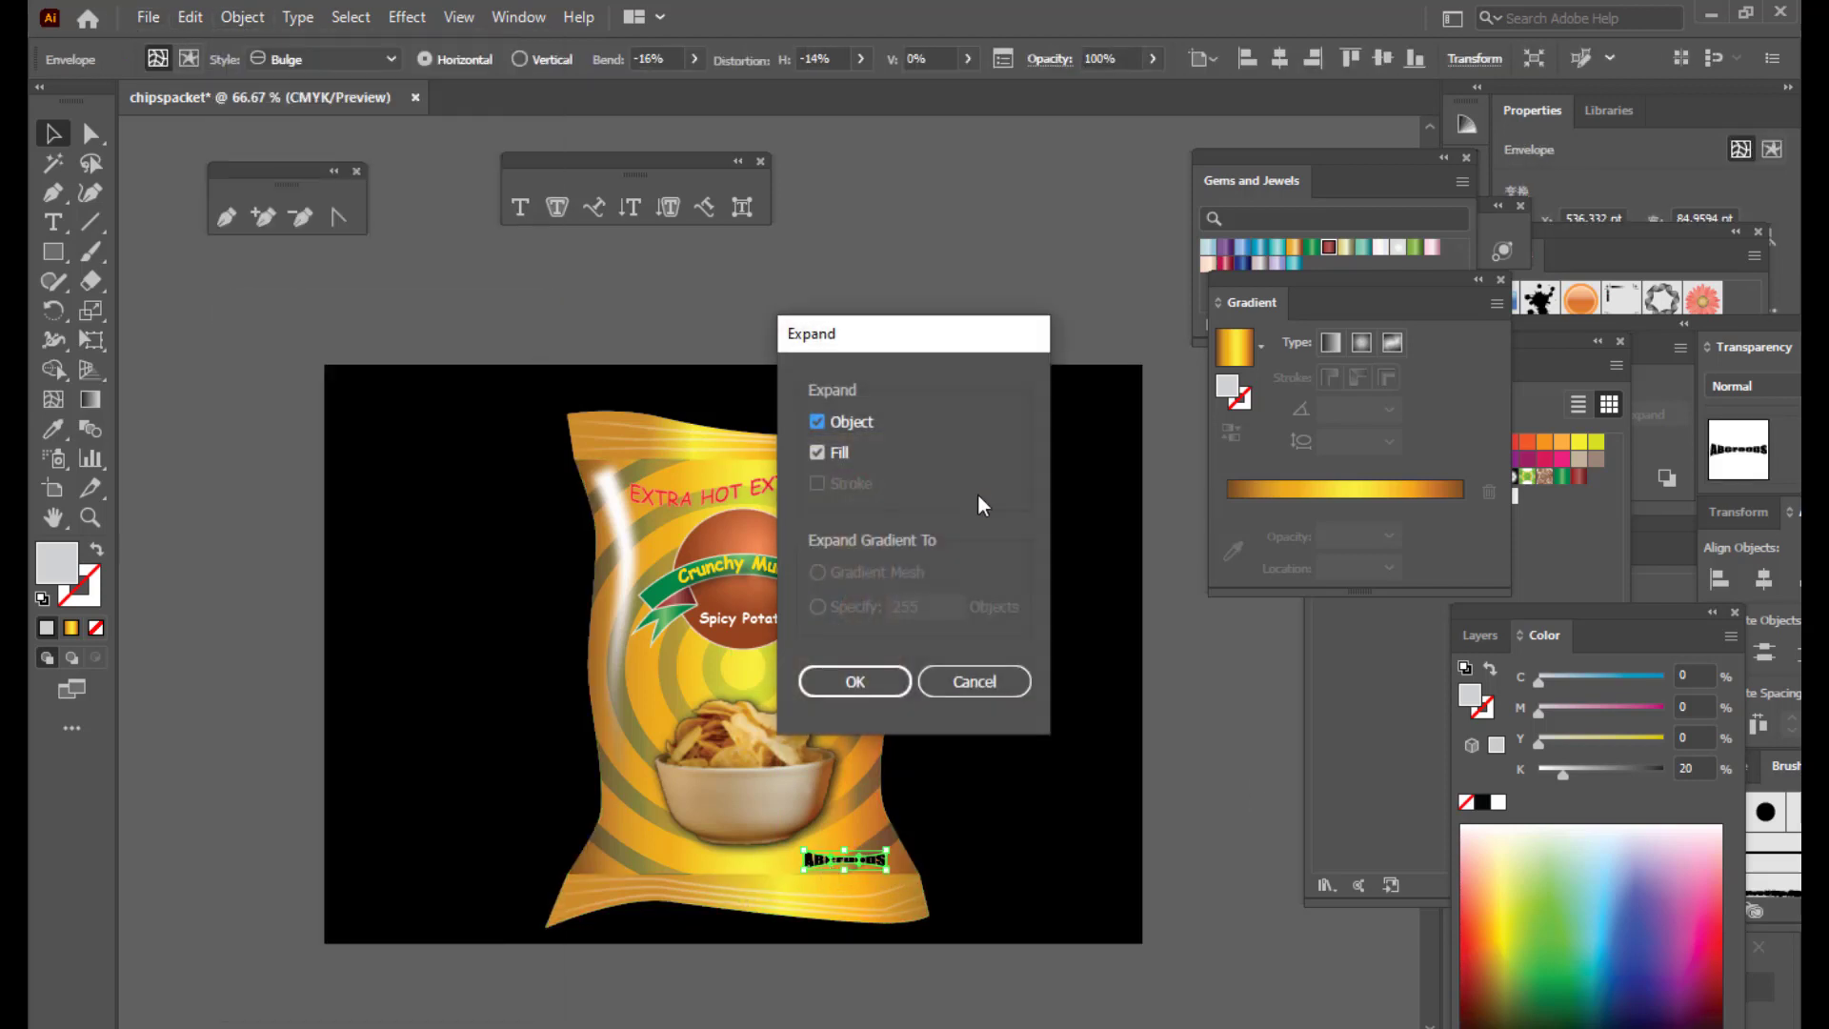
{"action": "left_click", "coordinate": [859, 682]}
{"action": "left_click", "coordinate": [1242, 751]}
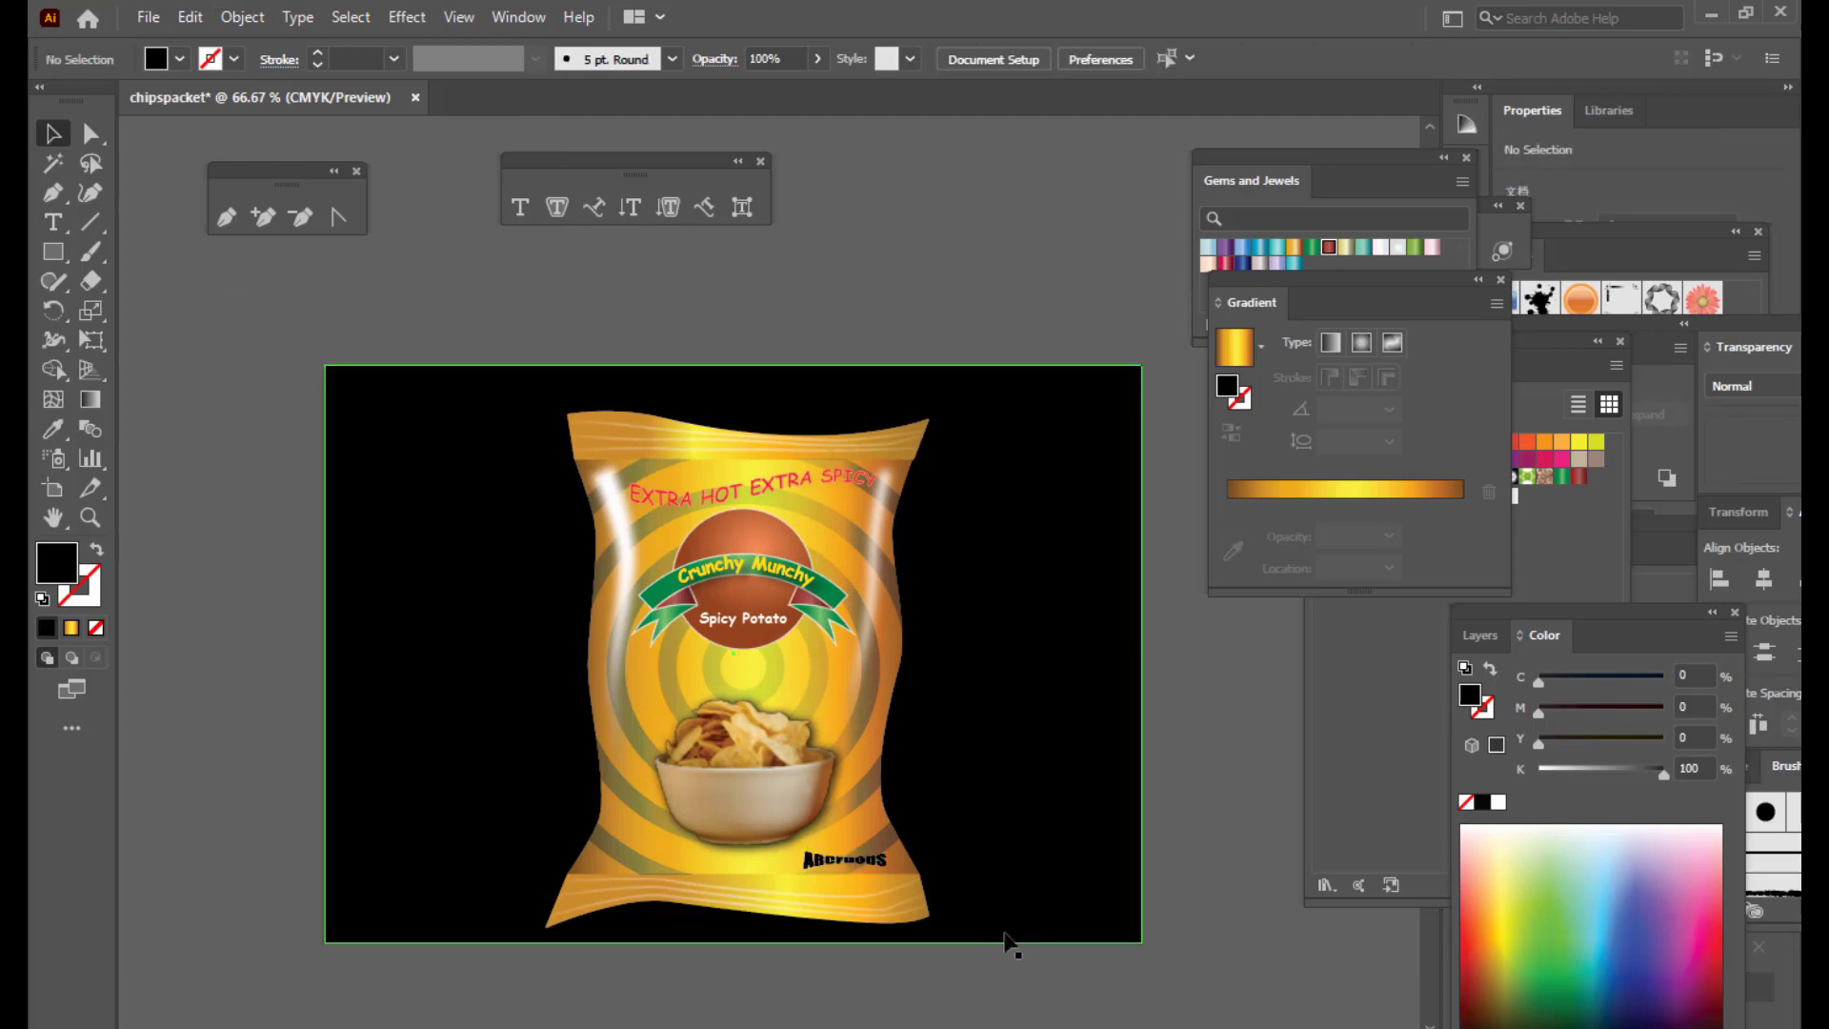
{"action": "left_click", "coordinate": [839, 860]}
{"action": "left_click", "coordinate": [1465, 930]}
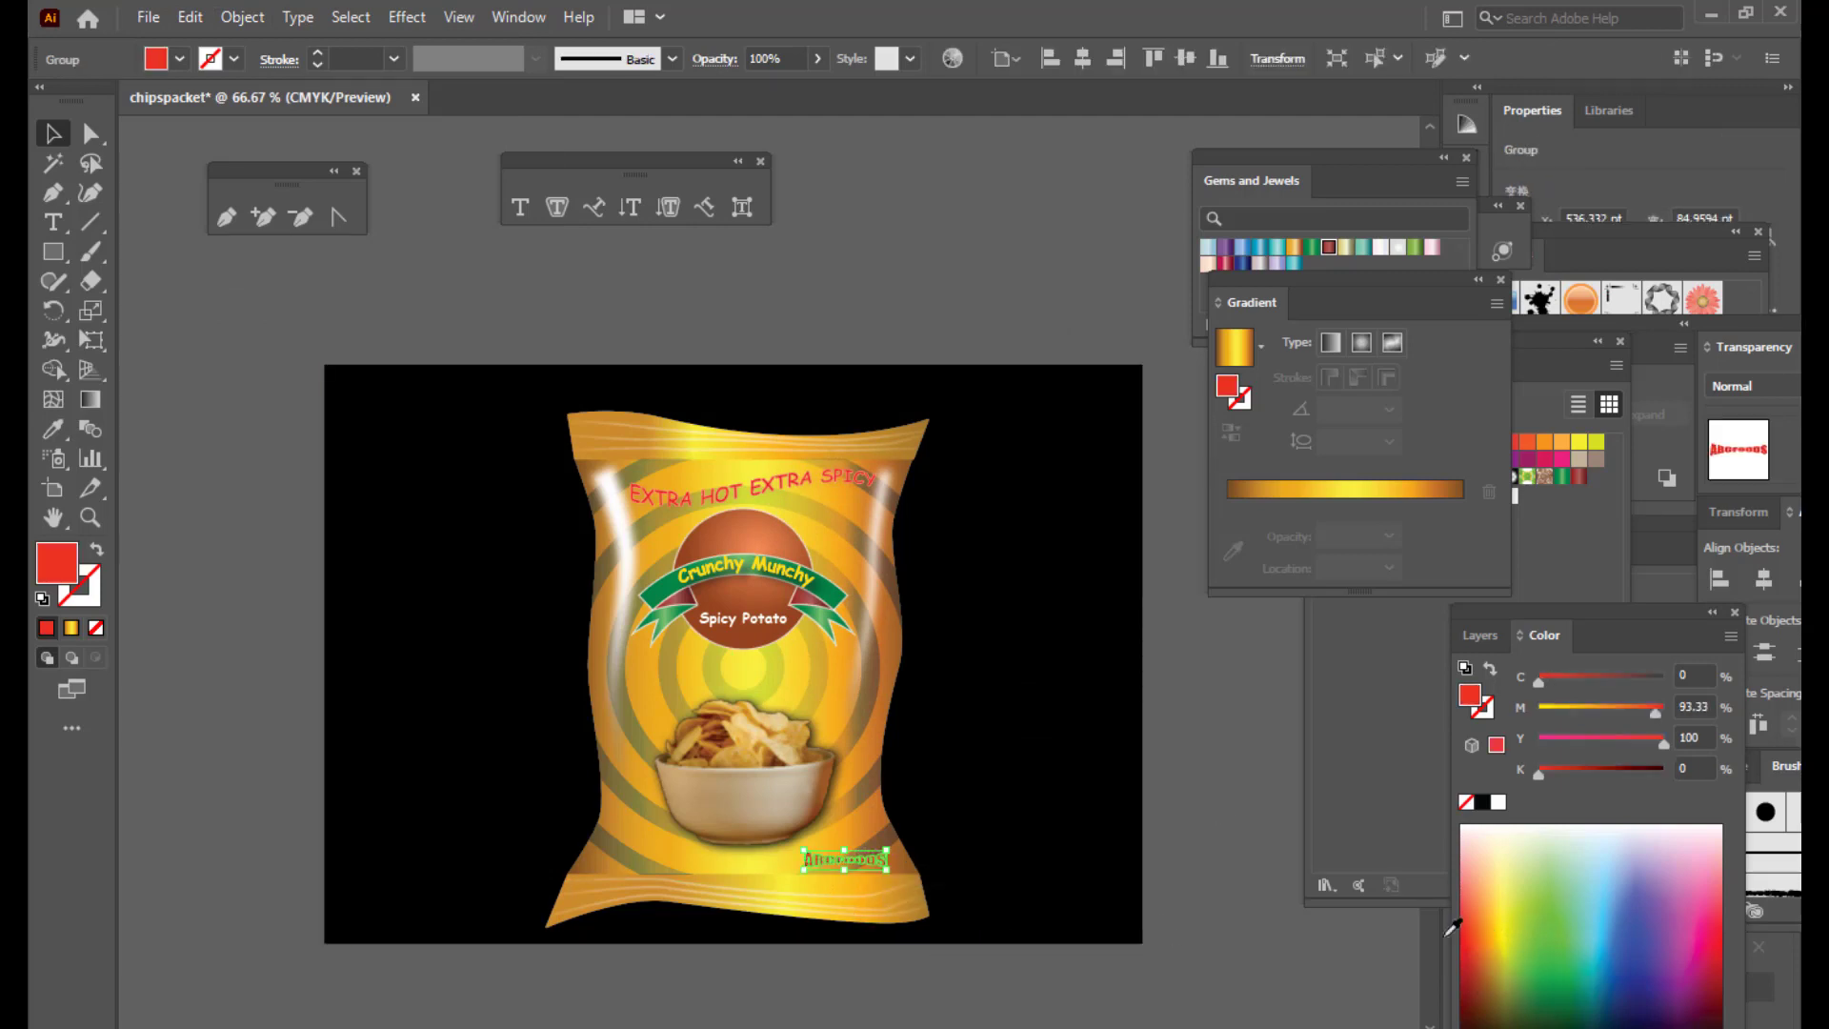
{"action": "left_click_drag", "start_coordinate": [813, 861], "coordinate": [714, 868]}
Step: Zoom in to 150% on the packet and nudge the ABCFOODS logo right
{"action": "left_click", "coordinate": [1211, 813]}
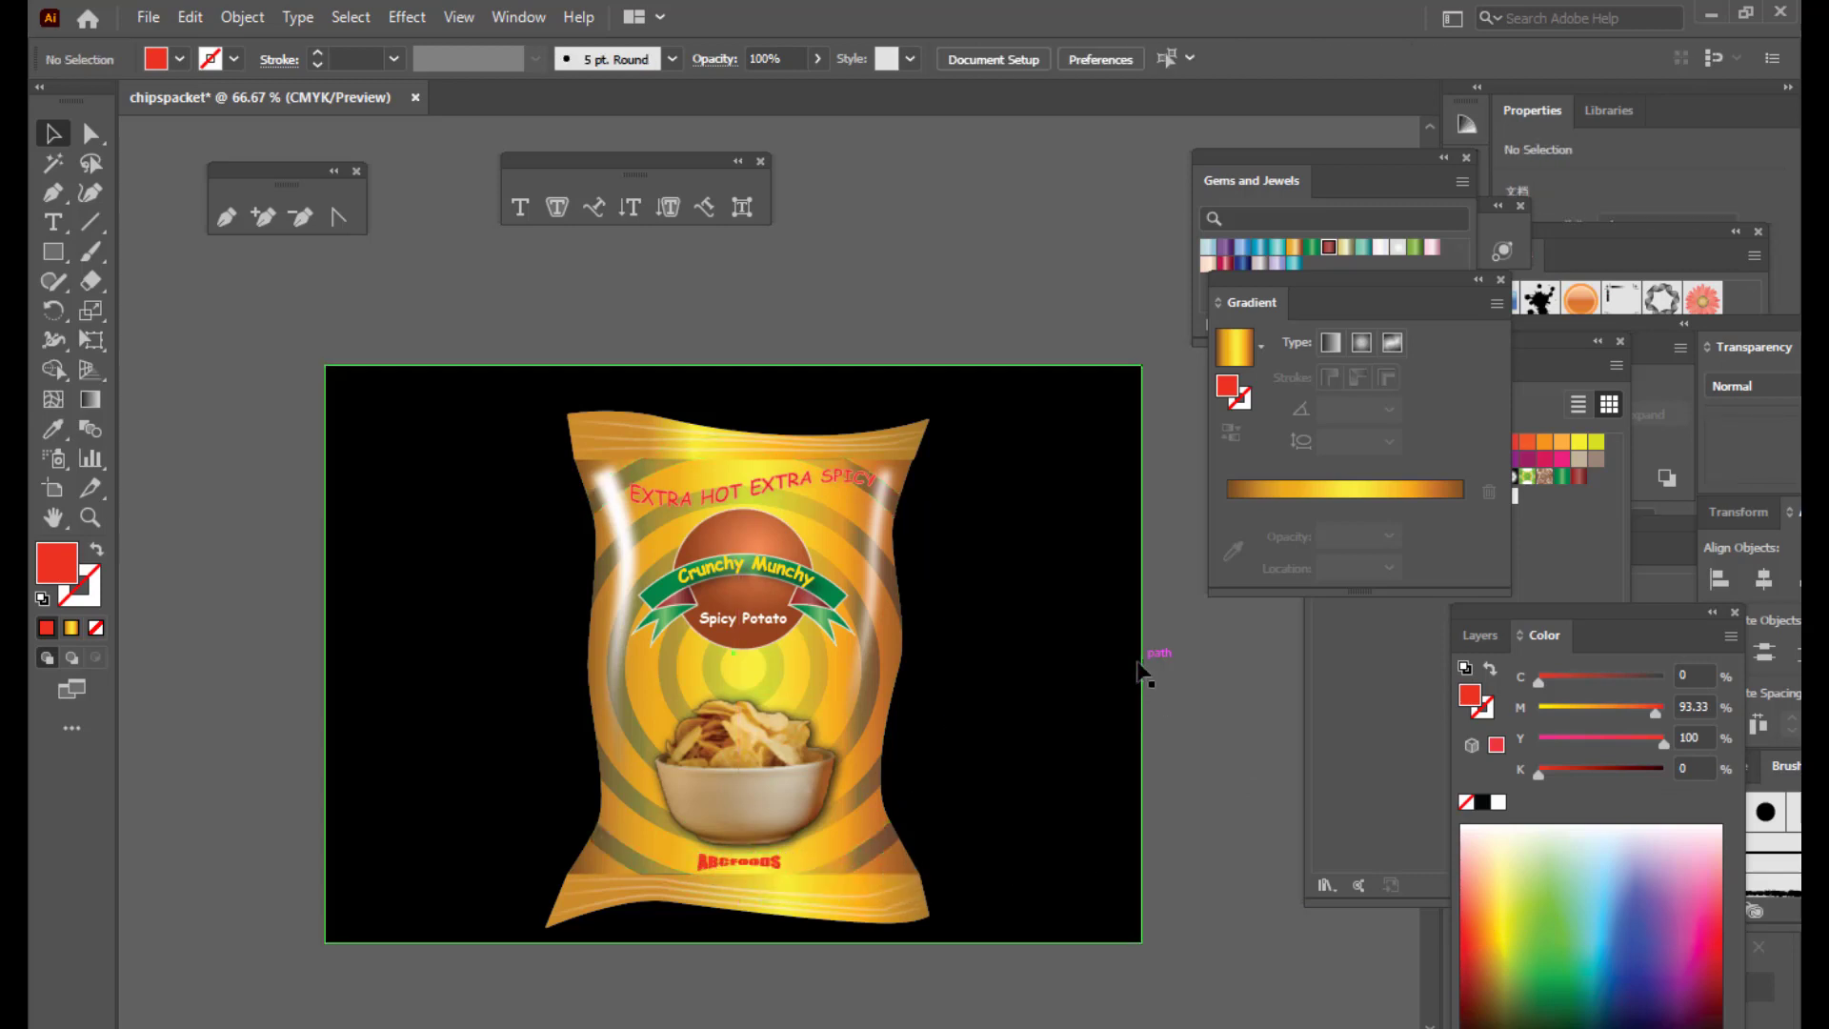
{"action": "scroll", "coordinate": [1142, 666], "scroll_direction": "down", "scroll_amount": 3}
{"action": "key", "text": "ctrl+plus"}
{"action": "key", "text": "ctrl+plus"}
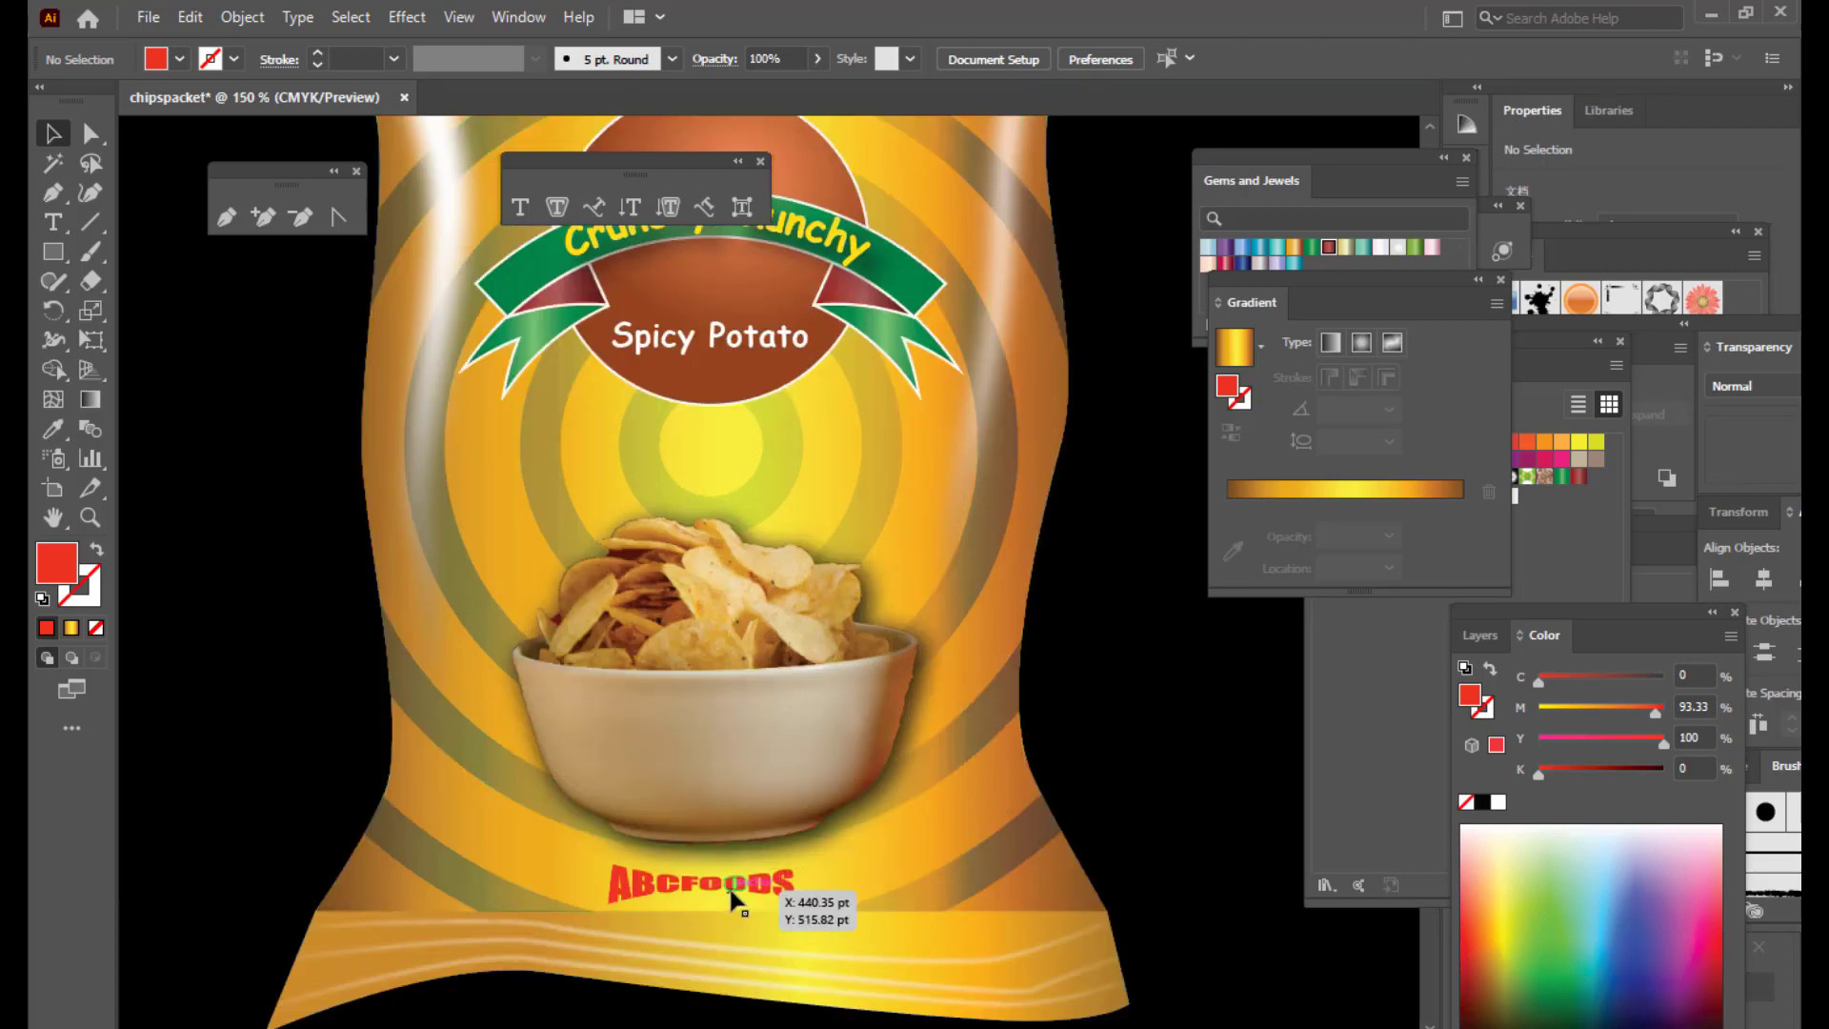
{"action": "left_click_drag", "start_coordinate": [733, 891], "coordinate": [913, 890]}
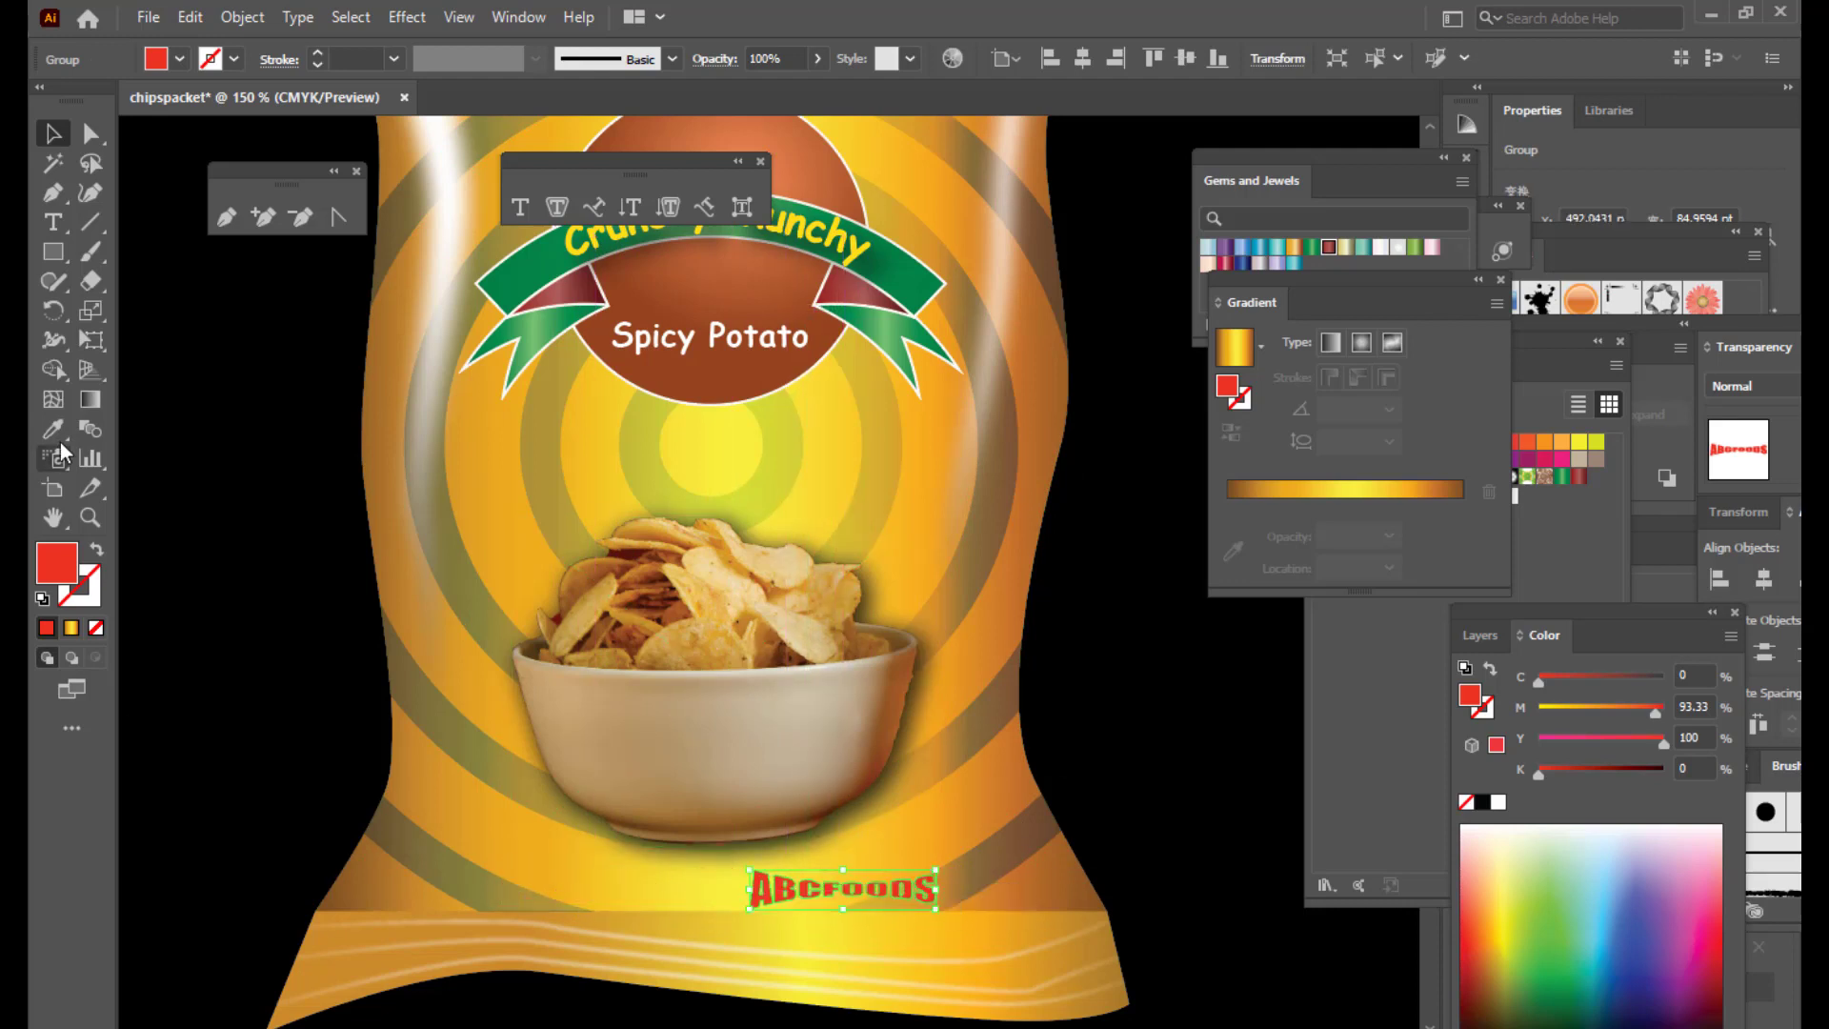
Step: Add the text 'A PRODUCT OF' and shrink it into place left of the logo
{"action": "left_click", "coordinate": [53, 220]}
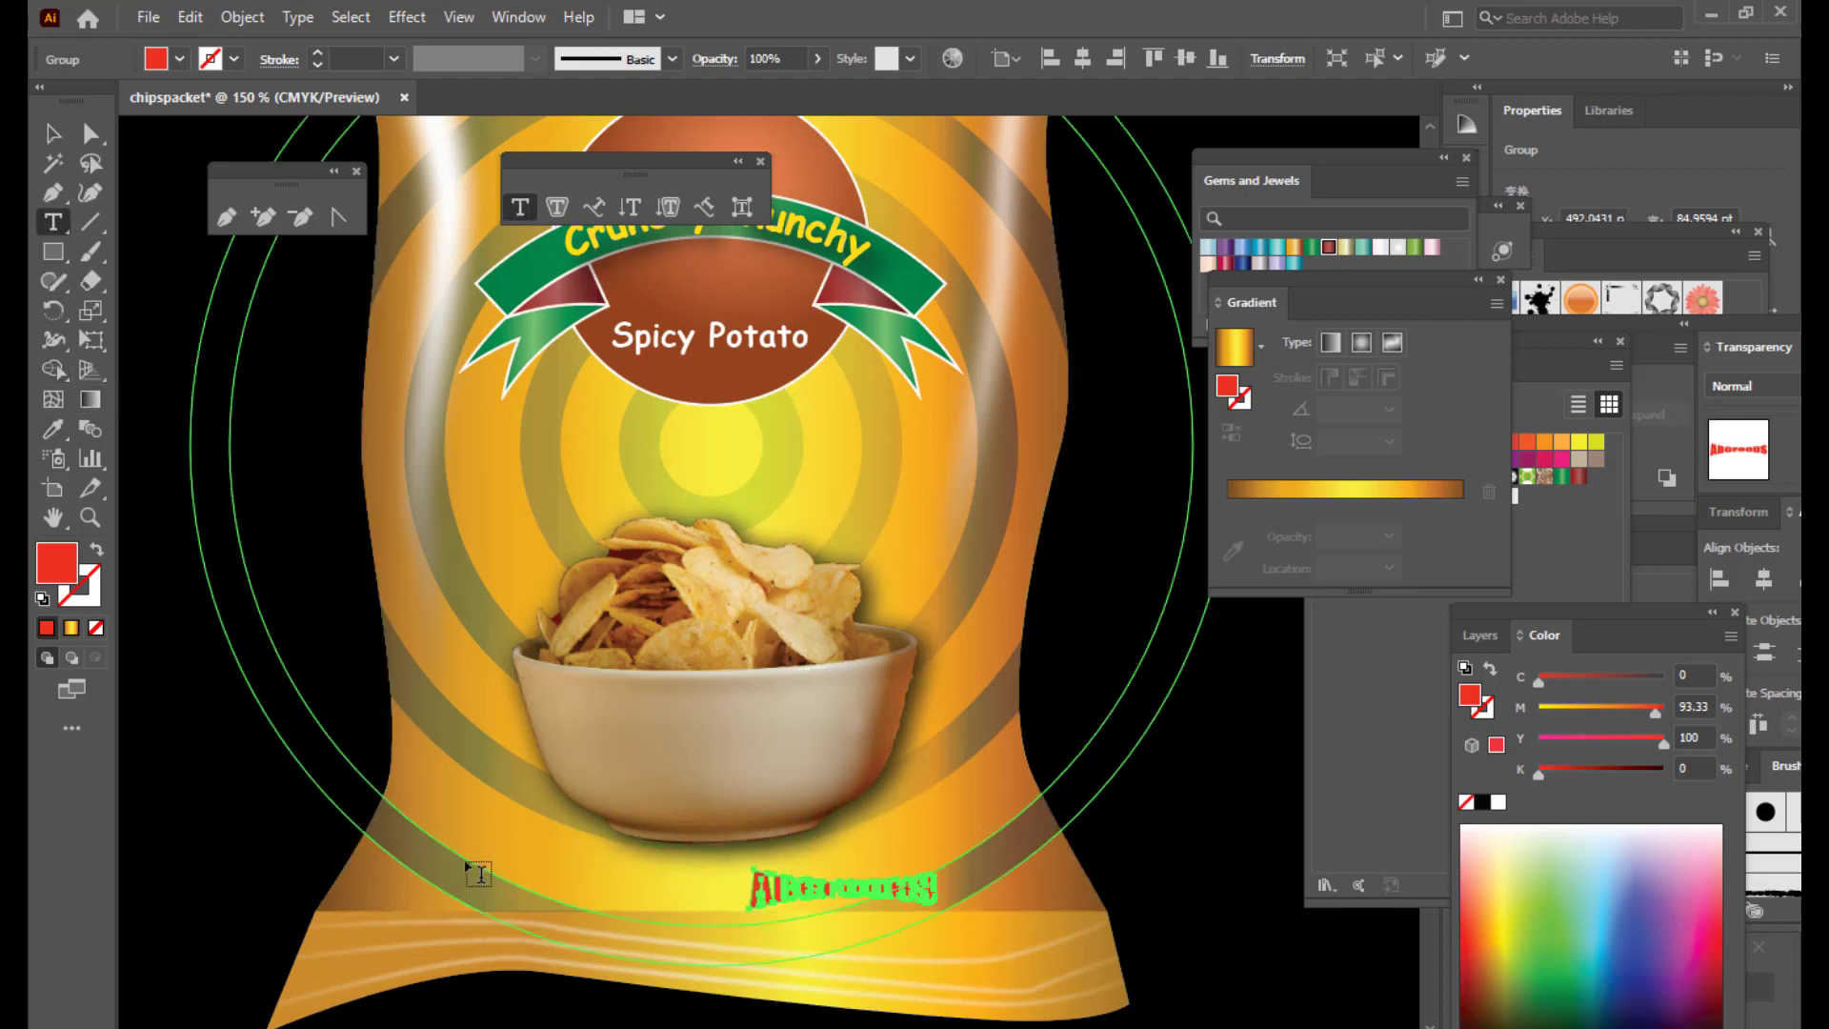
{"action": "left_click", "coordinate": [526, 862]}
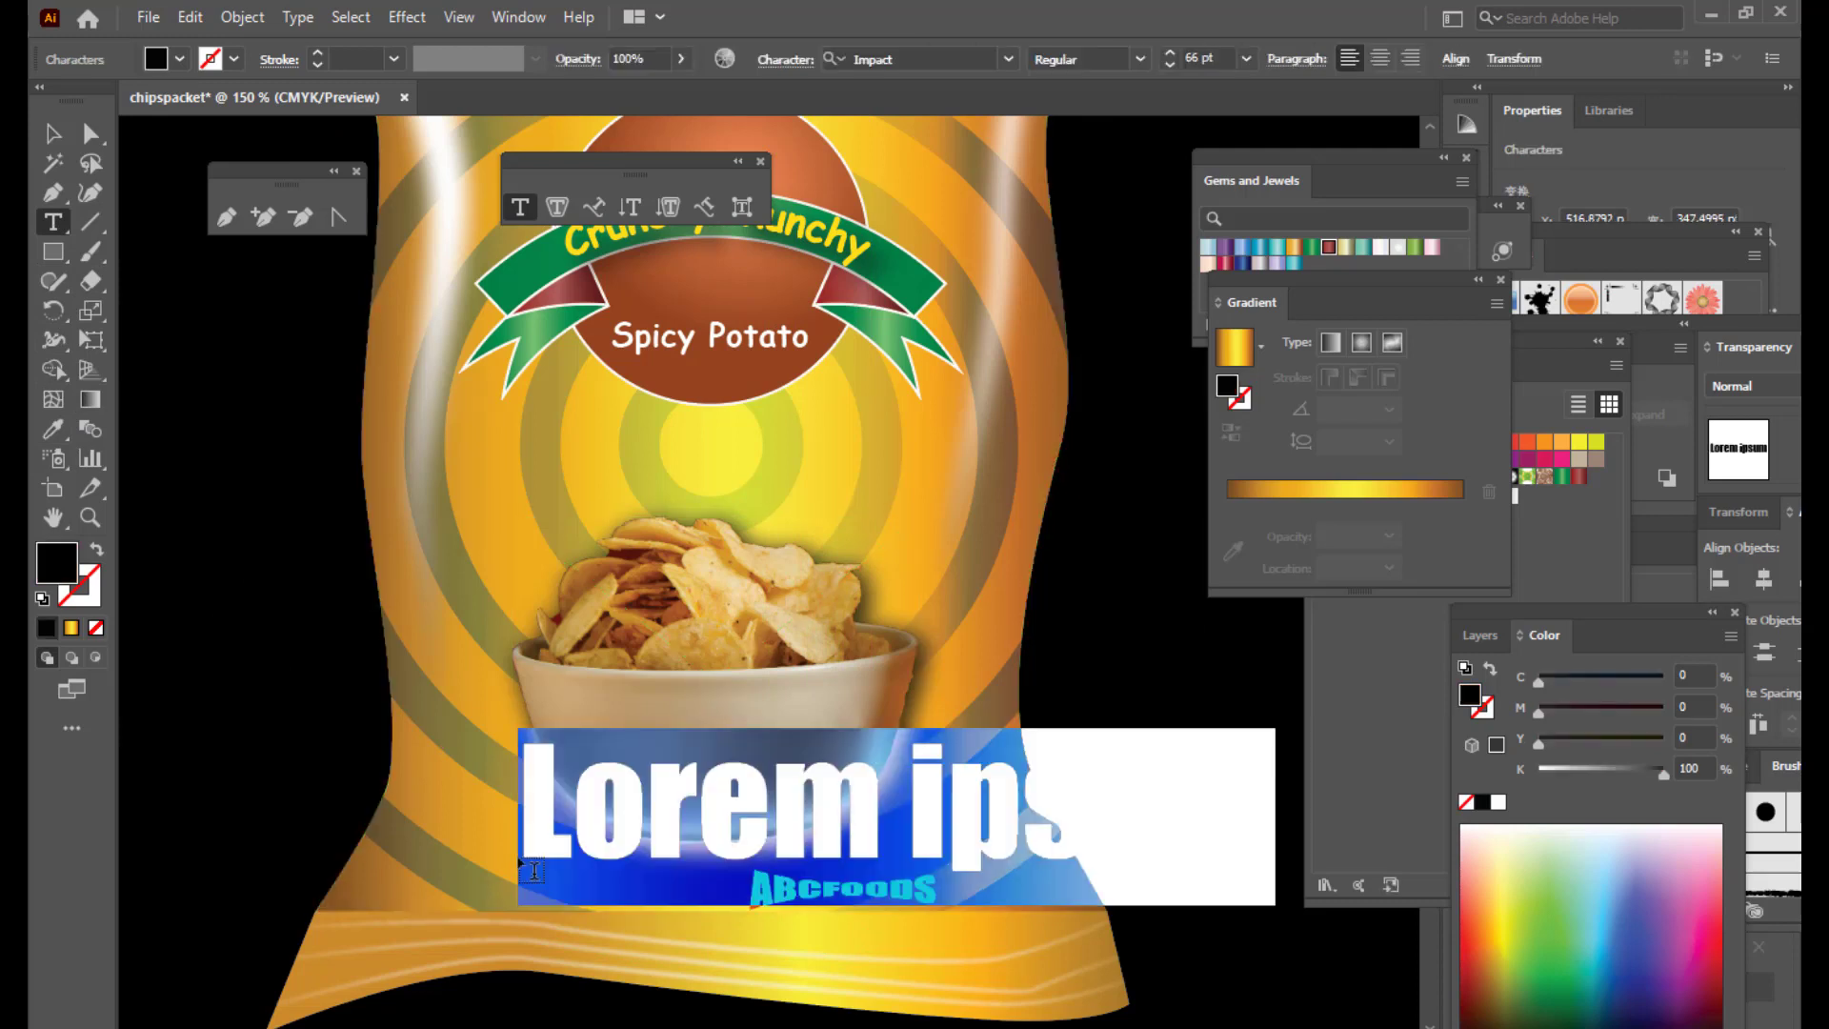
{"action": "type", "text": "A PRODUCT"}
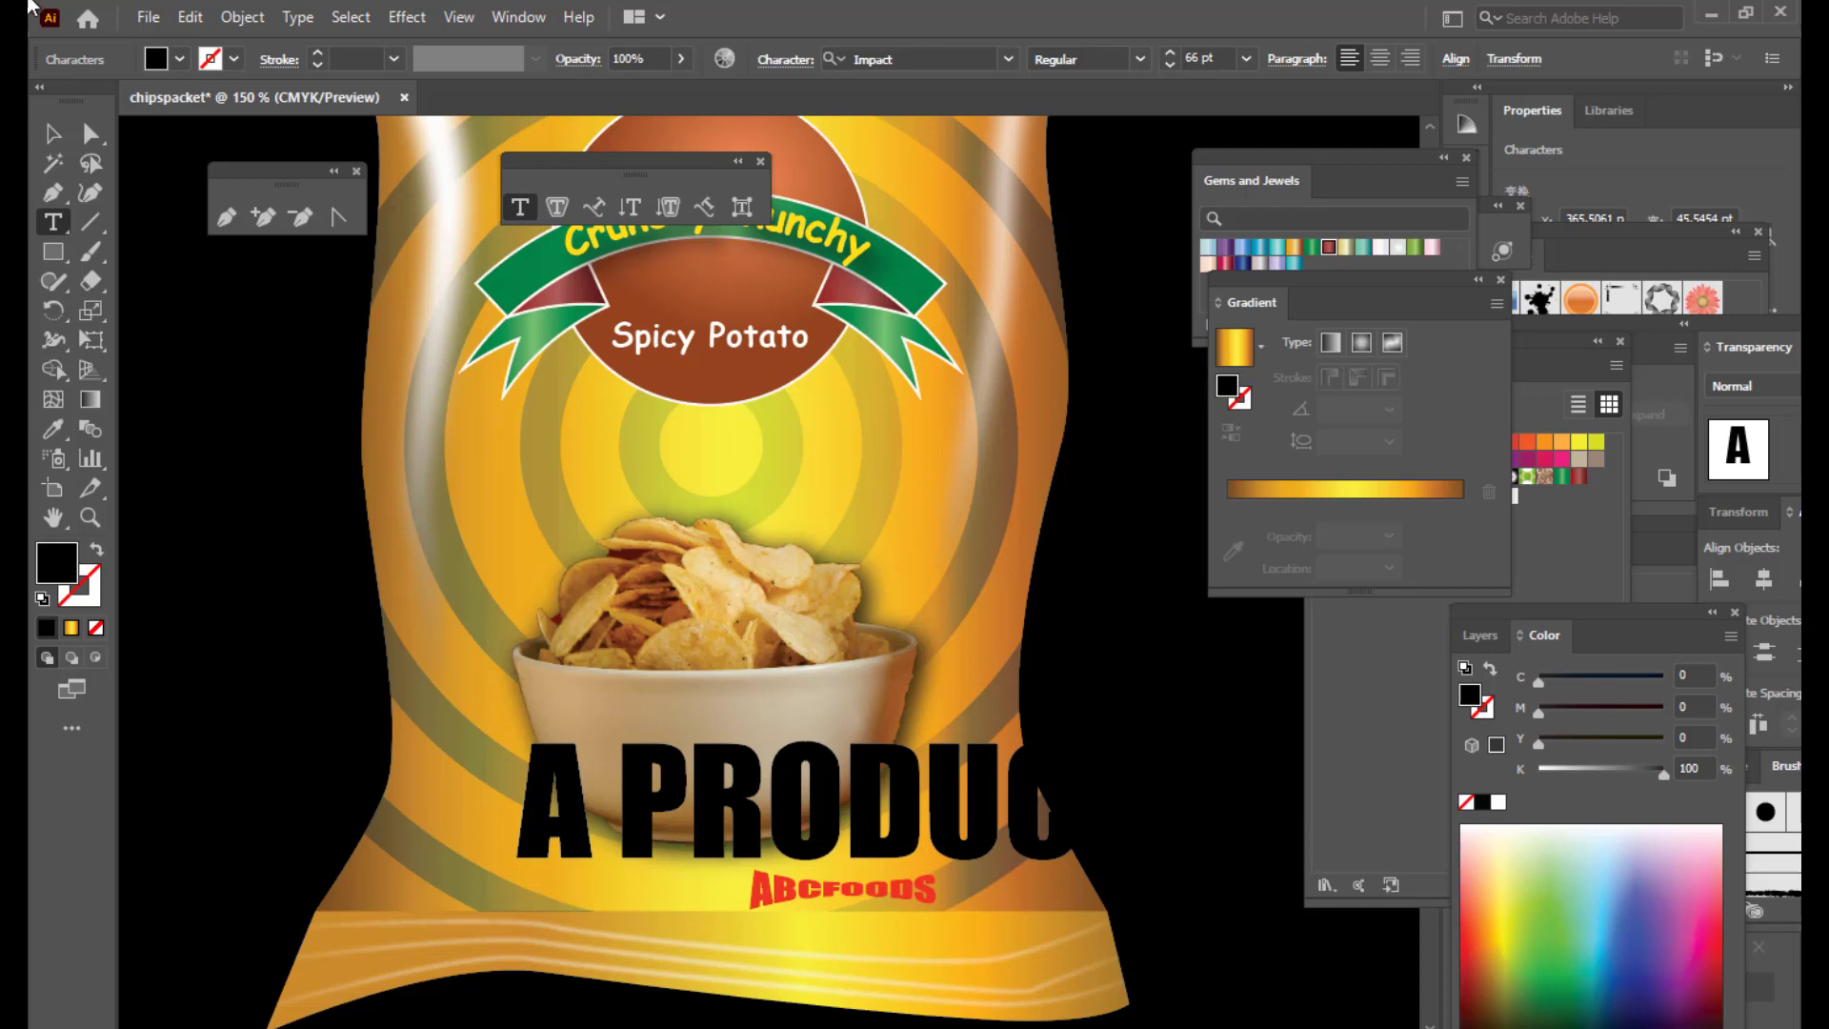
{"action": "left_click", "coordinate": [57, 137]}
{"action": "left_click_drag", "start_coordinate": [850, 789], "coordinate": [488, 781]}
{"action": "left_click_drag", "start_coordinate": [900, 734], "coordinate": [700, 900]}
Step: Fine-tune the positions of the ABCFOODS logo and the A PRODUCT OF text
{"action": "left_click", "coordinate": [842, 871]}
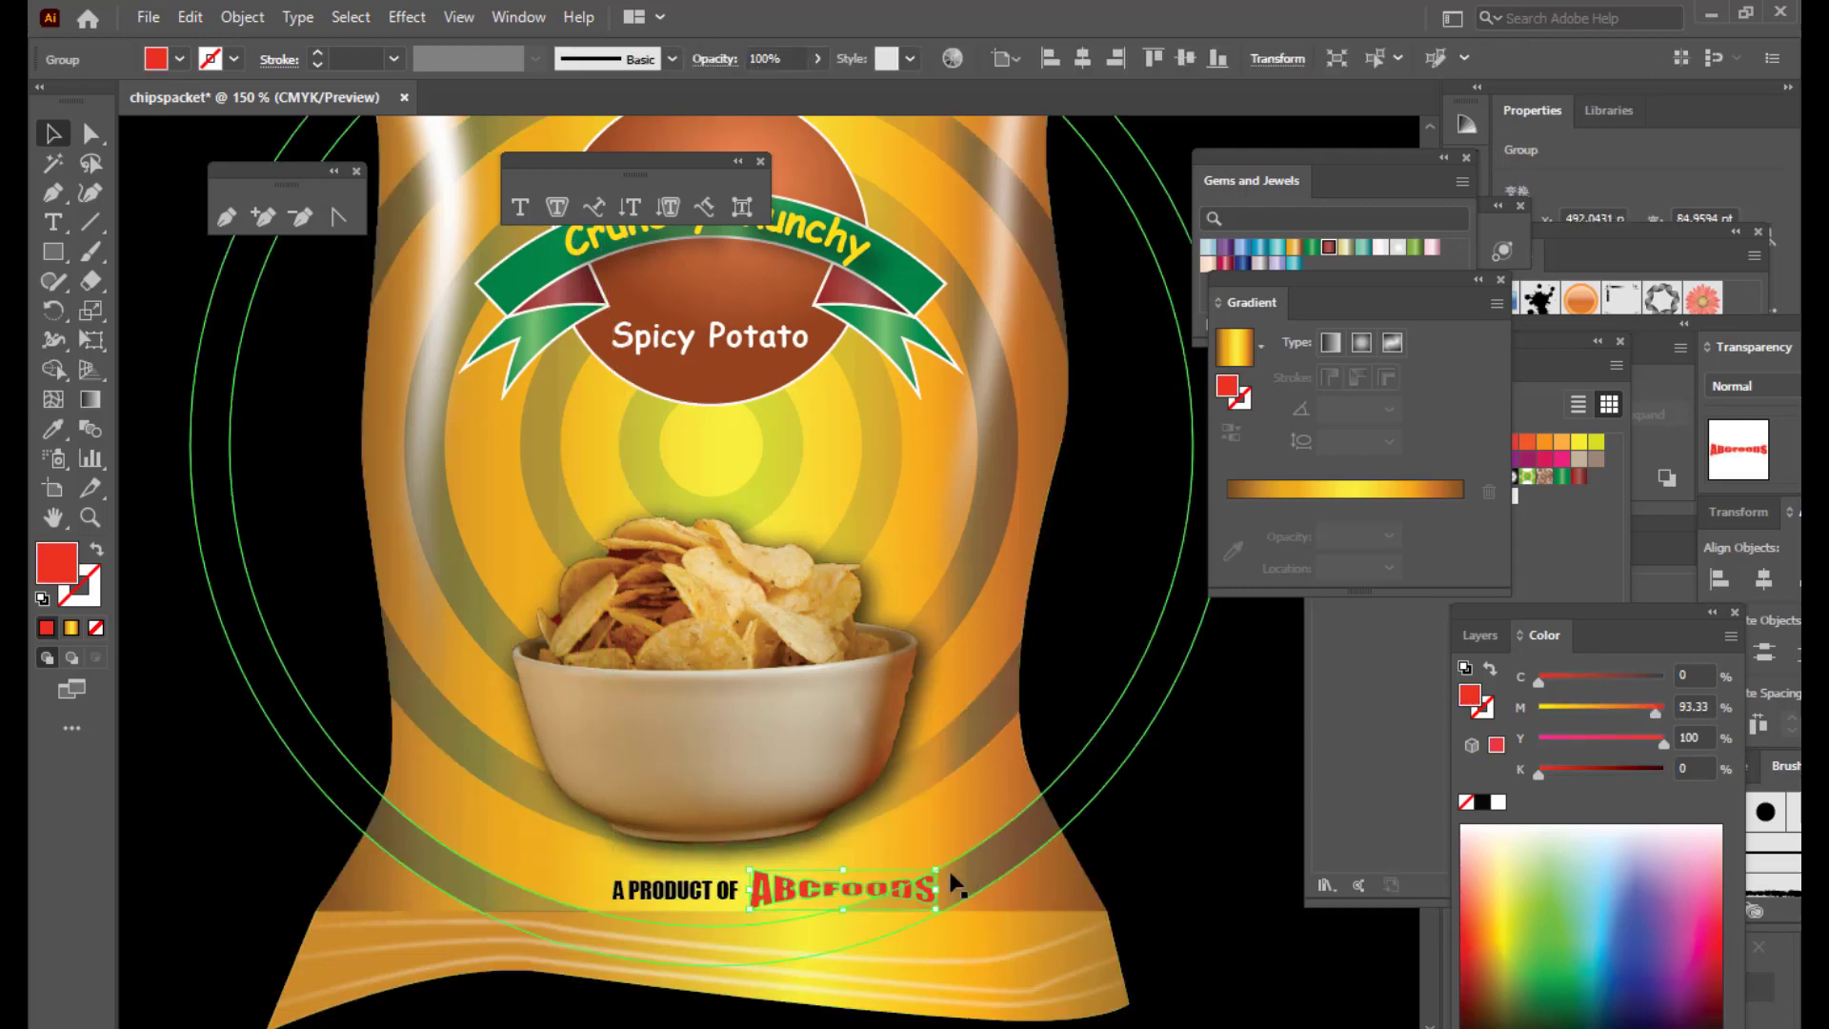
{"action": "mouse_move", "coordinate": [929, 881]}
{"action": "left_mouse_down"}
{"action": "mouse_move", "coordinate": [981, 884]}
{"action": "mouse_move", "coordinate": [934, 881]}
{"action": "left_mouse_up"}
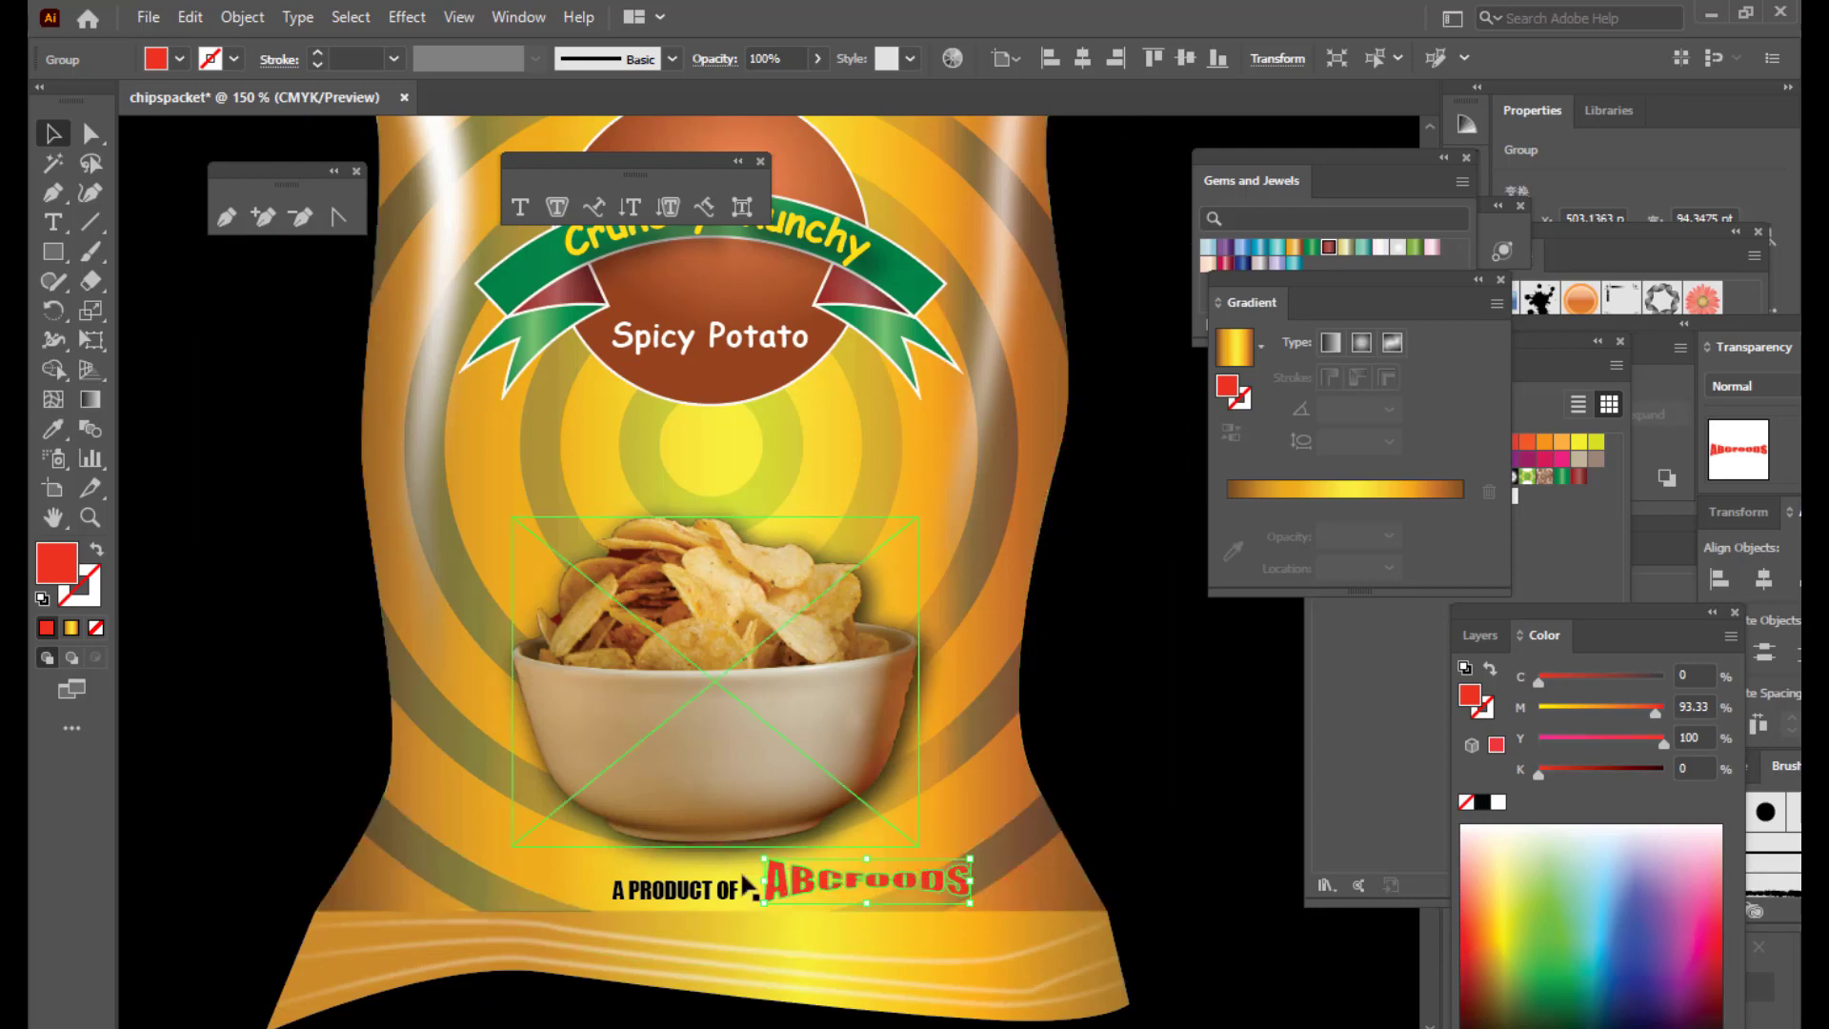
{"action": "left_click_drag", "start_coordinate": [726, 892], "coordinate": [743, 888]}
{"action": "left_click", "coordinate": [920, 890]}
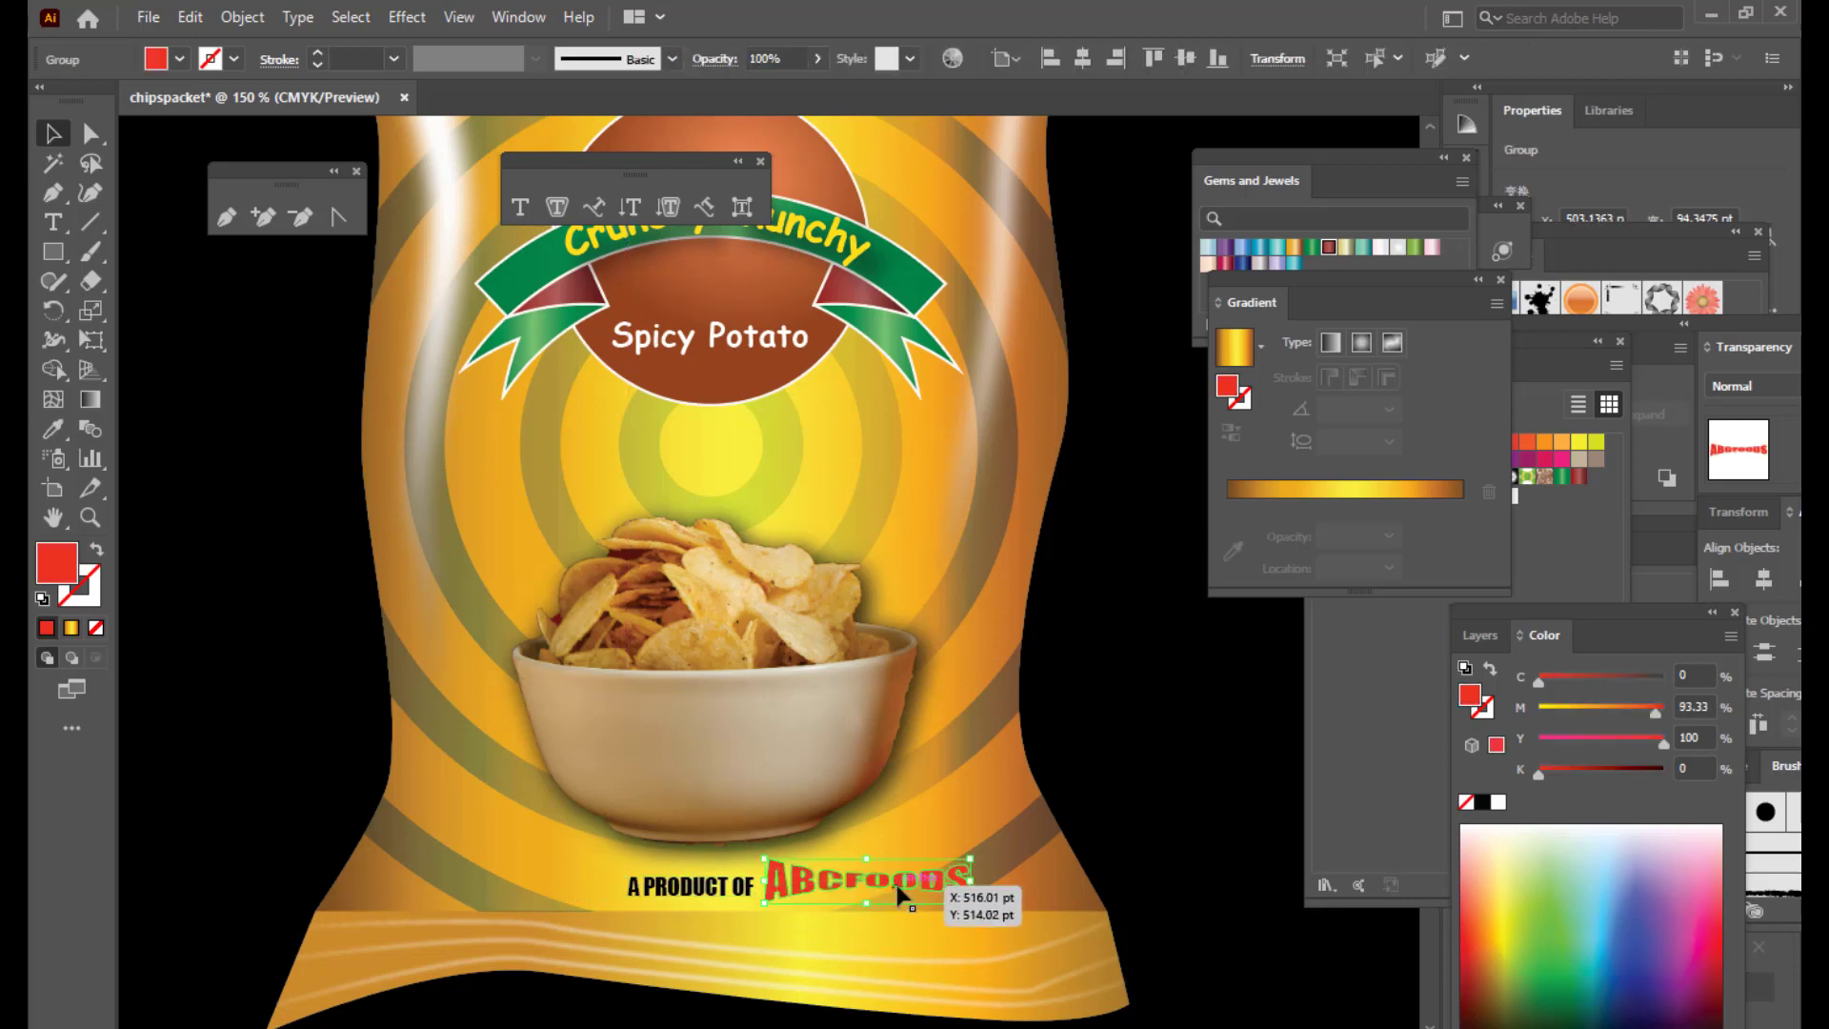
{"action": "left_click", "coordinate": [1215, 787]}
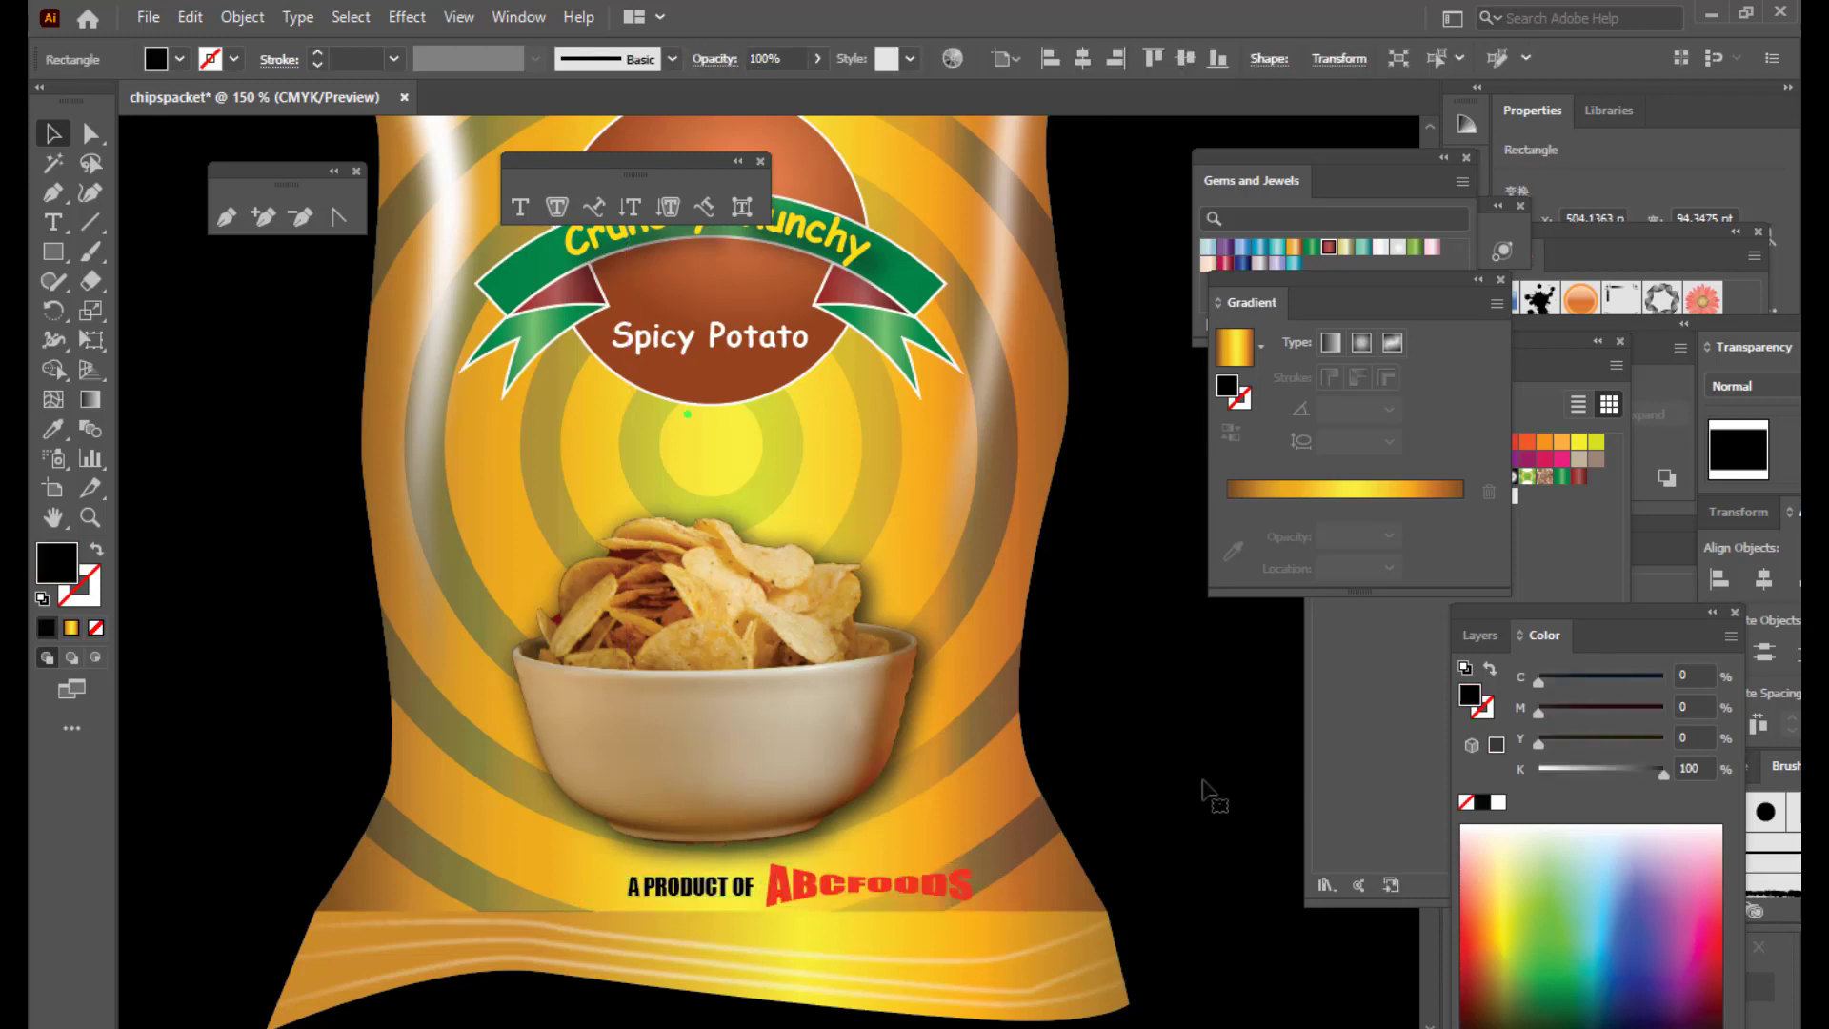
{"action": "left_click", "coordinate": [968, 894]}
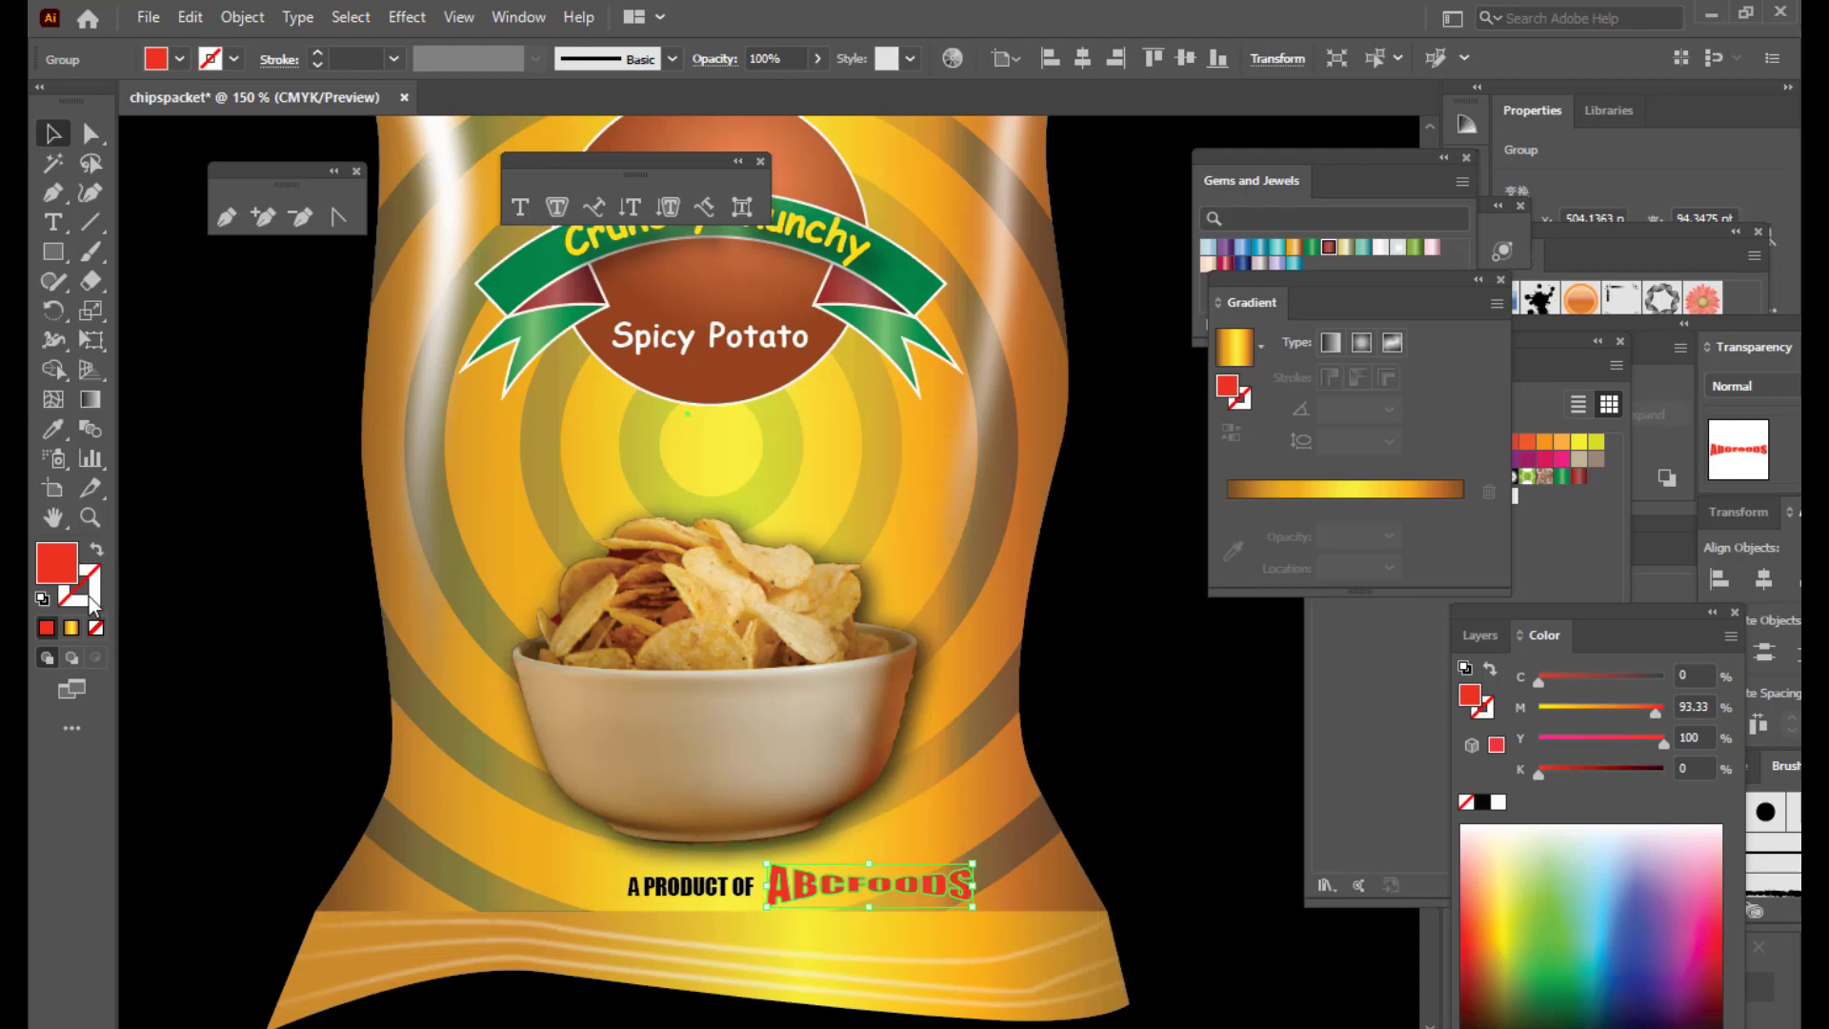
Step: Give the ABCFOODS logo a near-white 0.25 pt outline stroke
{"action": "double_click", "coordinate": [88, 596]}
{"action": "left_click", "coordinate": [801, 274]}
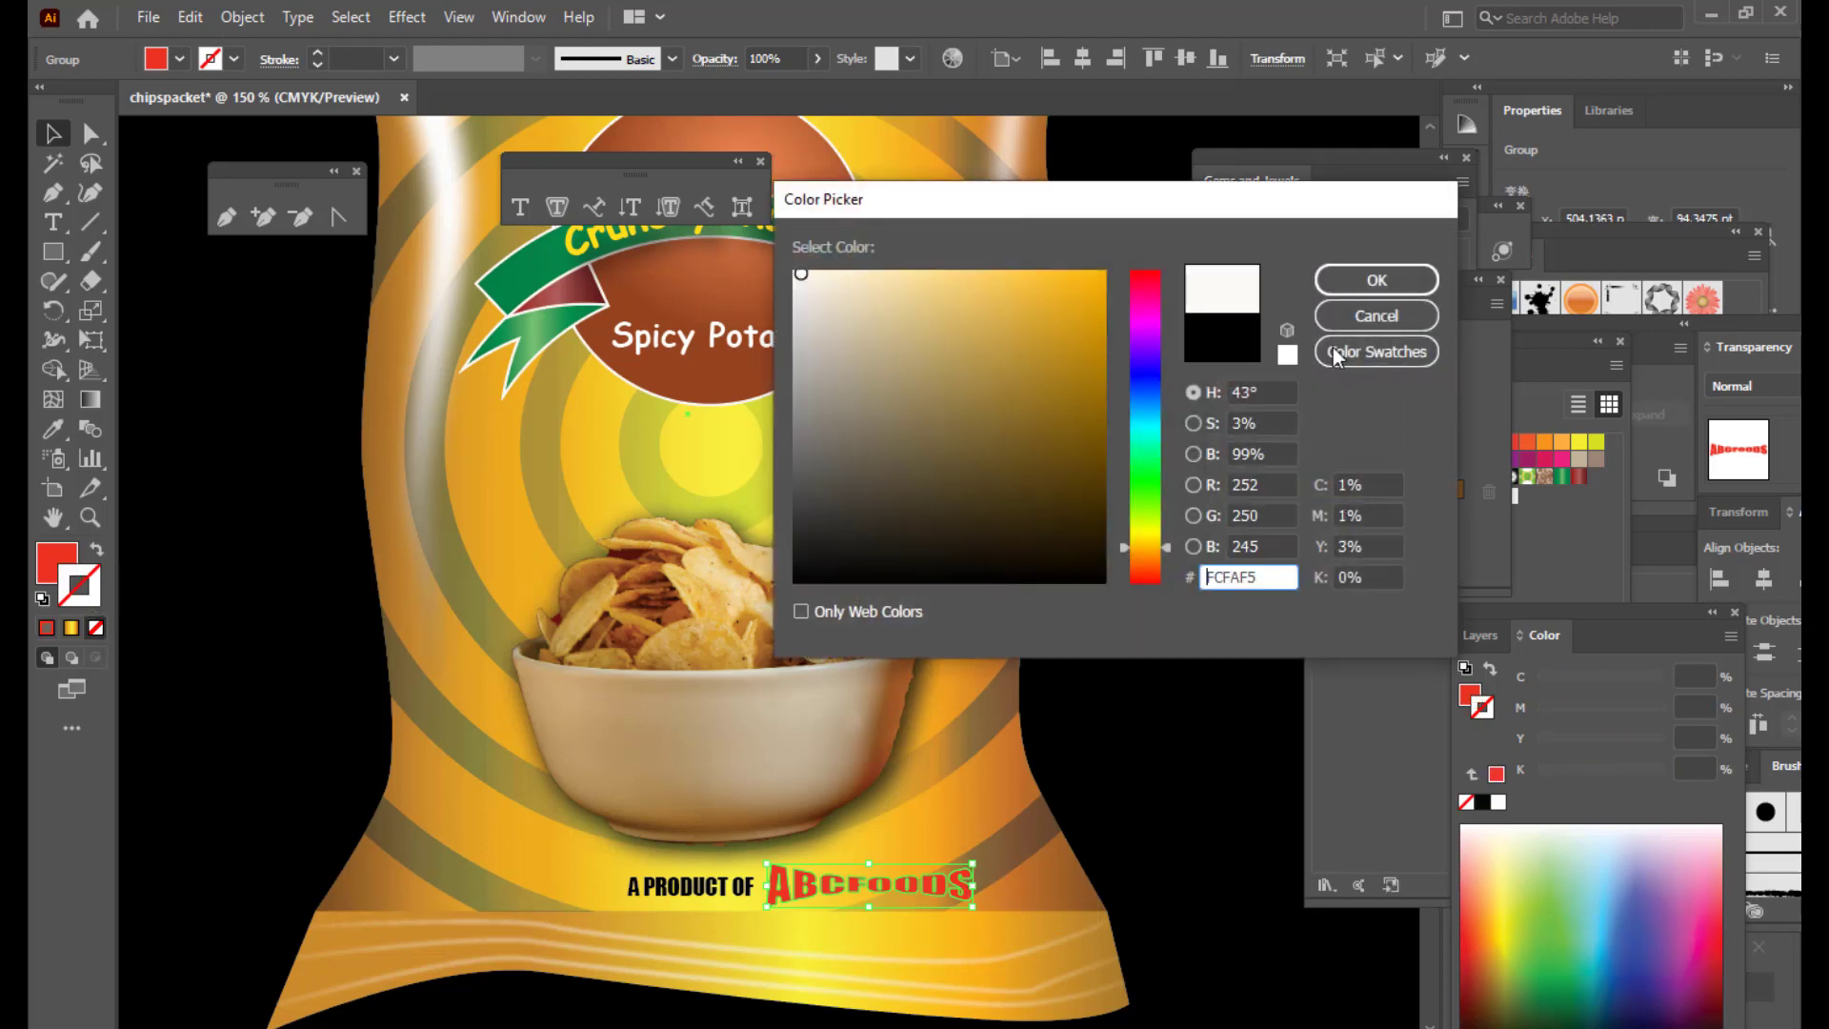
{"action": "left_click", "coordinate": [1396, 280]}
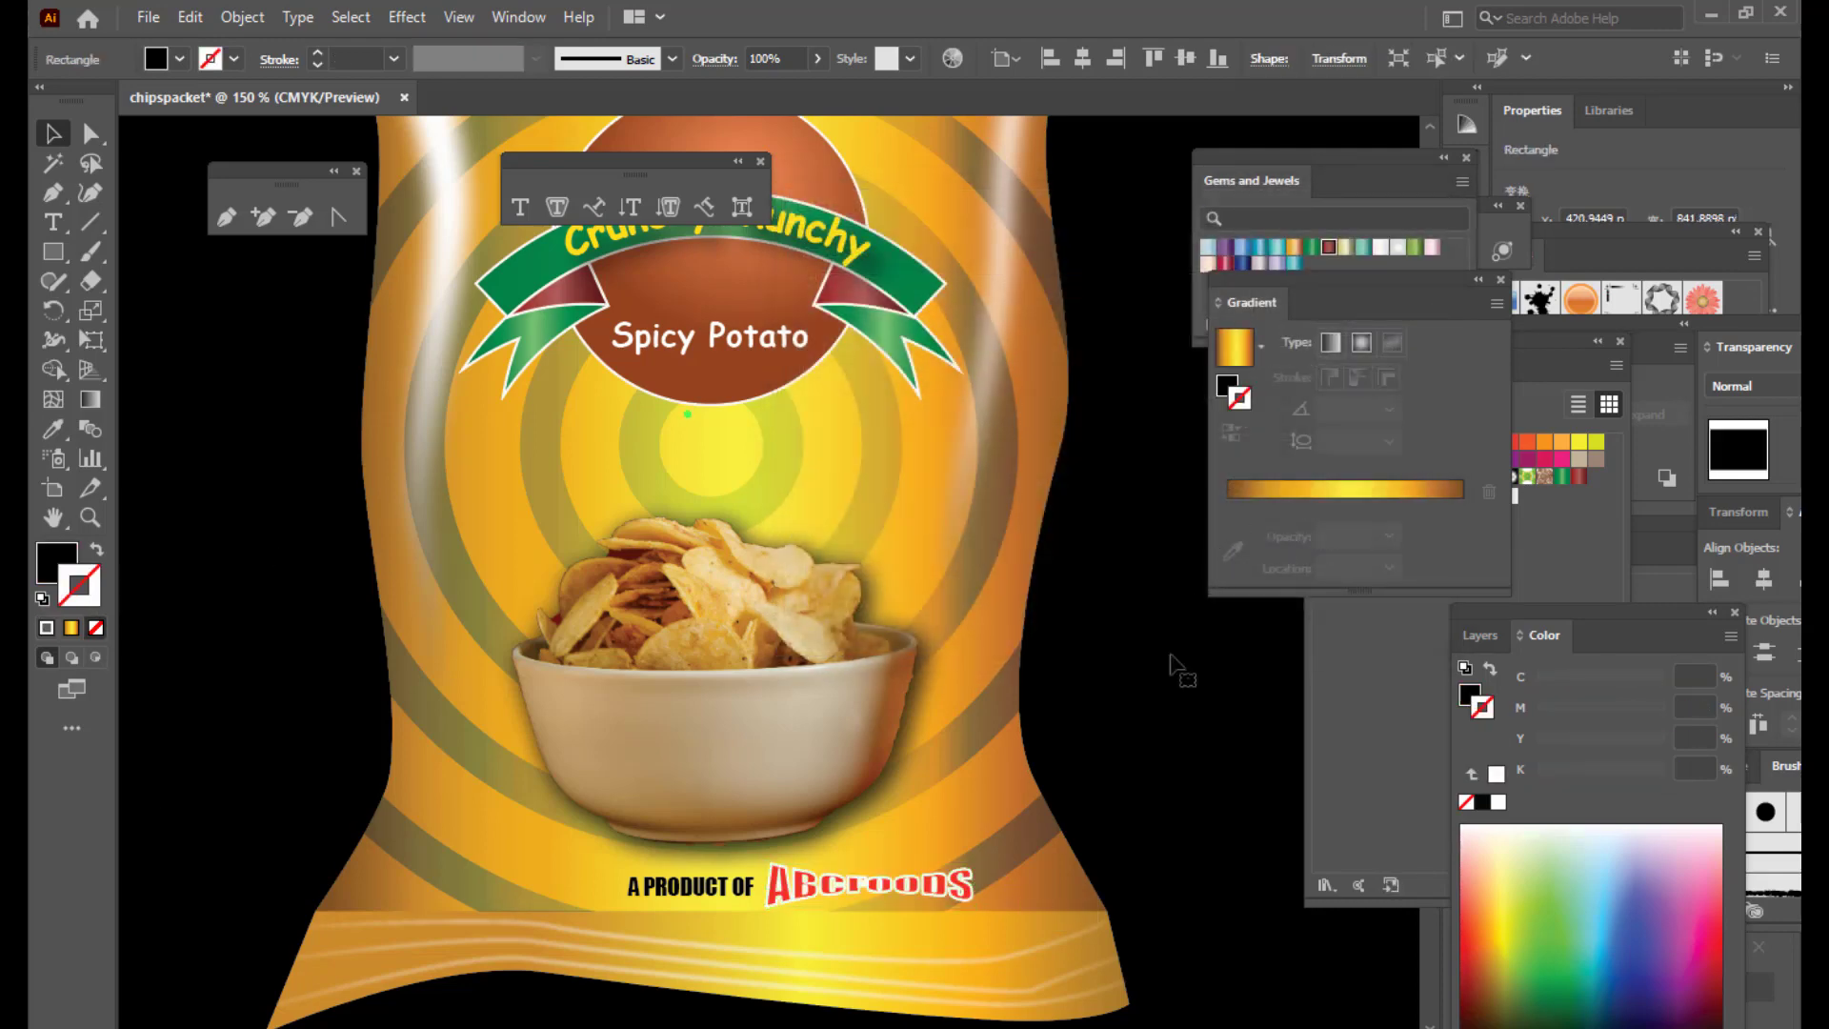
{"action": "left_click", "coordinate": [394, 59]}
{"action": "left_click", "coordinate": [415, 93]}
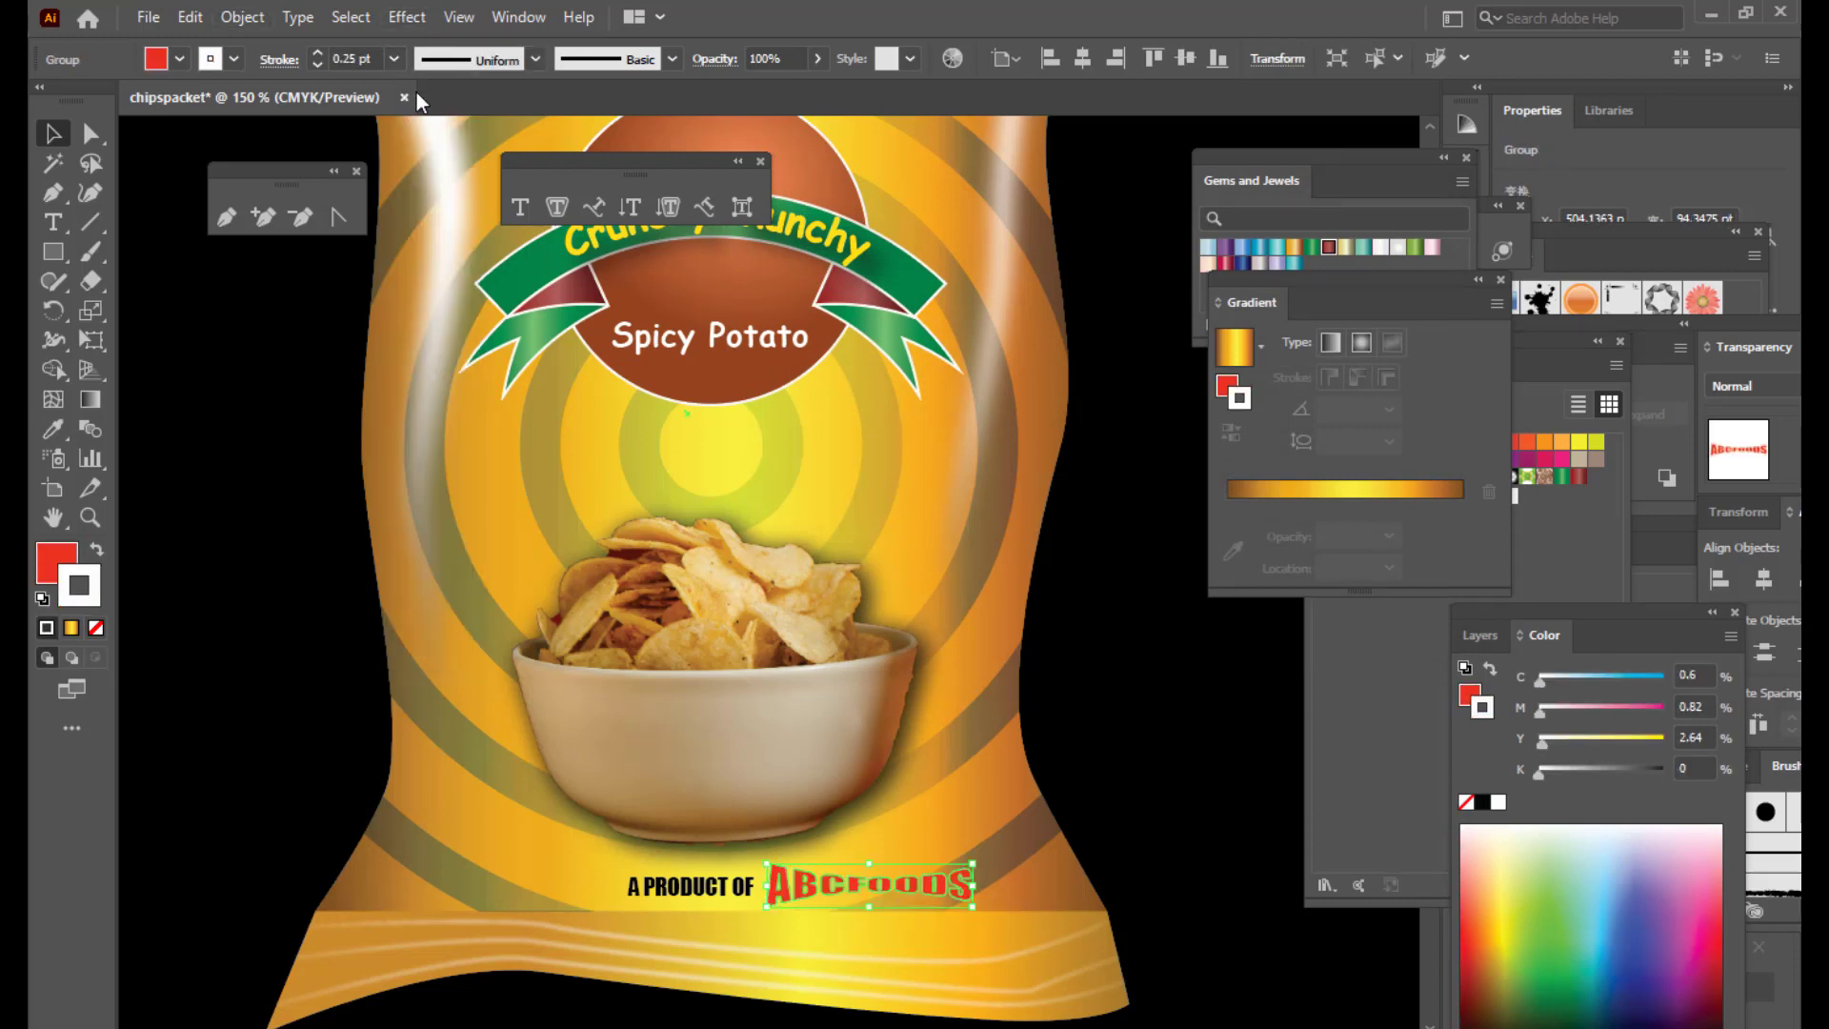
{"action": "left_click", "coordinate": [1120, 514]}
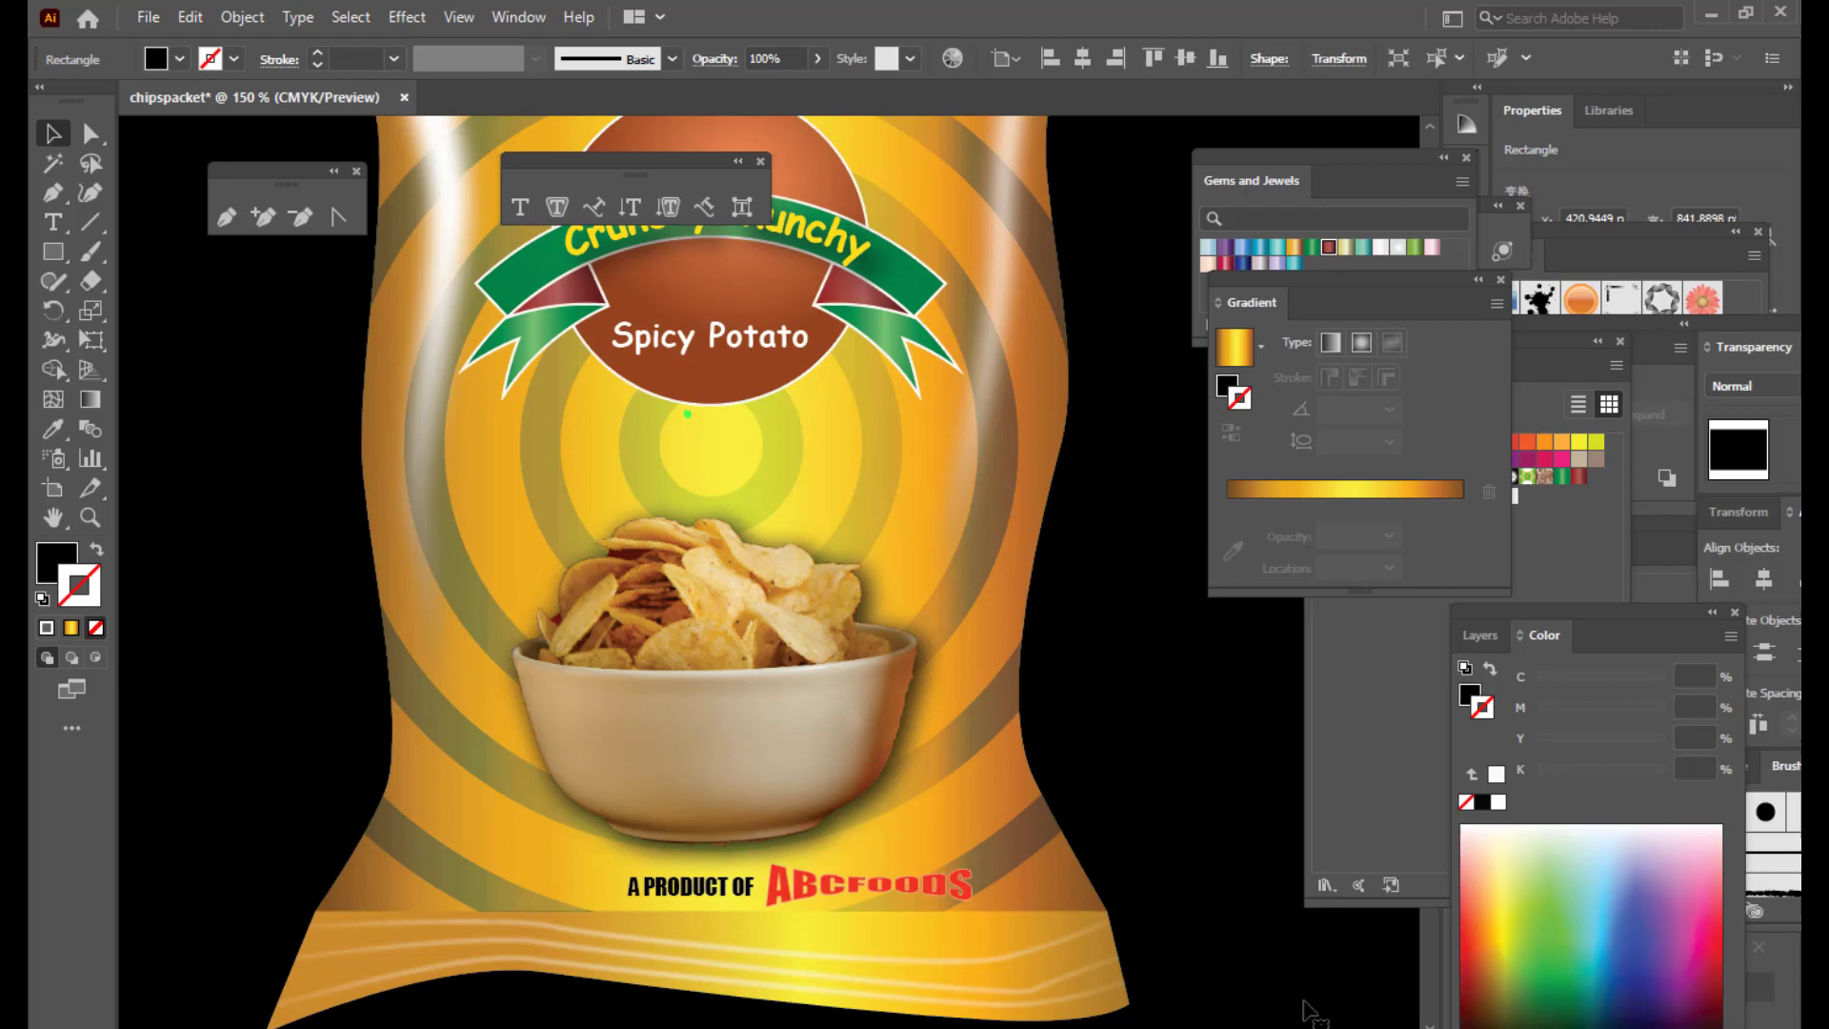
{"action": "left_click", "coordinate": [938, 895]}
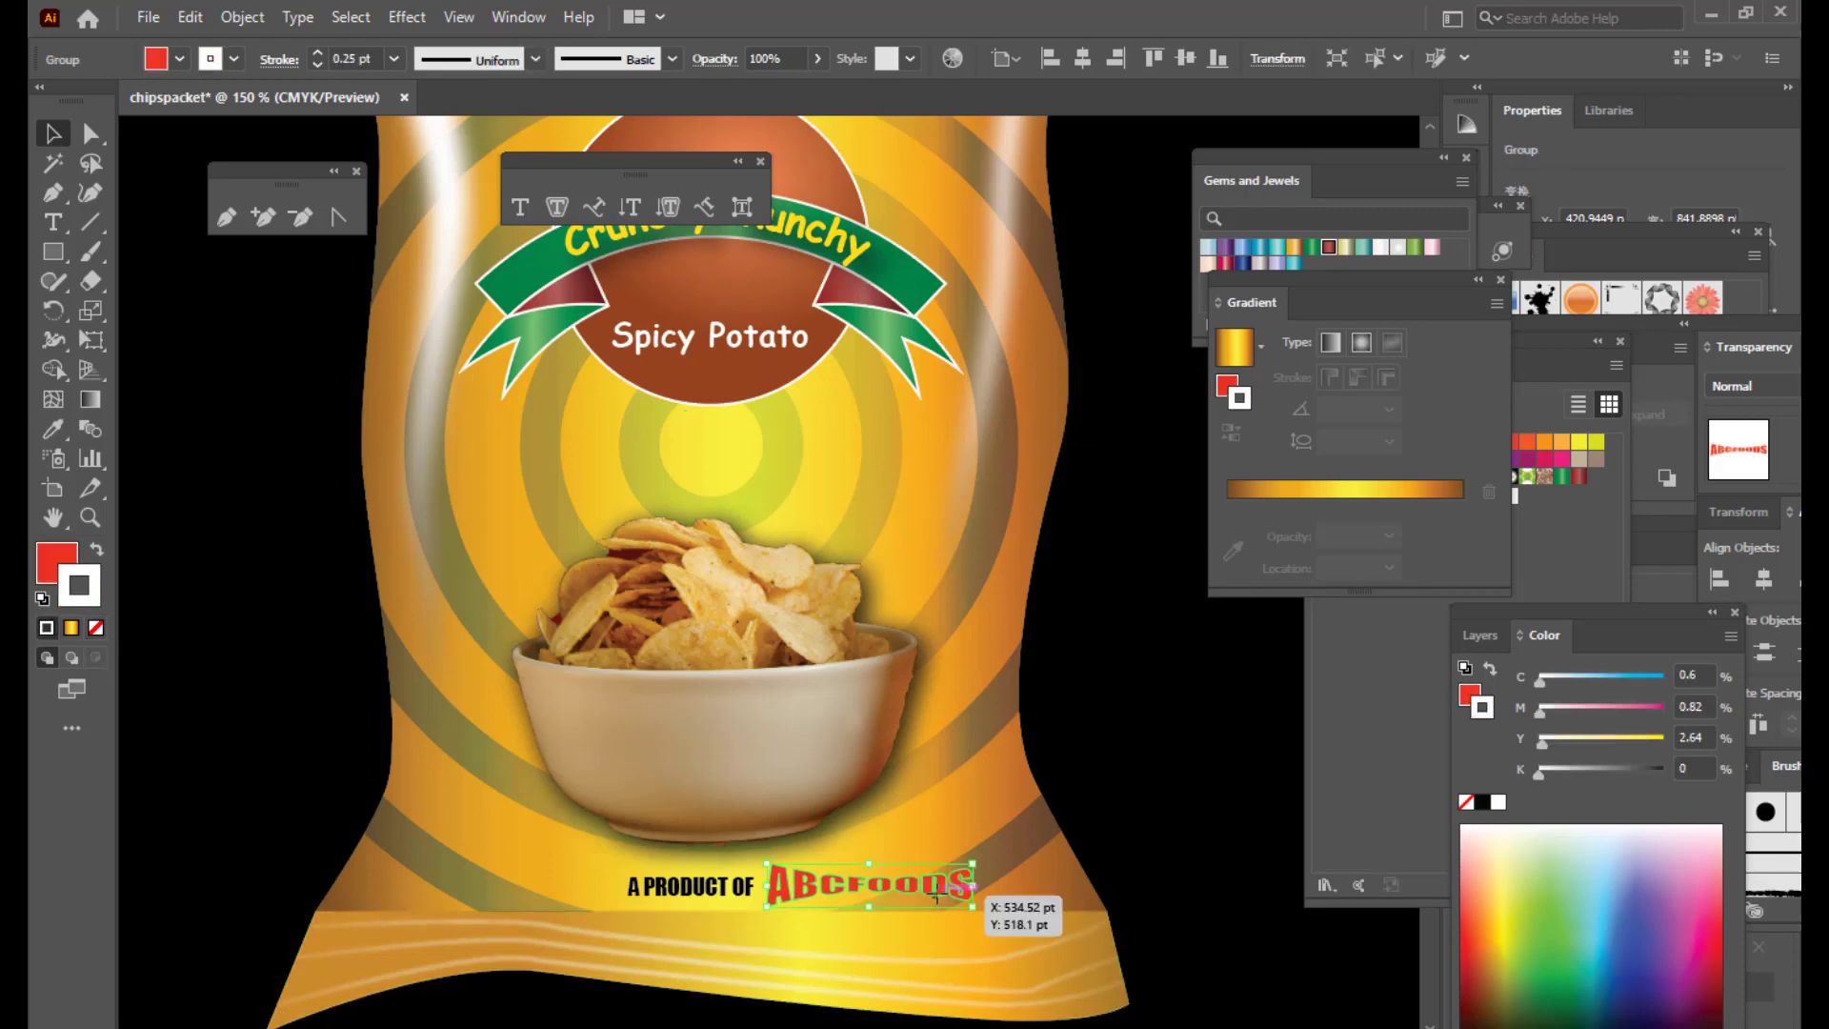
Step: Apply a Stylize > Drop Shadow effect to the ABCFOODS logo, then select the background
{"action": "left_click", "coordinate": [400, 17]}
{"action": "mouse_move", "coordinate": [533, 296]}
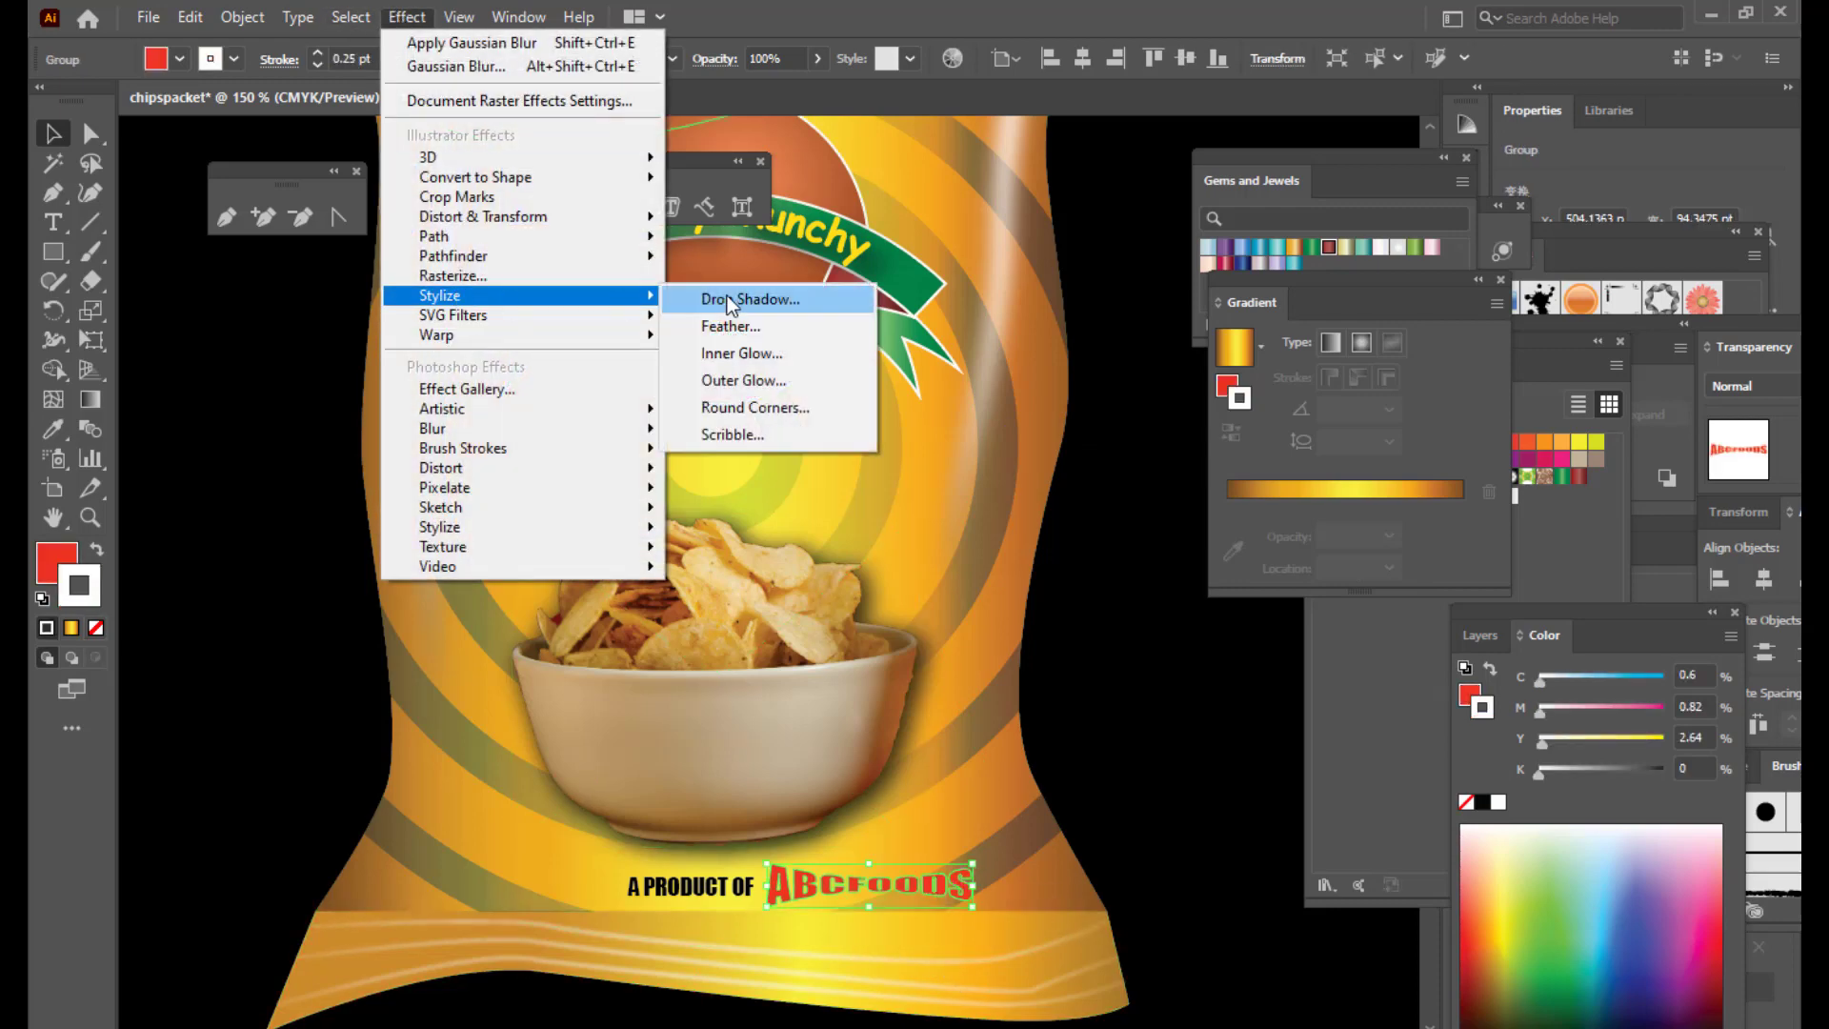
{"action": "left_click", "coordinate": [727, 299]}
{"action": "left_click", "coordinate": [1181, 469]}
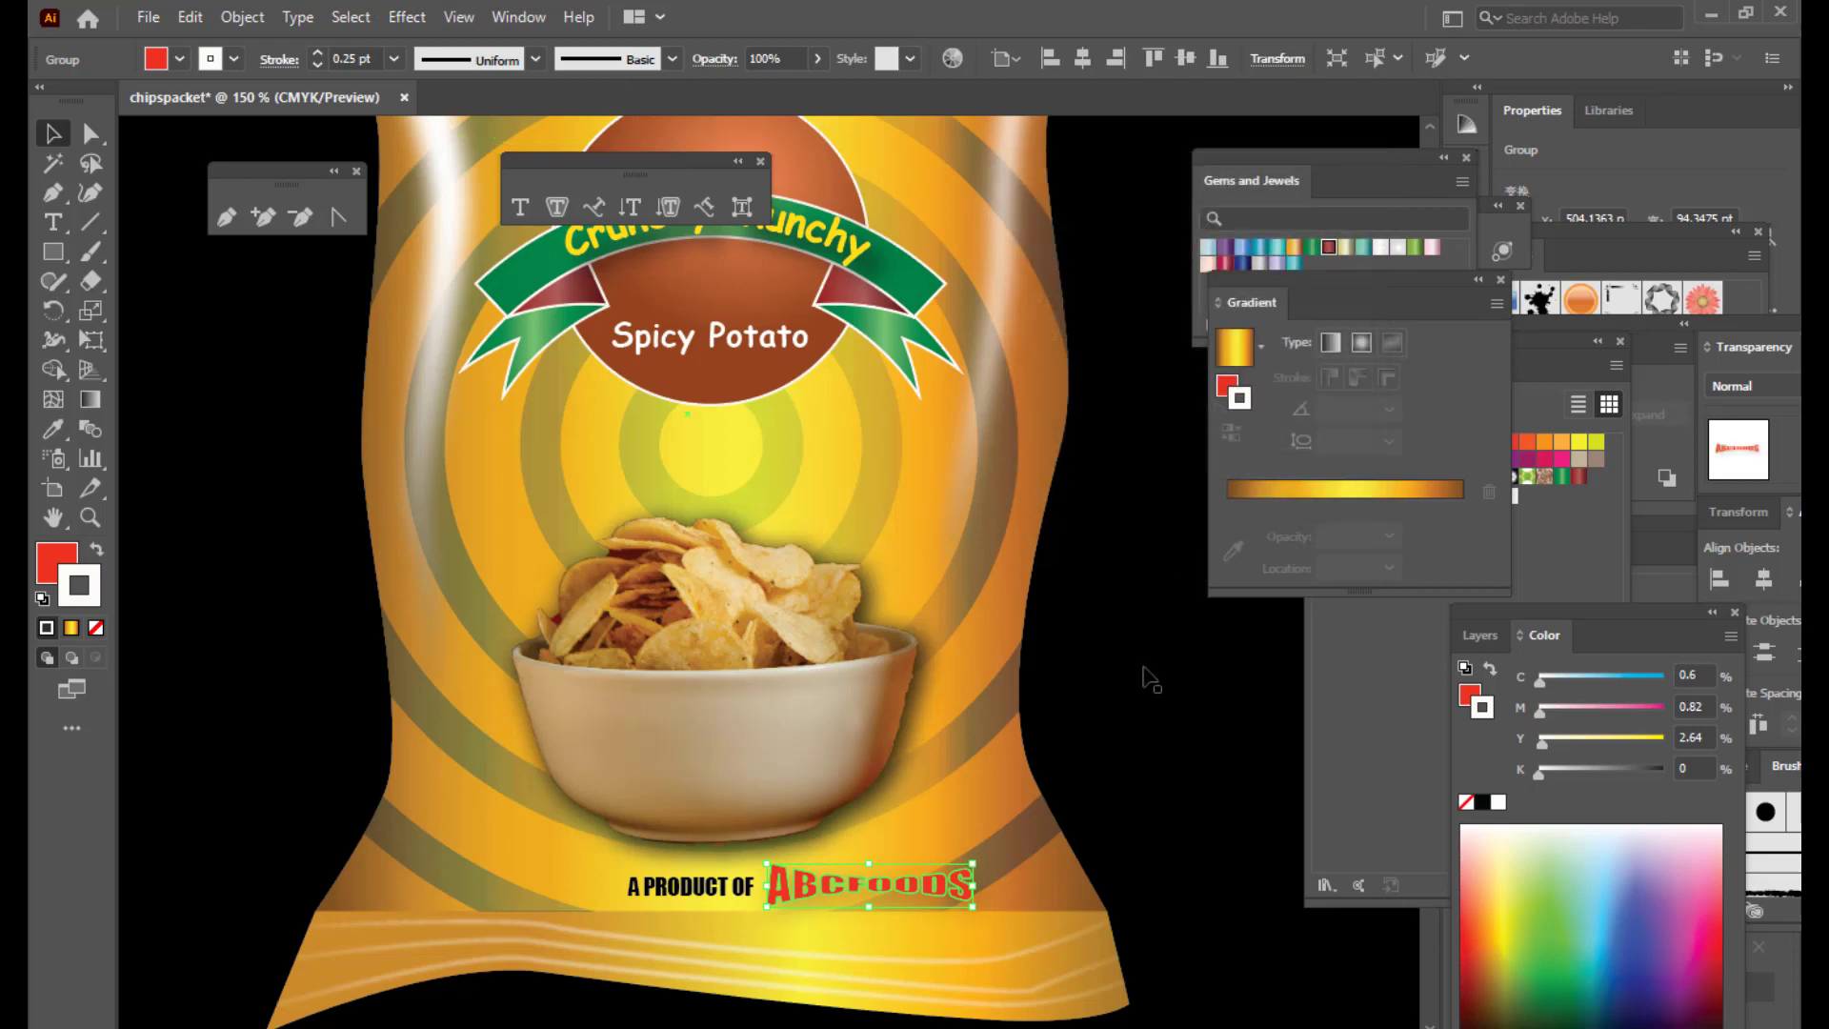
{"action": "left_click", "coordinate": [1185, 647]}
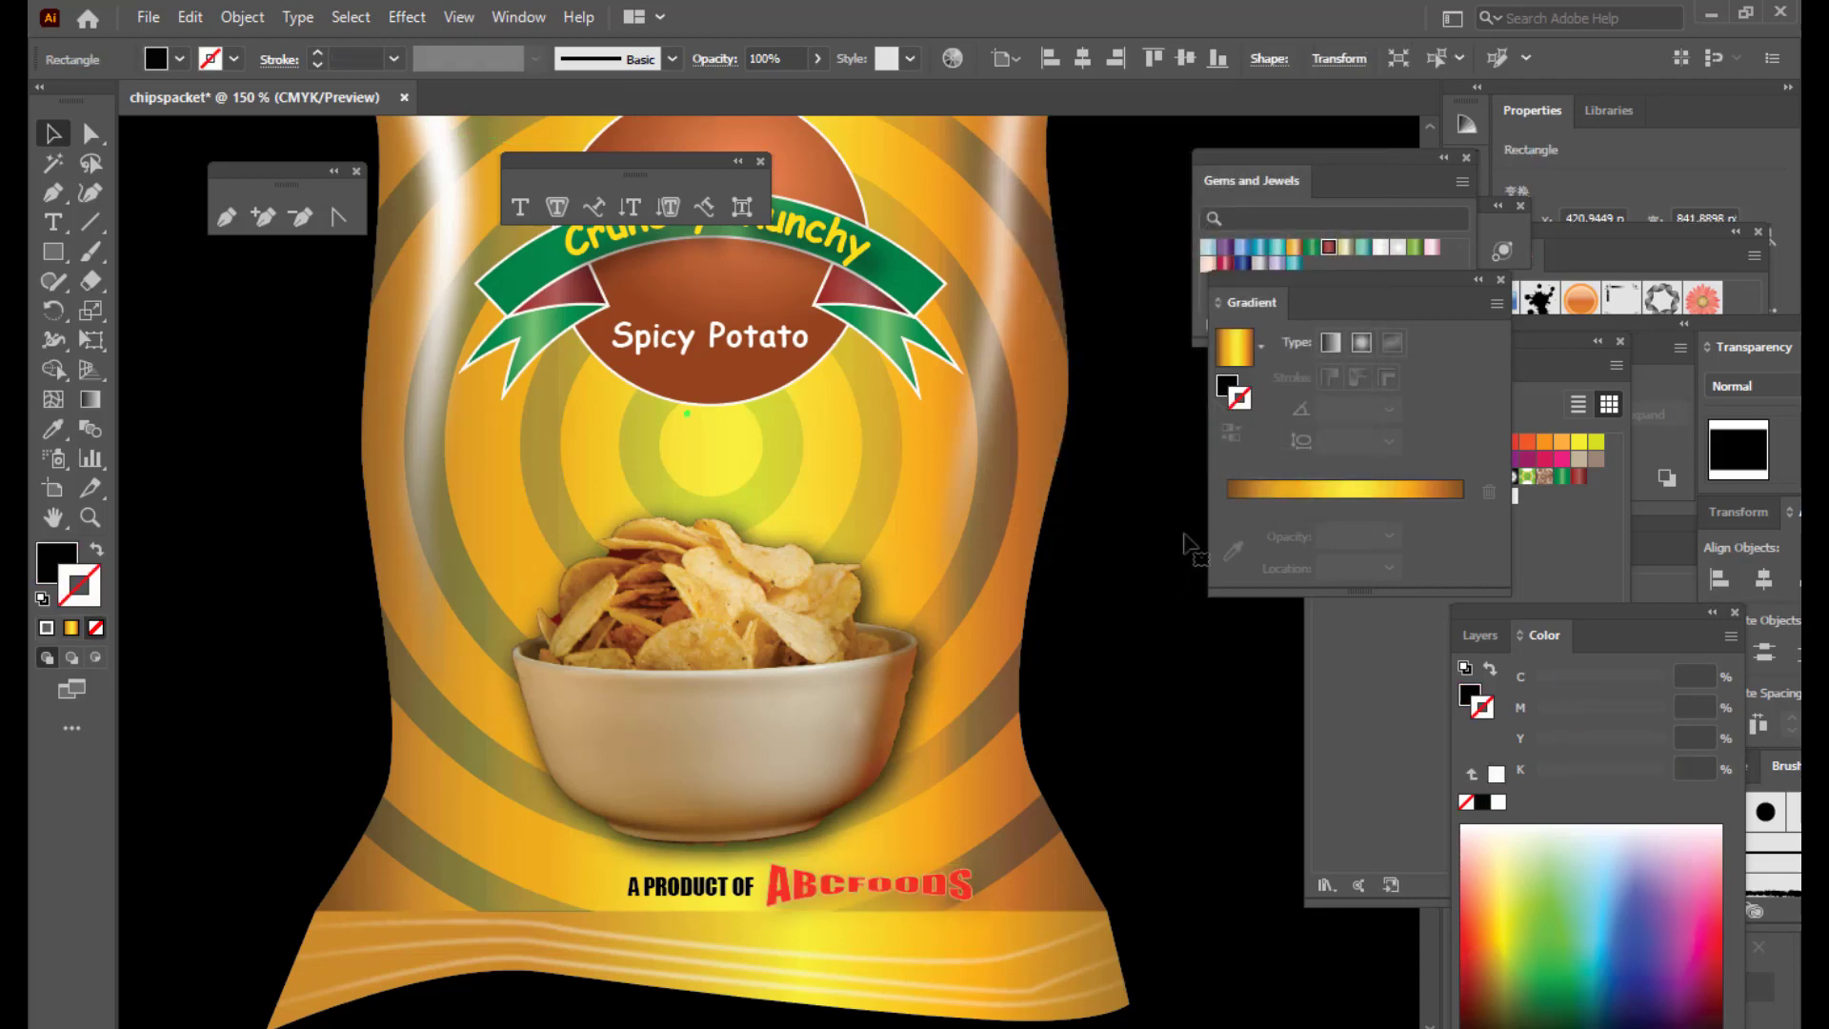
{"action": "key", "text": "ctrl+minus"}
{"action": "key", "text": "ctrl+minus"}
{"action": "key", "text": "ctrl+minus"}
{"action": "key", "text": "ctrl+plus"}
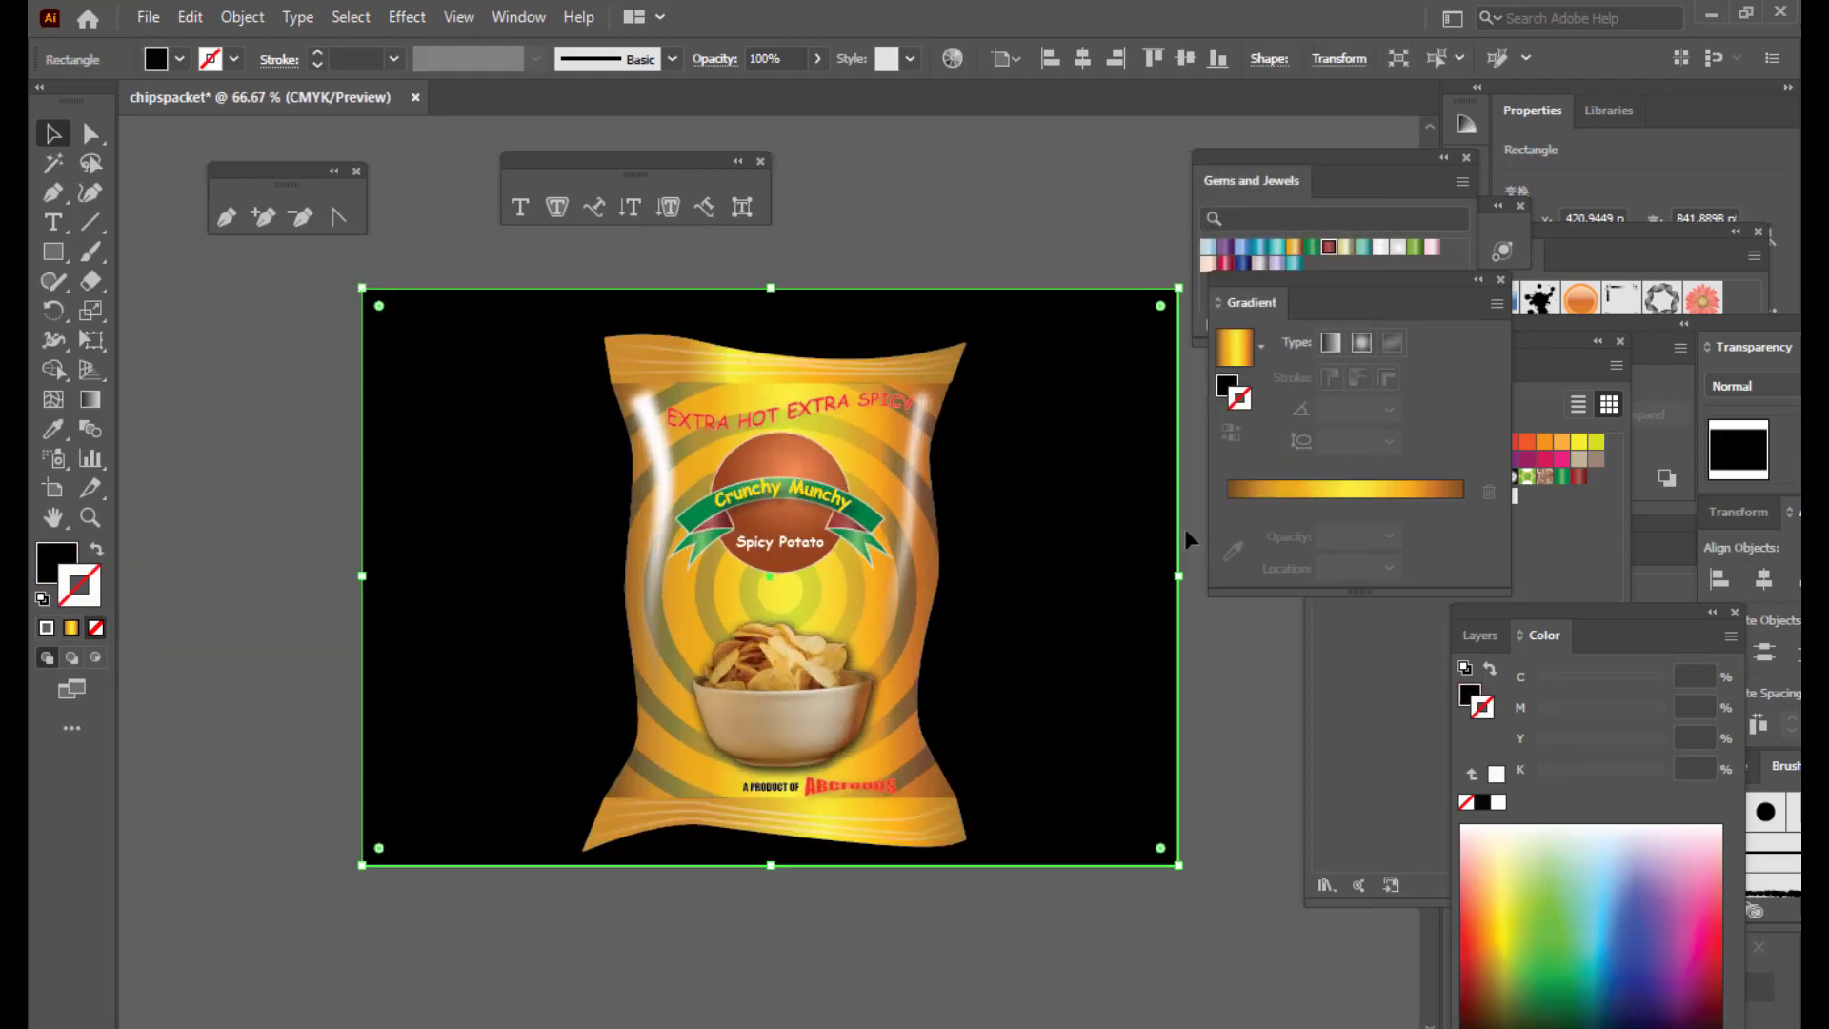
Step: Draw a small square and move it above the artboard
{"action": "left_click", "coordinate": [231, 385]}
{"action": "scroll", "coordinate": [952, 381], "scroll_direction": "up", "scroll_amount": 1}
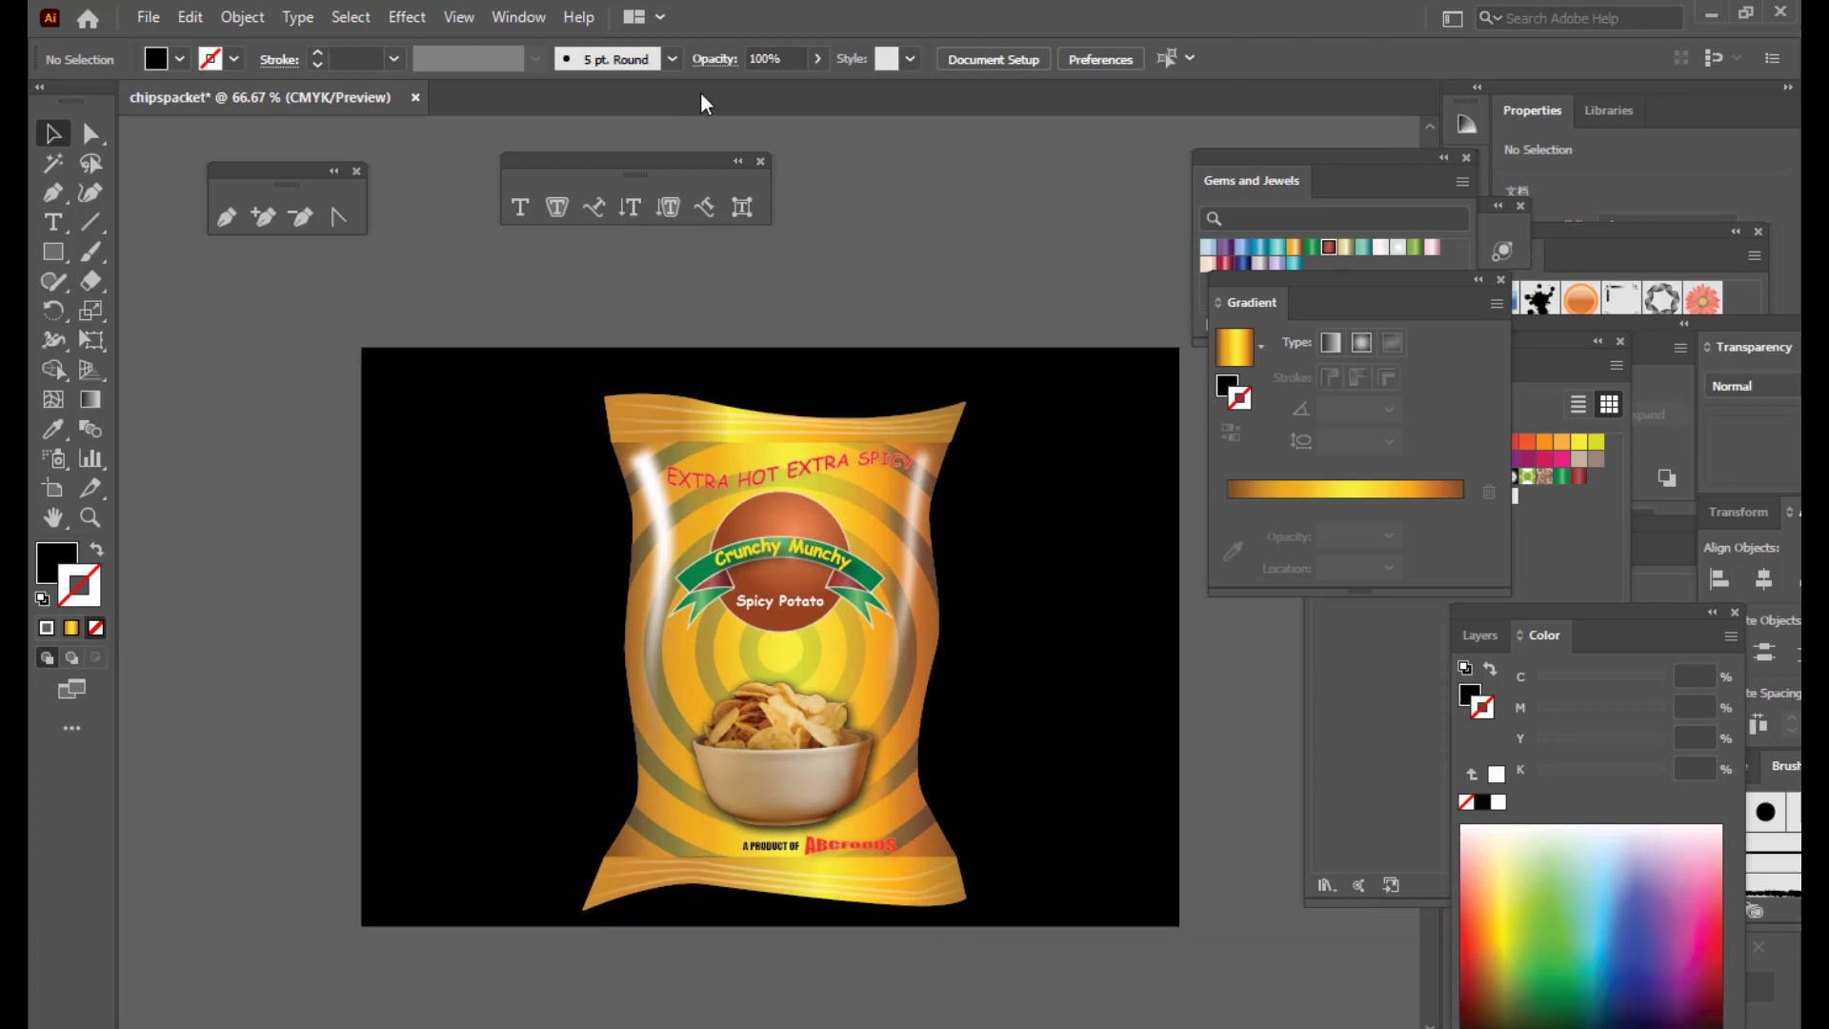
{"action": "scroll", "coordinate": [786, 265], "scroll_direction": "down", "scroll_amount": 1}
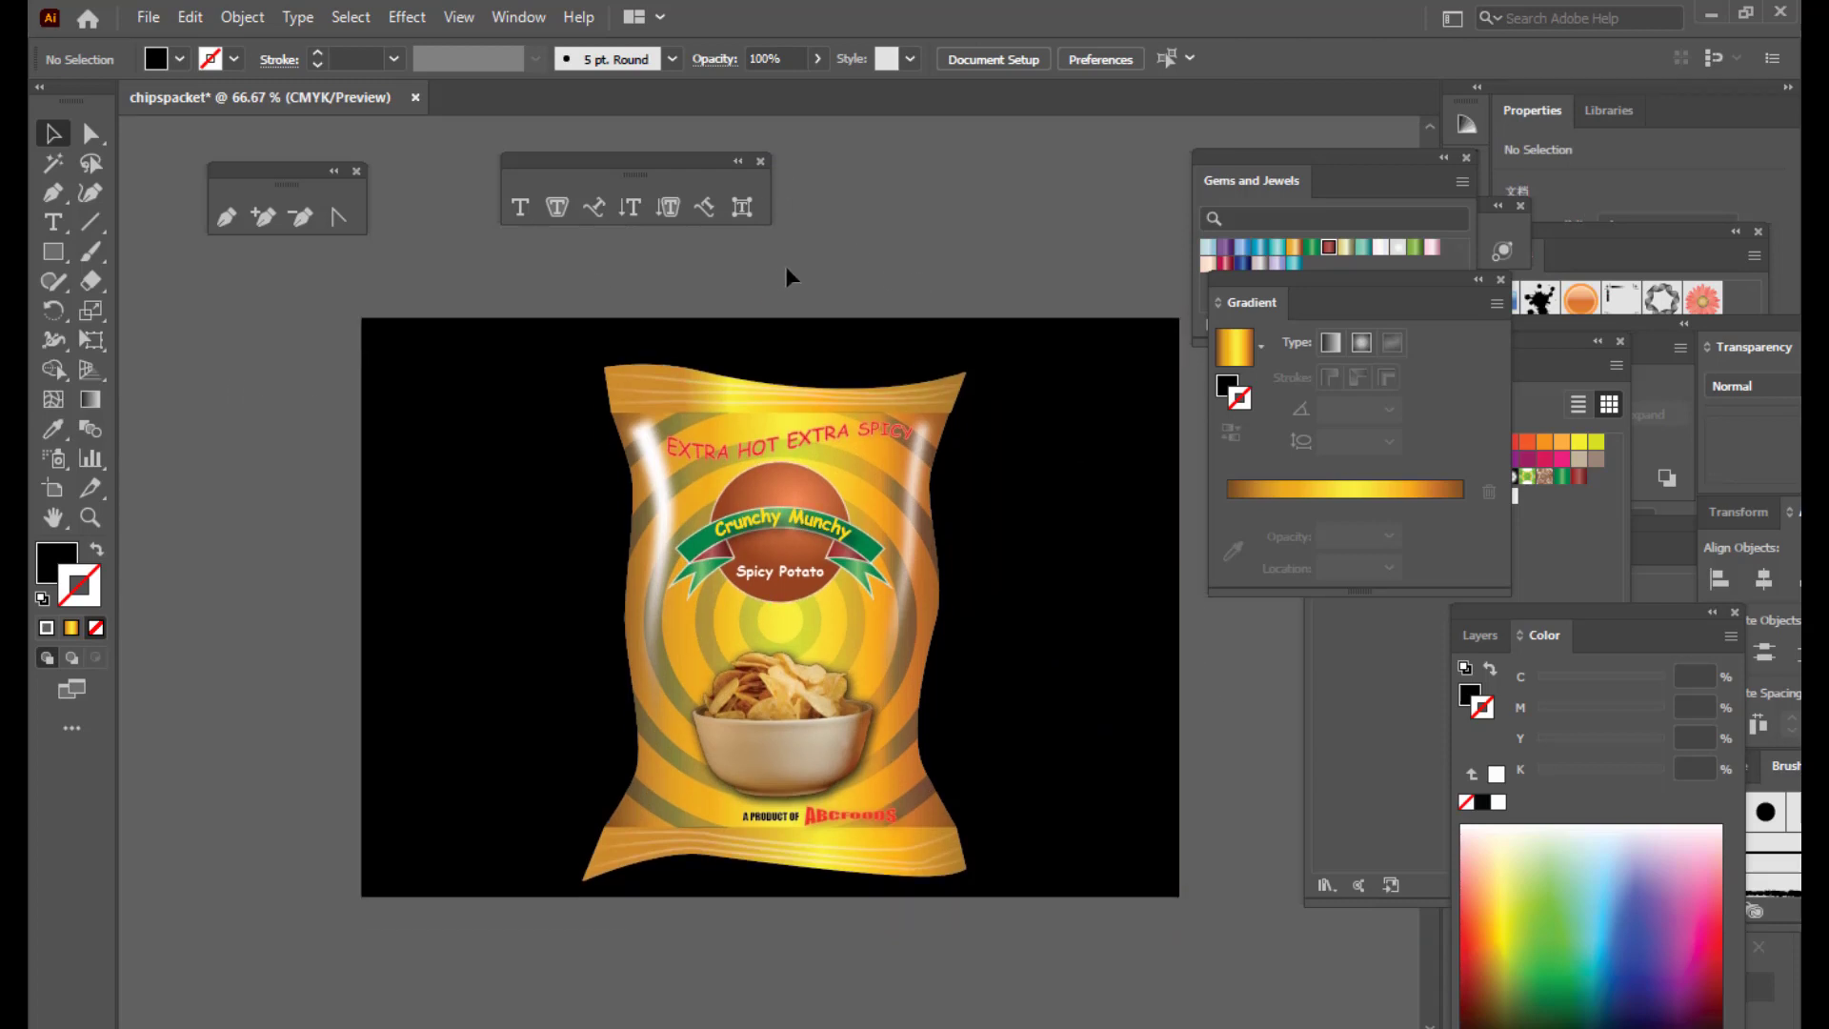
{"action": "scroll", "coordinate": [1130, 775], "scroll_direction": "up", "scroll_amount": 1}
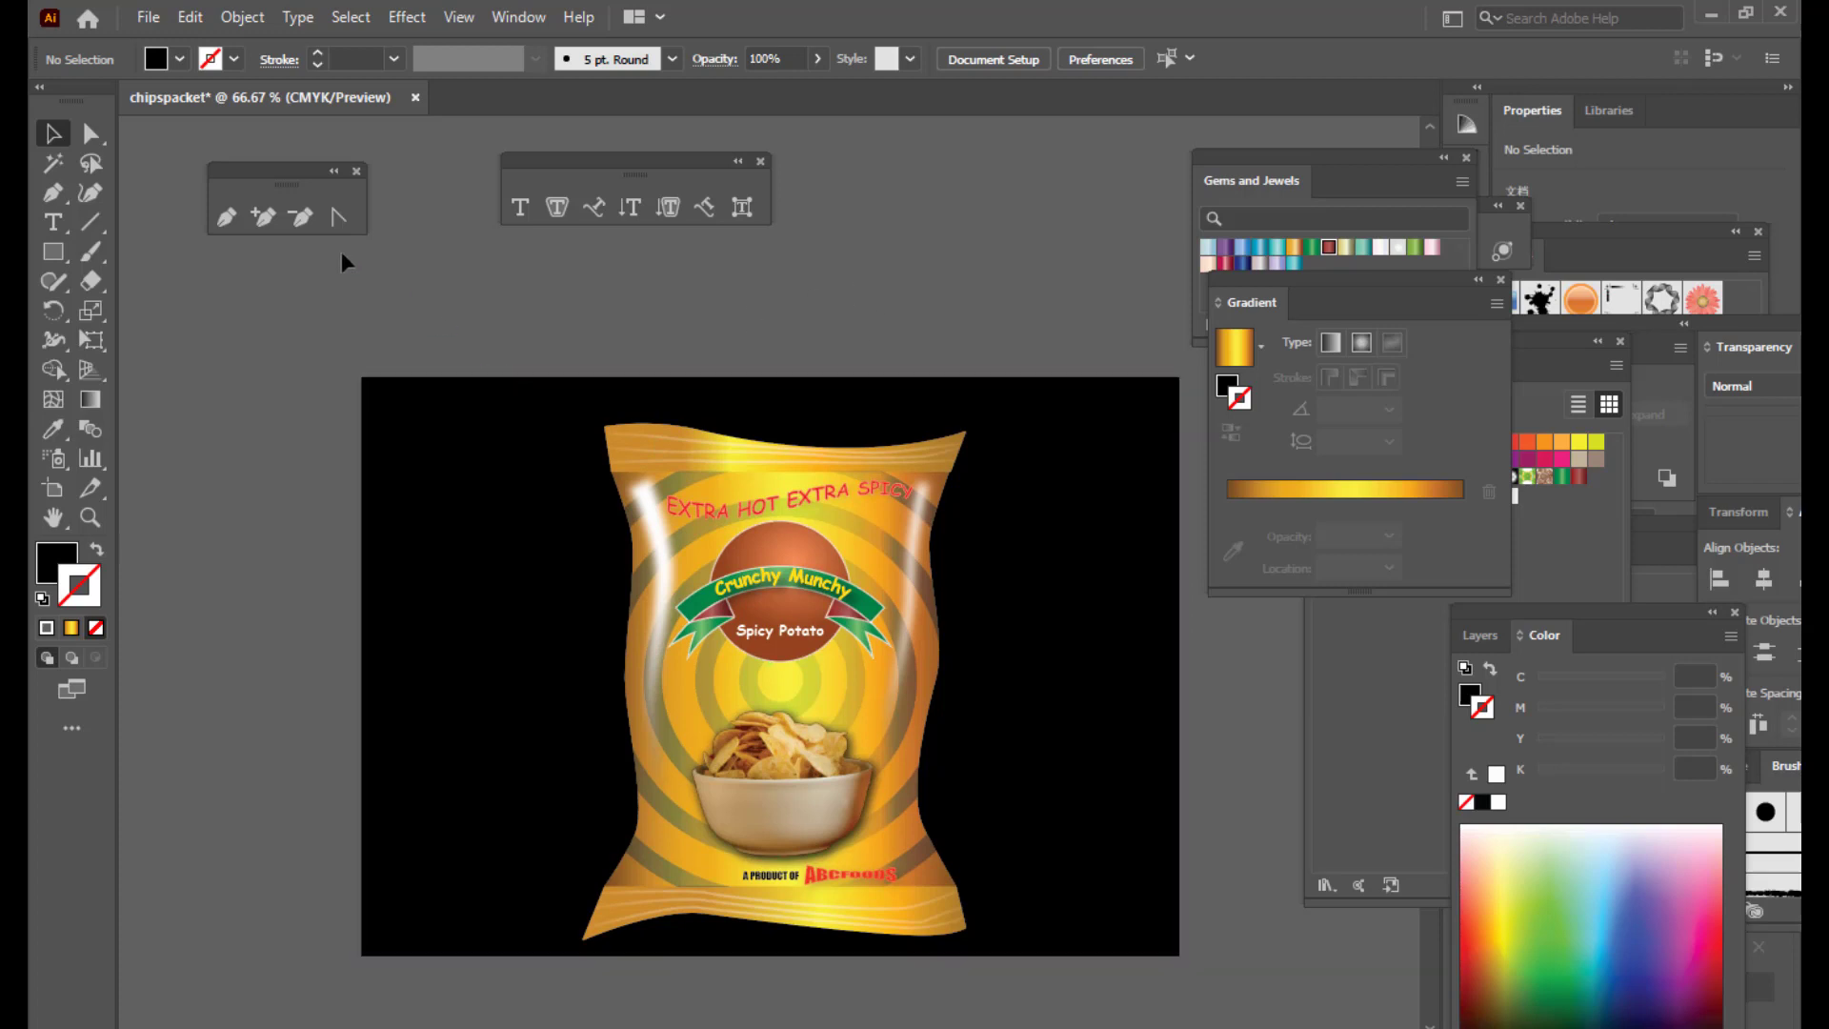
{"action": "left_click", "coordinate": [54, 252]}
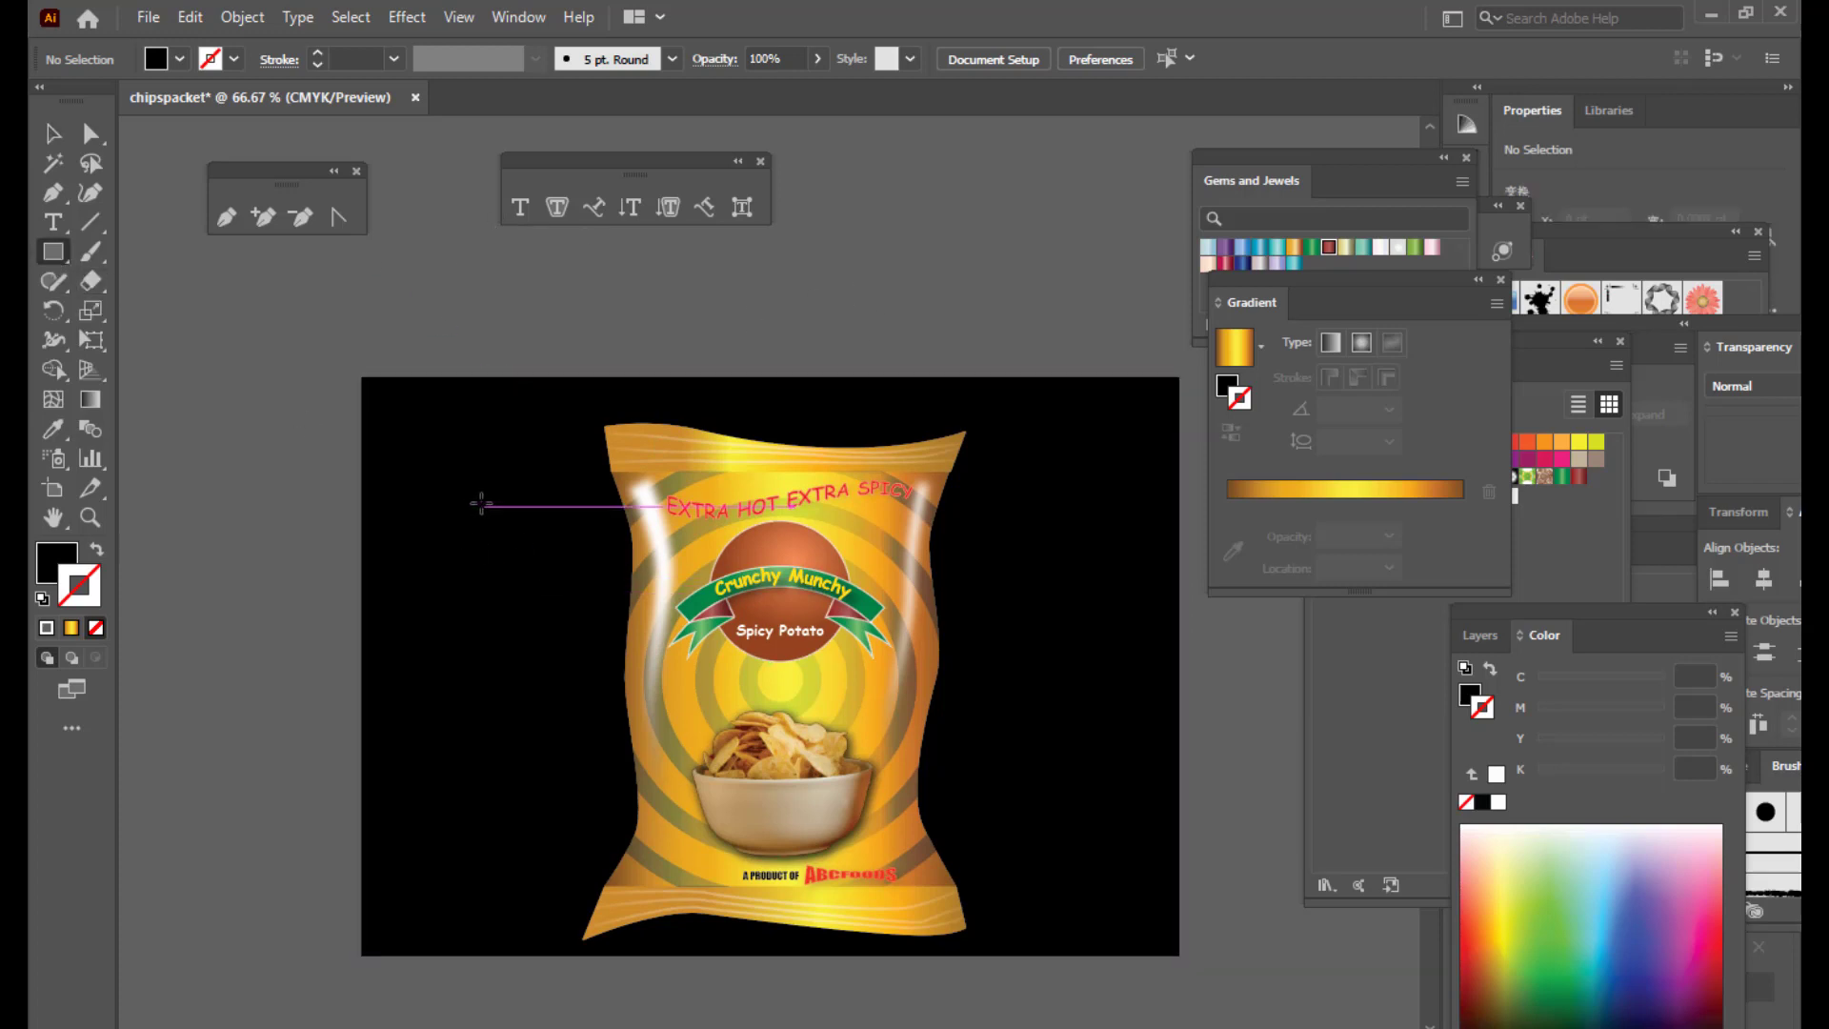
{"action": "left_click_drag", "start_coordinate": [473, 495], "coordinate": [560, 581]}
{"action": "key", "text": "v"}
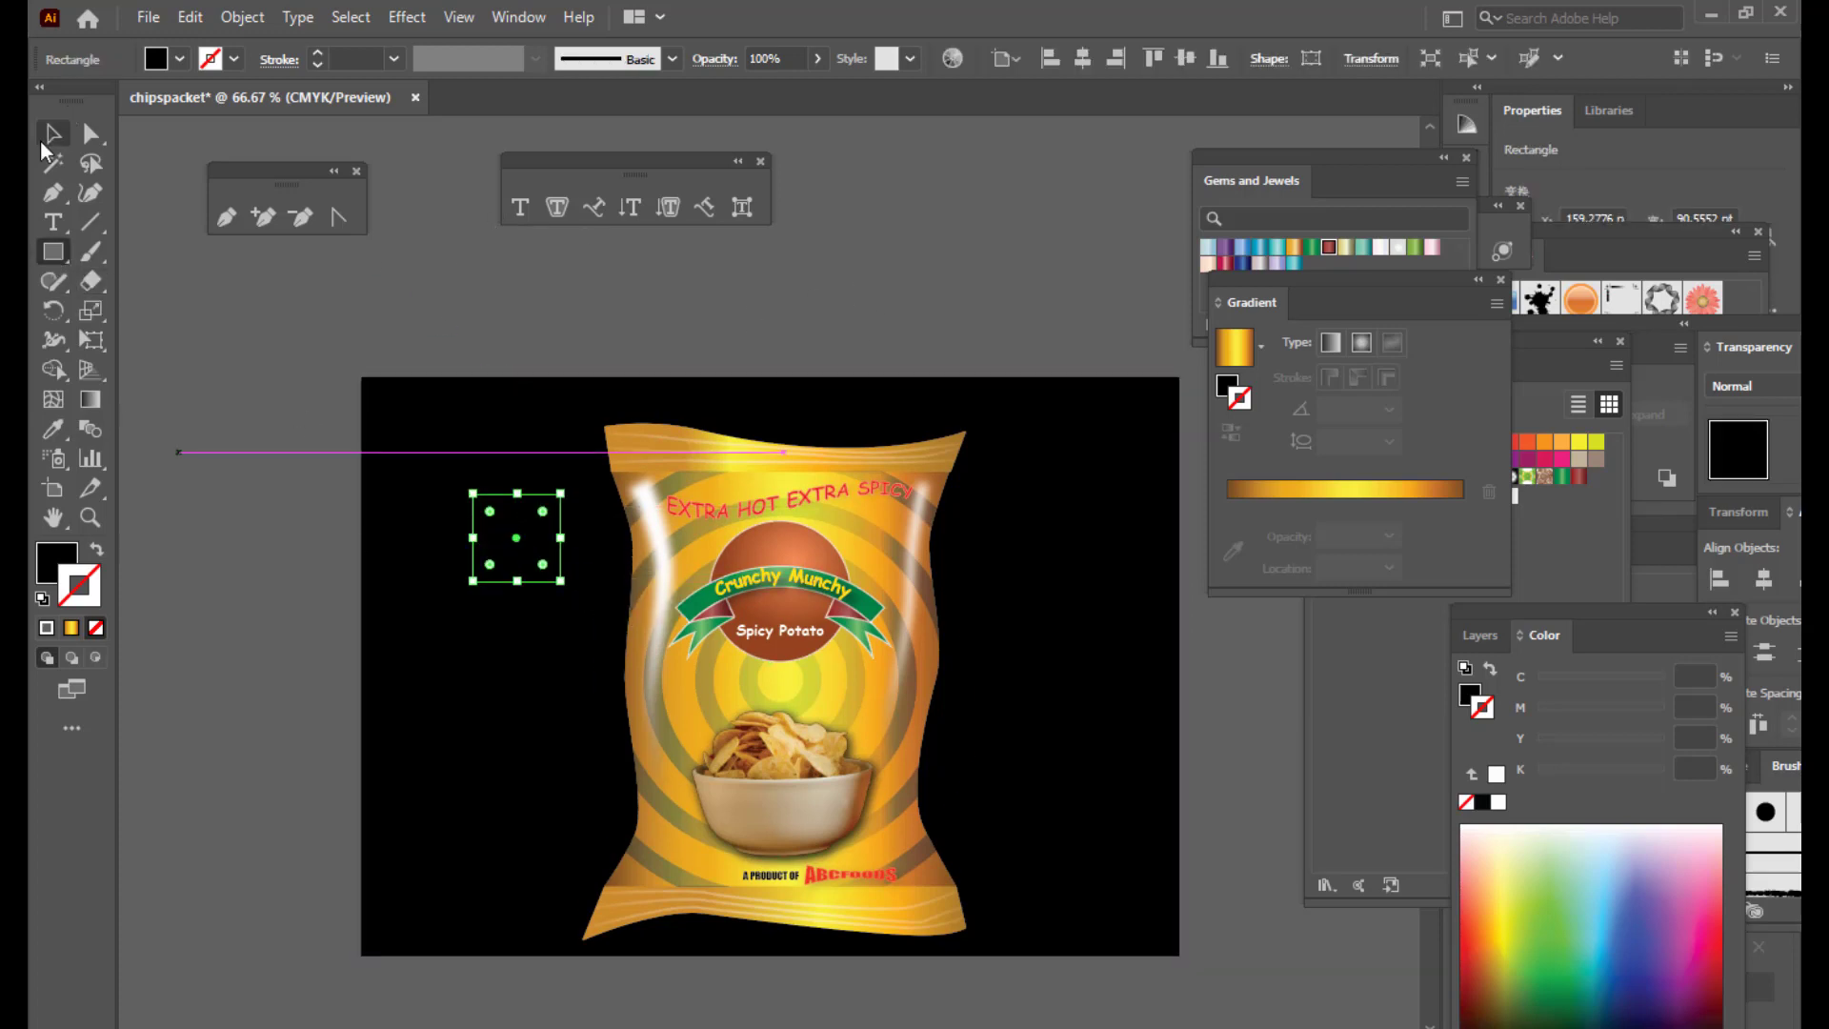
{"action": "left_click_drag", "start_coordinate": [534, 502], "coordinate": [690, 258]}
{"action": "left_click", "coordinate": [844, 265]}
Step: Fill the square with near-white #F9F7F8
{"action": "left_click", "coordinate": [674, 293]}
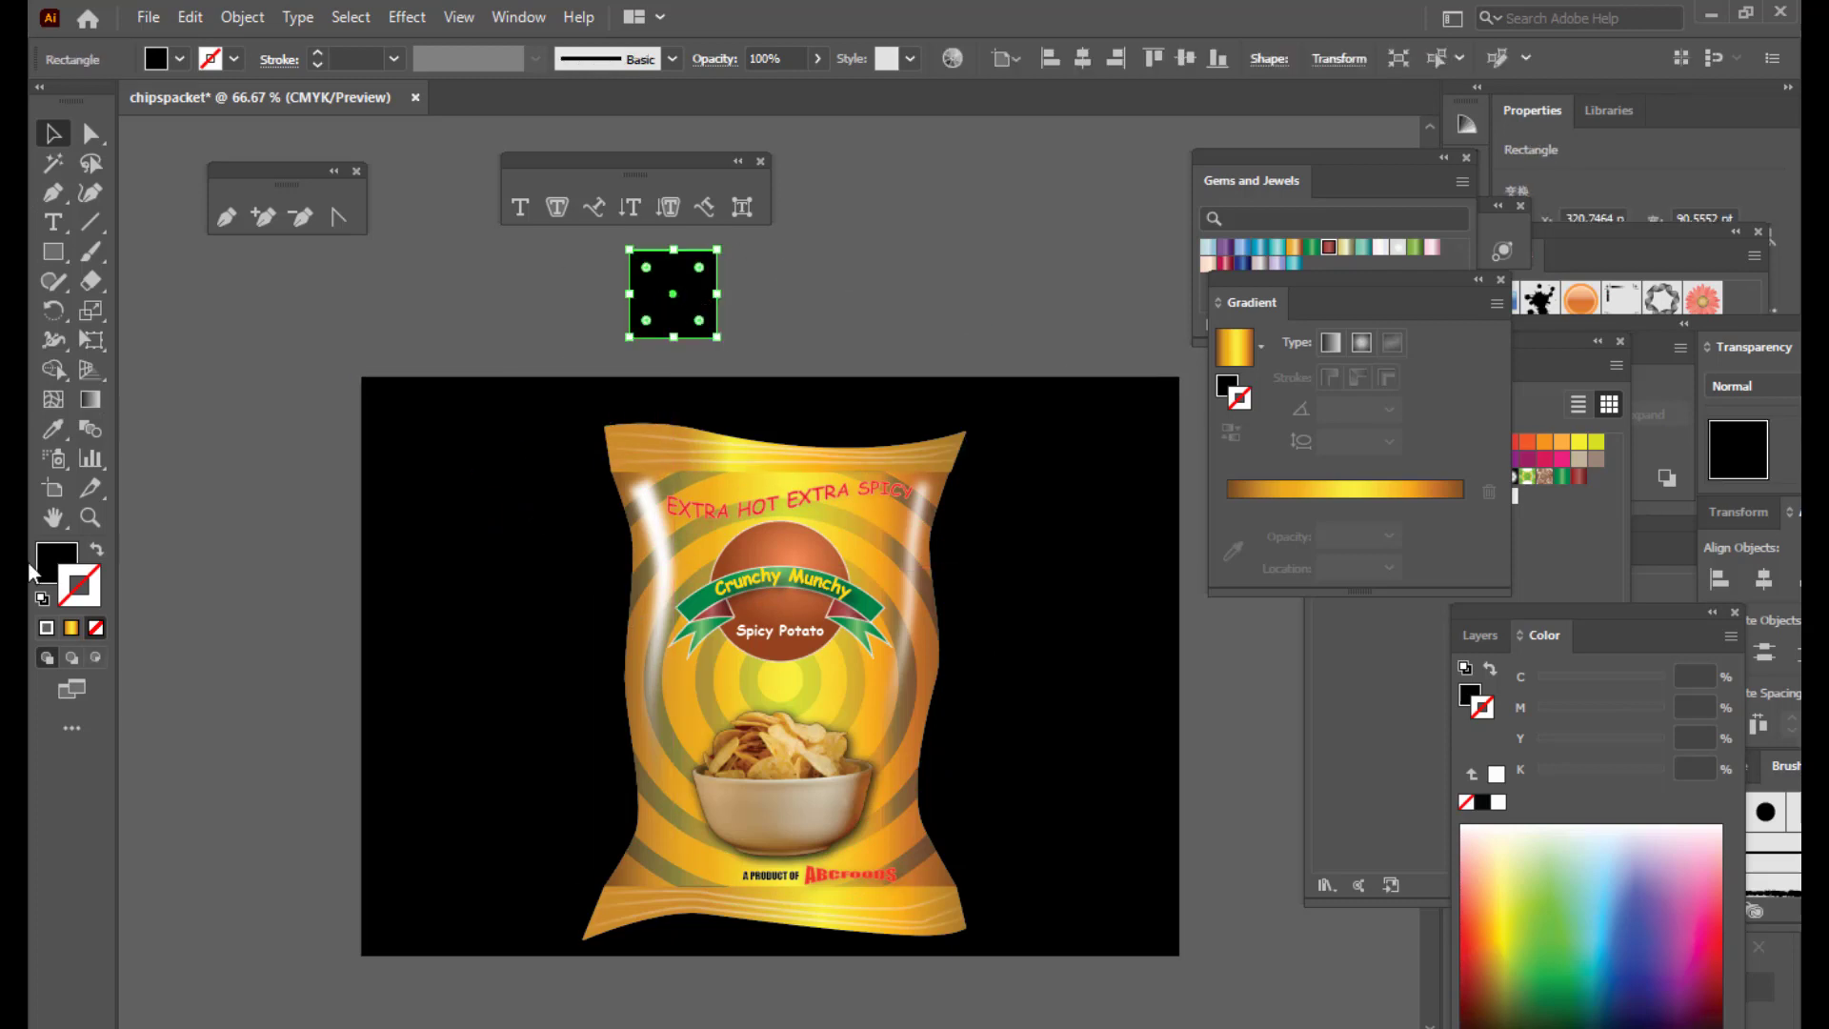
{"action": "double_click", "coordinate": [44, 557]}
{"action": "left_click", "coordinate": [797, 279]}
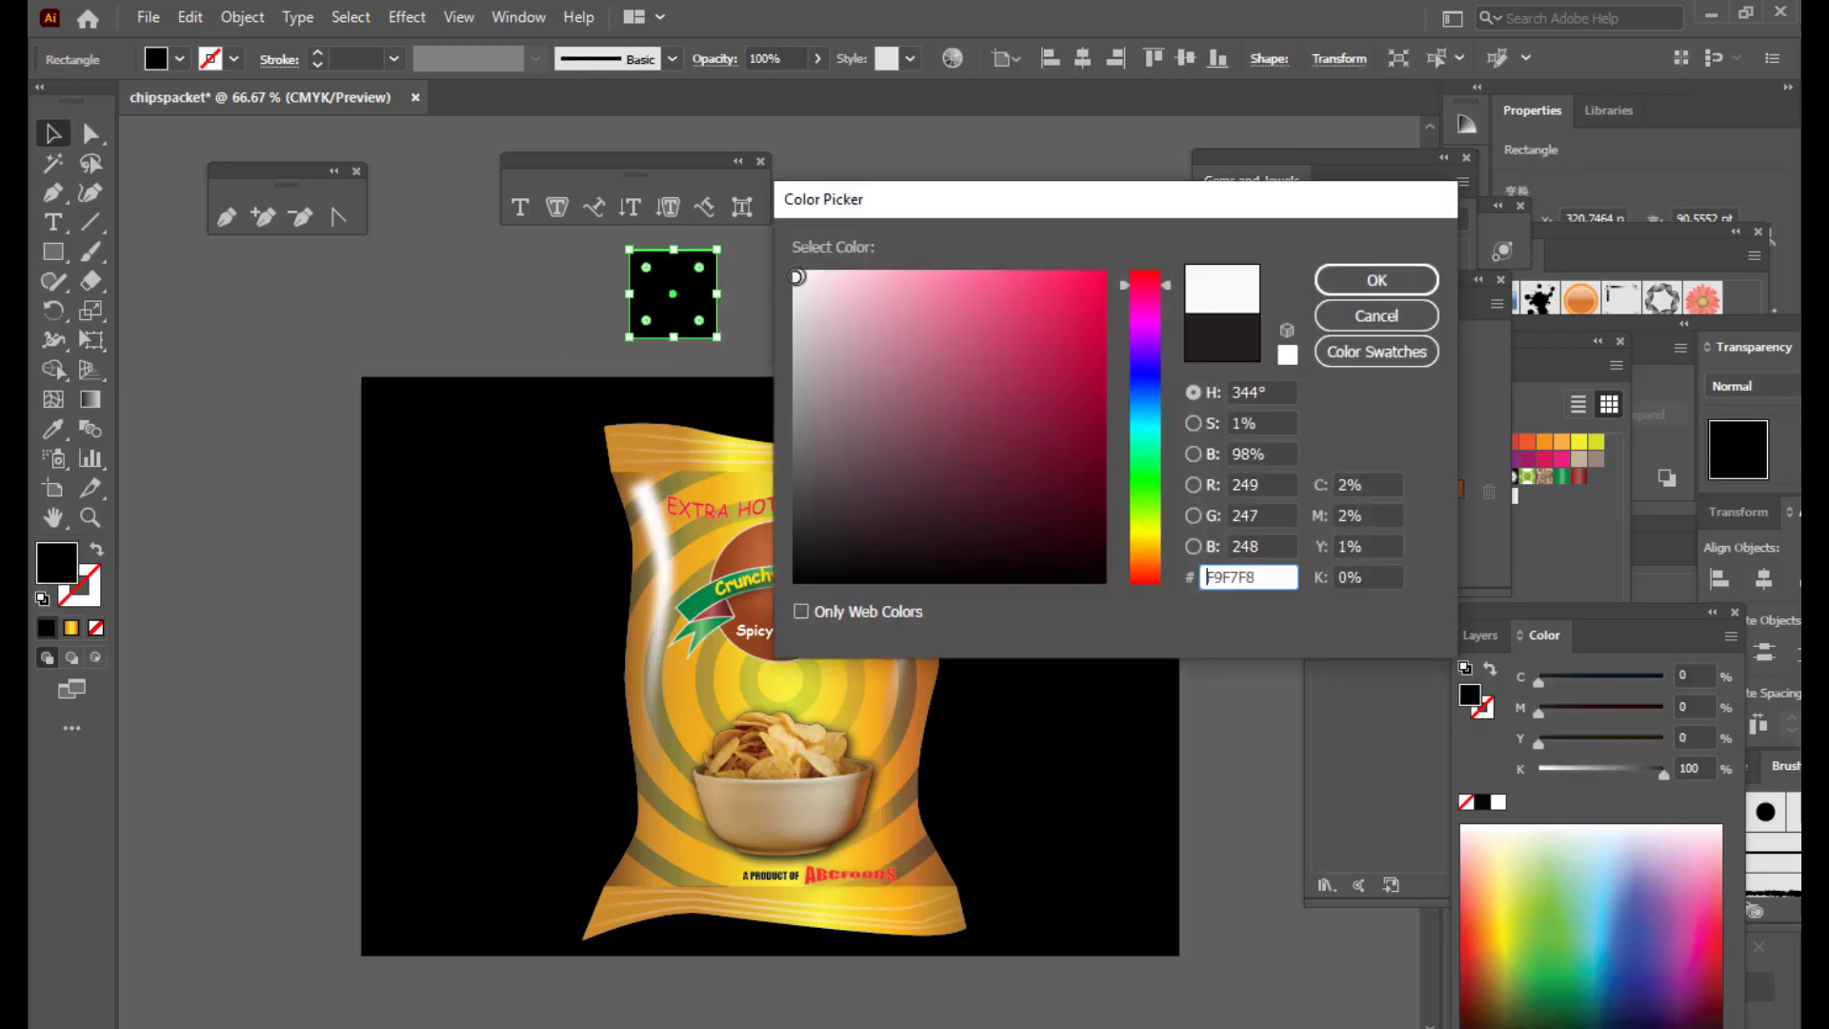
{"action": "left_click", "coordinate": [1326, 280]}
{"action": "left_click", "coordinate": [761, 283]}
{"action": "left_click", "coordinate": [640, 282]}
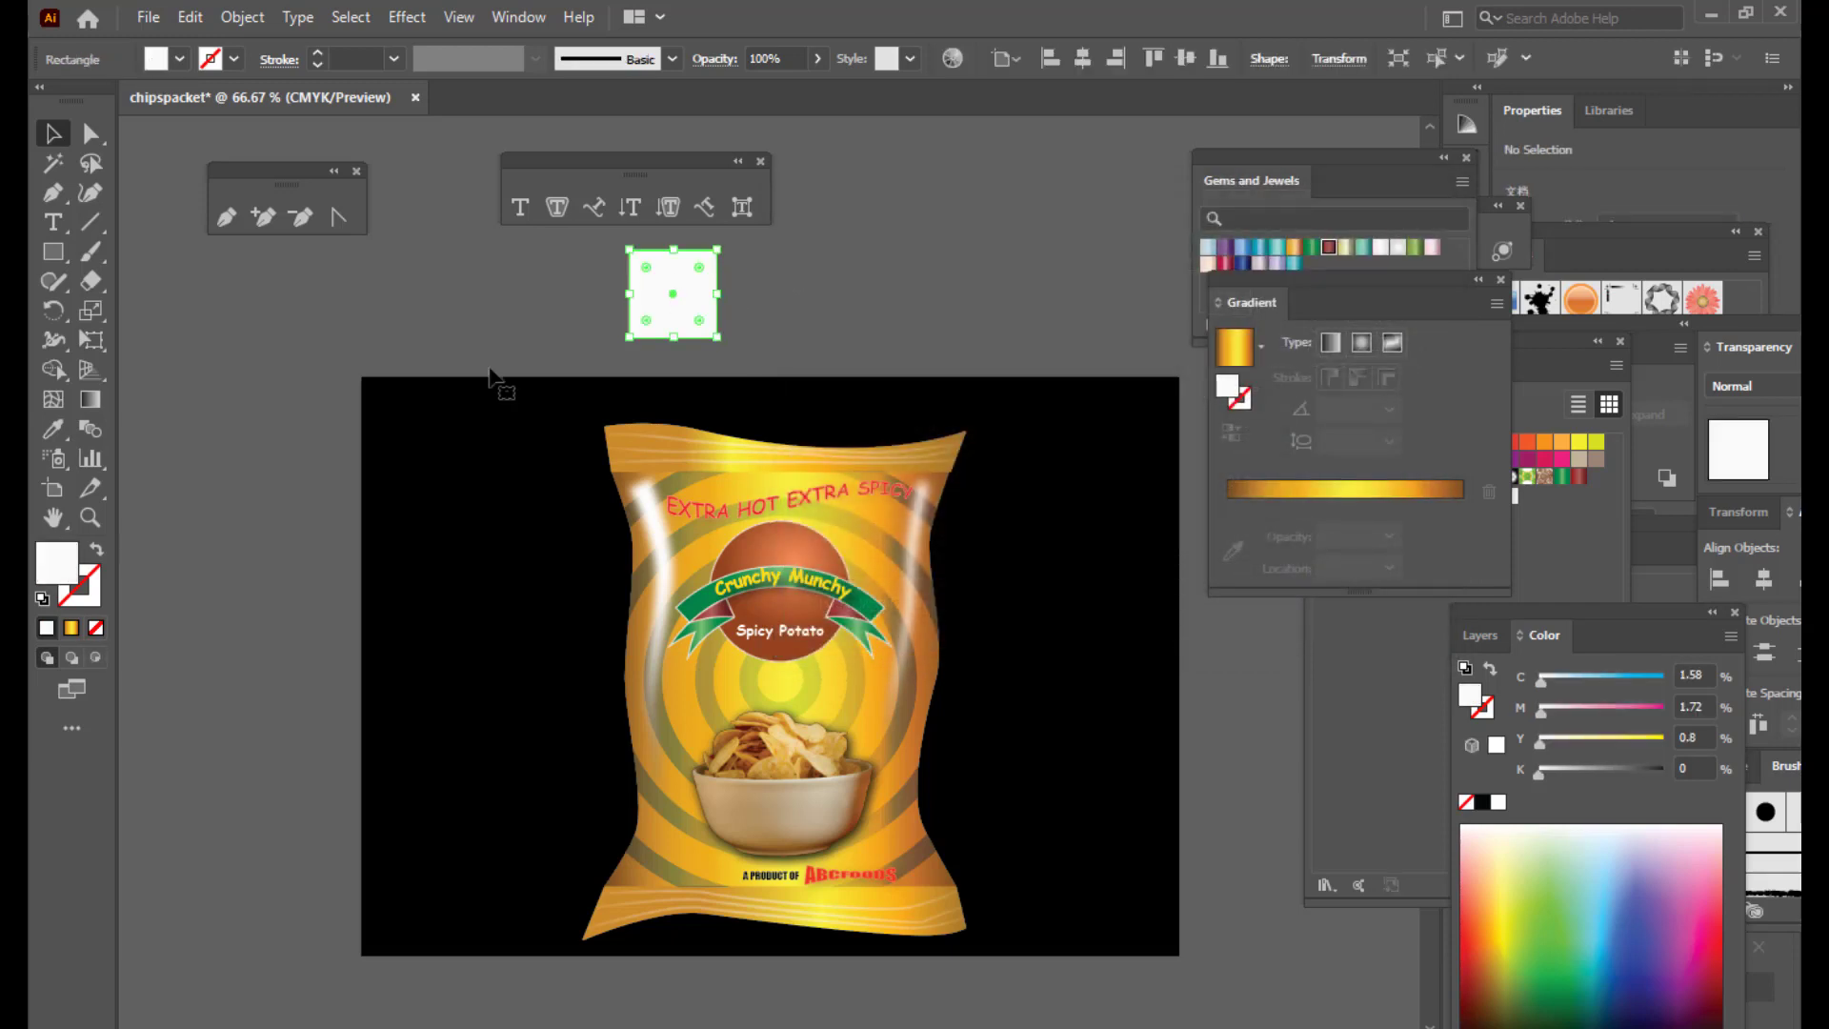
Step: Give the square a dark green 9 pt stroke
{"action": "double_click", "coordinate": [73, 602]}
{"action": "left_click", "coordinate": [1151, 488]}
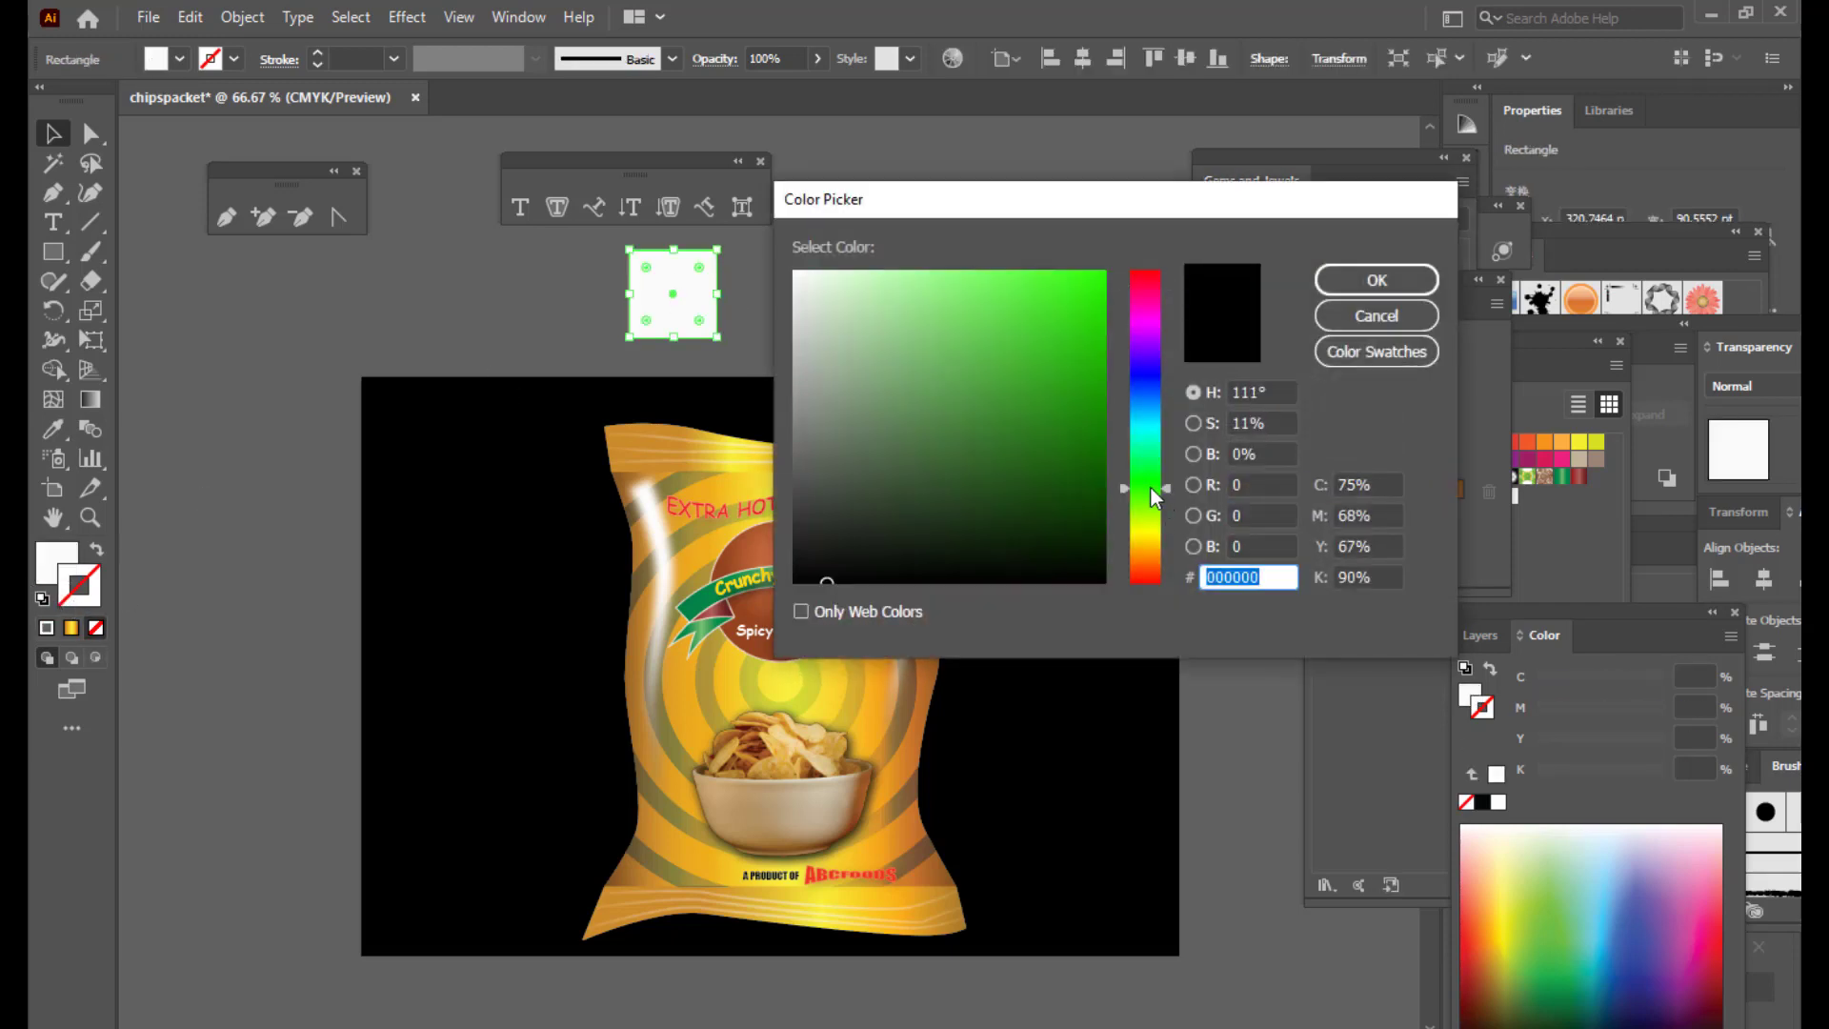
{"action": "left_click", "coordinate": [1095, 505]}
{"action": "left_click", "coordinate": [1373, 278]}
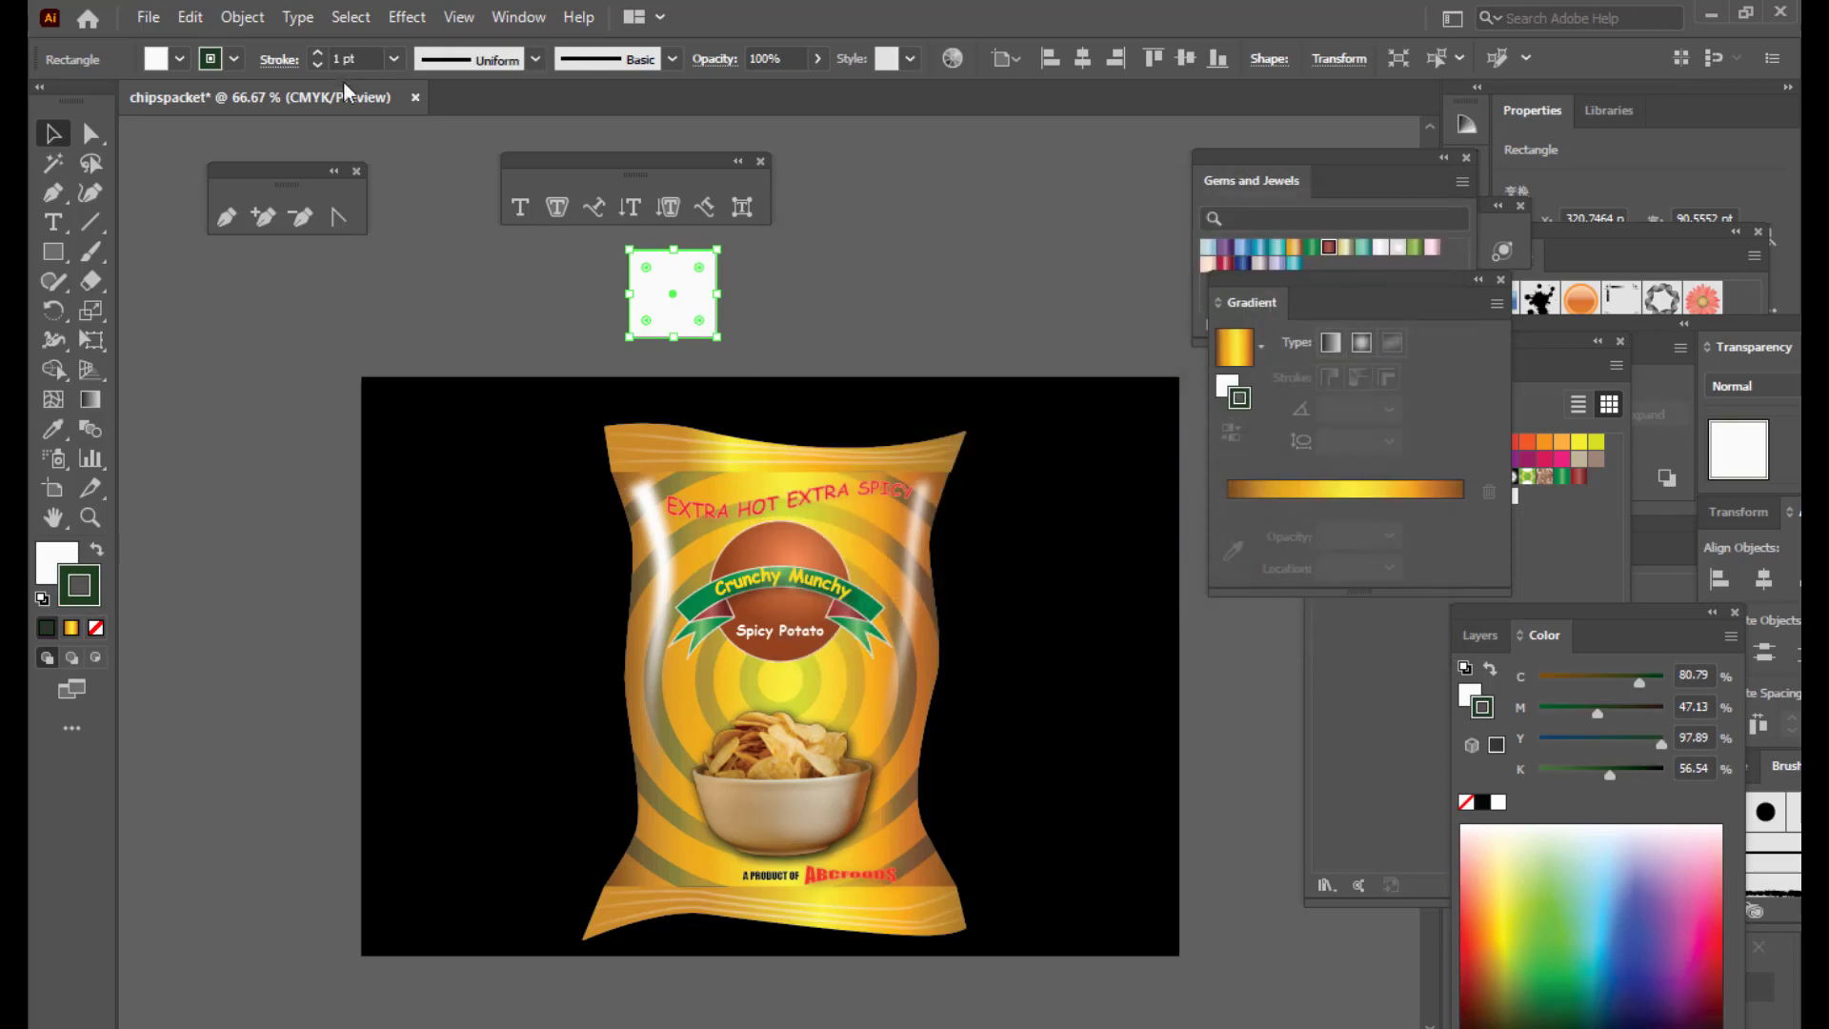
{"action": "left_click", "coordinate": [317, 53]}
{"action": "left_click", "coordinate": [317, 54]}
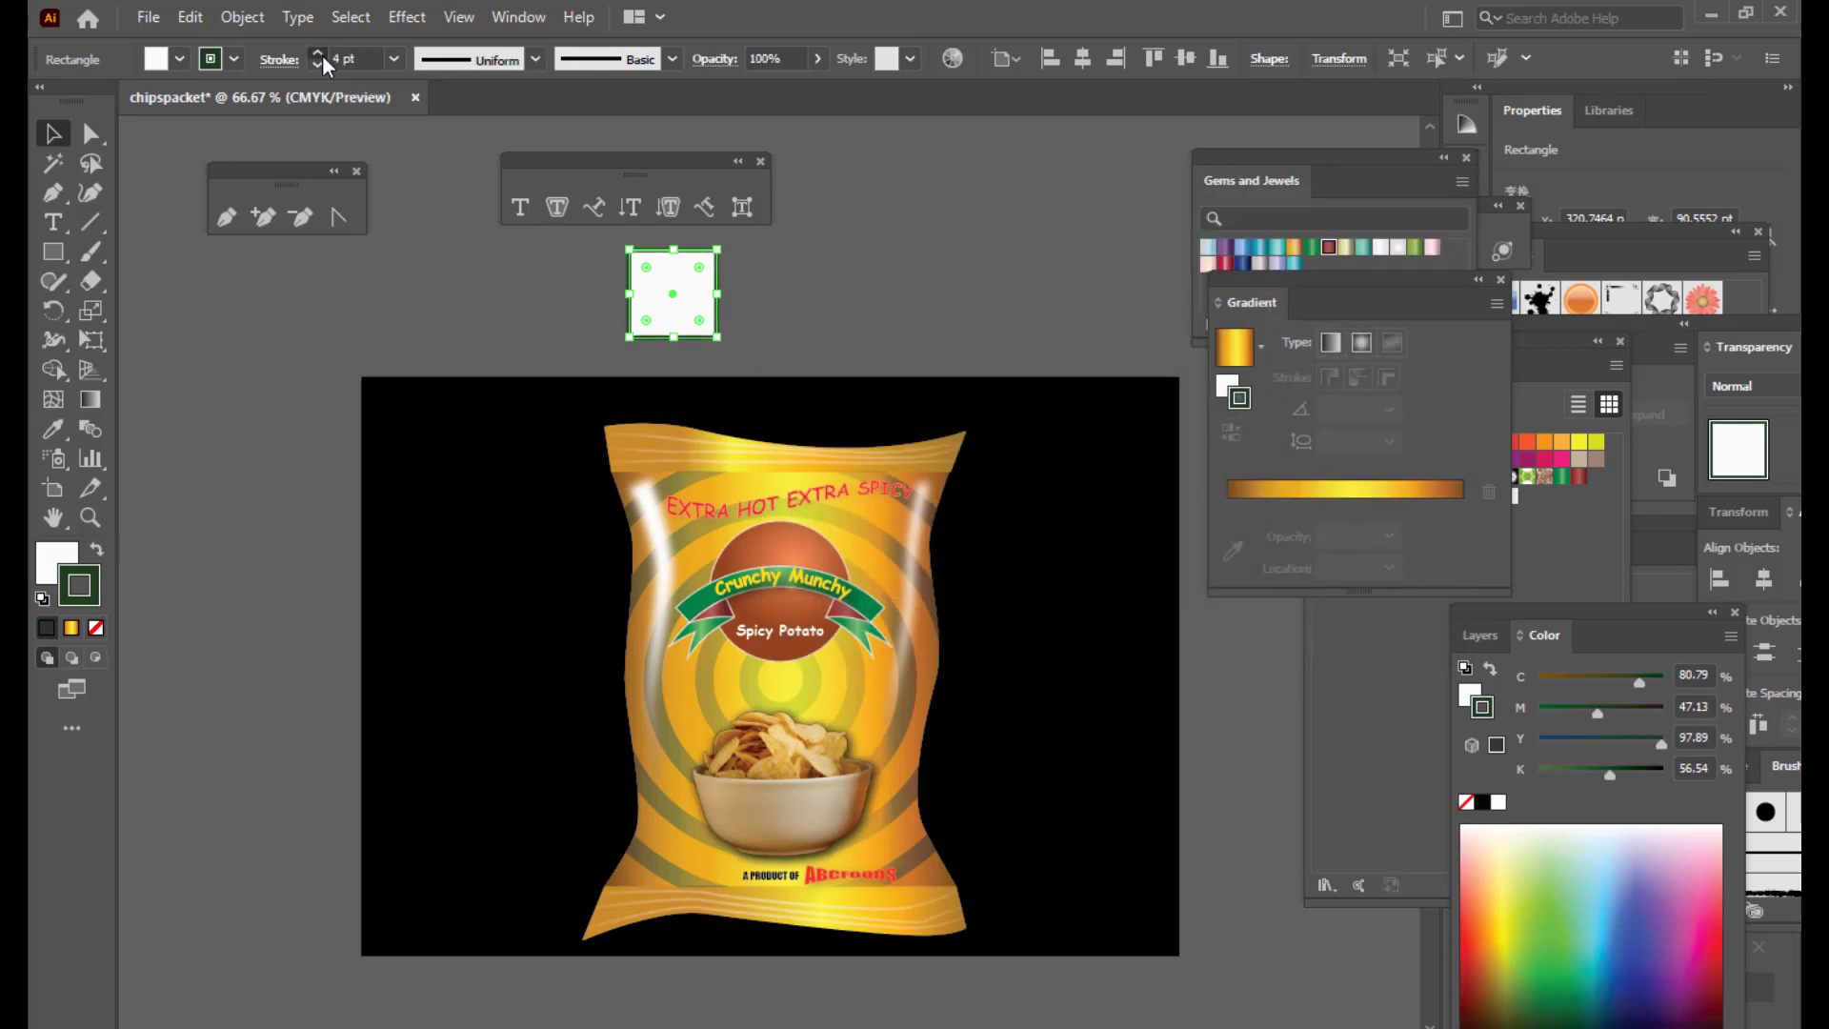
{"action": "left_click", "coordinate": [317, 54]}
{"action": "left_click", "coordinate": [317, 54]}
{"action": "left_click", "coordinate": [317, 53]}
{"action": "left_click", "coordinate": [317, 54]}
{"action": "left_click", "coordinate": [318, 54]}
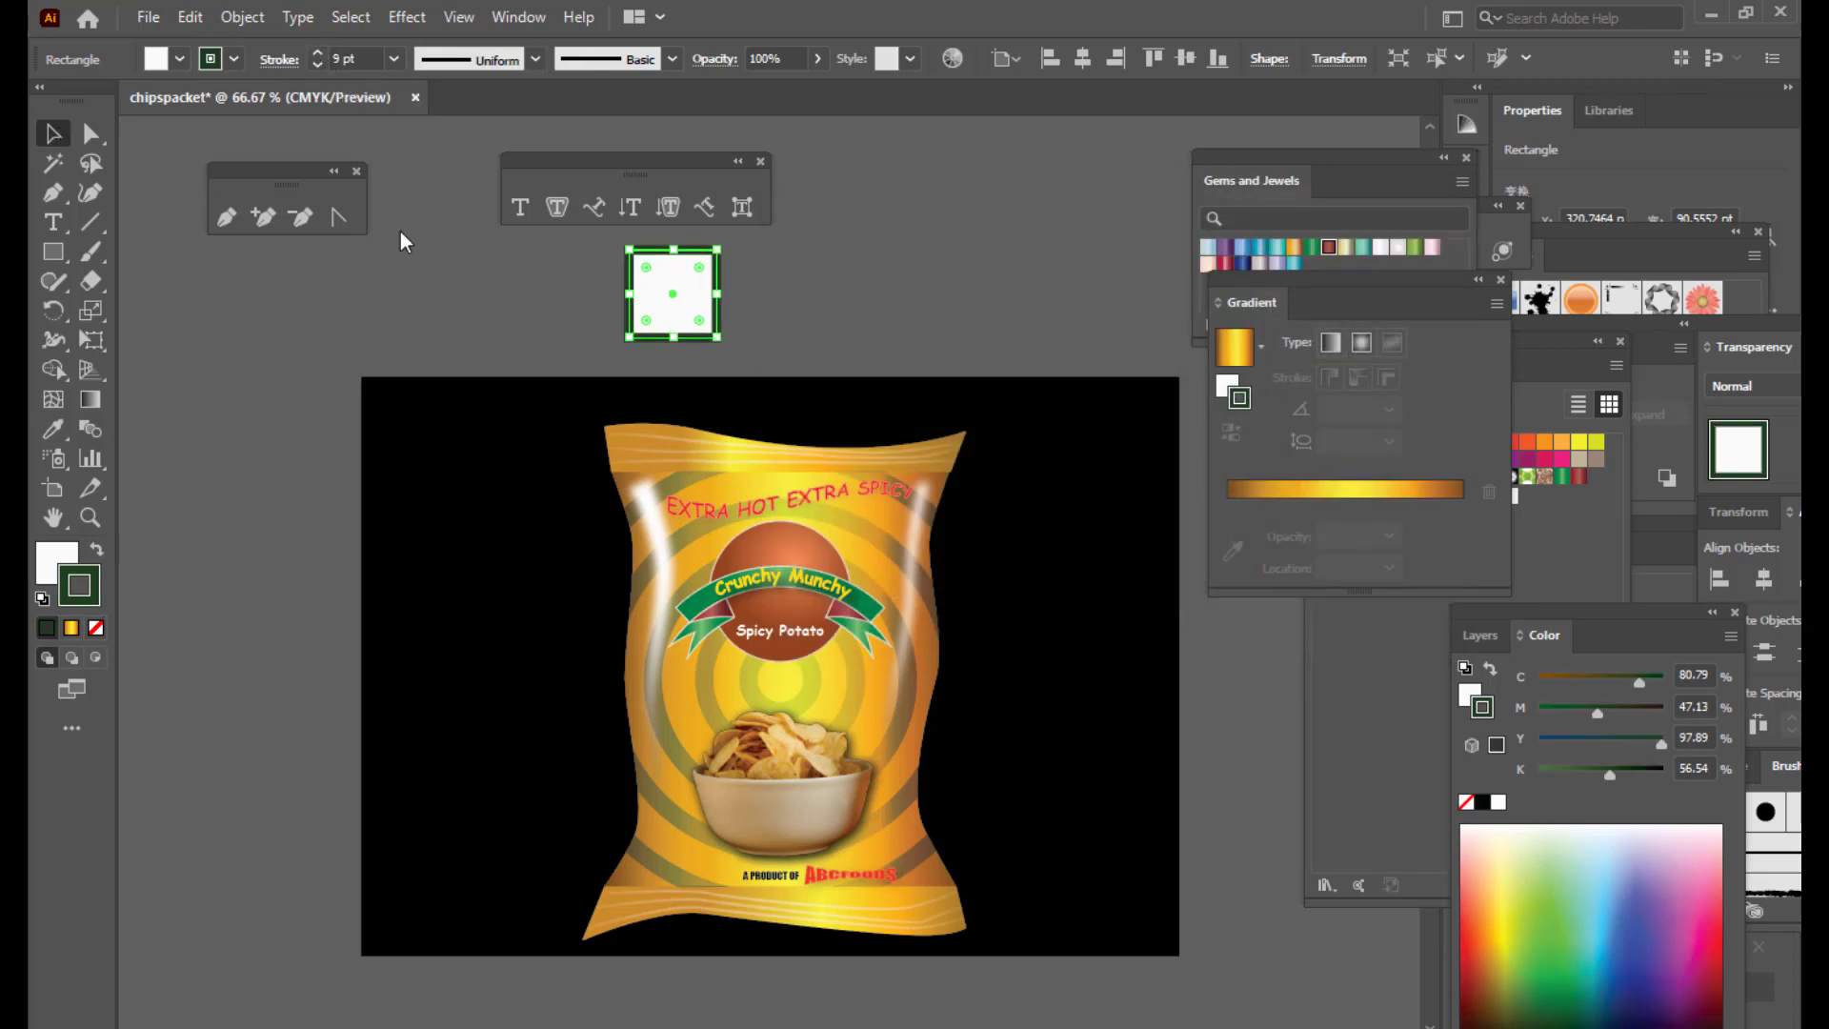
{"action": "left_click", "coordinate": [797, 317]}
{"action": "left_click", "coordinate": [722, 297]}
Step: Expand the square's fill and stroke into shapes, then draw a small circle beside it
{"action": "left_click", "coordinate": [242, 17]}
{"action": "left_click", "coordinate": [319, 305]}
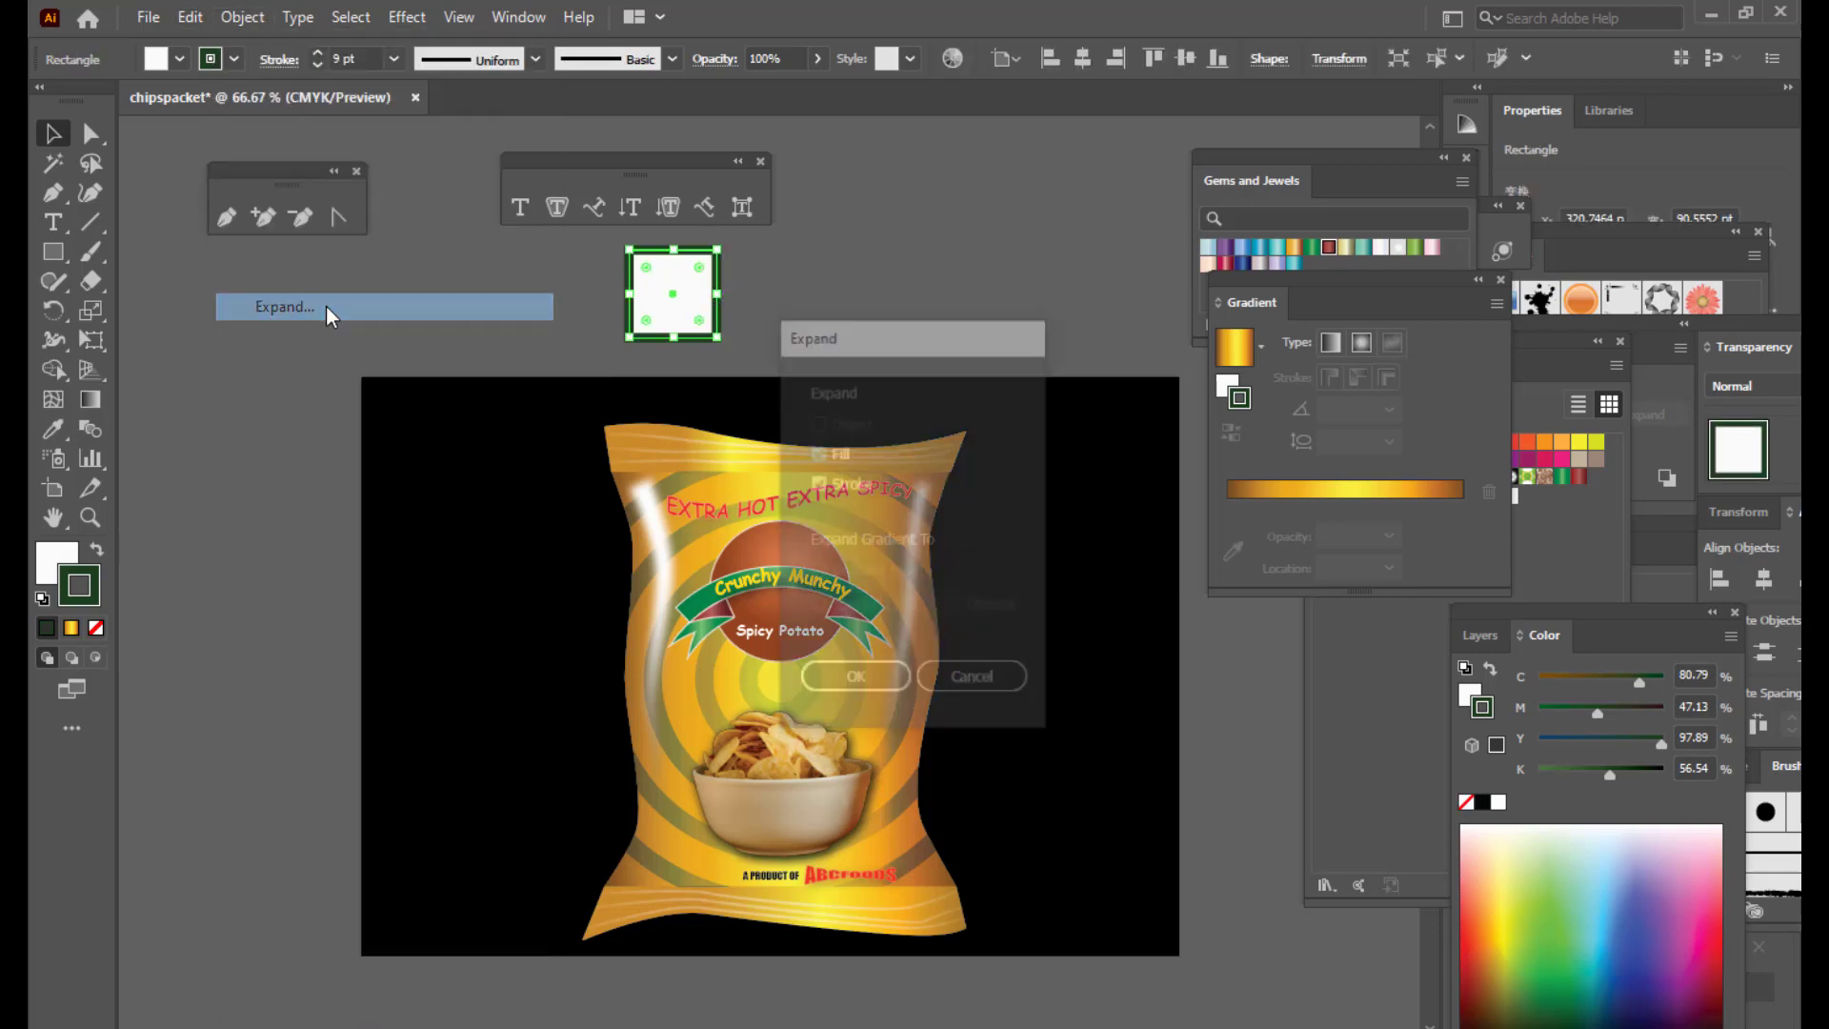
{"action": "left_click", "coordinate": [823, 688]}
{"action": "left_click", "coordinate": [789, 293]}
{"action": "left_click", "coordinate": [716, 295]}
{"action": "left_click", "coordinate": [595, 297]}
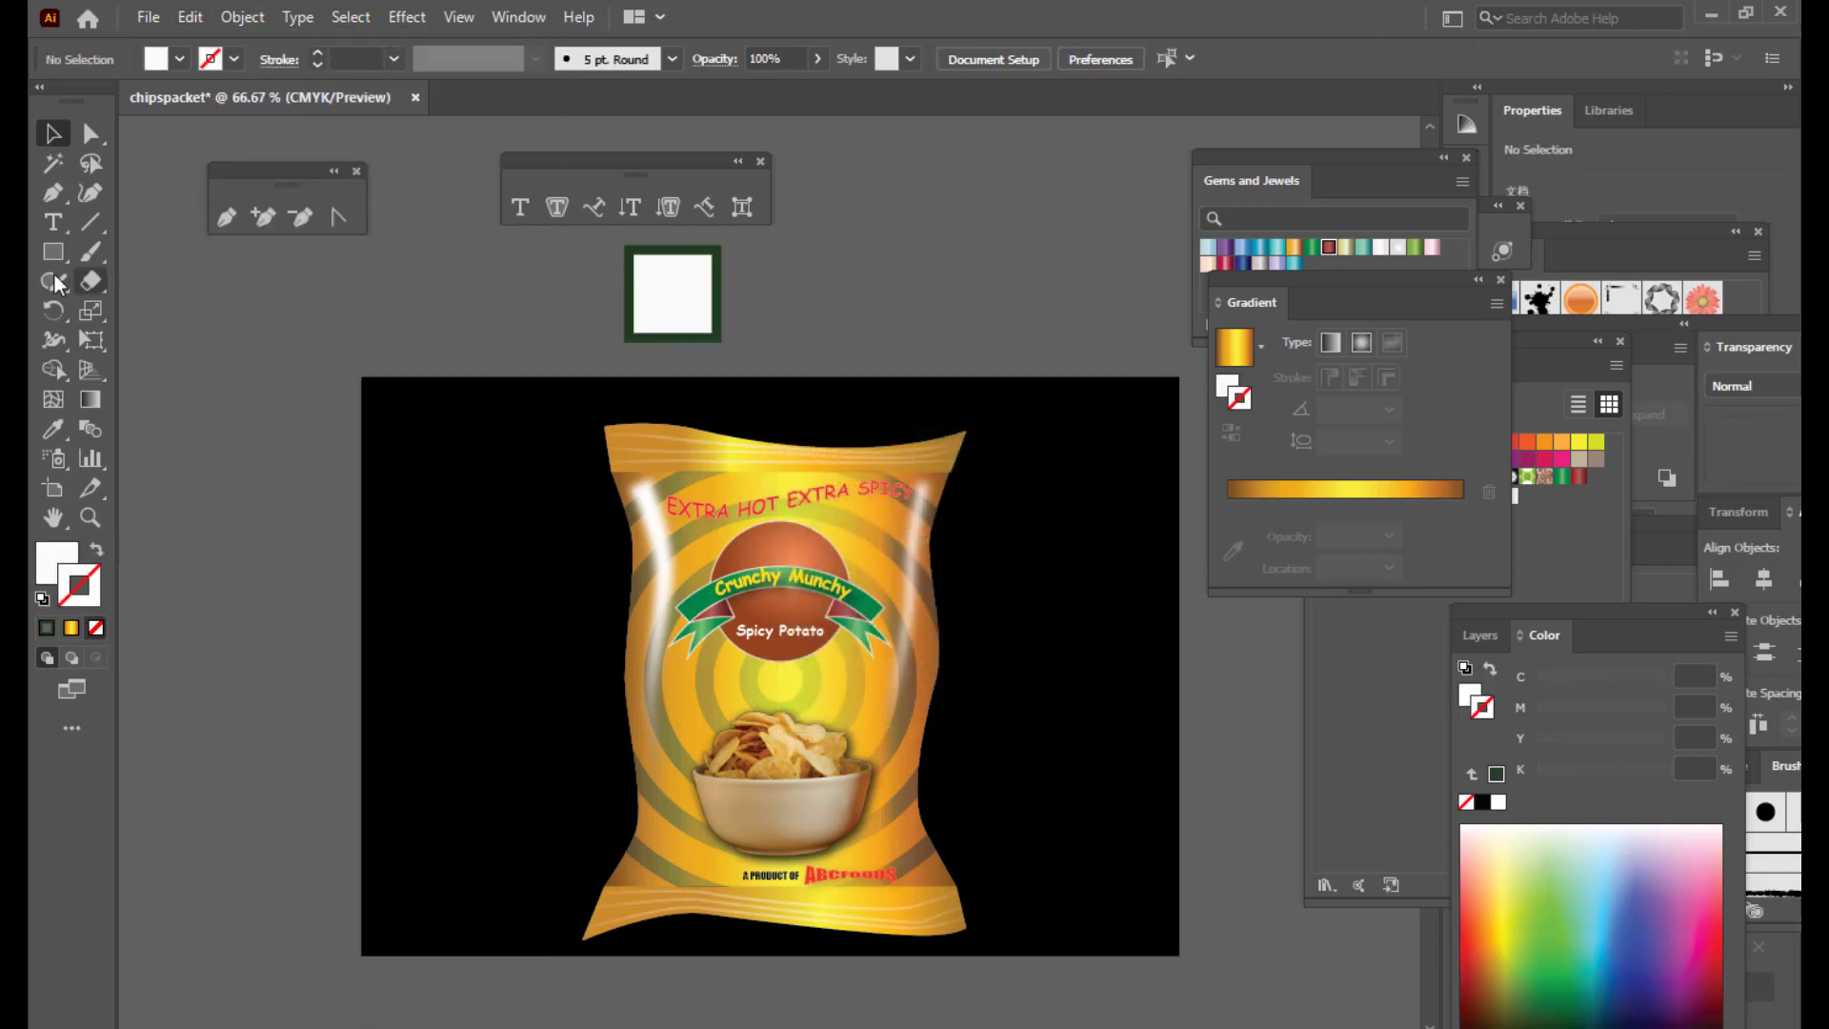
{"action": "left_click_drag", "start_coordinate": [62, 257], "coordinate": [138, 312]}
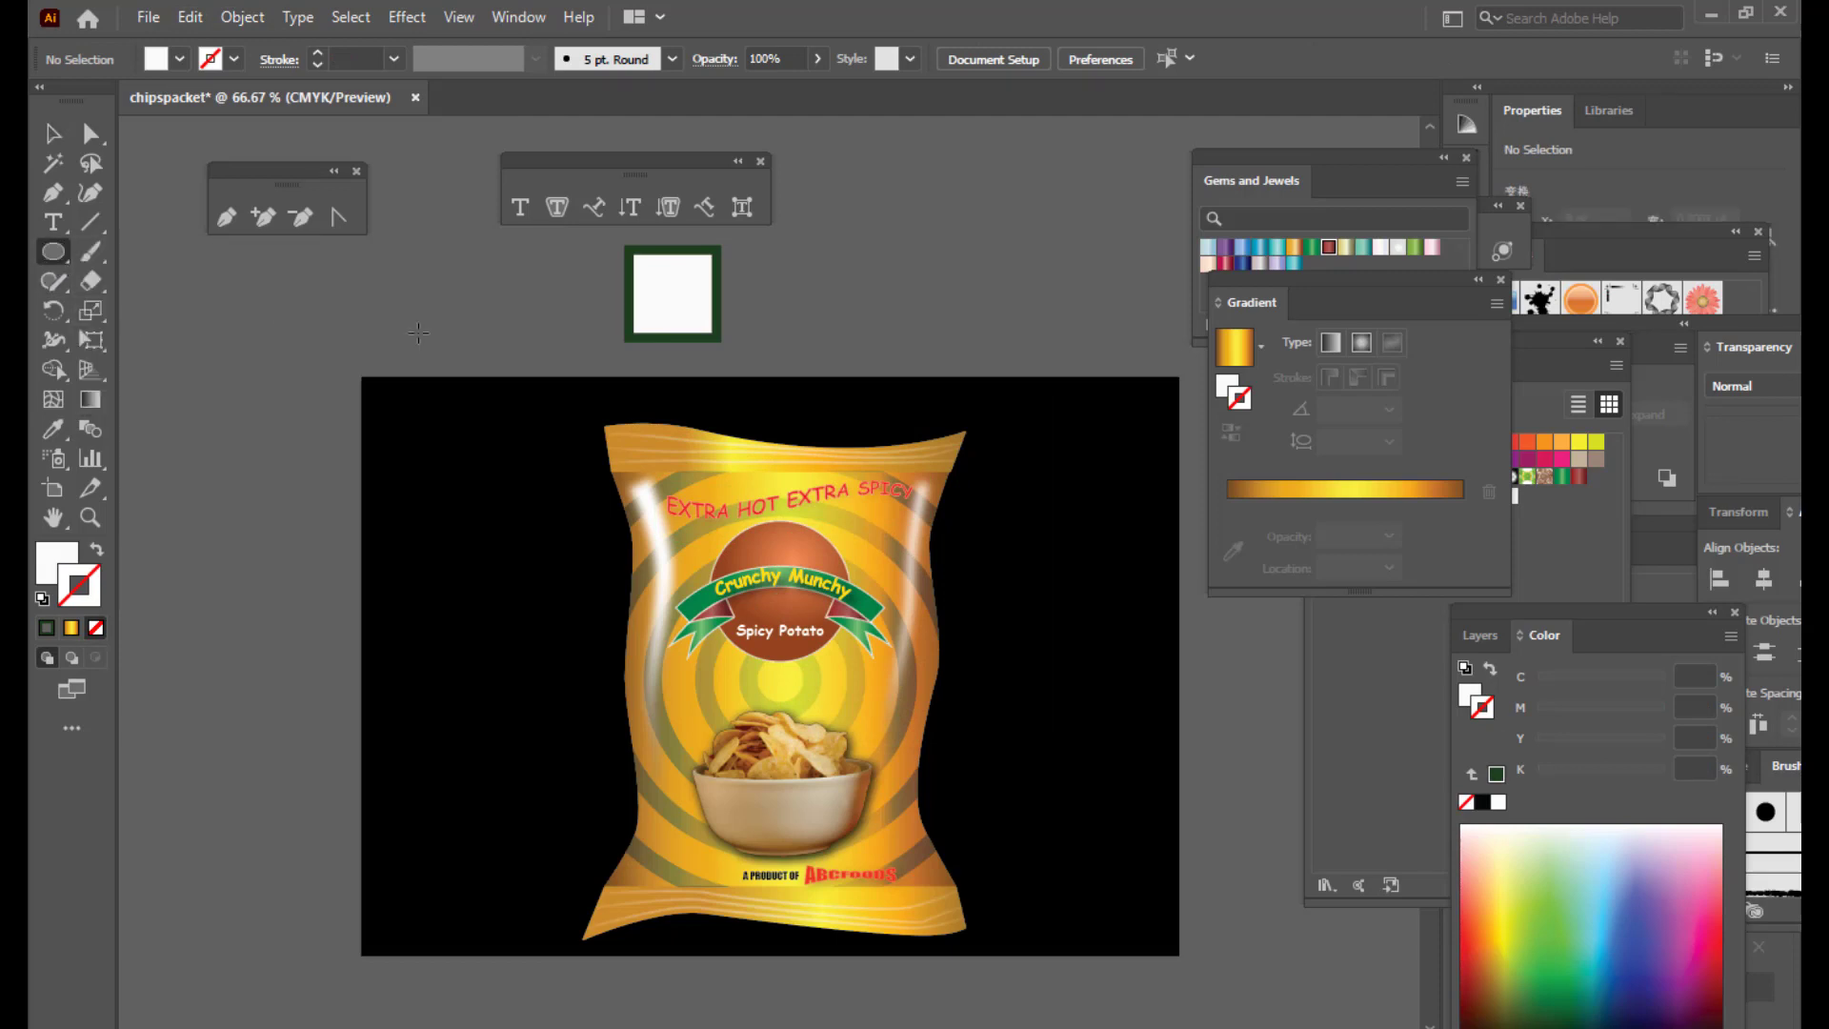
{"action": "left_click_drag", "start_coordinate": [391, 286], "coordinate": [446, 342]}
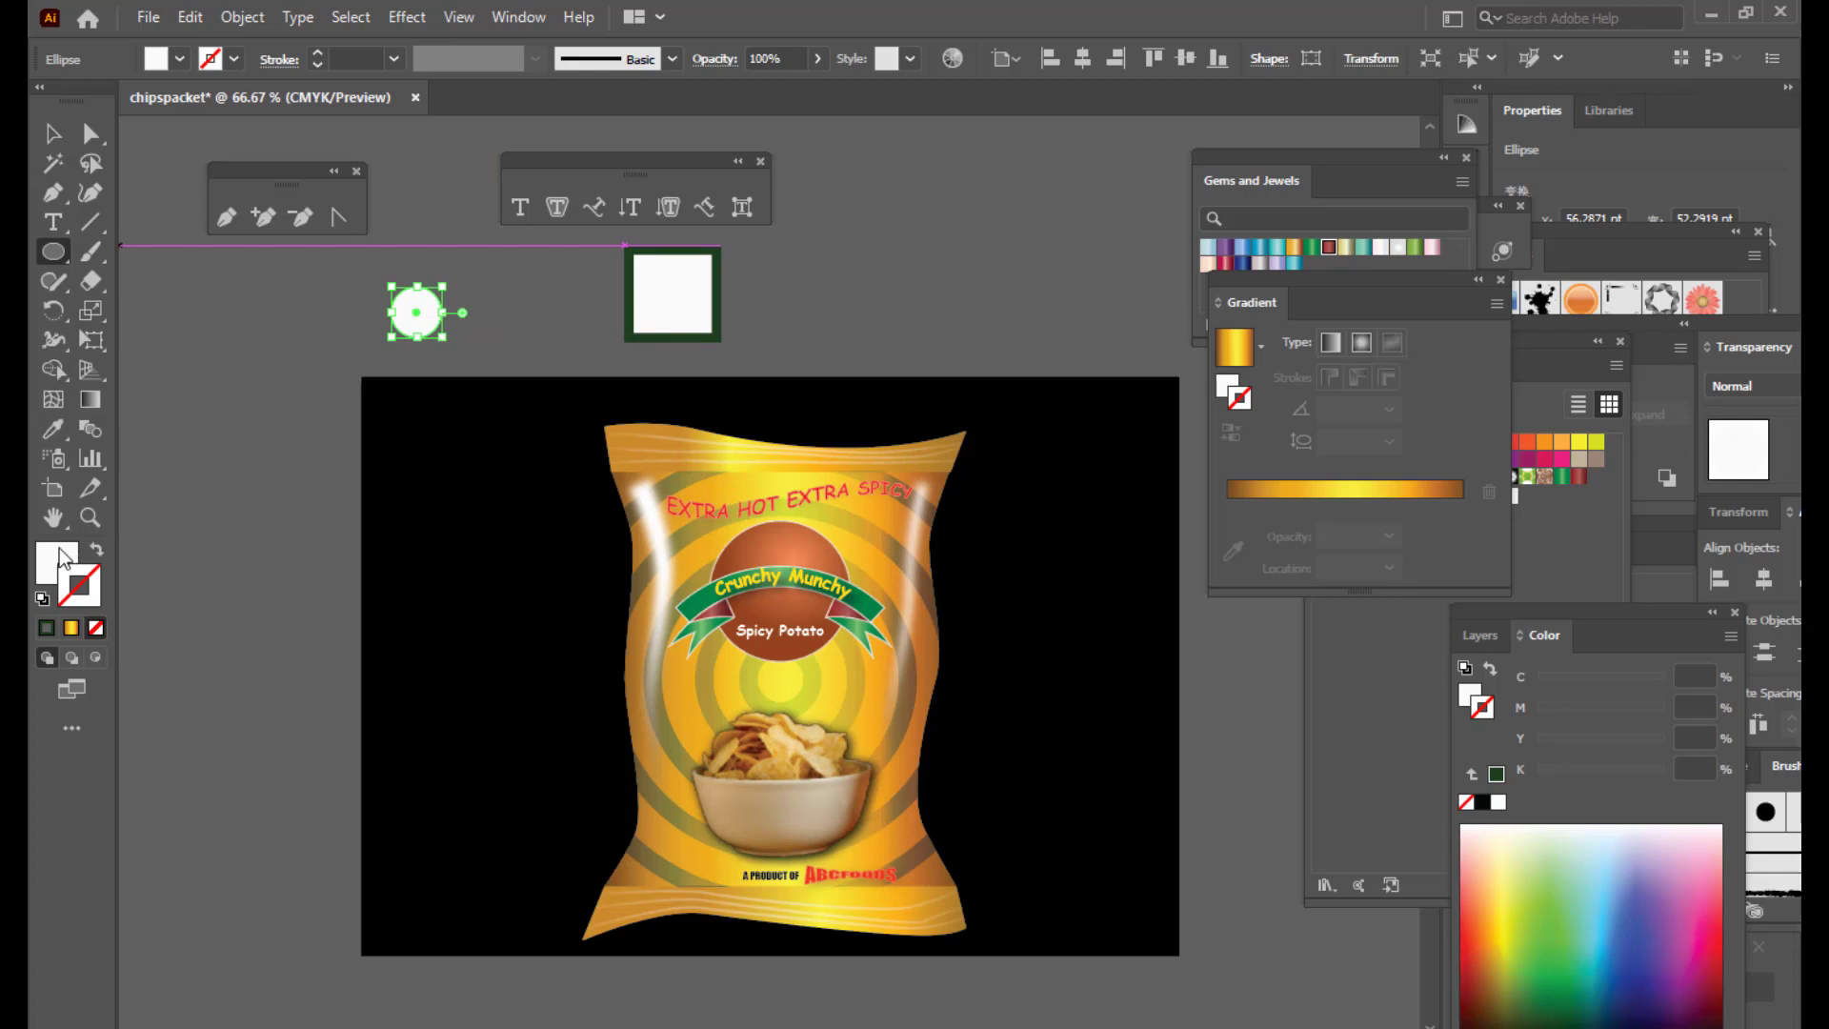
Step: Give the circle a dark green fill and no outline
{"action": "left_click", "coordinate": [1563, 996]}
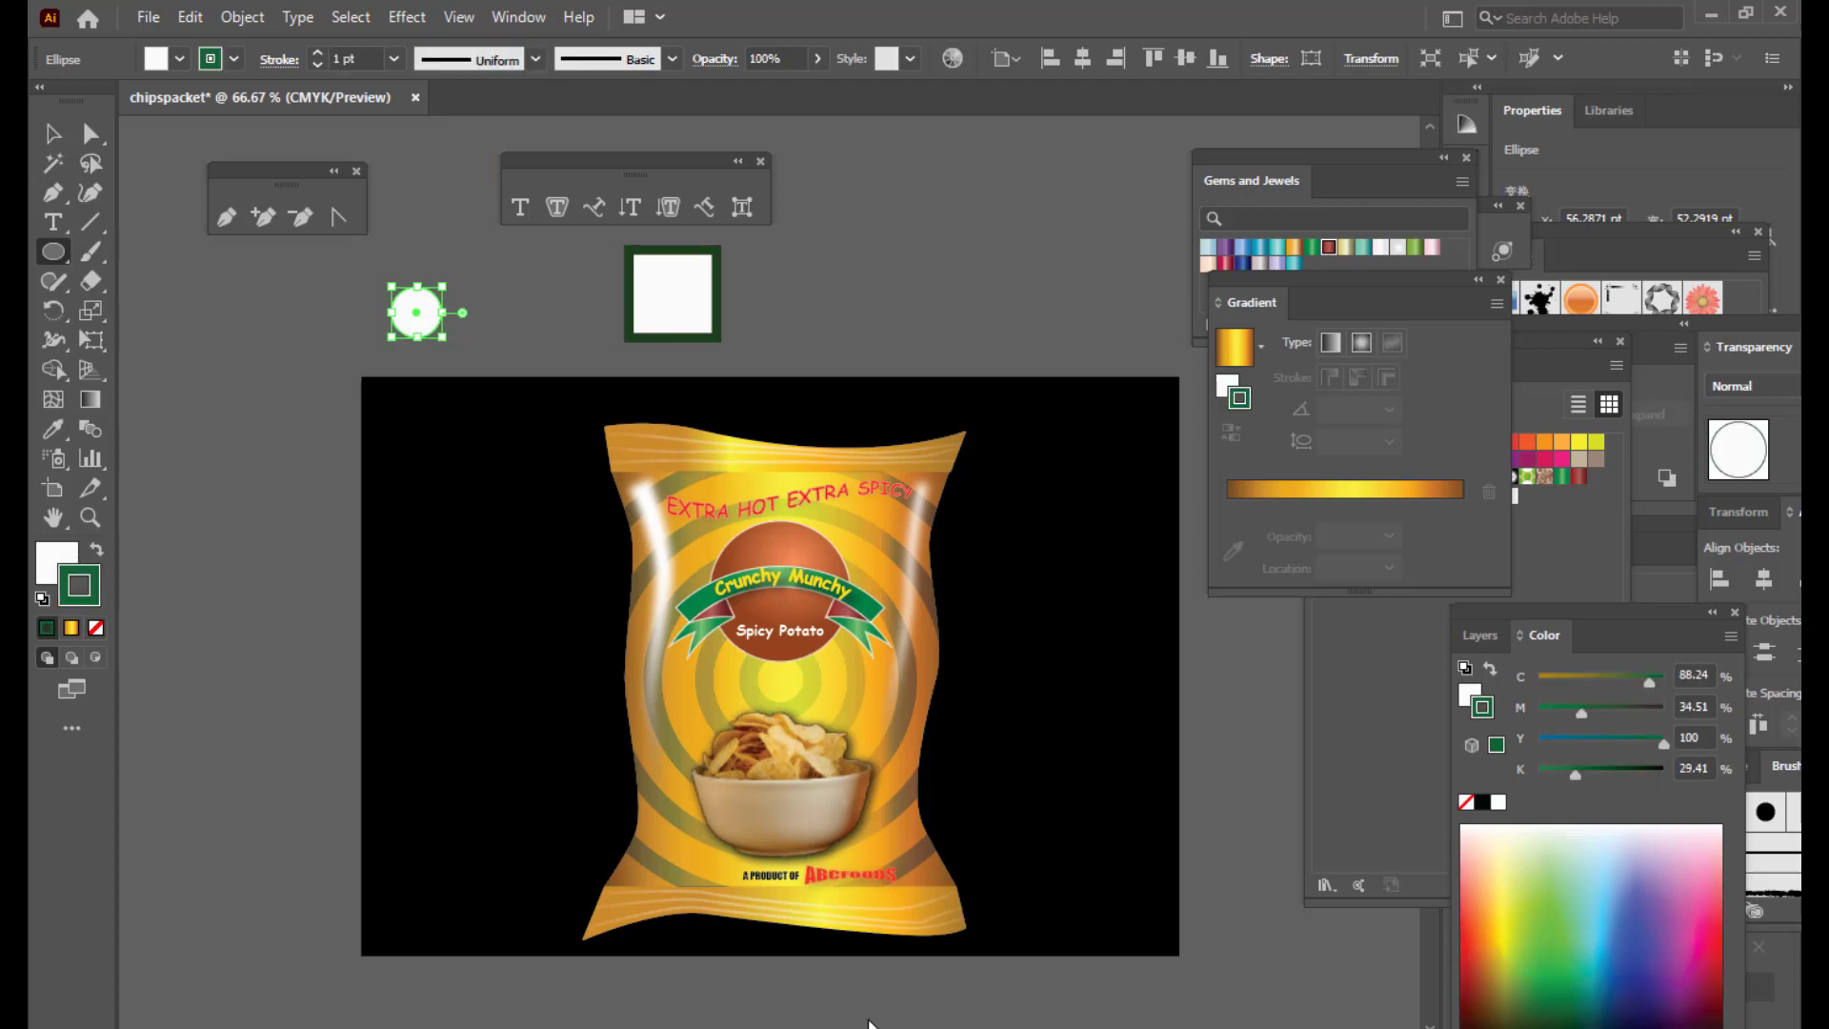
{"action": "left_click", "coordinate": [43, 553]}
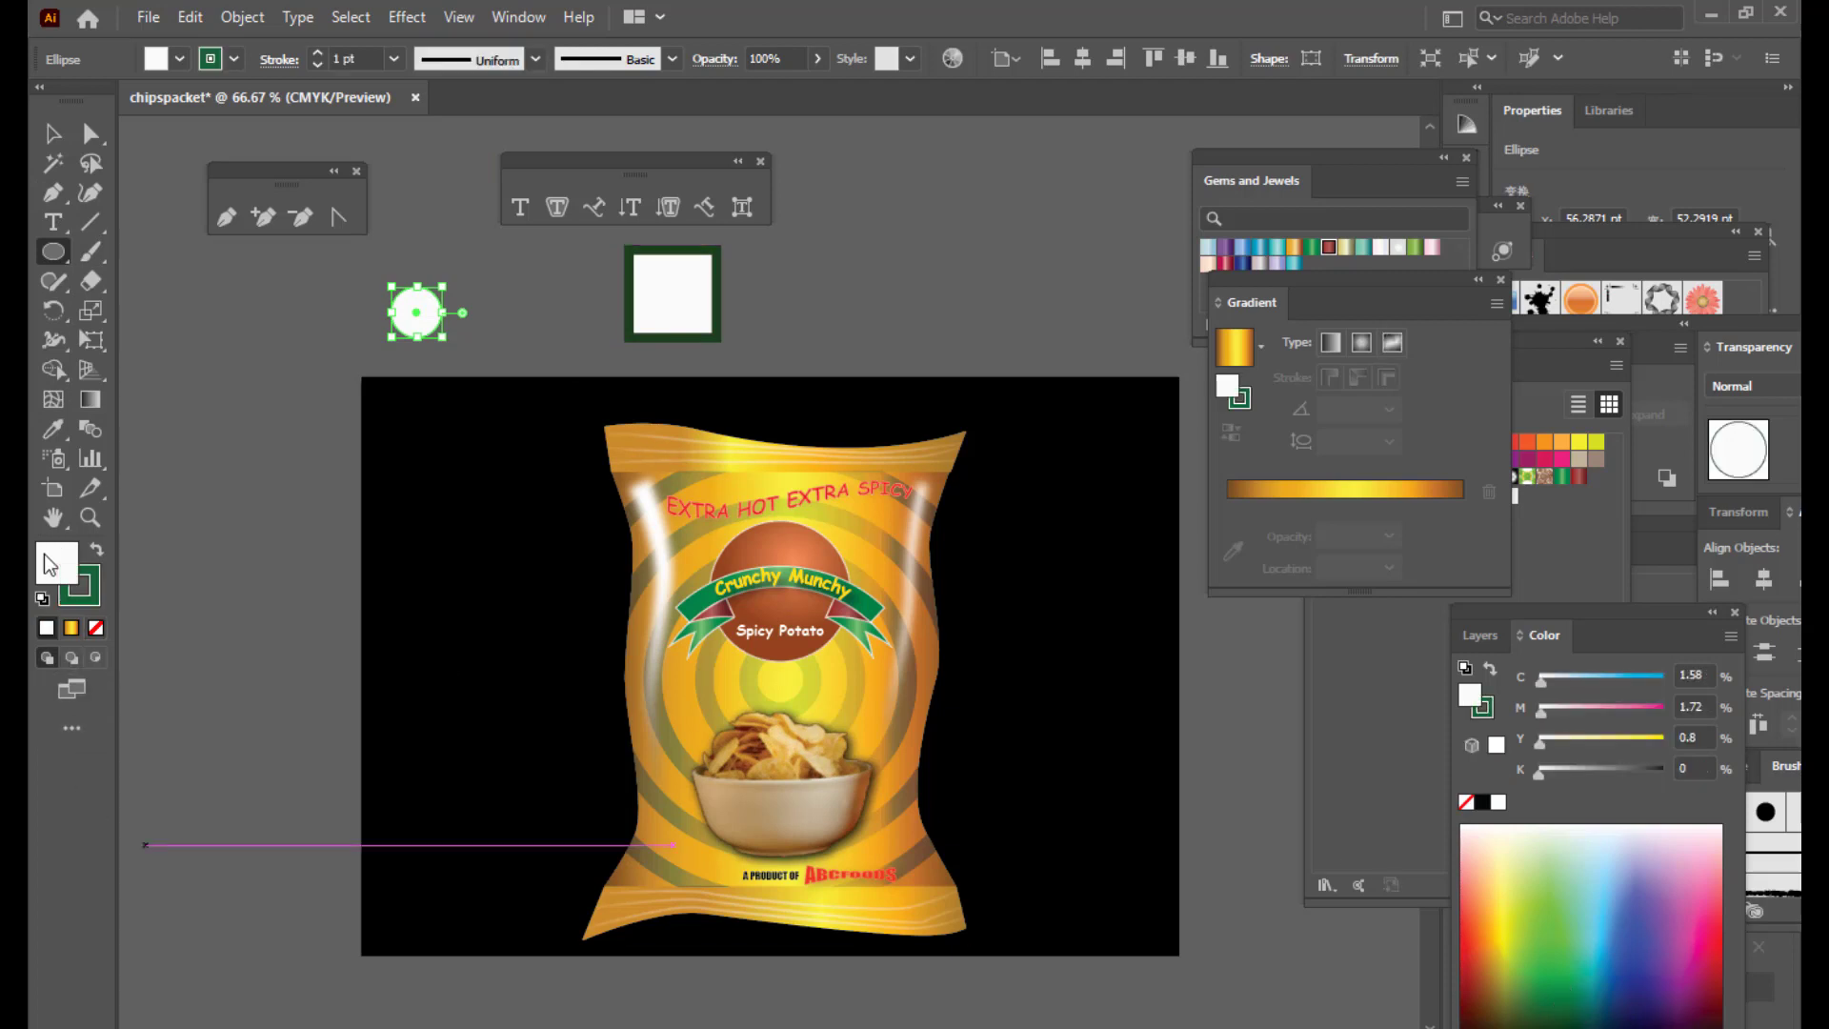
{"action": "left_click", "coordinate": [1553, 1001]}
{"action": "left_click", "coordinate": [100, 584]}
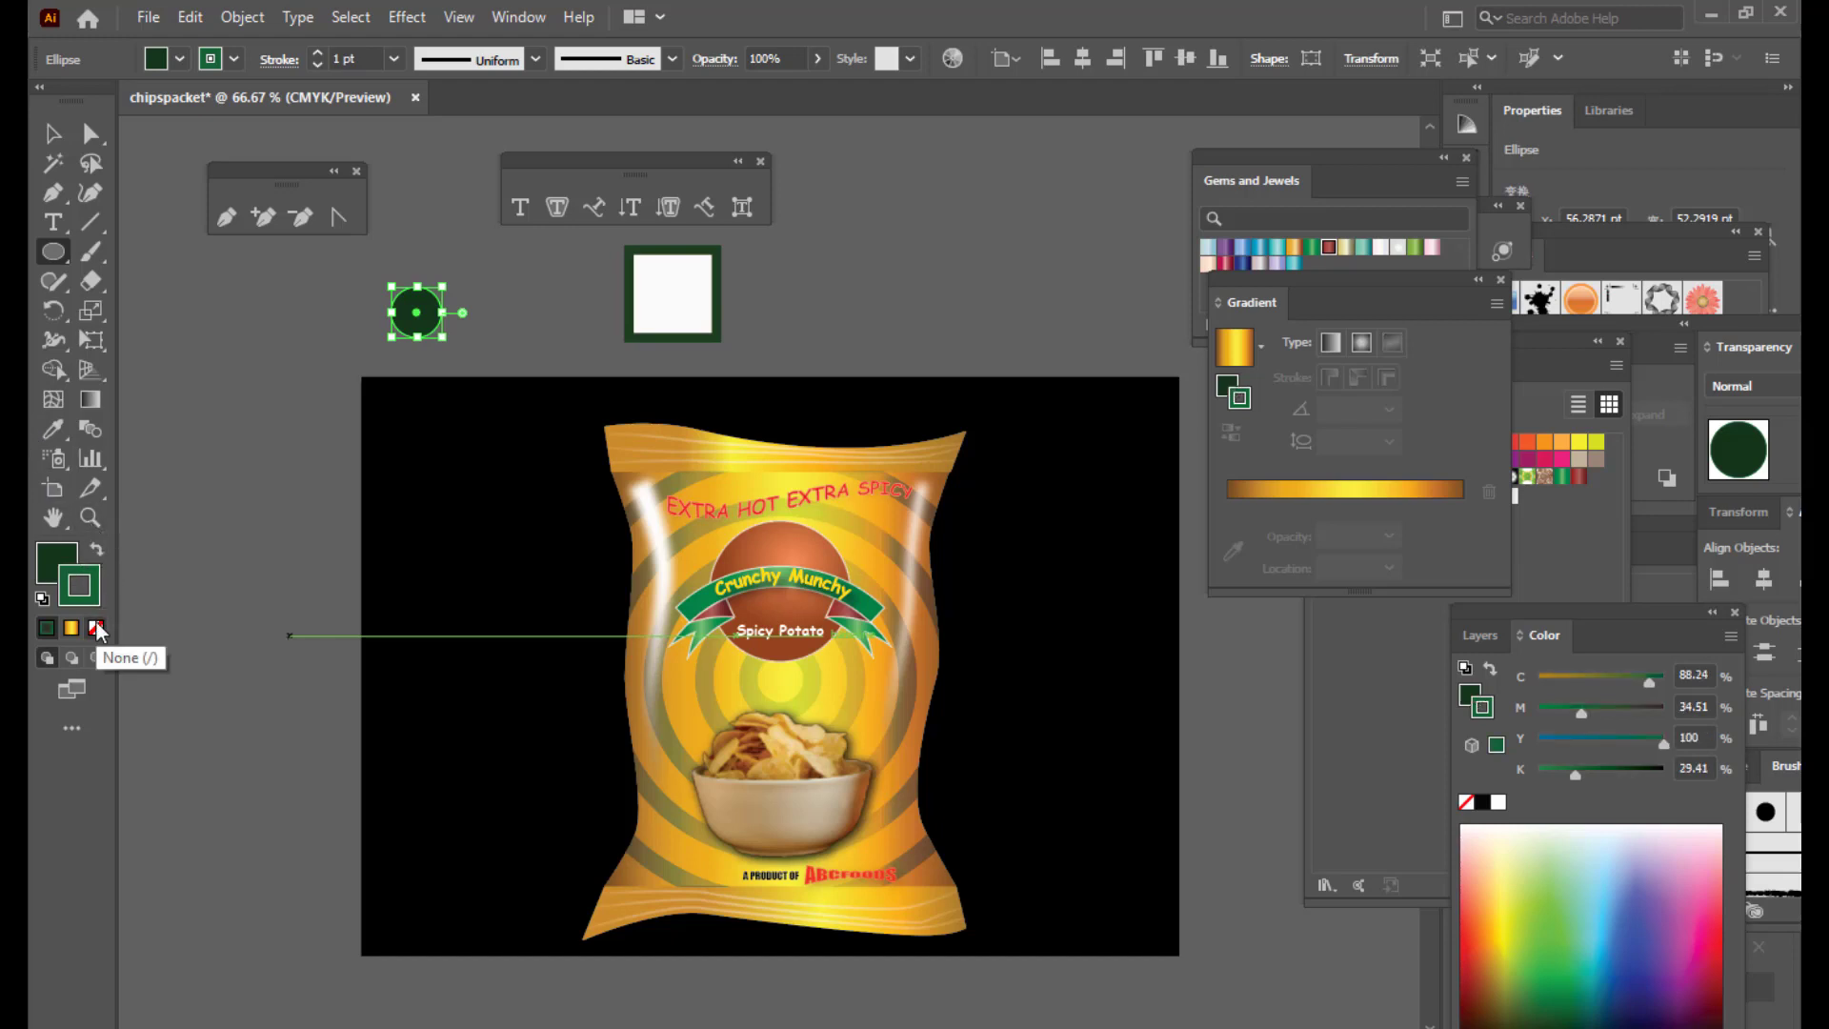
{"action": "left_click", "coordinate": [95, 626]}
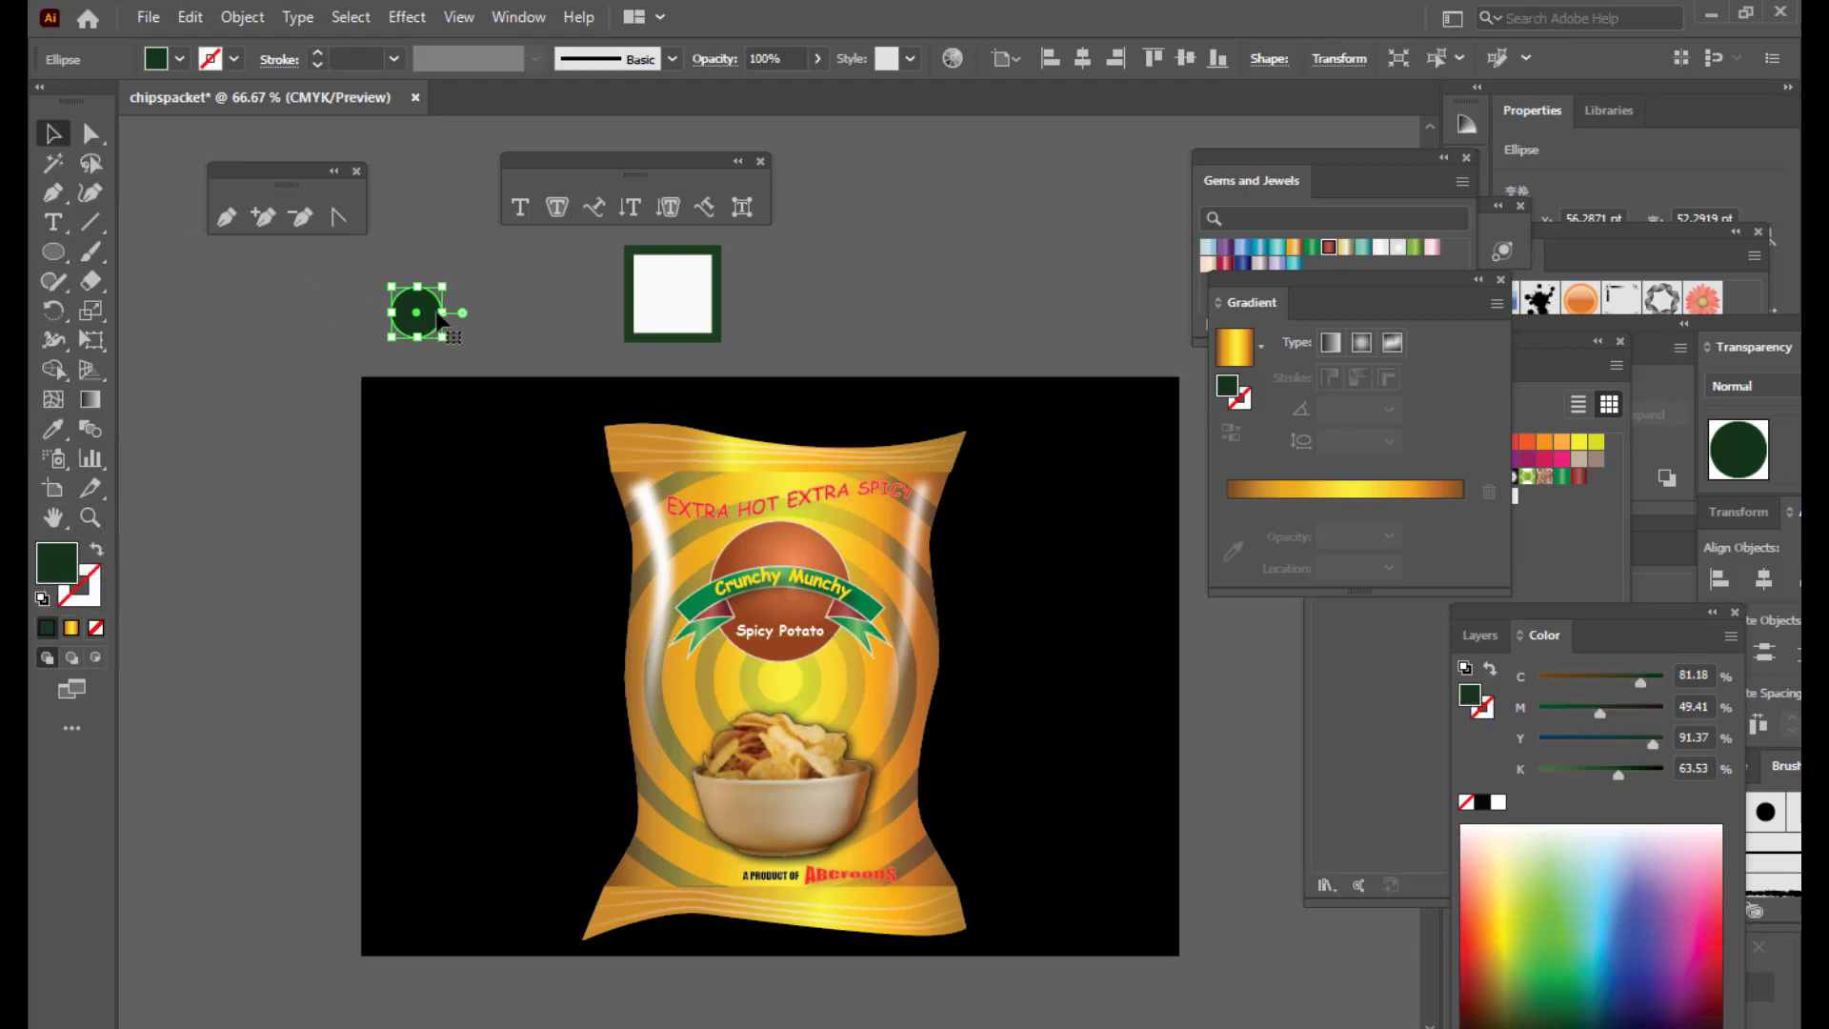
Step: Move the green circle into the centre of the white square and size it to fit
{"action": "left_click_drag", "start_coordinate": [435, 313], "coordinate": [710, 262]}
{"action": "left_click", "coordinate": [784, 289]}
{"action": "left_click", "coordinate": [698, 269]}
{"action": "left_click", "coordinate": [813, 278]}
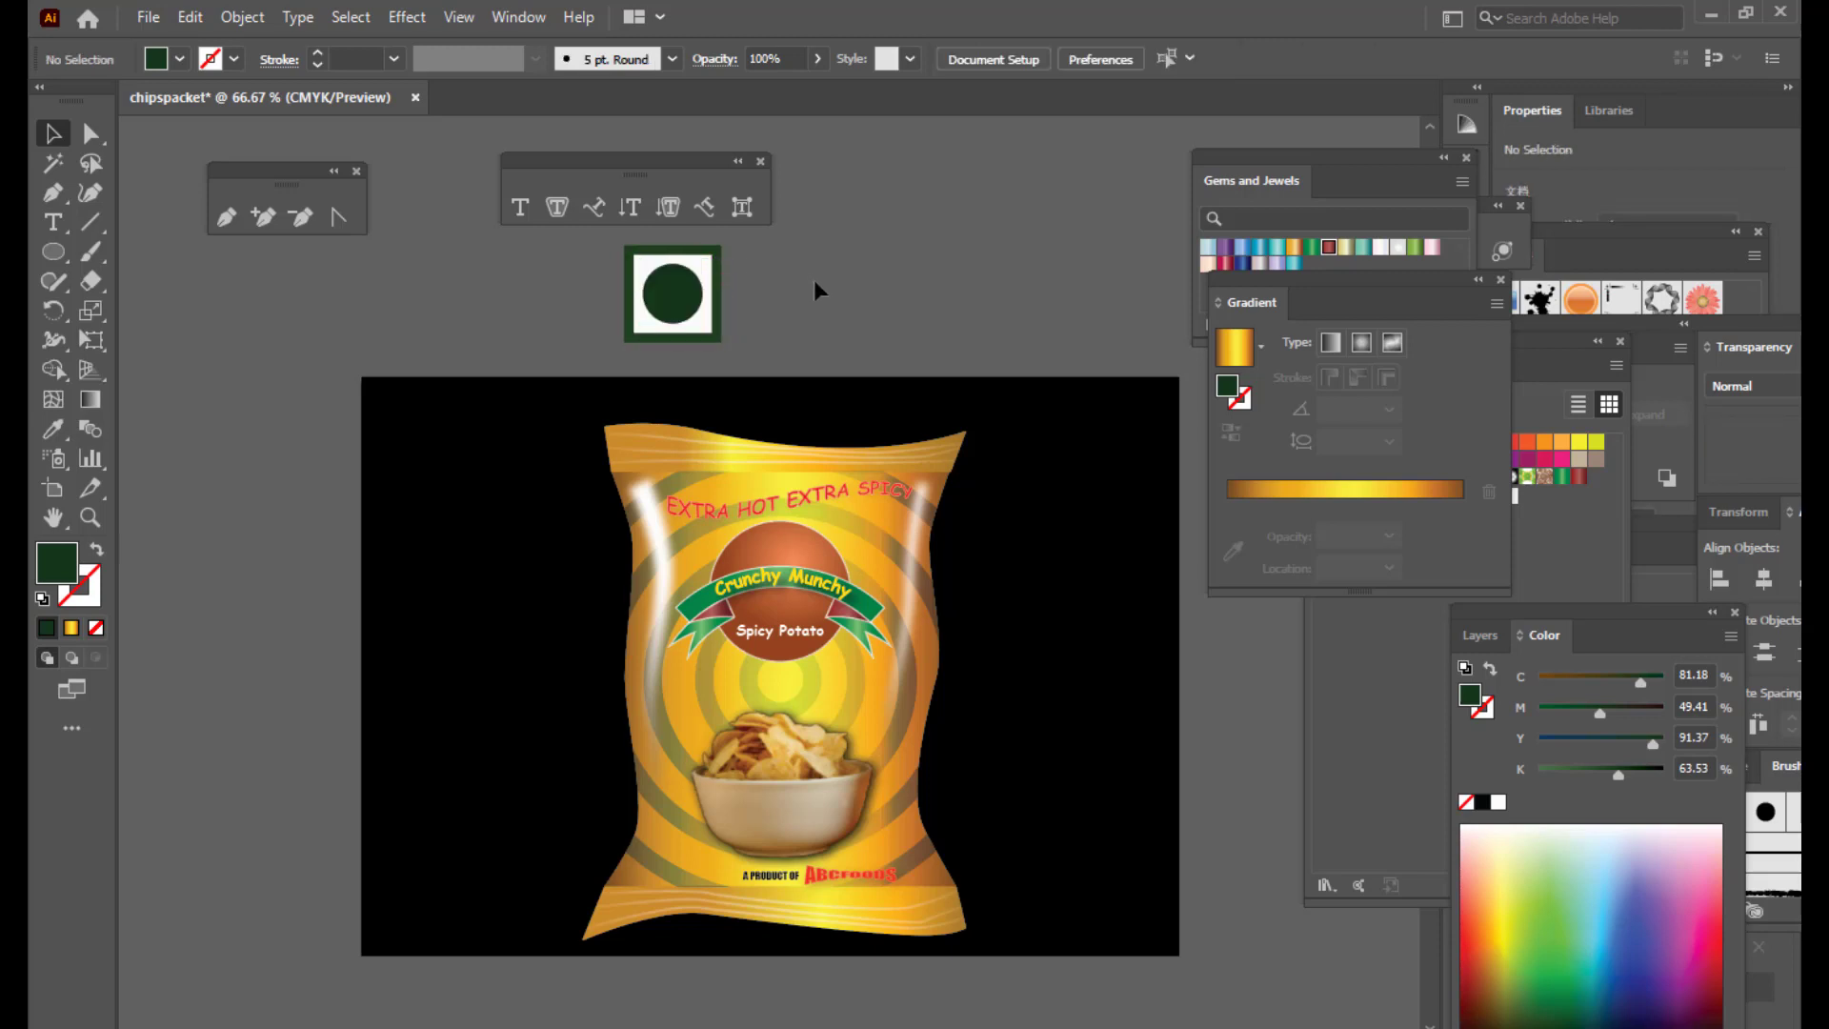
{"action": "left_click", "coordinate": [674, 293]}
{"action": "left_click", "coordinate": [761, 257]}
Step: Expand the veg symbol's green circle into a plain shape
{"action": "left_click_drag", "start_coordinate": [606, 238], "coordinate": [755, 368]}
{"action": "left_click", "coordinate": [798, 316]}
{"action": "left_click", "coordinate": [673, 287]}
{"action": "left_click", "coordinate": [241, 17]}
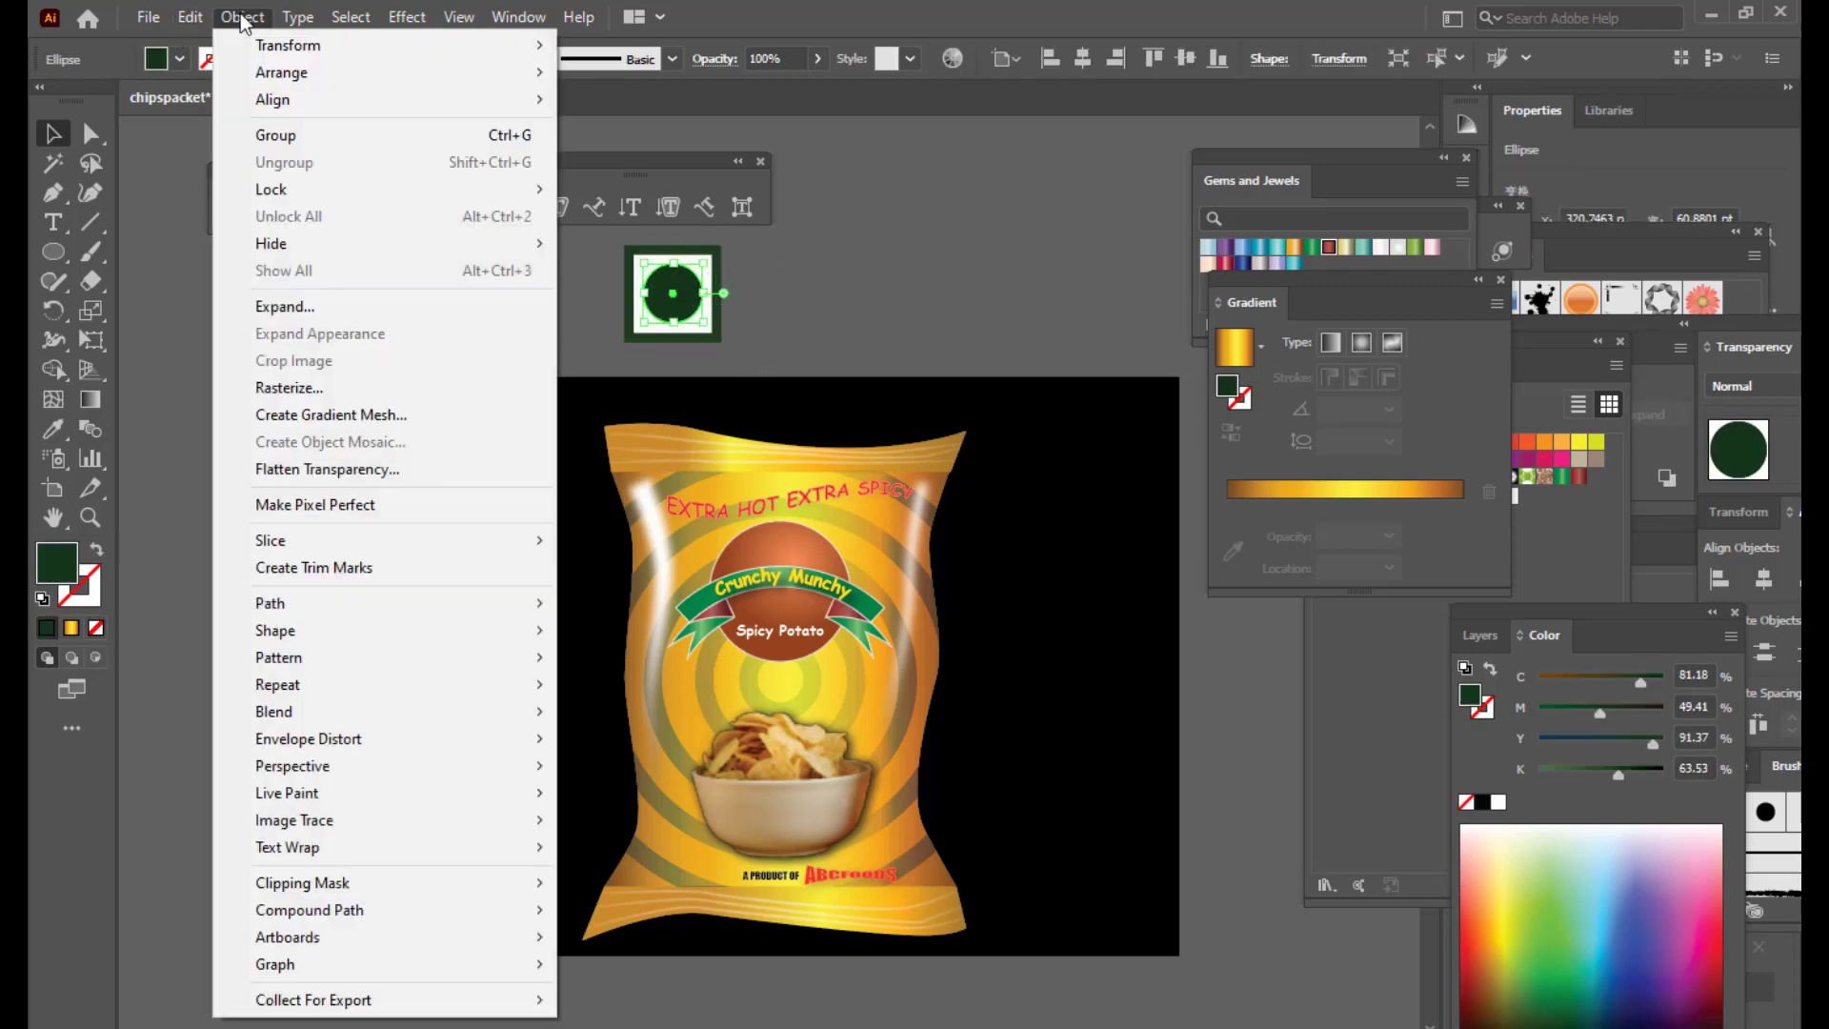
{"action": "left_click", "coordinate": [305, 301]}
{"action": "left_click", "coordinate": [787, 303]}
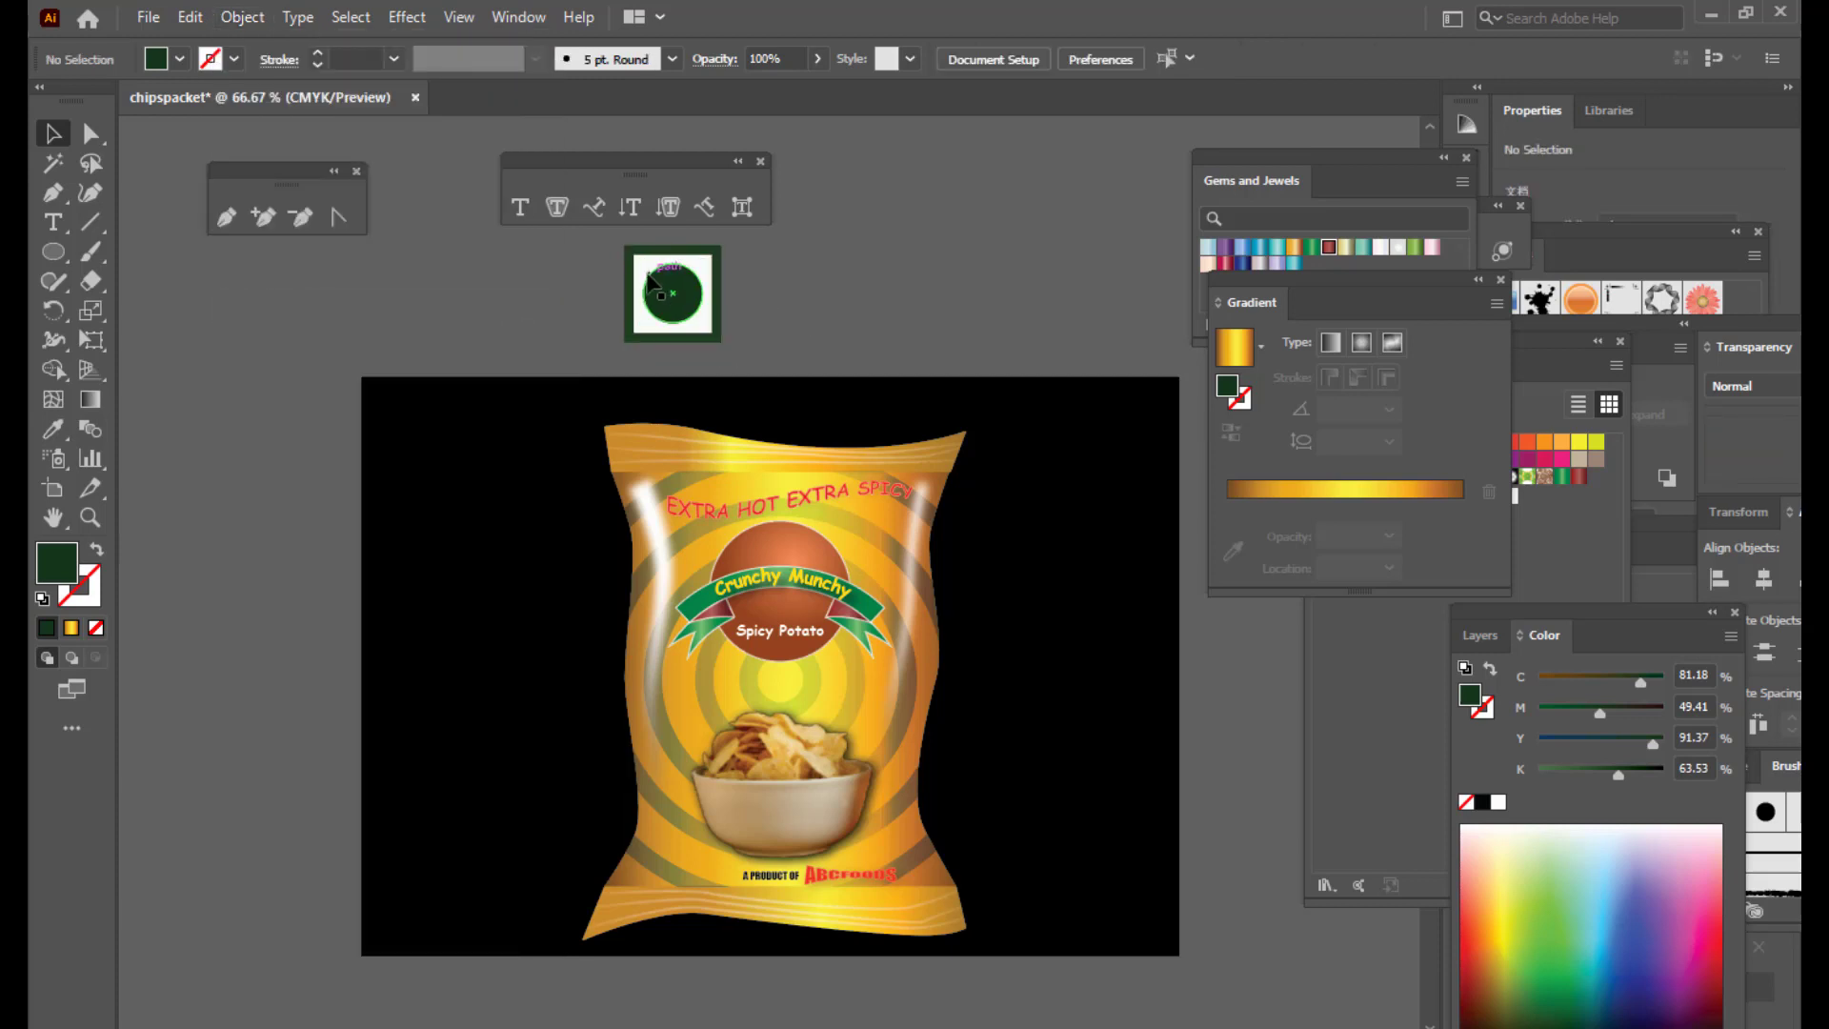
Step: Group the square and circle and move the symbol beside the A PRODUCT OF line
{"action": "left_click", "coordinate": [673, 299]}
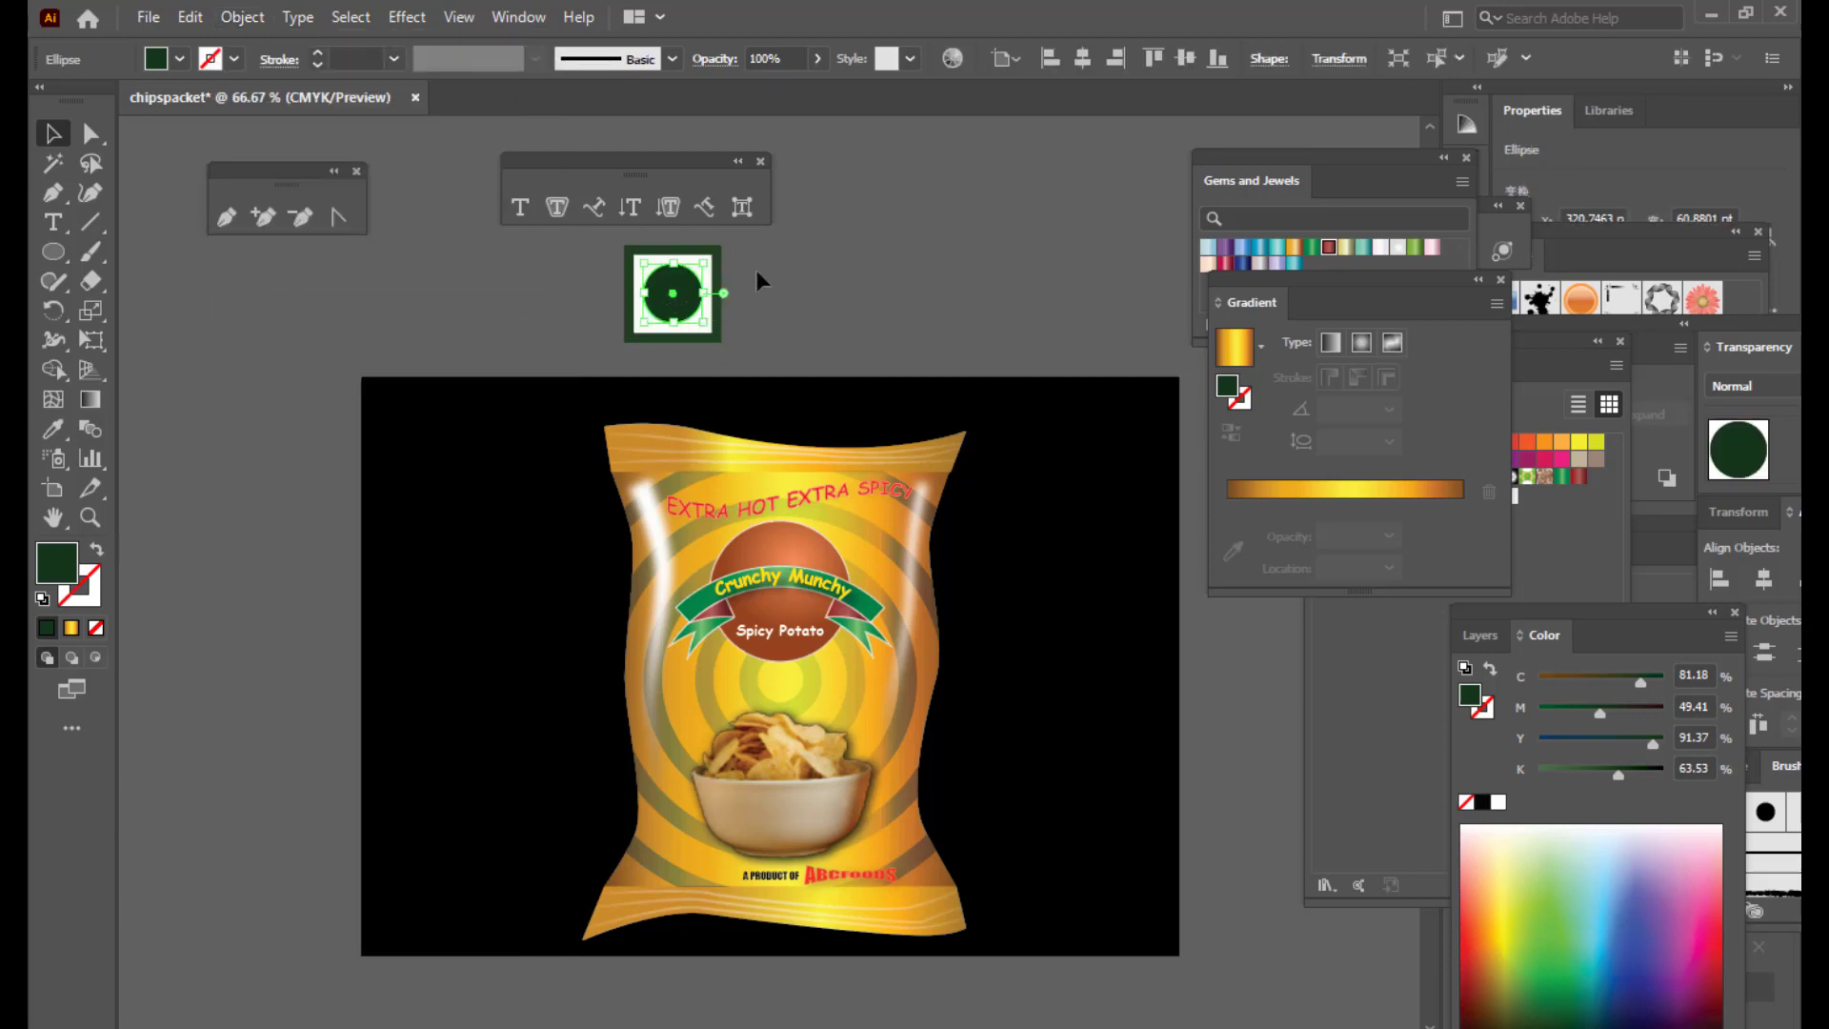
{"action": "left_click", "coordinate": [757, 270]}
{"action": "left_click_drag", "start_coordinate": [586, 240], "coordinate": [788, 348]}
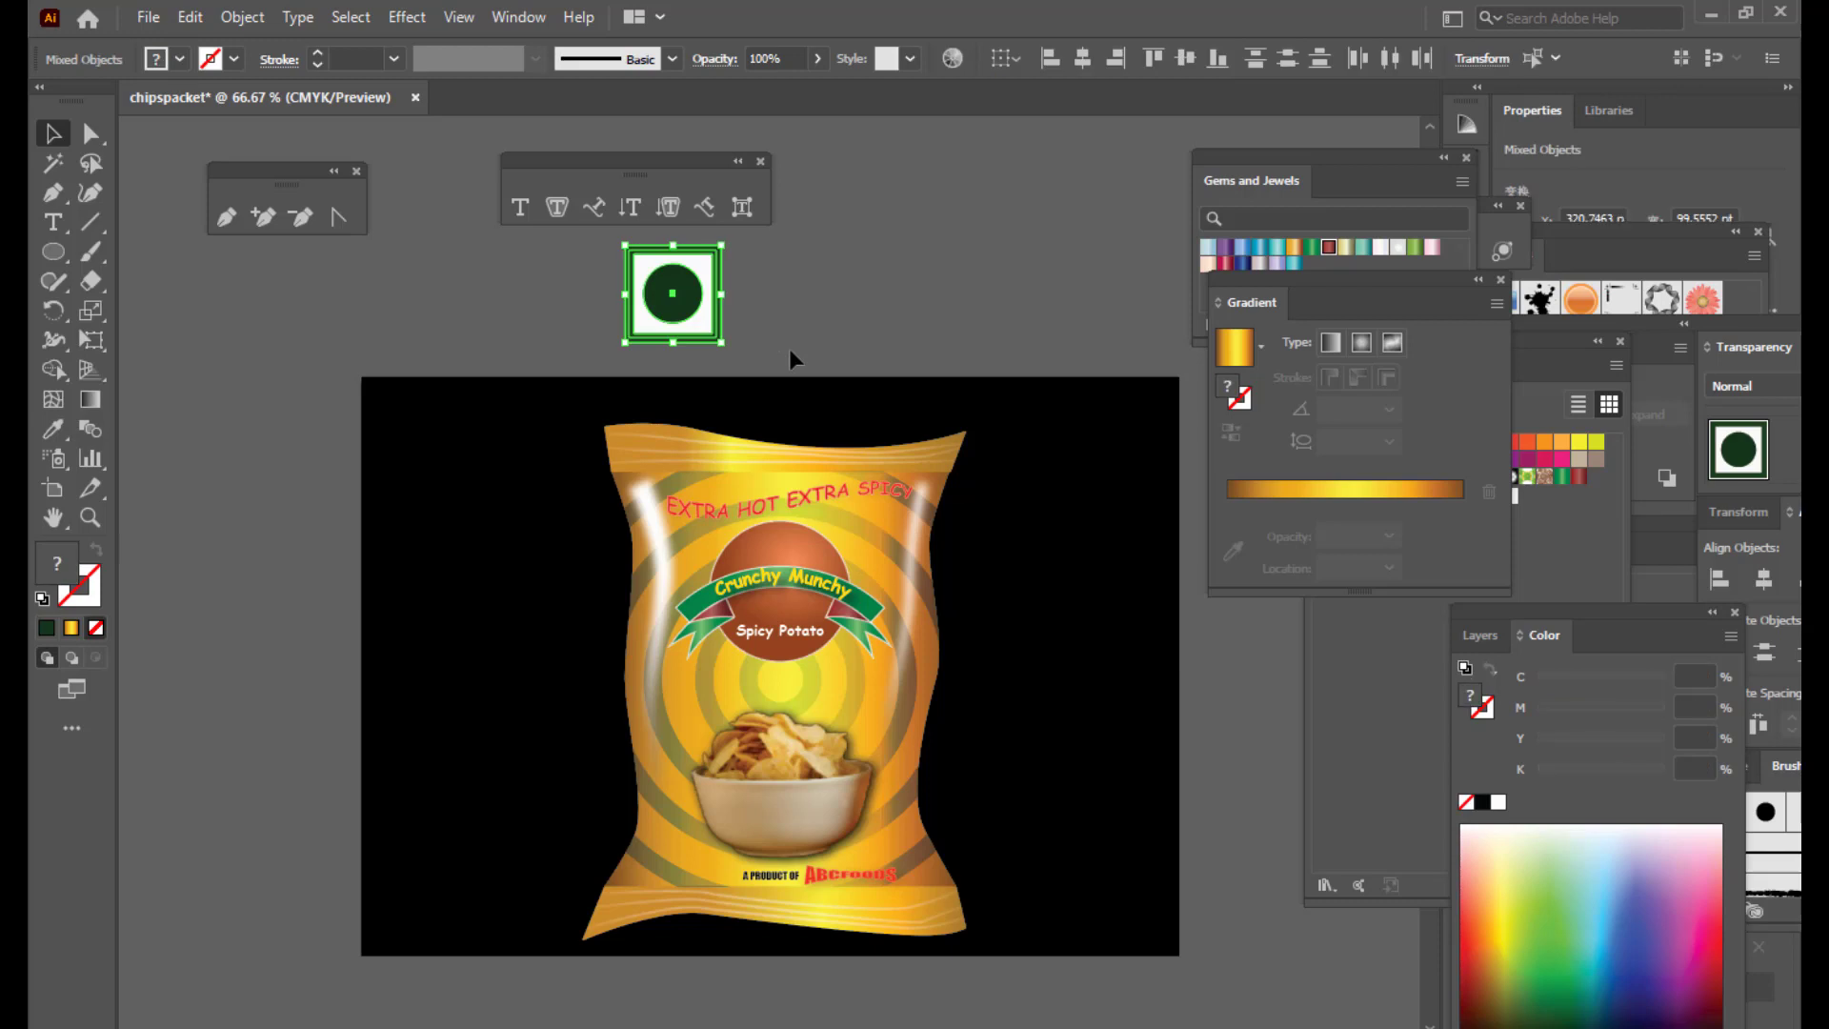
{"action": "key", "text": "ctrl+g"}
{"action": "left_click_drag", "start_coordinate": [677, 306], "coordinate": [686, 844]}
{"action": "key", "text": "Left"}
{"action": "key", "text": "Left"}
{"action": "key", "text": "Left"}
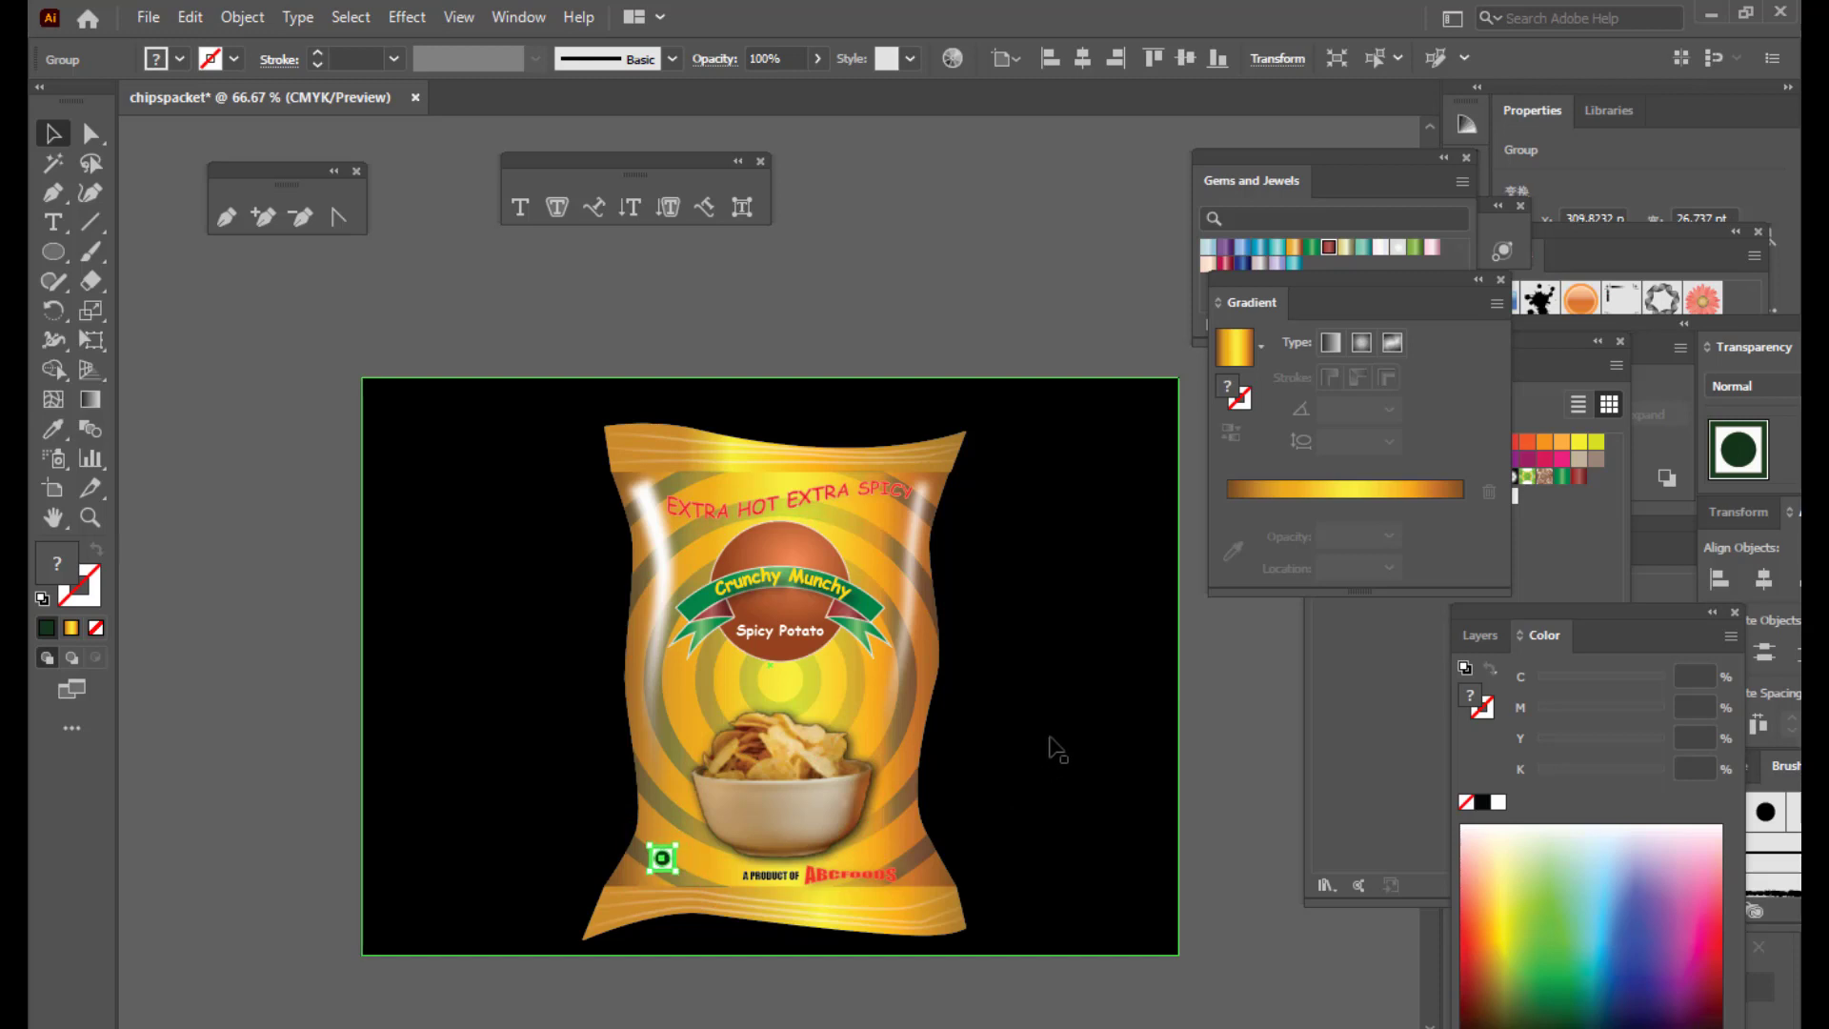
{"action": "left_click", "coordinate": [974, 291]}
Step: Reposition the black background rectangle so it covers the whole artboard
{"action": "scroll", "coordinate": [979, 288], "scroll_direction": "down", "scroll_amount": 3}
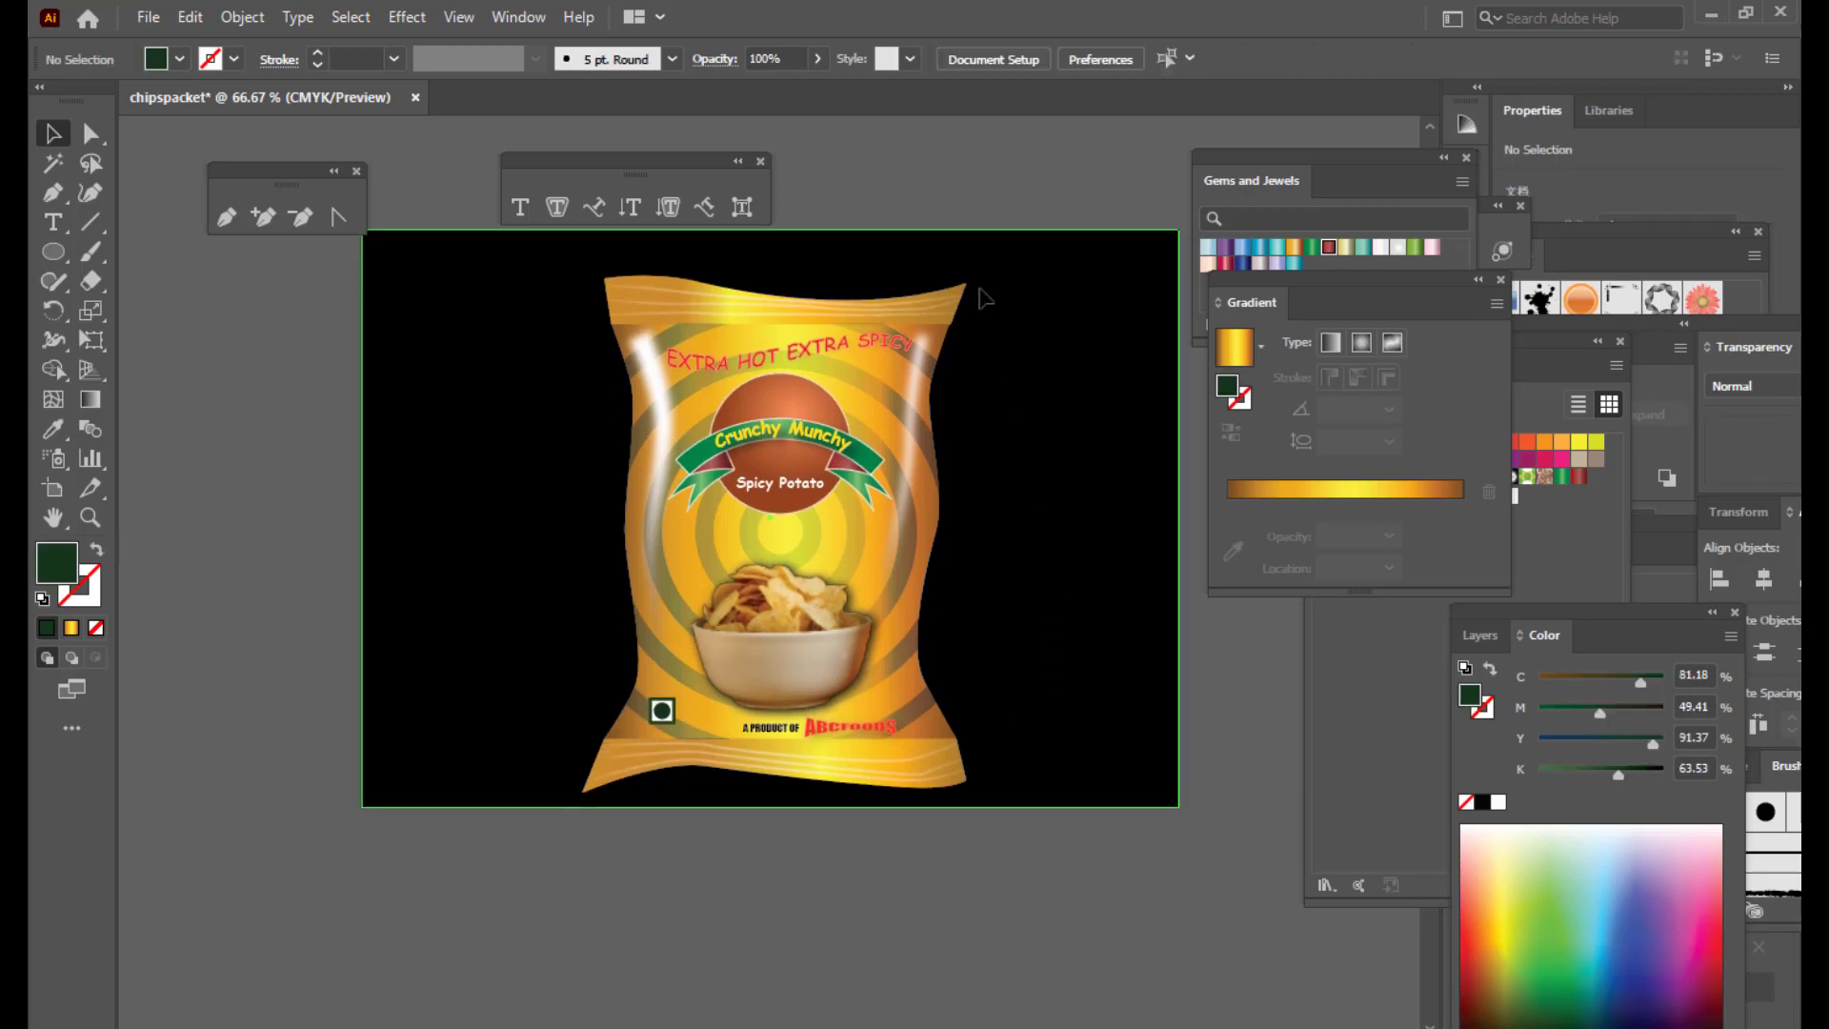
{"action": "scroll", "coordinate": [1140, 600], "scroll_direction": "up", "scroll_amount": 2}
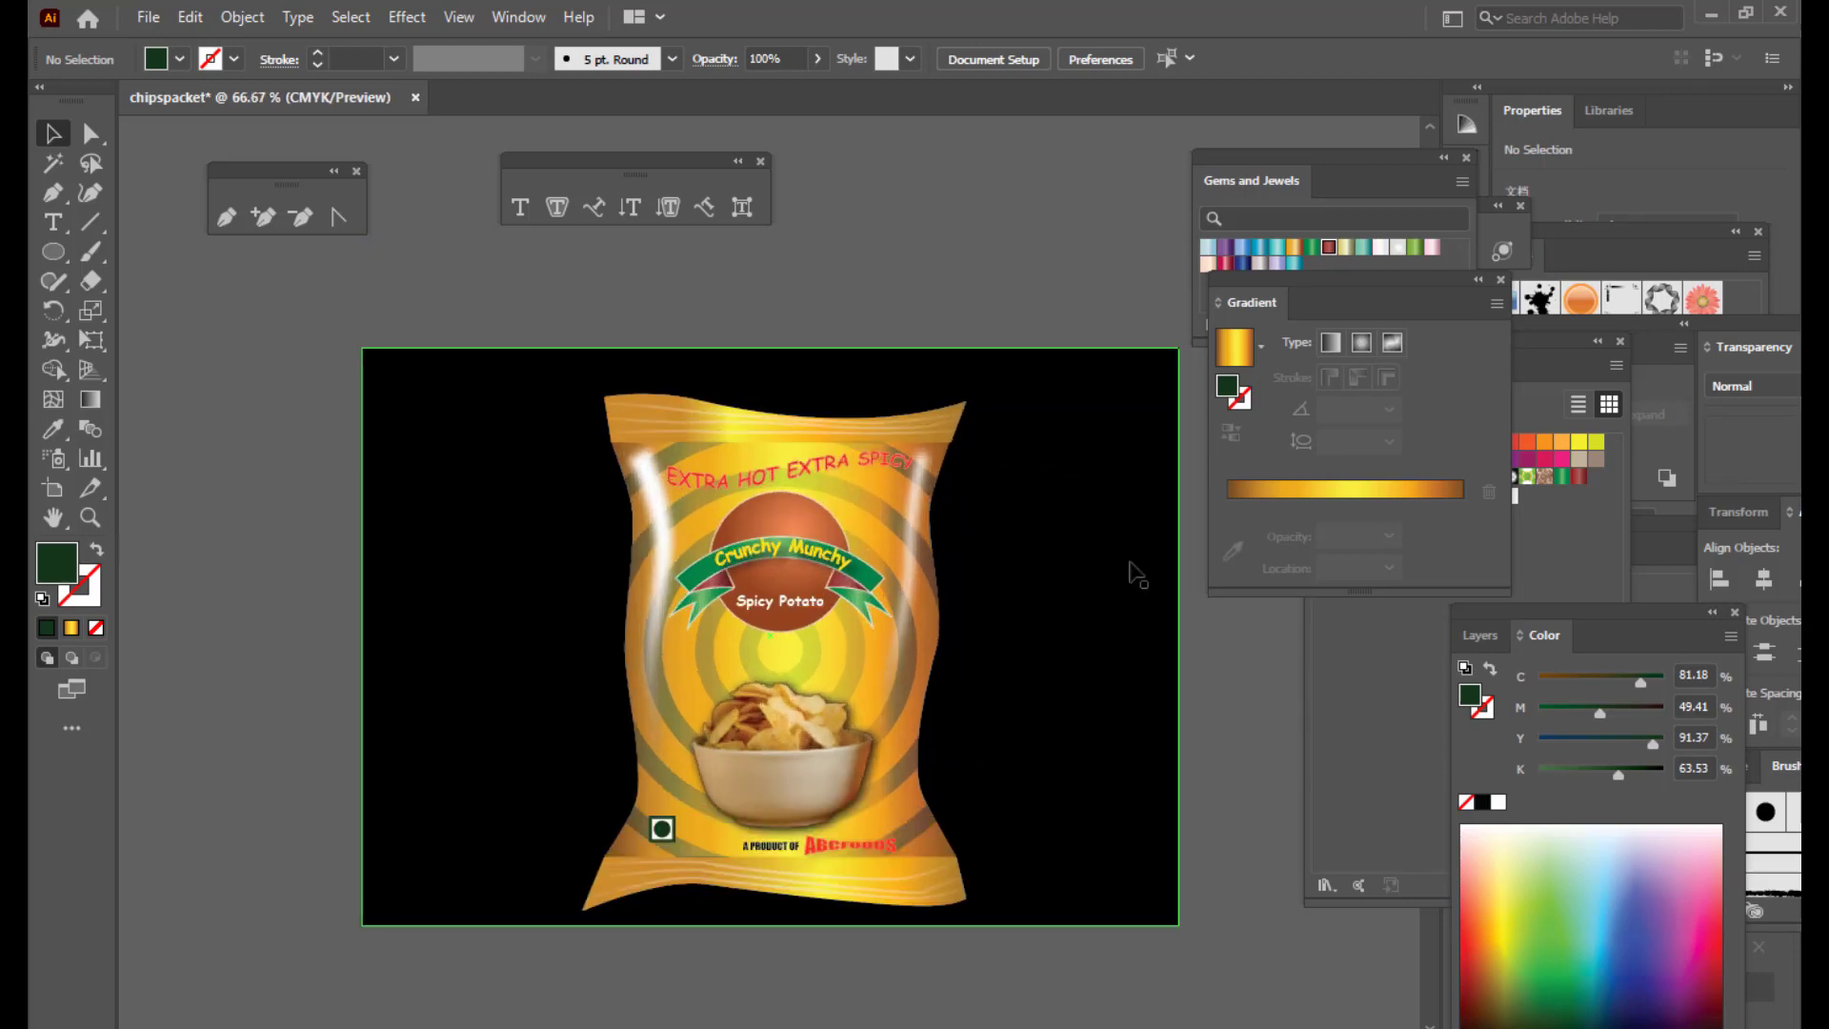
{"action": "scroll", "coordinate": [904, 265], "scroll_direction": "down", "scroll_amount": 1}
{"action": "scroll", "coordinate": [926, 271], "scroll_direction": "up", "scroll_amount": 1}
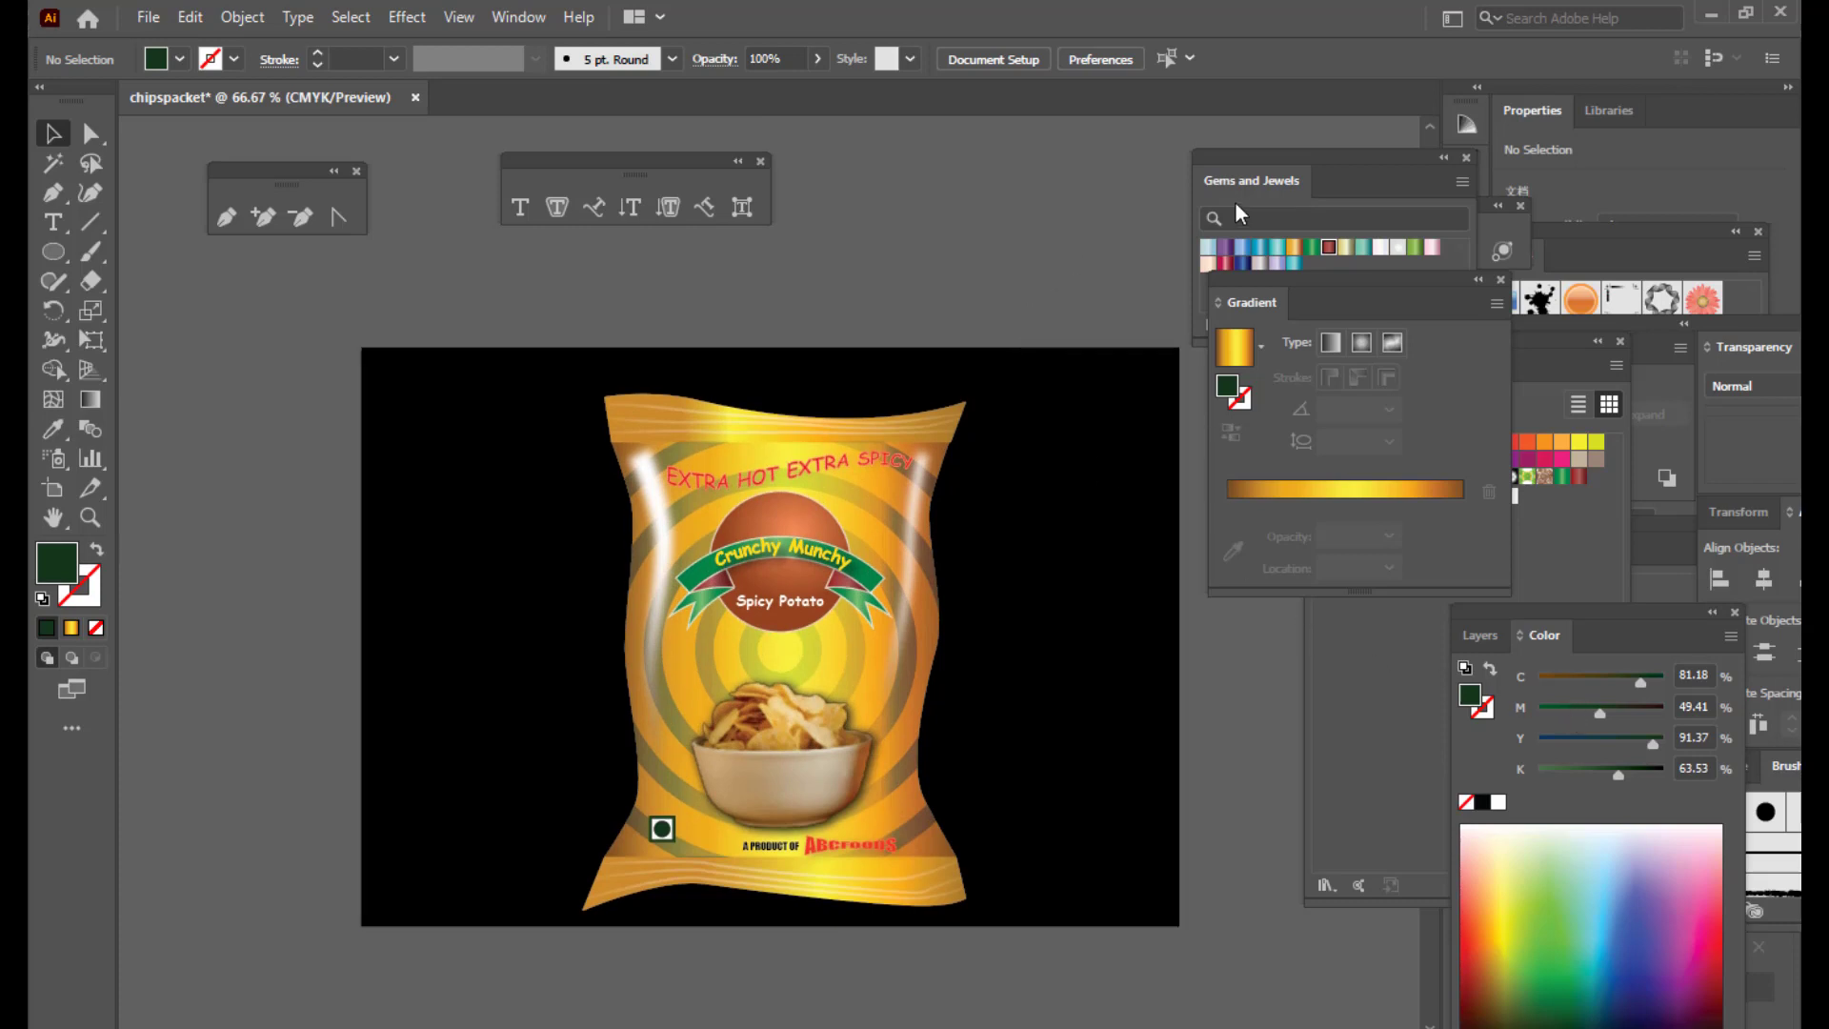
{"action": "left_click_drag", "start_coordinate": [1240, 292], "coordinate": [1338, 291]}
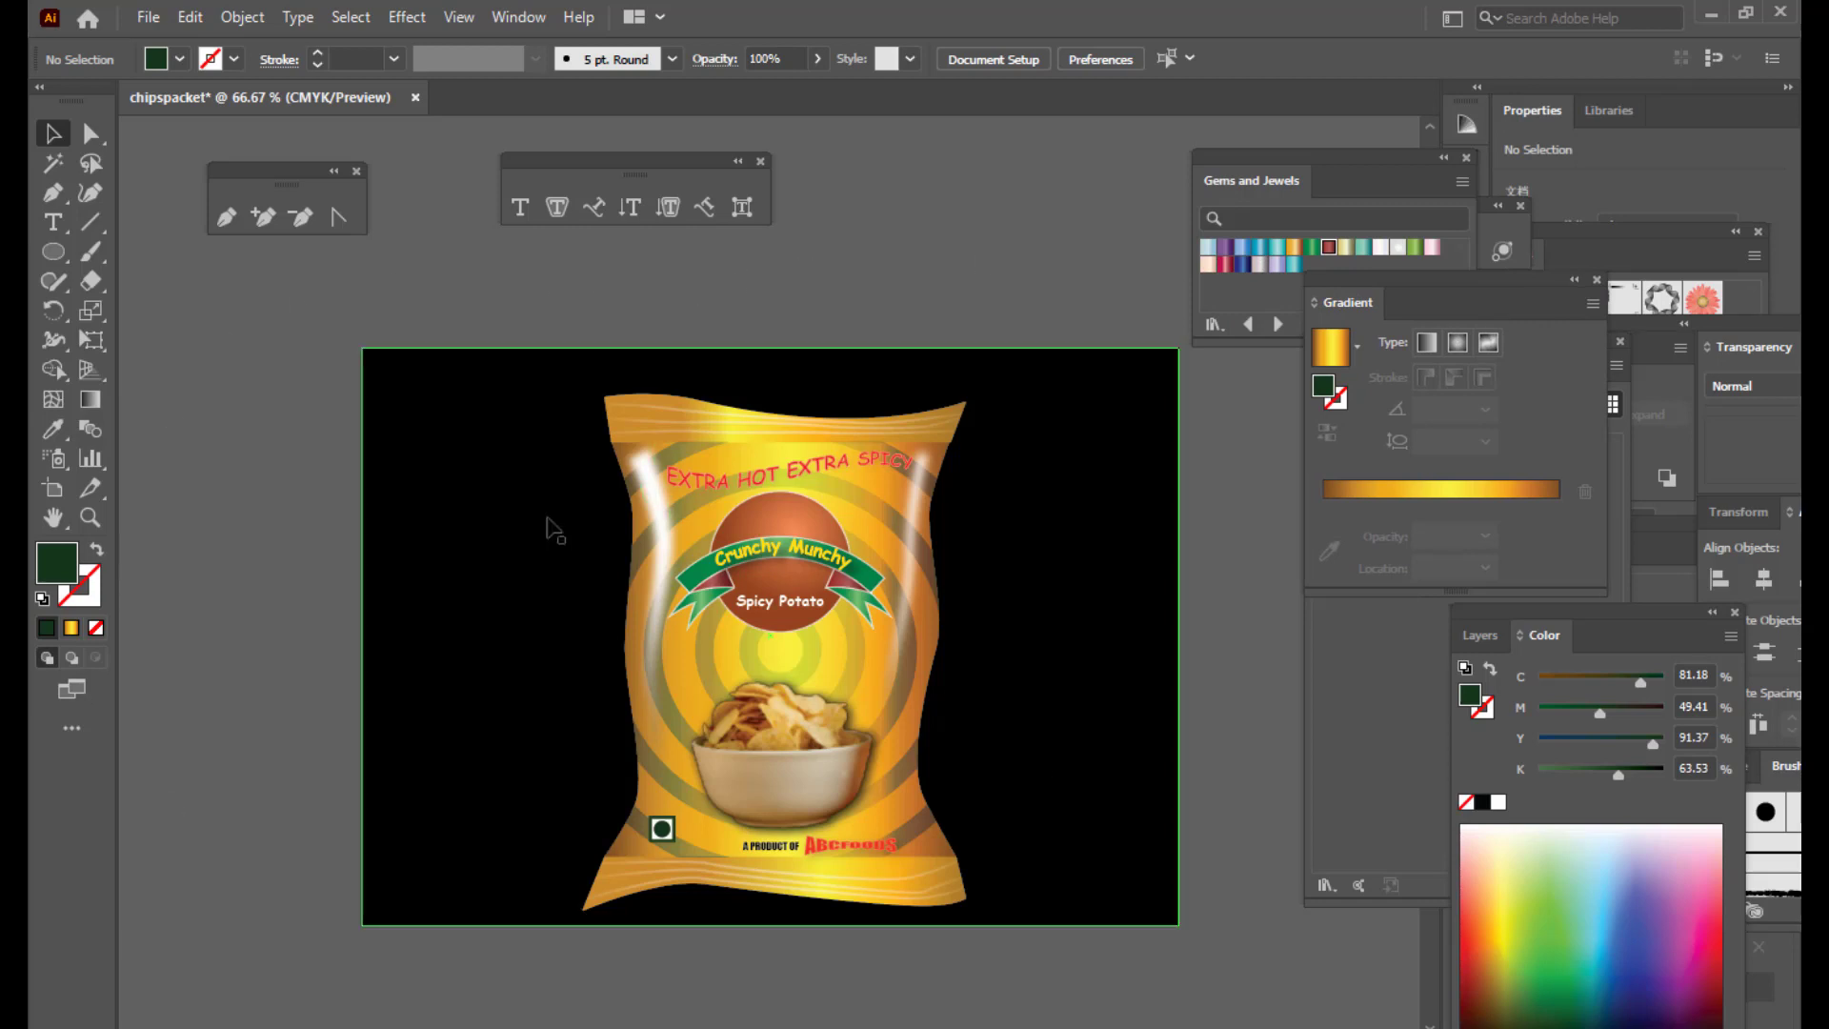
{"action": "left_click_drag", "start_coordinate": [536, 391], "coordinate": [257, 552]}
{"action": "left_click_drag", "start_coordinate": [569, 393], "coordinate": [1048, 929]}
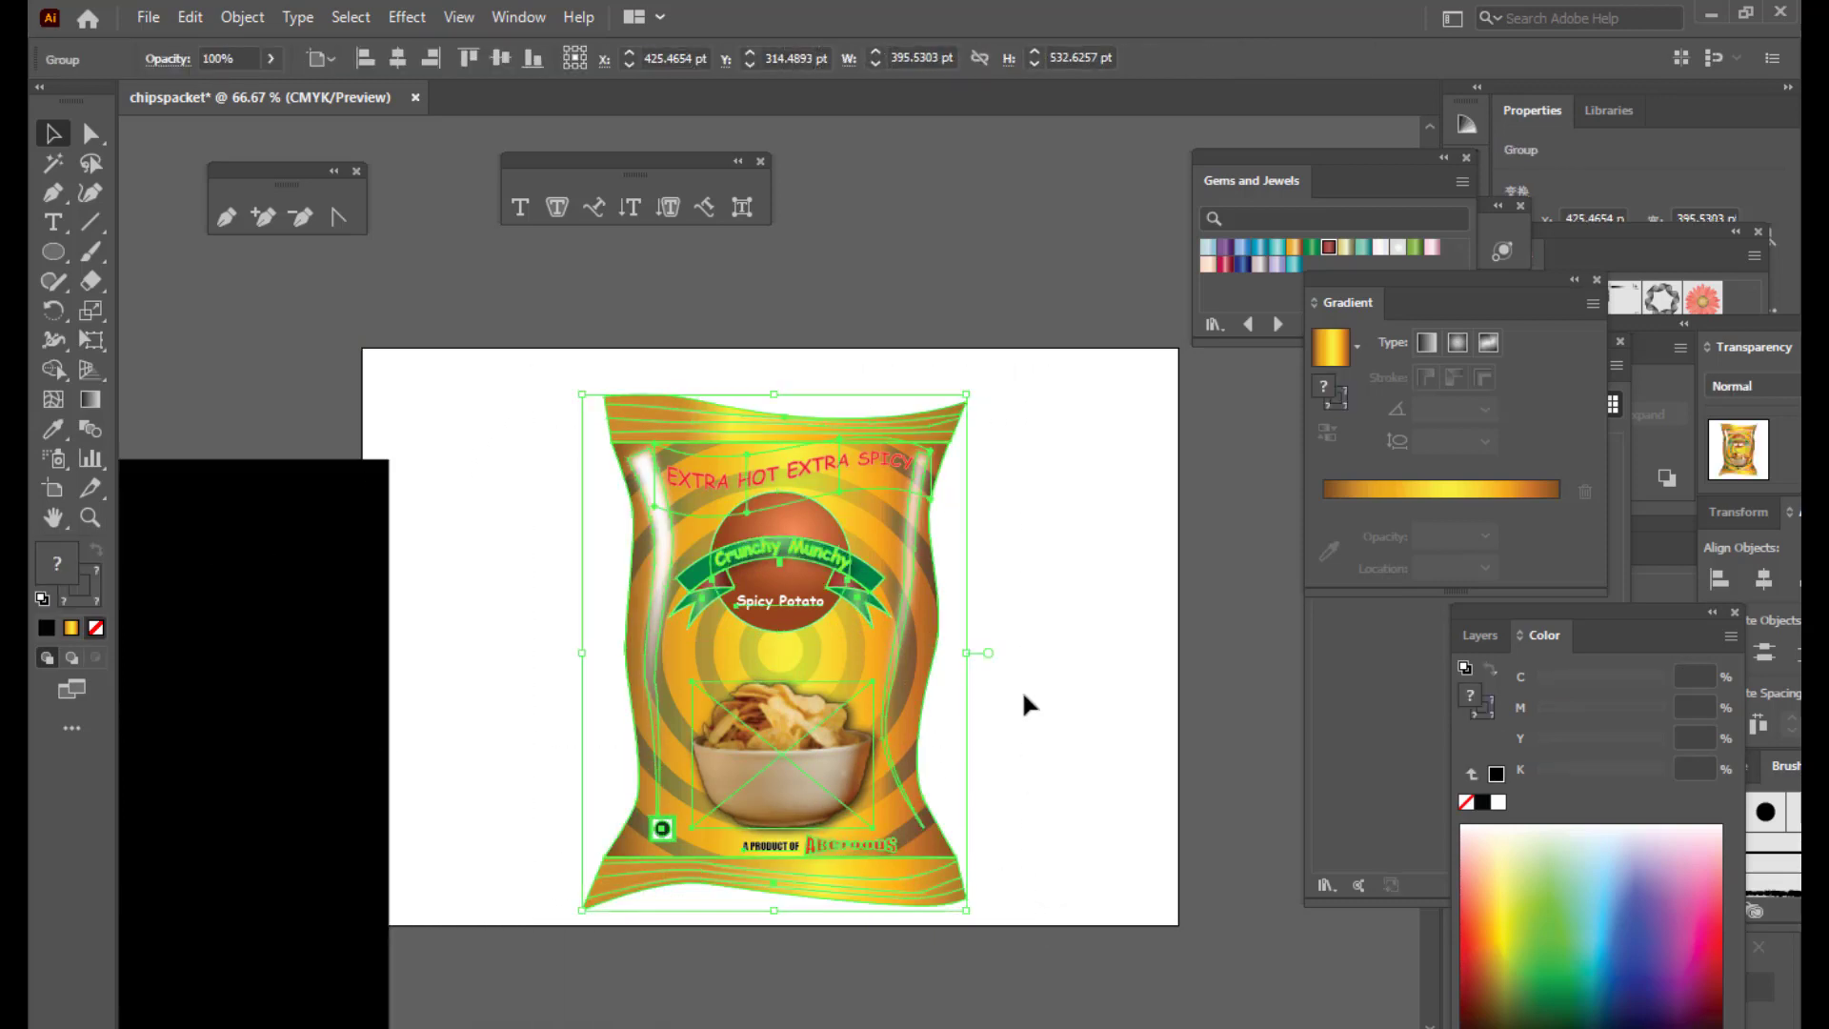
{"action": "left_click", "coordinate": [293, 695]}
{"action": "left_click_drag", "start_coordinate": [240, 602], "coordinate": [1028, 483]}
Step: Enlarge the chips packet group and nudge it up and left to centre it on the background
{"action": "left_click", "coordinate": [1065, 247]}
{"action": "left_click", "coordinate": [899, 598]}
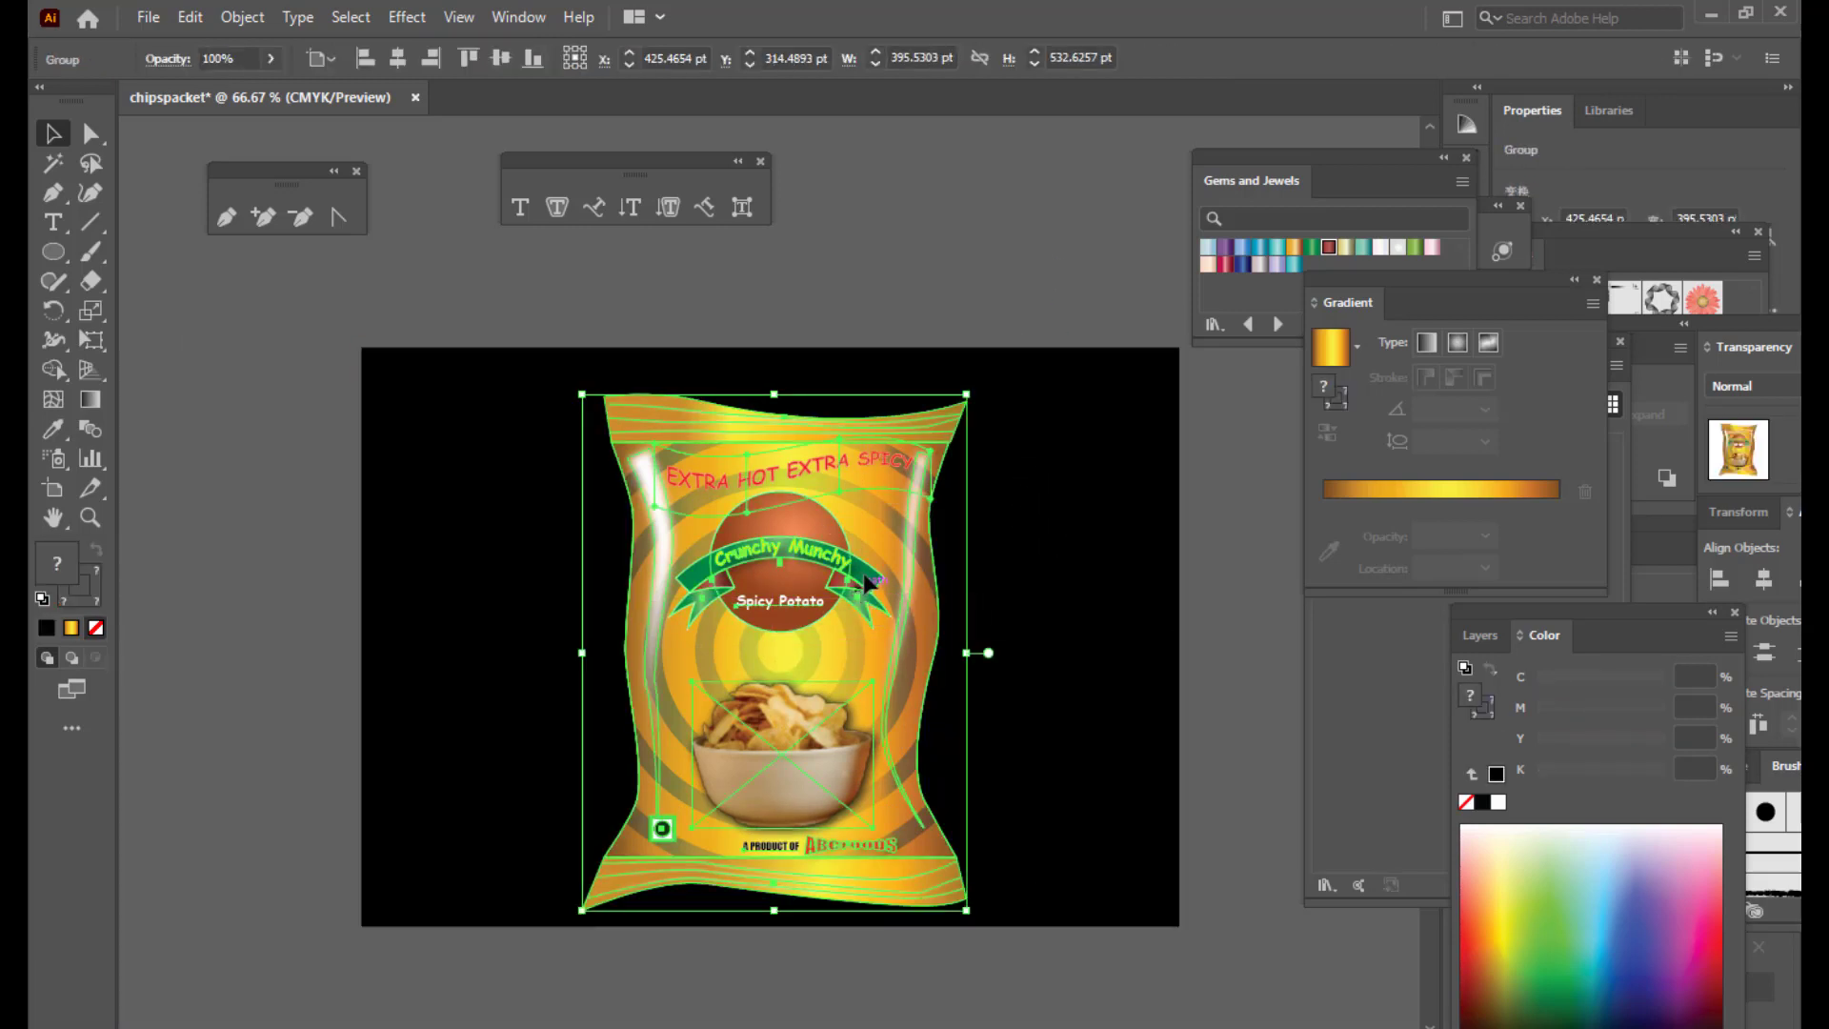
{"action": "left_click_drag", "start_coordinate": [869, 583], "coordinate": [876, 568]}
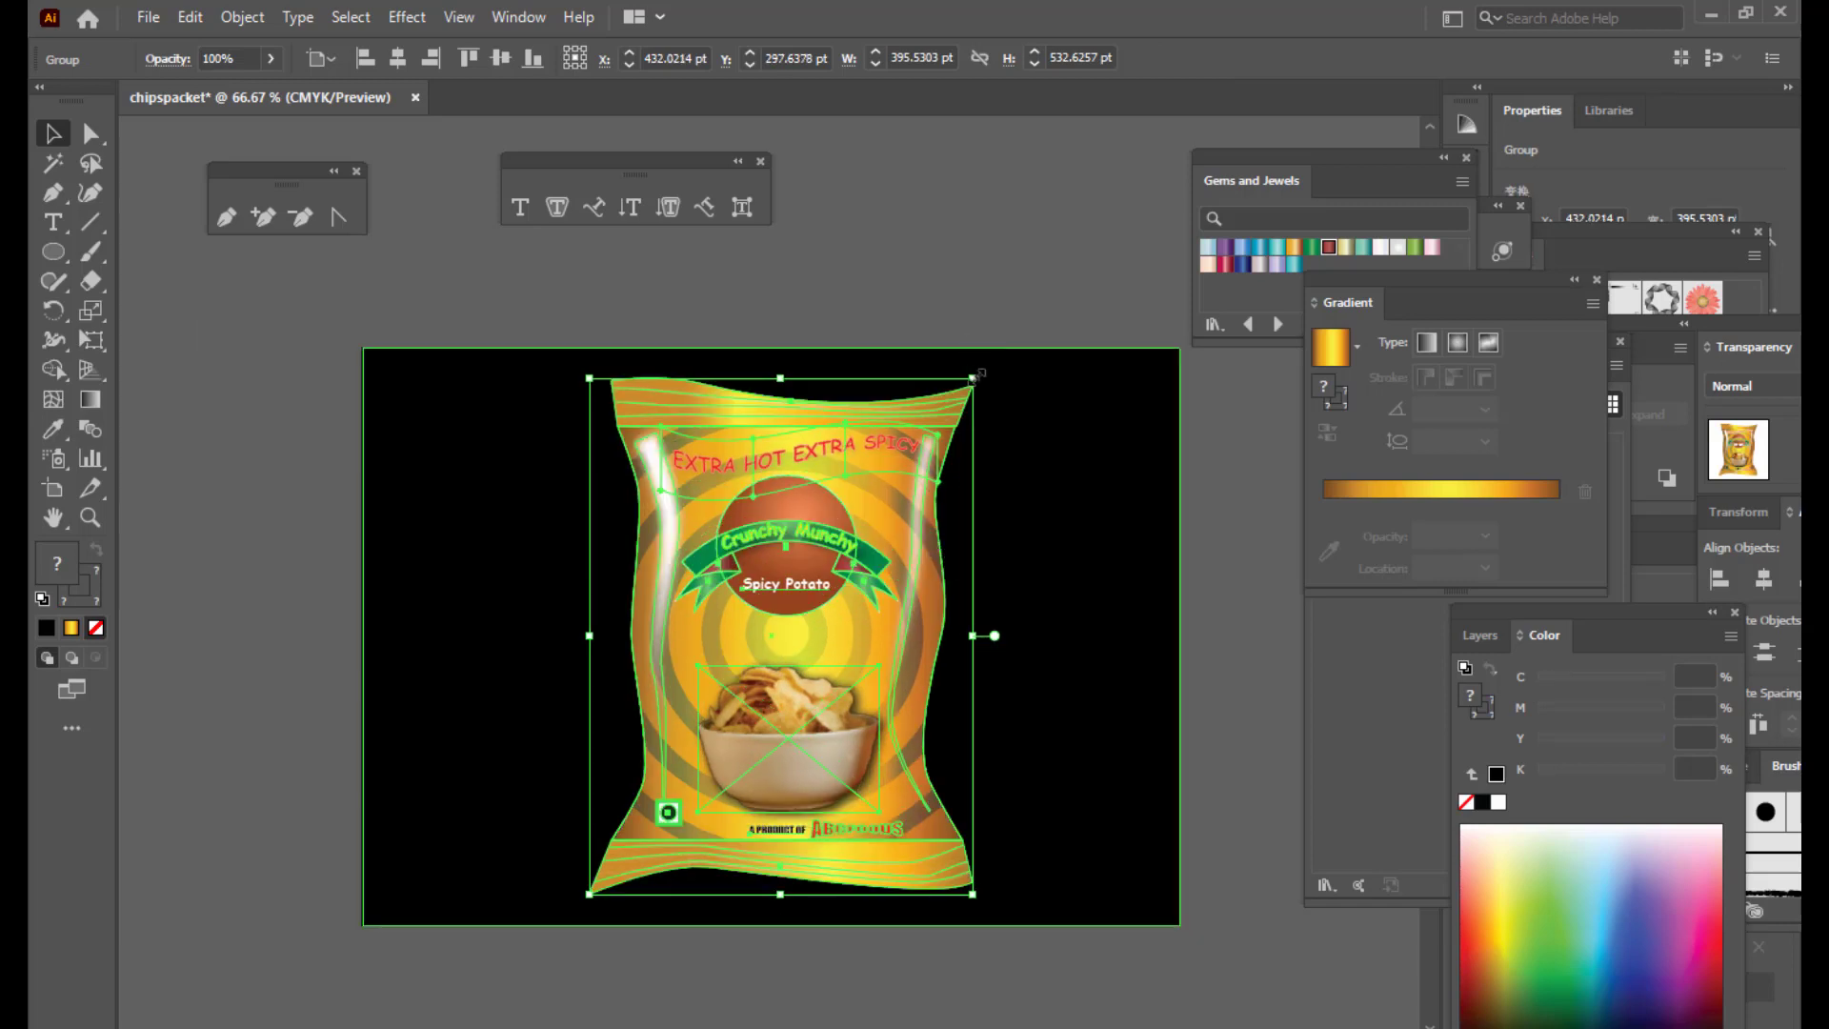
{"action": "mouse_move", "coordinate": [975, 372]}
{"action": "left_mouse_down"}
{"action": "mouse_move", "coordinate": [1008, 352]}
{"action": "mouse_move", "coordinate": [989, 362]}
{"action": "left_mouse_up"}
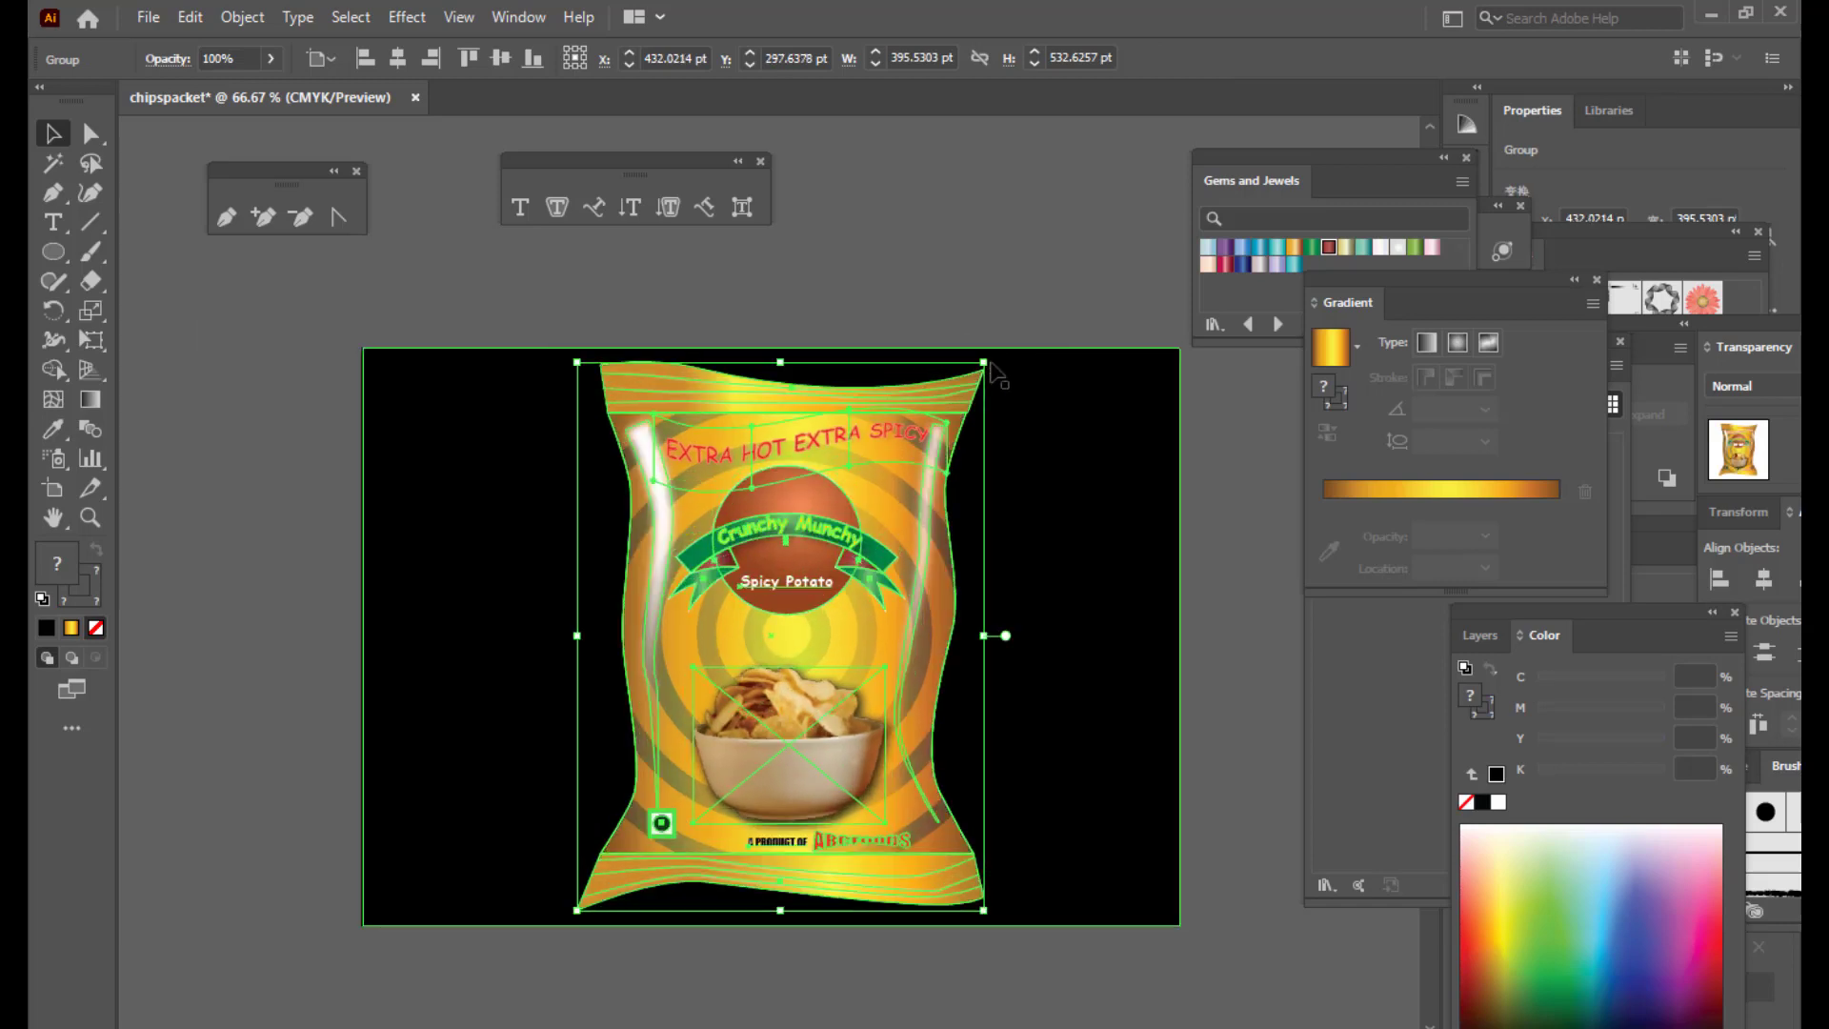
{"action": "left_click", "coordinate": [883, 272]}
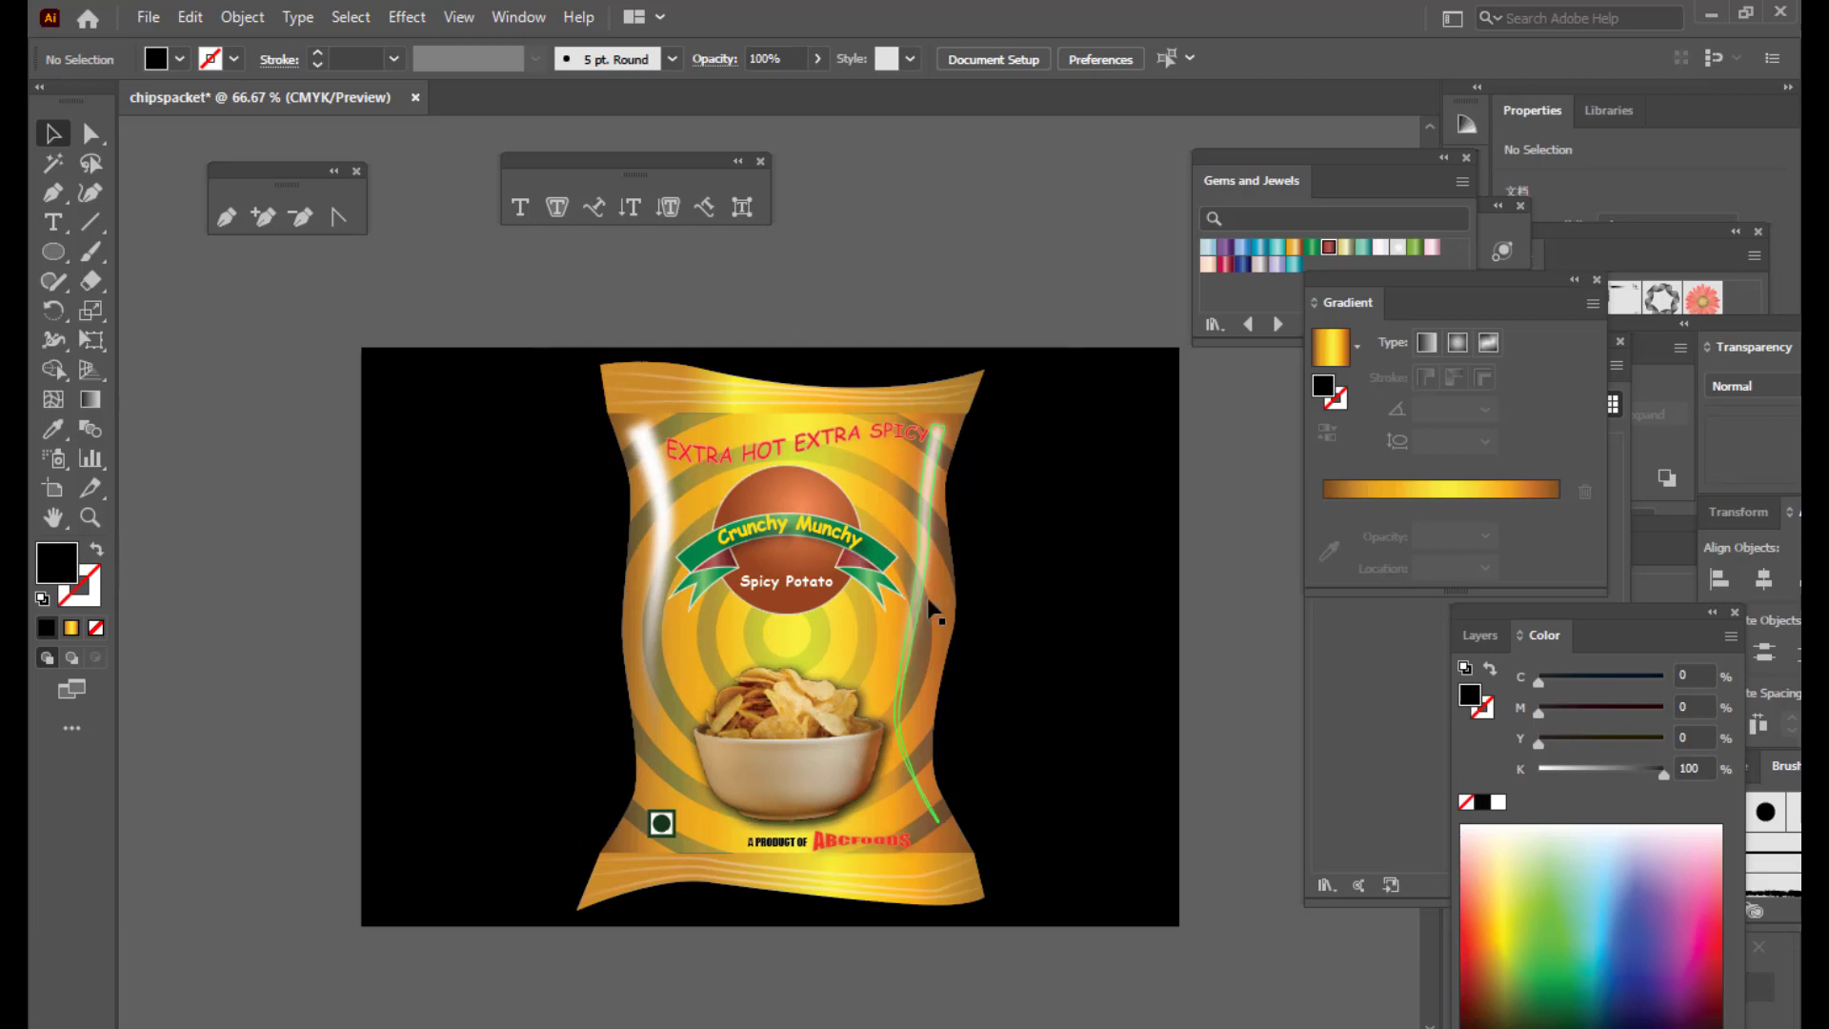
{"action": "left_click_drag", "start_coordinate": [917, 561], "coordinate": [905, 557]}
{"action": "left_click", "coordinate": [880, 266]}
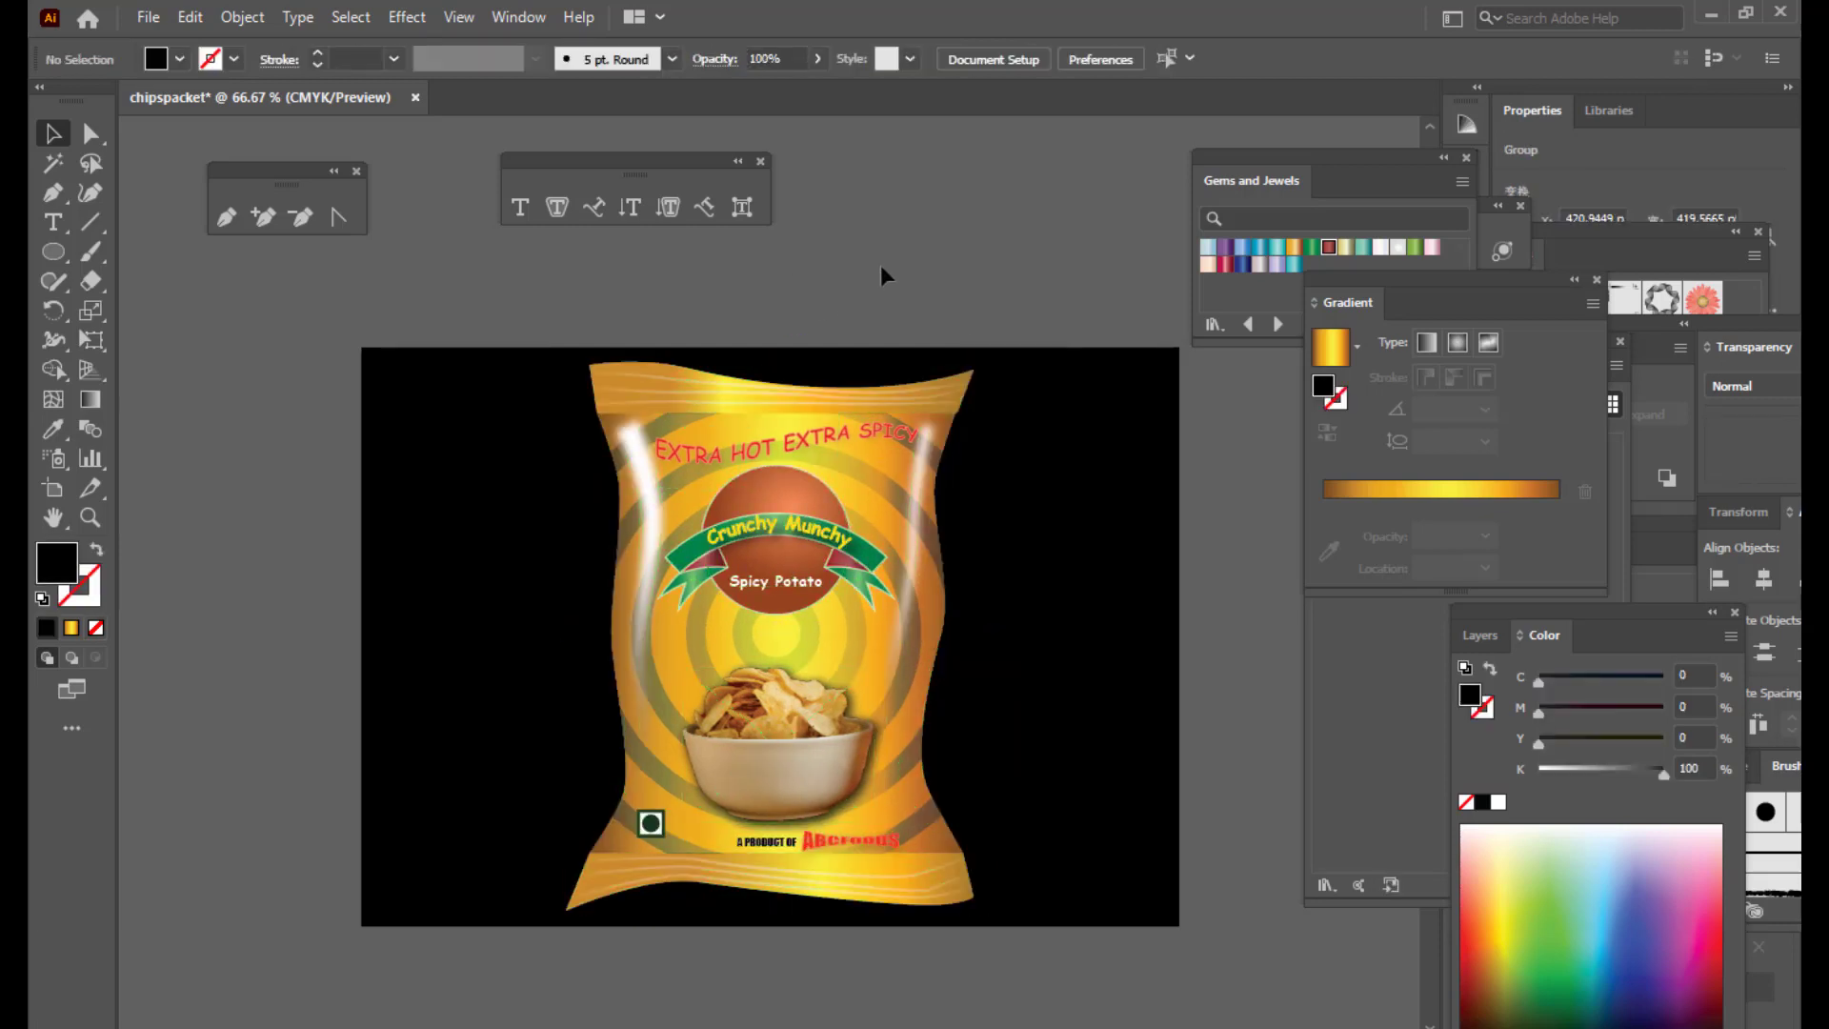
{"action": "left_click", "coordinate": [1045, 652]}
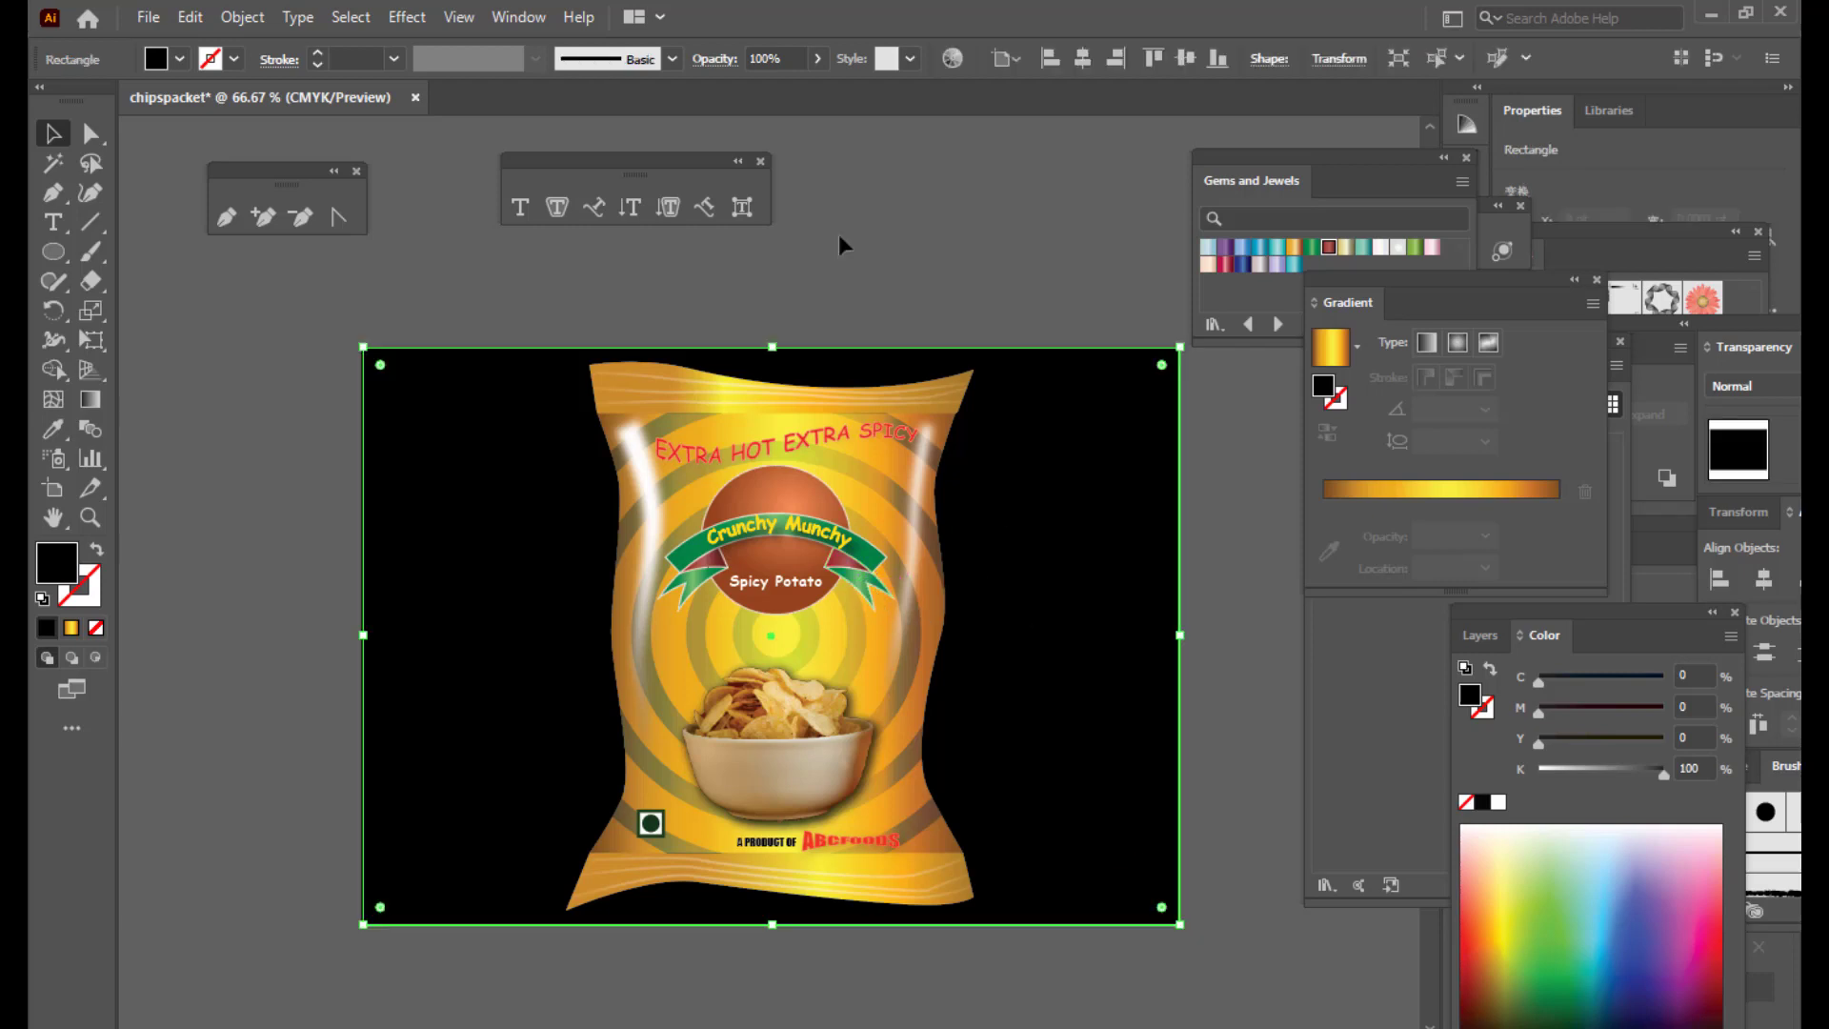
Step: Export the design to the Desktop as CRUNCHYMUNCHYCHIPS.png at Screen (72 ppi) resolution
{"action": "left_click", "coordinate": [840, 227]}
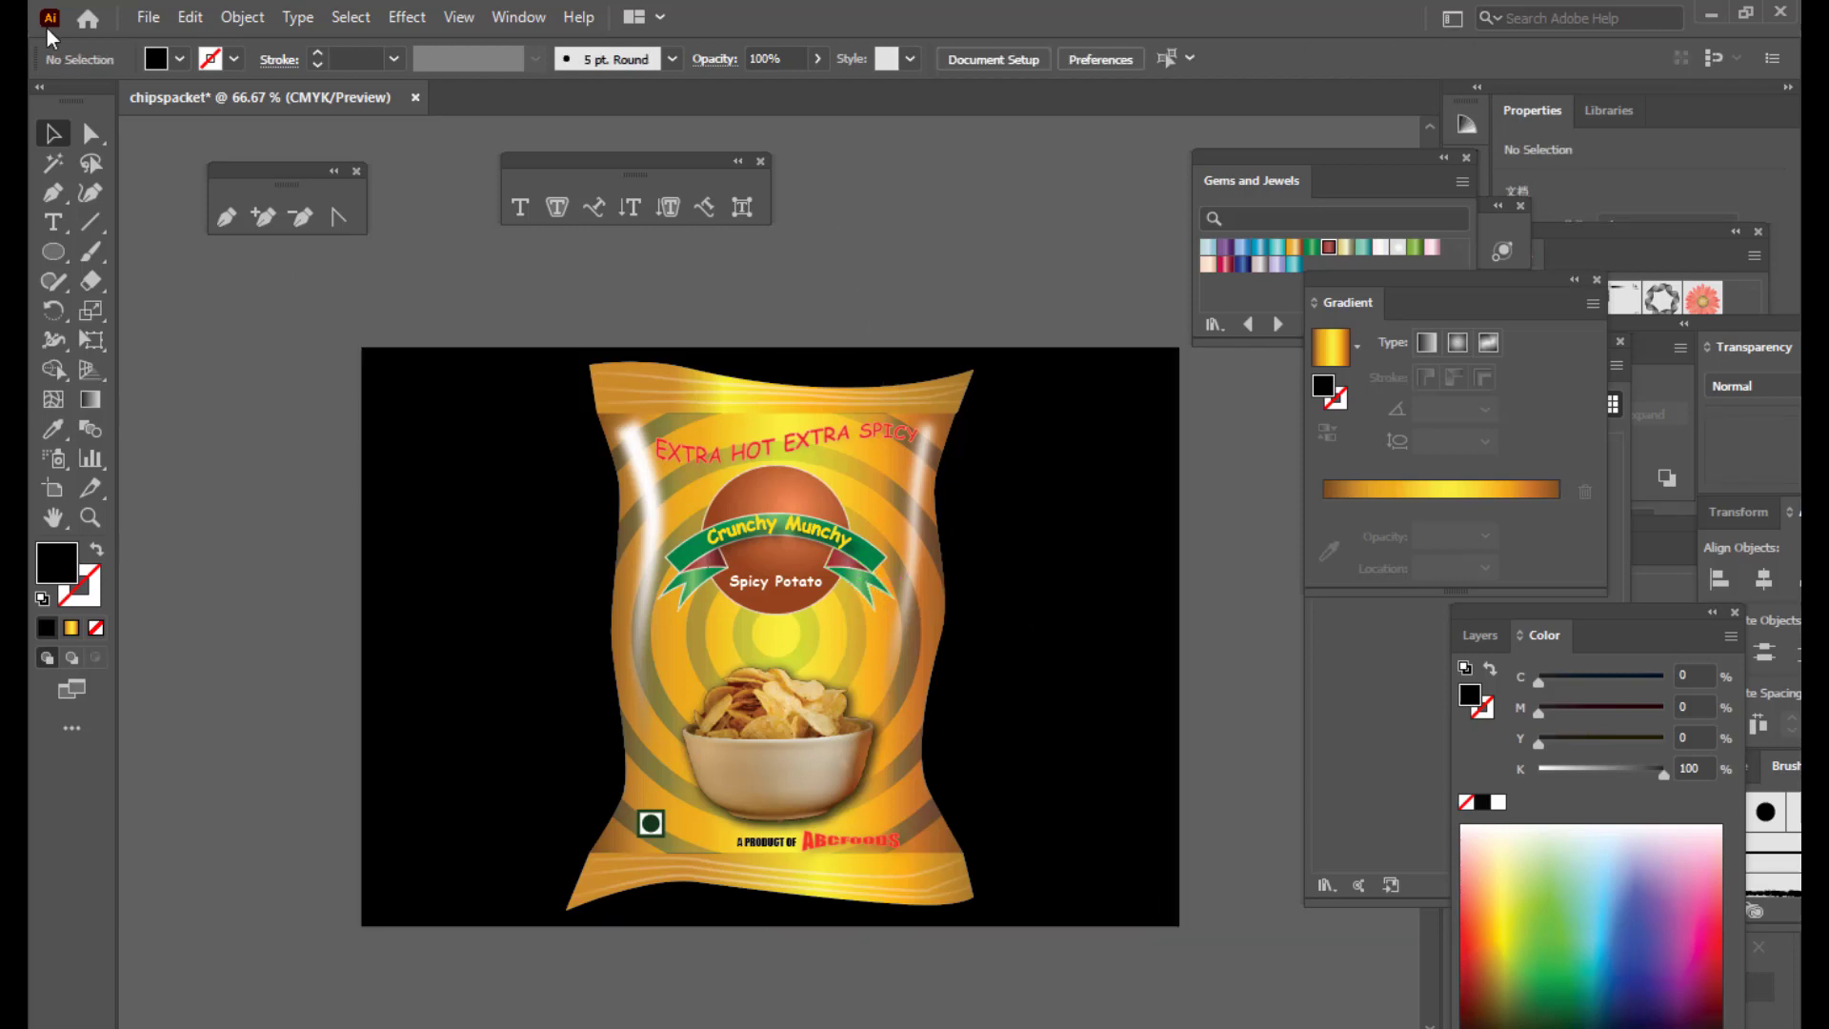
{"action": "left_click", "coordinate": [147, 17]}
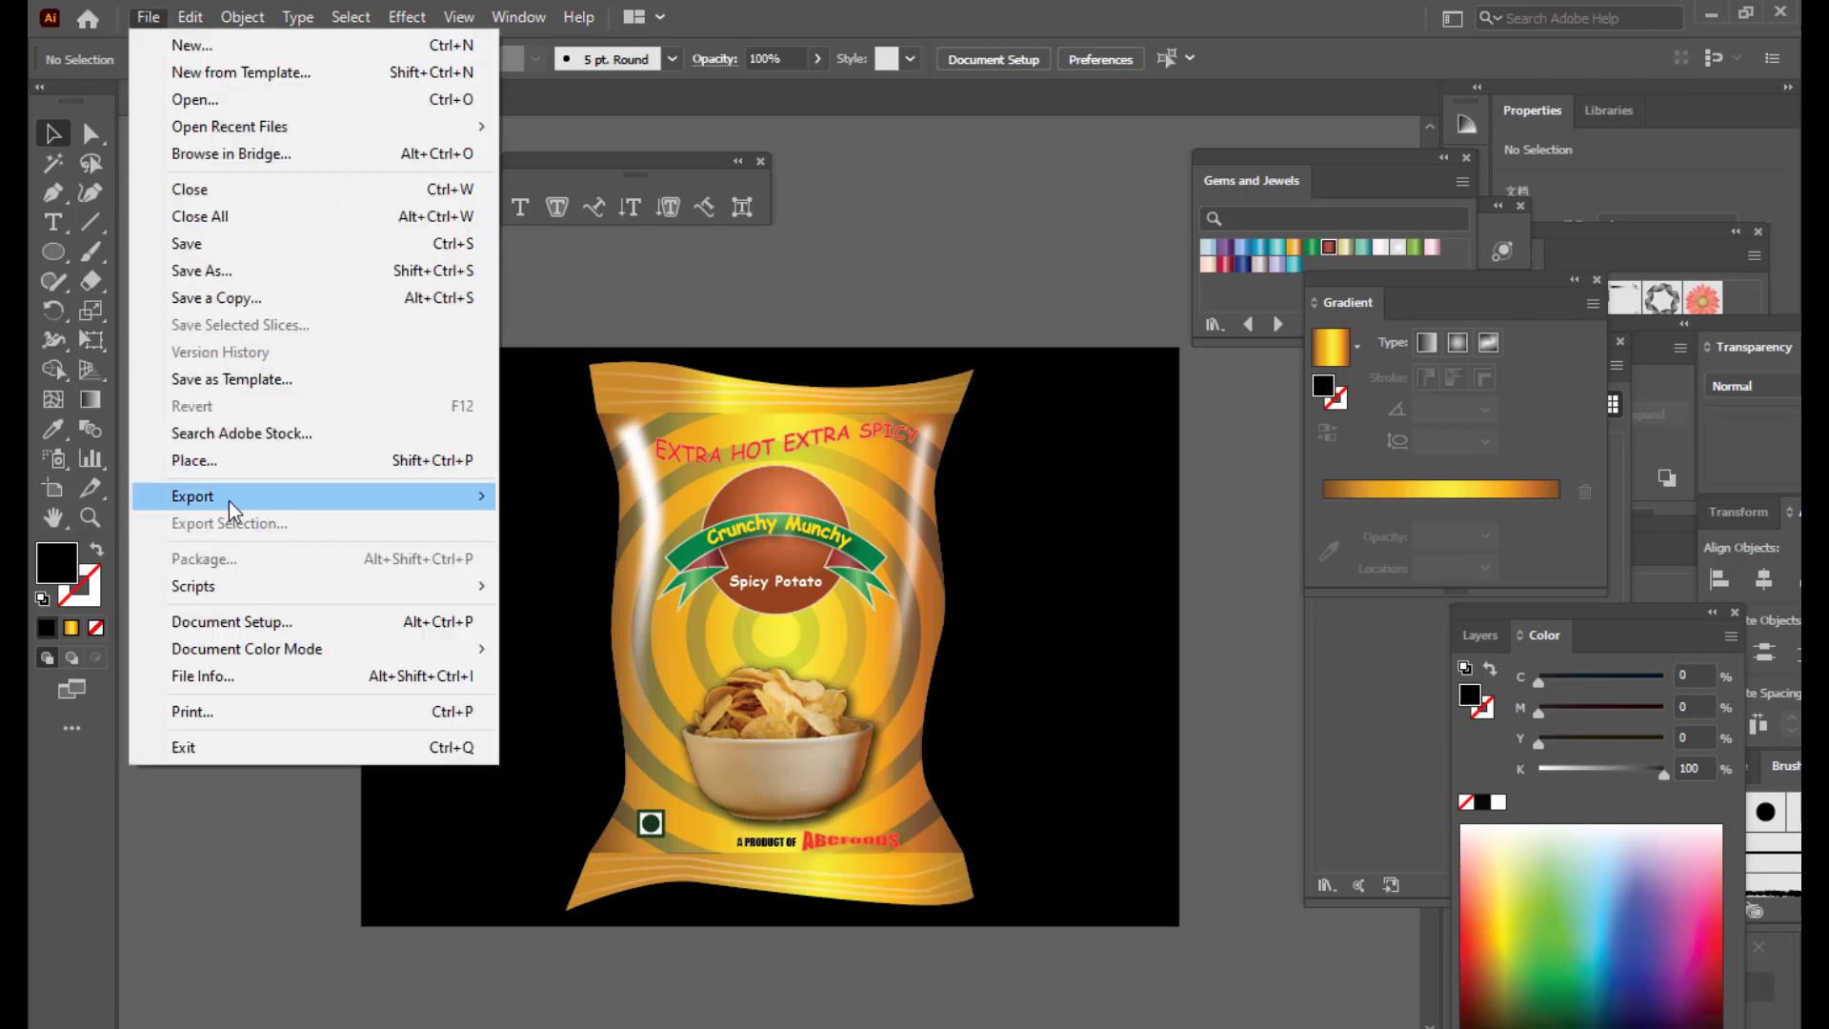
{"action": "mouse_move", "coordinate": [229, 496]}
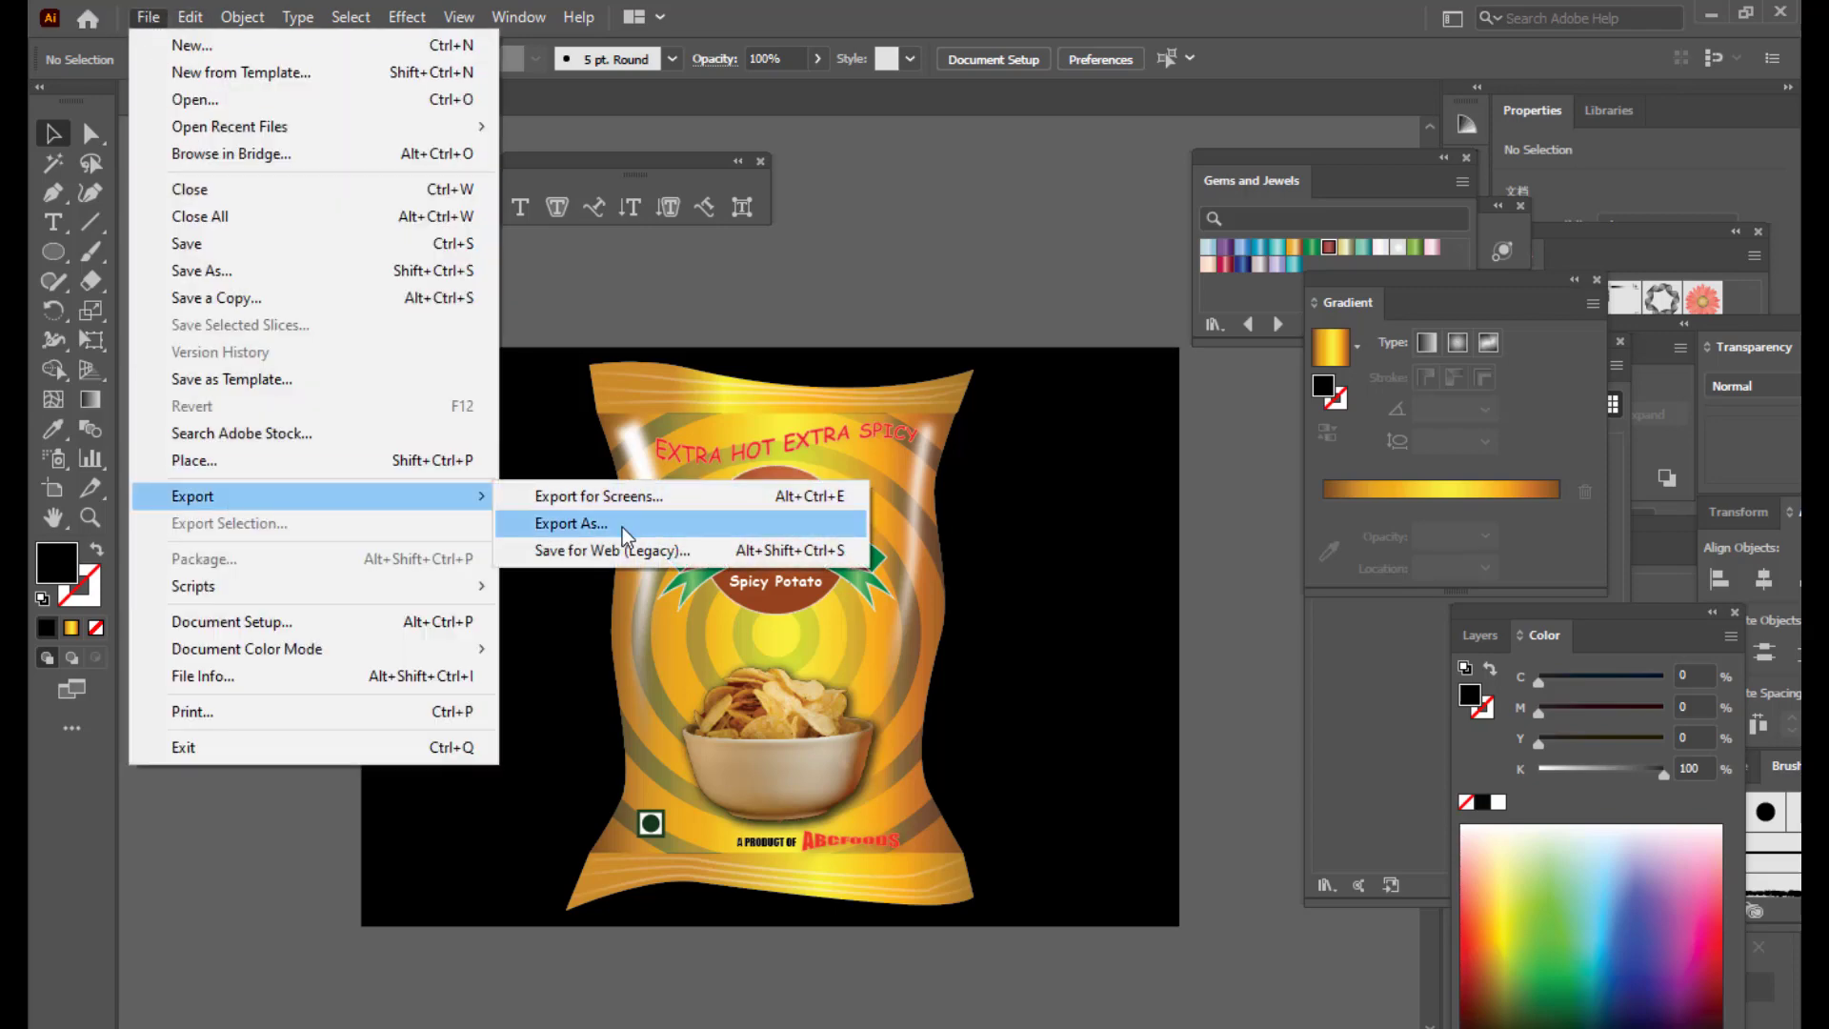
{"action": "left_click", "coordinate": [621, 527]}
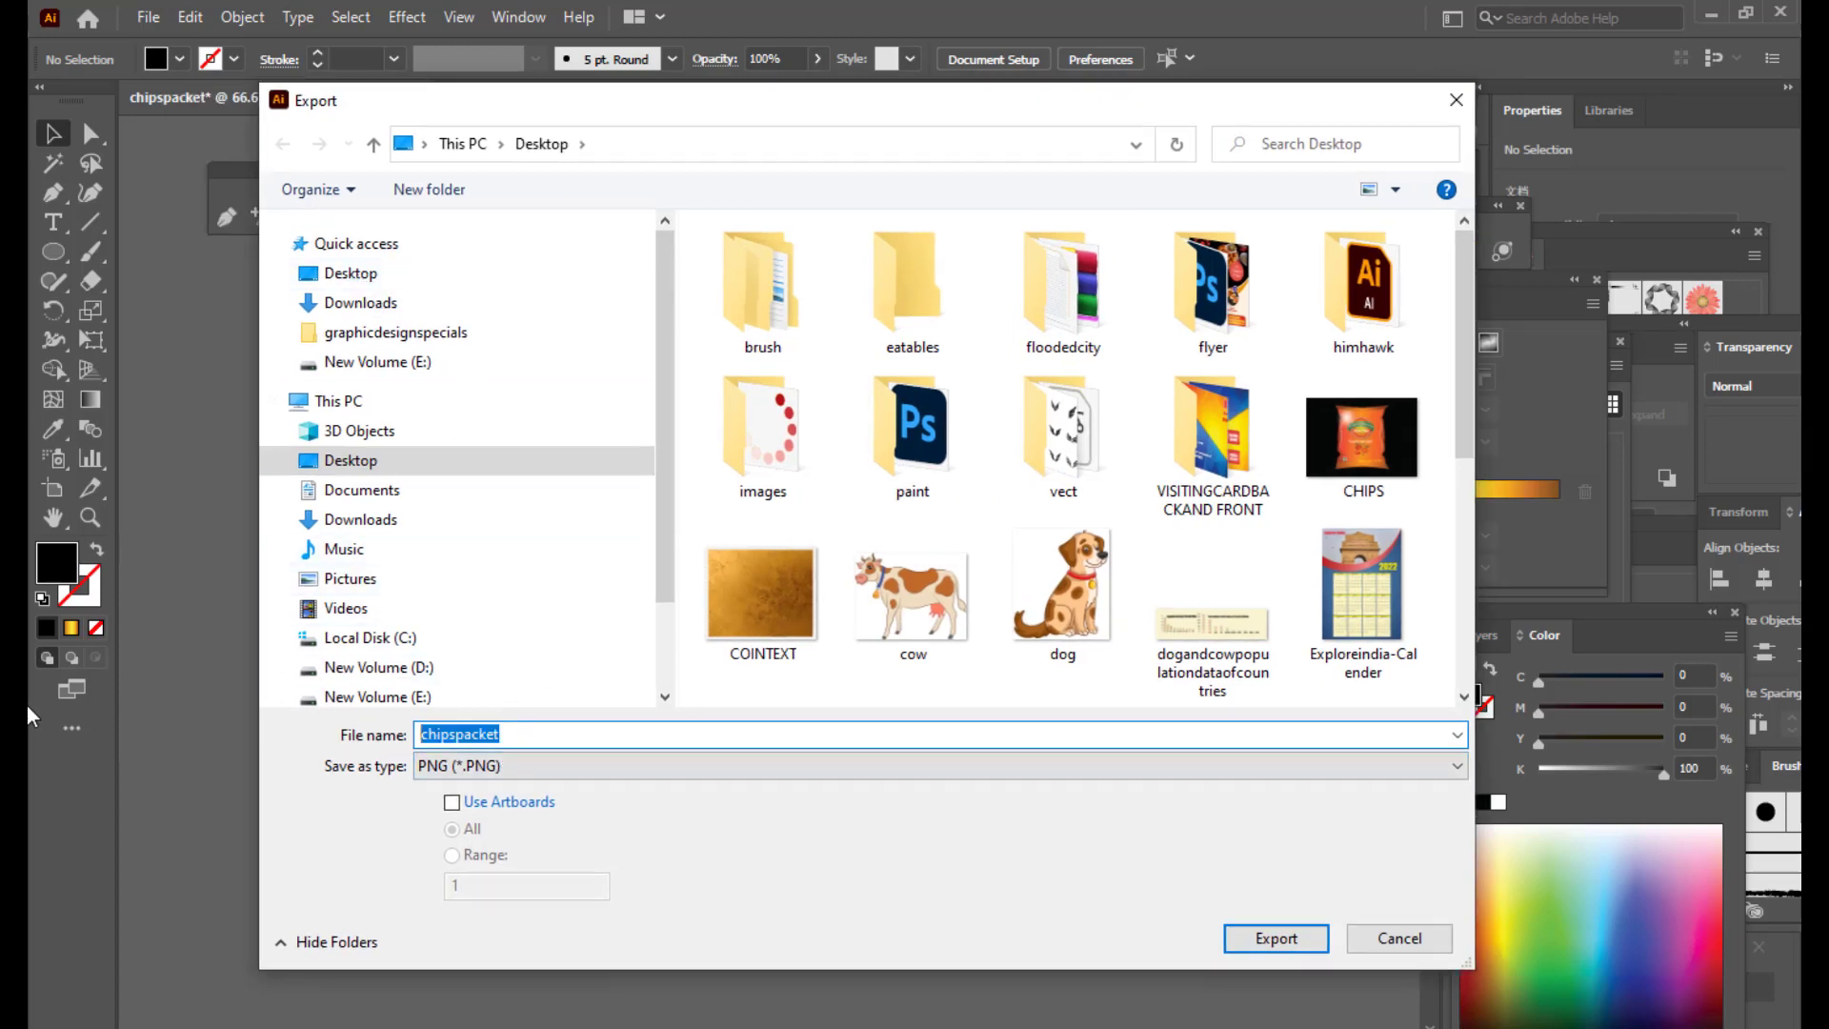
{"action": "type", "text": "CRUNCHYMUNCHYCHIPS"}
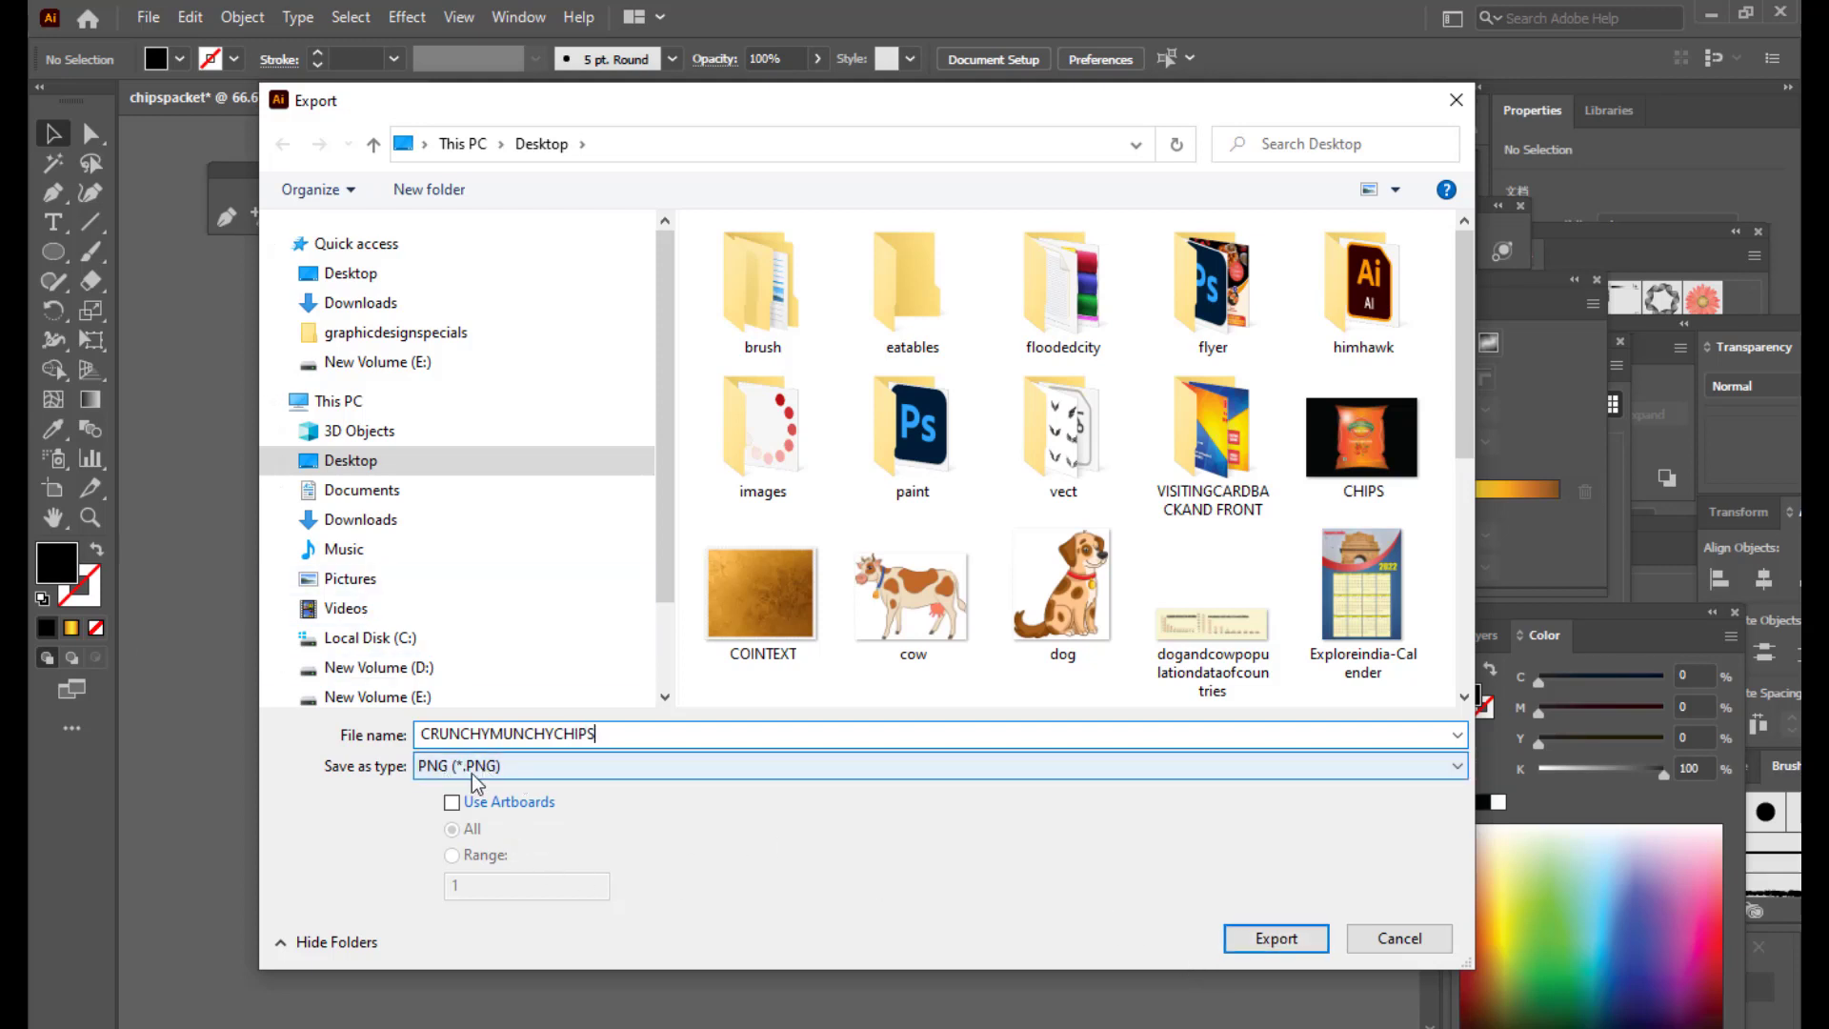
{"action": "left_click", "coordinate": [1263, 945]}
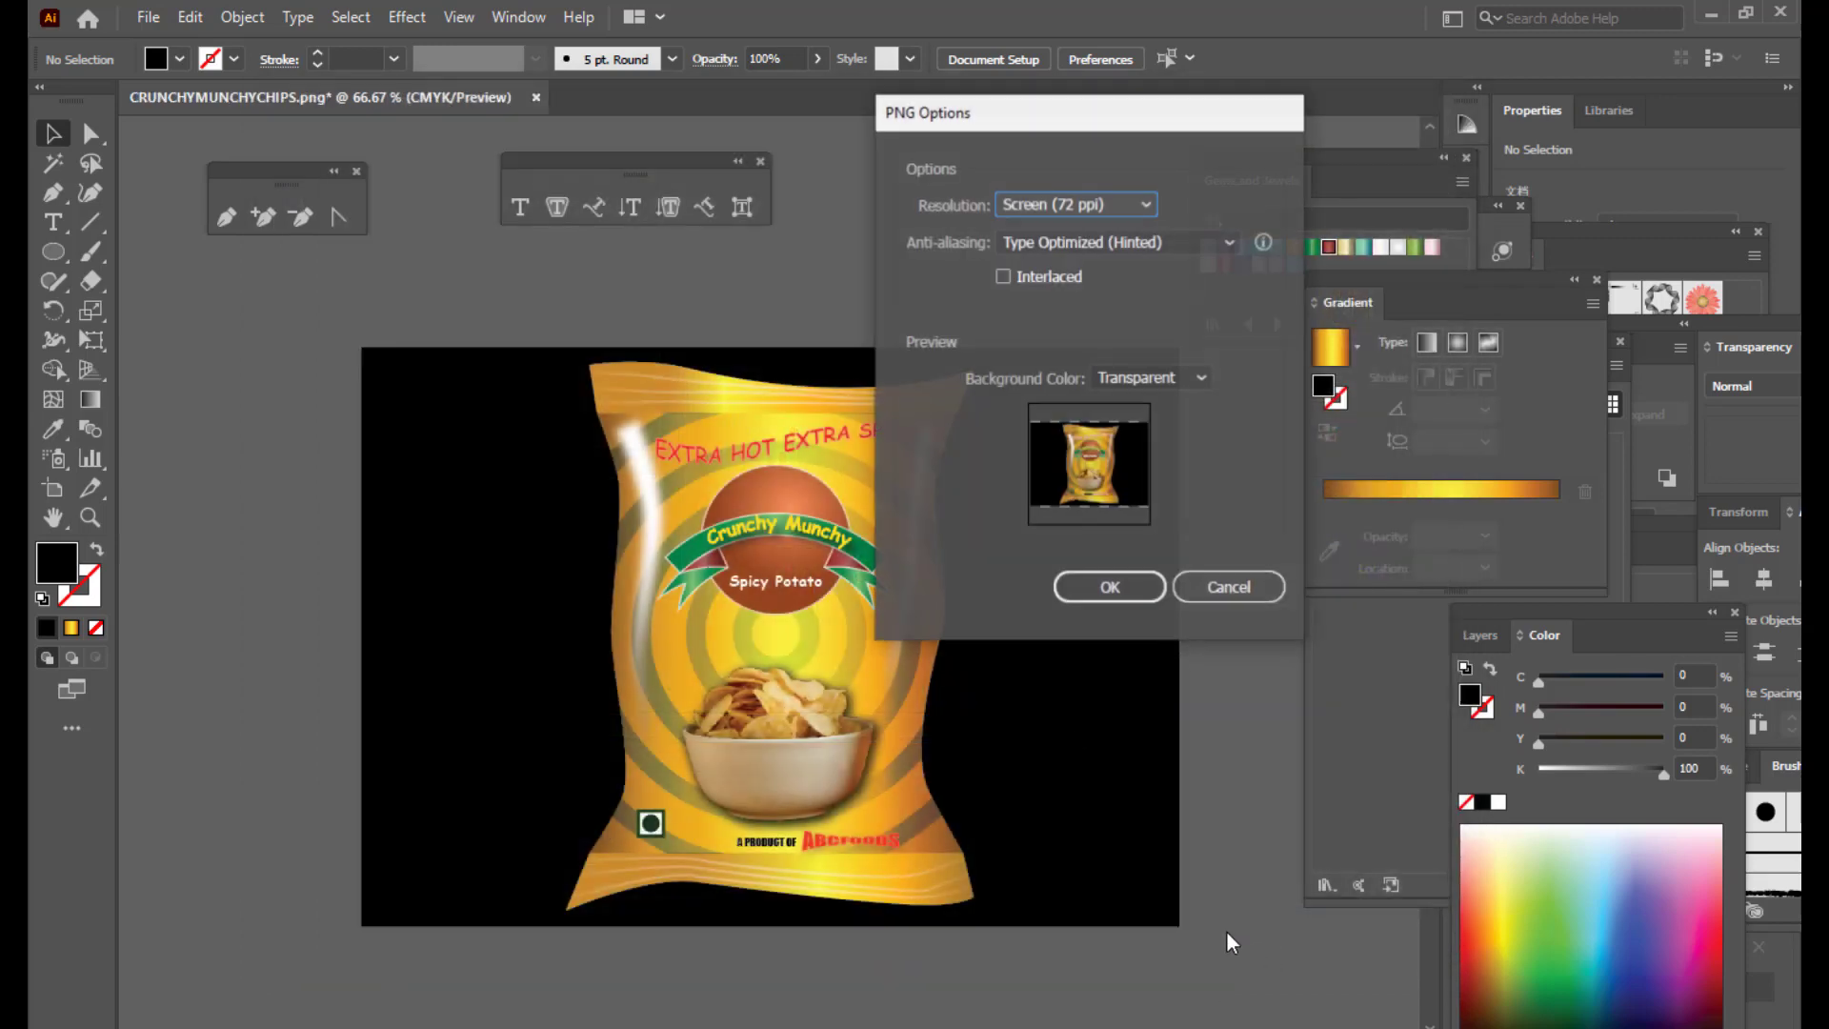
{"action": "left_click", "coordinate": [967, 88]}
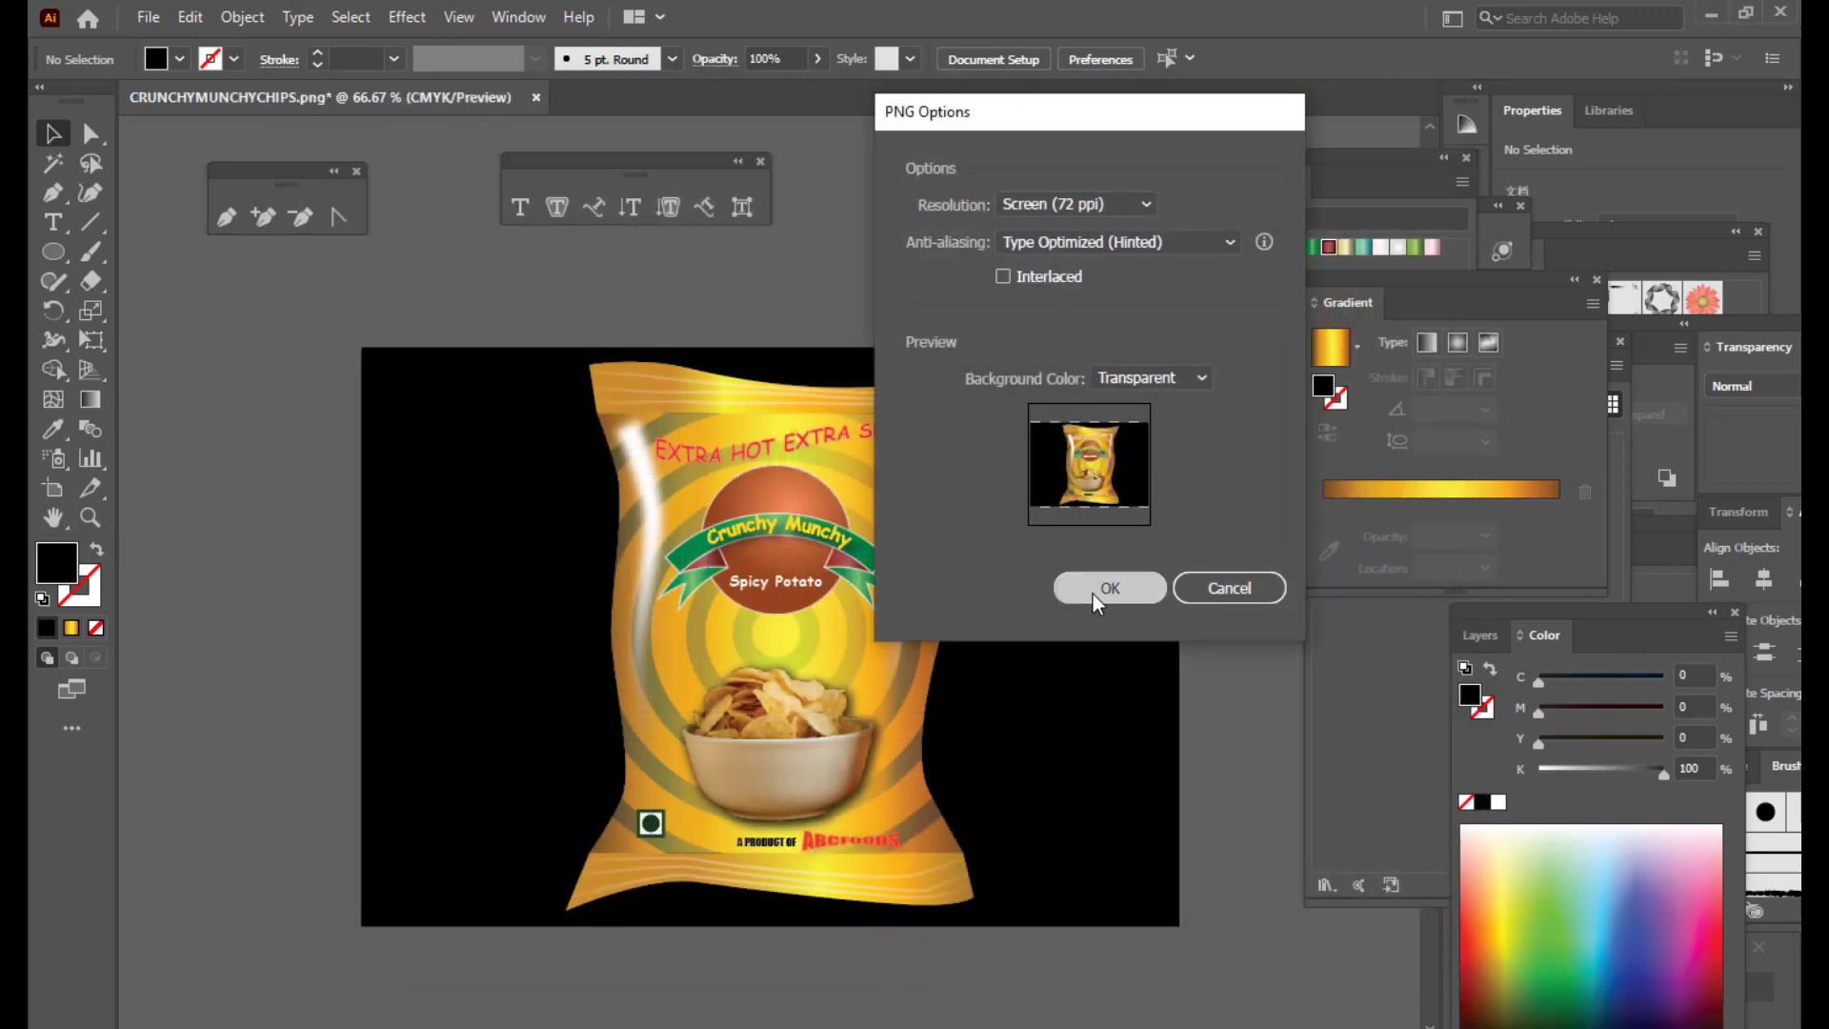
{"action": "left_click", "coordinate": [1093, 592]}
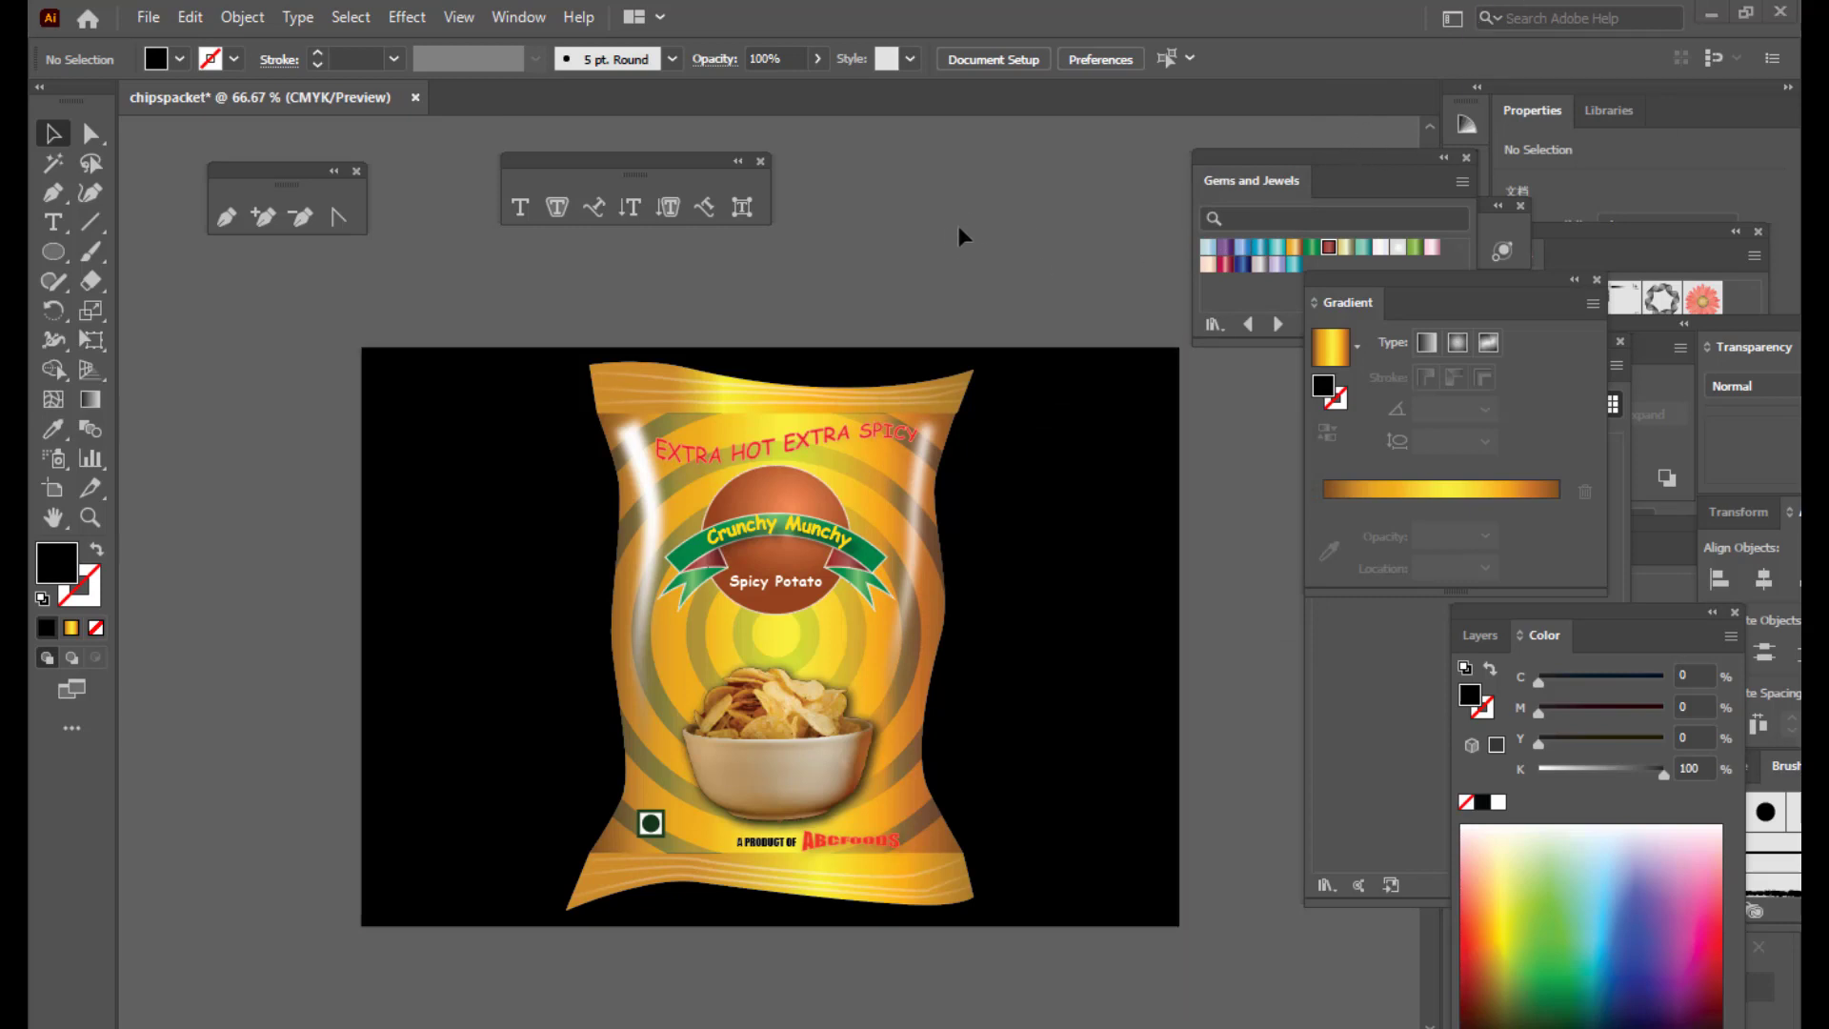
Step: Minimize Illustrator and open the desktop's CRUNCHYMUNCHYCHIPS PNG with Photos
{"action": "left_click", "coordinate": [1711, 11]}
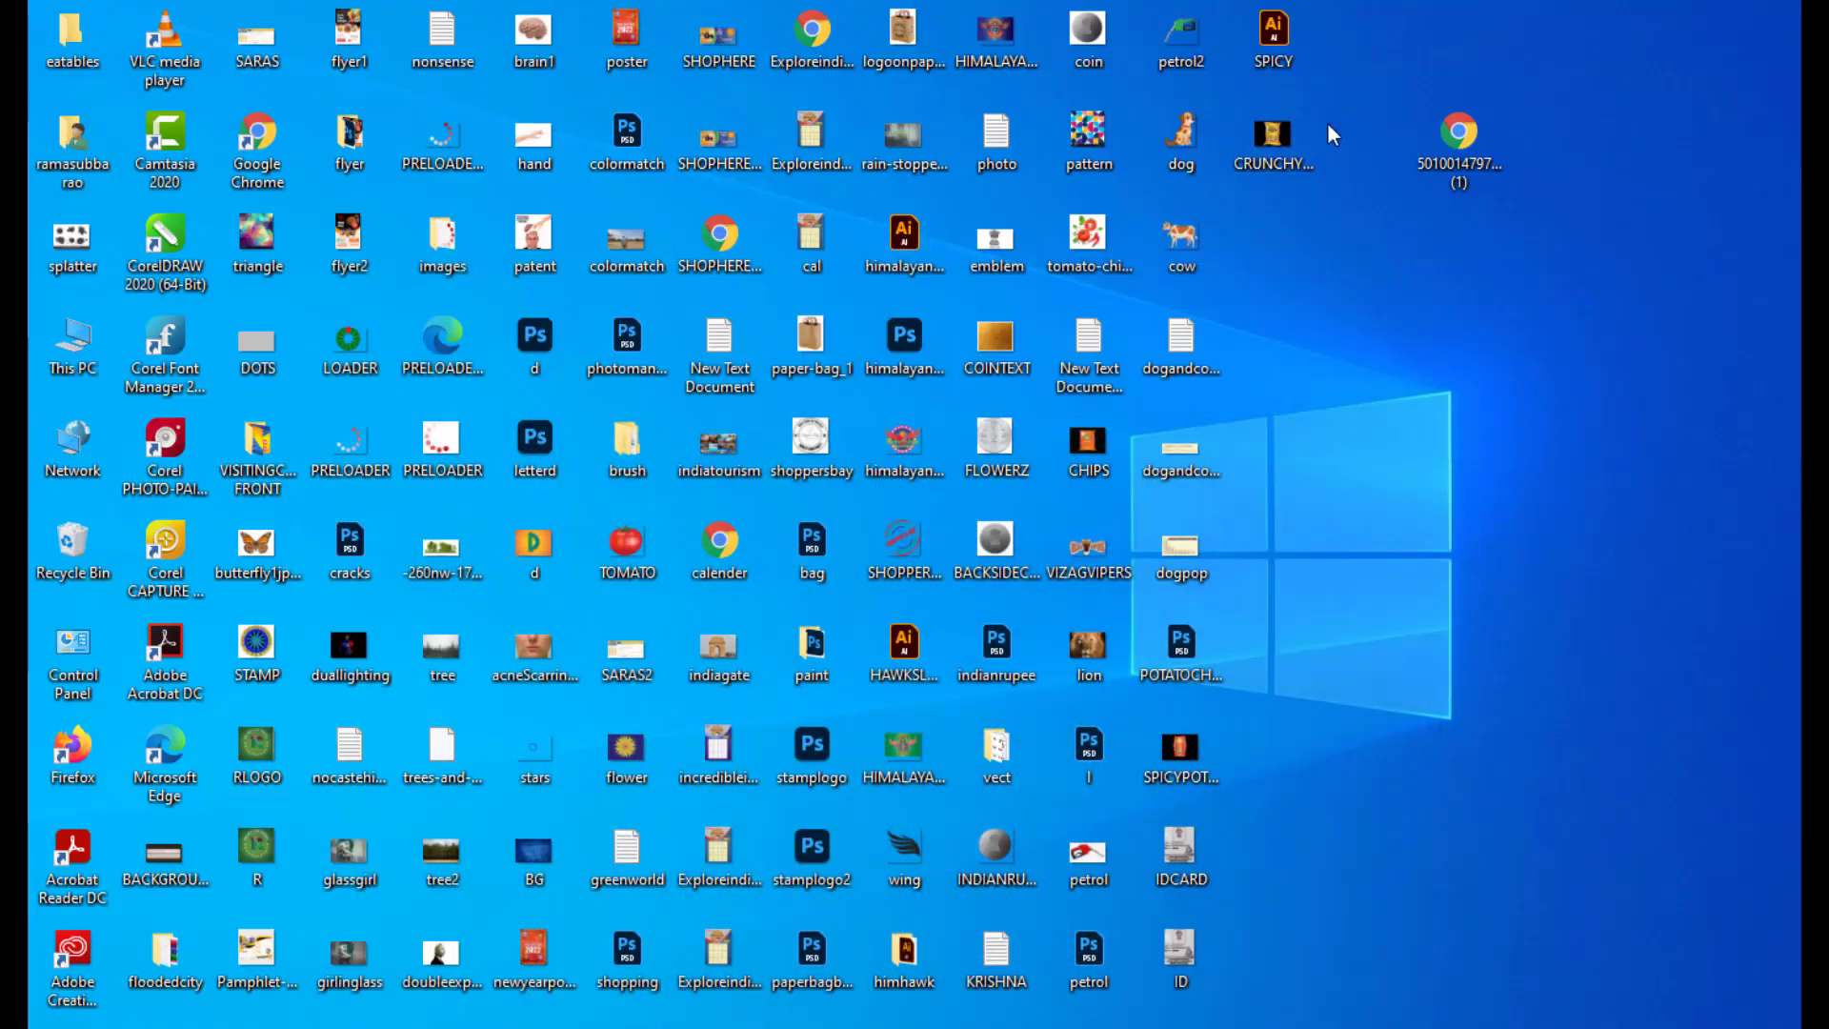
{"action": "left_click", "coordinate": [1272, 138]}
{"action": "right_click", "coordinate": [1258, 125]}
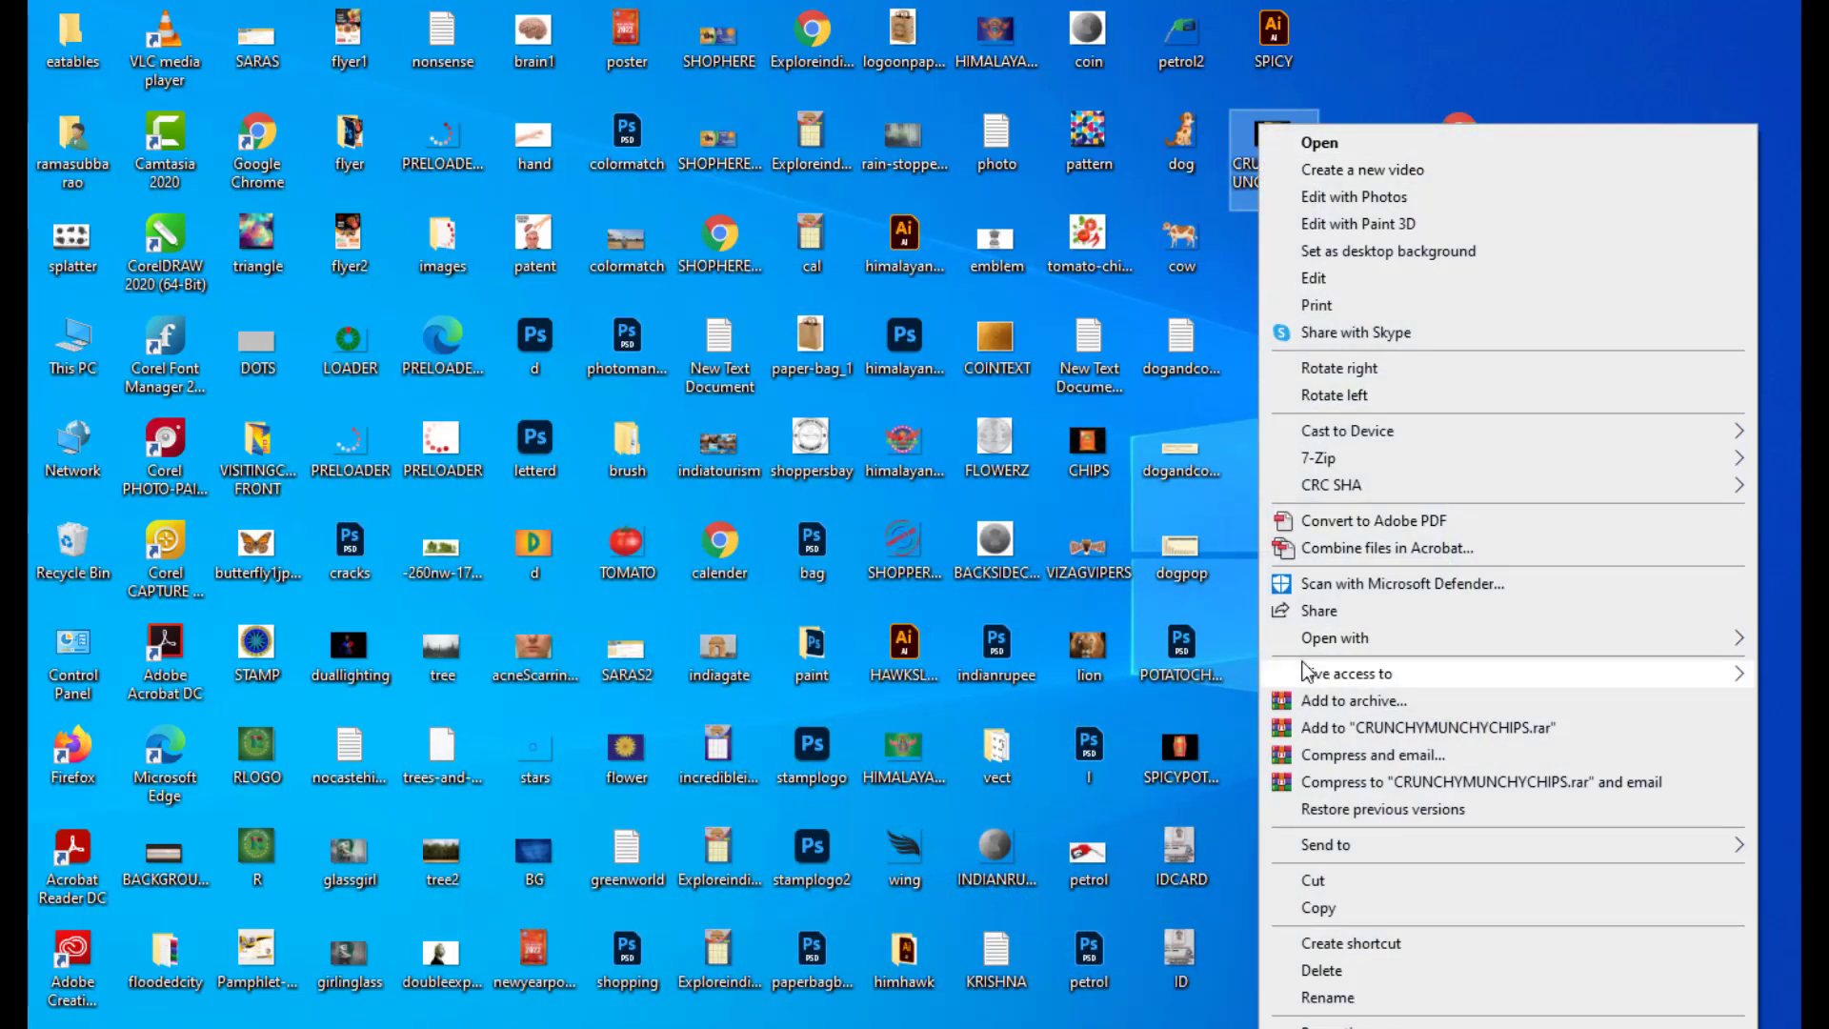
{"action": "mouse_move", "coordinate": [1310, 646]}
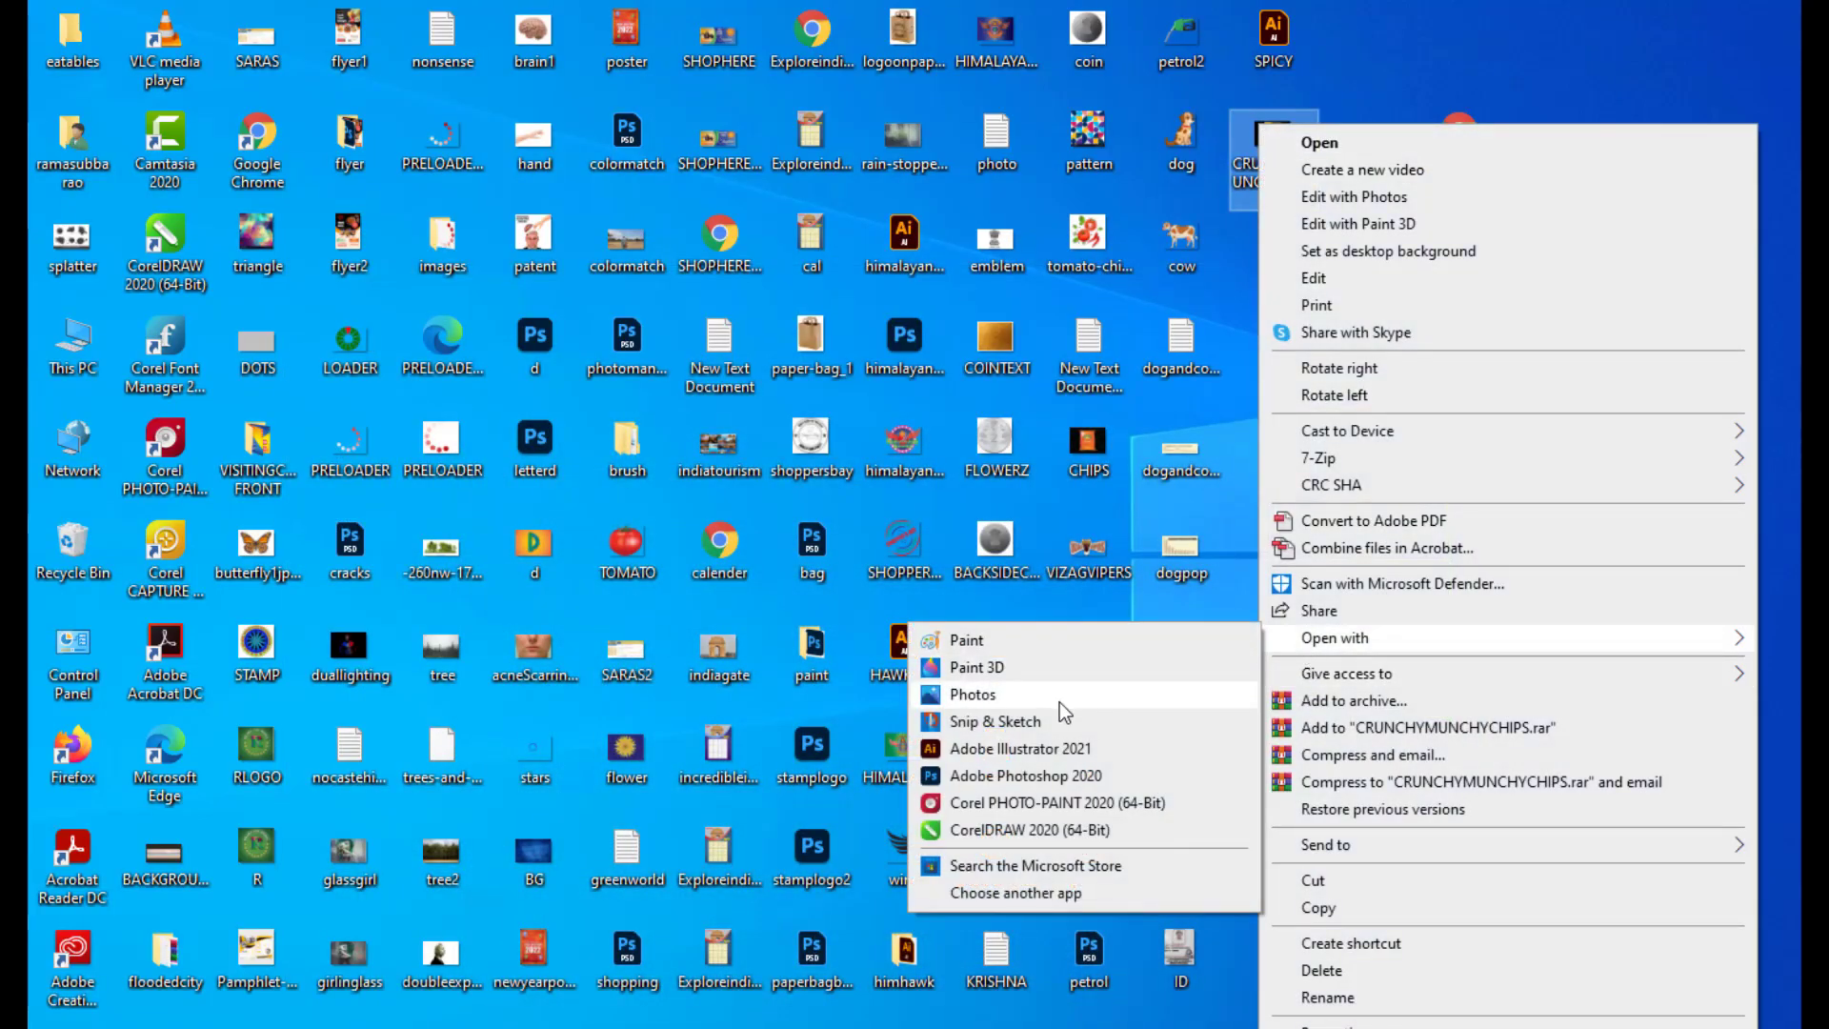
{"action": "left_click", "coordinate": [974, 695]}
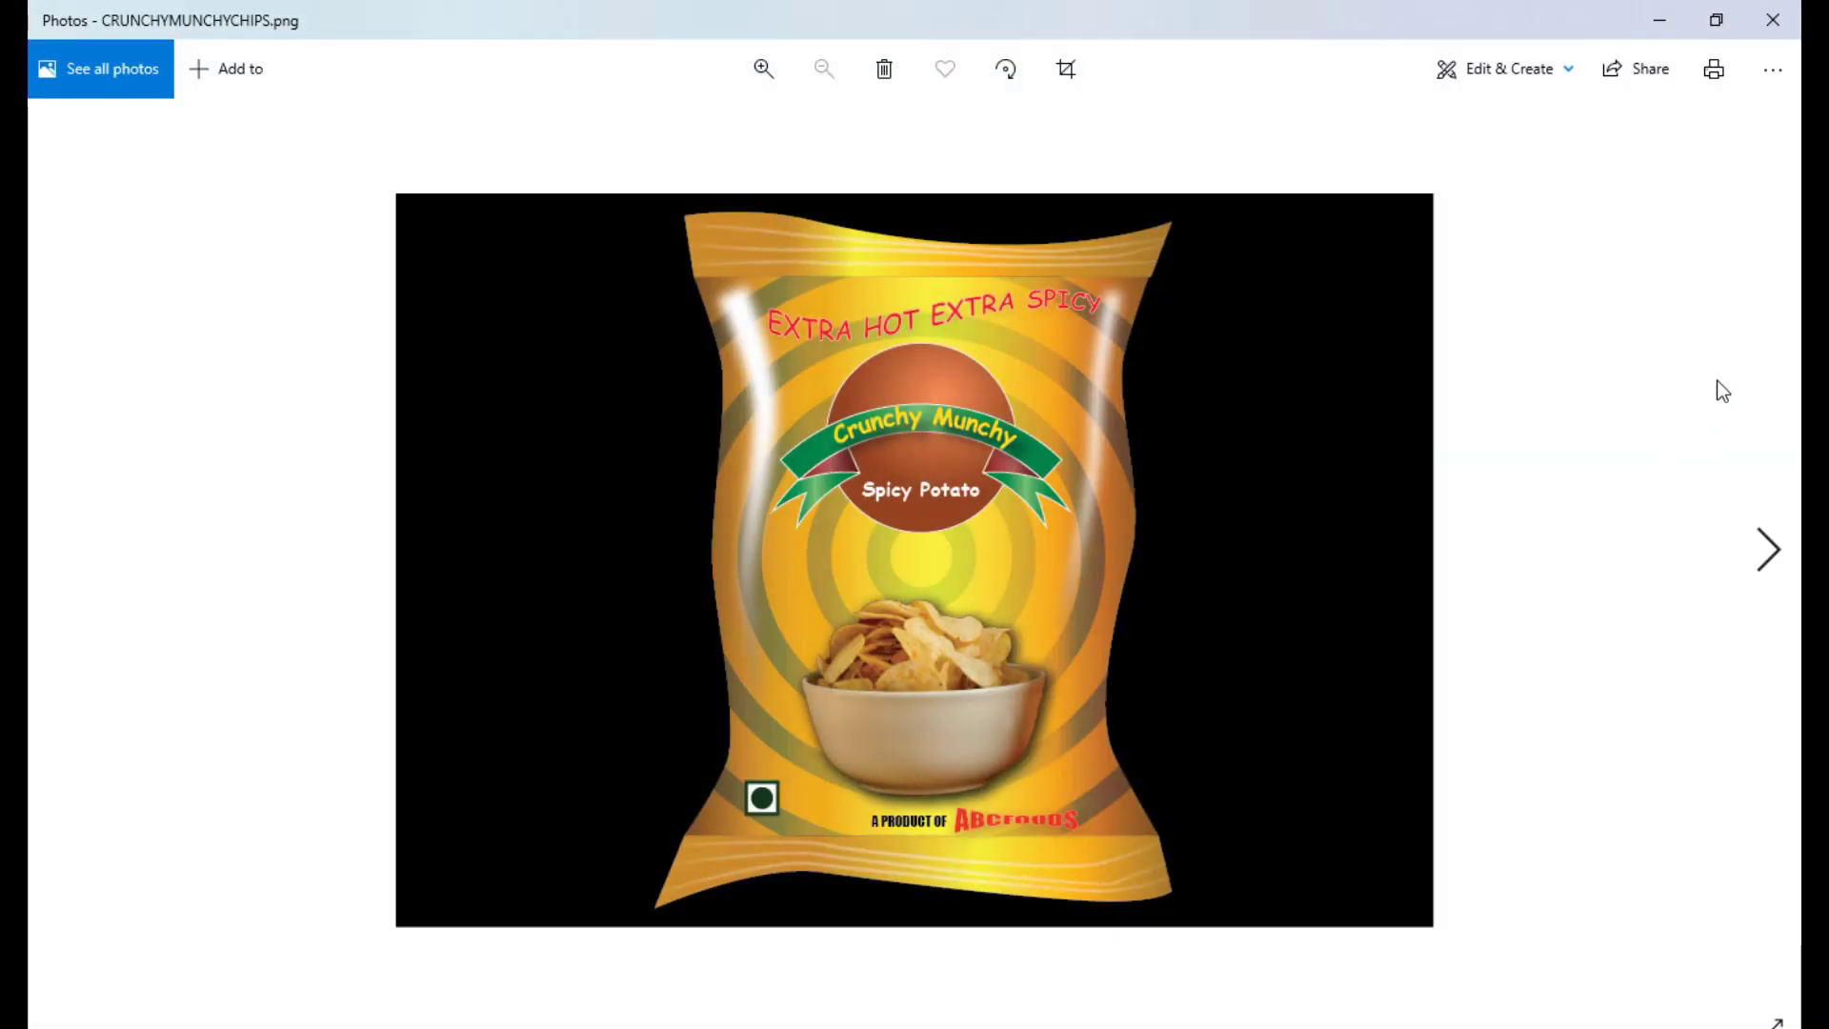